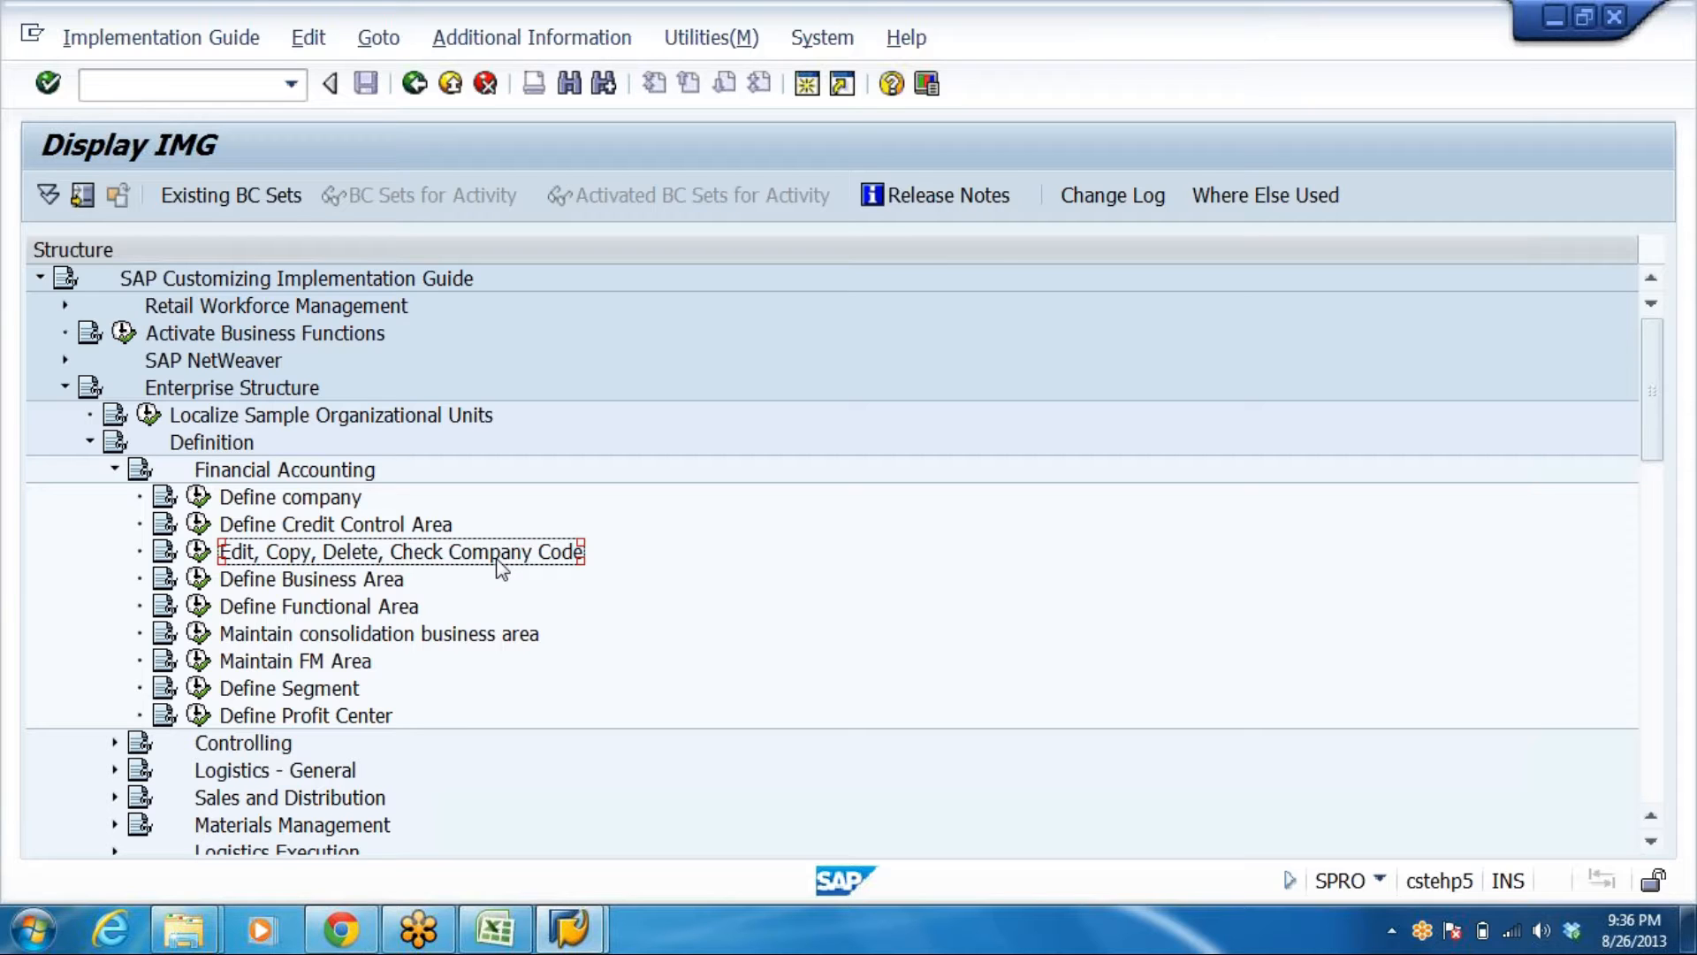
Open the Define Business Area activity in the Financial Accounting definitions of the Enterprise Structure
click(315, 585)
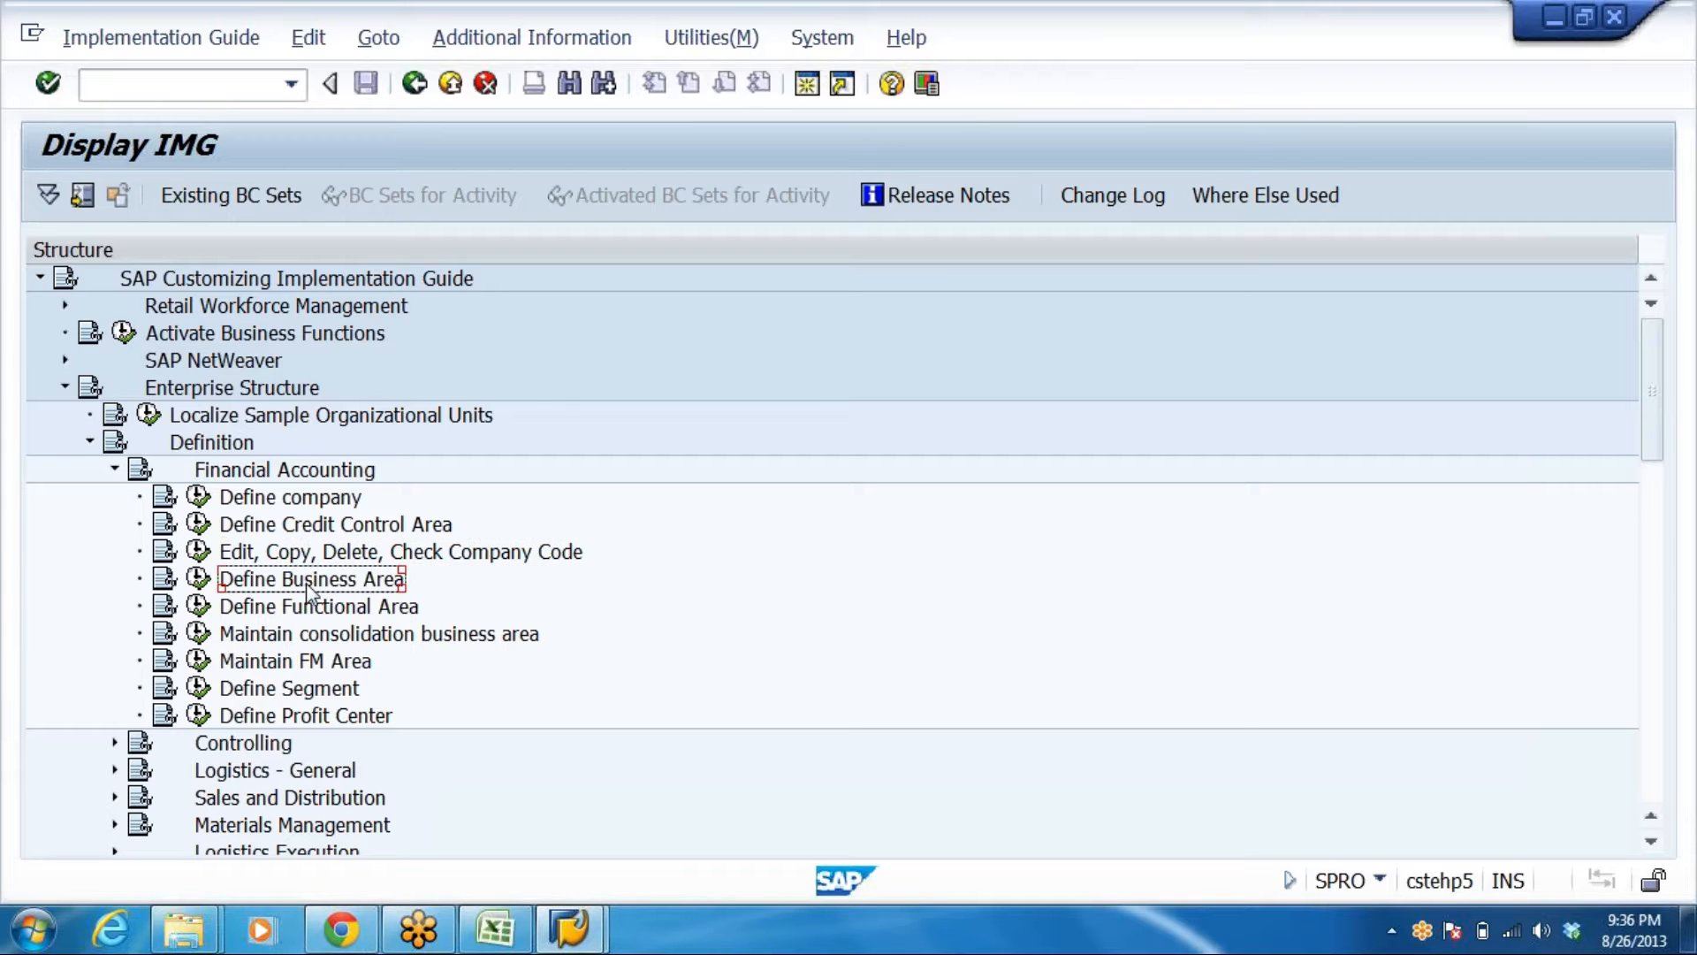
click(198, 581)
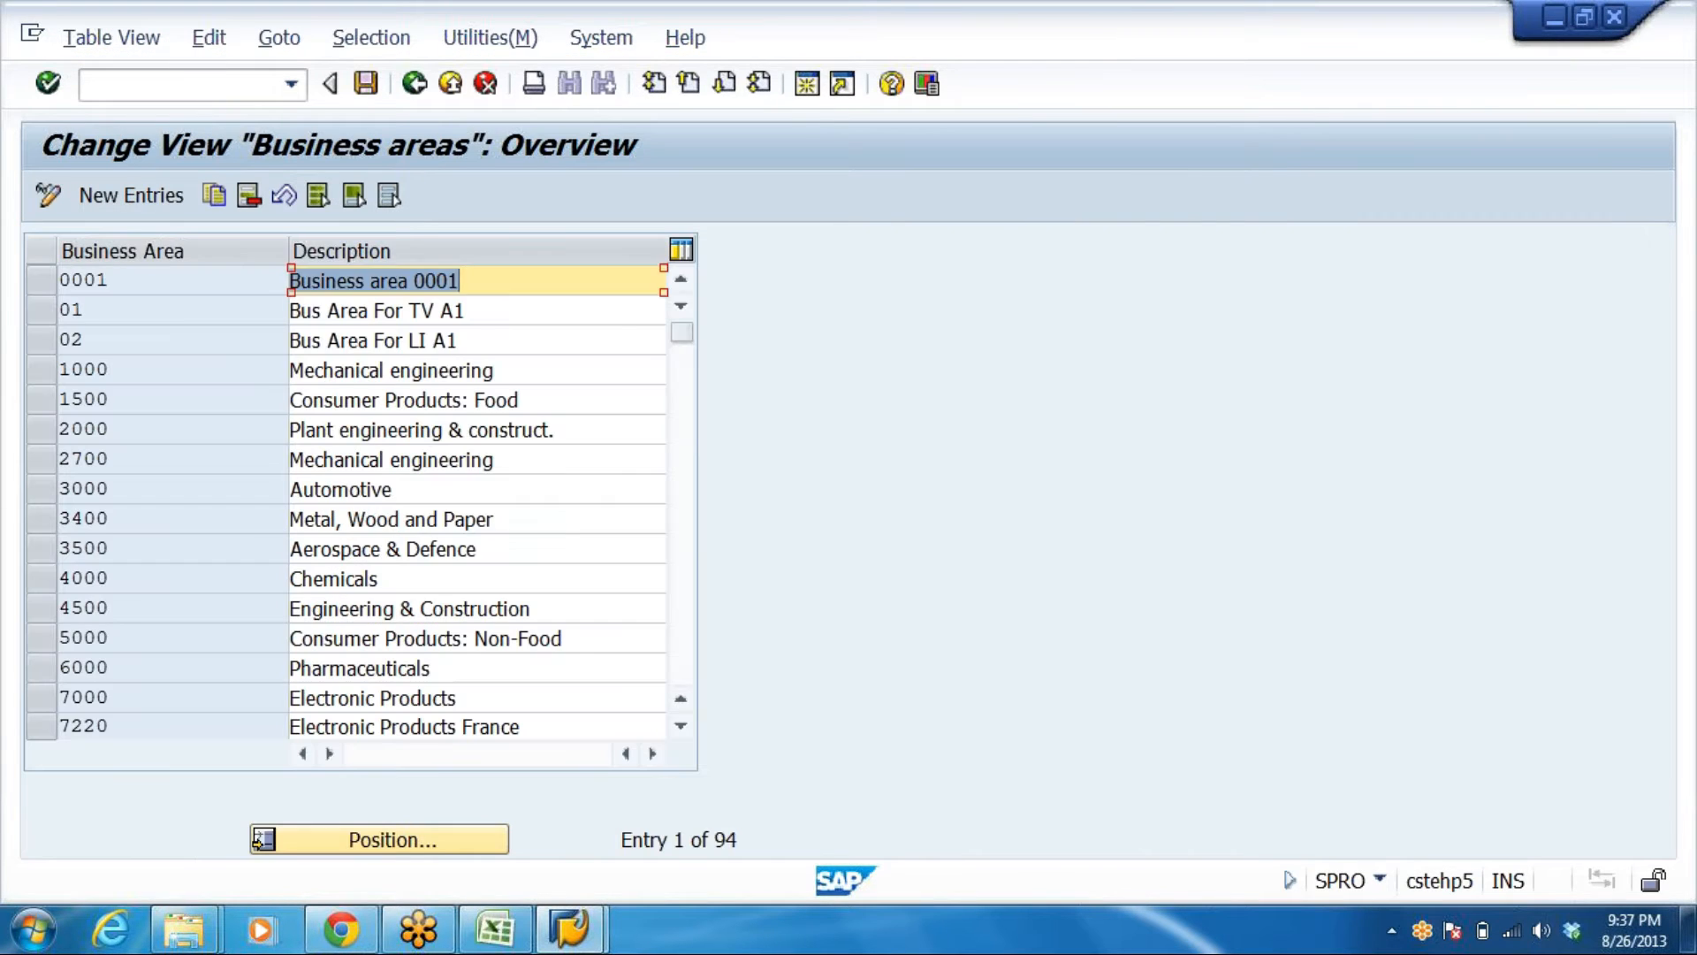
Look through the business areas table down to its last entries and back up to check which areas exist
click(382, 490)
click(436, 847)
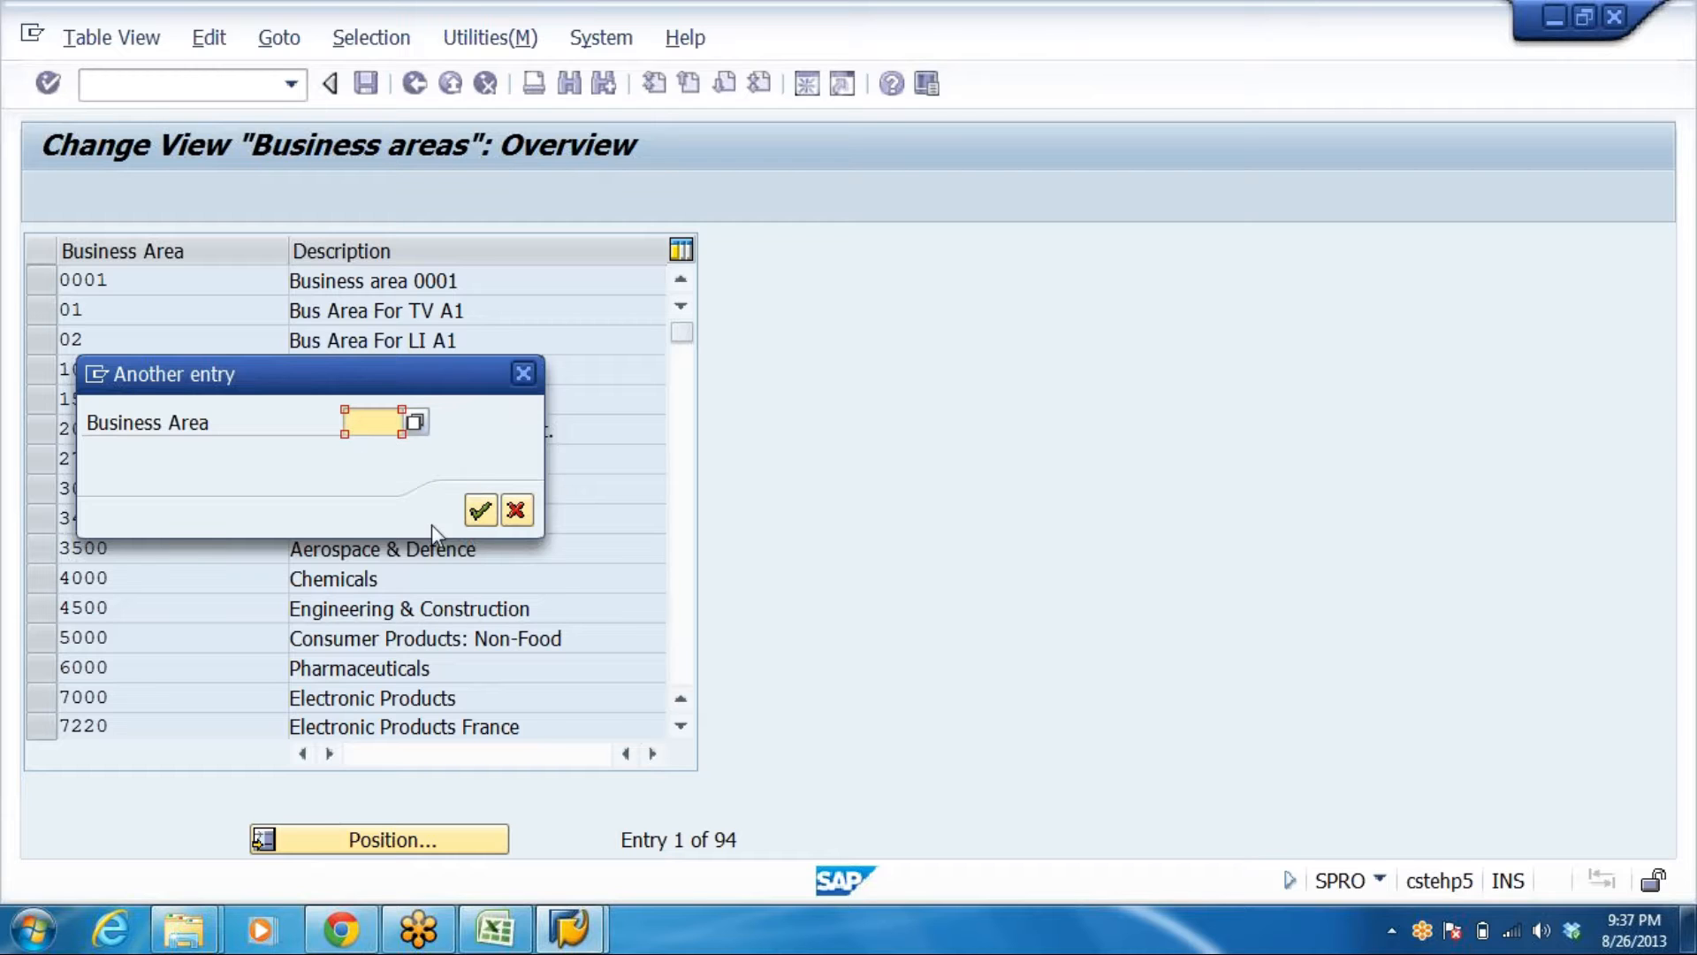
click(478, 510)
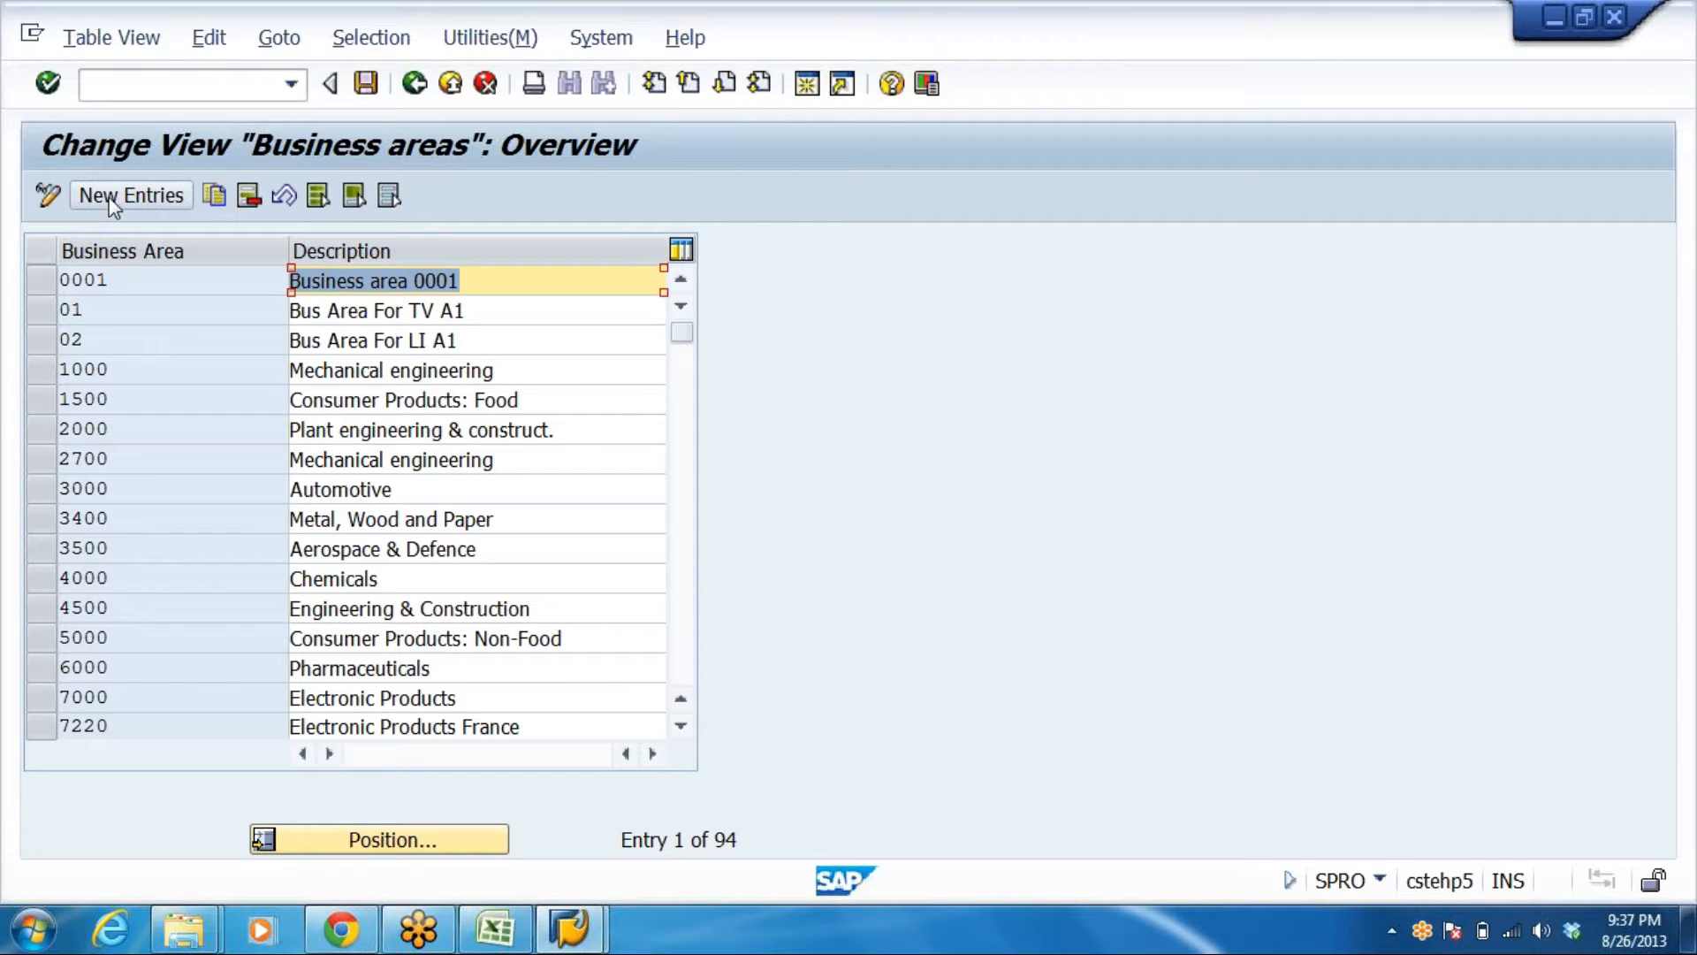
click(471, 520)
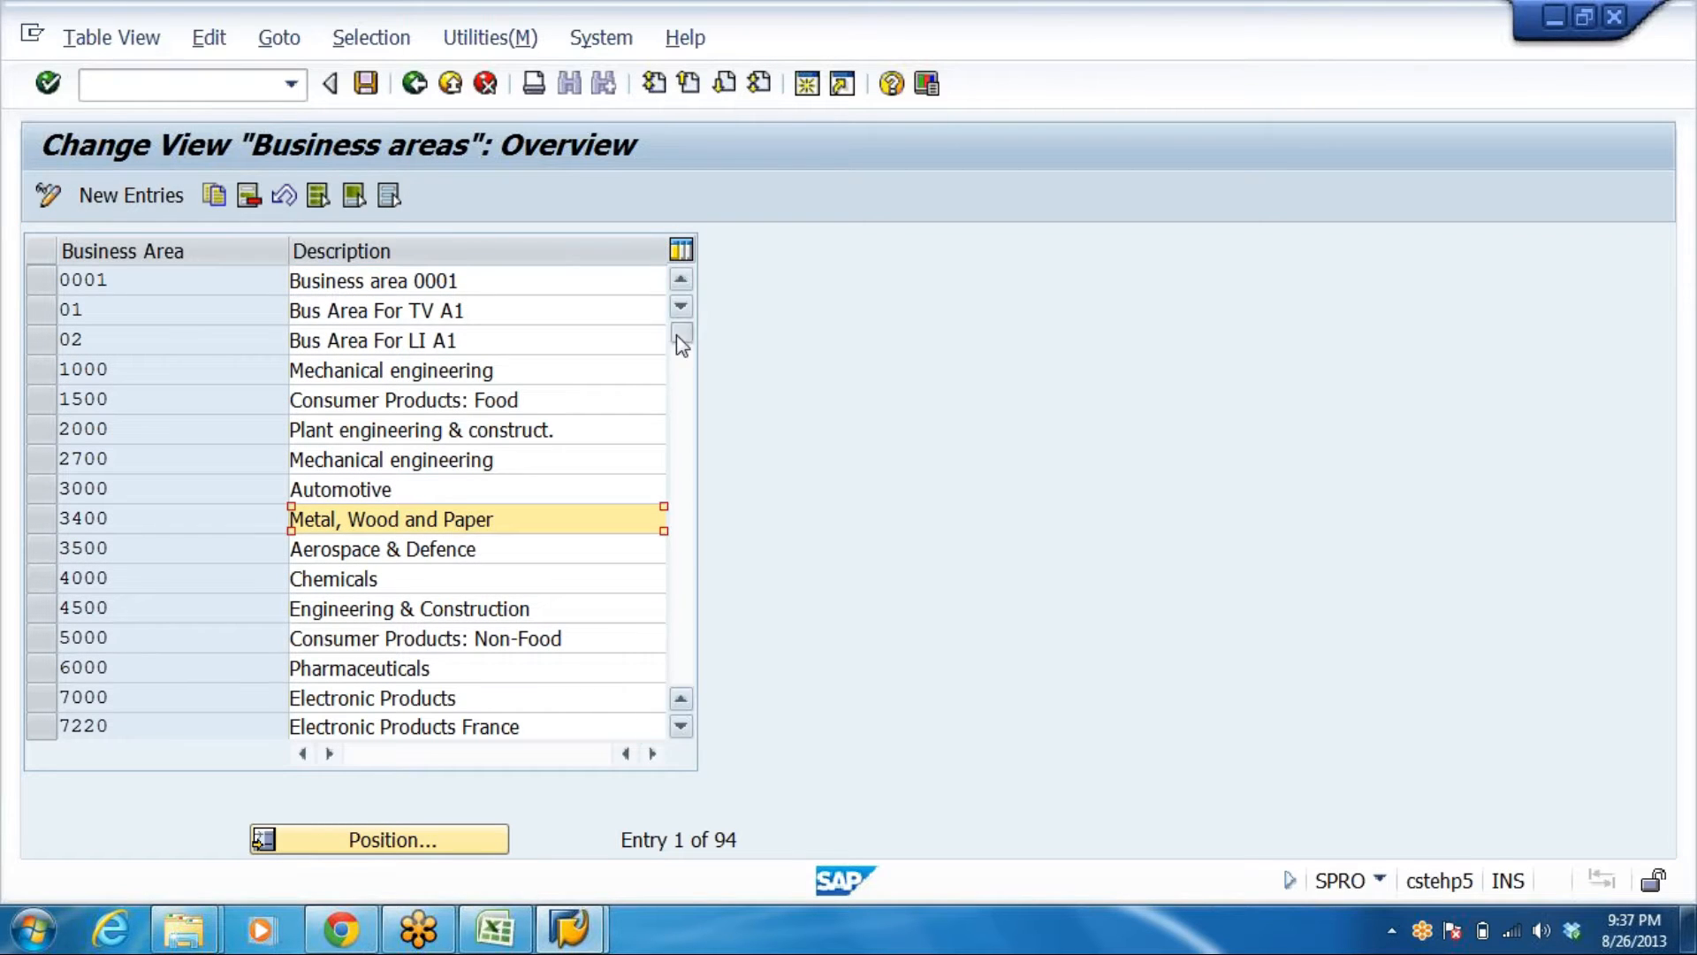
click(686, 572)
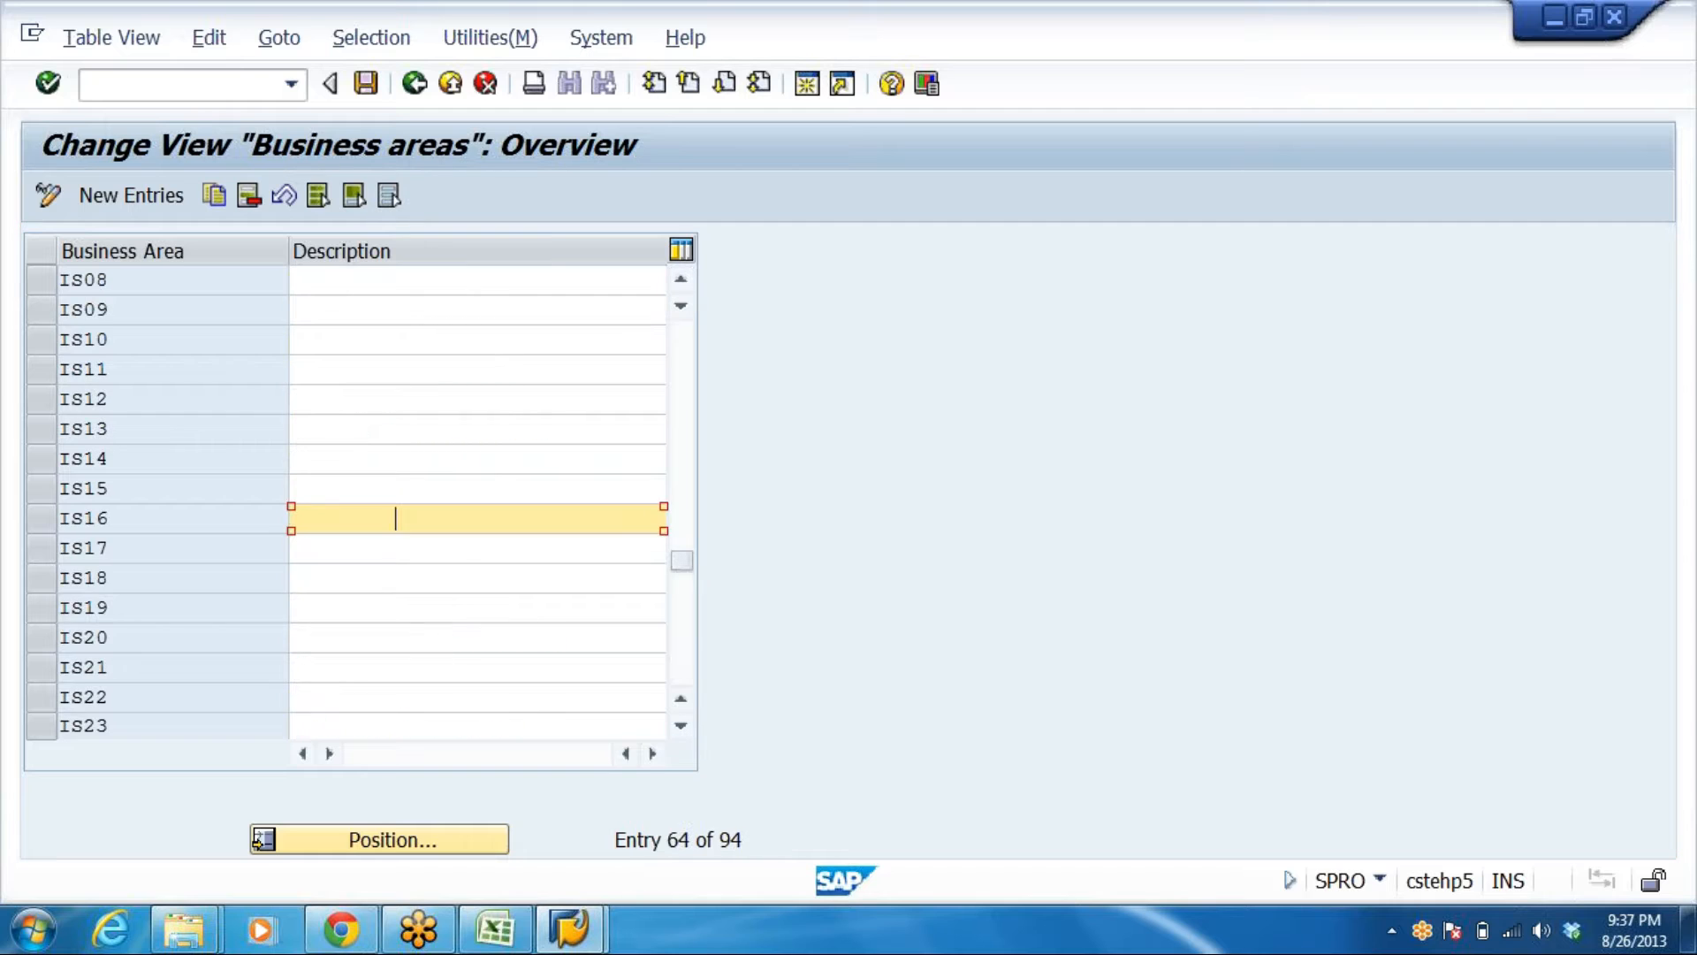
scroll(431, 548, down, 5)
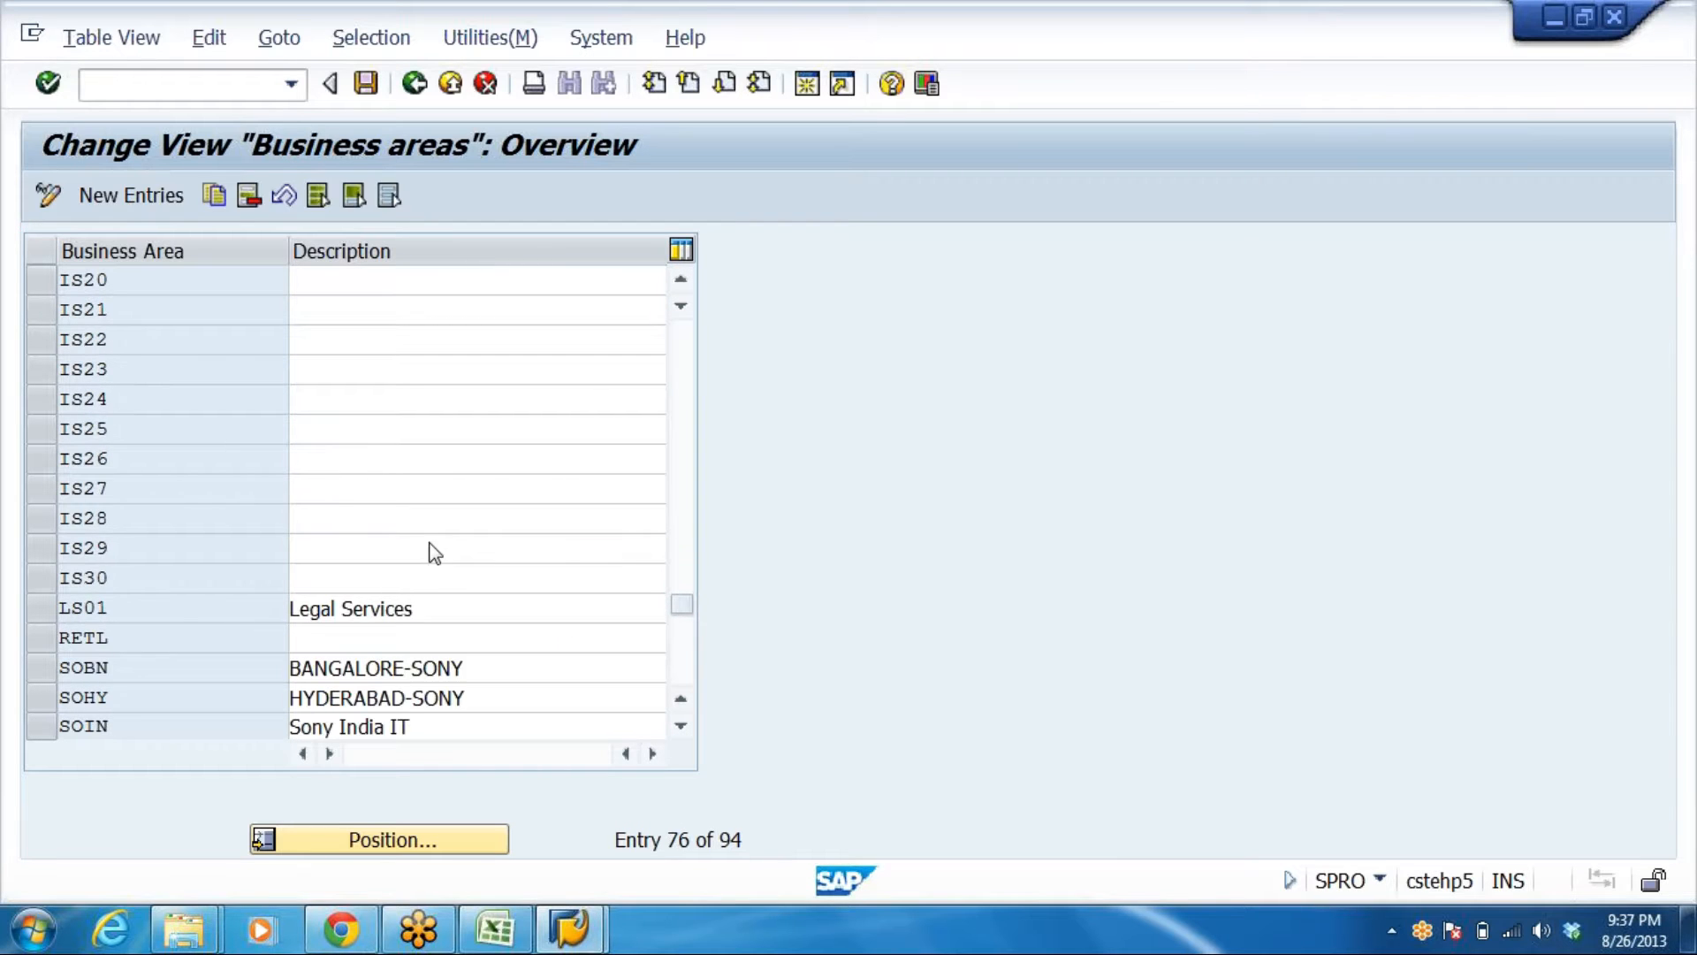
scroll(431, 545, down, 1)
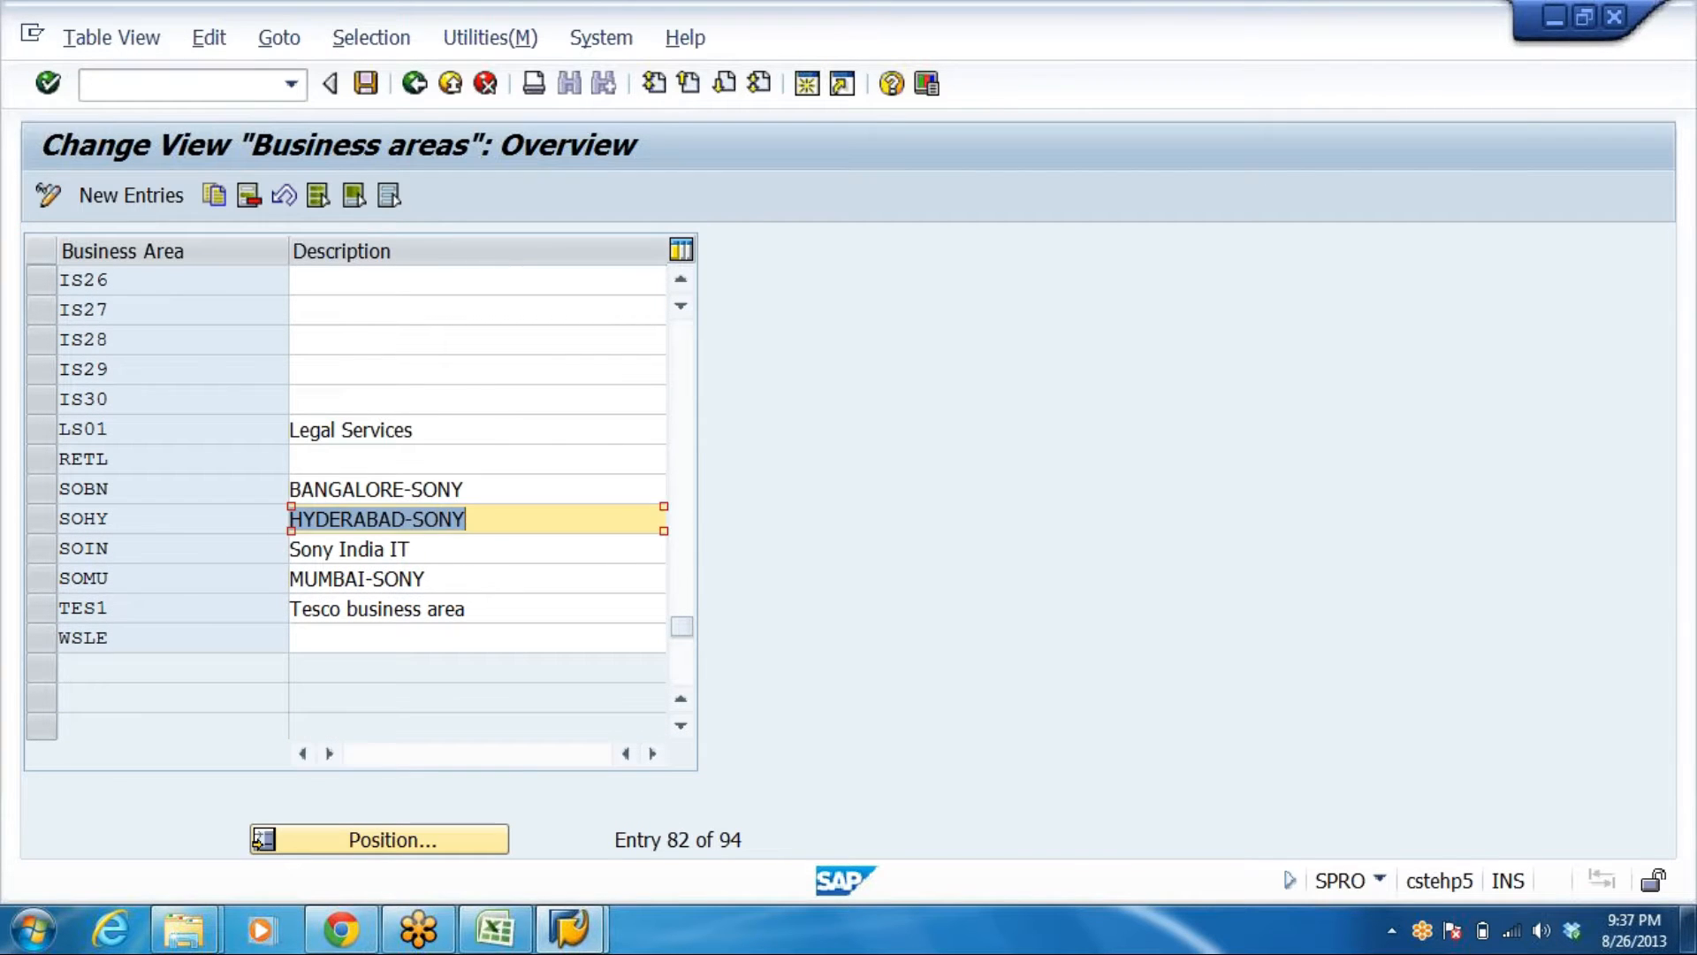
key(Down)
key(Up)
key(Up)
scroll(470, 557, down, 3)
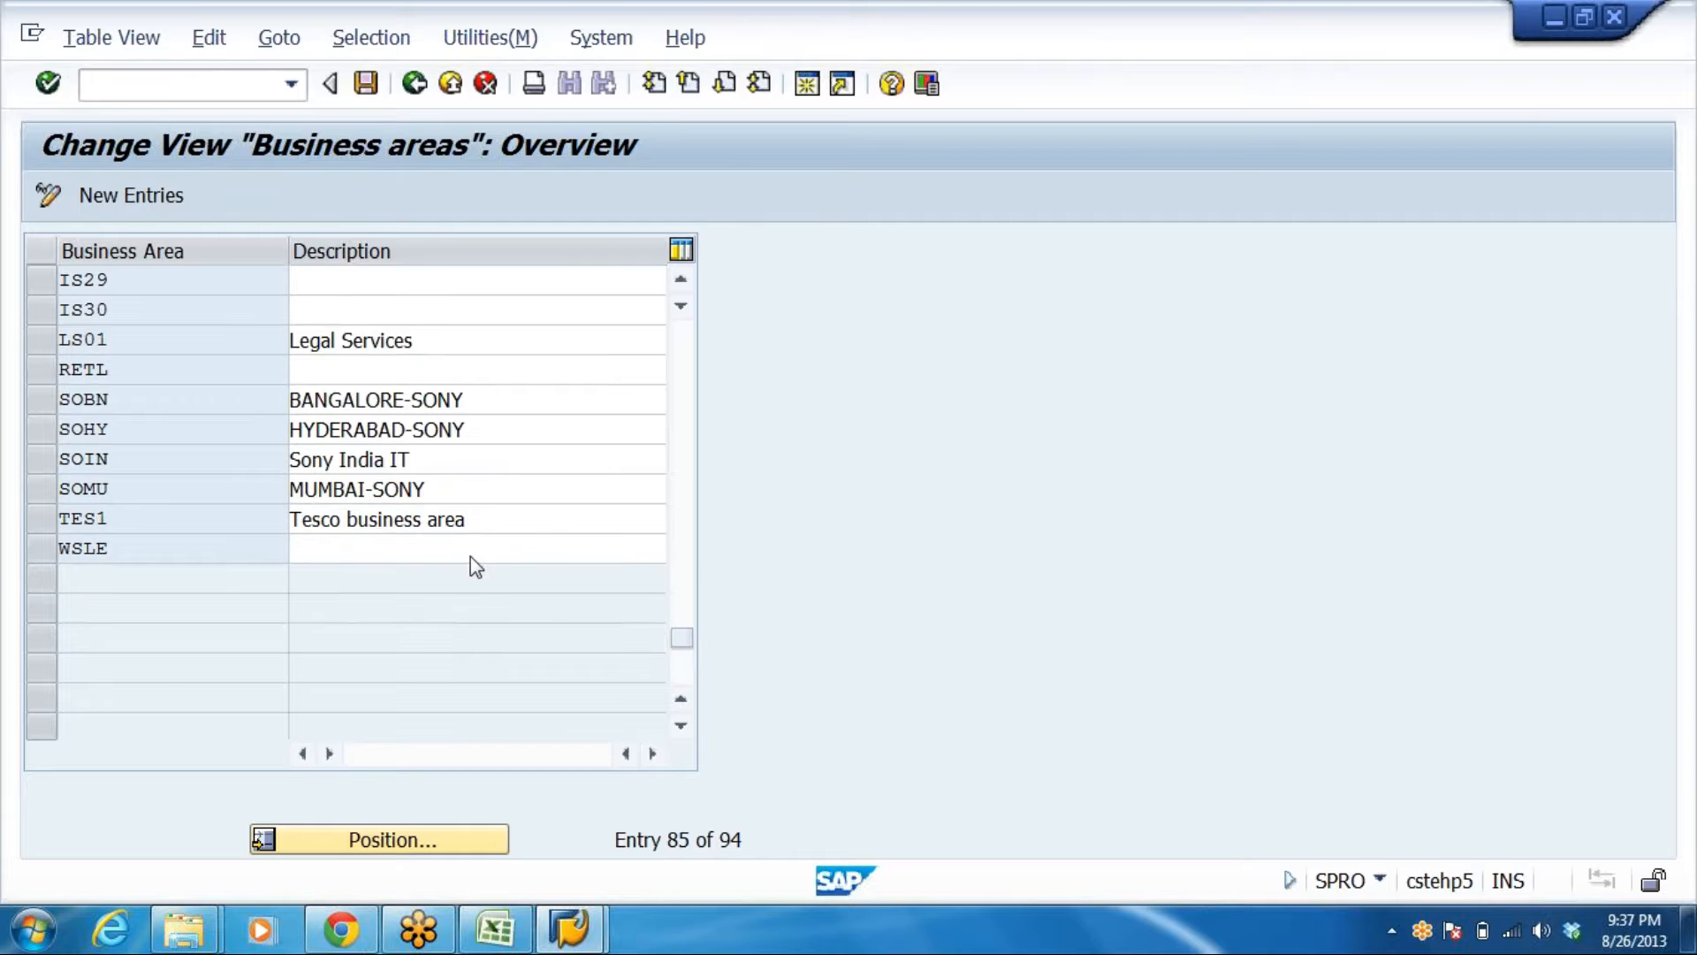
scroll(486, 560, up, 4)
scroll(500, 566, up, 18)
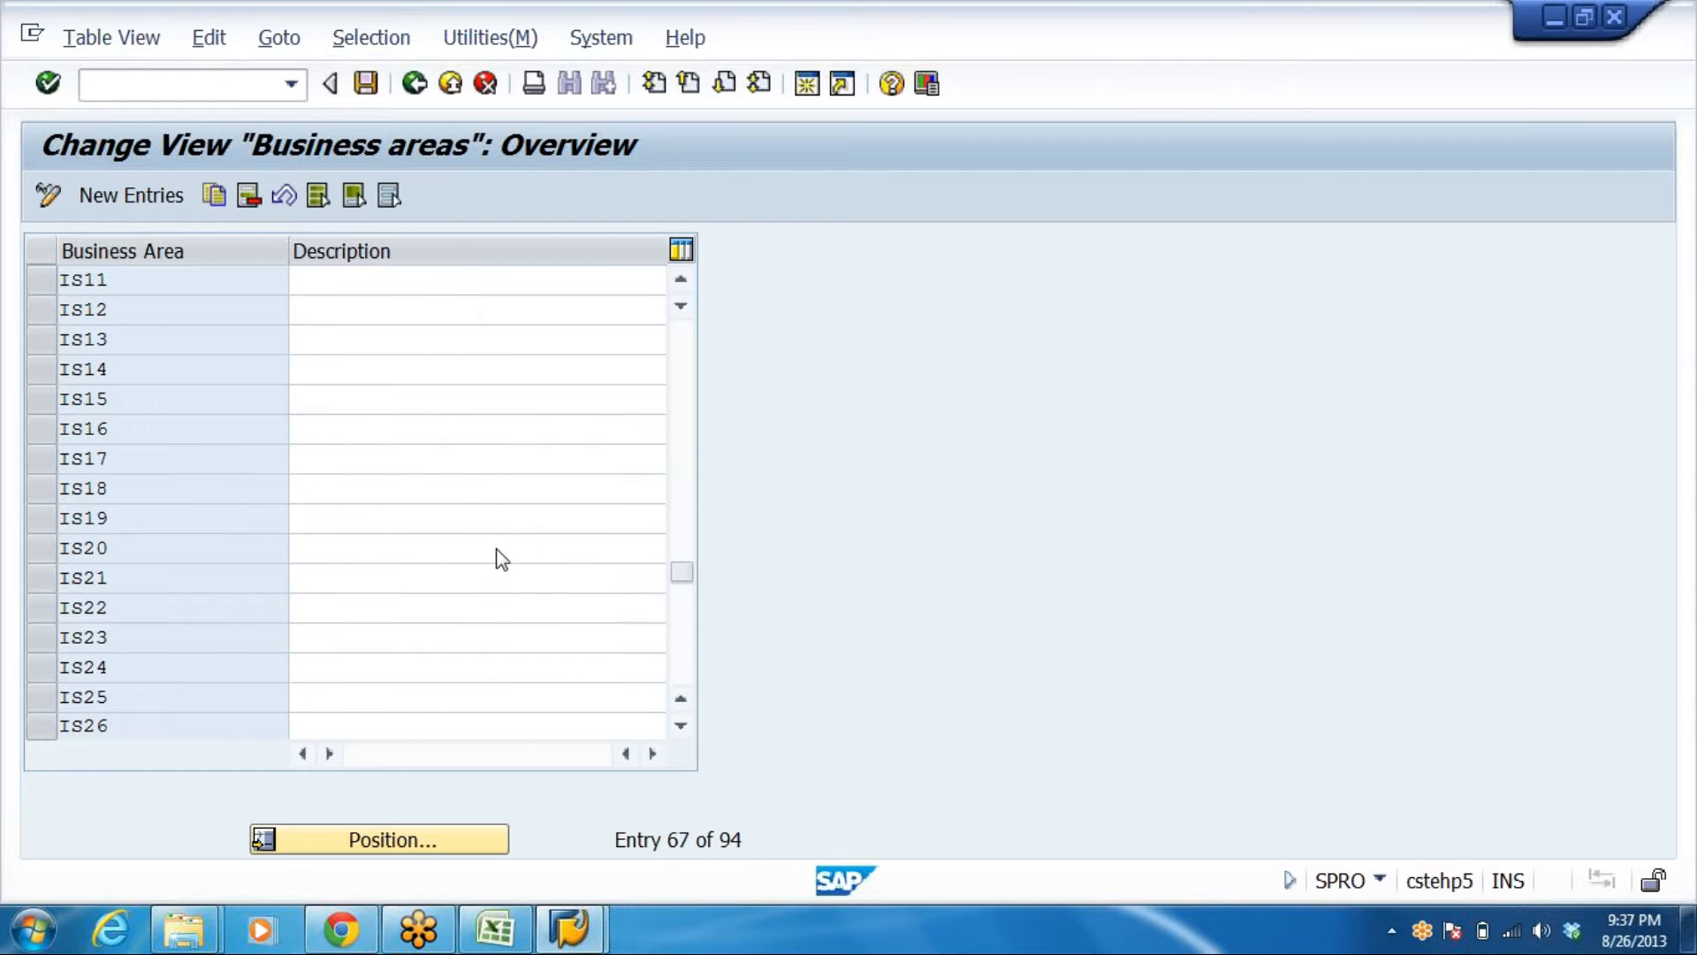
scroll(540, 550, up, 4)
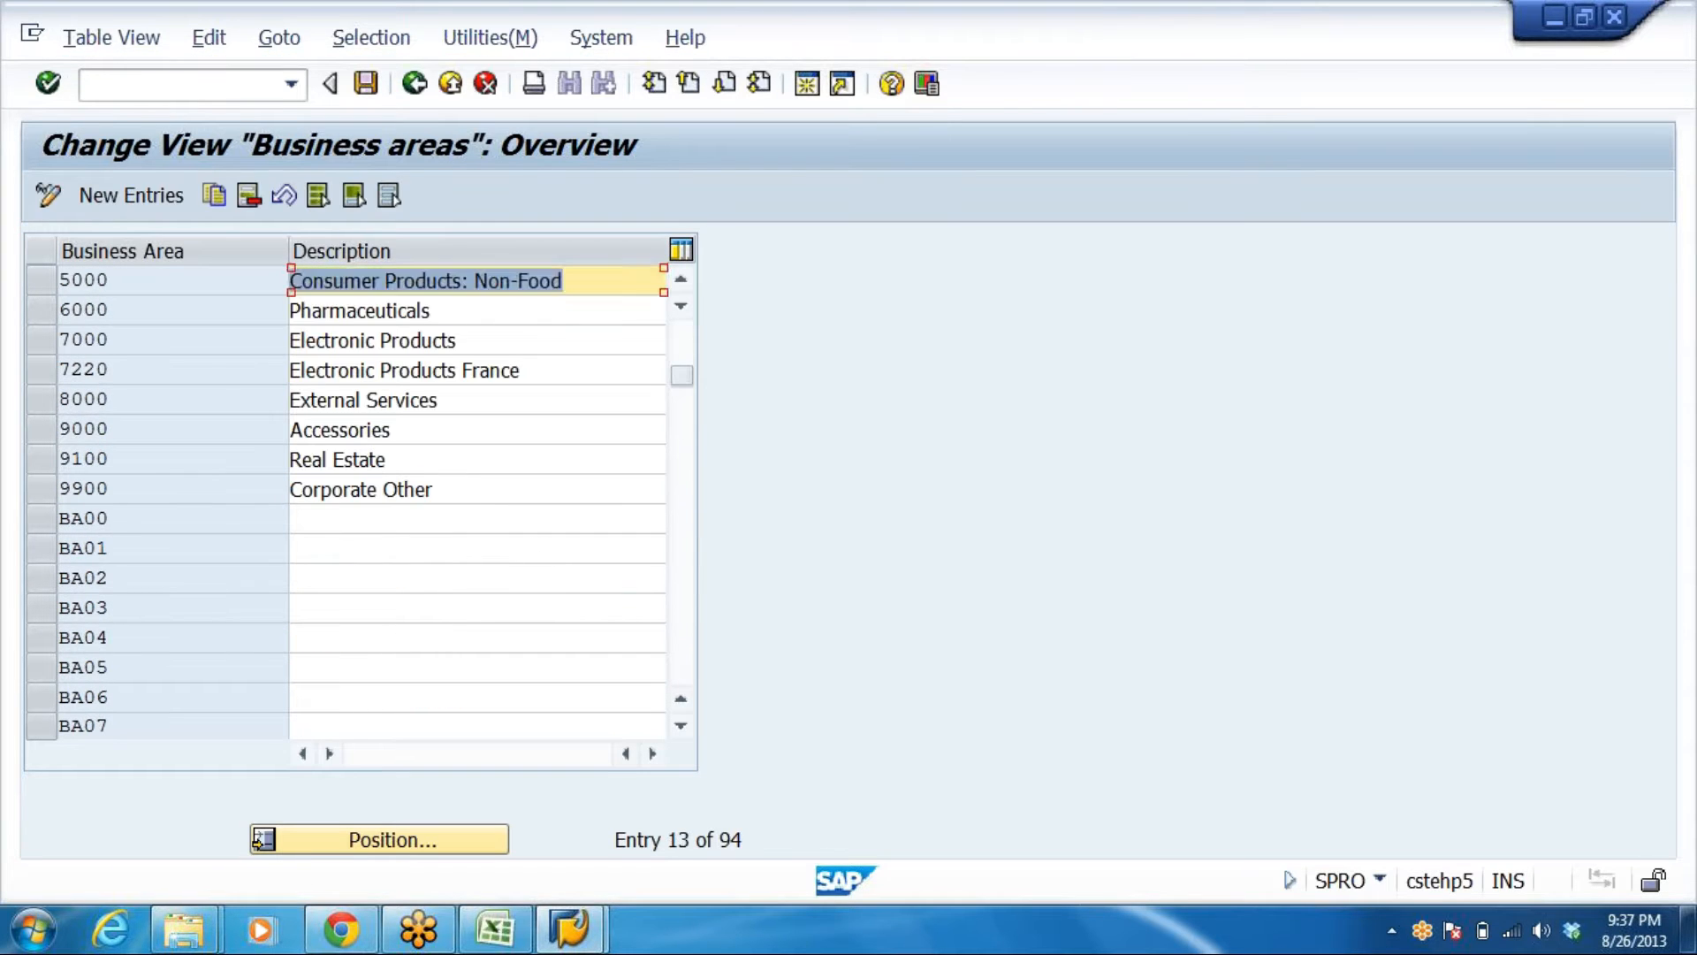
Delete the business areas DRBN, DRCH and DRHY and save the deletion under customizing request CSTK900066
scroll(534, 564, down, 3)
scroll(534, 562, down, 8)
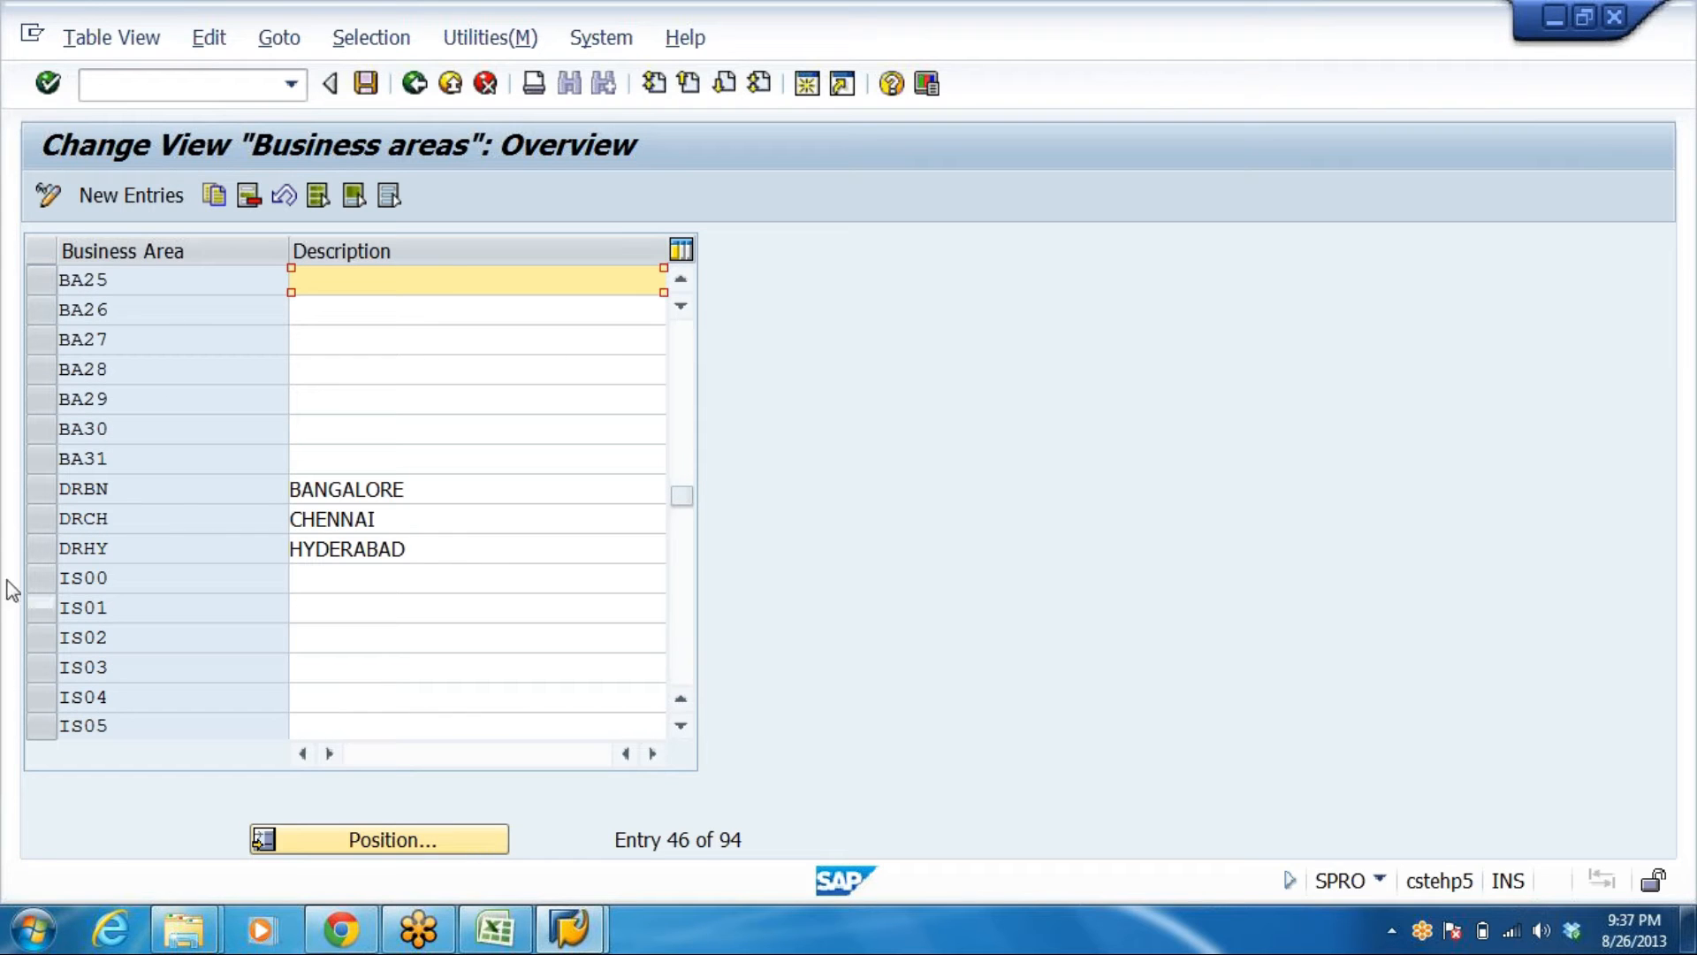
click(39, 489)
click(43, 519)
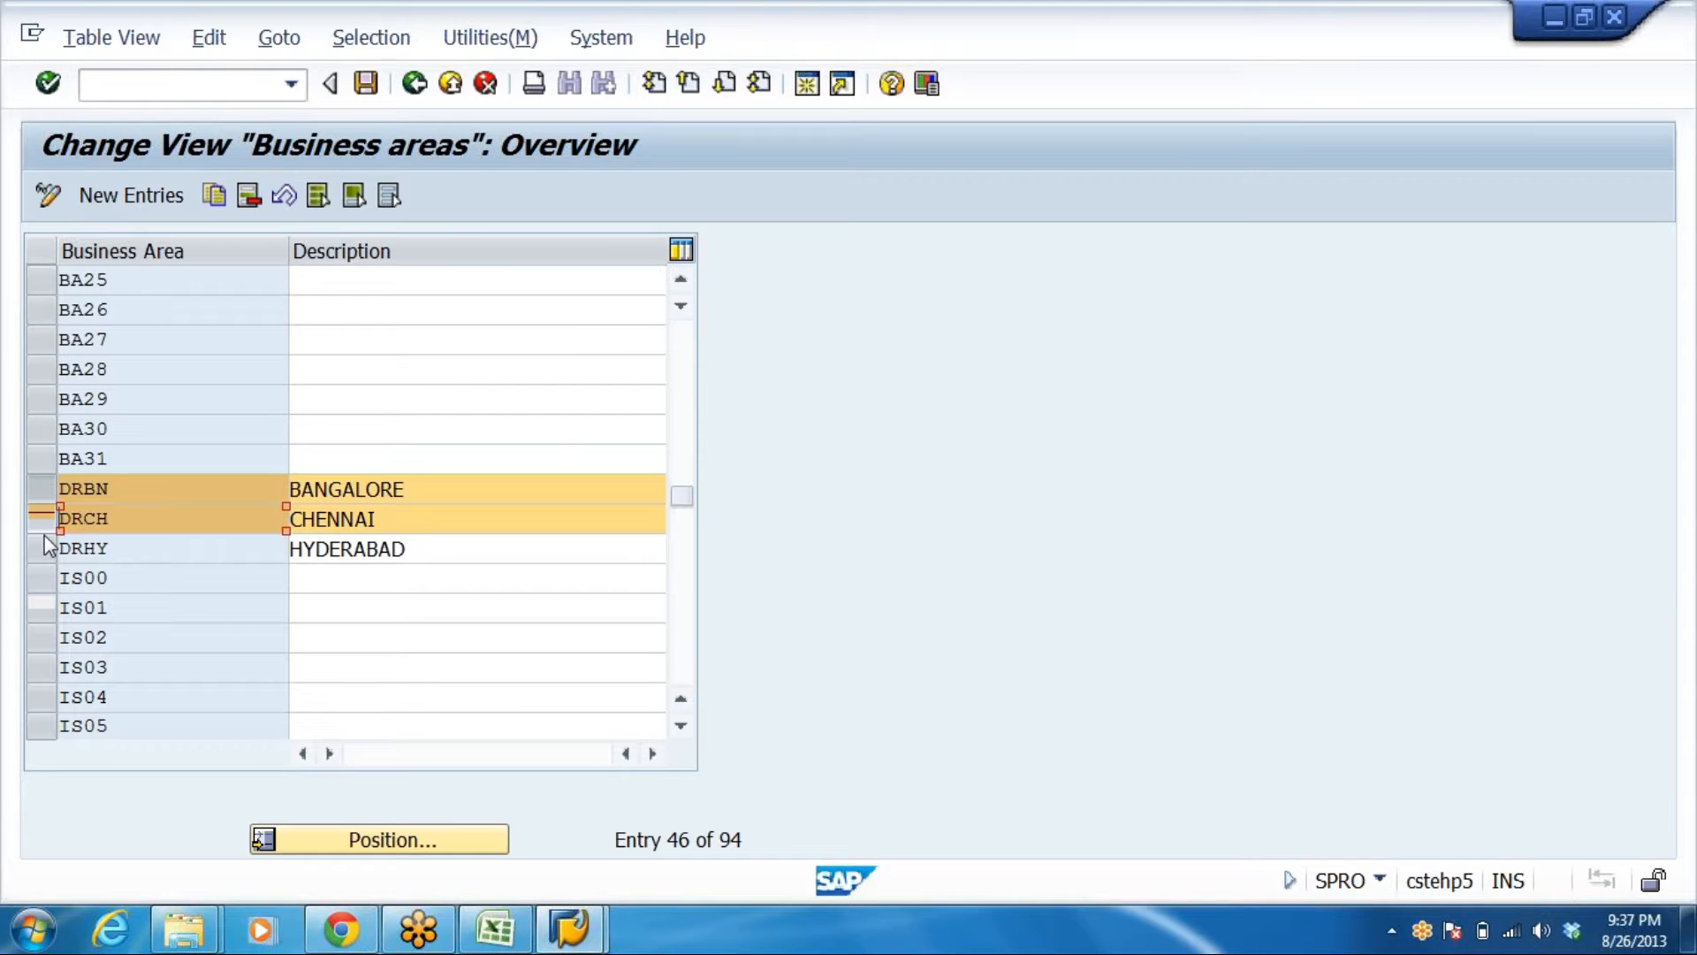
click(42, 549)
click(250, 196)
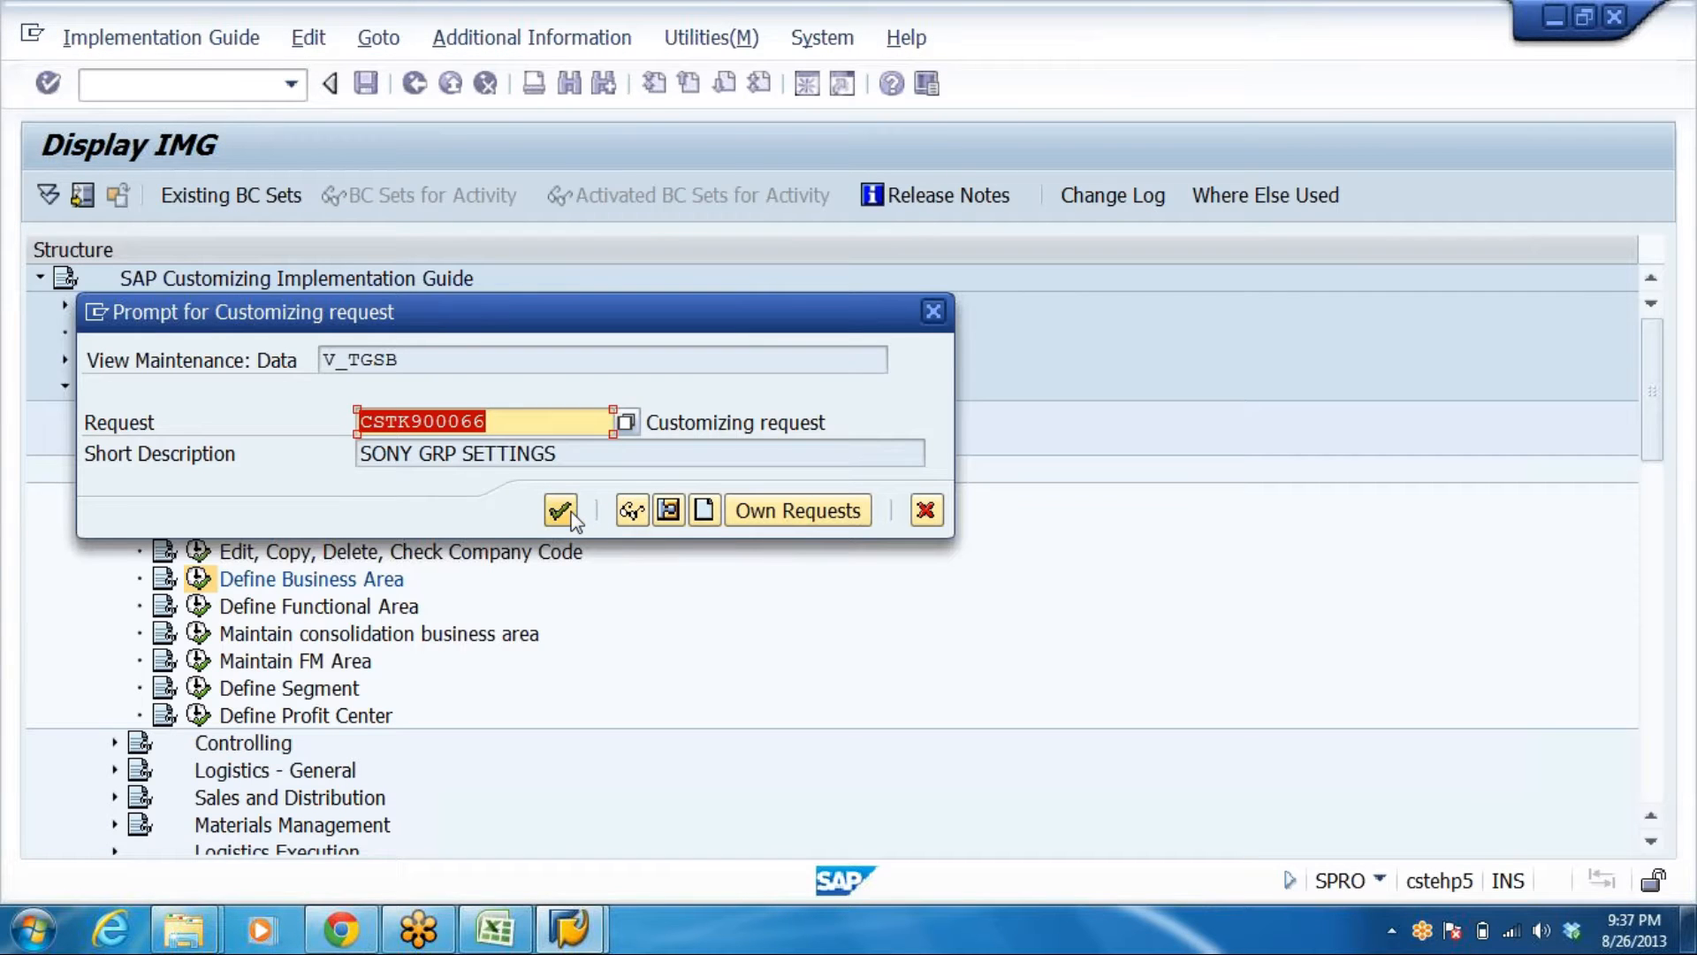
click(560, 511)
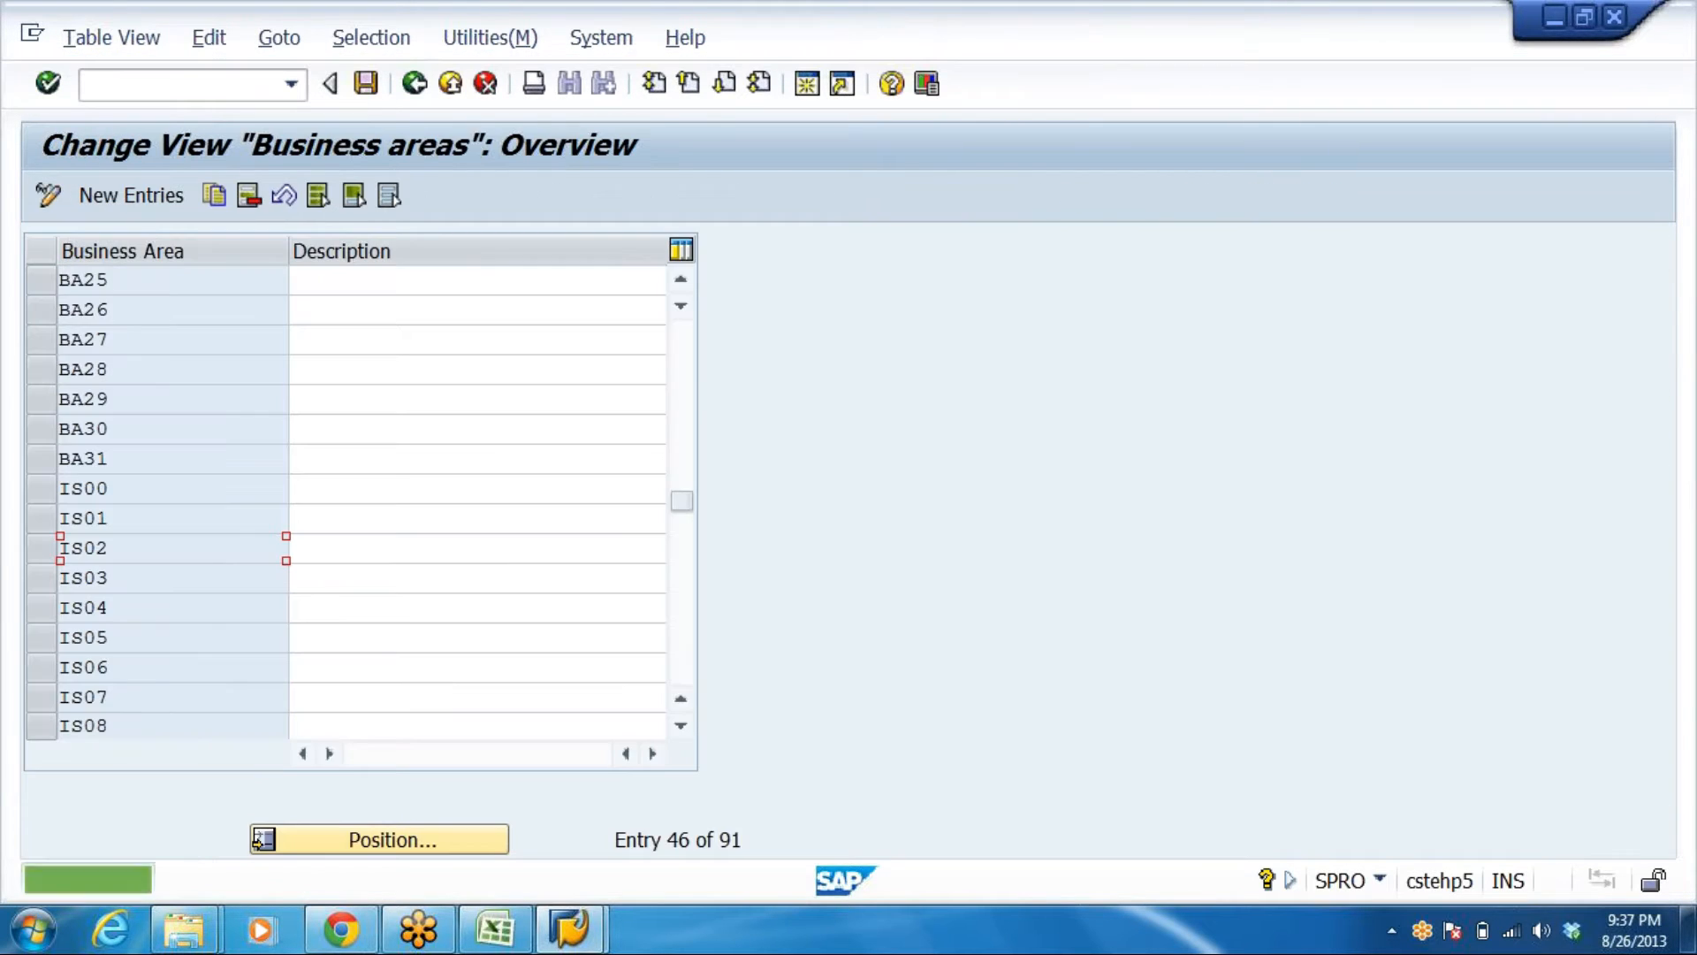
Switch to the DRL_GRP workbook in Excel, review the location boxes on the ORG STRUCTURE sheet, and return to SAP
click(500, 930)
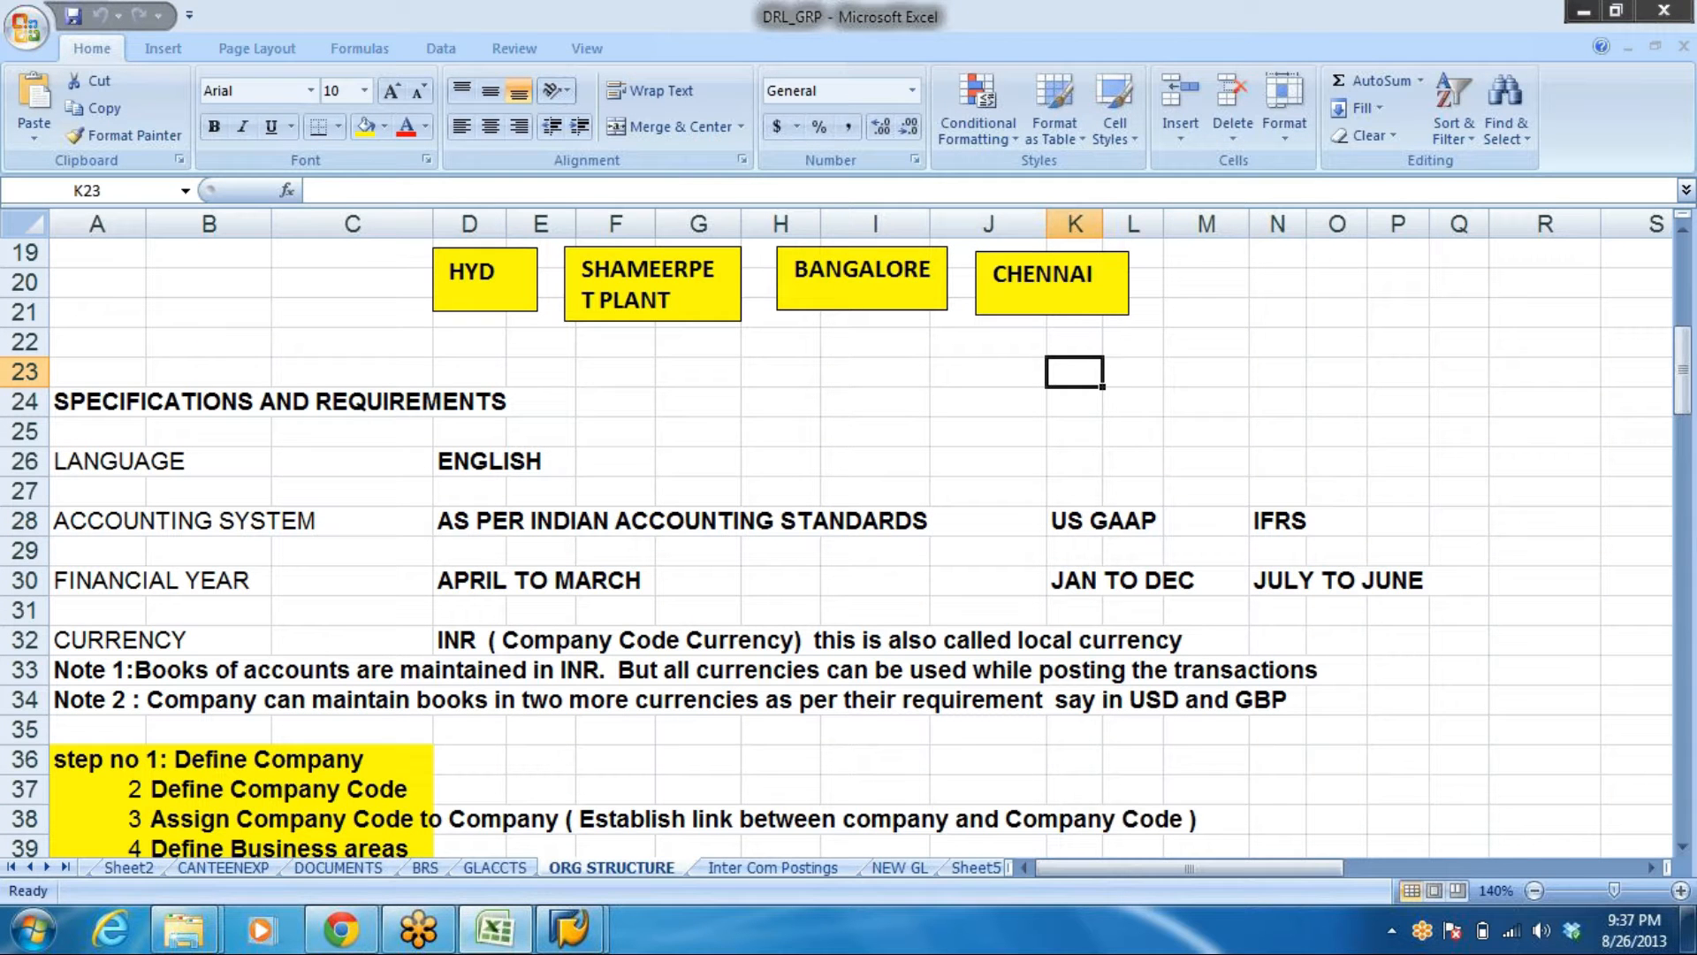
click(858, 274)
click(1043, 290)
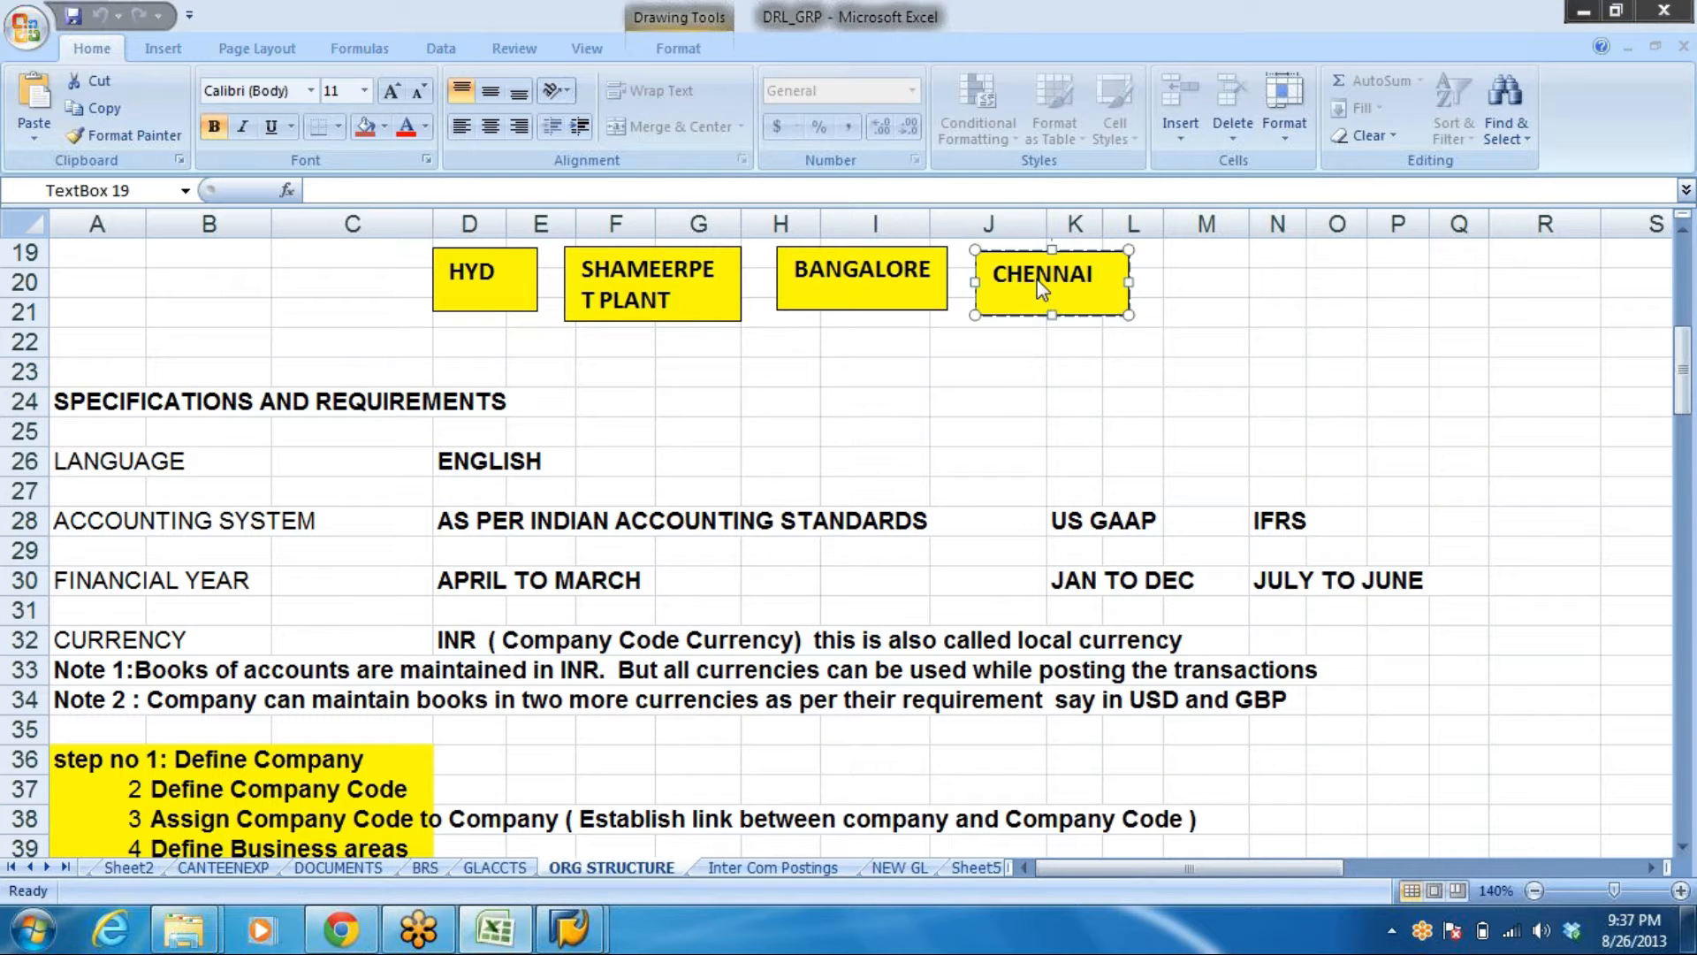
click(636, 294)
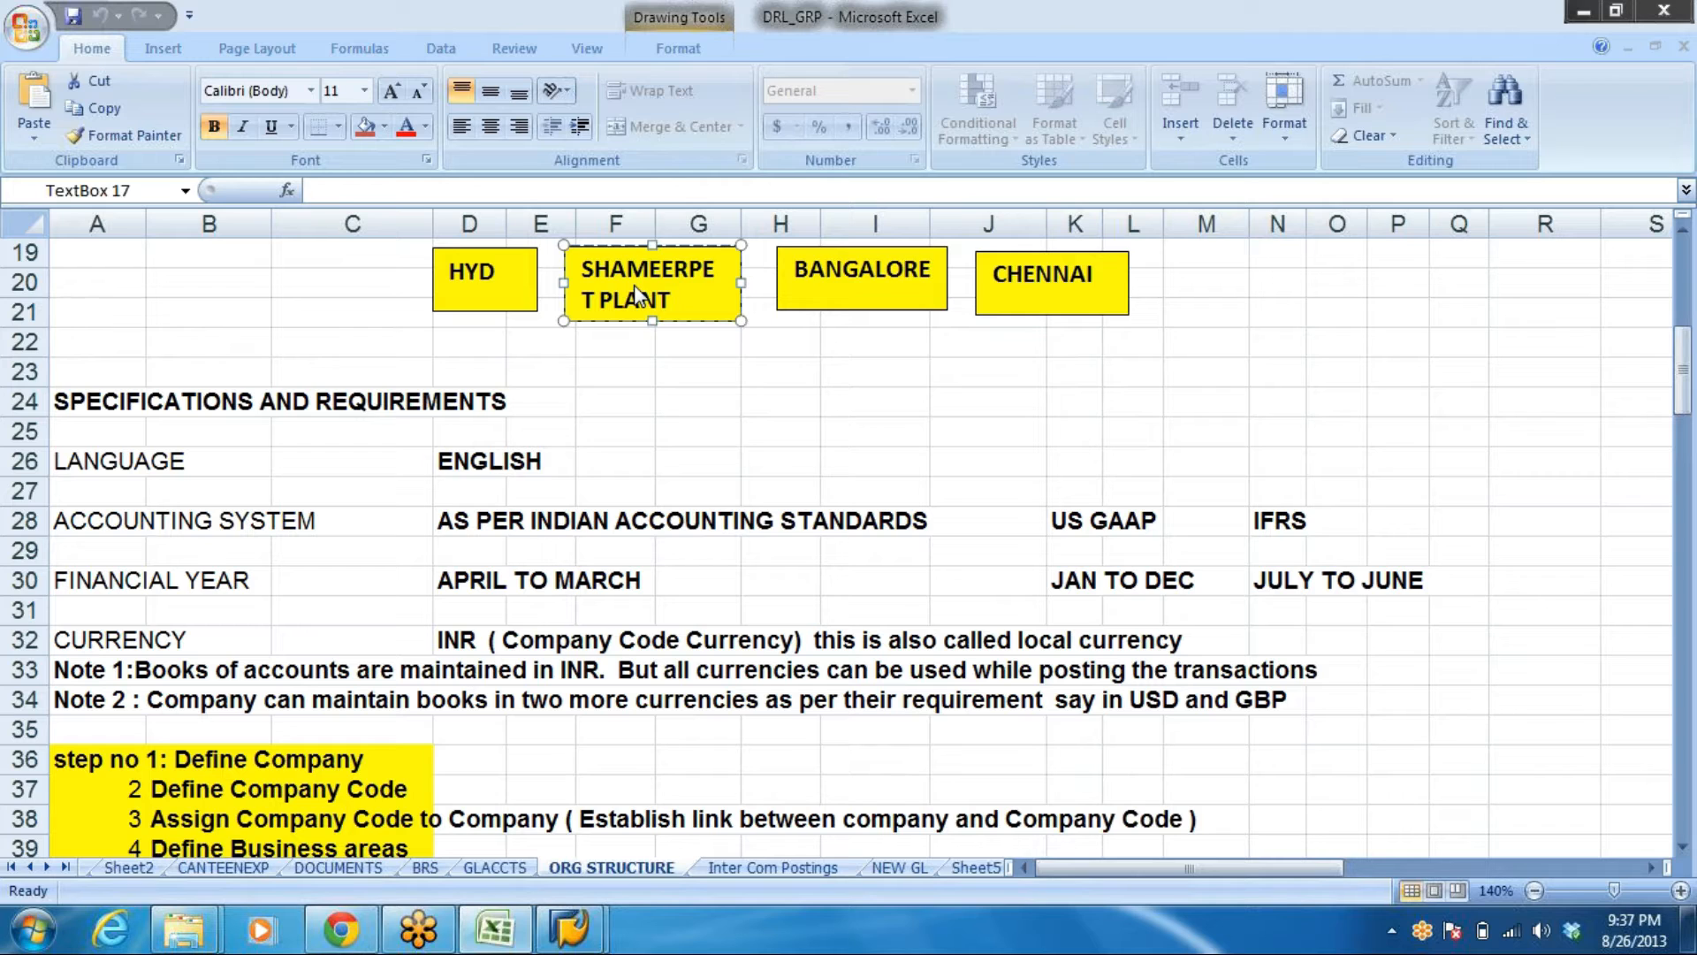
key(alt+Tab)
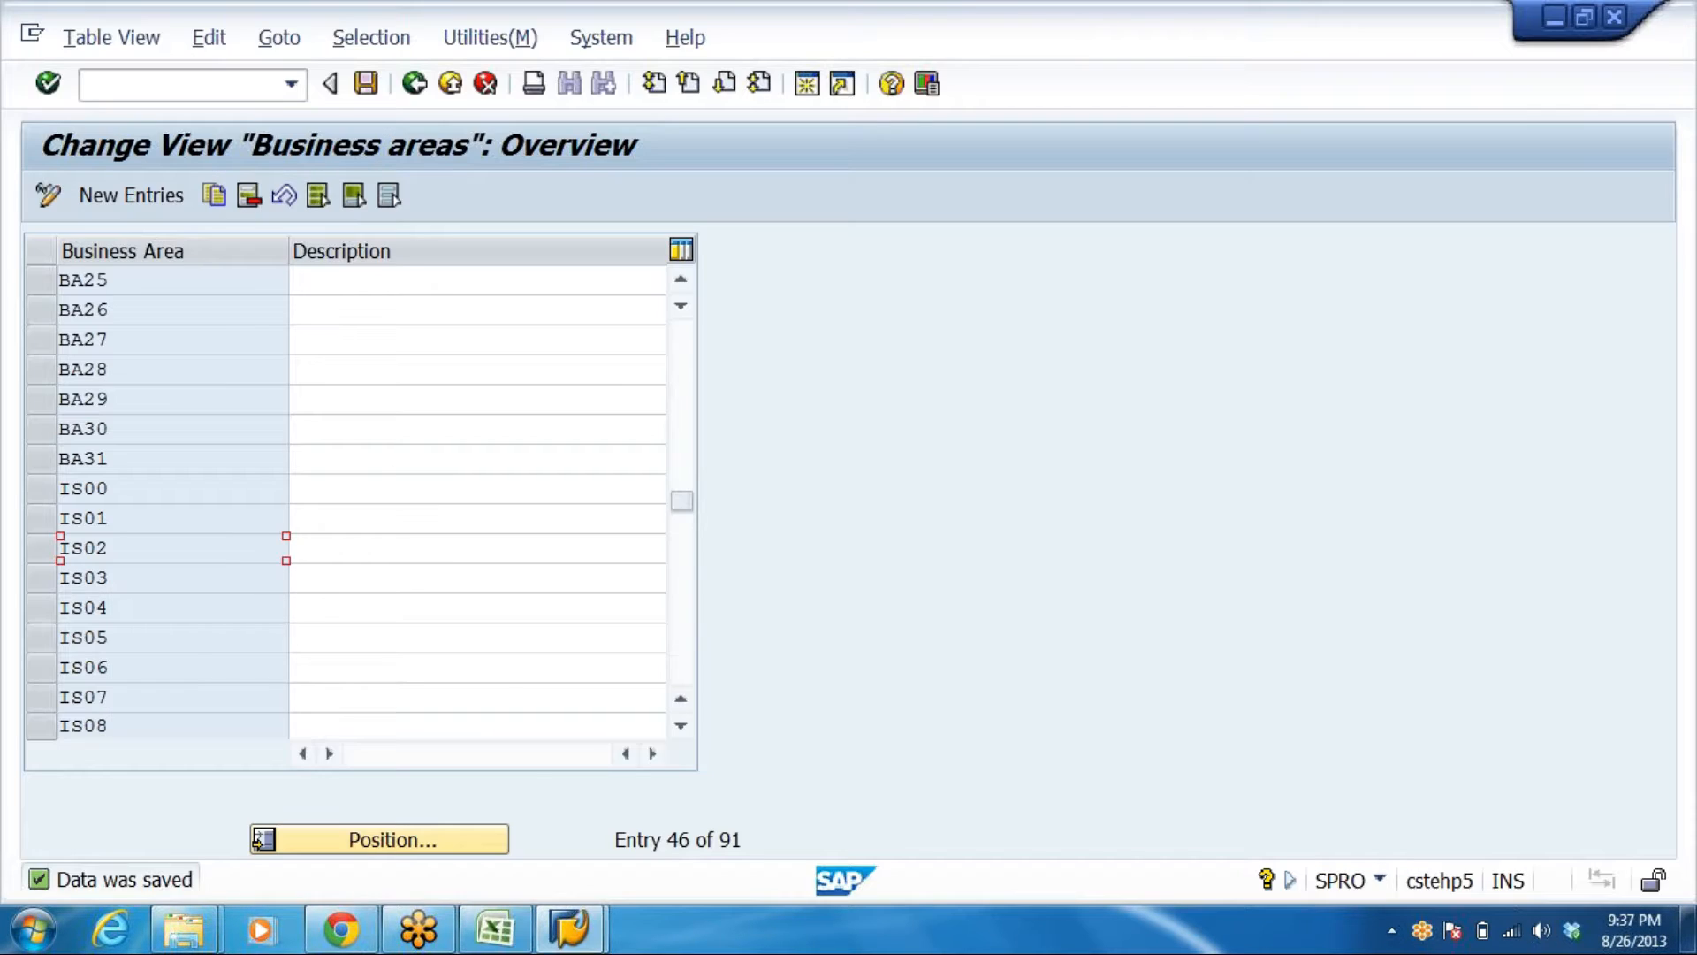
Start new entries and add business area DRBN with the description BANGALORE-DRL
click(131, 195)
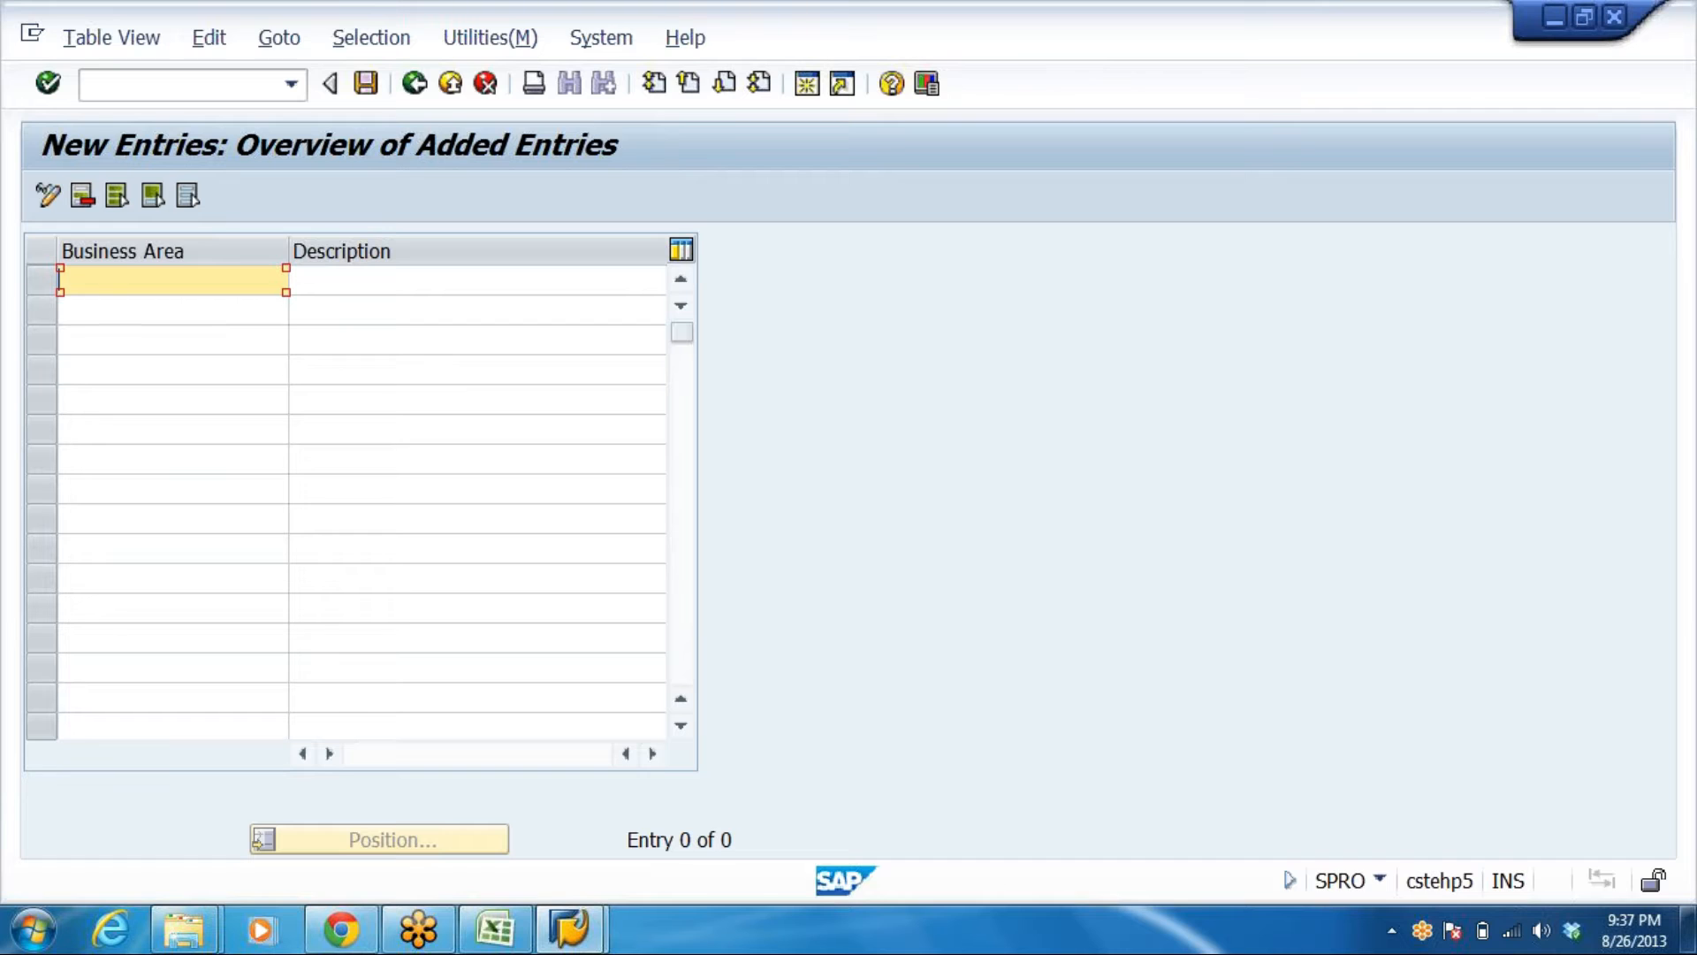
text(DRB)
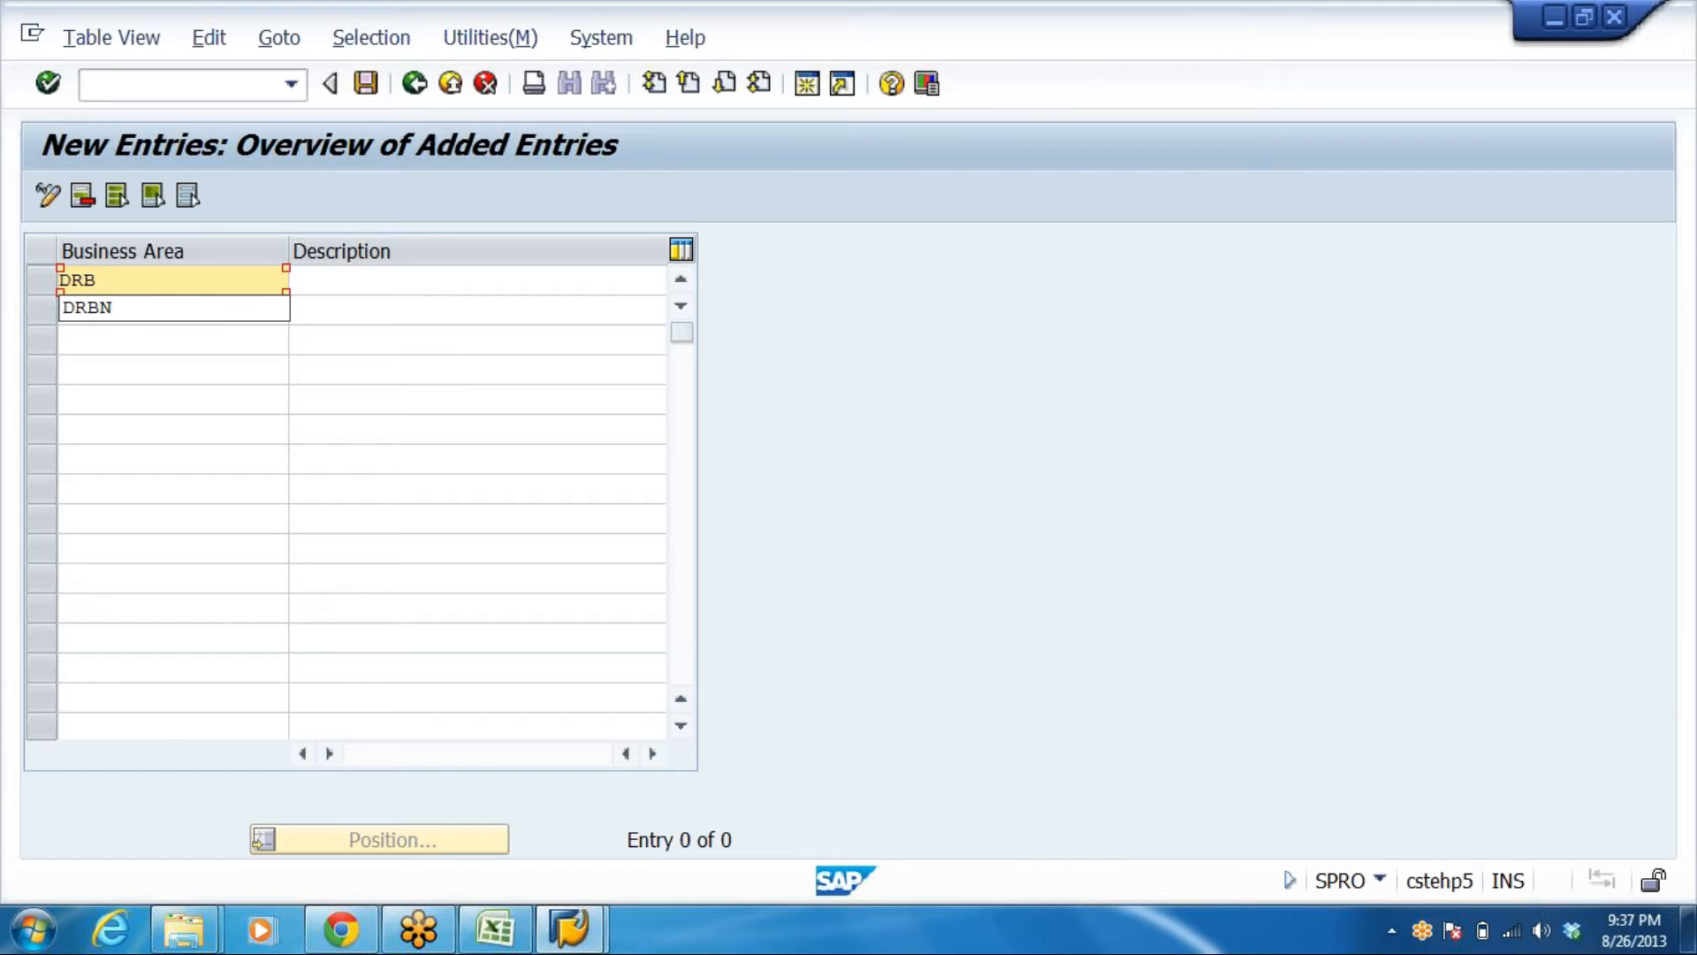
text(N)
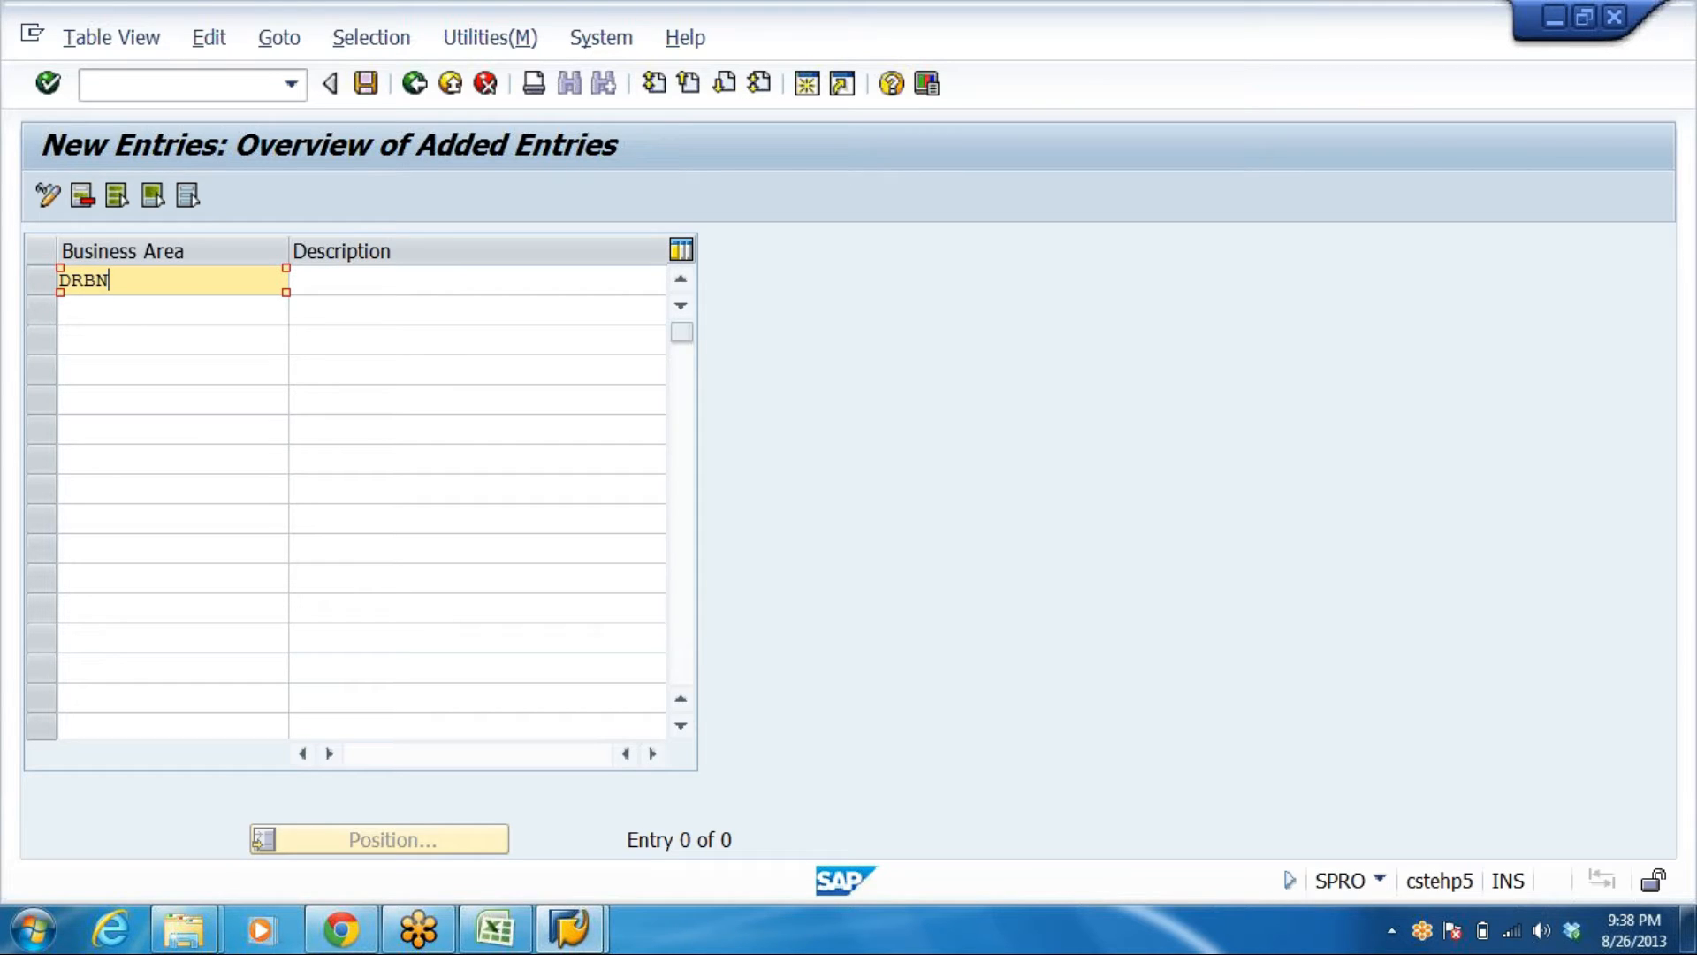
key(Tab)
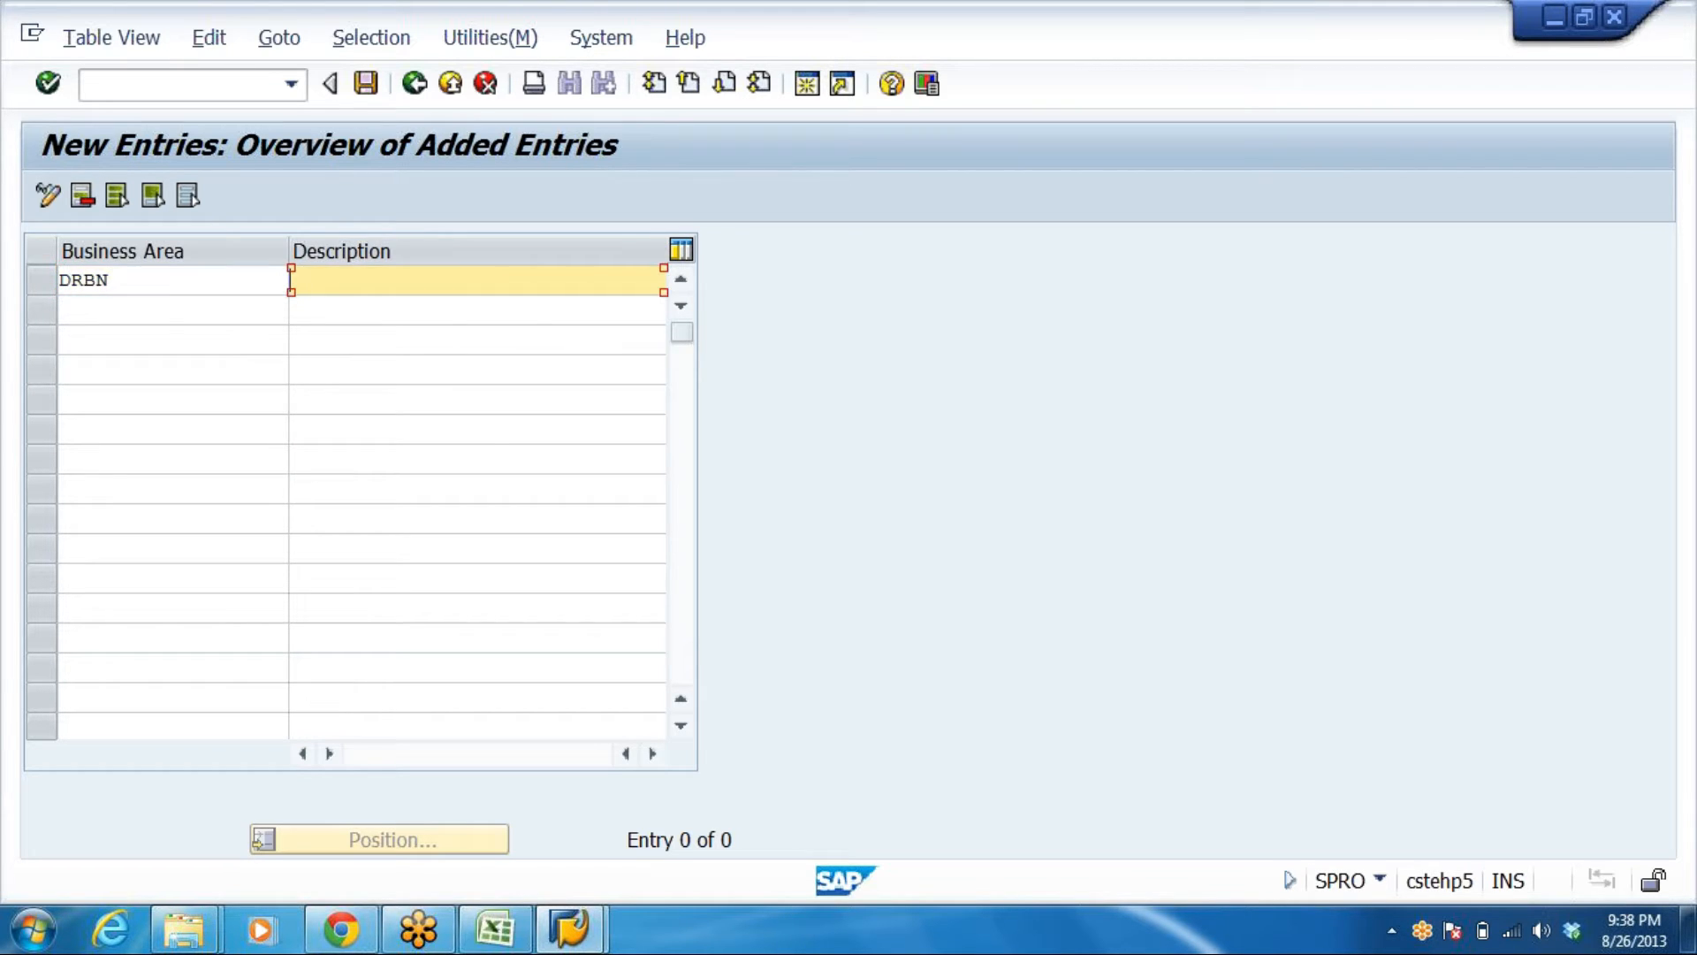
text(BANGALORE-d)
key(BackSpace)
text(DRL)
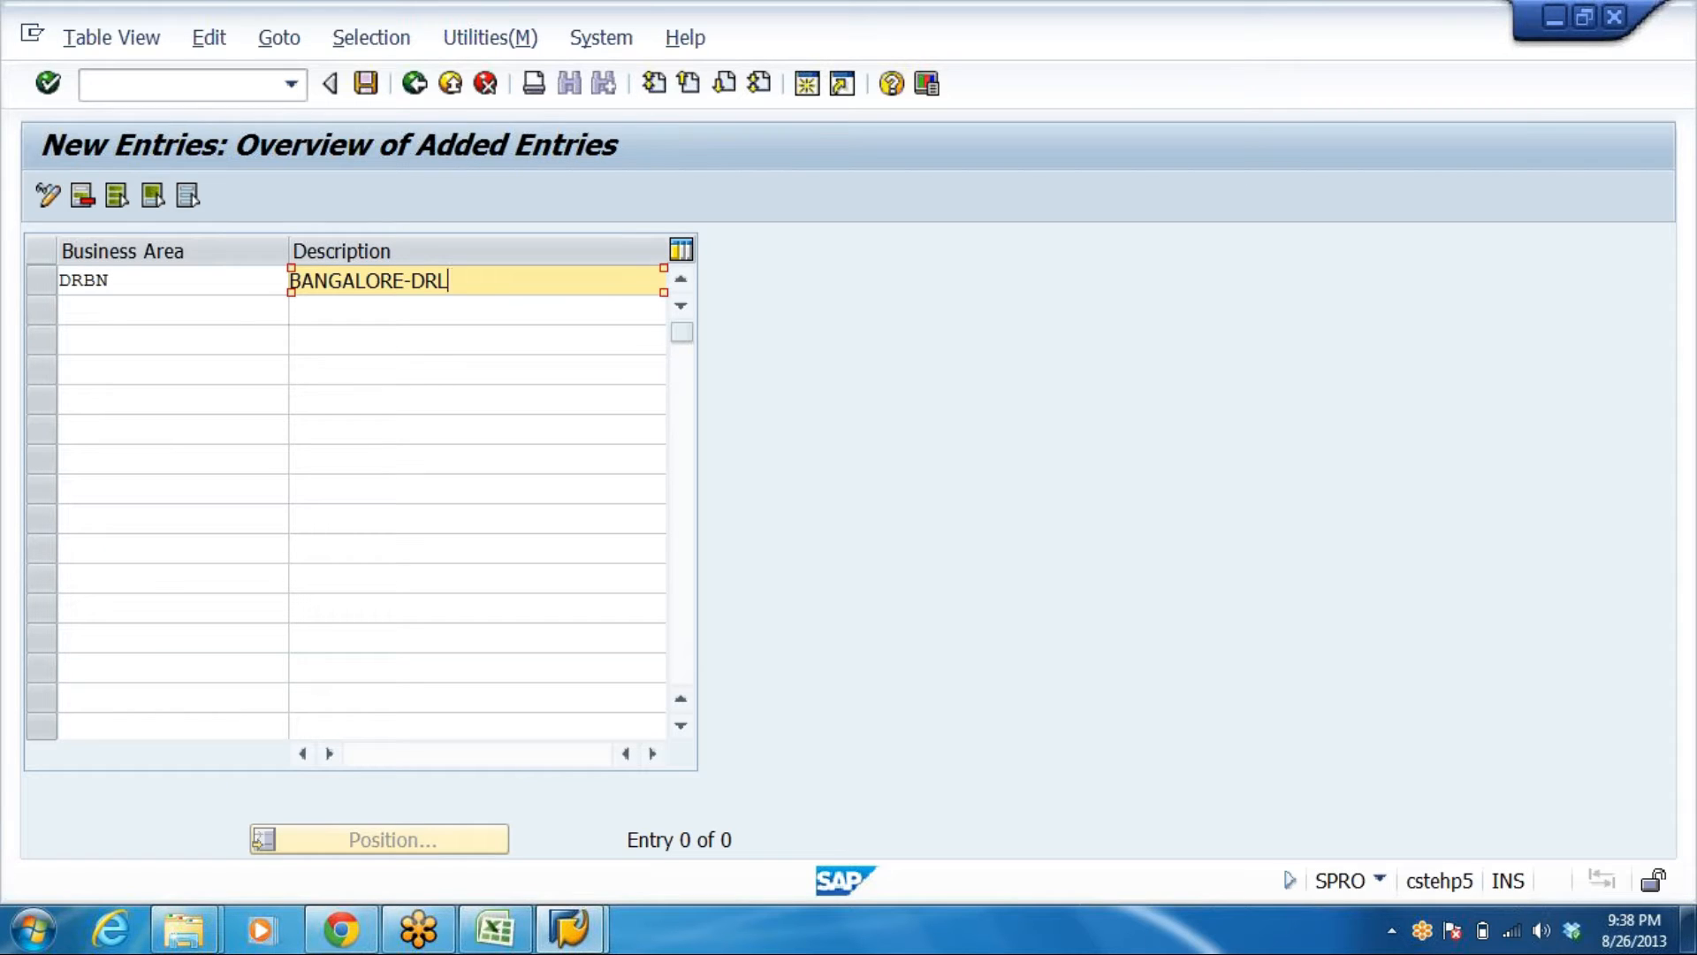
key(Tab)
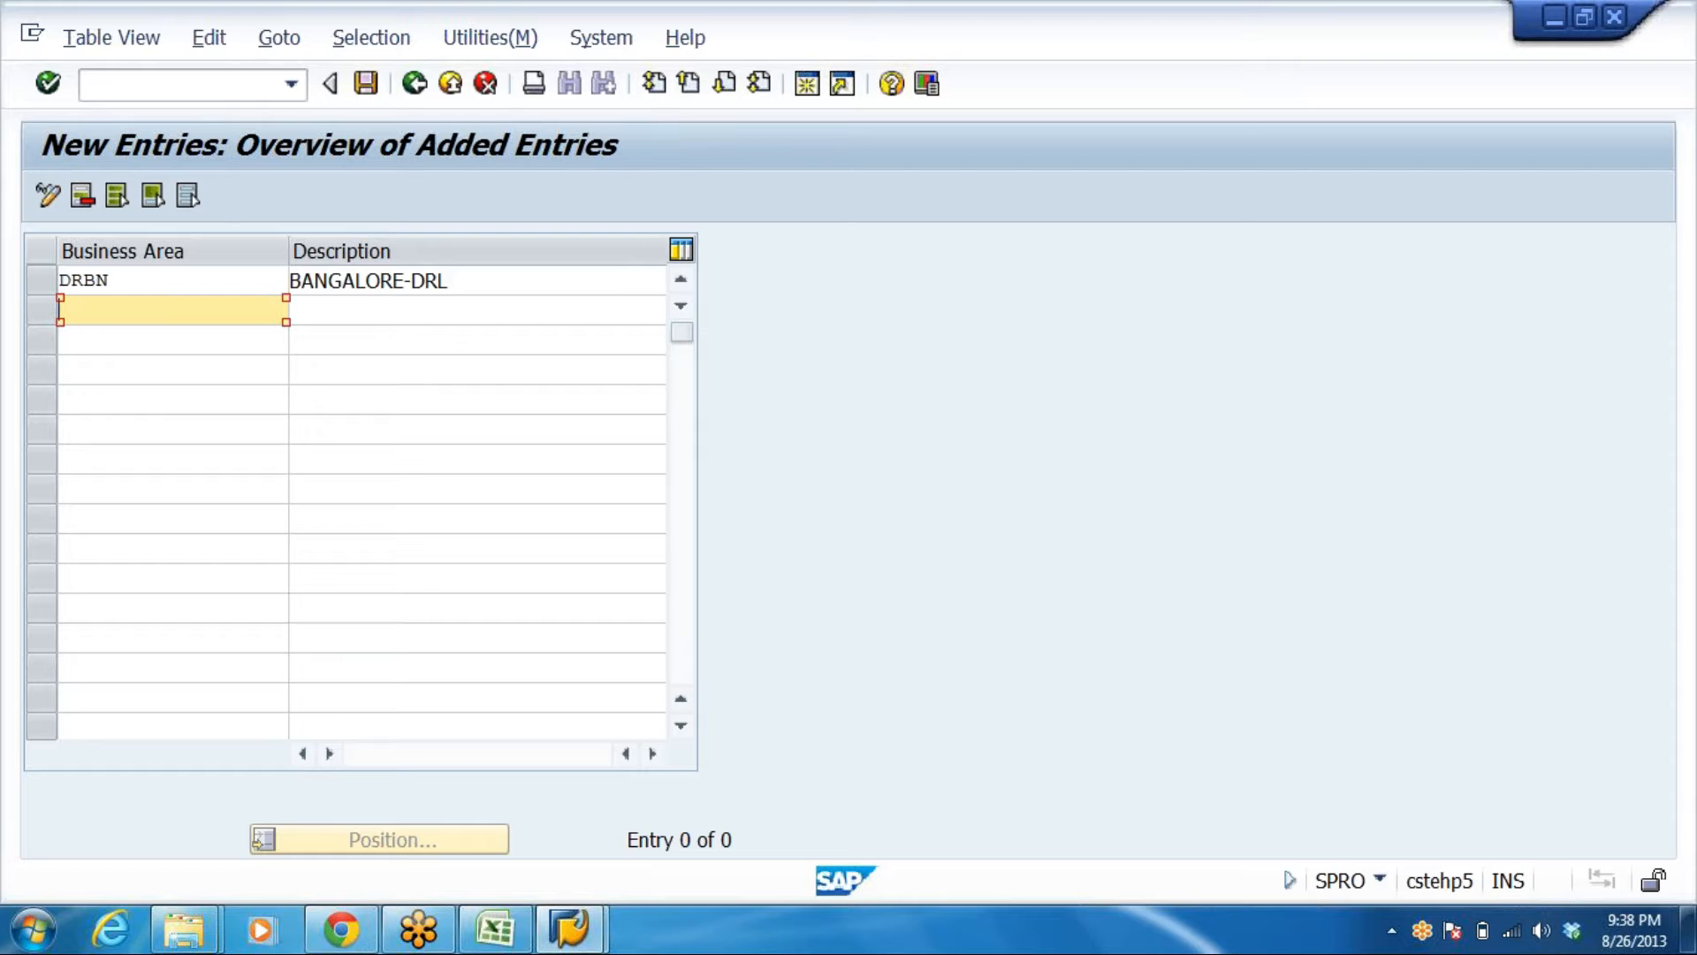
Add business area DRHY with the description HYDERABAD-DRL
text(DR)
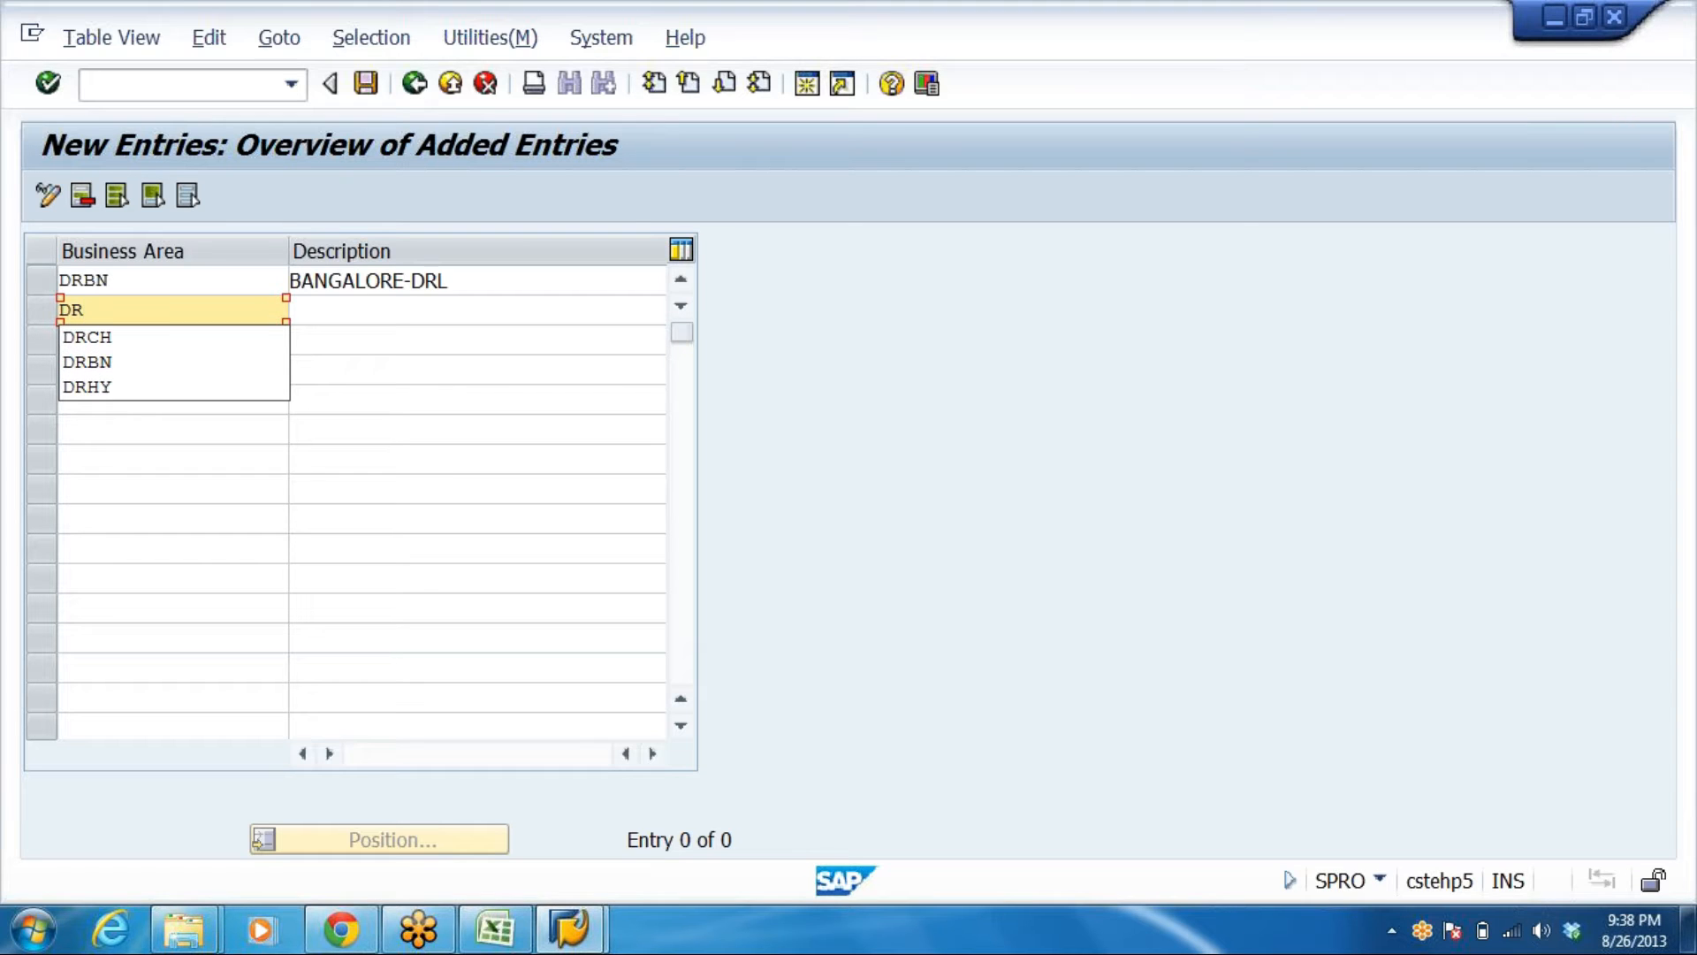
text(HY)
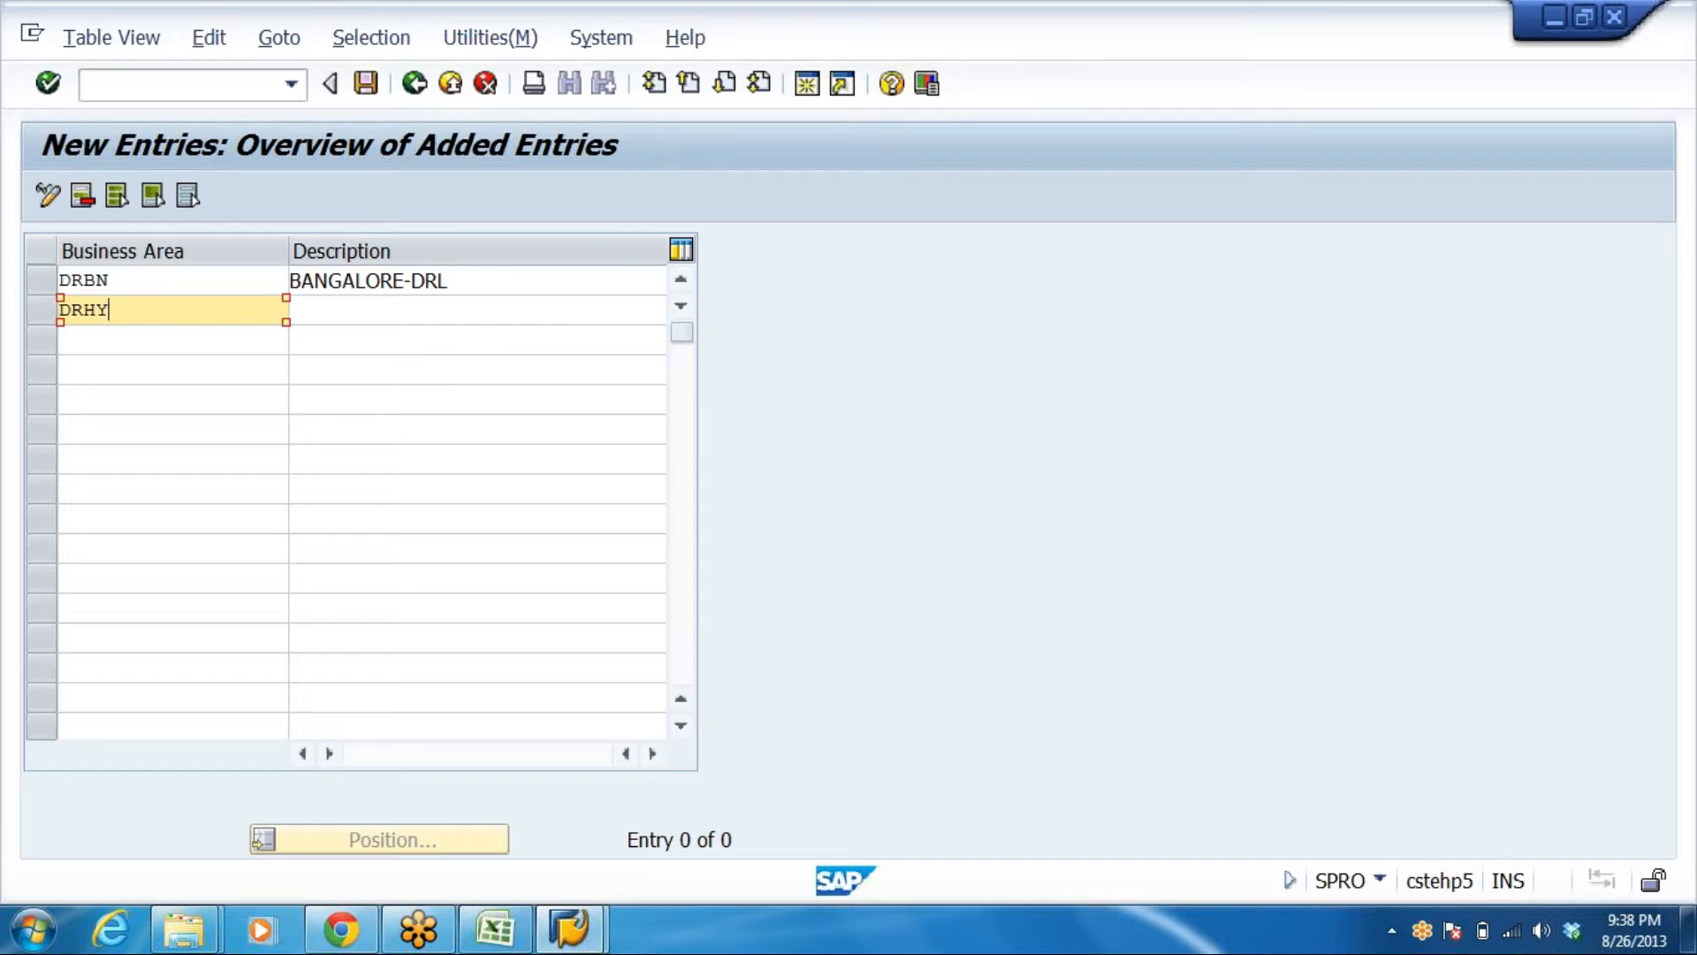
key(Tab)
text(H)
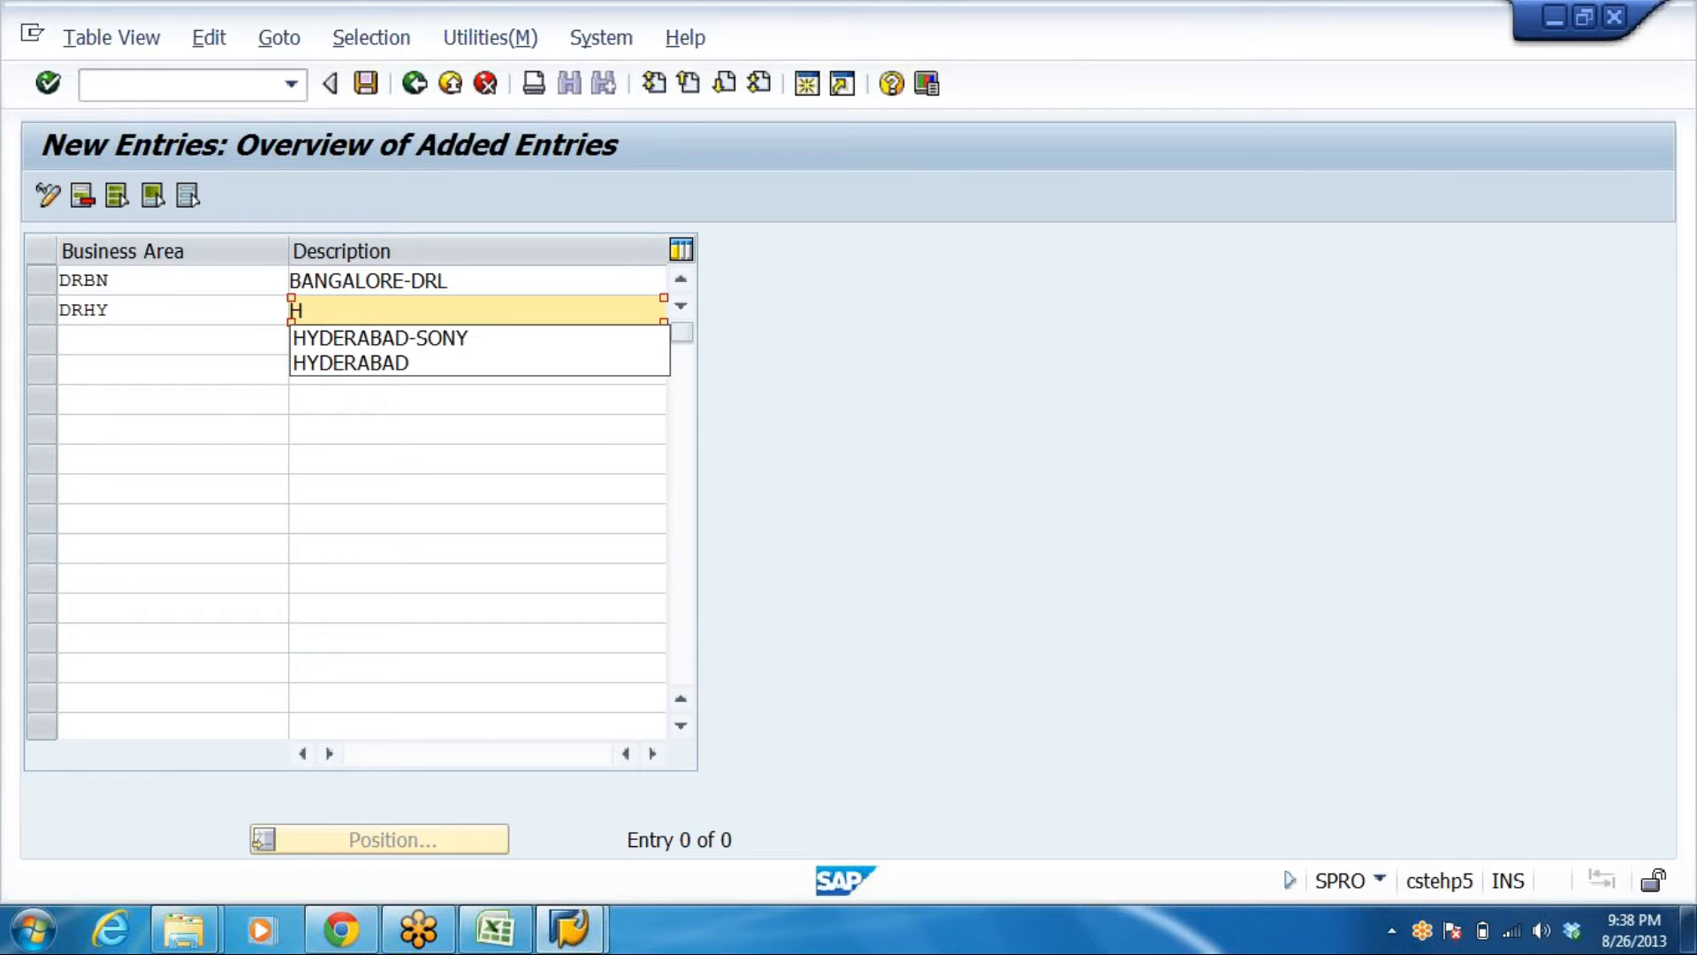
click(353, 363)
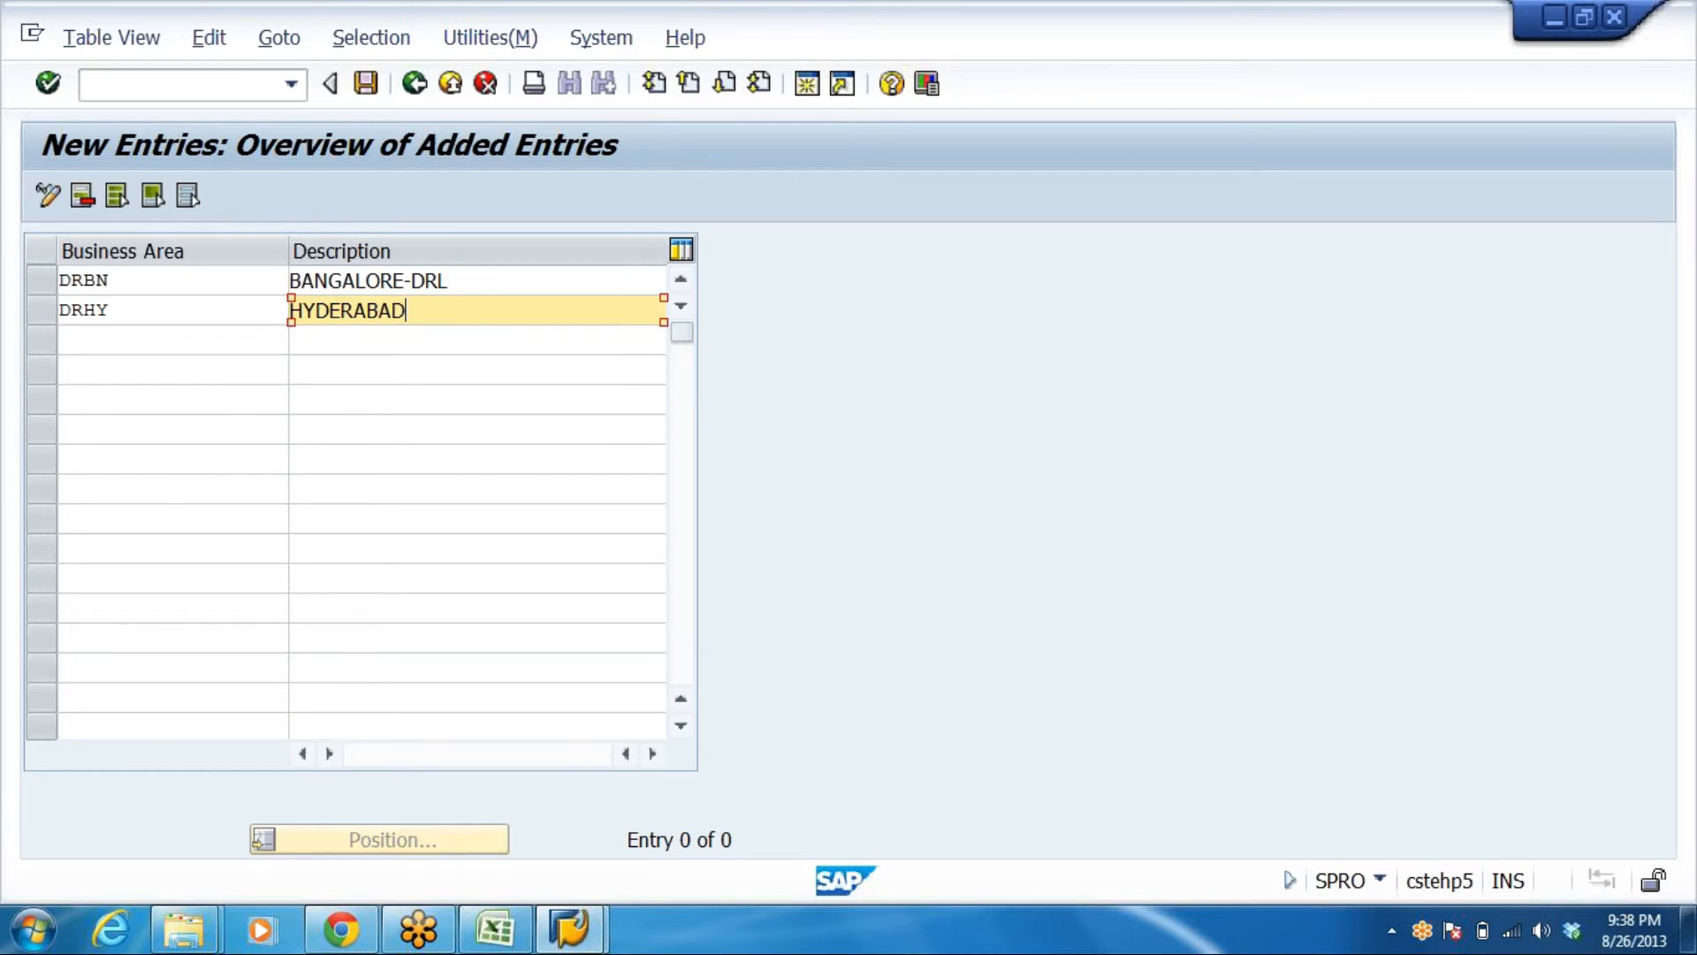
text(-DRL)
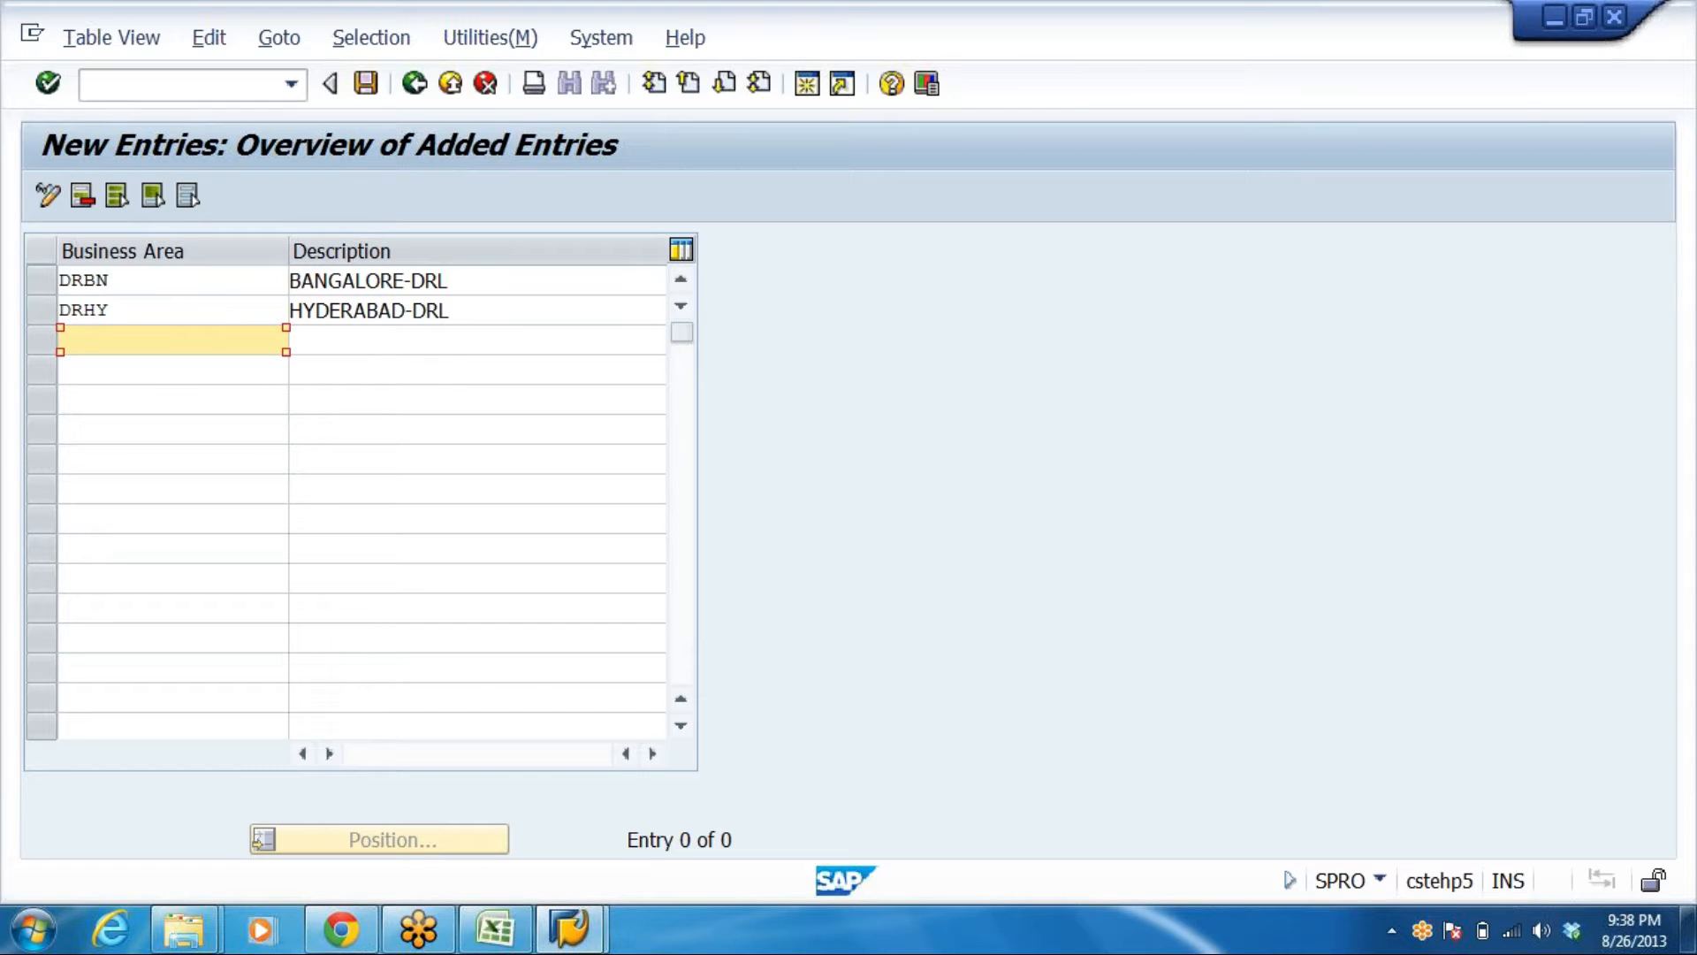
Add business area DRCH with the description CHENNAI-DRL and save the new entries
text(DR)
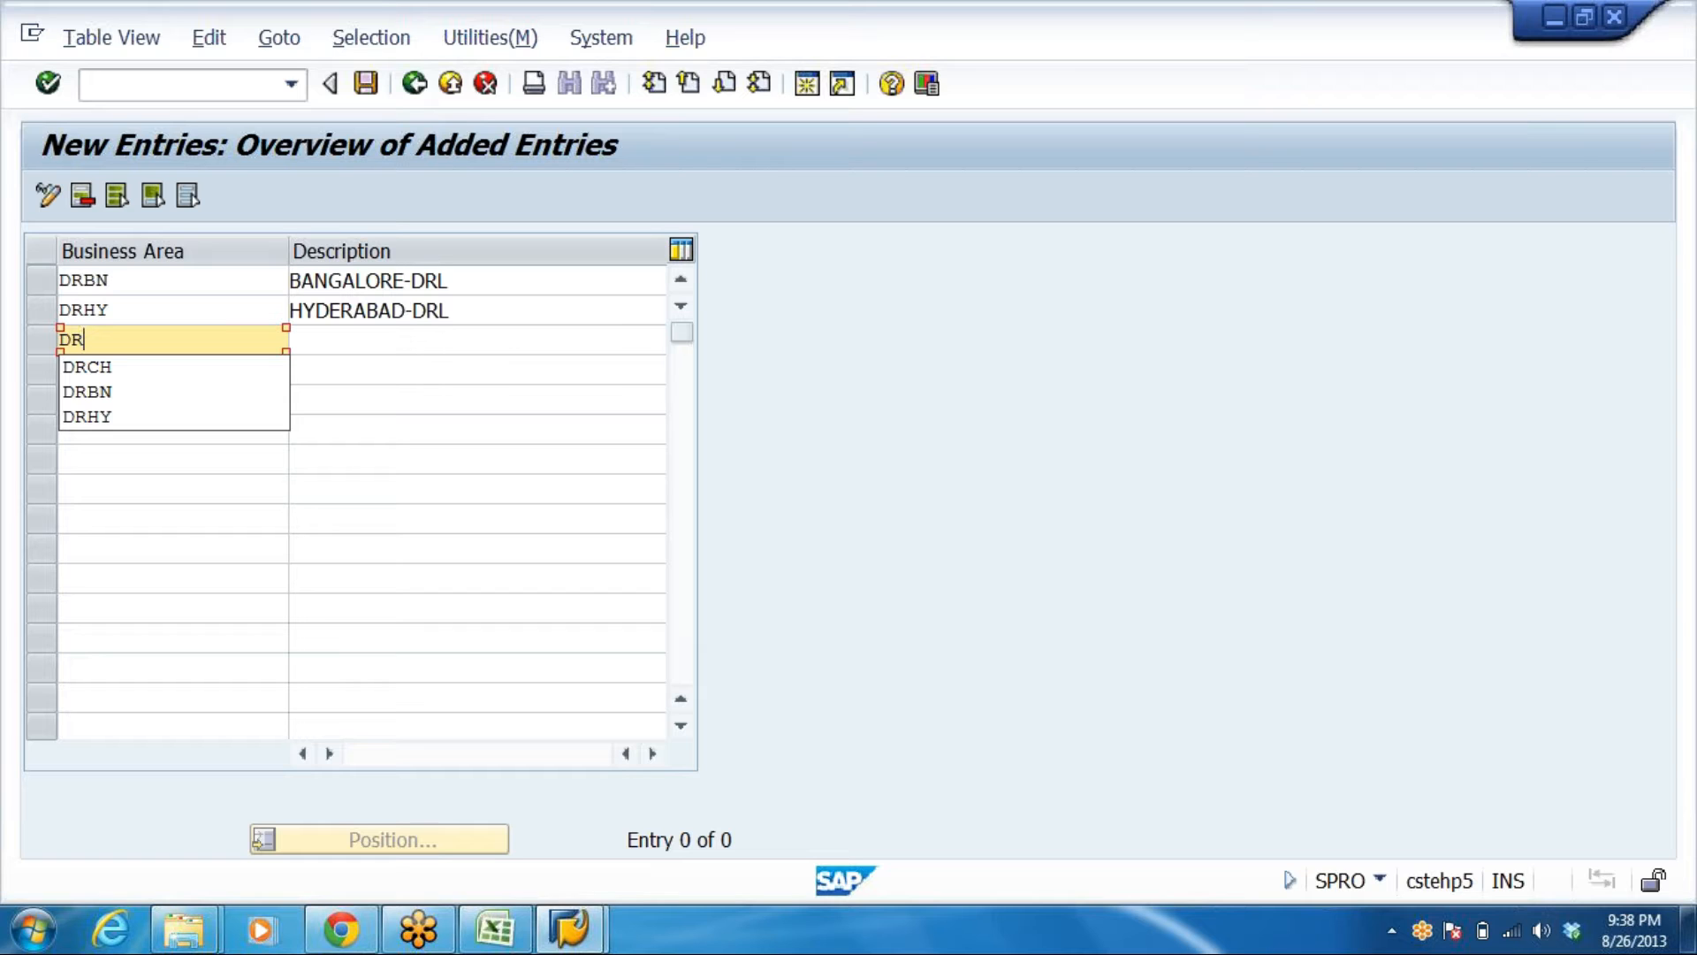
text(CH)
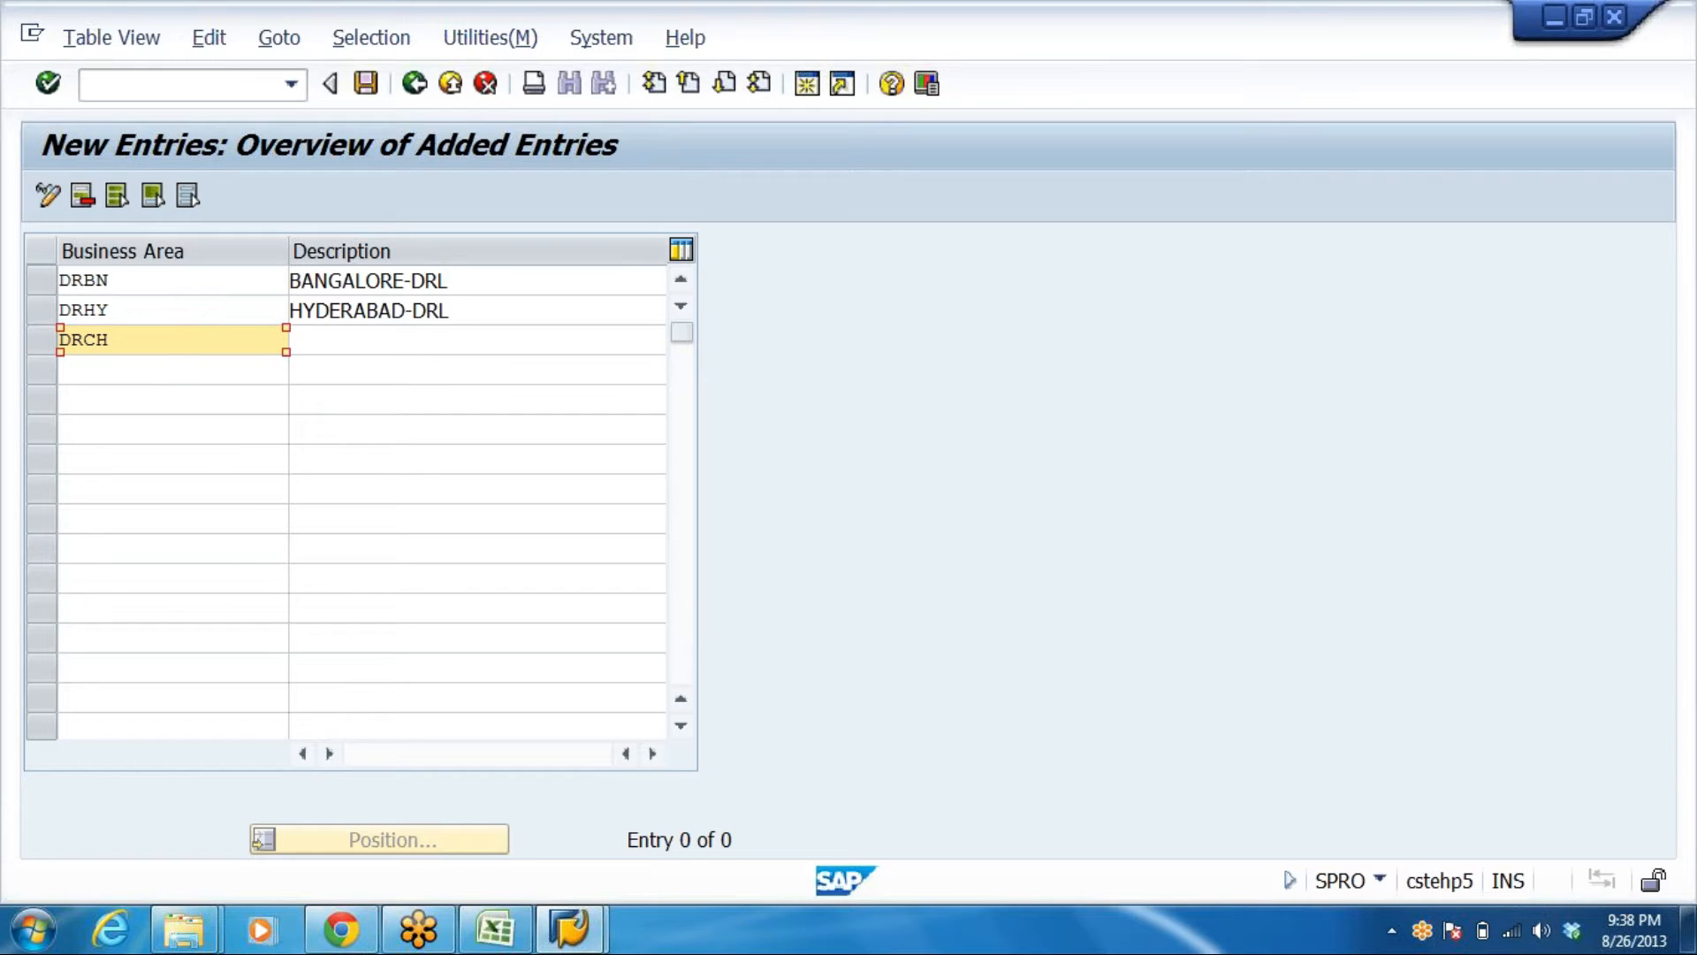
key(Tab)
text(C)
key(Down)
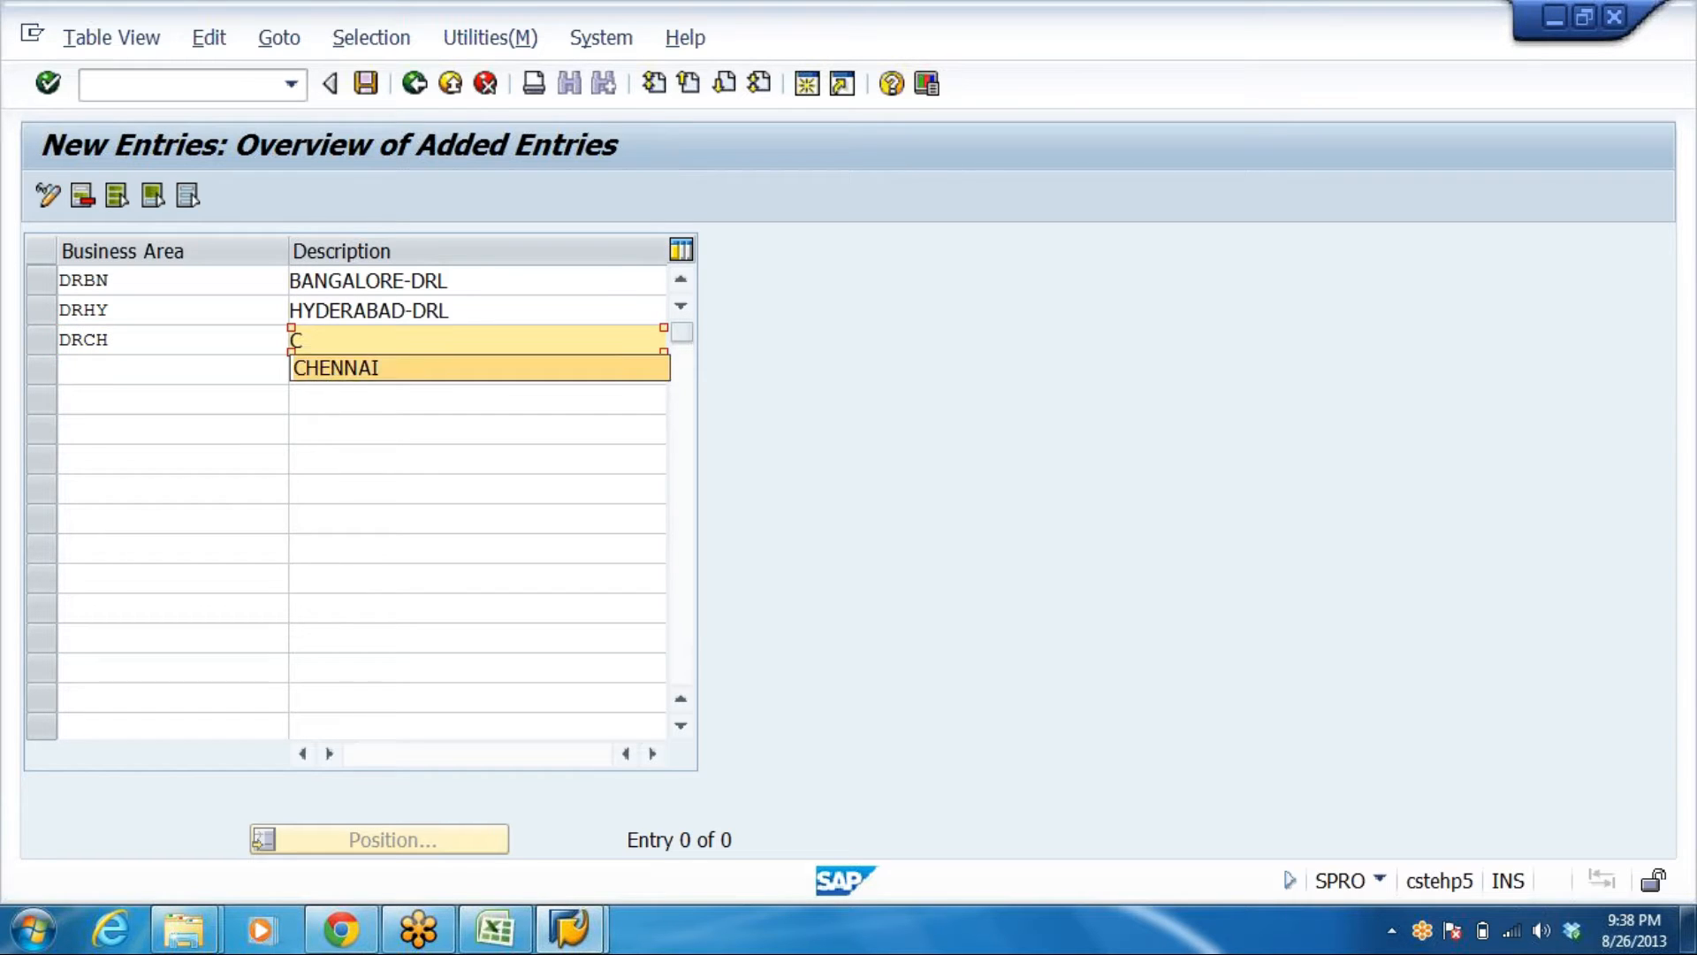
key(Return)
text(-DRL)
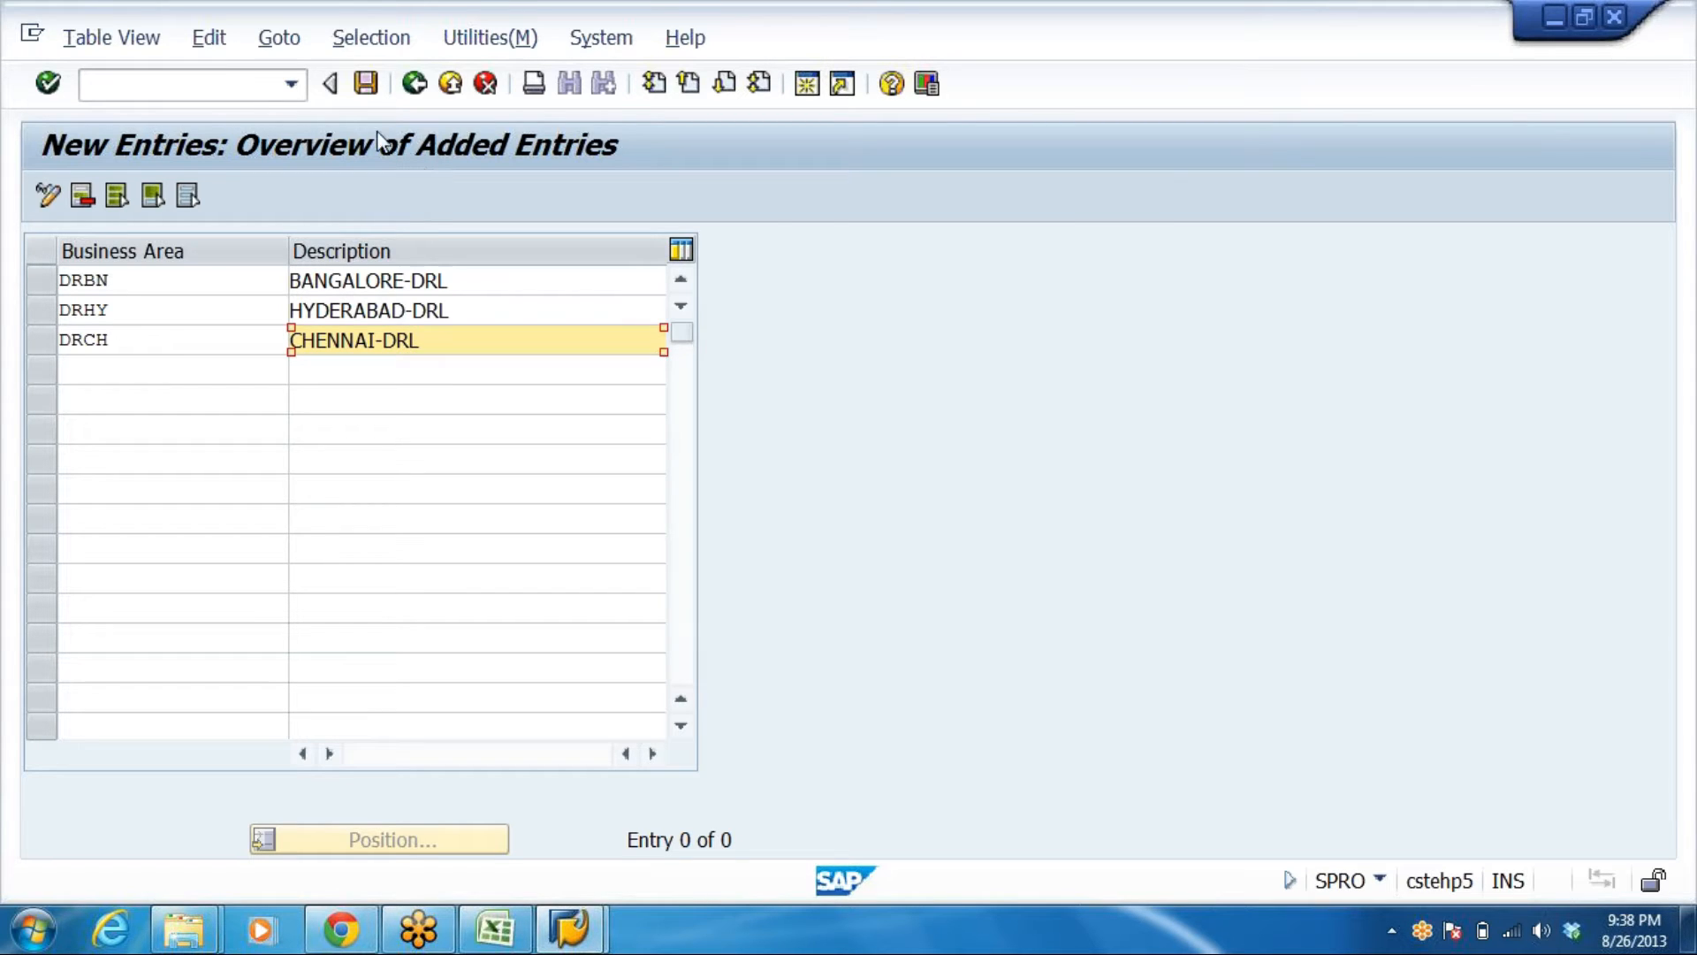
click(366, 84)
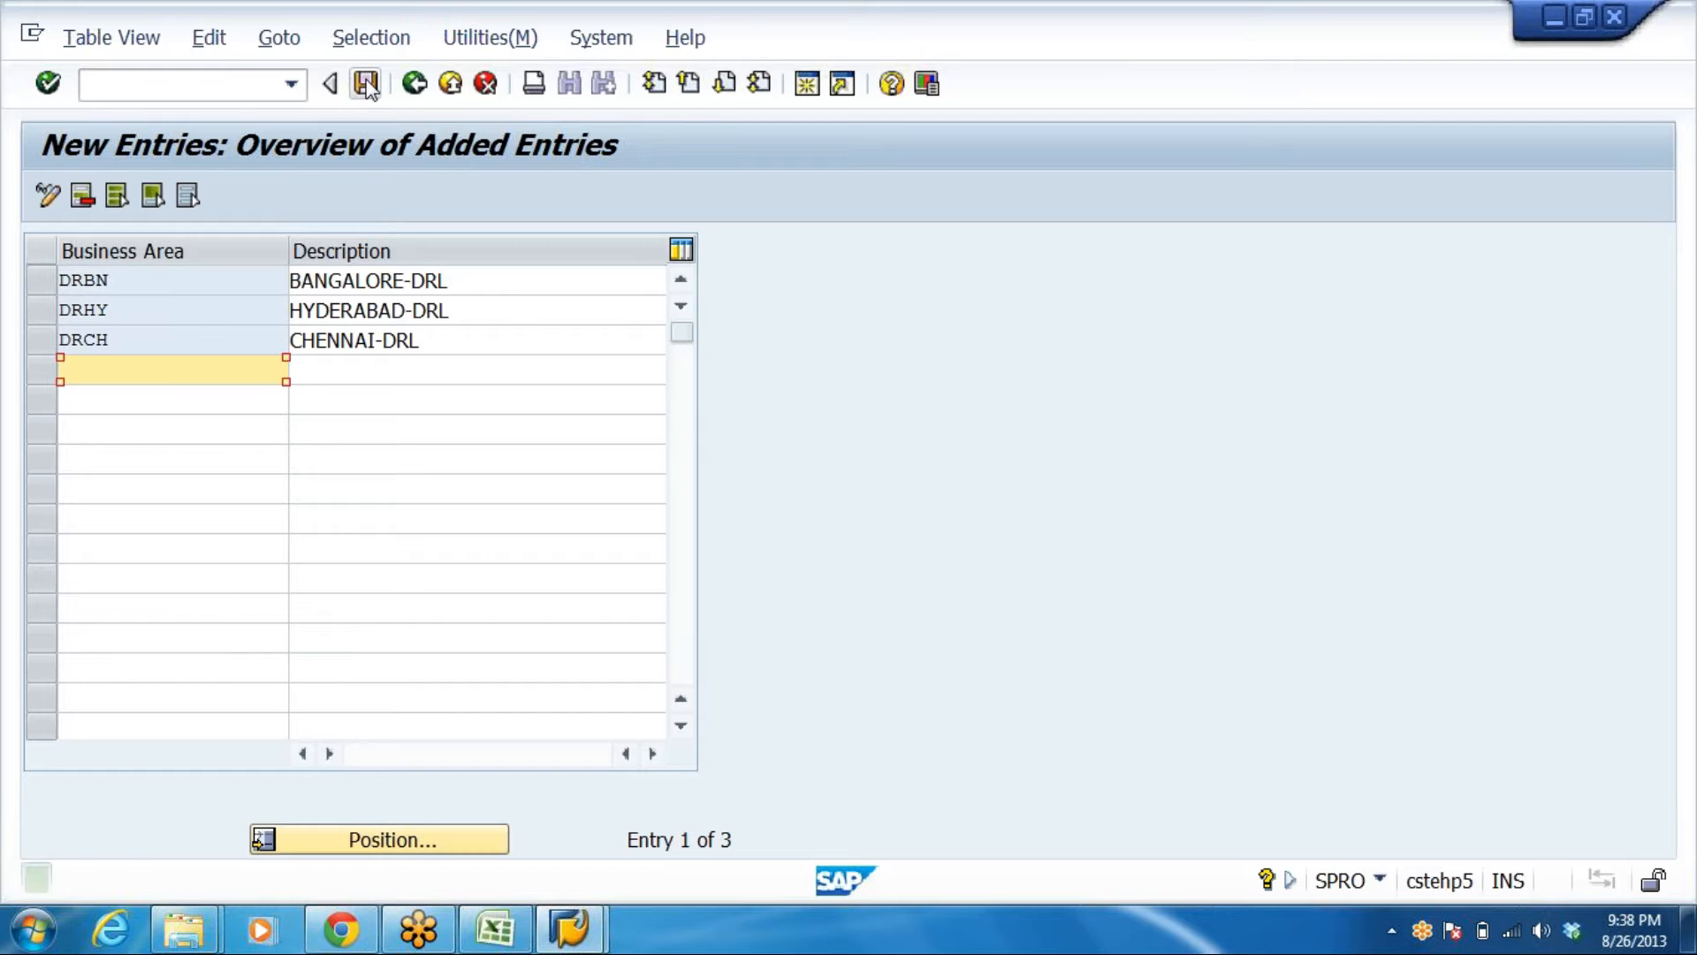
Leave the business areas view, return to the implementation guide and collapse the Enterprise Structure branch with its Definition subtree
click(415, 84)
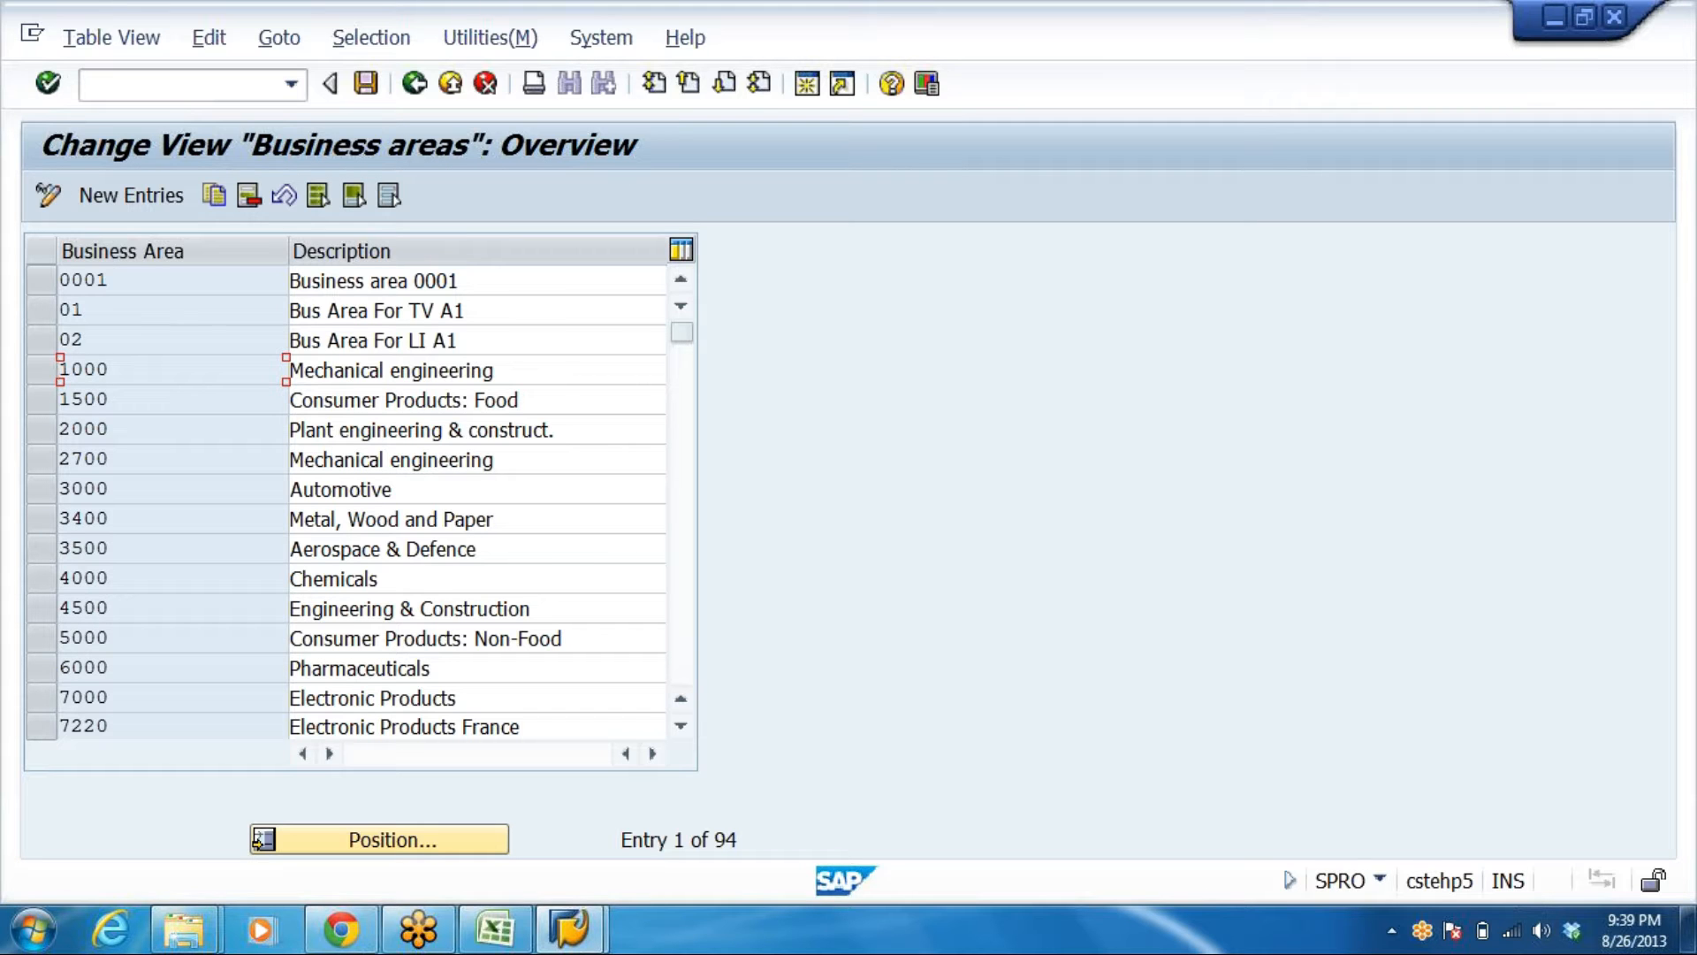
click(416, 86)
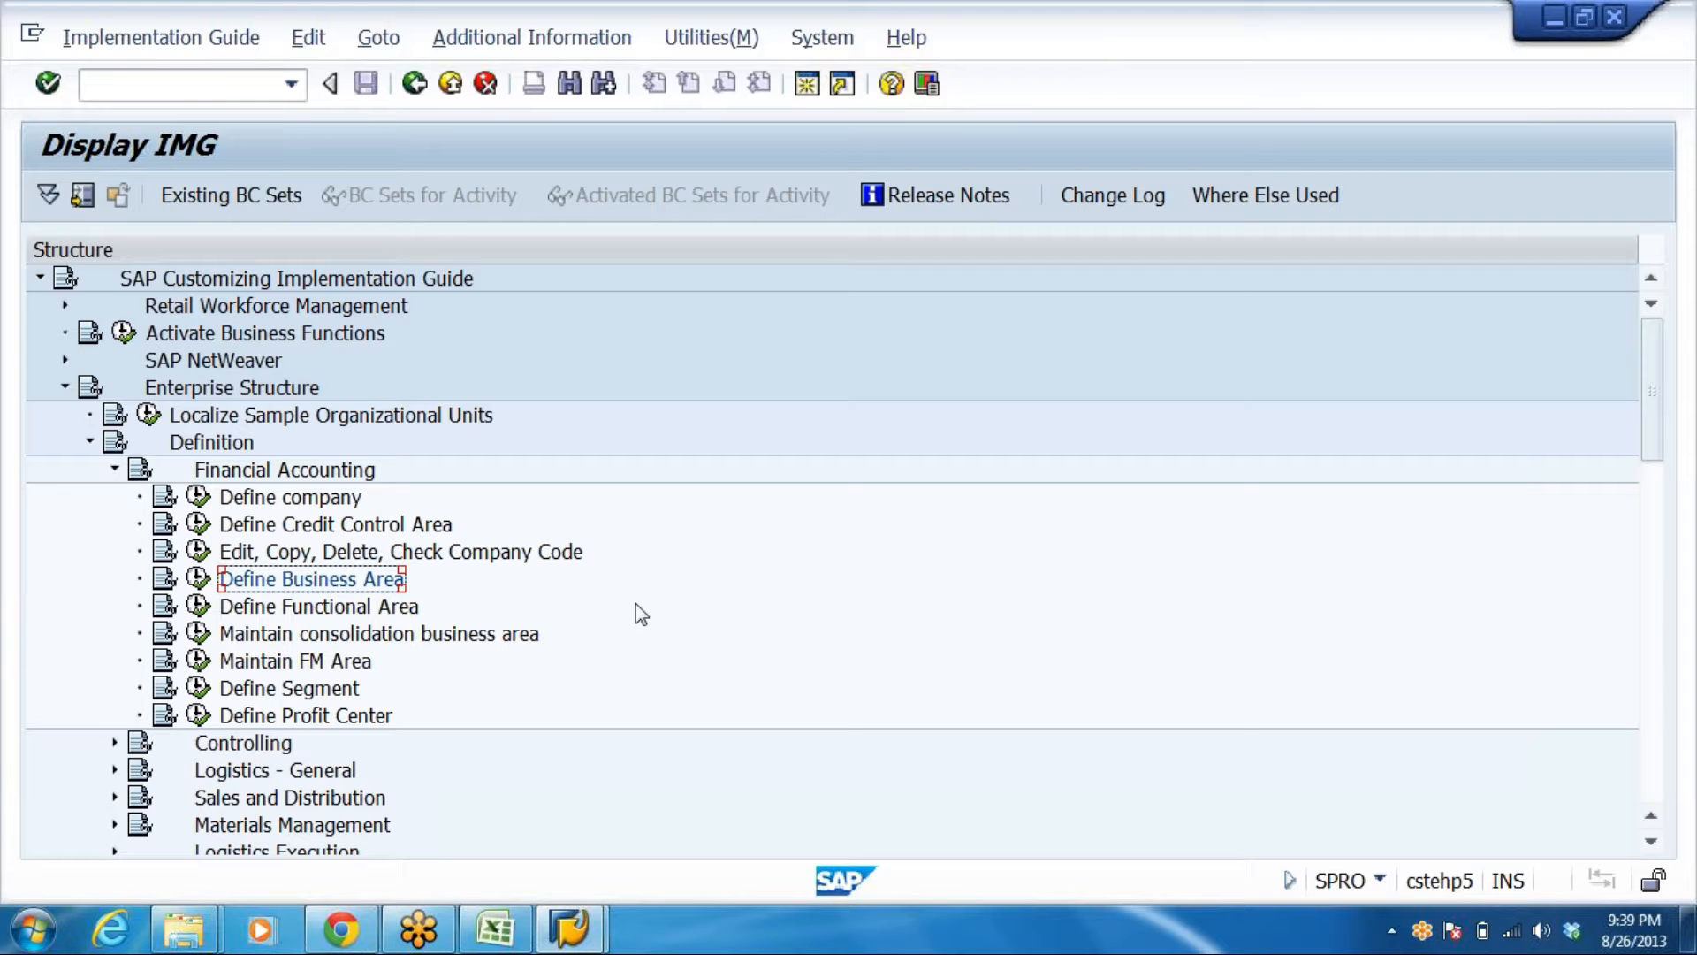
click(115, 471)
click(90, 442)
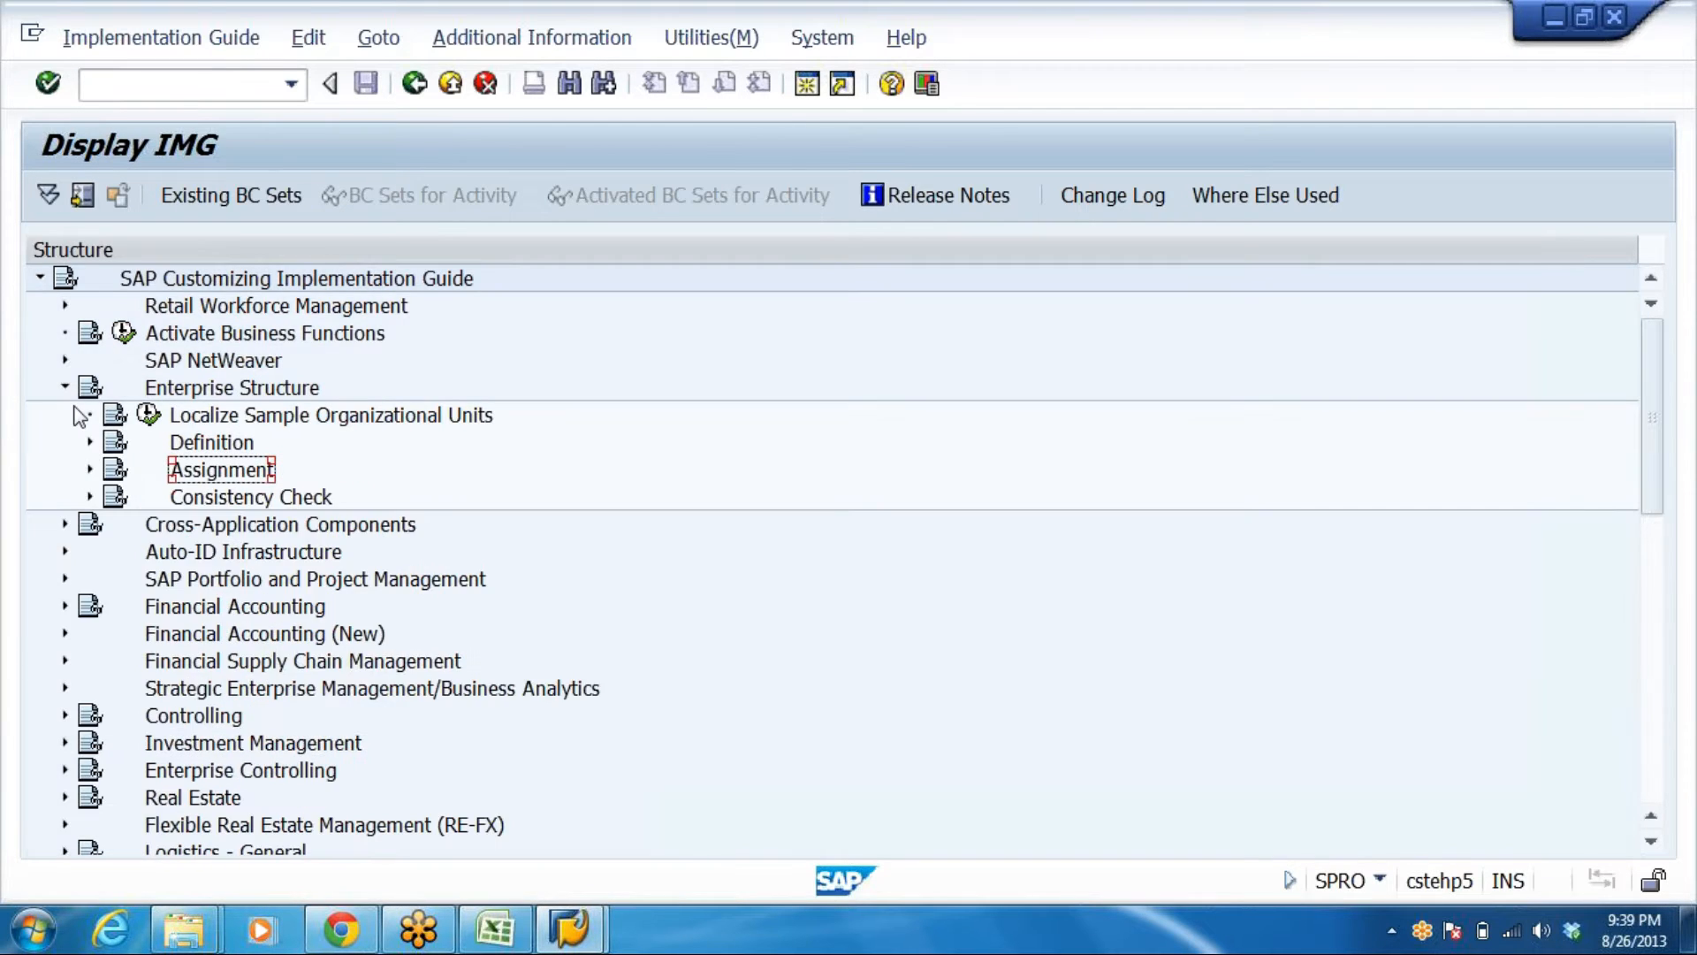
click(65, 388)
Switch to the DRL_GRP workbook in Excel and review steps 5 to 8 for the chart of accounts on the ORG STRUCTURE sheet
click(495, 928)
scroll(453, 599, down, 4)
scroll(454, 600, down, 5)
scroll(587, 504, up, 3)
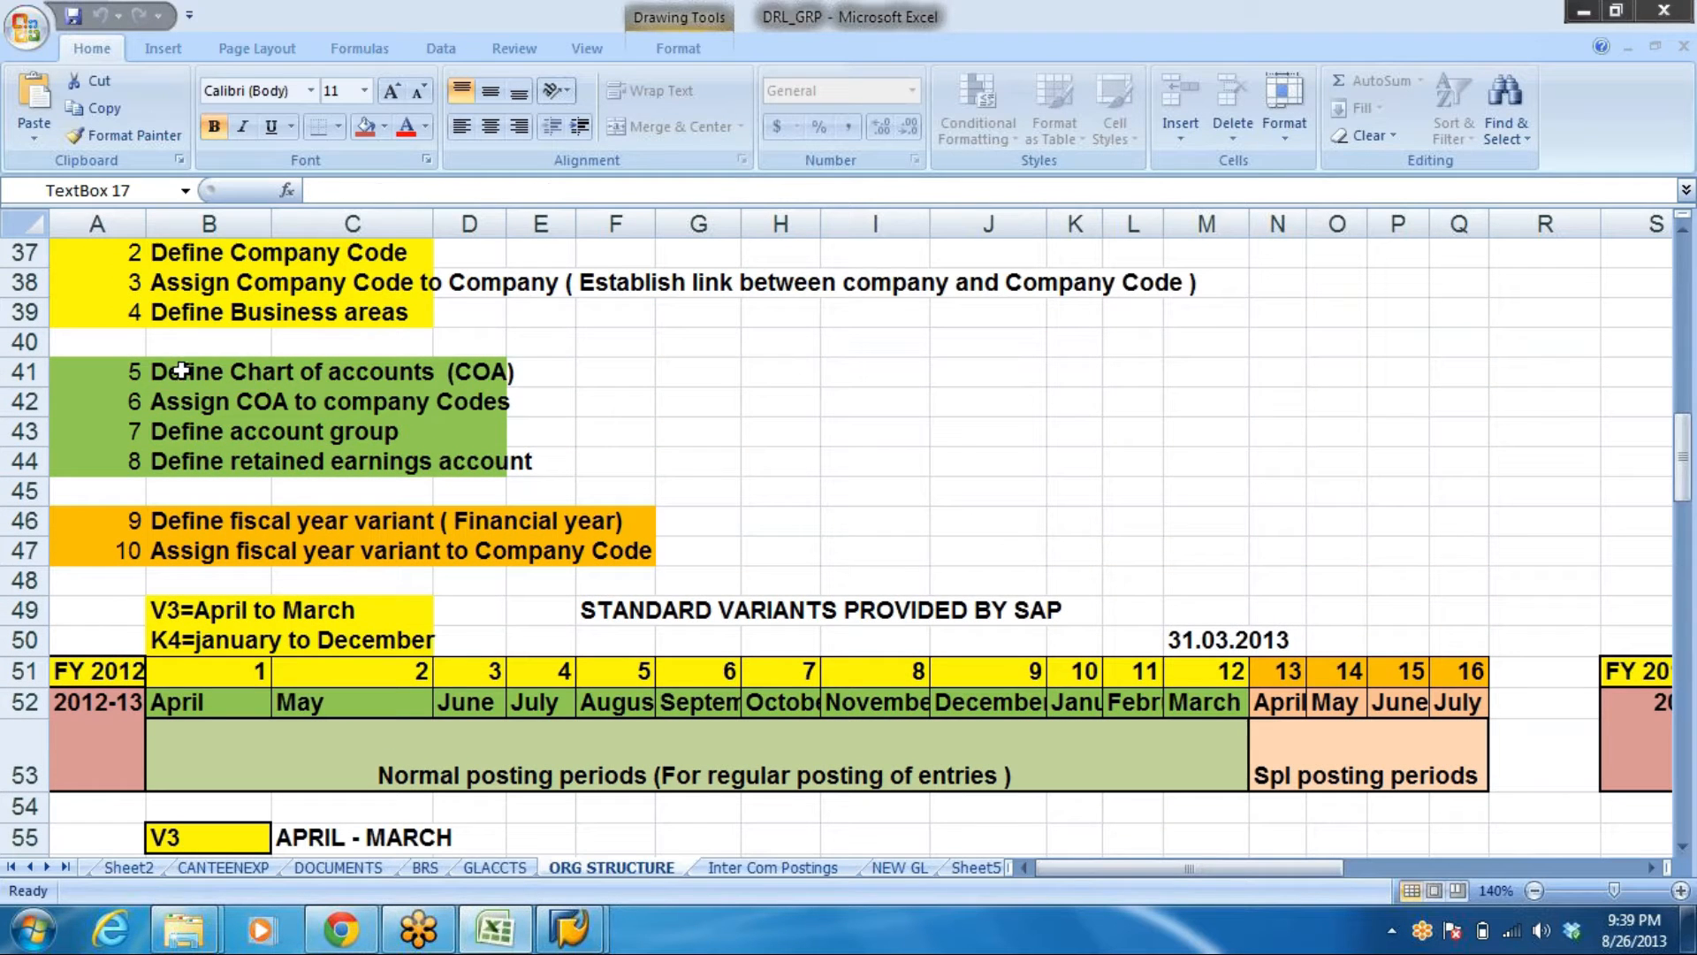
click(182, 371)
click(199, 403)
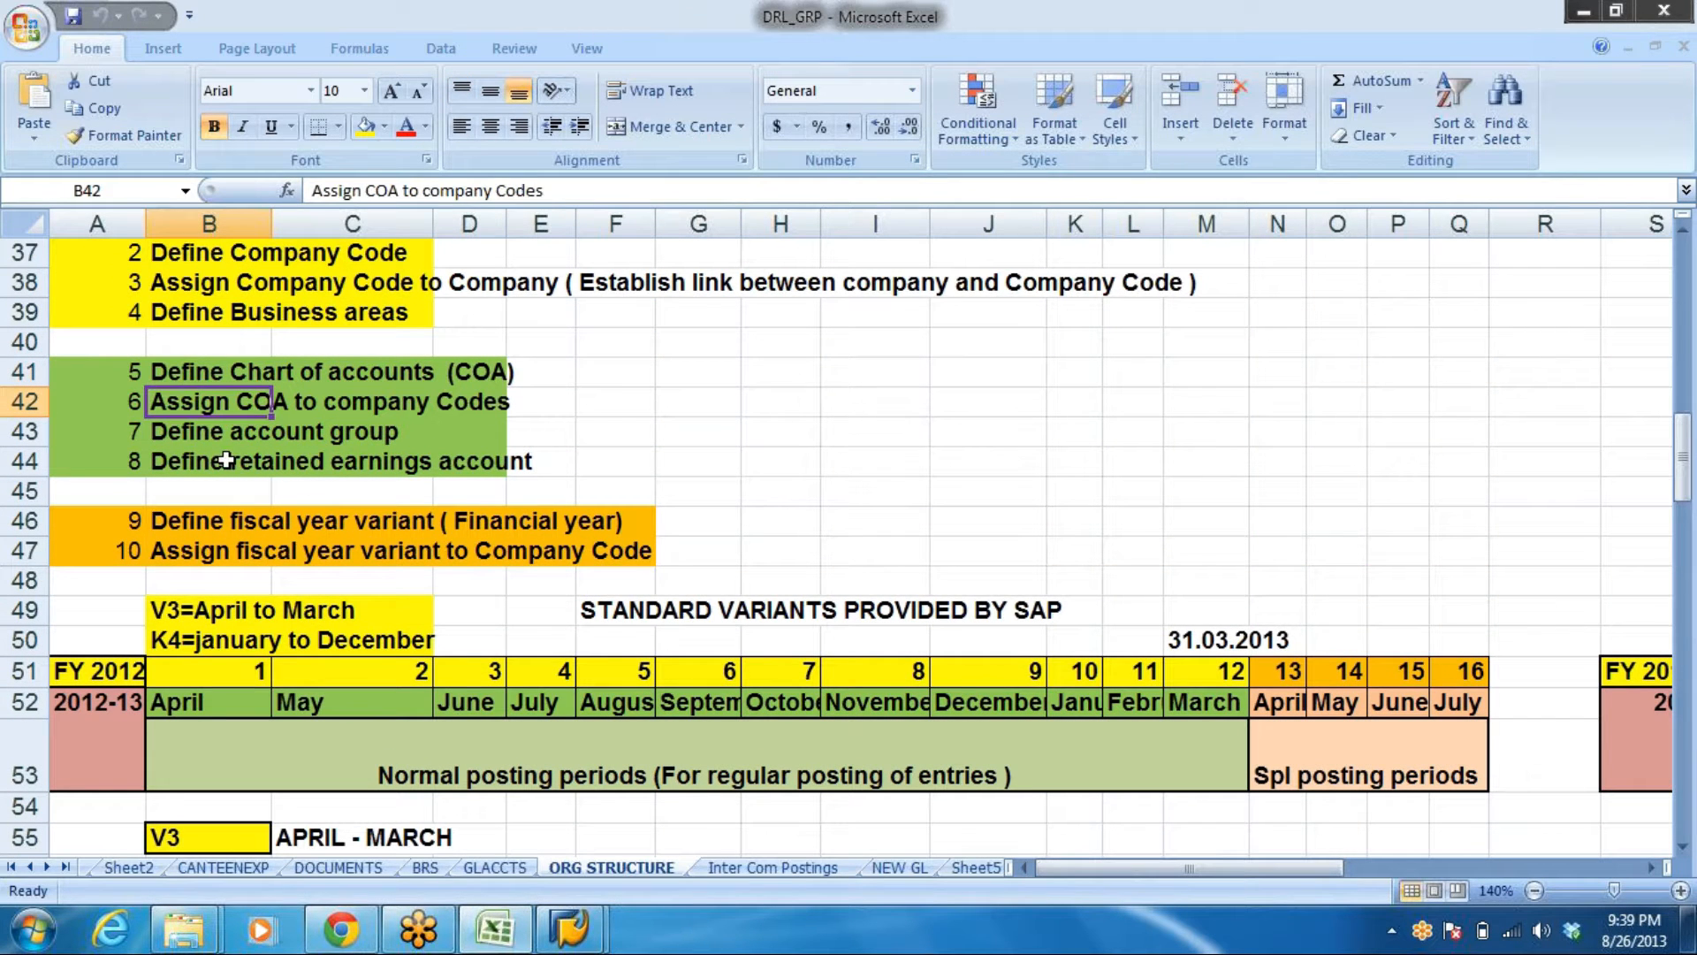
click(193, 435)
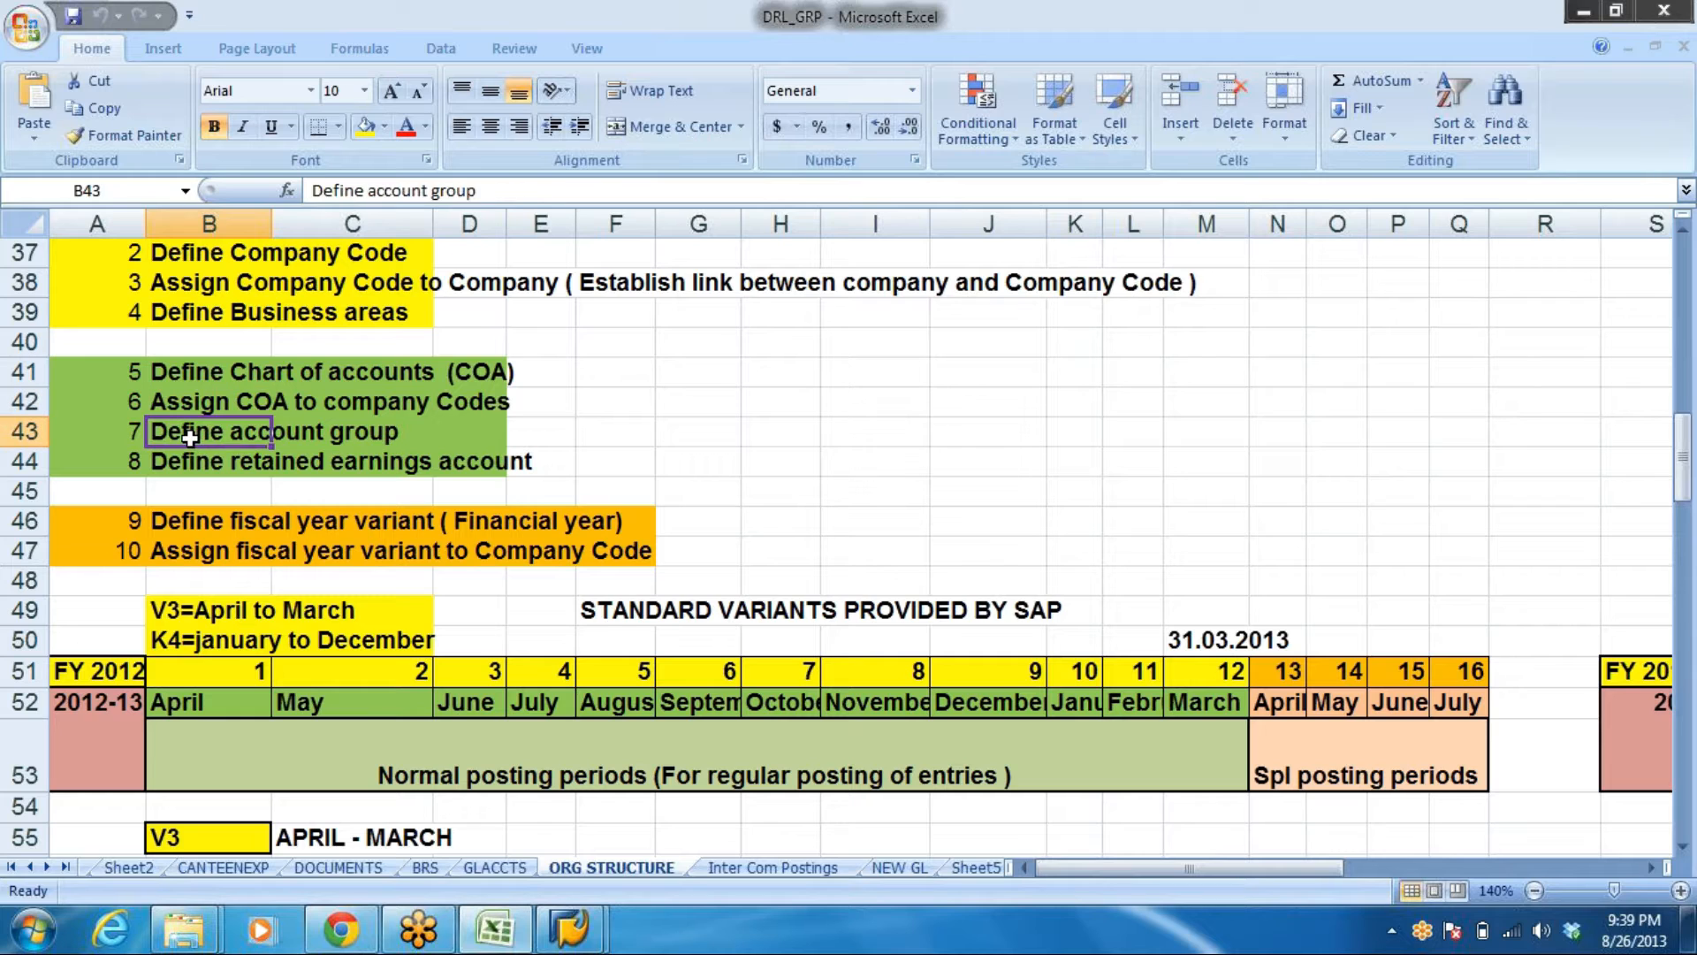
click(187, 468)
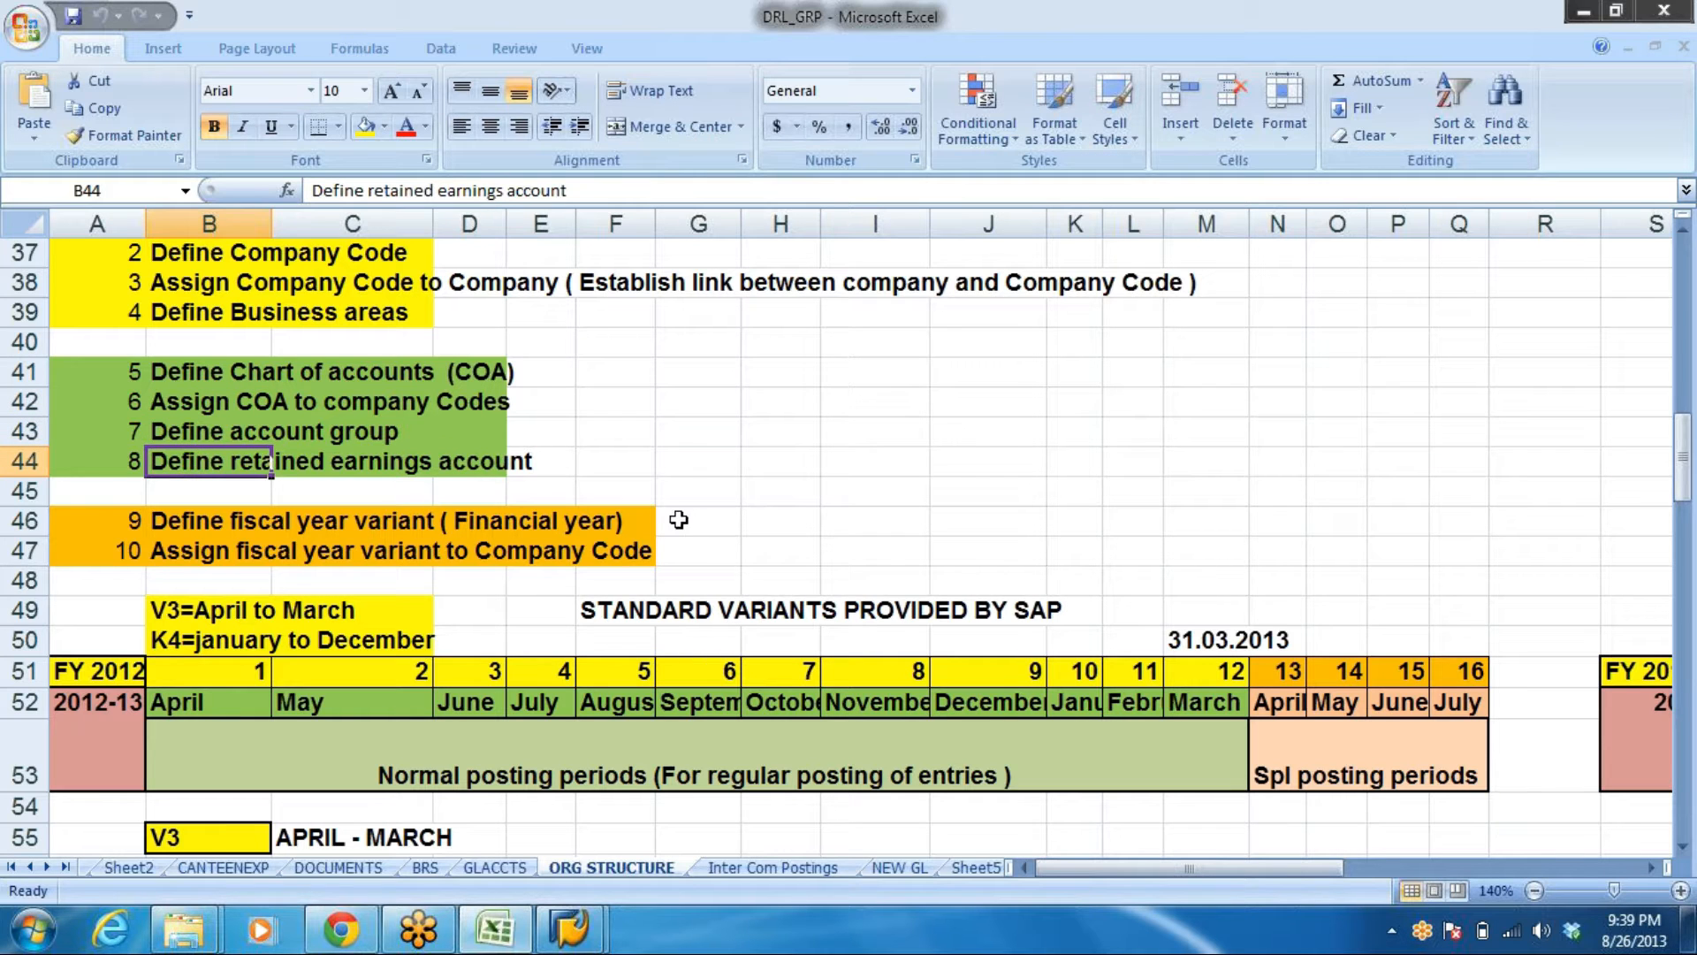
drag(173, 371, 575, 454)
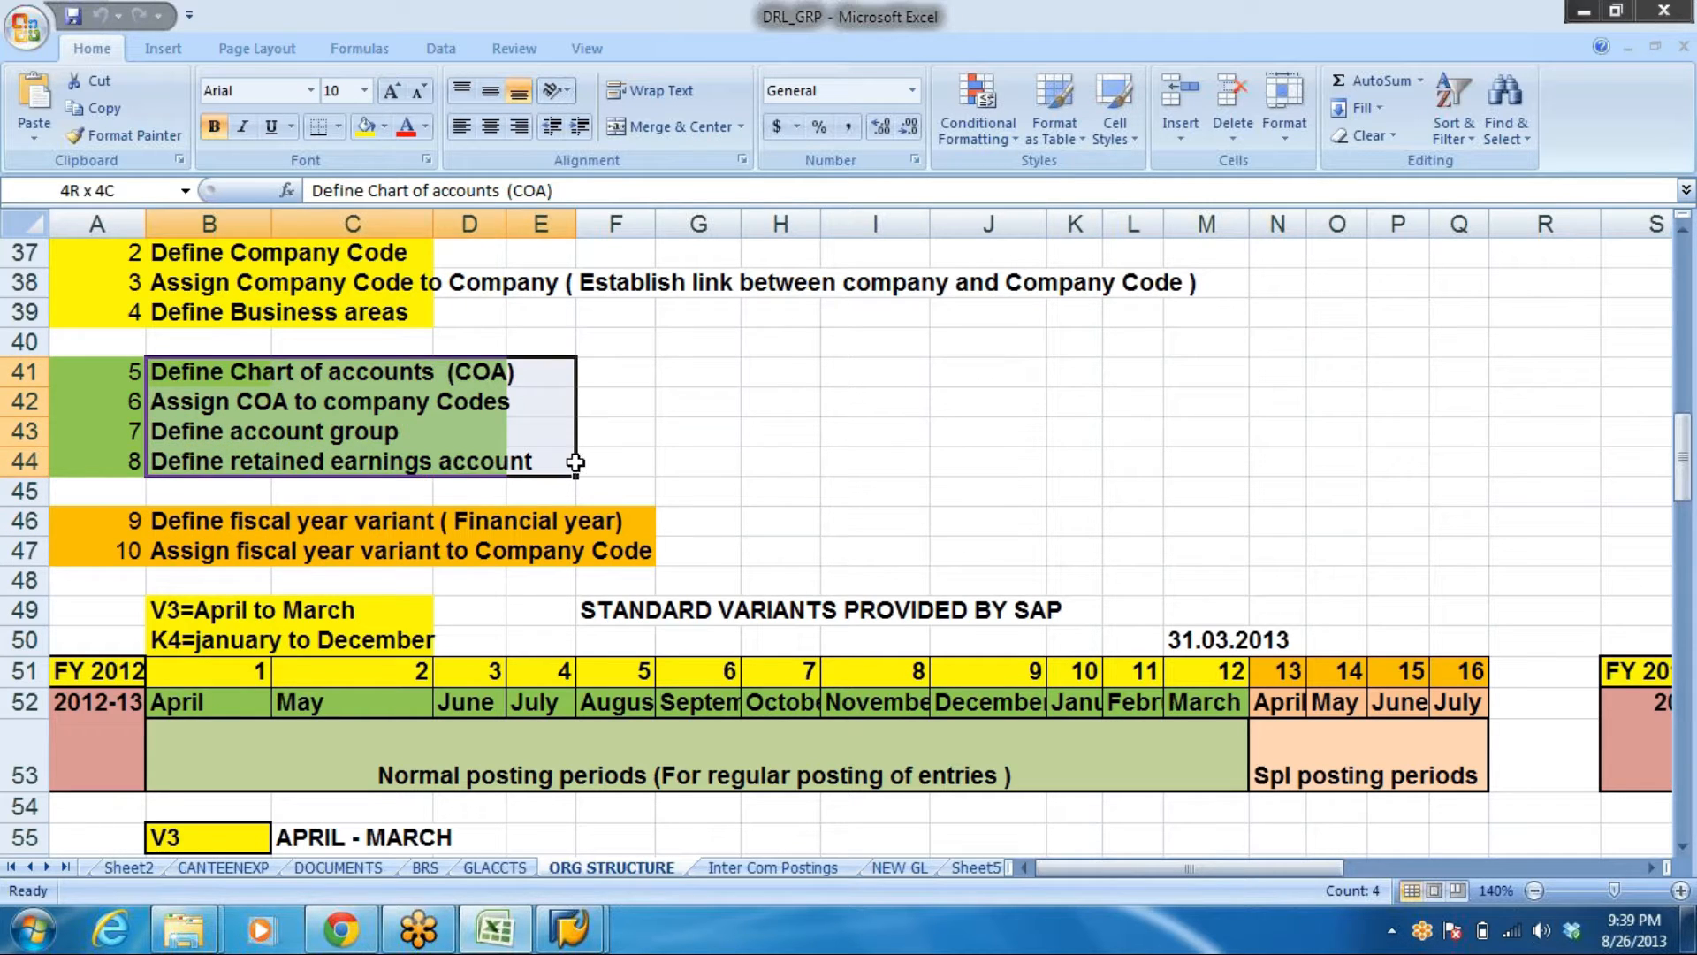
click(781, 434)
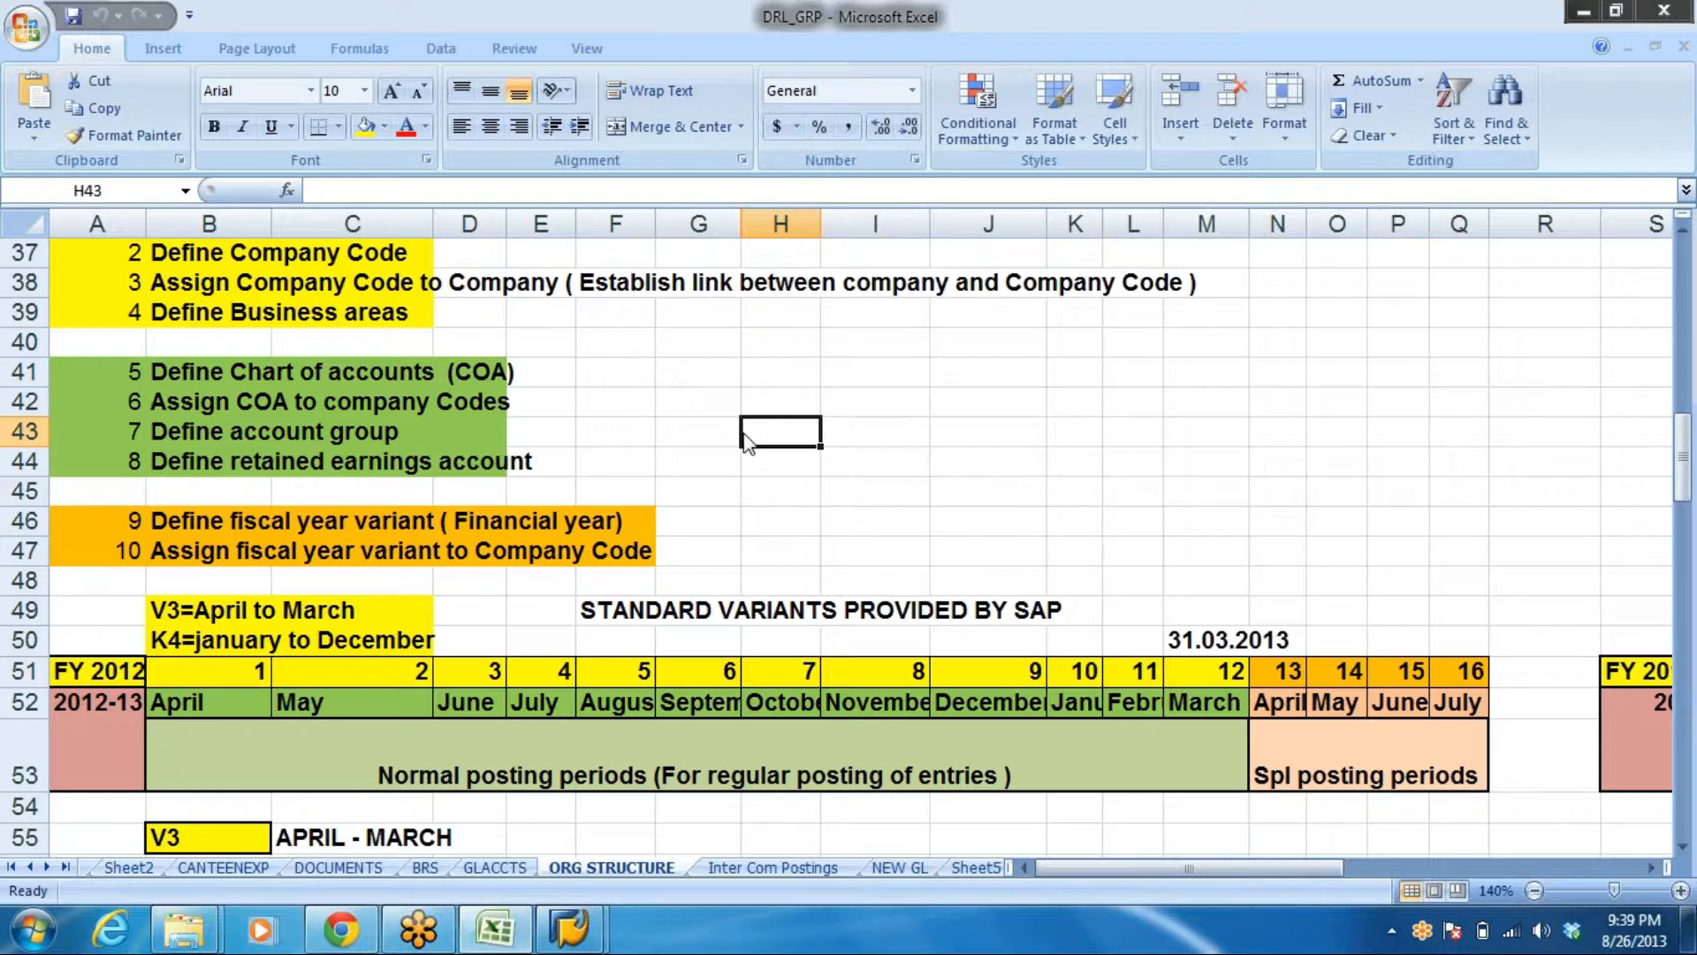
Return to SAP and expand Financial Accounting (New) > General Ledger Accounting (New) > Master Data > G/L Accounts > Preparations
key(alt+Tab)
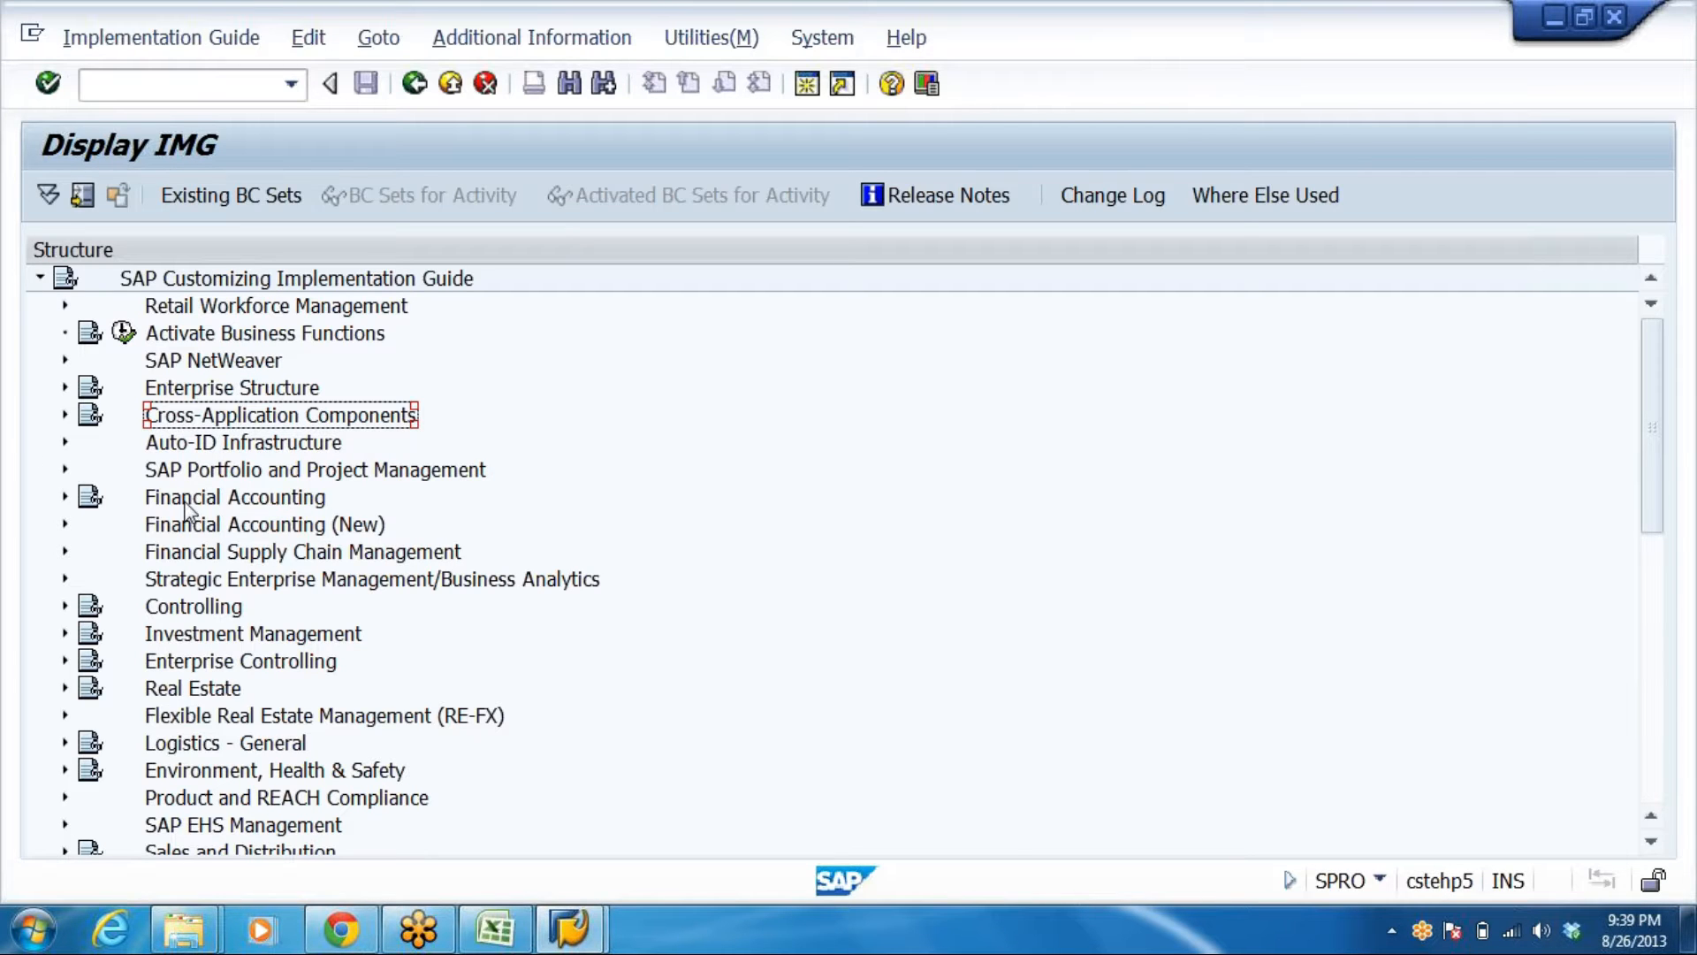
click(178, 391)
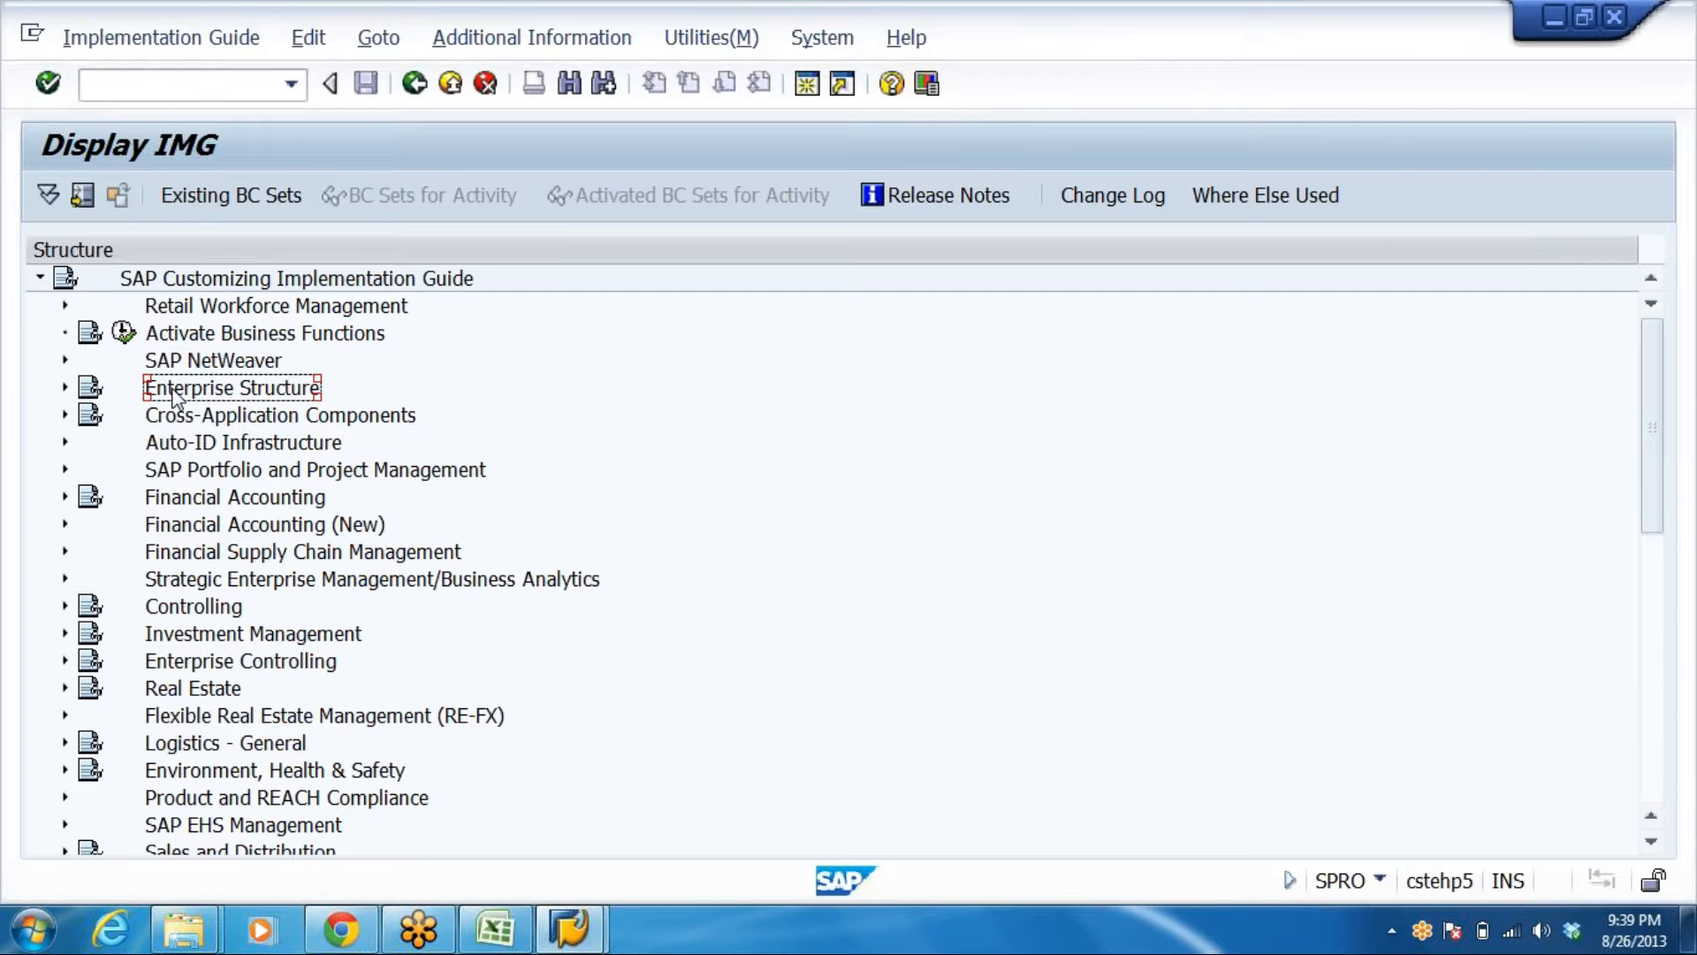
click(65, 388)
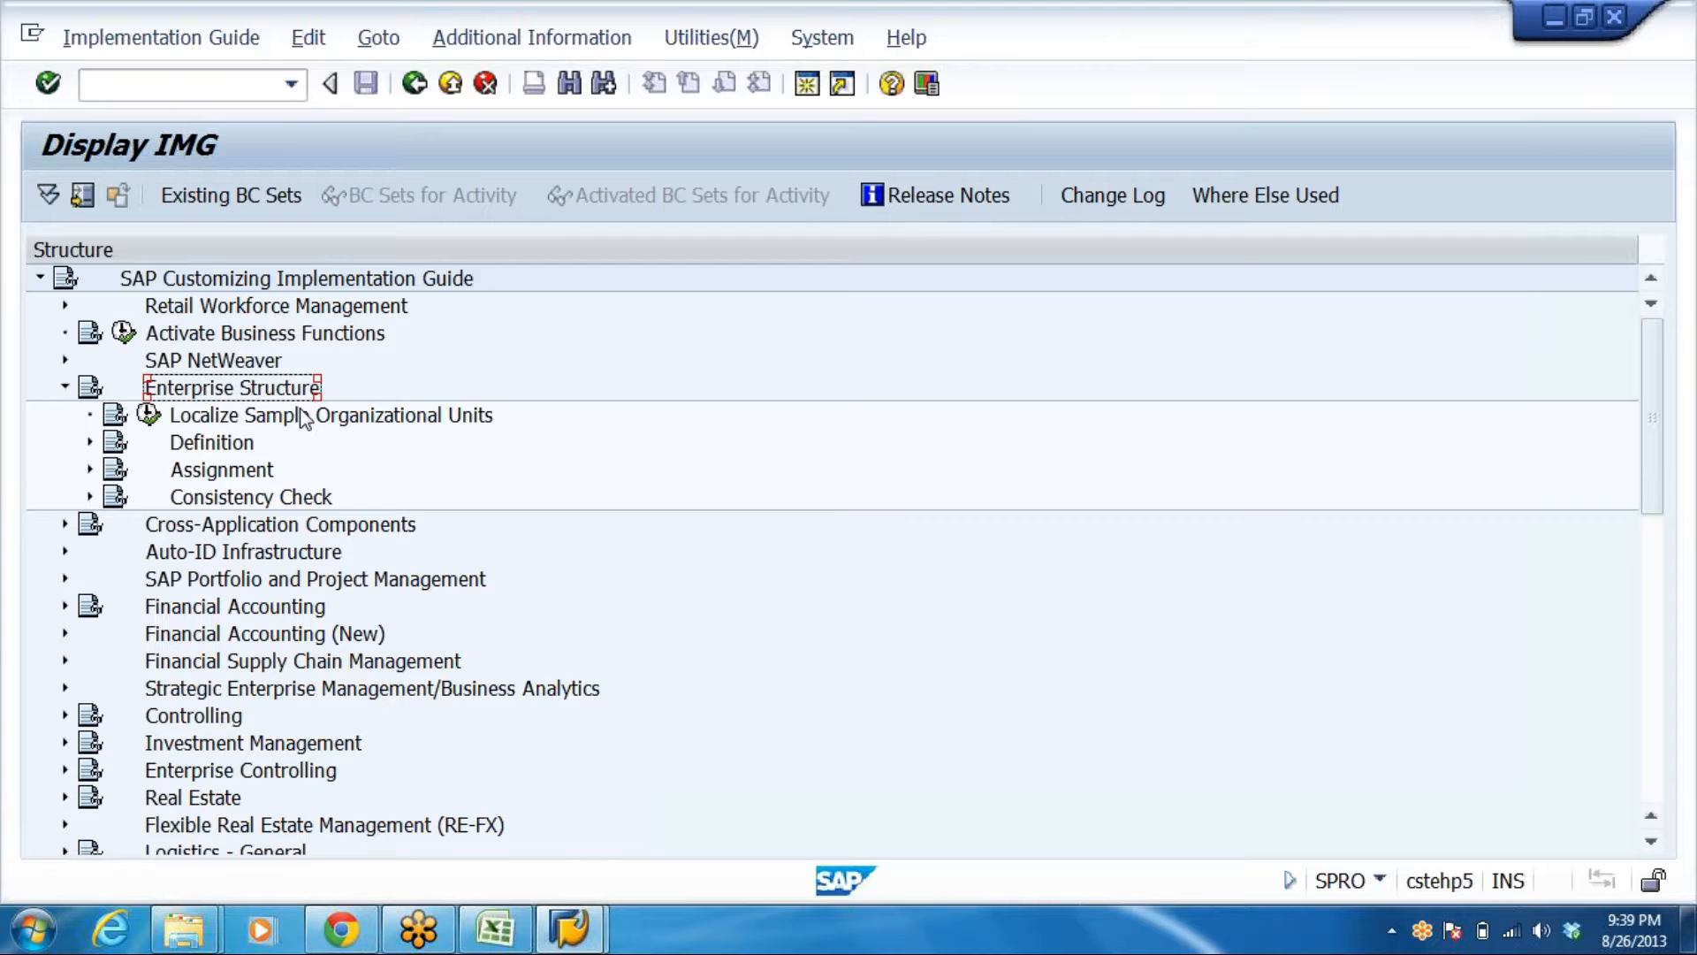
scroll(495, 471, down, 1)
click(340, 531)
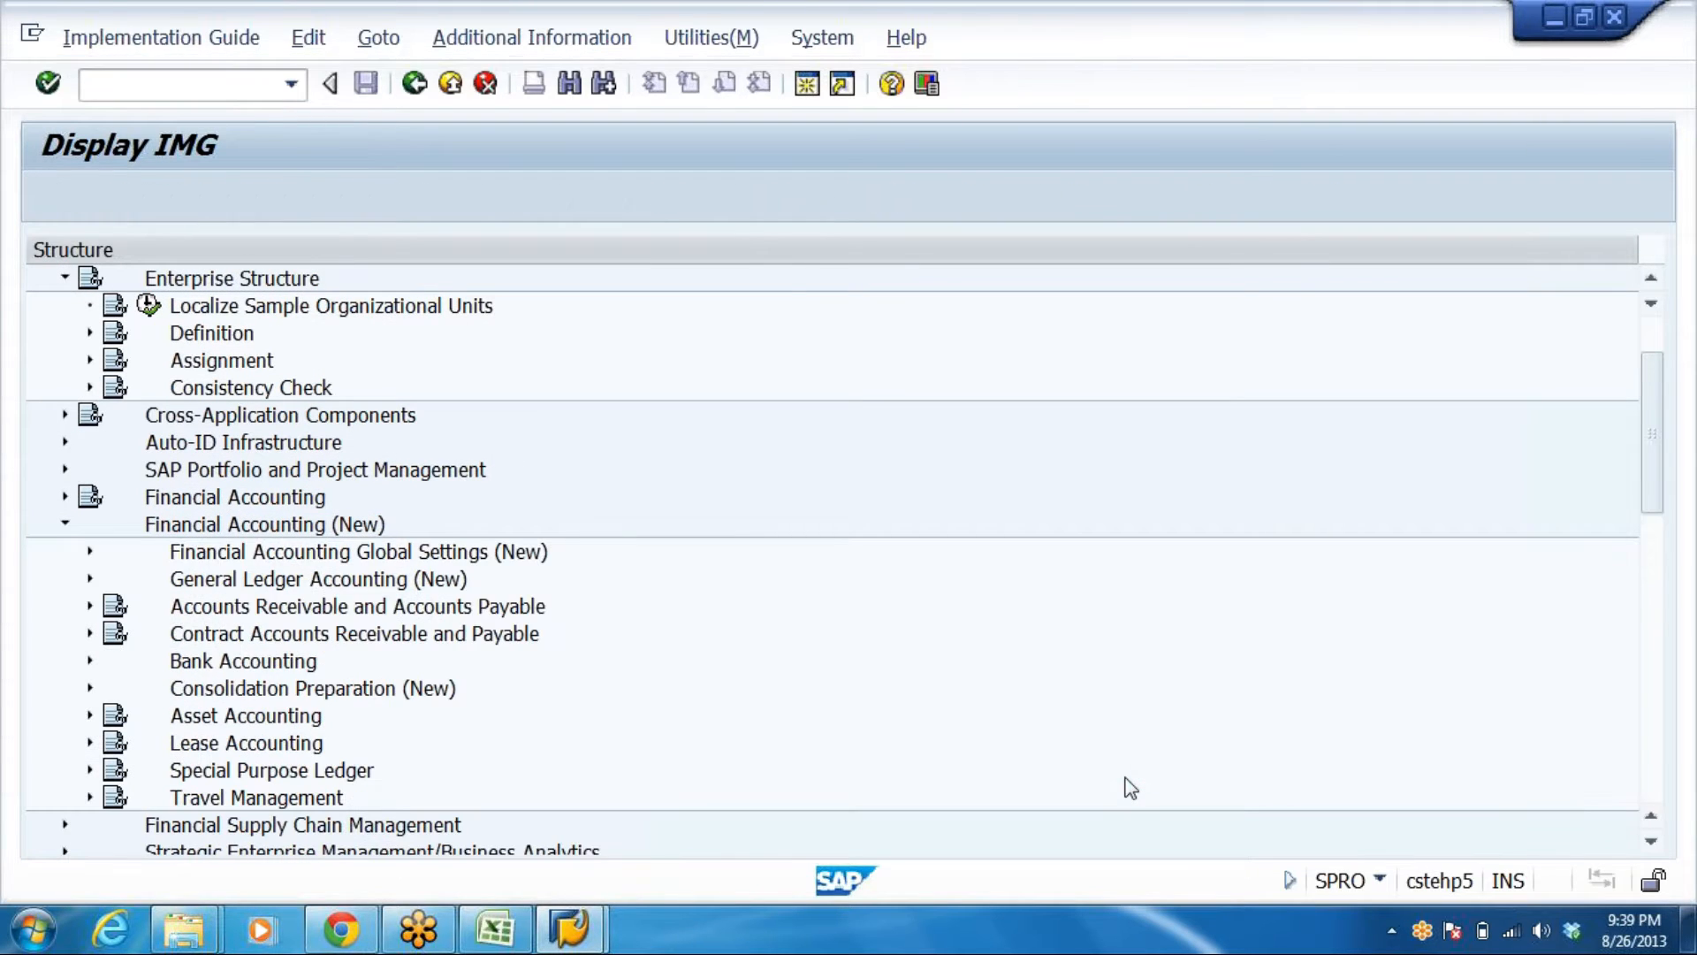
key(Down)
key(Right)
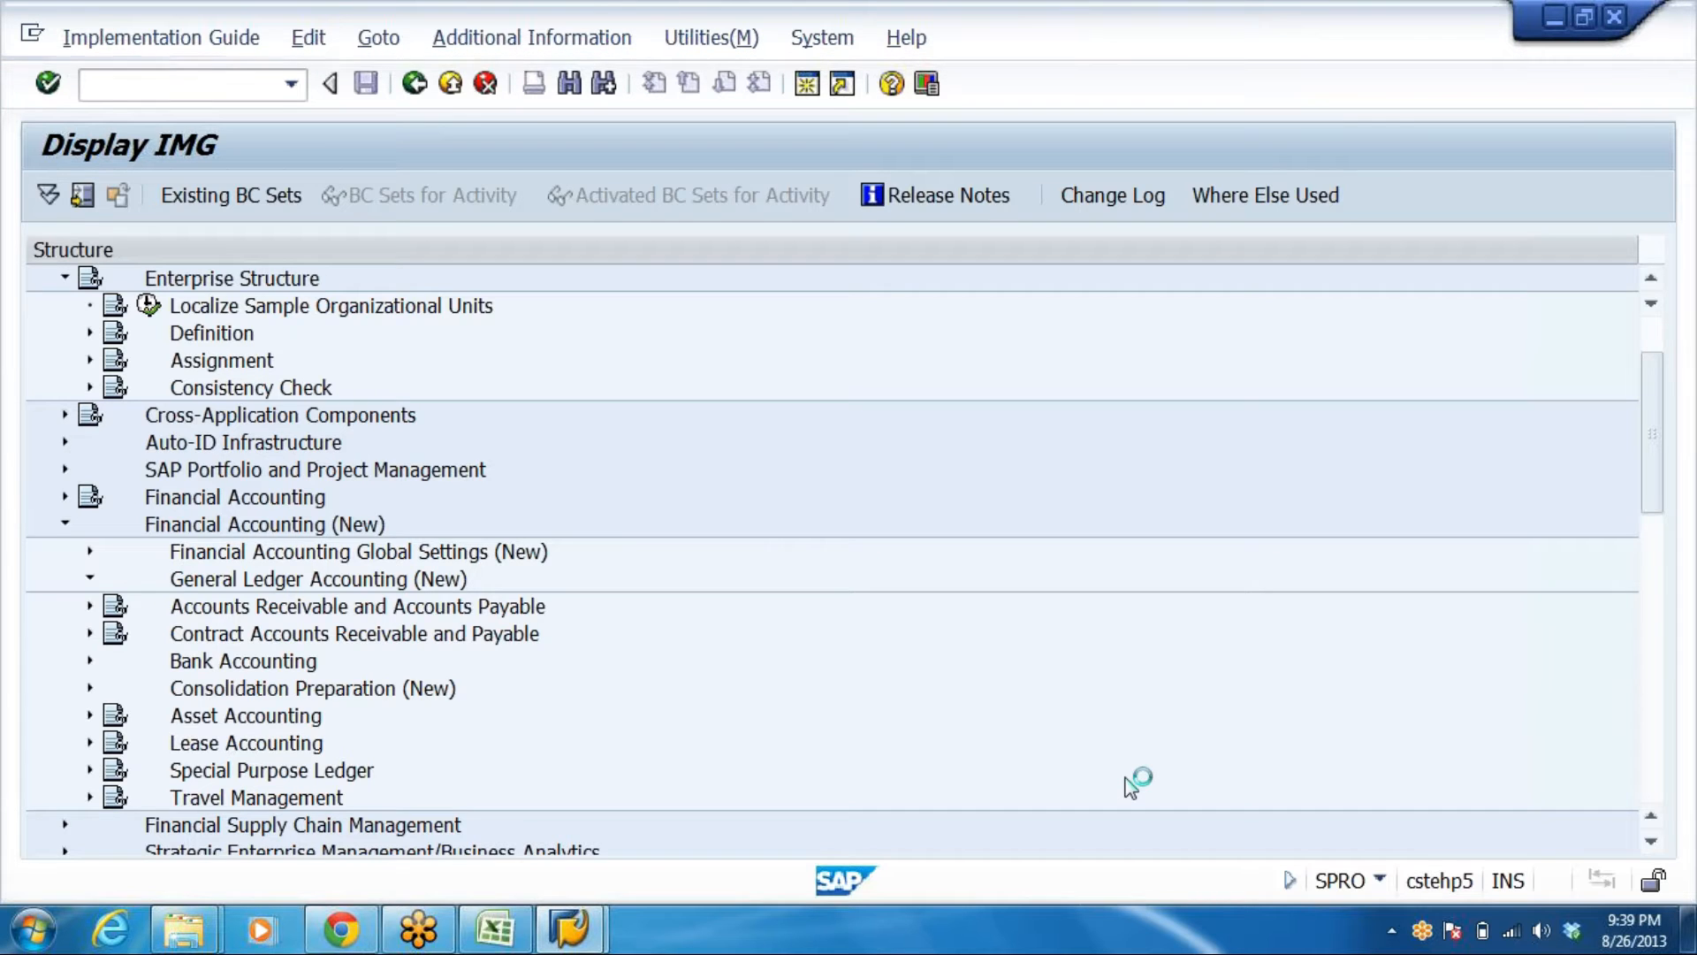
key(Right)
key(Down)
key(Right)
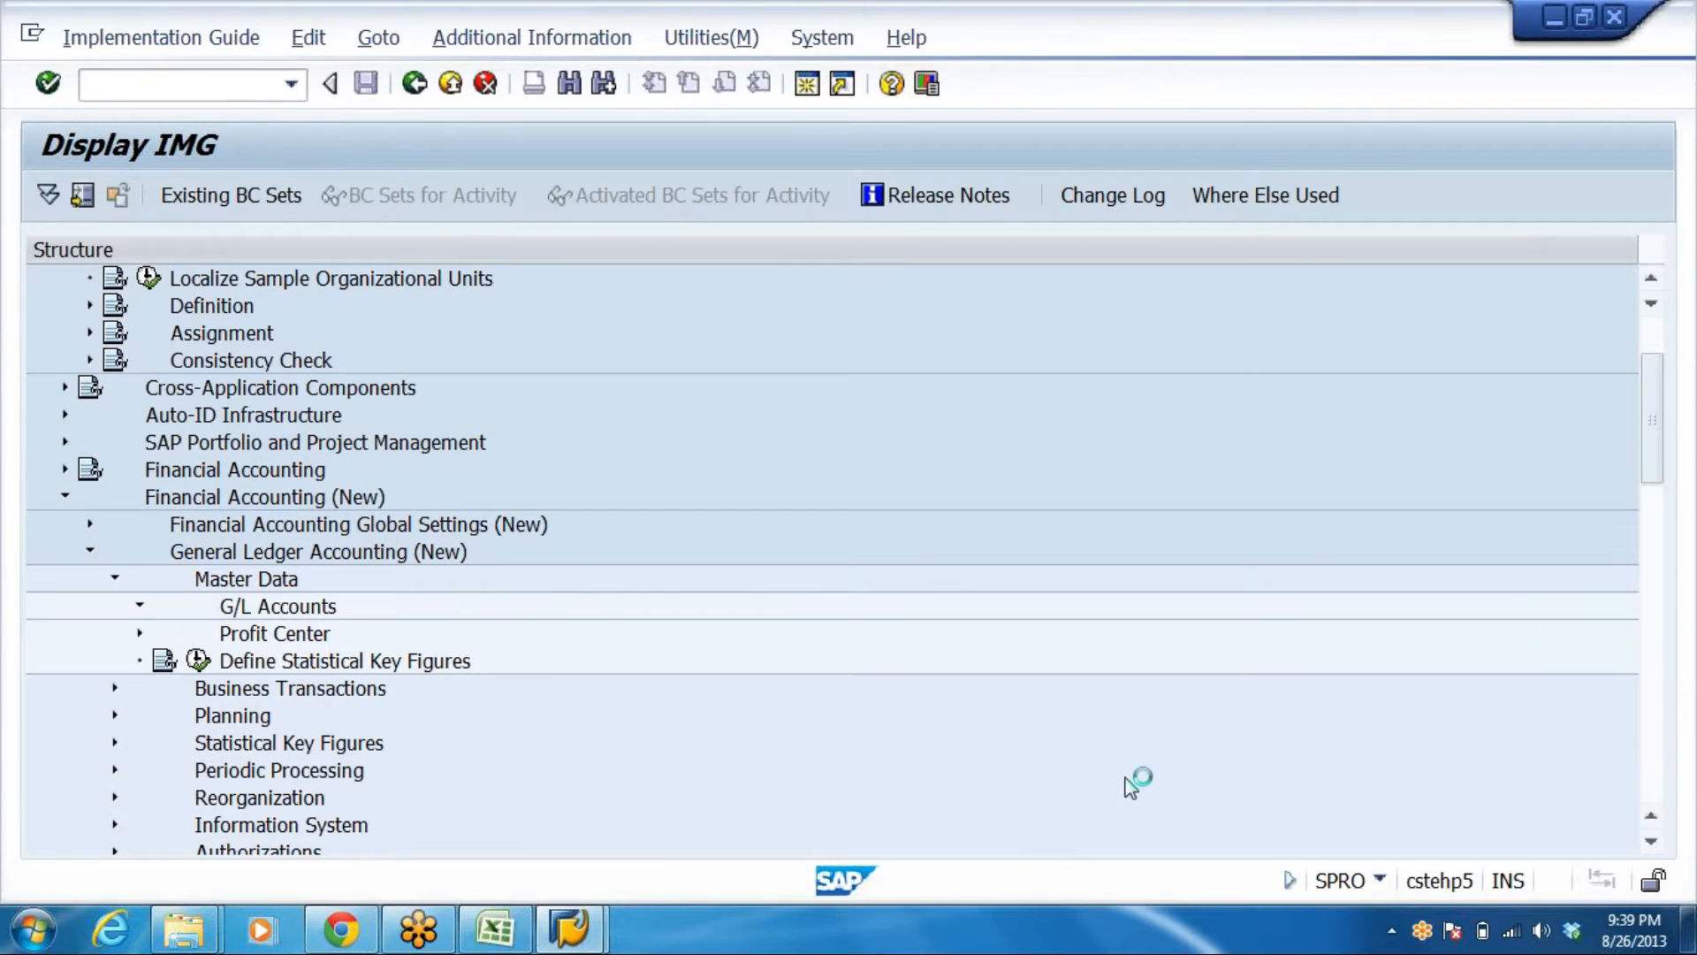
key(Down)
key(Right)
key(Down)
key(Down)
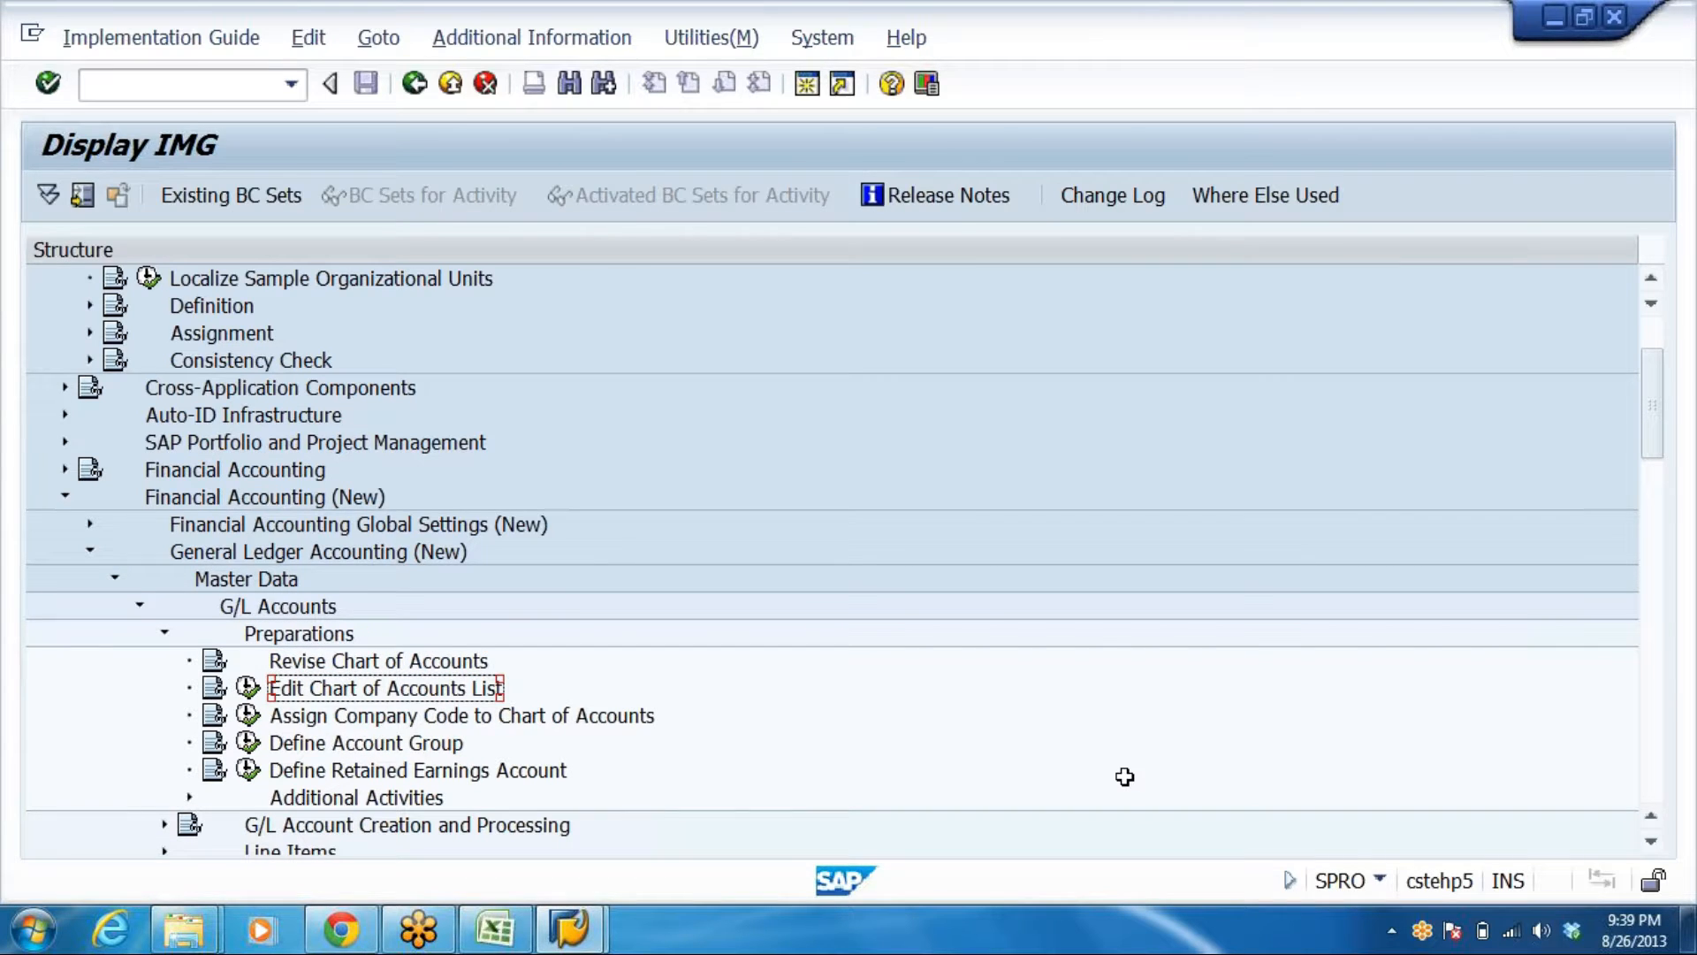
Compare the chart of accounts steps in the Excel workbook with the activities under Preparations in SAP
key(alt+Tab)
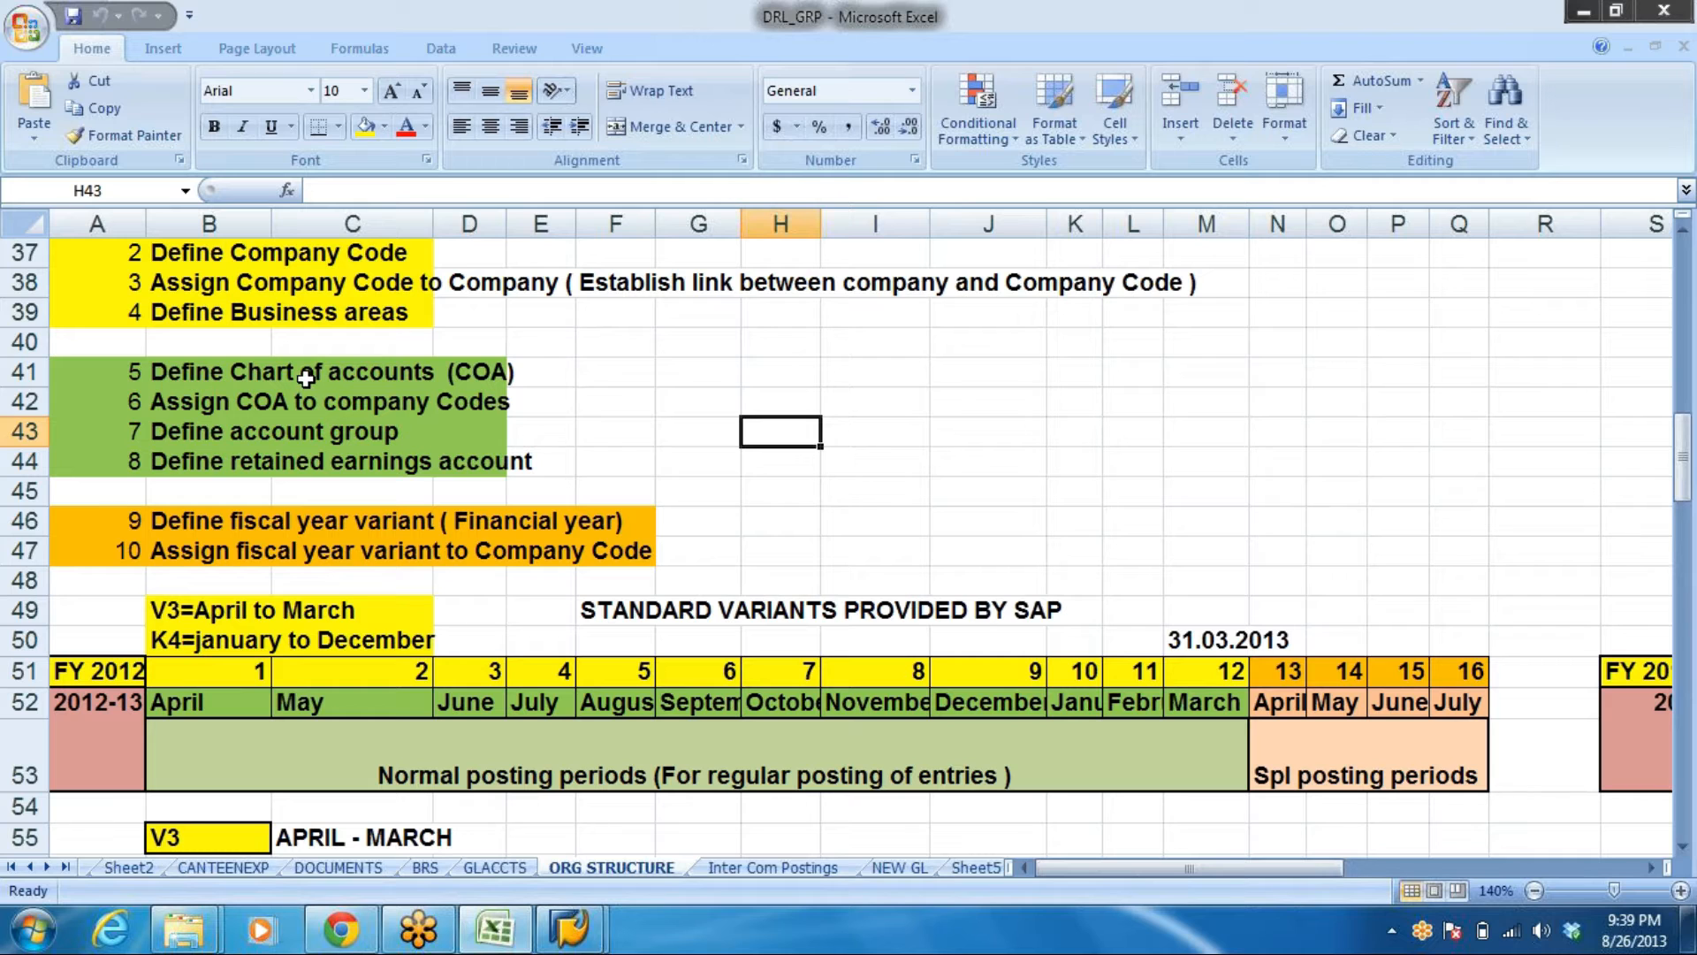
key(alt+Tab)
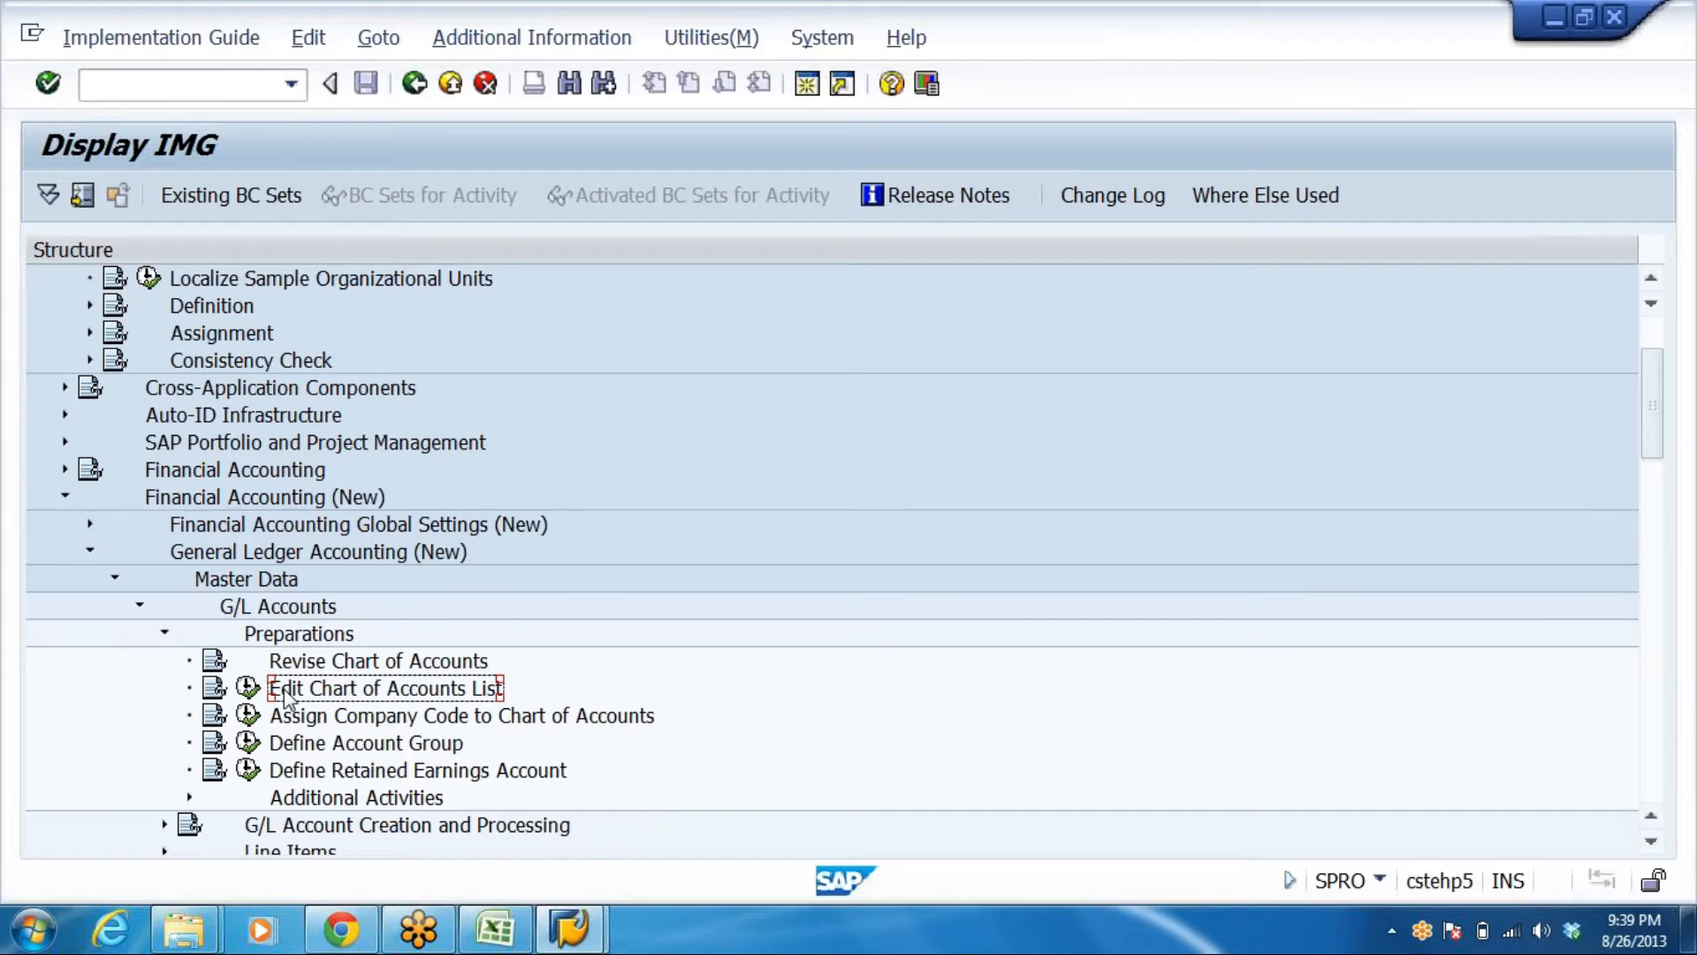
click(301, 716)
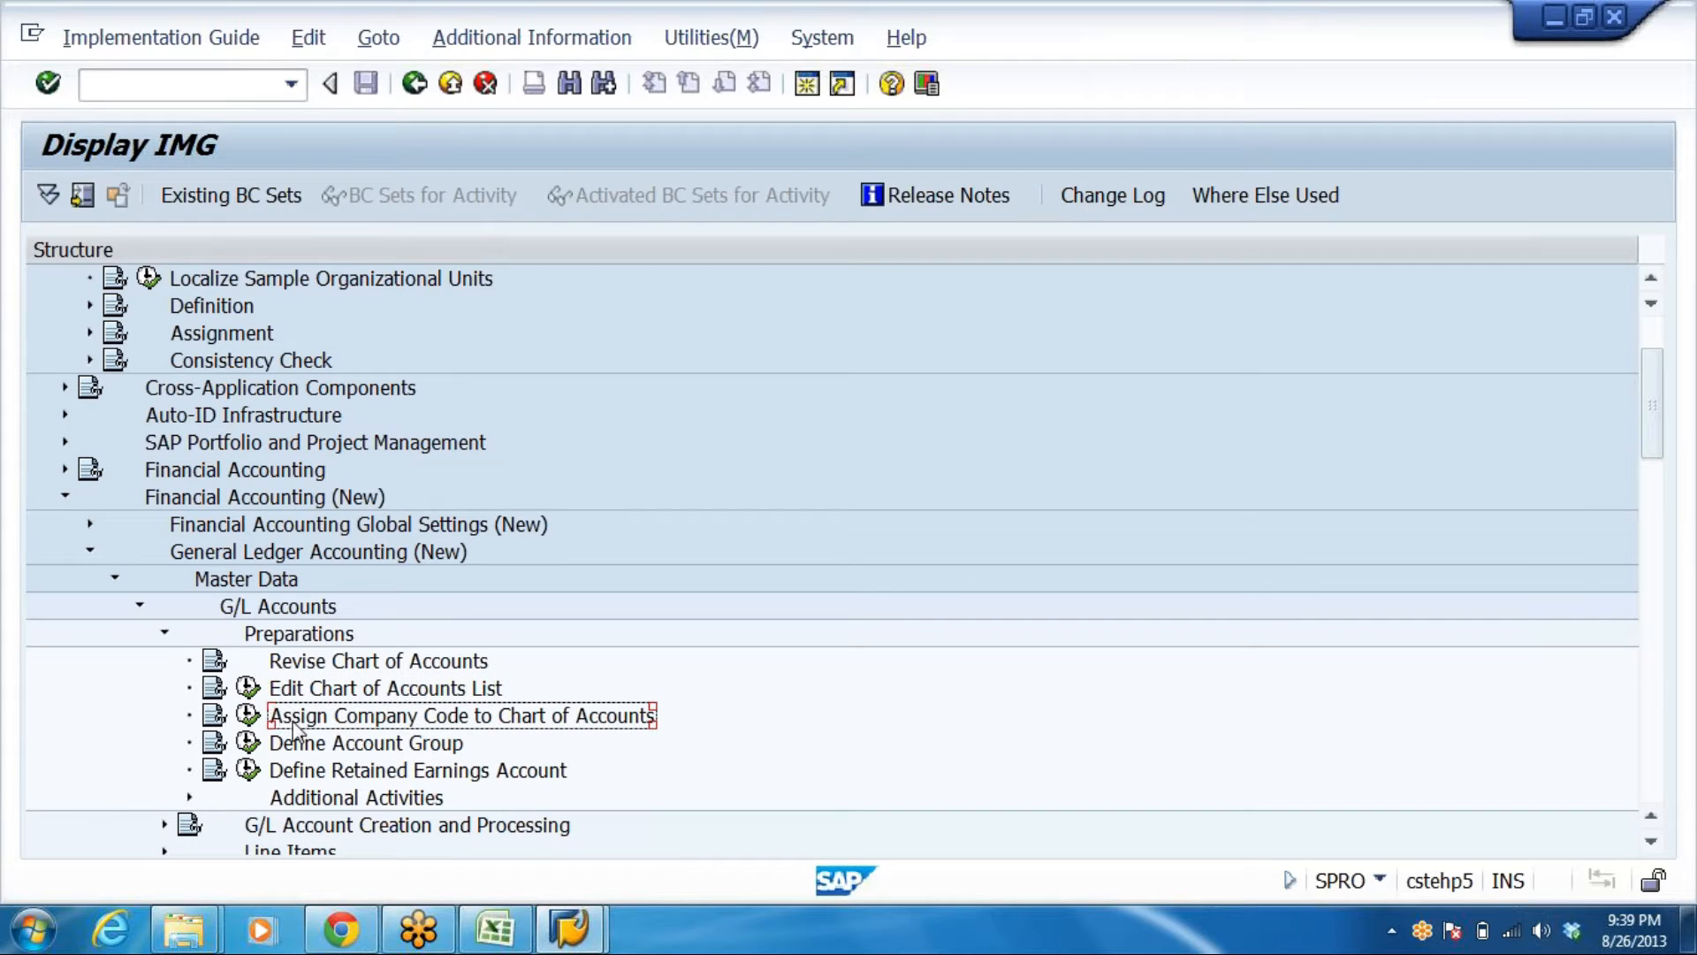
click(288, 745)
click(310, 774)
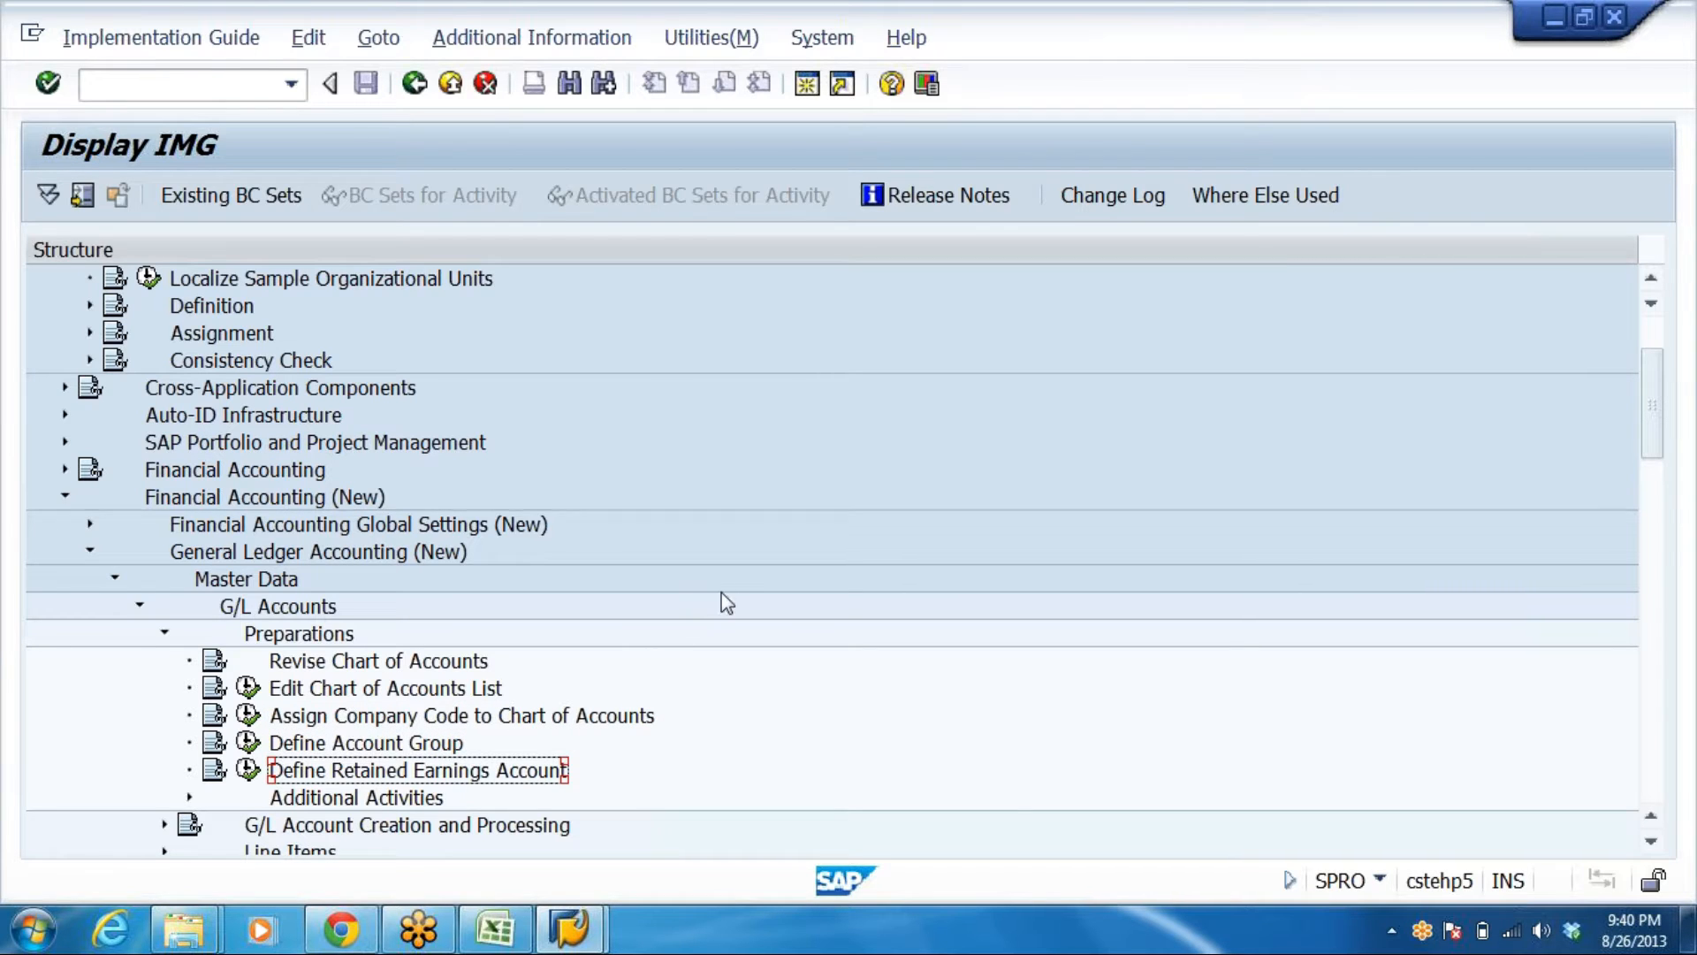
Open the Edit Chart of Accounts List activity and start a new entry with chart of accounts DRCA
scroll(754, 549, down, 3)
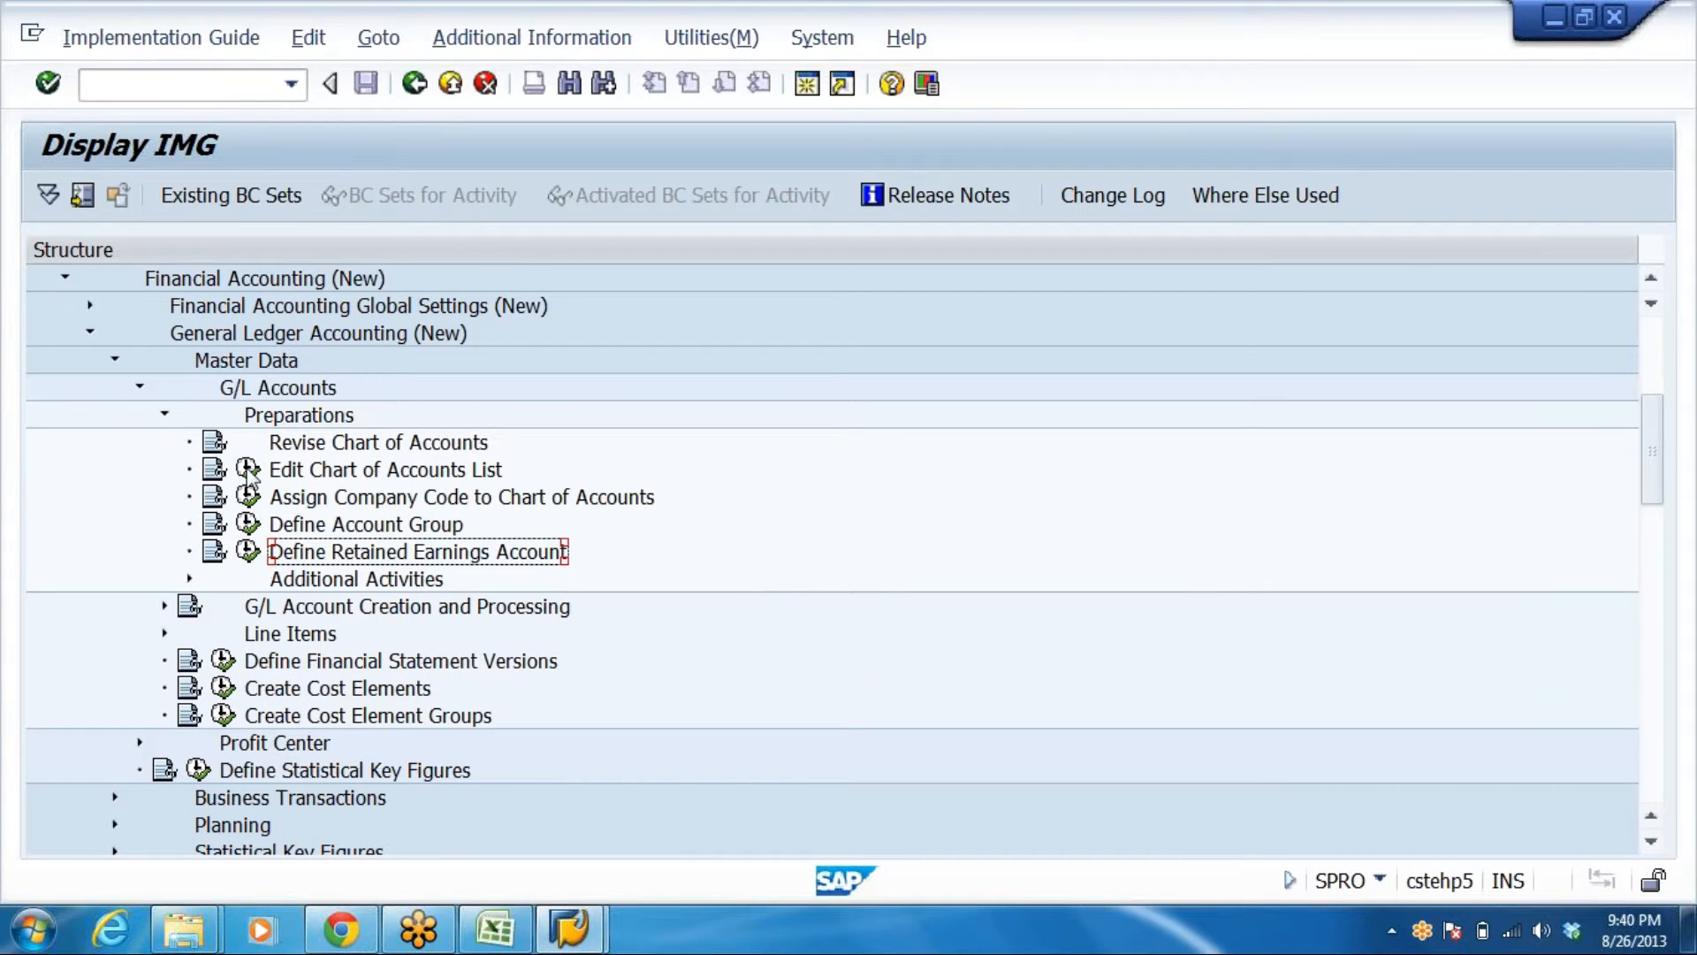
click(249, 470)
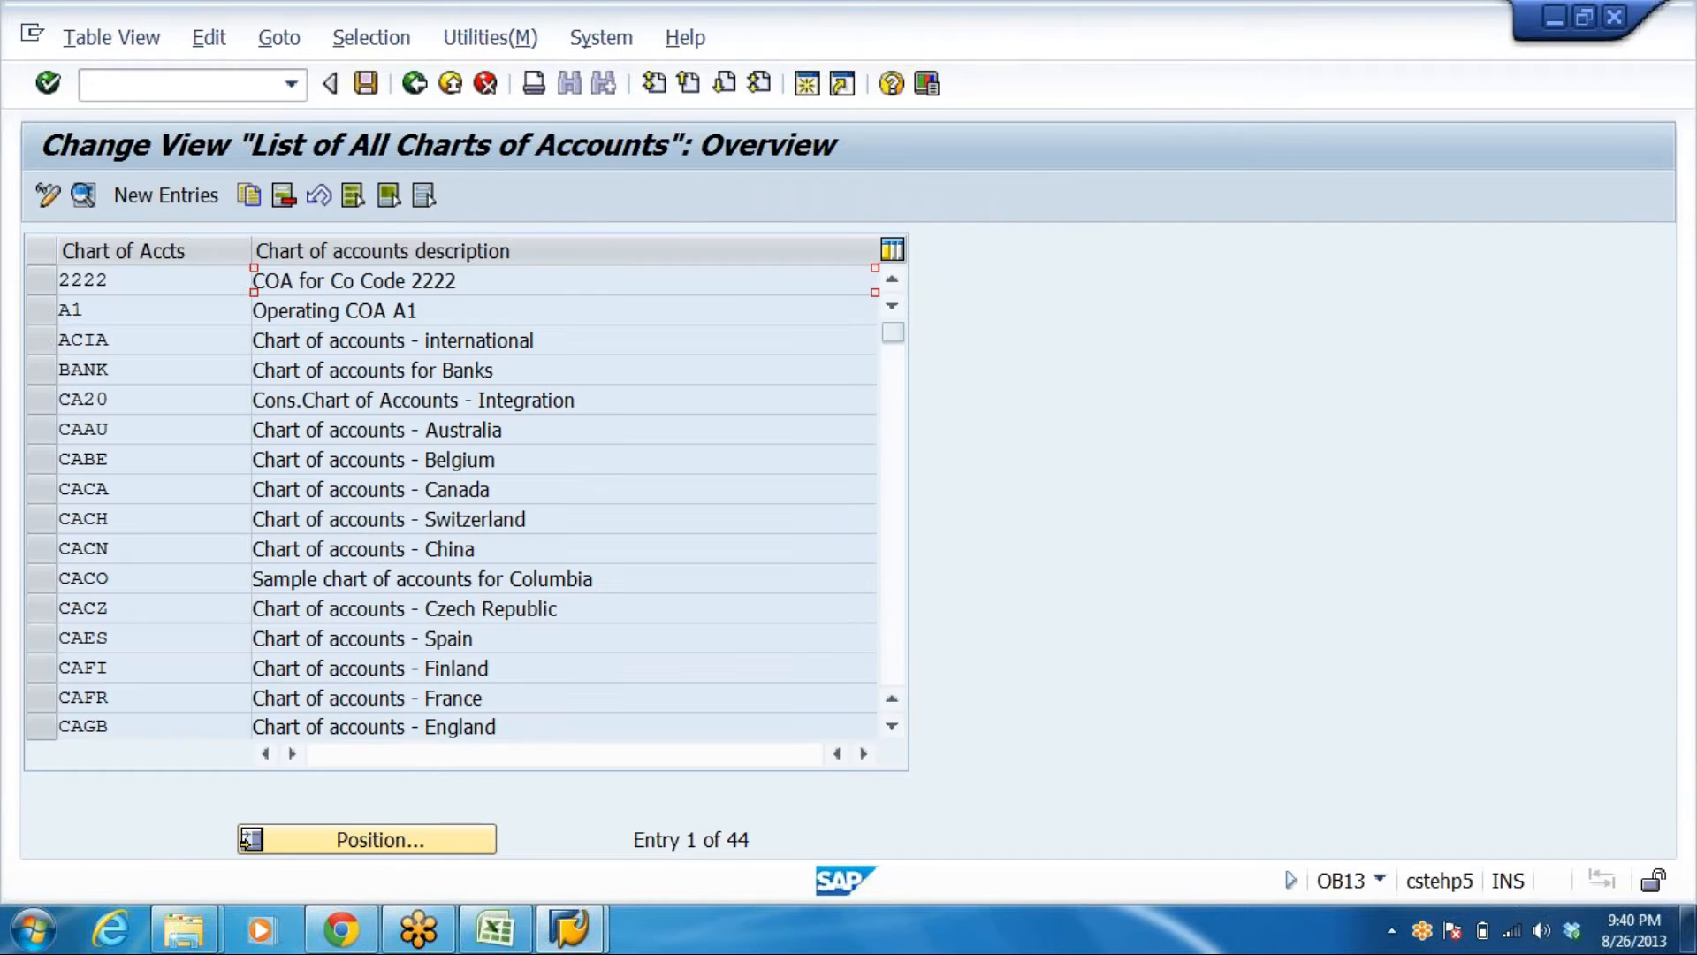
click(155, 196)
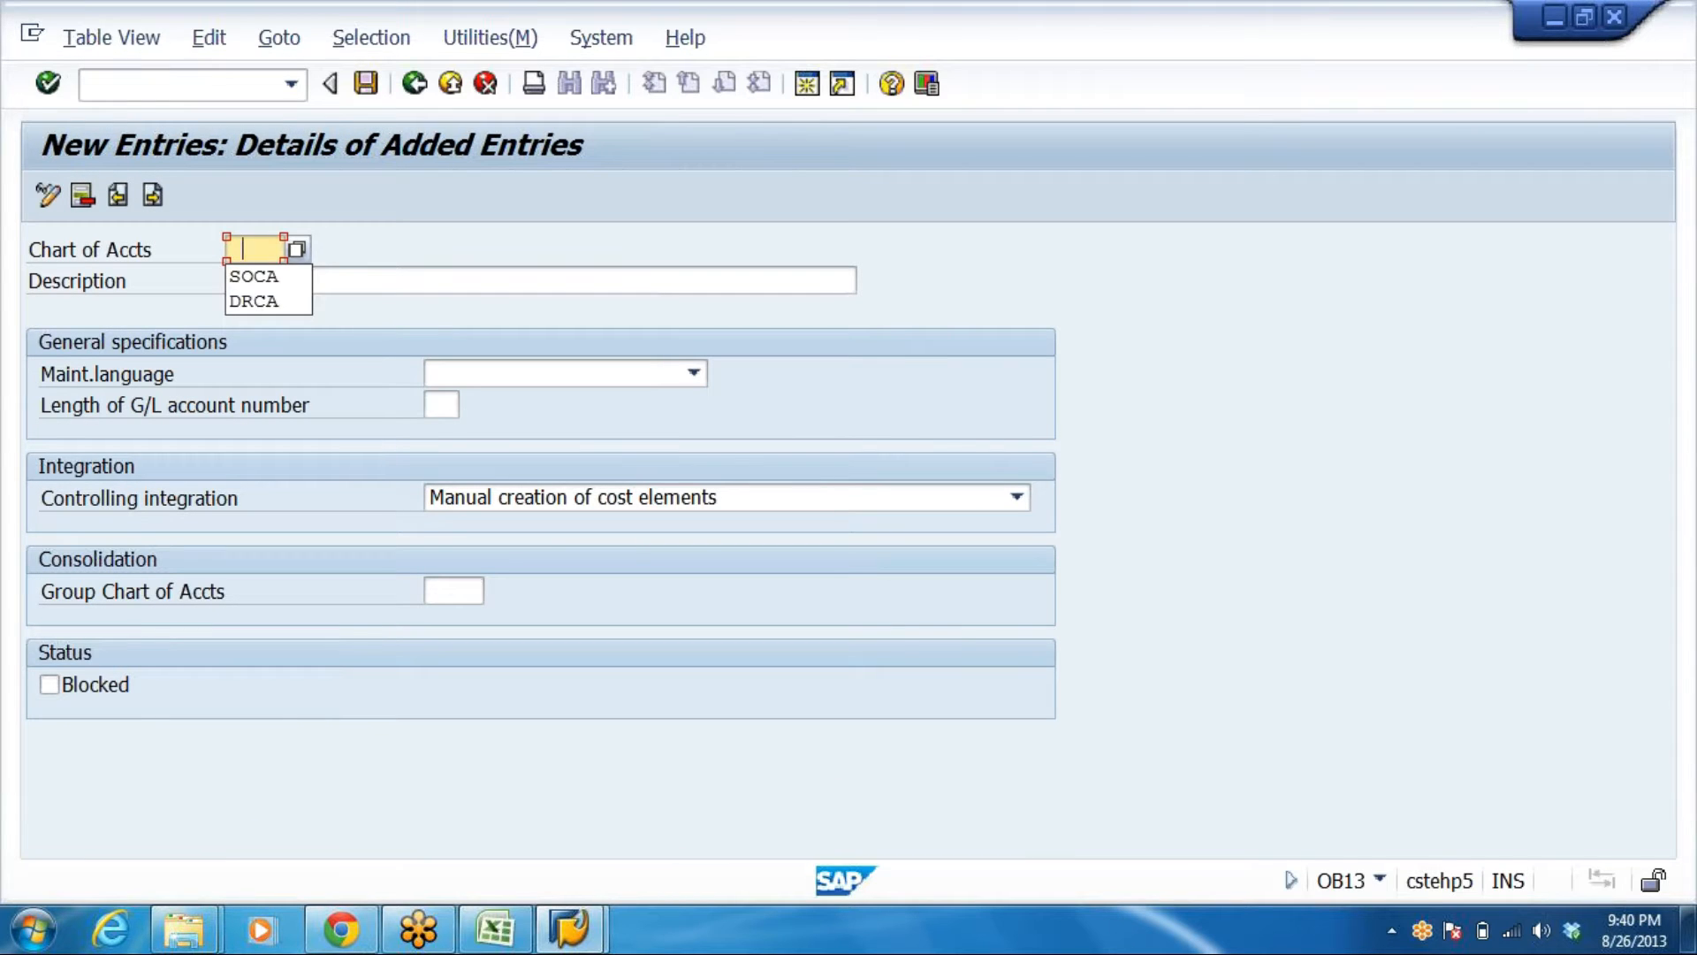
click(265, 299)
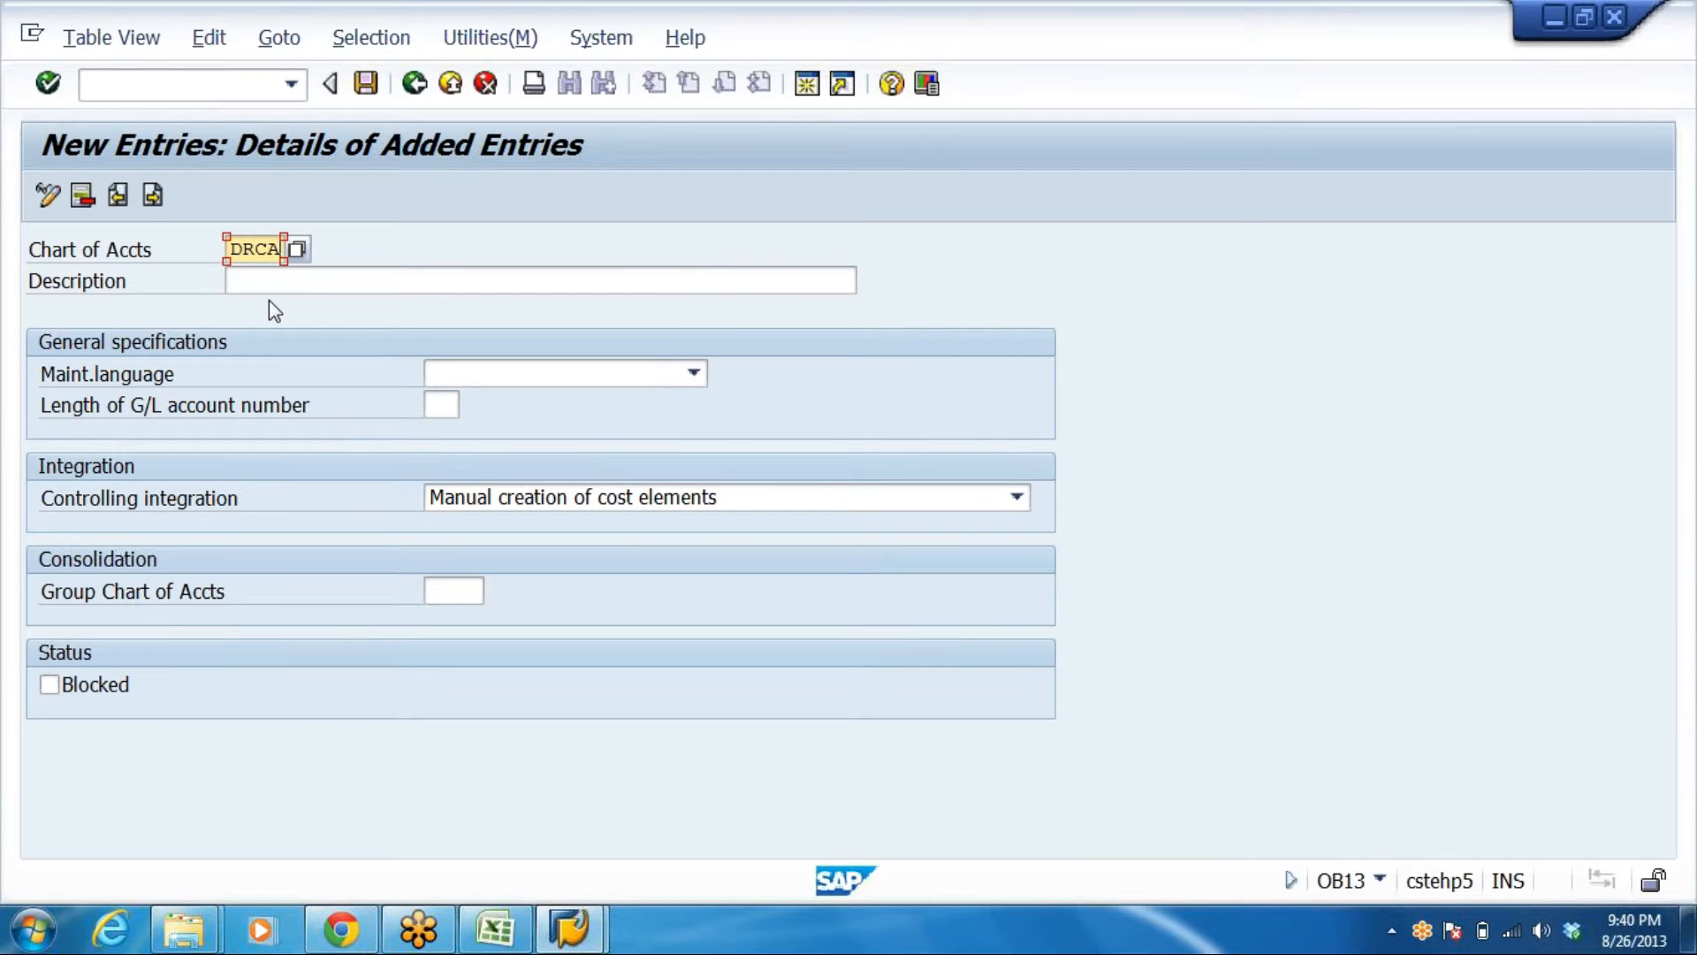
Set the description of the new chart of accounts to CHART OF ACCOUNTS FOR DRL GRP
click(269, 281)
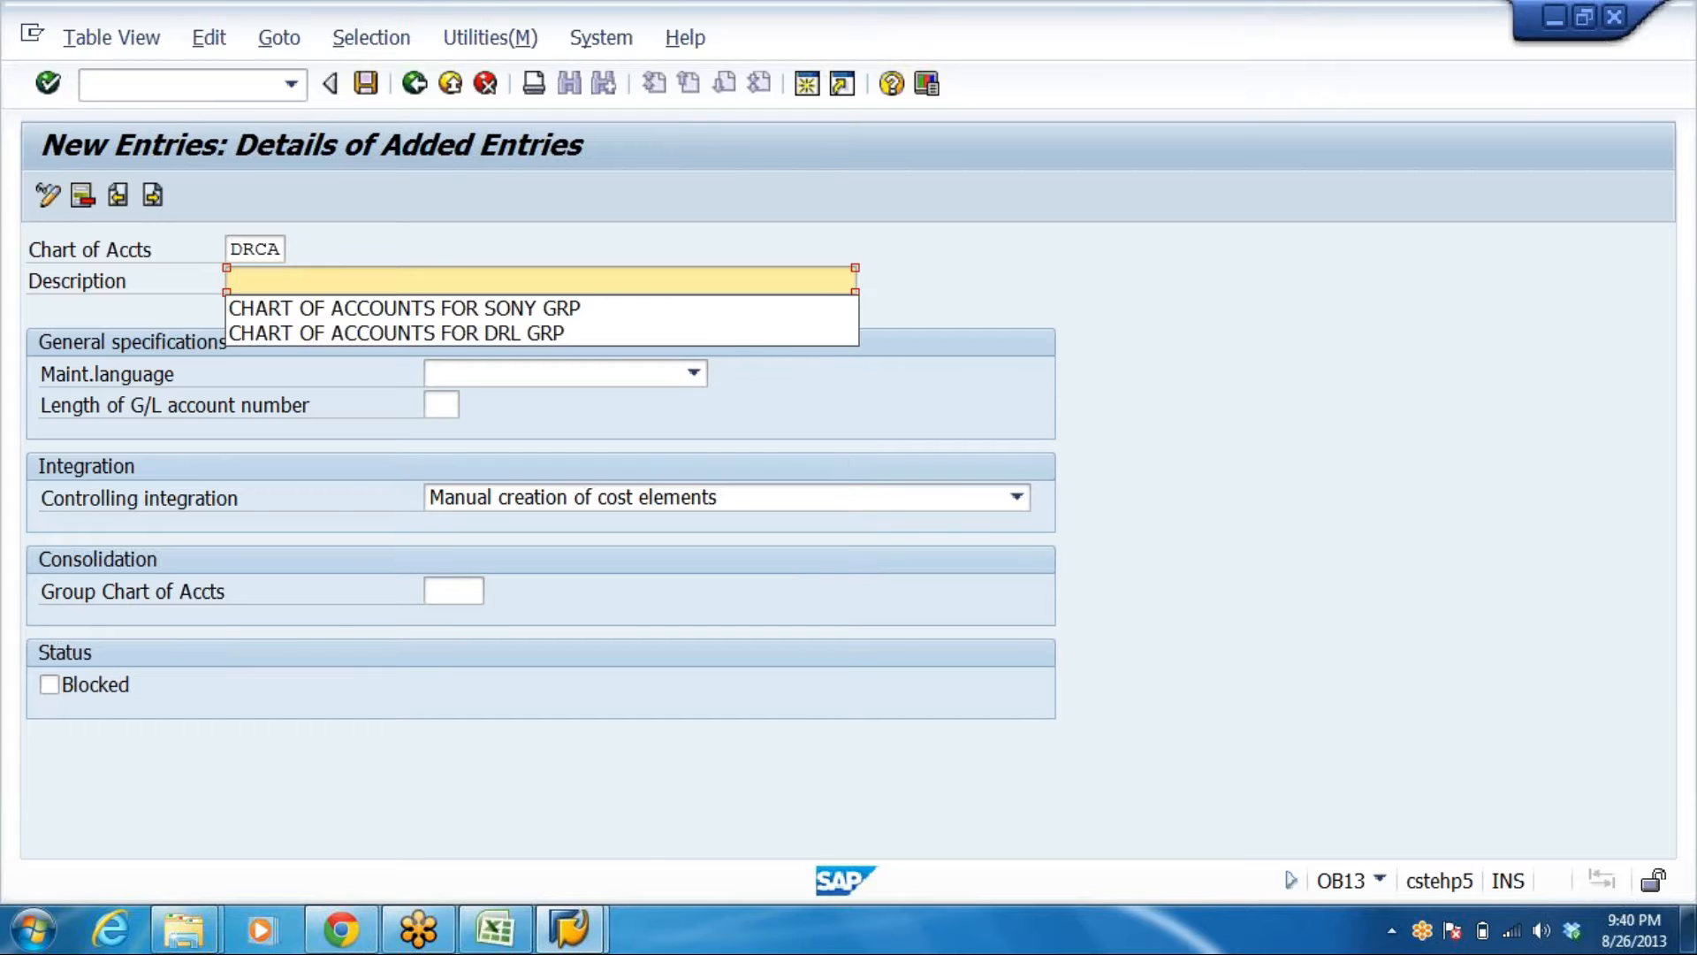
click(306, 333)
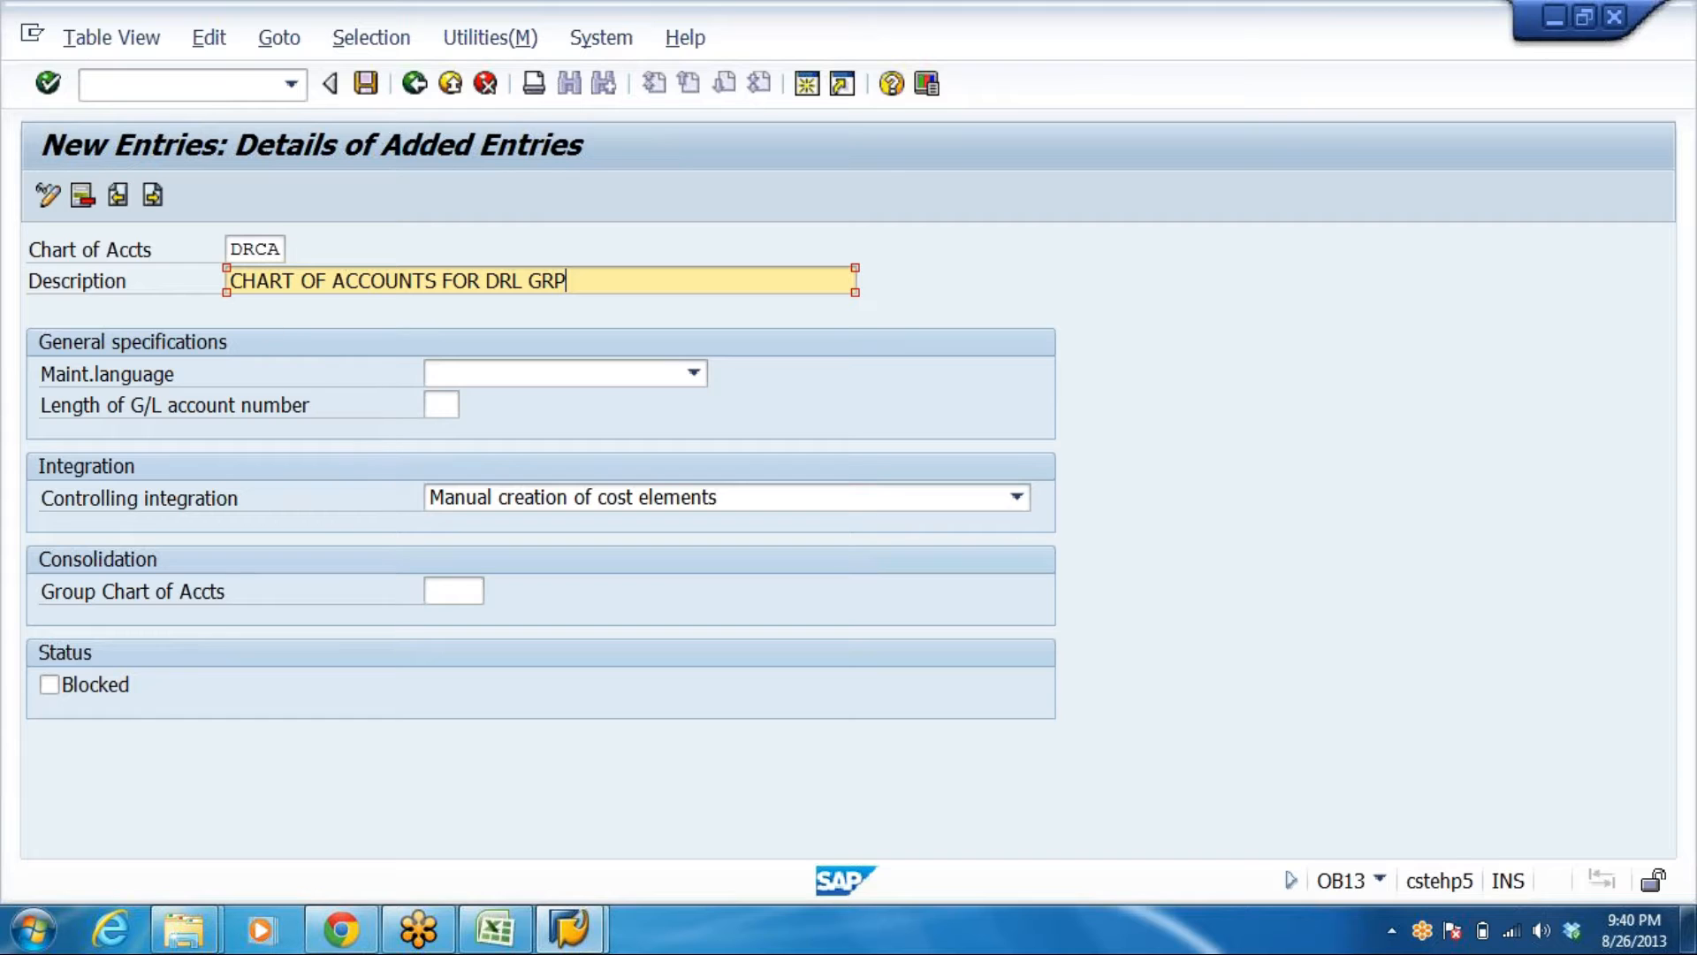
key(shift+Left)
key(shift+Left)
key(shift+Left)
key(shift+Left)
key(shift+Left)
key(shift+Left)
key(shift+Left)
key(shift+Left)
key(shift+Left)
key(shift+Left)
key(shift+Left)
key(shift+Left)
key(shift+Left)
key(shift+Left)
key(shift+Left)
key(shift+Left)
key(shift+Left)
key(shift+Left)
key(shift+Left)
key(shift+Left)
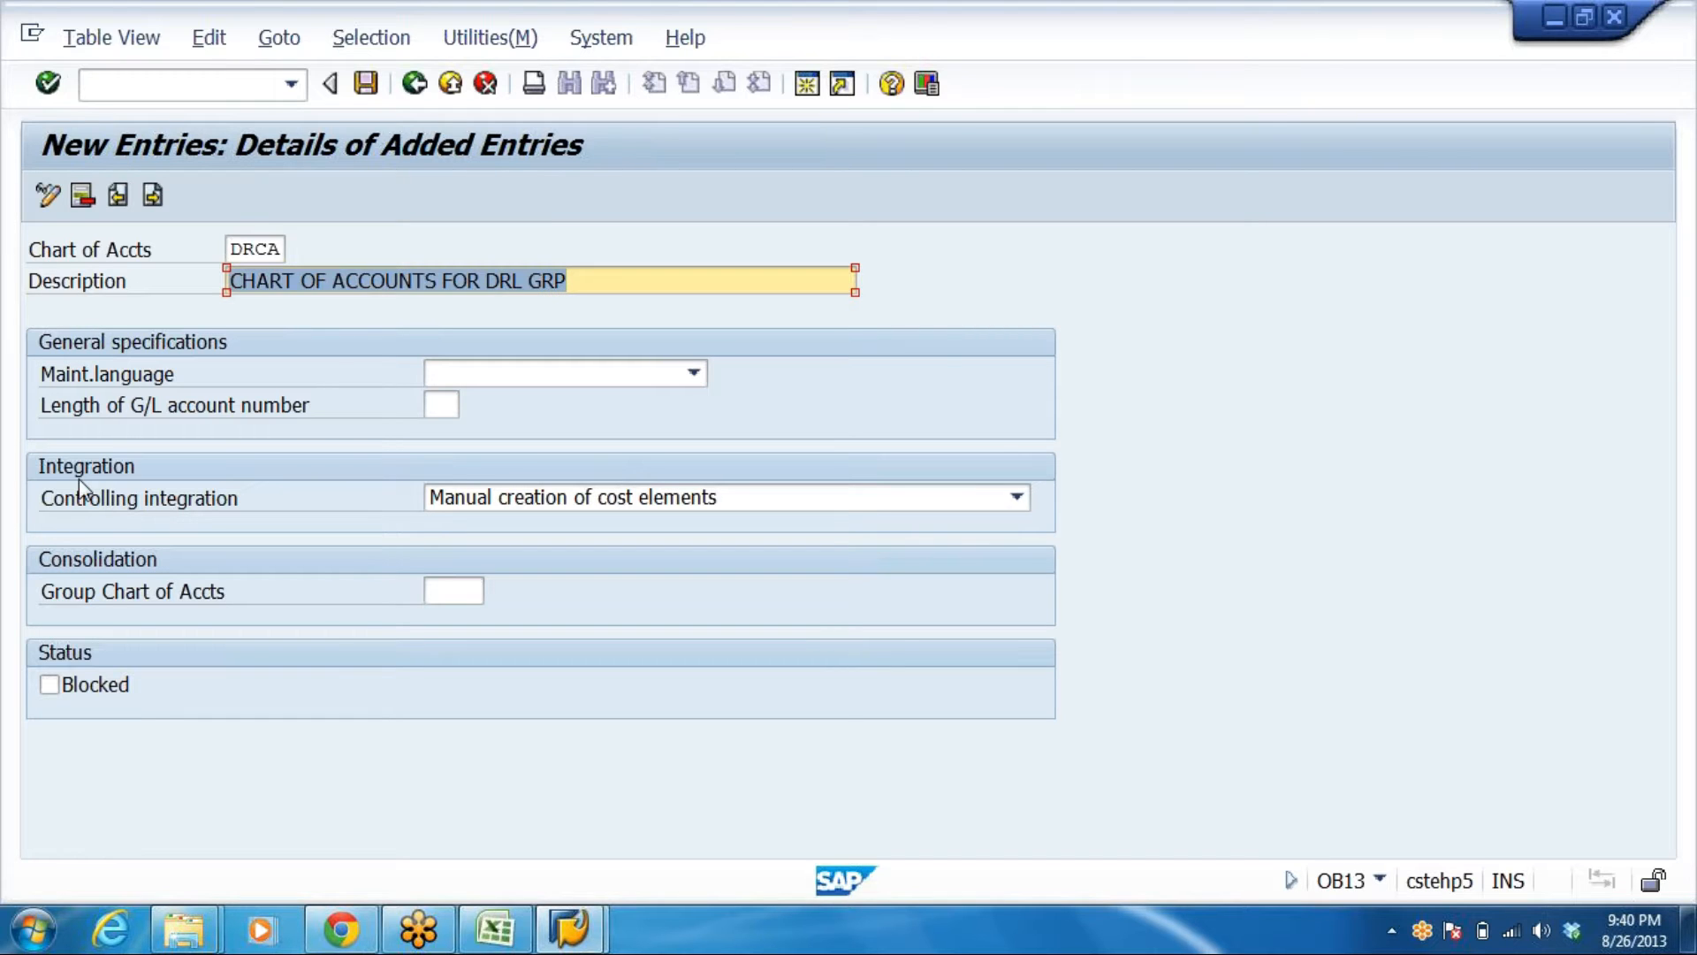
Set the maintenance language to English and go to the length of the G/L account number
key(Tab)
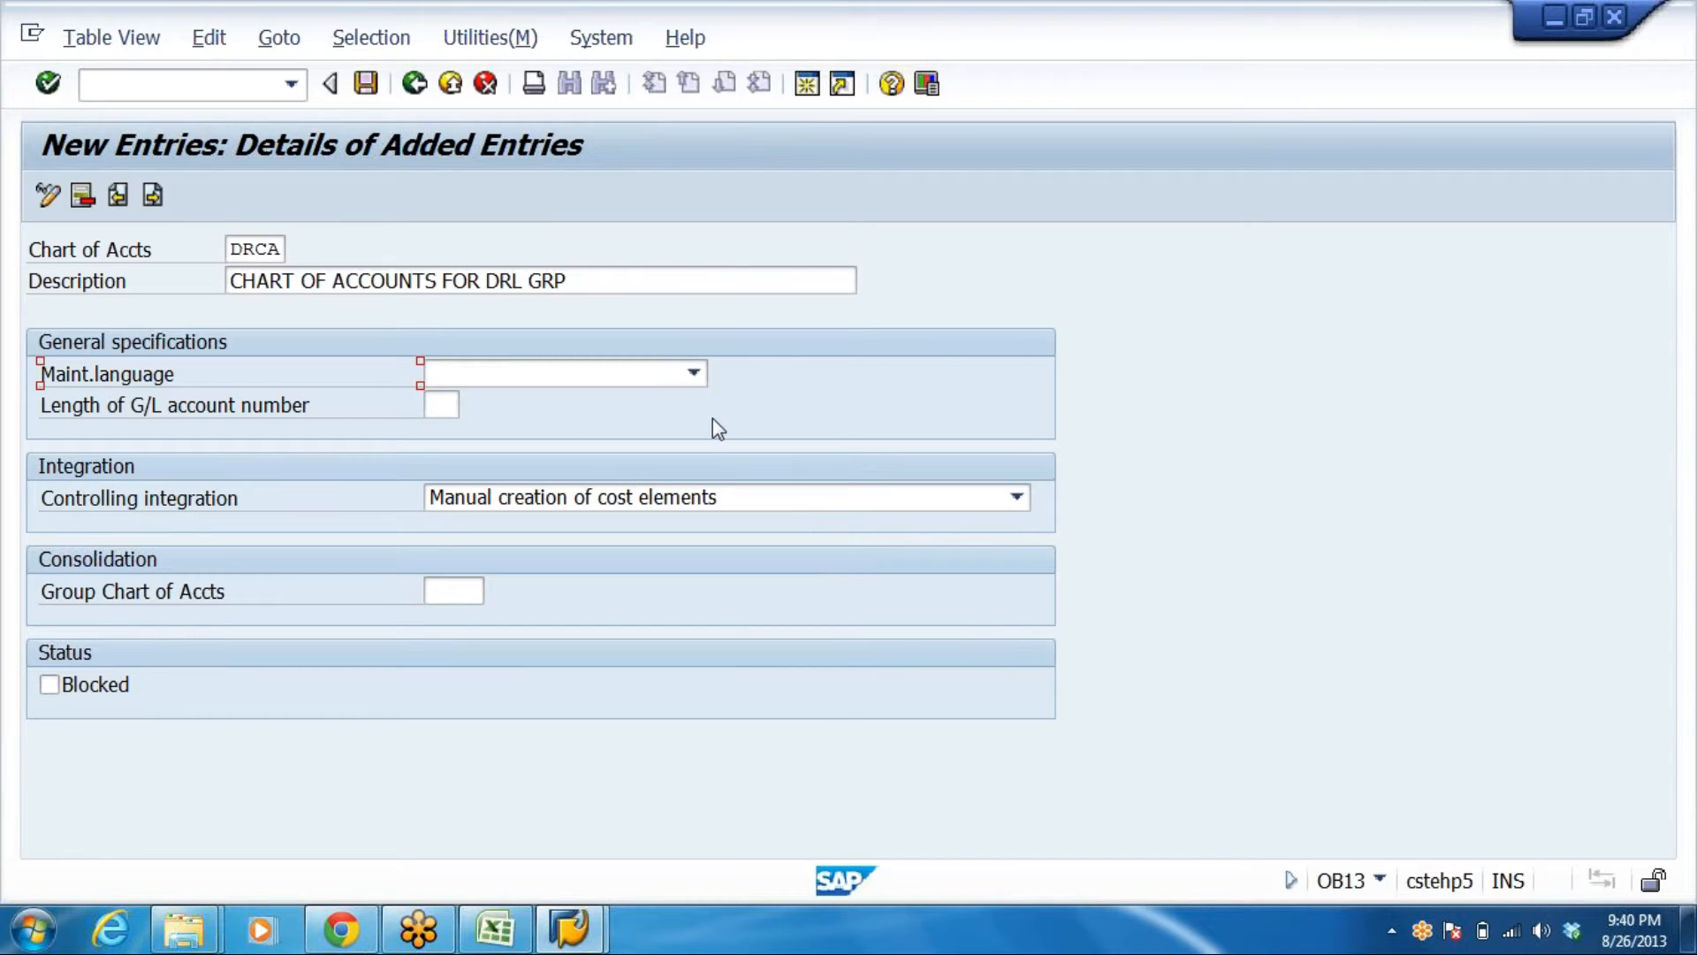
click(694, 375)
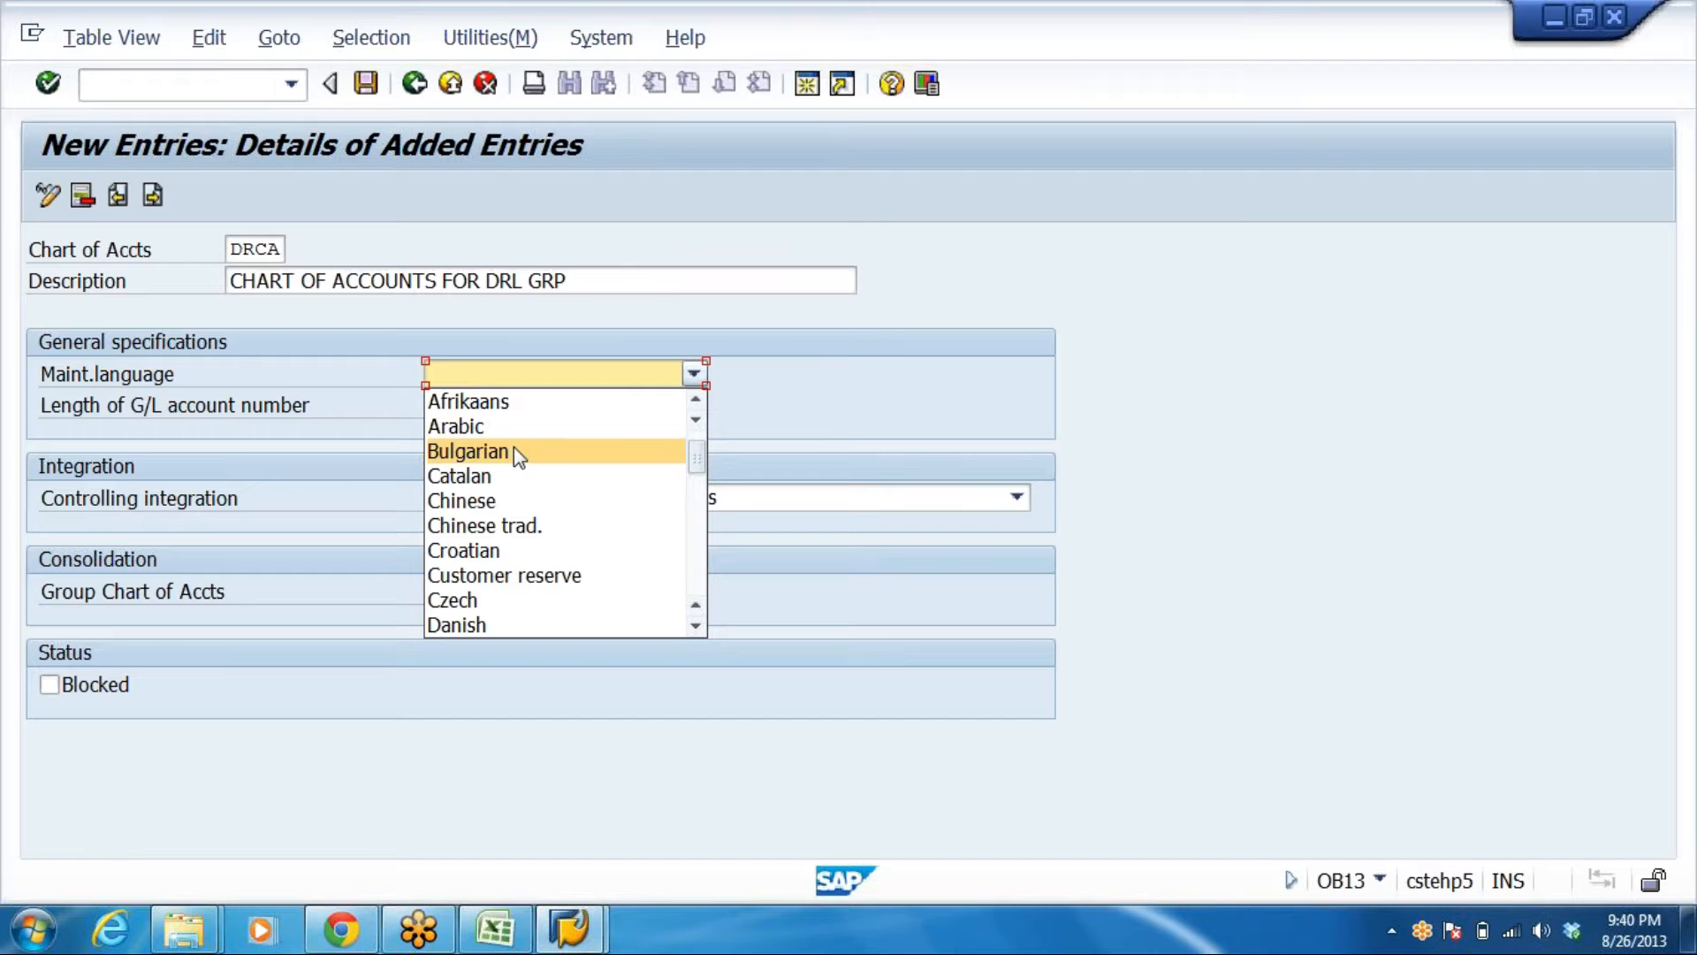
key(e)
key(Return)
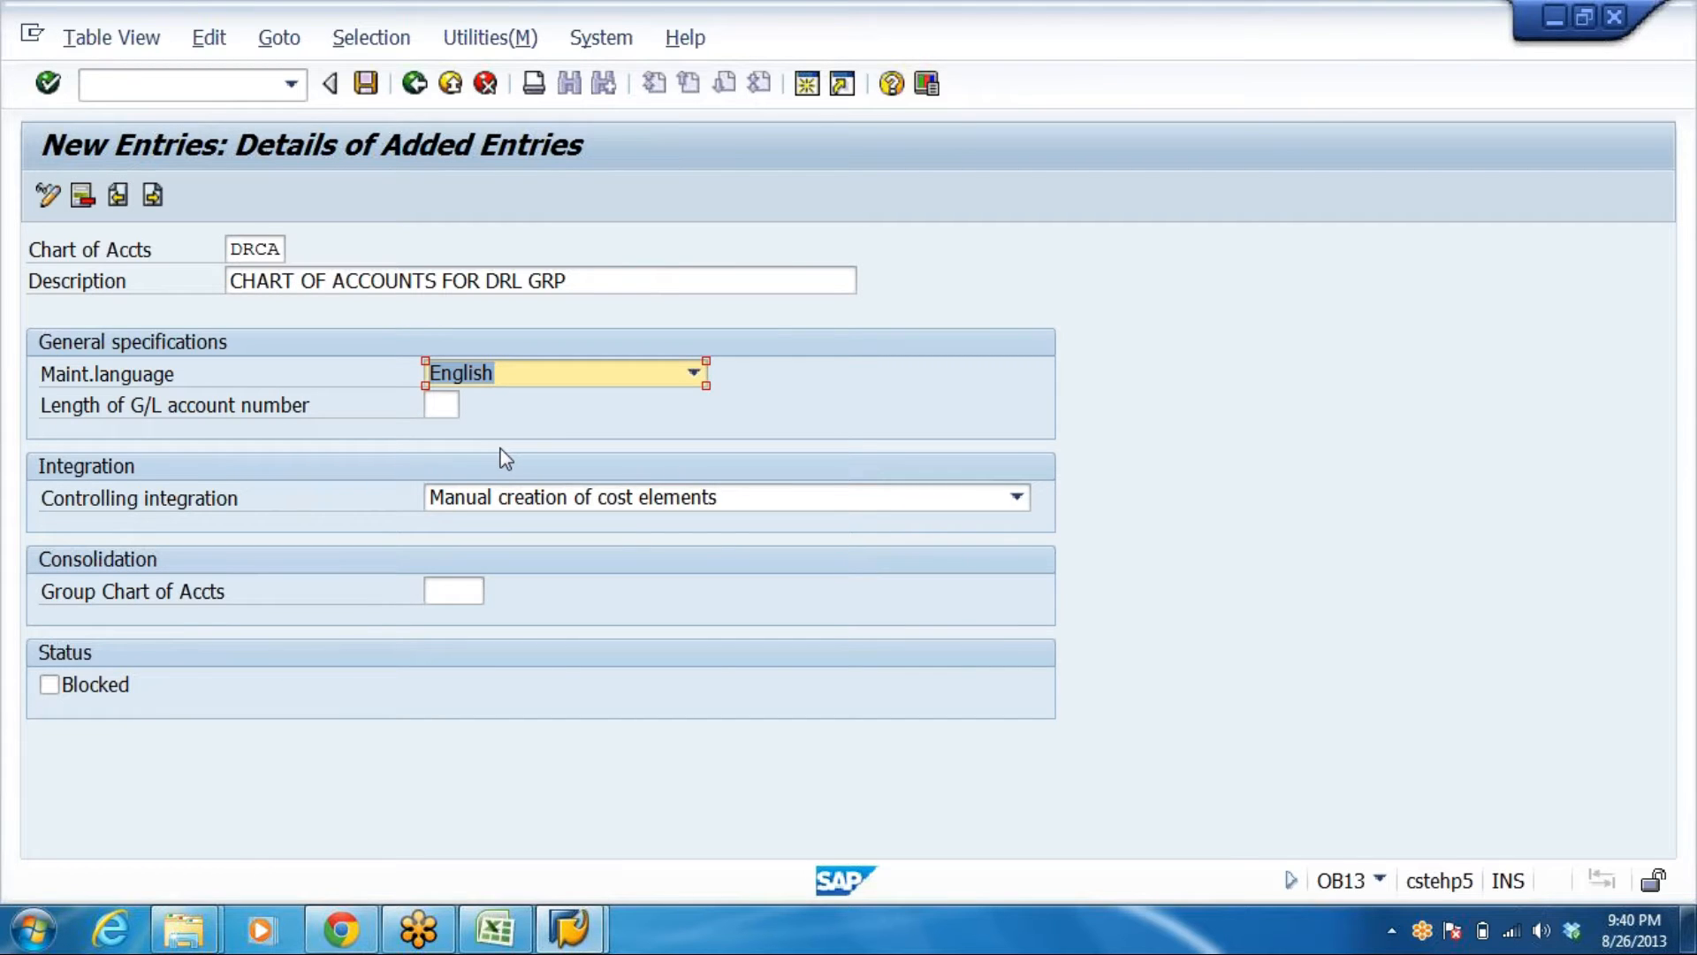
key(Tab)
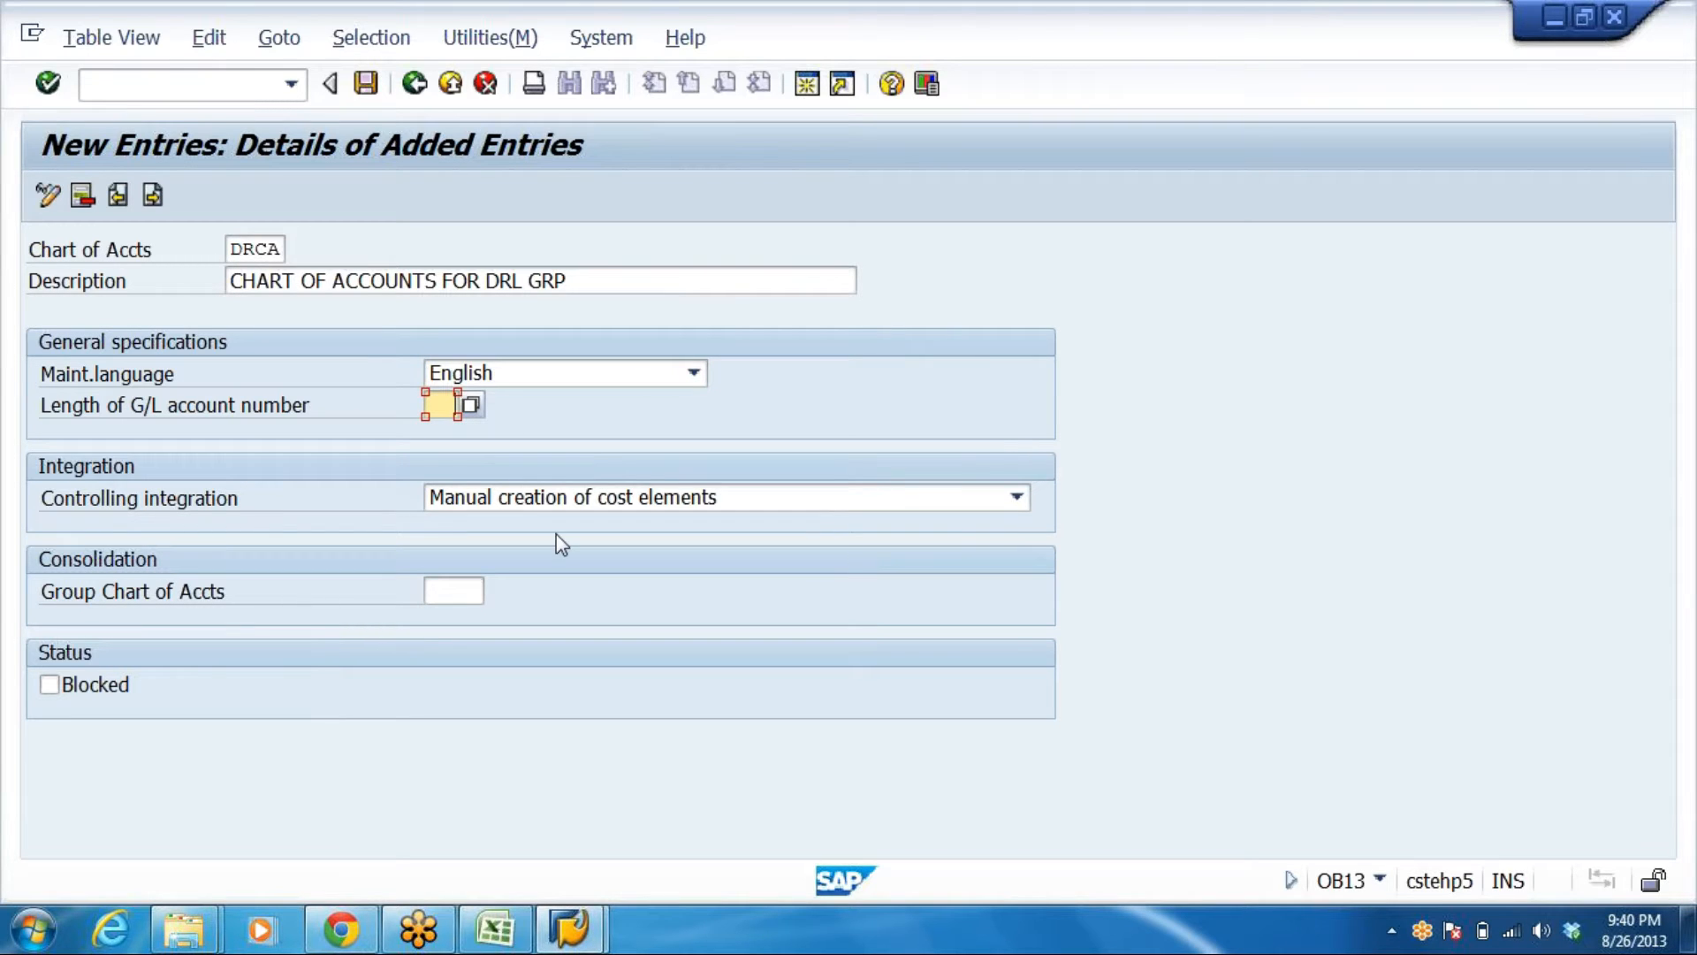
Switch to the Excel workbook and examine the From and To account numbers of SHARE CAPITAL on the ACC GRP sheet
click(484, 935)
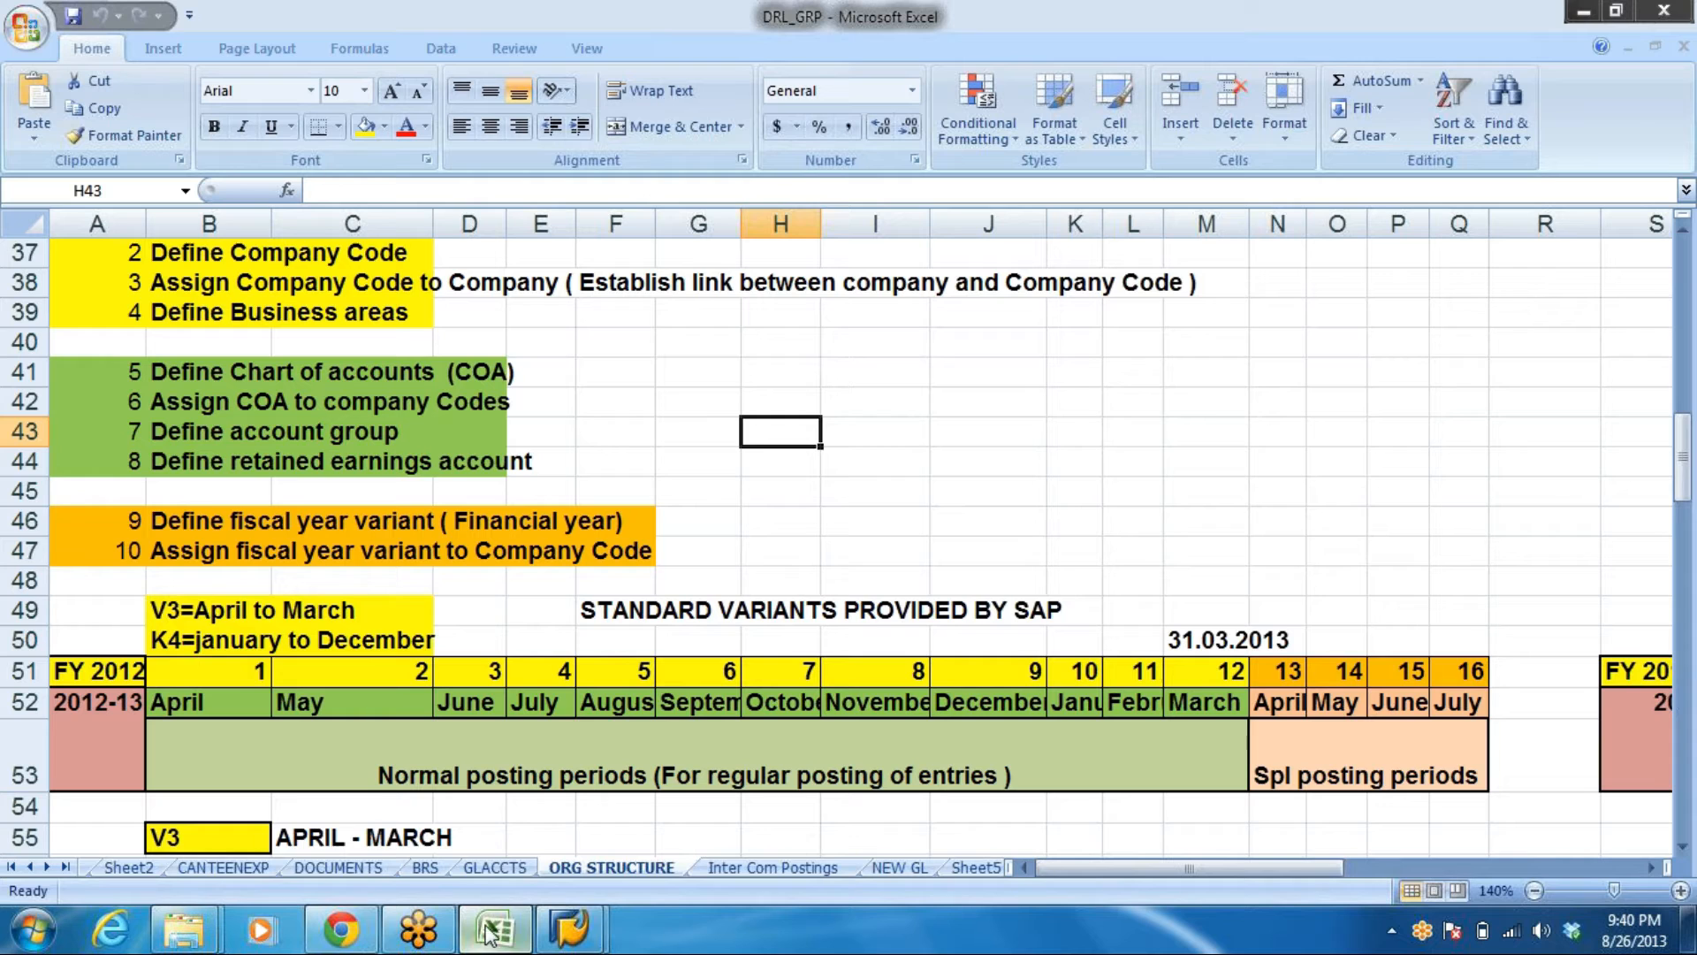
click(12, 867)
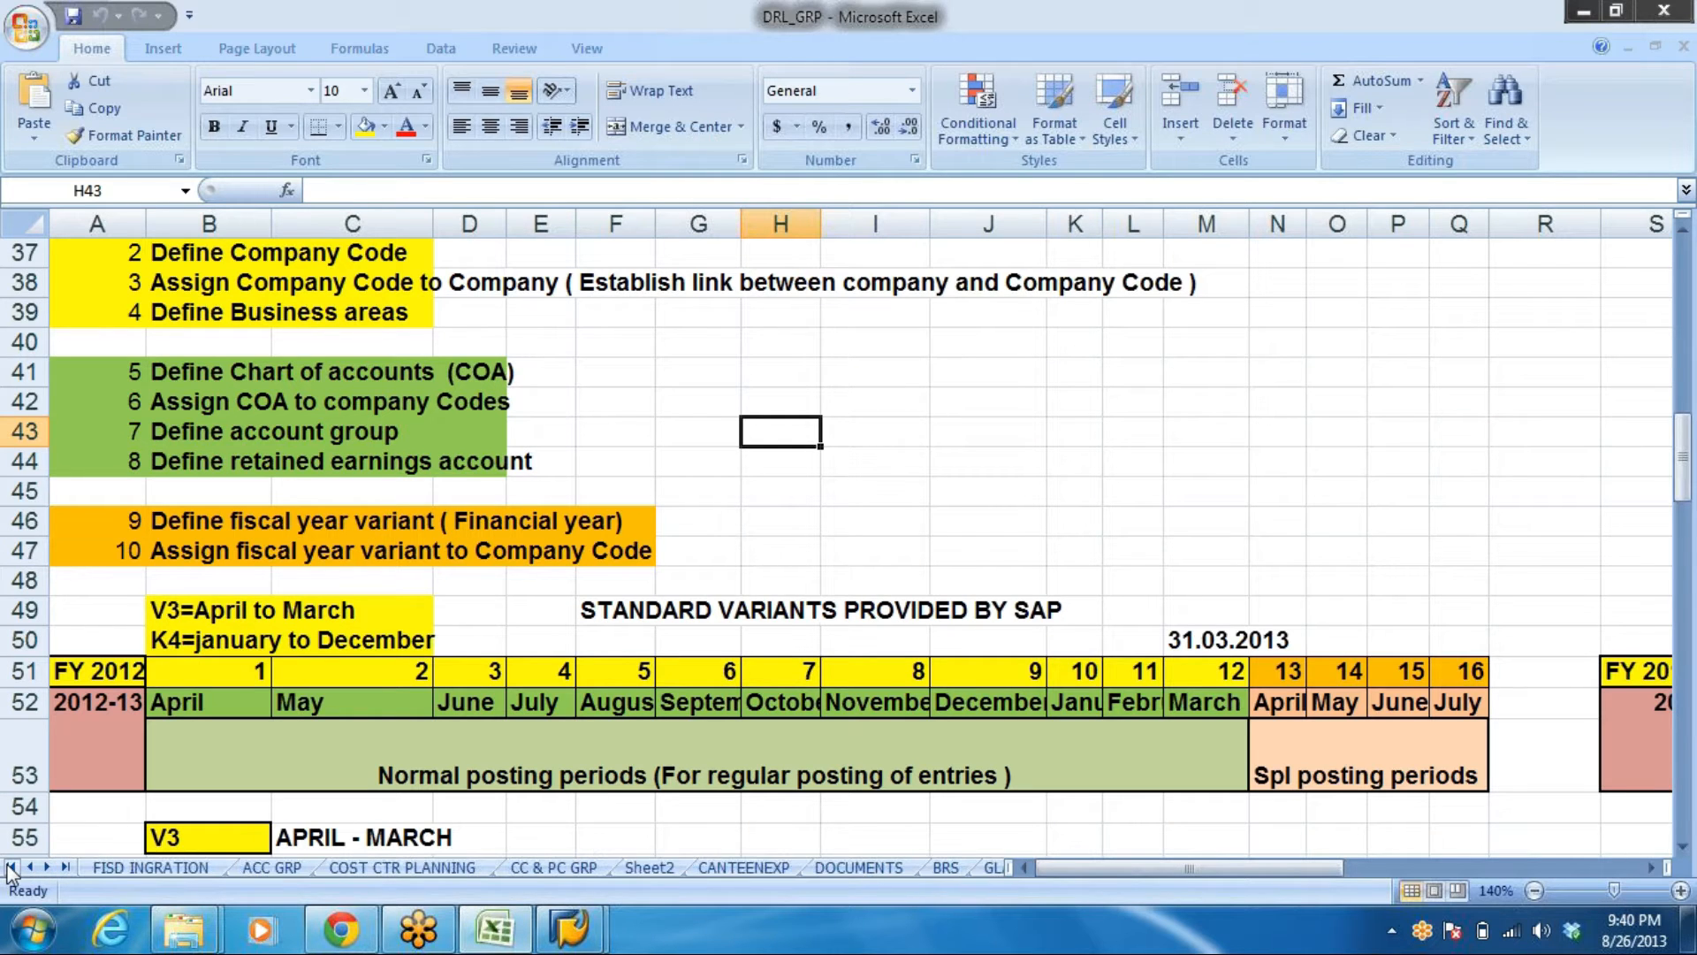
click(275, 869)
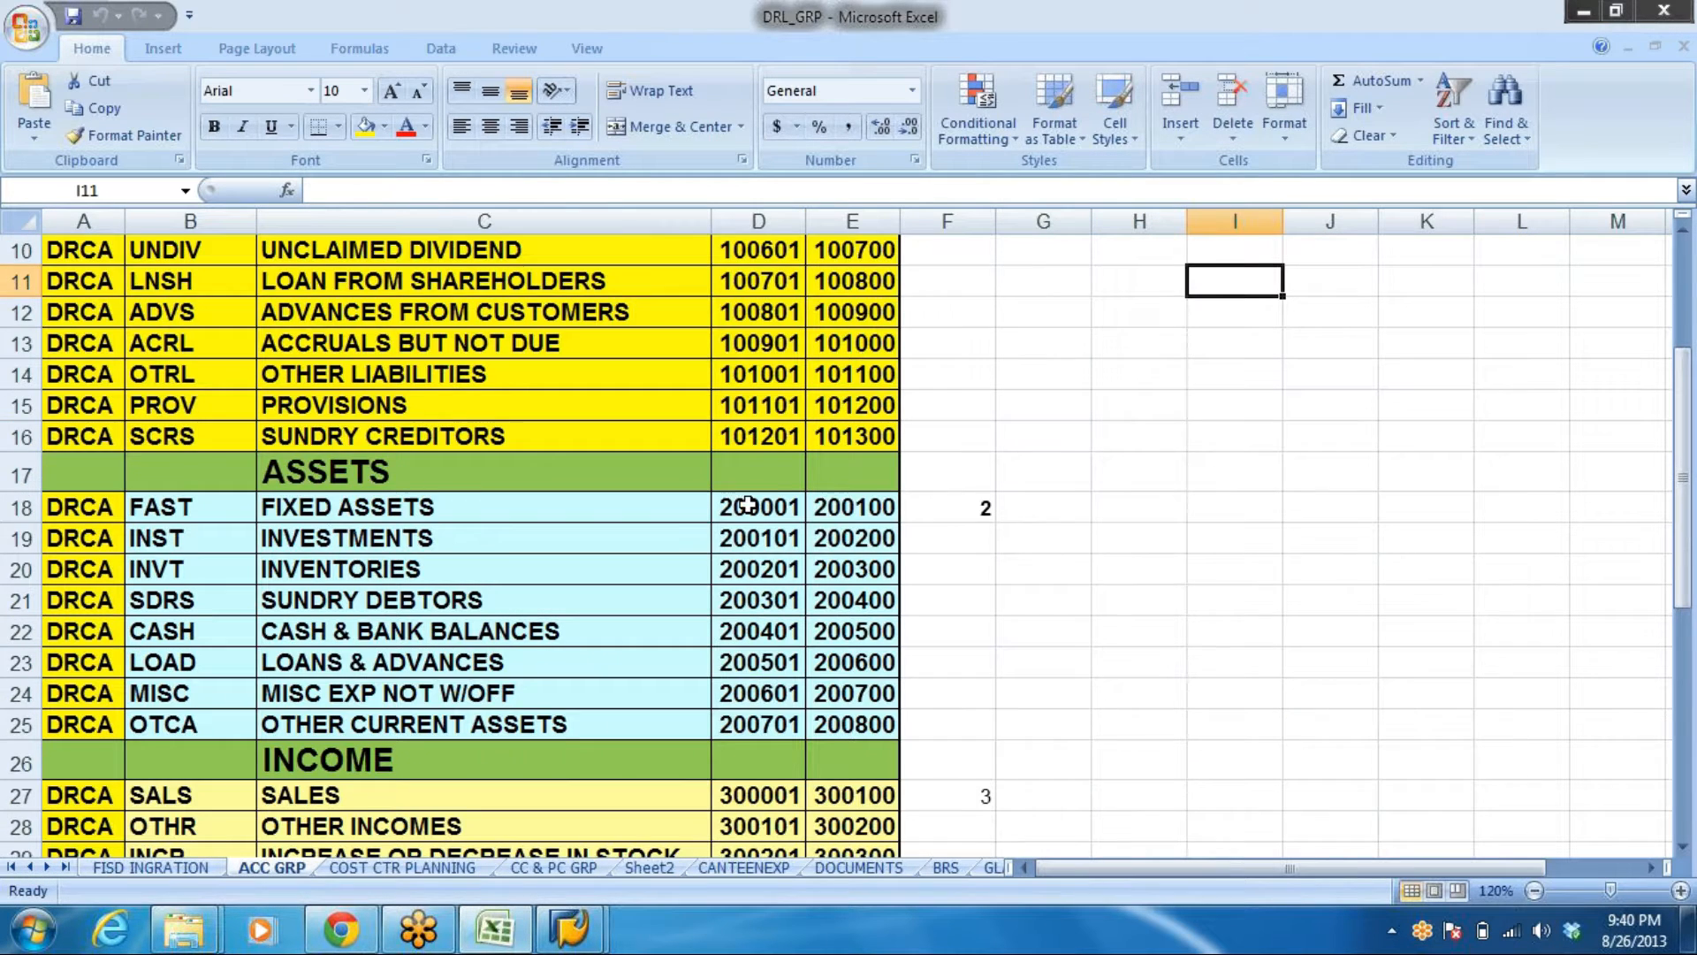
scroll(846, 495, up, 3)
click(752, 372)
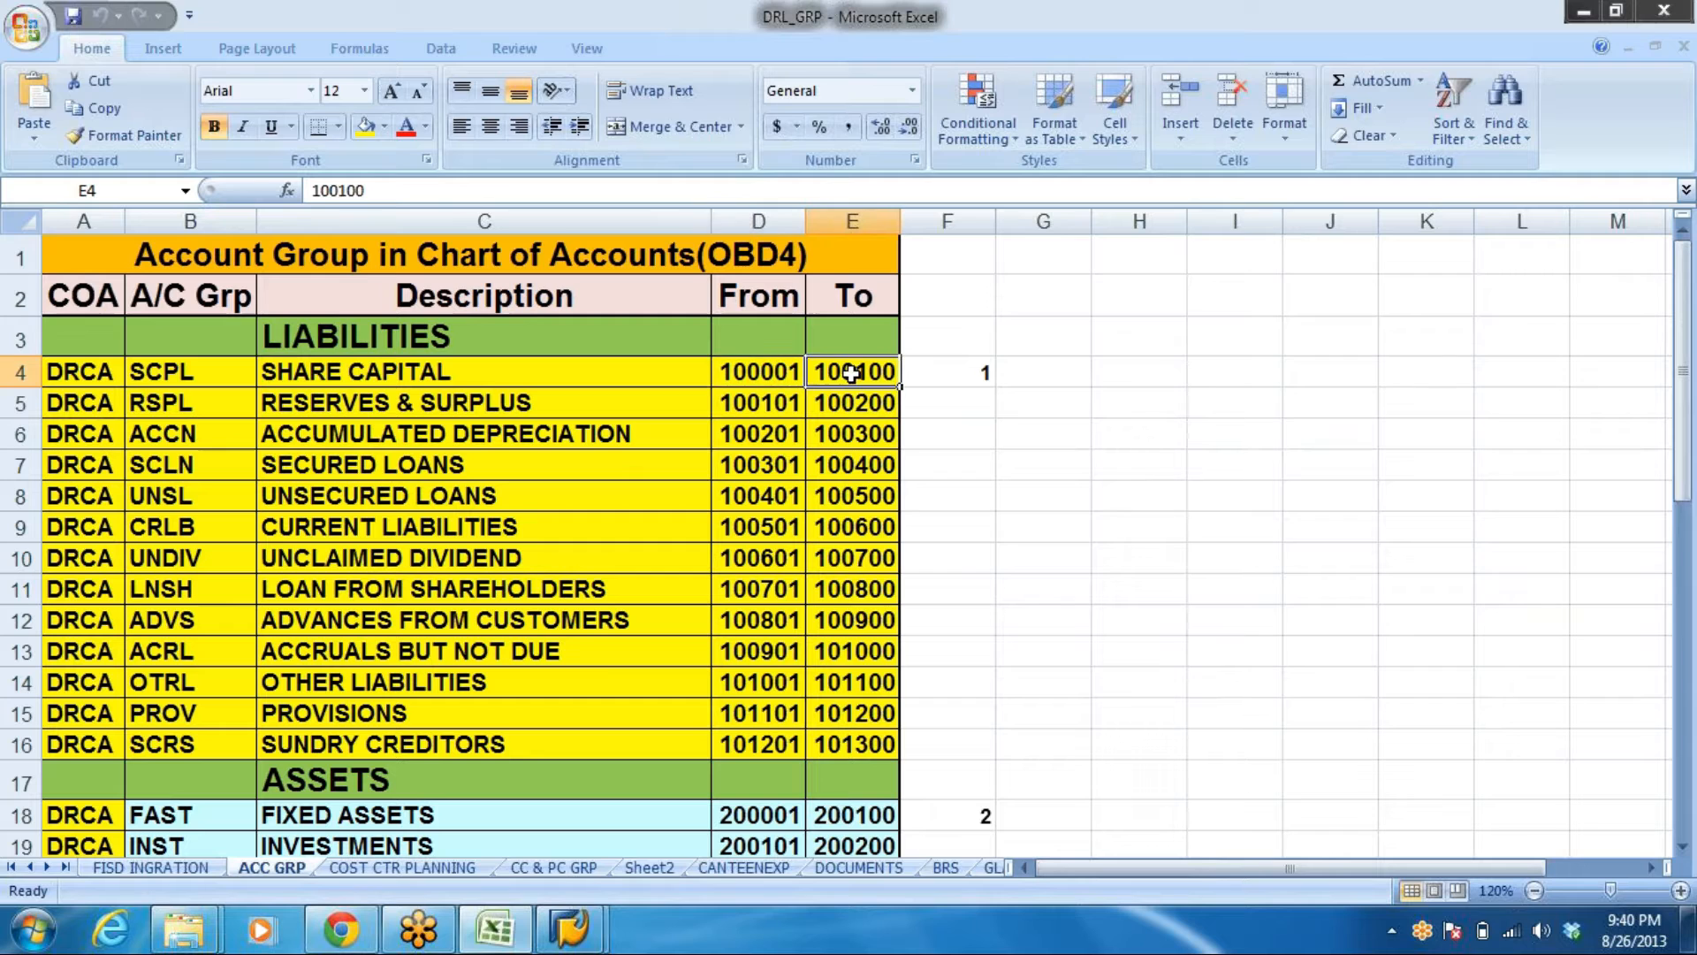
Compare the liability account number ranges on the ACC GRP sheet, and set the length of the G/L account number to 6 in SAP
drag(754, 385, 853, 467)
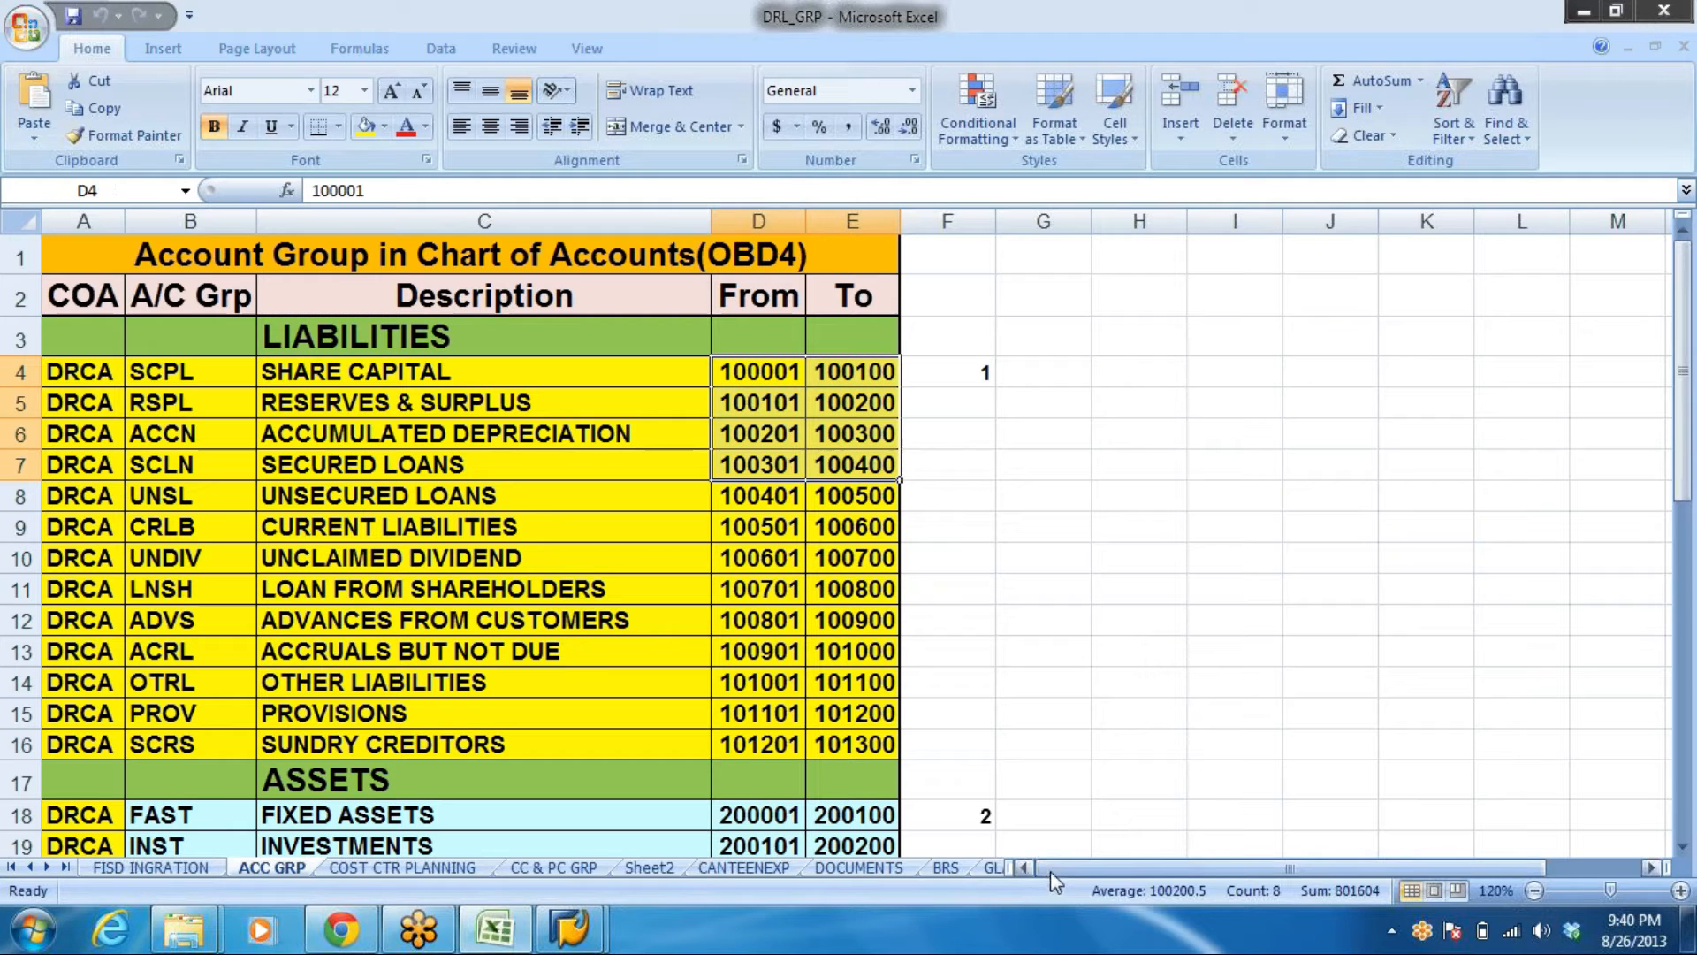
click(771, 371)
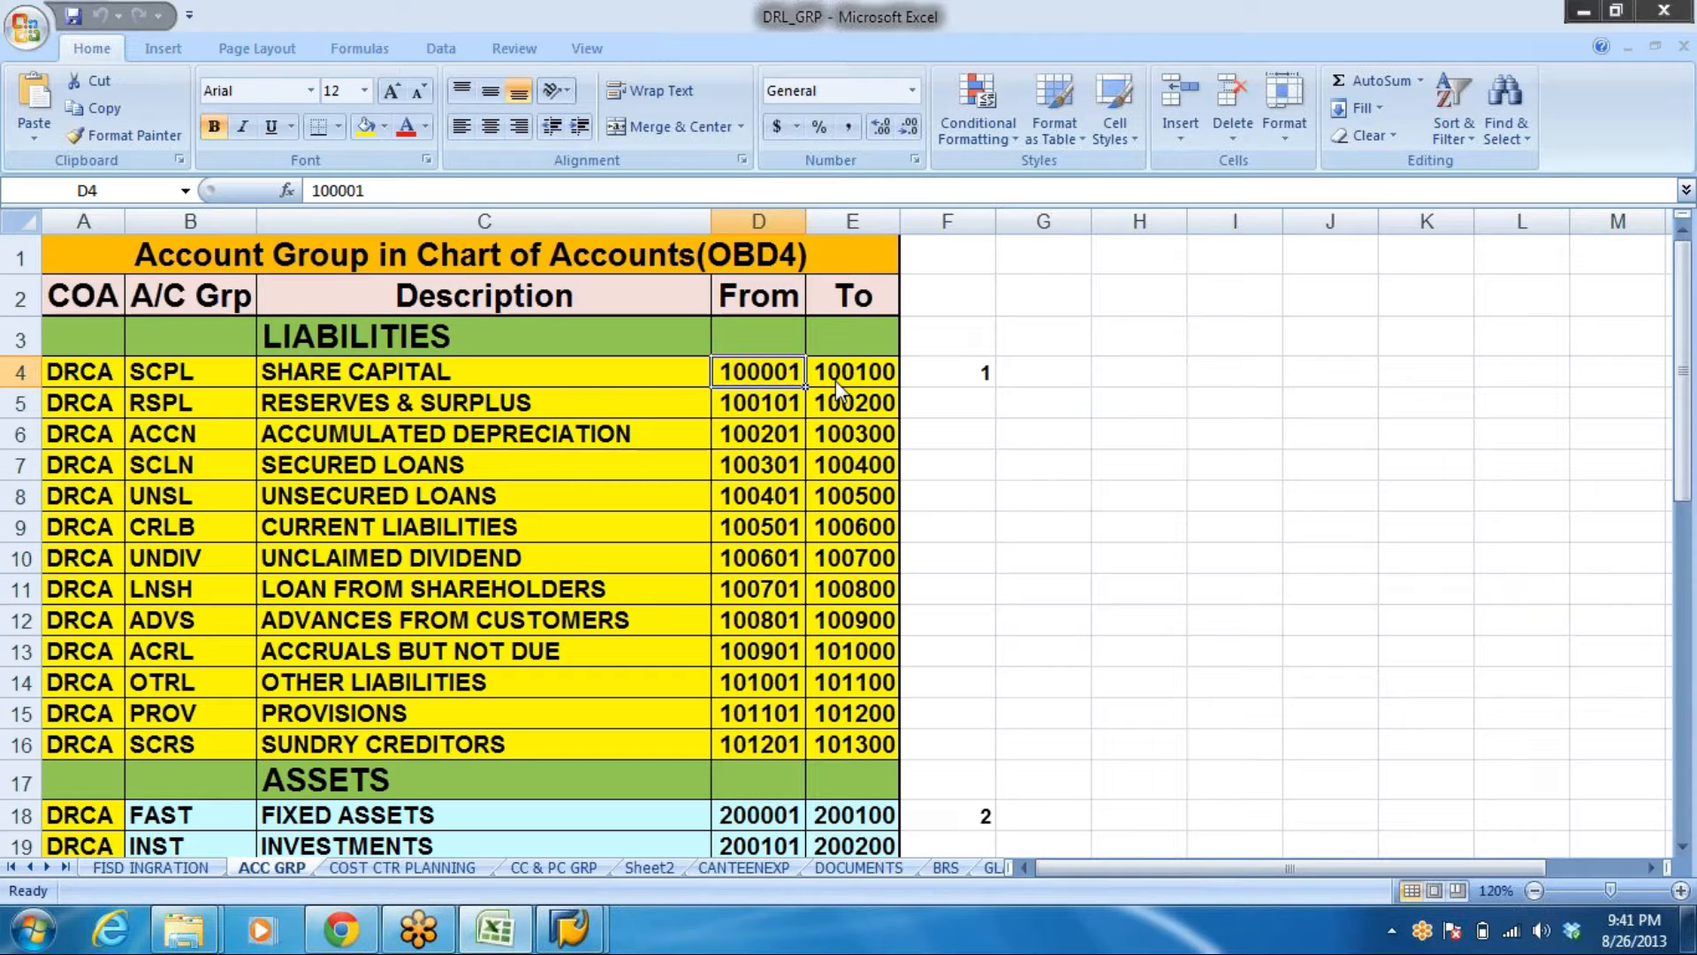
key(alt+Tab)
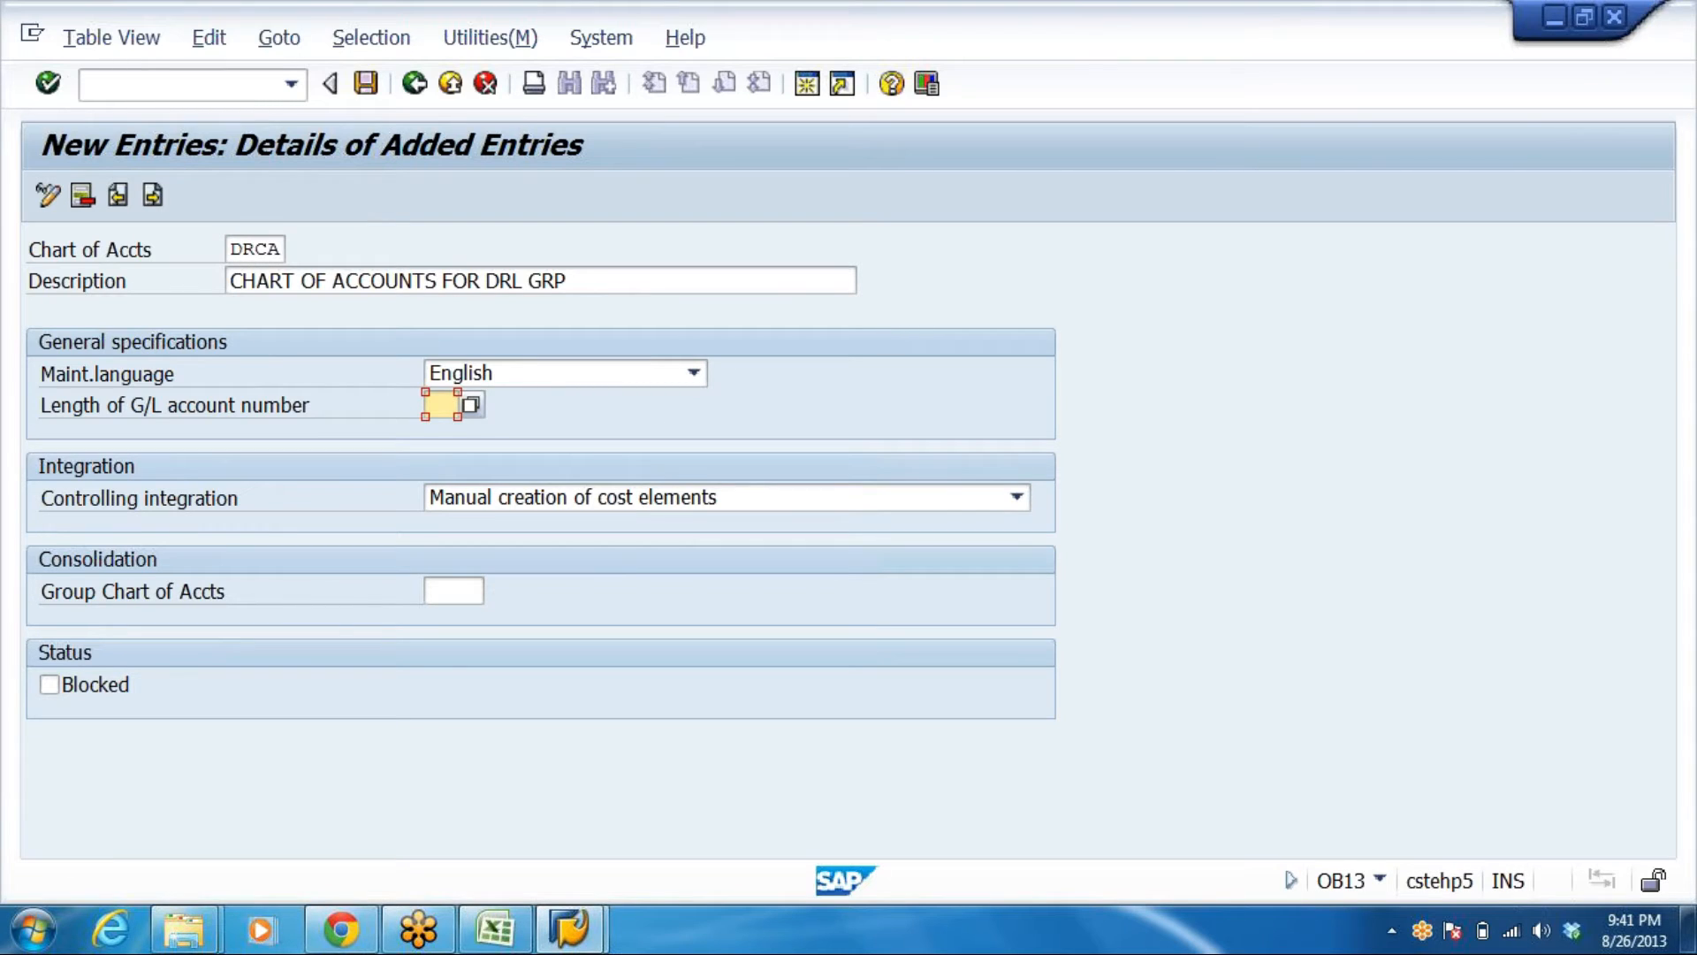
text(6)
Review the maintenance language, group chart and chart of accounts fields, and discard the new entry without saving
click(599, 373)
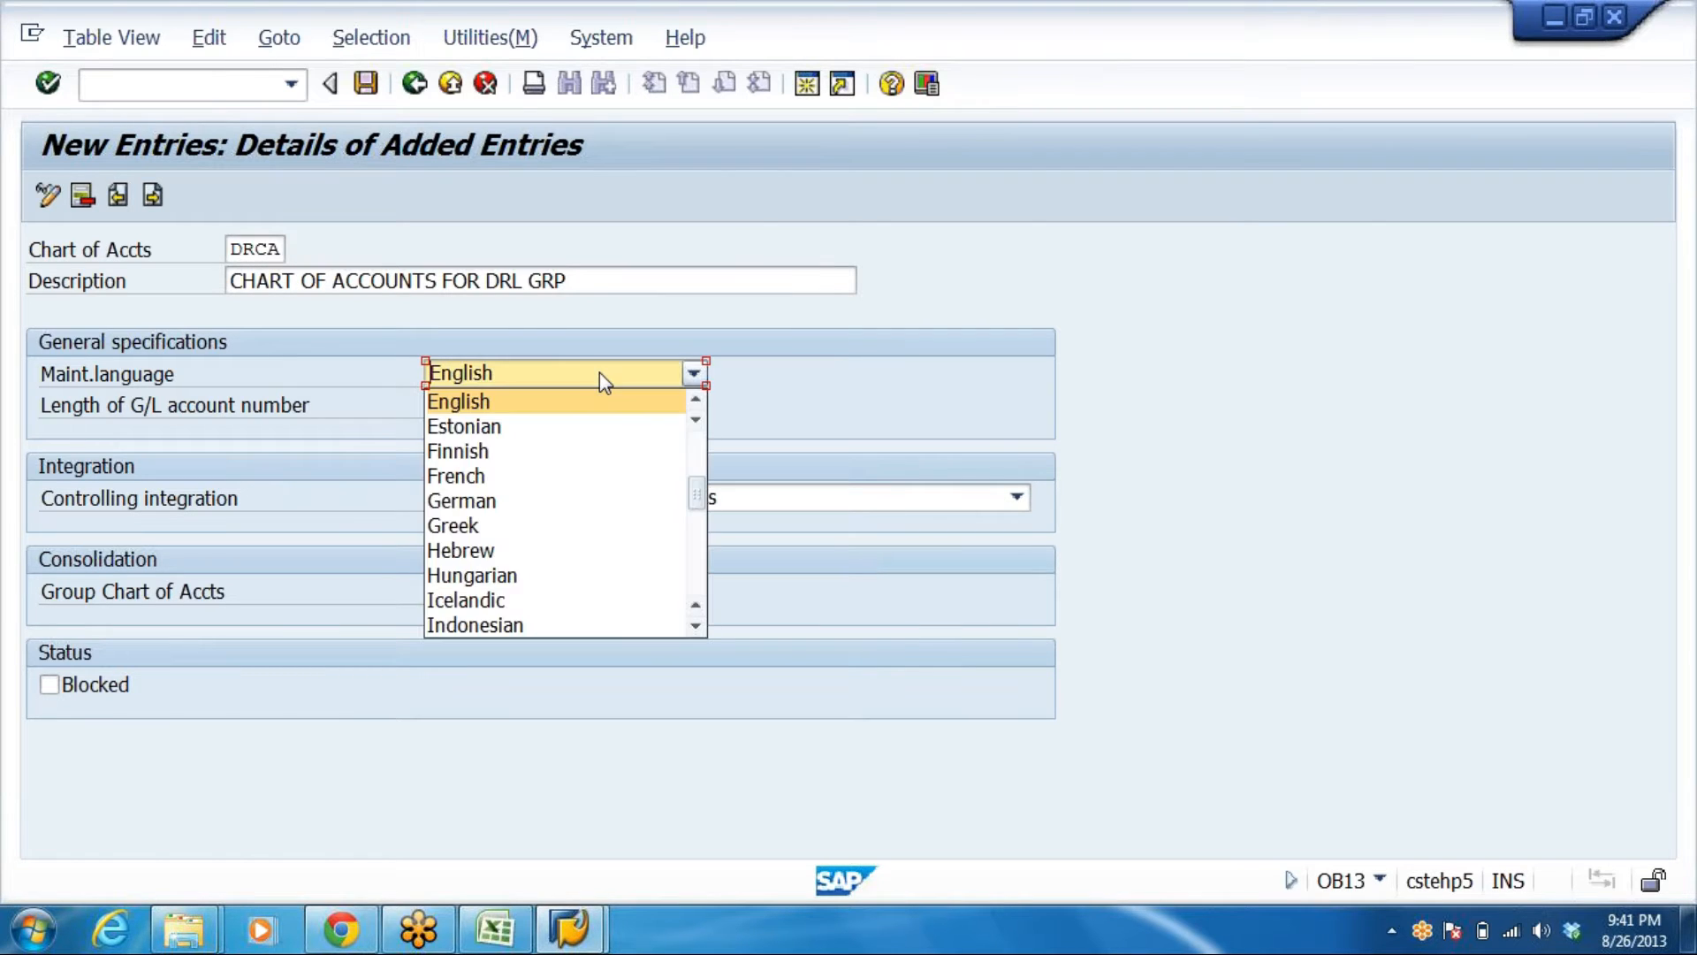
click(600, 374)
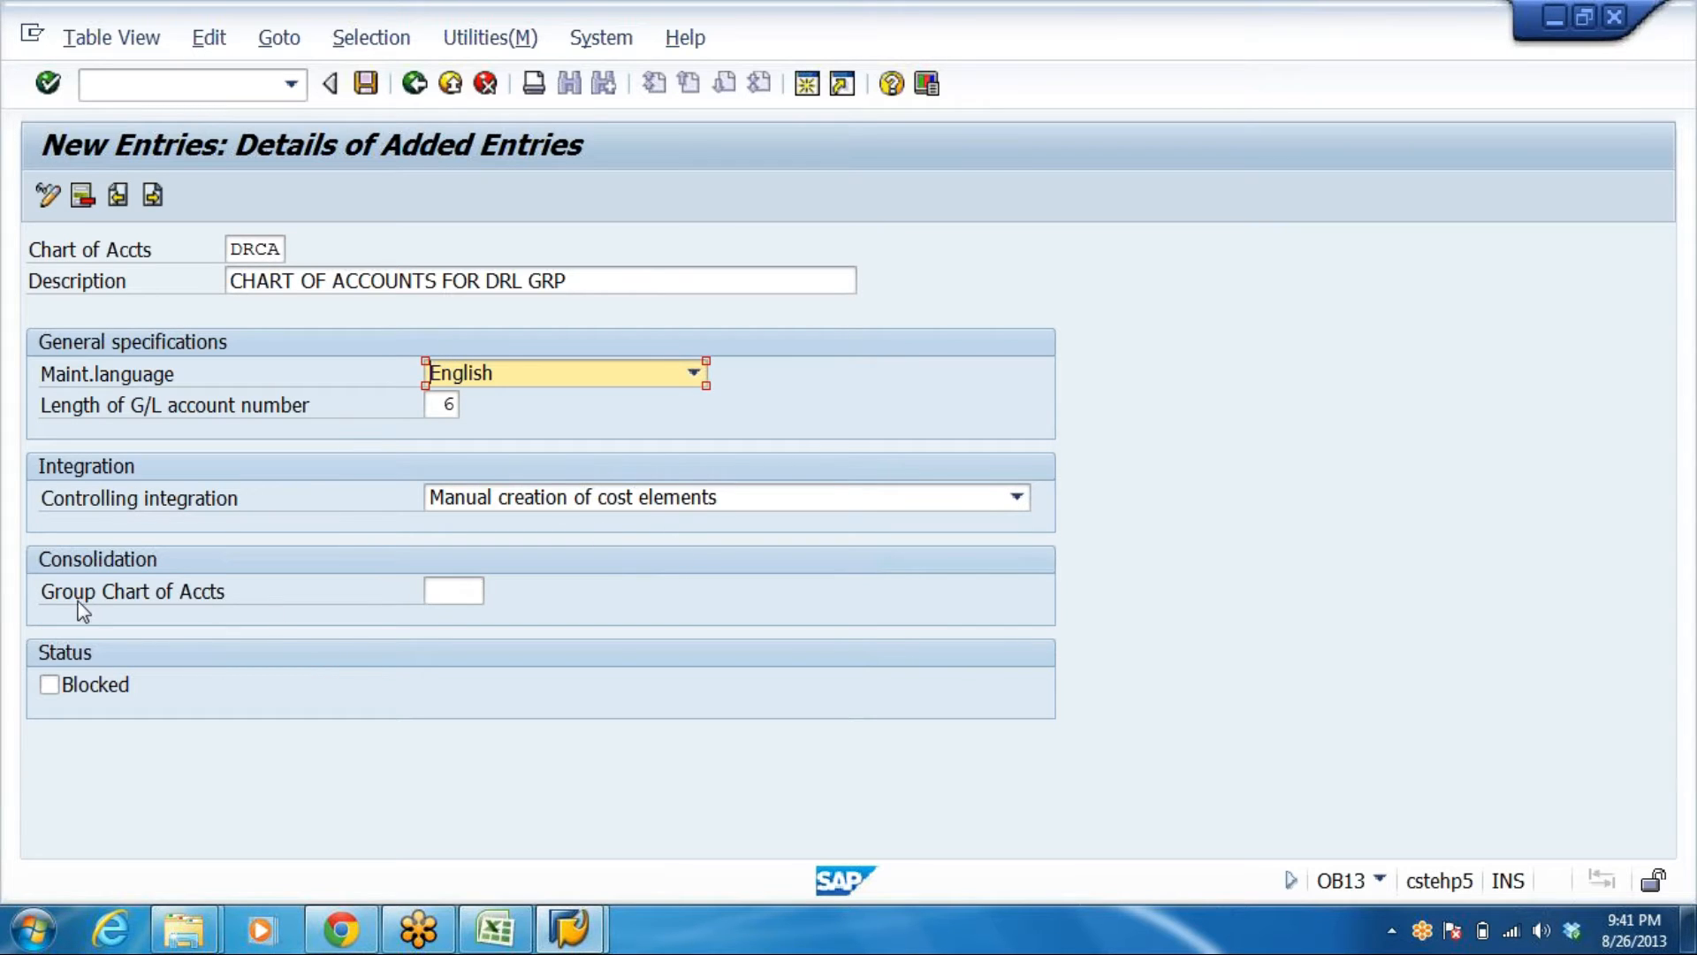
click(449, 591)
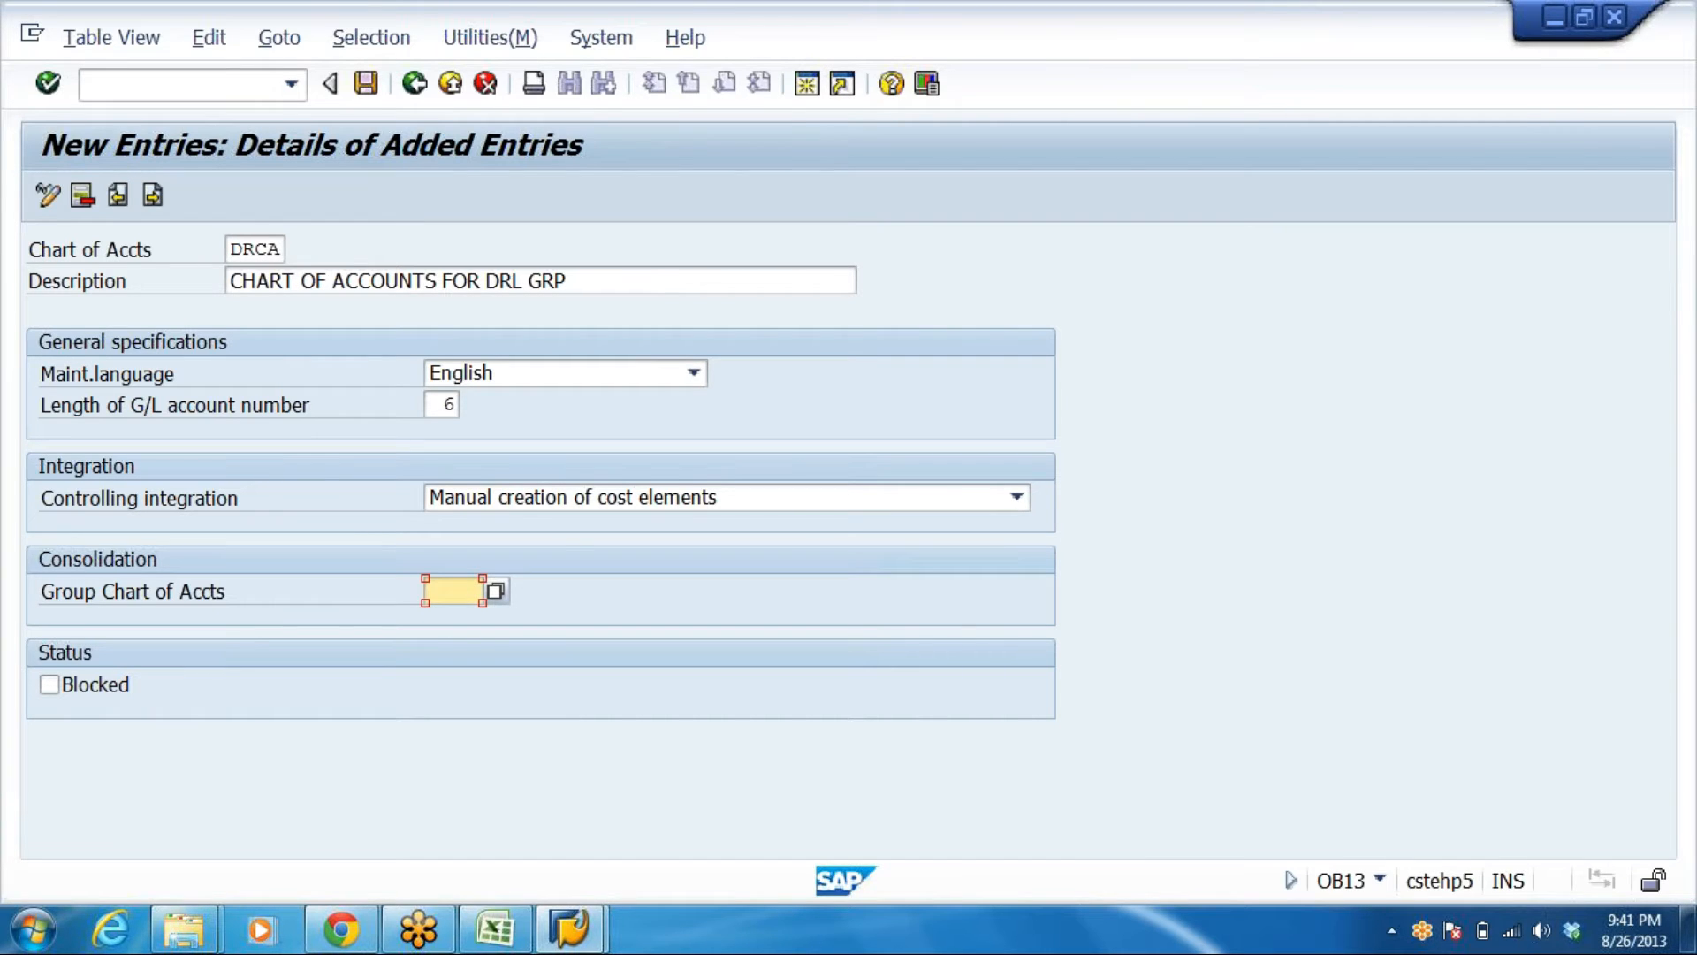
double_click(255, 249)
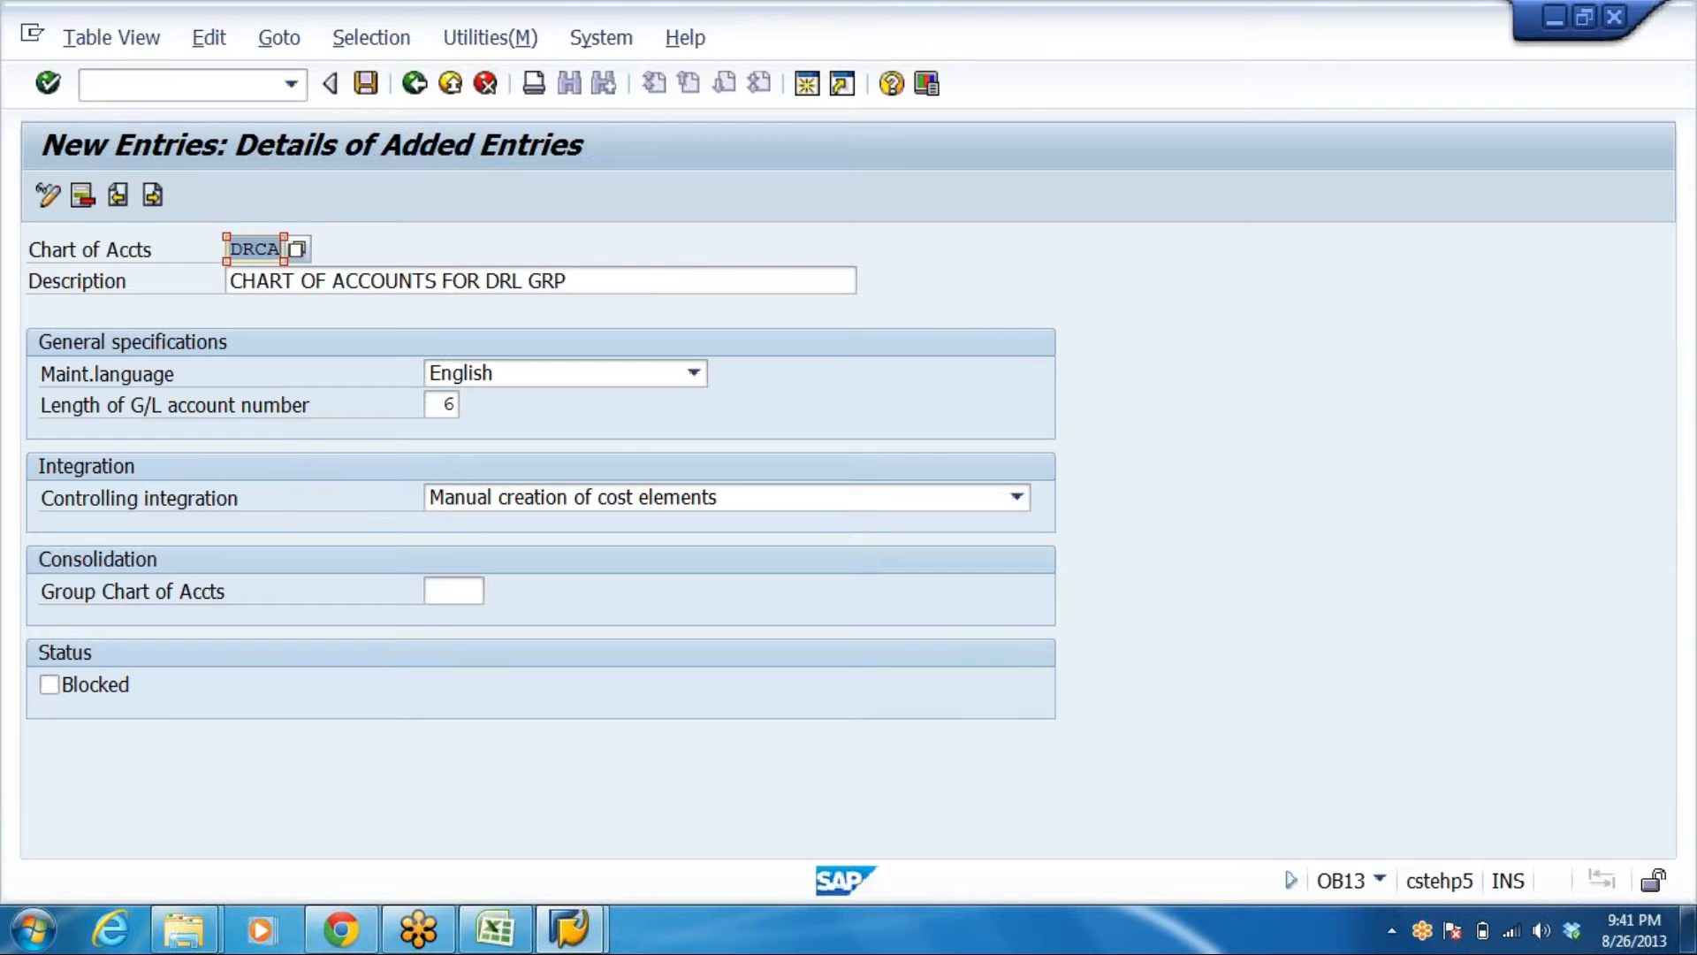
key(Tab)
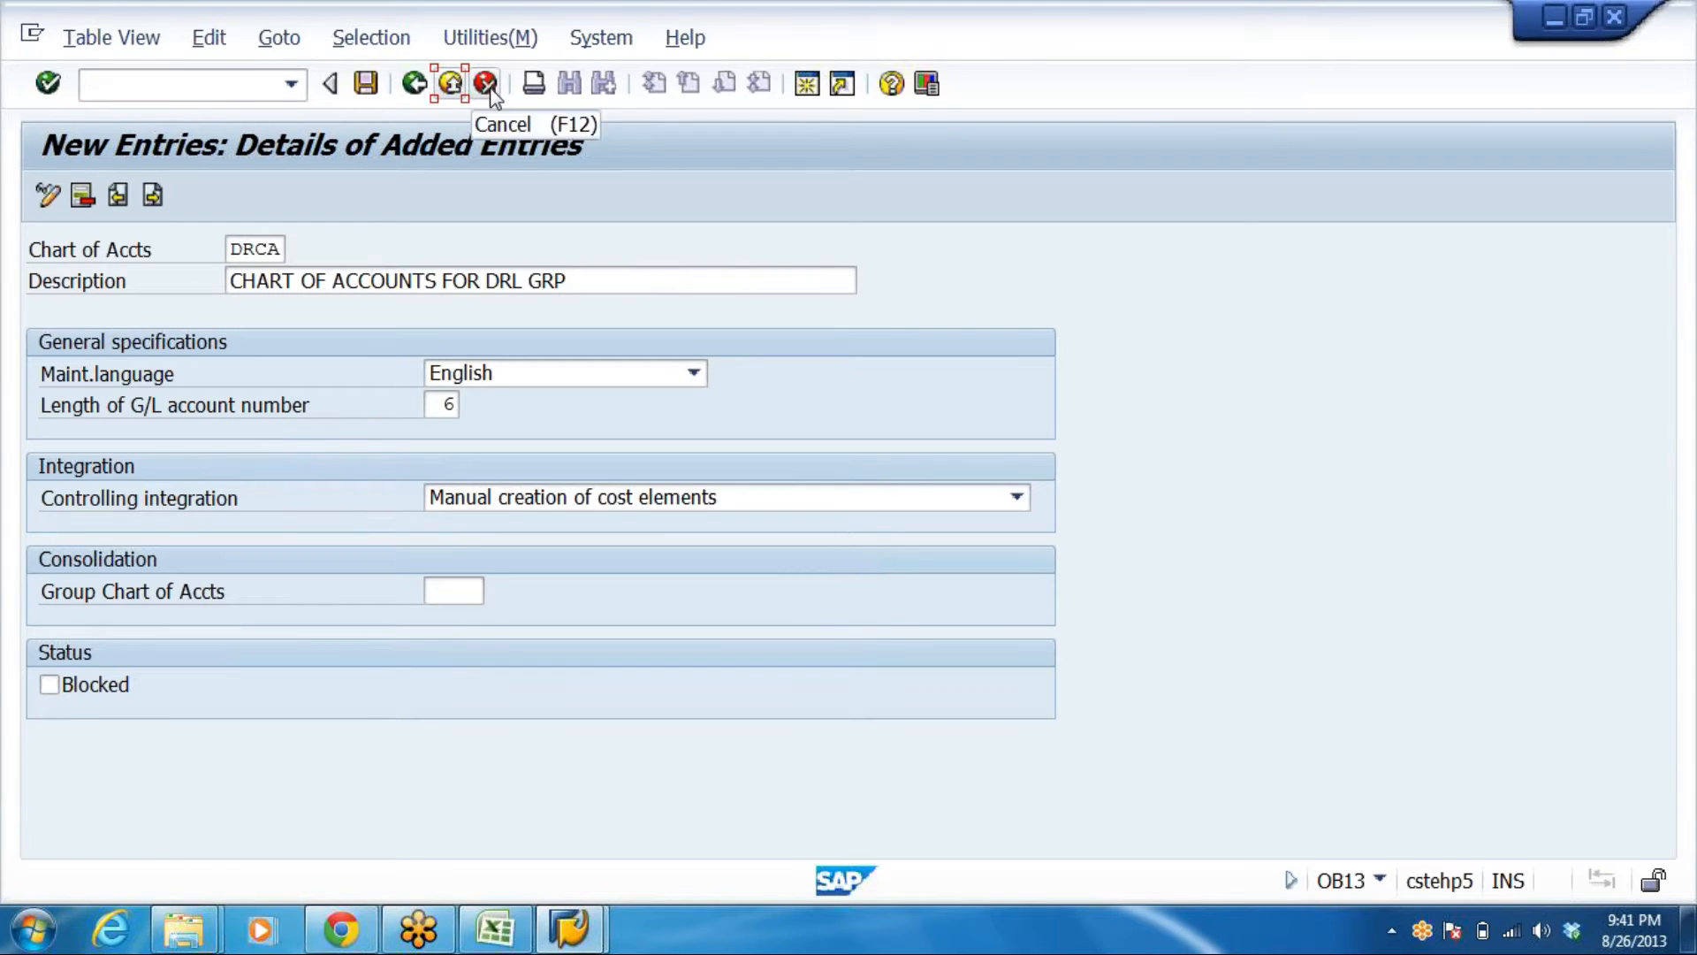
click(486, 85)
click(489, 546)
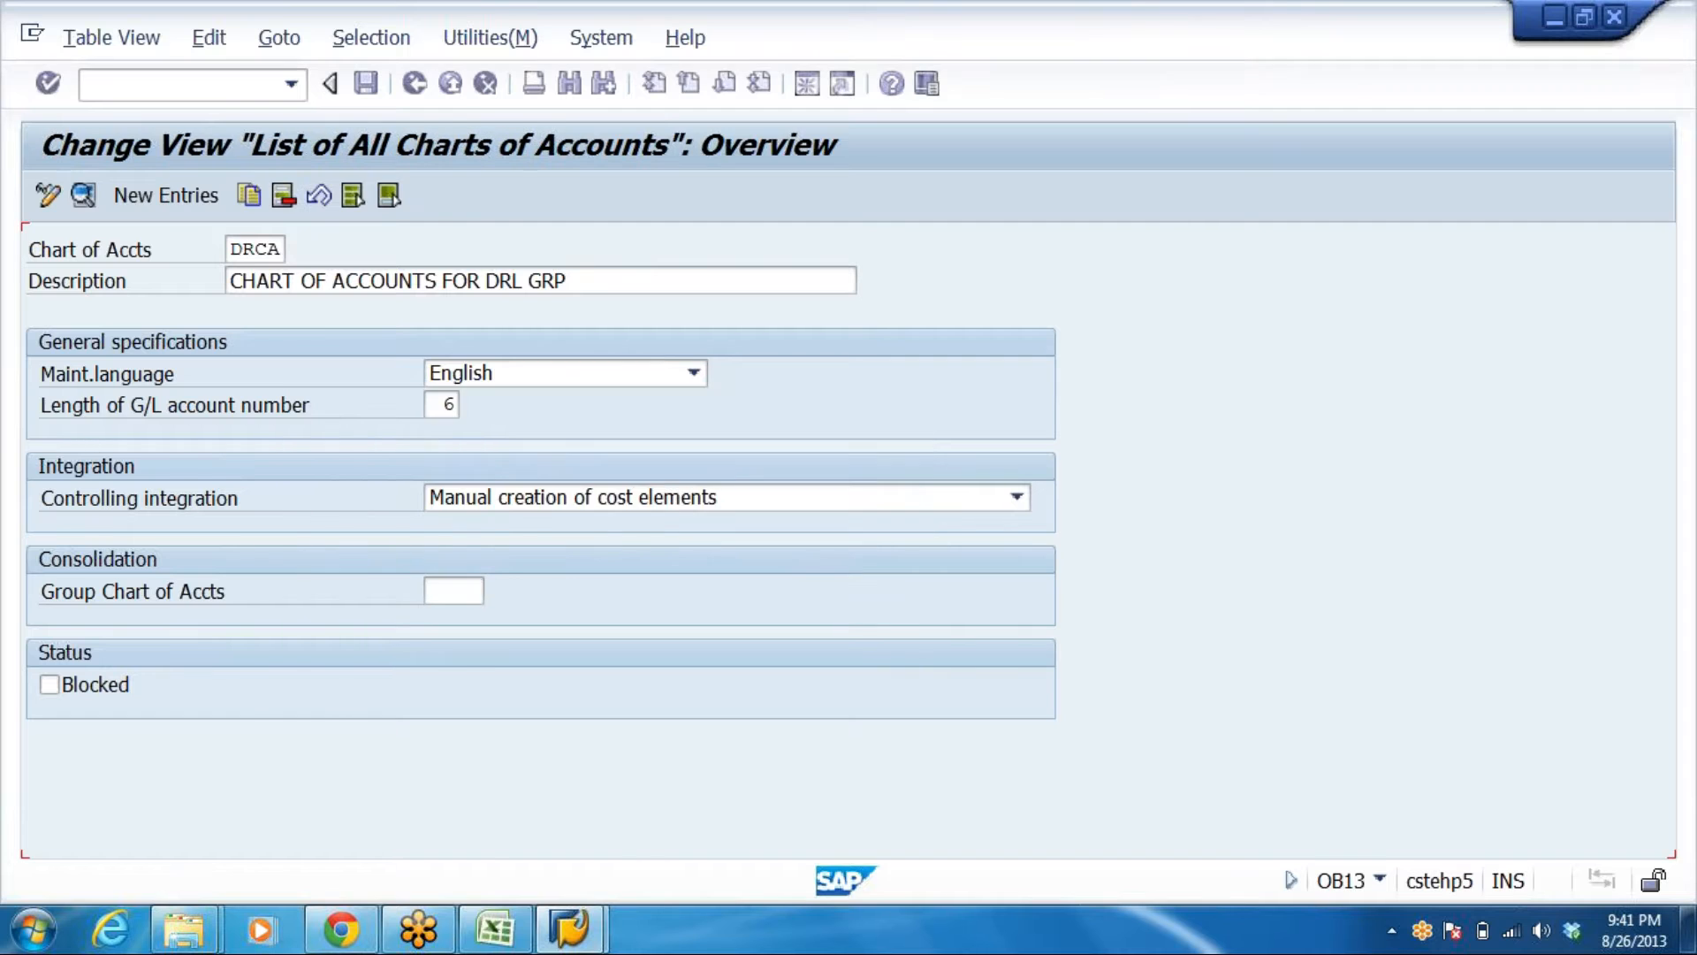
Find chart of accounts DRCA in the list of all charts of accounts and open its details
click(412, 840)
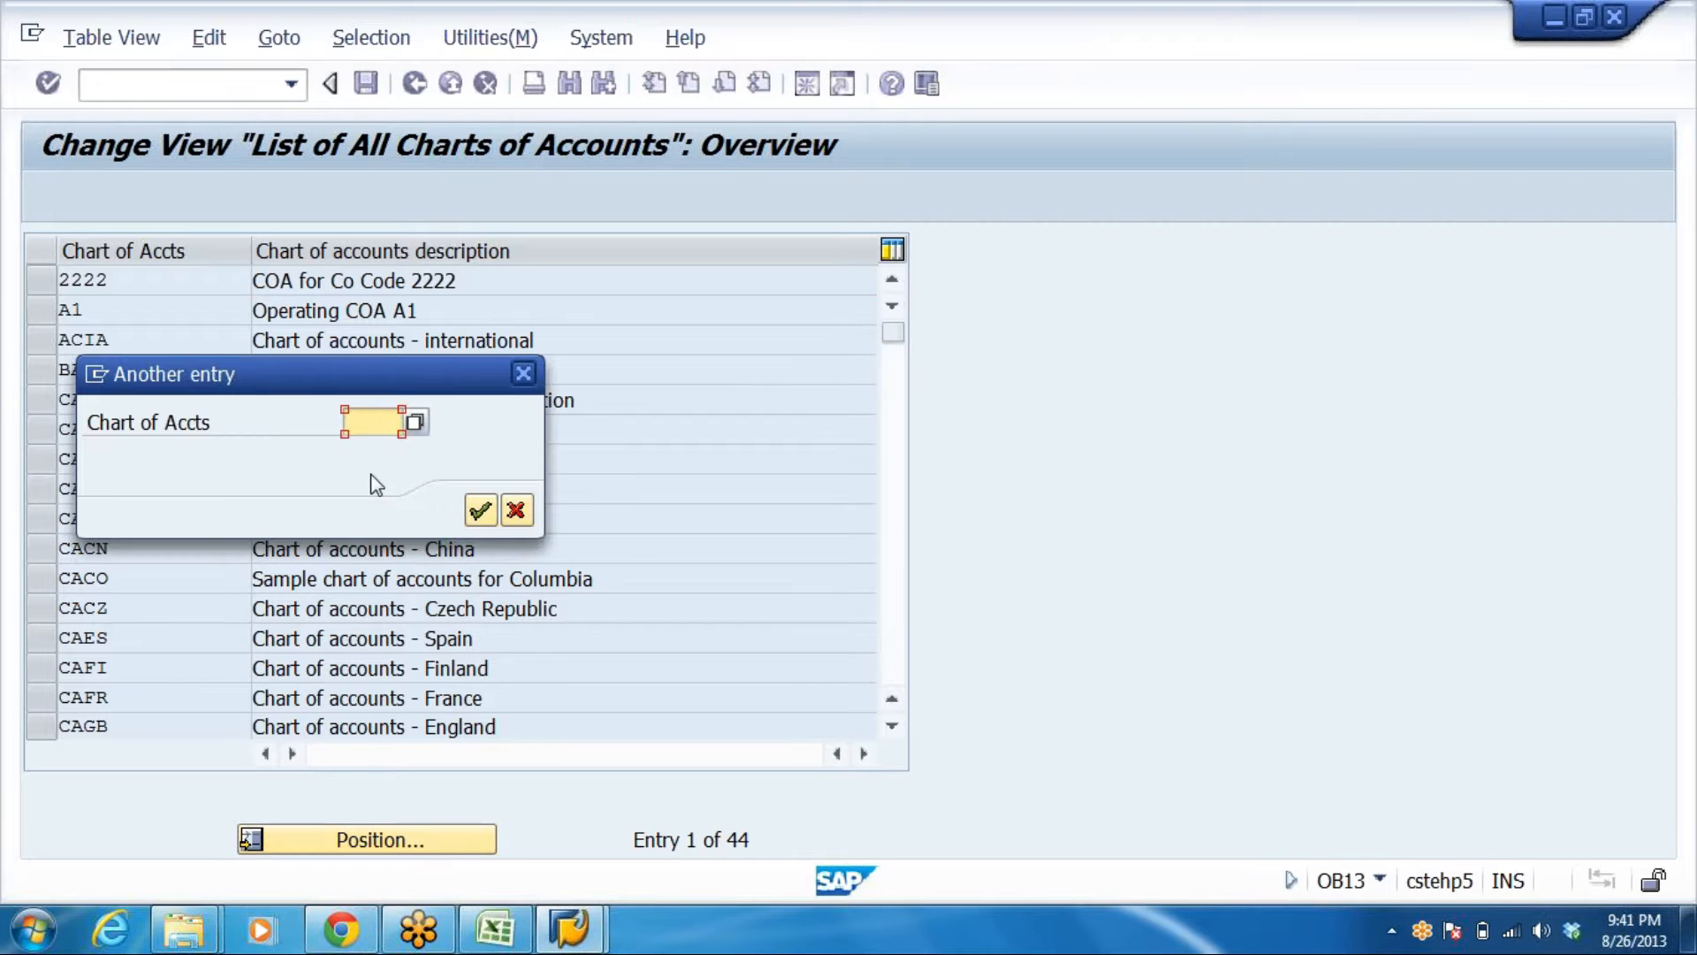
text(DRCA)
key(Return)
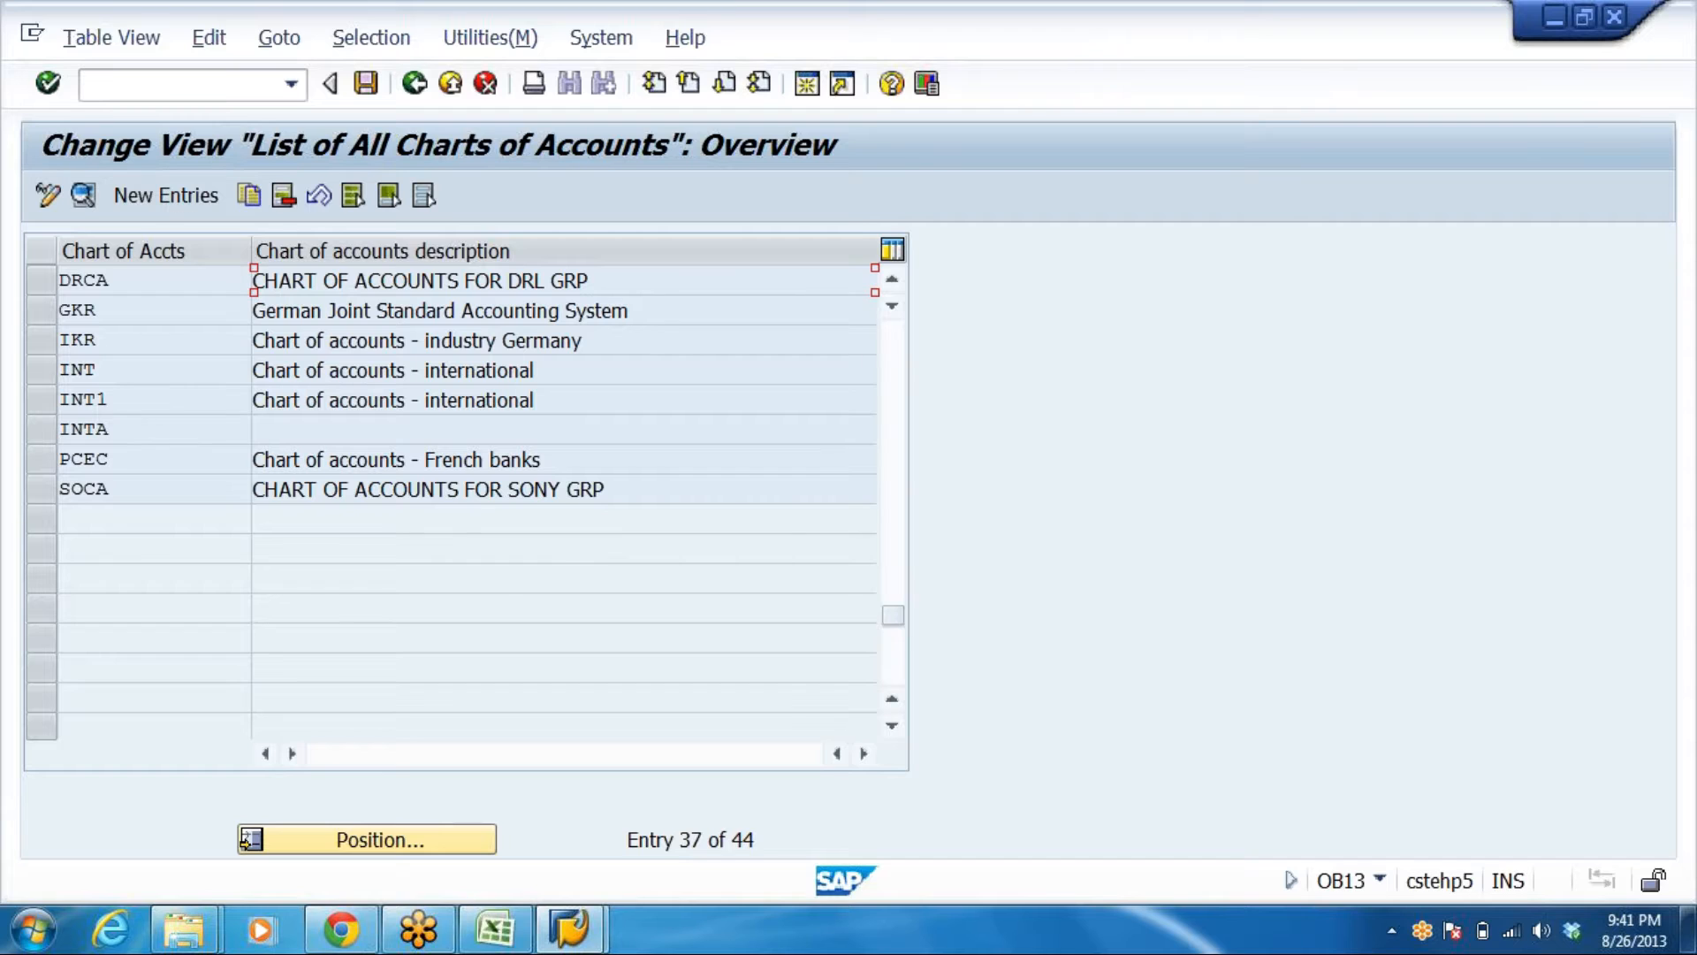
double_click(117, 281)
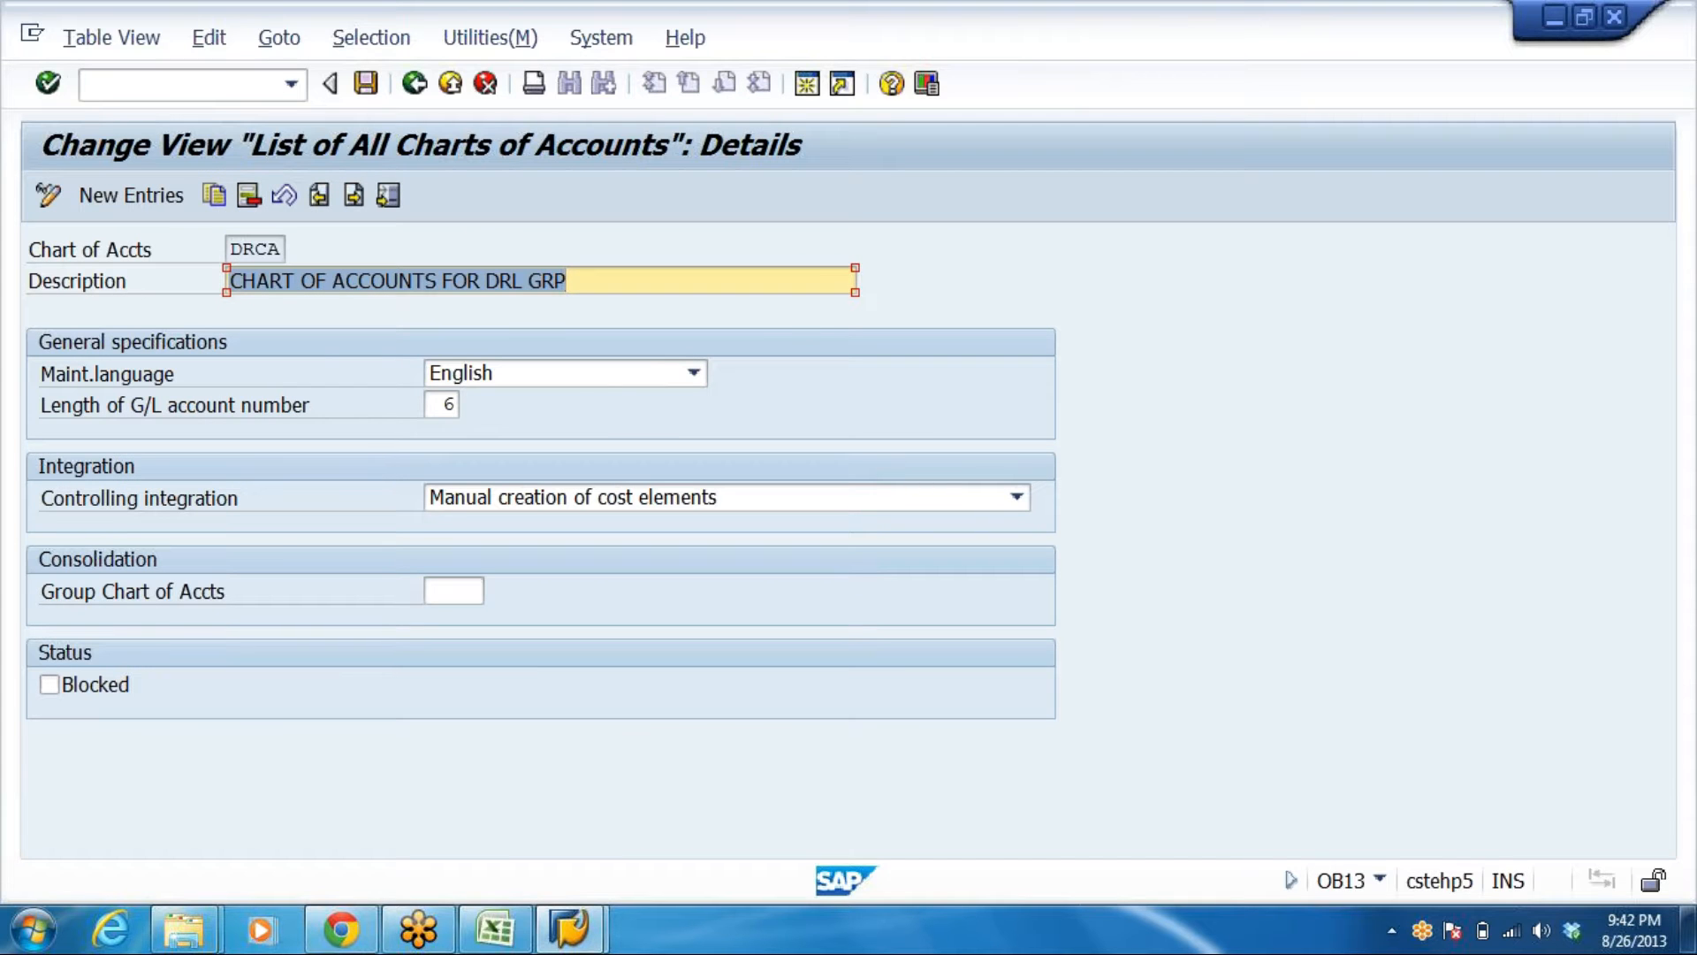
Review the key and description of chart of accounts DRCA and save the entry
click(568, 281)
click(268, 249)
drag(567, 281, 292, 353)
click(366, 84)
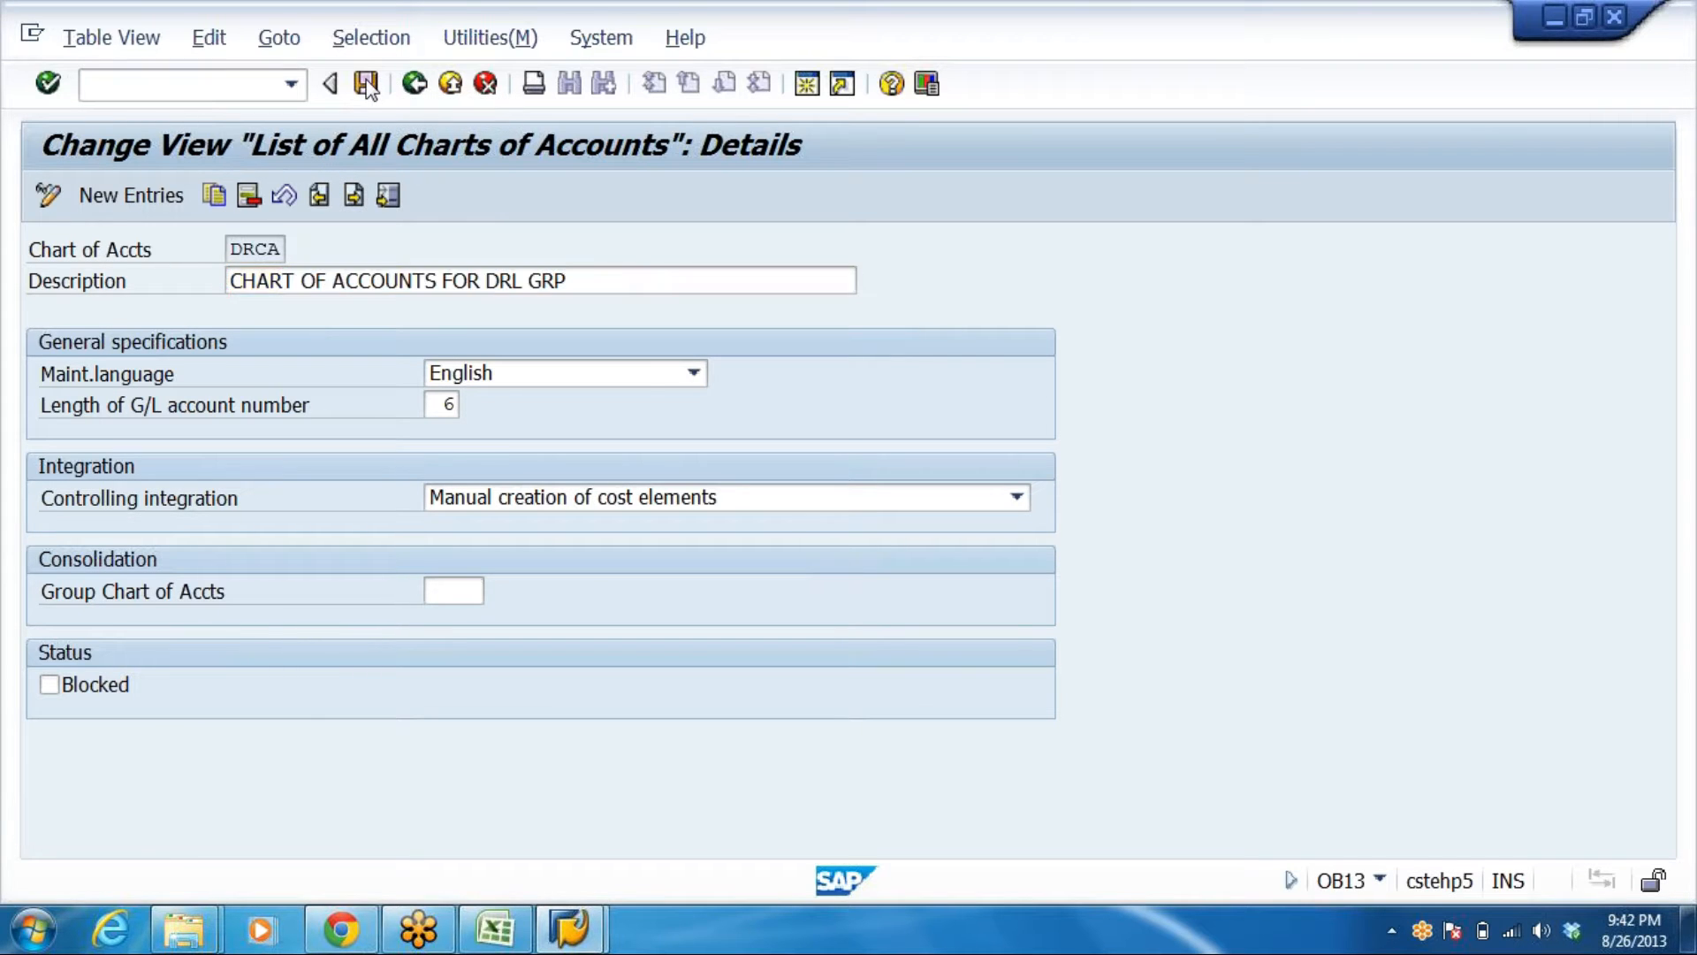
Return to the IMG structure and open the Assign Company Code to Chart of Accounts activity
click(415, 84)
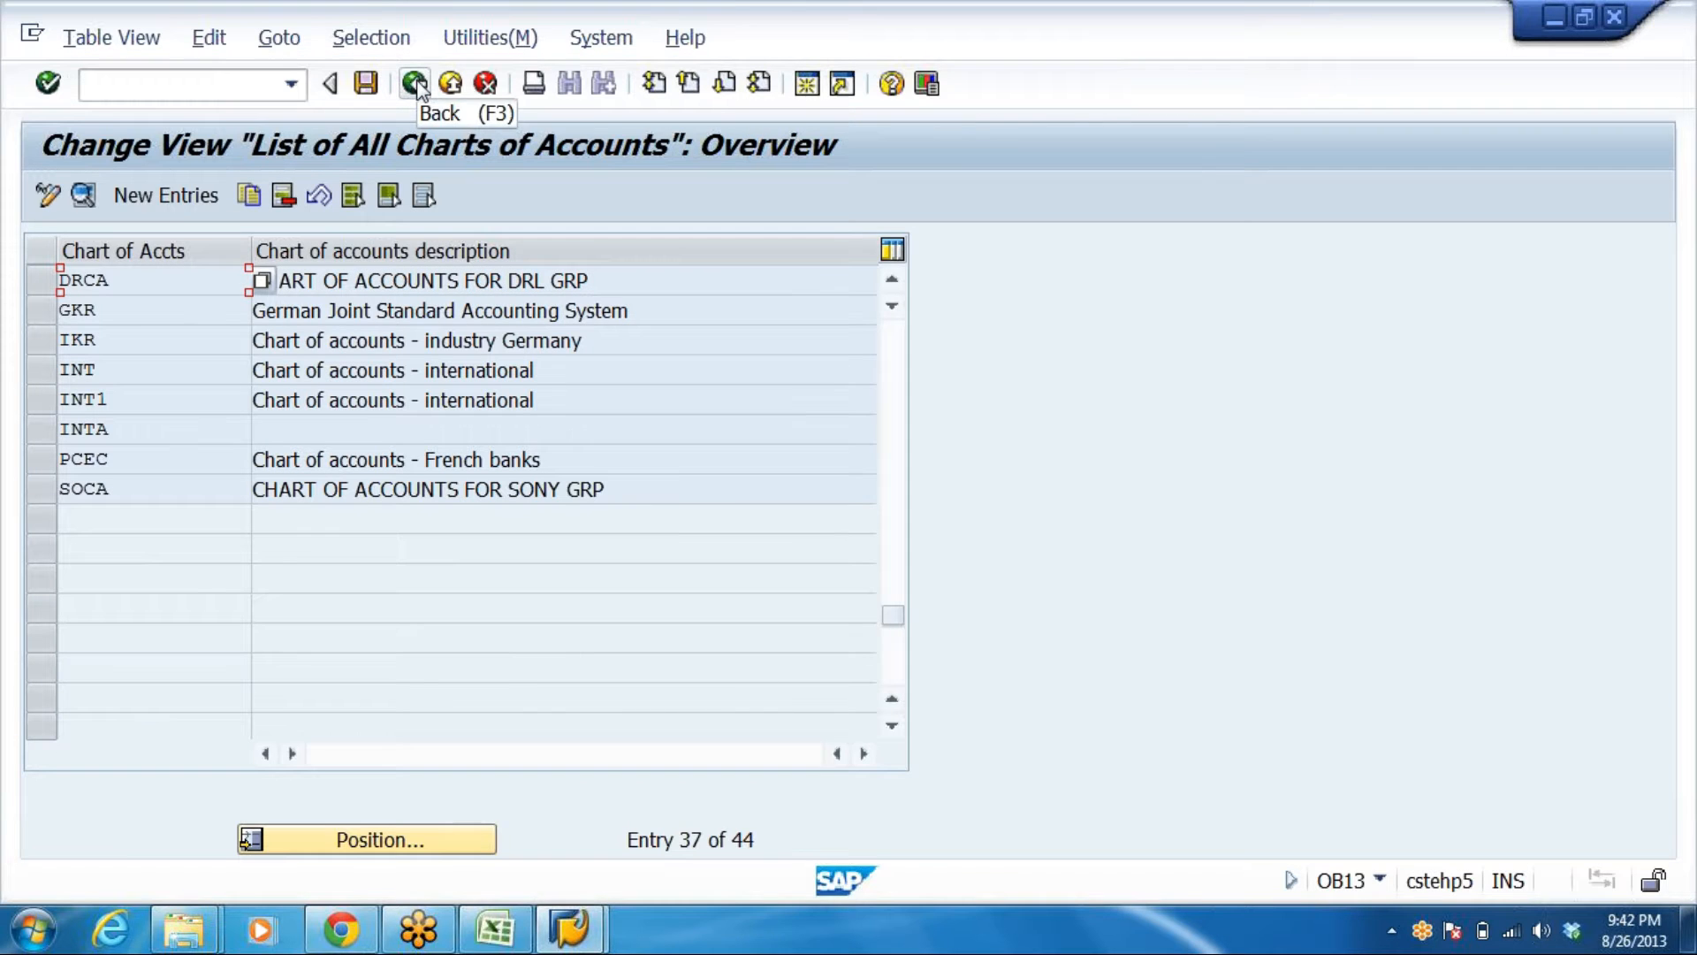
click(415, 84)
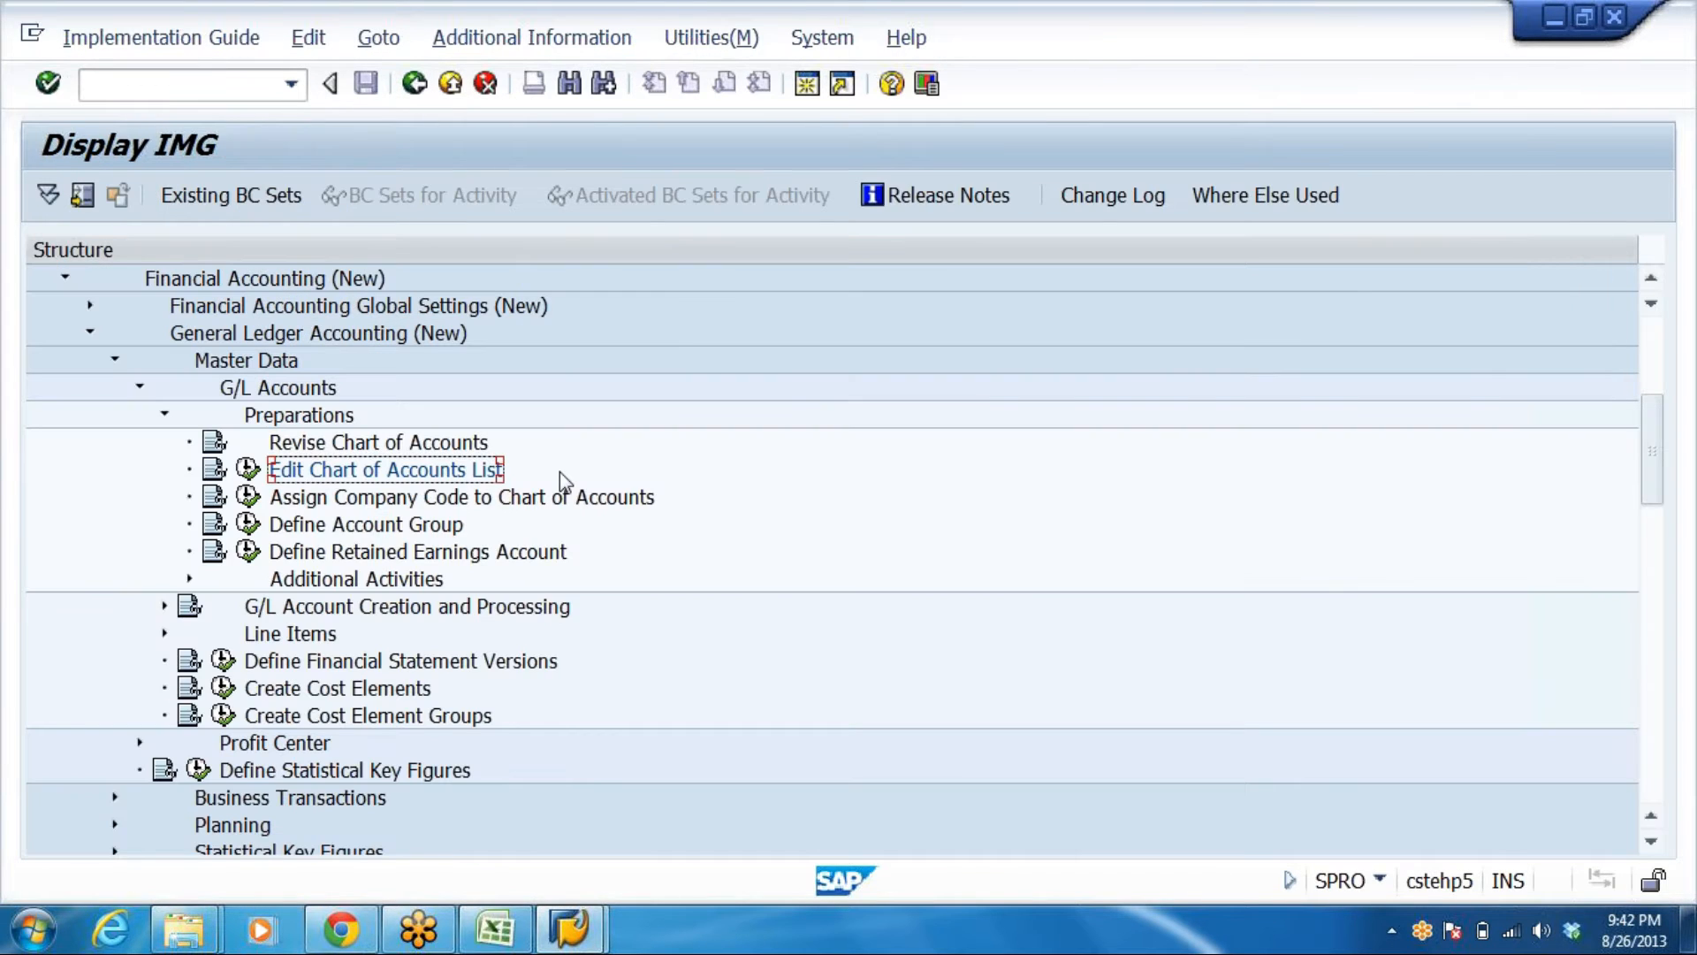
click(511, 501)
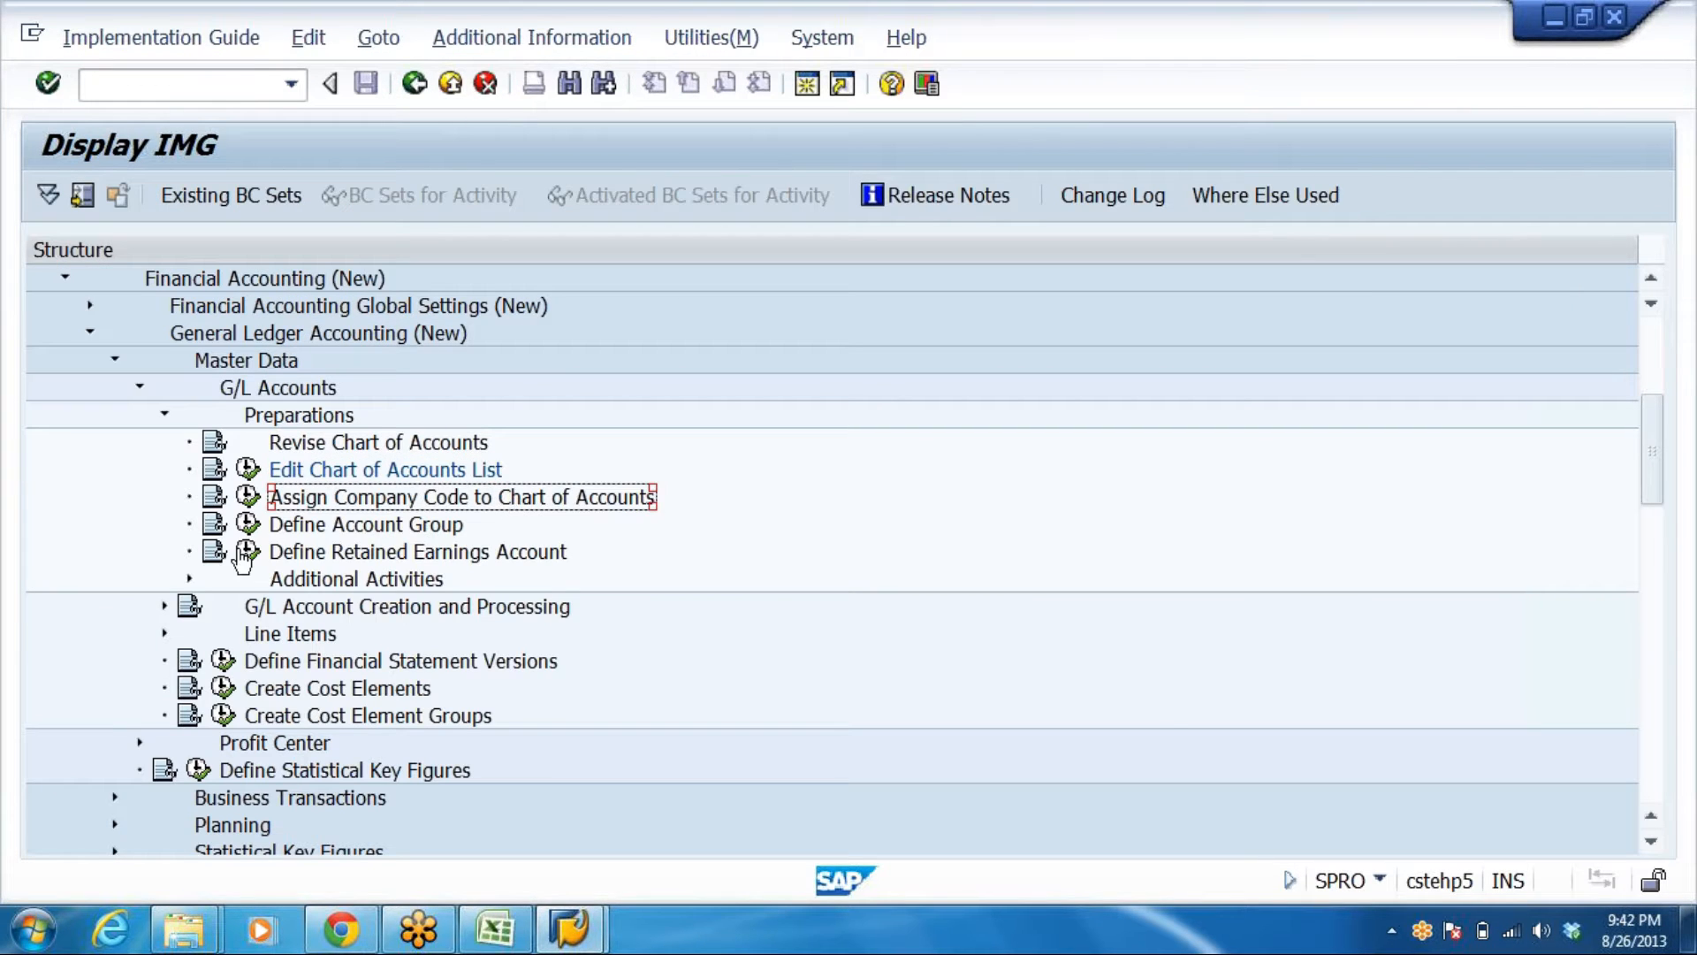
click(248, 497)
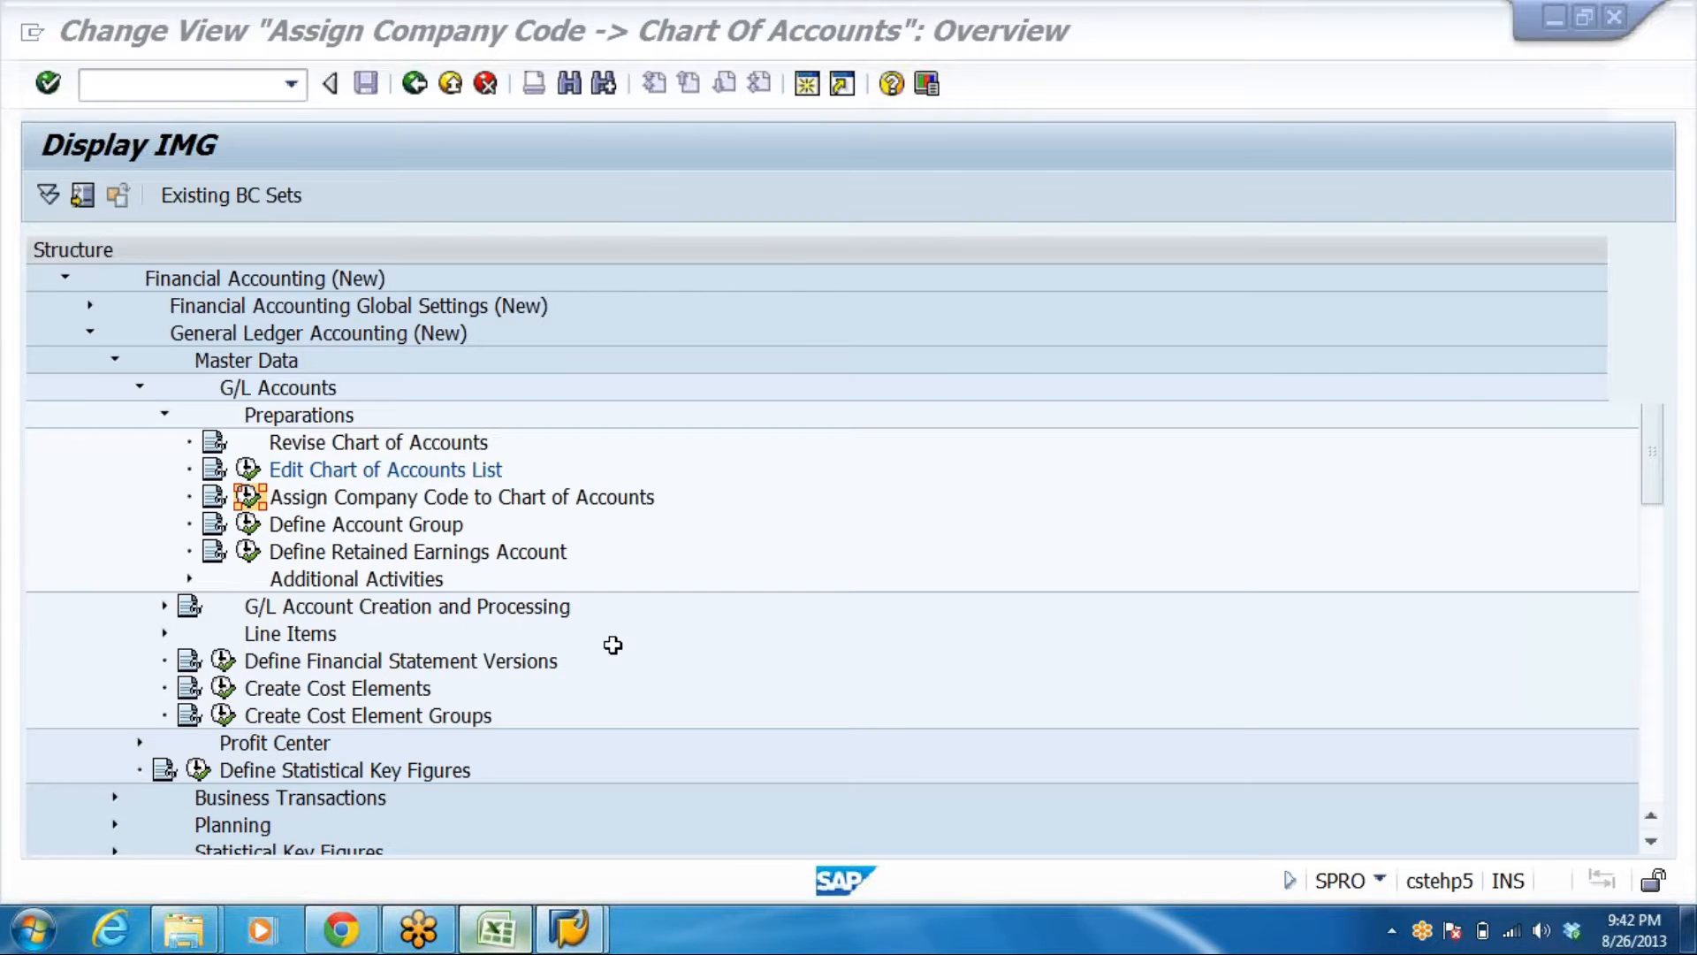
Switch to the Excel workbook and examine the FI organisation structure diagram on the ORG STRUCTURE sheet
key(alt+Tab)
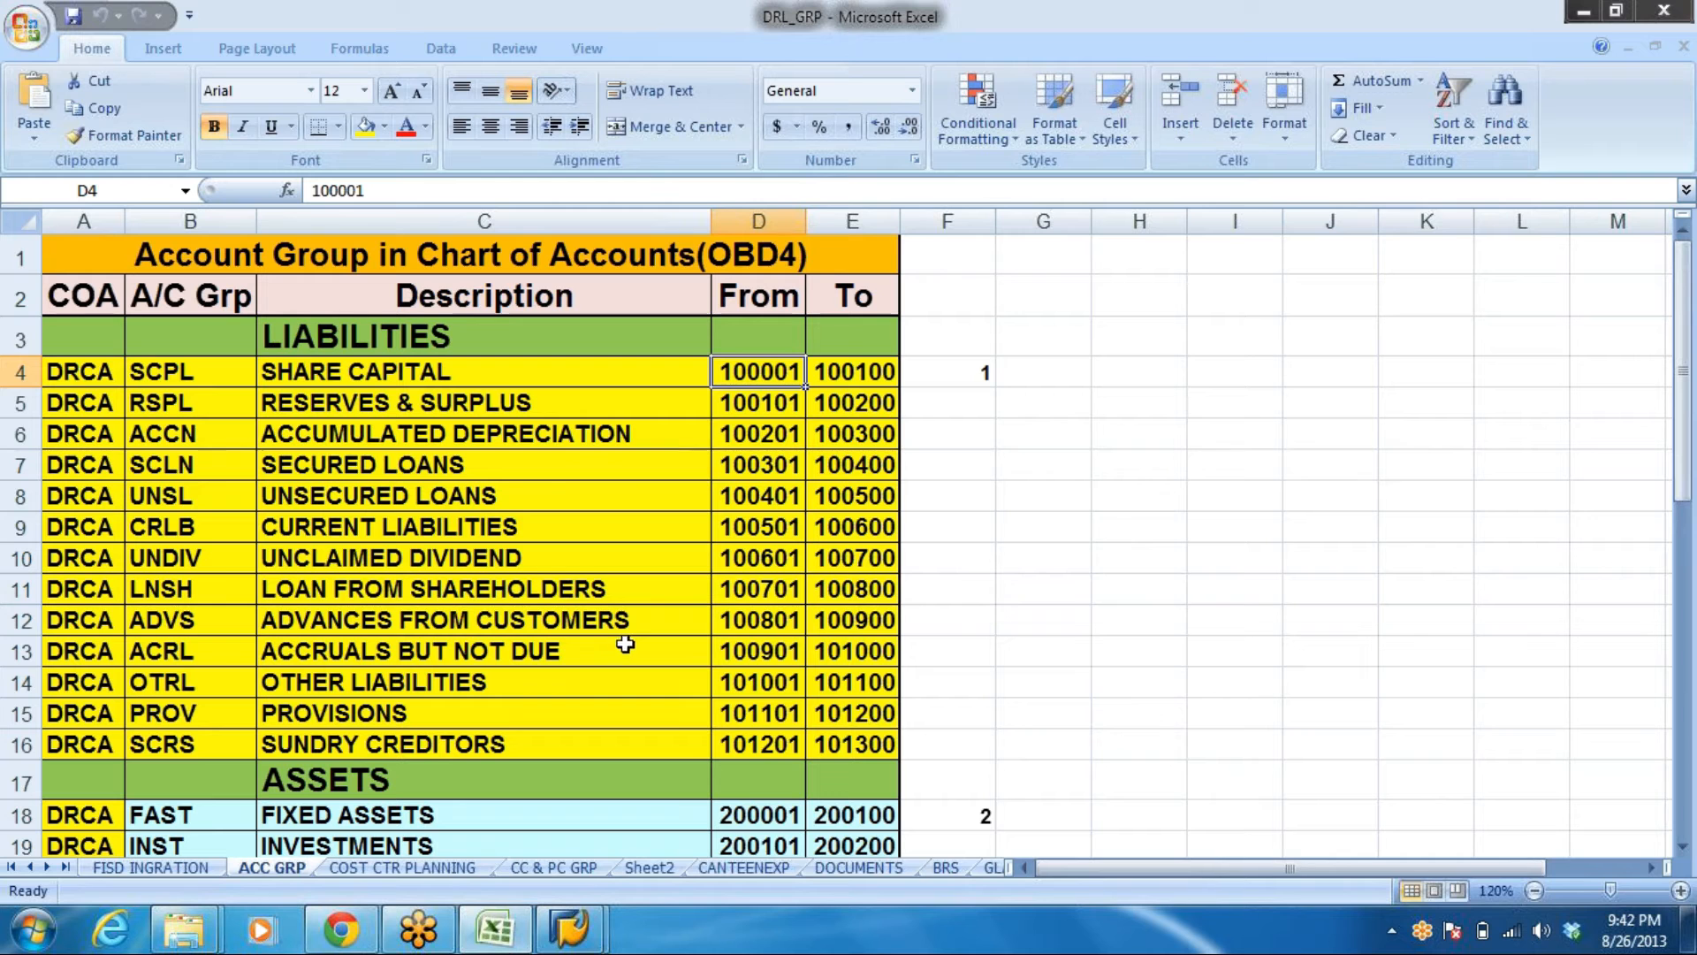
click(66, 867)
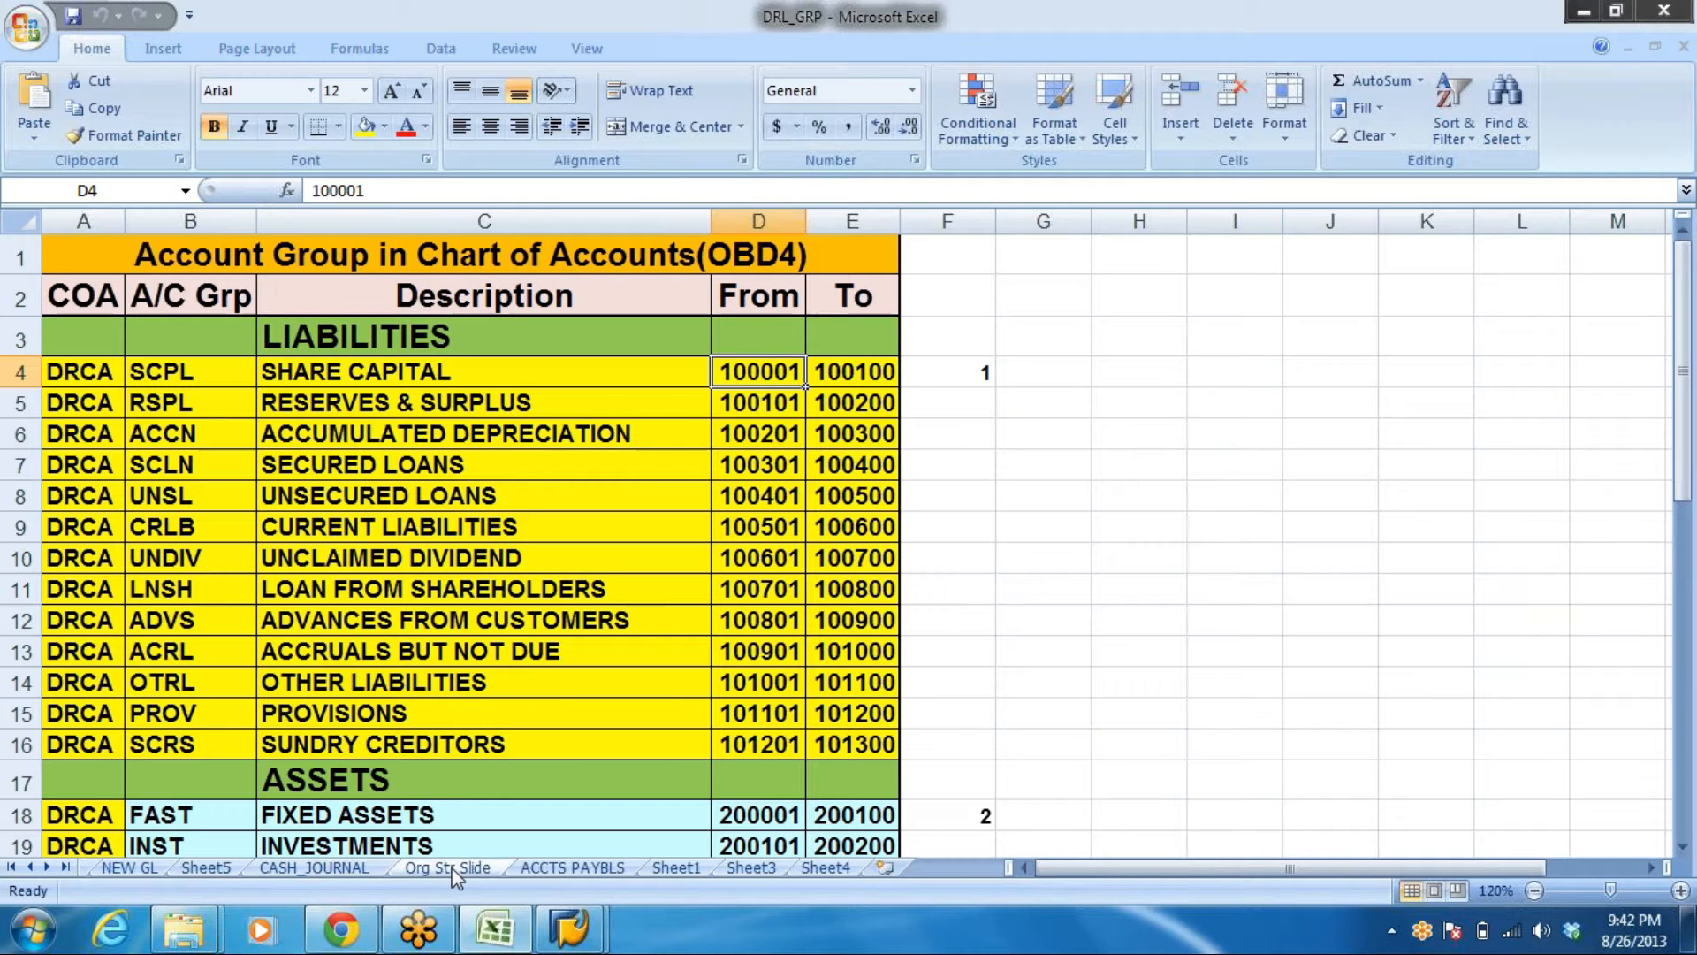
click(28, 866)
click(28, 866)
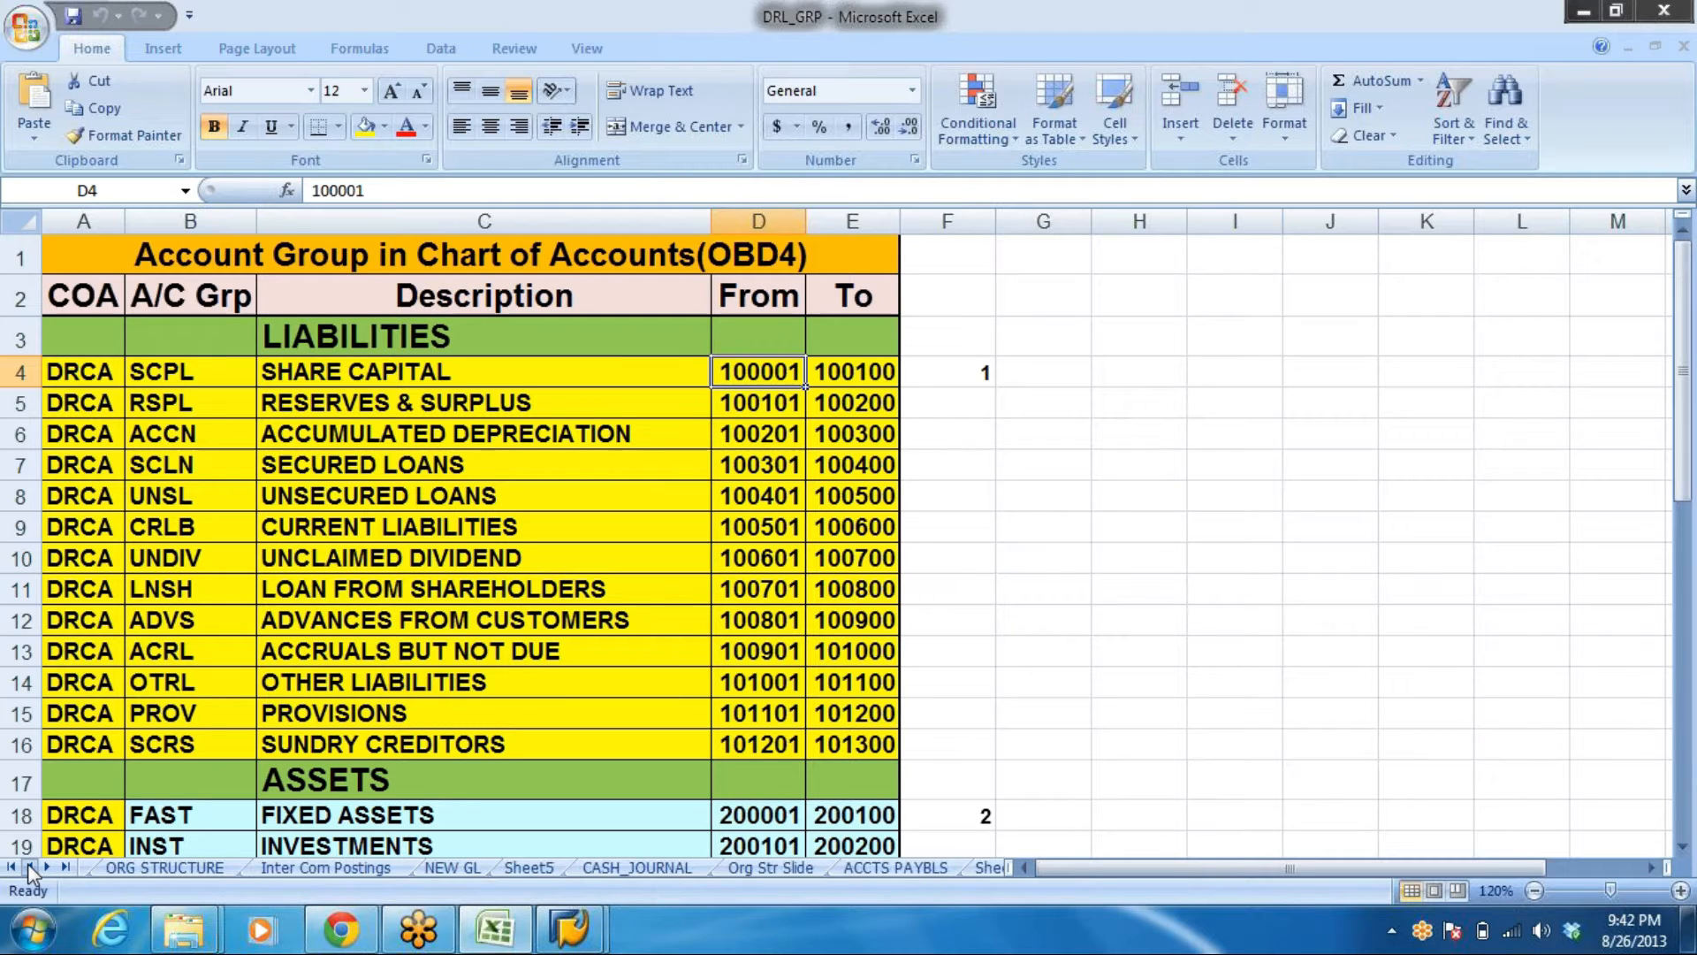
click(166, 867)
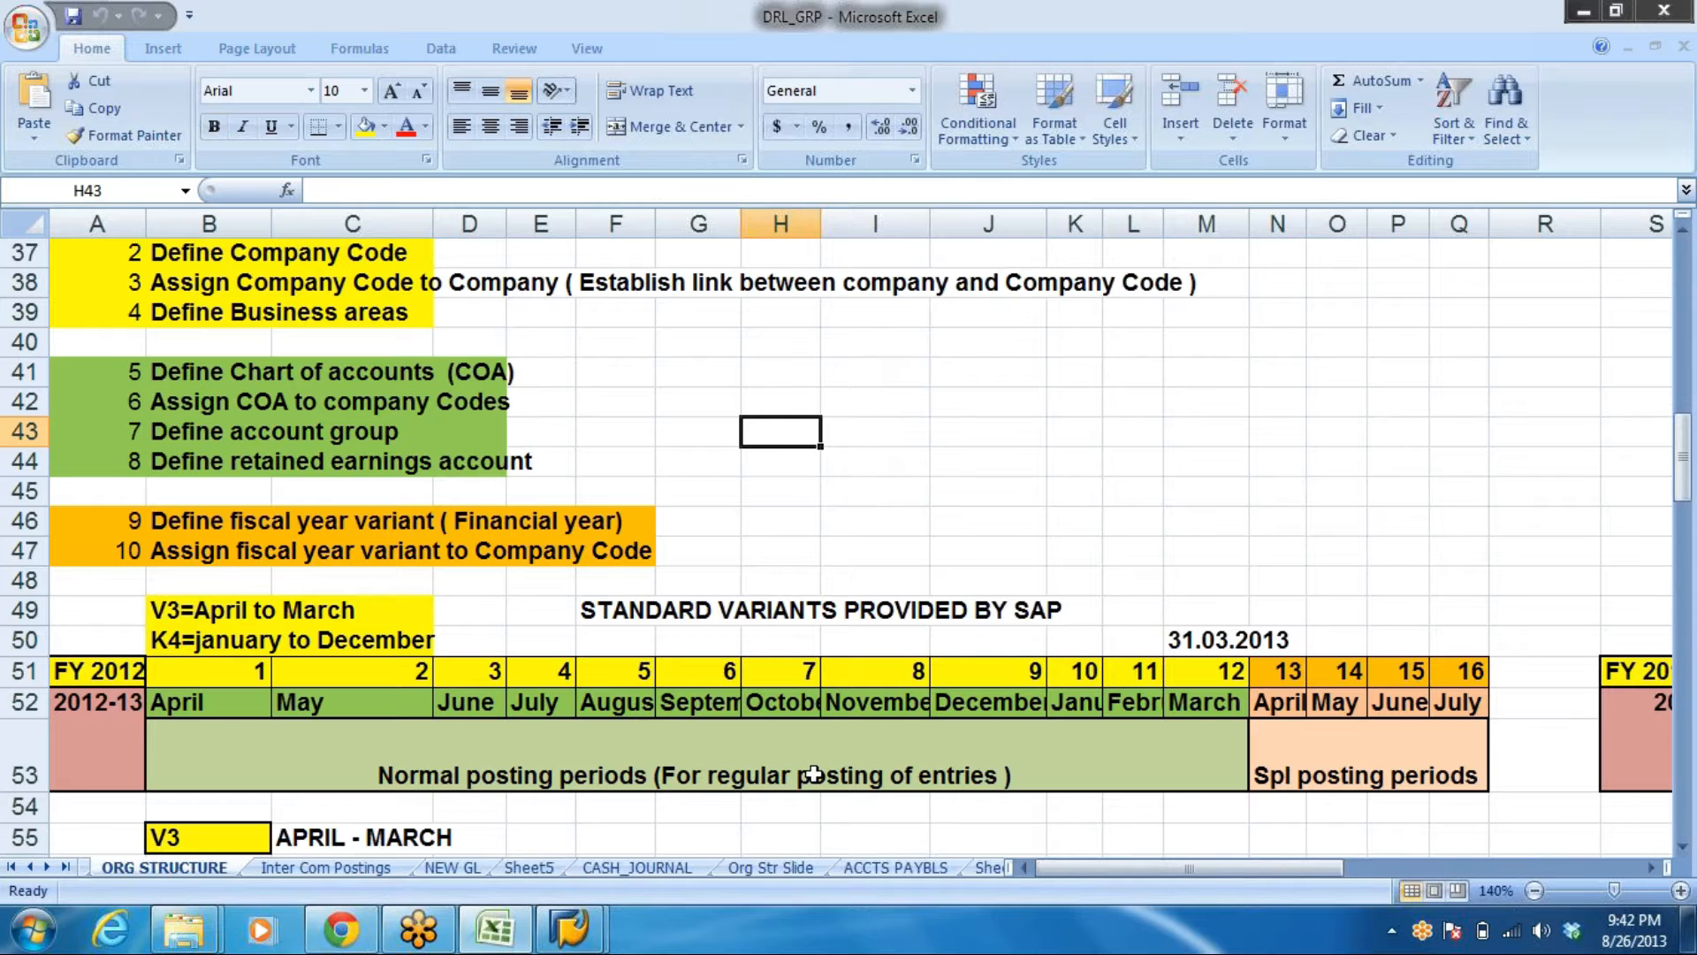
scroll(778, 550, up, 12)
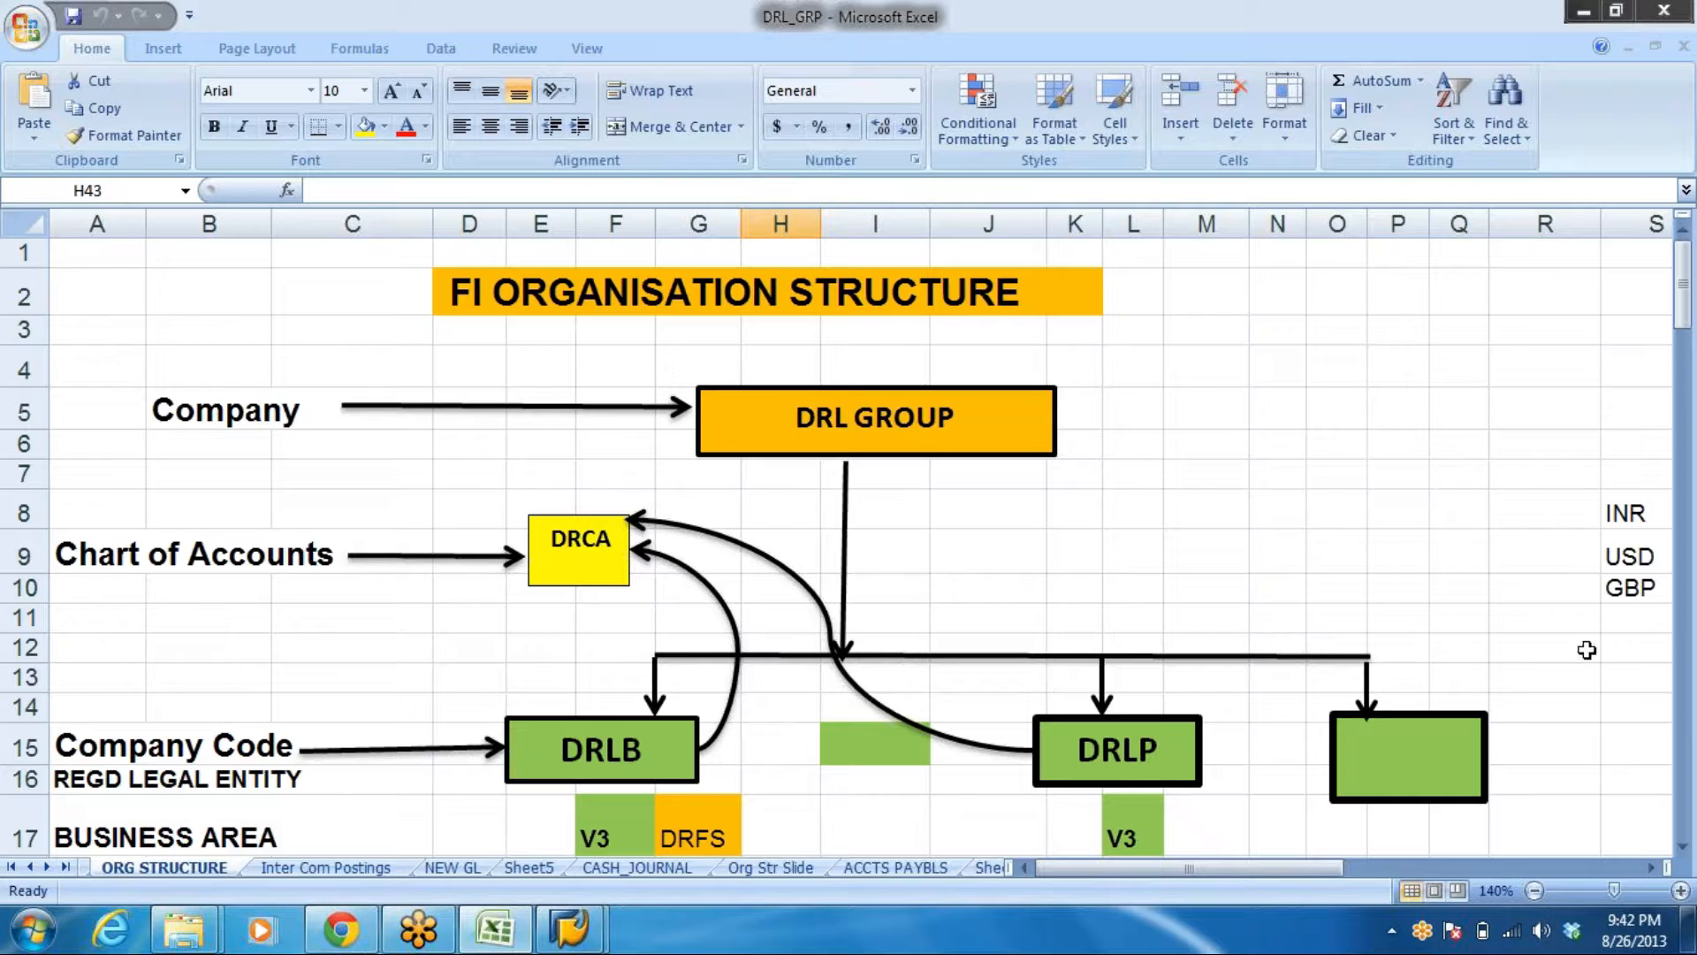
Switch back to SAP and position the company code assignment list on company code DRLB
key(alt+Tab)
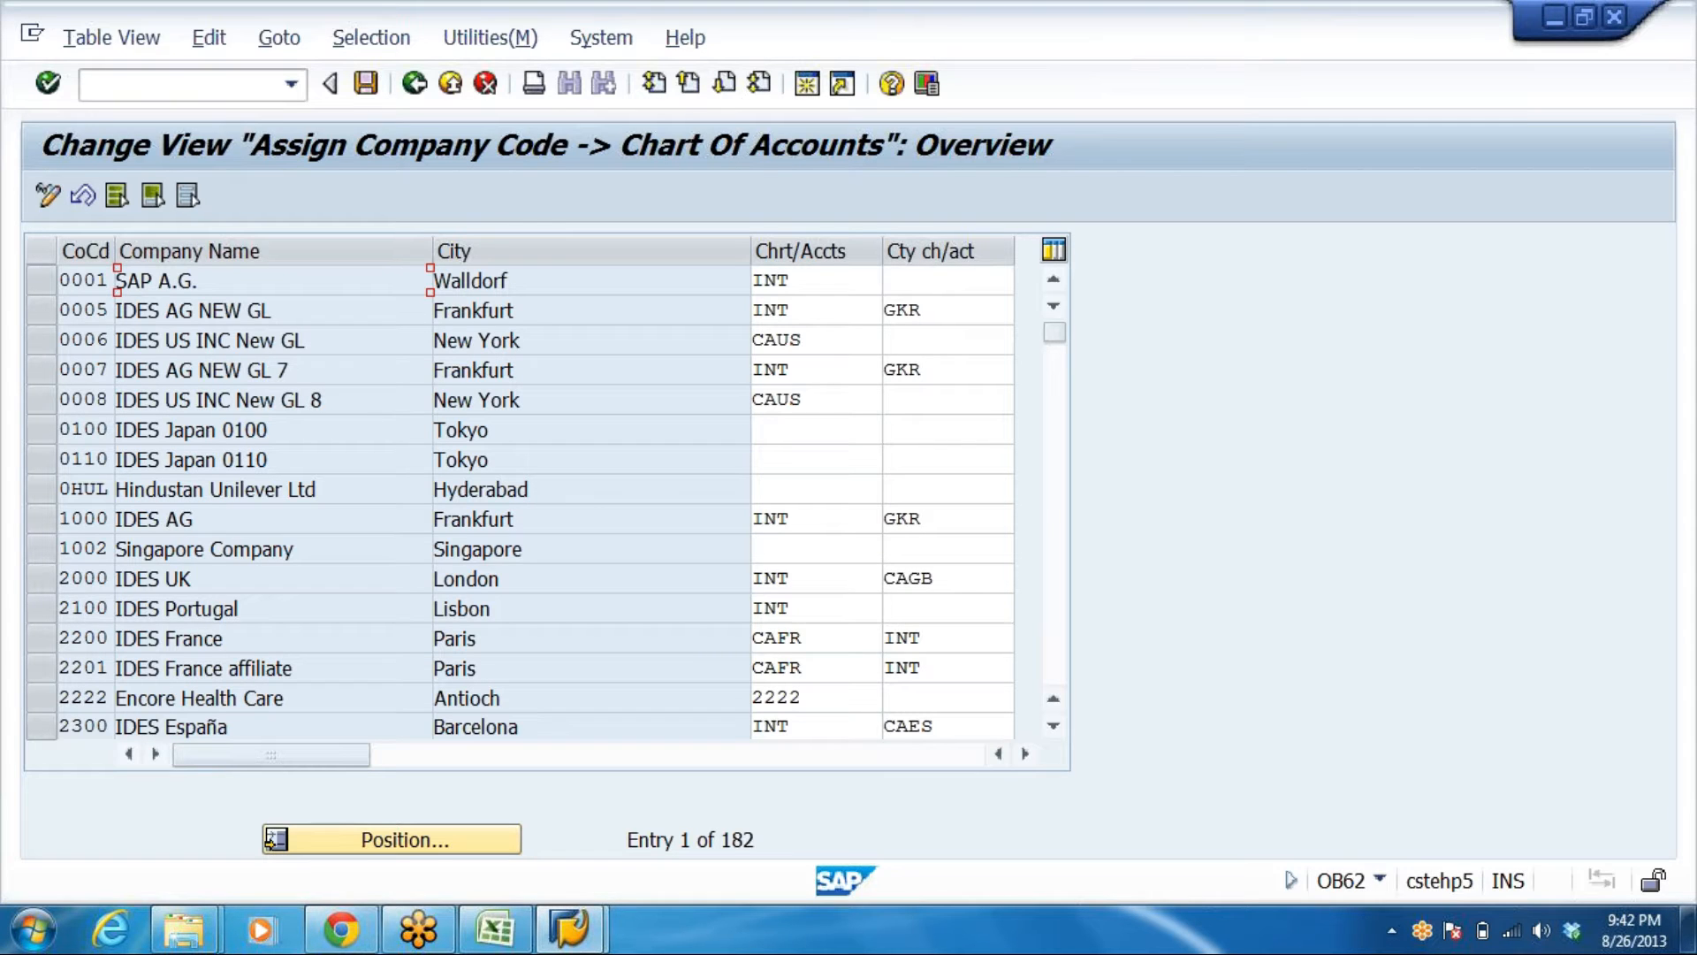
click(389, 860)
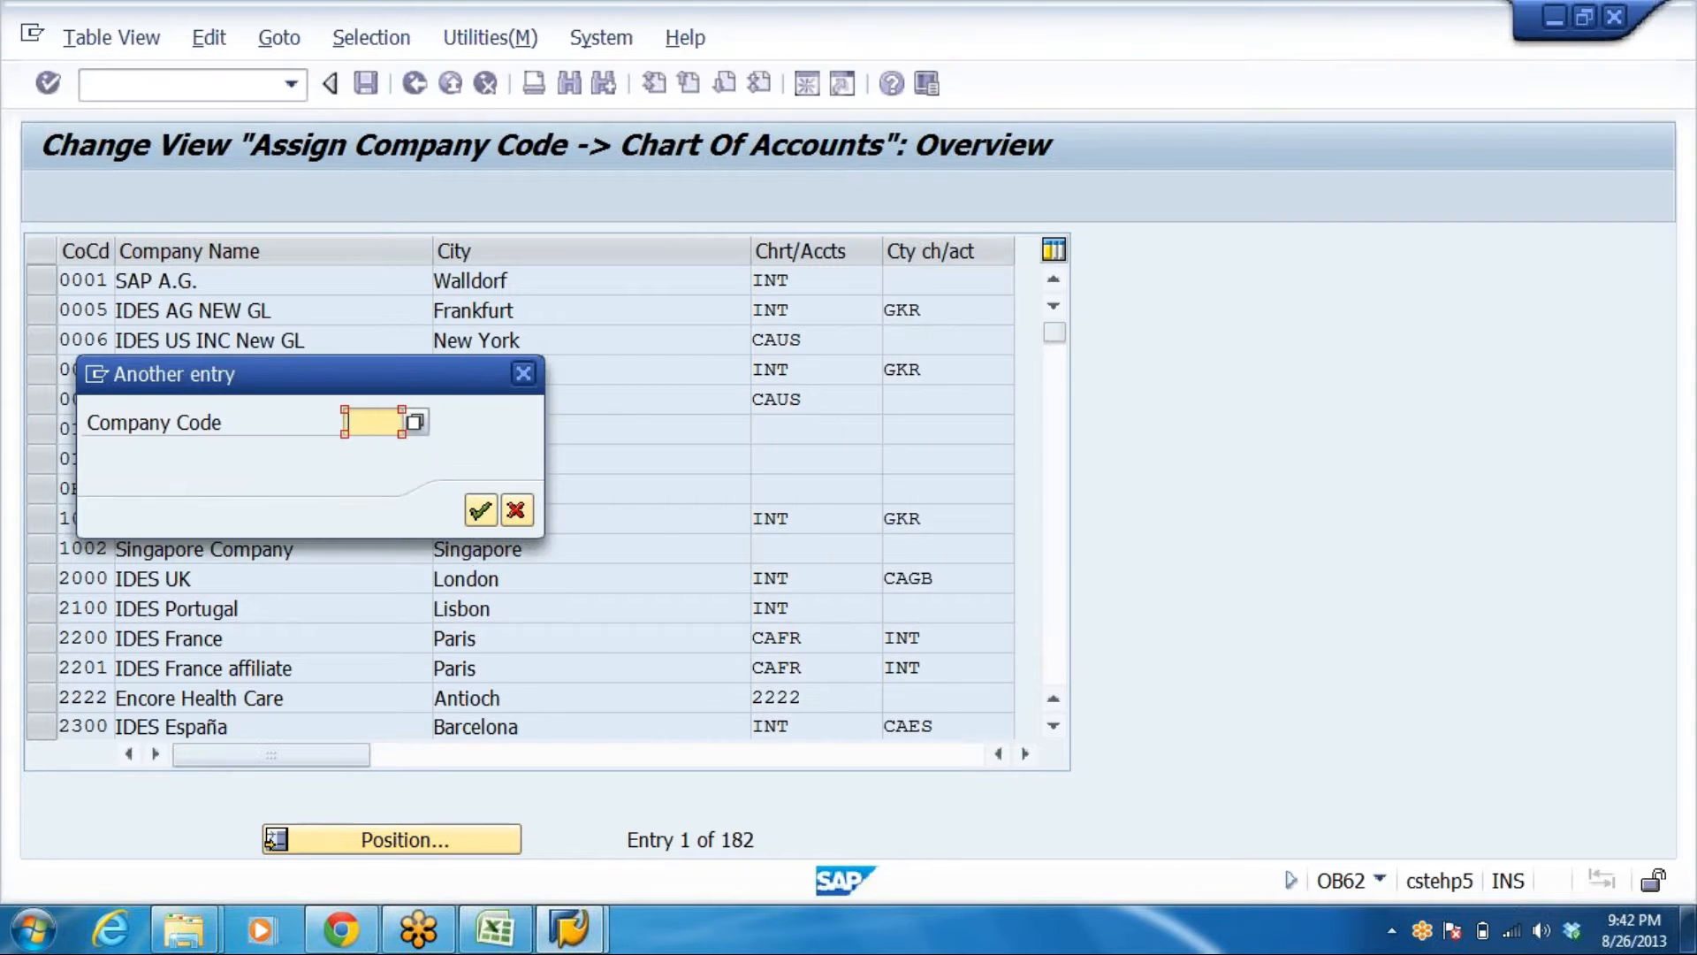
text(d)
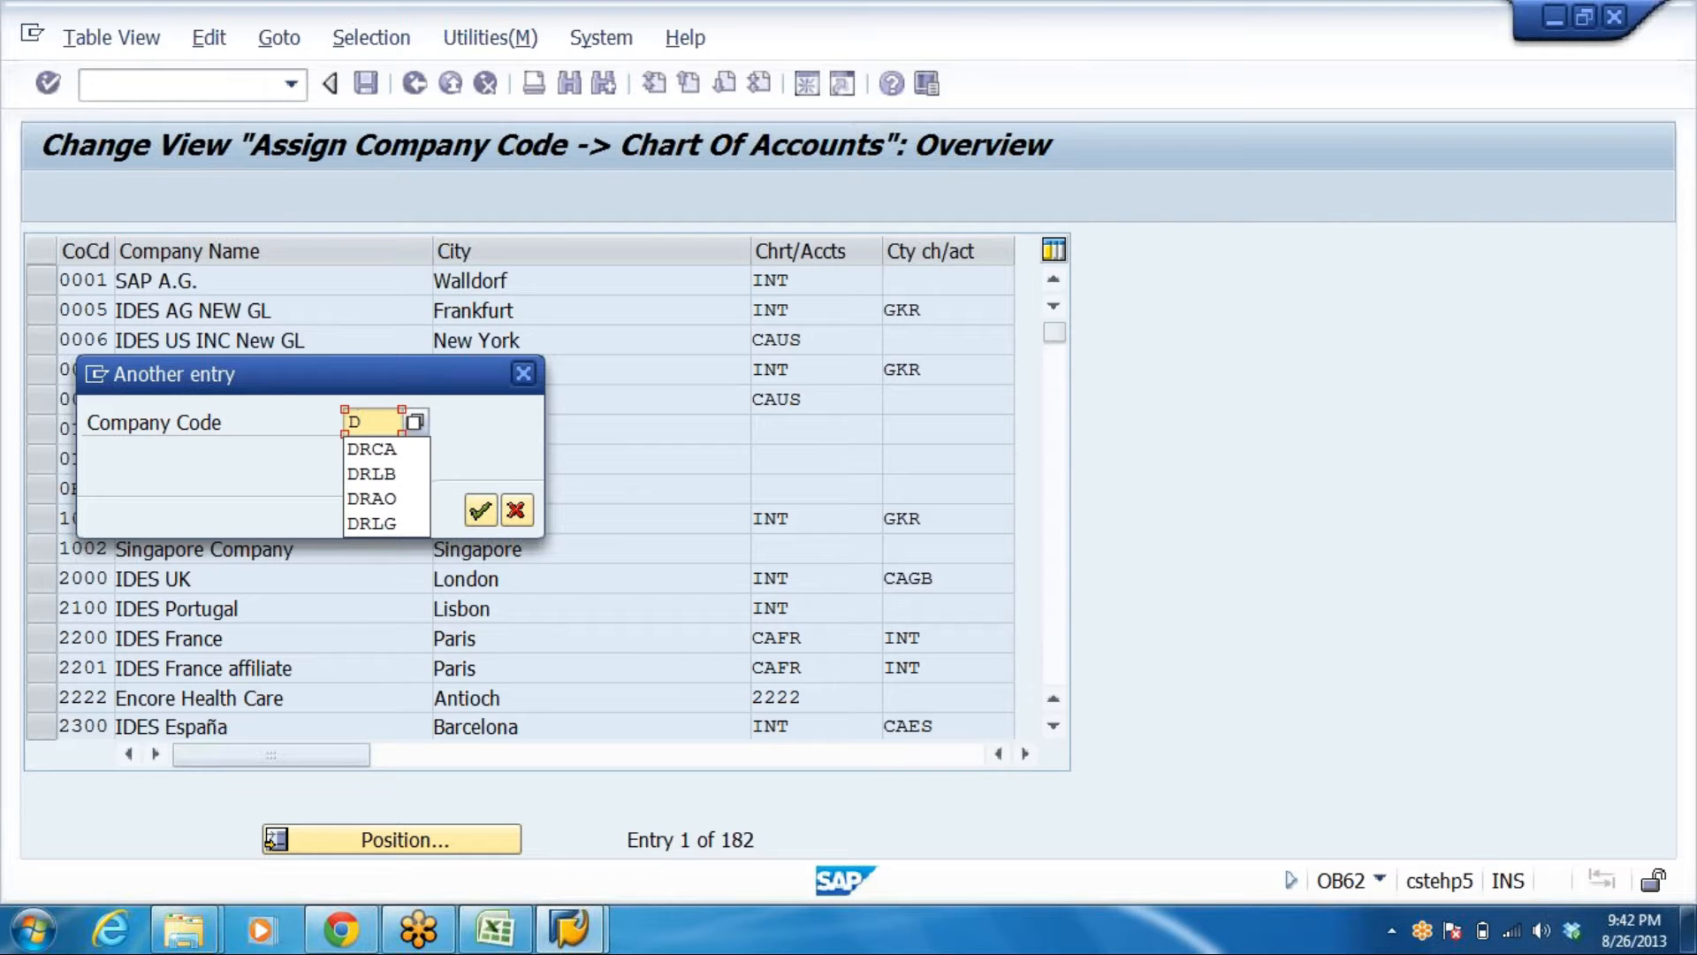
click(384, 469)
key(Return)
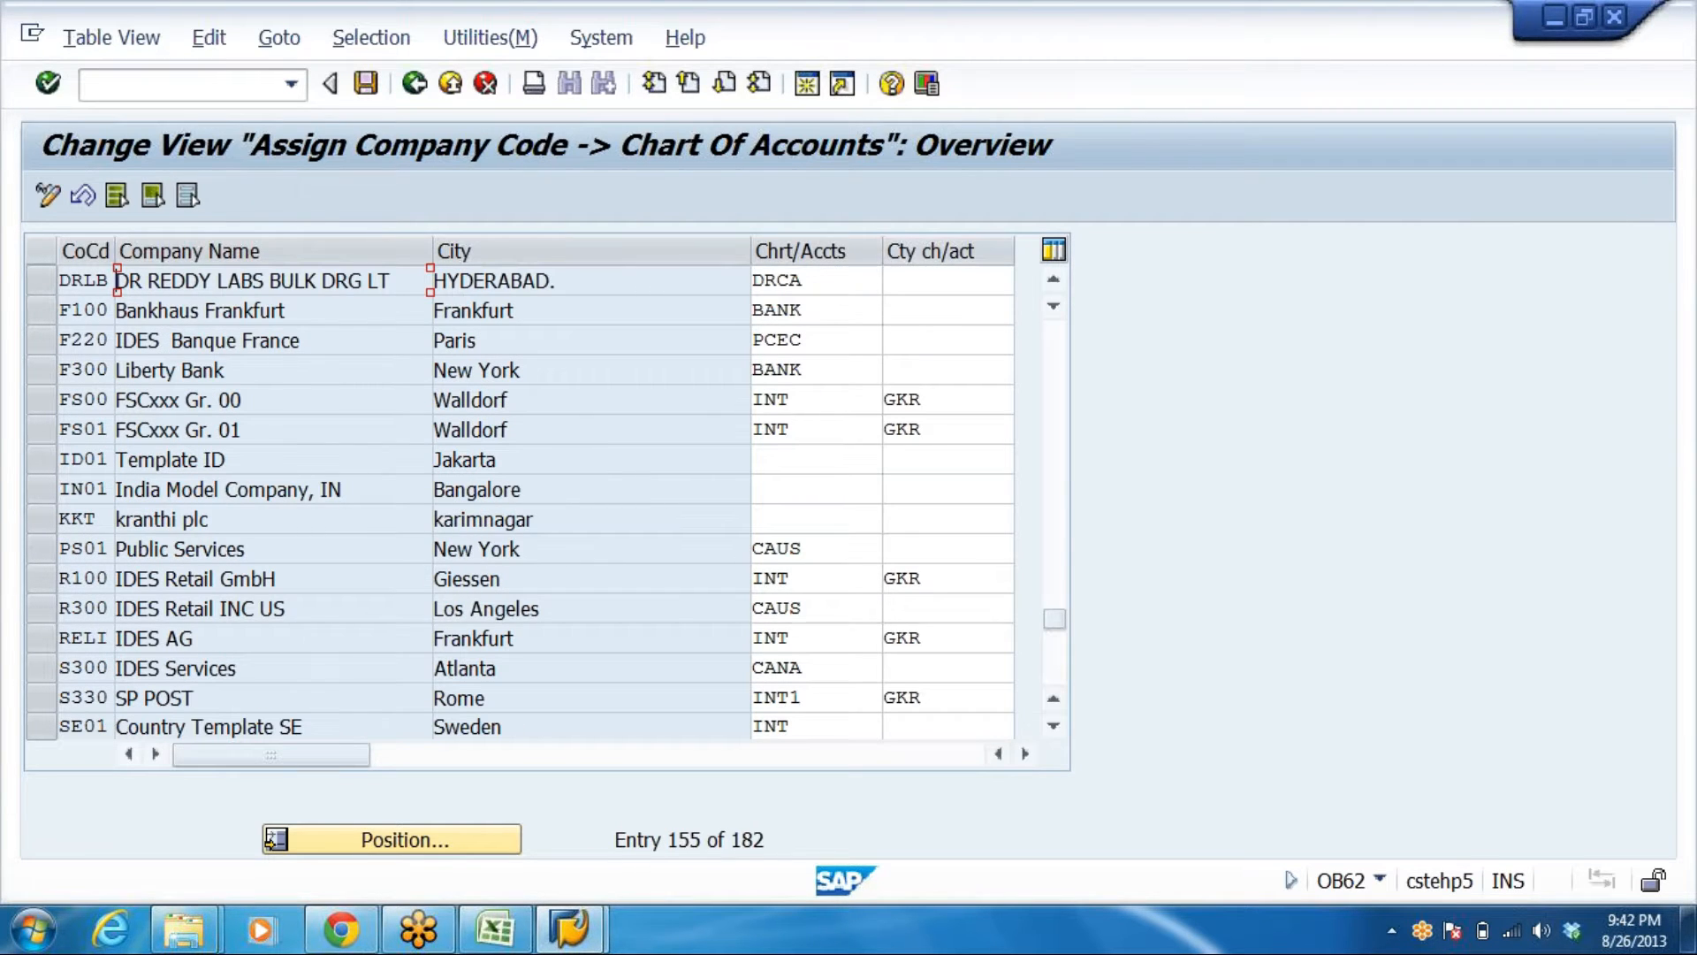
Clear the chart of accounts assigned to company code DRLB
key(Tab)
key(Delete)
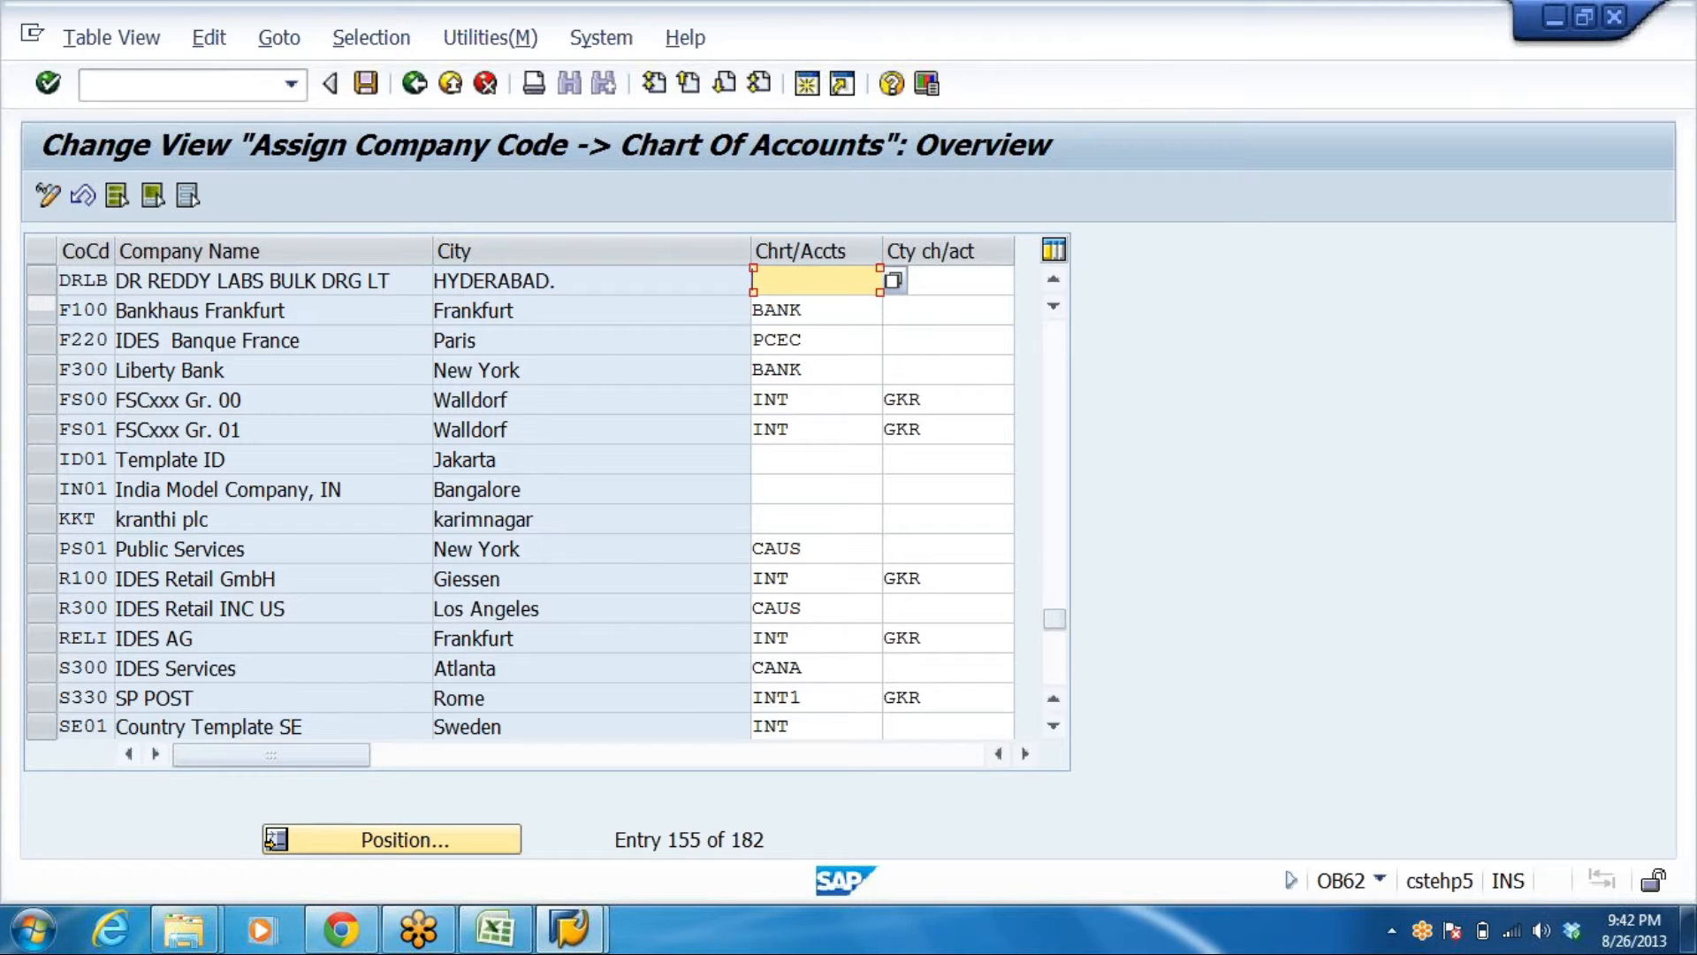
key(Return)
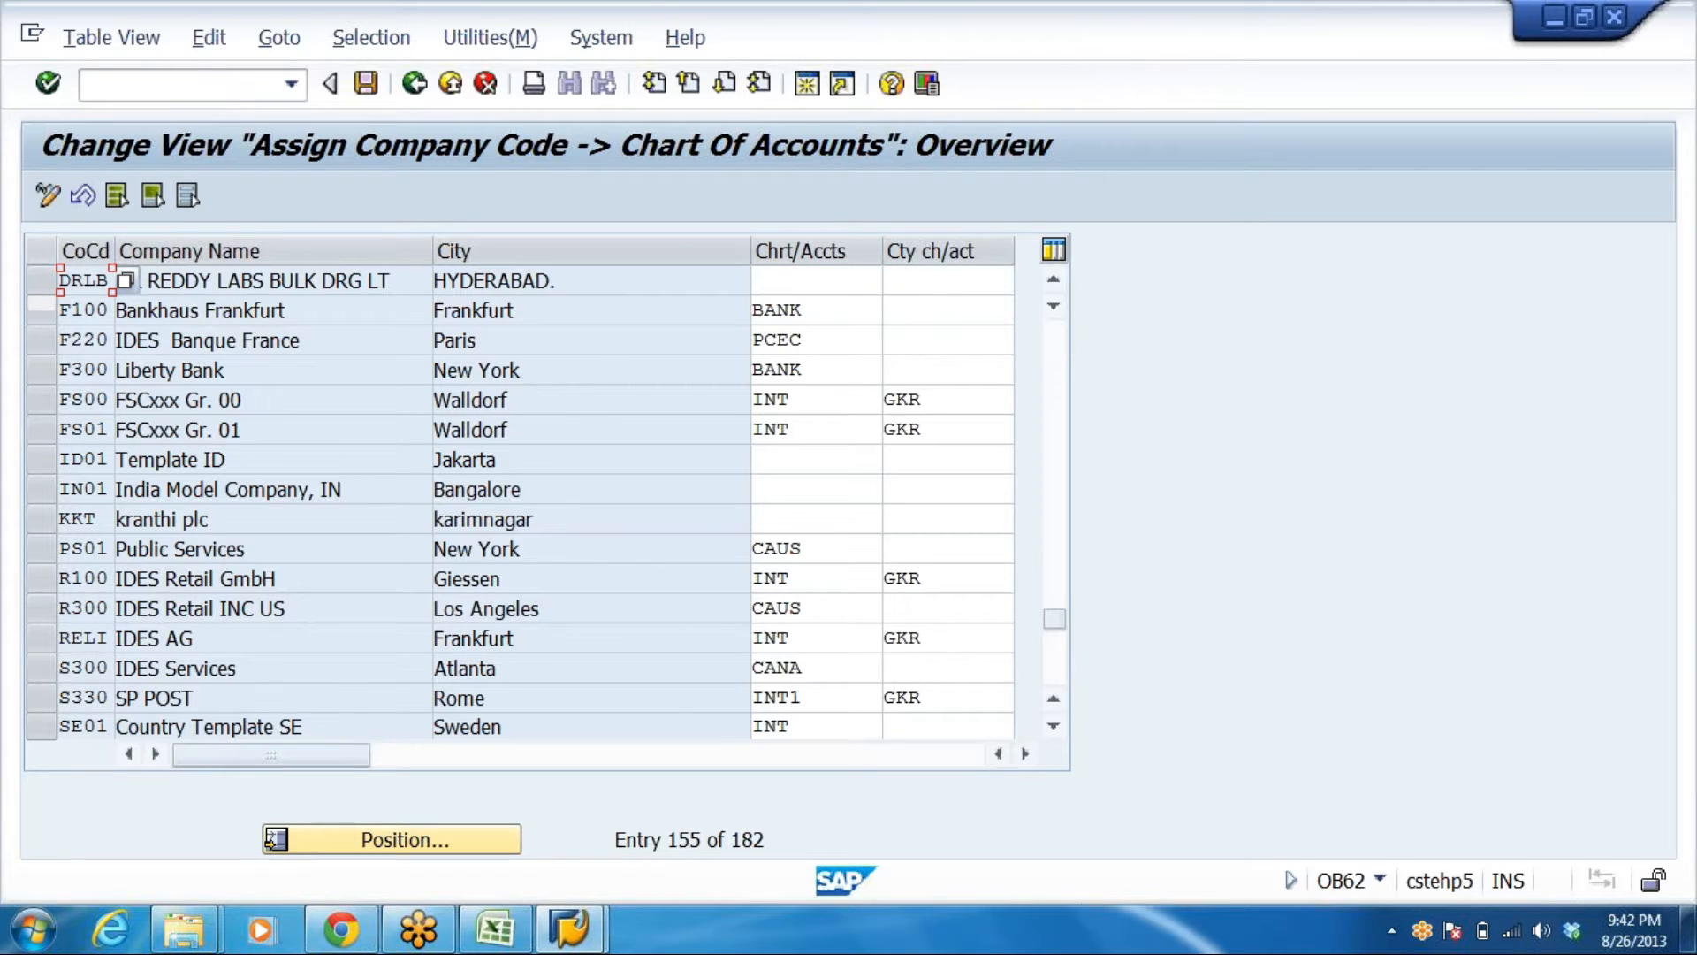
key(Tab)
key(Tab)
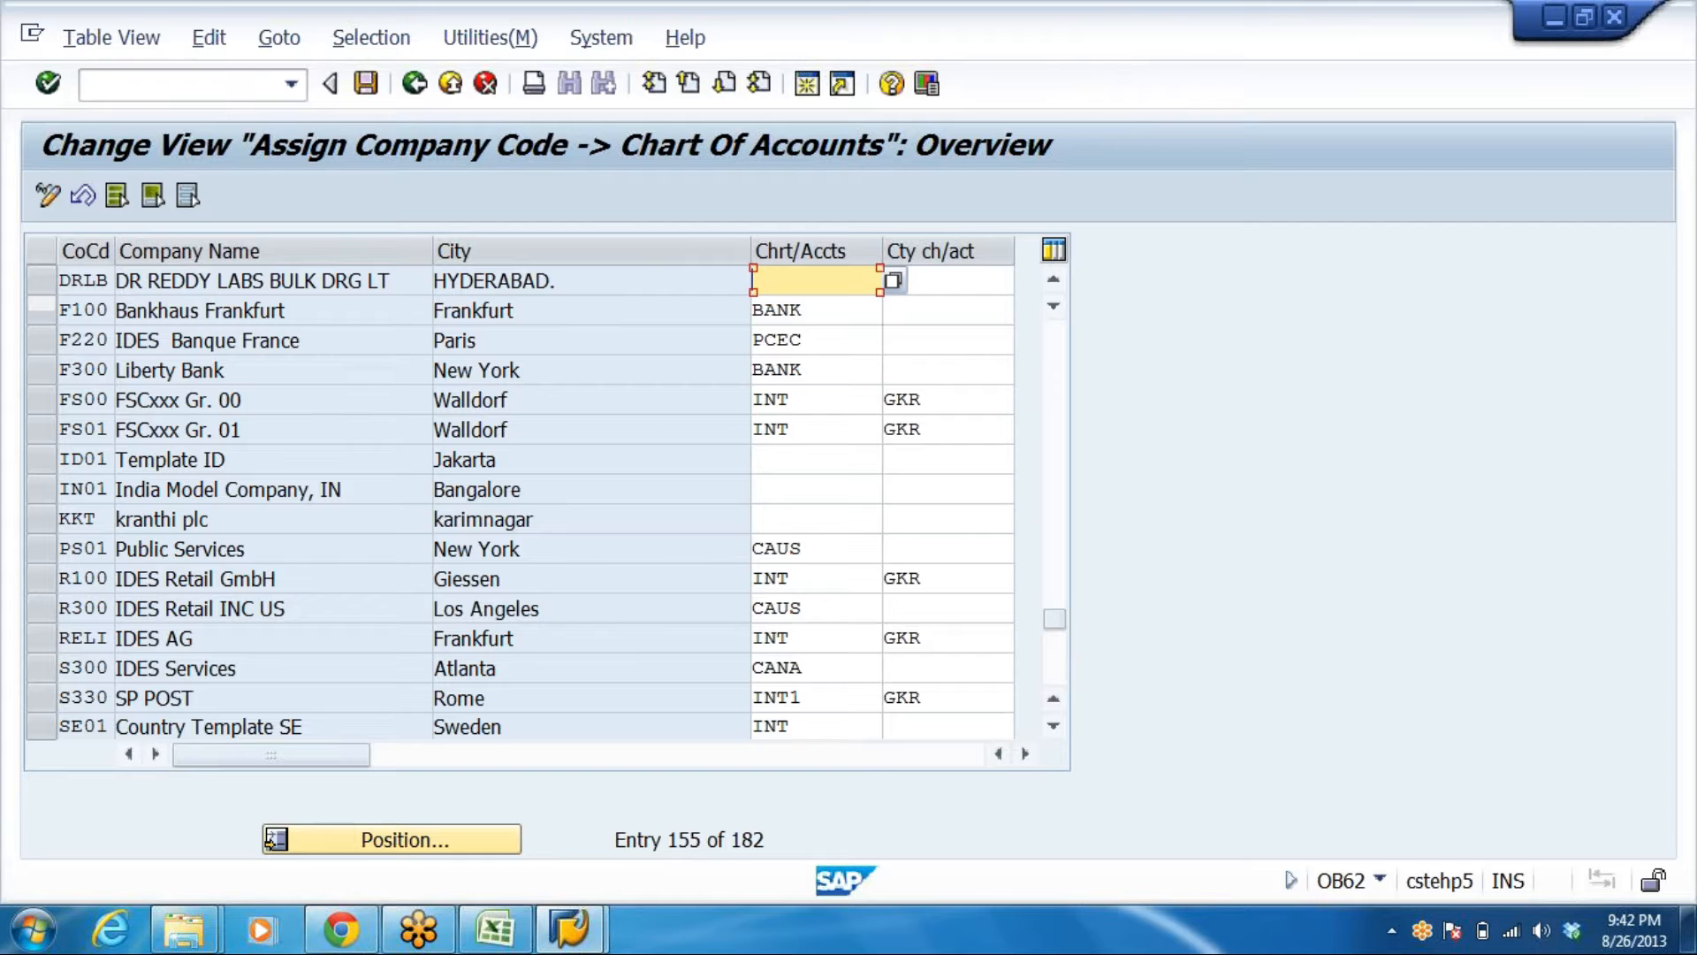
Assign DRCA, CHART OF ACCOUNTS FOR DRL GRP, to company code DRLB from the available charts of accounts
click(894, 279)
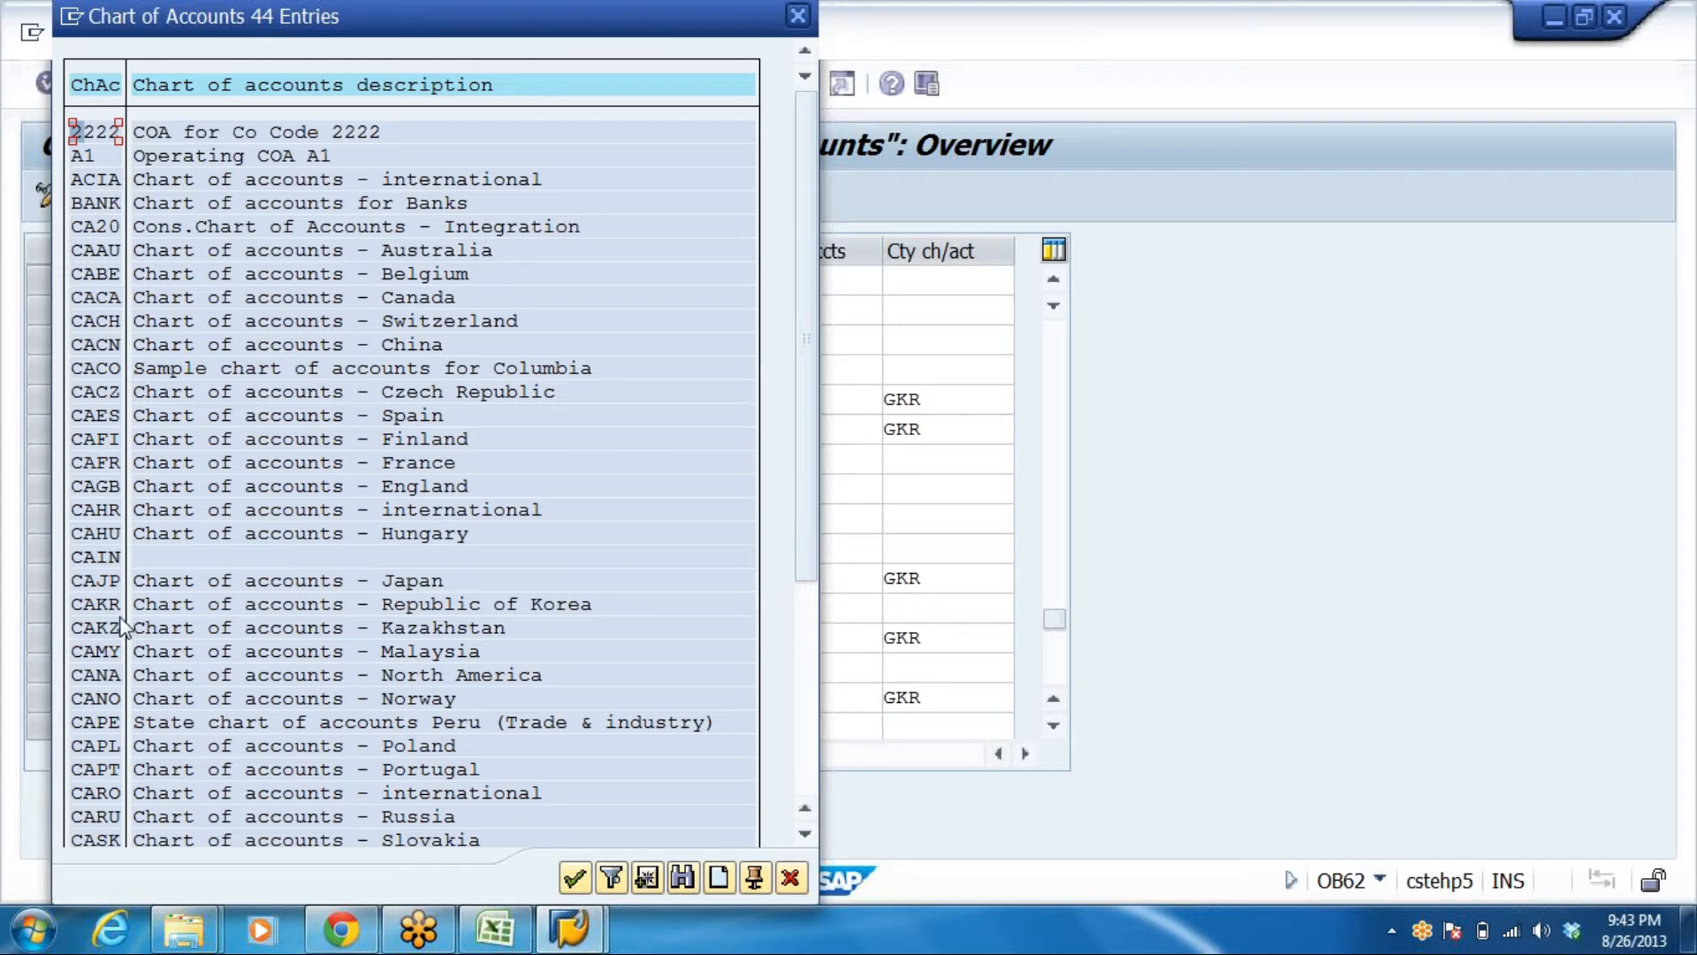
drag(804, 348, 811, 452)
click(86, 816)
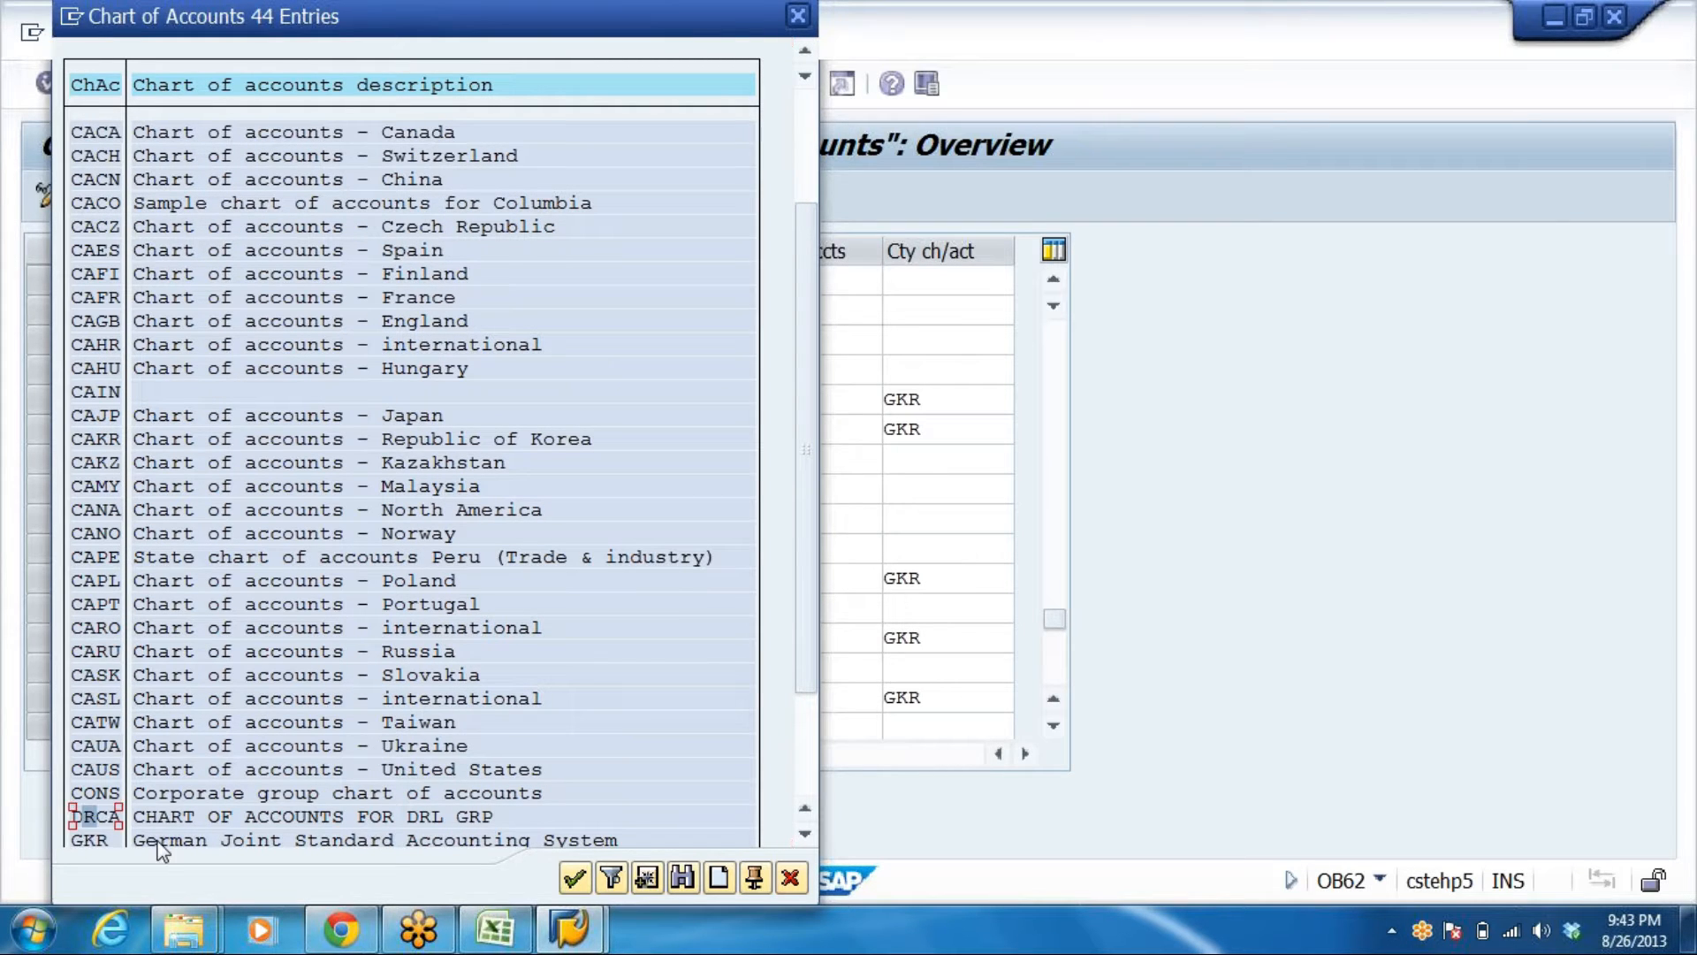
double_click(97, 816)
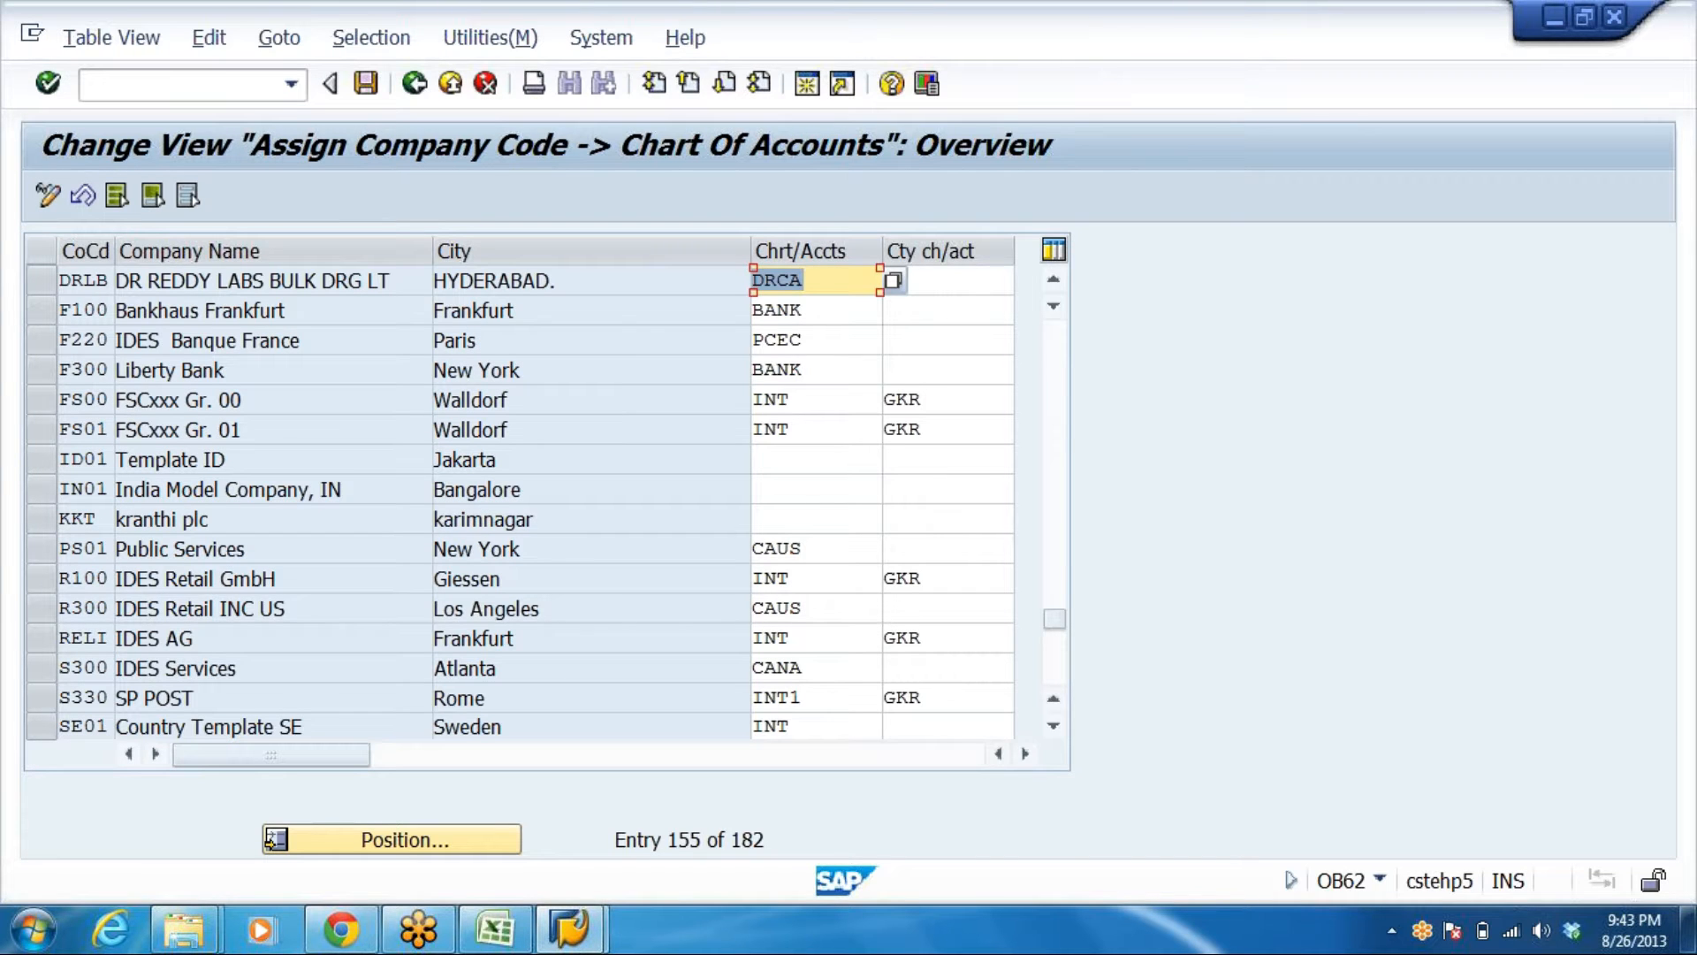
Save the DRLB chart of accounts assignment under customizing request CSTK900064, DRL GROUP CONFIGURATION SETTINGS
click(803, 280)
click(366, 83)
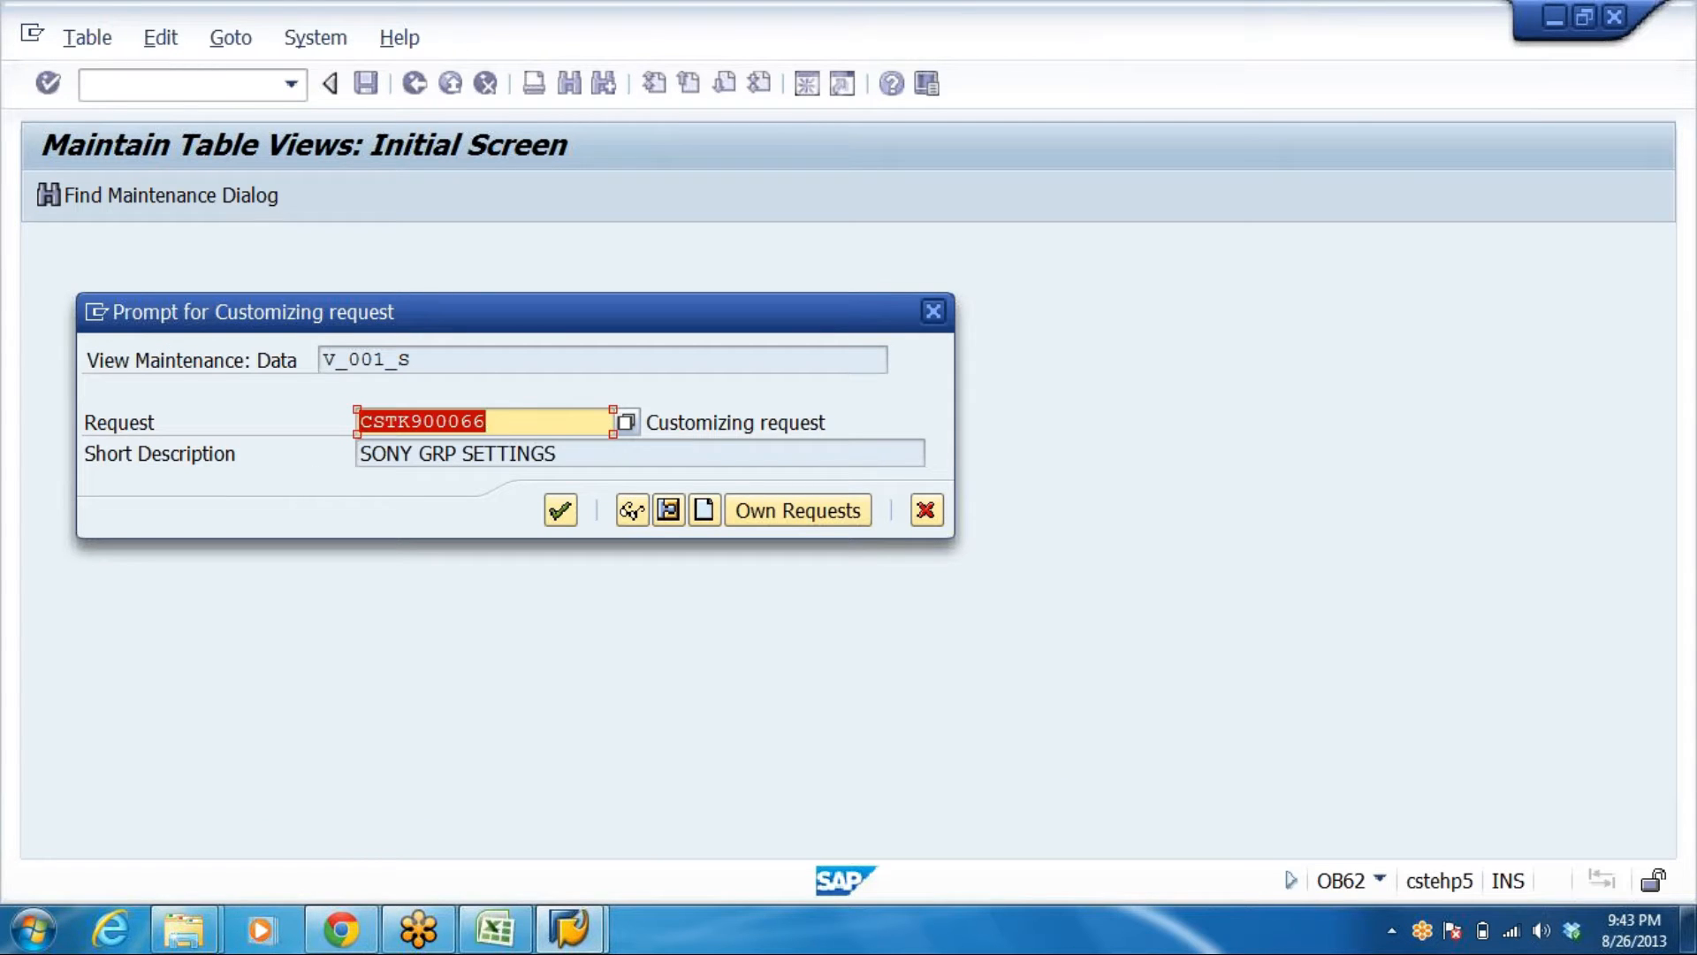
click(523, 423)
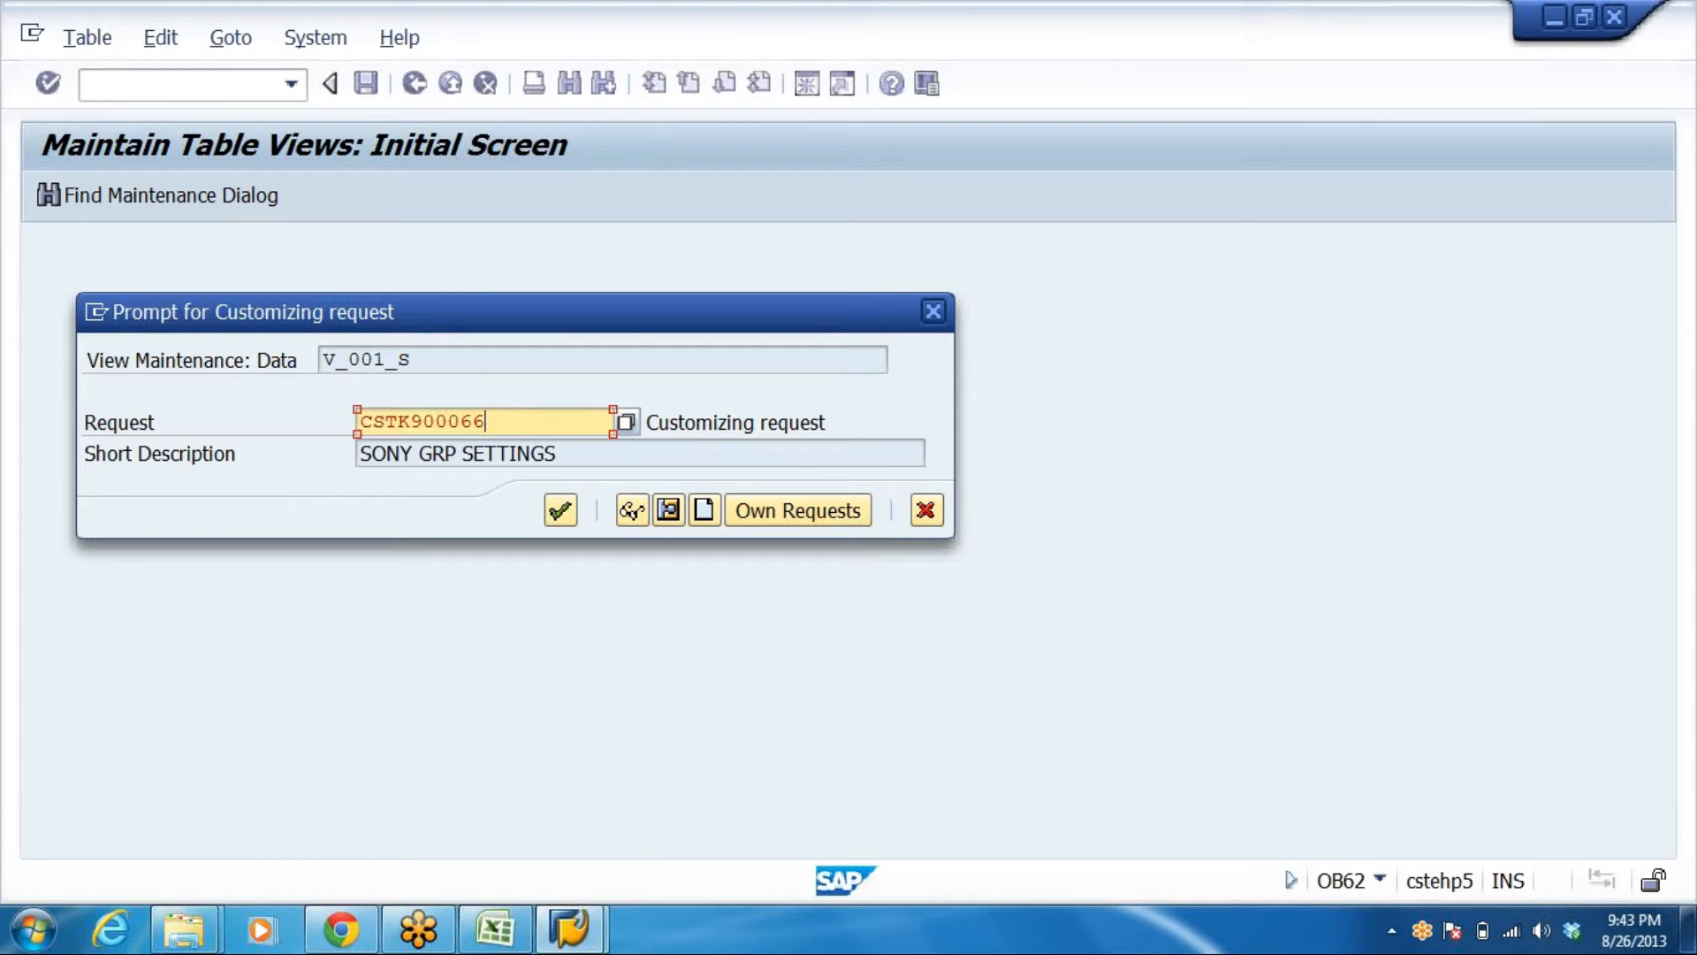
click(627, 422)
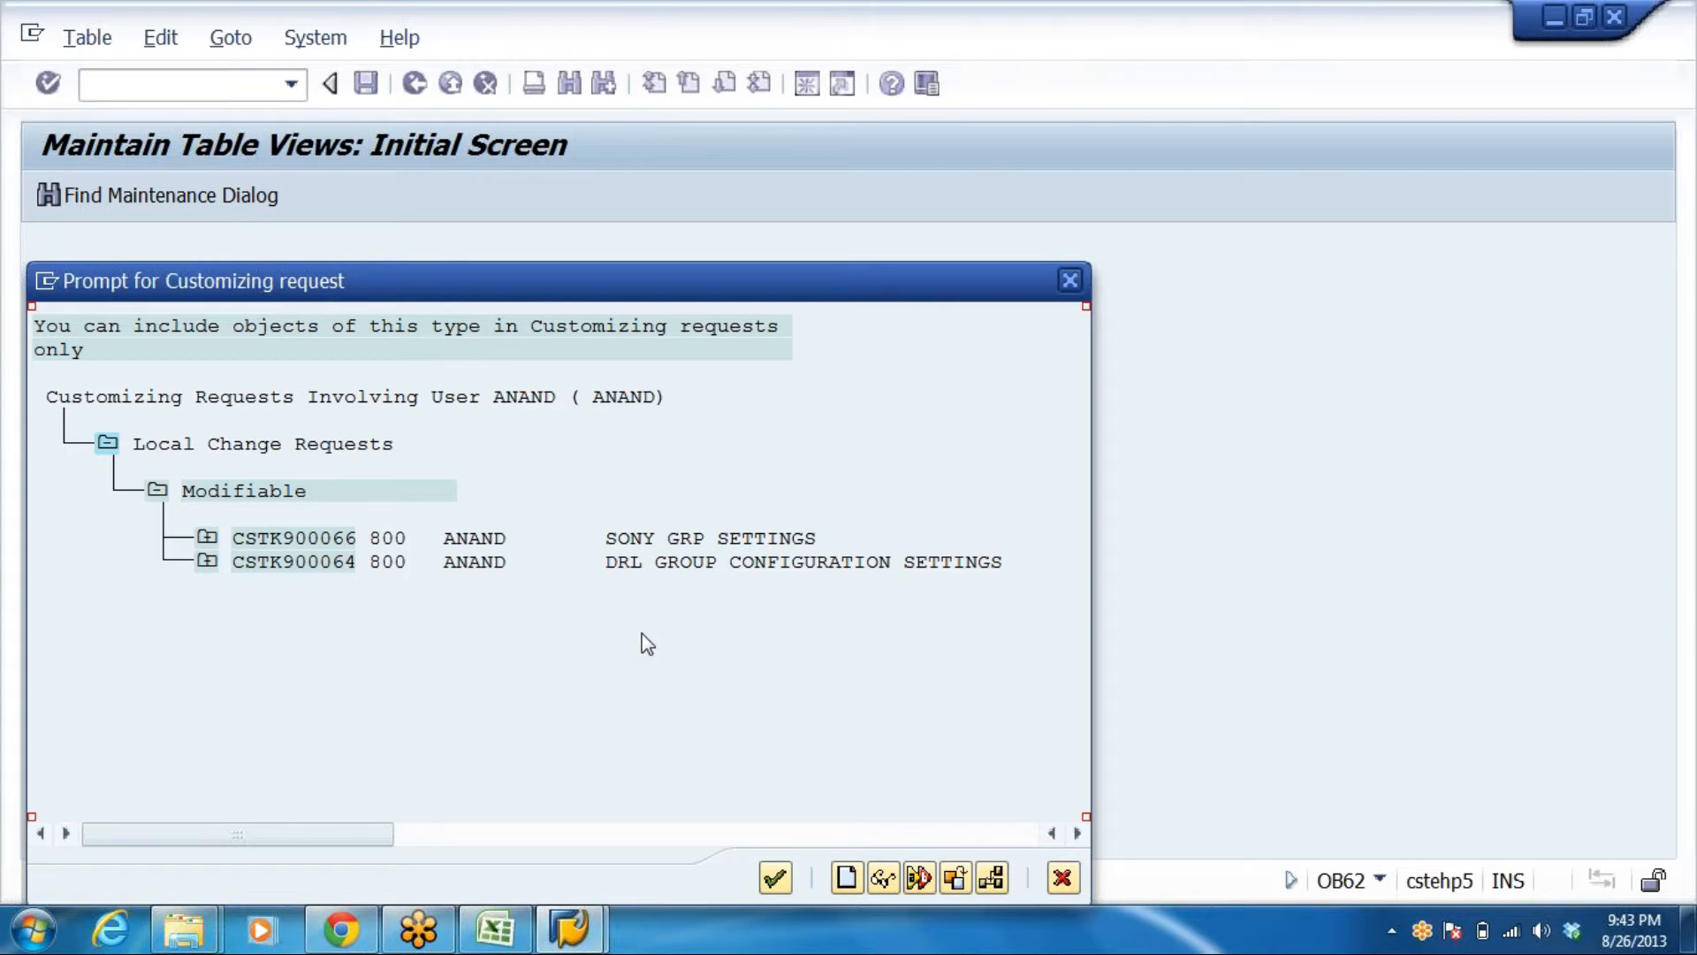
double_click(623, 566)
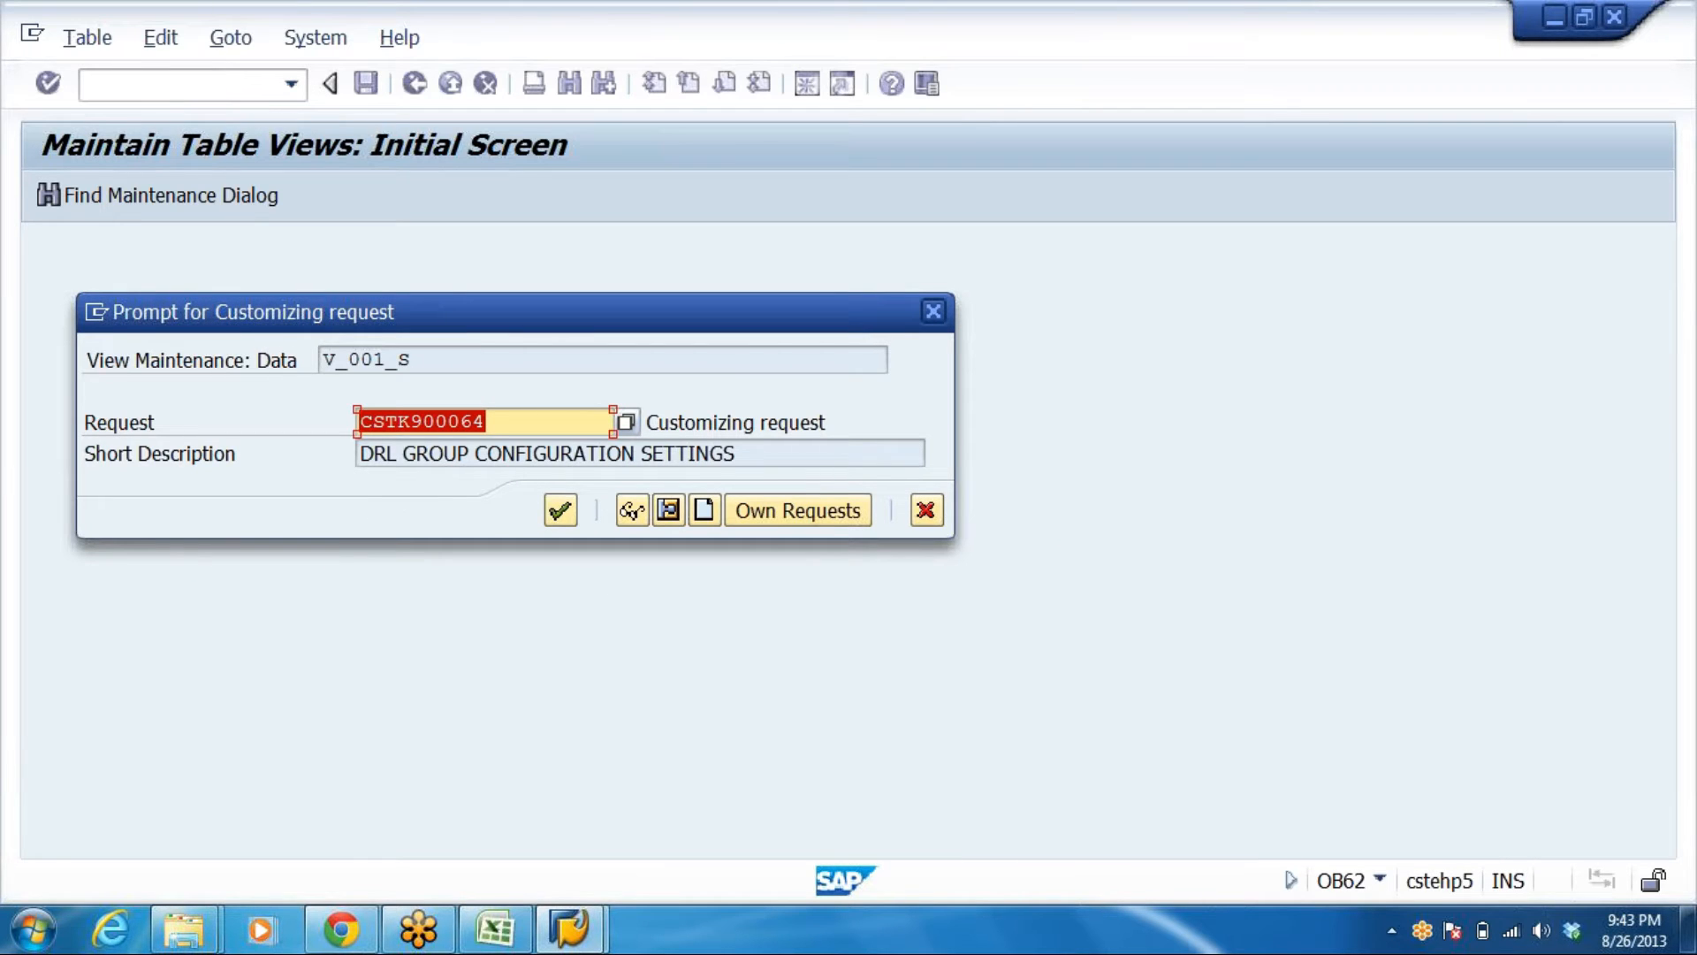
click(737, 454)
drag(734, 453, 189, 469)
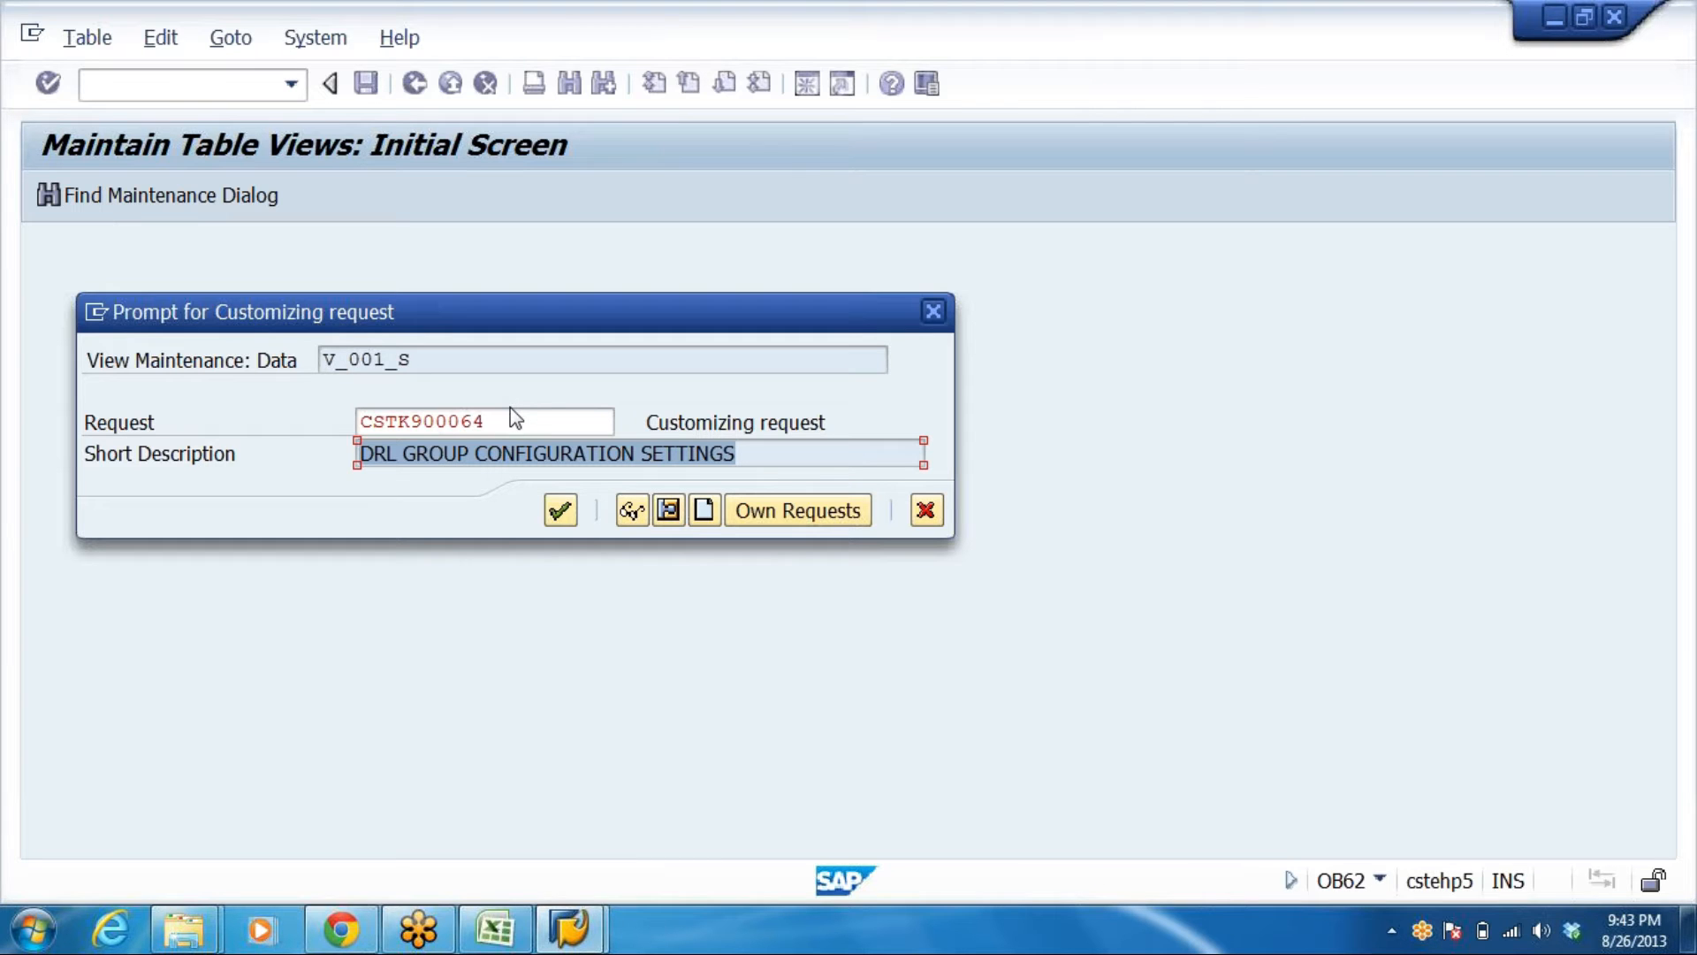
click(559, 511)
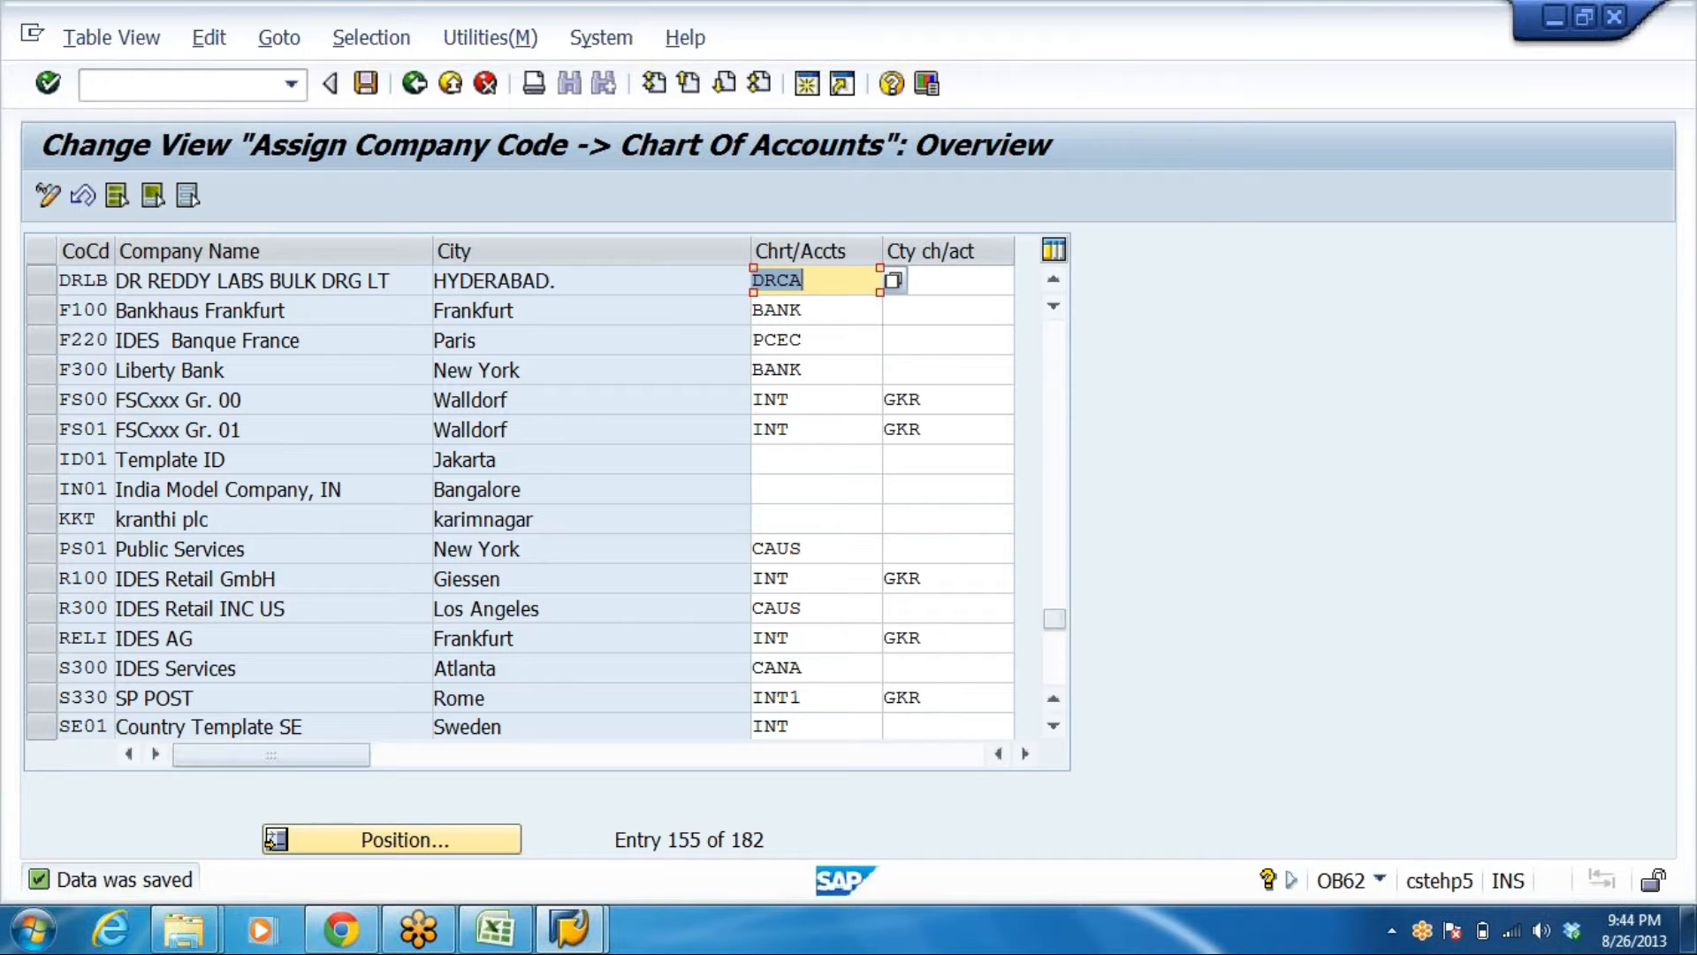
Save the assignment of DRCA to company code DRLB again and return to the implementation guide
click(803, 280)
click(365, 84)
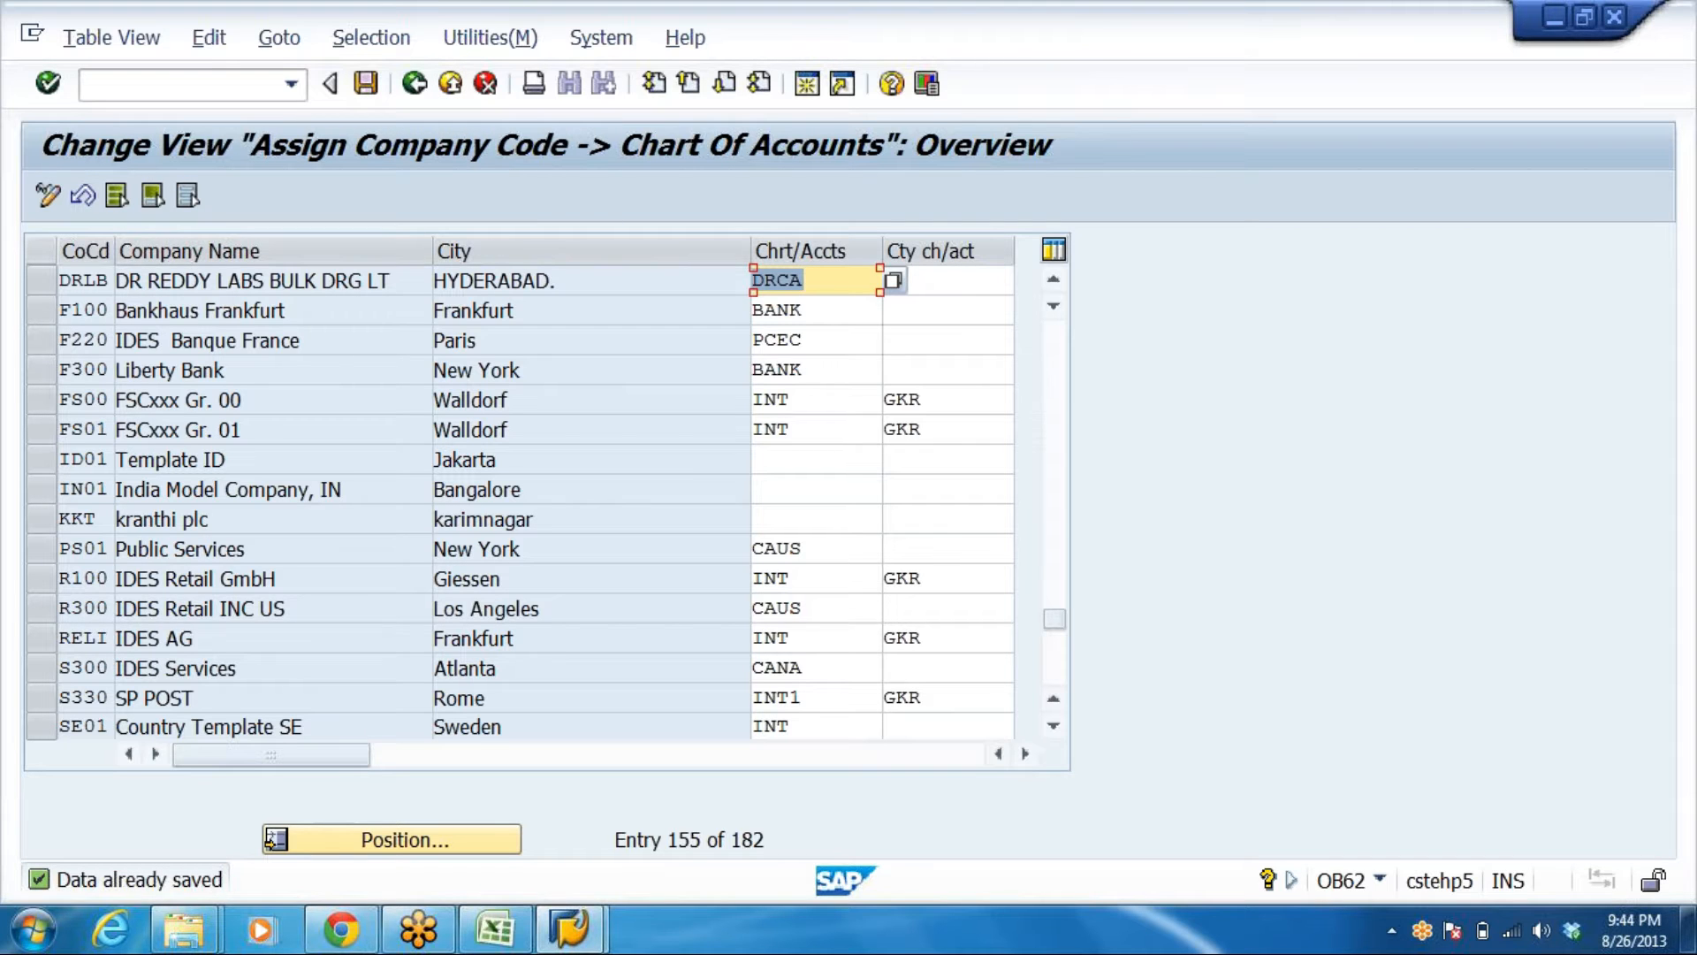
click(73, 281)
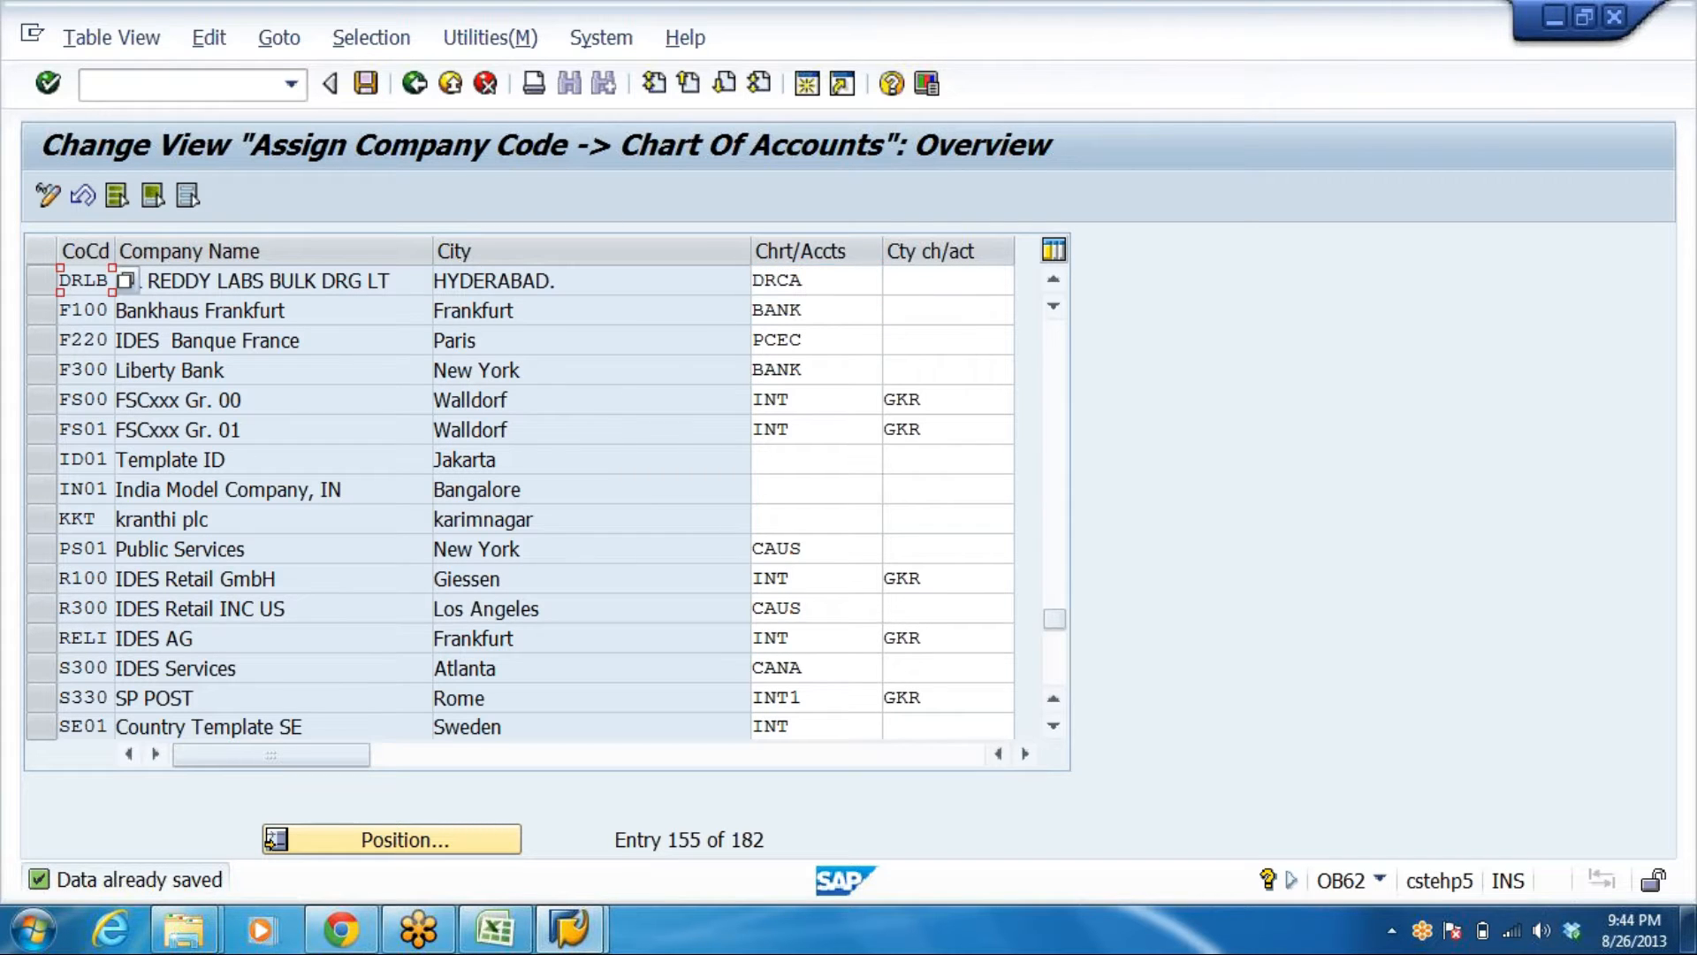
double_click(778, 281)
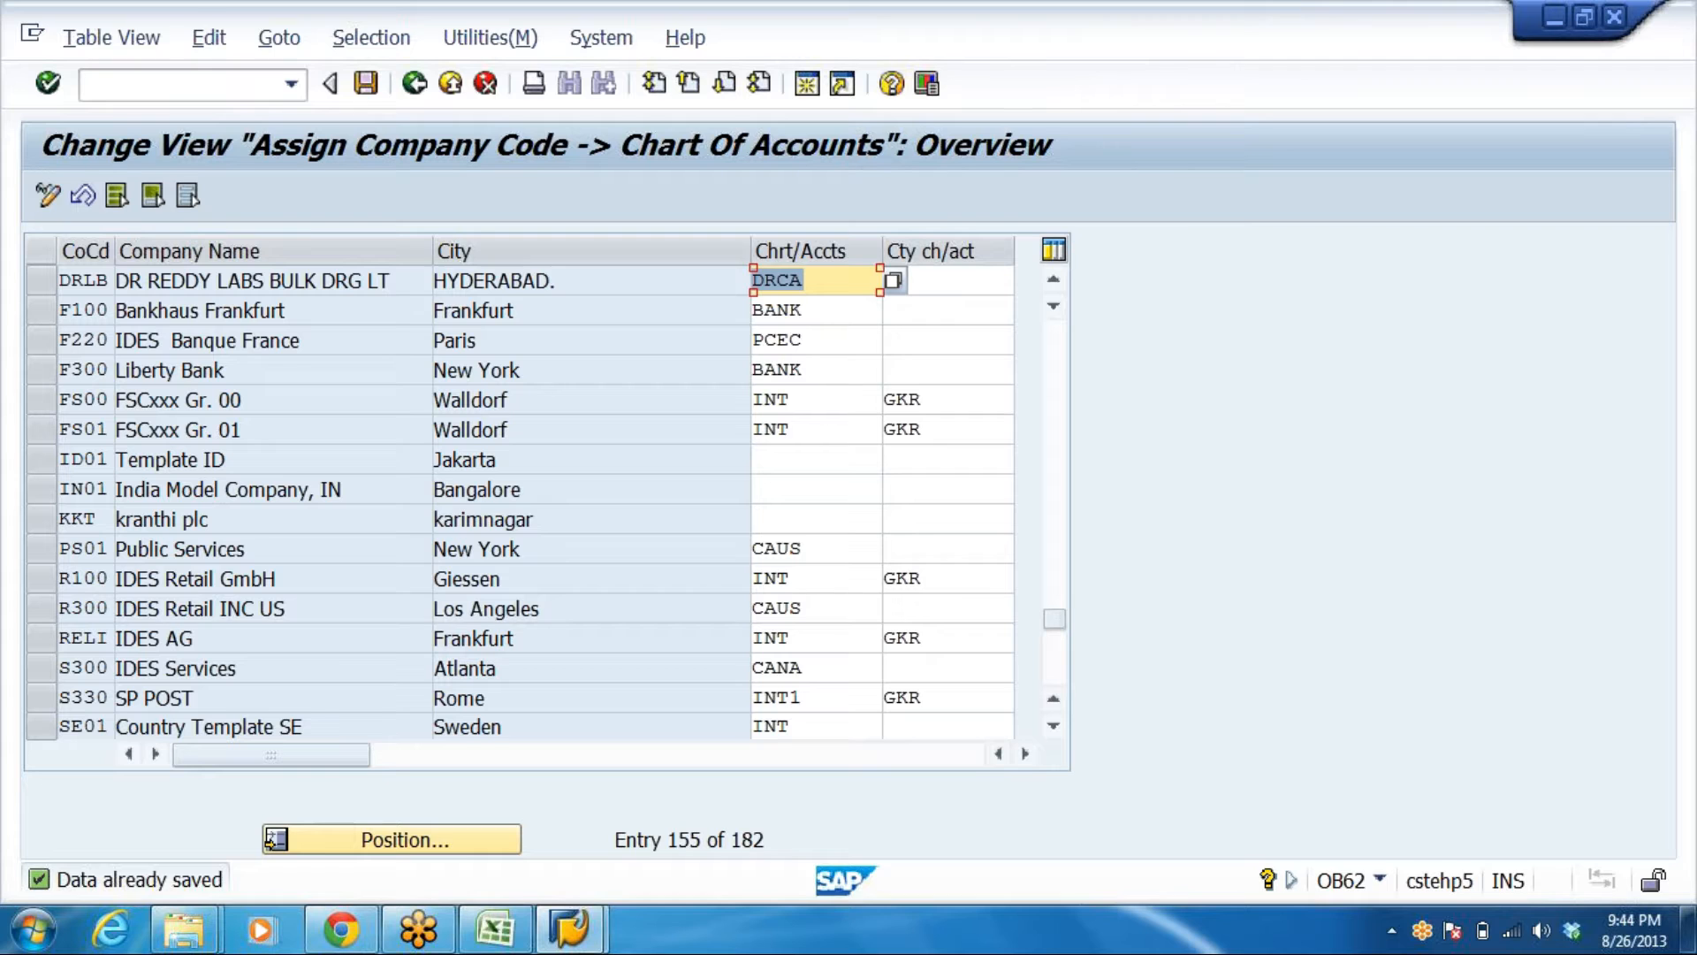
click(415, 84)
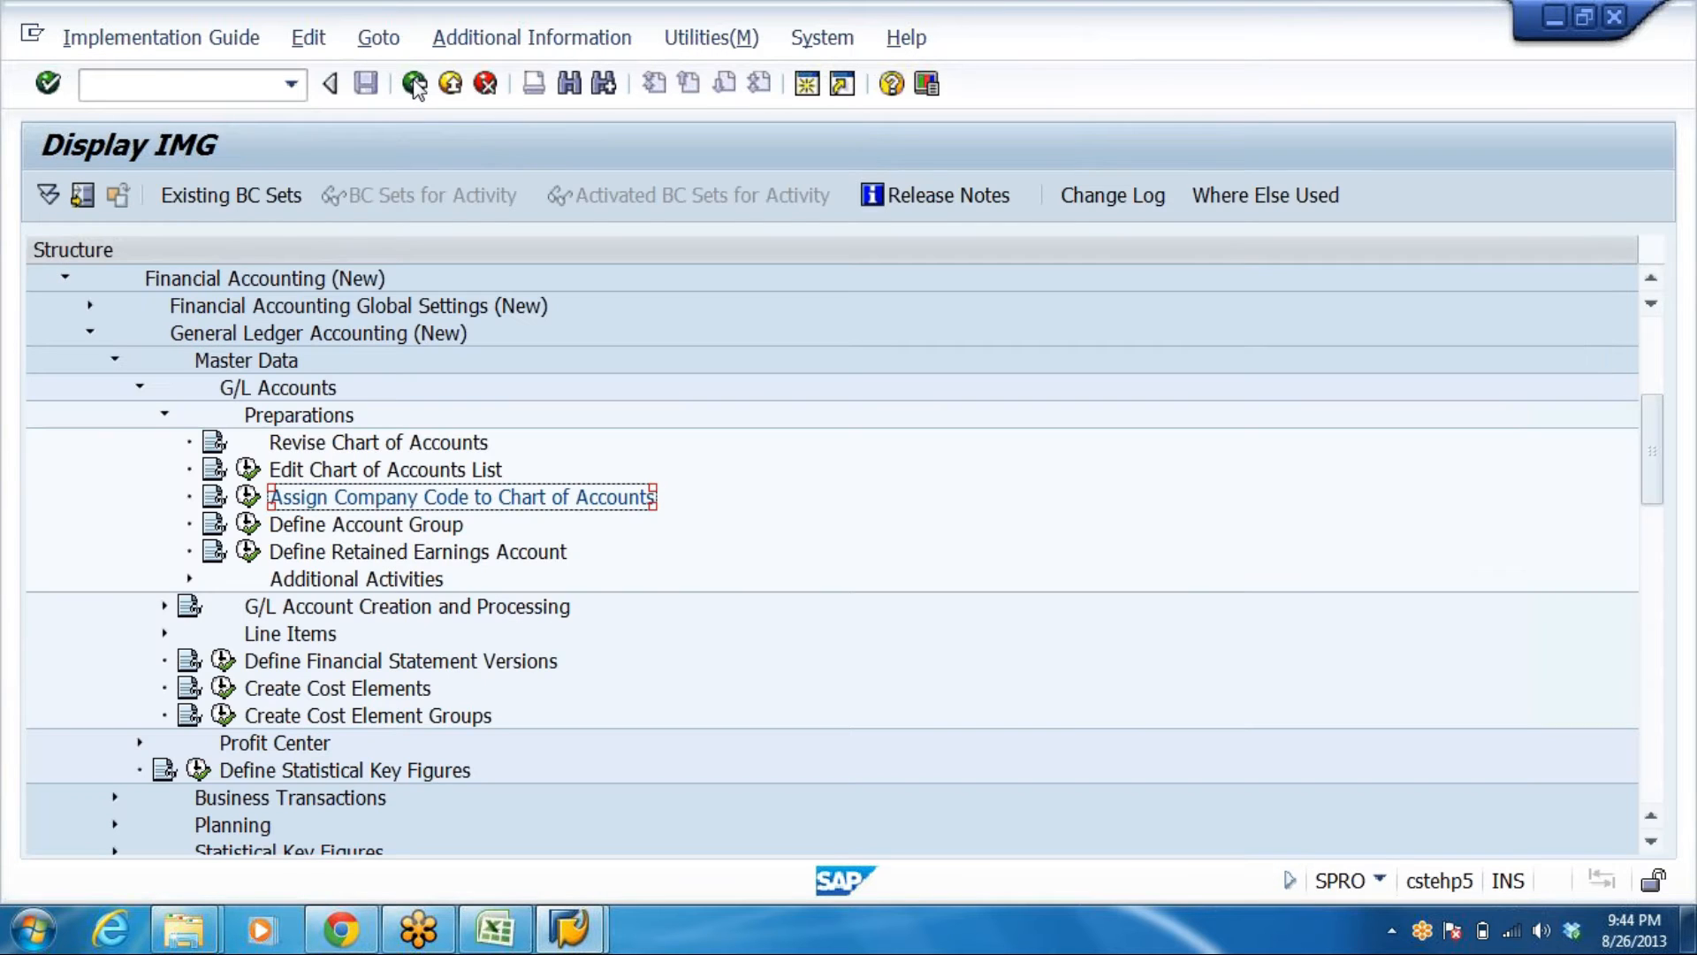
Open the Define Account Group activity under the G/L account preparations and start new entries for account groups
click(348, 537)
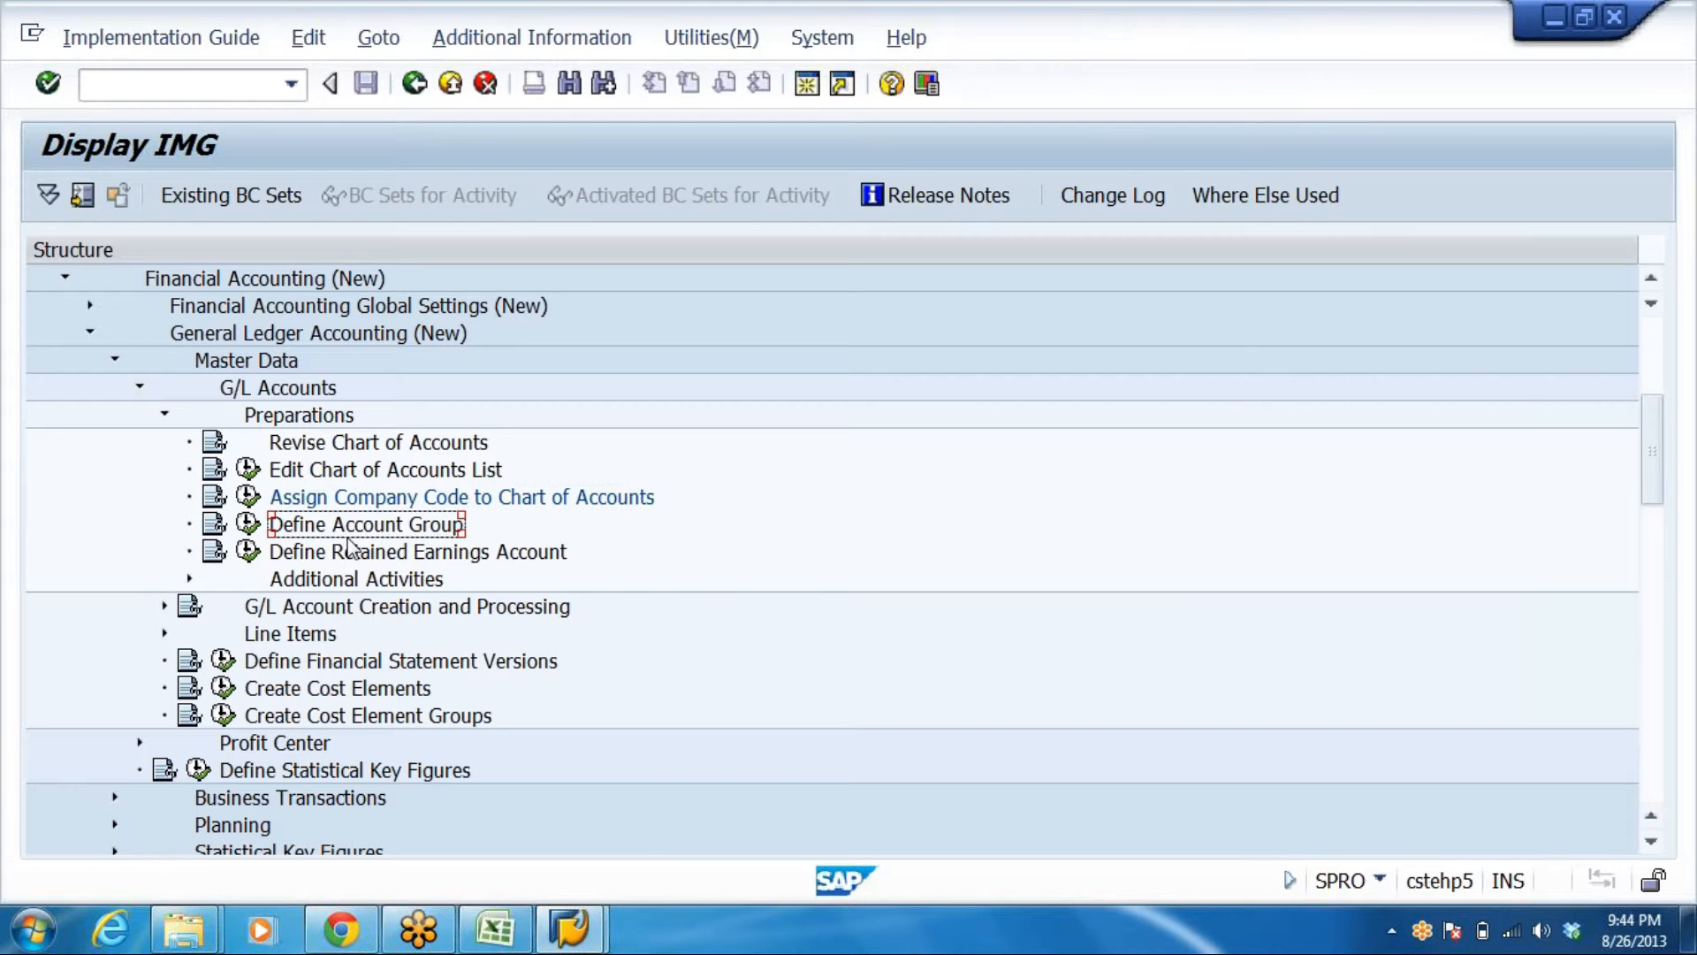
click(248, 525)
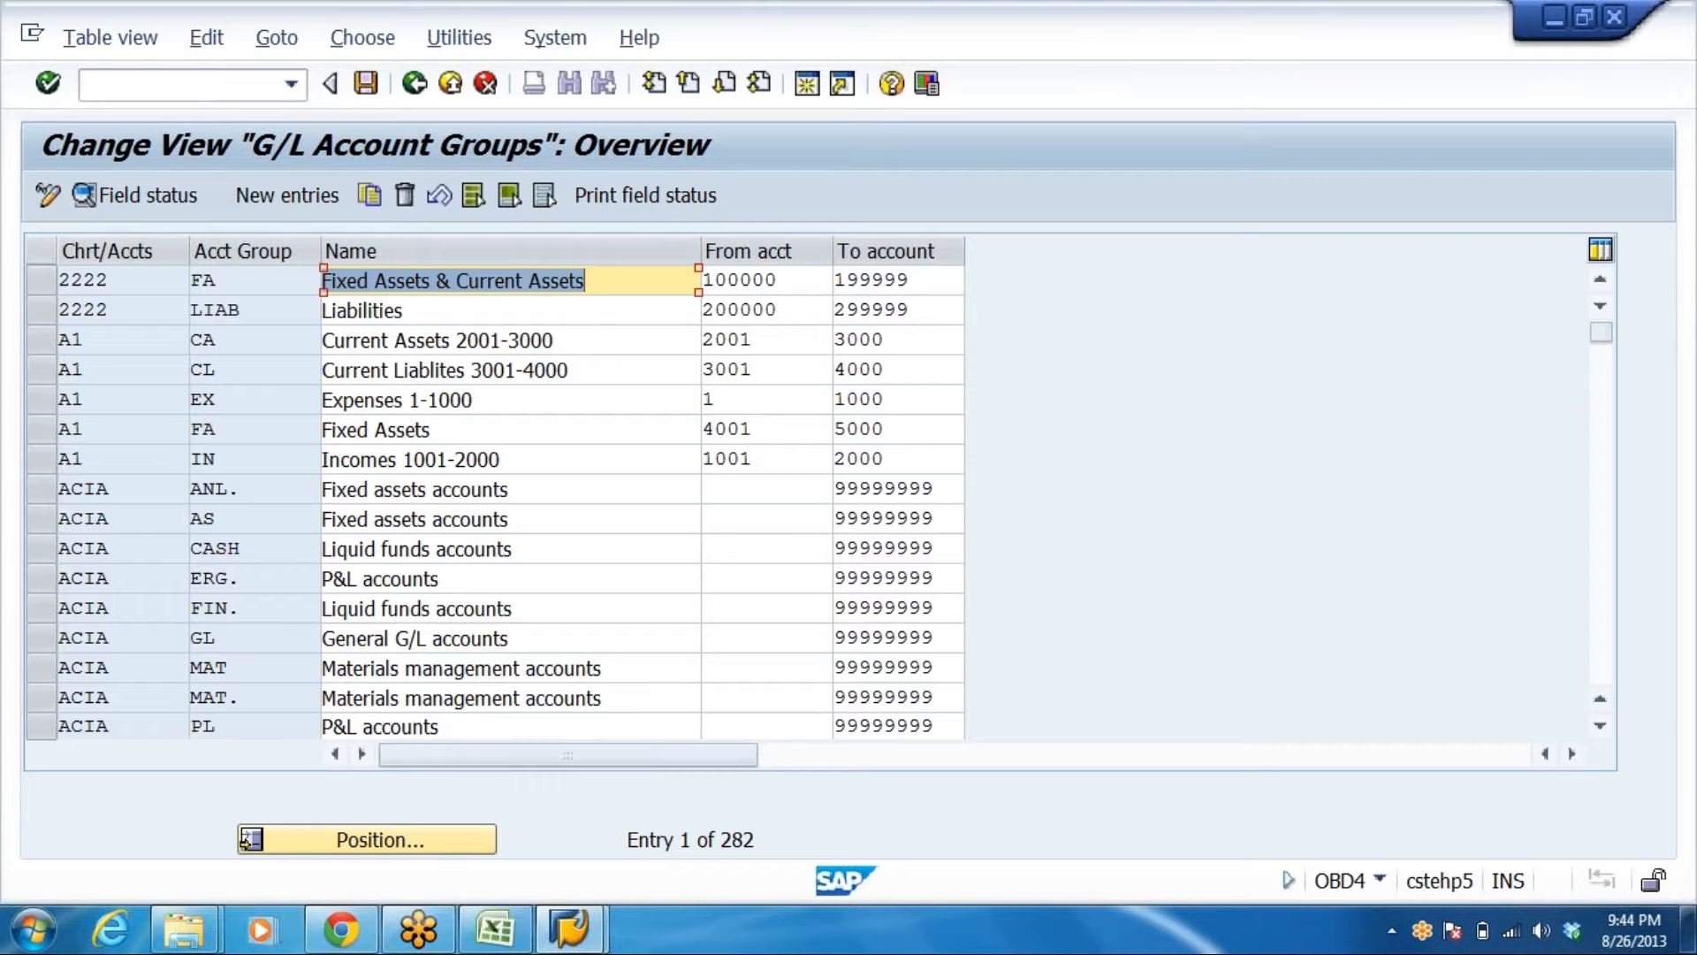
click(268, 202)
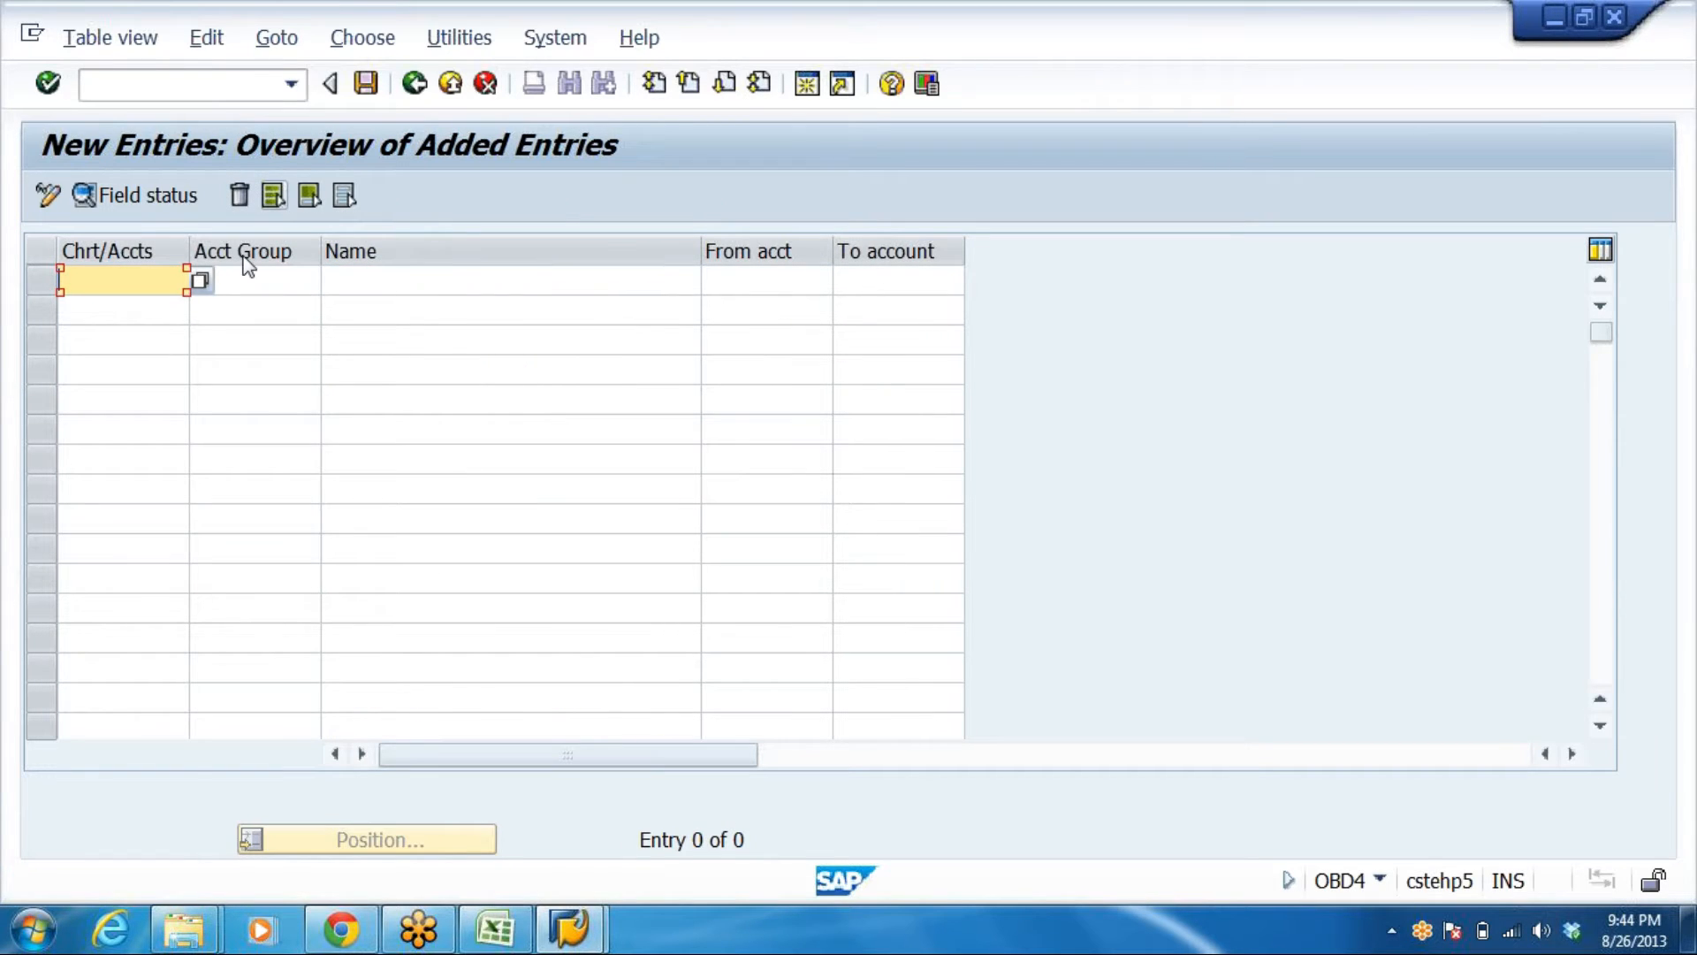
key(Tab)
key(Tab)
key(Tab)
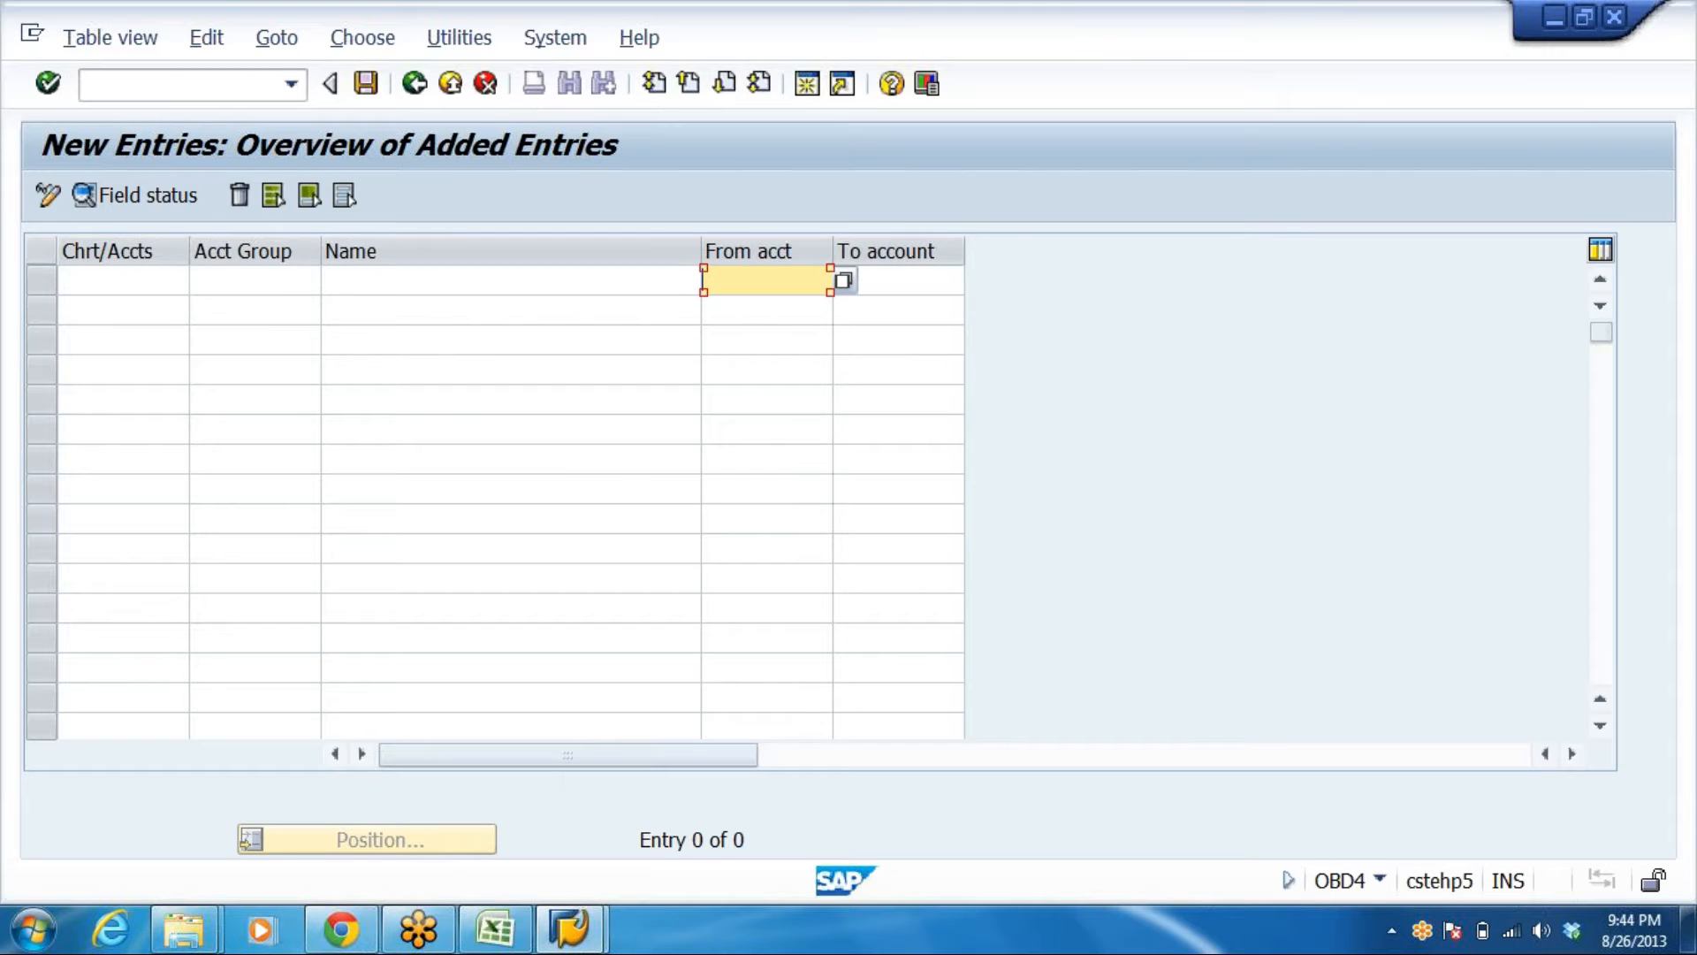
Switch to the Excel workbook DRL_GRP and open the ACC GRP sheet
click(477, 940)
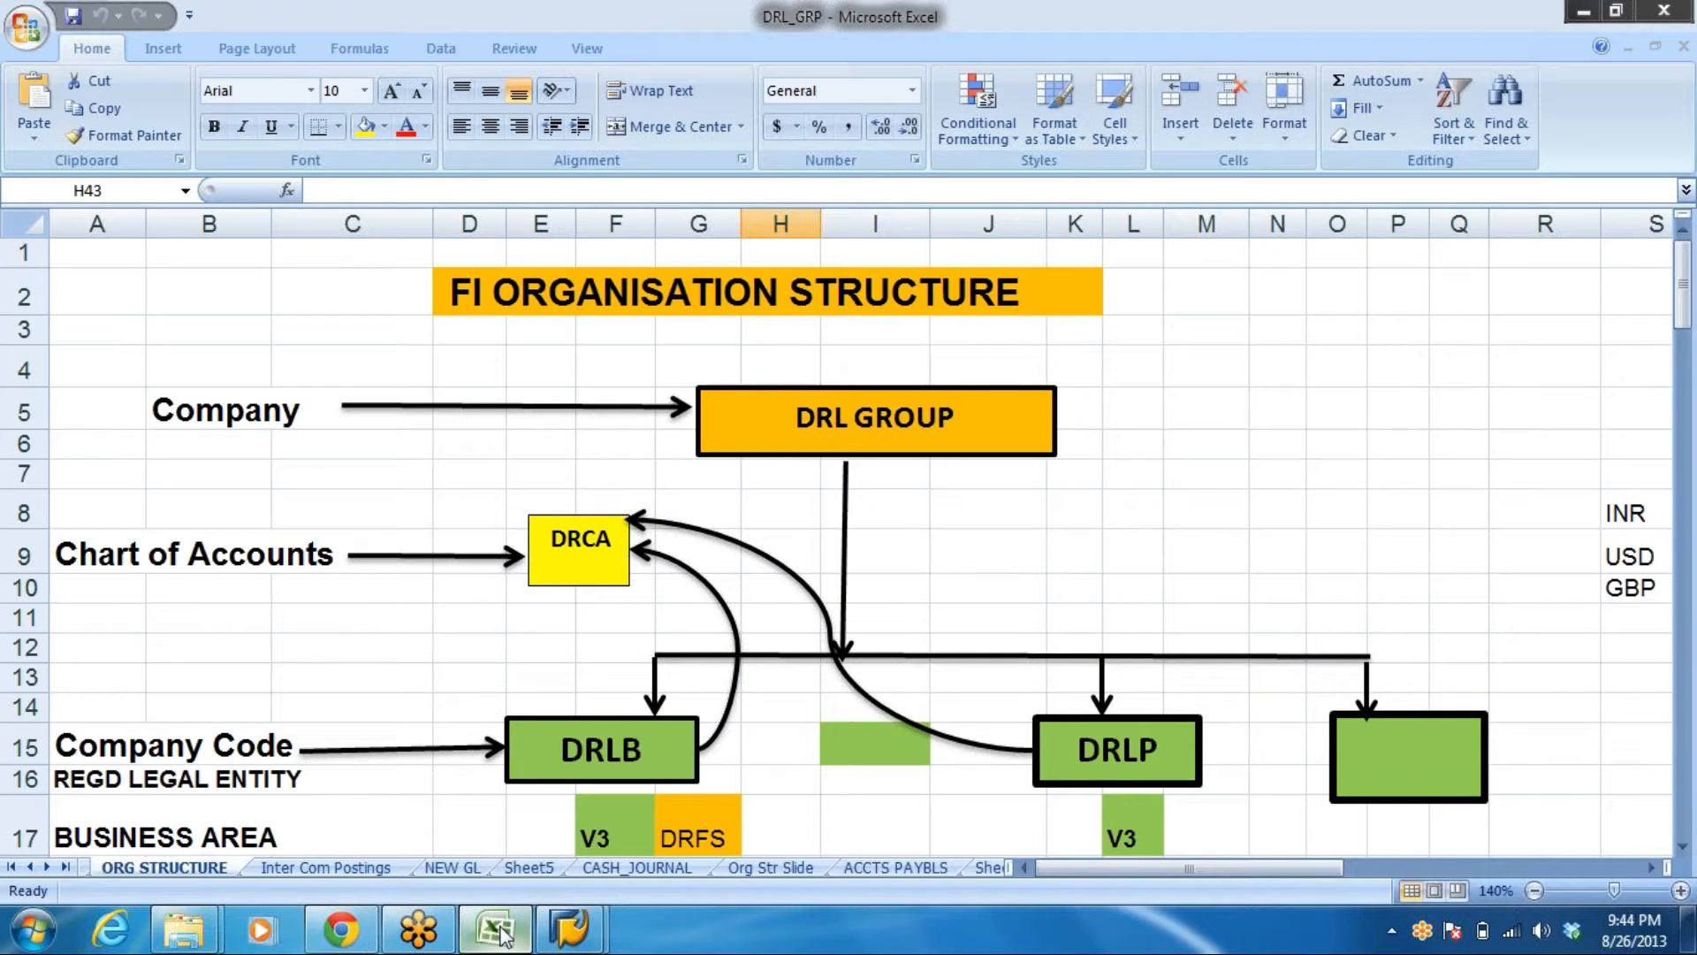
click(13, 867)
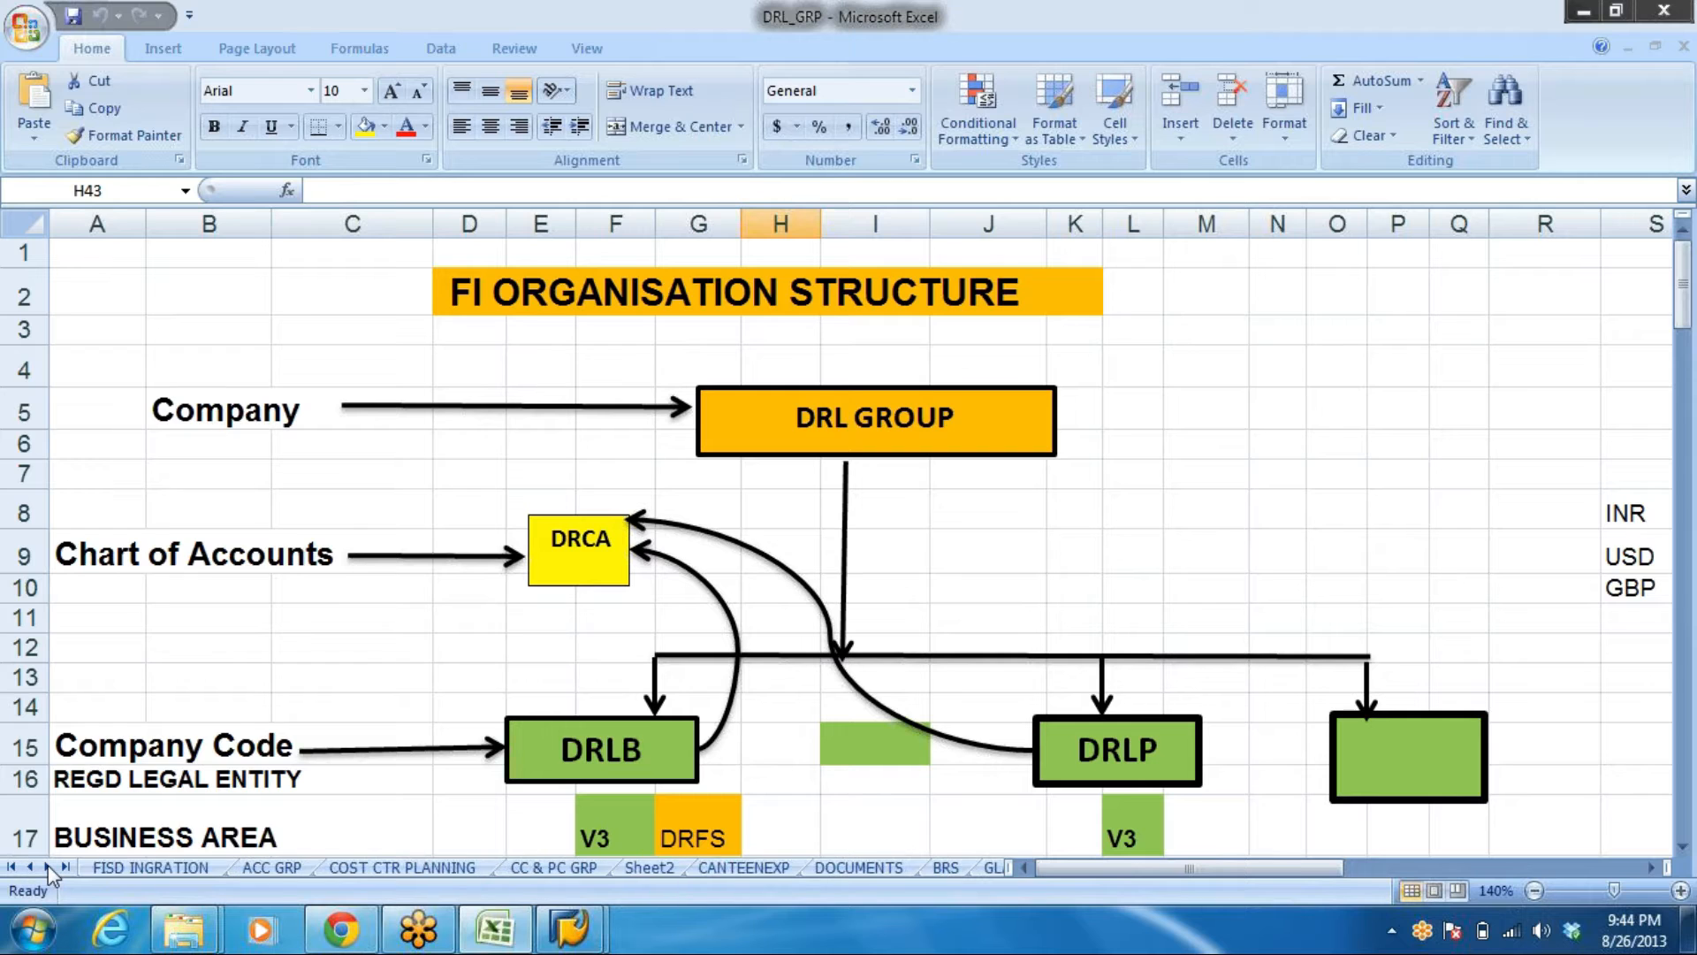
click(272, 867)
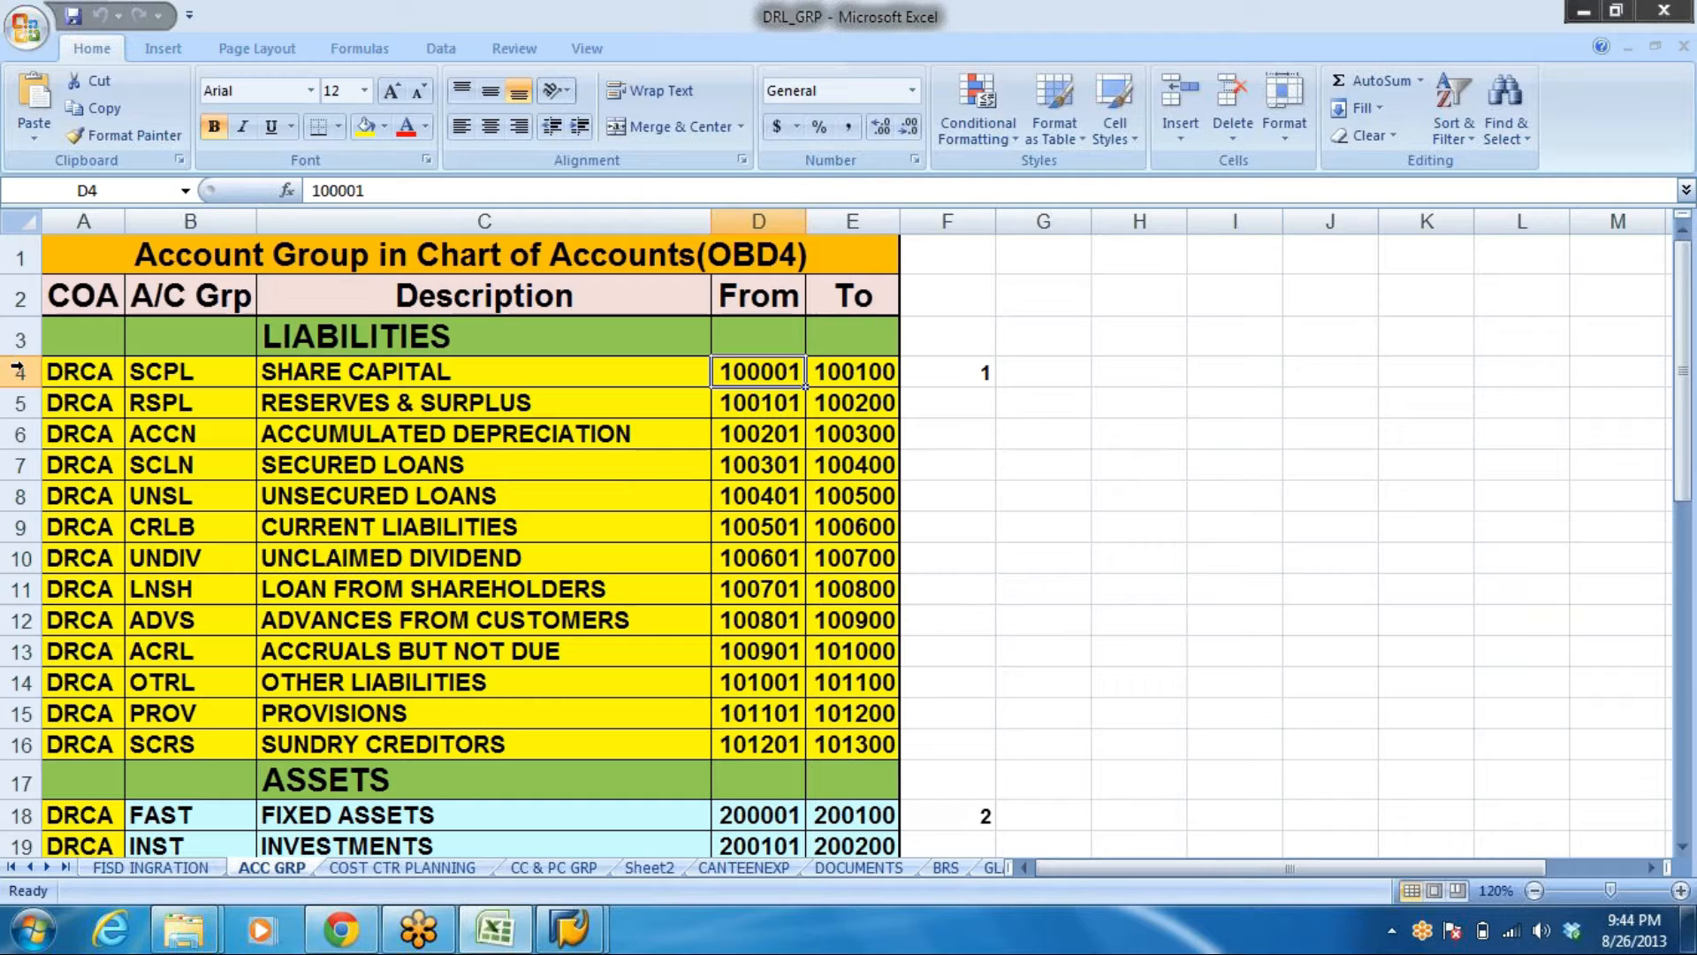
Copy the liabilities account group rows from SCPL, SHARE CAPITAL, through SCRS, SUNDRY CREDITORS, with all columns from COA to To
drag(71, 375, 177, 372)
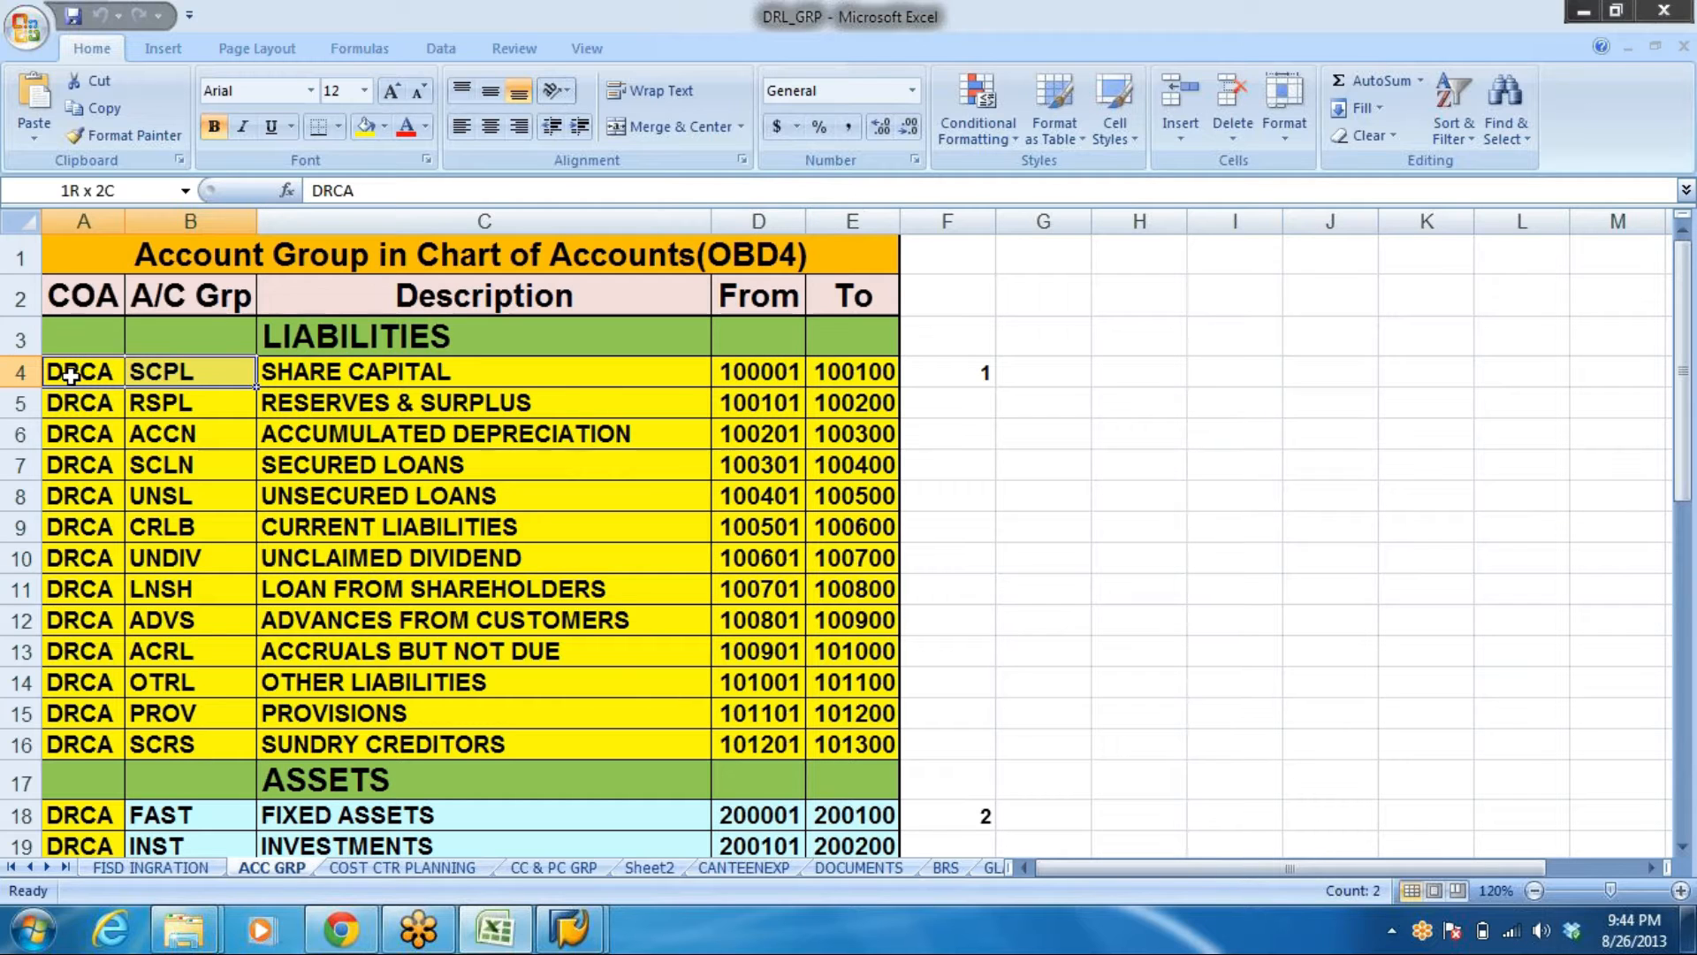
key(shift+Right)
key(shift+Right)
key(shift+Right)
key(shift+Down)
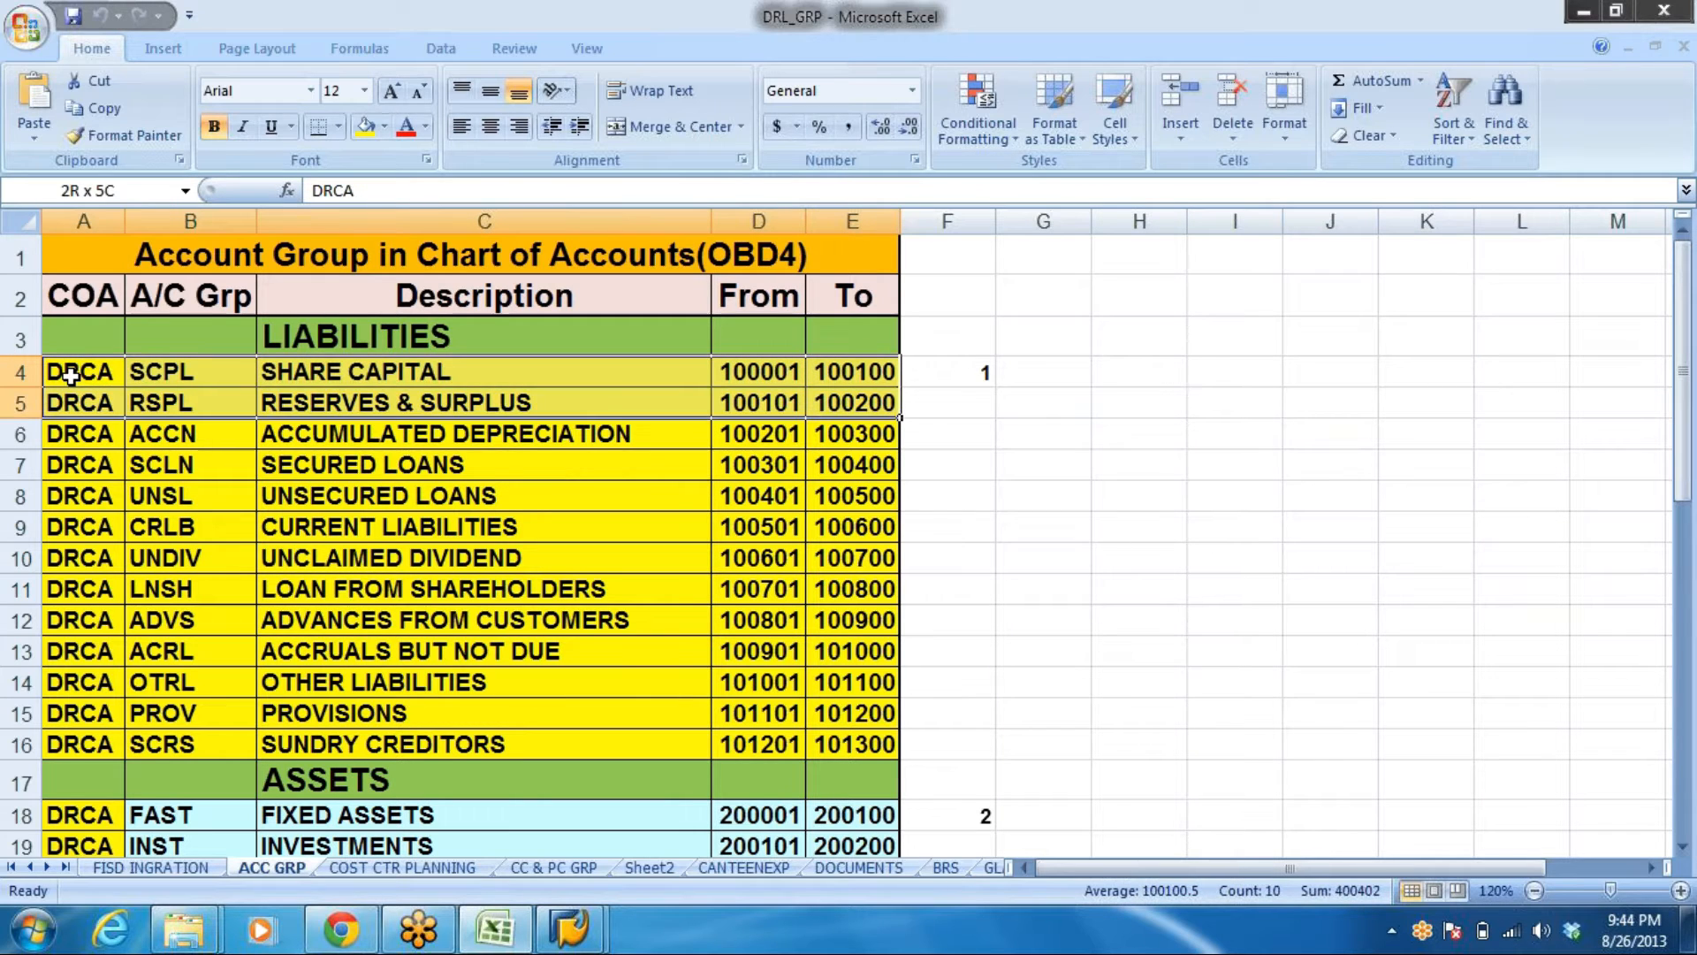
key(shift+Down)
key(shift+Down)
key(shift+Down)
key(shift+Down)
key(shift+Down)
key(shift+Down)
key(shift+Down)
key(shift+Down)
key(shift+Down)
key(shift+Down)
key(shift+Down)
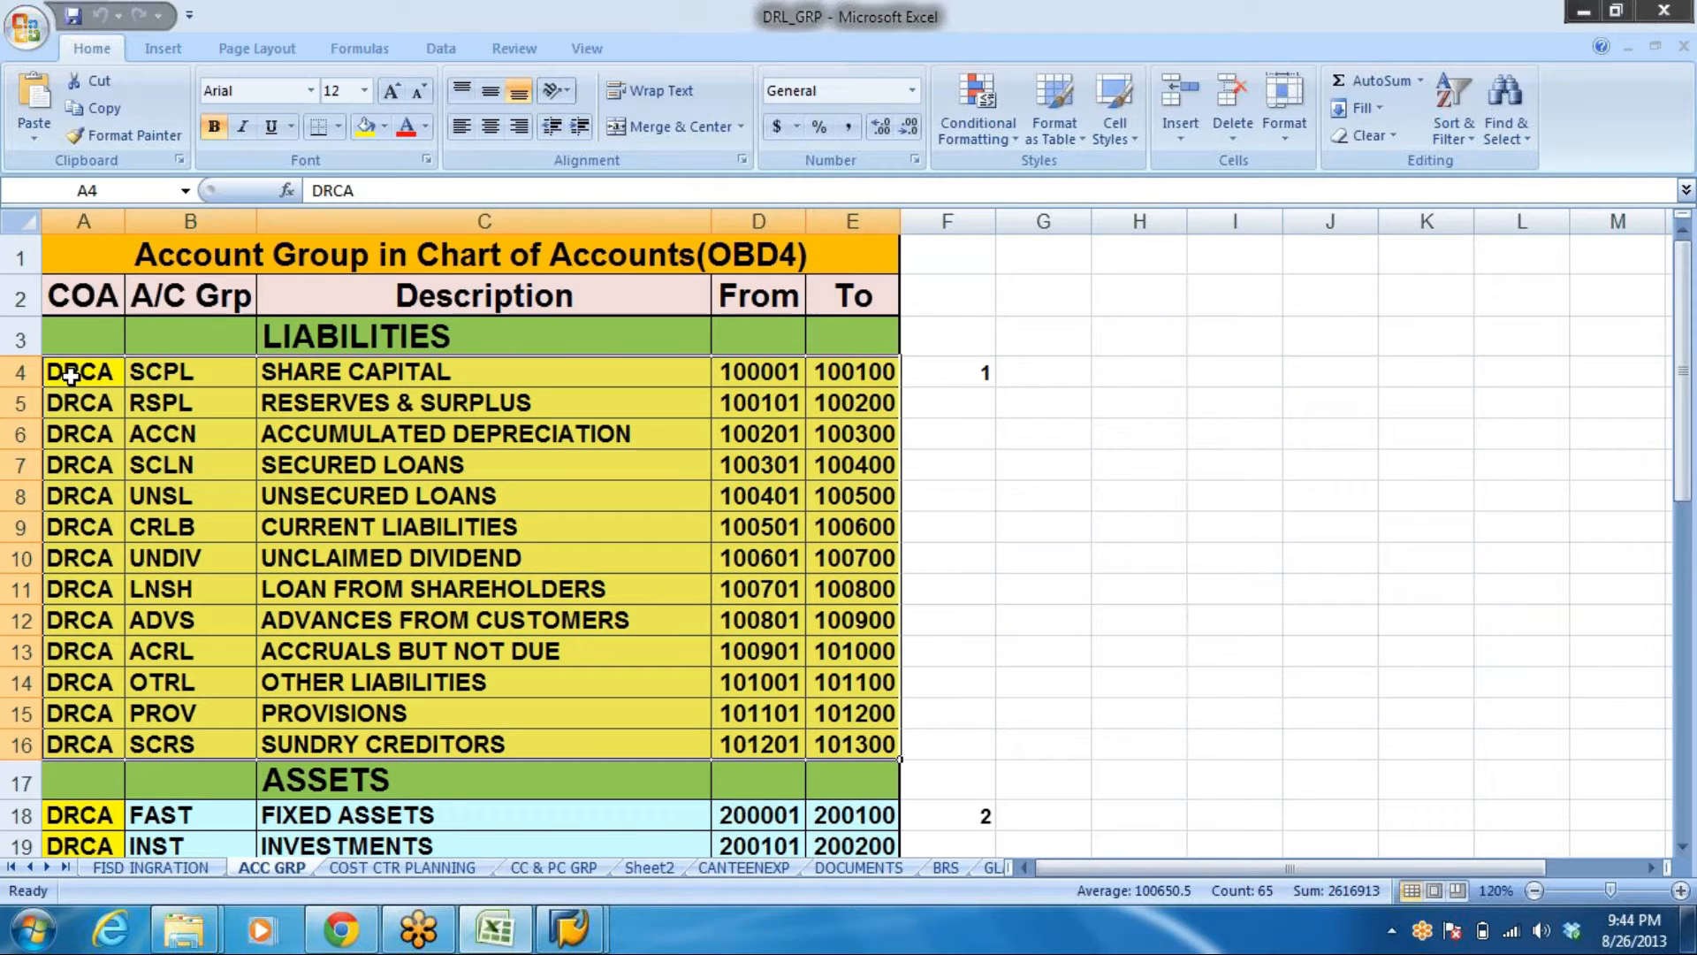
key(ctrl+c)
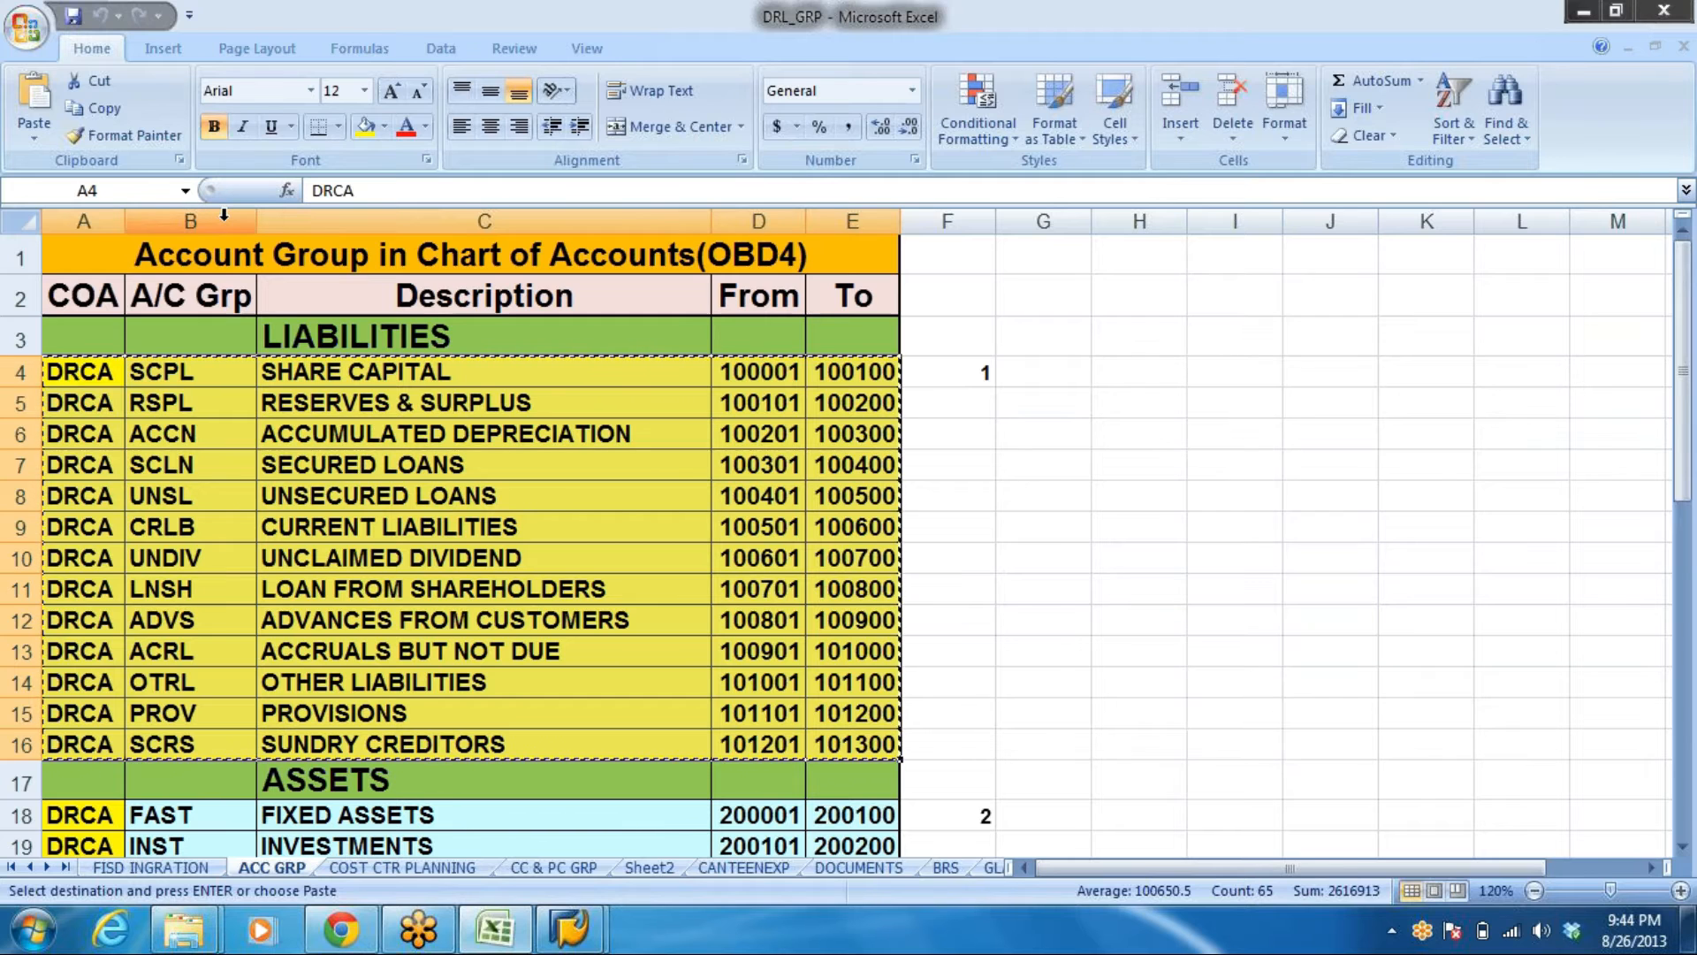
Switch to SAP, try to add the copied DRCA liabilities account groups as new entries, and discard them
key(alt+Tab)
click(122, 280)
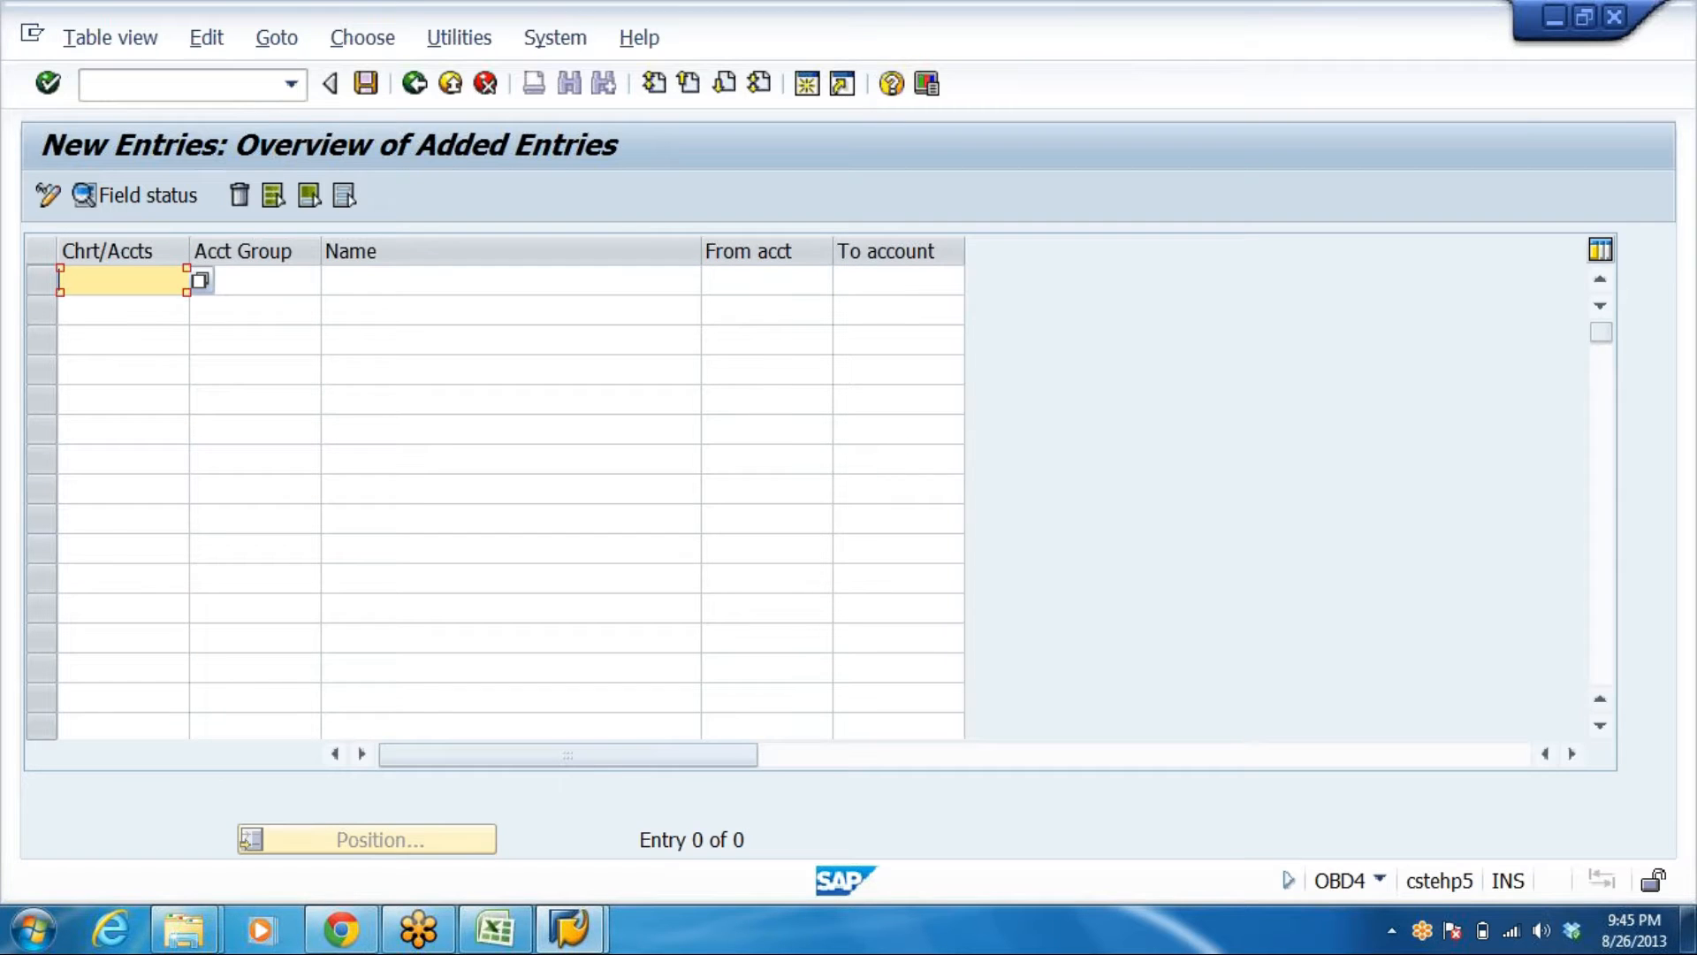
key(alt+Tab)
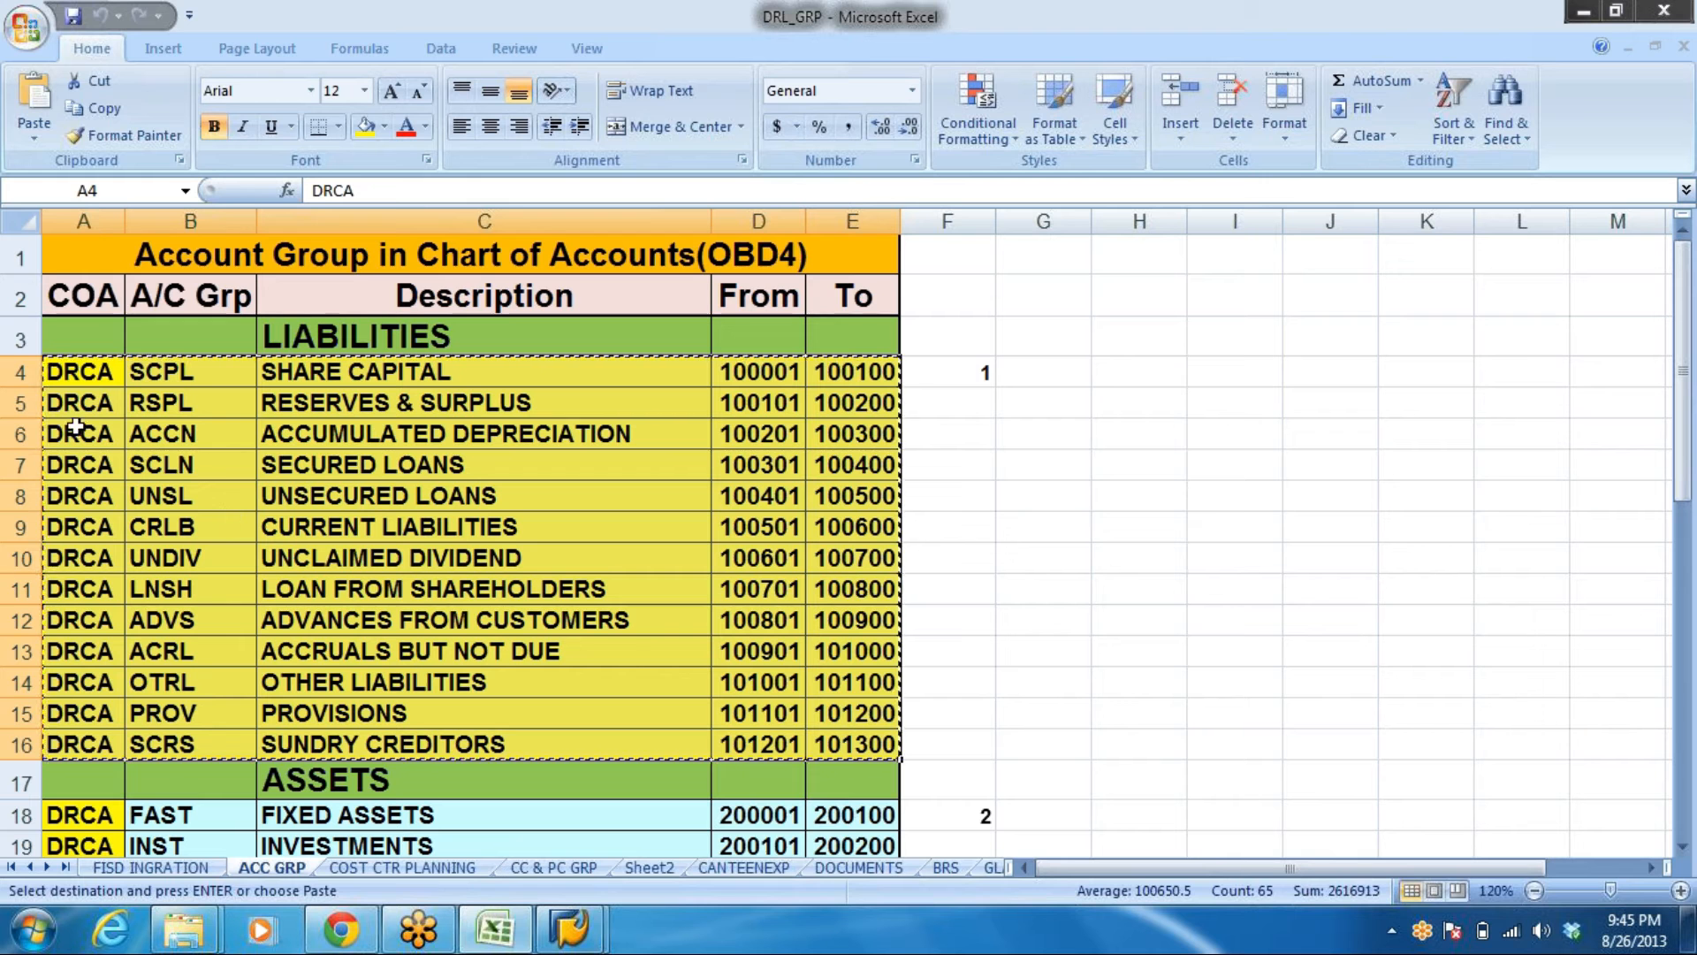
key(alt+Tab)
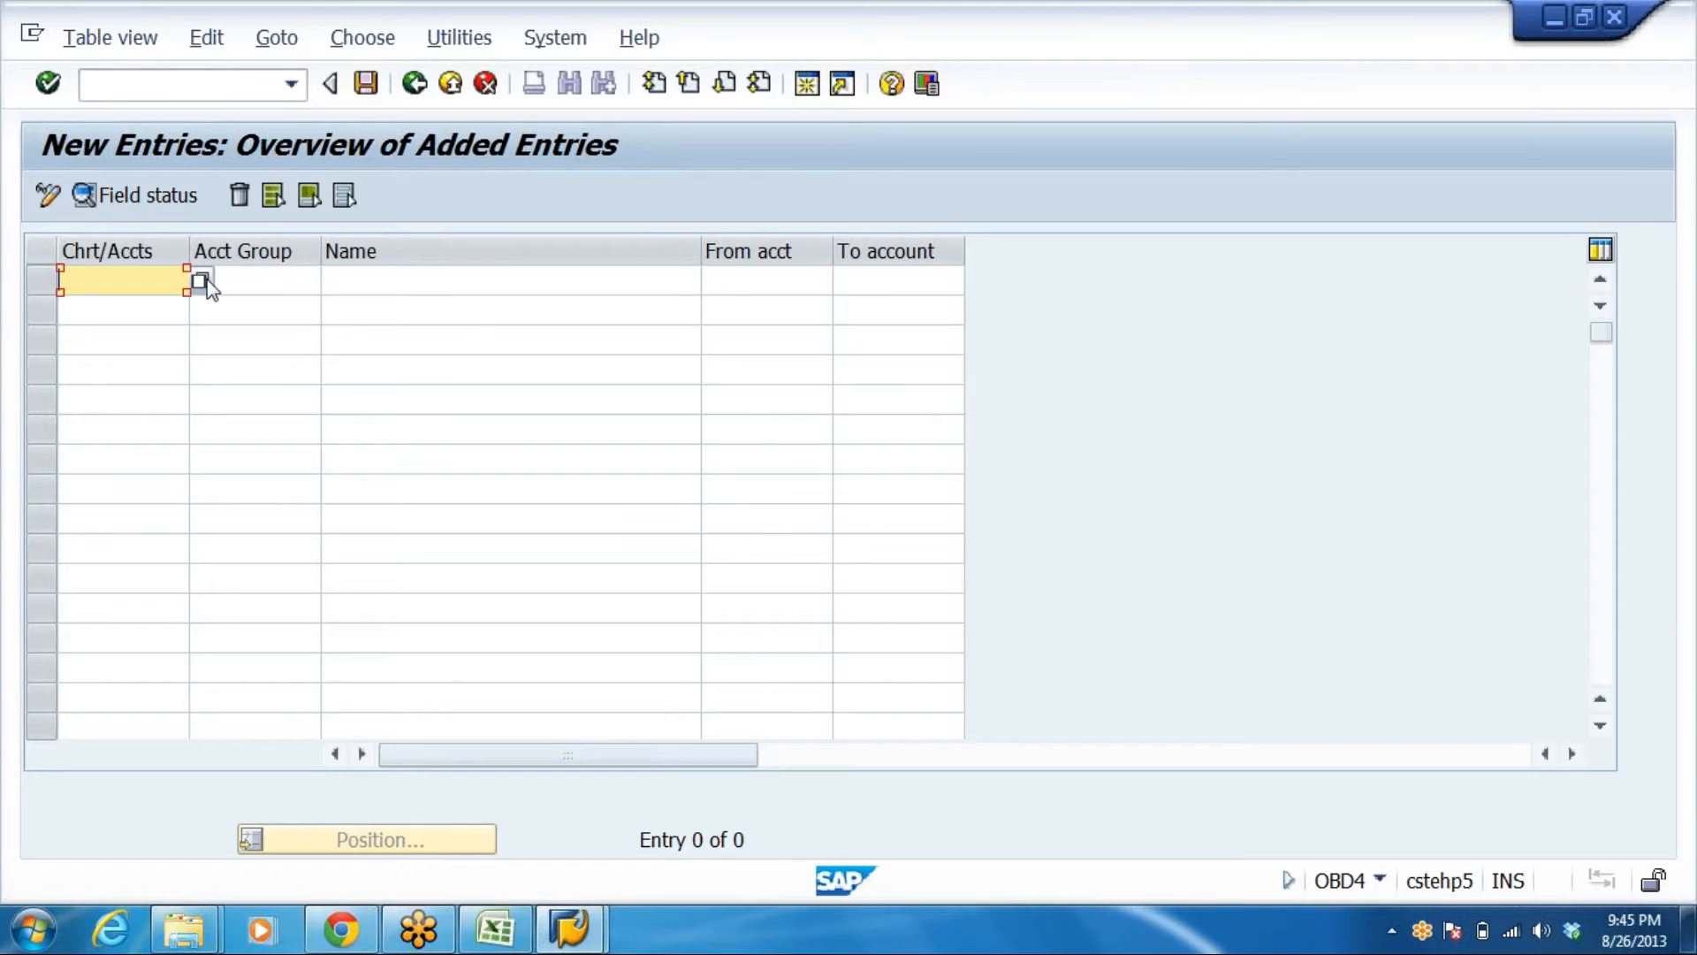
key(ctrl+v)
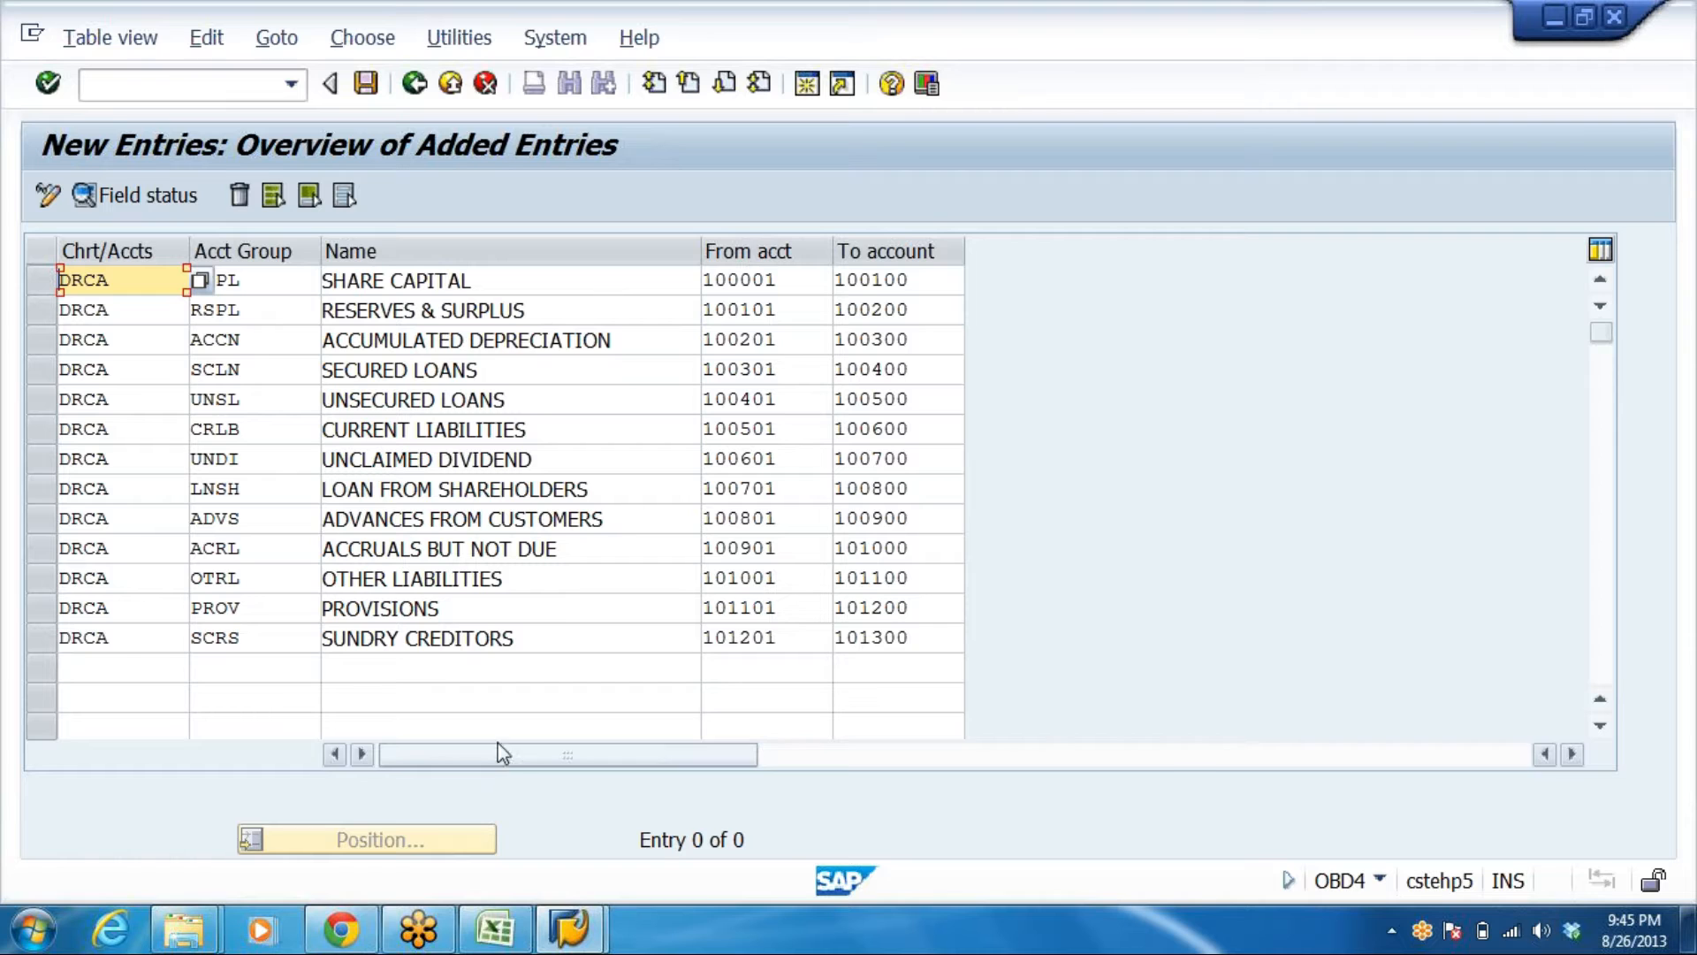
key(Return)
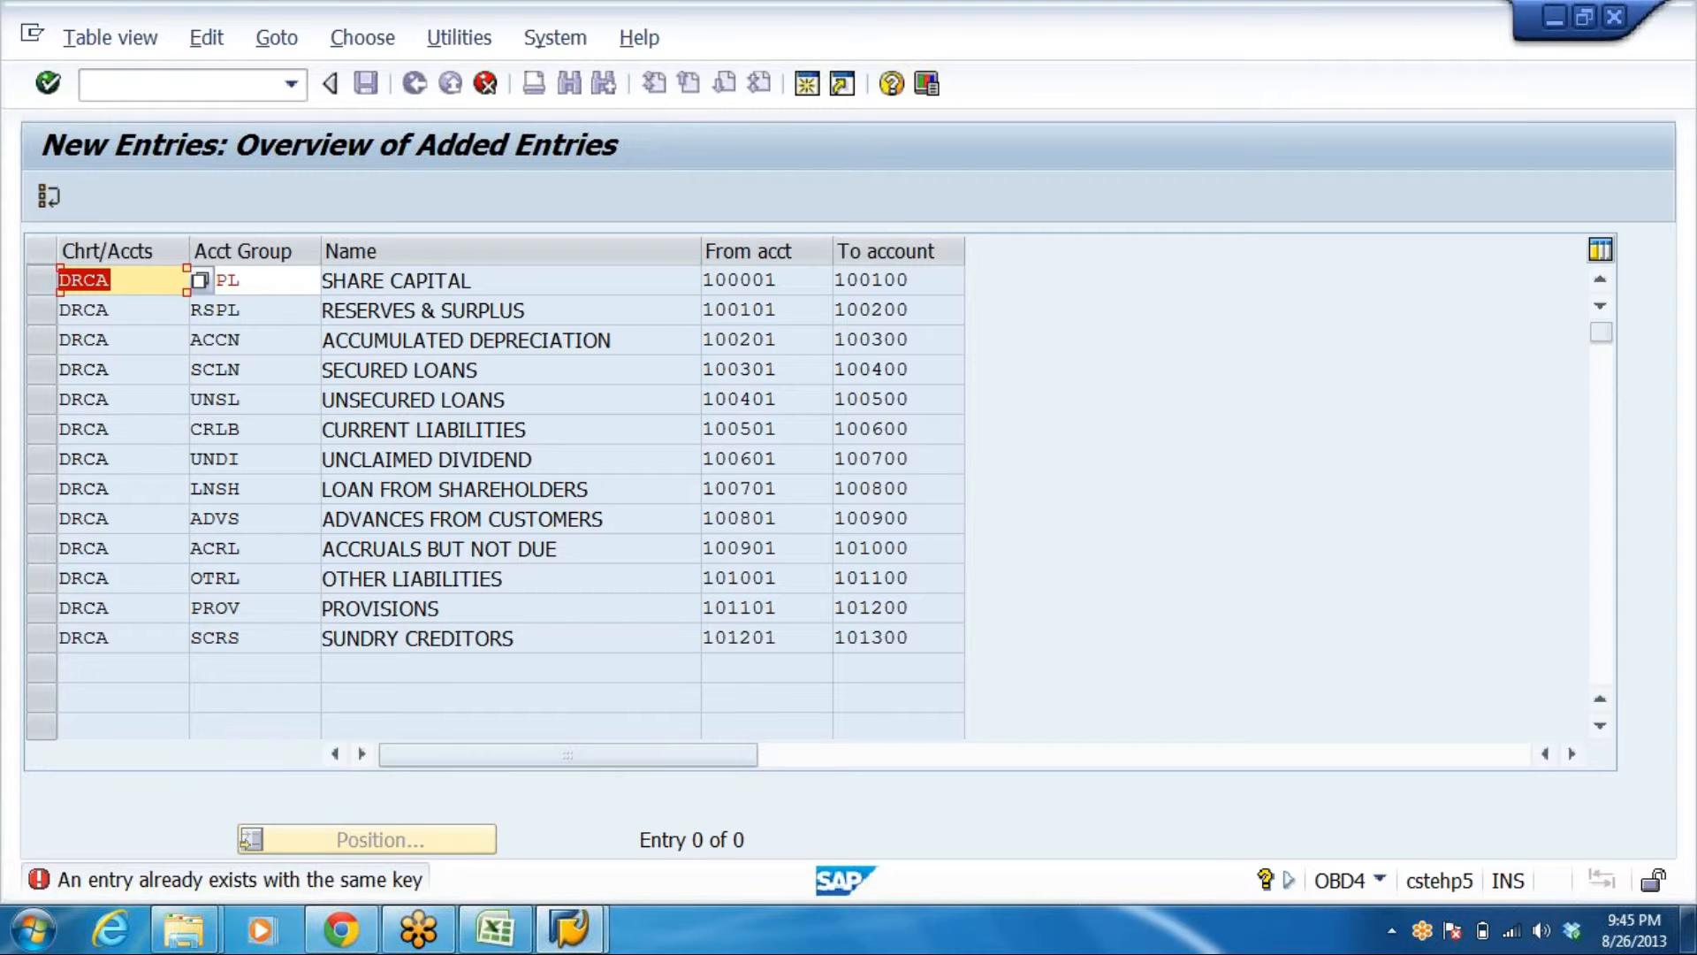
click(485, 83)
click(492, 541)
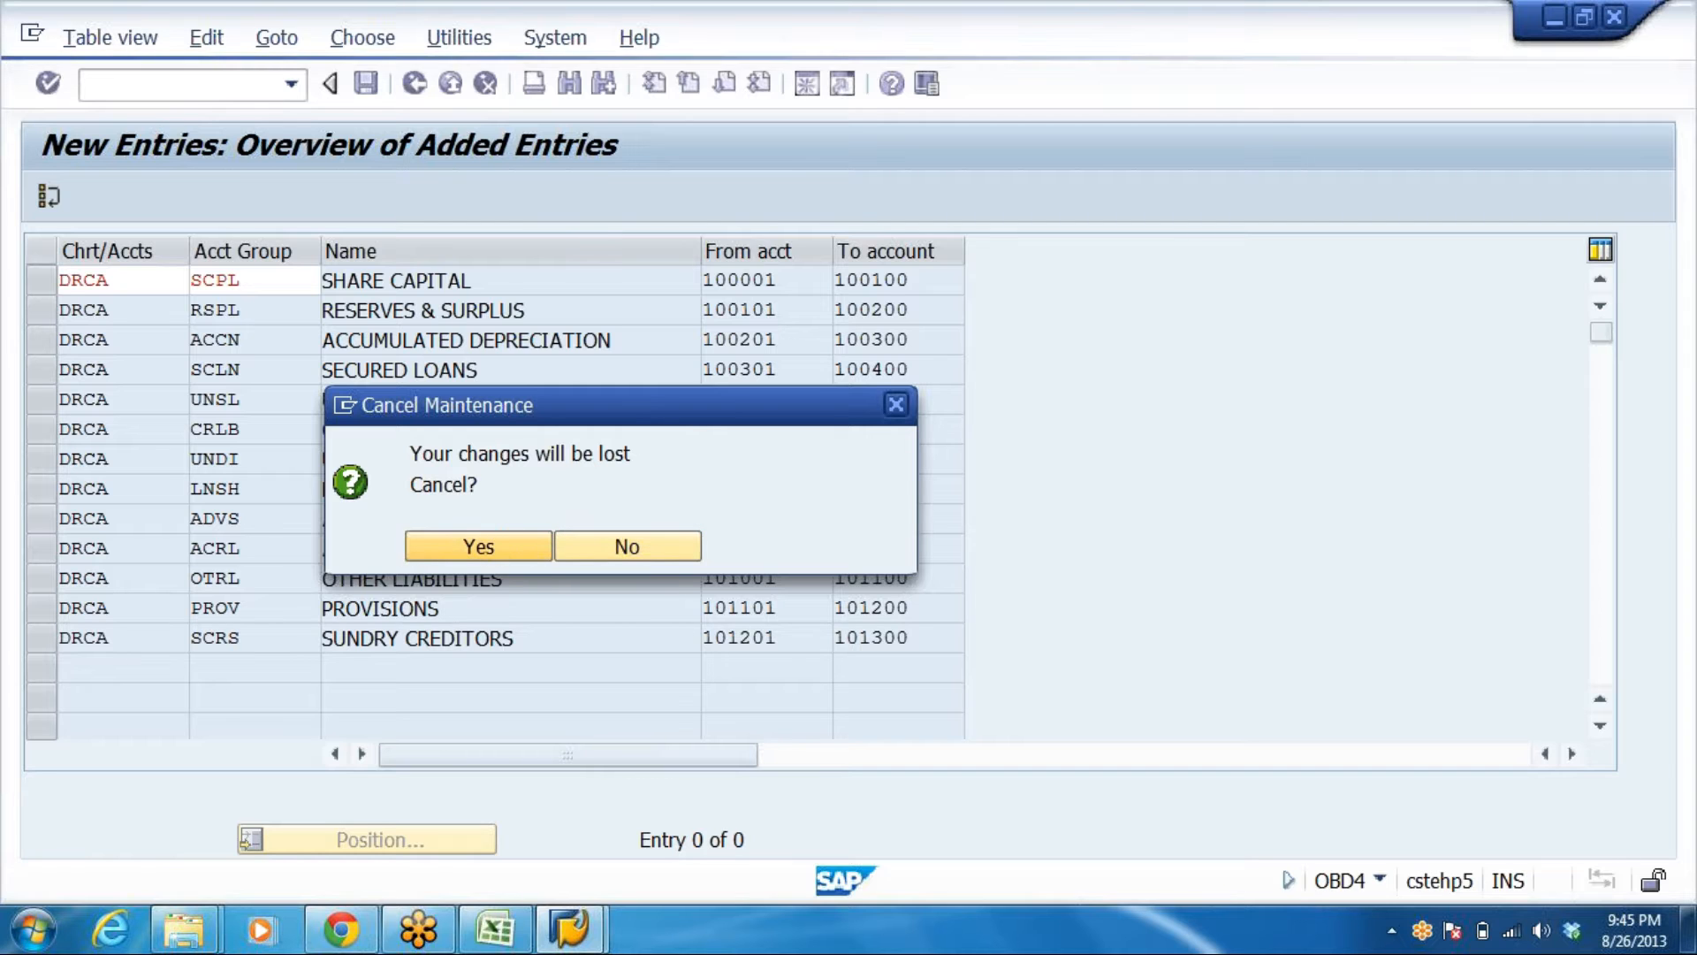
Switch back to Excel and copy the DRCA assets account group rows from FAST, FIXED ASSETS, through OTCA, OTHER CURRENT ASSETS
key(alt+Tab)
scroll(71, 548, down, 4)
drag(68, 420, 879, 611)
key(ctrl+c)
Switch to SAP, try to add the copied DRCA assets account groups, discard them and return to the implementation guide
key(alt+Tab)
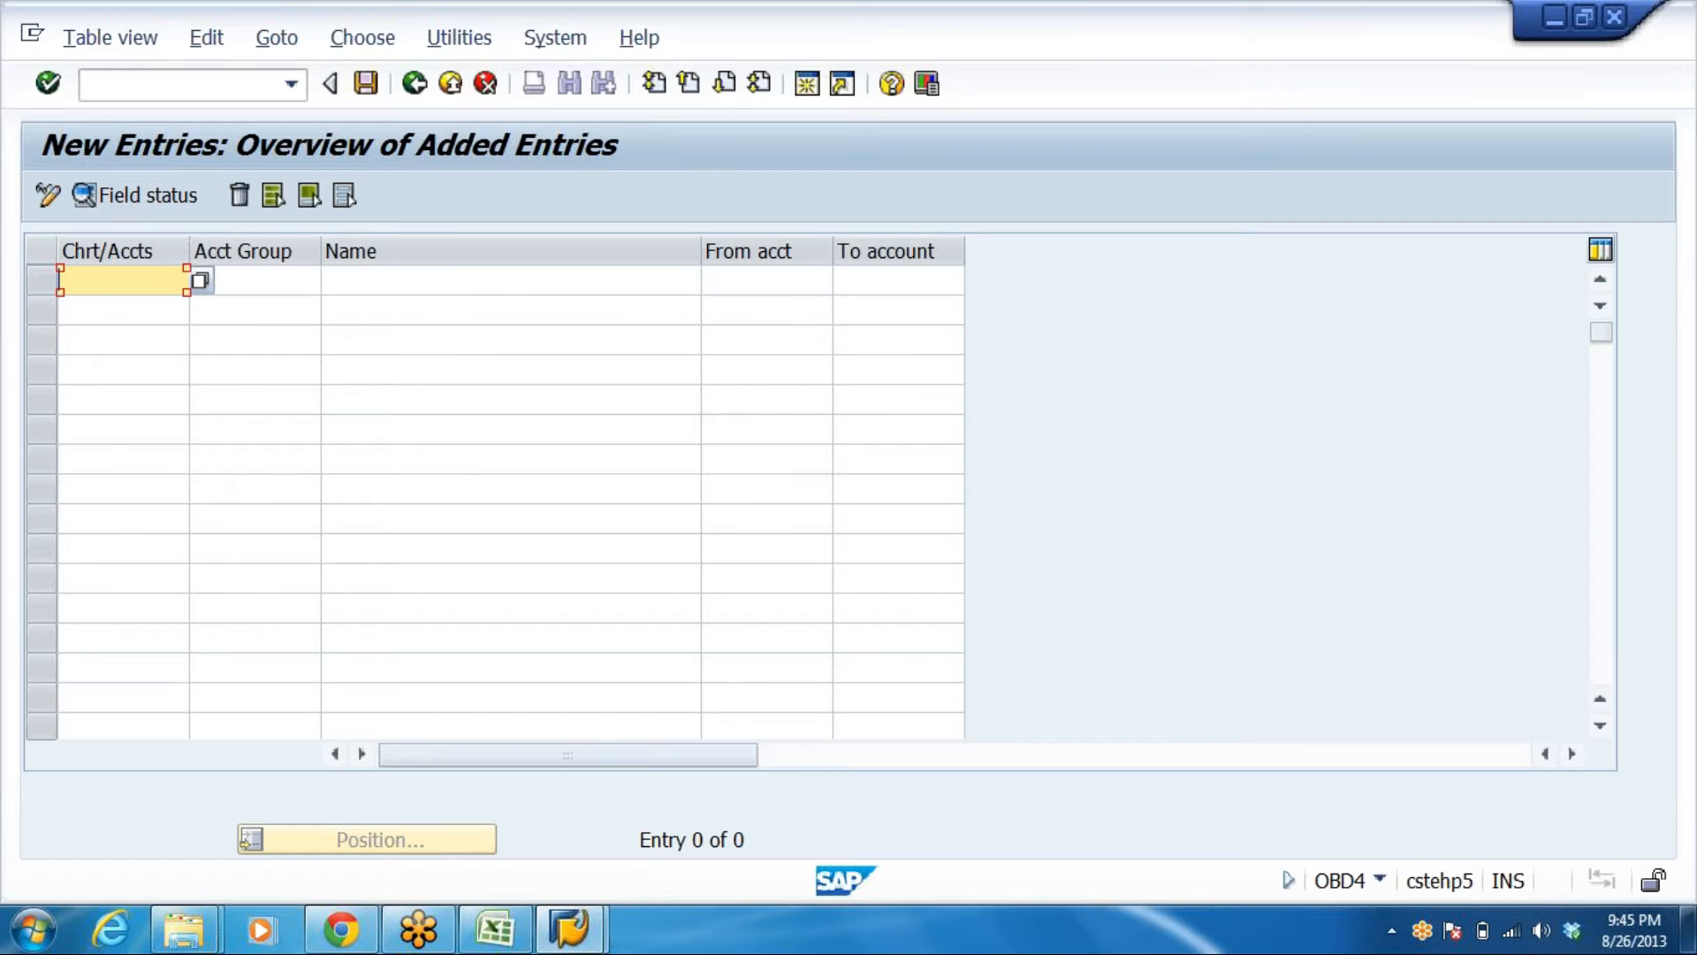
key(ctrl+v)
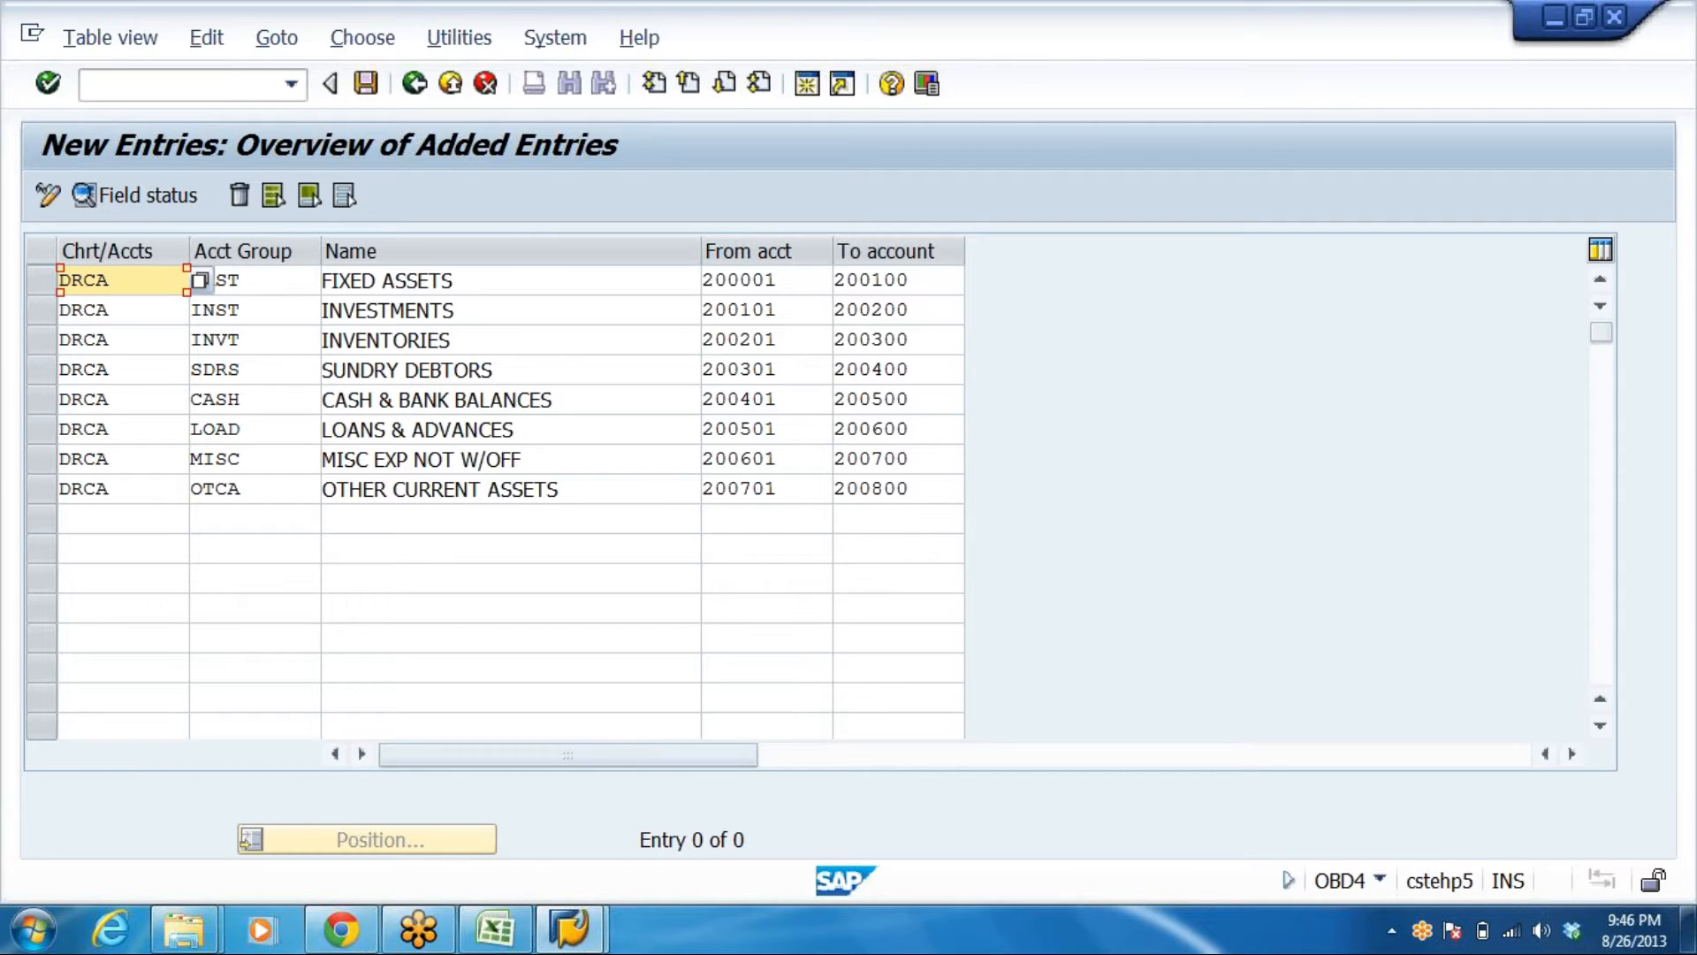
click(451, 83)
click(485, 83)
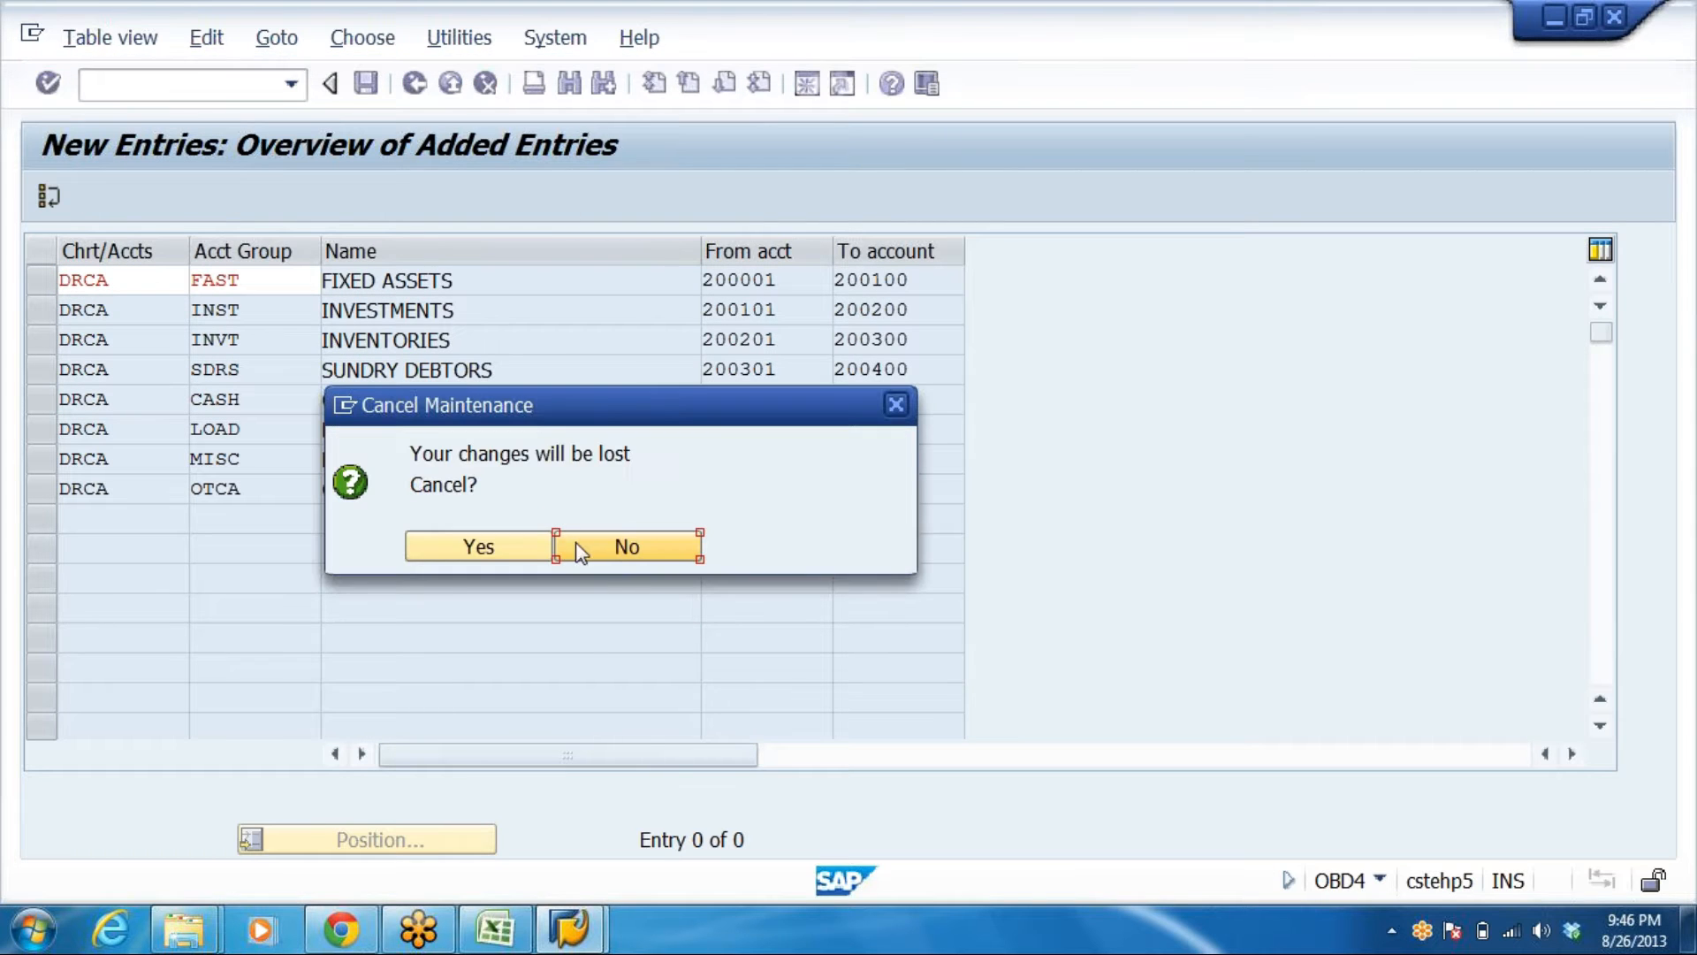
click(513, 545)
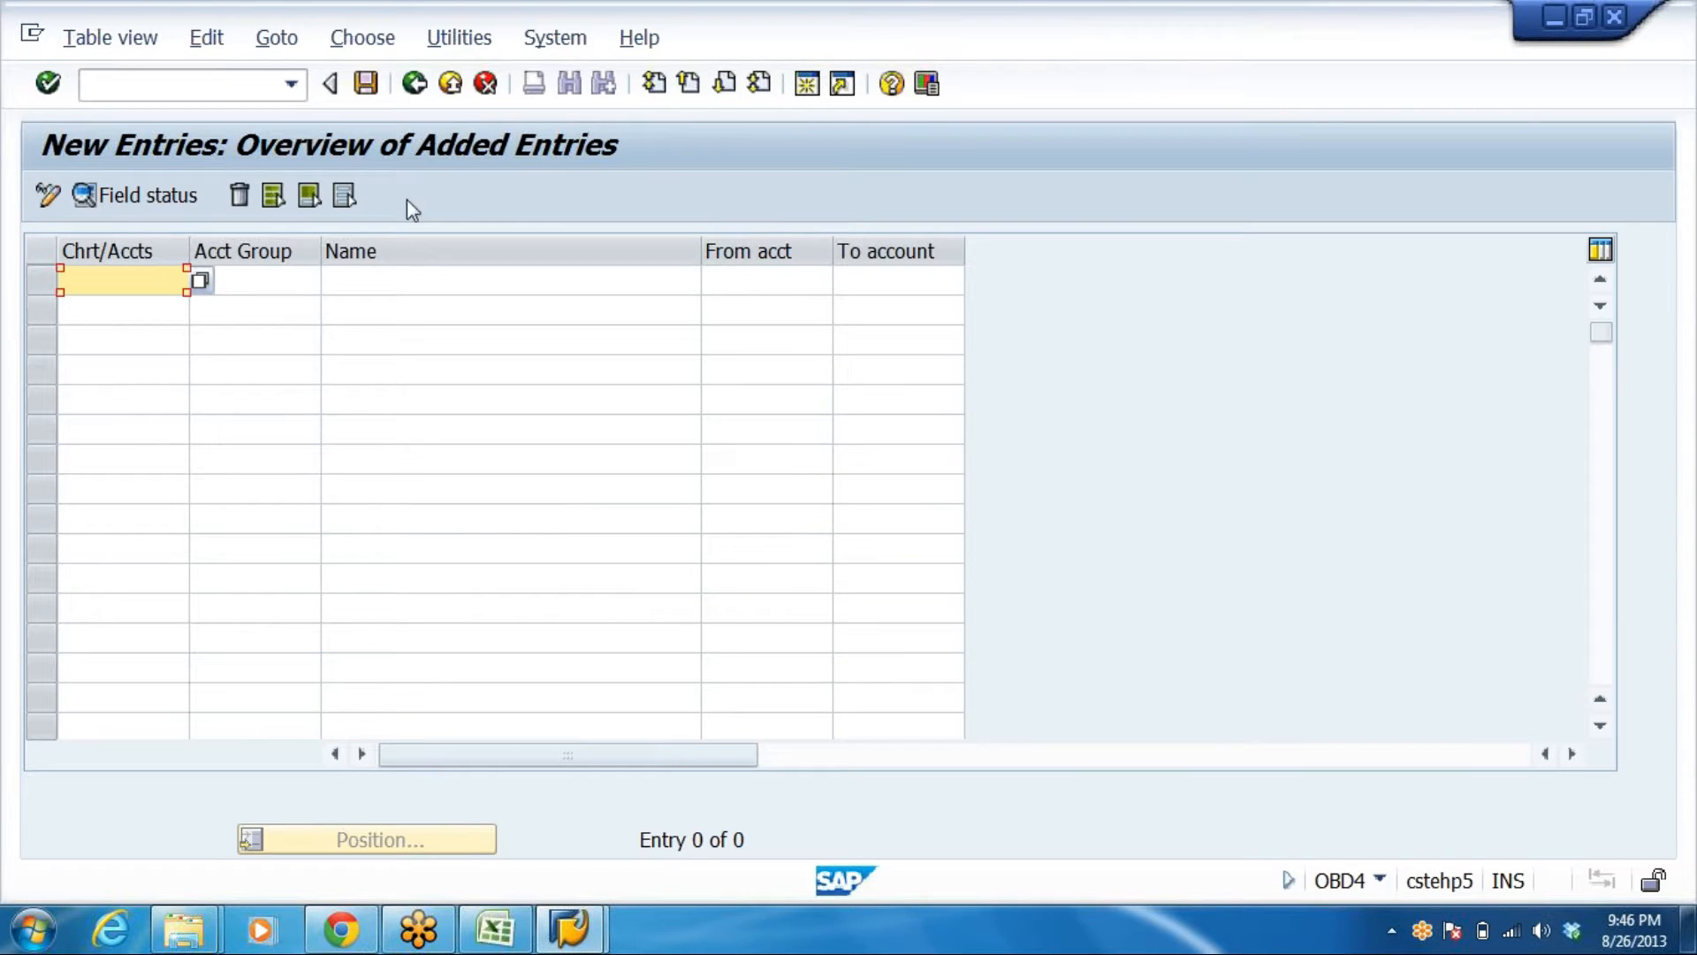
click(452, 83)
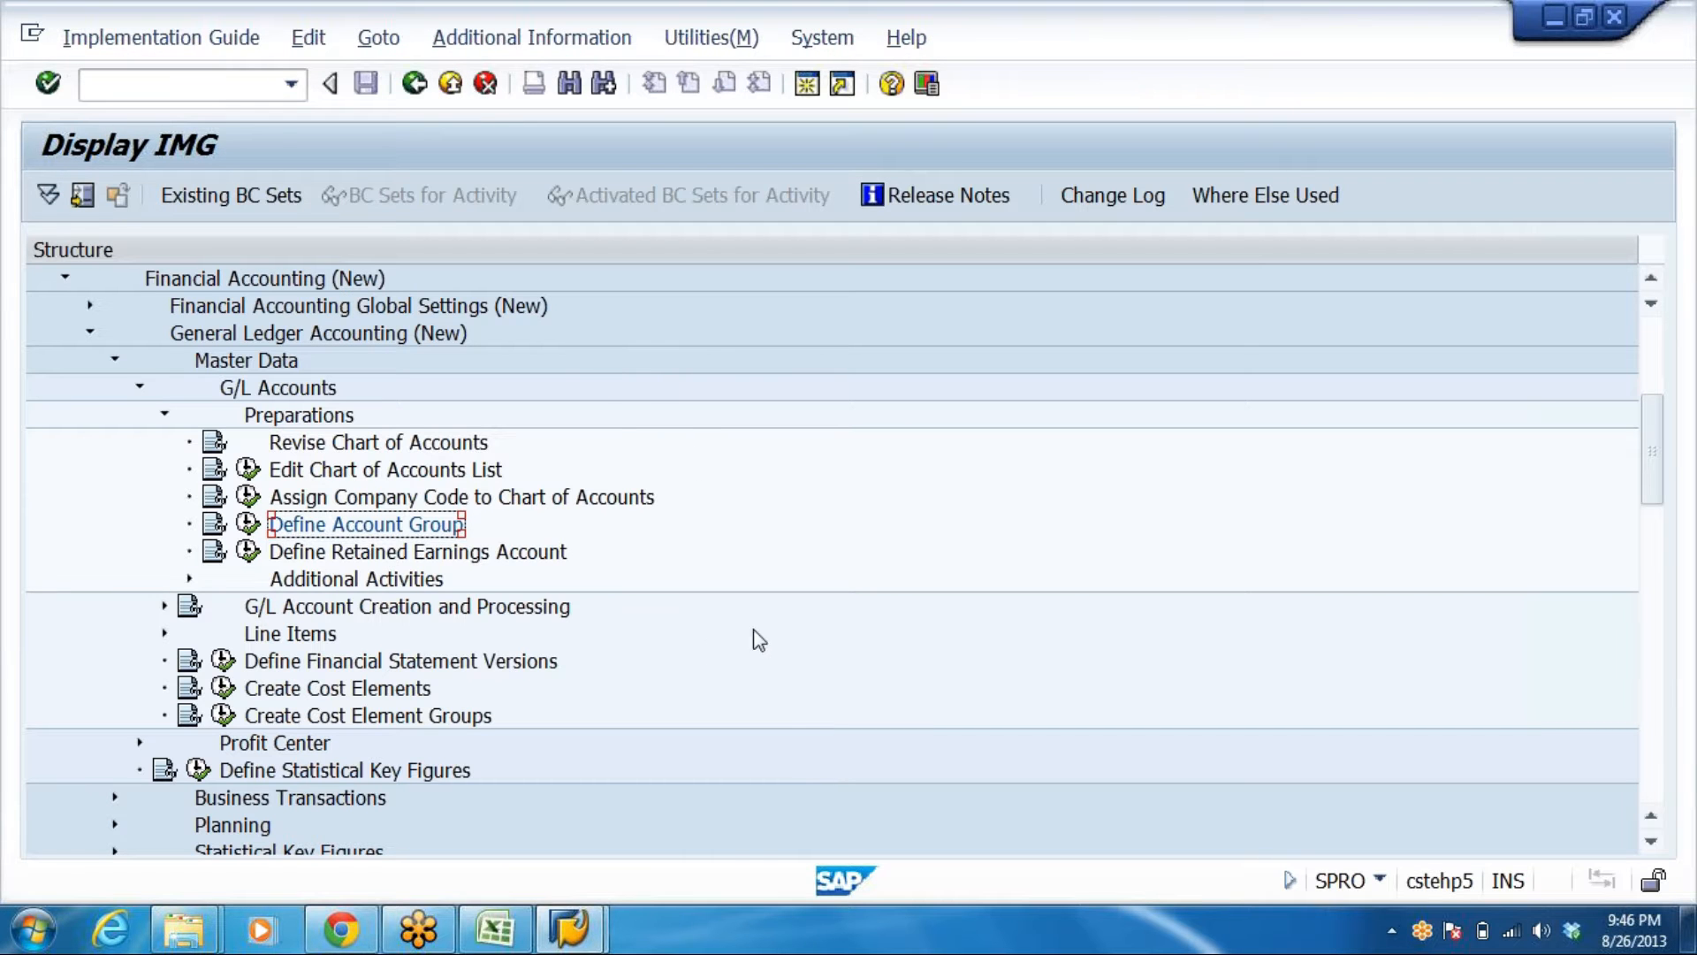
Open the Define company activity under Enterprise Structure, Definition, Financial Accounting and start a new company entry
scroll(686, 645, up, 3)
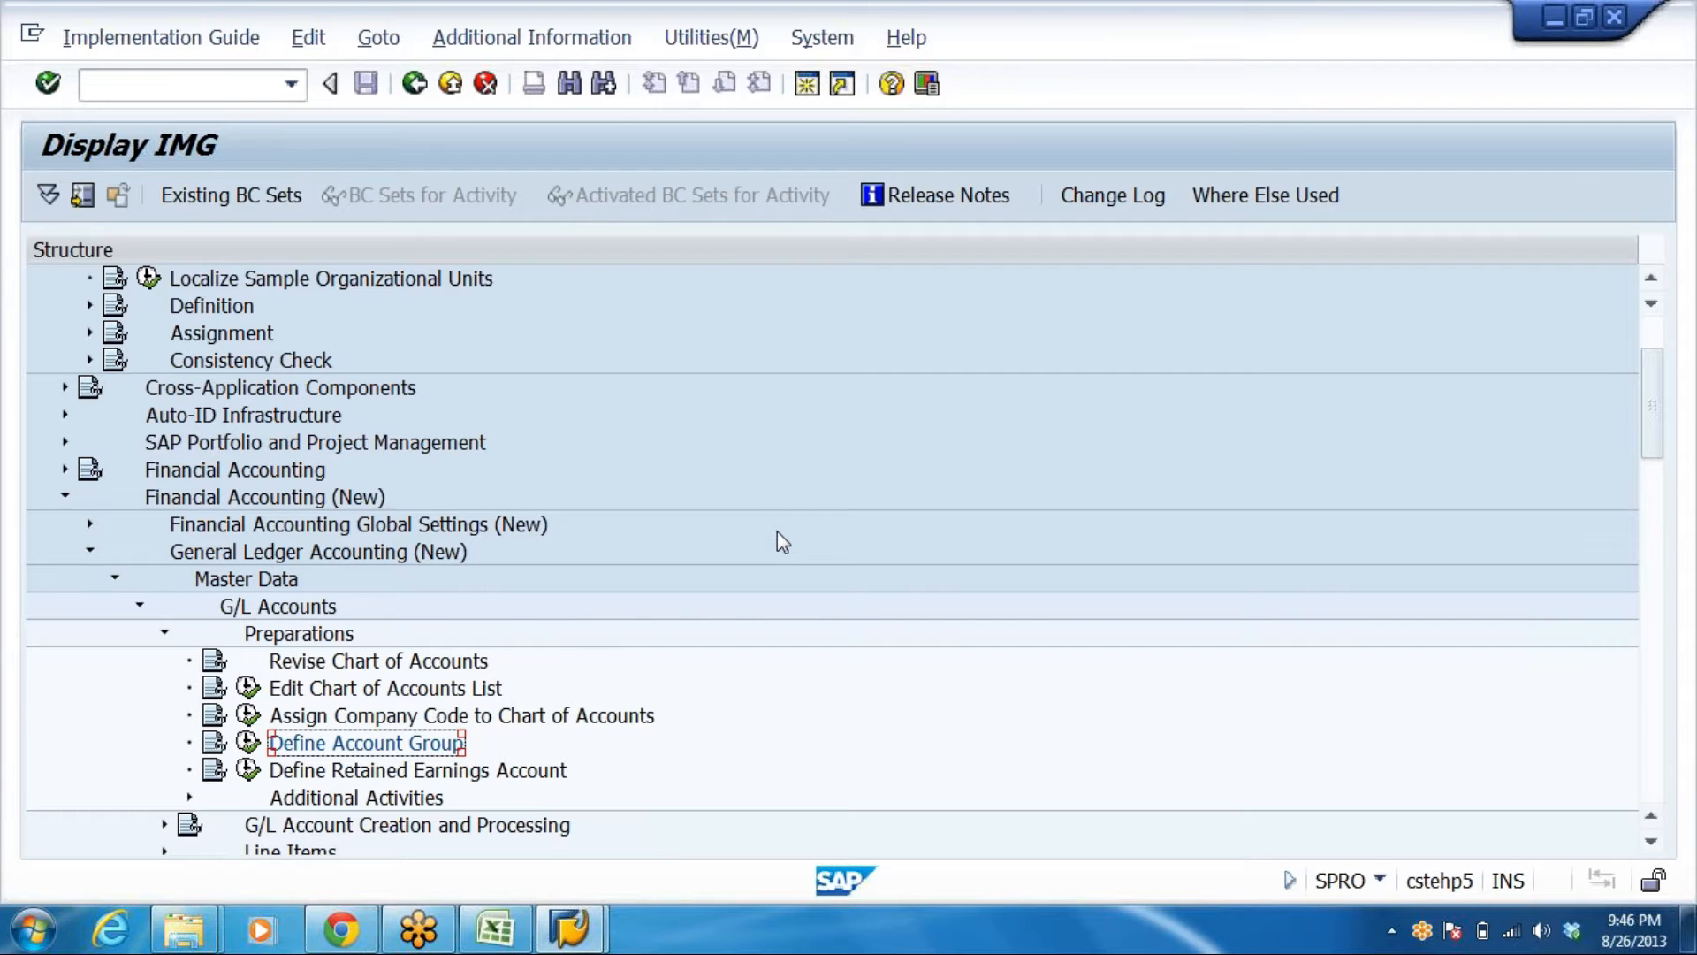
scroll(777, 532, up, 2)
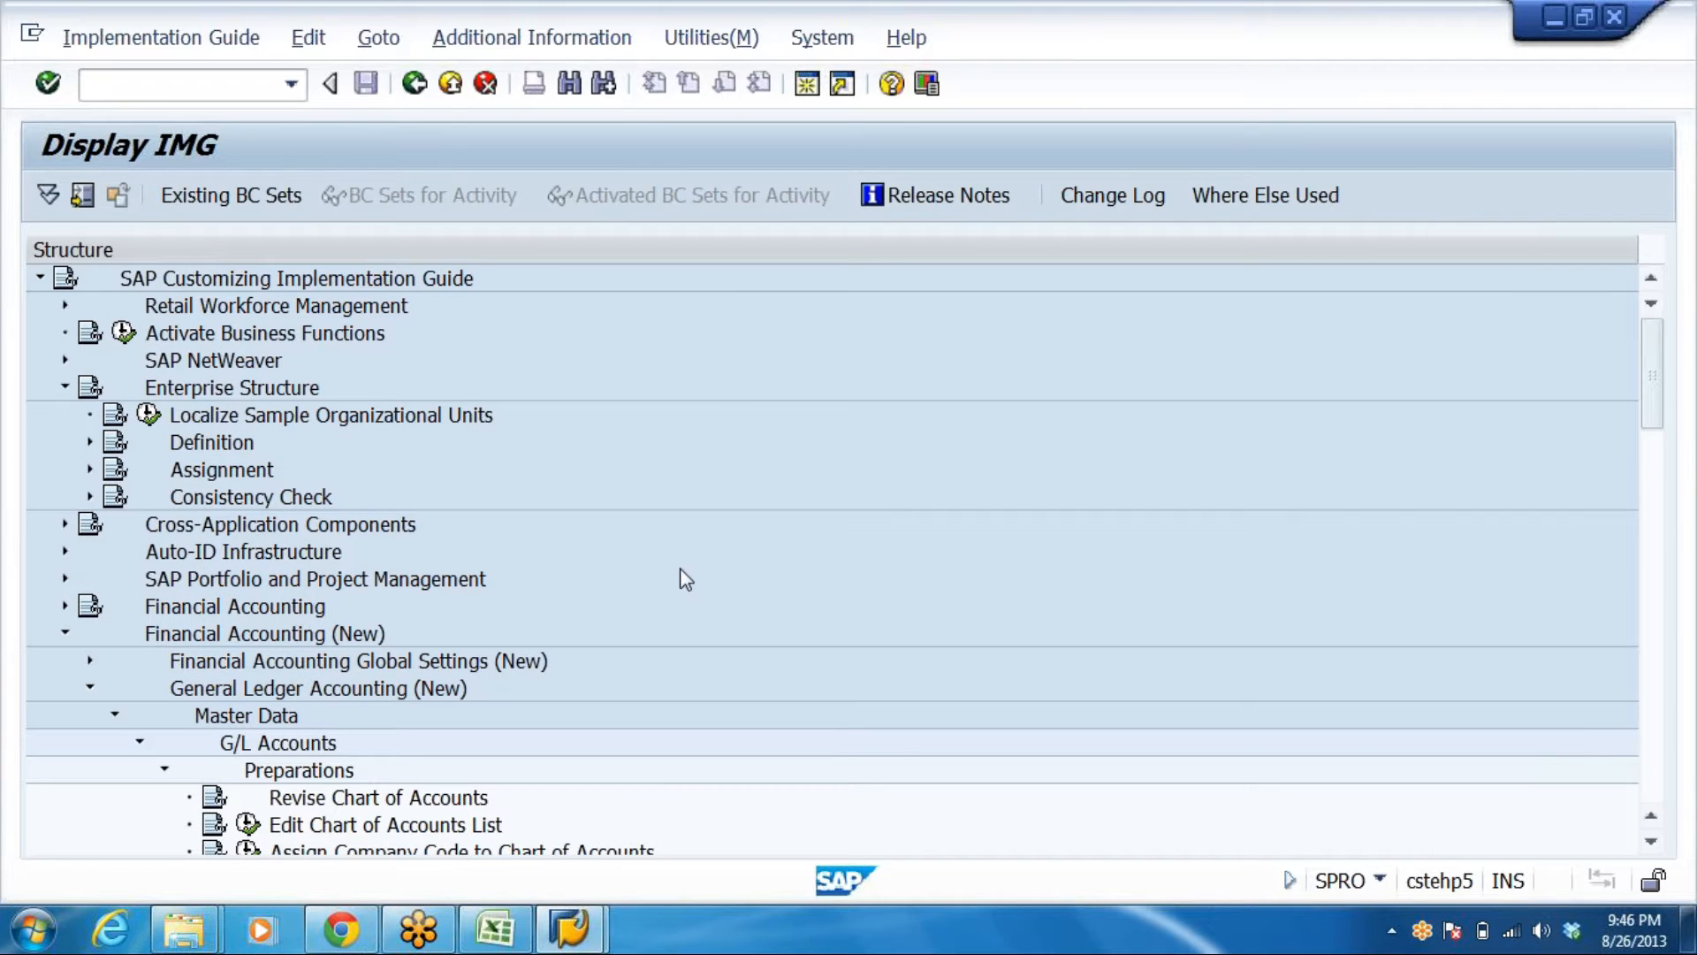
double_click(213, 444)
key(Down)
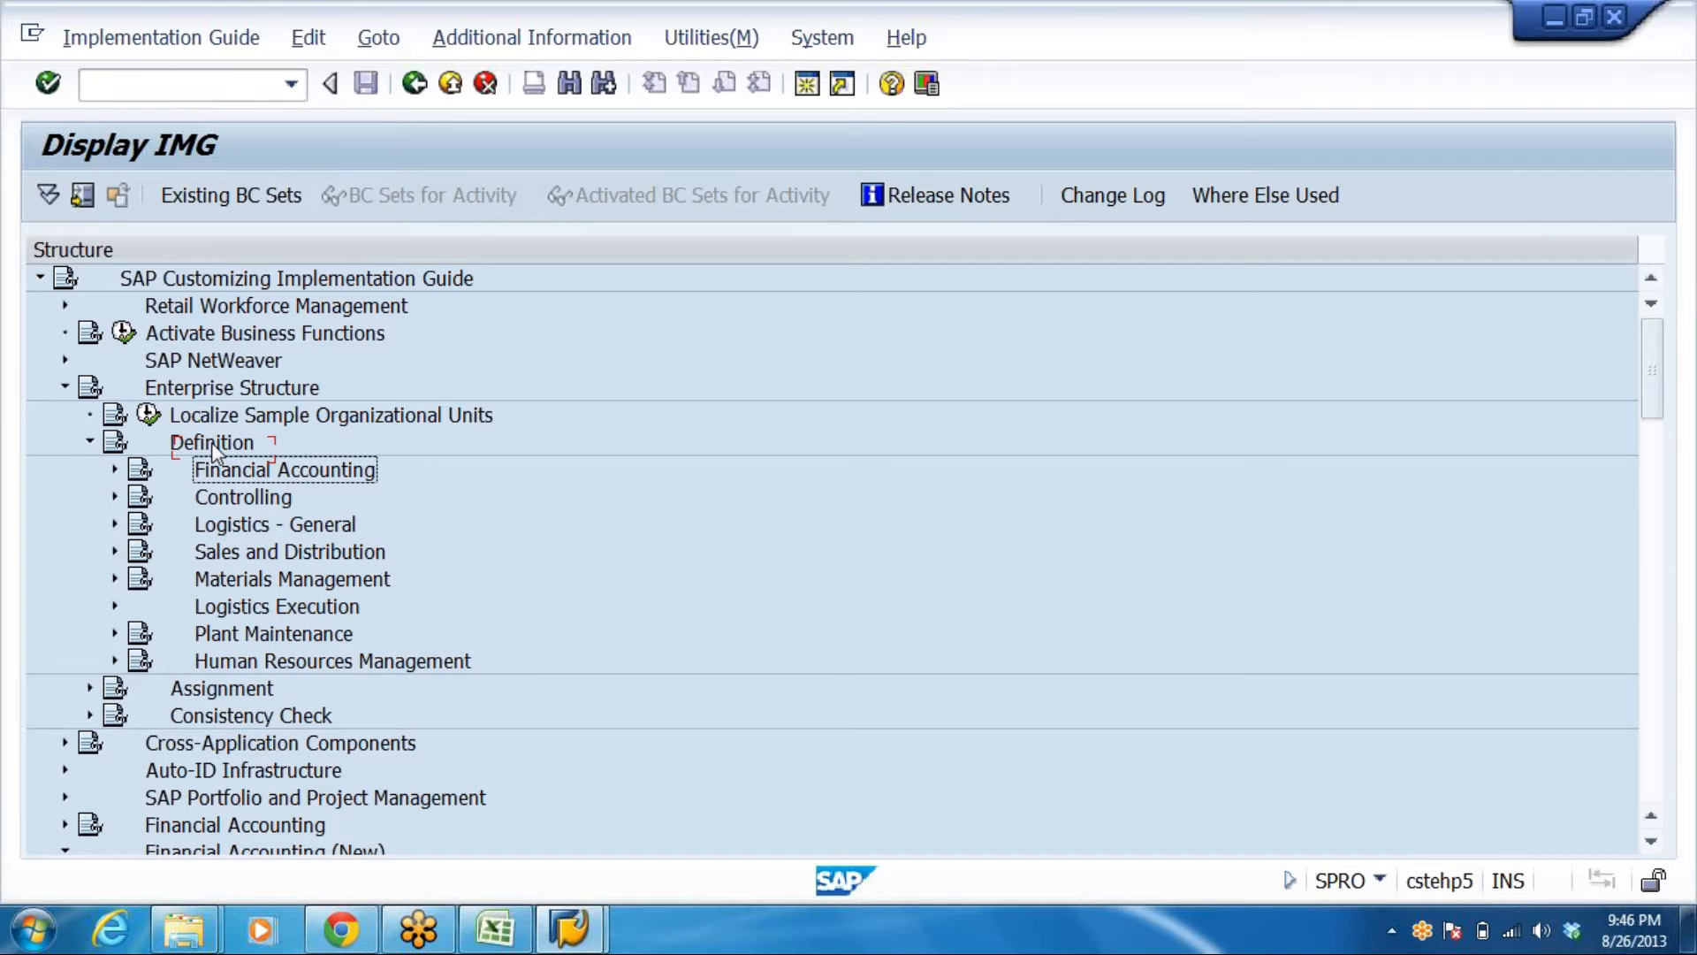
key(Right)
key(Down)
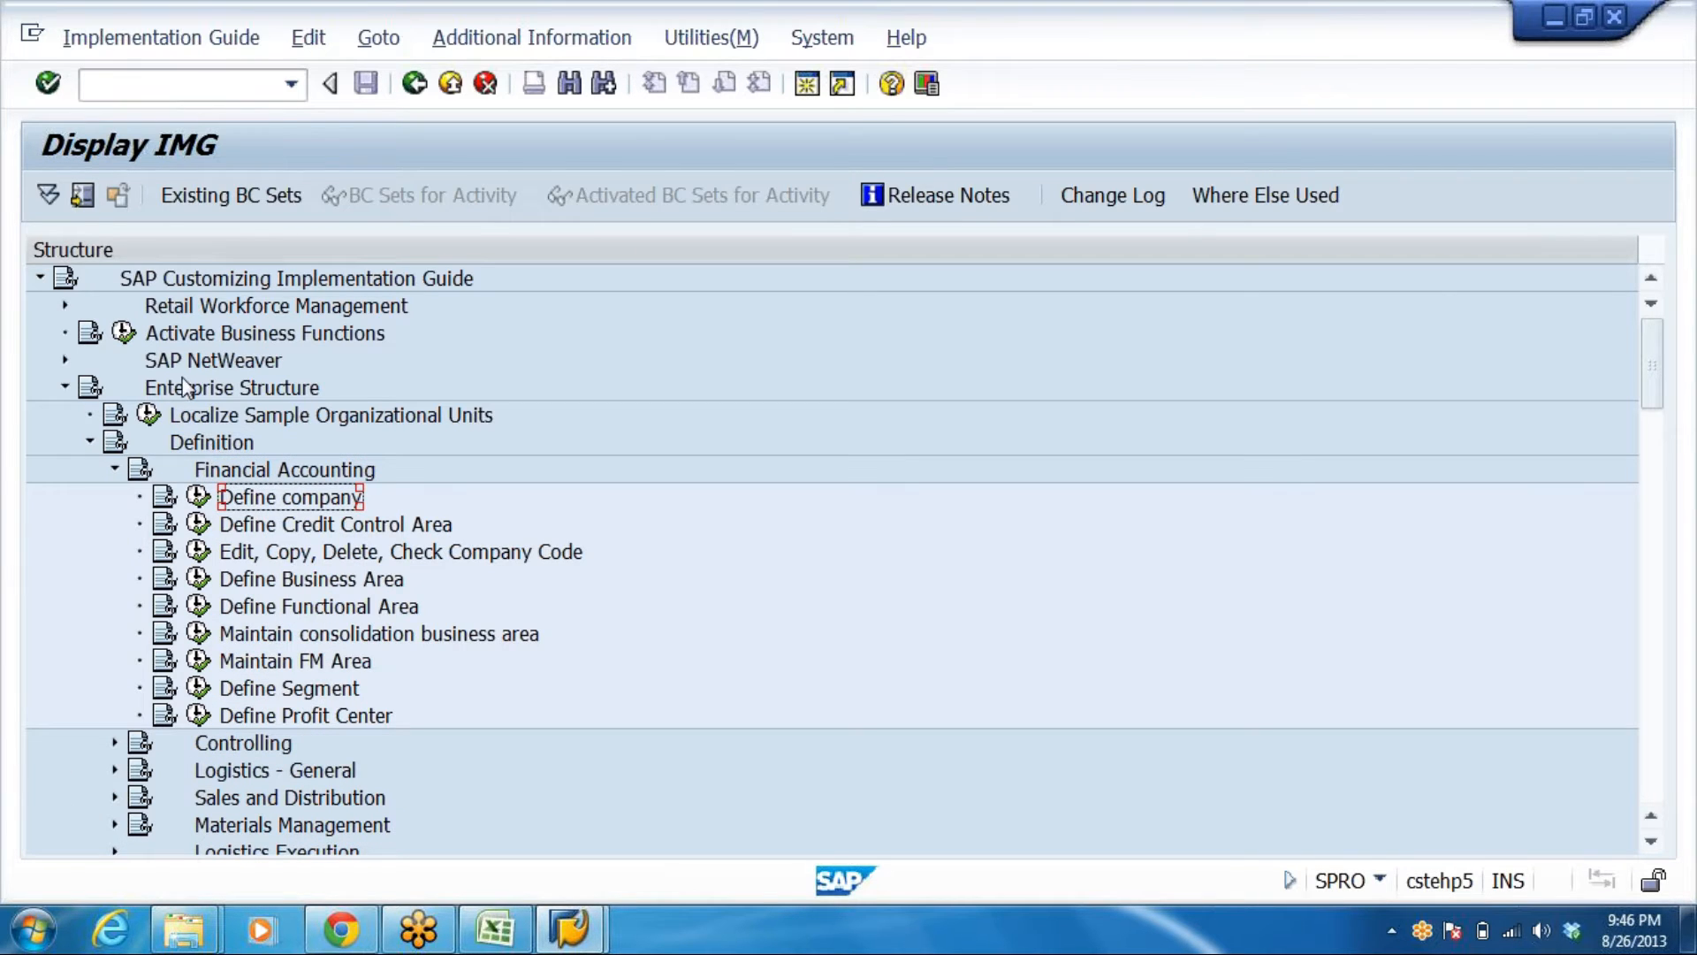
click(198, 497)
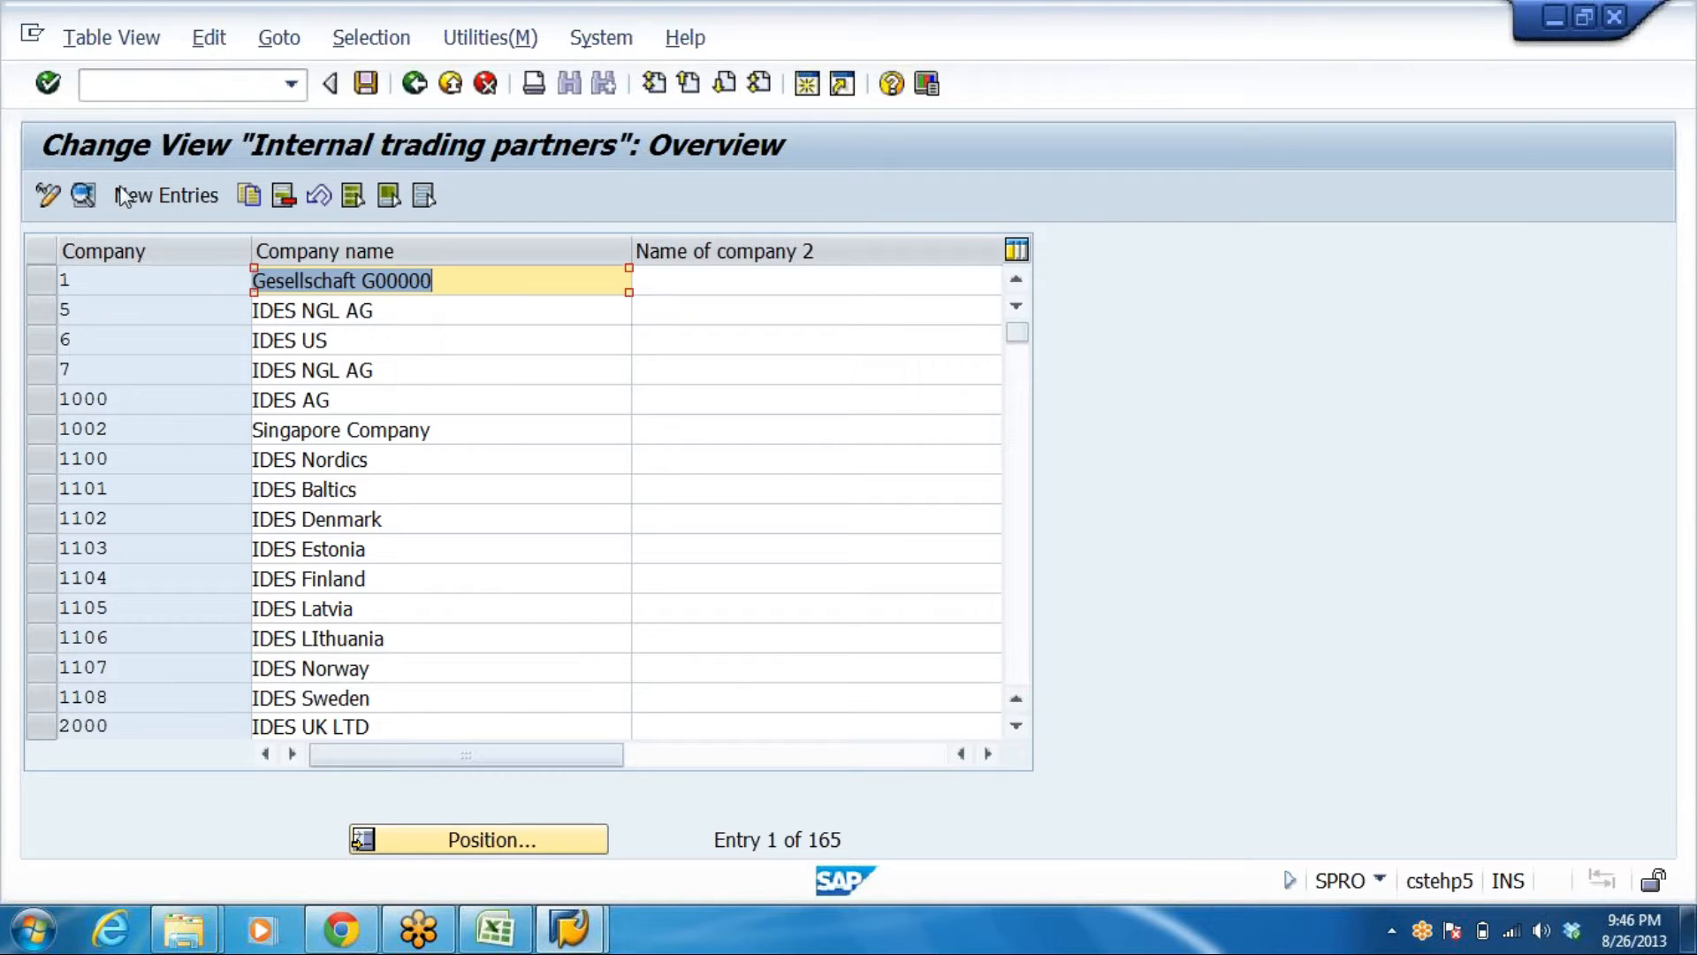
click(168, 196)
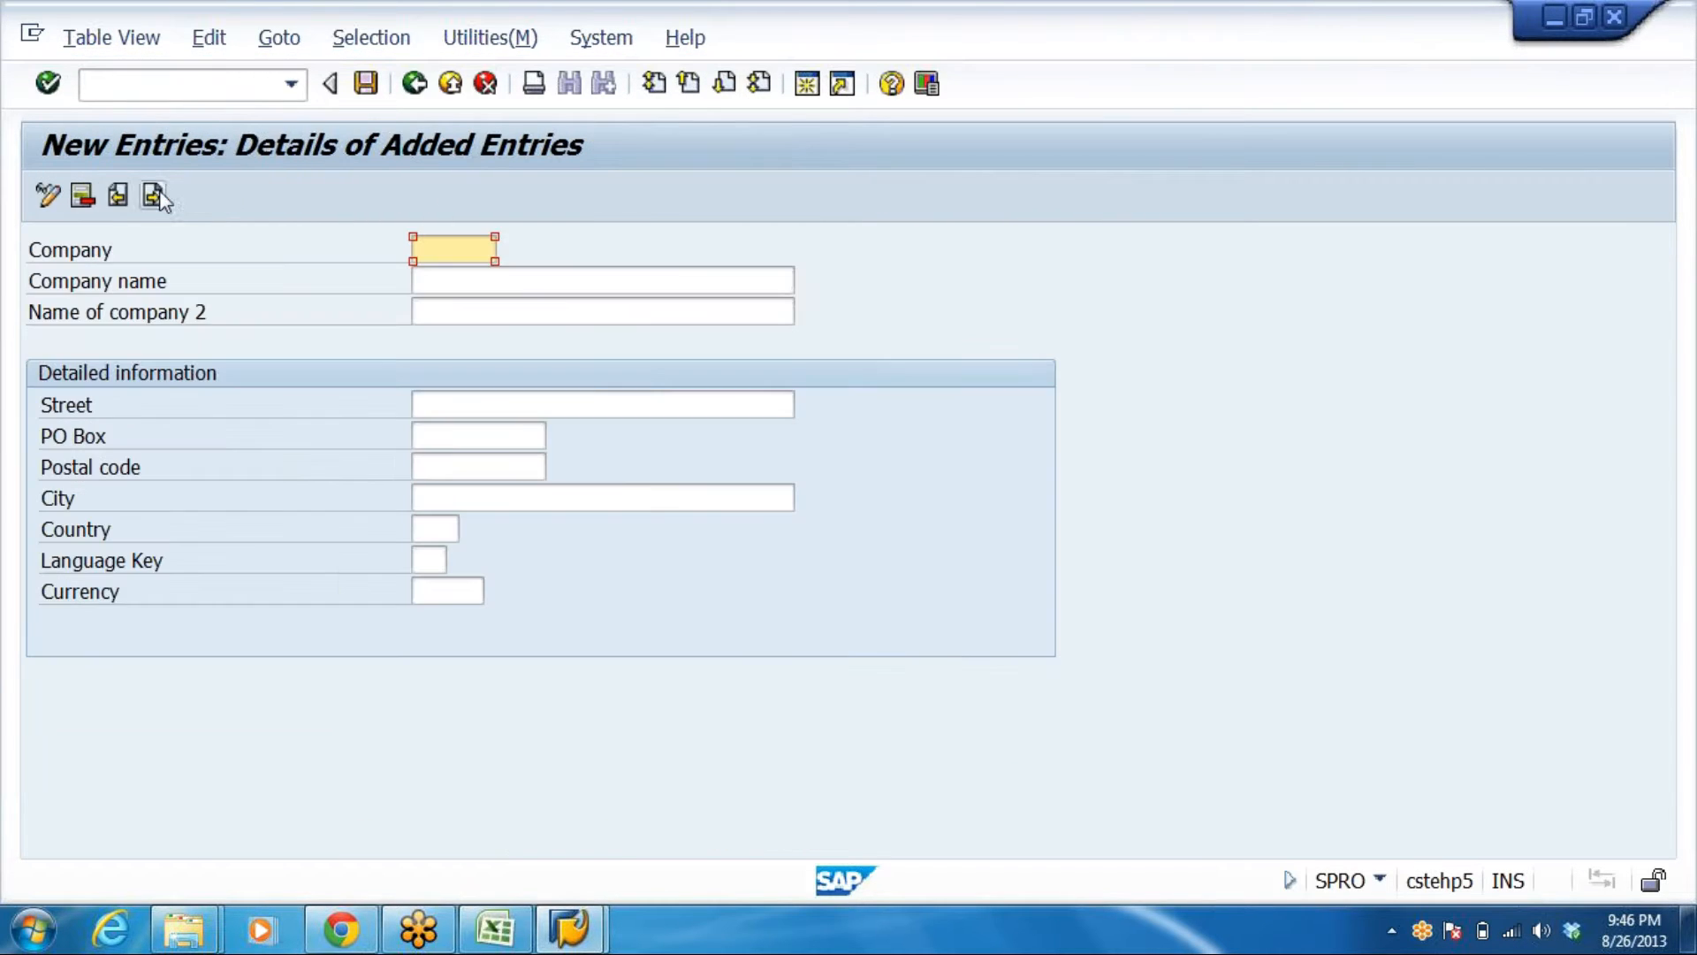
Enter DRL as the company and DR REDDY LABS GROUP as the company name
text(DR)
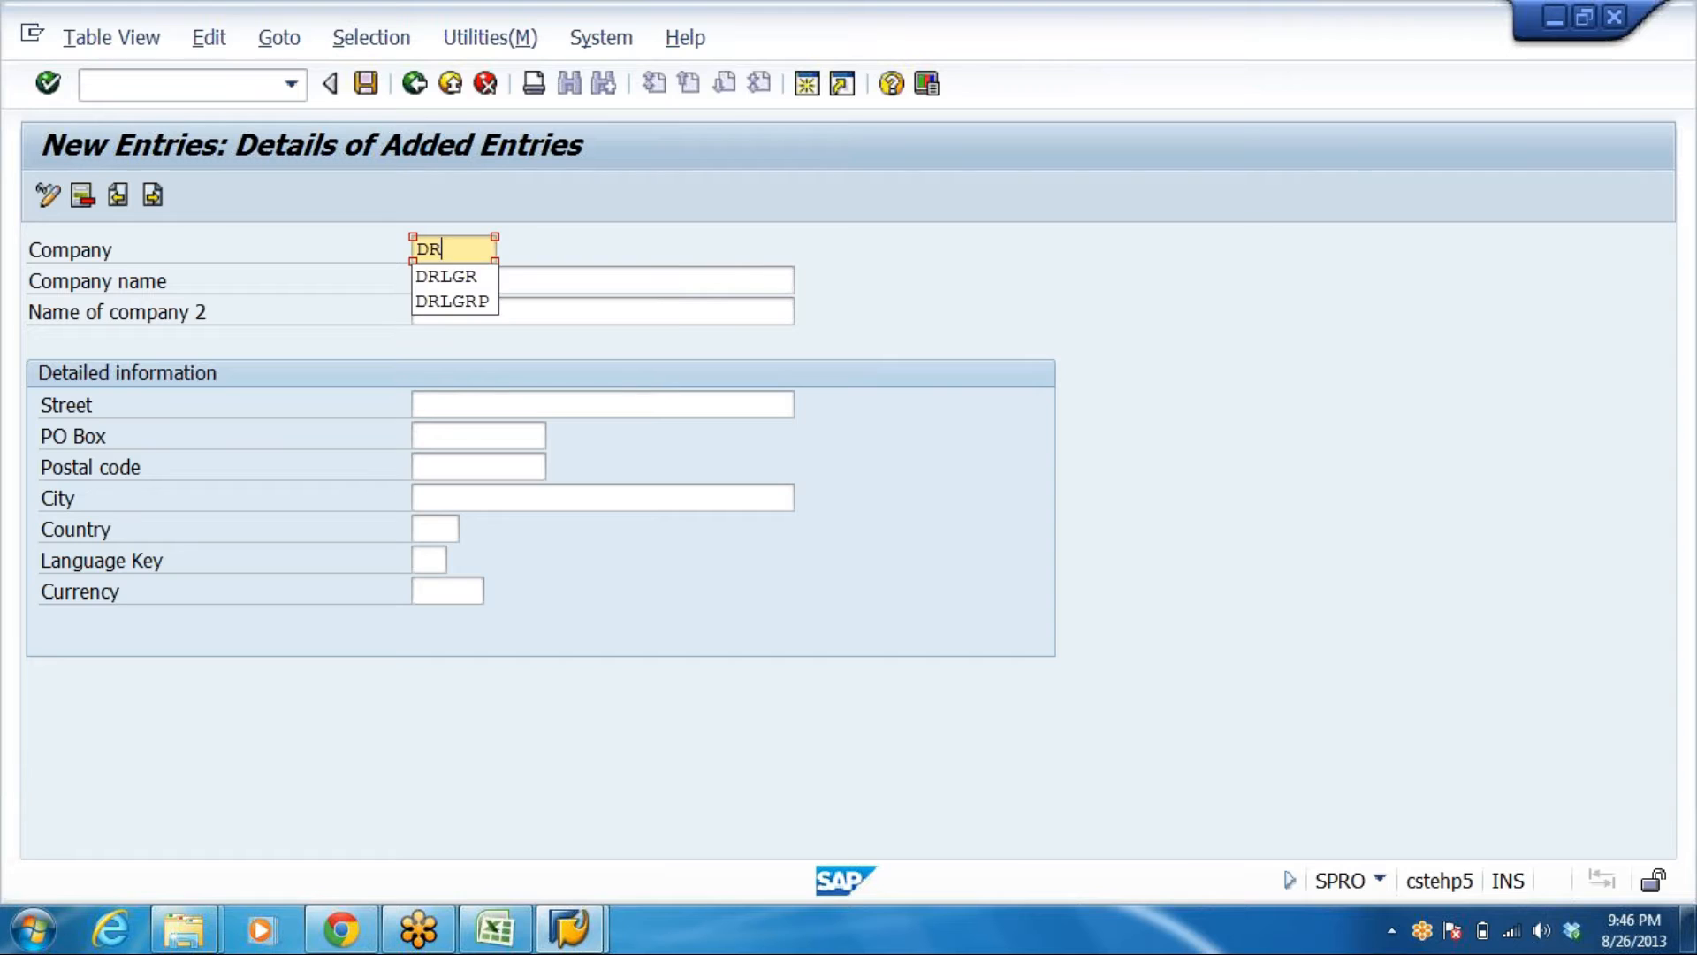
text(L)
key(Down)
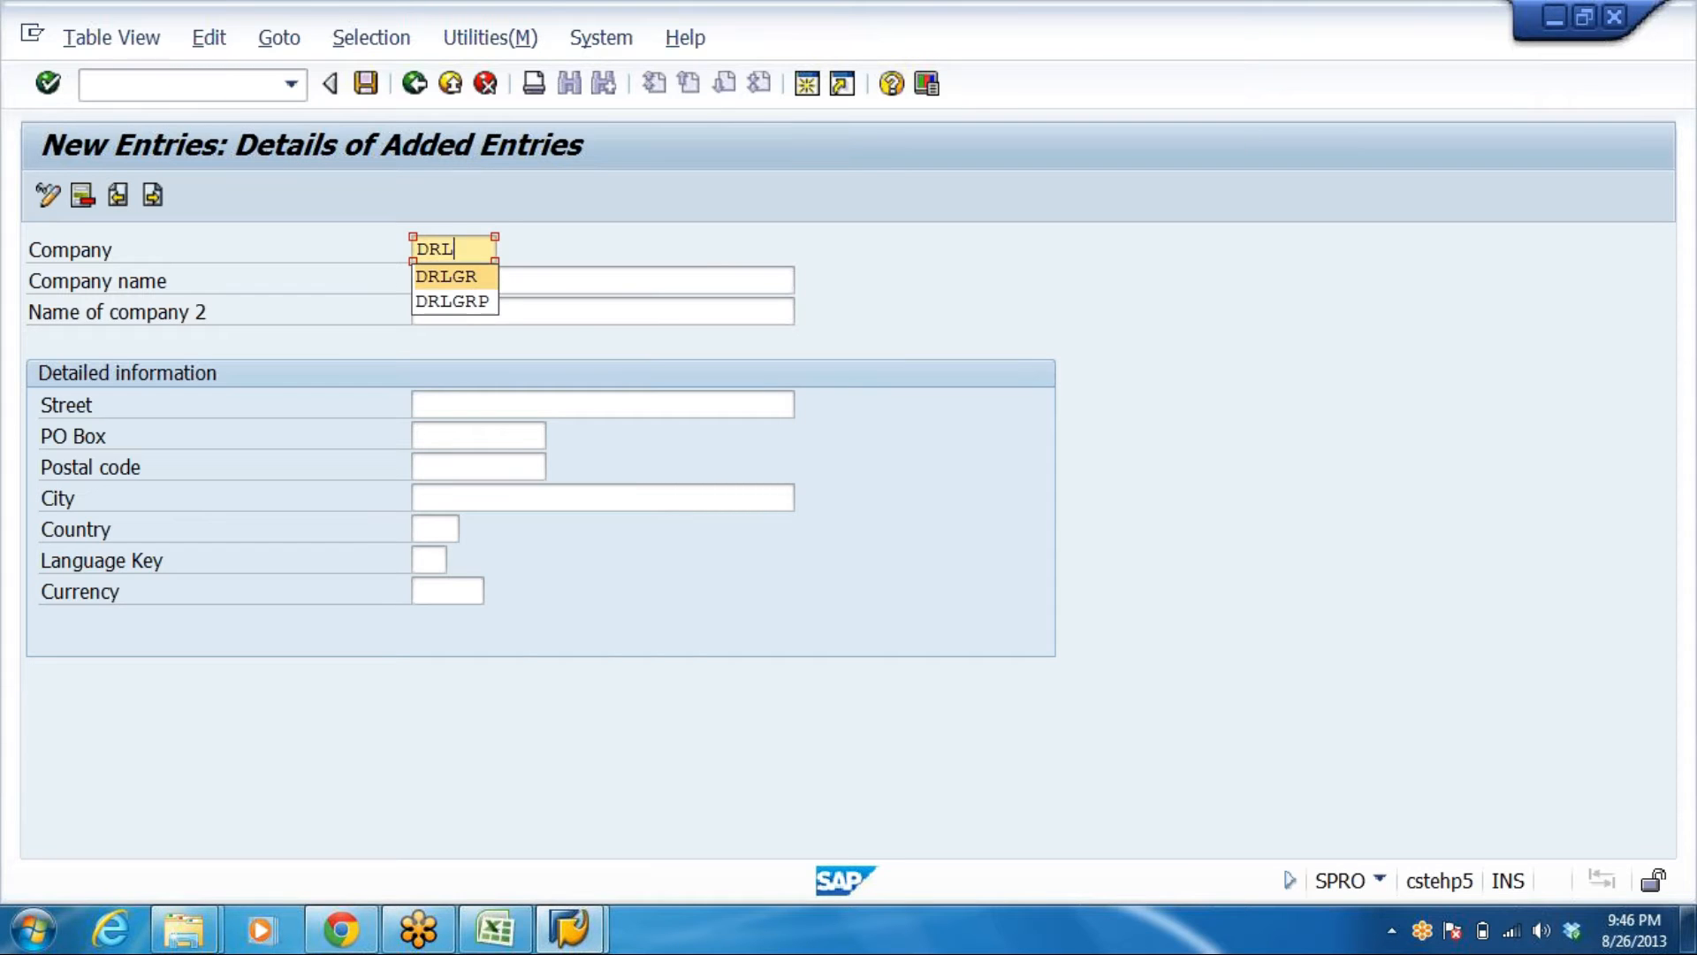
key(Tab)
key(Down)
key(Return)
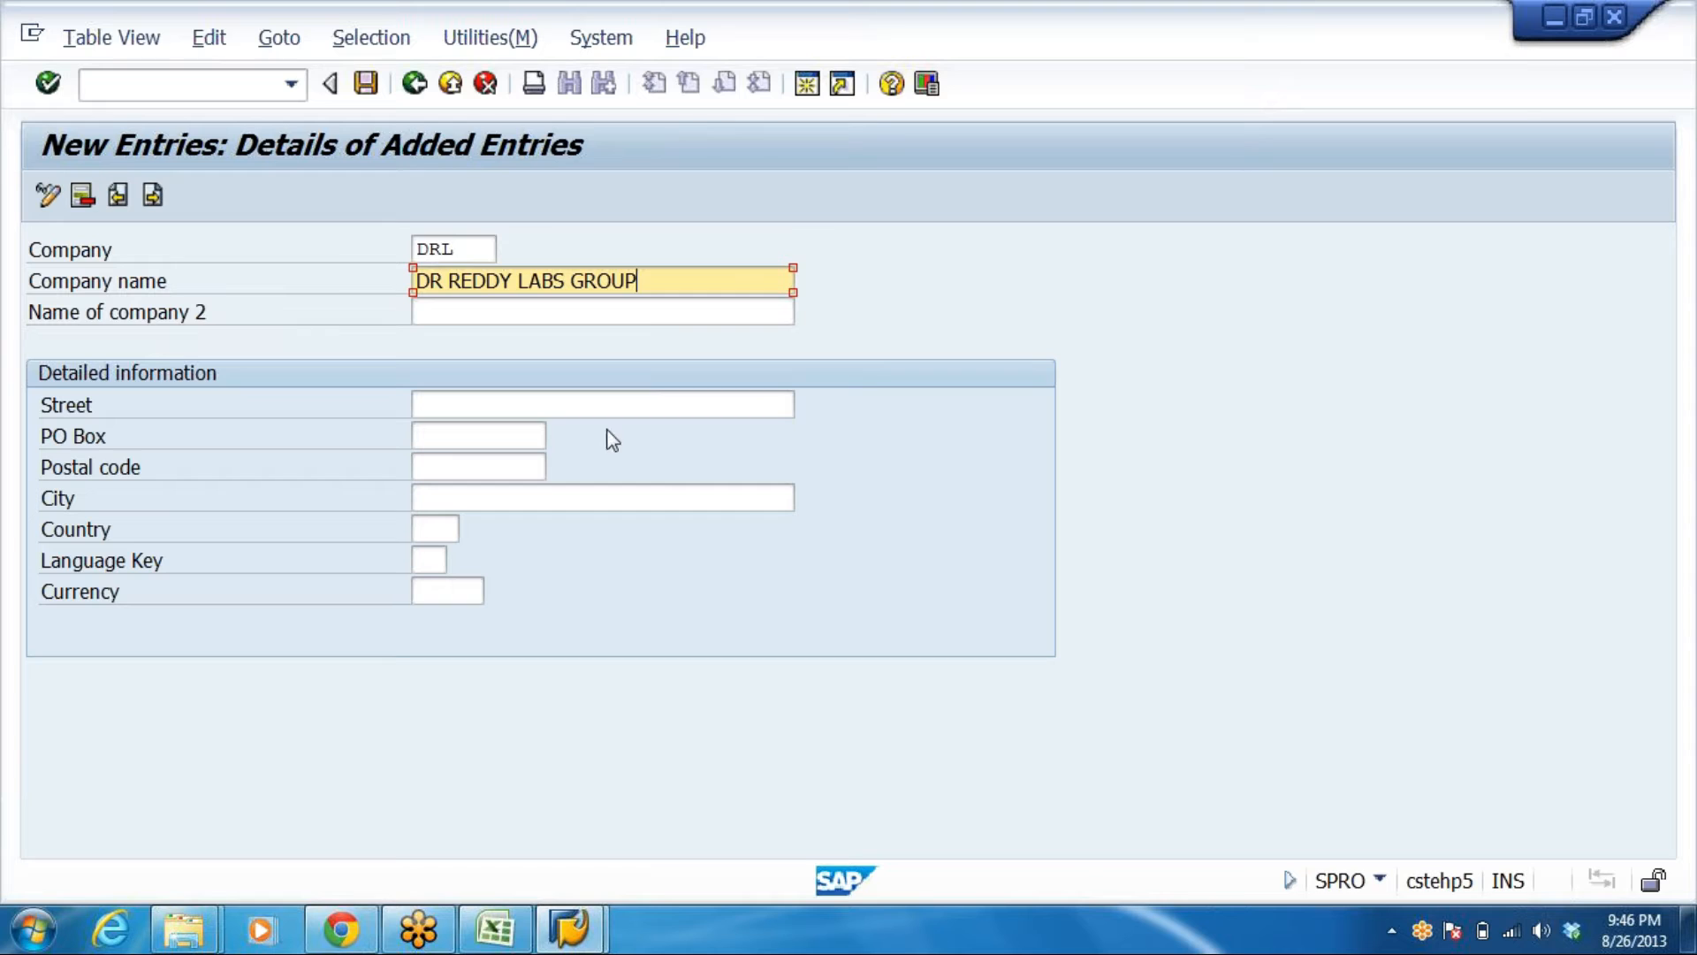
Fill in the company's street, PO box and postal code, and set the city to HYDERABAD
click(495, 404)
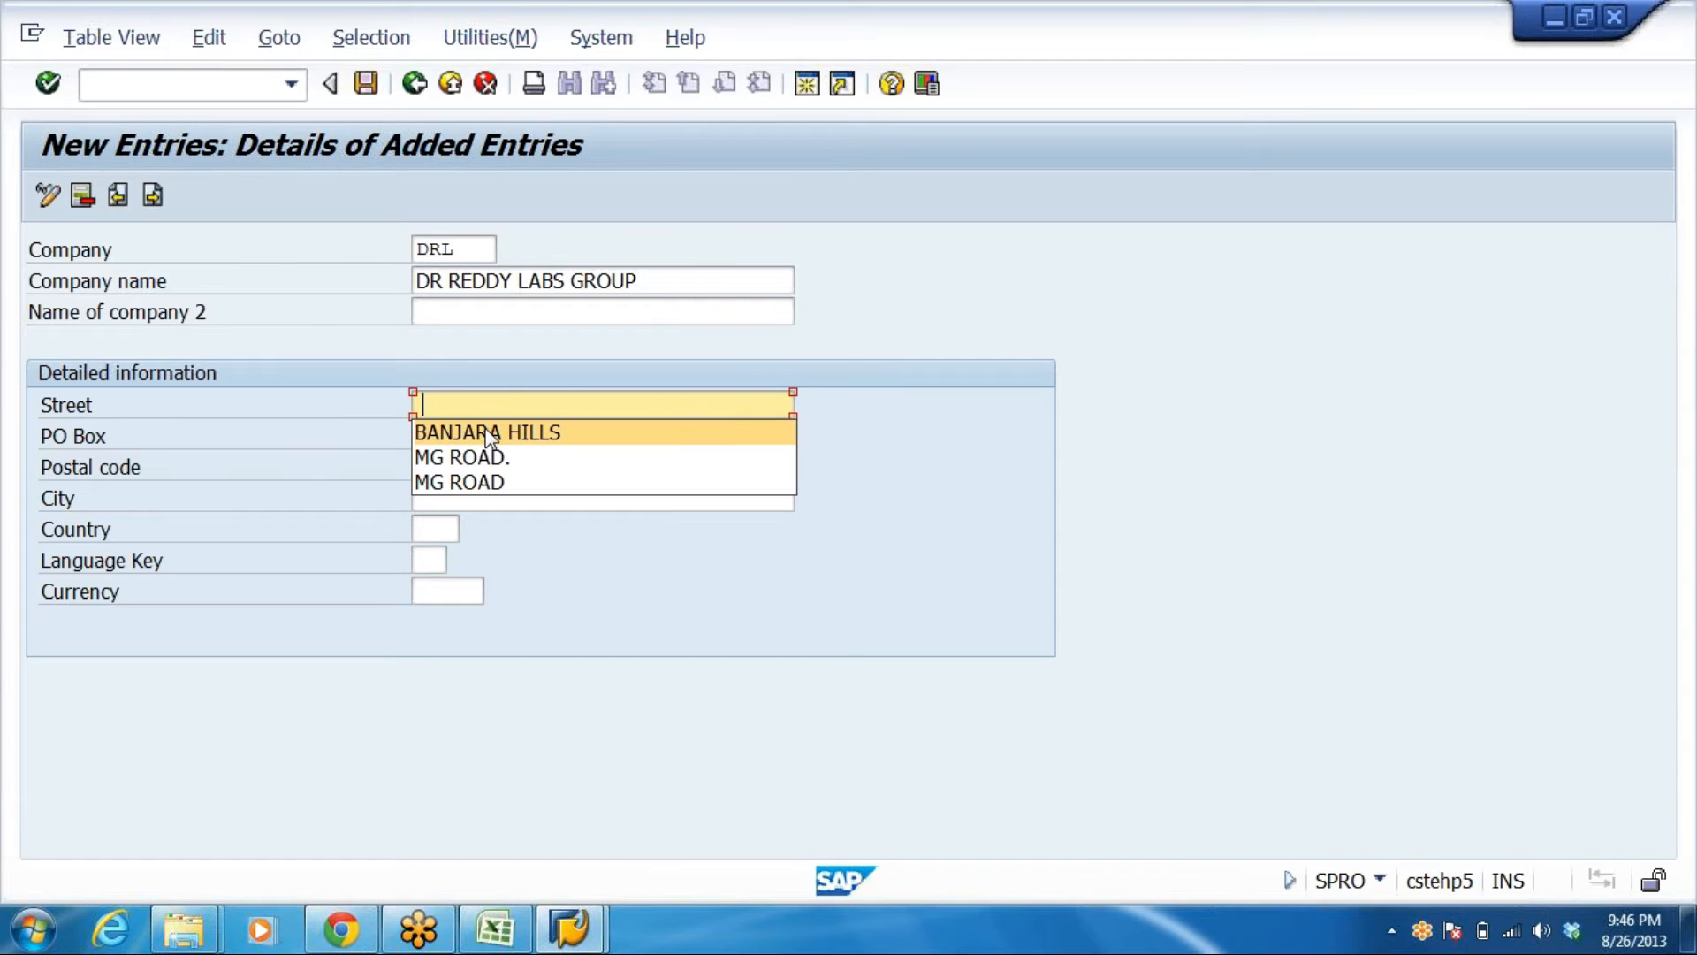
click(489, 433)
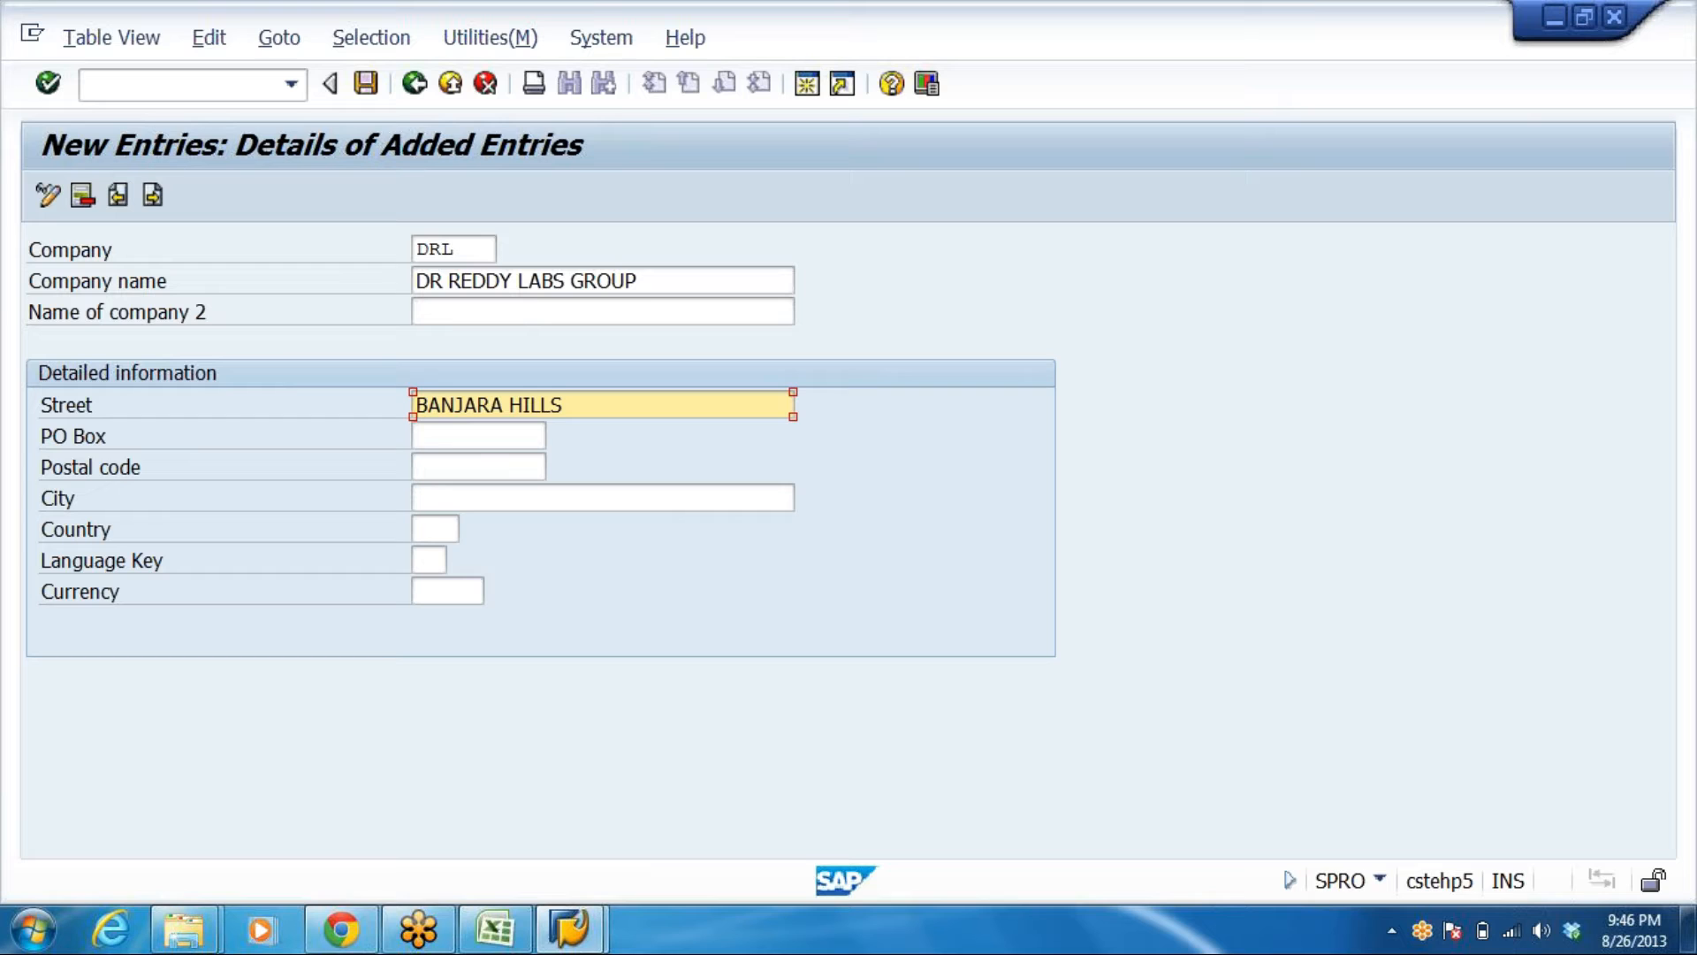
click(484, 437)
click(478, 464)
click(477, 465)
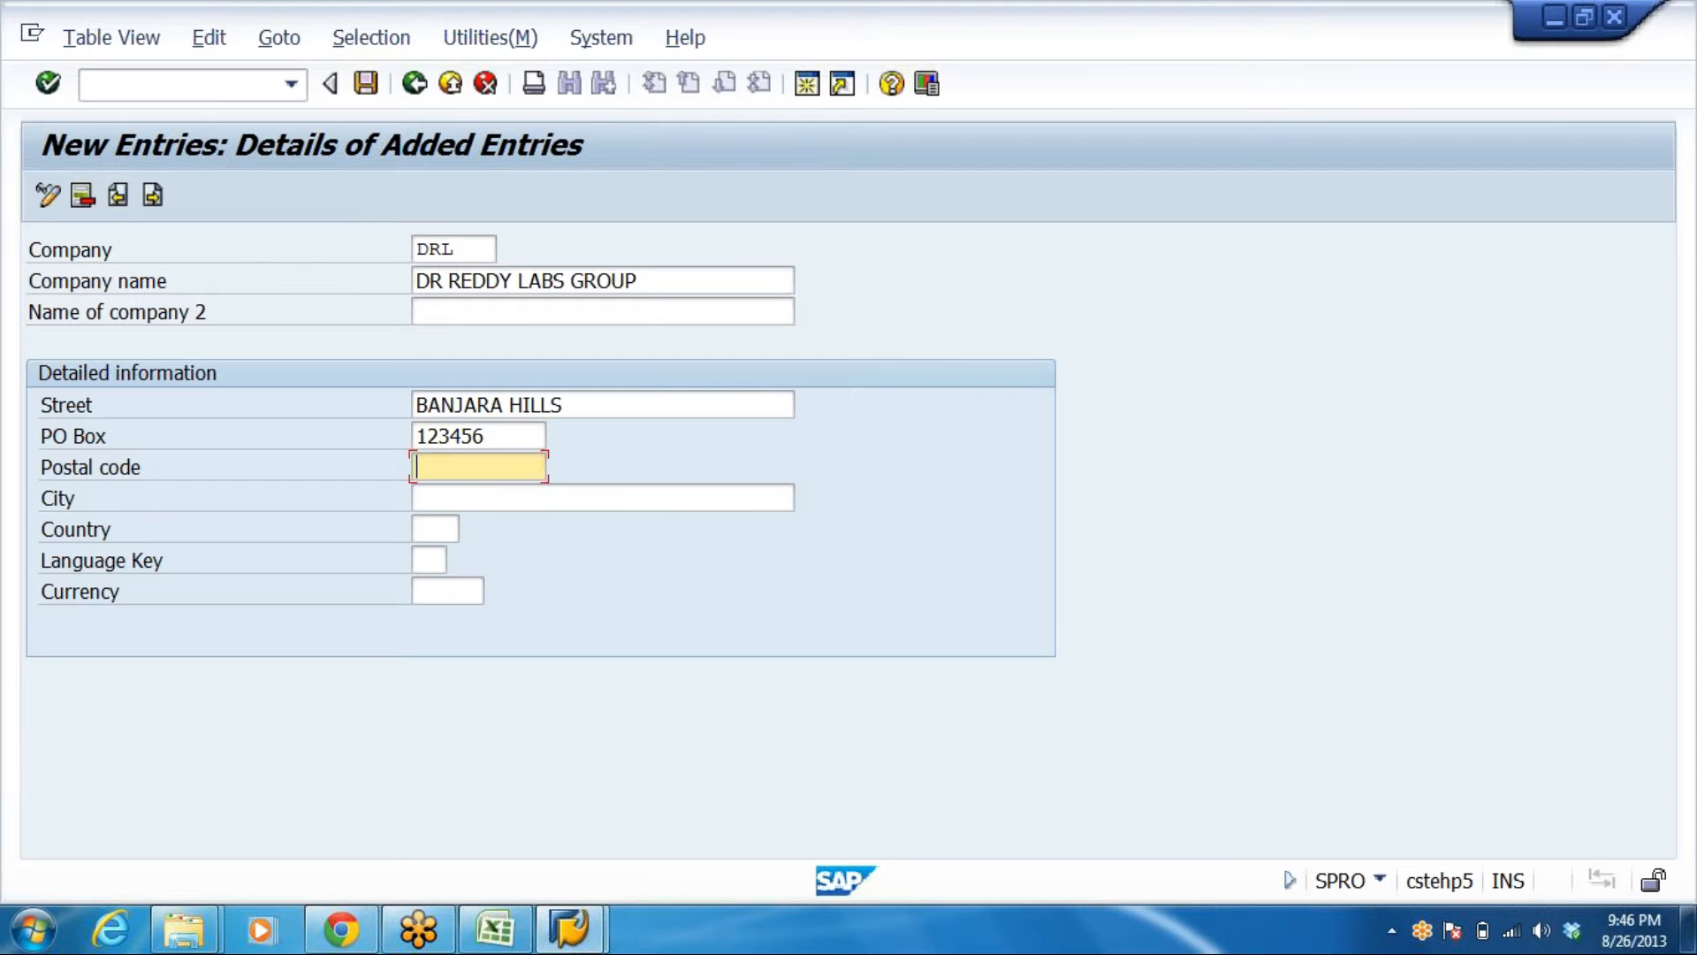
click(473, 495)
click(468, 498)
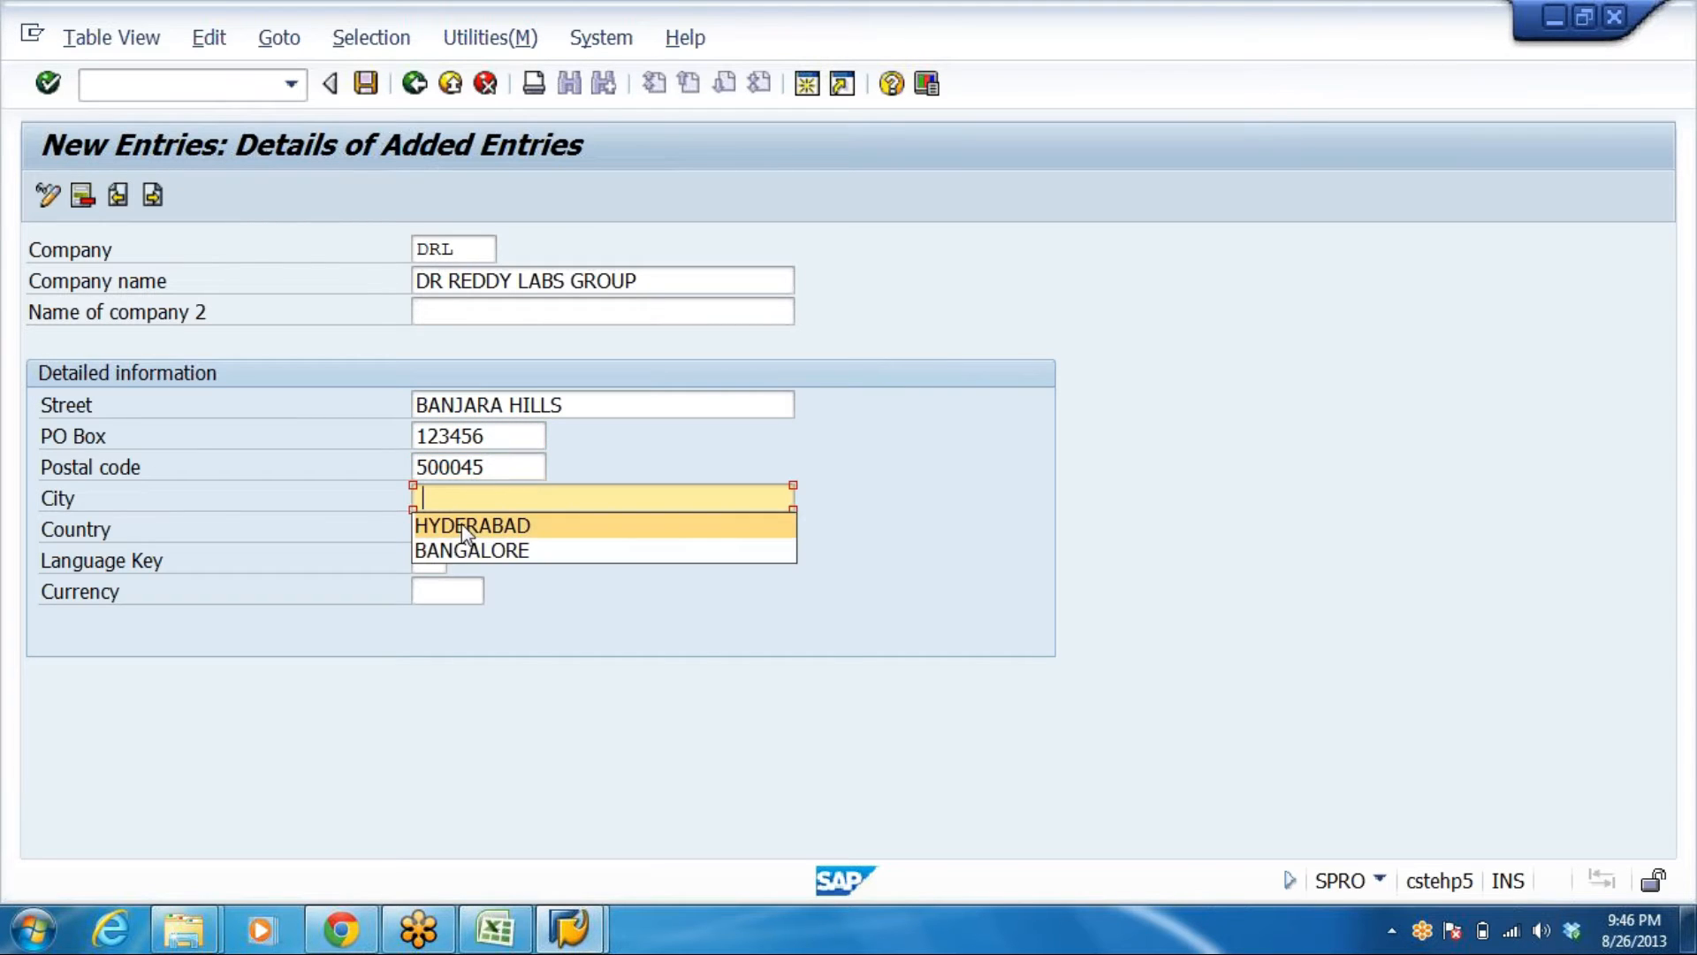
click(465, 528)
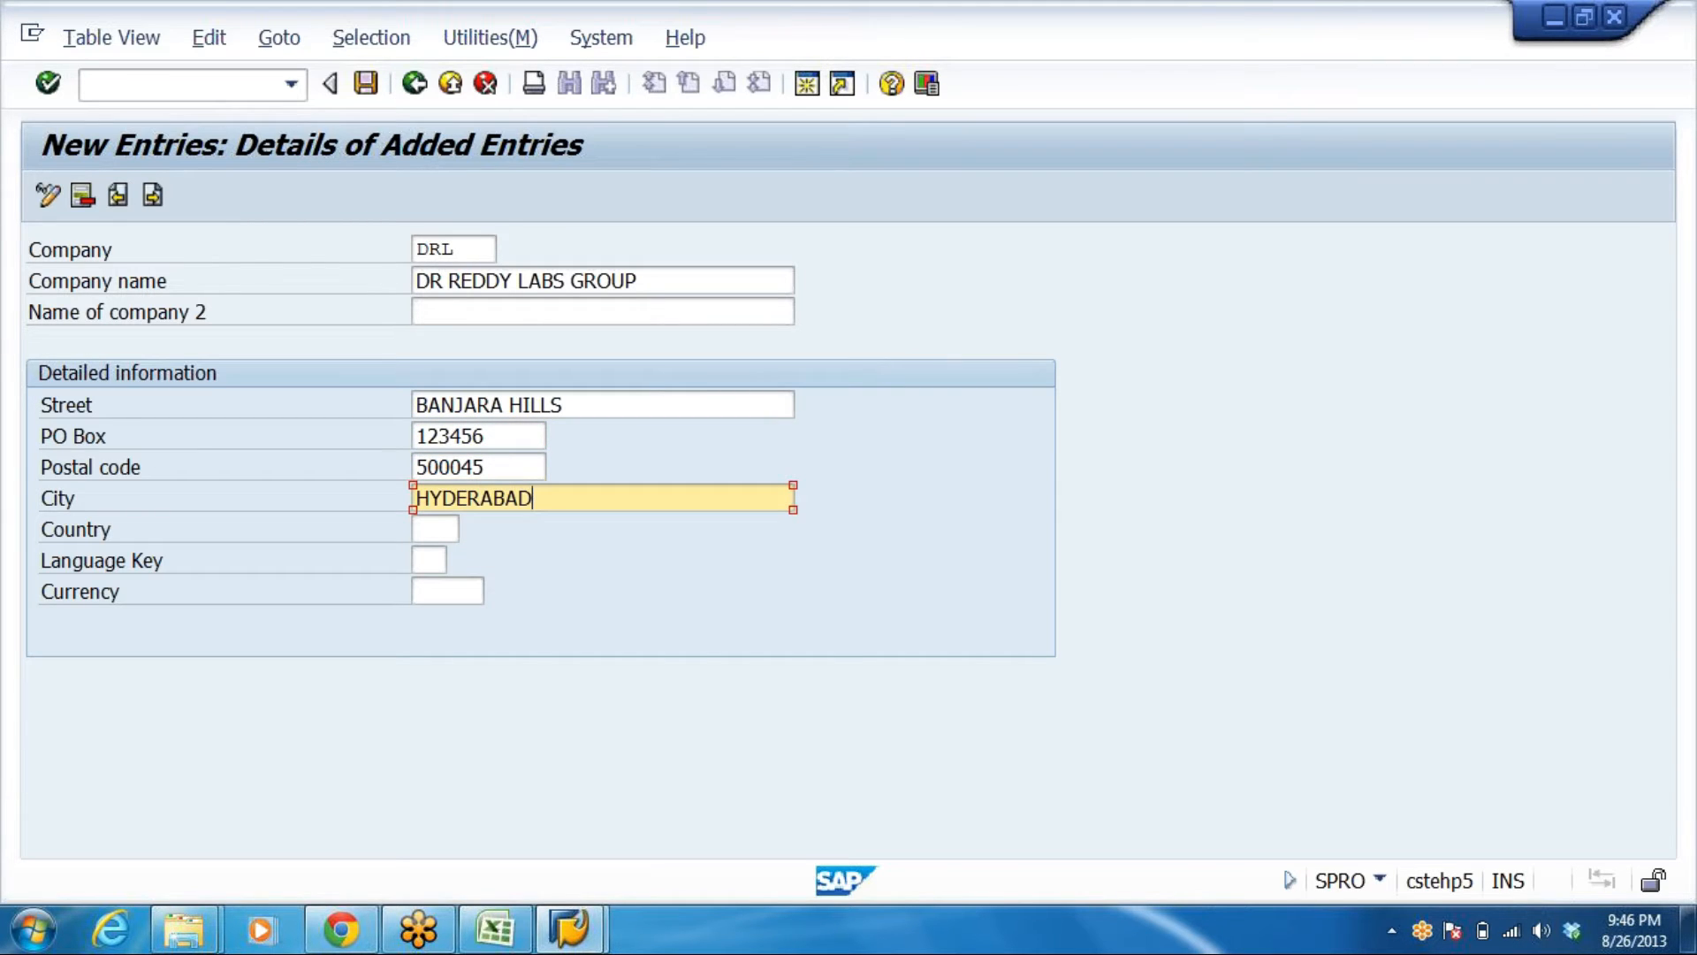
Set the company's country to IN, language key to EN and currency to INR
click(436, 529)
click(436, 559)
click(430, 559)
click(433, 588)
click(435, 590)
click(442, 617)
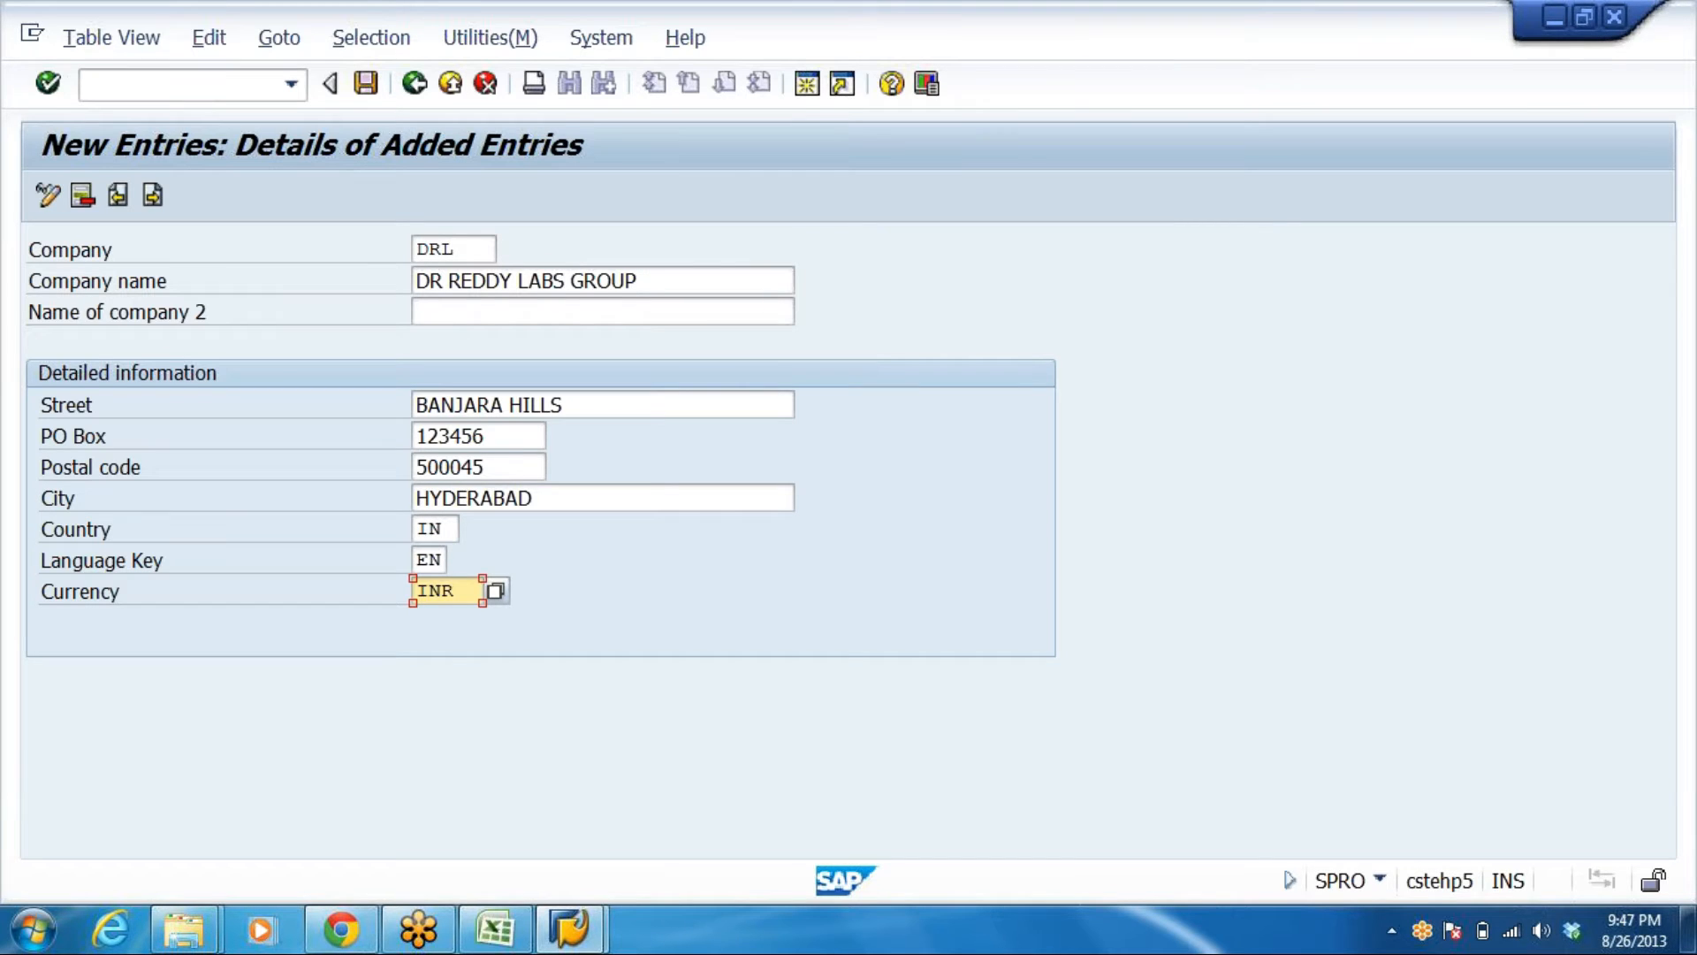
Switch to Excel, cancel the pending copy of the assets rows, and switch back to the new company entry in SAP
drag(461, 250, 338, 248)
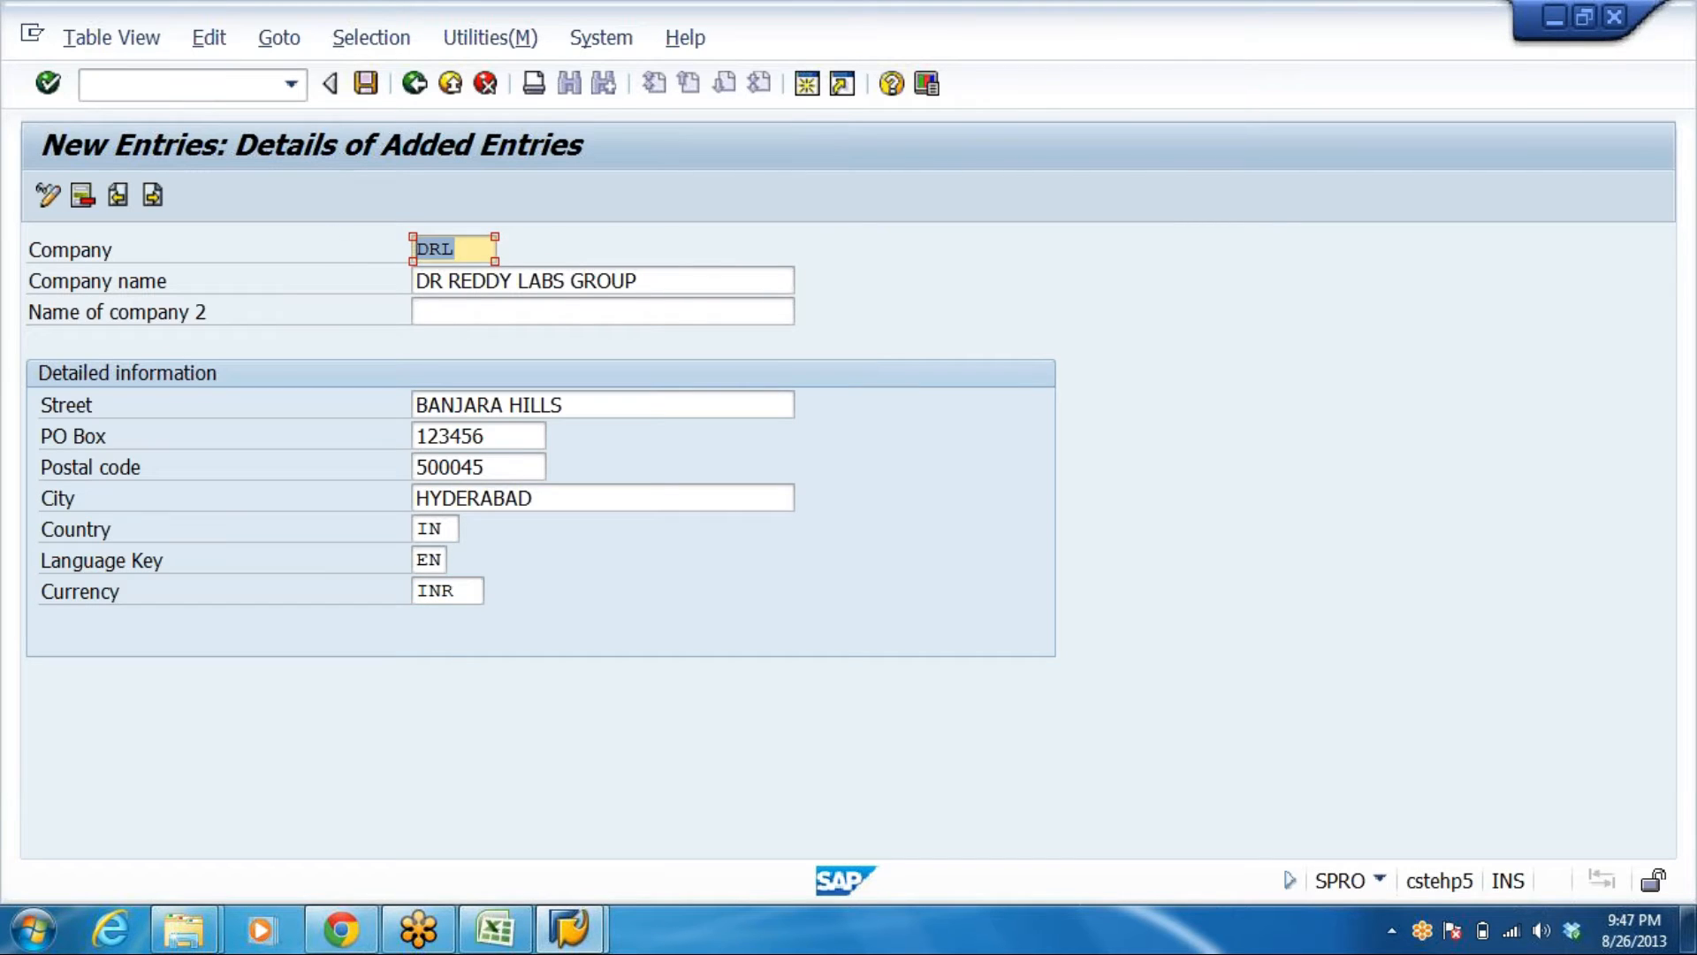
click(459, 250)
click(495, 928)
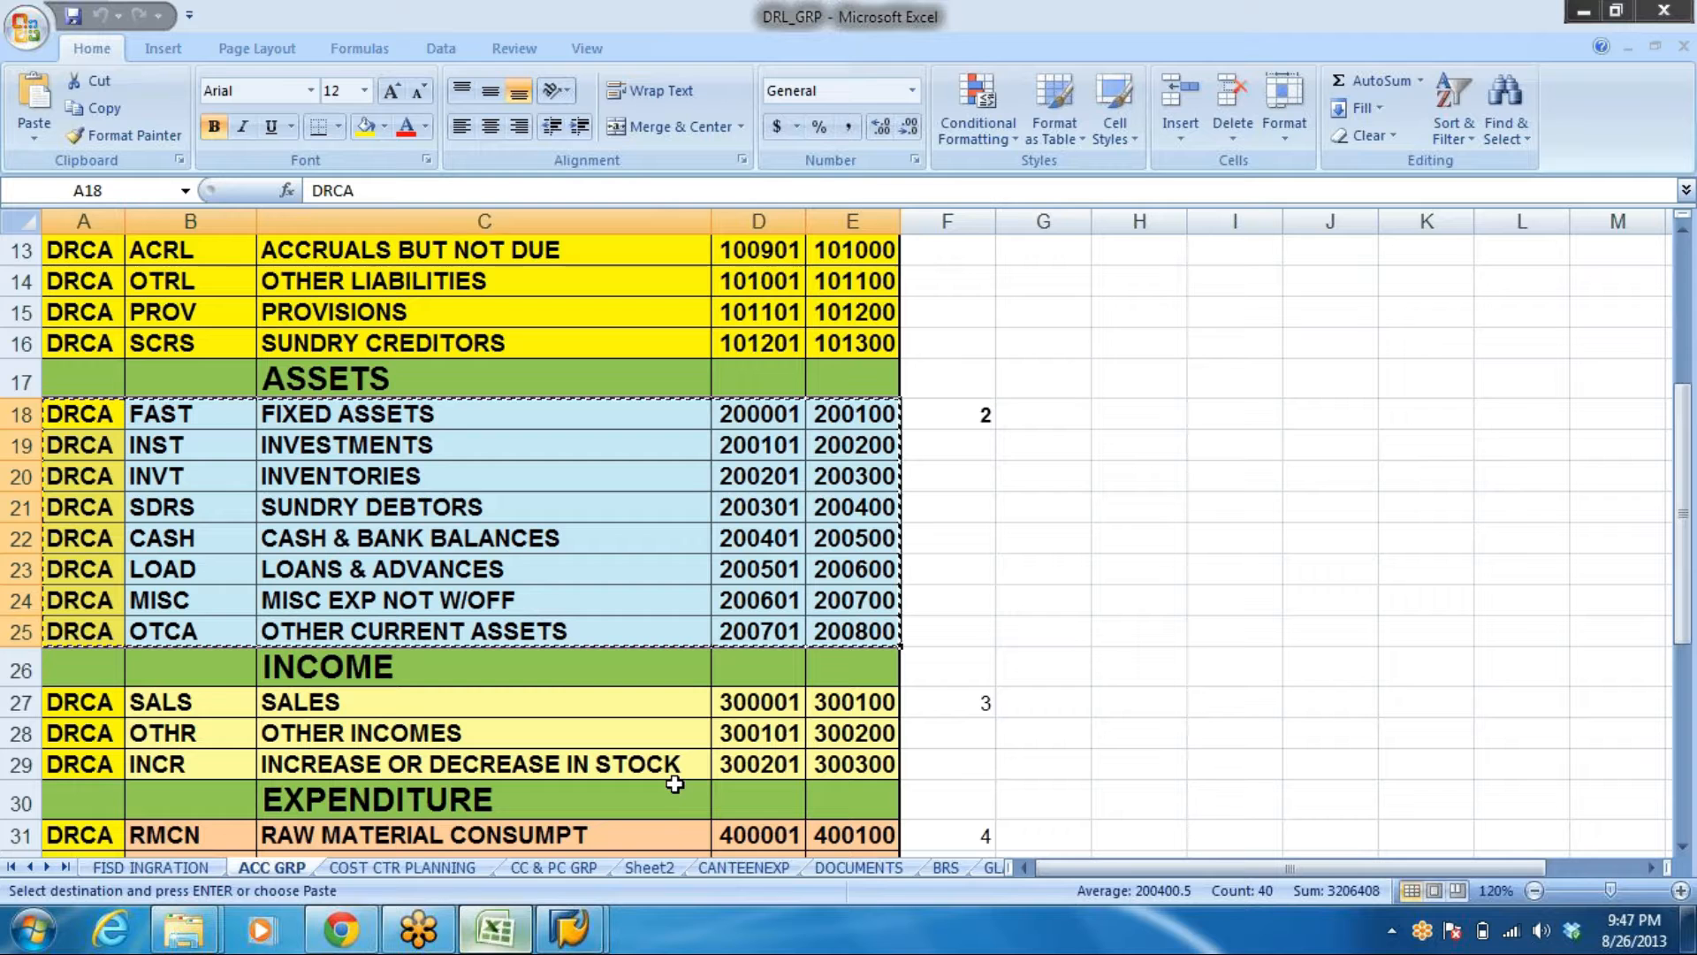
key(Escape)
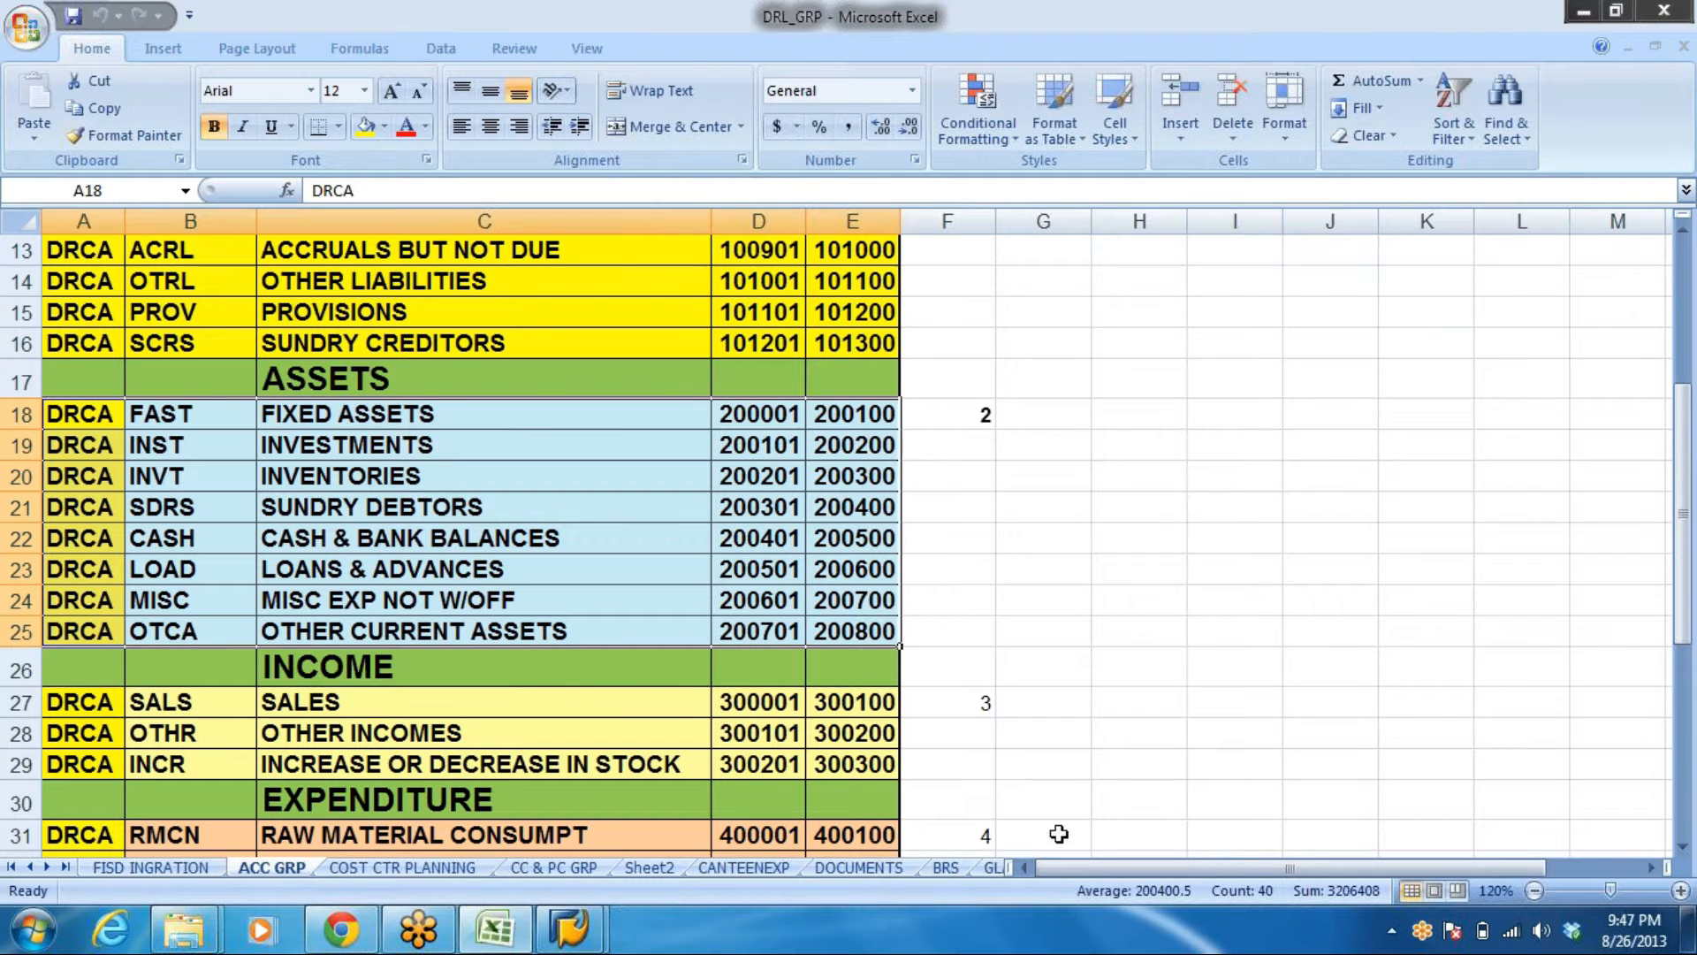
key(alt+Tab)
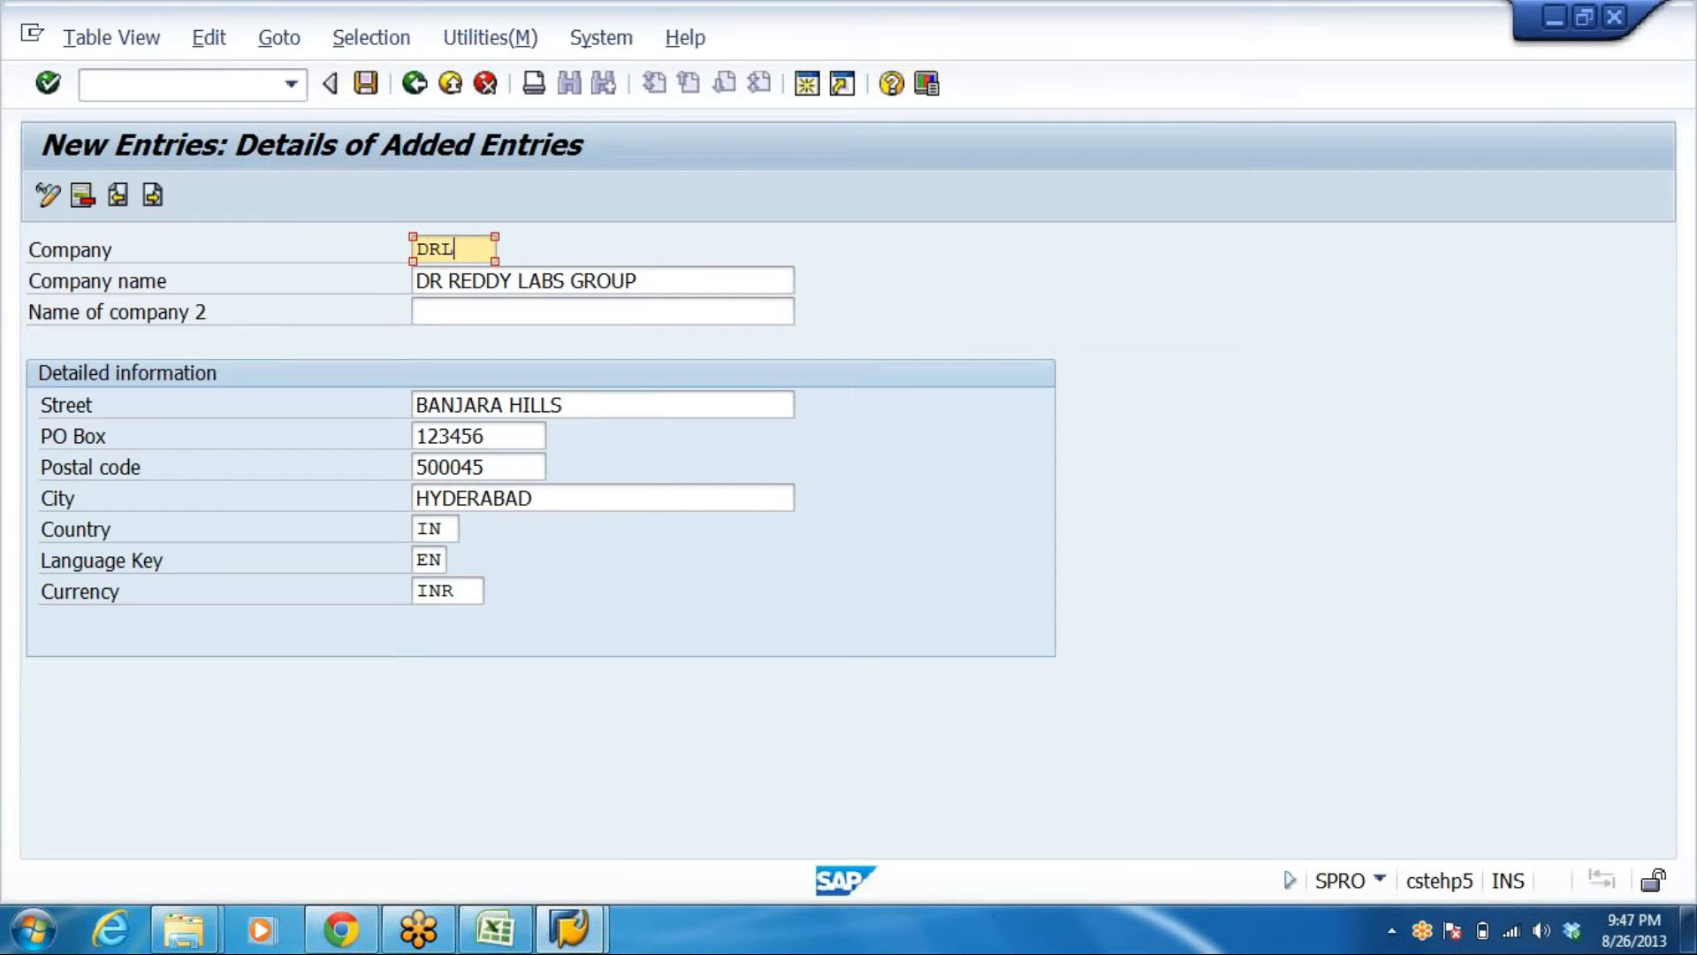
key(shift+Home)
click(456, 249)
click(640, 281)
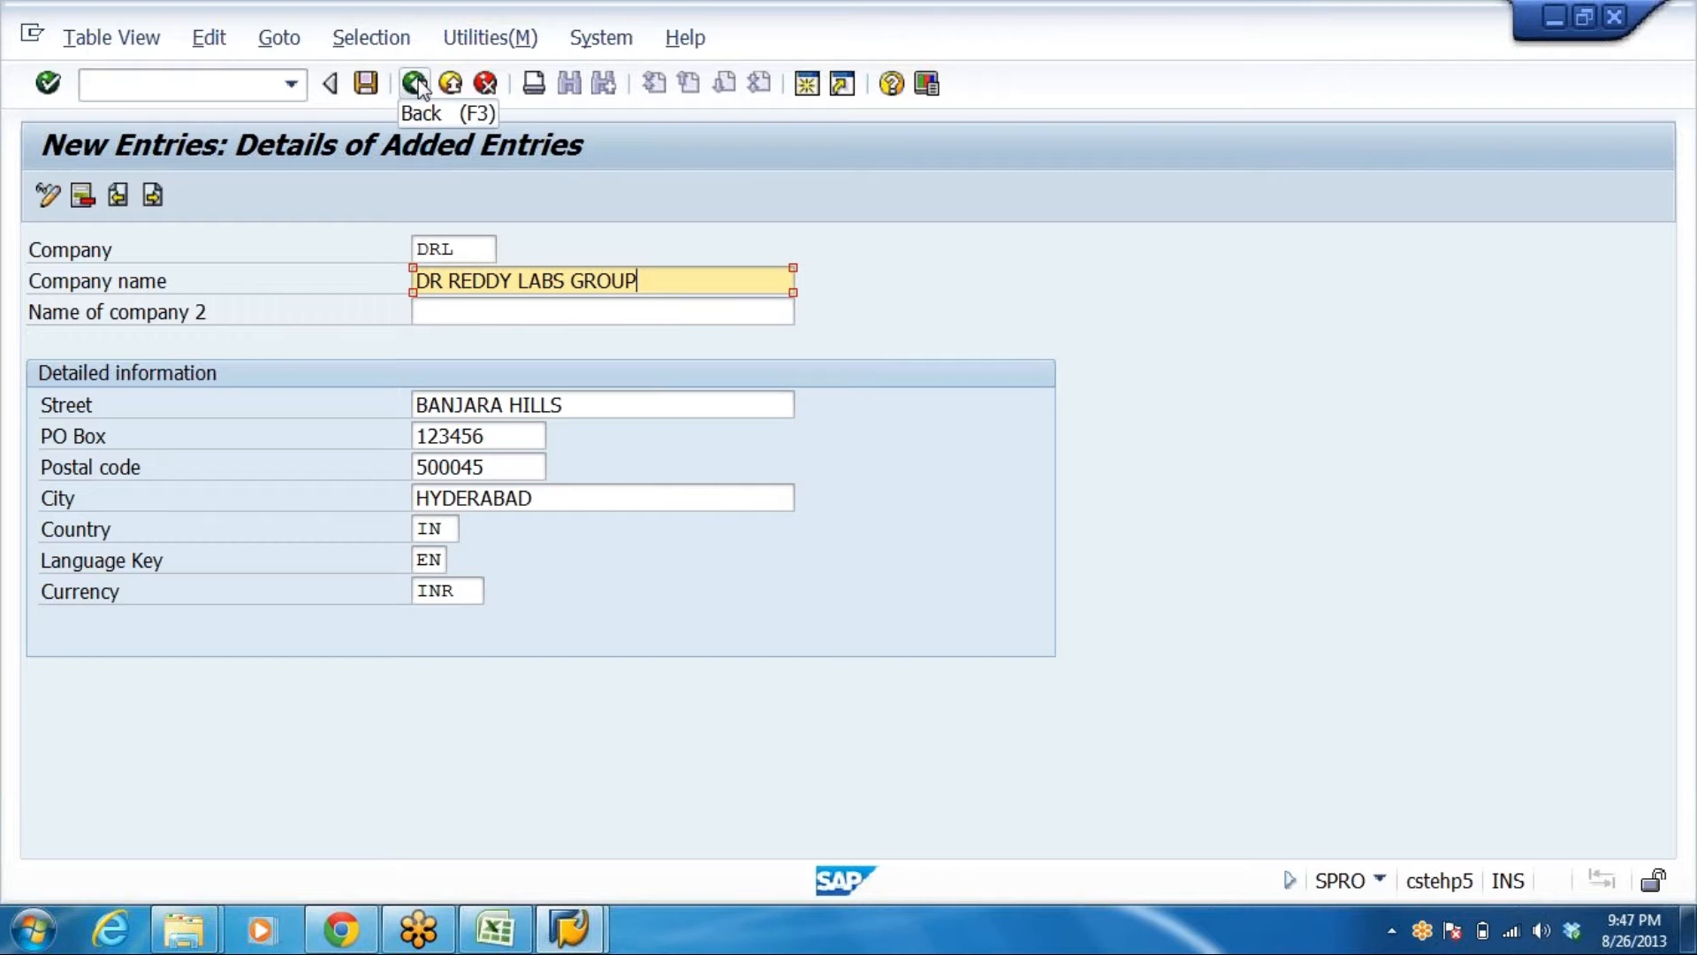
Save company DRL under the DRL GROUP CONFIGURATION SETTINGS customizing request and return to the implementation guide
click(365, 83)
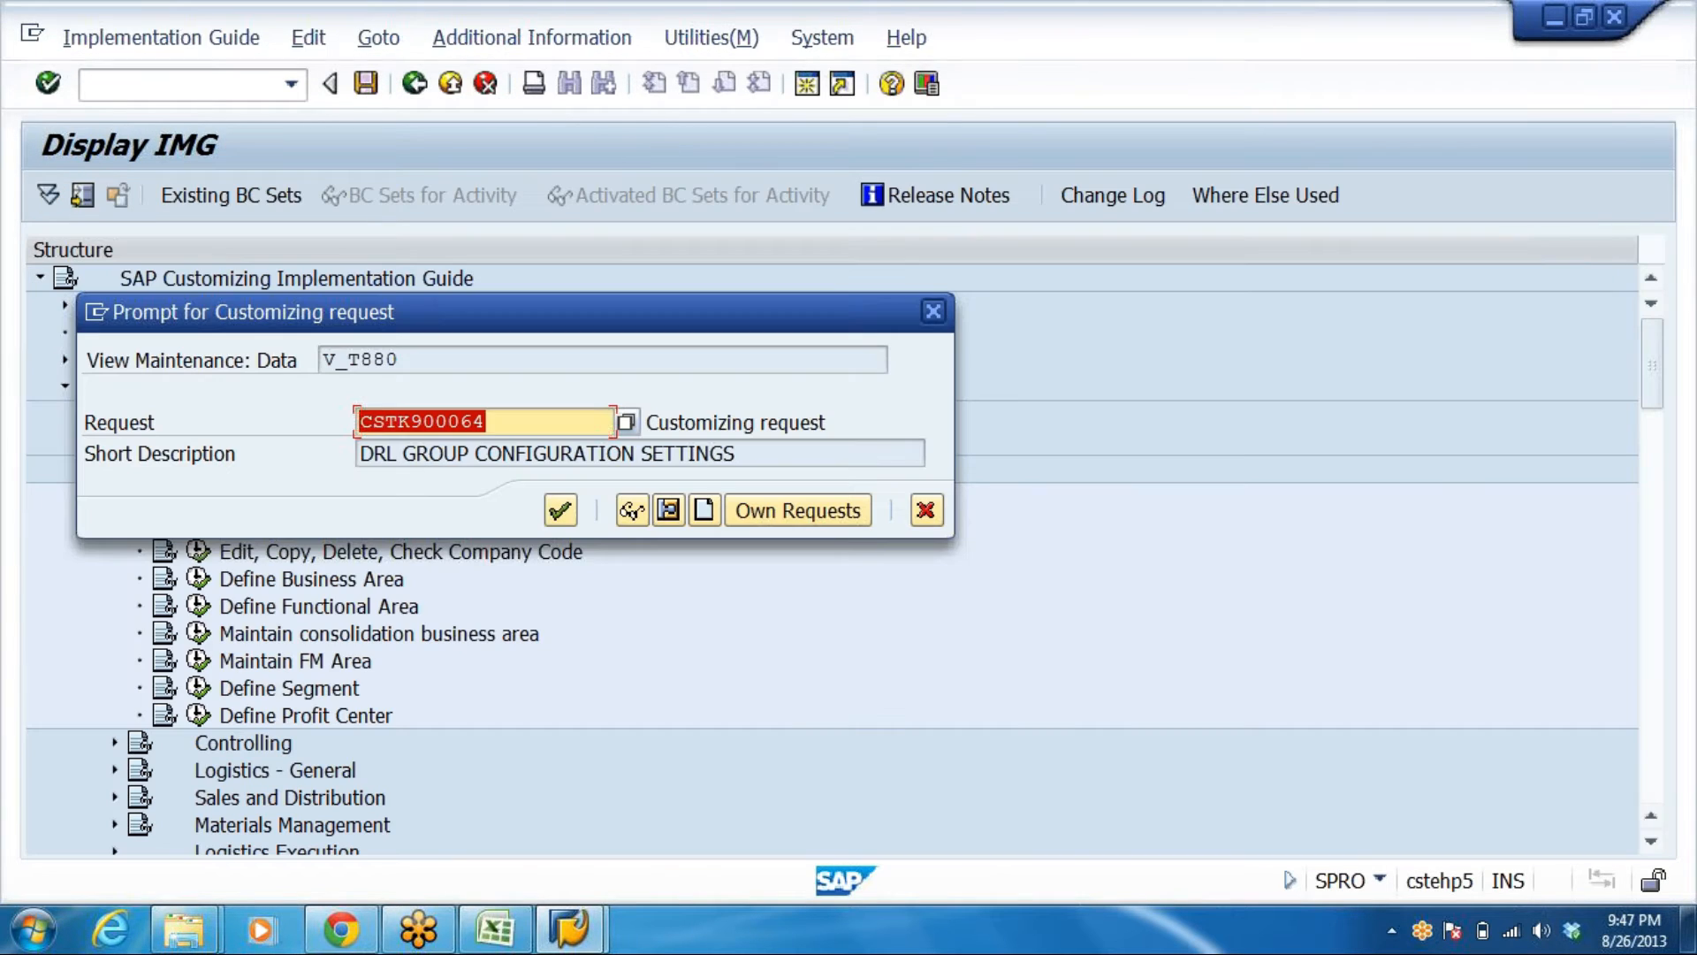
click(561, 510)
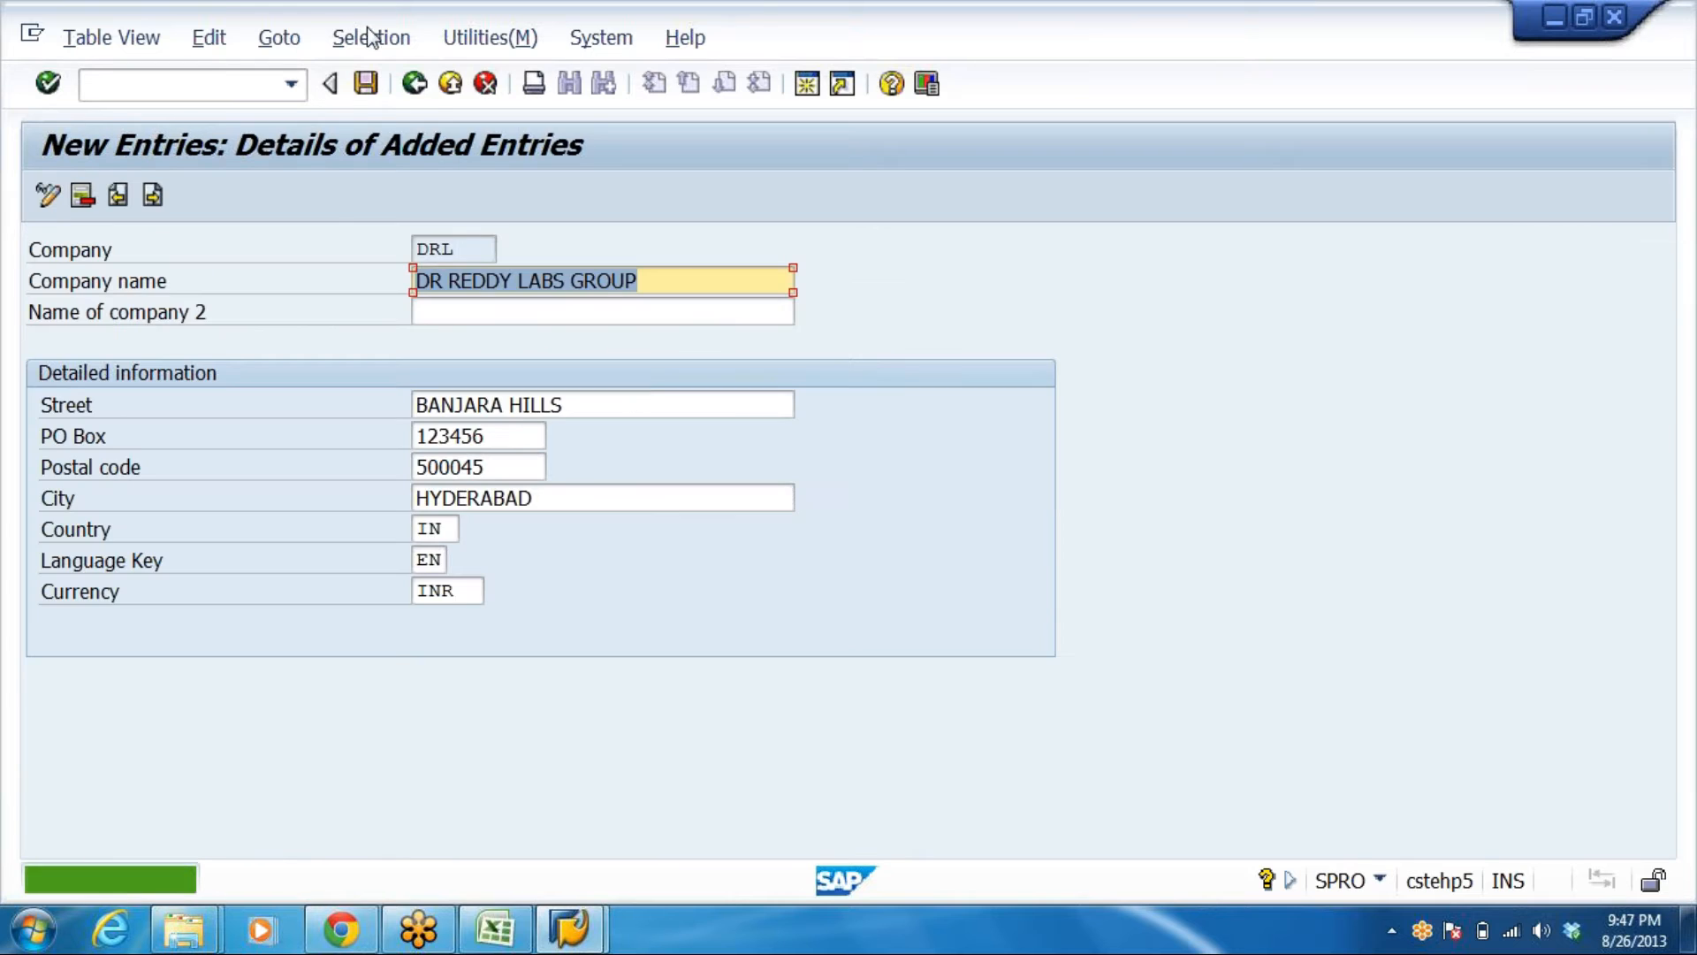
click(414, 83)
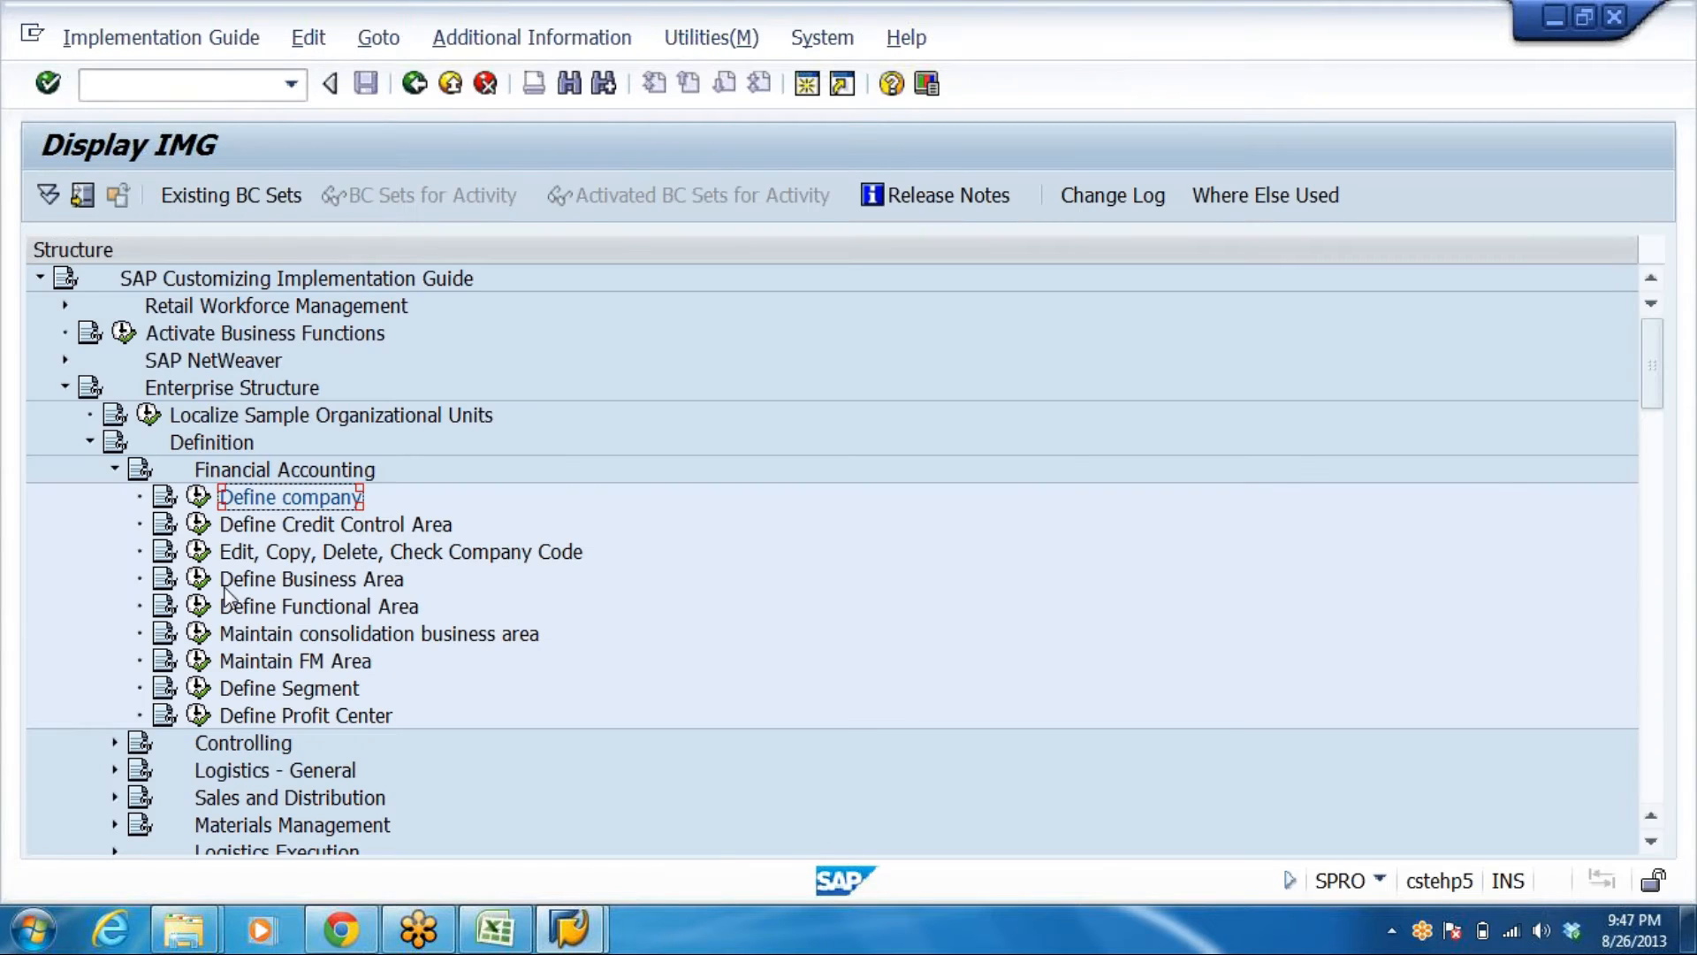
Open Edit Company Code Data from the Edit, Copy, Delete, Check Company Code activity and start a new entry
click(232, 555)
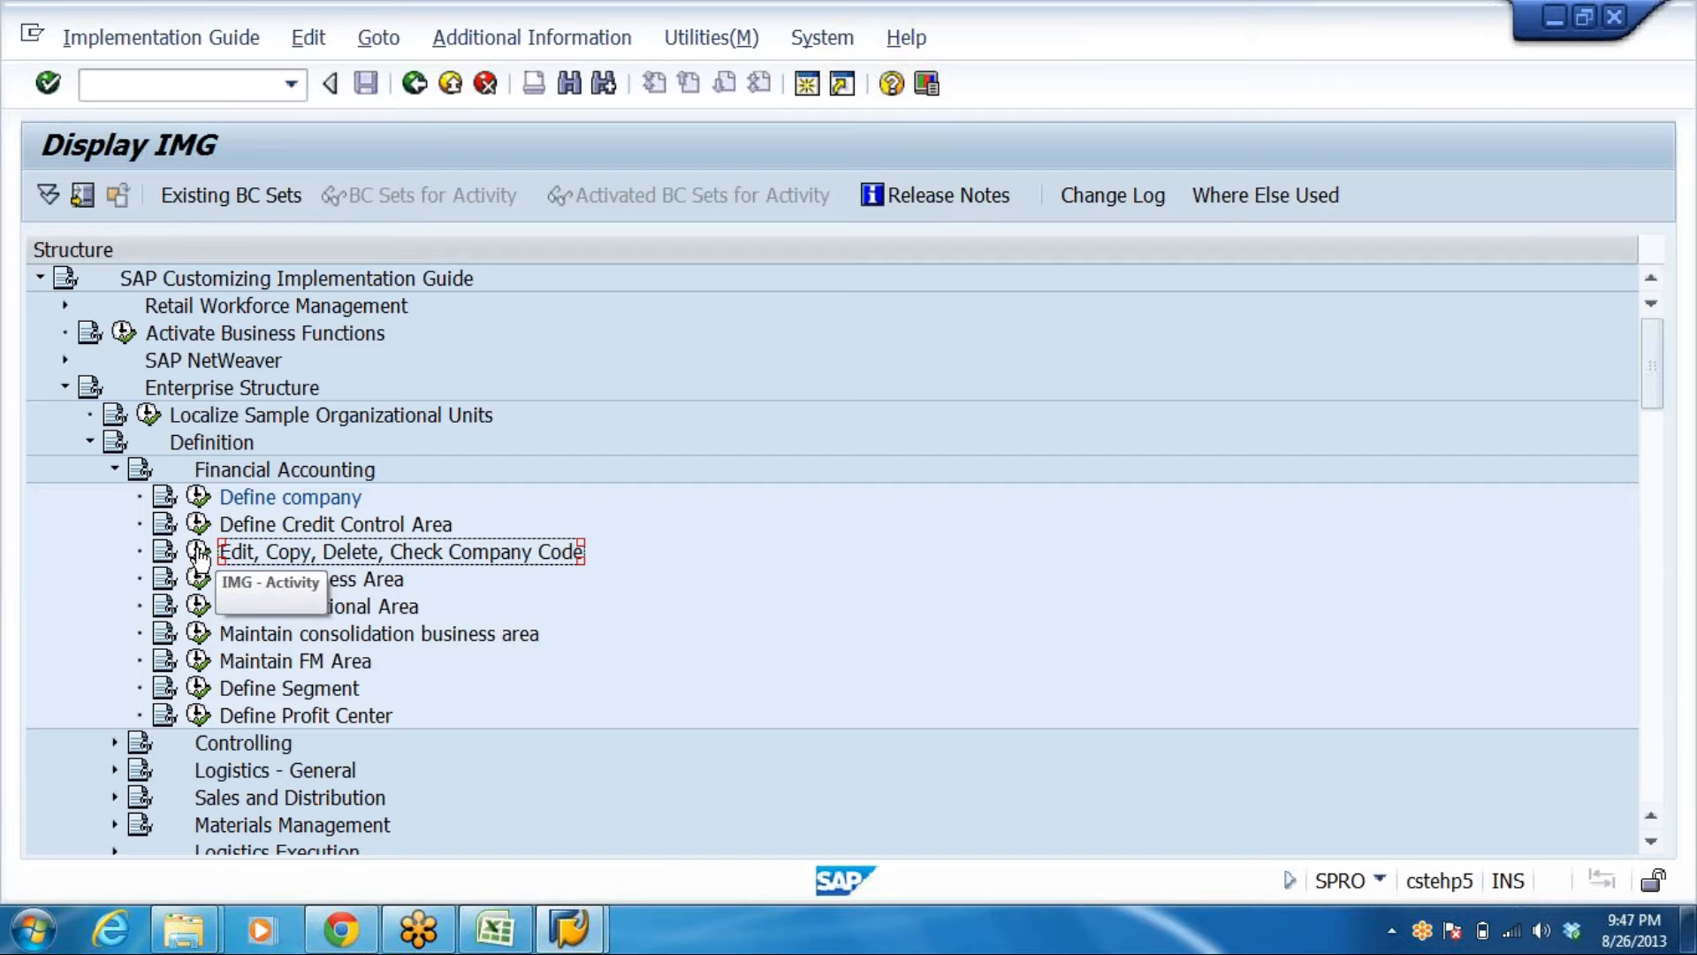
click(198, 552)
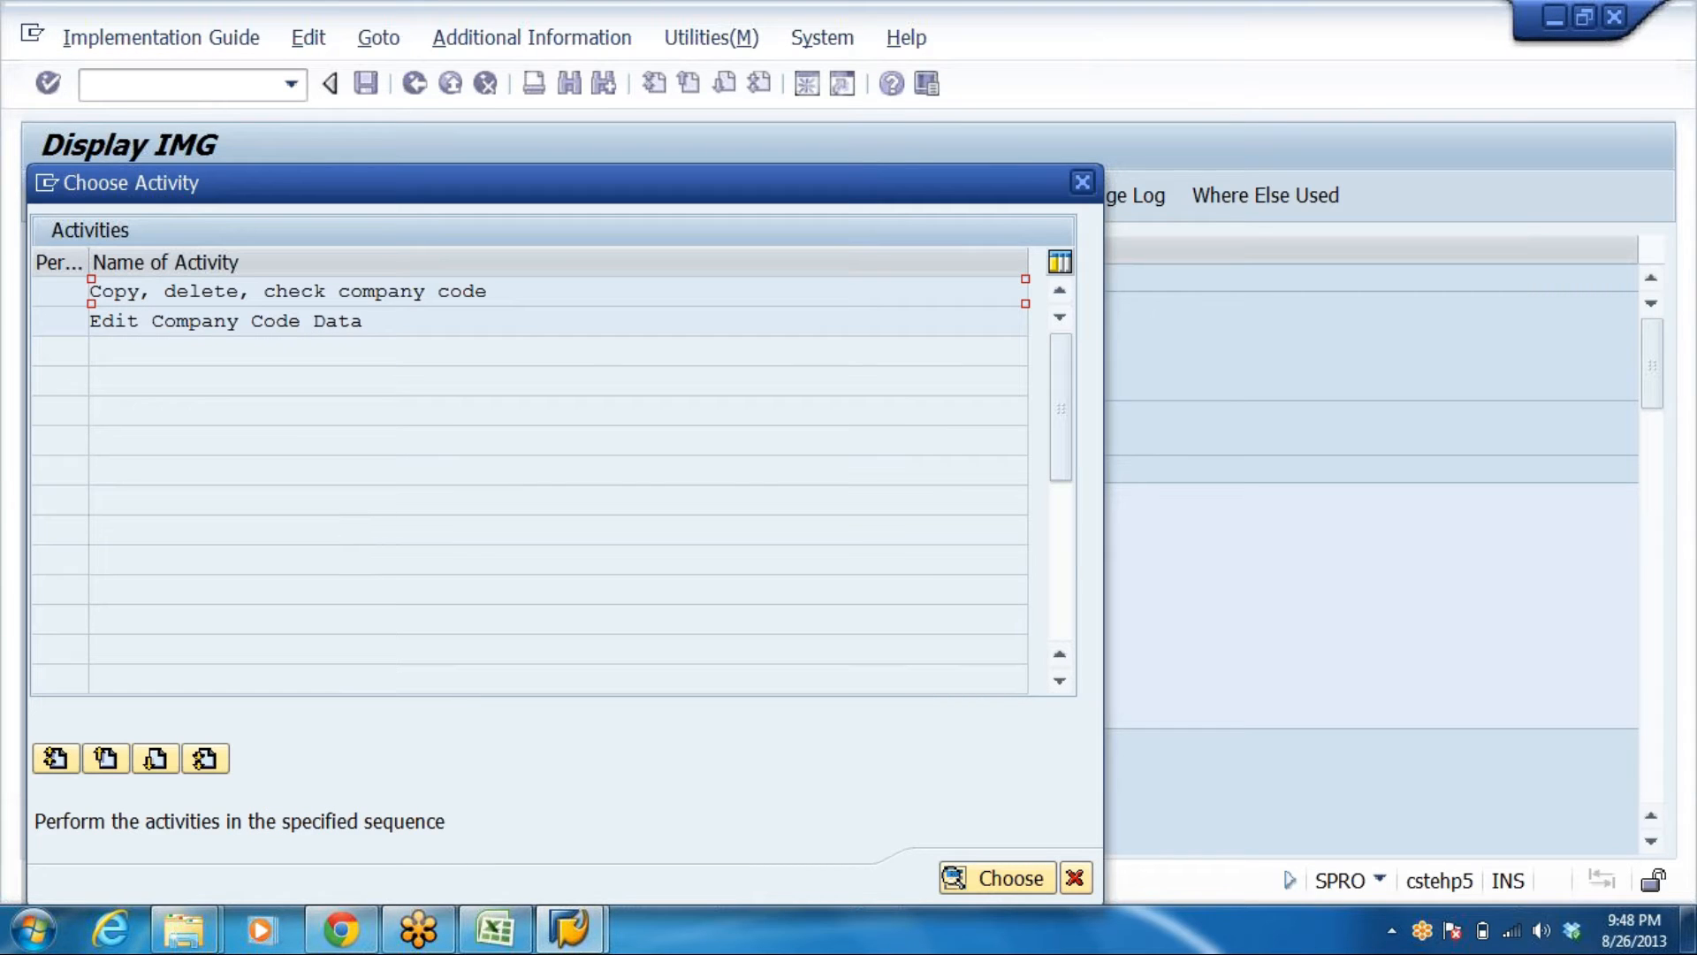
double_click(202, 323)
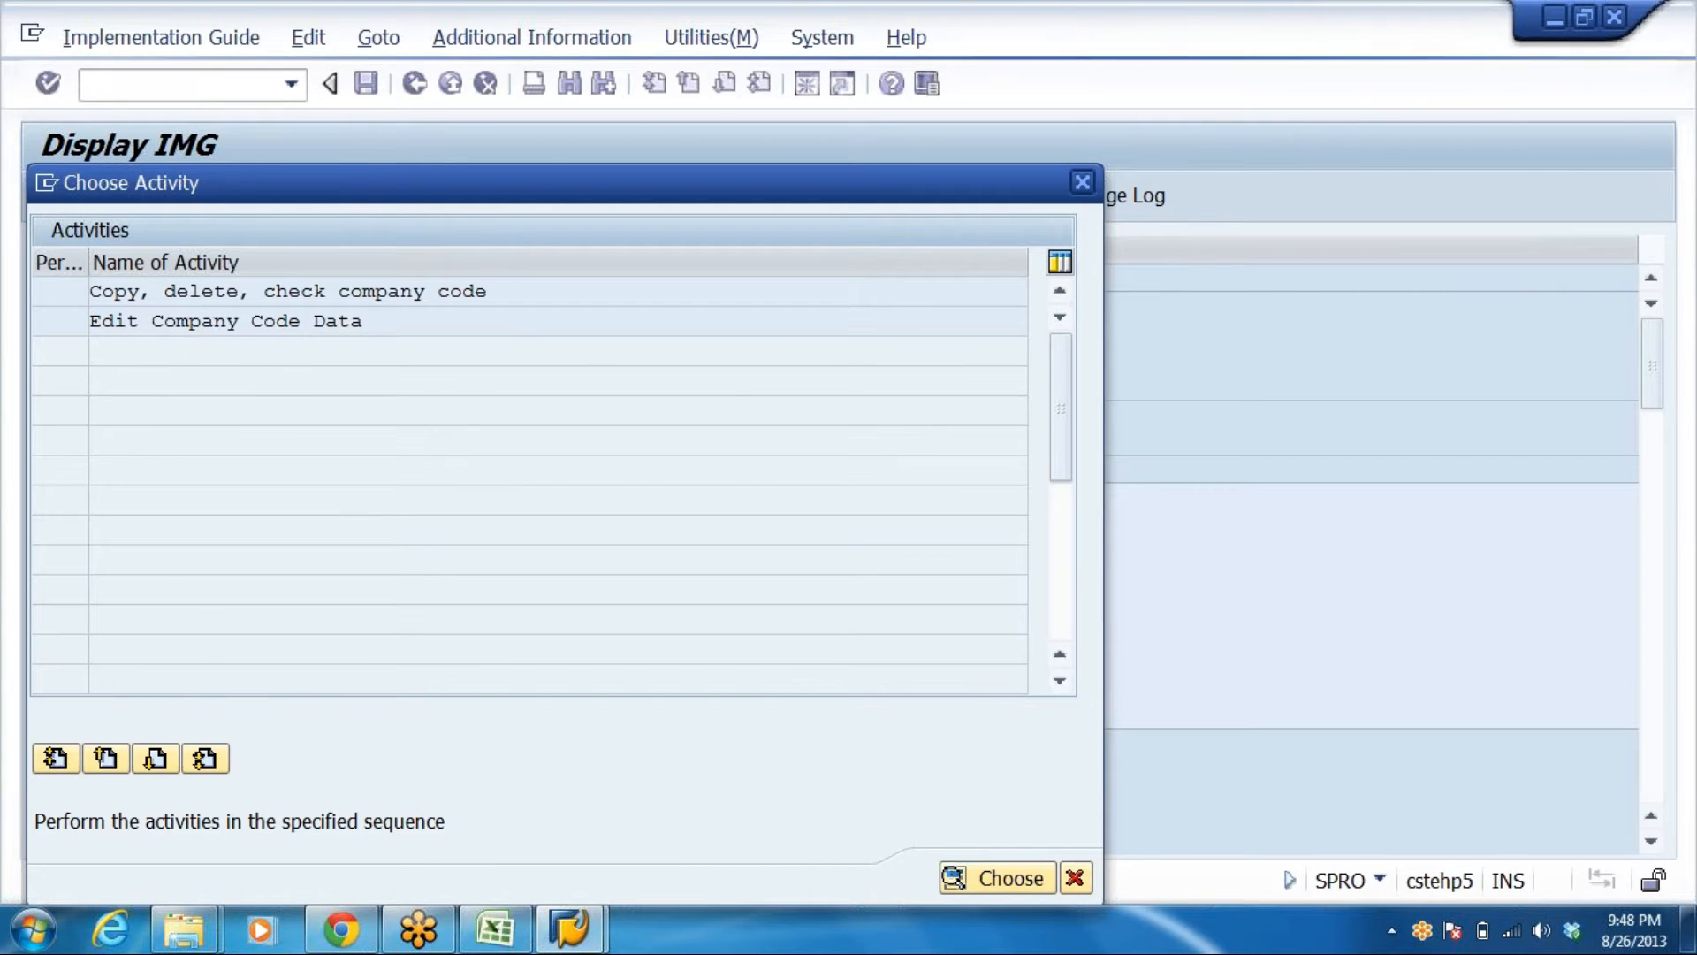
click(141, 189)
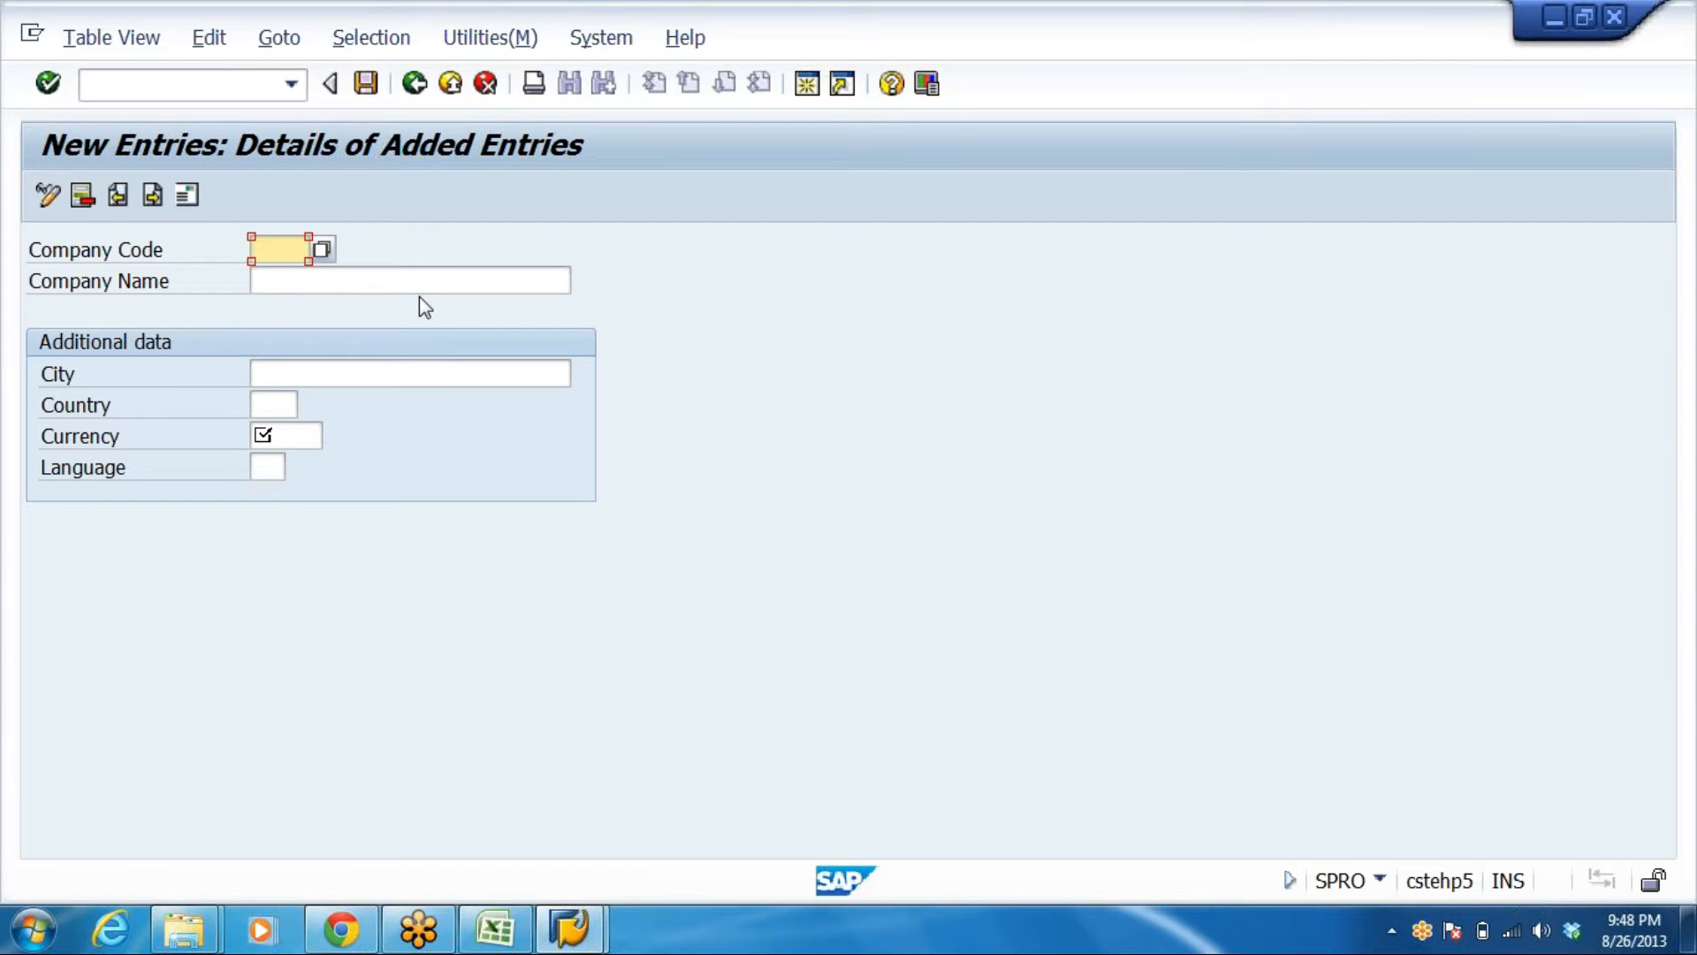
Enter company code DRL with the name DR REDDY LABS BULK DRG LT and the city HYDERABAD
text(DRL)
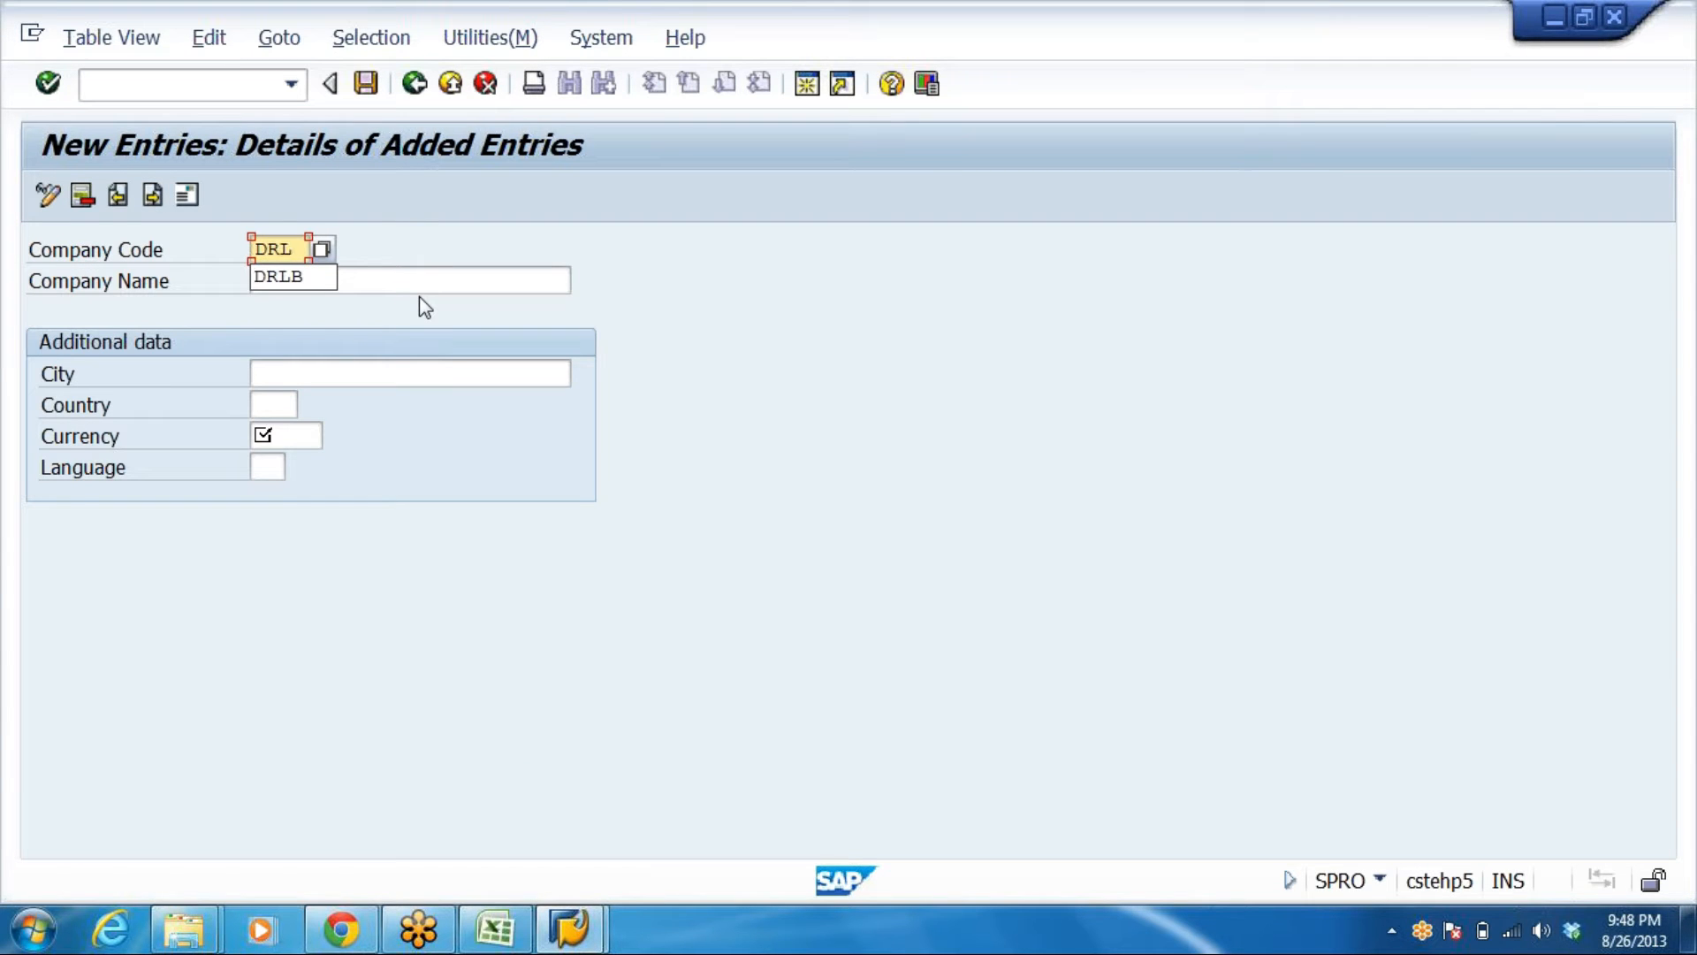
key(Tab)
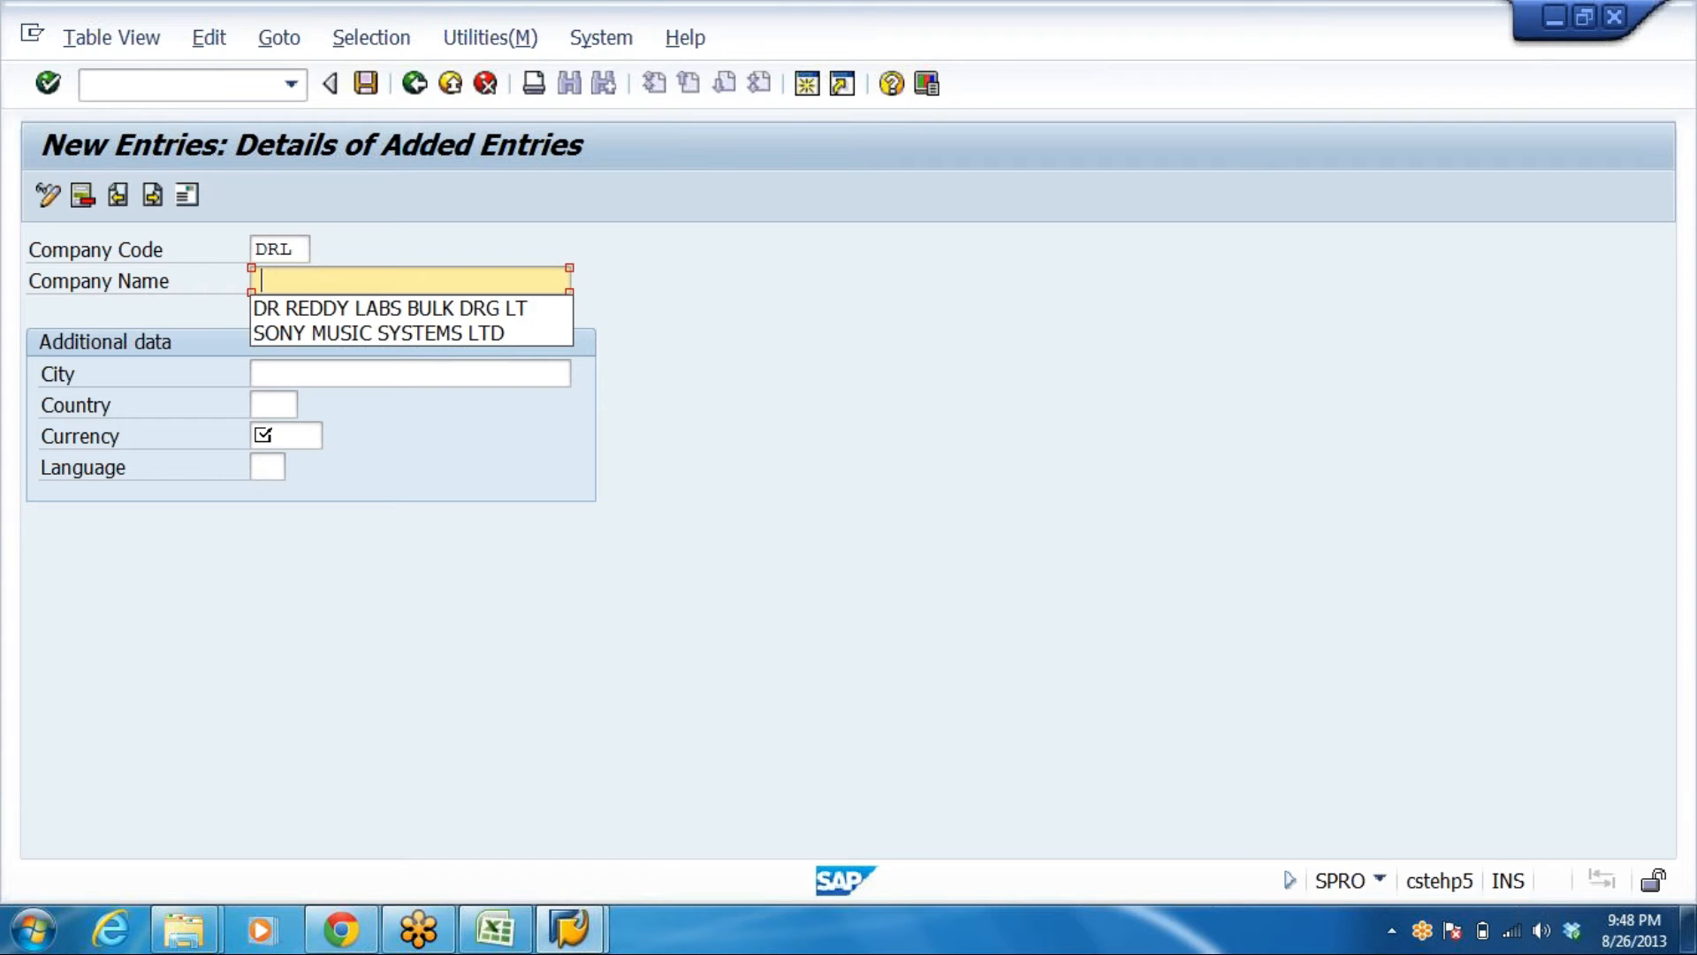
click(407, 302)
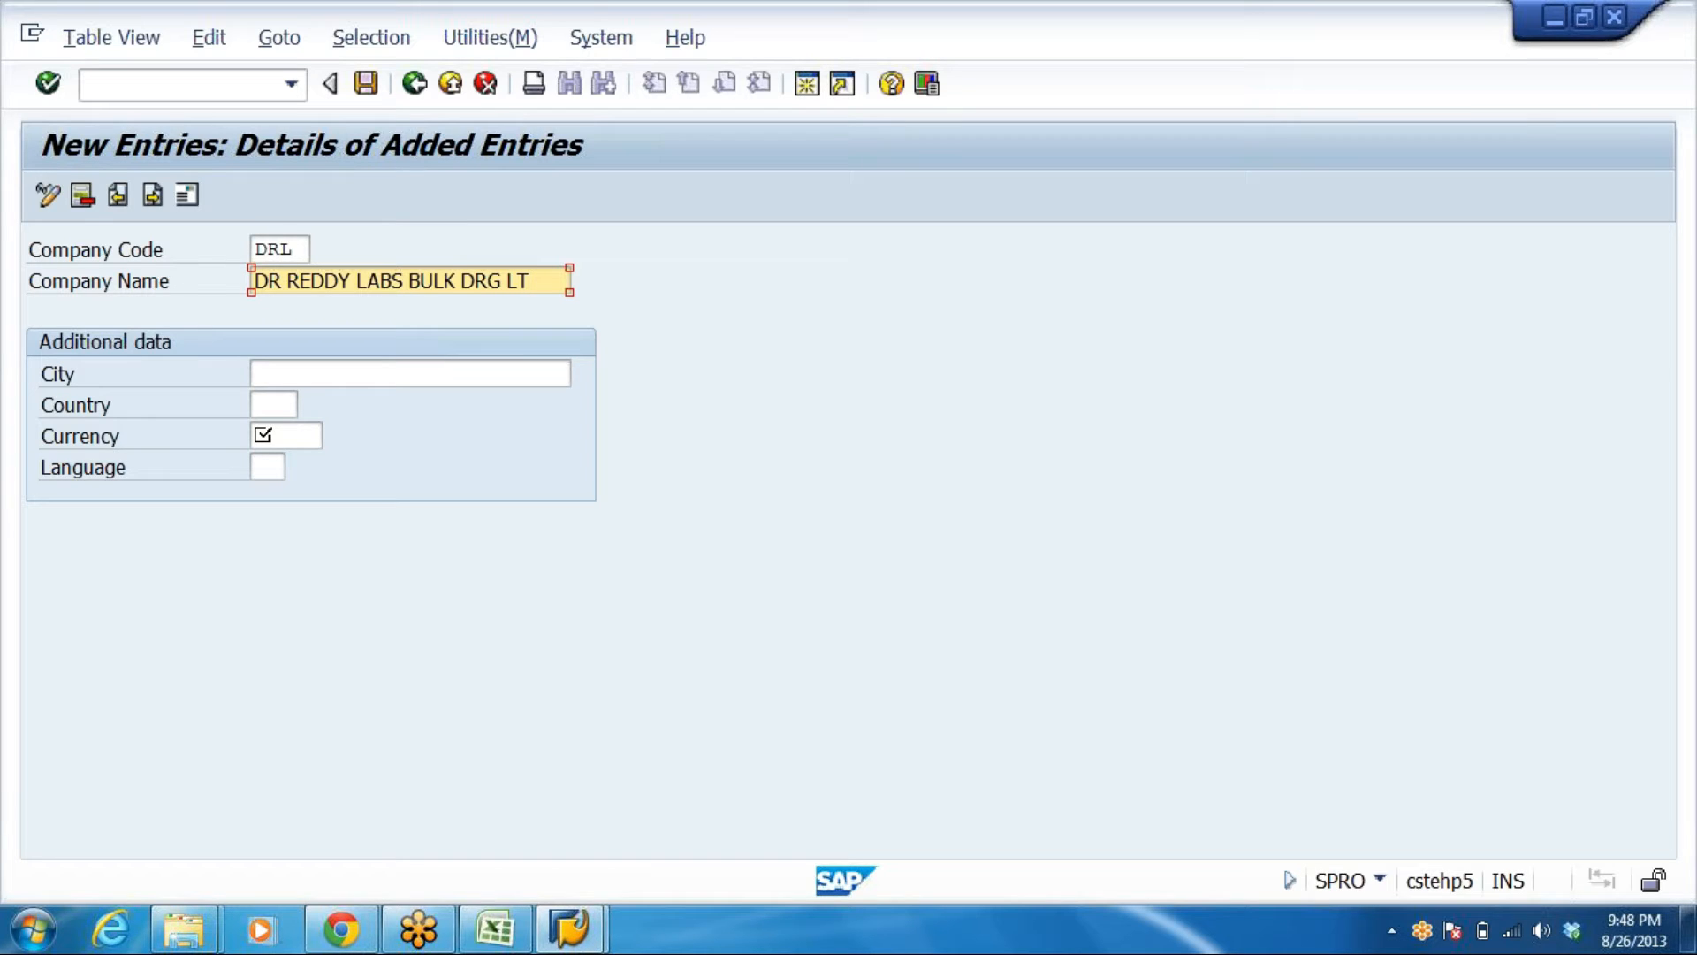
key(Tab)
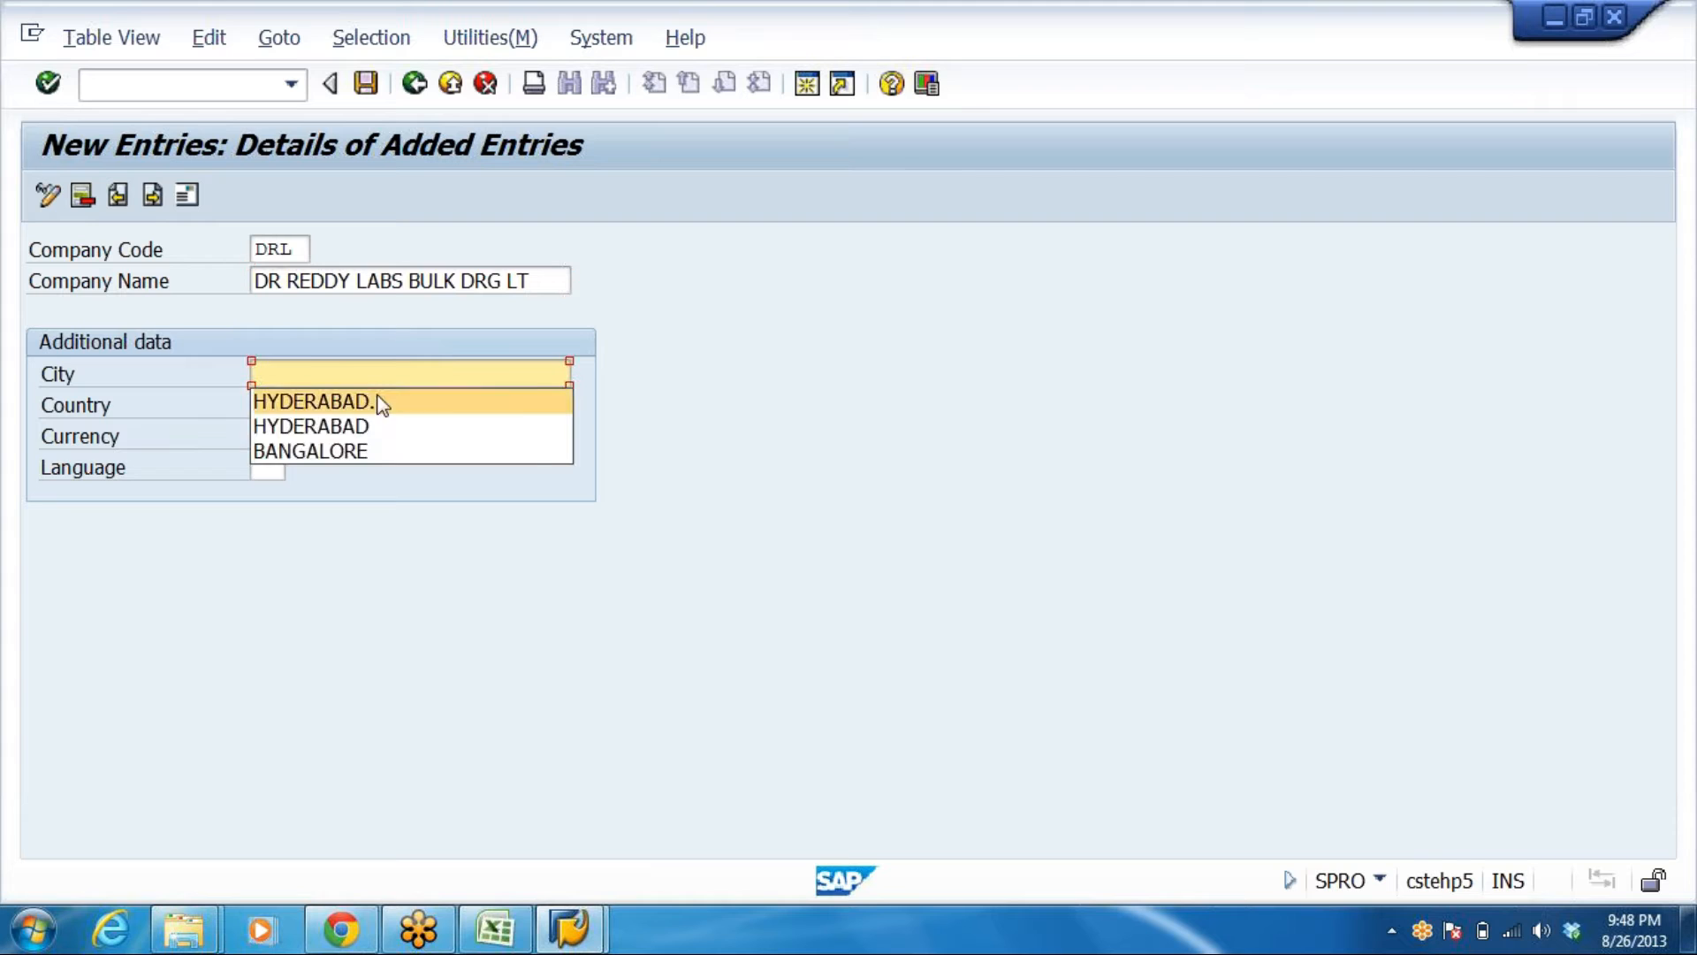
click(379, 398)
Set the company code's country to IN, currency to INR and language to EN, and save the entry
click(275, 405)
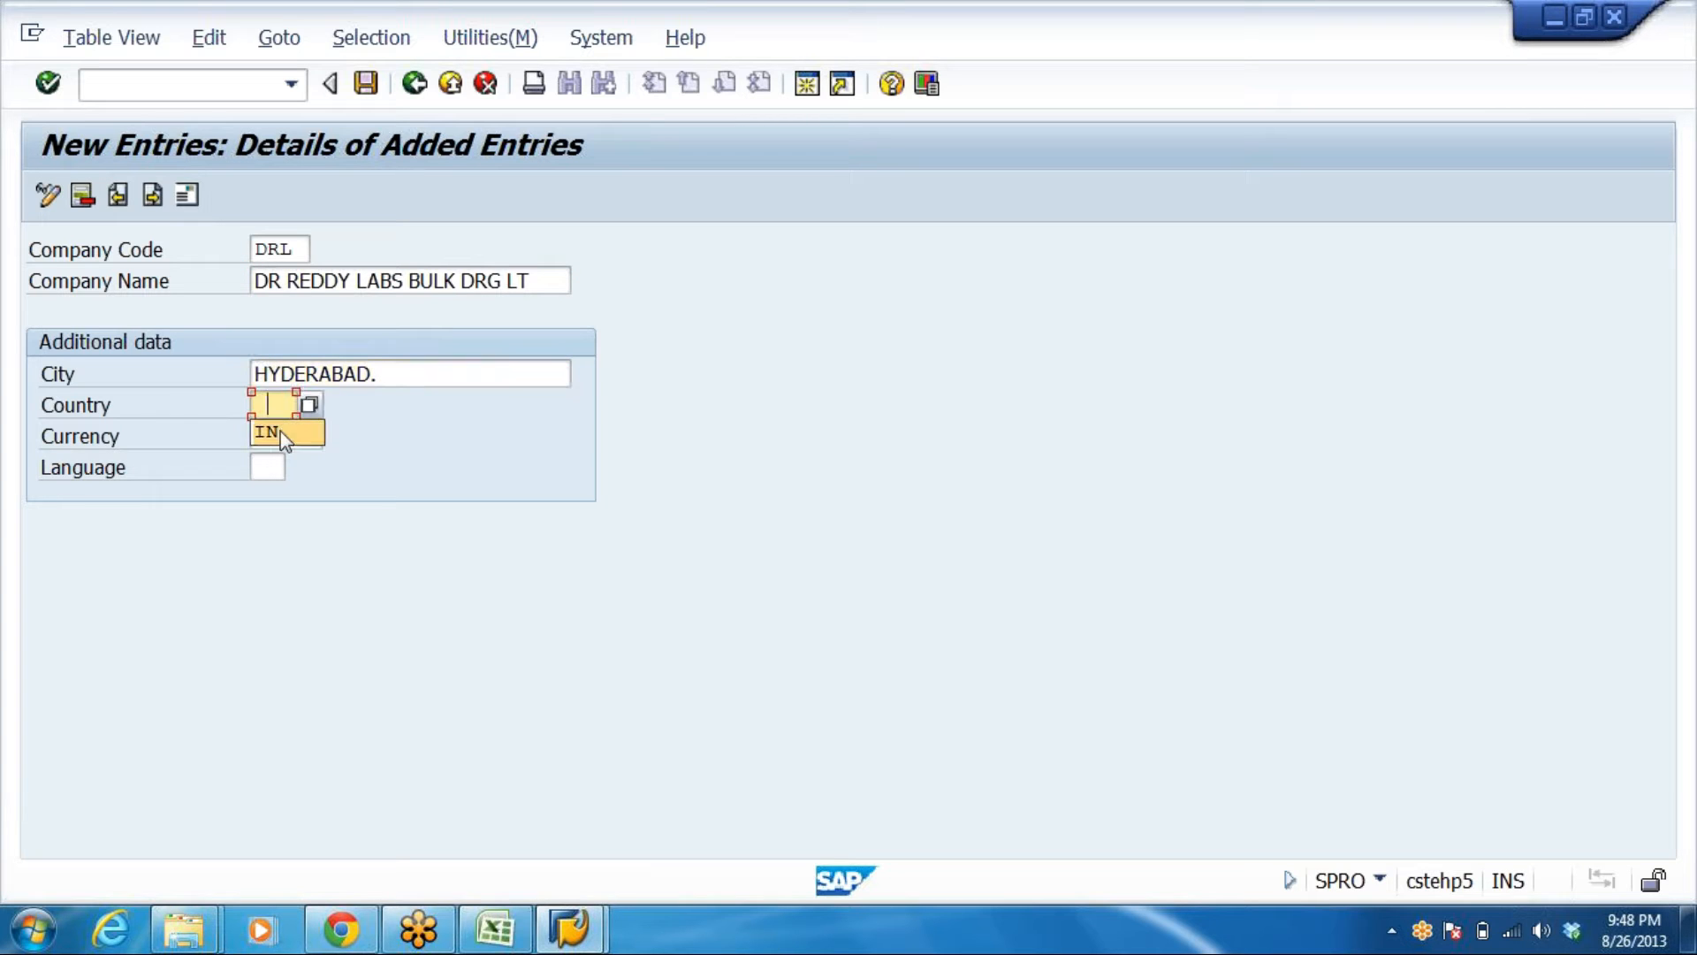
click(280, 431)
click(279, 434)
text(INR)
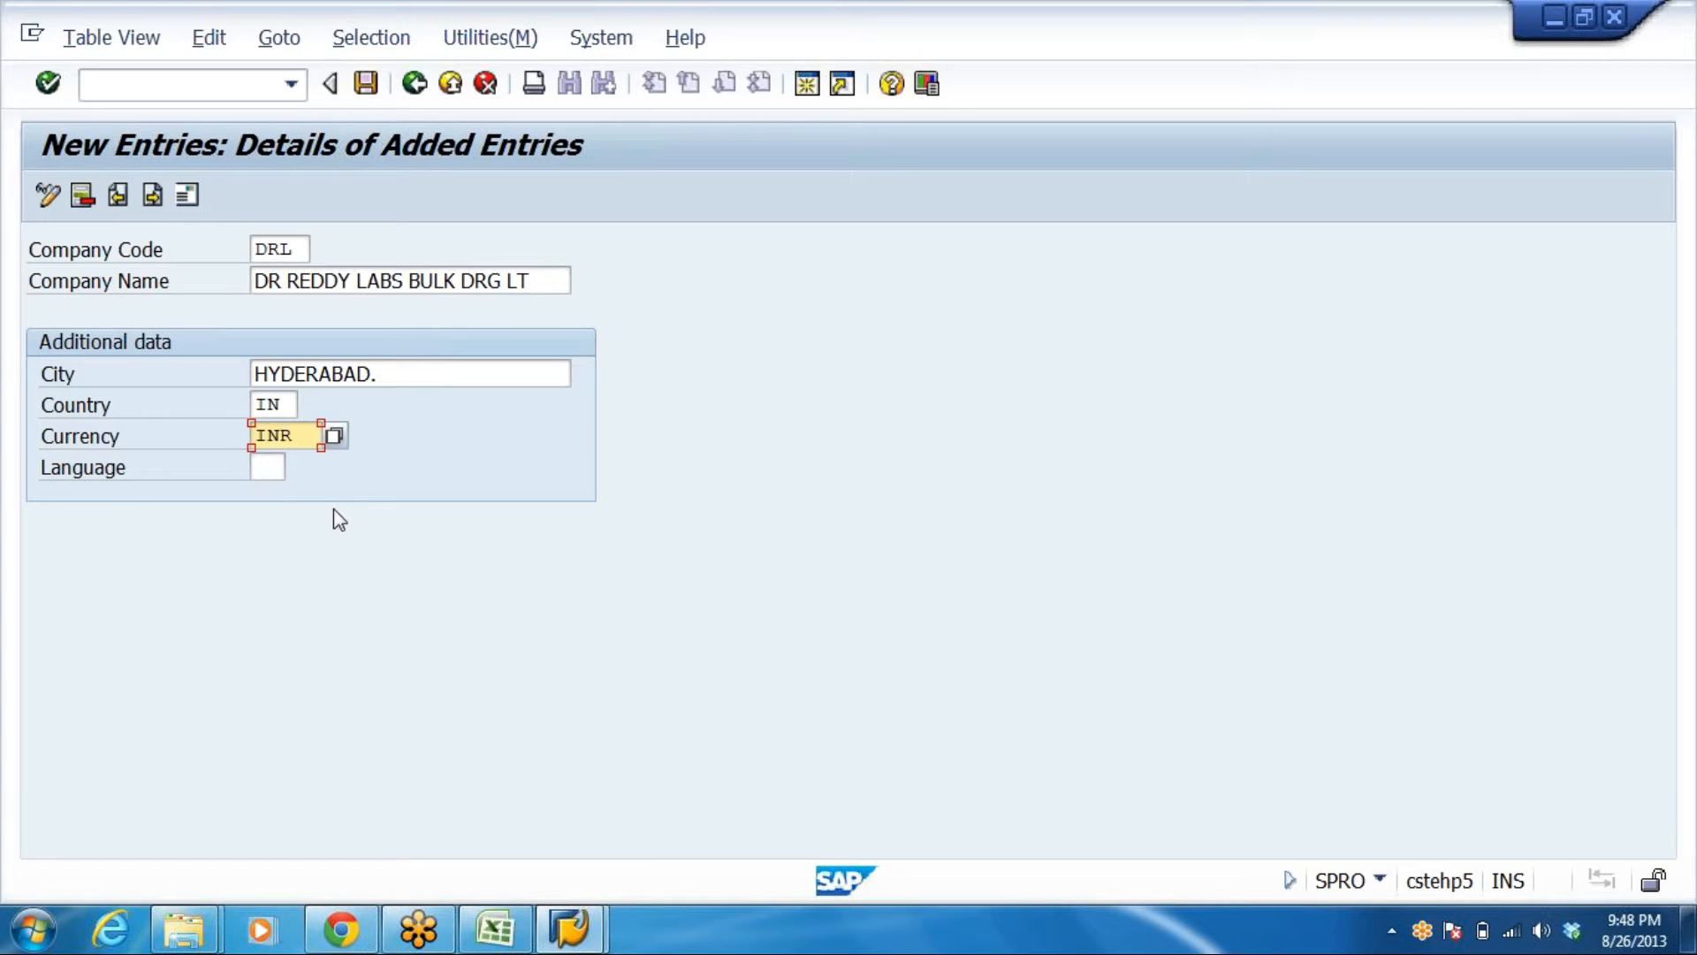
click(268, 467)
click(281, 495)
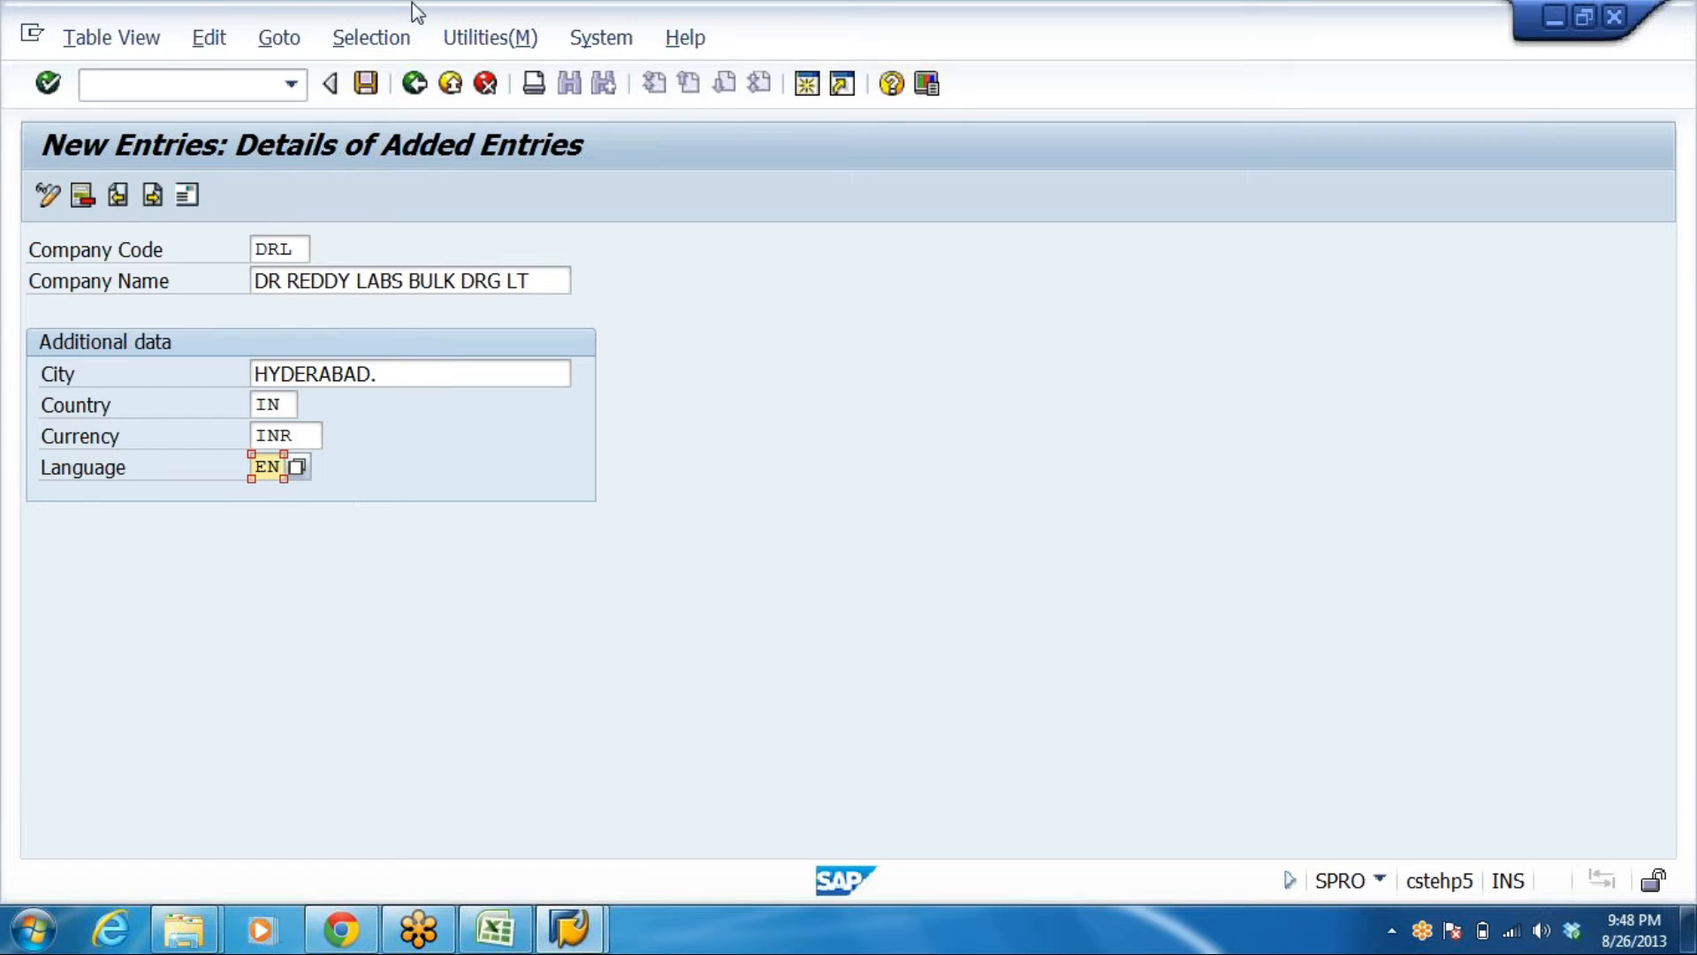
click(366, 86)
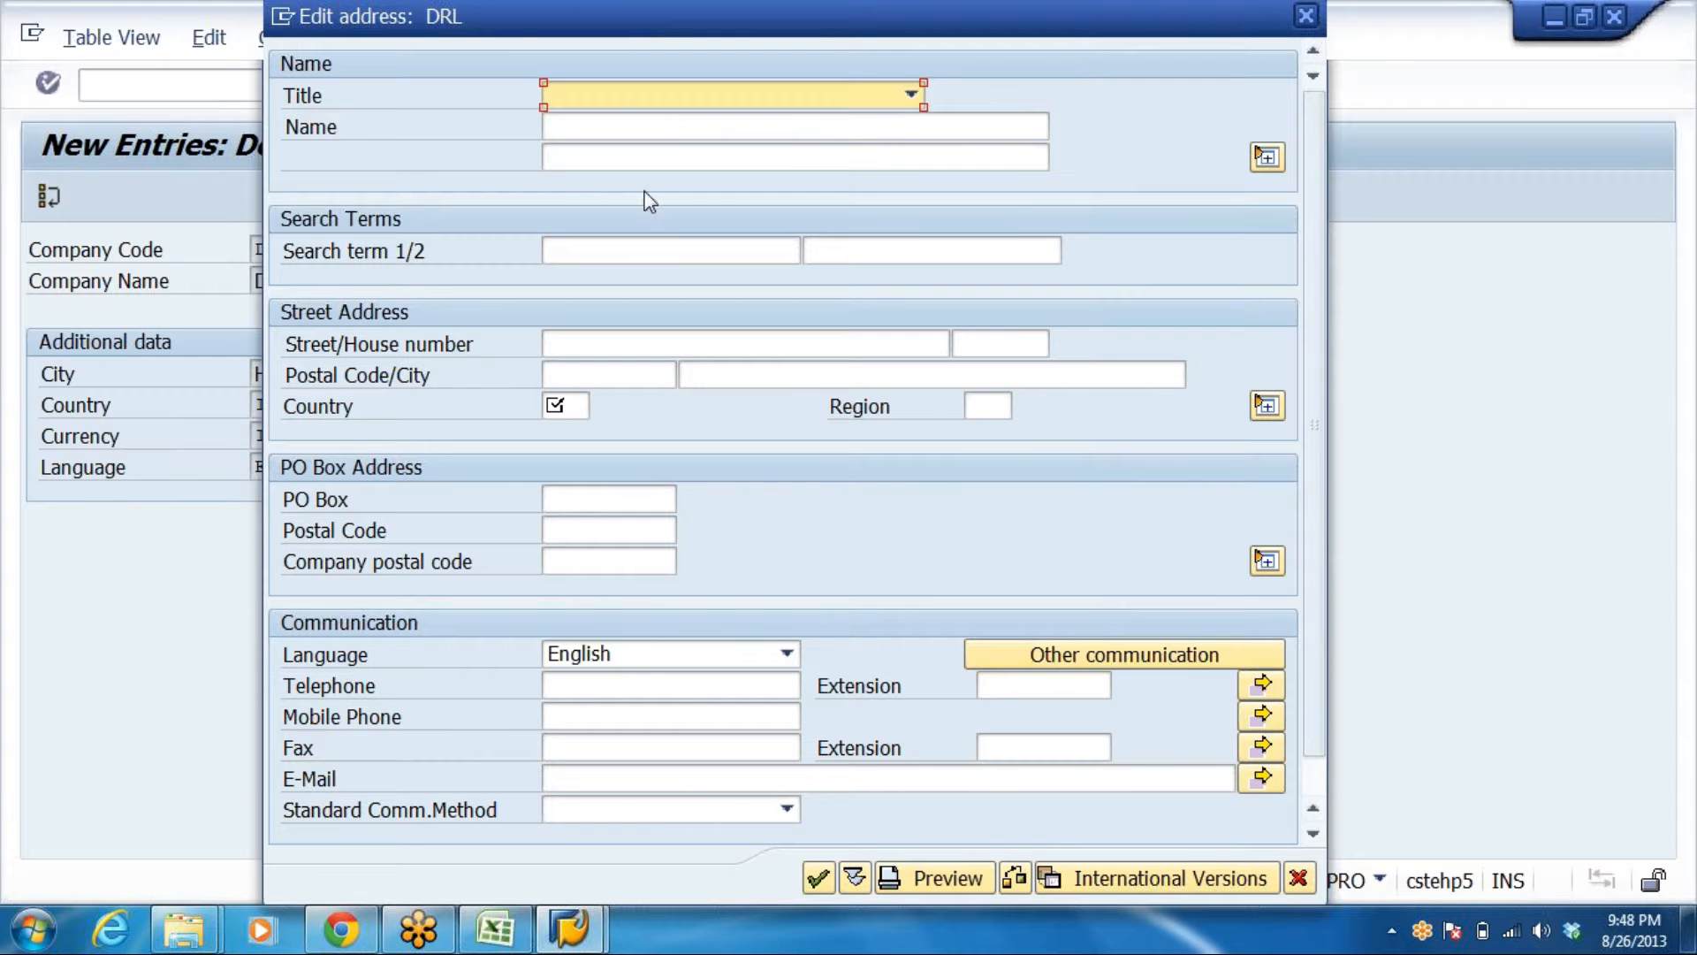
Set the company code address name to SONY MUSIC SYSTEMS LTD and the title to Company
double_click(652, 129)
click(672, 153)
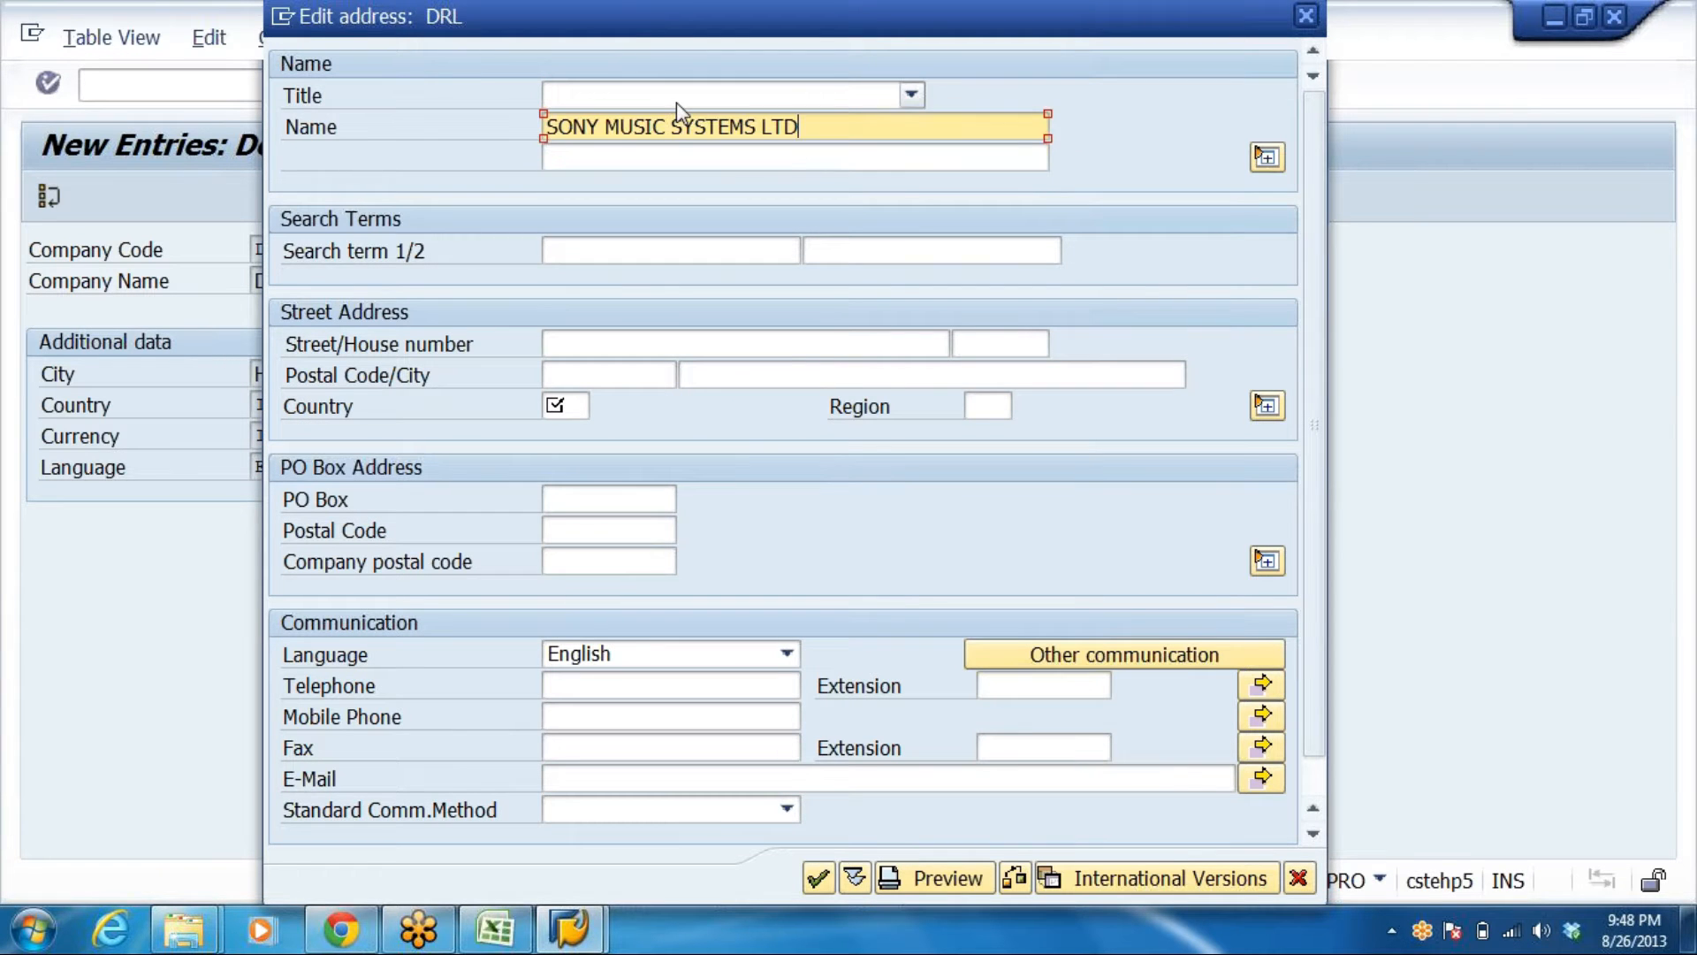
click(676, 97)
click(663, 124)
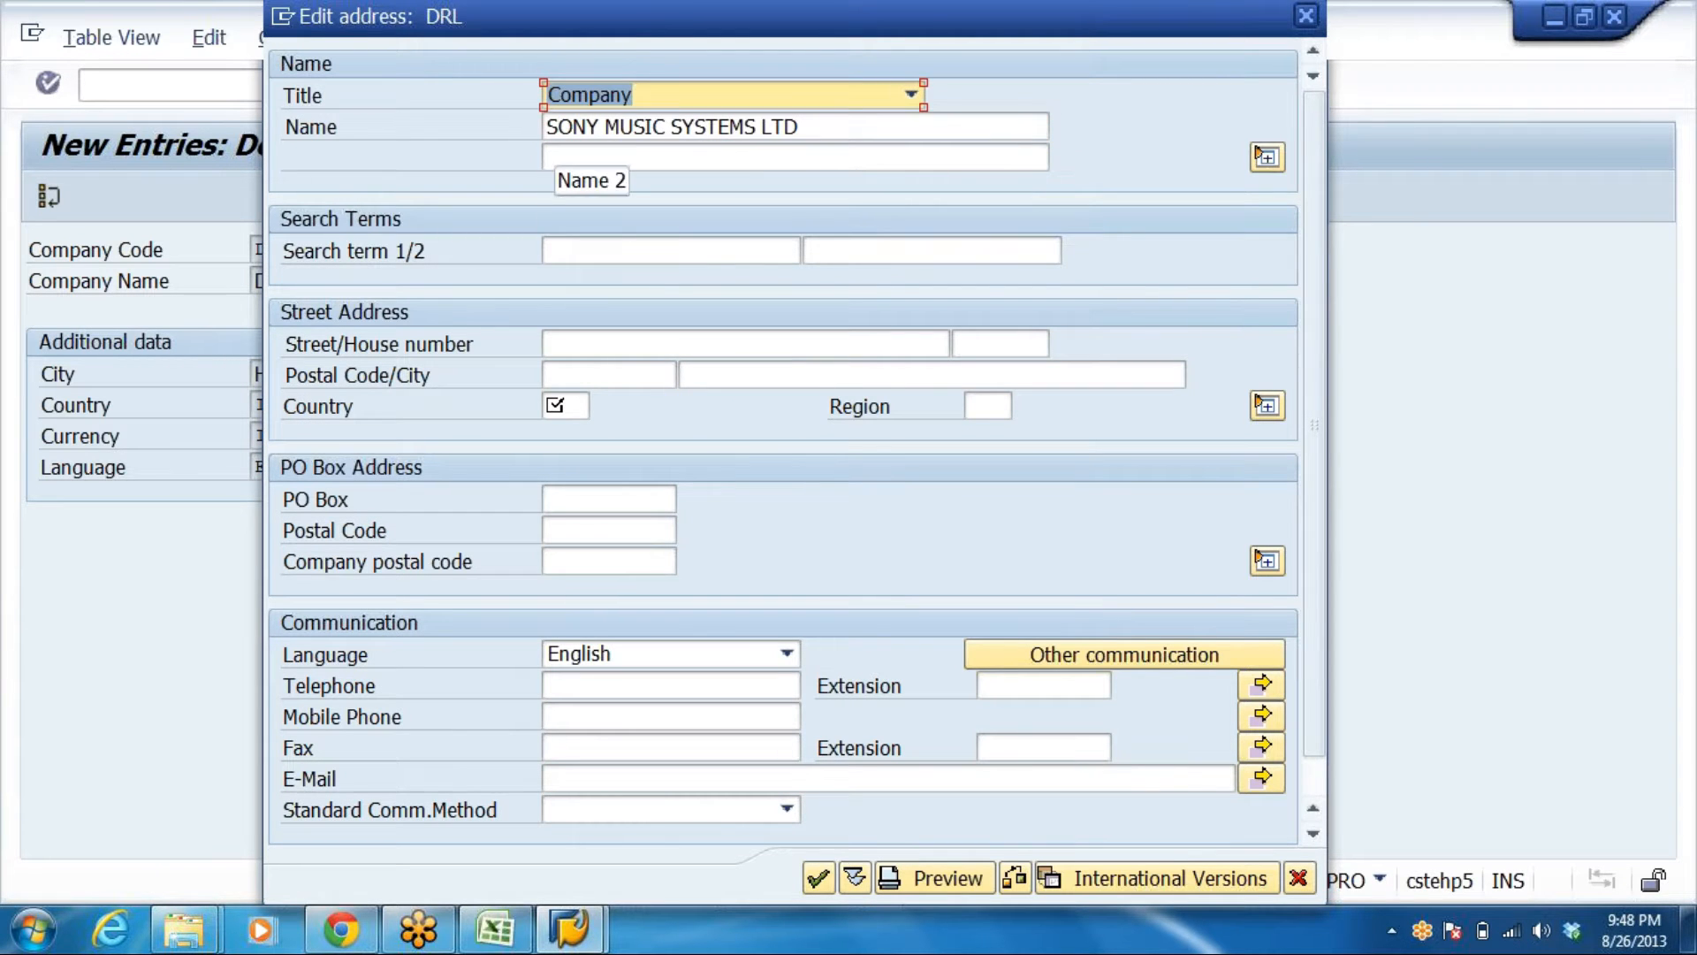
Fill the address with country IN, postal code 500045 and city HYDERABAD, and confirm it
double_click(570, 406)
click(568, 432)
click(575, 375)
click(615, 404)
click(752, 375)
click(753, 425)
click(555, 344)
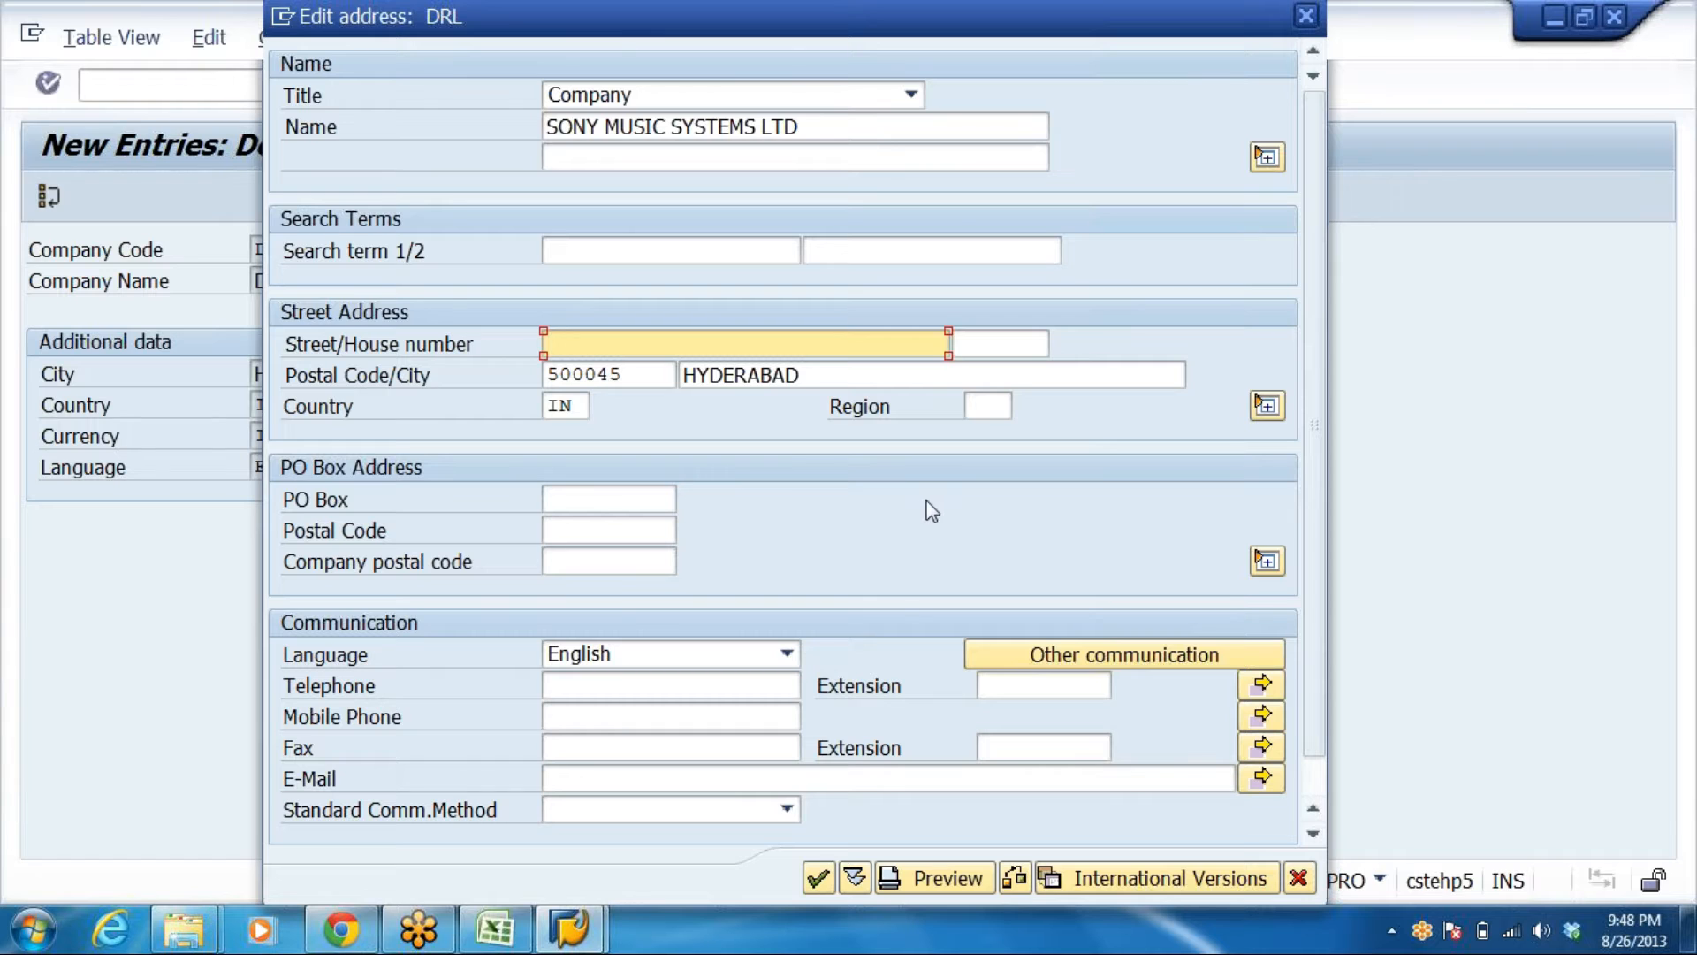
click(820, 879)
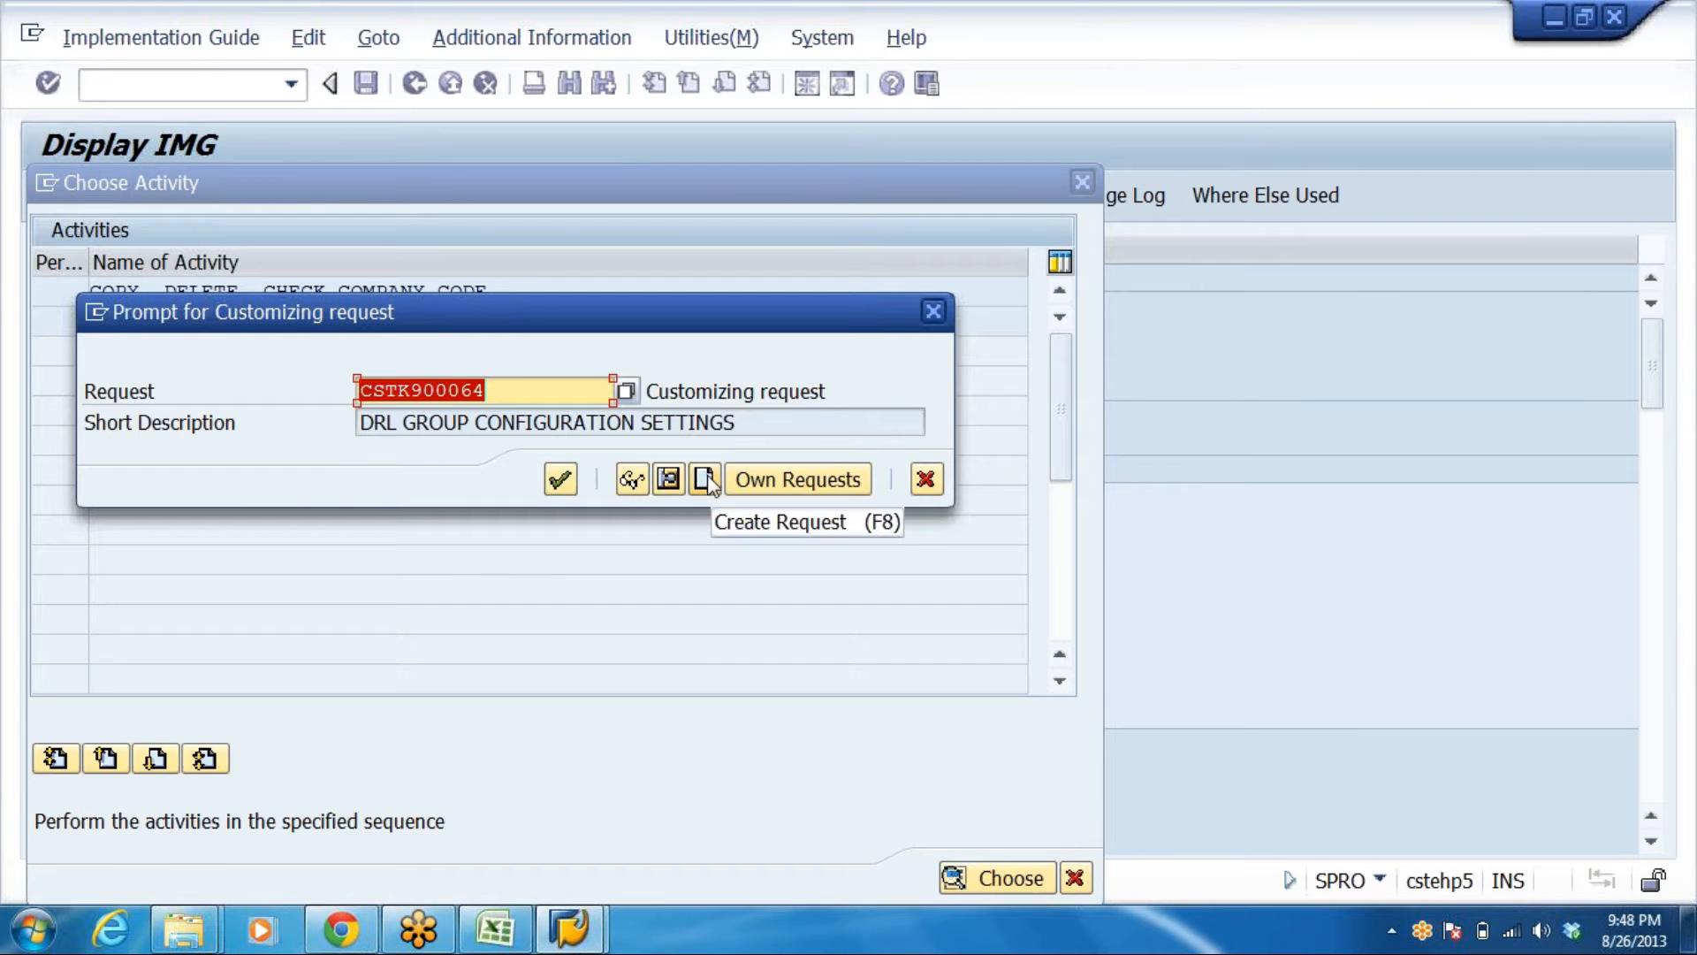
Save company code DRL under a new customizing request described as DRL COMP CODE SETTINGS and return to the implementation guide
drag(619, 323, 730, 208)
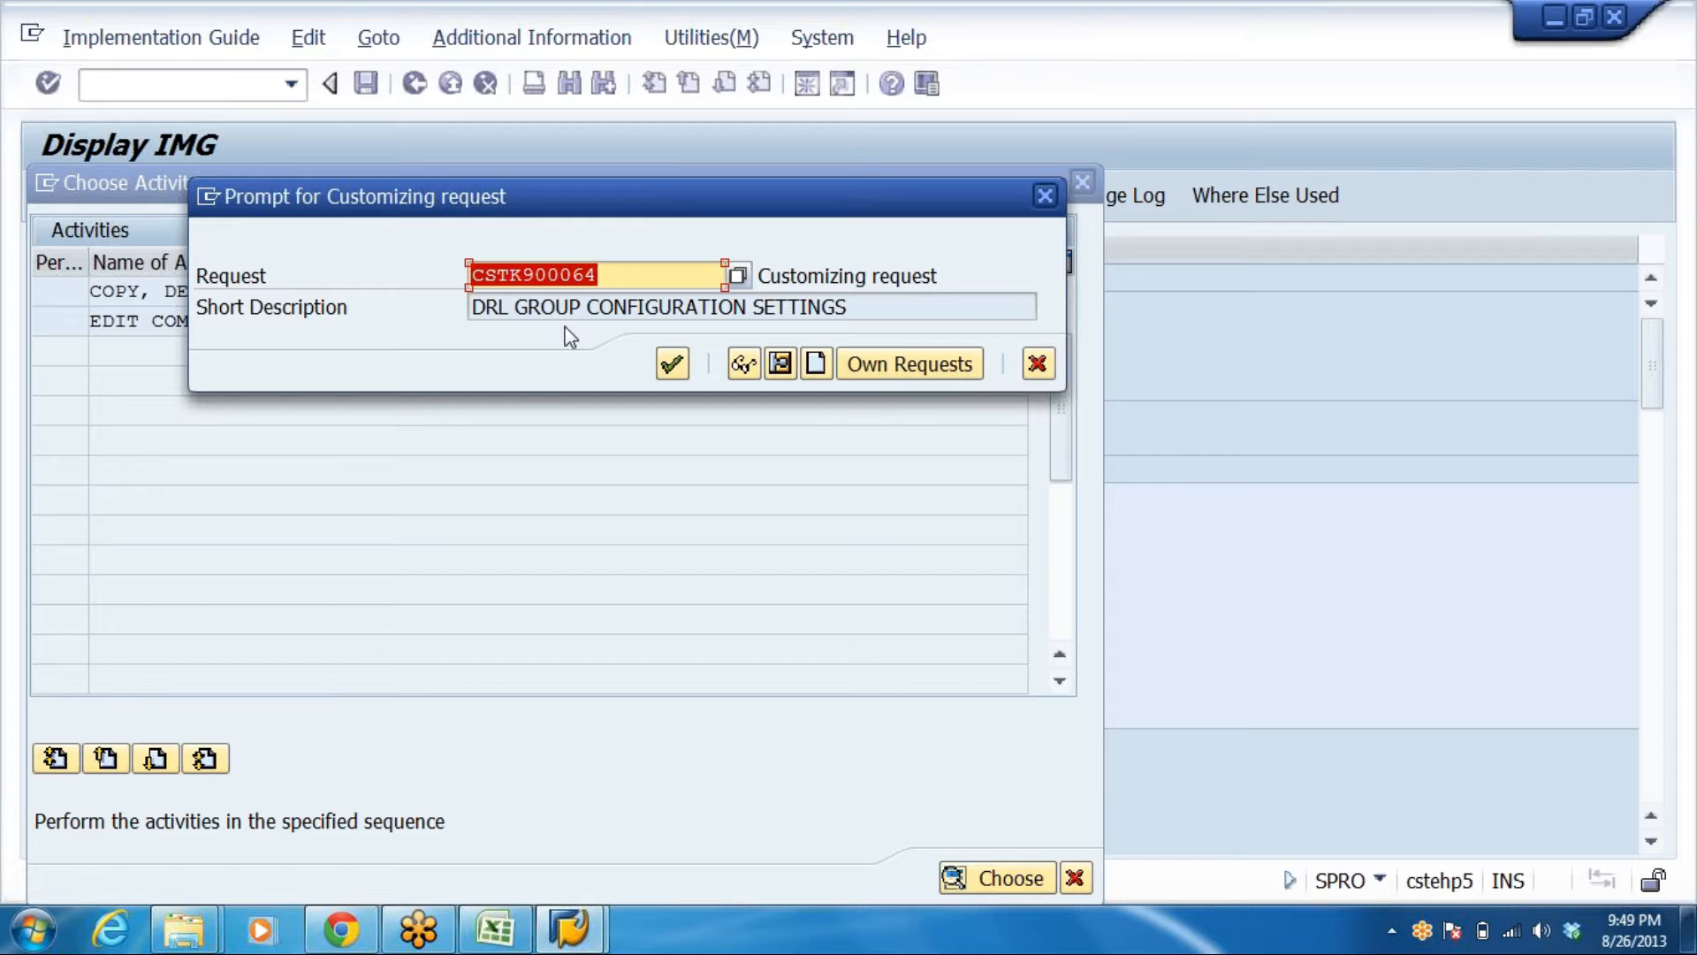
click(815, 364)
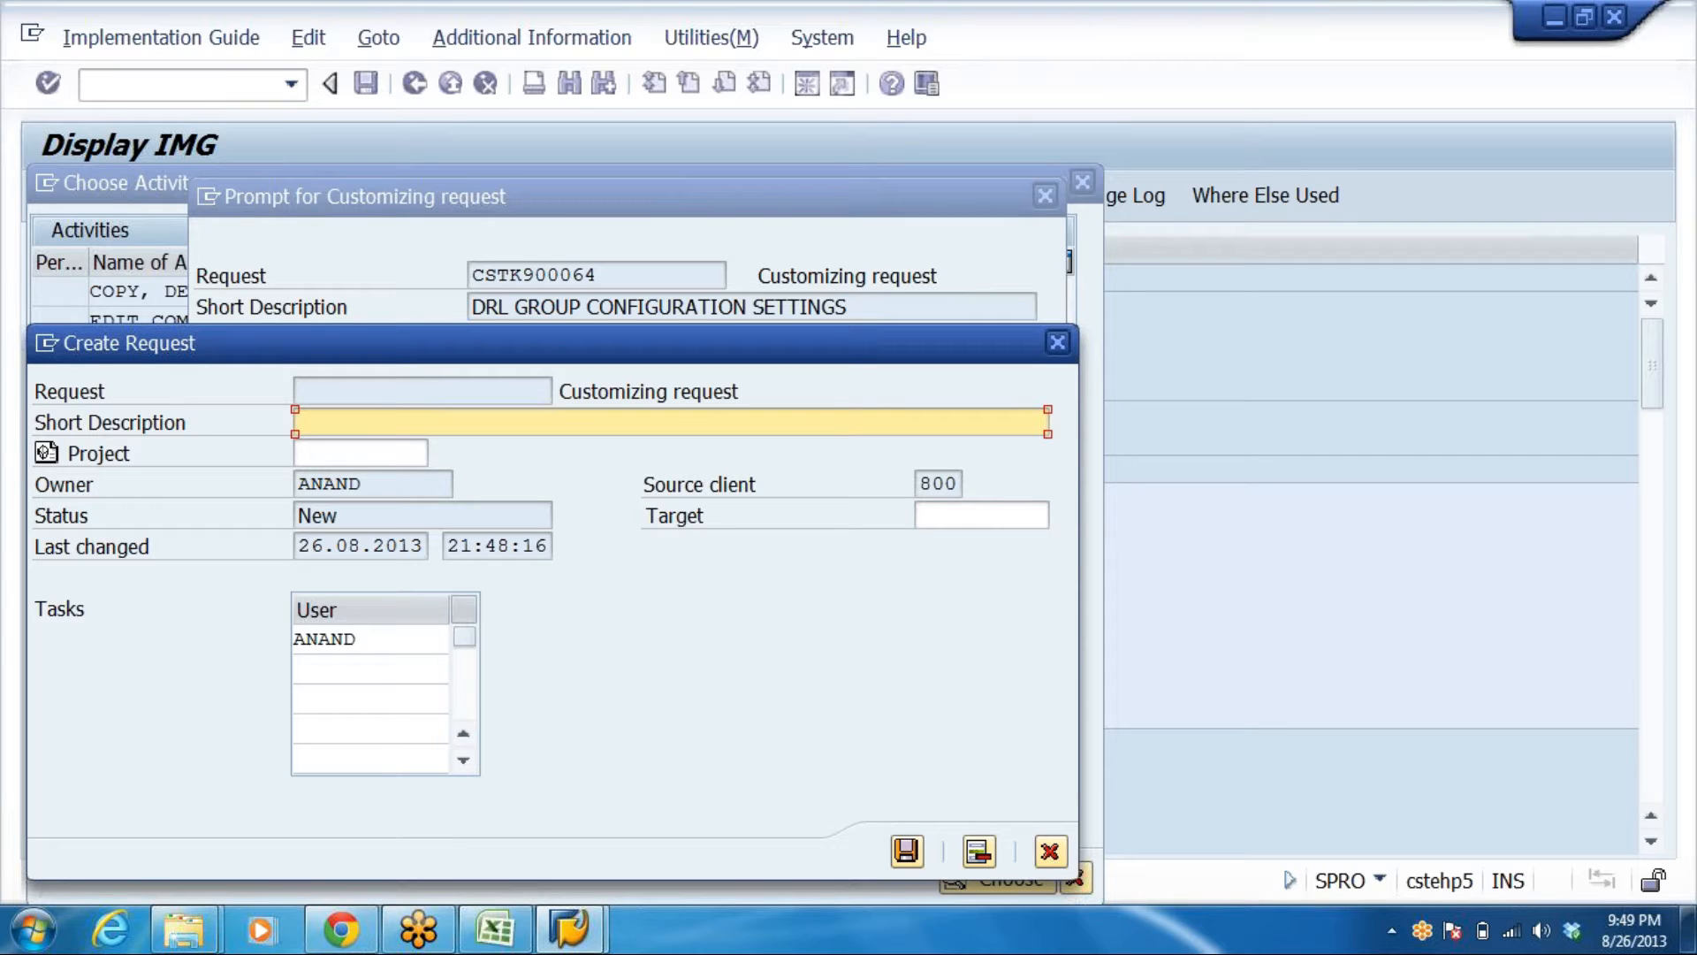
text(DRL COMP CODE)
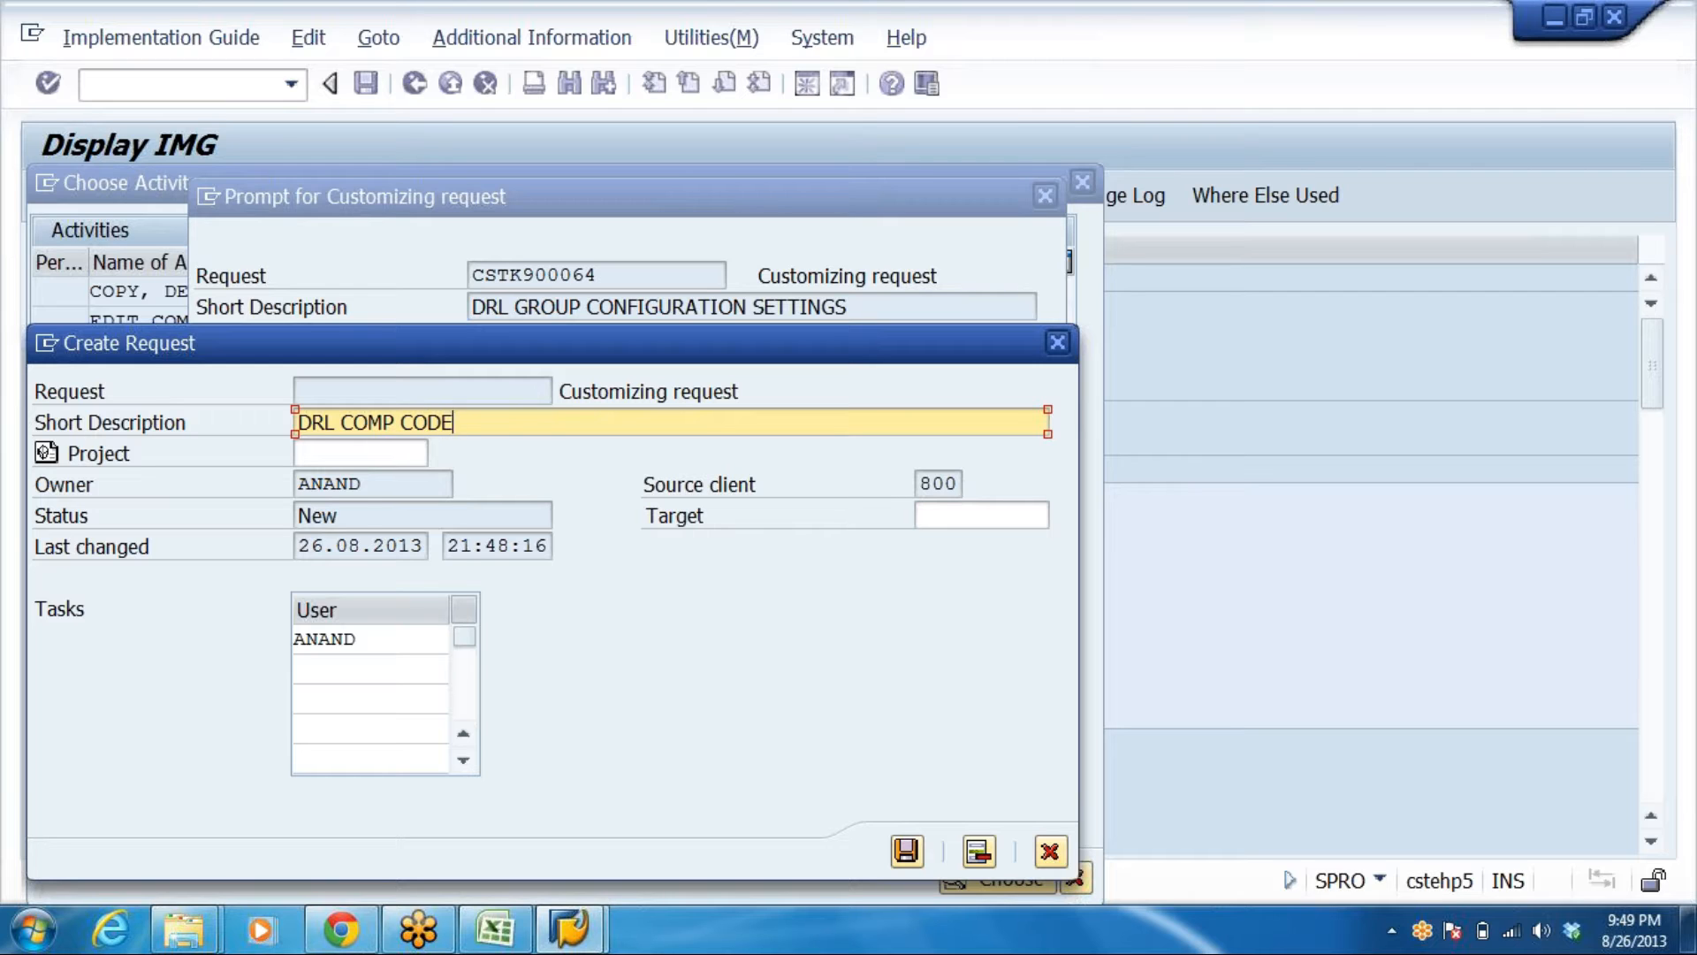
text( SETTINGS)
key(Return)
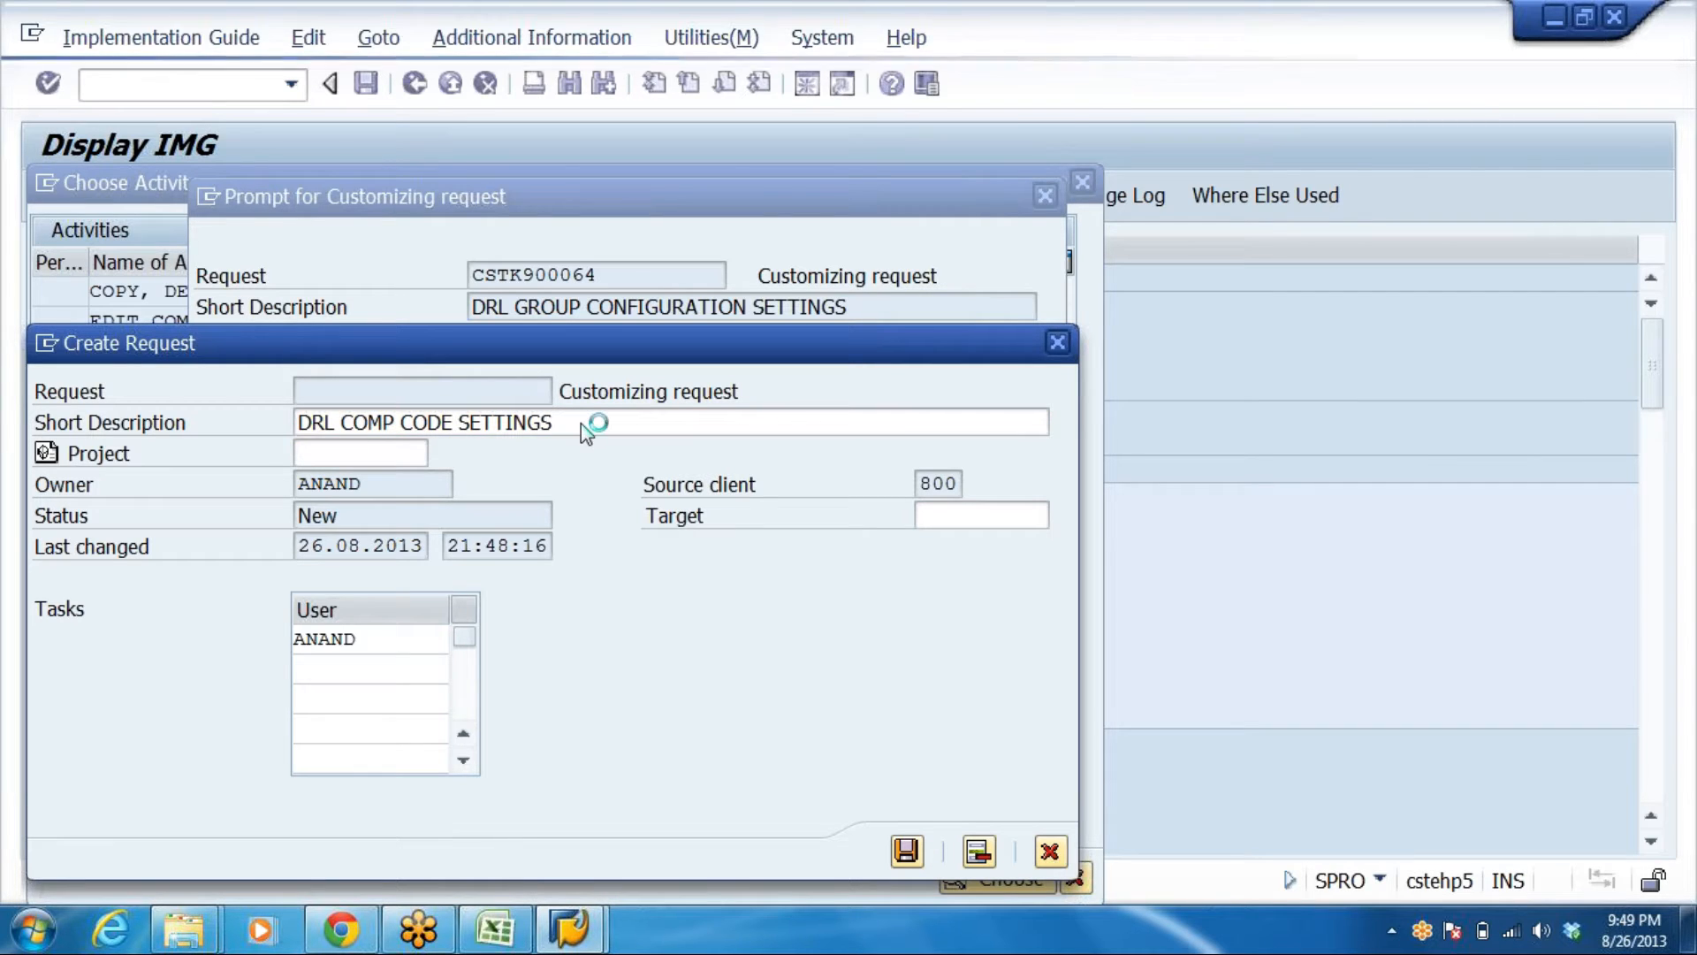
key(Return)
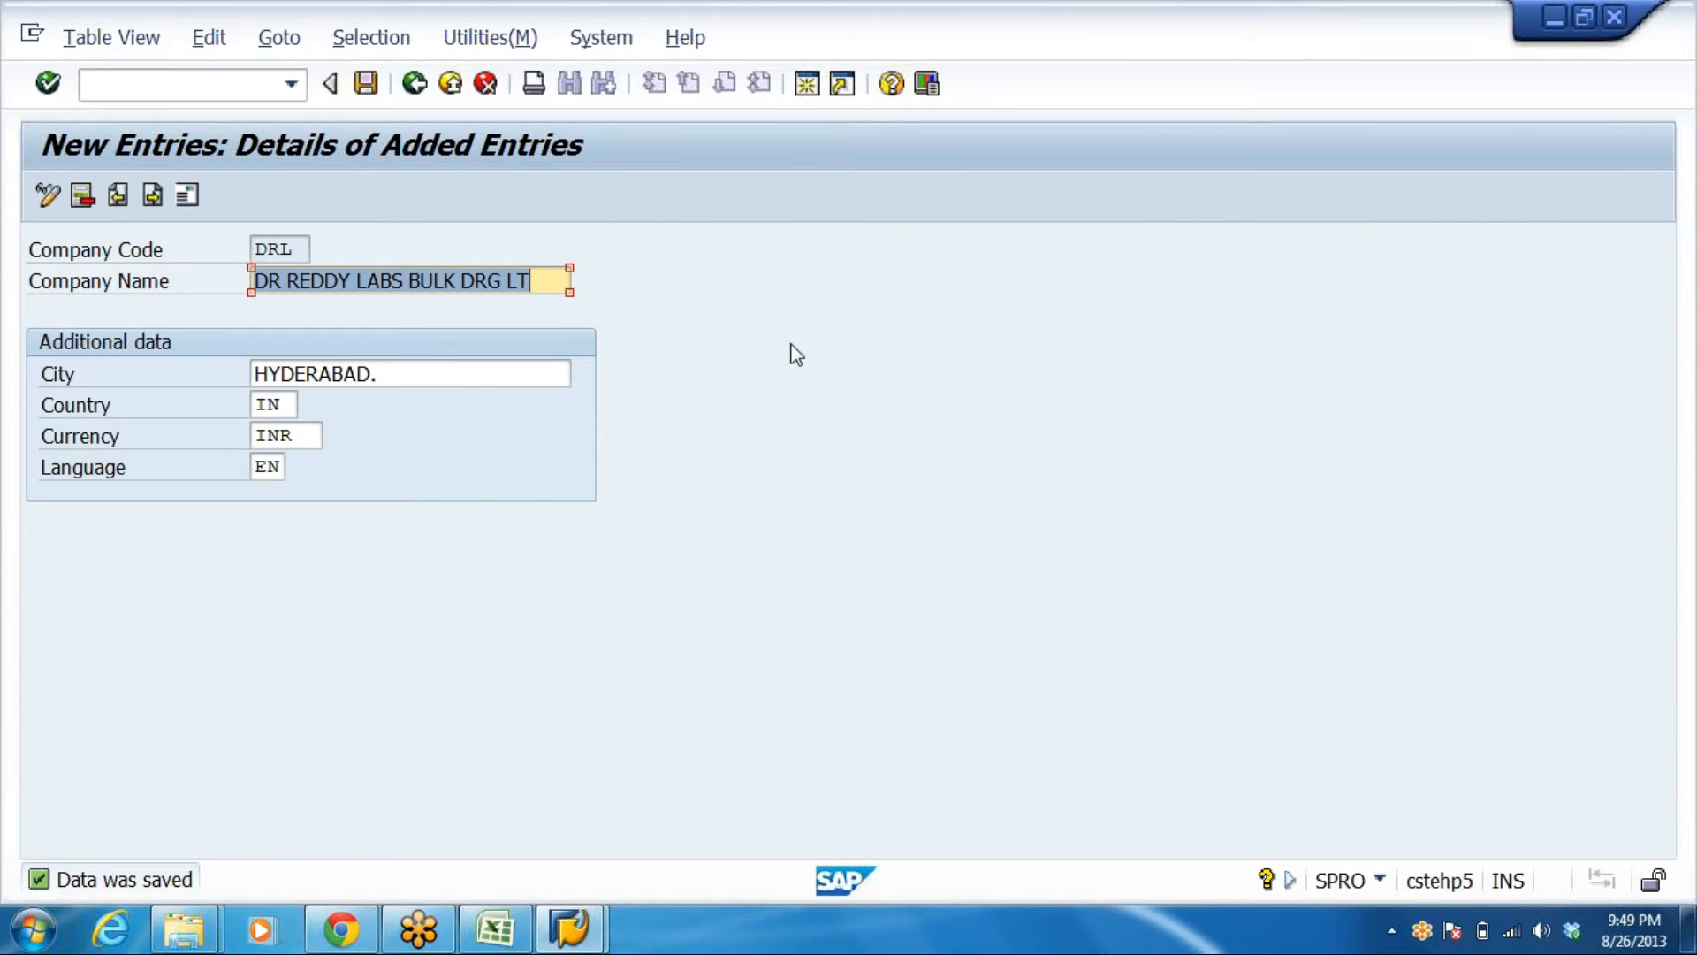
click(451, 85)
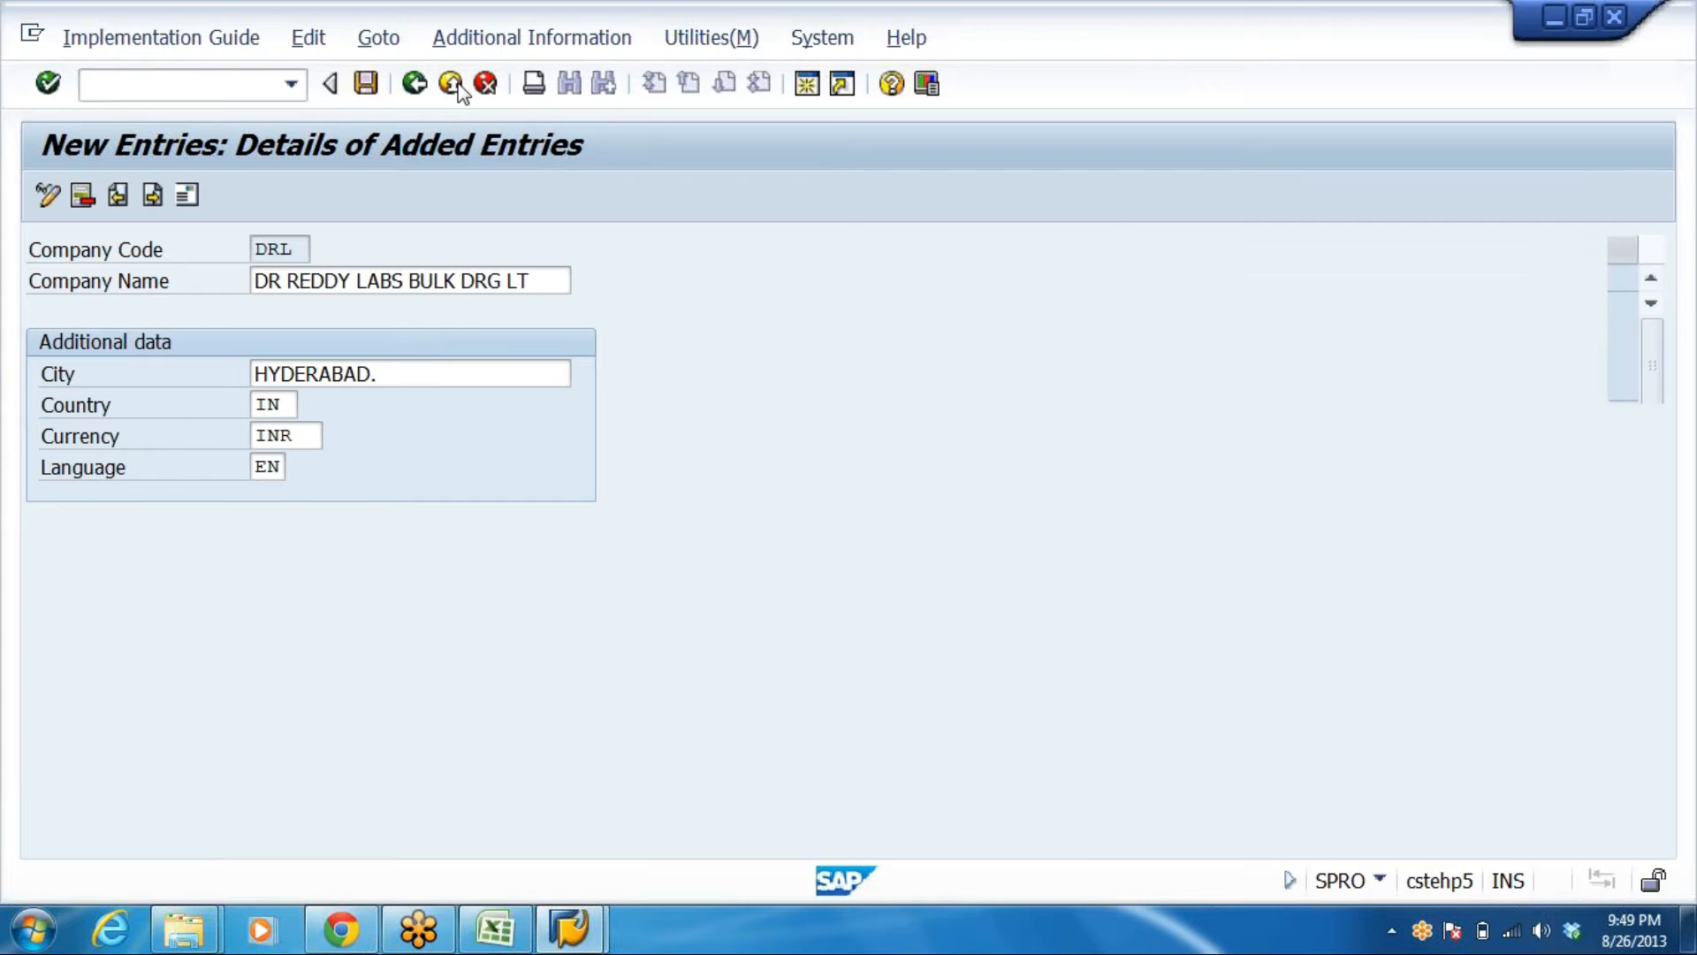
click(1076, 878)
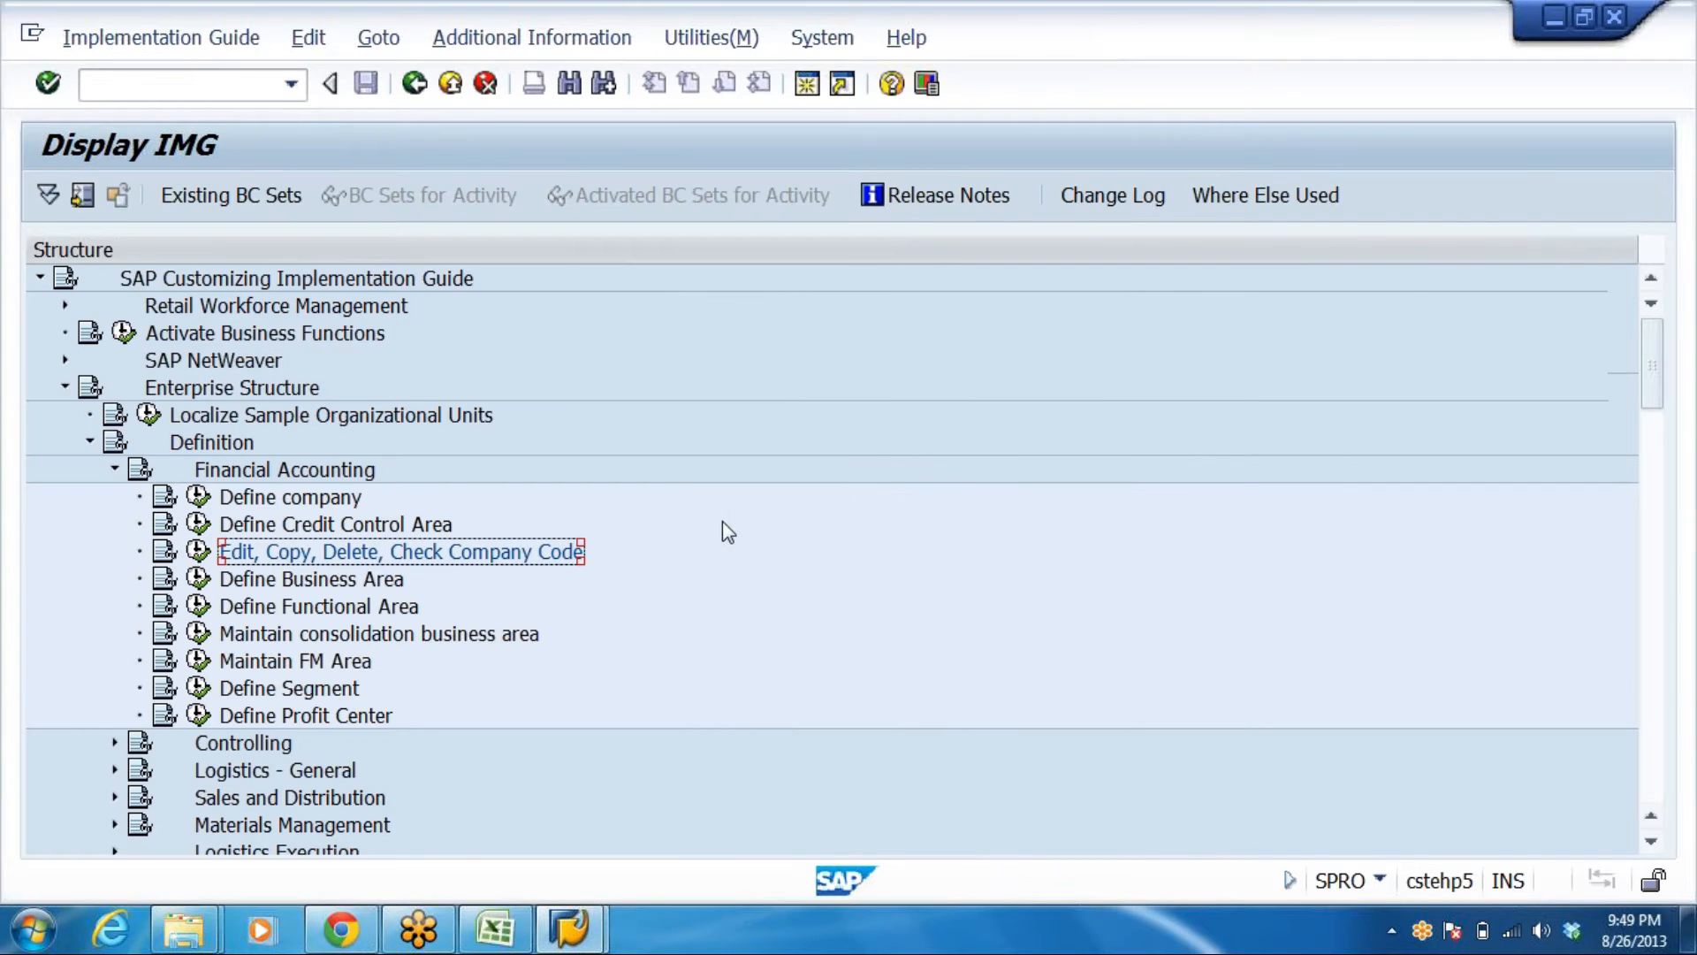
Open Assign company code to company under Enterprise Structure, Assignment, Financial Accounting
scroll(734, 526, down, 1)
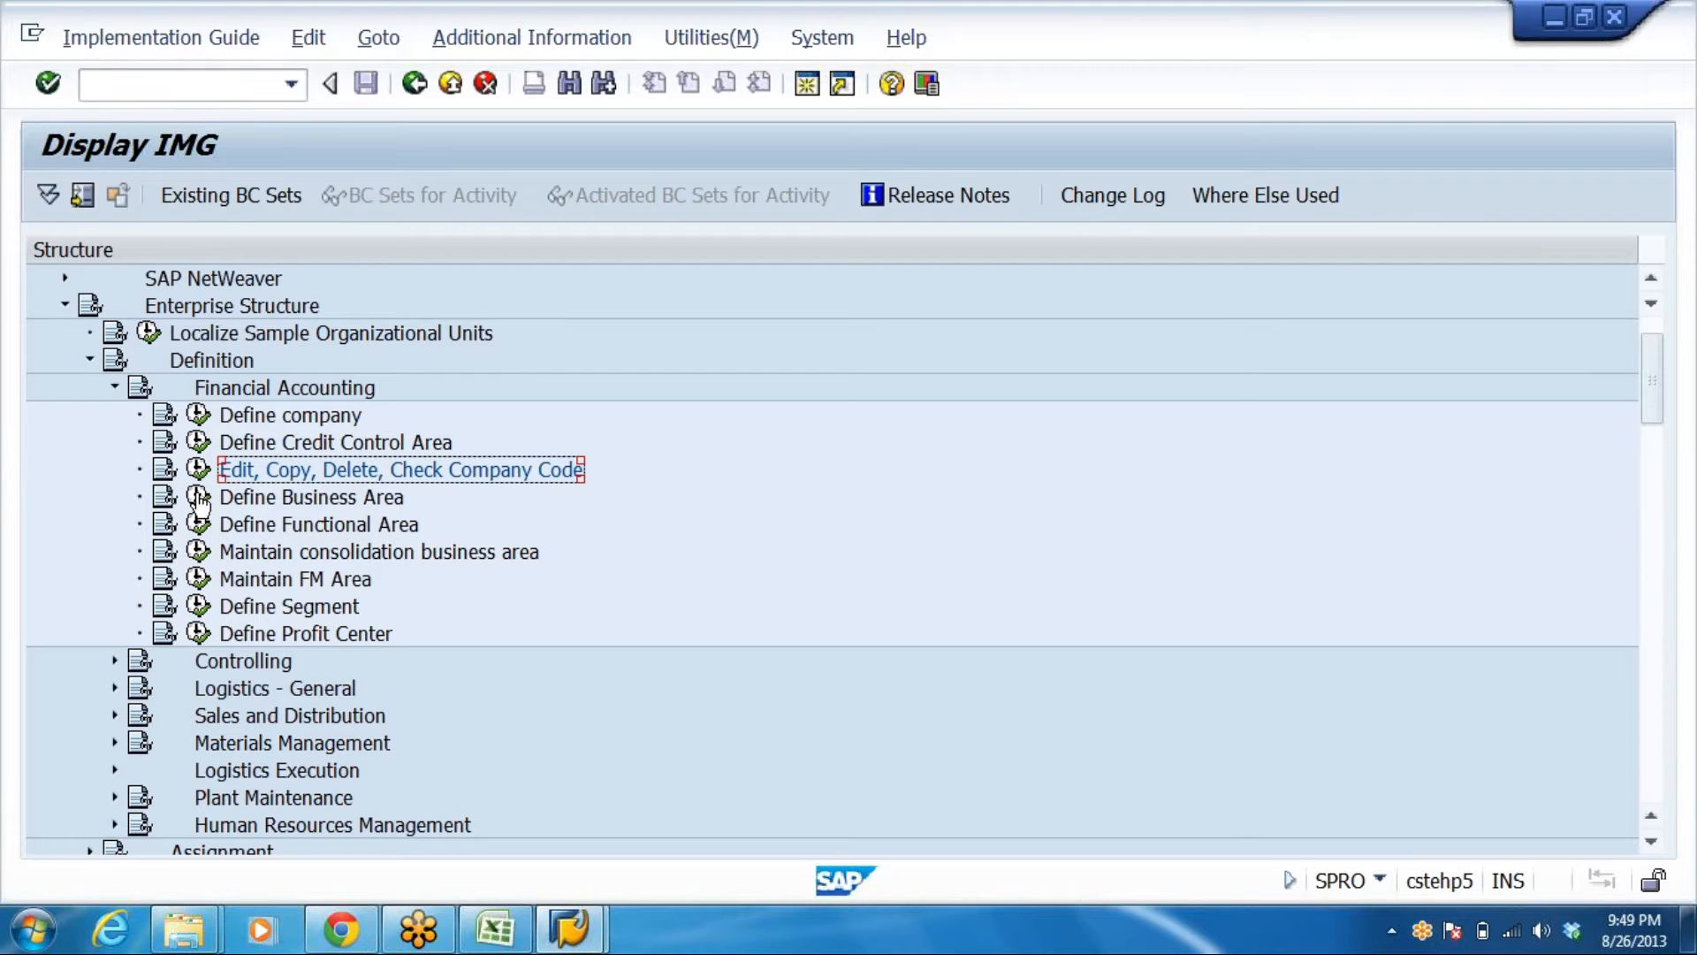
click(115, 388)
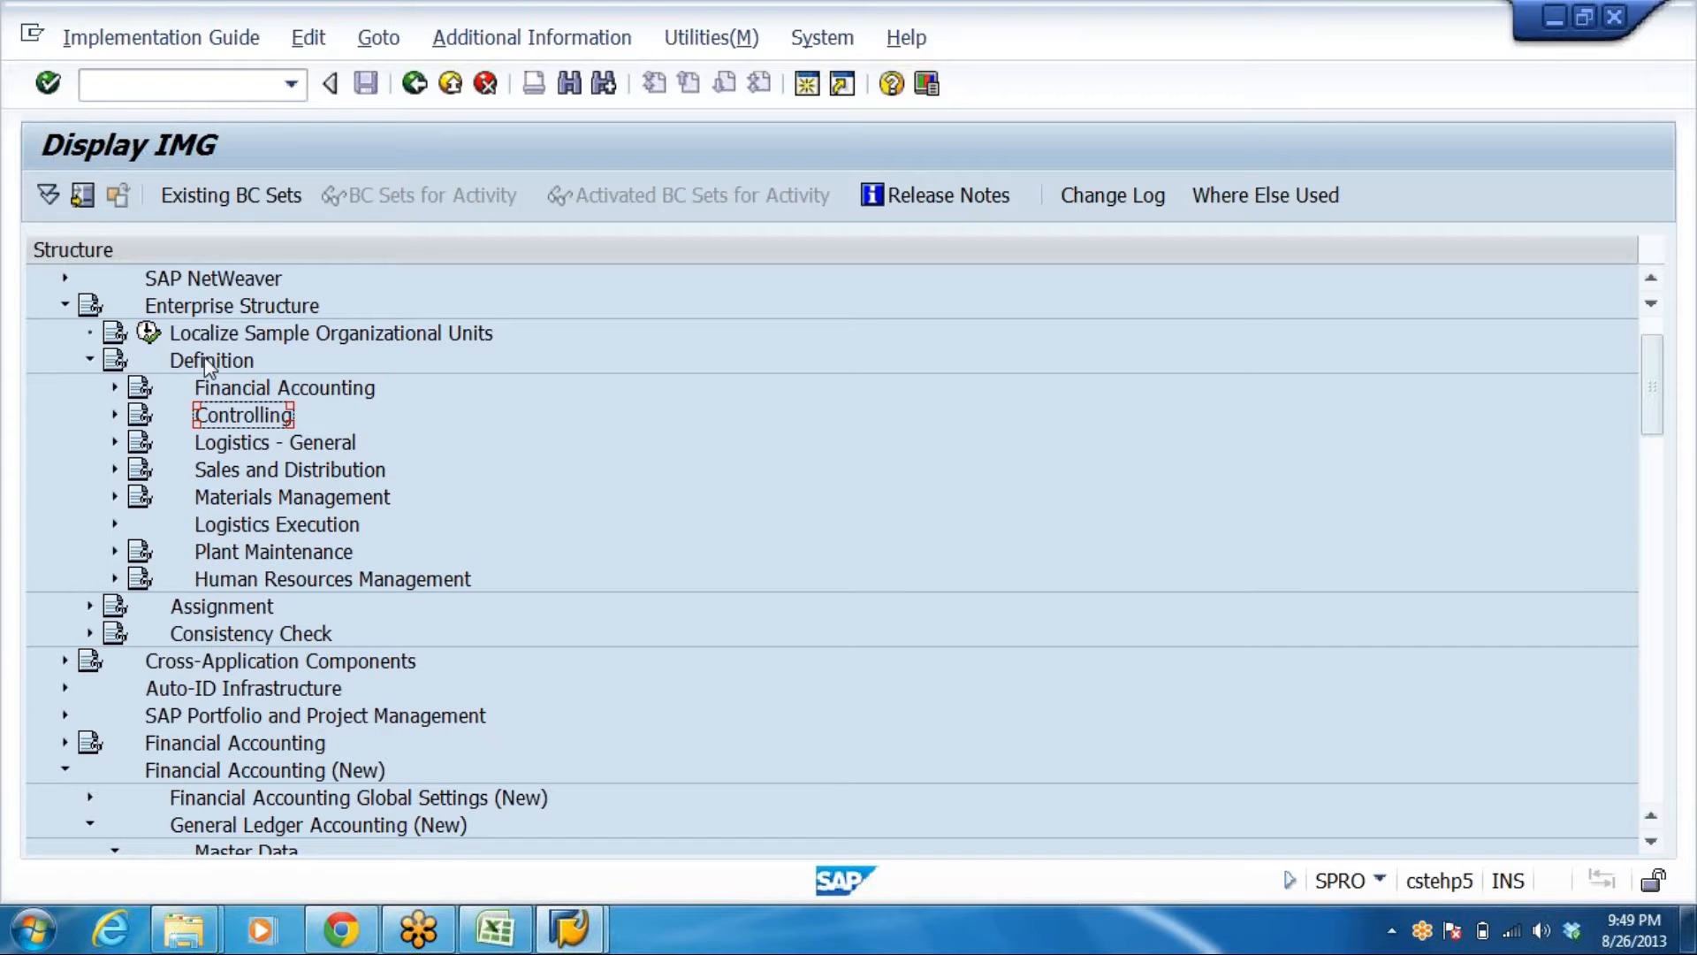
click(89, 360)
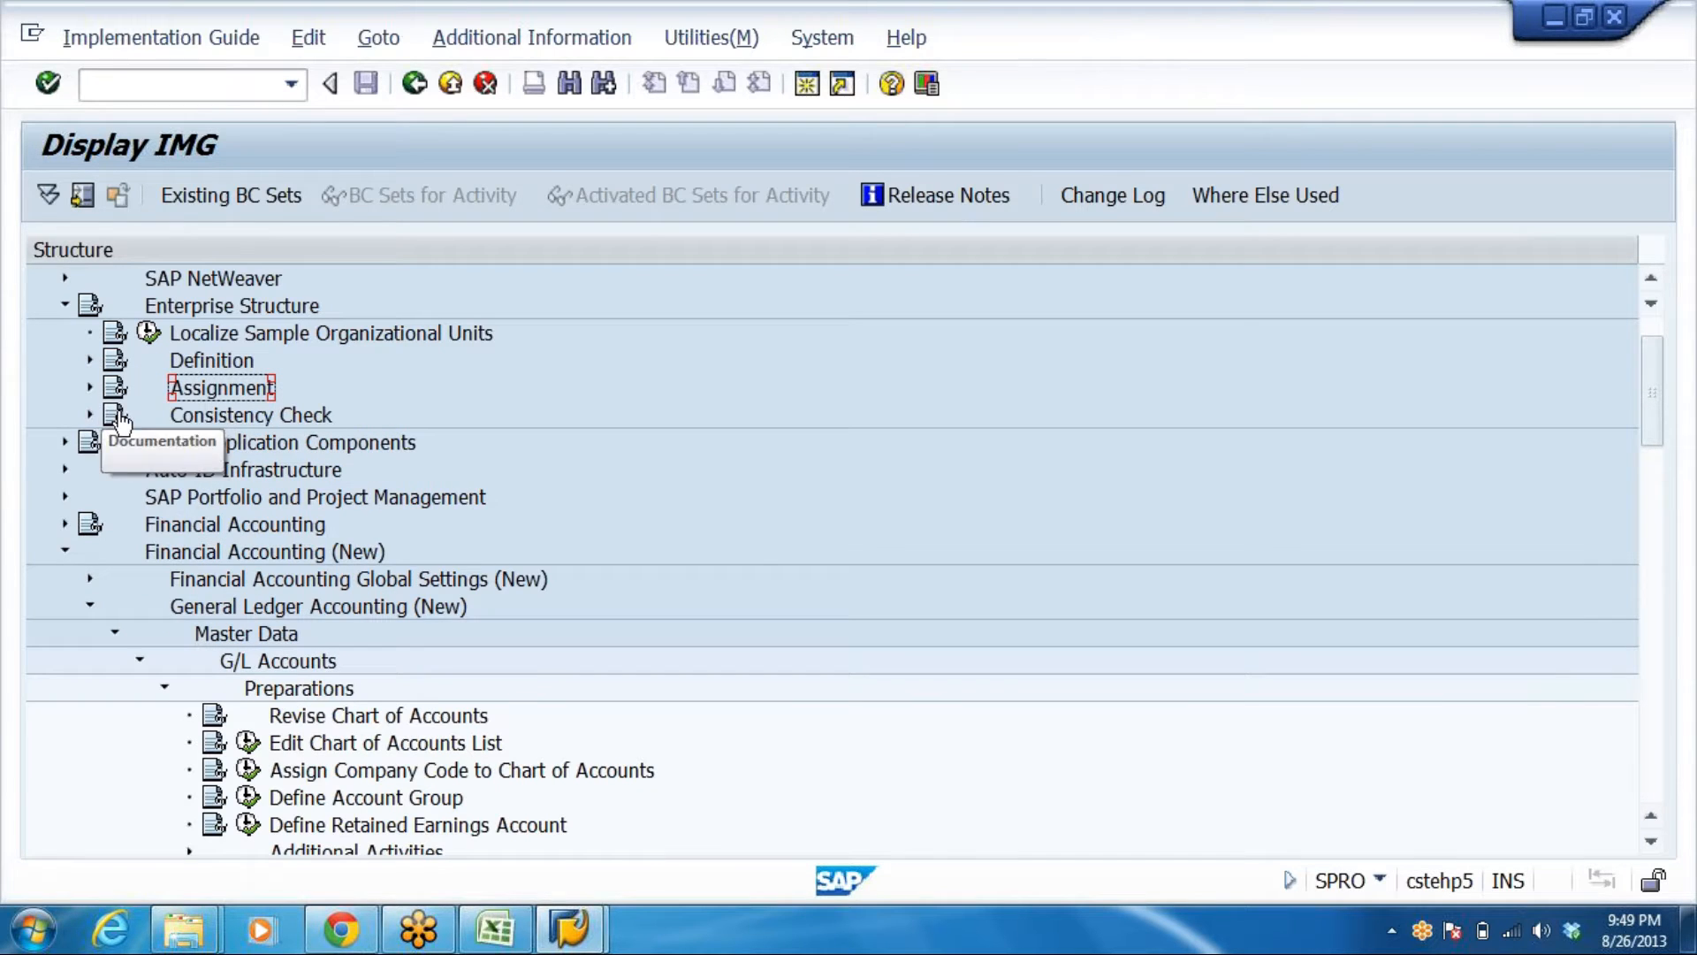
double_click(216, 393)
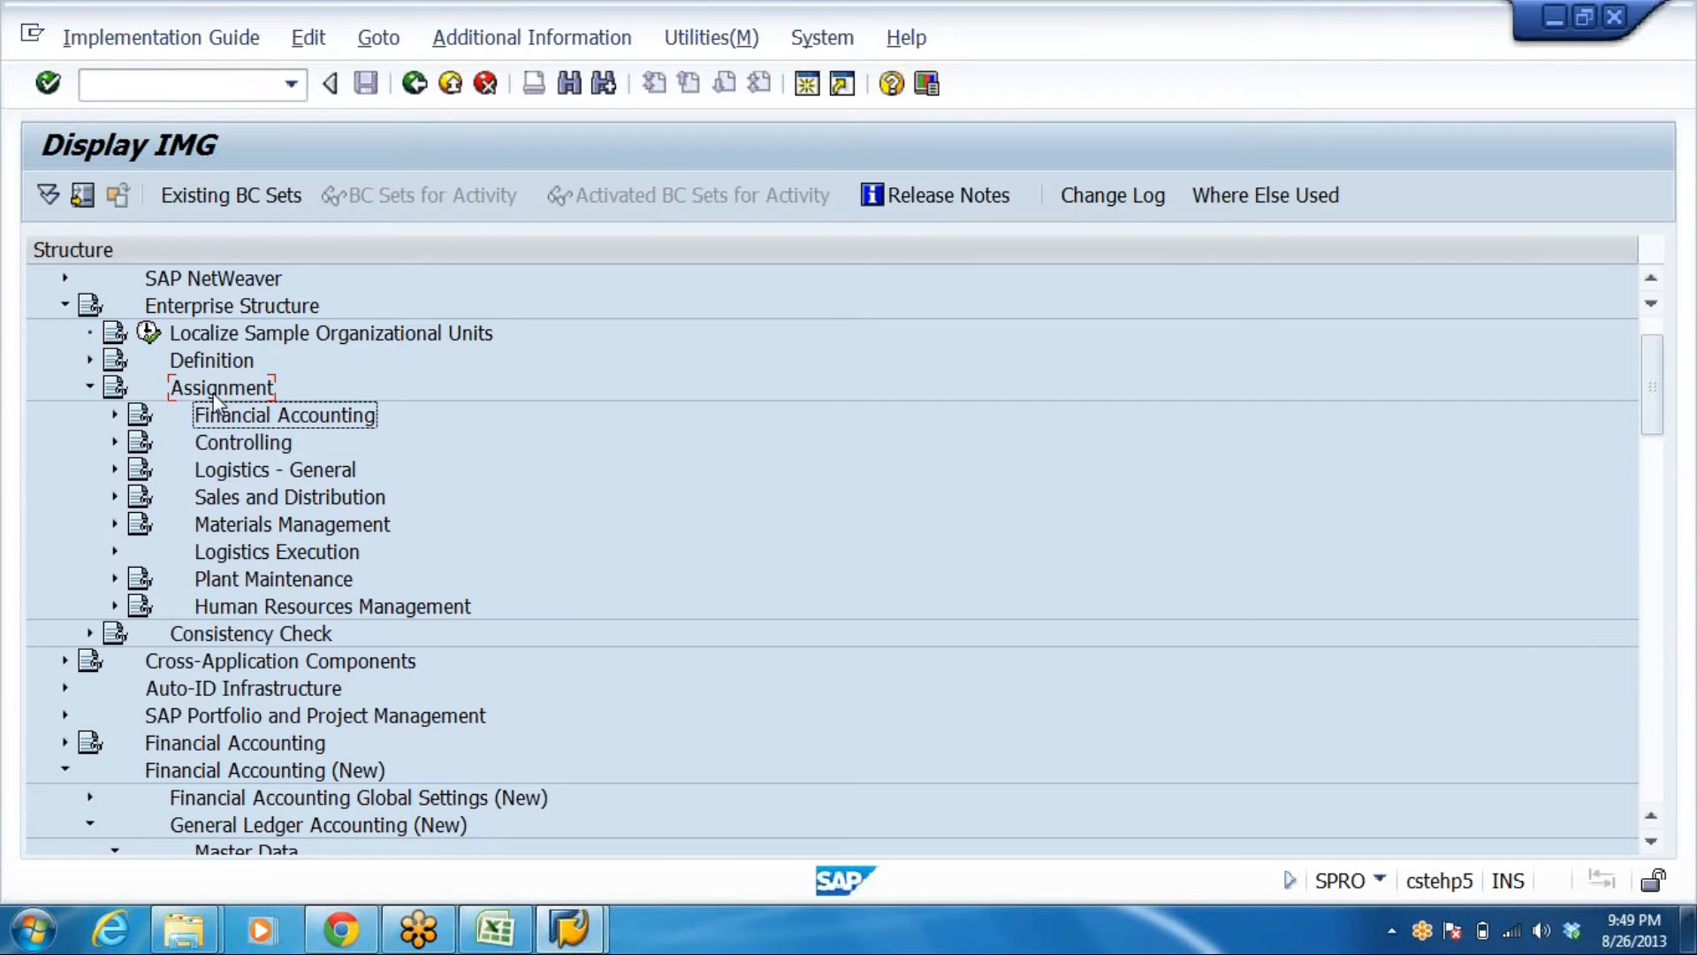
key(Right)
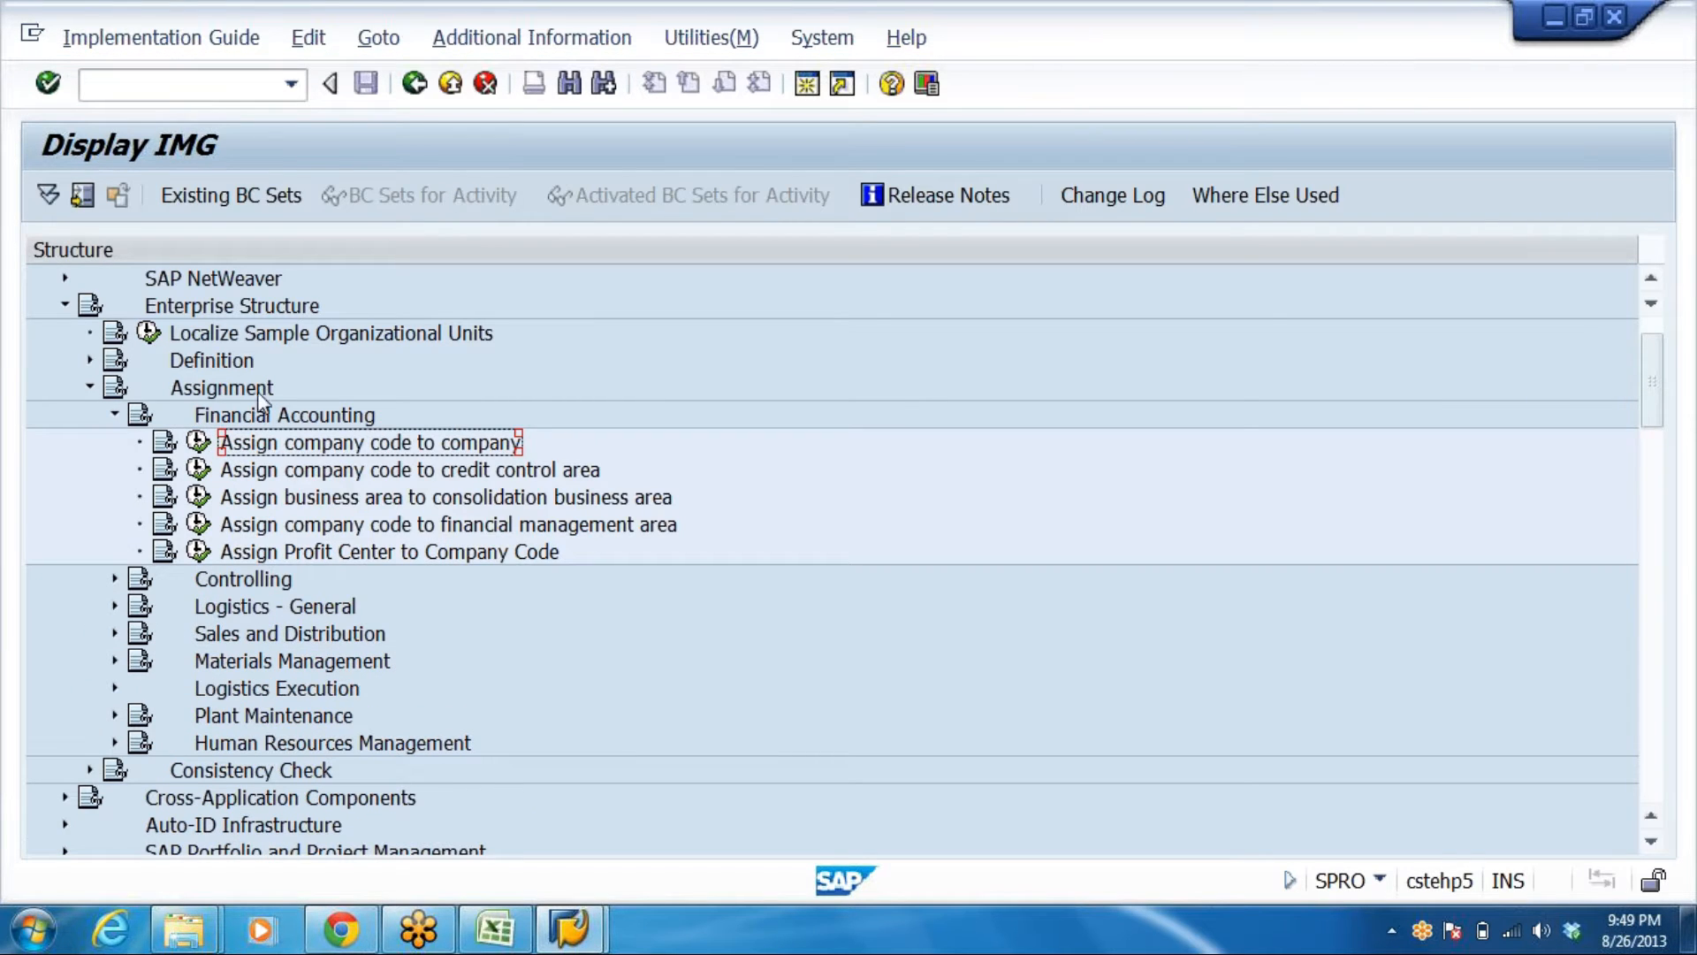
click(199, 442)
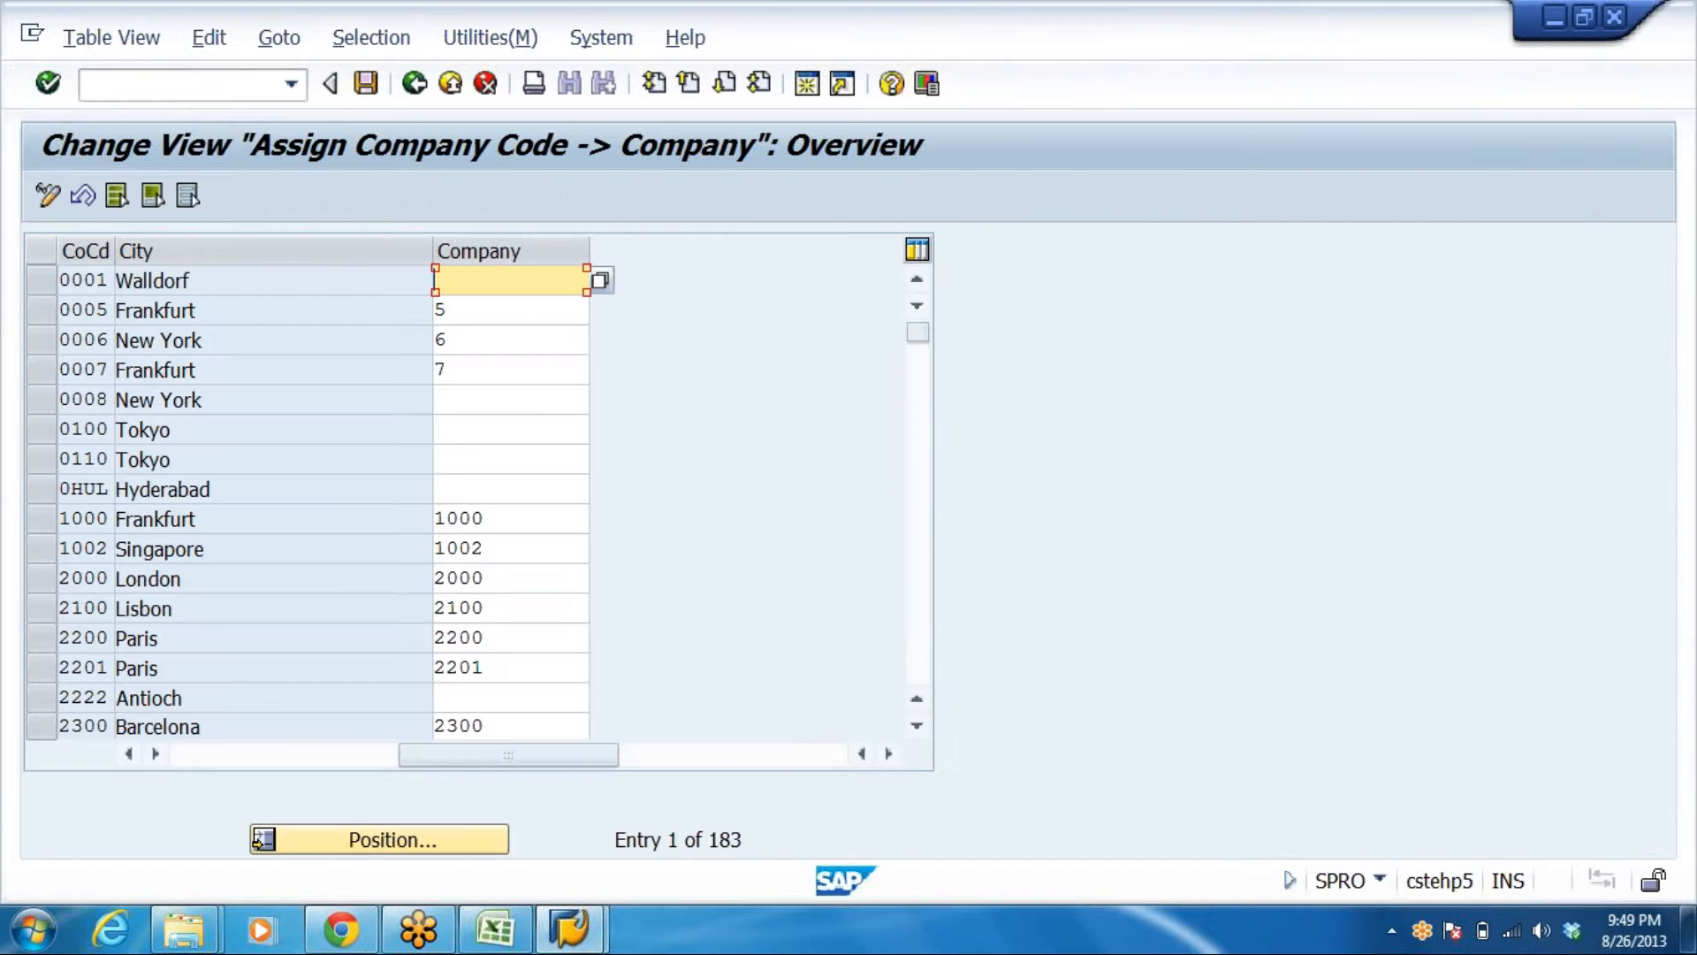
Position the company code list at entry DRL
click(422, 840)
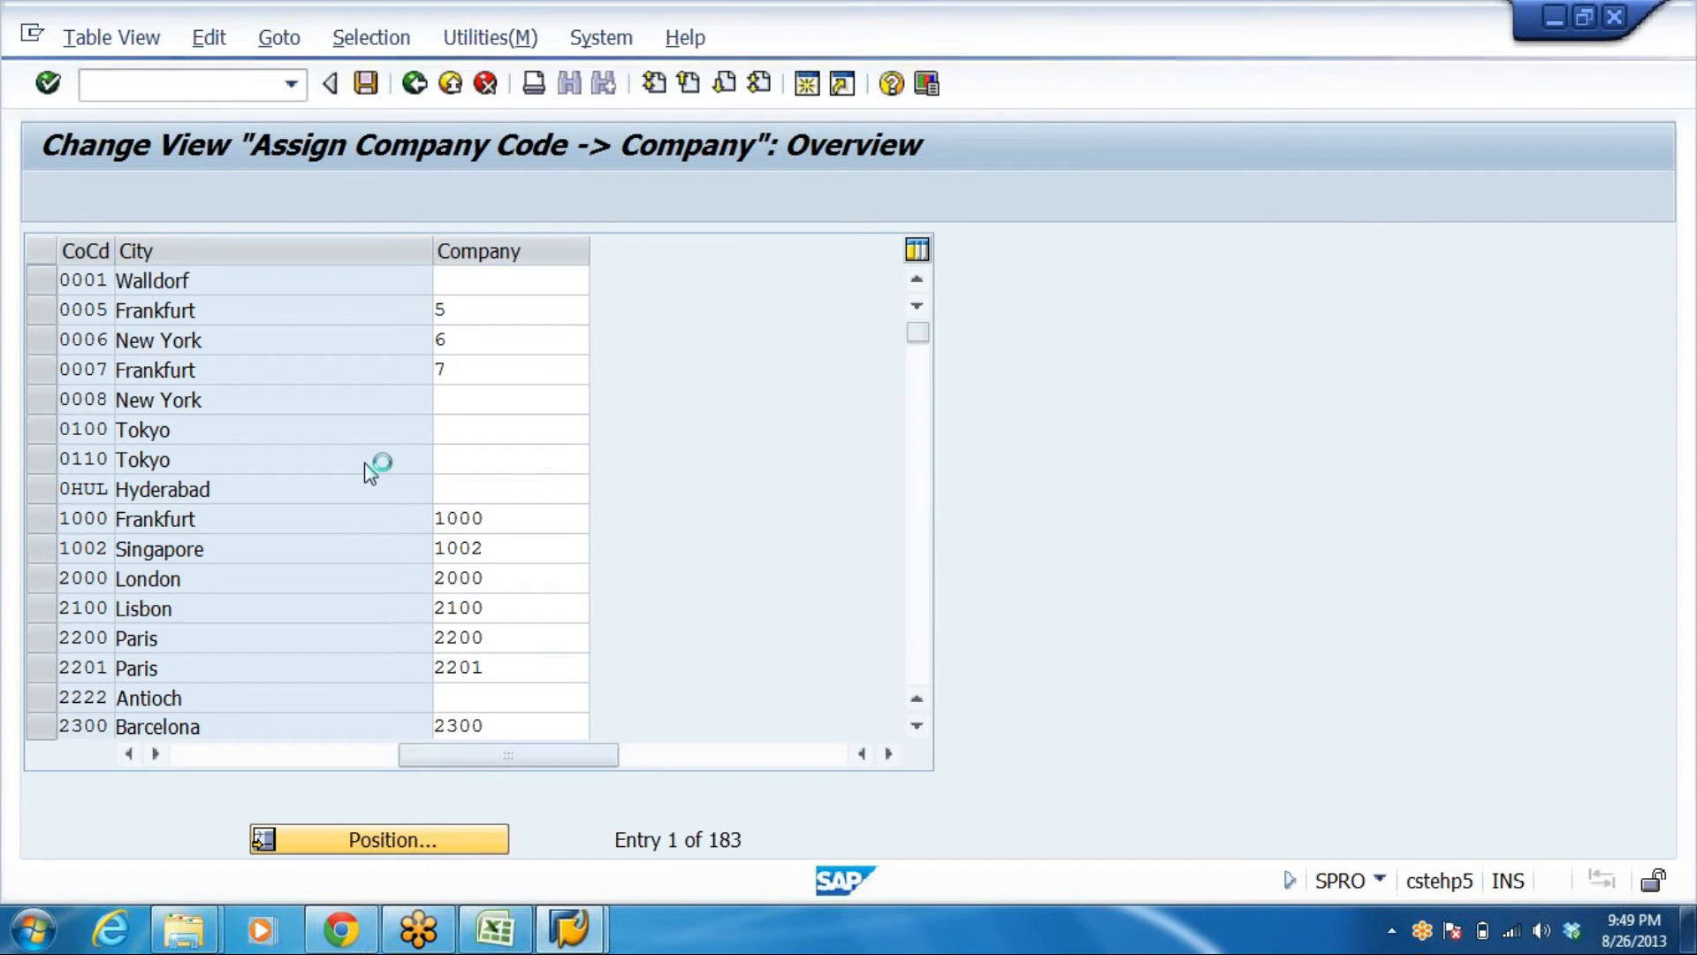
text(DR)
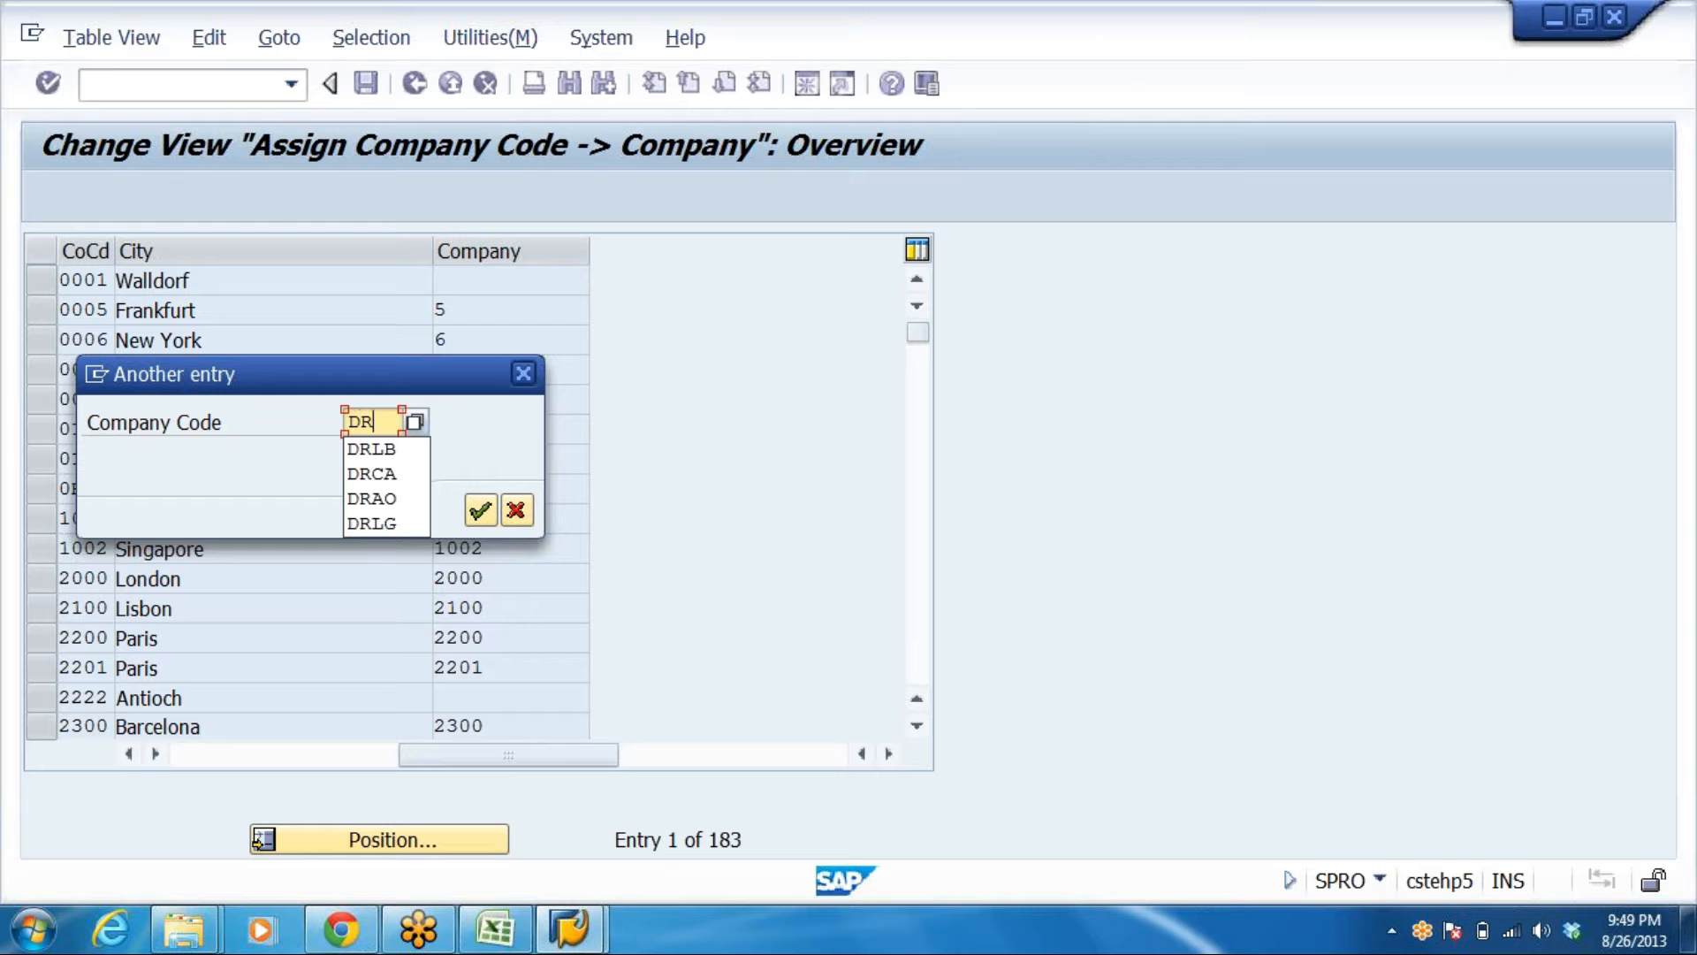
text(L)
key(Return)
key(Return)
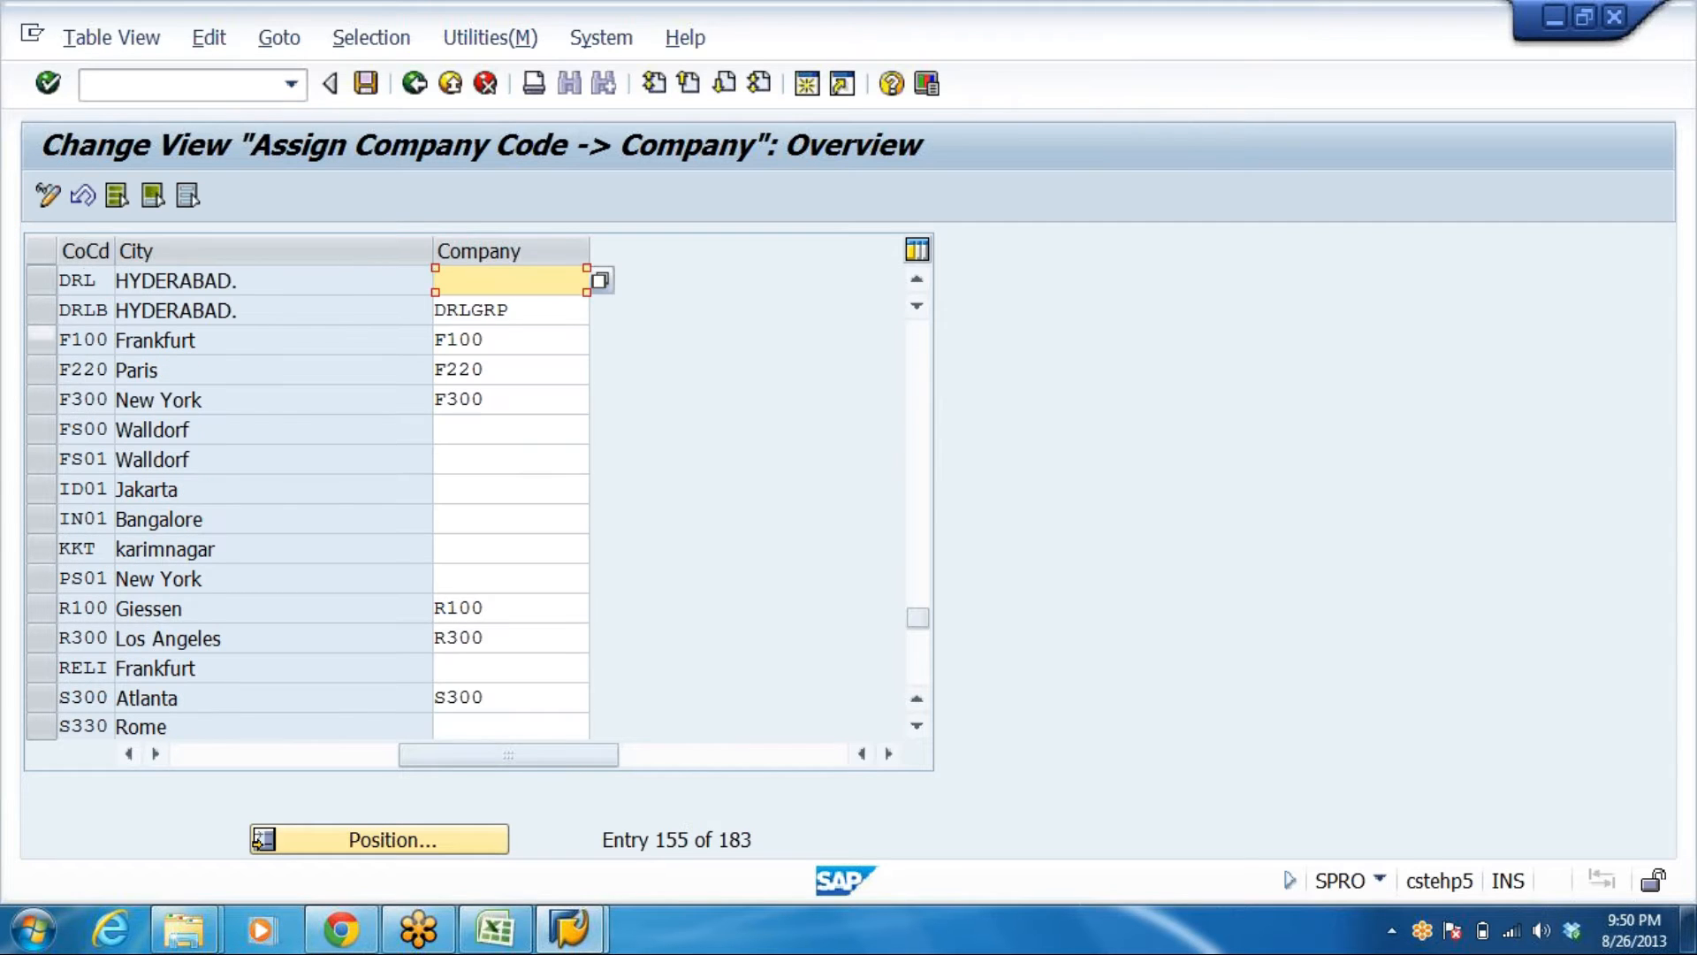
Assign company DRL to company code DRL
click(88, 281)
key(Tab)
text(DRL)
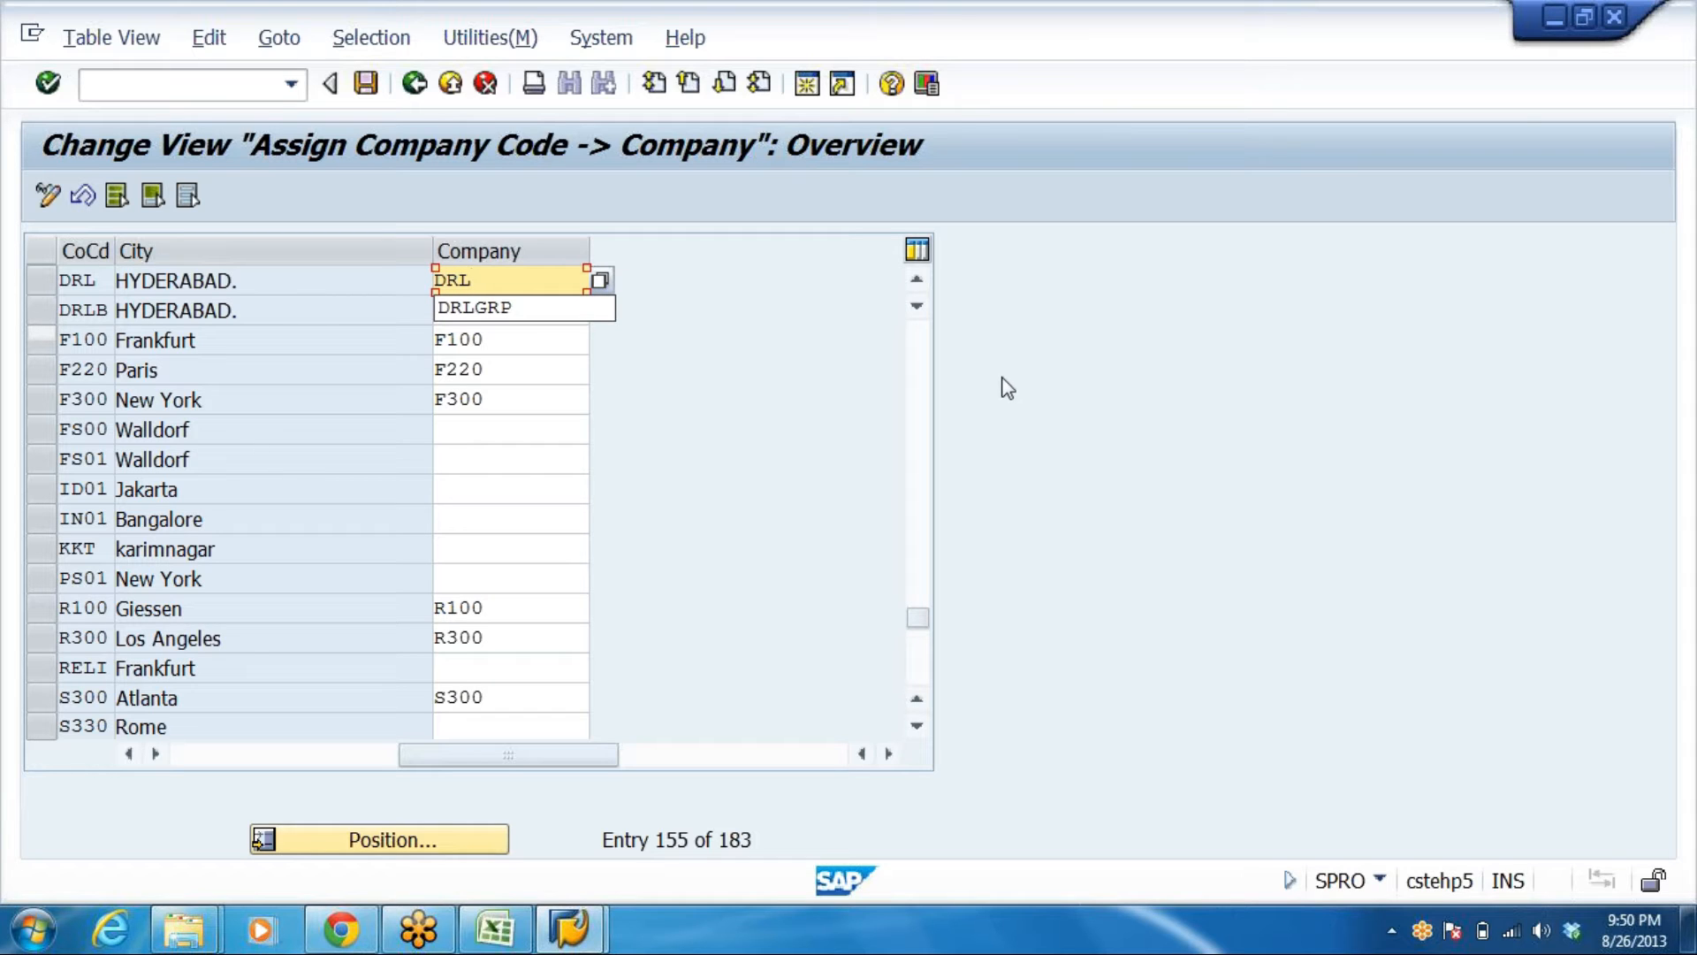
click(478, 309)
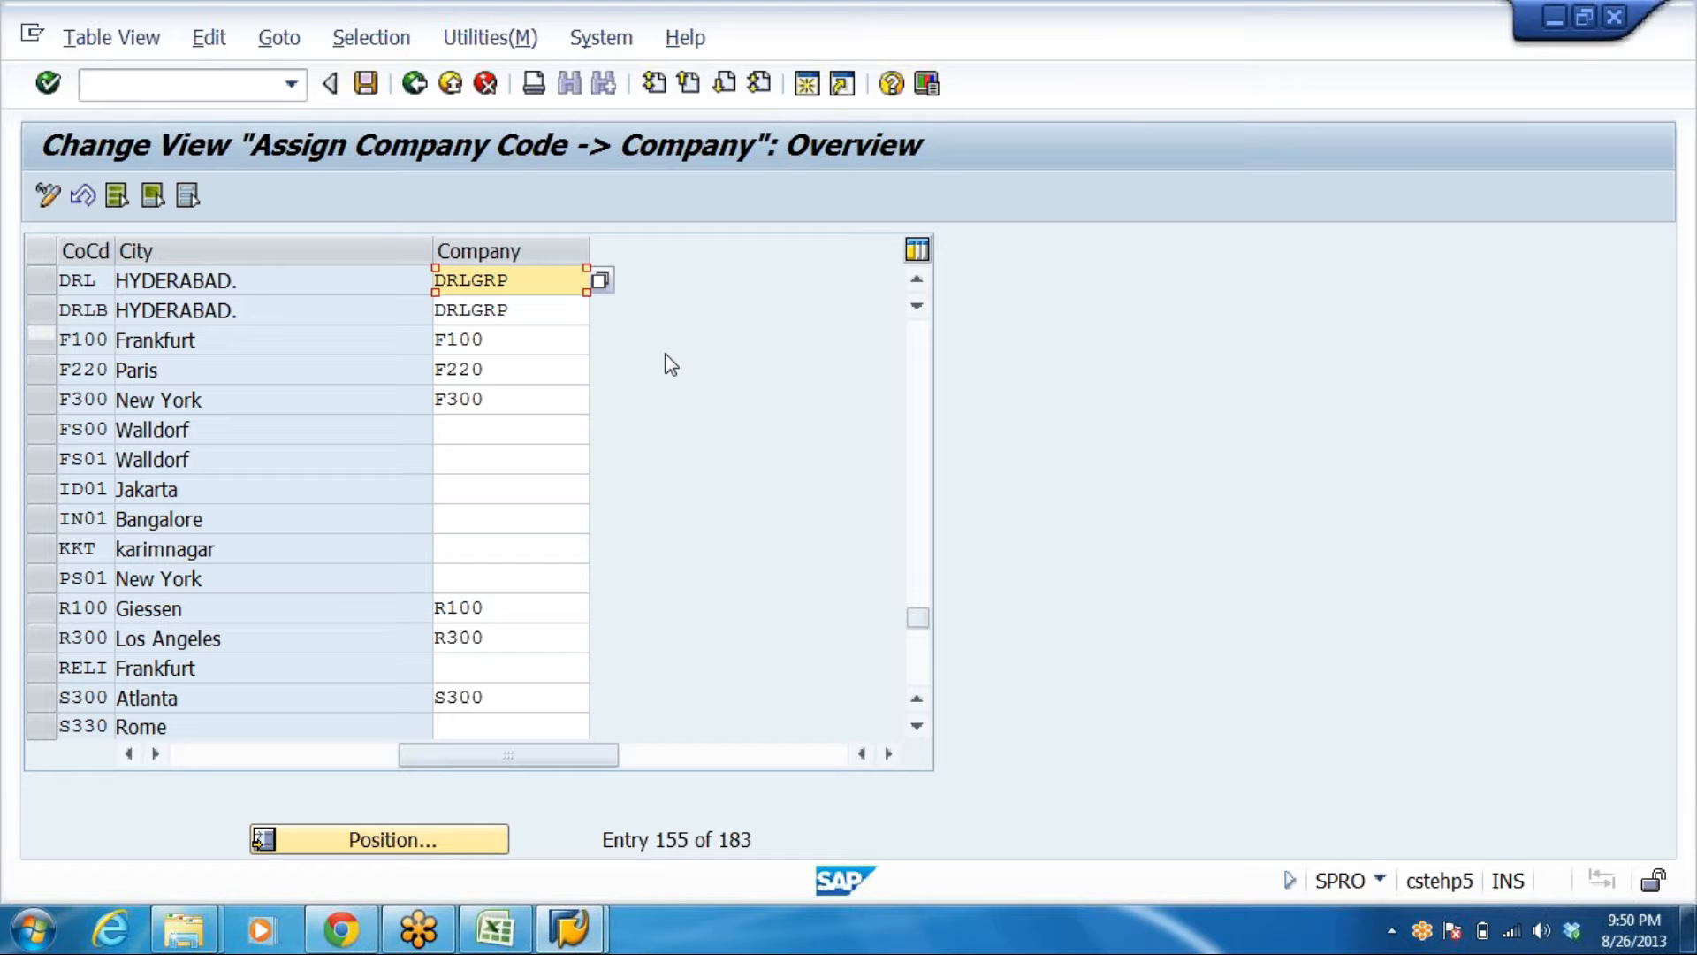
key(BackSpace)
key(BackSpace)
key(BackSpace)
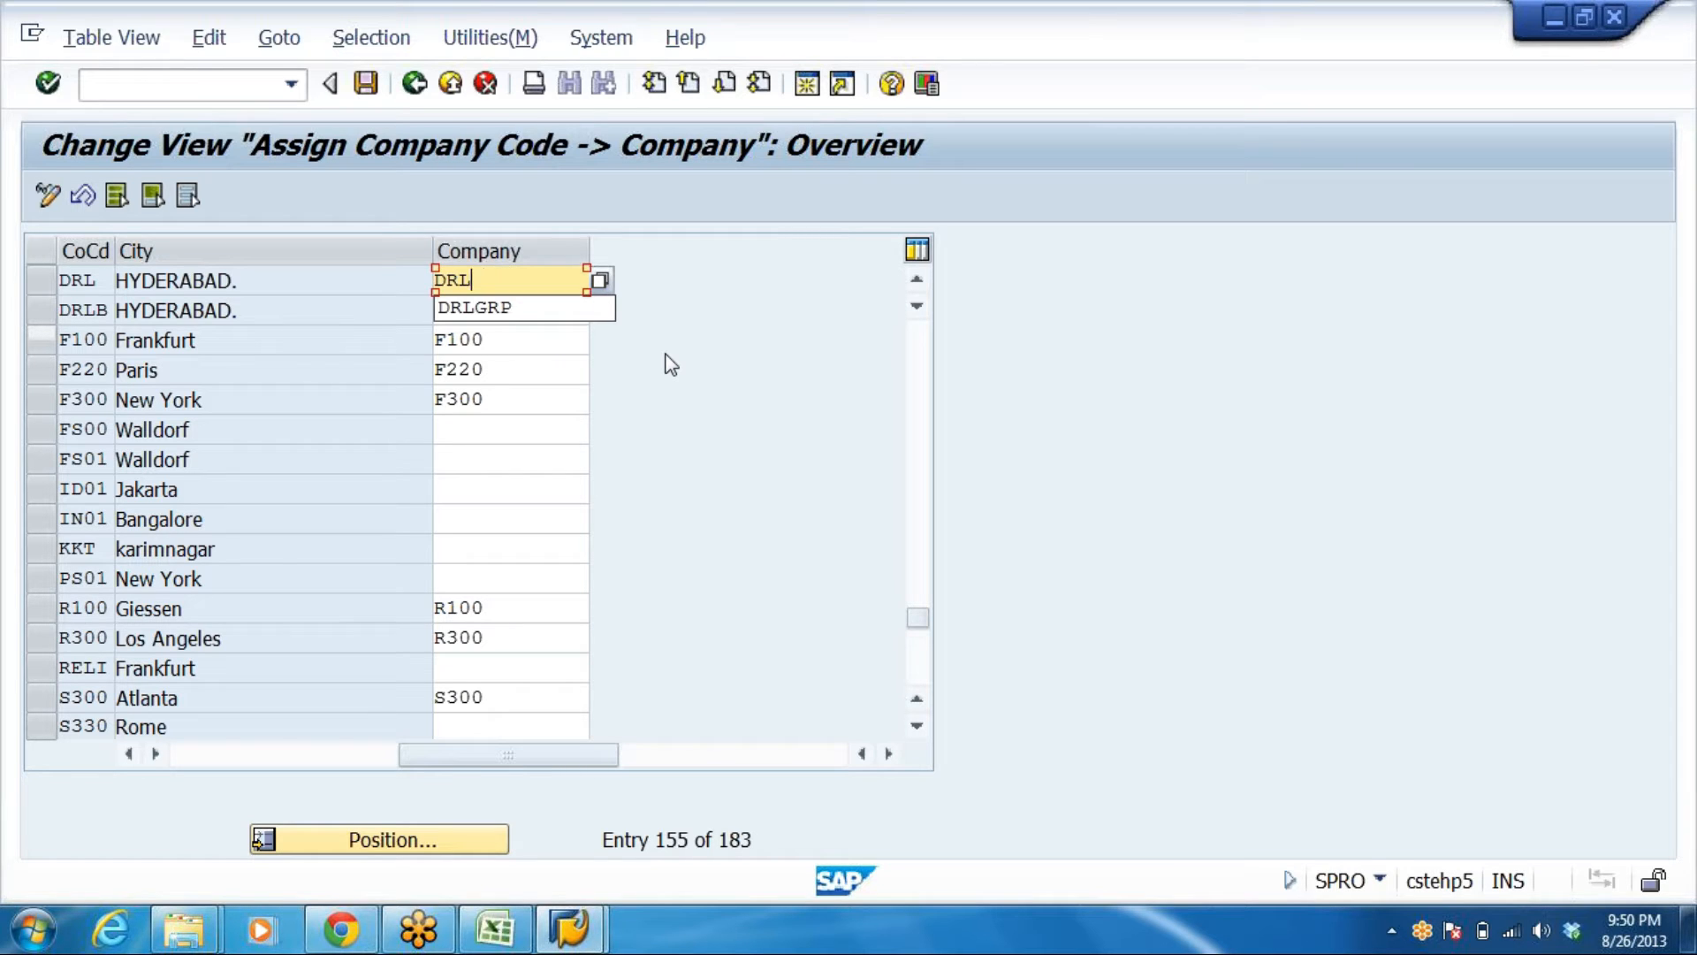
key(Return)
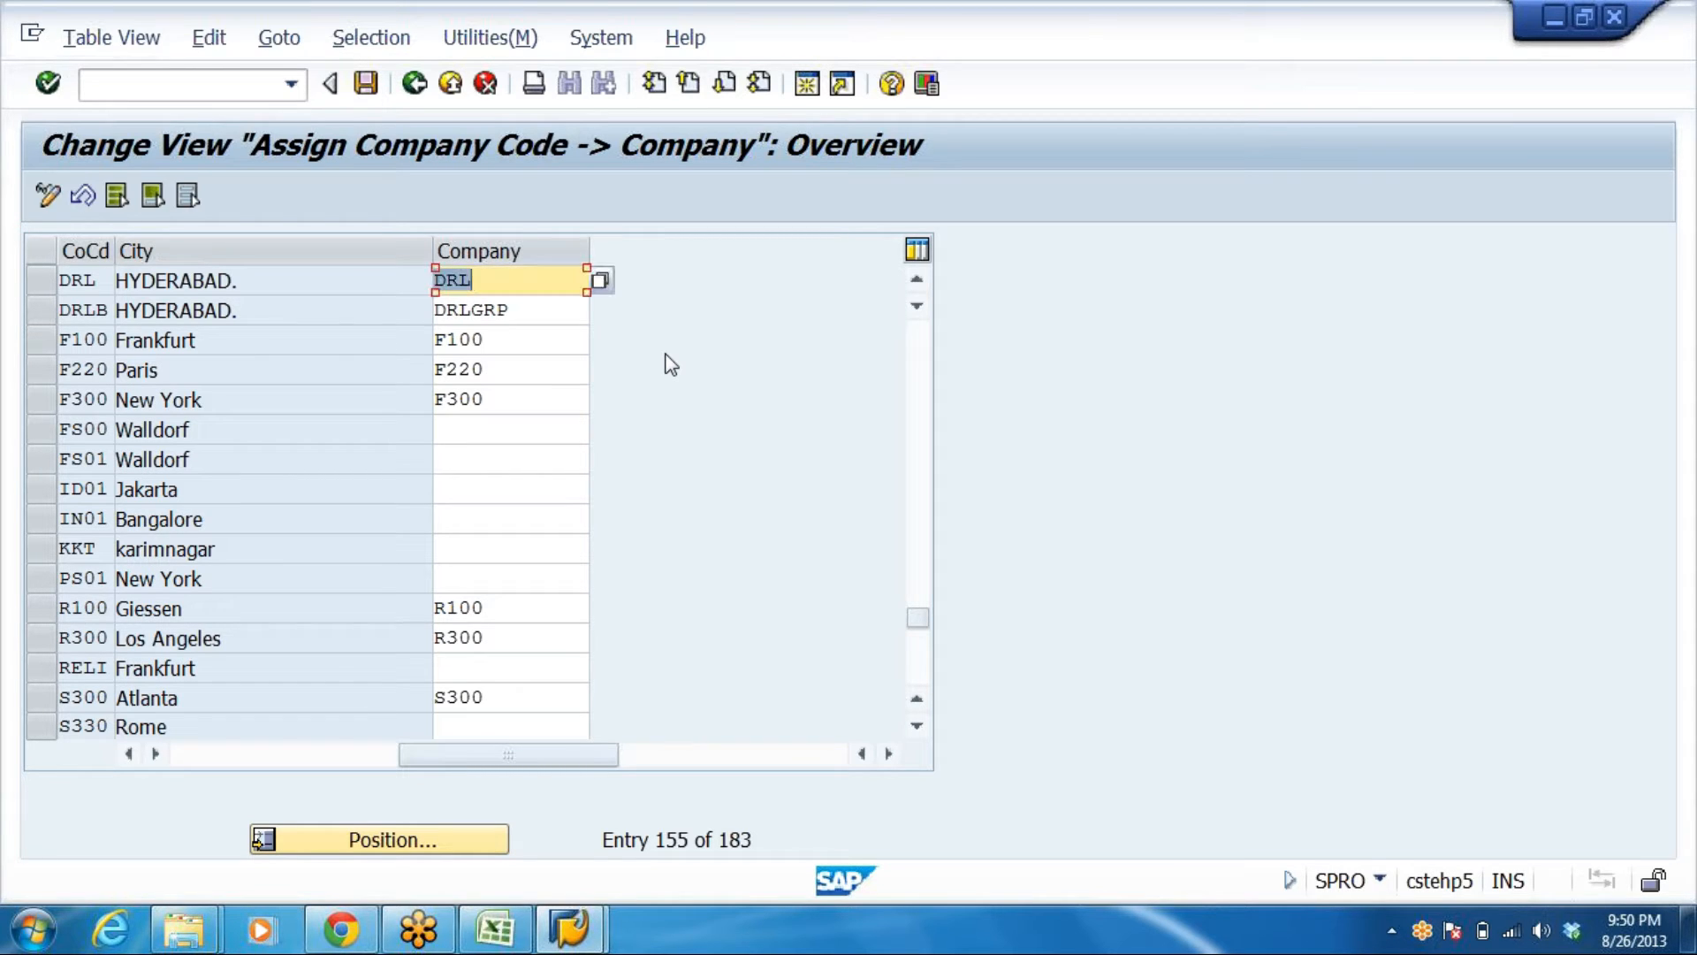
Save the company assignment under the DRL COMP CODE SETTINGS request and return to the implementation guide
click(366, 83)
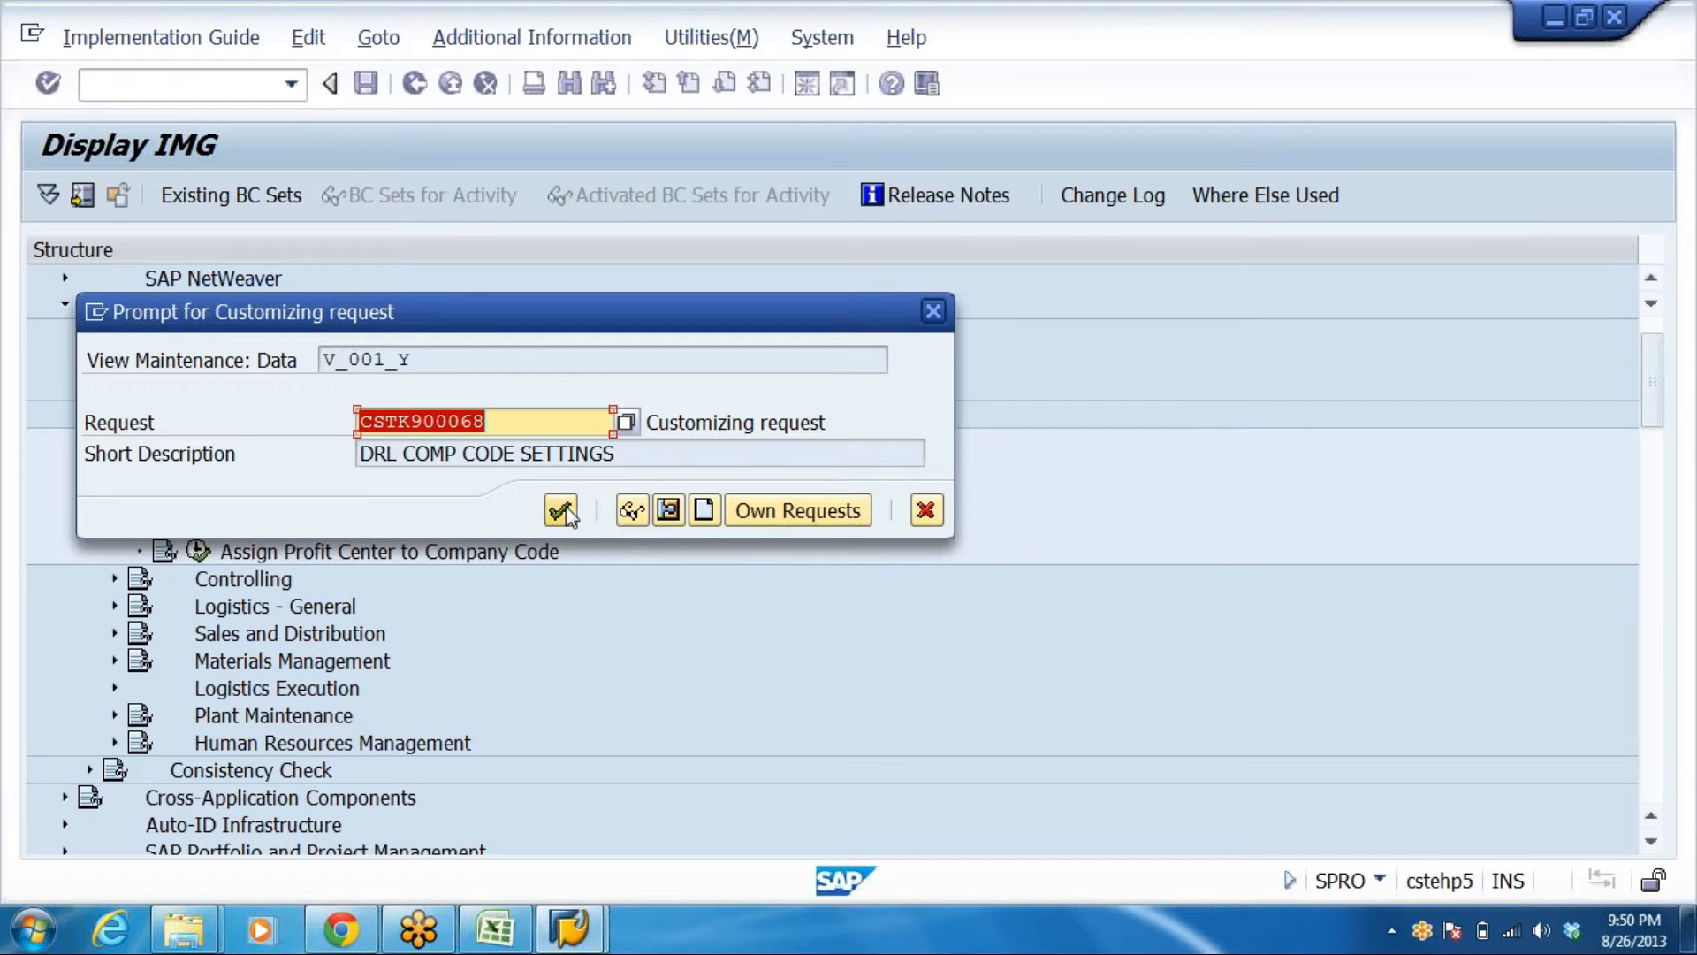
click(560, 511)
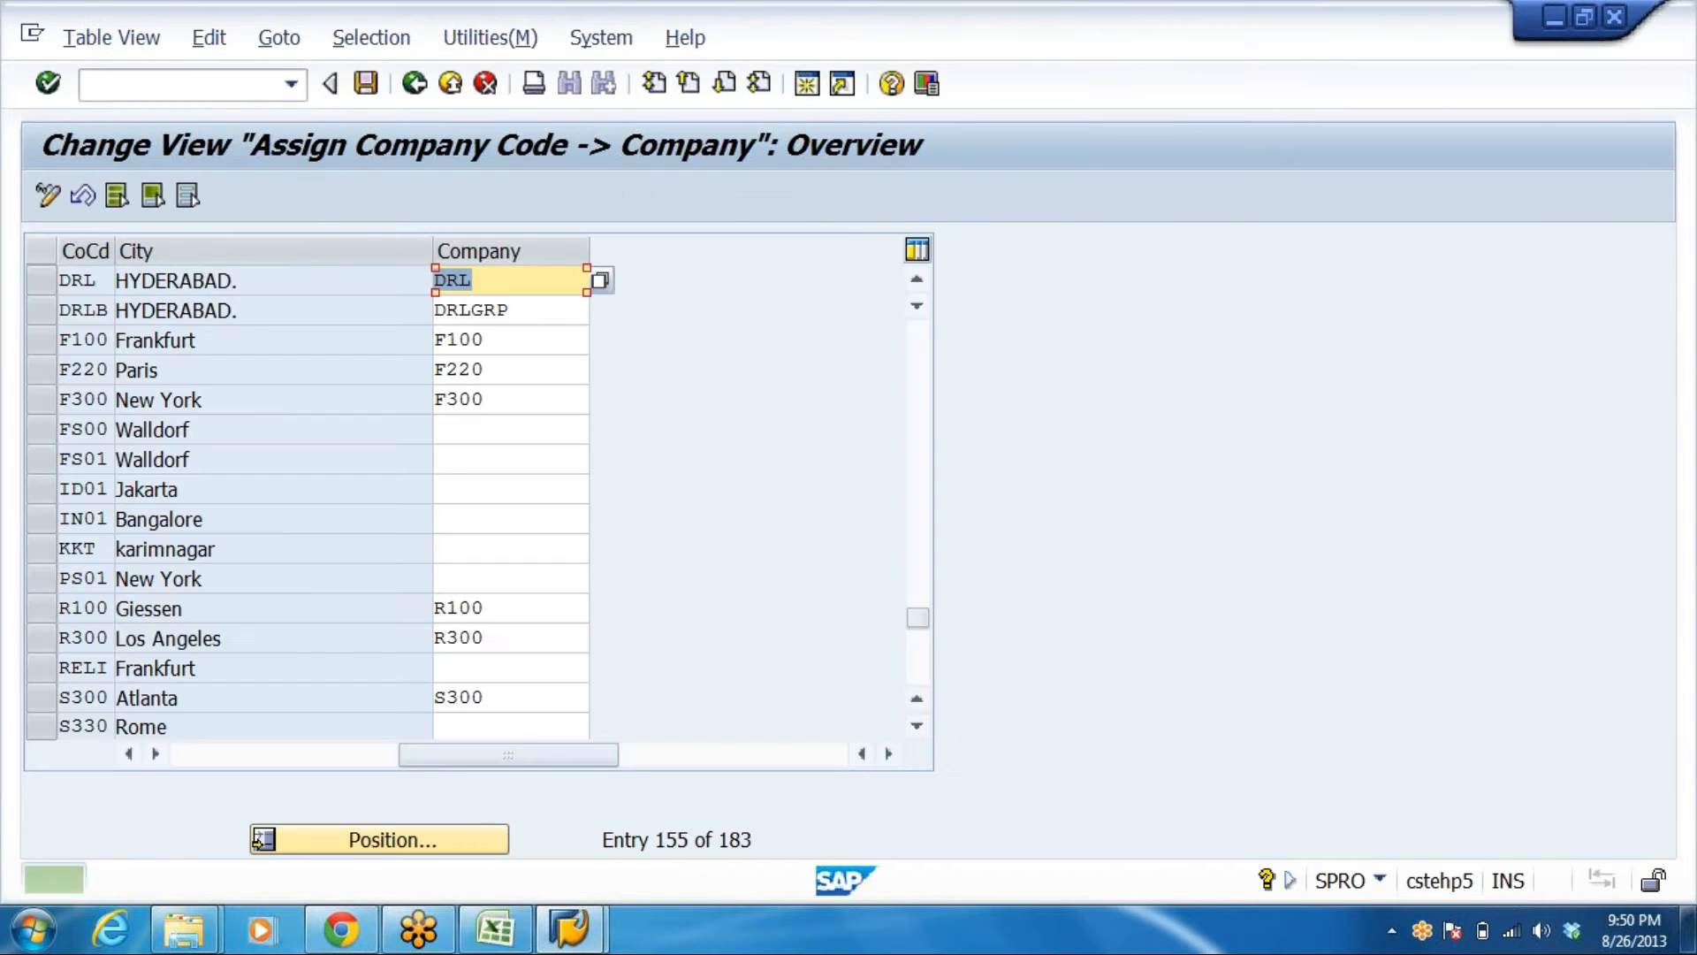
click(414, 84)
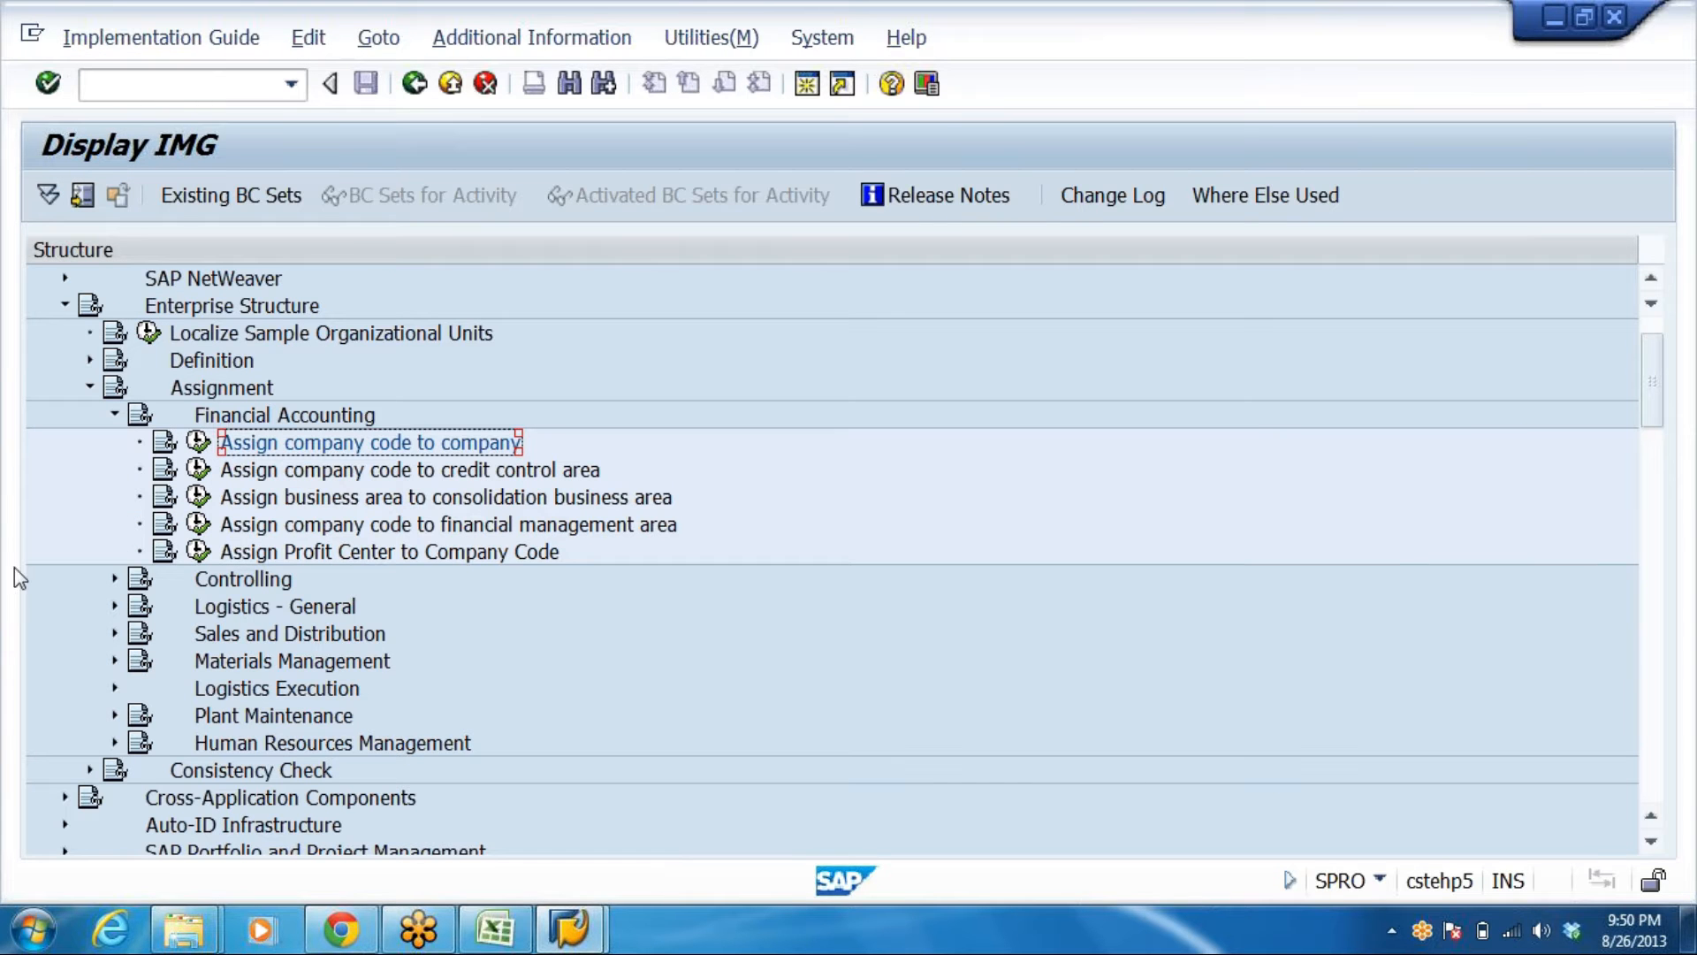
Collapse the Assignment node and select Edit Chart of Accounts List under General Ledger Accounting (New)
click(114, 414)
click(90, 387)
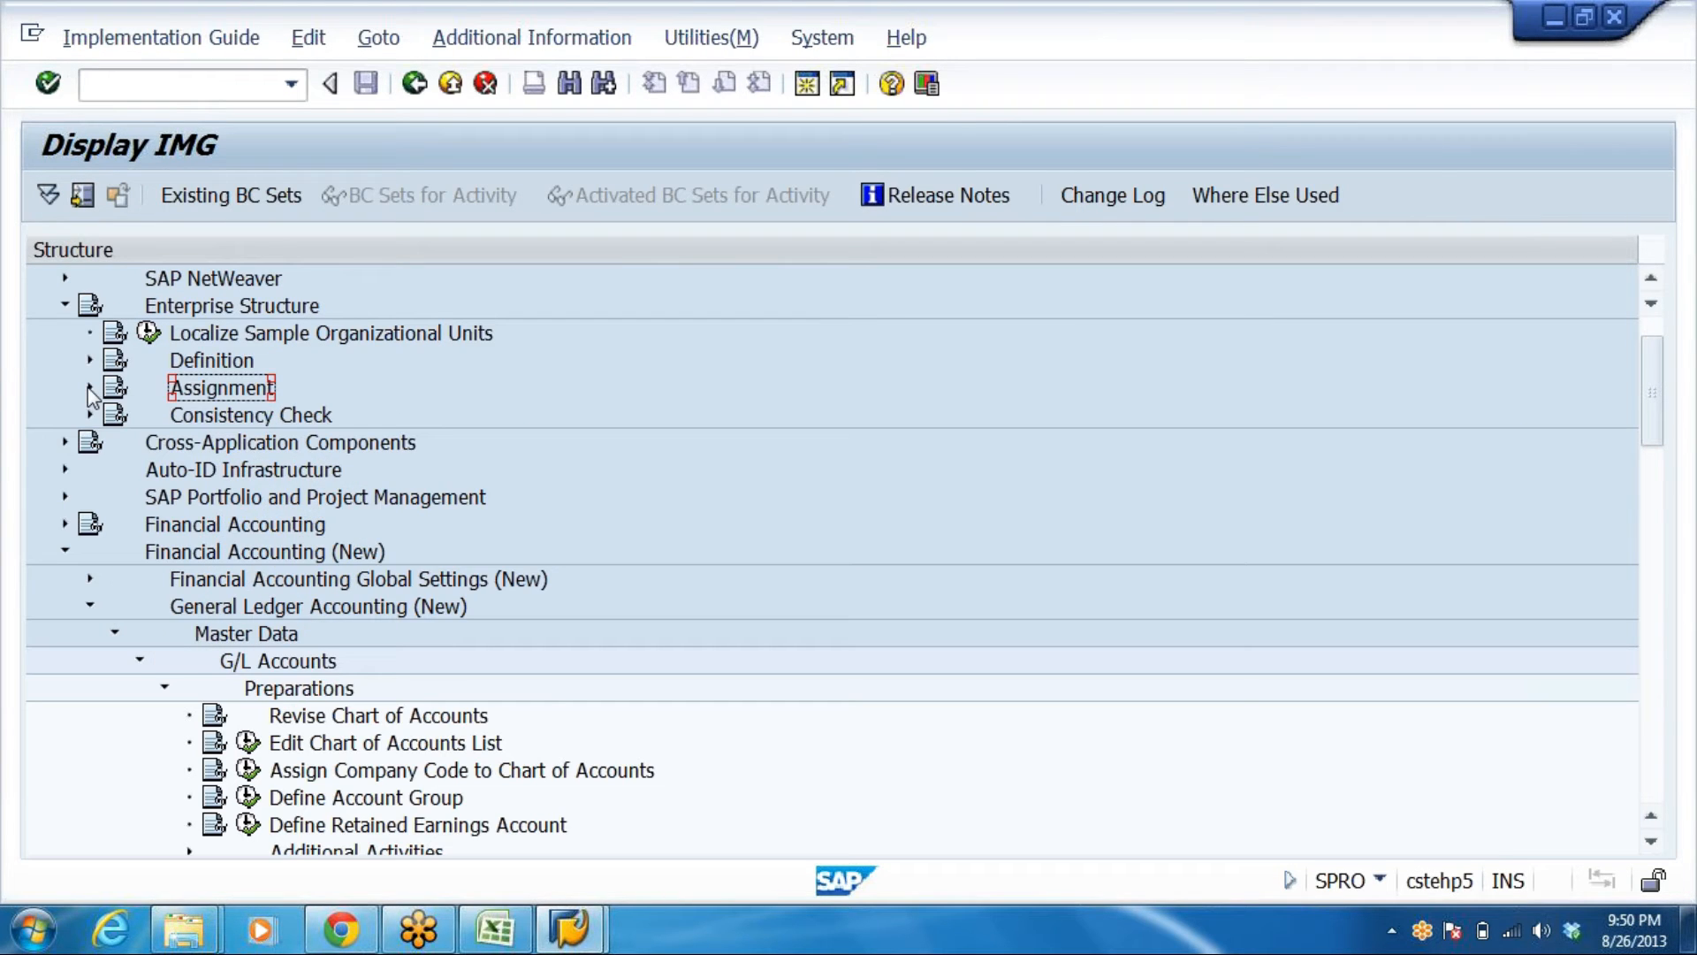
scroll(668, 588, down, 3)
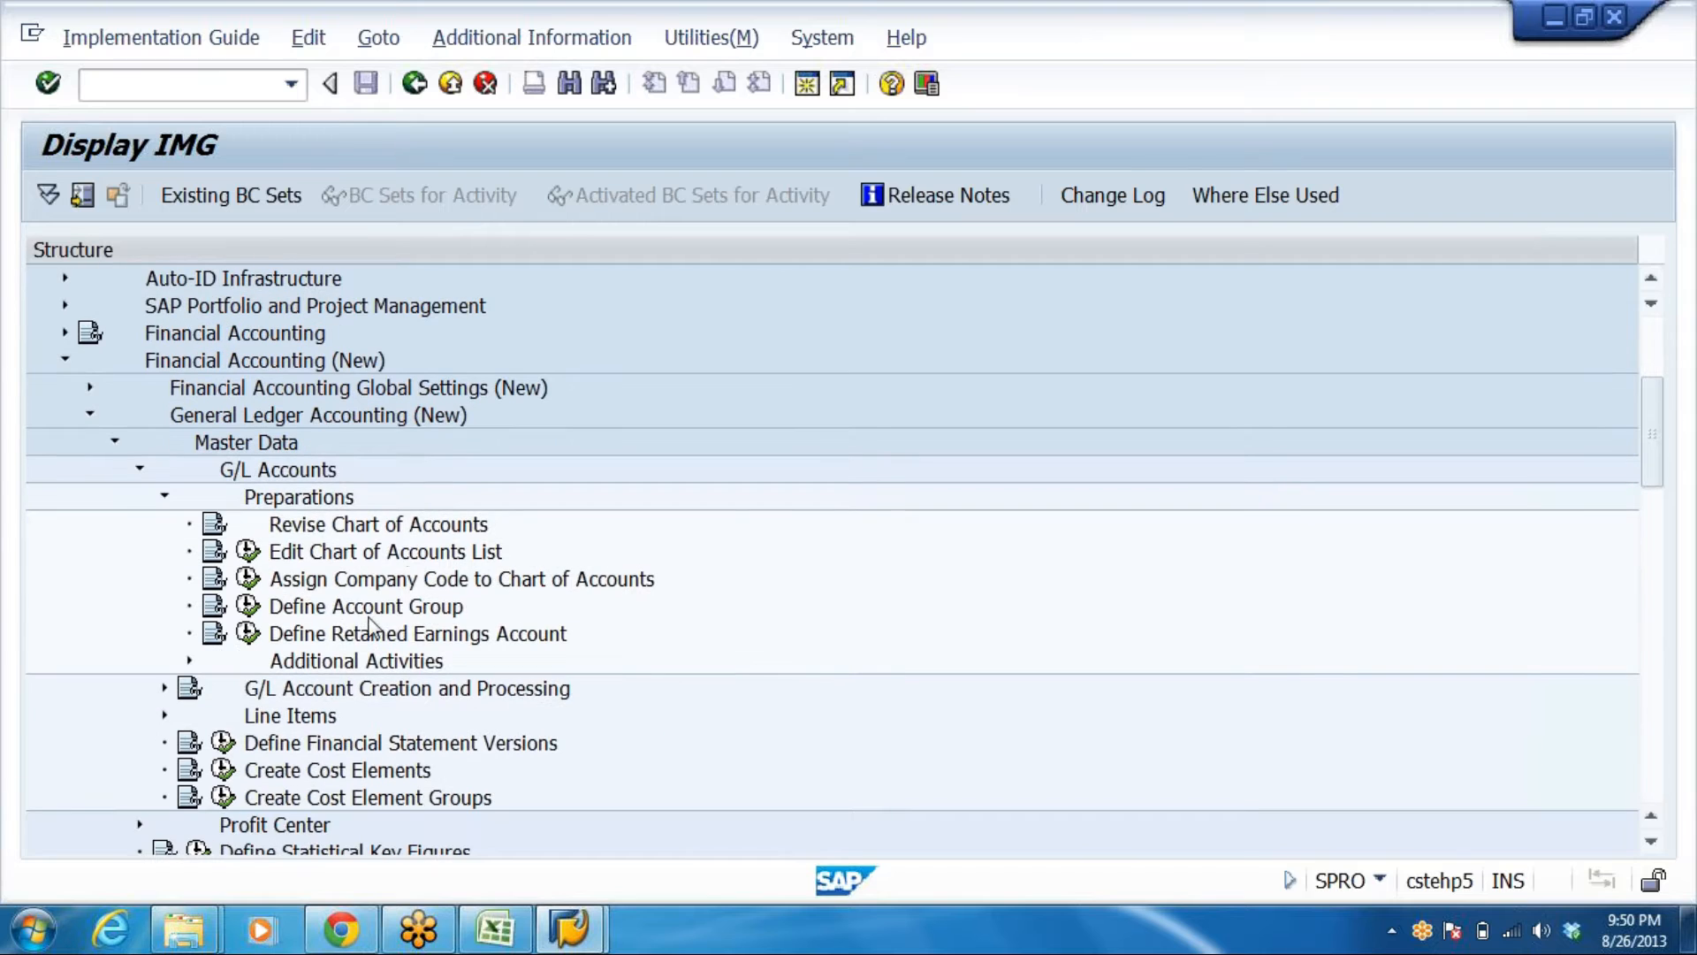
click(411, 554)
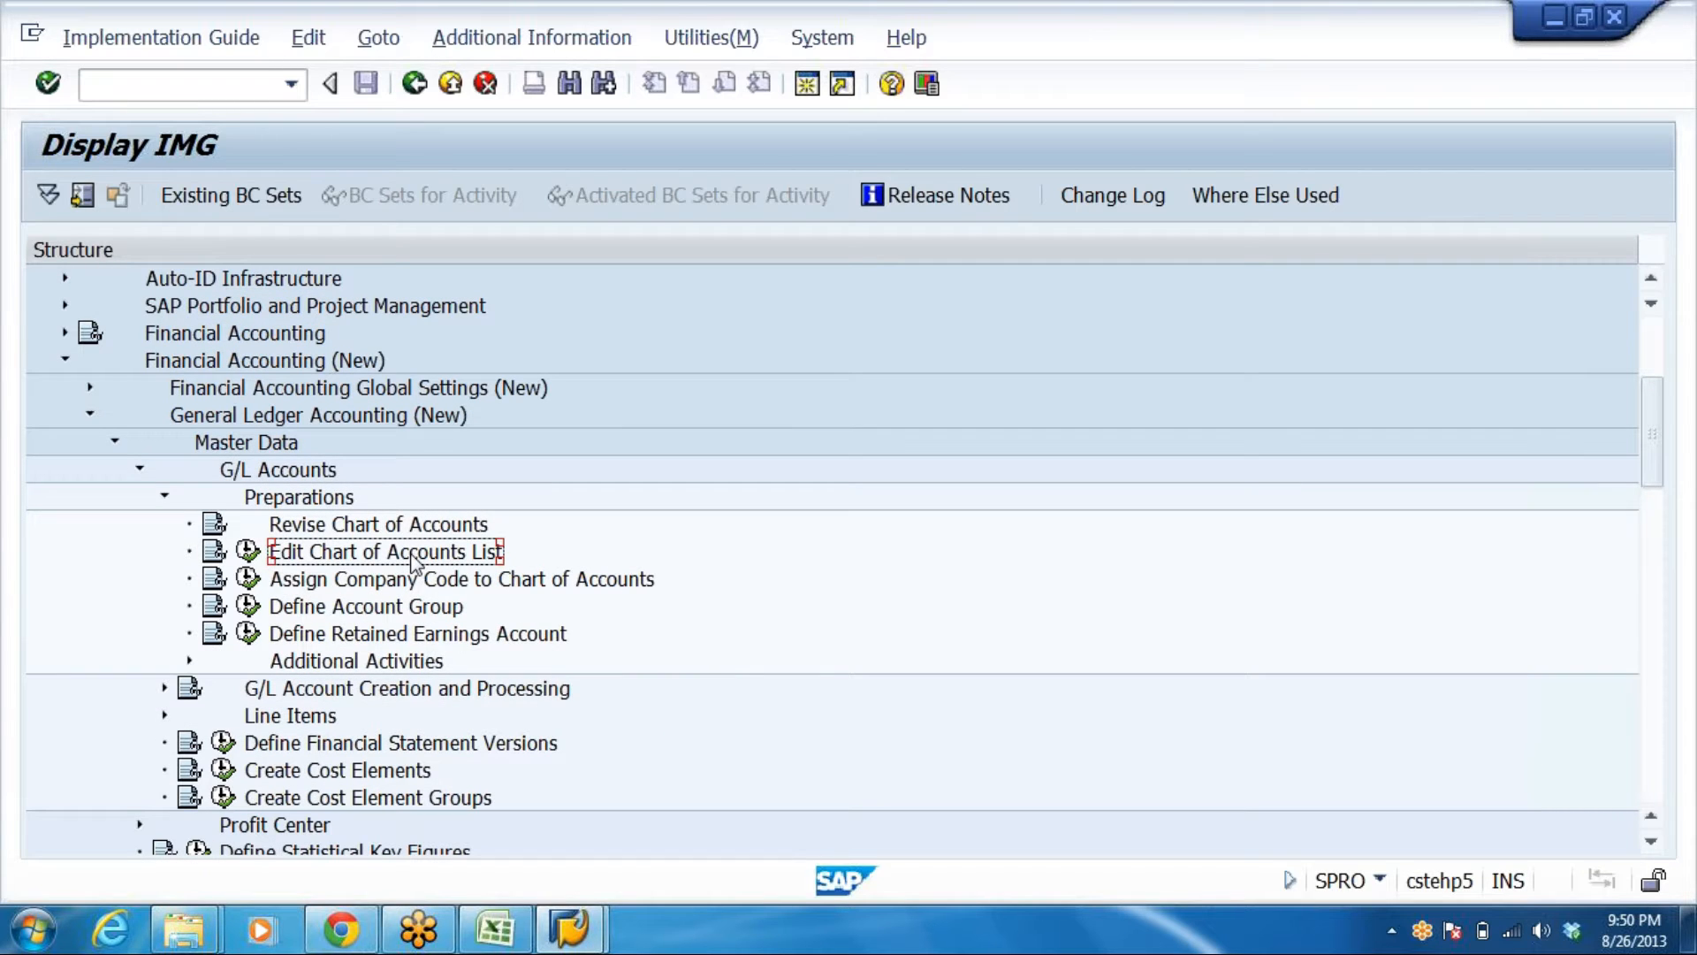
Glance at the DRL_GRP account group sheet in Excel, and trace the SAP guide path from Financial Accounting (New) to Preparations
click(495, 928)
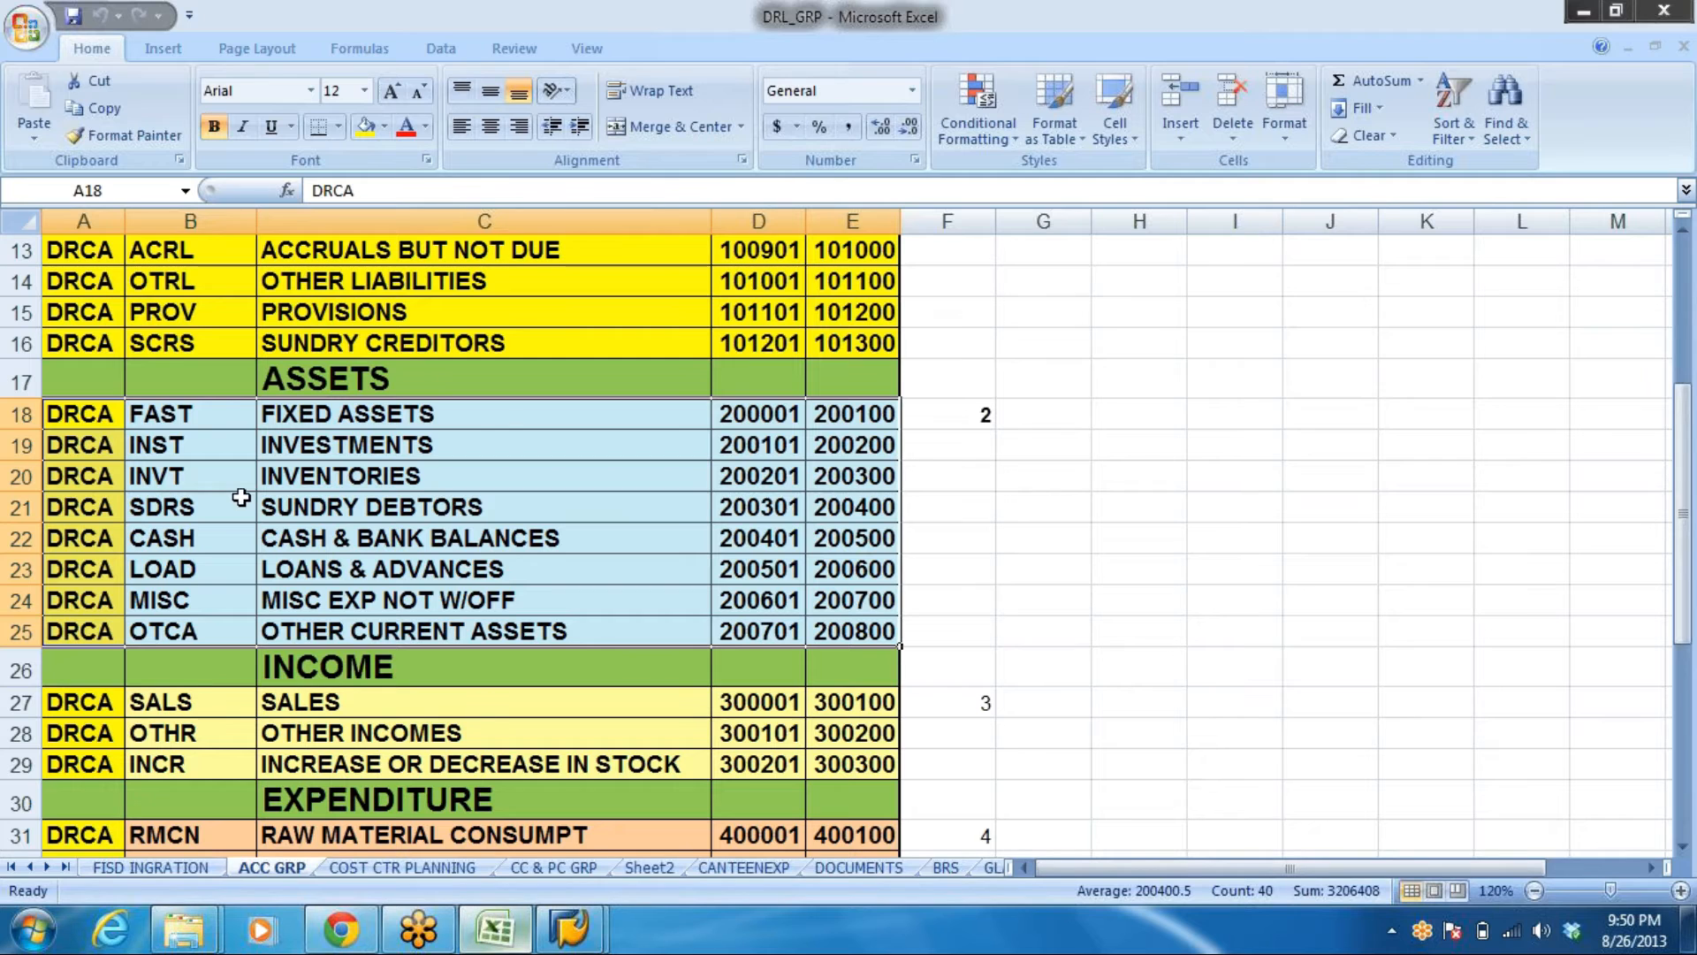
key(alt+Tab)
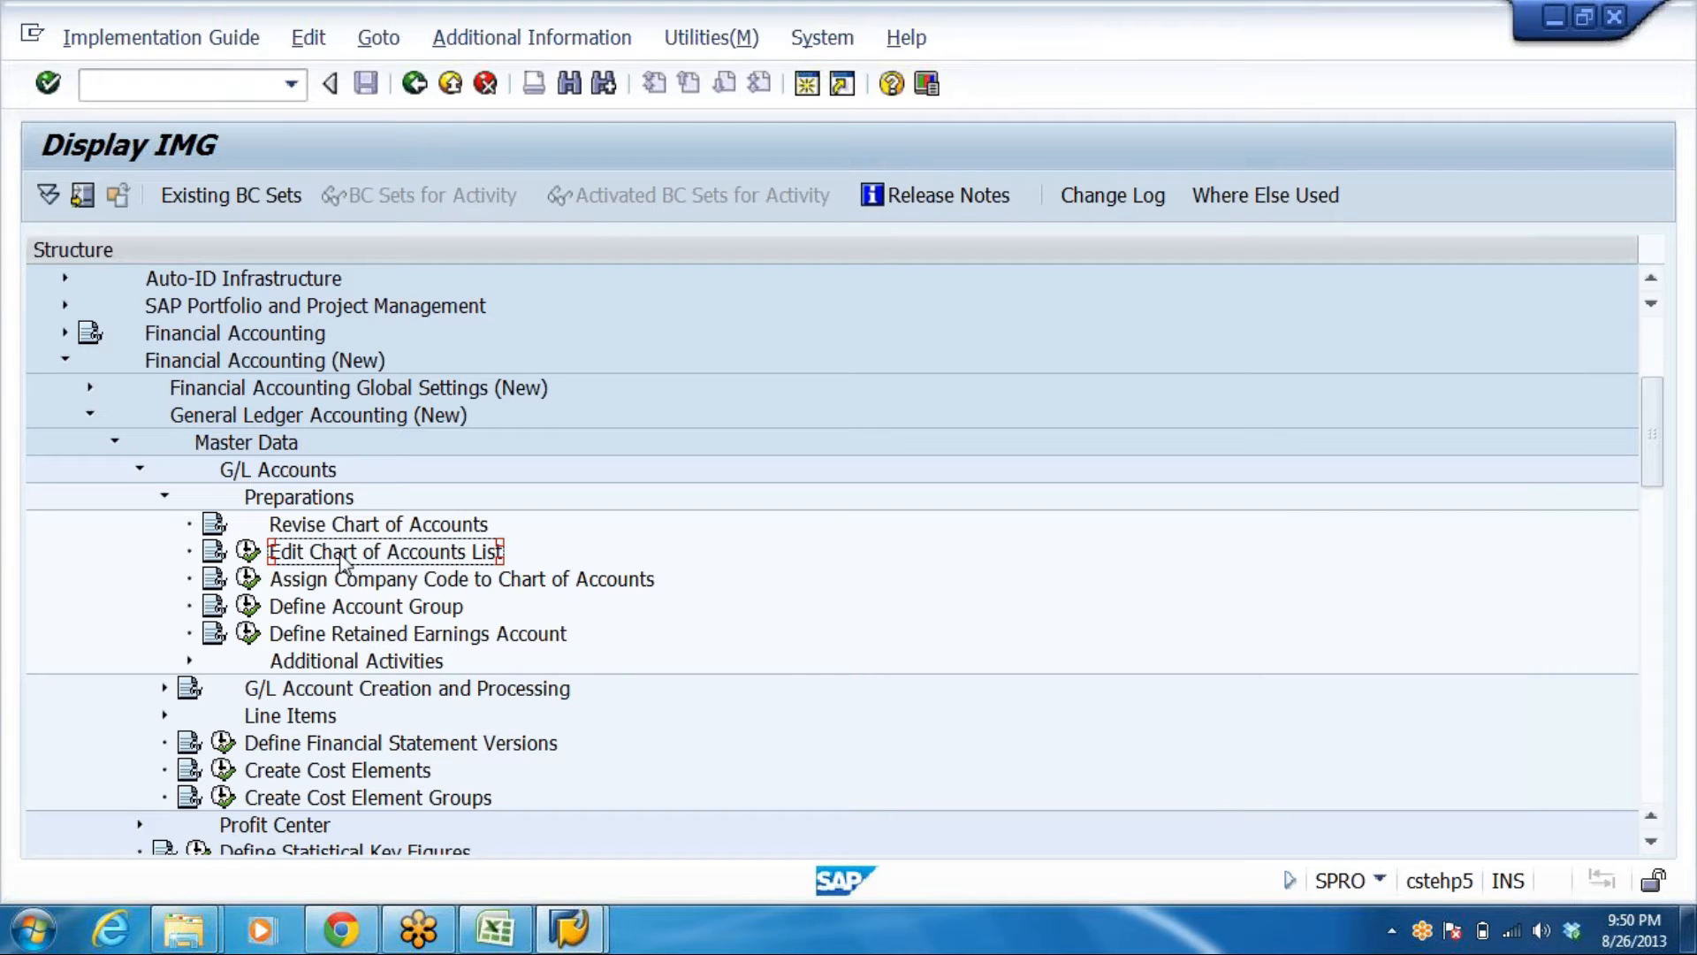
click(229, 361)
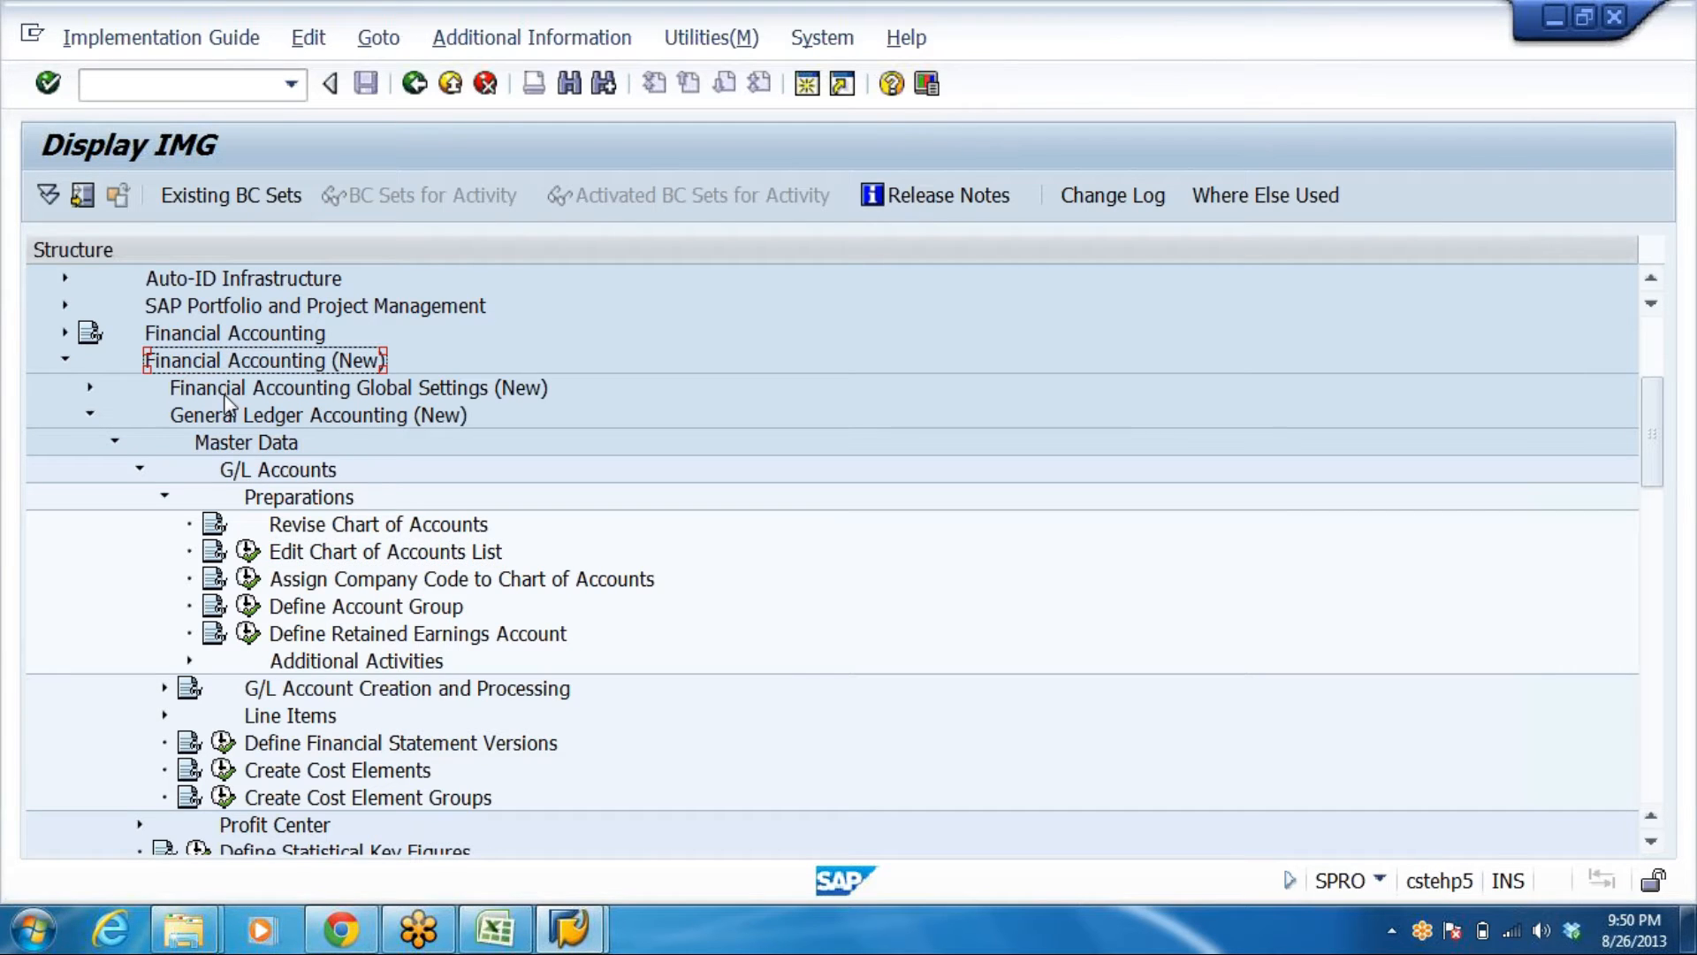
click(228, 423)
click(253, 446)
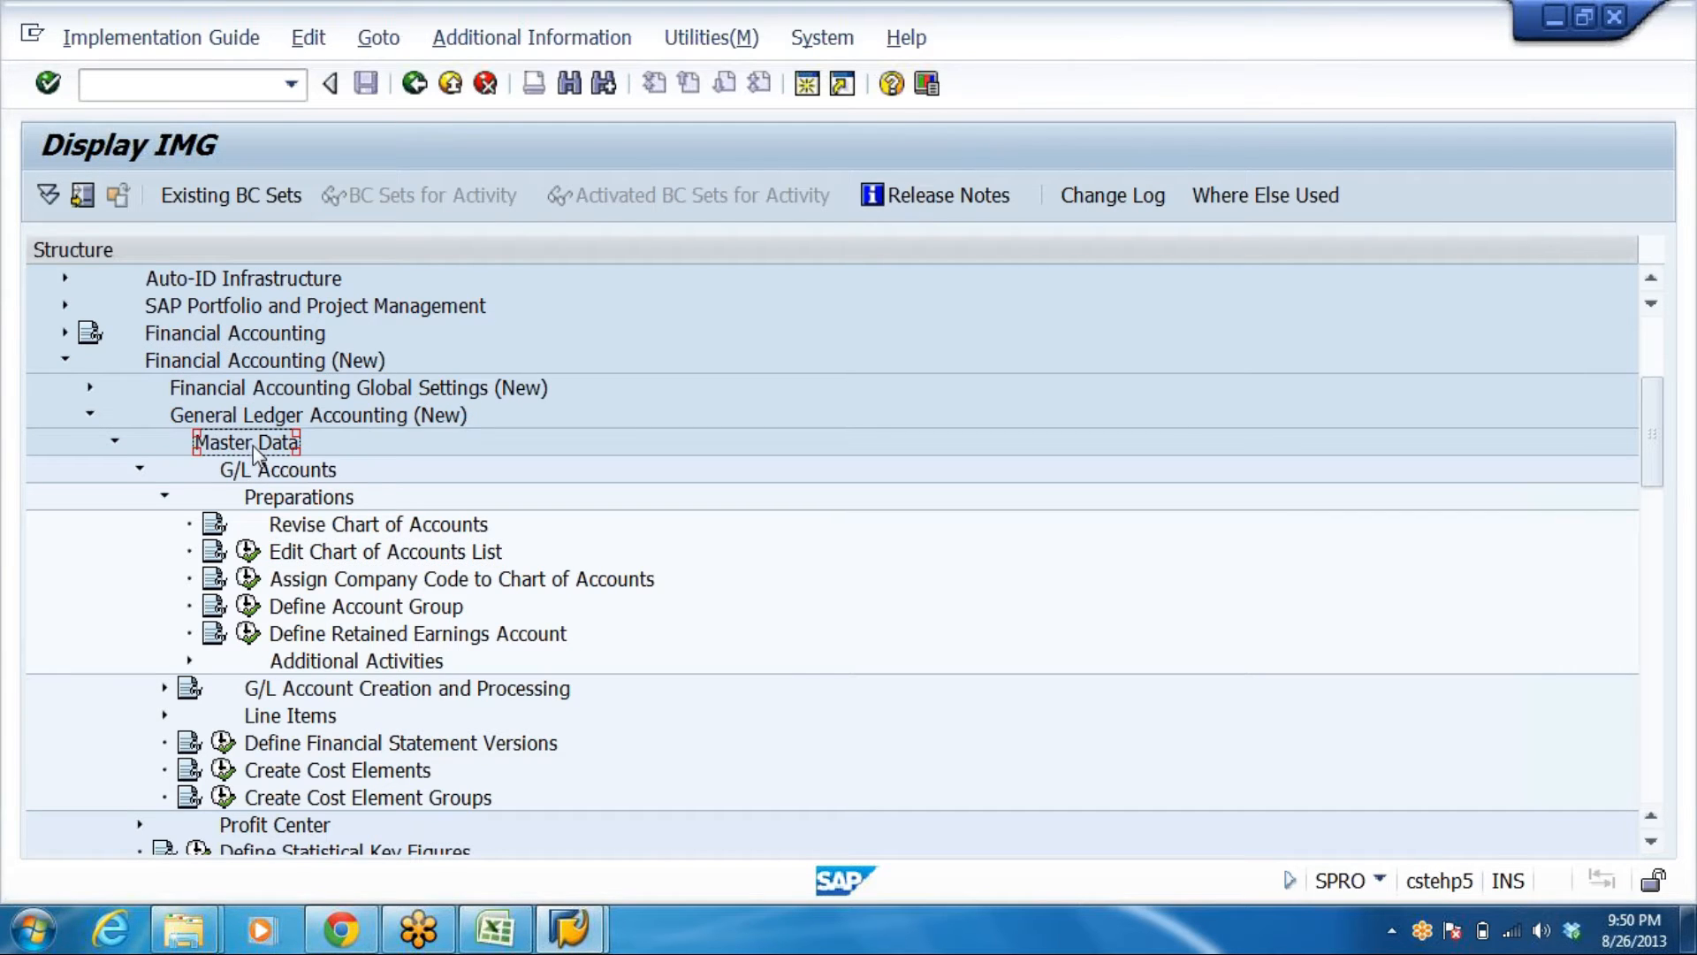
click(311, 476)
click(313, 503)
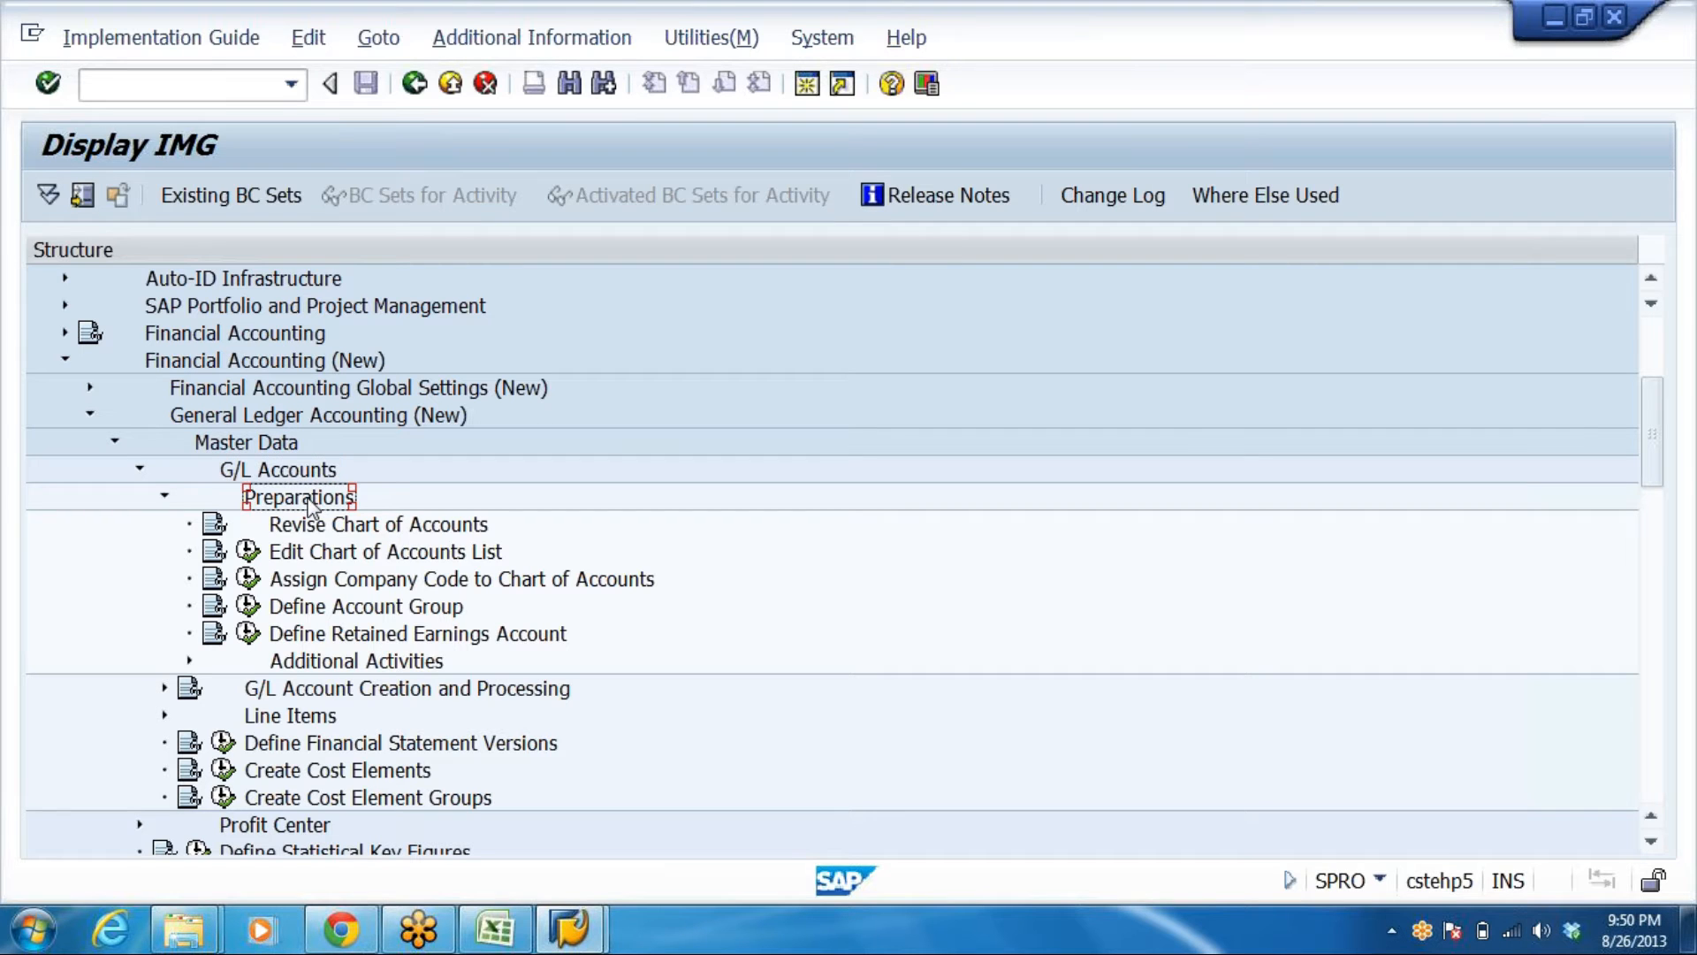
Read the documentation of the Revise Chart of Accounts activity under Preparations, and close it
click(346, 528)
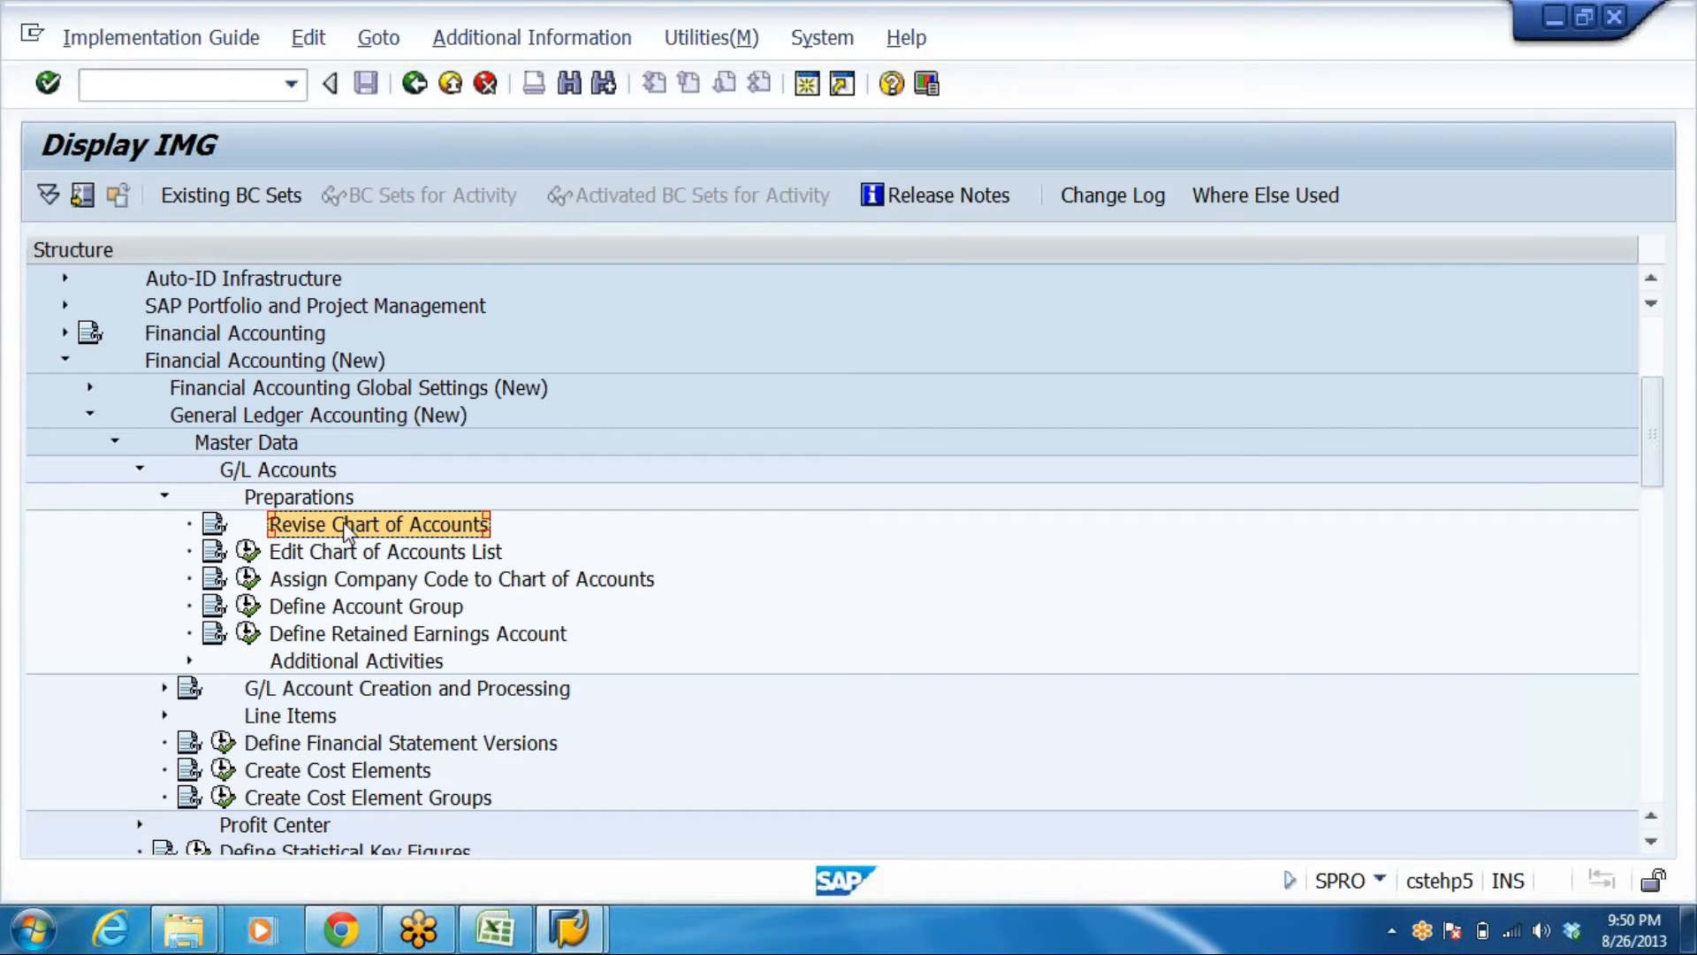
click(213, 525)
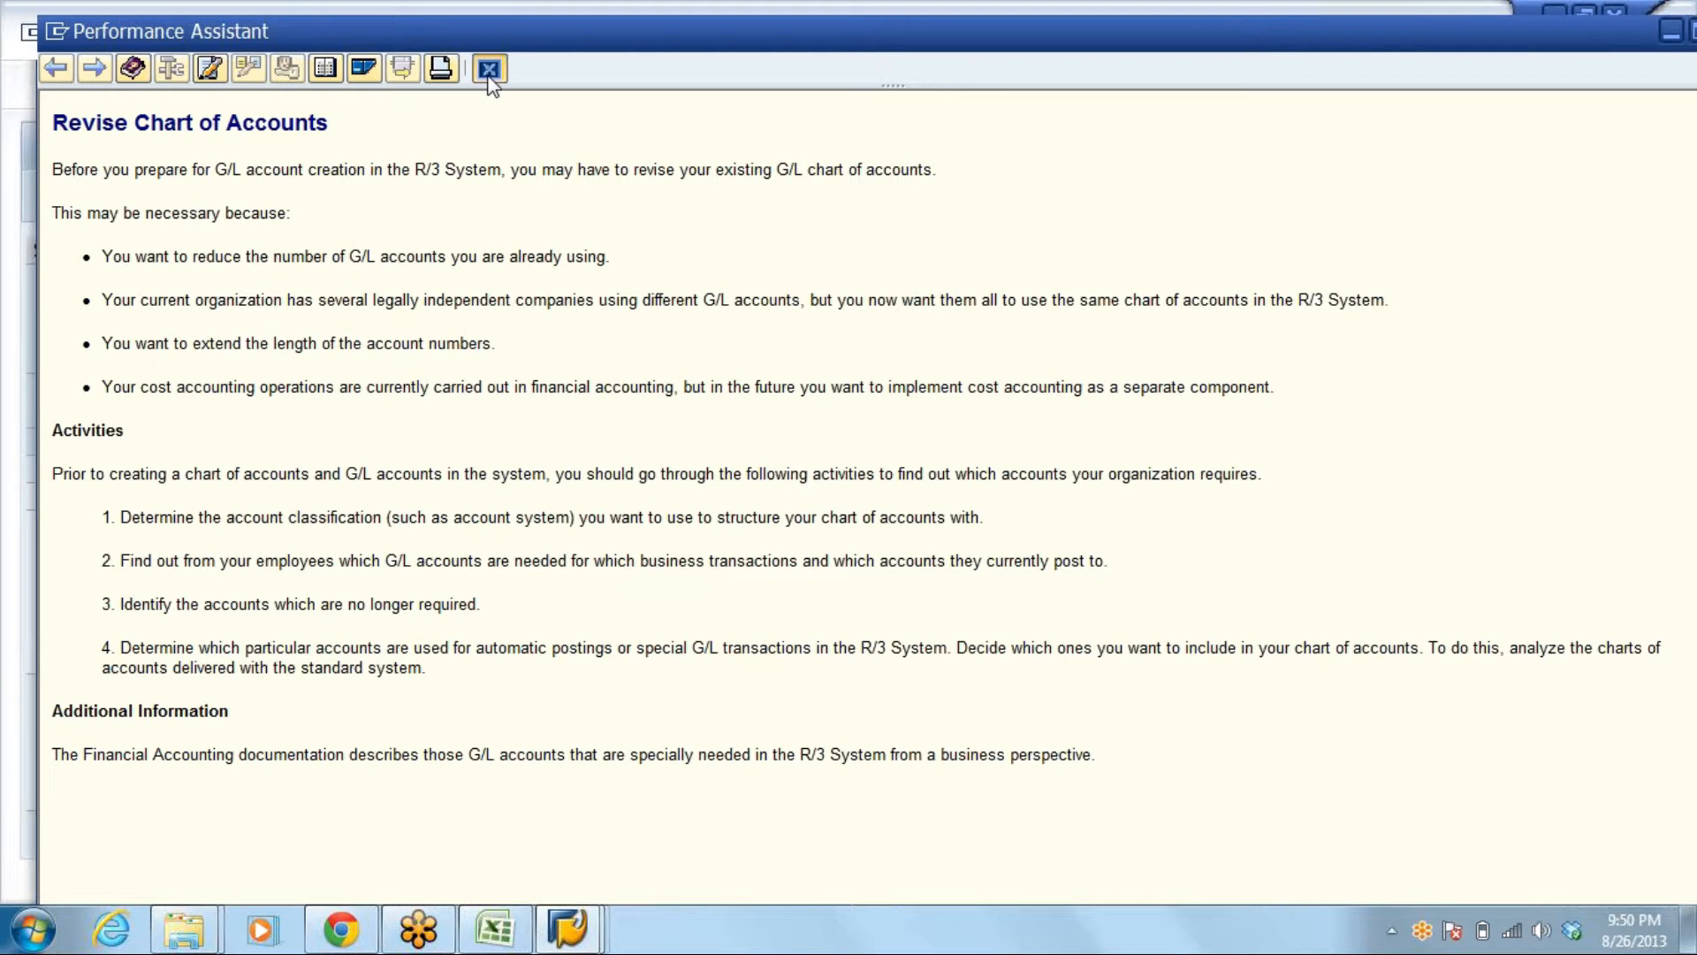
click(490, 71)
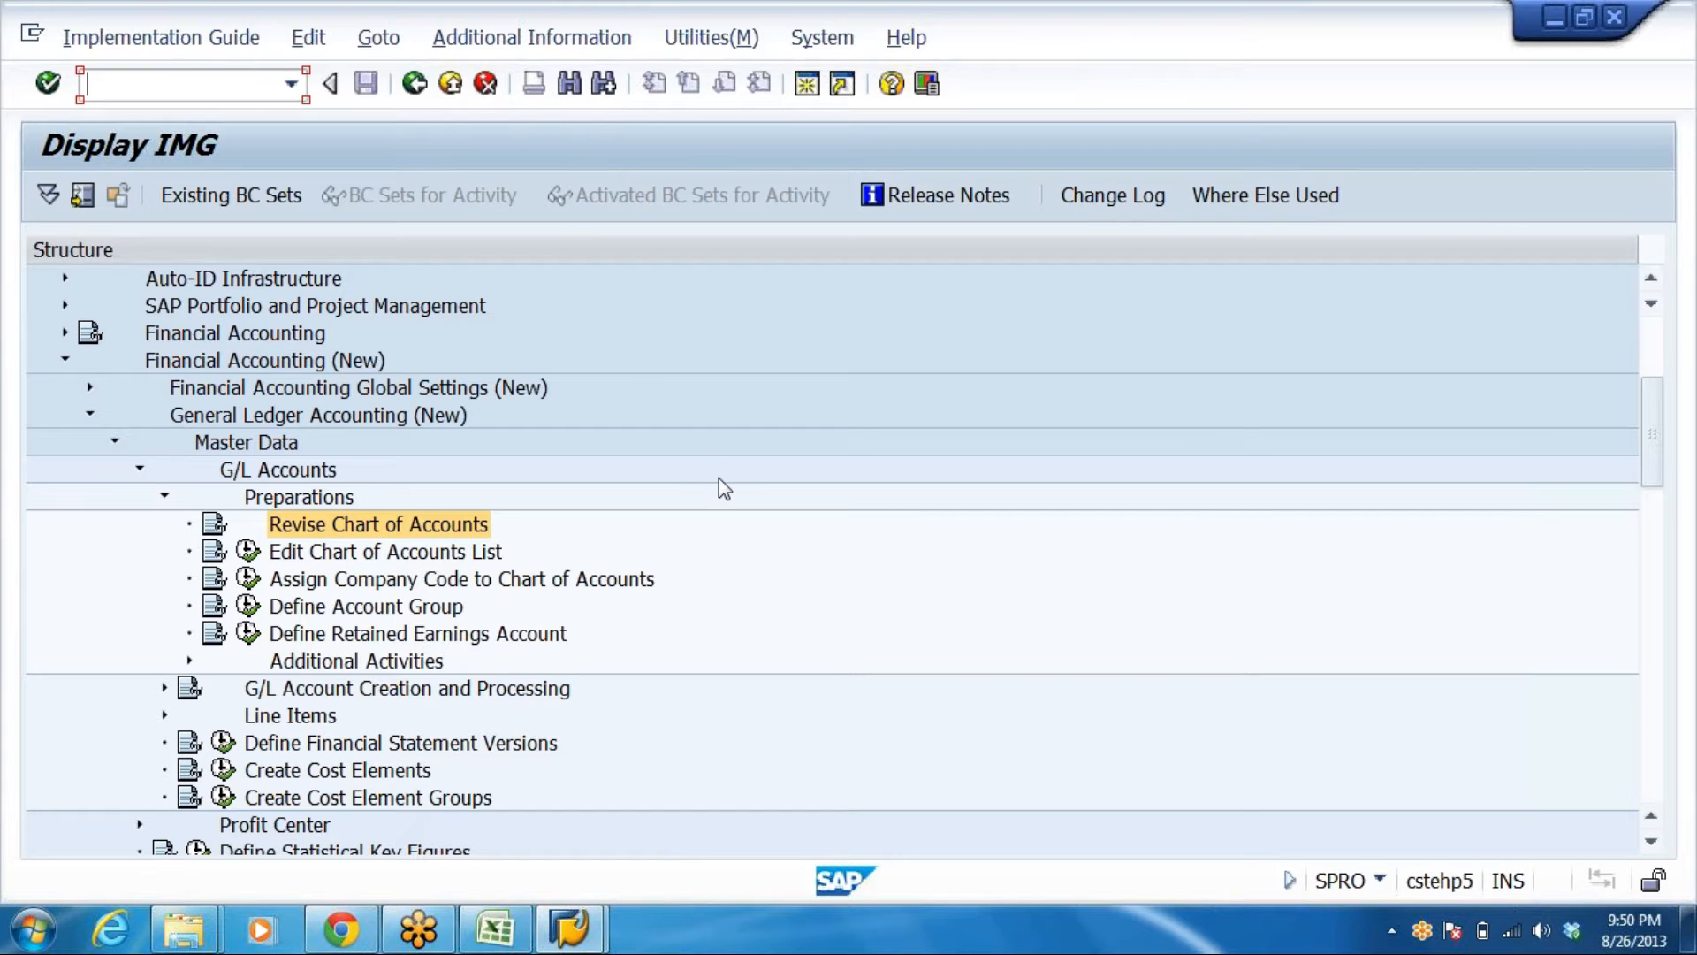
In Edit Chart of Accounts List, start a new chart of accounts DRL described as "CHART OF ACCOUNTS FOR DRL GRP"
click(380, 550)
click(248, 552)
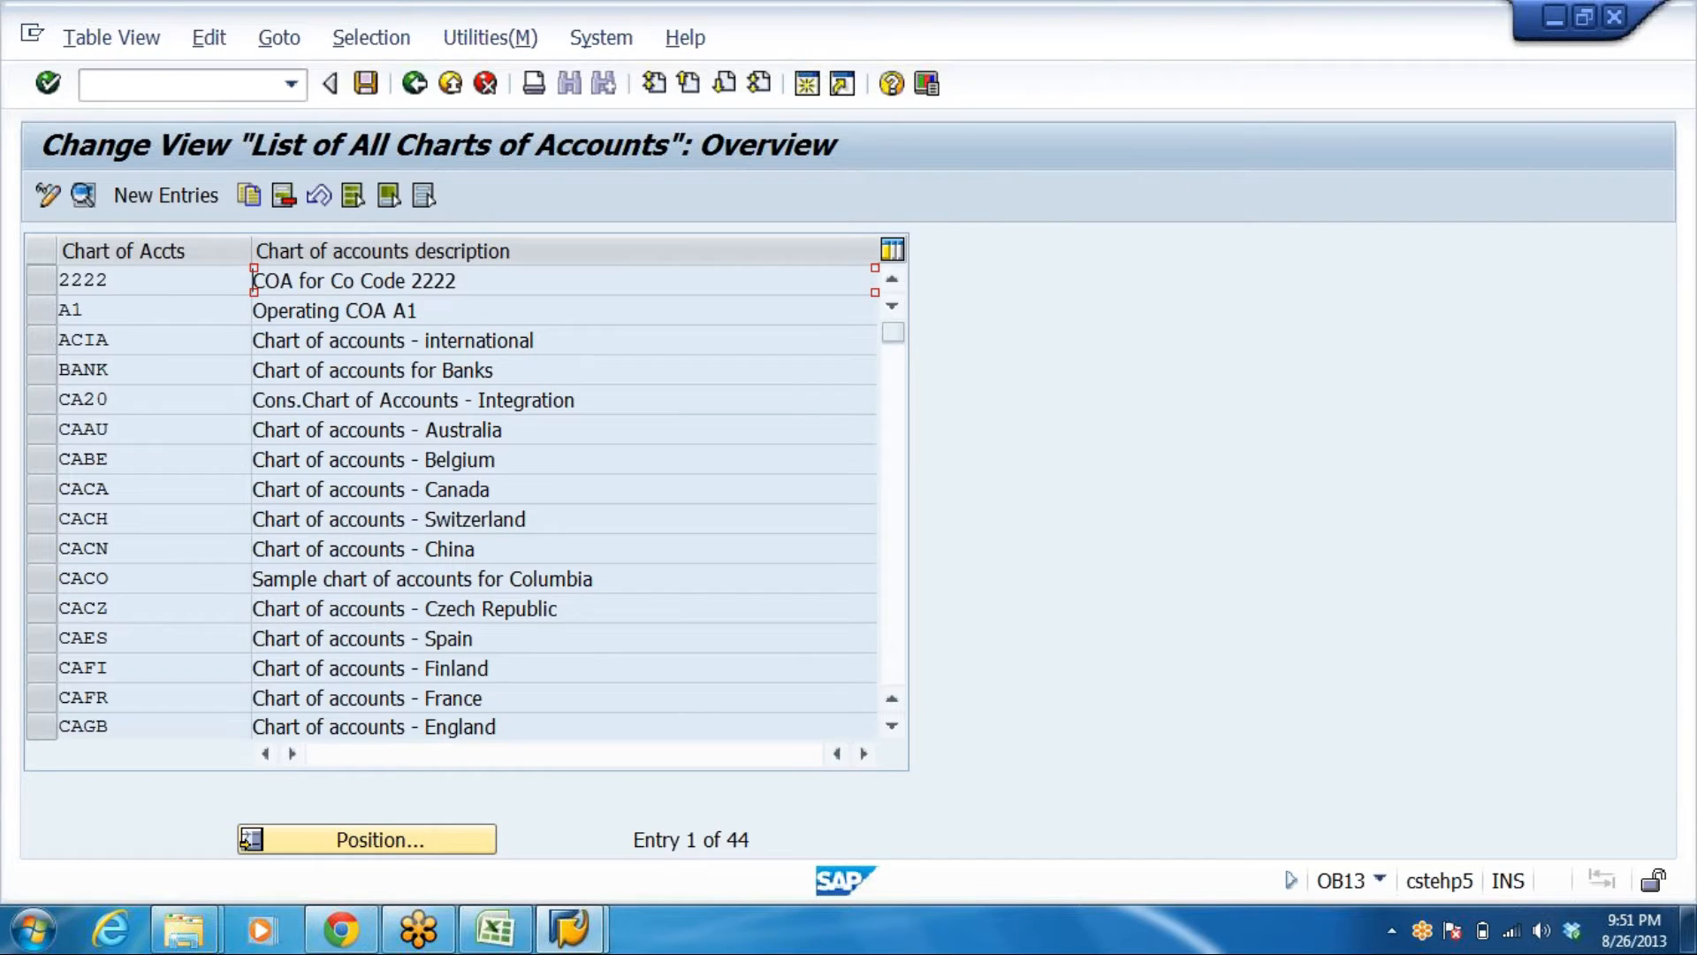
click(146, 193)
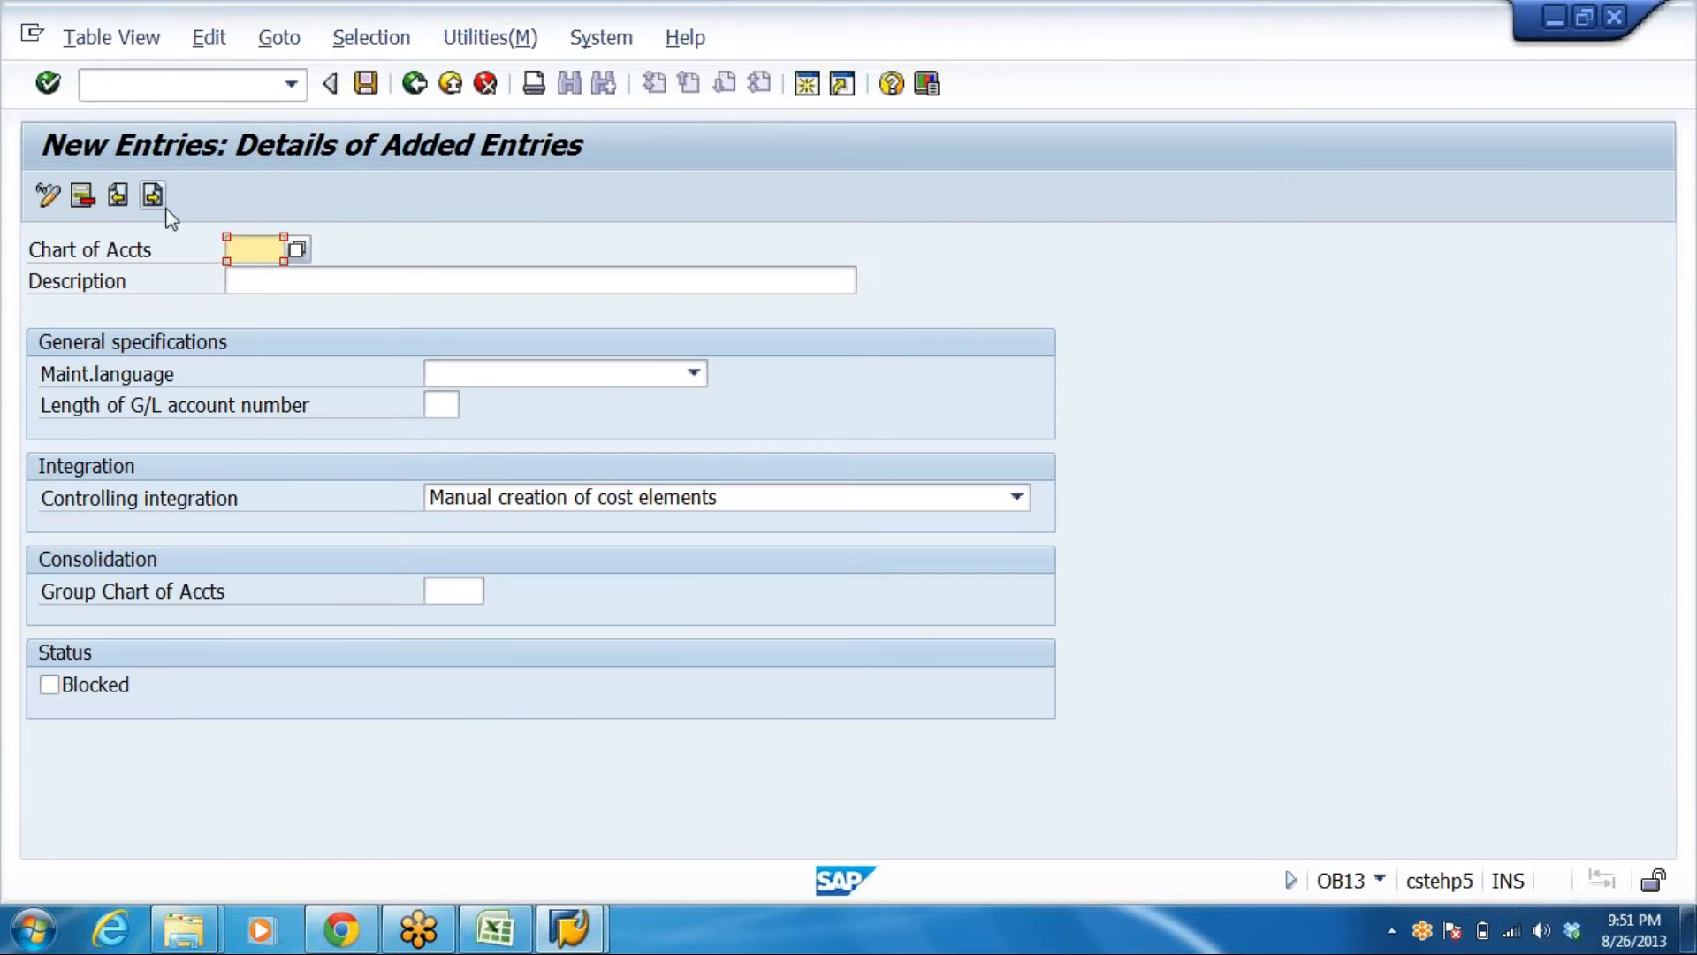
text(DR)
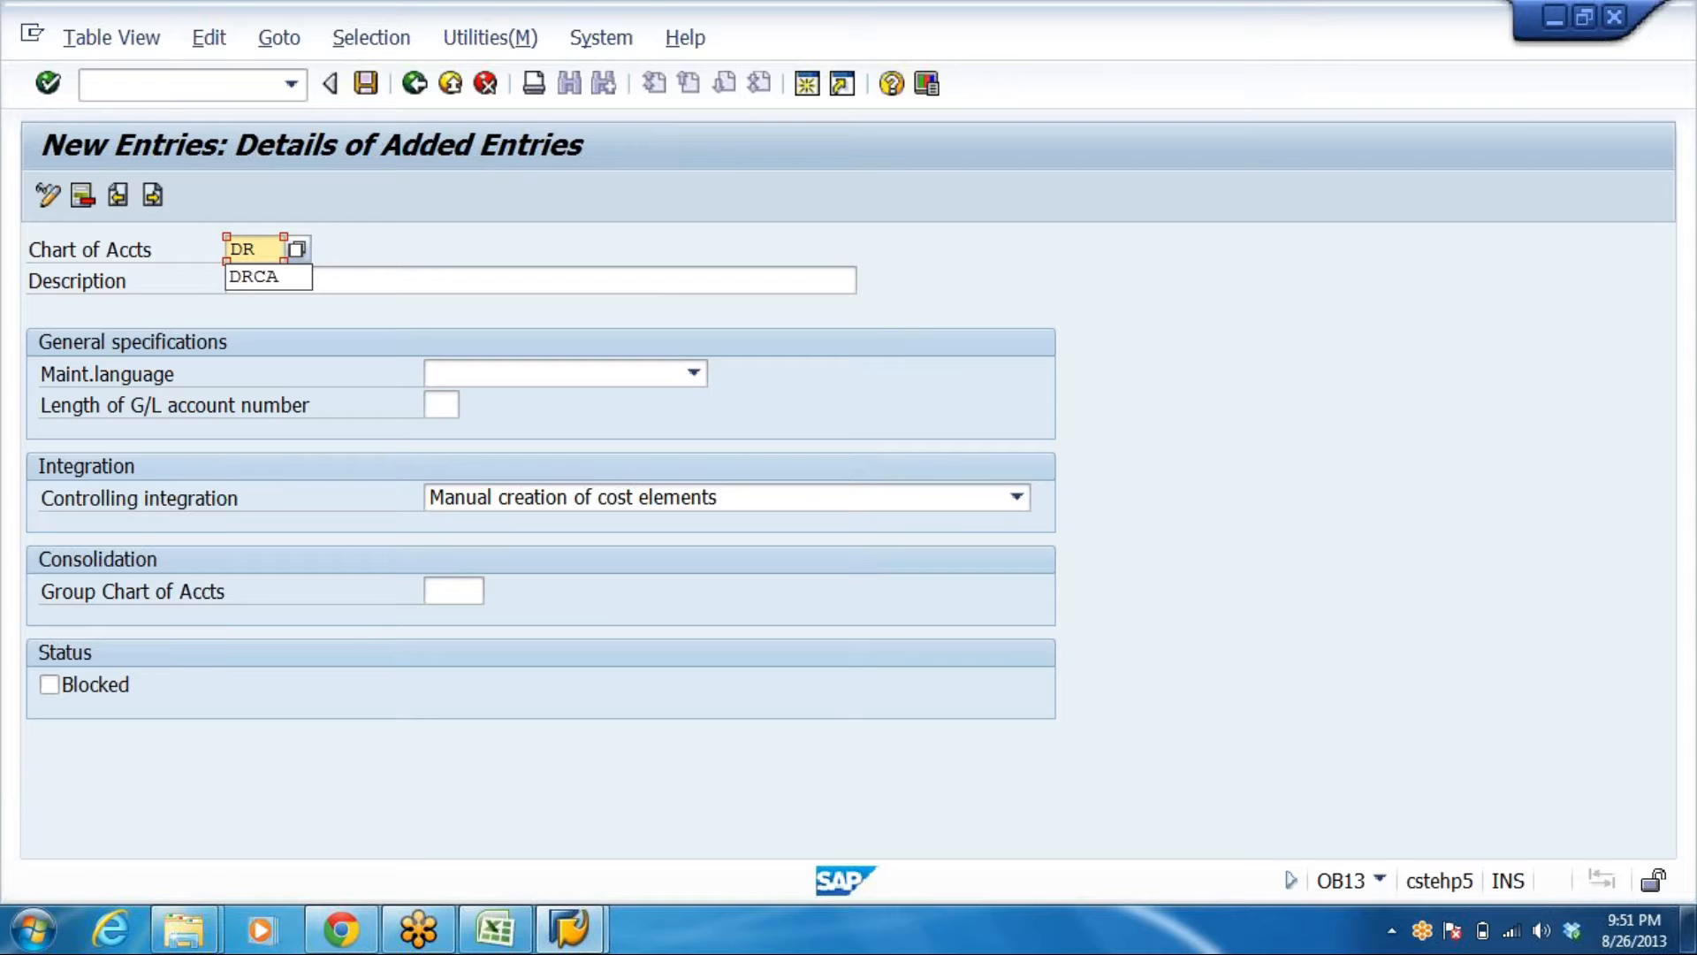
text(C)
key(BackSpace)
text(L)
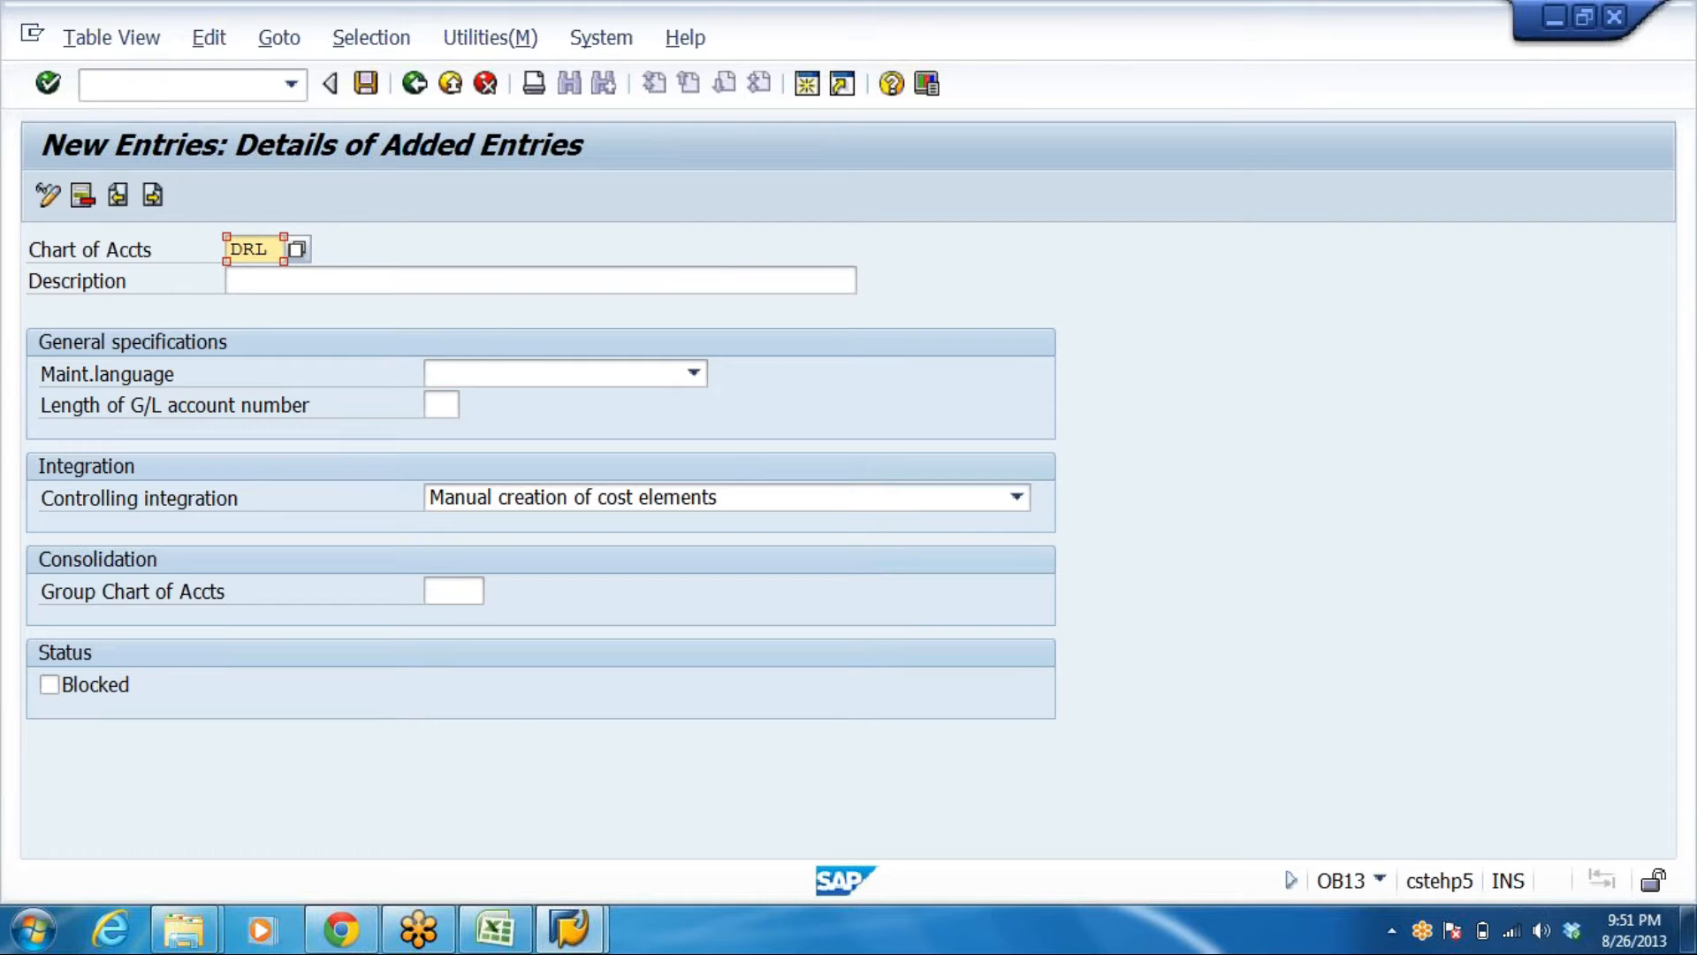
key(Tab)
text(C)
click(578, 306)
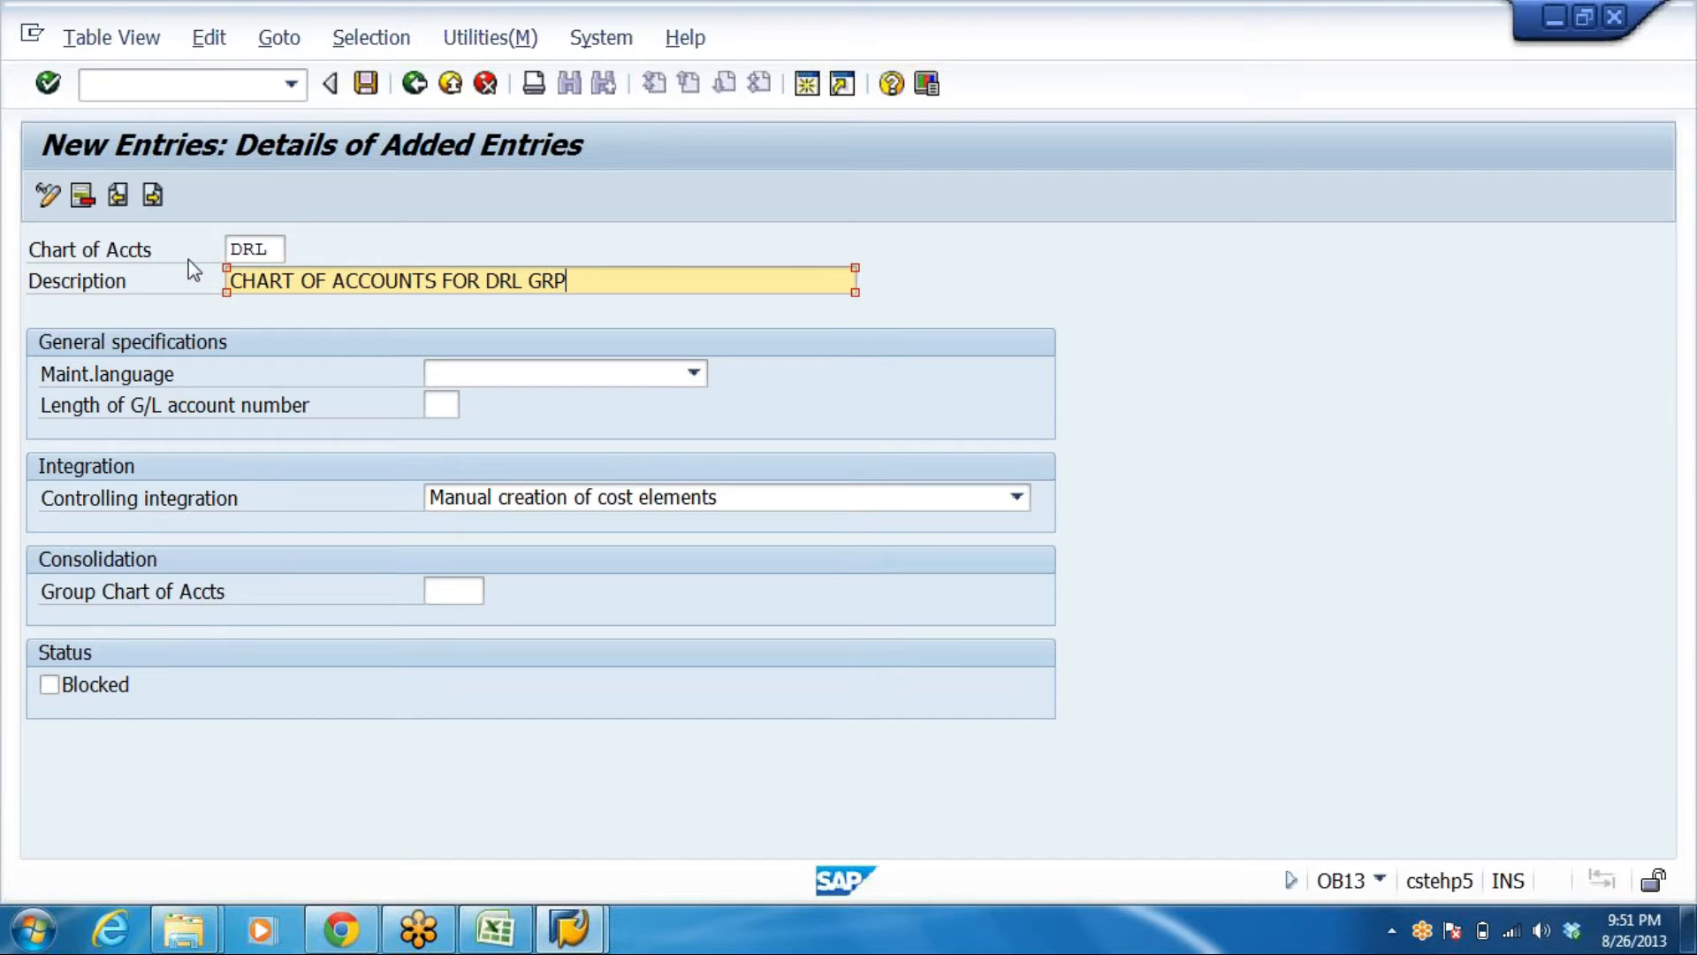
Extend the chart of accounts description to "CHART OF ACCOUNTS FOR DRL GRP-NES"
click(274, 251)
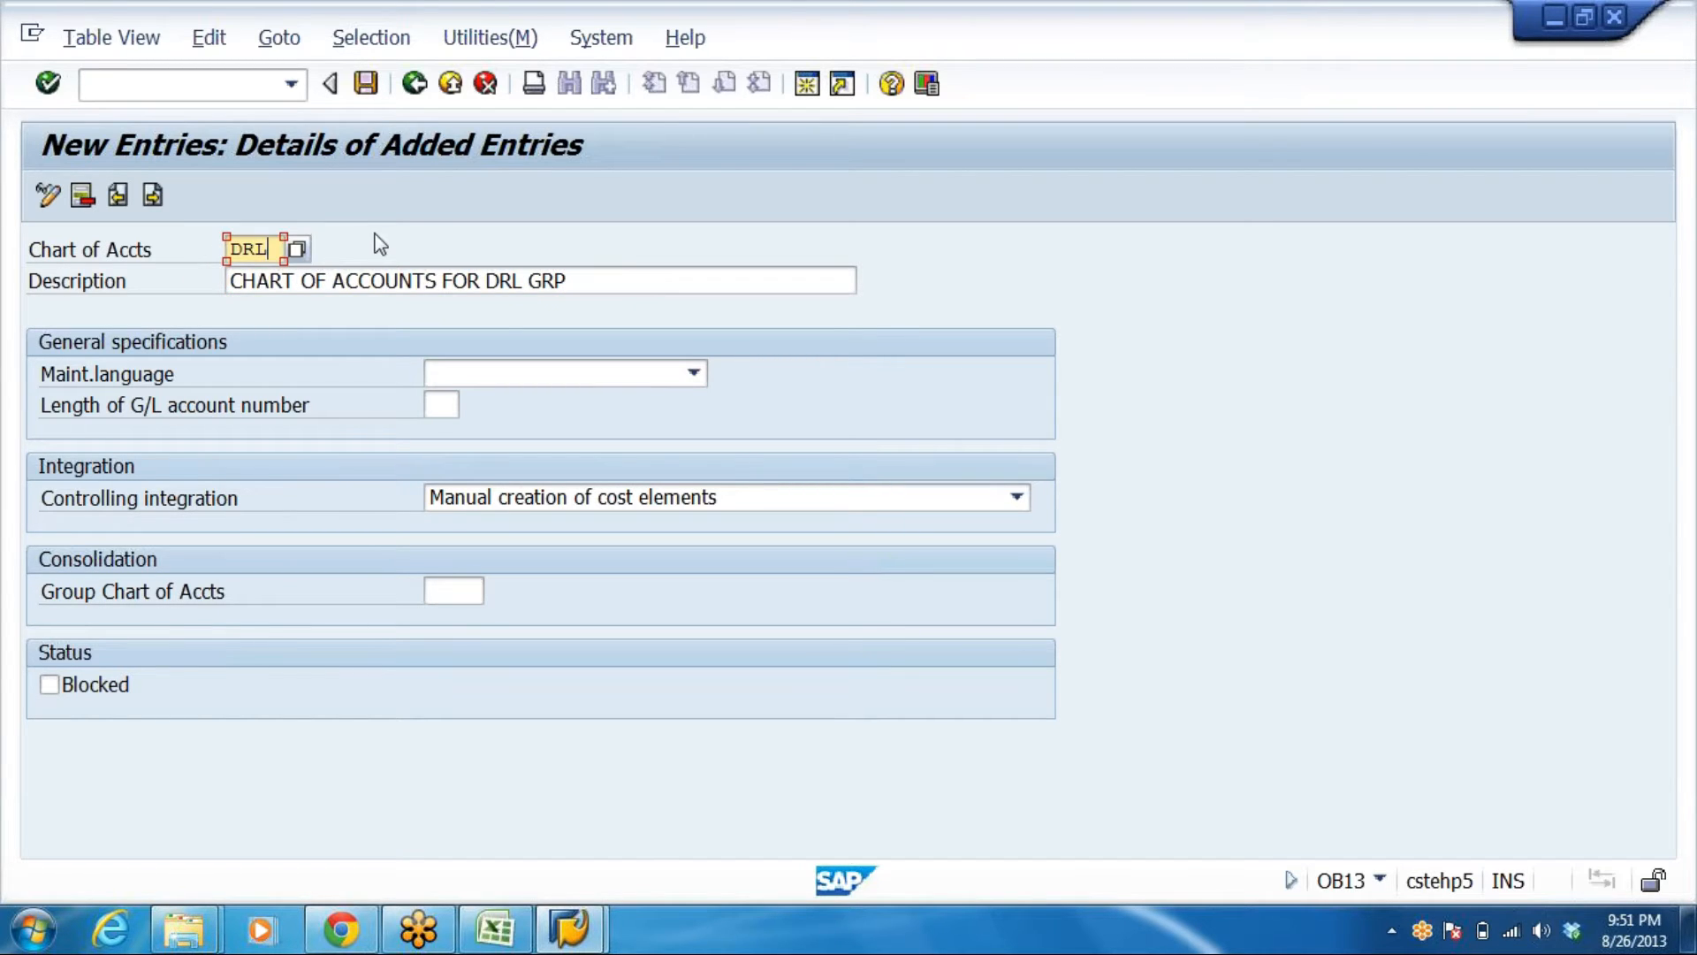
key(Tab)
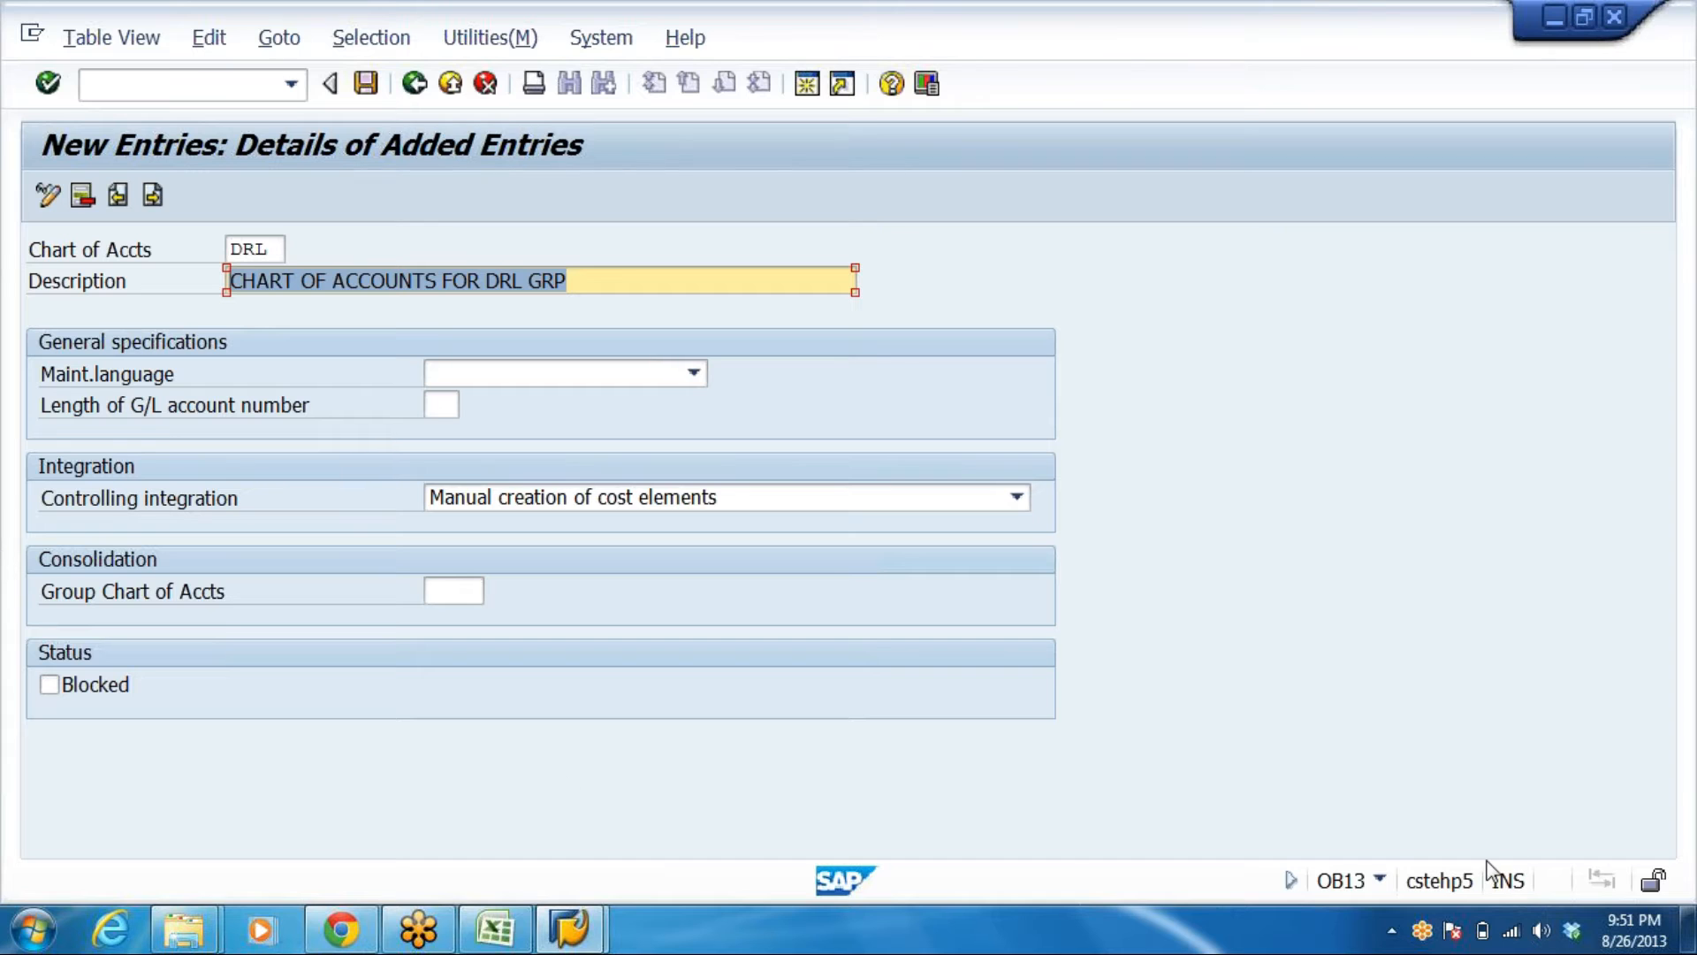
click(609, 278)
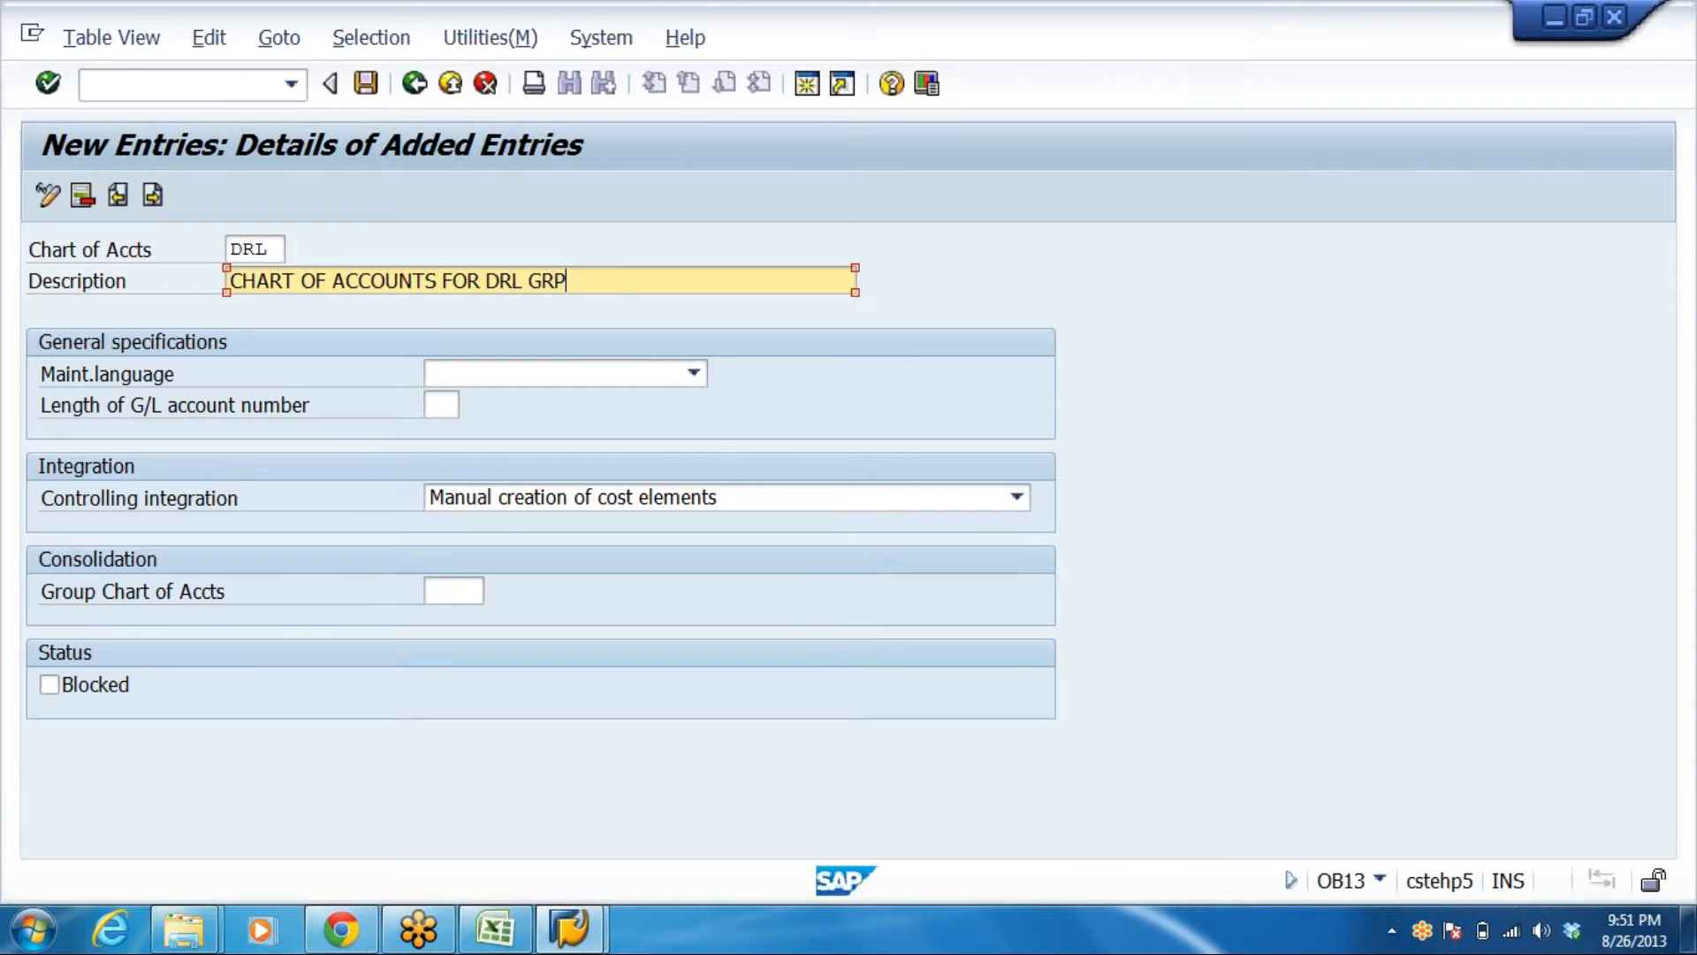
text(-NES)
key(shift+Tab)
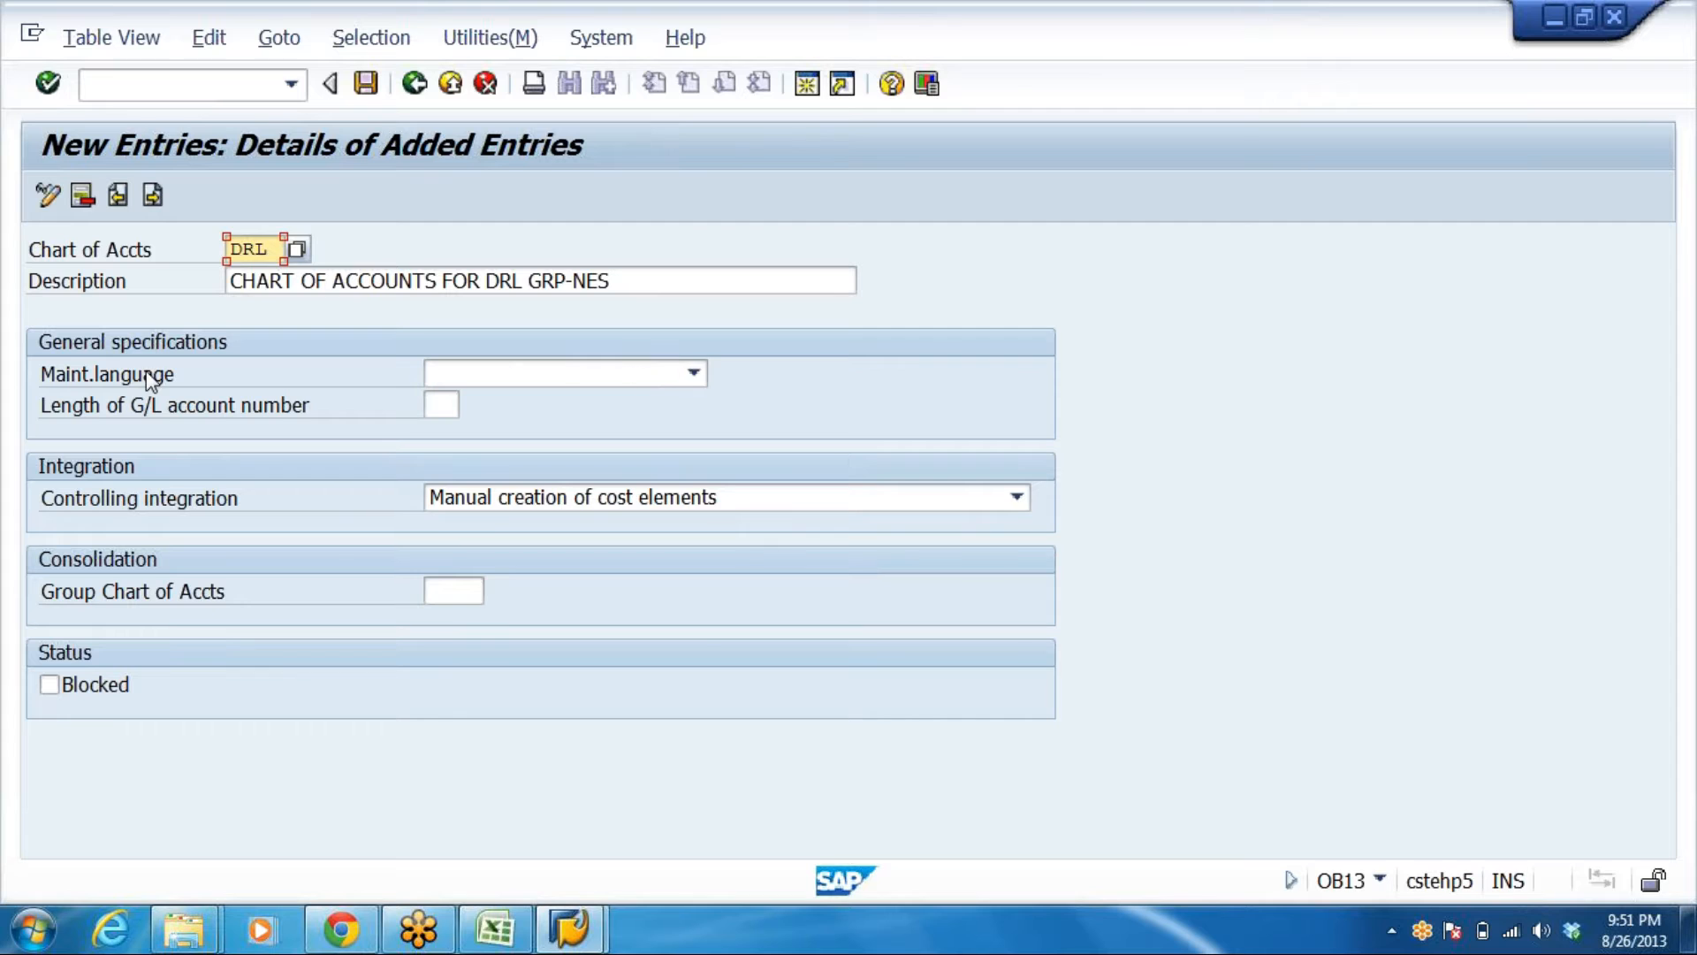
Set the chart's maintenance language to English and the G/L account number length to 6
click(693, 373)
key(e)
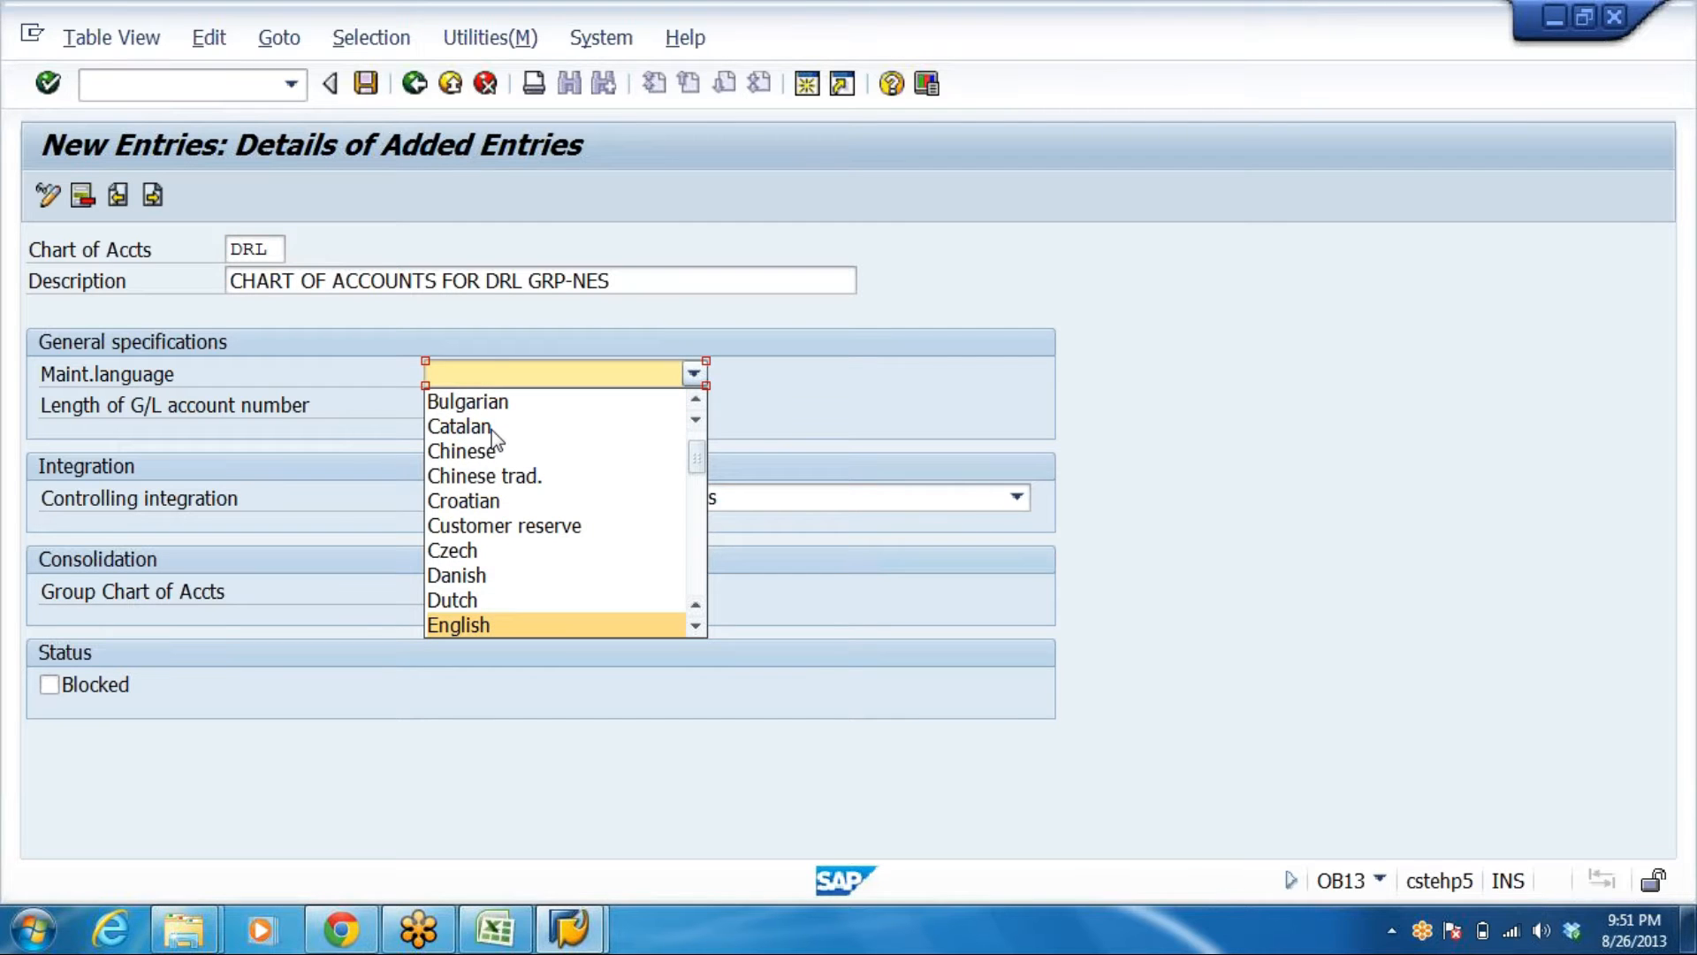
key(Return)
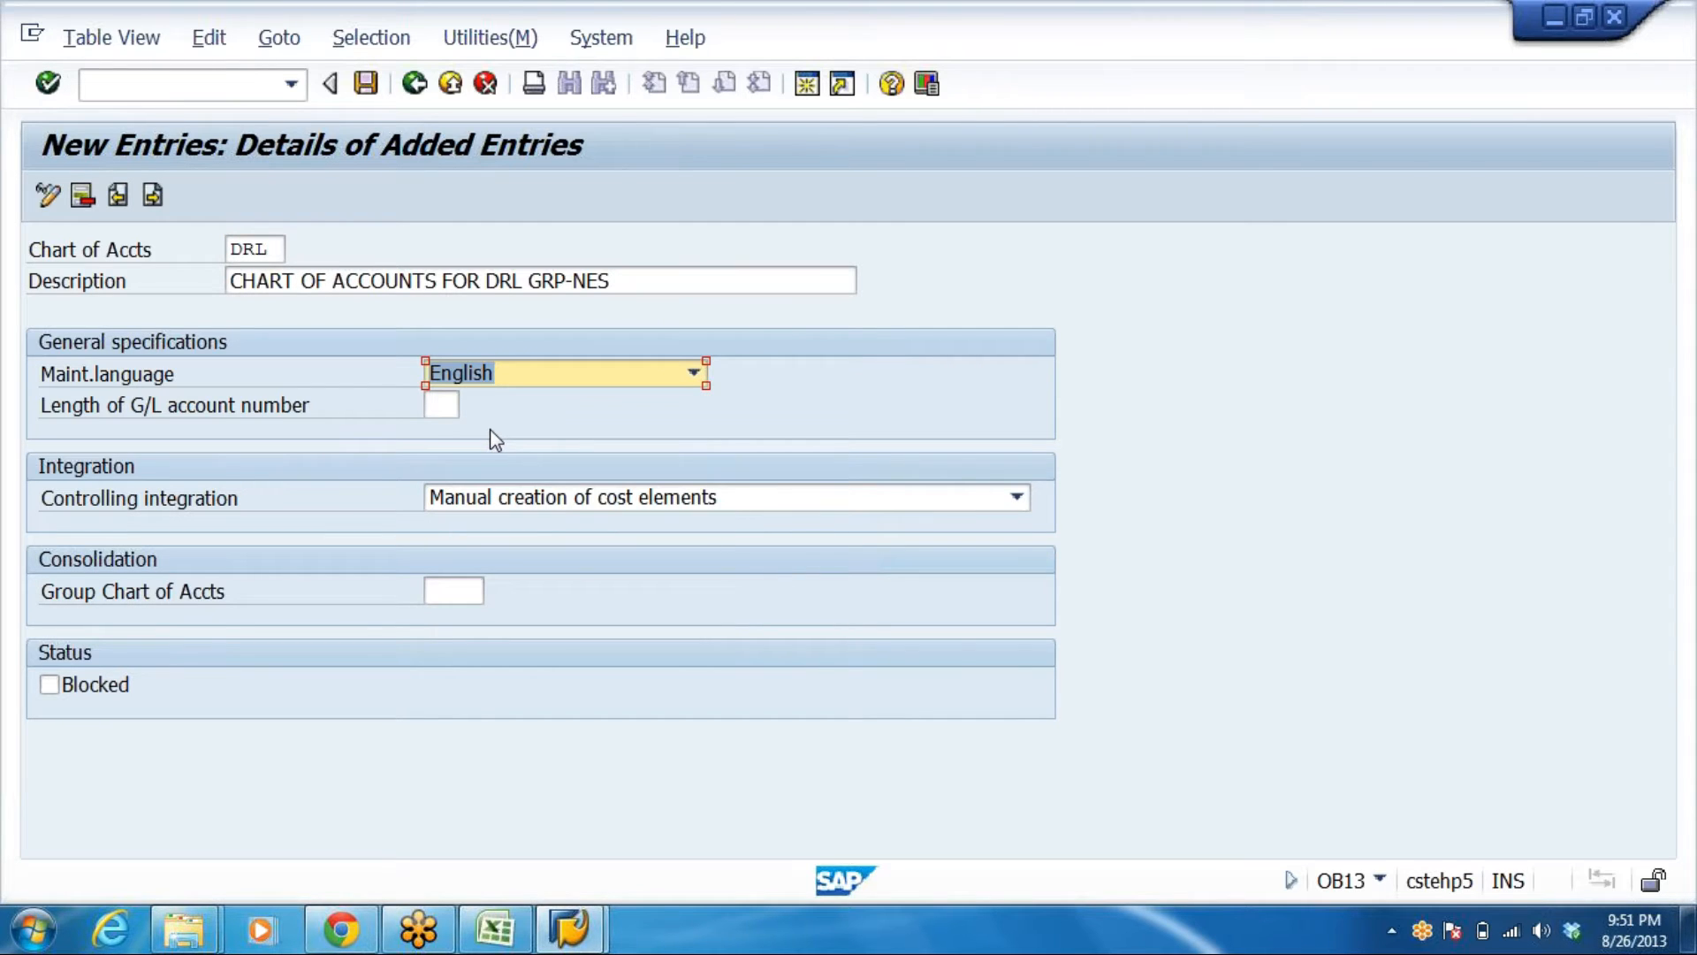
click(449, 404)
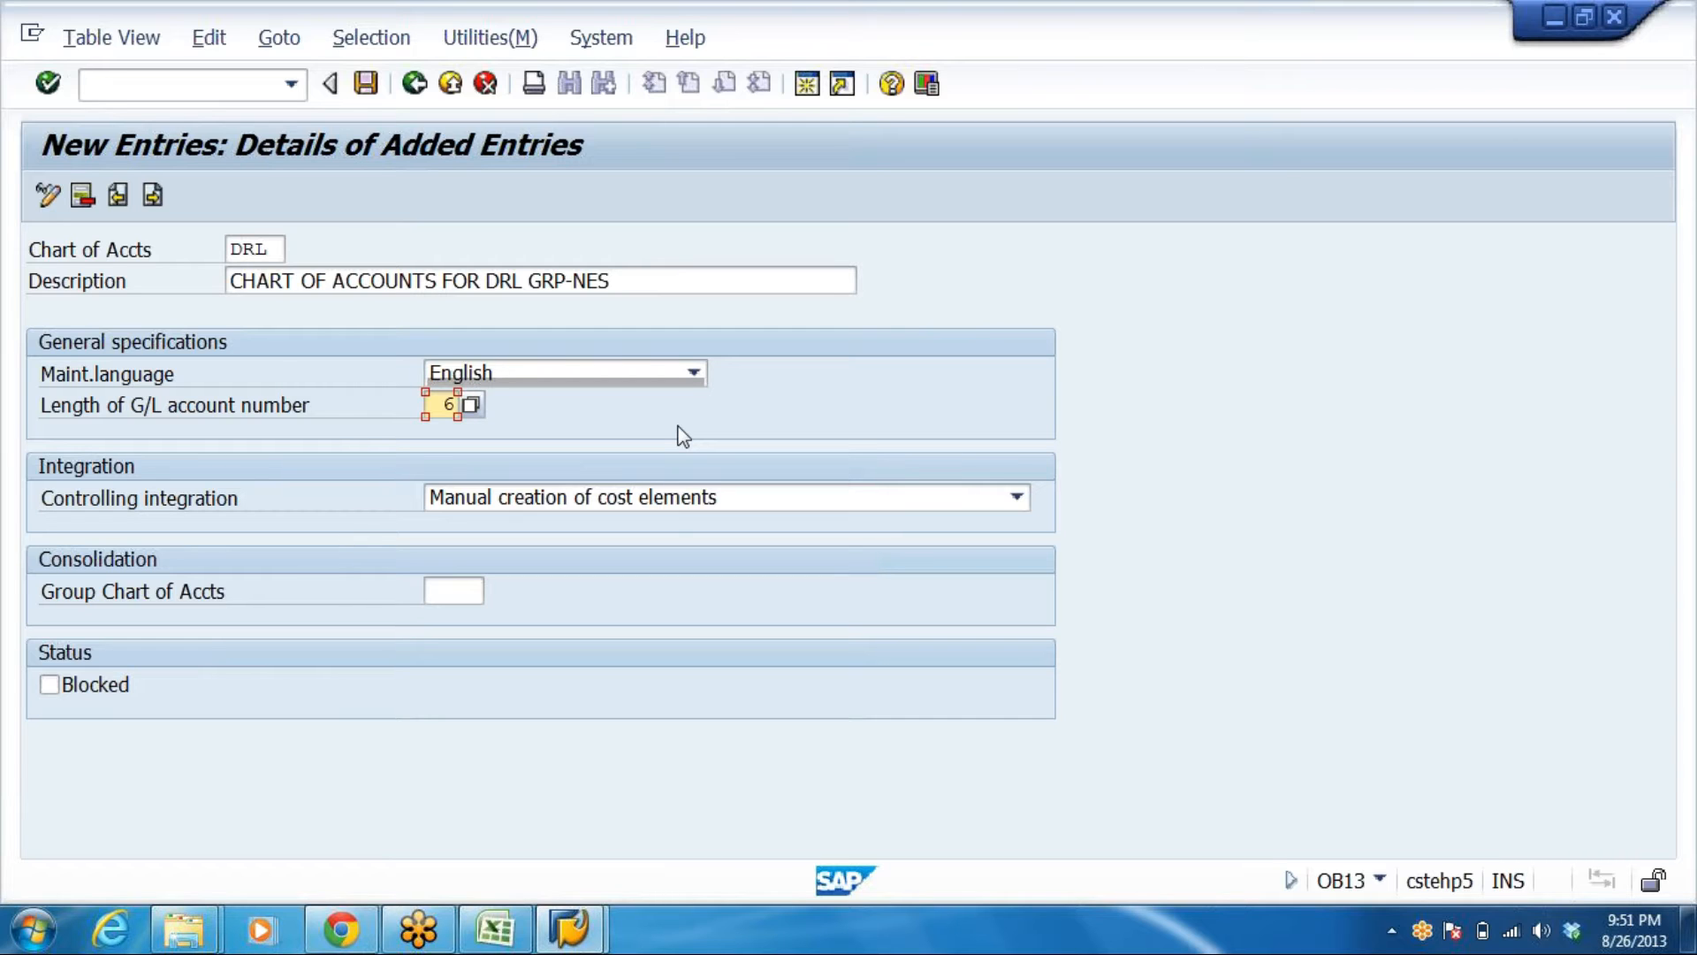
Save chart of accounts DRL under the DRL COMP CODE SETTINGS request and return to the implementation guide
click(366, 85)
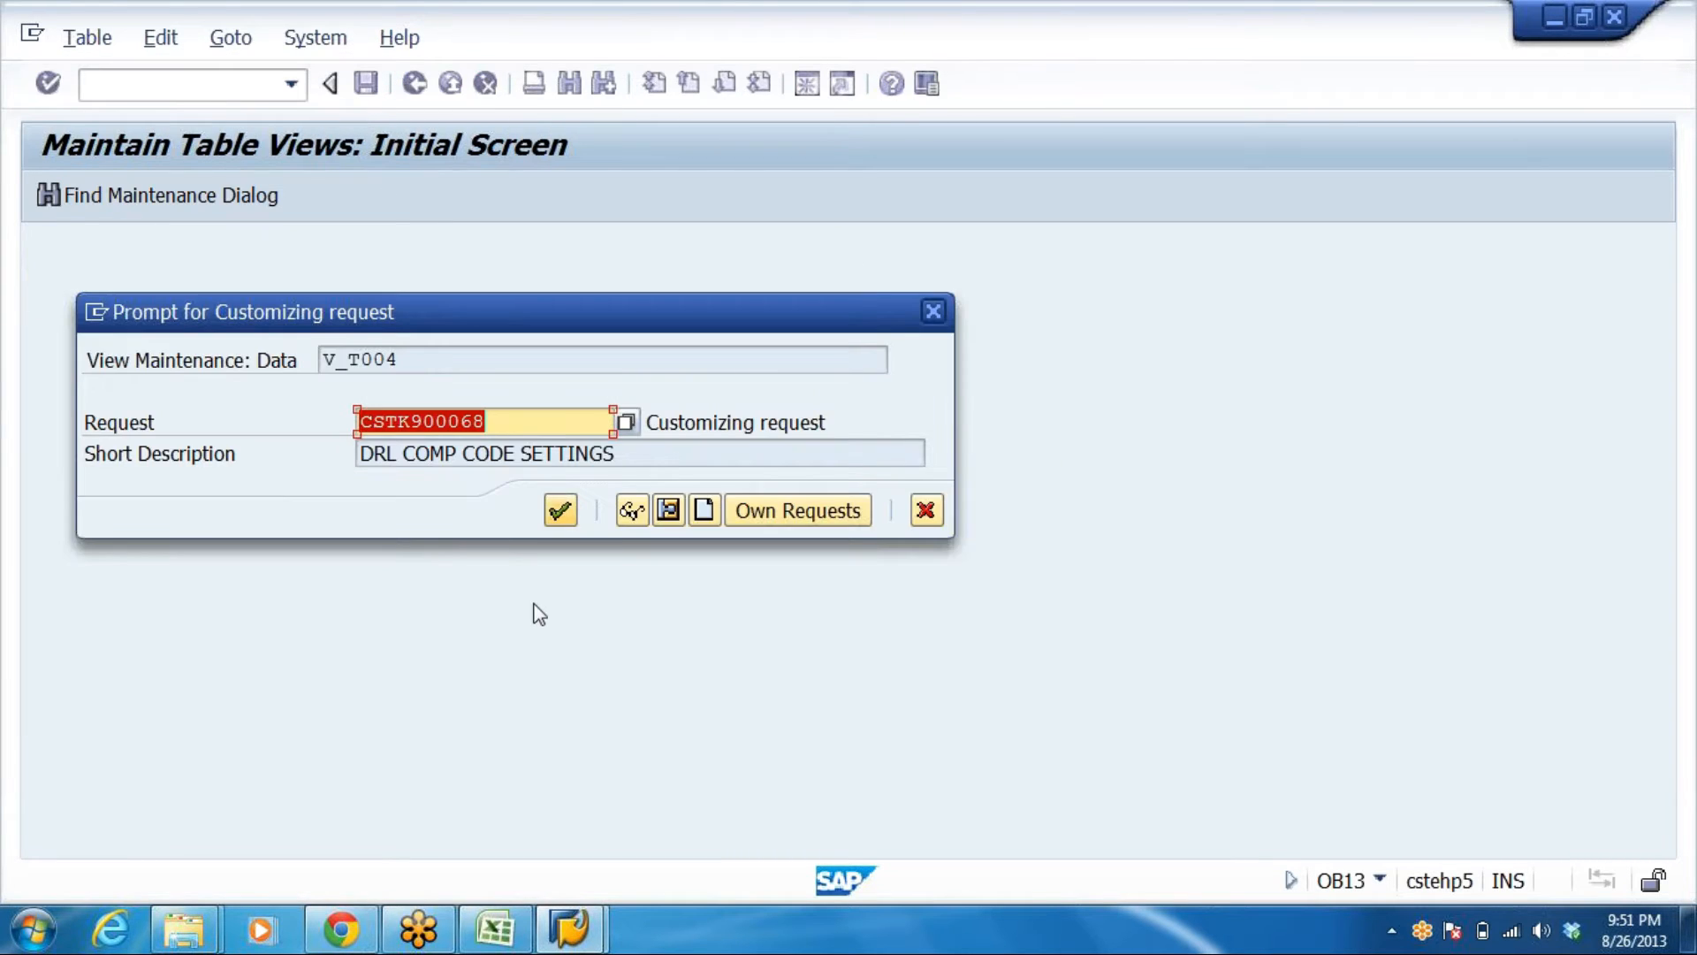
click(561, 510)
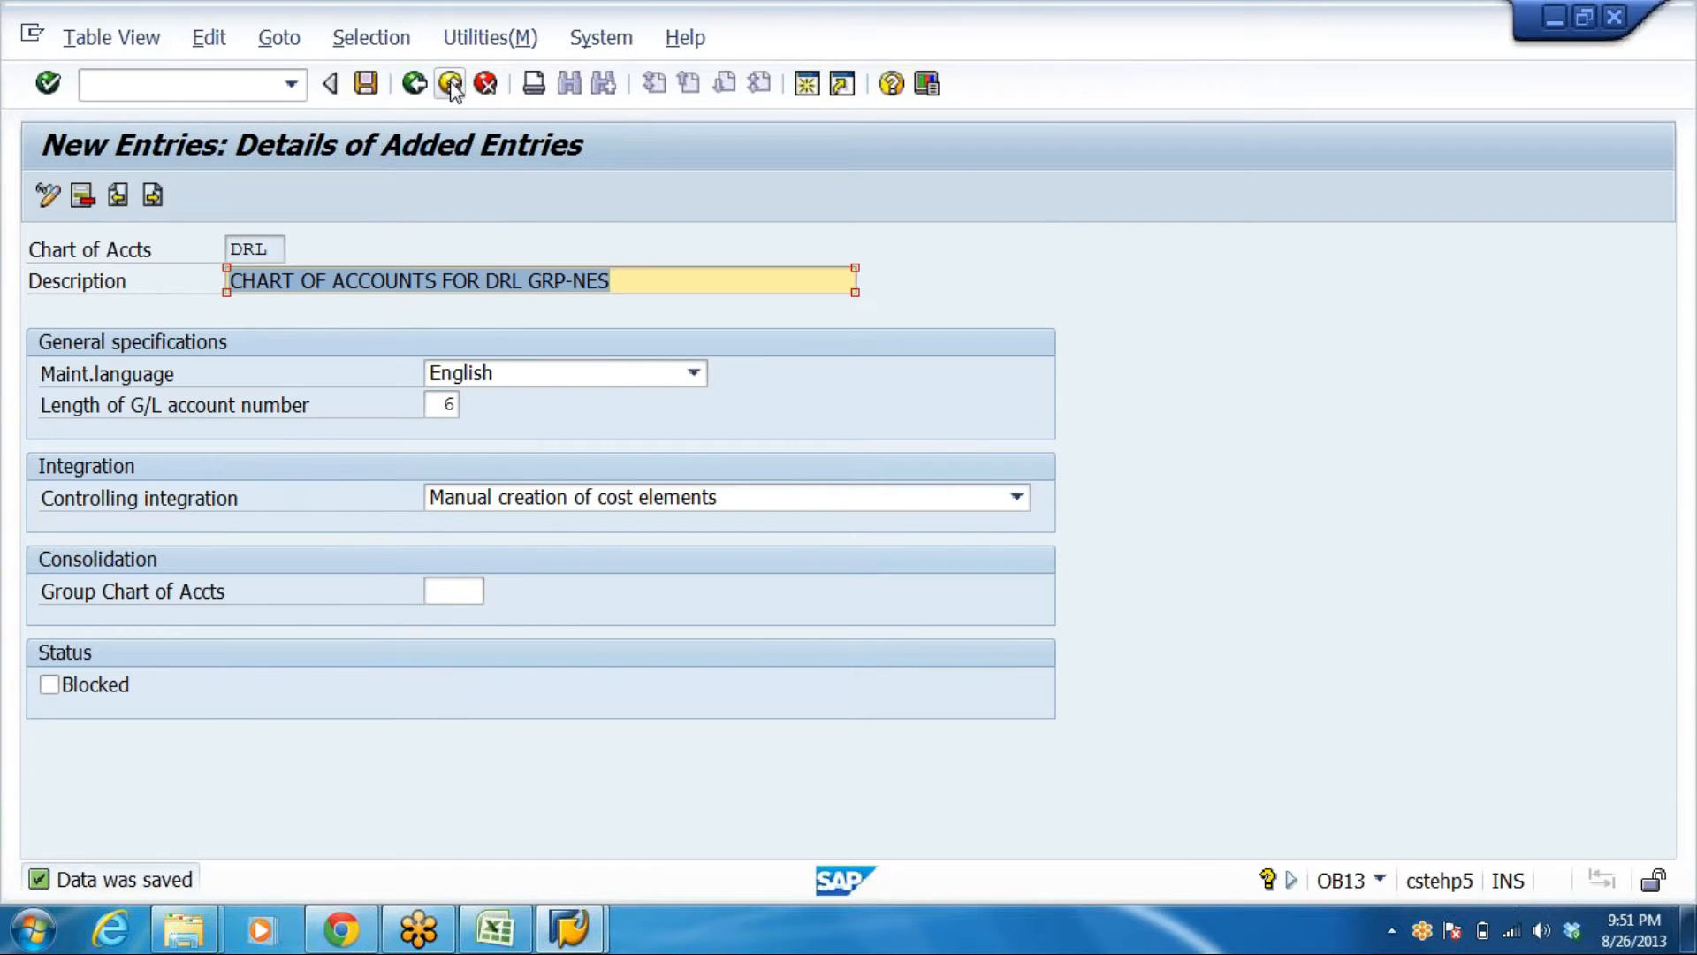
click(451, 85)
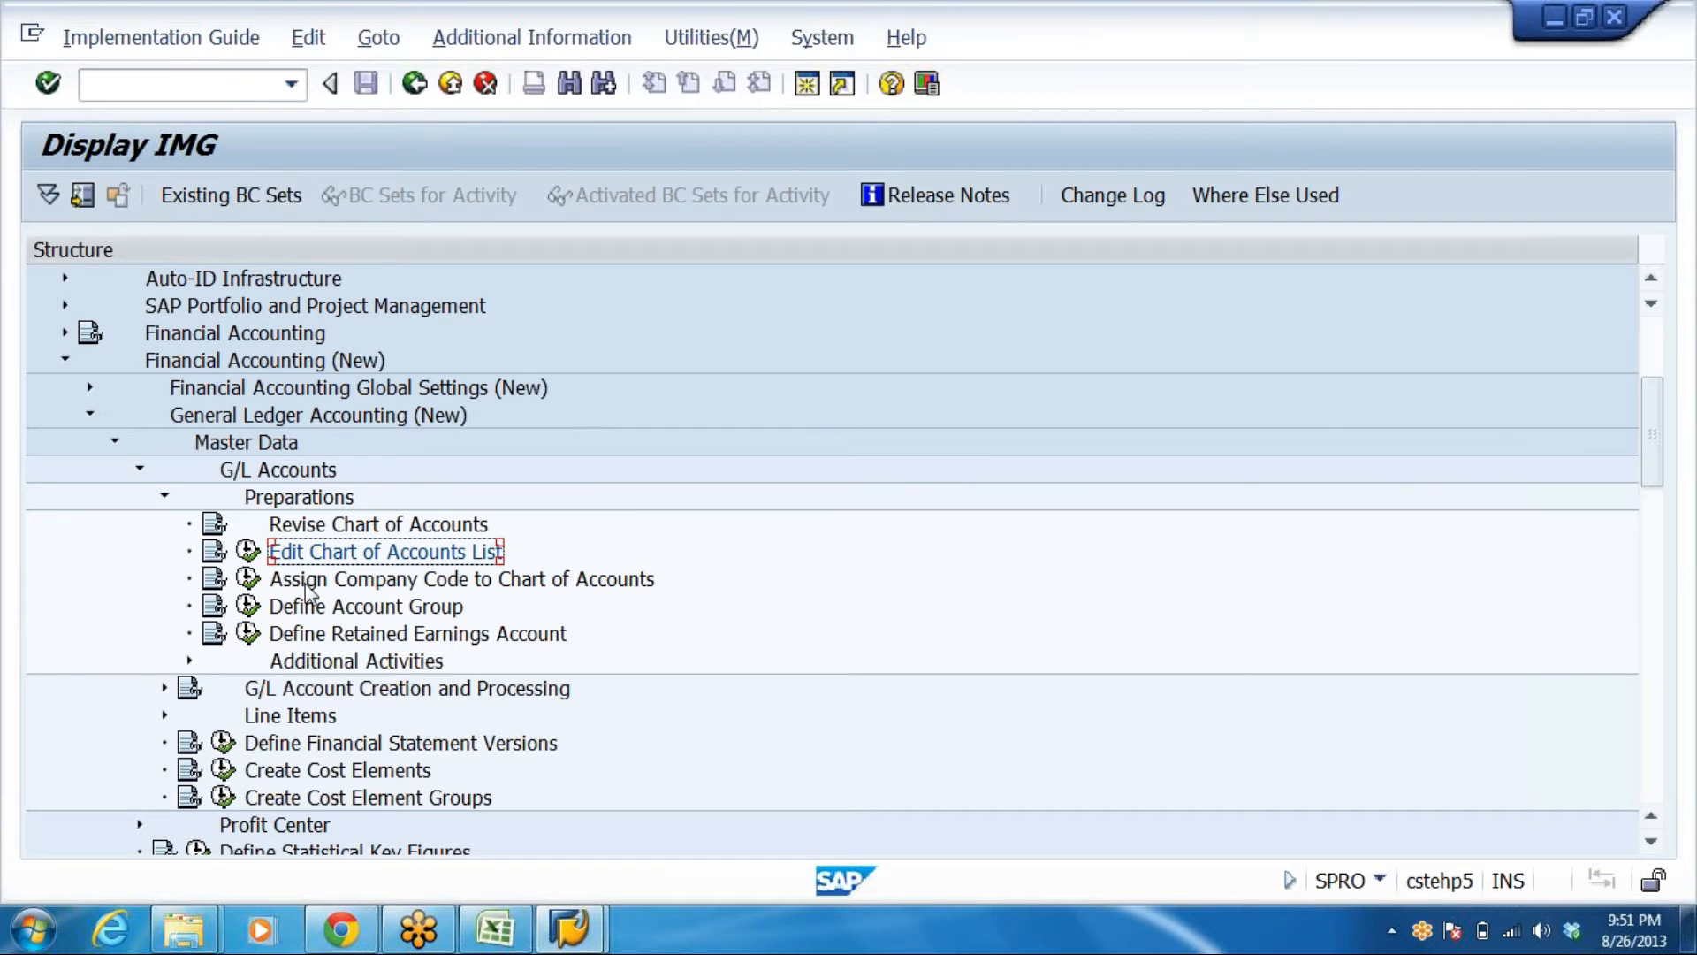
Open Assign Company Code to Chart of Accounts and position the list at company code DRL
click(460, 581)
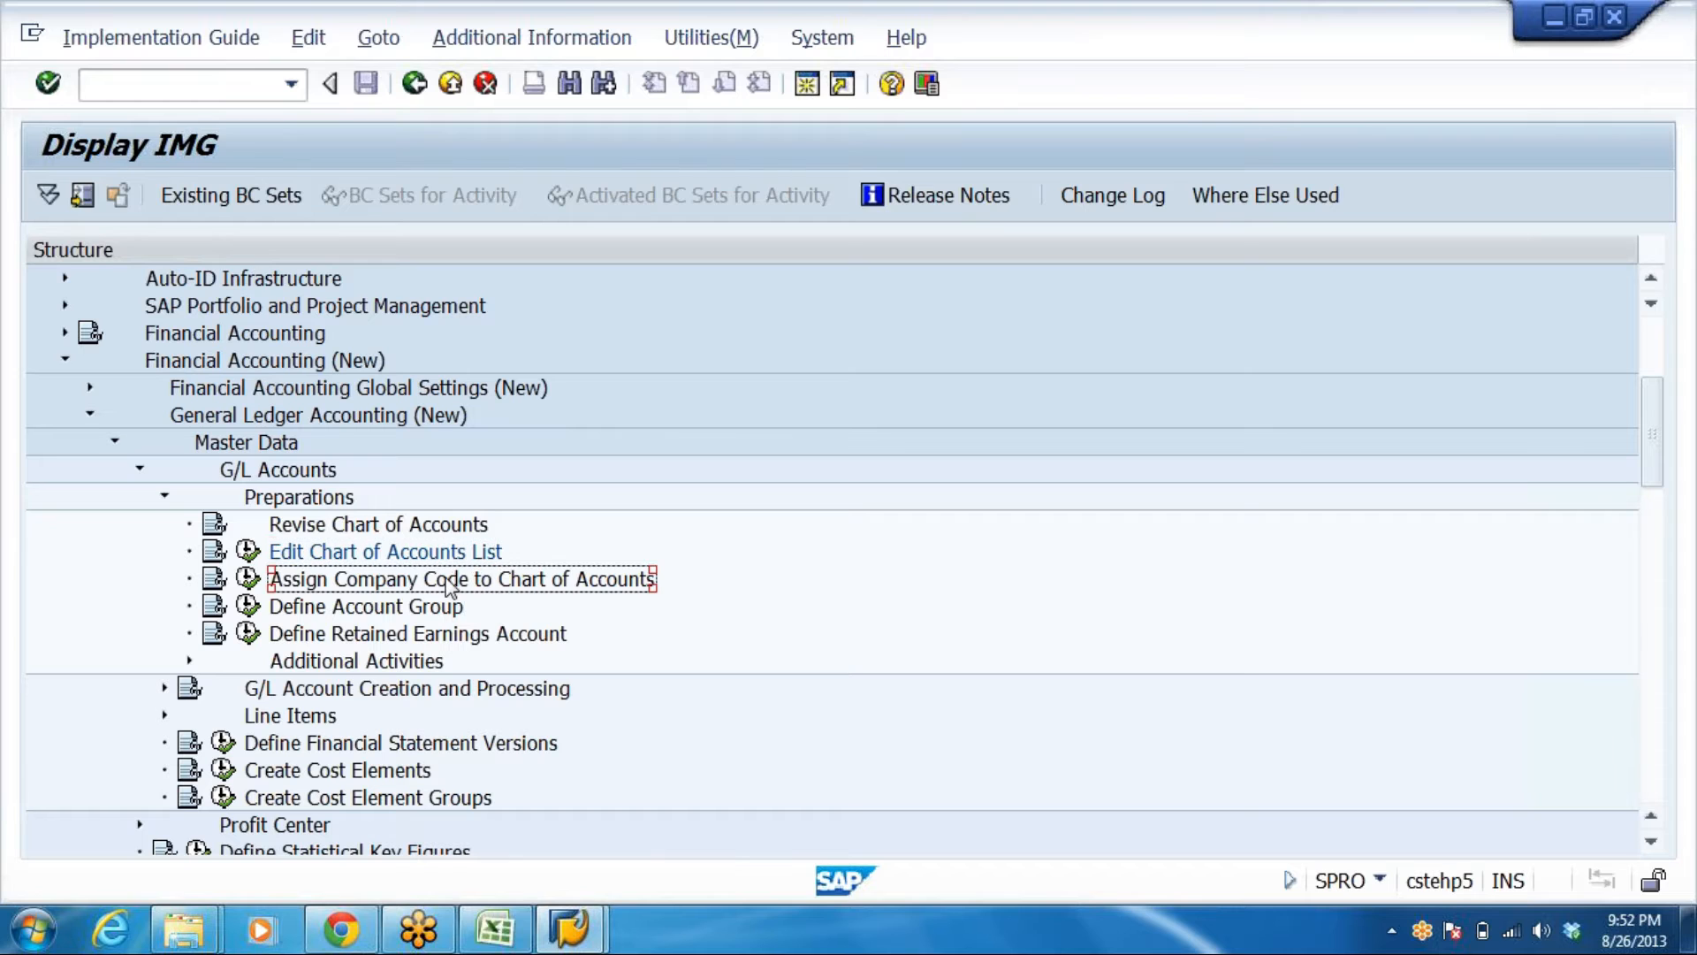
click(248, 579)
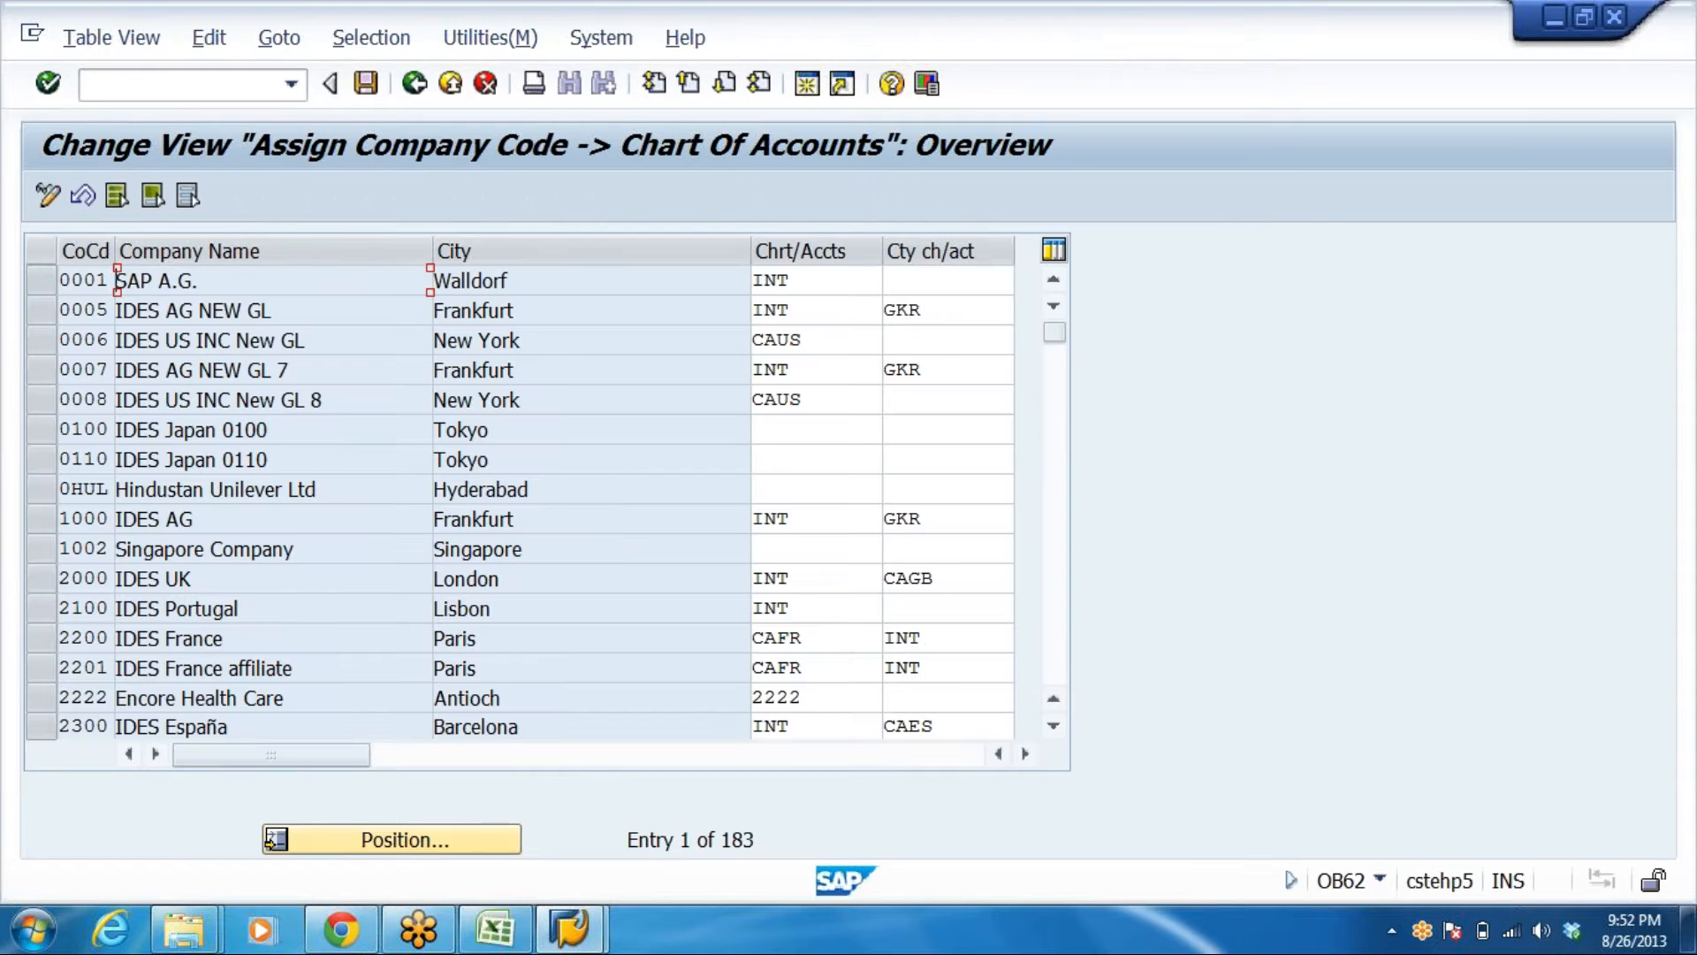
click(402, 837)
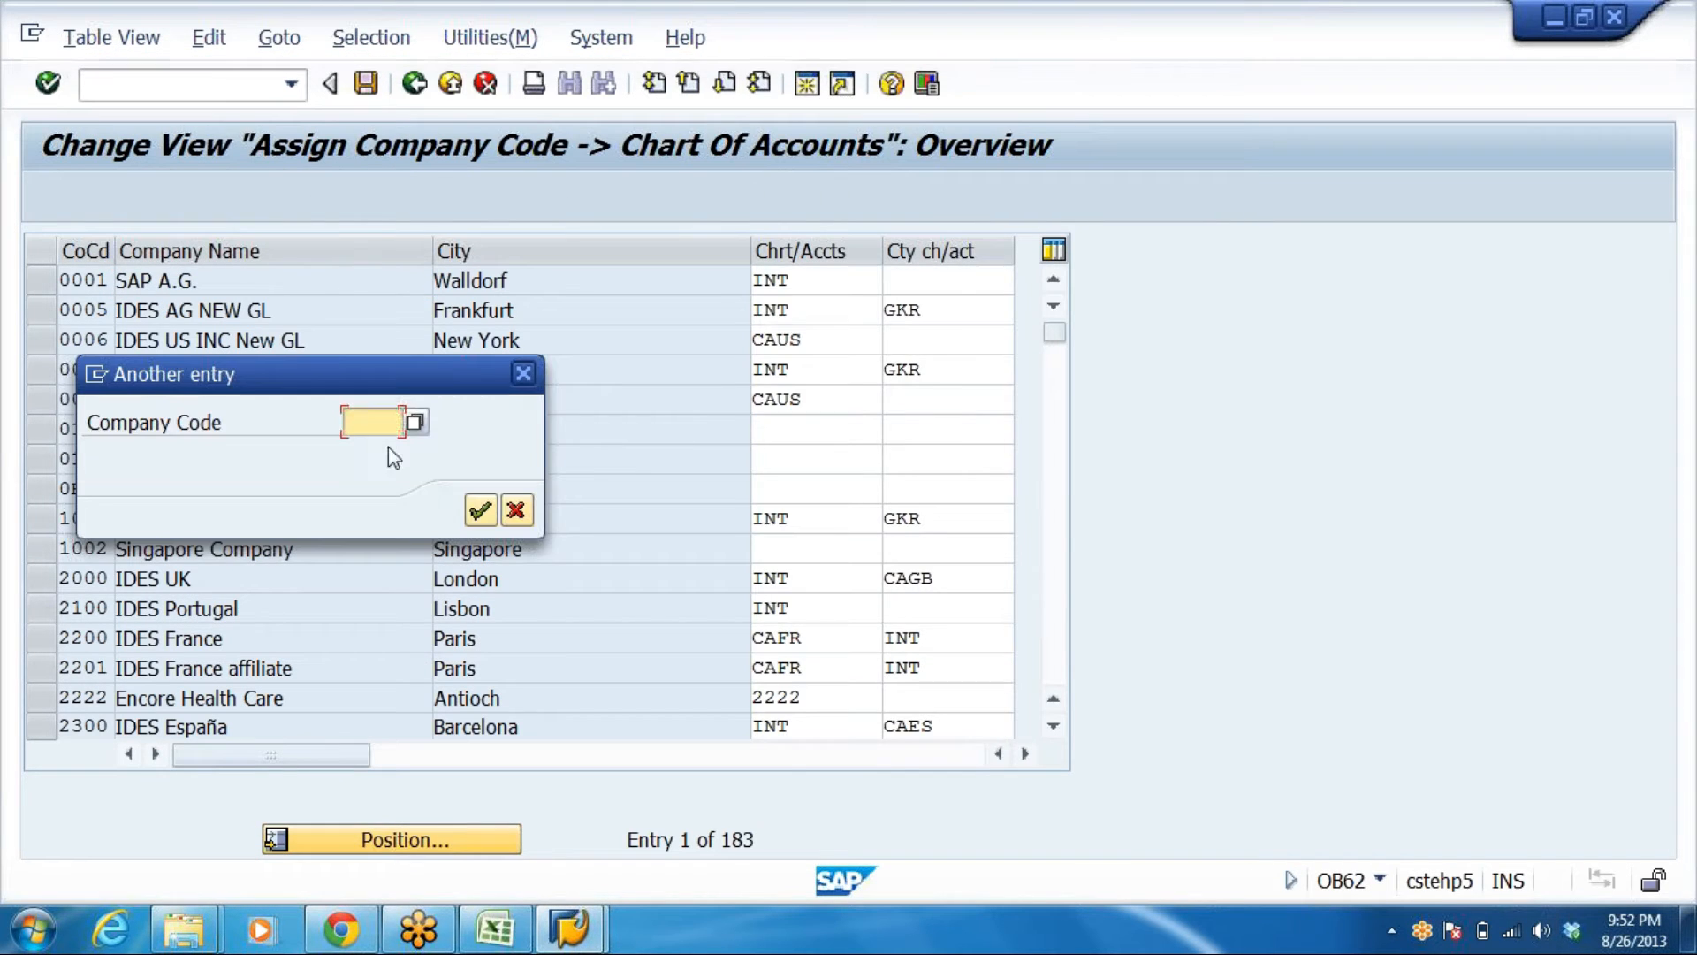
text(DRL)
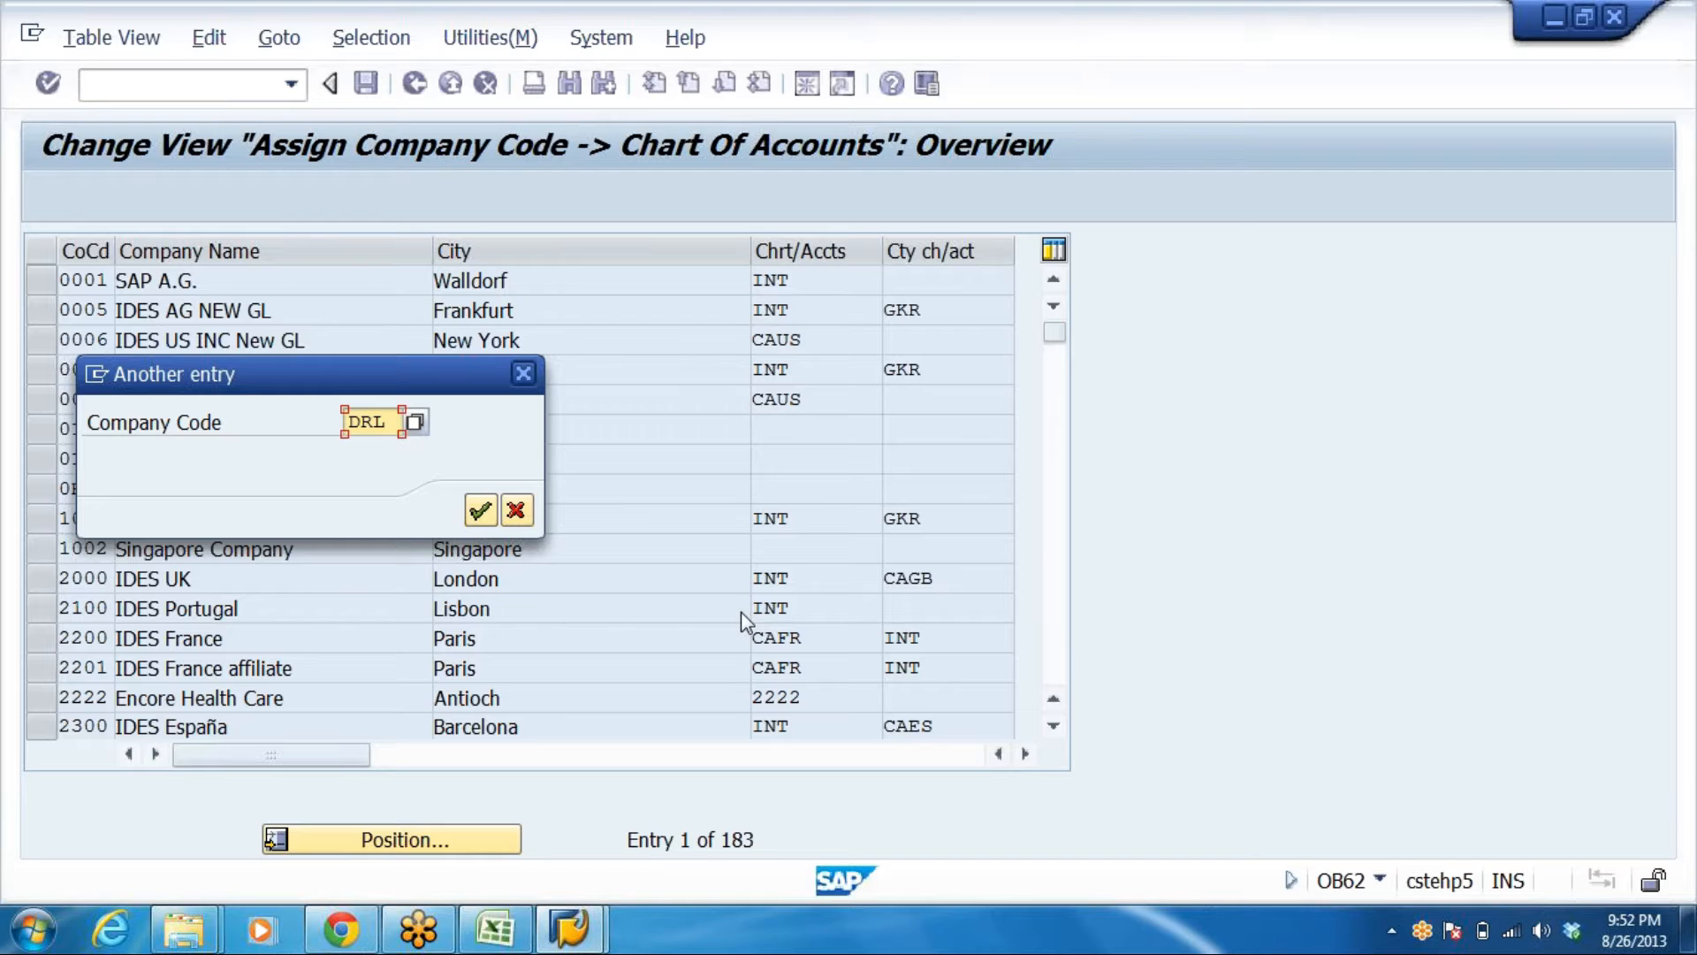
click(480, 511)
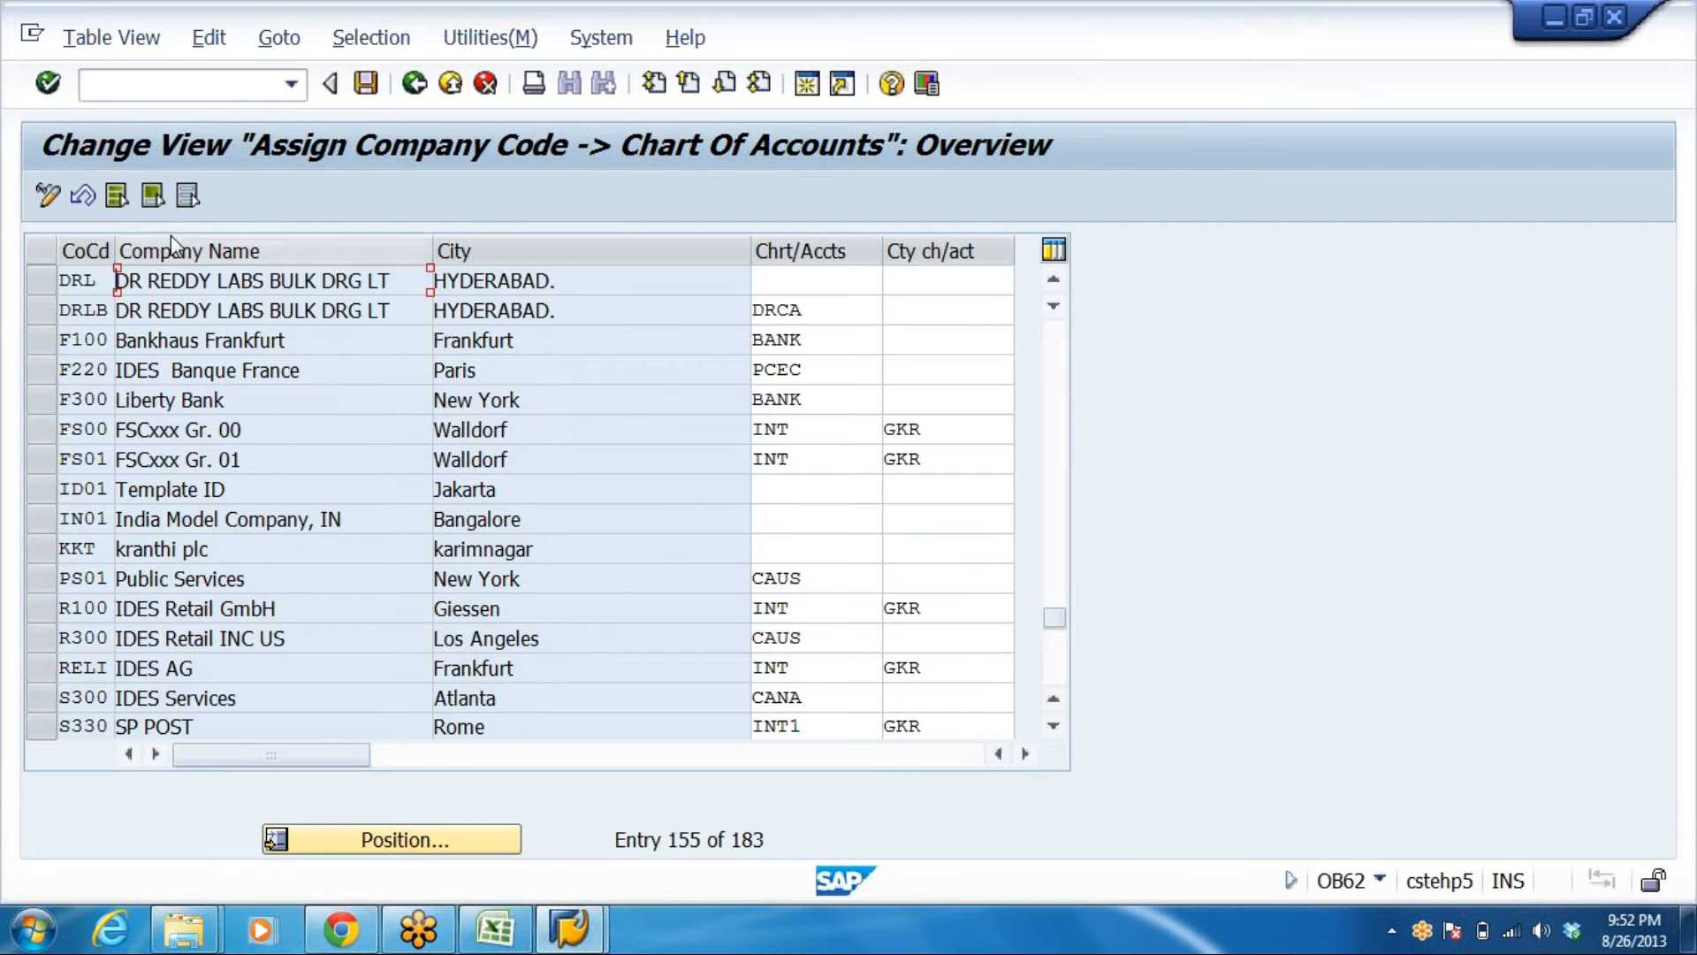
Assign chart of accounts DRL to company code DRL
click(813, 280)
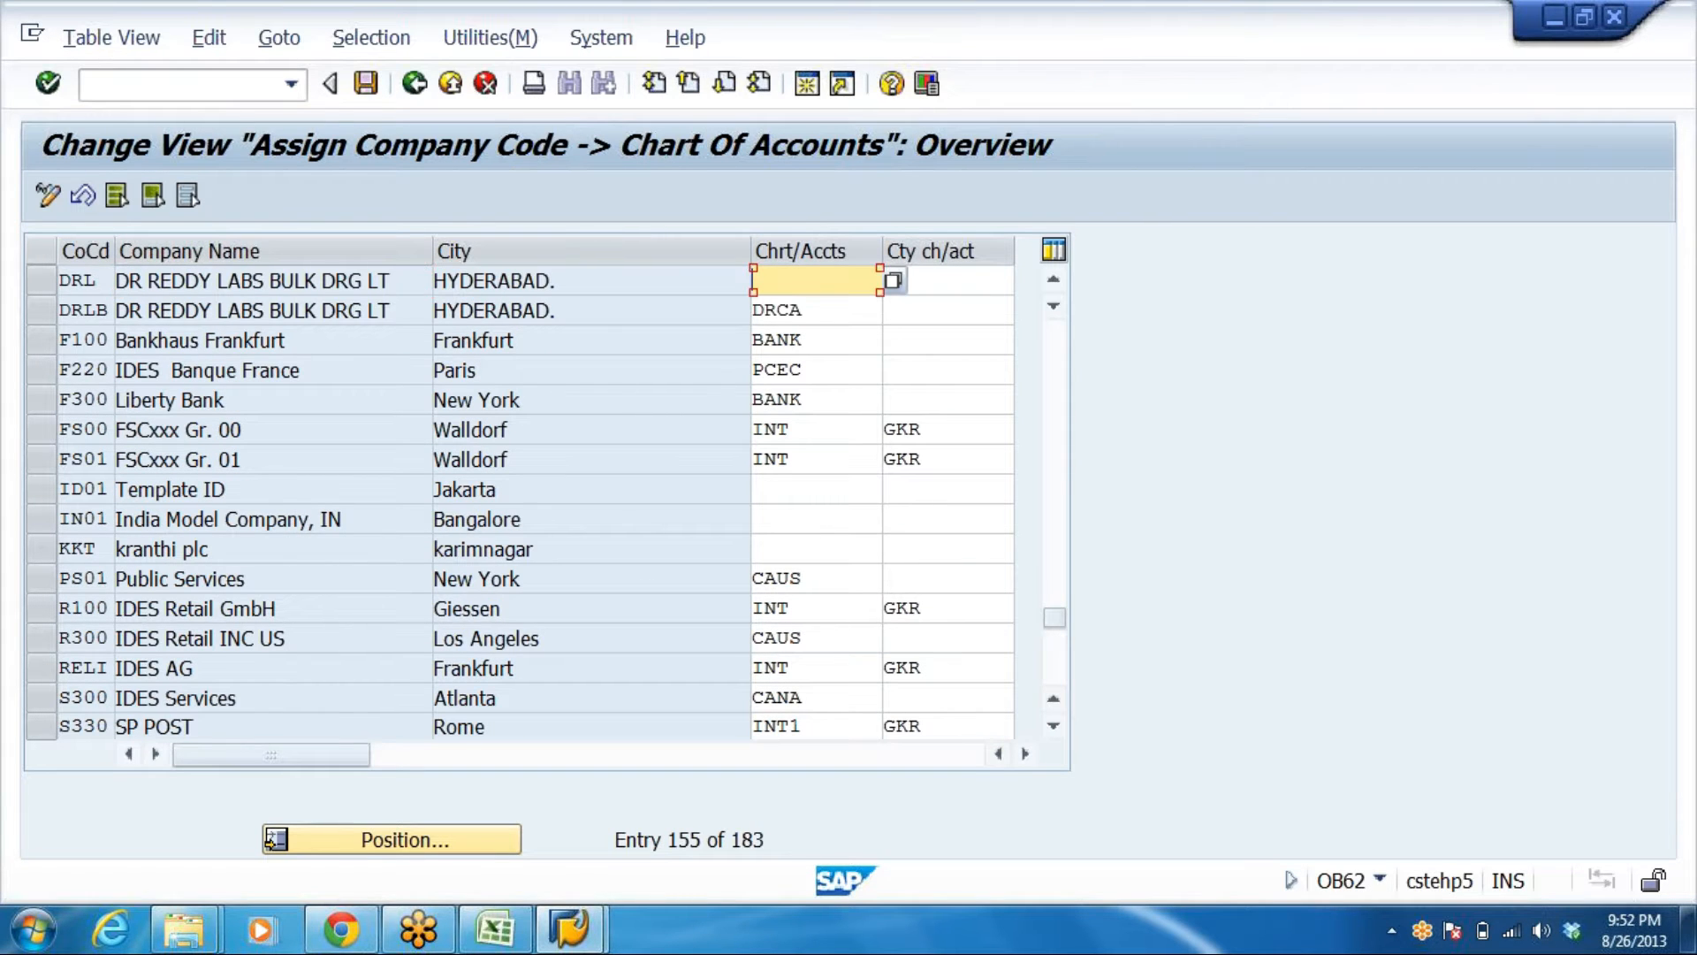
text(D)
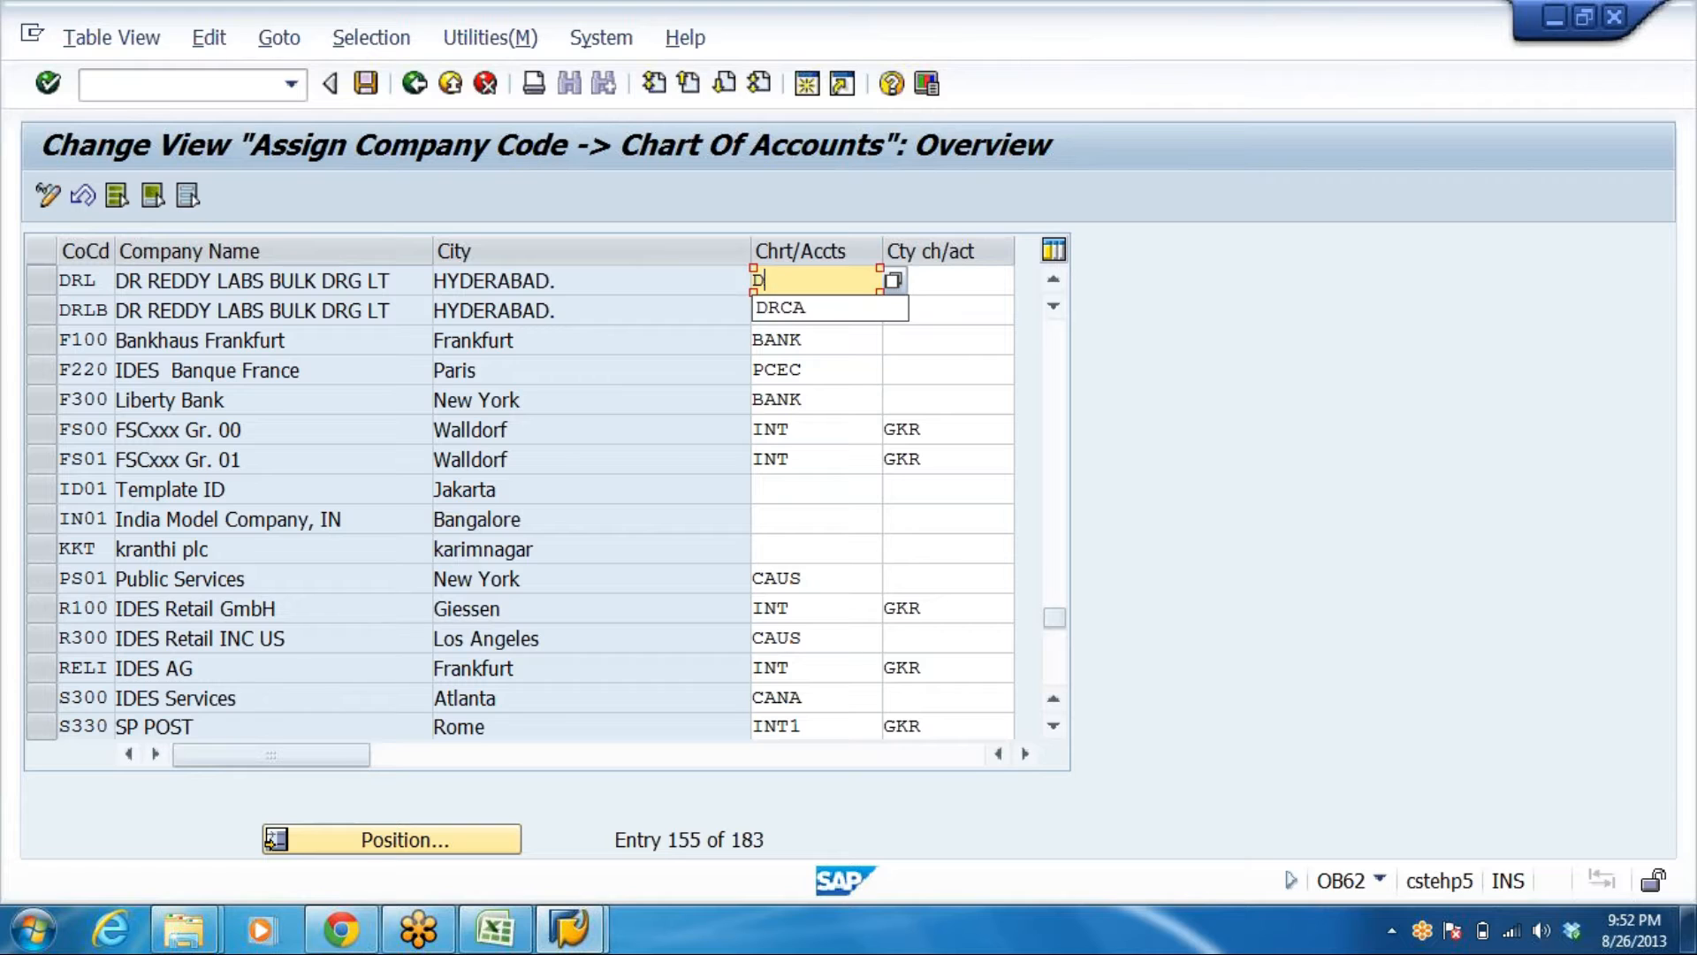
text(RL)
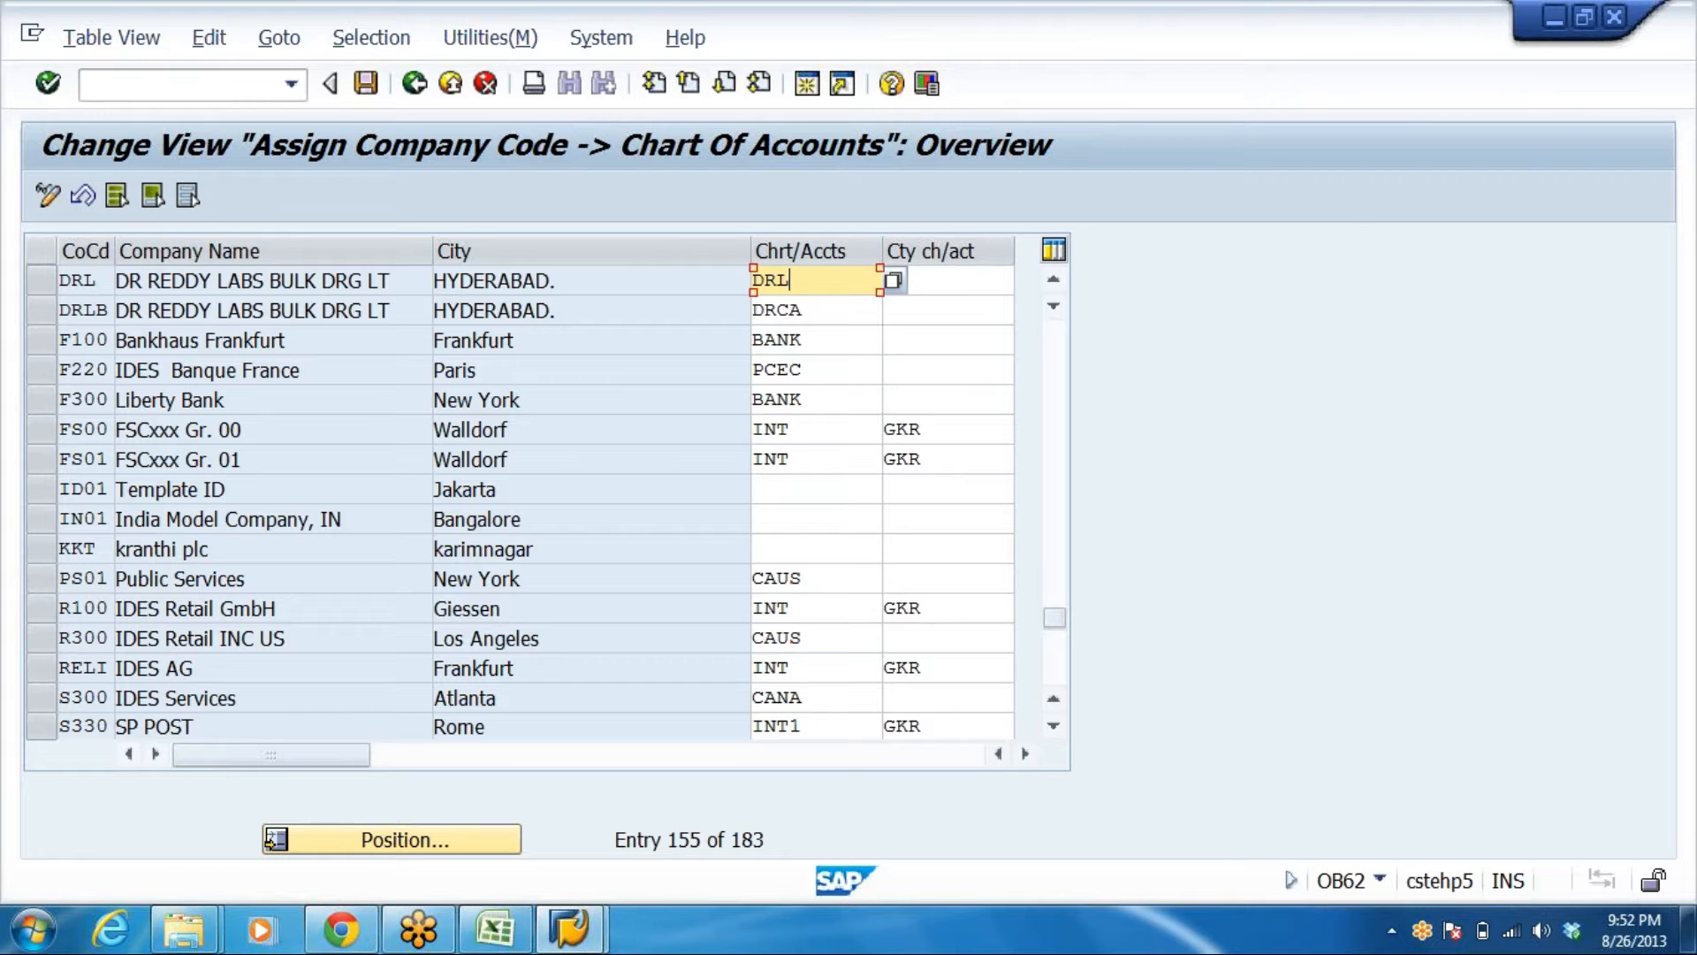
key(Return)
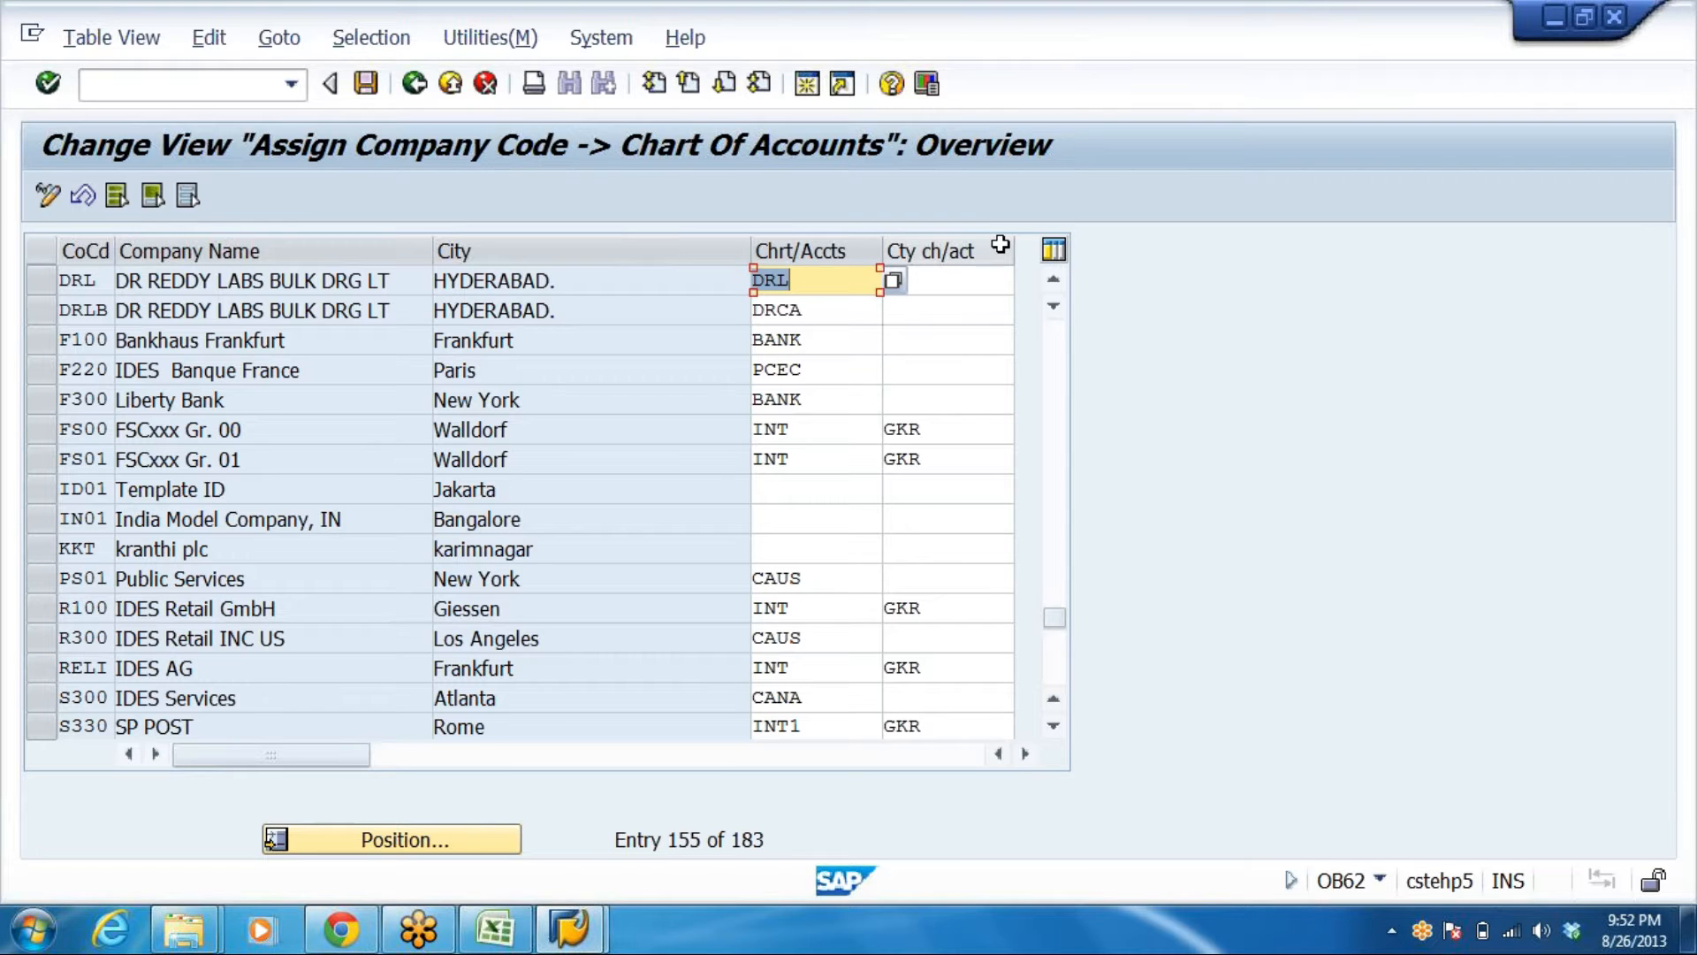
Save the chart of accounts assignment under the DRL COMP CODE SETTINGS request and go back to the implementation guide
click(367, 84)
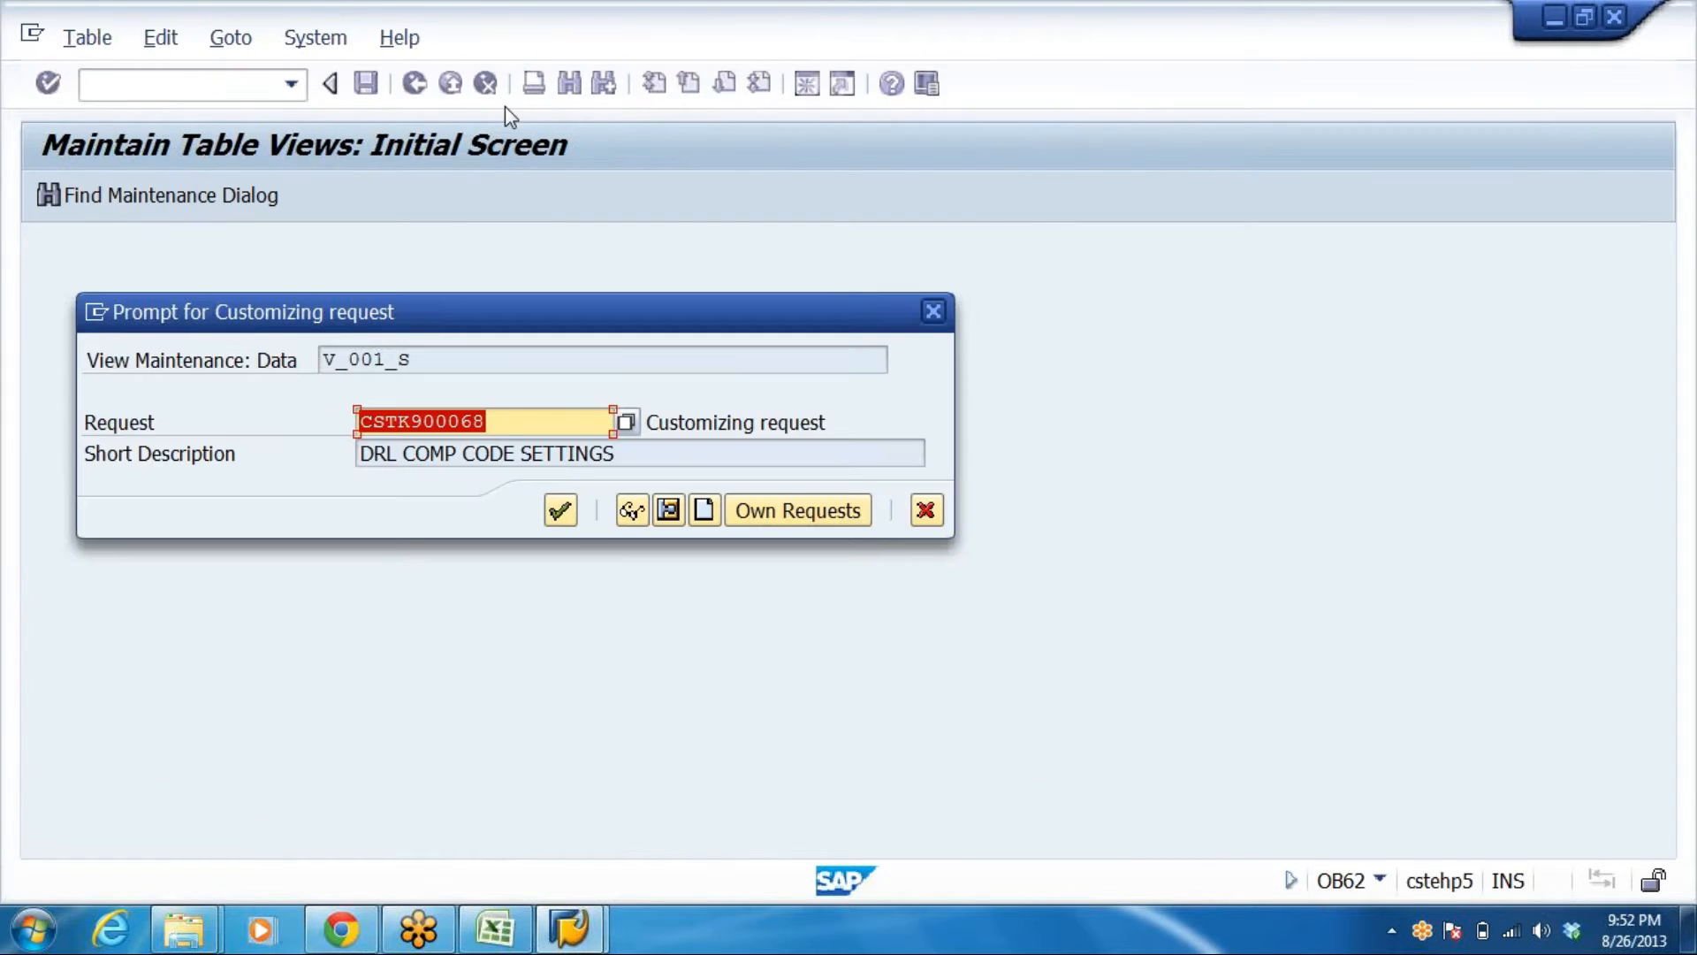
click(561, 511)
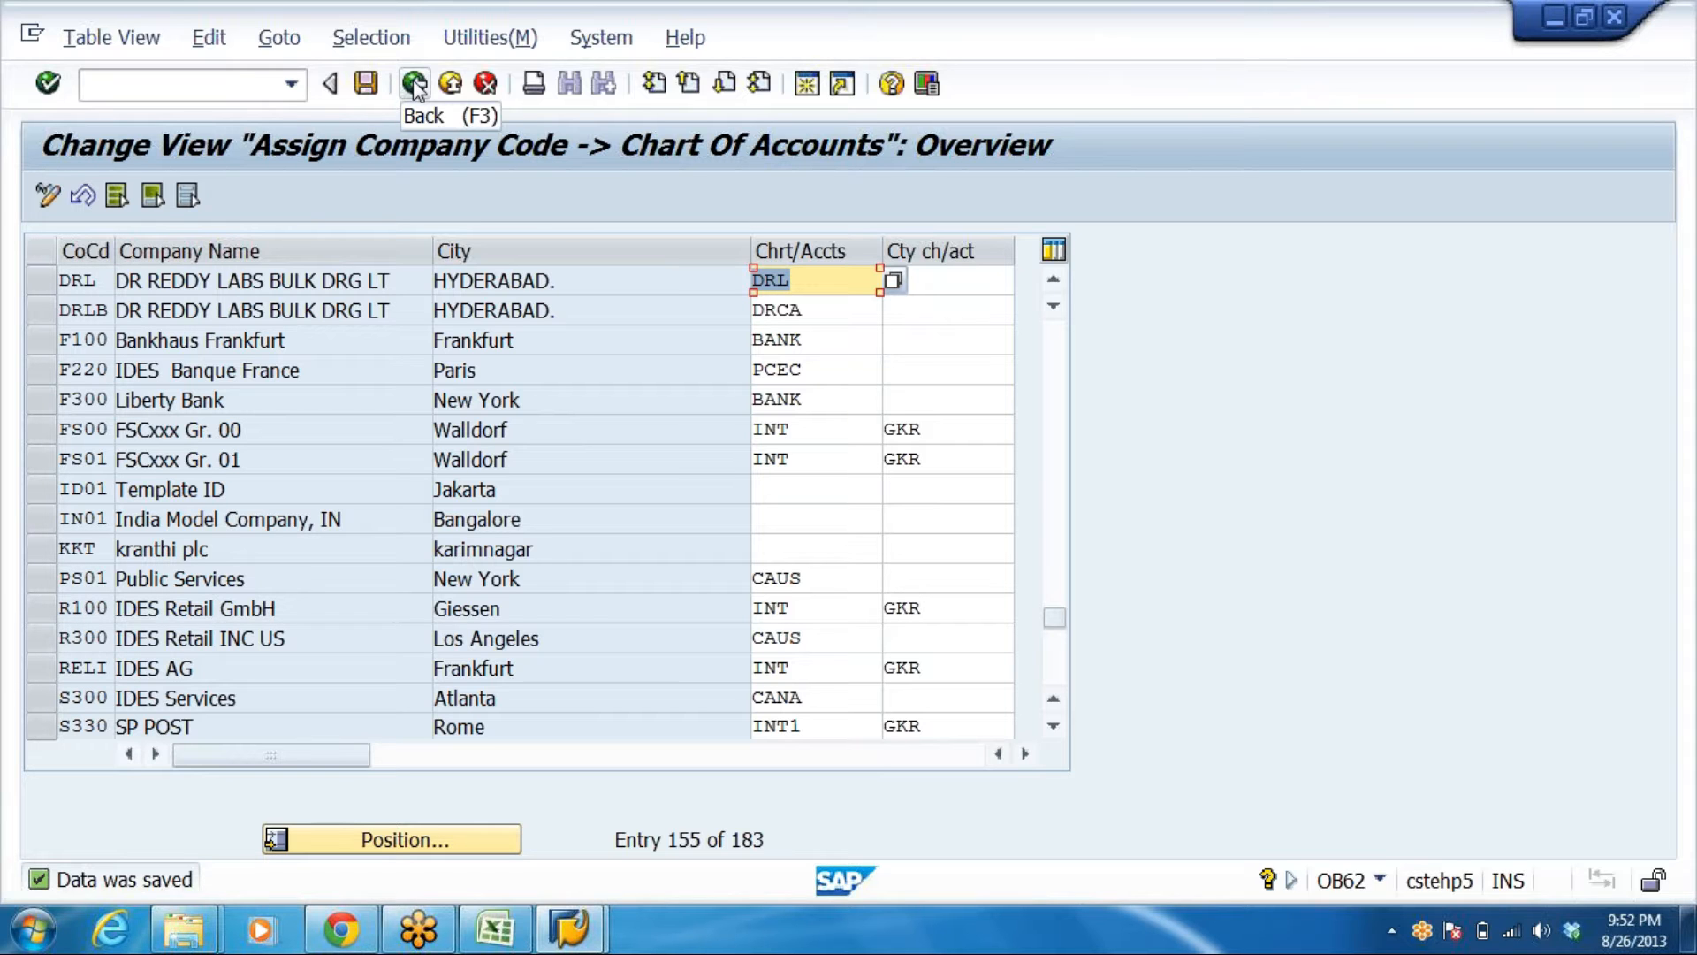
click(415, 84)
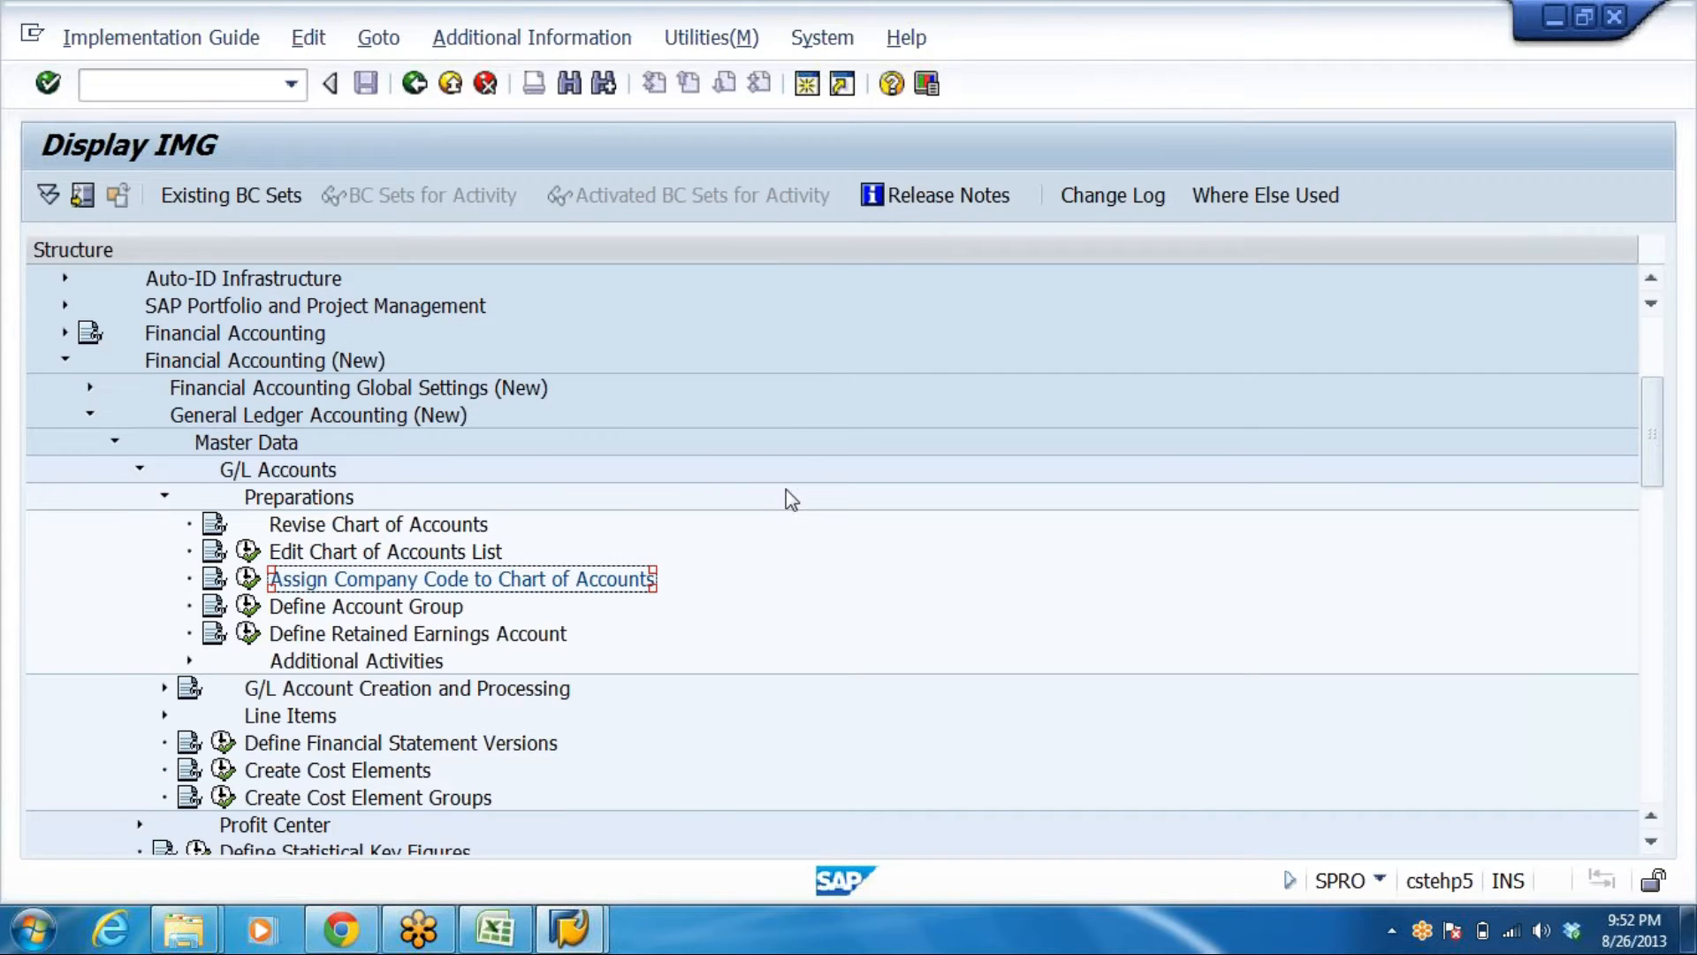
Open Define Account Group under G/L Accounts Preparations and start a blank list of new account group entries
scroll(790, 500, down, 2)
click(395, 499)
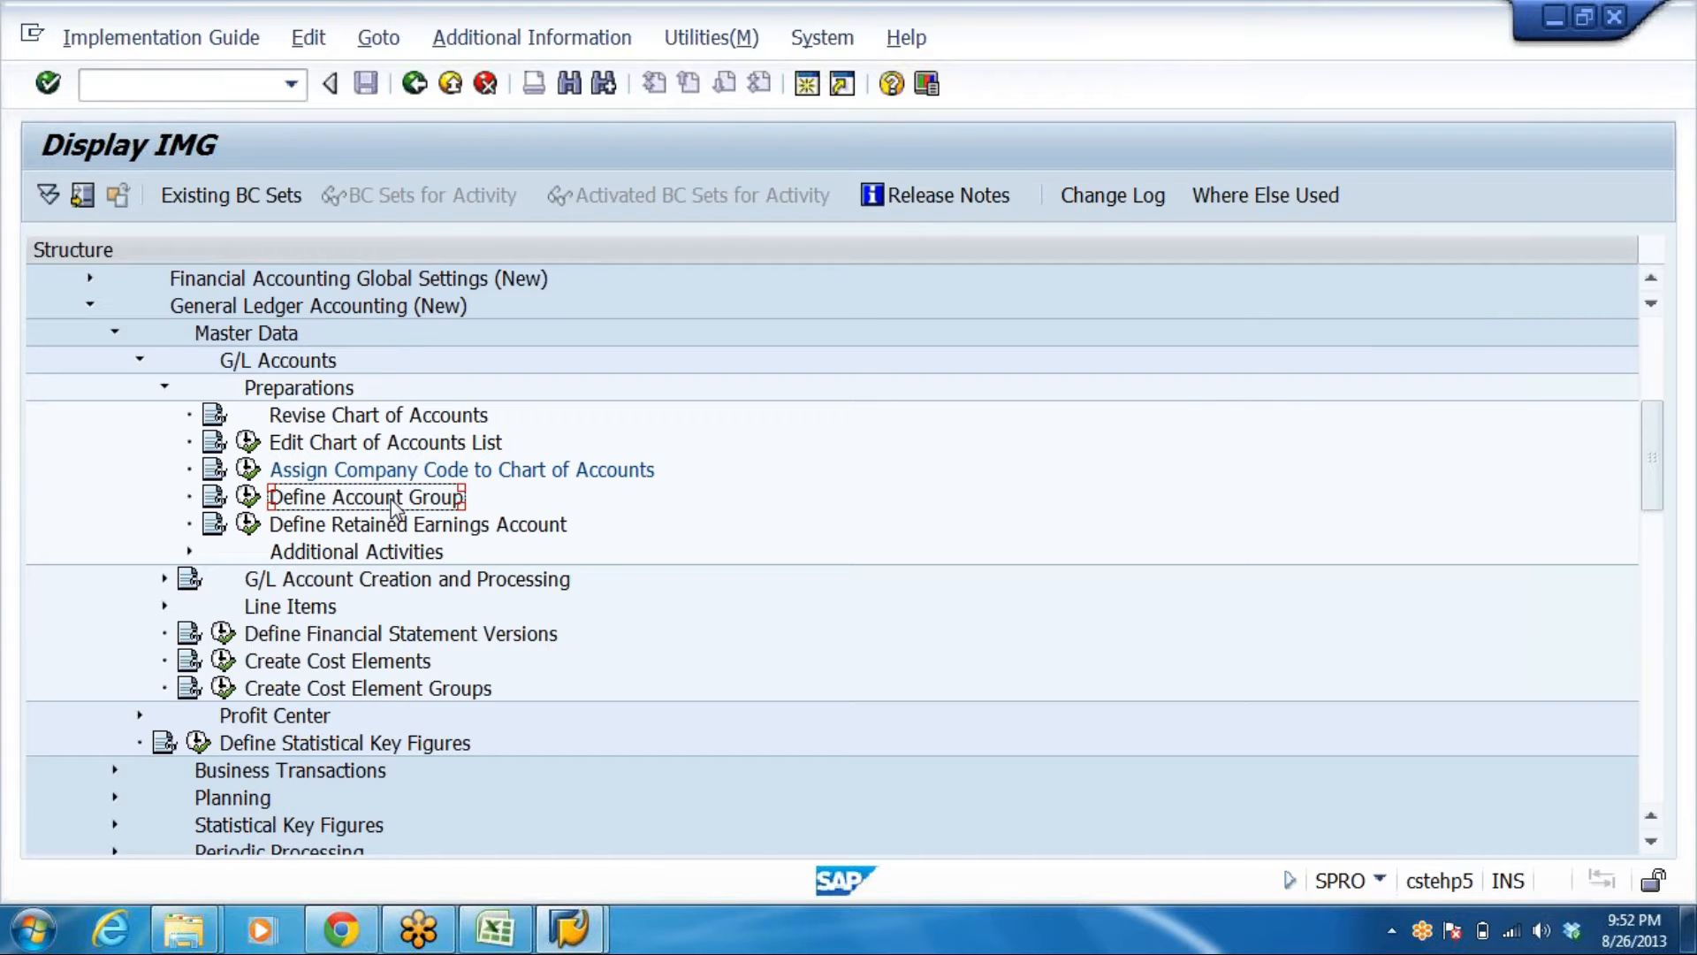
scroll(704, 514, down, 1)
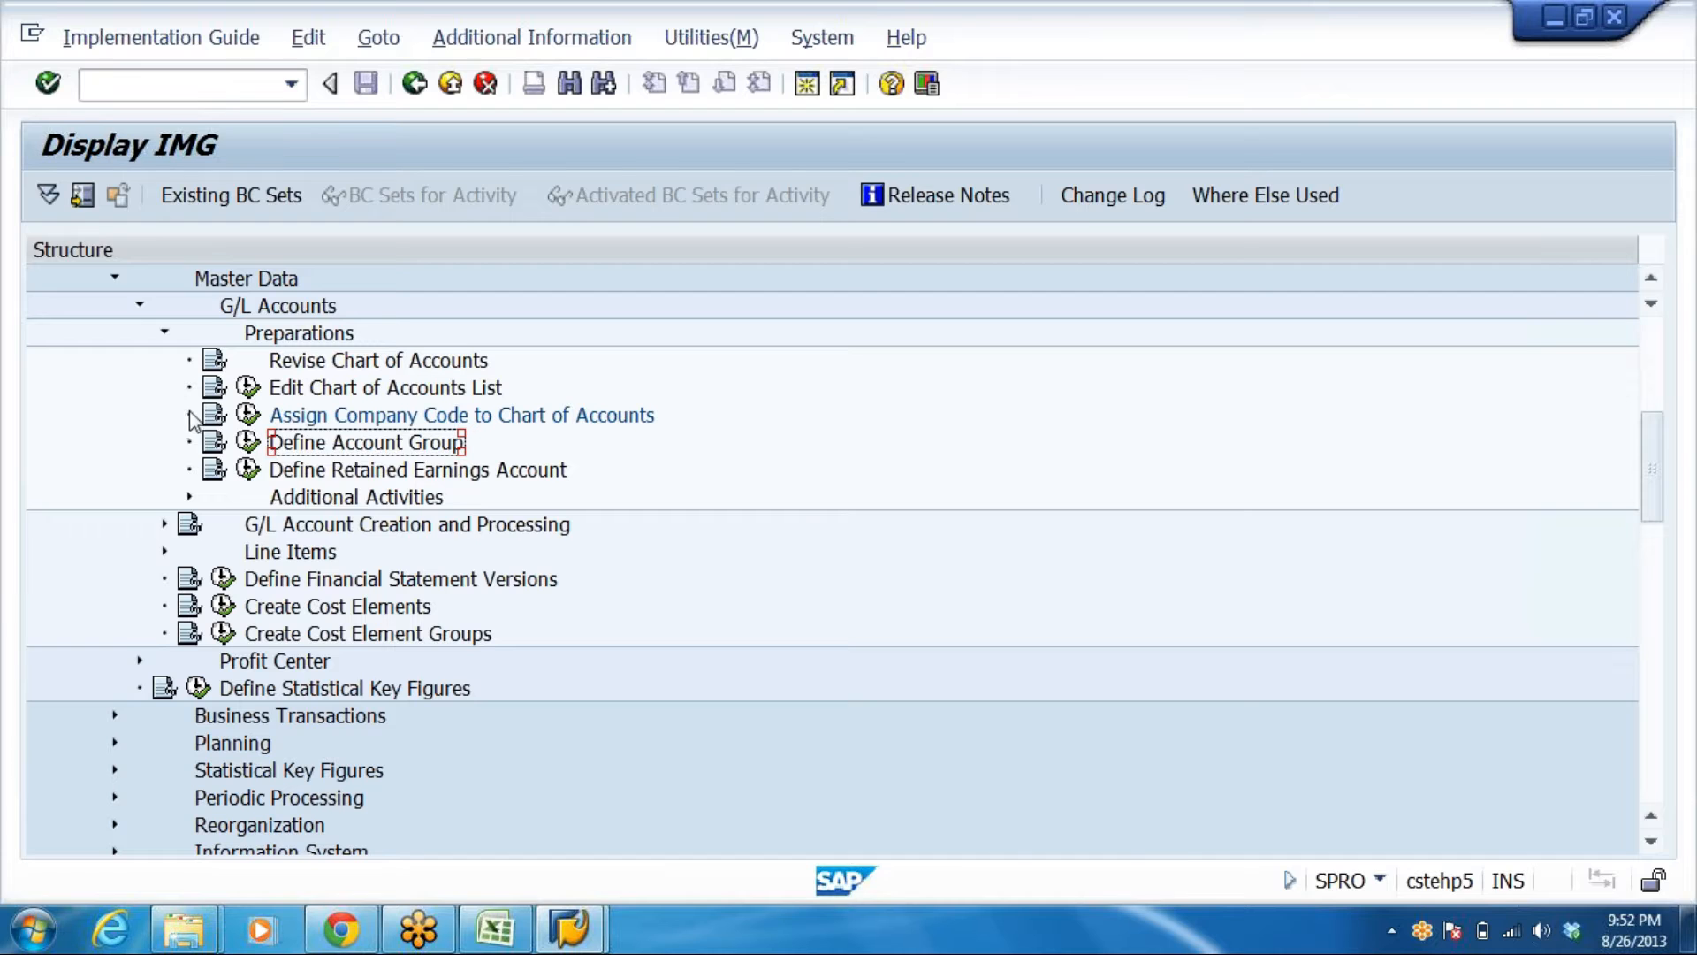
click(250, 442)
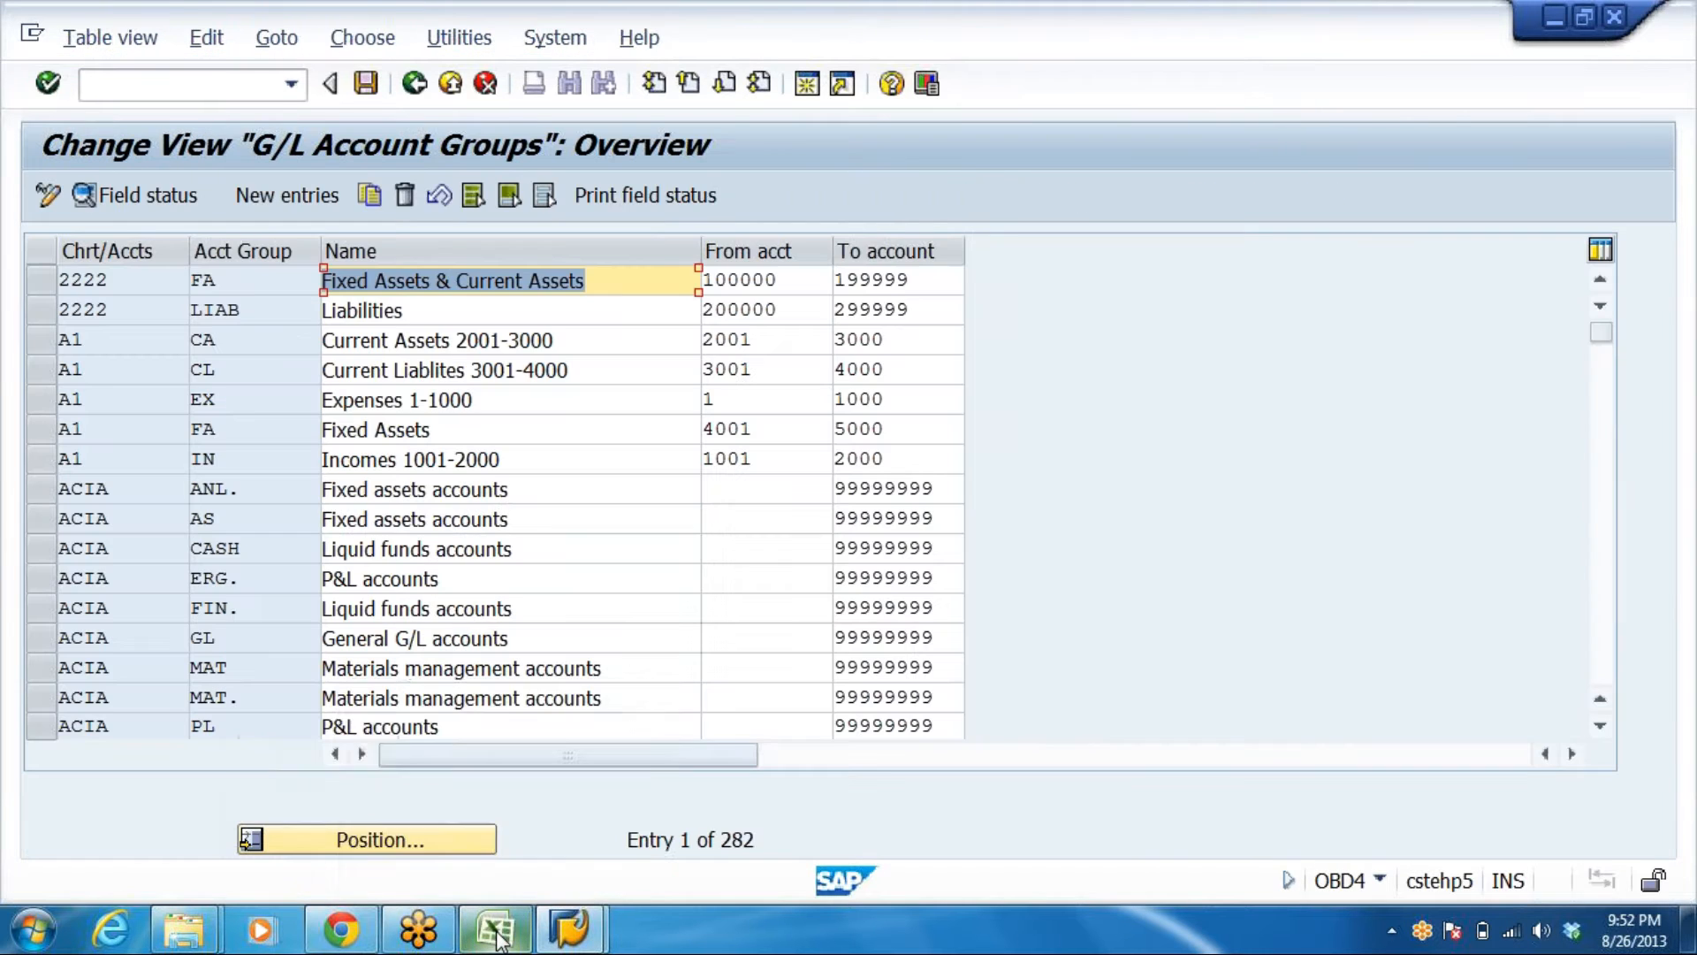
mouse_move(500, 935)
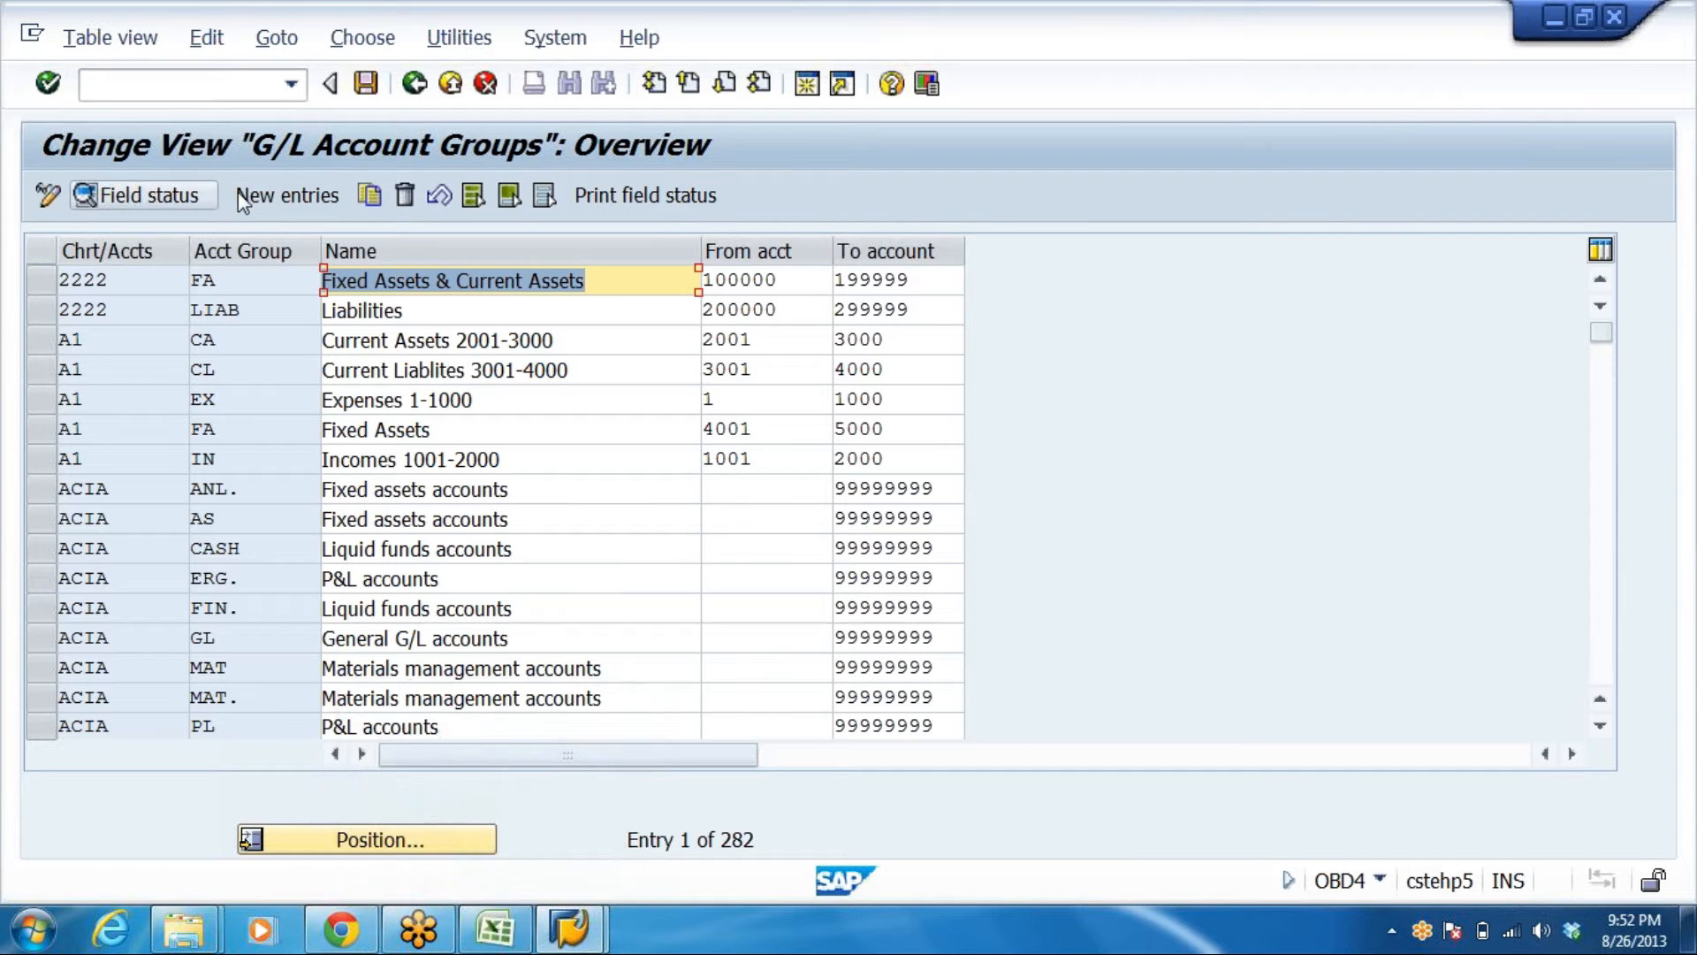
click(277, 198)
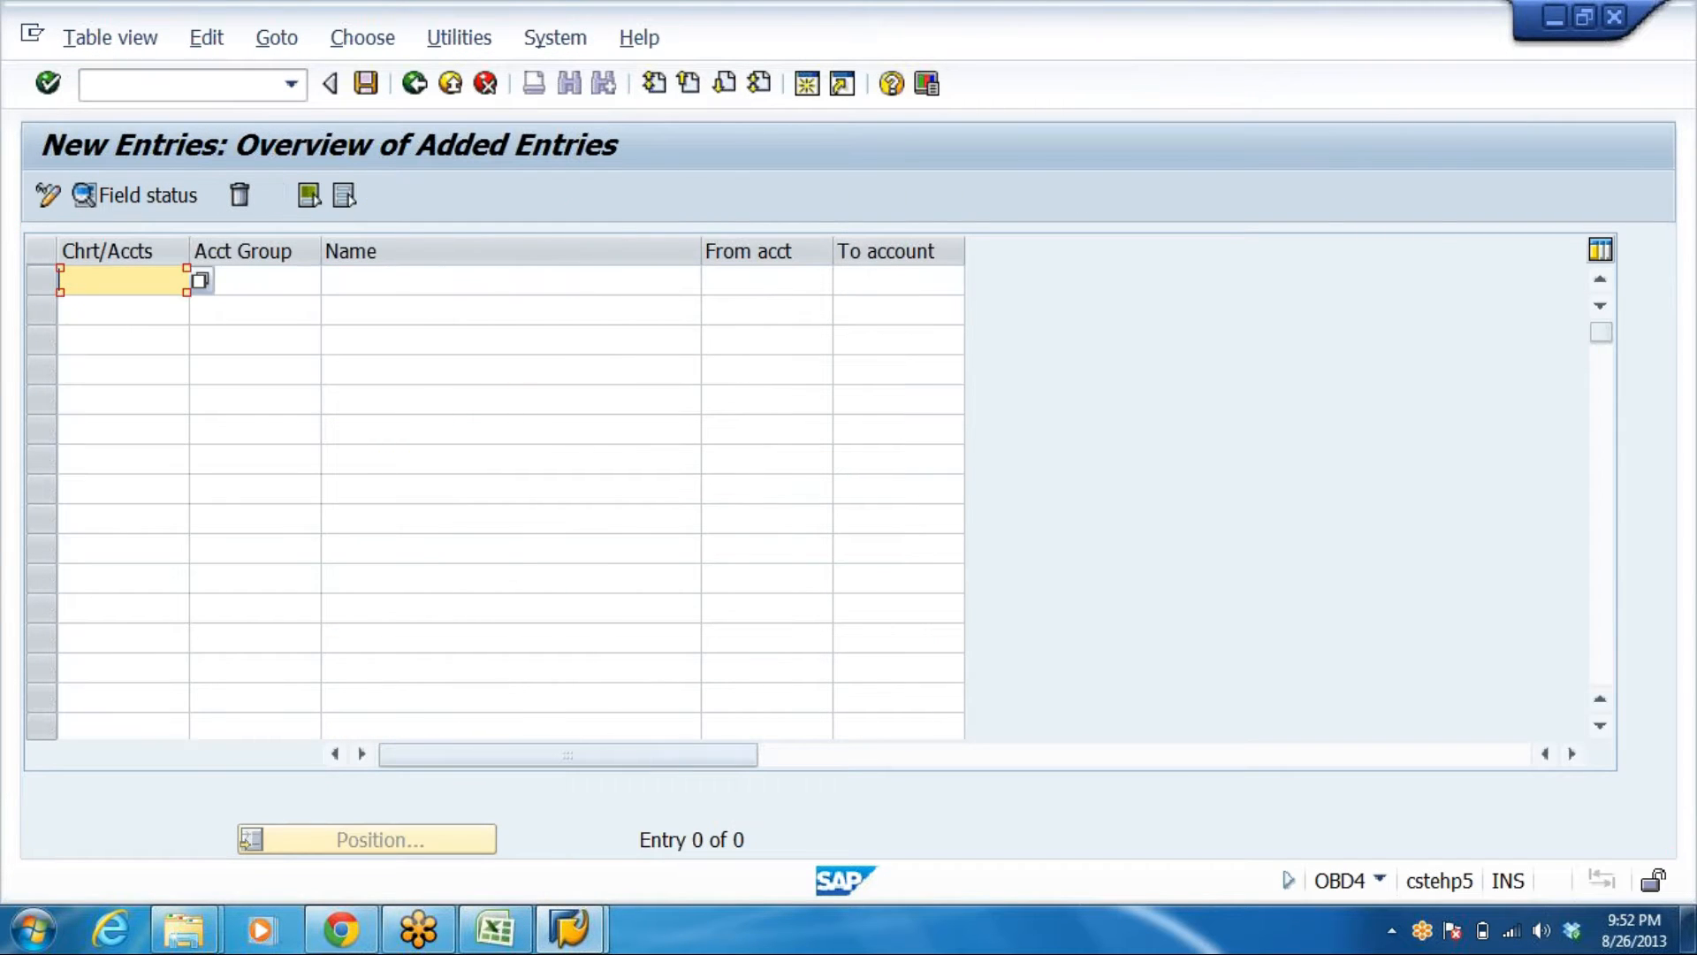
Switch to the DRL_GRP workbook in Excel and set the COA code to DRL from row 13 down through row 38
click(495, 927)
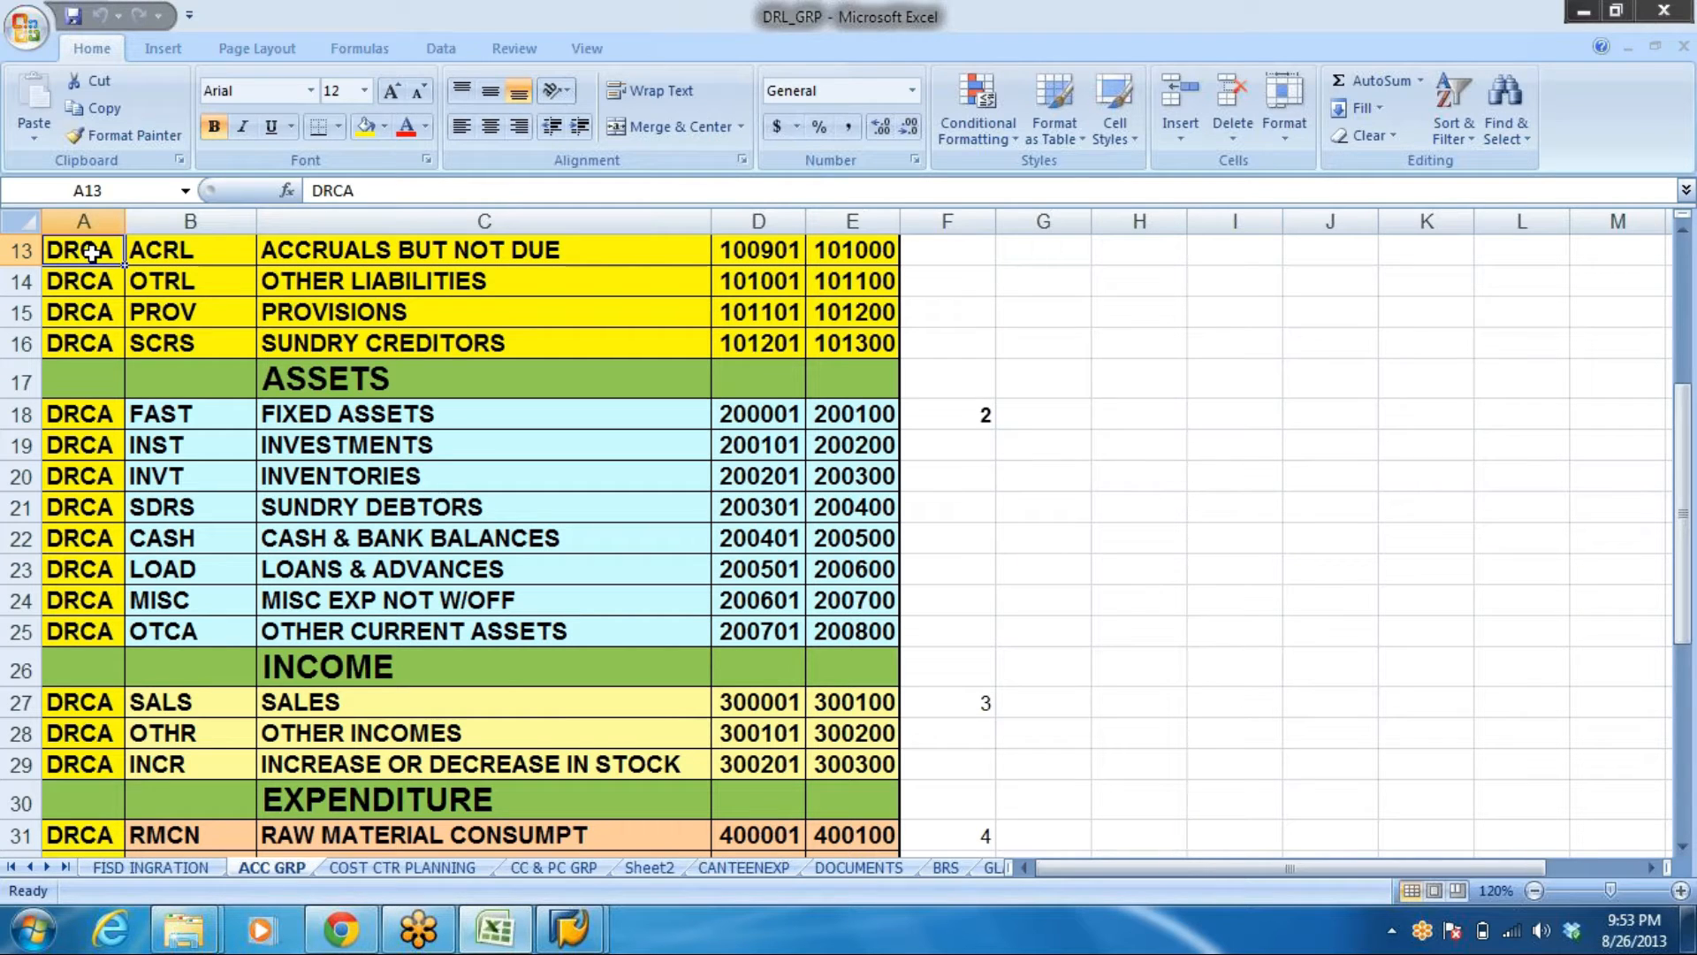
text(DR)
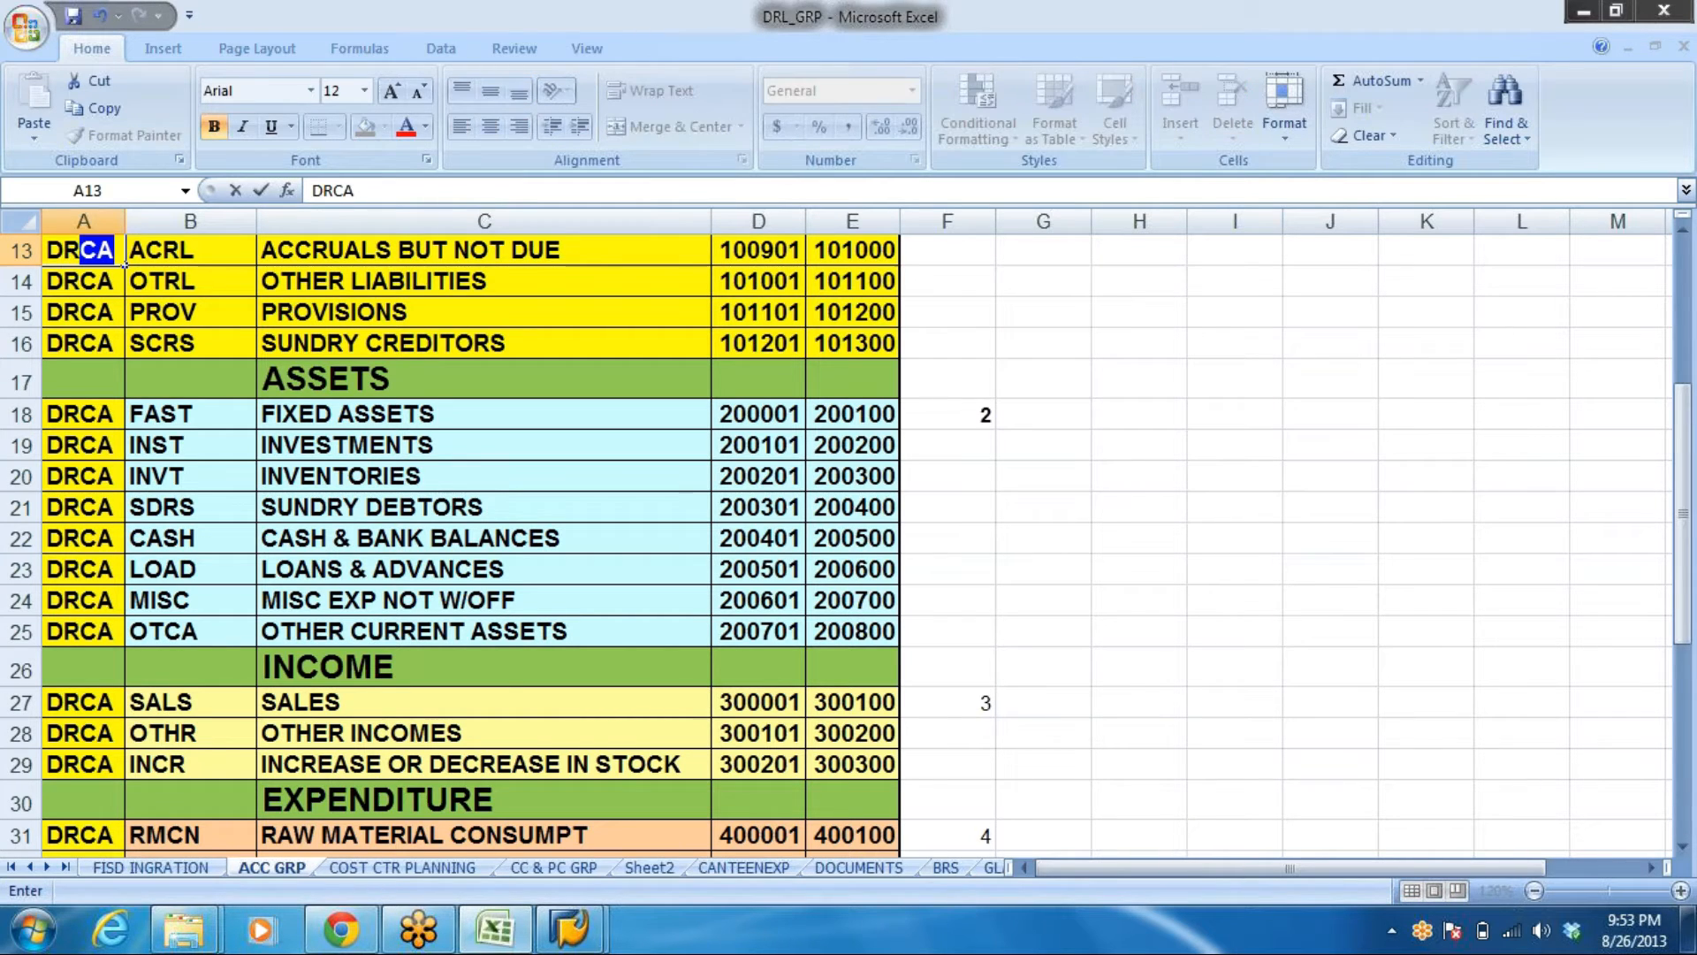
text(L)
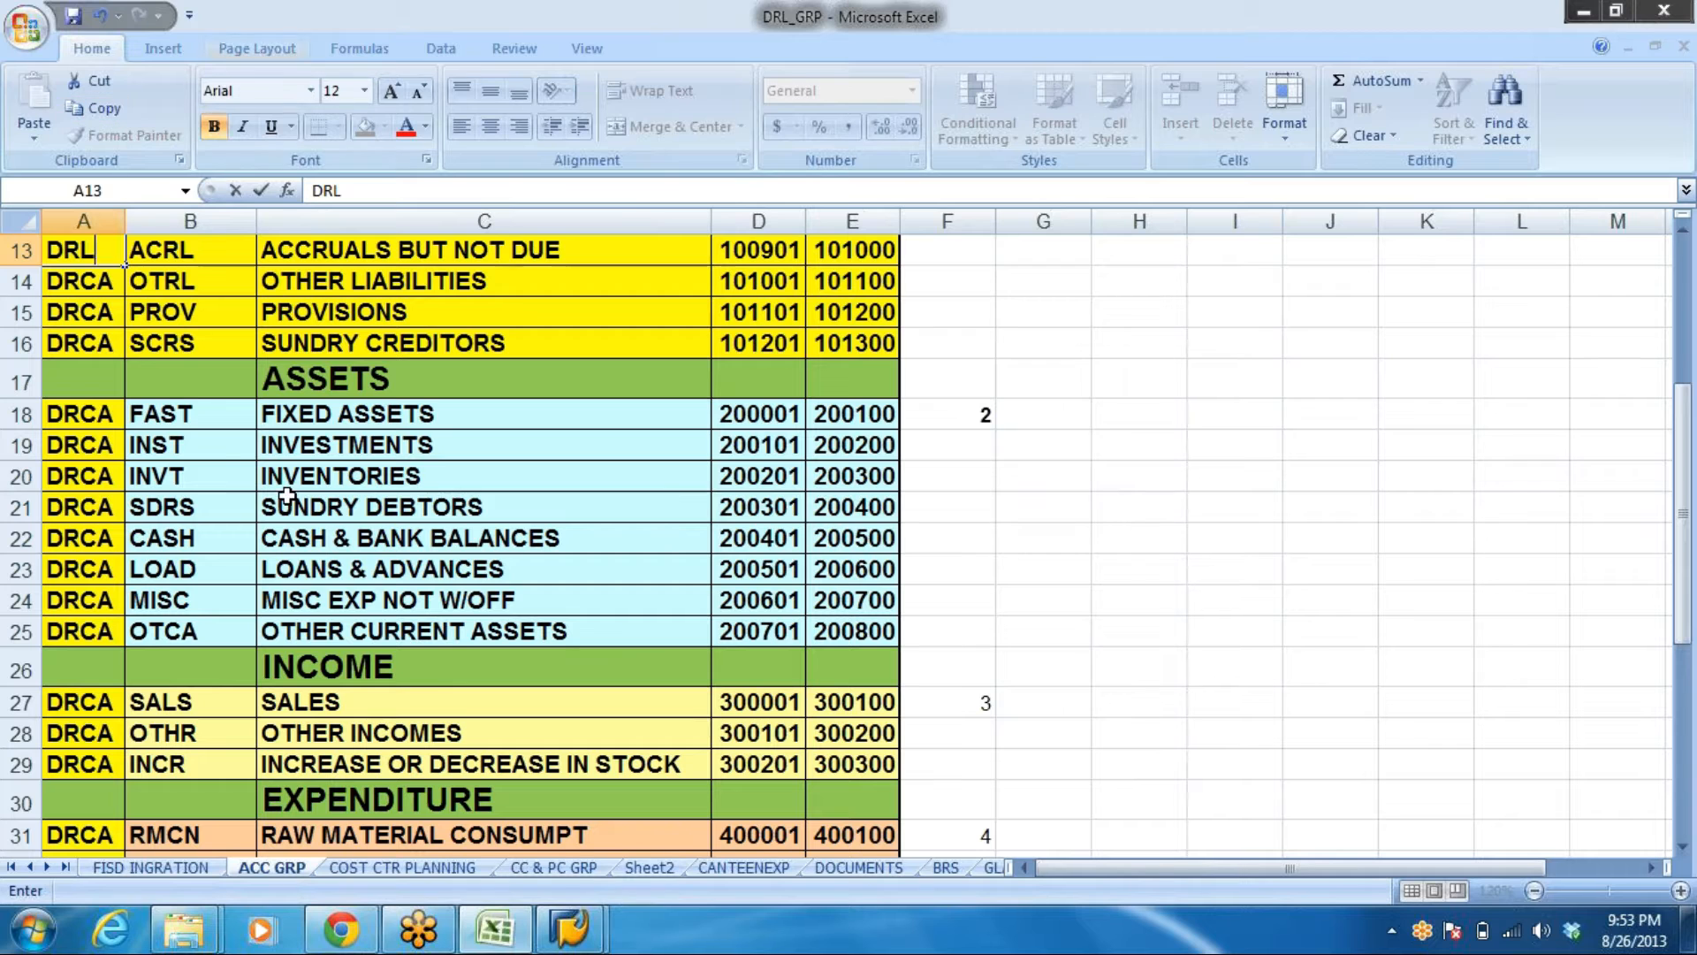
drag(286, 500, 712, 553)
click(90, 263)
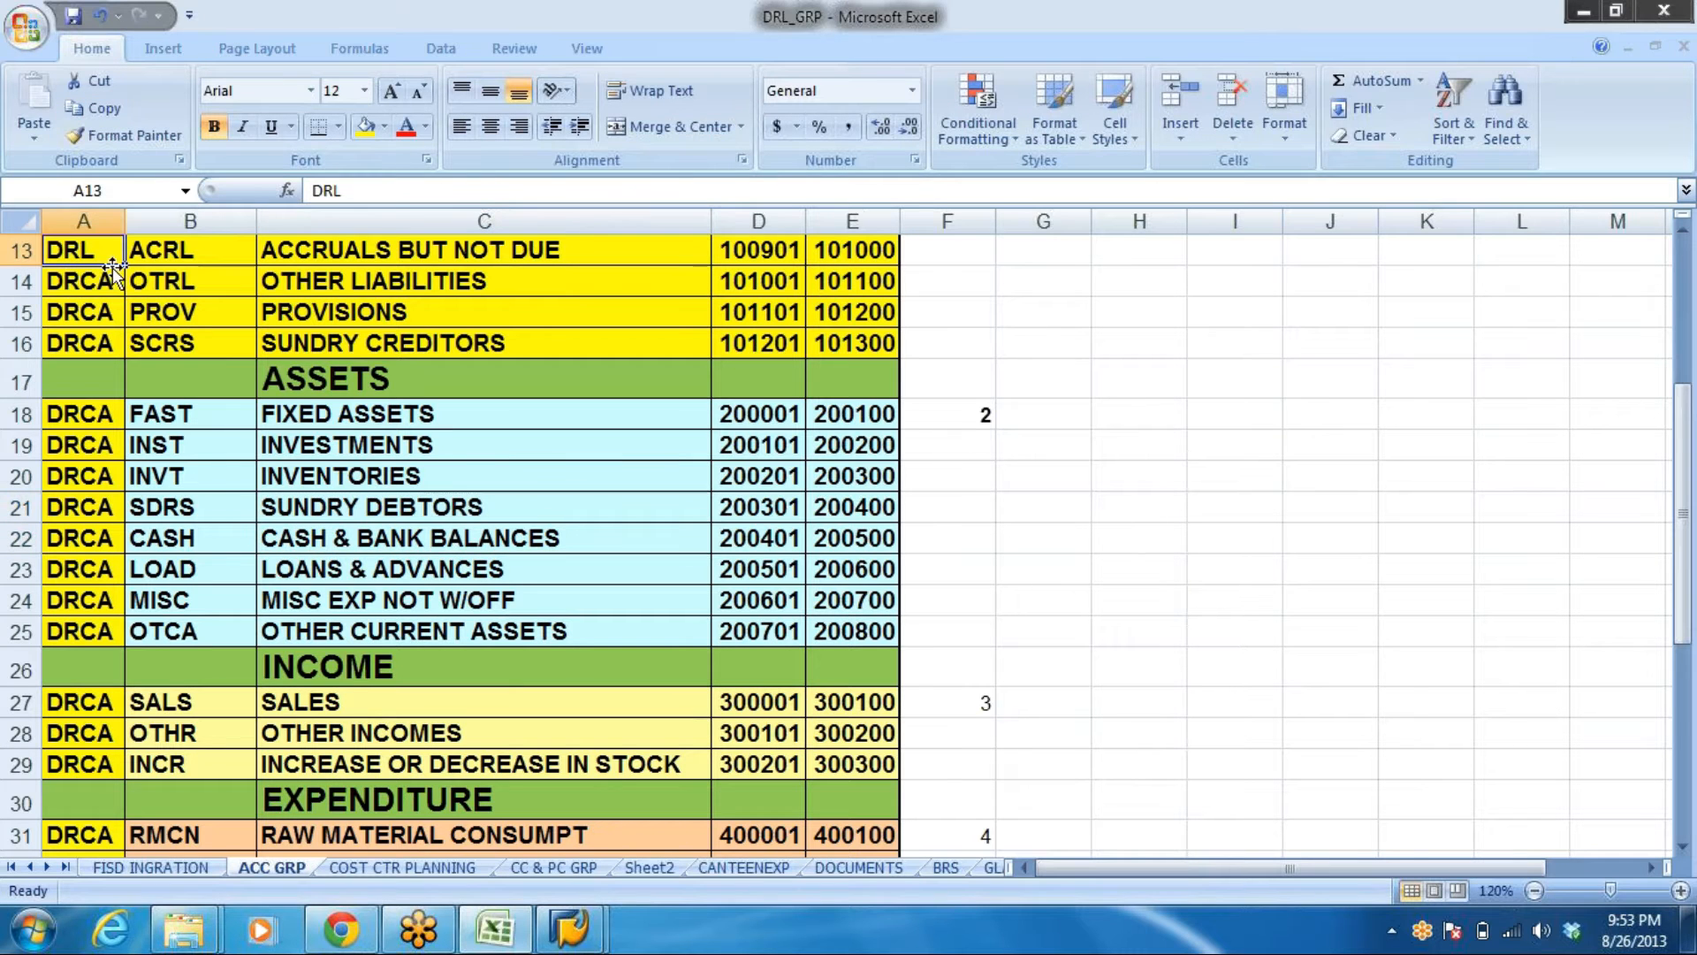
drag(120, 266, 118, 807)
click(1081, 484)
Set the COA code to DRL for the liability account groups in rows 4 to 12
scroll(1086, 491, up, 7)
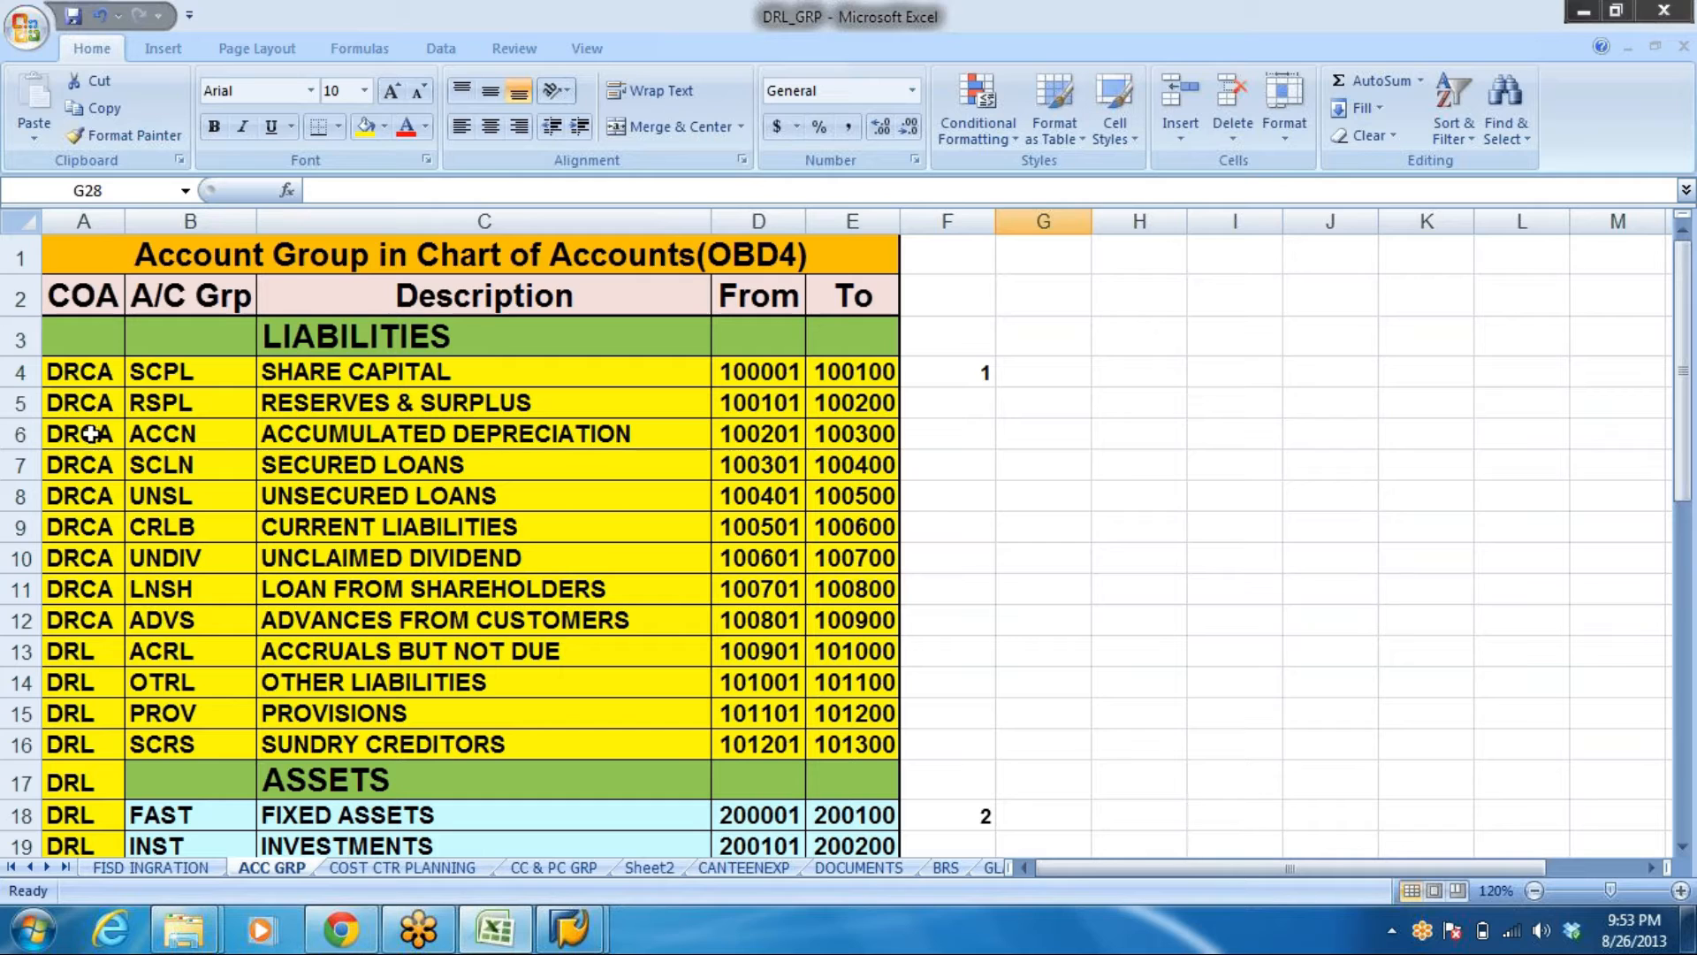
click(78, 371)
text(DRL)
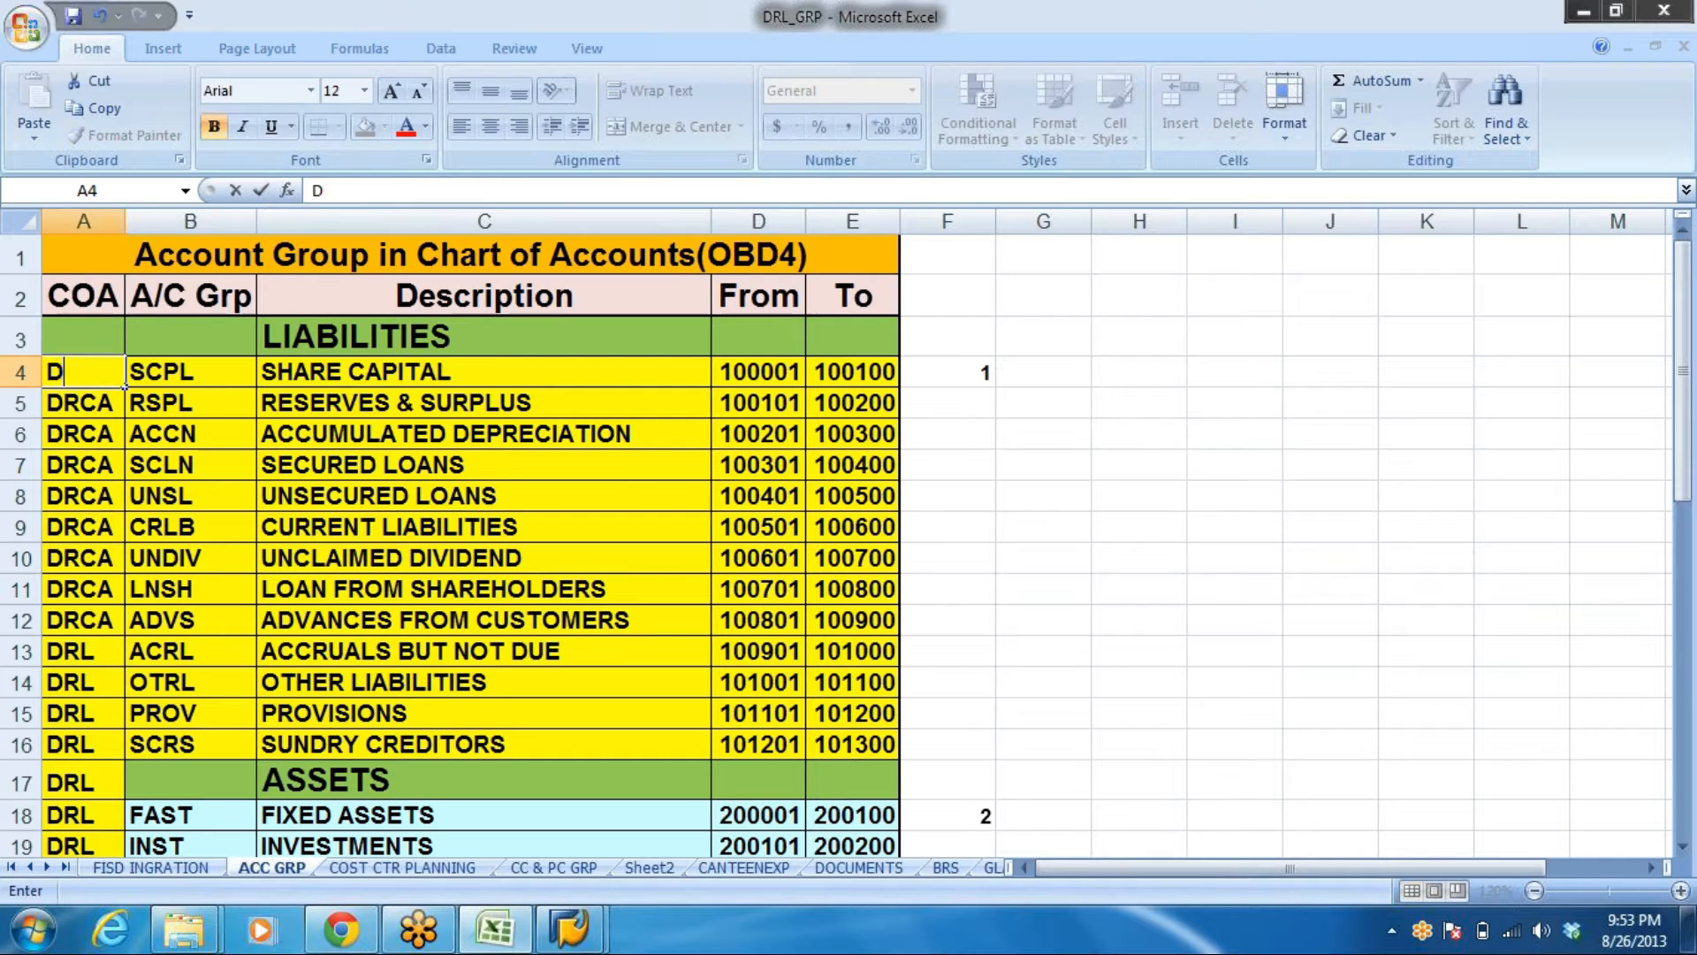
click(352, 586)
click(102, 376)
drag(124, 386, 115, 621)
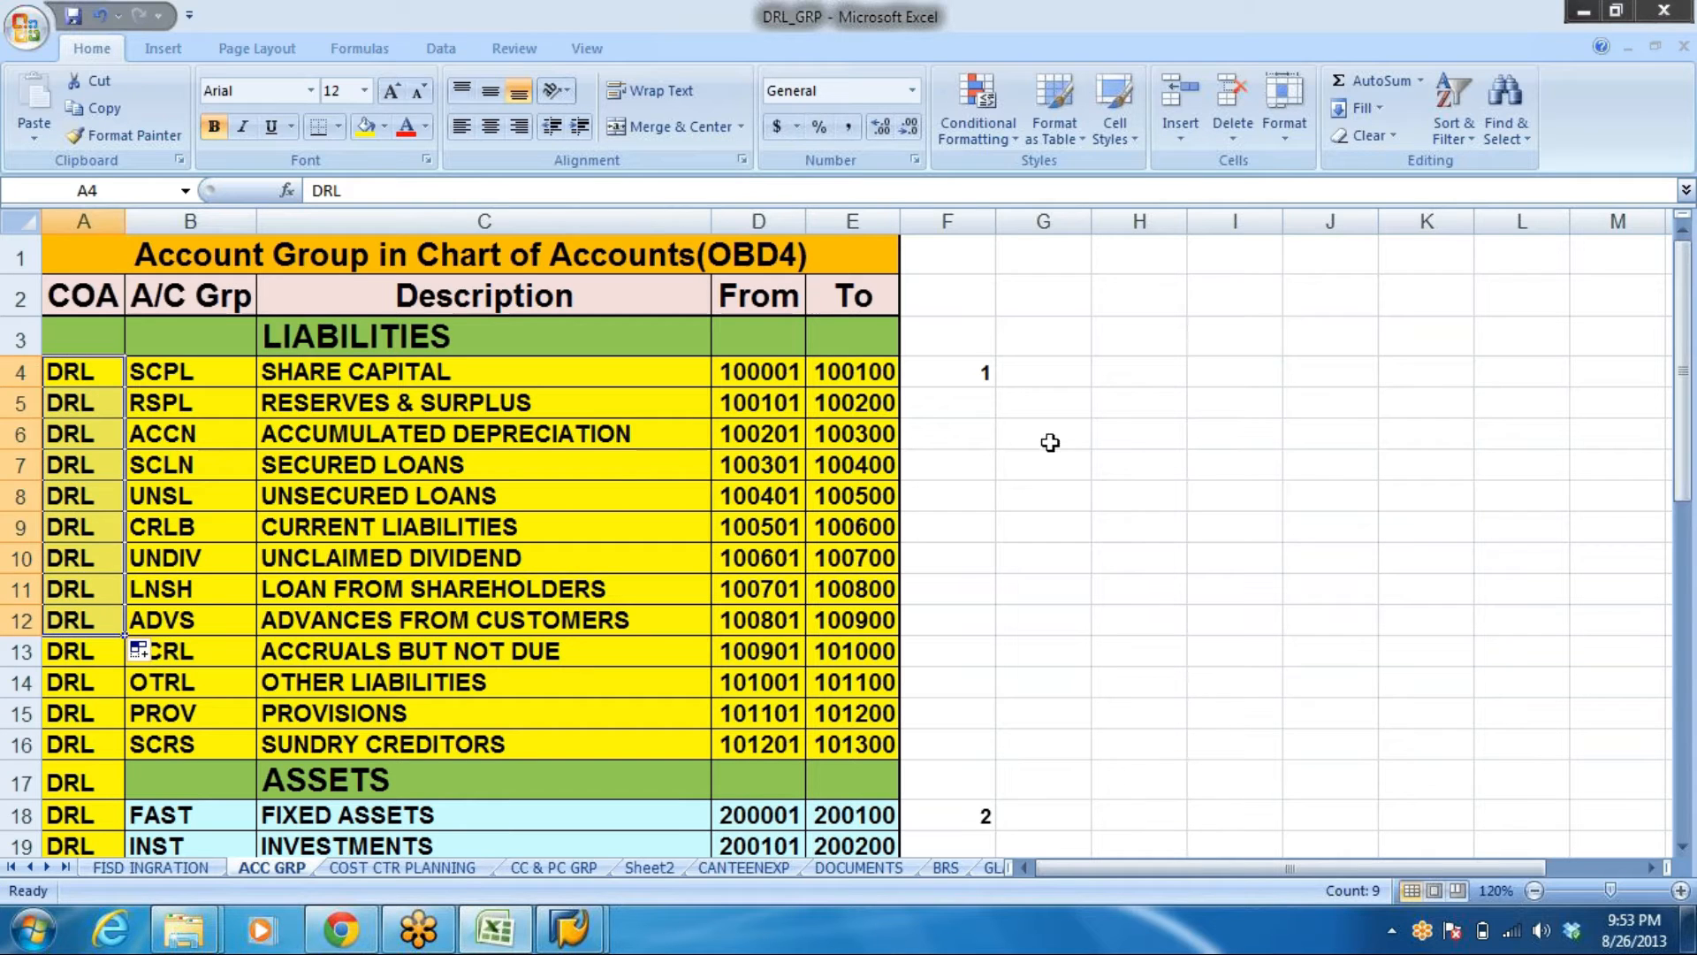
click(1161, 403)
Copy the liability account groups from Share Capital to Sundry Creditors into the new entries table in SAP
drag(71, 371, 822, 741)
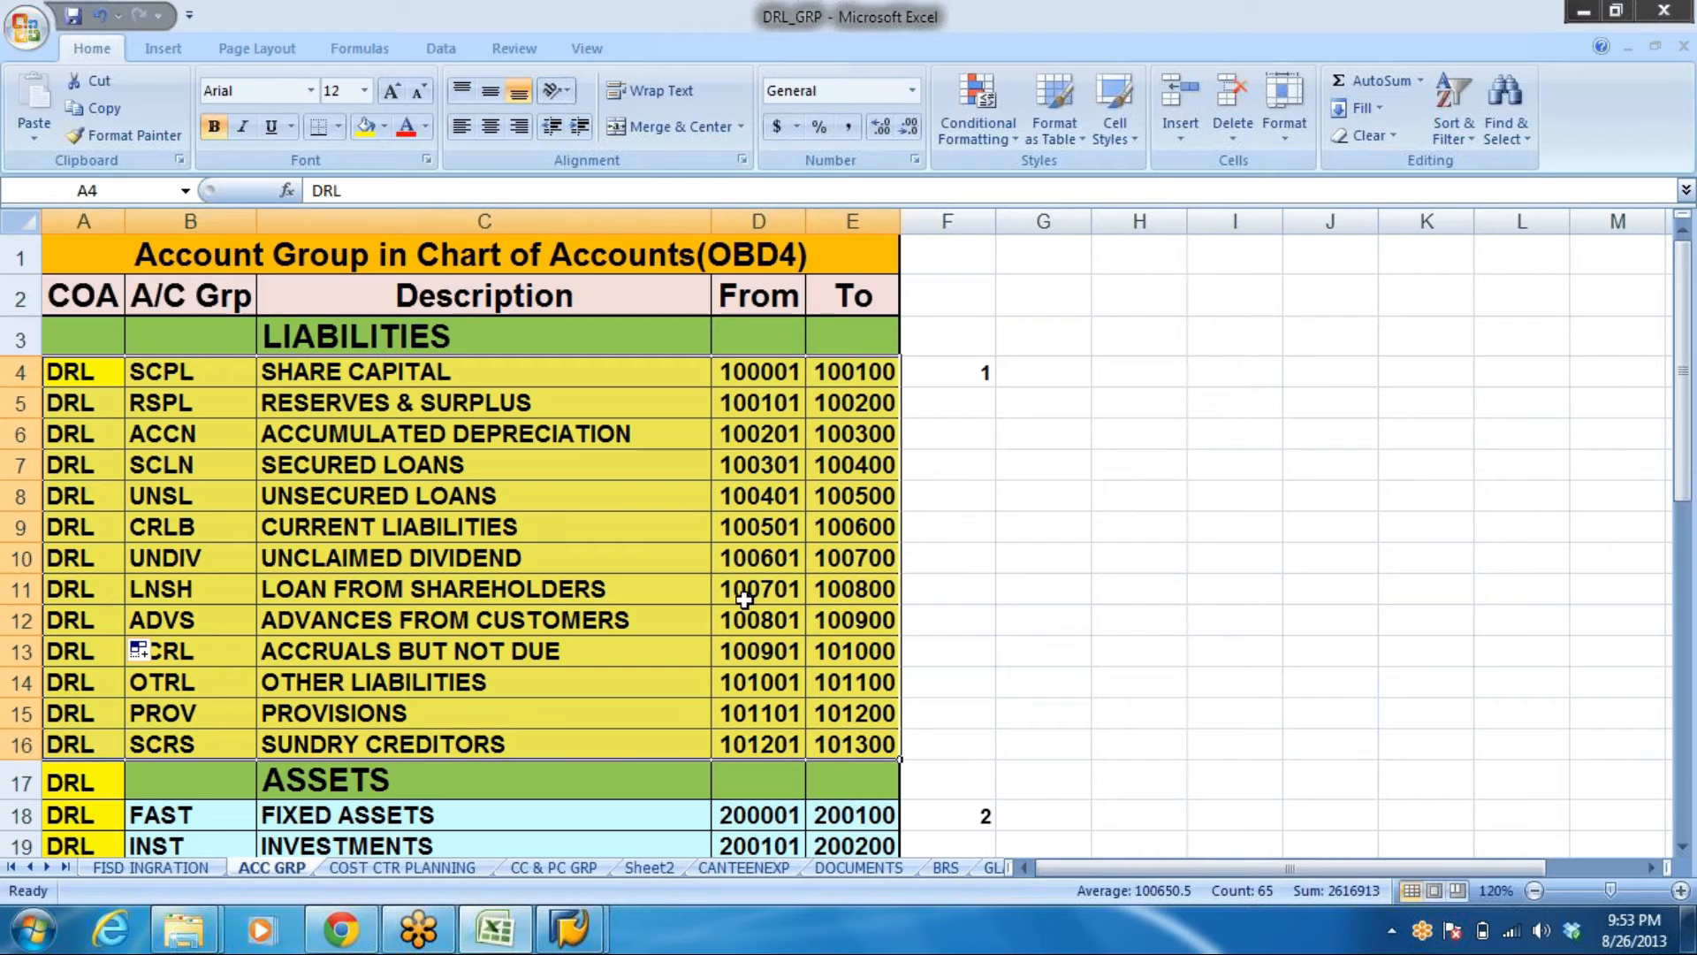
key(ctrl+c)
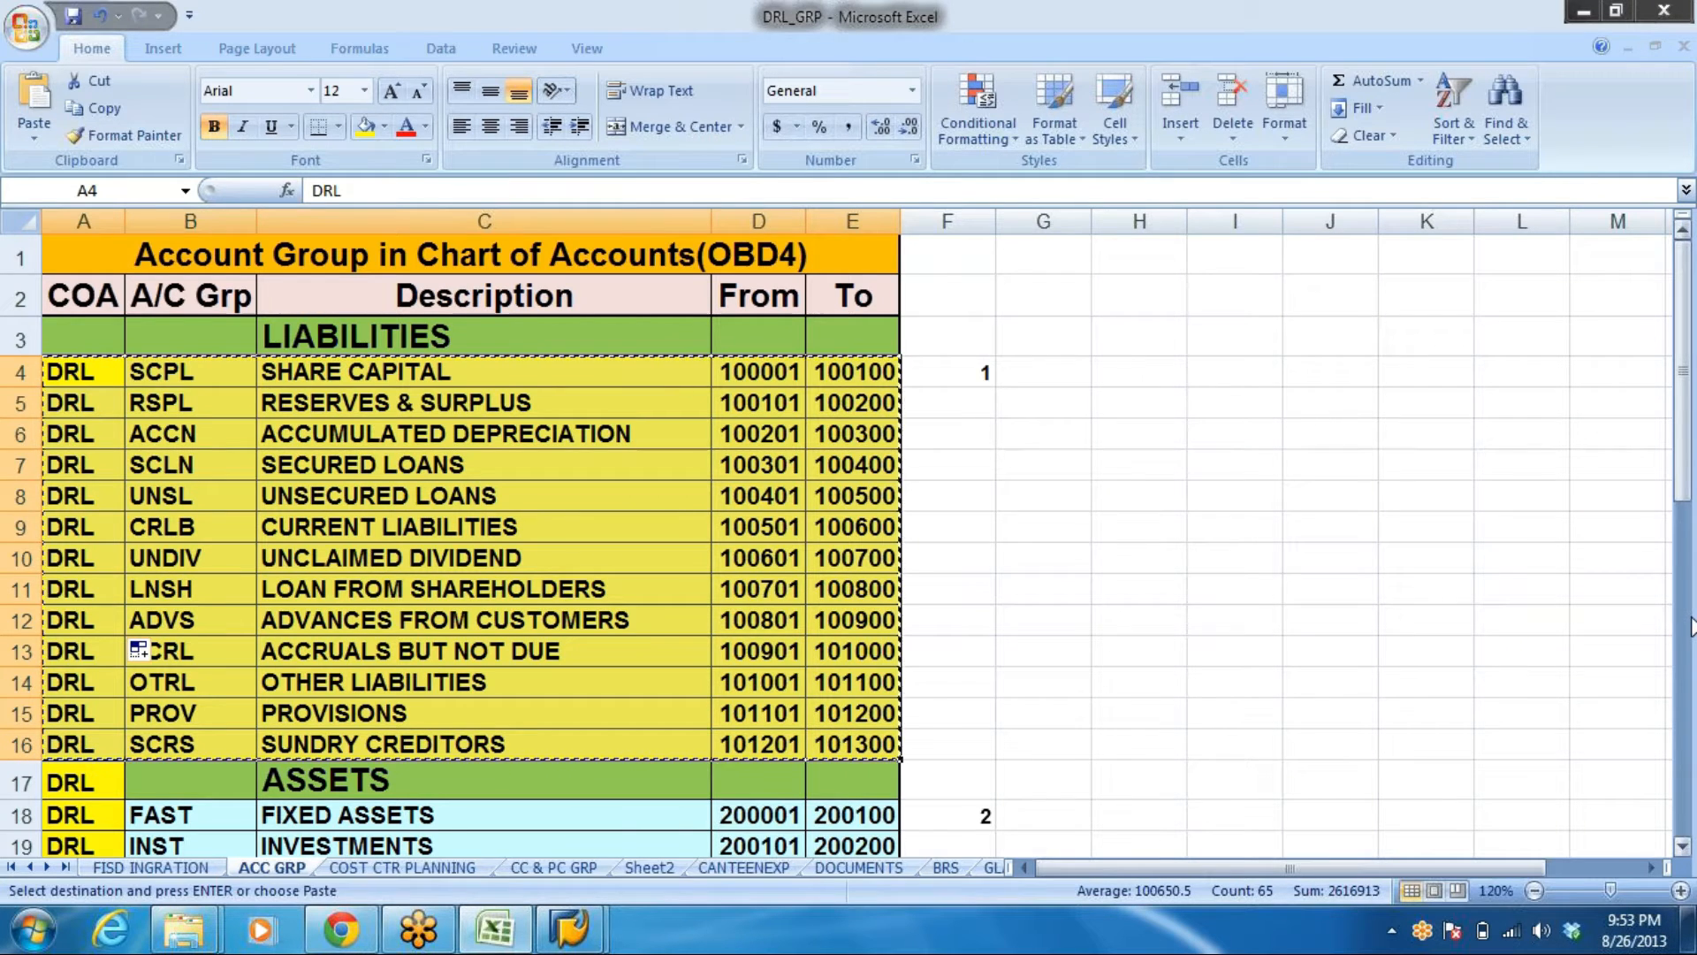
key(alt+Tab)
key(ctrl+v)
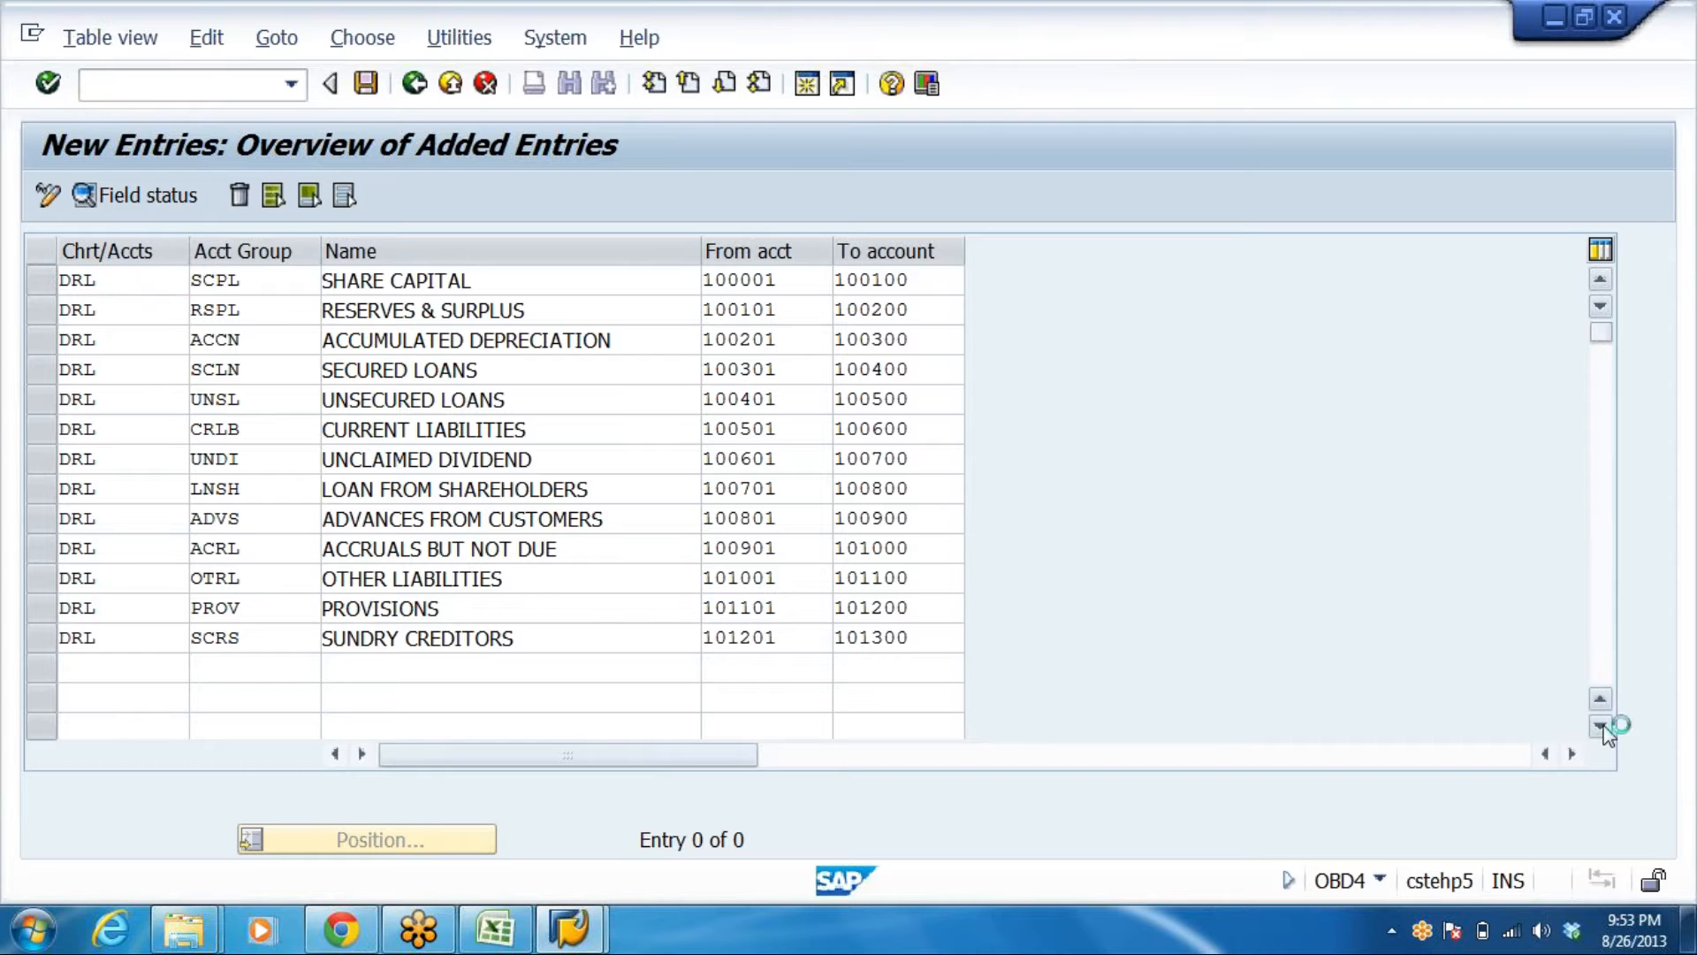
Copy the asset account groups from Fixed Assets to Other Current Assets in Excel into the next free rows of the SAP entries table
click(1600, 726)
click(1600, 726)
scroll(992, 541, down, 4)
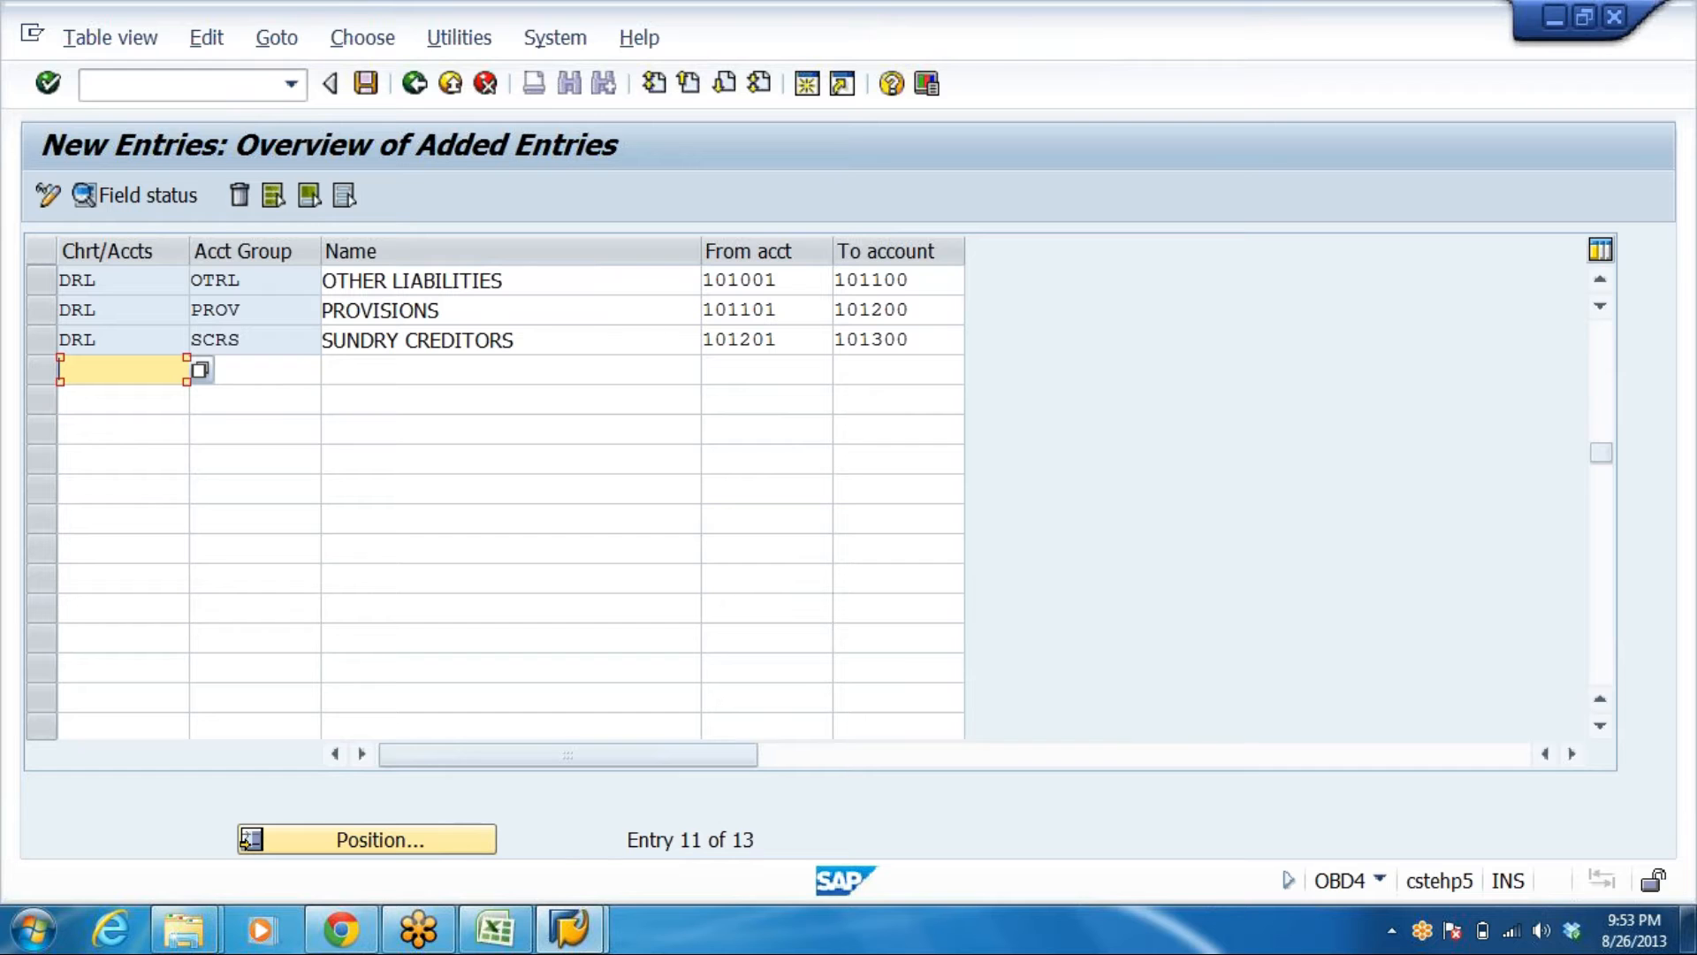
key(alt+Tab)
scroll(506, 355, down, 5)
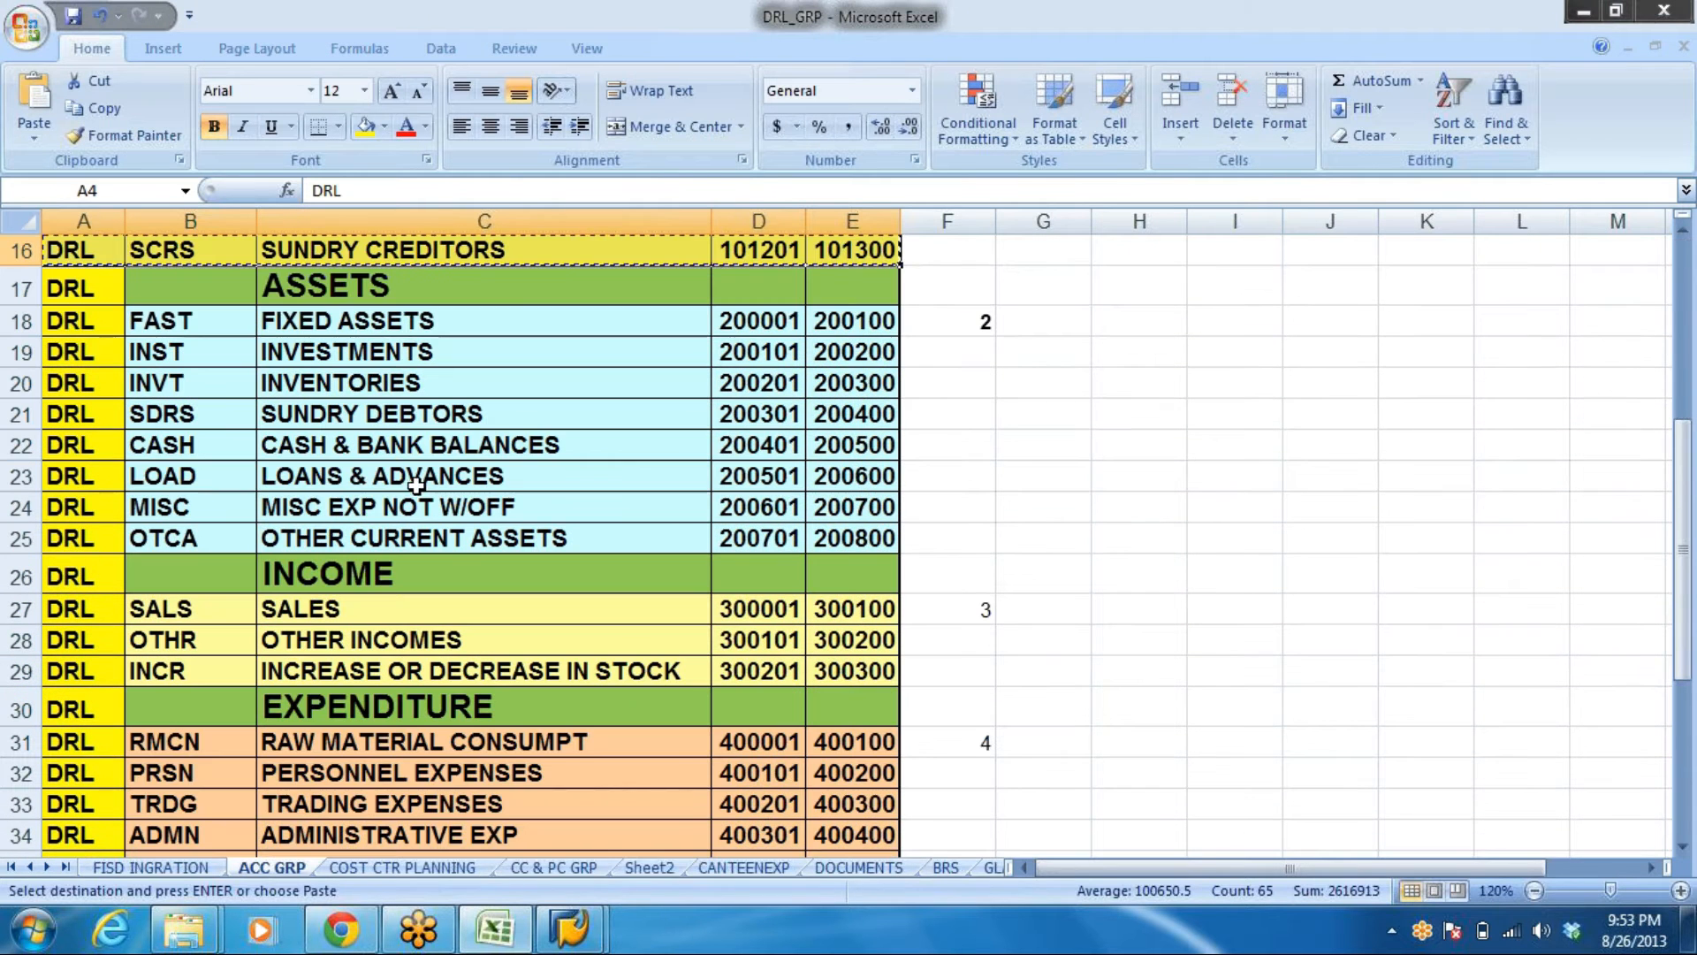
drag(64, 332, 851, 531)
key(ctrl+c)
key(alt+Tab)
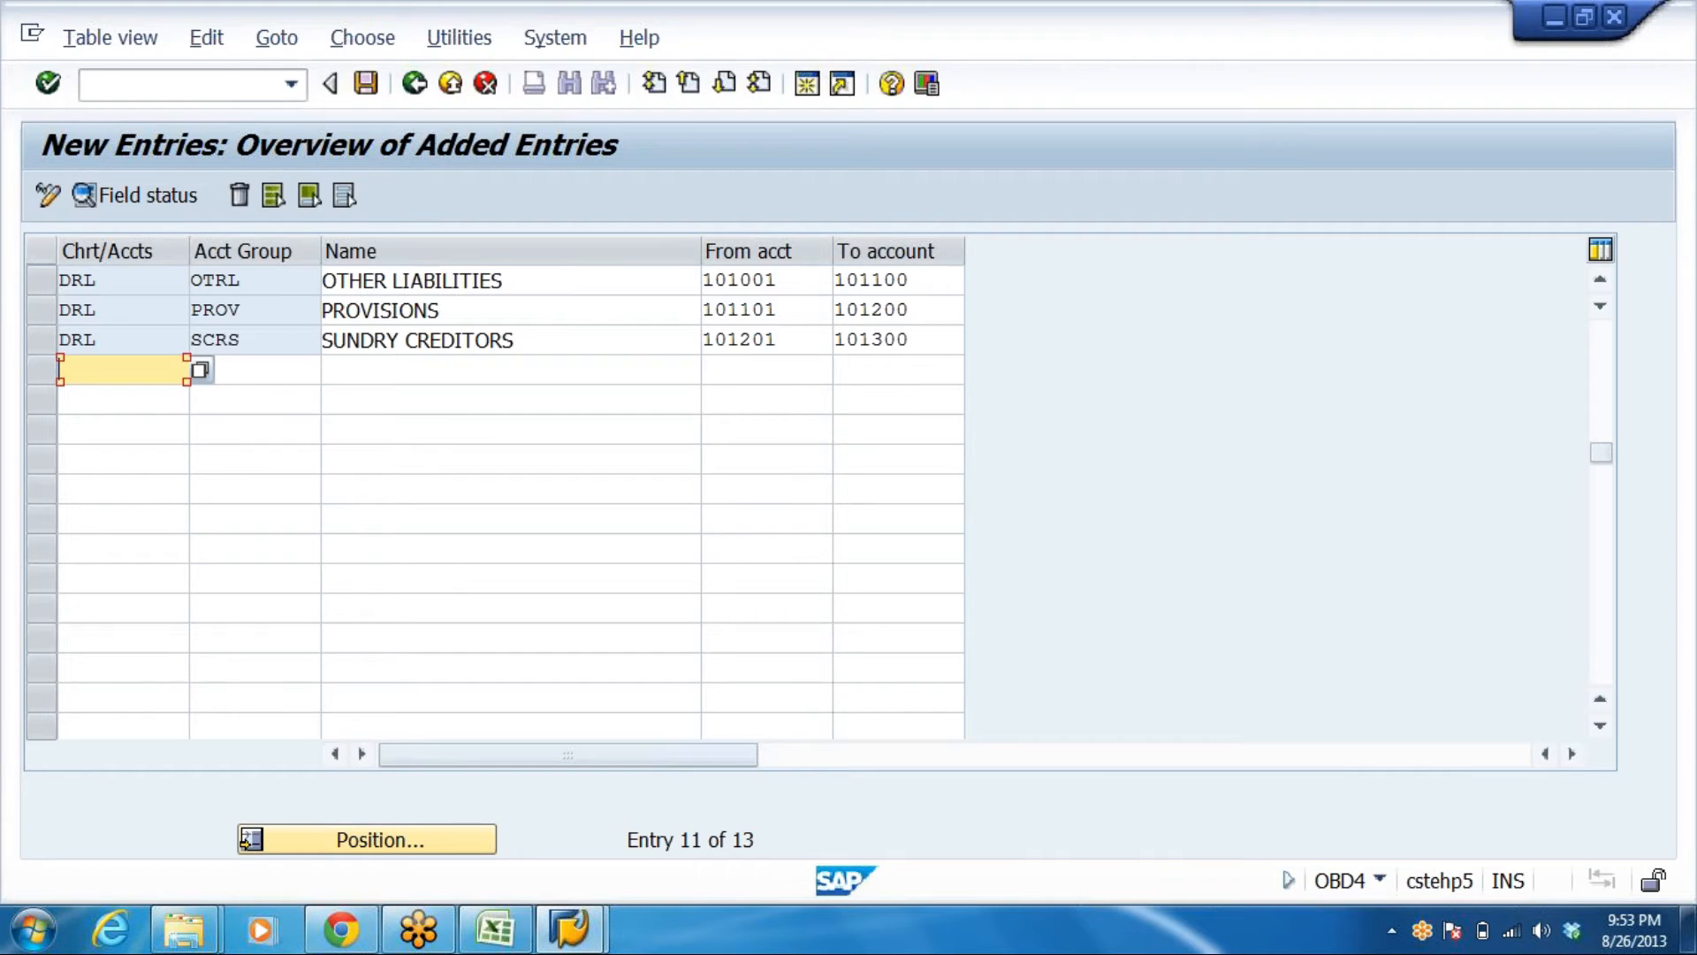
key(ctrl+v)
key(Return)
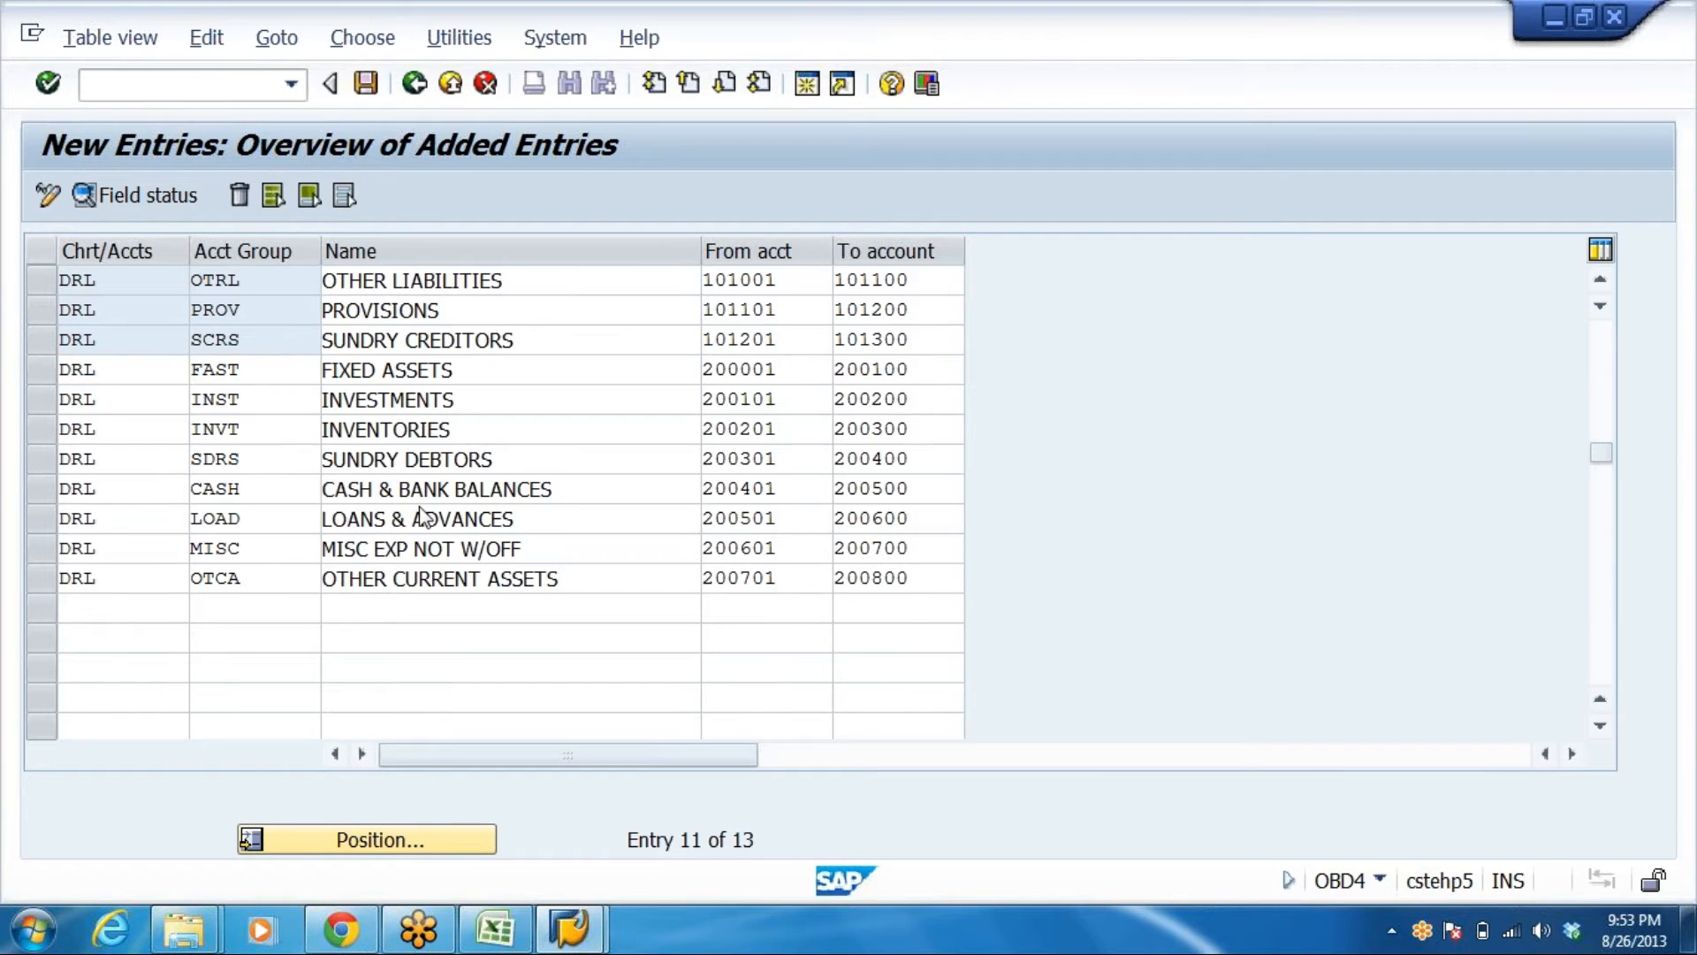
Copy the income account groups Sales, Other Incomes and Increase or Decrease in Stock from Excel below the asset groups in SAP
scroll(375, 463, down, 2)
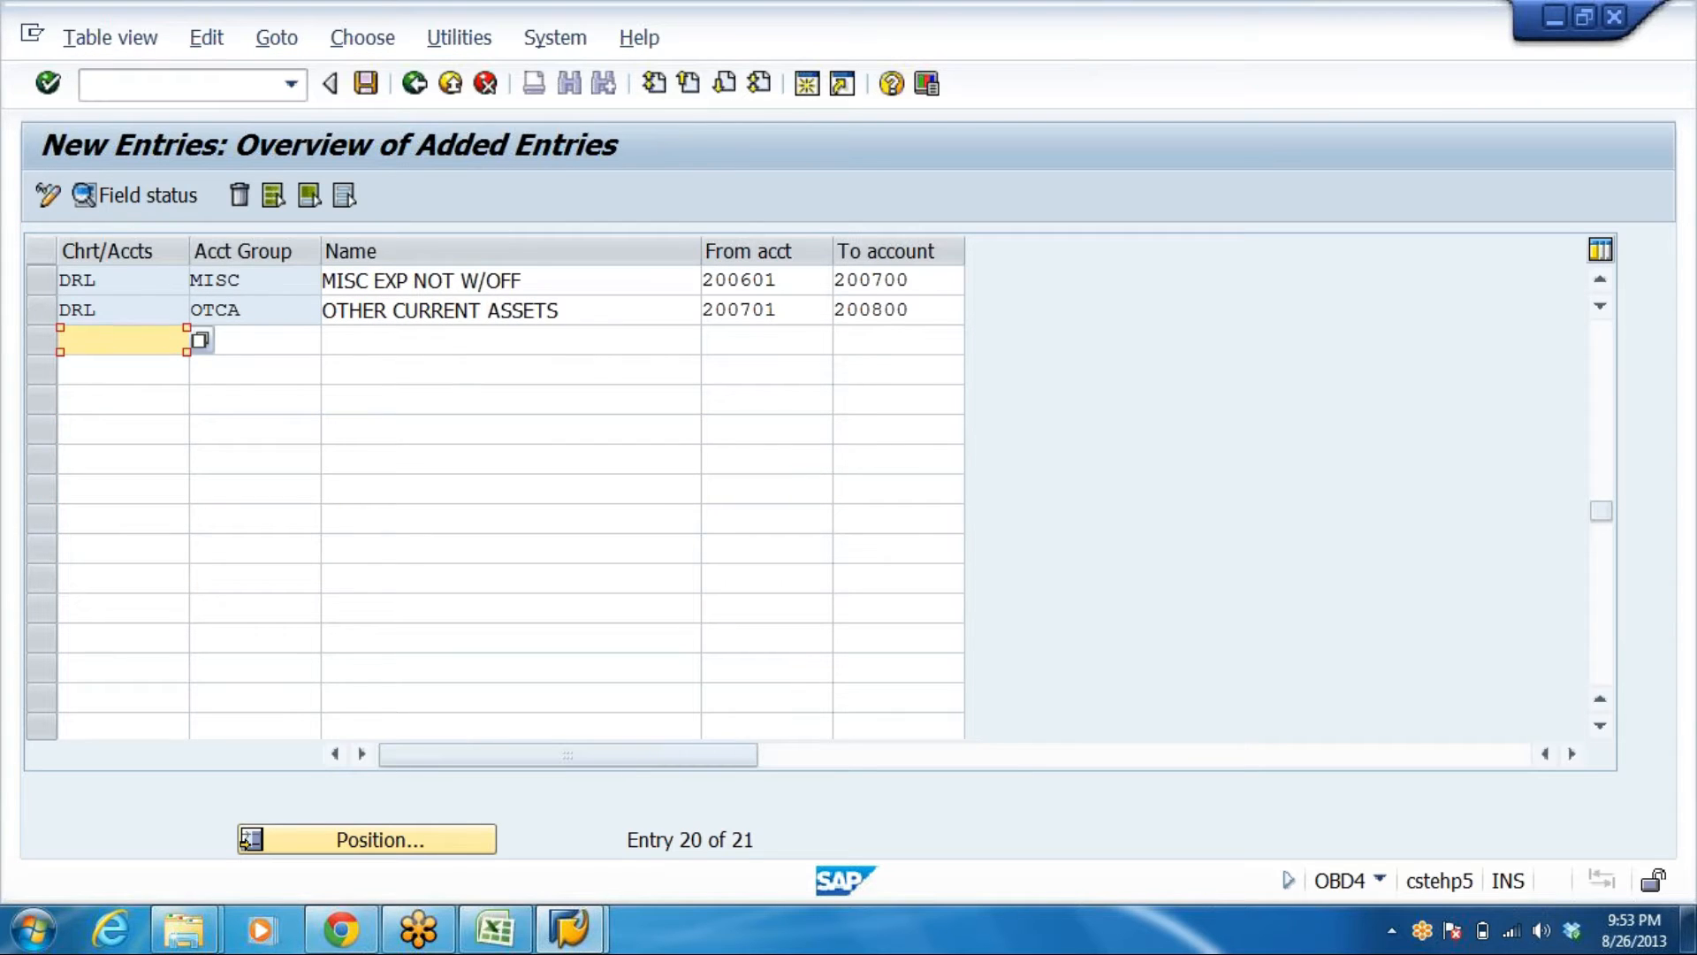
scroll(296, 416, down, 1)
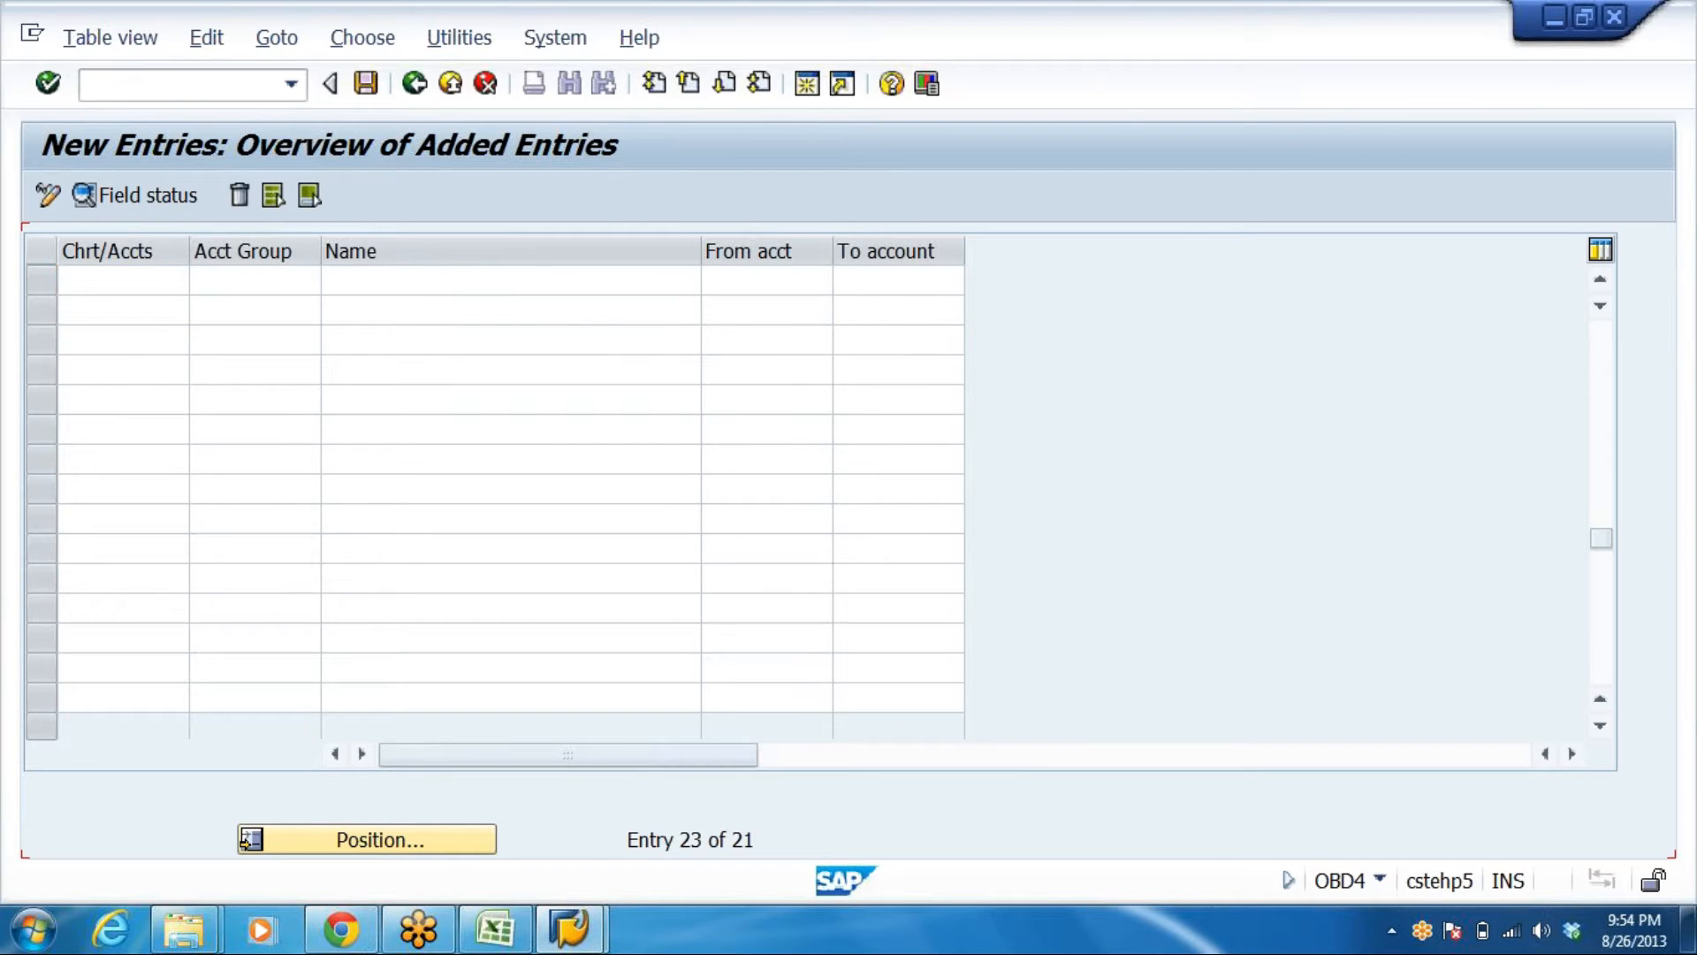
scroll(293, 410, up, 1)
key(alt+Tab)
scroll(143, 448, down, 3)
drag(89, 327, 879, 379)
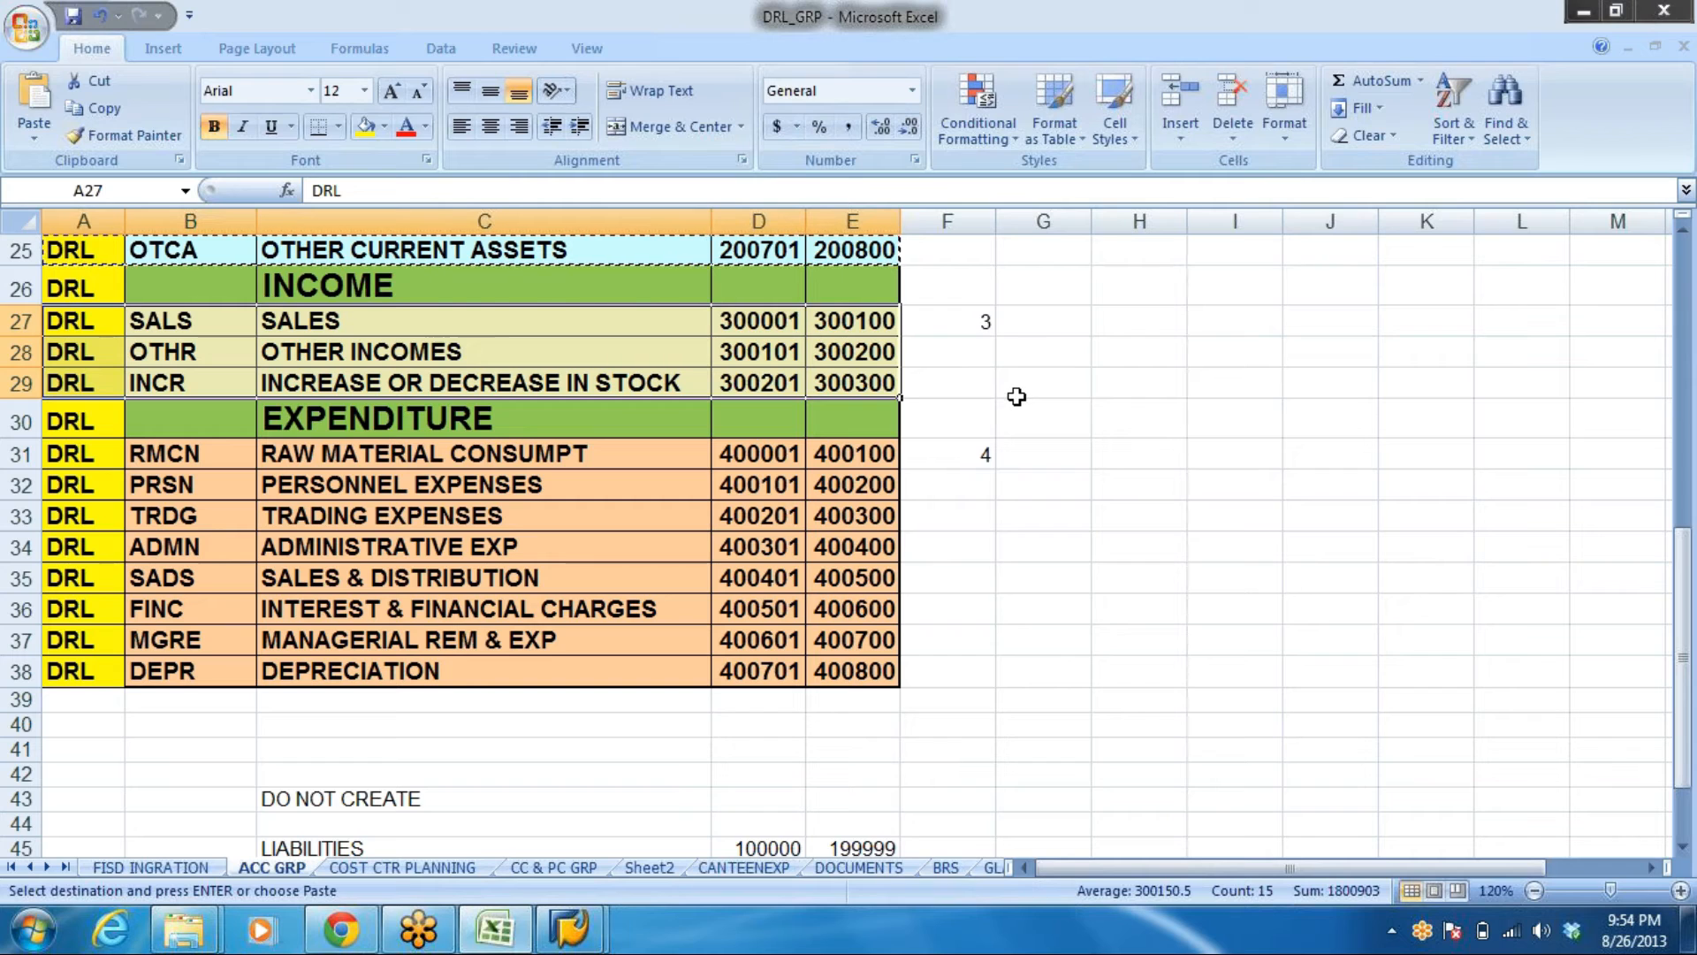
key(ctrl+c)
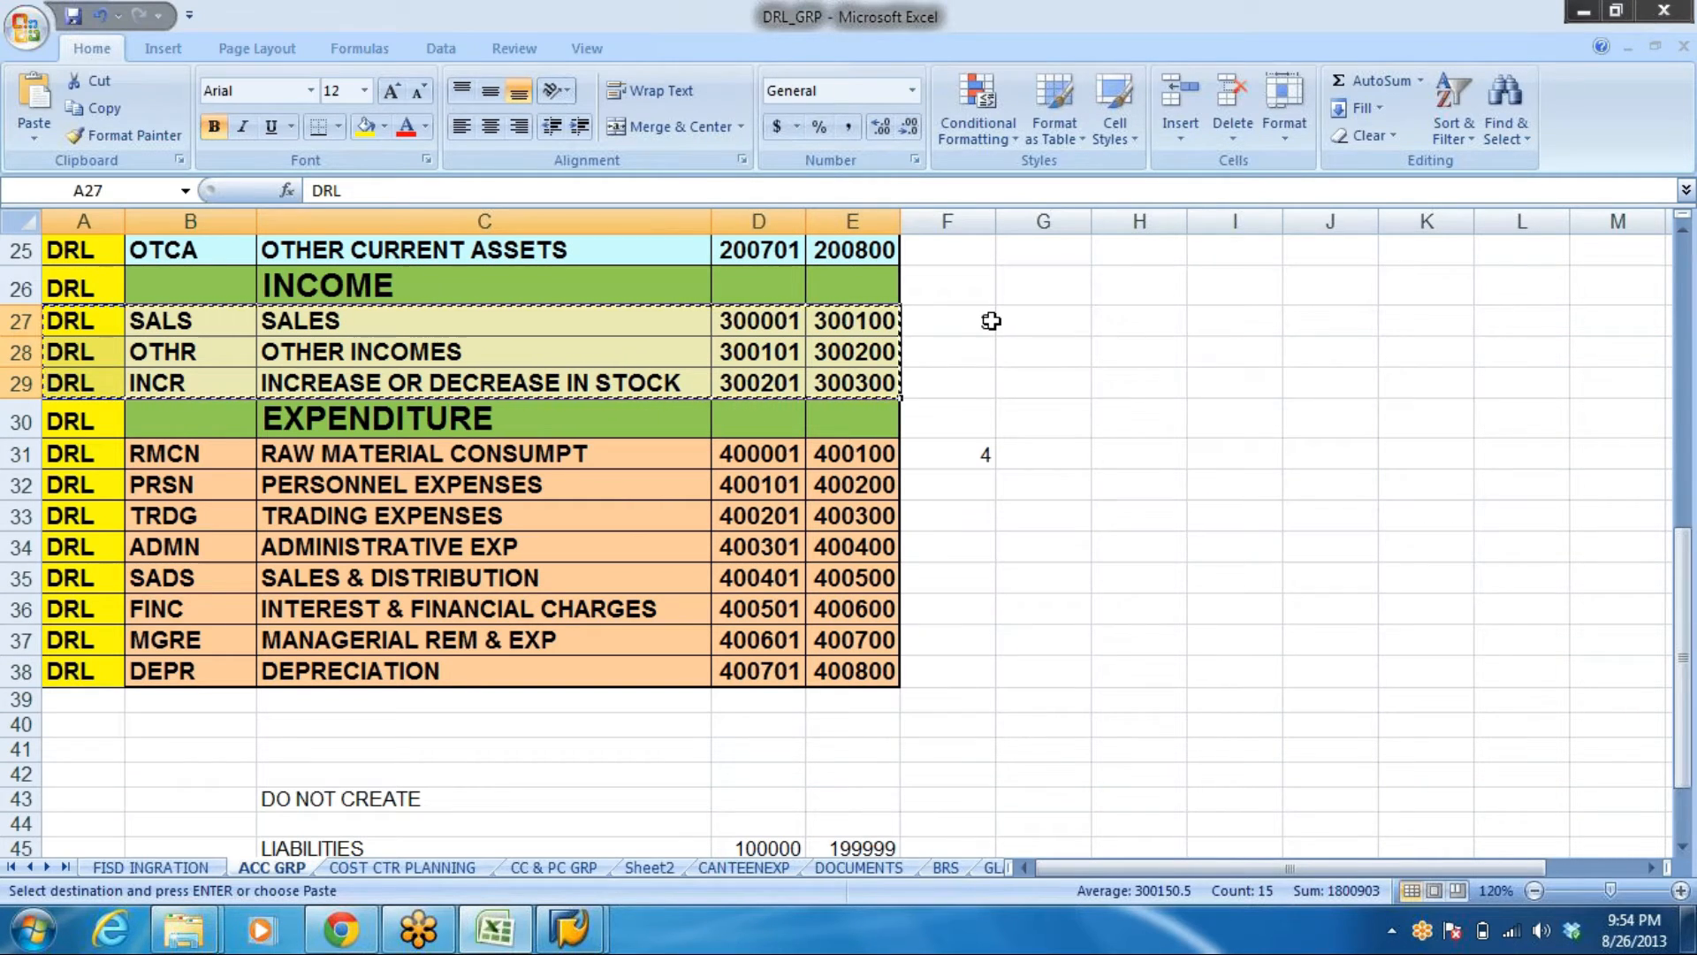
key(alt+Tab)
key(ctrl+v)
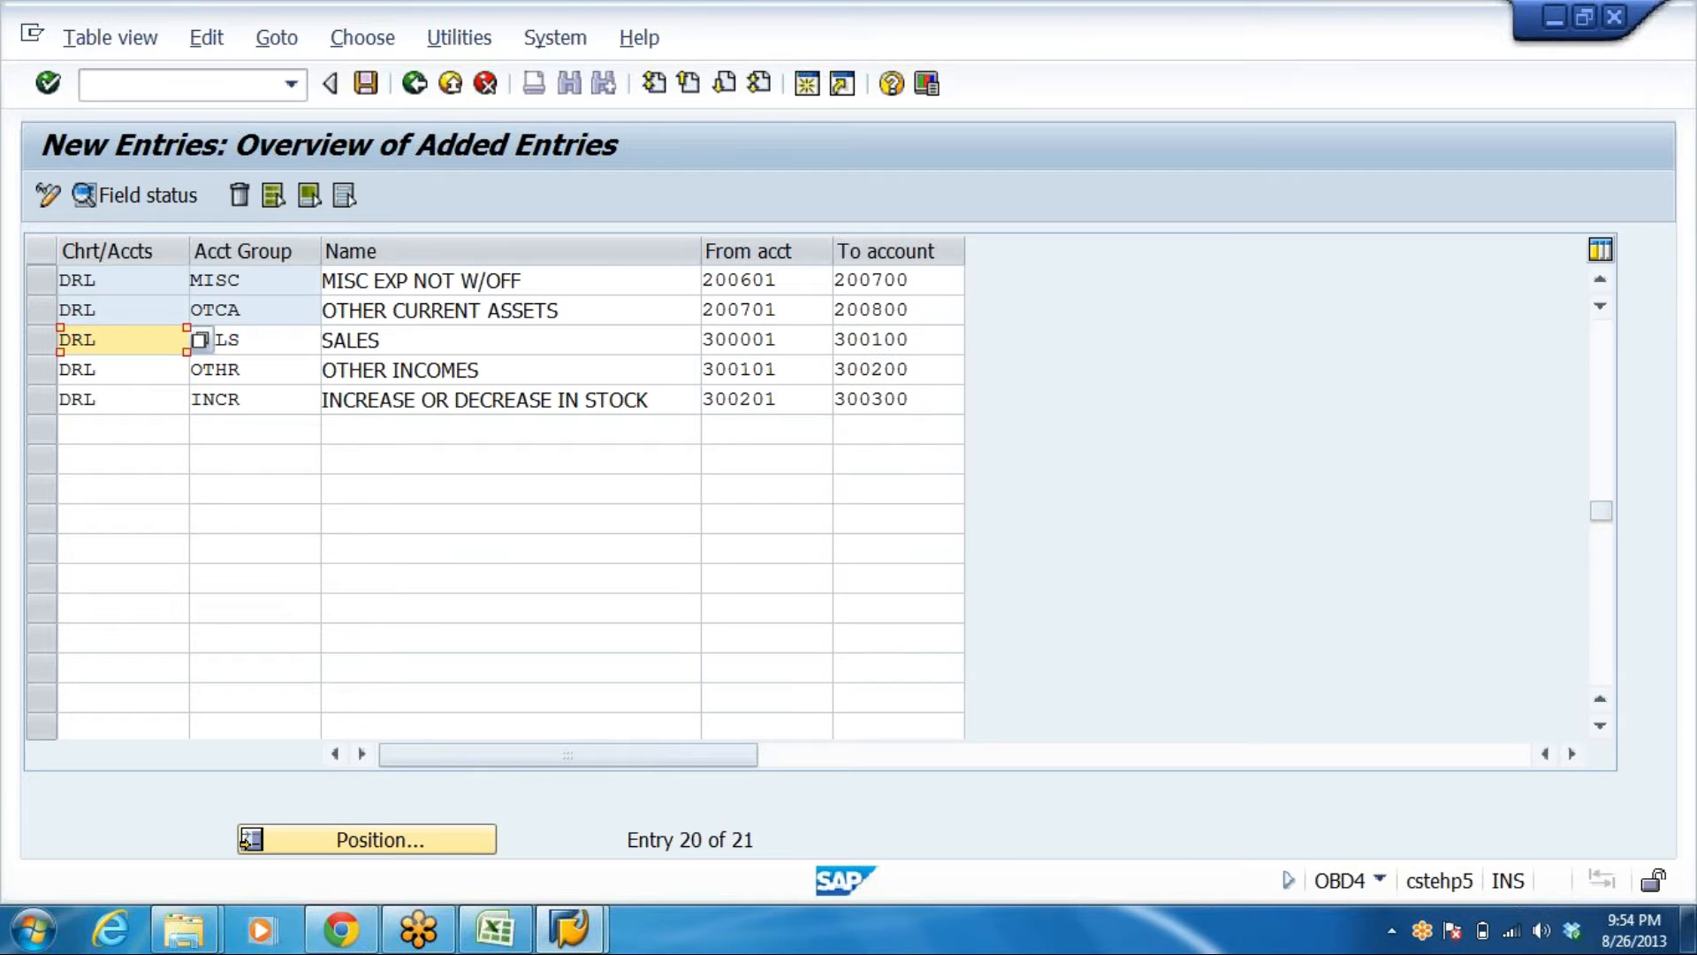
Copy the expenditure account groups from Raw Material Consumpt to Depreciation in Excel below the income groups in SAP
click(133, 430)
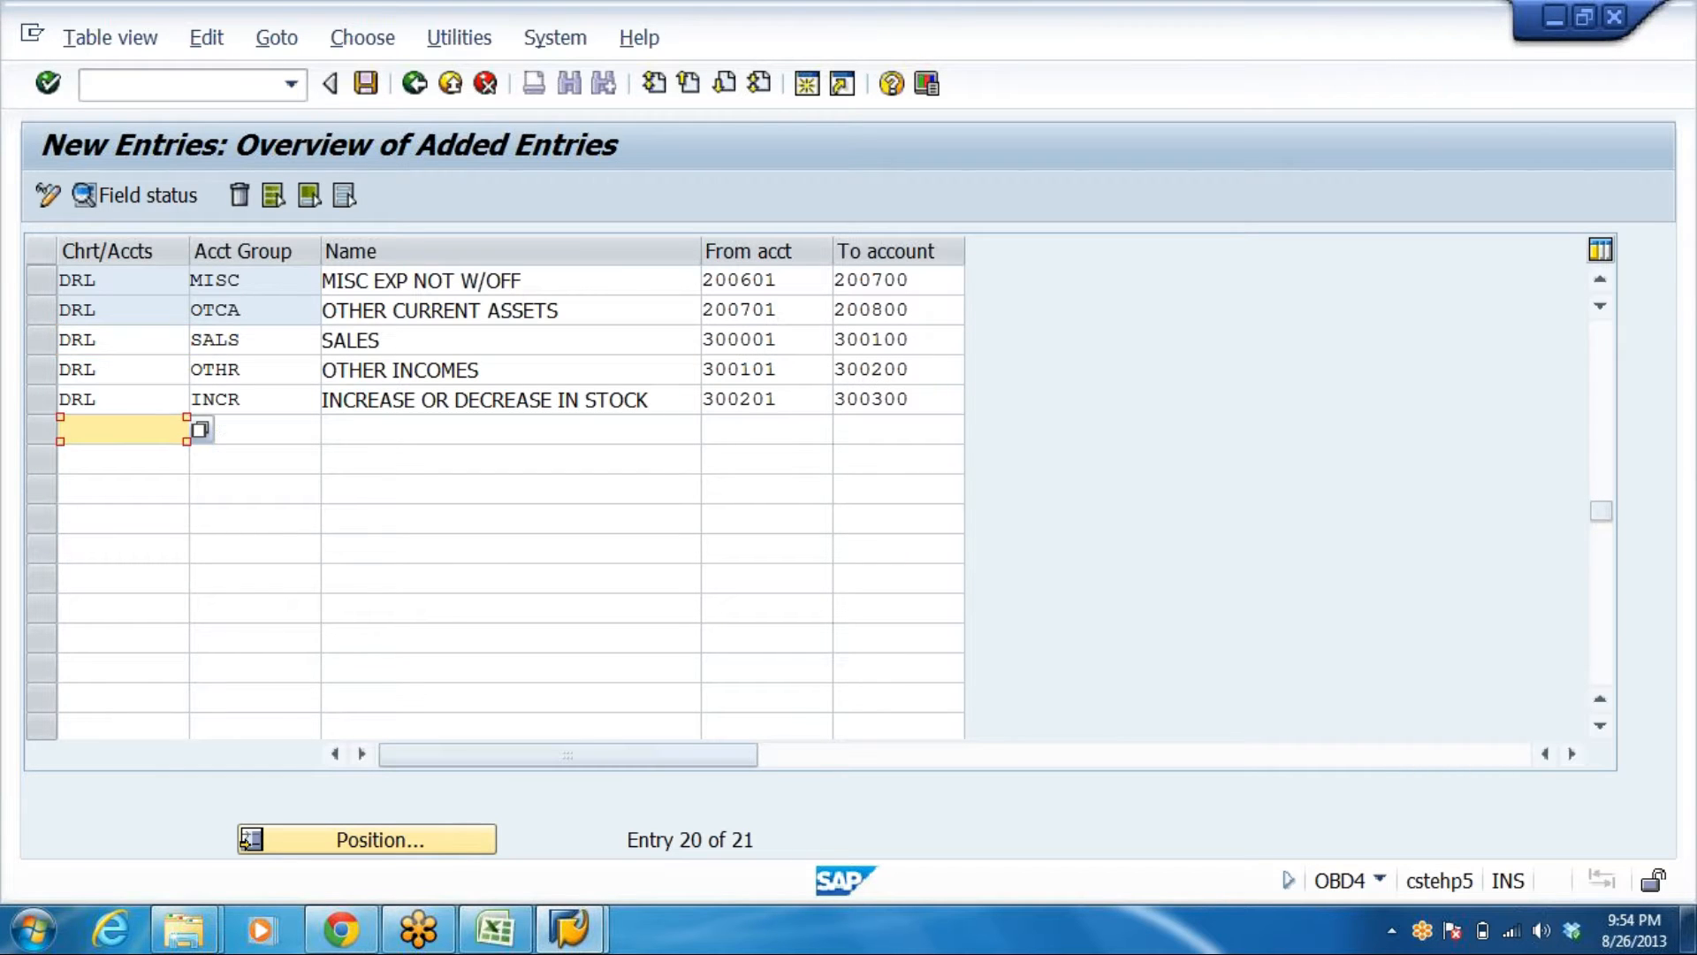
key(alt+Tab)
drag(71, 452, 817, 658)
key(ctrl+c)
key(alt+Tab)
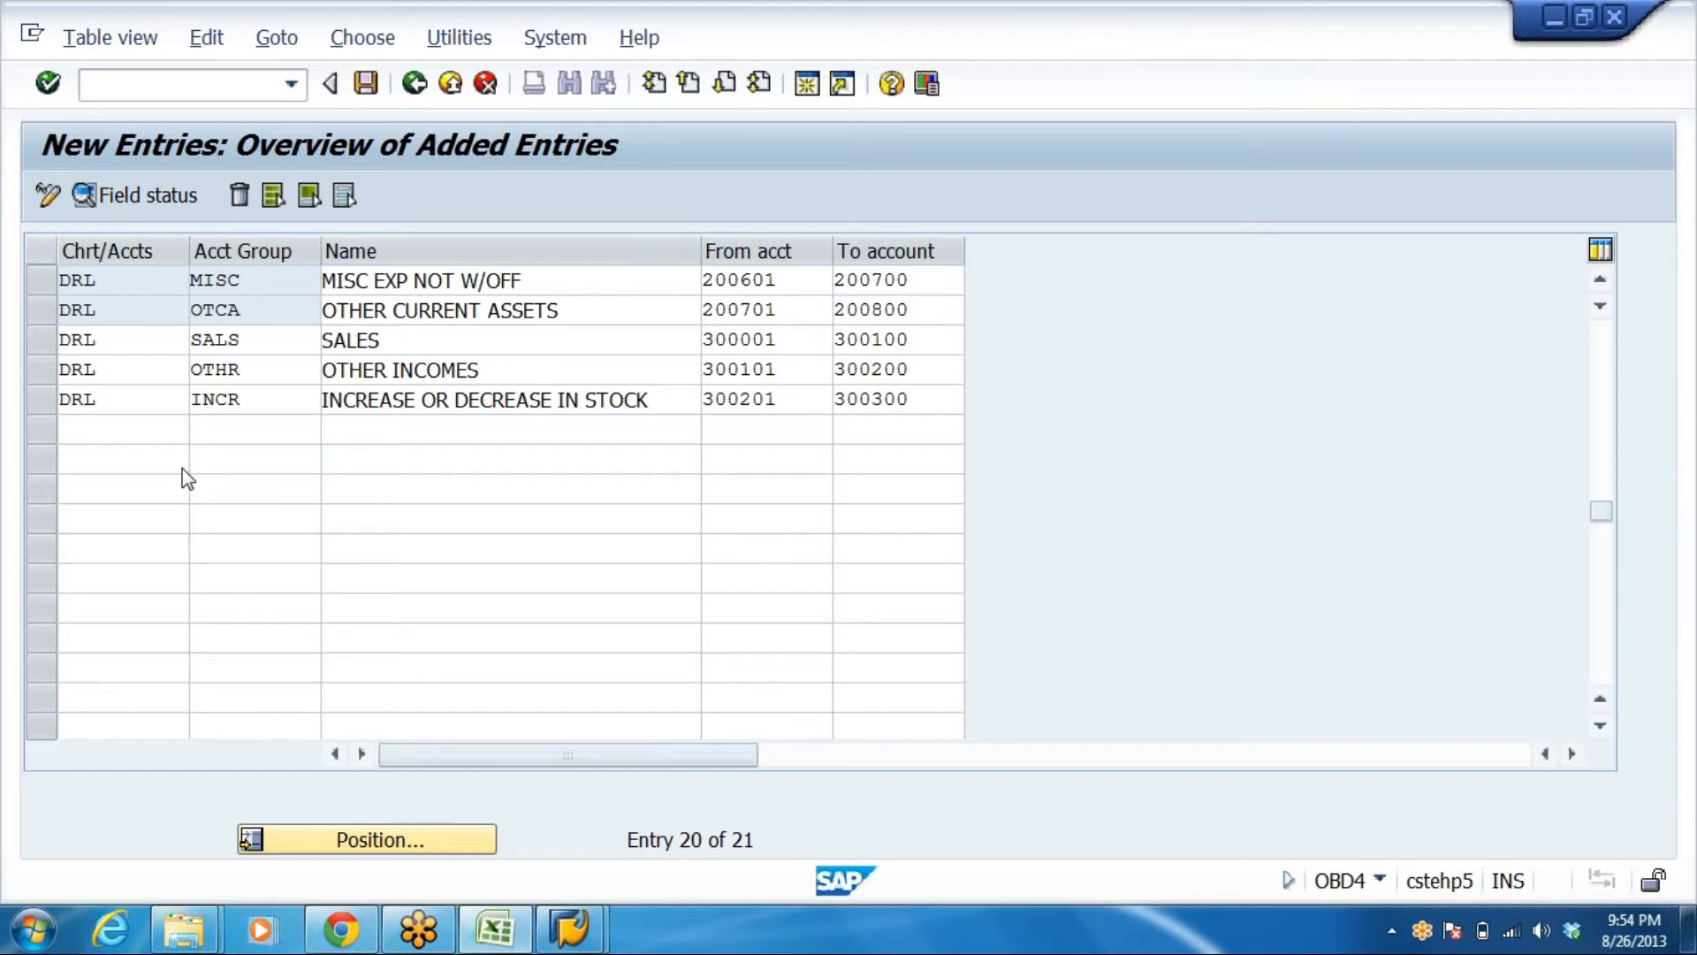
key(ctrl+v)
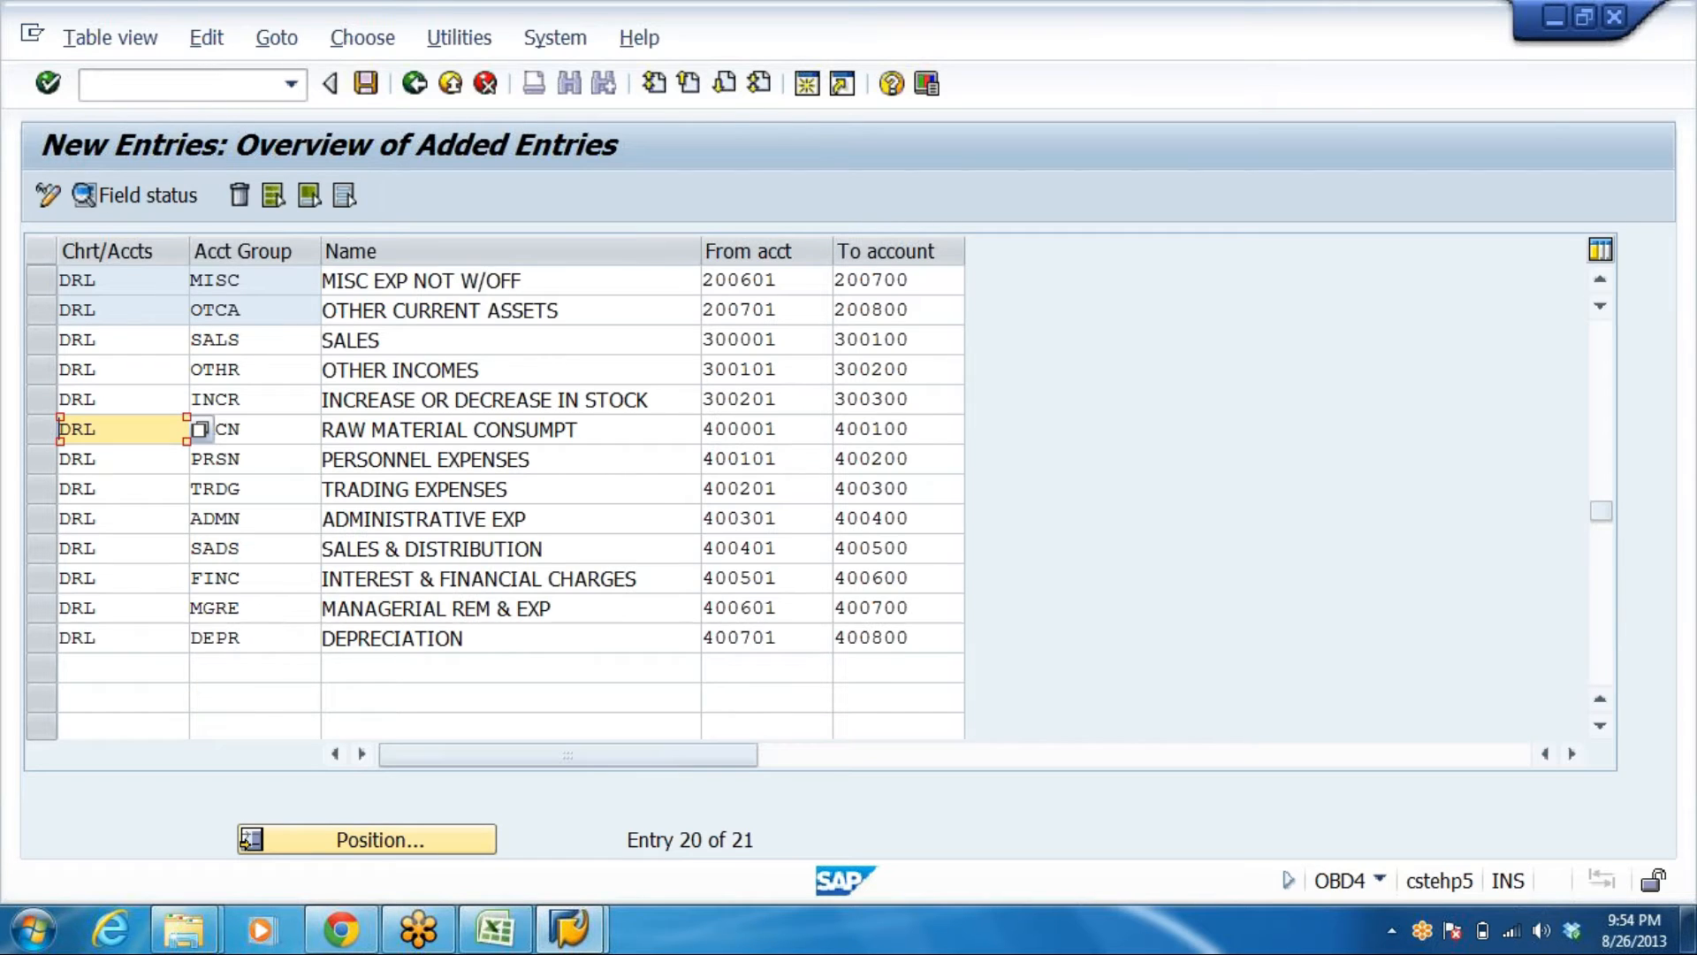
Save the account groups under the DRL COMP CODE SETTINGS request and return to the implementation guide
click(364, 84)
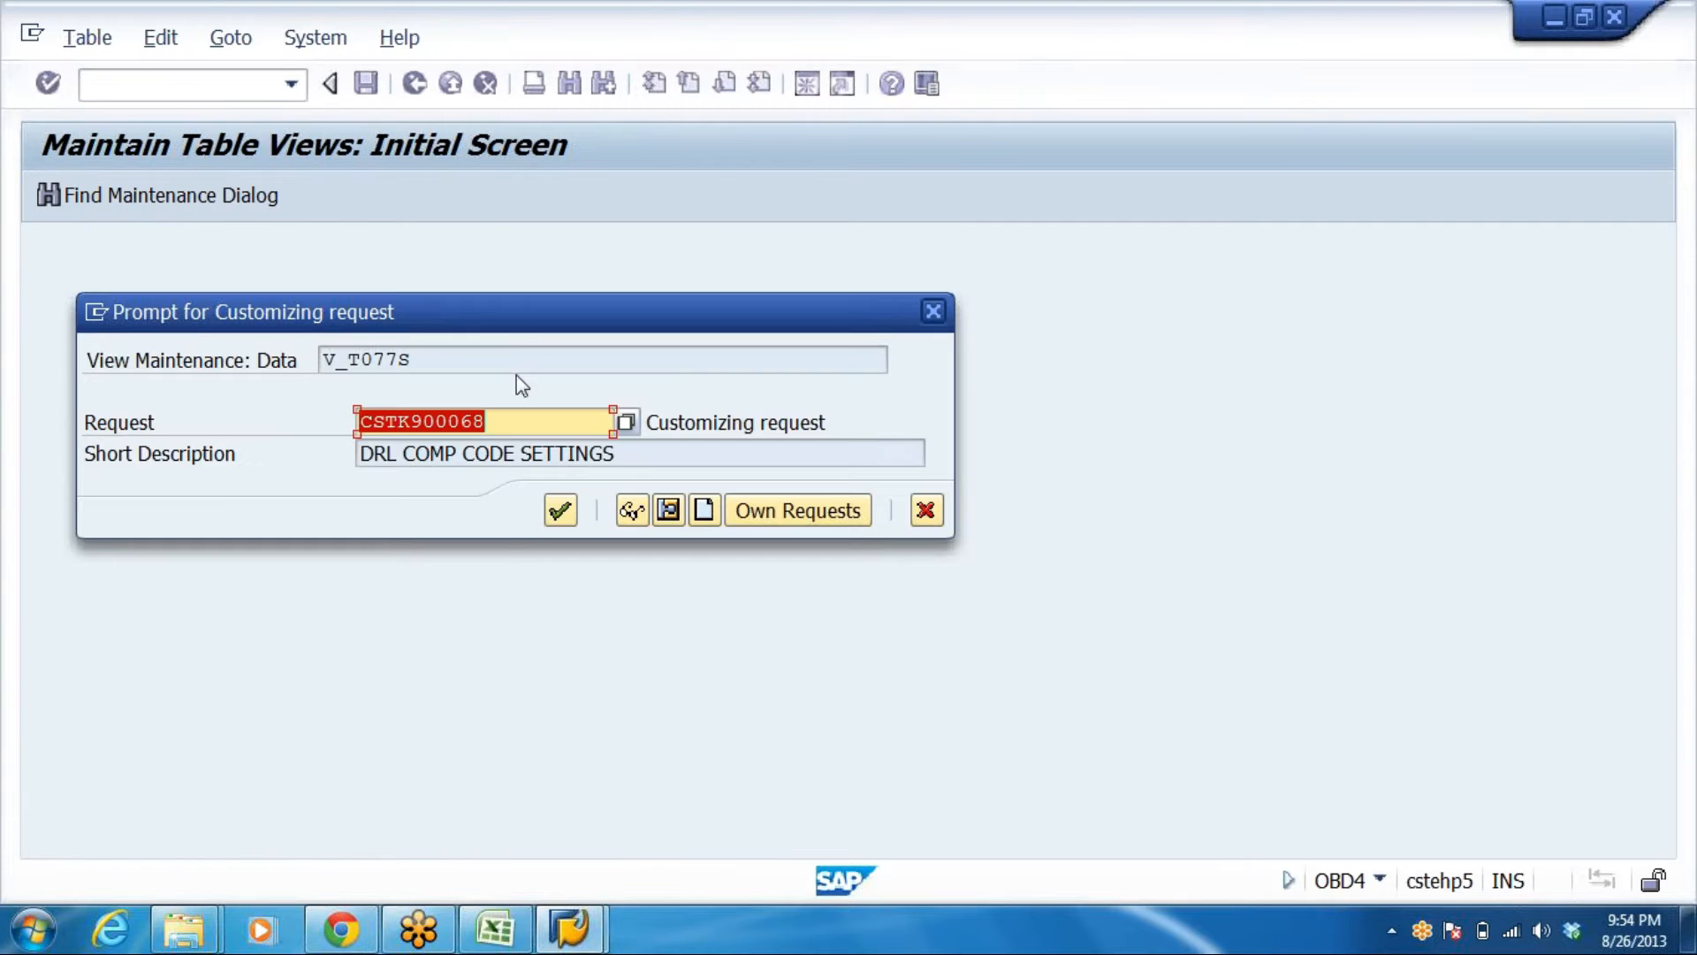
click(561, 510)
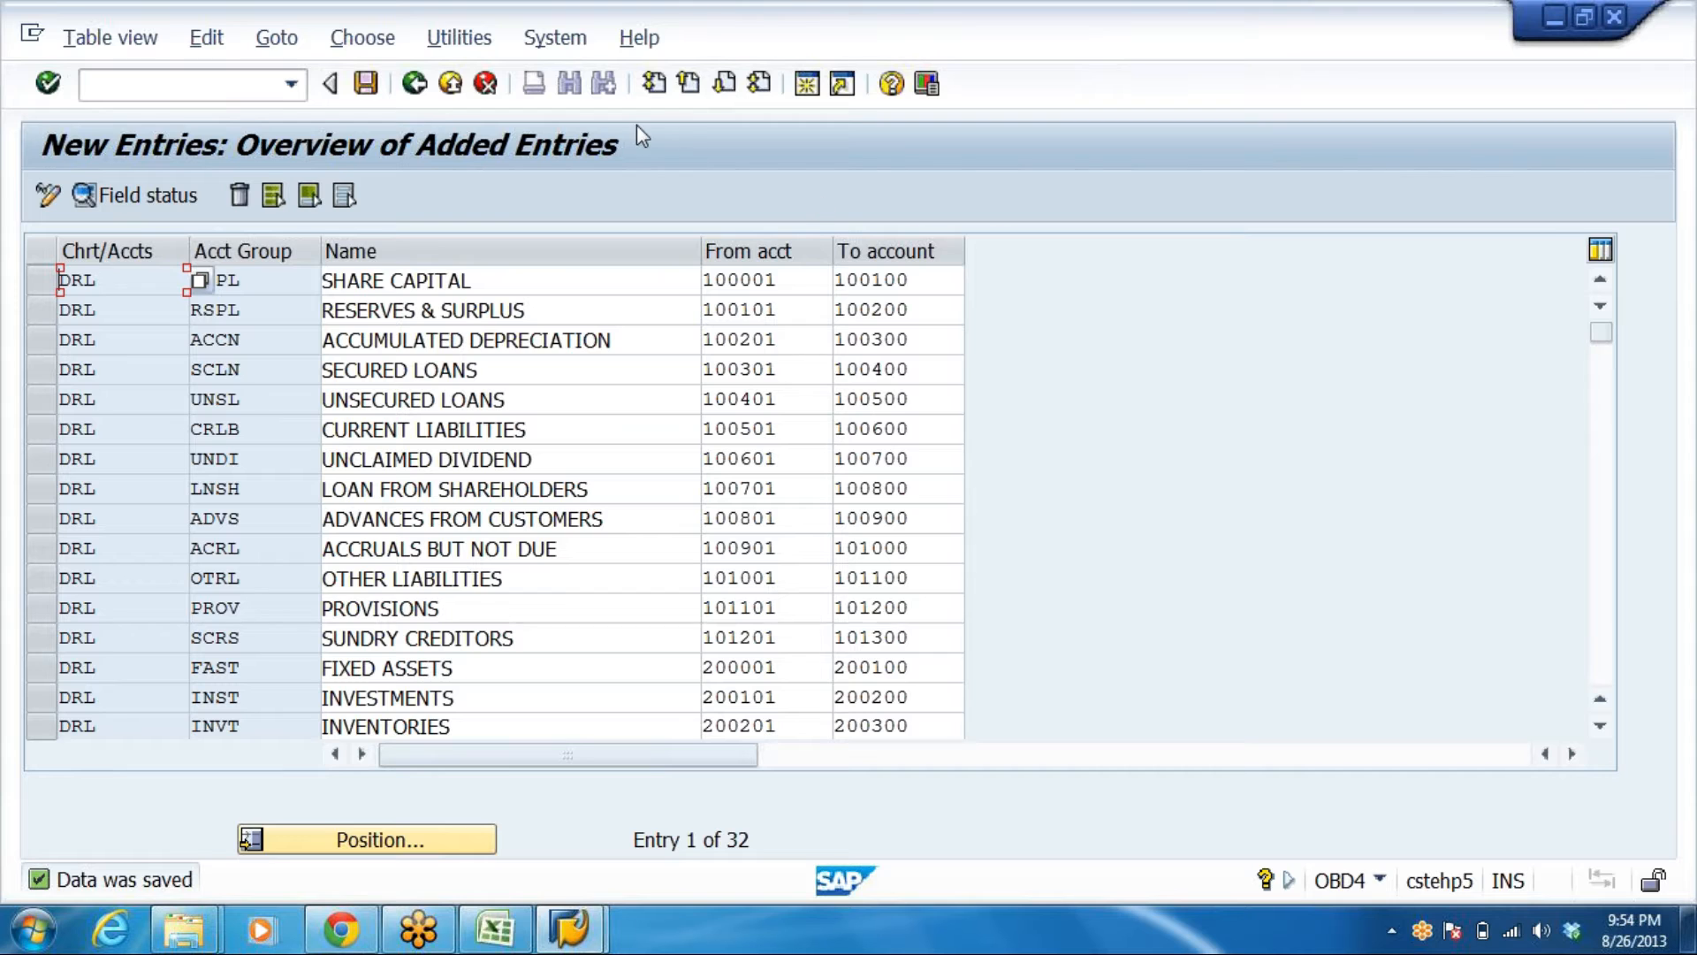
click(414, 86)
click(414, 85)
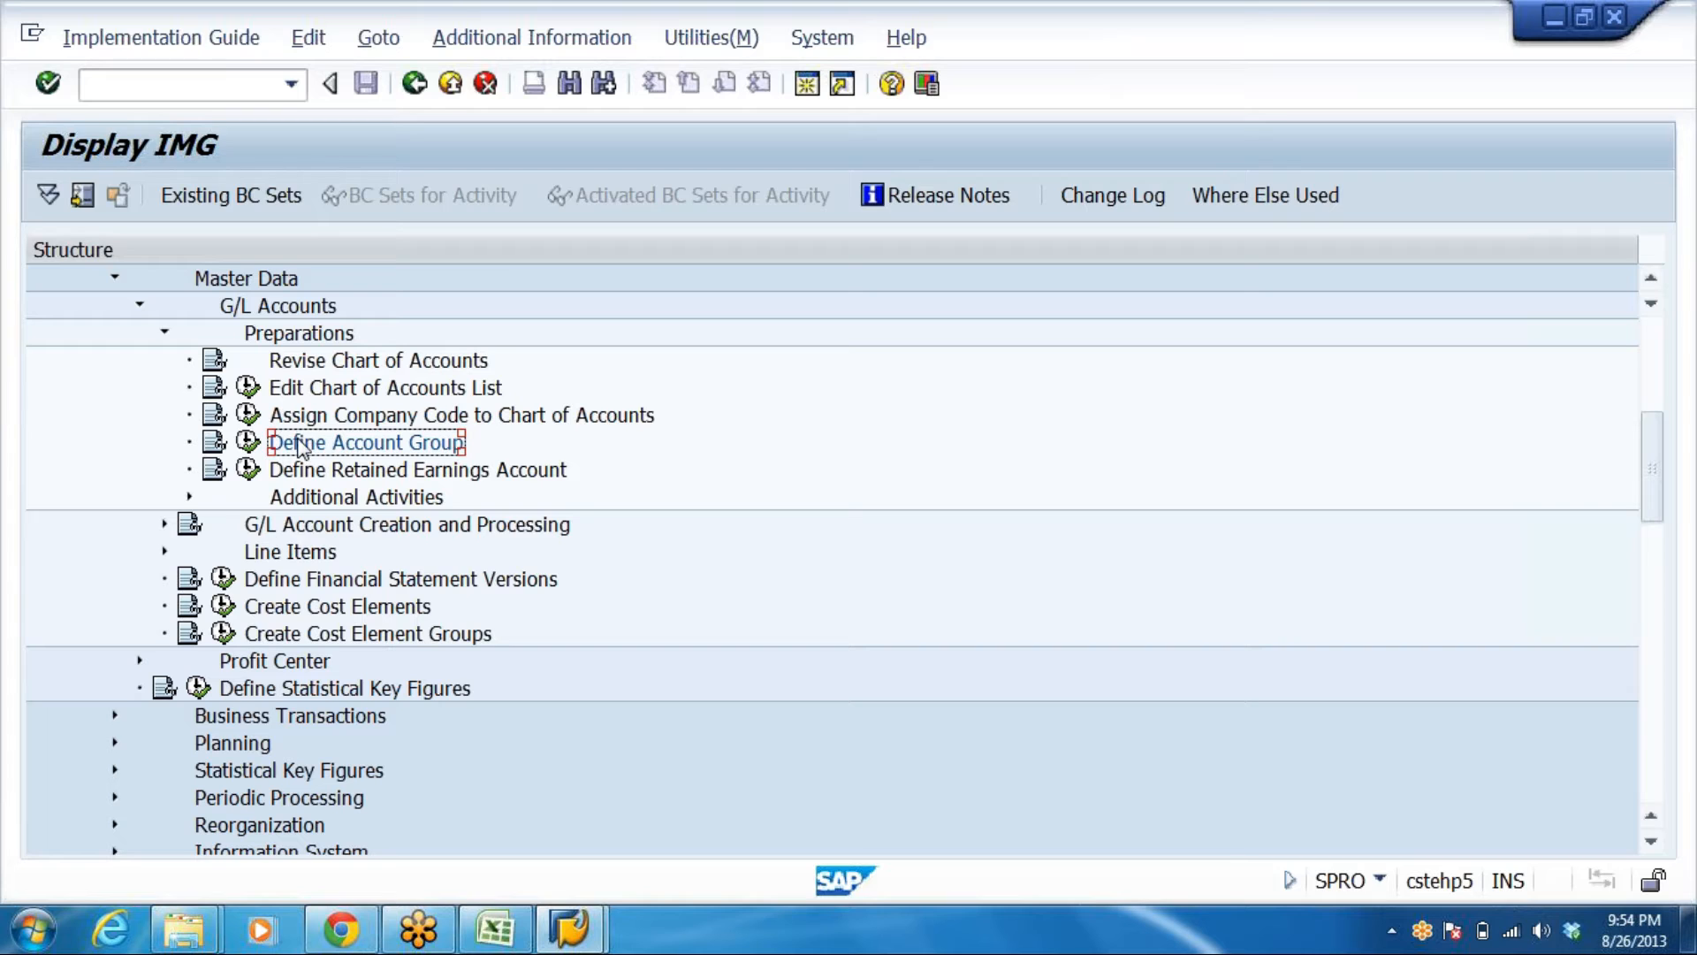
Open Define Retained Earnings Account for chart of accounts DRL
click(340, 473)
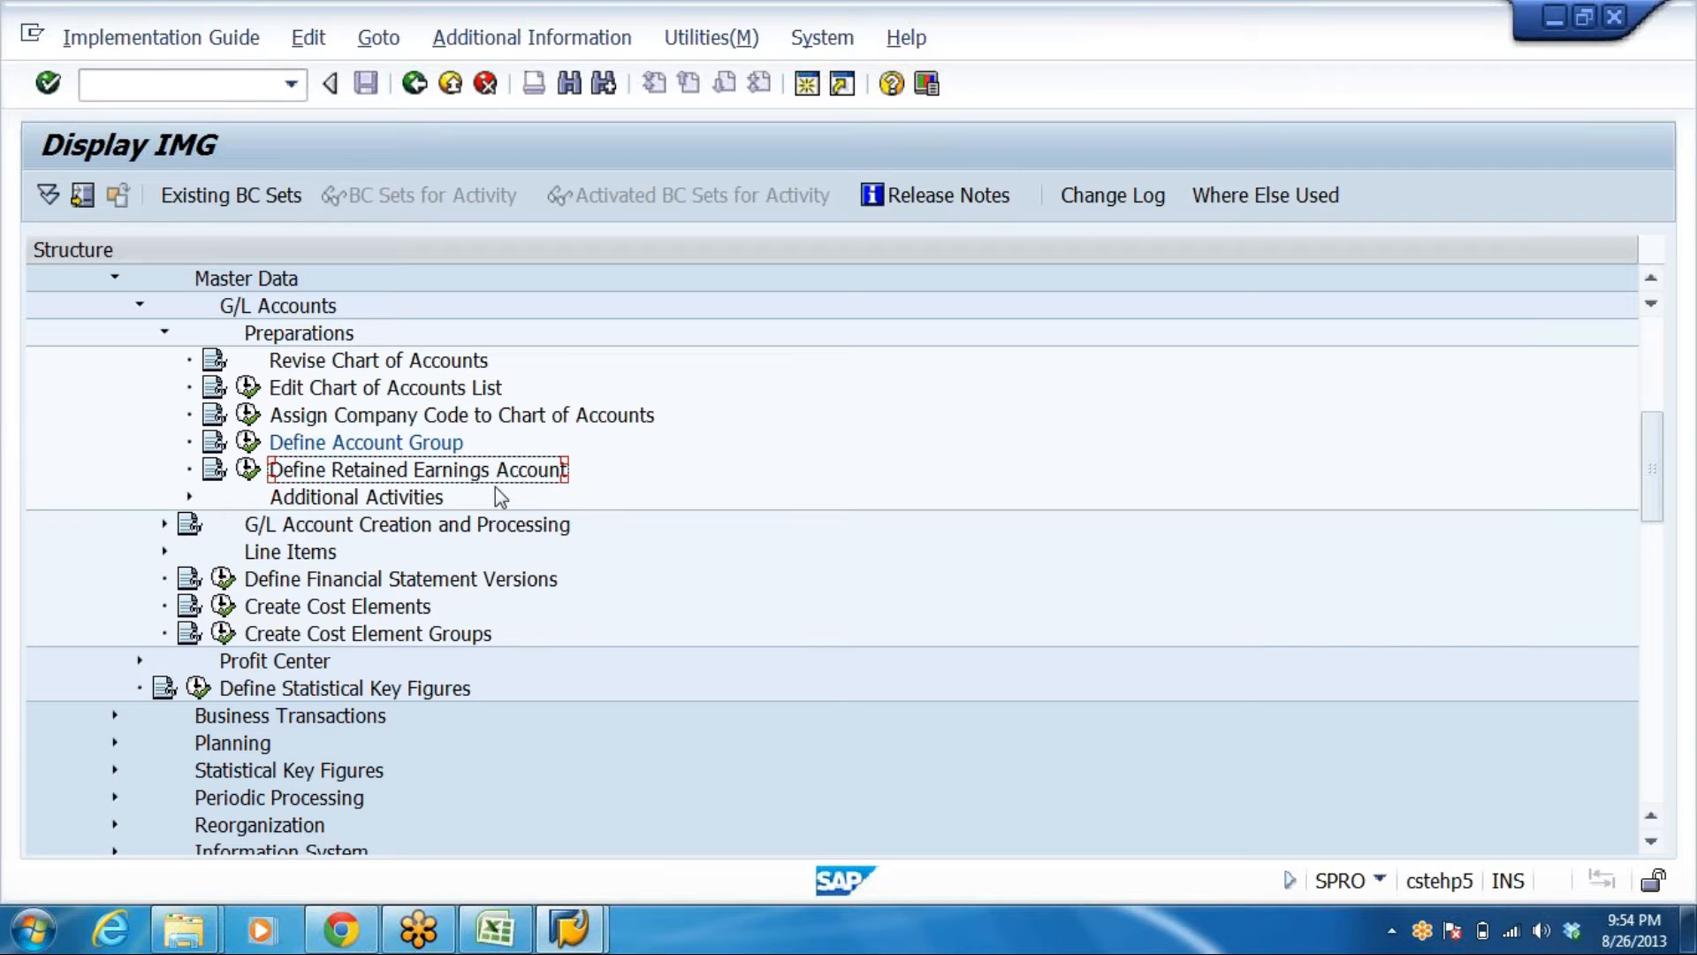
click(249, 470)
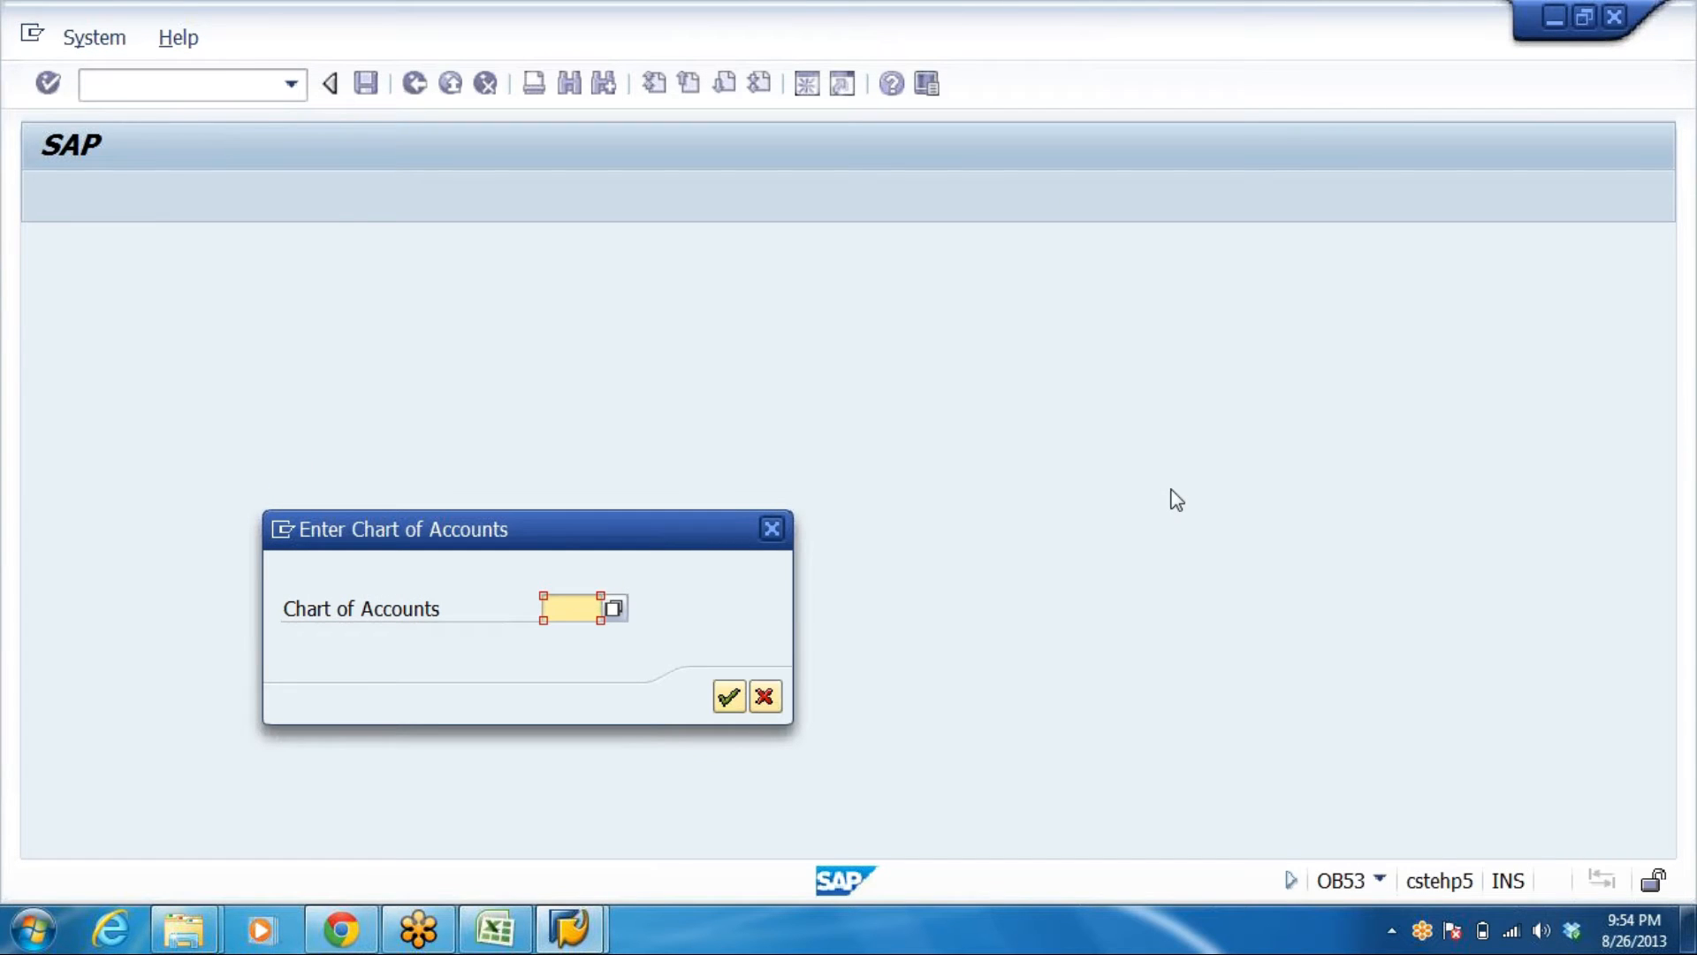
text(DRL)
key(Return)
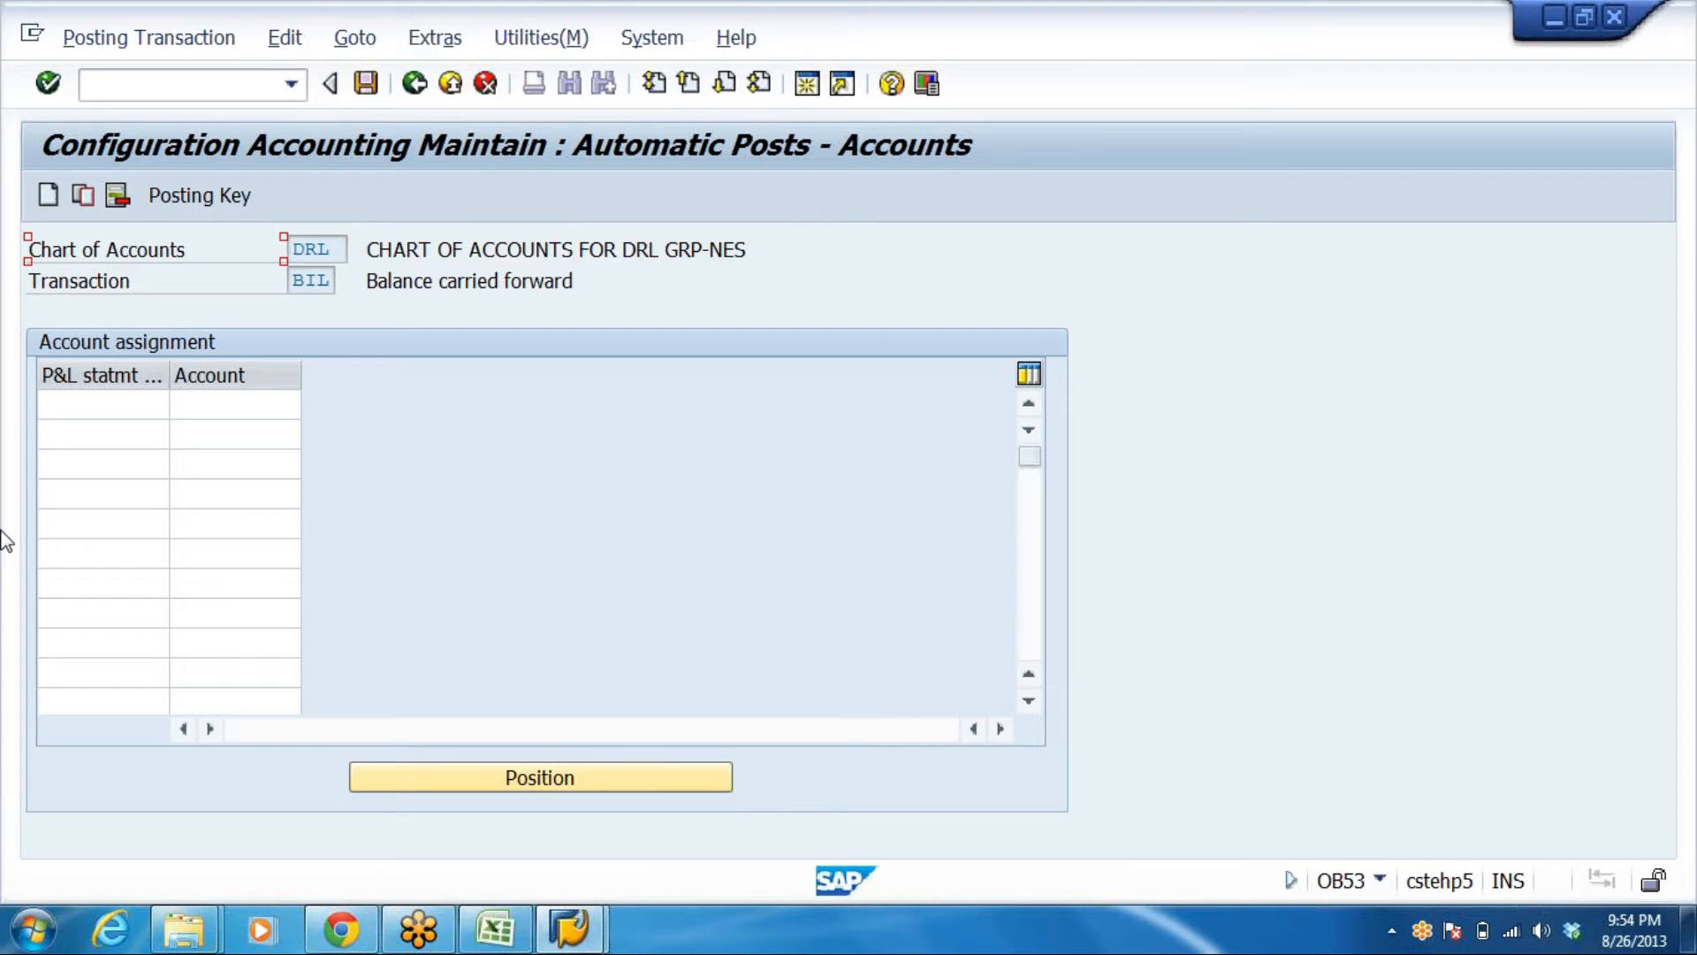
Enter P&L statement account type X and assign it account 100101, copied from the Reserves & Surplus row in Excel
key(Tab)
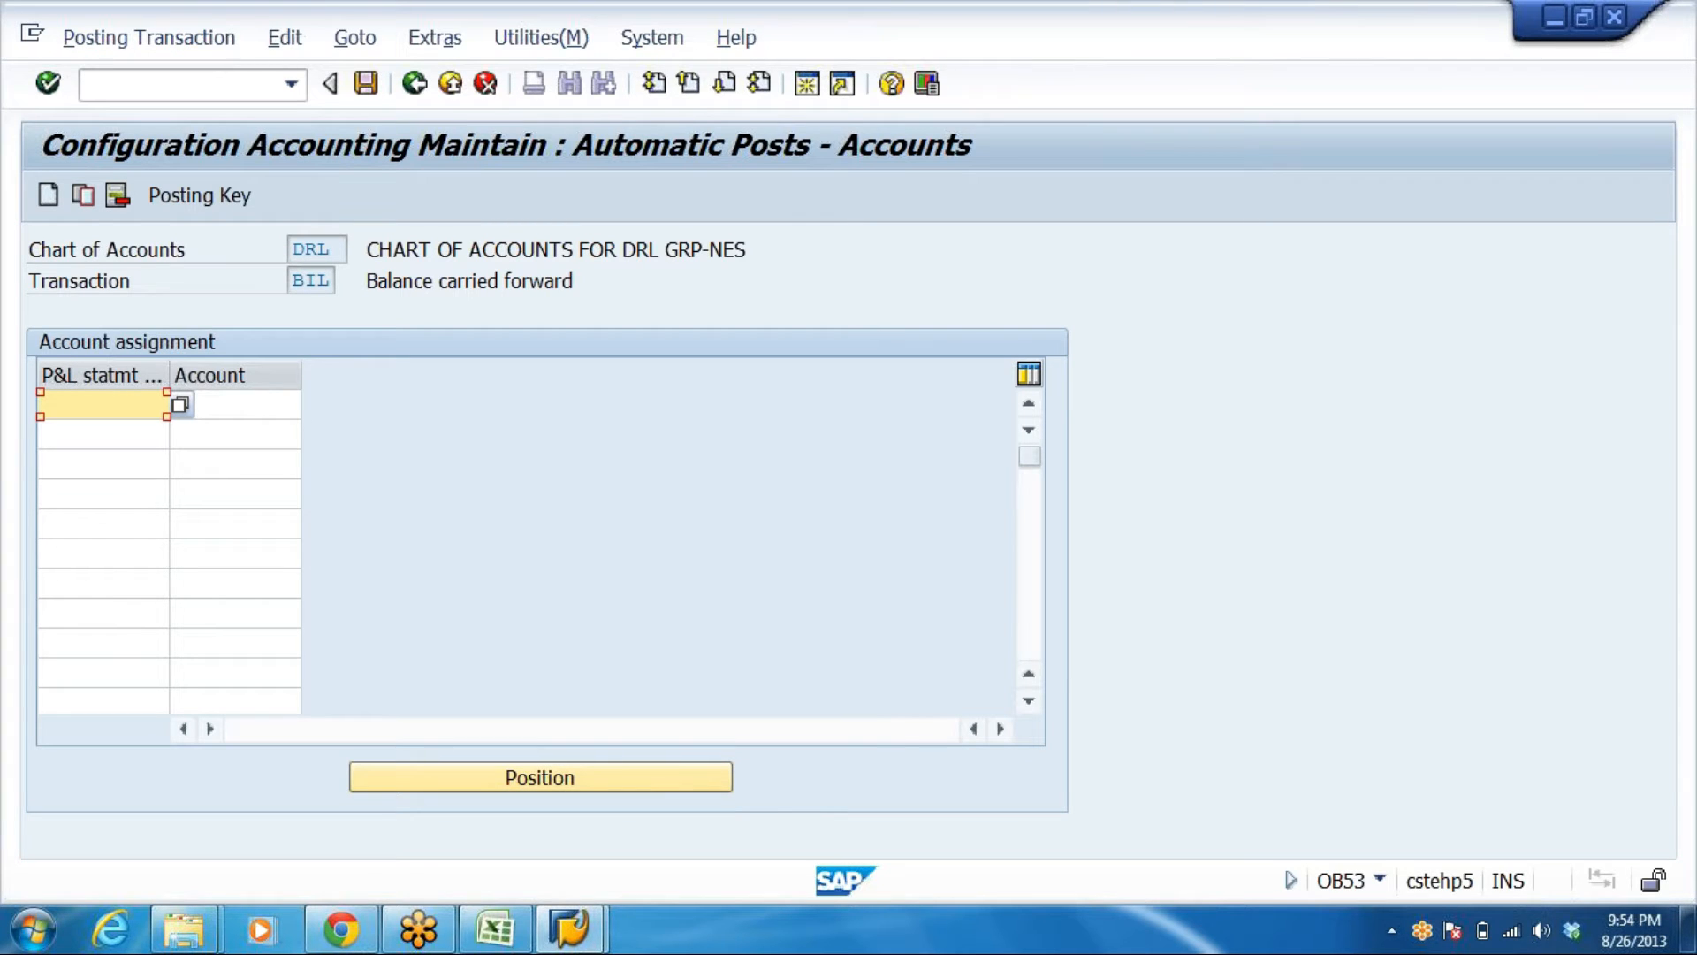
text(X)
key(Tab)
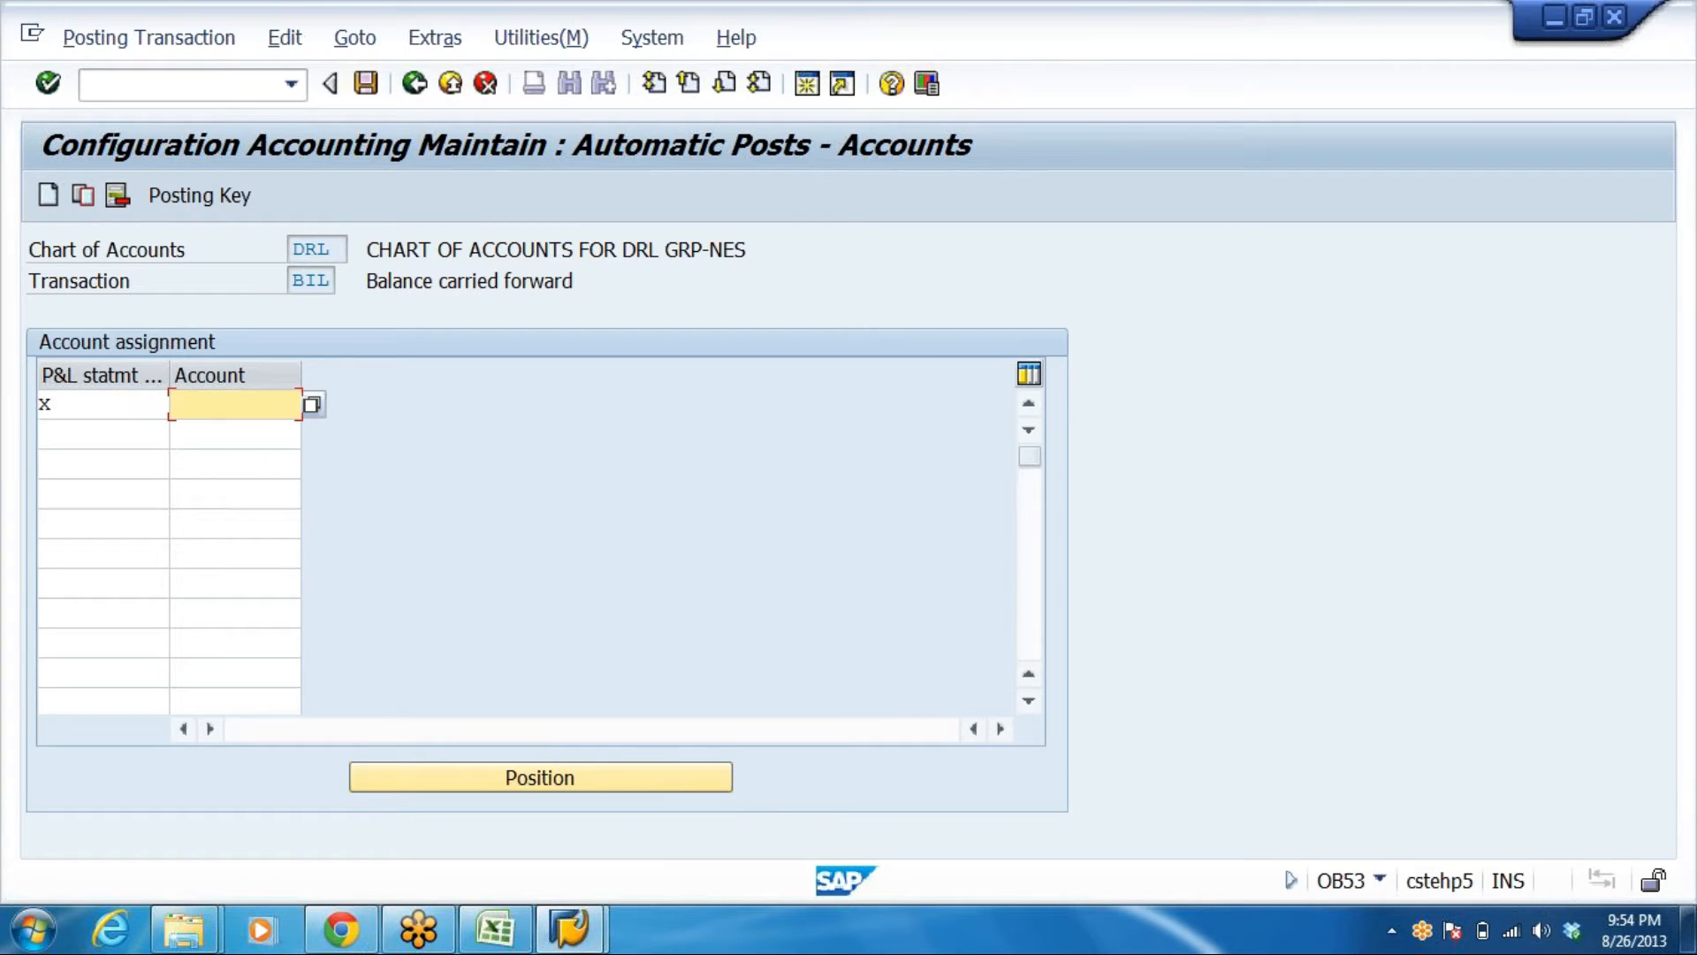
click(519, 928)
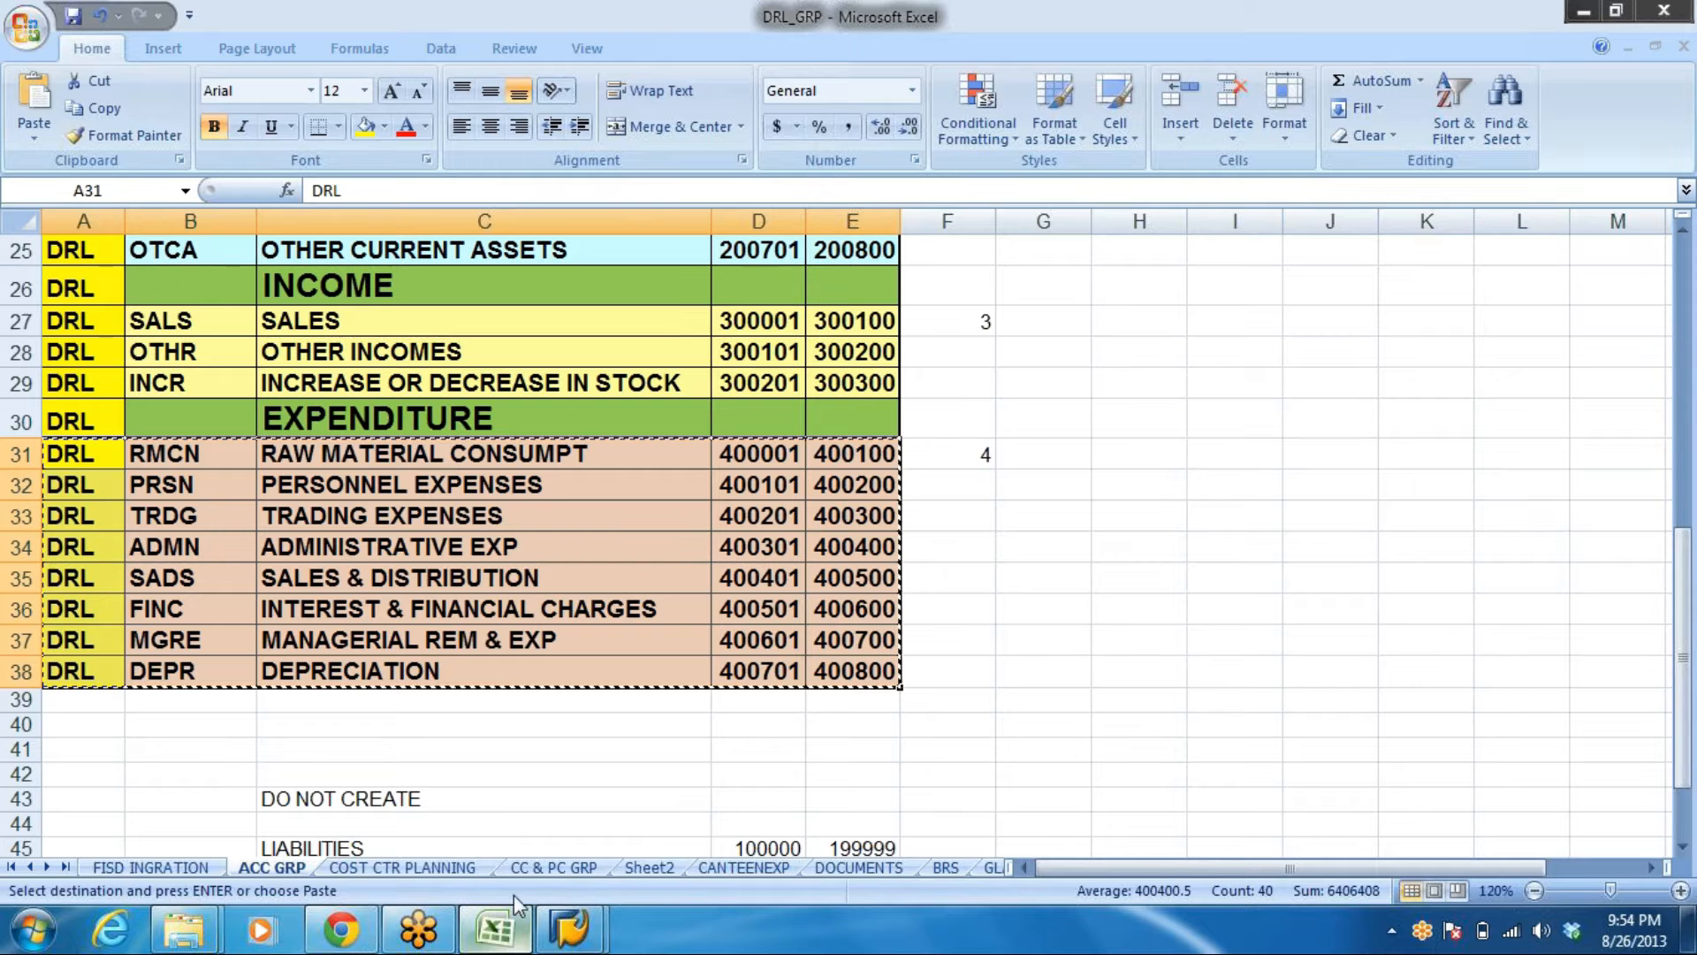
scroll(361, 531, up, 8)
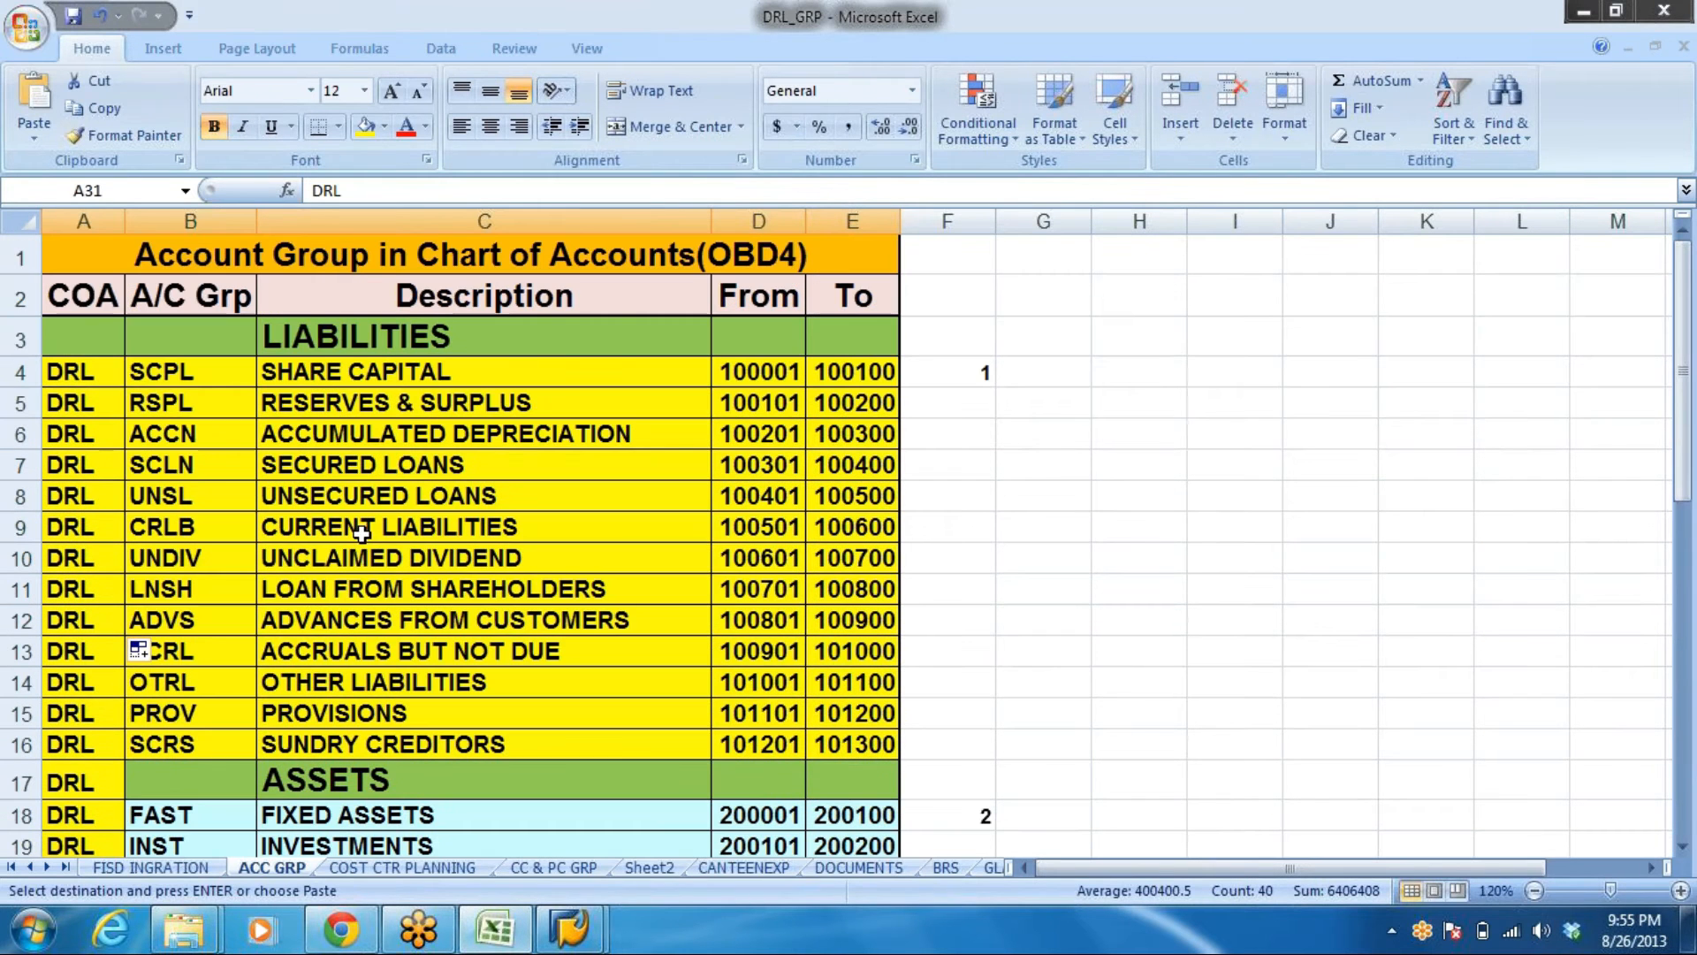
click(440, 405)
click(763, 404)
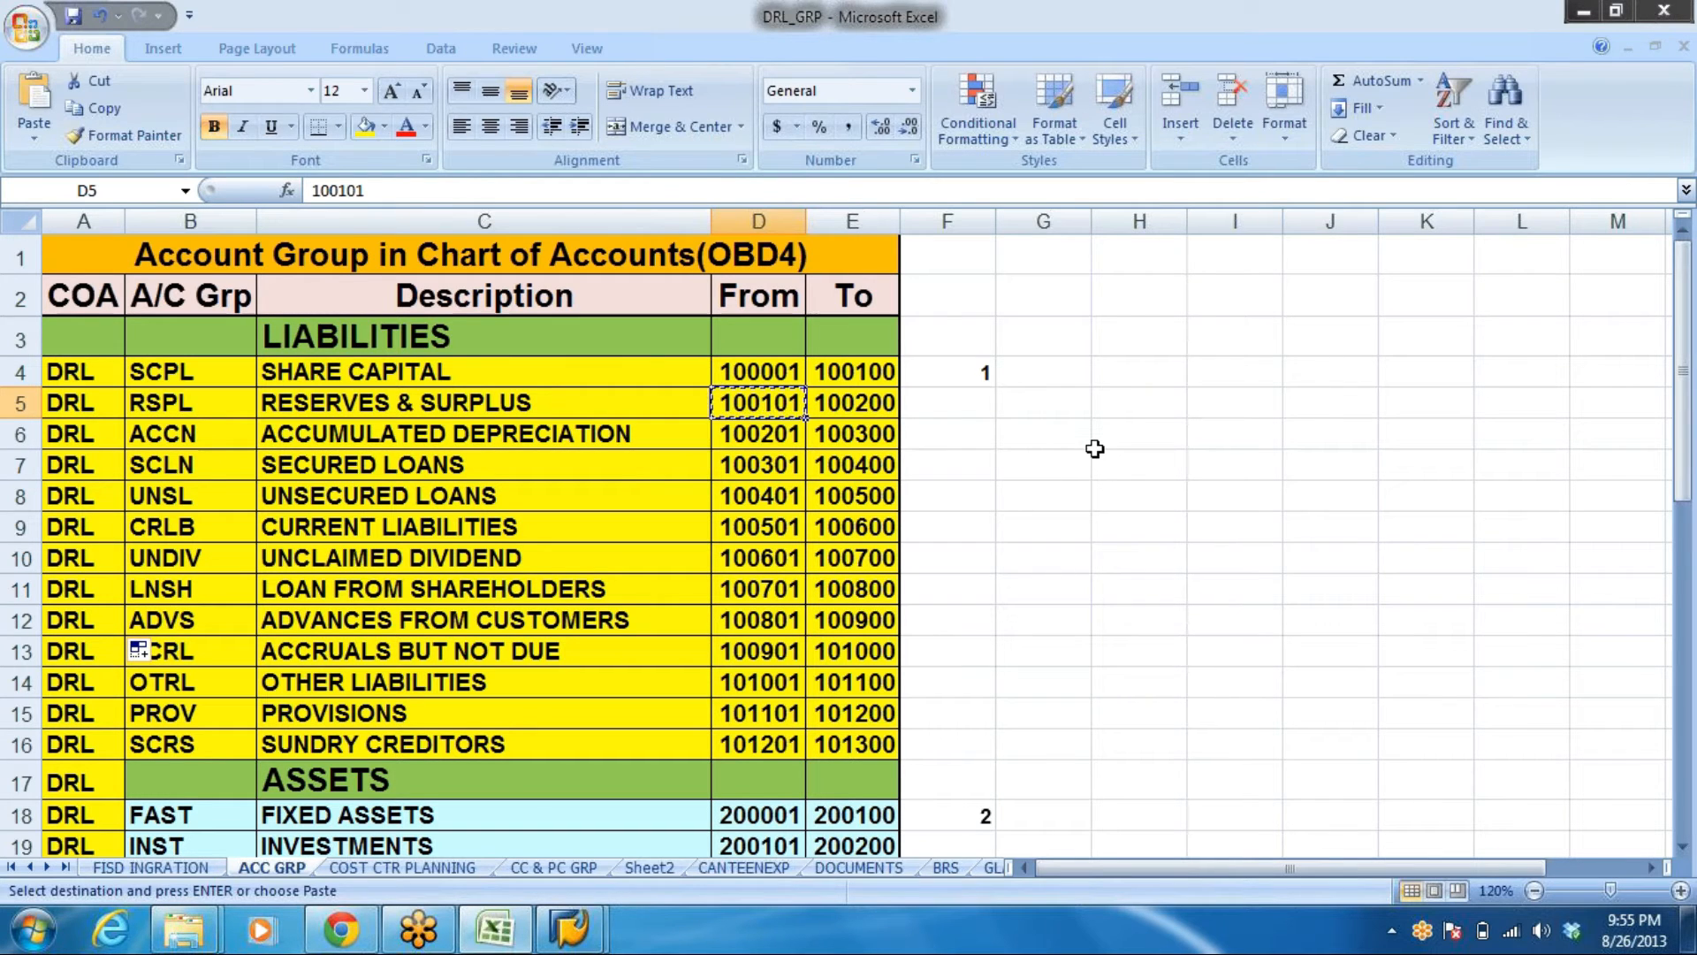
key(alt+Tab)
key(ctrl+v)
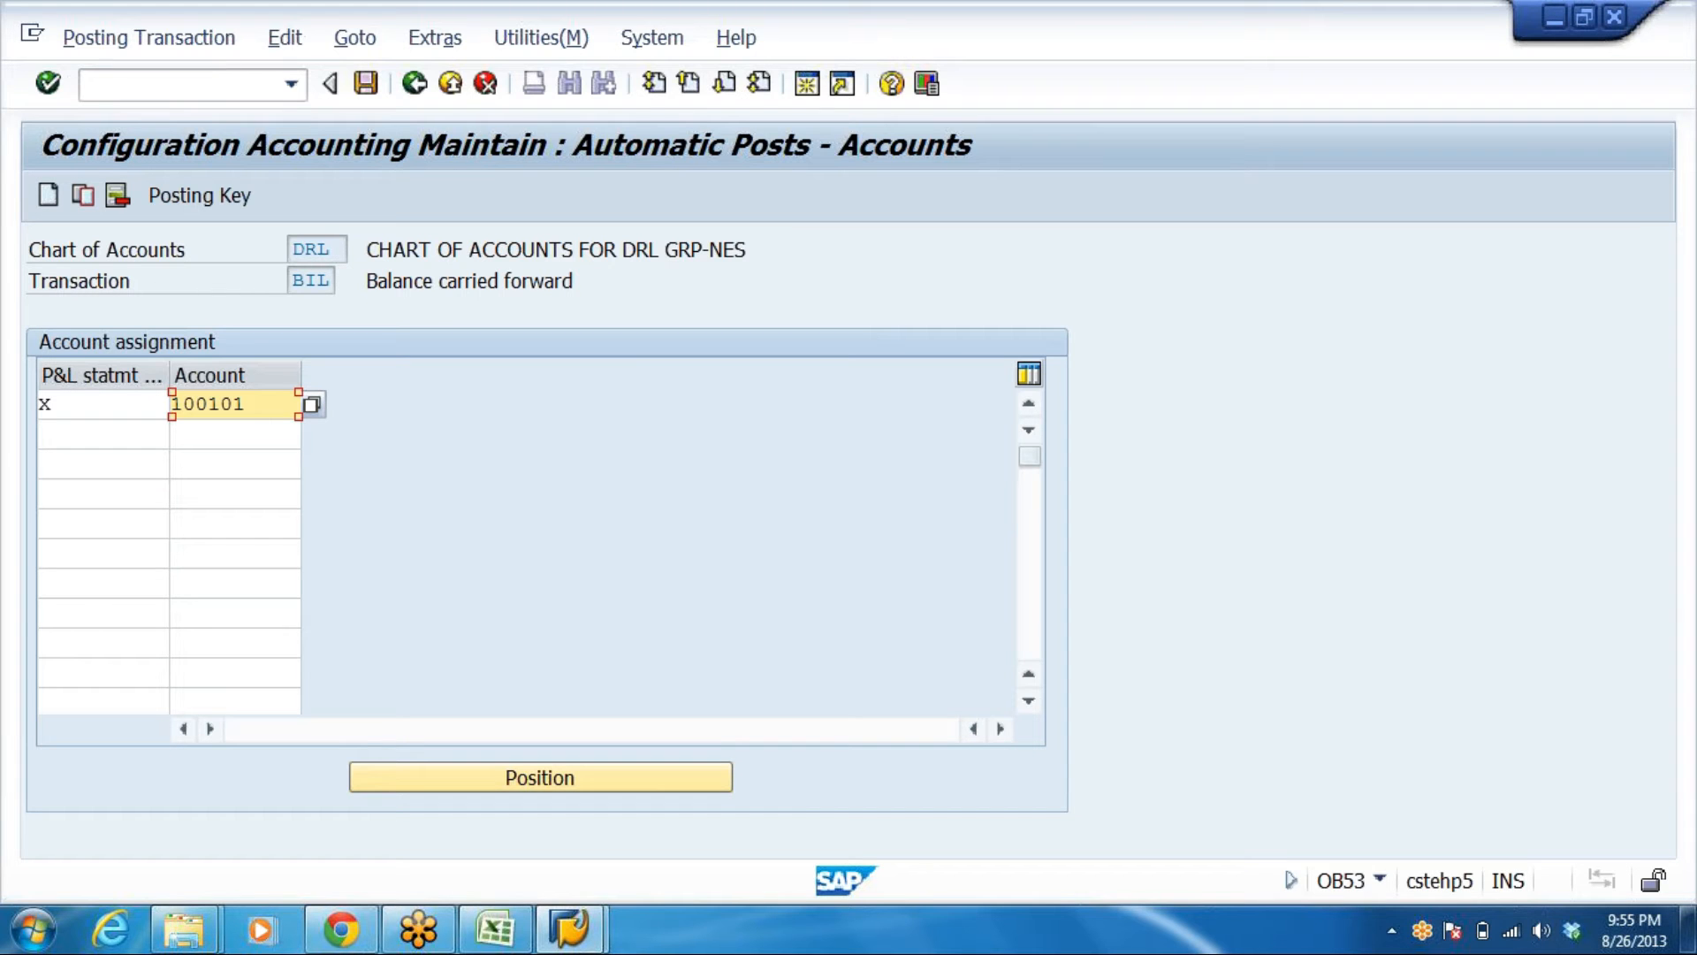
Check the starting account number of the Reserves & Surplus group in the Excel sheet and return to SAP
key(alt+Tab)
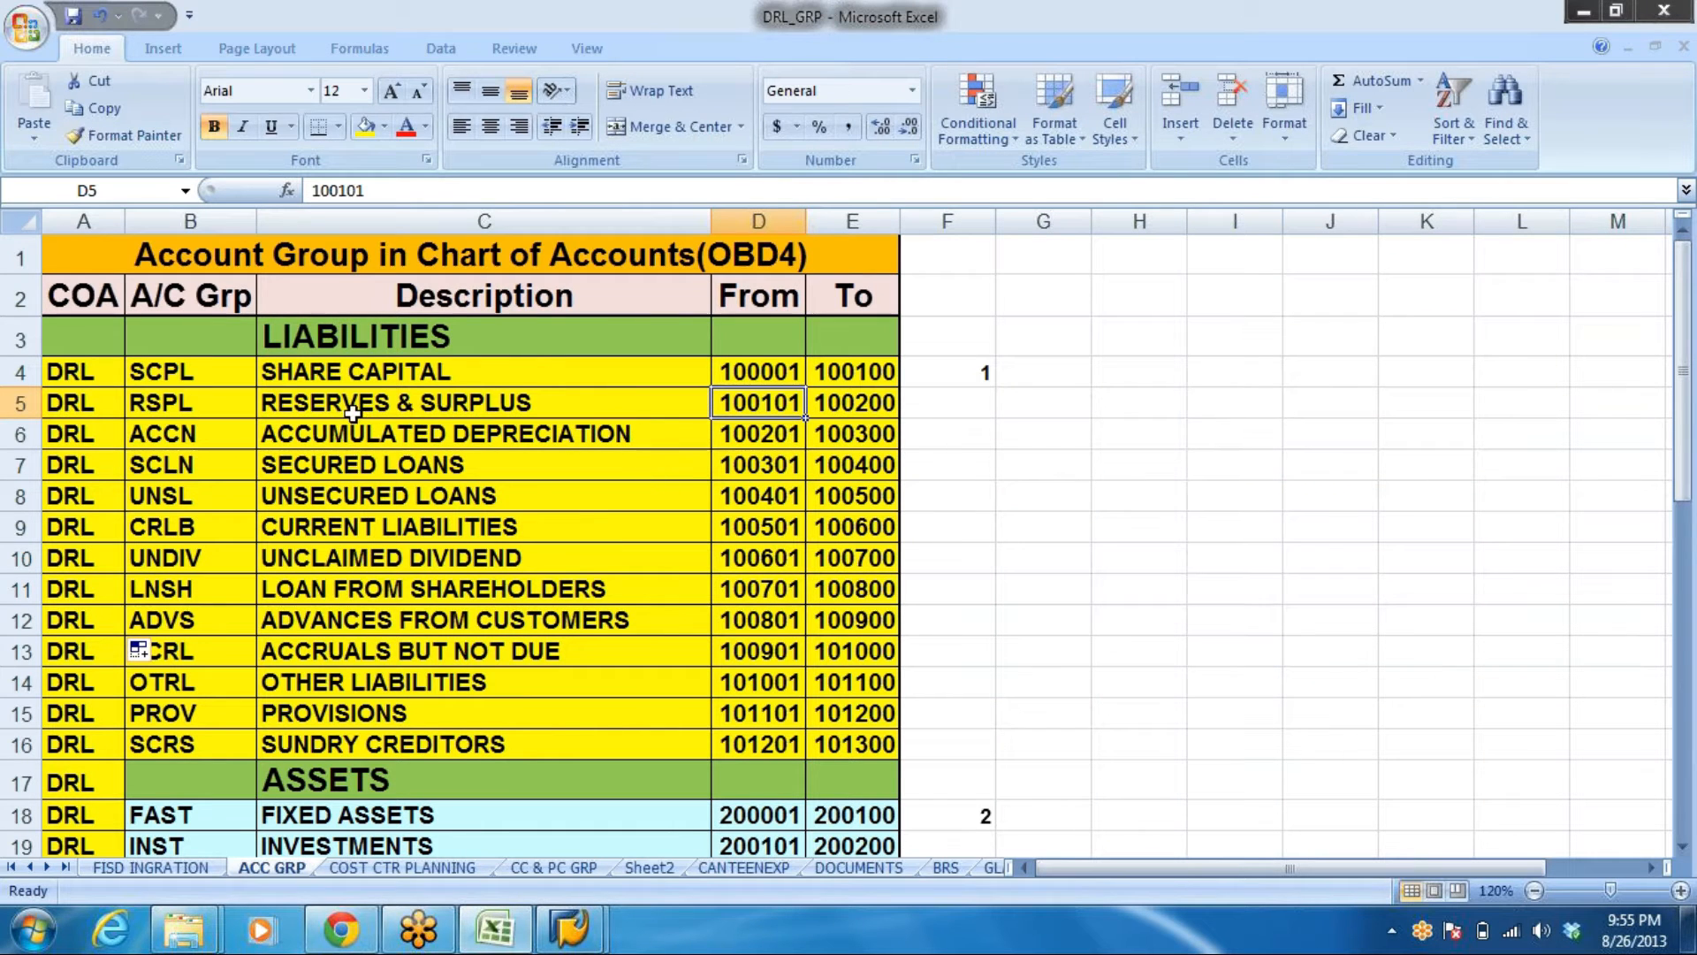
click(291, 405)
drag(290, 405, 606, 436)
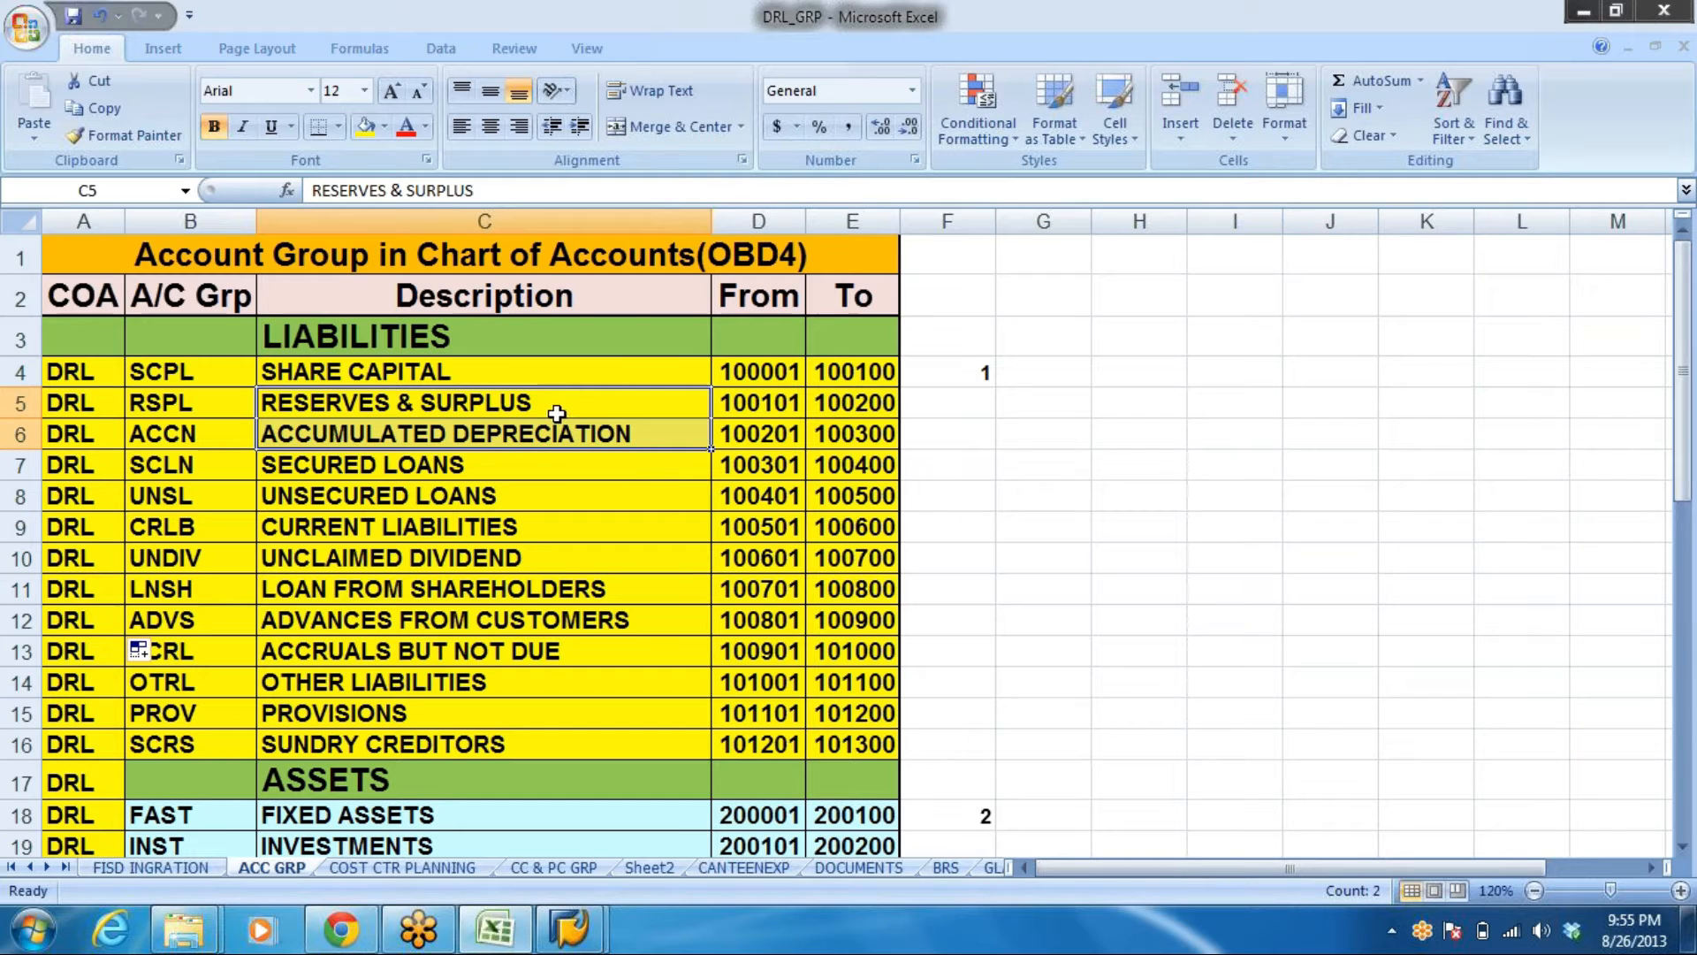
click(762, 403)
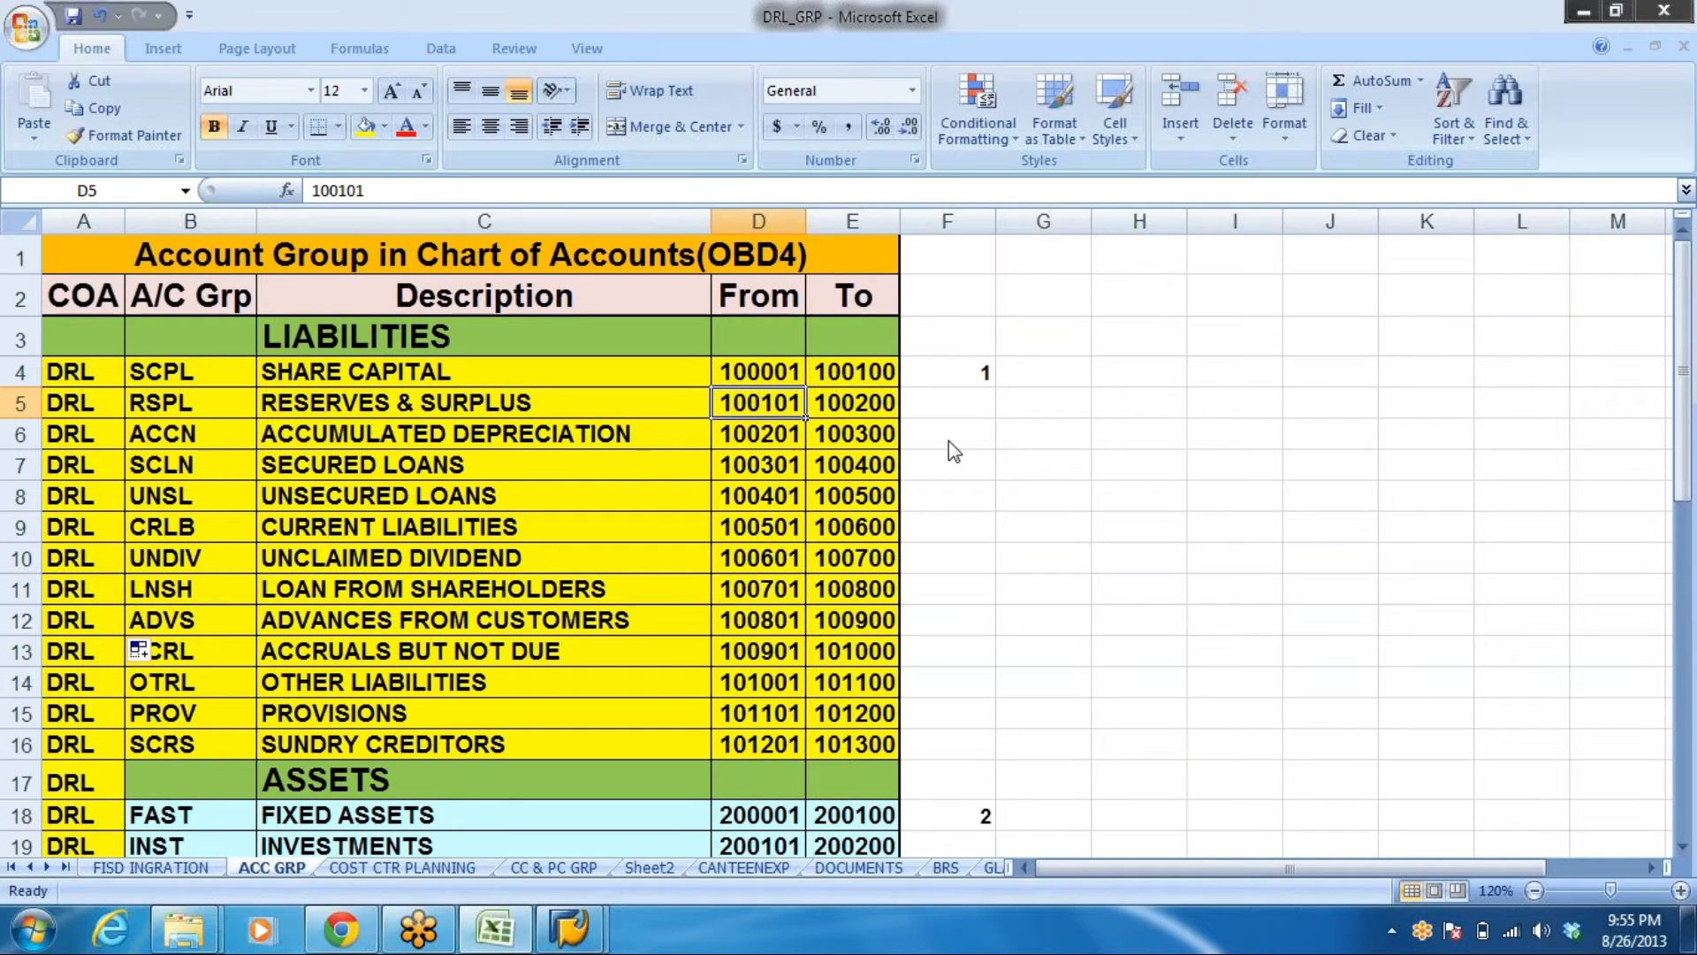
key(alt+Tab)
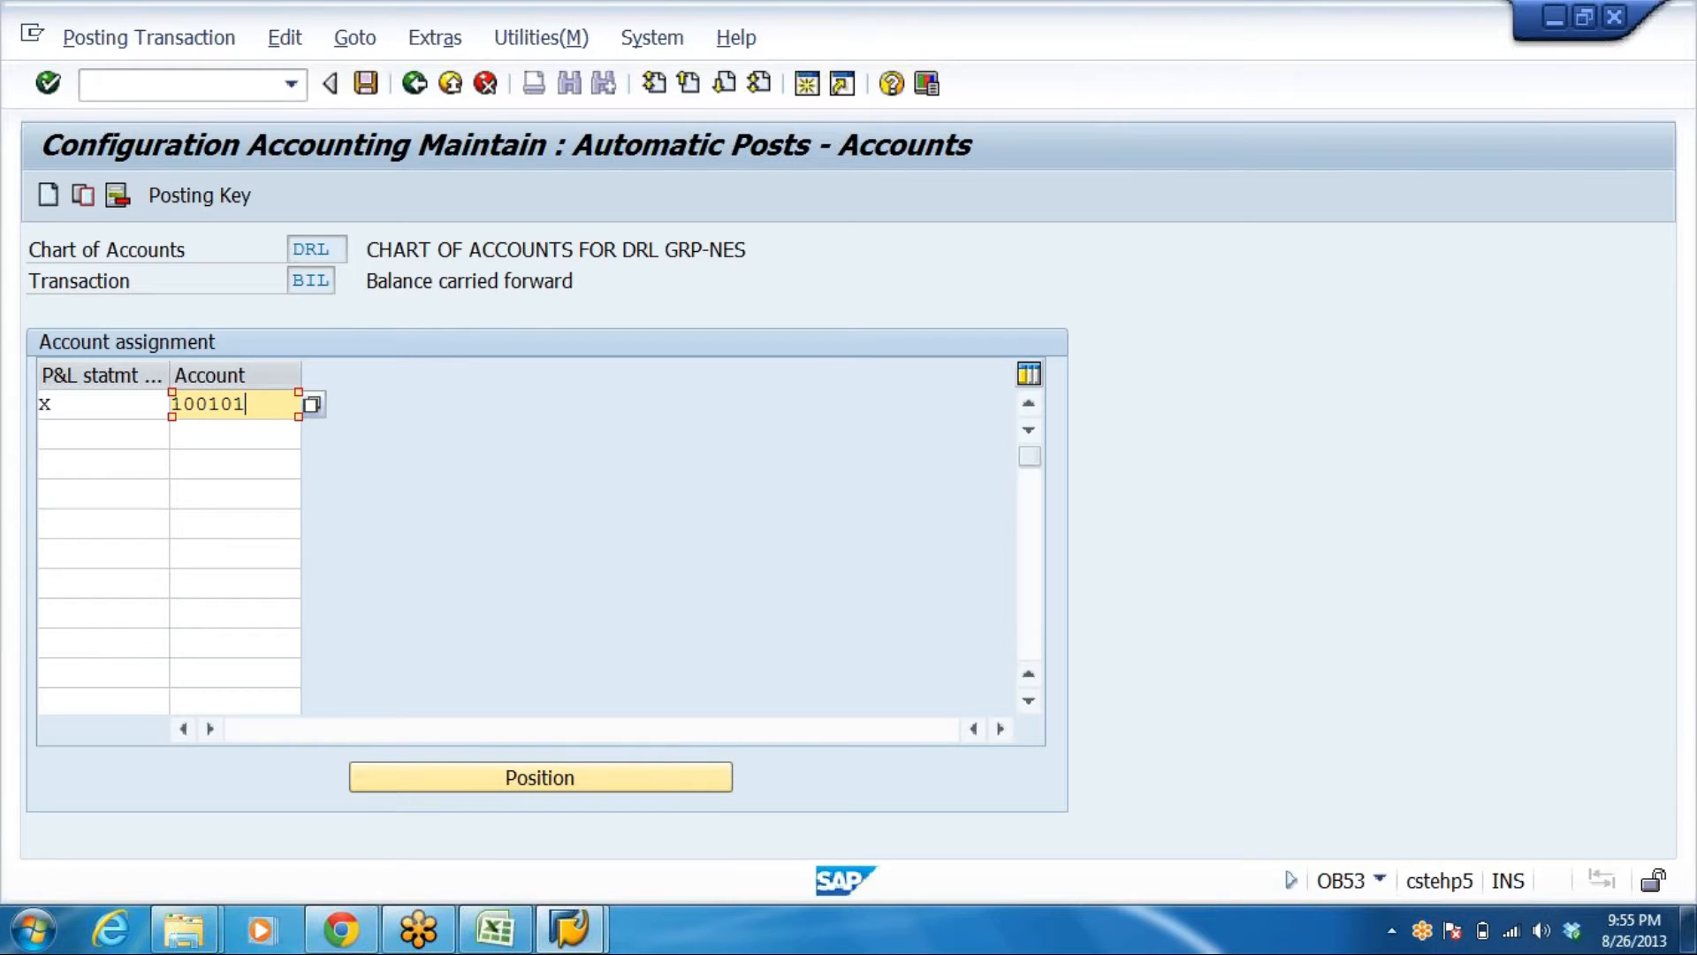
Widen the Account column of the account assignment table
drag(299, 375, 424, 375)
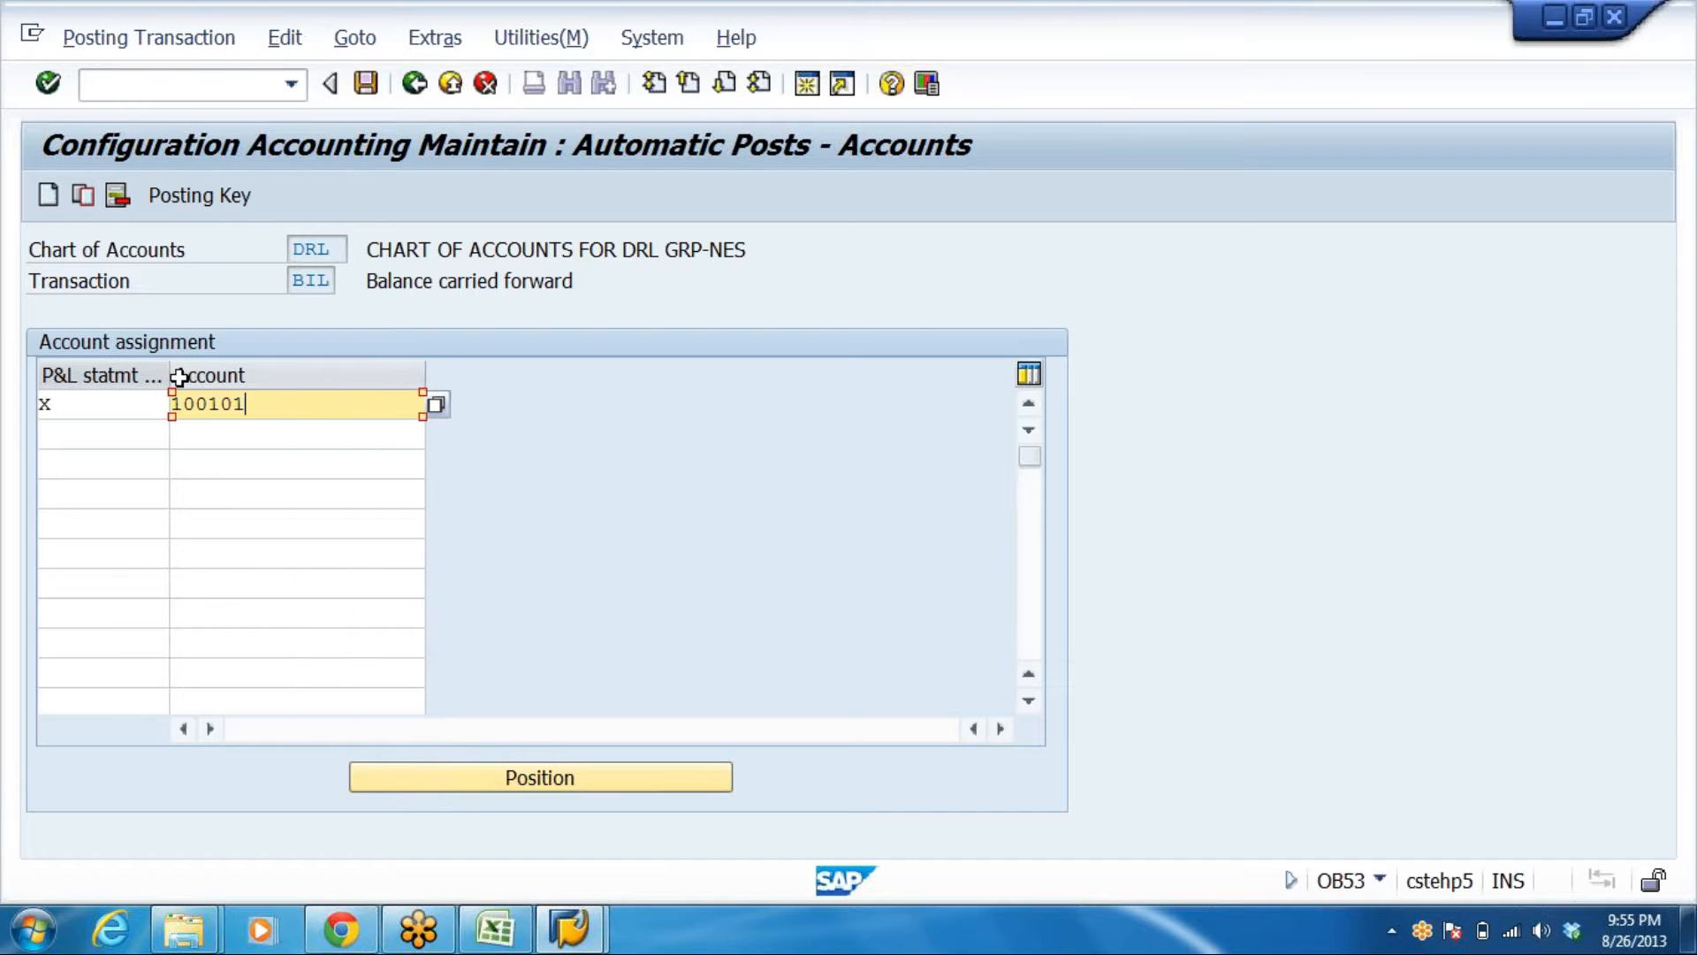
Widen the P&L statement account type column in the account assignment table to show its full heading
drag(180, 376, 323, 375)
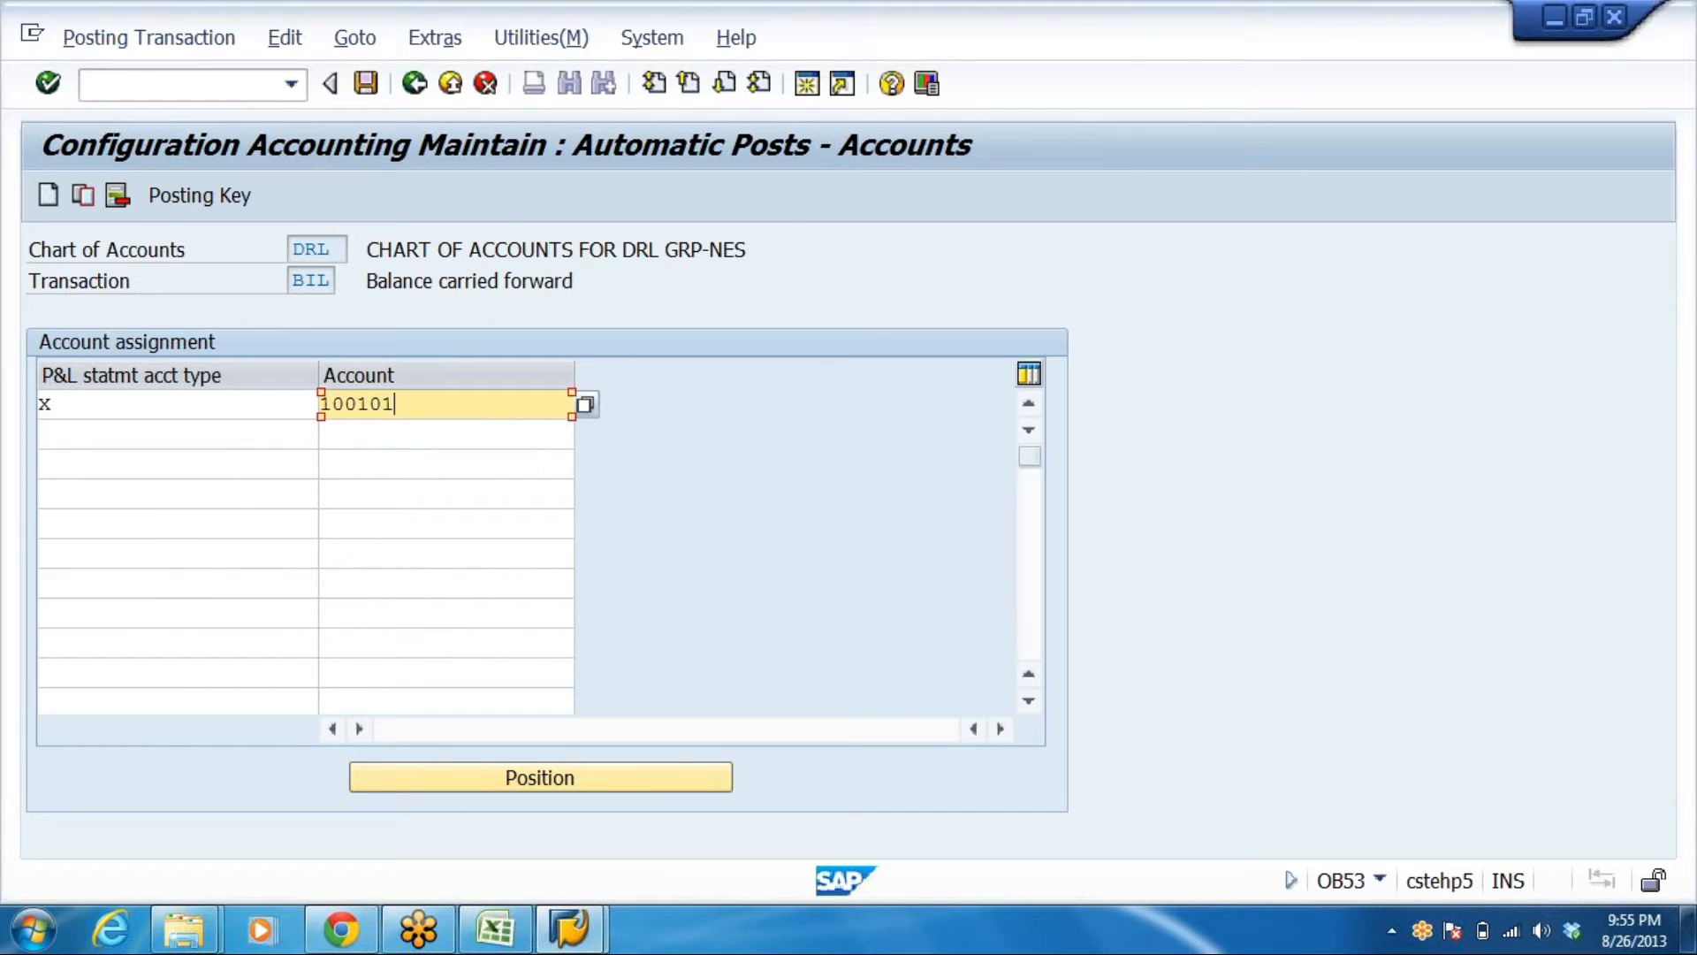
click(177, 404)
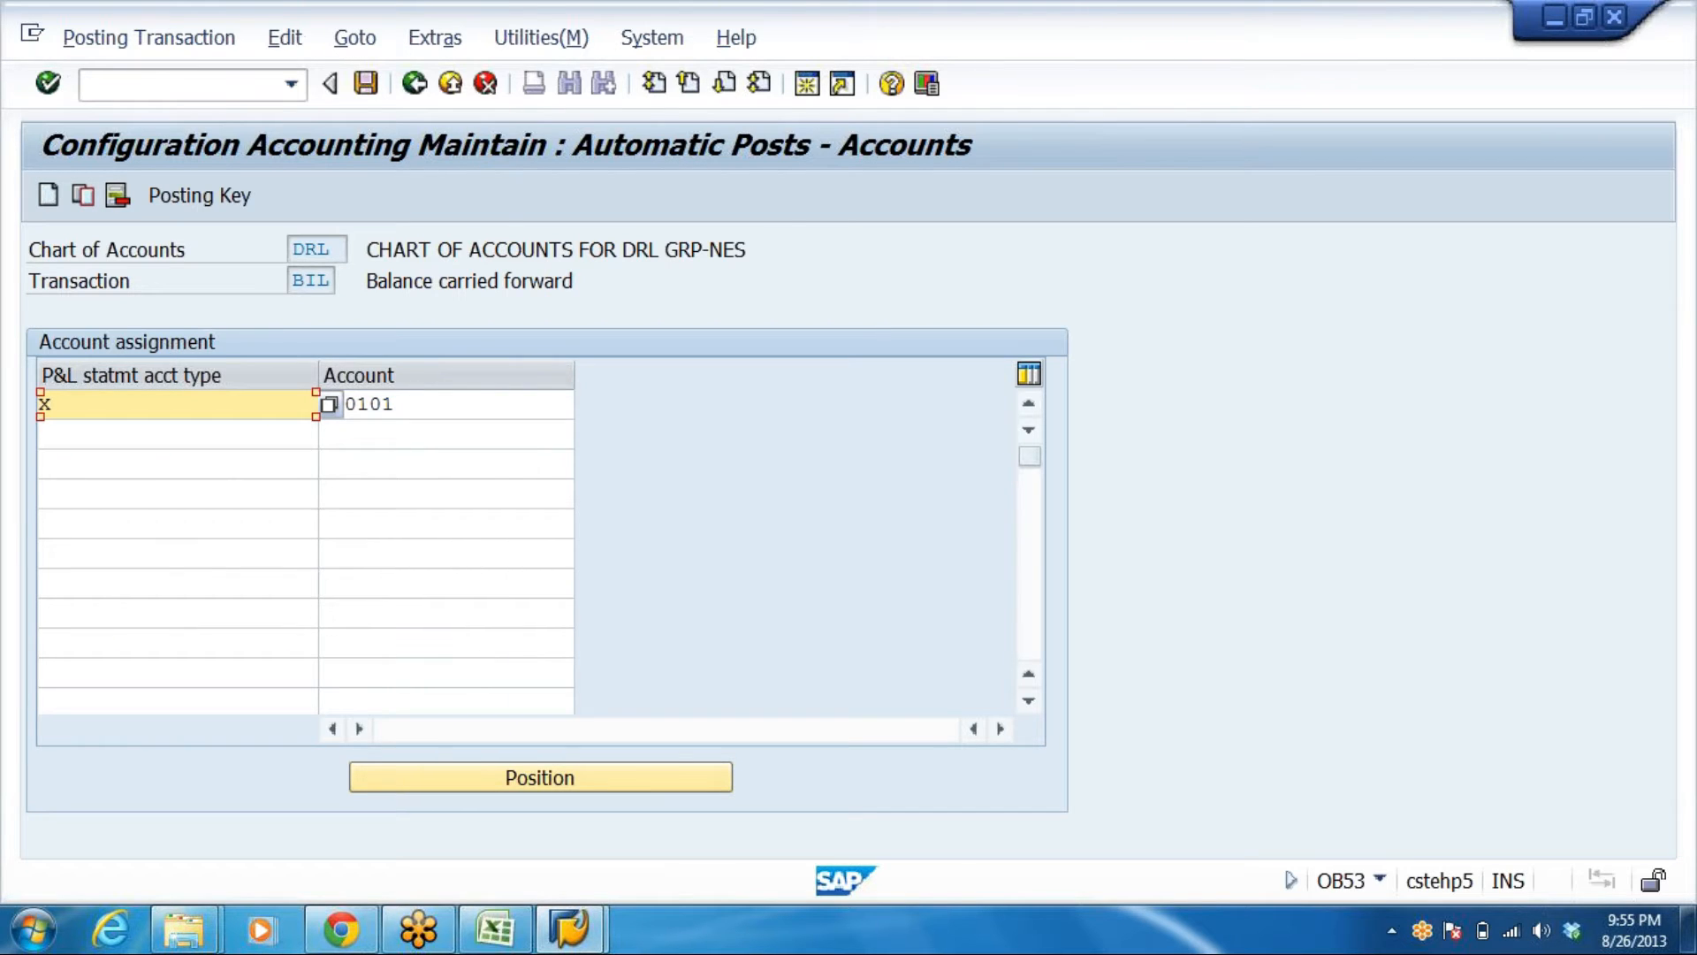
click(177, 464)
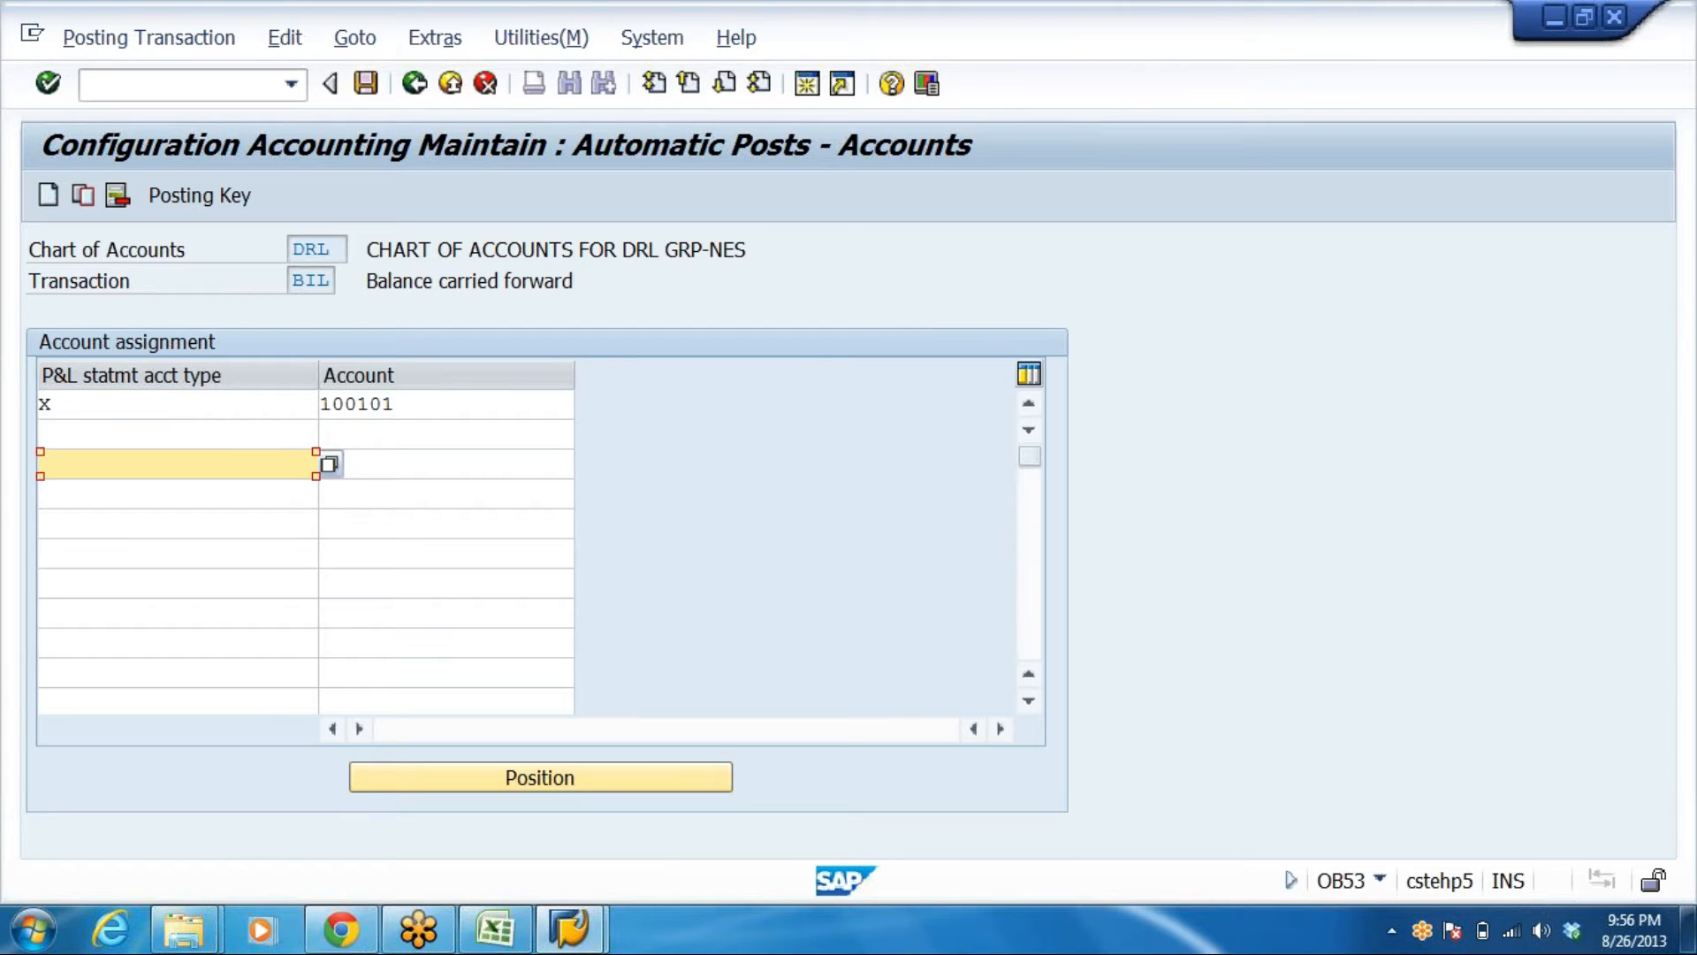
click(80, 404)
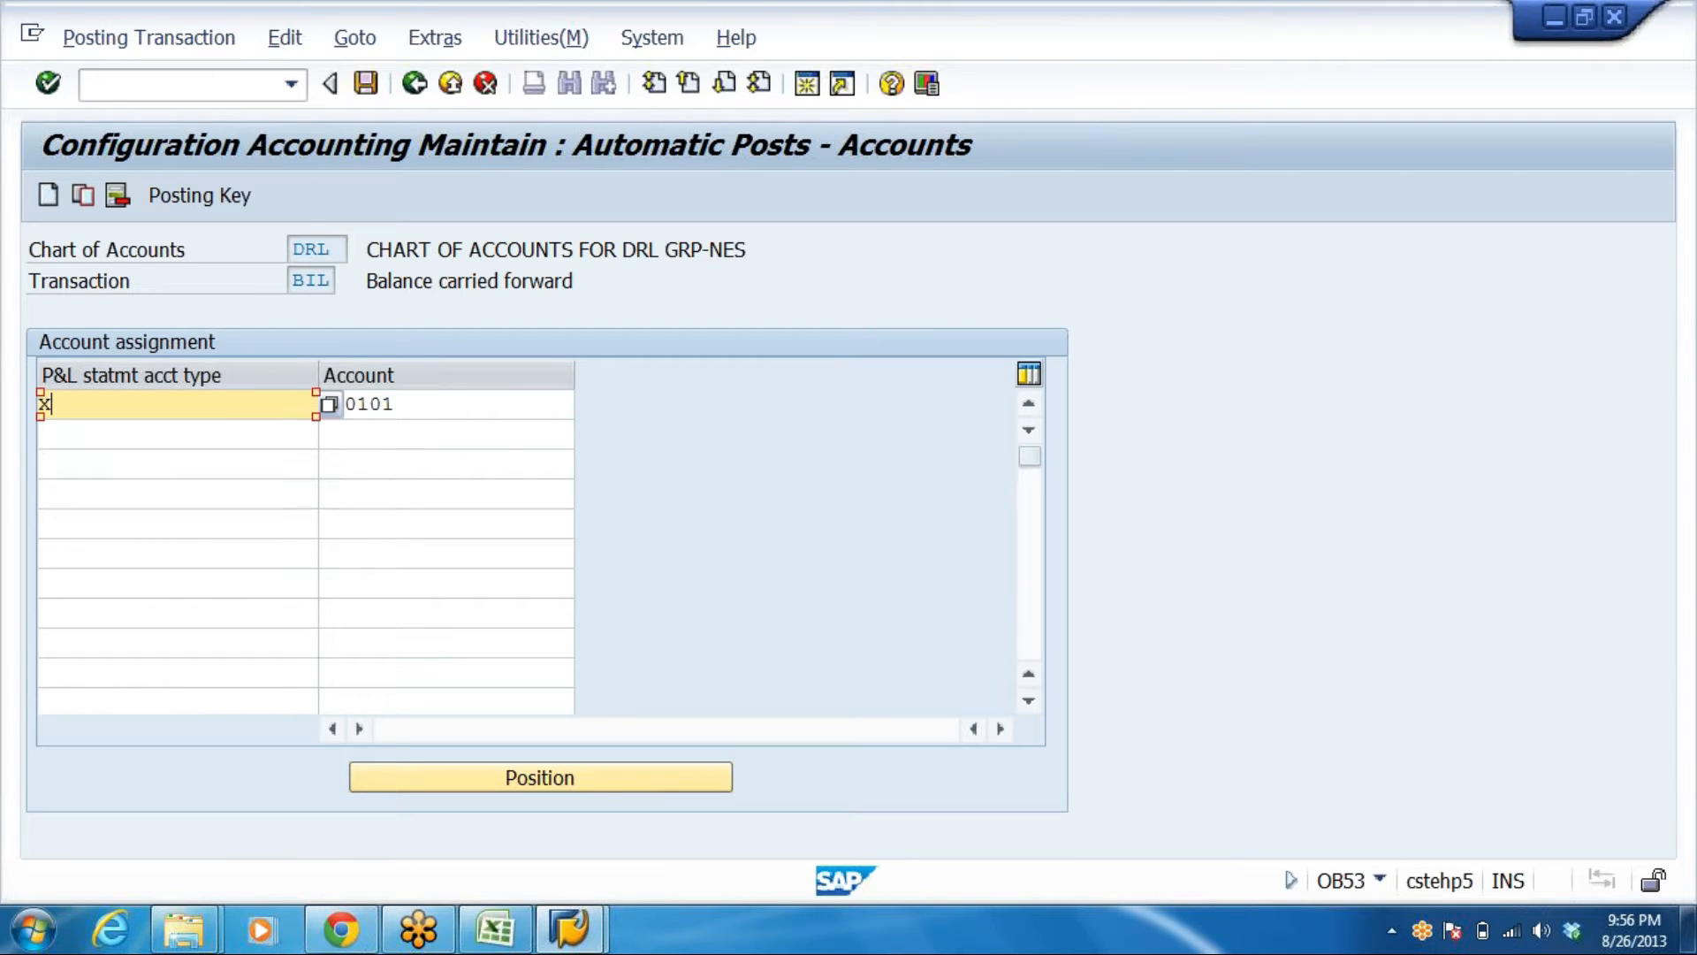
key(Tab)
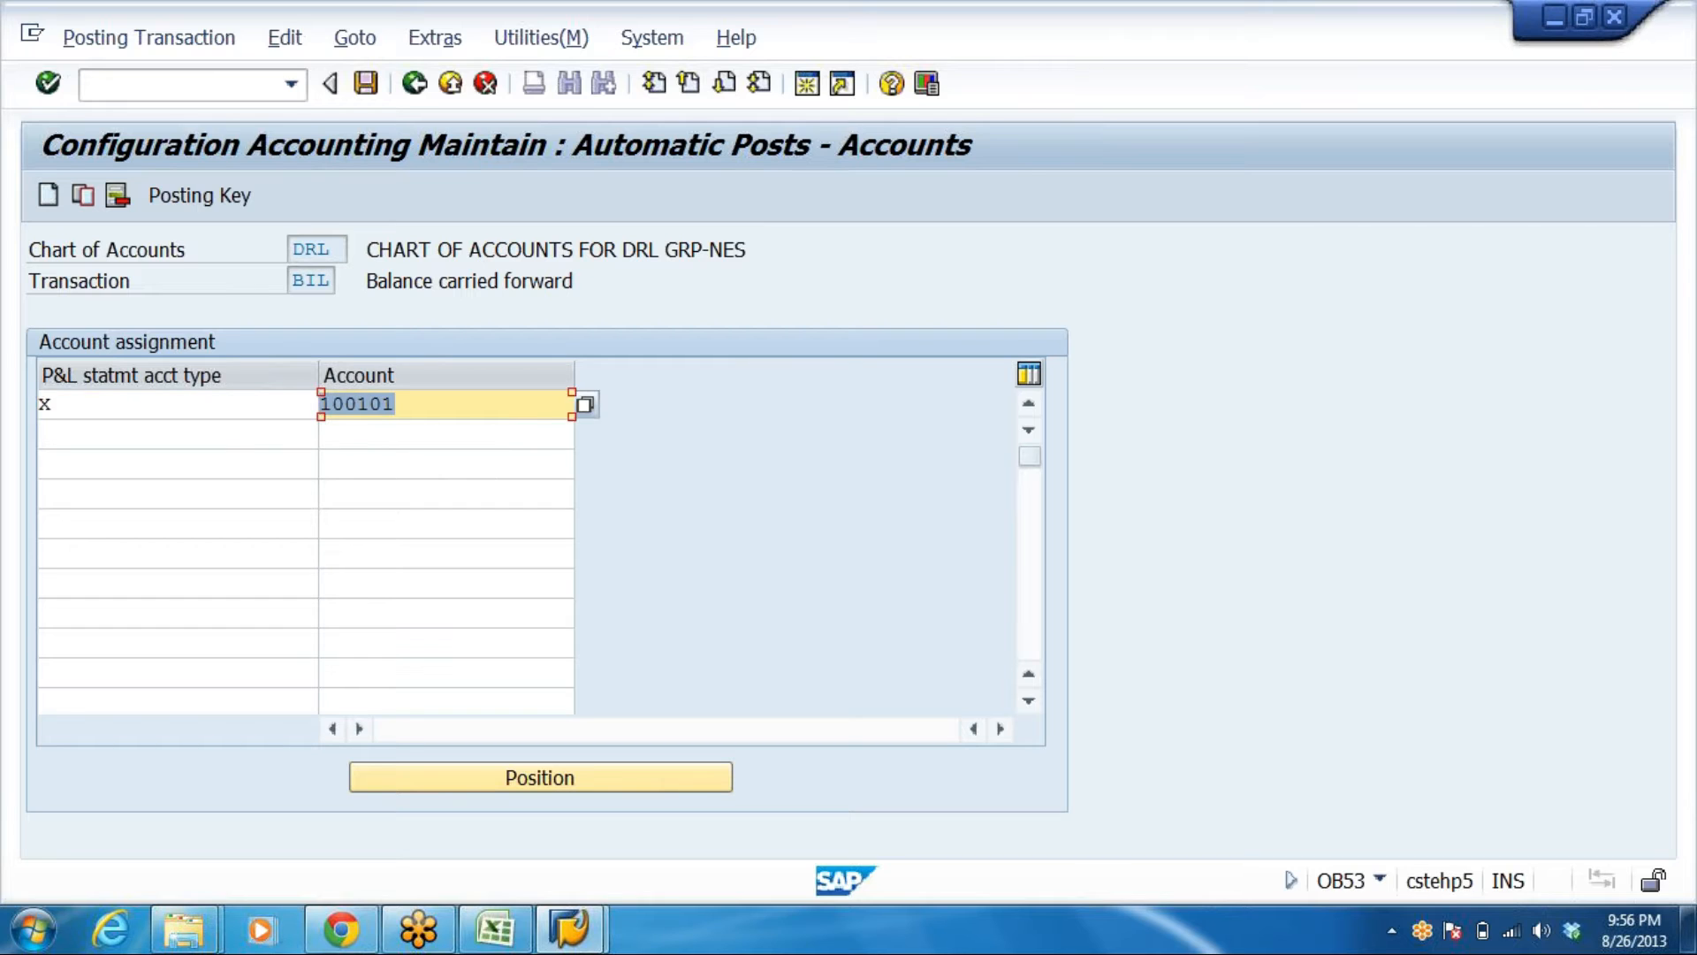
key(Tab)
key(Tab)
key(Tab)
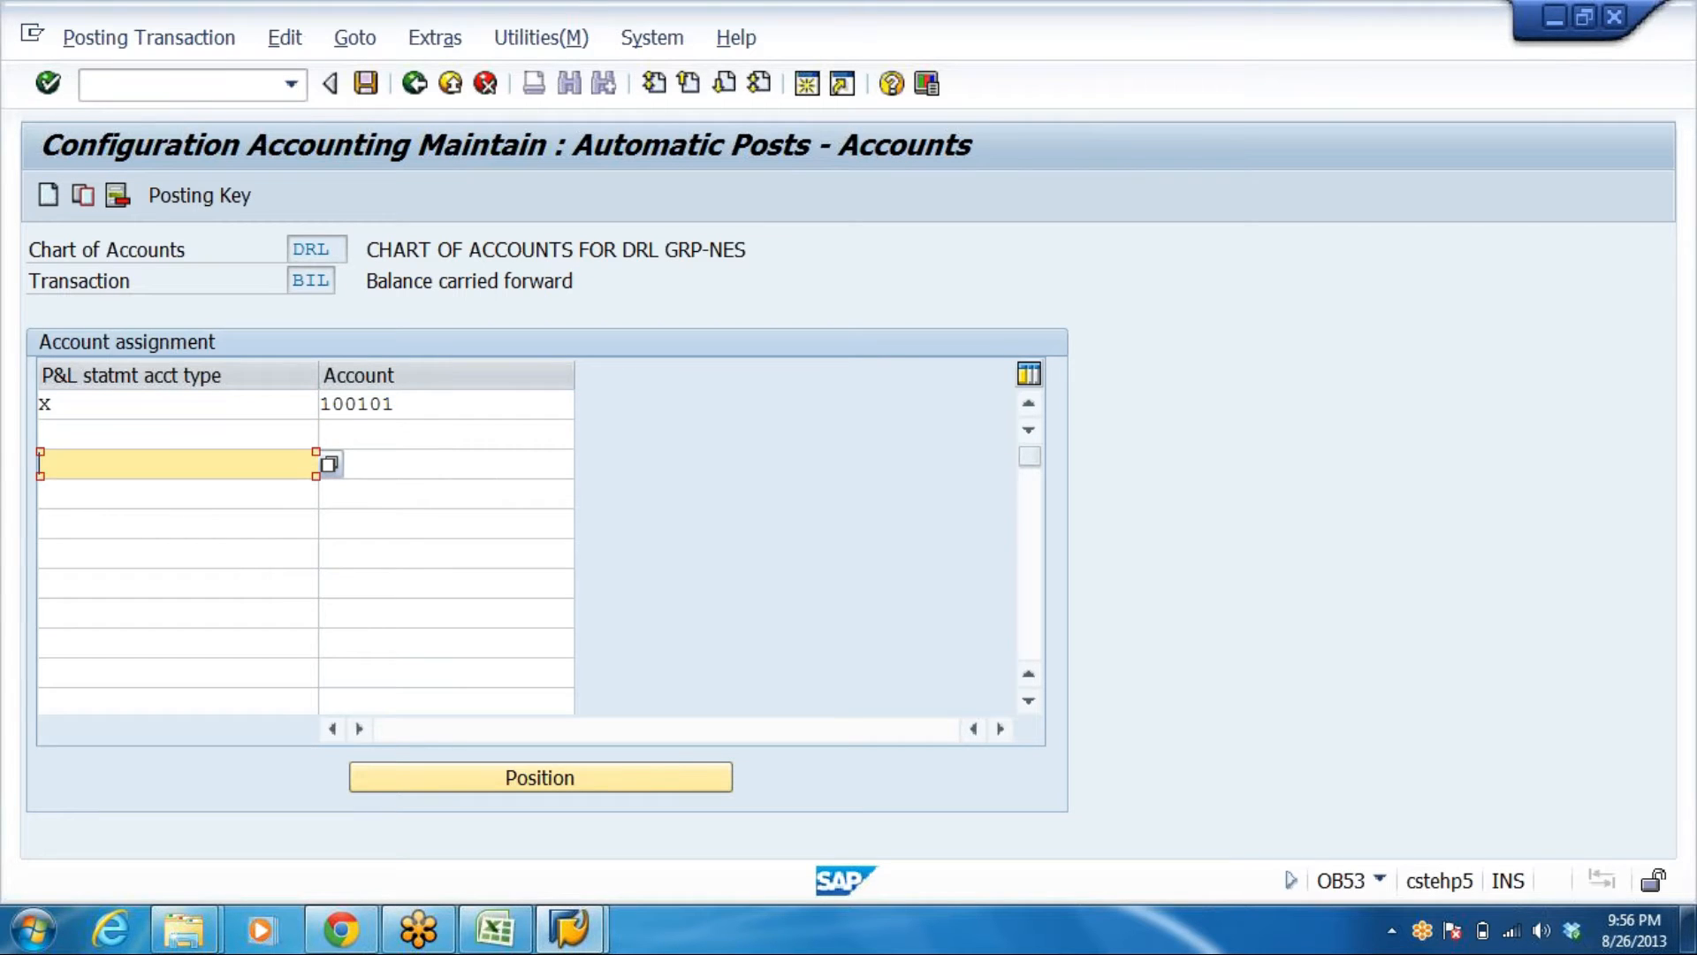
key(Tab)
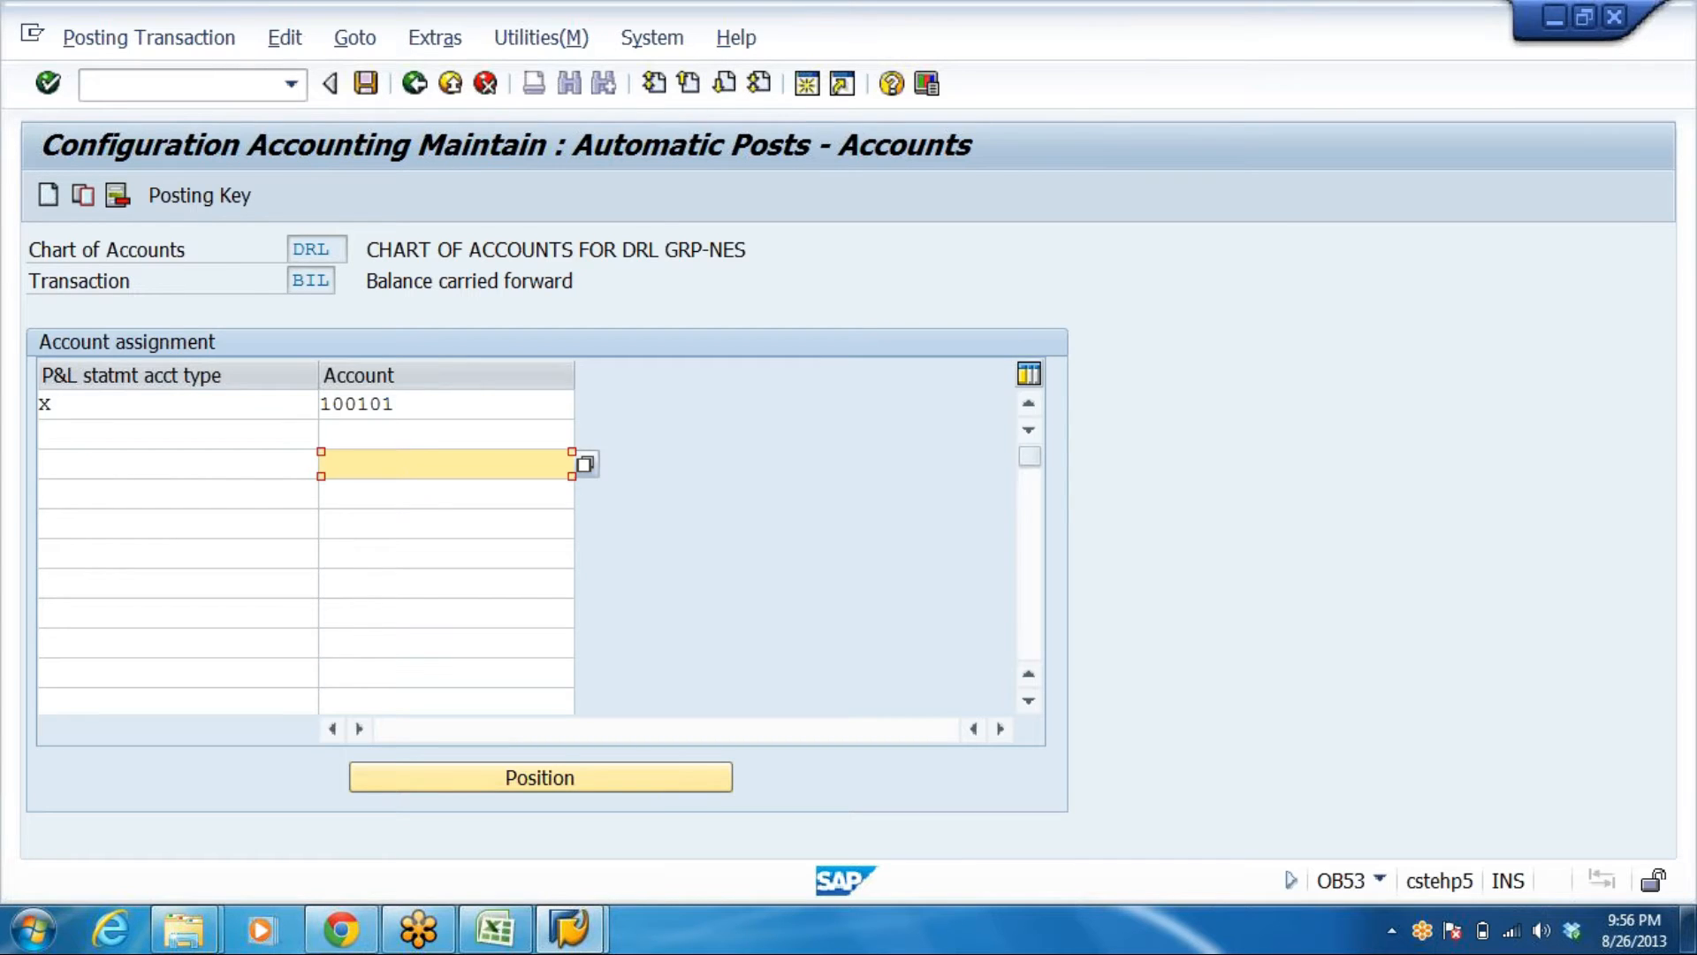
click(82, 404)
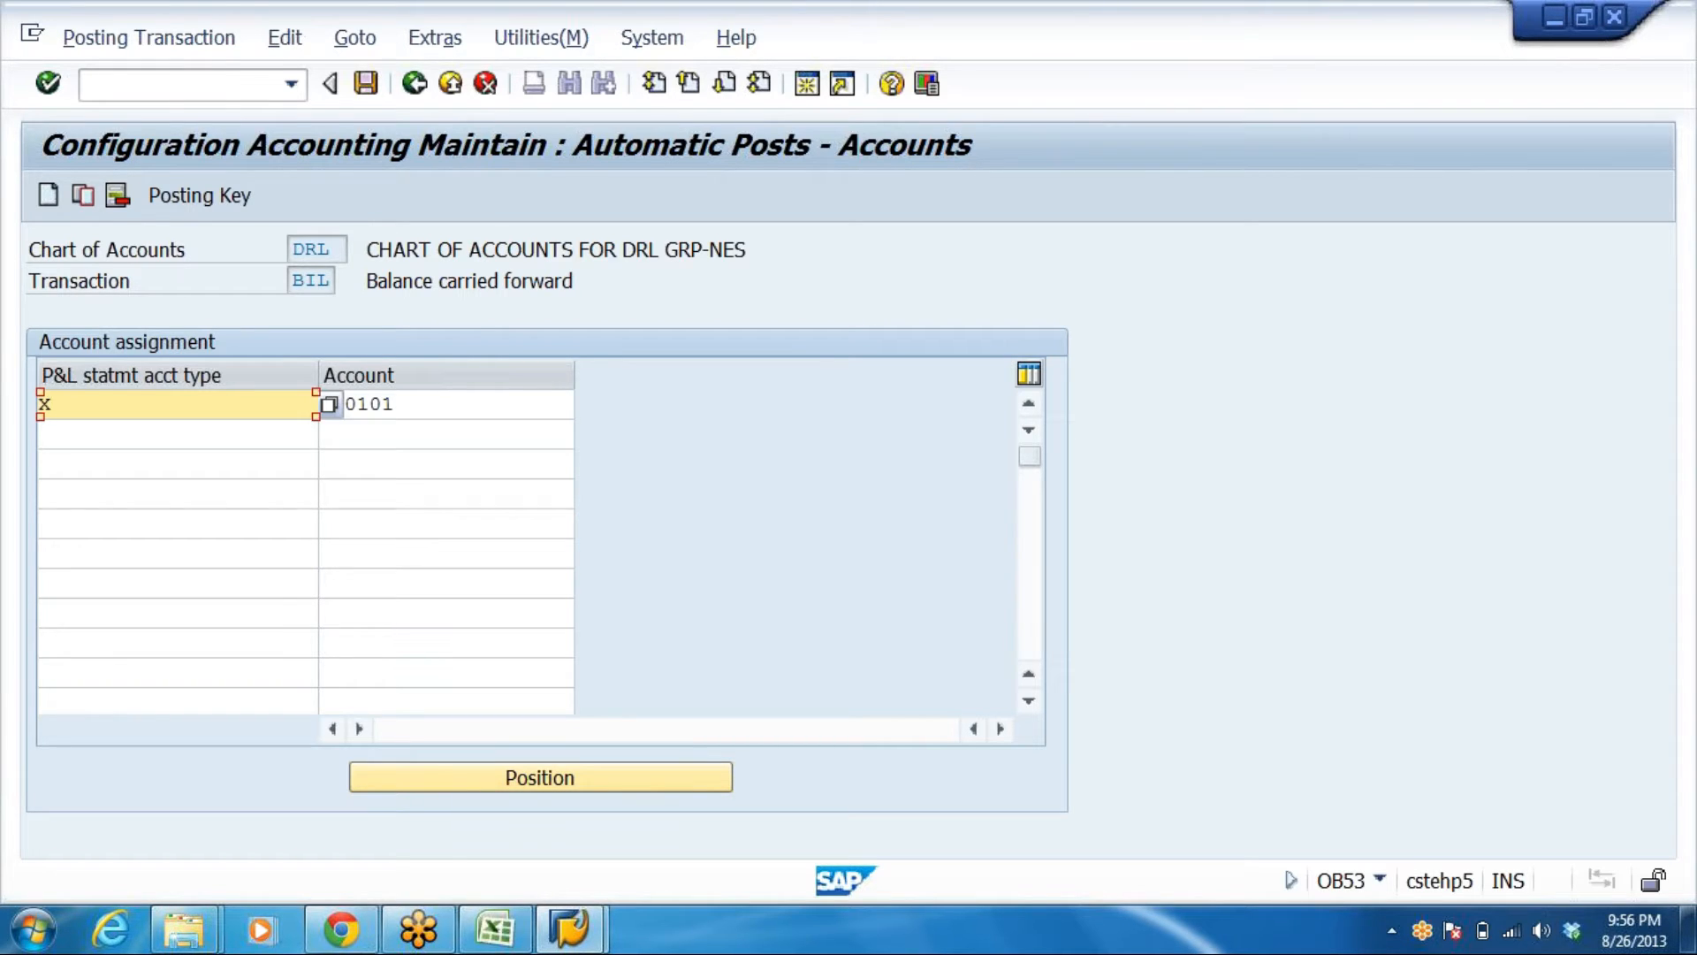
click(177, 464)
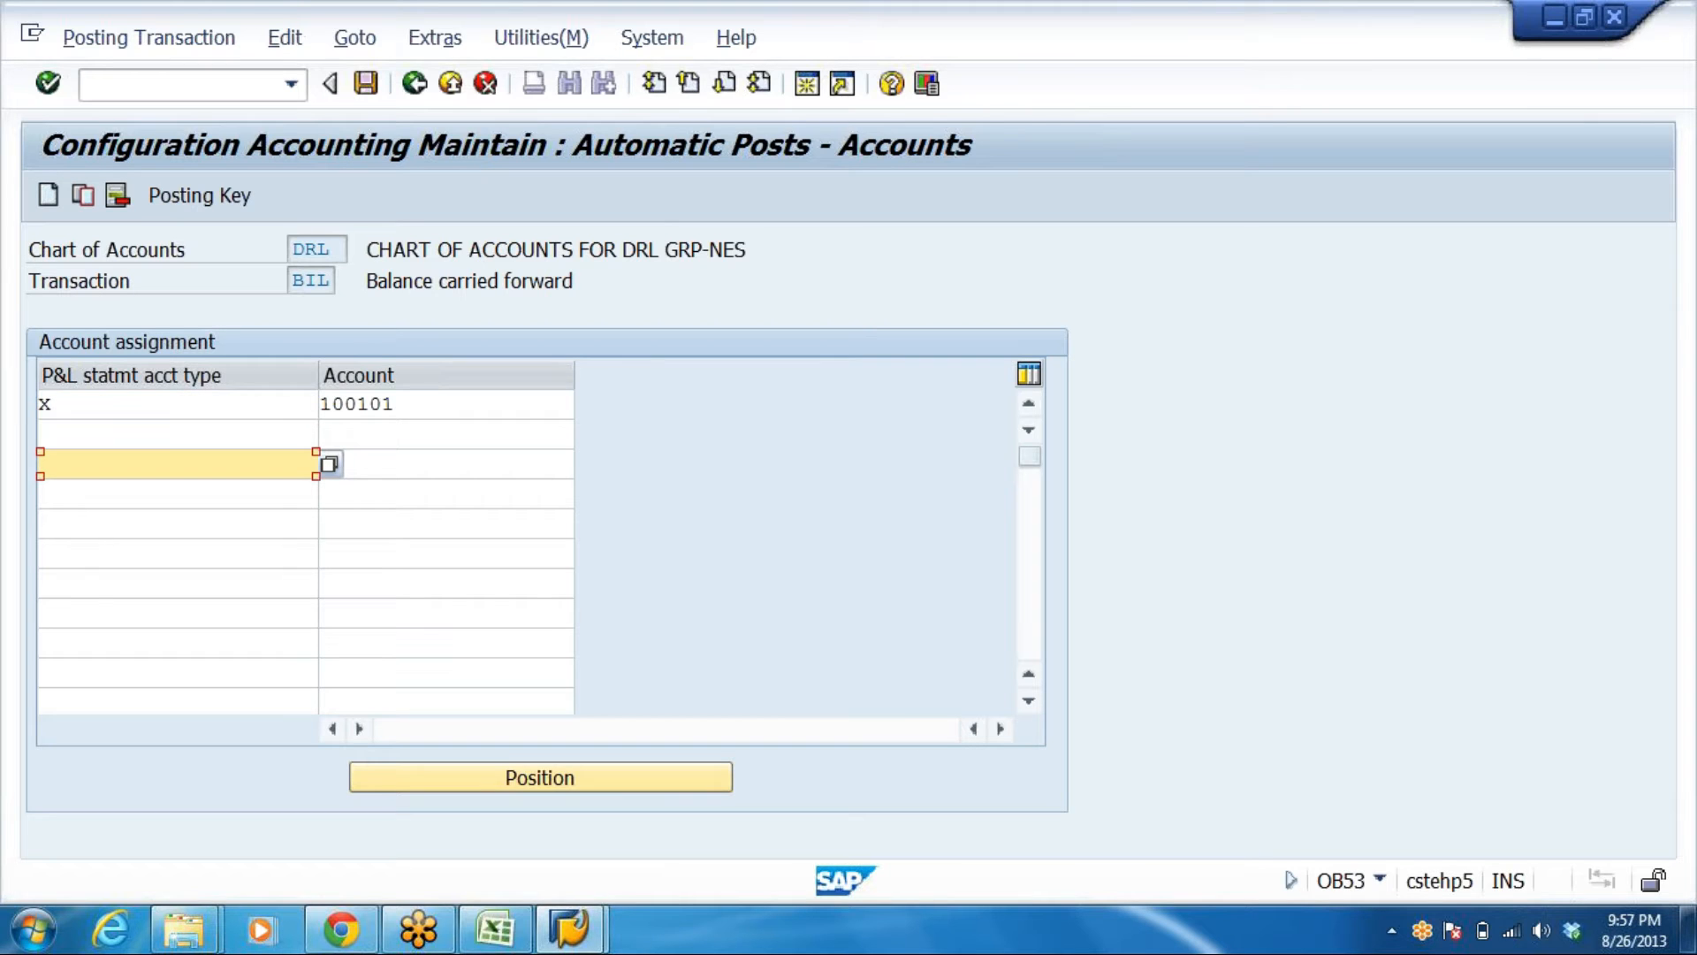
key(Return)
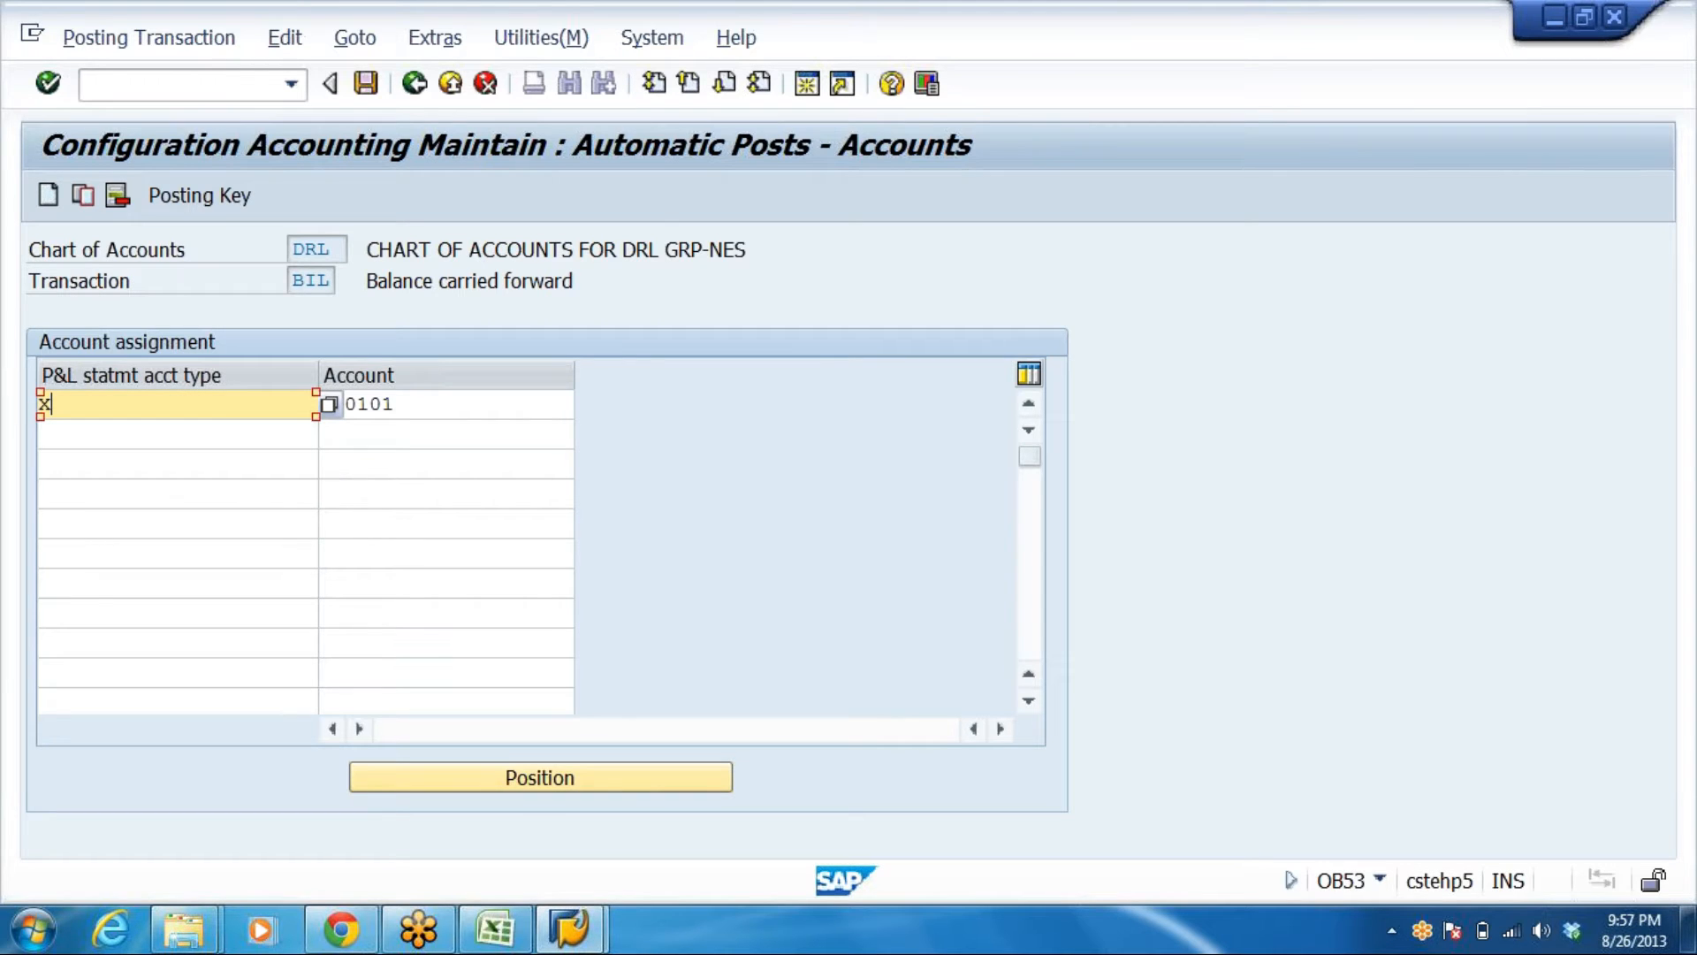
click(446, 404)
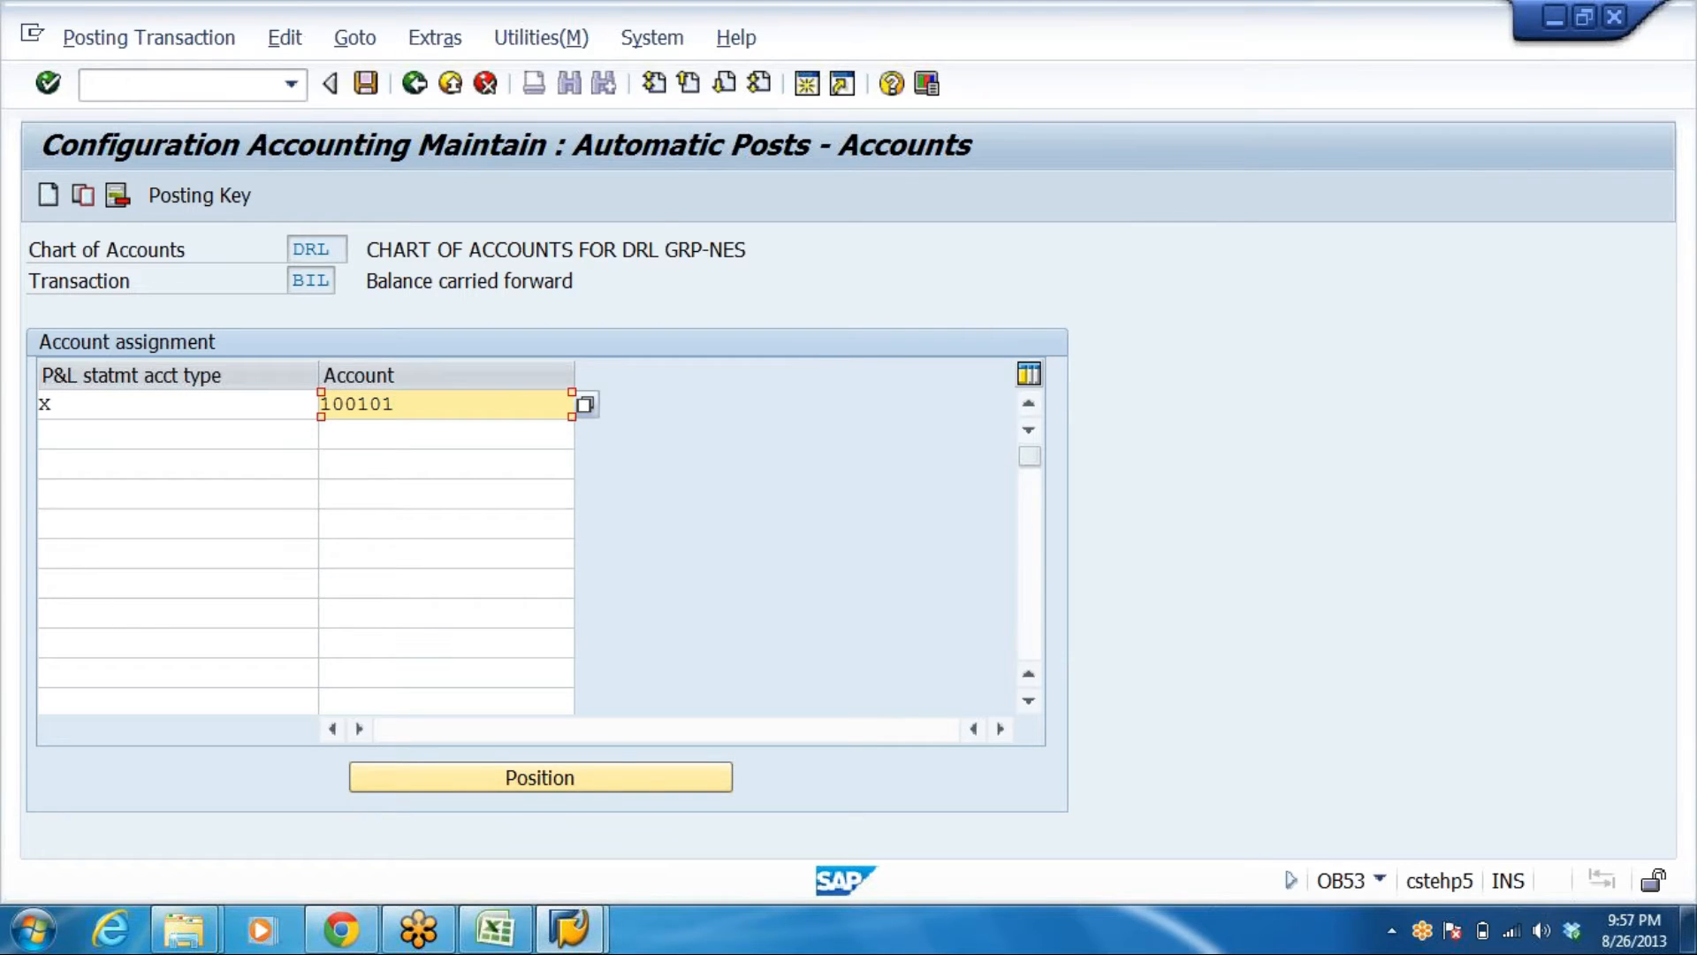
click(176, 404)
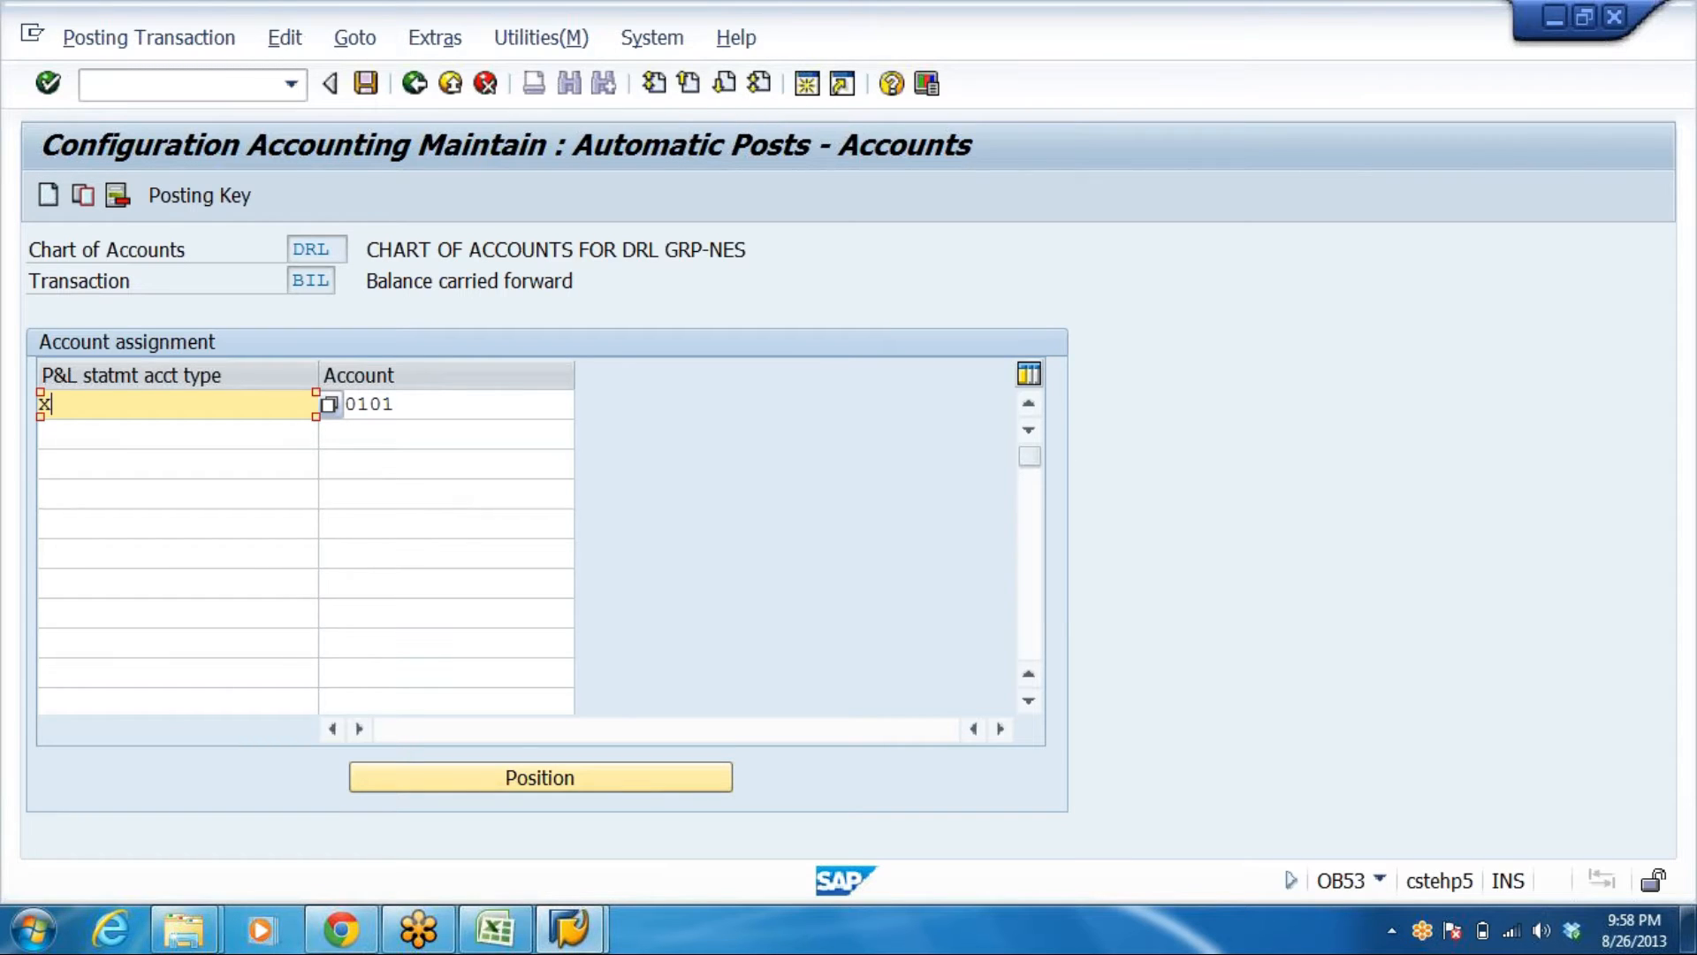
Start transaction FS00 for central G/L account editing in a new session
click(798, 82)
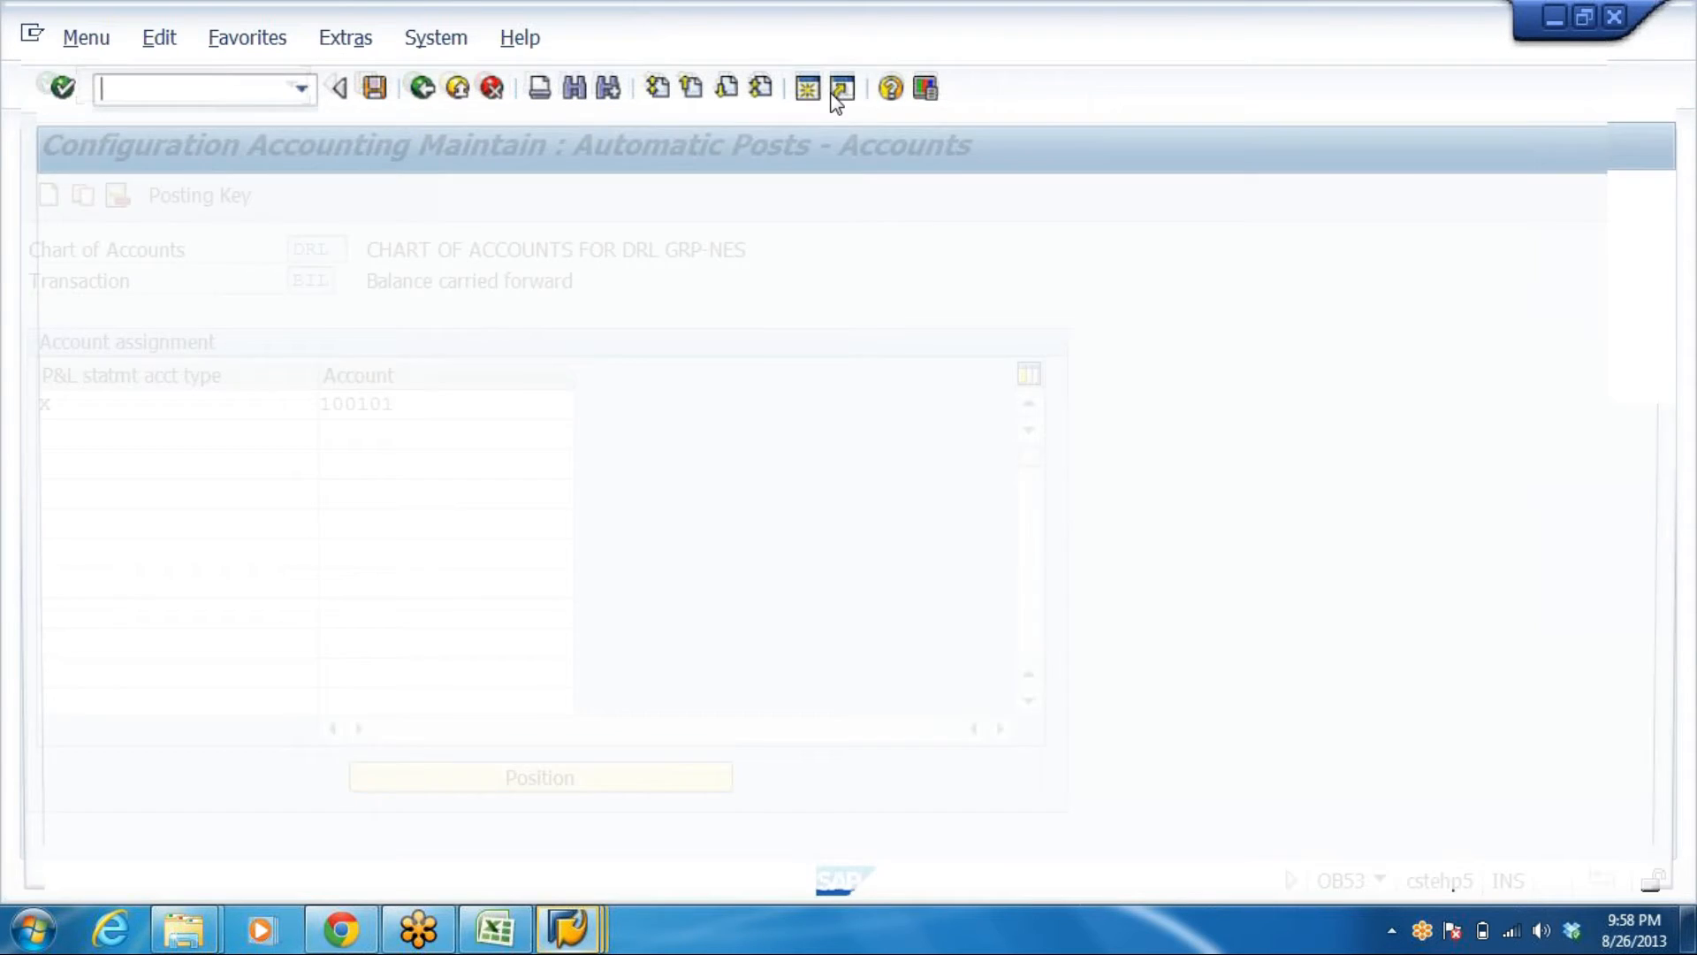
text(FS00)
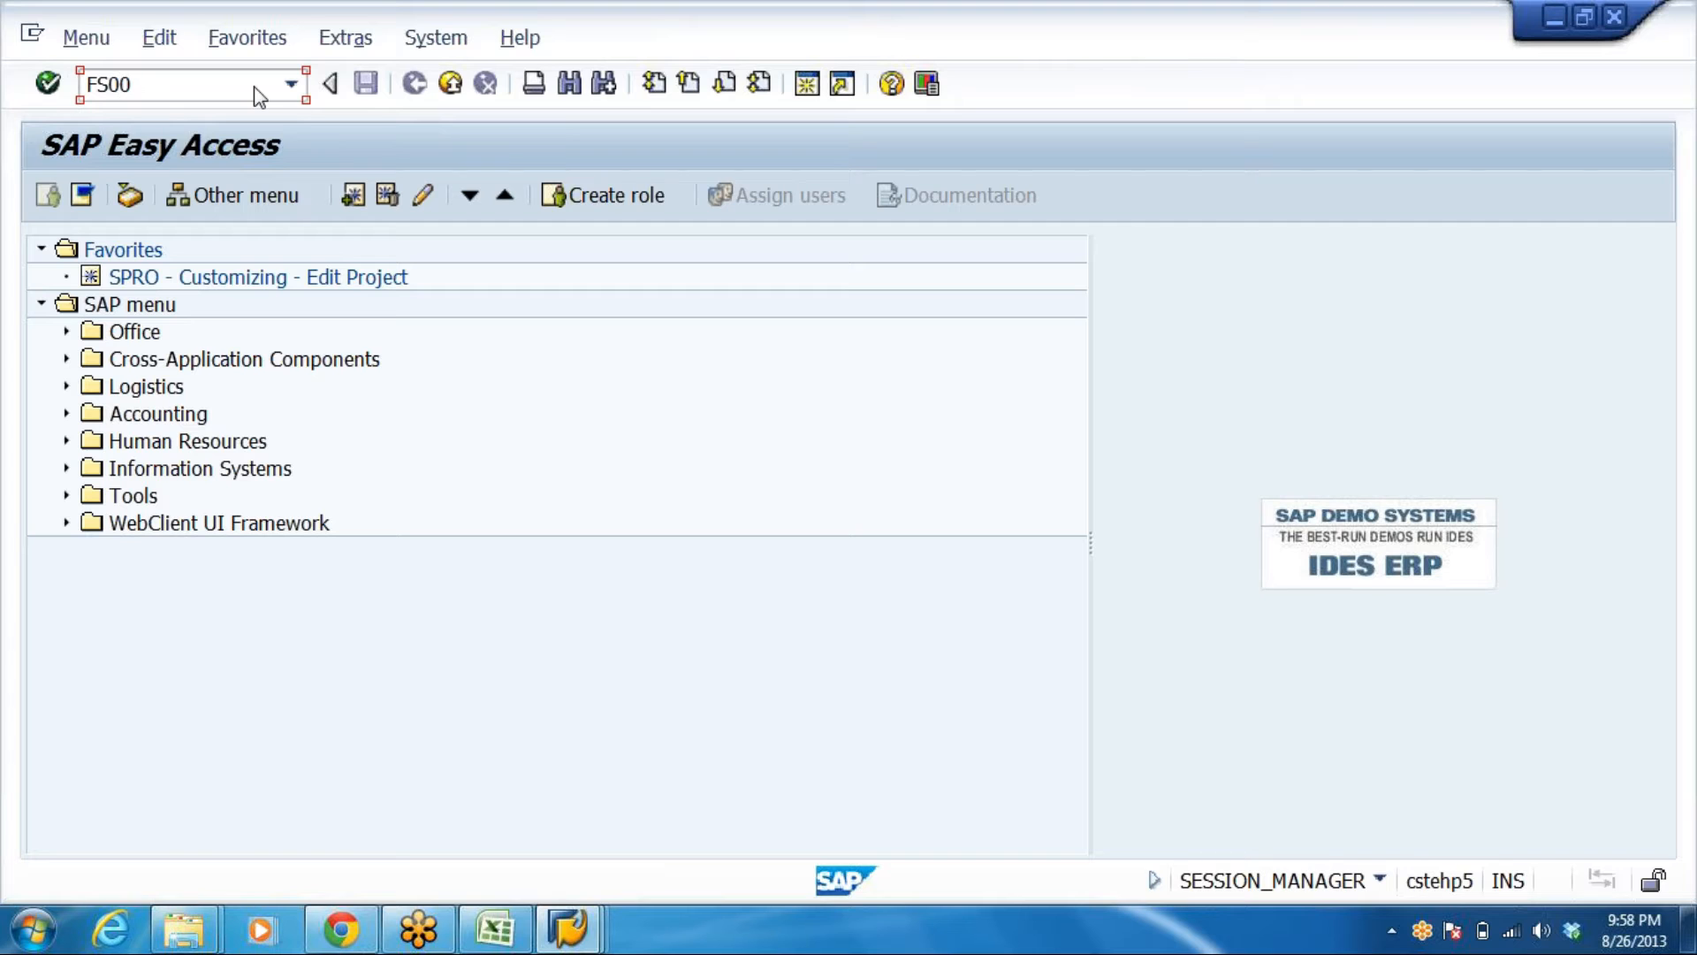
key(Return)
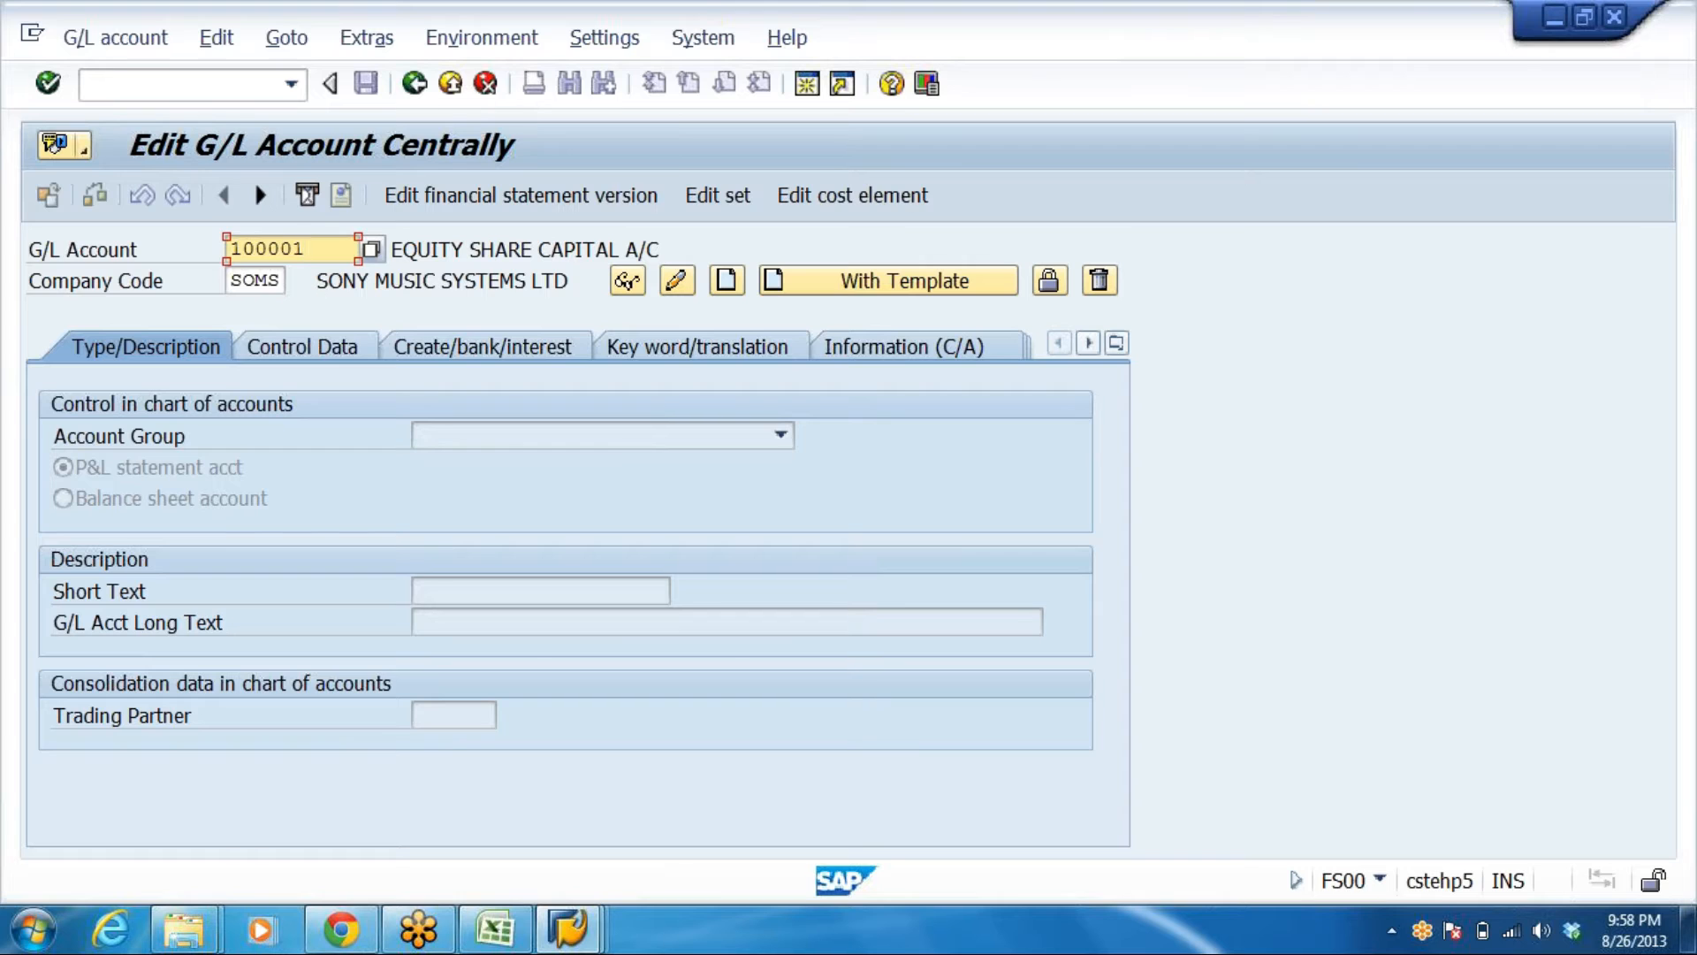
Set the company code to 1000 with the G/L account number left empty, and load that company code's account screen
click(261, 281)
key(BackSpace)
key(BackSpace)
key(BackSpace)
key(BackSpace)
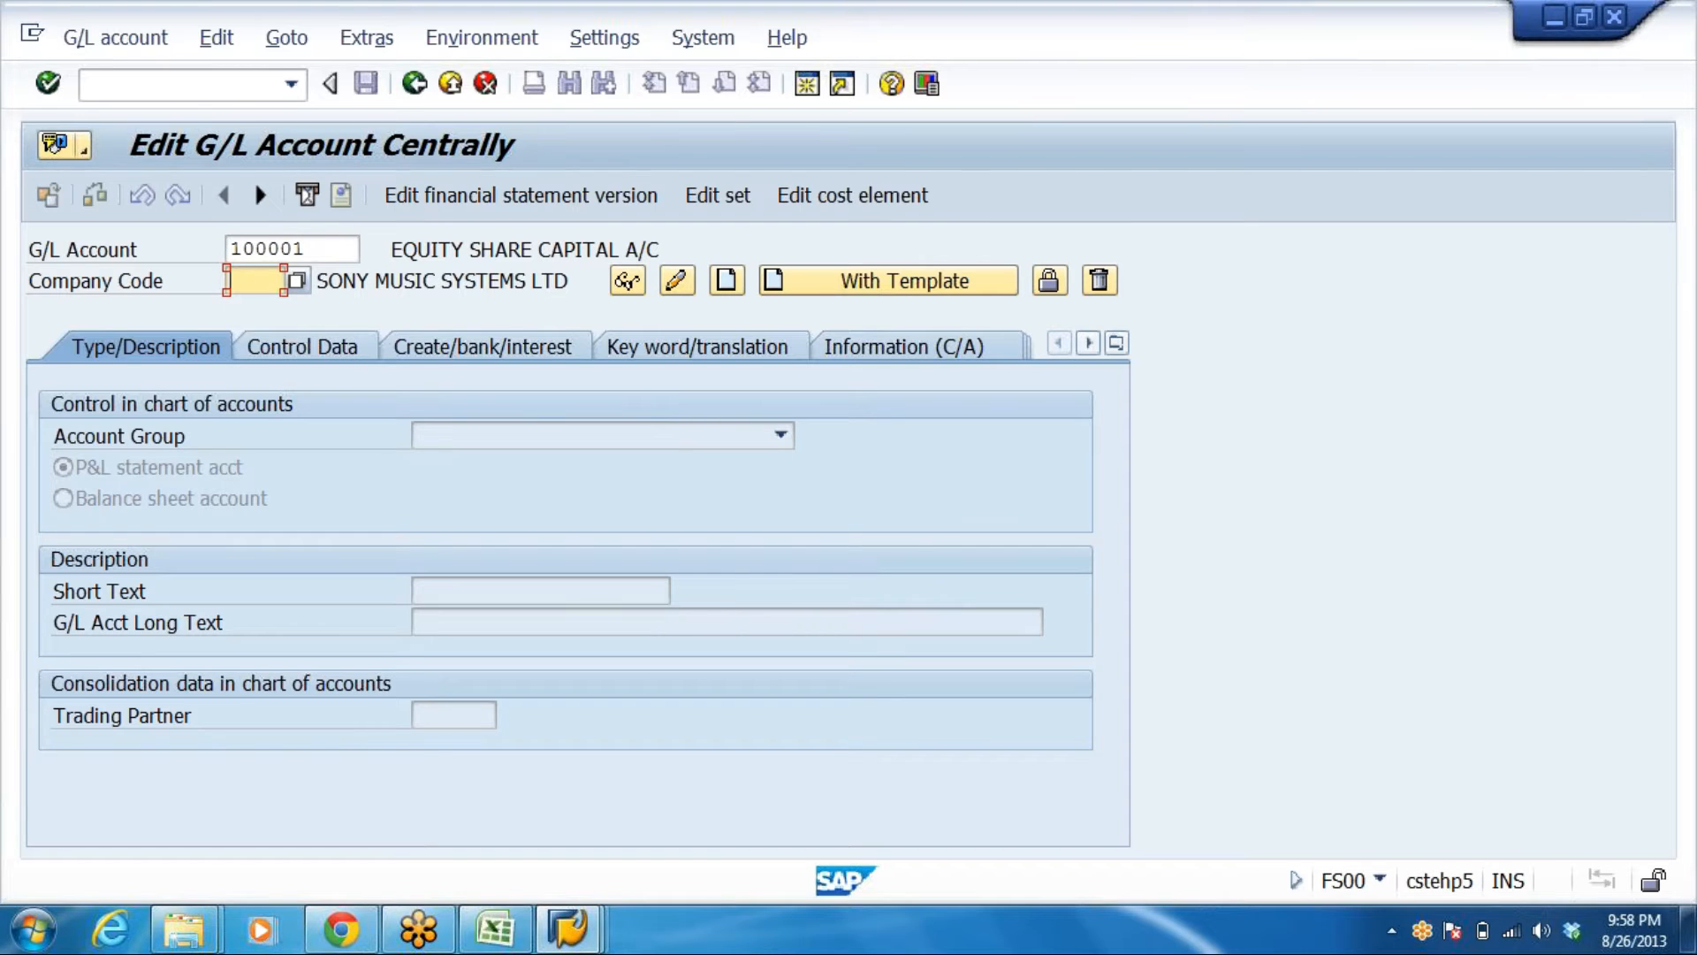
text(1000)
click(320, 249)
key(BackSpace)
key(BackSpace)
key(BackSpace)
key(BackSpace)
key(BackSpace)
key(BackSpace)
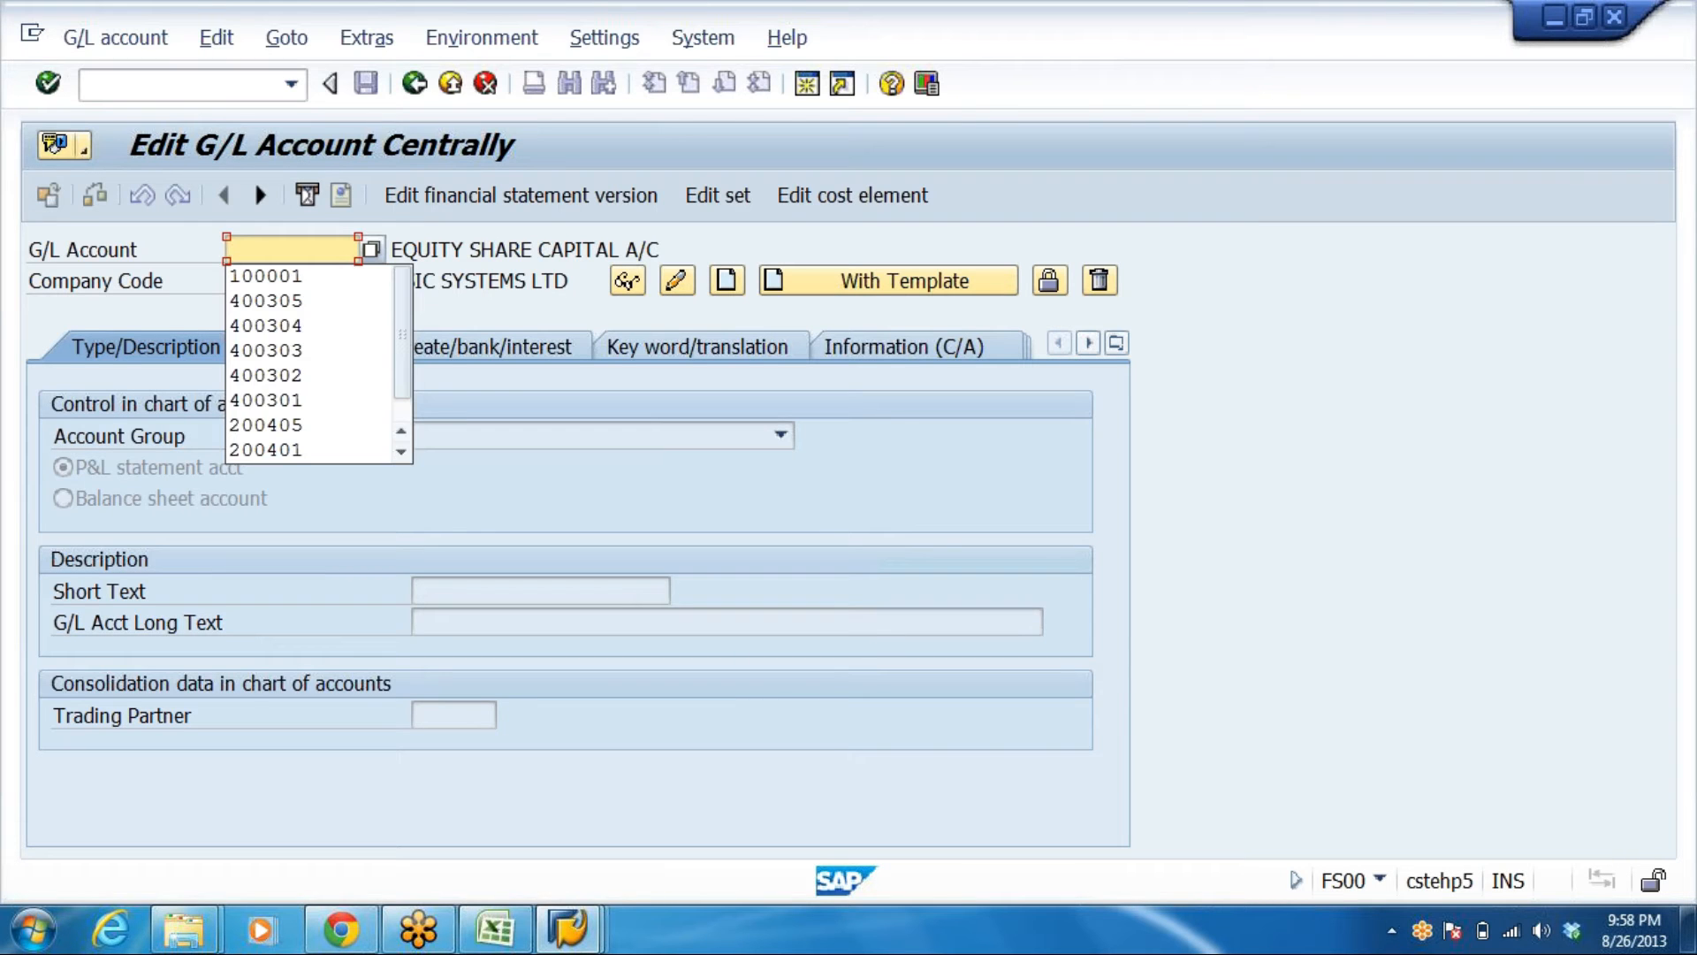
key(Return)
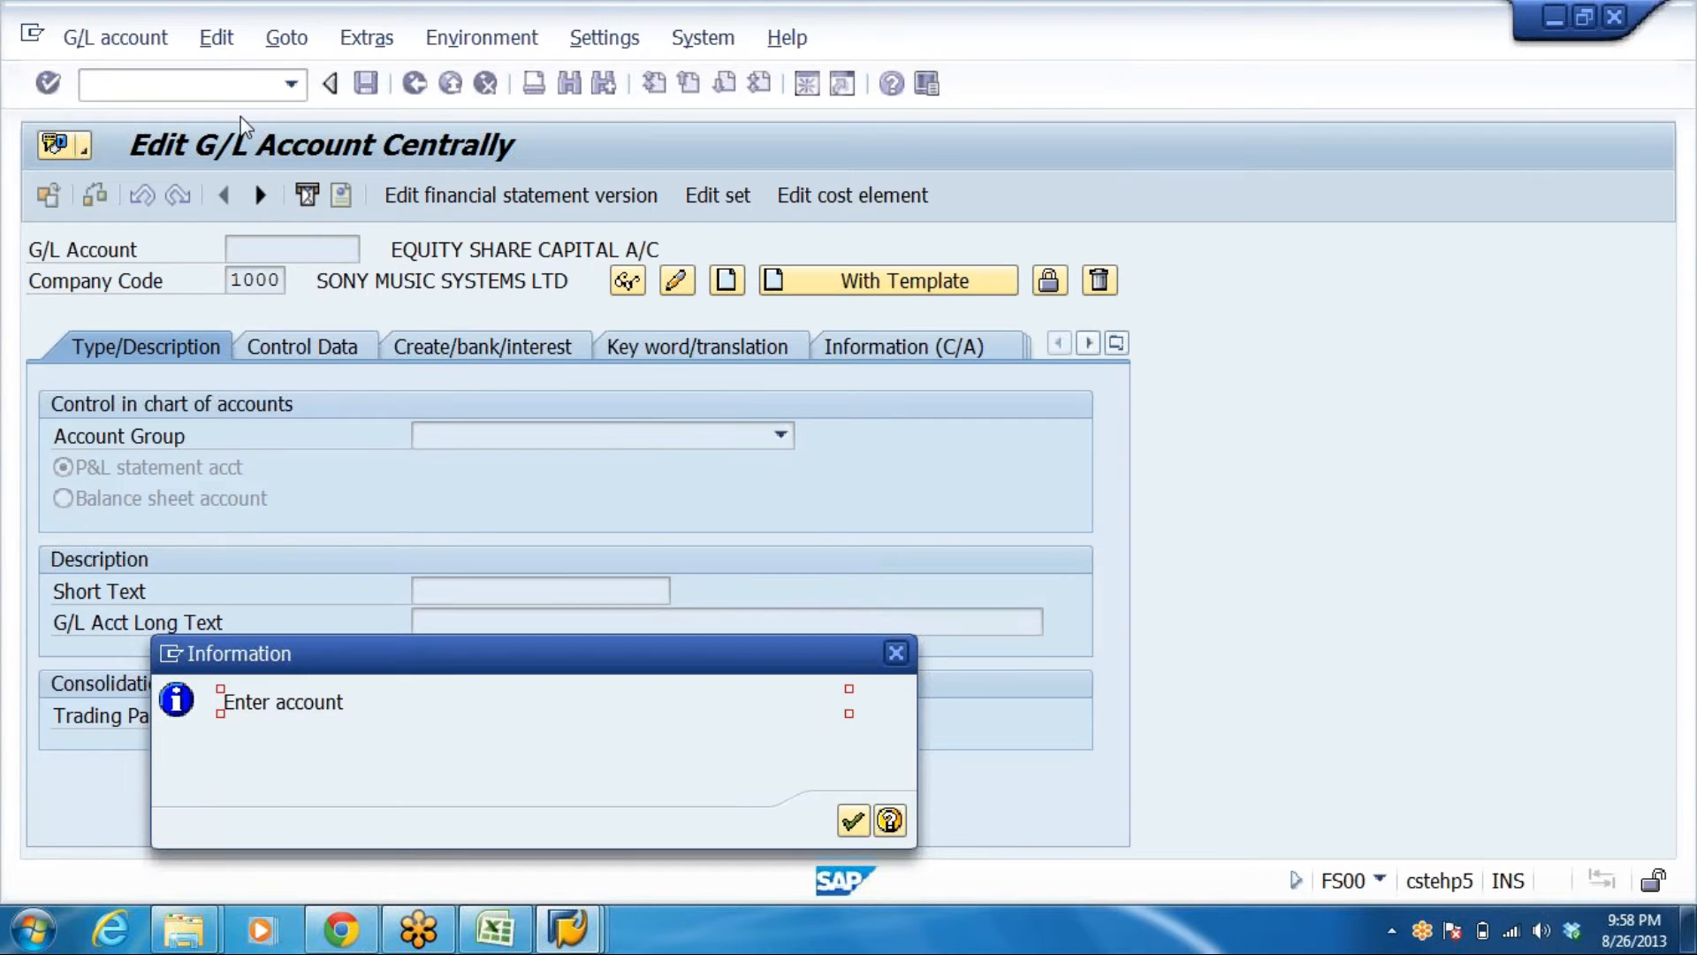
key(Return)
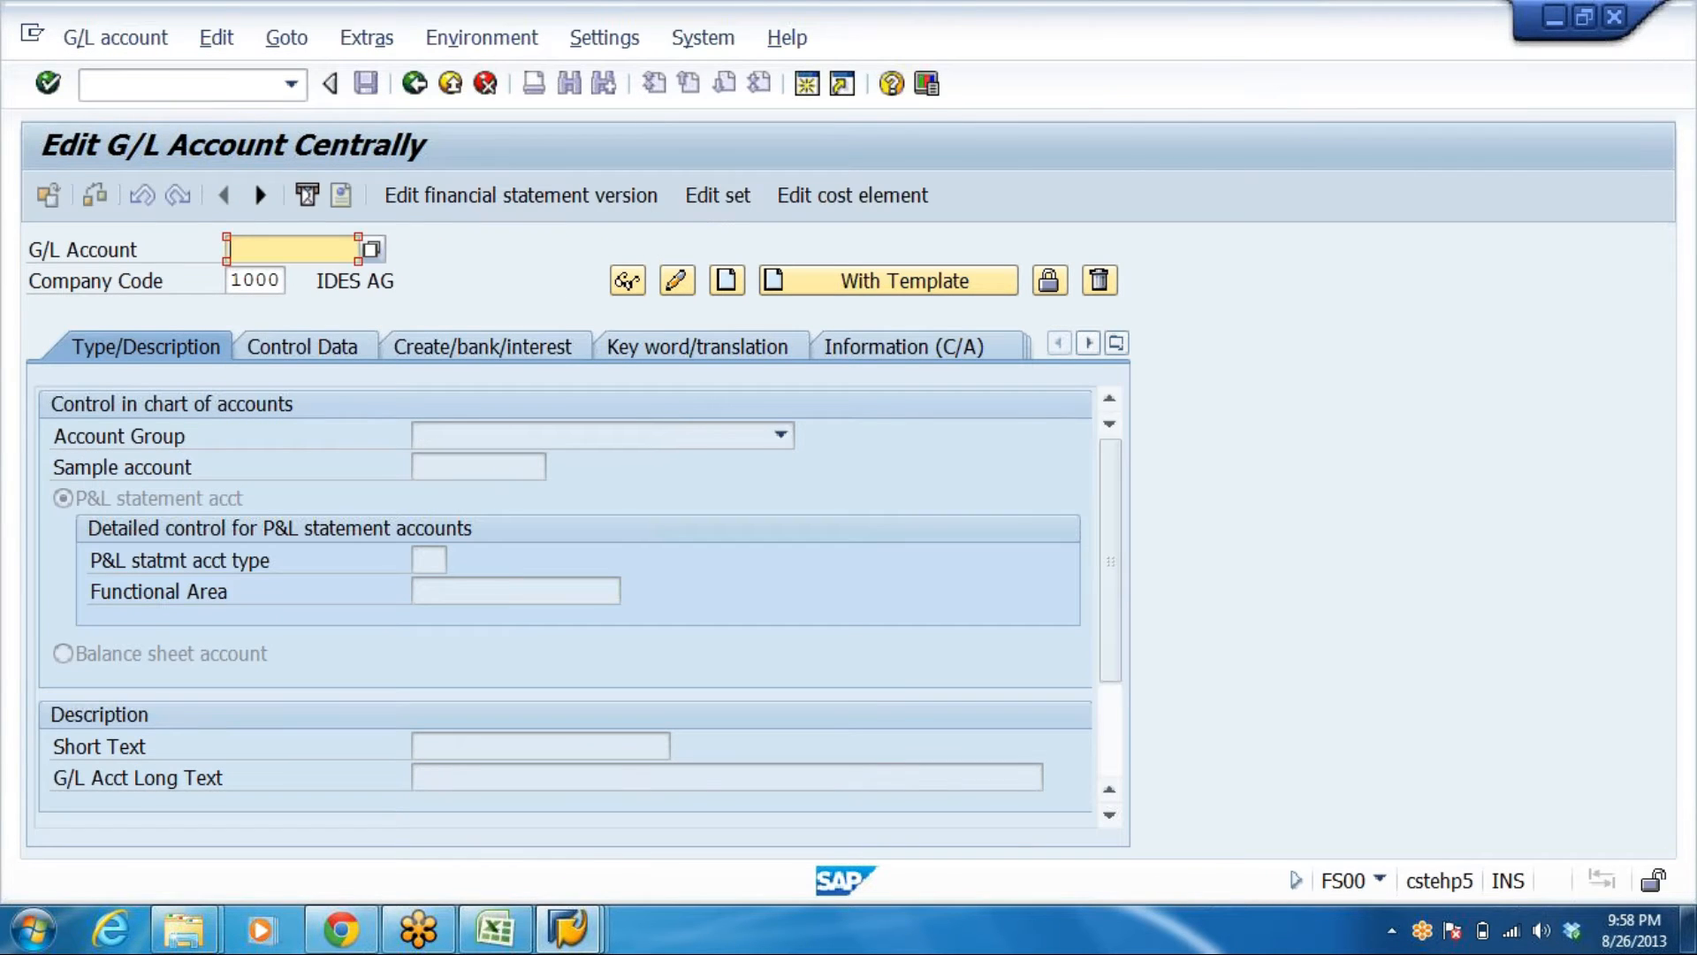
click(372, 249)
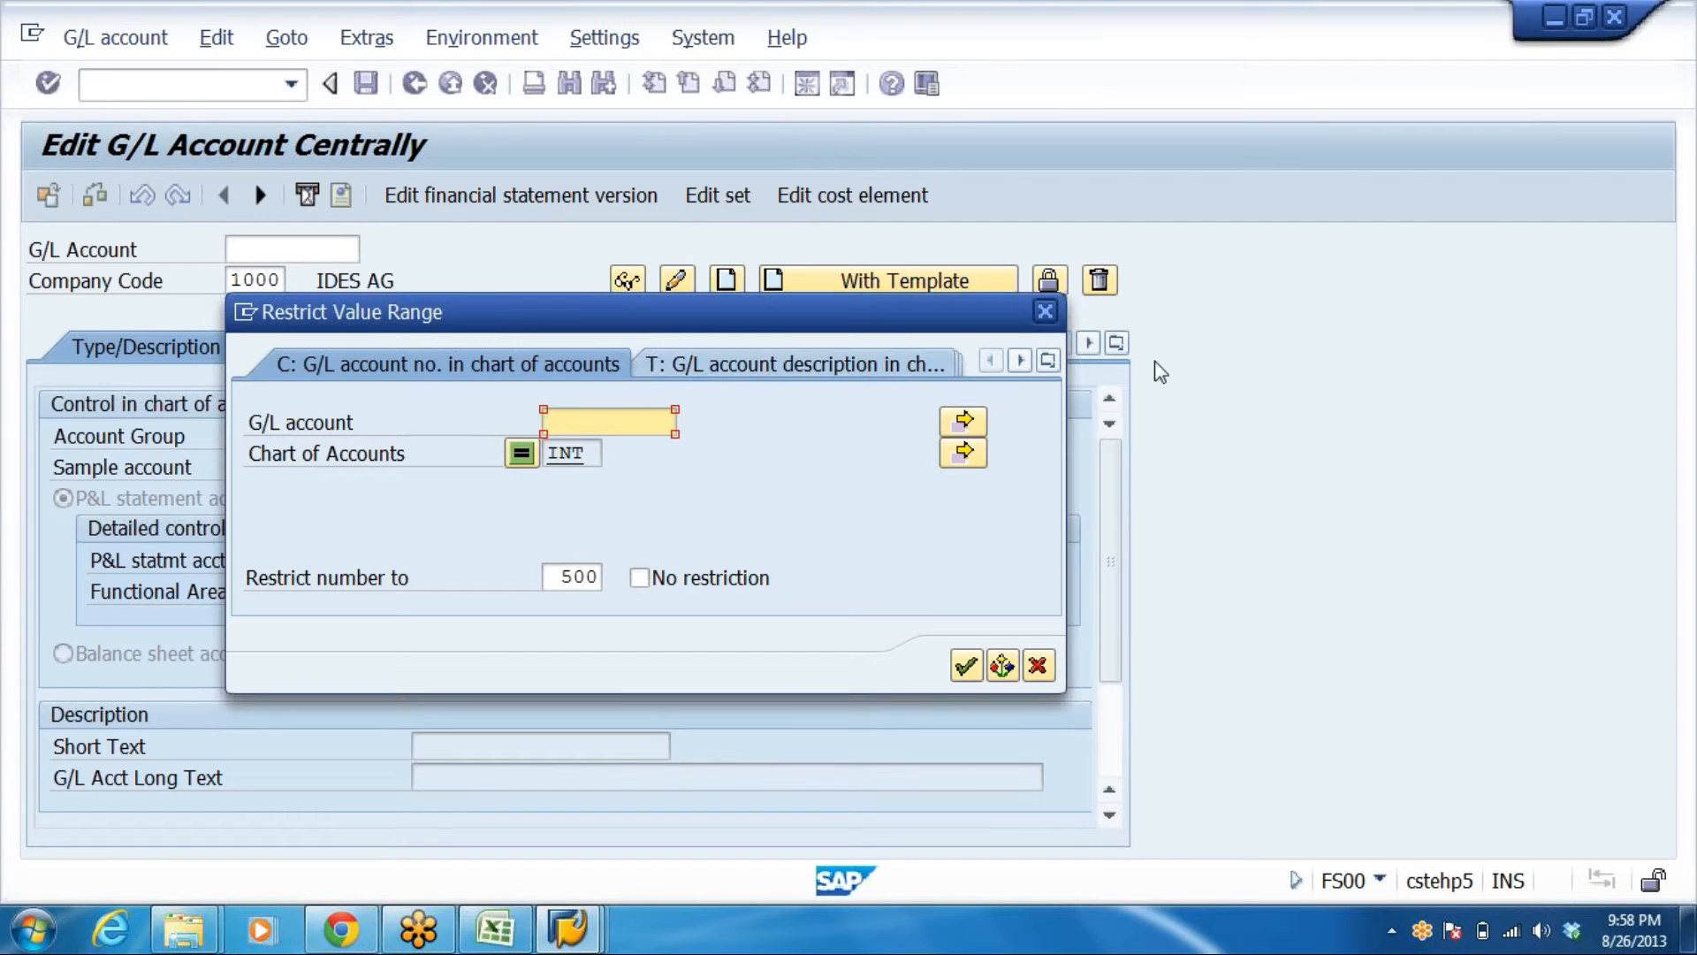
click(1045, 311)
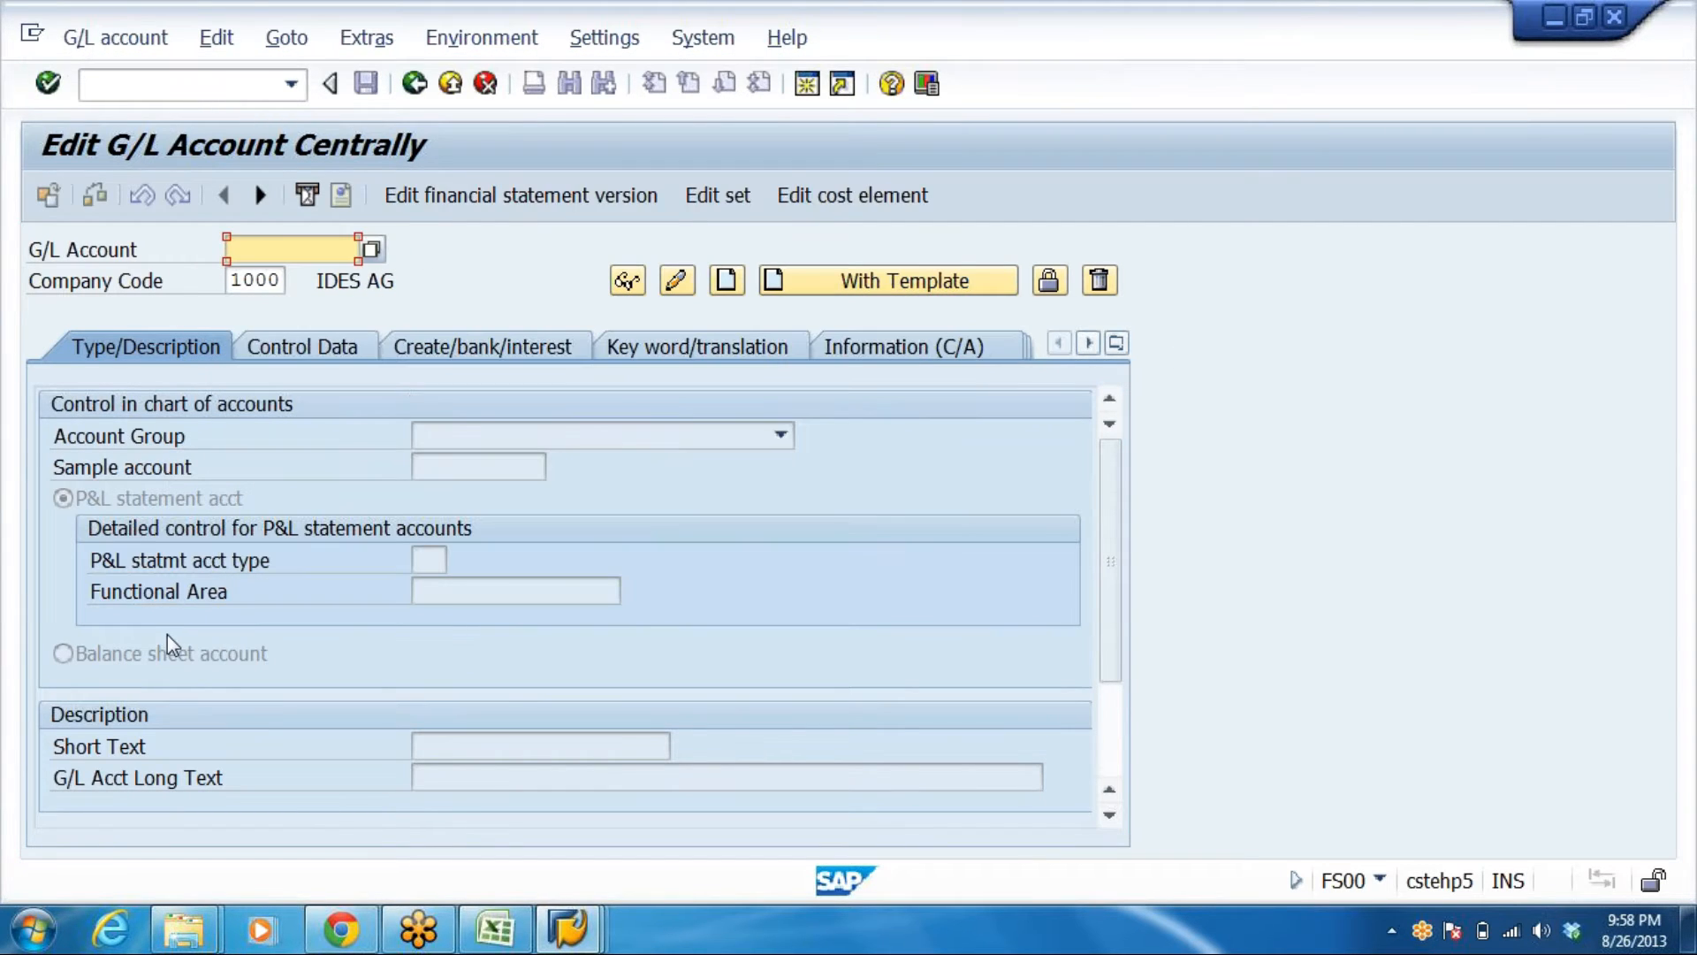
Examine the possible P&L statement account types with their target accounts and short texts for company code 1000, and close the FS00 session
click(276, 568)
click(433, 560)
click(459, 560)
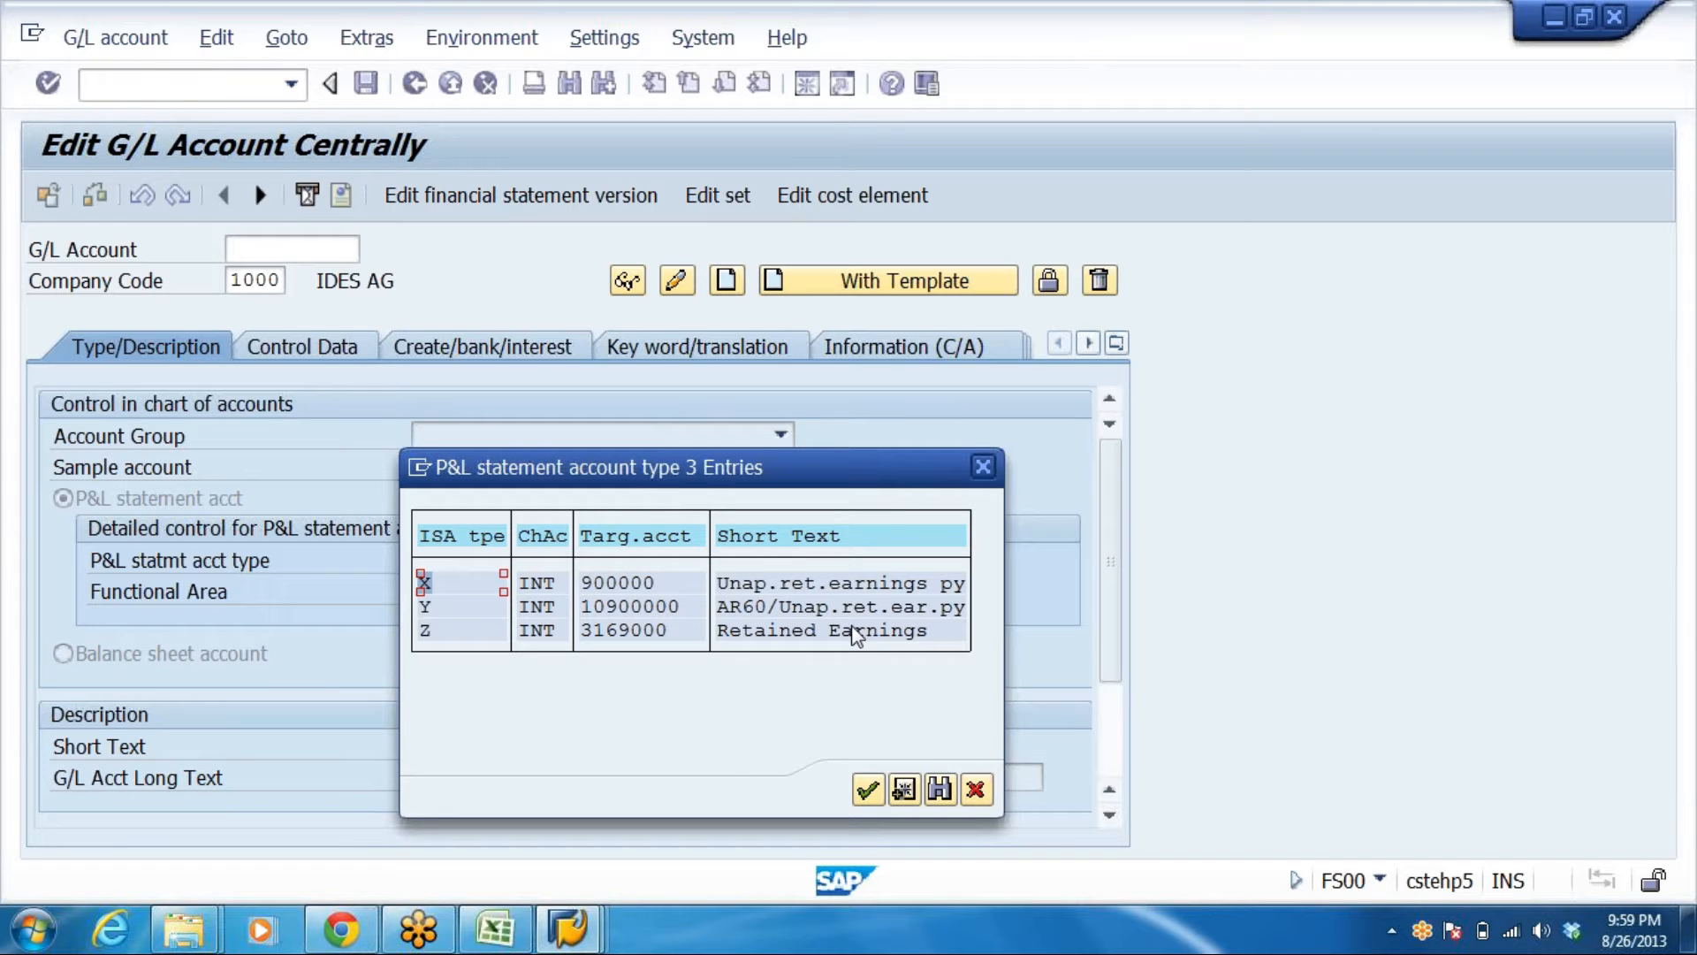
click(619, 637)
click(623, 583)
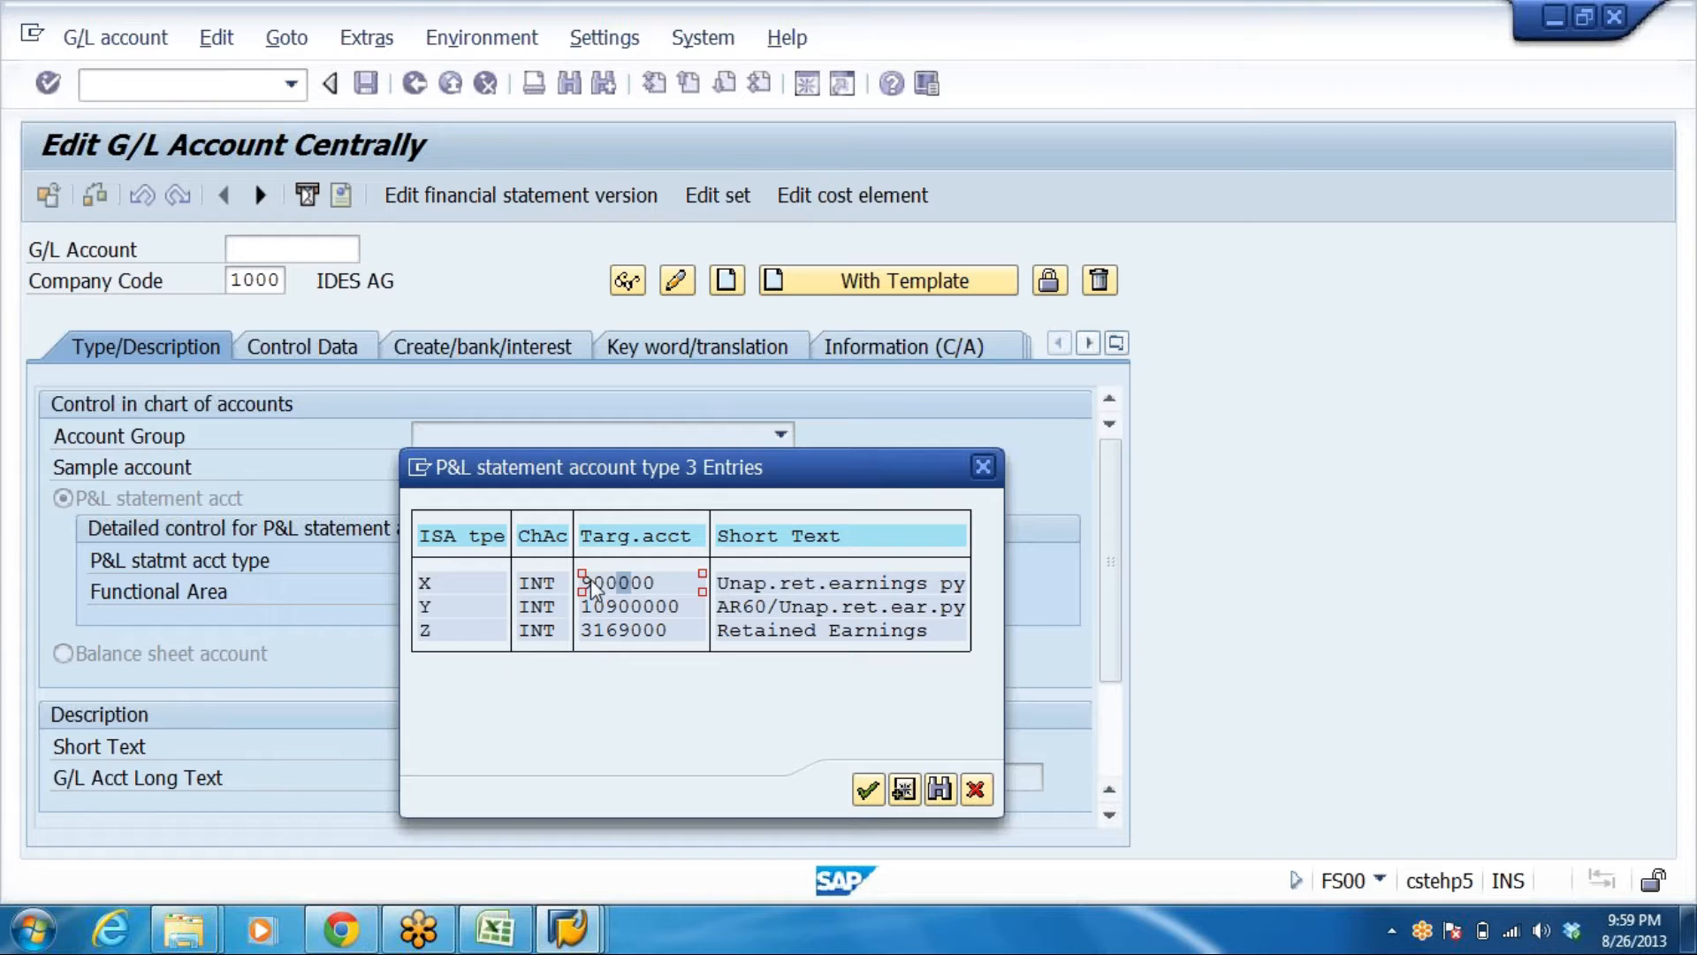
click(762, 588)
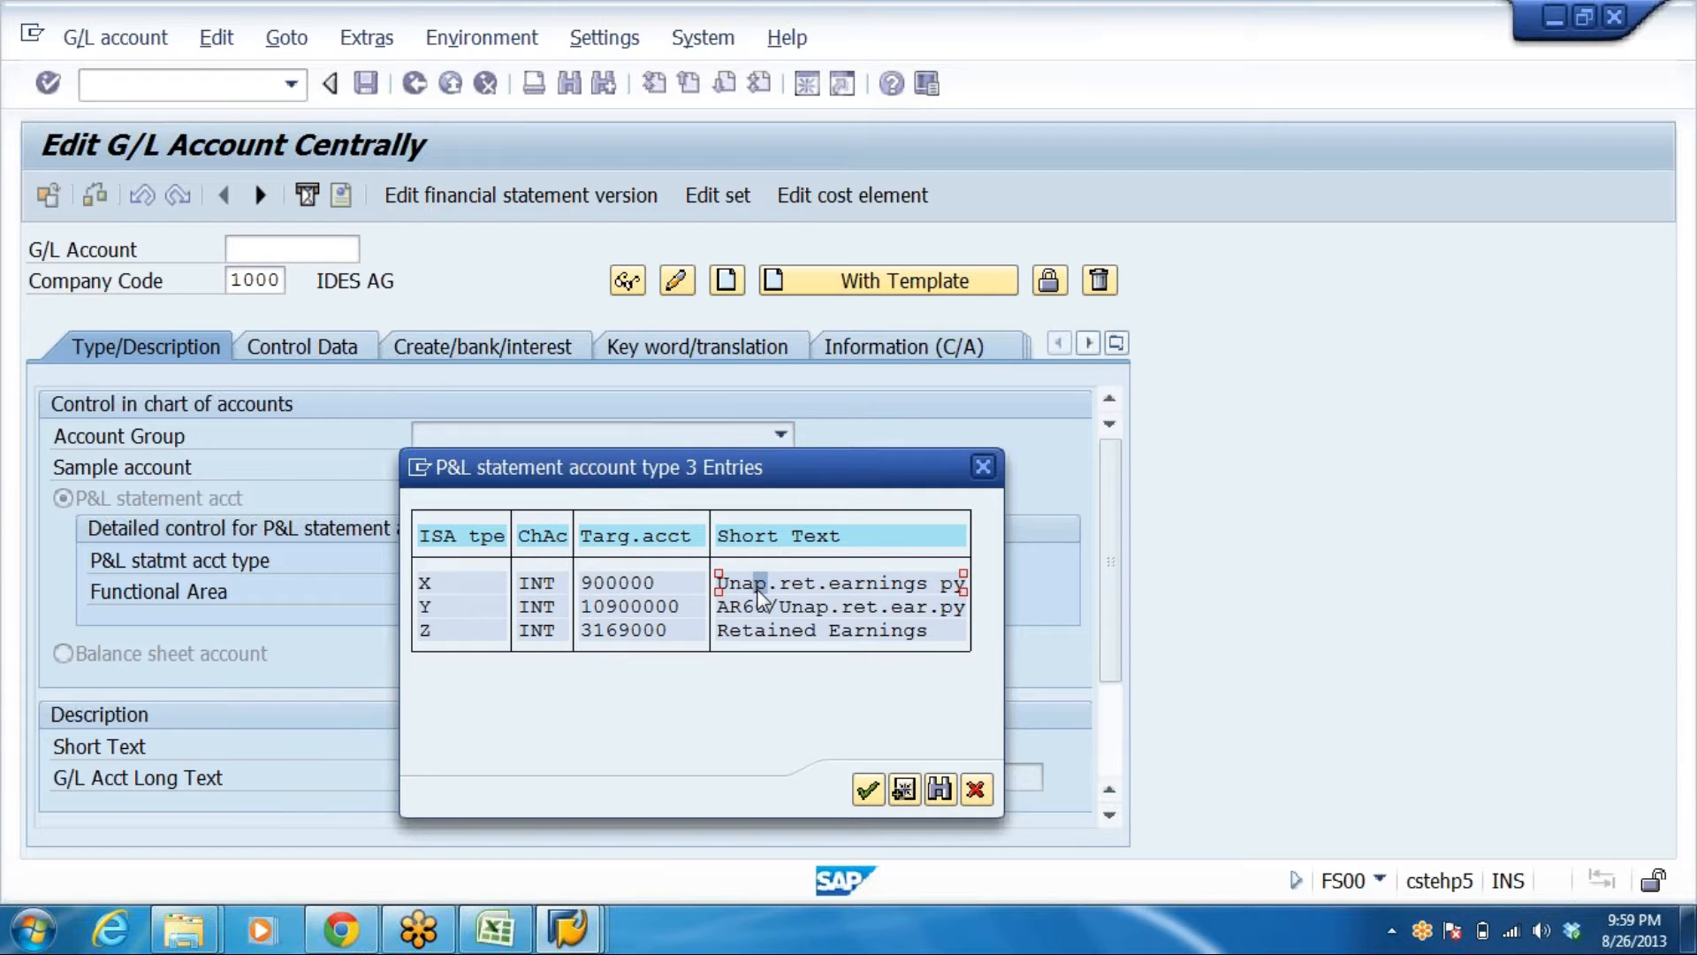
click(627, 585)
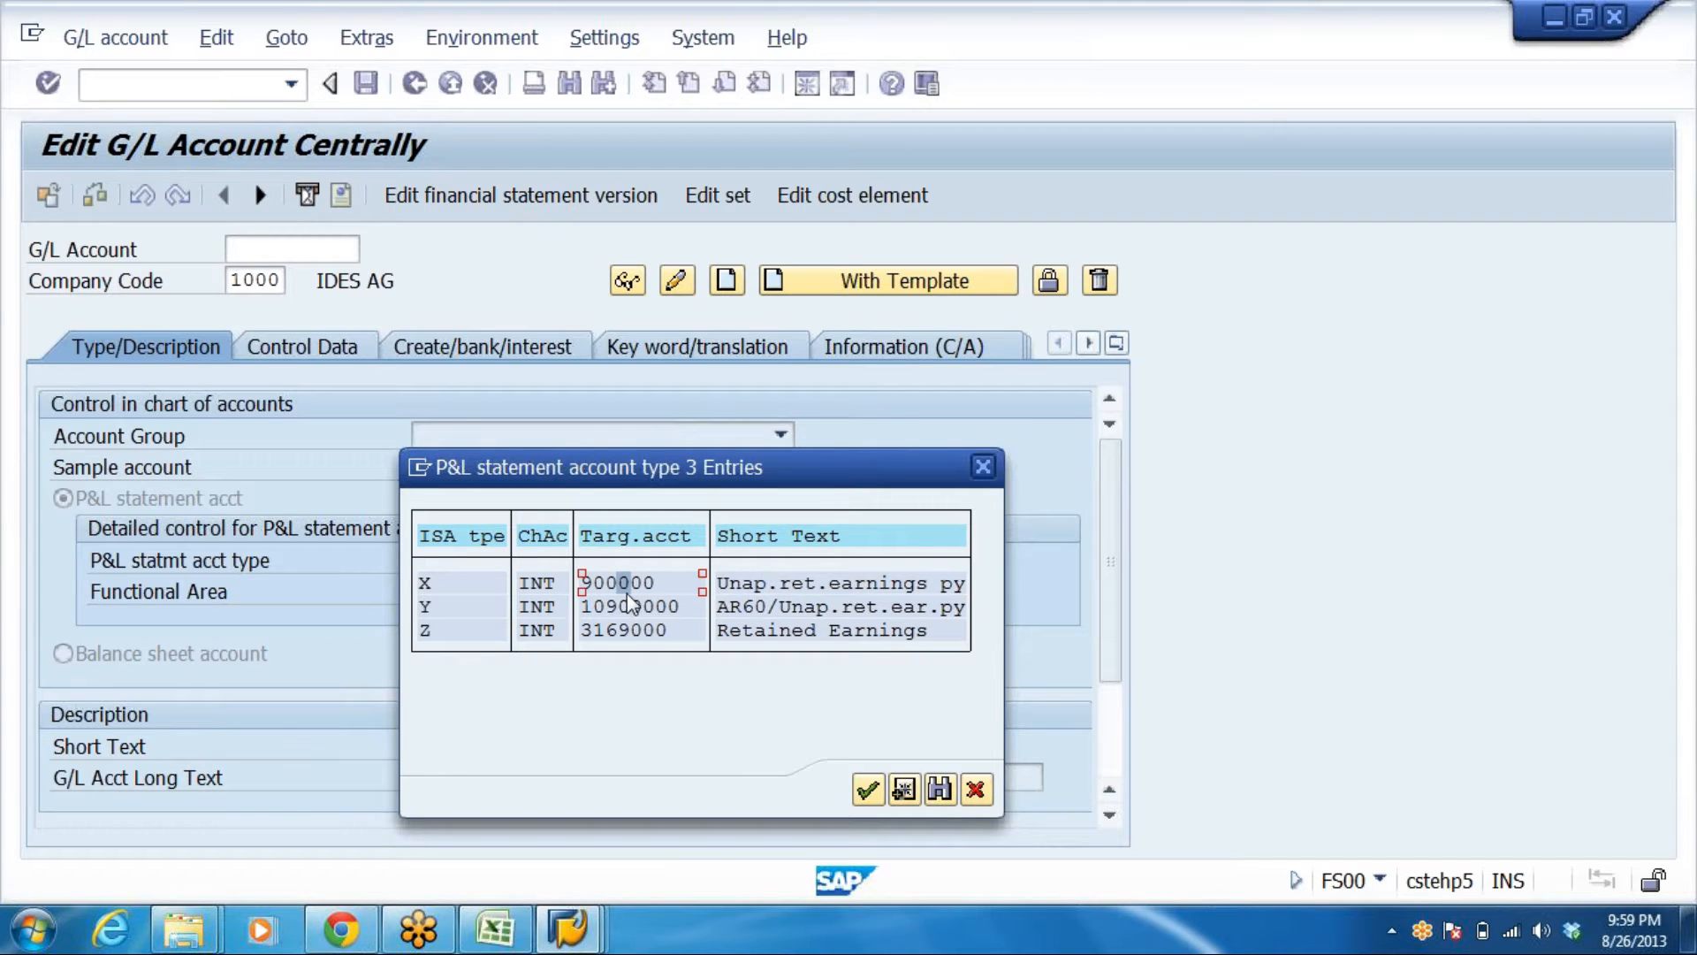
click(737, 608)
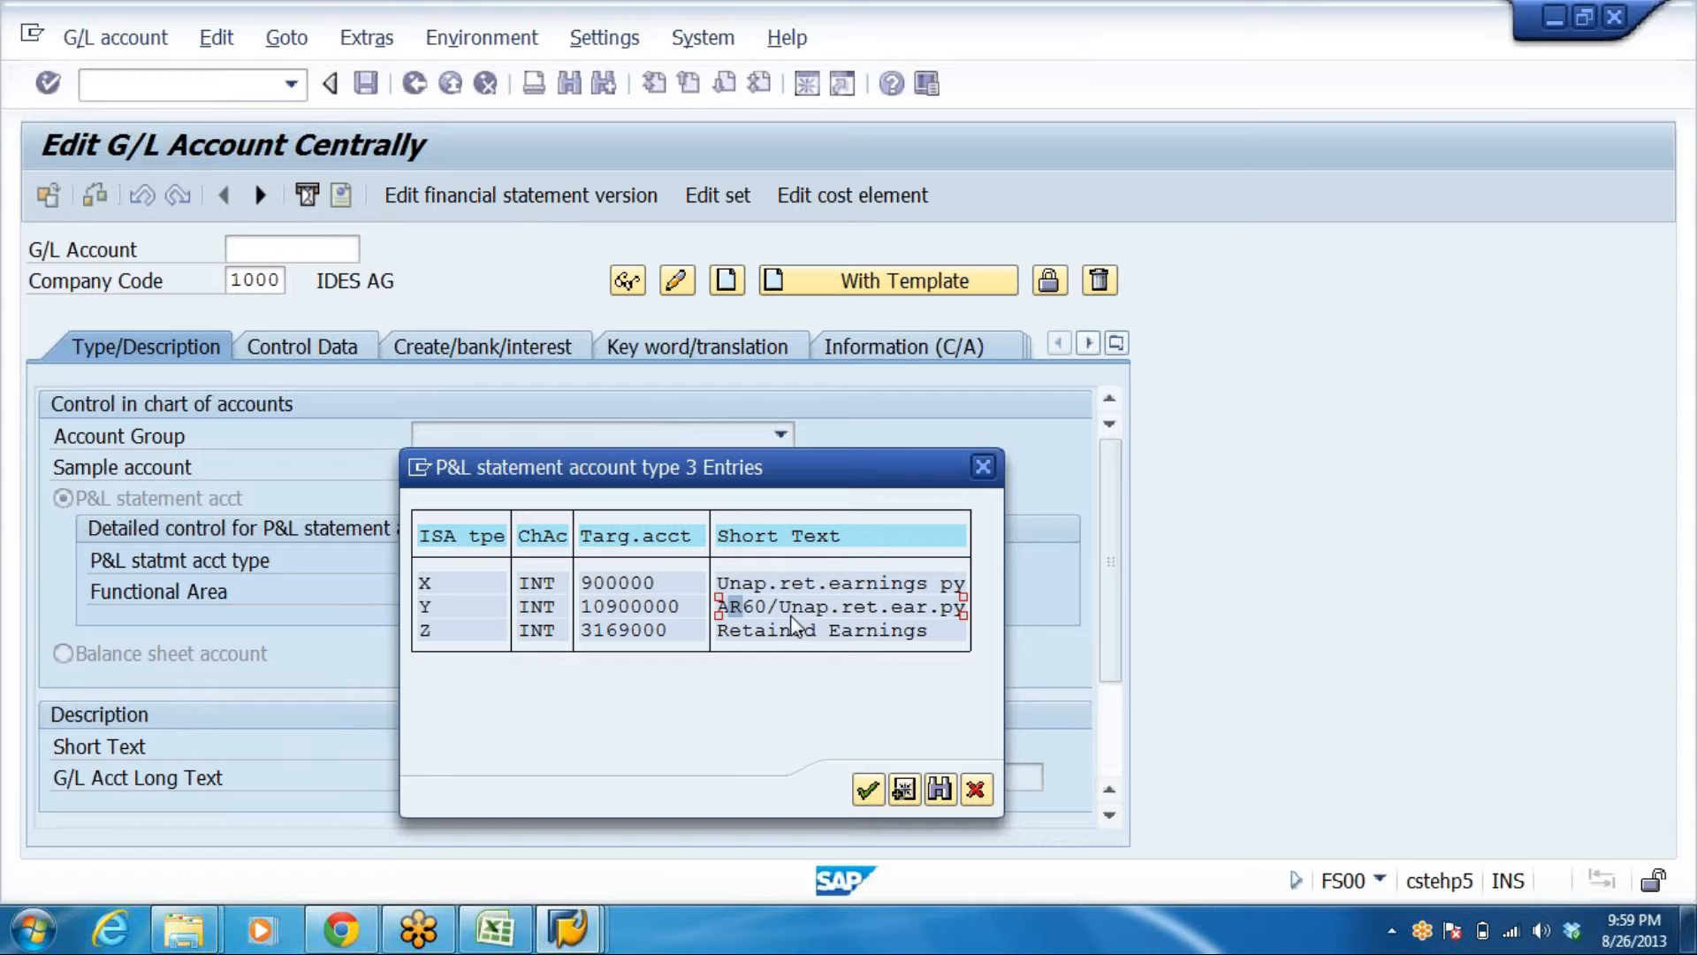
click(895, 610)
click(762, 633)
click(592, 631)
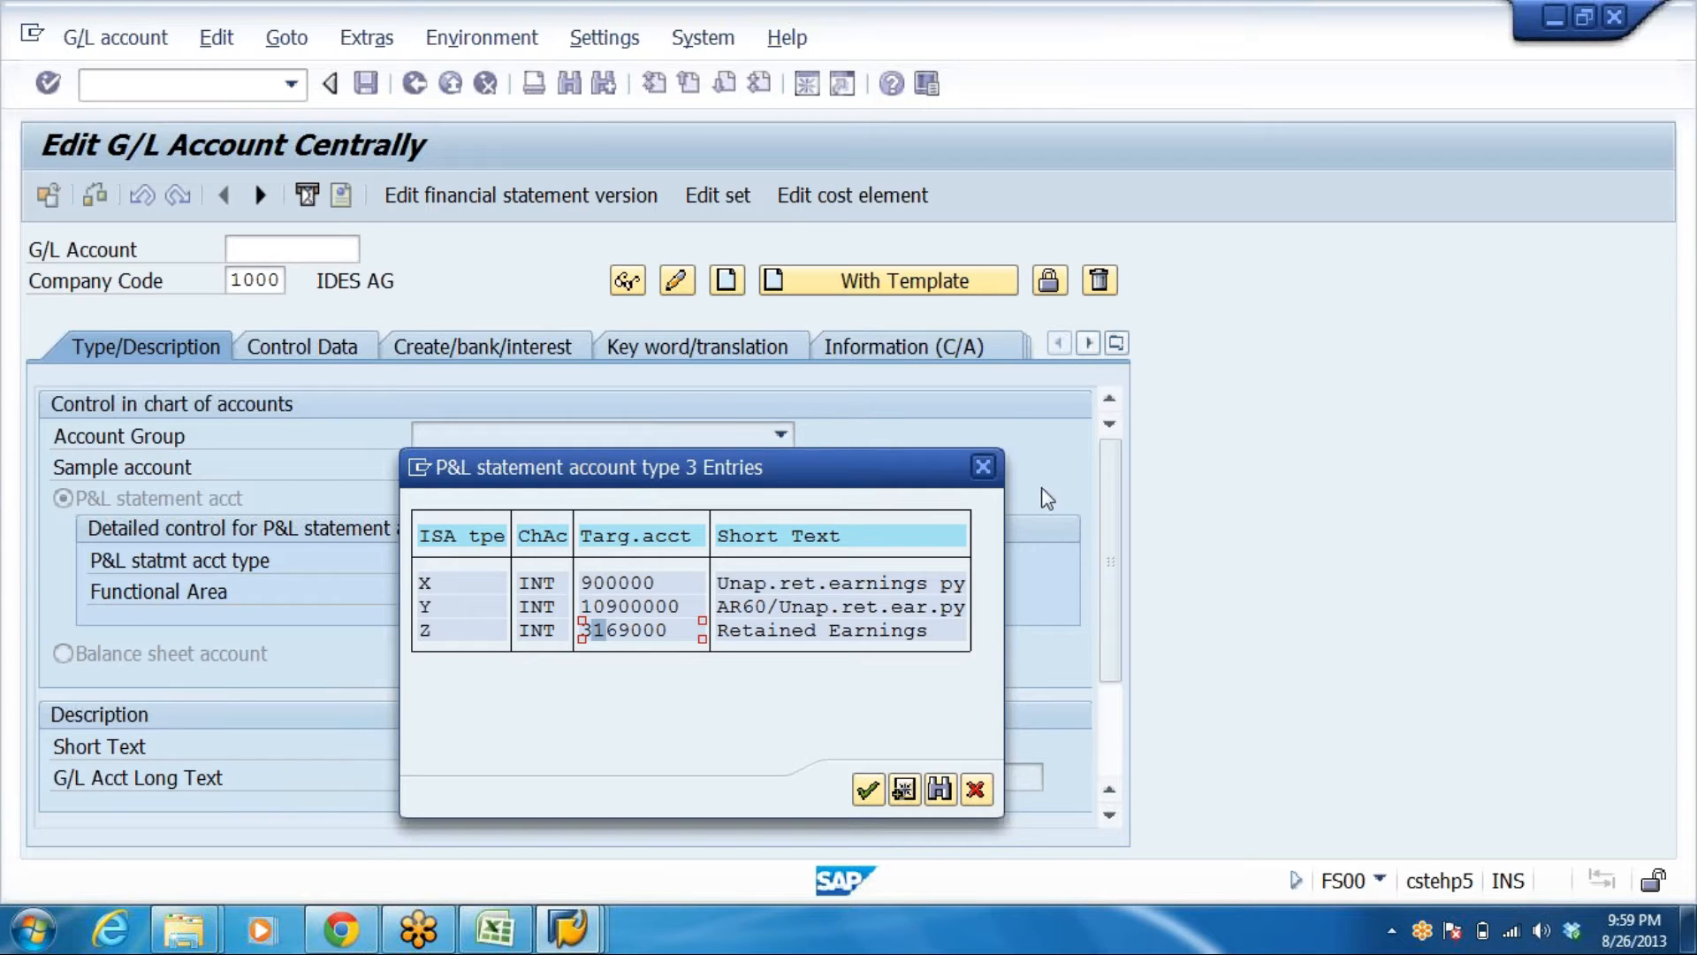
click(984, 466)
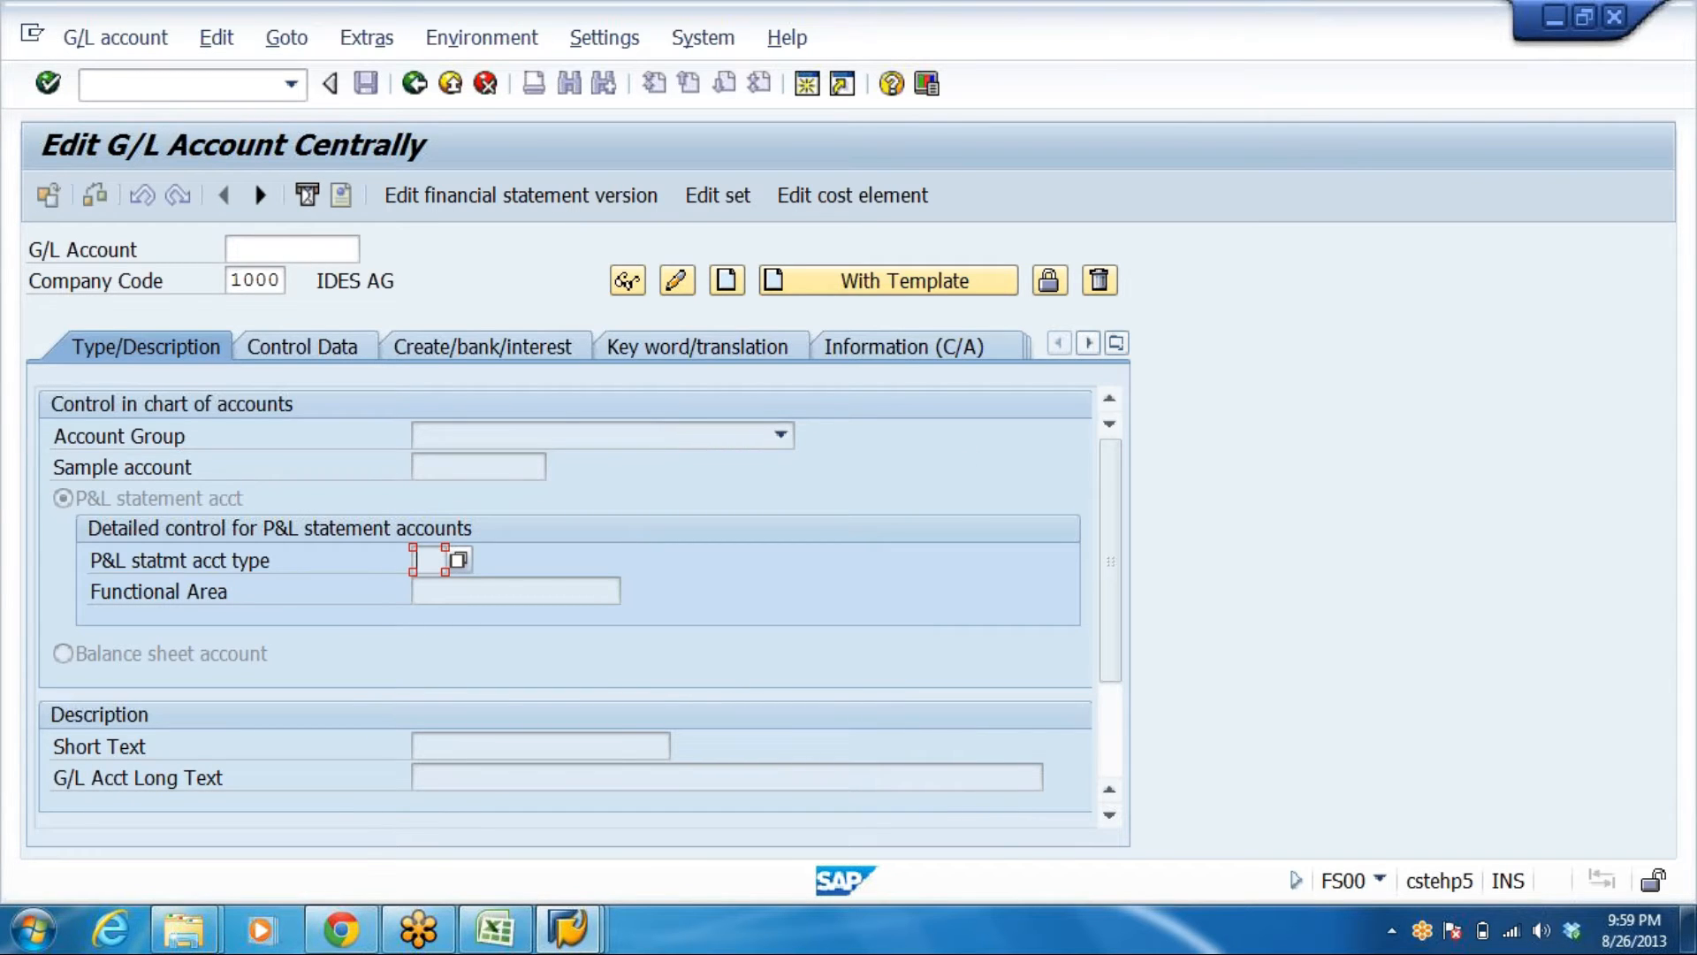
click(451, 84)
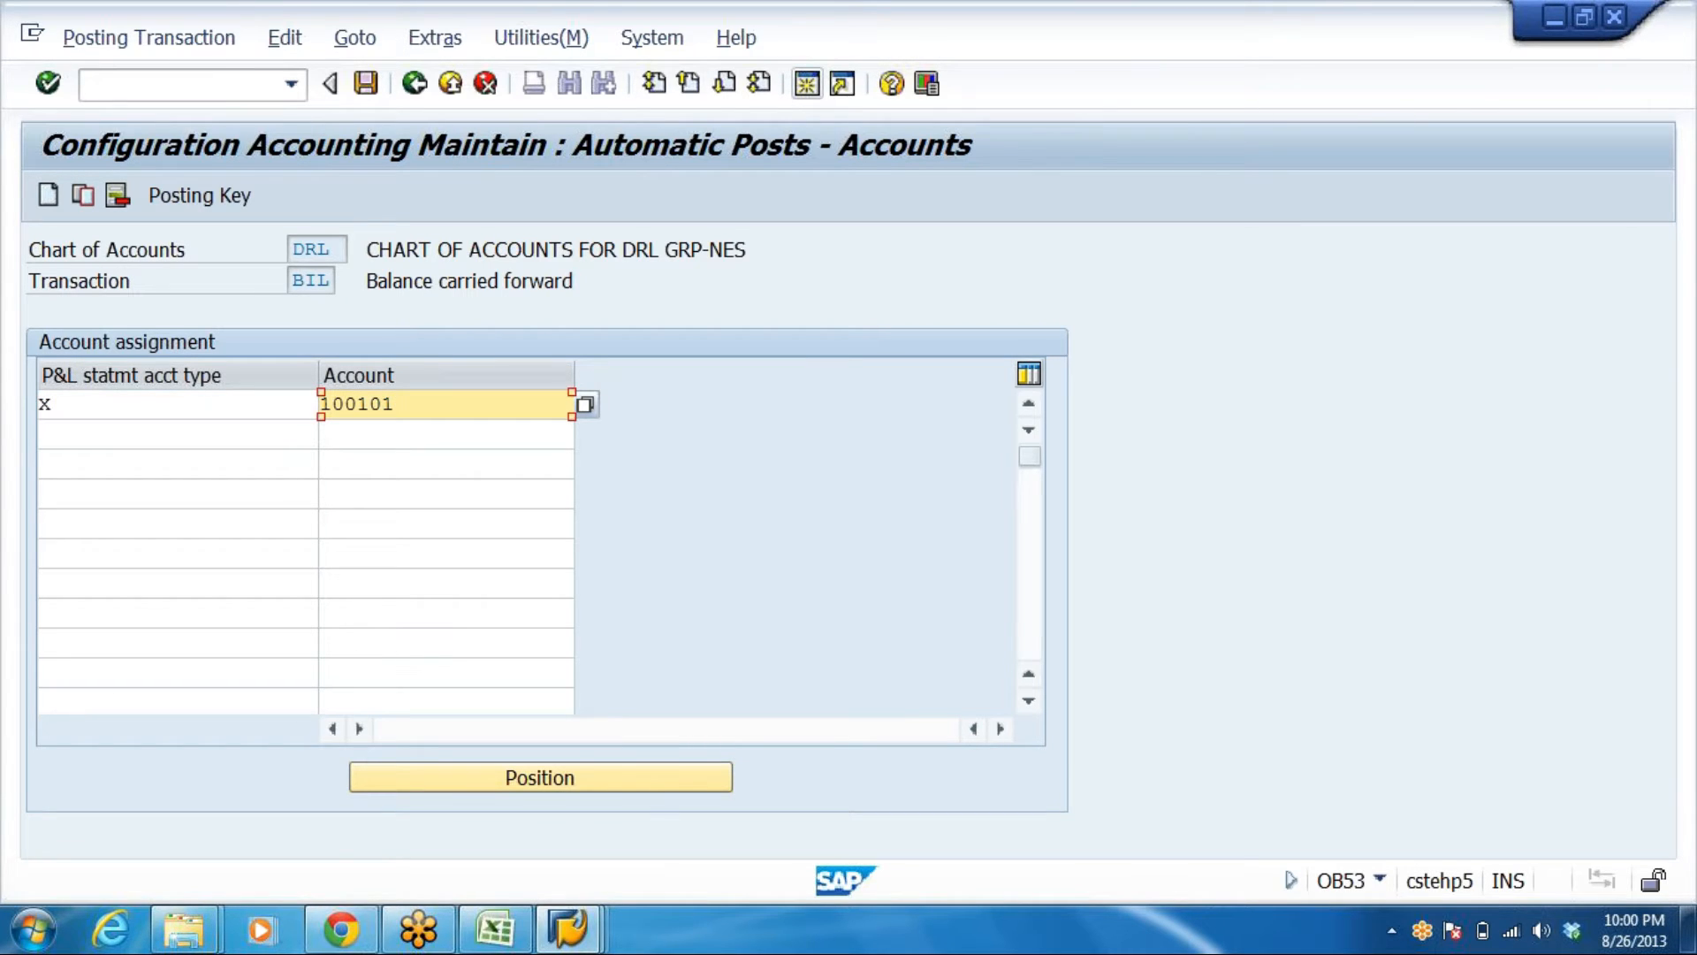
Save the assignment of retained earnings account 100101 to P&L statement account type X under customizing request CSTK900068
click(366, 85)
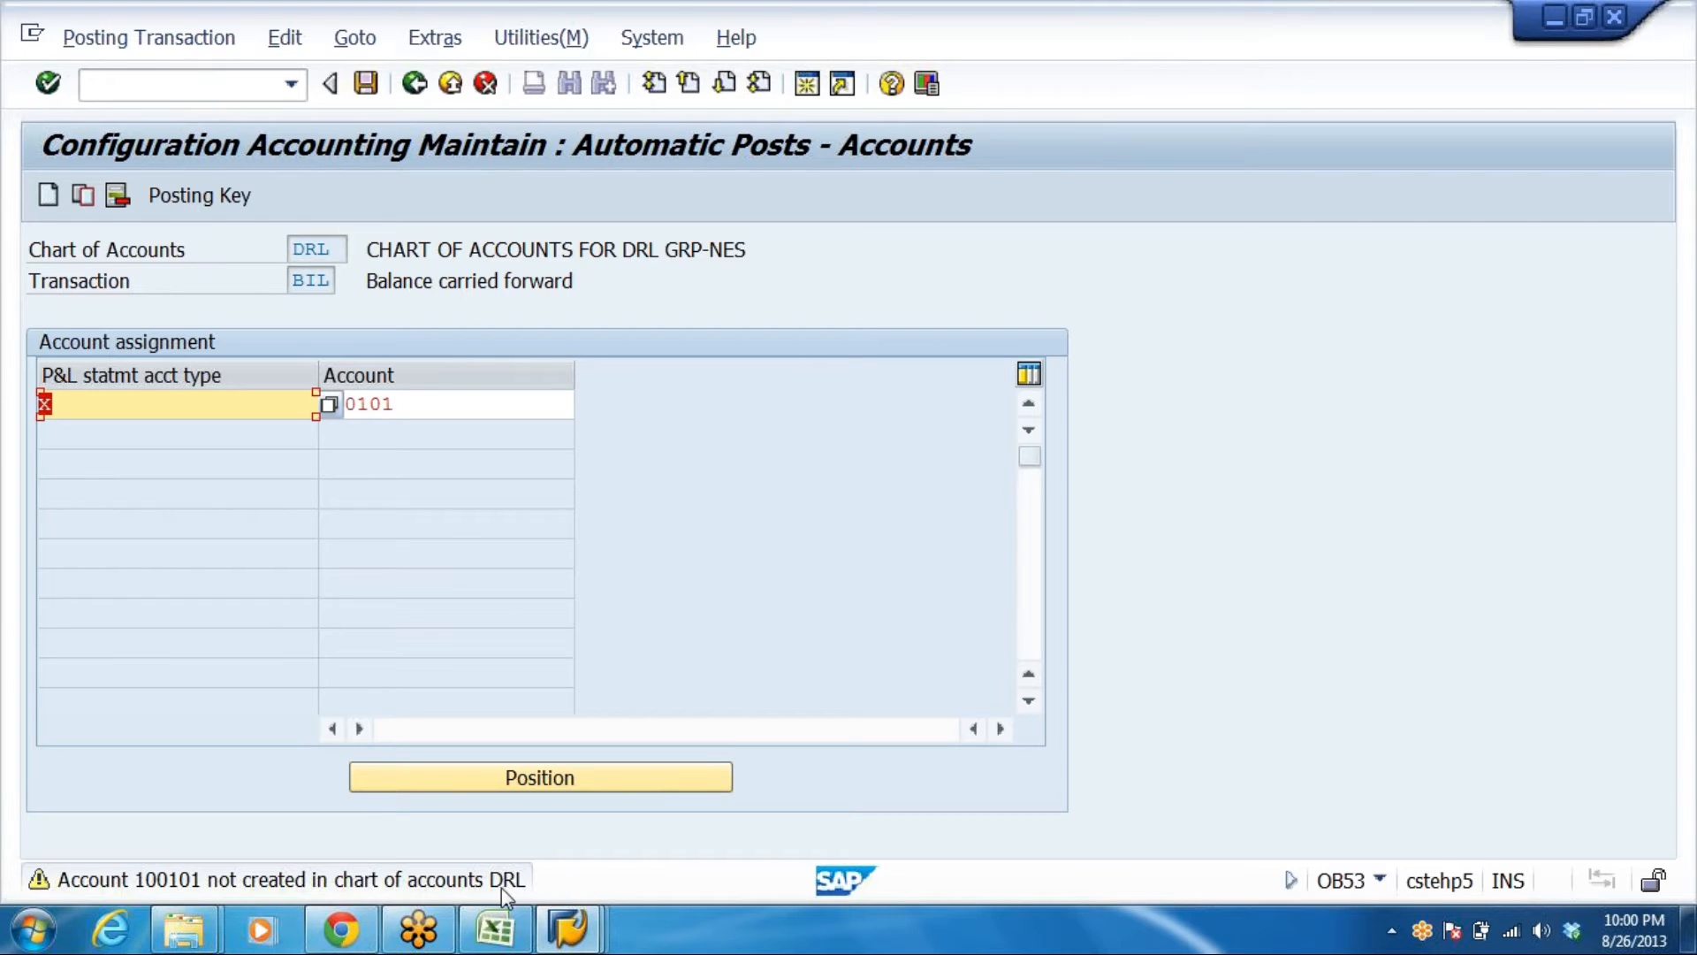
click(397, 404)
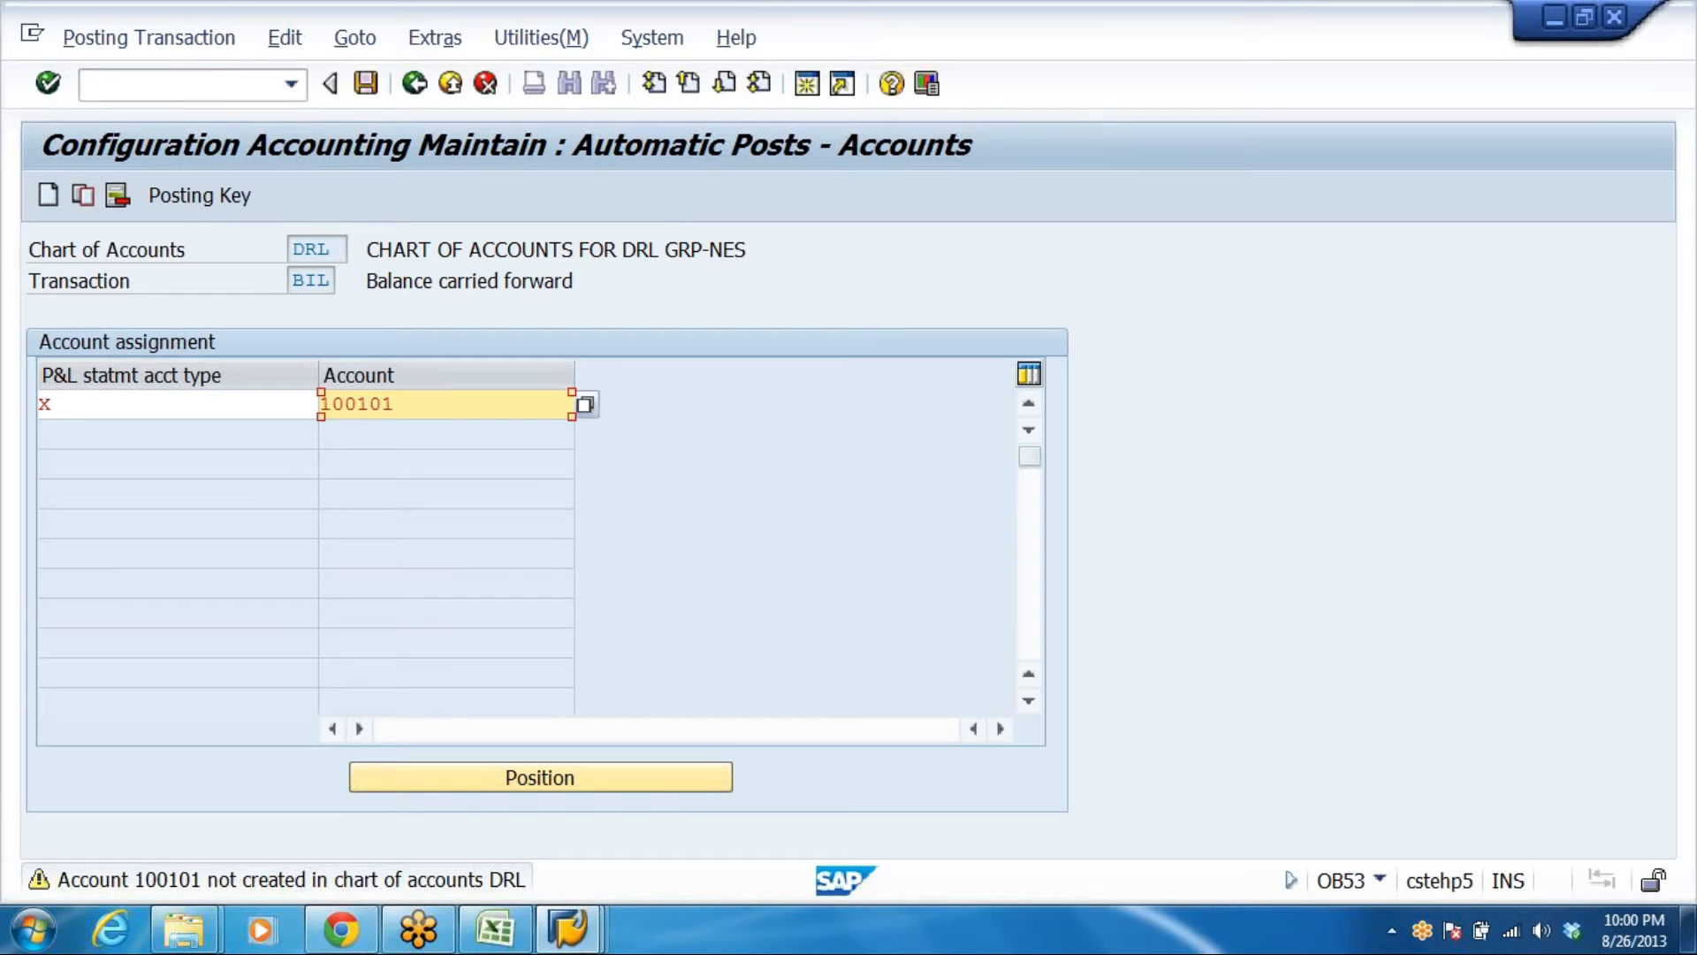
key(ctrl+s)
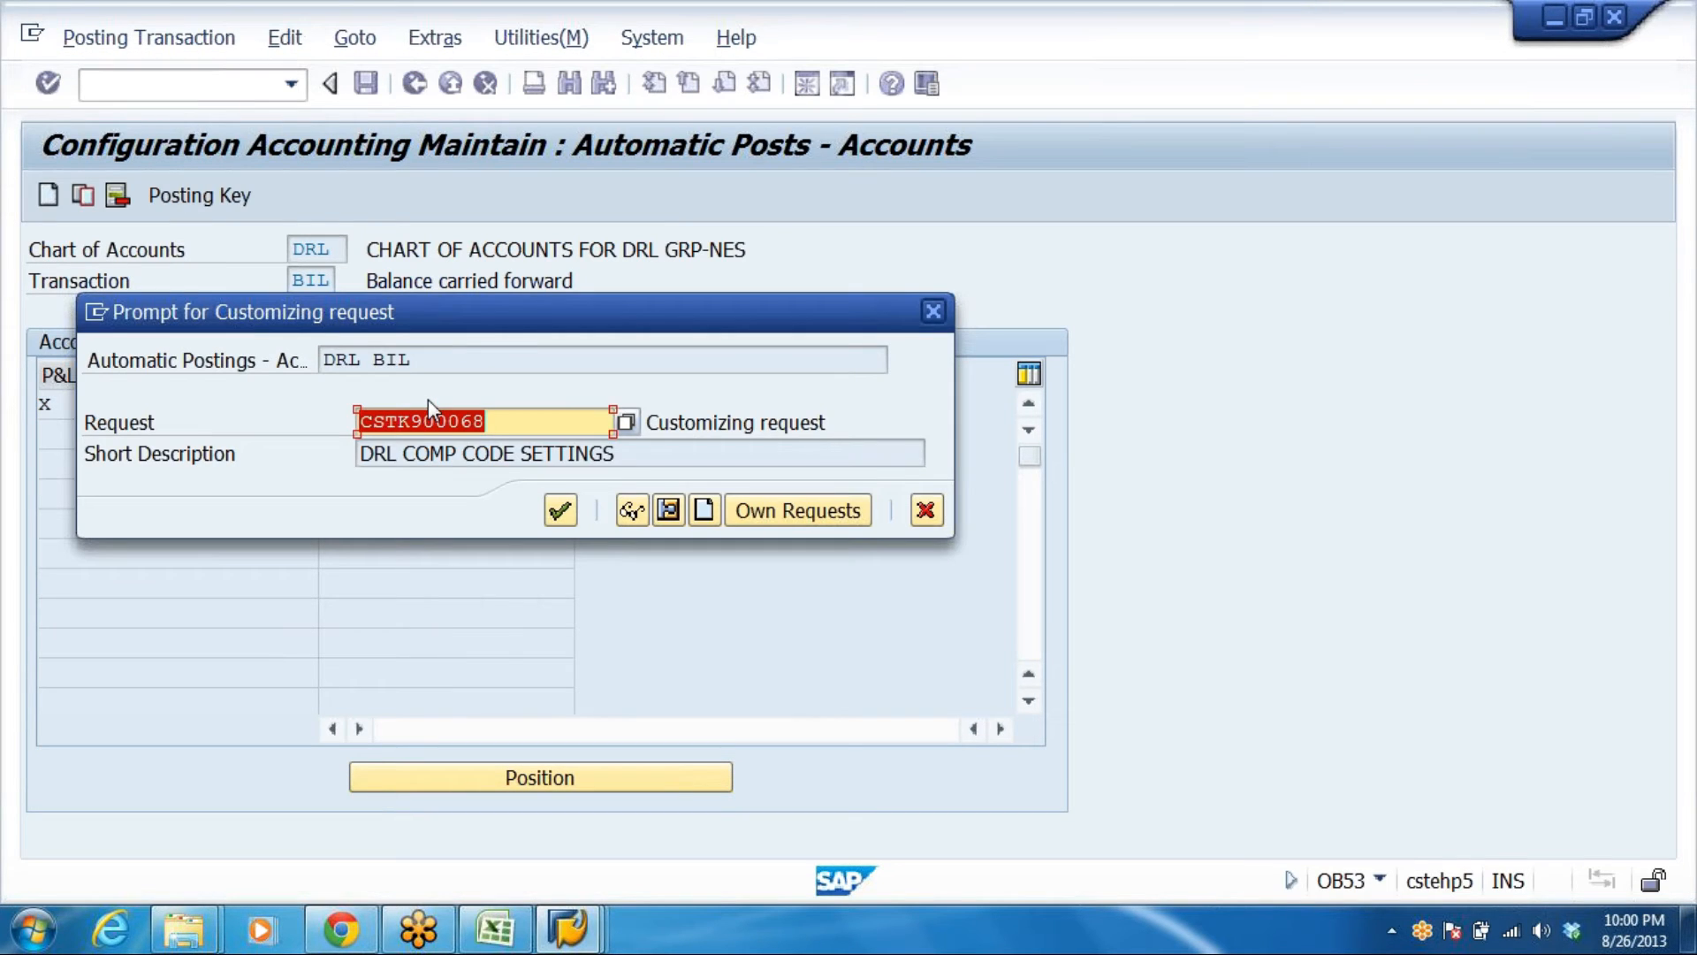
click(569, 507)
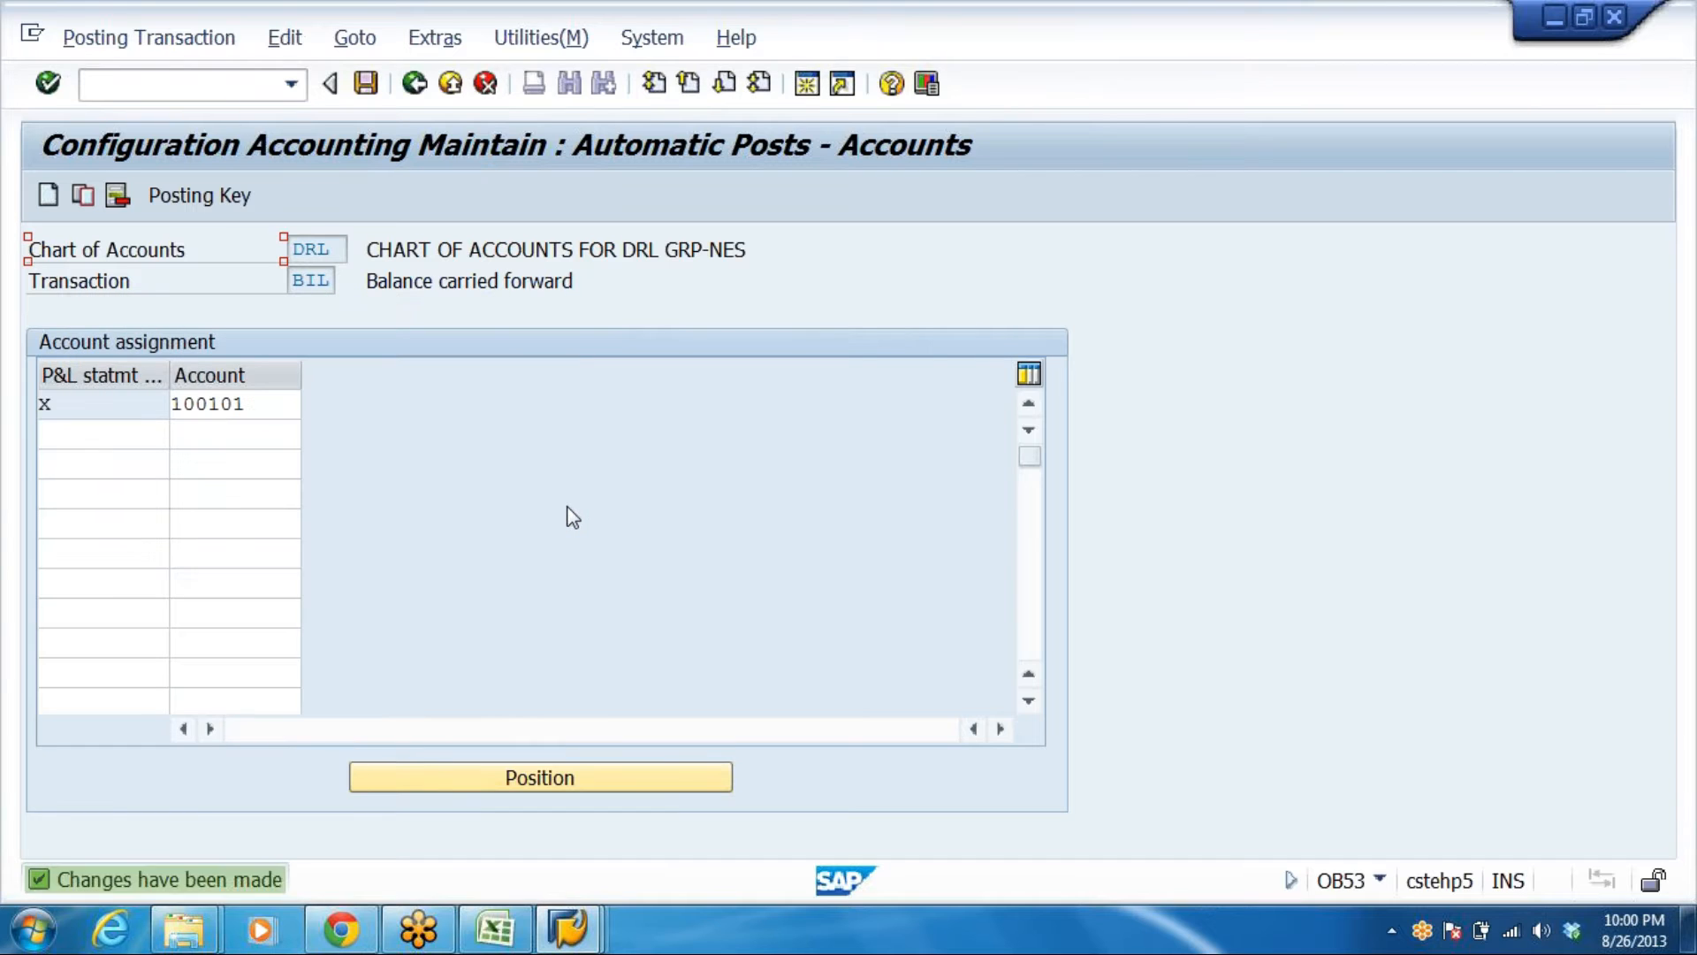
Leave the retained earnings account configuration and switch to the DRL_GRP workbook in Excel
click(414, 84)
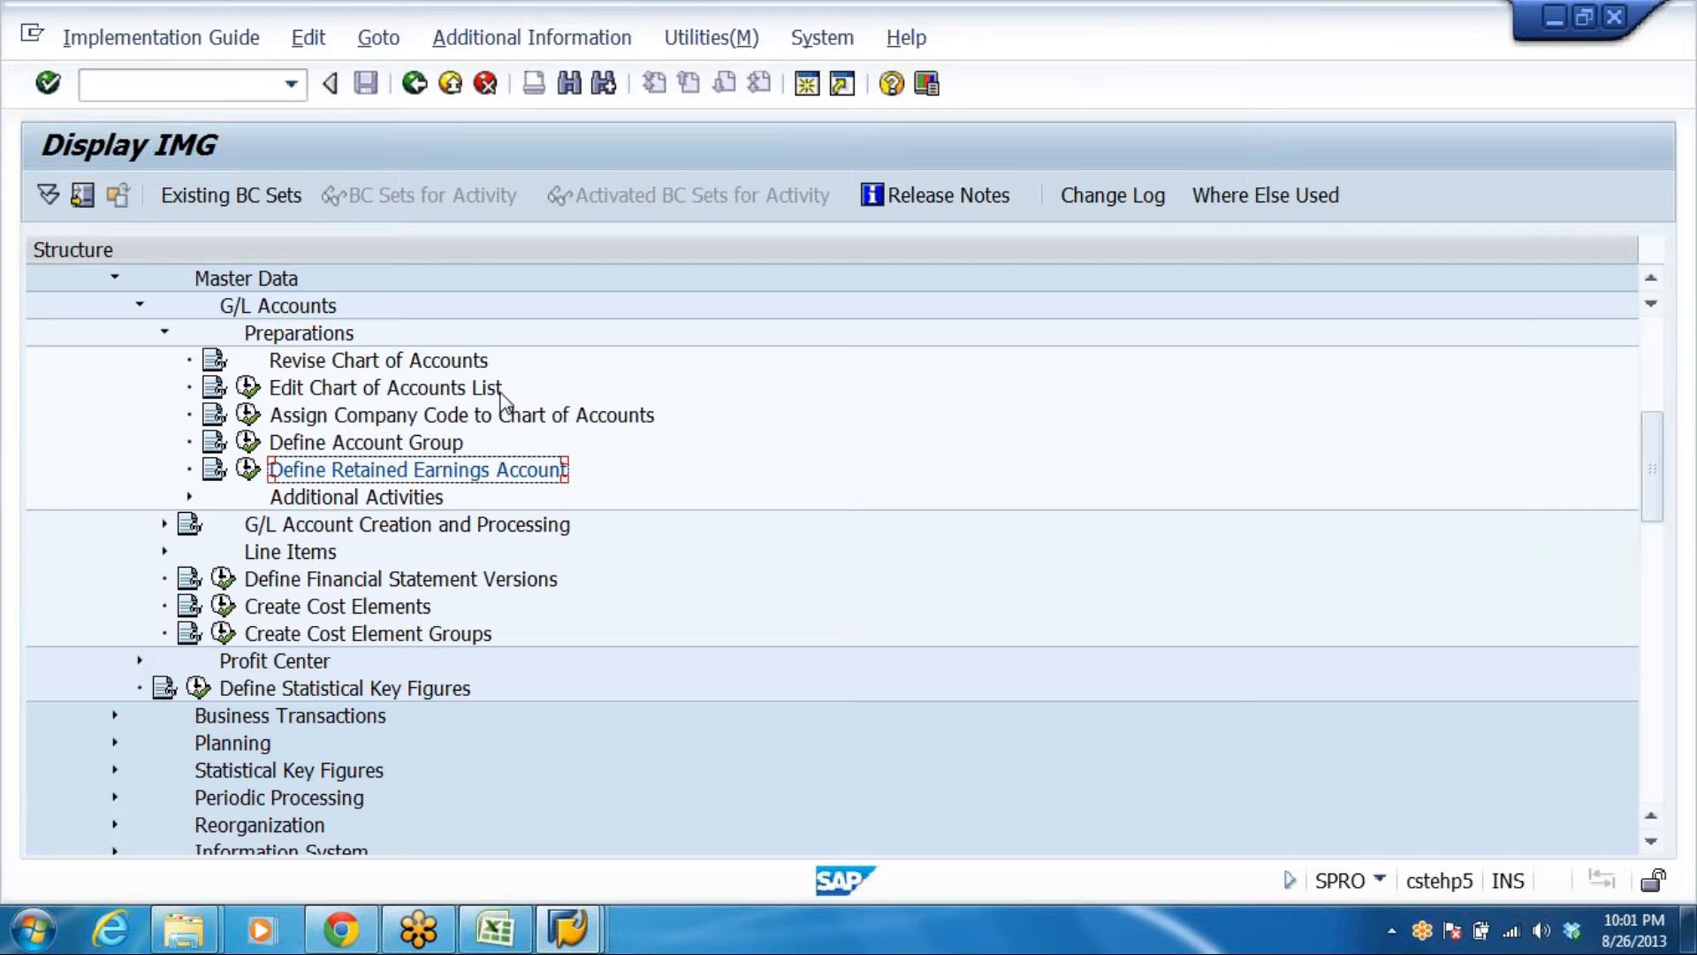
click(495, 930)
click(48, 867)
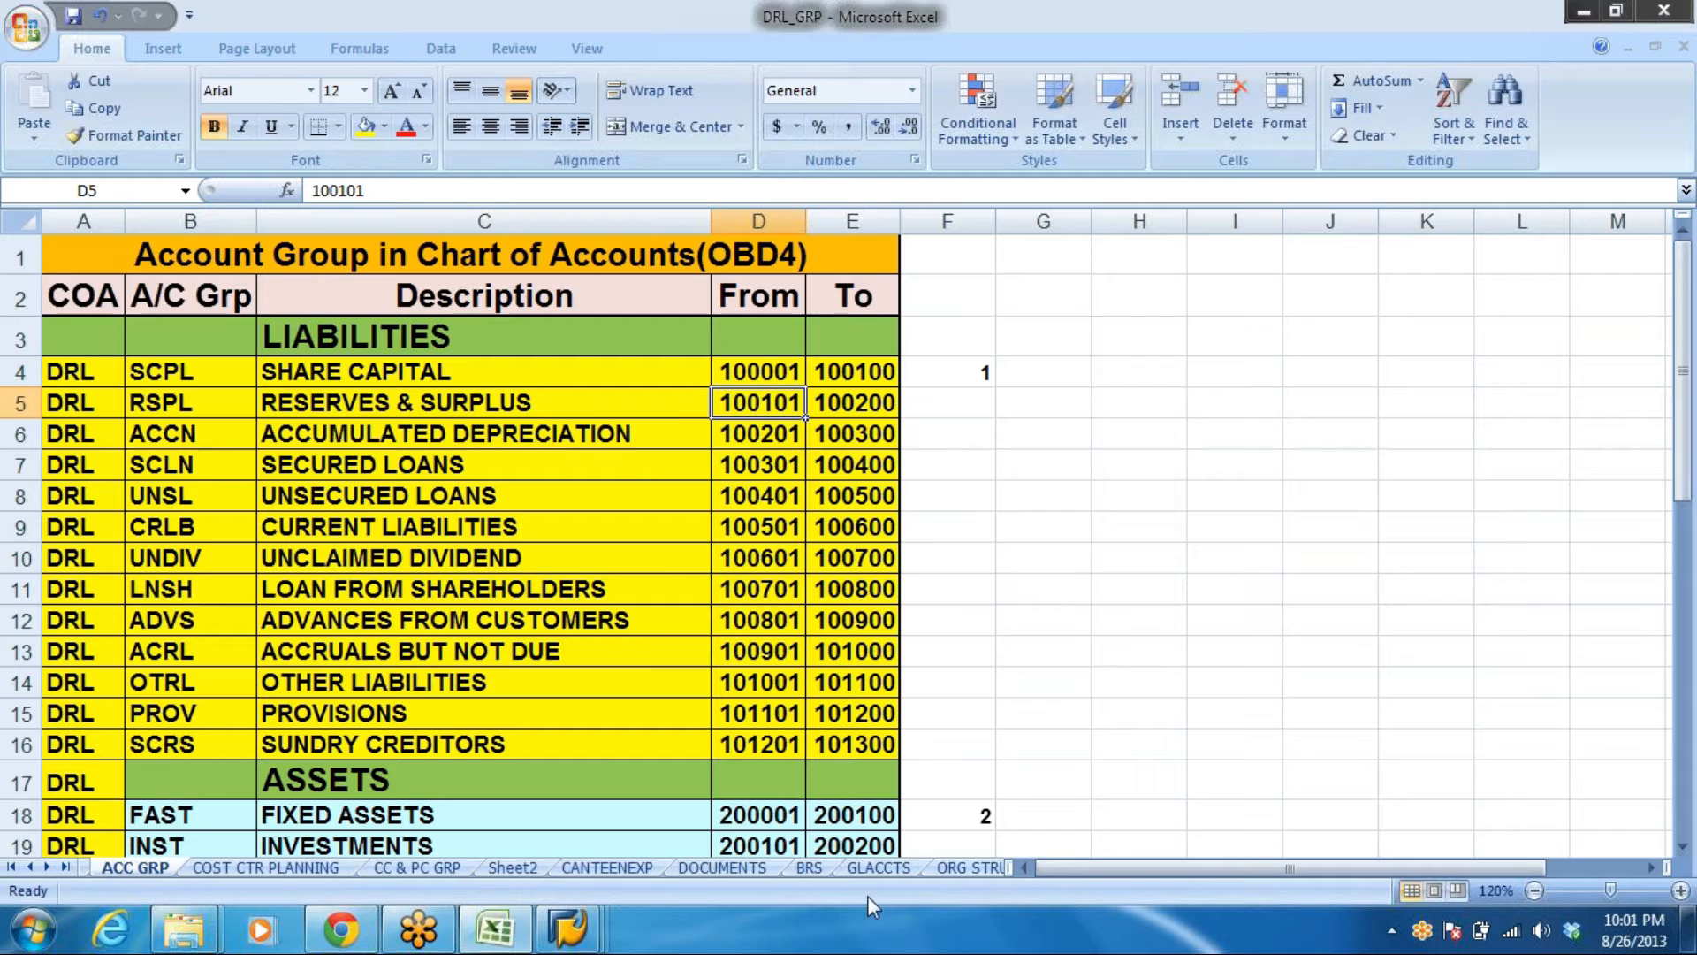
Find the entries for defining the fiscal year variant and assigning it to the company code in the ORG STRUCTURE sheet's configuration list
click(968, 868)
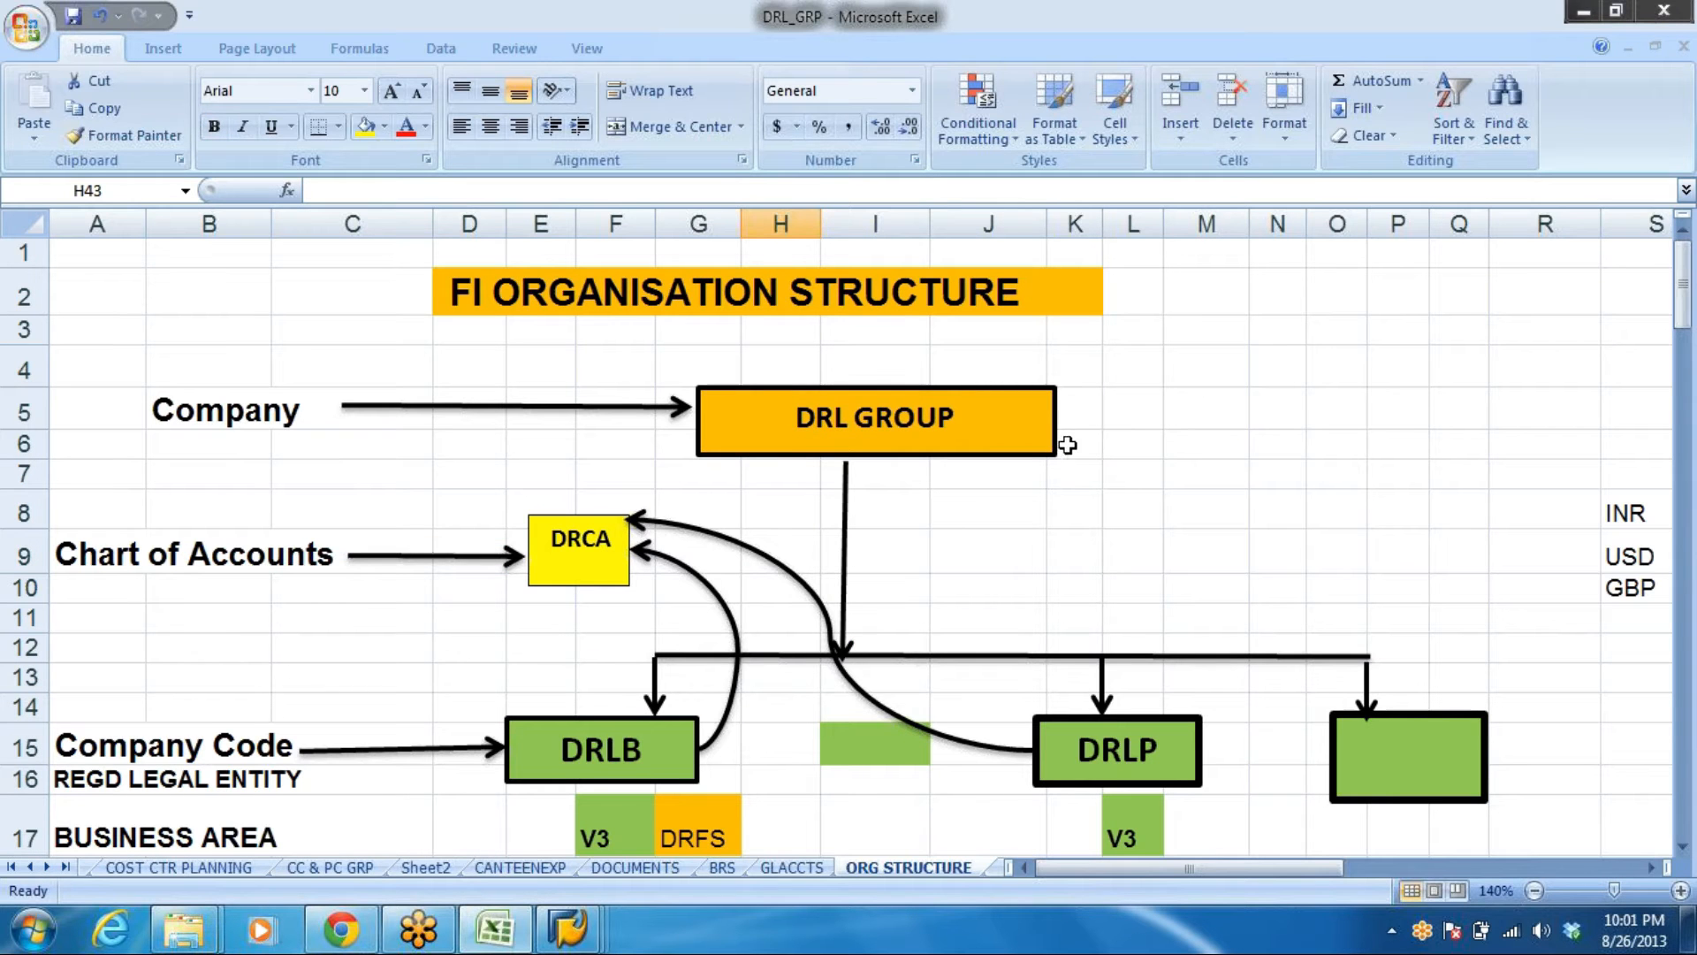
scroll(1161, 440, down, 3)
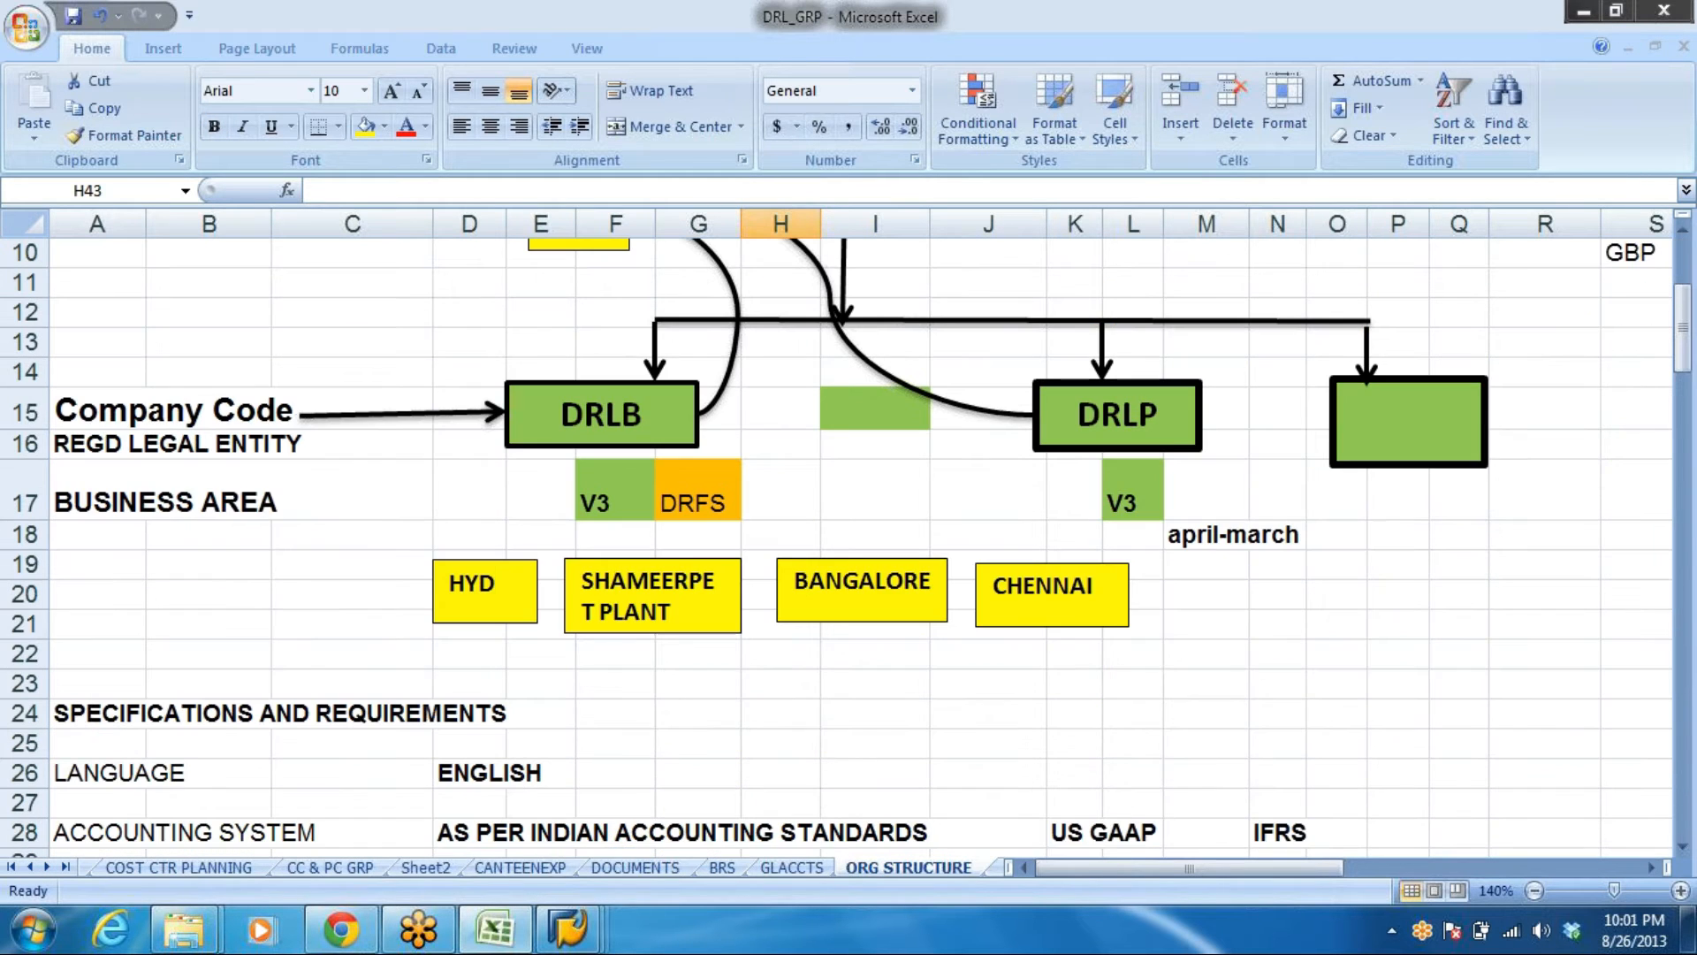
scroll(1181, 468, down, 5)
scroll(1180, 468, down, 4)
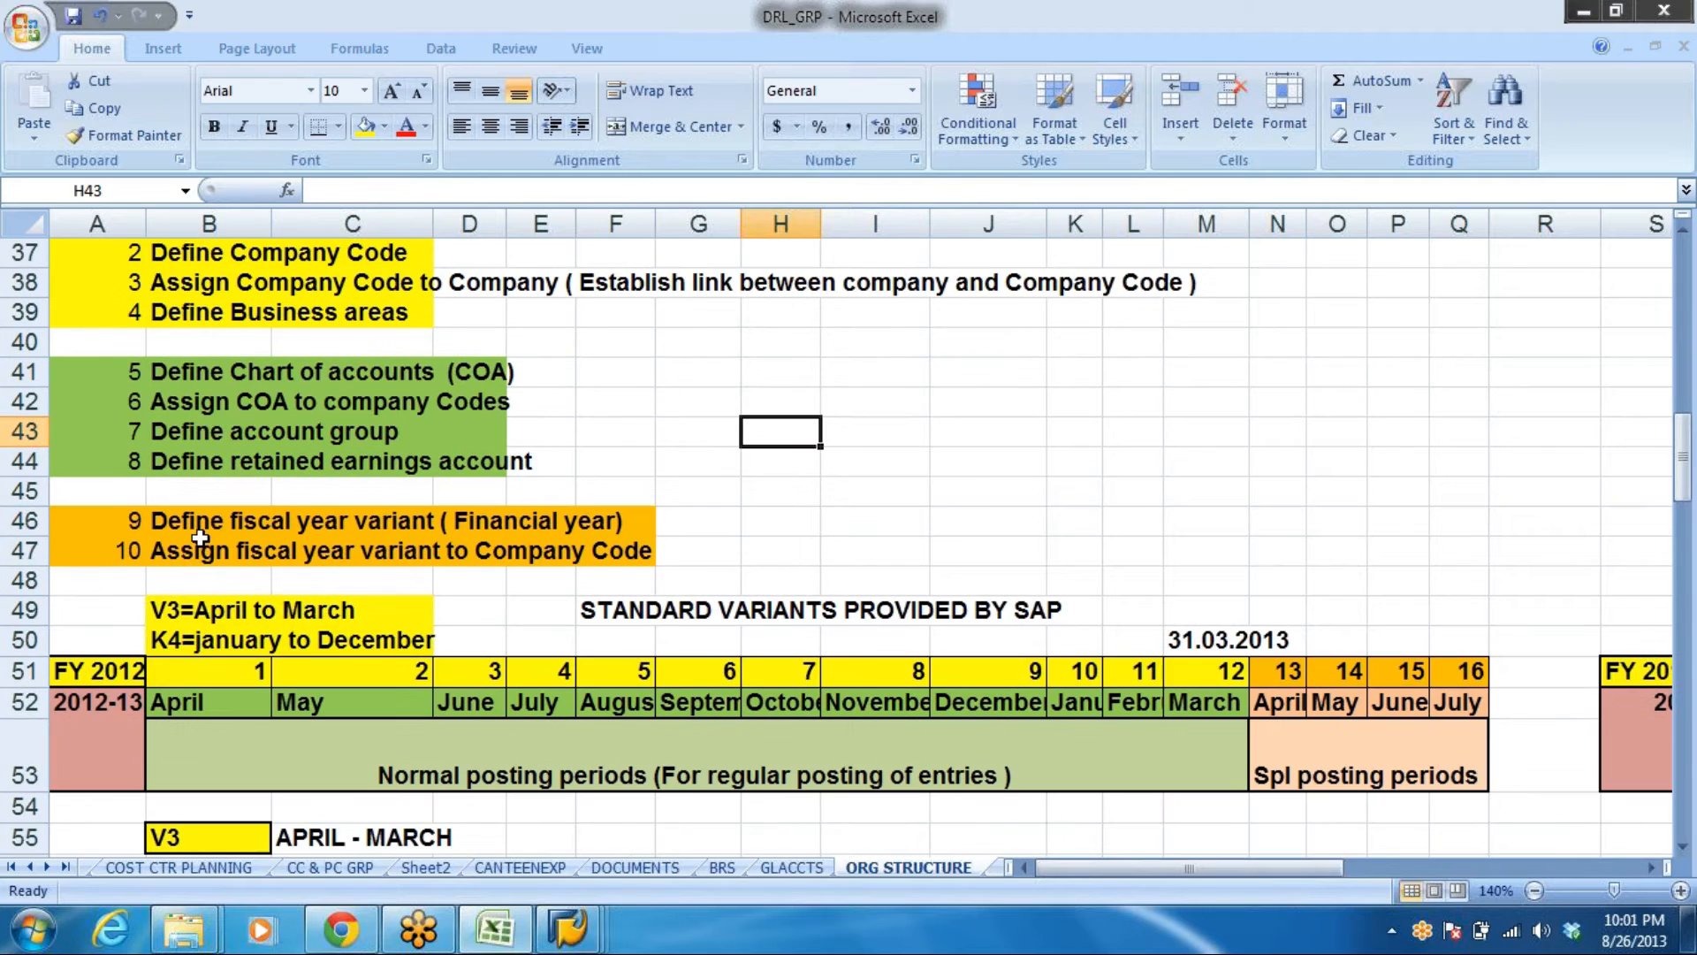
click(200, 533)
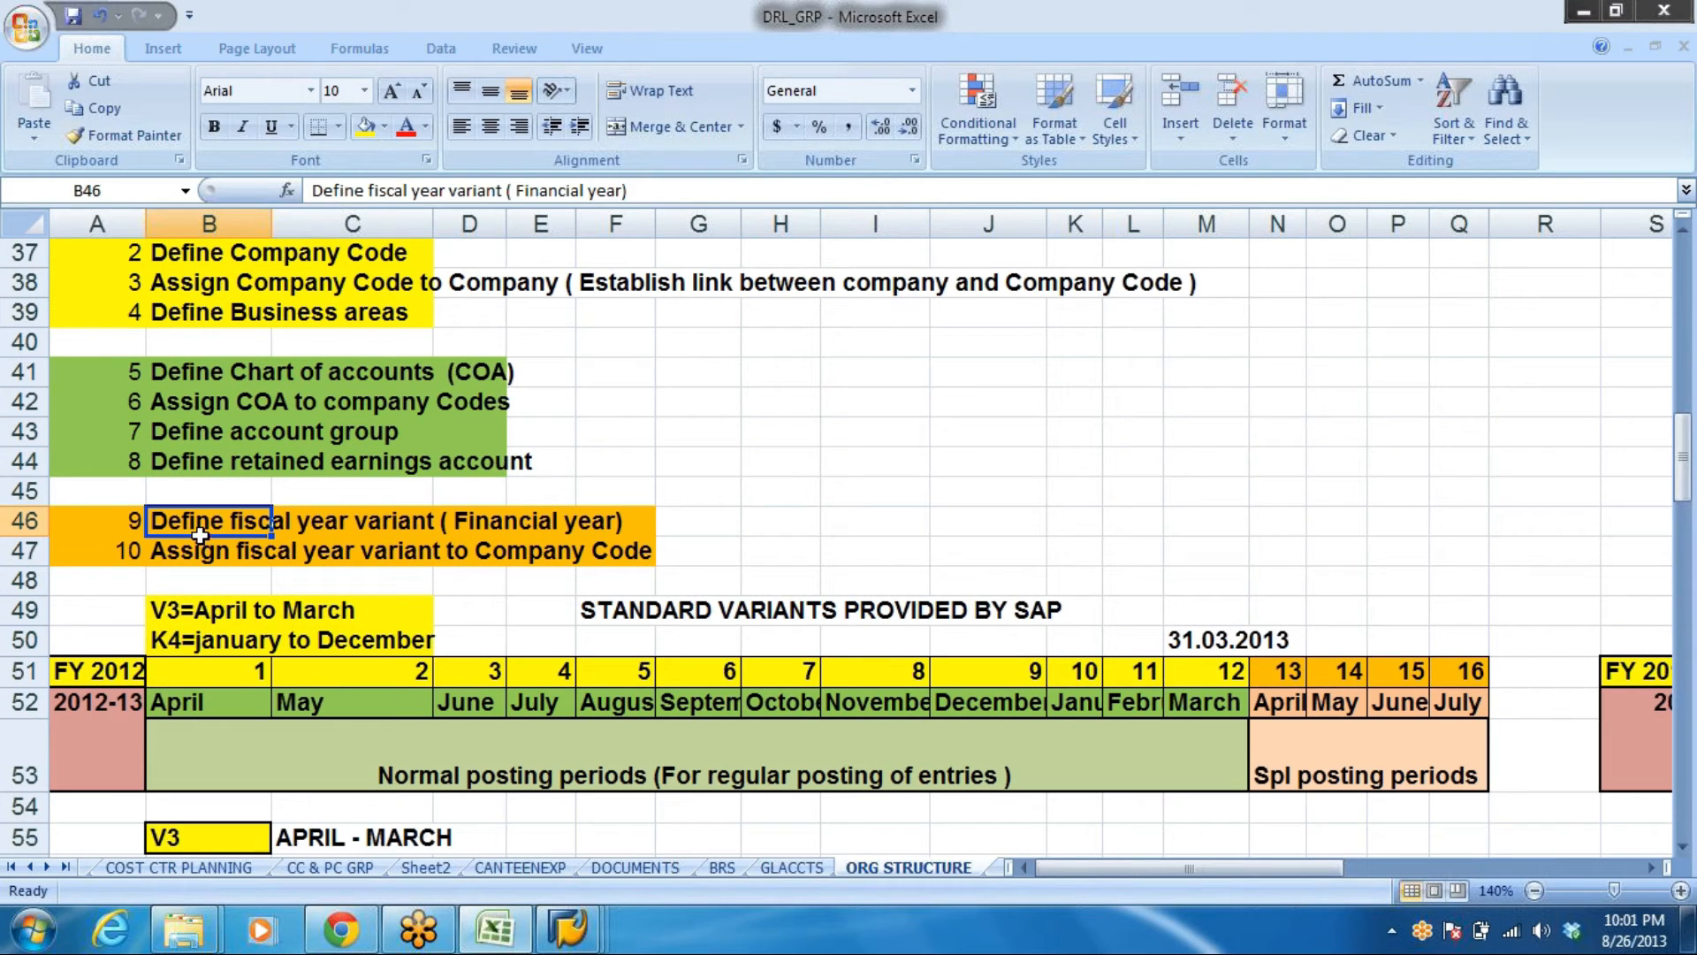
click(203, 546)
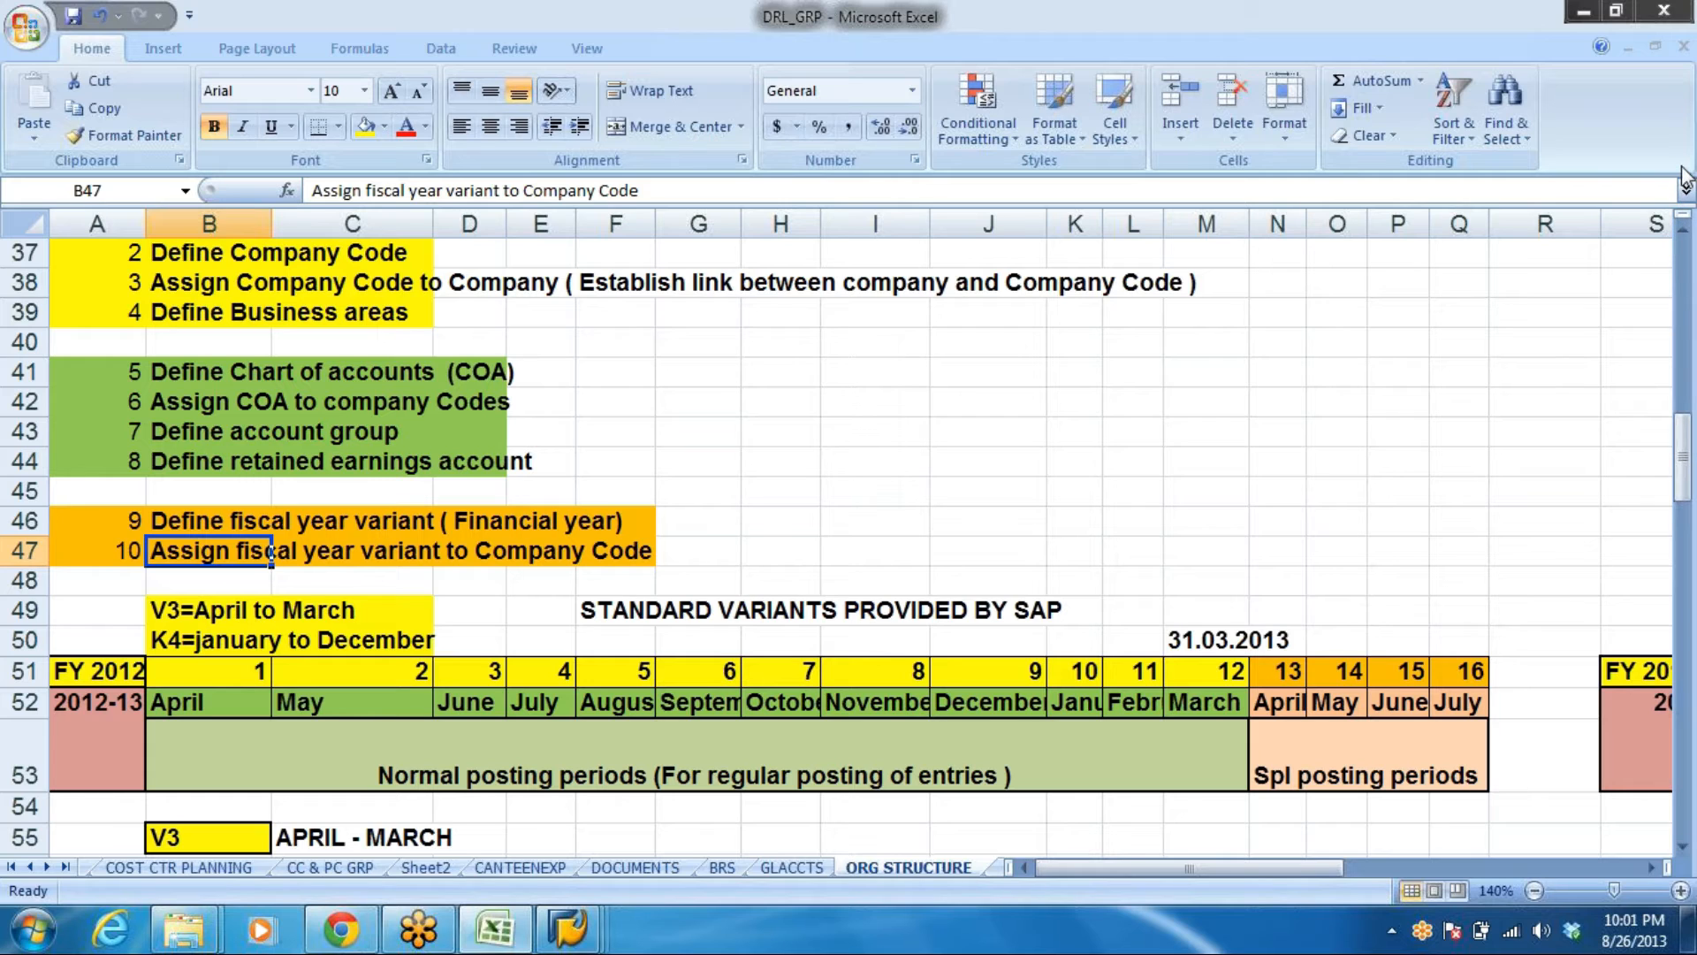
Switch to the General Ledger Accounting notes PDF in Adobe Reader and find the fiscal year variant notes and IMG path on page 9
click(1687, 216)
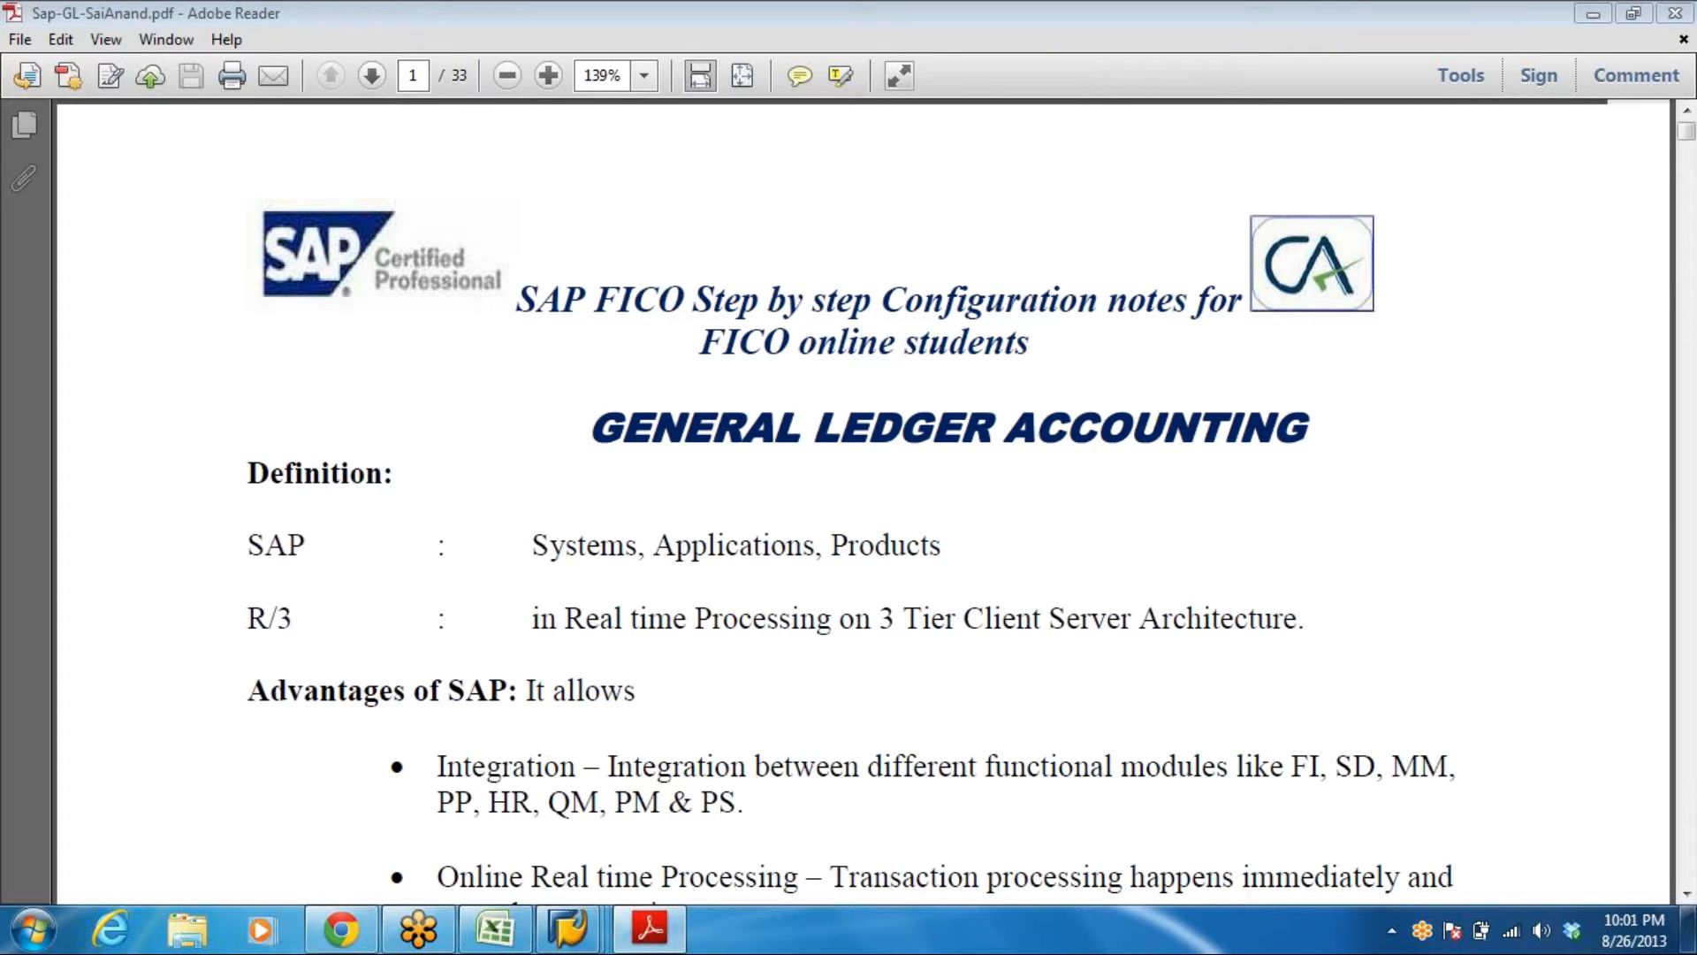
scroll(981, 584, down, 15)
scroll(974, 582, down, 15)
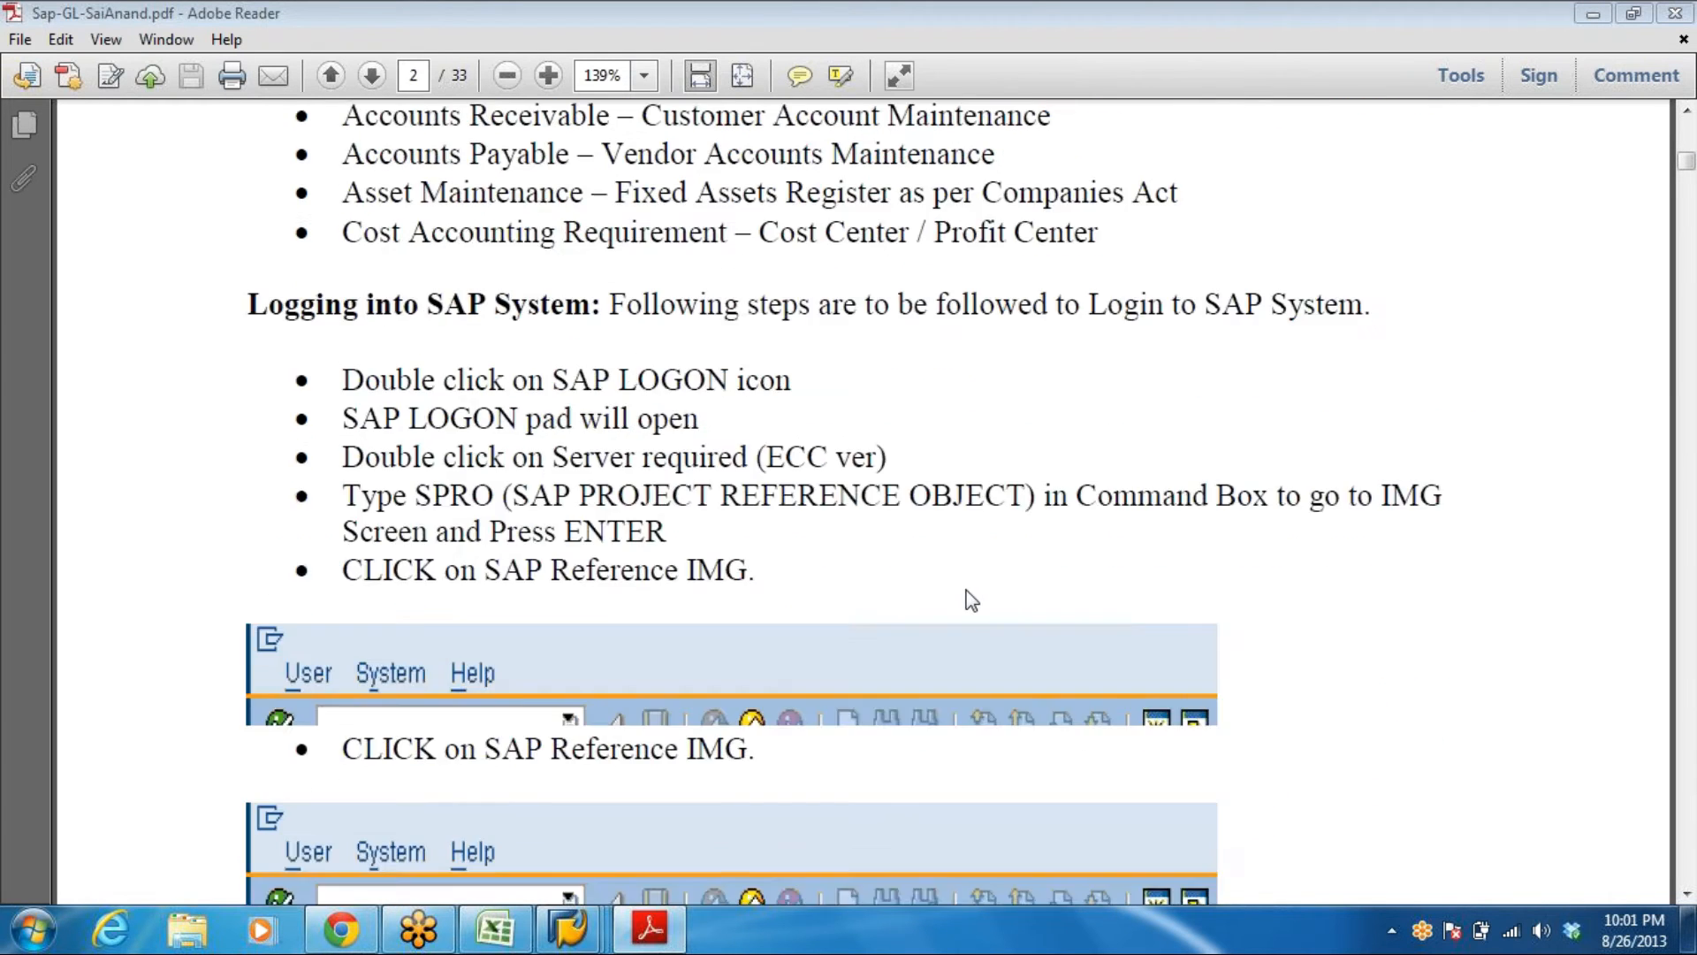
scroll(959, 583, down, 15)
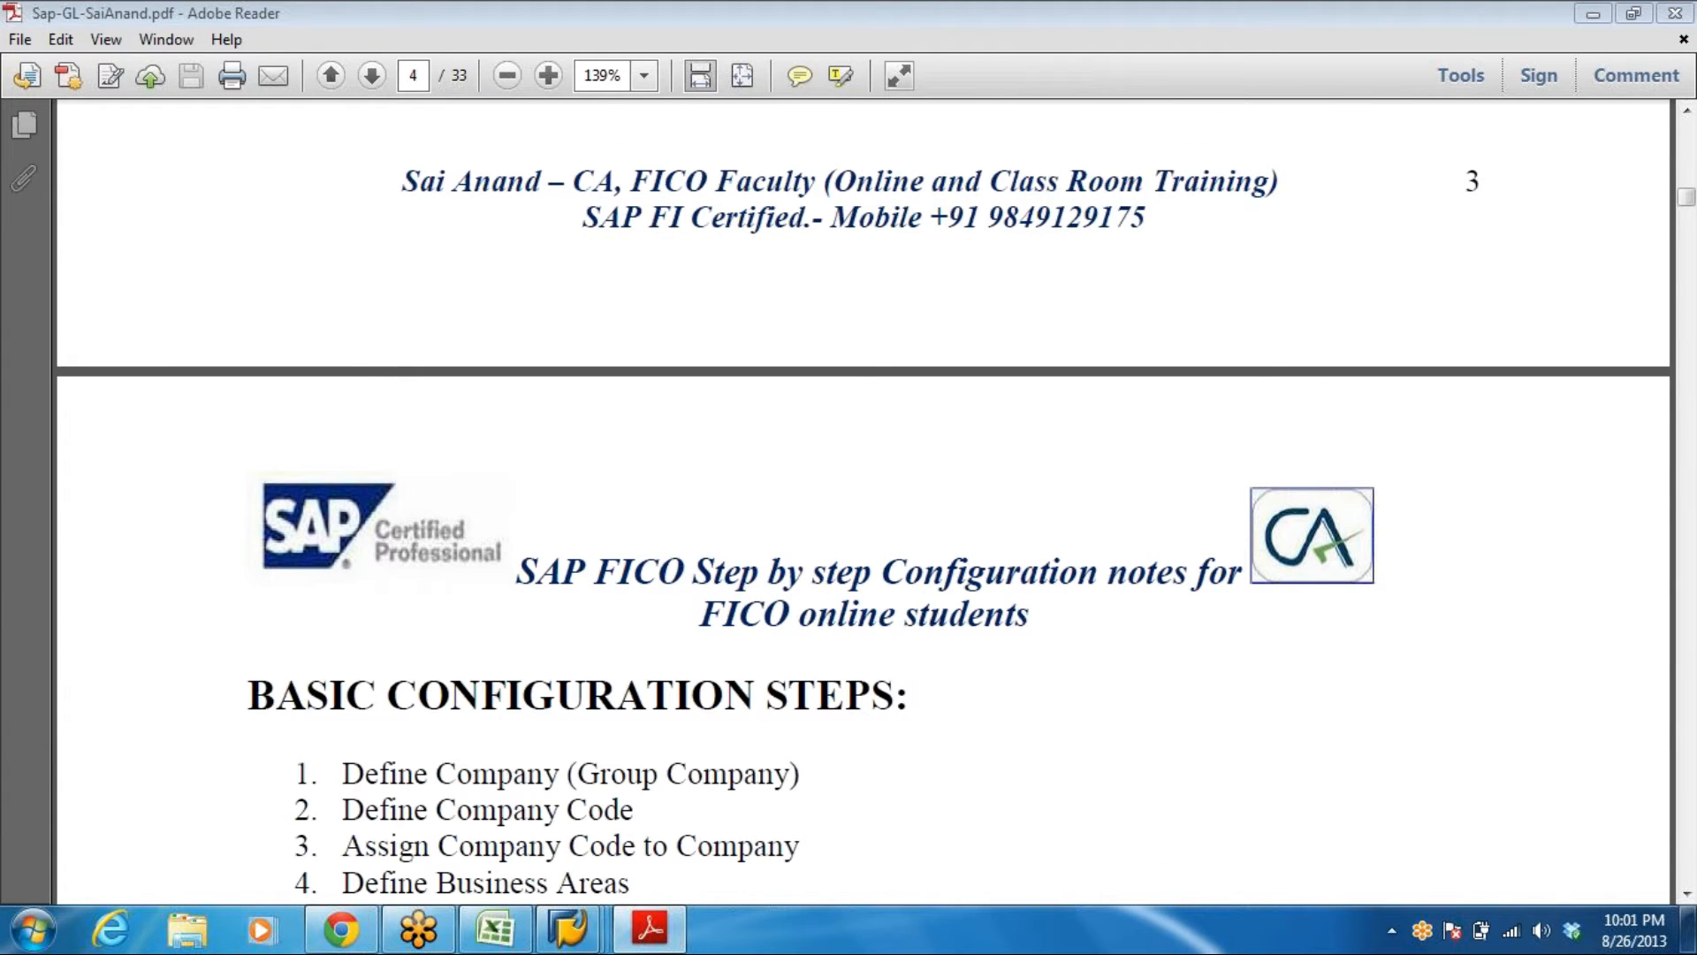
scroll(919, 589, down, 15)
scroll(924, 599, down, 15)
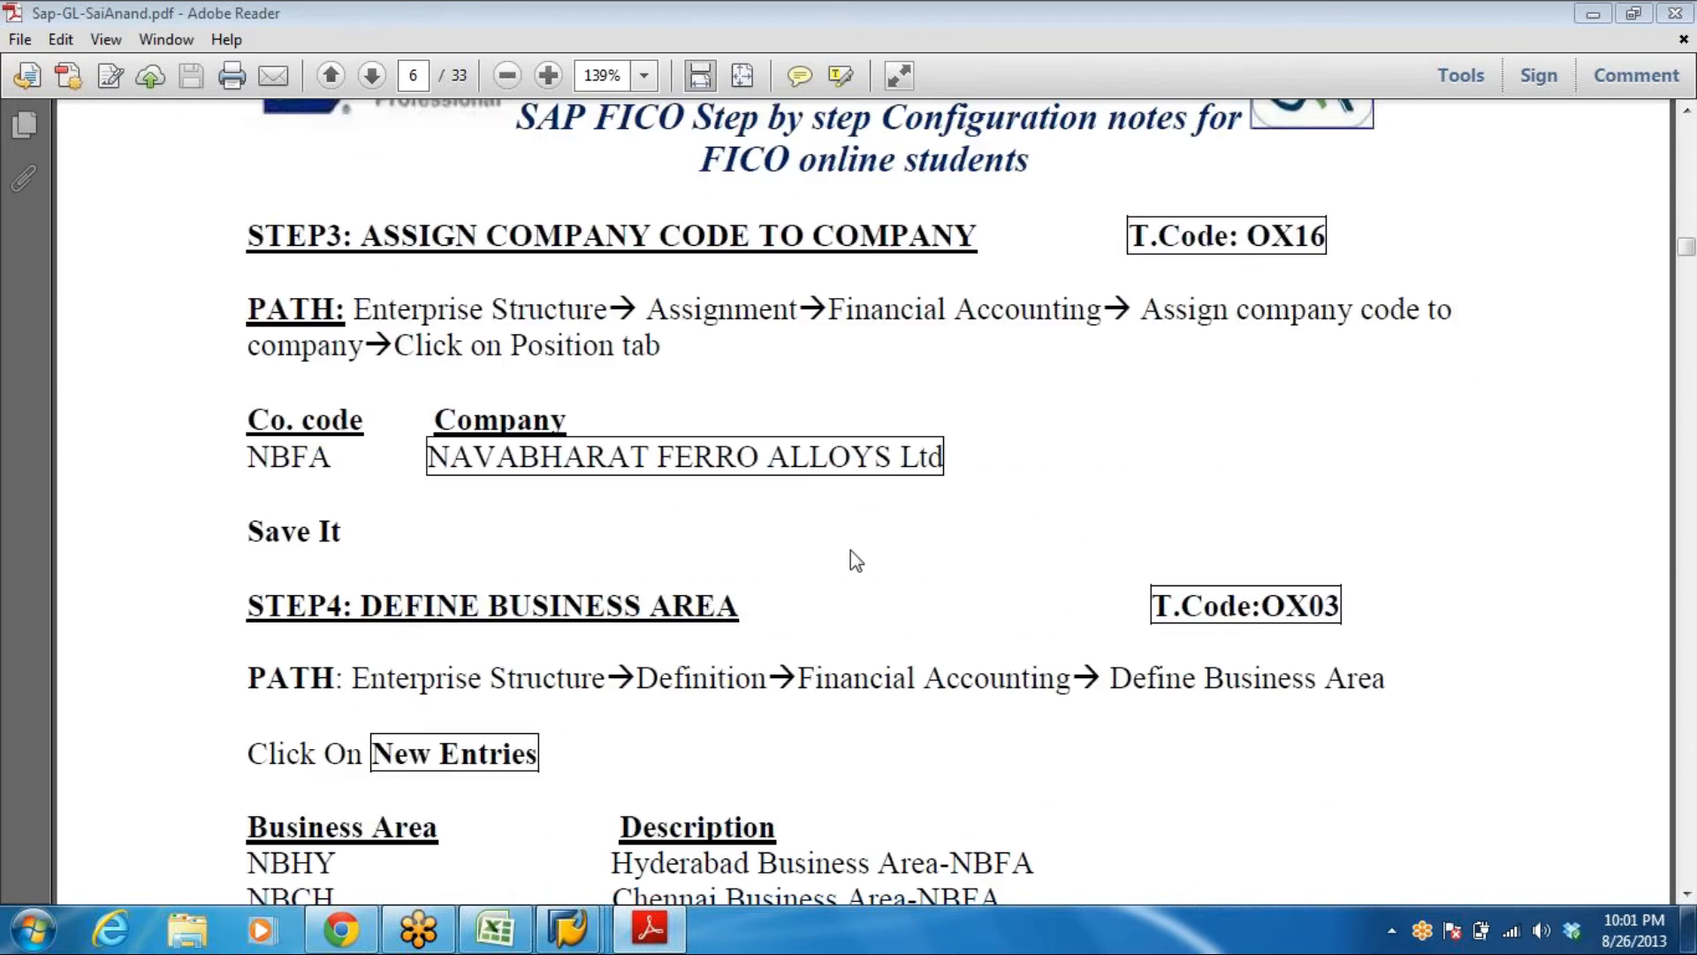
scroll(851, 551, down, 5)
scroll(840, 557, down, 20)
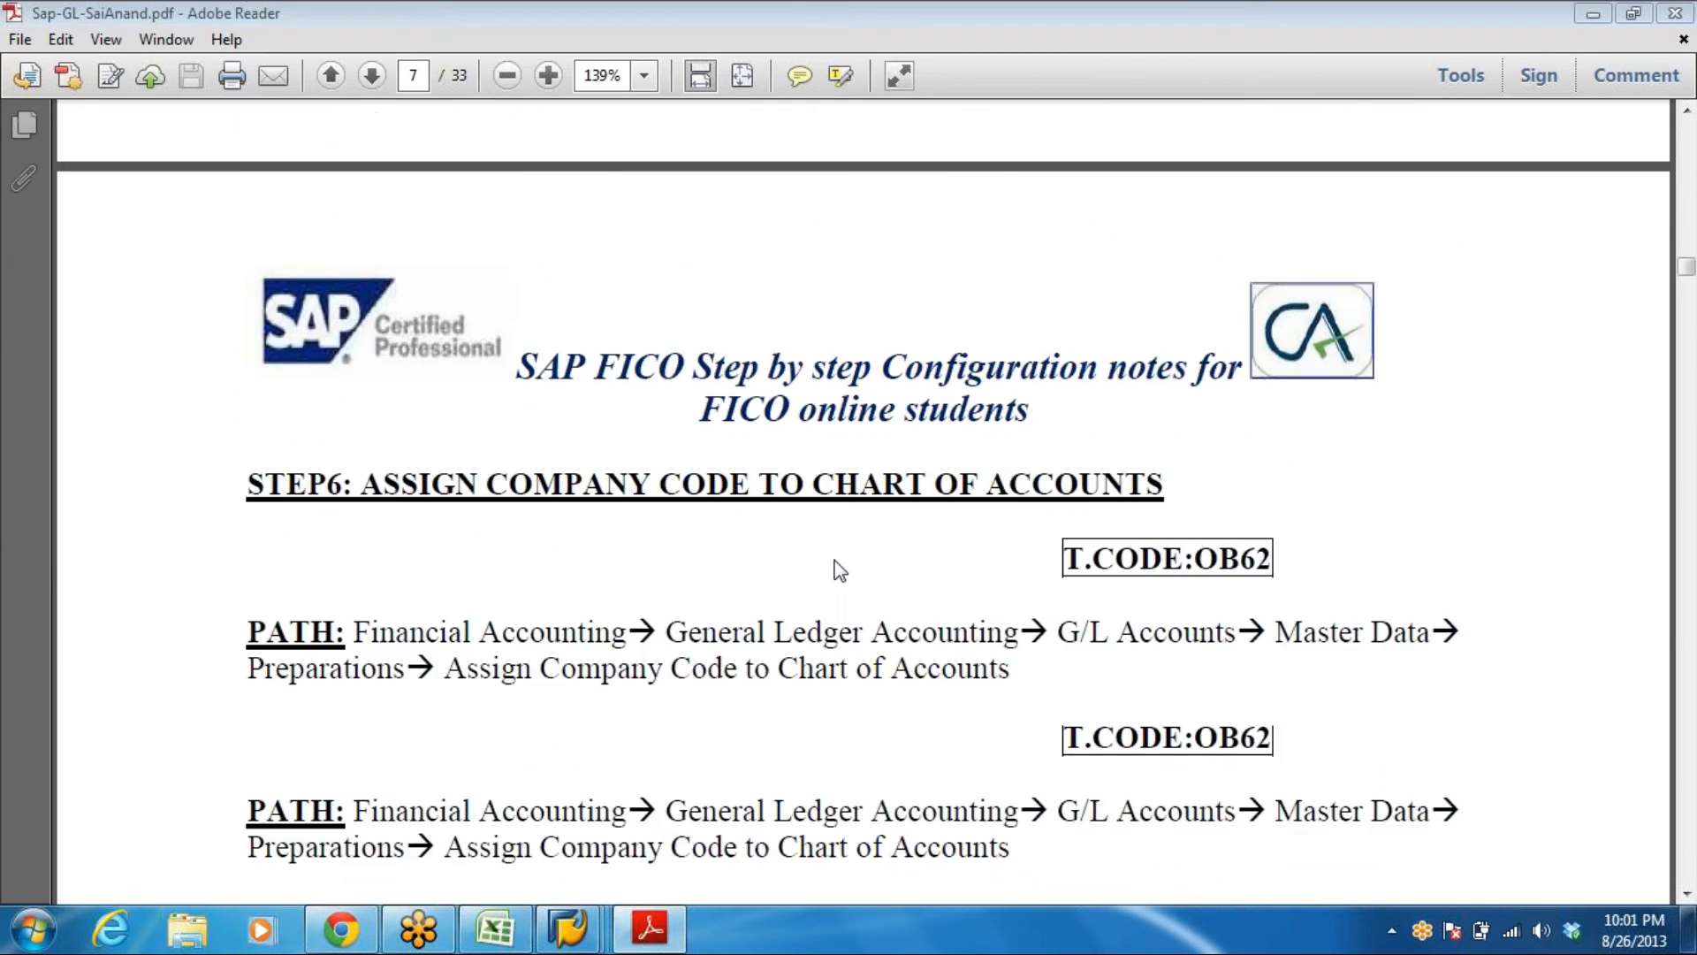
scroll(840, 577, down, 20)
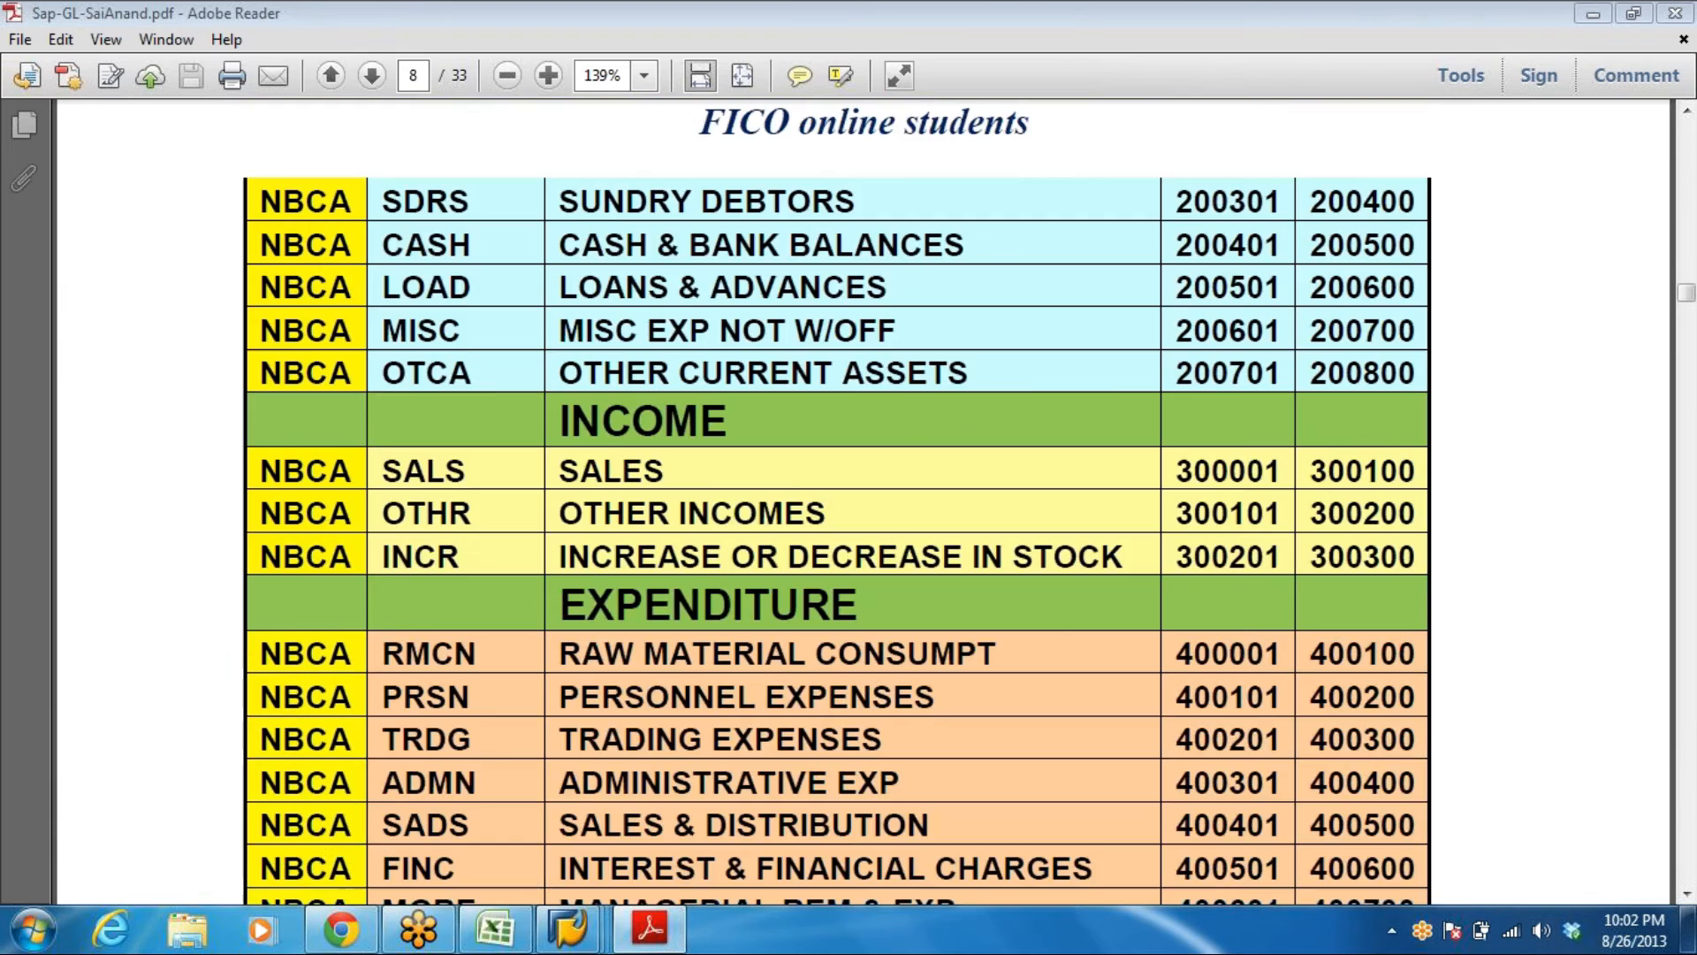
drag(258, 234, 1246, 534)
click(1084, 403)
scroll(1057, 390, down, 15)
scroll(1006, 396, down, 13)
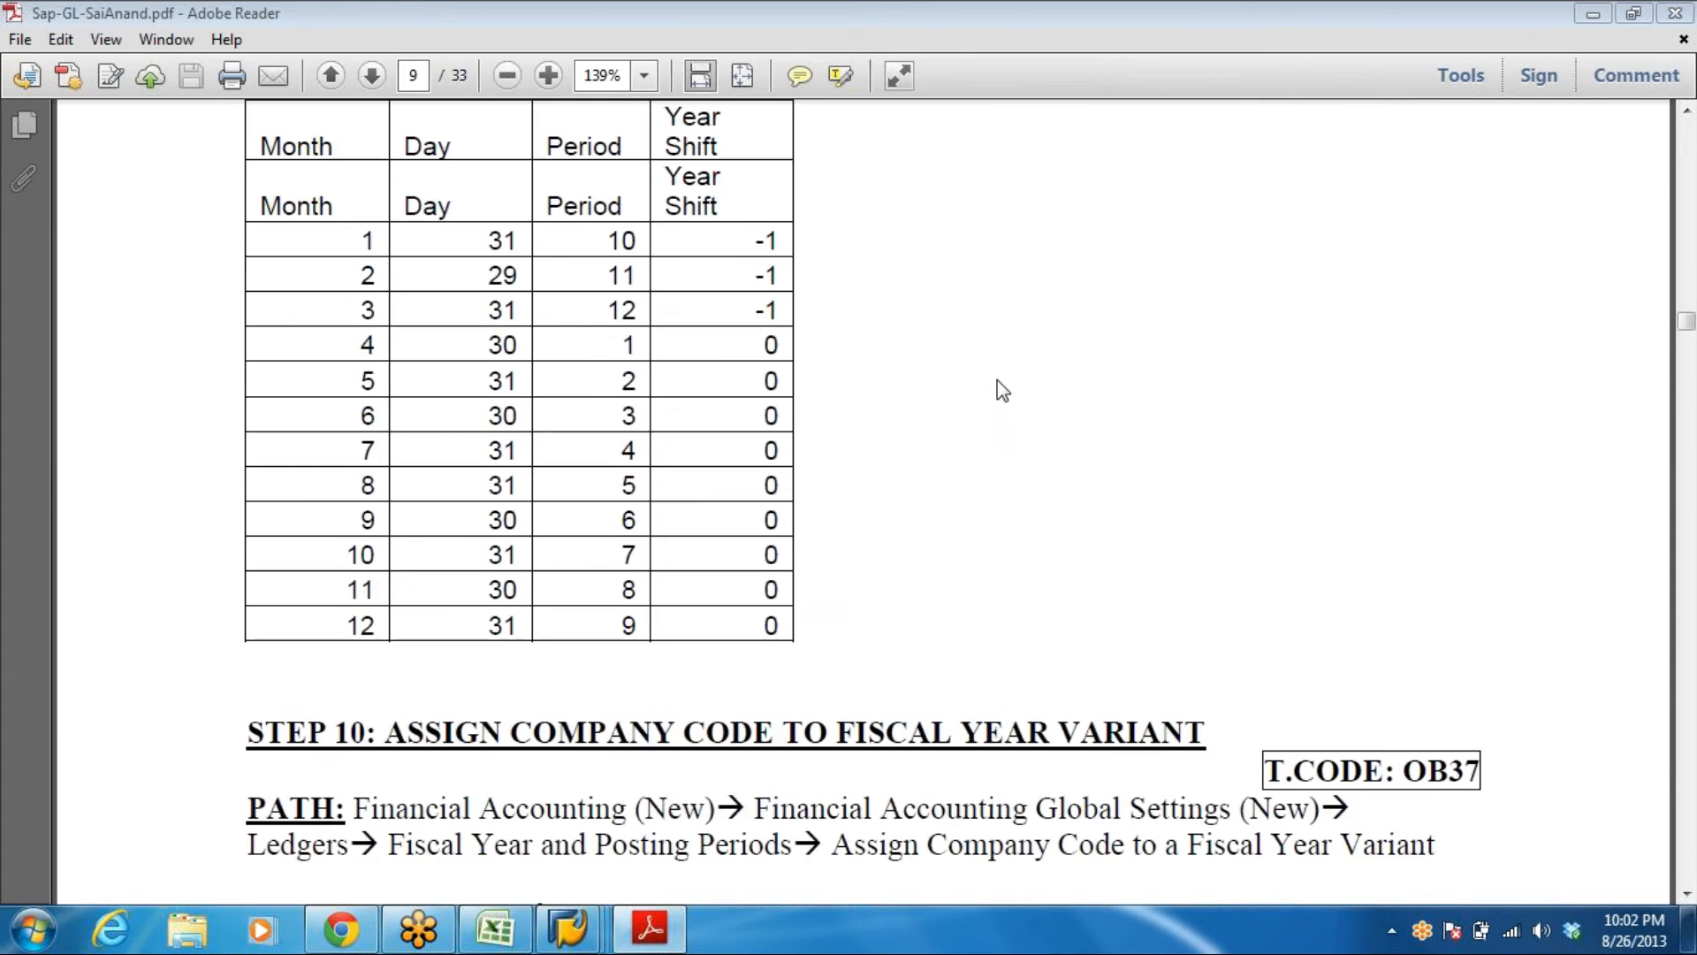
scroll(1001, 390, up, 13)
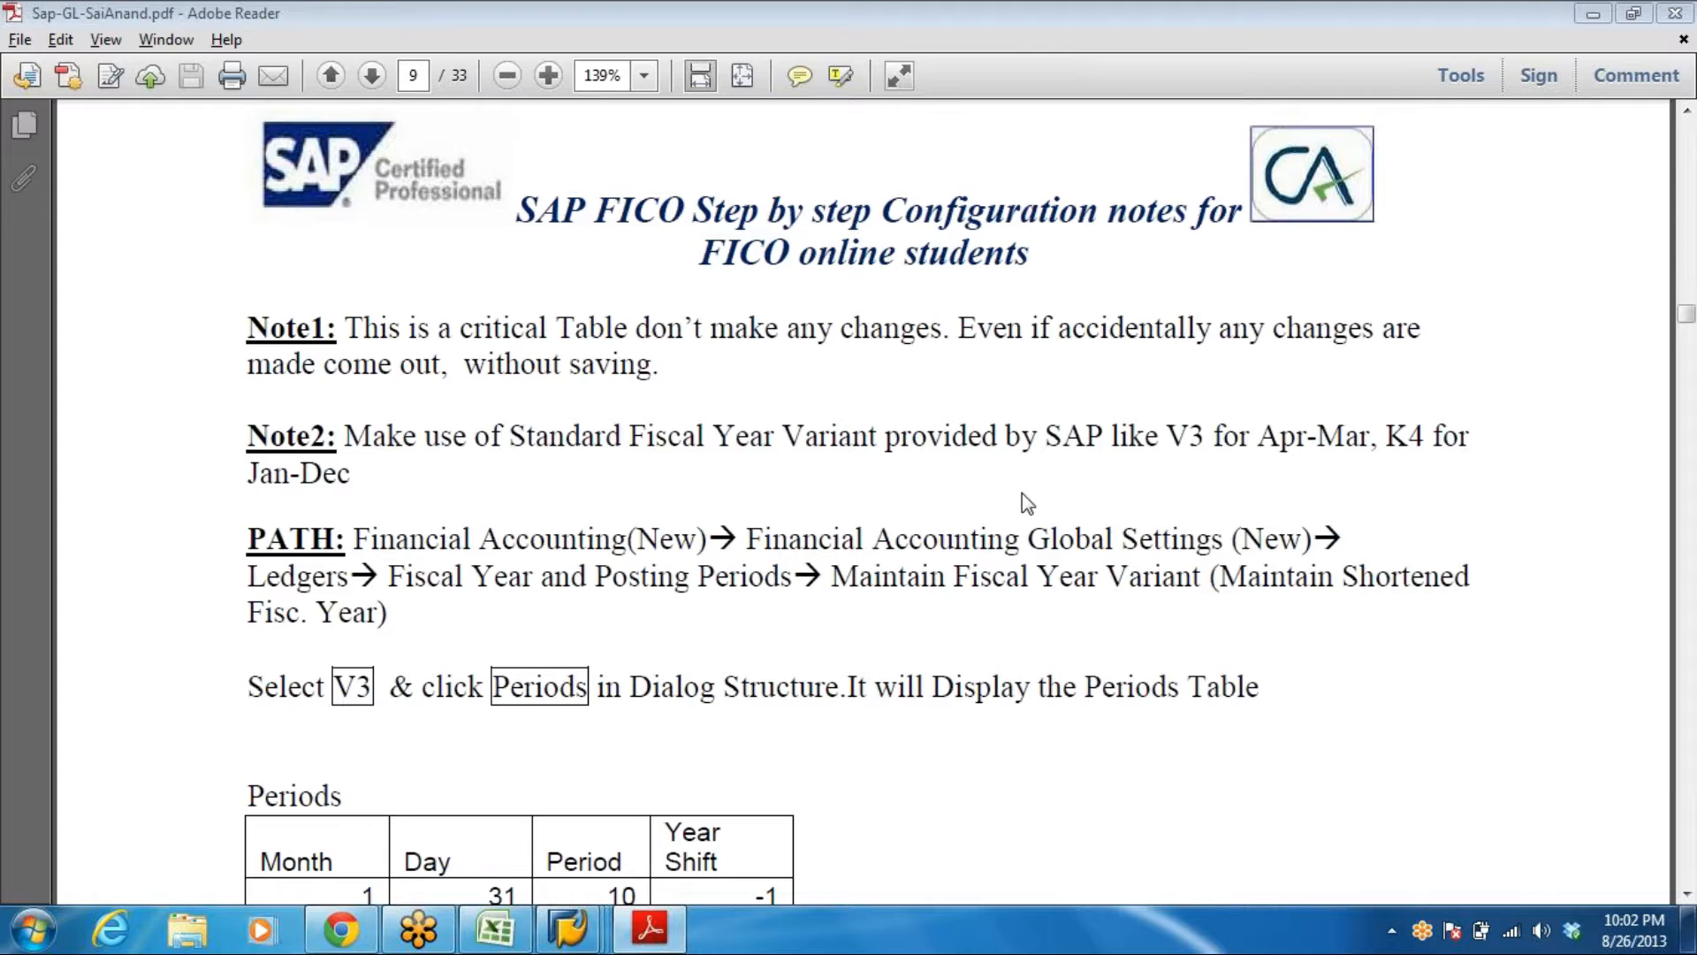
Switch to the SAP Display IMG window and close the SAP Logon window
key(alt+Tab)
mouse_move(566, 928)
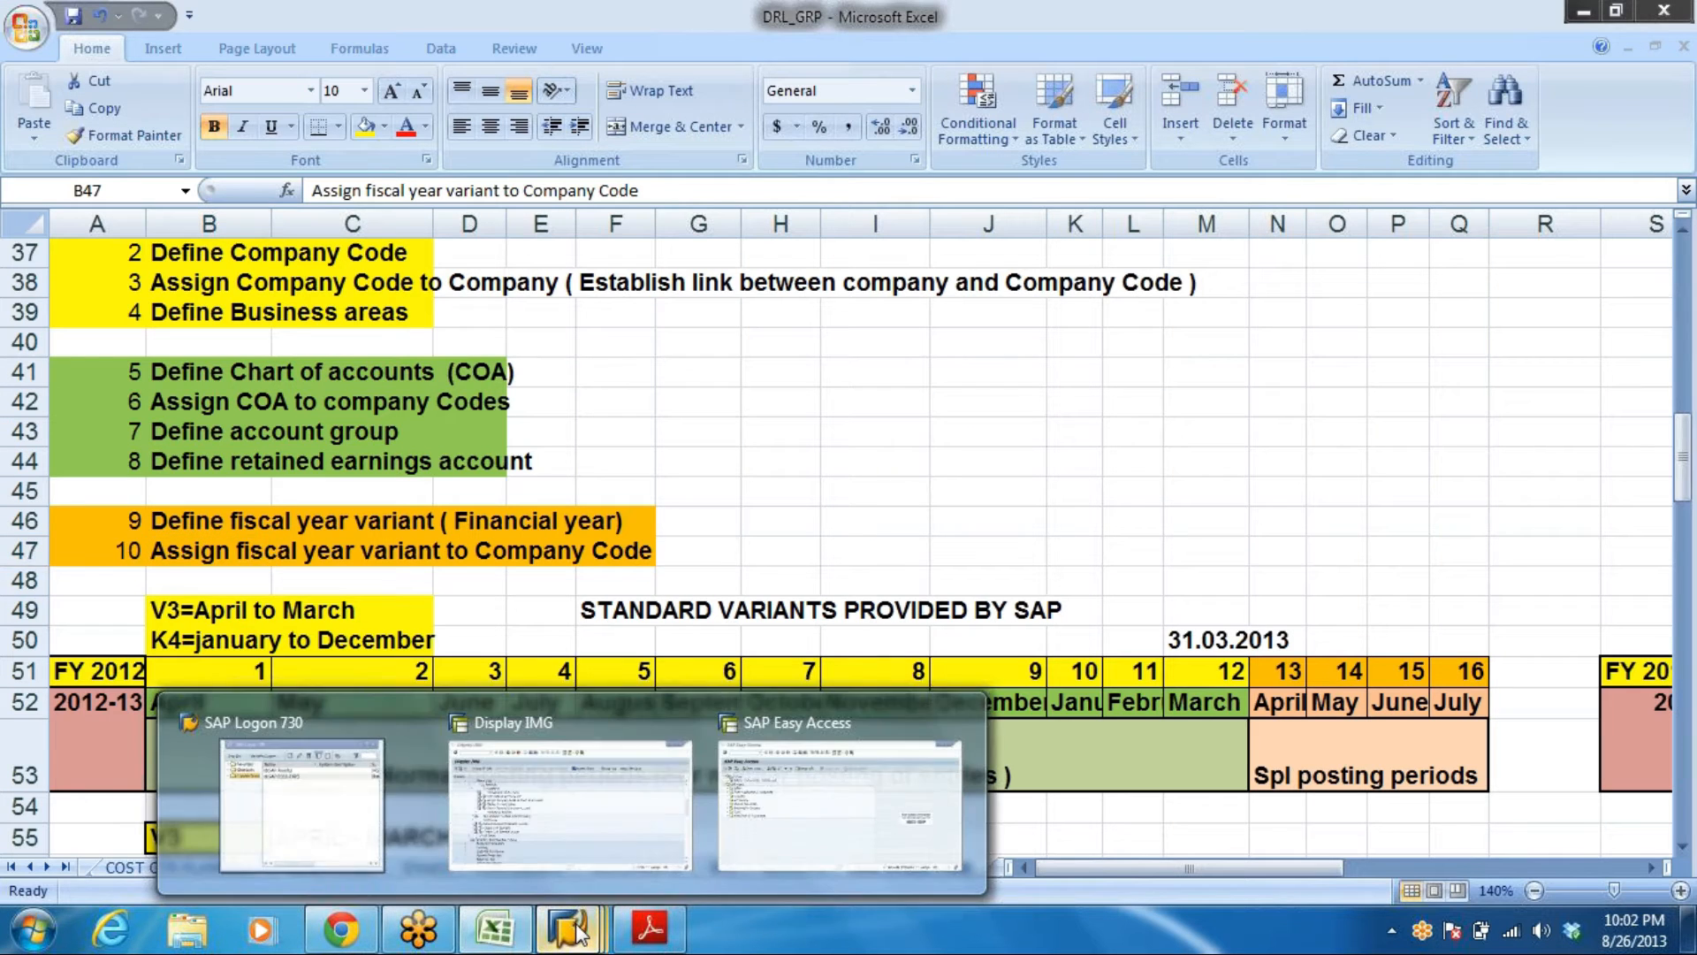
click(304, 827)
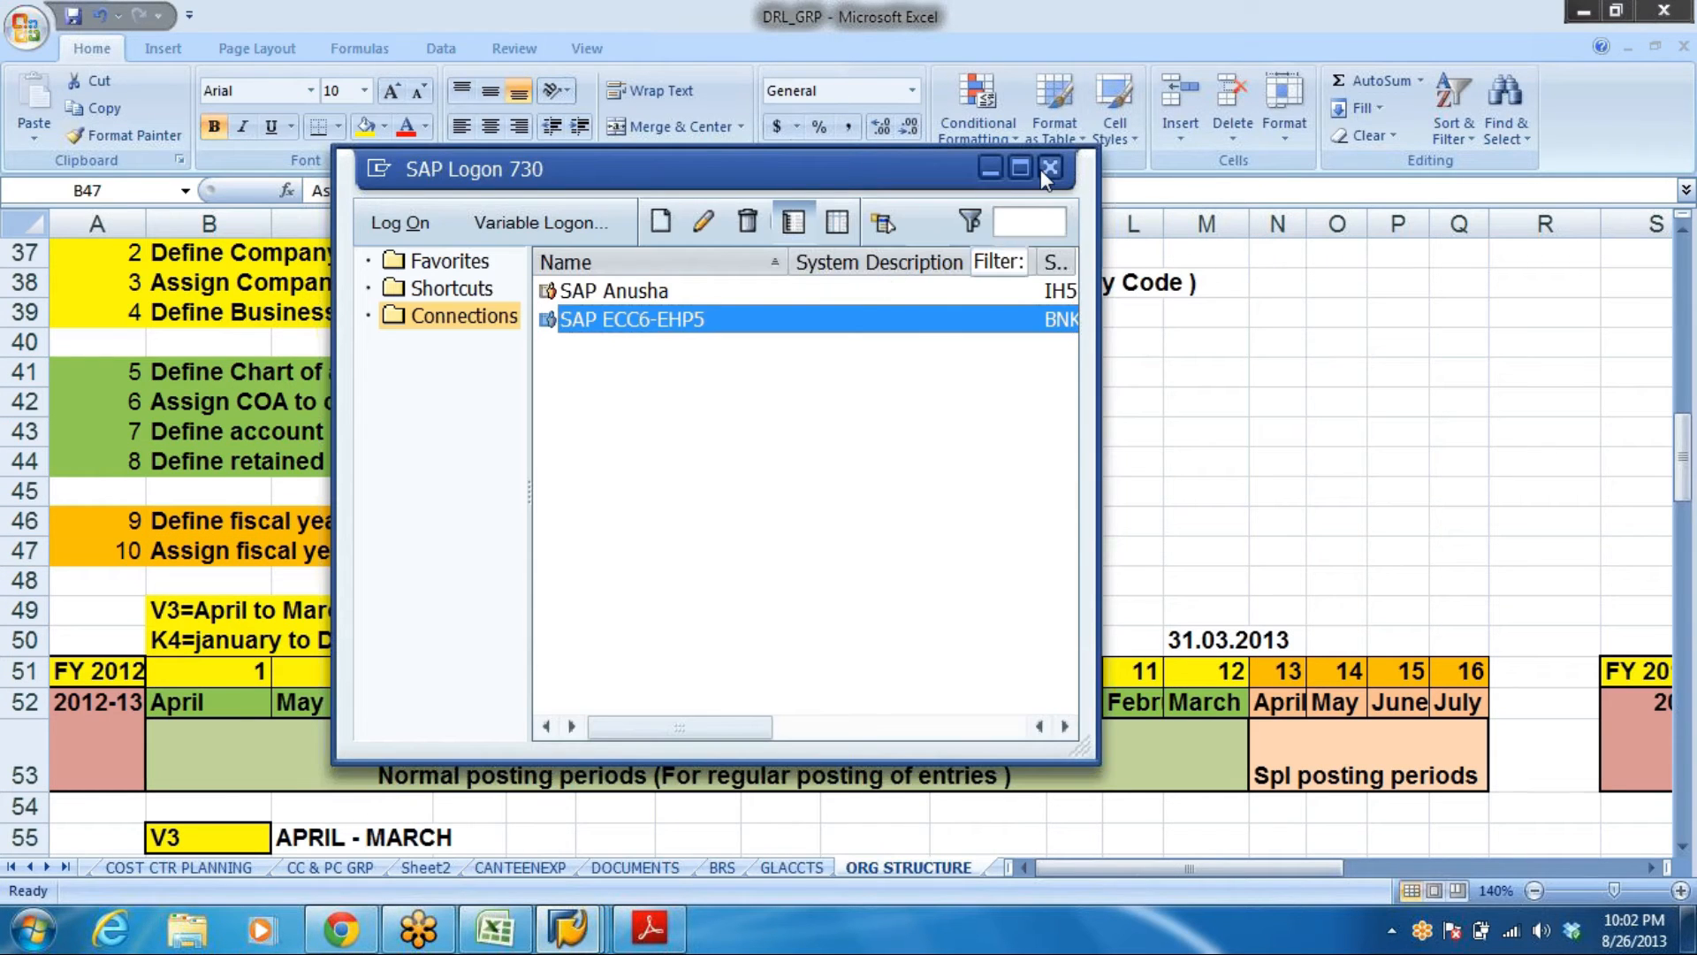
click(1050, 168)
mouse_move(555, 937)
click(449, 798)
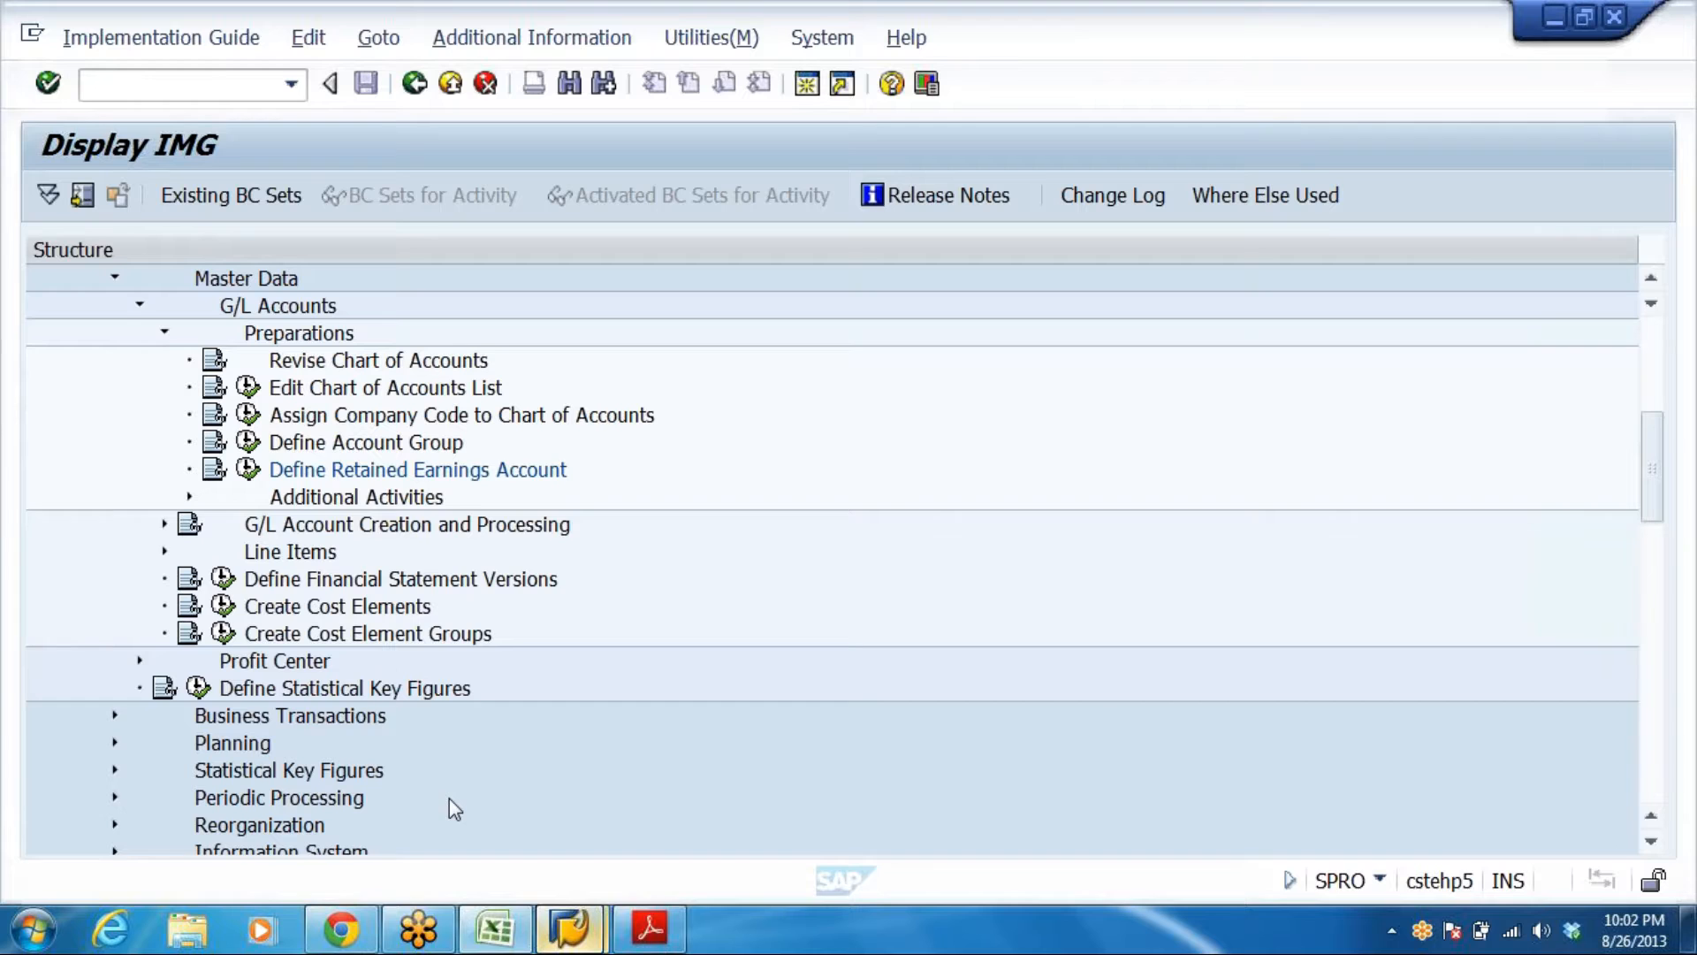
Collapse the General Ledger Accounting (New) branch, including its Master Data, G/L Accounts and Preparations nodes
scroll(406, 573, up, 2)
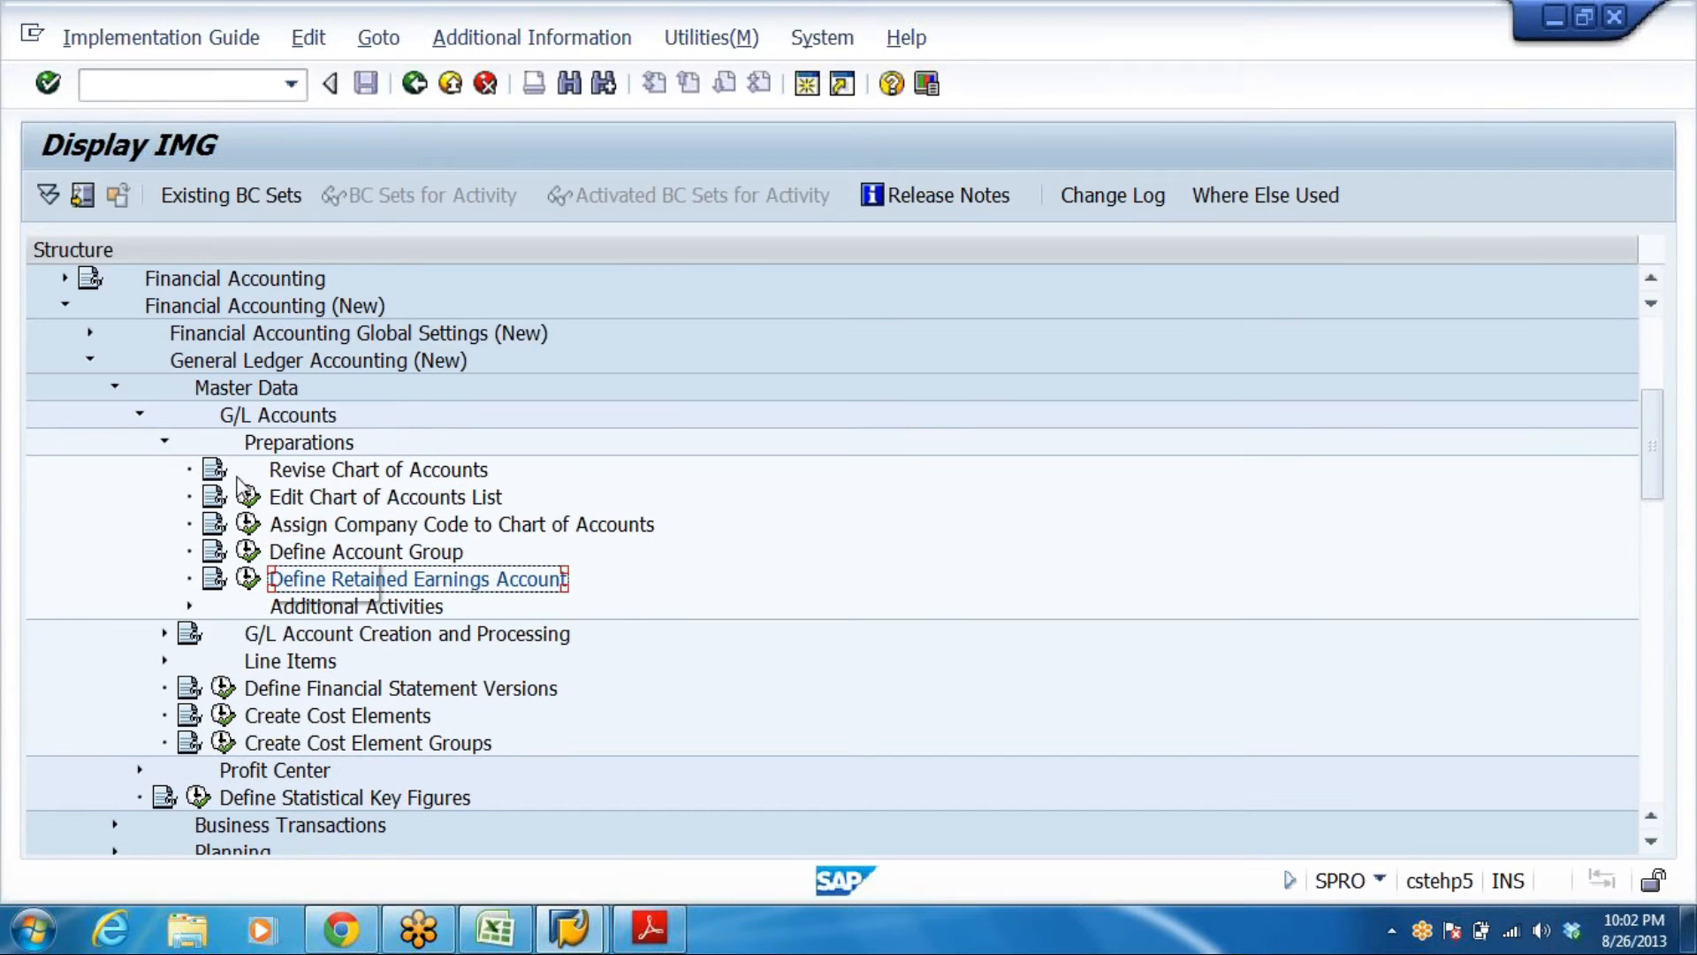
click(164, 442)
click(140, 415)
click(115, 387)
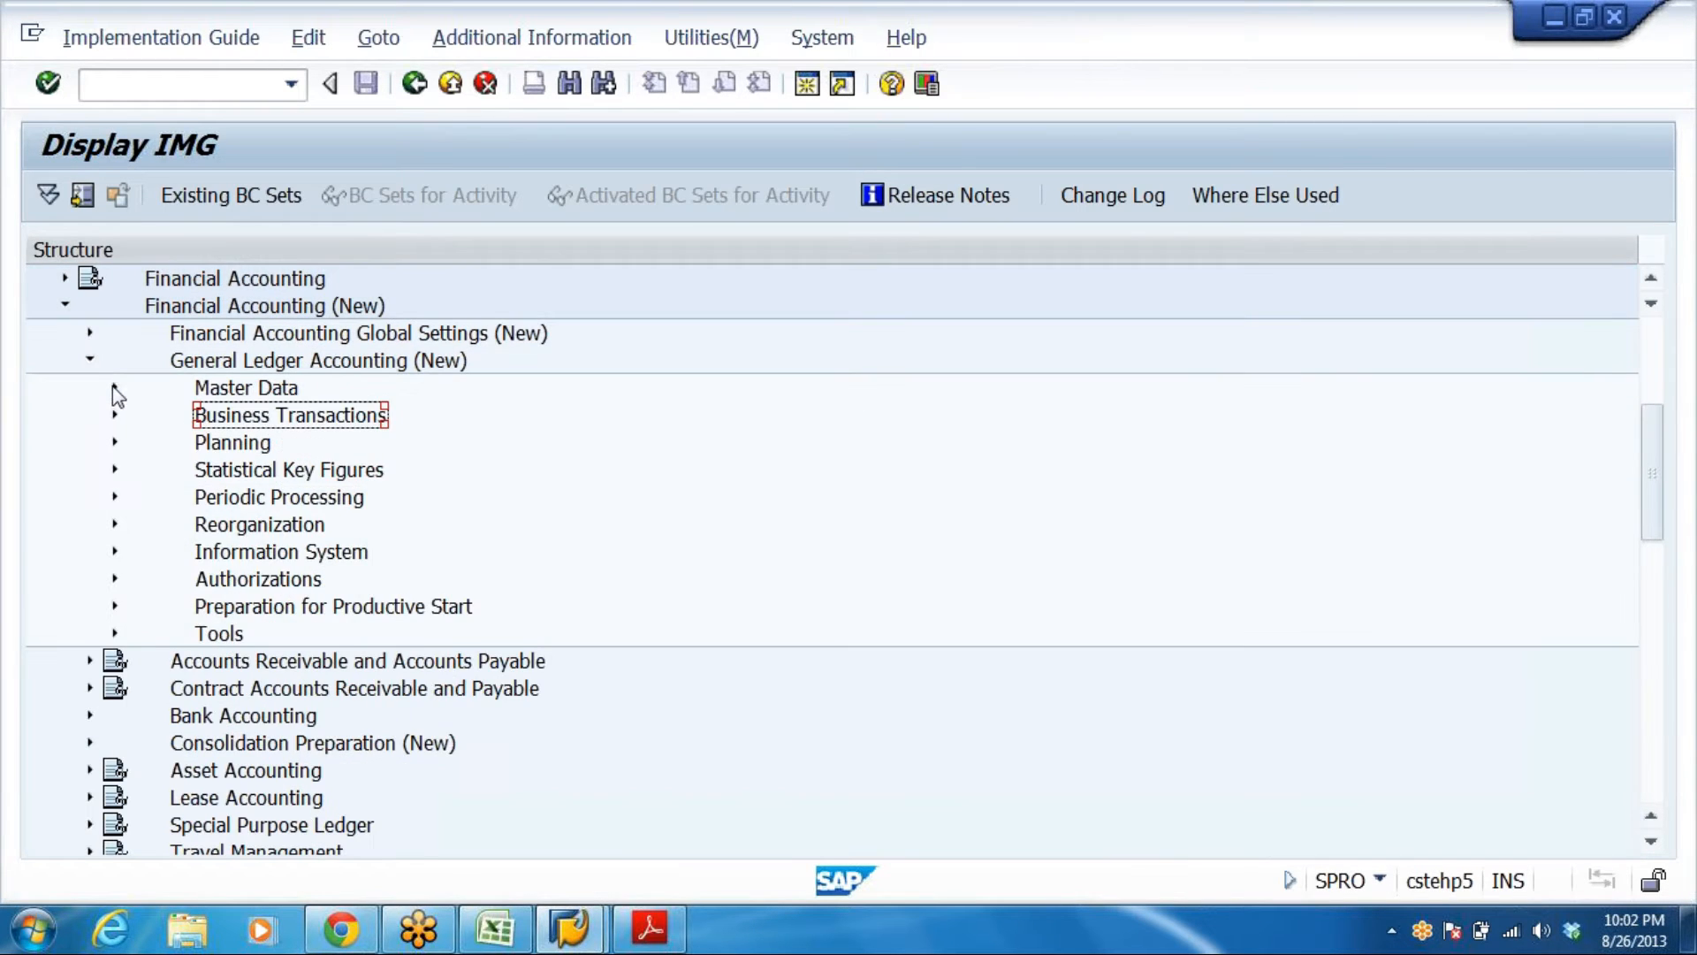
click(90, 360)
Open Maintain Fiscal Year Variant (Maintain Shortened Fisc. Year) under Financial Accounting Global Settings (New), Ledgers, Fiscal Year and Posting Periods
double_click(270, 333)
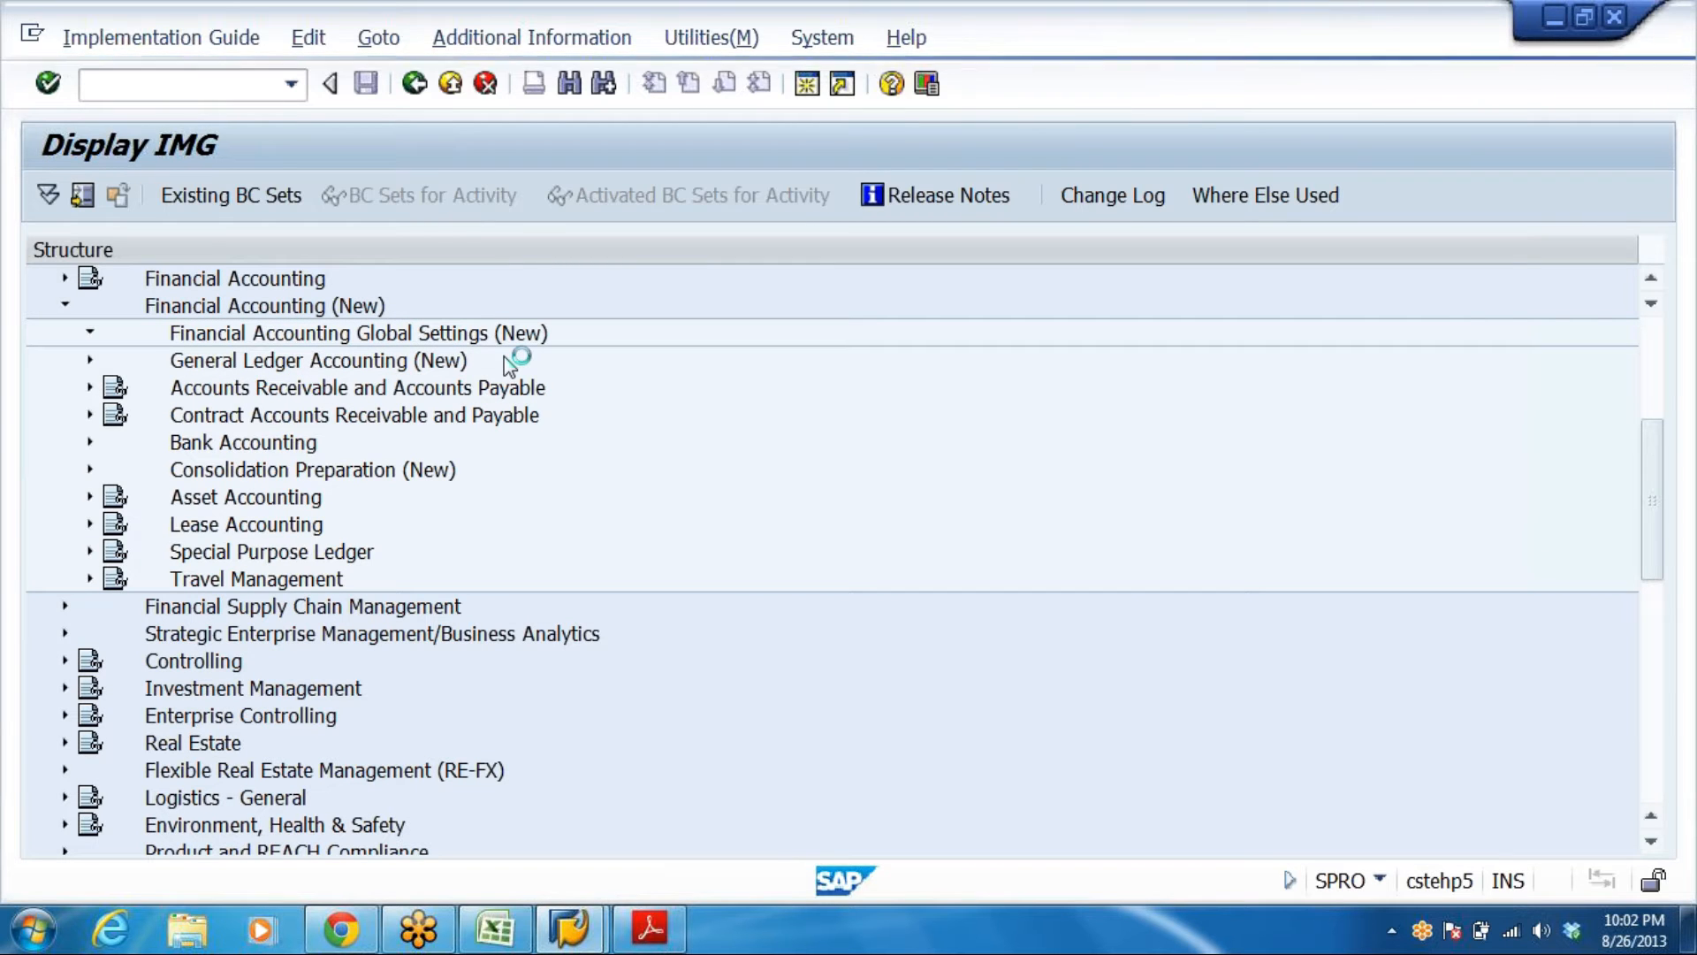
double_click(505, 359)
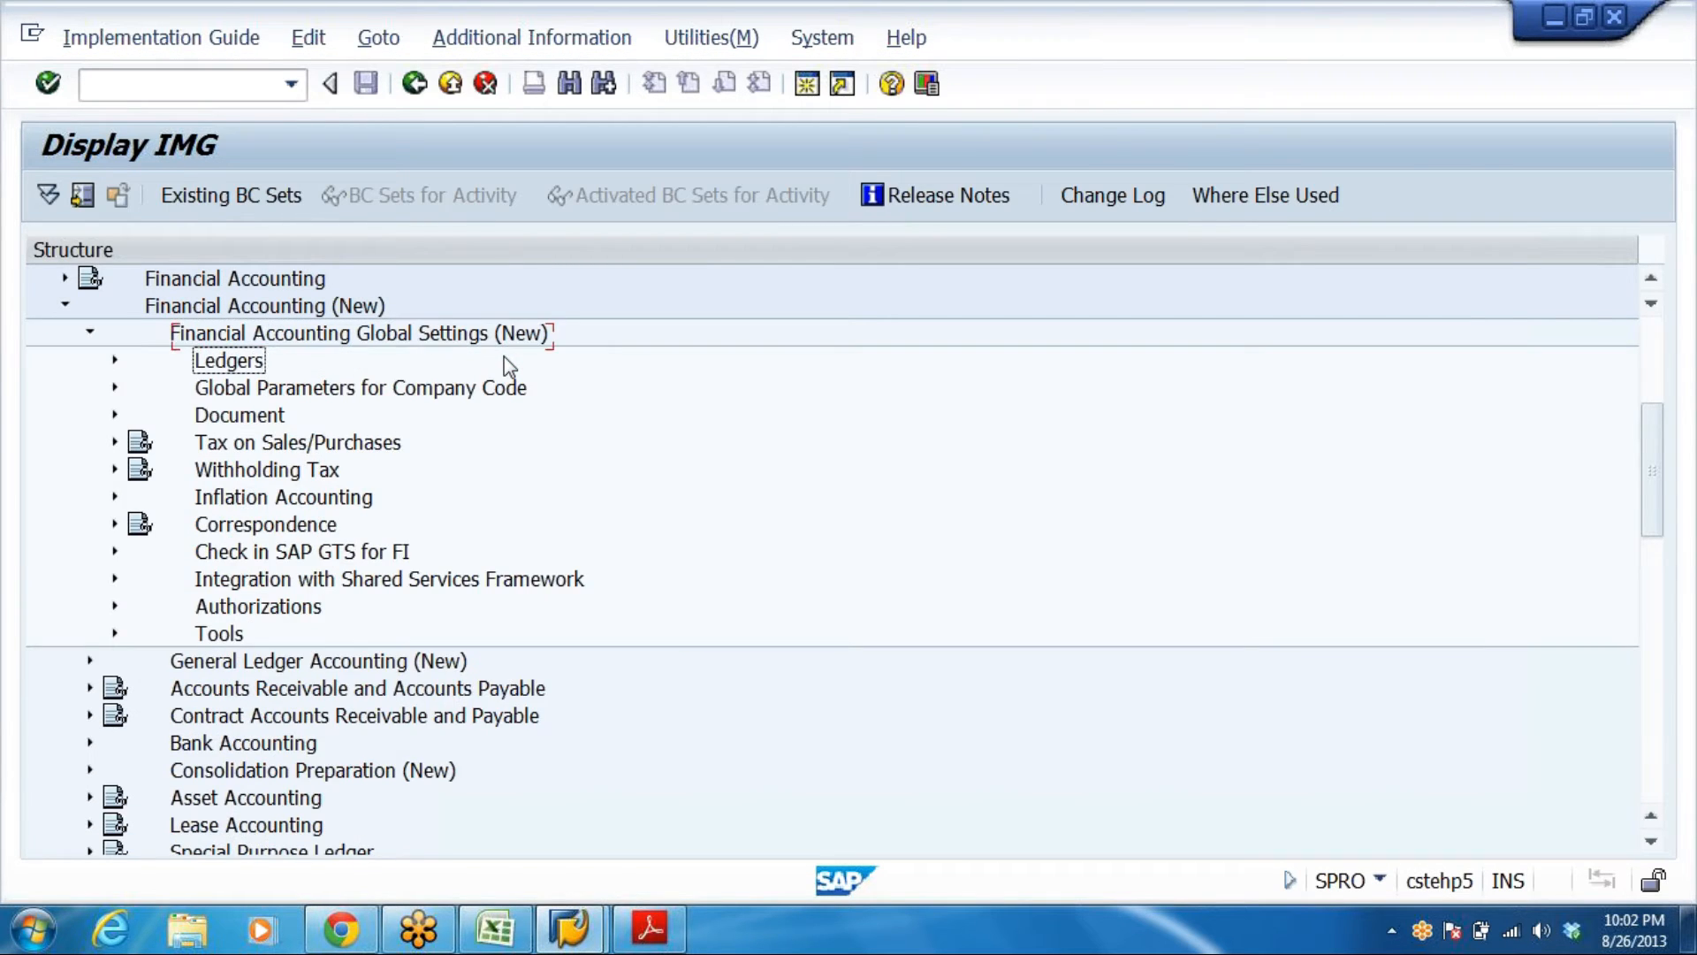
key(Down)
key(Down)
key(Down)
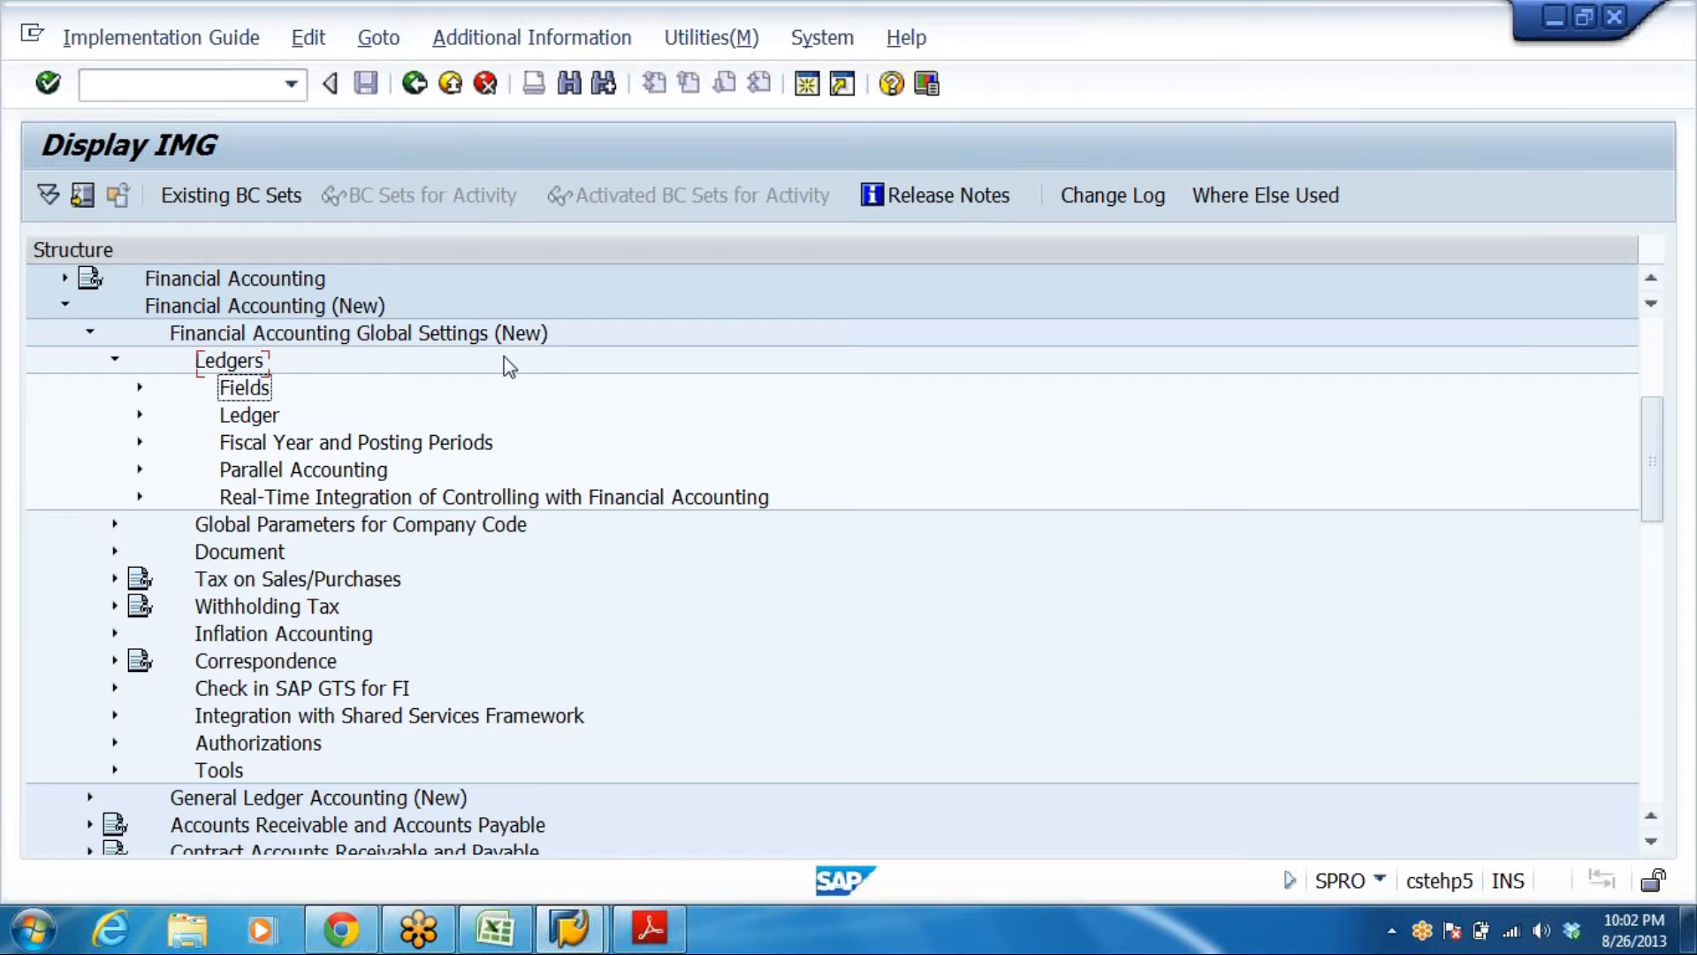
key(Return)
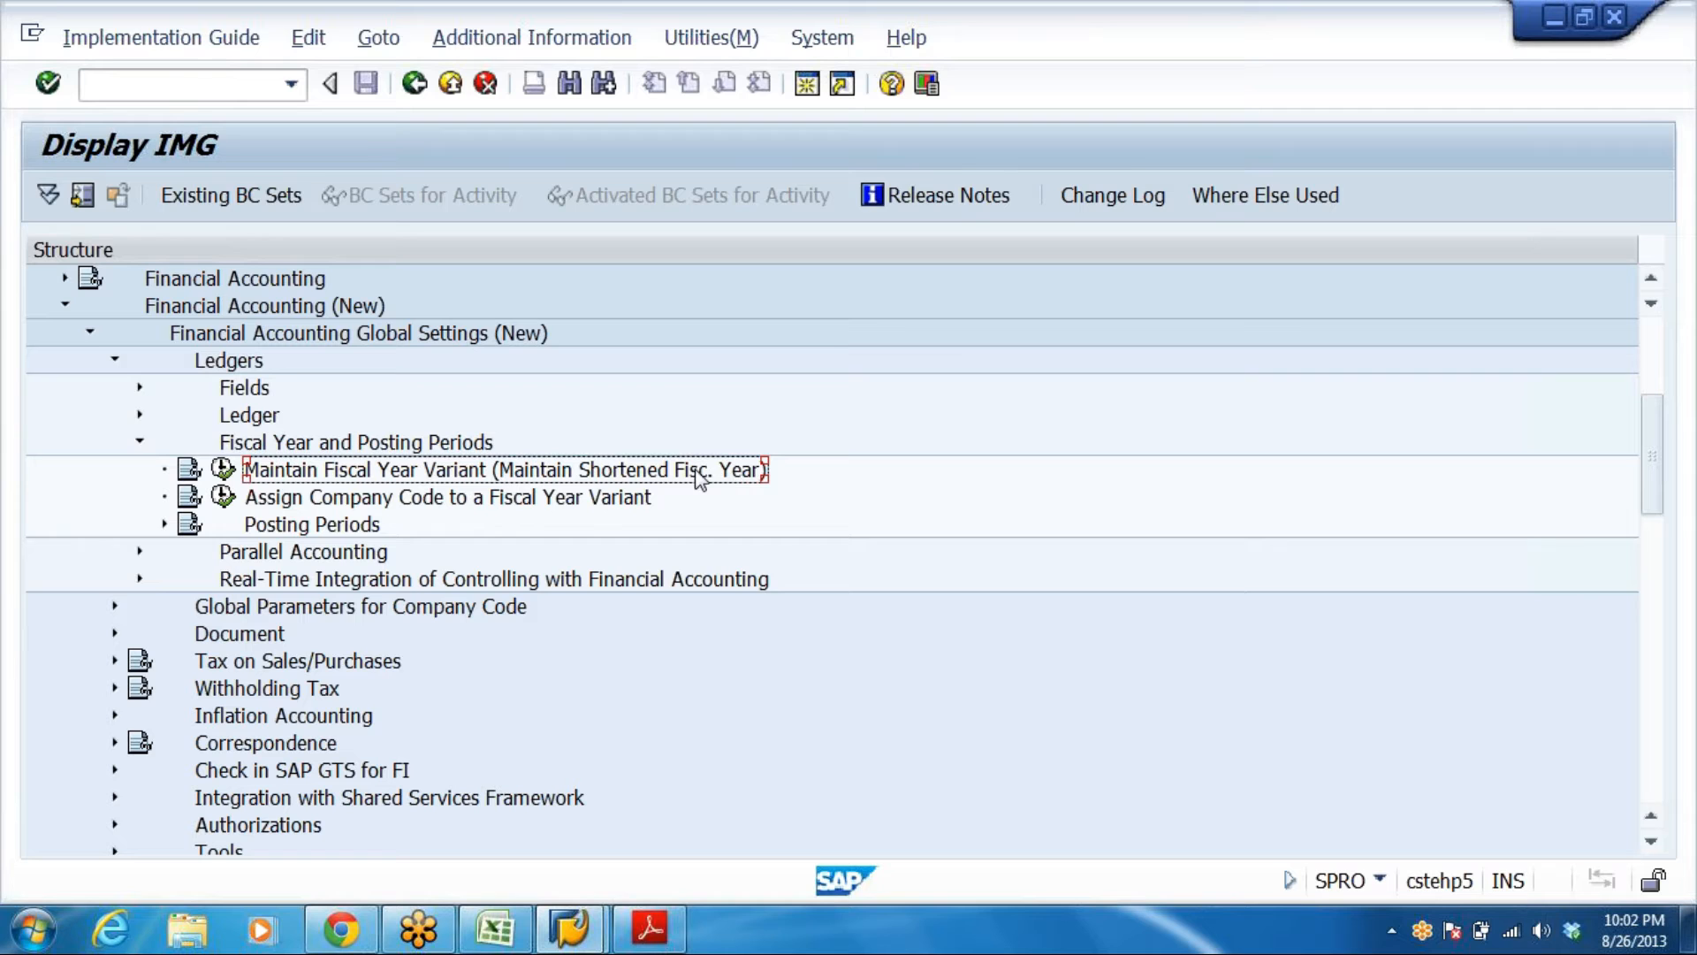
click(224, 471)
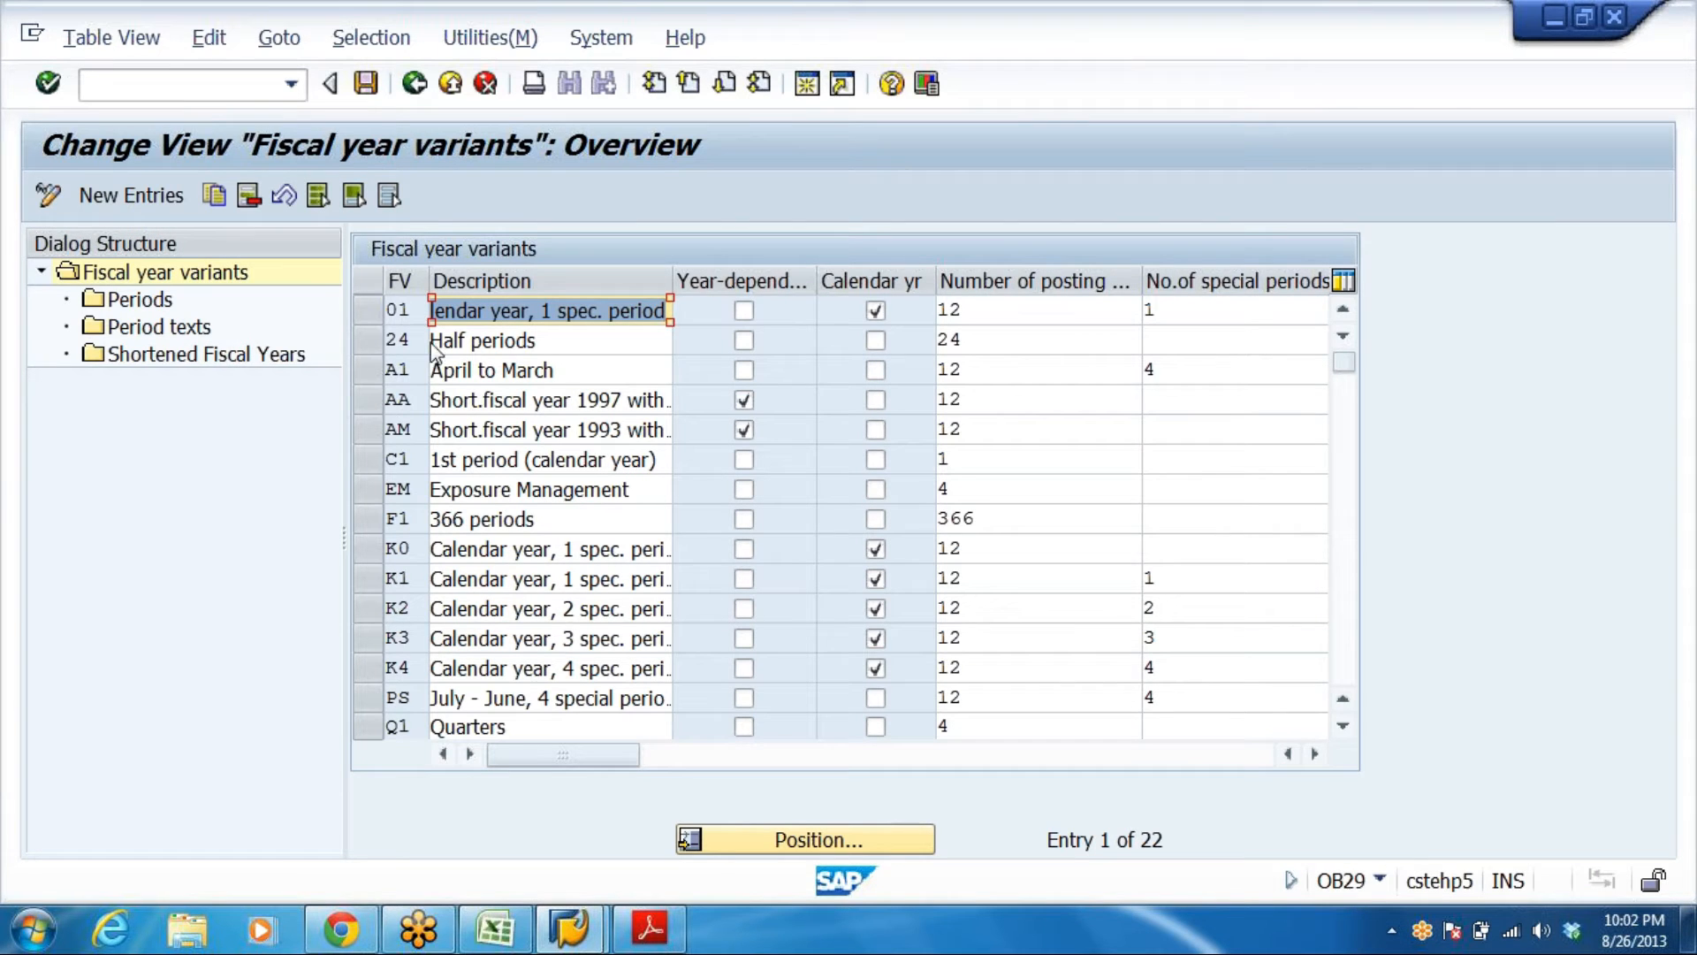
Review Note1 about not changing the critical table in the Adobe Reader configuration notes, and return to the SAP fiscal year variants overview
key(alt+Tab)
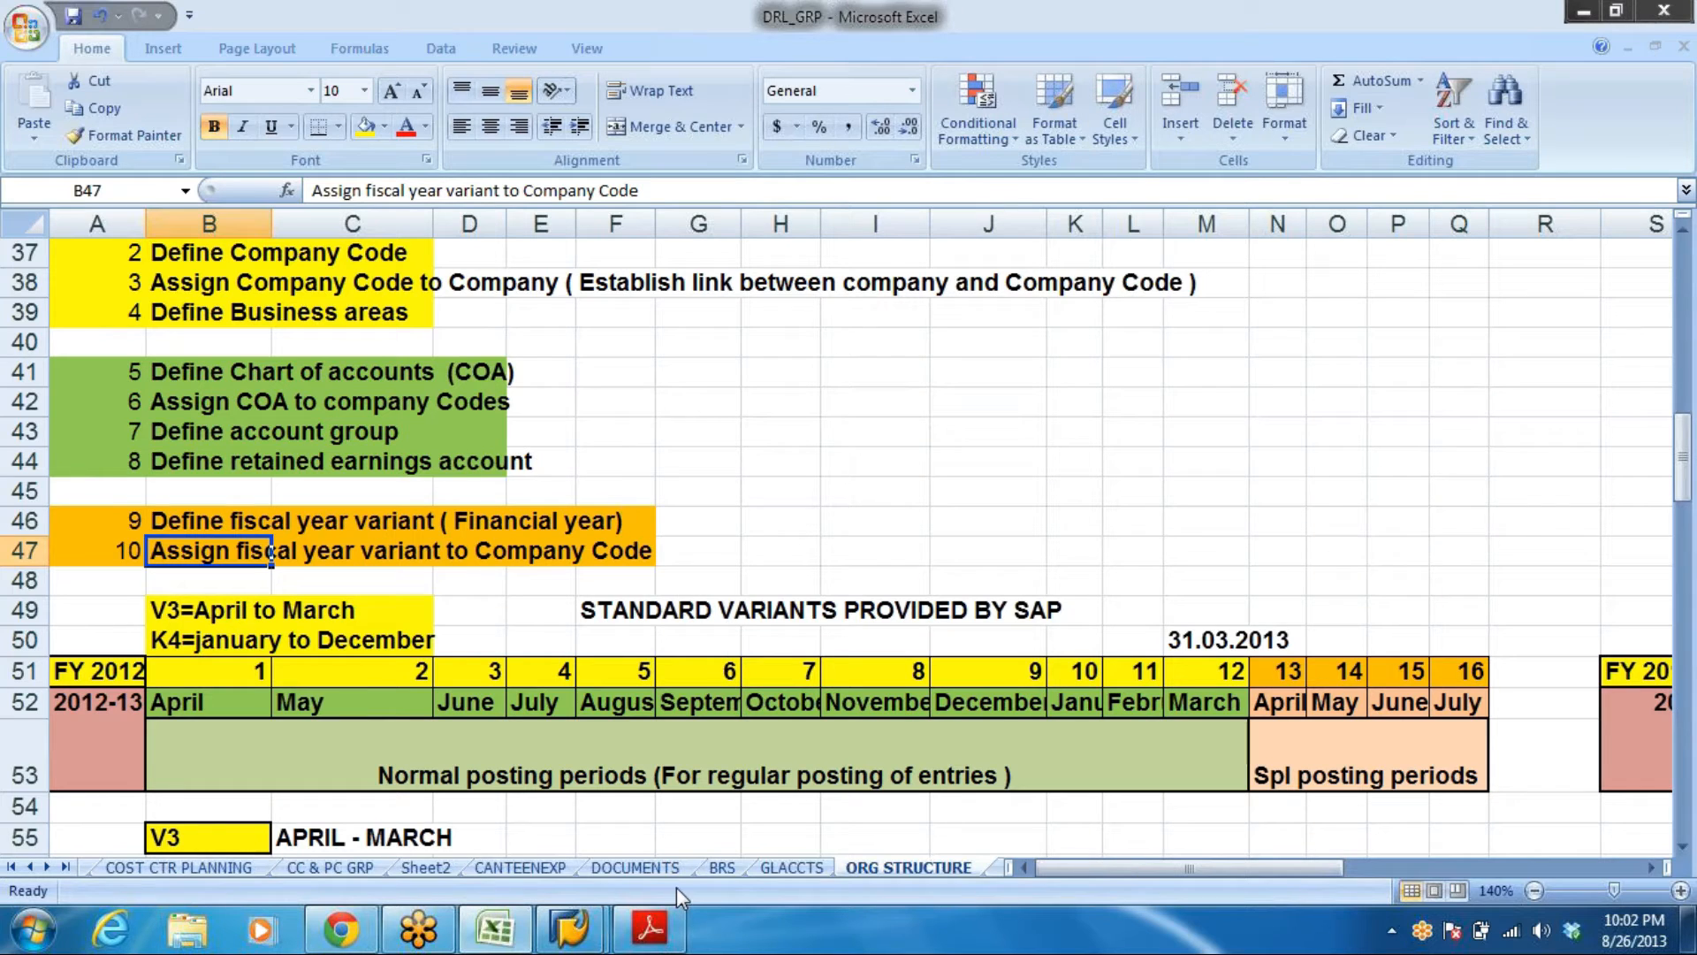
click(661, 926)
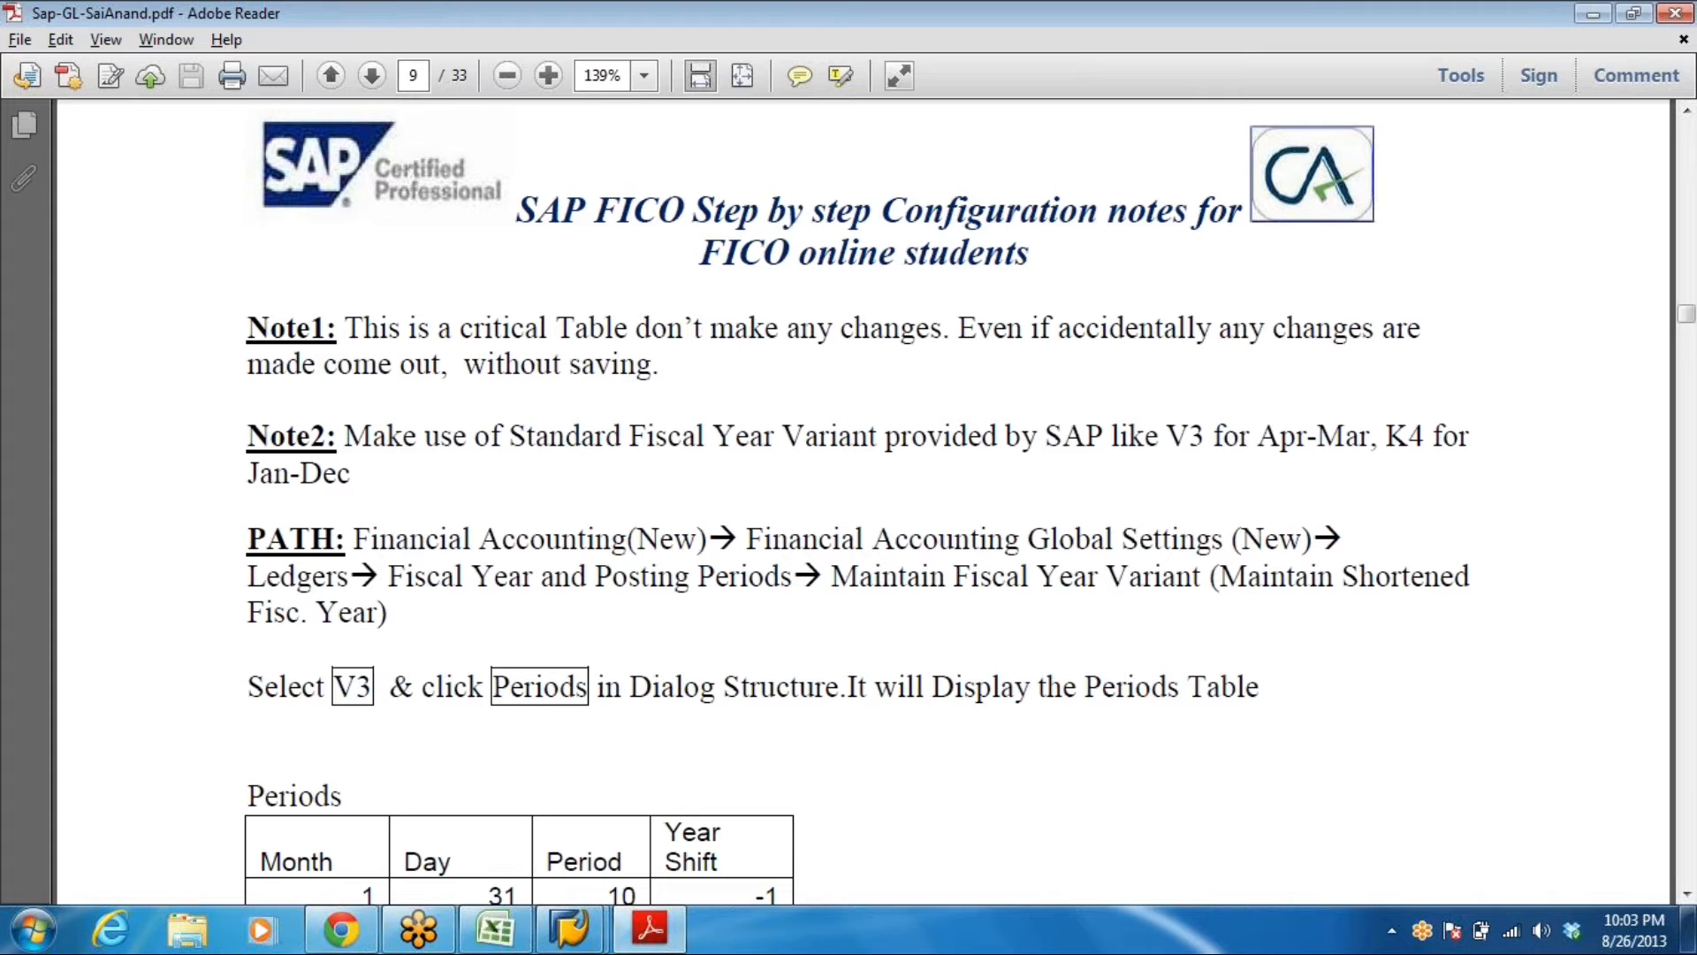
drag(249, 328, 659, 364)
key(alt+Tab)
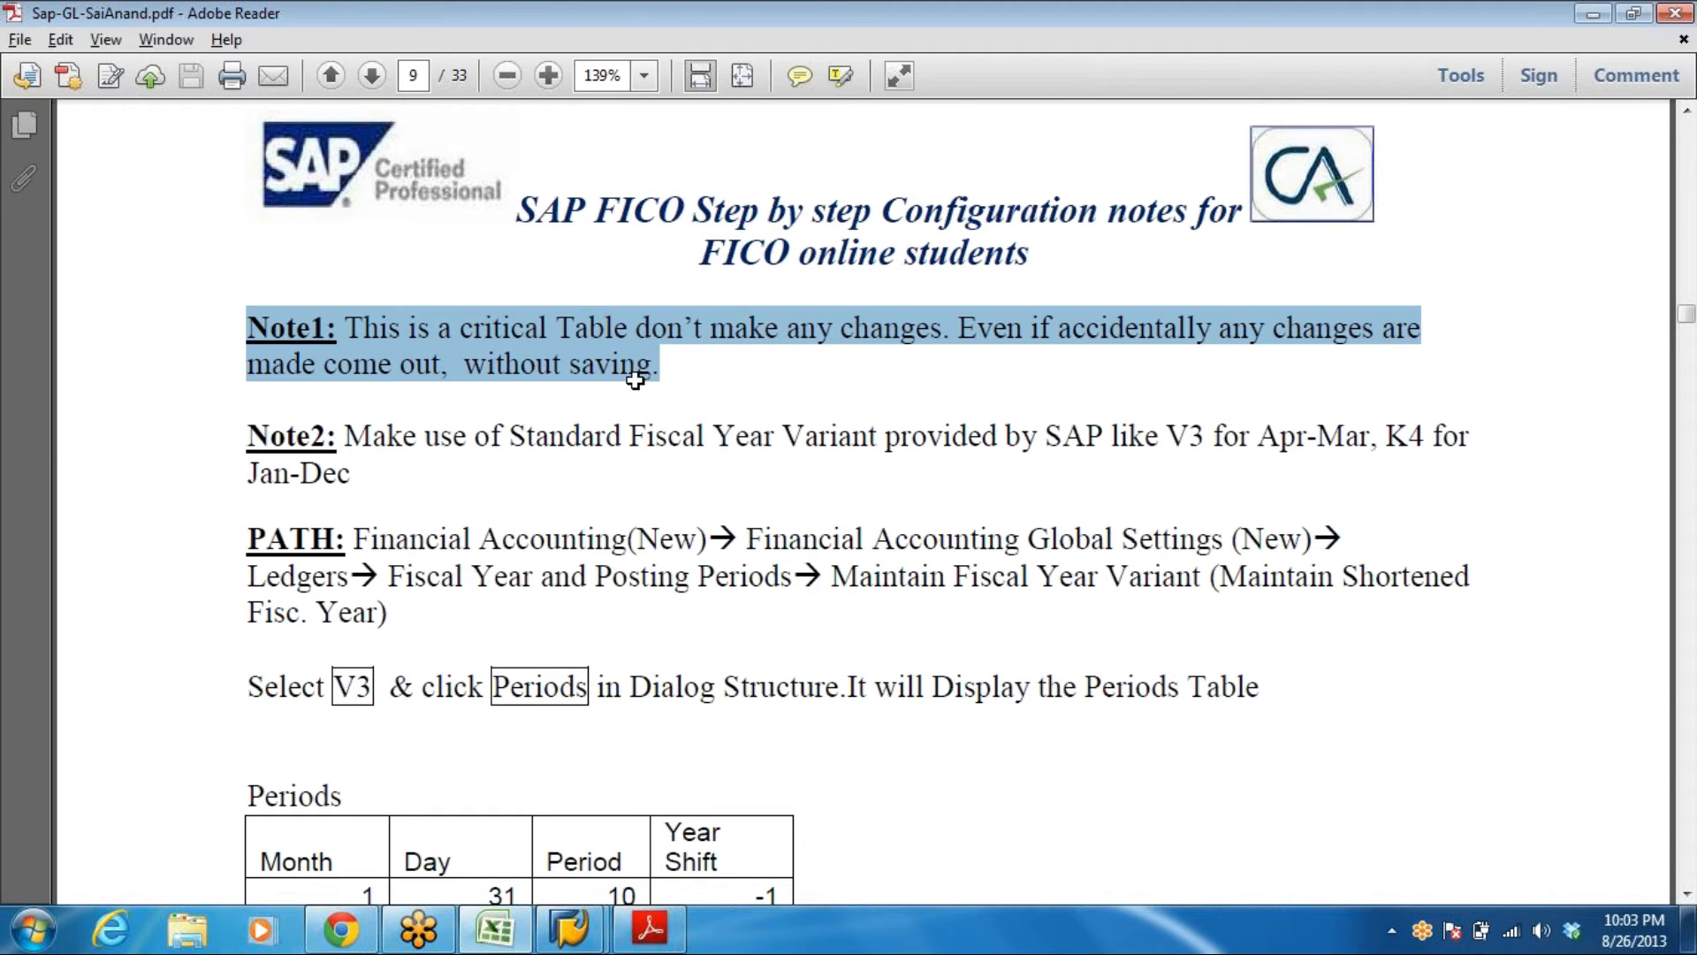
key(alt+Tab)
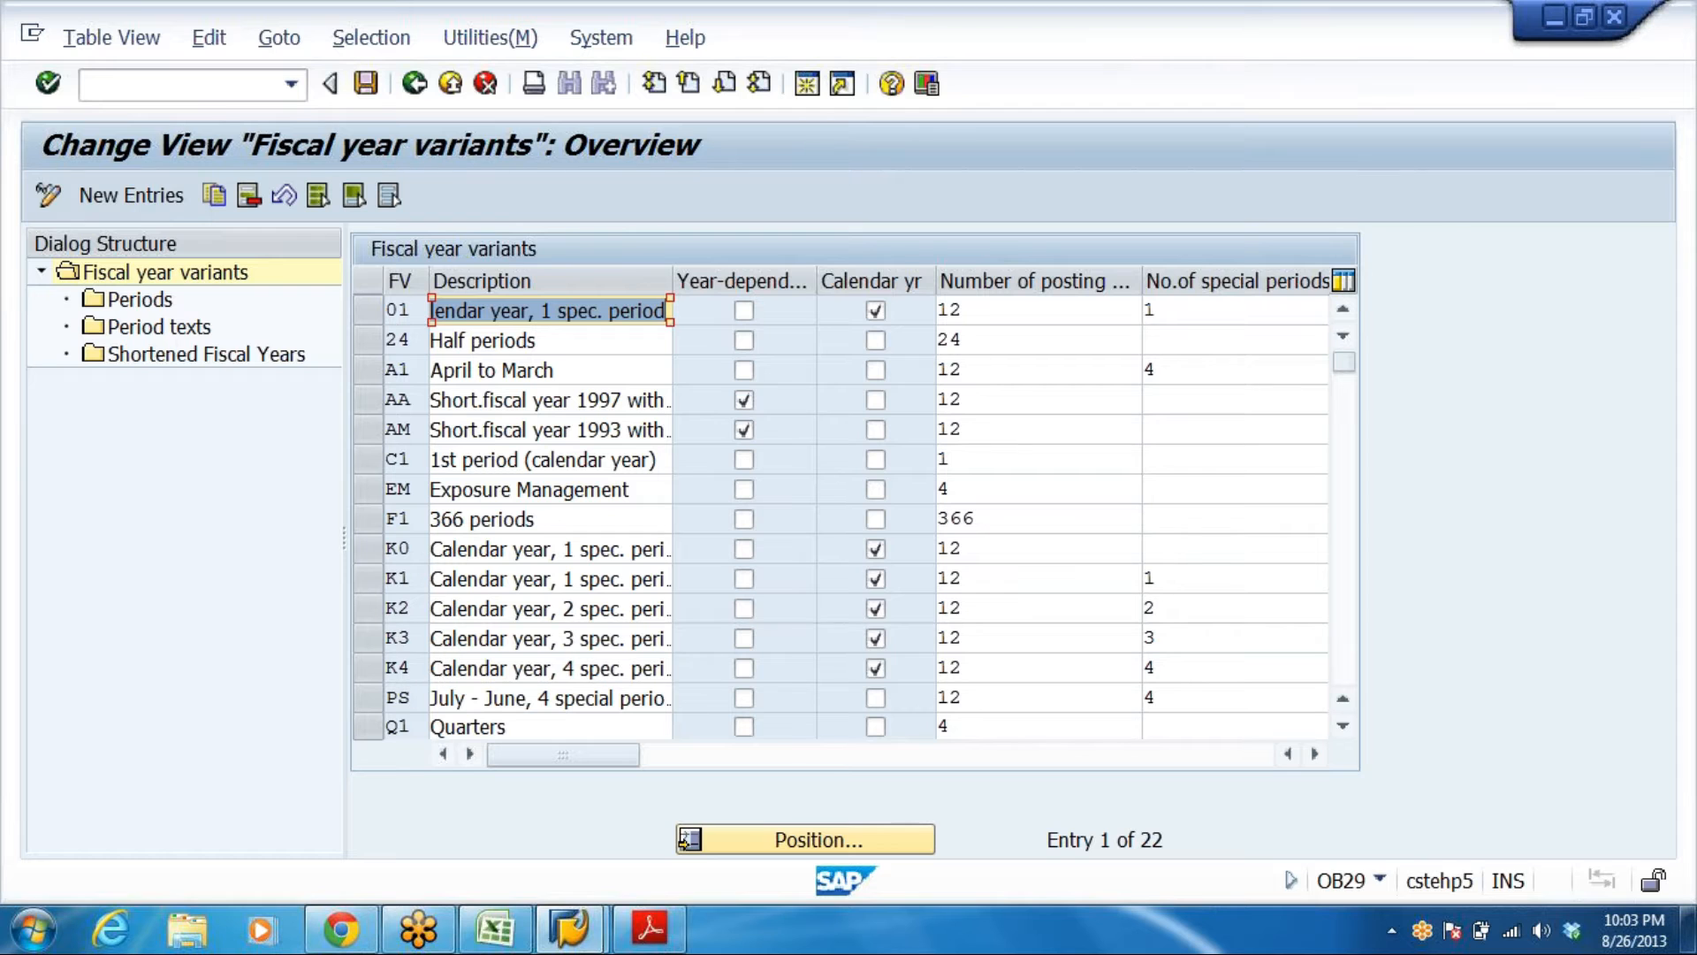
Examine standard fiscal year variants K4 and V3 with their descriptions, numbers of posting periods and special periods
click(1344, 728)
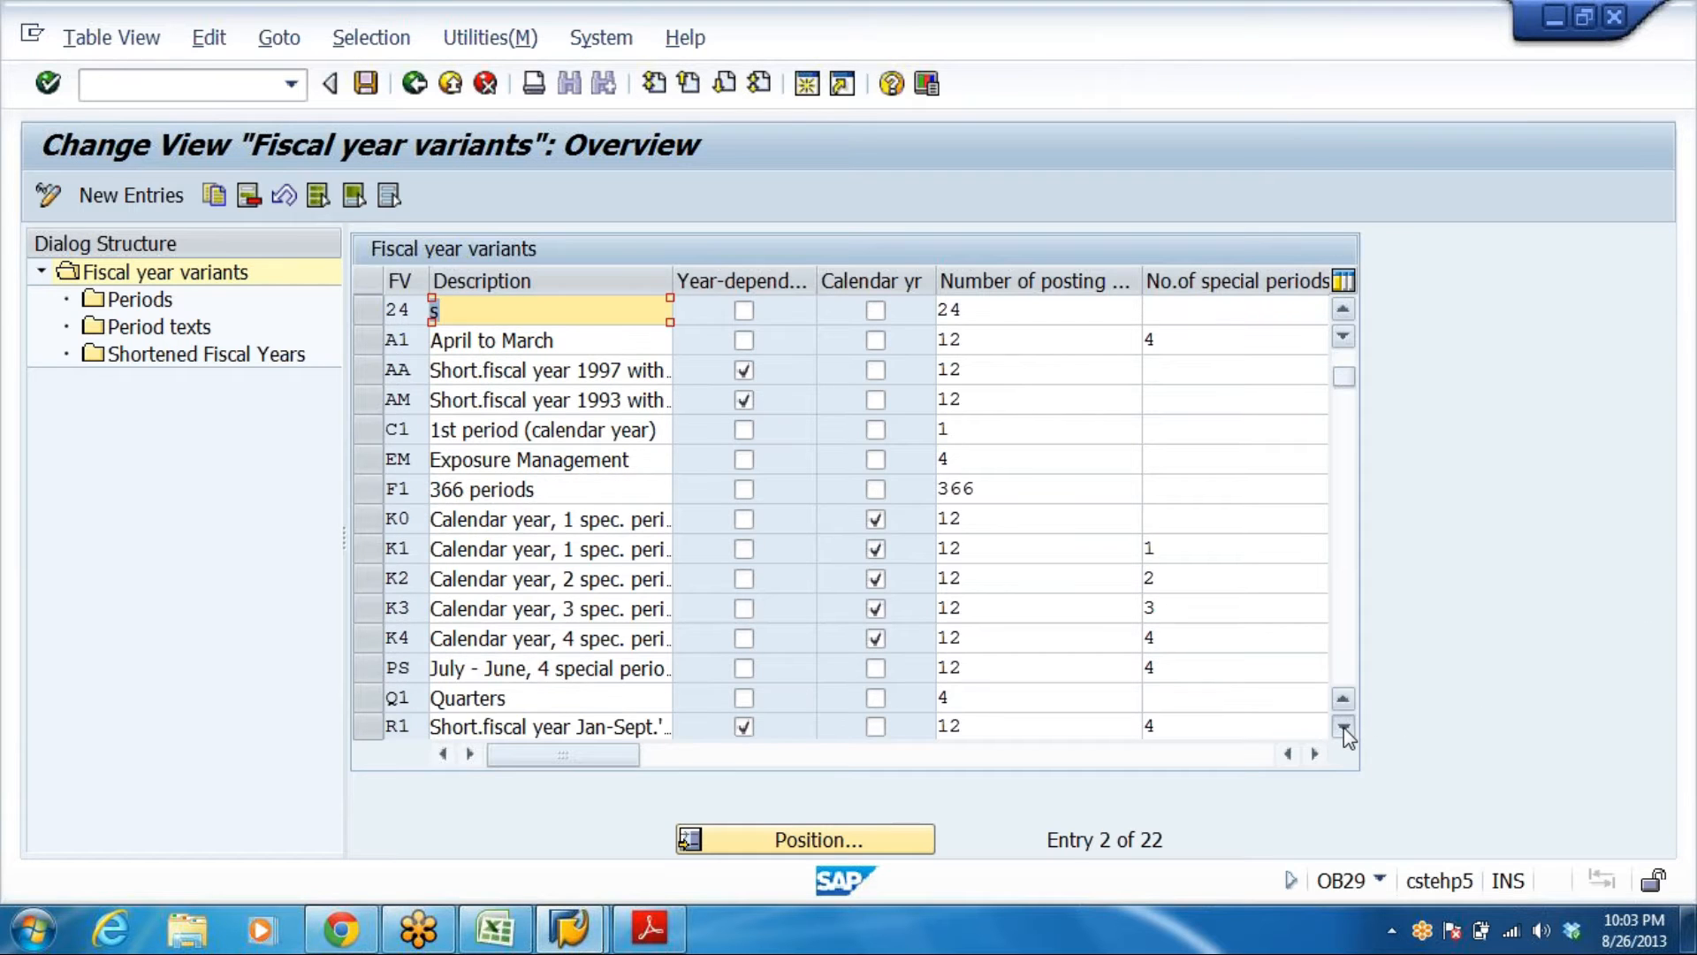
click(1343, 729)
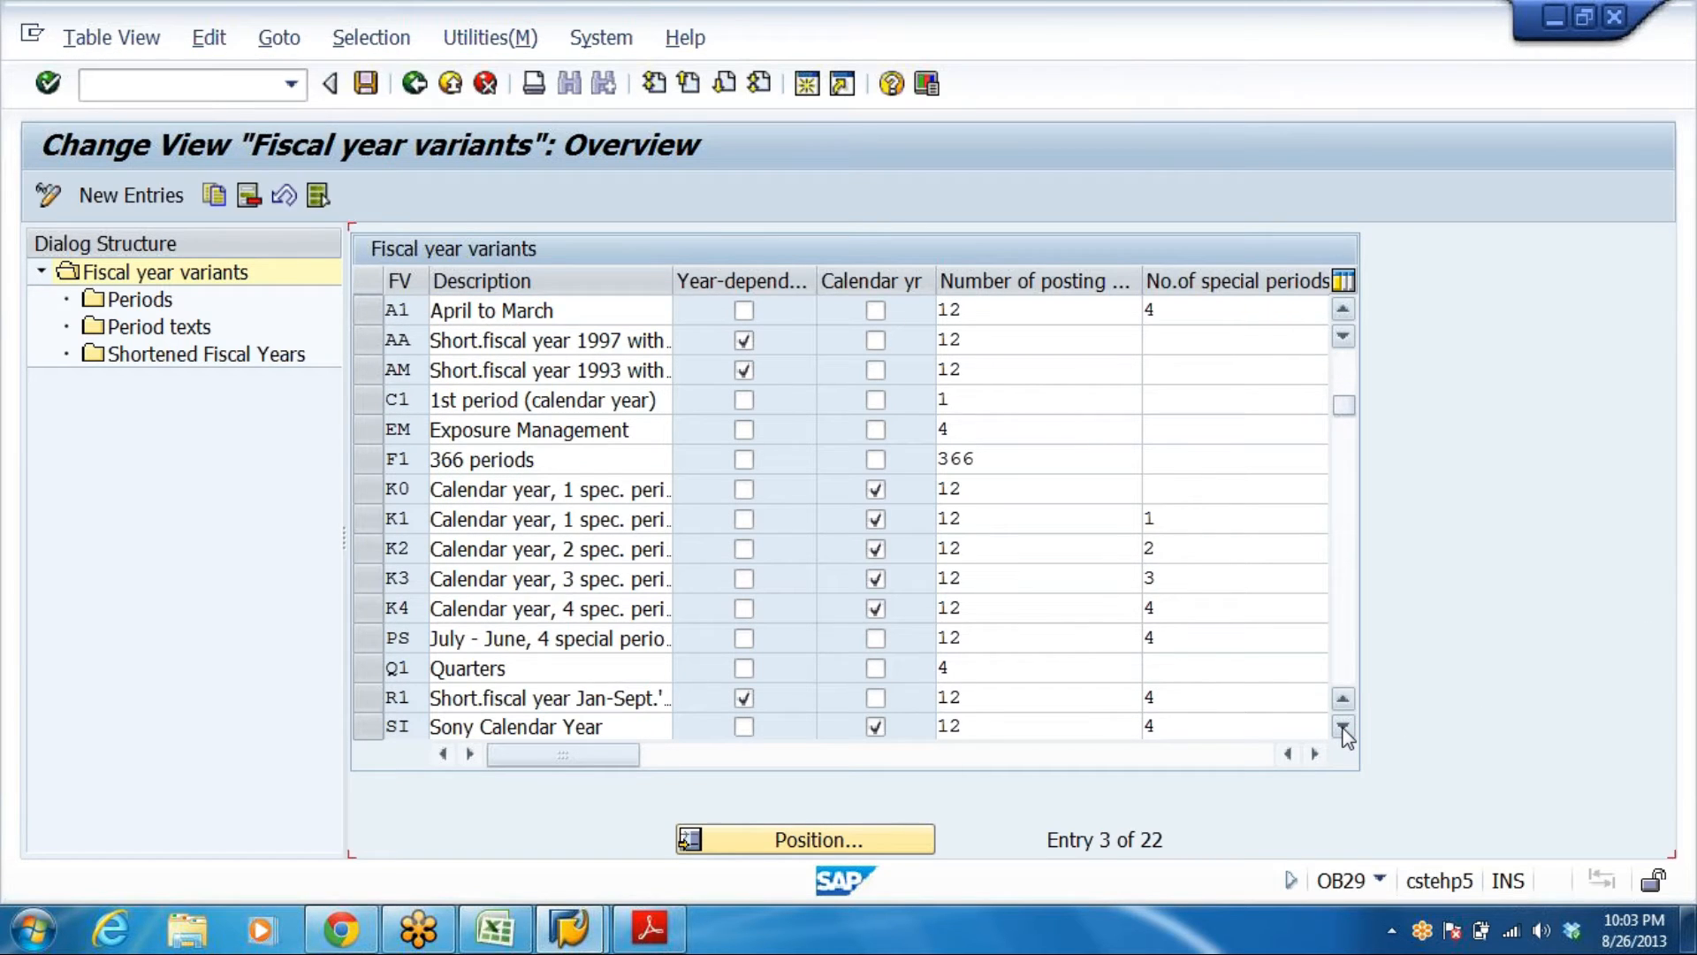
click(1344, 728)
click(1343, 728)
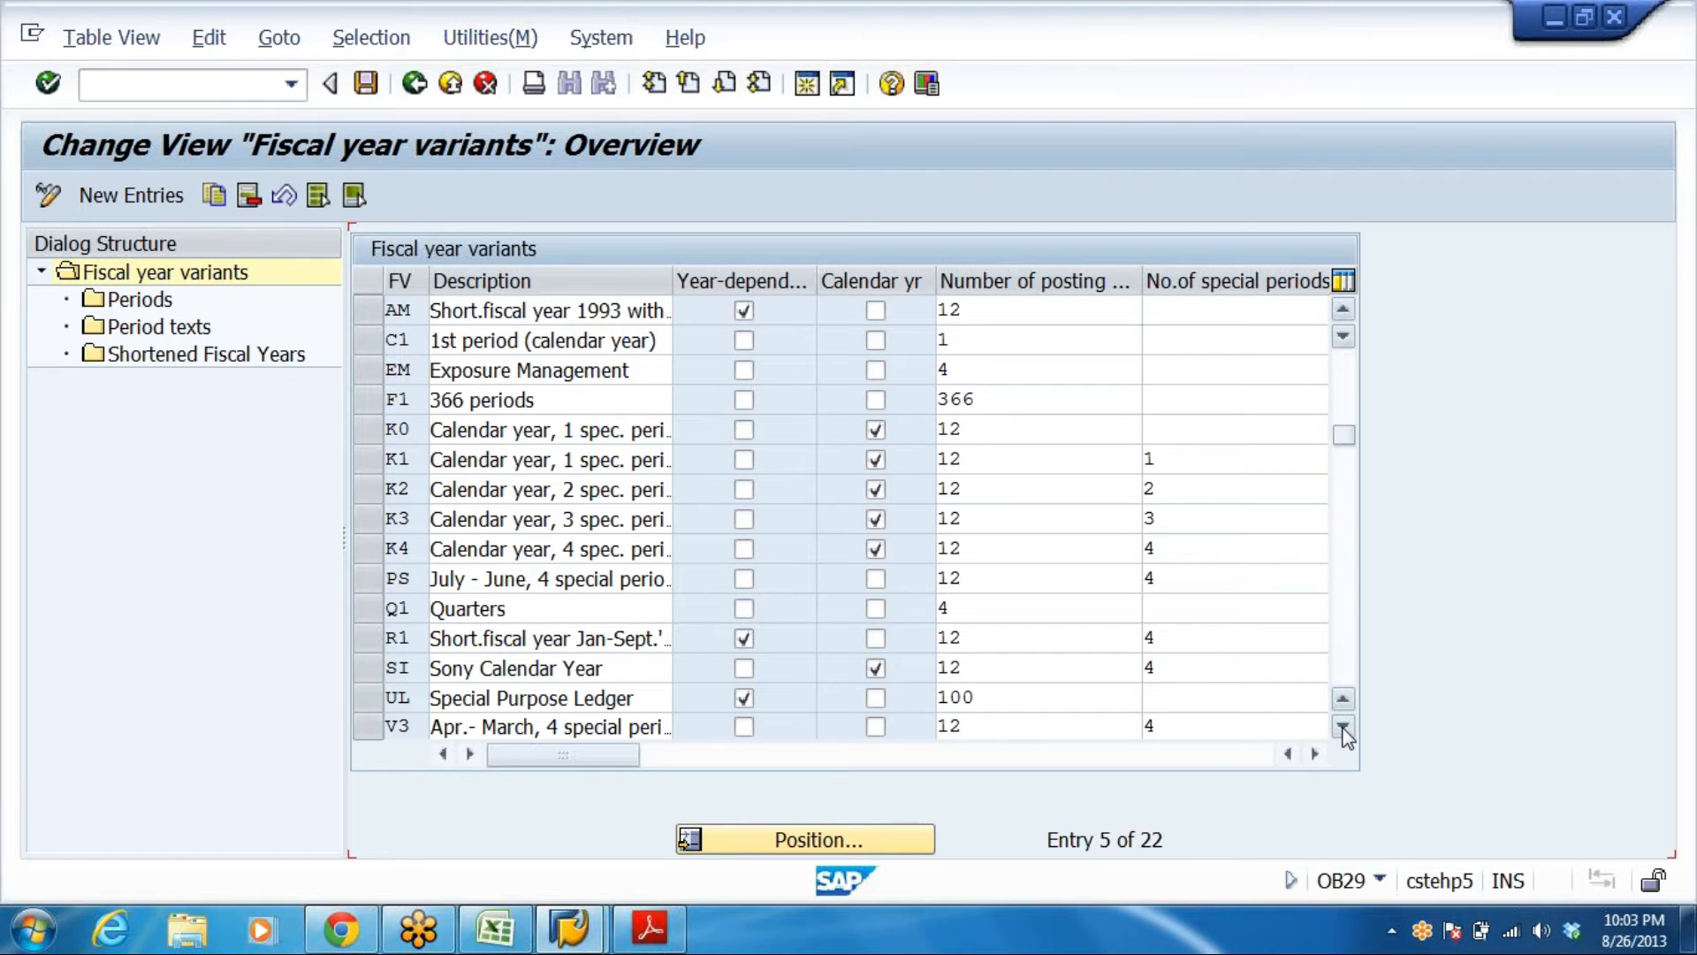
click(1344, 727)
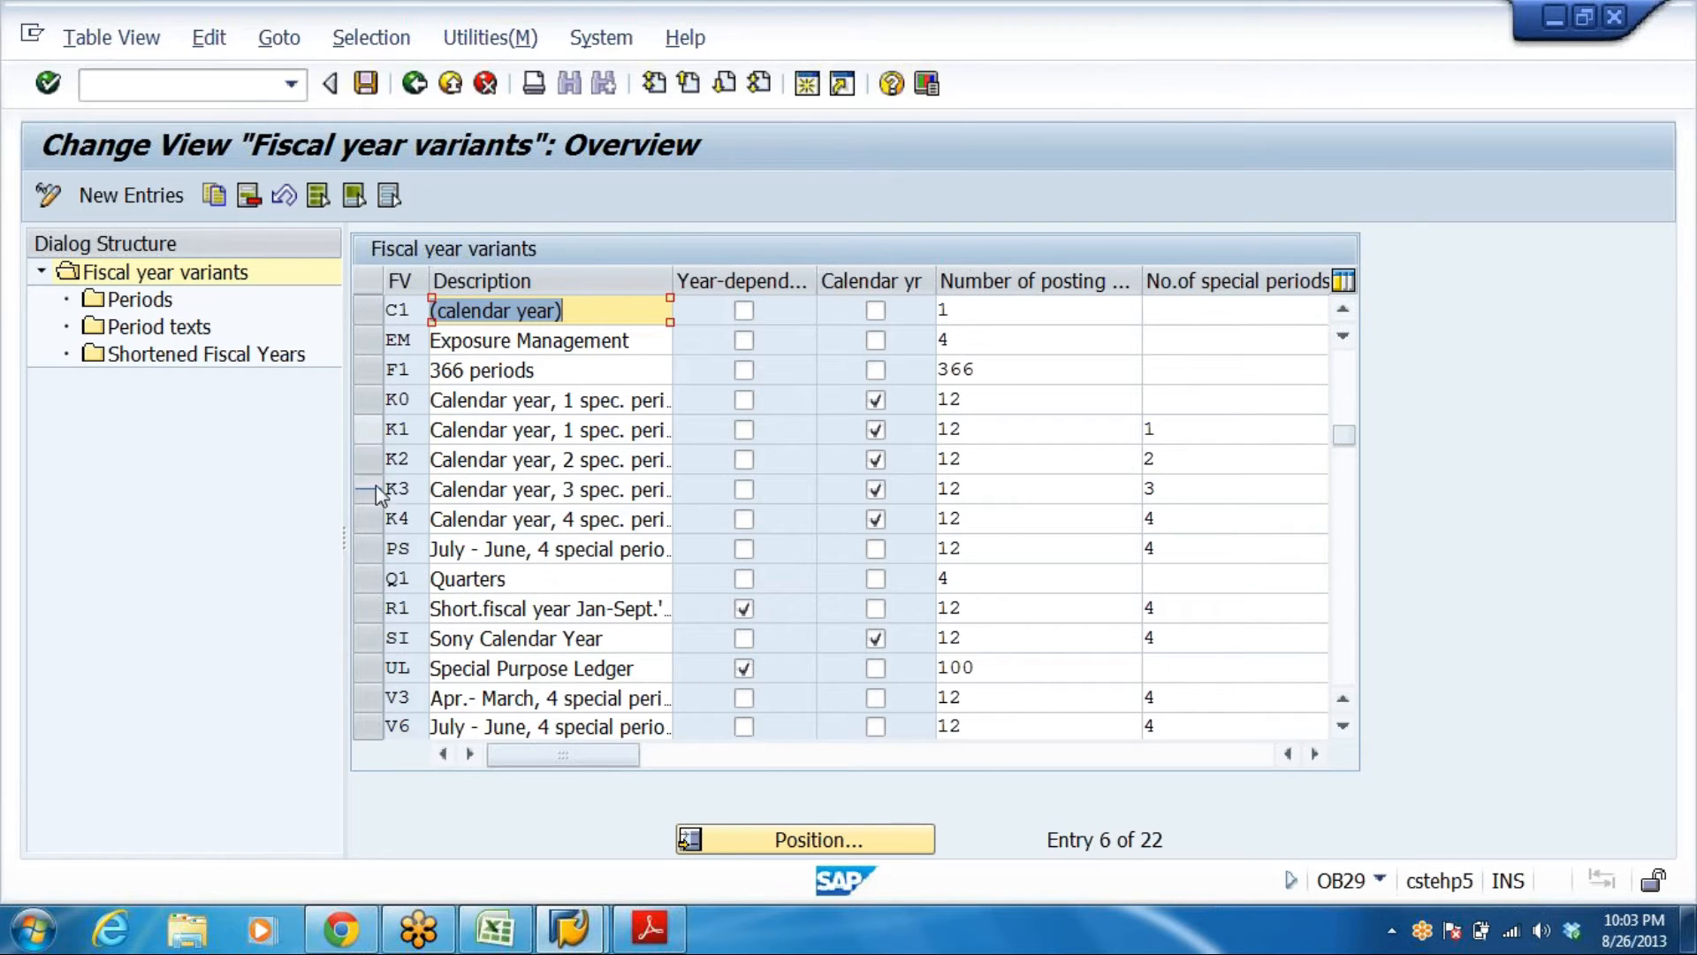
click(373, 518)
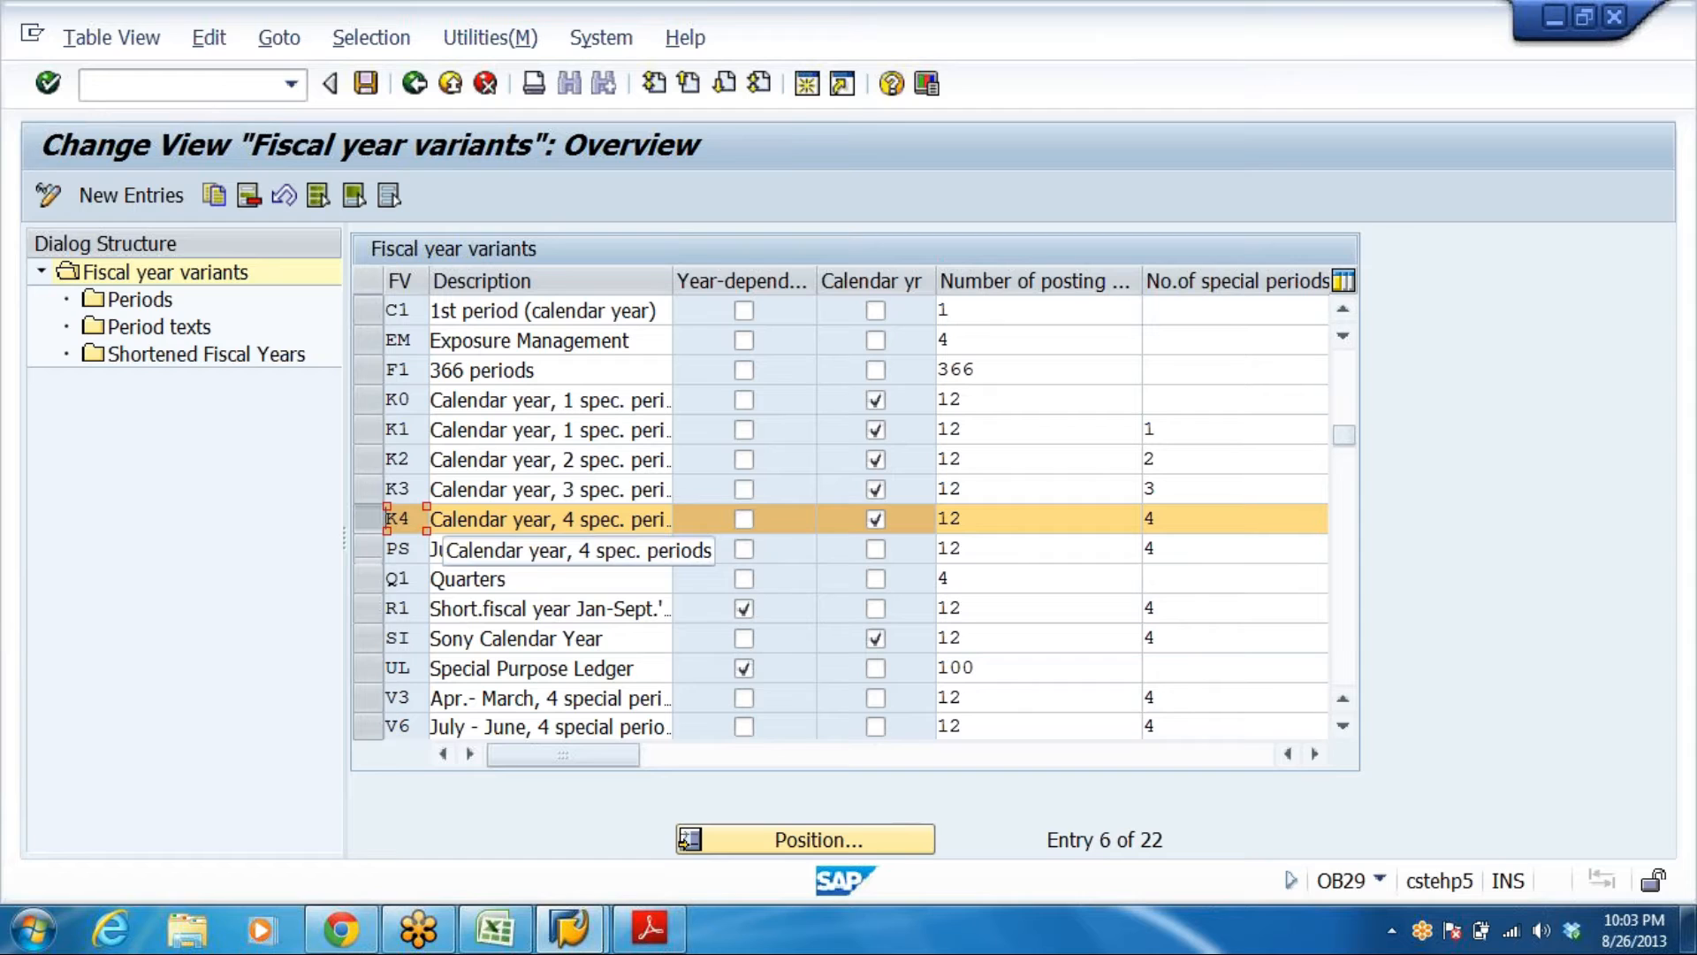
drag(563, 519, 655, 520)
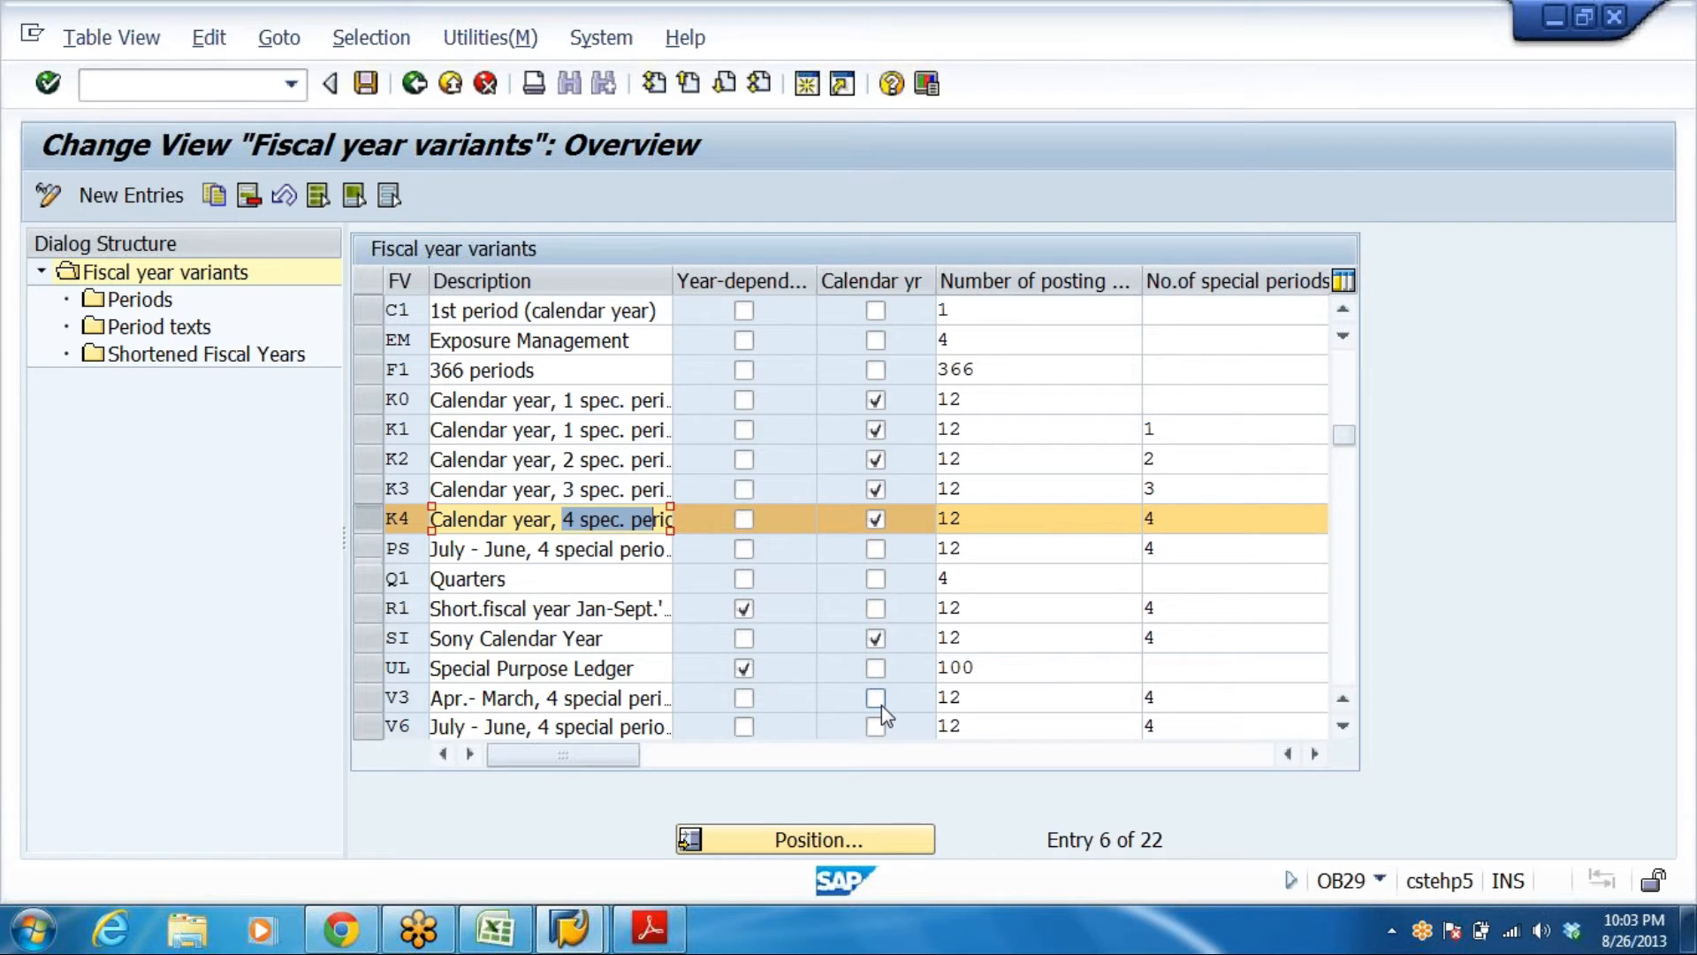
click(959, 698)
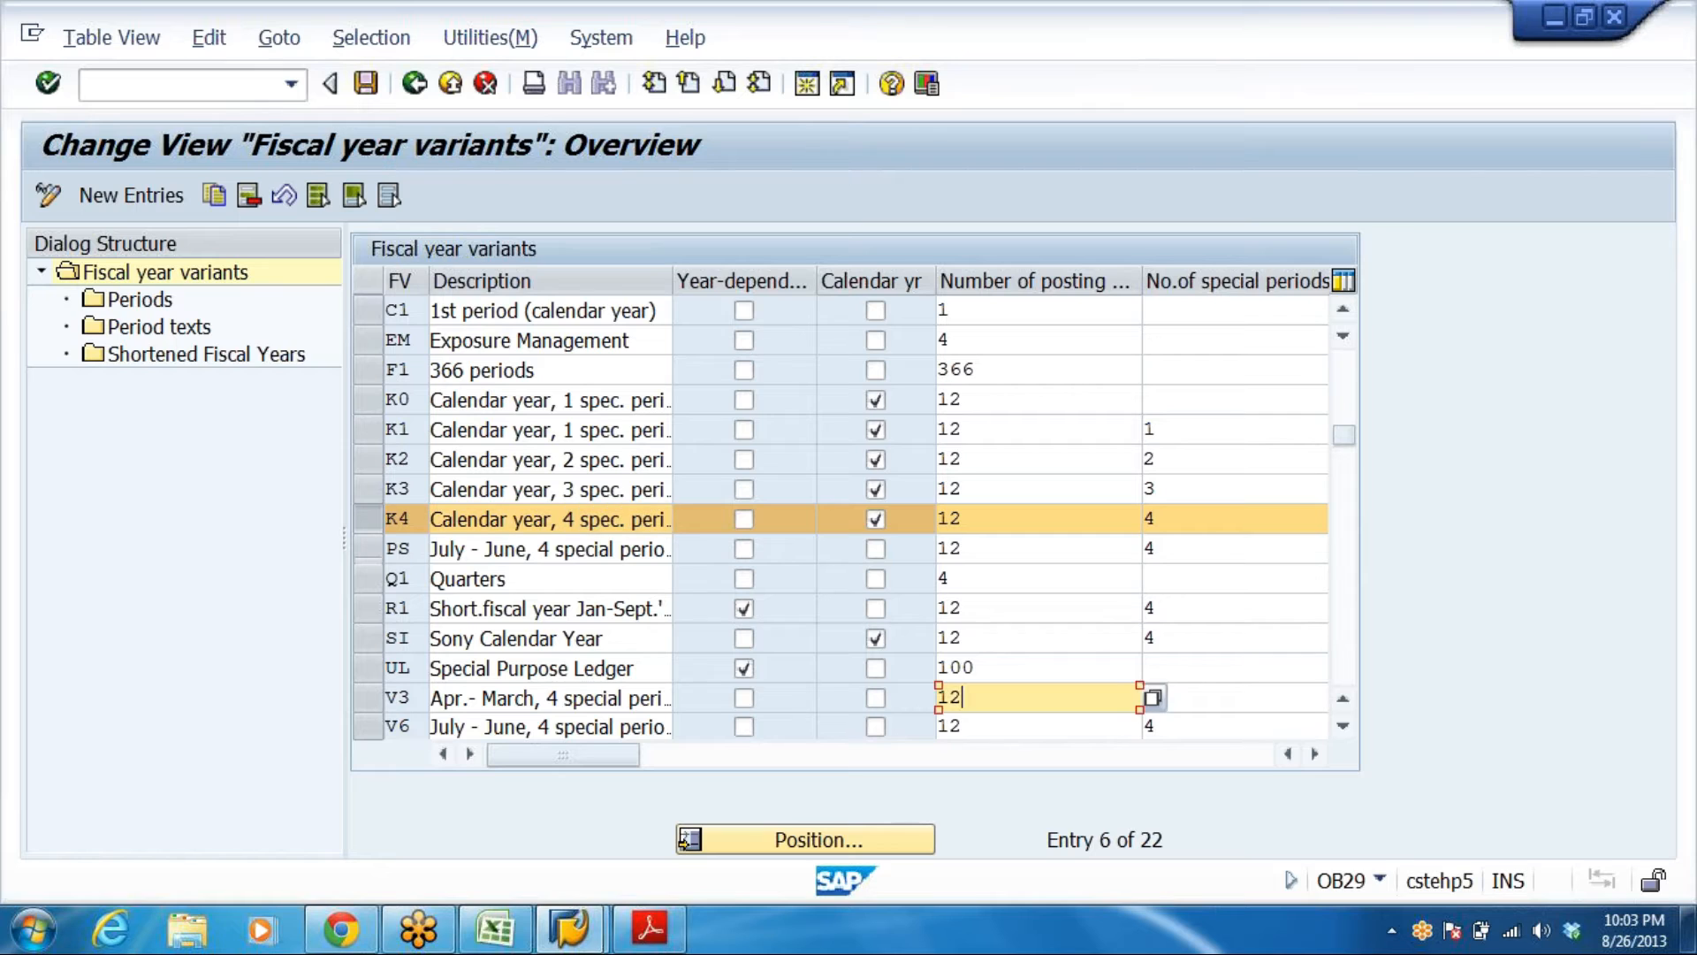
click(1160, 697)
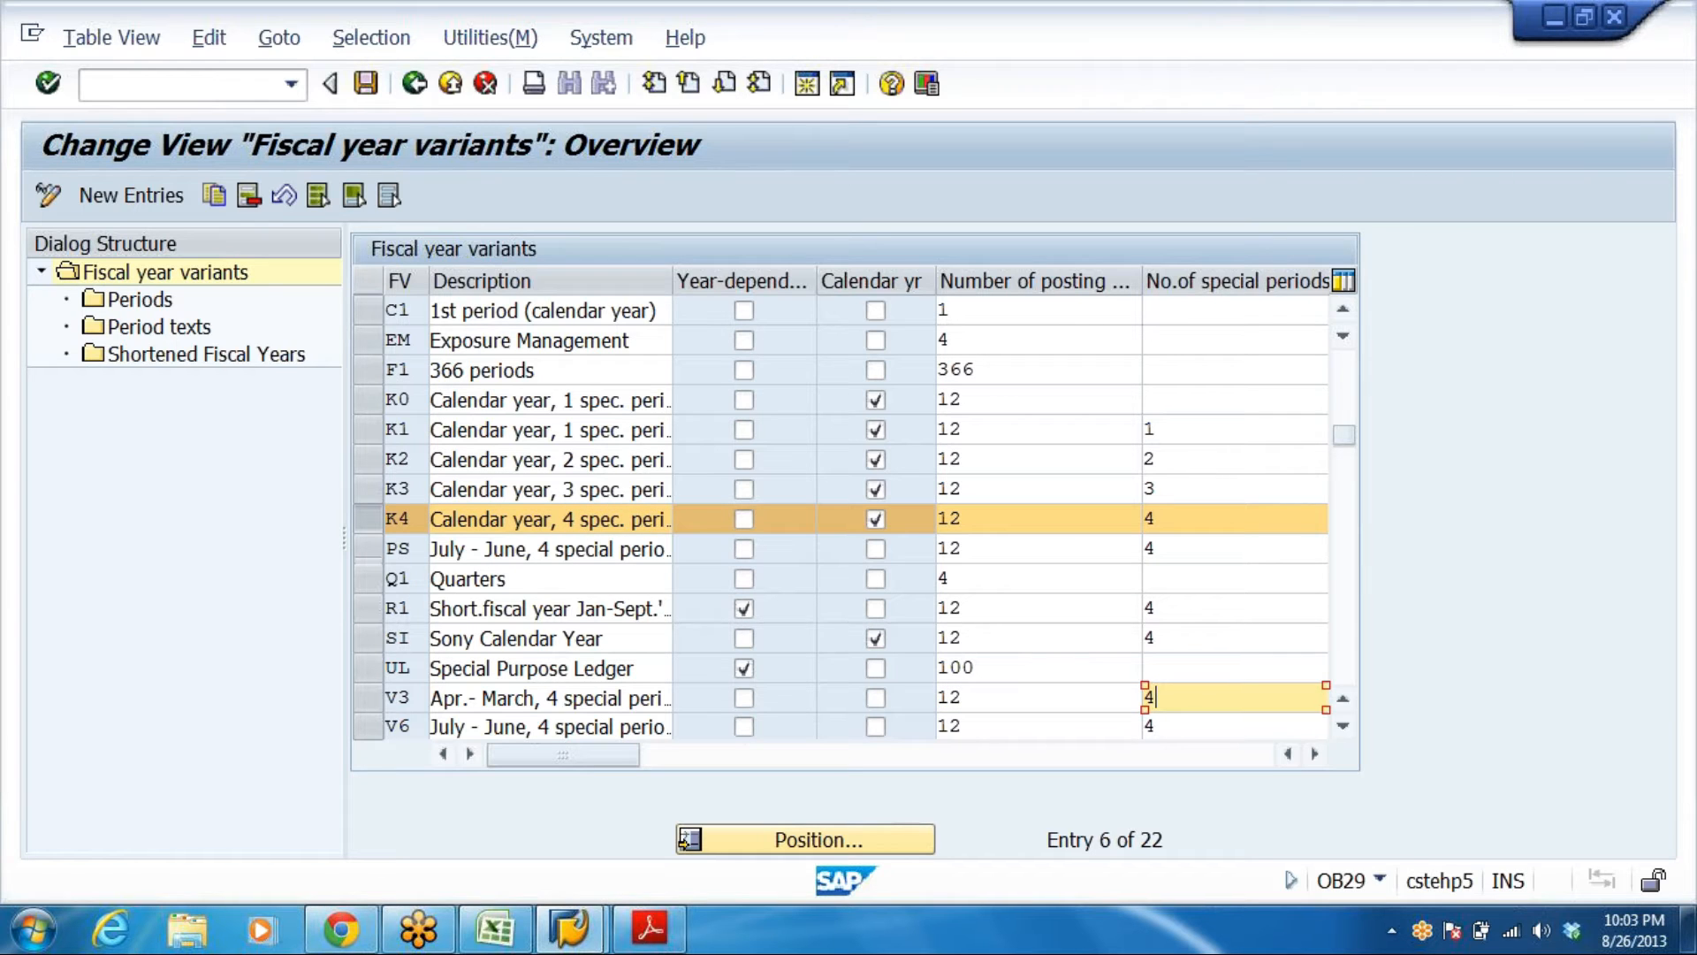
Open the Periods view for fiscal year variant V3 (Apr.- March, 4 special periods)
click(963, 698)
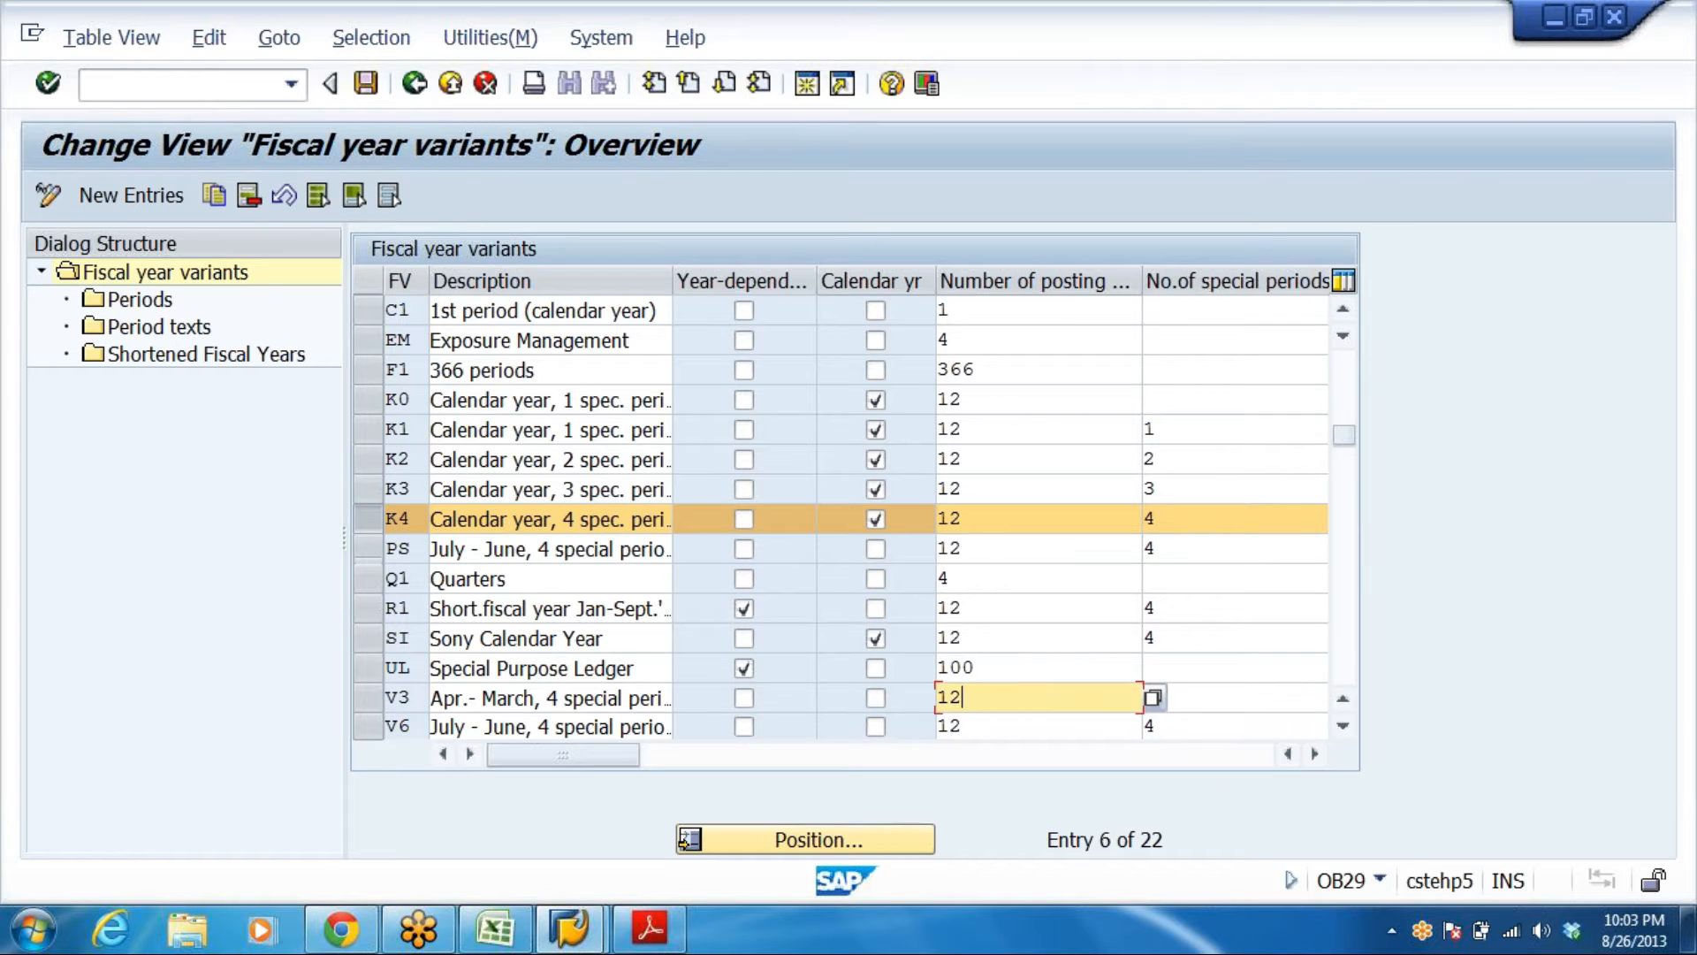
click(371, 521)
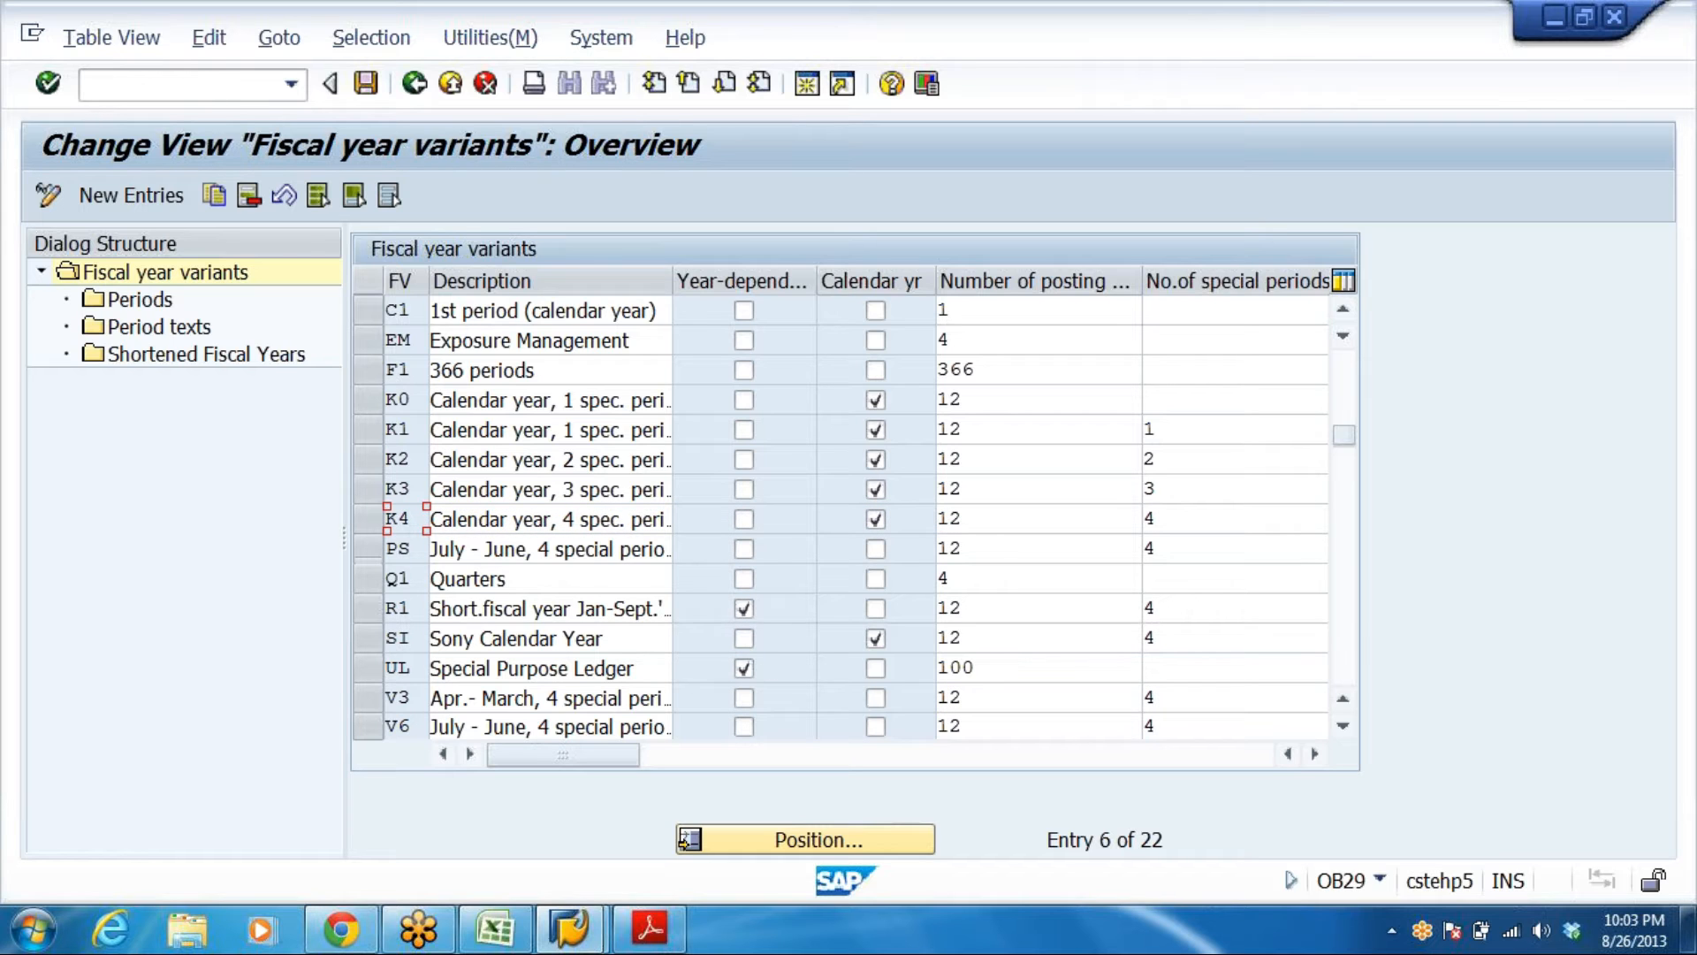
click(371, 698)
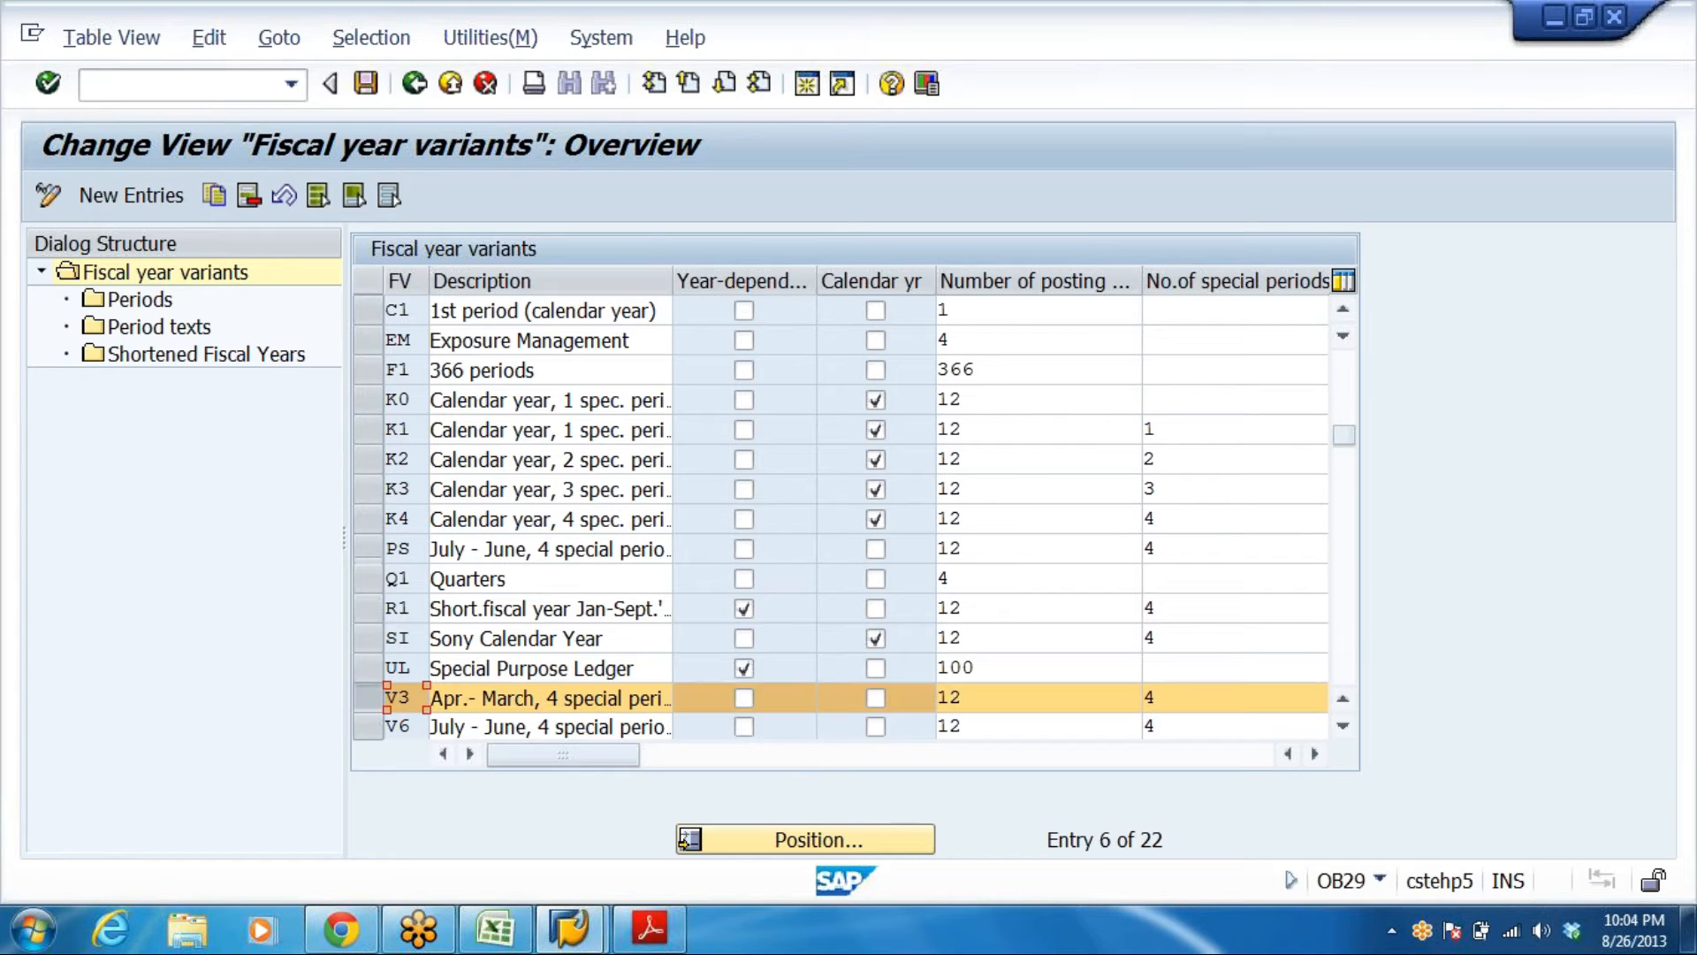
double_click(126, 304)
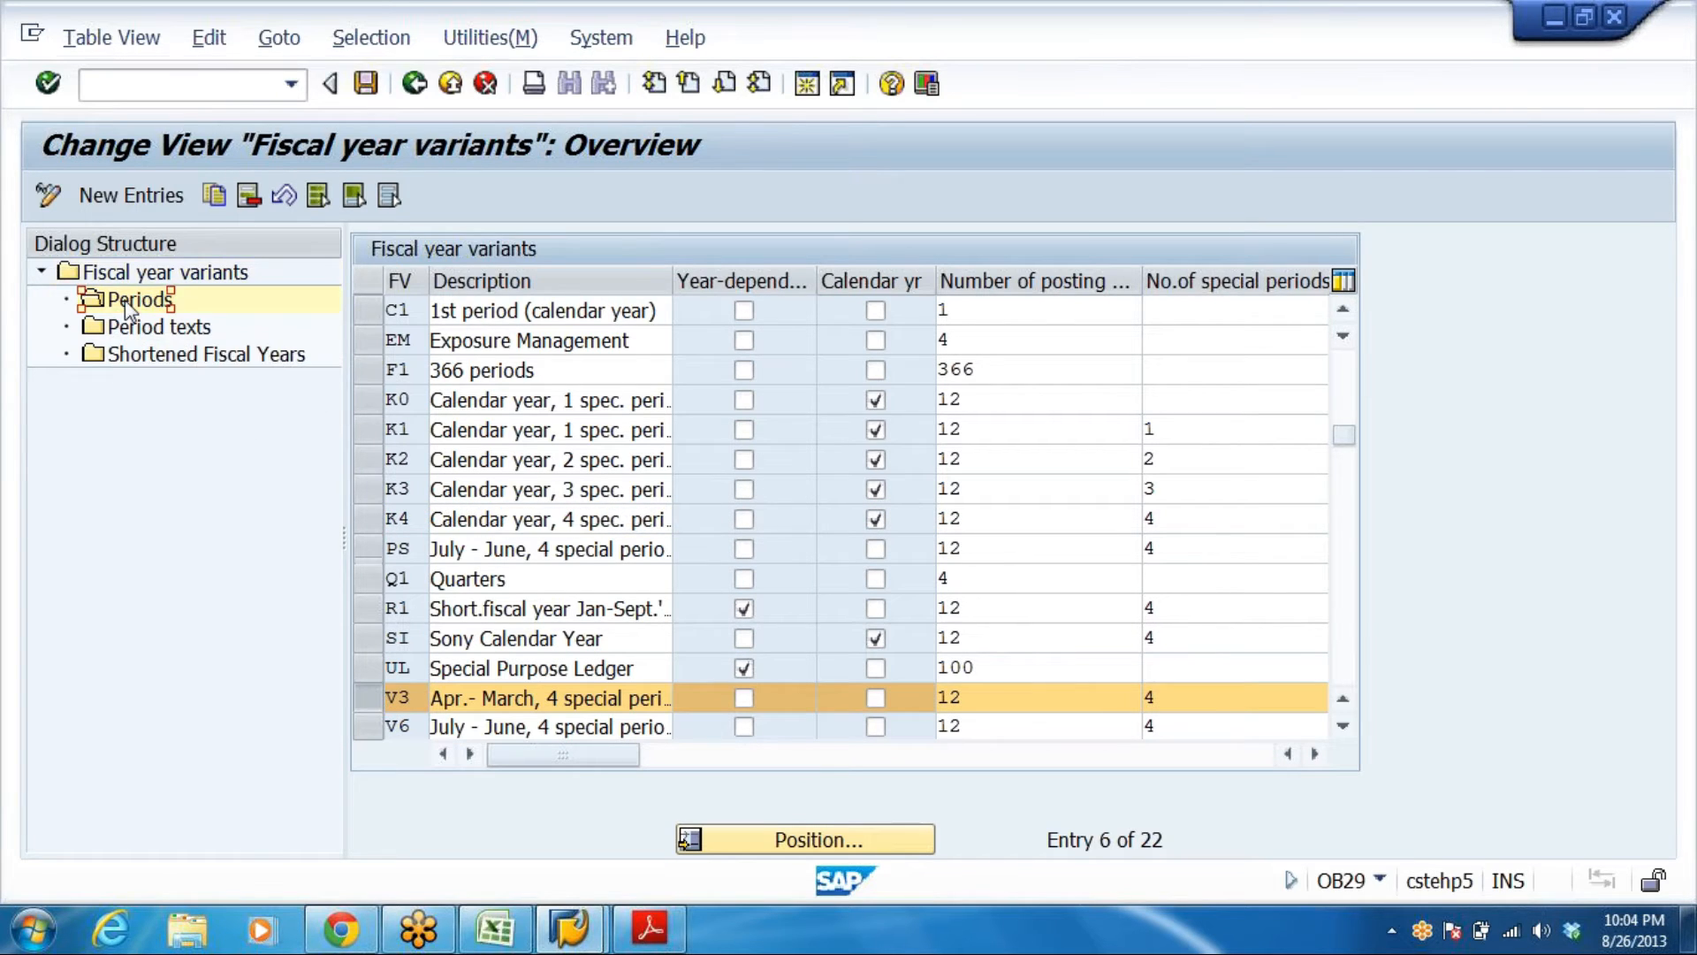
Examine the calendar month entries in V3's Periods table, starting with months 1 to 3, and widen the Day column
click(622, 434)
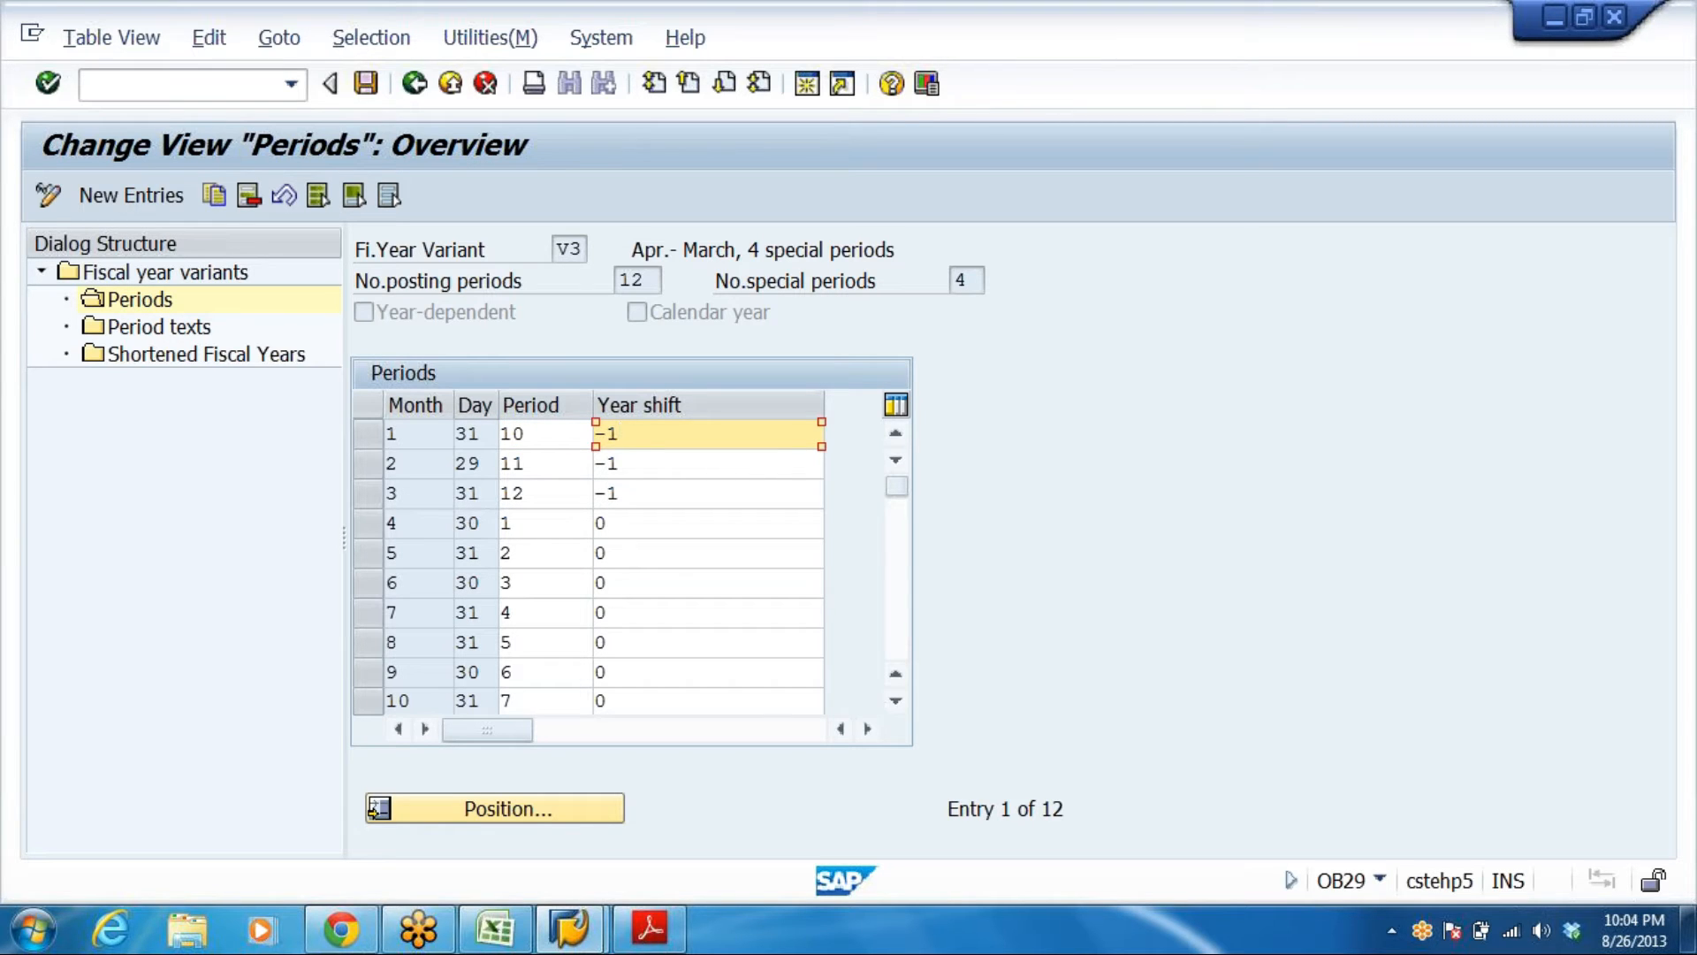
click(405, 434)
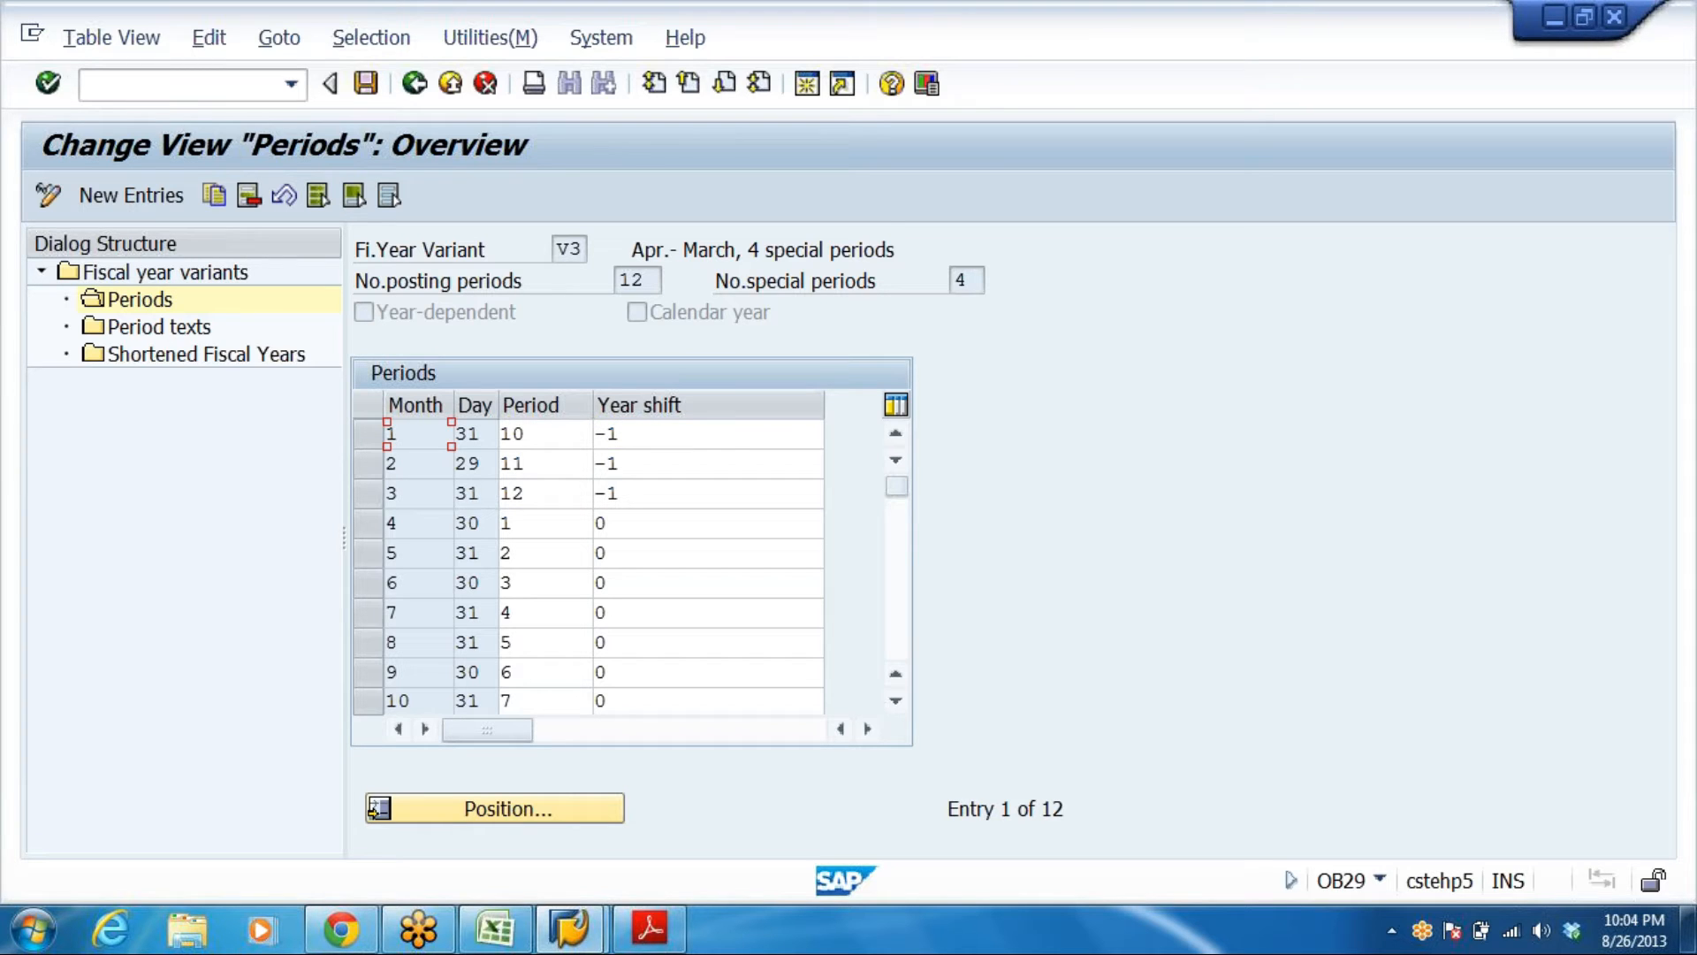
click(405, 464)
click(404, 493)
click(404, 434)
click(405, 464)
click(405, 493)
click(405, 553)
drag(500, 398, 531, 397)
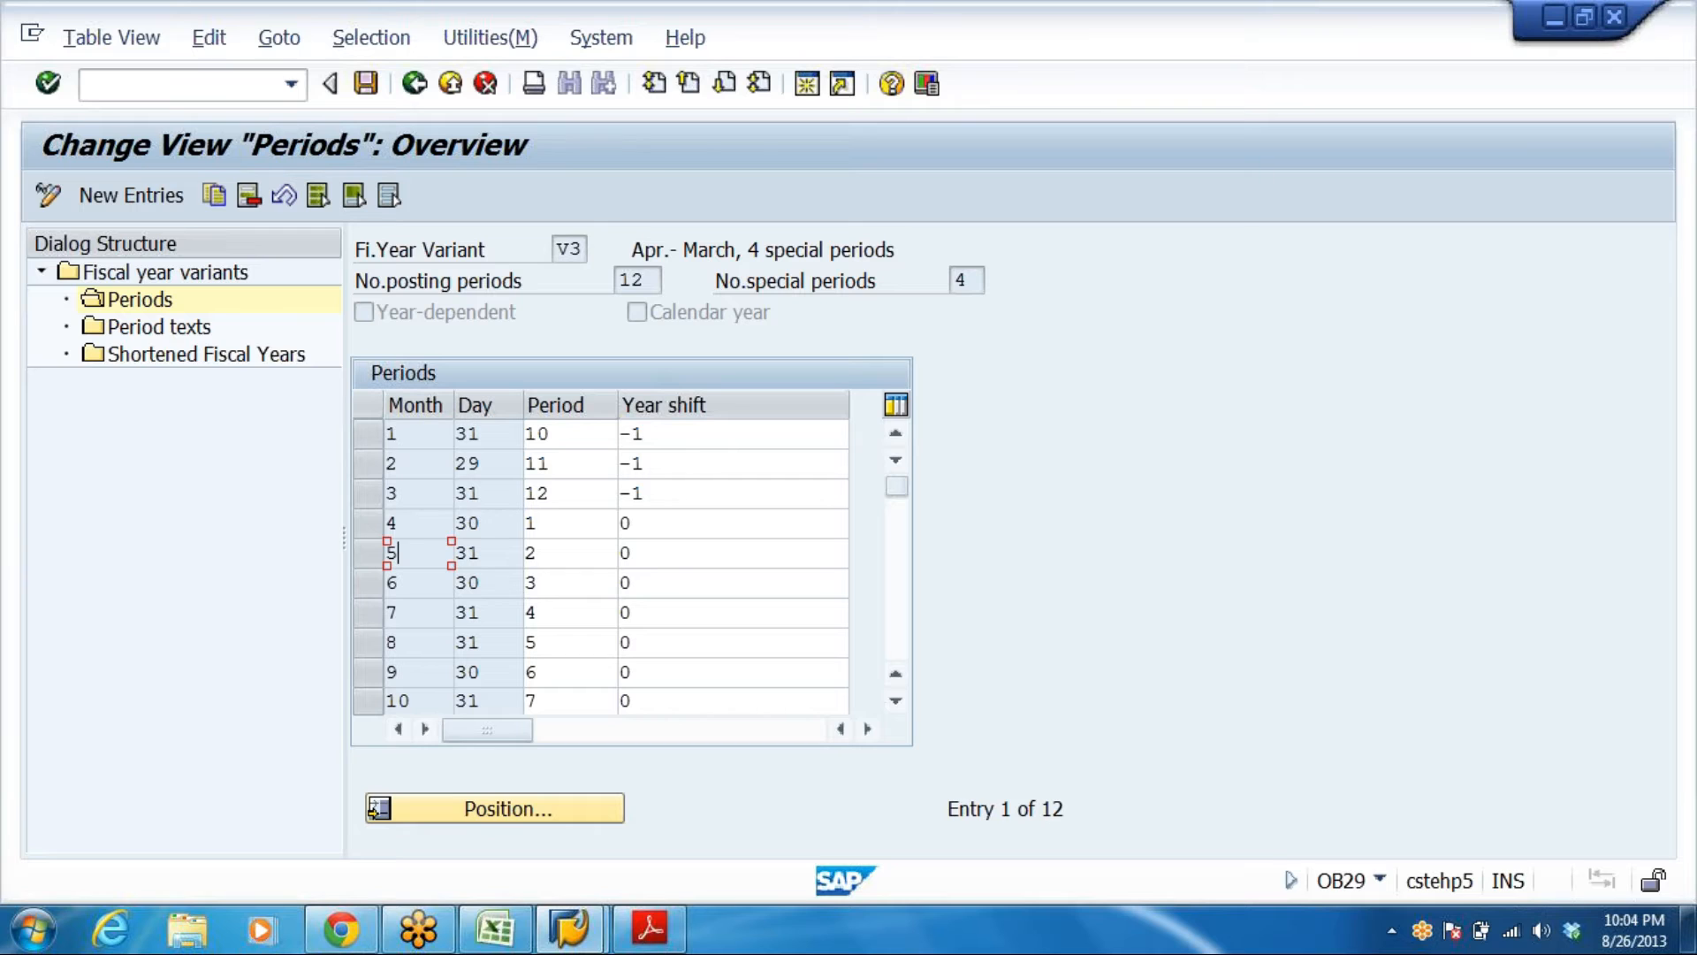
Examine V3's variant description and compare calendar months 4, 5 and 6 with their assigned posting periods
click(570, 250)
drag(643, 250, 775, 250)
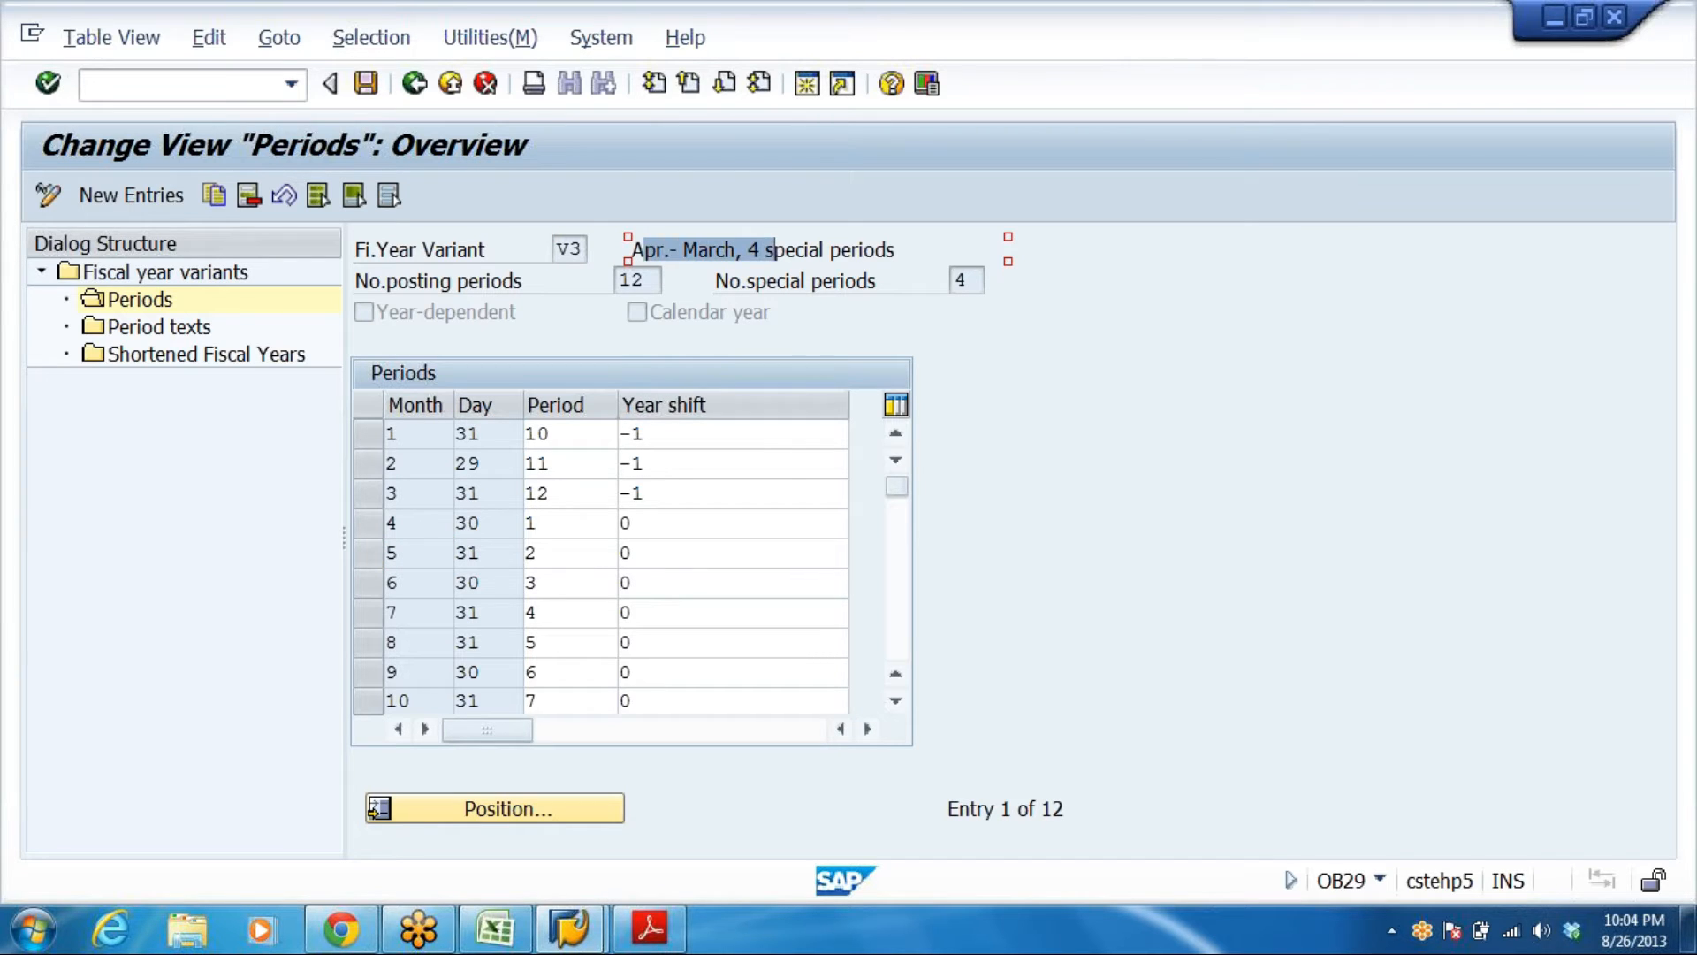
click(786, 250)
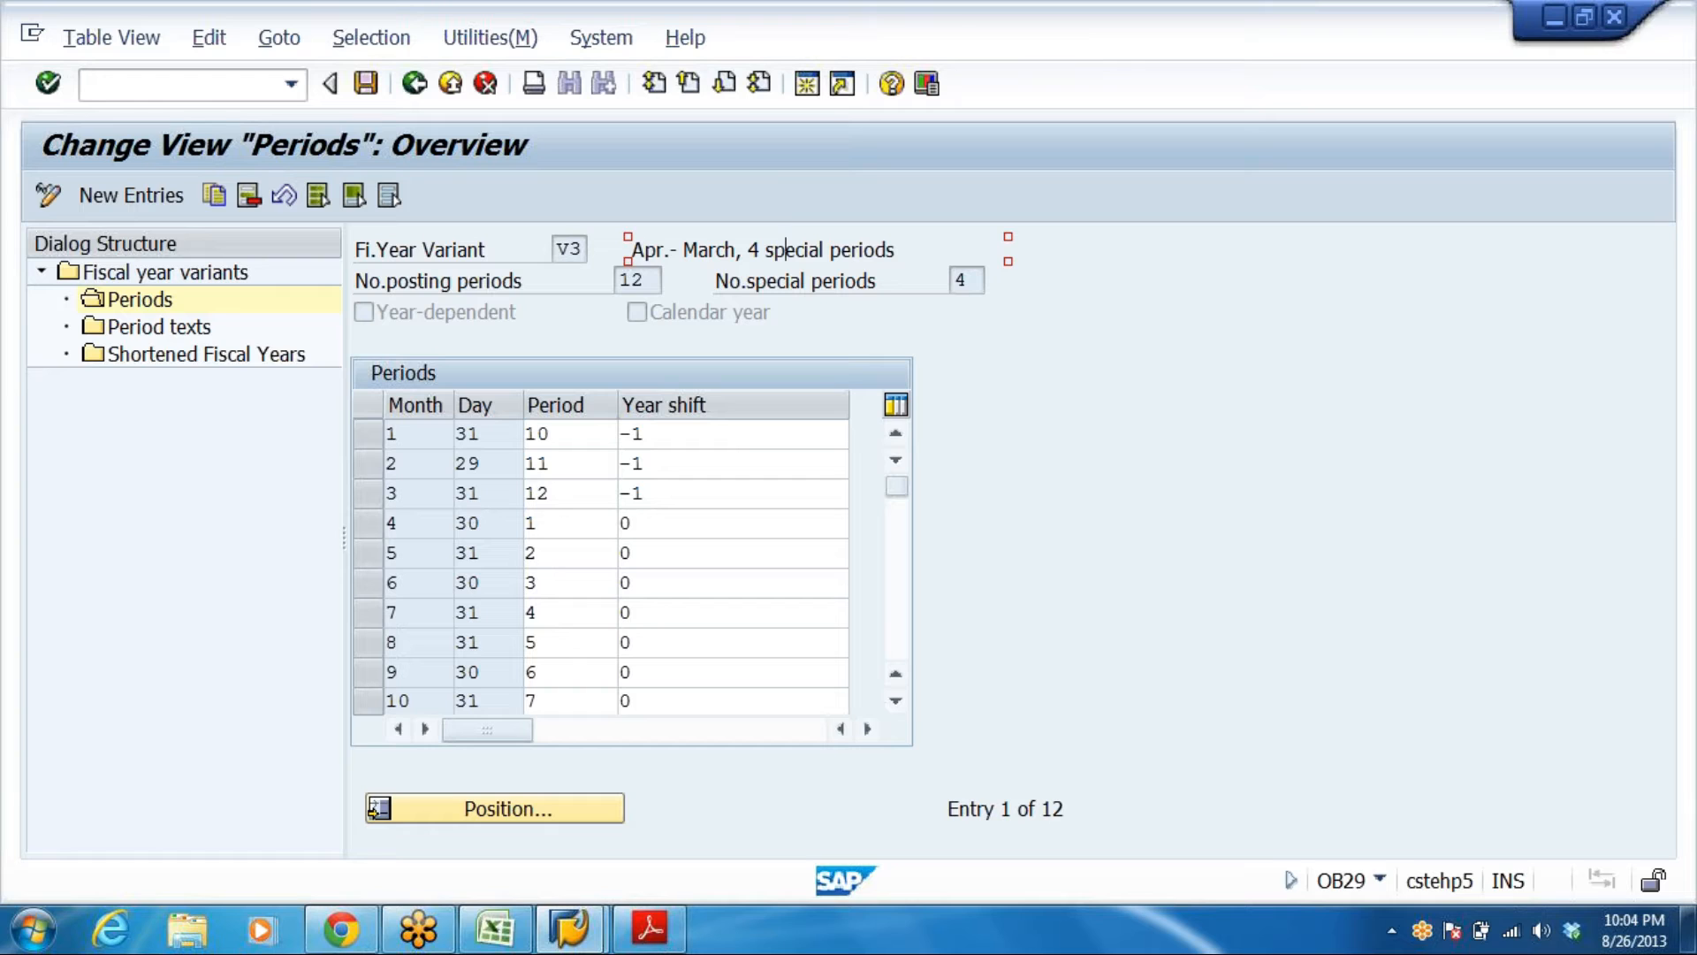
click(398, 523)
click(536, 523)
click(397, 552)
click(535, 553)
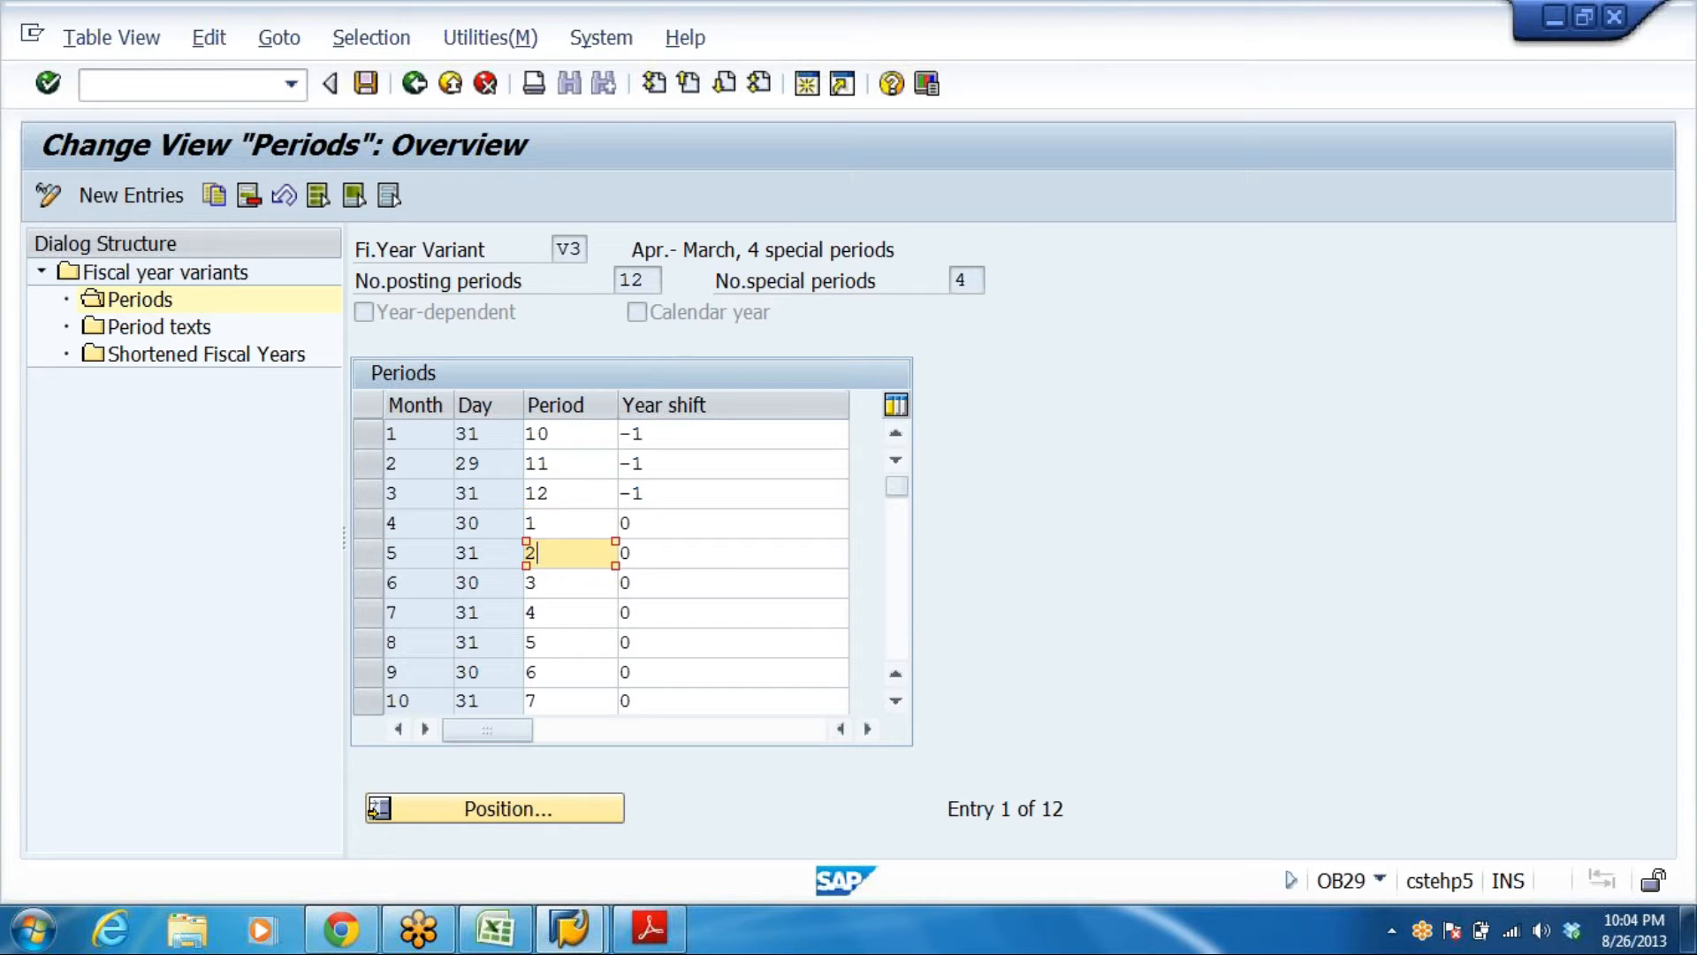
click(398, 582)
click(536, 582)
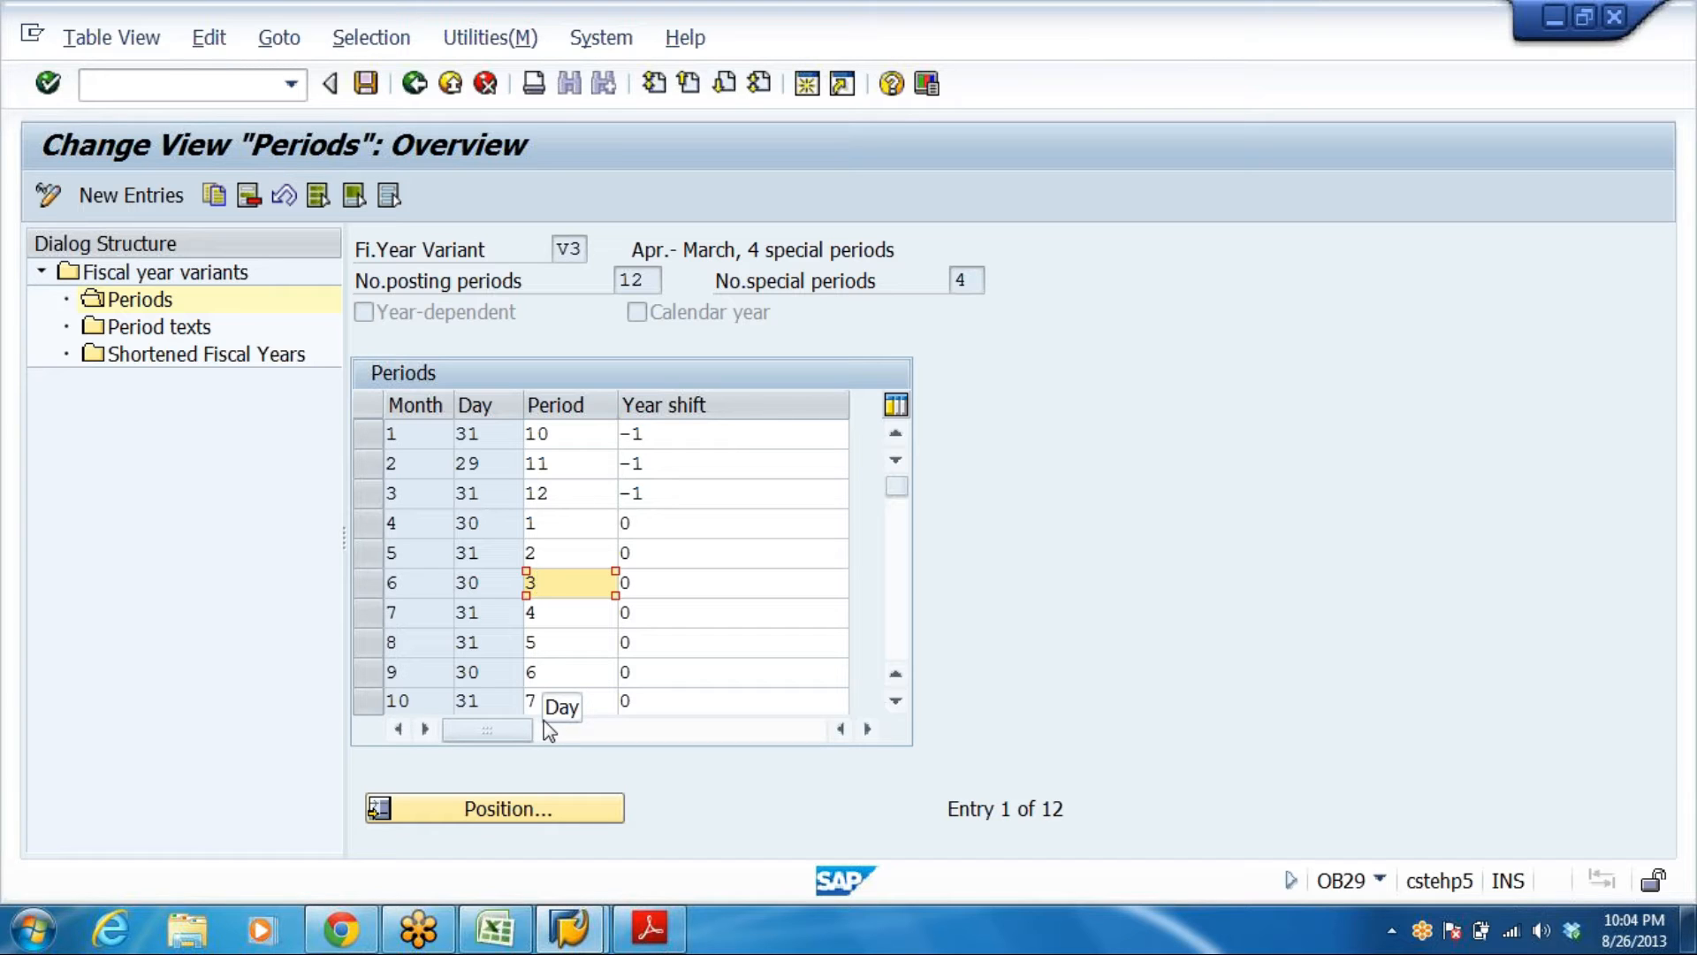
Review the remaining V3 months through month 12, checking its posting period and year shift
click(895, 701)
click(896, 701)
click(896, 701)
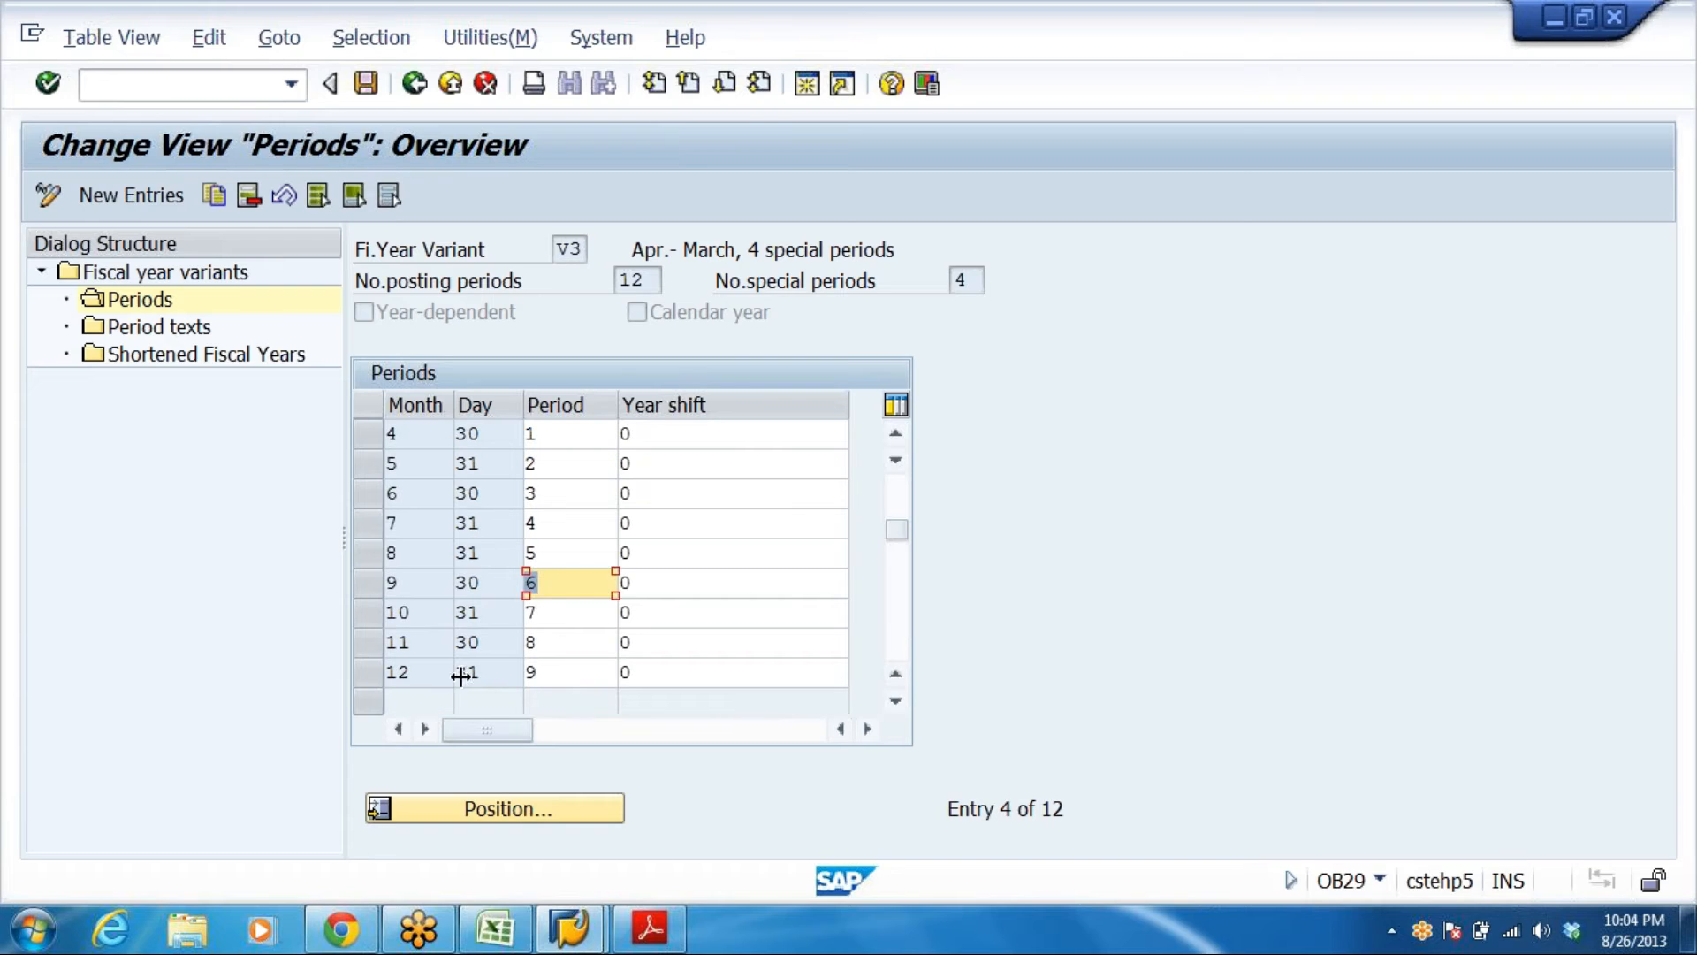
click(533, 672)
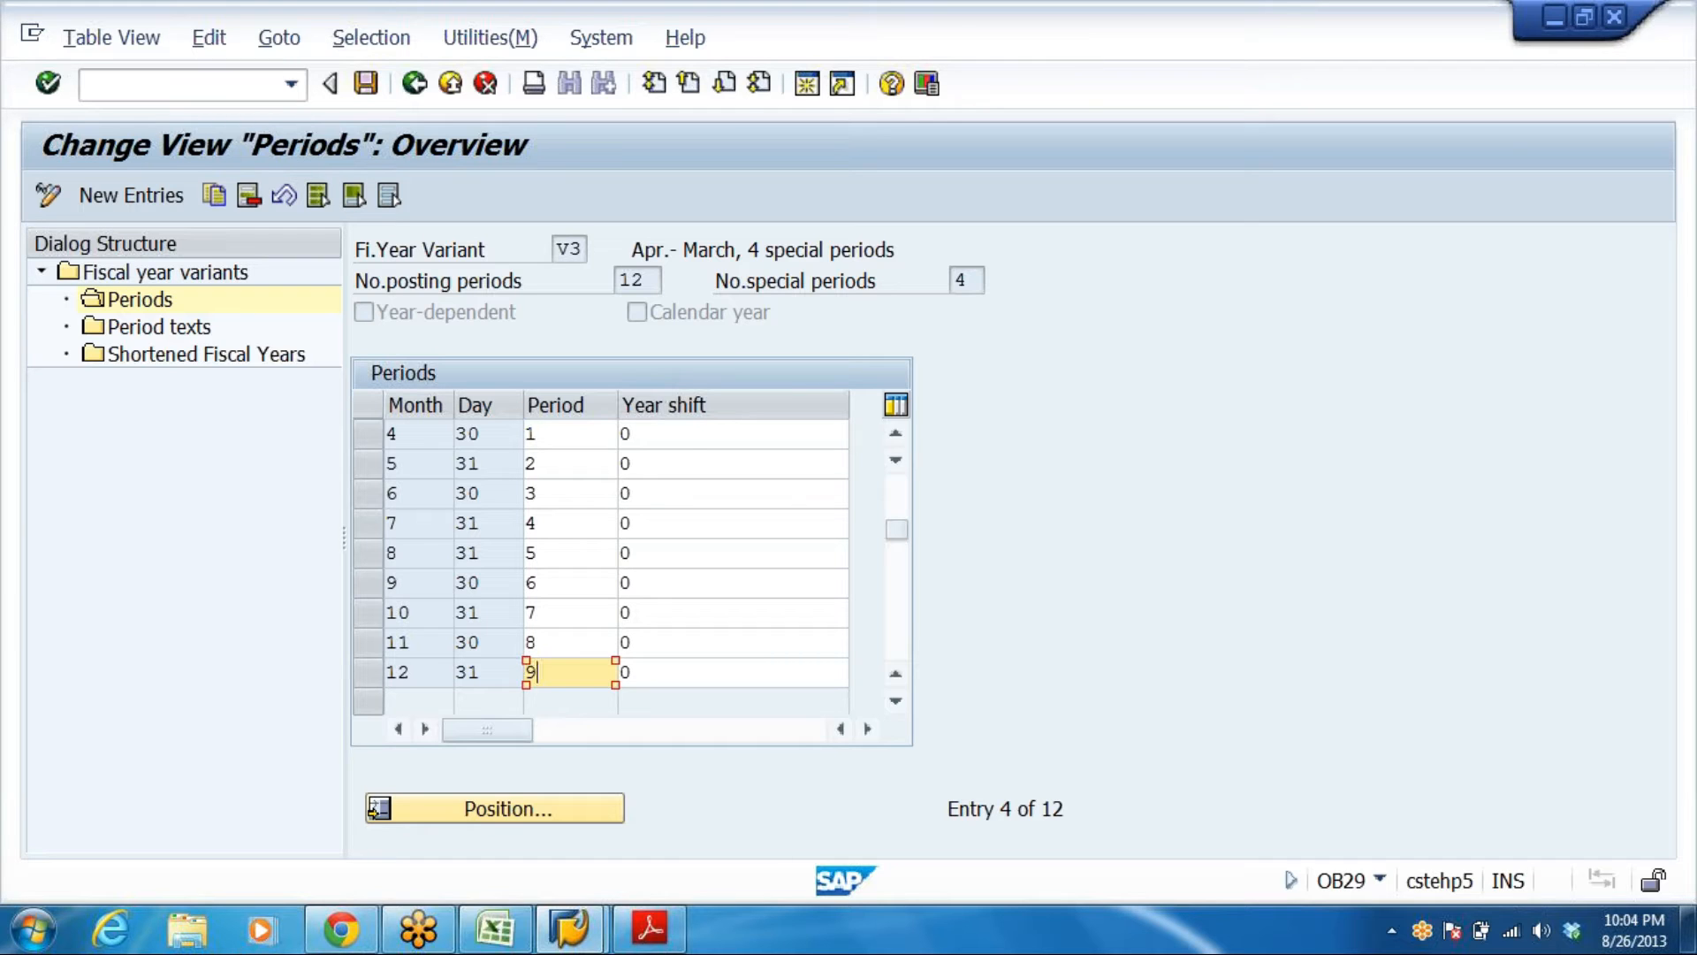
double_click(531, 671)
click(628, 672)
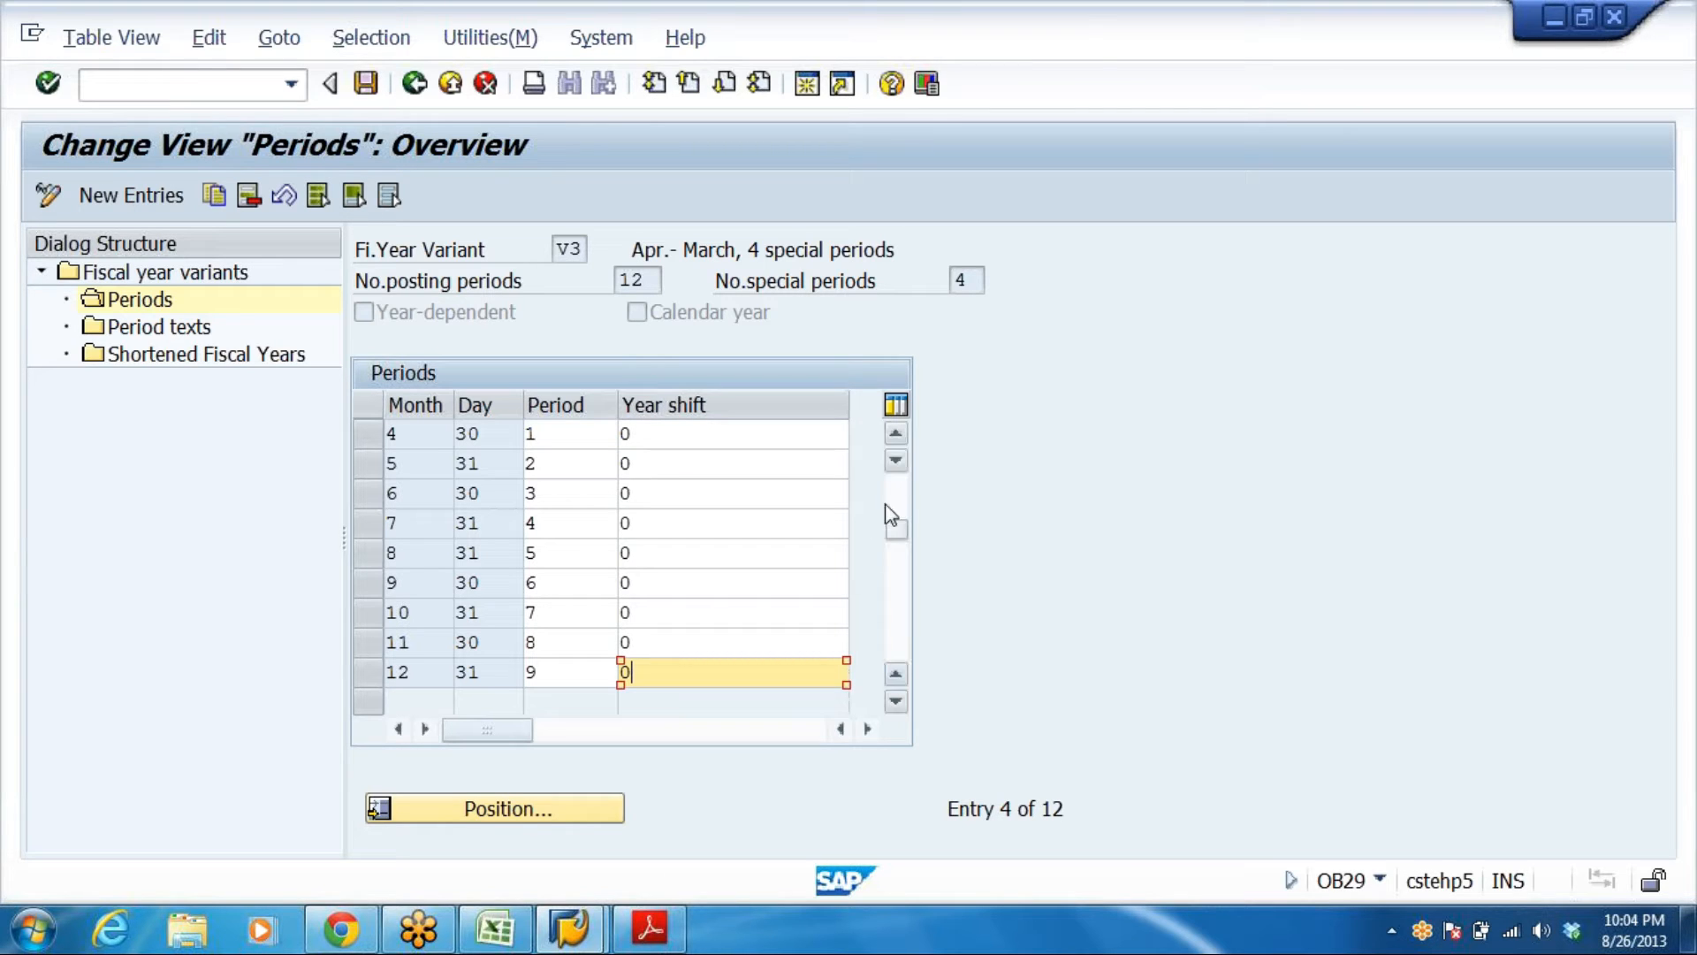
drag(894, 530, 895, 478)
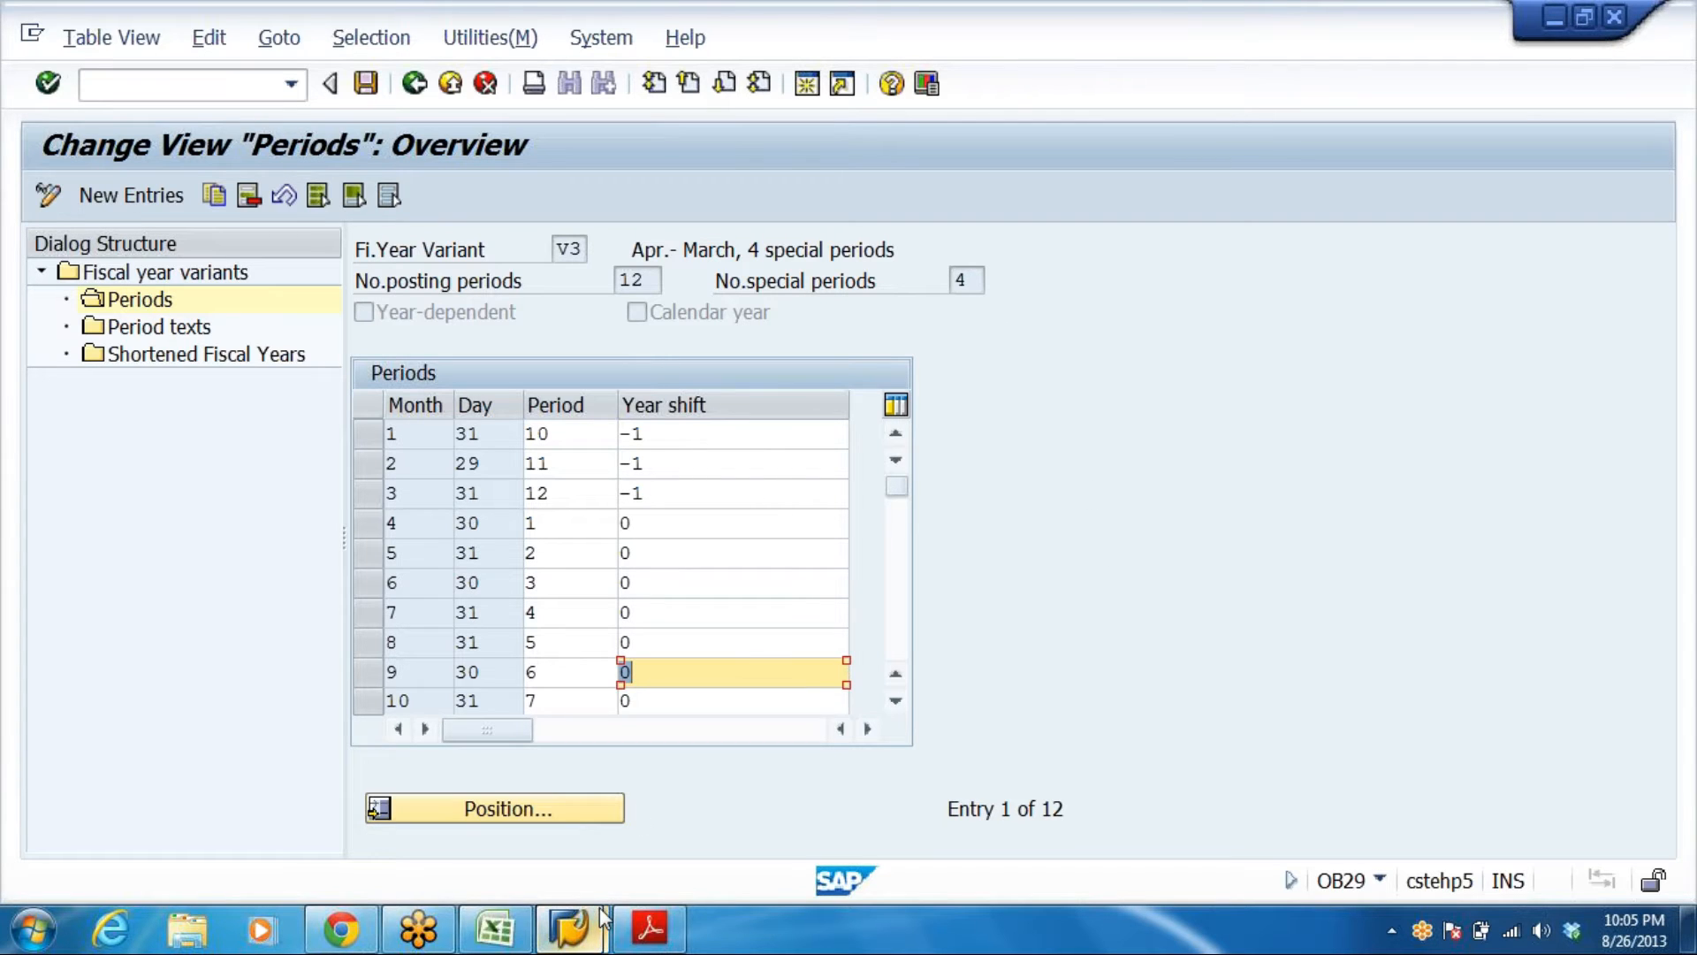
Switch to the DRL_GRP workbook in Excel and review the V3 April-March layout for FY 2013, checking December through March
click(488, 941)
scroll(619, 745, down, 4)
scroll(618, 746, down, 1)
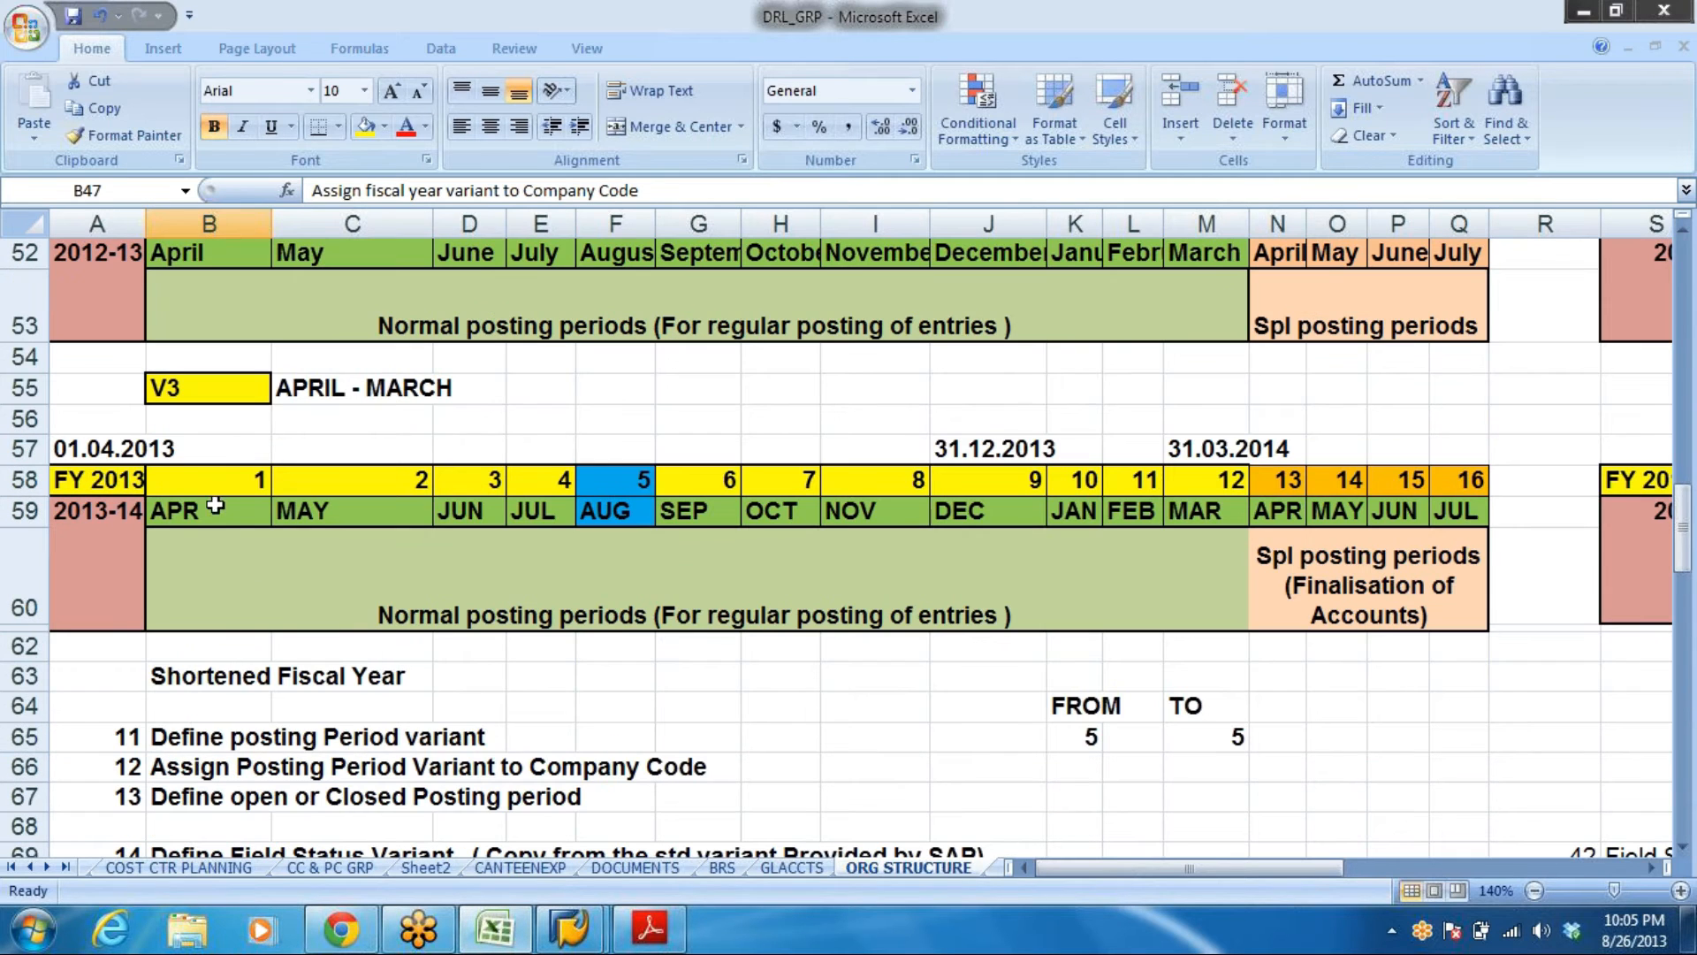
click(93, 477)
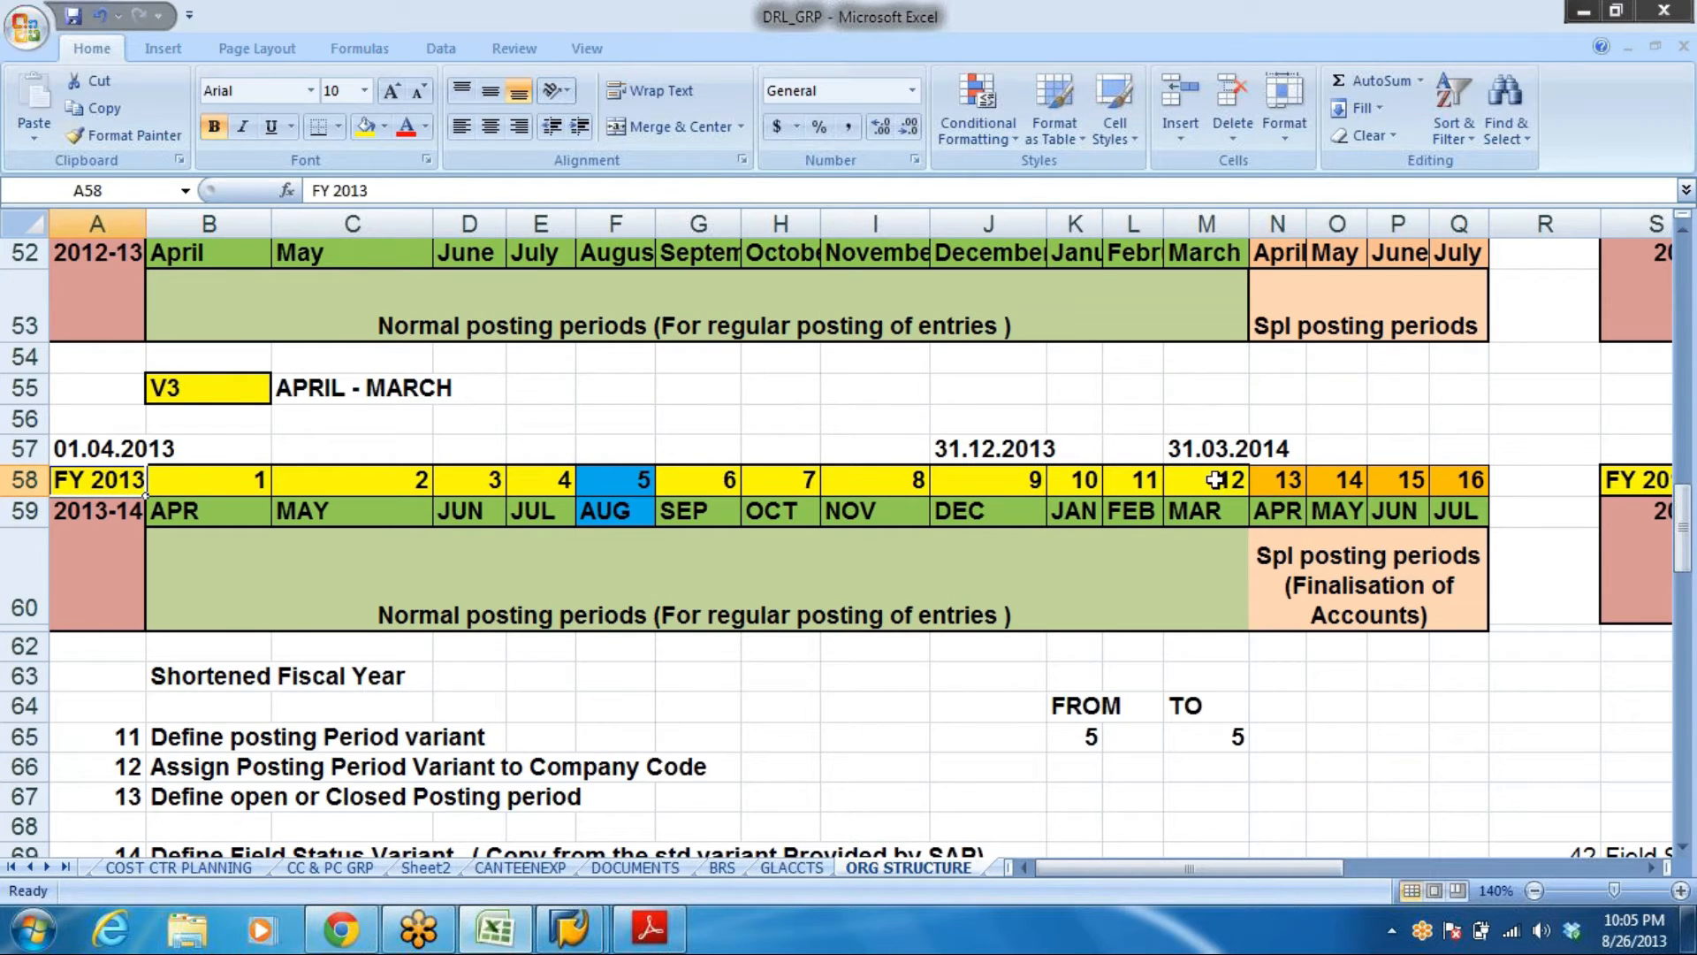
drag(1024, 484, 1029, 522)
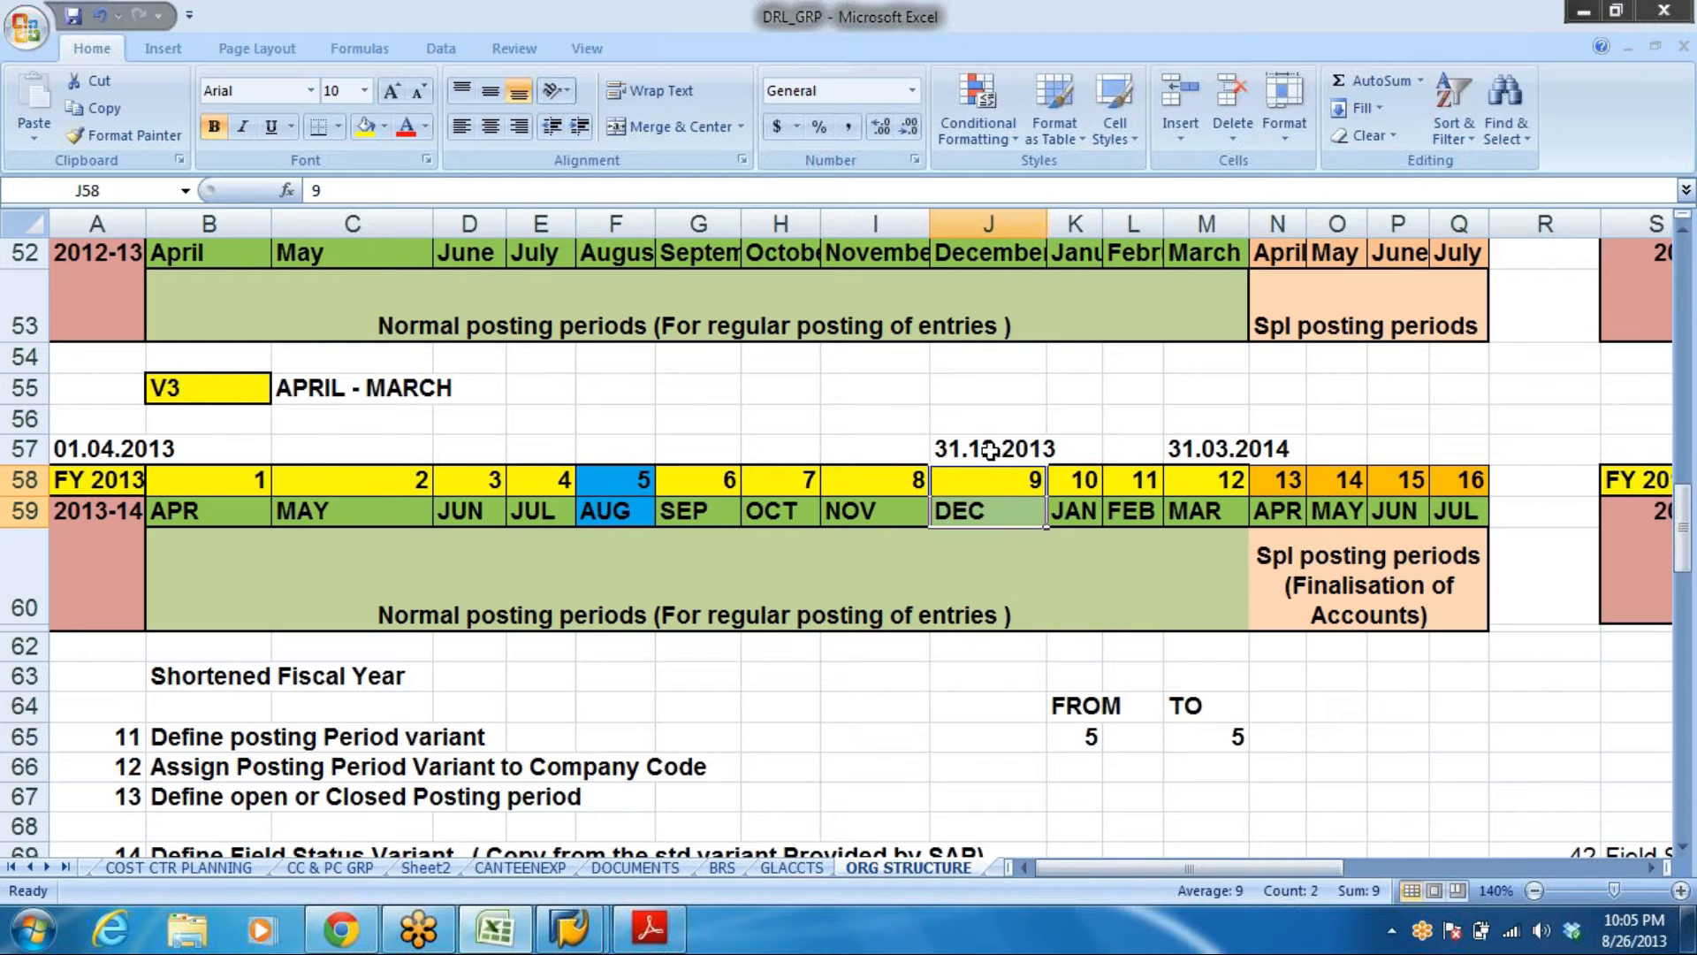
click(1040, 449)
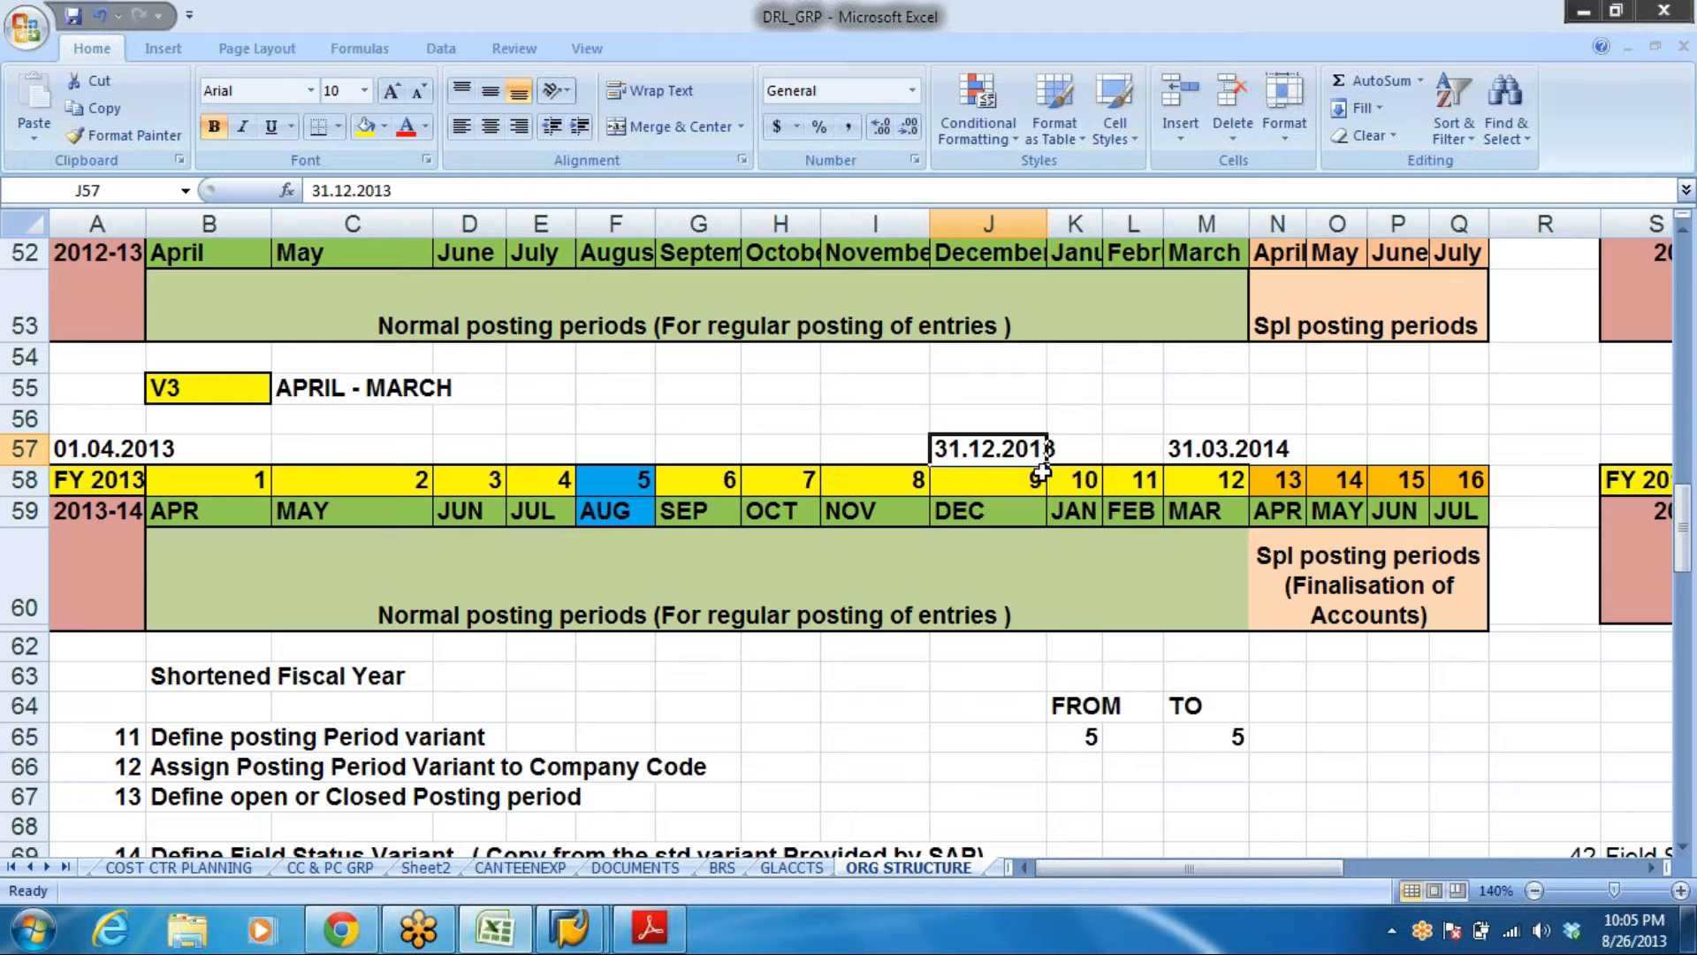
click(1125, 479)
click(1218, 479)
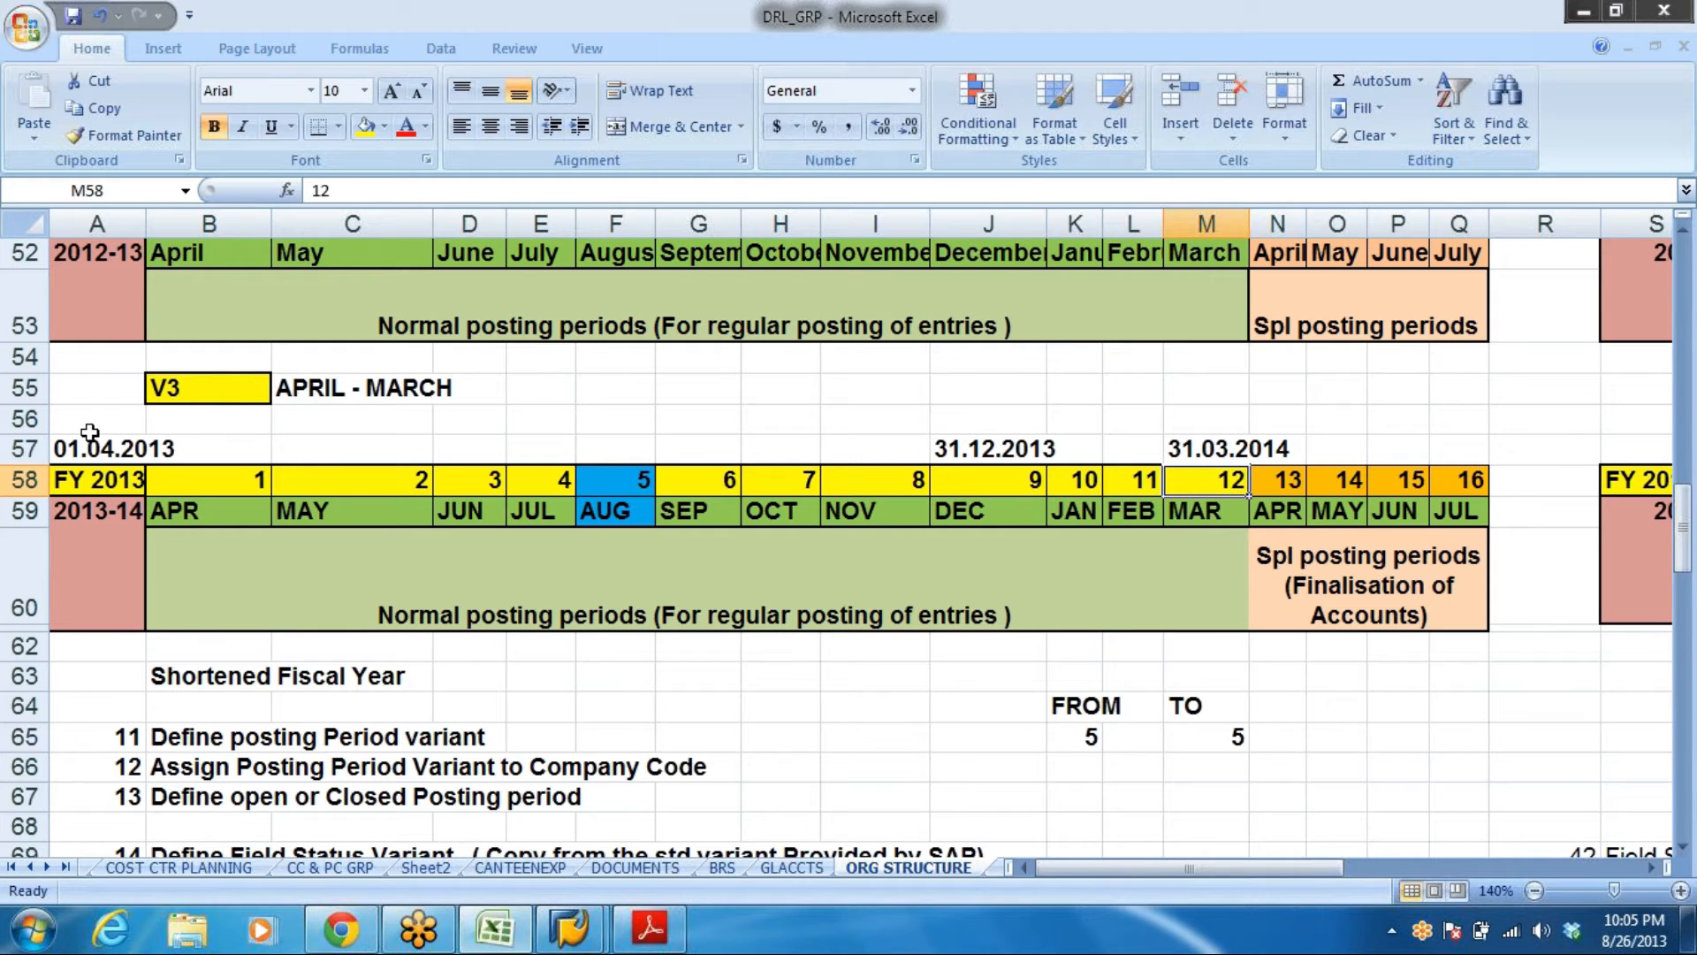
Return to SAP, examine V3's year shift for months 1 and 2 and the day limit for February, and exit to the IMG
key(alt+Tab)
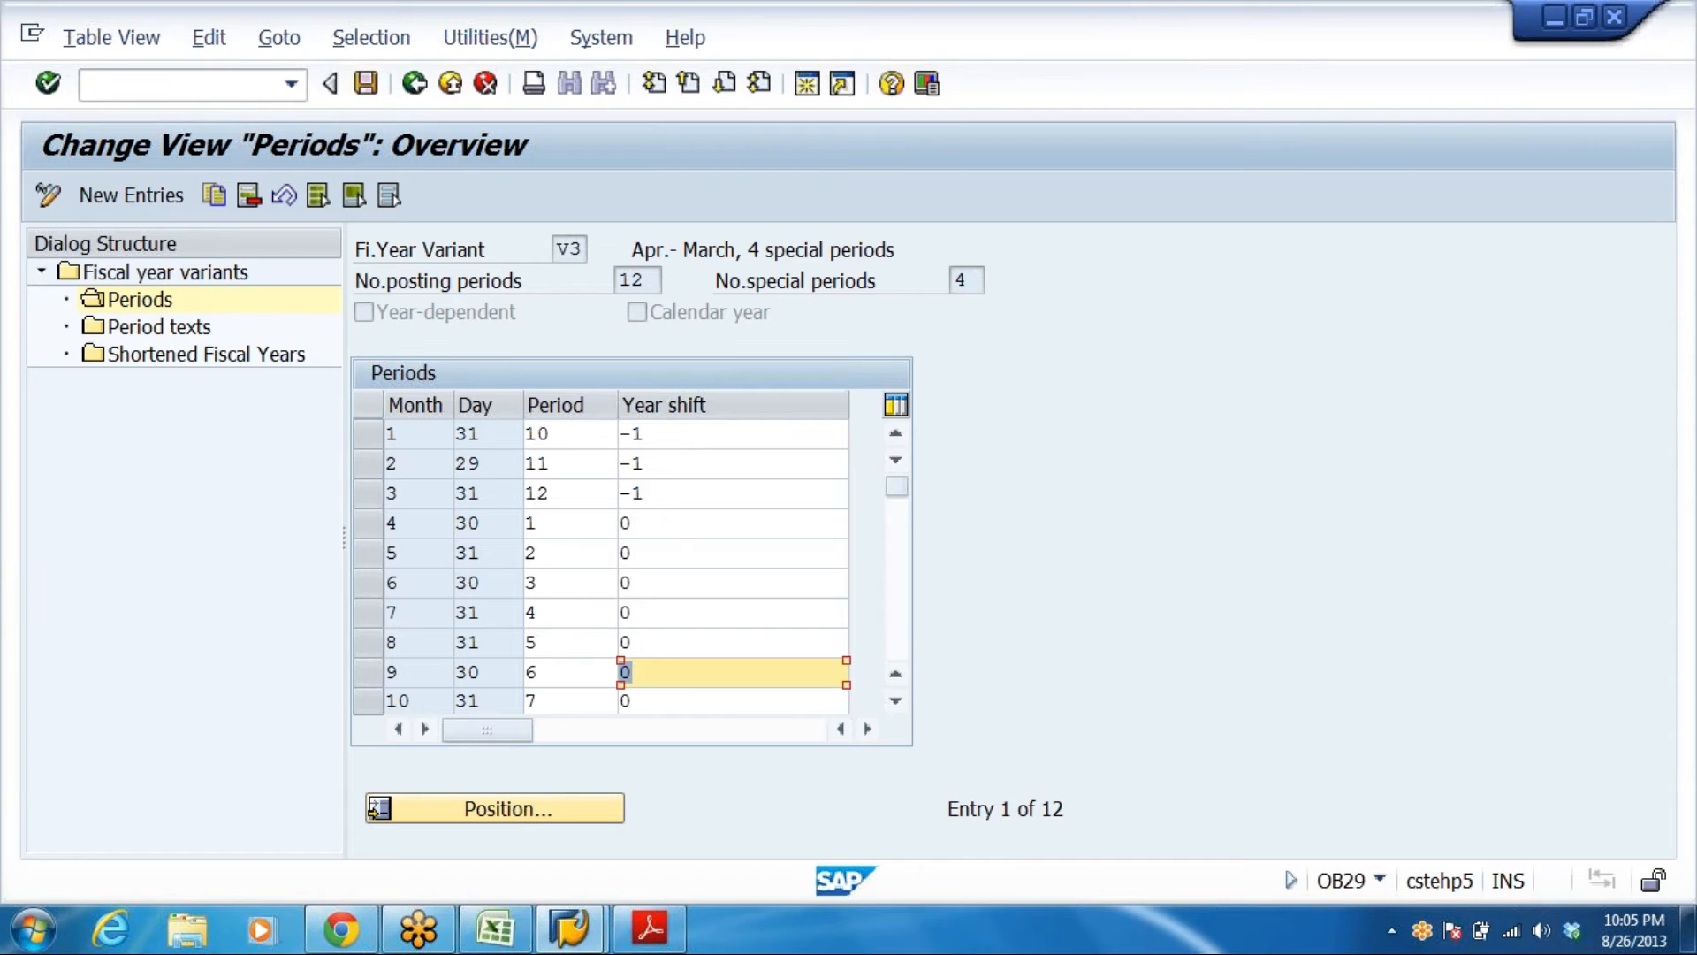
double_click(631, 433)
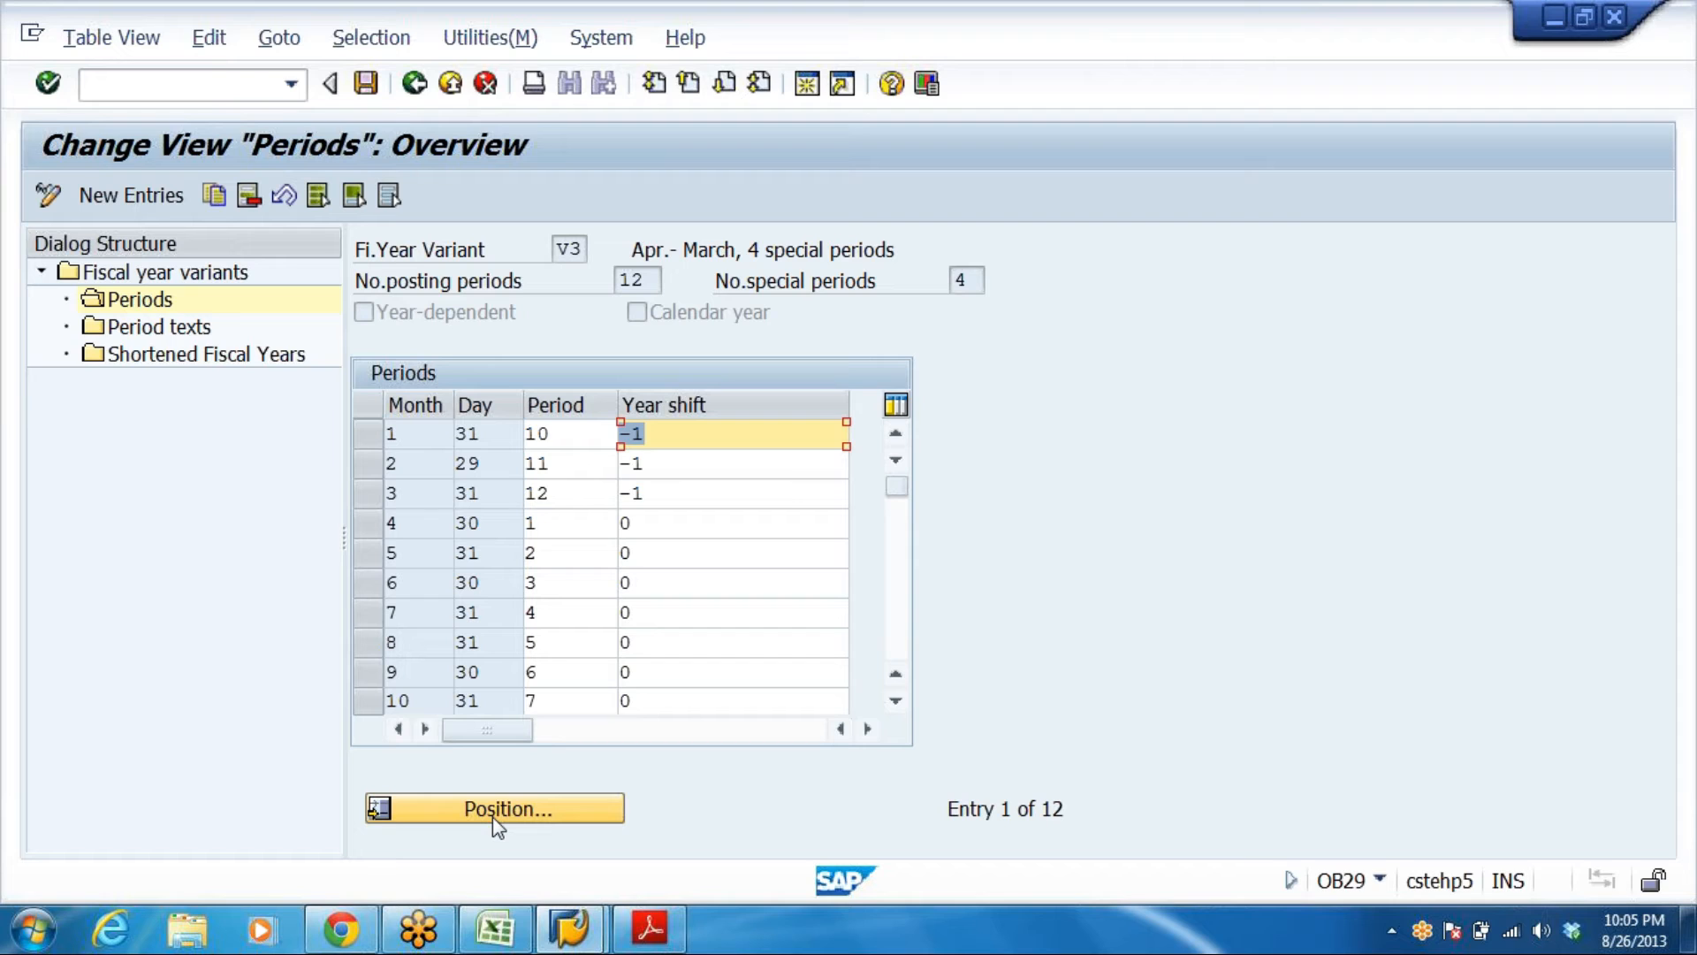
click(653, 434)
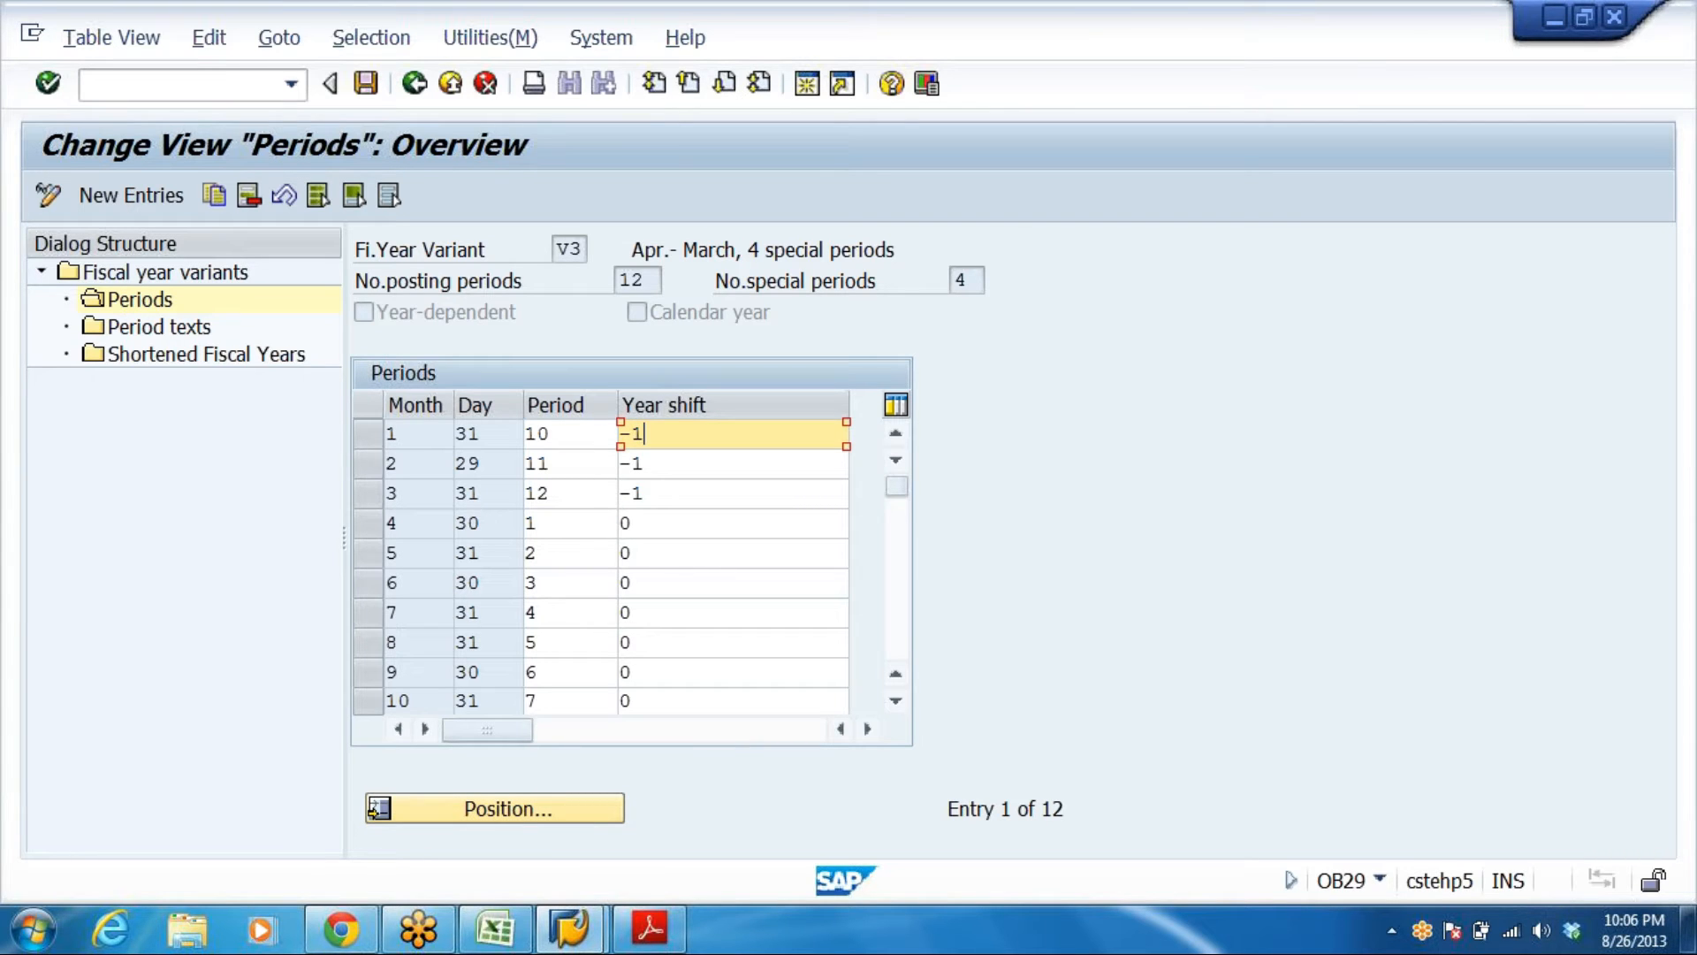
click(652, 463)
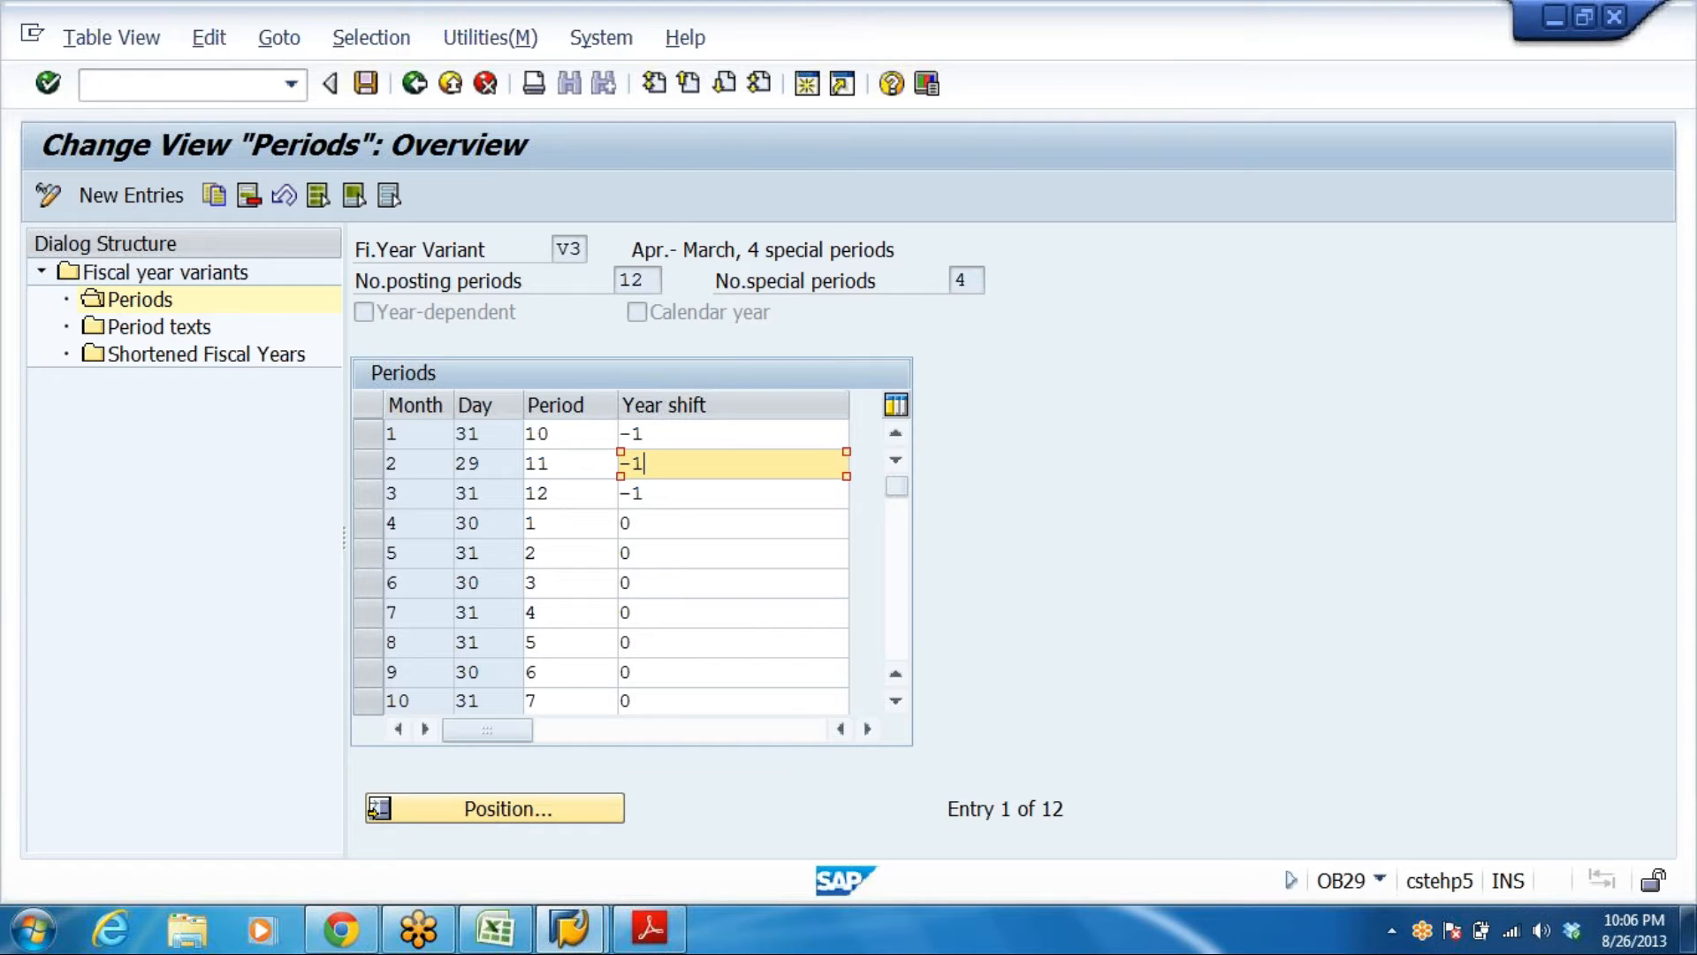
click(482, 463)
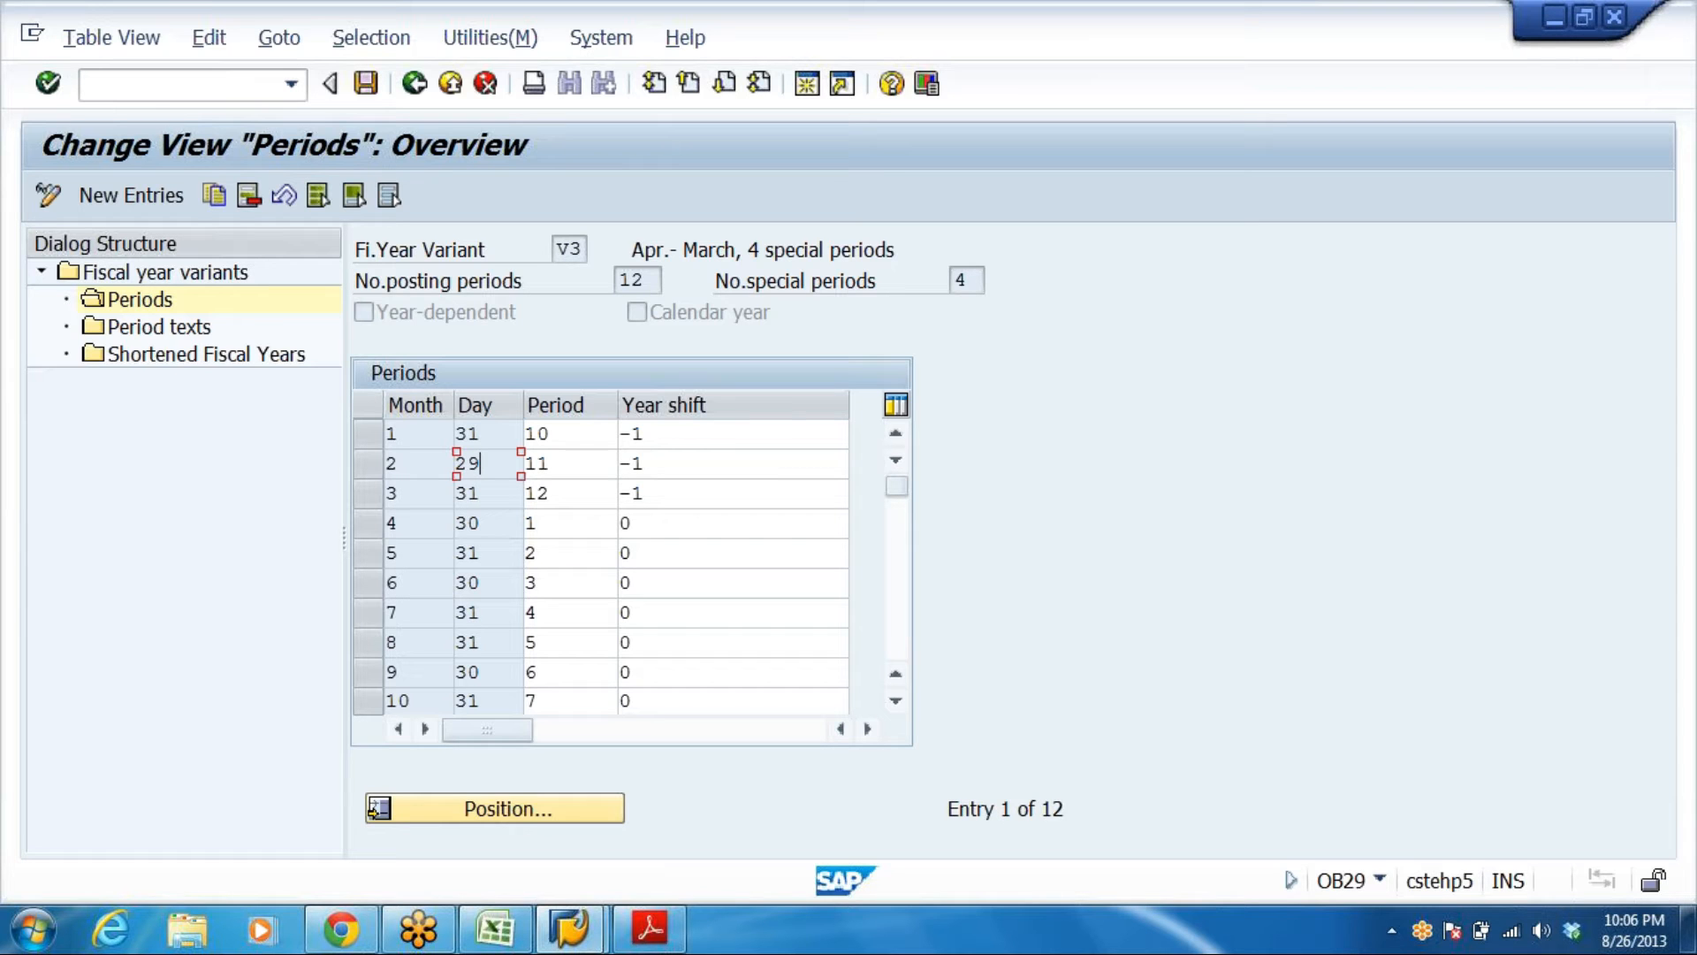
click(416, 85)
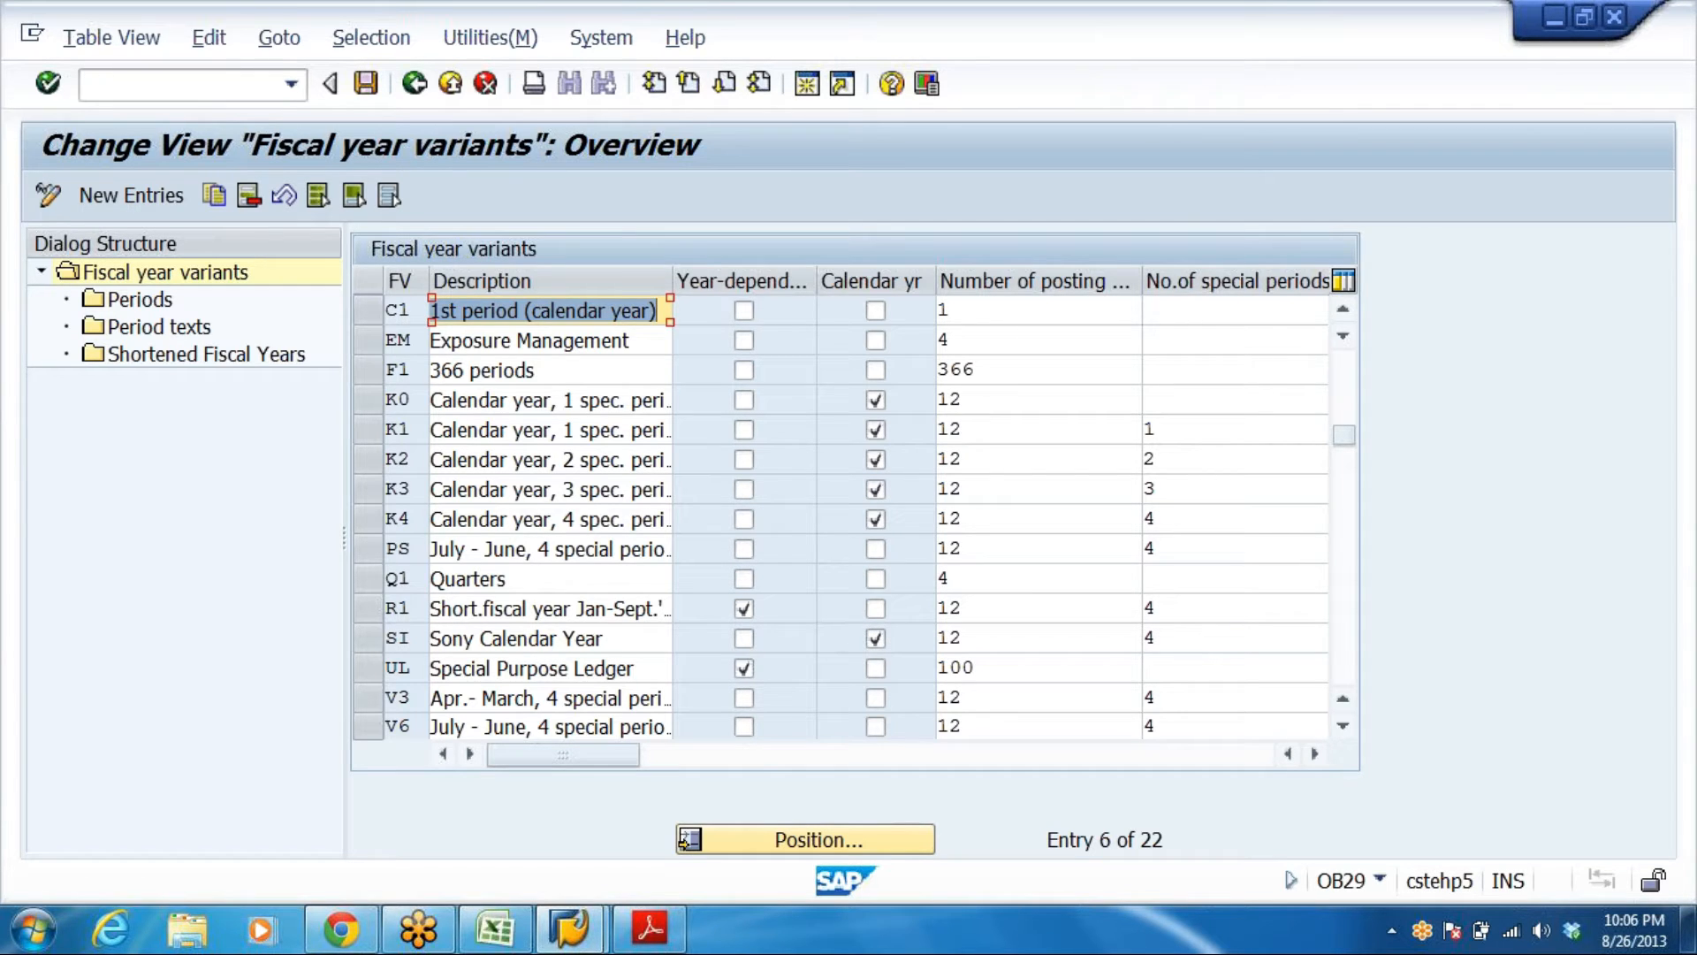
click(451, 84)
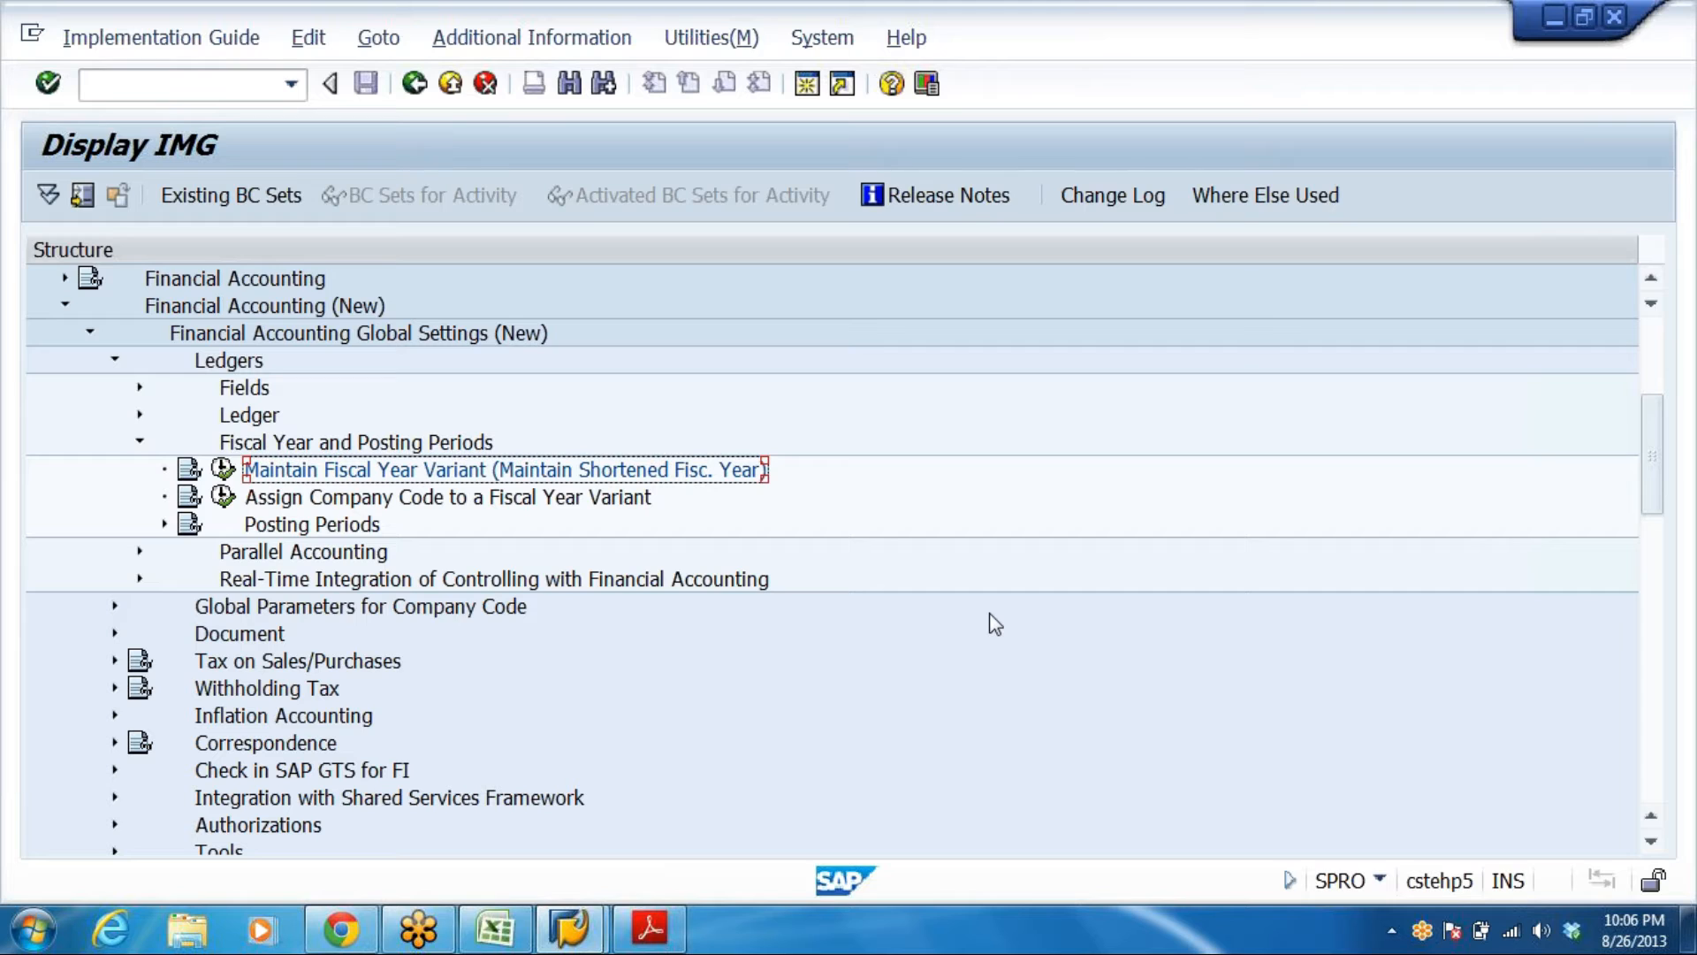
Reopen Maintain Fiscal Year Variant, review standard variants V6 (July - June) and V9 (Oct.- Sept.), and return to the IMG structure
click(223, 469)
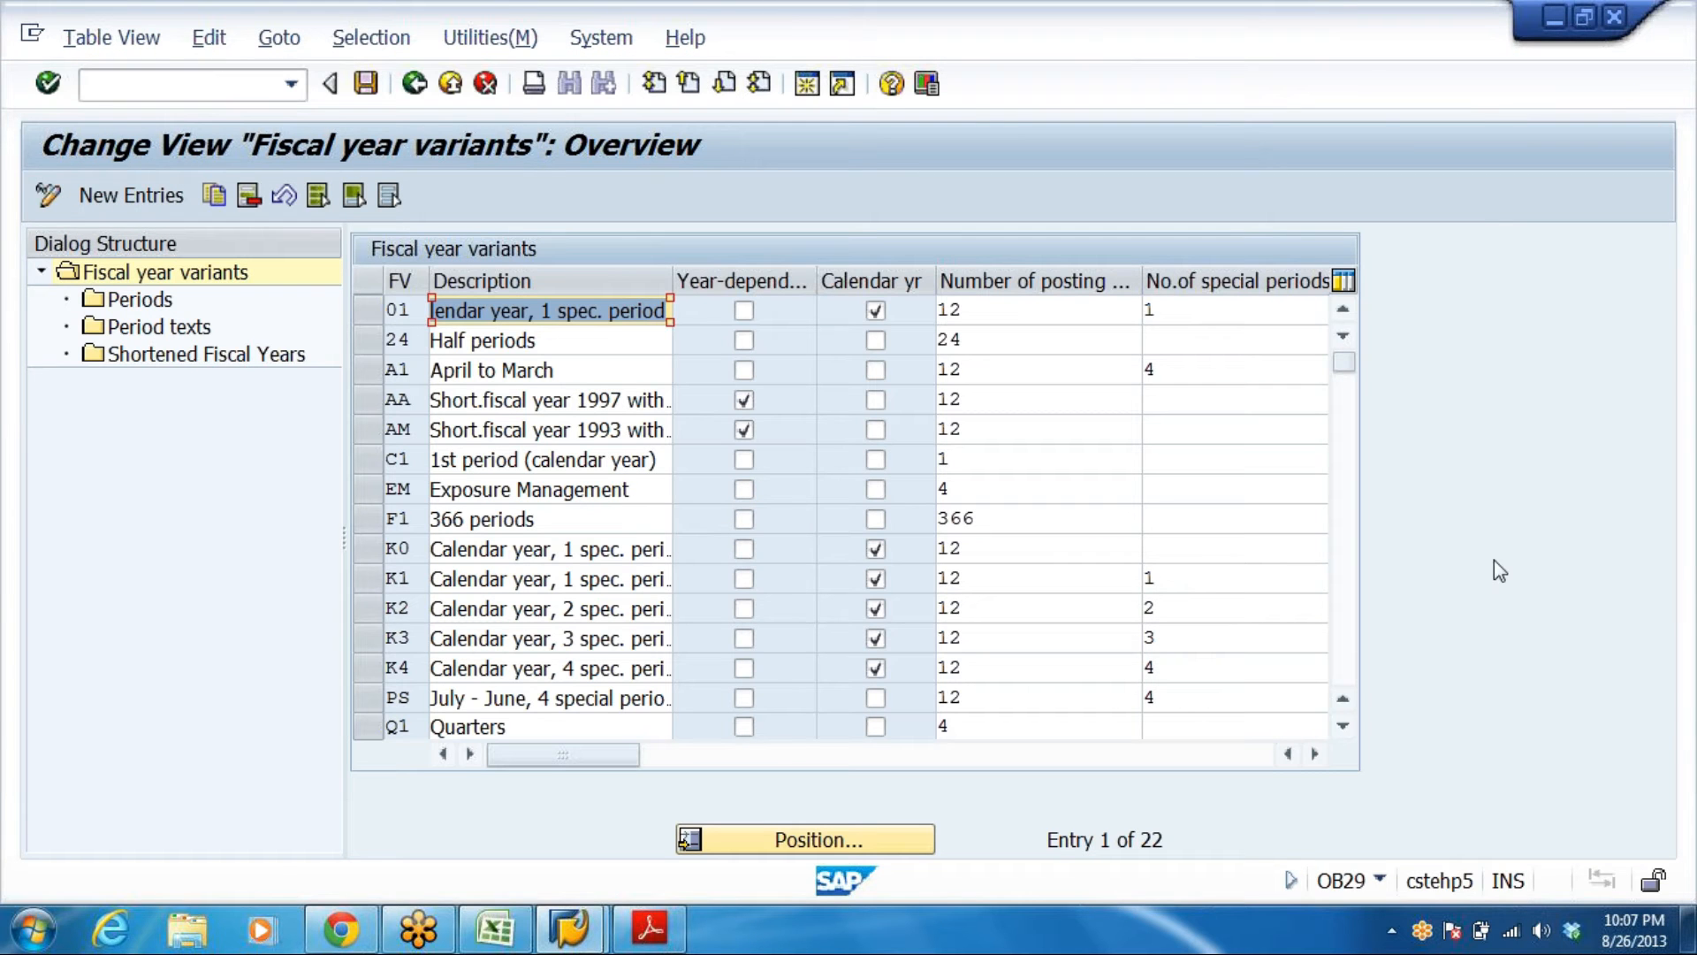
drag(1344, 362, 1356, 506)
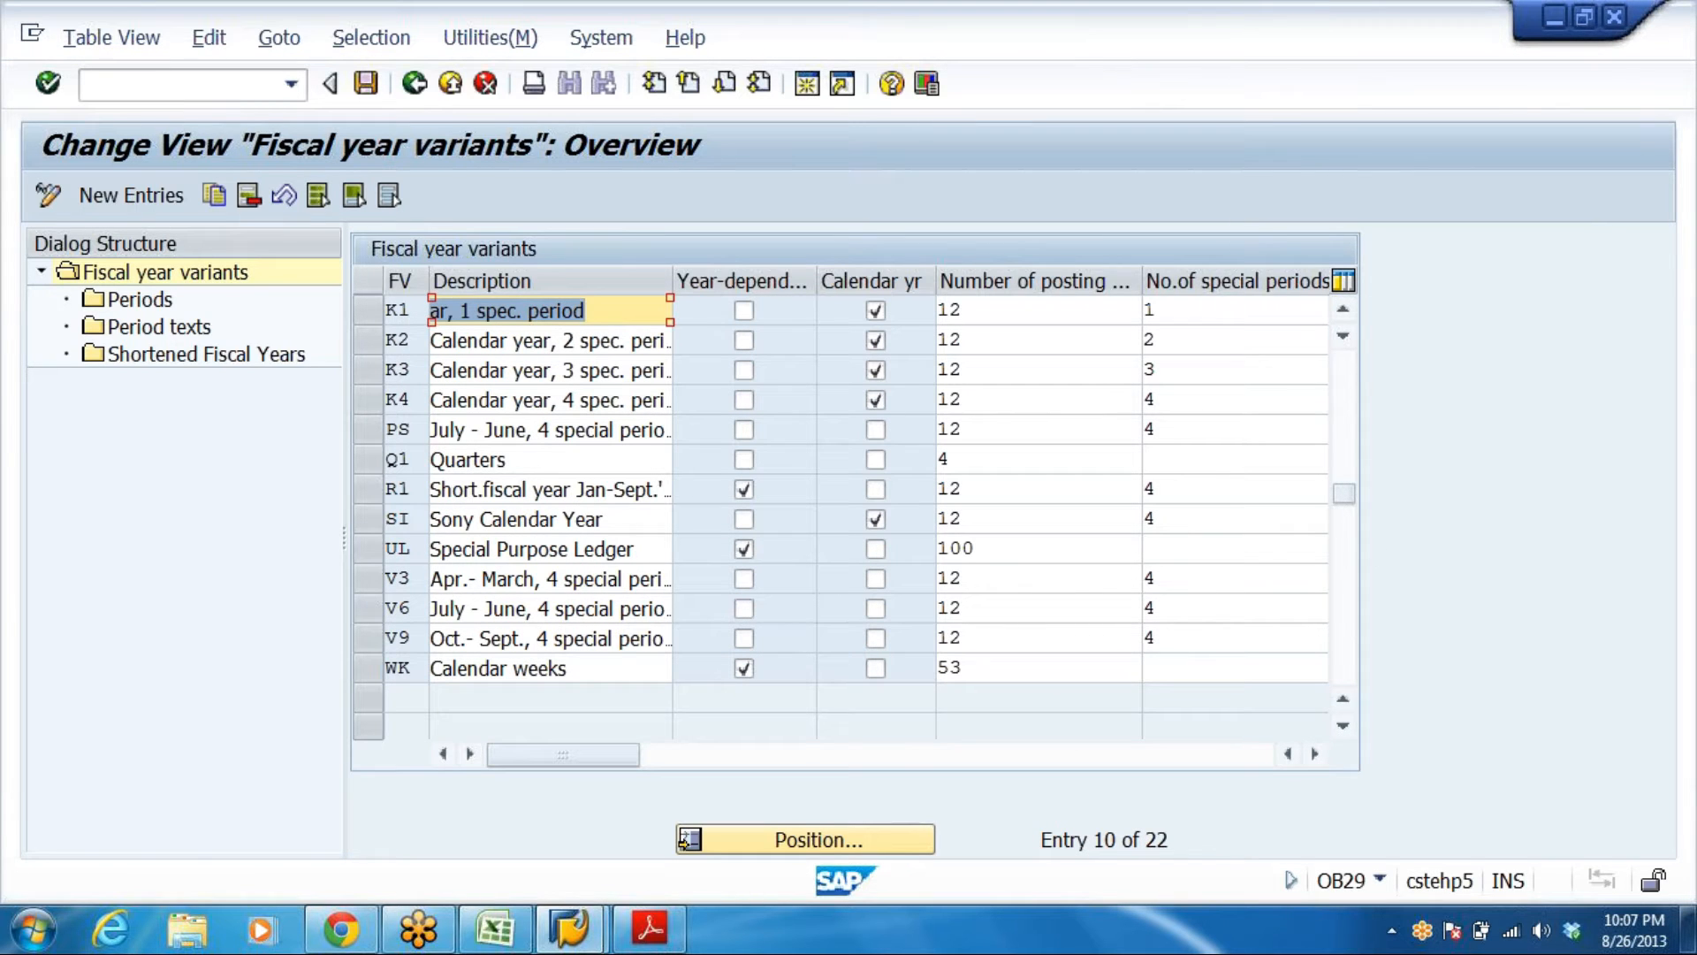
click(433, 608)
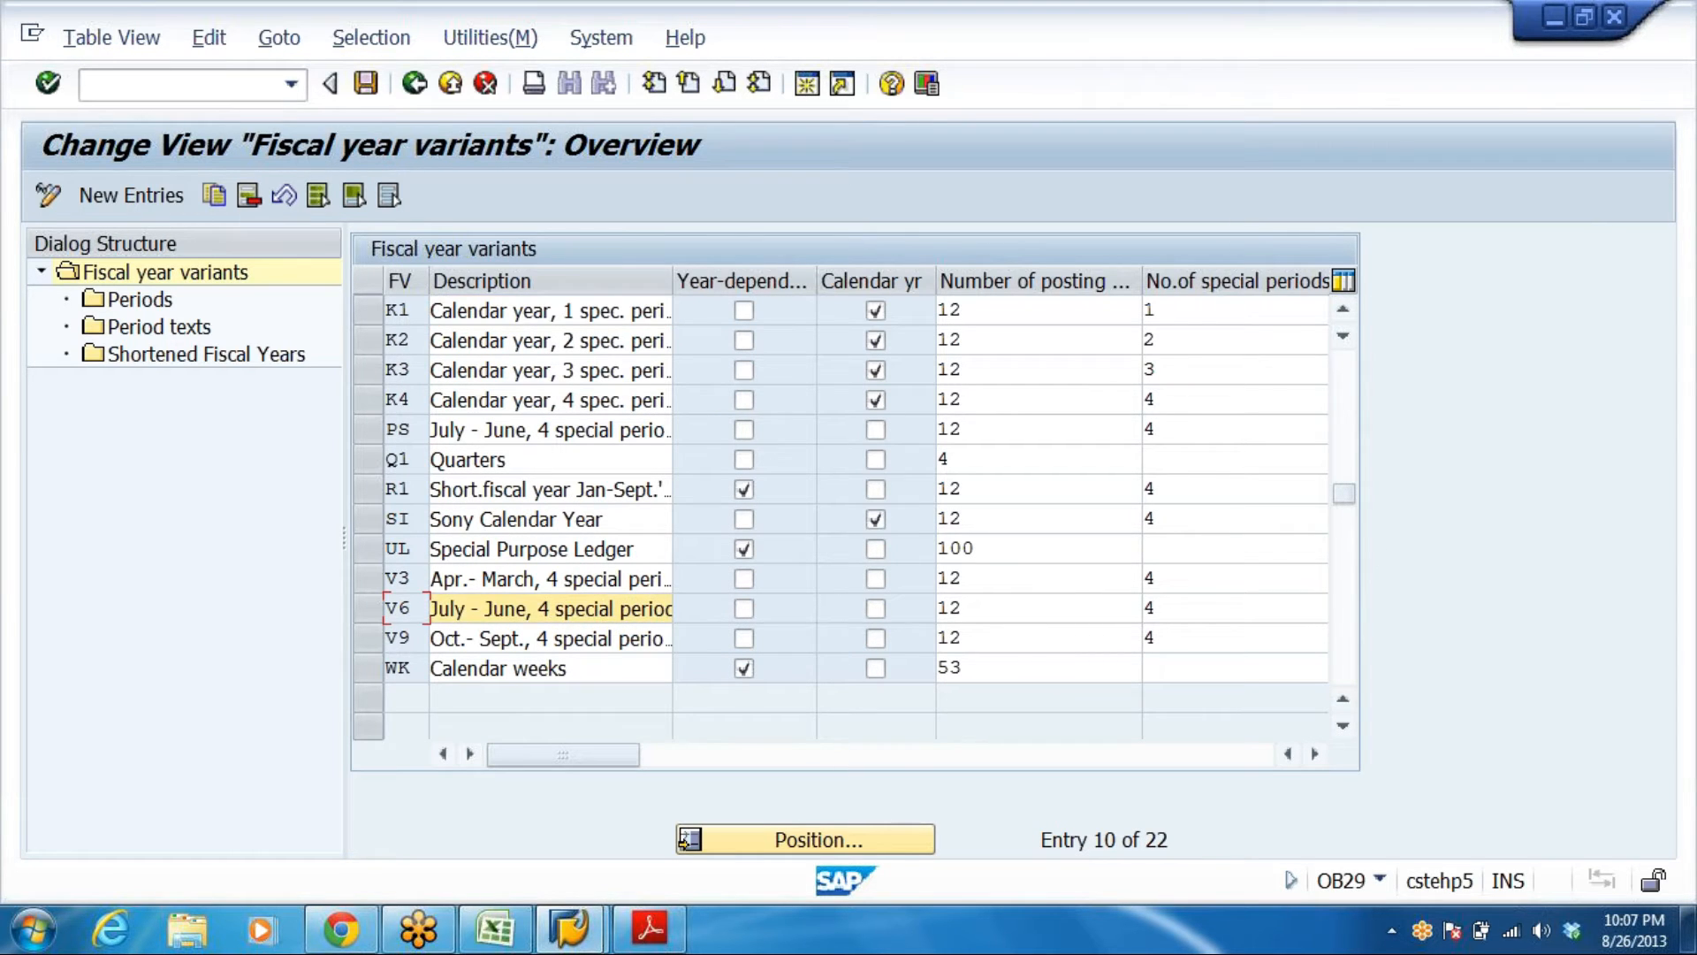
click(432, 638)
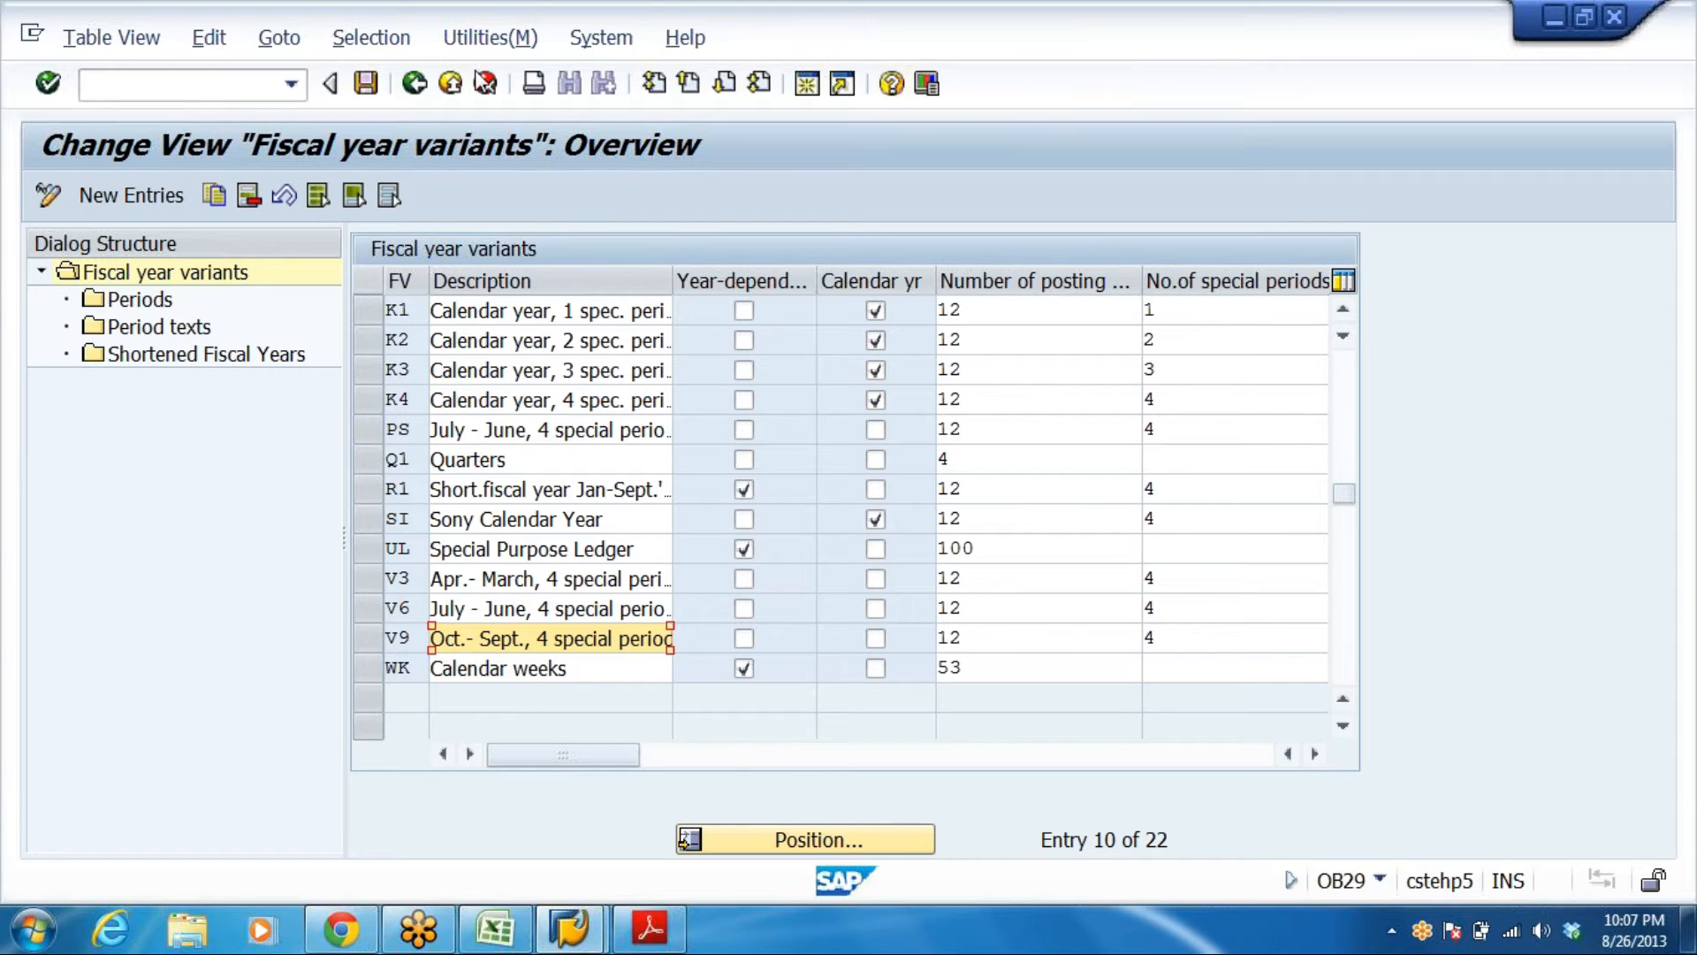
click(451, 84)
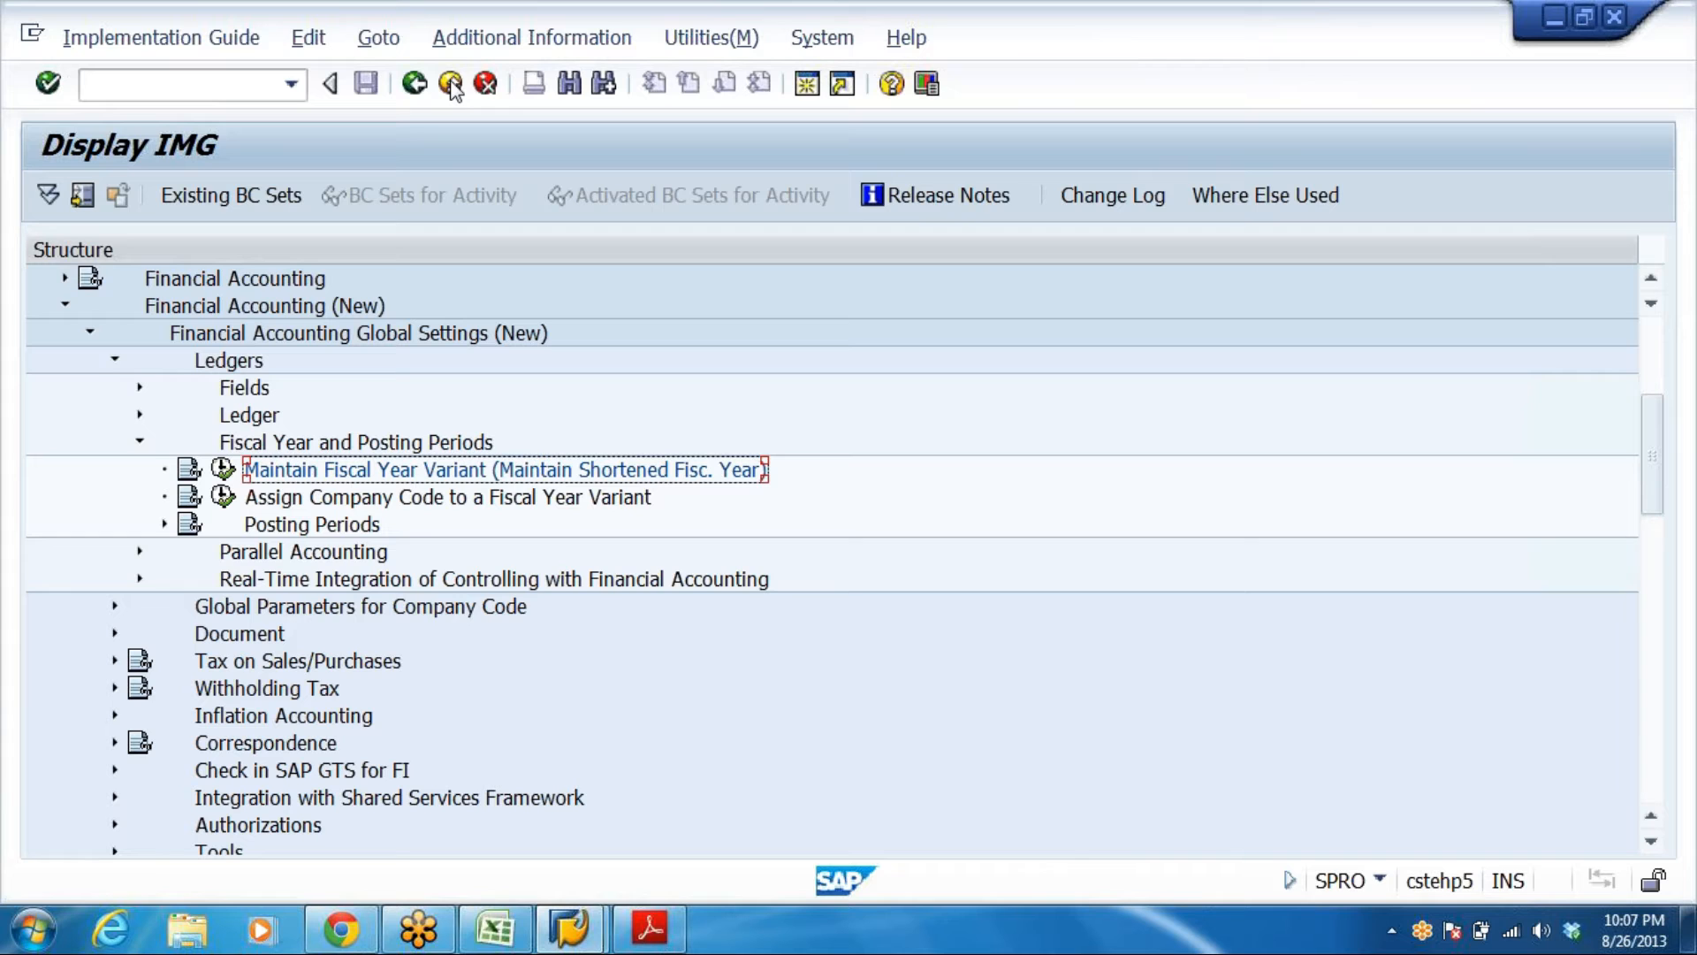
click(223, 470)
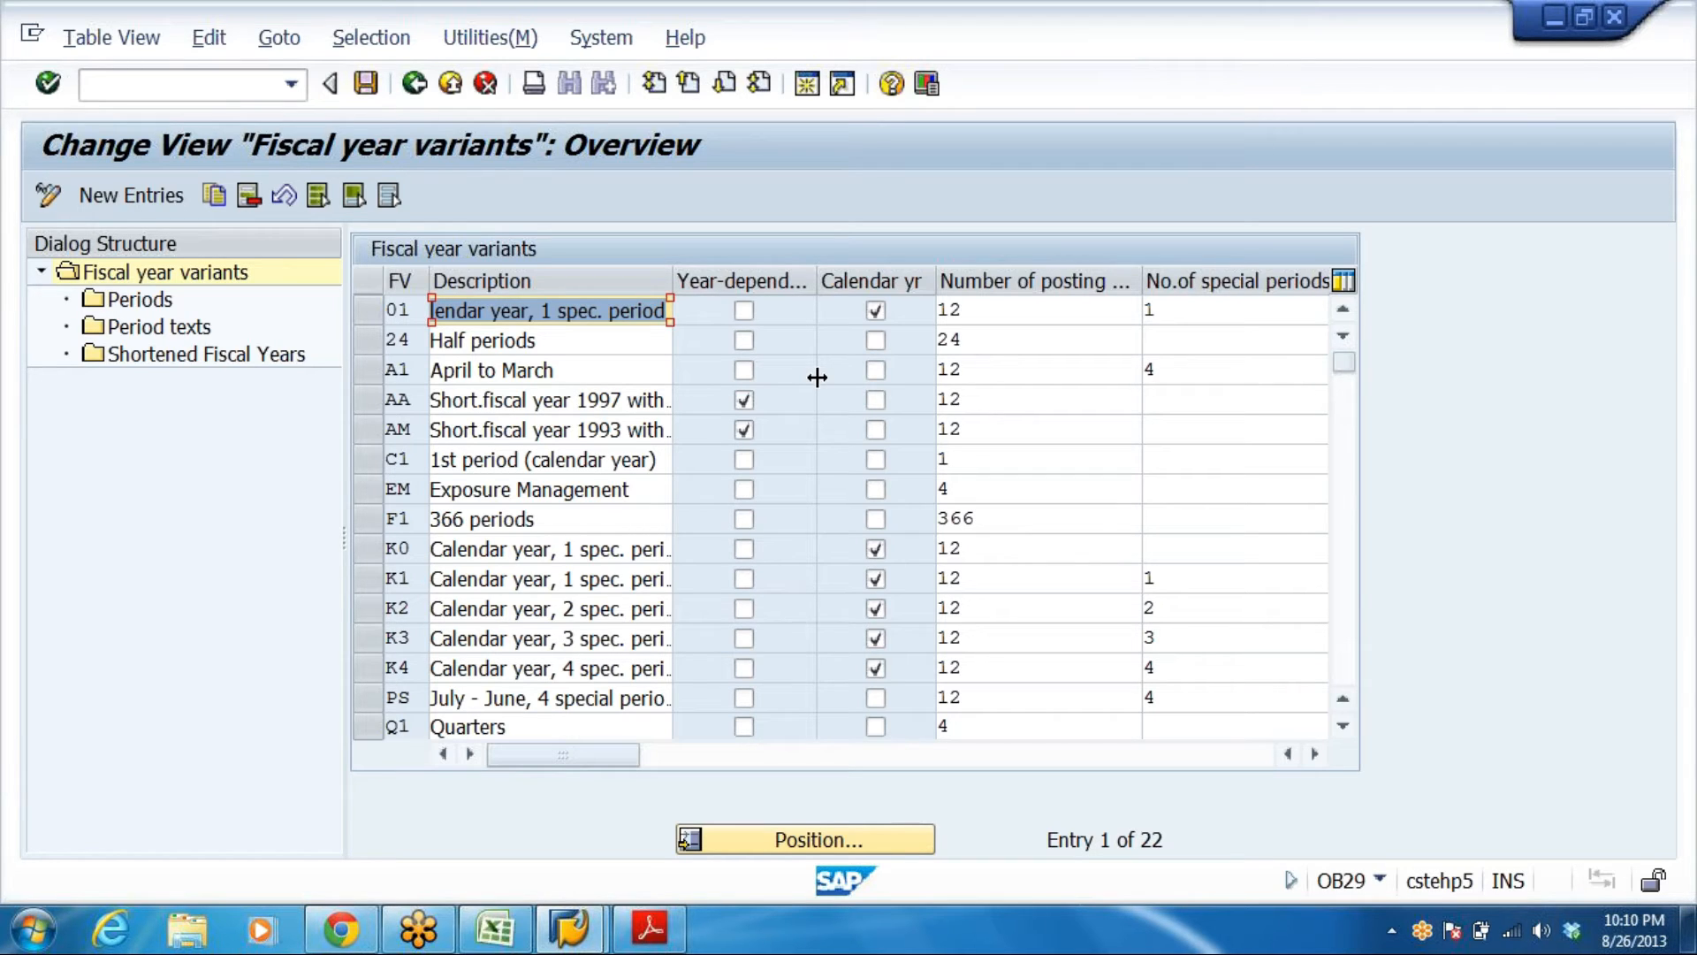
click(416, 83)
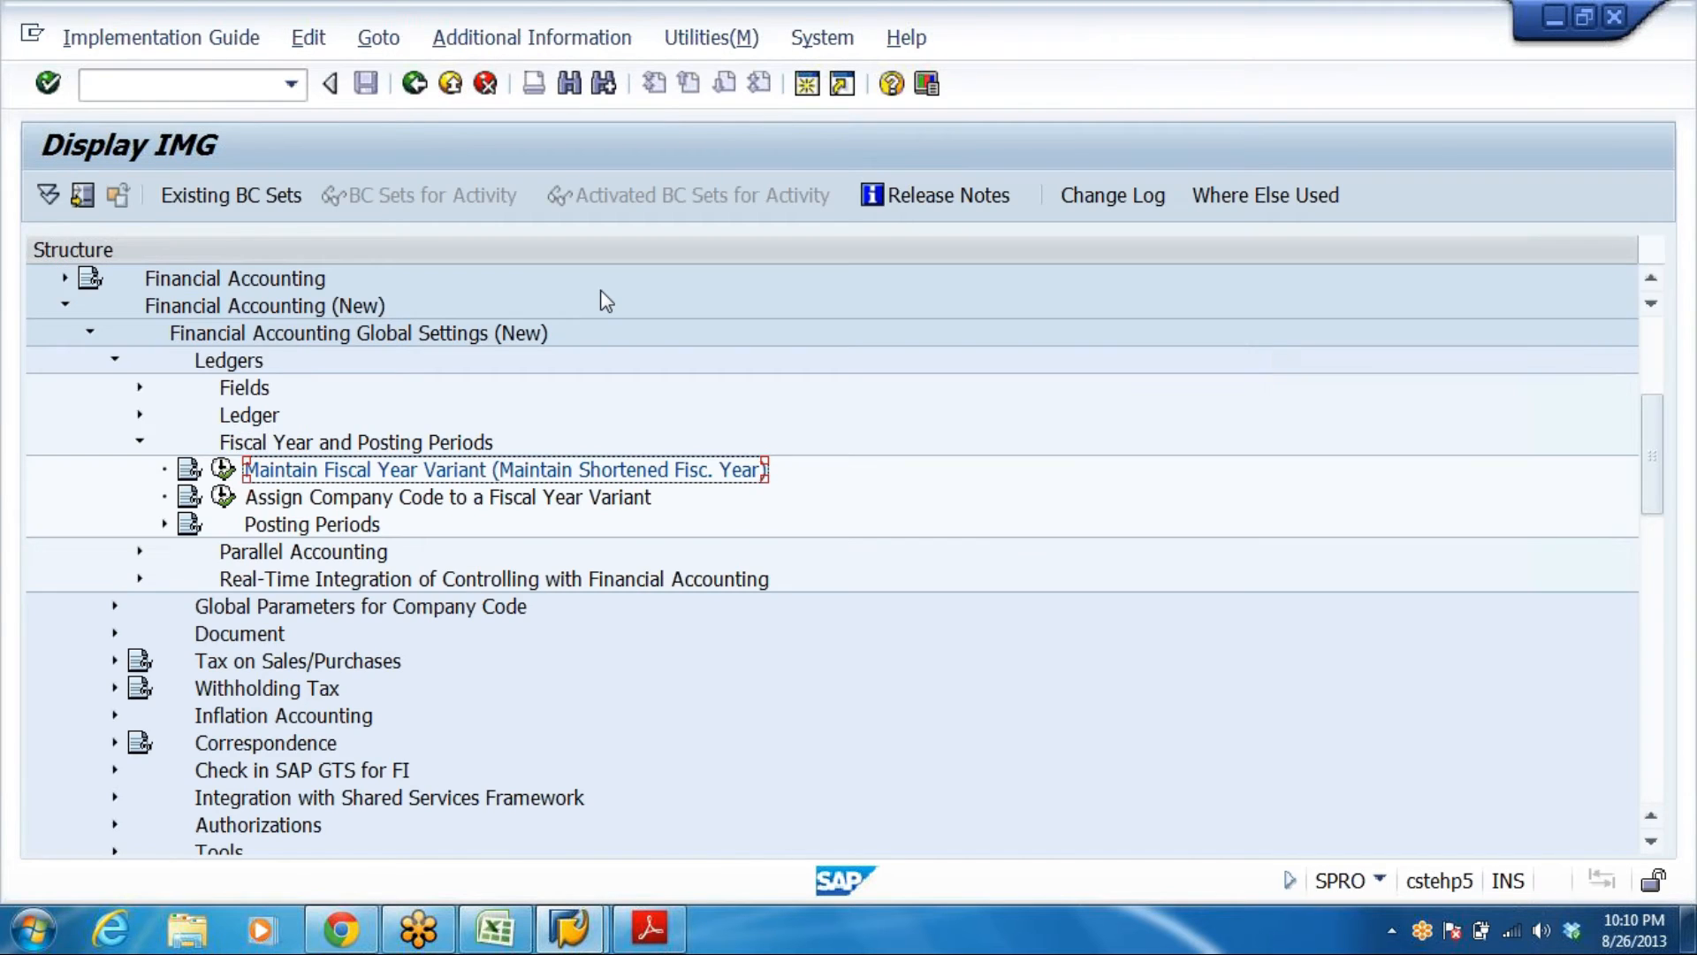
Open Assign Company Code to a Fiscal Year Variant and position the list at company code DRL
click(308, 501)
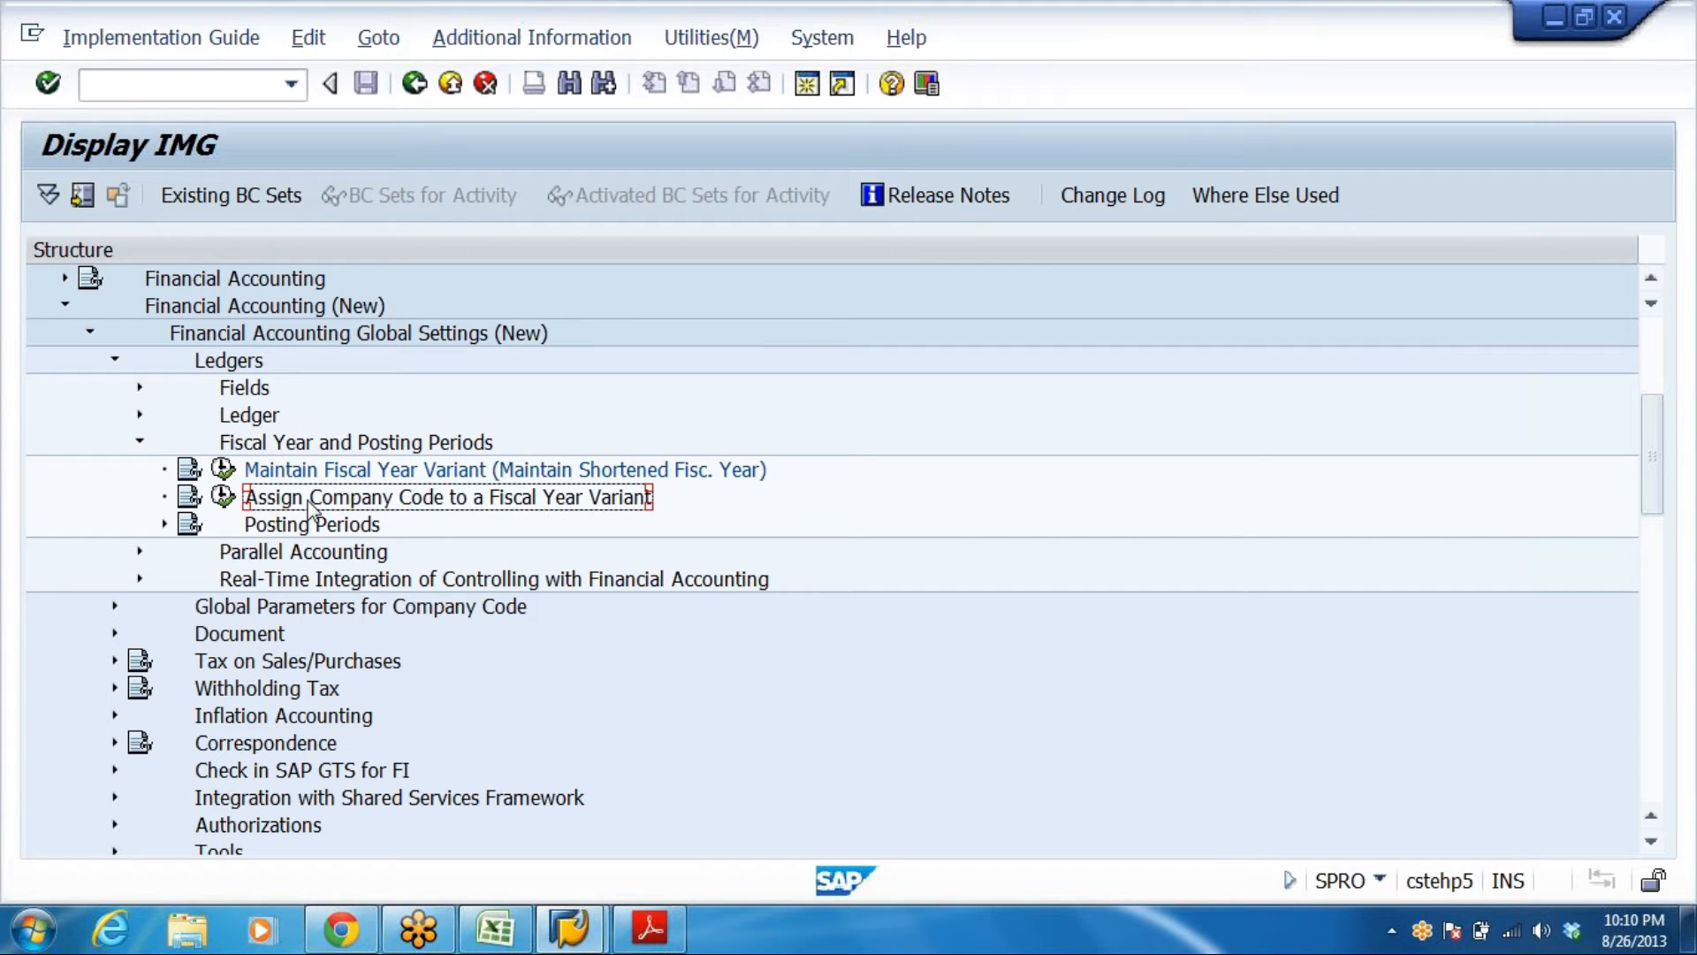
click(223, 496)
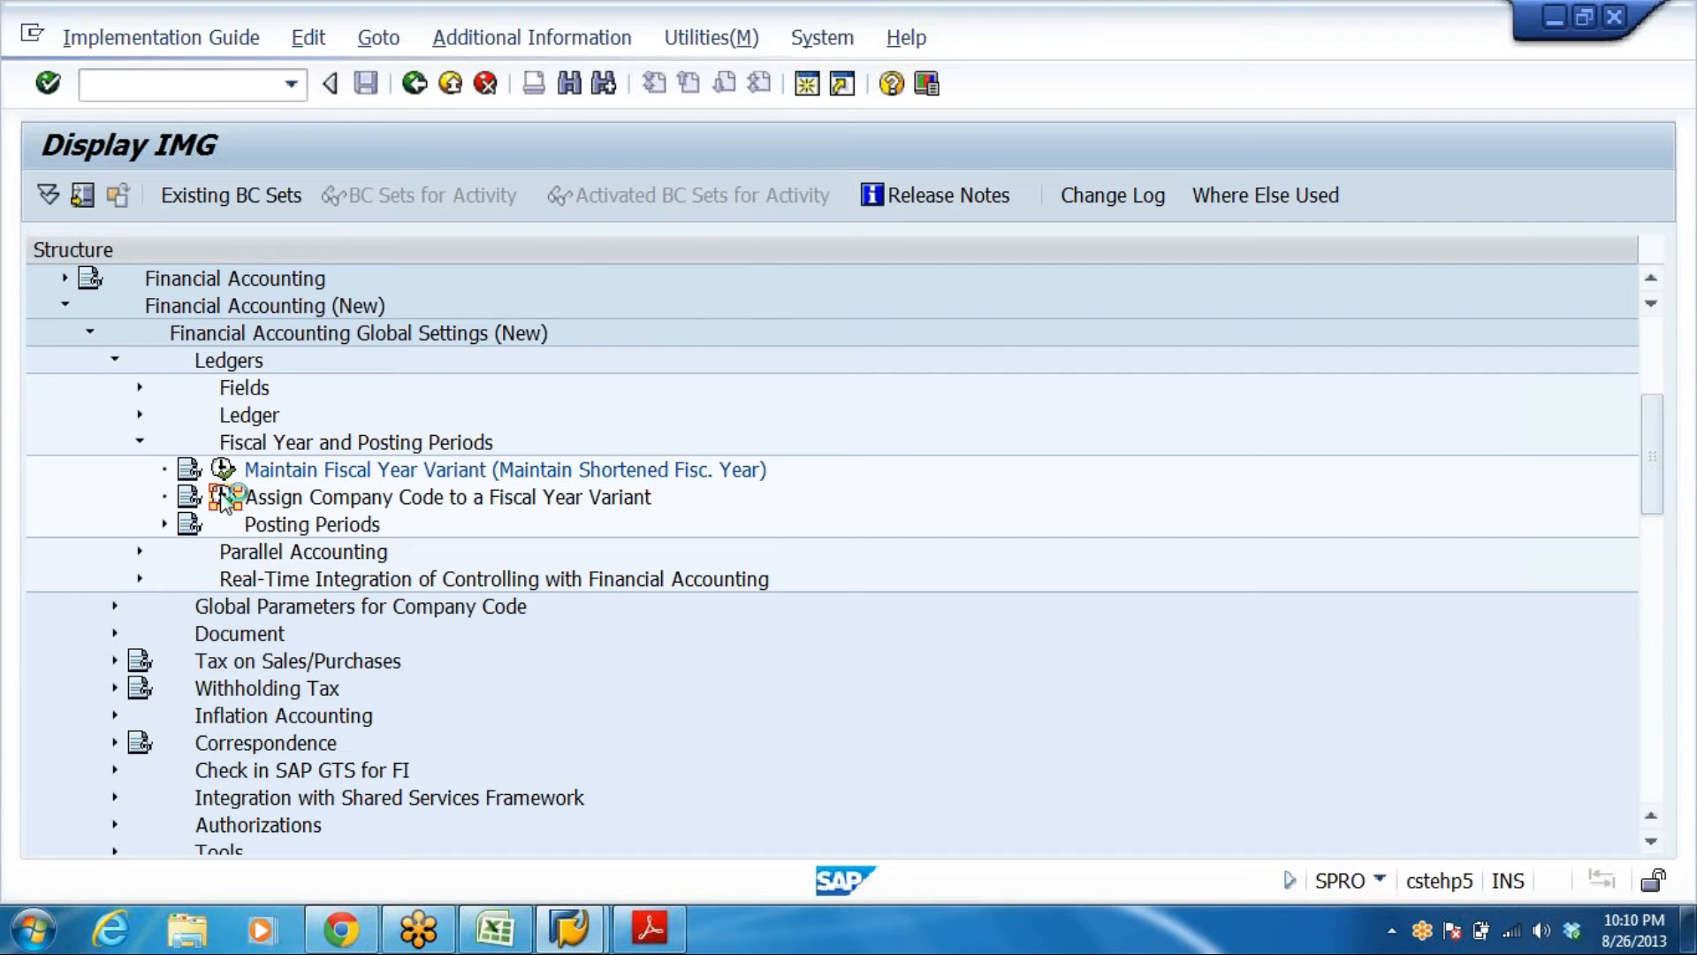
click(416, 840)
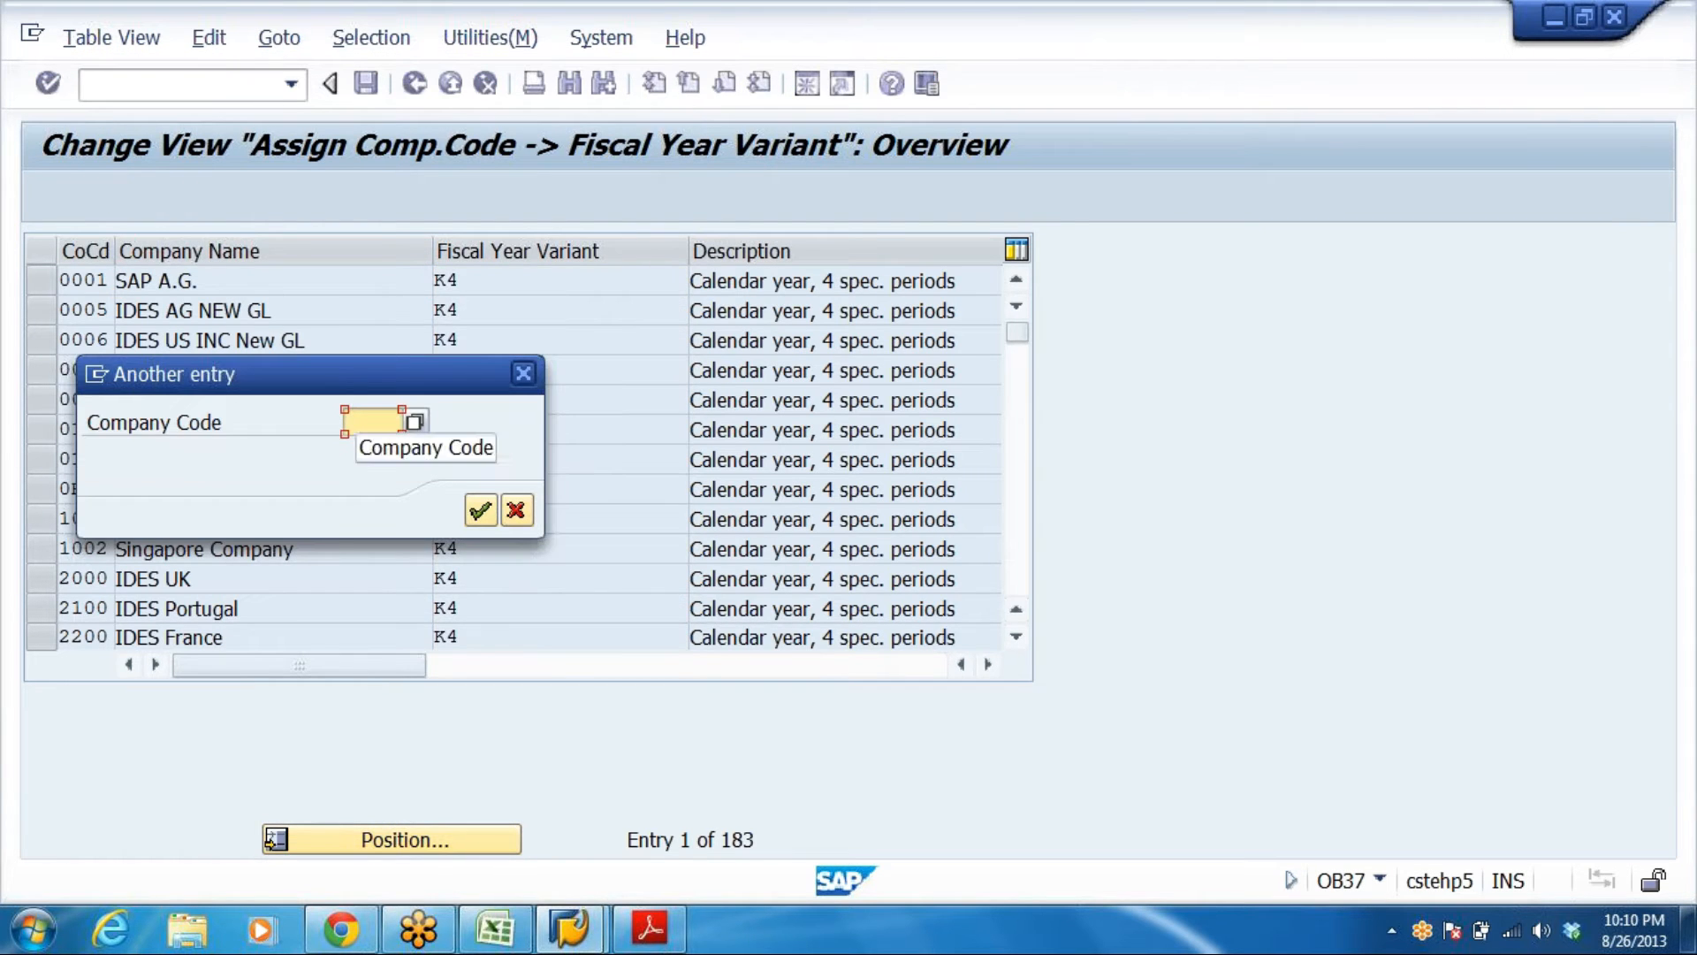
text(DRL)
key(Return)
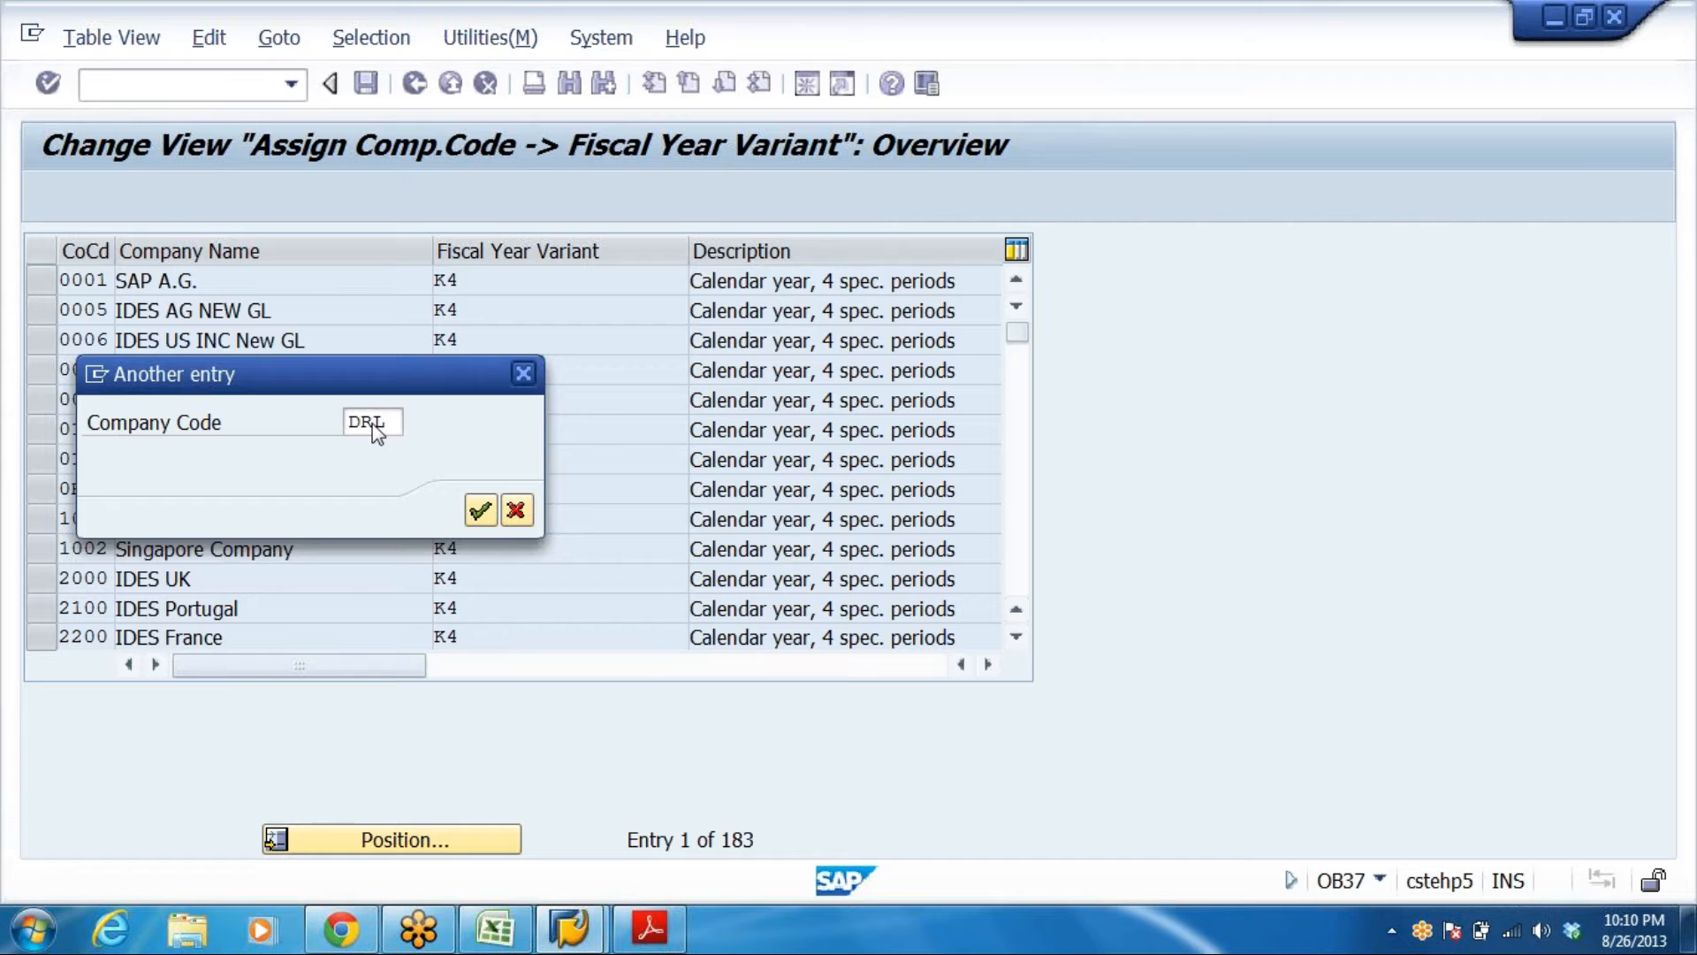
key(Return)
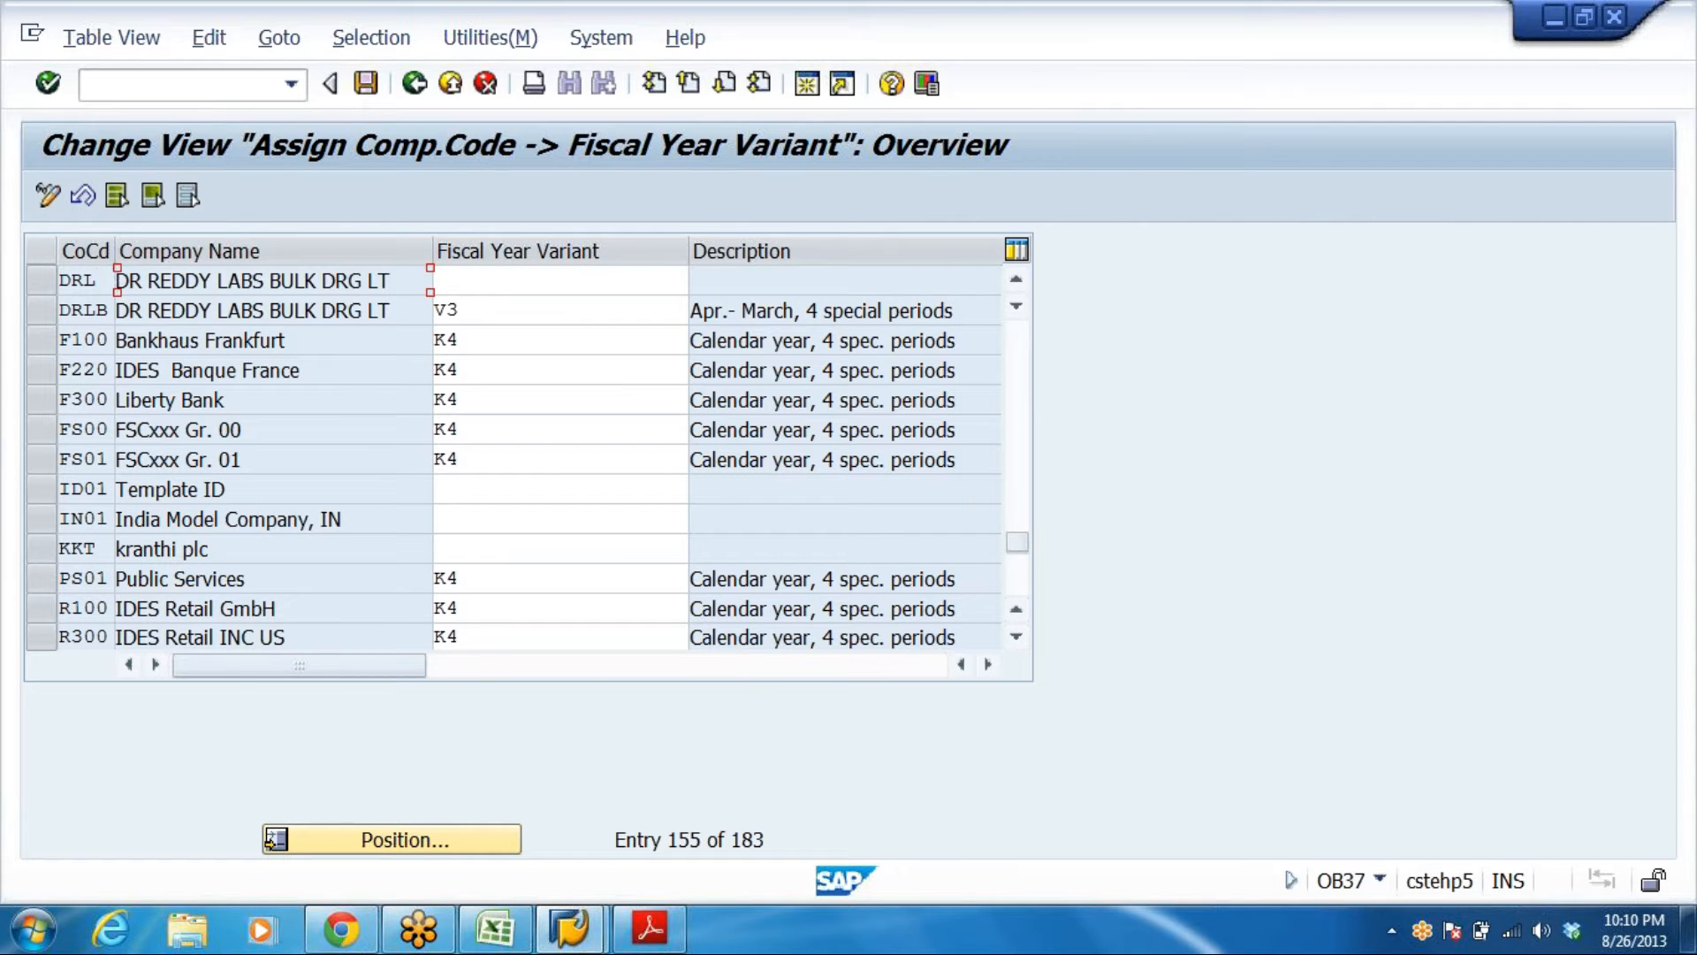
Assign fiscal year variant V3 to company code DRL and save, acknowledging the warnings for company codes without a variant
click(515, 281)
text(V)
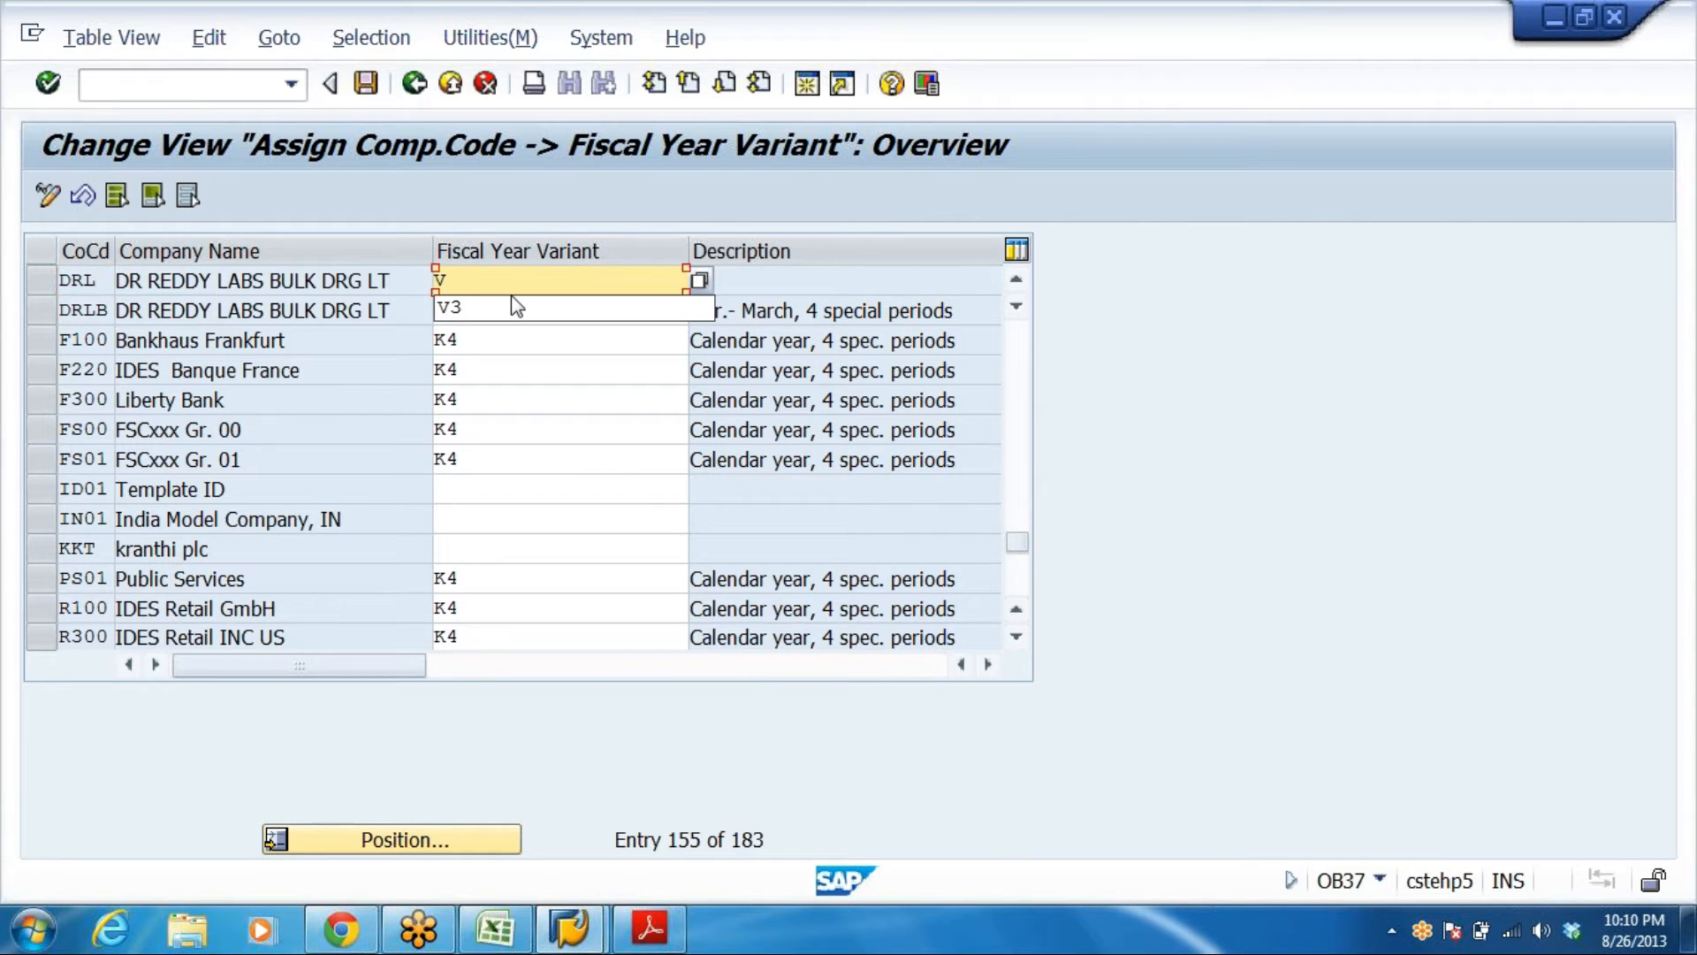
click(517, 307)
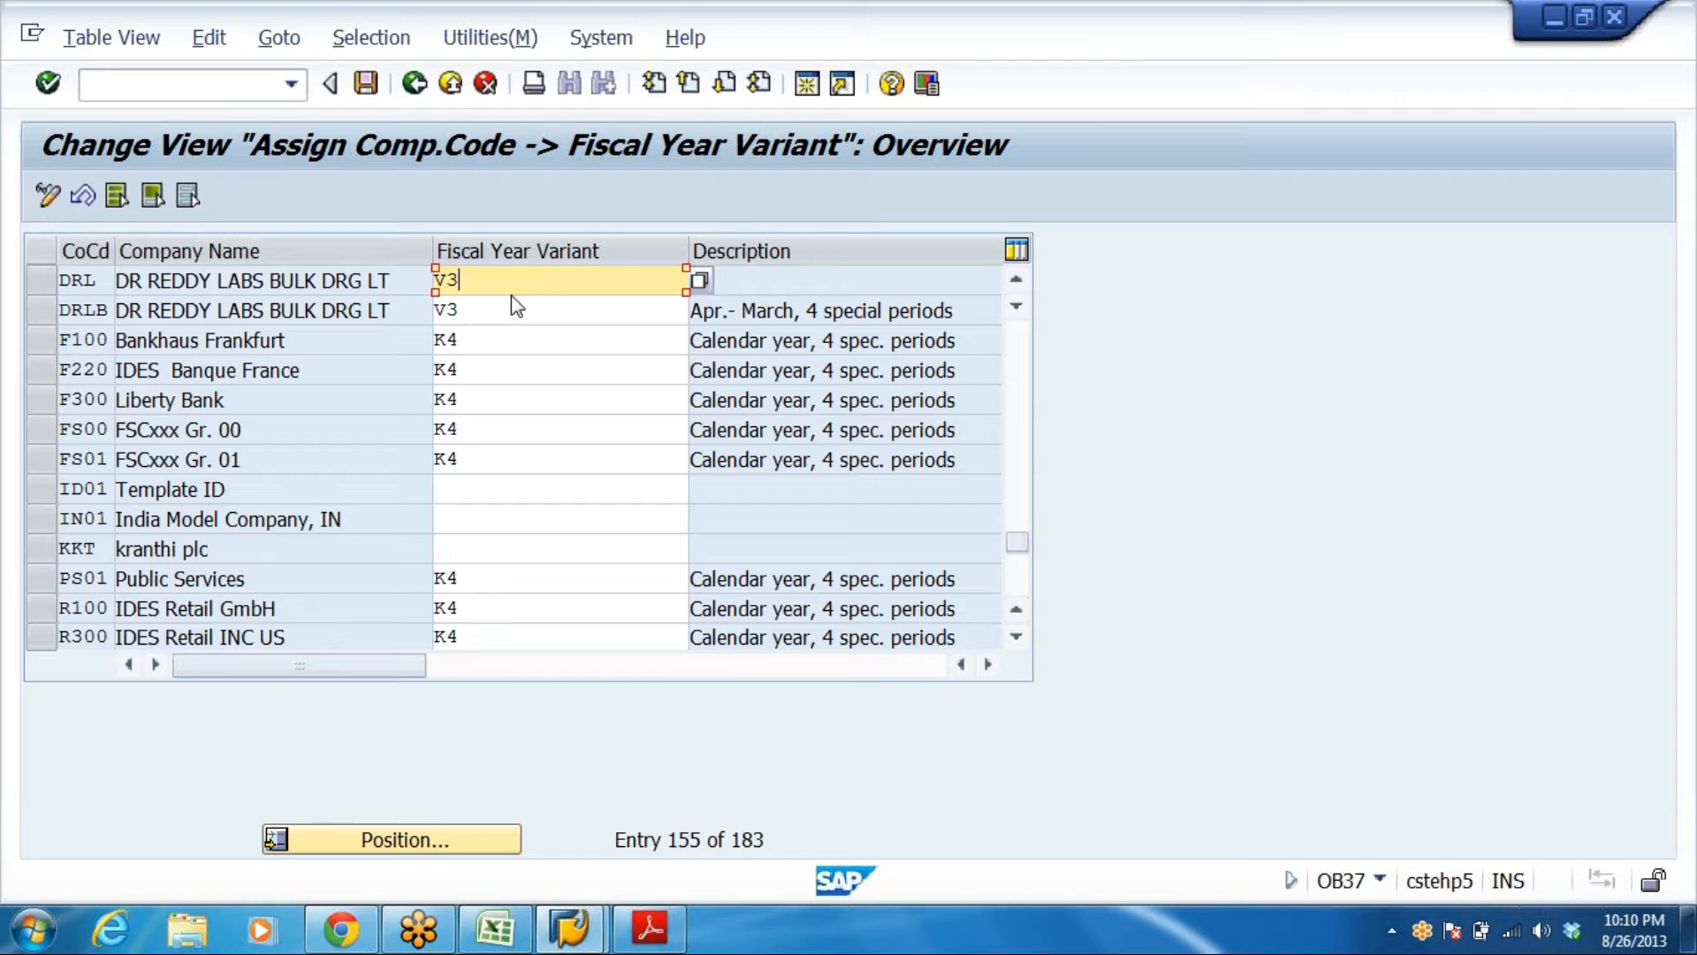
click(365, 84)
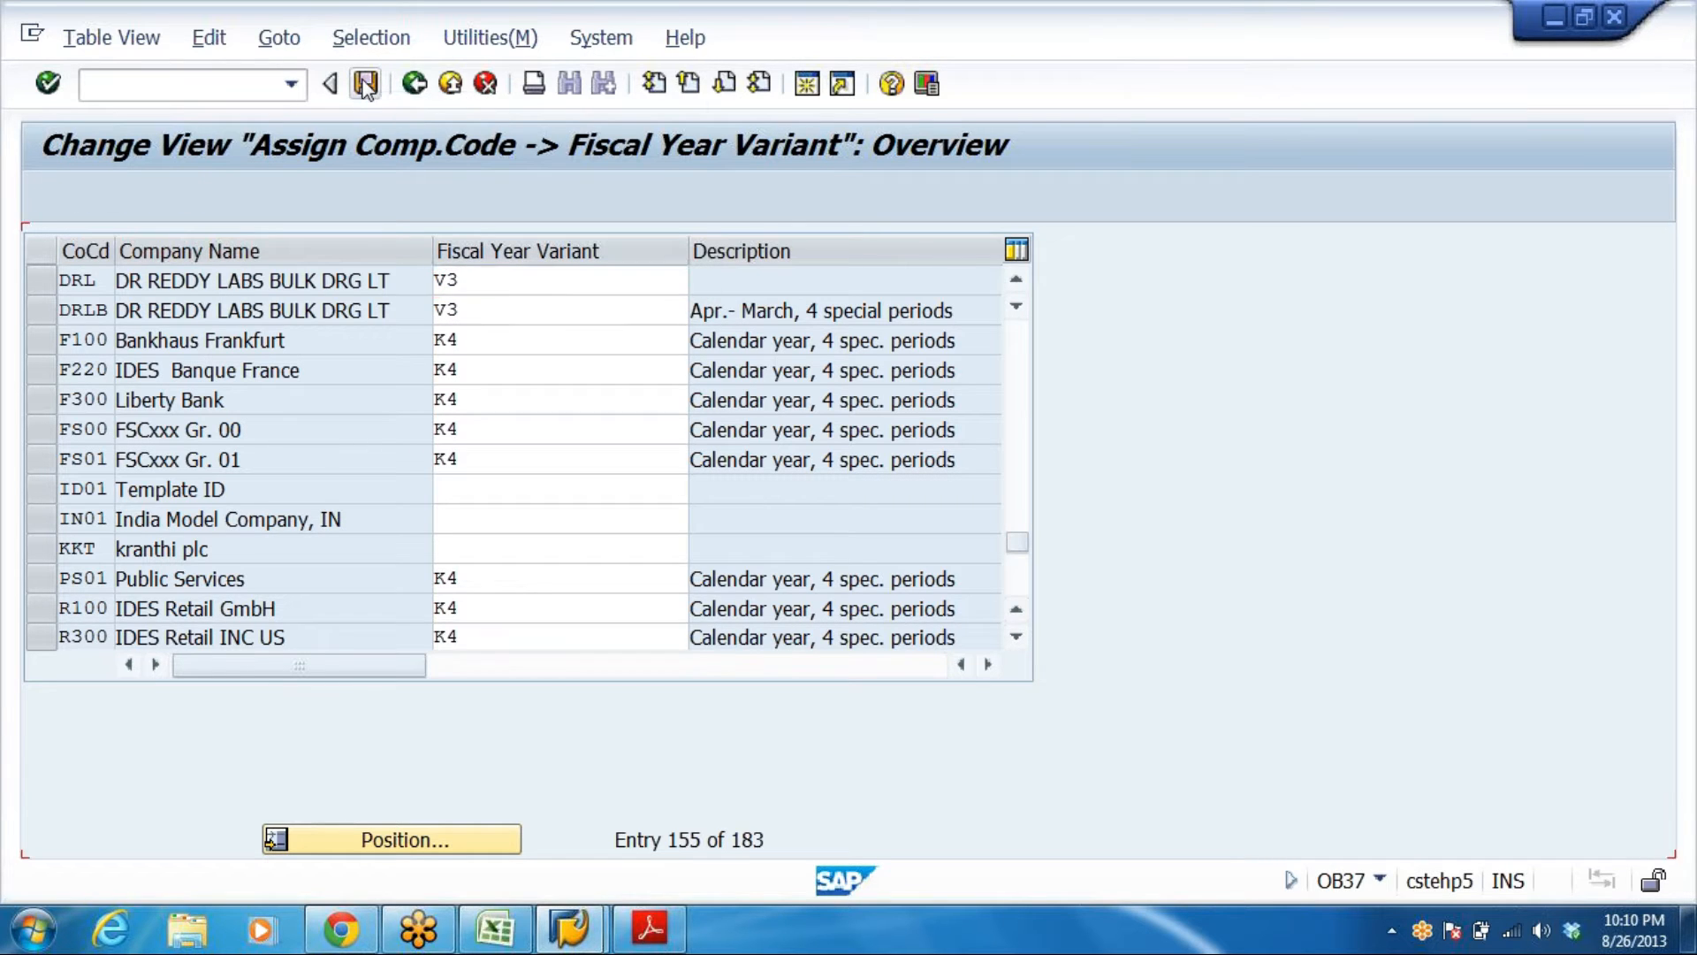
key(Down)
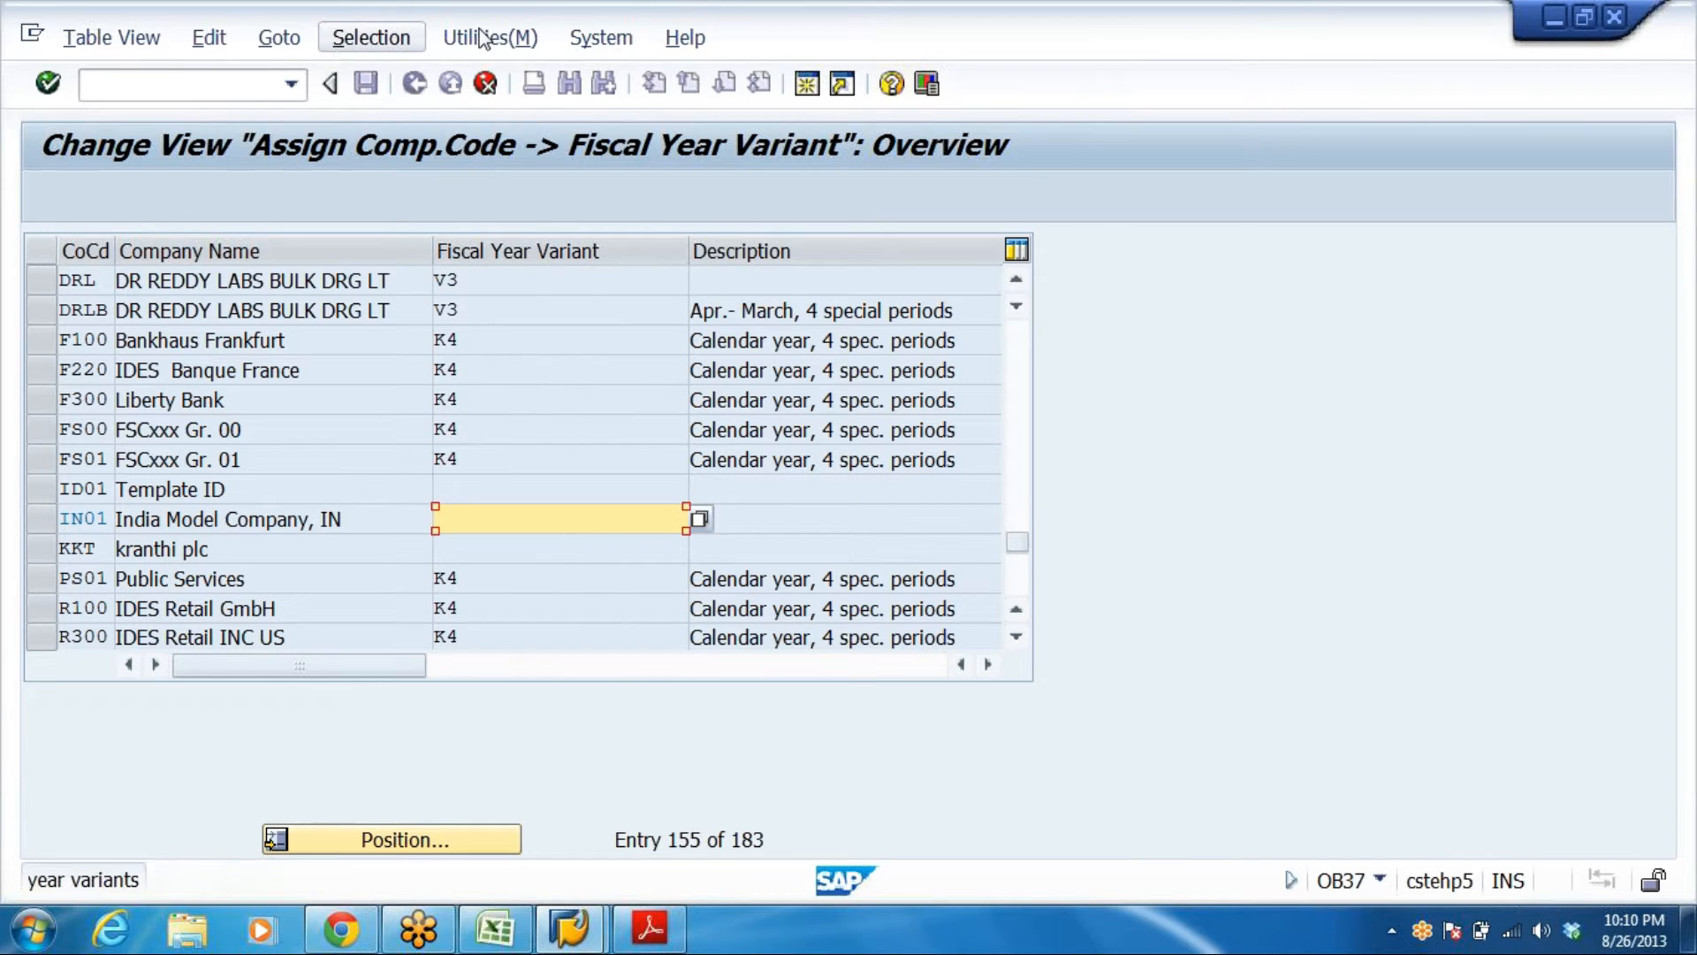
key(Down)
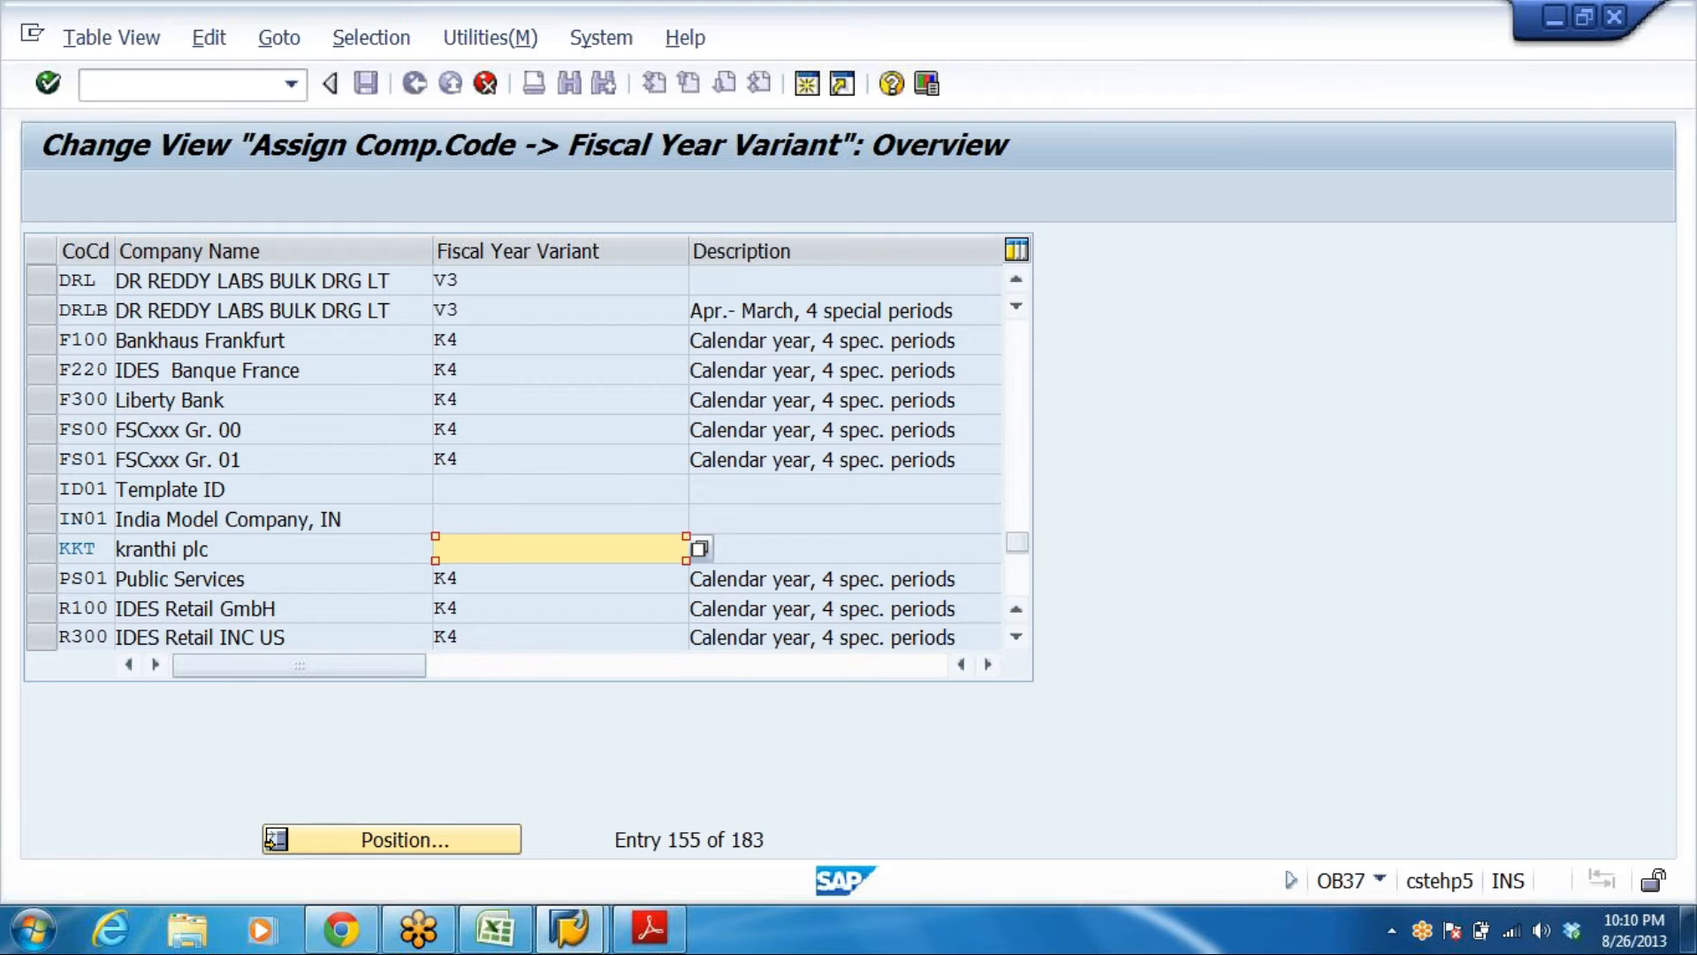
key(Return)
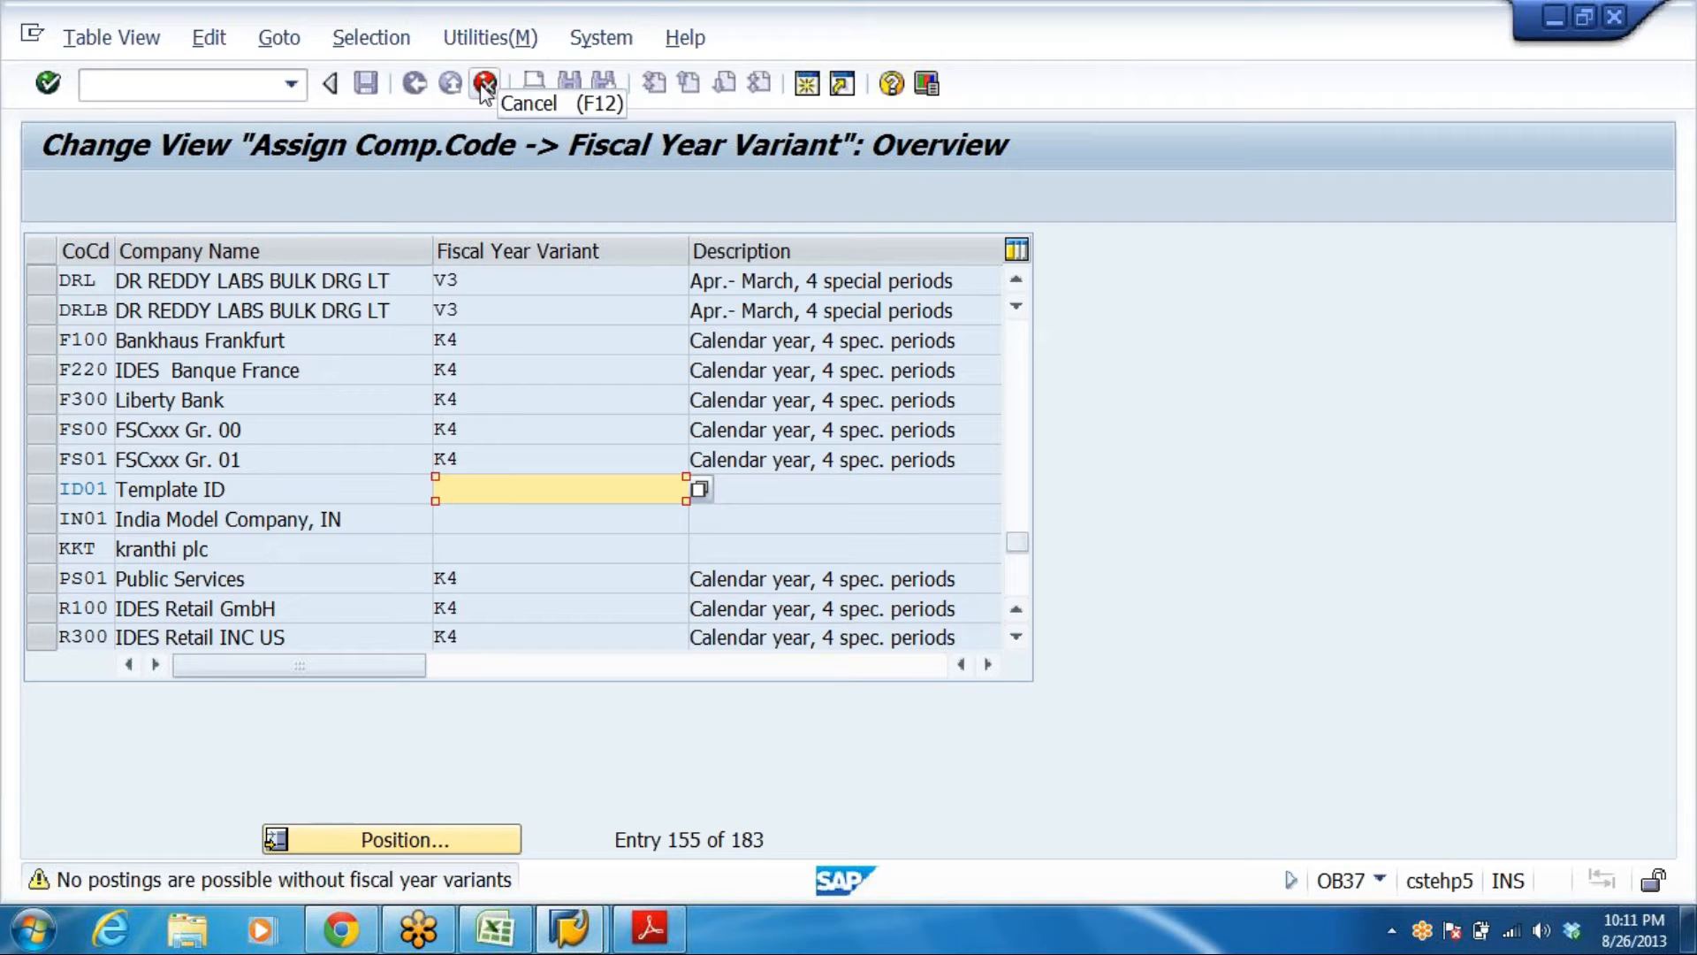
key(Down)
key(Down)
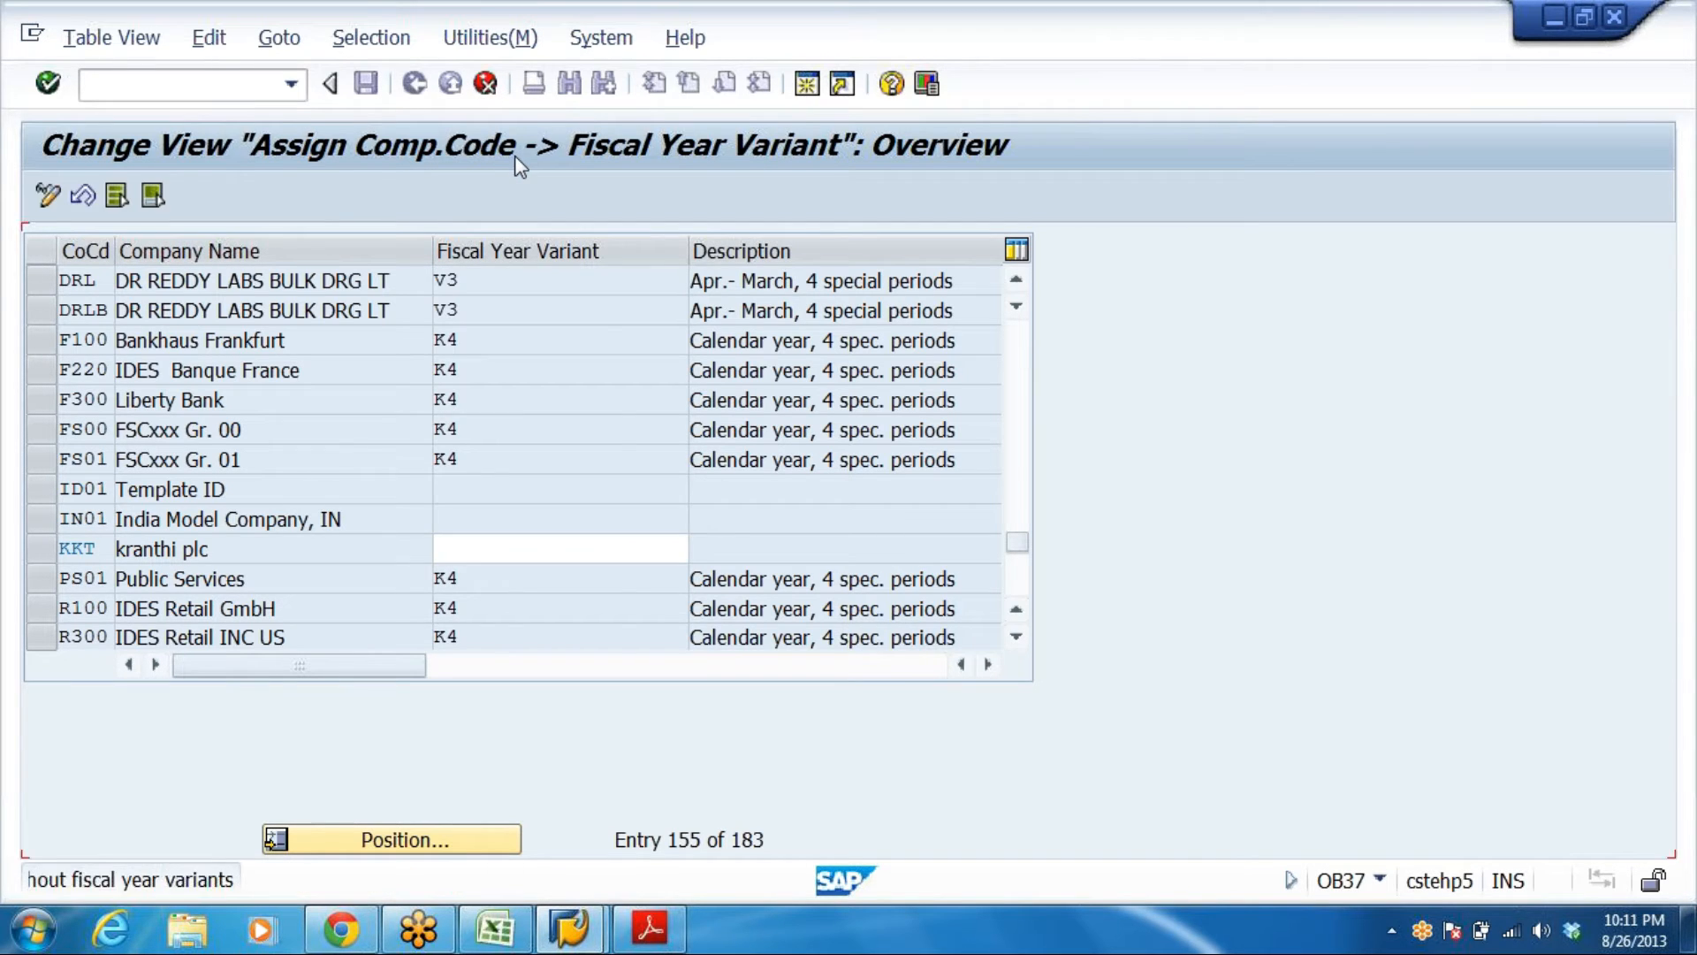
key(Return)
Exit the assignment view, saving the changes to the DRL COMP CODE SETTINGS customizing request
click(451, 85)
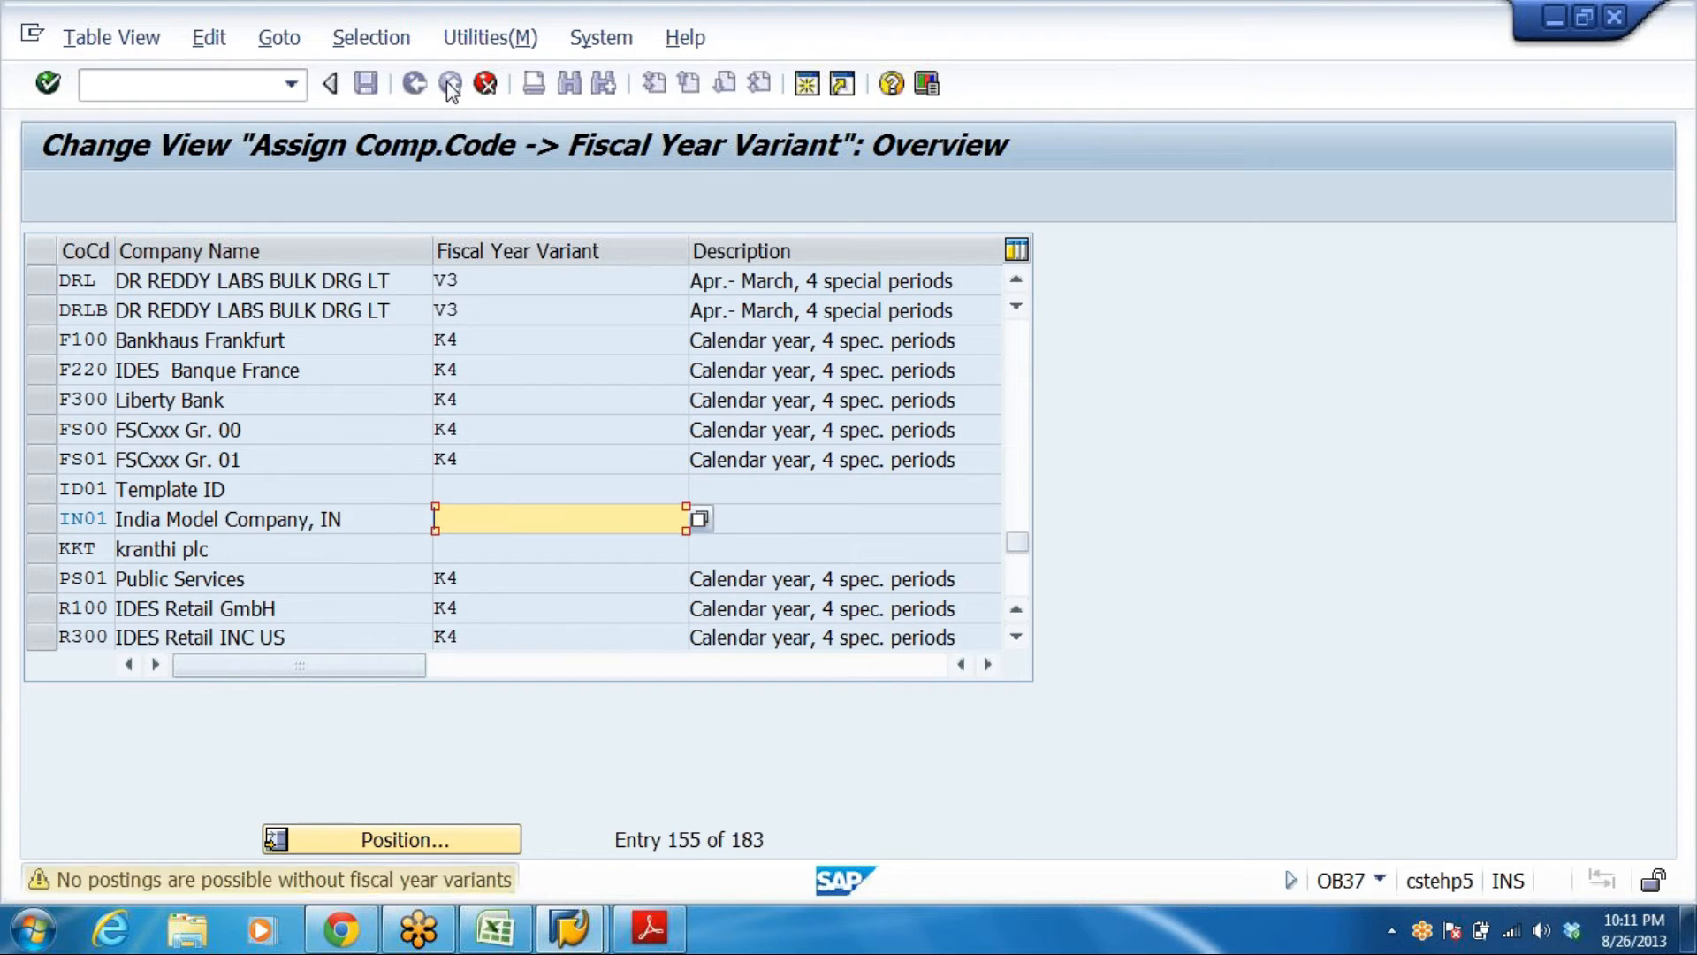
click(450, 85)
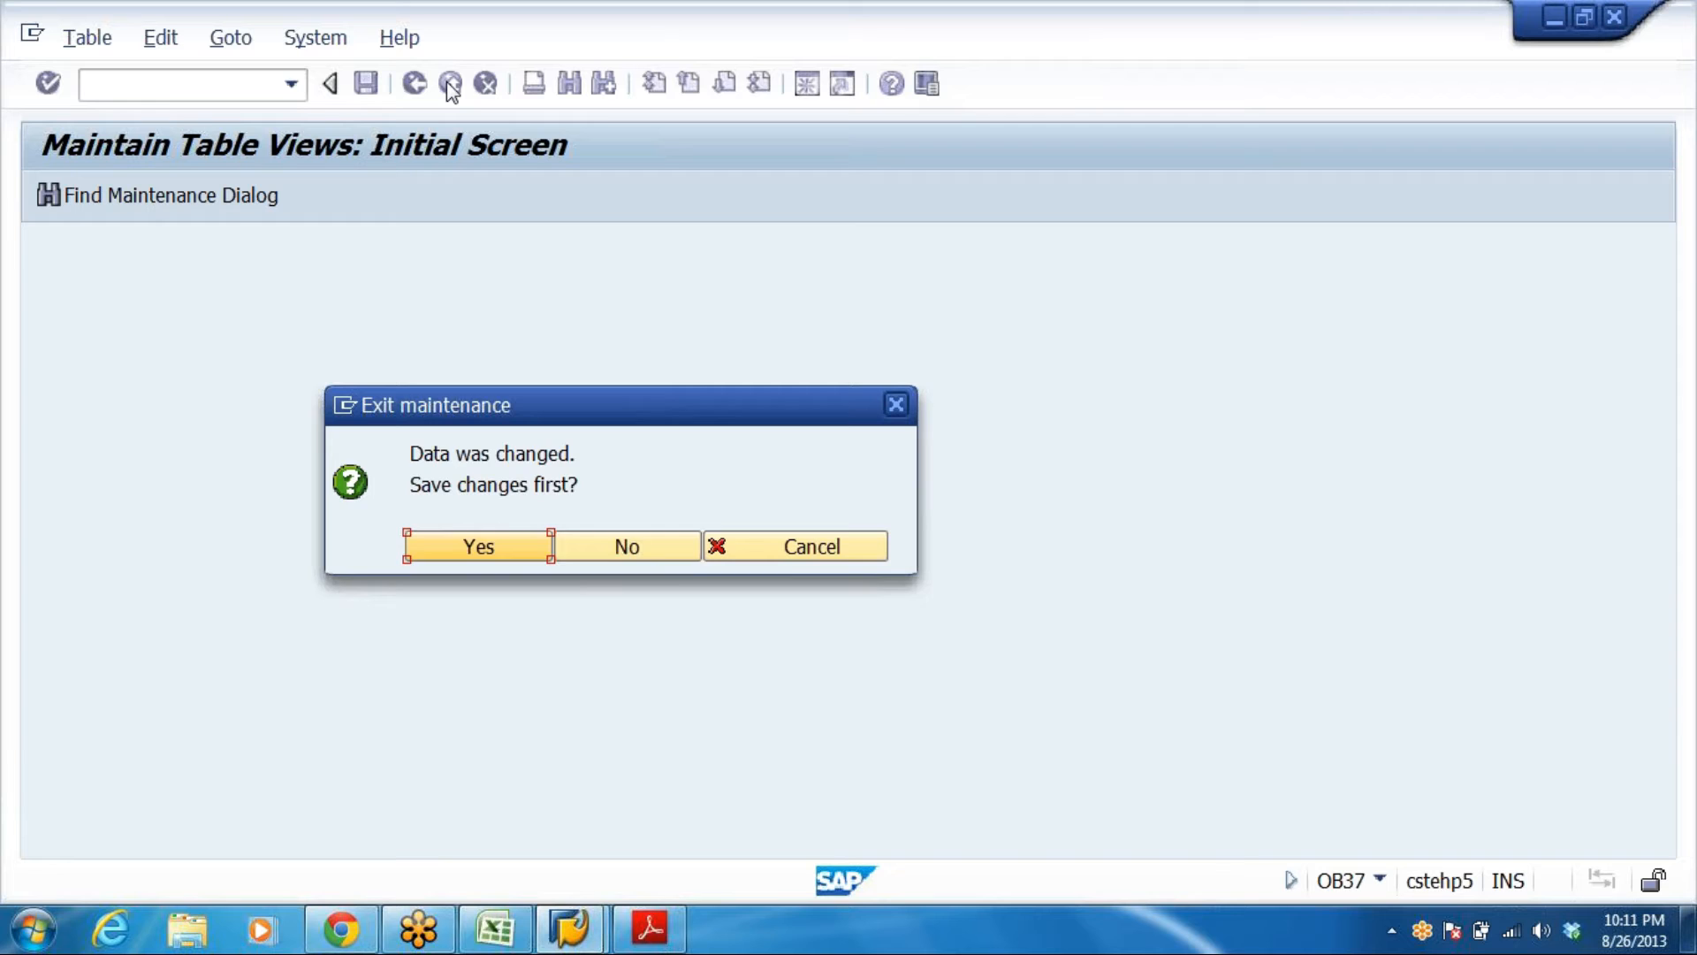
key(Return)
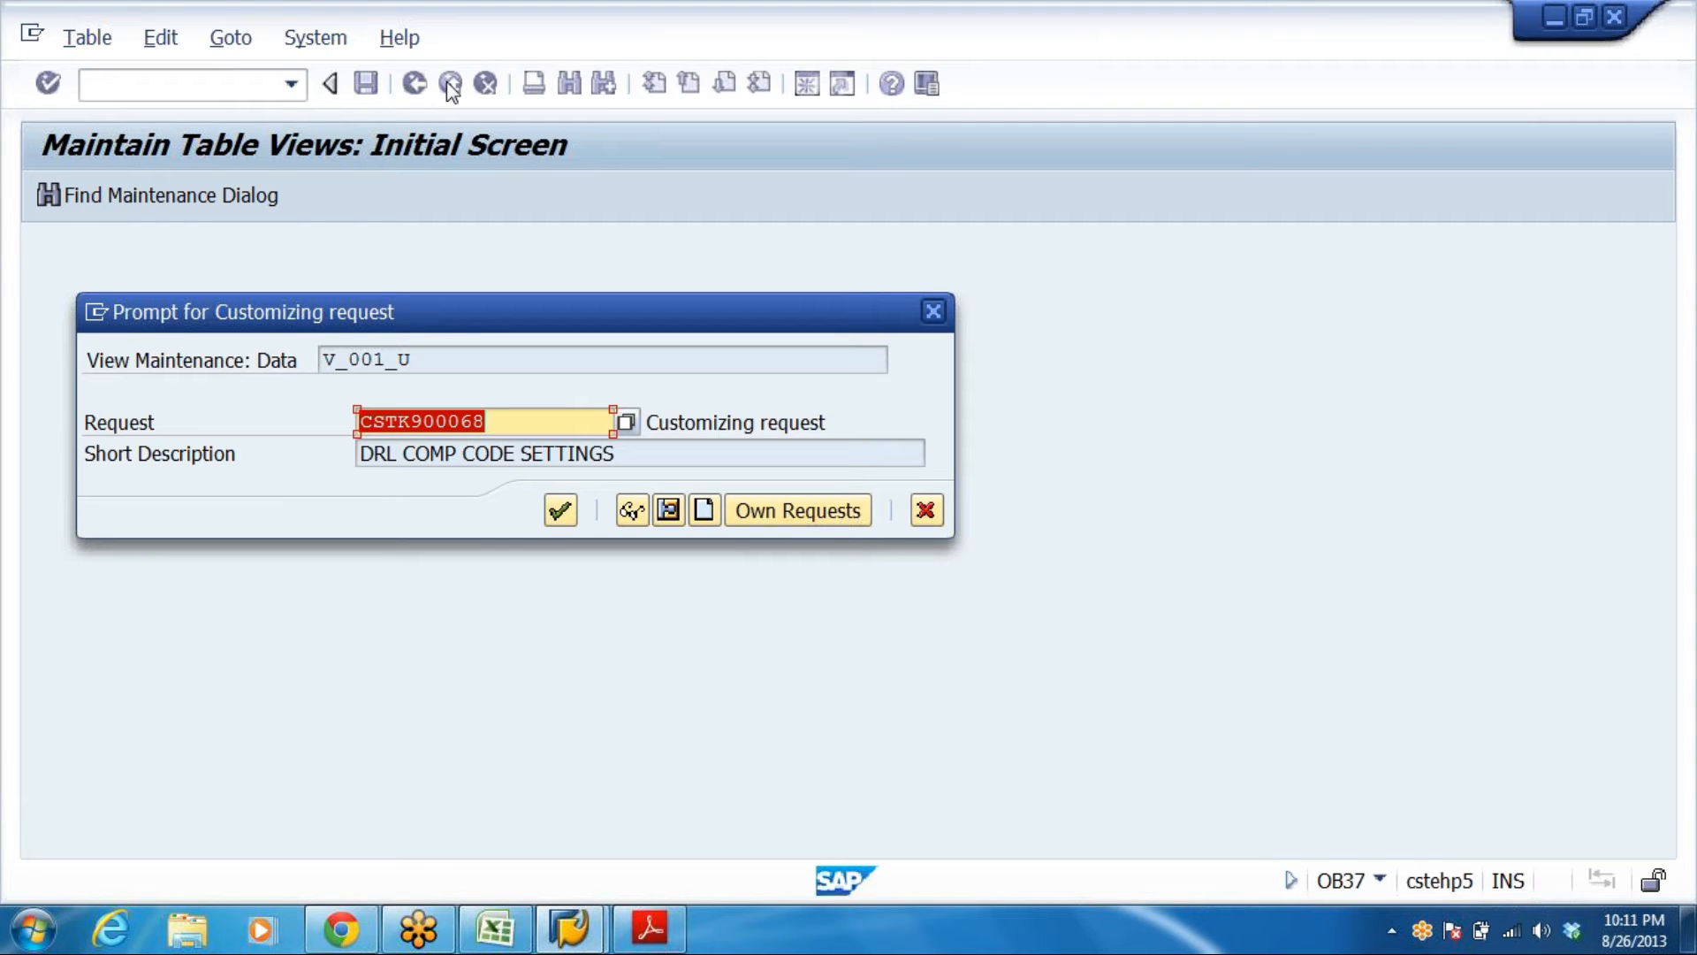
click(571, 513)
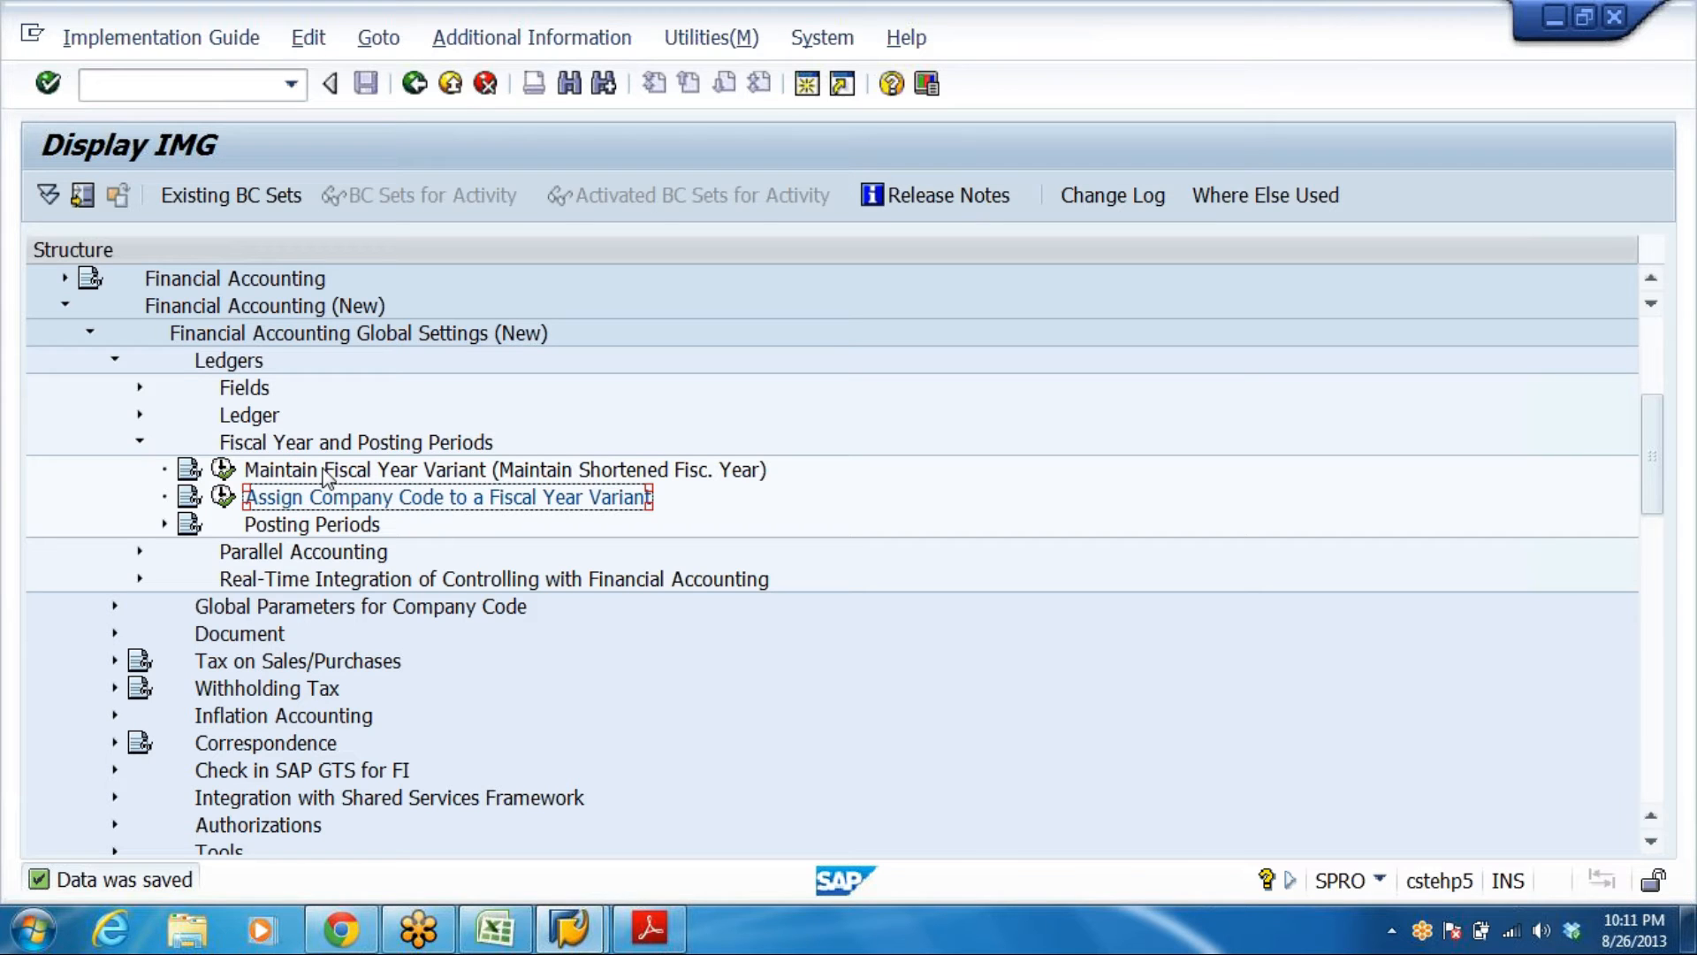
Expand Posting Periods in the IMG, and switch to the DRL_GRP workbook in Excel to review posting period tasks 11 to 13
click(305, 525)
click(166, 525)
click(494, 928)
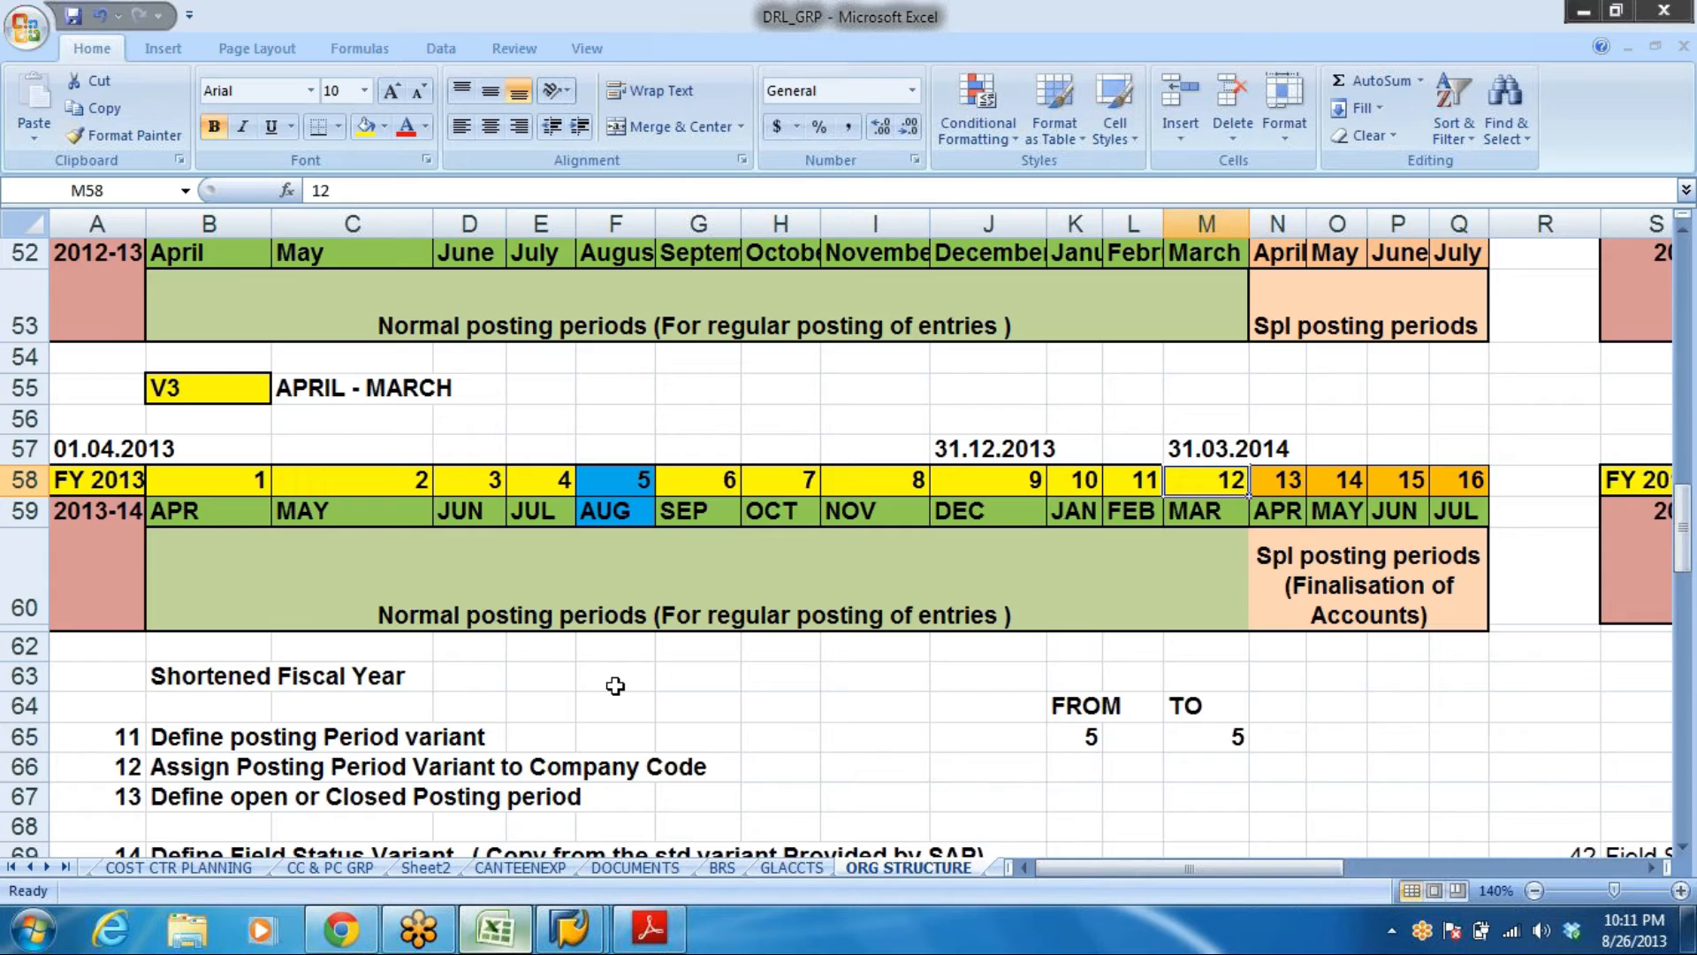
scroll(201, 414, down, 3)
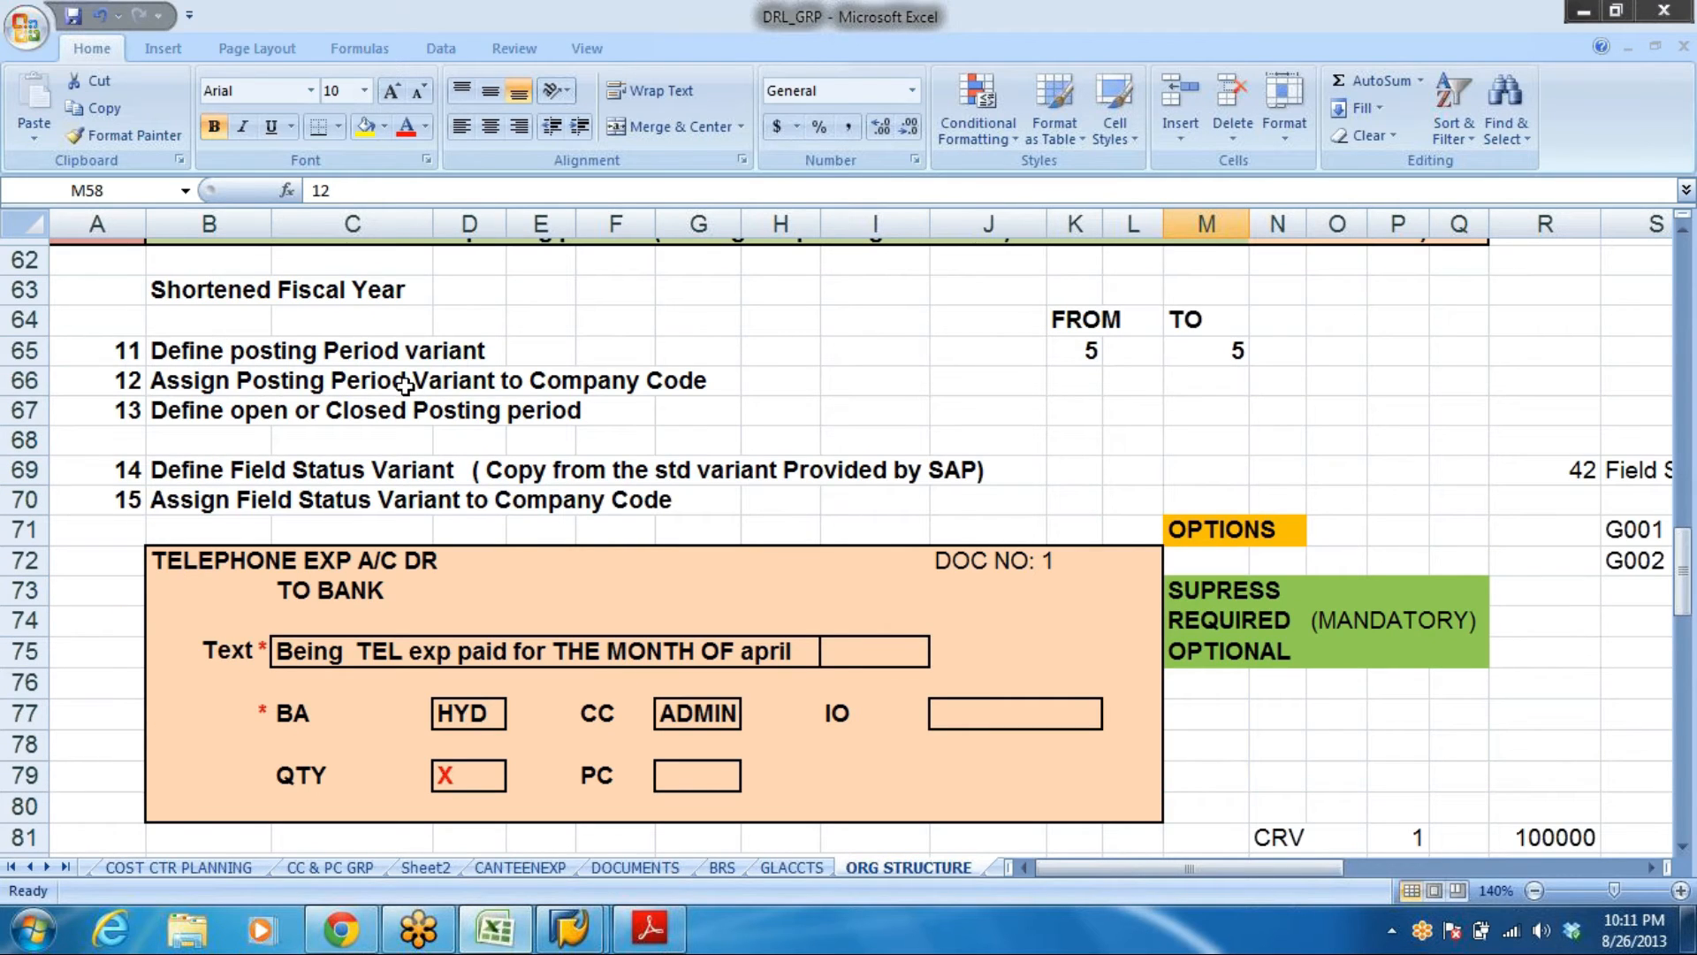
click(196, 413)
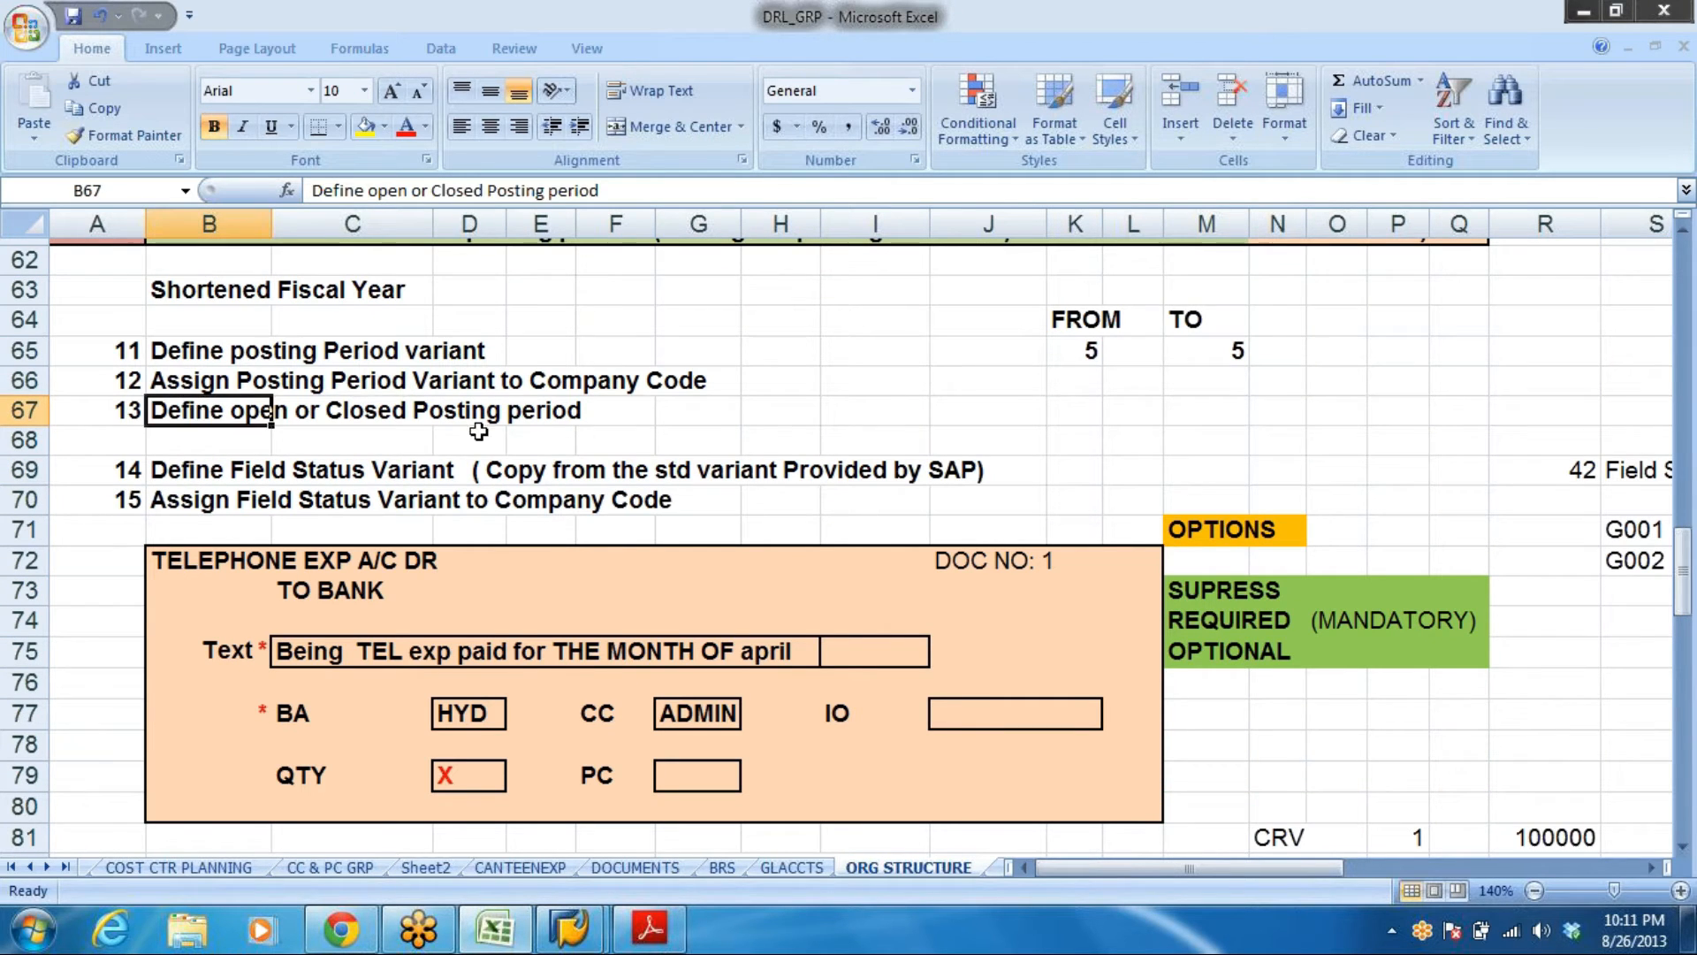
scroll(478, 430, up, 3)
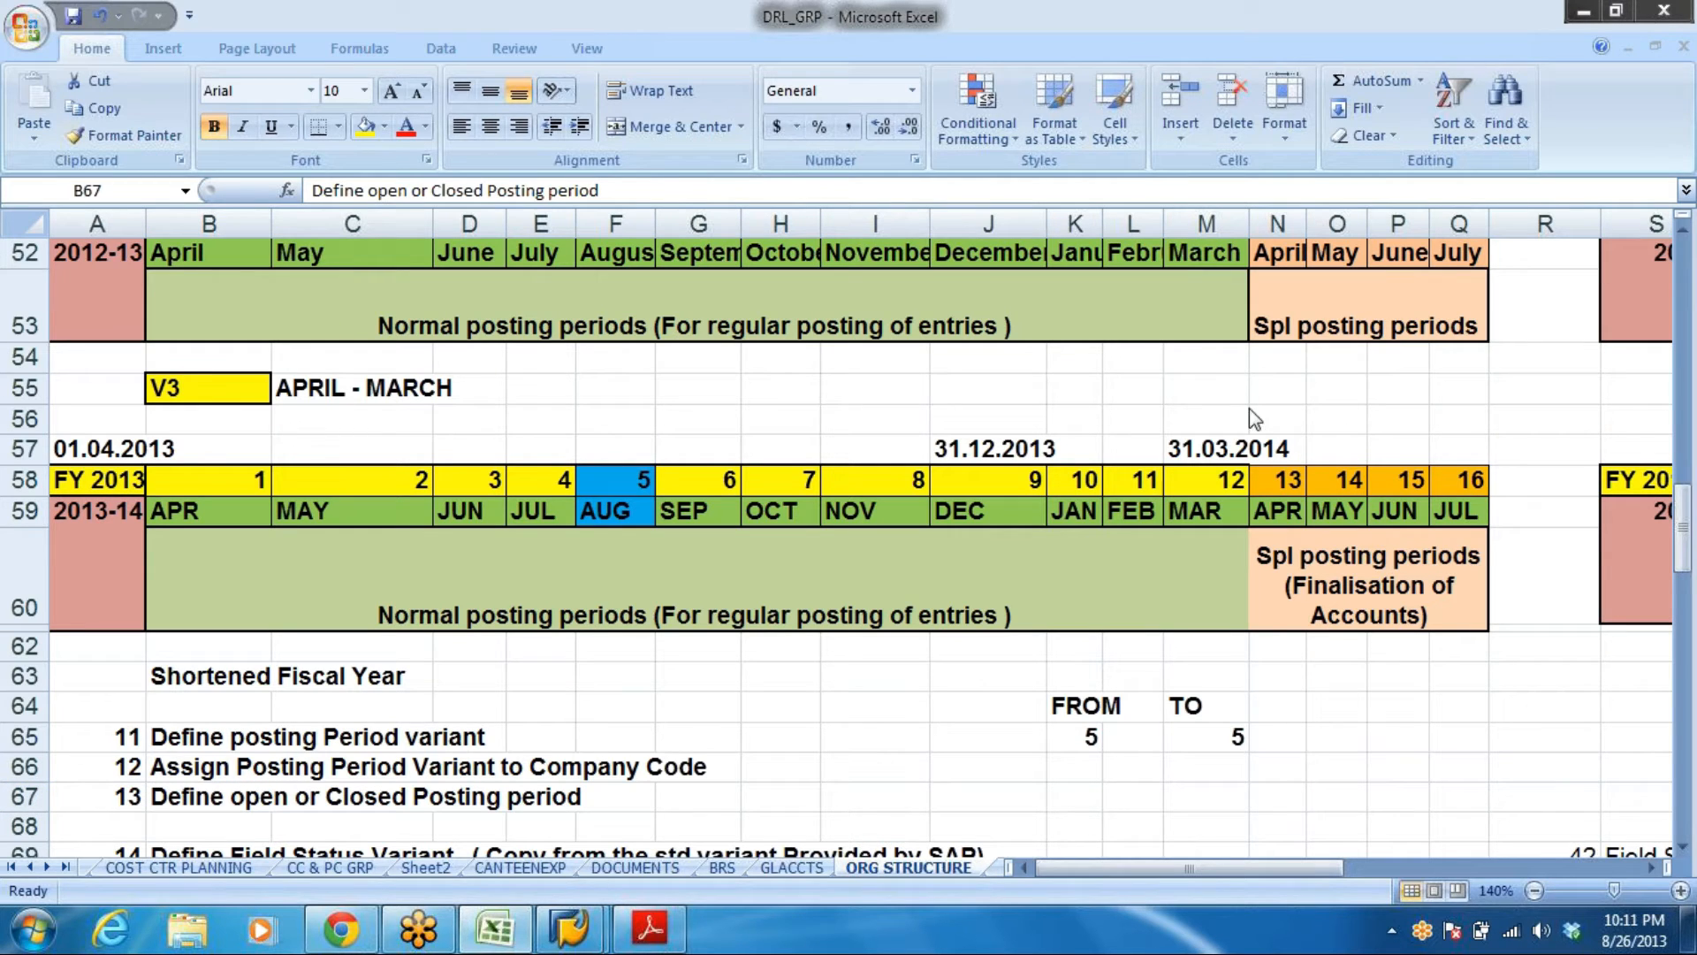
Return to SAP, open Define Variants for Open Posting Periods, and add a new entry with variant DRPP
key(alt+Tab)
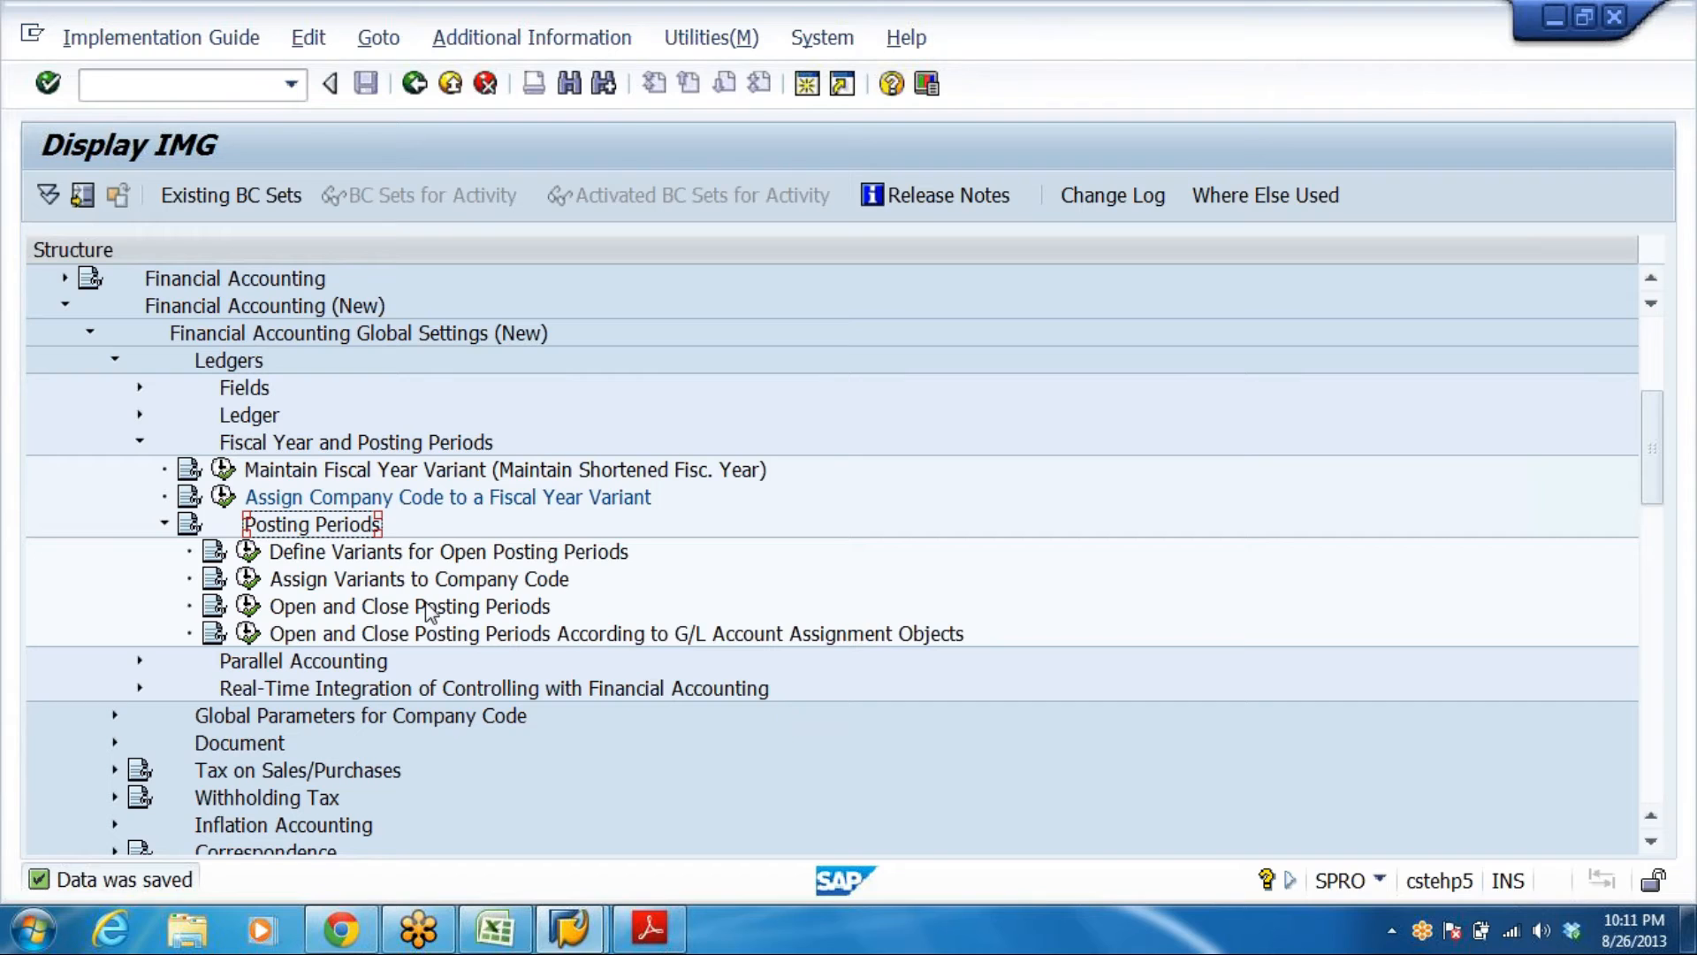
click(394, 550)
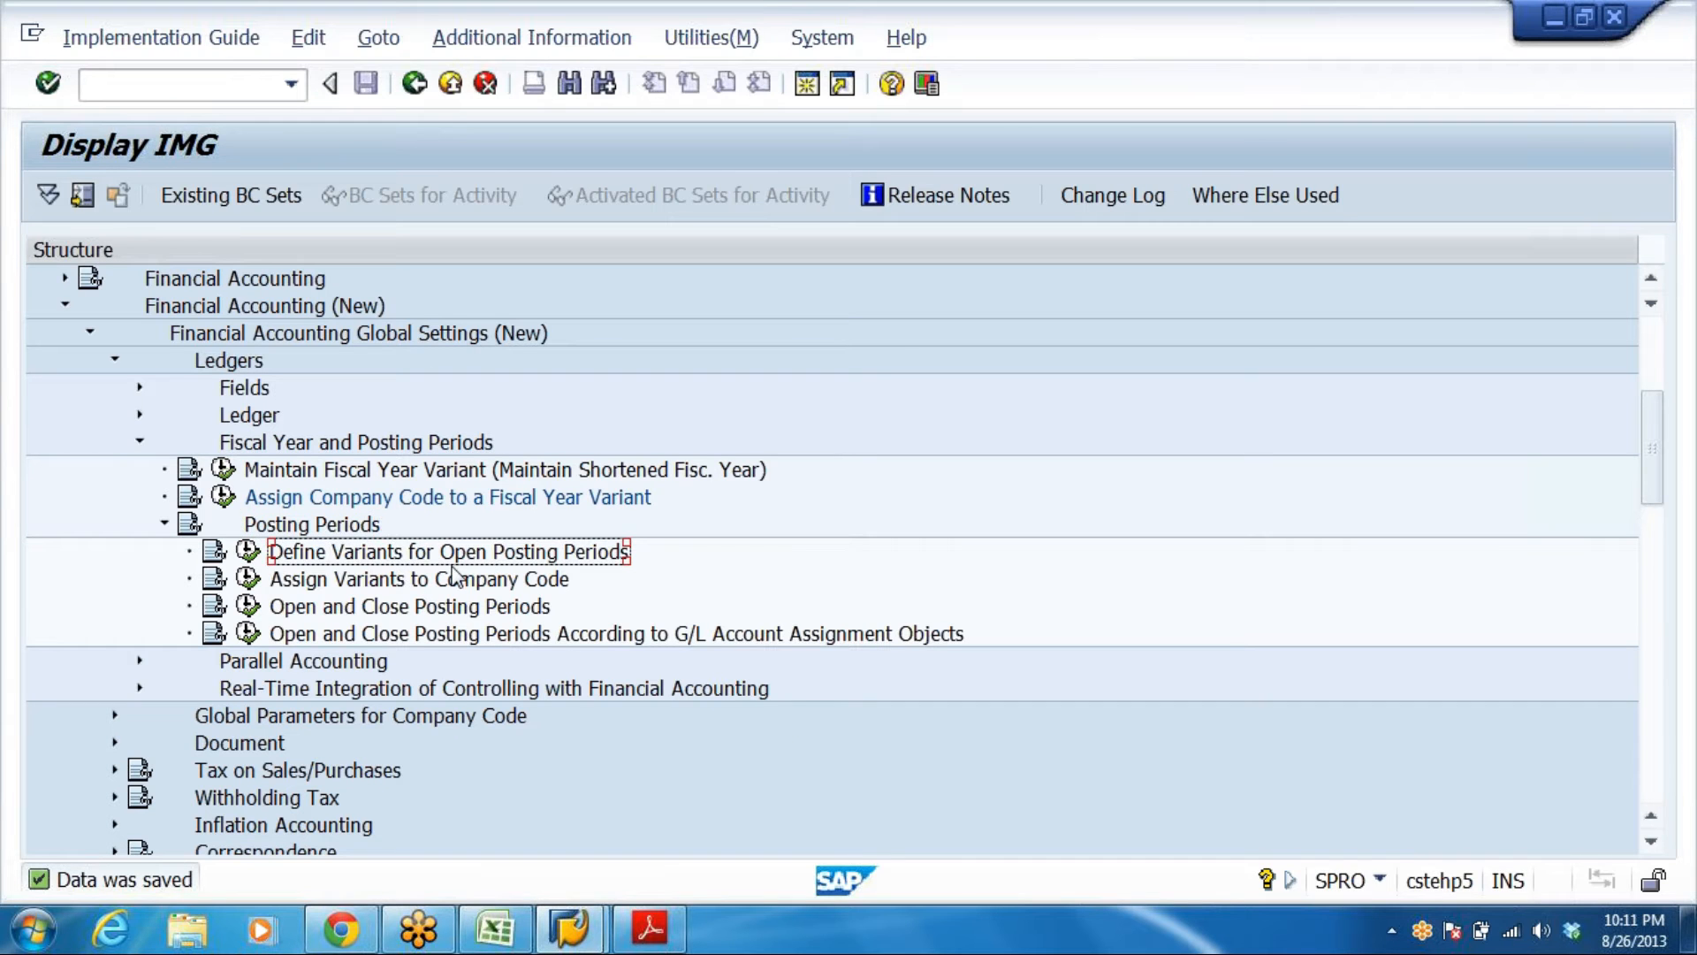
click(248, 551)
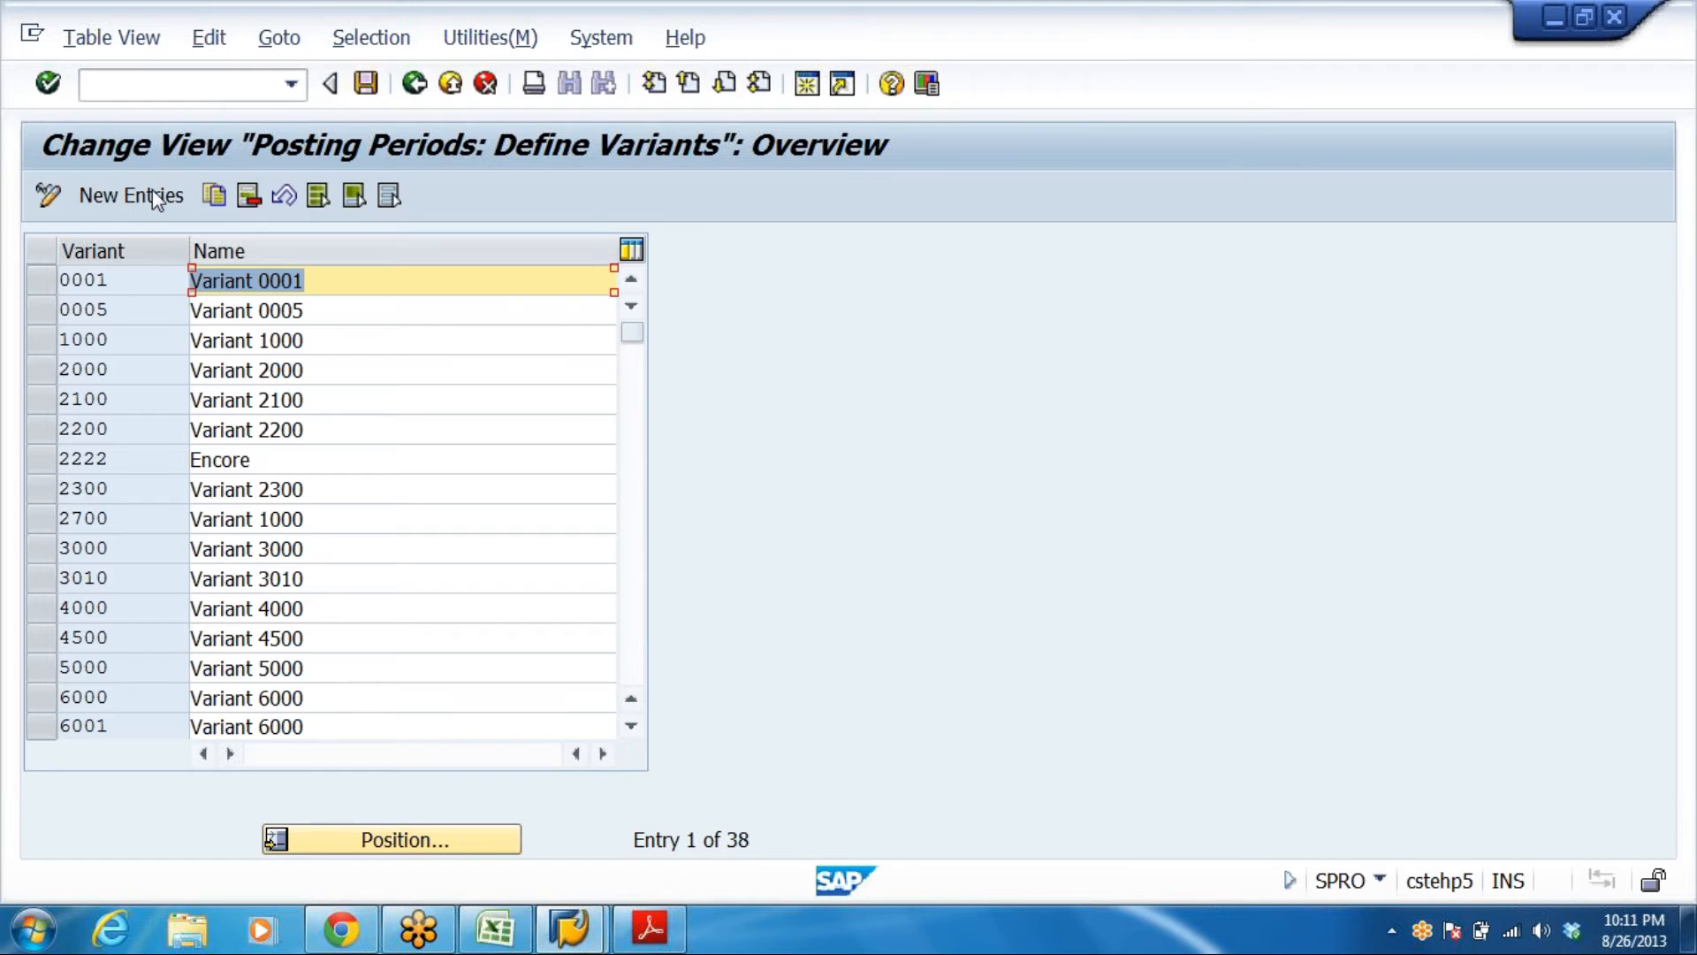
click(153, 196)
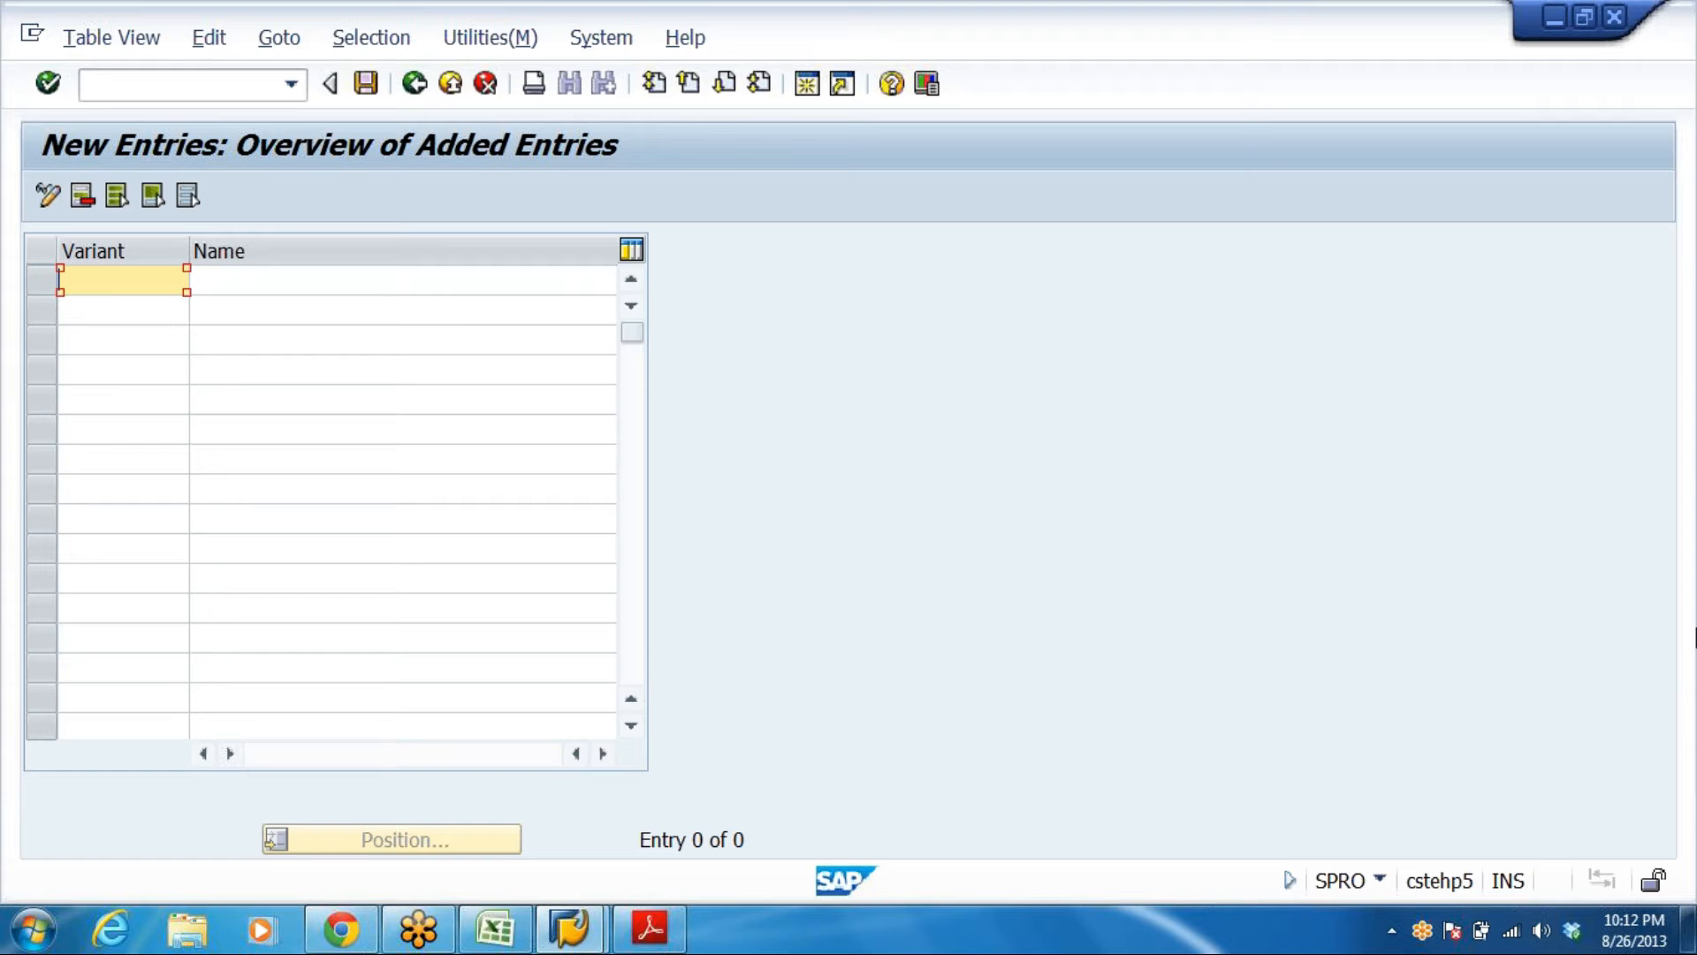
text(D)
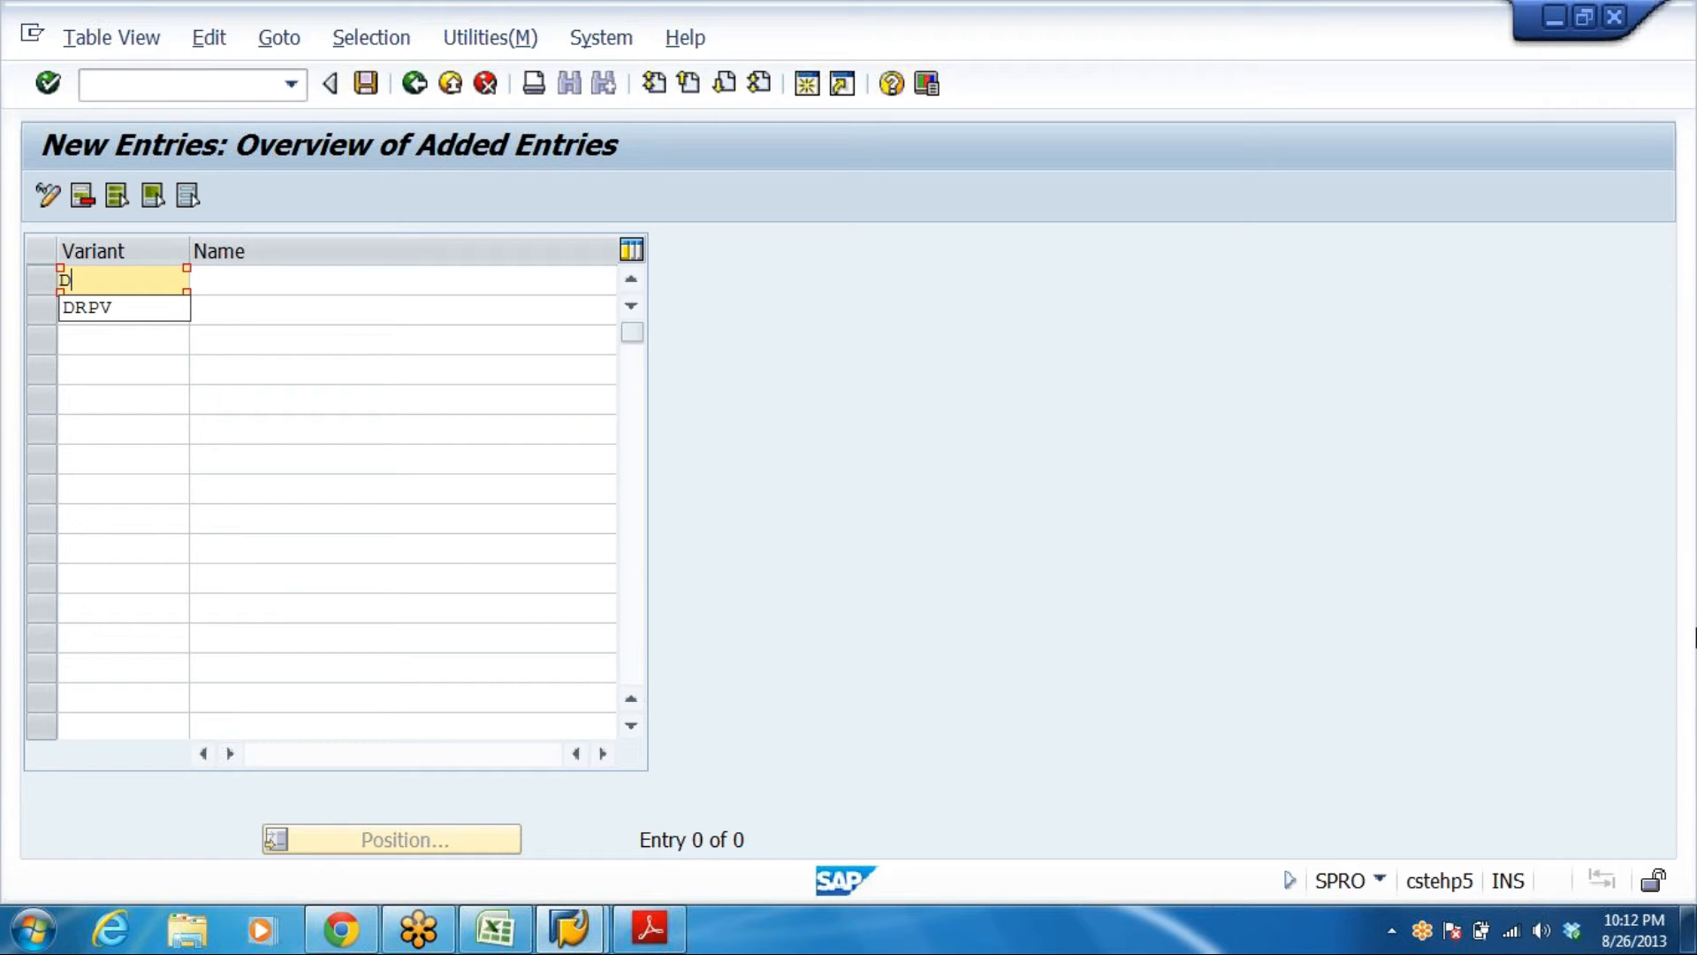
text(RPP)
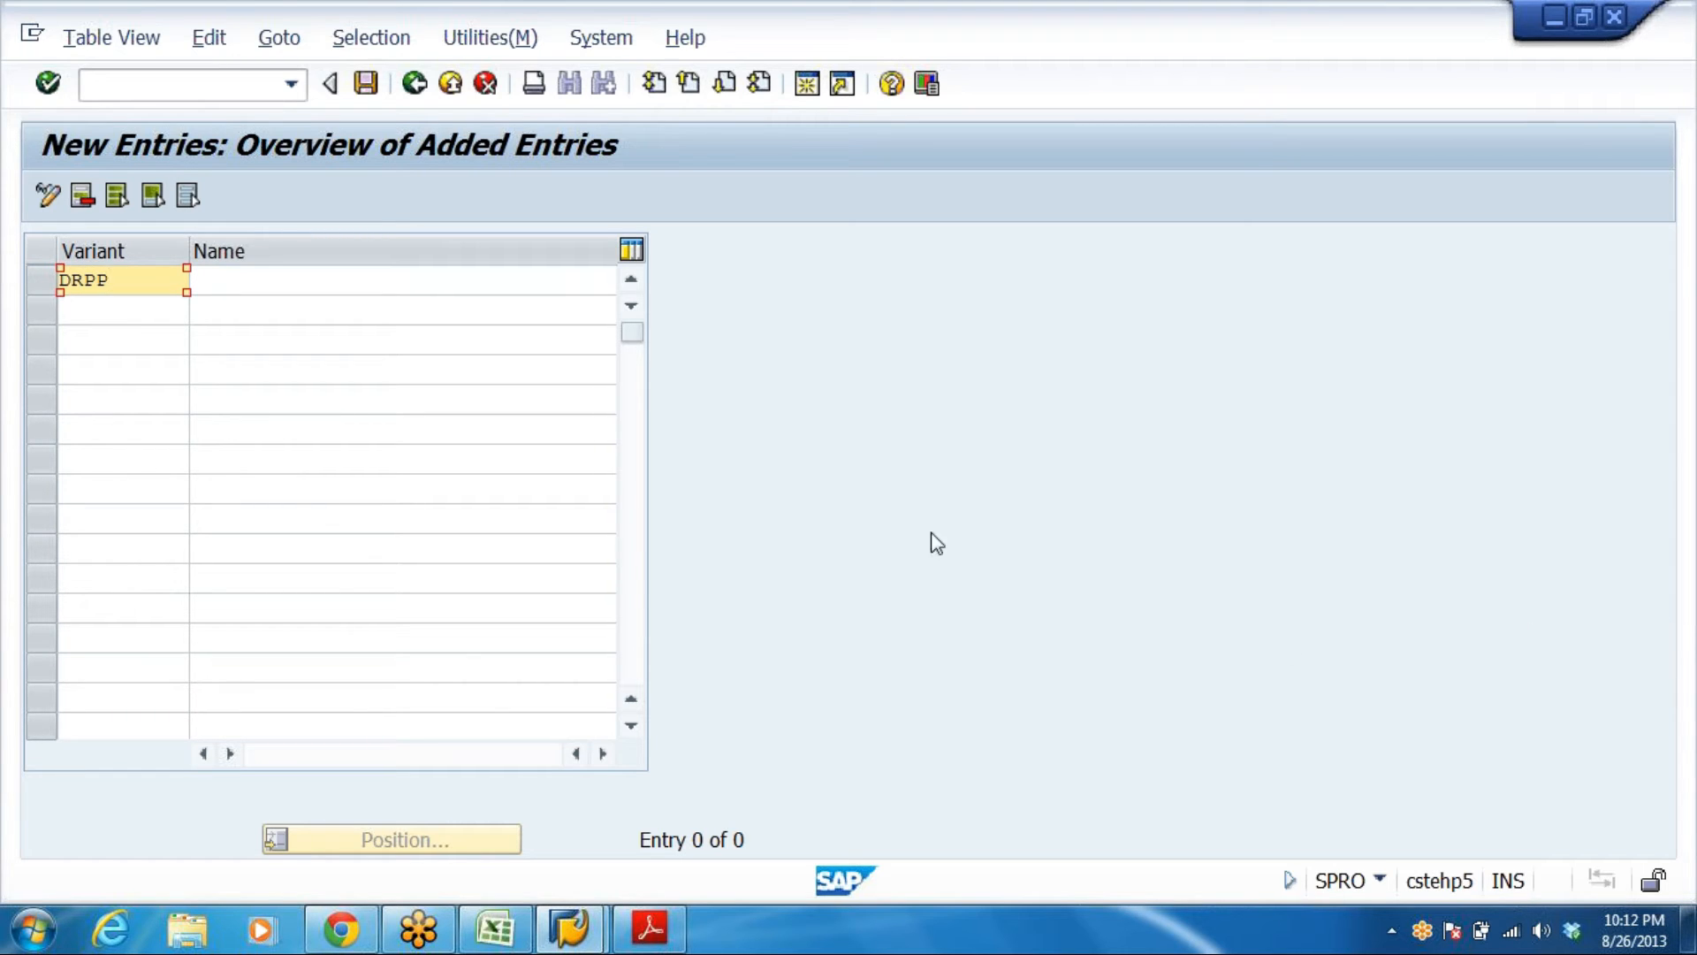
Name the DRPP posting period variant PPV FOR DRL
click(477, 280)
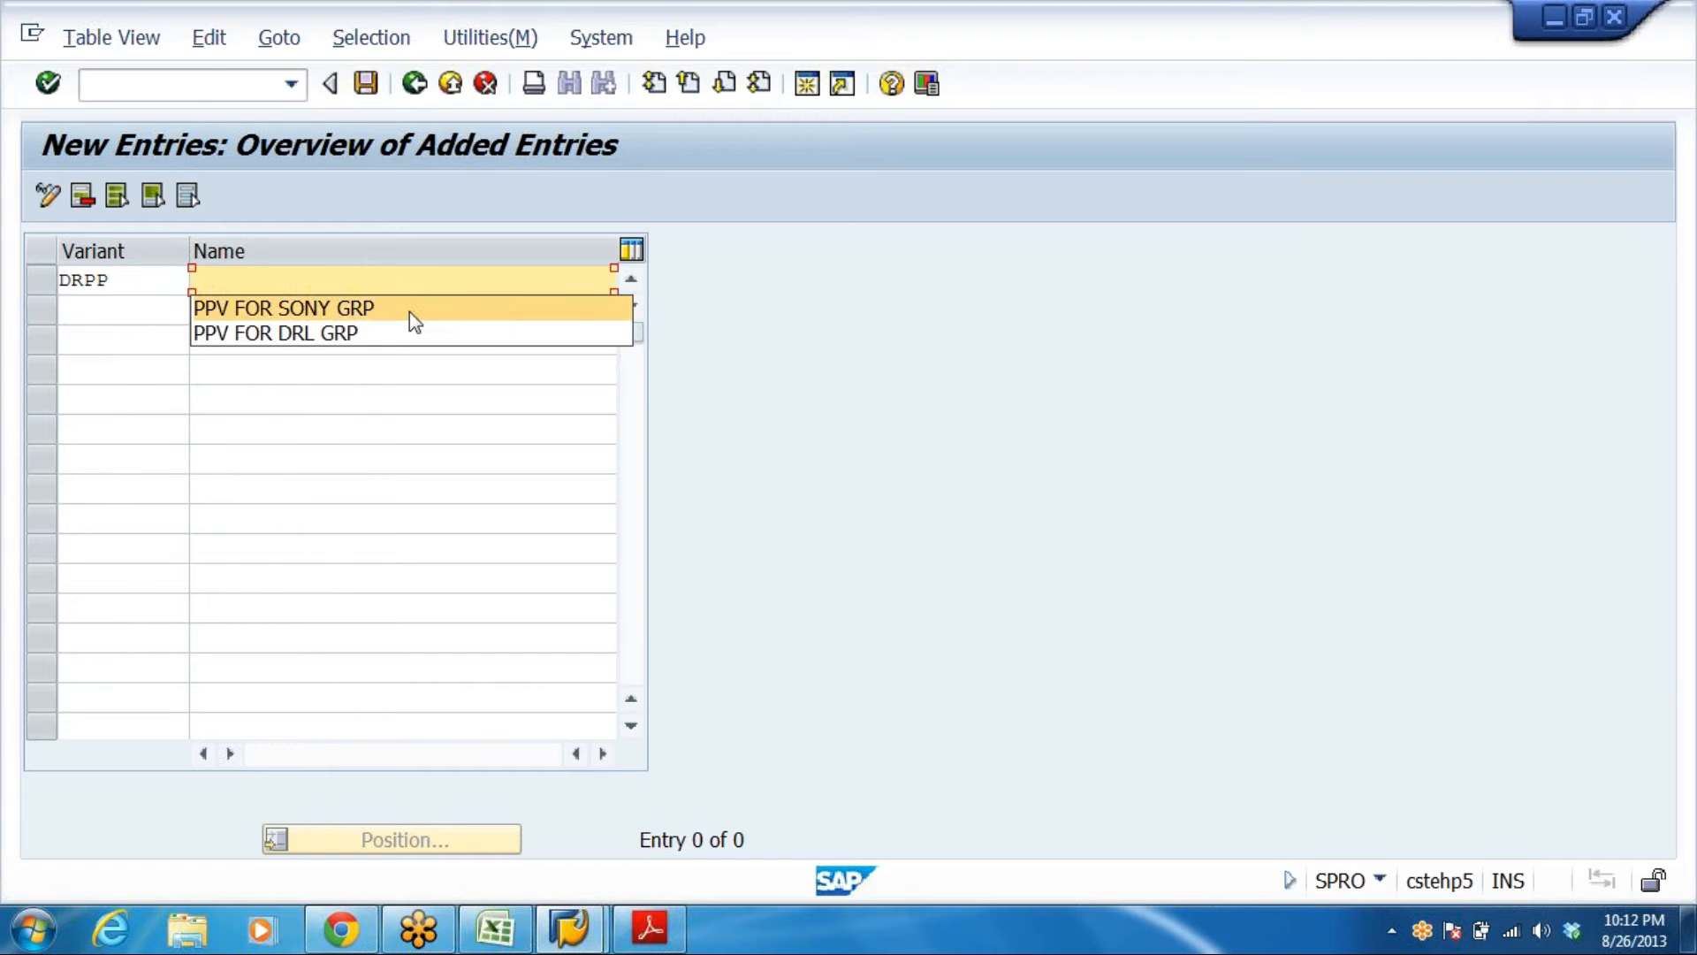
click(389, 333)
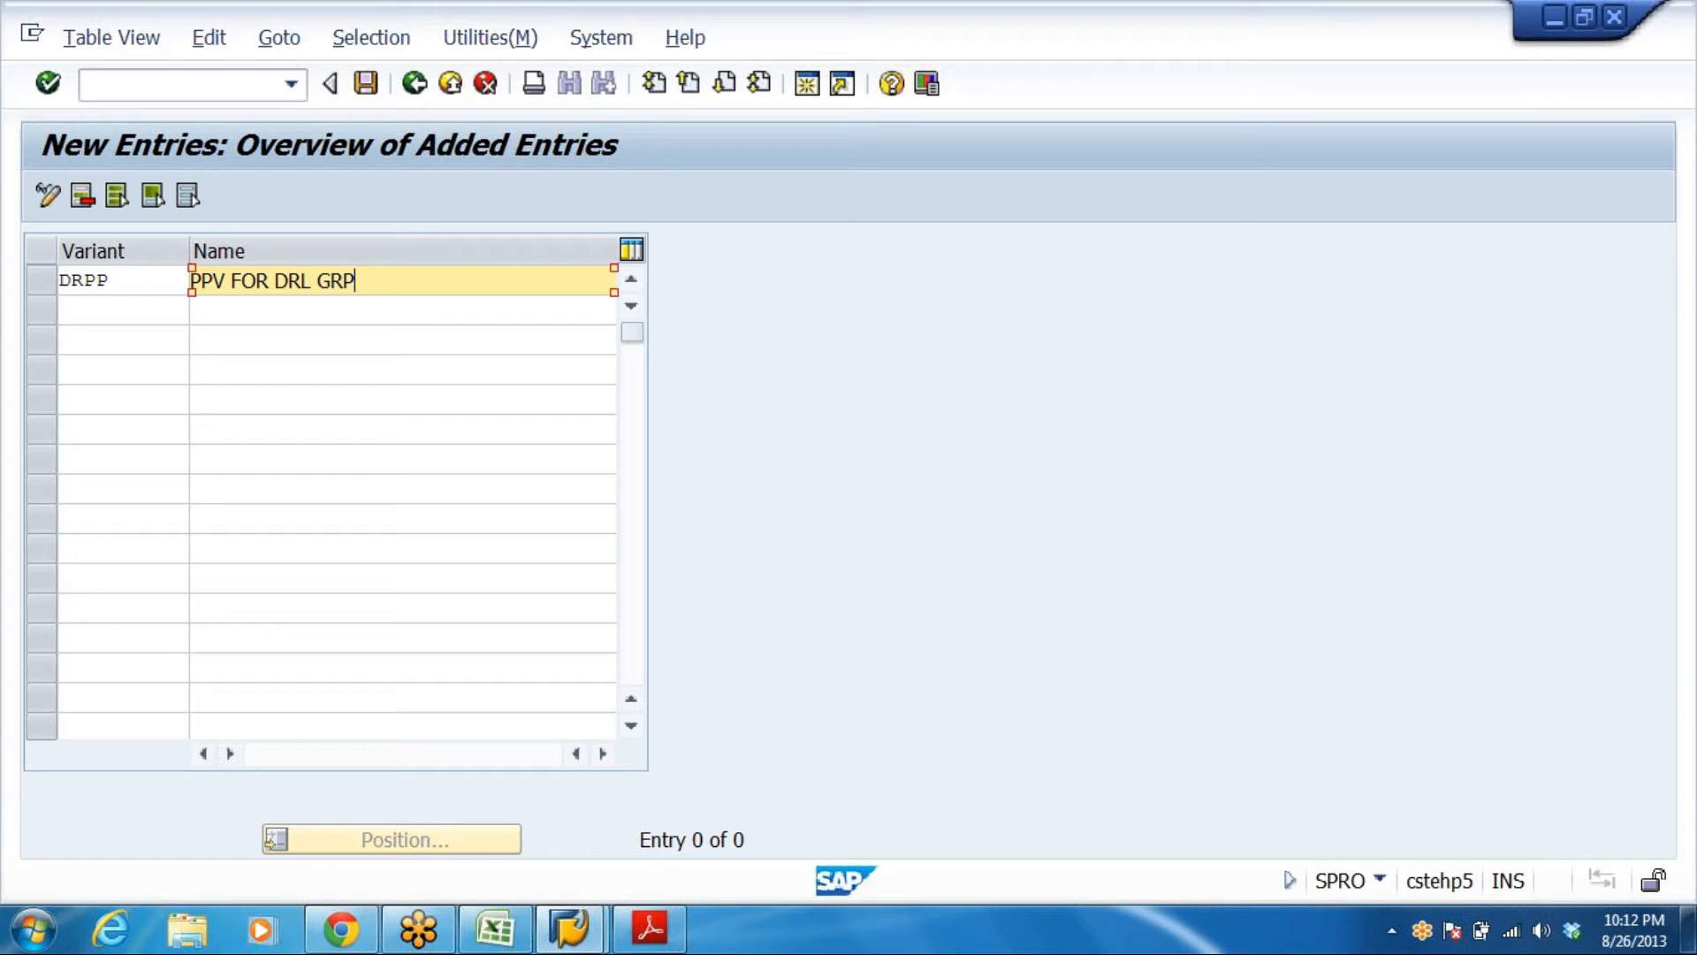
key(BackSpace)
key(BackSpace)
key(BackSpace)
key(BackSpace)
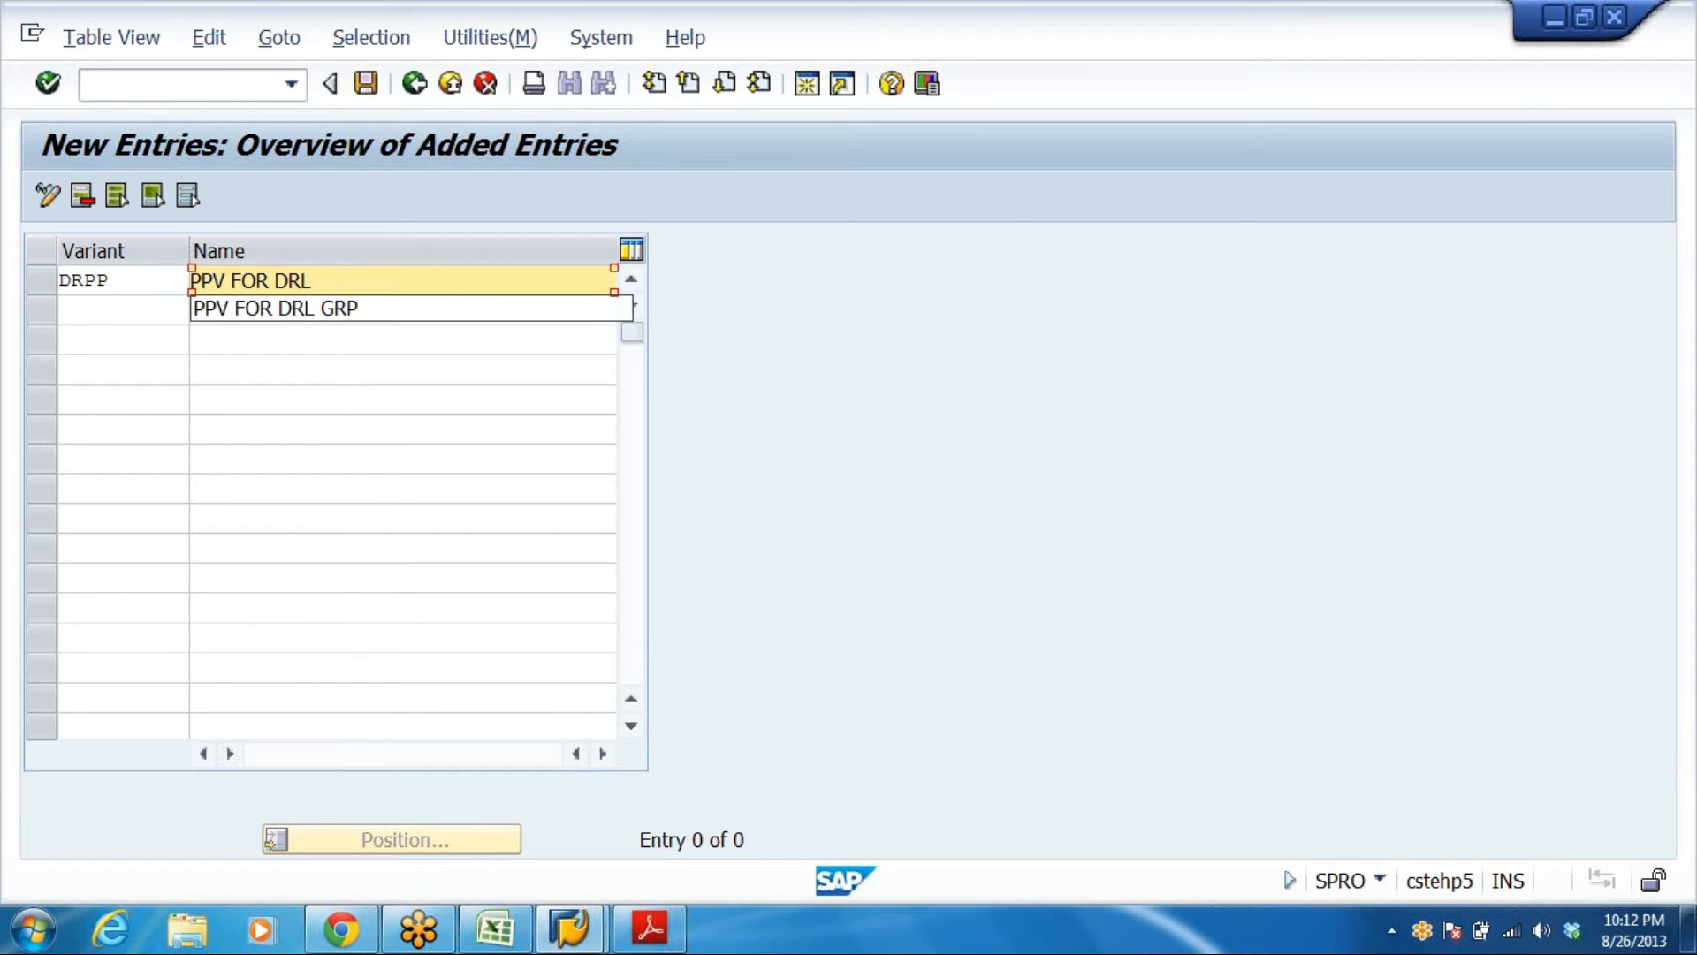
key(Return)
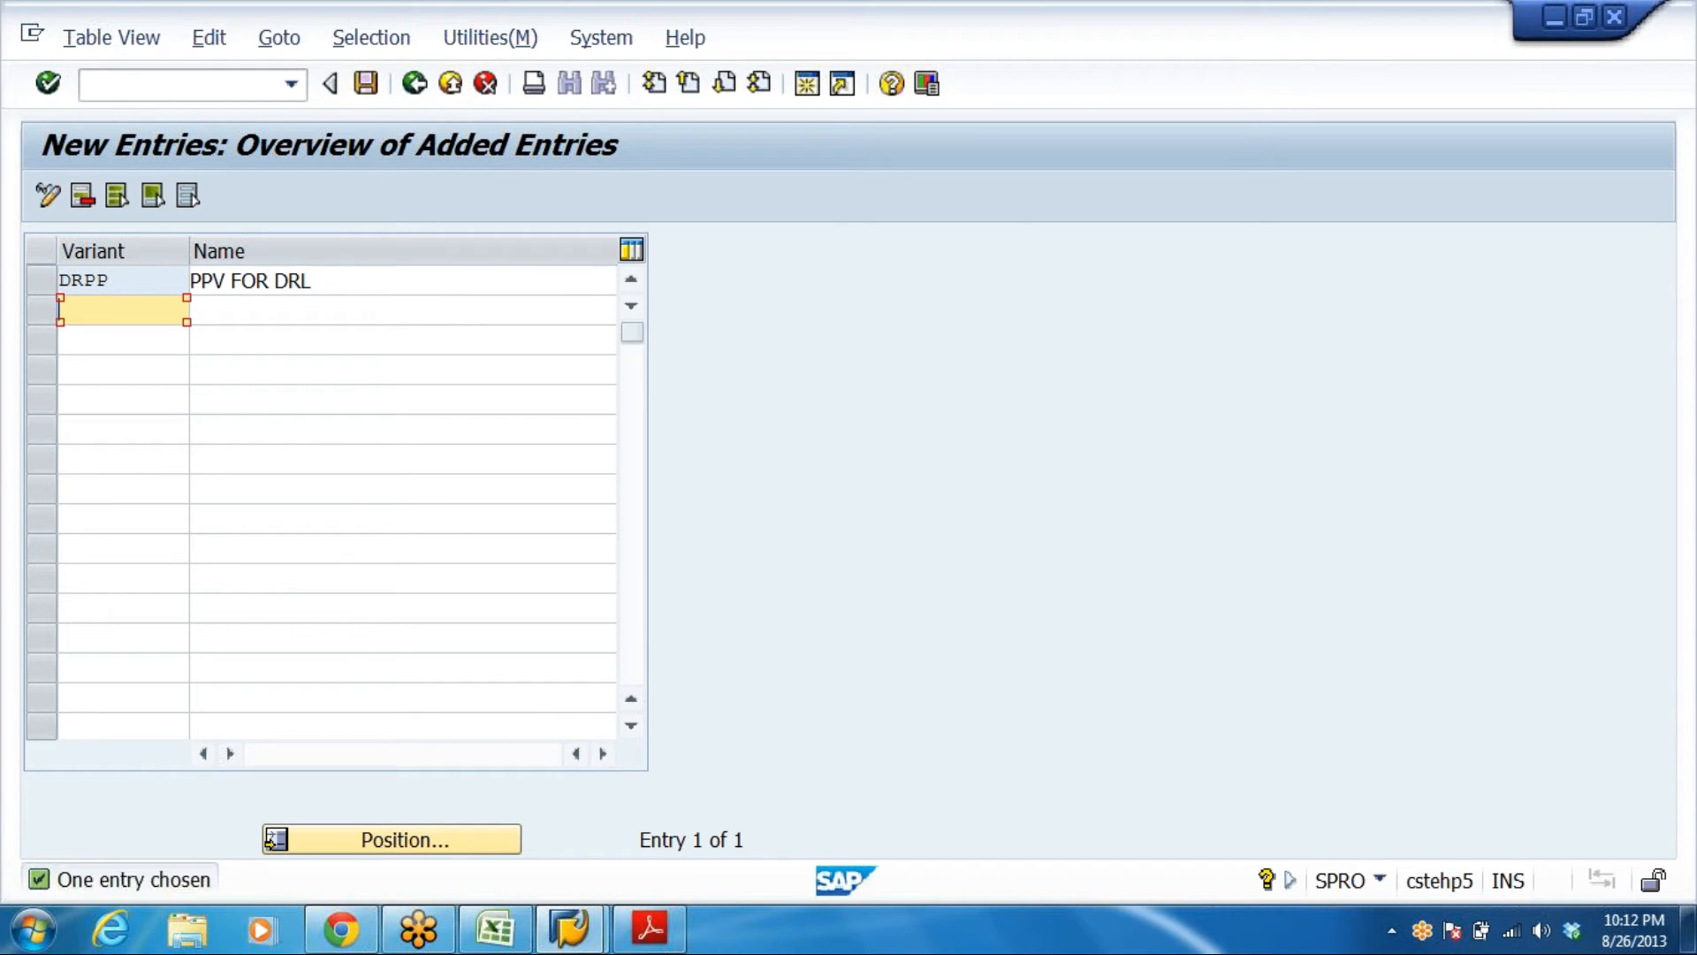
Save the new DRPP variant, accepting the customizing request, and return to the IMG structure
click(366, 83)
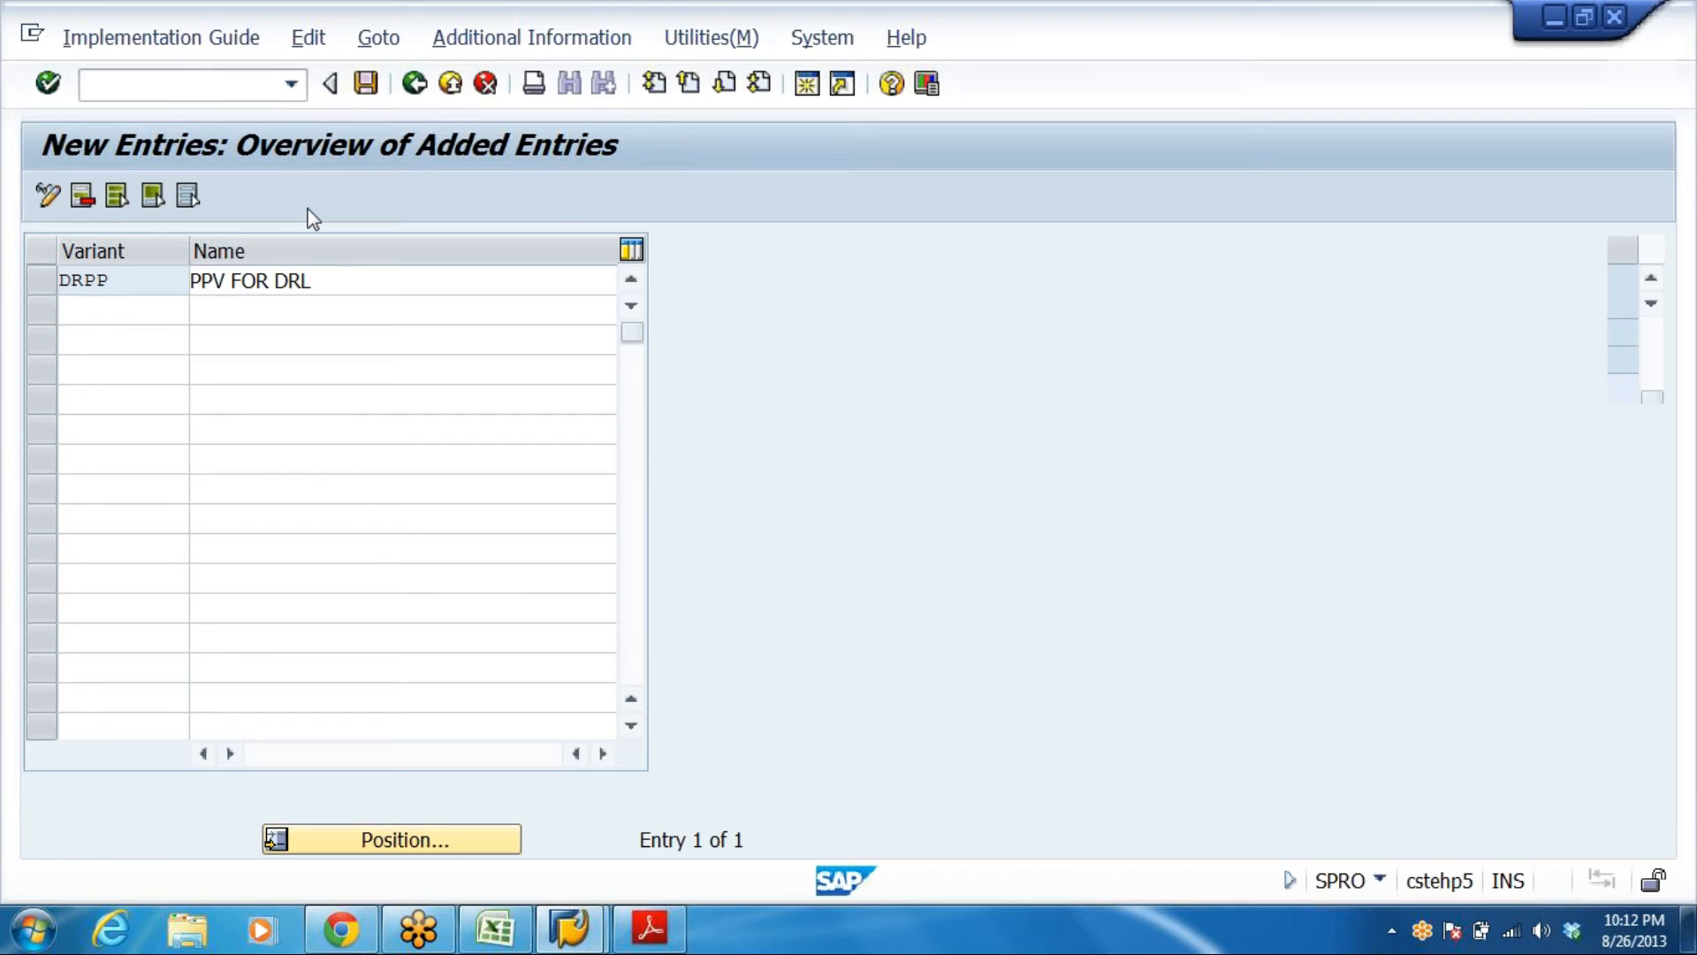
click(558, 510)
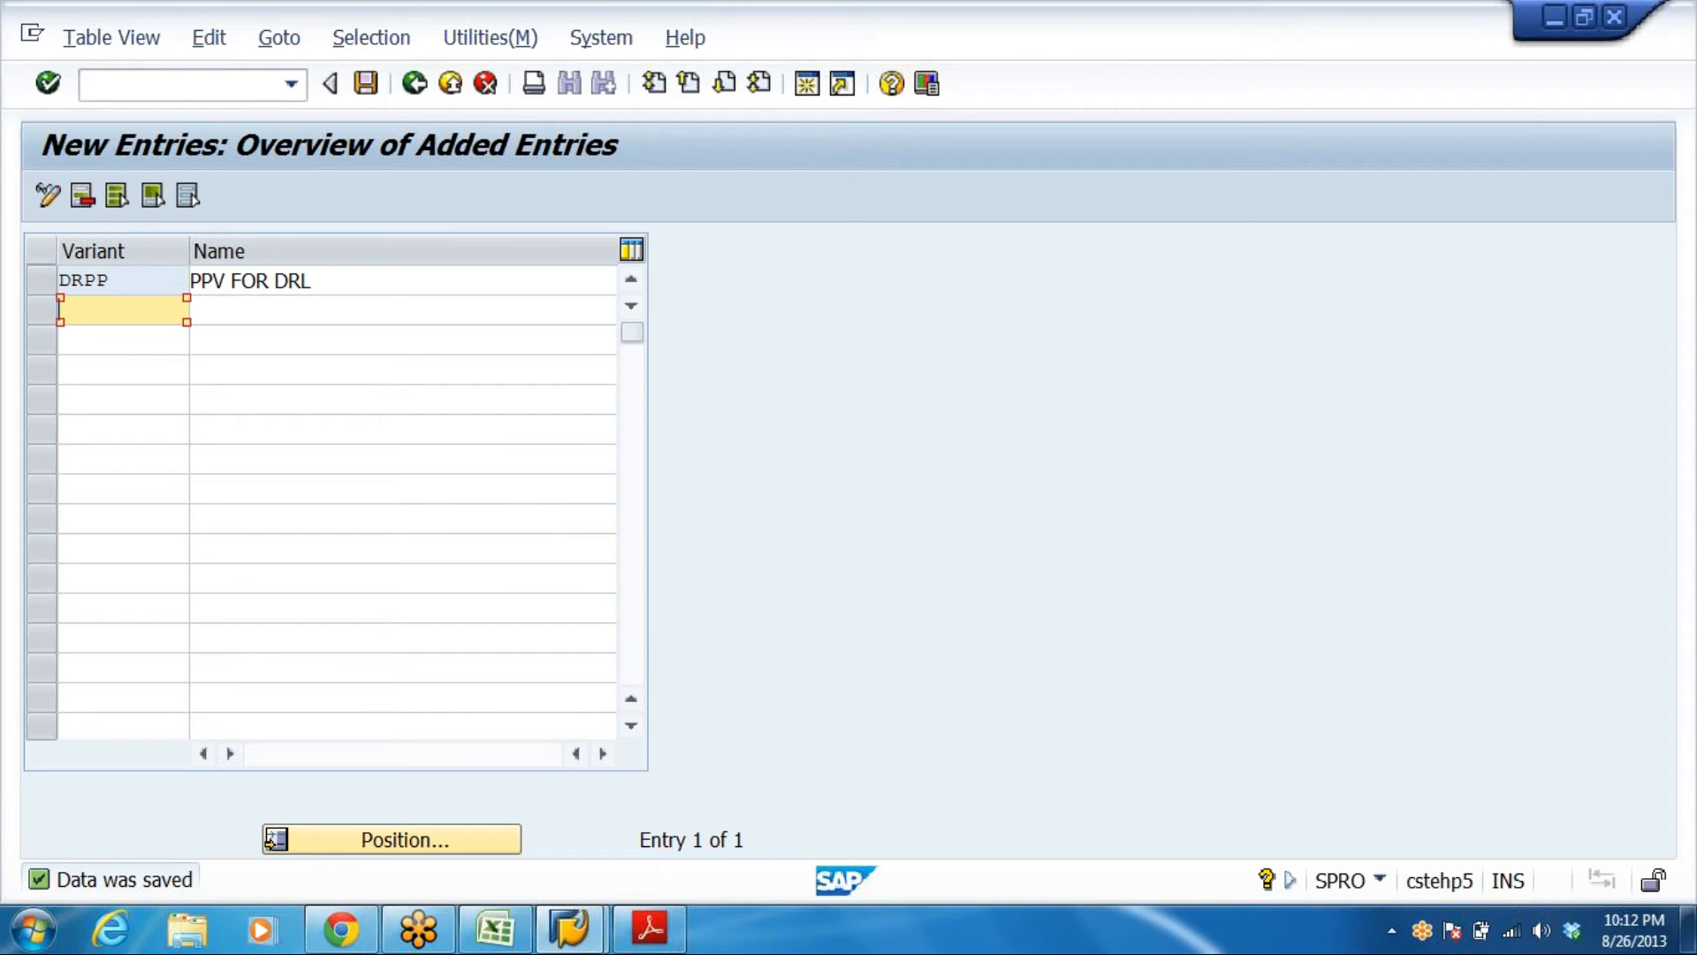
drag(112, 281, 5, 280)
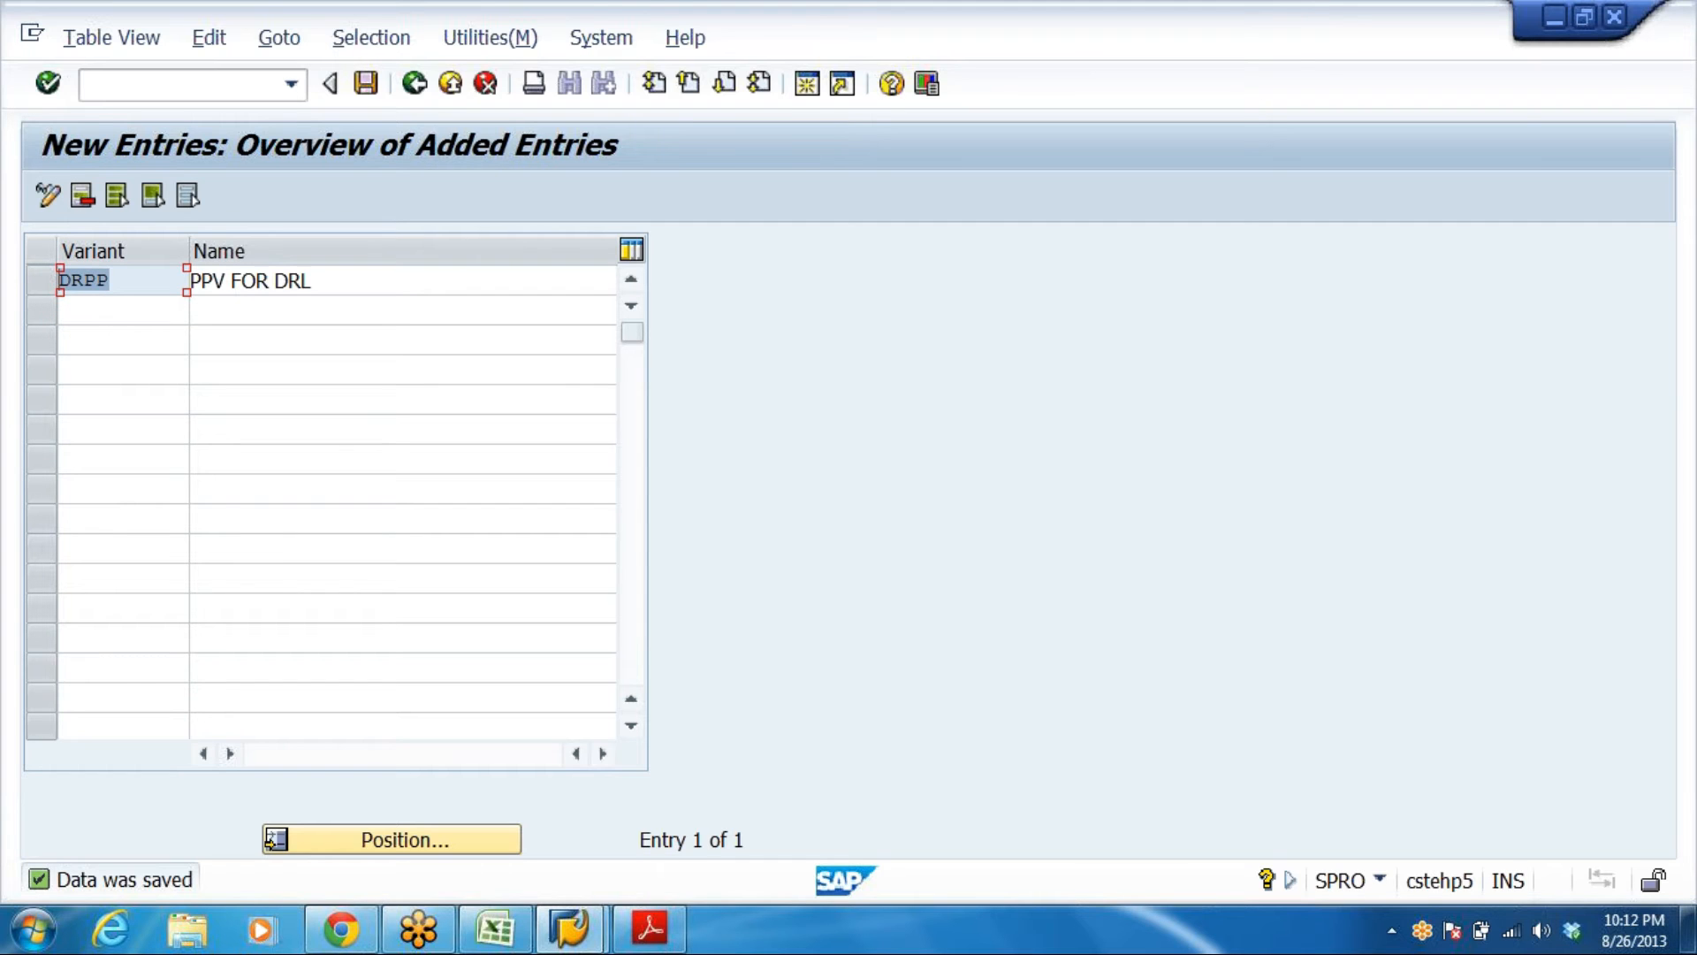
click(415, 86)
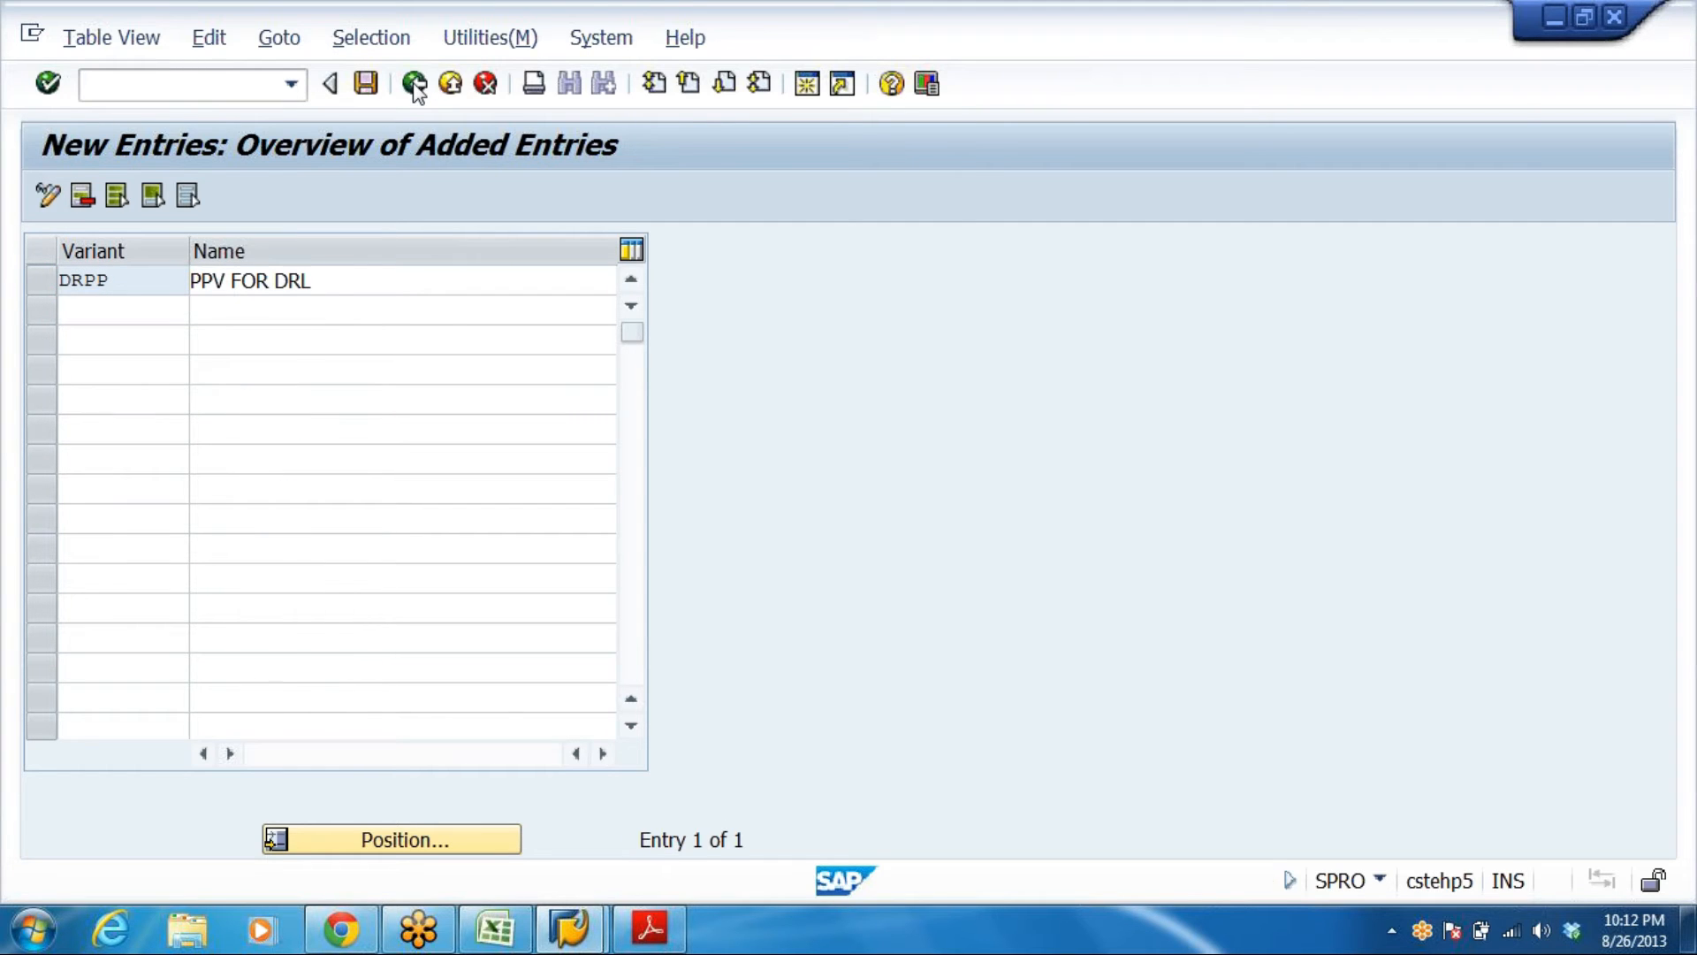
click(416, 86)
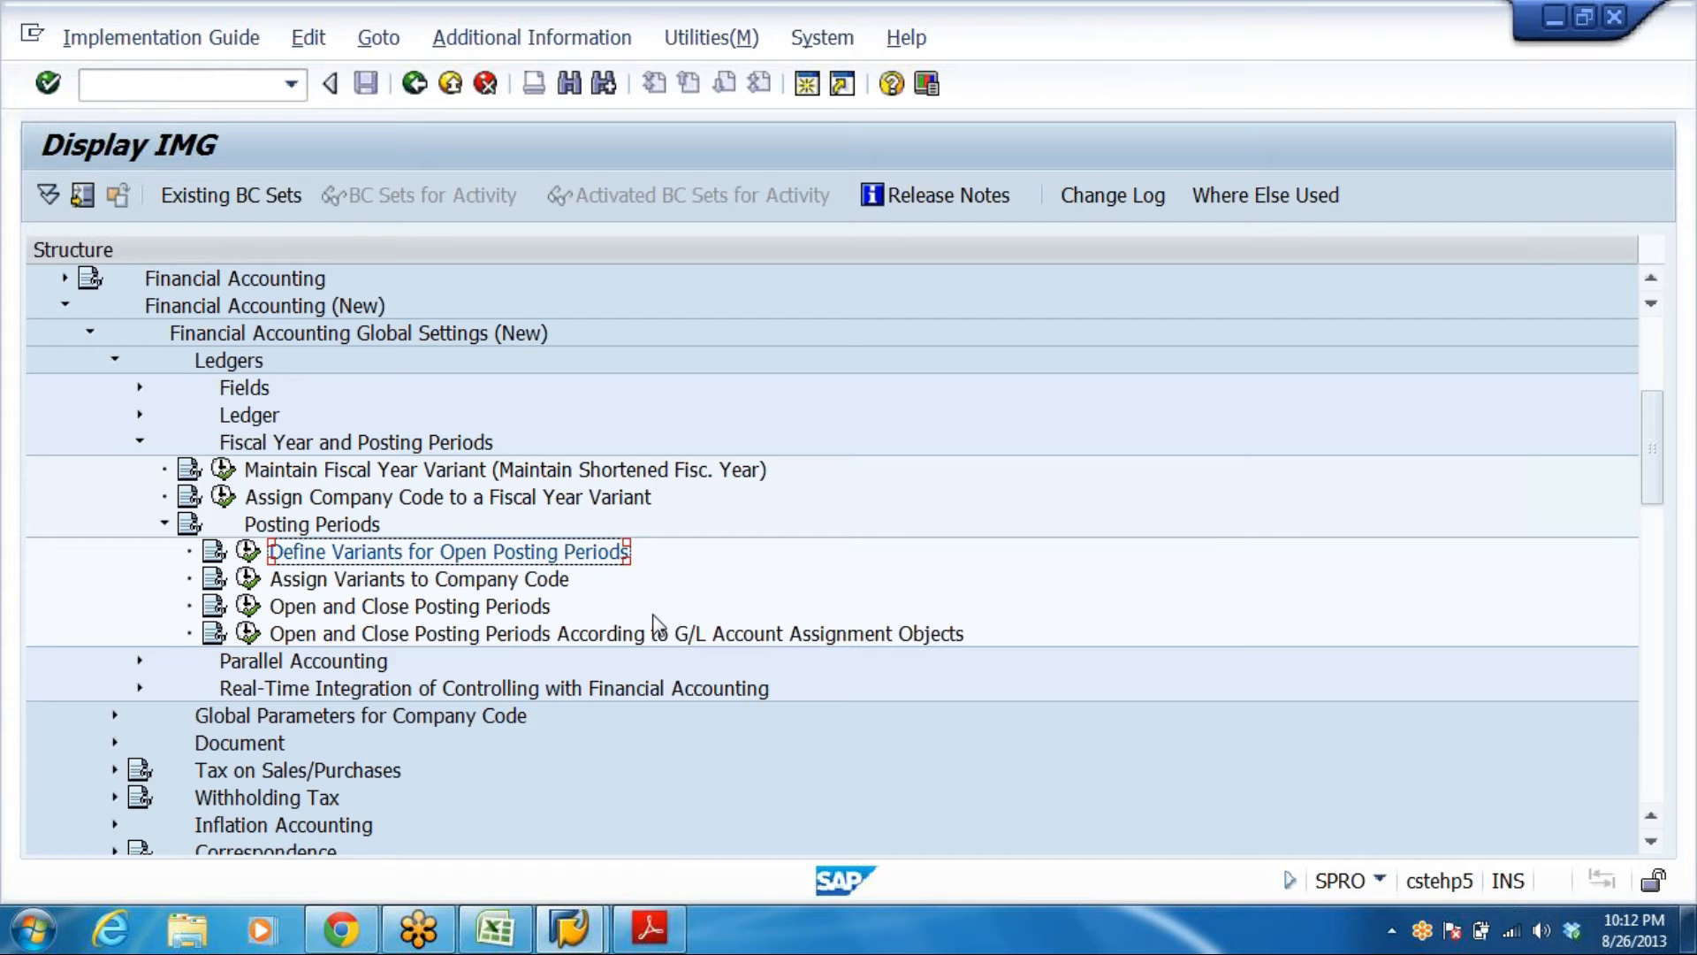
Open Assign Variants to Company Code and position the list on company code DRL
click(275, 585)
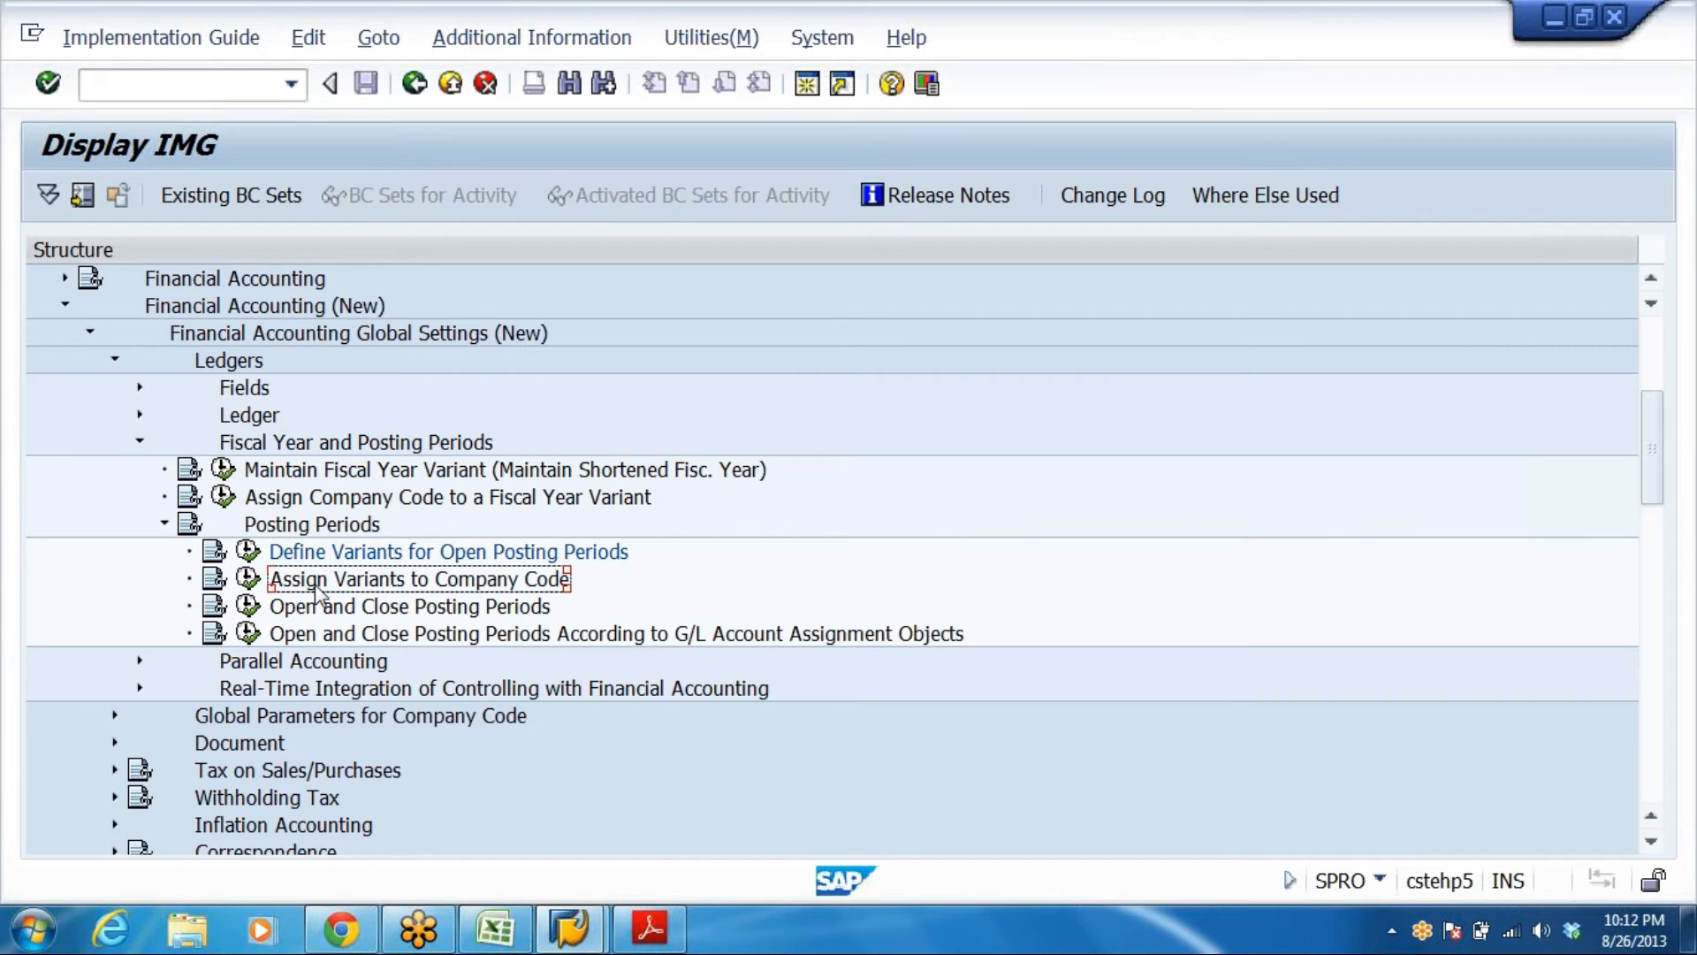
click(249, 579)
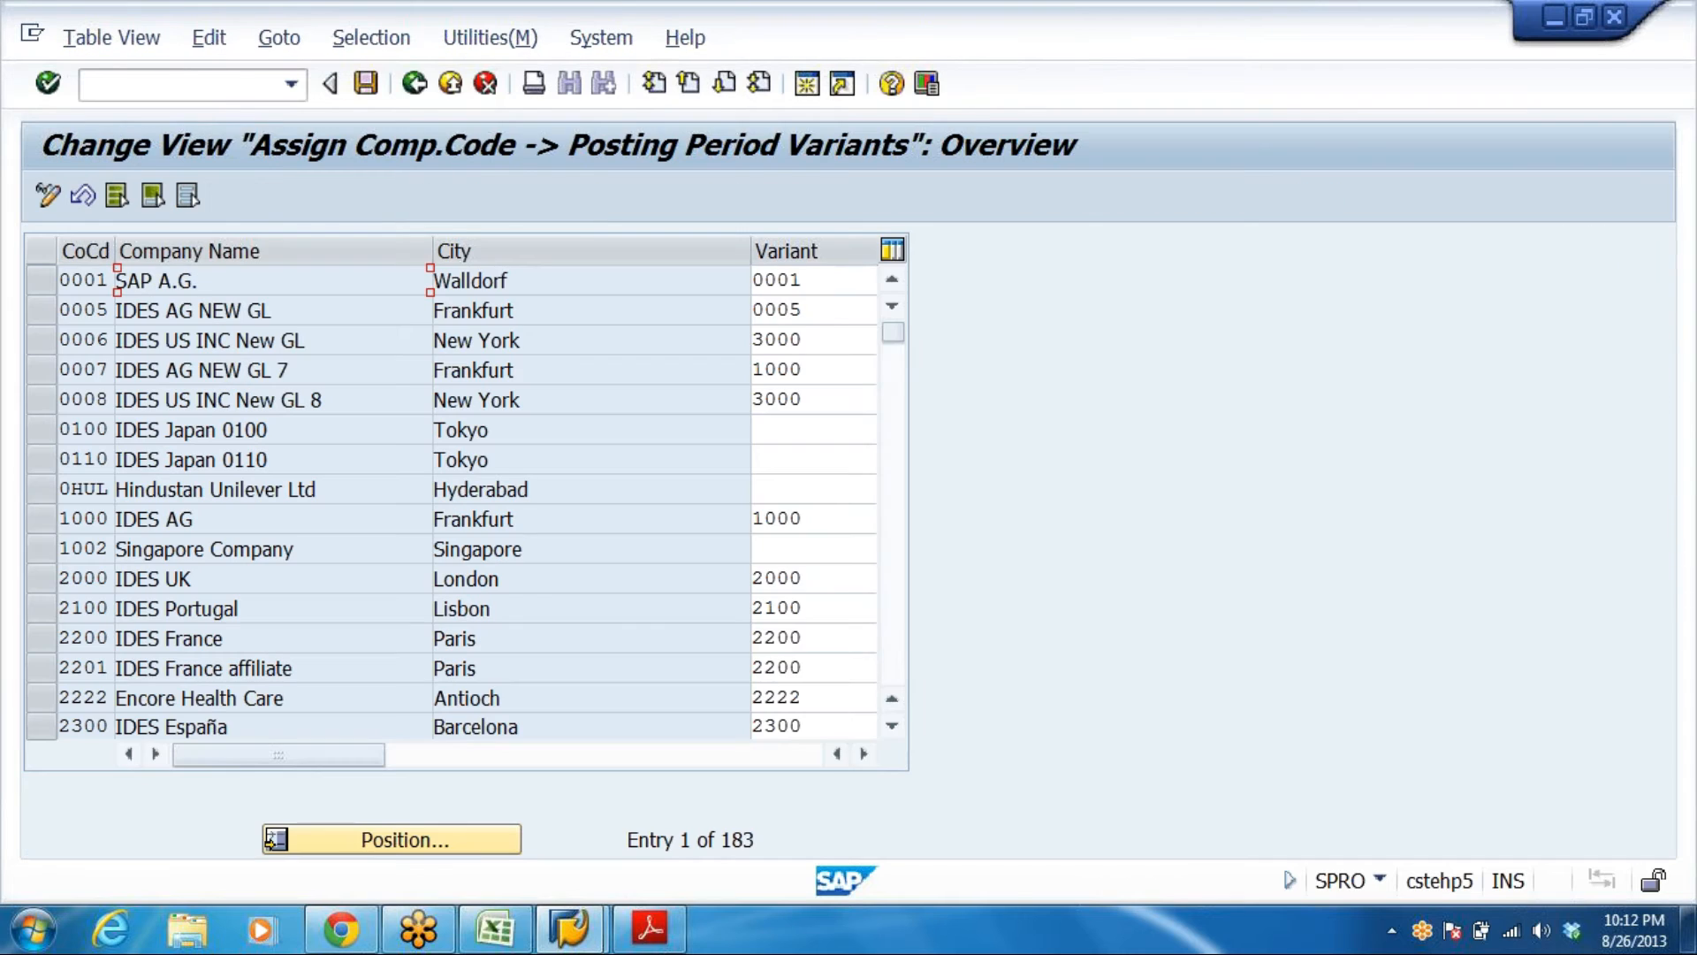
click(443, 840)
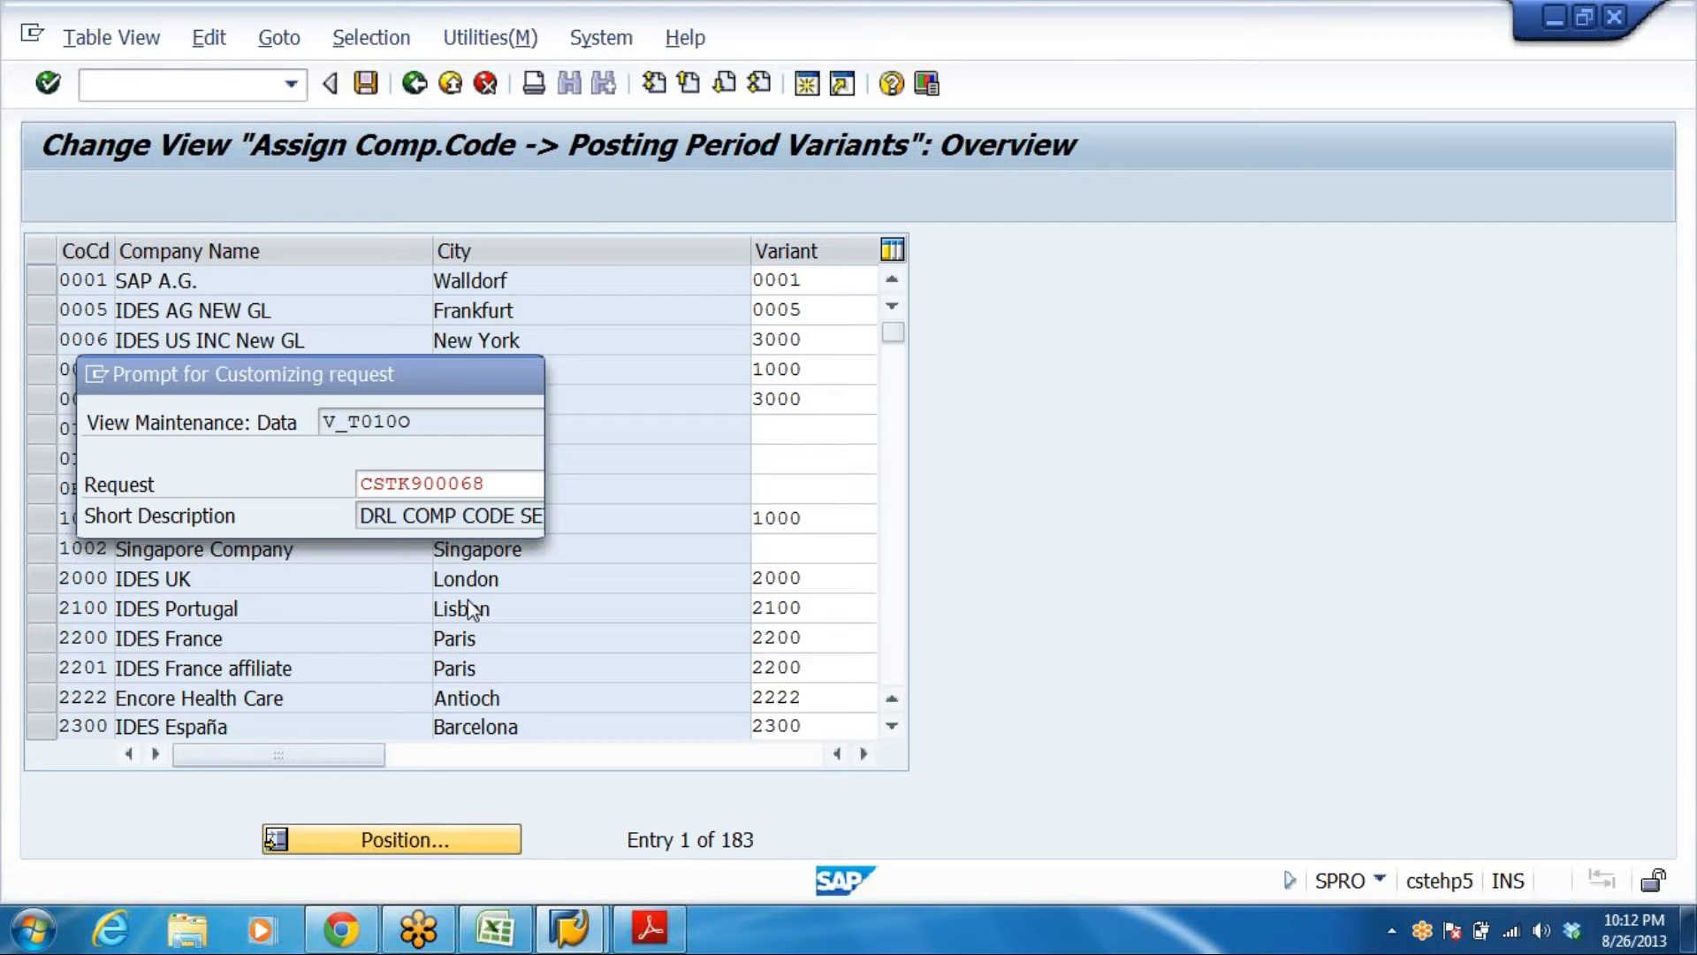
key(Return)
click(372, 421)
click(382, 454)
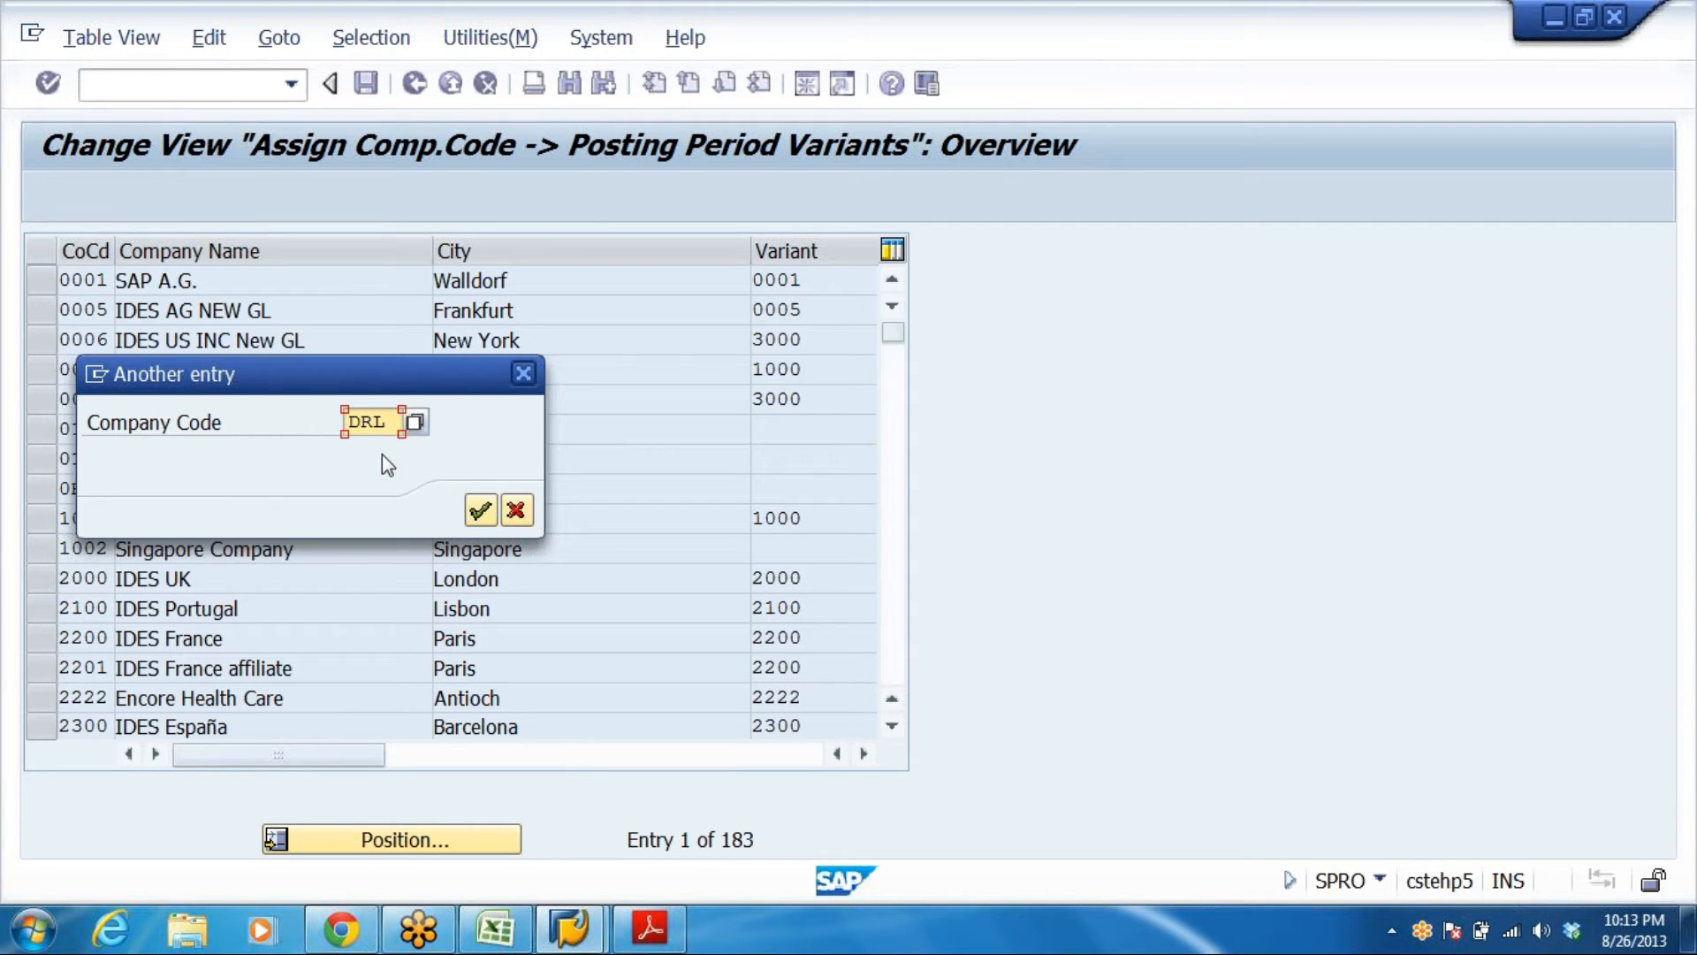
click(481, 511)
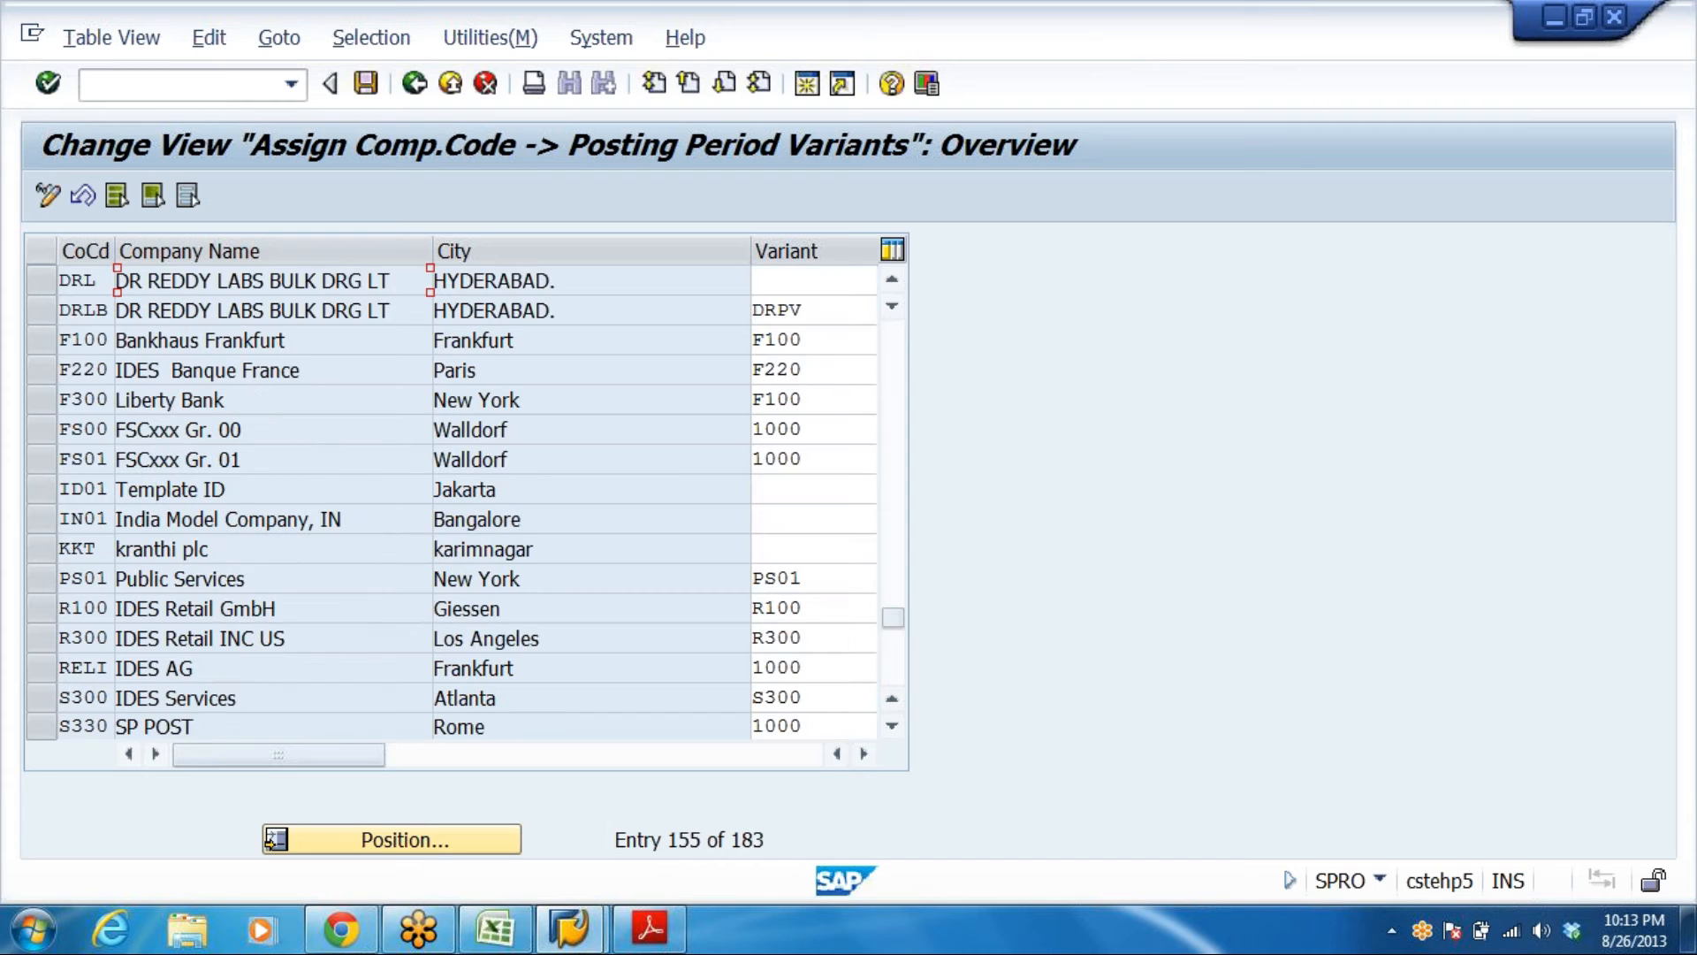
Assign posting period variant DRPP to company code DRL
click(783, 281)
text(D)
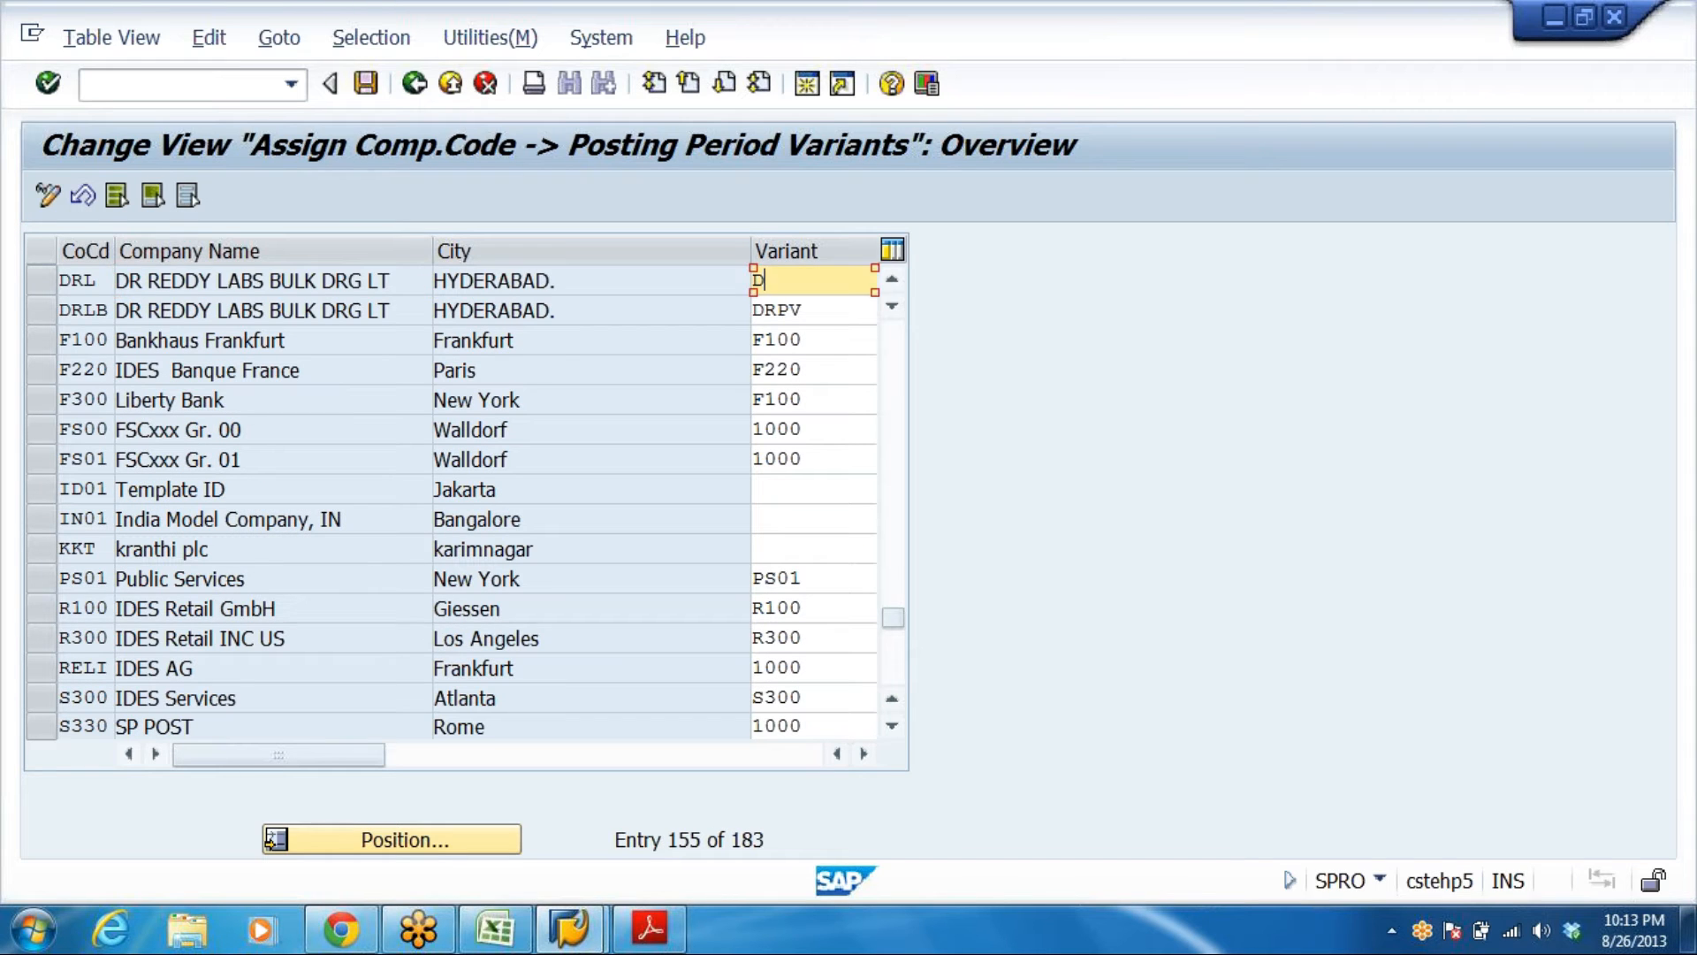
text(RPP)
key(Return)
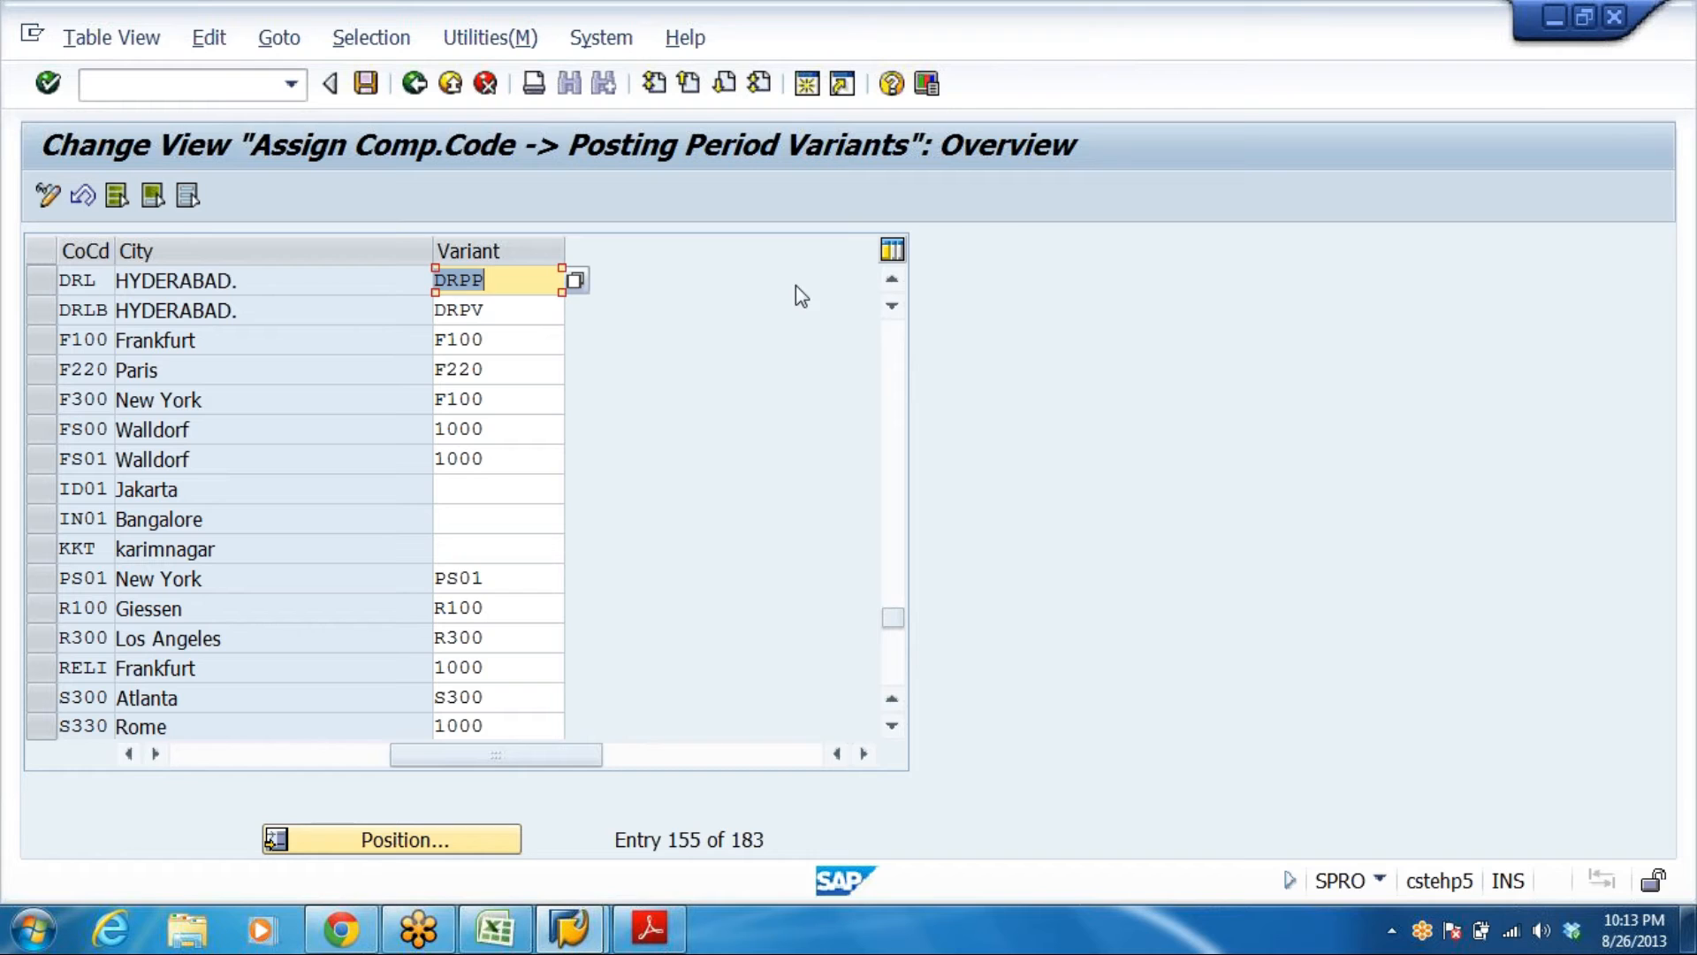
click(510, 280)
drag(491, 757, 55, 777)
click(71, 280)
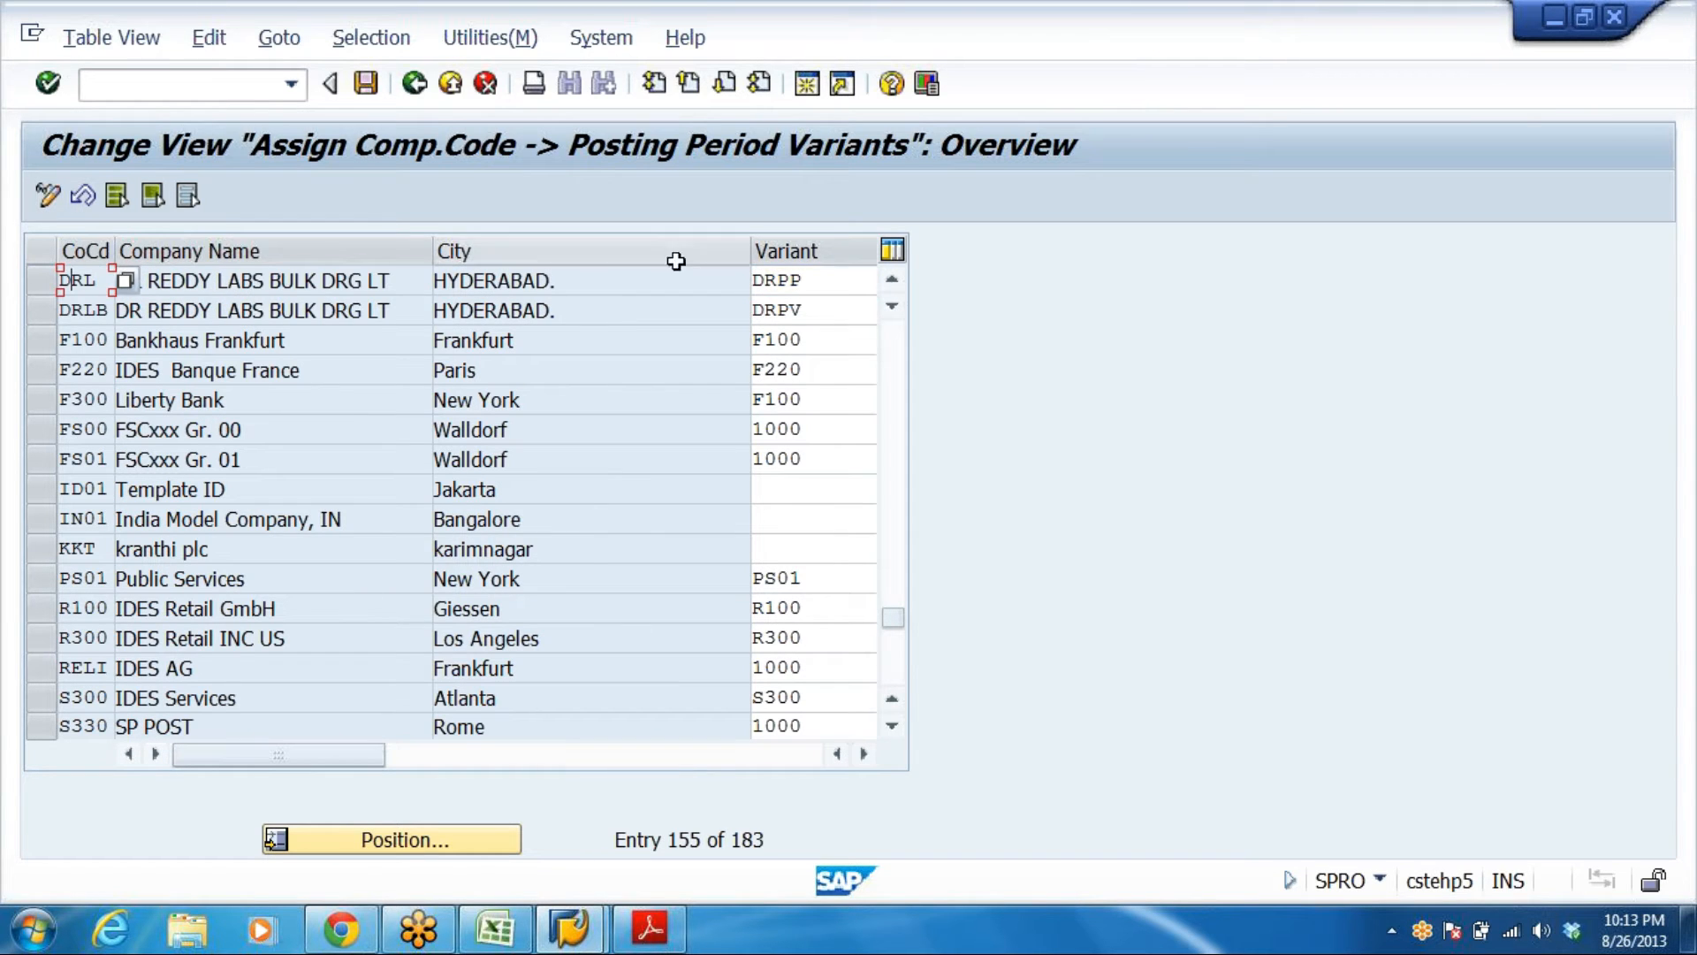
click(802, 280)
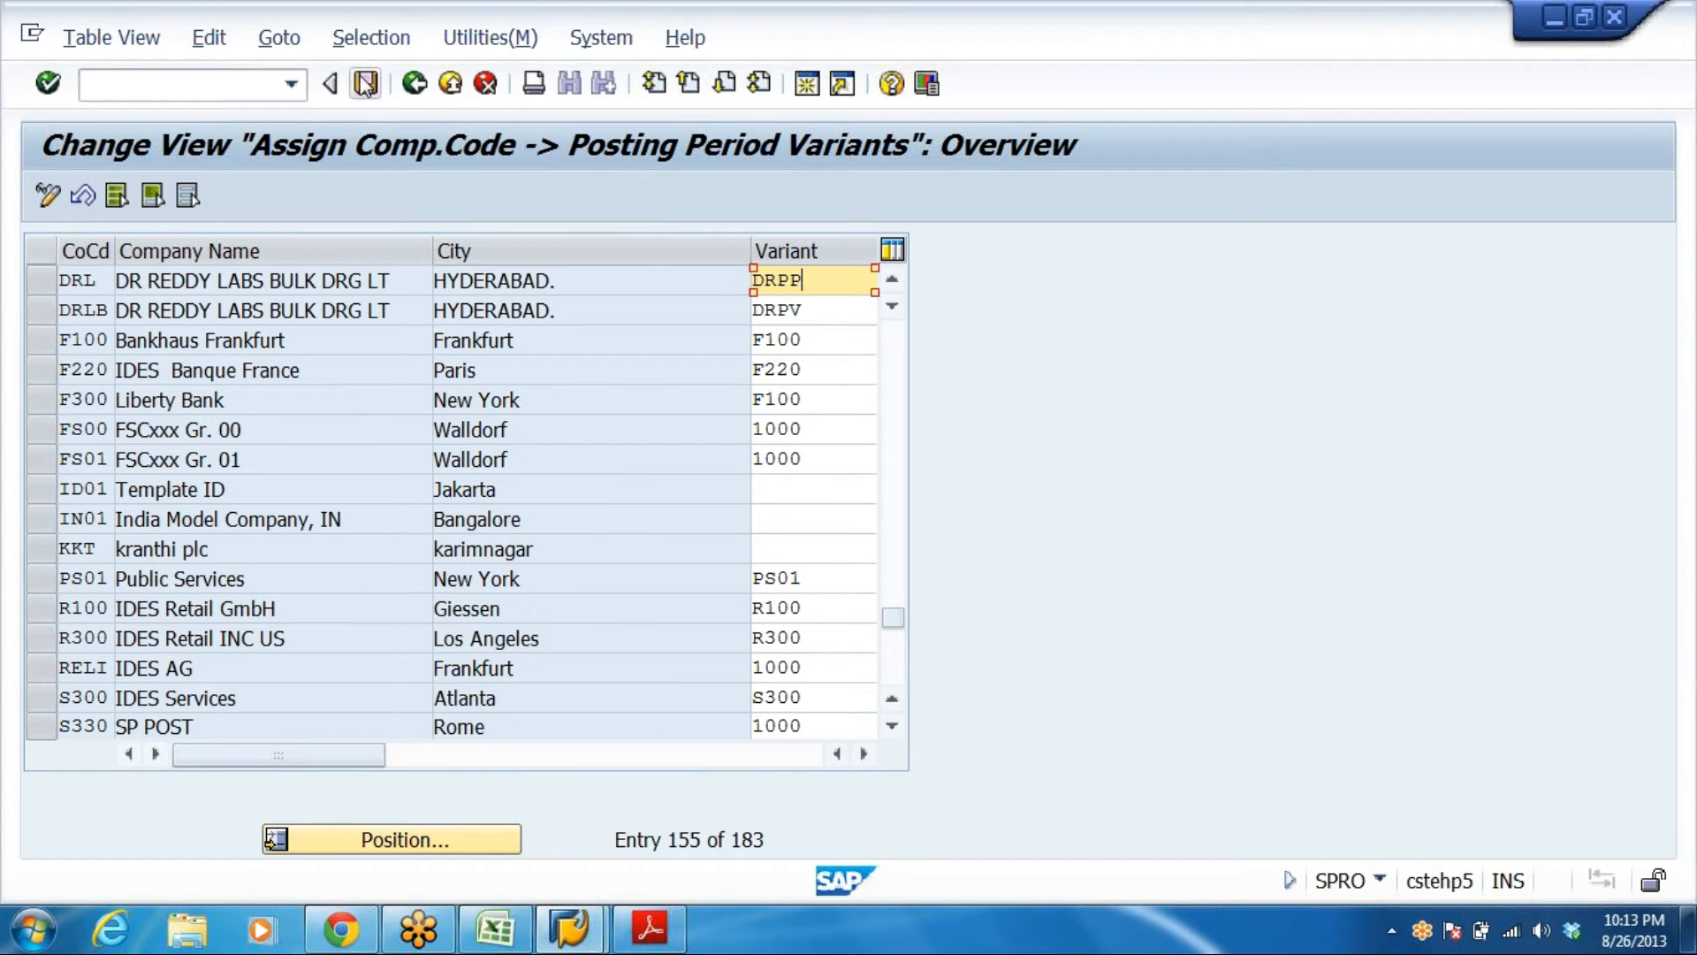
Save the variant assignment with the proposed customizing request and return to the IMG structure
click(414, 83)
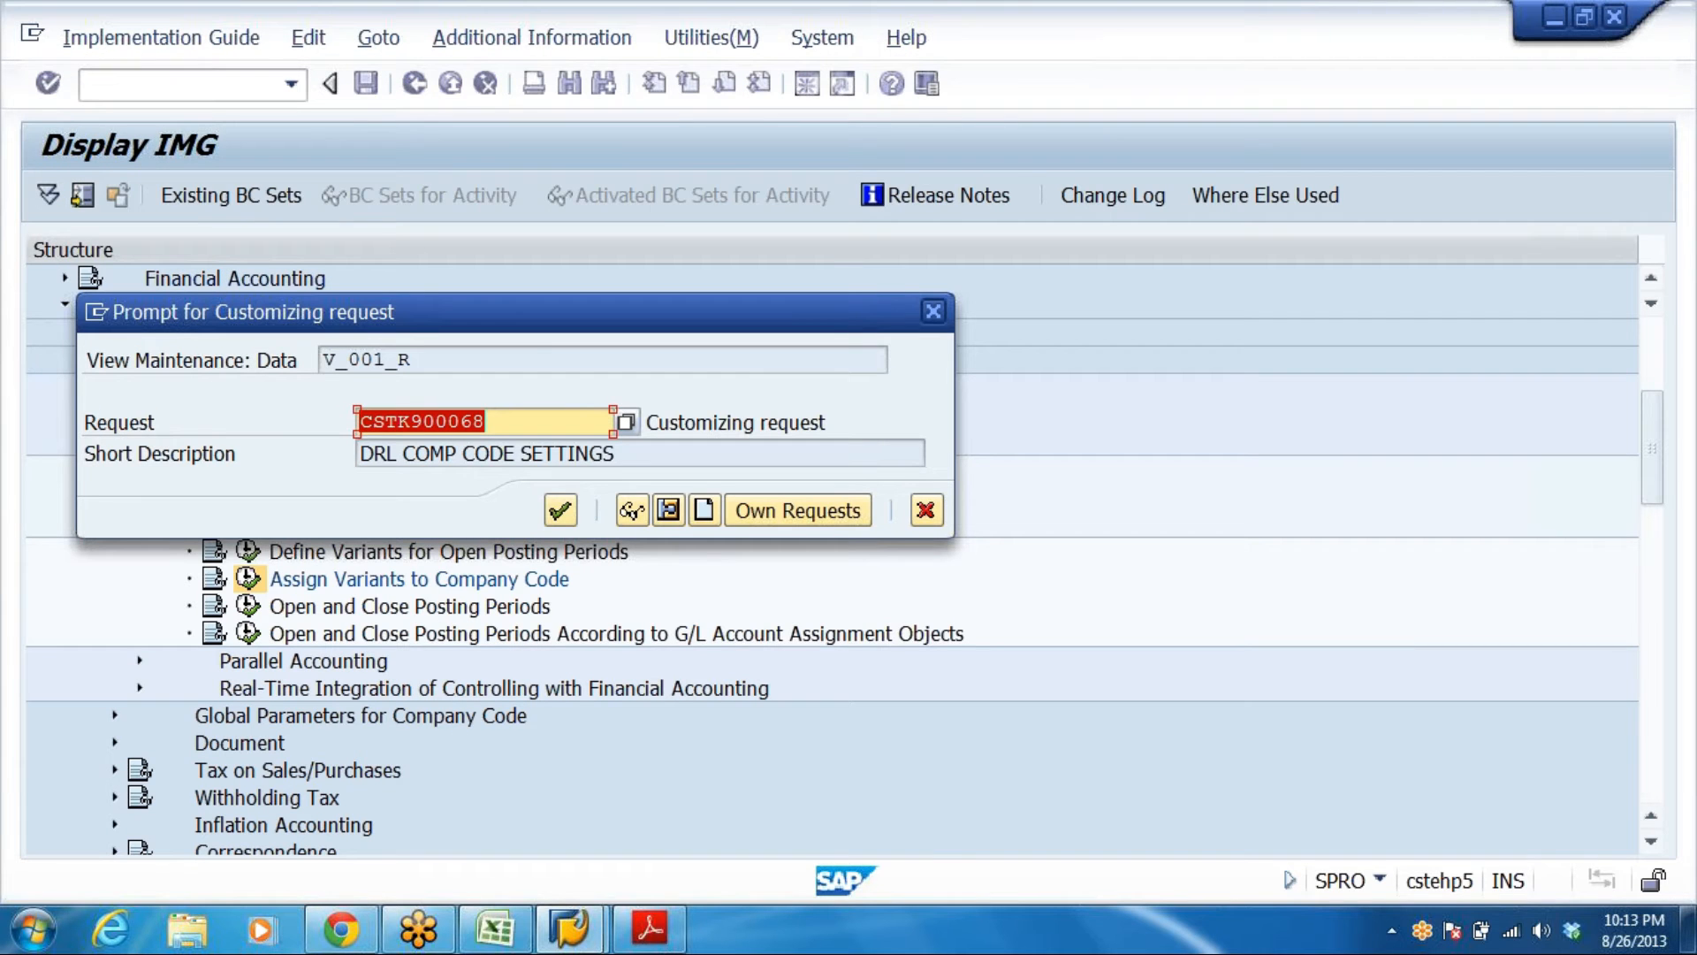
click(560, 511)
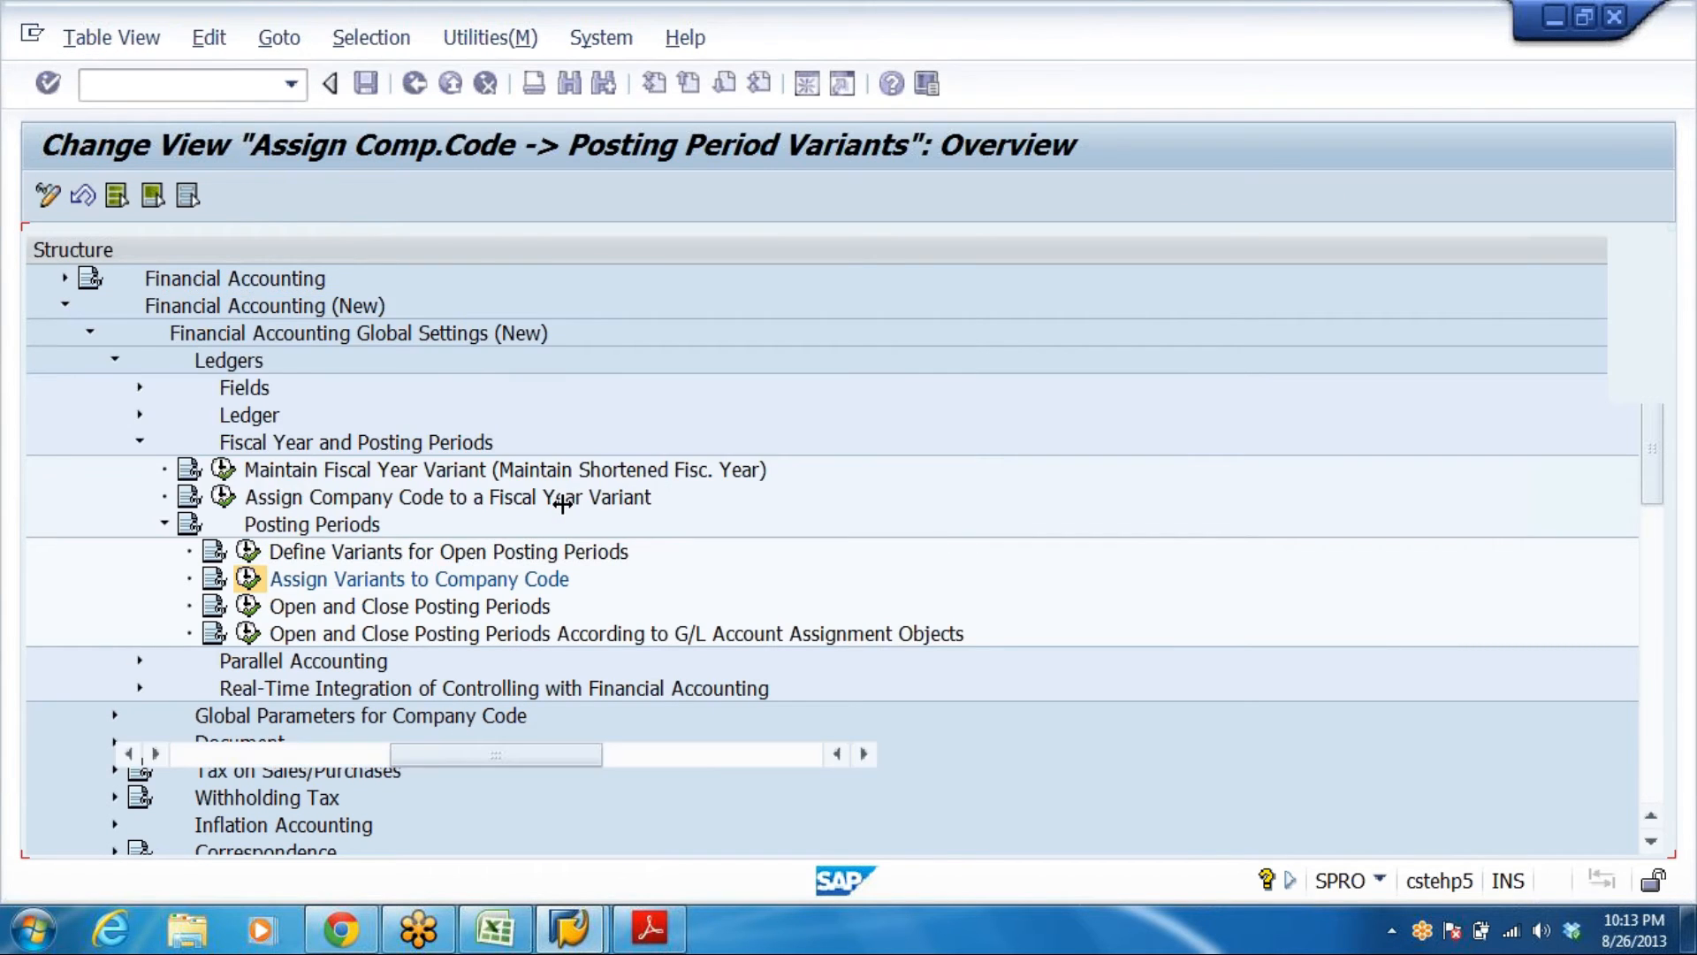
click(416, 85)
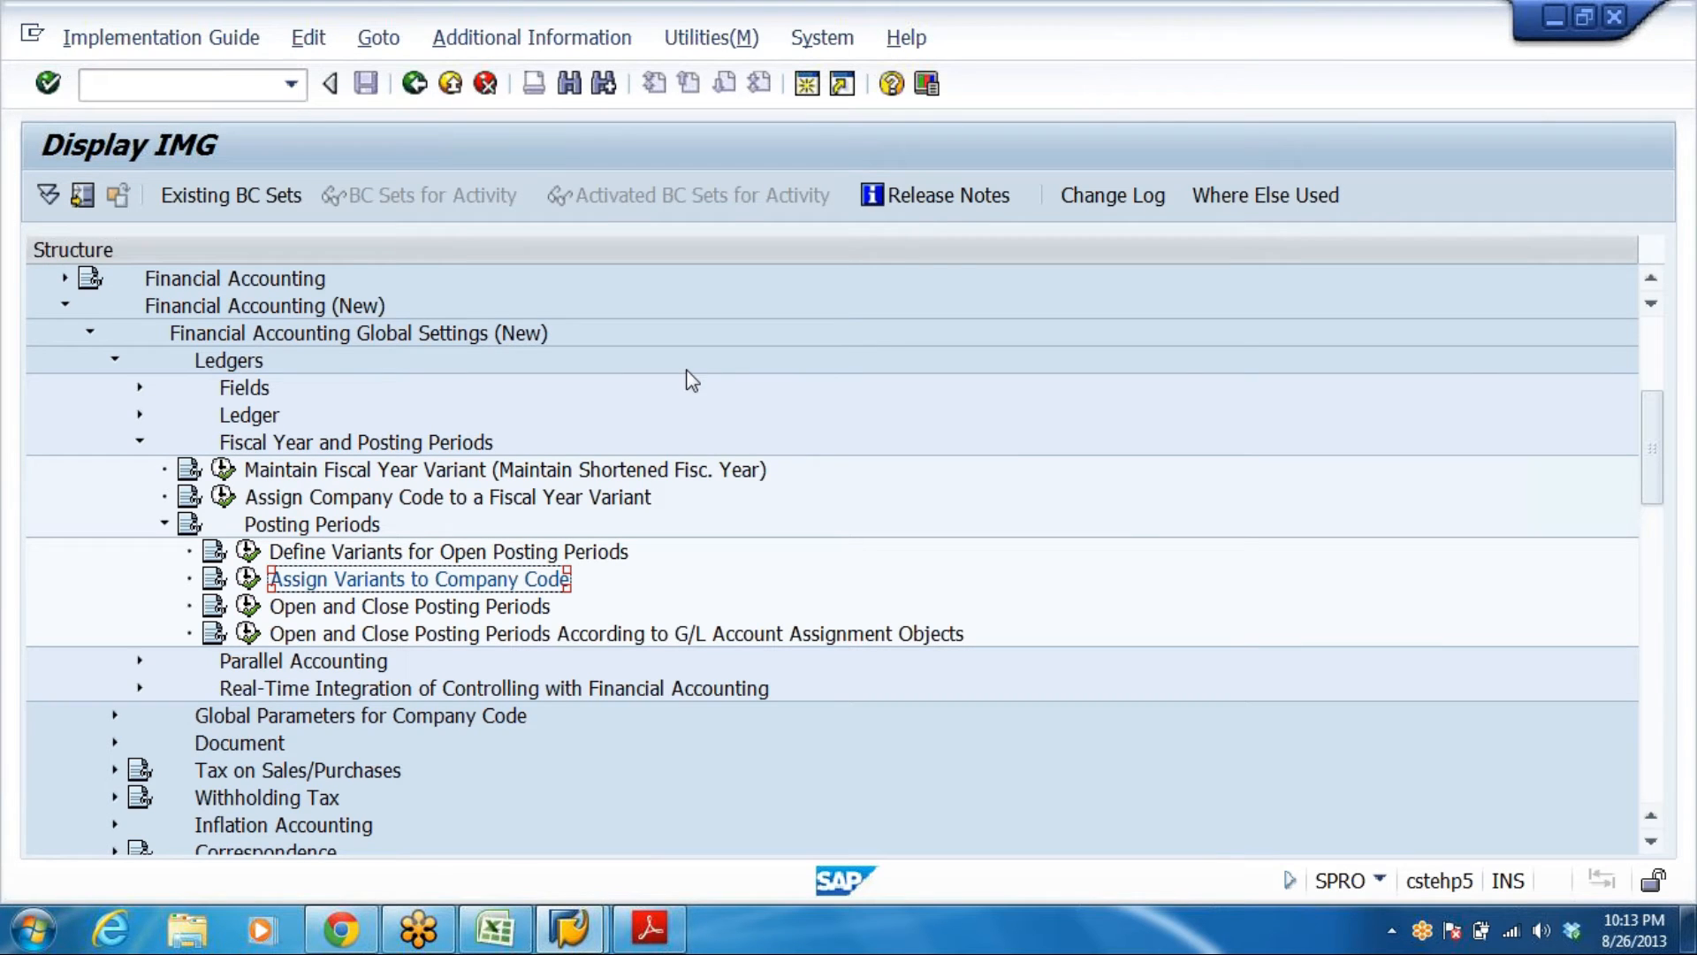
Open Open and Close Posting Periods, start new entries, widen the account type column and enter variant DRPP in the first row
click(301, 610)
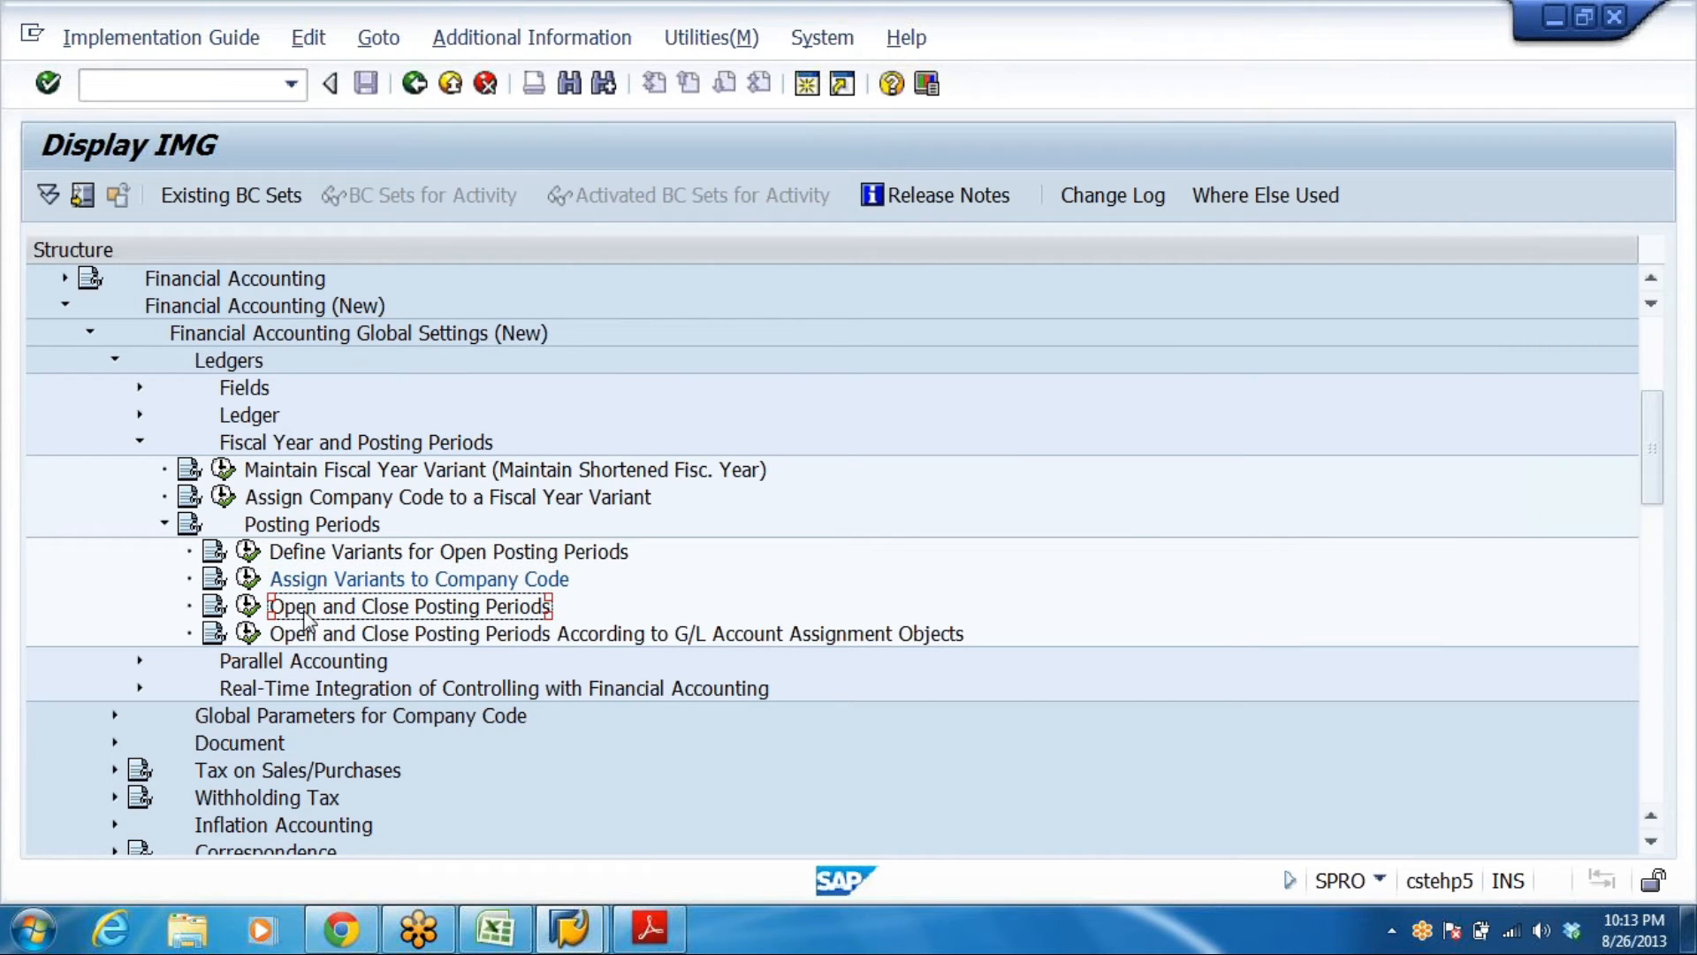
click(248, 606)
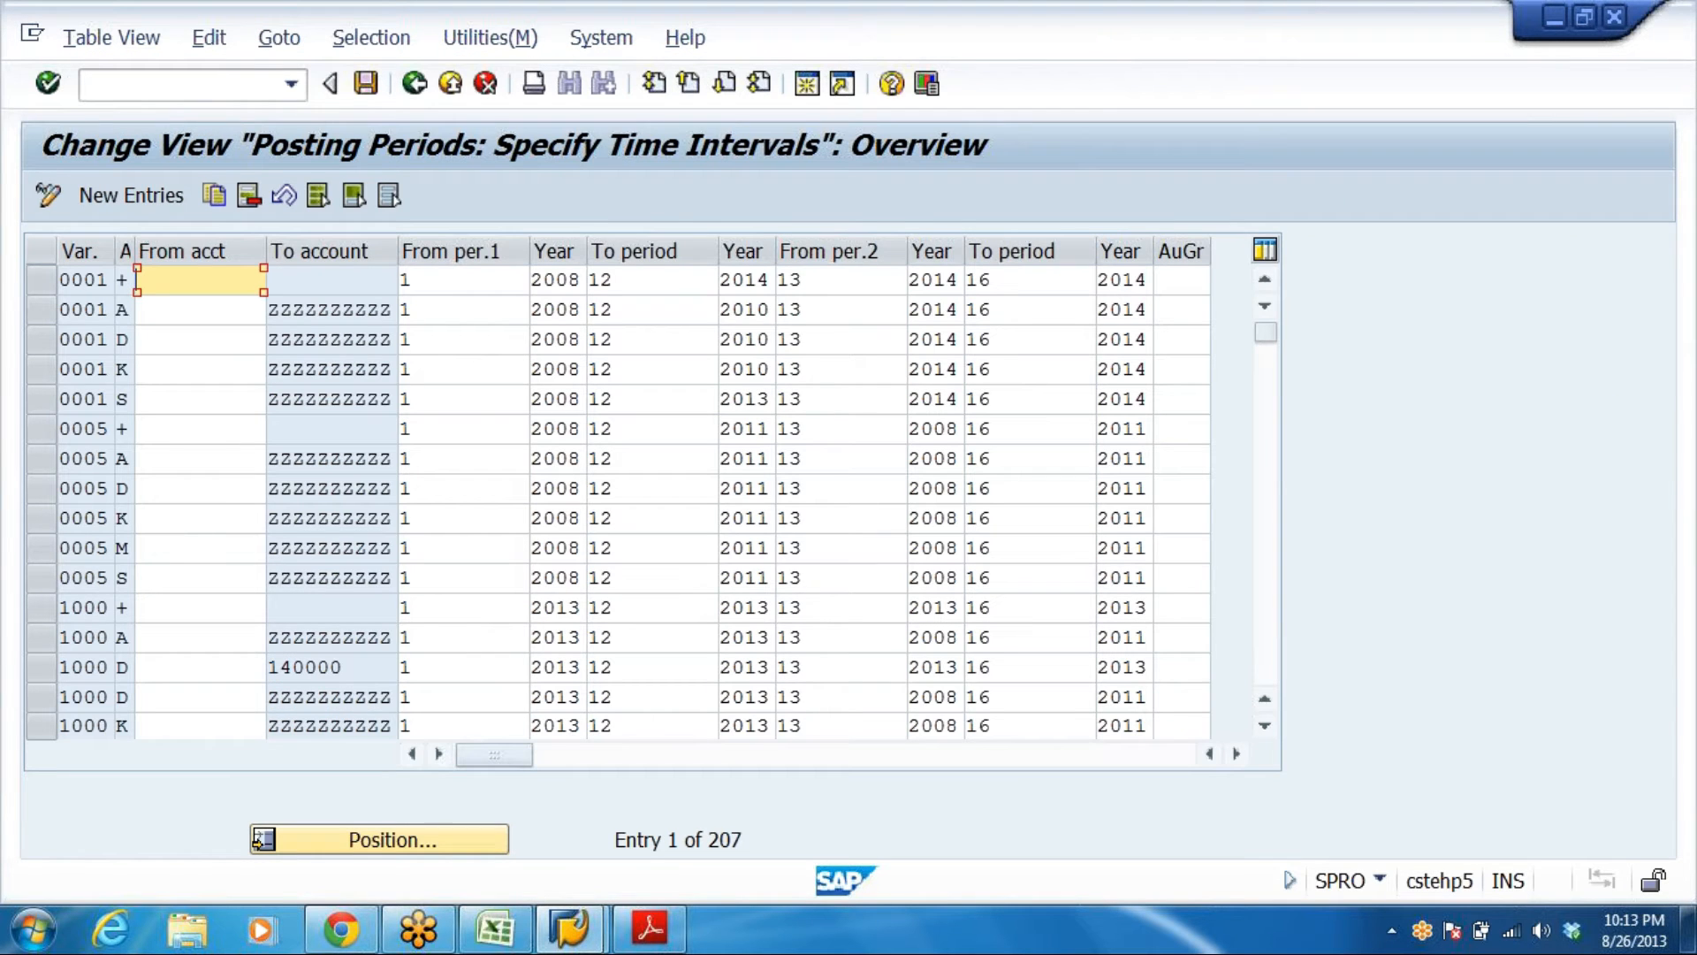
click(130, 195)
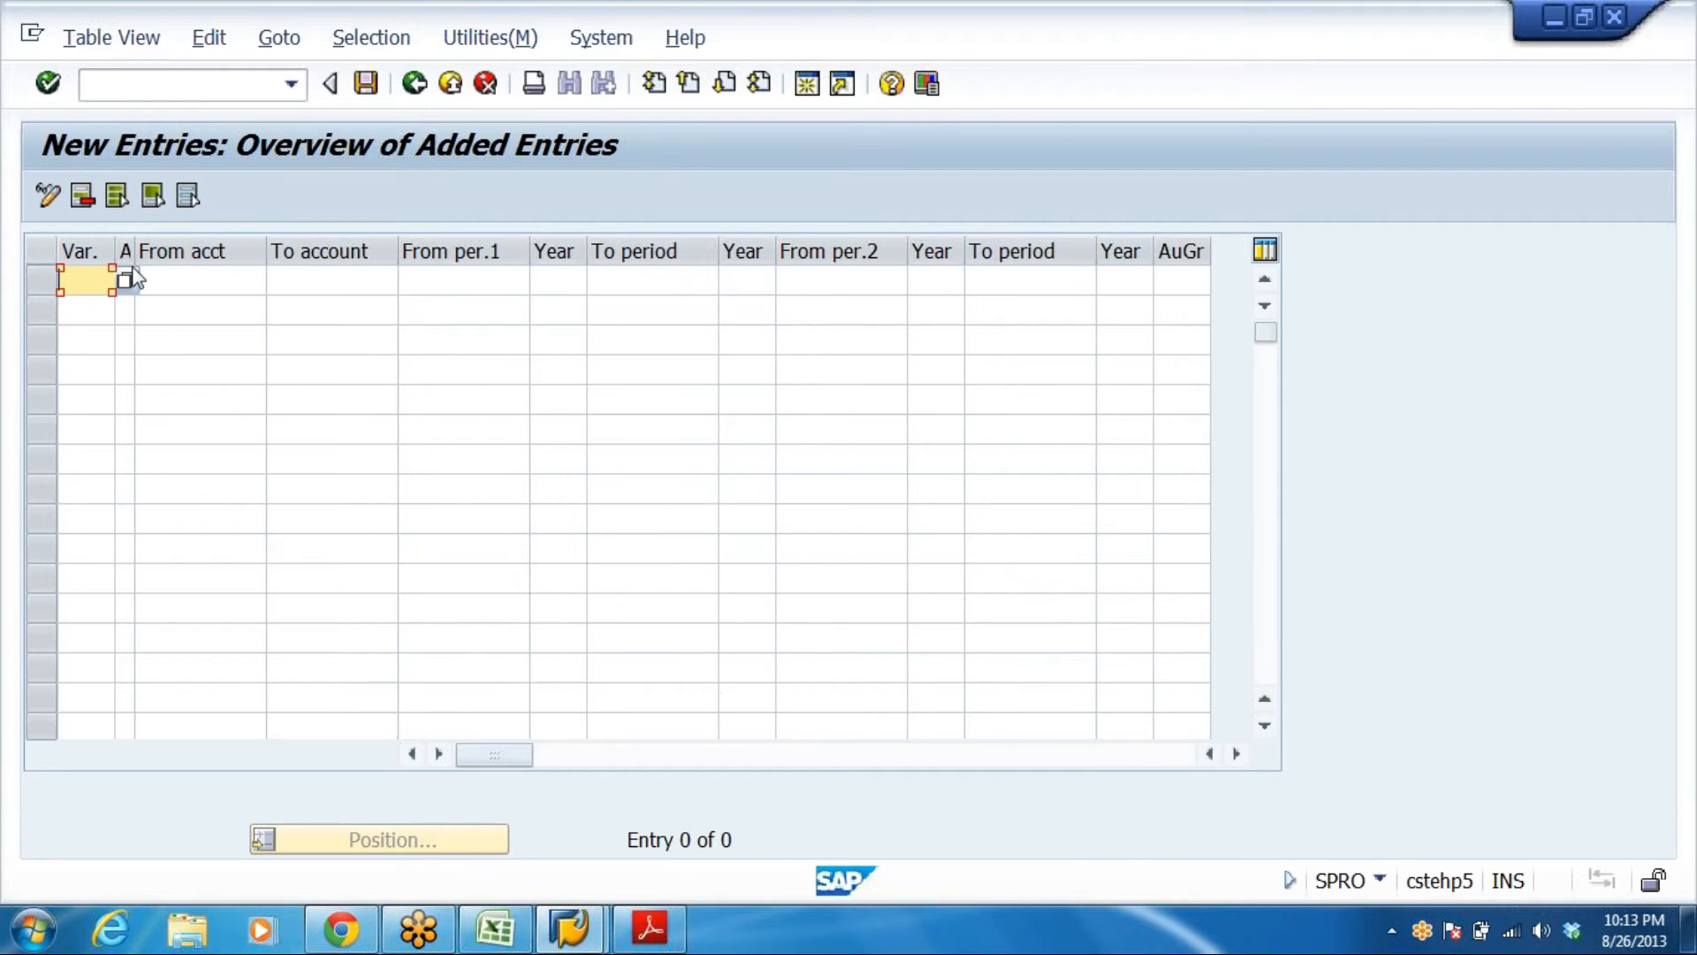
drag(134, 277, 196, 256)
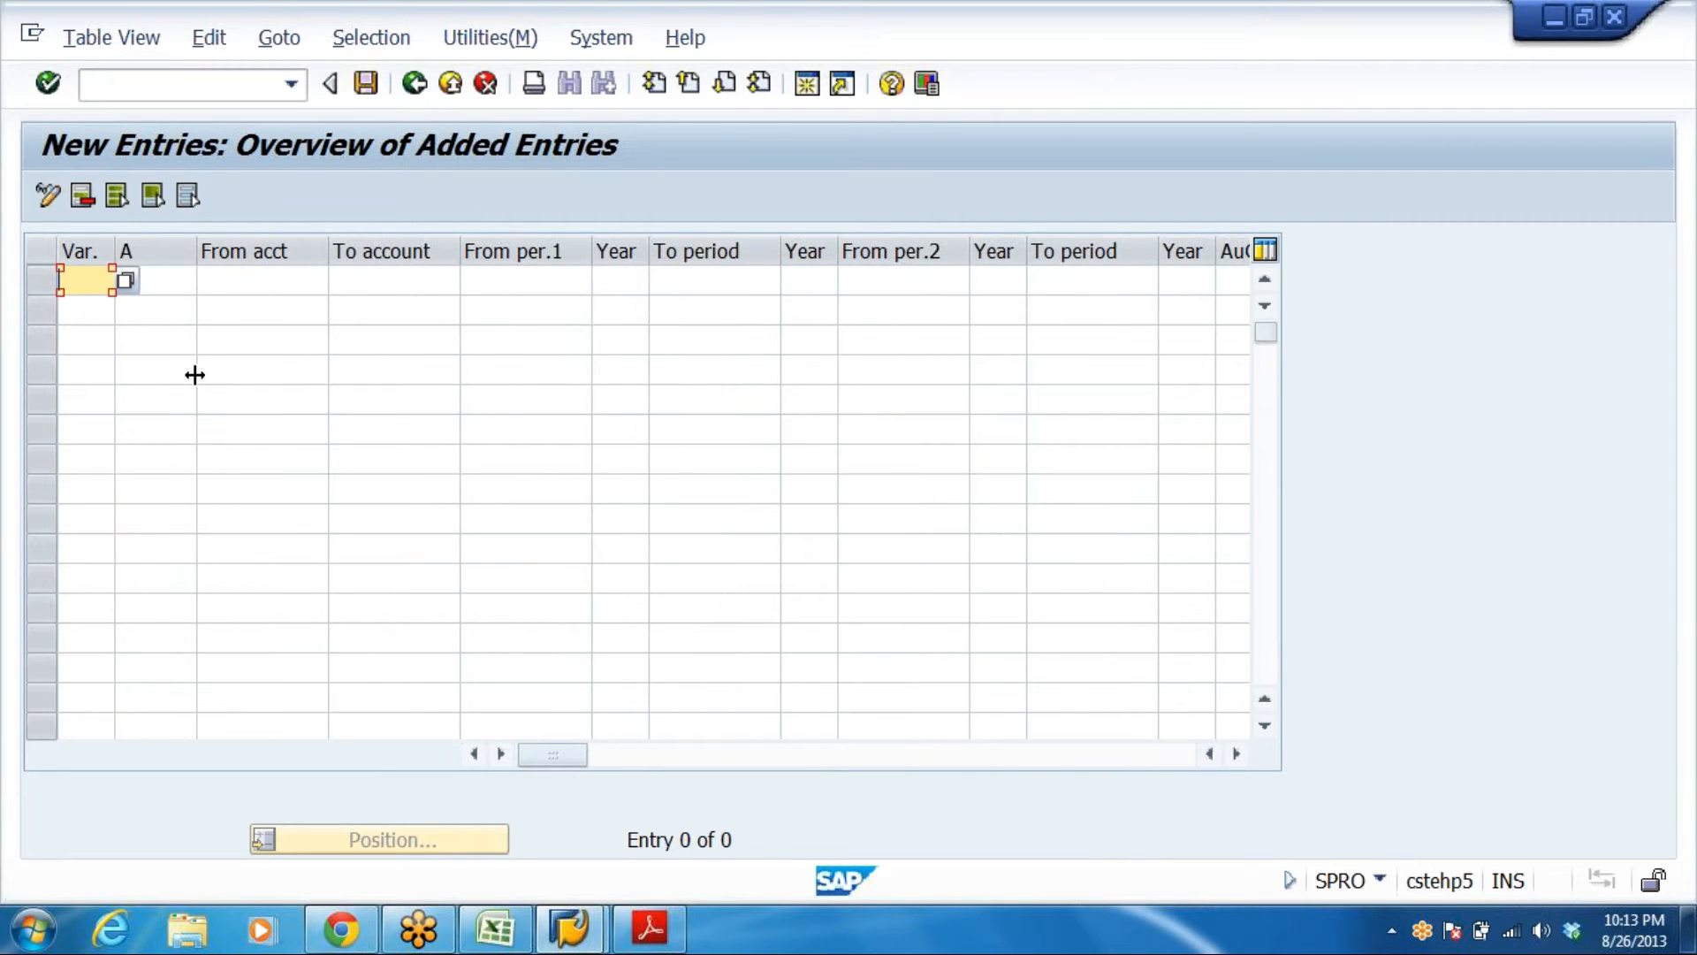
text(DR)
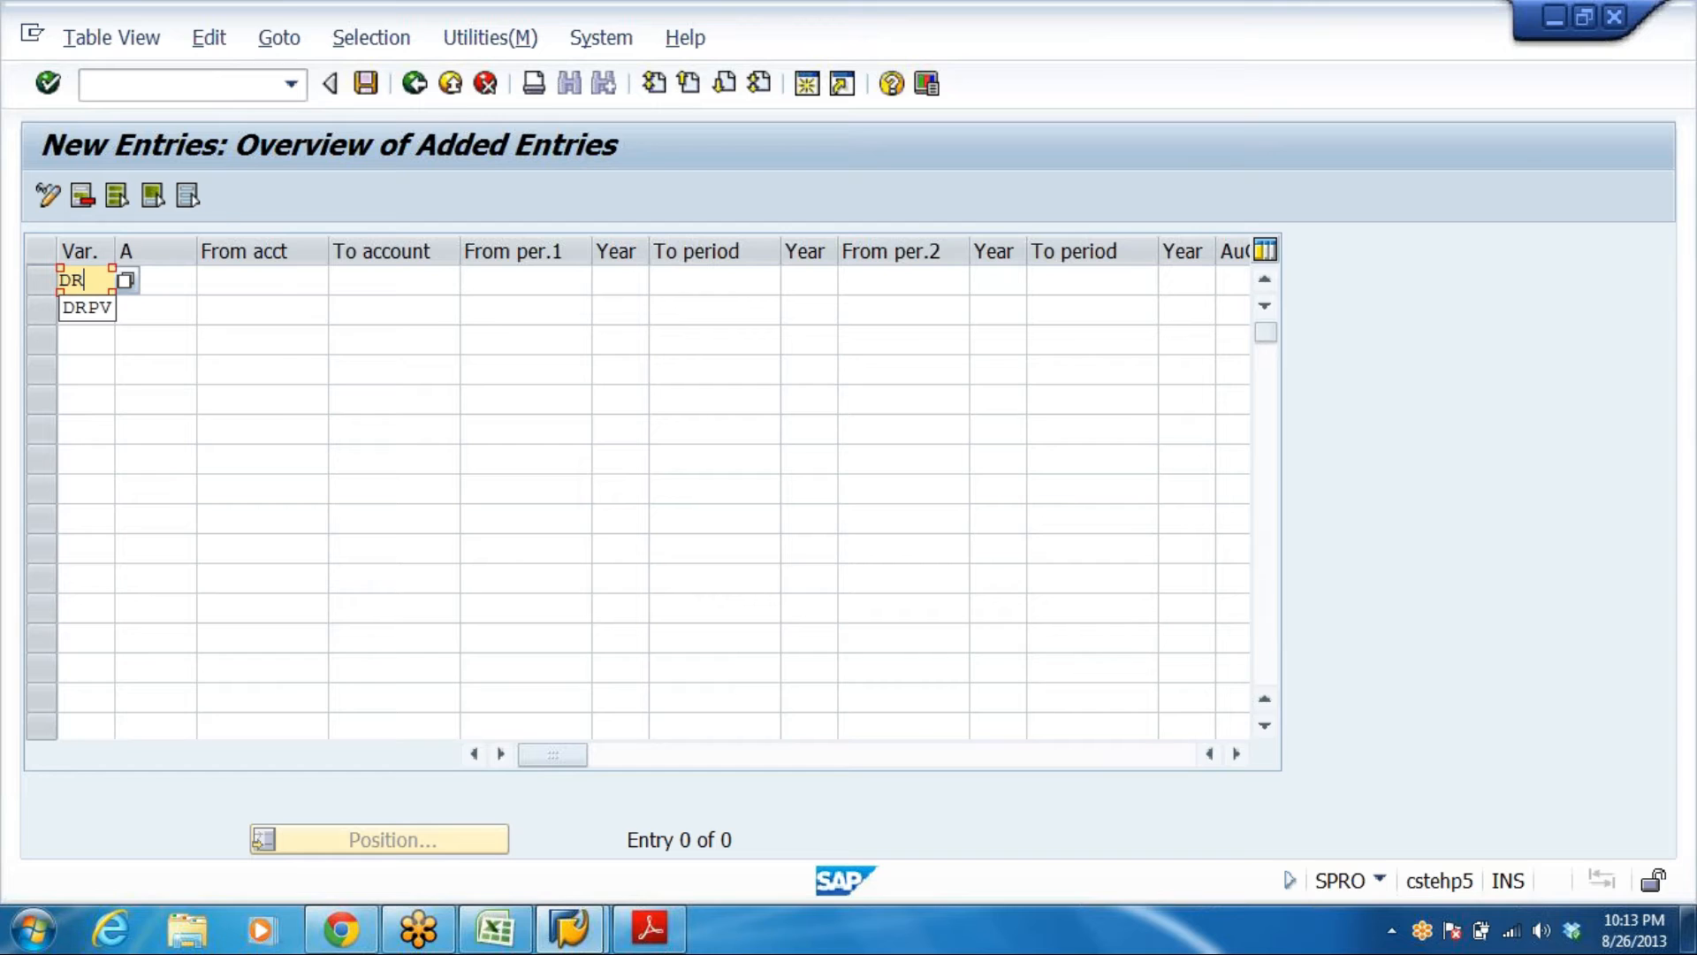
text(PP)
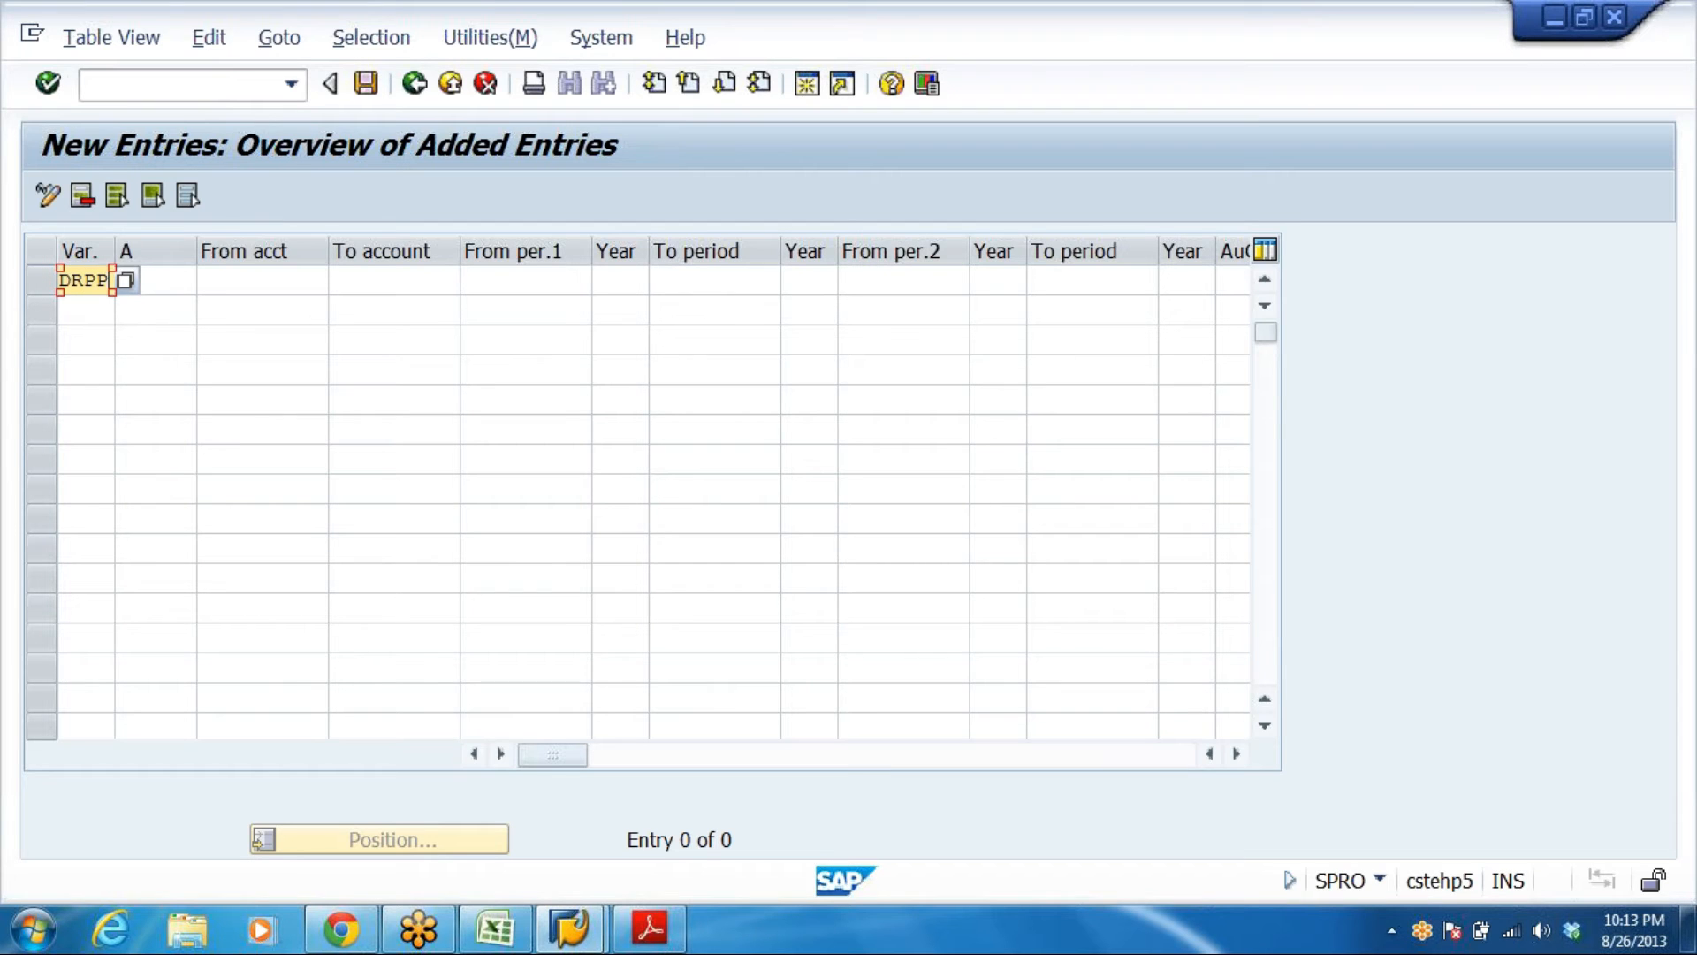
Set the first interval of the DRPP row from period 1 of 2013 to period 12 of 2013
click(517, 285)
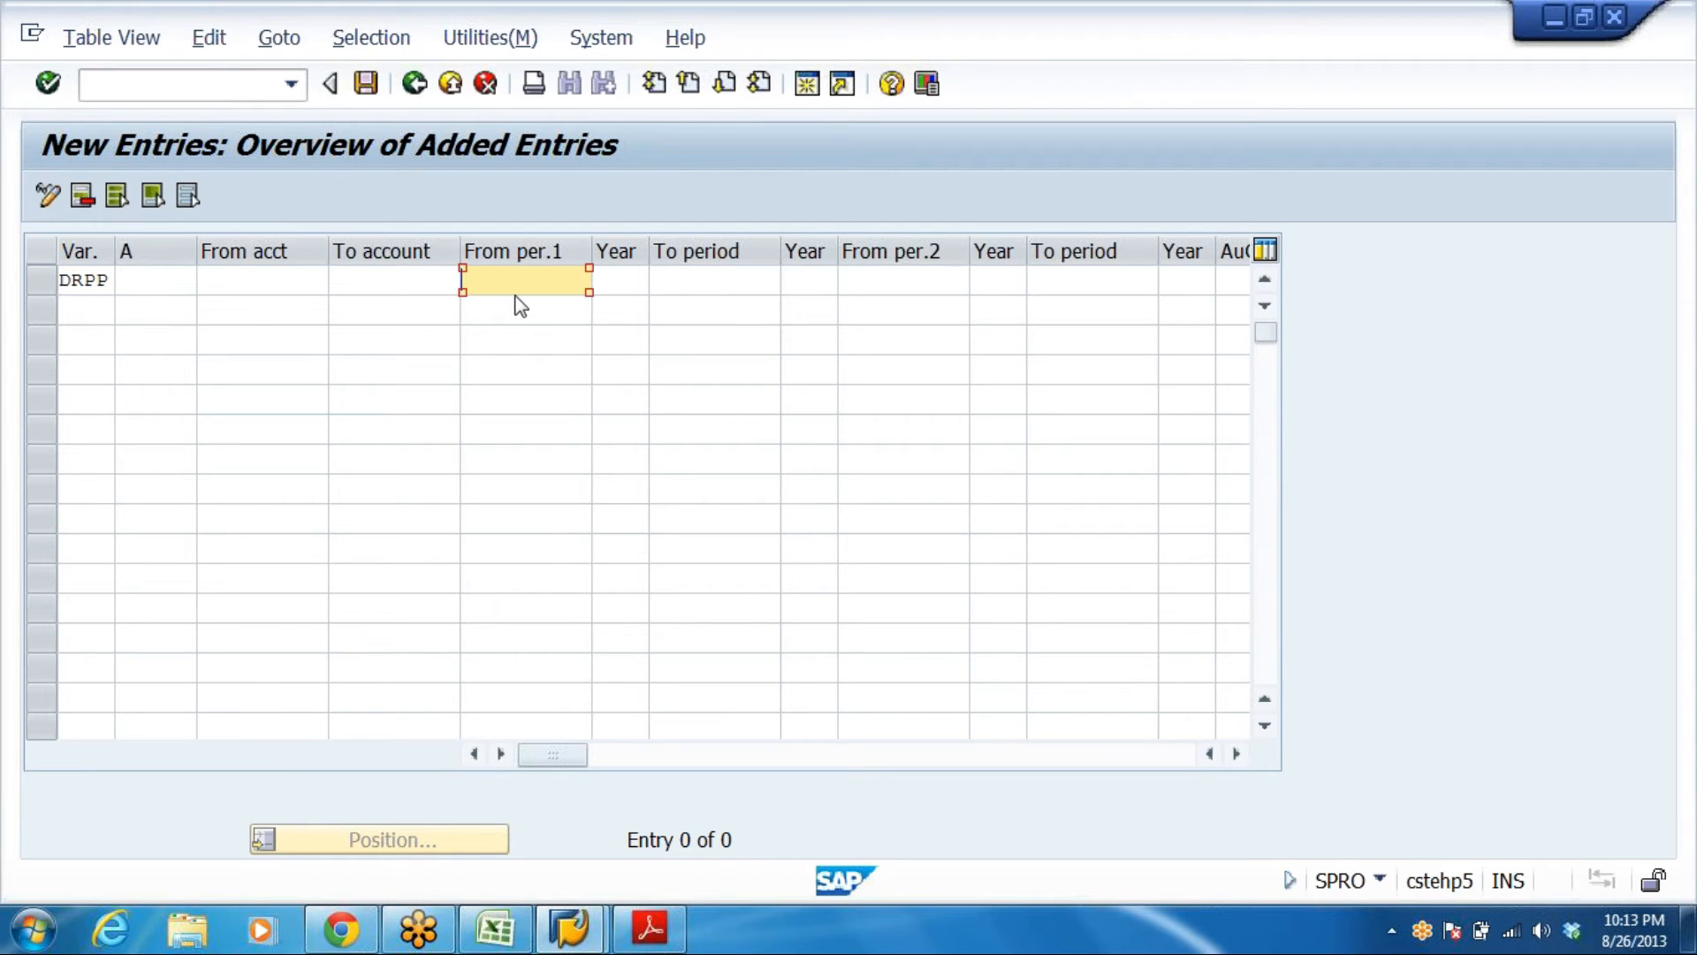
text(1)
key(Tab)
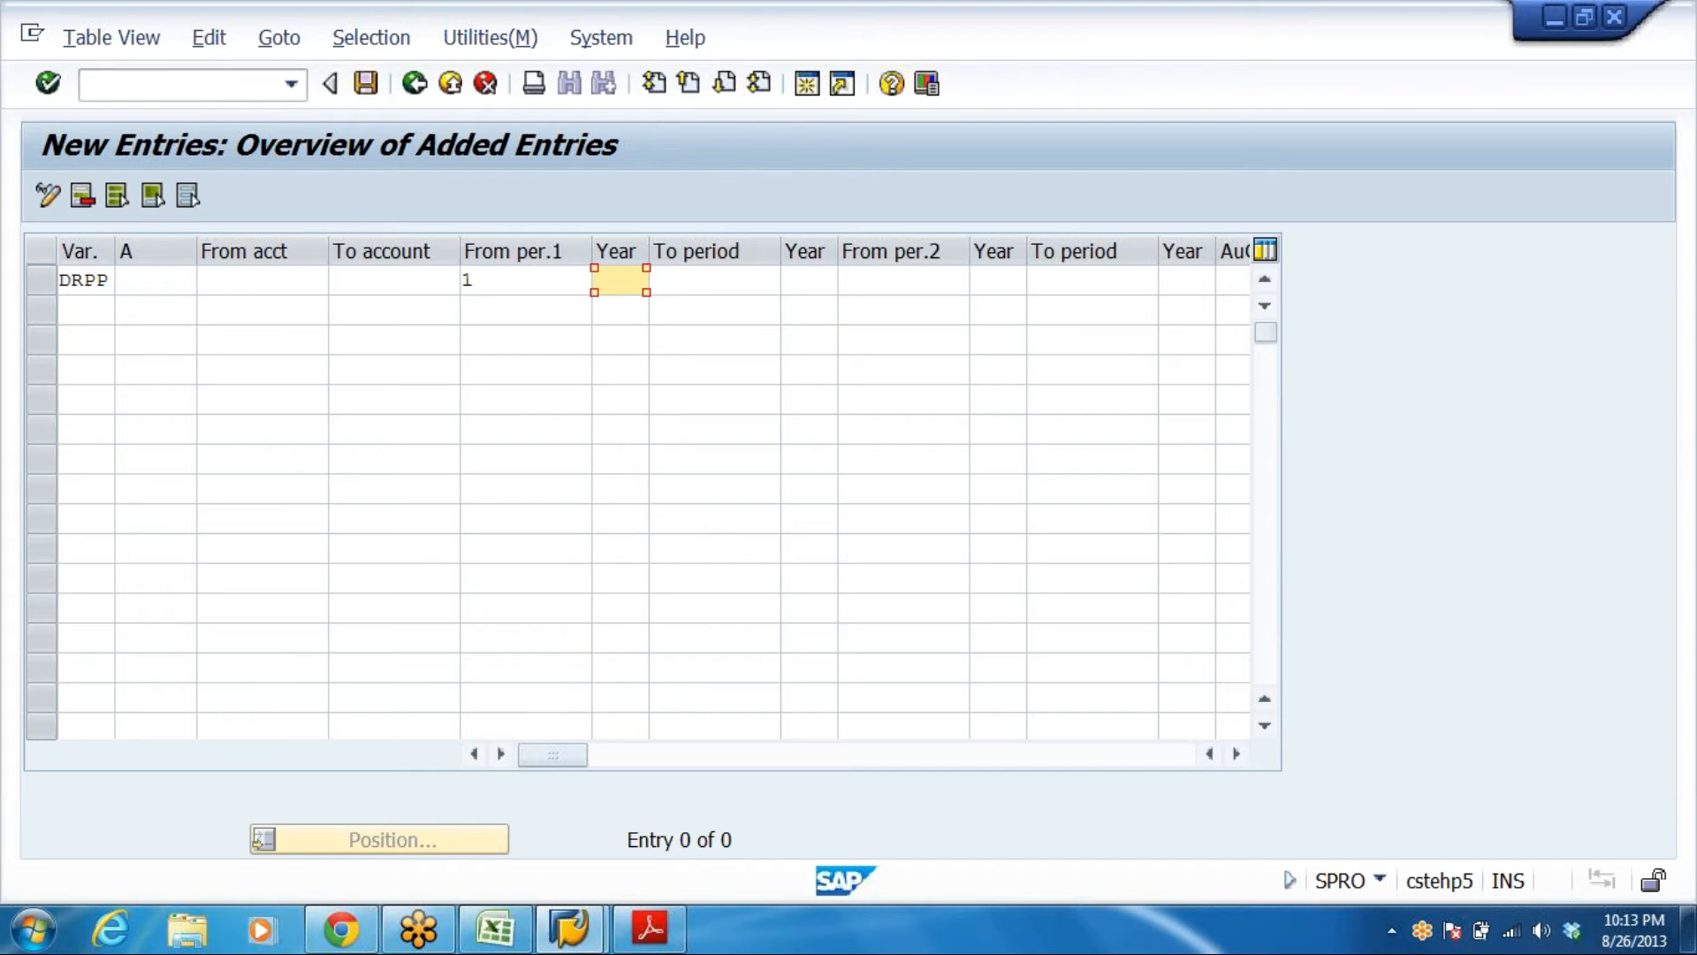
text(2)
click(627, 311)
key(Tab)
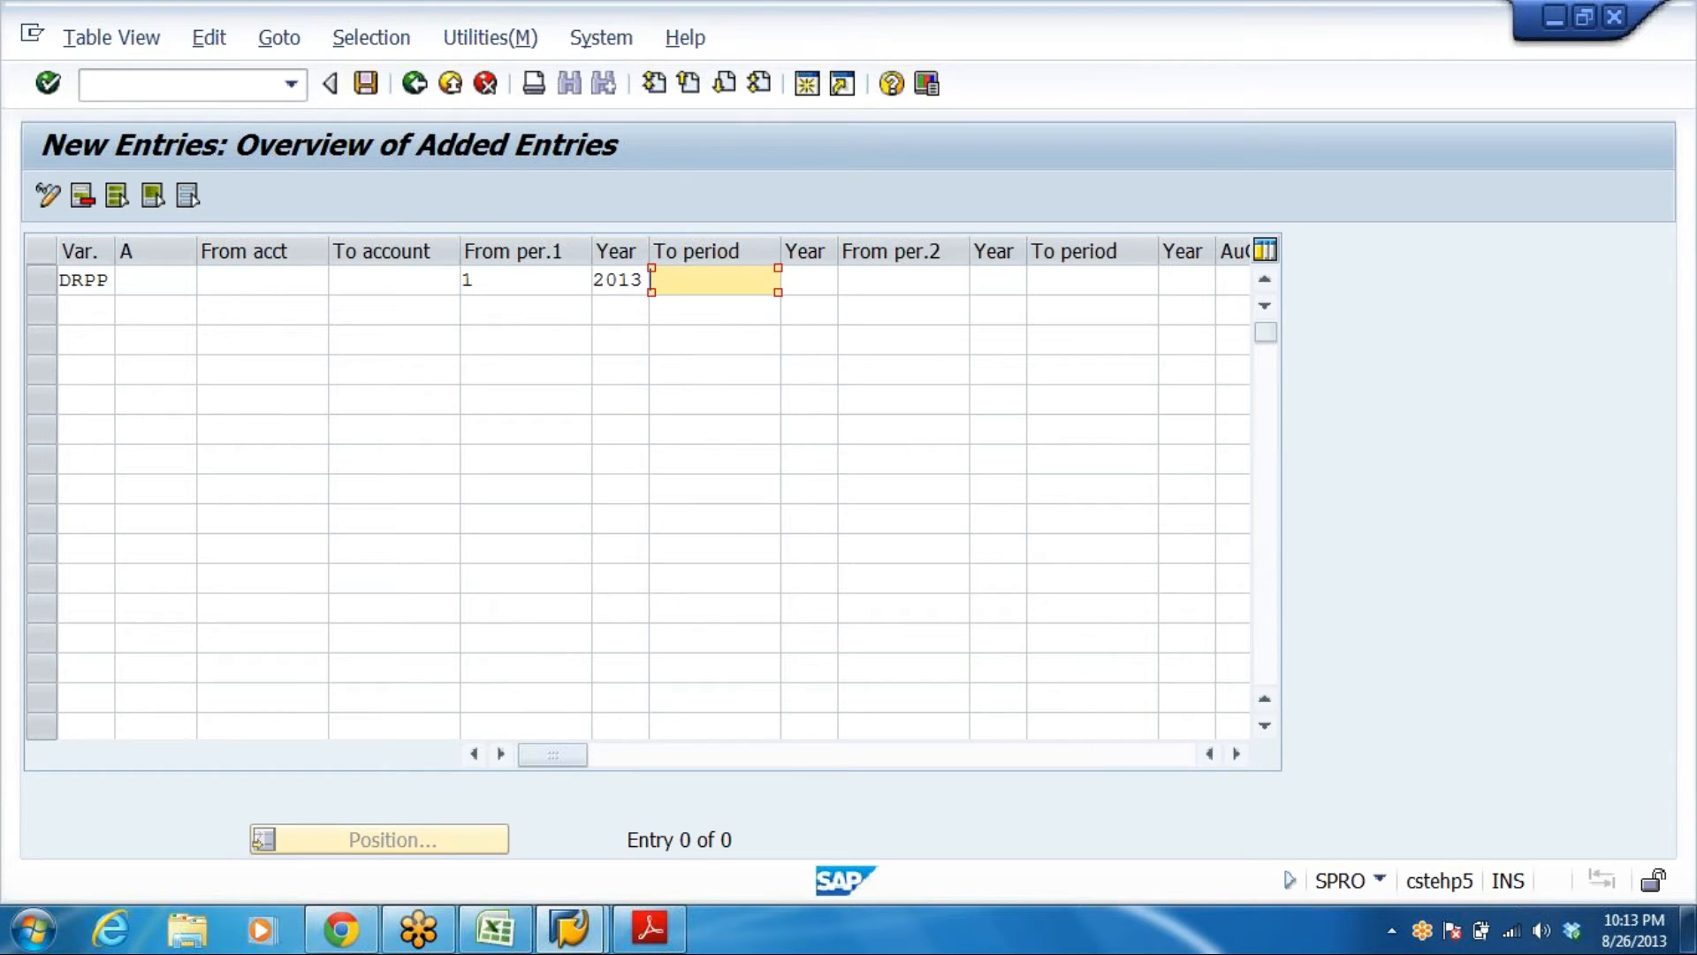
text(1)
click(688, 315)
key(Tab)
text(2)
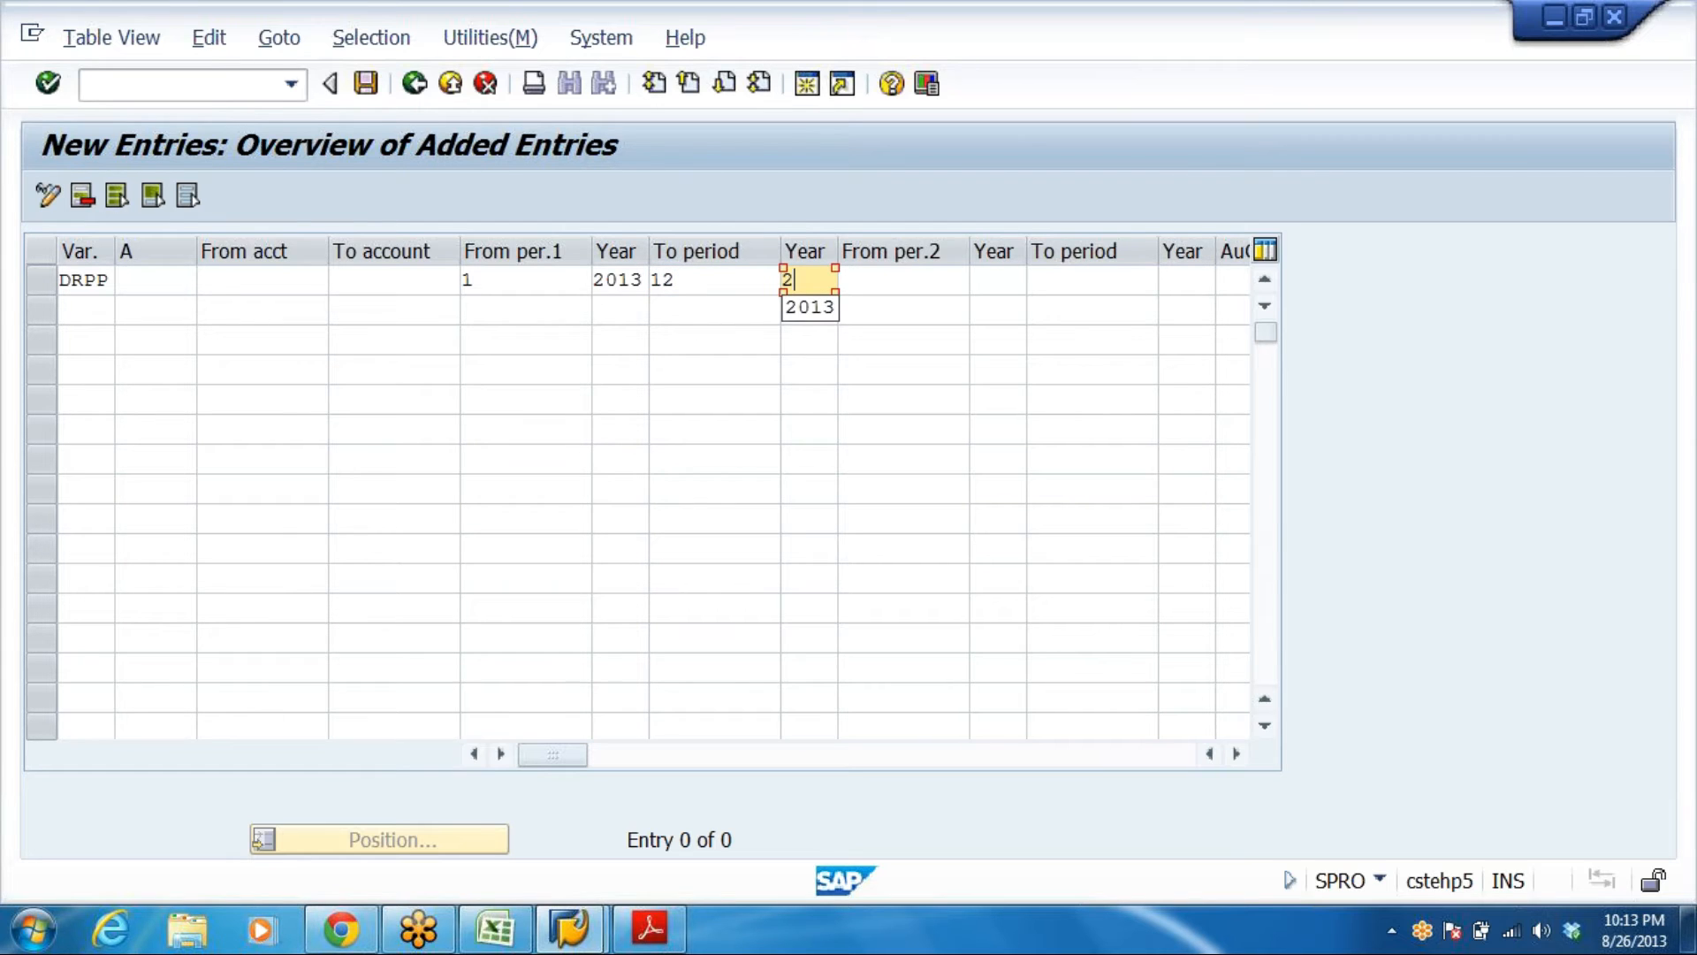
click(810, 306)
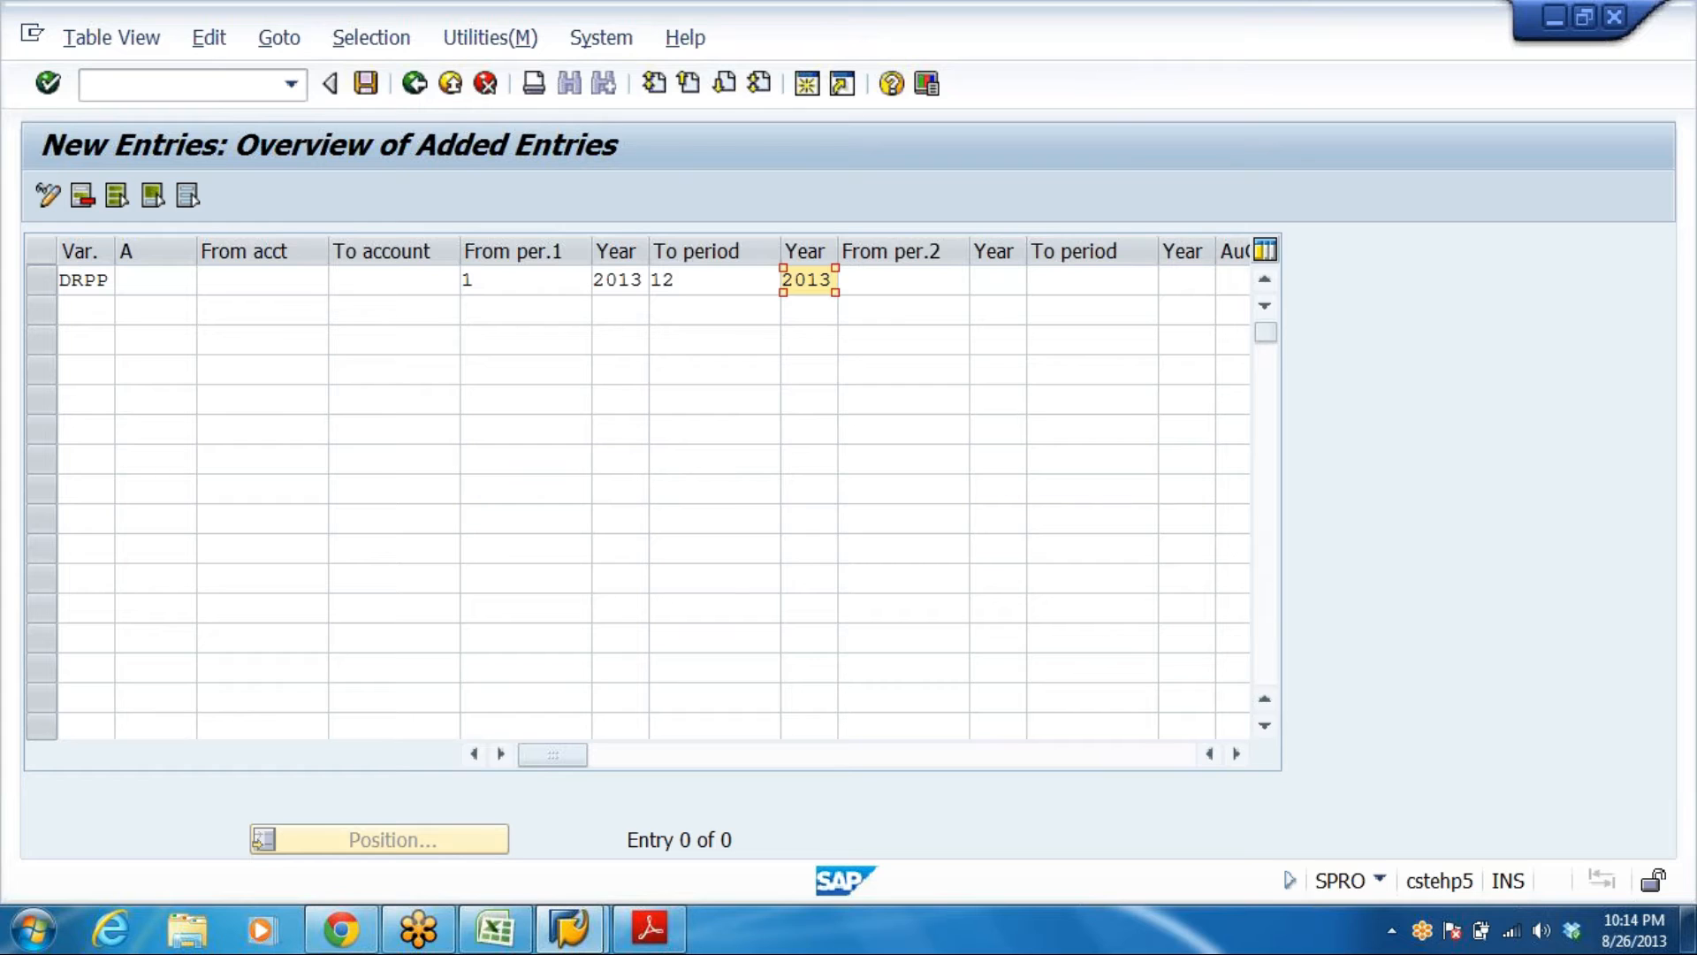
Restrict the first interval of the DRPP row to period 5 by entering 5 as both the from and to period
click(504, 280)
key(BackSpace)
text(5)
click(702, 281)
key(BackSpace)
key(BackSpace)
text(5)
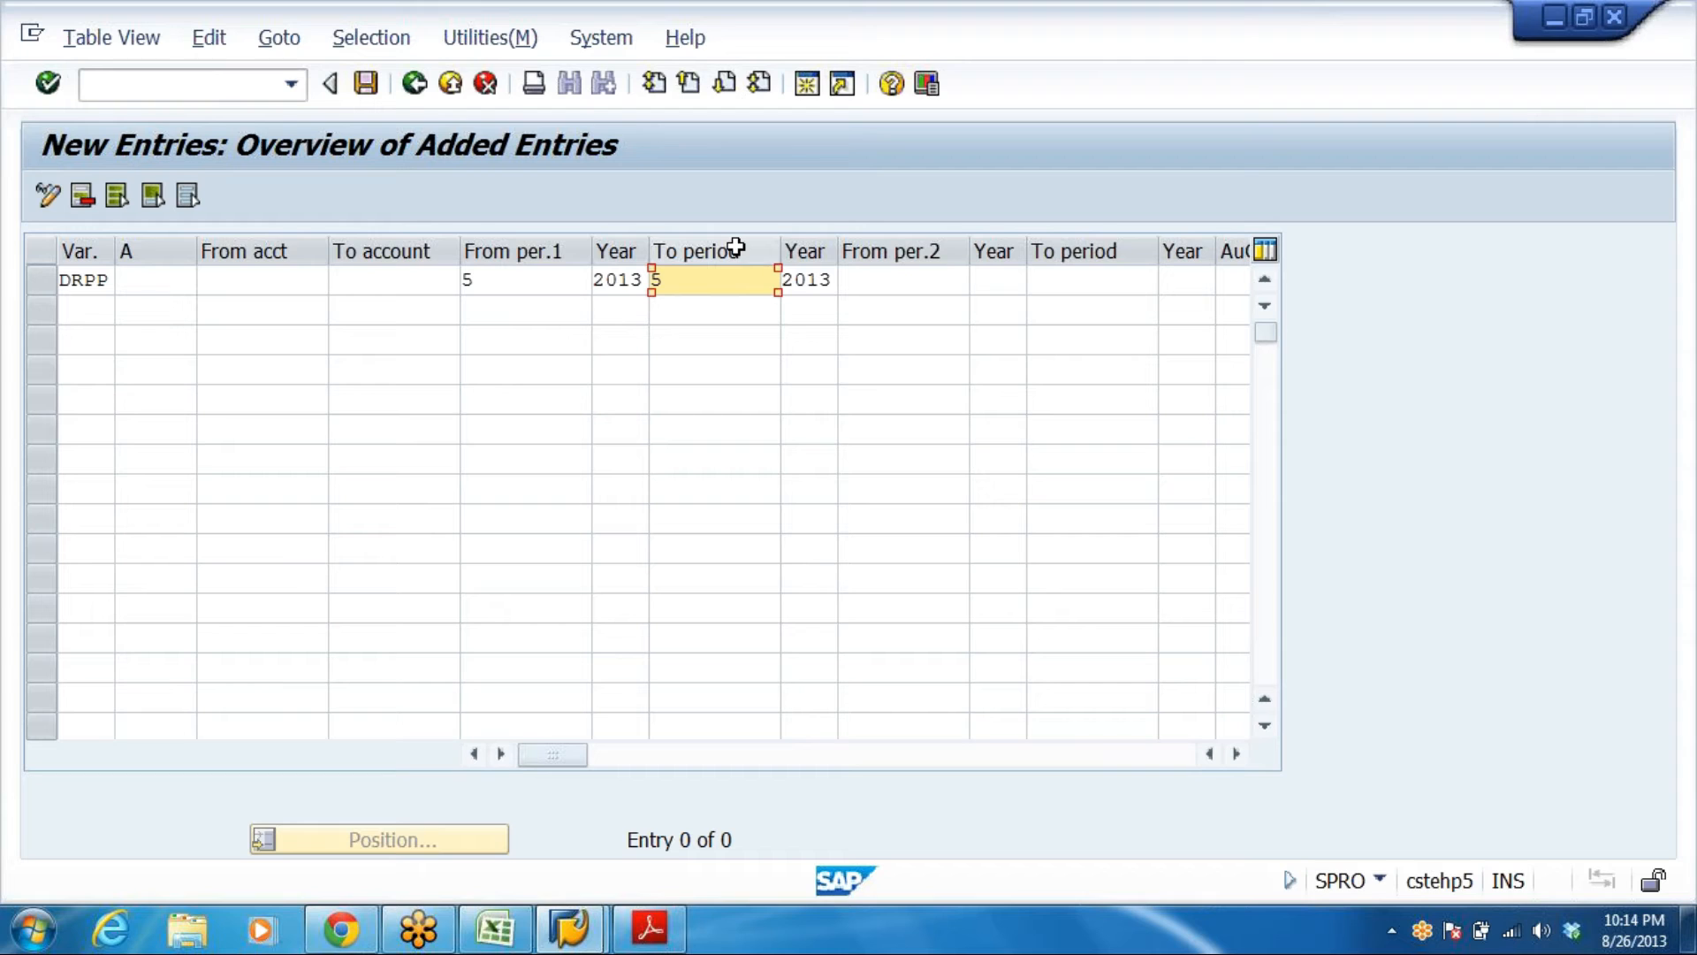
click(714, 399)
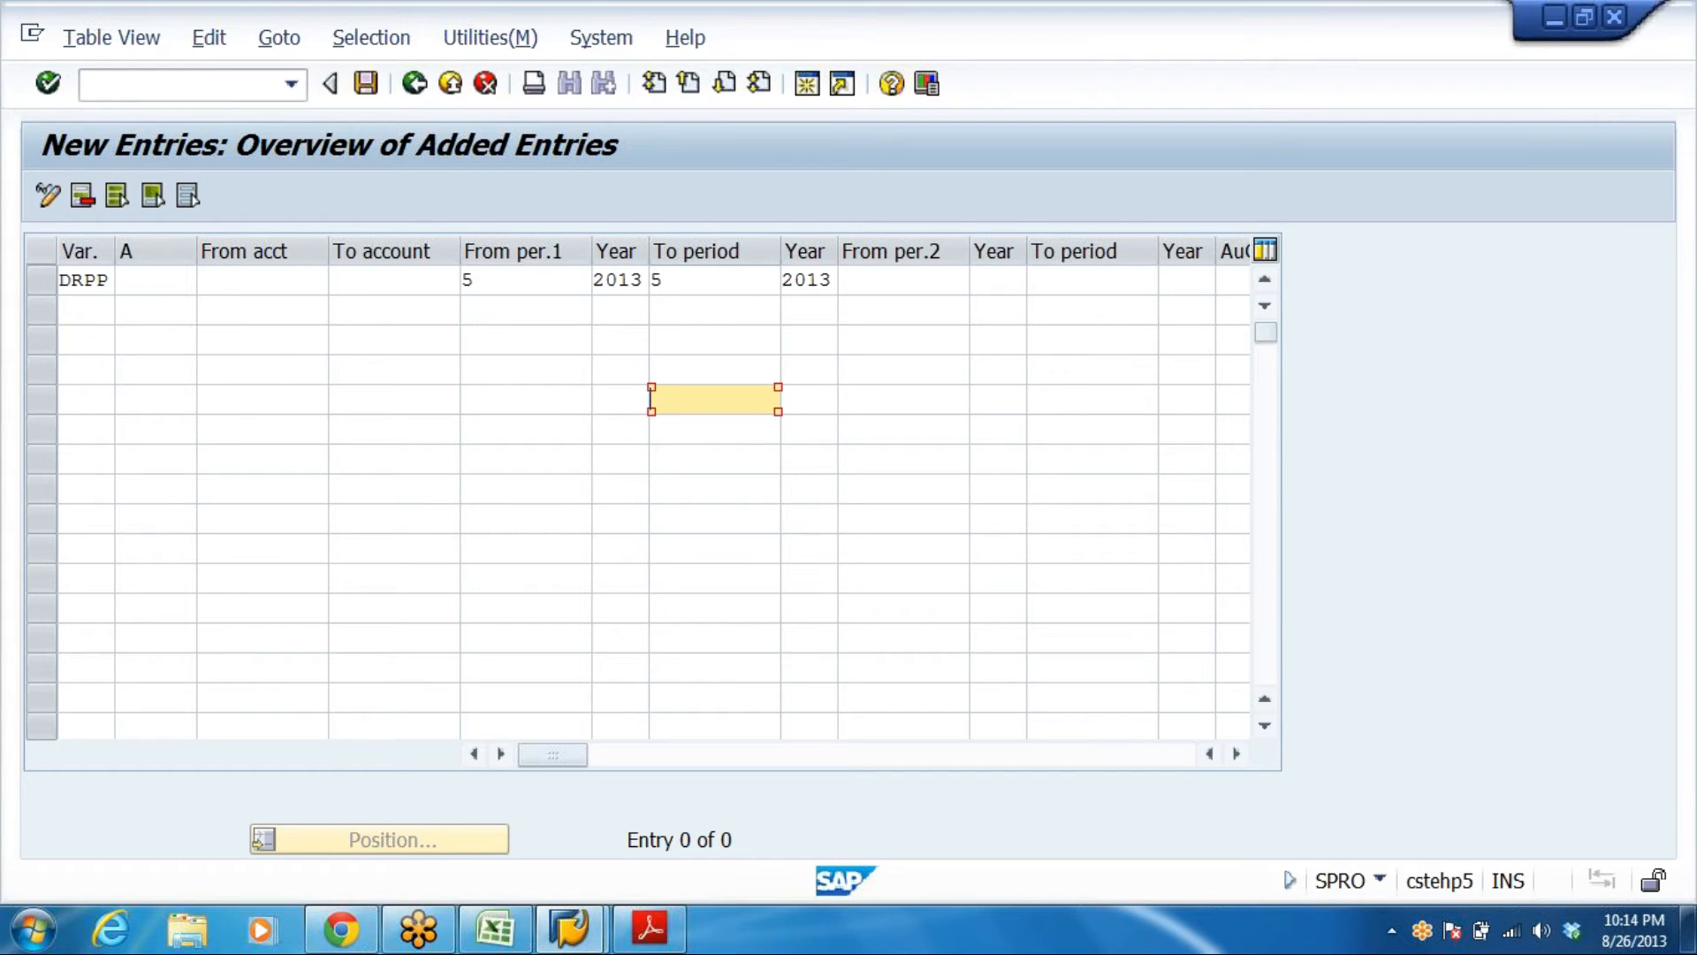
Set the second interval of the DRPP row from period 13 of 2013 to period 16 of 2013
click(903, 280)
text(1)
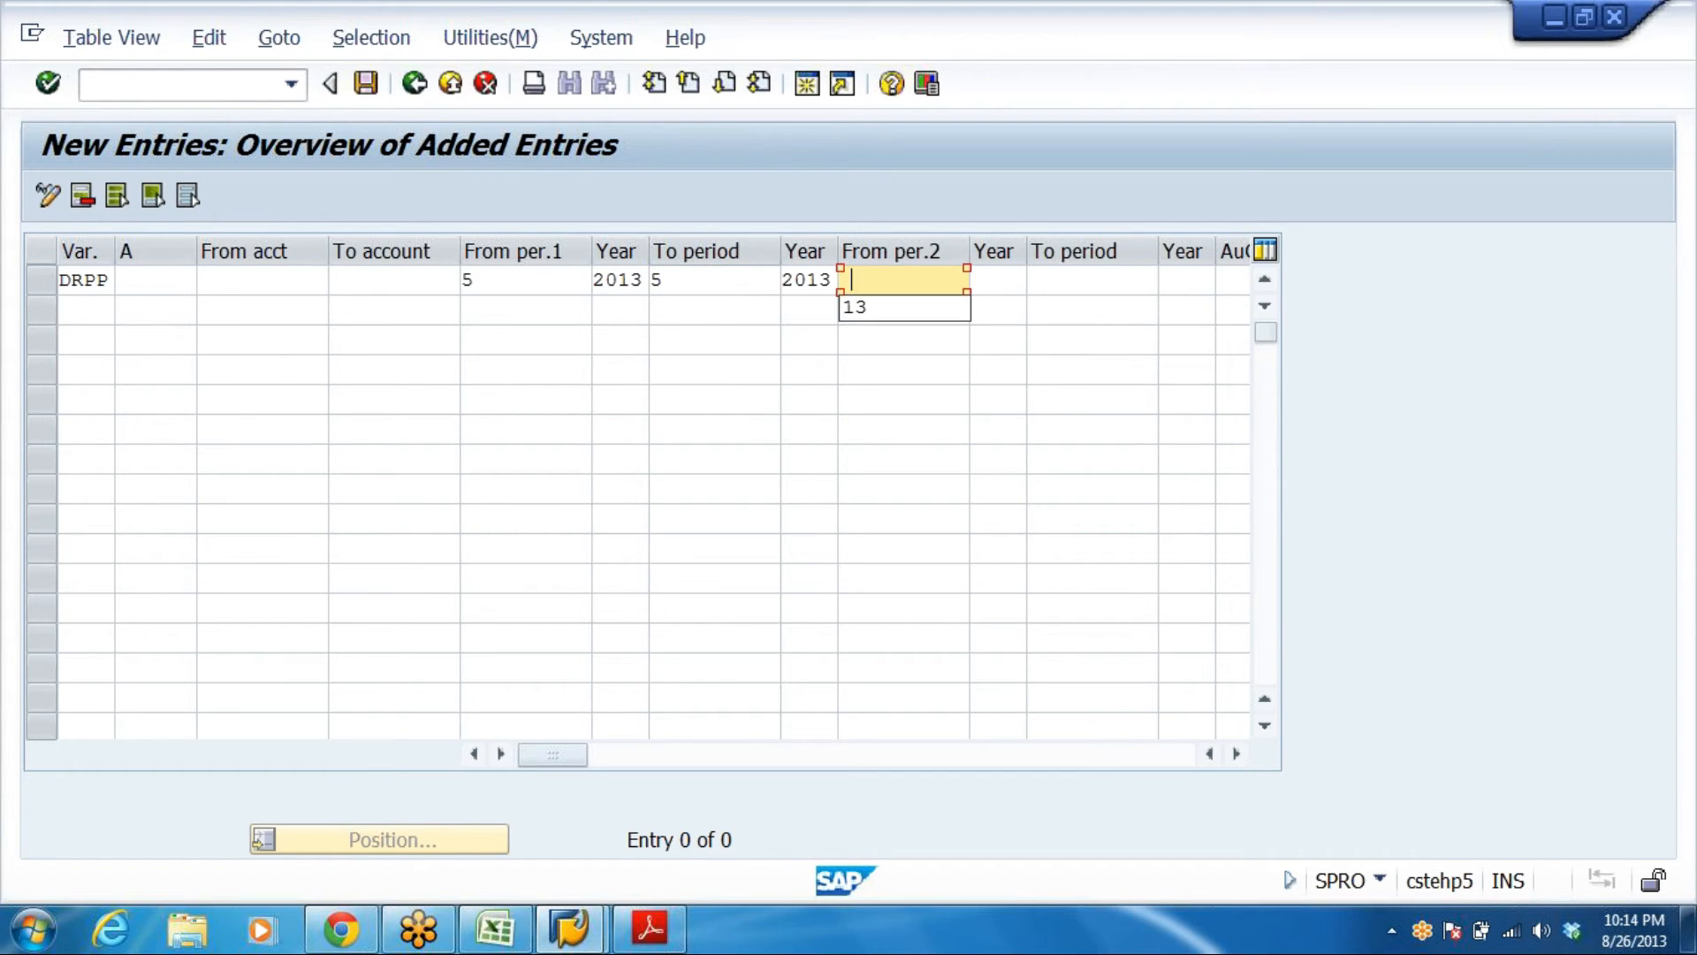
click(902, 311)
key(Tab)
text(2)
click(992, 309)
key(Tab)
click(1078, 310)
key(Tab)
click(1176, 305)
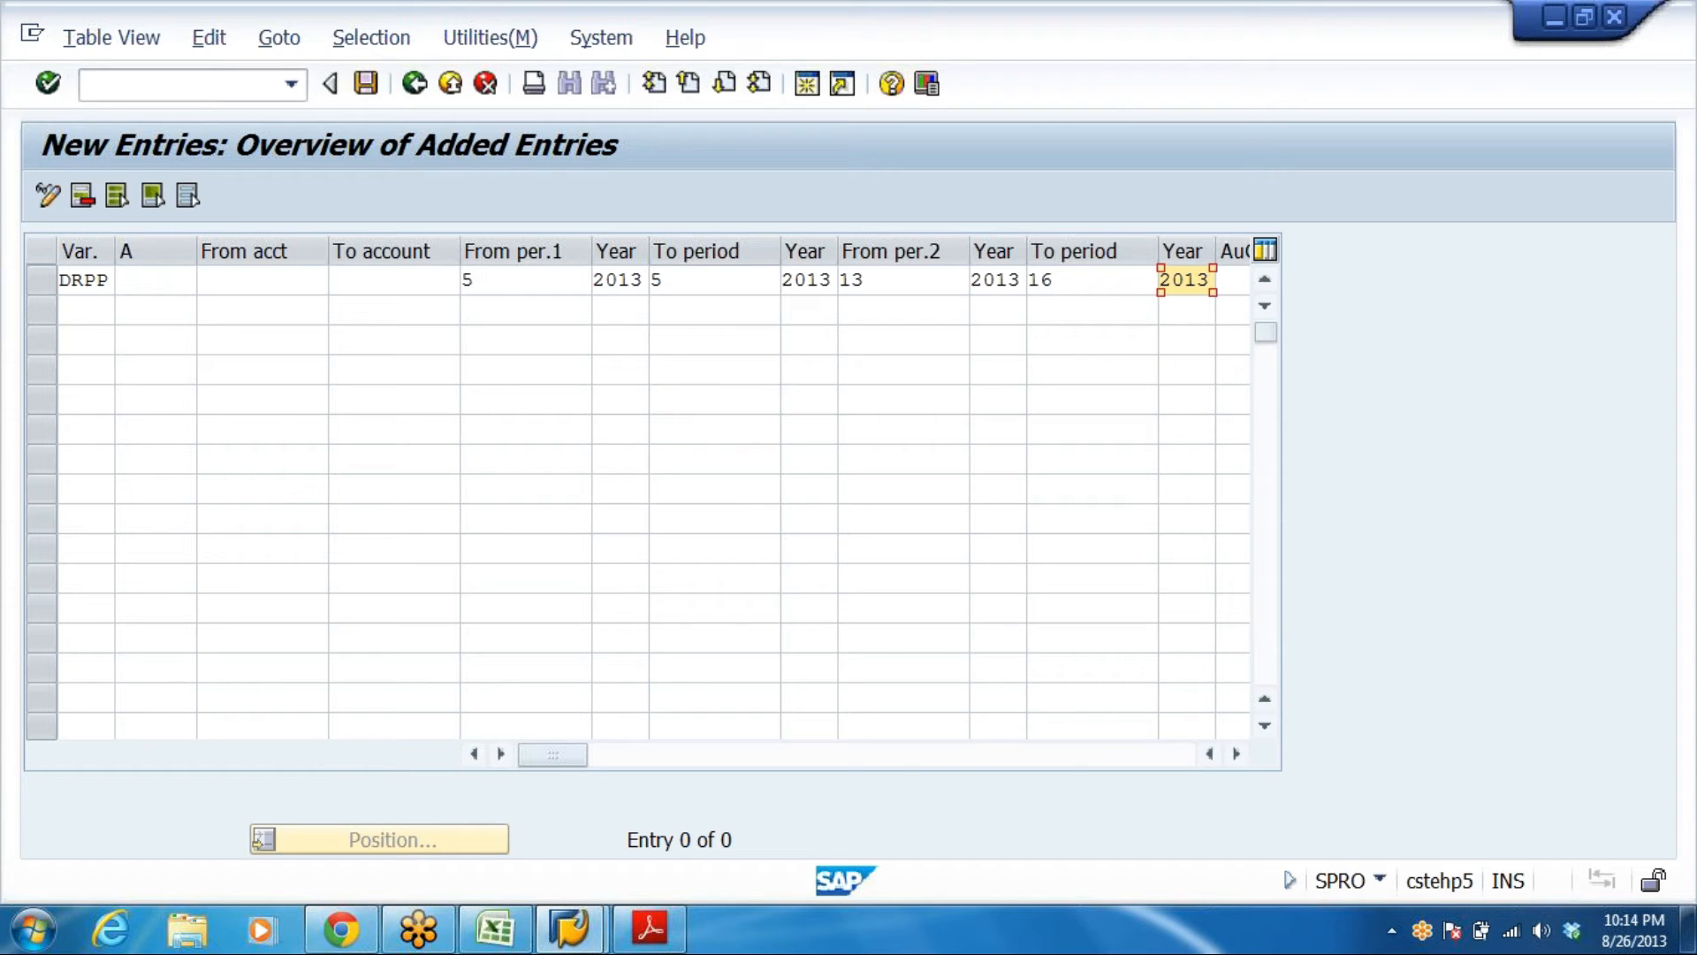
Change the first interval of the DRPP row to run from period 1 to period 12
click(497, 281)
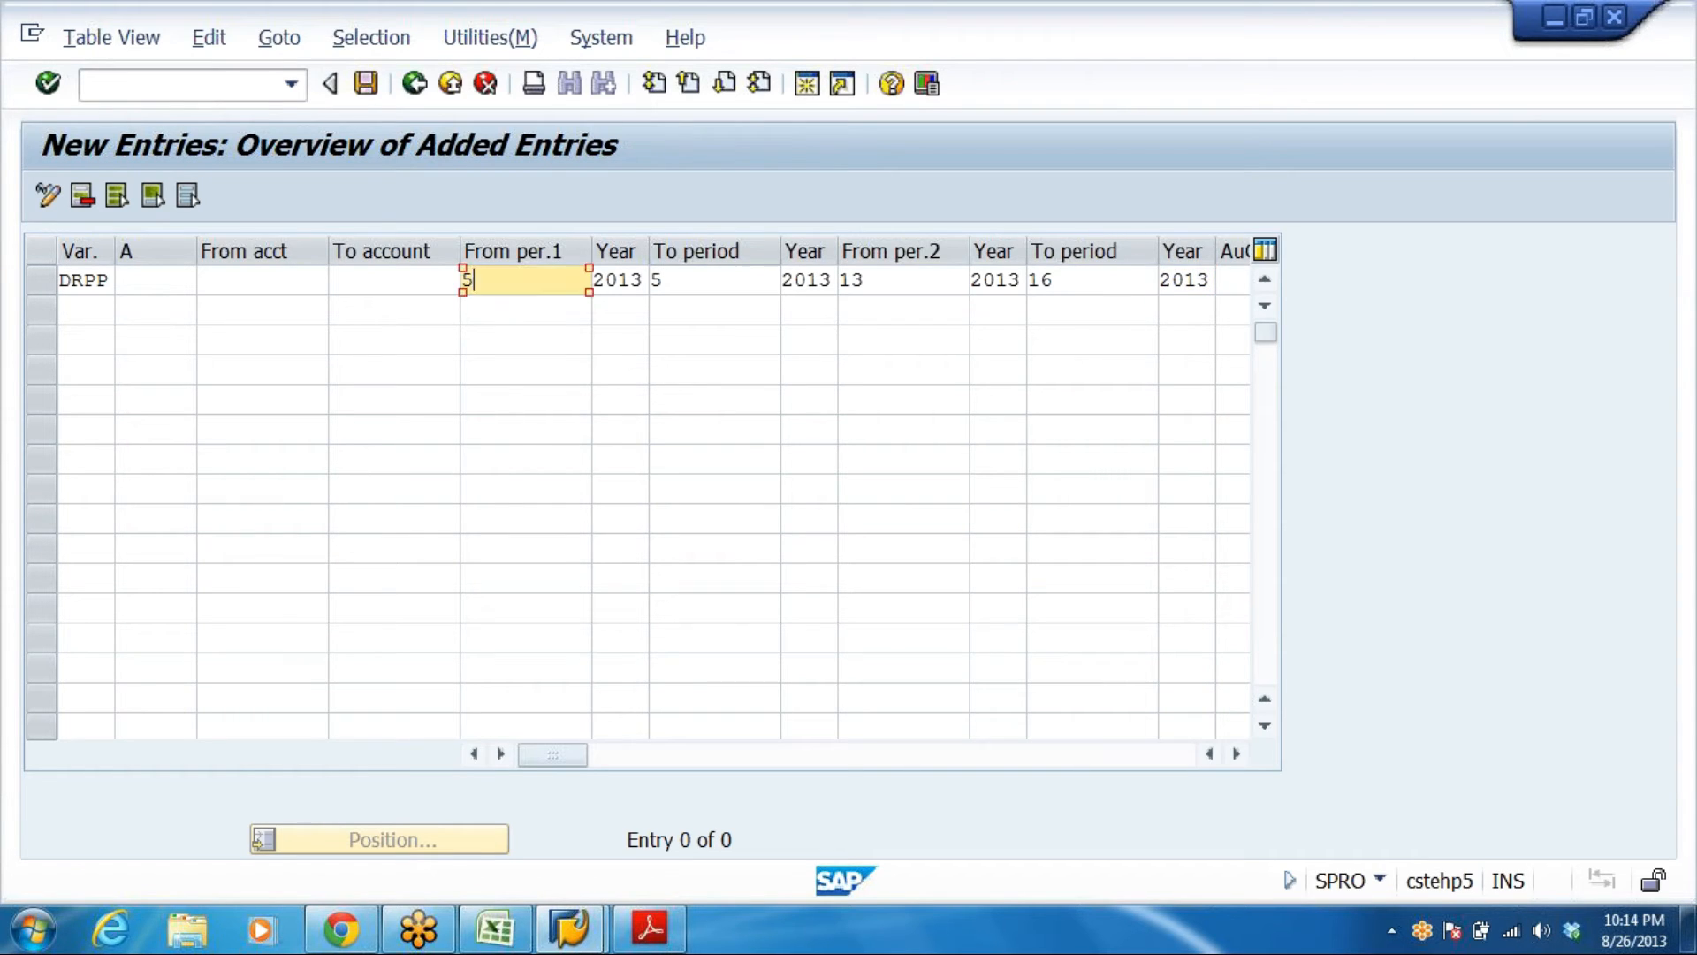
click(686, 281)
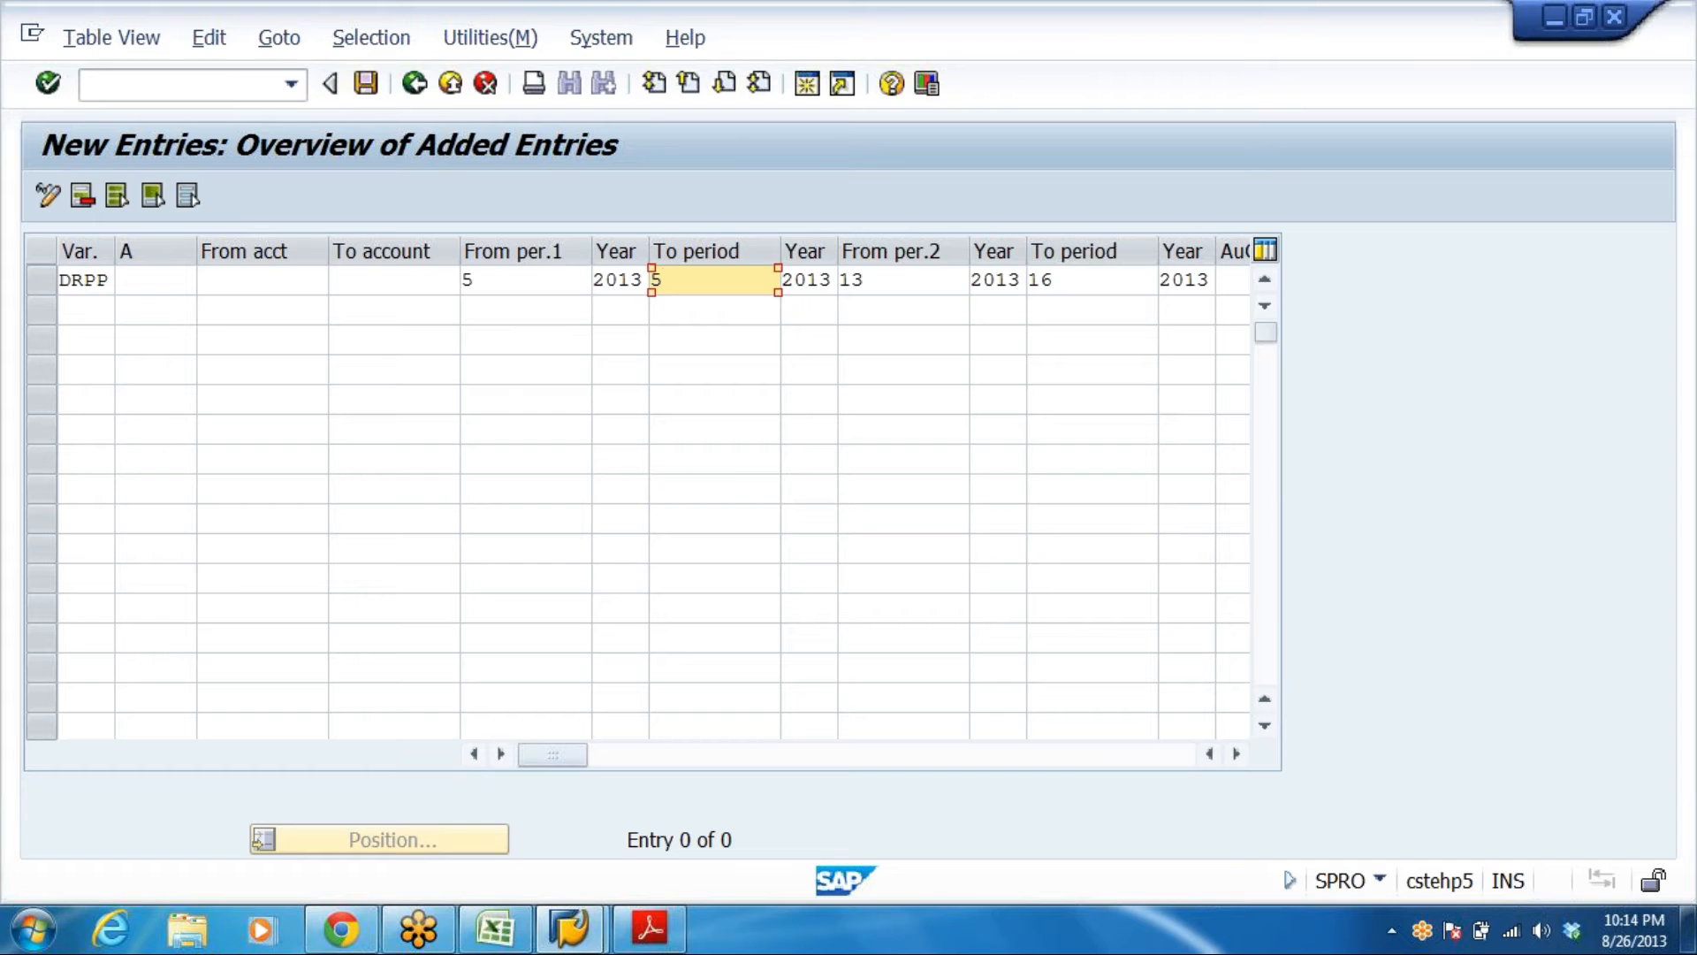
click(525, 280)
click(714, 280)
click(525, 281)
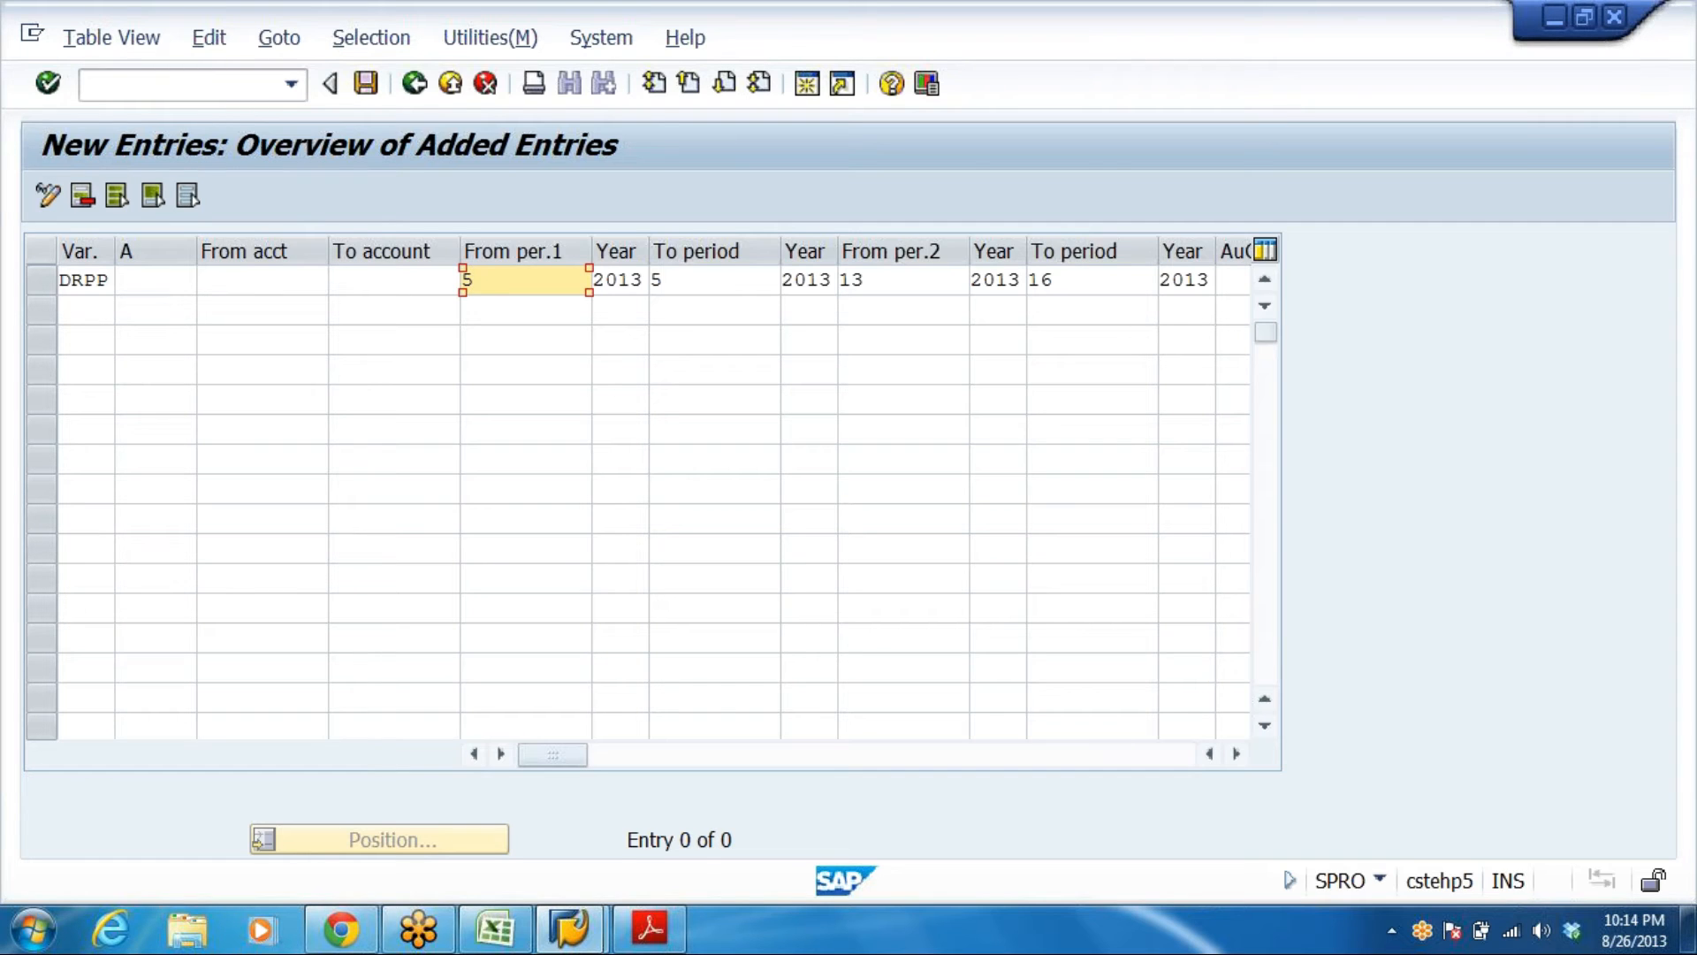
key(BackSpace)
text(1)
click(717, 280)
key(BackSpace)
text(12)
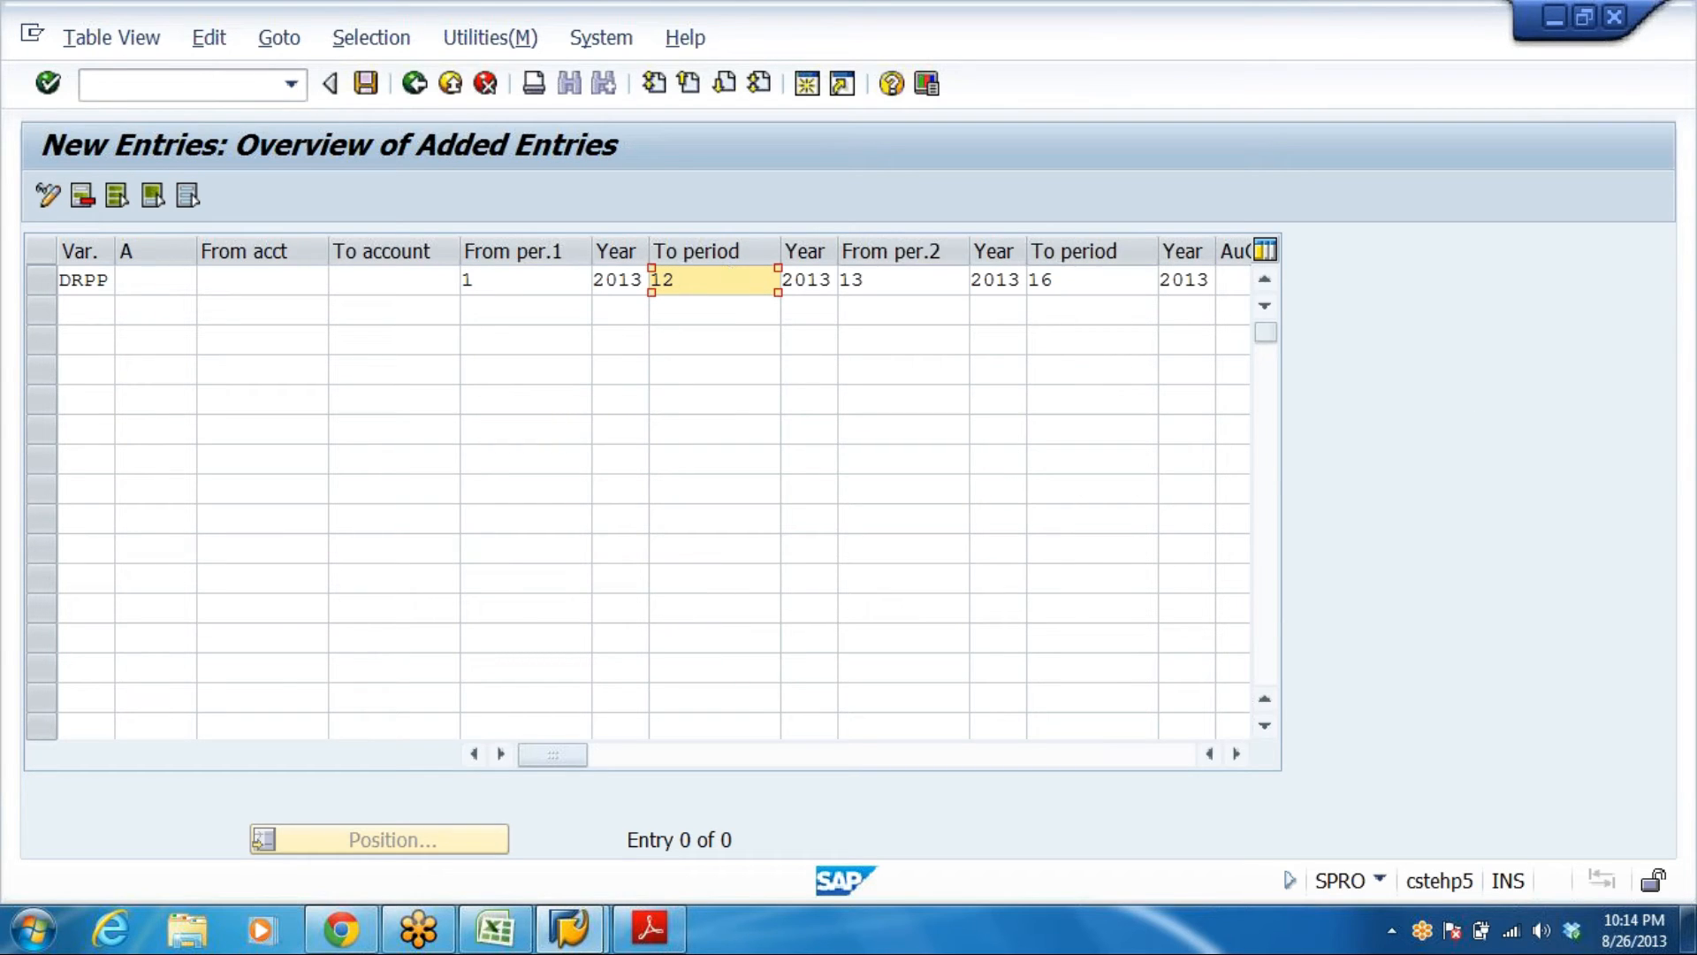
Set the account type of the DRPP row to +, valid for all account types
click(204, 280)
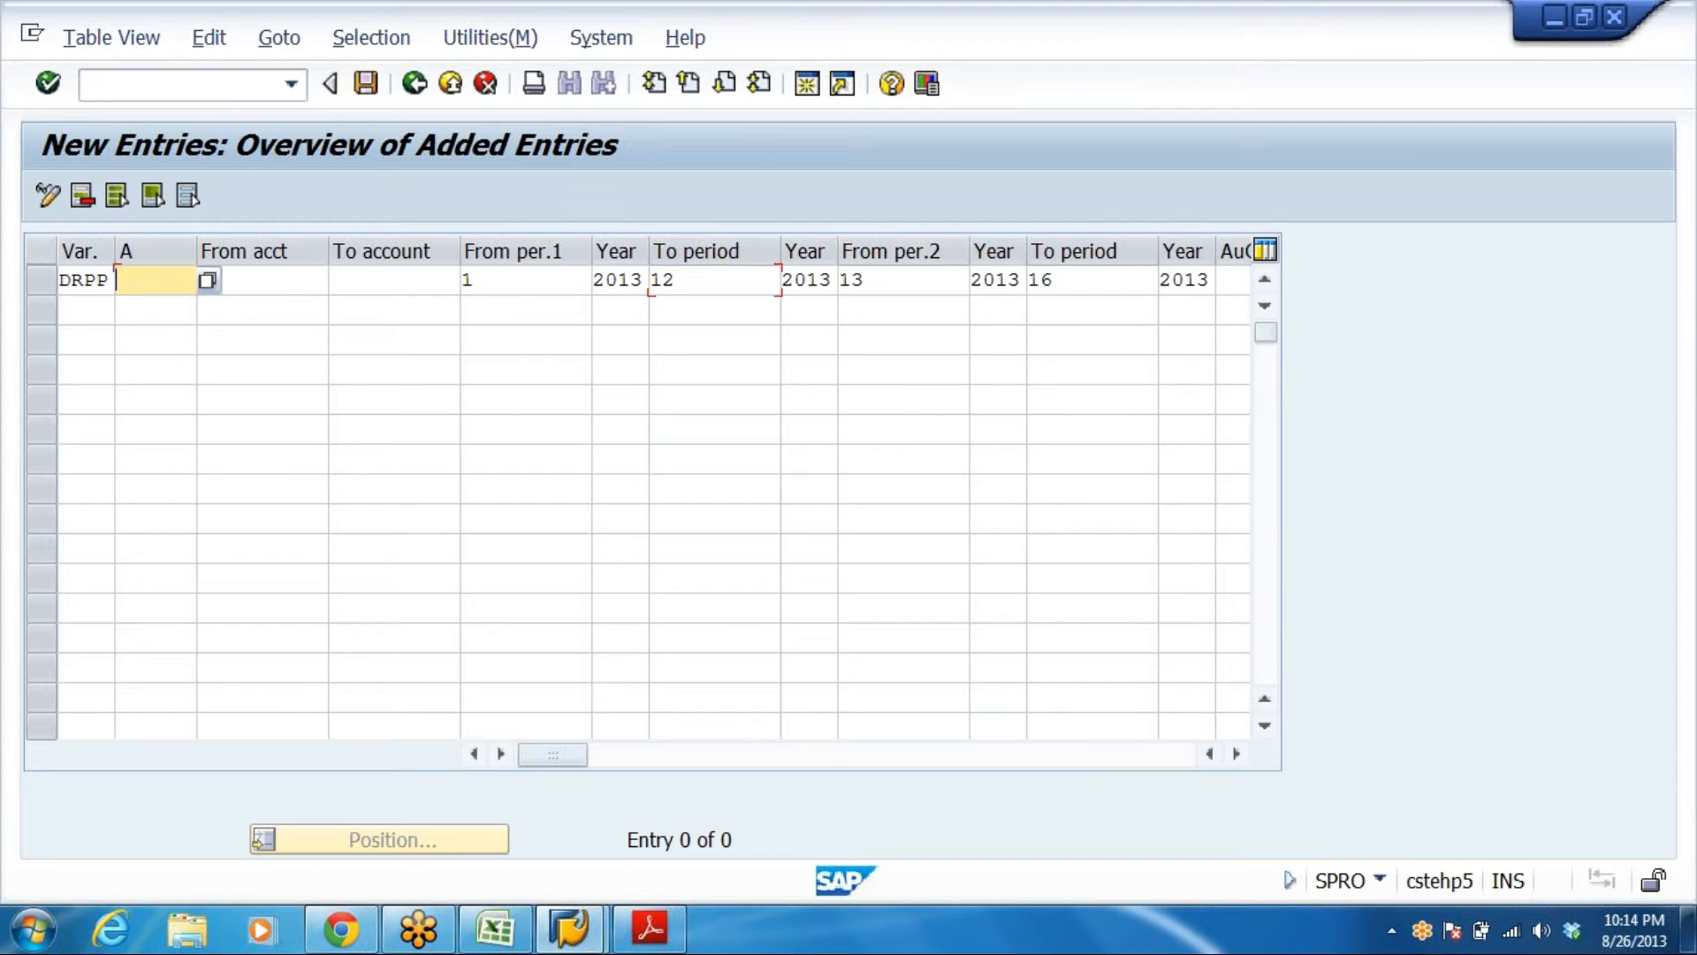
key(F4)
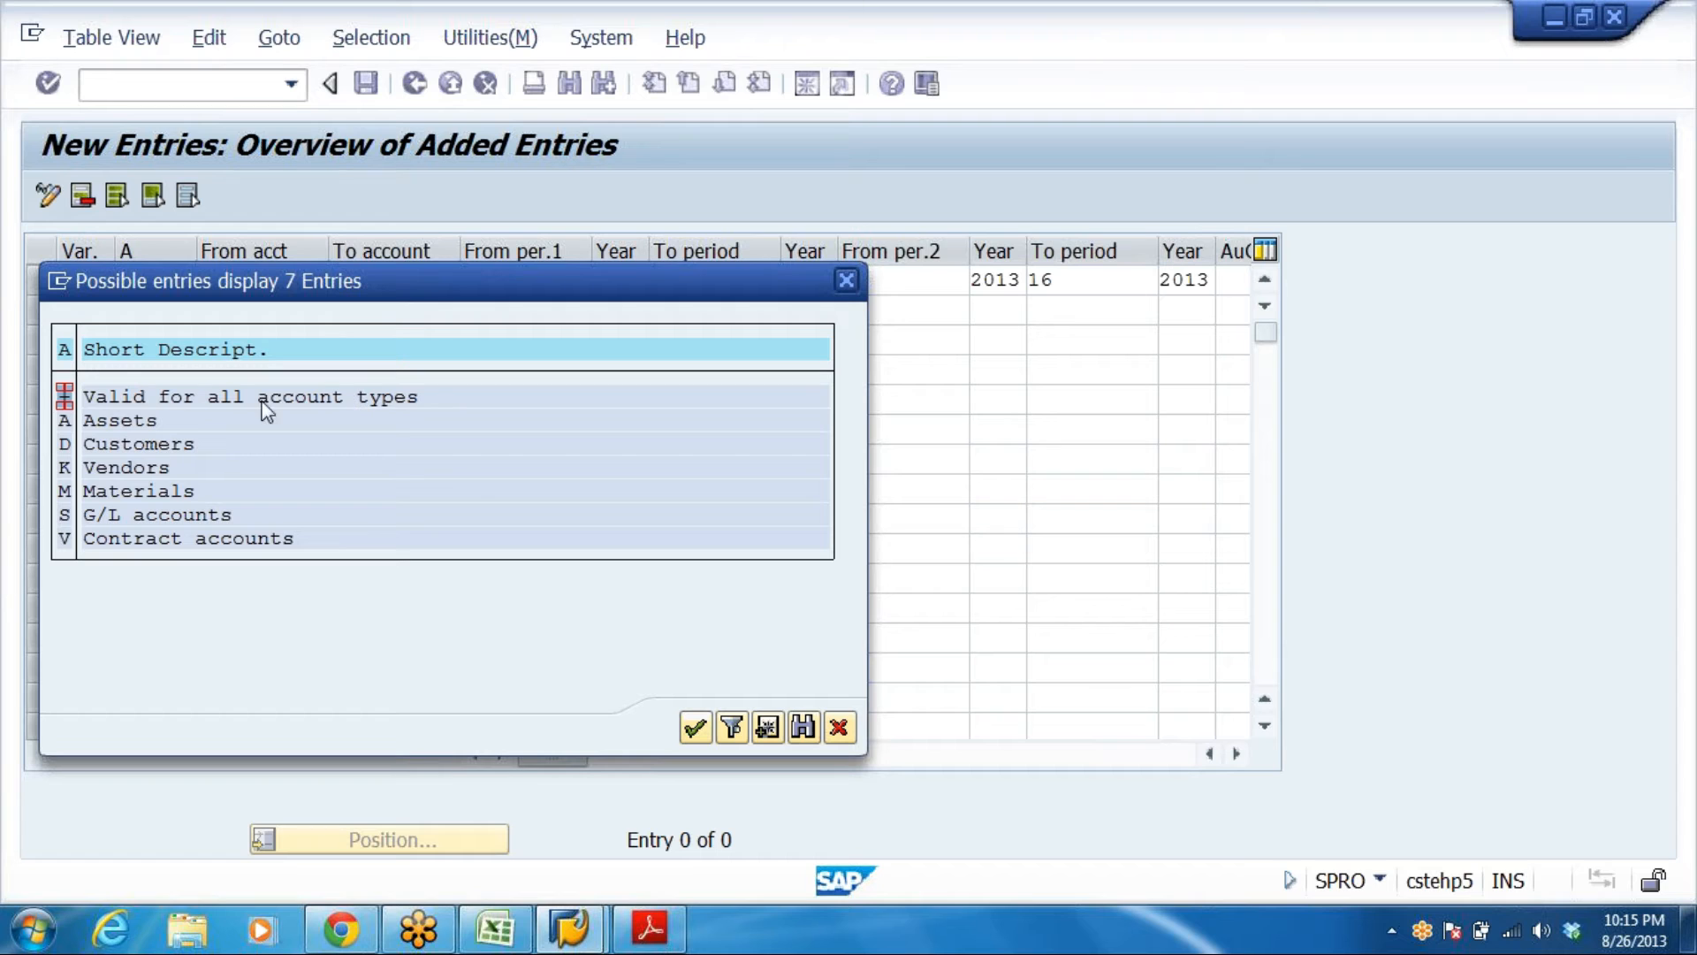
double_click(122, 399)
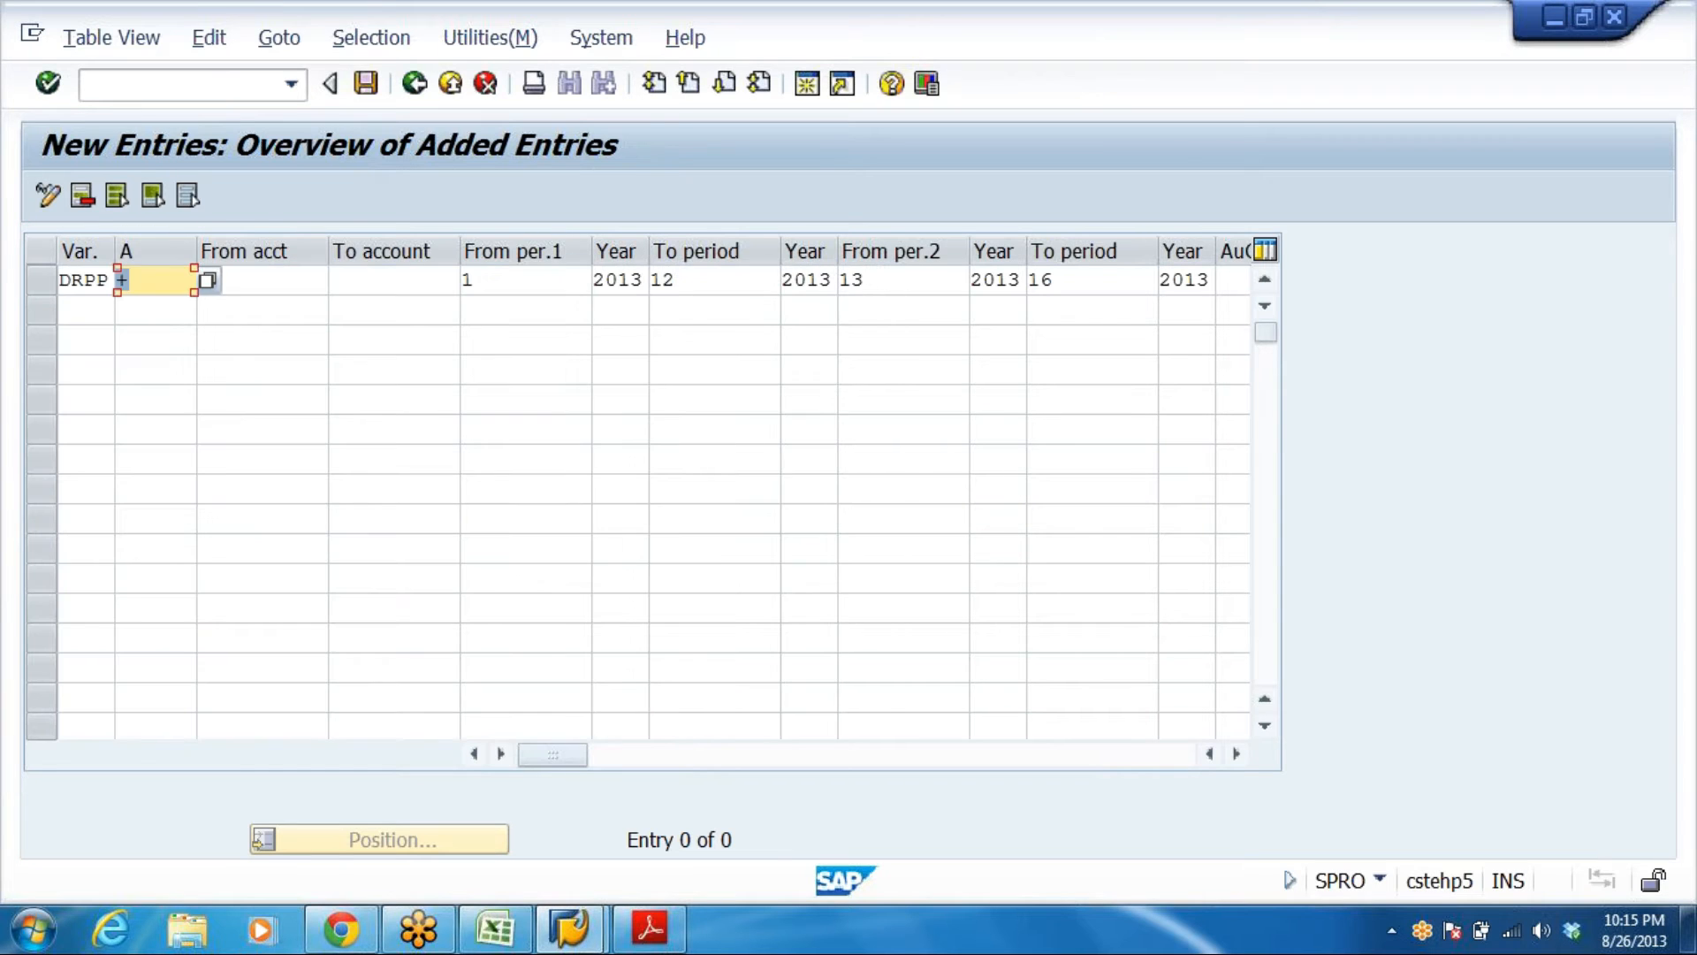
Examine the available account types for the DRPP row, including Customers, Materials and G/L accounts, without changing the selection
click(206, 282)
key(F4)
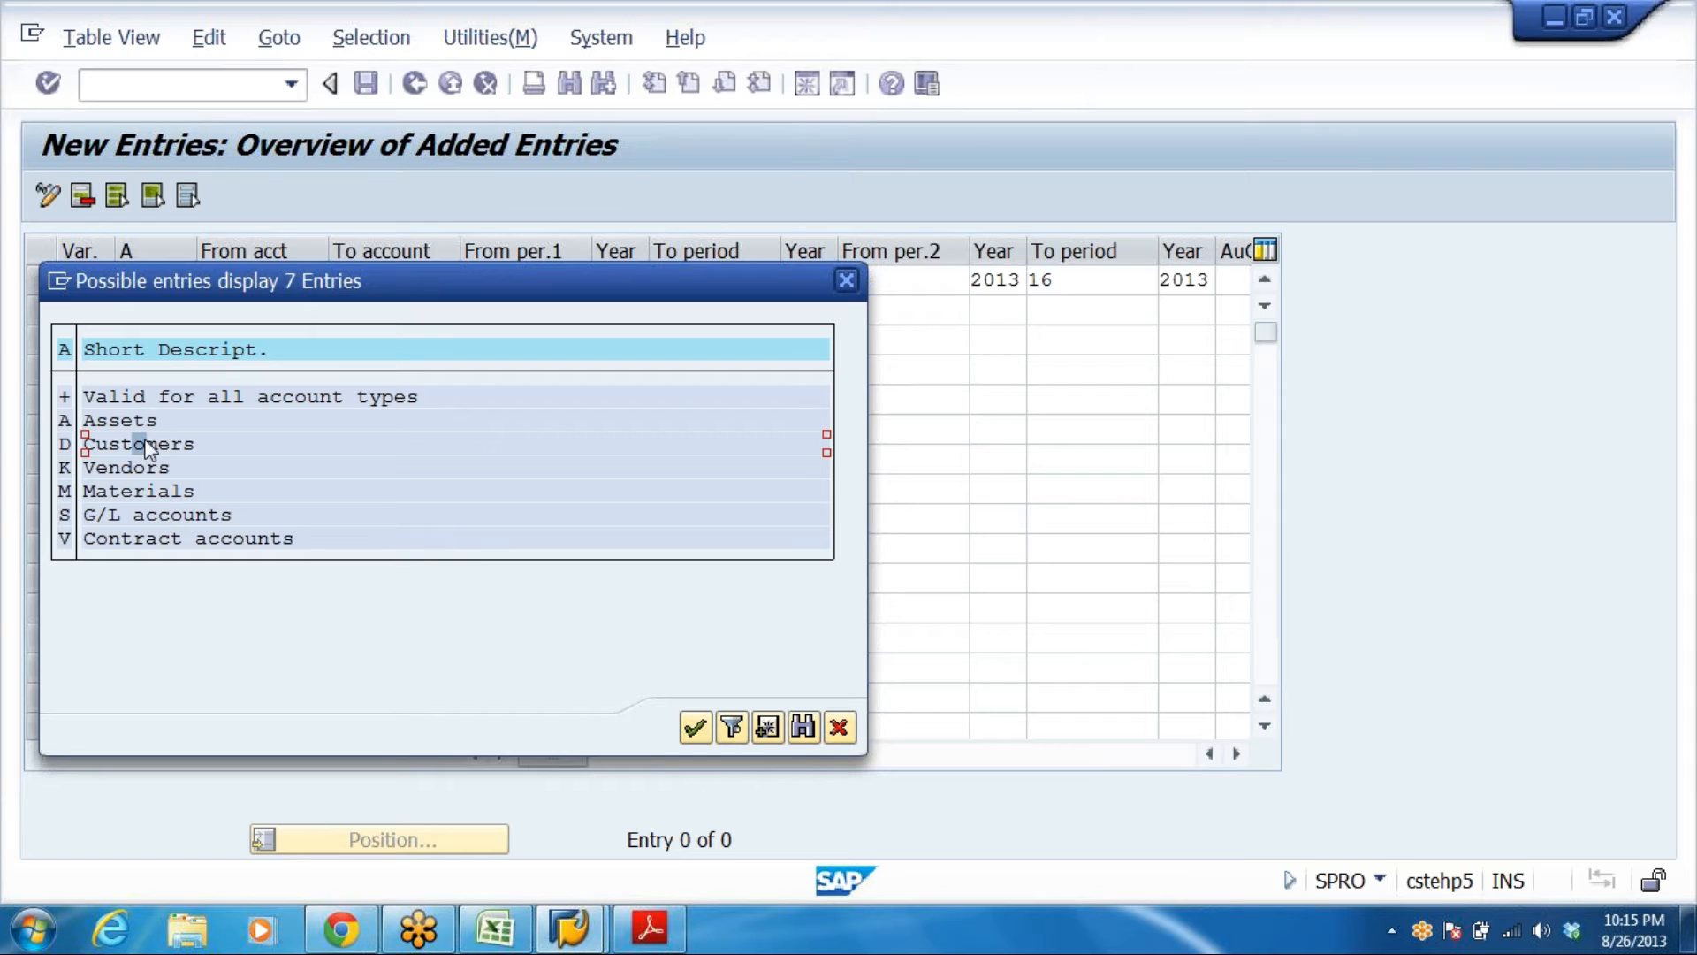
click(155, 495)
click(161, 517)
click(839, 728)
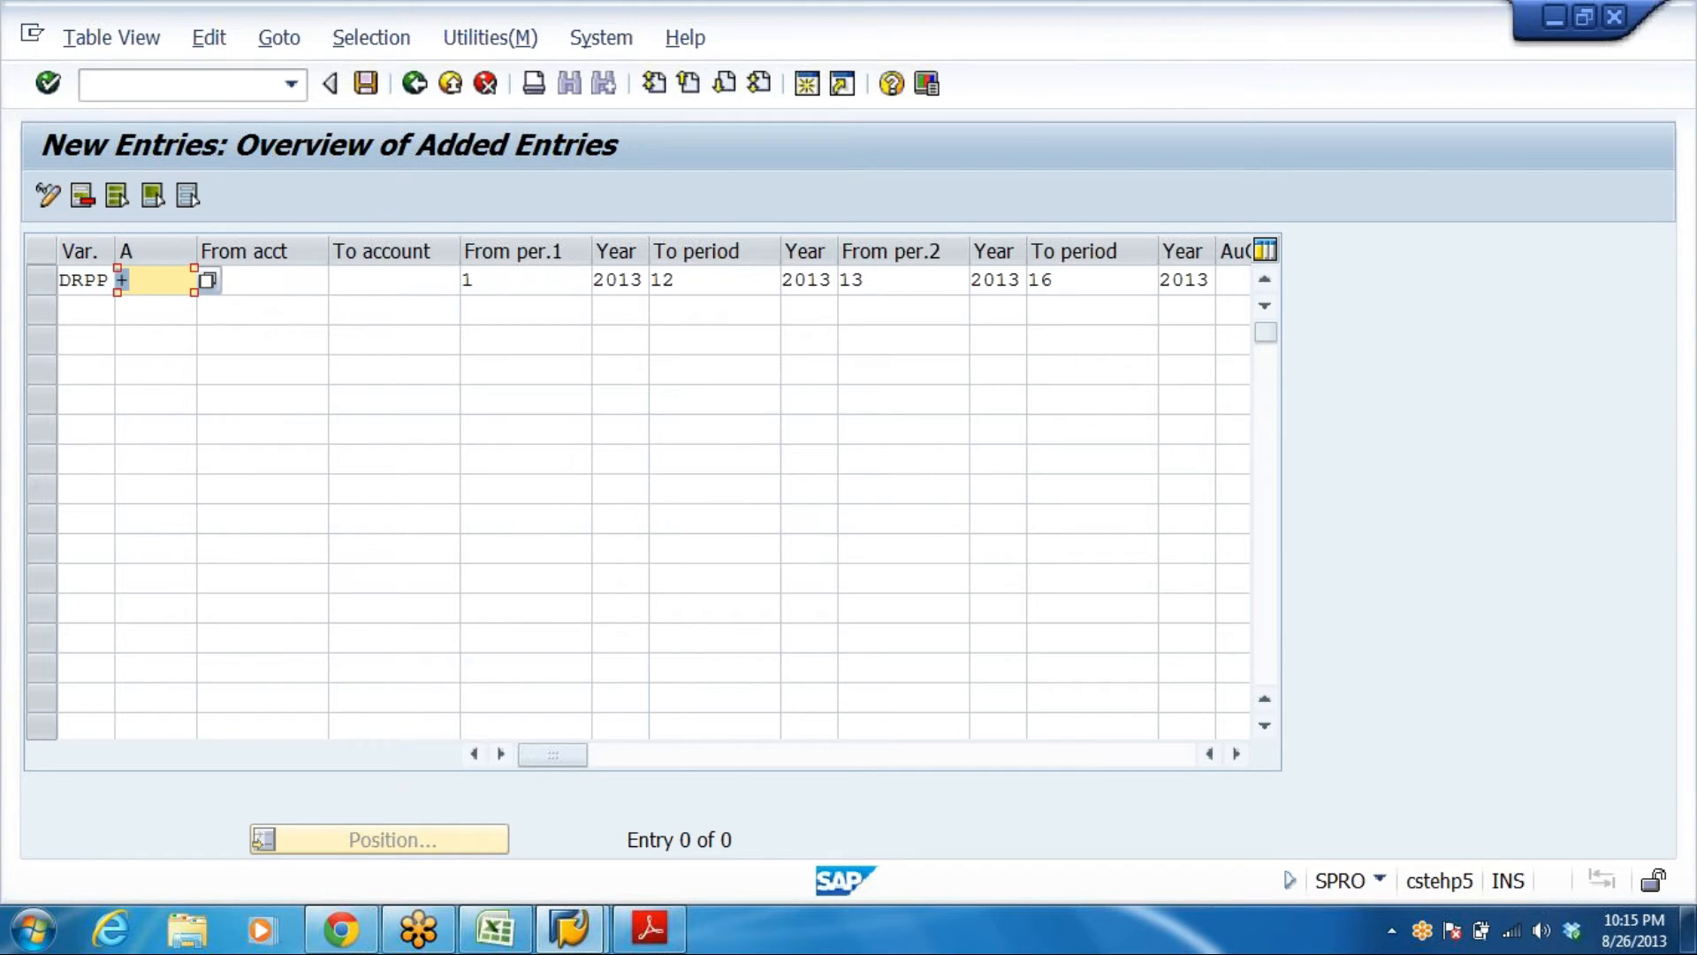
Review the account type and the from and to periods of the first interval in the DRPP row
click(142, 281)
click(517, 280)
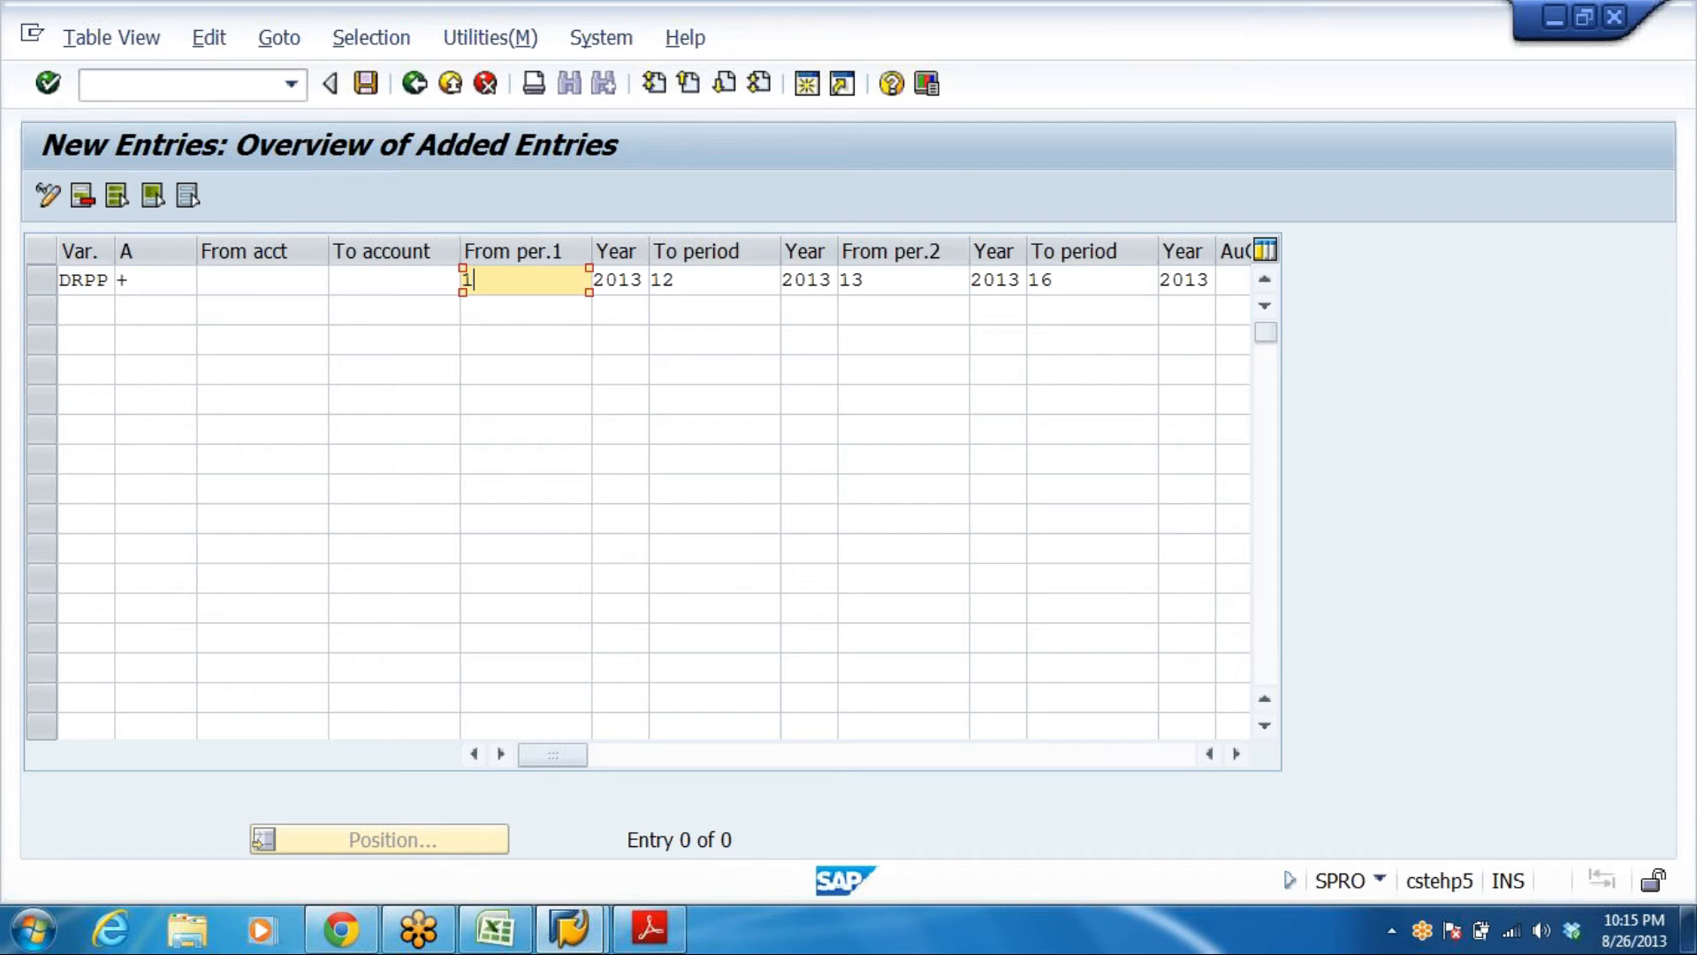
click(703, 280)
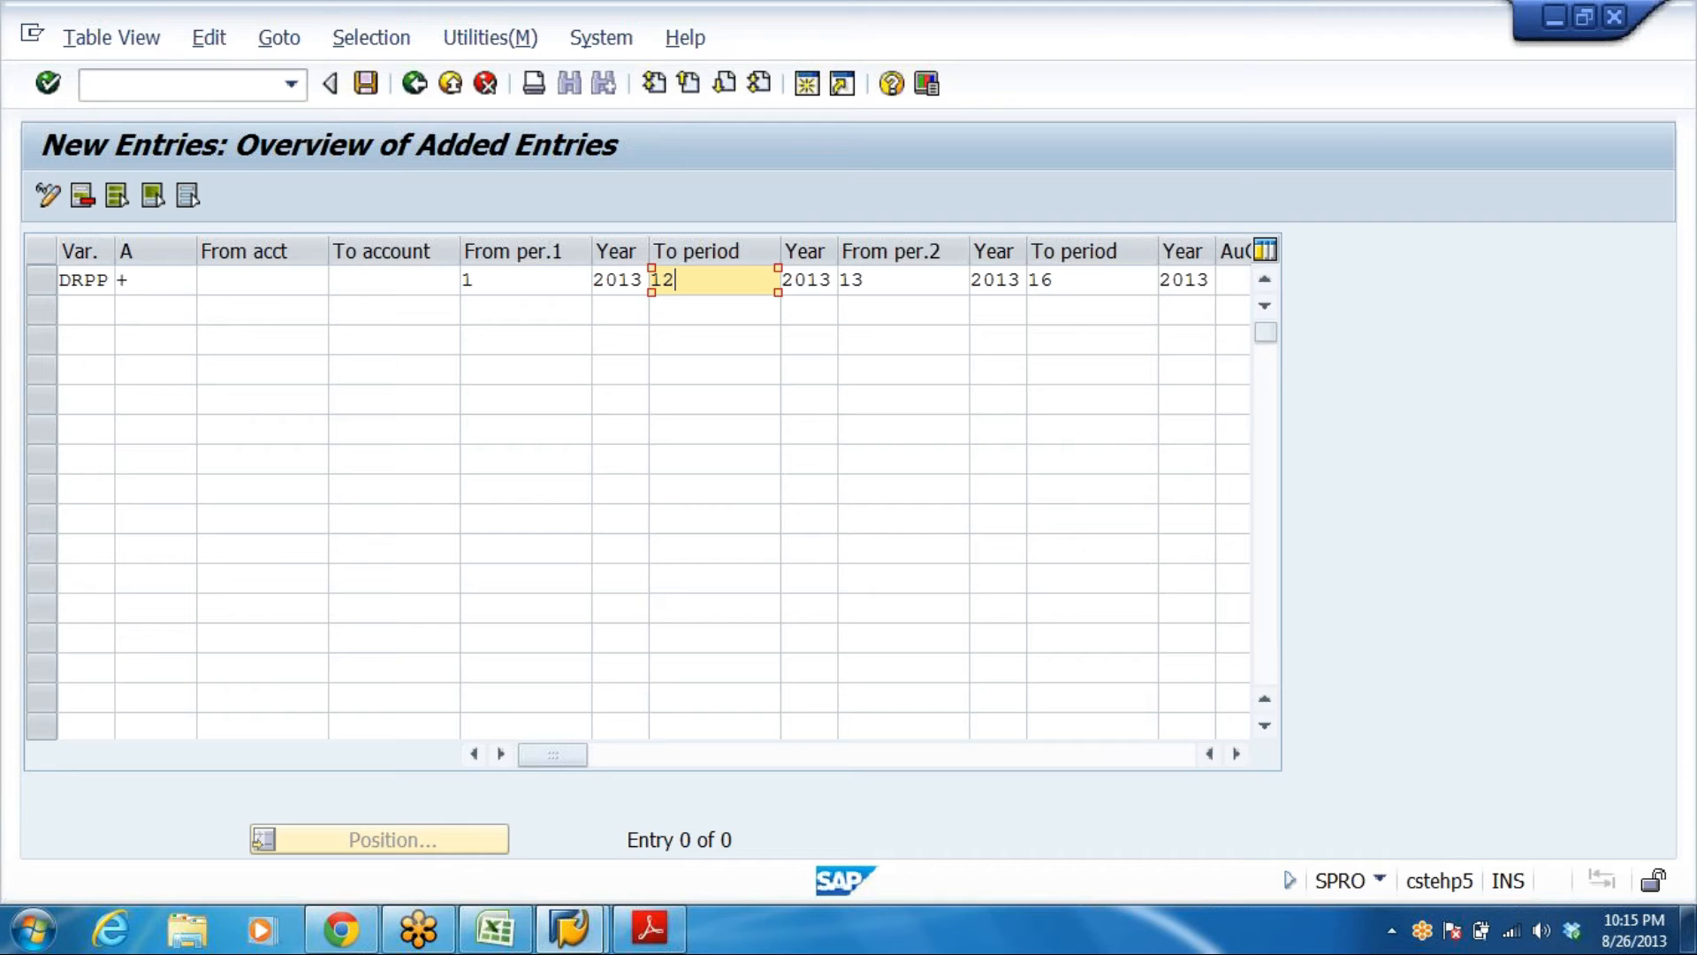
click(525, 280)
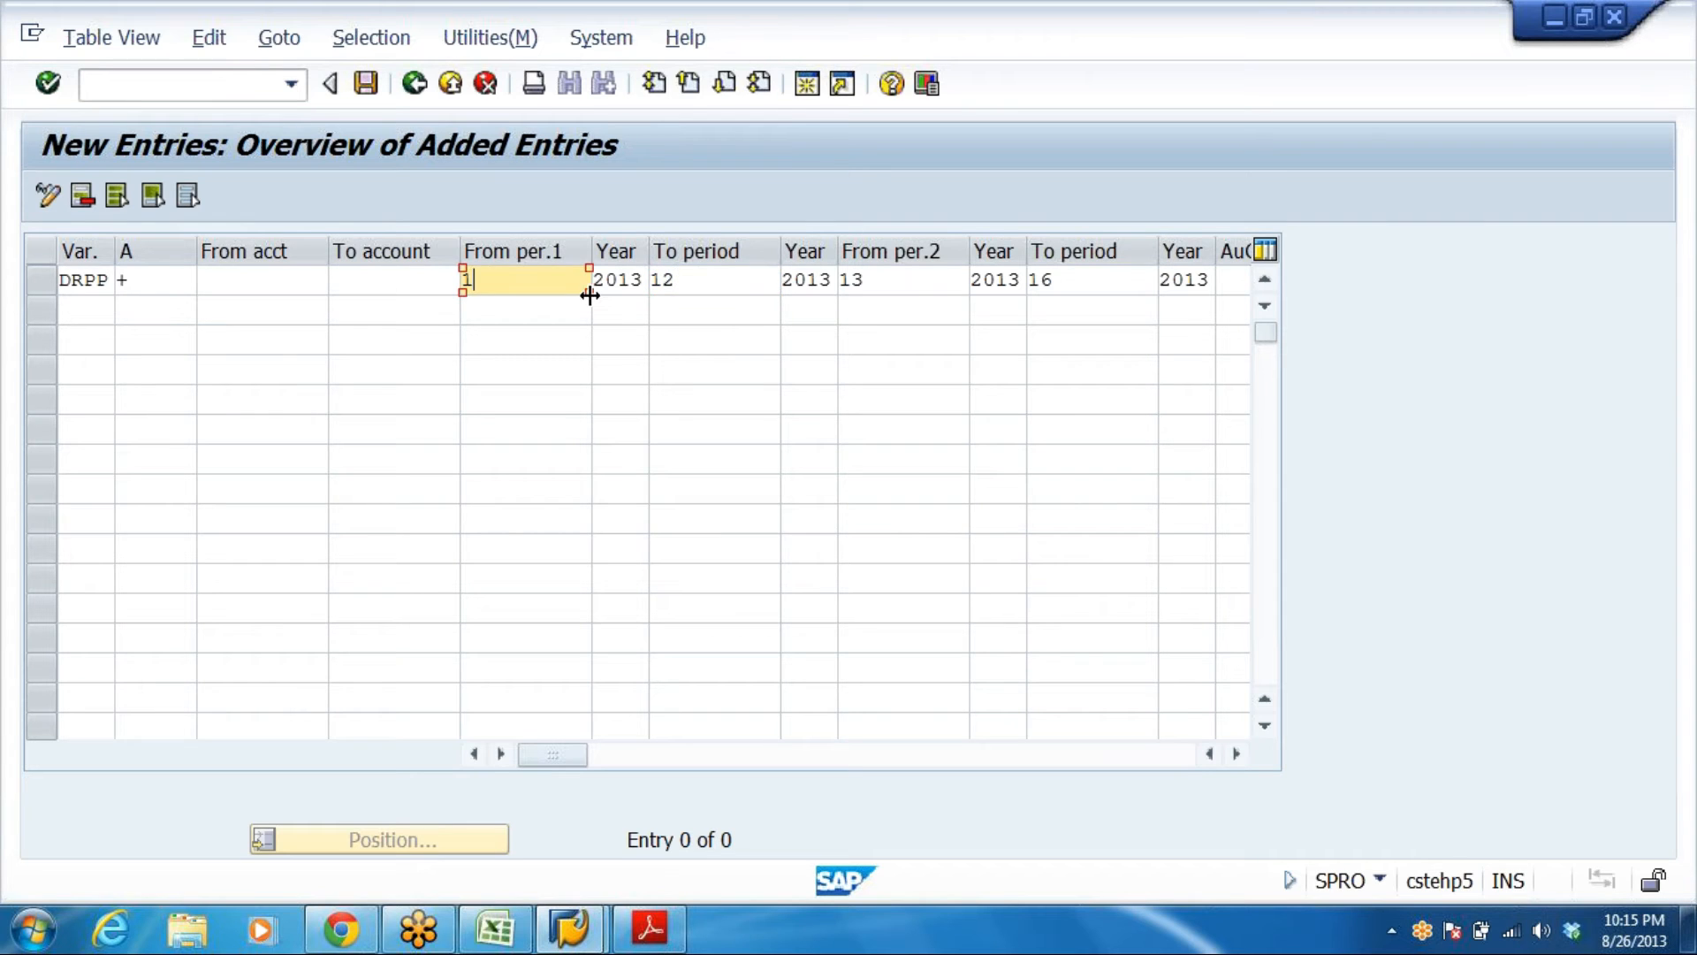
click(707, 281)
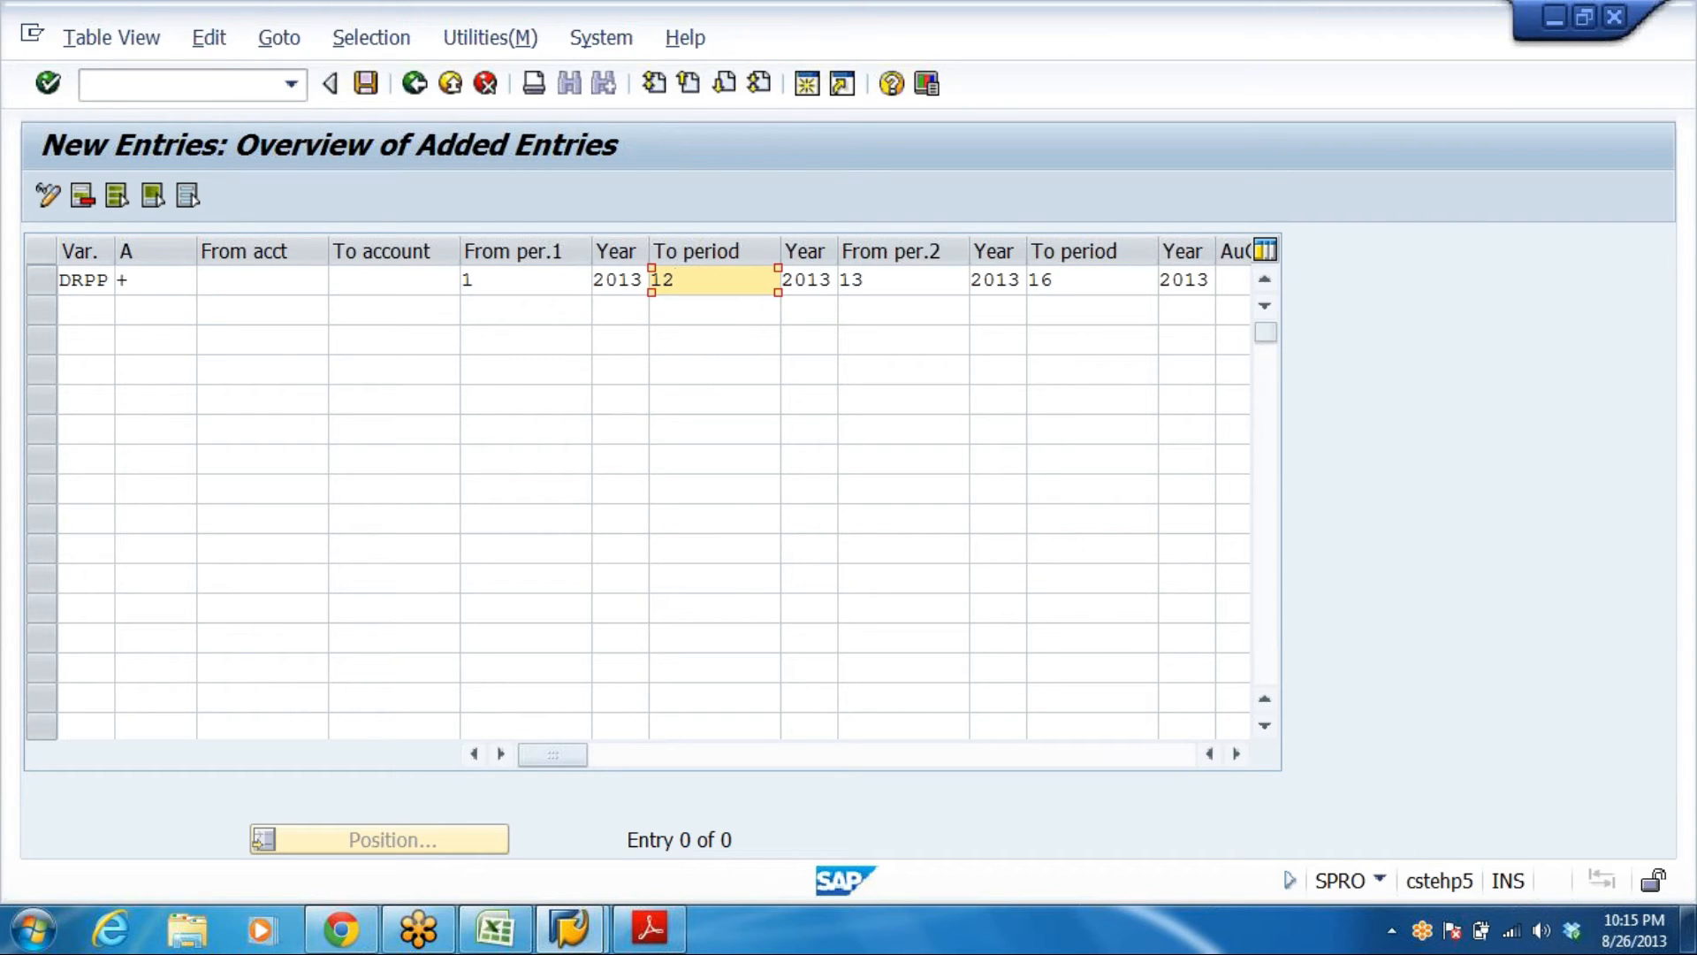
click(525, 280)
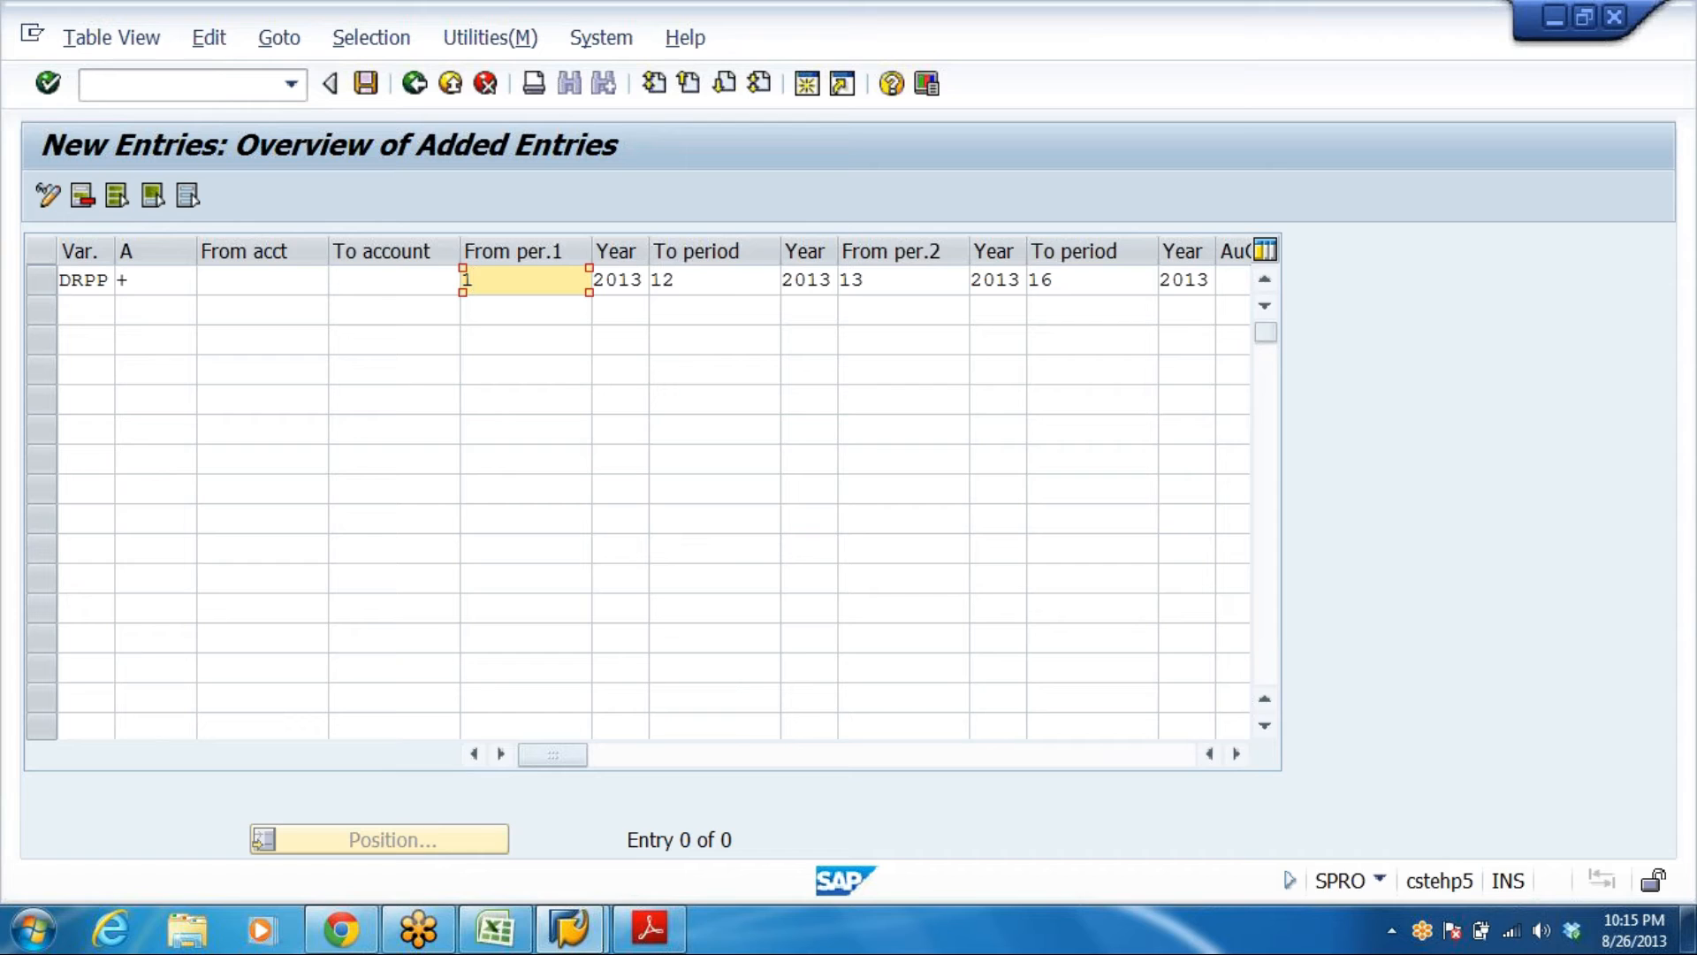
click(712, 280)
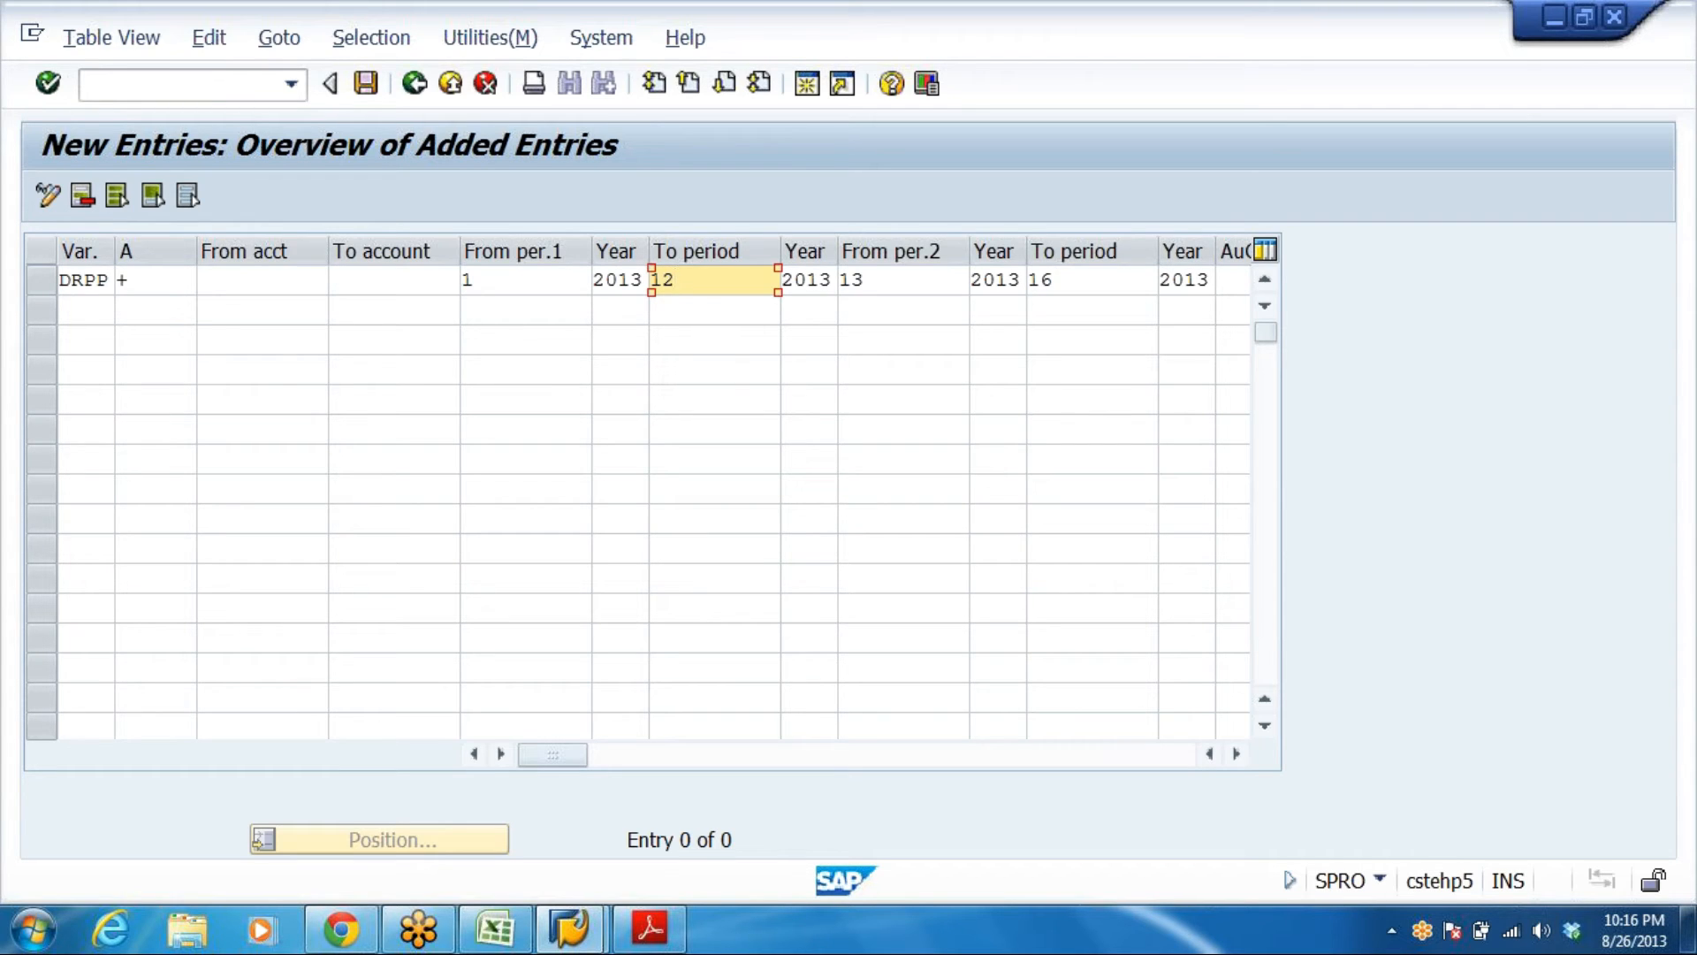
key(shift+Tab)
key(shift+Tab)
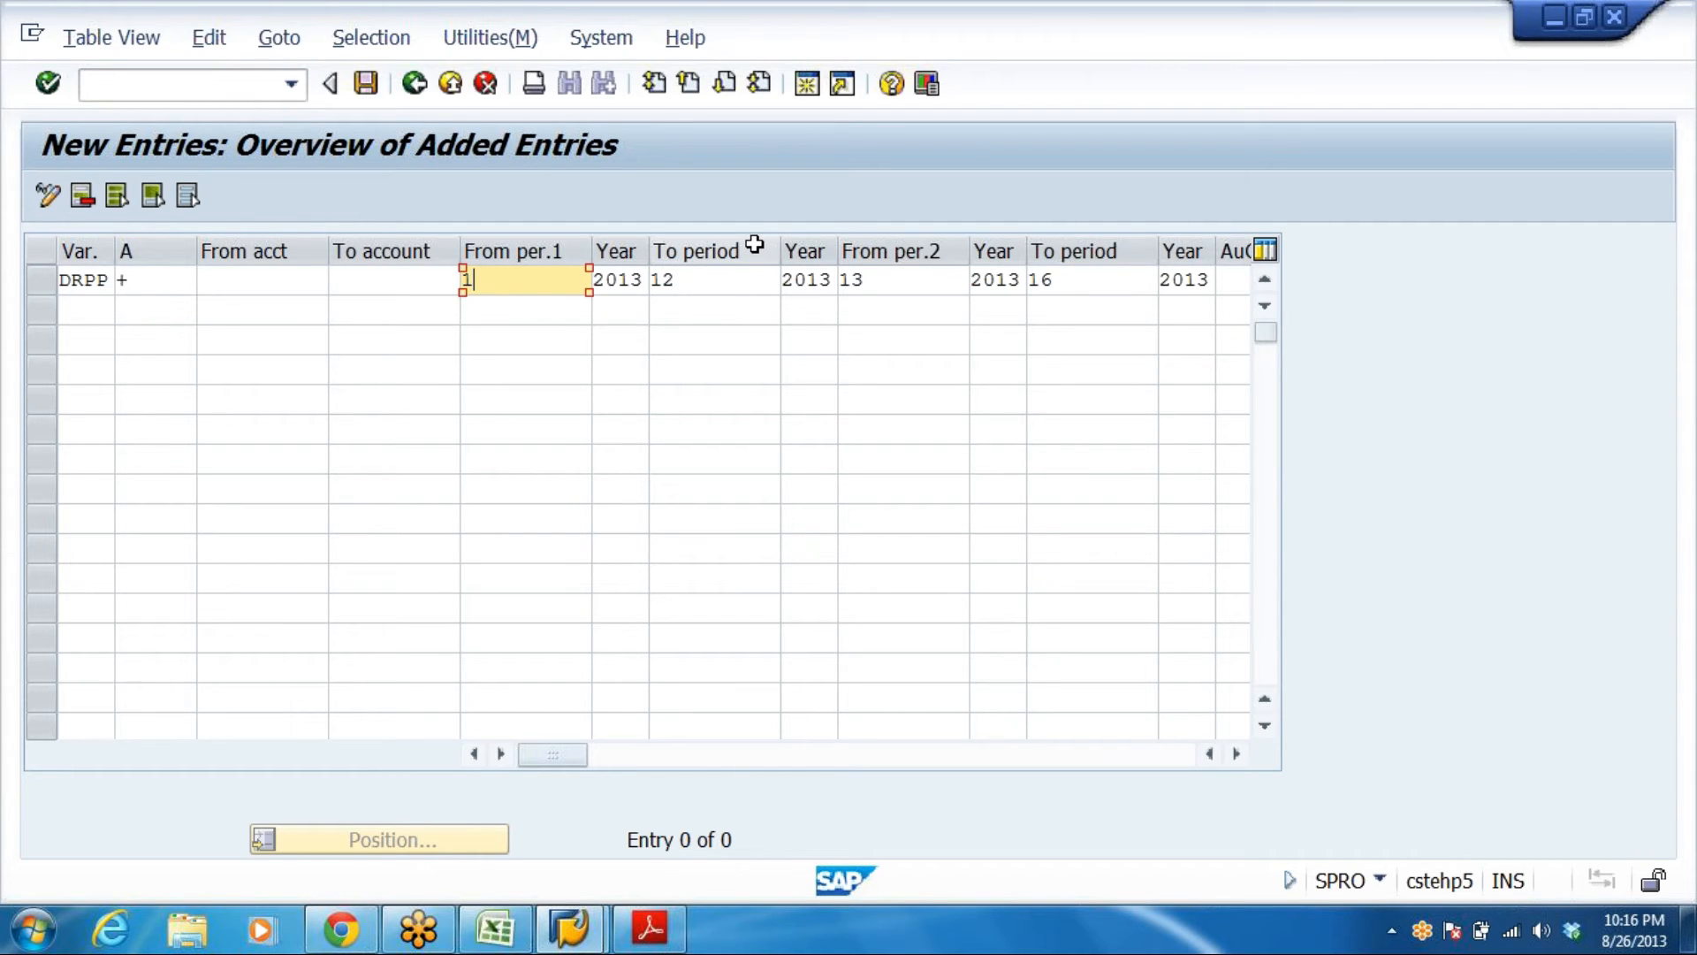
Set the to period of the DRPP row's first interval to 1 and change it to 2
key(Tab)
key(Tab)
key(BackSpace)
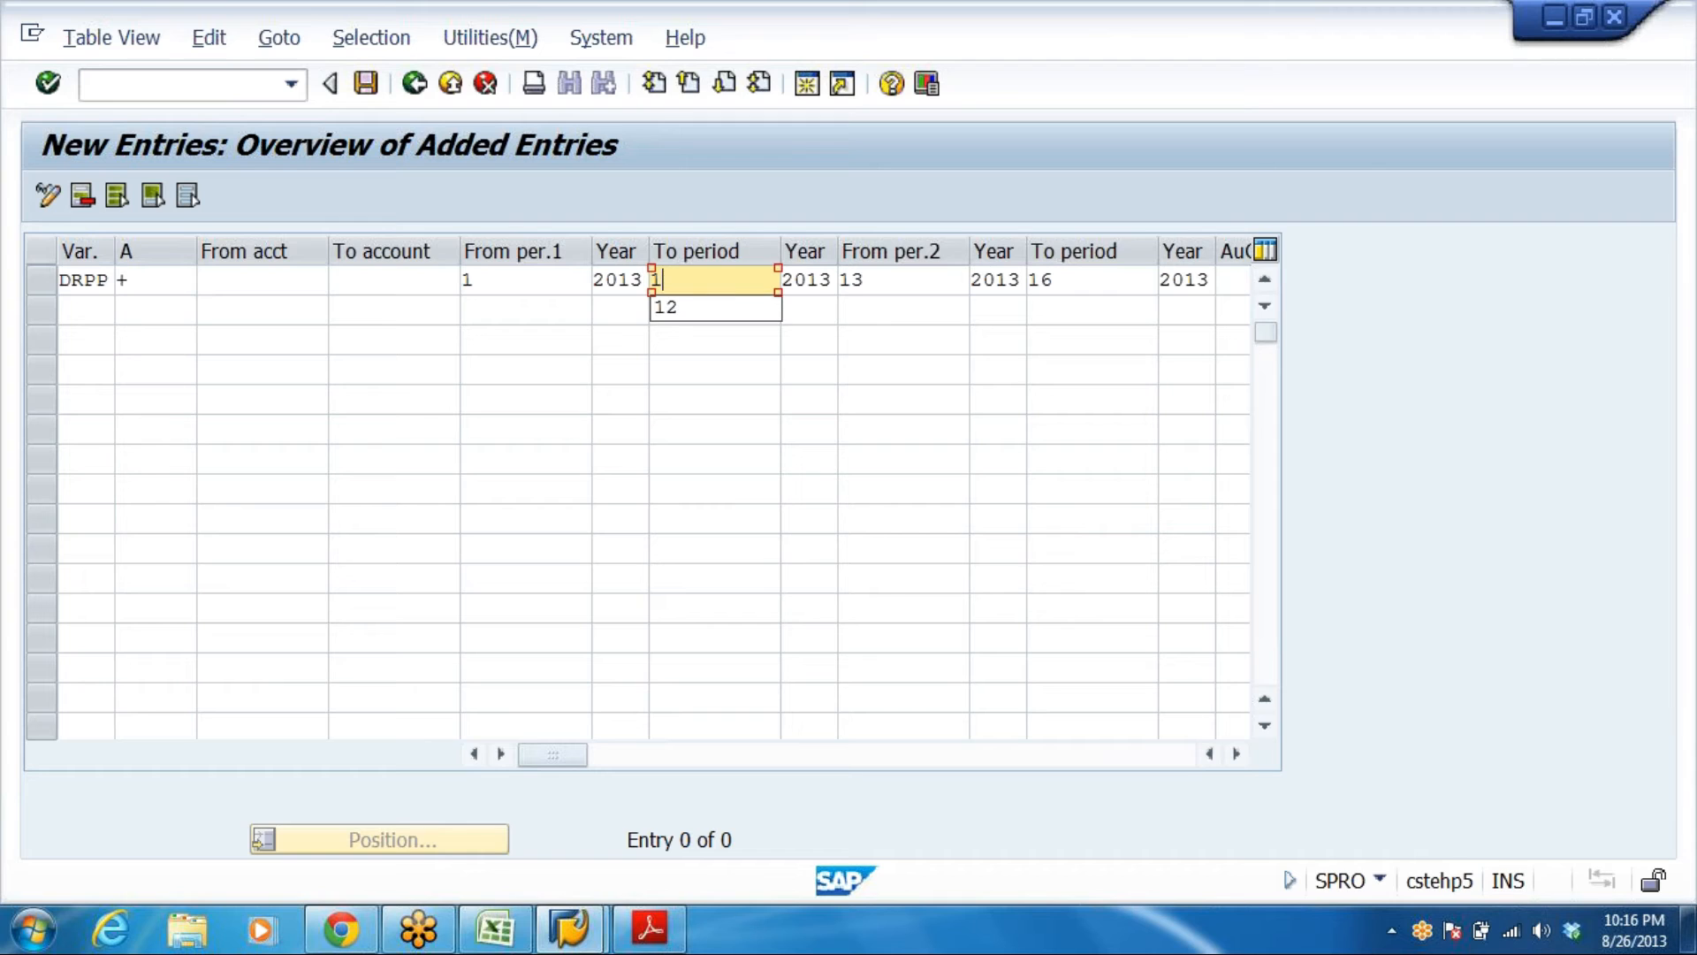
click(709, 430)
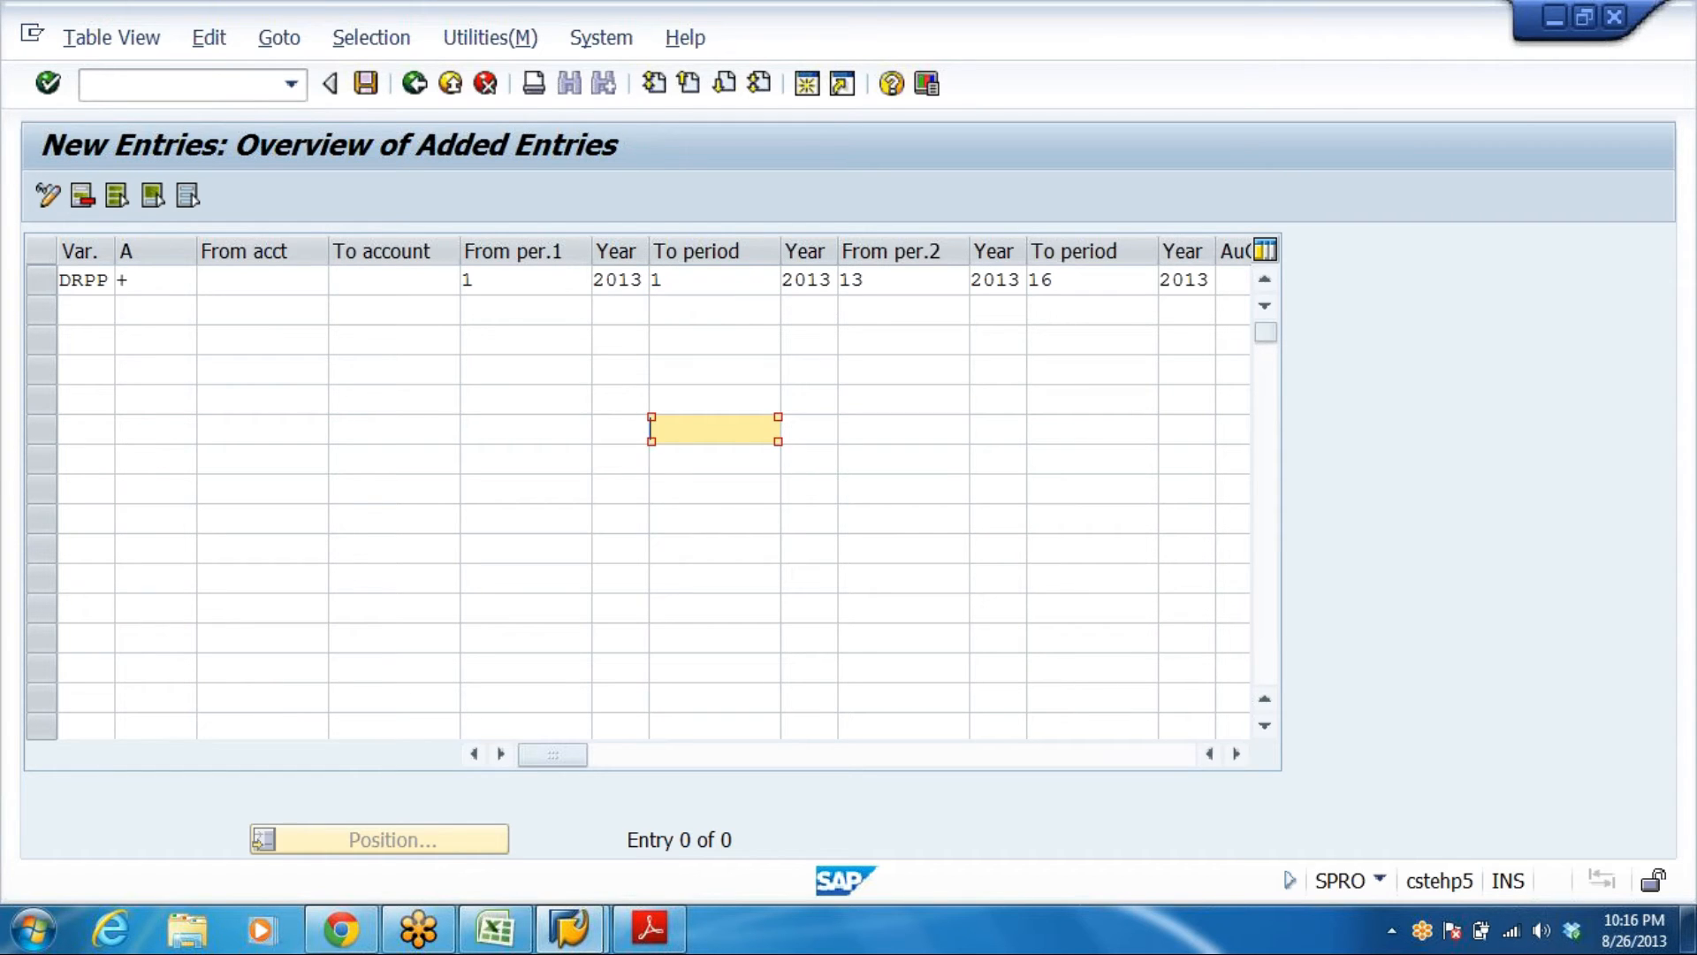
click(500, 280)
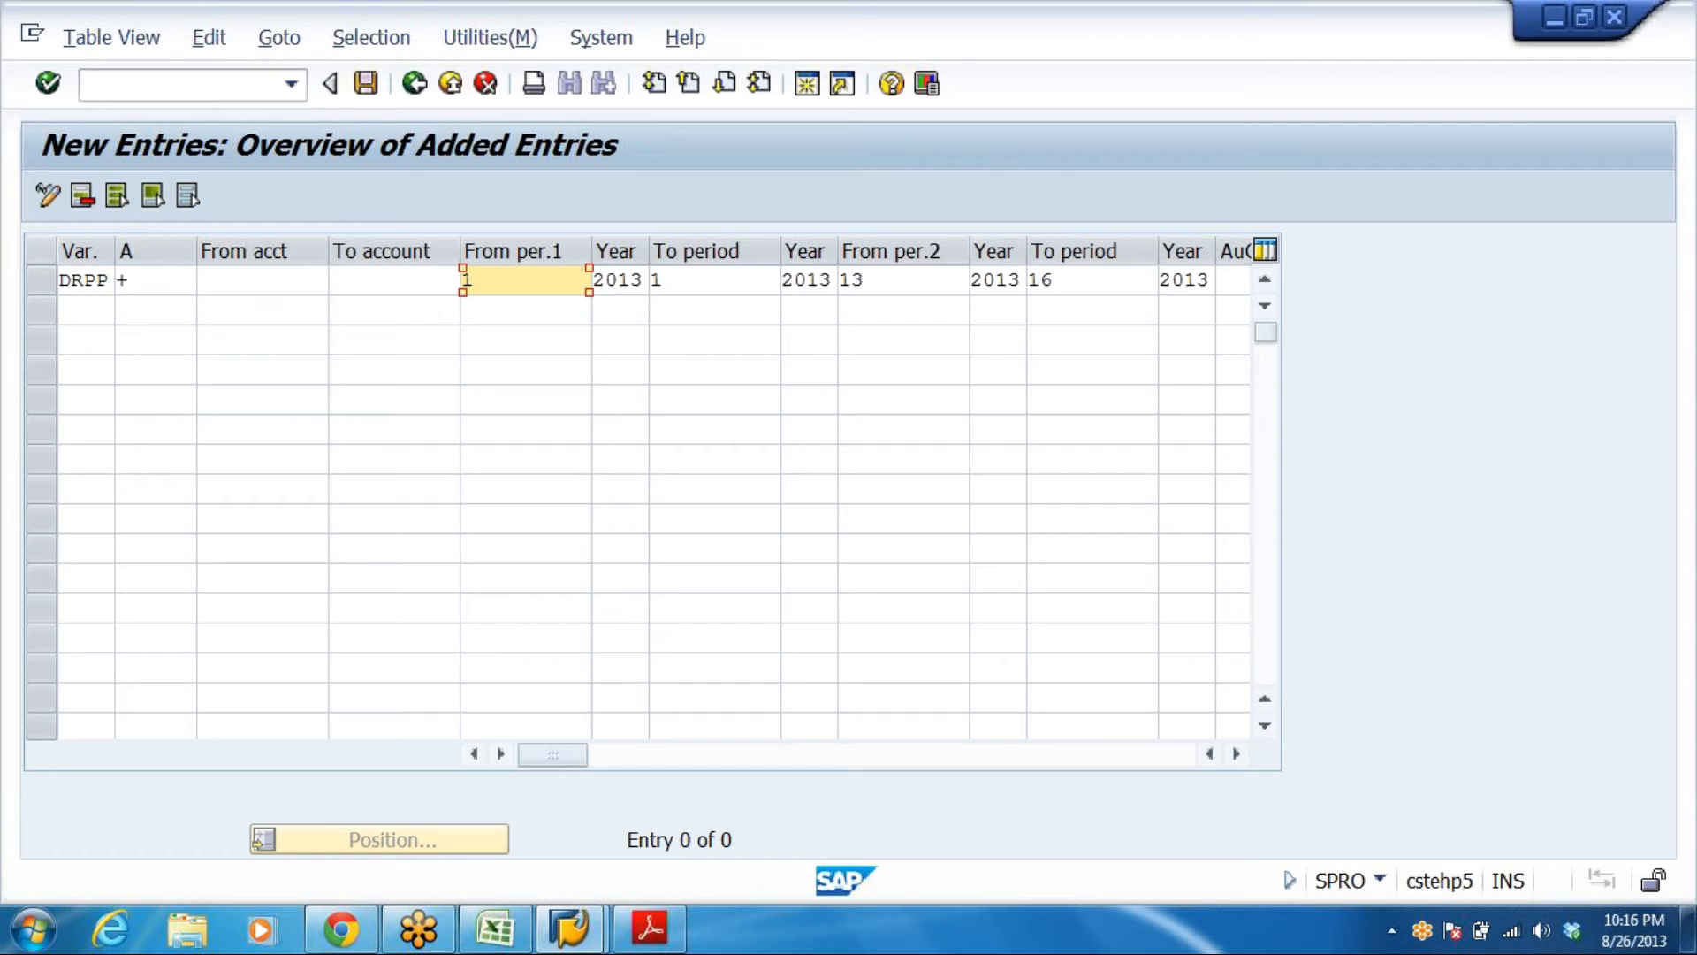
click(698, 280)
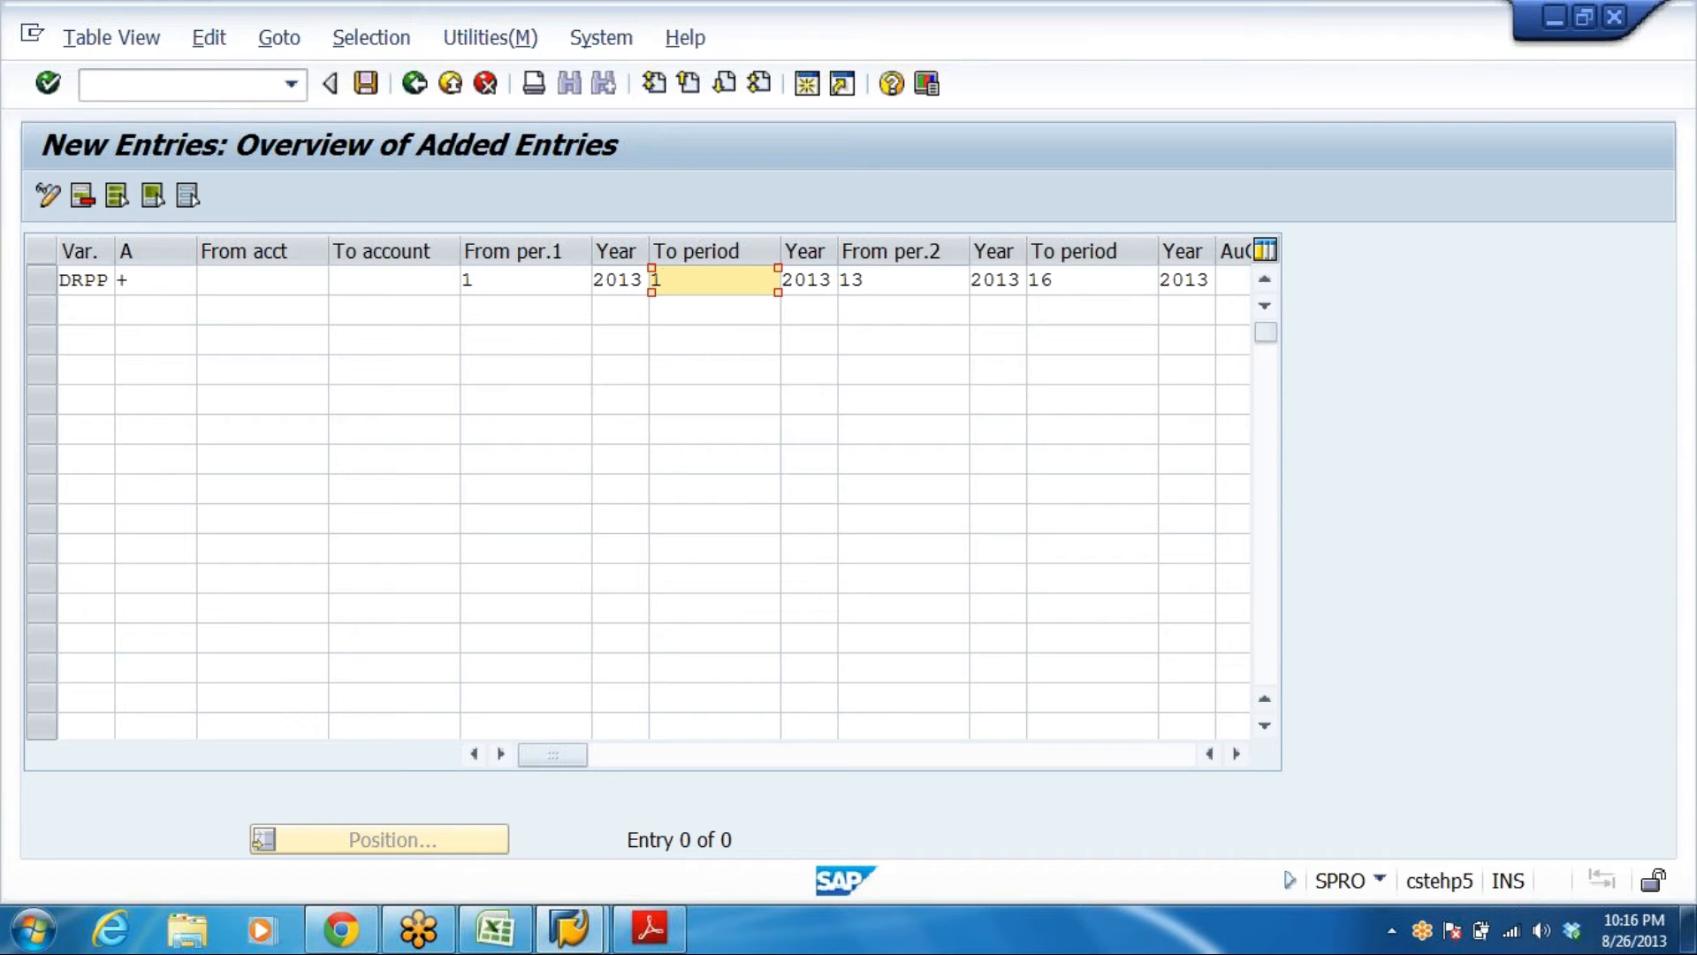
key(BackSpace)
text(2)
click(809, 430)
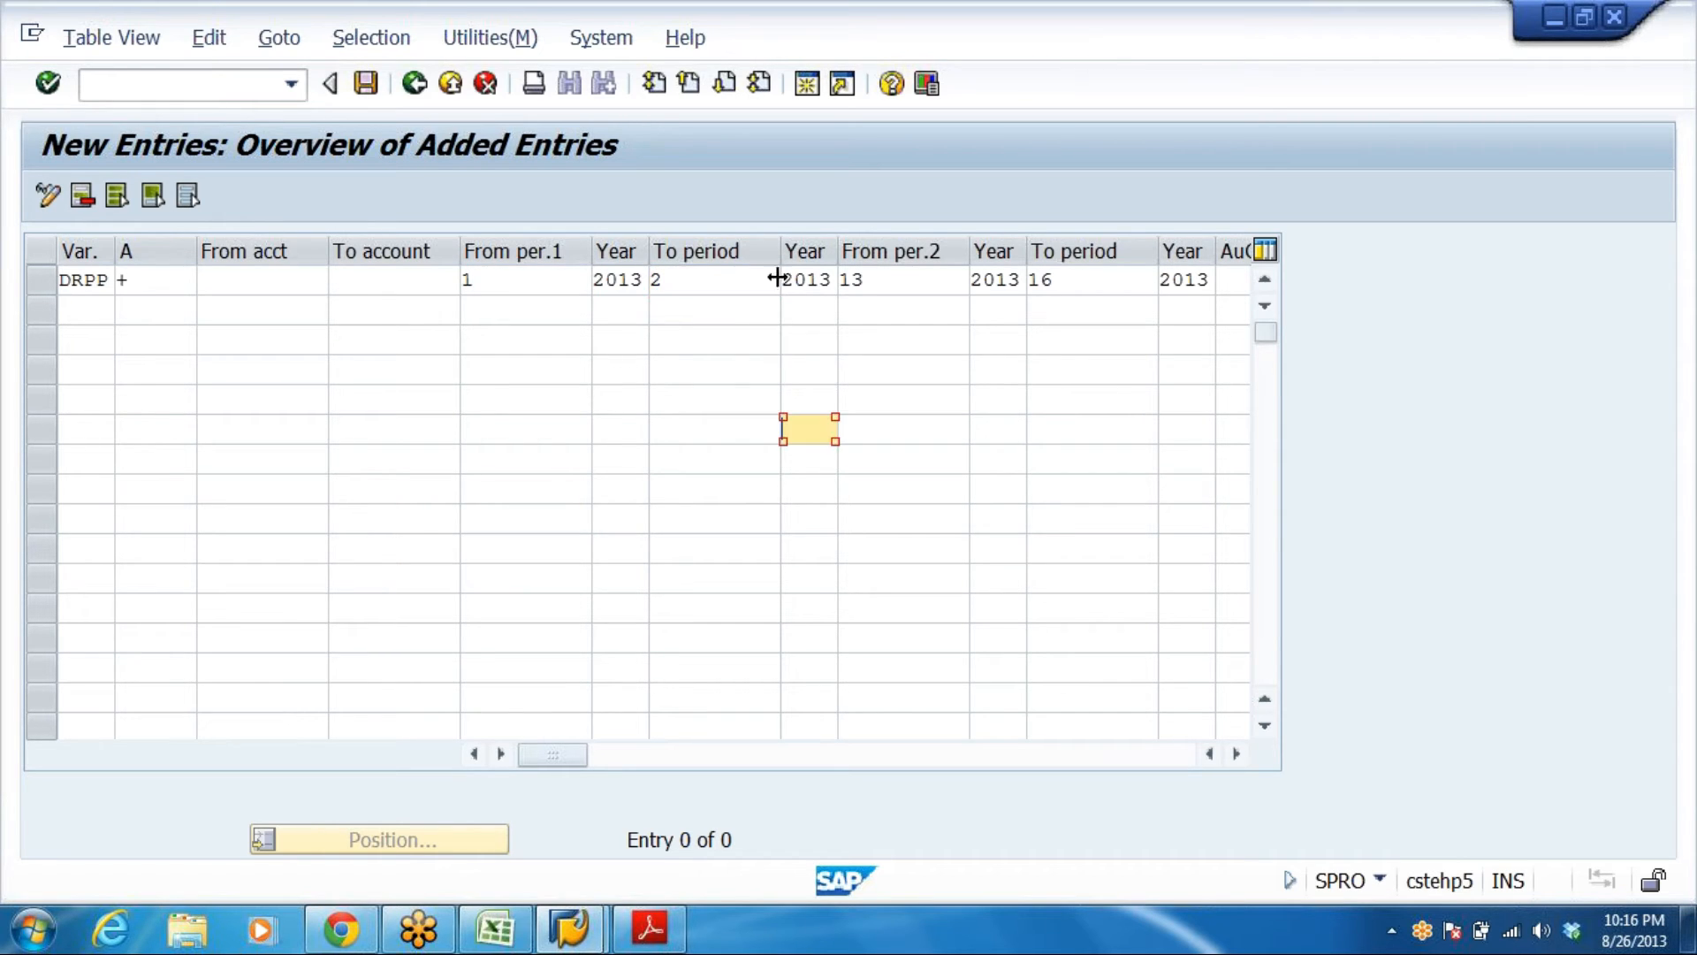
Extend the to period of the DRPP row's first interval to 3 and on to 6
click(707, 280)
key(BackSpace)
text(3)
click(903, 341)
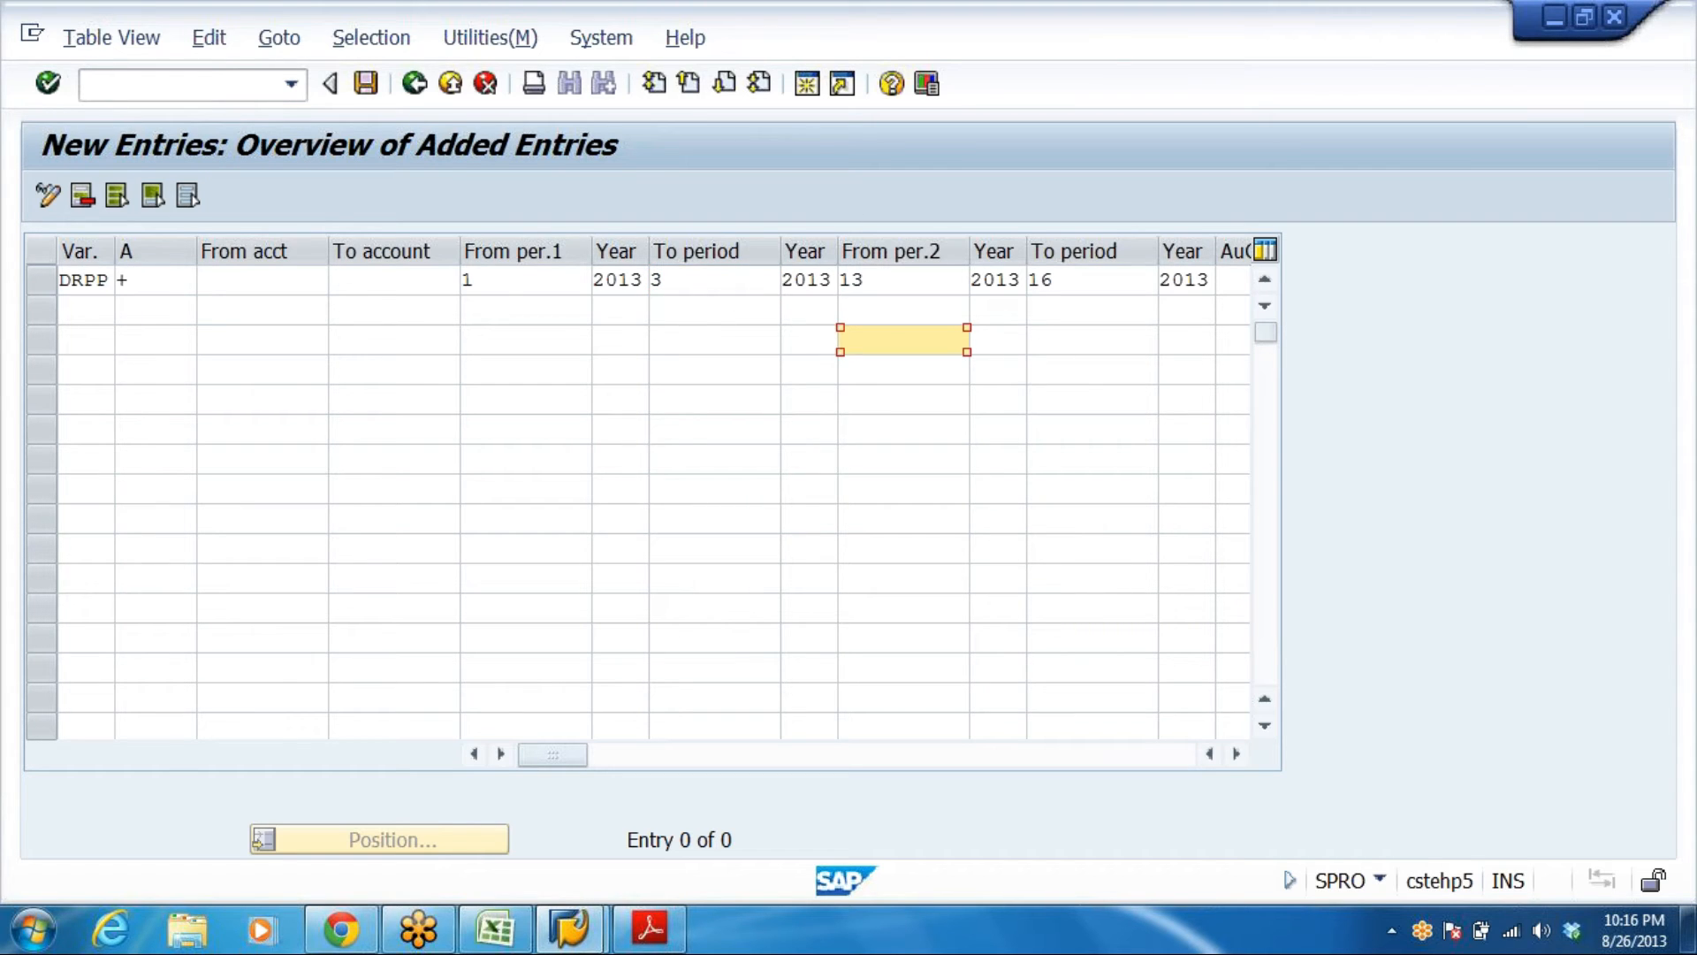
click(707, 280)
key(BackSpace)
key(Escape)
text(6)
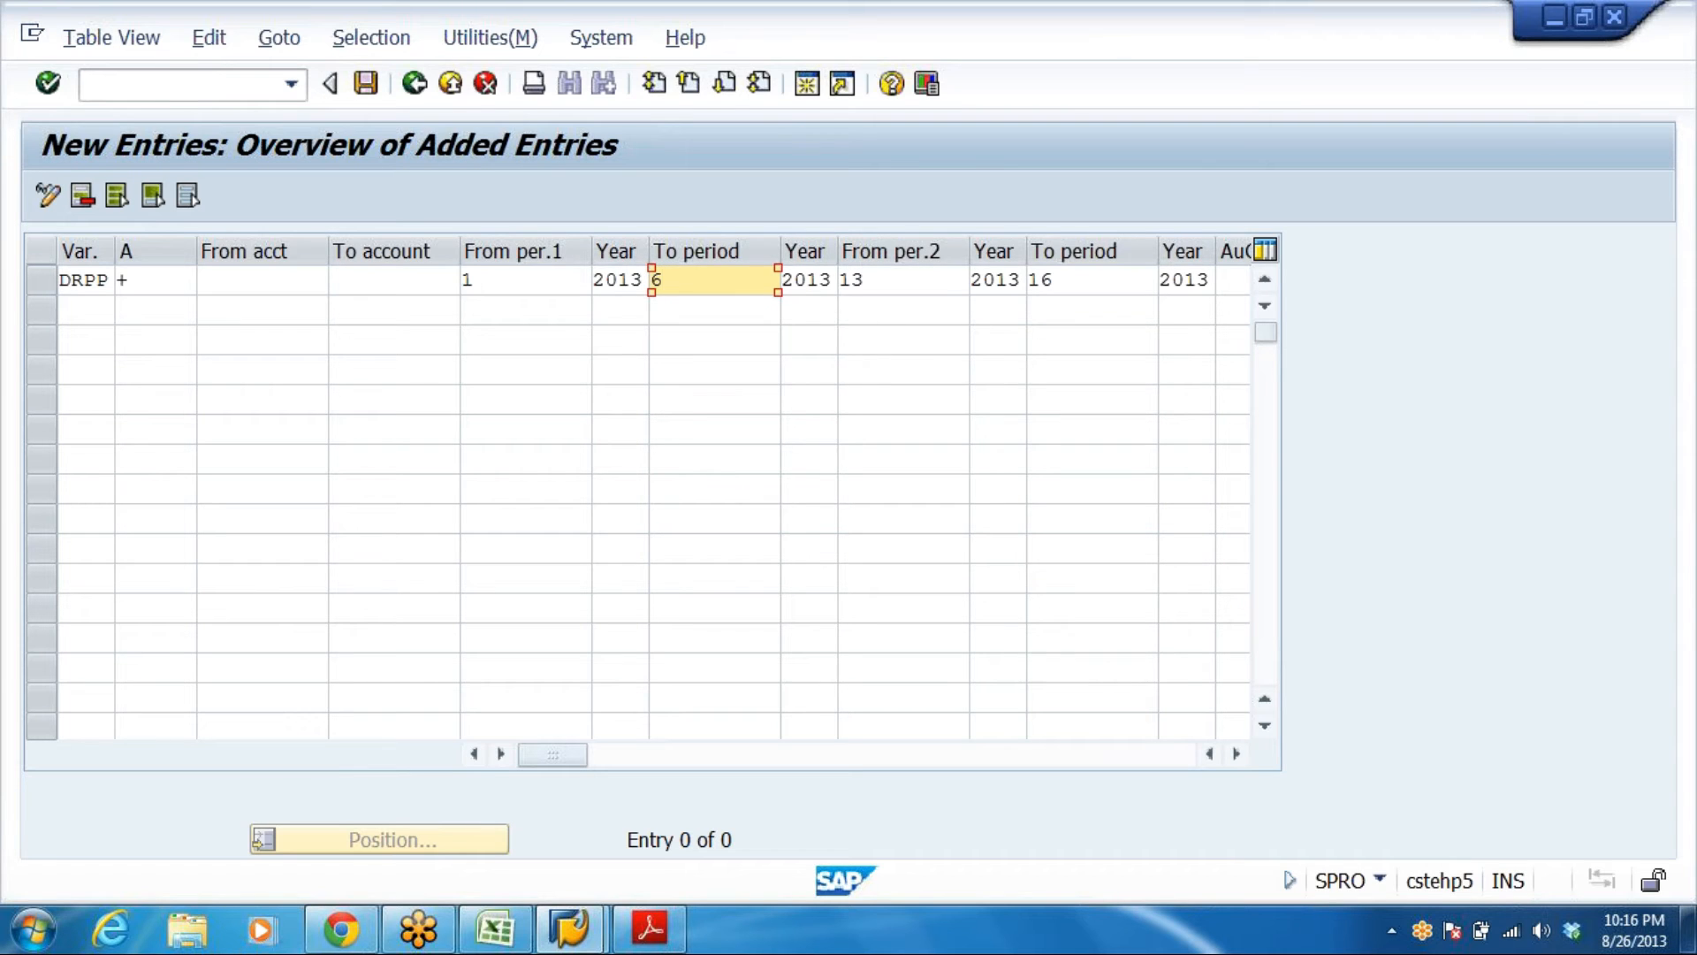
click(809, 369)
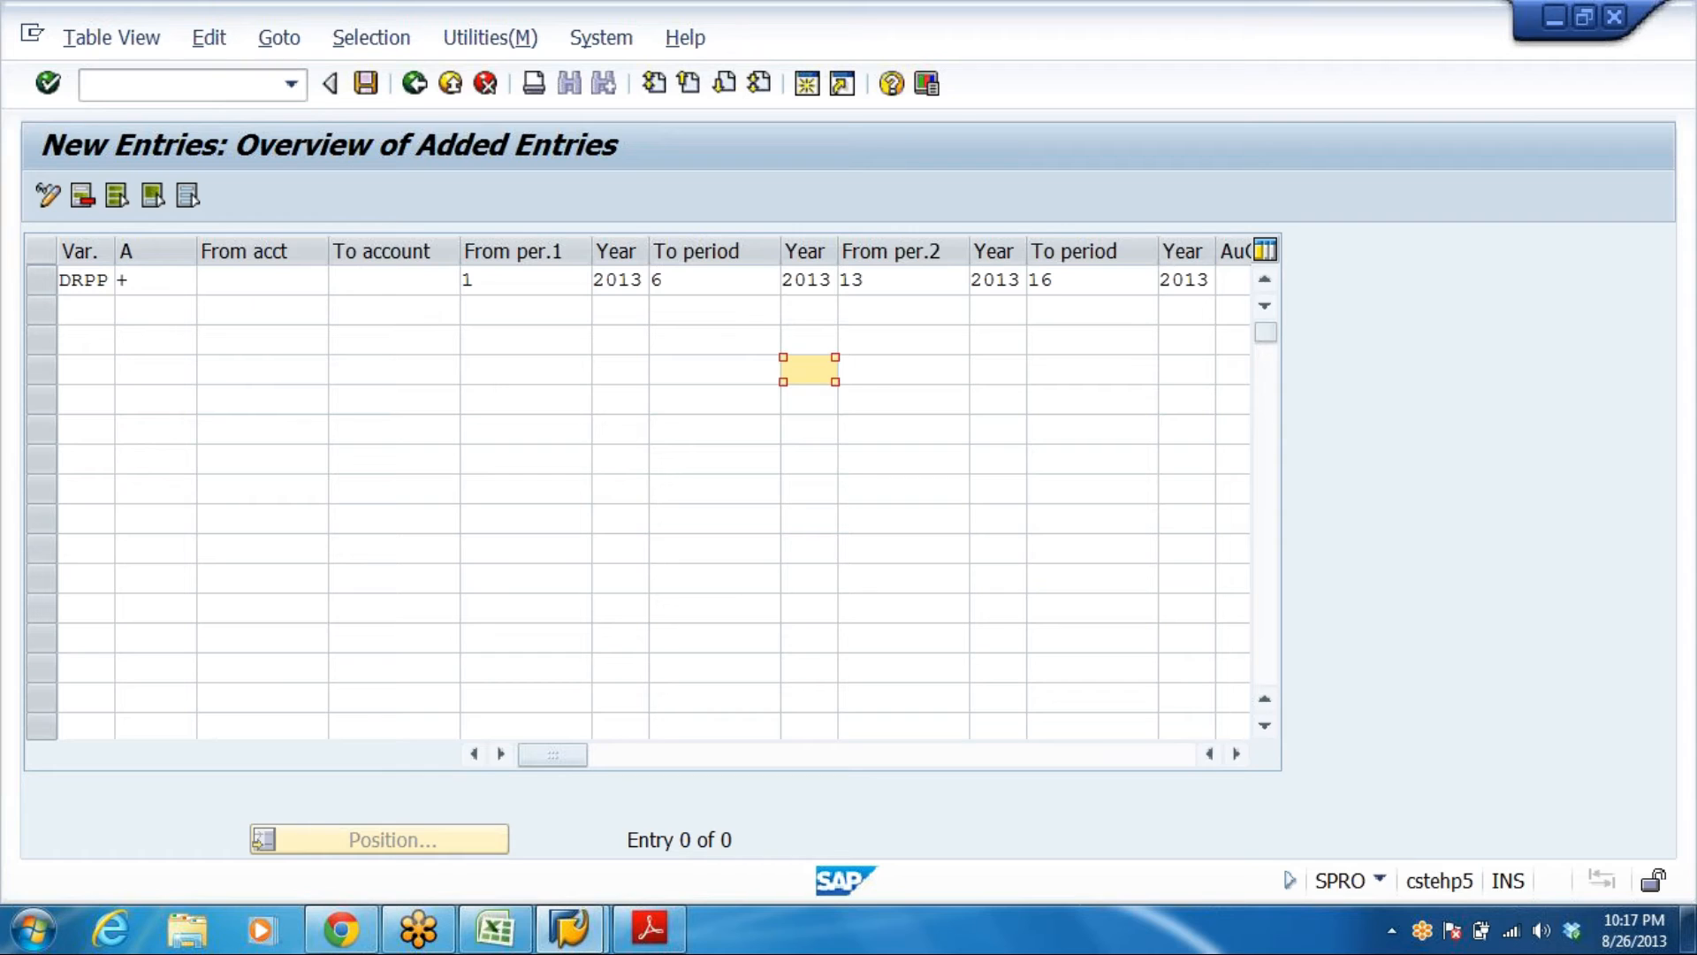
Restrict the first interval of the DRPP row to period 3 by entering 3 as both the from and to period
click(477, 281)
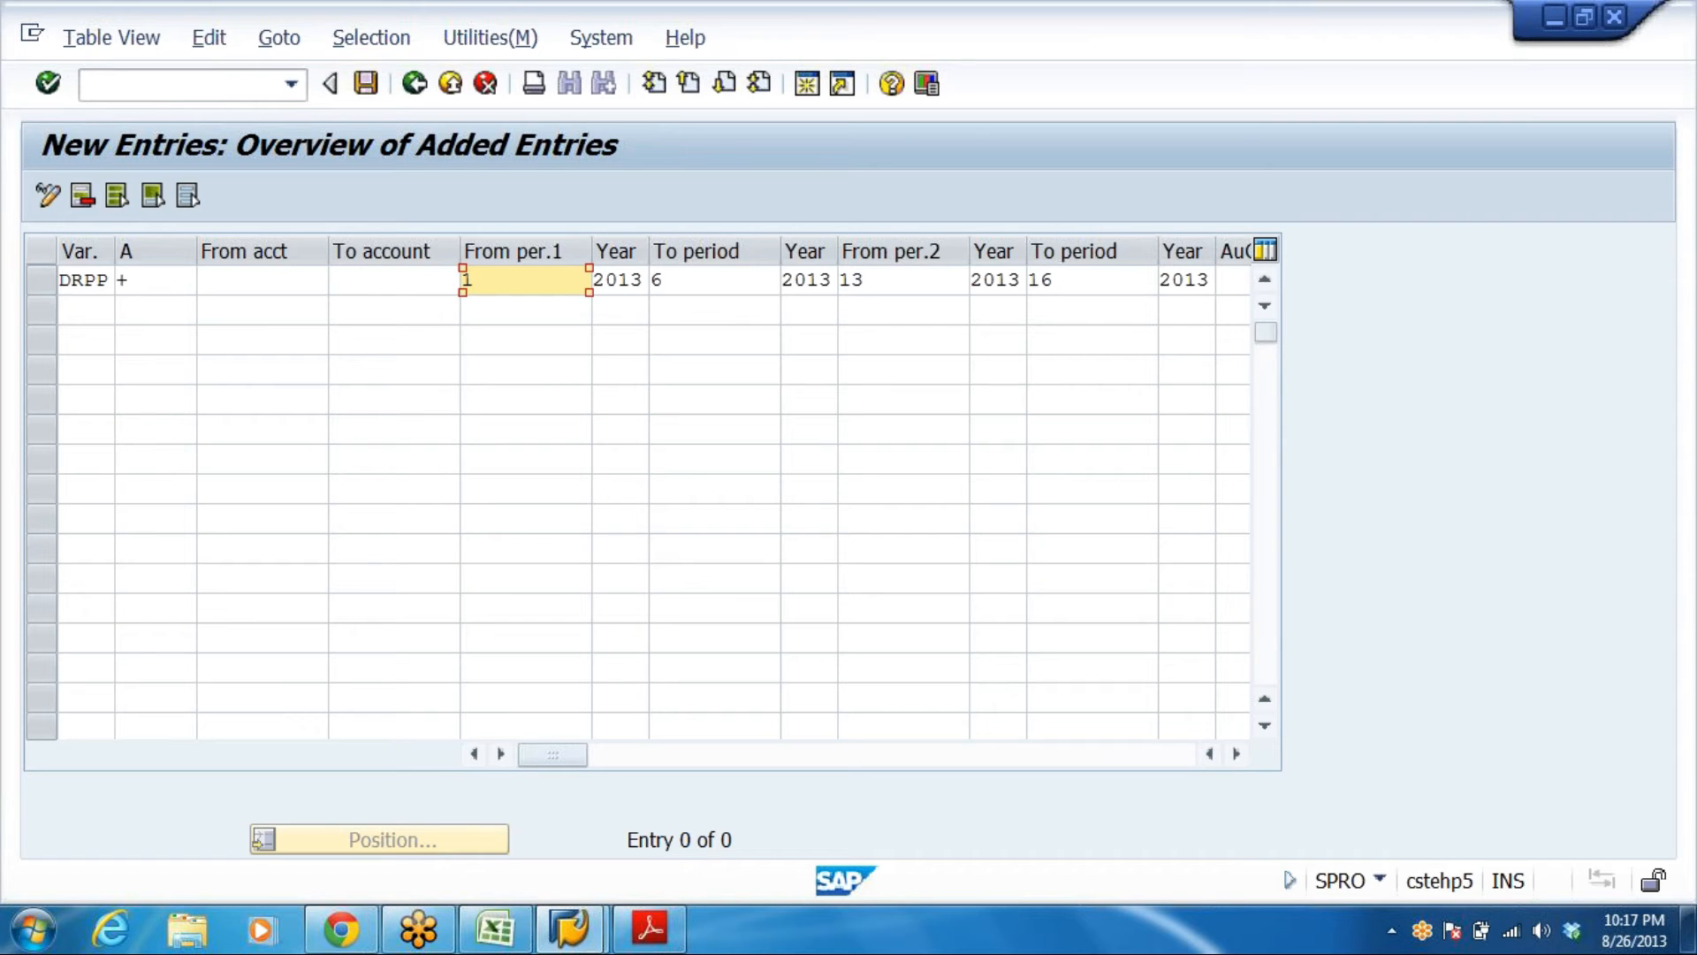
key(BackSpace)
key(Down)
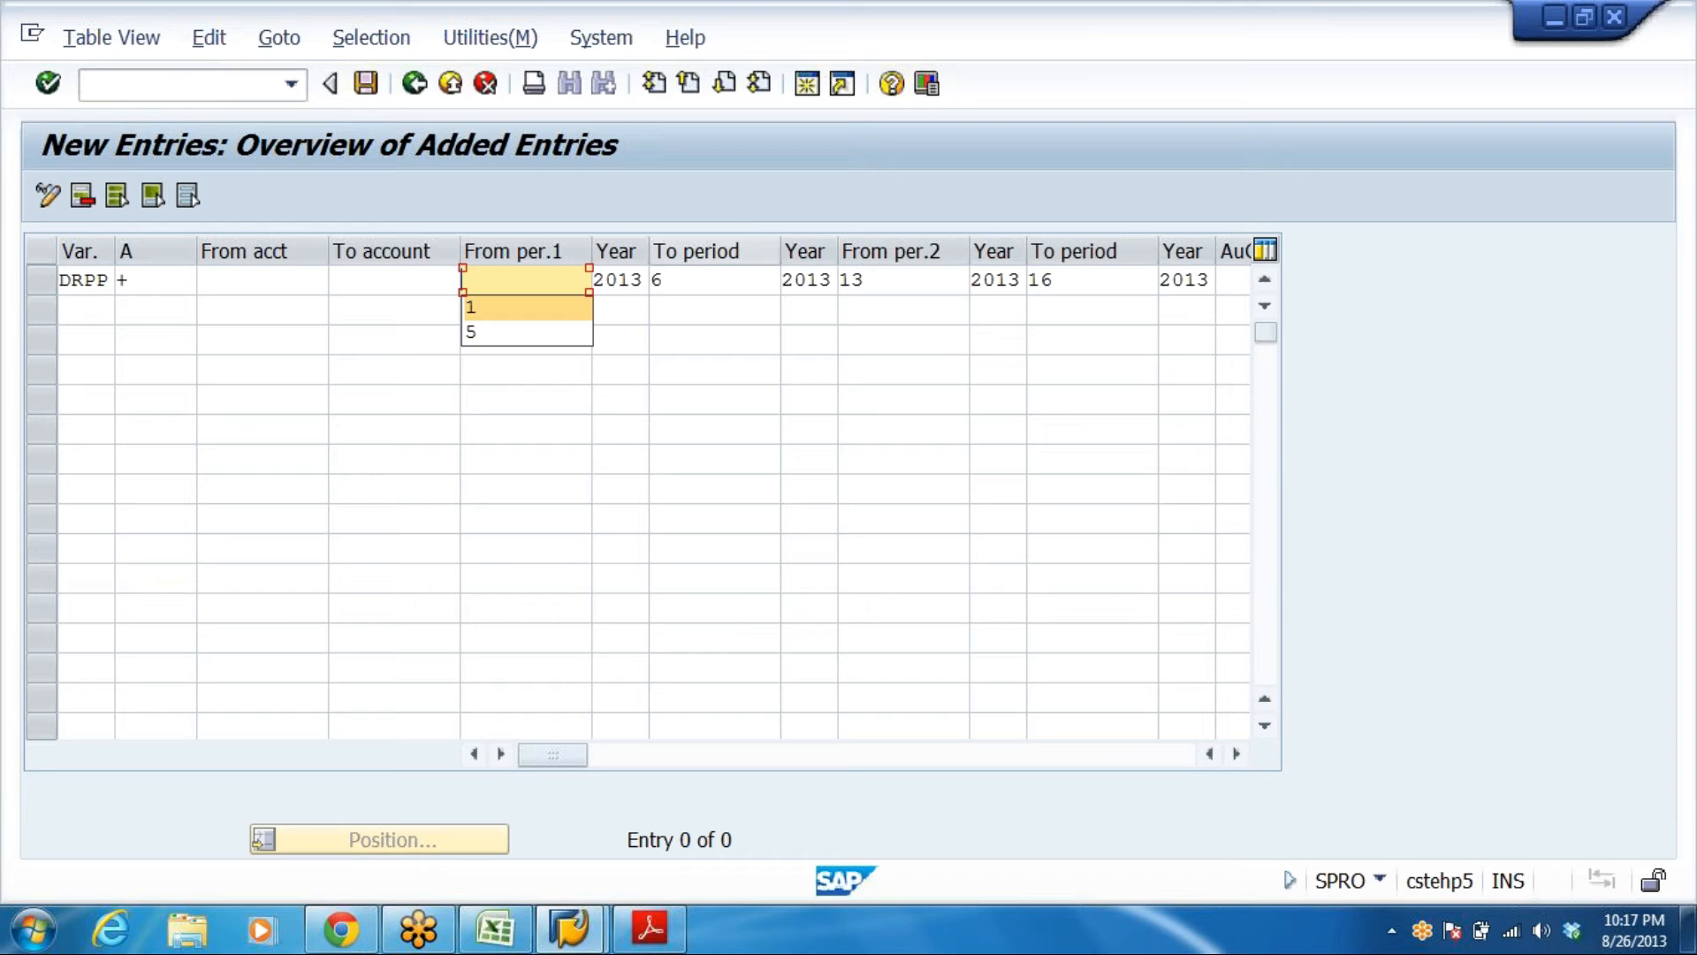
click(668, 280)
key(BackSpace)
text(3)
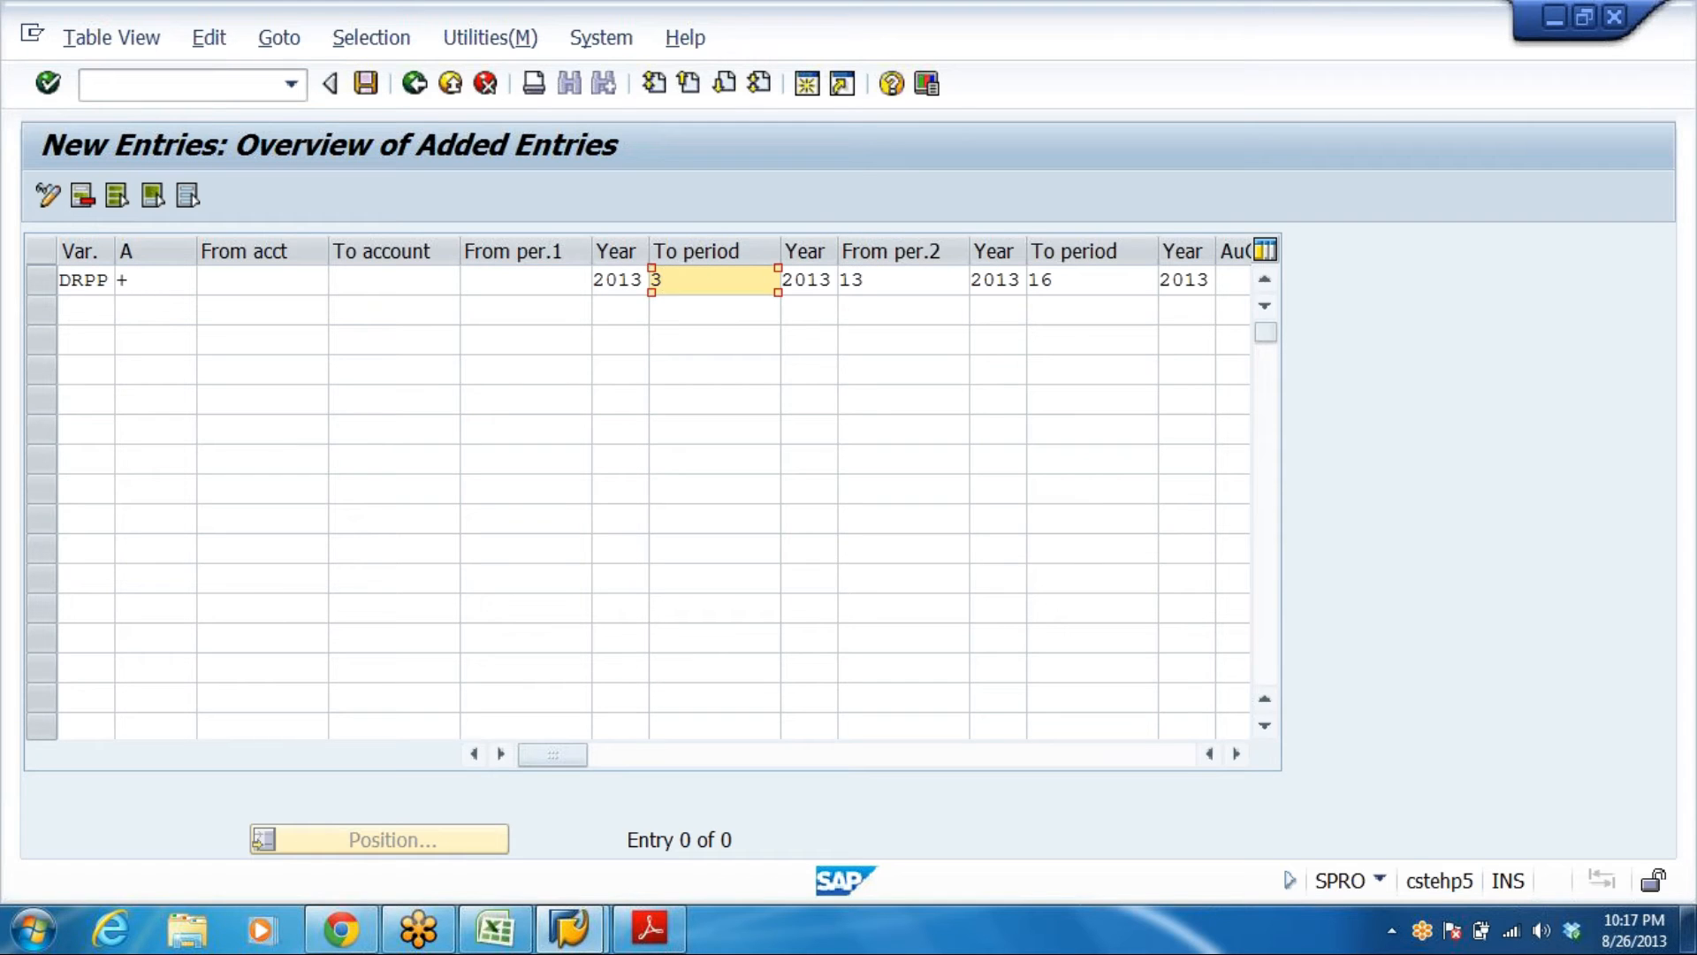
click(708, 430)
click(525, 280)
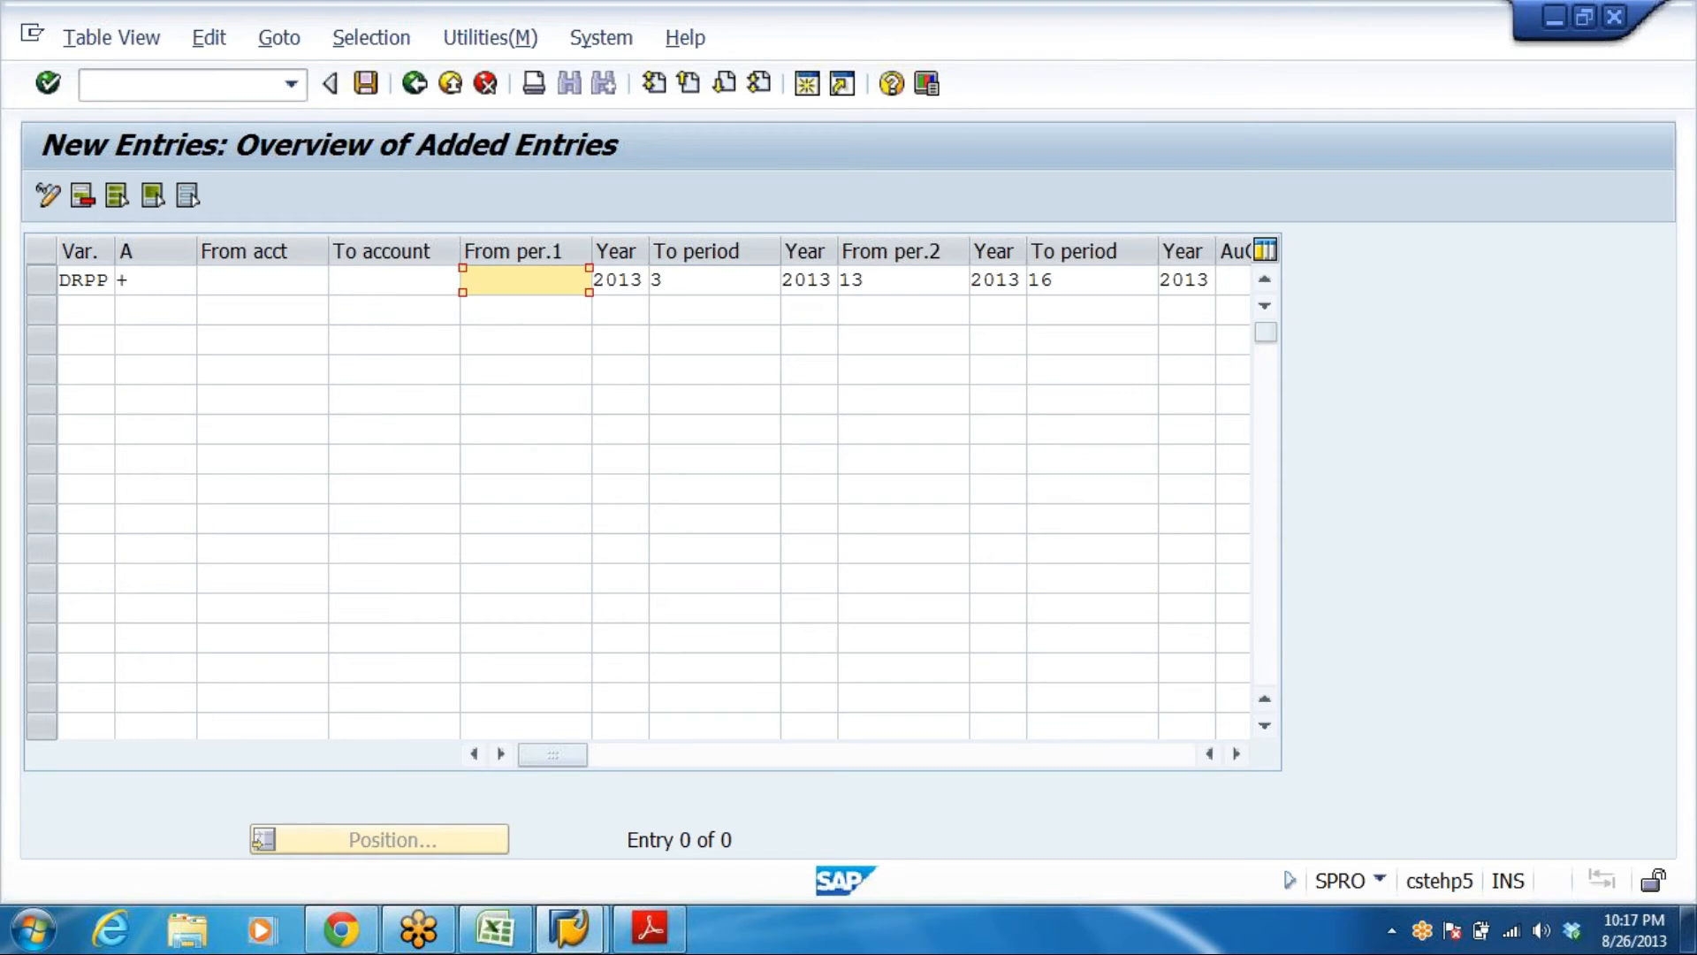
text(3)
click(525, 399)
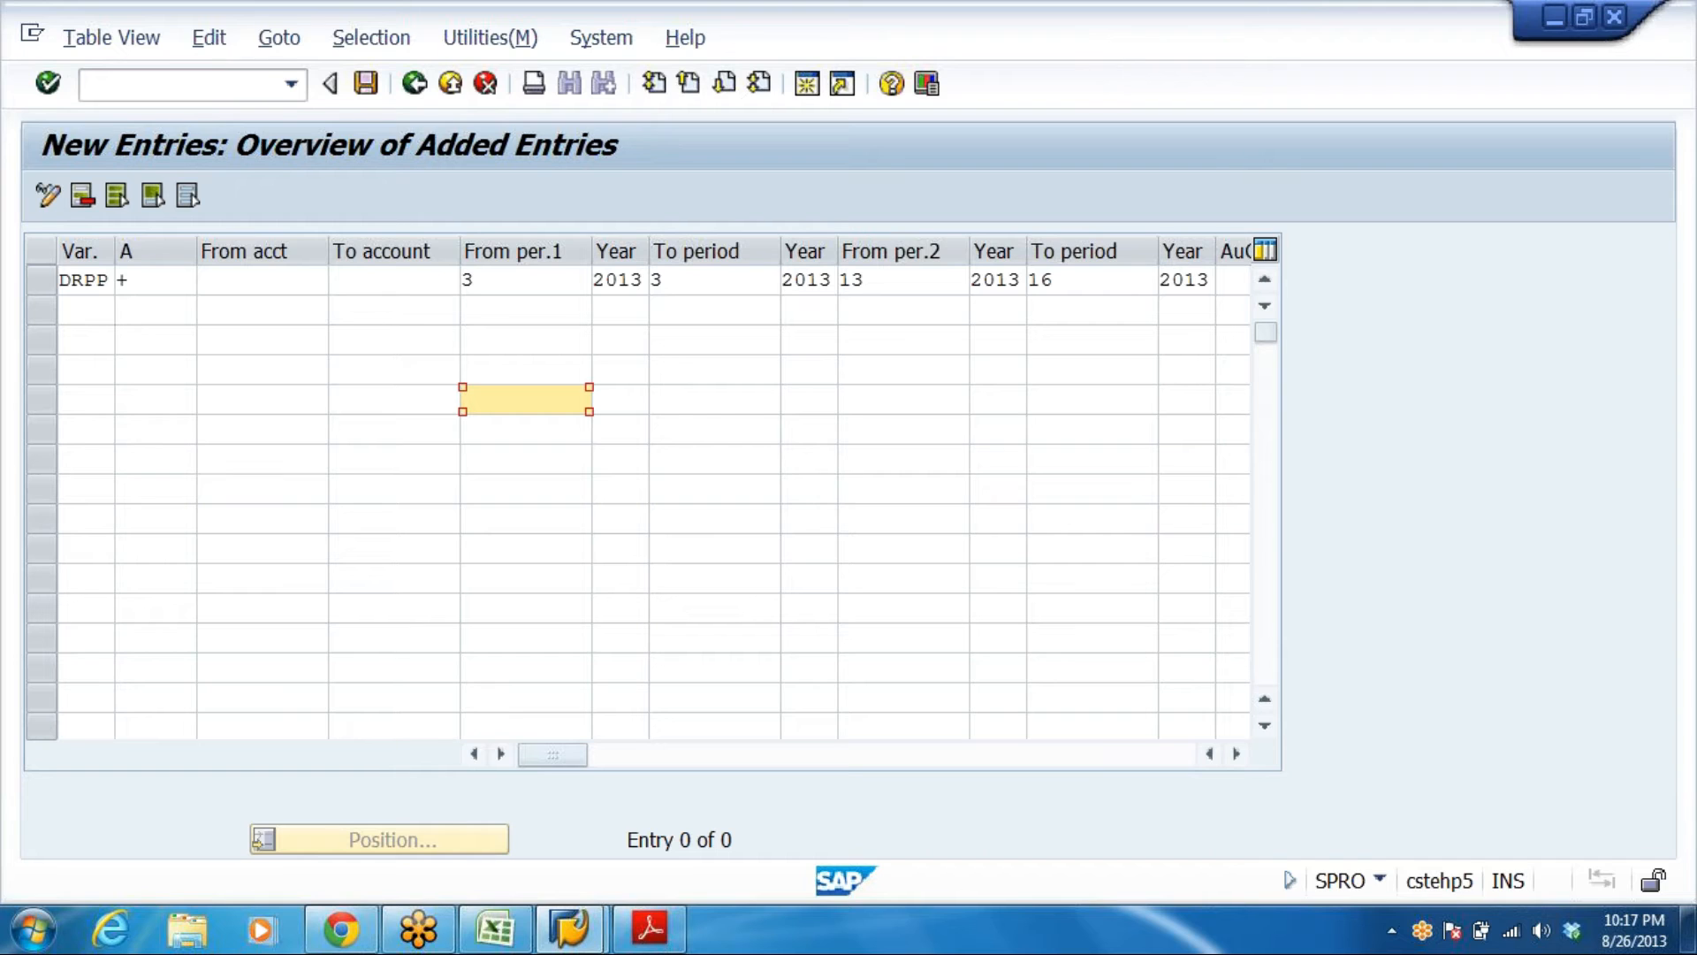
Move the first interval of the DRPP row to period 4 by entering 4 as both the from and to period
click(527, 280)
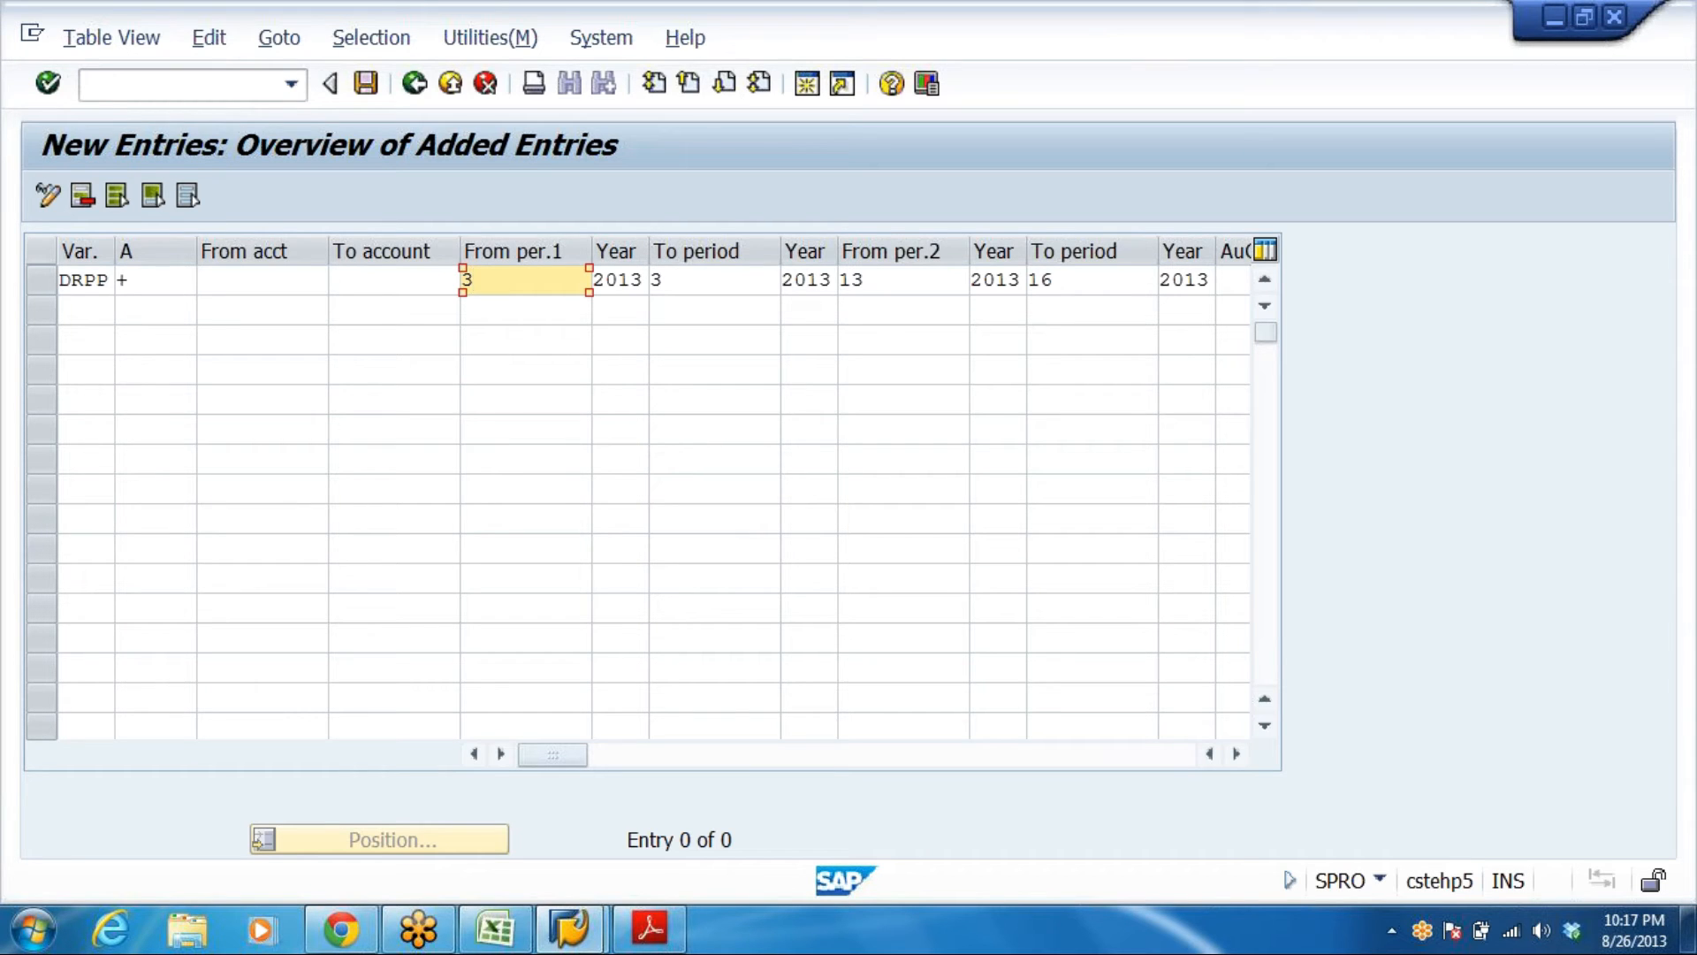
key(BackSpace)
text(4)
click(698, 280)
key(BackSpace)
text(4)
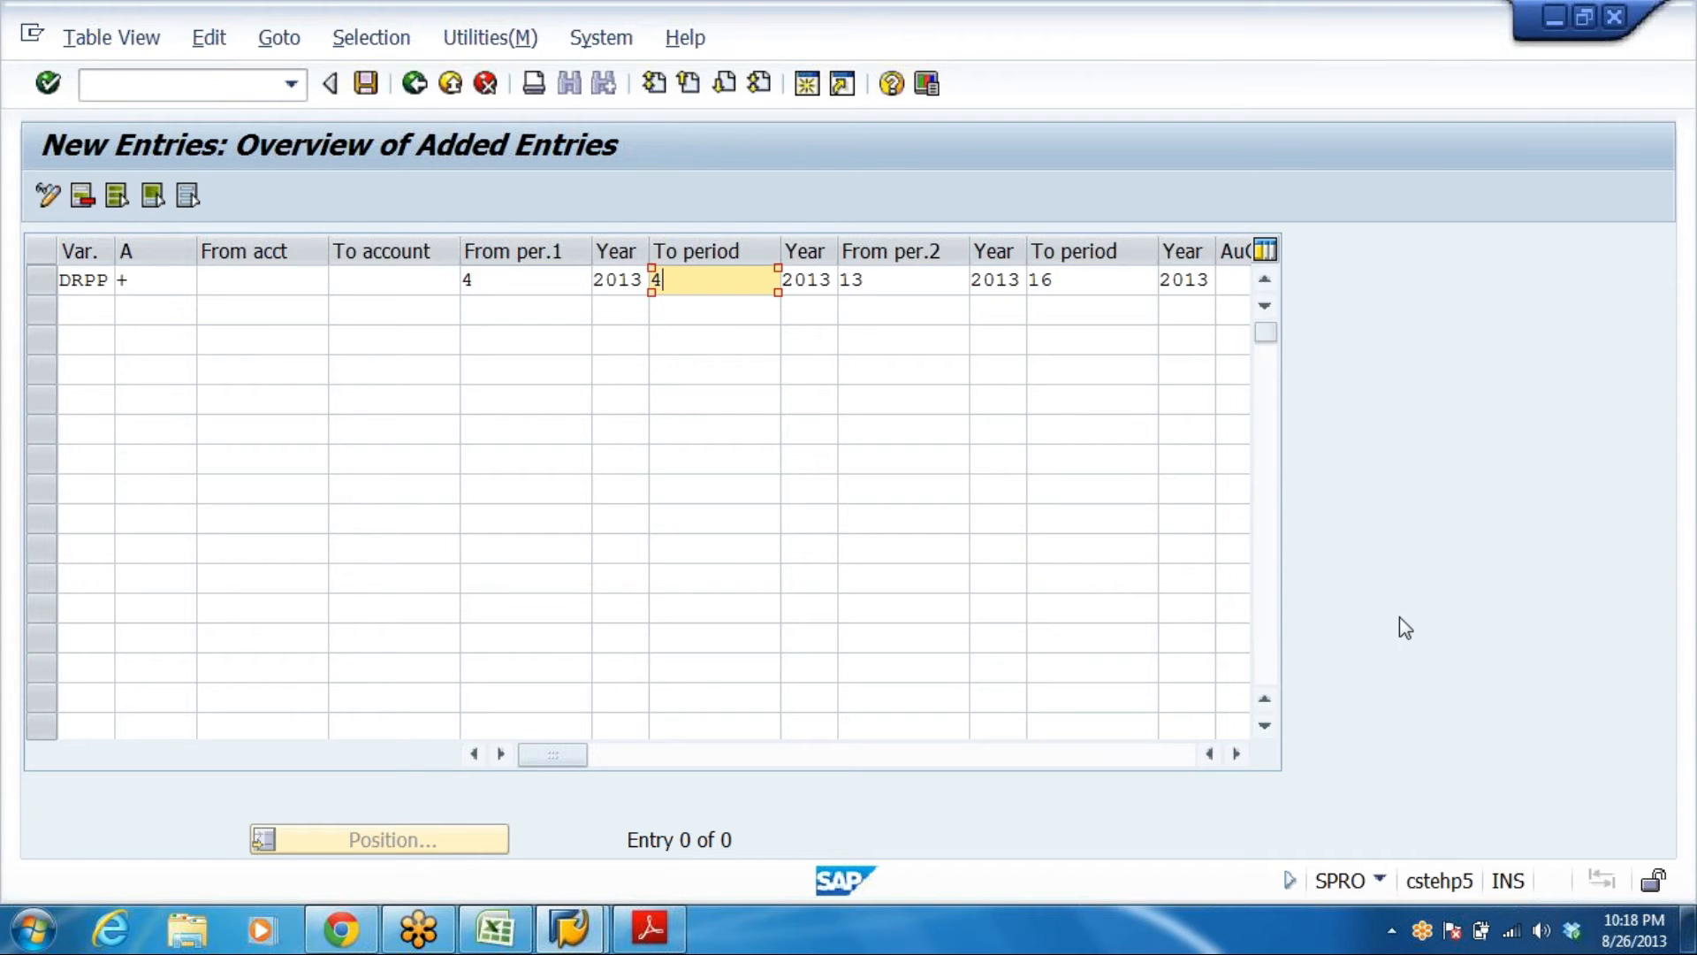
Set both the to period and the from period of the DRPP row's first interval to 5
key(BackSpace)
text(5)
click(998, 430)
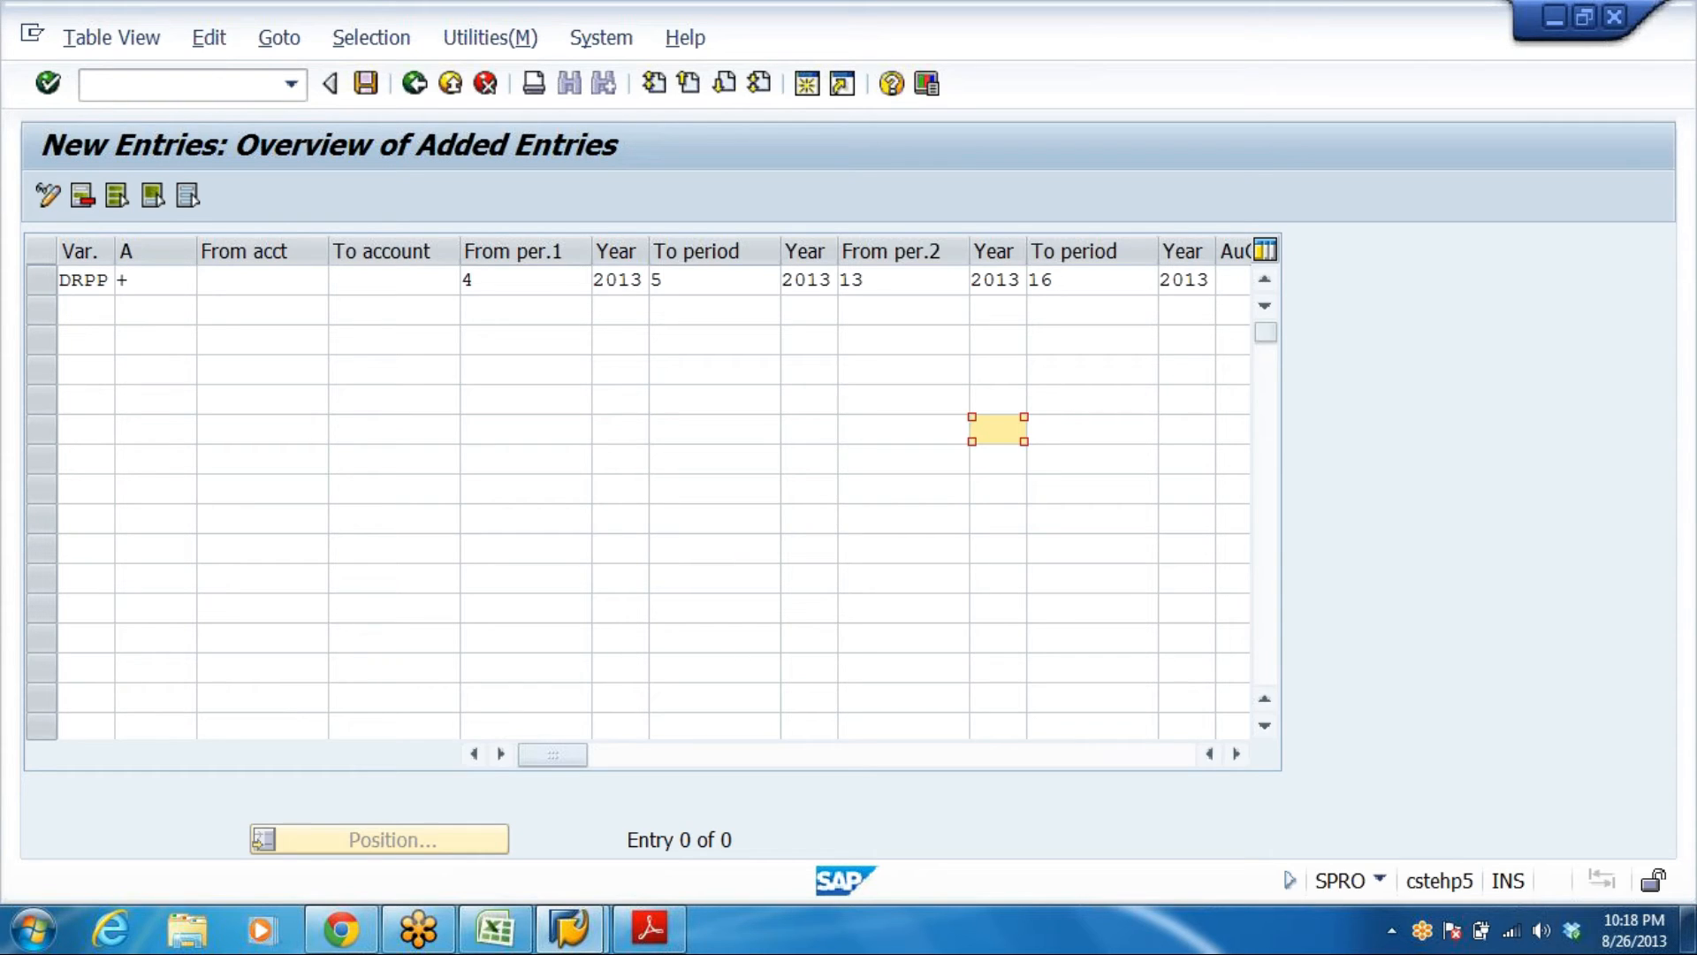
click(473, 279)
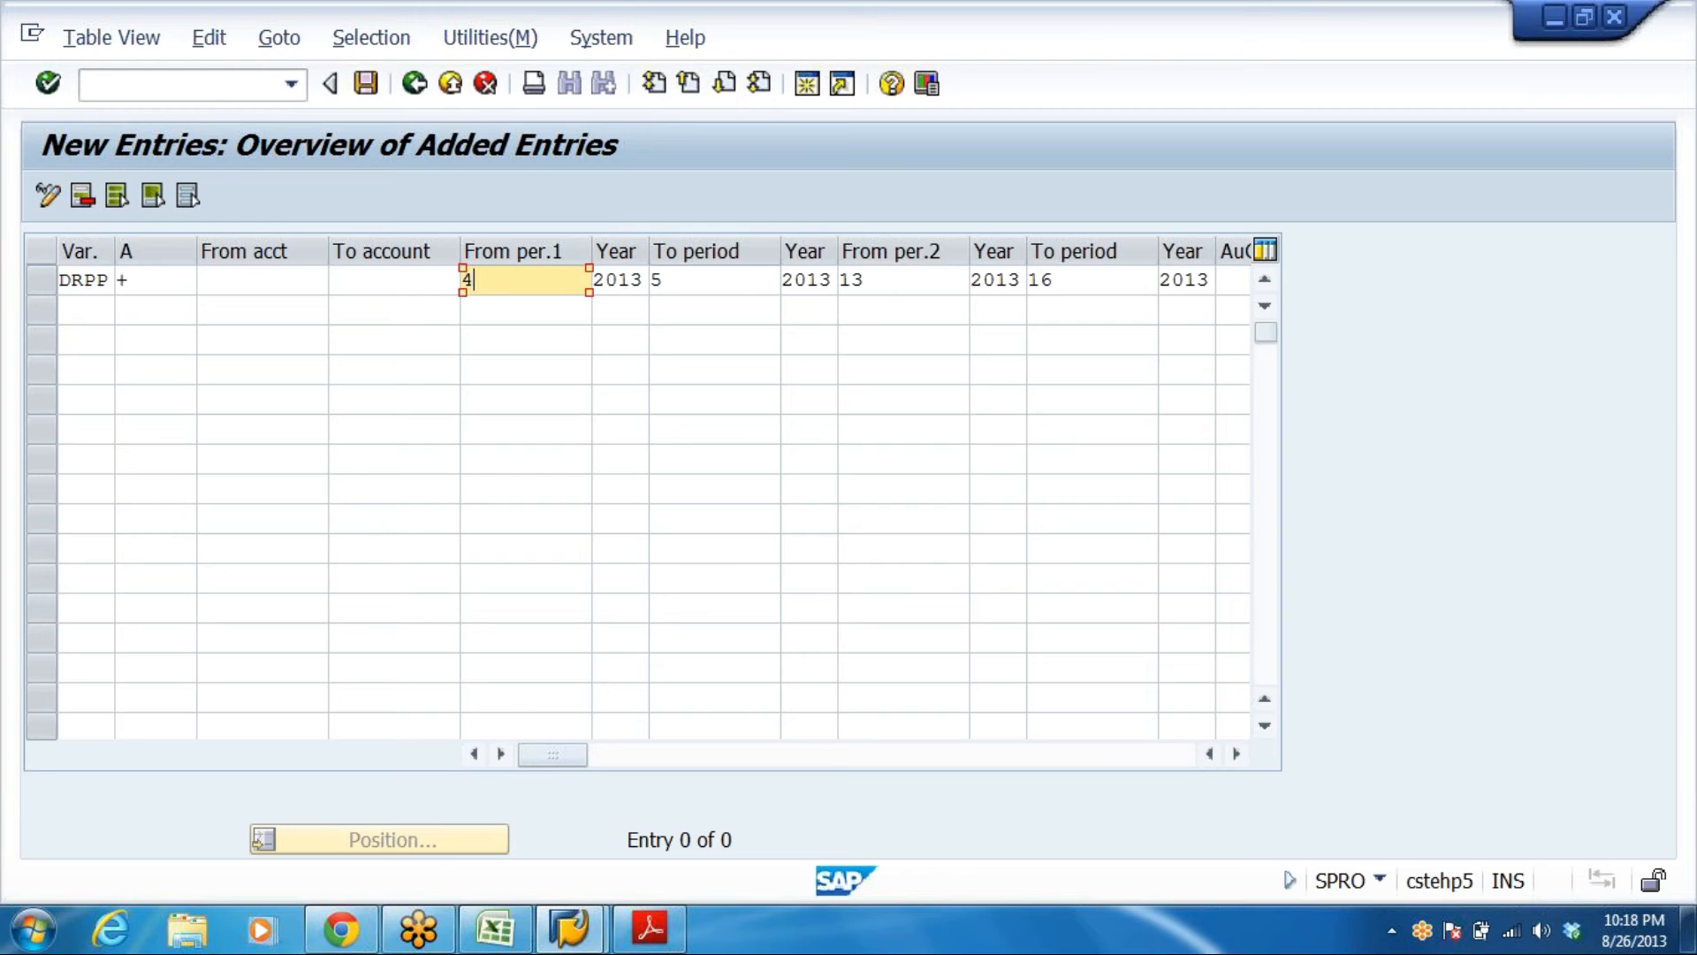
key(BackSpace)
text(5)
click(903, 519)
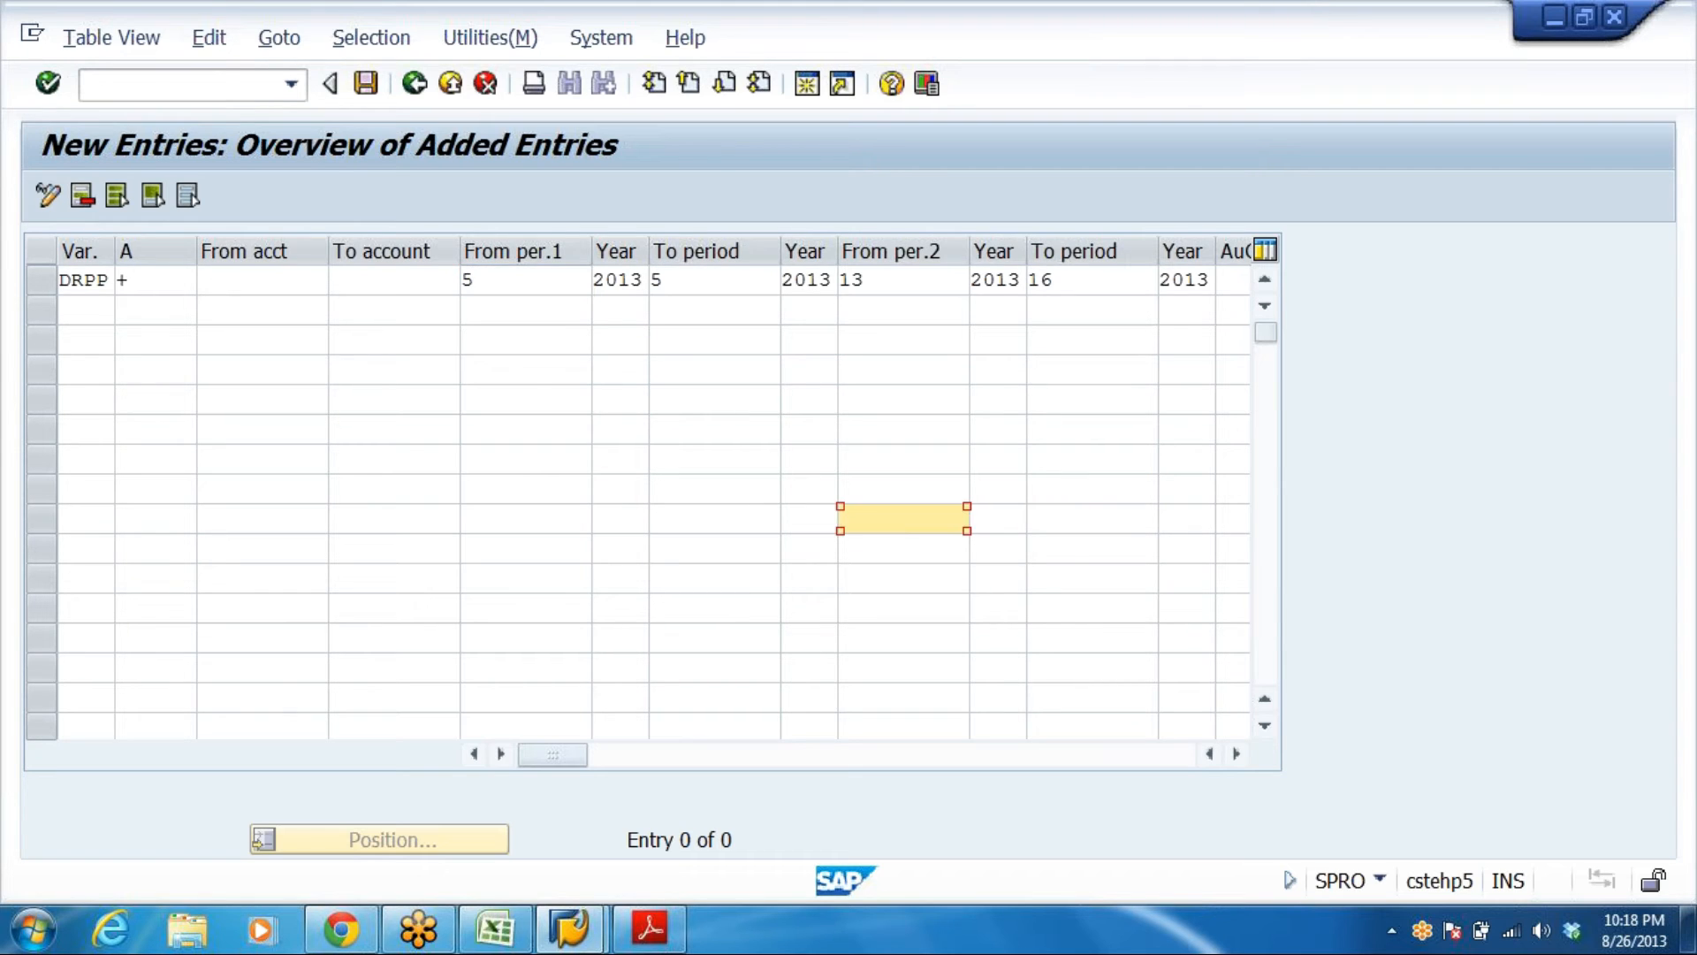
Save the DRPP entry under the customizing request DRL COMP CODE SETTINGS and return to the posting periods overview
click(365, 83)
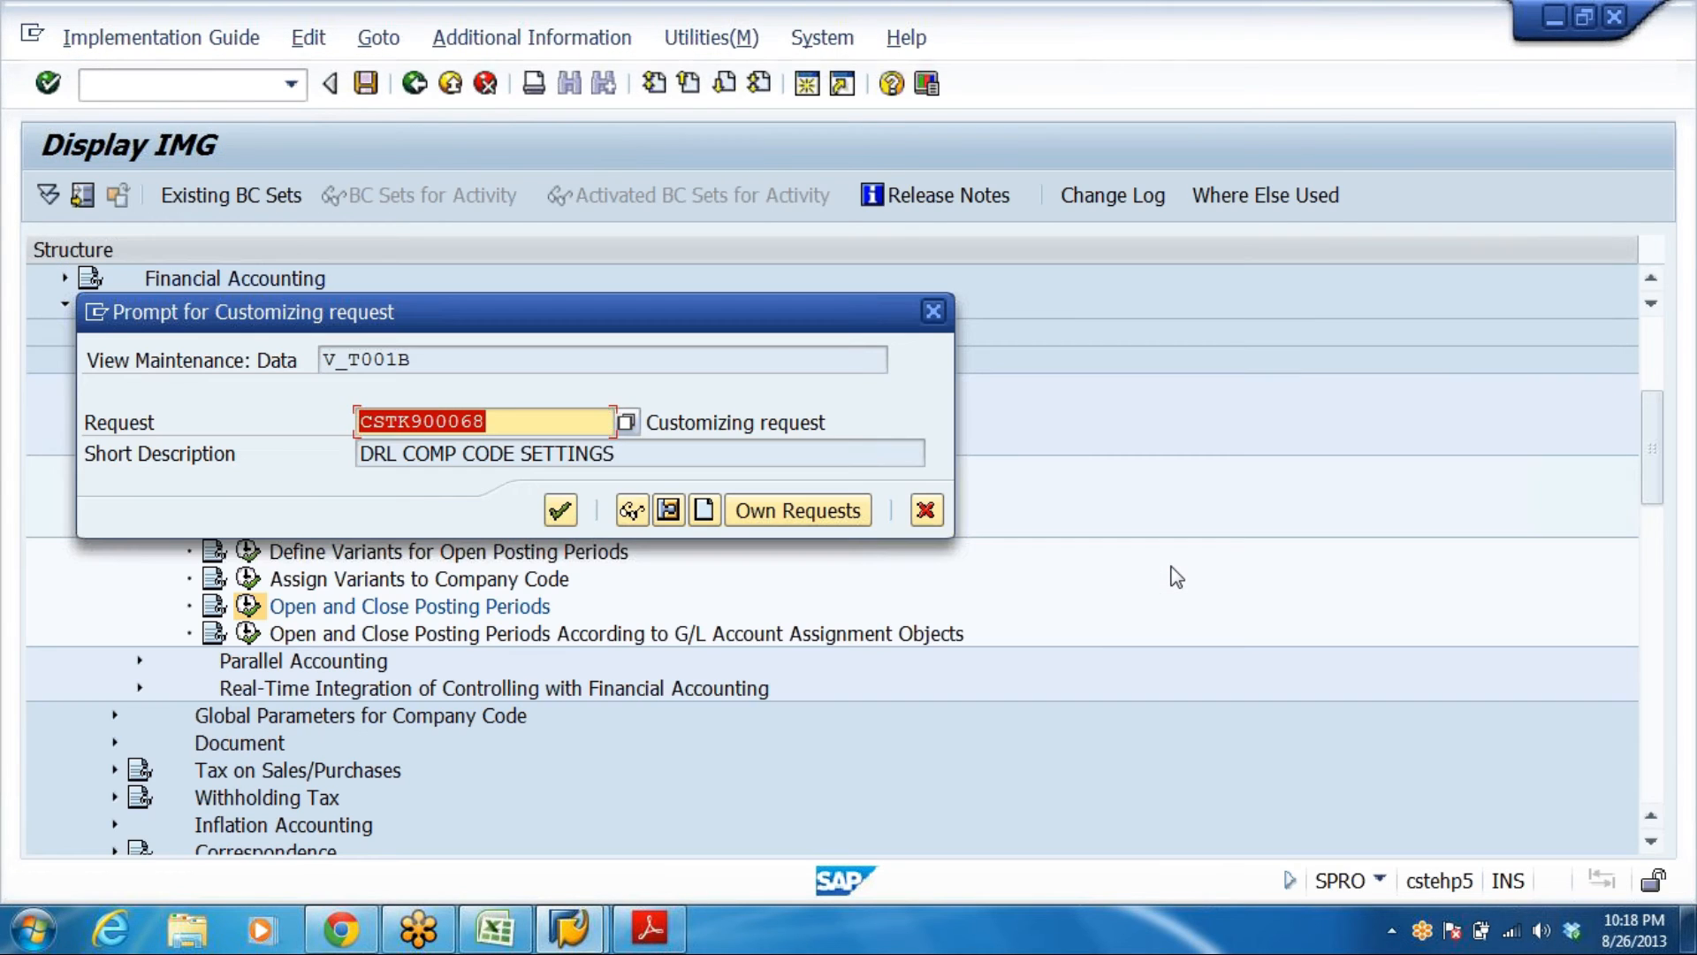
key(Return)
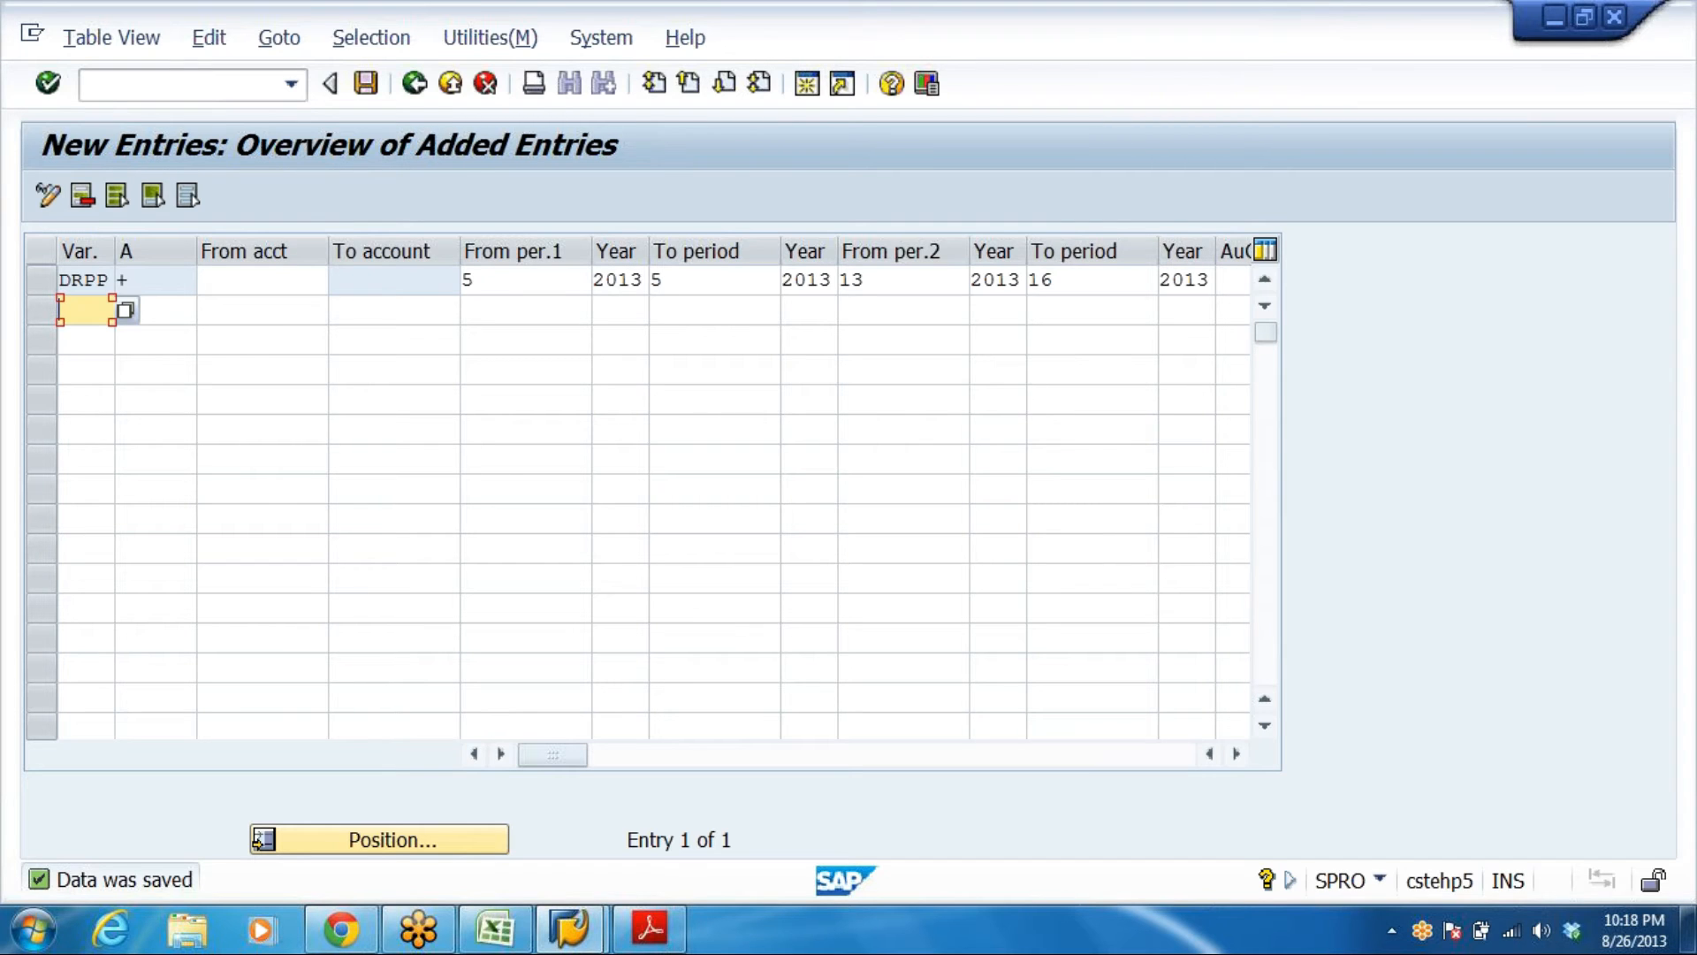
click(714, 430)
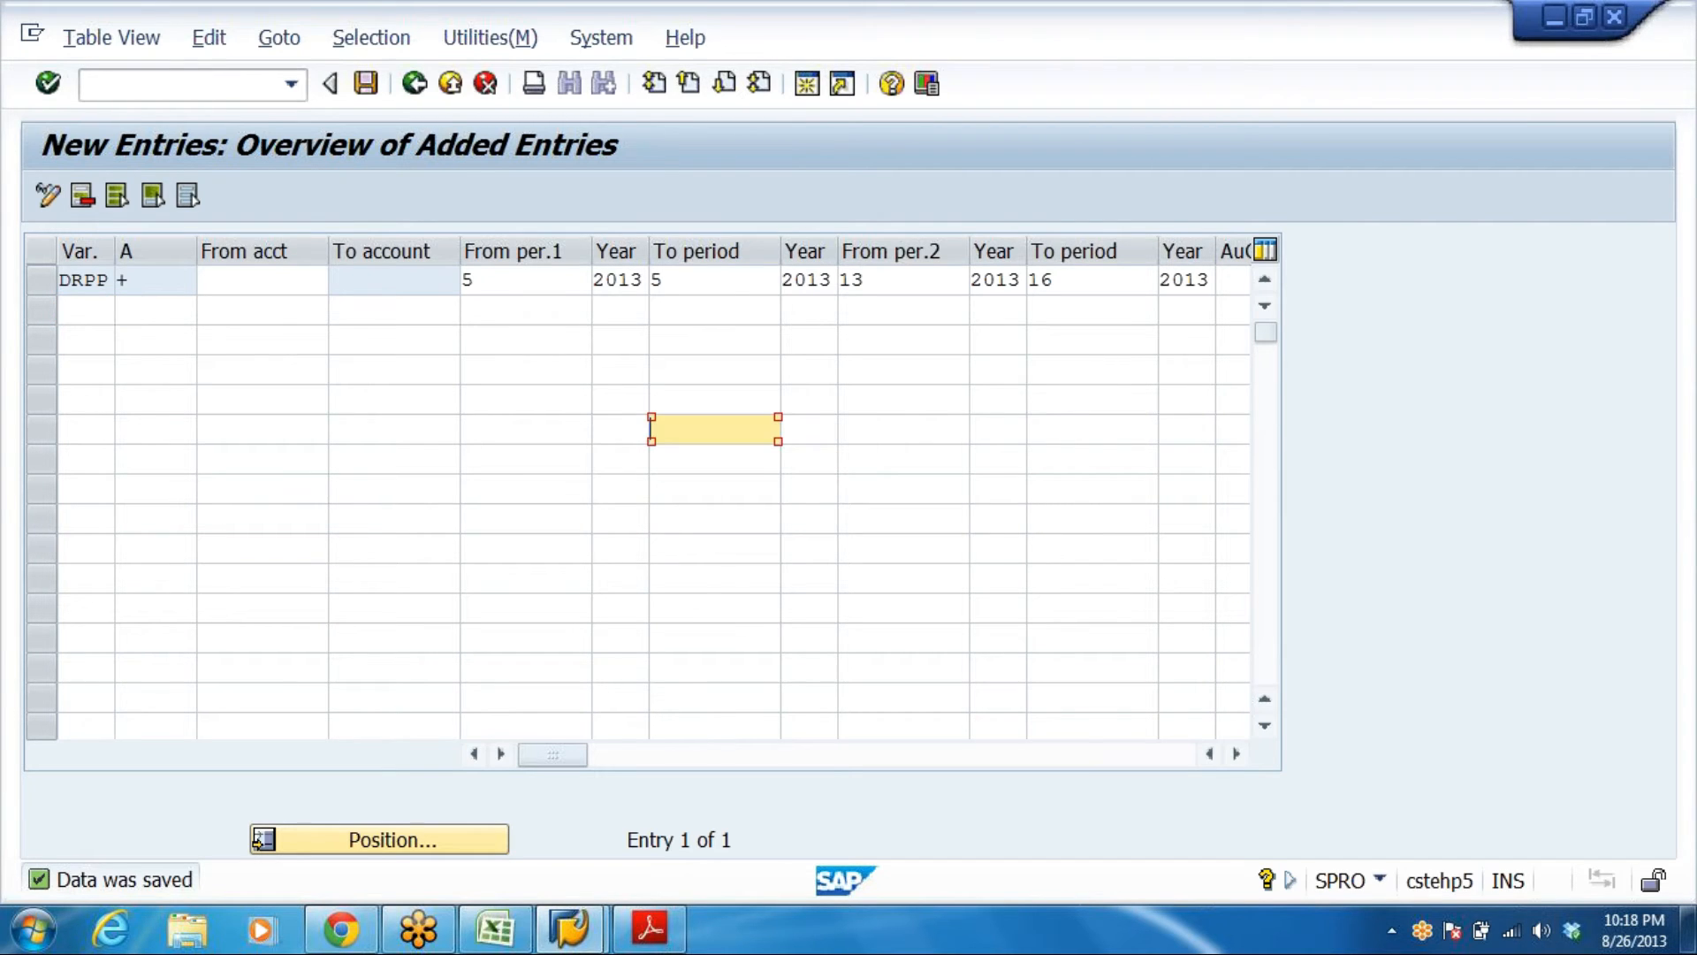
click(442, 280)
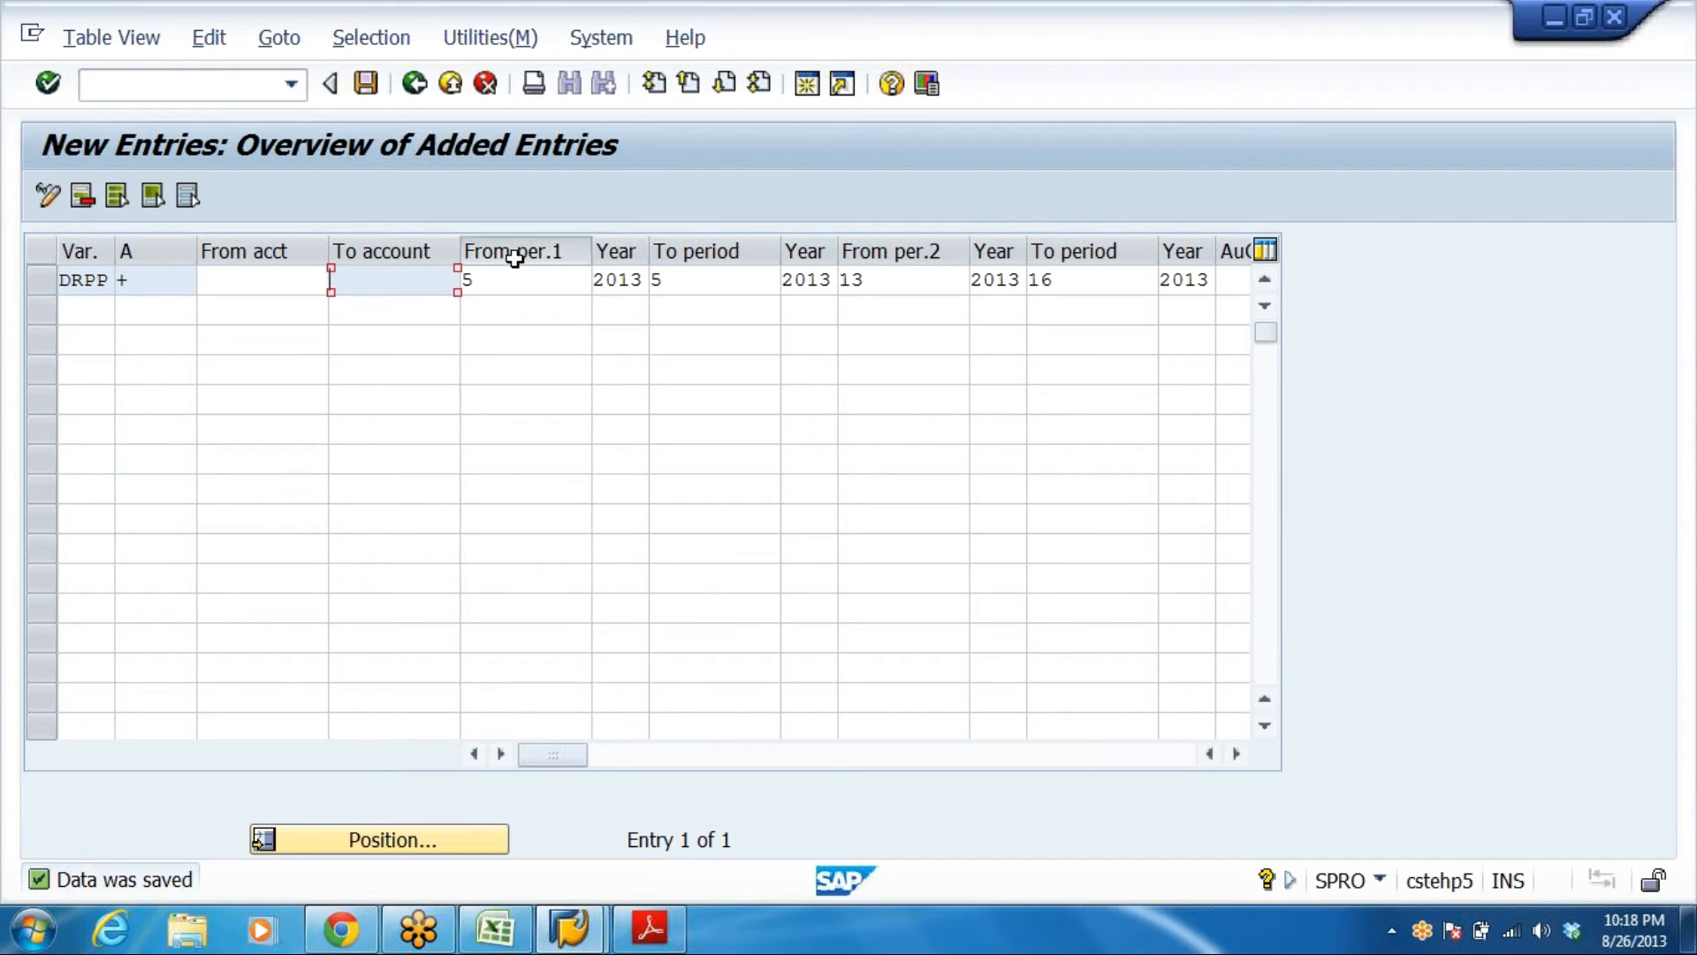
click(419, 92)
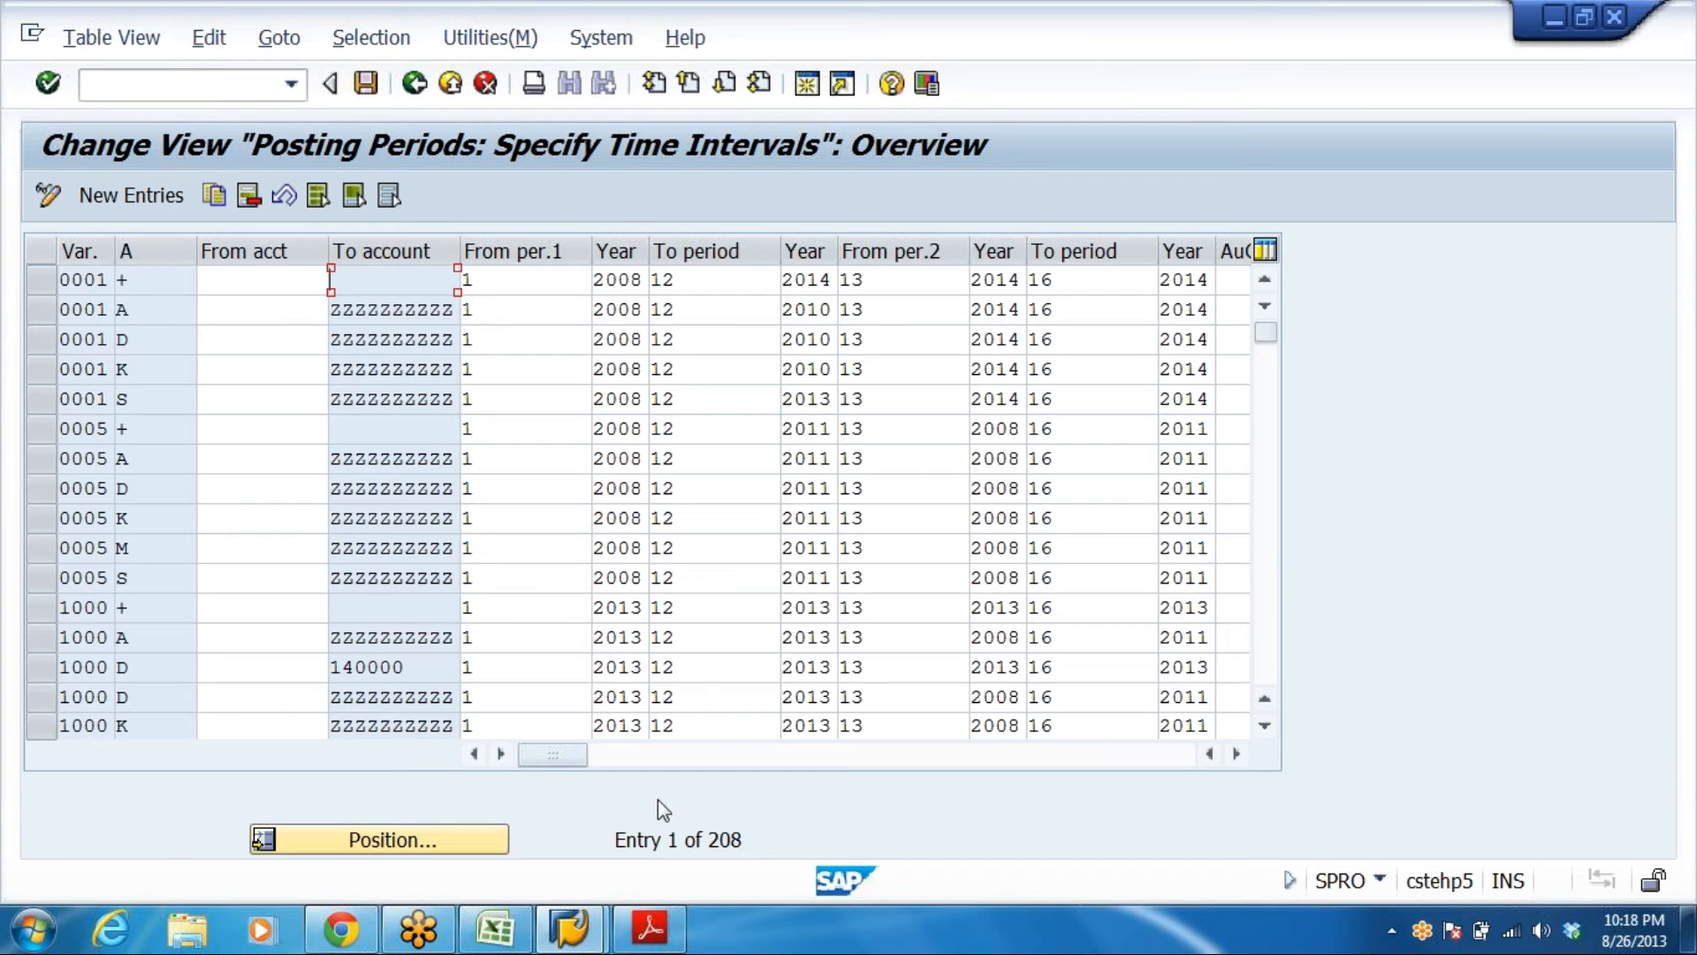
Switch to the DRL_GRP workbook in Excel and review tasks 11 to 15 on posting periods and field status variants
click(495, 929)
scroll(380, 766, down, 1)
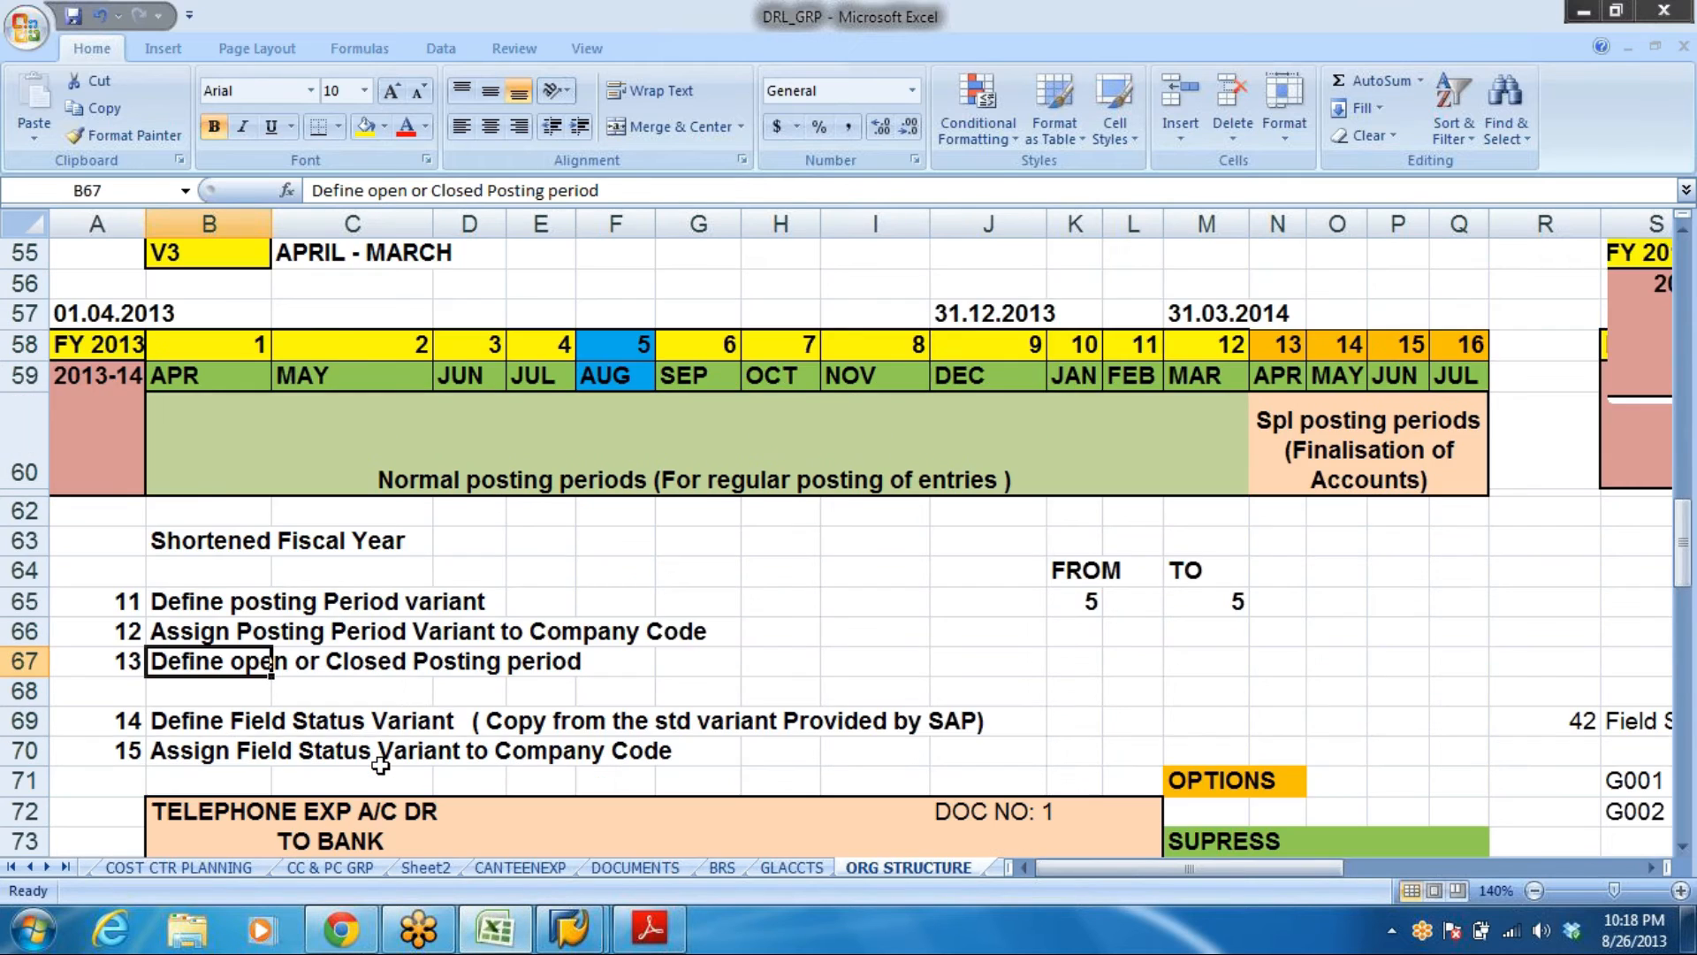
scroll(380, 765, down, 2)
click(225, 354)
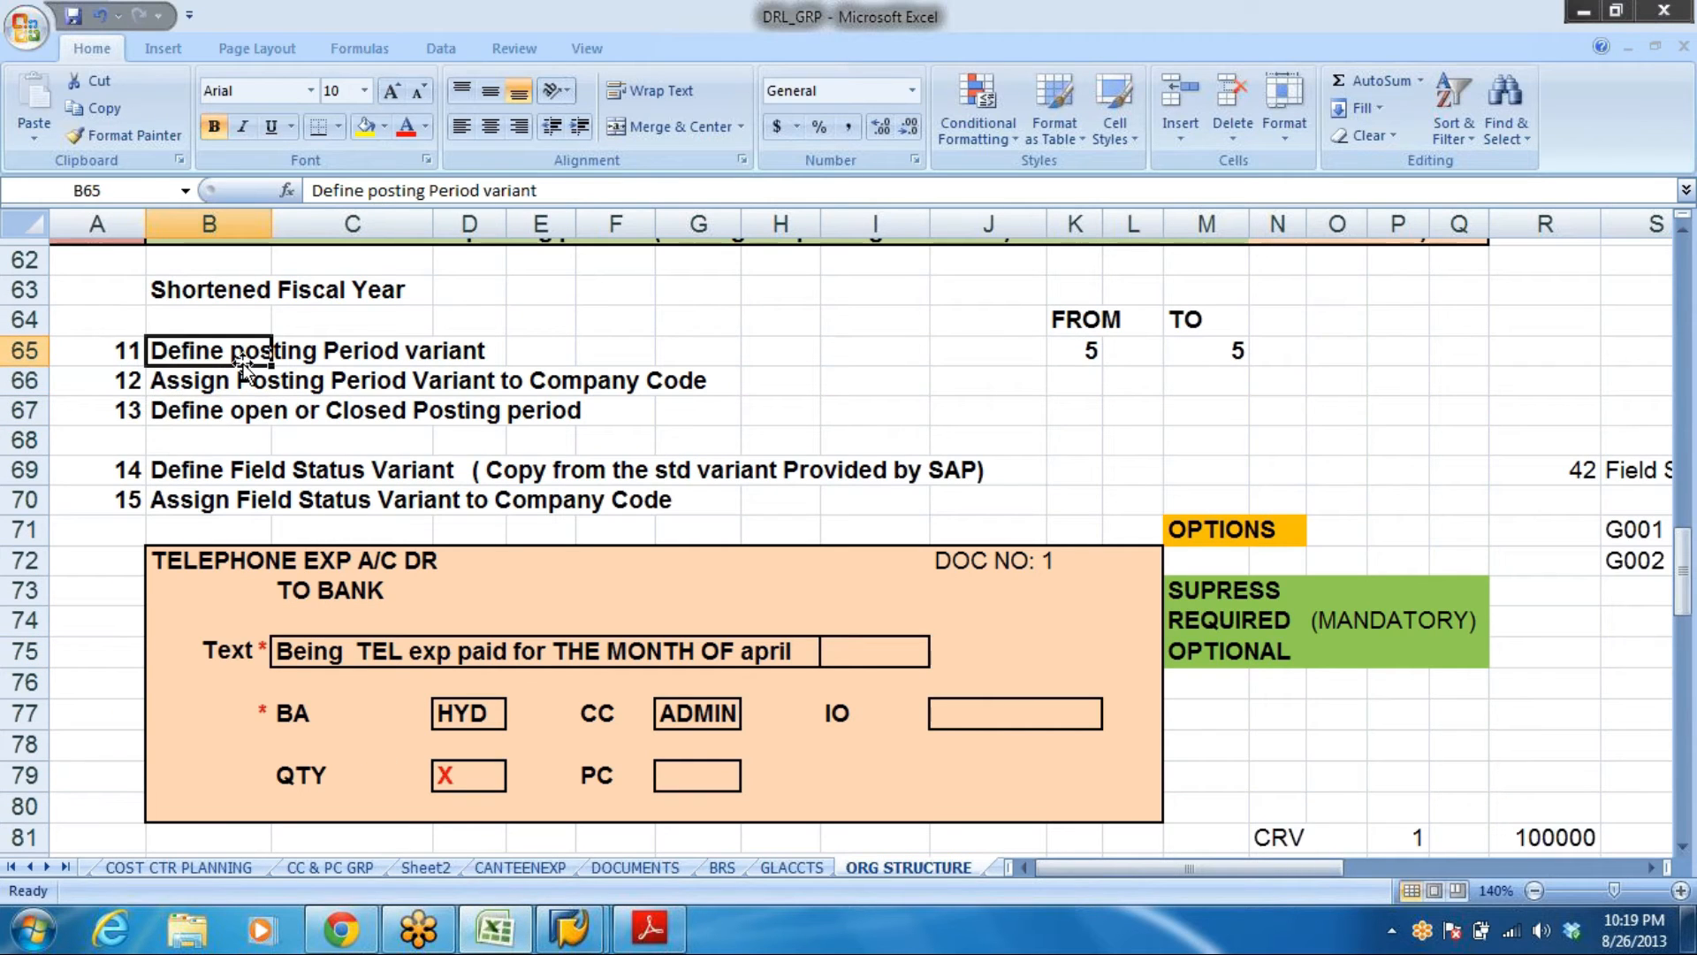
click(228, 410)
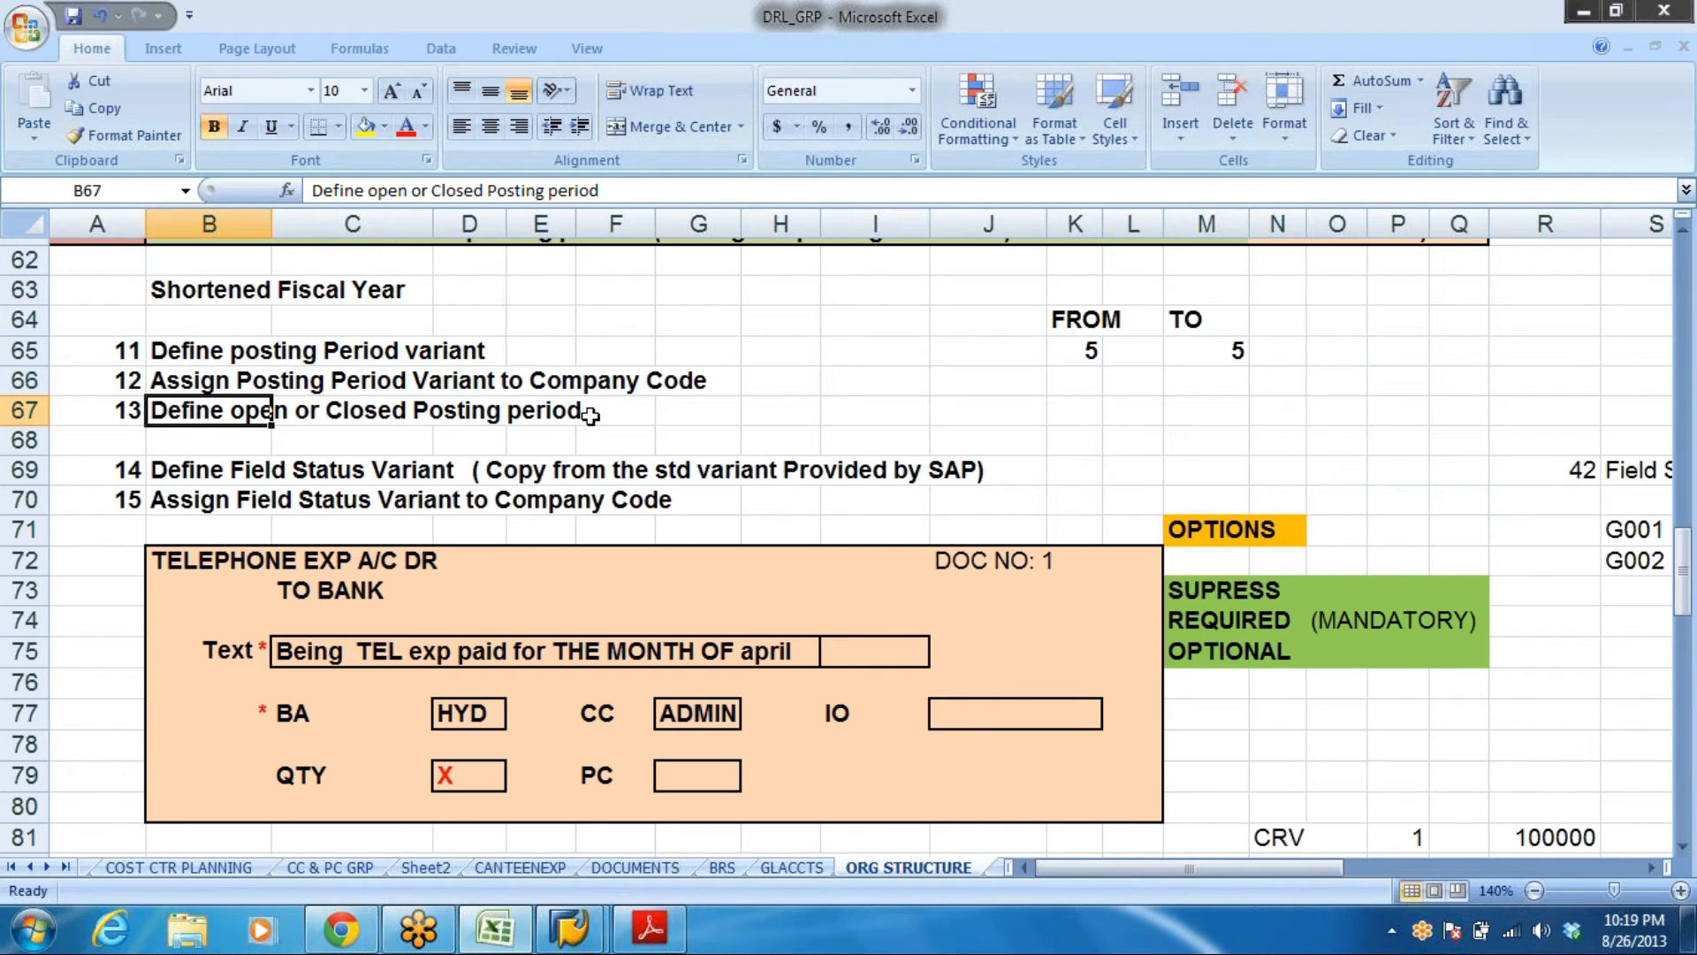
drag(146, 473, 956, 476)
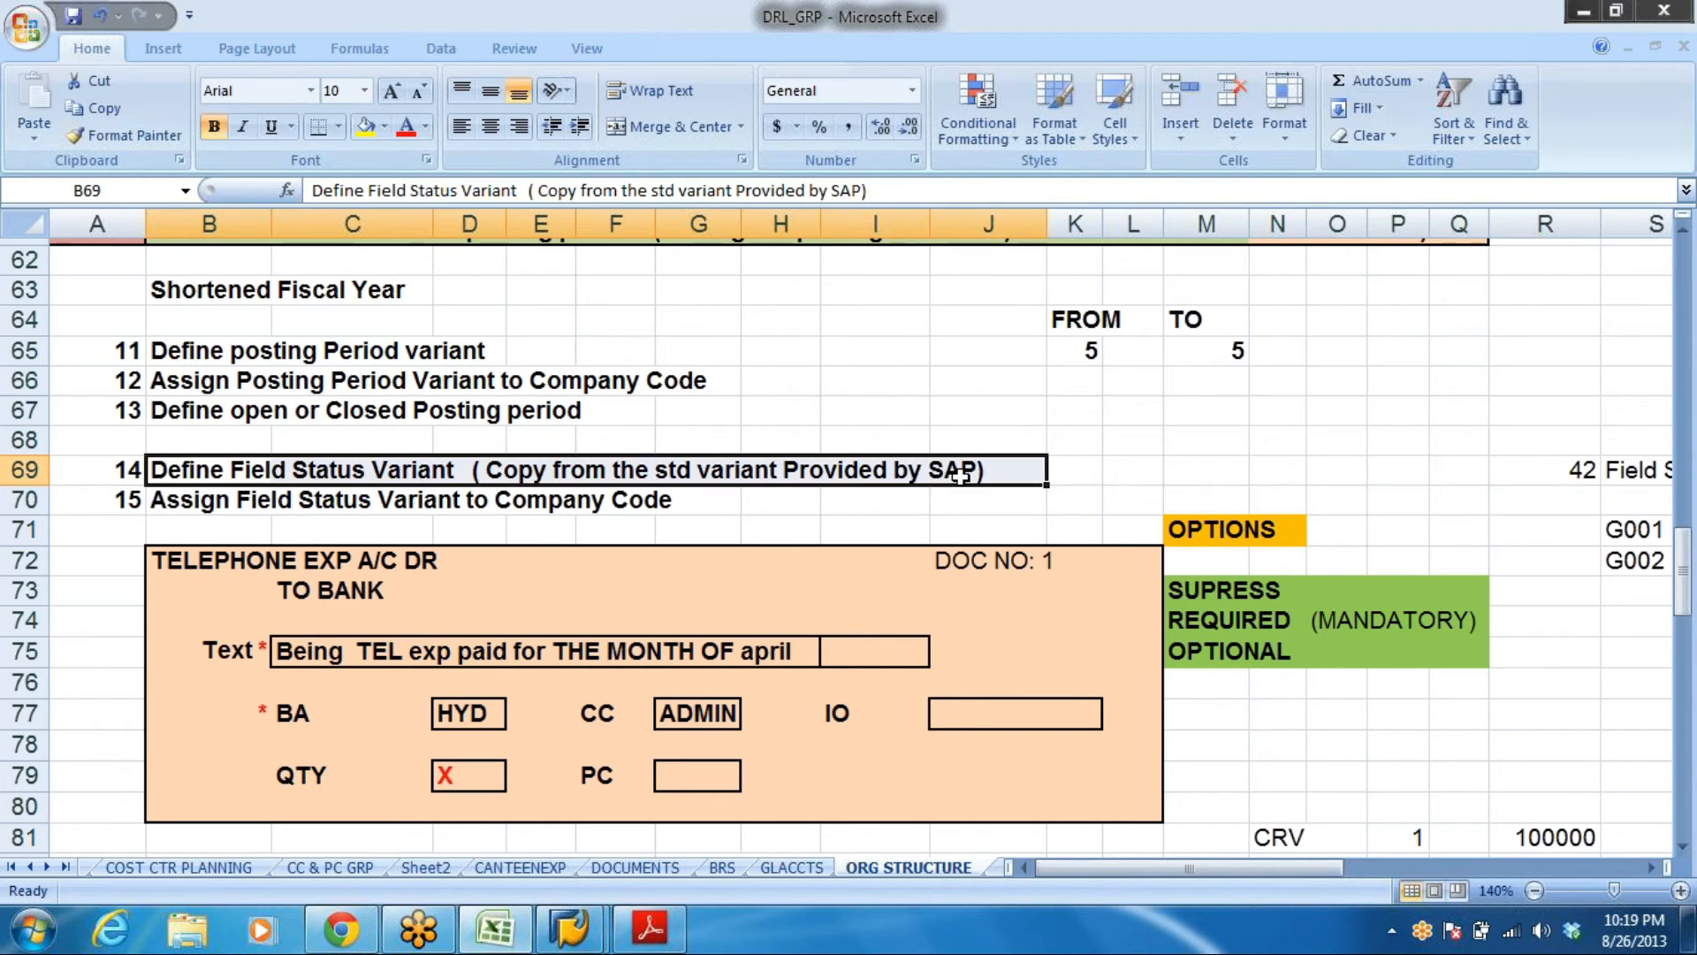
click(395, 497)
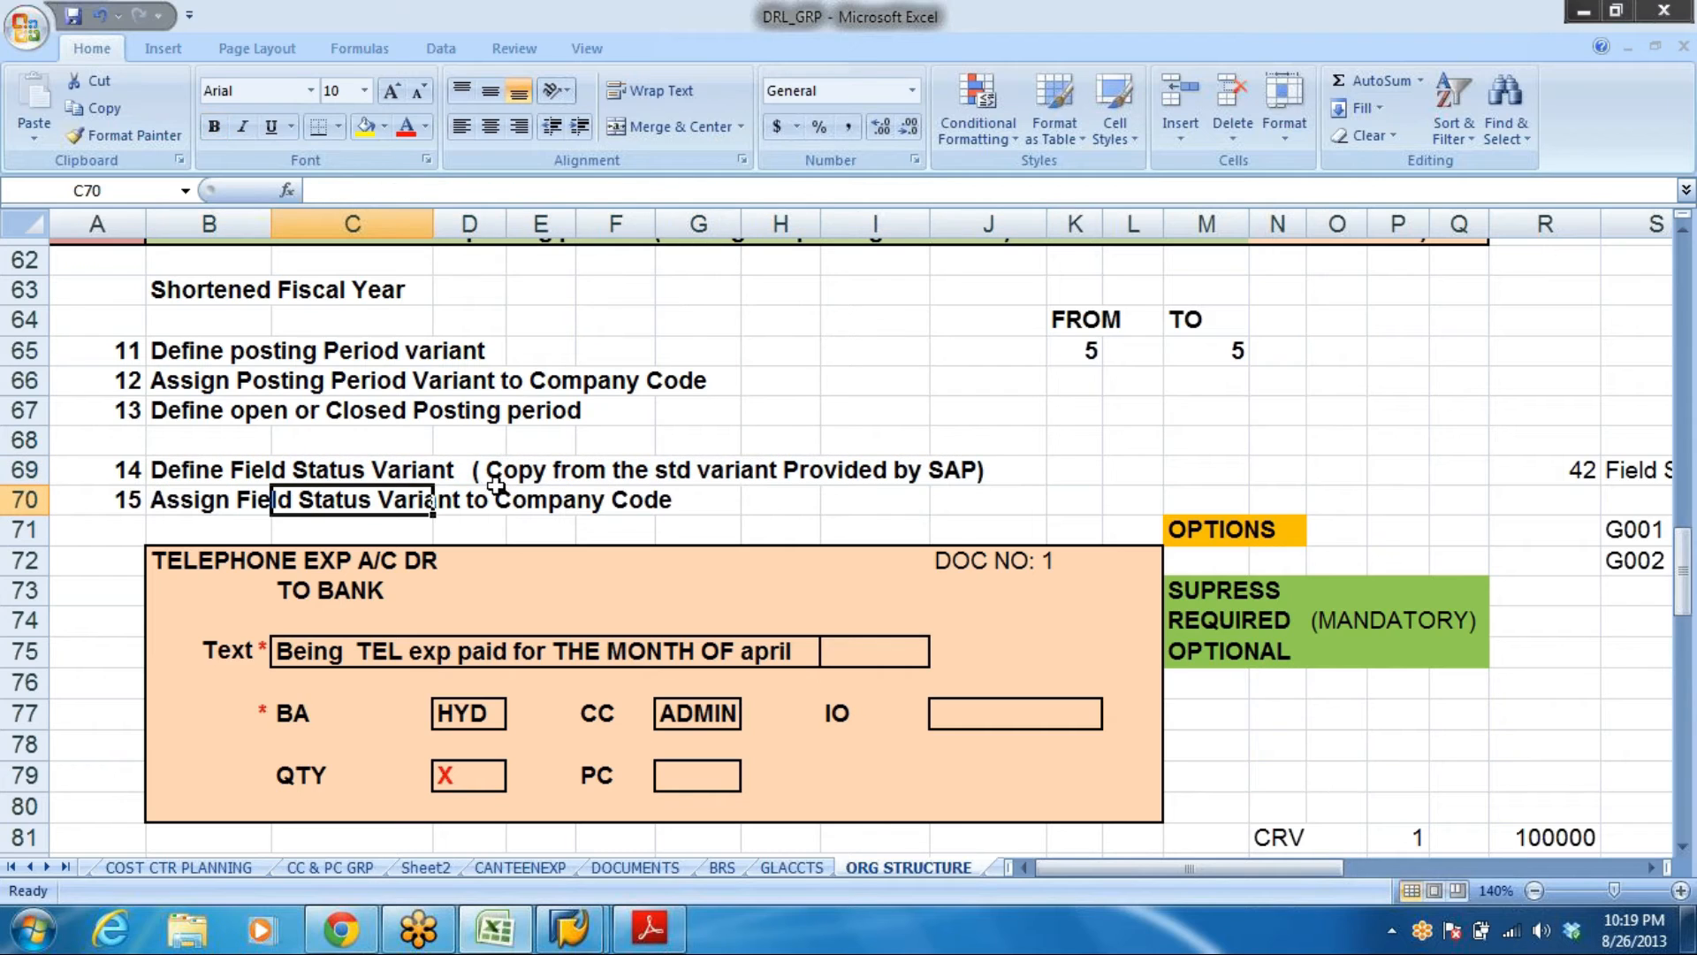
click(944, 472)
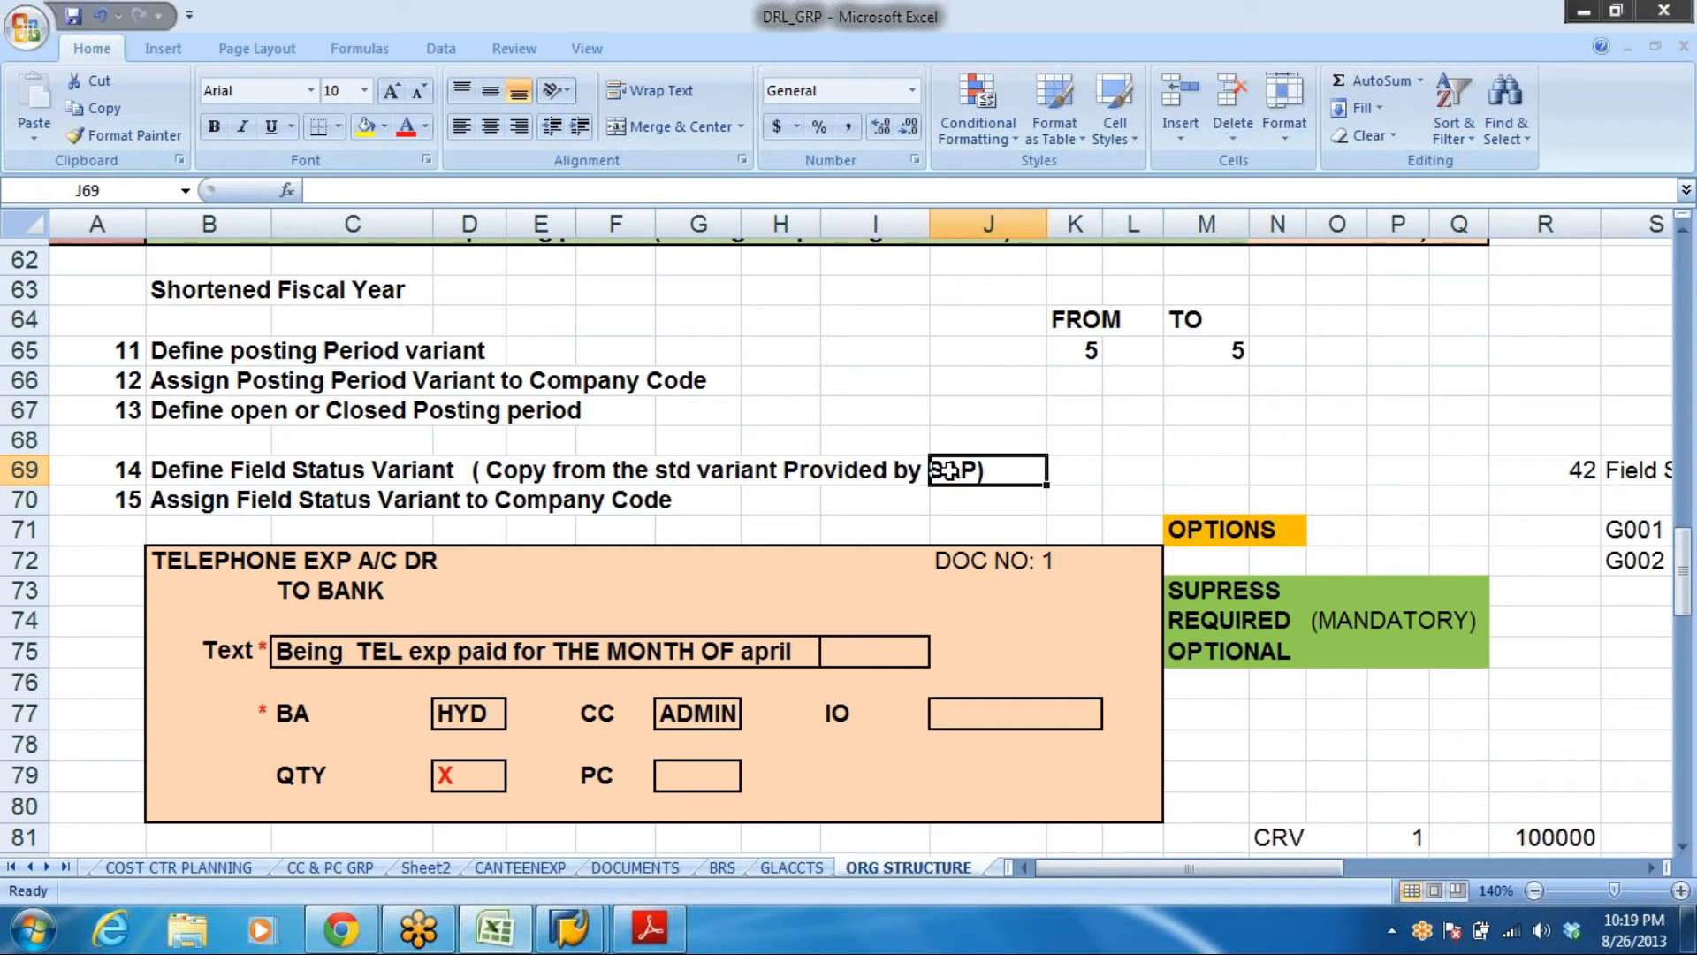
drag(172, 500, 698, 495)
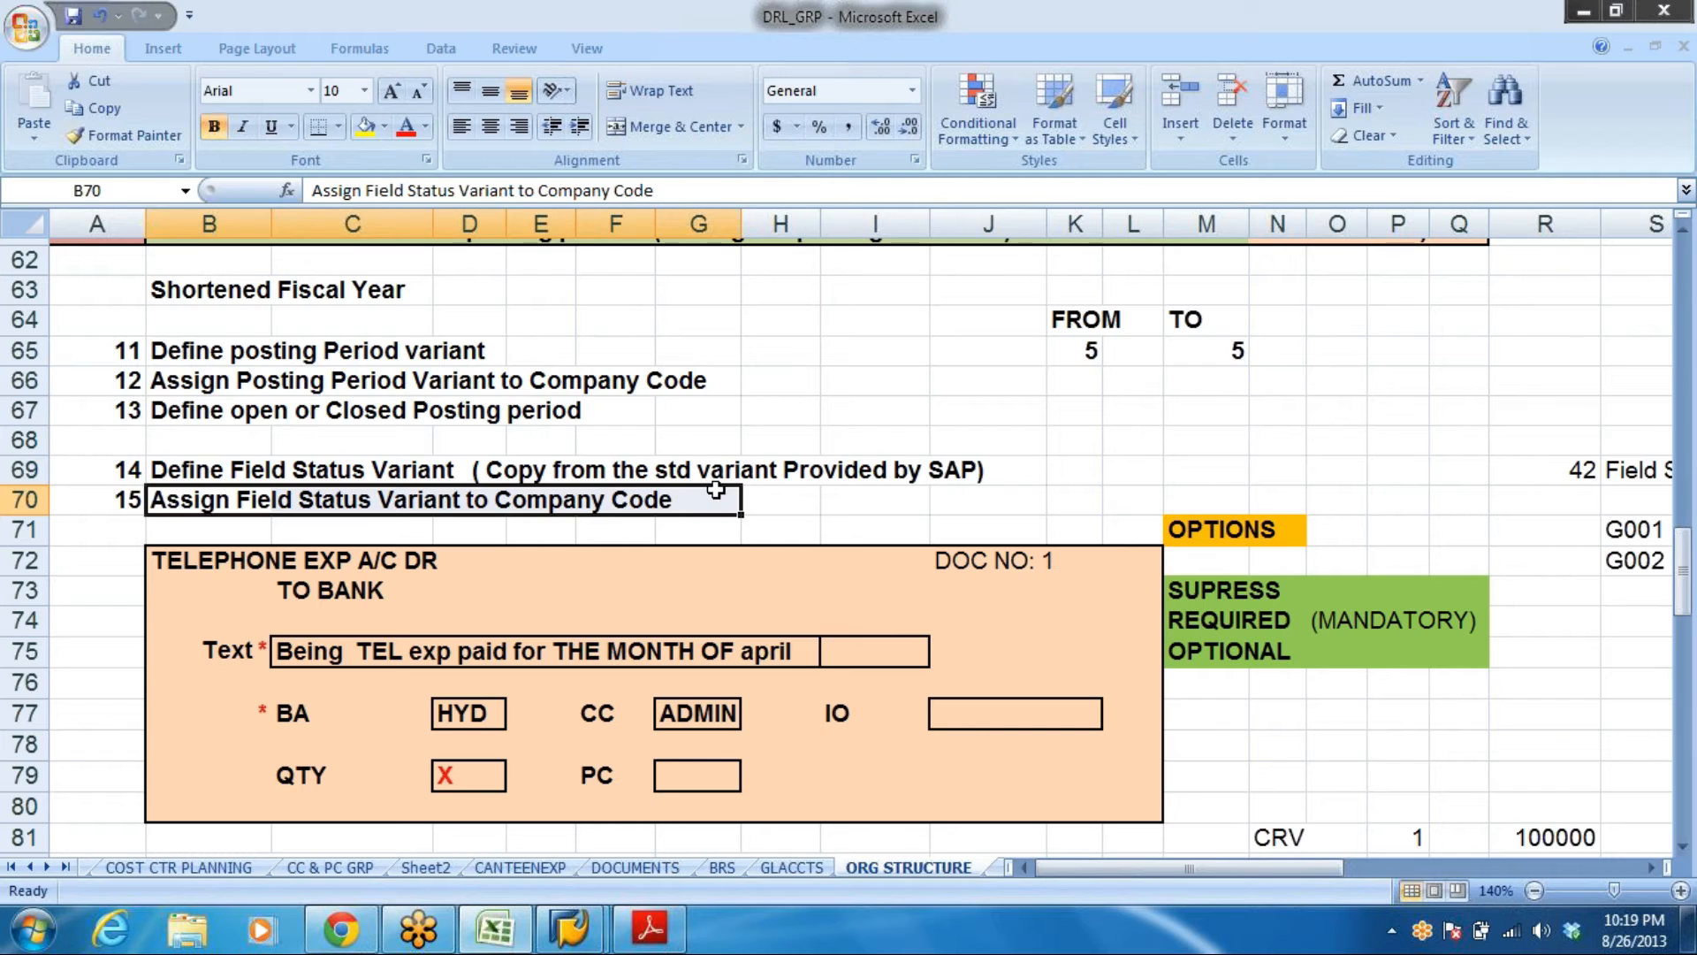
scroll(852, 429, down, 1)
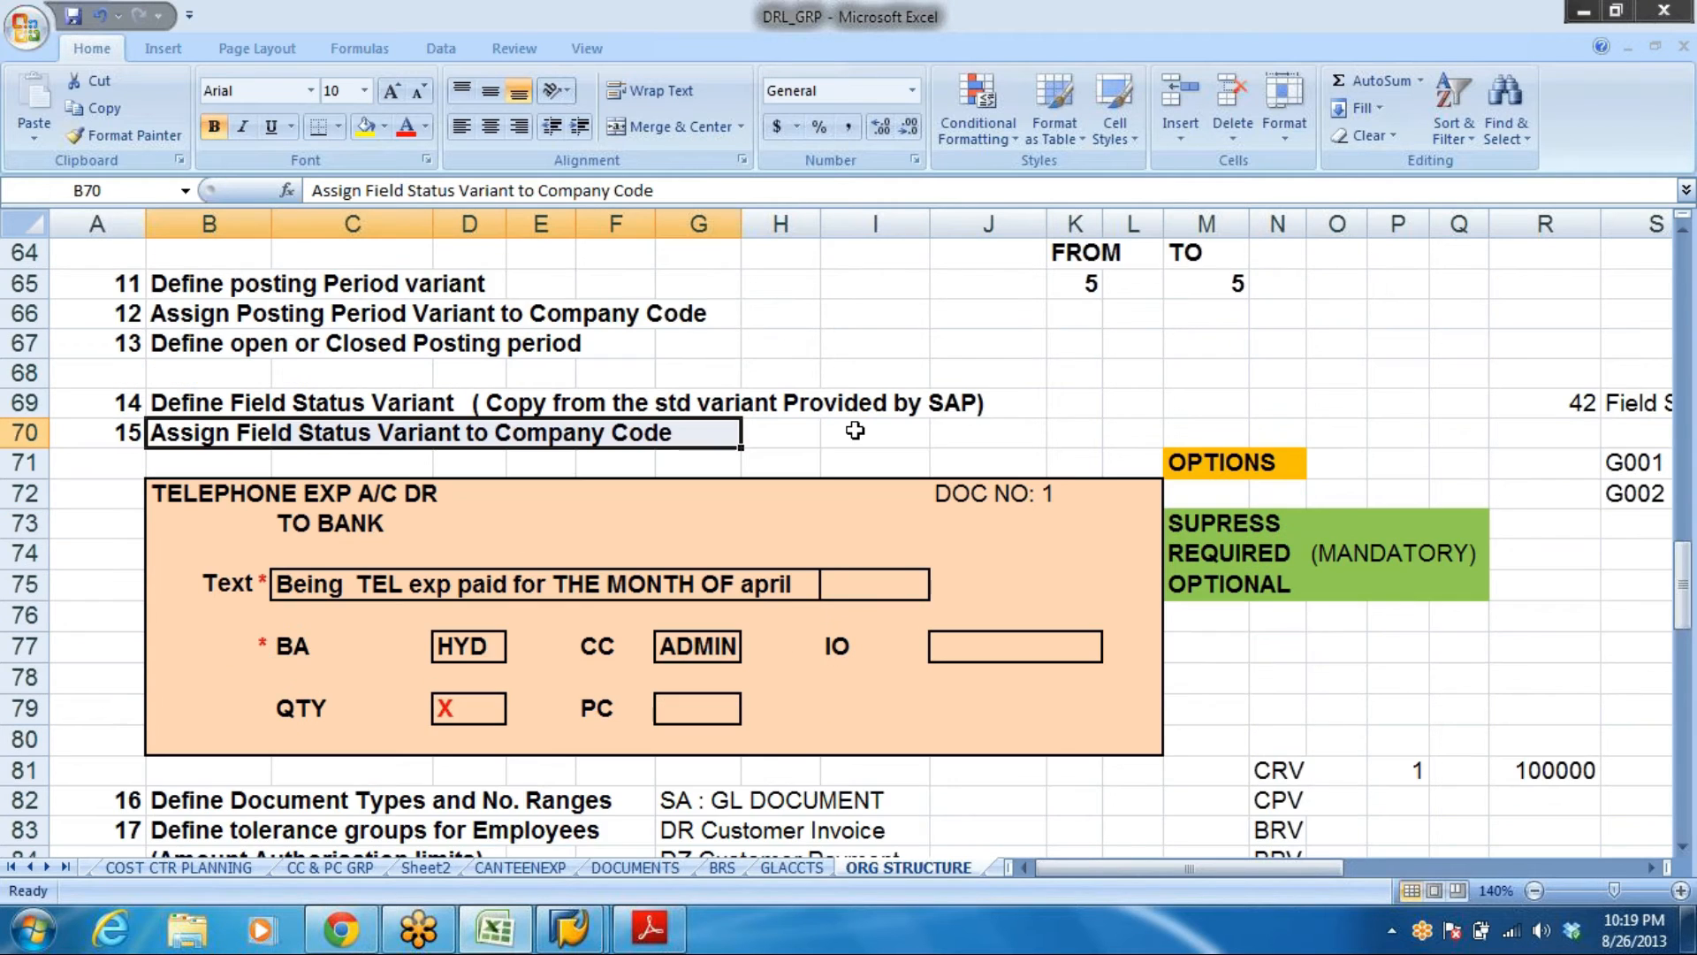
Examine the telephone expense entry example, its BA and CC fields, and the field status options beside it
click(969, 395)
scroll(970, 395, down, 1)
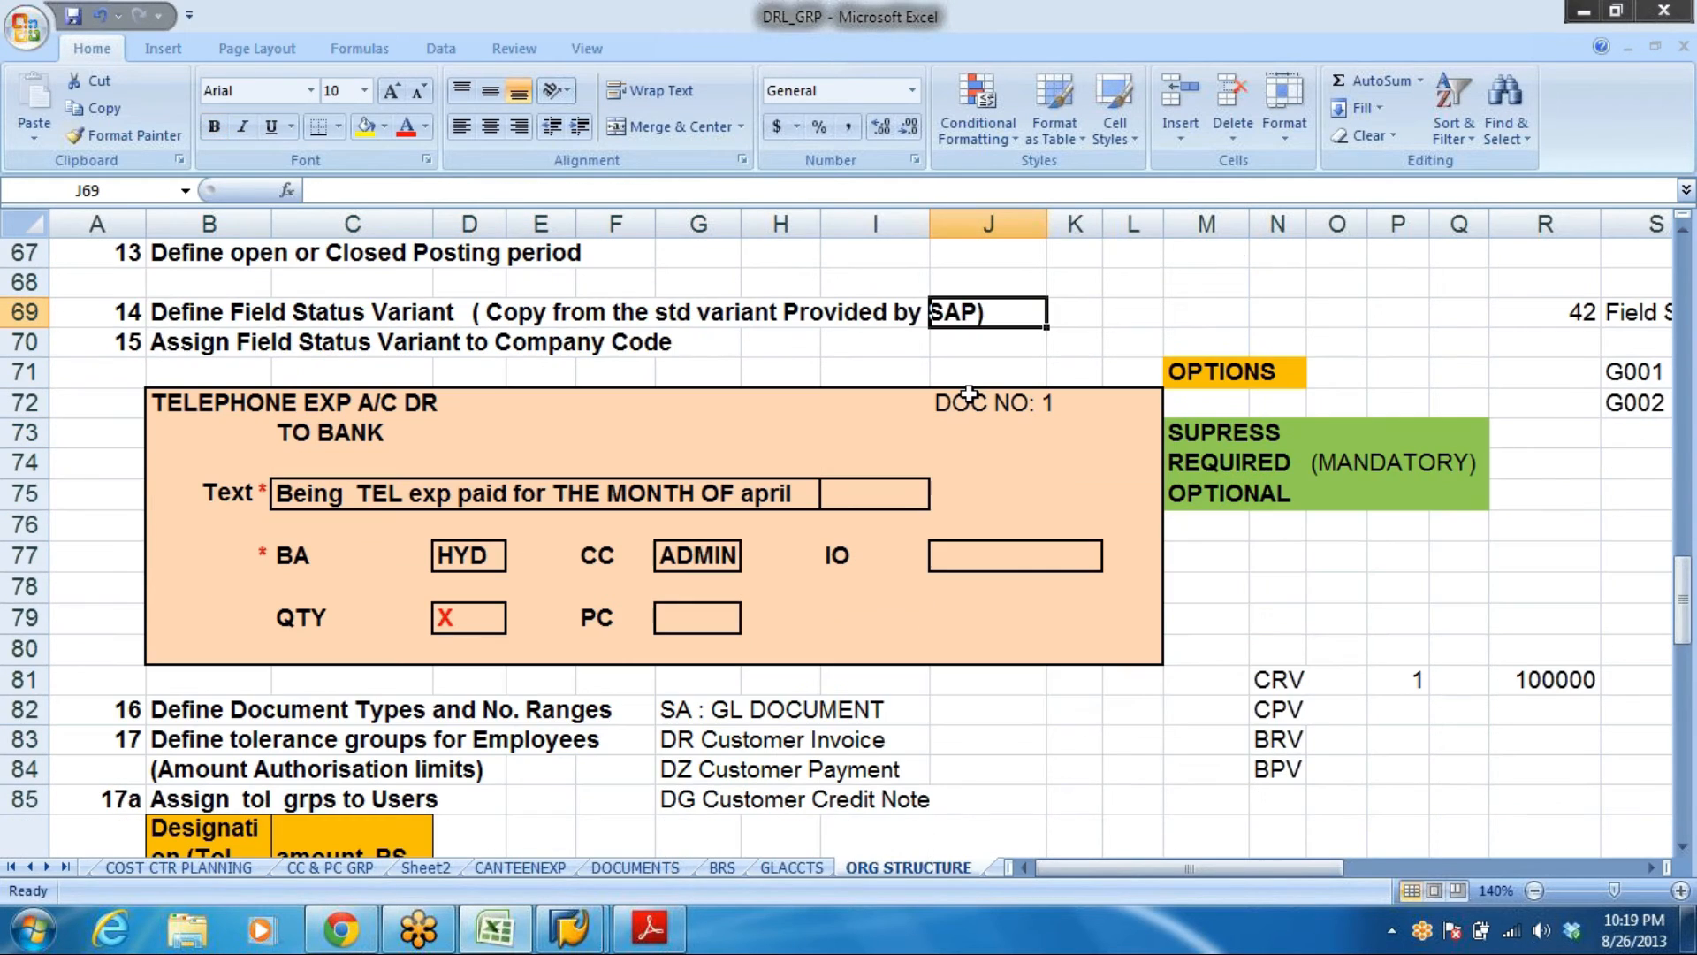
click(806, 676)
click(175, 404)
drag(175, 404, 404, 432)
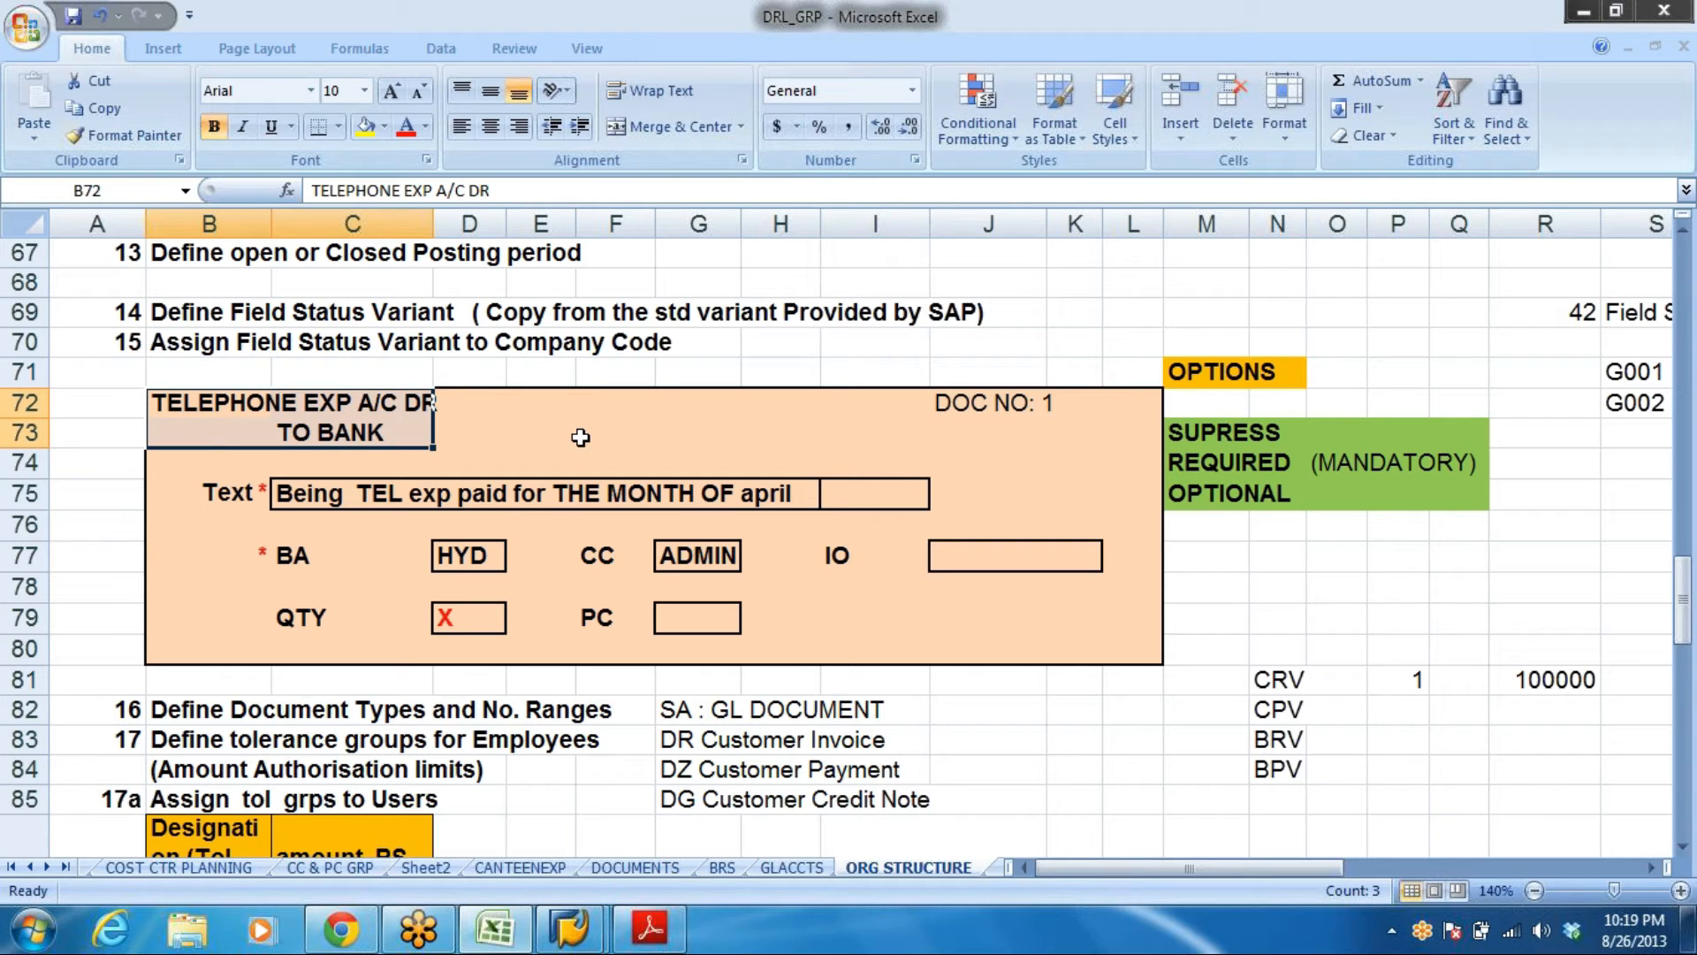
click(478, 555)
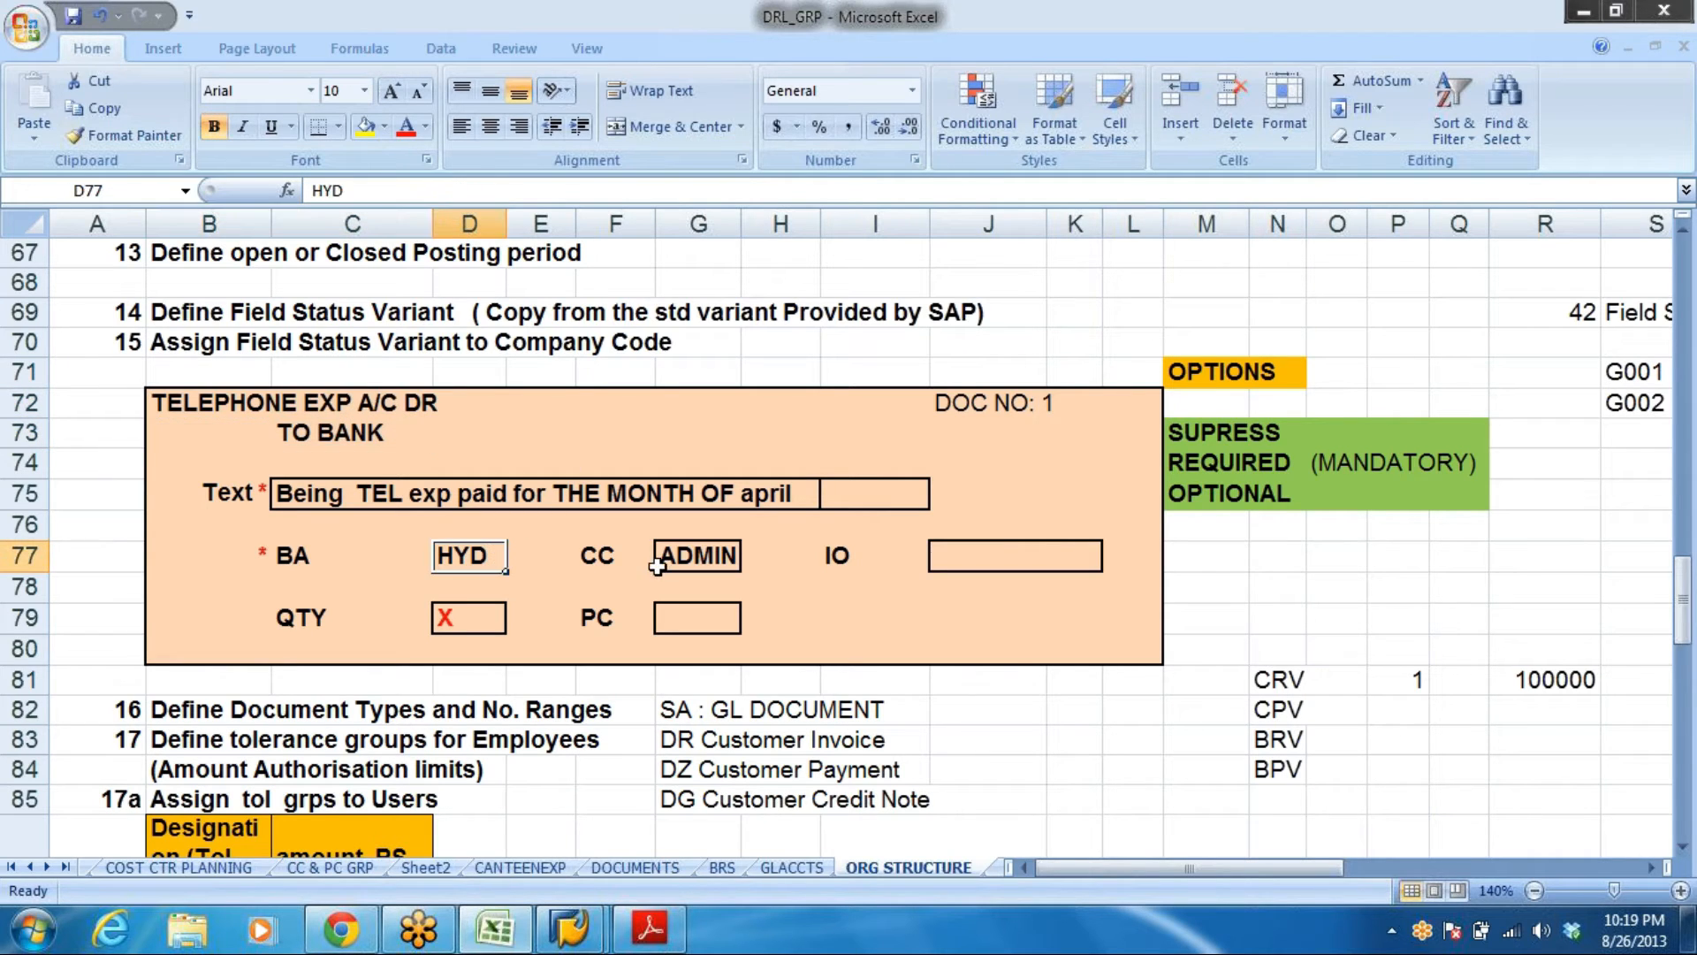
click(659, 566)
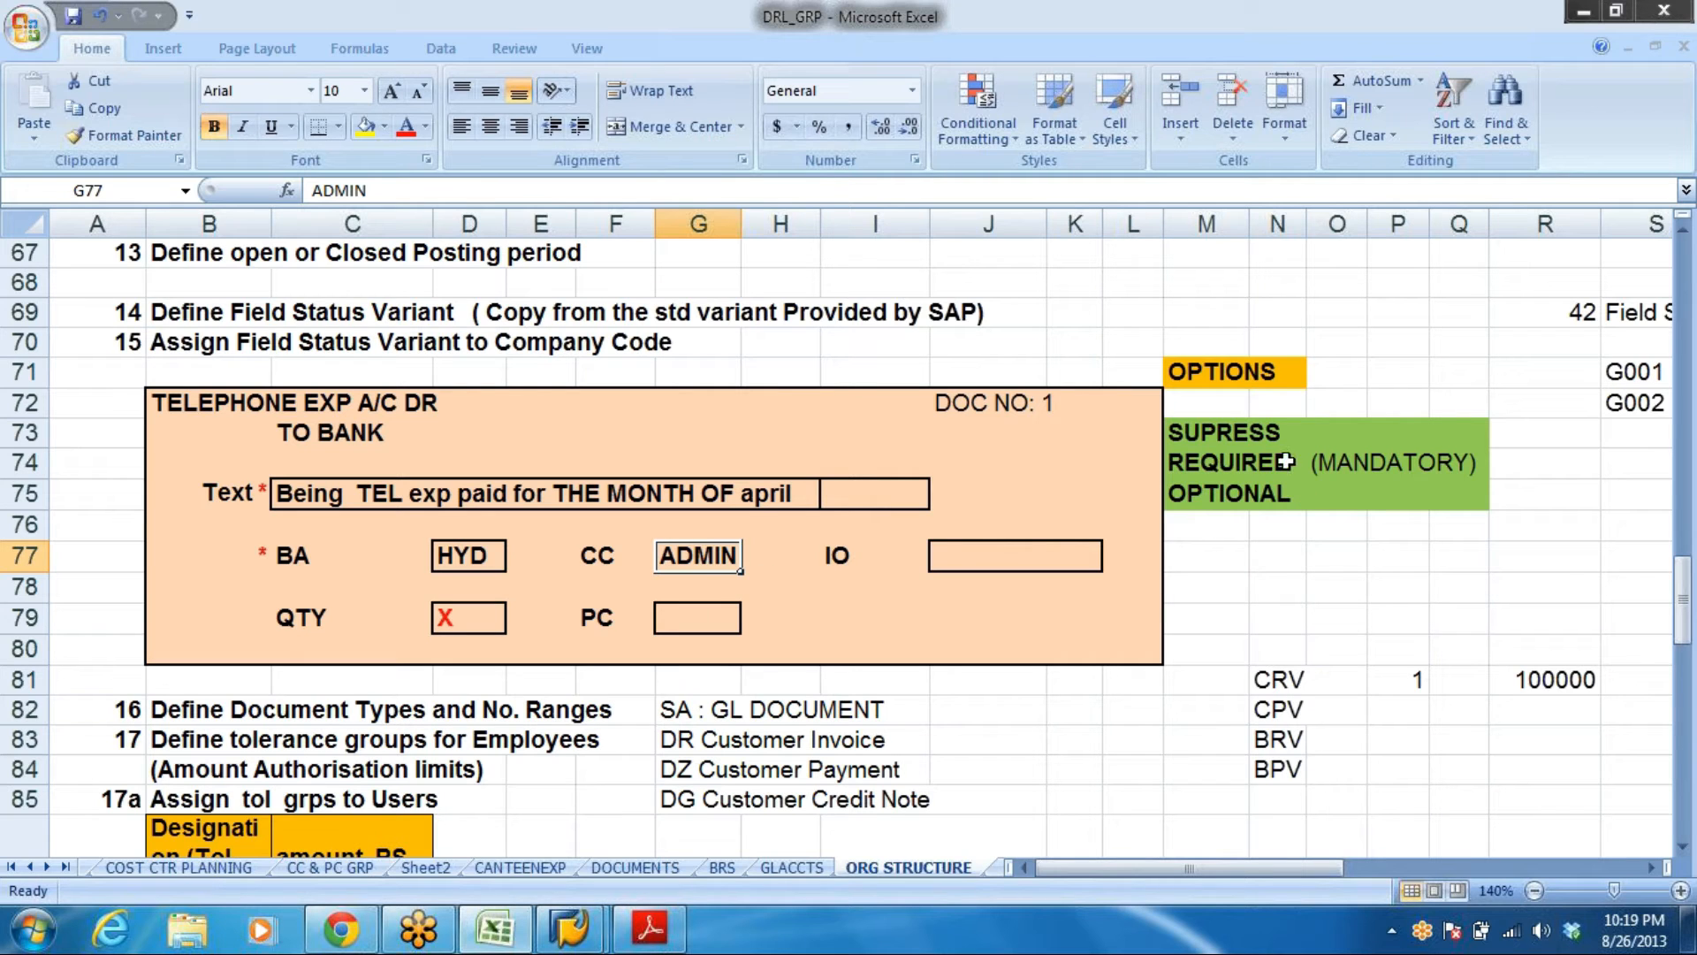
click(1241, 433)
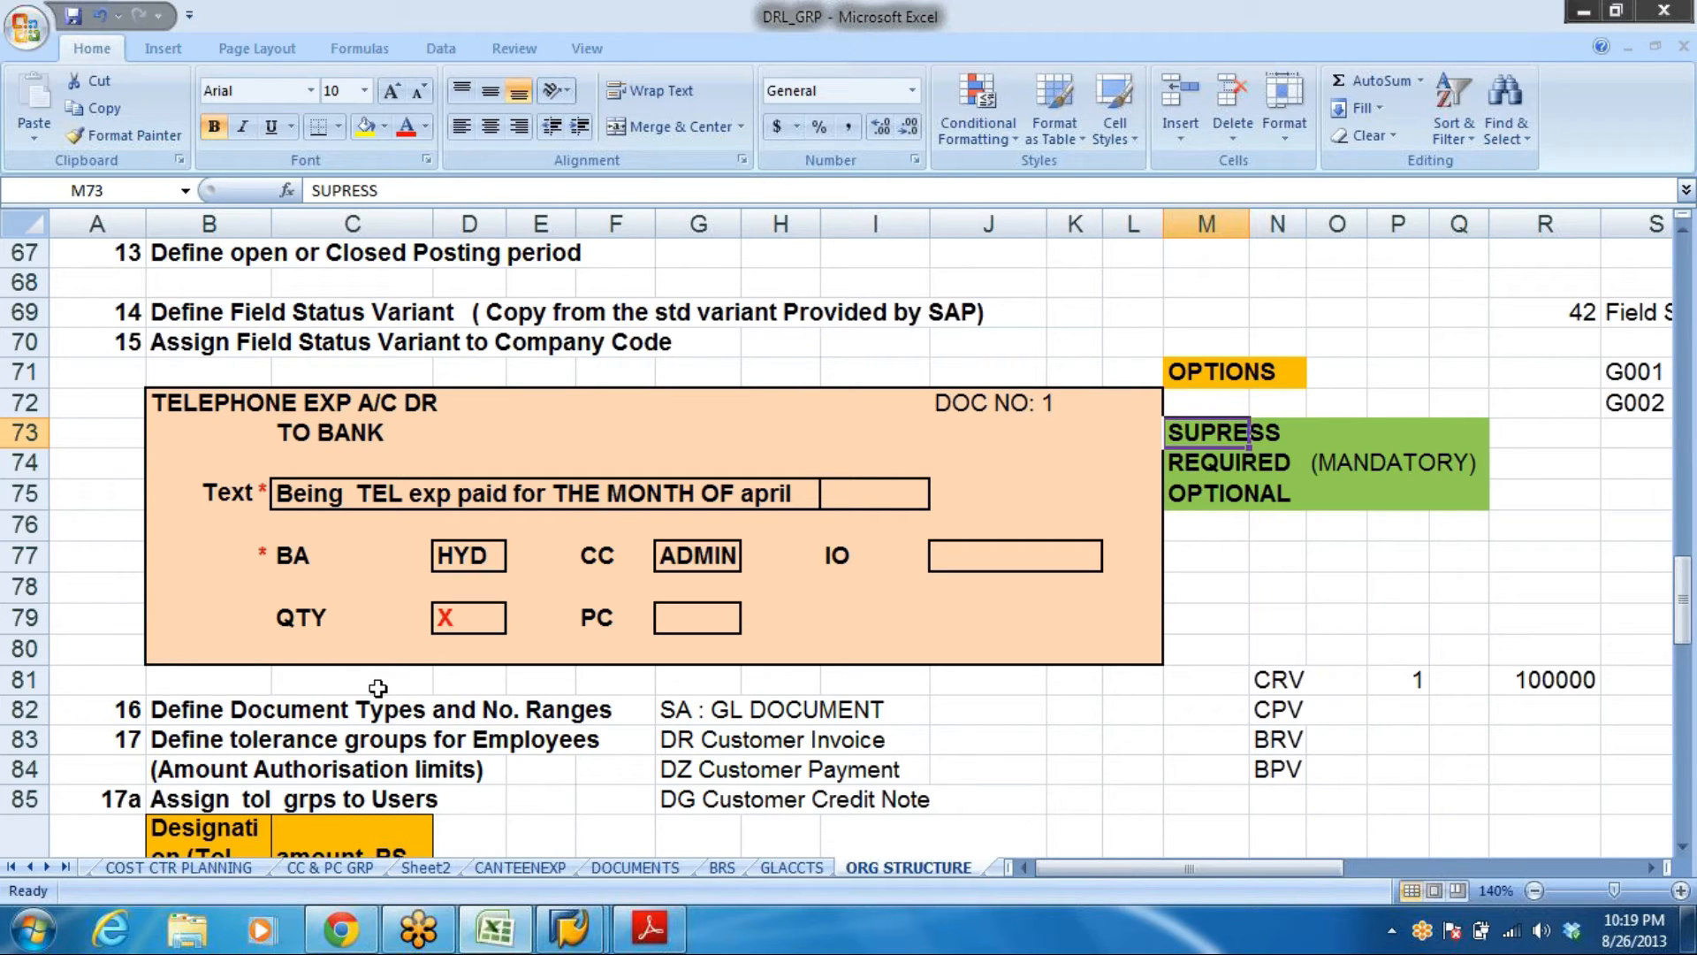
Switch back to SAP, return to the IMG structure and open Define Field Status Variants under Ledgers > Fields
key(alt+Tab)
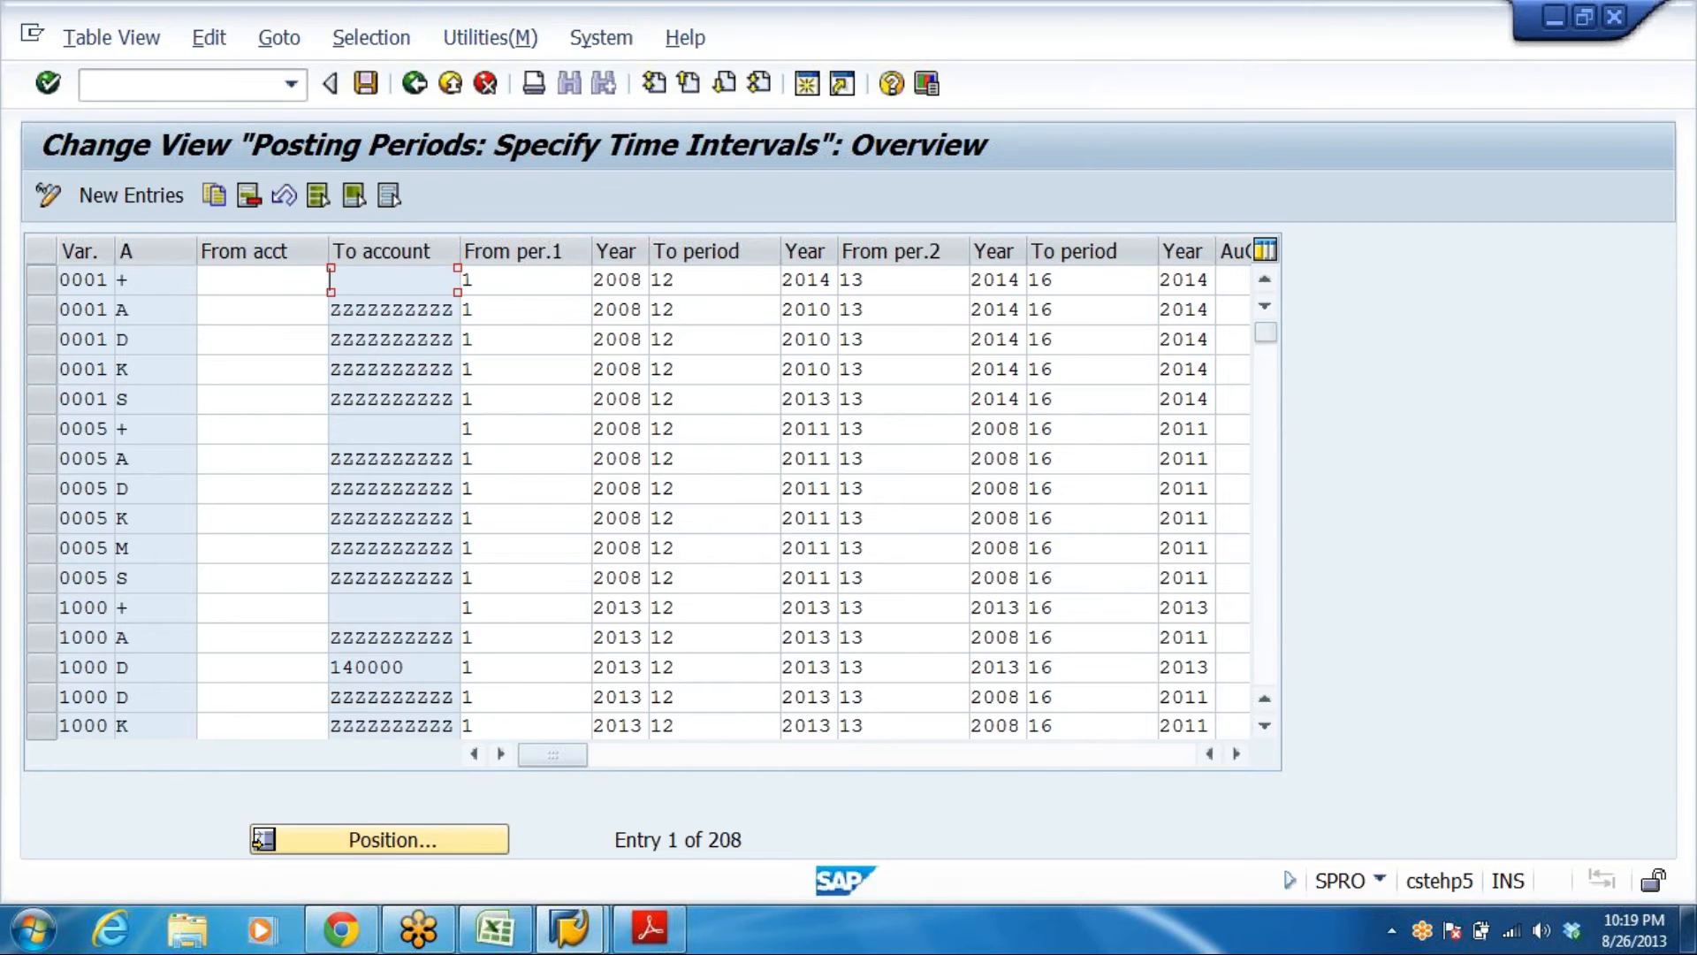
click(415, 84)
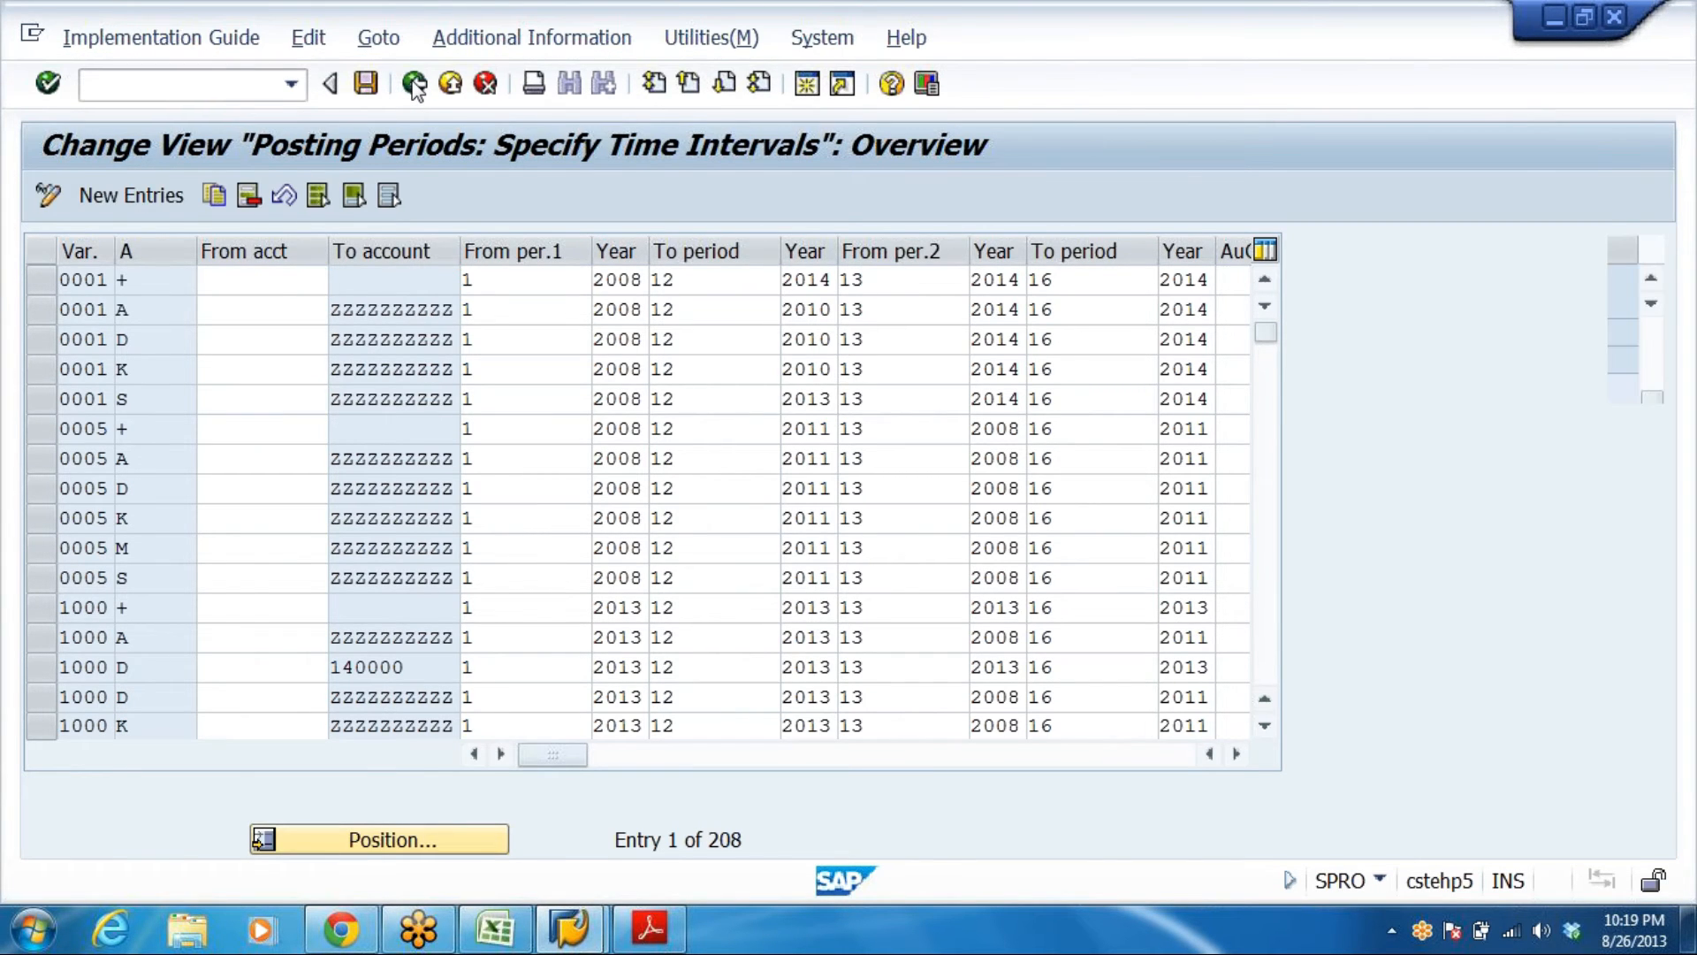
click(165, 523)
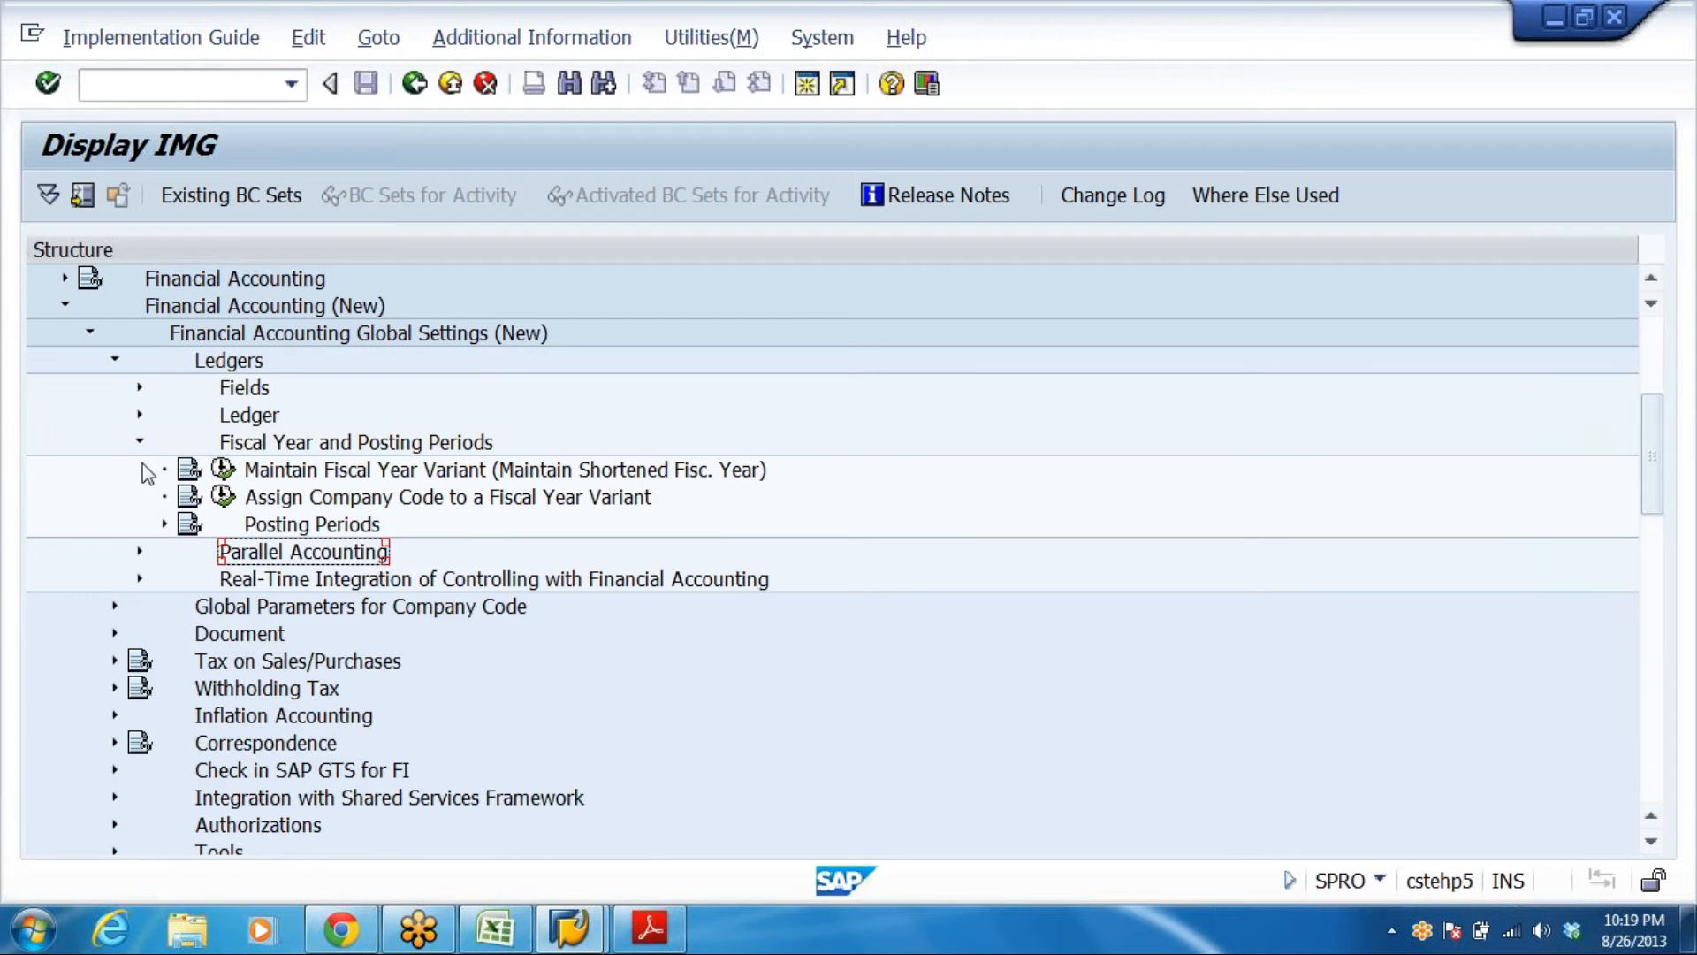
click(139, 442)
click(252, 389)
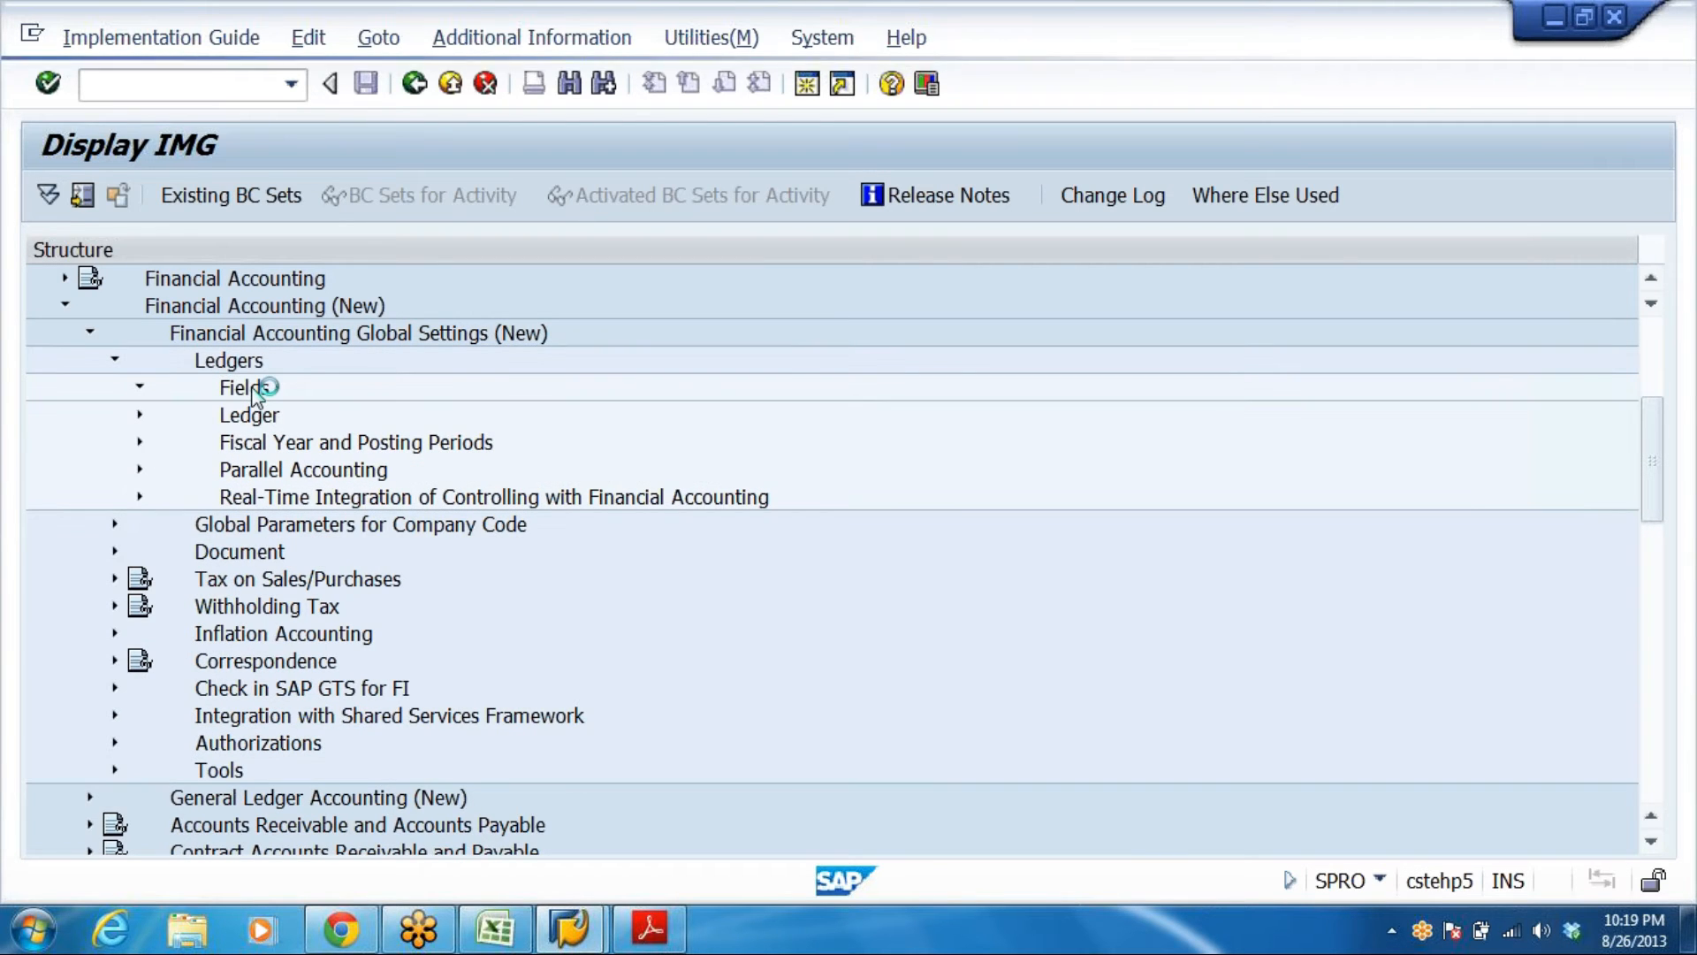
double_click(252, 389)
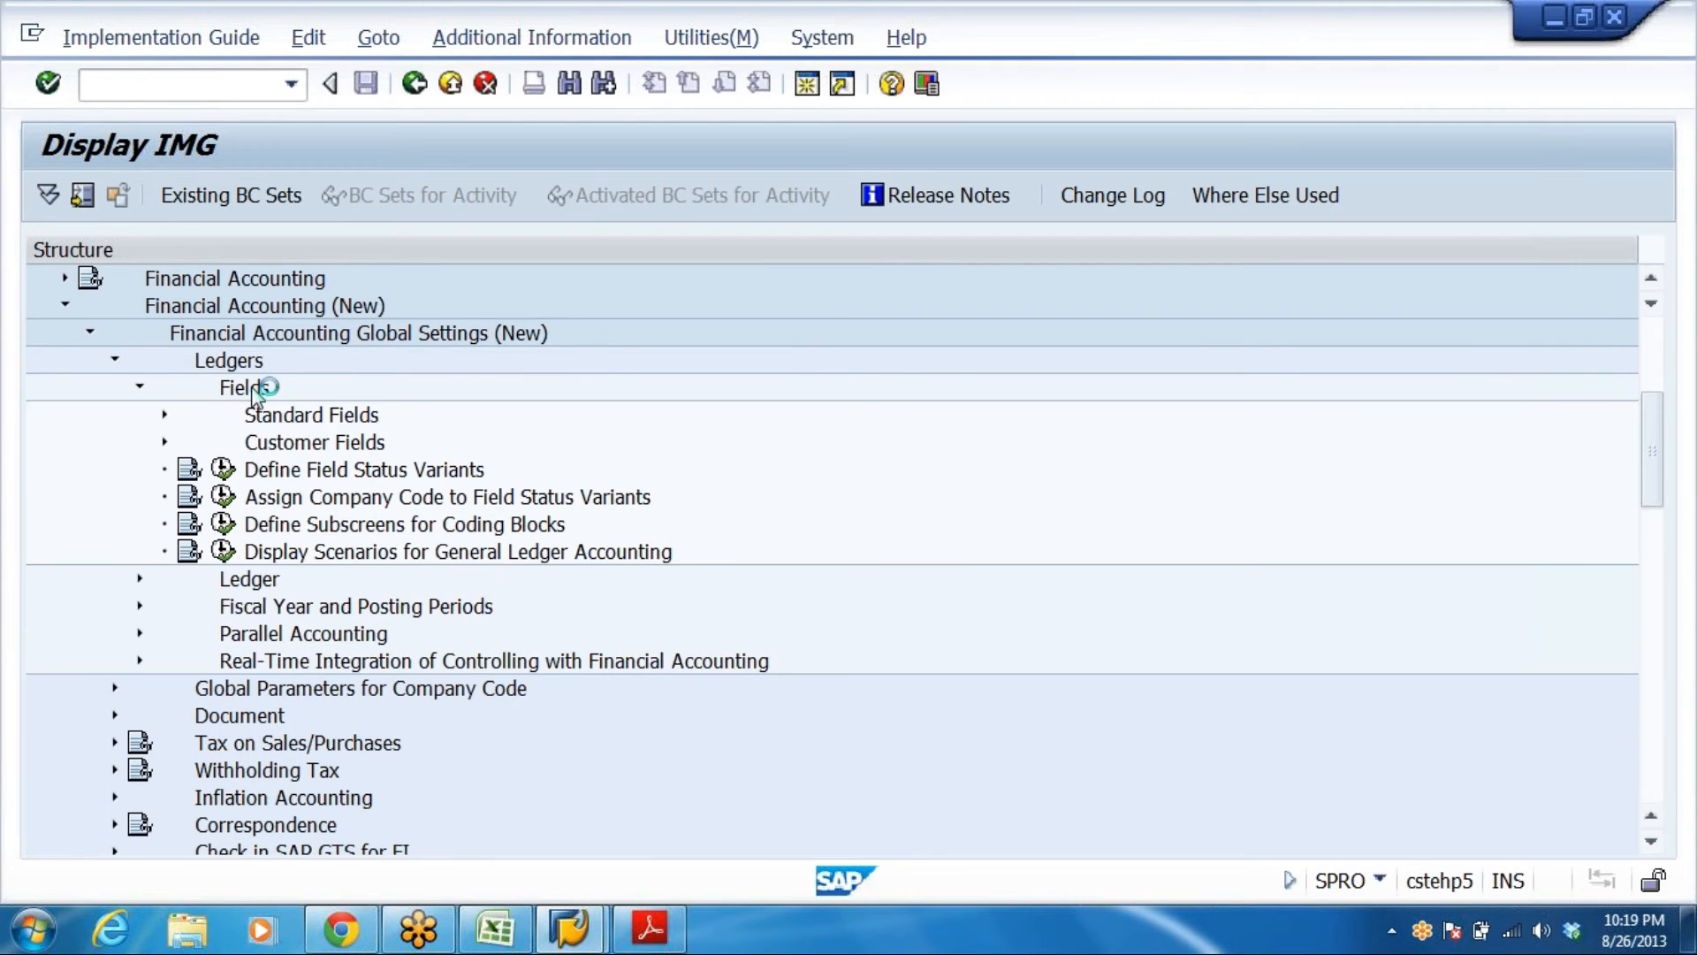
key(Down)
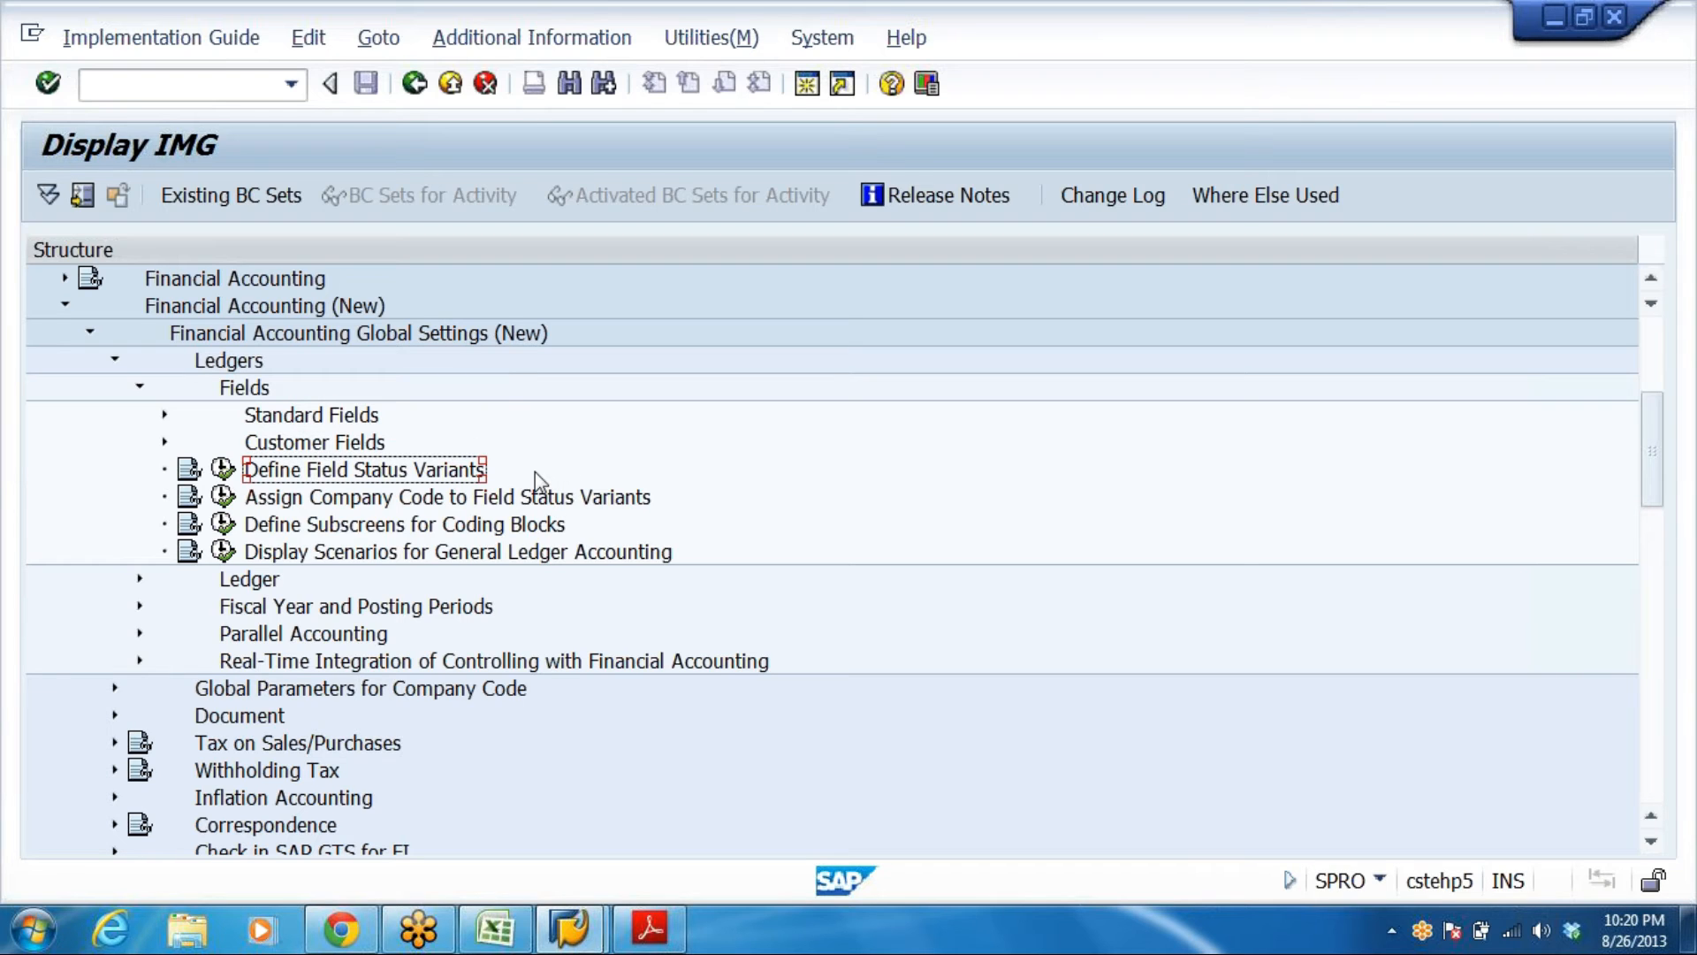
click(224, 469)
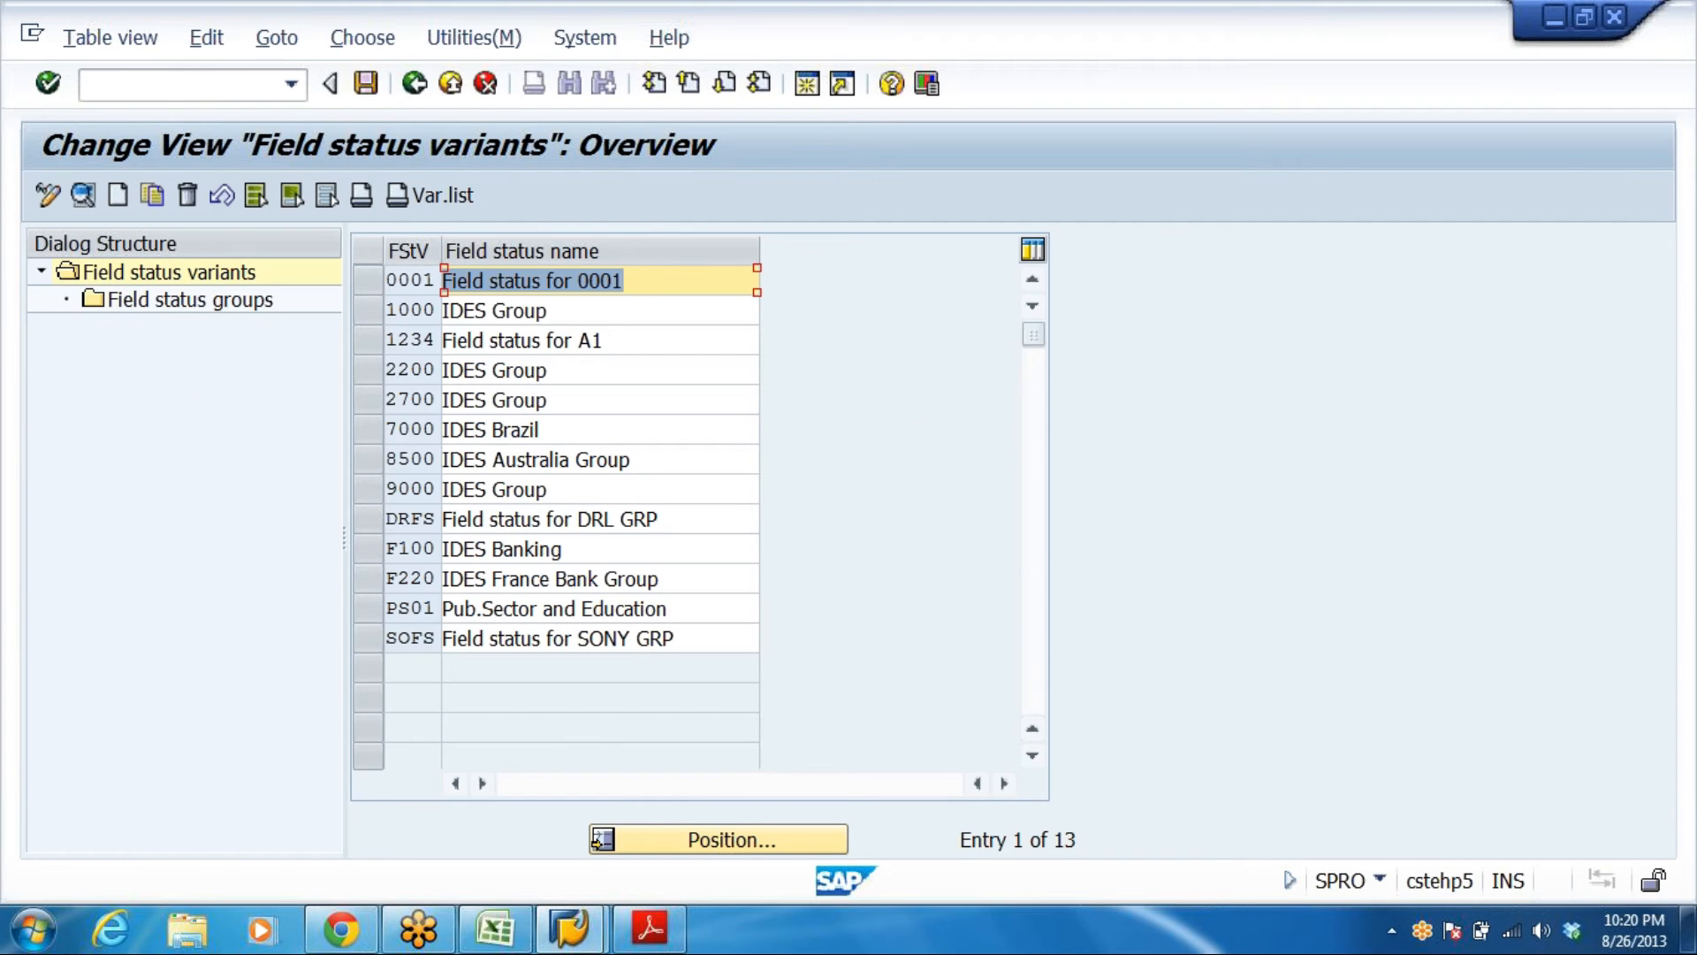
Select field status variant 0001 and open its field status groups
click(624, 281)
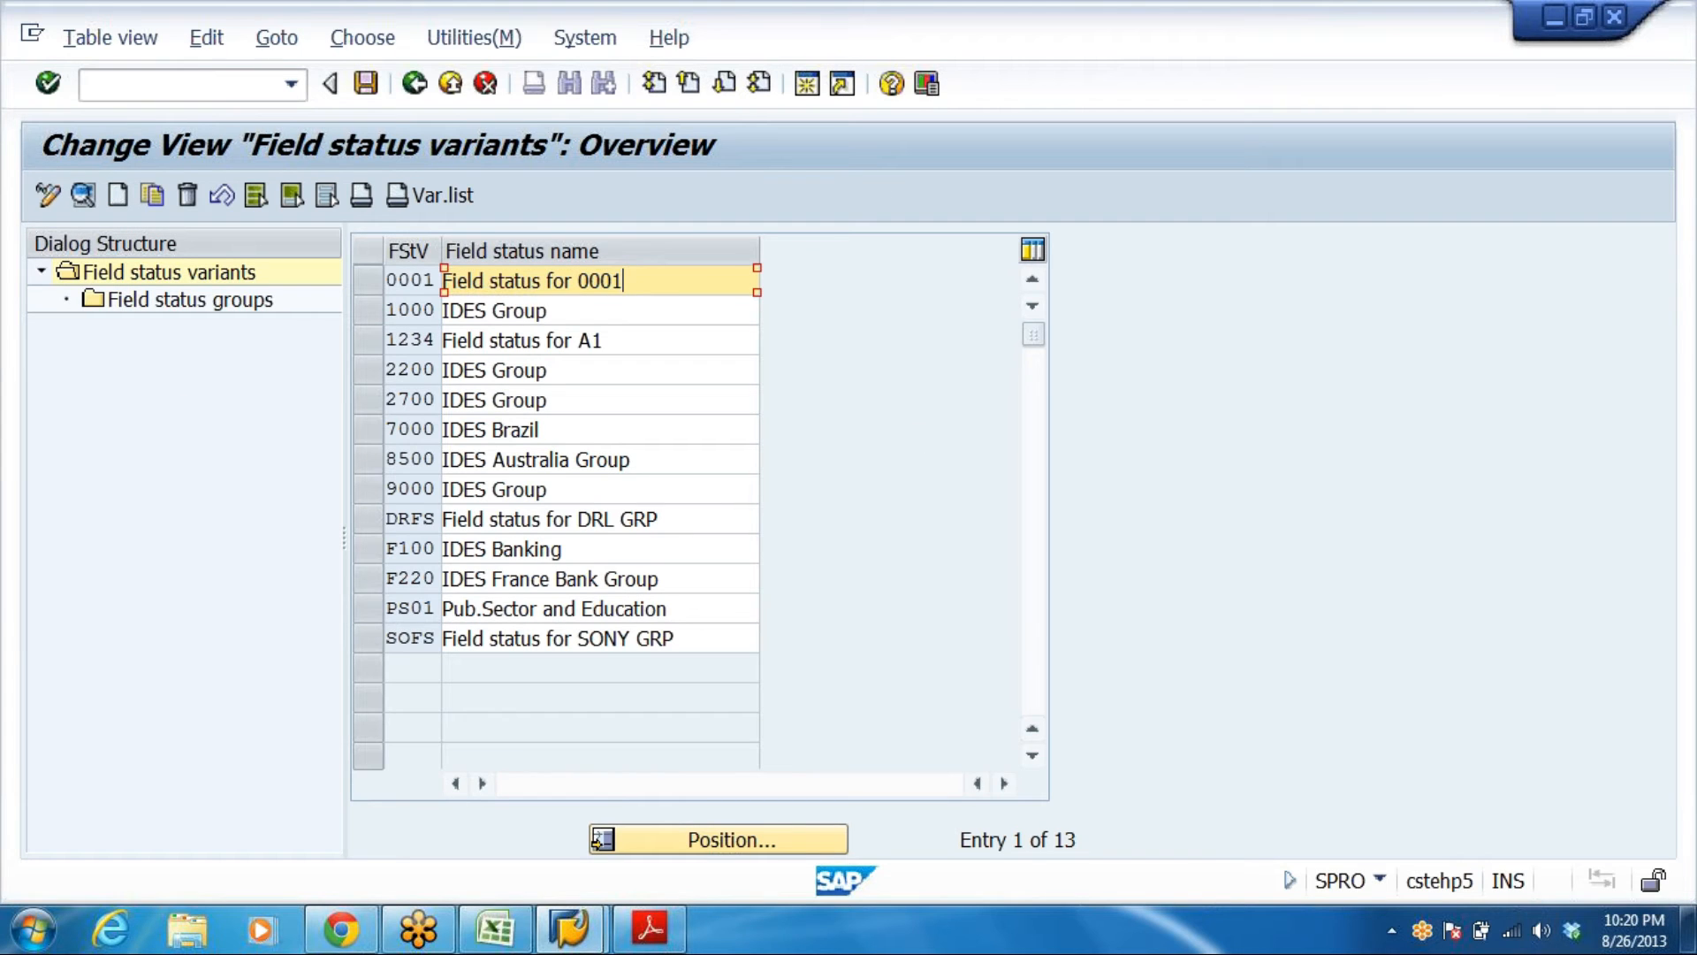
key(shift+Home)
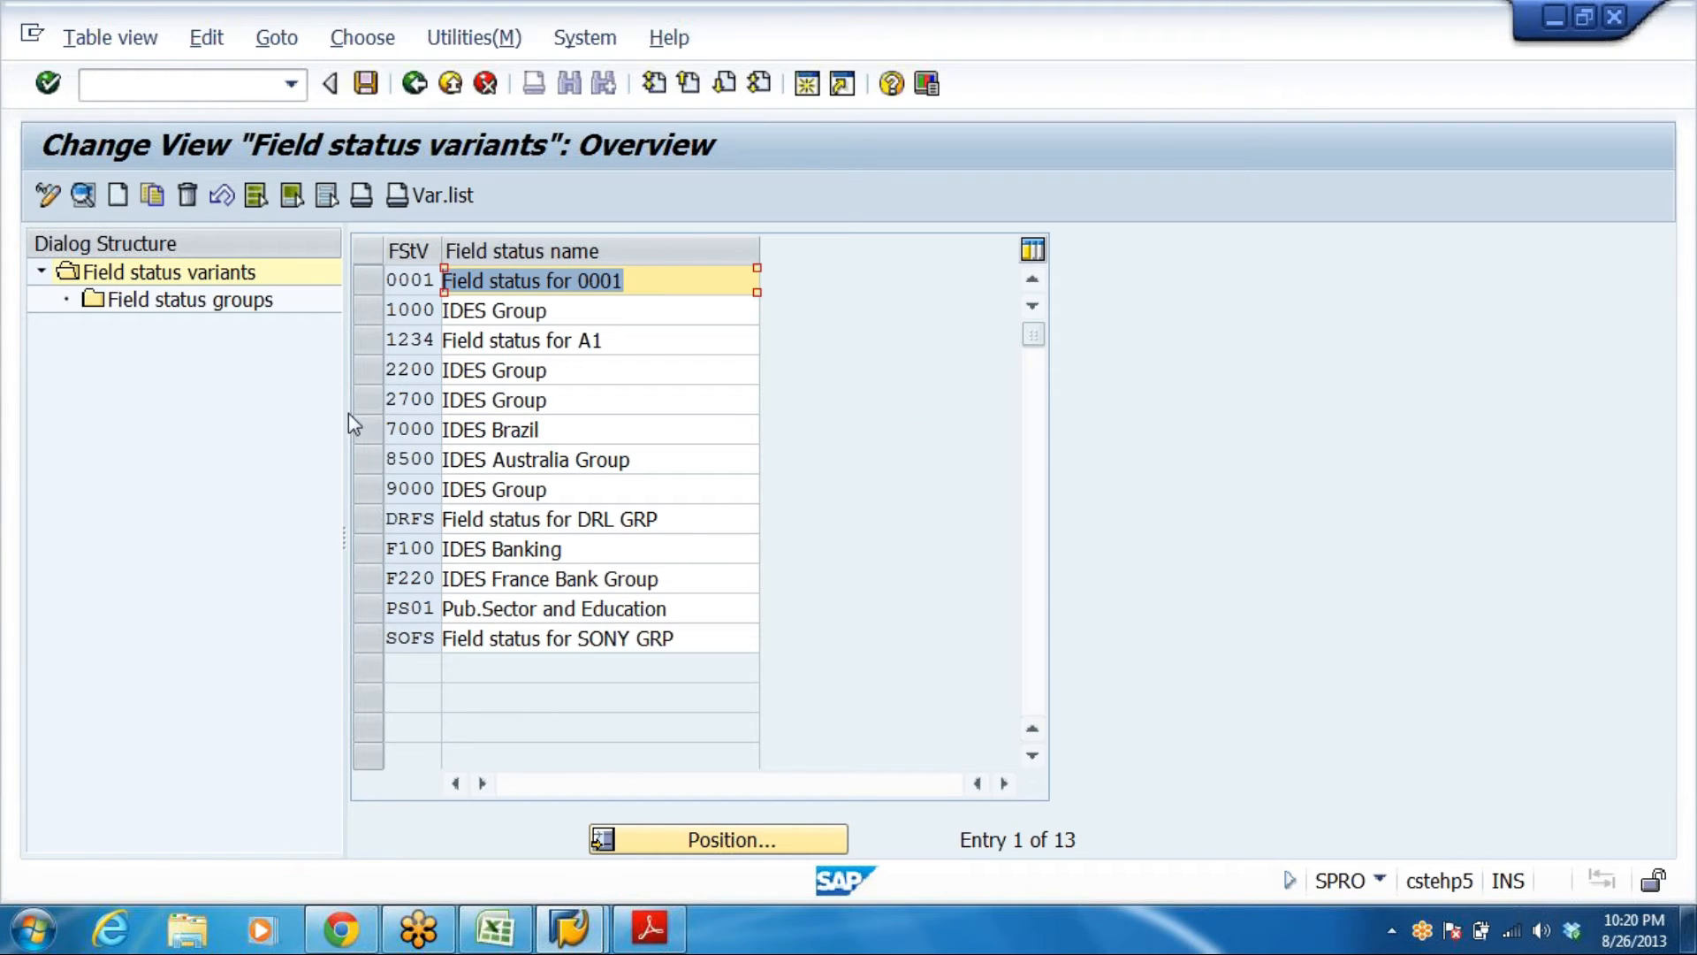
click(368, 281)
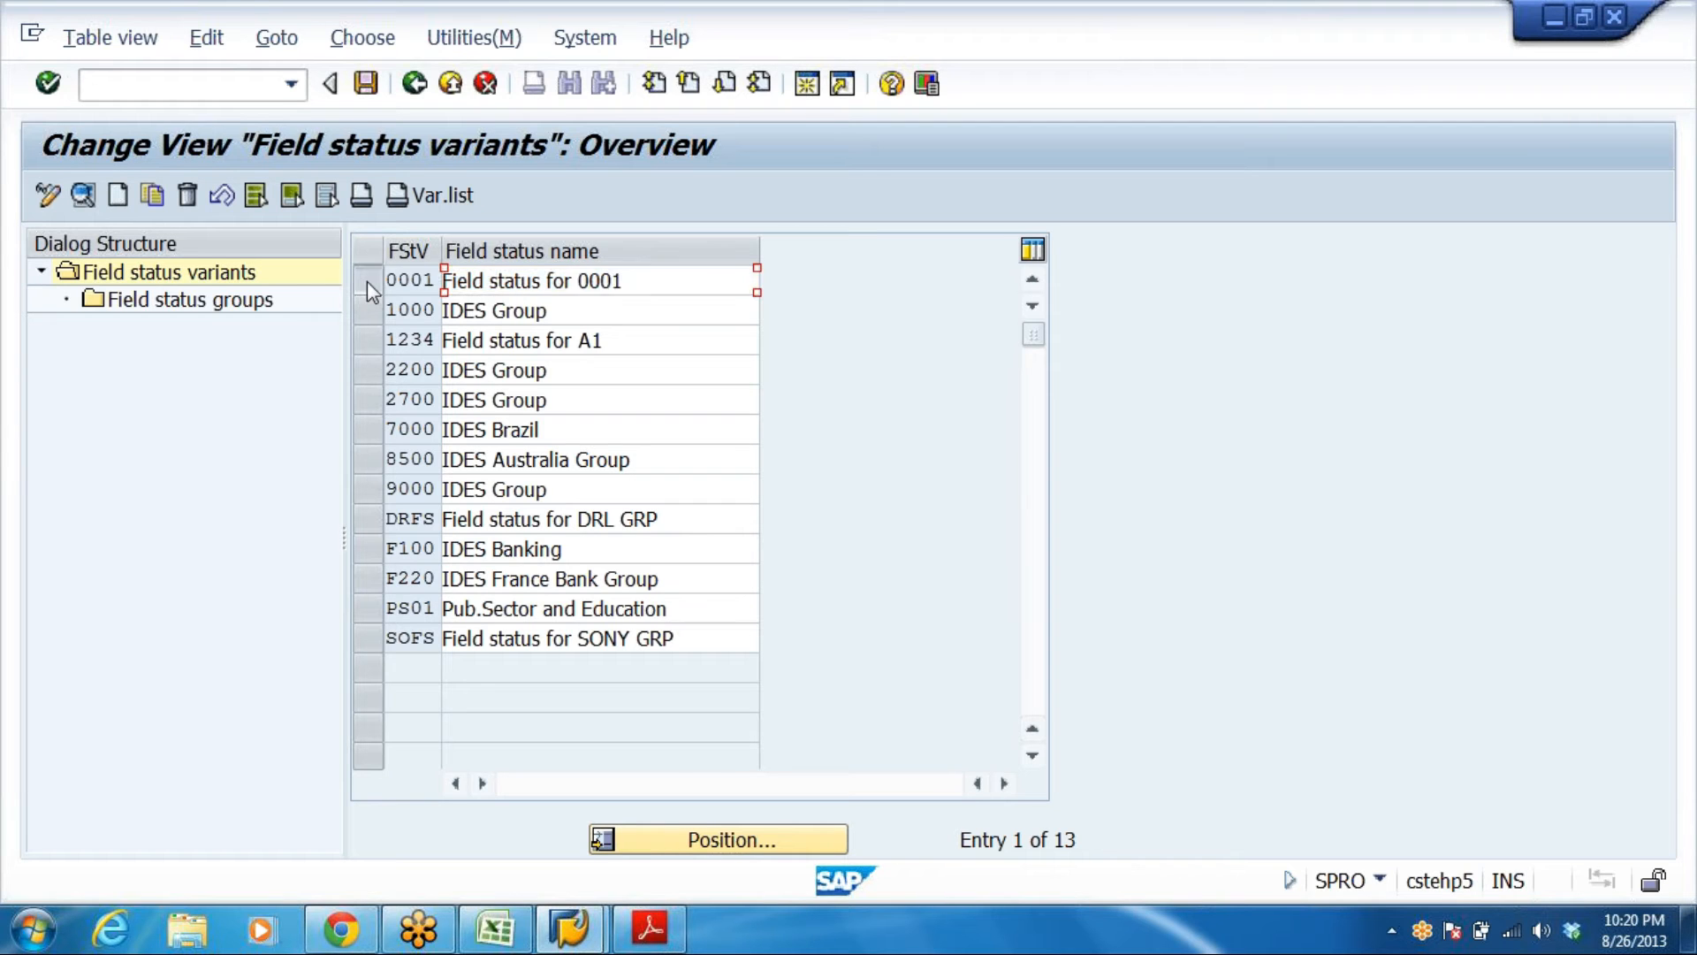
double_click(150, 295)
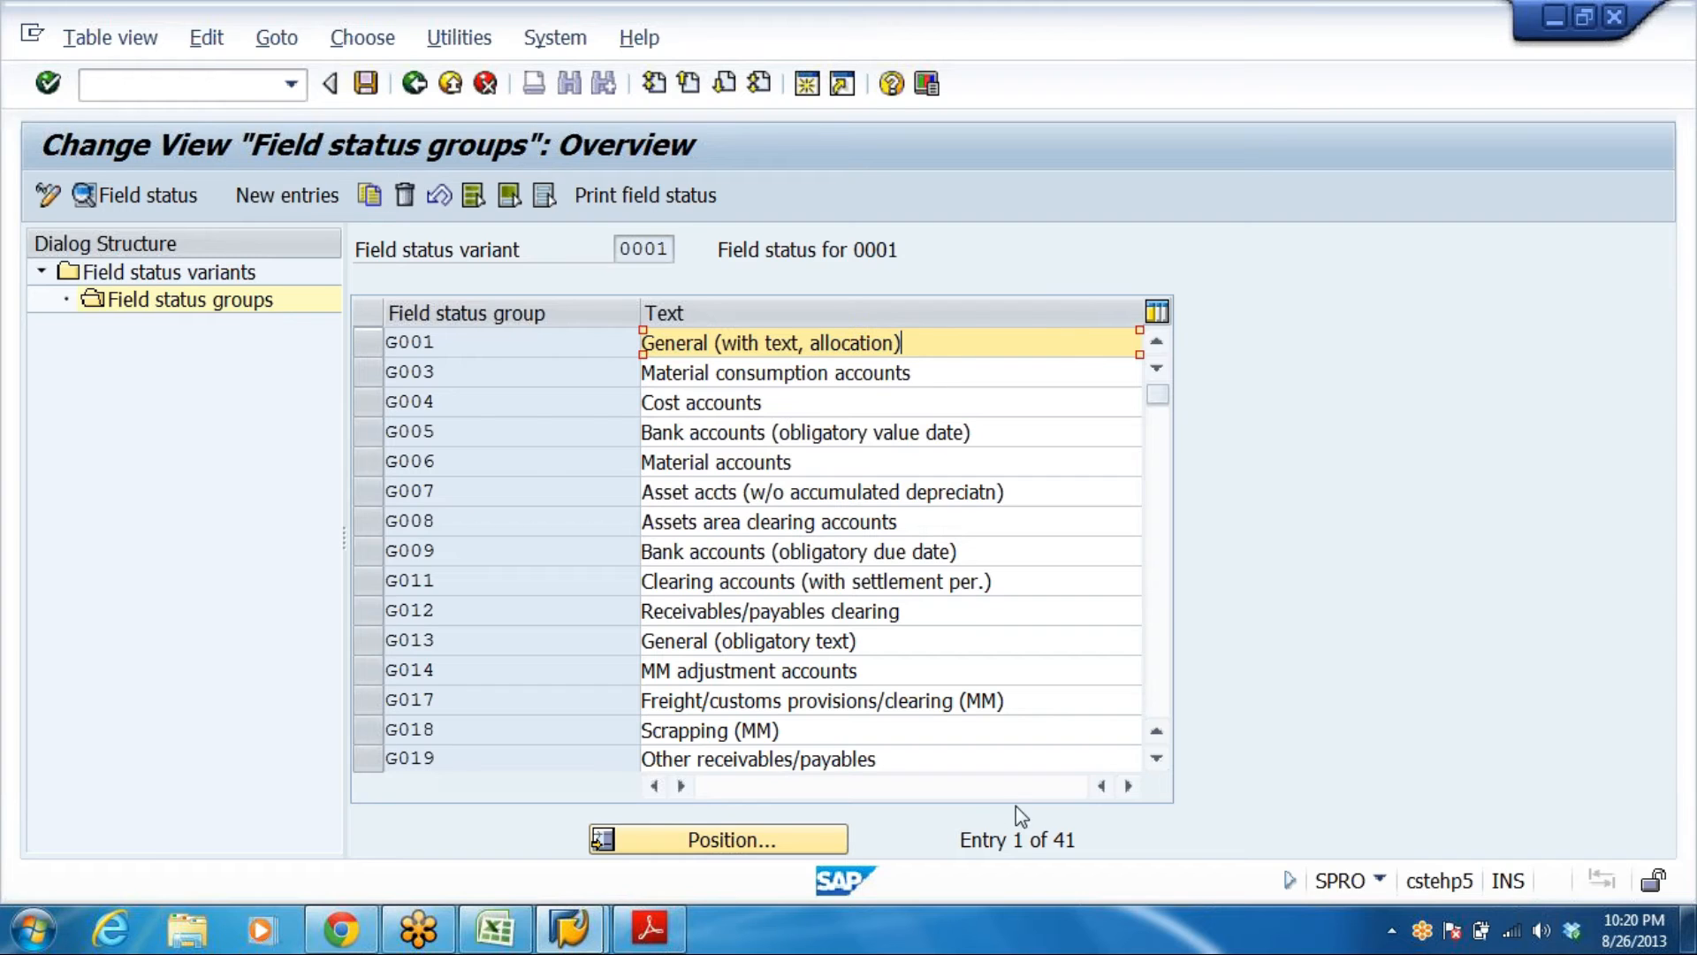
Look through the full list of variant 0001's field status groups, from G001 to ICCF, and return to its start
drag(1079, 840, 960, 840)
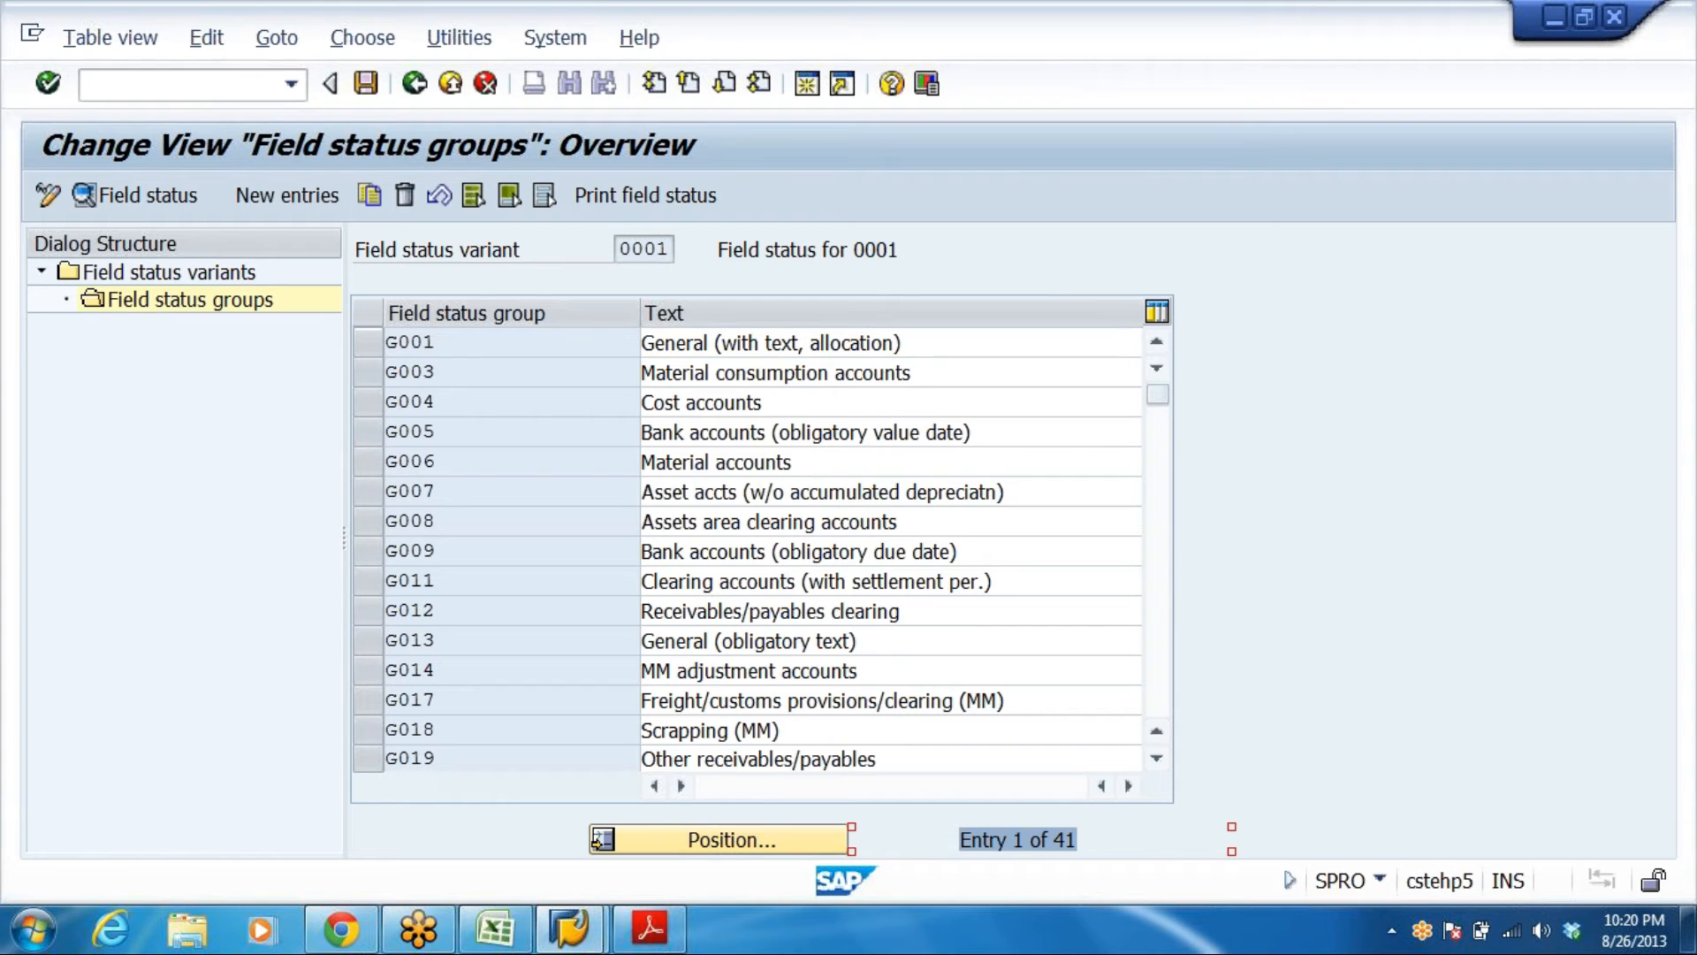
key(Down)
key(Down)
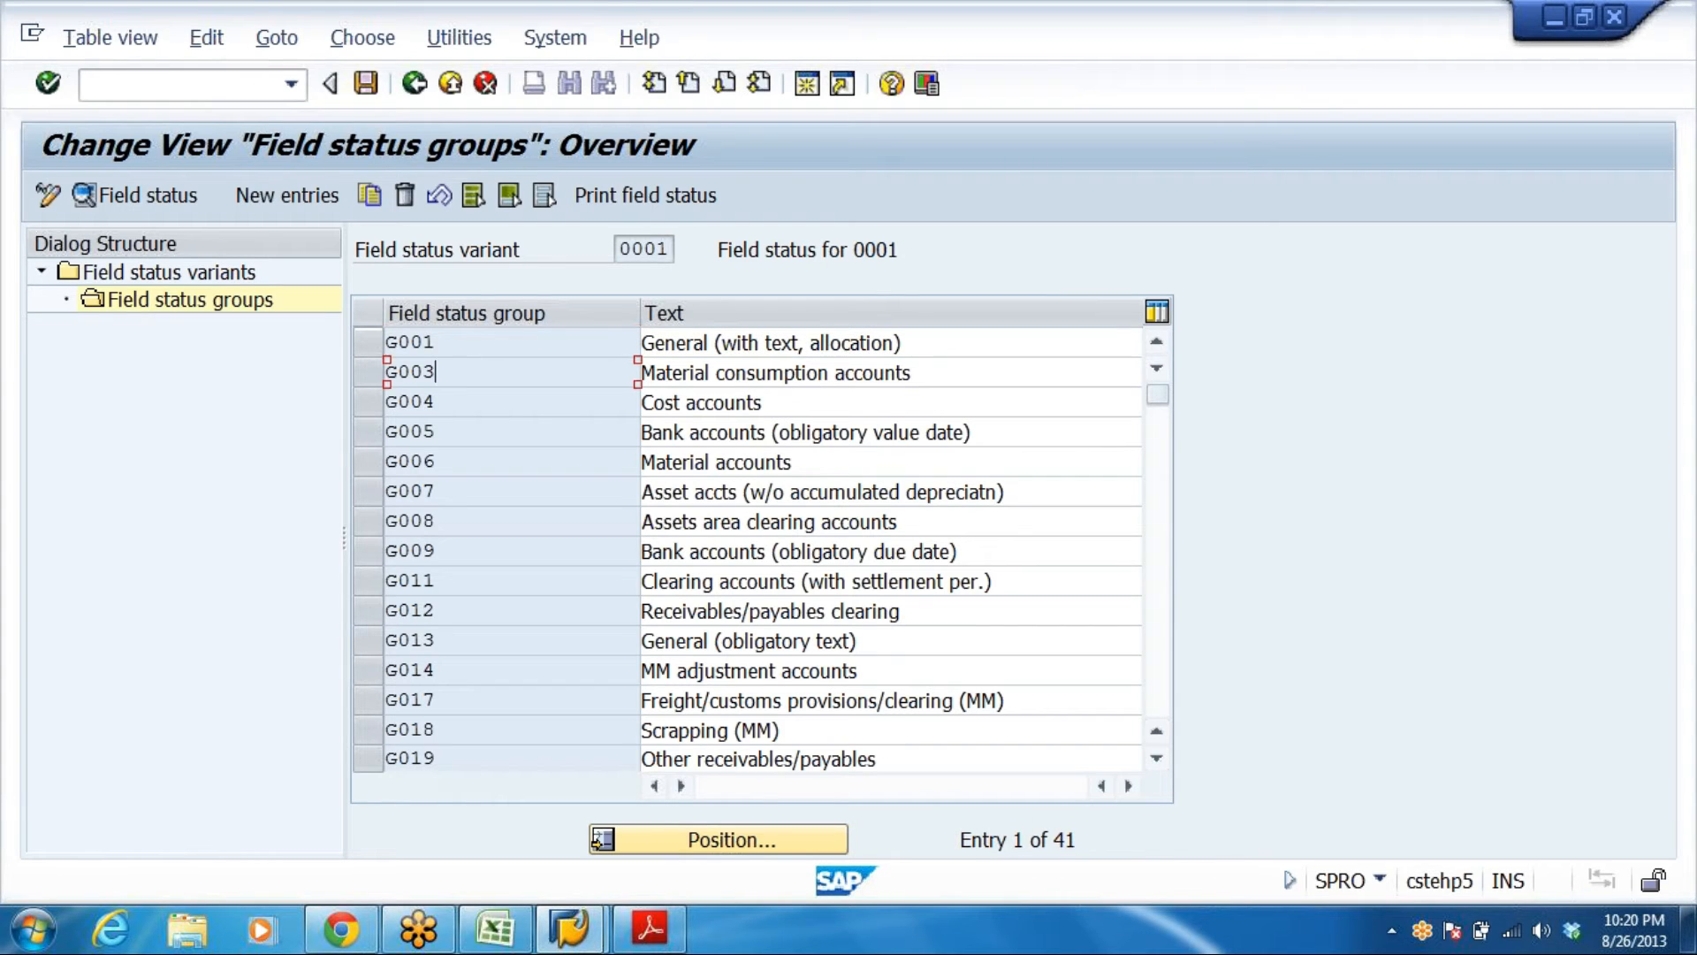
key(Down)
key(Down)
key(Down)
key(Down)
key(Down)
key(Down)
key(Down)
drag(1158, 398, 1151, 592)
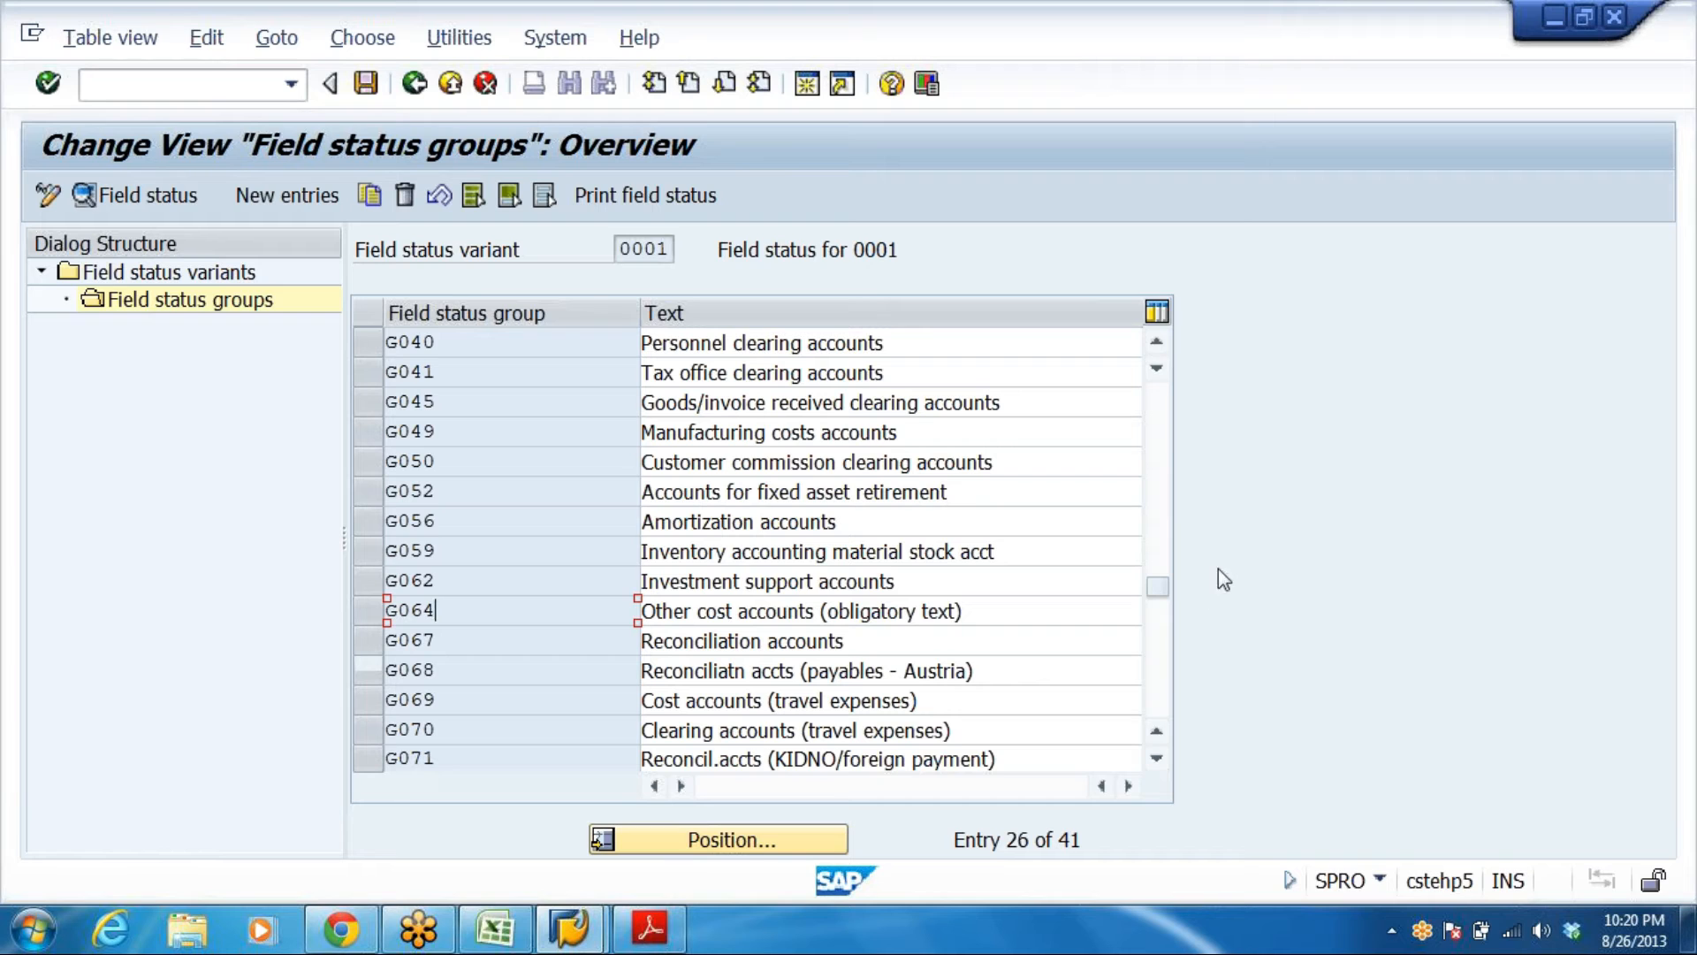
drag(1163, 592, 1158, 629)
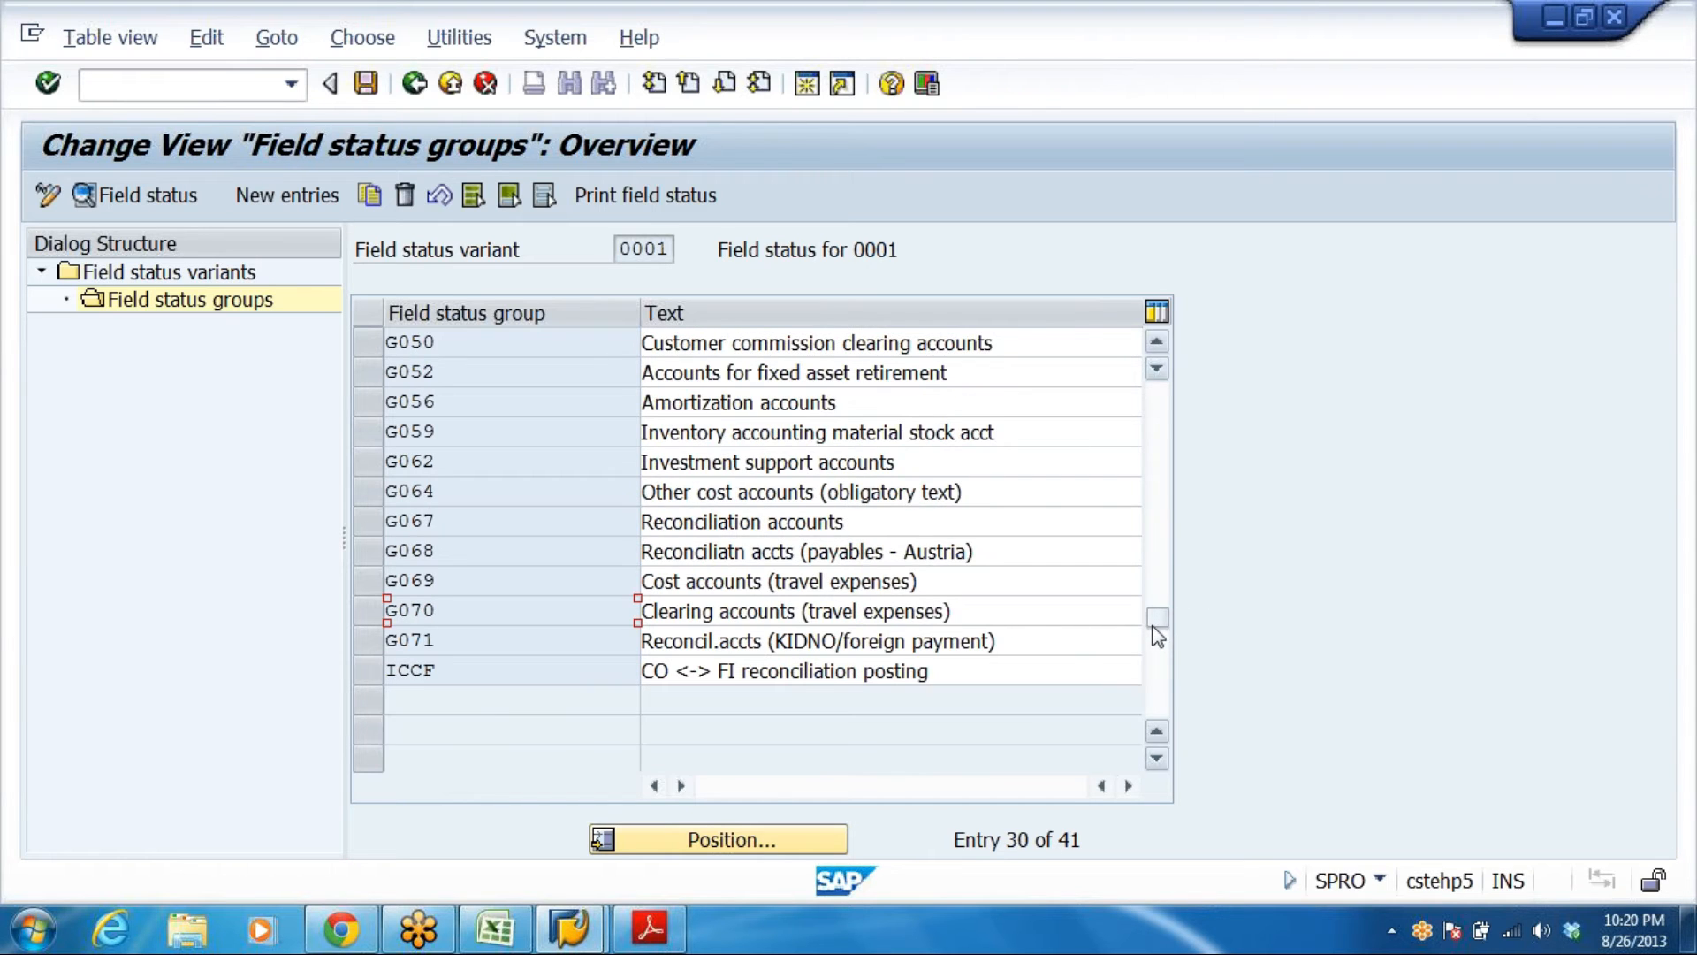
click(436, 671)
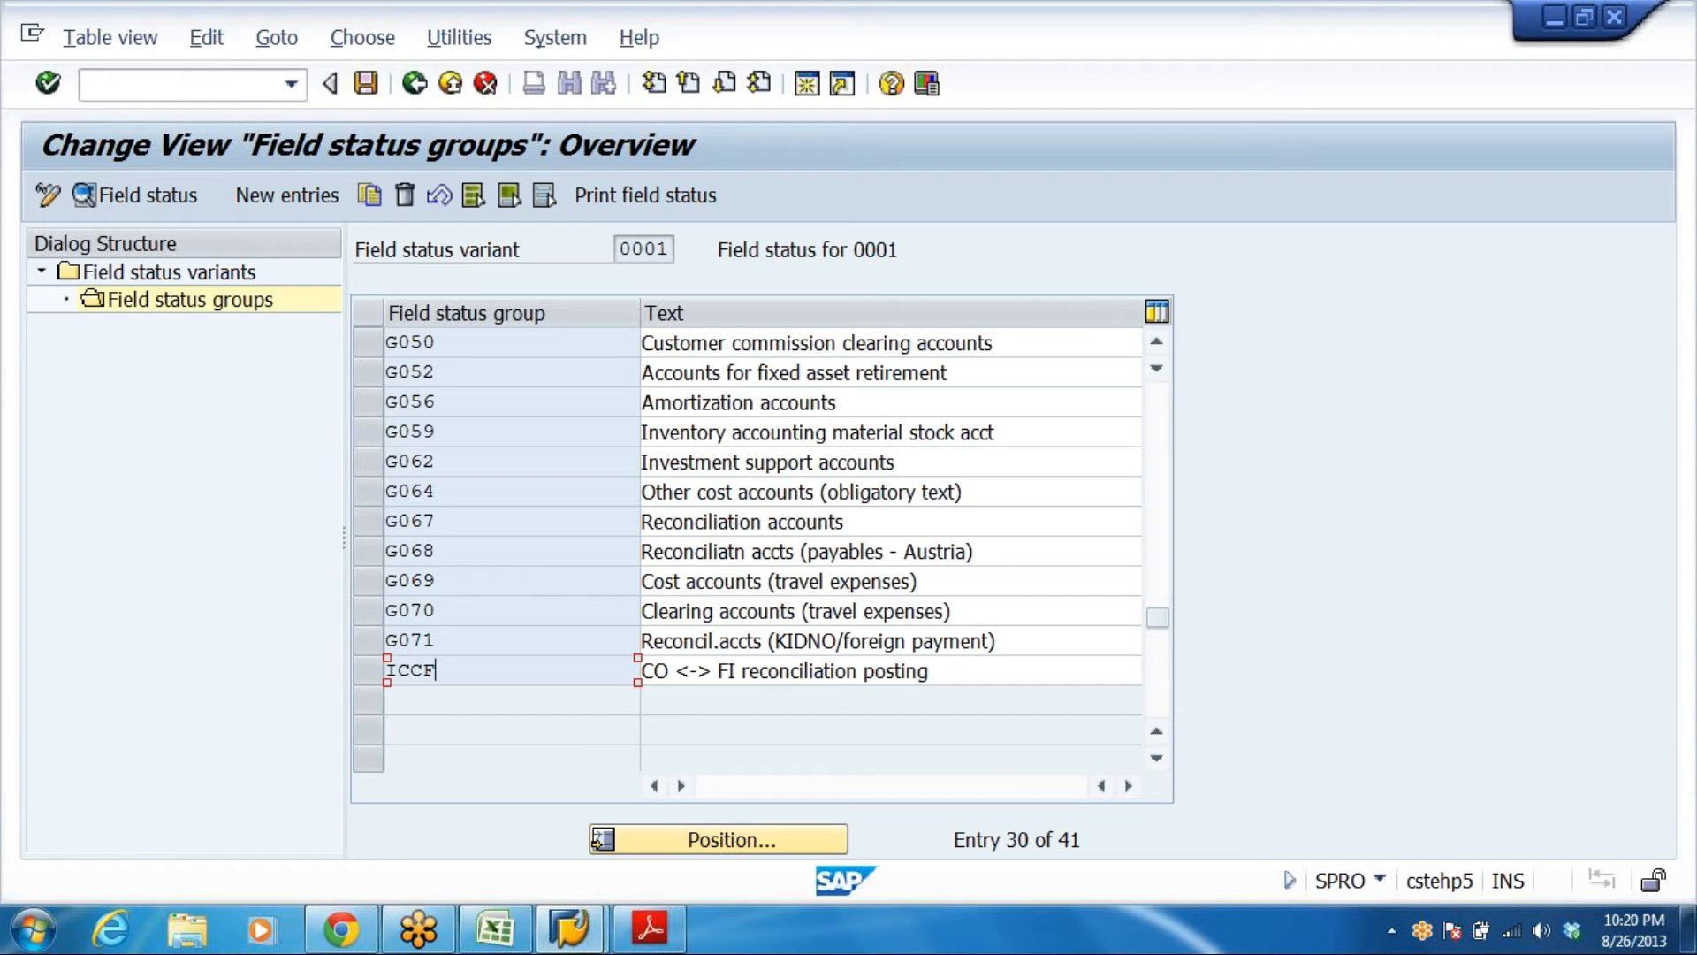
drag(1087, 840, 723, 842)
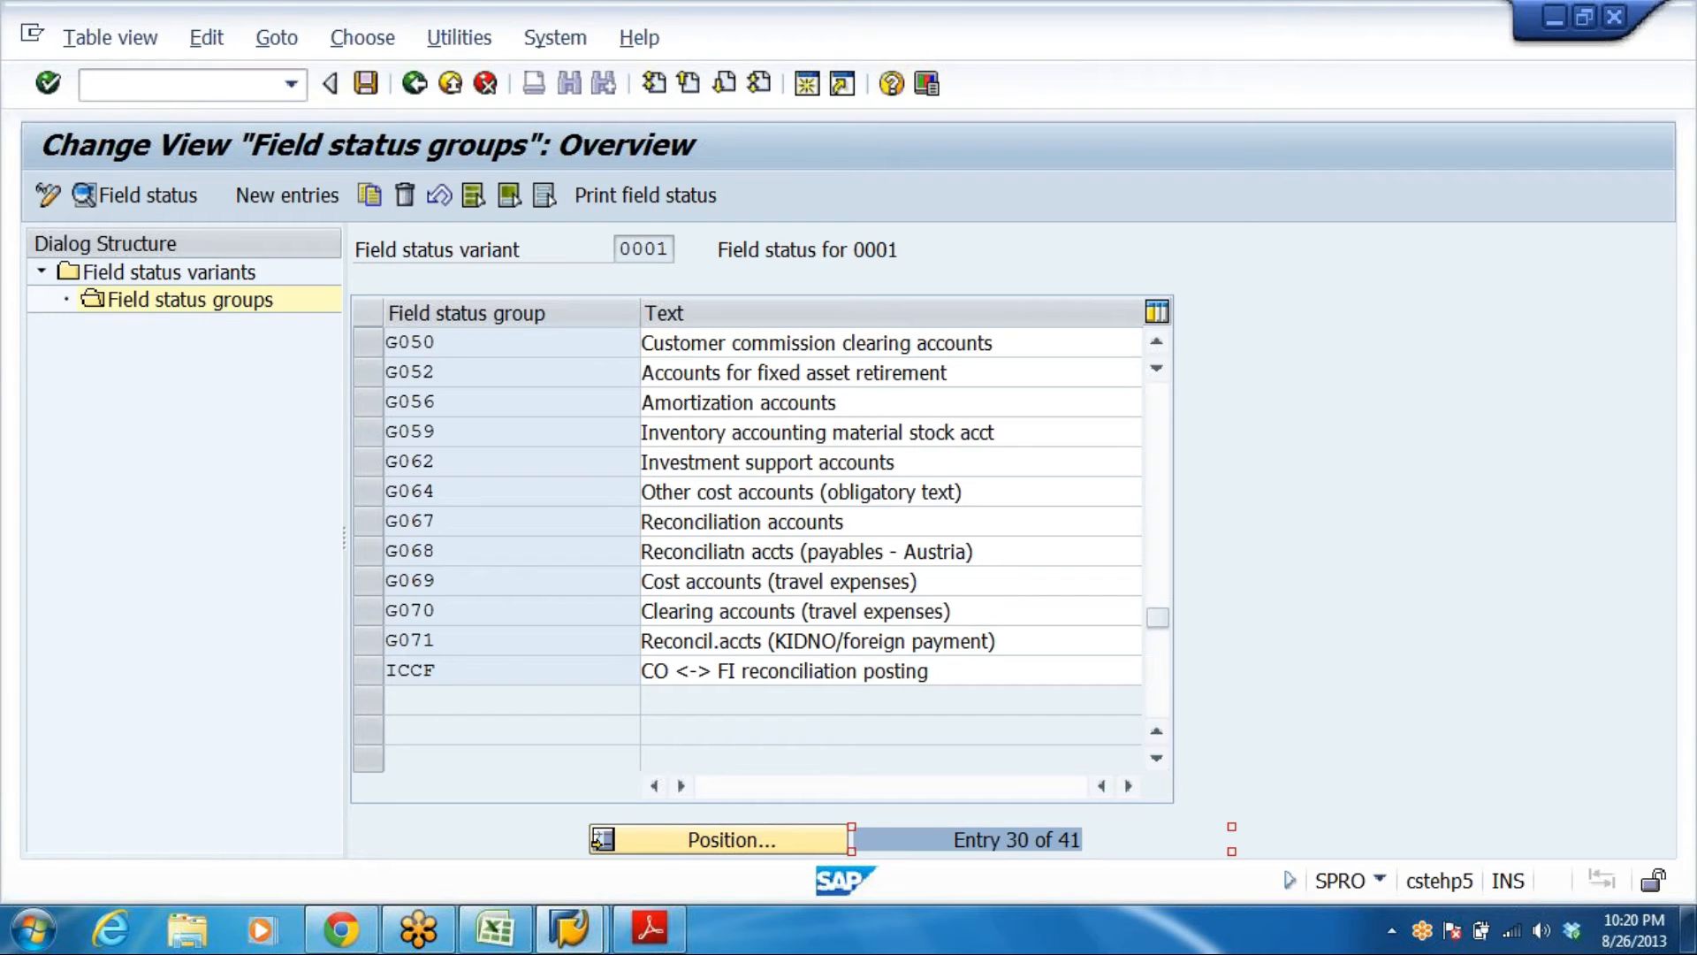
drag(1158, 618, 1151, 387)
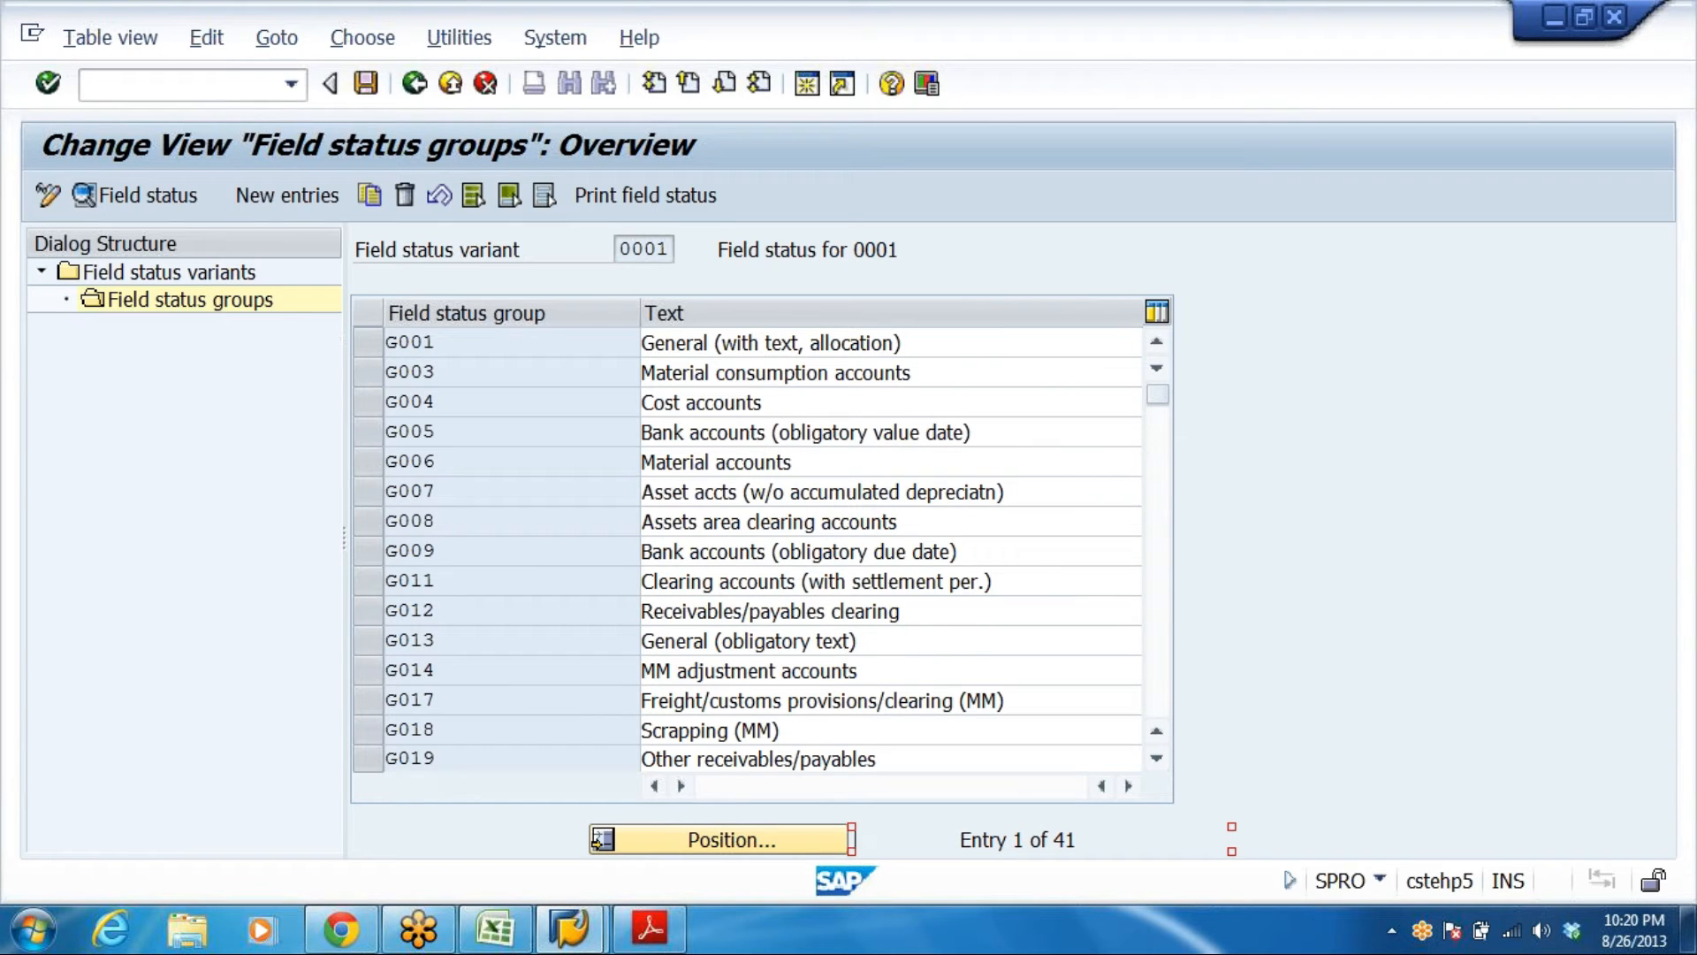
Open field status group G001, inspect the Text field's status under General data, and return to the group overview
click(437, 342)
click(686, 343)
click(902, 342)
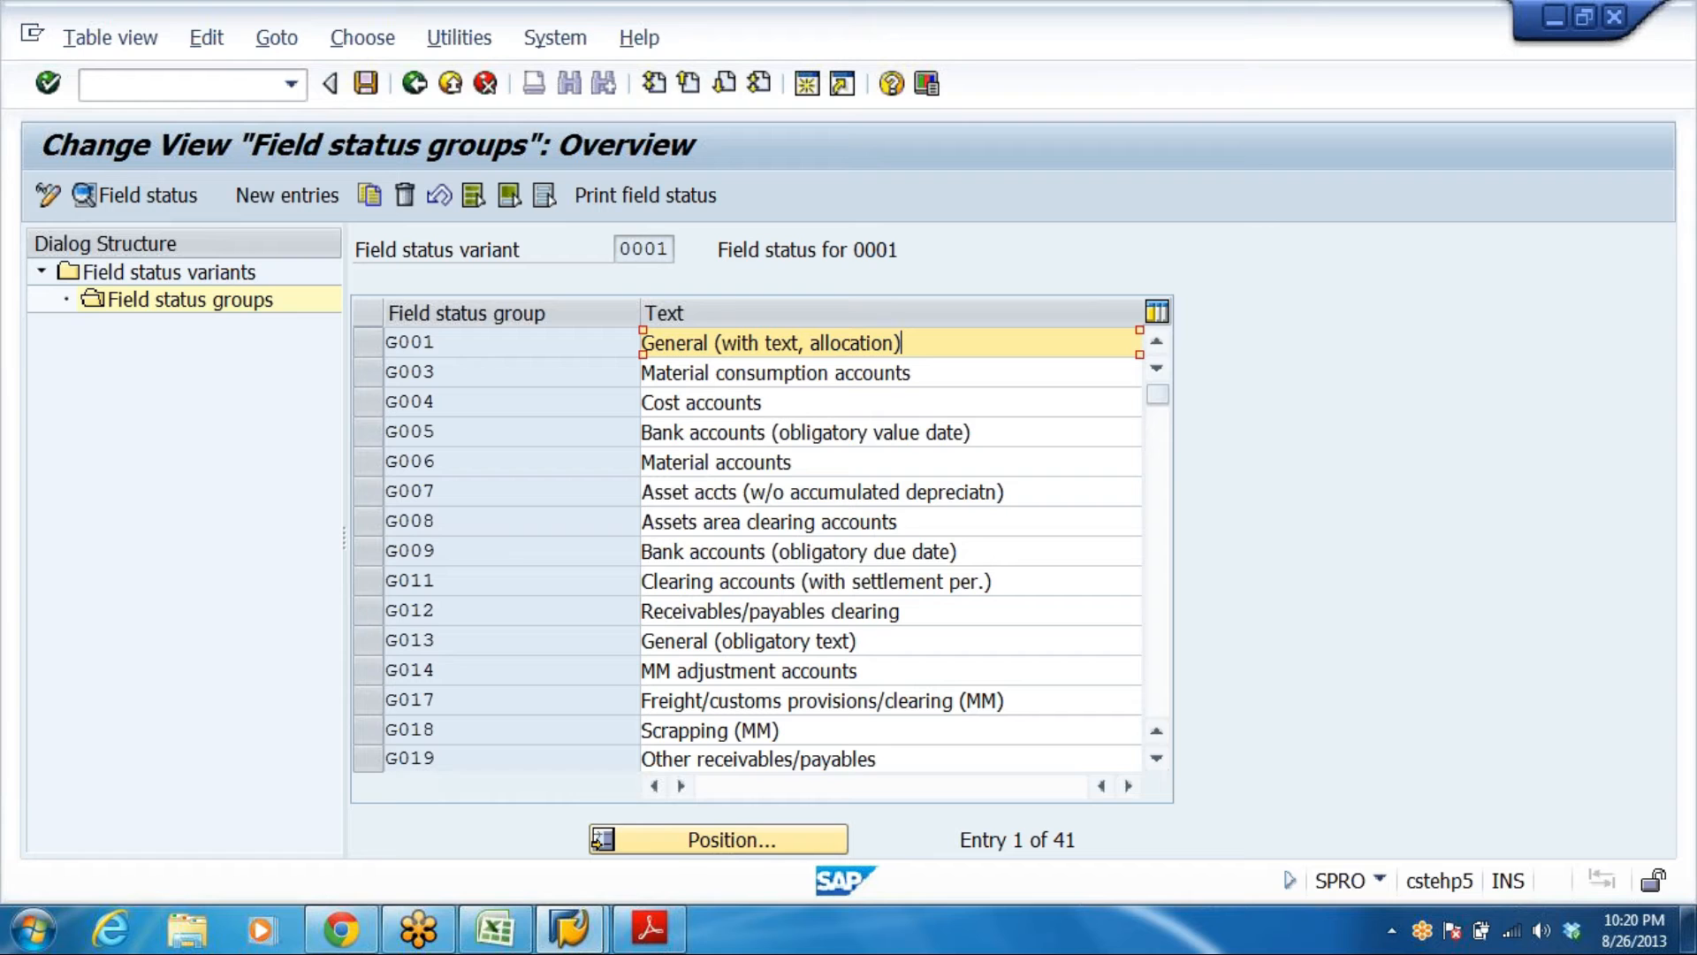
double_click(466, 348)
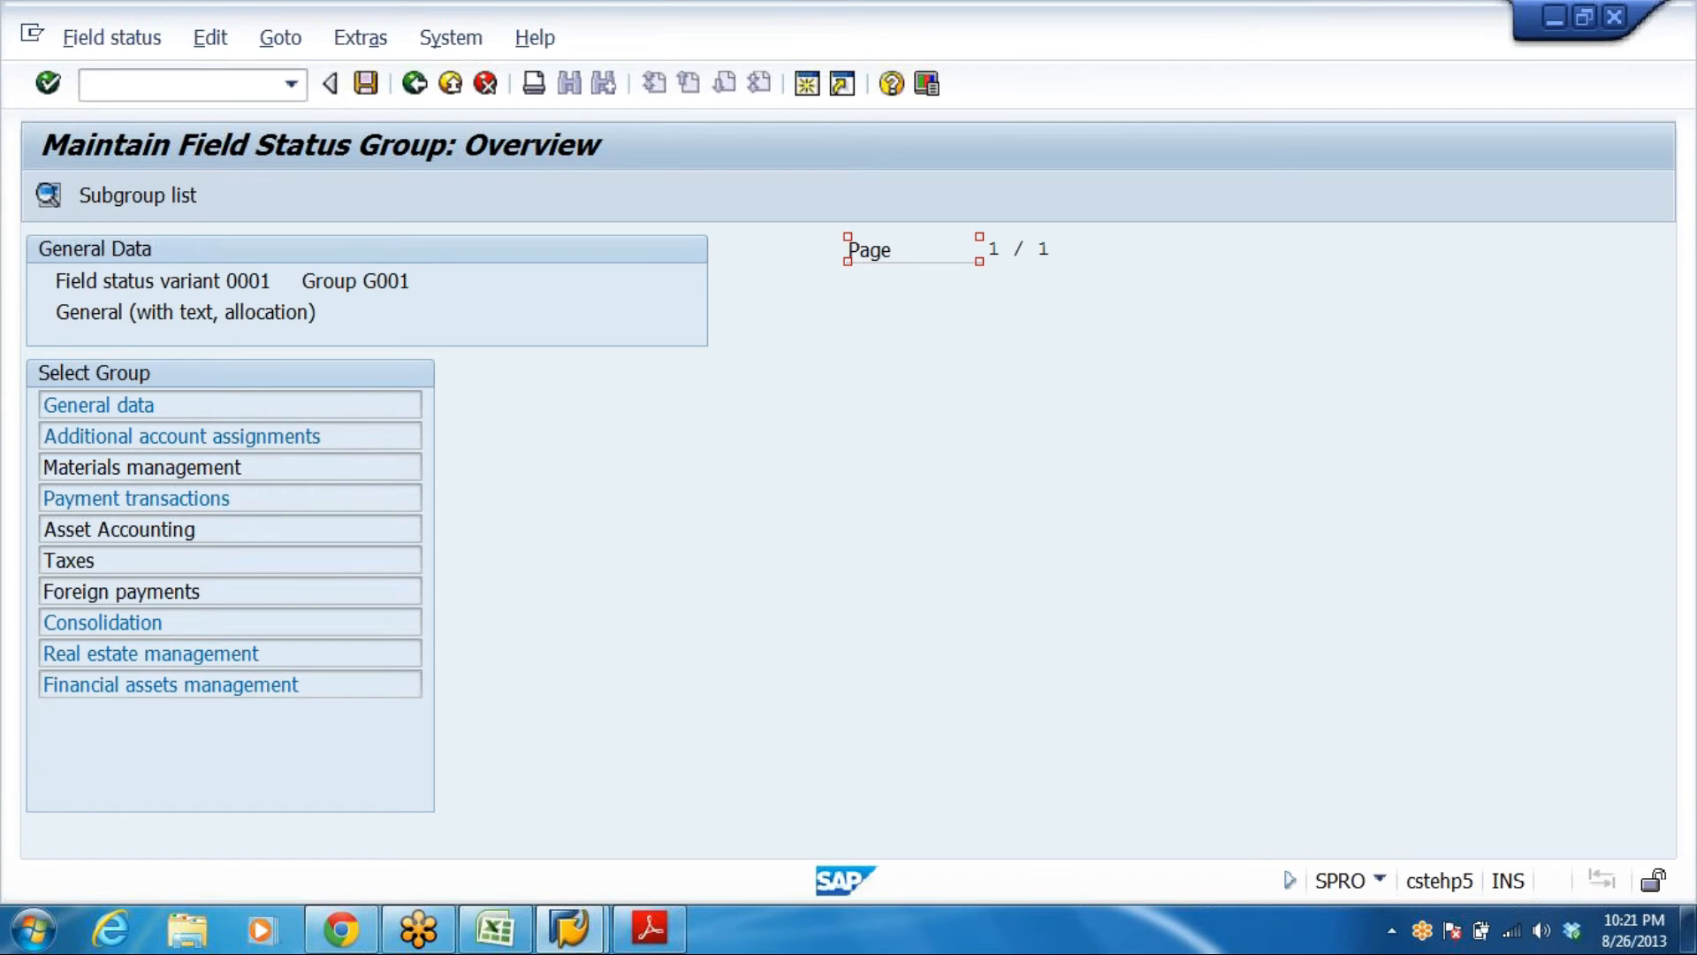
double_click(115, 405)
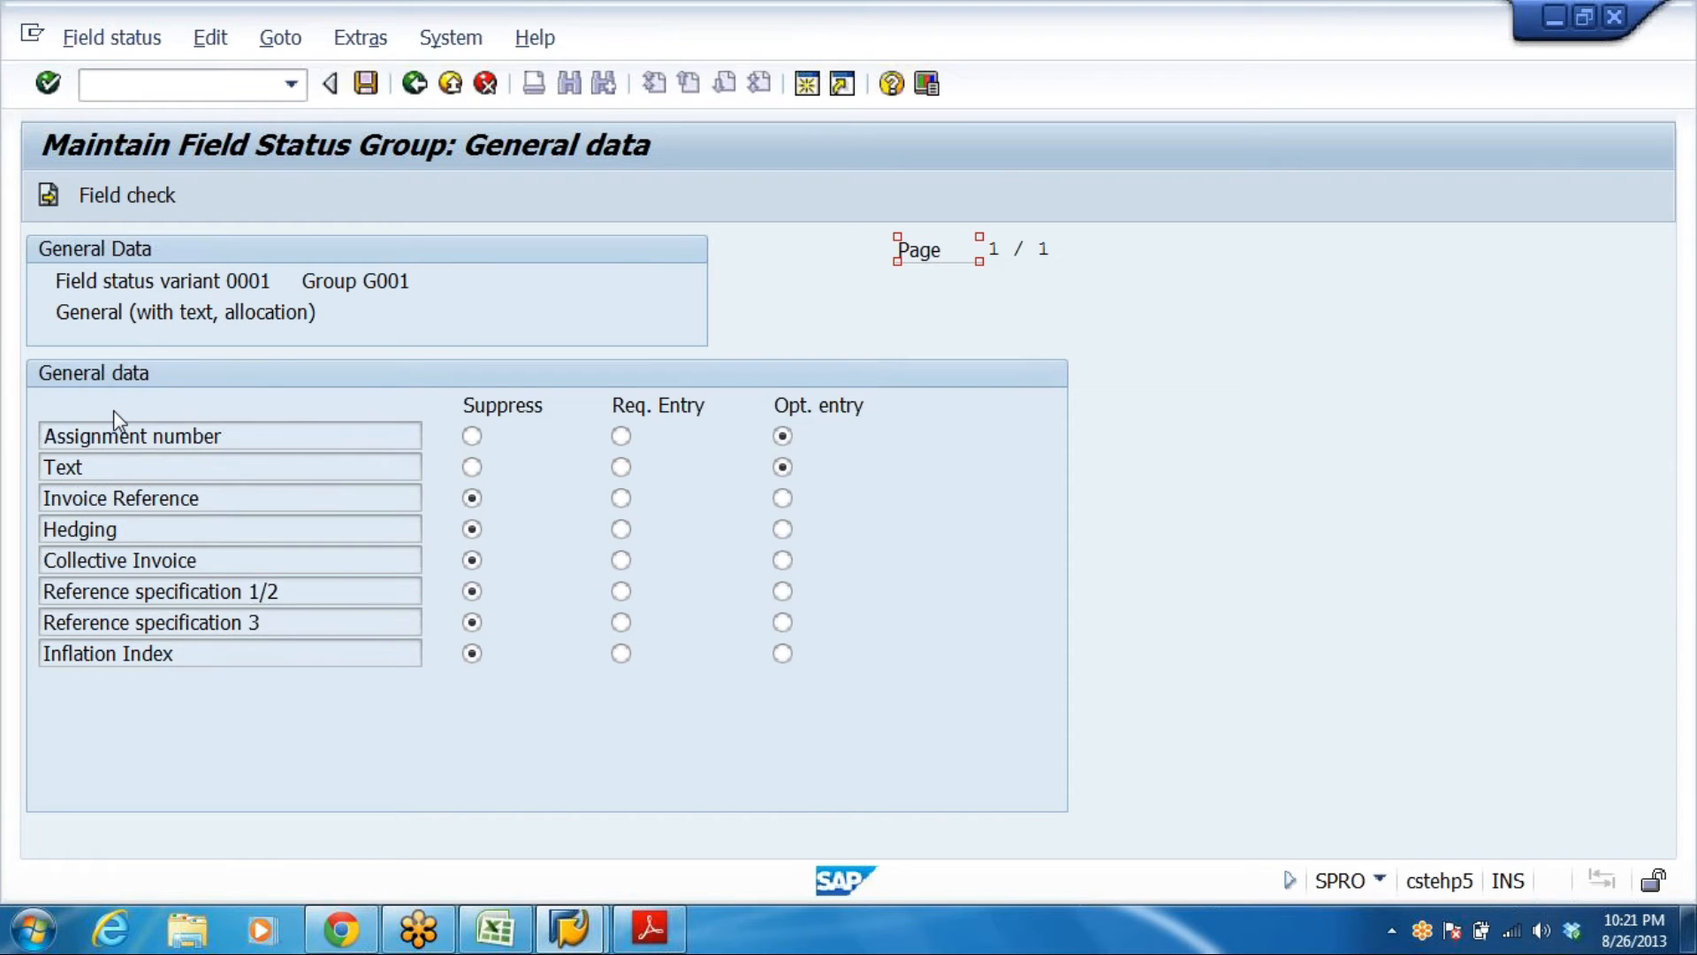
click(94, 469)
click(414, 84)
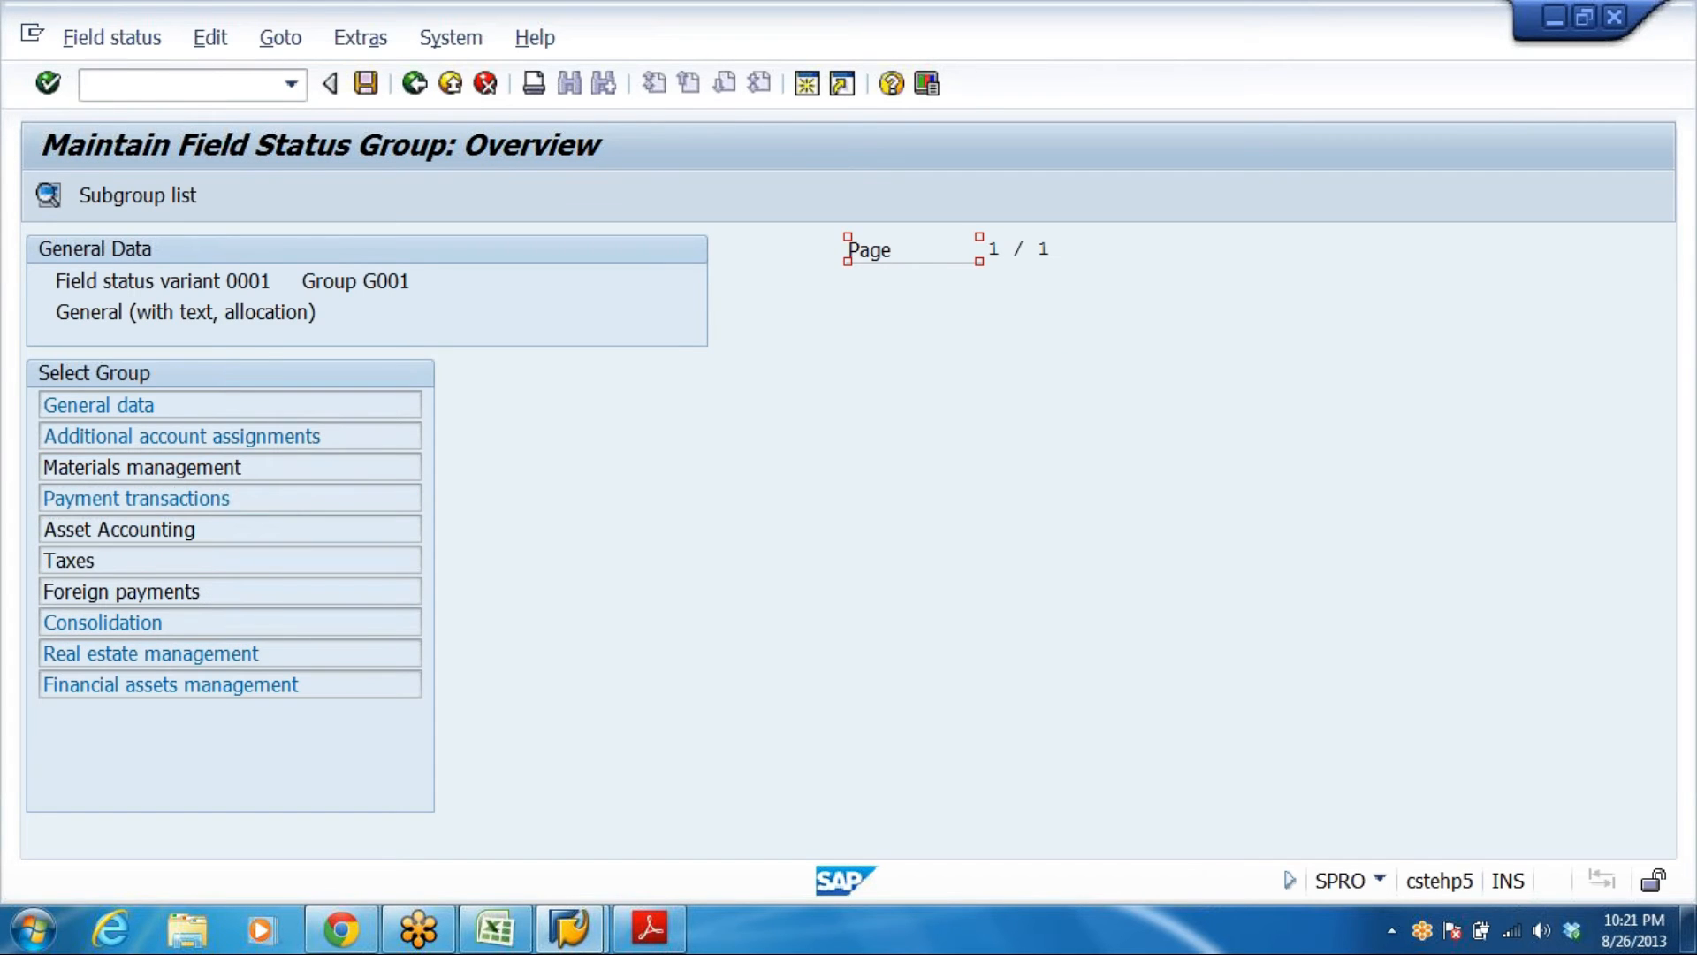
Inspect the Additional account assignments of group G001 in variant 0001 and return to the field status variants overview
double_click(170, 436)
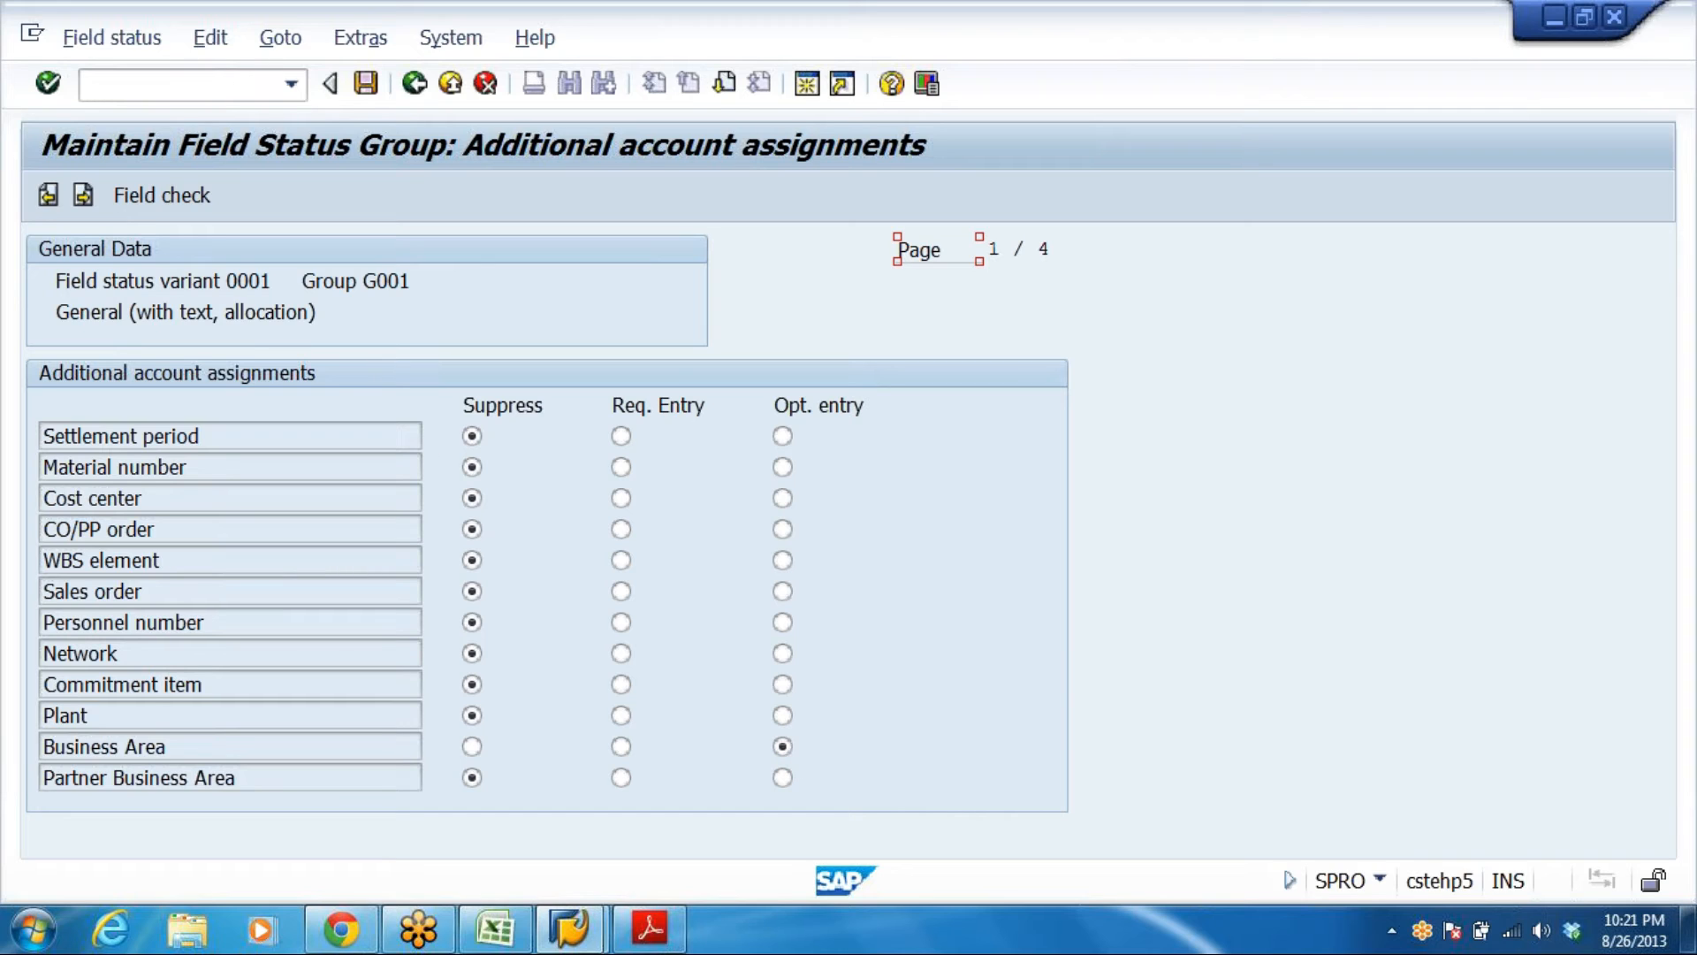
drag(287, 281, 193, 281)
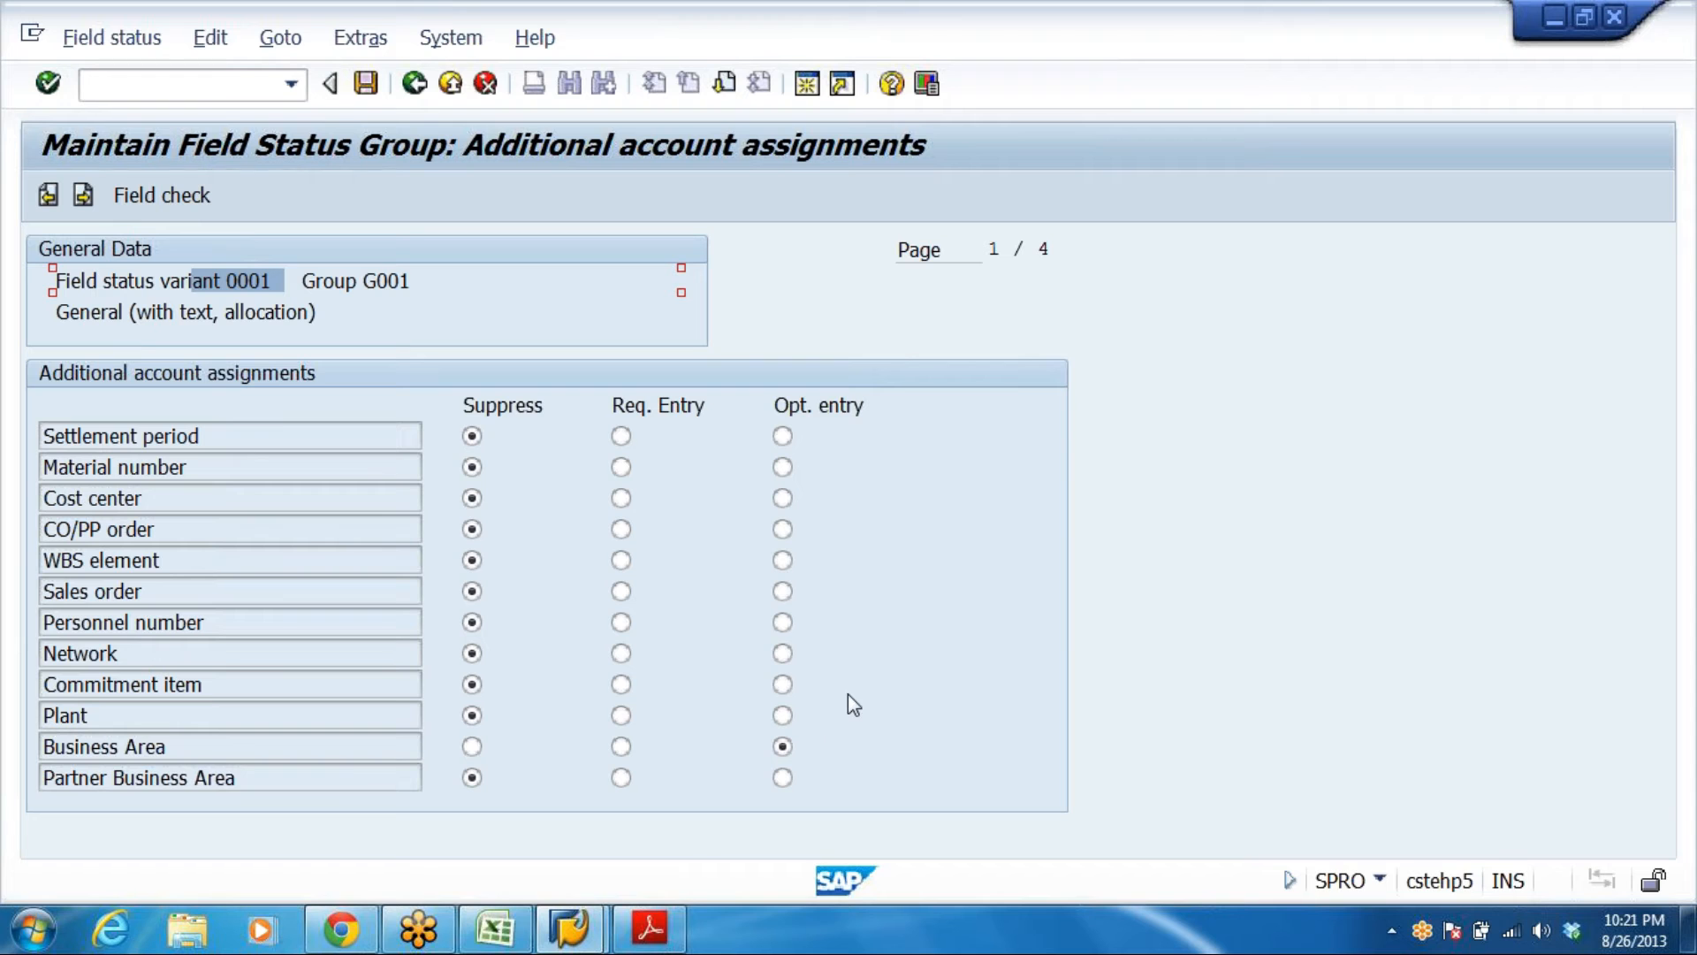
click(416, 85)
click(416, 84)
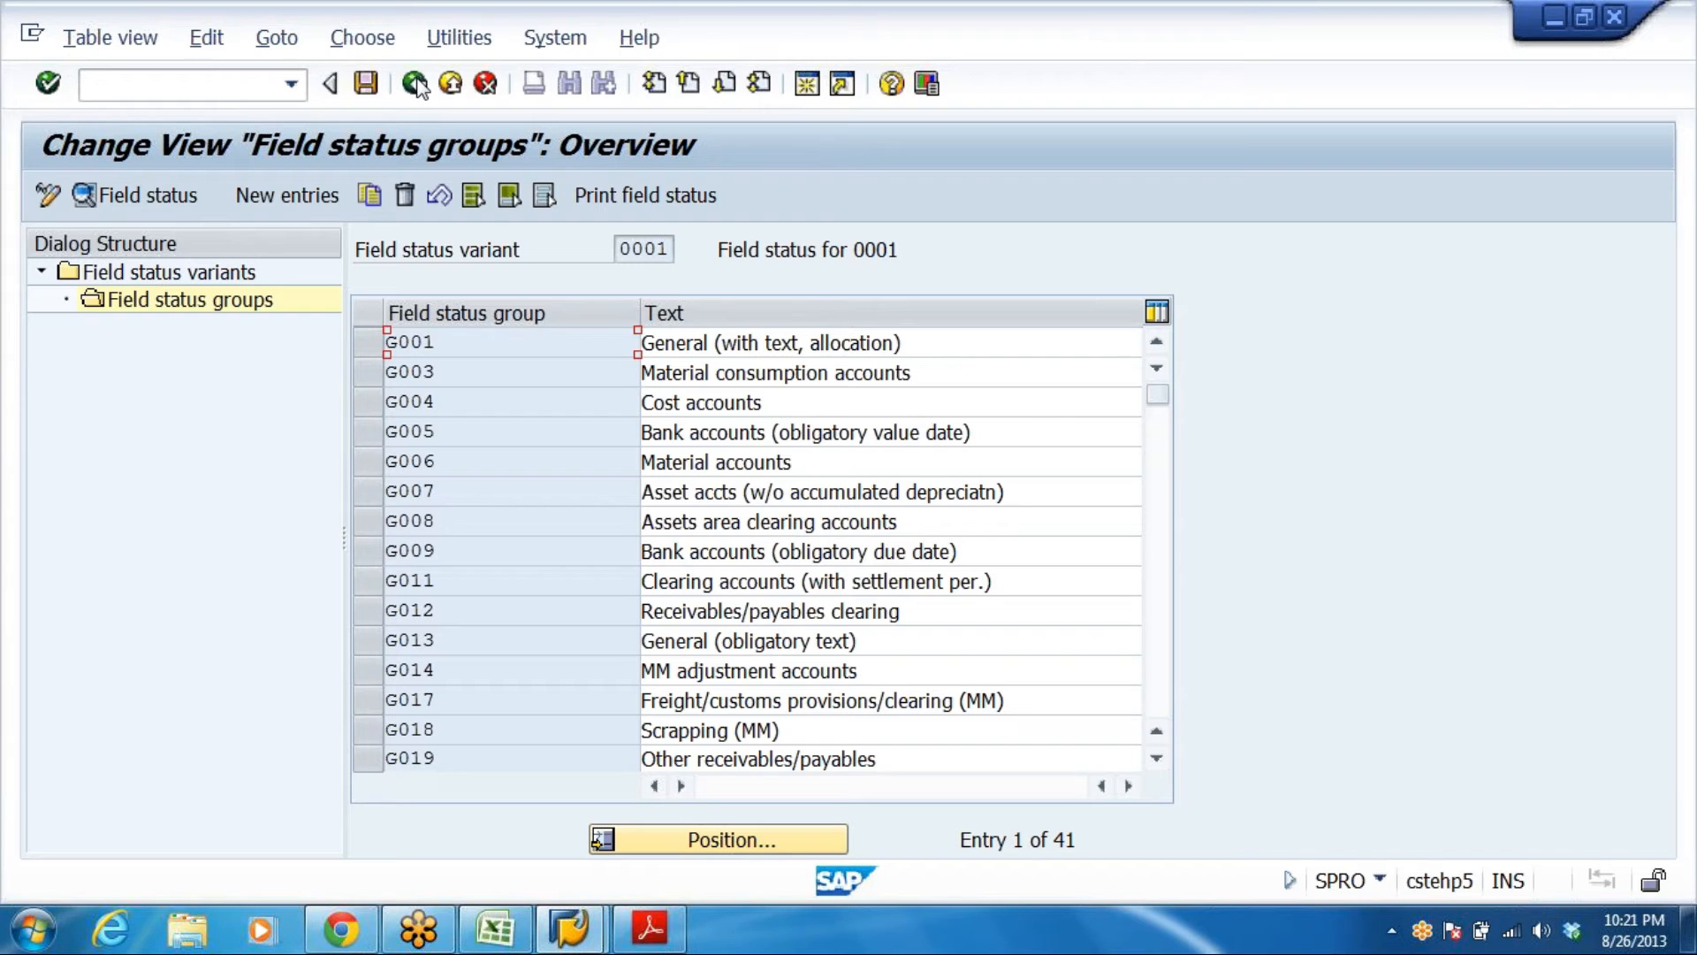
click(415, 85)
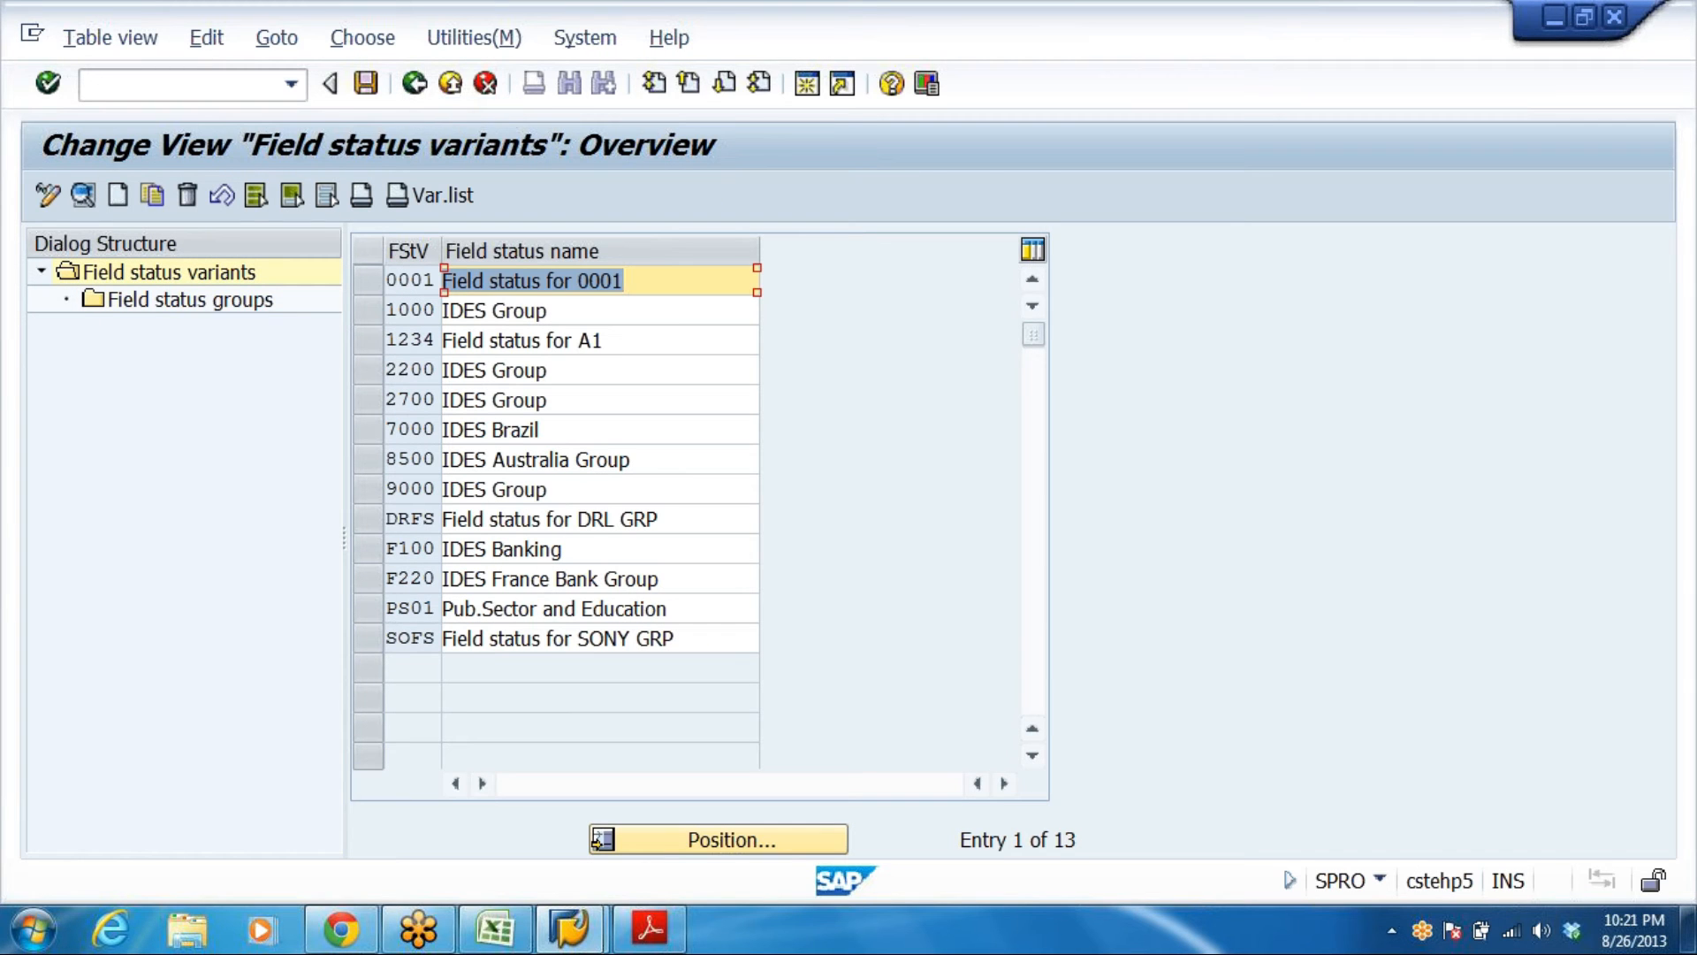
Start a copy of field status variant 0001 and enter DRLF as the new variant's key
click(624, 281)
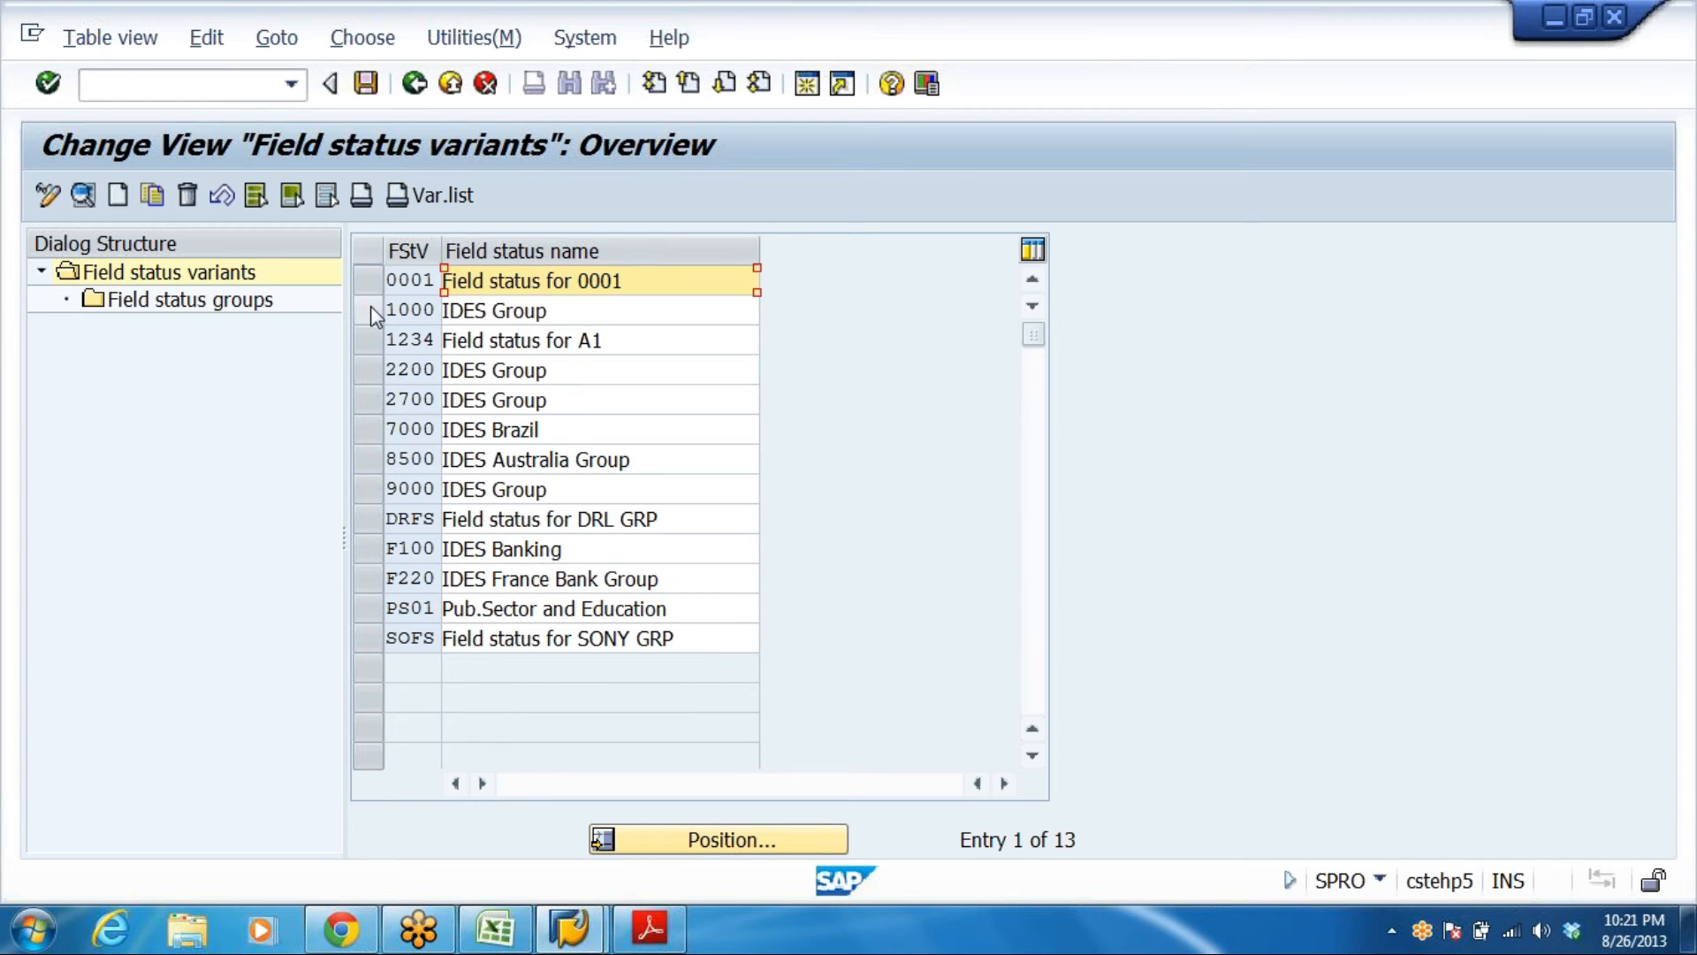
click(389, 280)
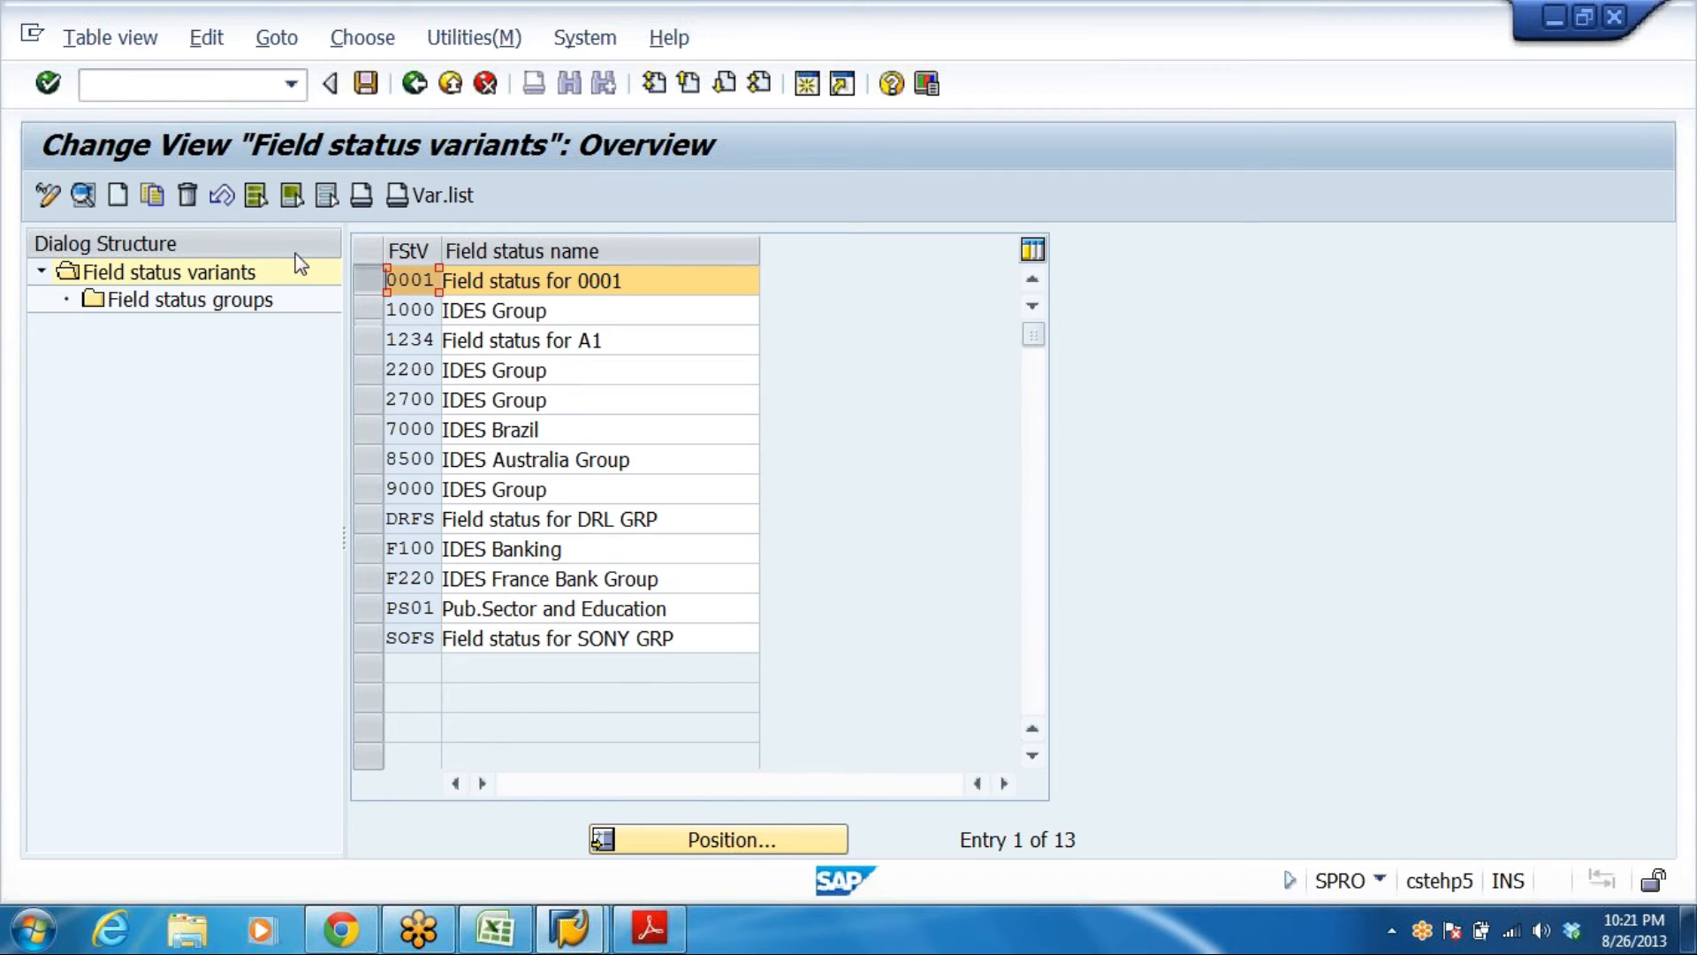
click(378, 279)
key(Tab)
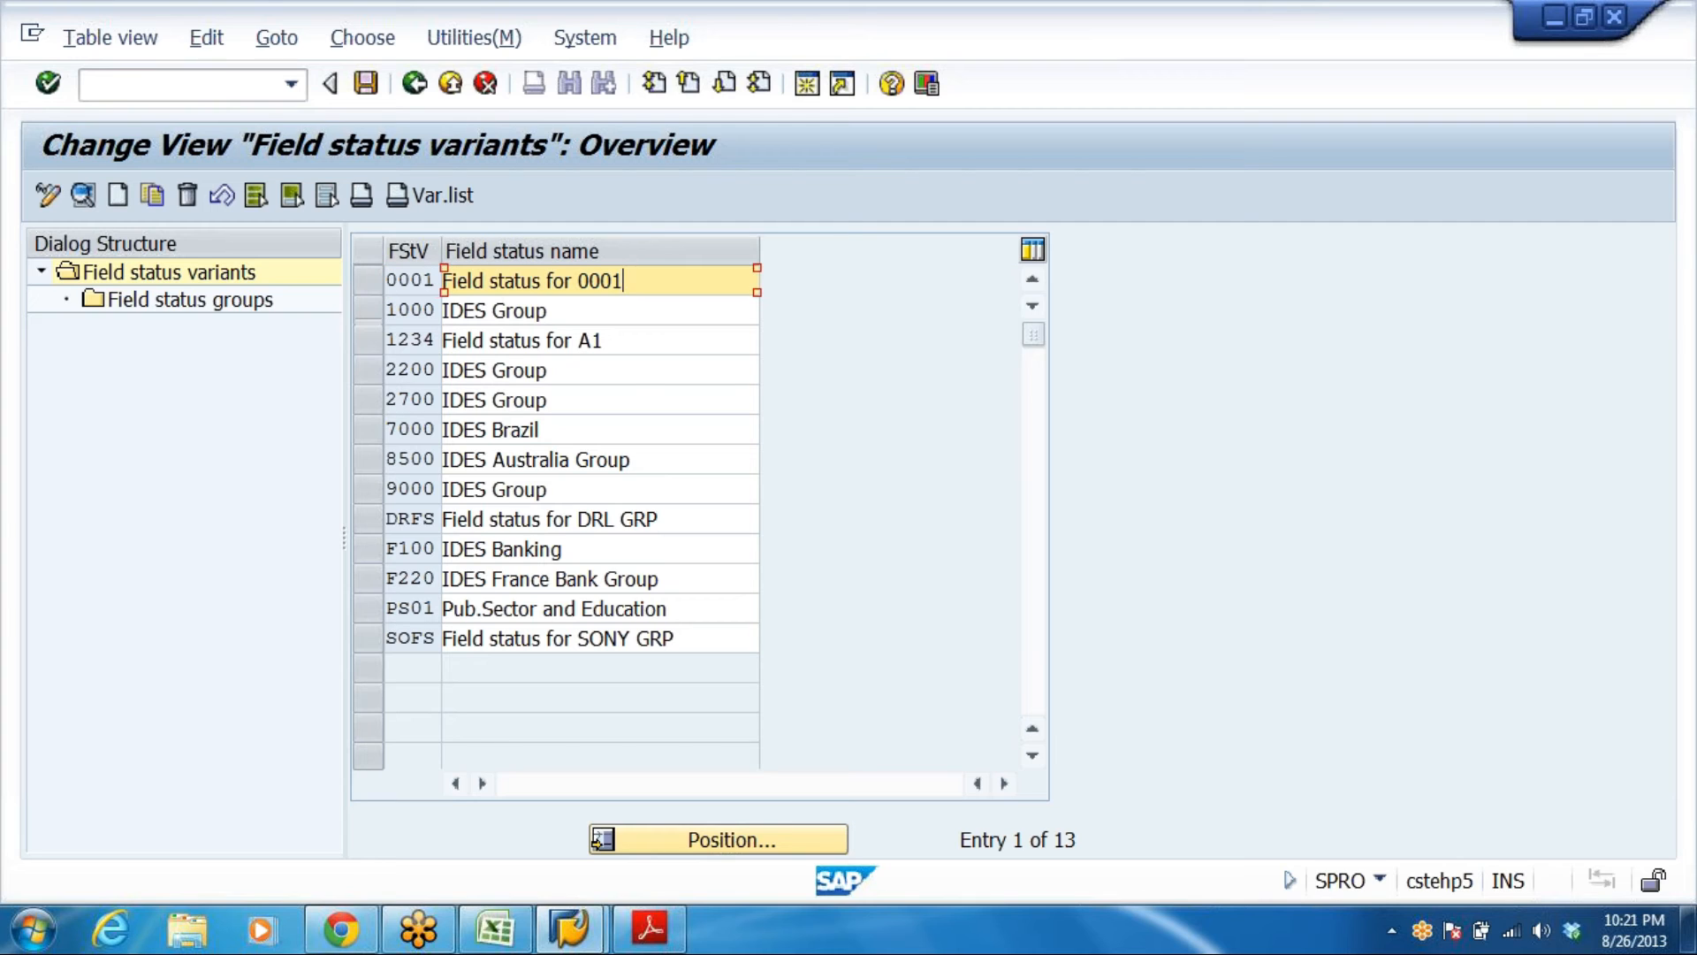
click(361, 278)
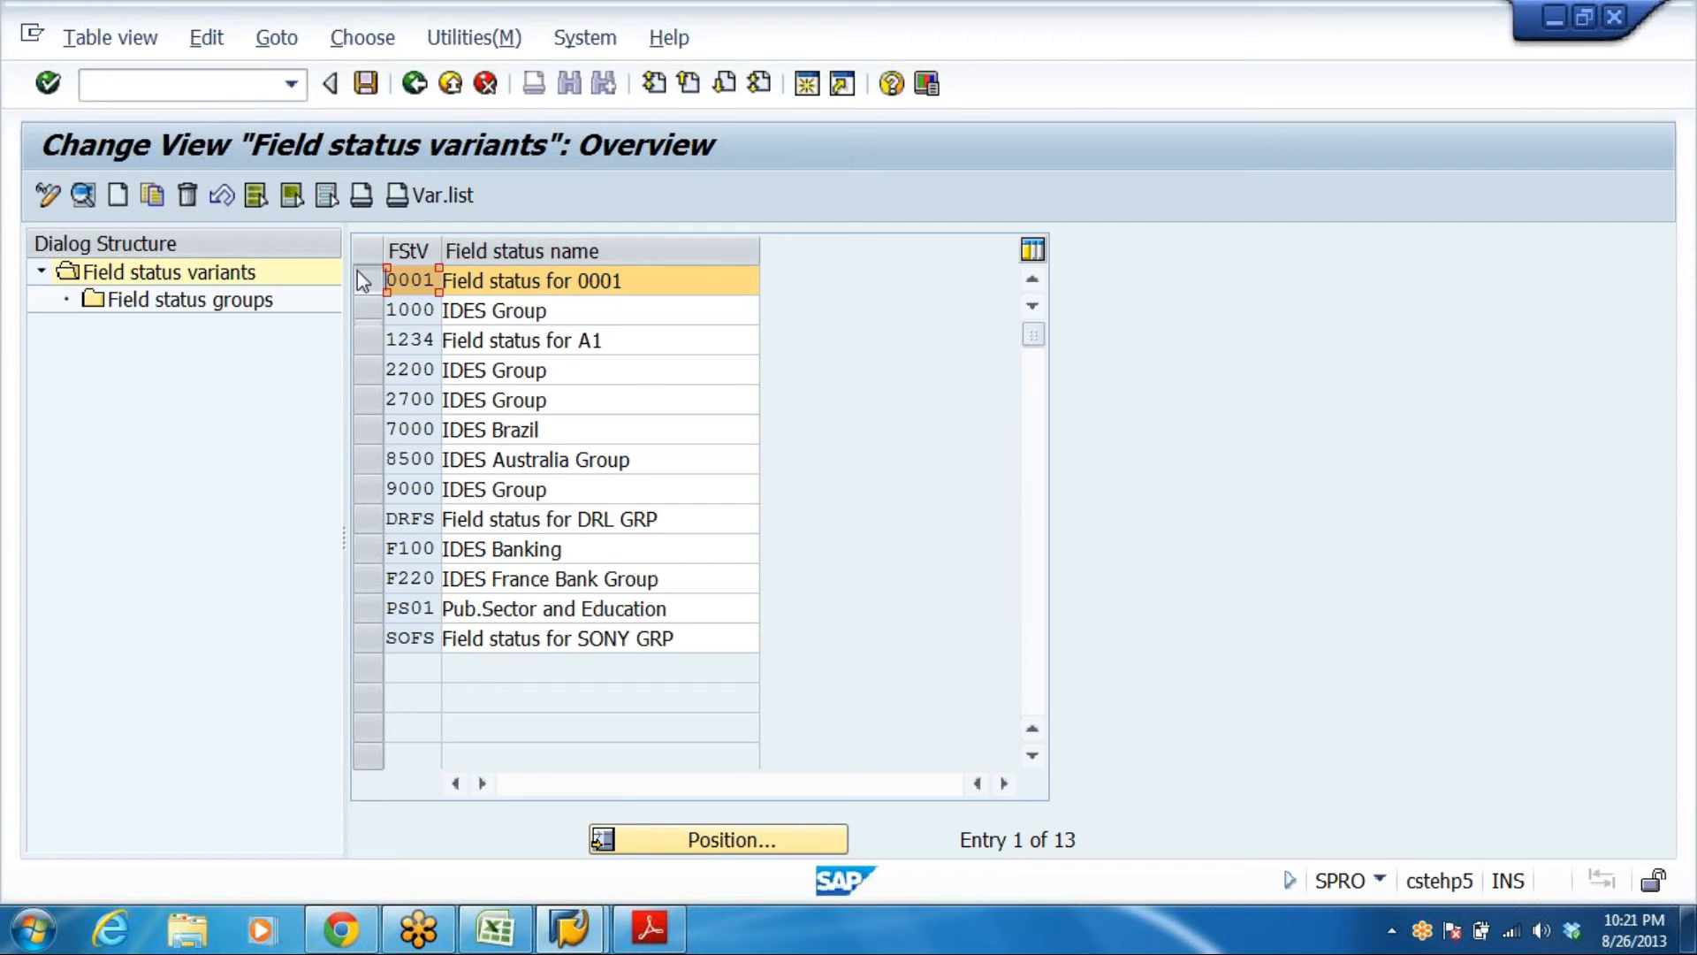
click(152, 192)
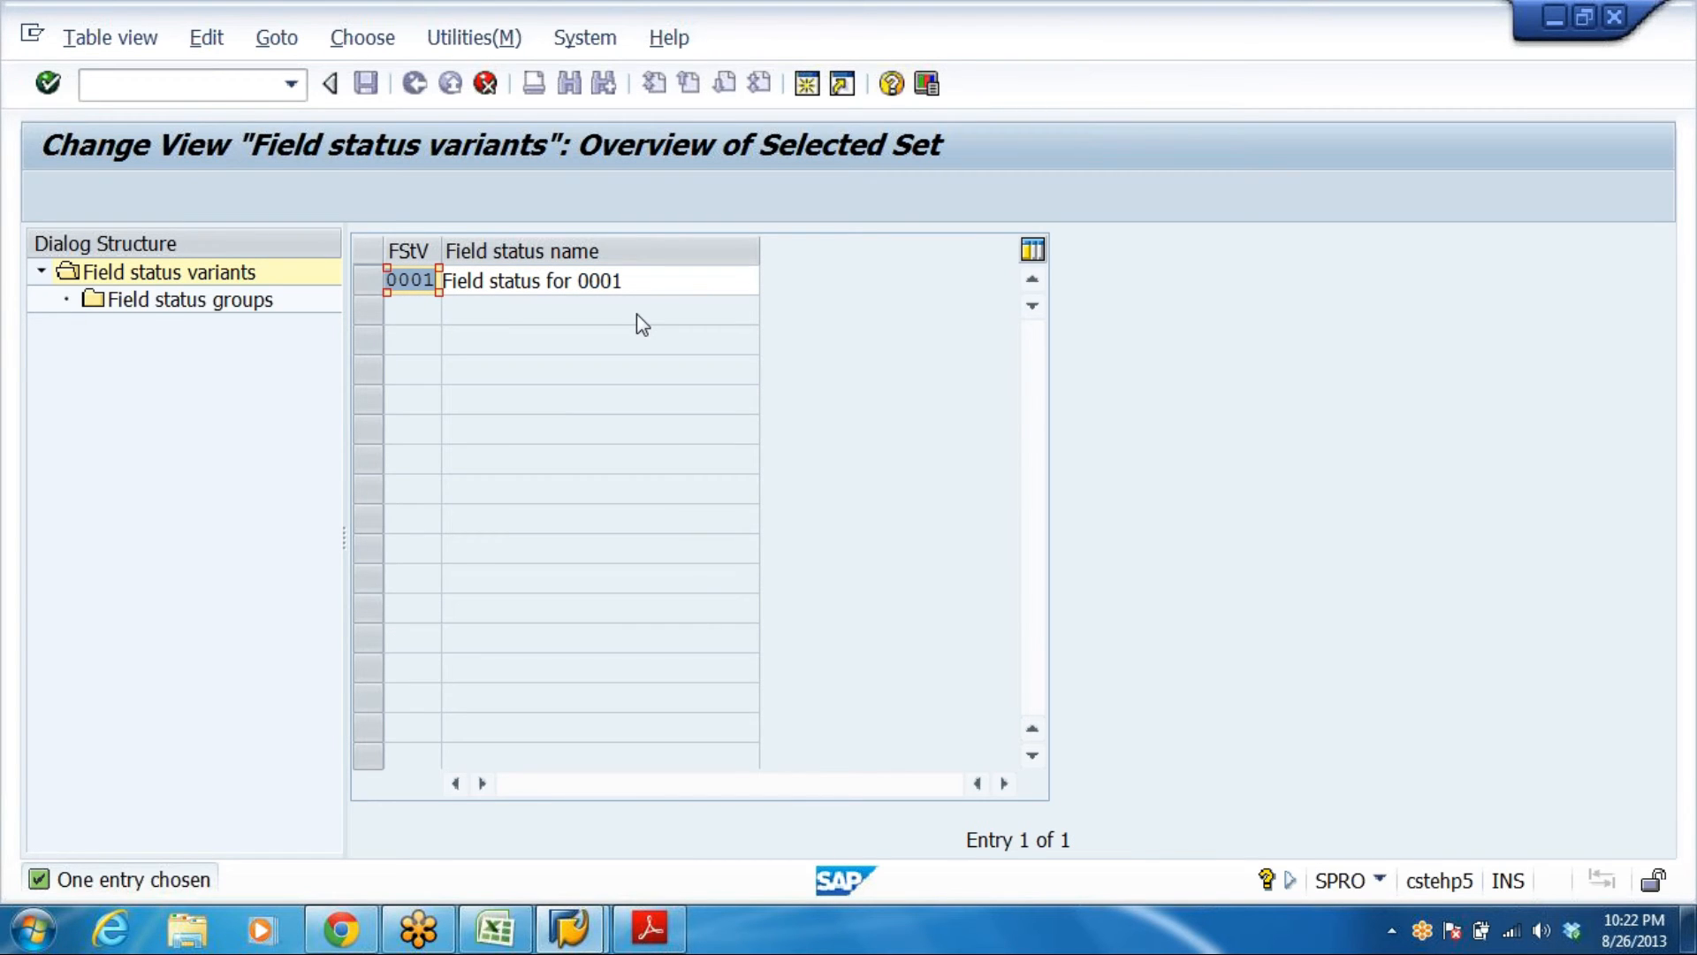
text(DRL)
text(F)
Name the copied variant "Field status for DRL" and copy it with all dependent entries
key(Tab)
key(BackSpace)
key(BackSpace)
key(BackSpace)
key(BackSpace)
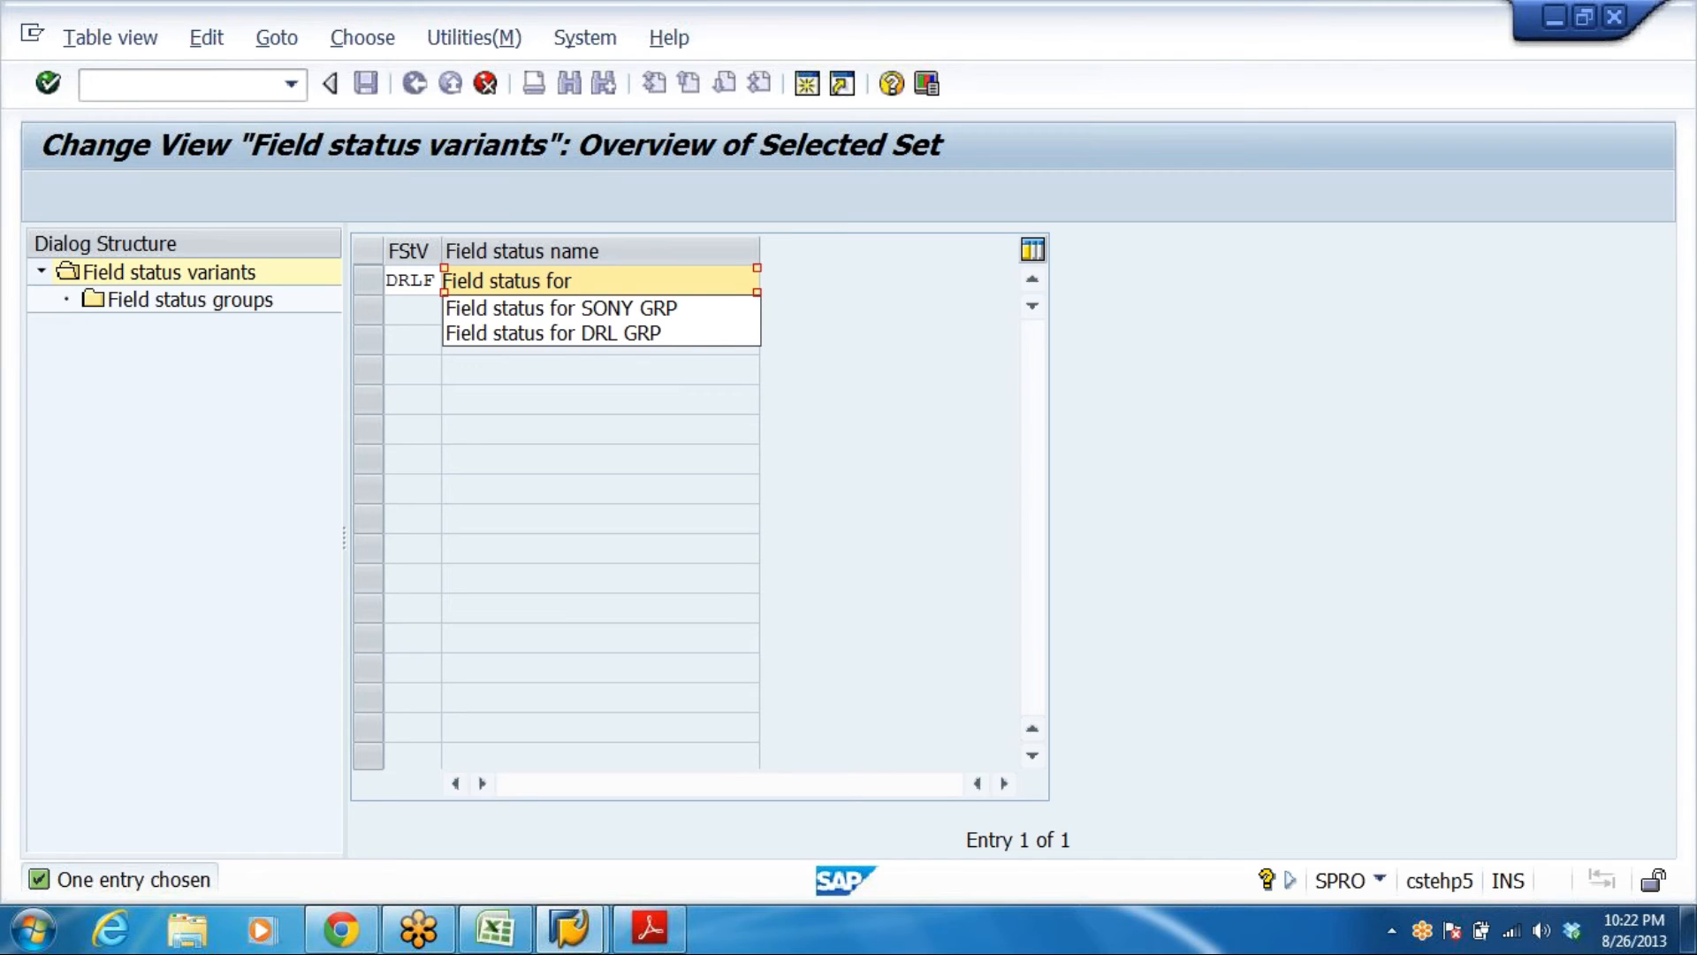
click(653, 333)
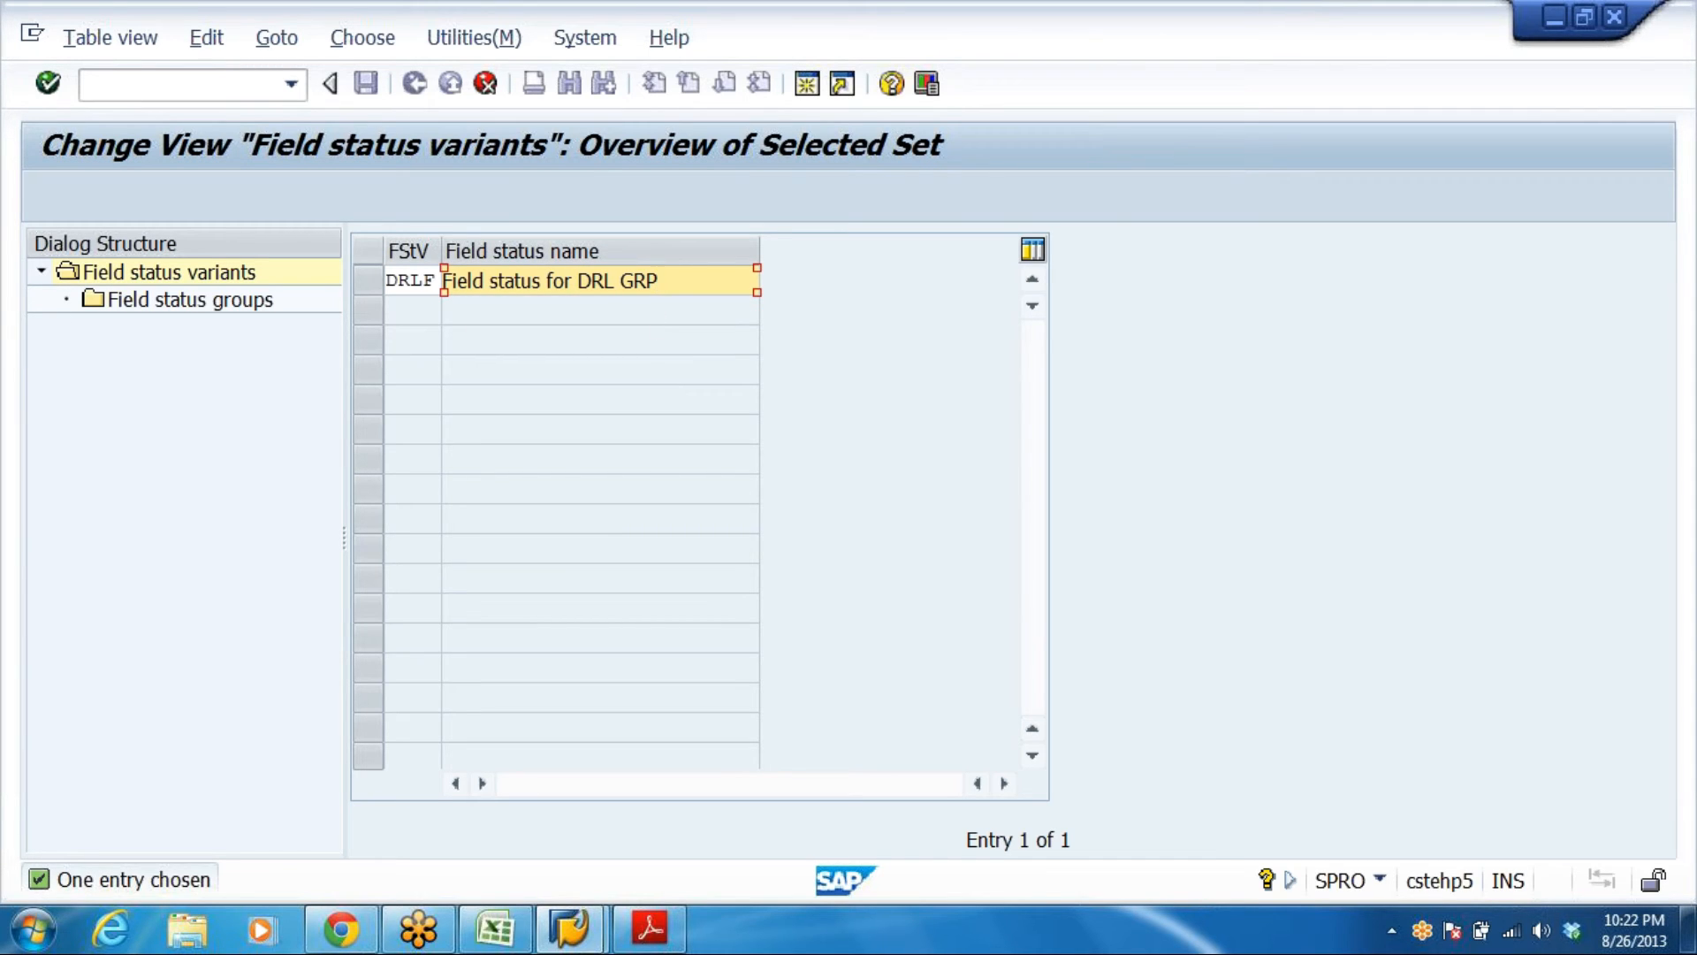
key(BackSpace)
key(BackSpace)
key(BackSpace)
key(BackSpace)
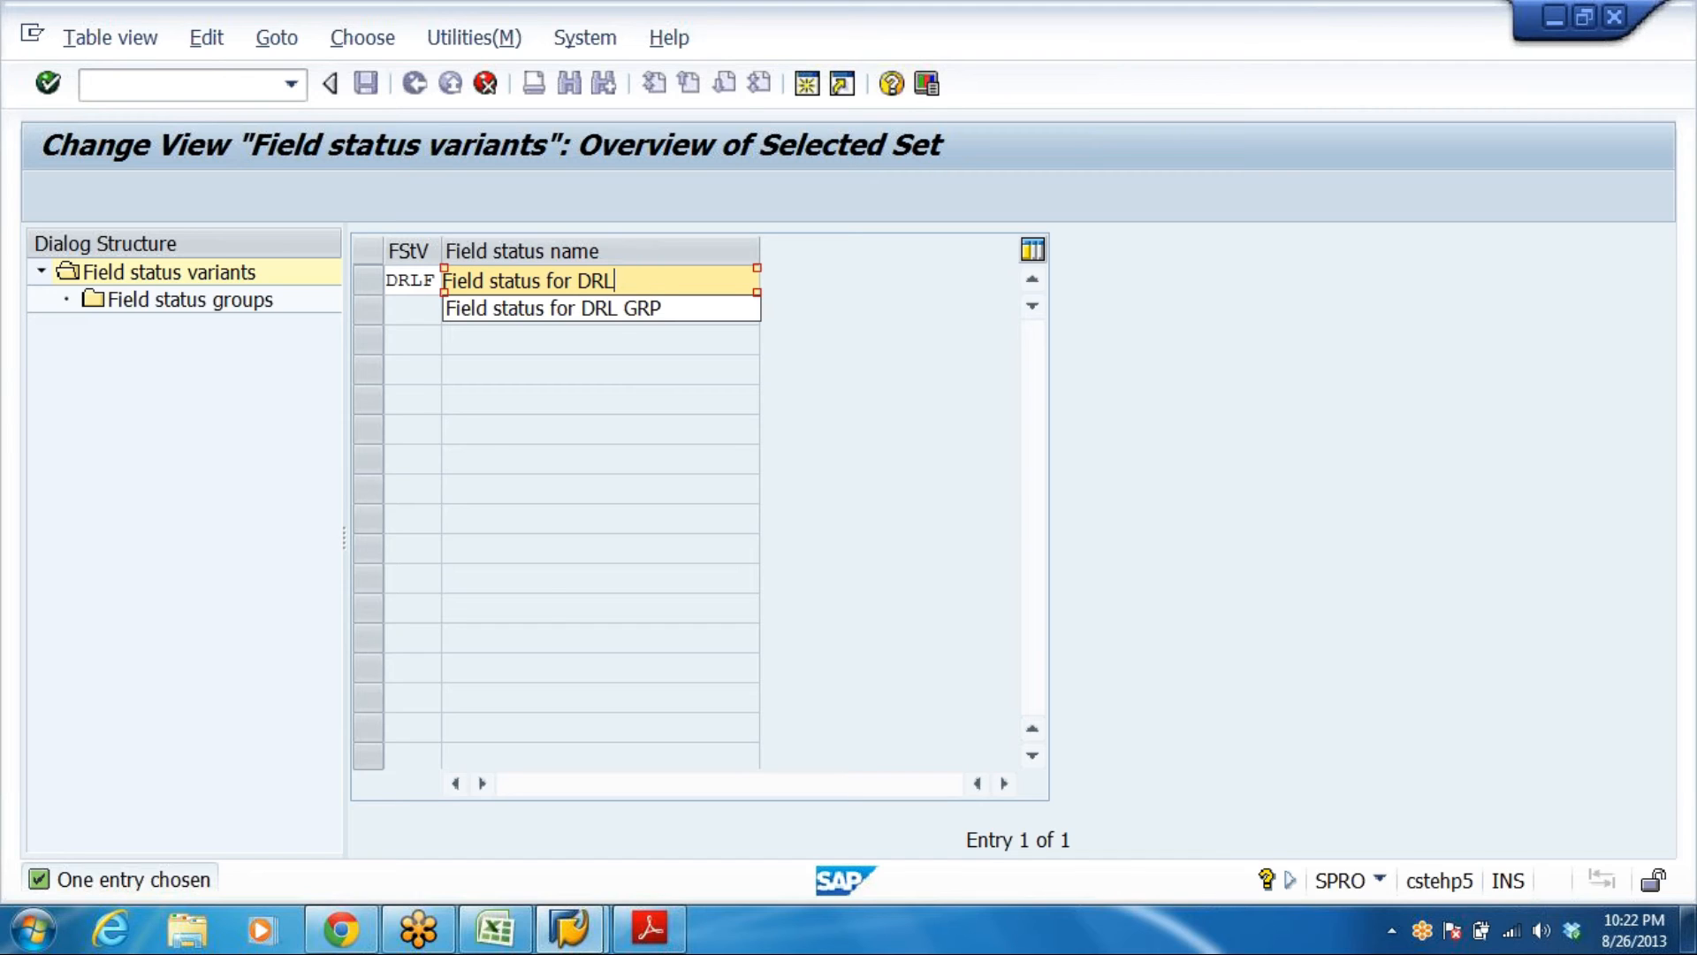
click(644, 417)
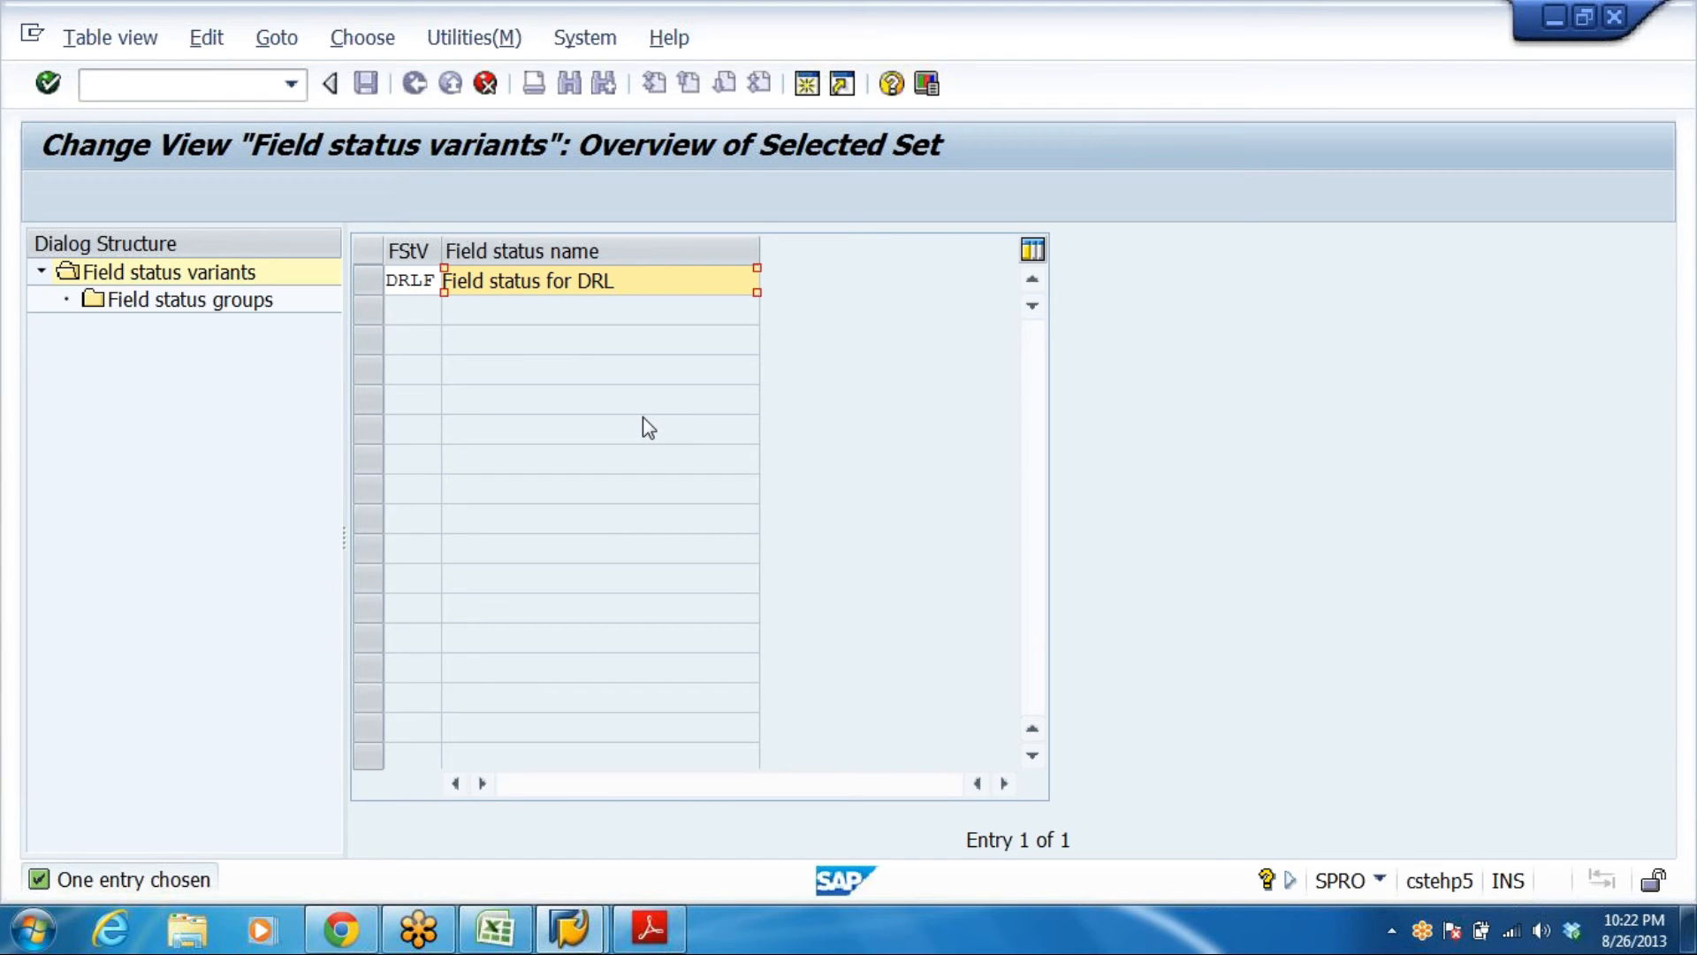
key(Return)
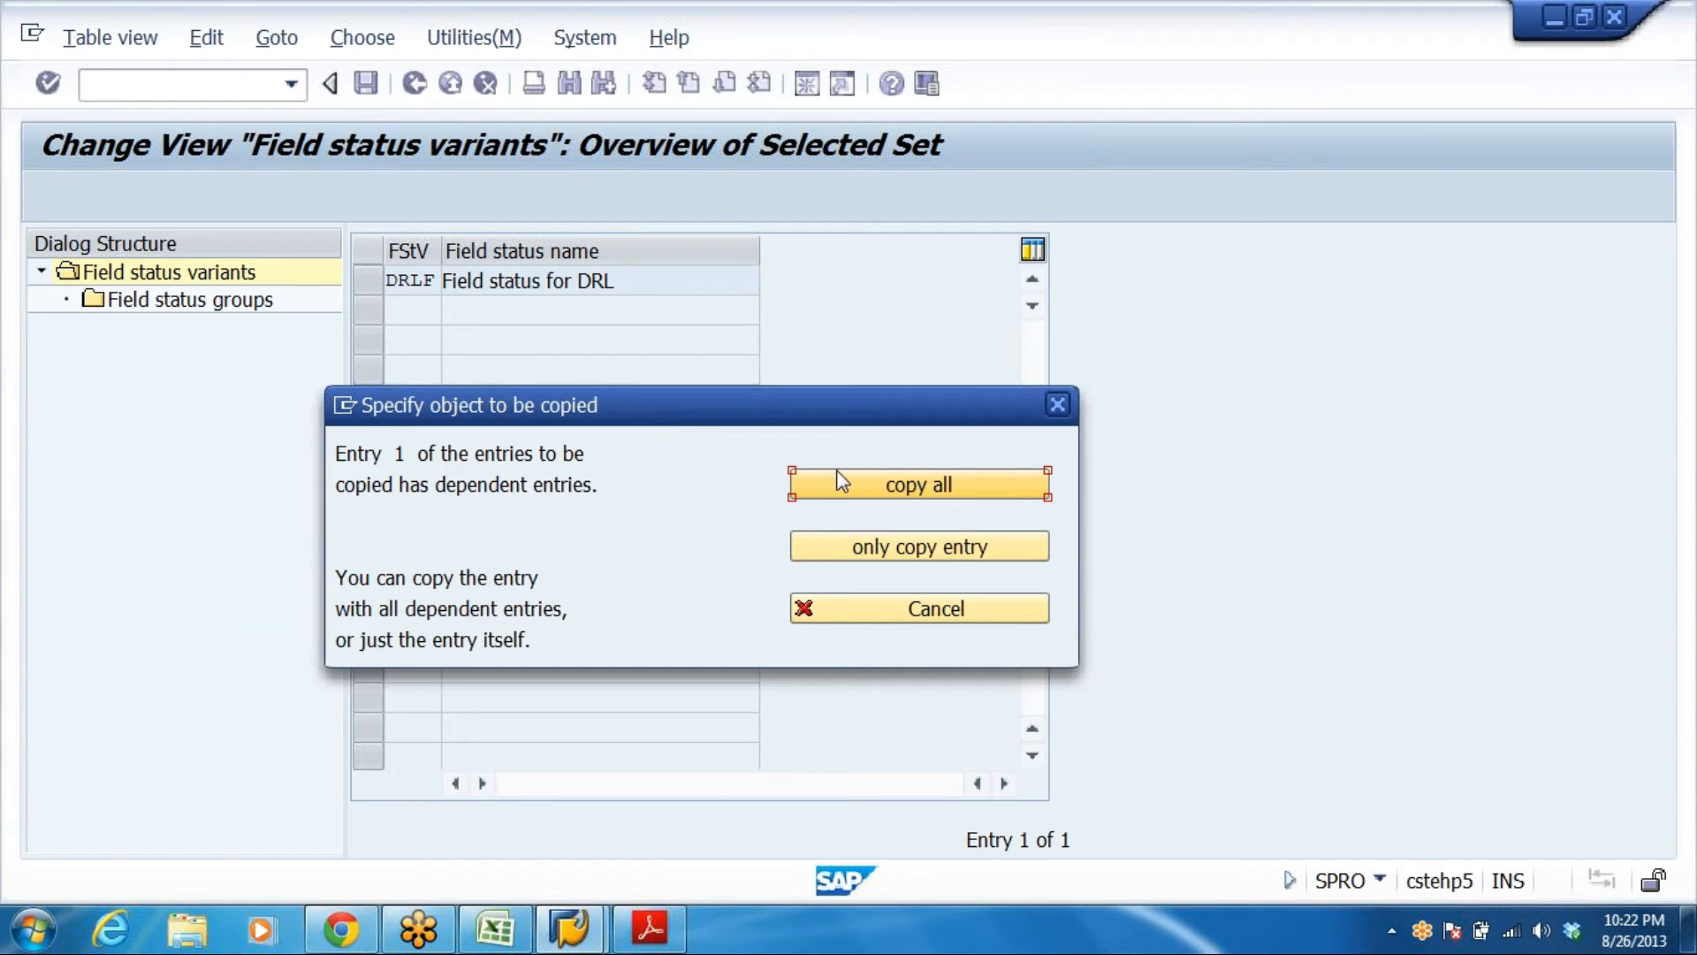
click(939, 492)
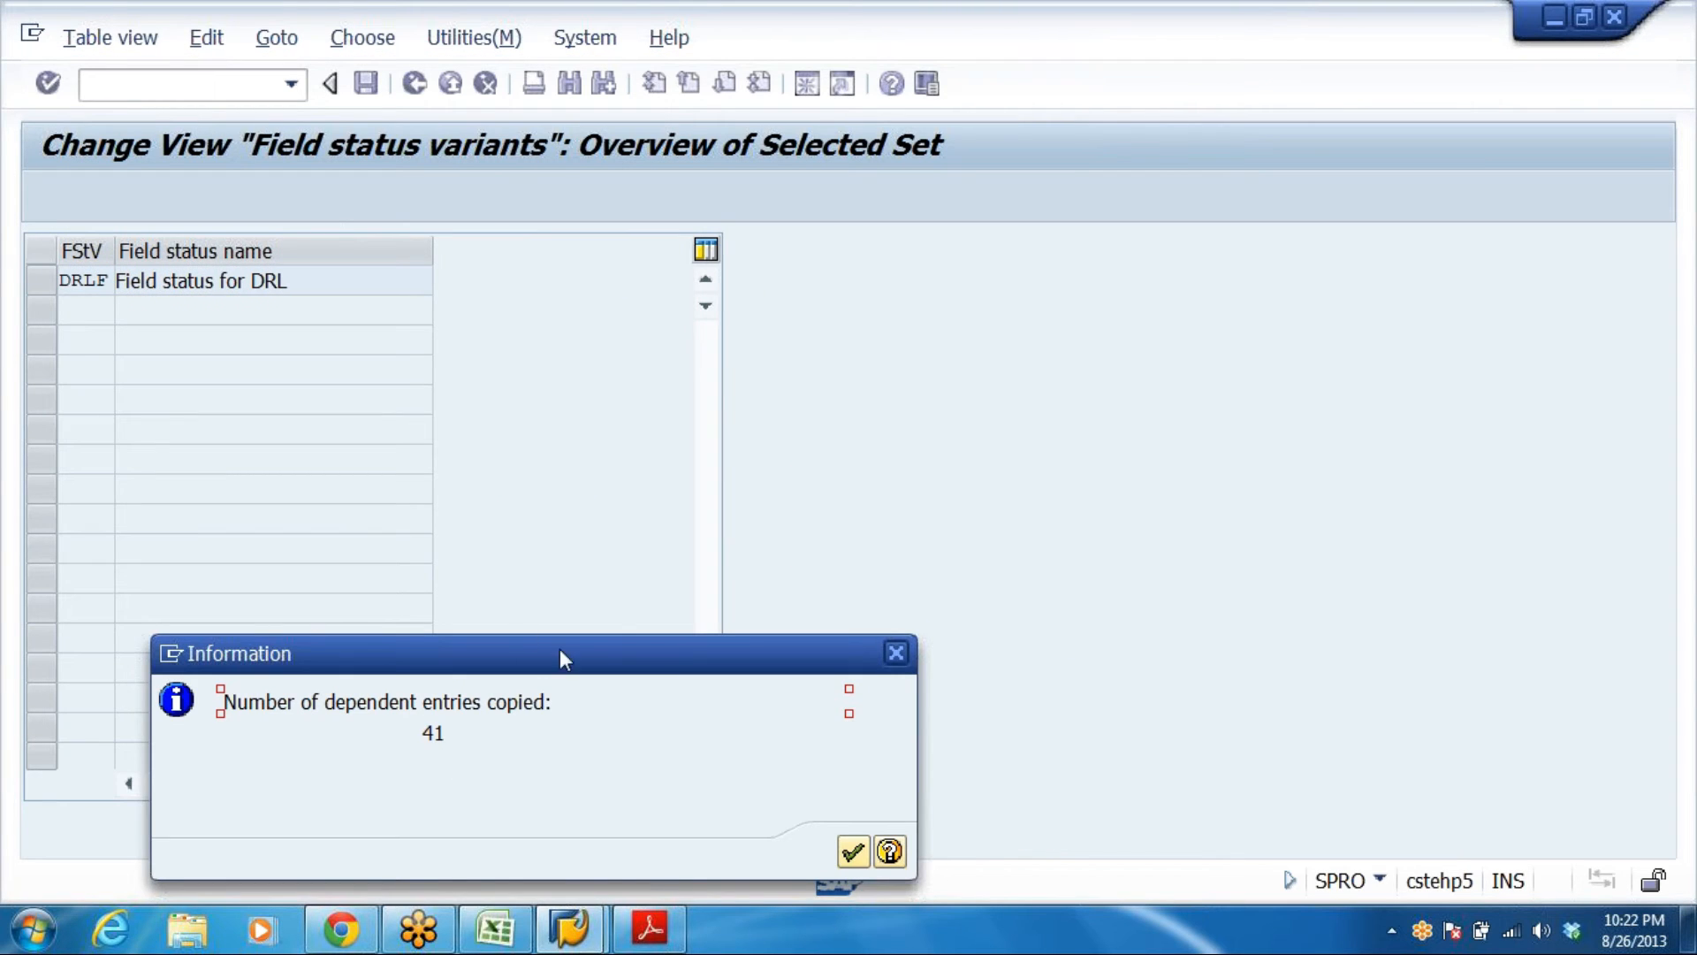
click(853, 851)
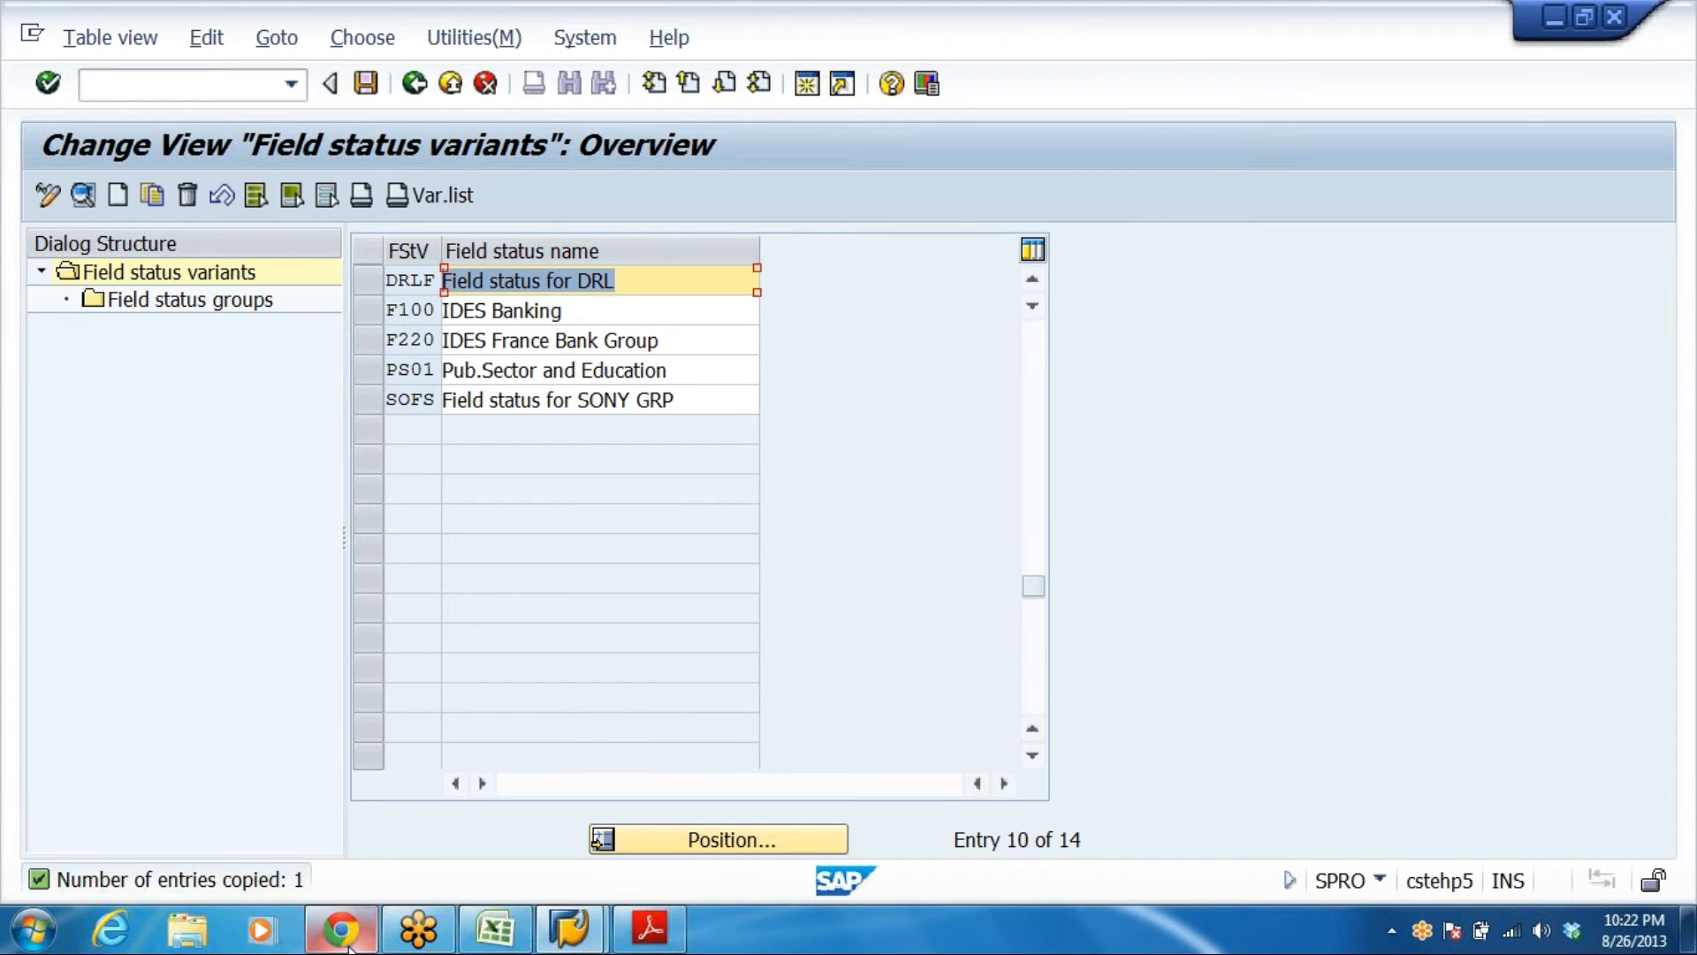
Select variant DRLF, open its field status groups and open group G001
mouse_move(349, 946)
click(365, 279)
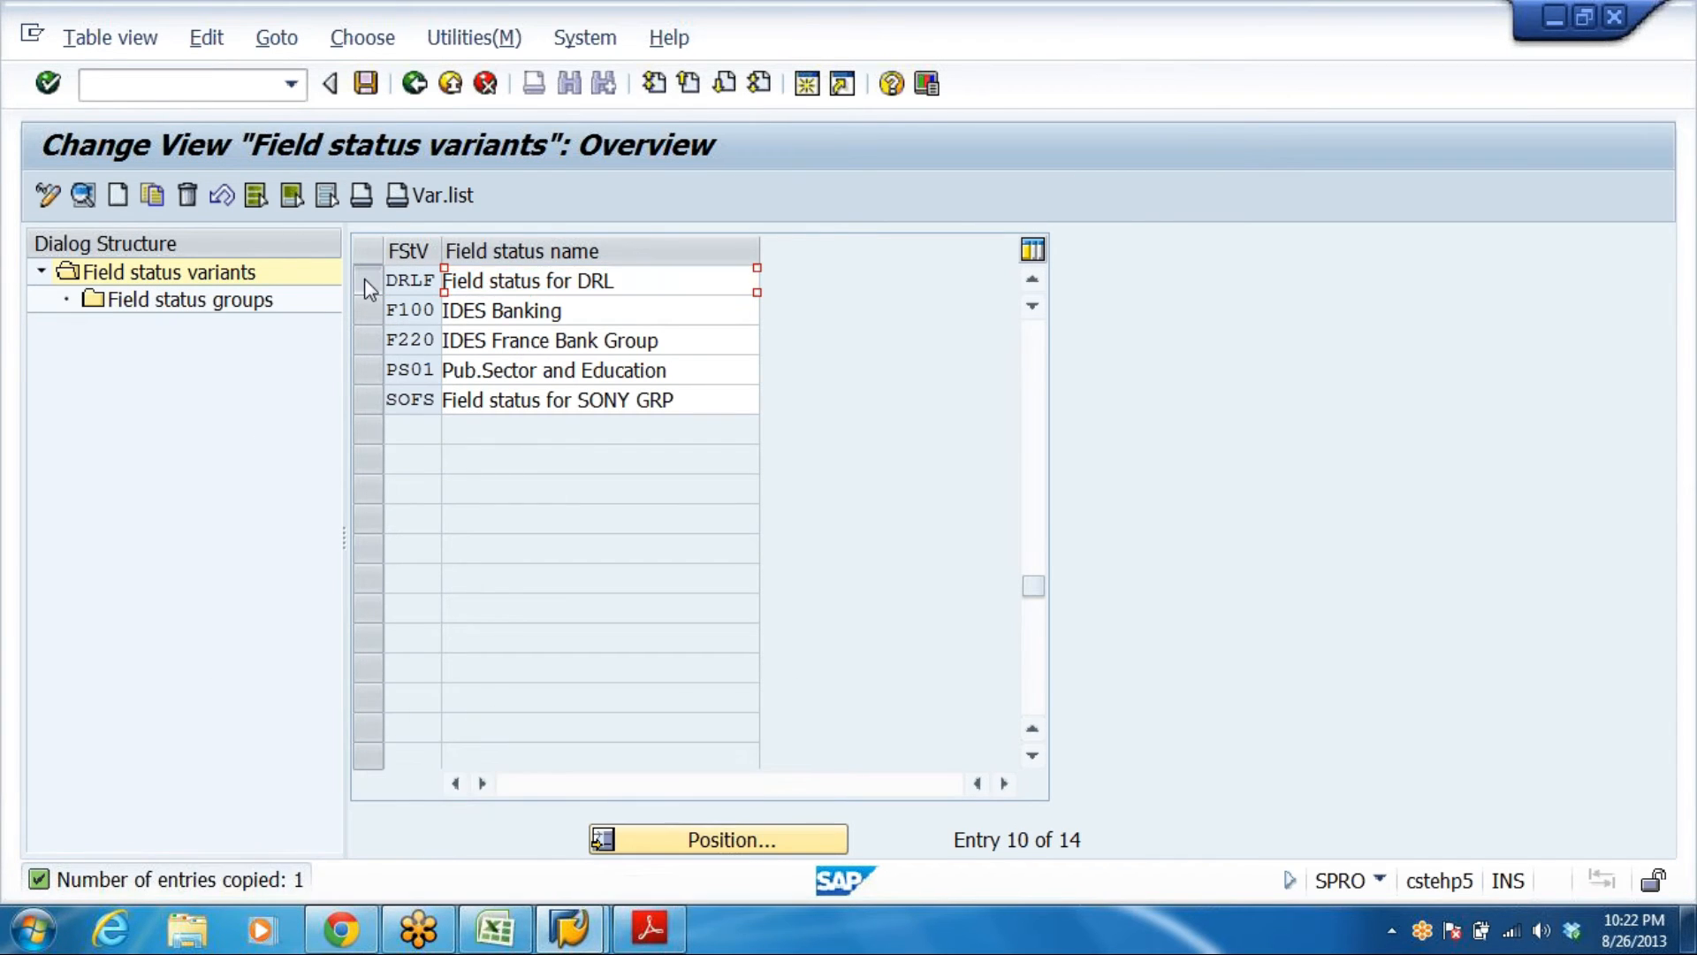
click(153, 302)
double_click(152, 301)
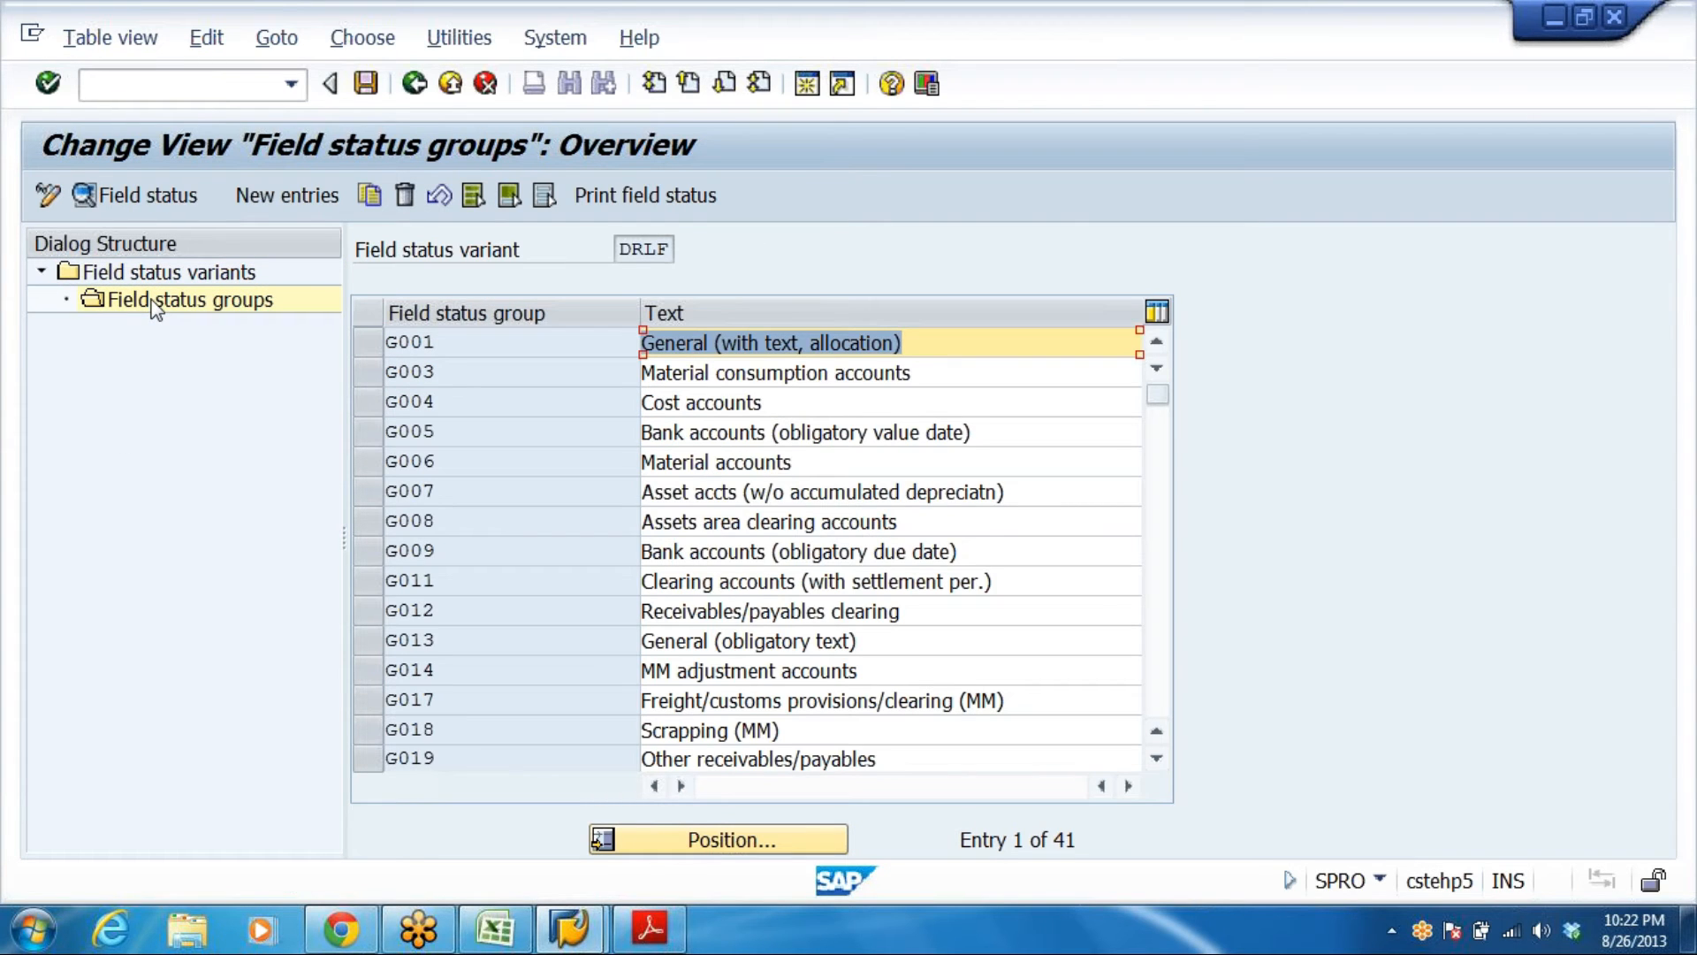
click(428, 343)
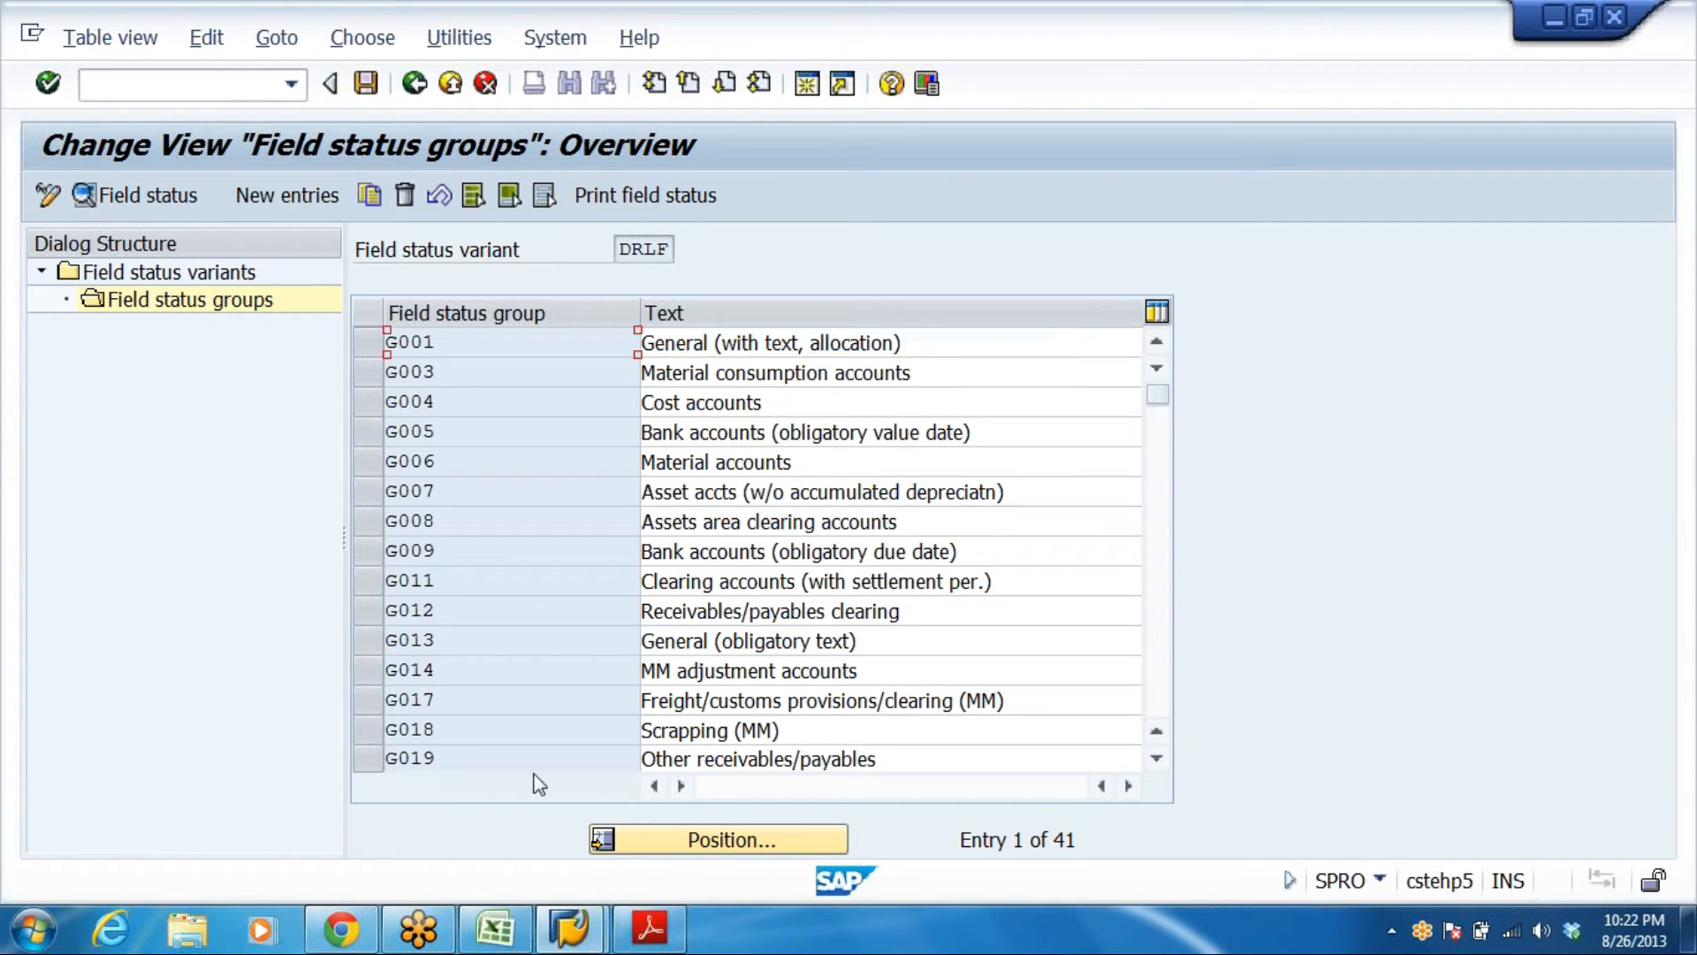
click(598, 239)
click(439, 343)
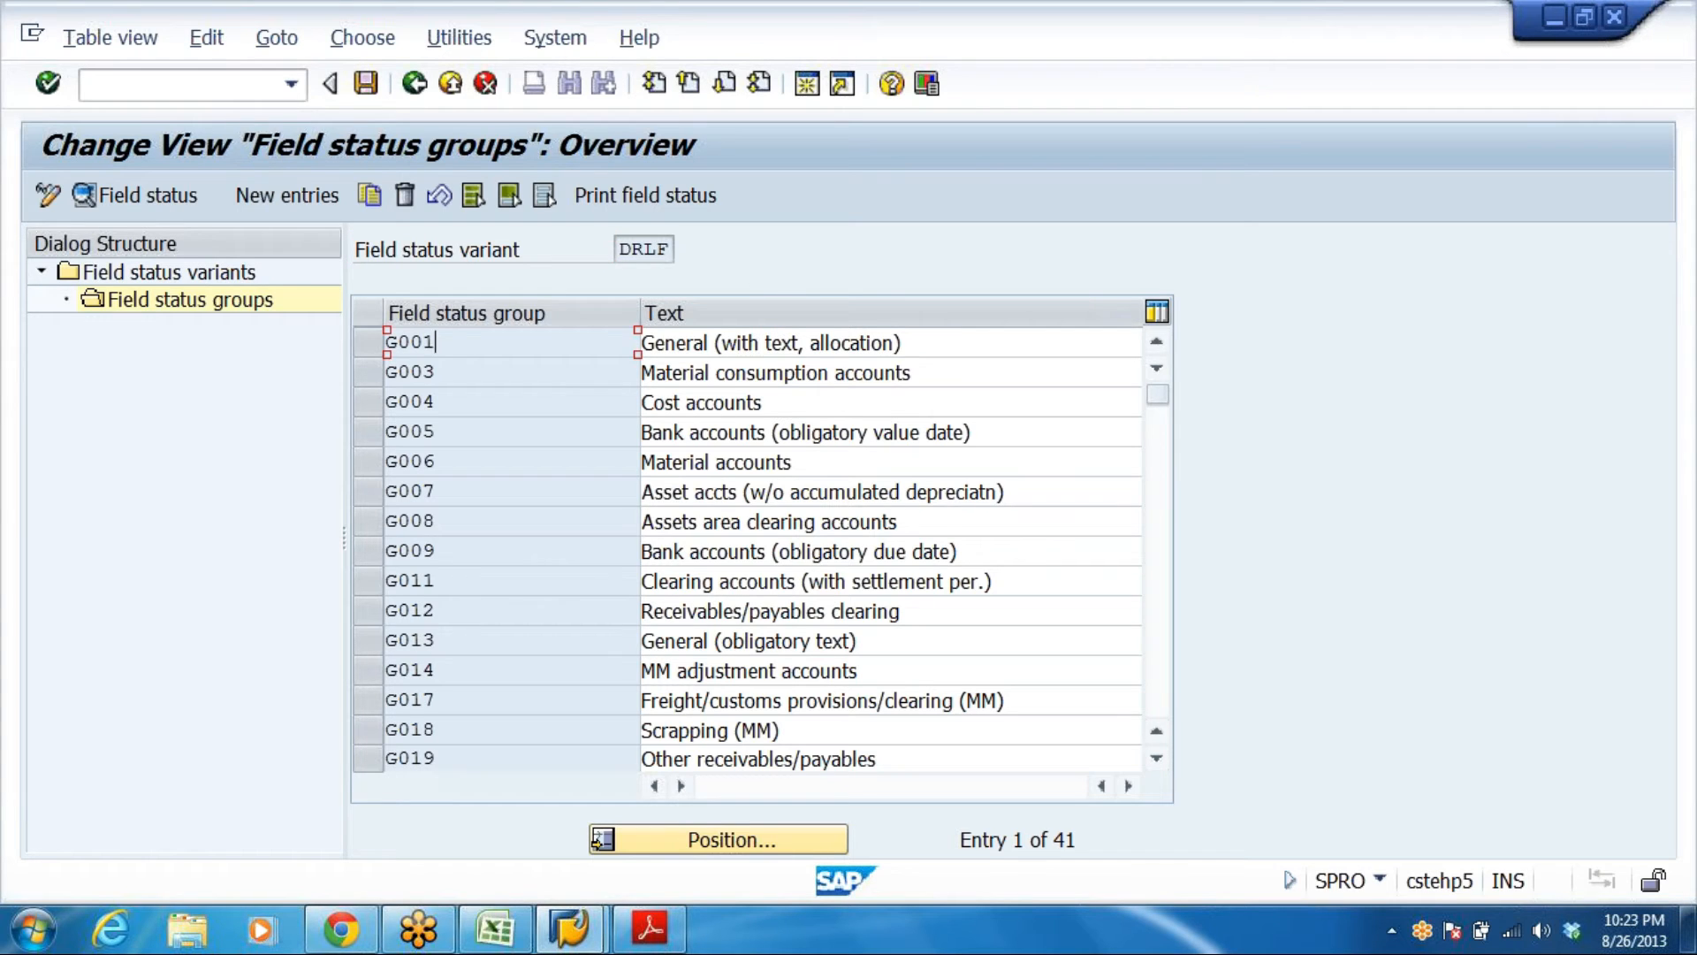
double_click(438, 343)
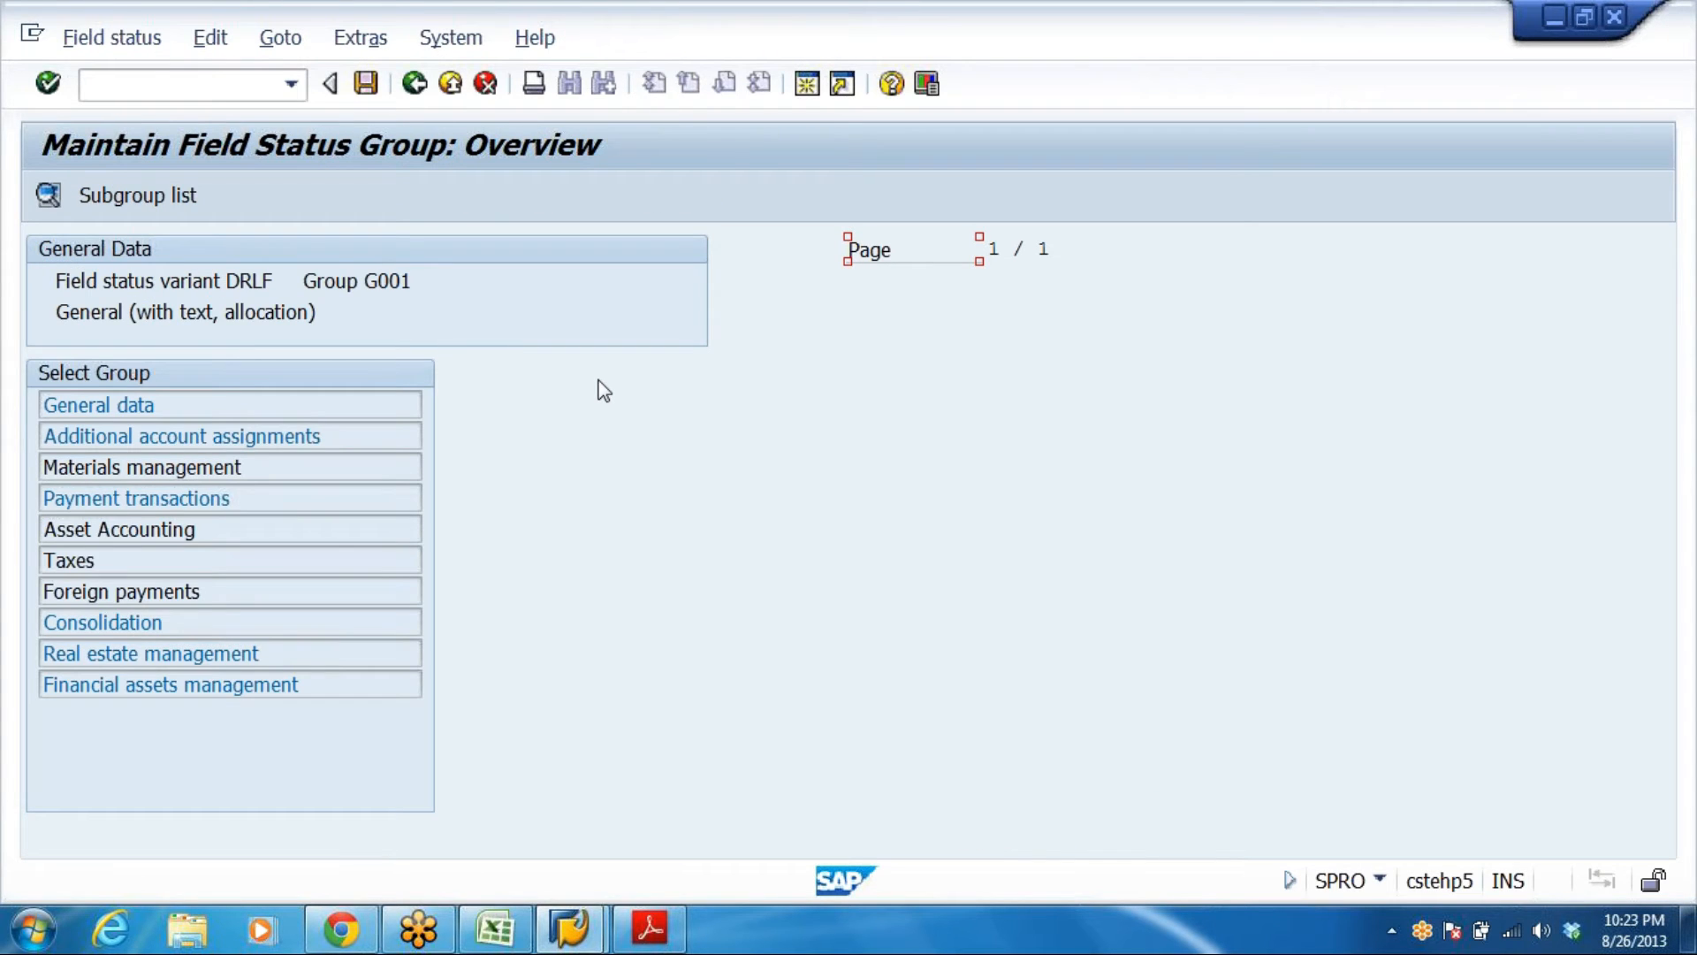
Make Text under General data and Business Area under Additional account assignments required entries for group G001
click(151, 405)
click(623, 468)
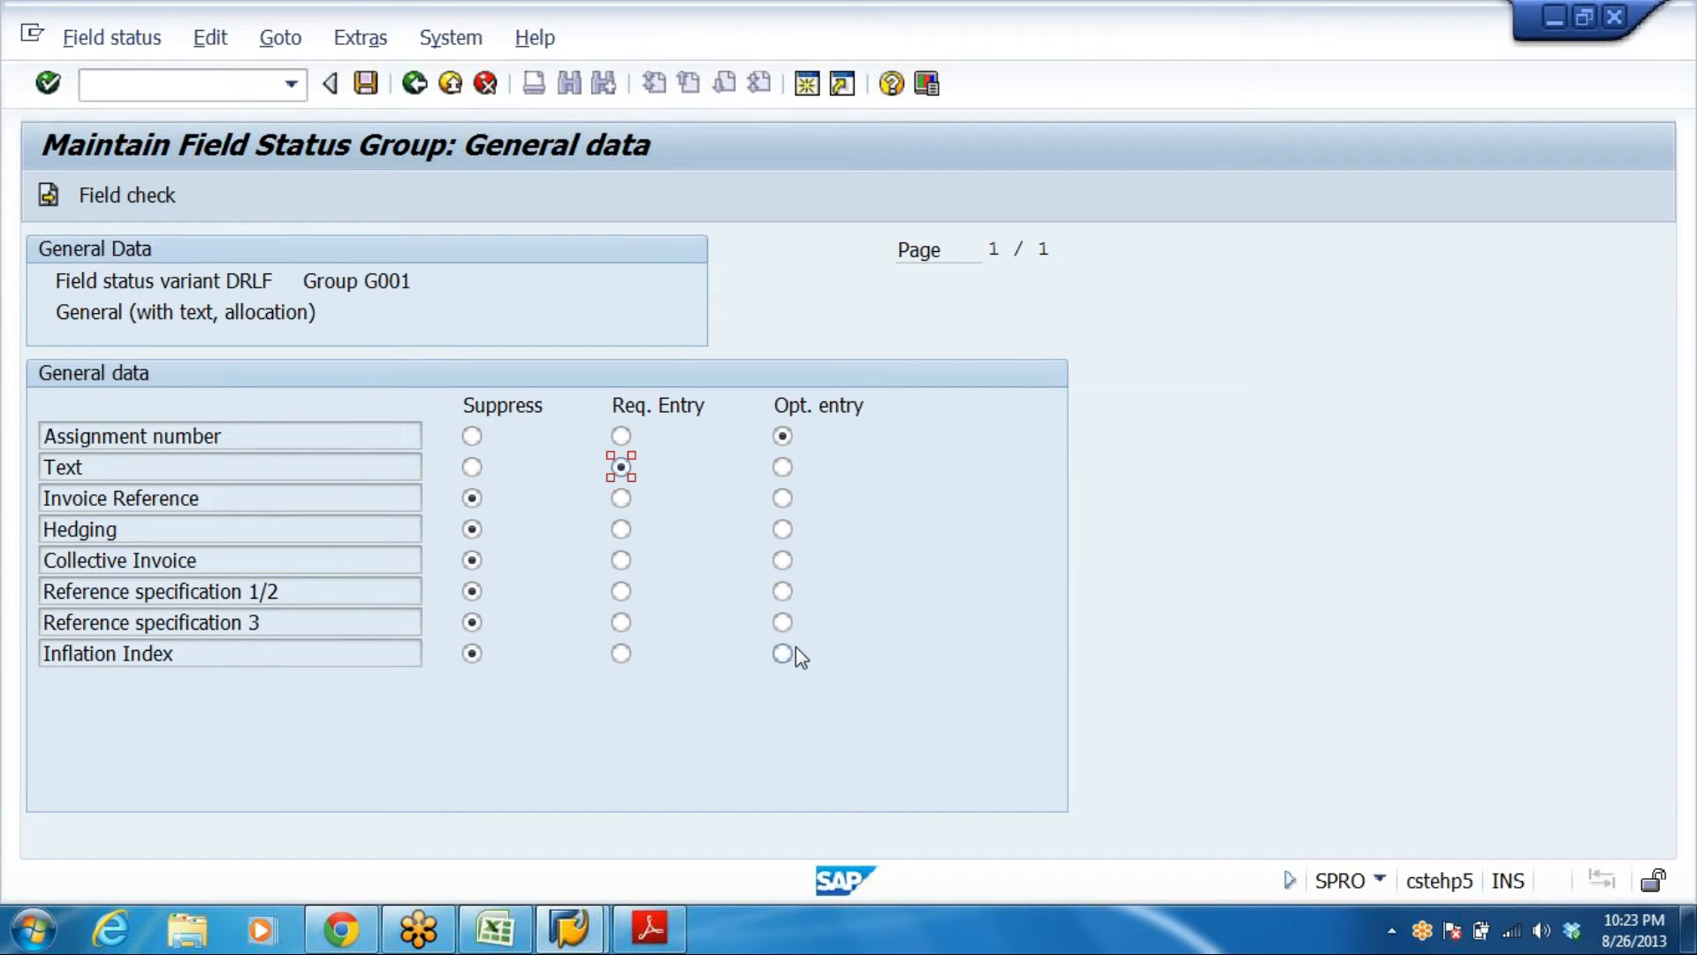
click(414, 85)
click(341, 439)
click(624, 747)
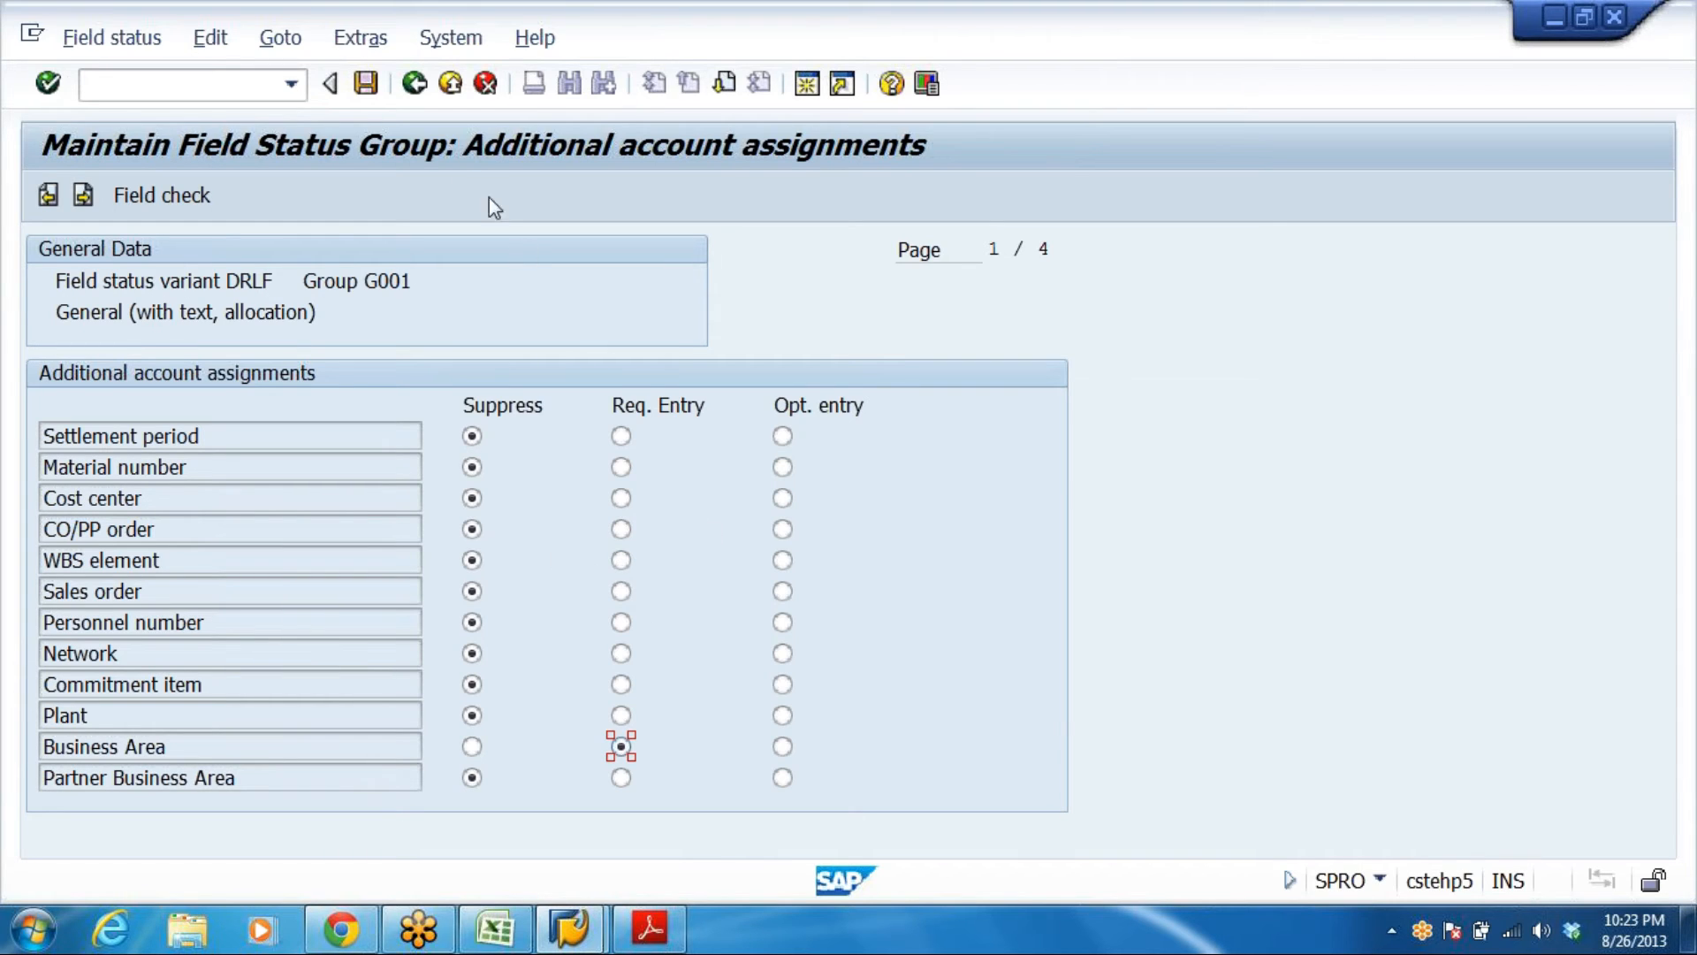
Save the variant DRLF changes in the customizing request DRL COMP CODE SETTINGS
click(384, 86)
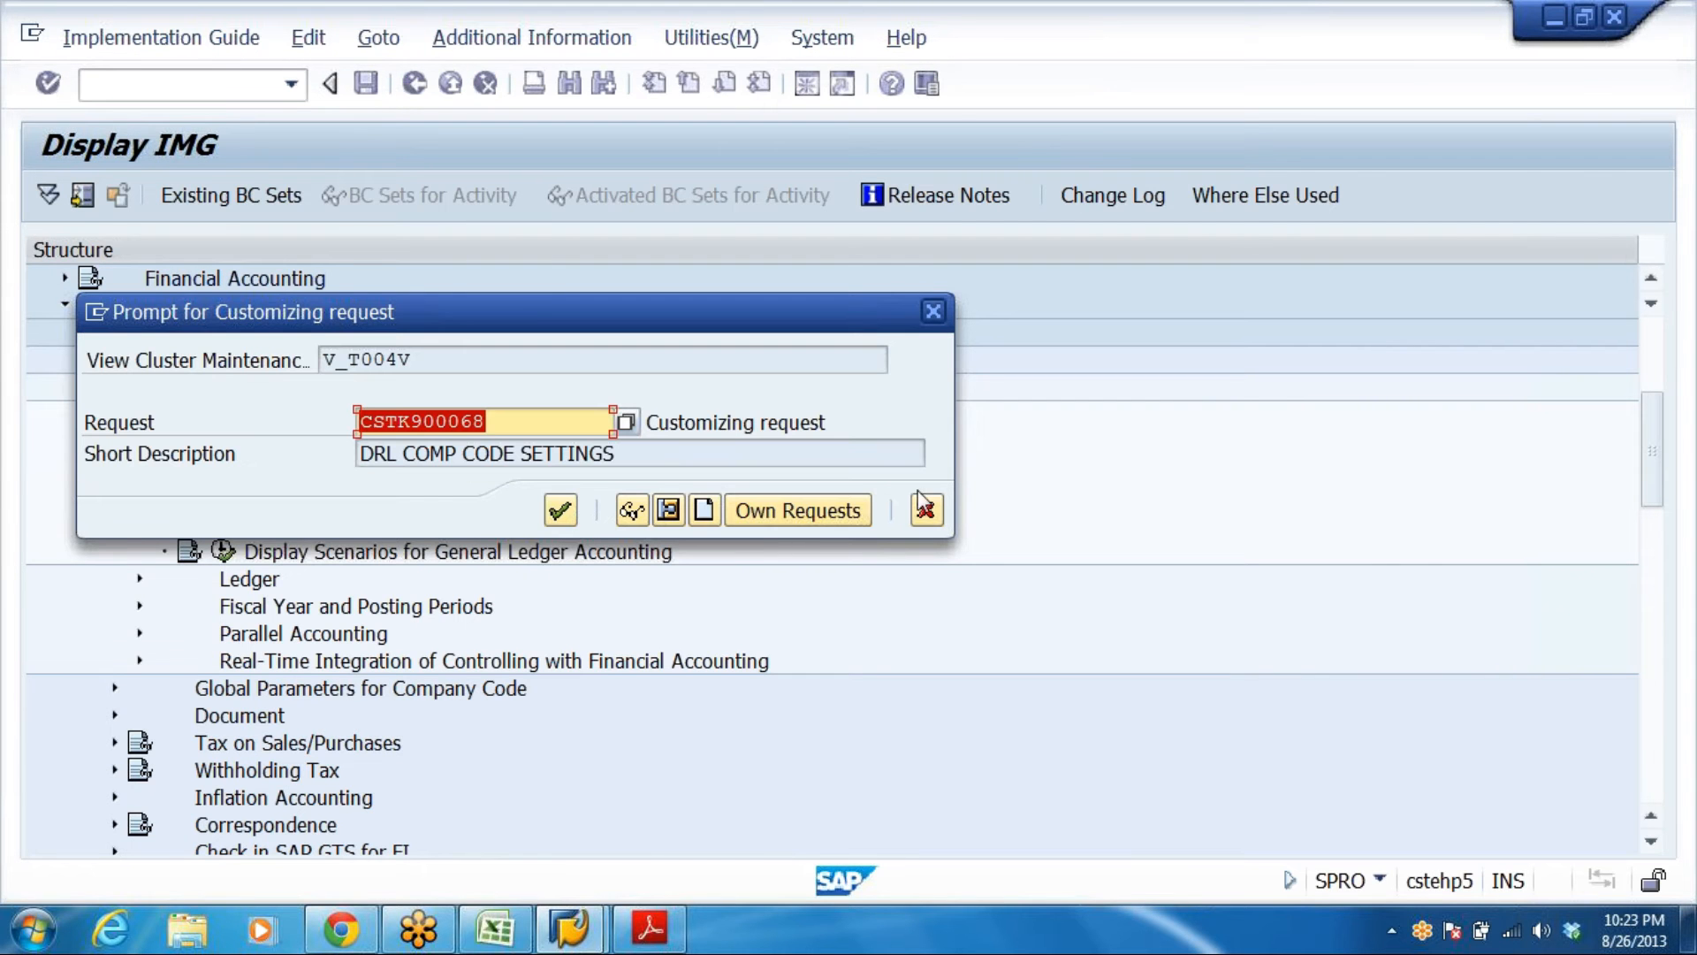
click(561, 511)
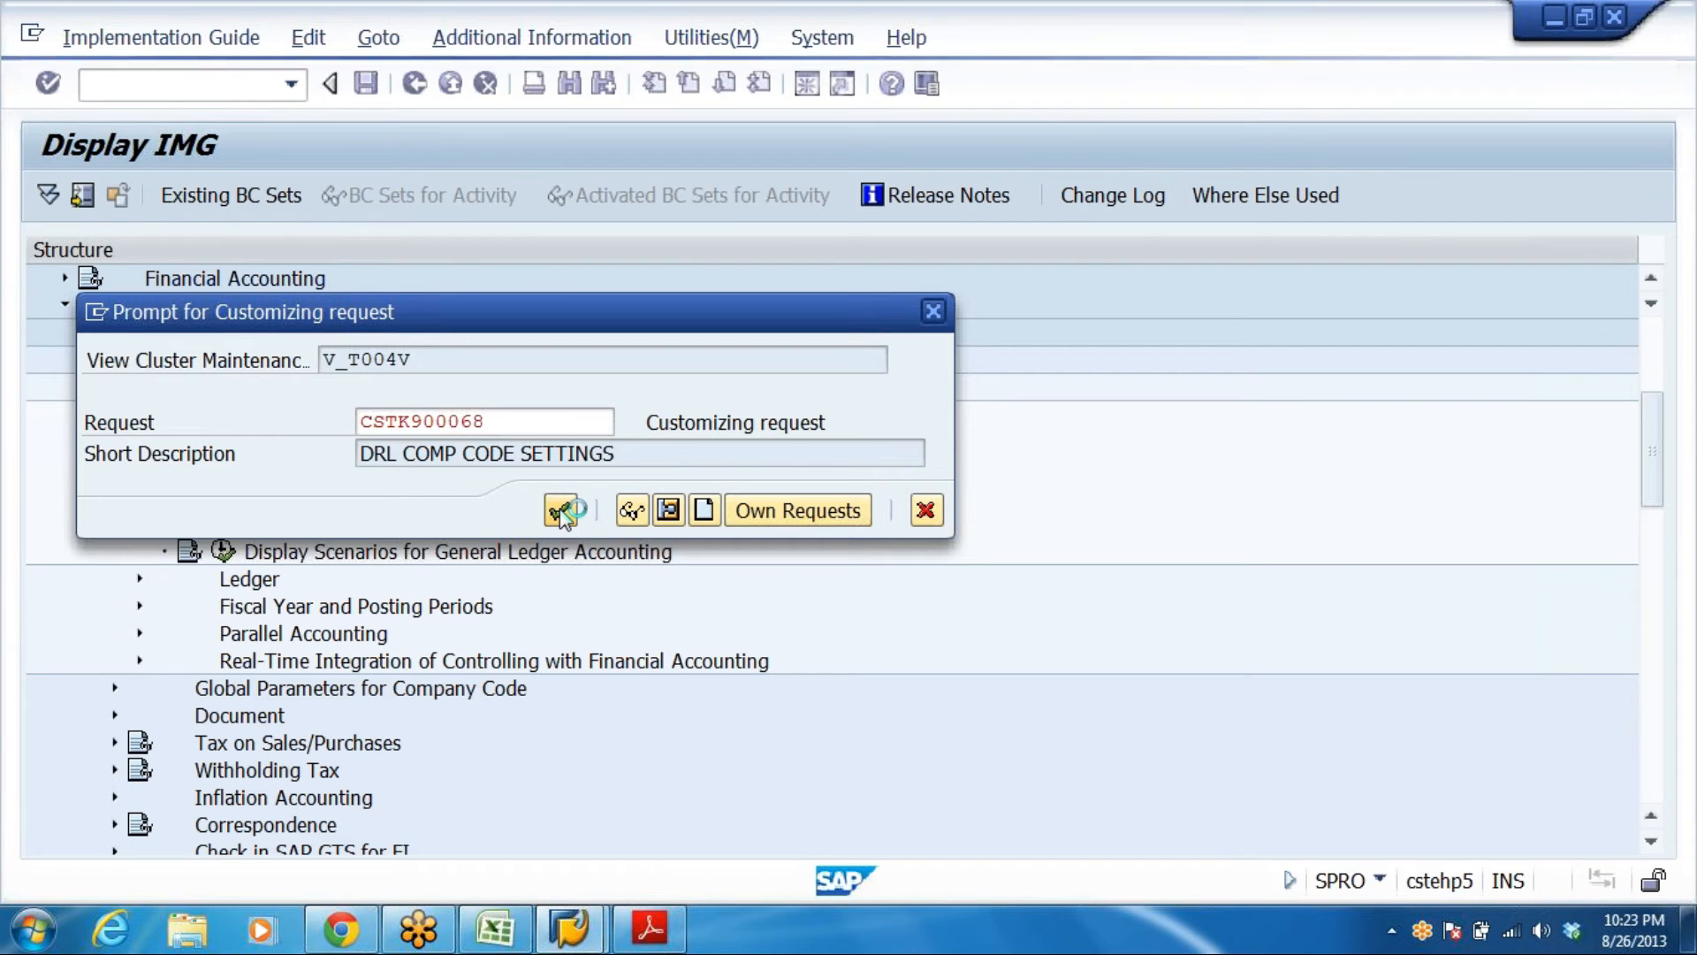
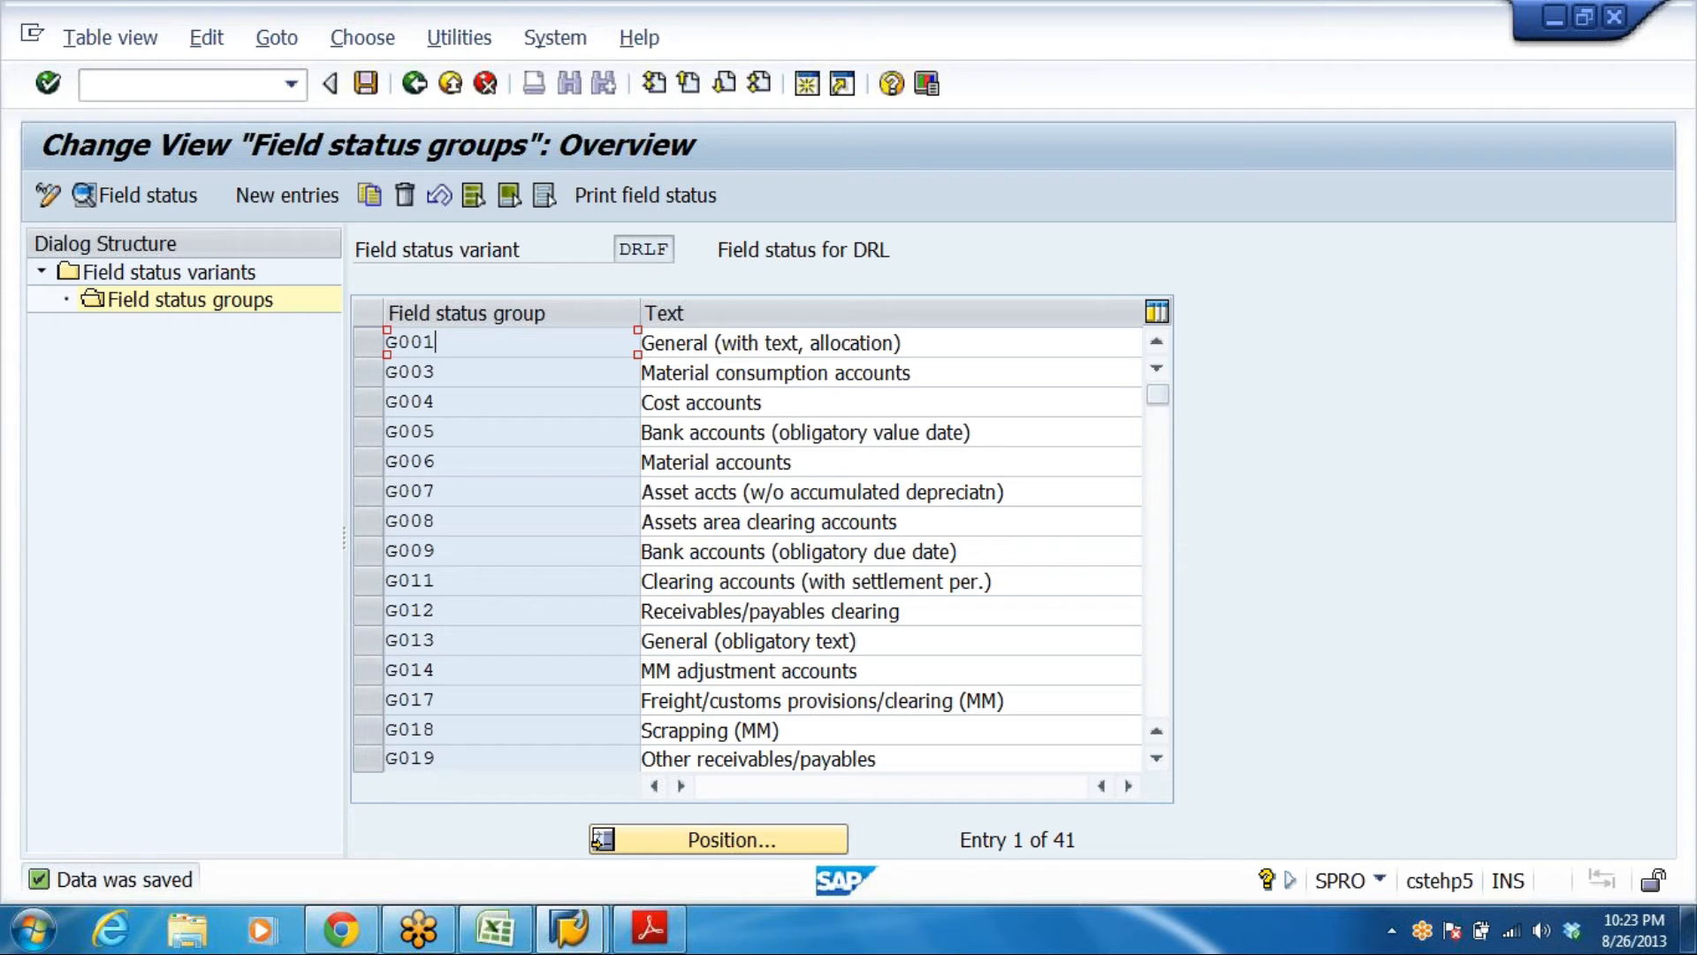
click(366, 84)
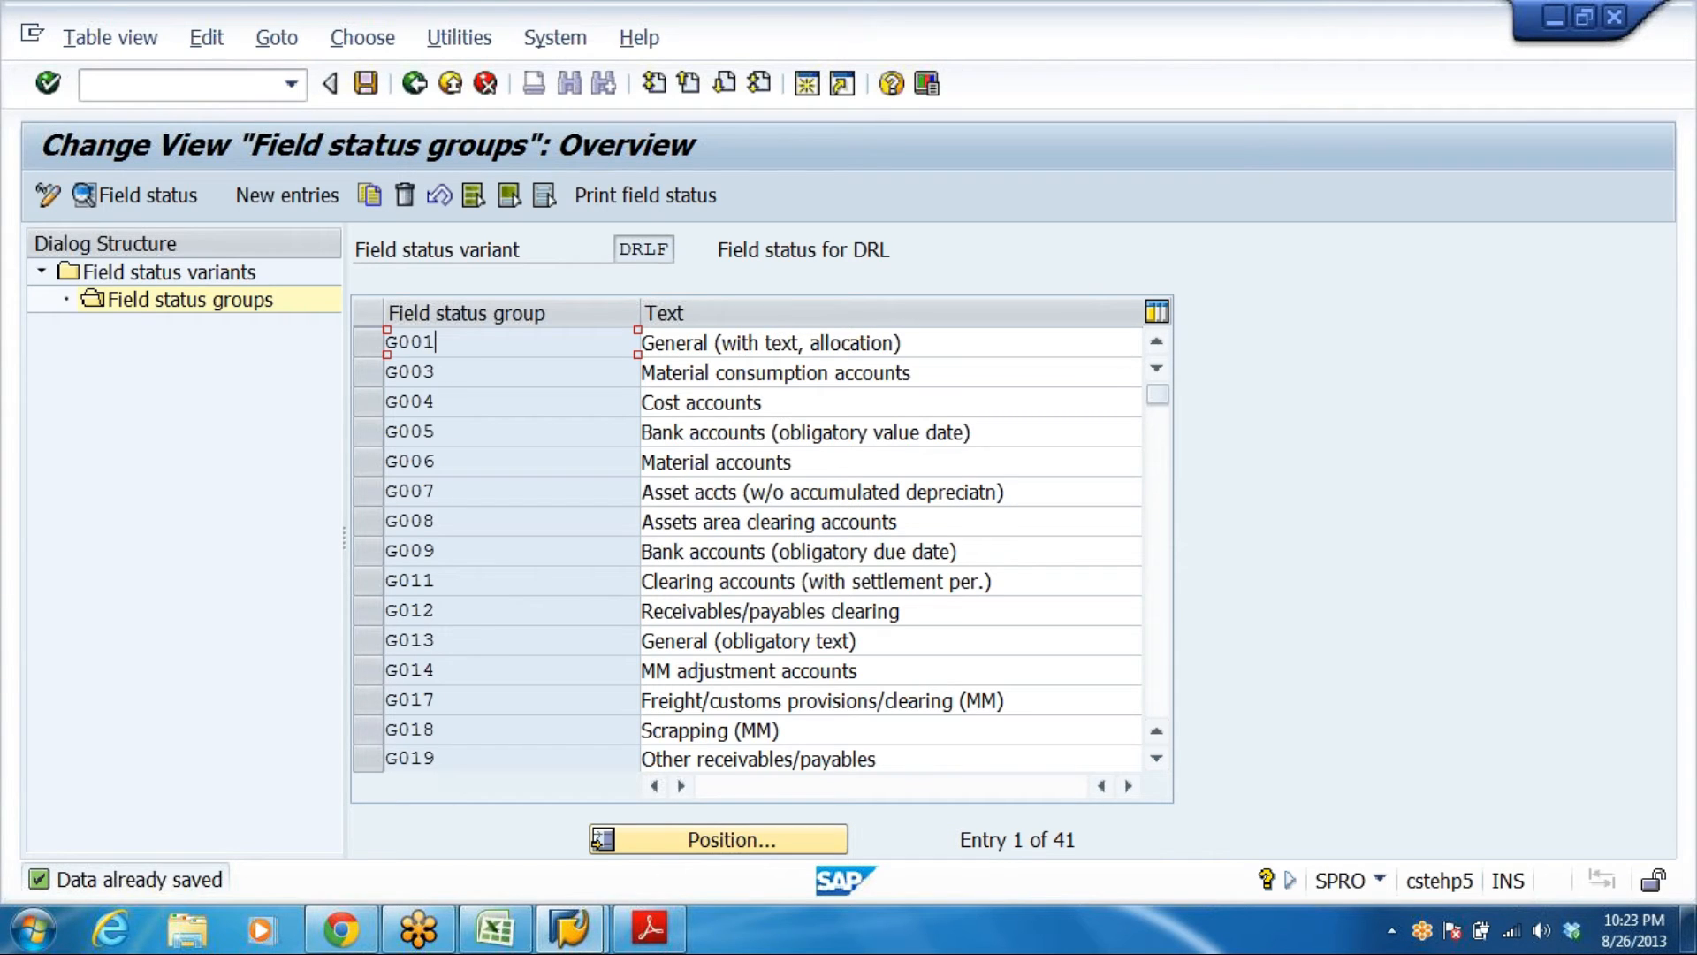
Reopen group G001's overview, return to the list and review variant DRLF's groups from G003 to G008
double_click(459, 342)
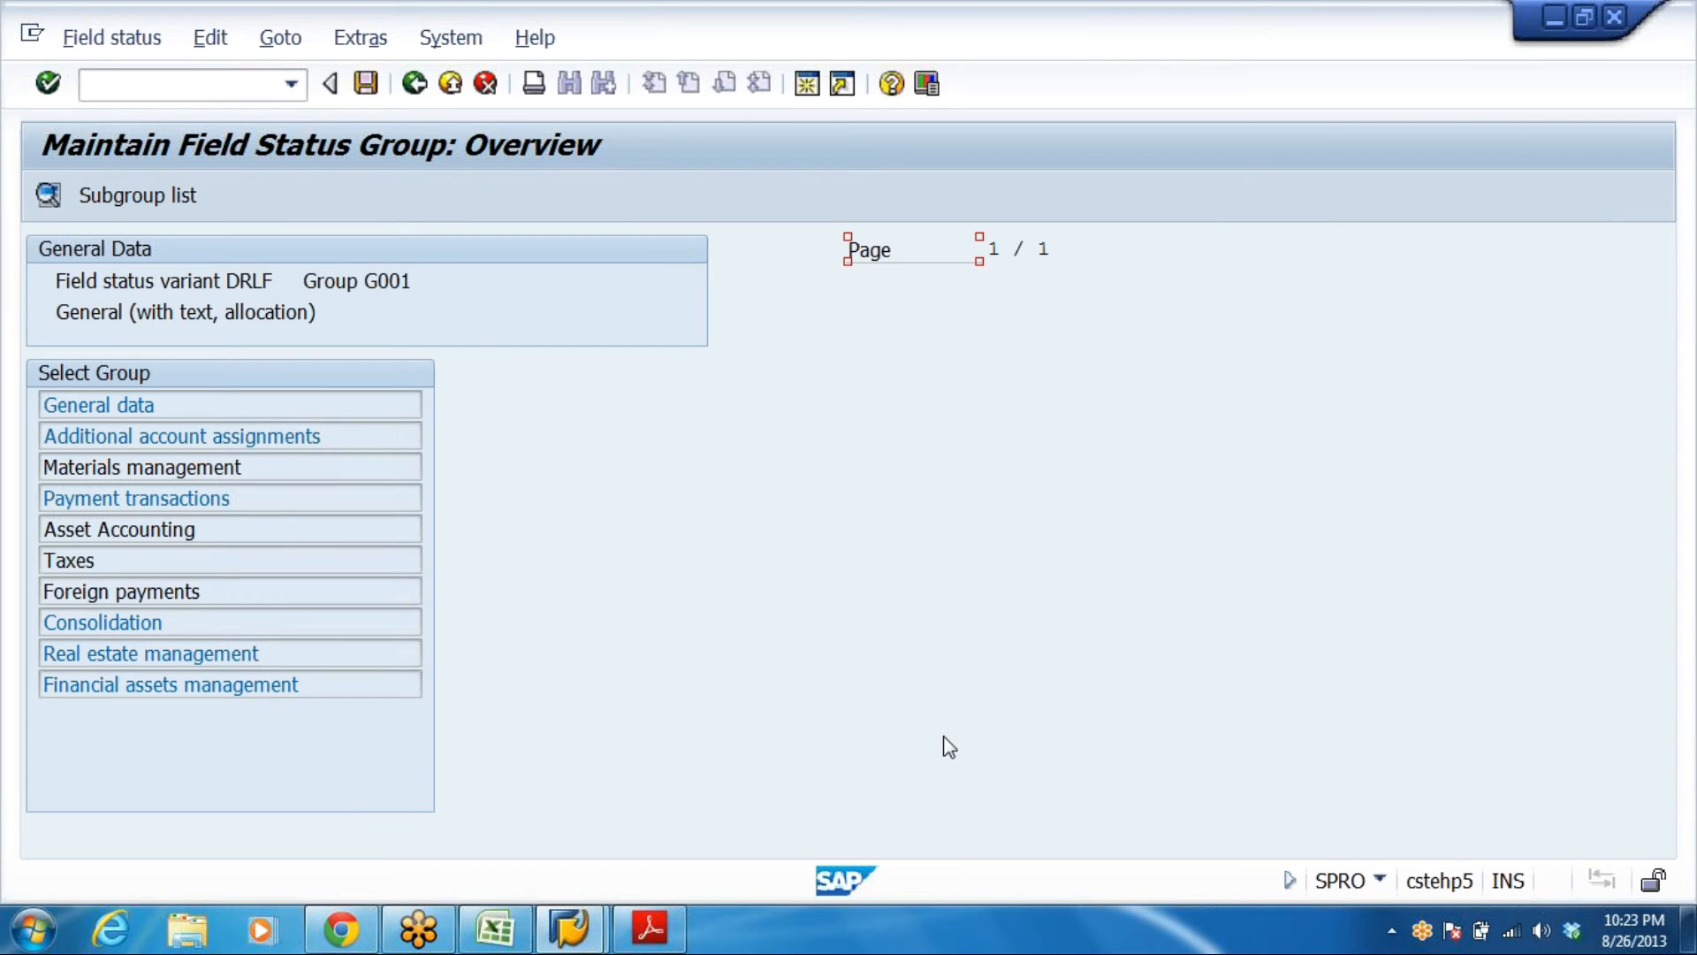
click(414, 84)
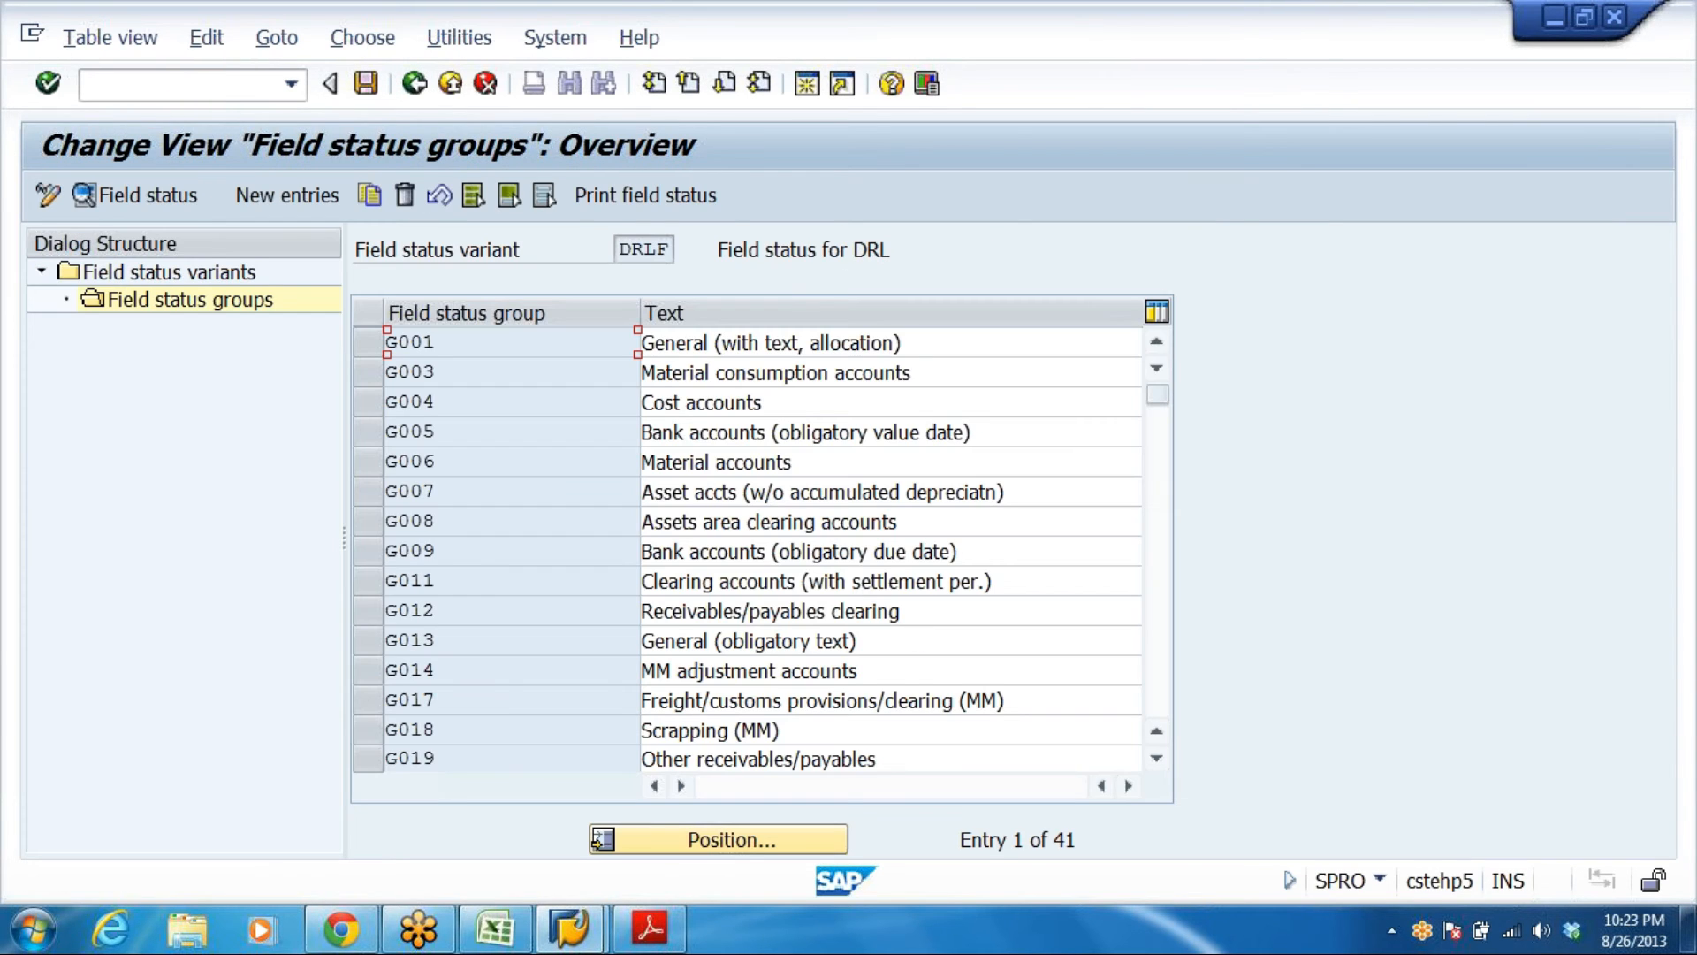
double_click(410, 432)
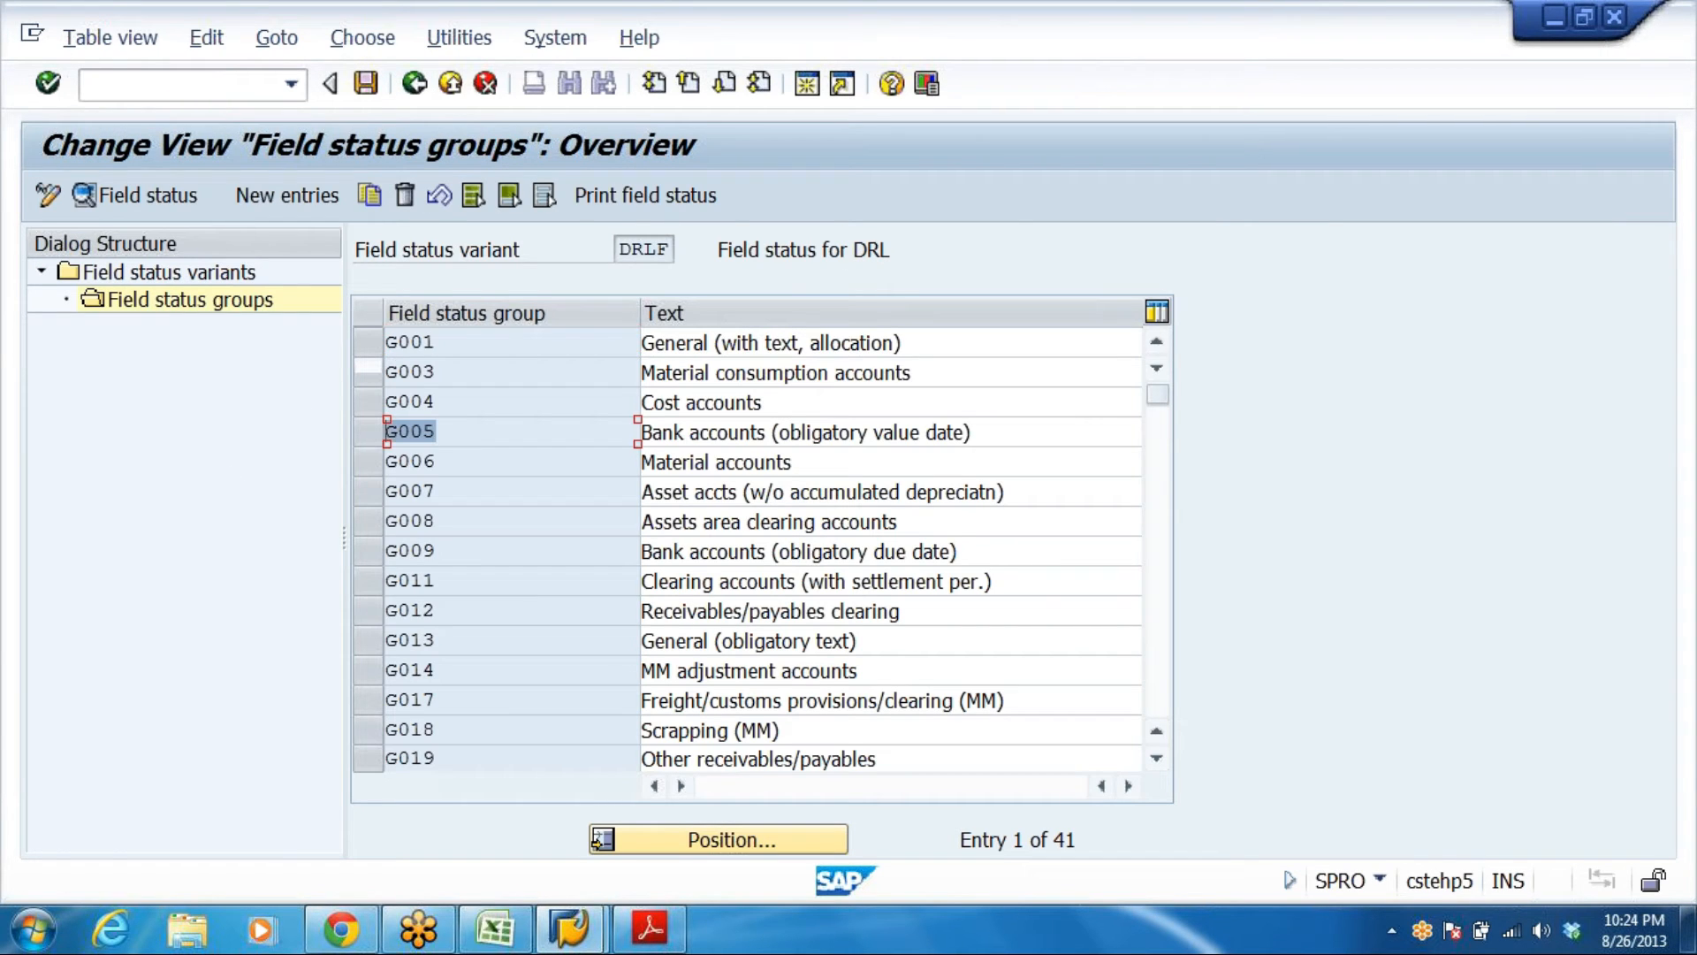
key(Tab)
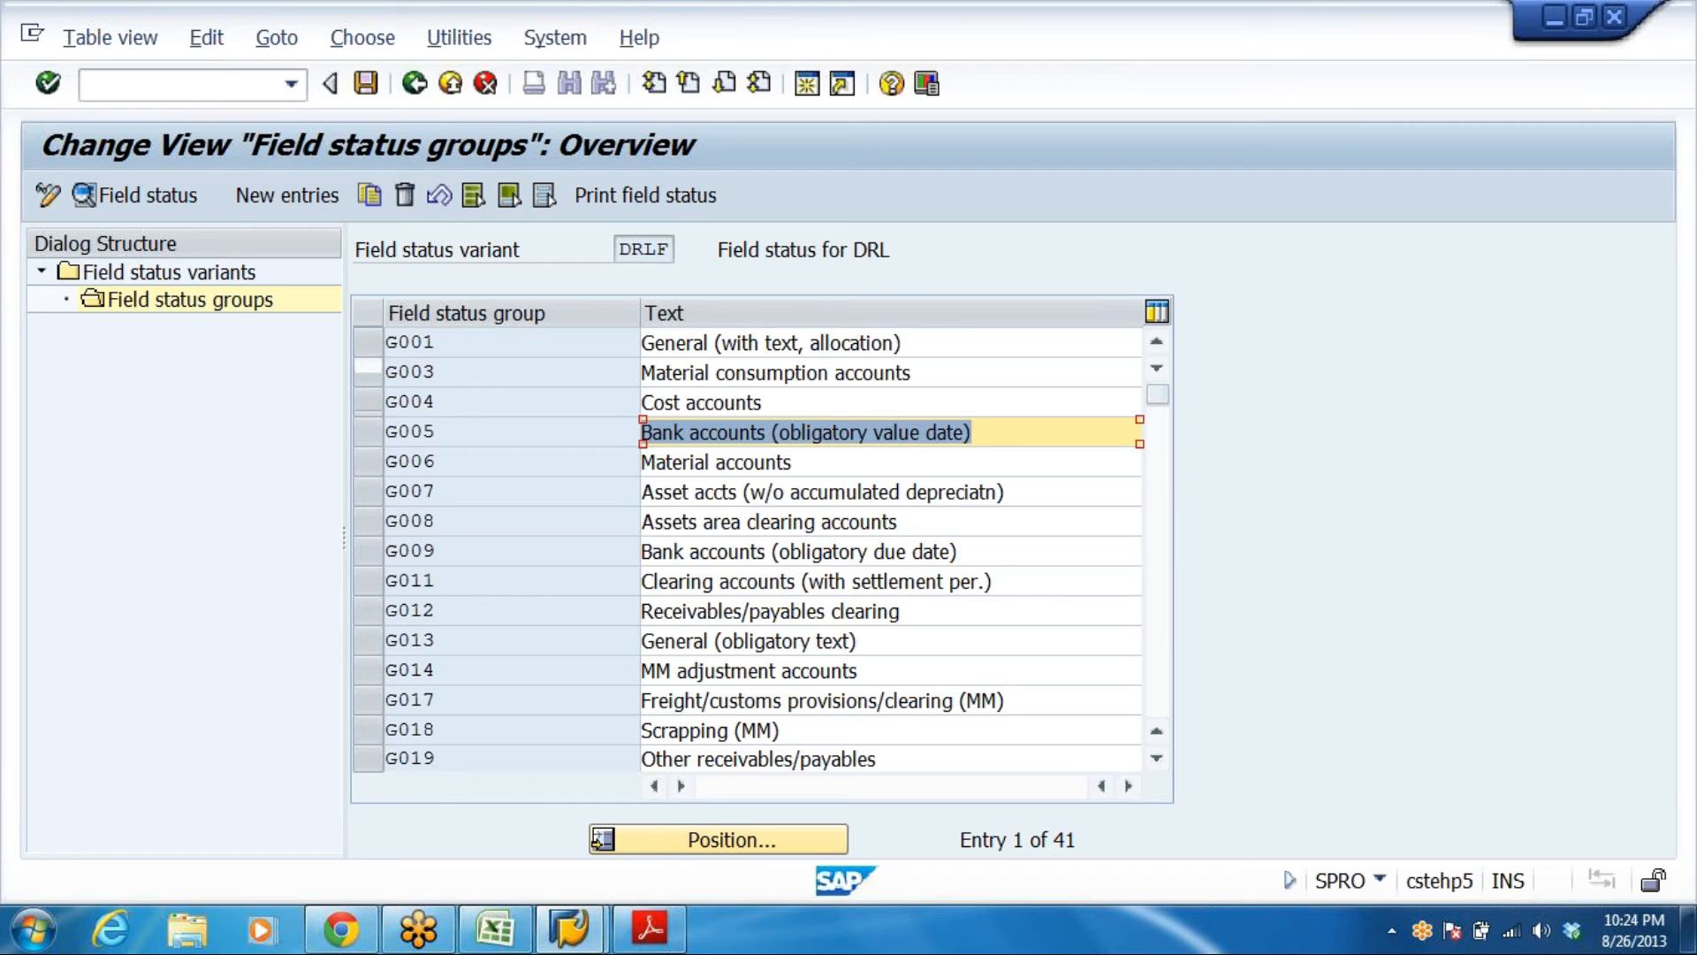
drag(437, 403, 325, 378)
key(Tab)
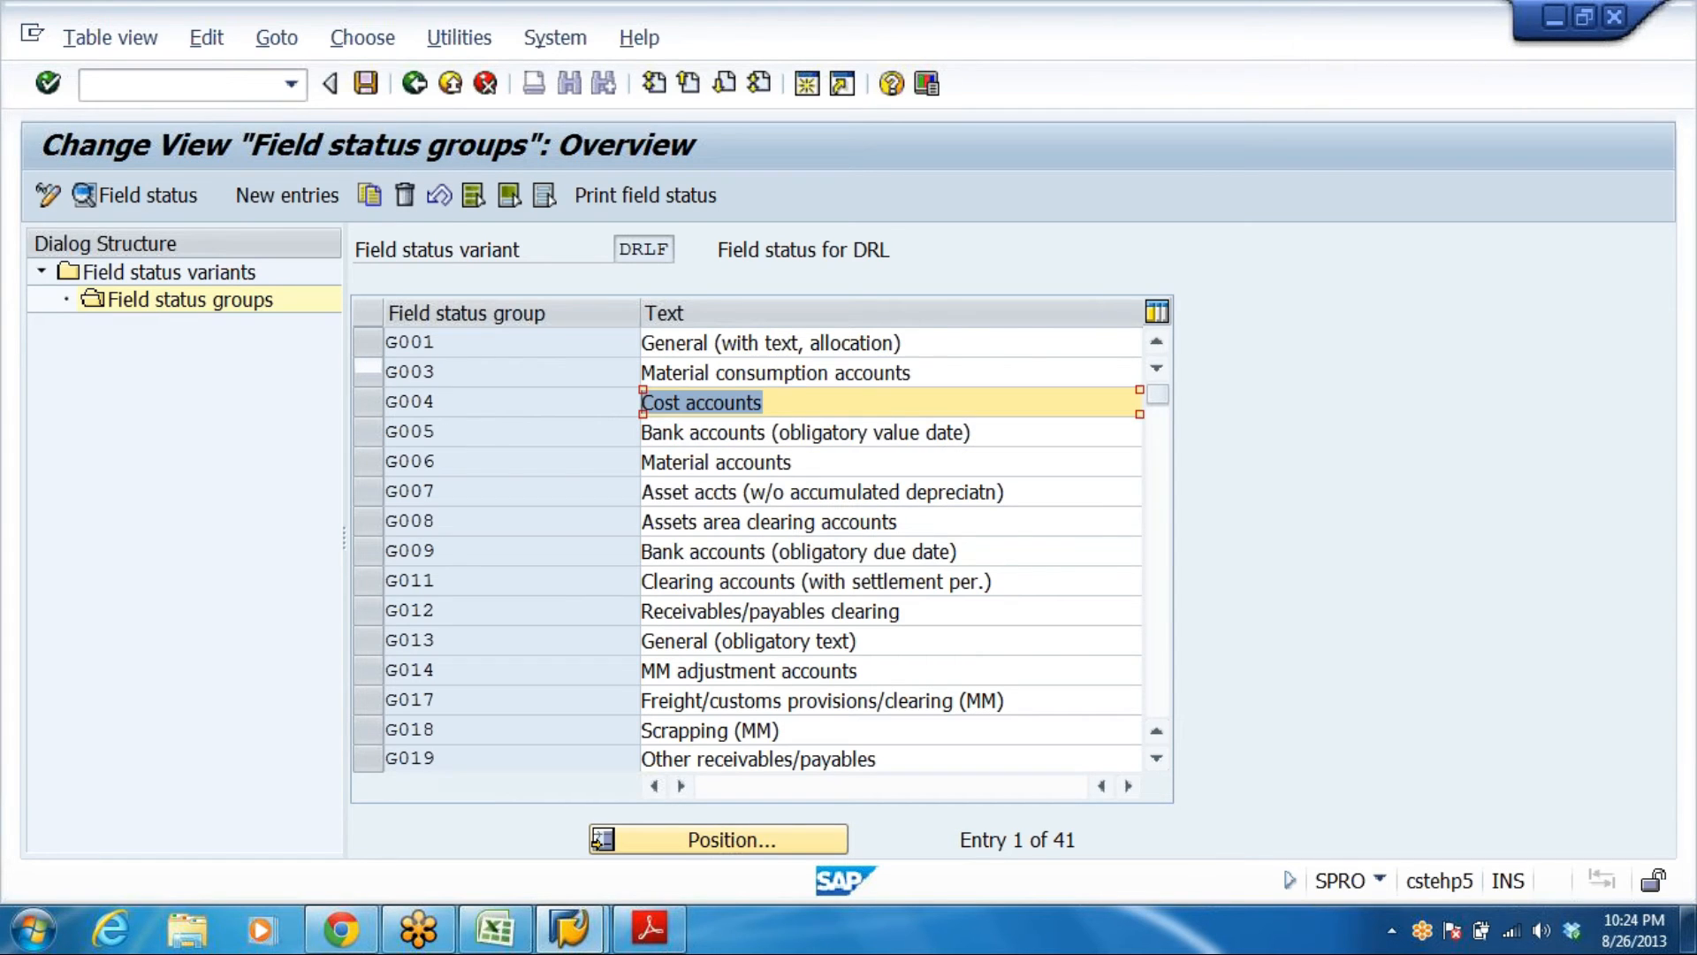
key(Up)
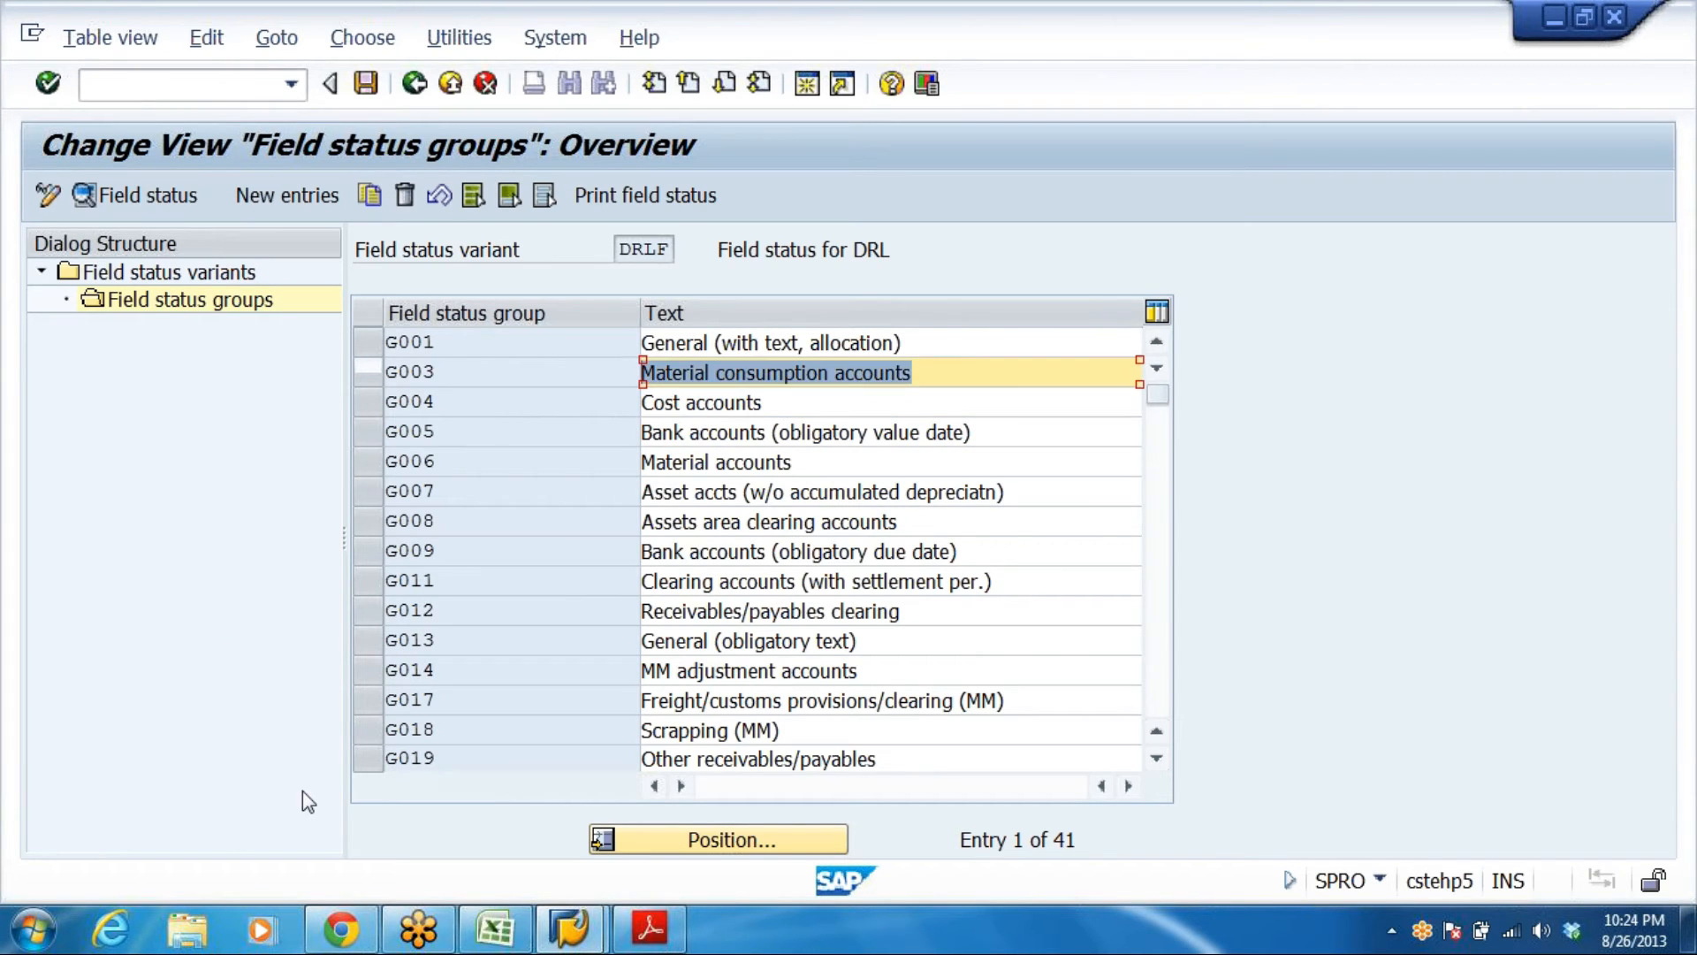
key(Down)
key(Down)
key(Down)
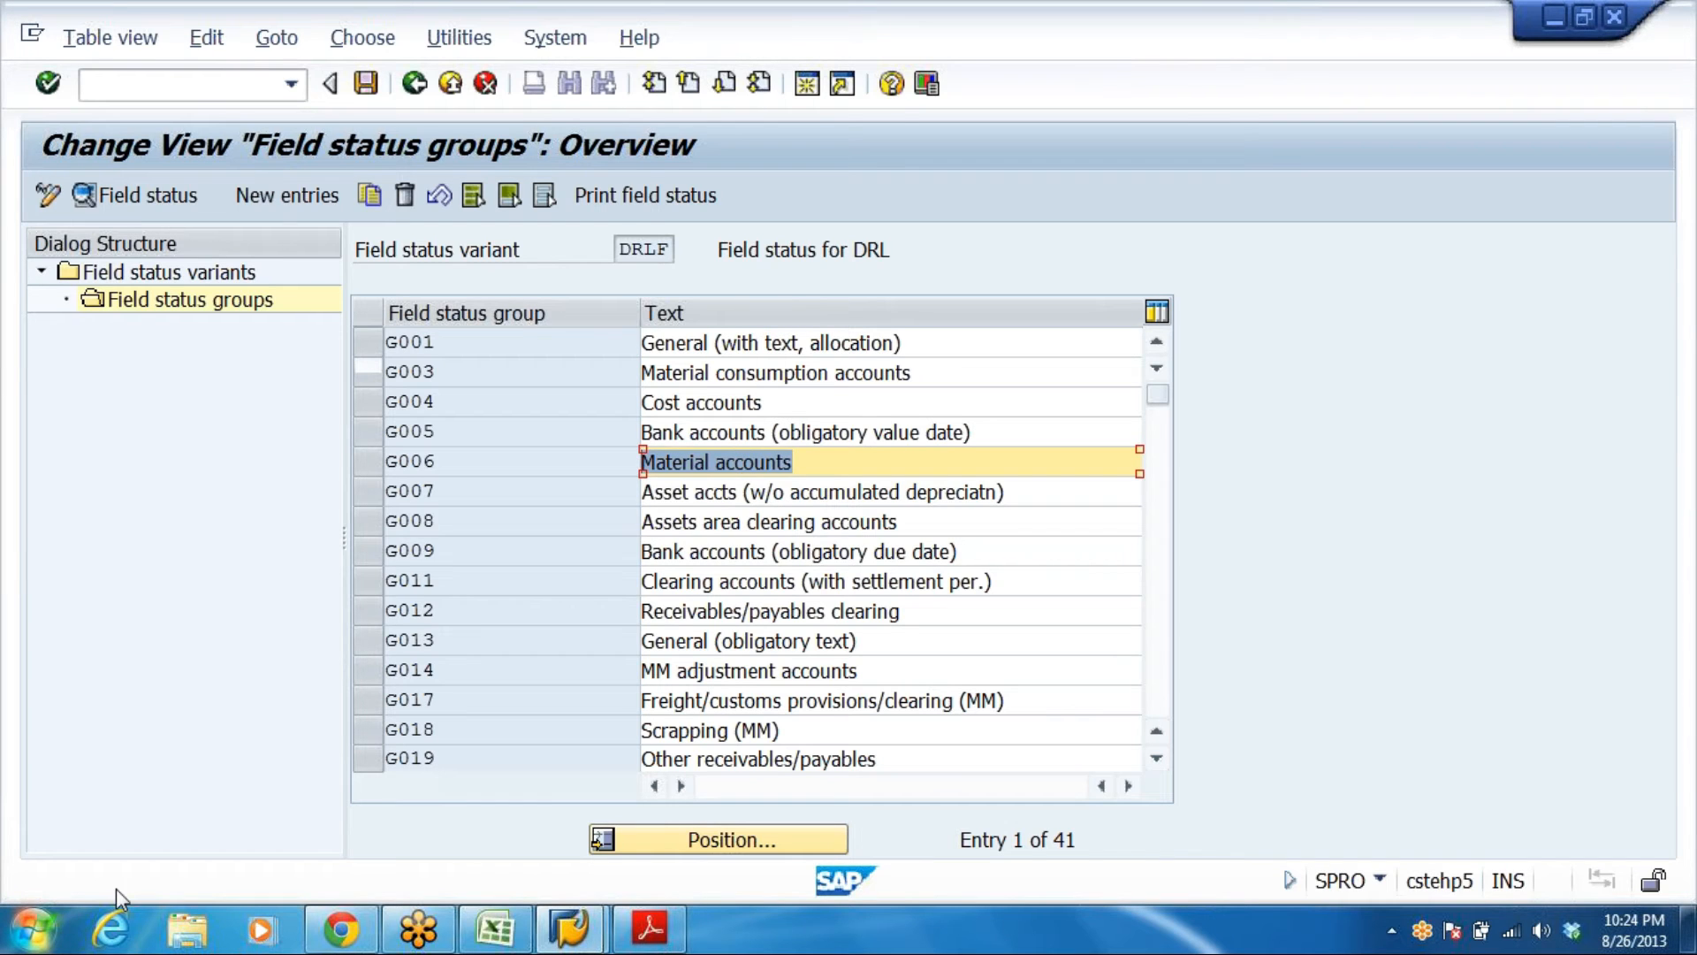
key(Down)
drag(1006, 492, 638, 492)
click(513, 521)
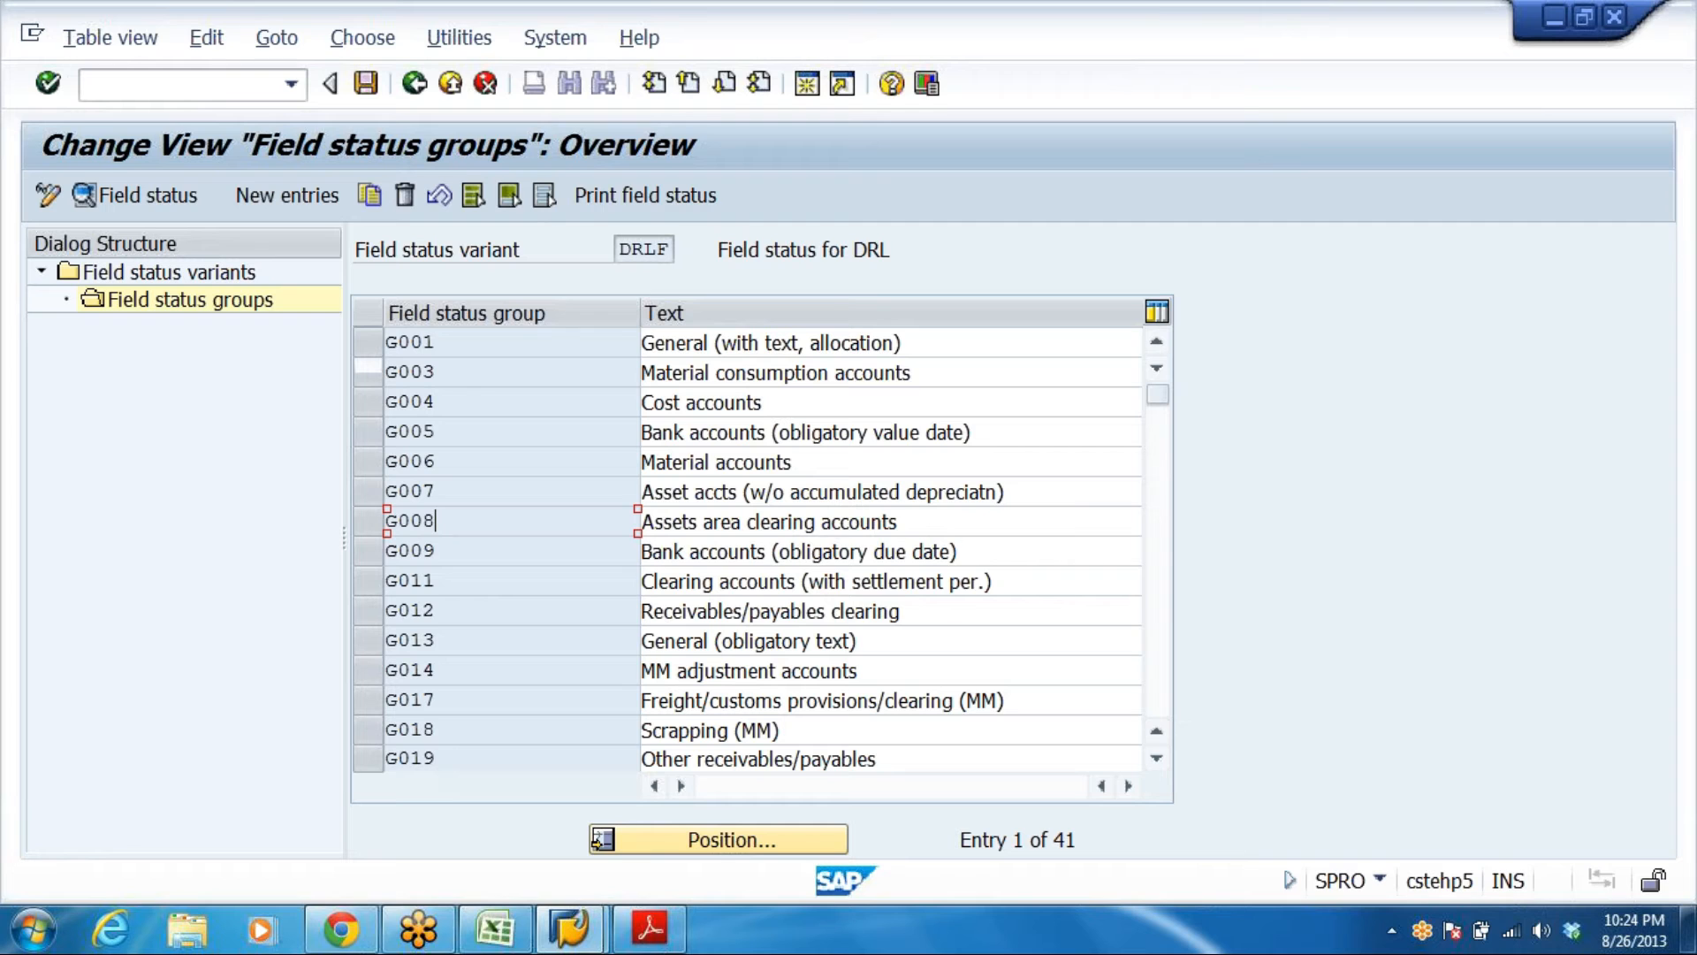
Inspect the Additional account assignments of the Cost accounts group G004 and return to the list of groups
double_click(450, 405)
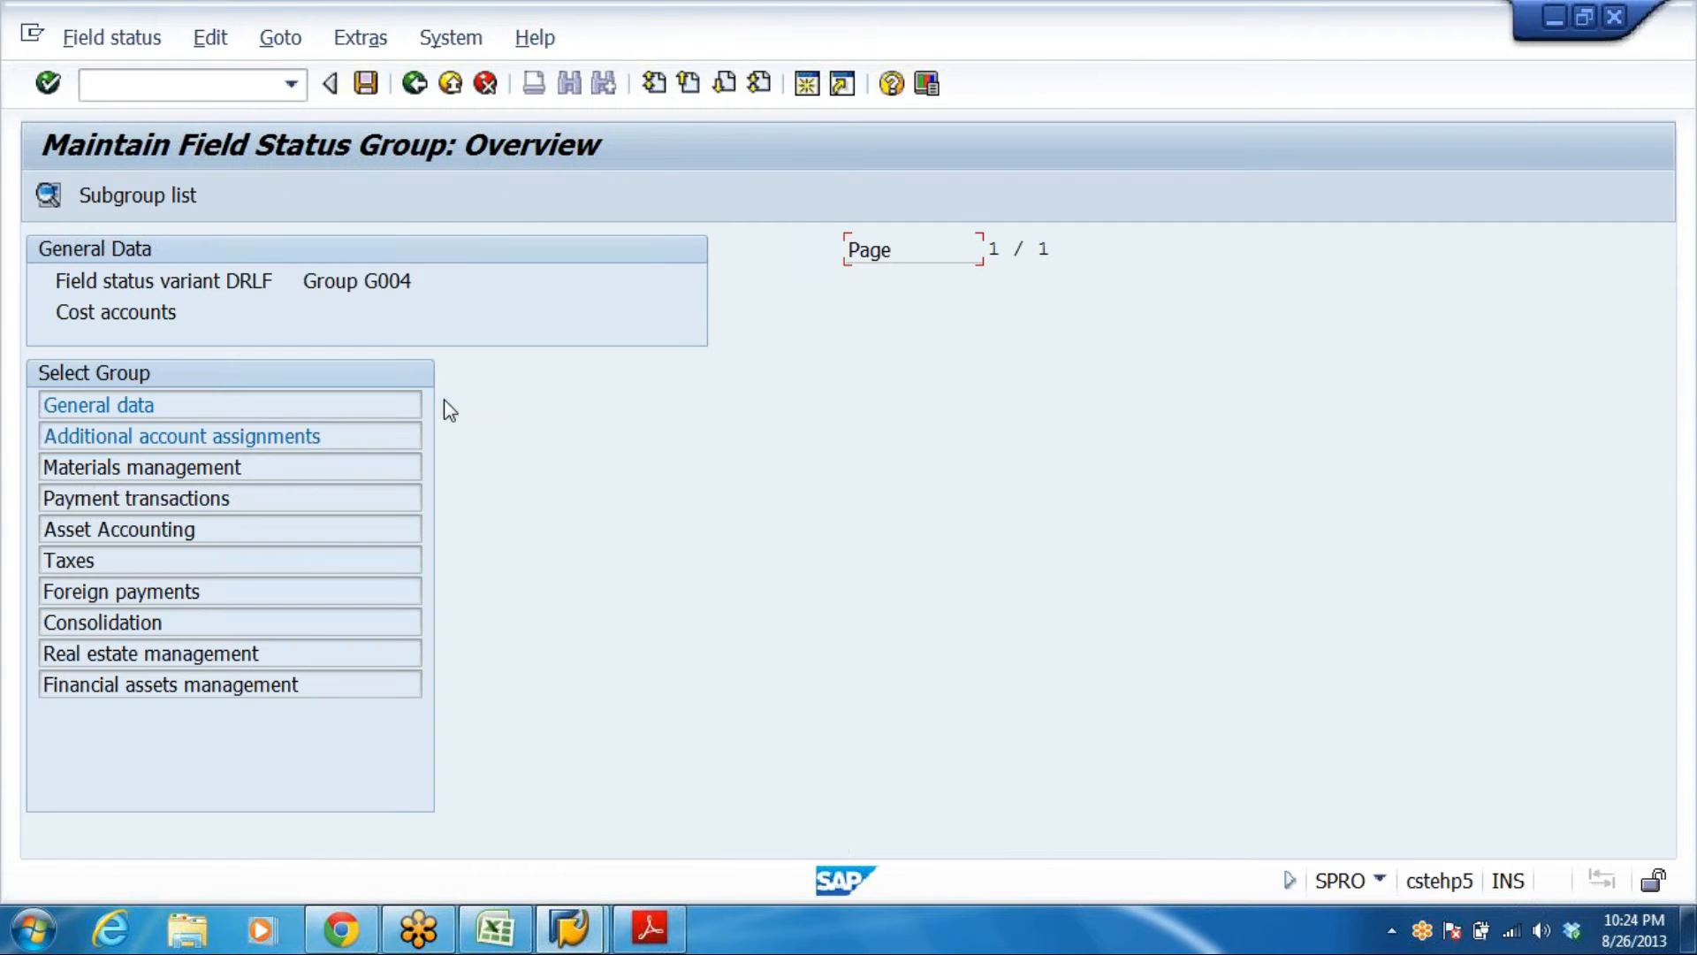
double_click(142, 437)
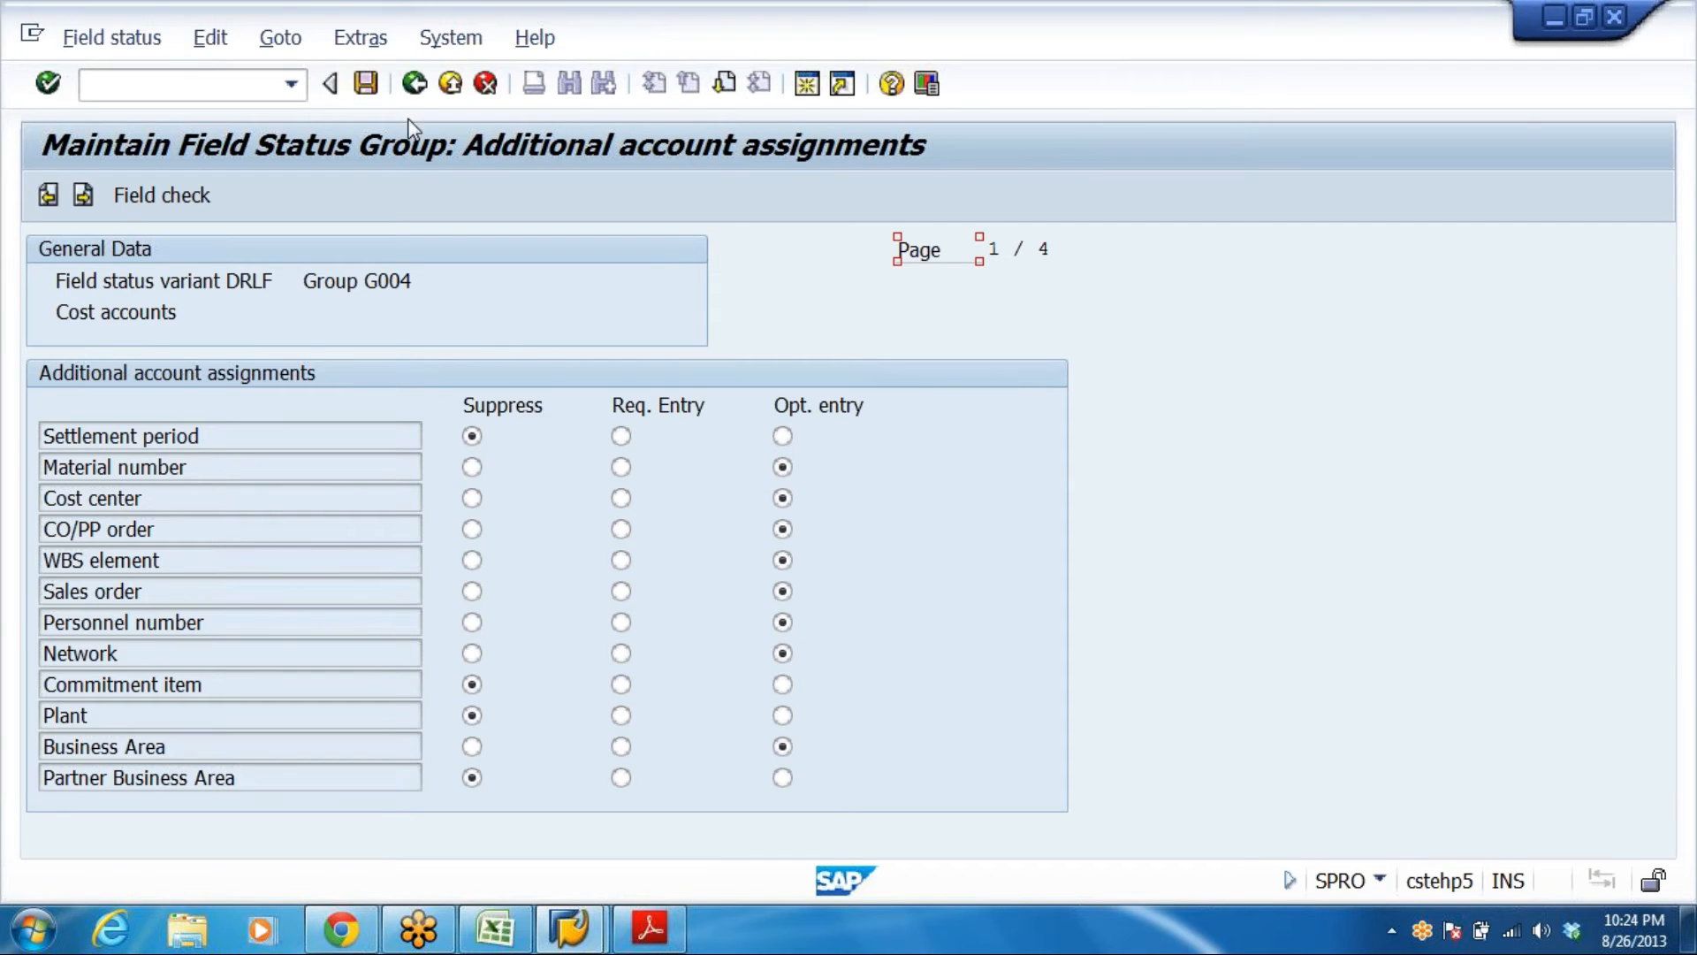
click(415, 84)
click(415, 84)
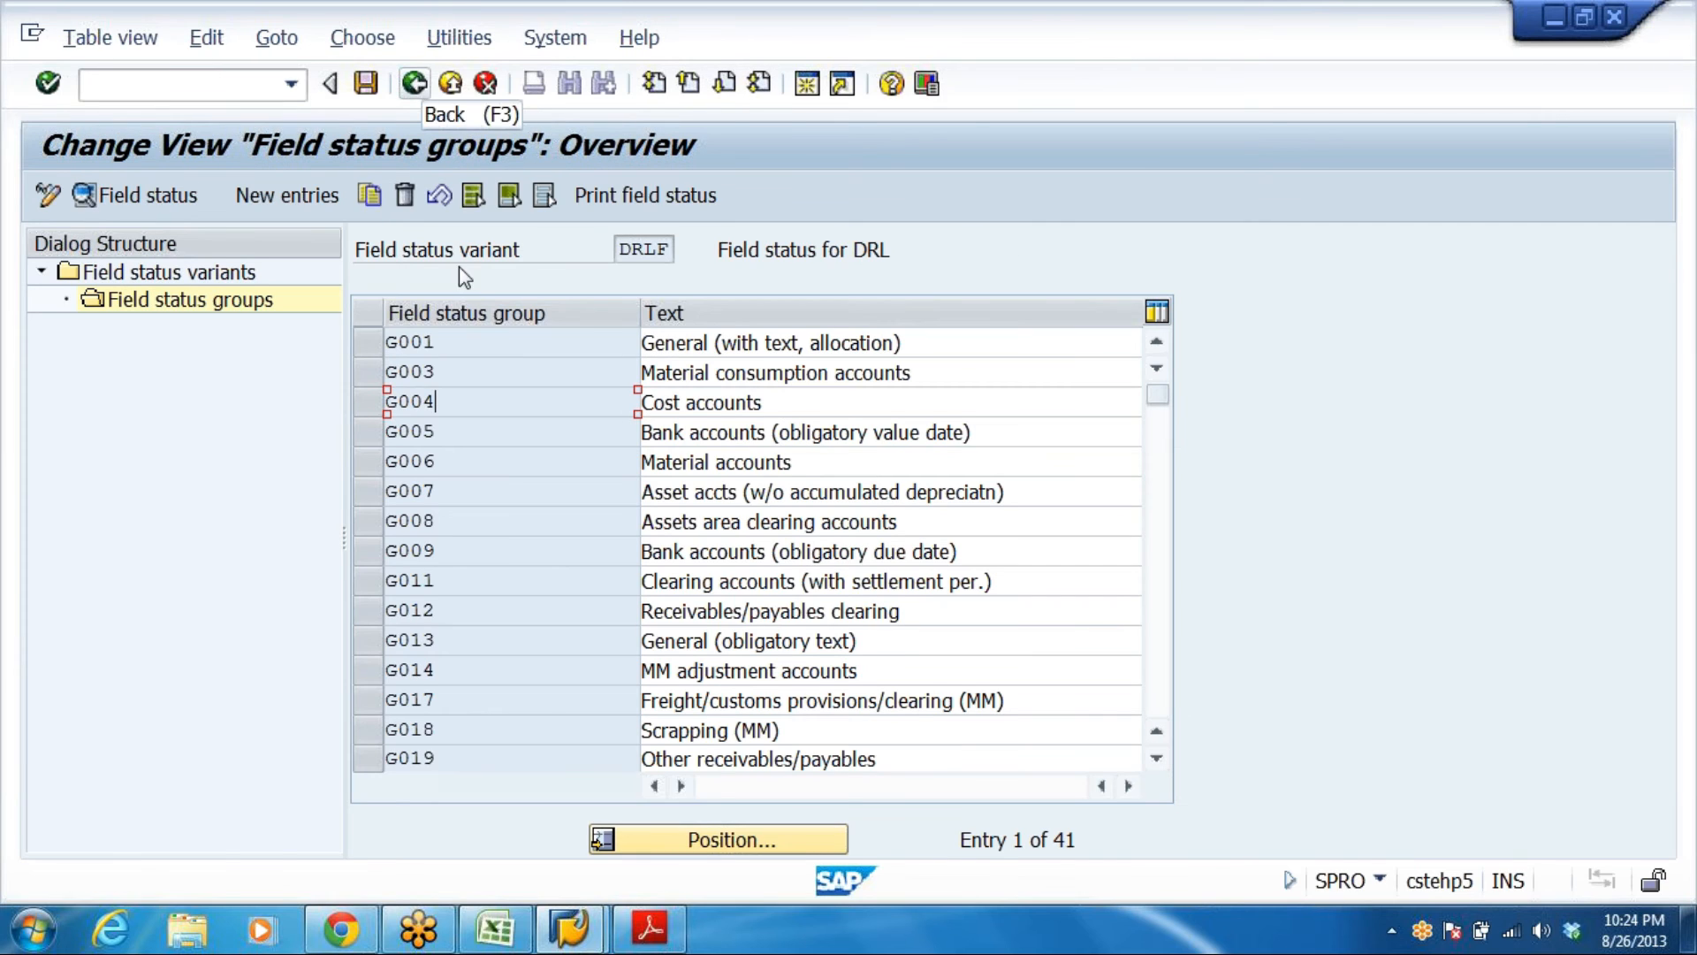
Save the field status groups of variant DRLF and return to the implementation guide structure
click(477, 372)
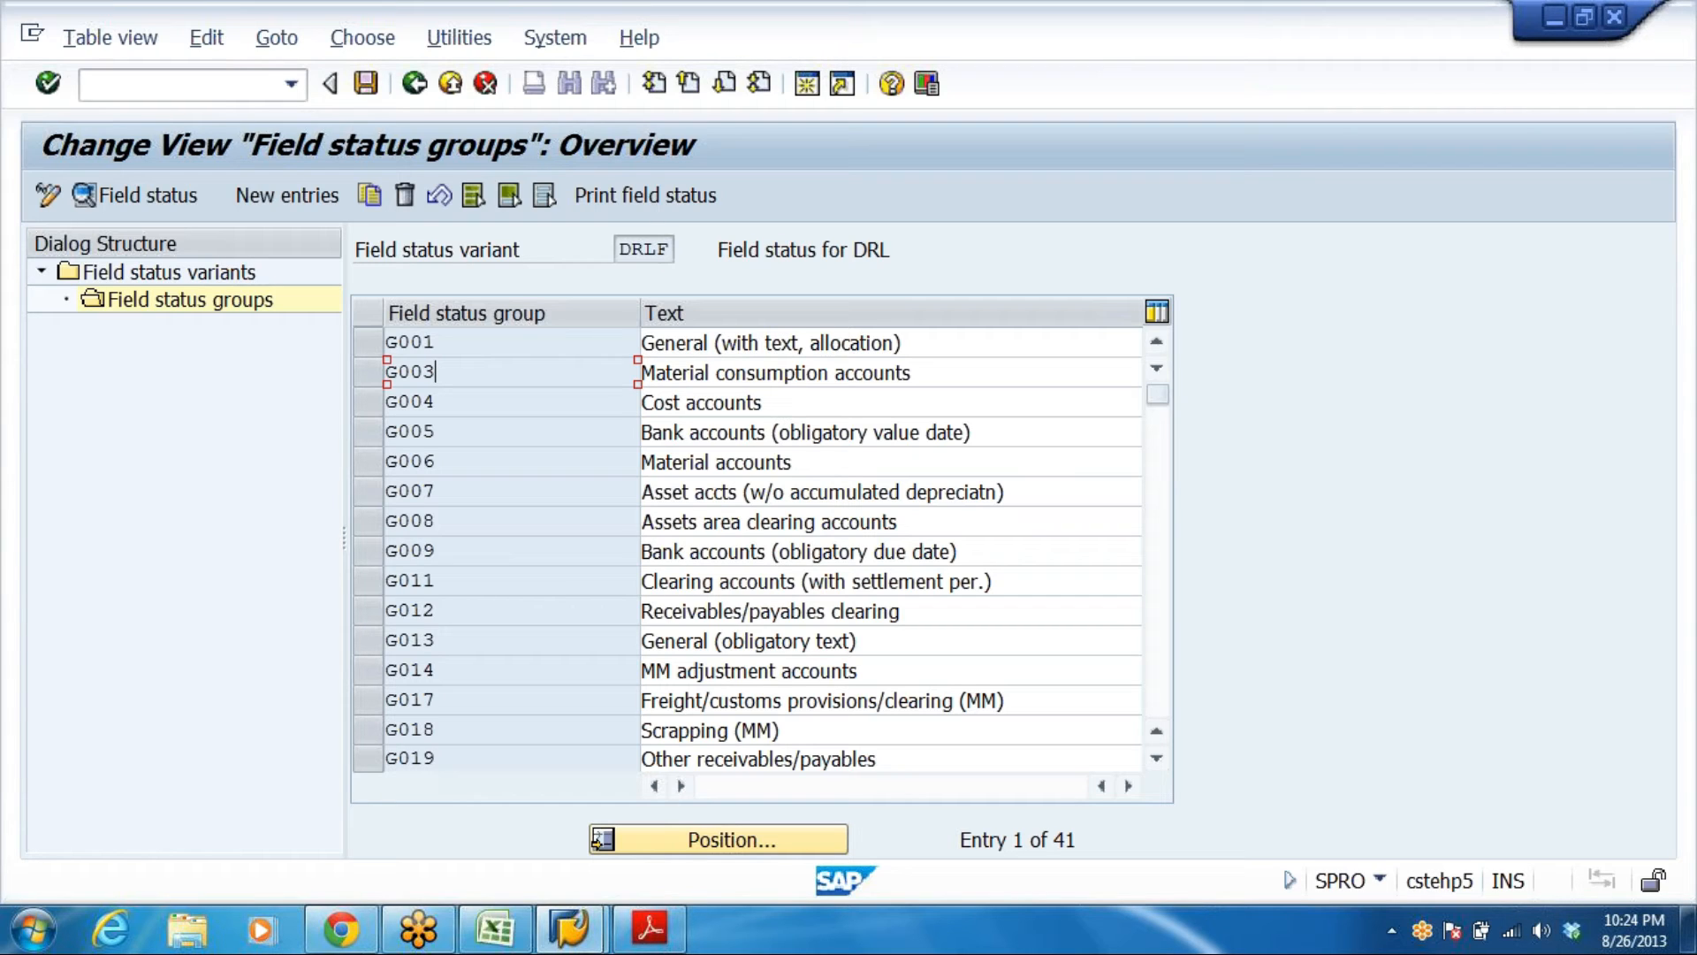
click(365, 84)
click(414, 86)
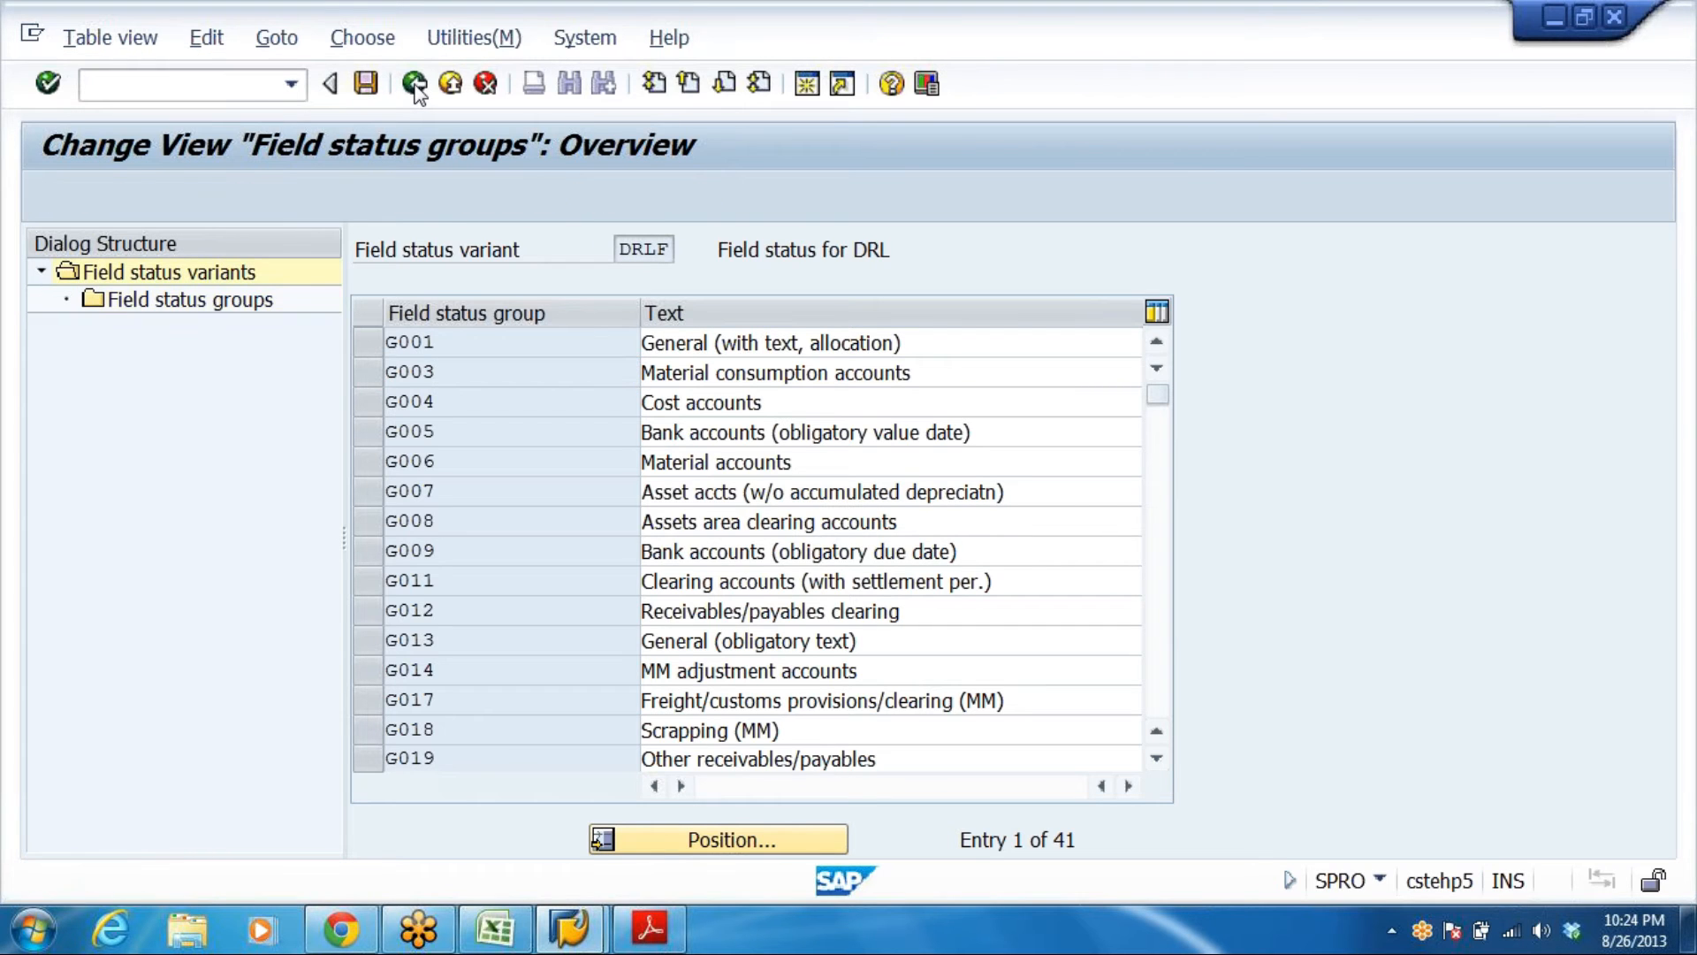
click(414, 86)
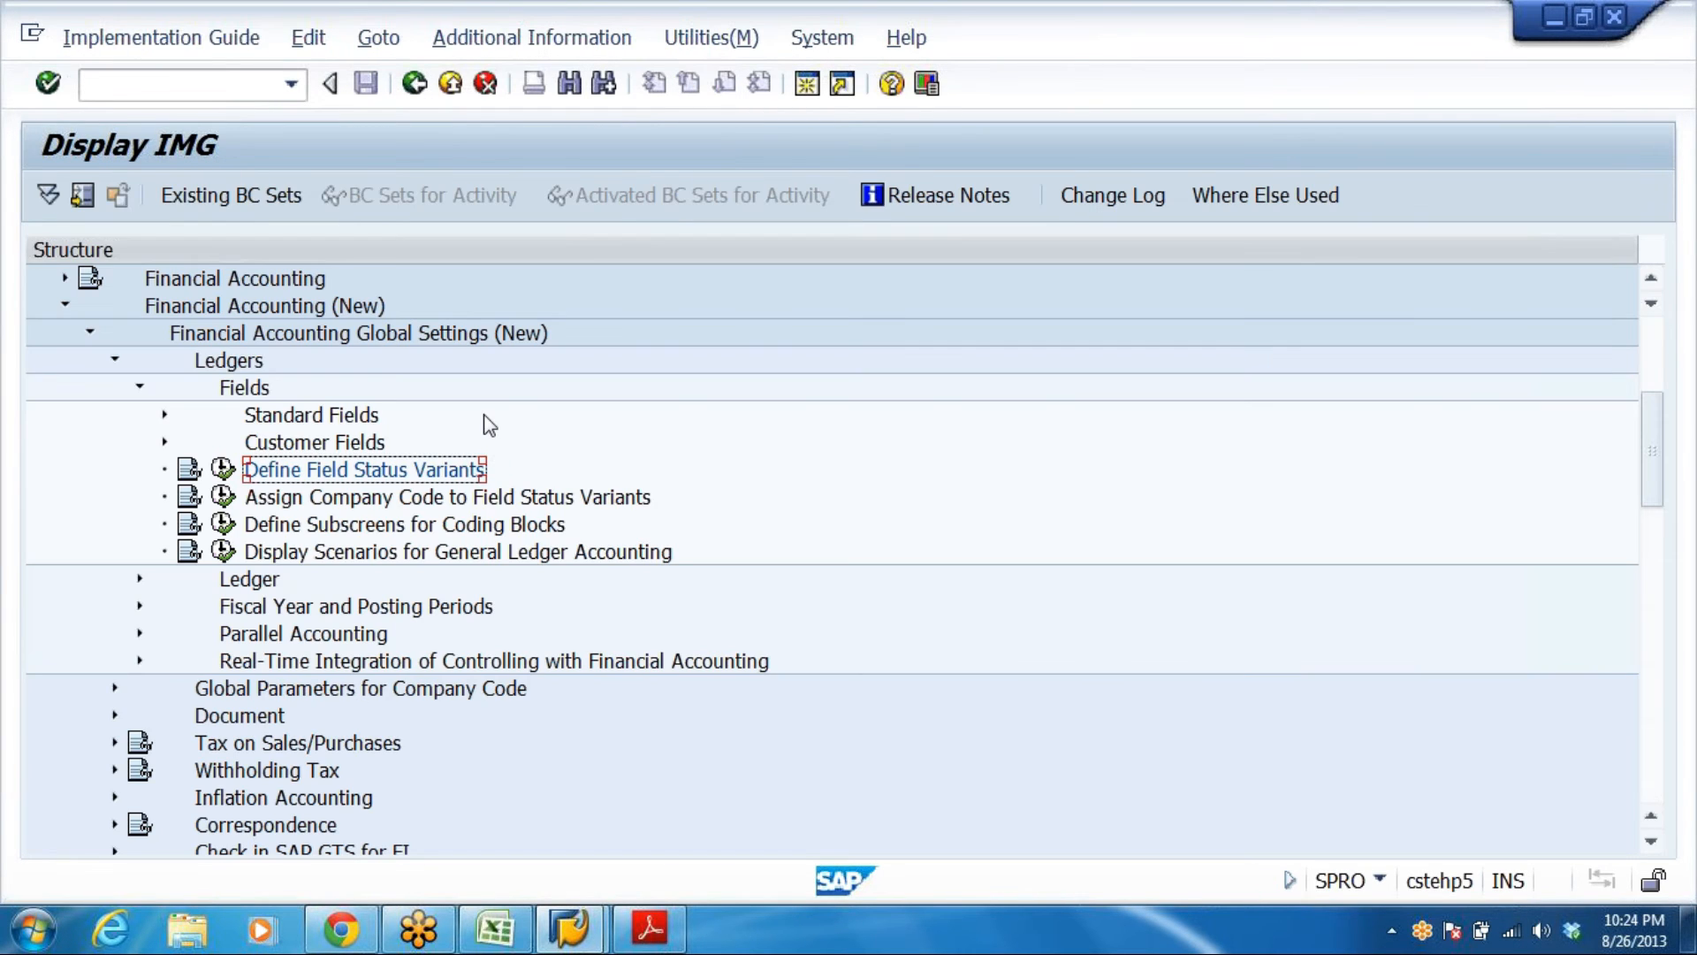
Open the Assign Company Code to Field Status Variants activity and position the list at company code DRL
click(386, 505)
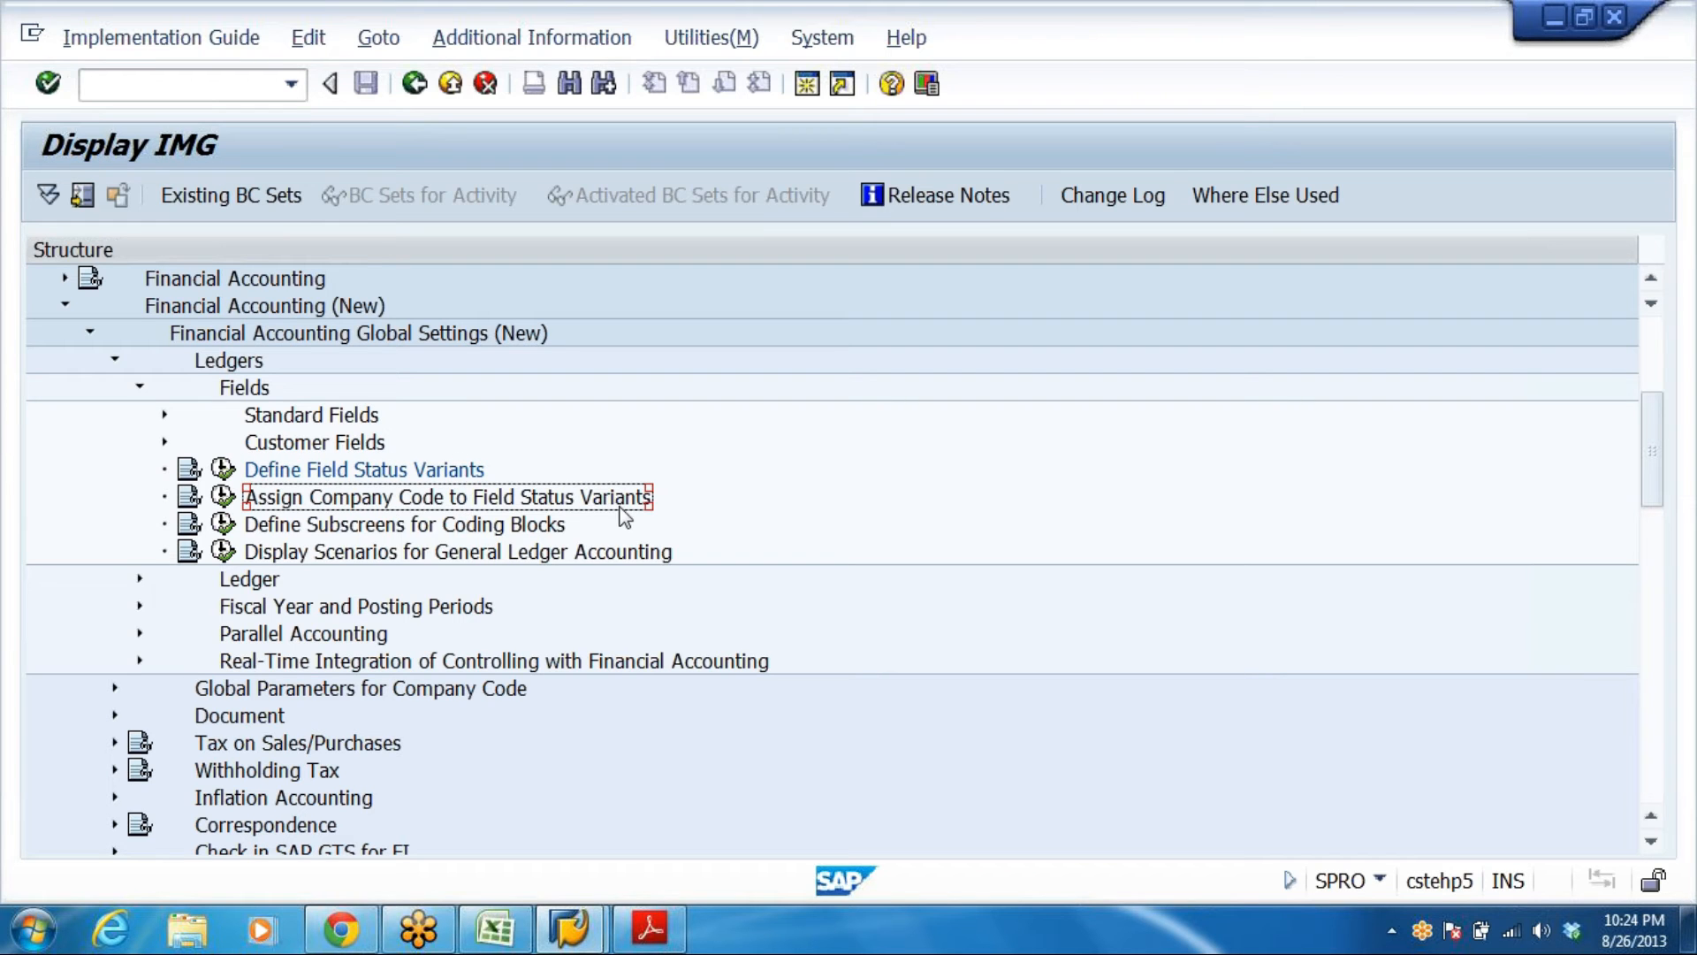
click(223, 497)
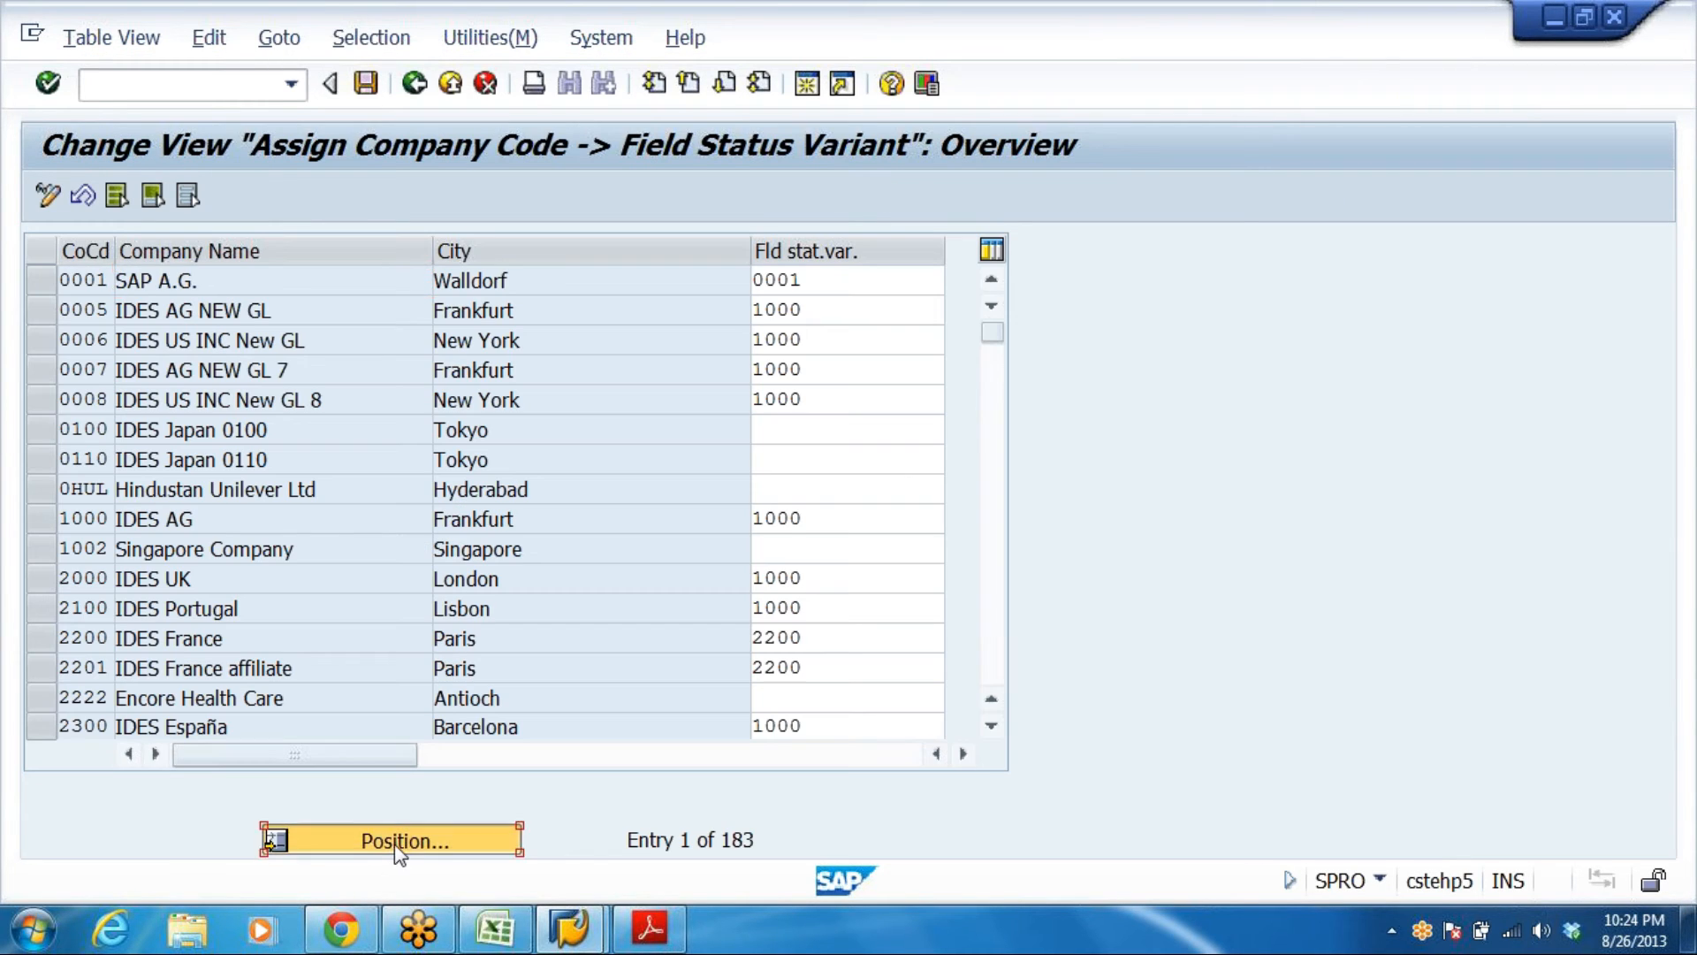
click(394, 841)
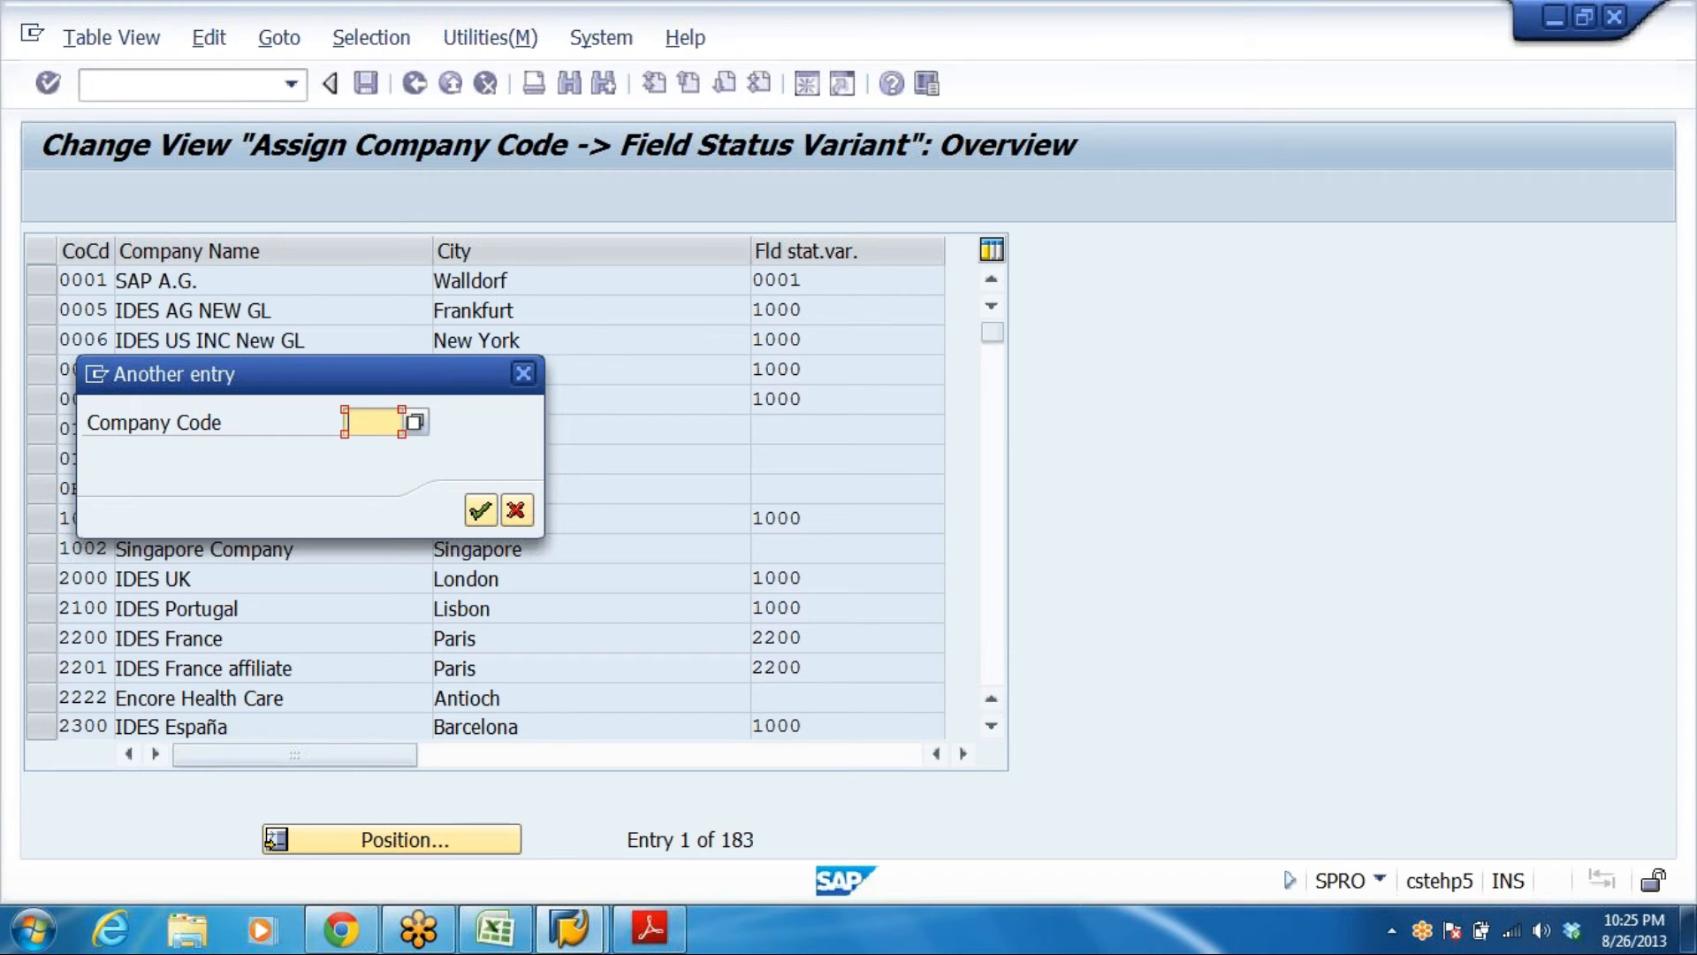
text(D)
click(375, 456)
key(Return)
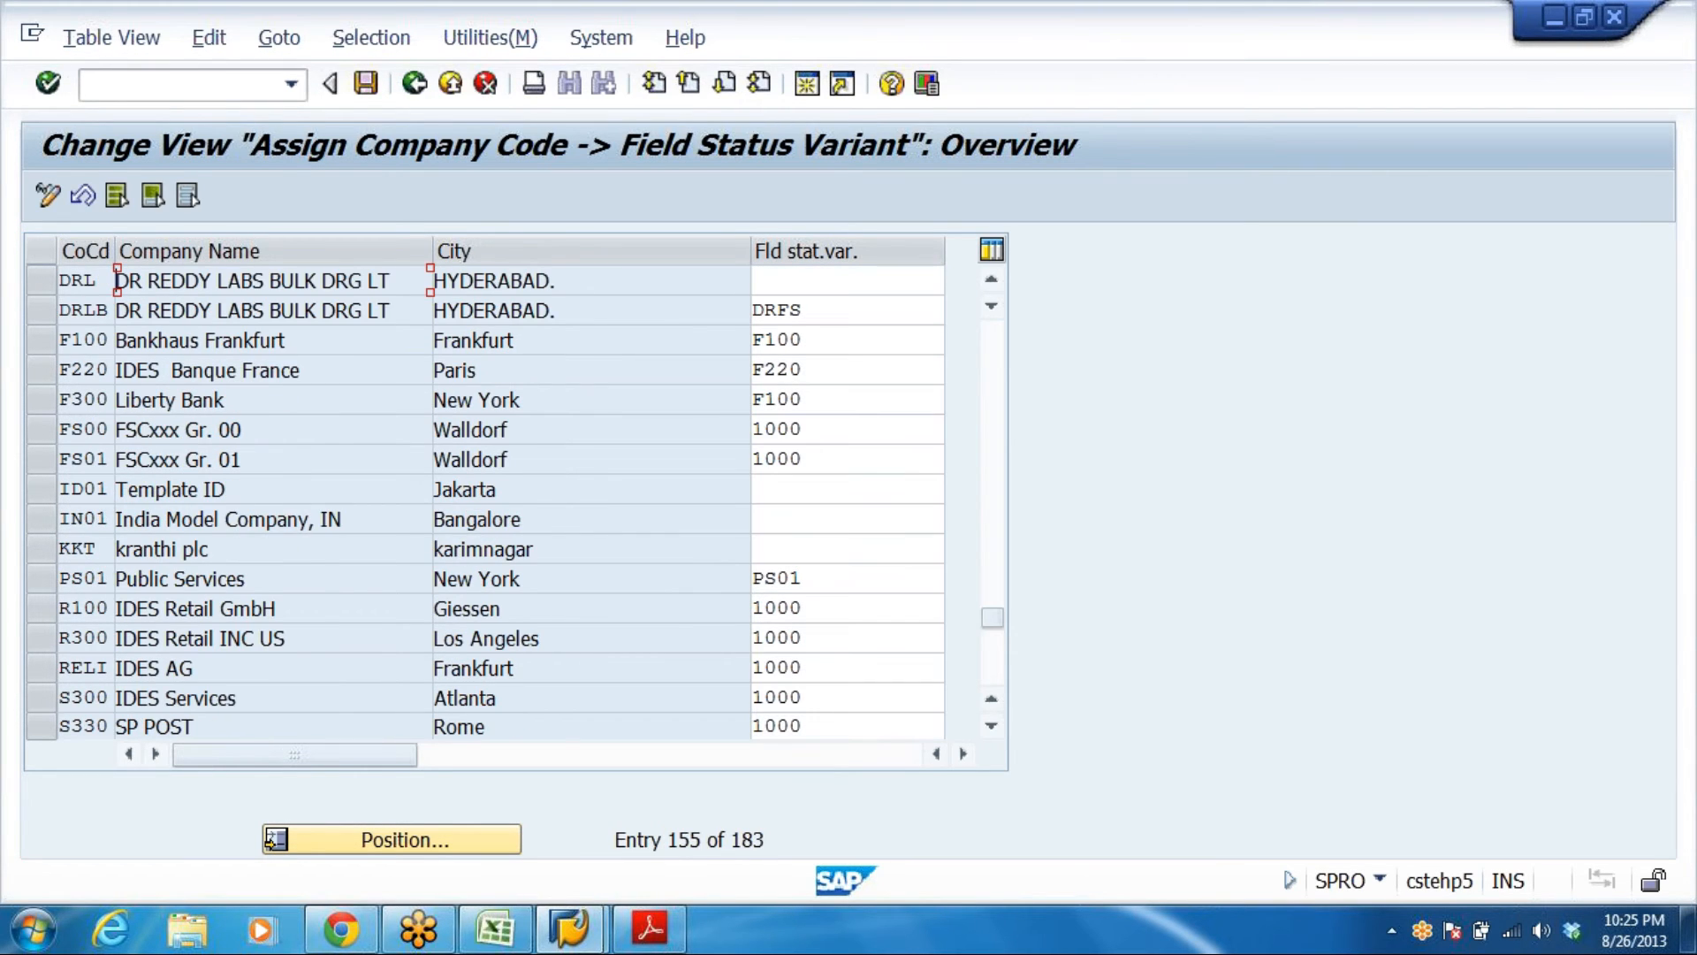
Assign field status variant DRLF to company code DRL, saving it under customizing request CSTK900068, and return to the implementation guide
click(827, 281)
text(DRLF)
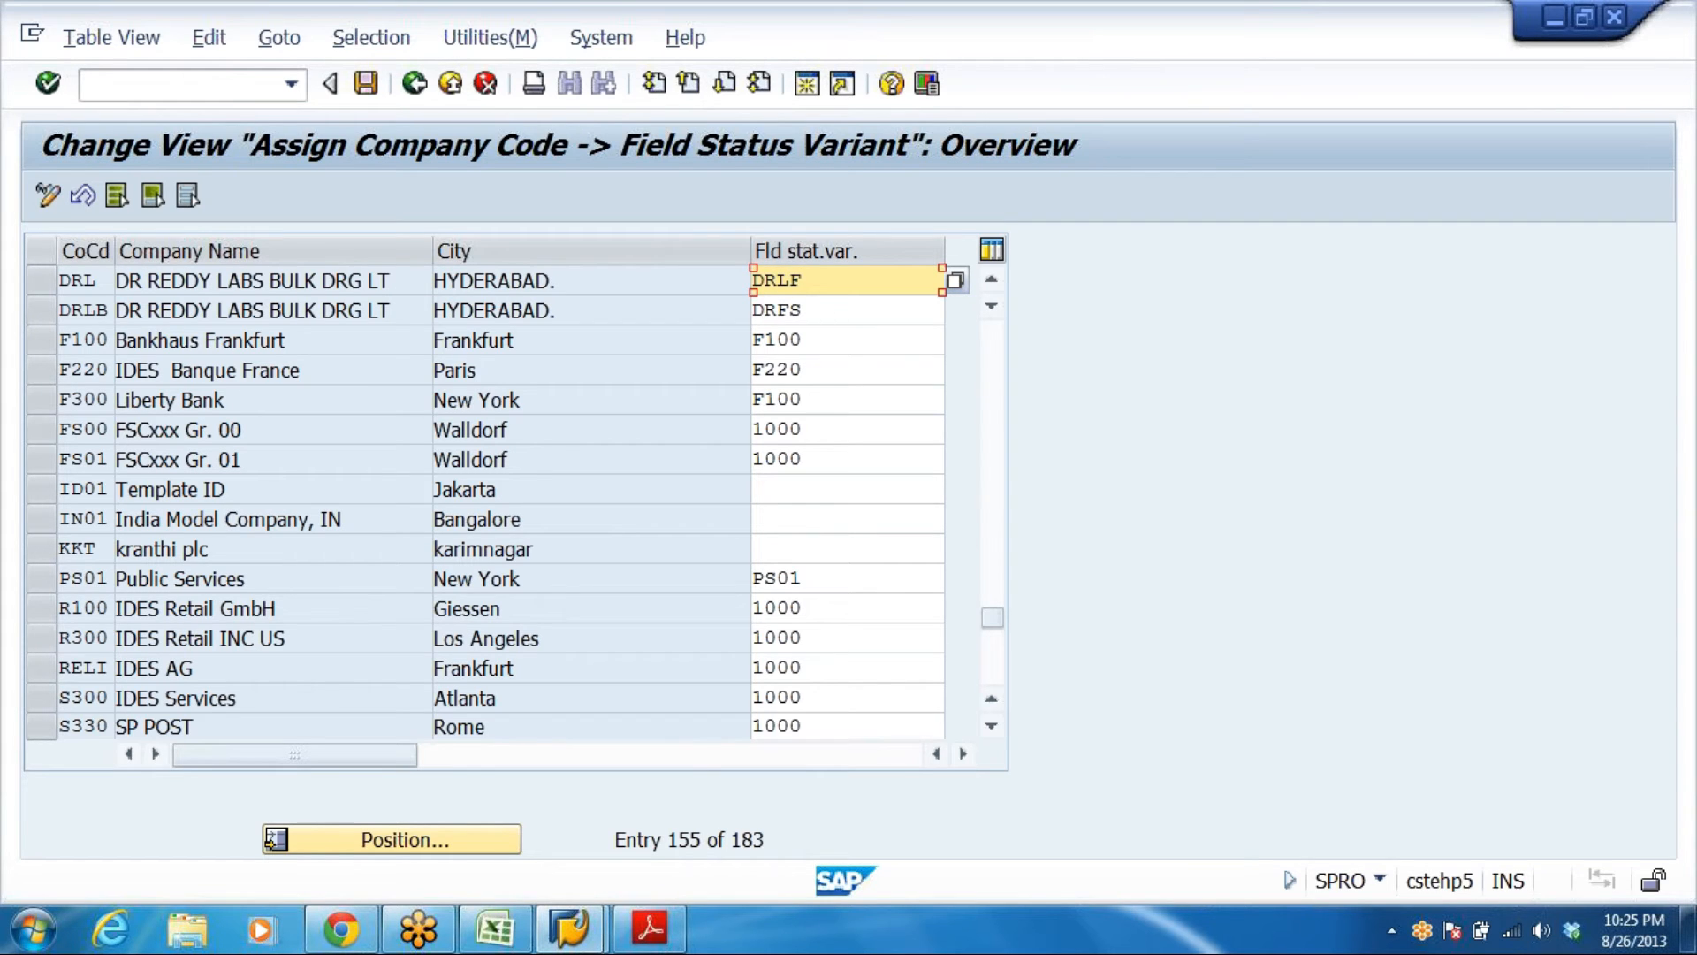
click(364, 86)
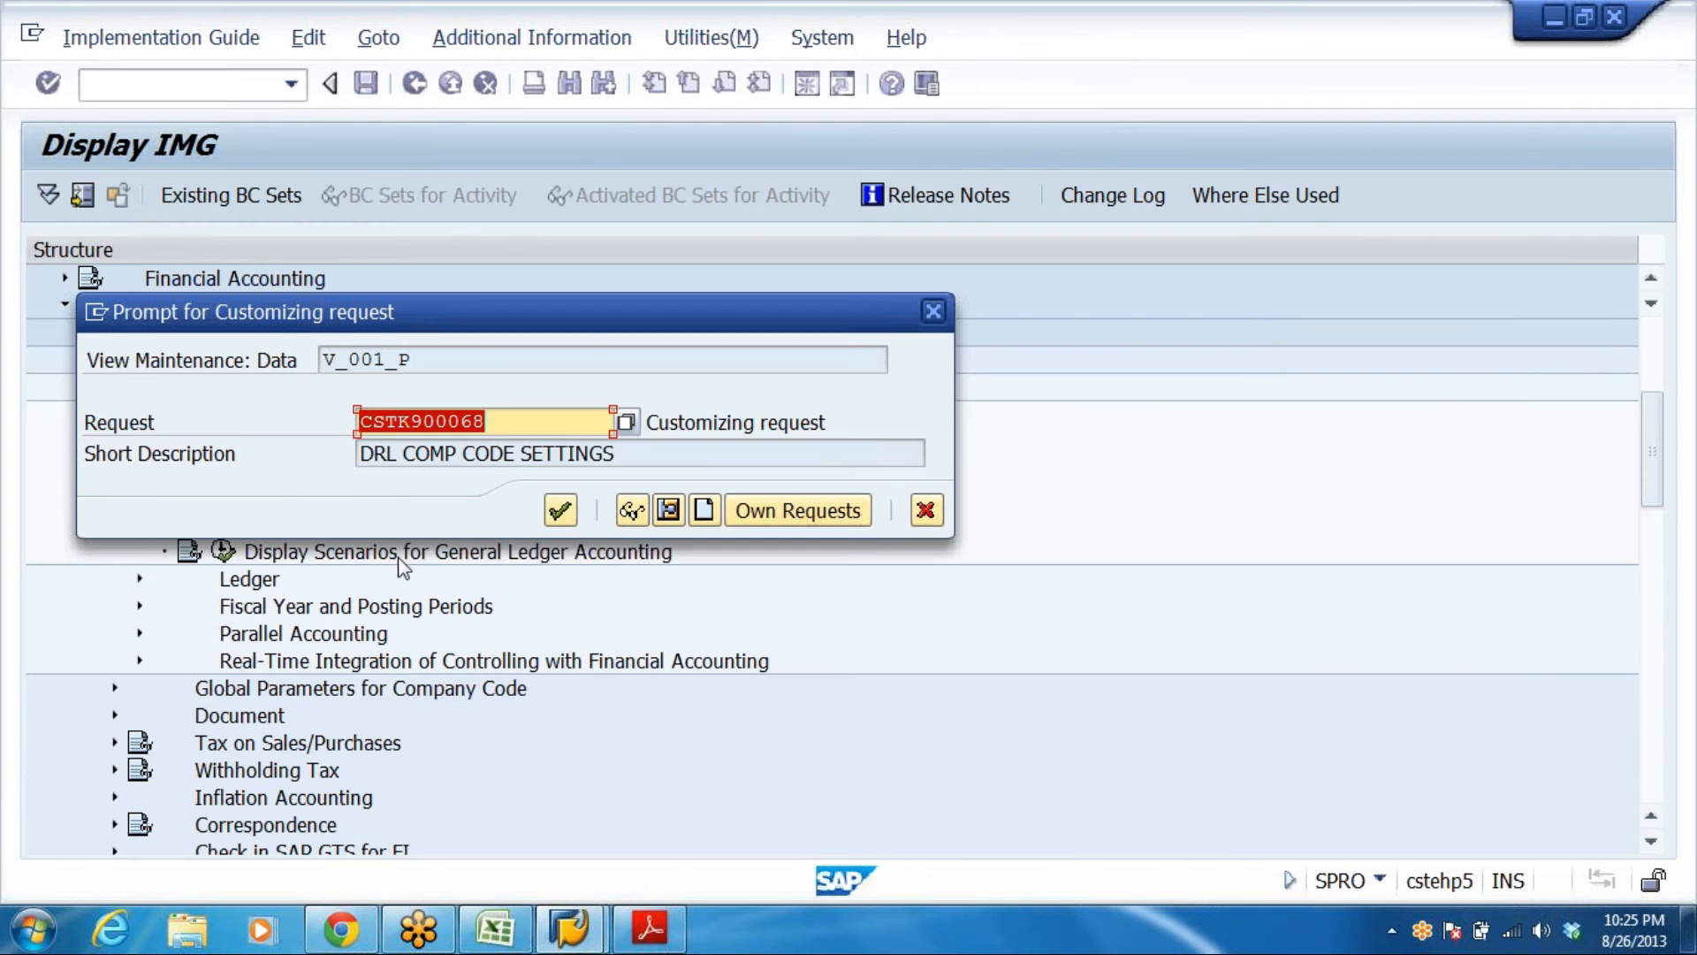
key(Return)
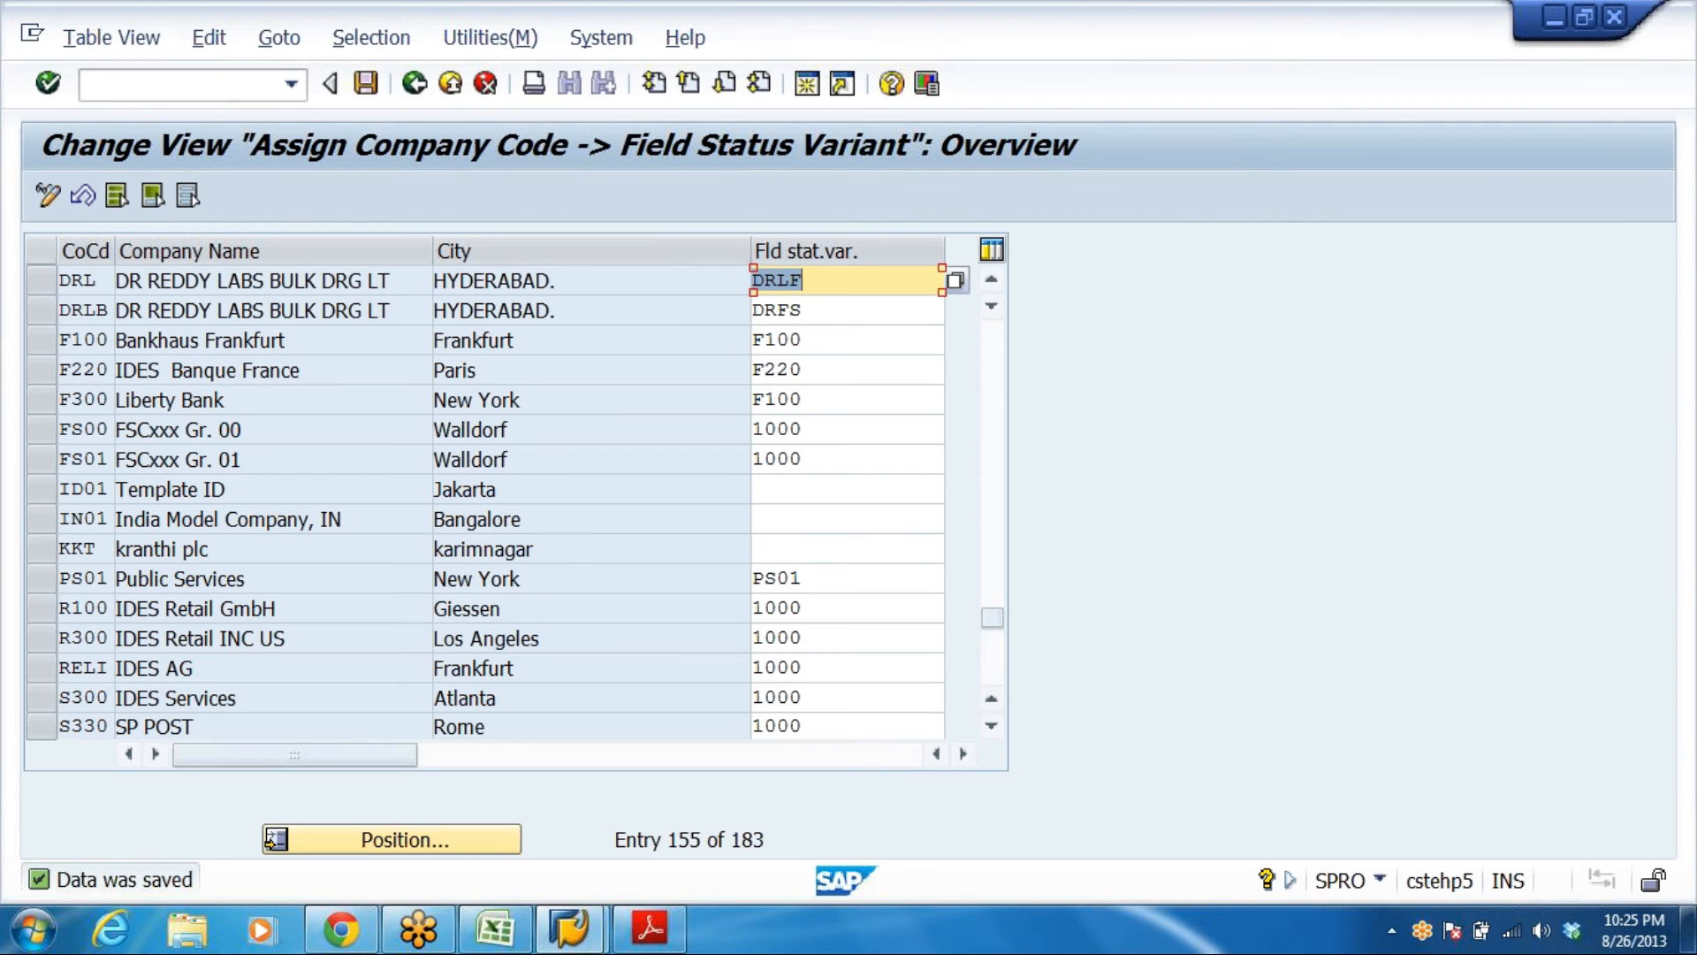
drag(804, 280, 752, 280)
click(97, 280)
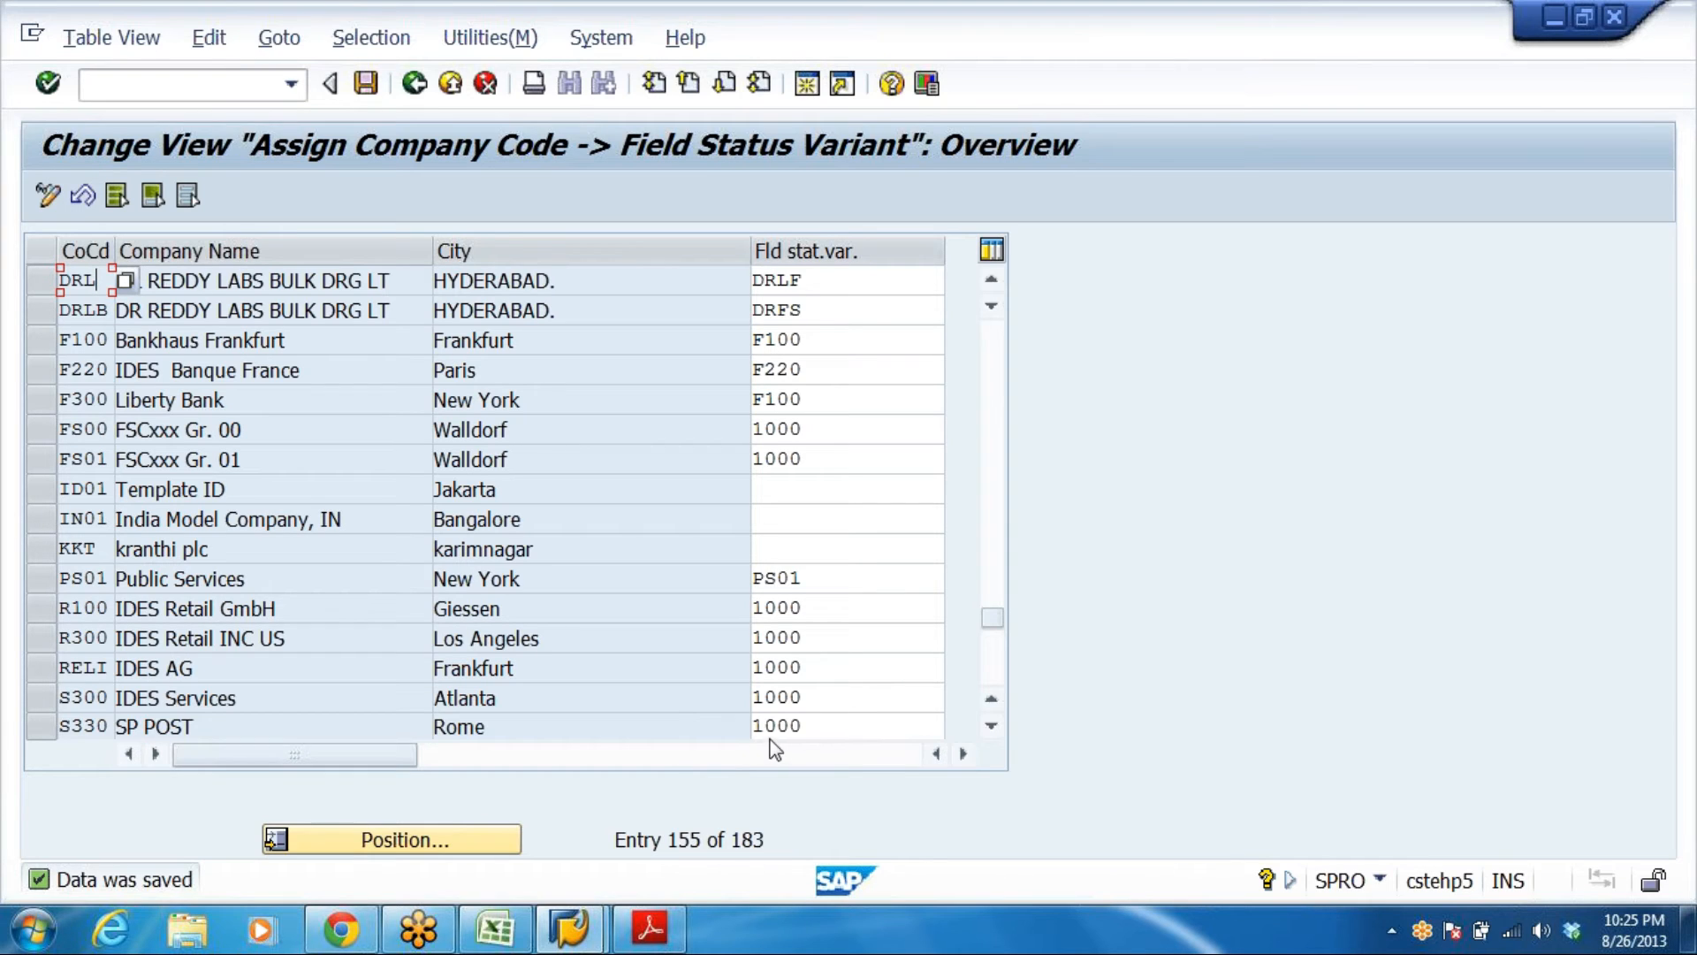
click(416, 84)
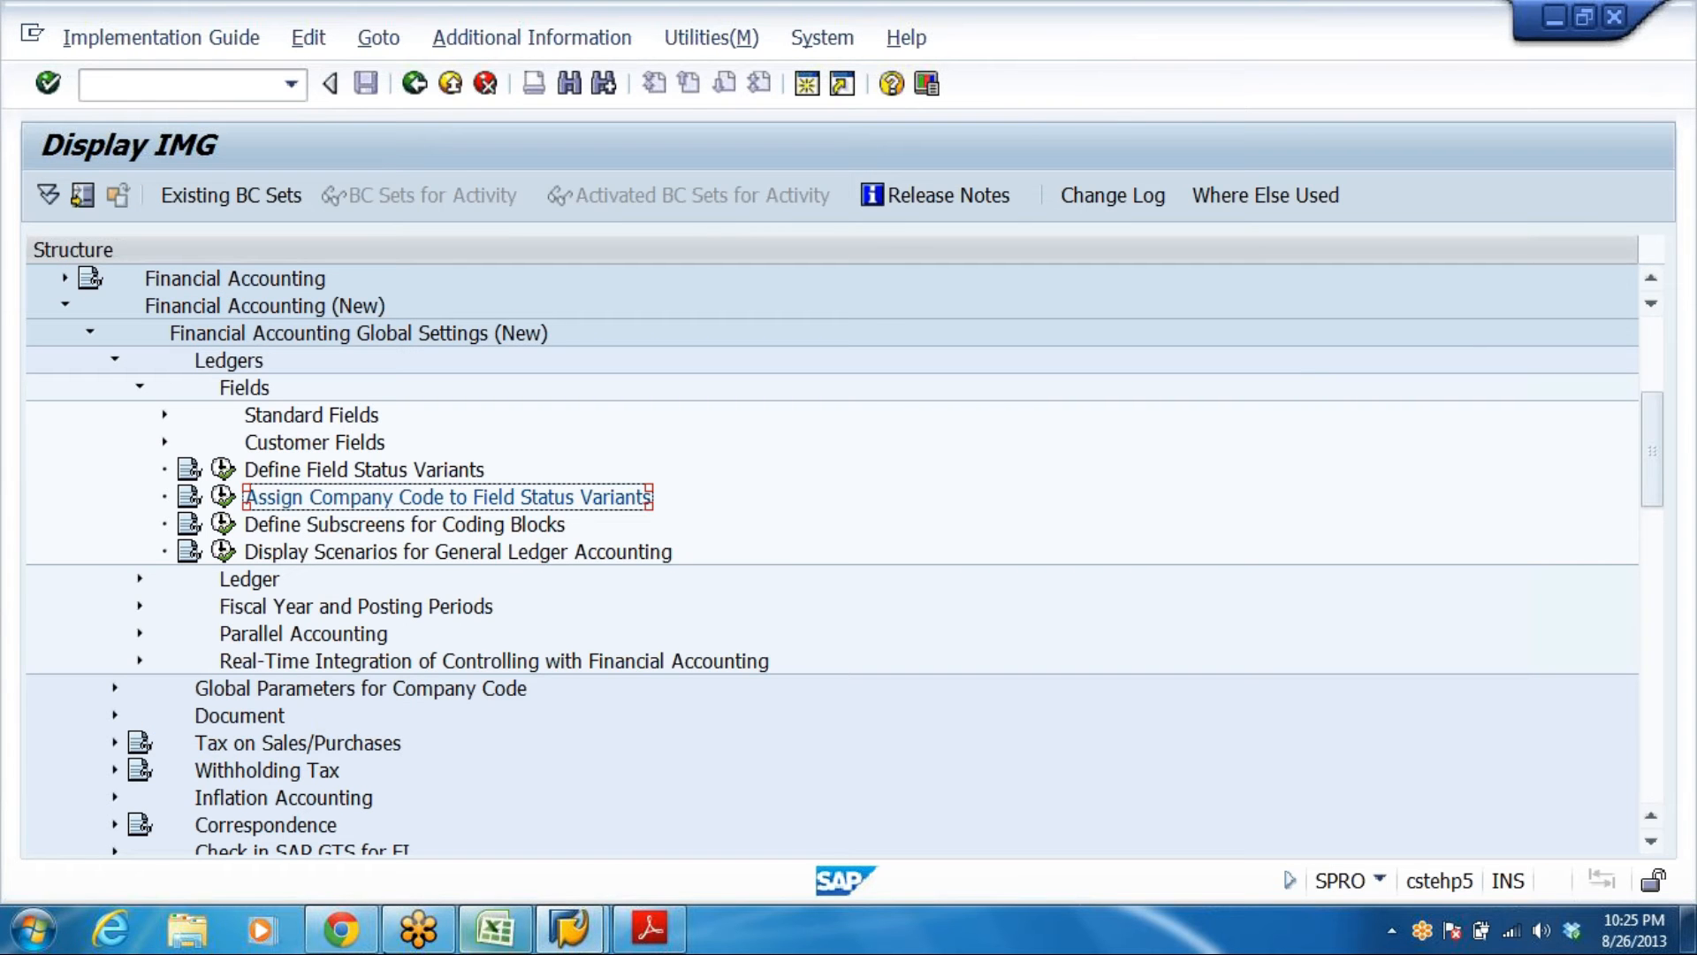
Switch to the DRL_GRP workbook in Excel and review configuration items 15 to 17, including document types and number ranges
click(495, 928)
scroll(505, 789, down, 3)
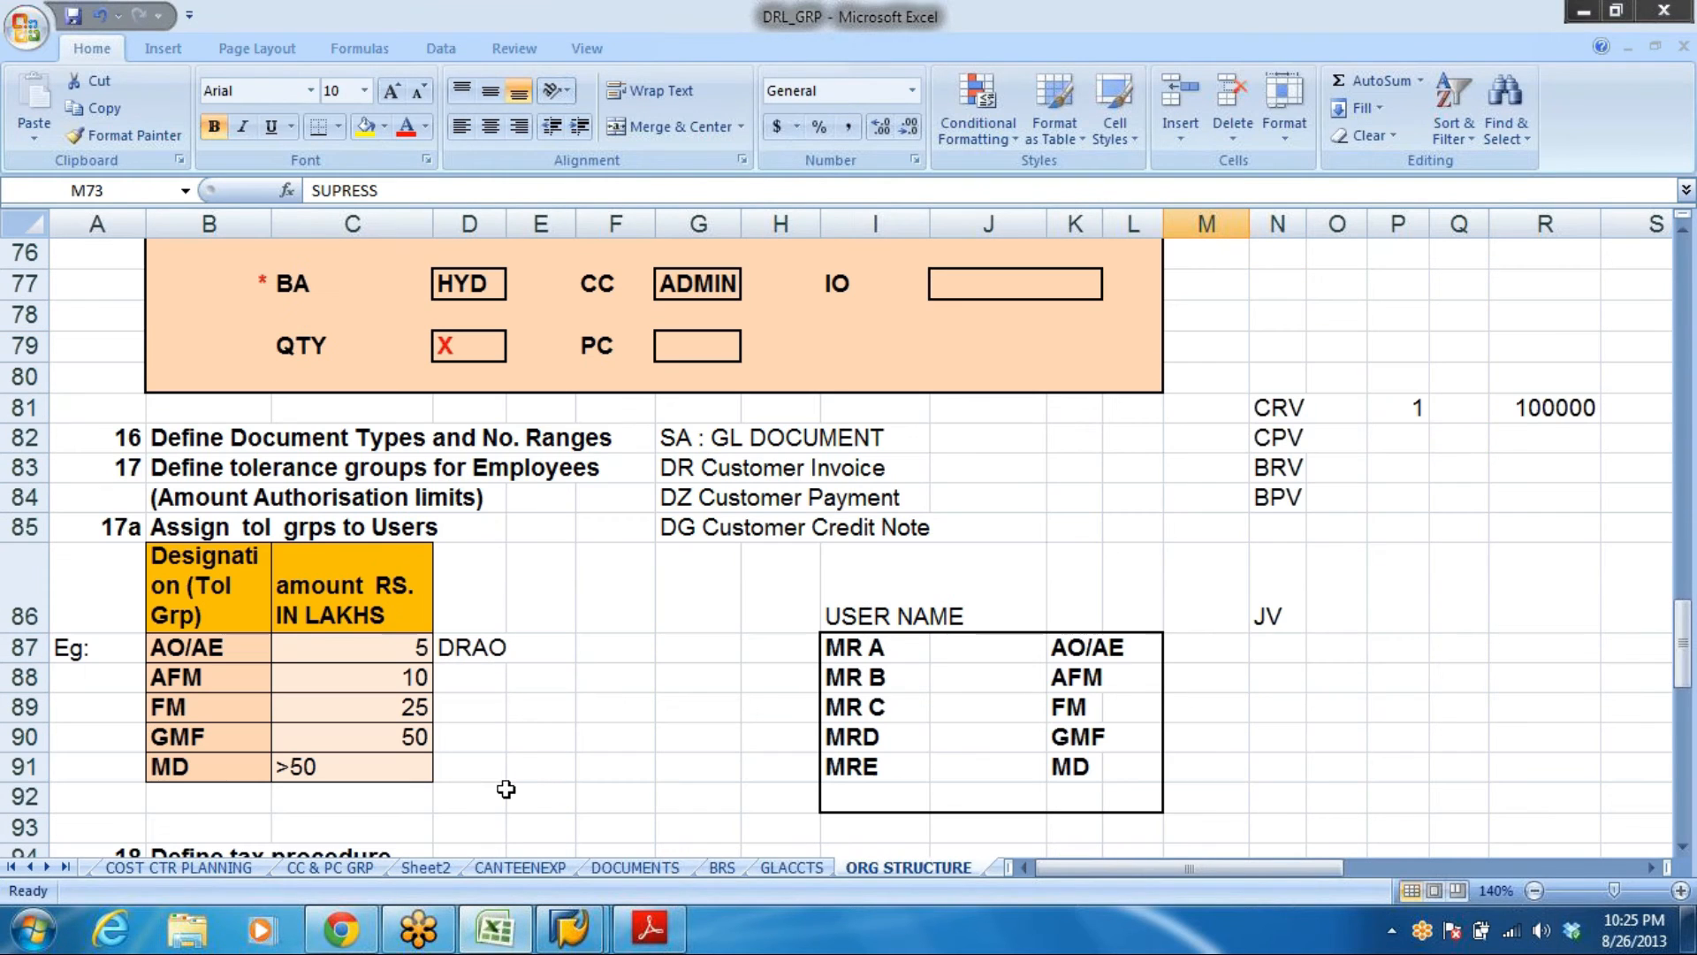
scroll(529, 621, up, 2)
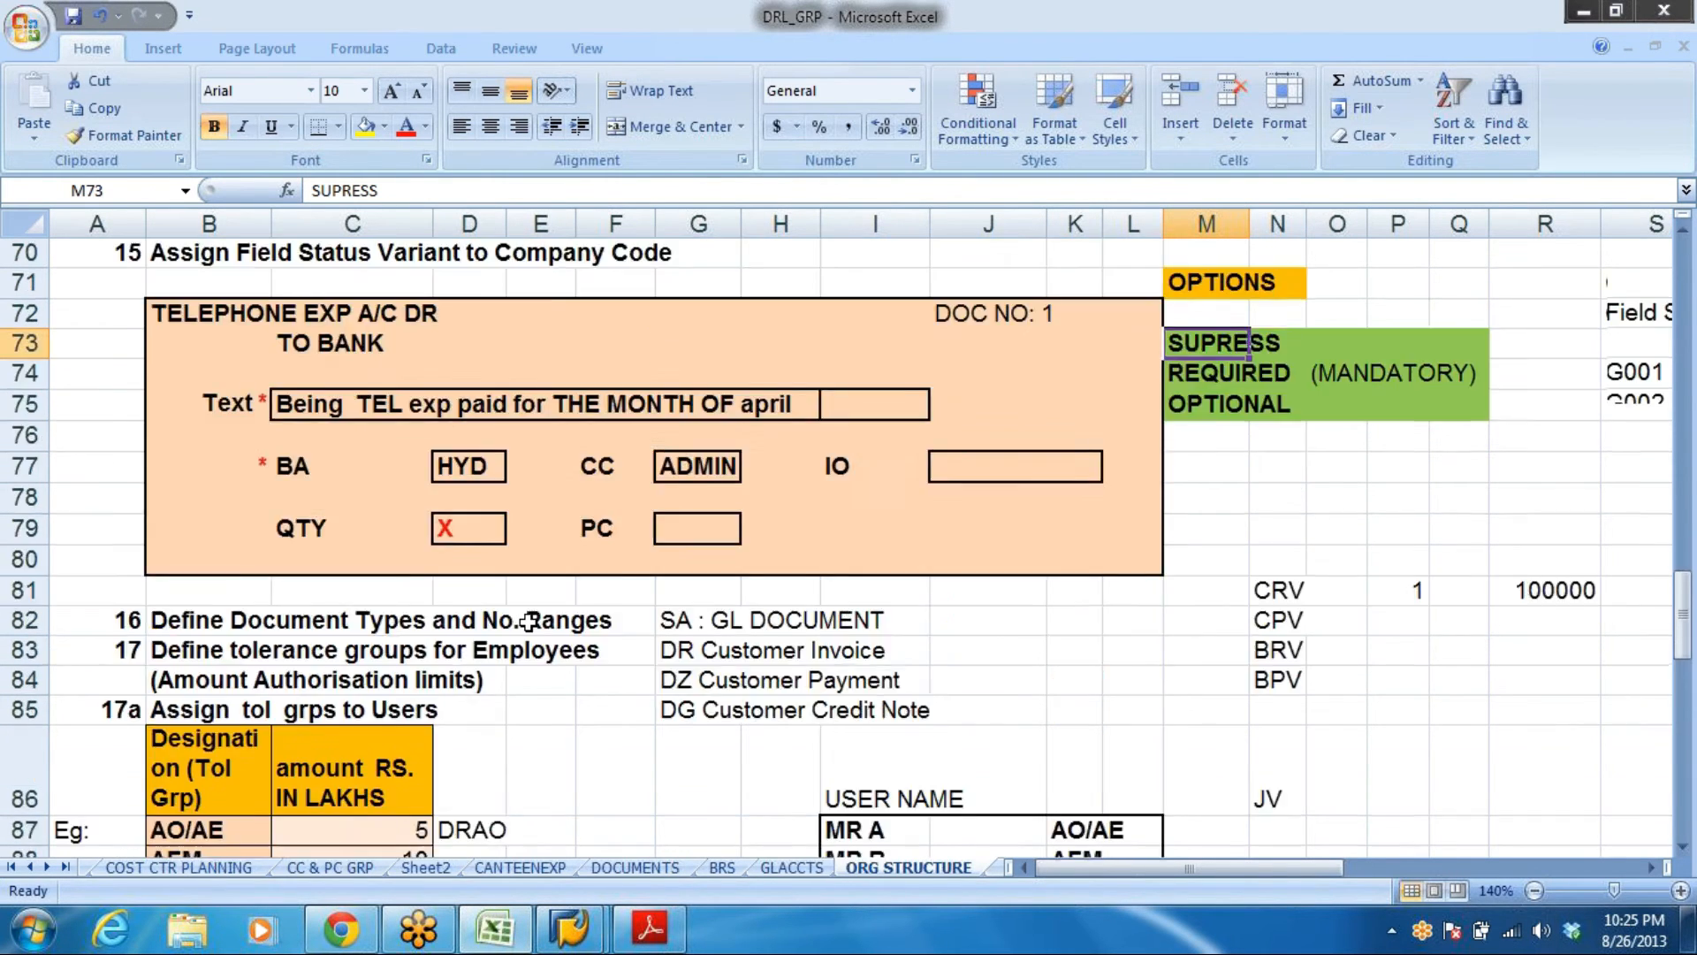
scroll(529, 621, up, 1)
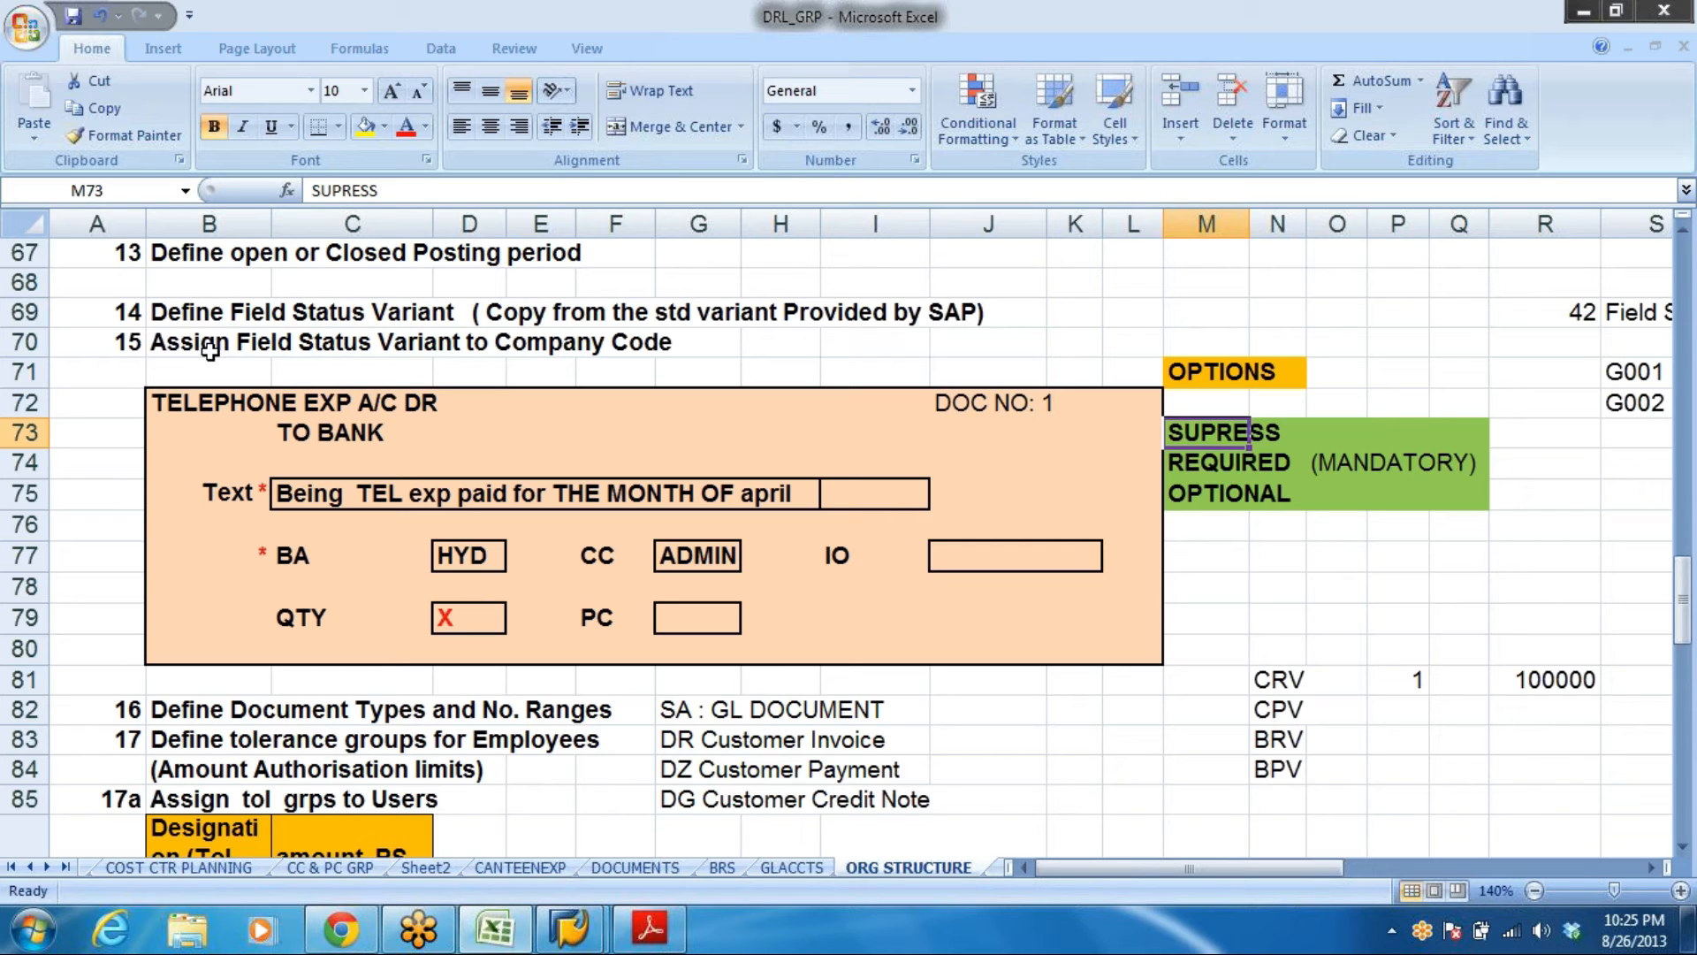
click(531, 343)
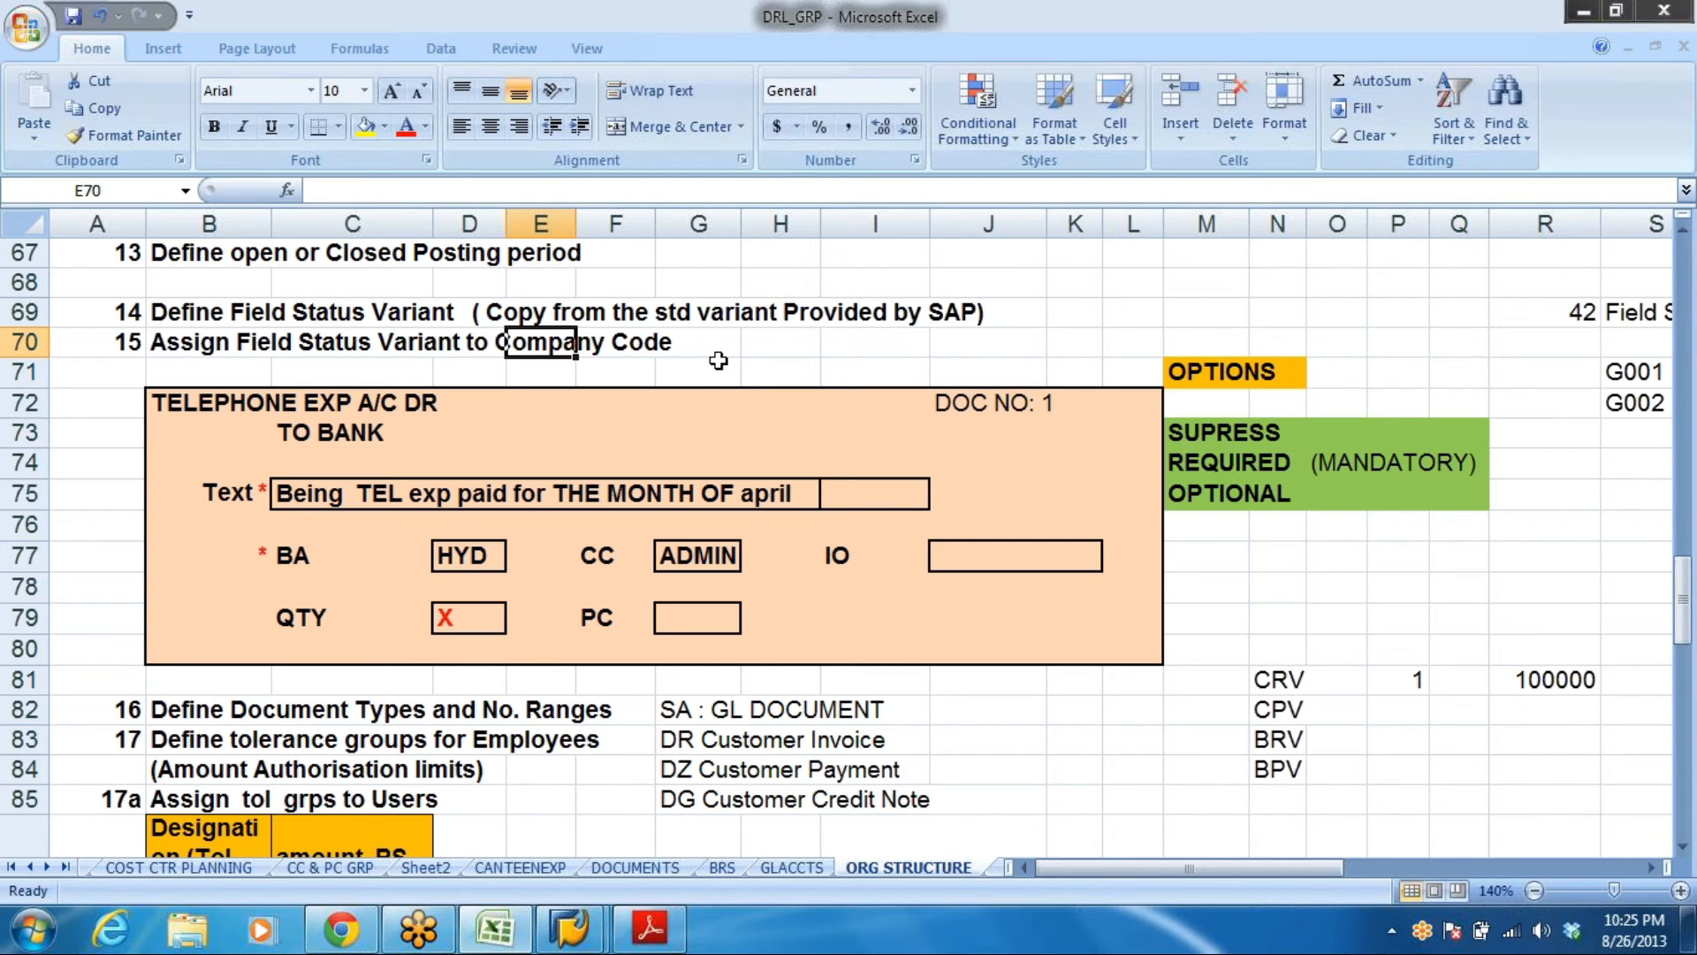
scroll(718, 361, down, 3)
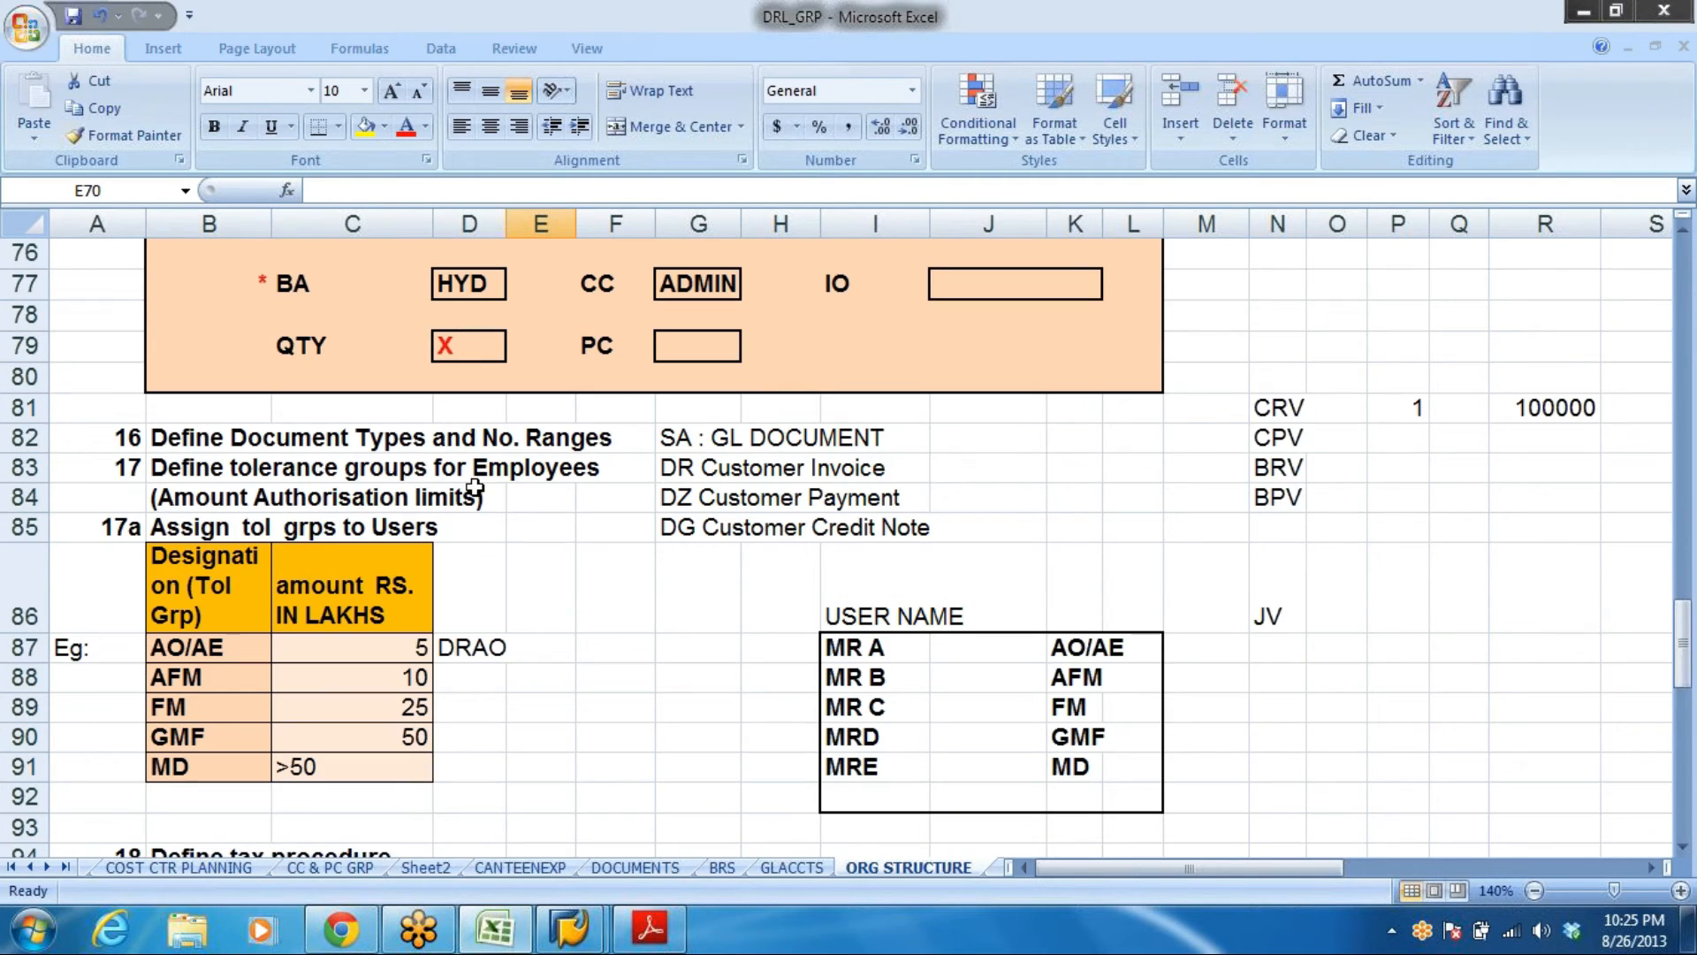
click(239, 428)
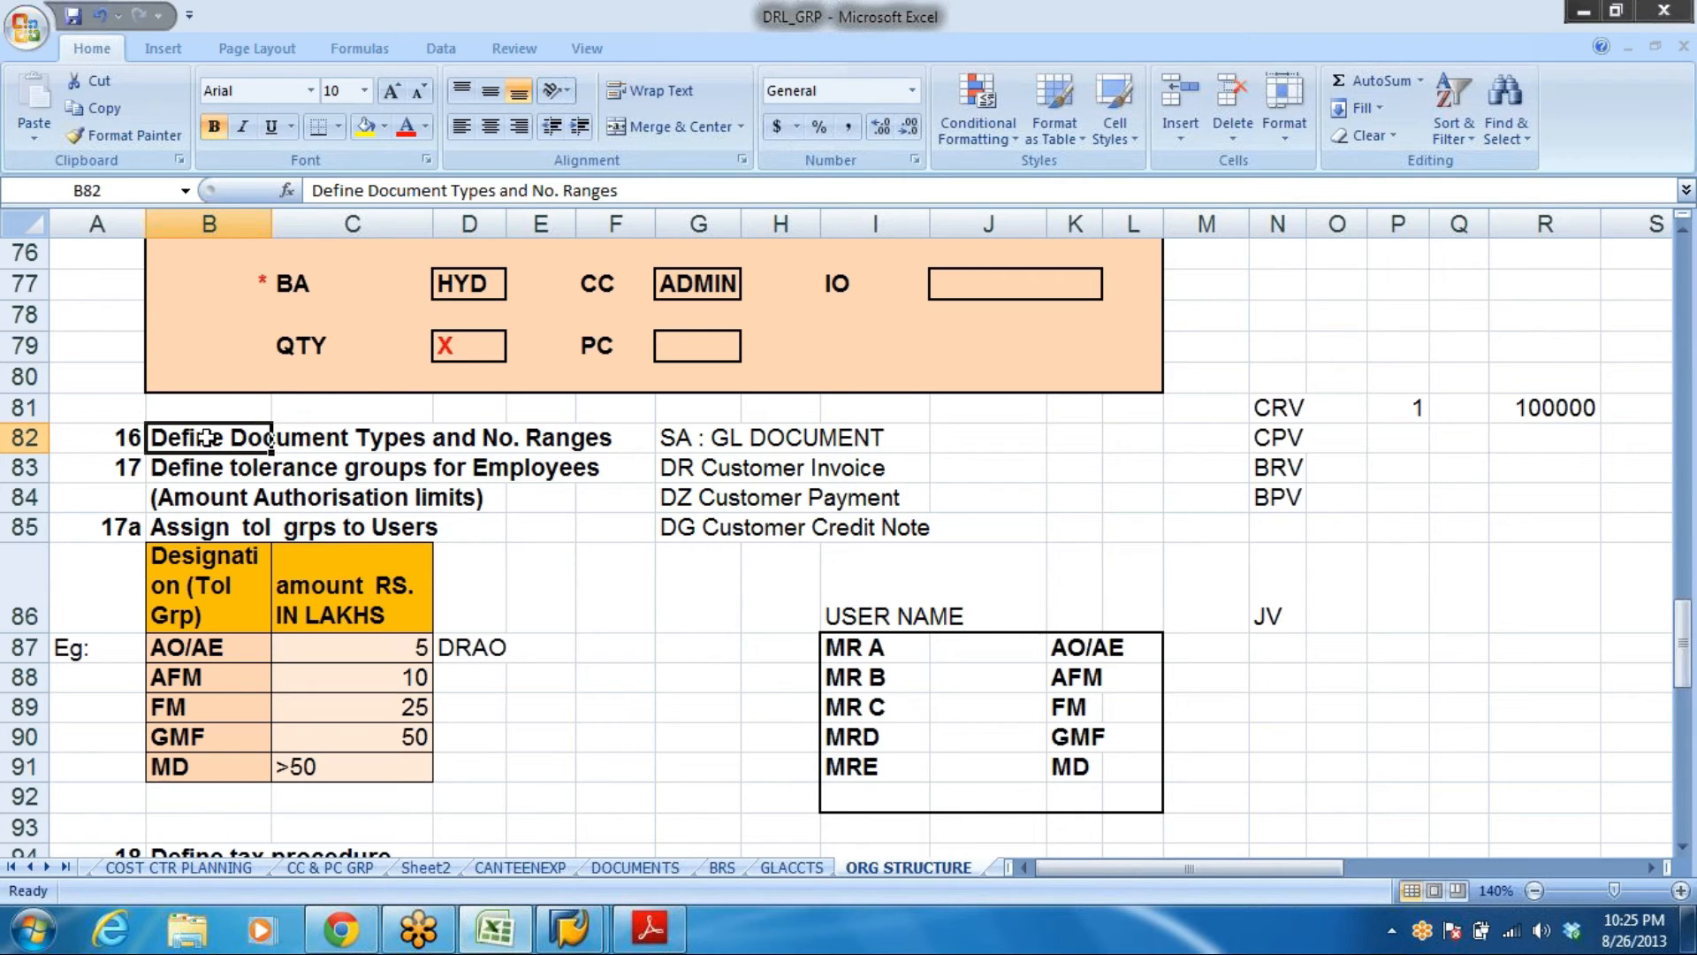
drag(167, 438, 875, 492)
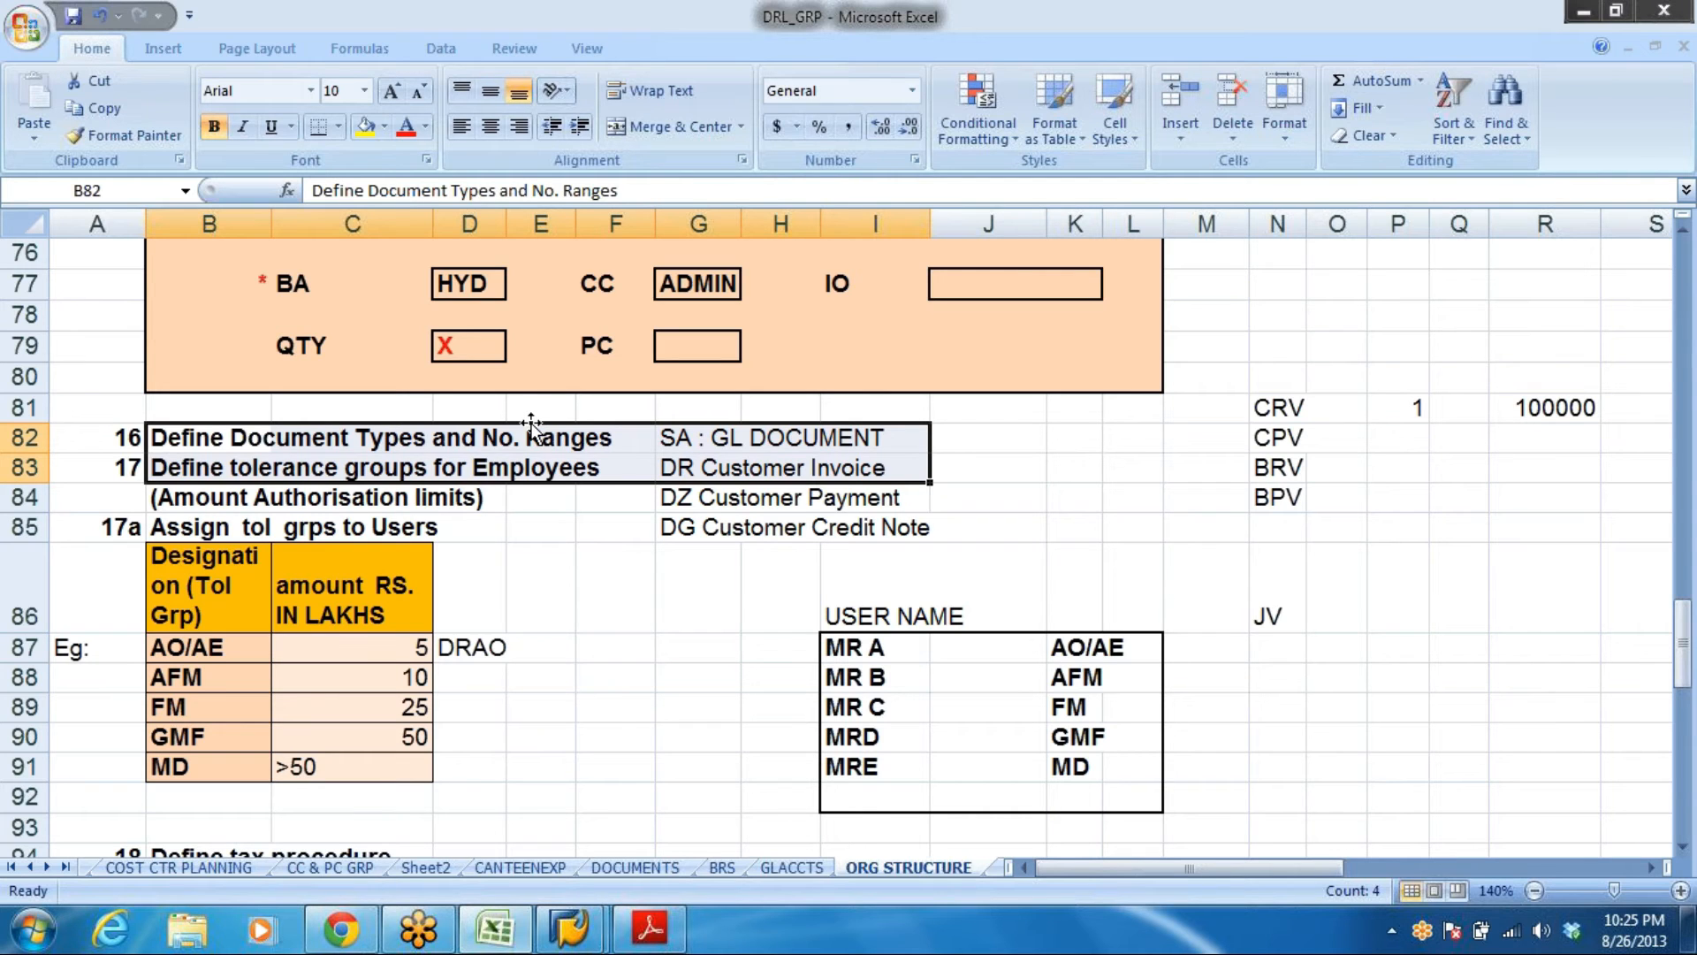
Switch to the configuration notes in Adobe Reader and read Step 16 on document and number ranges, highlighting its note about standard documents
key(alt+Tab)
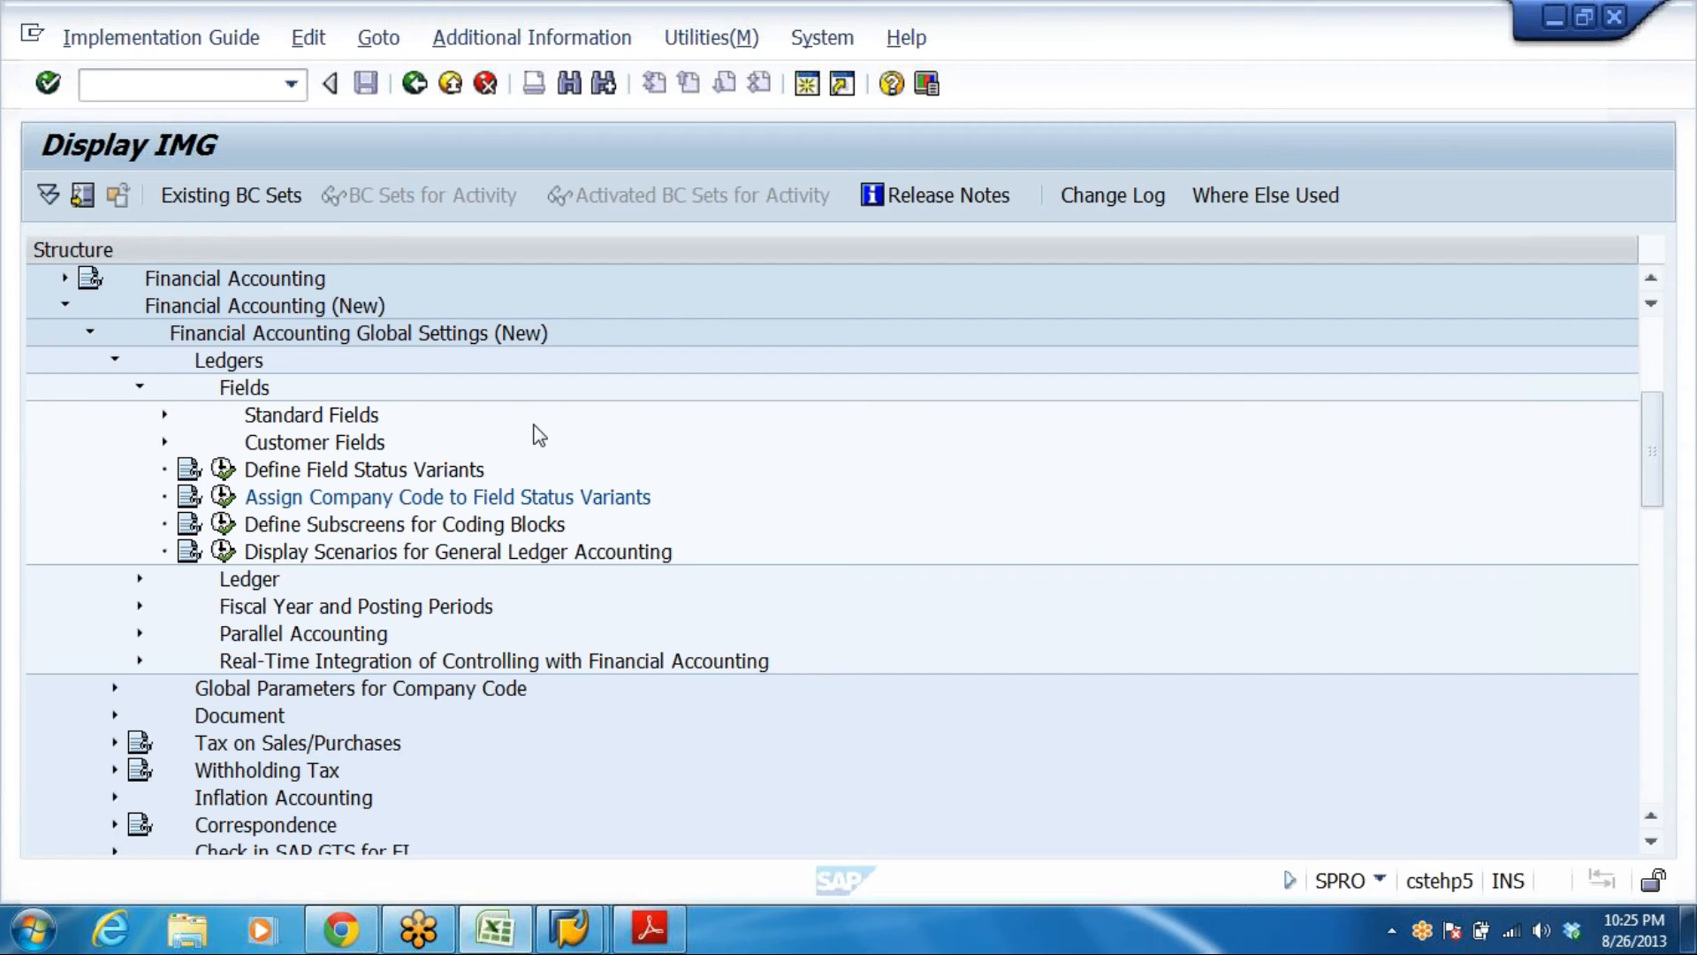
click(652, 930)
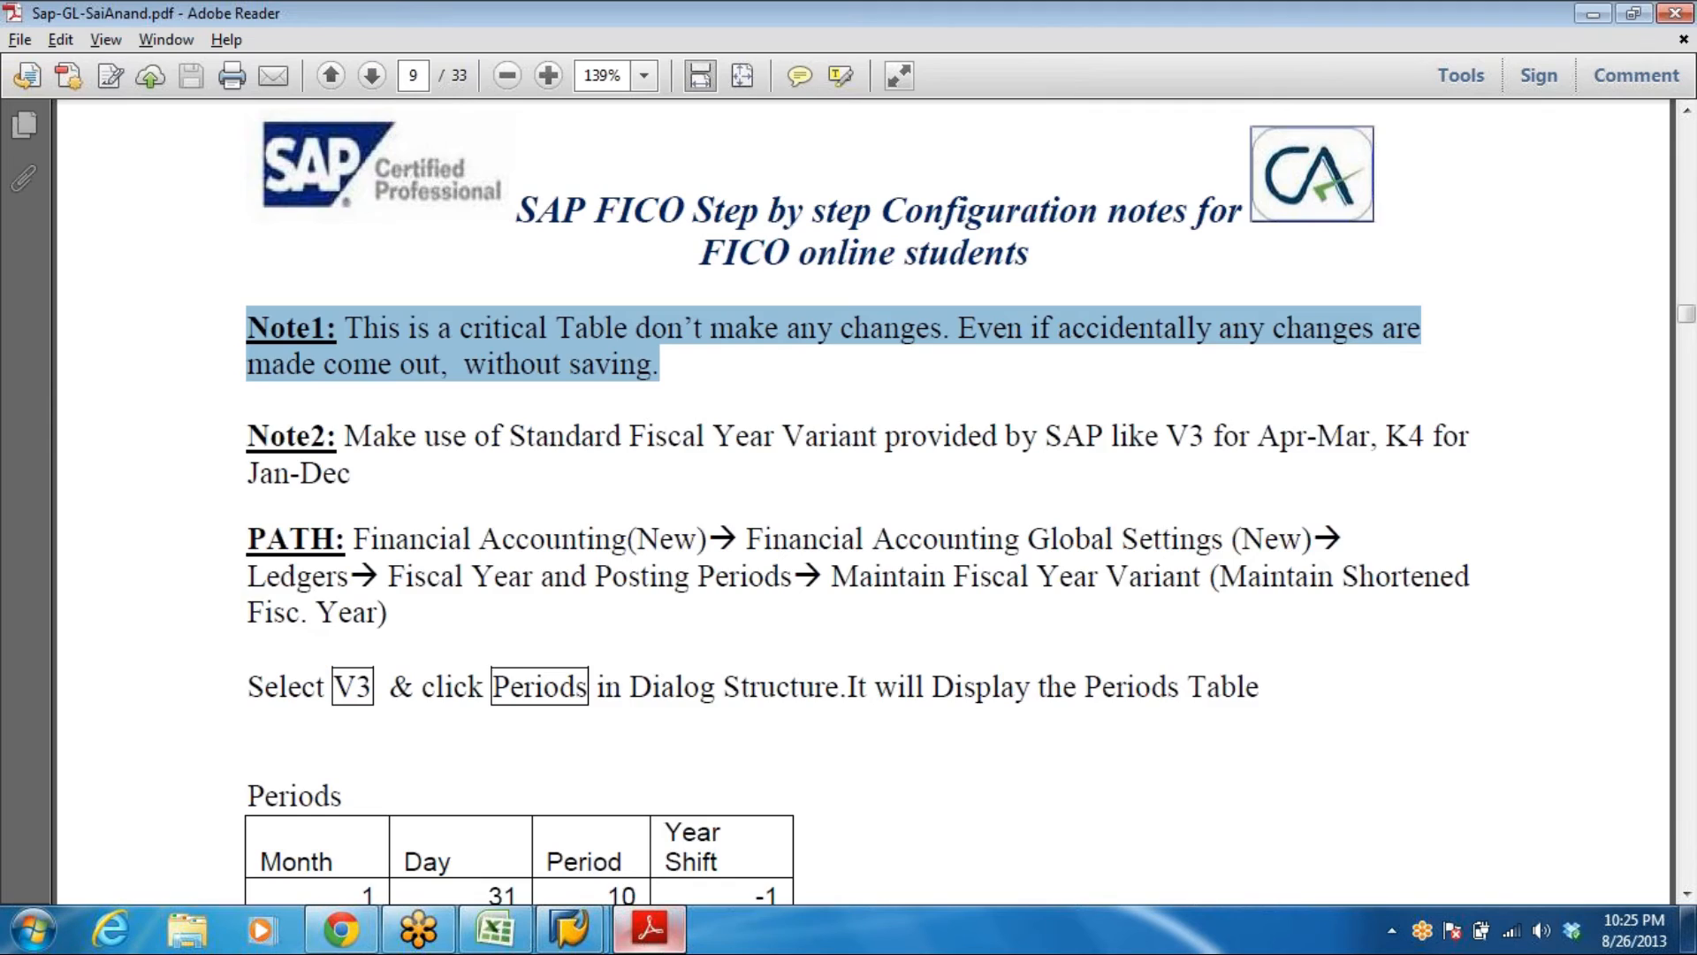
scroll(849, 495, down, 5)
scroll(849, 495, down, 15)
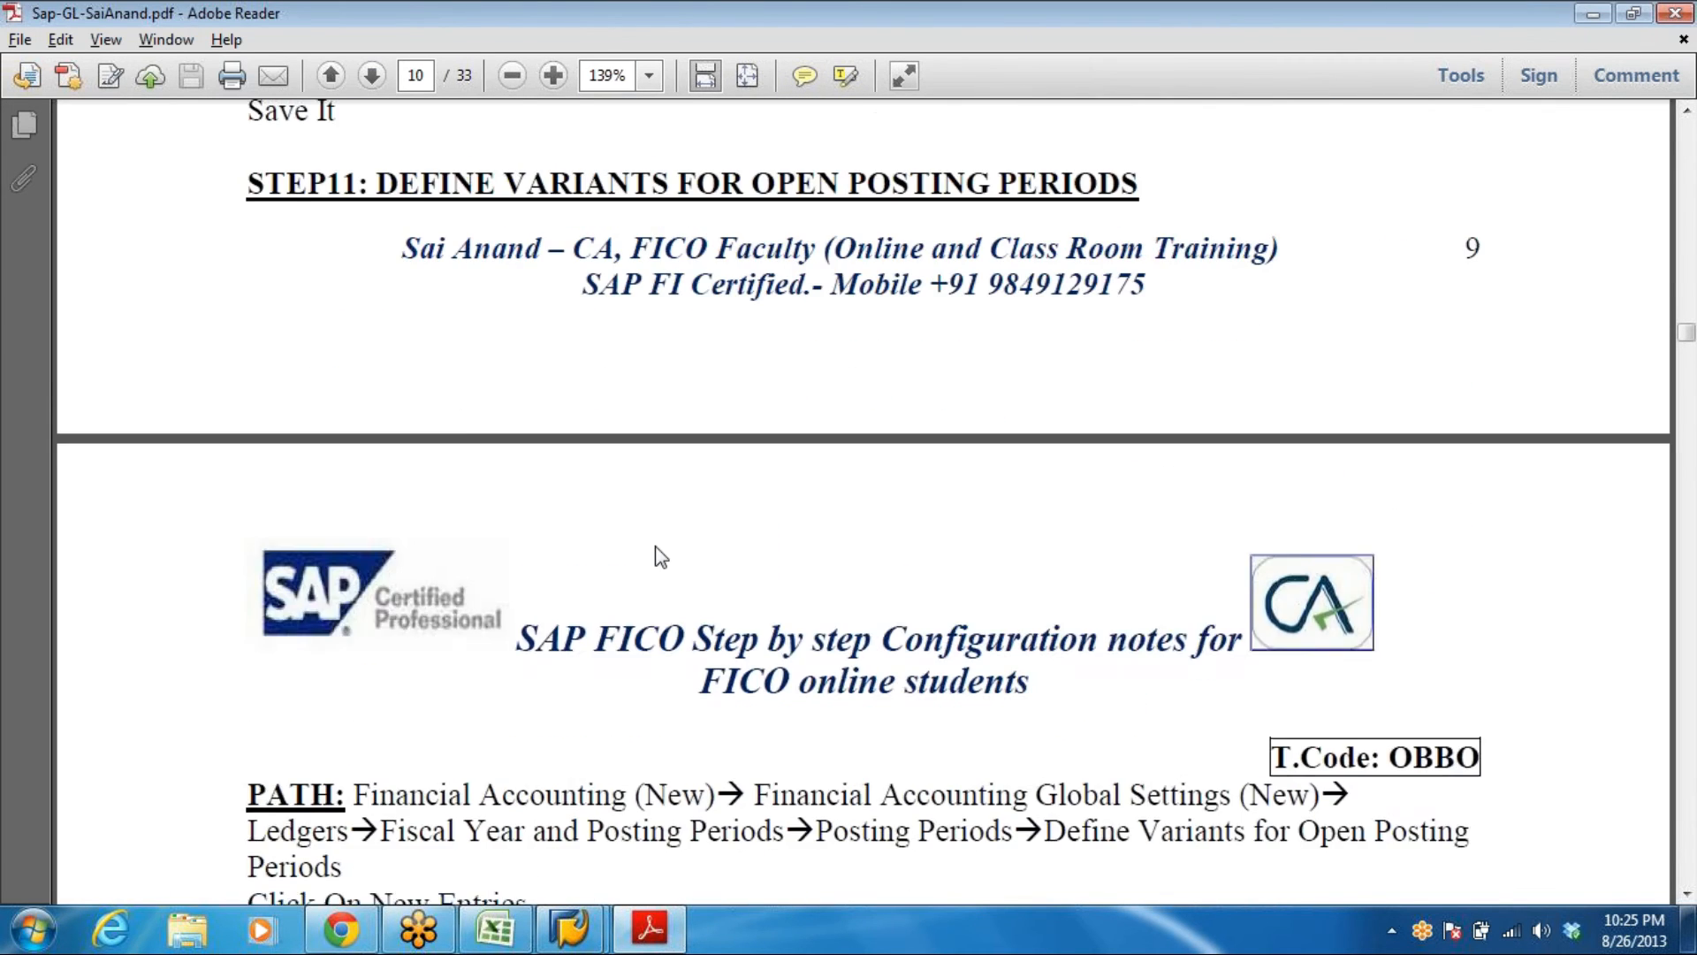
scroll(849, 495, down, 20)
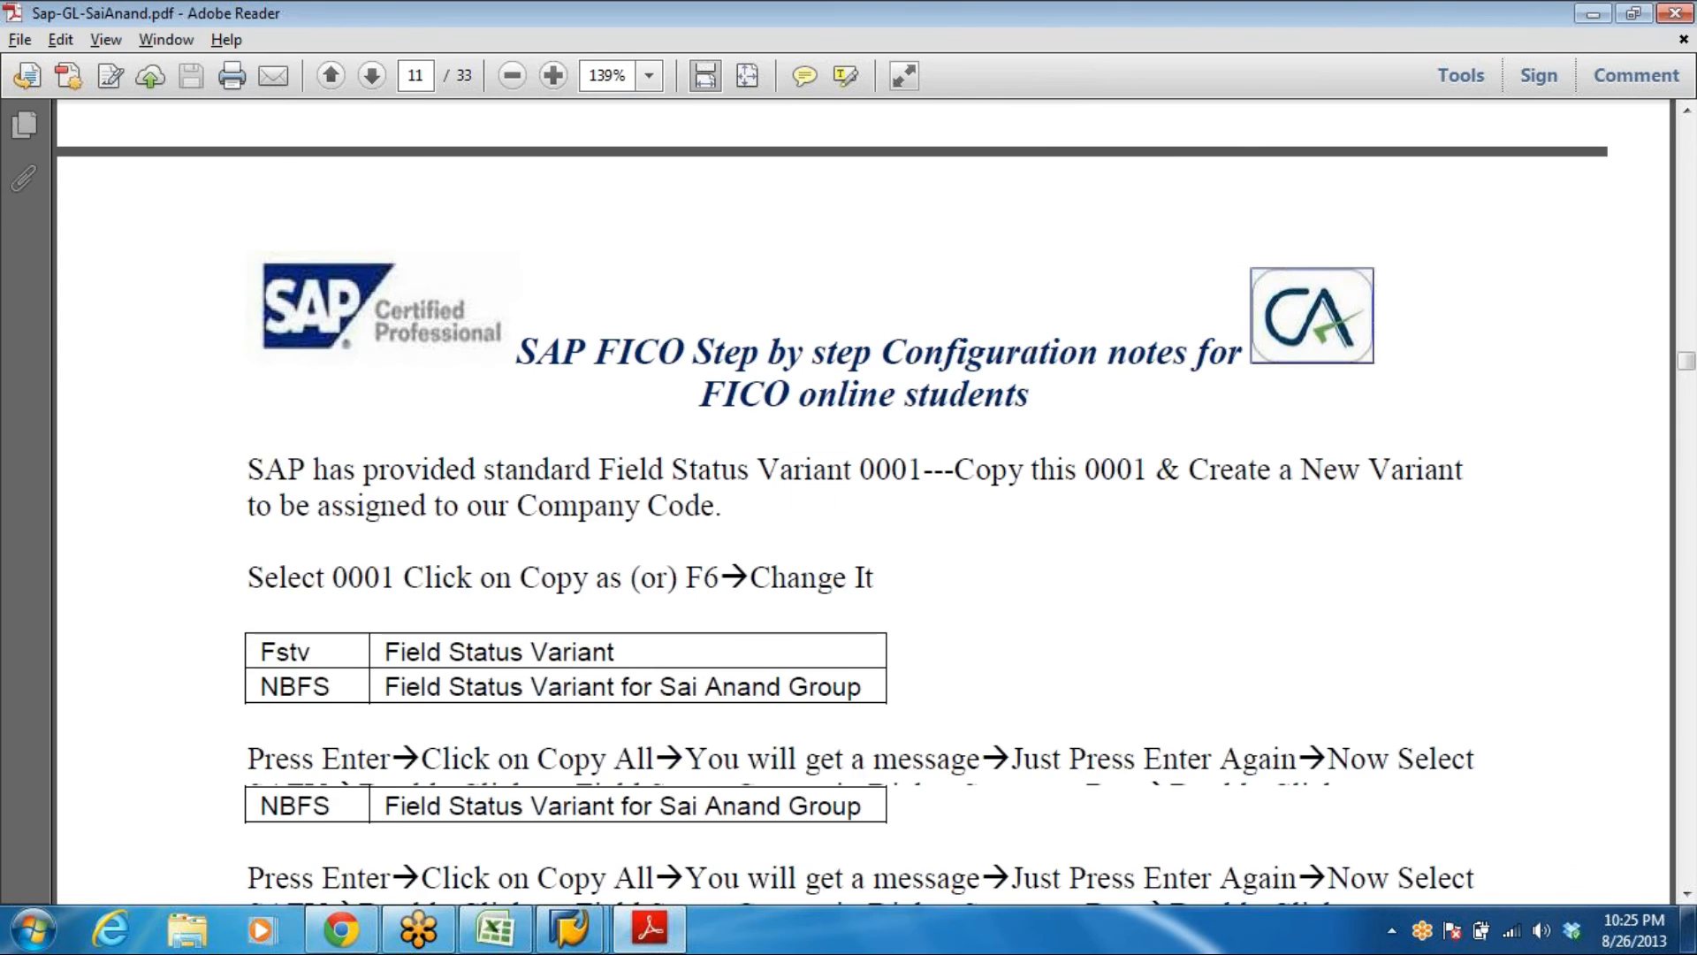
scroll(848, 495, down, 4)
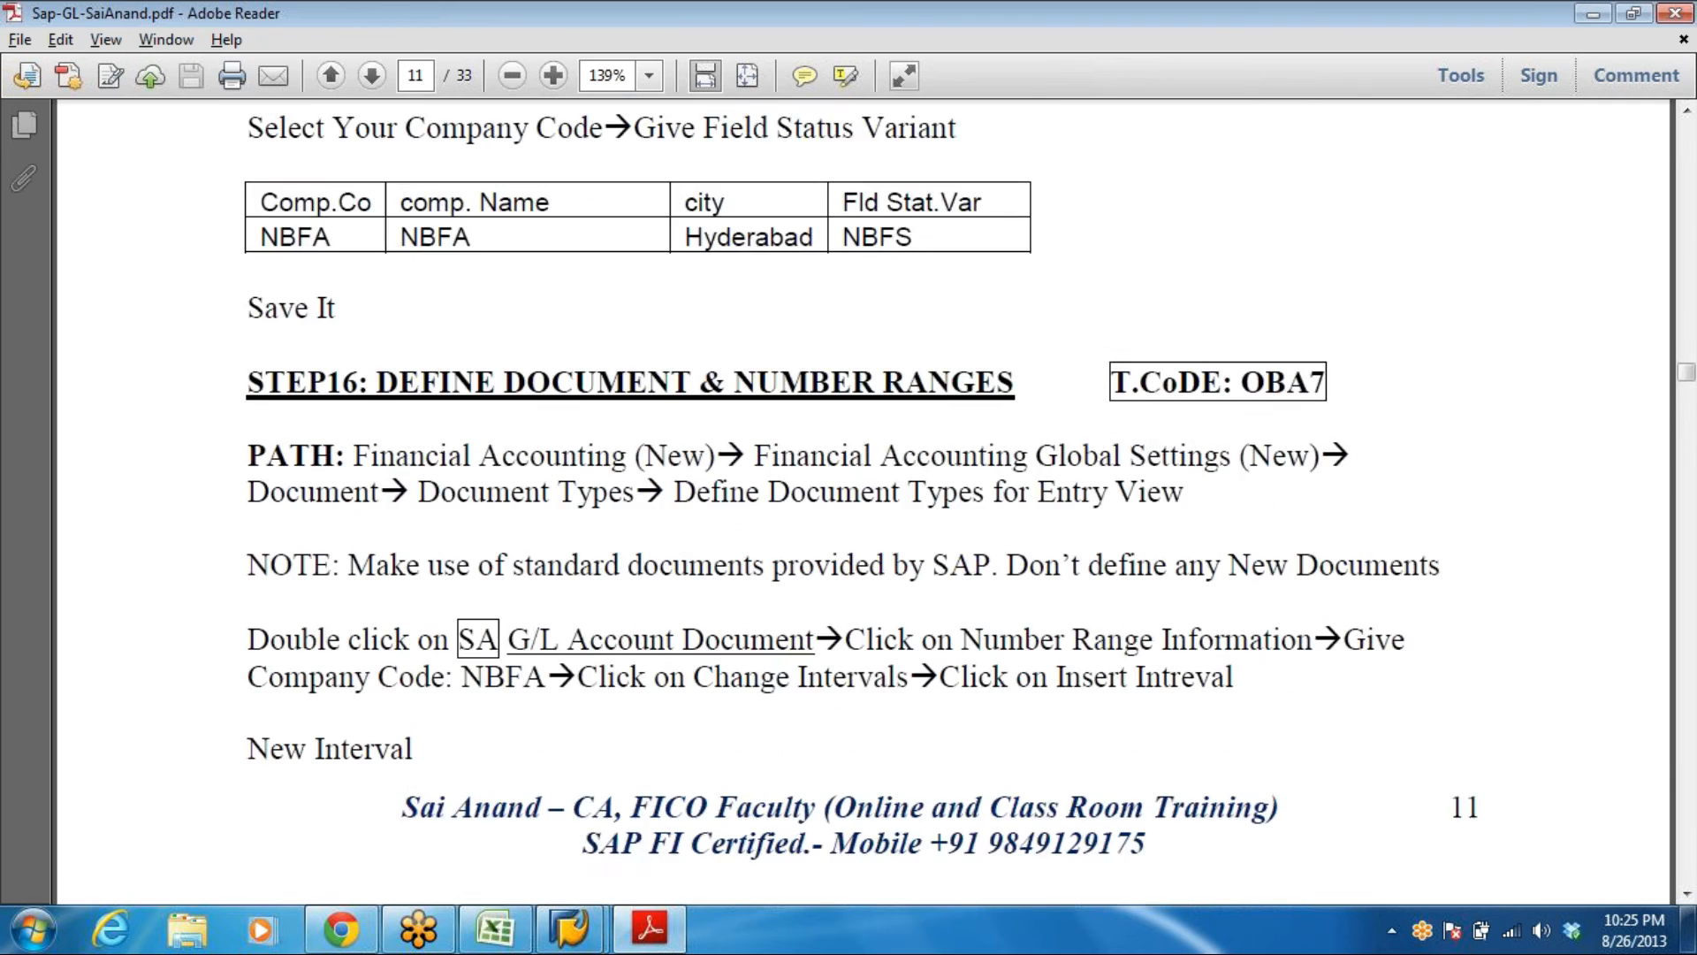
scroll(849, 495, up, 4)
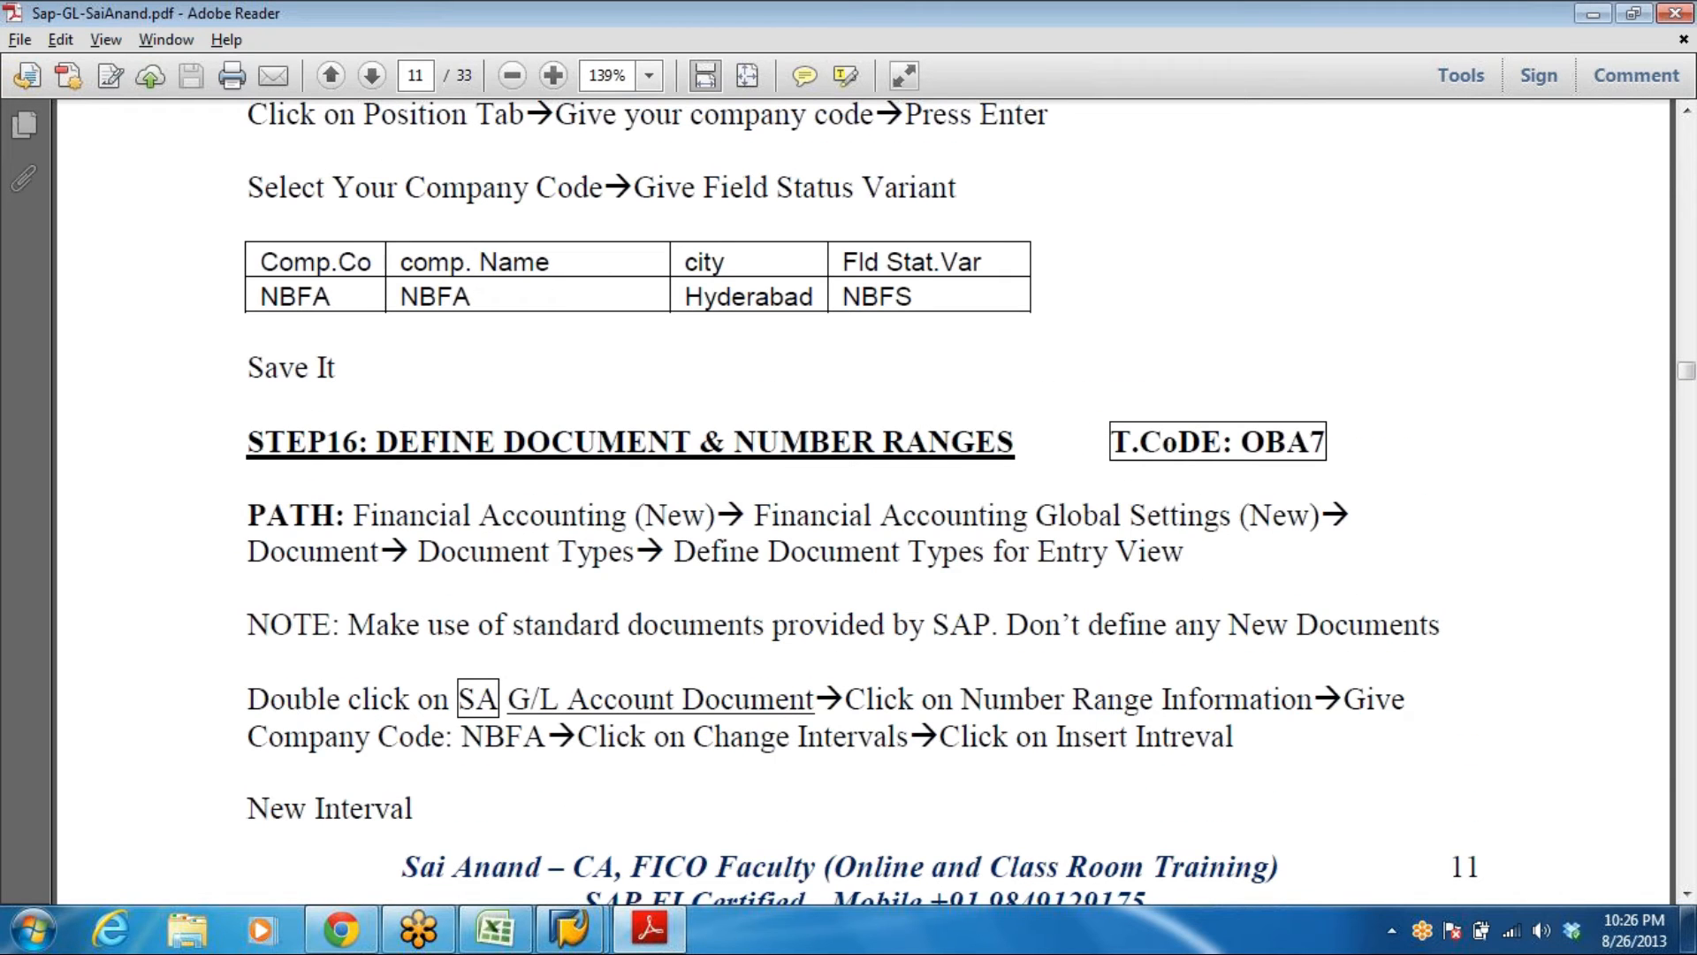
scroll(849, 495, down, 3)
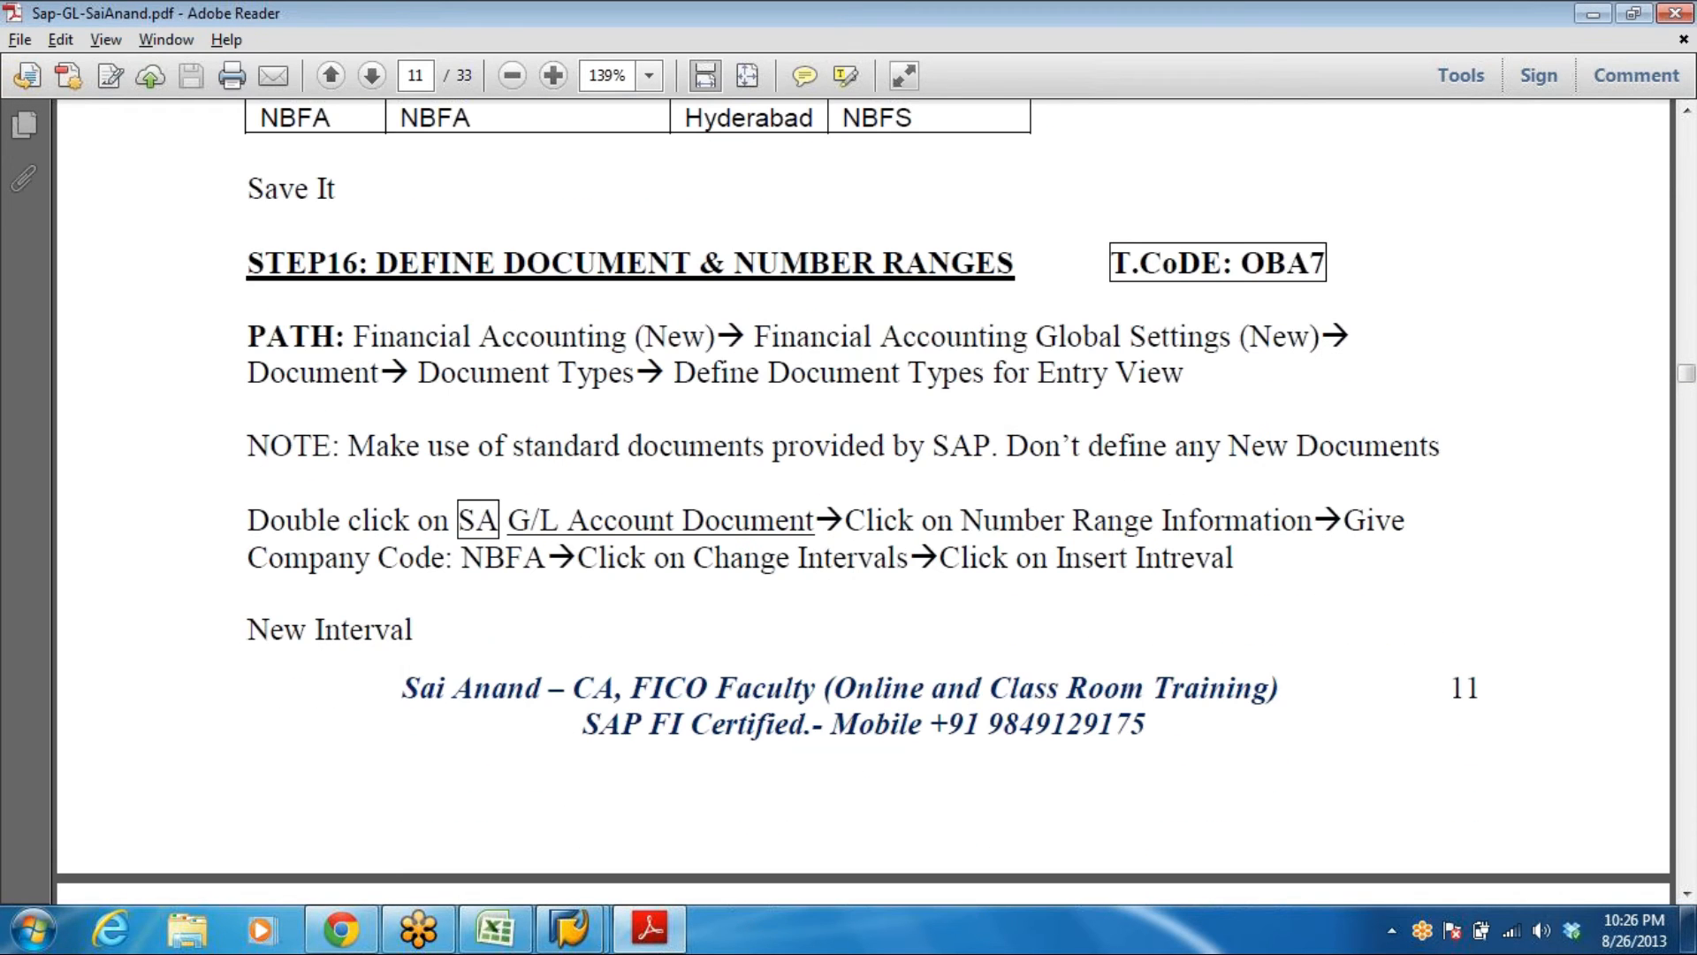
drag(248, 444, 1441, 447)
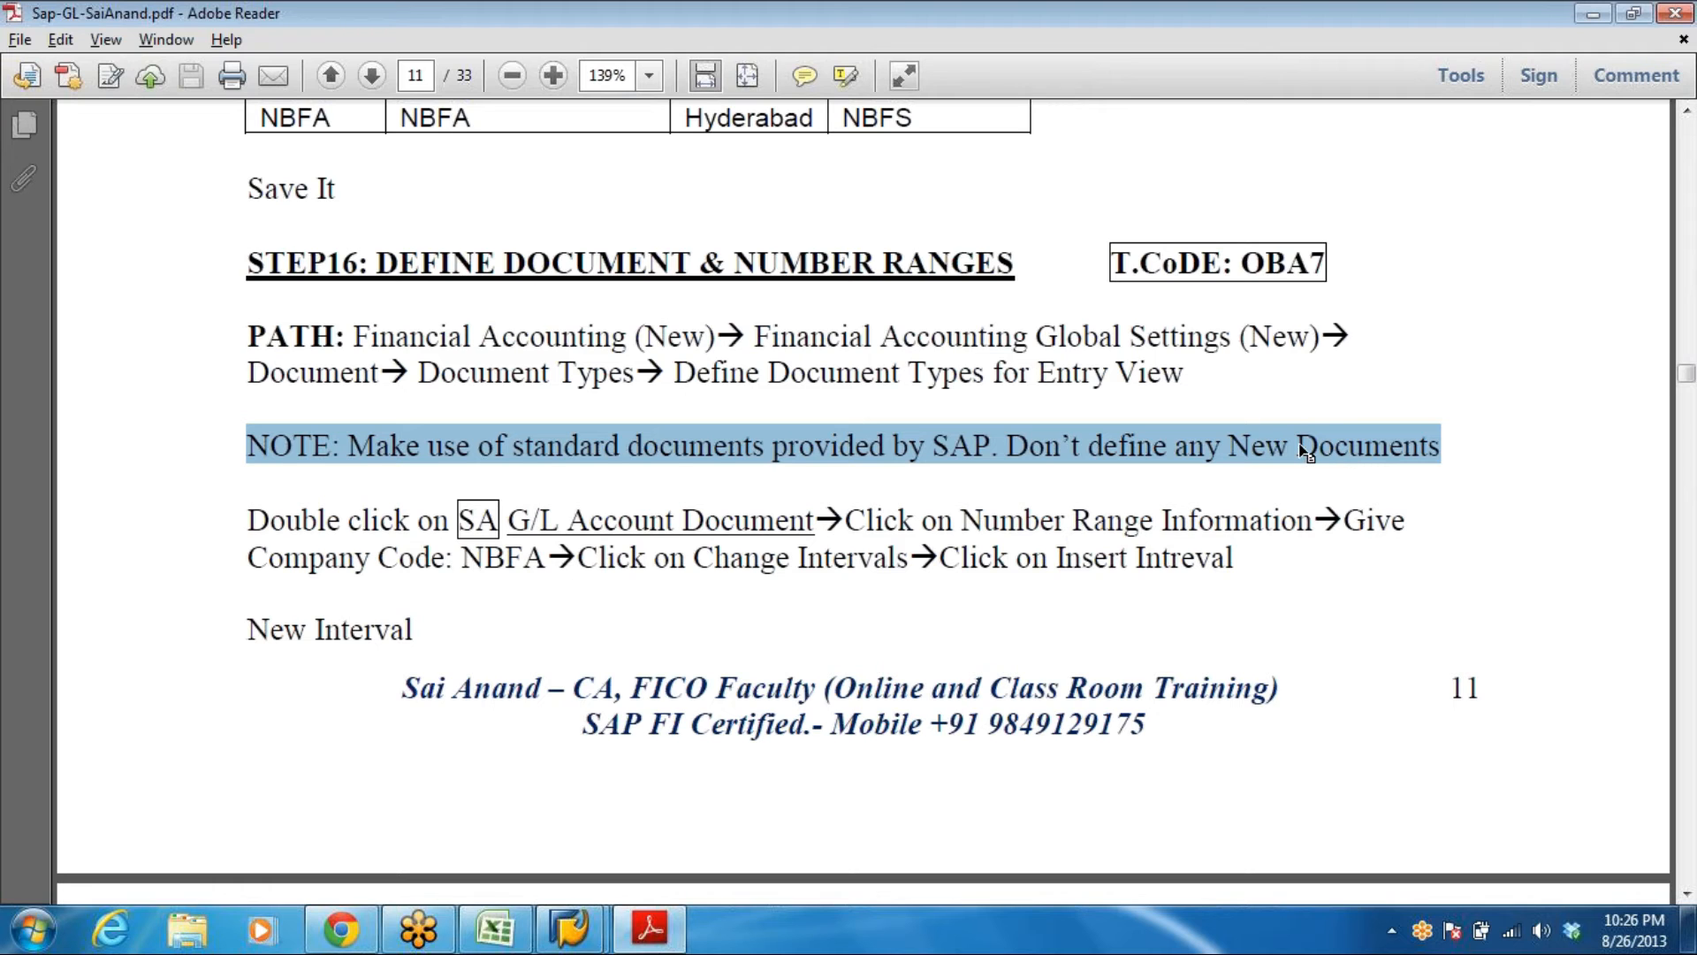
Switch back to SAP, collapse the Fields and Ledgers nodes, and select the Document node under Financial Accounting Global Settings (New)
key(alt+Tab)
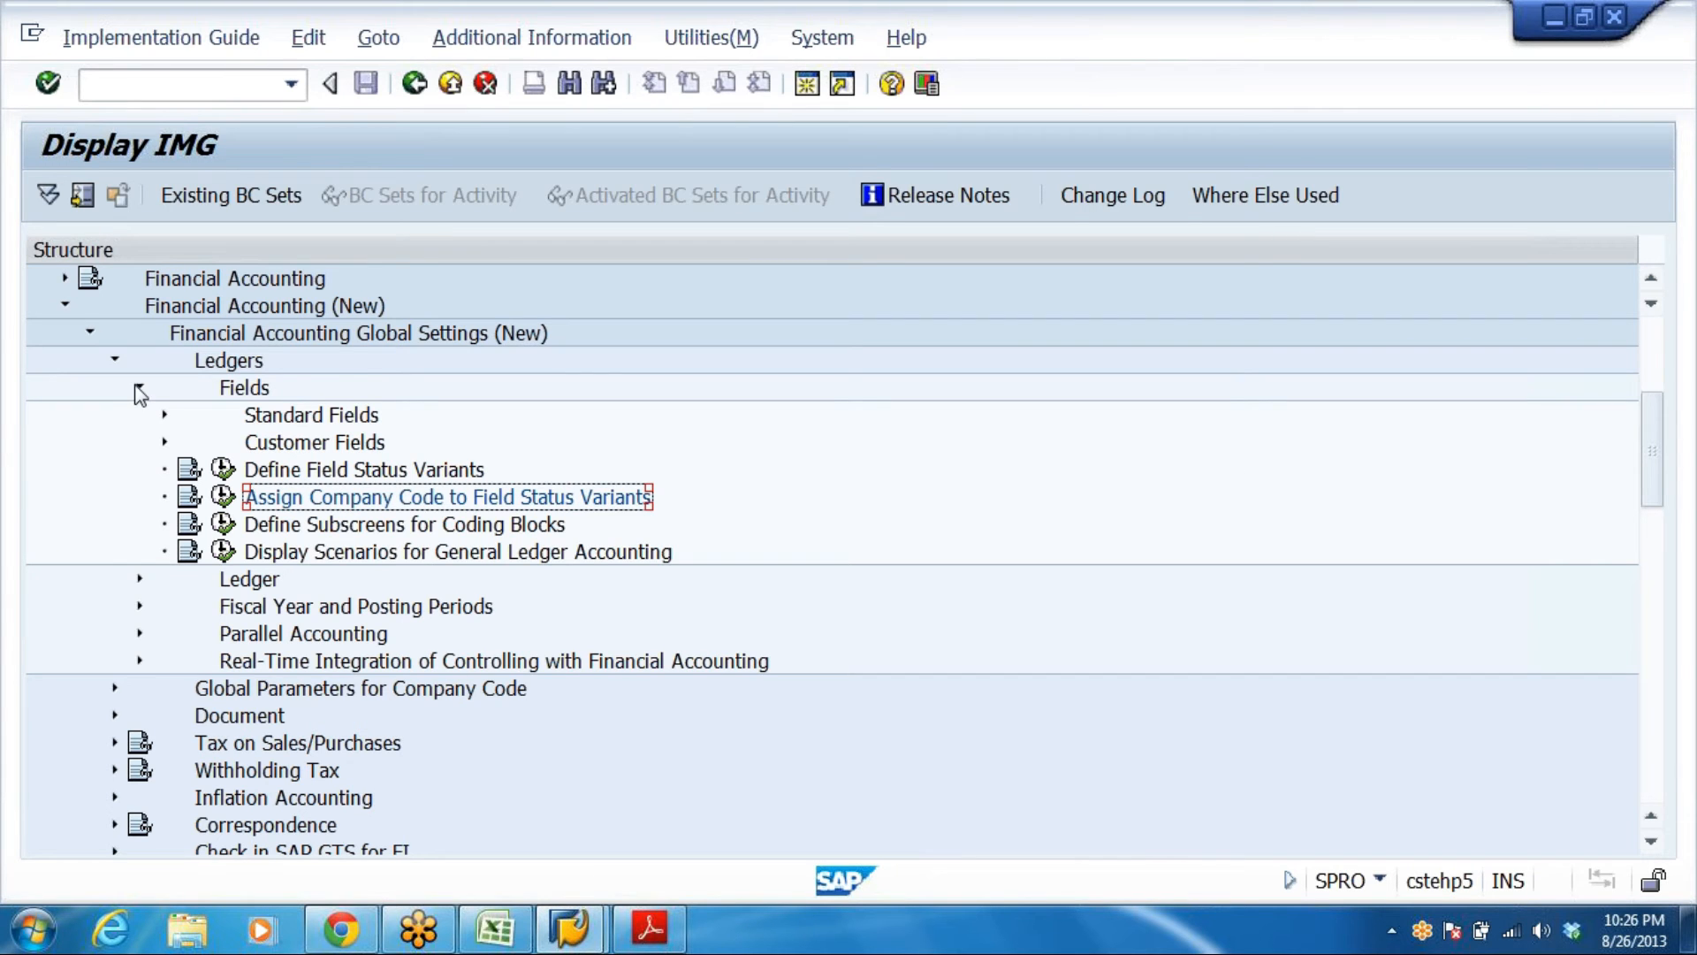
click(140, 386)
click(114, 360)
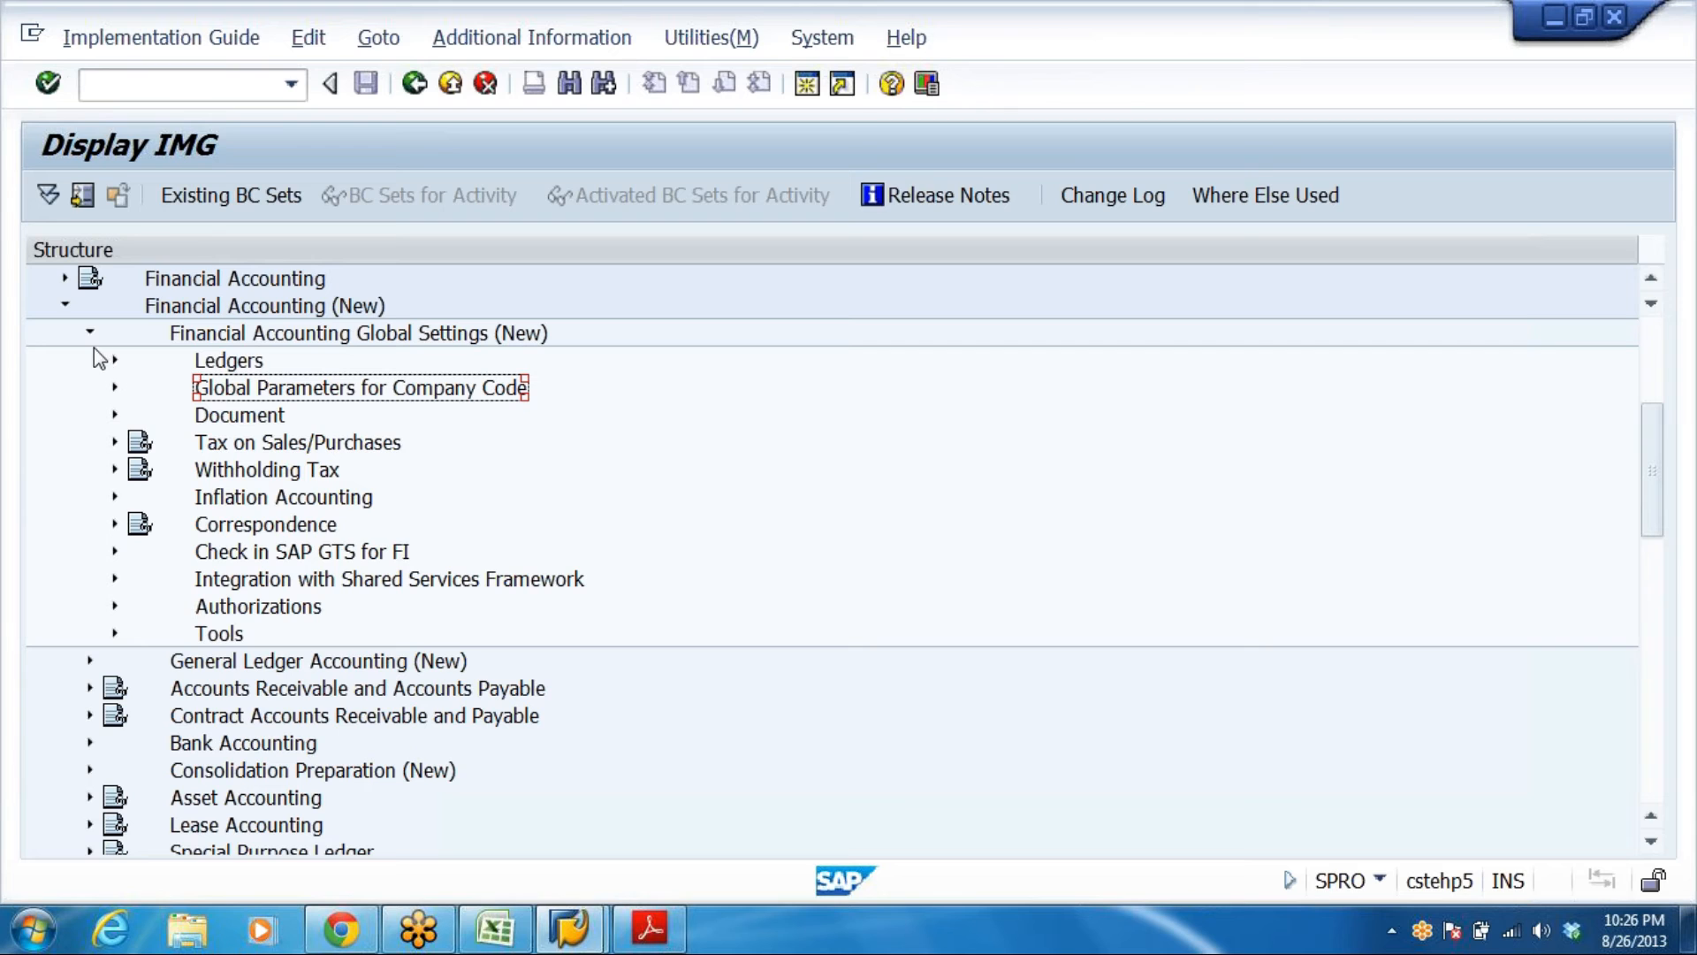
click(91, 333)
double_click(288, 337)
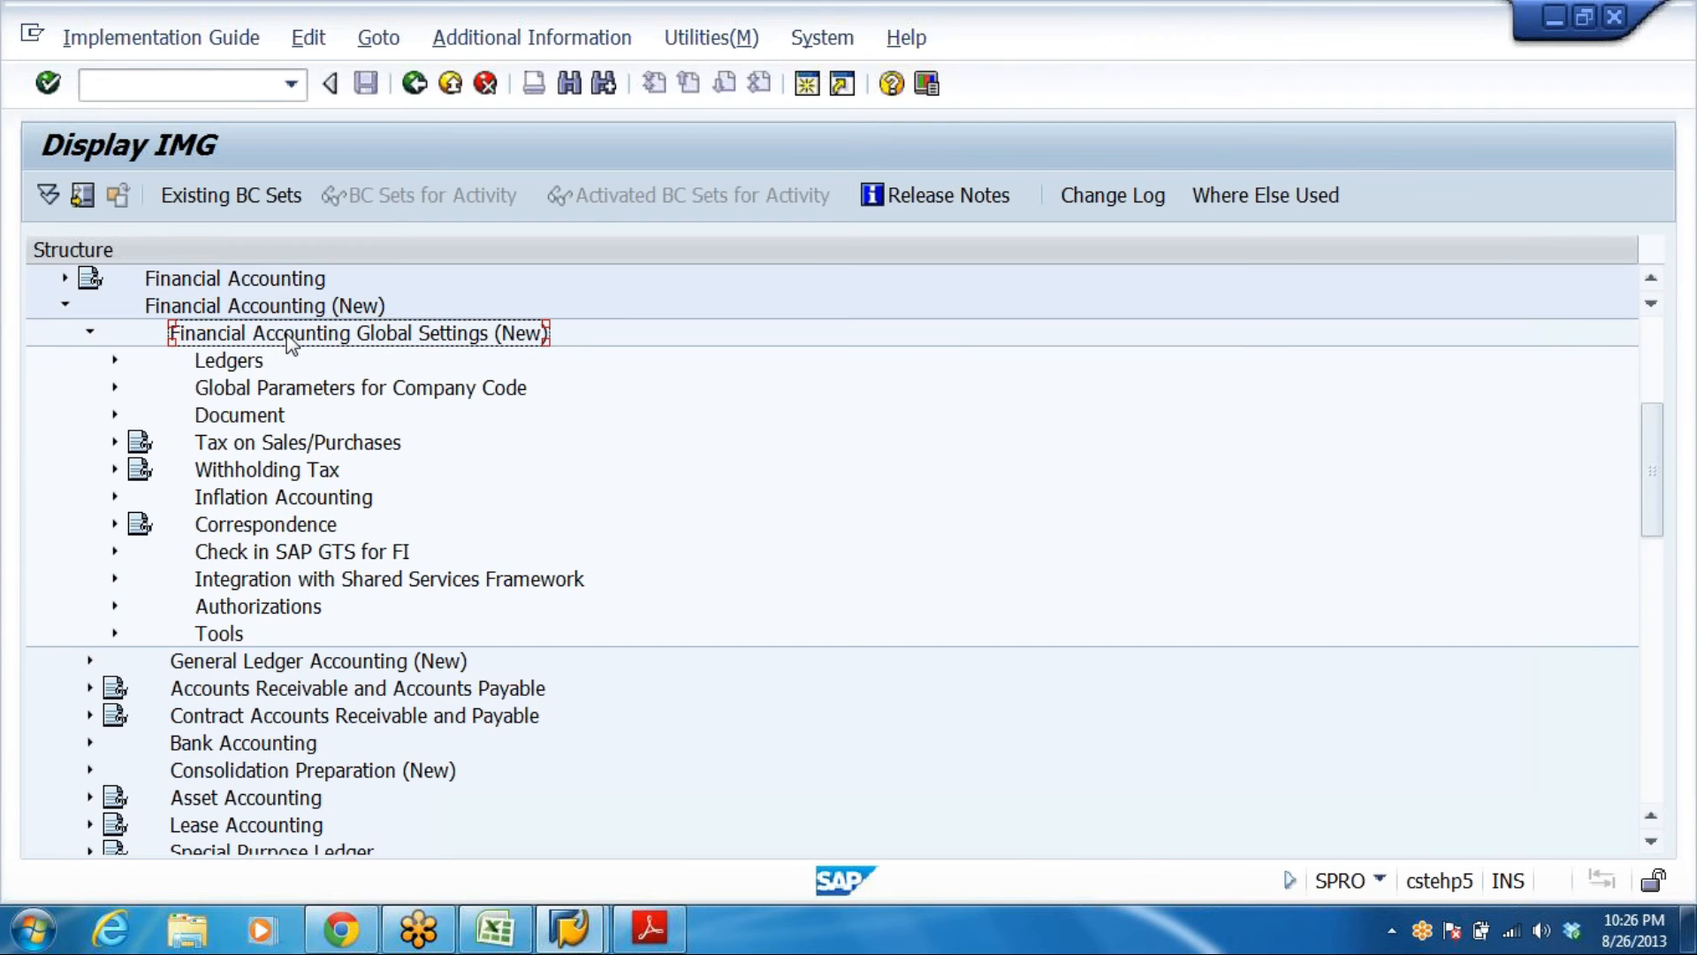
key(Down)
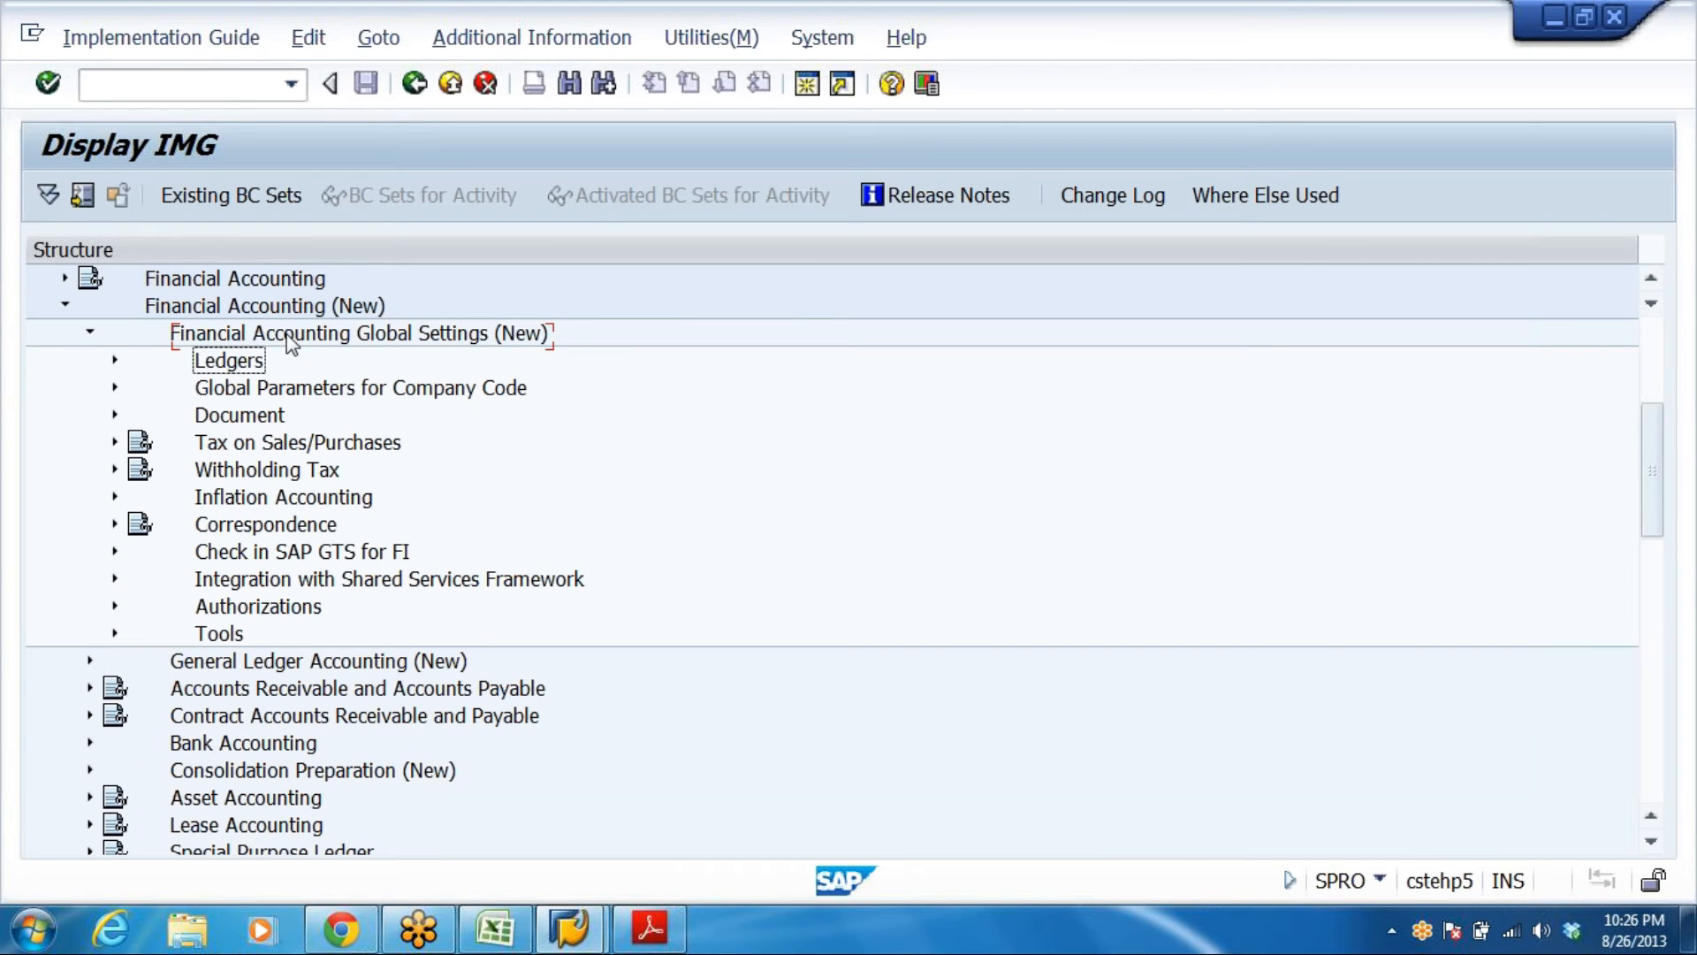
key(Down)
key(Down)
Show the IMG Activity key as additional information beside the implementation guide structure and select Global Parameters for Company Code
click(540, 38)
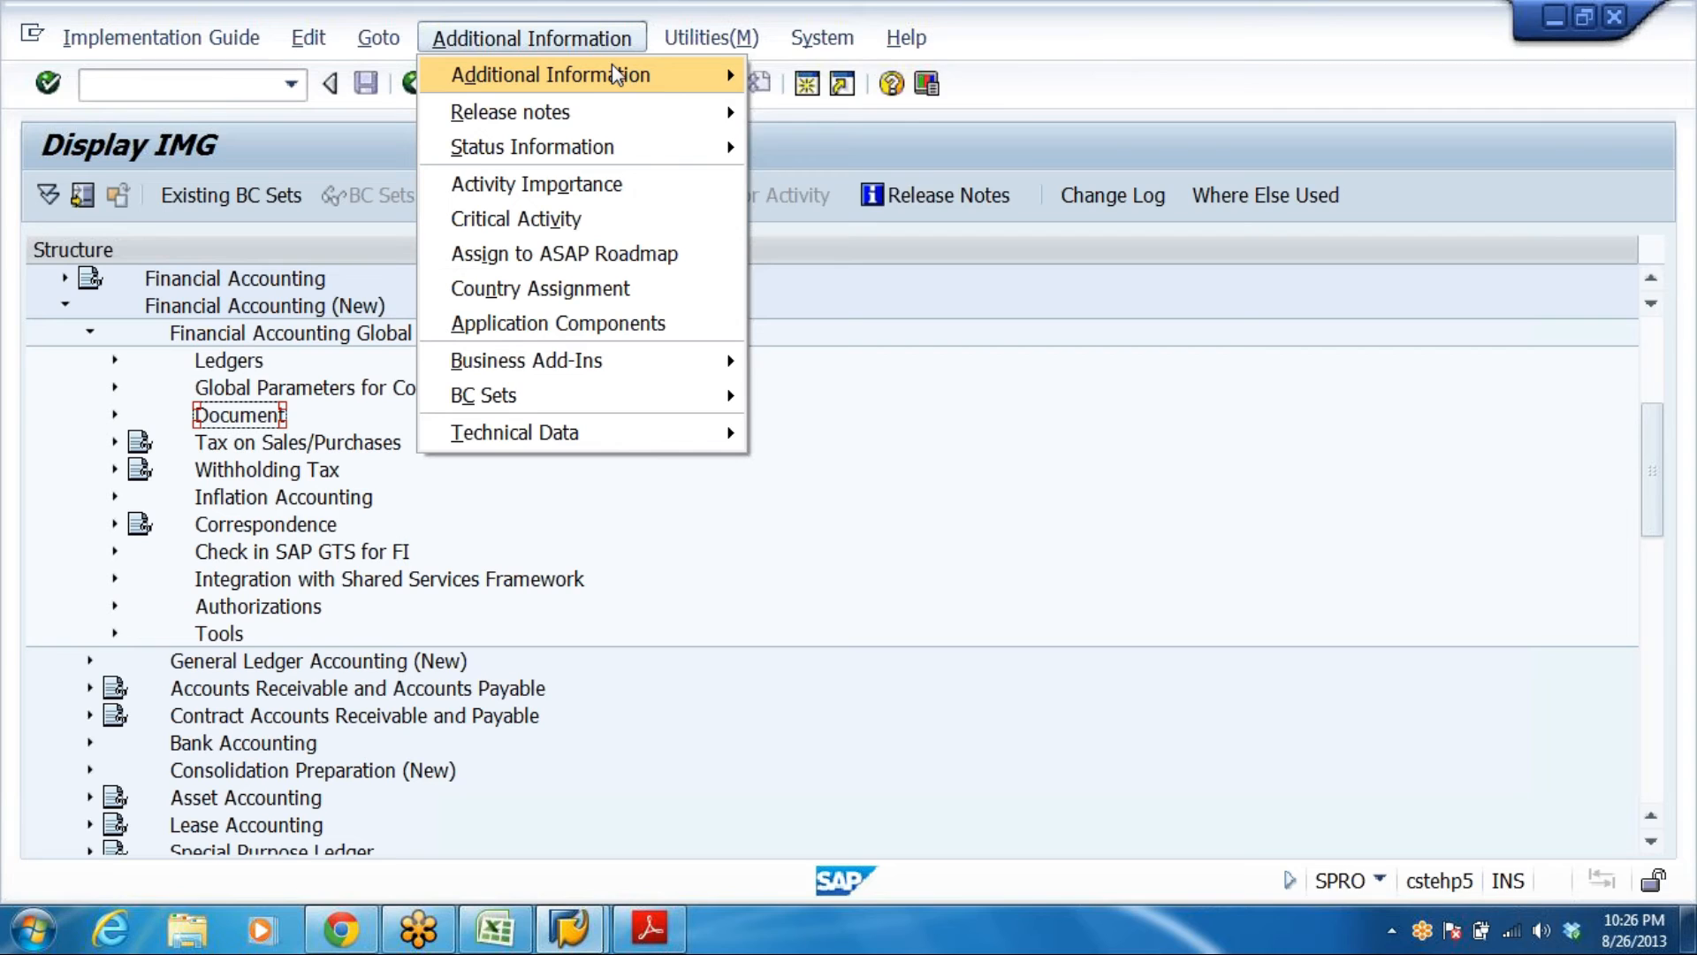
mouse_move(612, 74)
mouse_move(1006, 113)
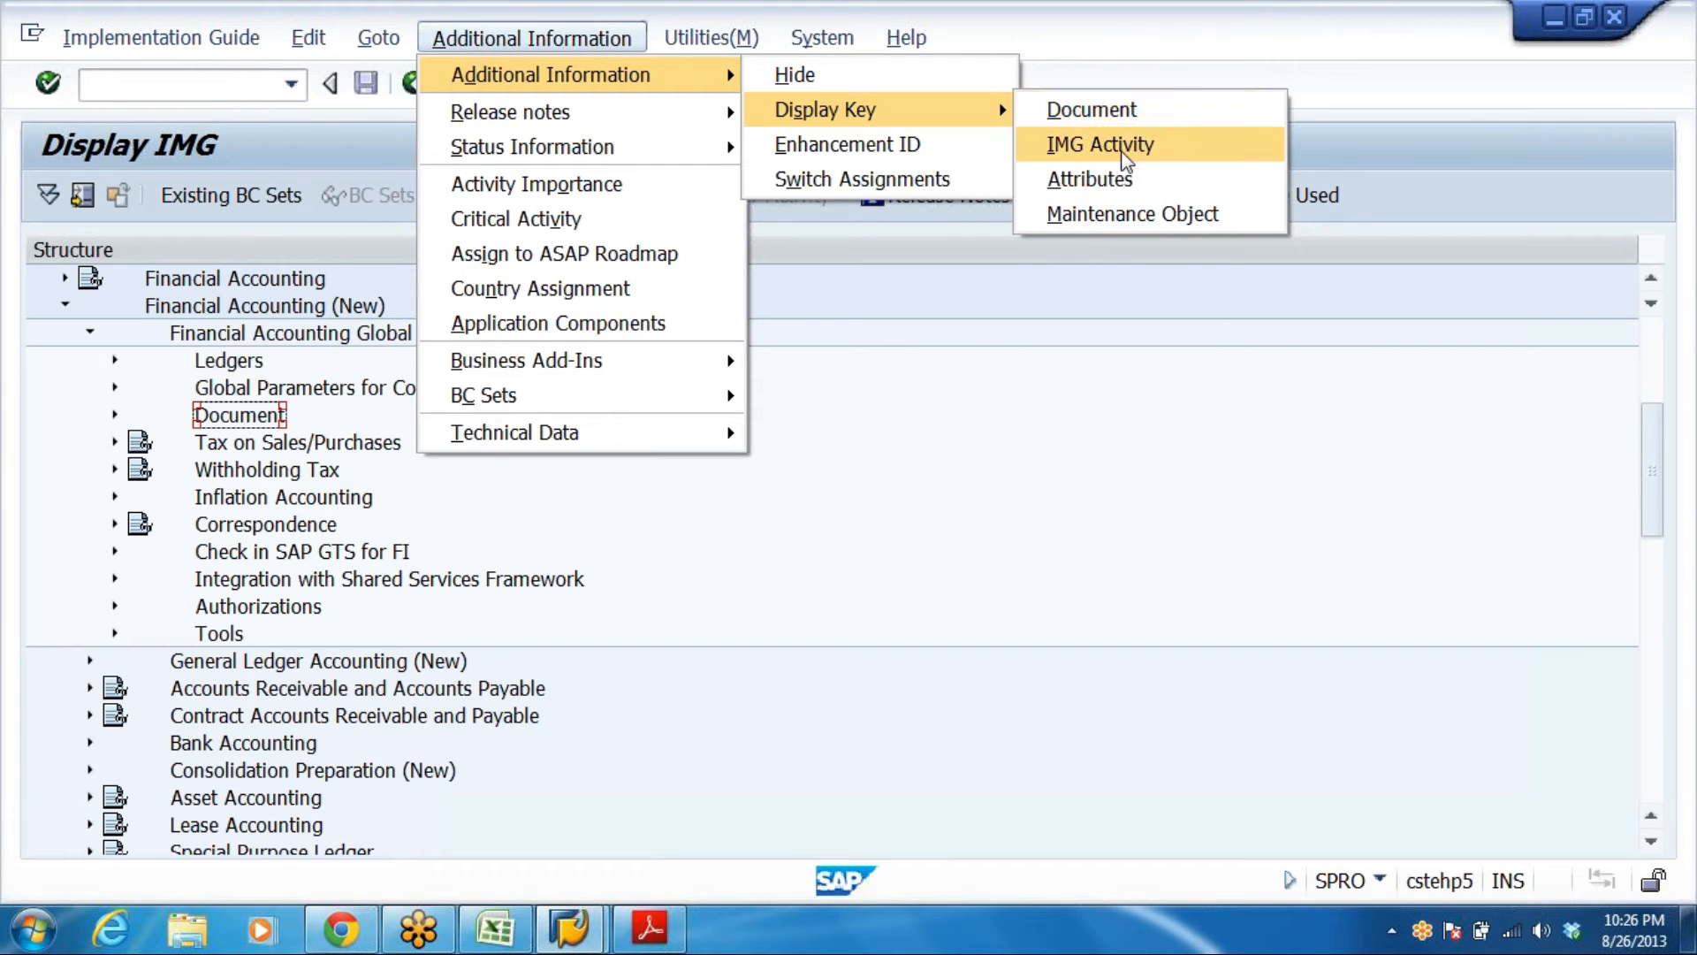
click(1133, 159)
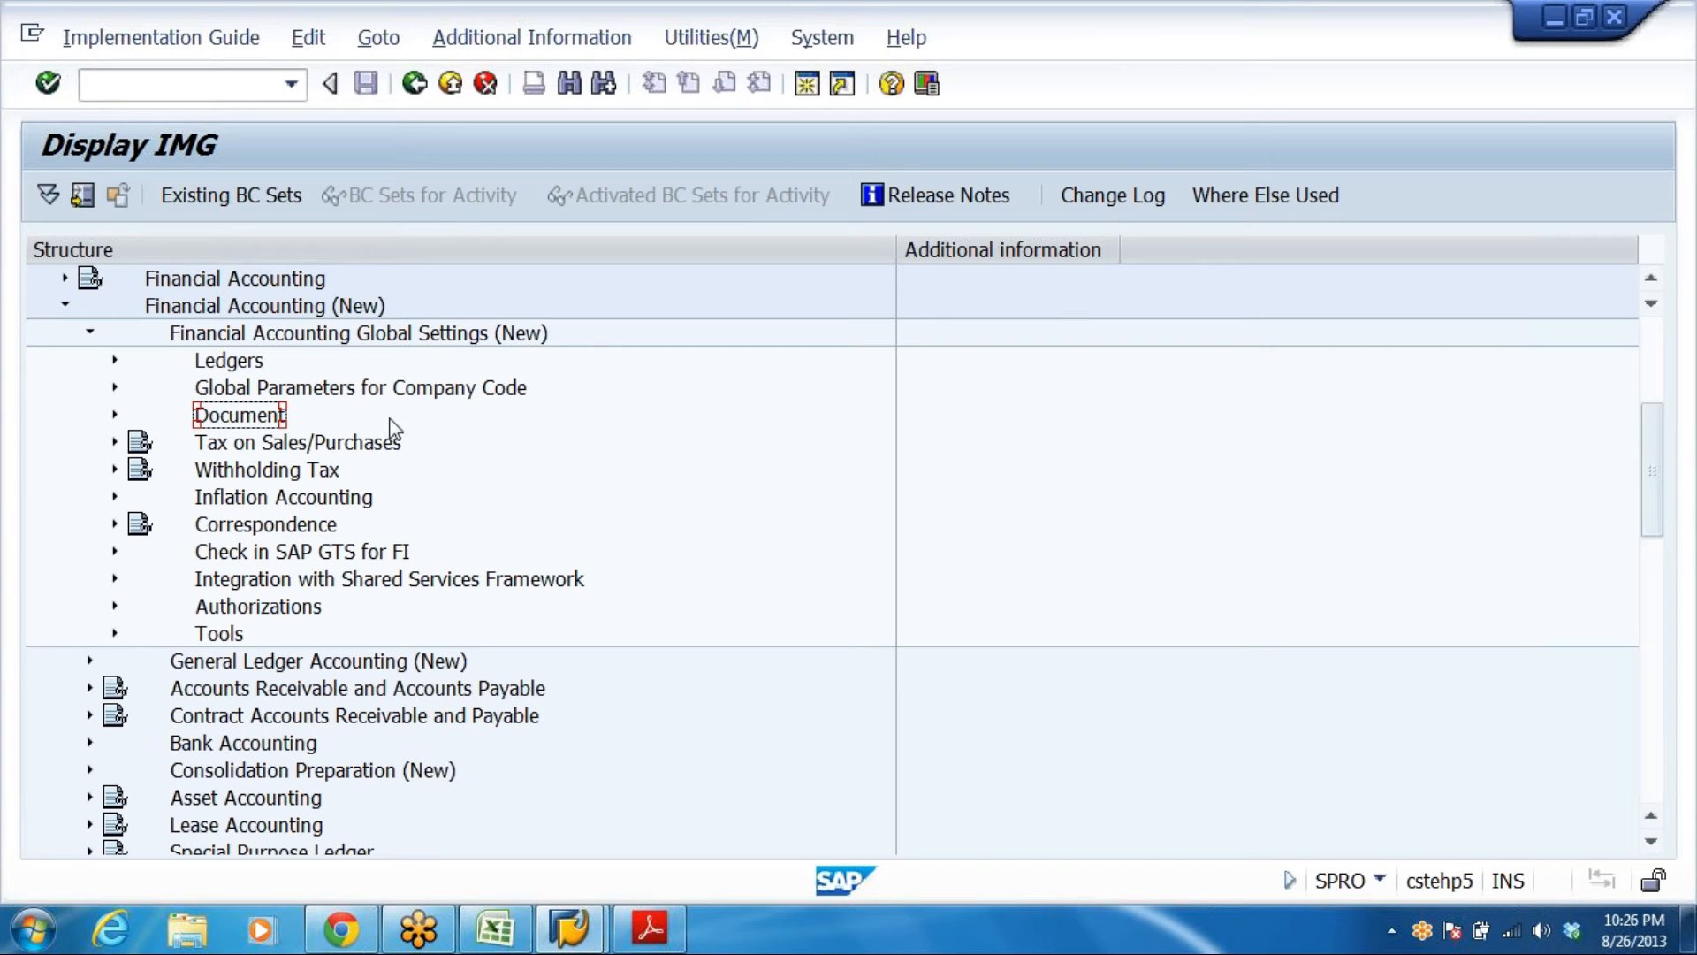
click(364, 389)
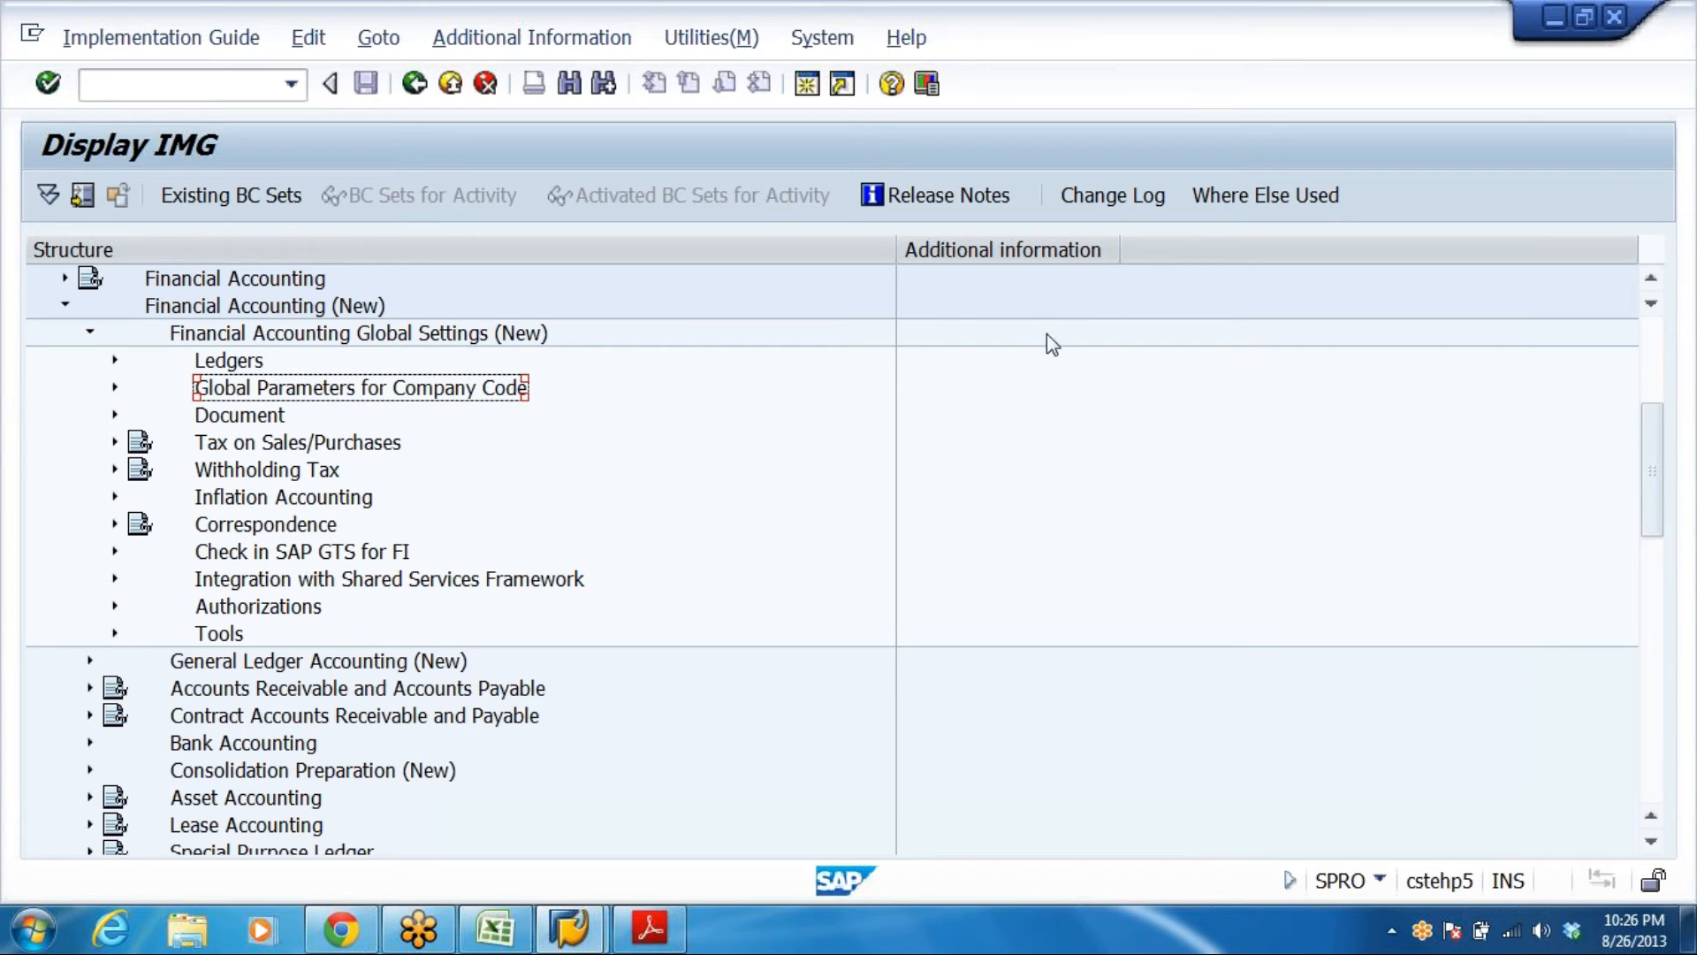
Expand the Document and Document Types nodes and open the Define Document Types for Entry View activity
click(228, 426)
double_click(229, 426)
key(Down)
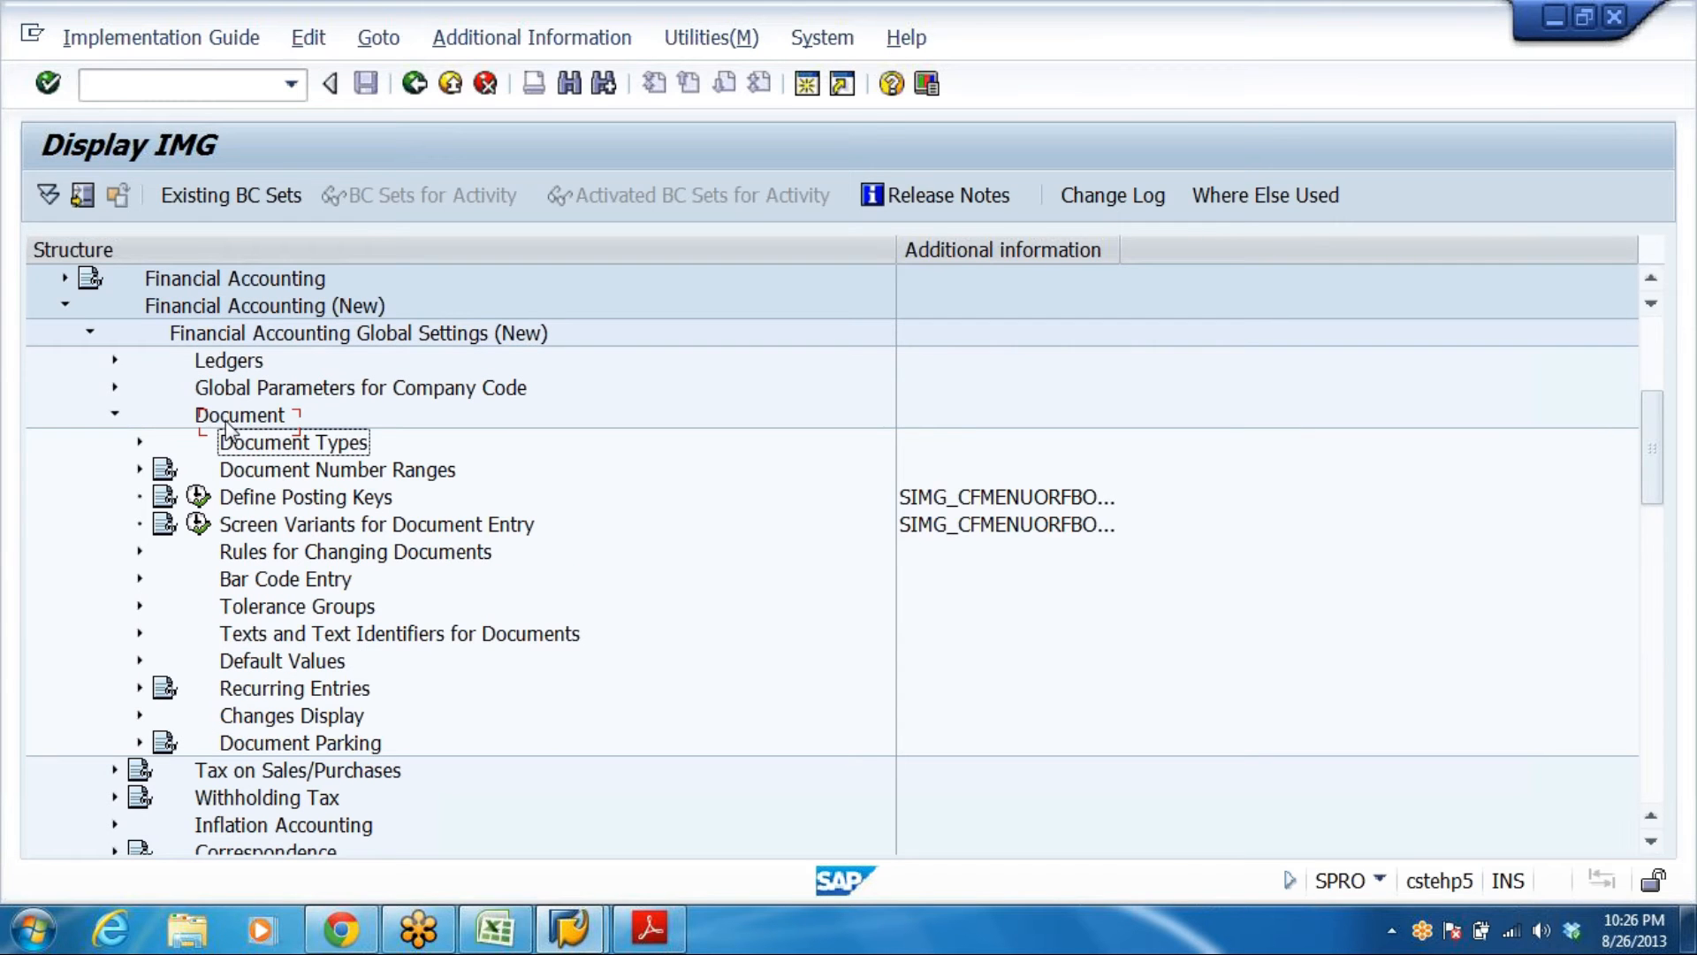
key(Right)
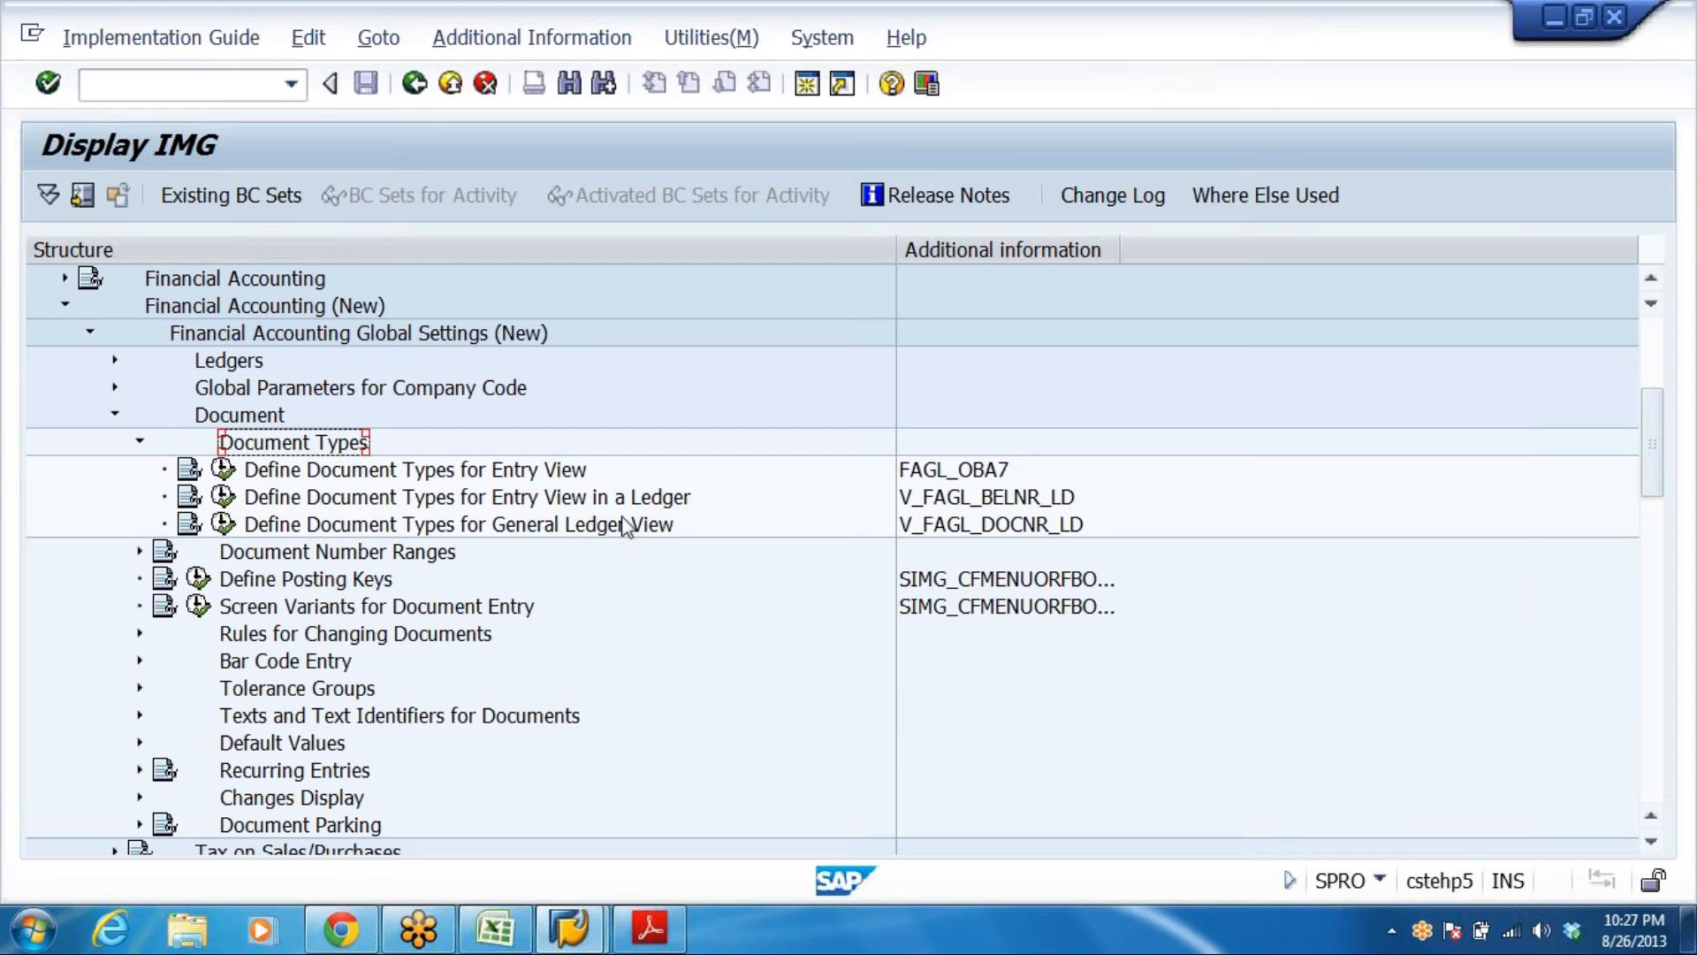
click(992, 469)
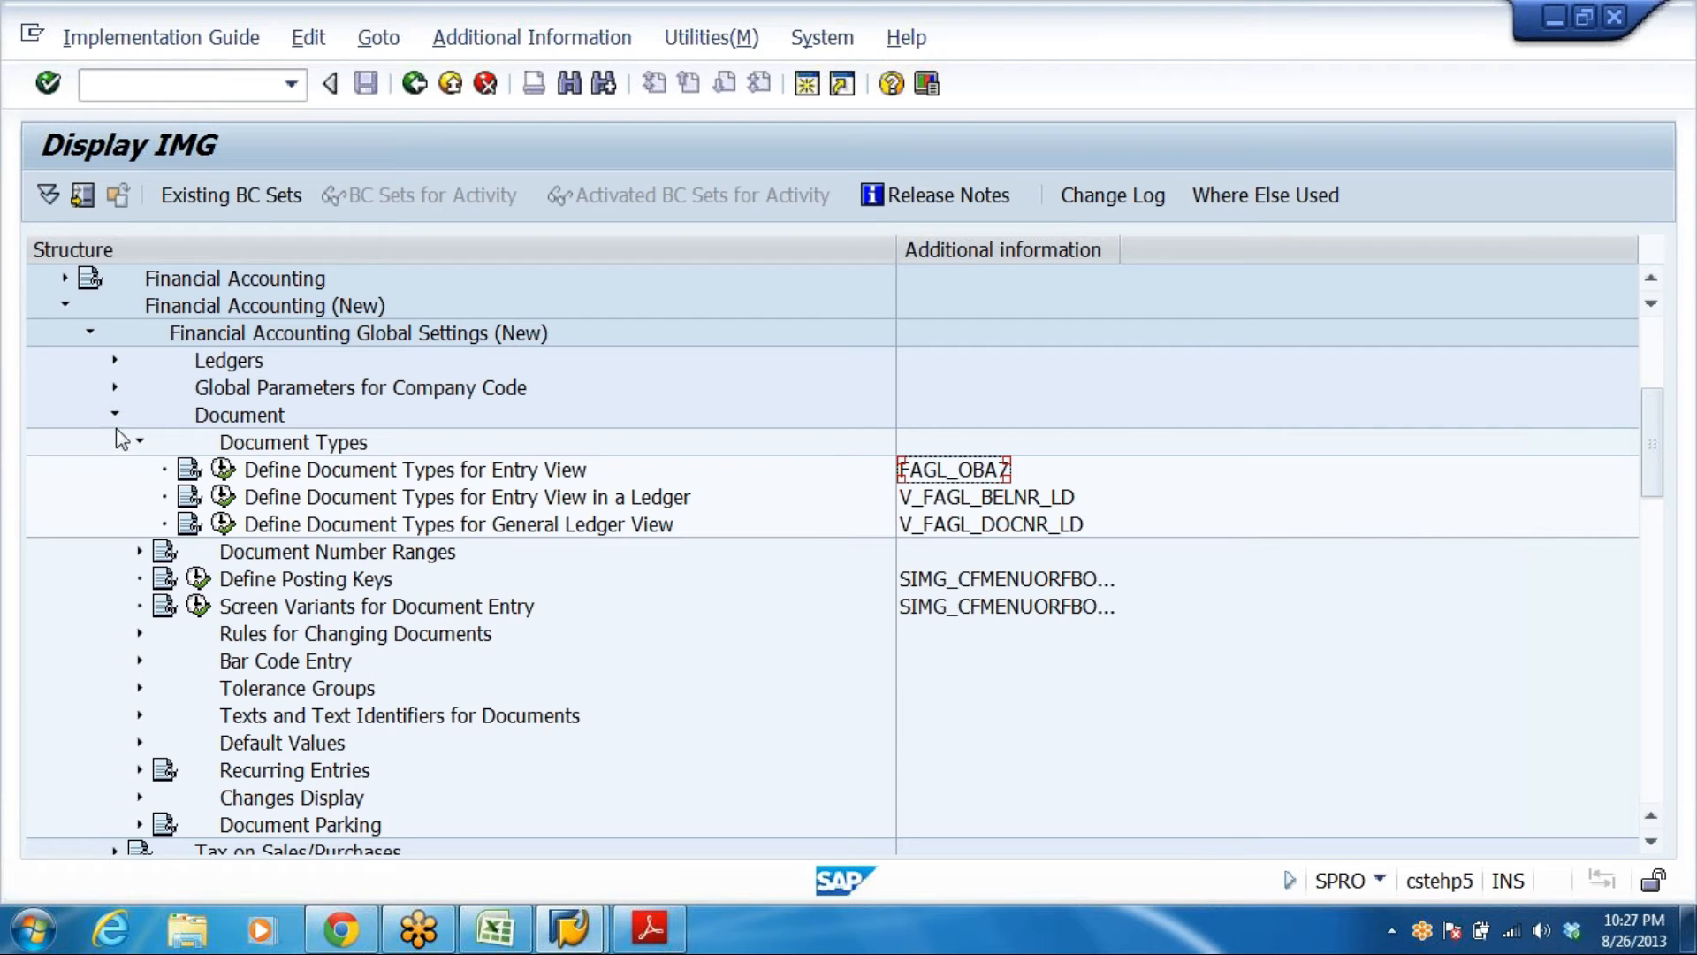
click(373, 474)
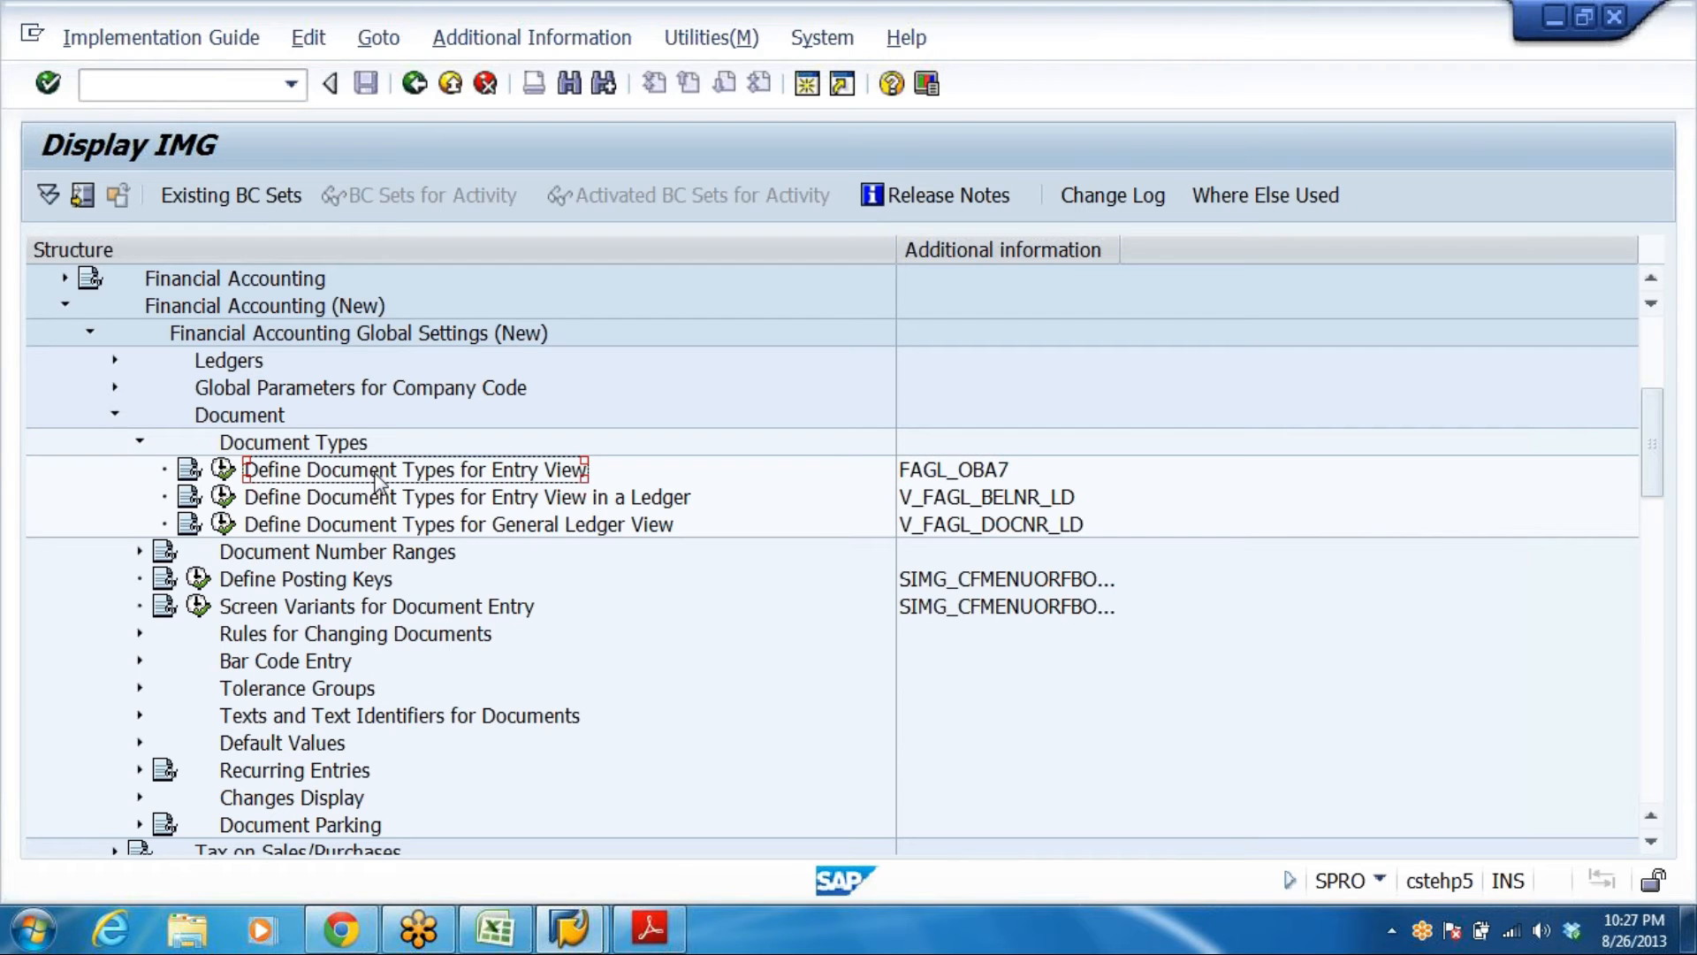
click(224, 469)
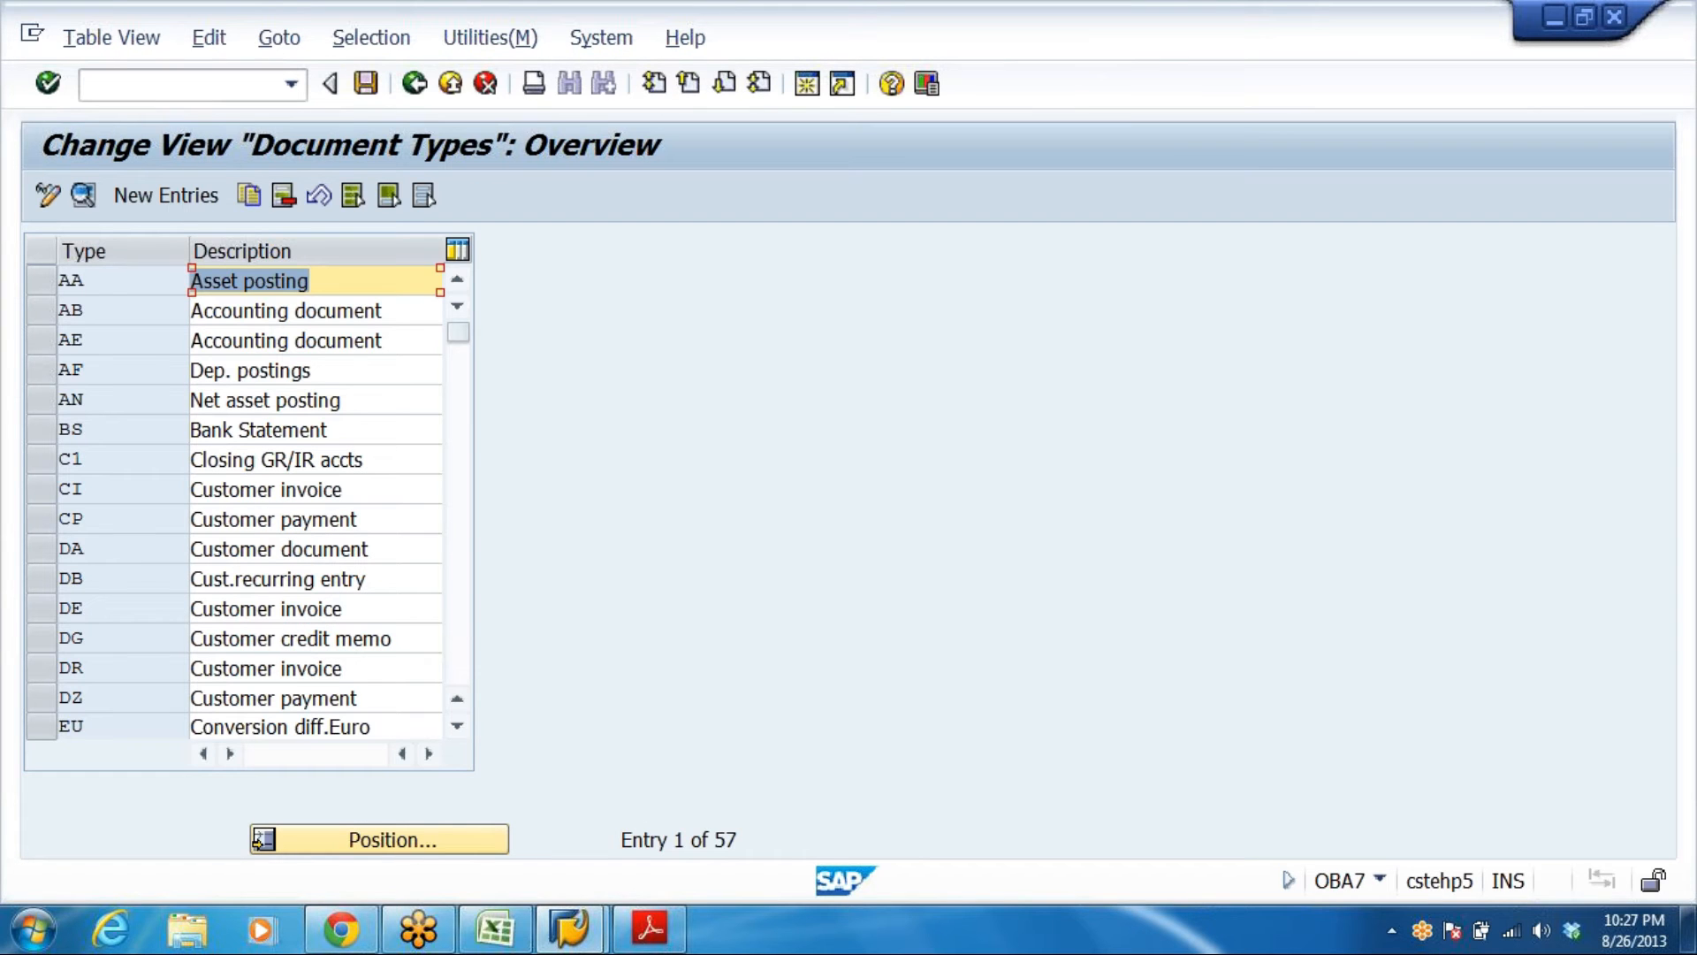
Look through the document types list, then switch to the DRL_GRP workbook in Excel and review the SA, DR, DZ and DG entries beside items 16 to 17a
click(75, 488)
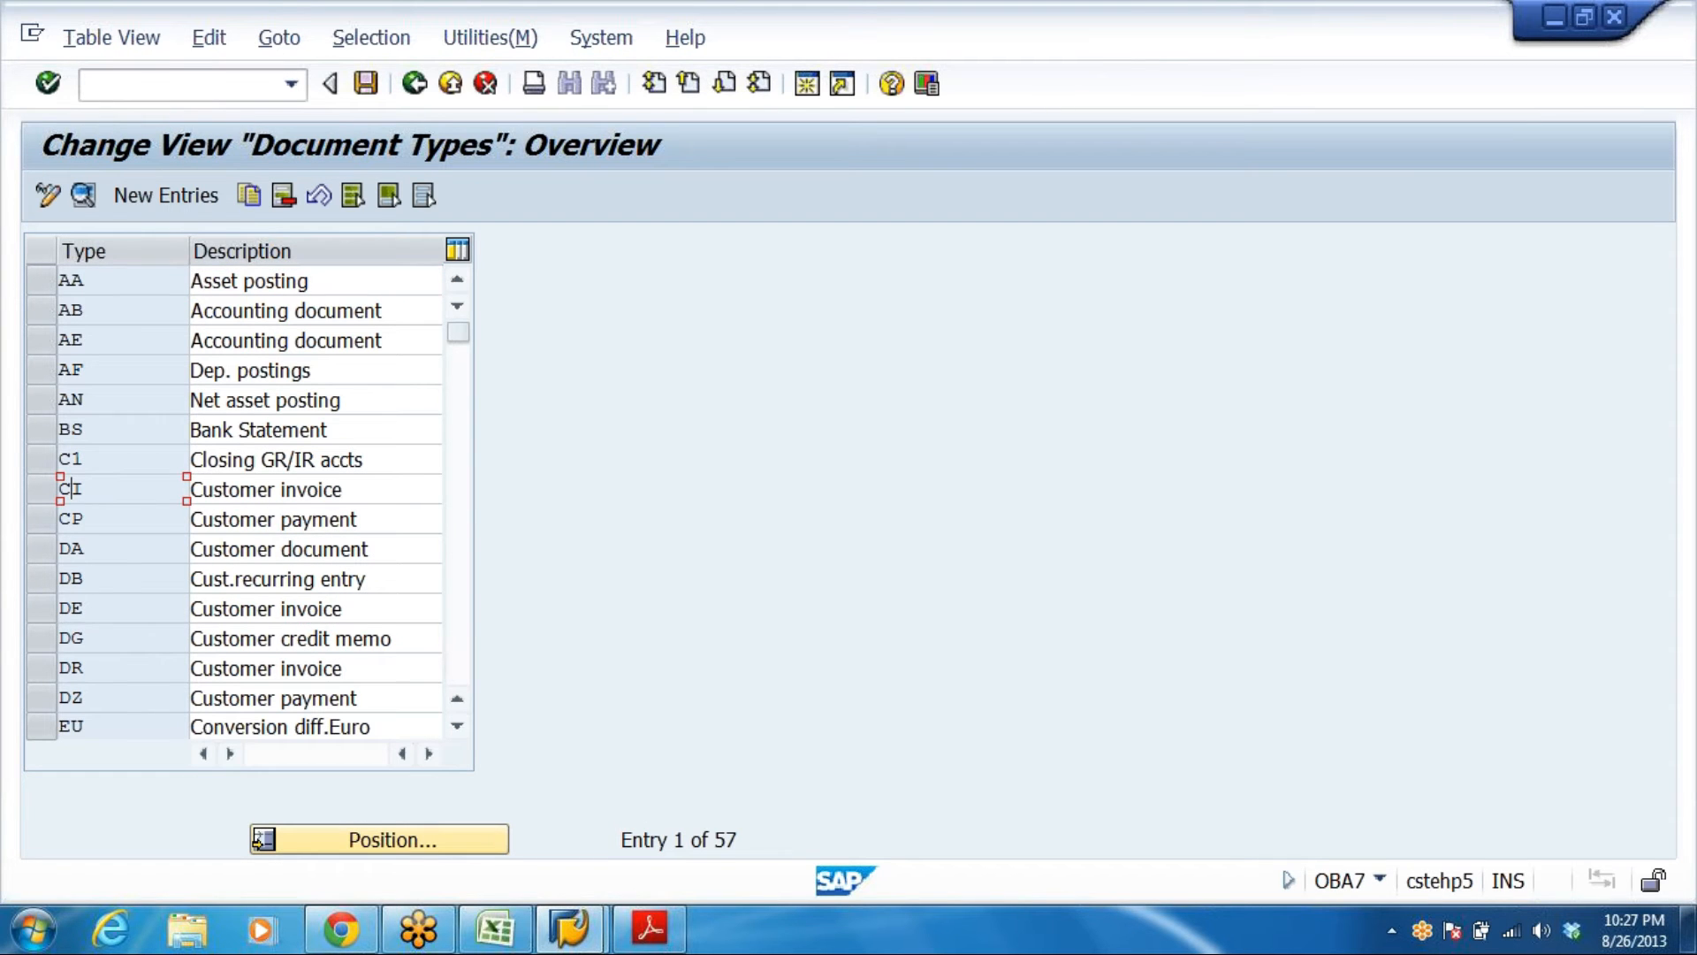
scroll(130, 502, down, 1)
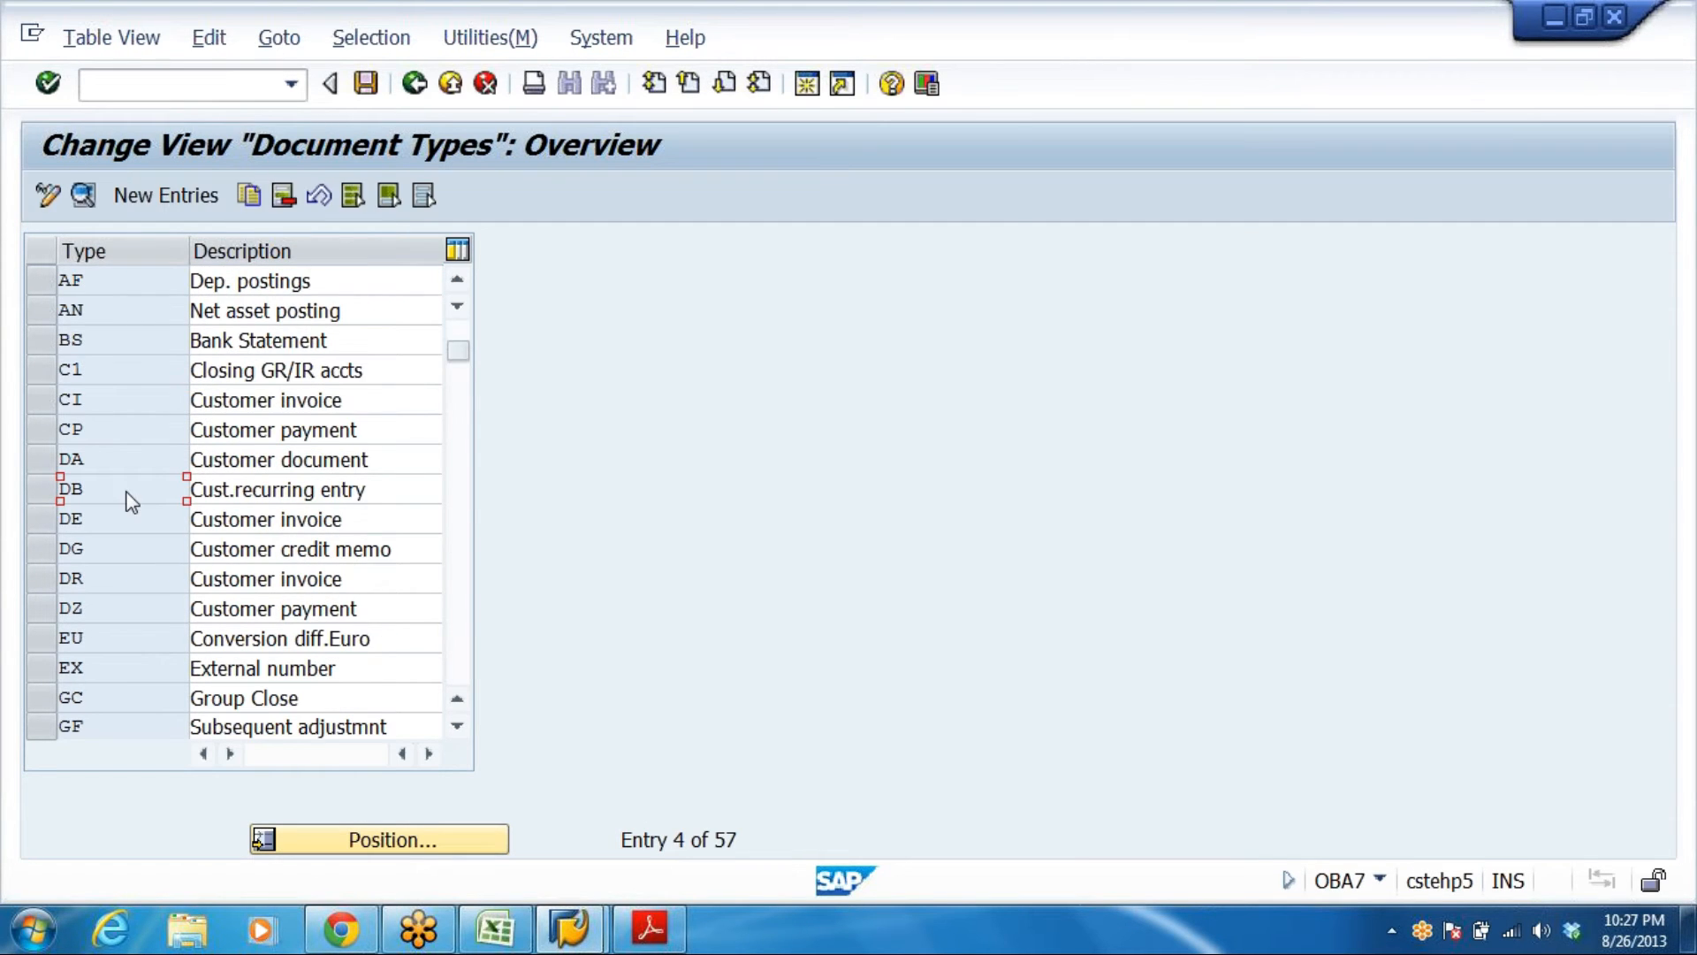
scroll(131, 501, down, 1)
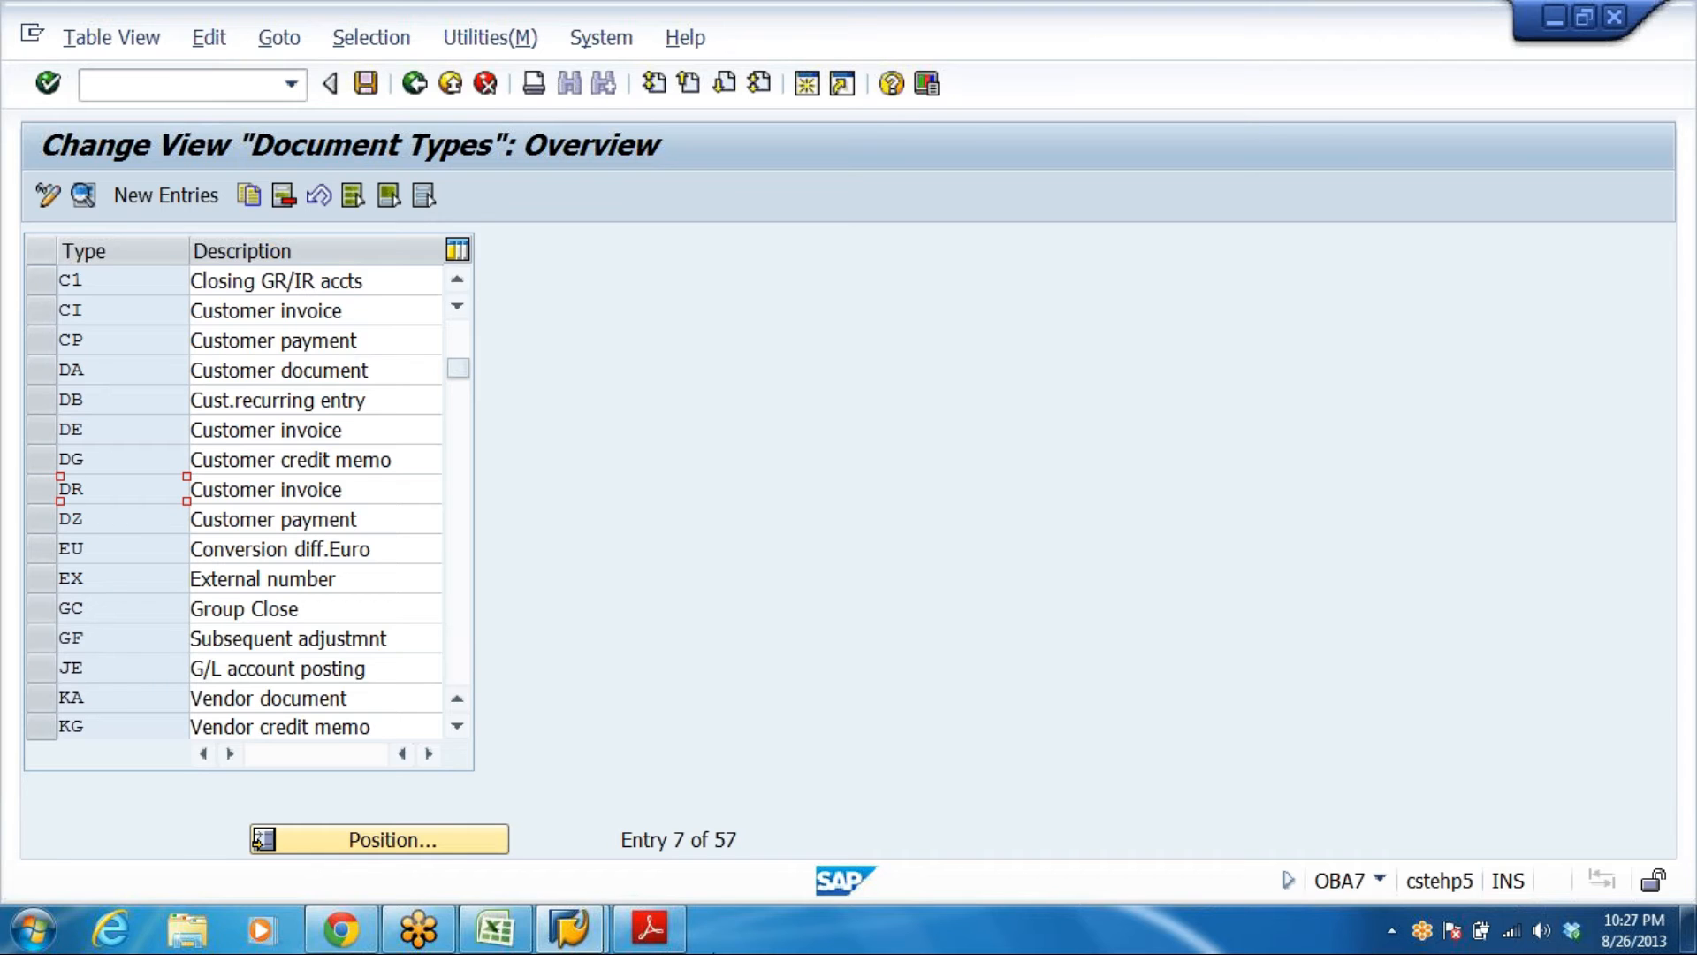
click(495, 928)
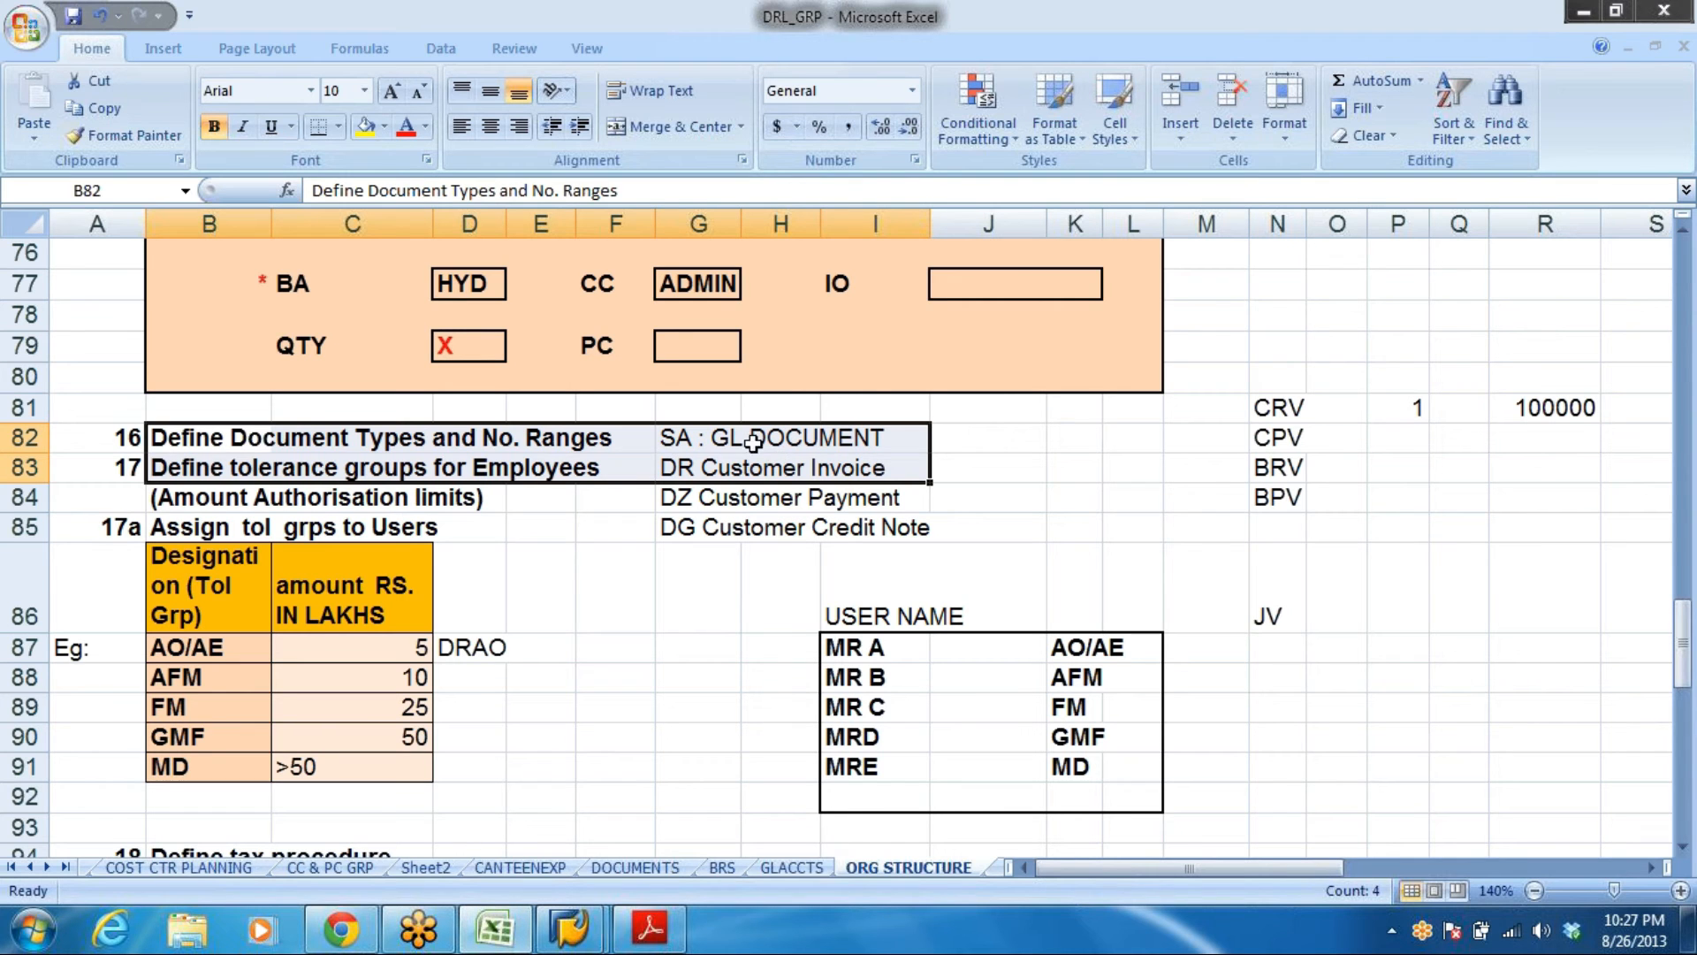
click(663, 437)
click(822, 438)
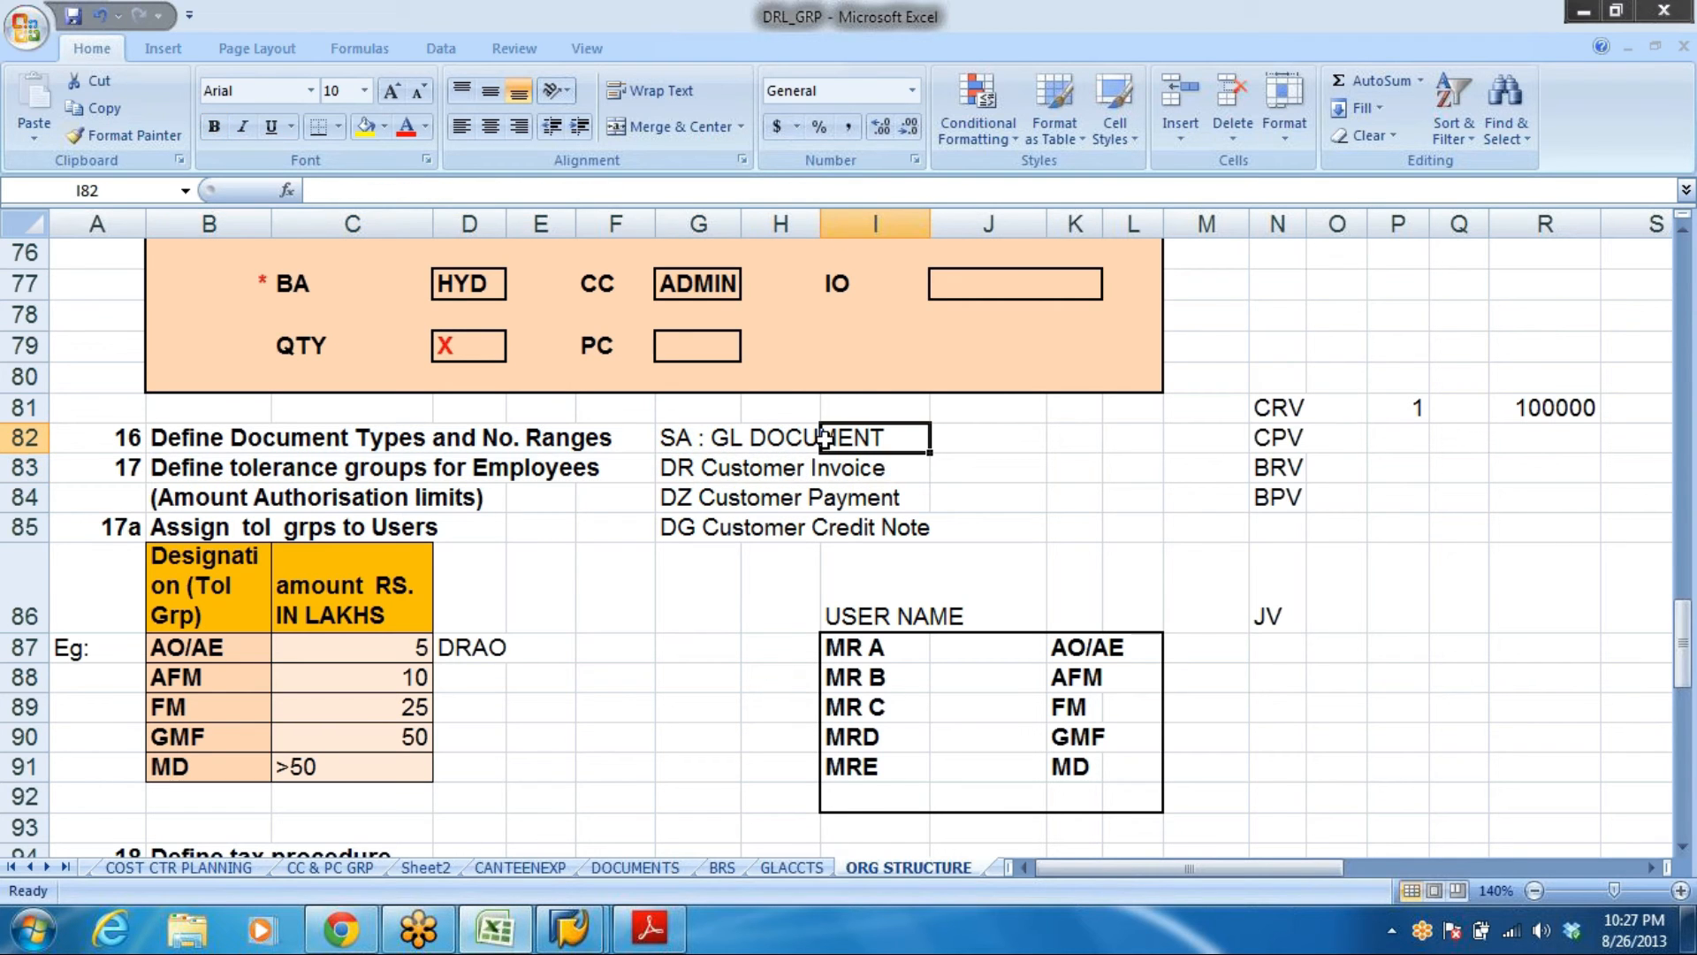
click(694, 473)
click(677, 498)
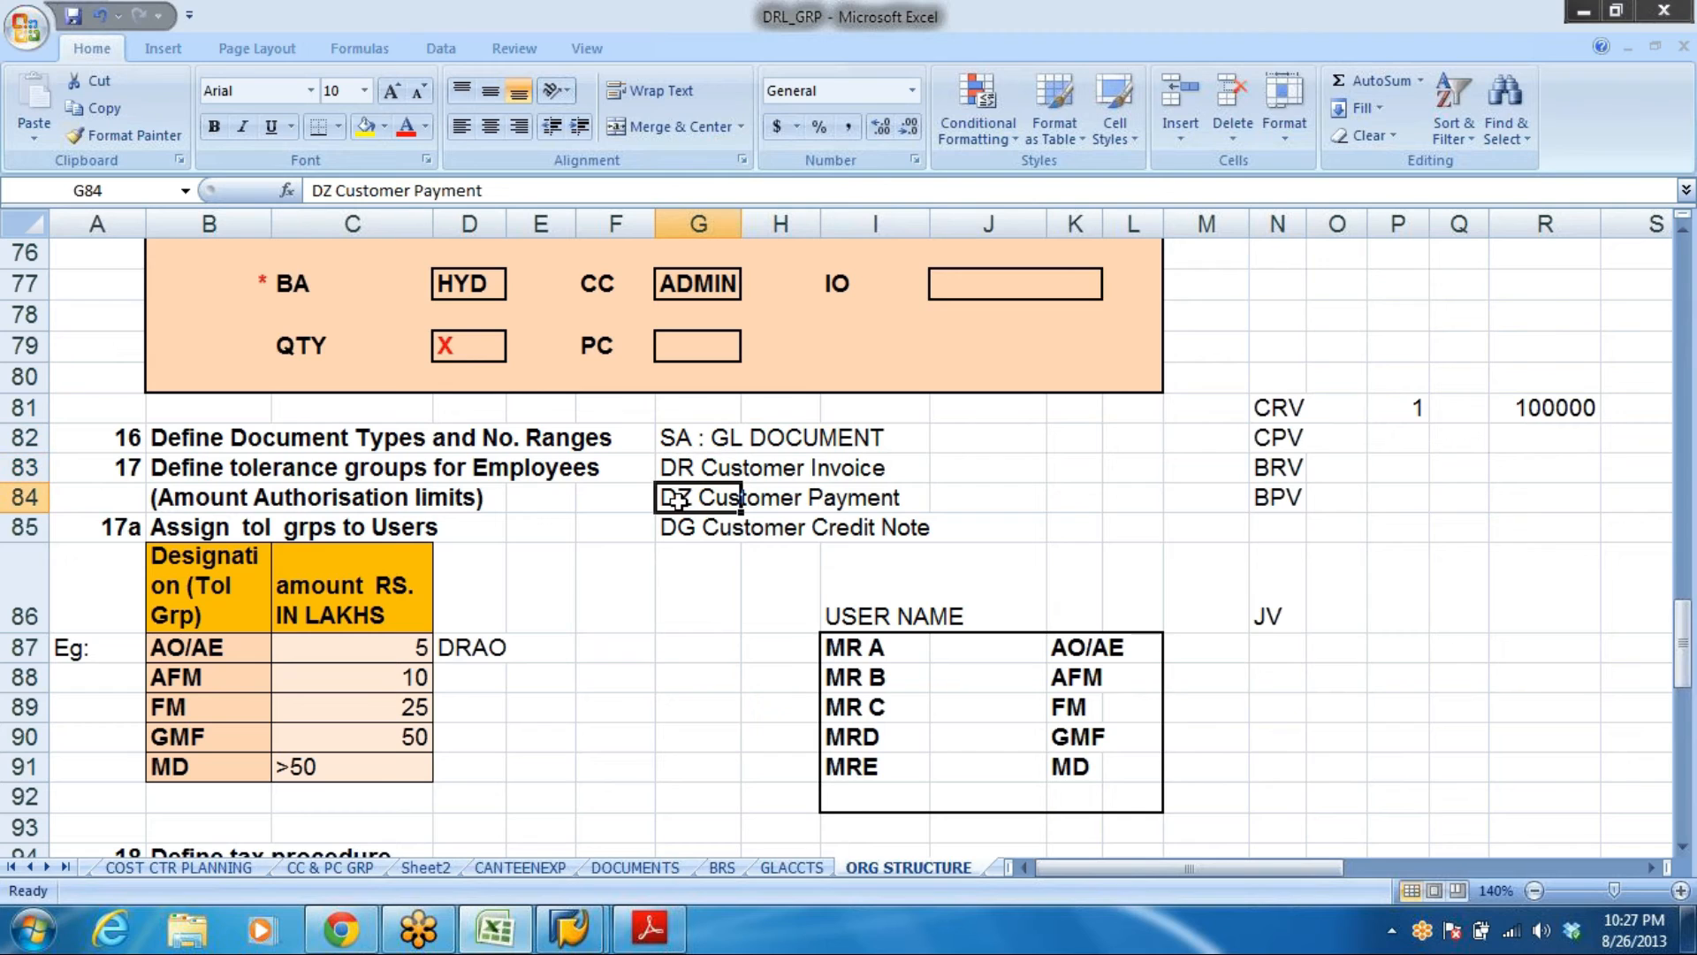
click(686, 548)
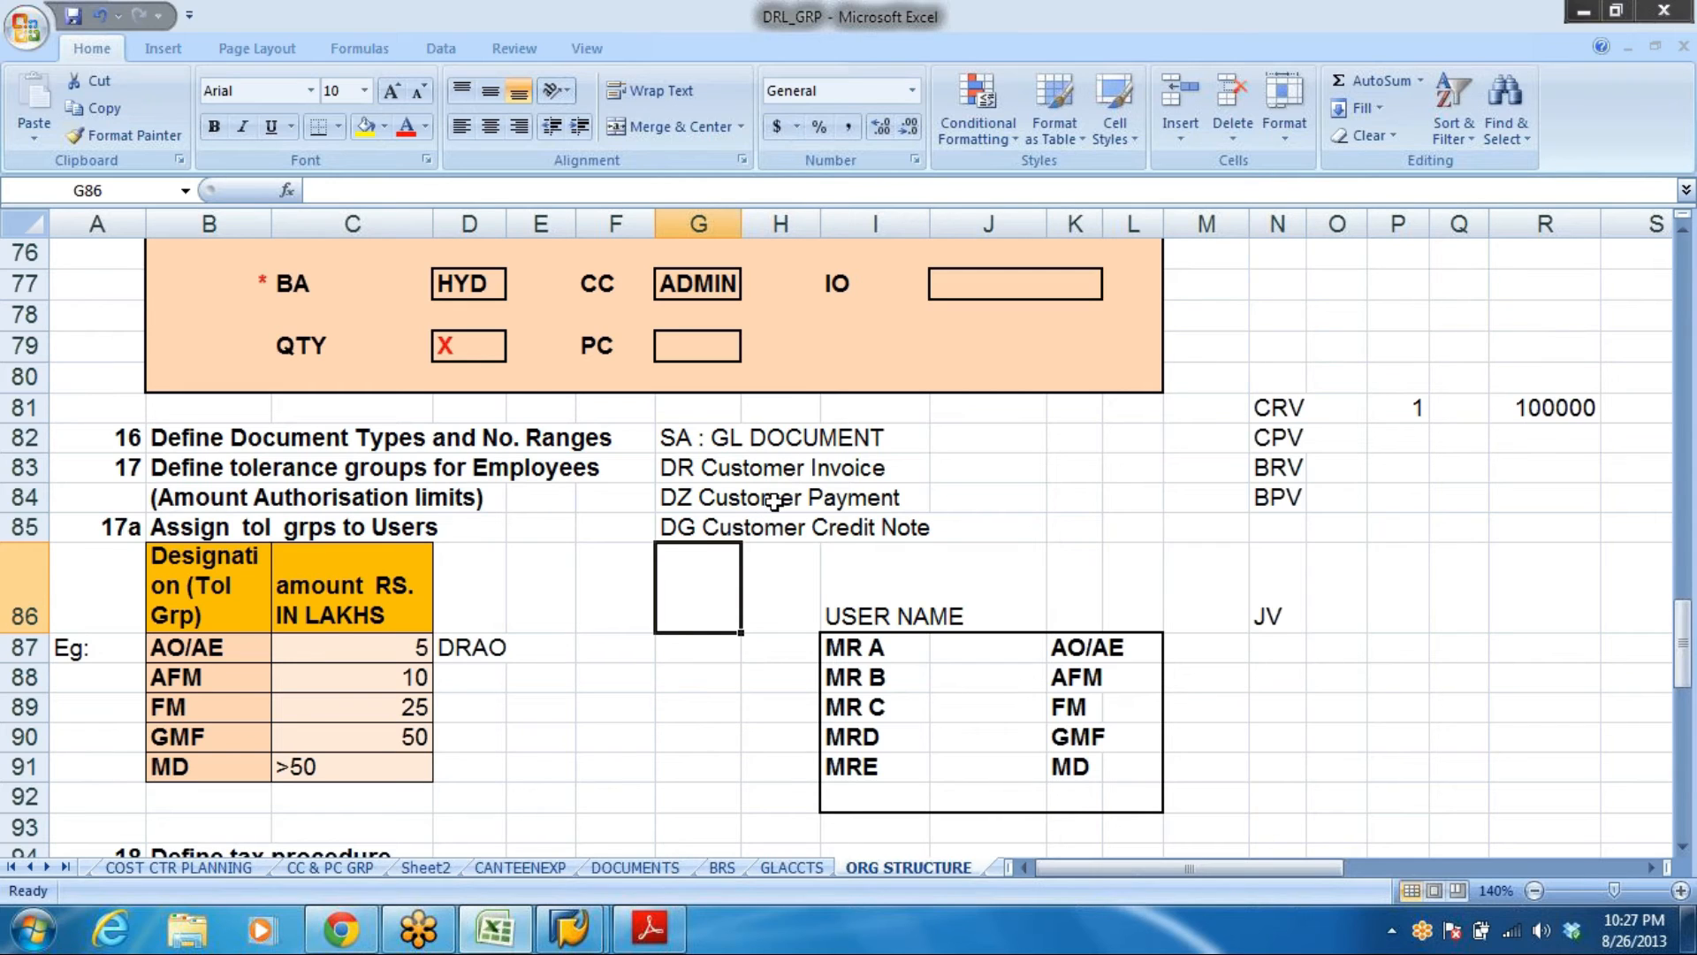
click(677, 438)
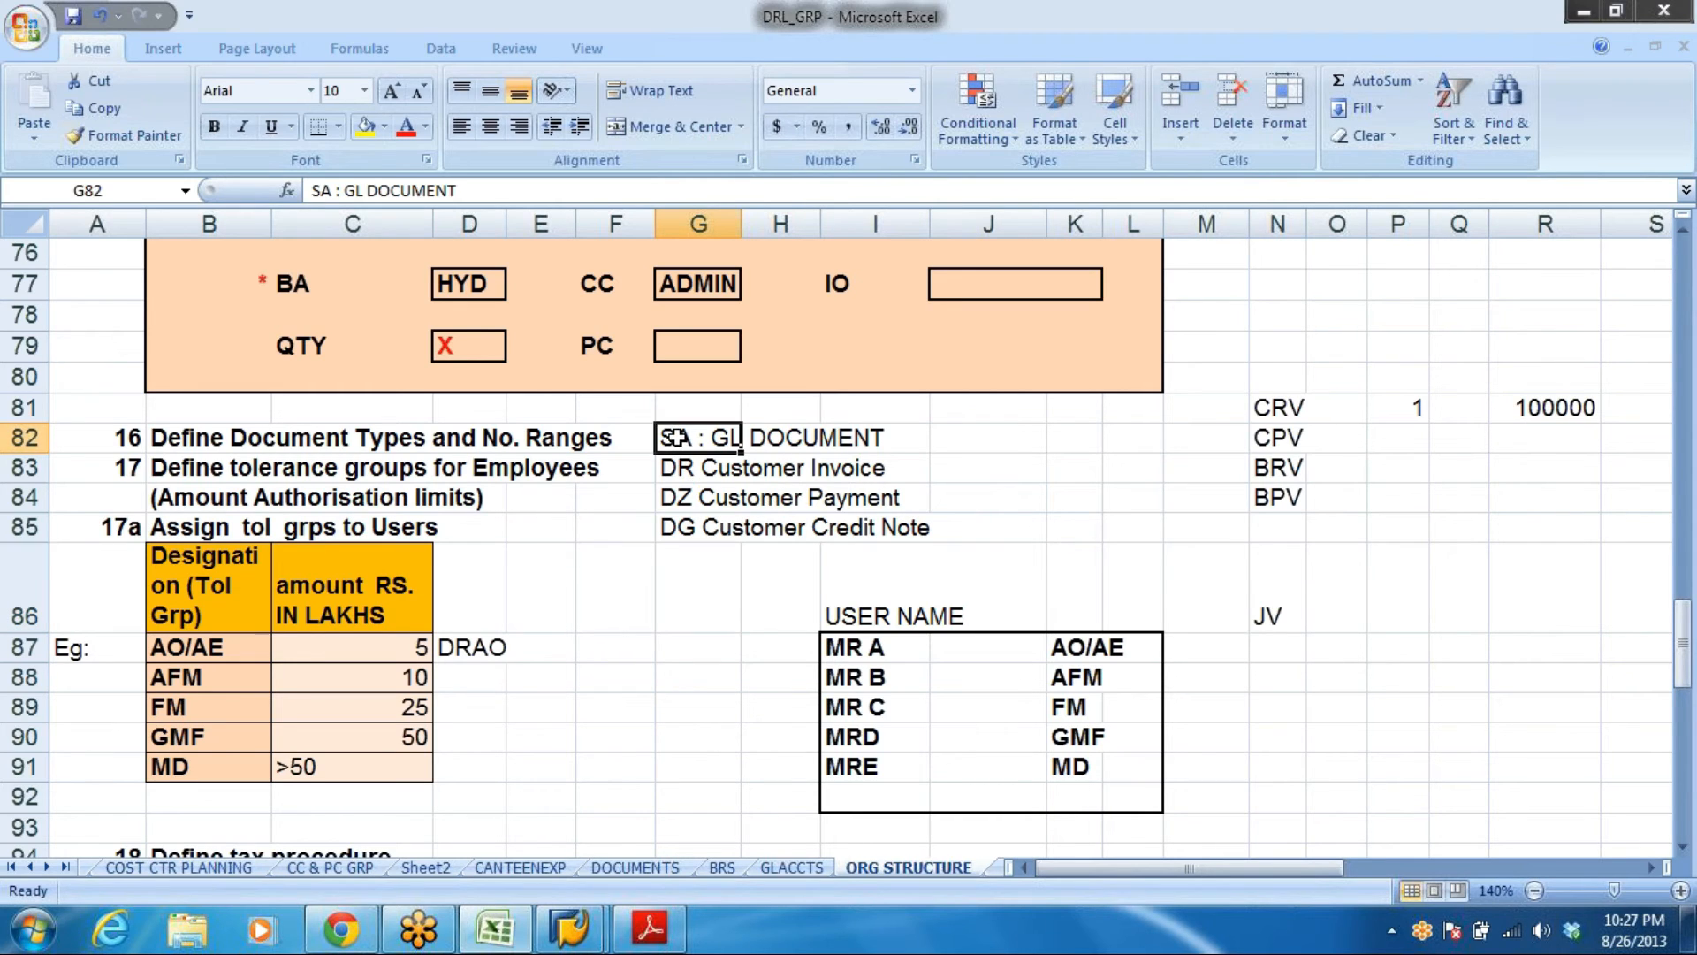
Switch back to SAP, find document type SA (G/L account document) in the list, and open its details
key(alt+Tab)
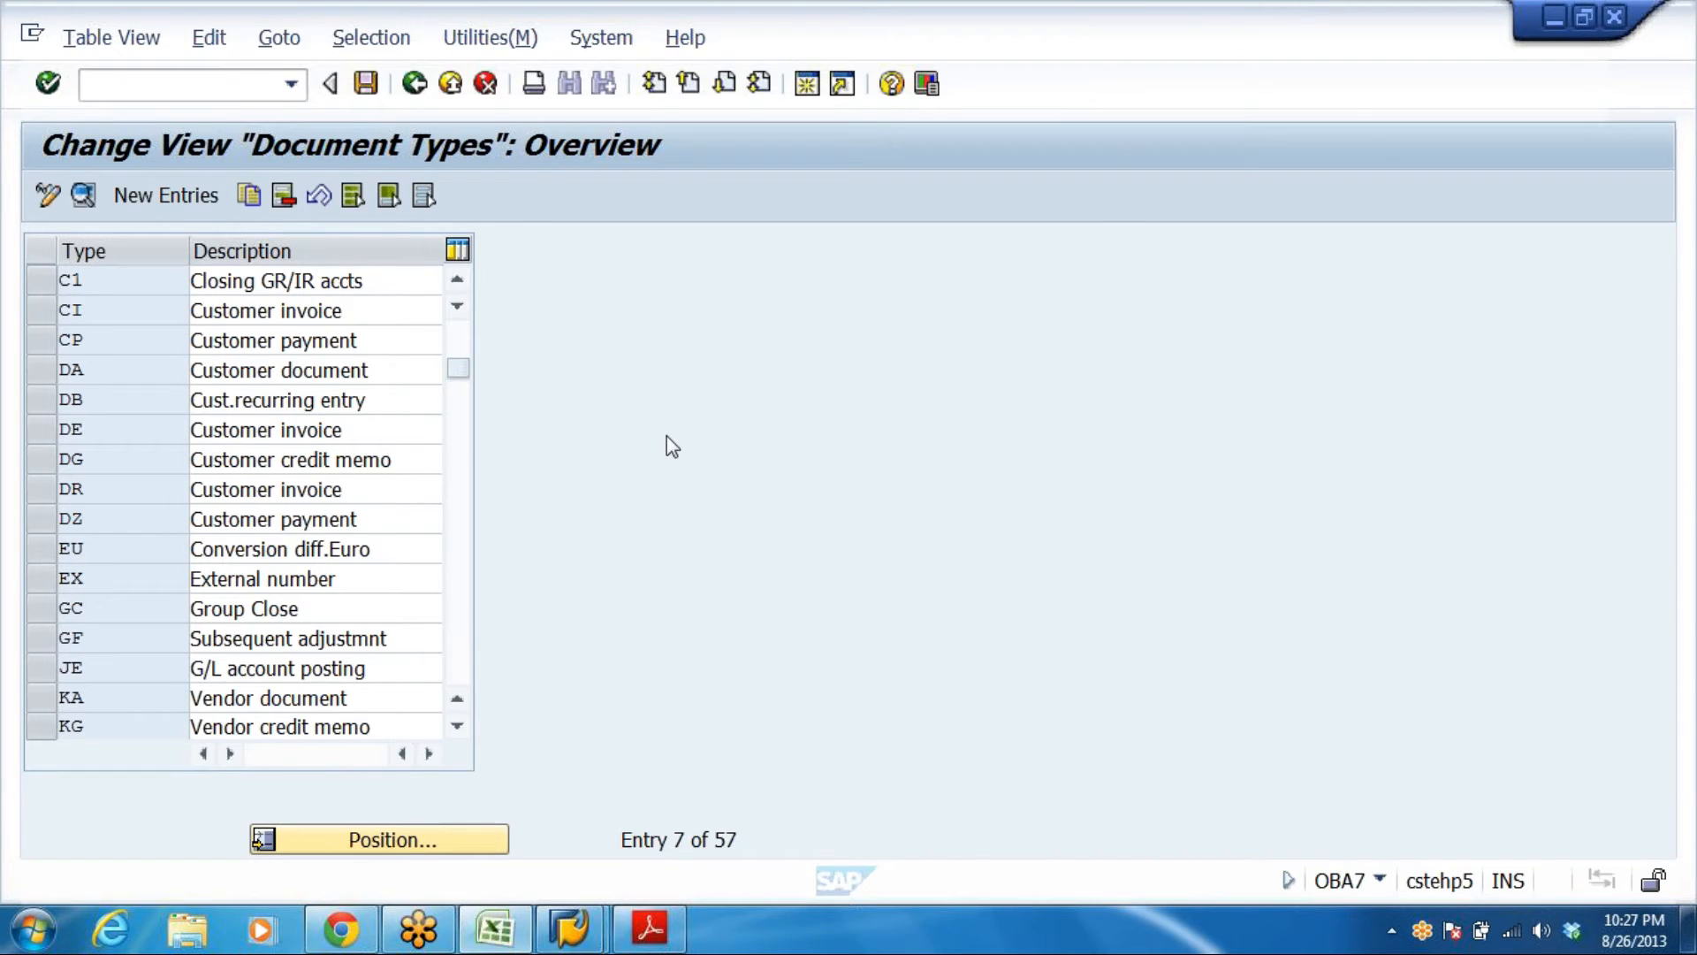
click(115, 549)
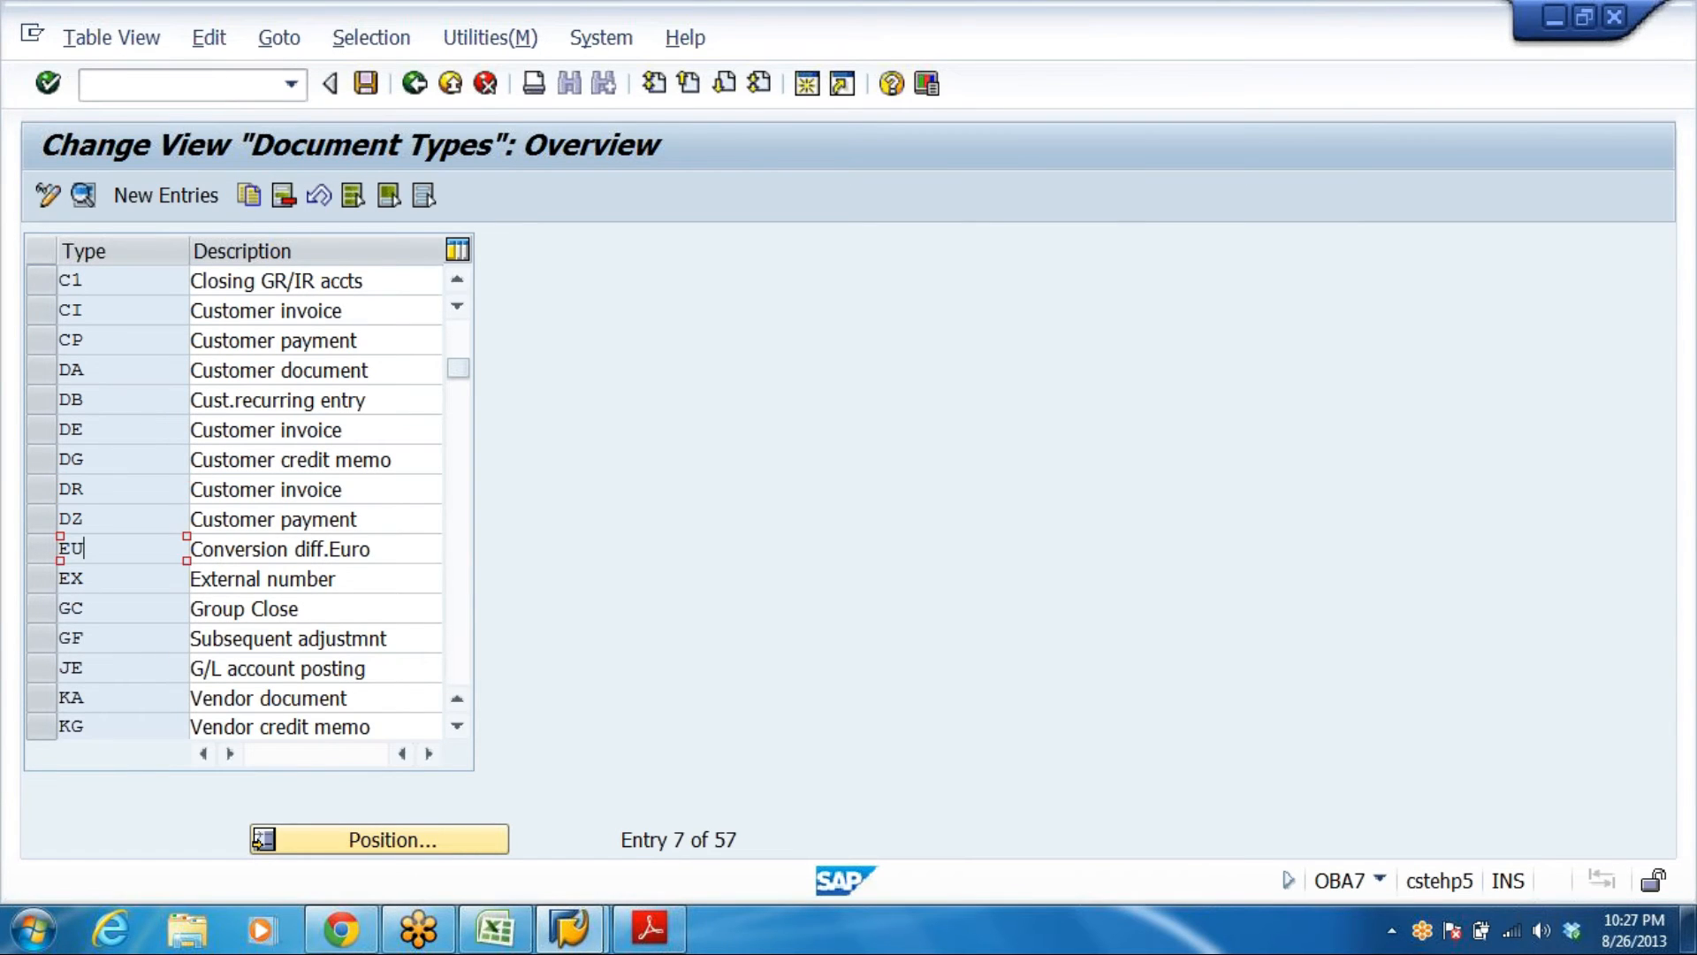
scroll(119, 550, down, 4)
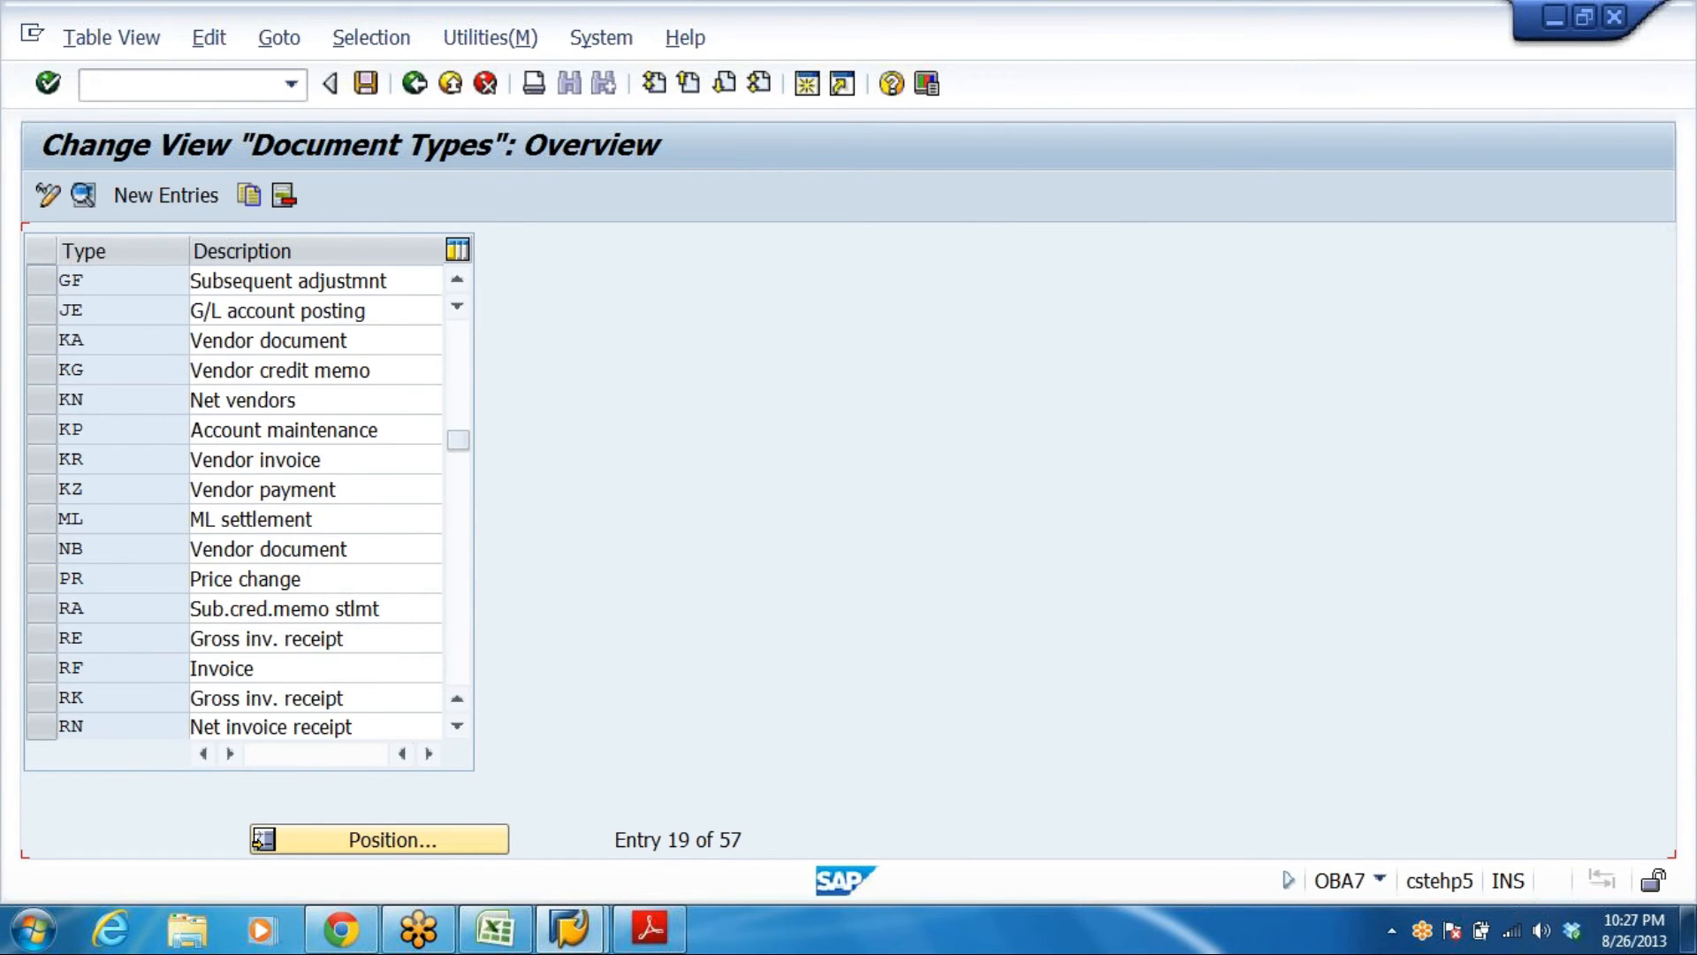
scroll(168, 592, down, 2)
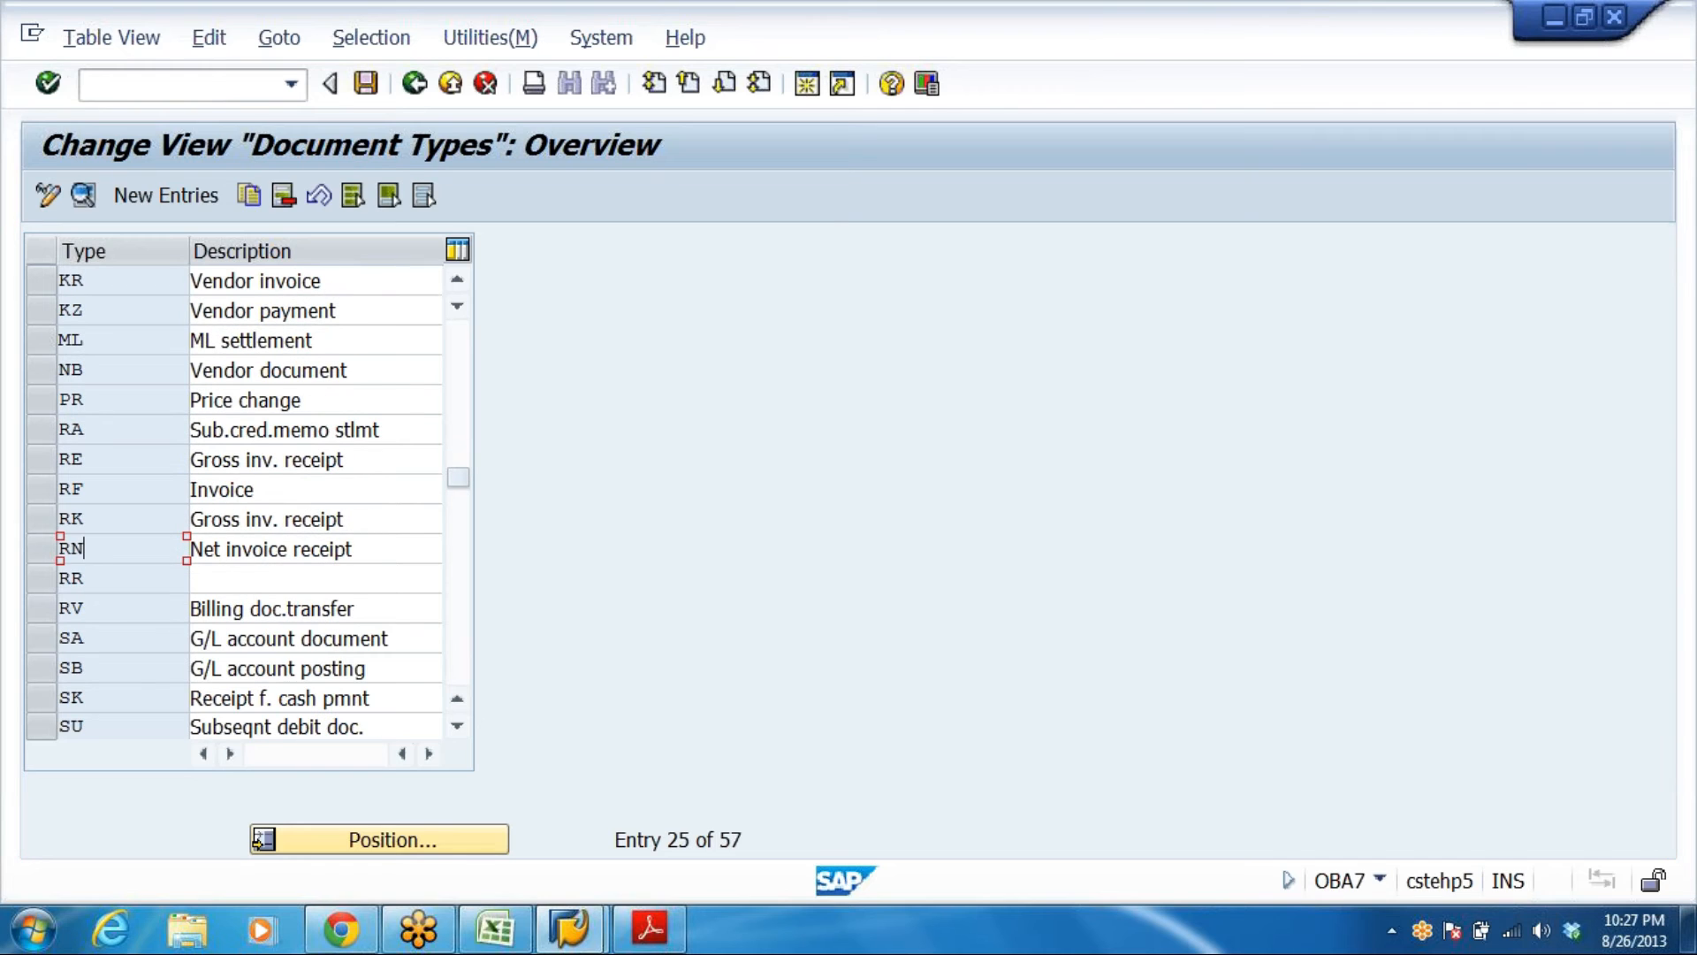
click(33, 642)
click(396, 639)
key(shift+Home)
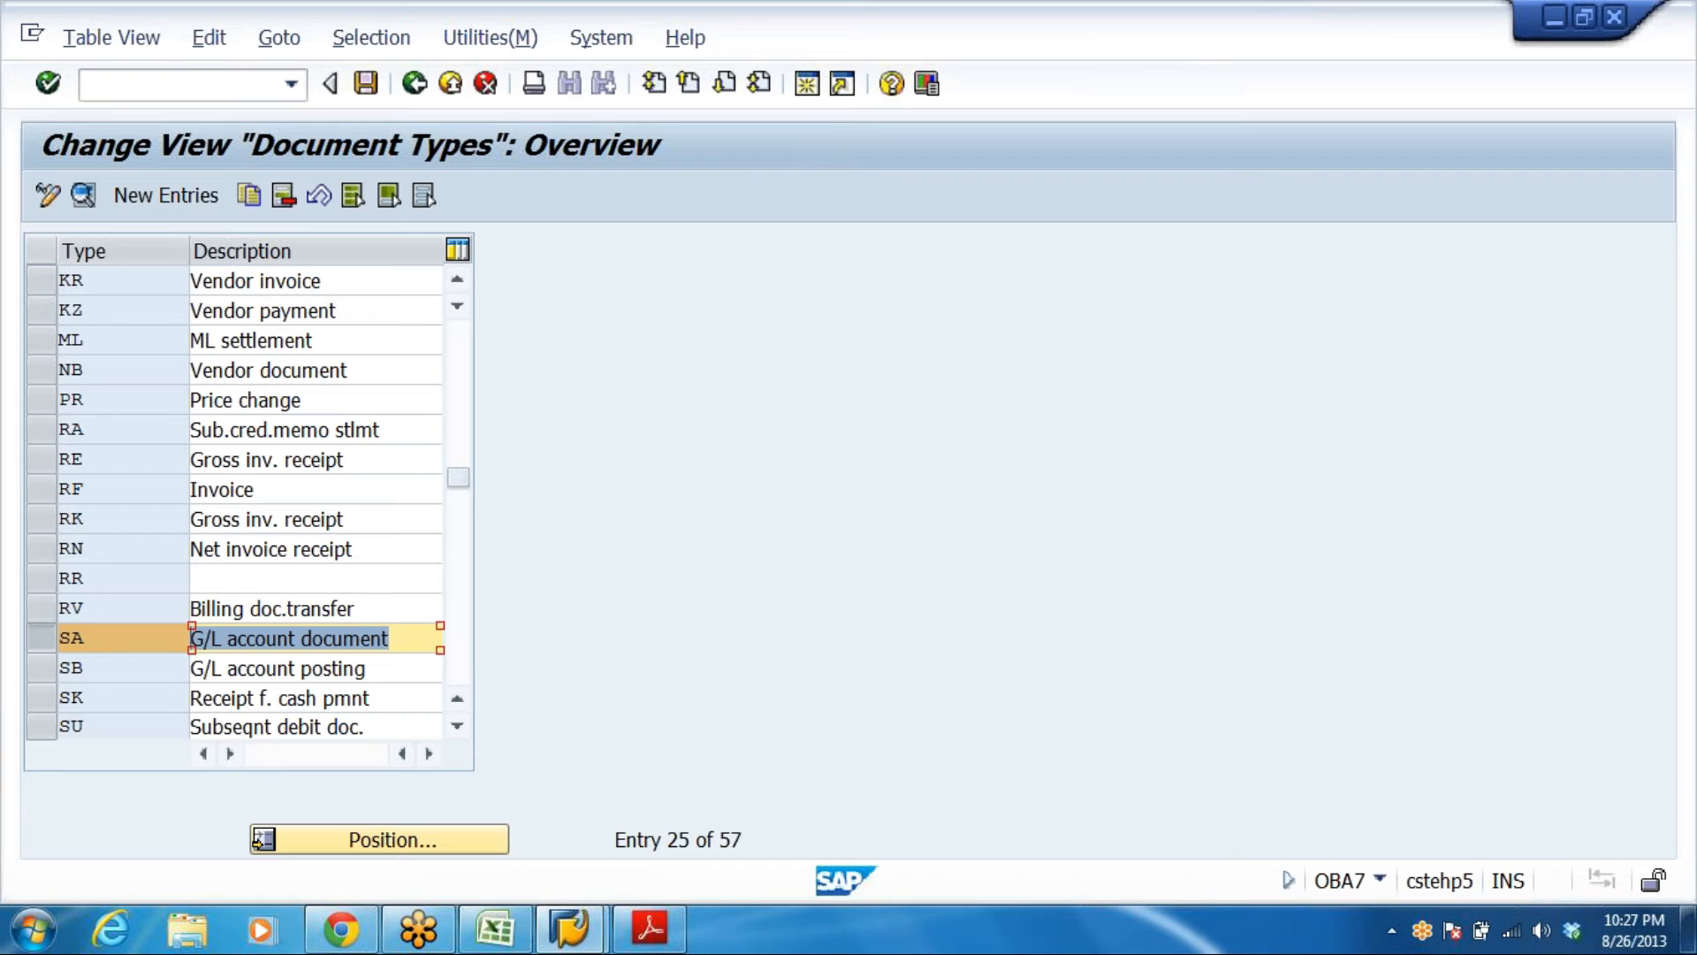
key(shift+Tab)
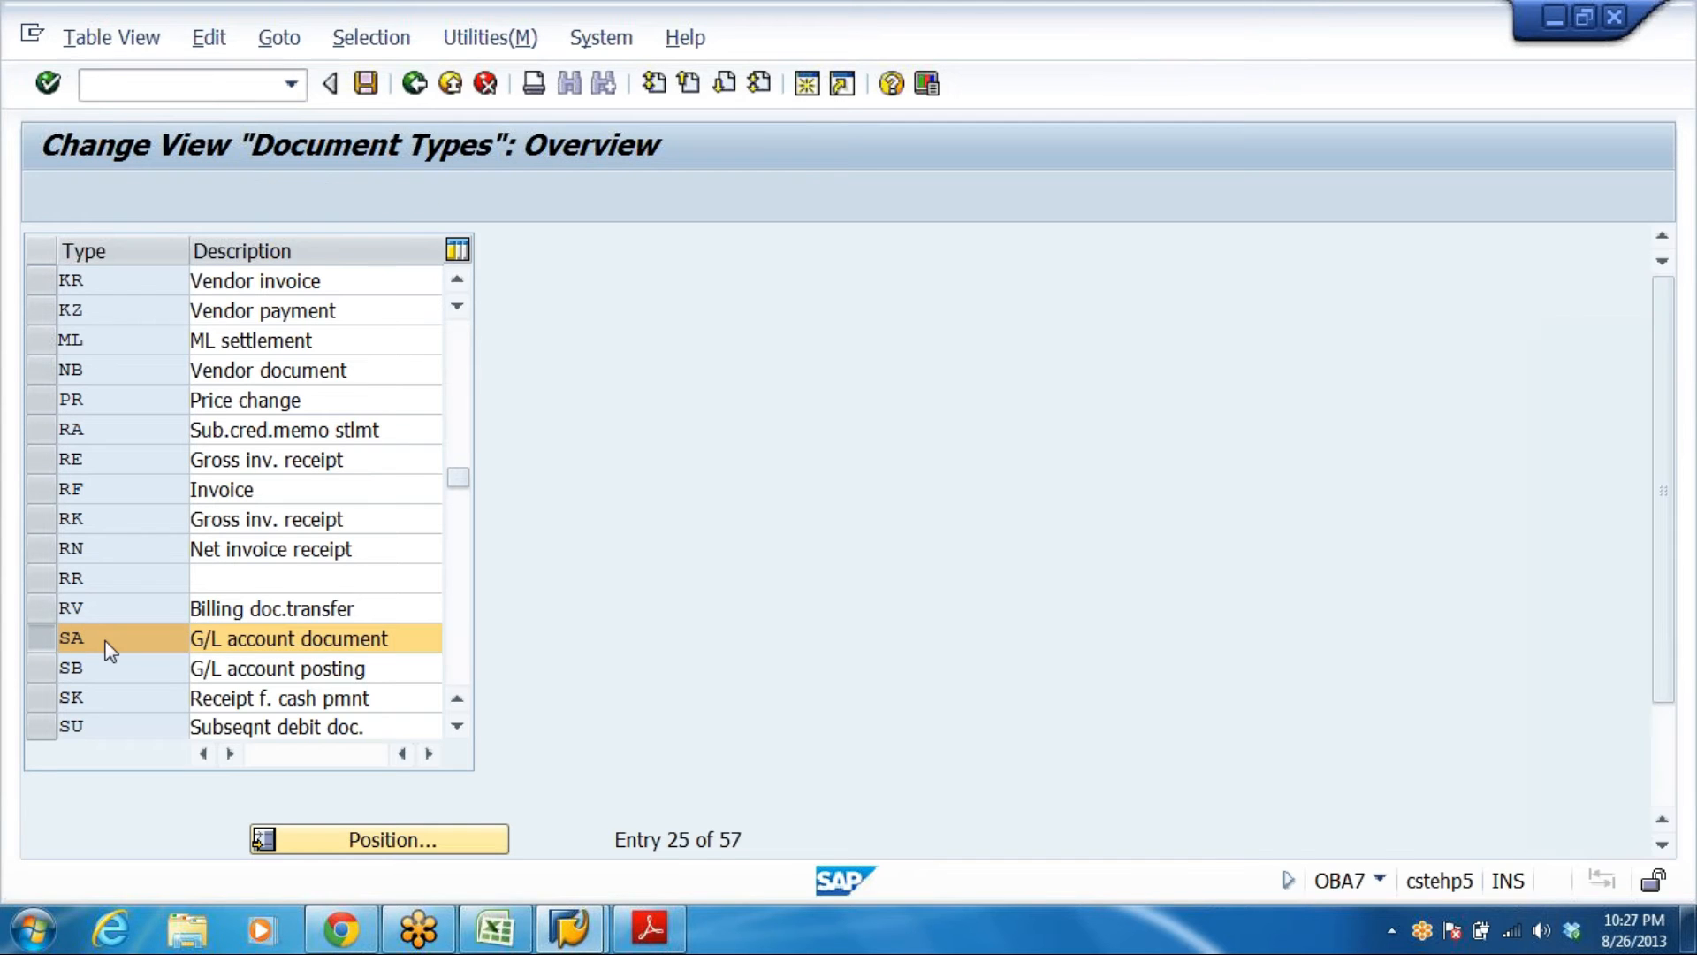
double_click(104, 643)
Examine document type SA's properties, including its number range, reverse document type and authorization group
click(334, 405)
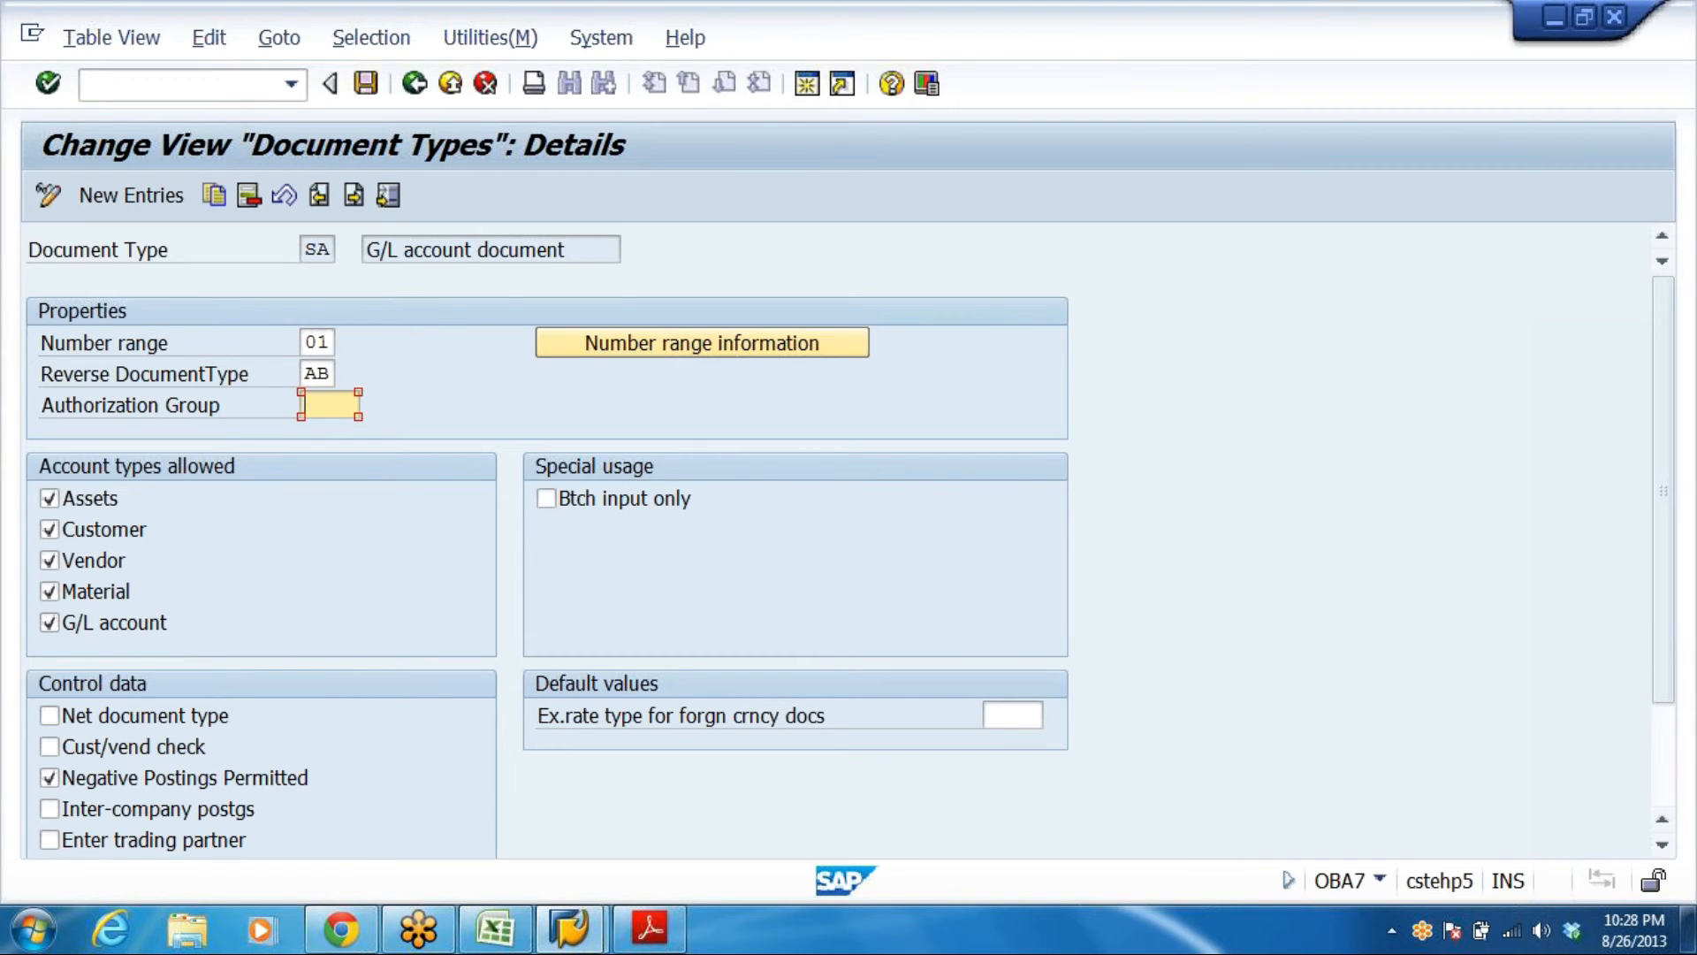
click(311, 250)
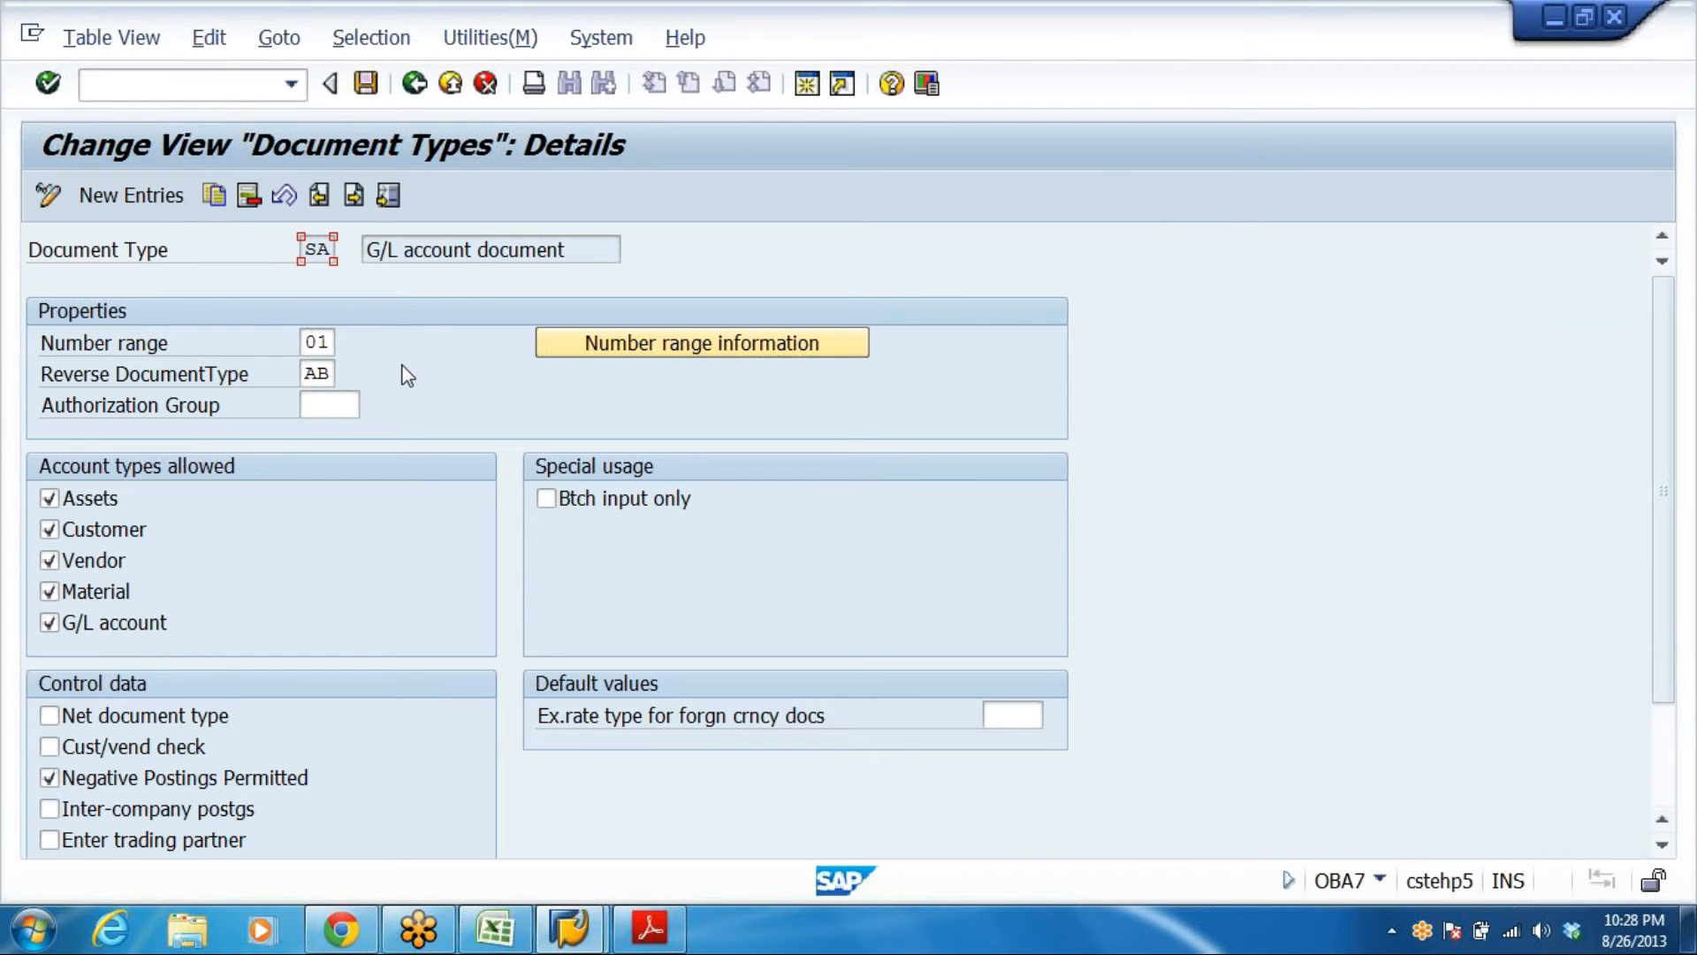
click(317, 342)
key(Tab)
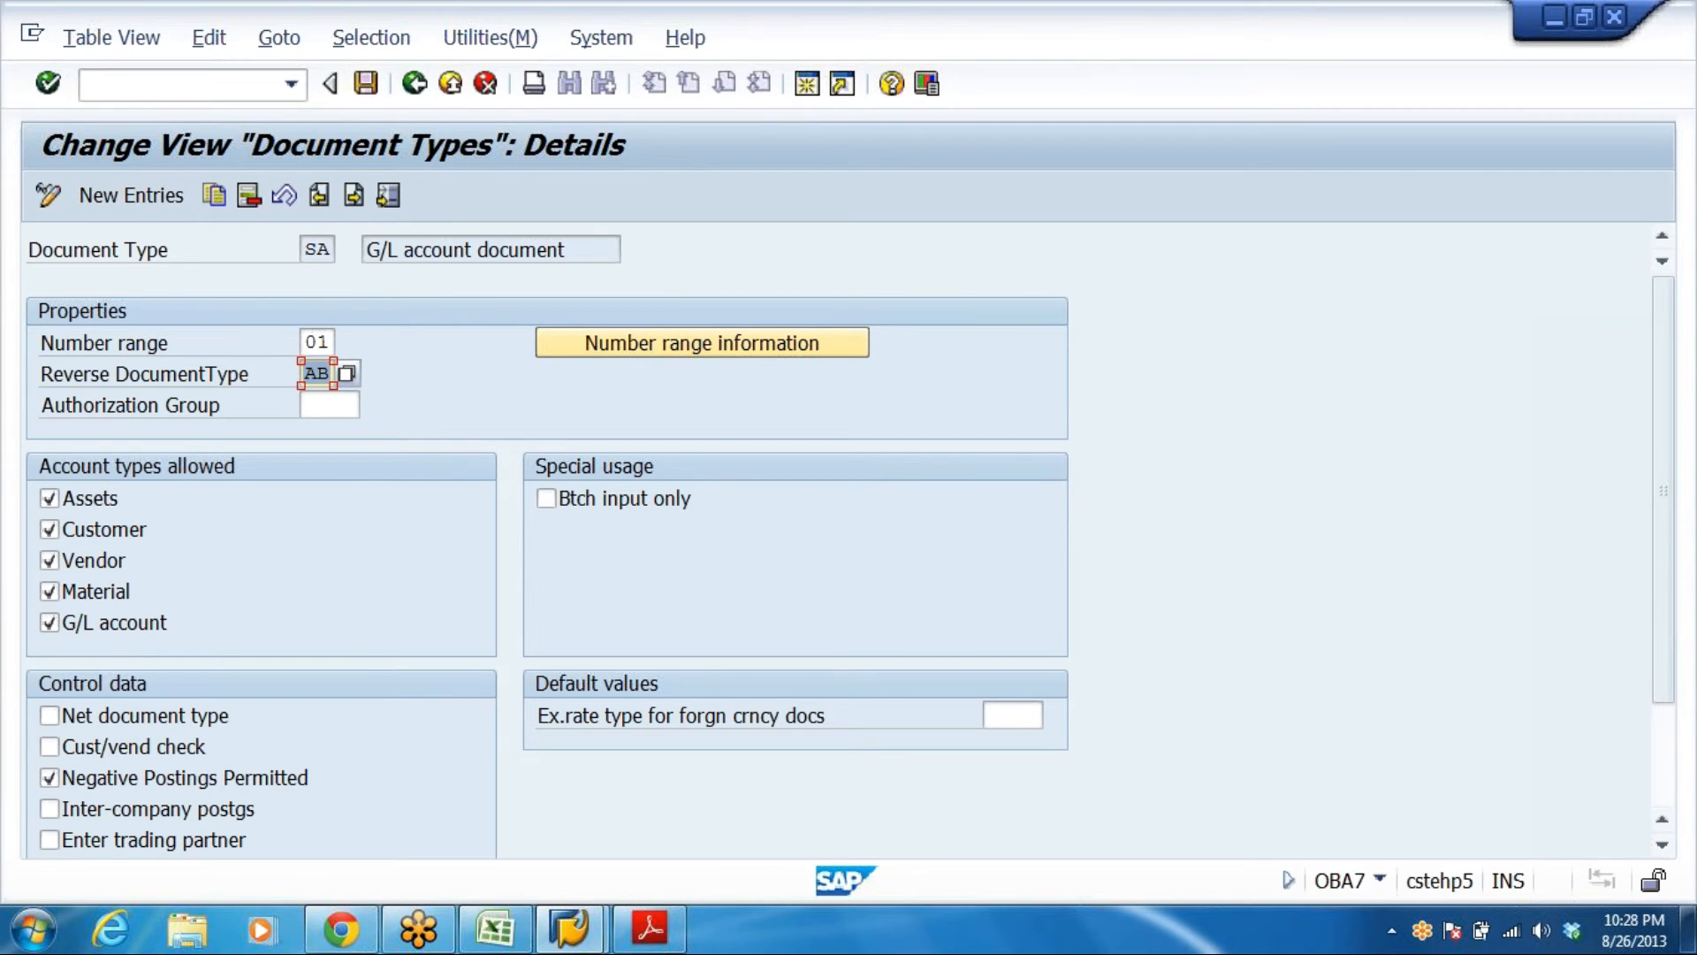
drag(317, 342, 394, 343)
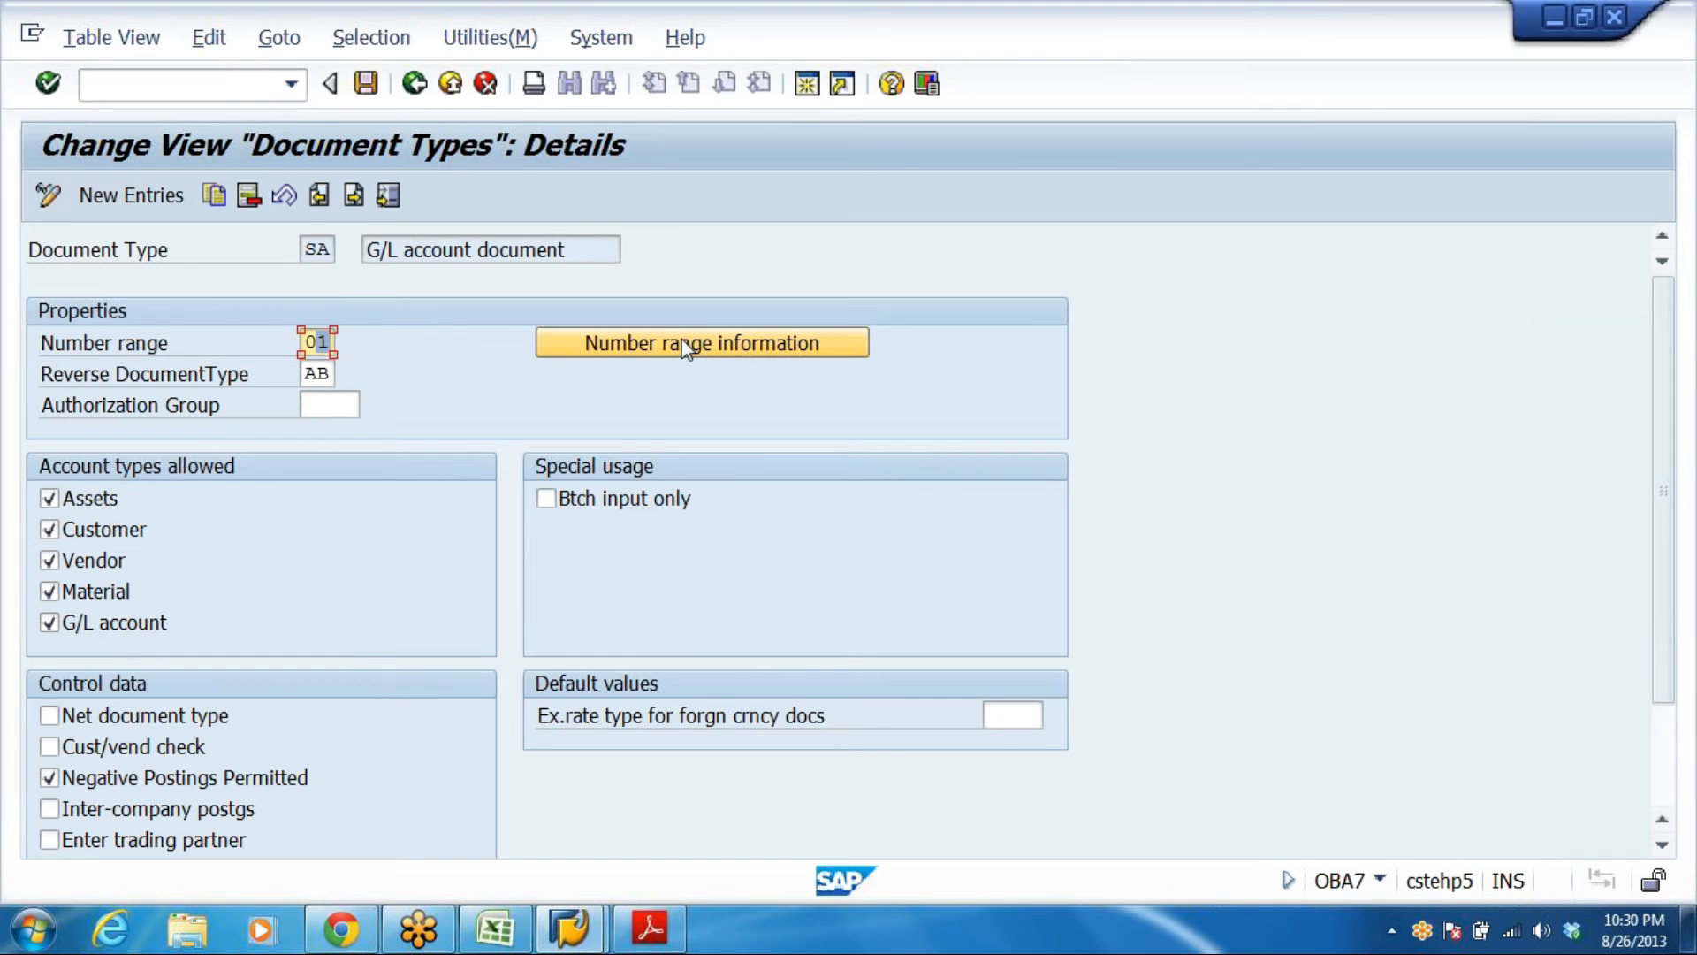
Open the number range information, enter company code DRL, and open its number range intervals for maintenance
click(735, 336)
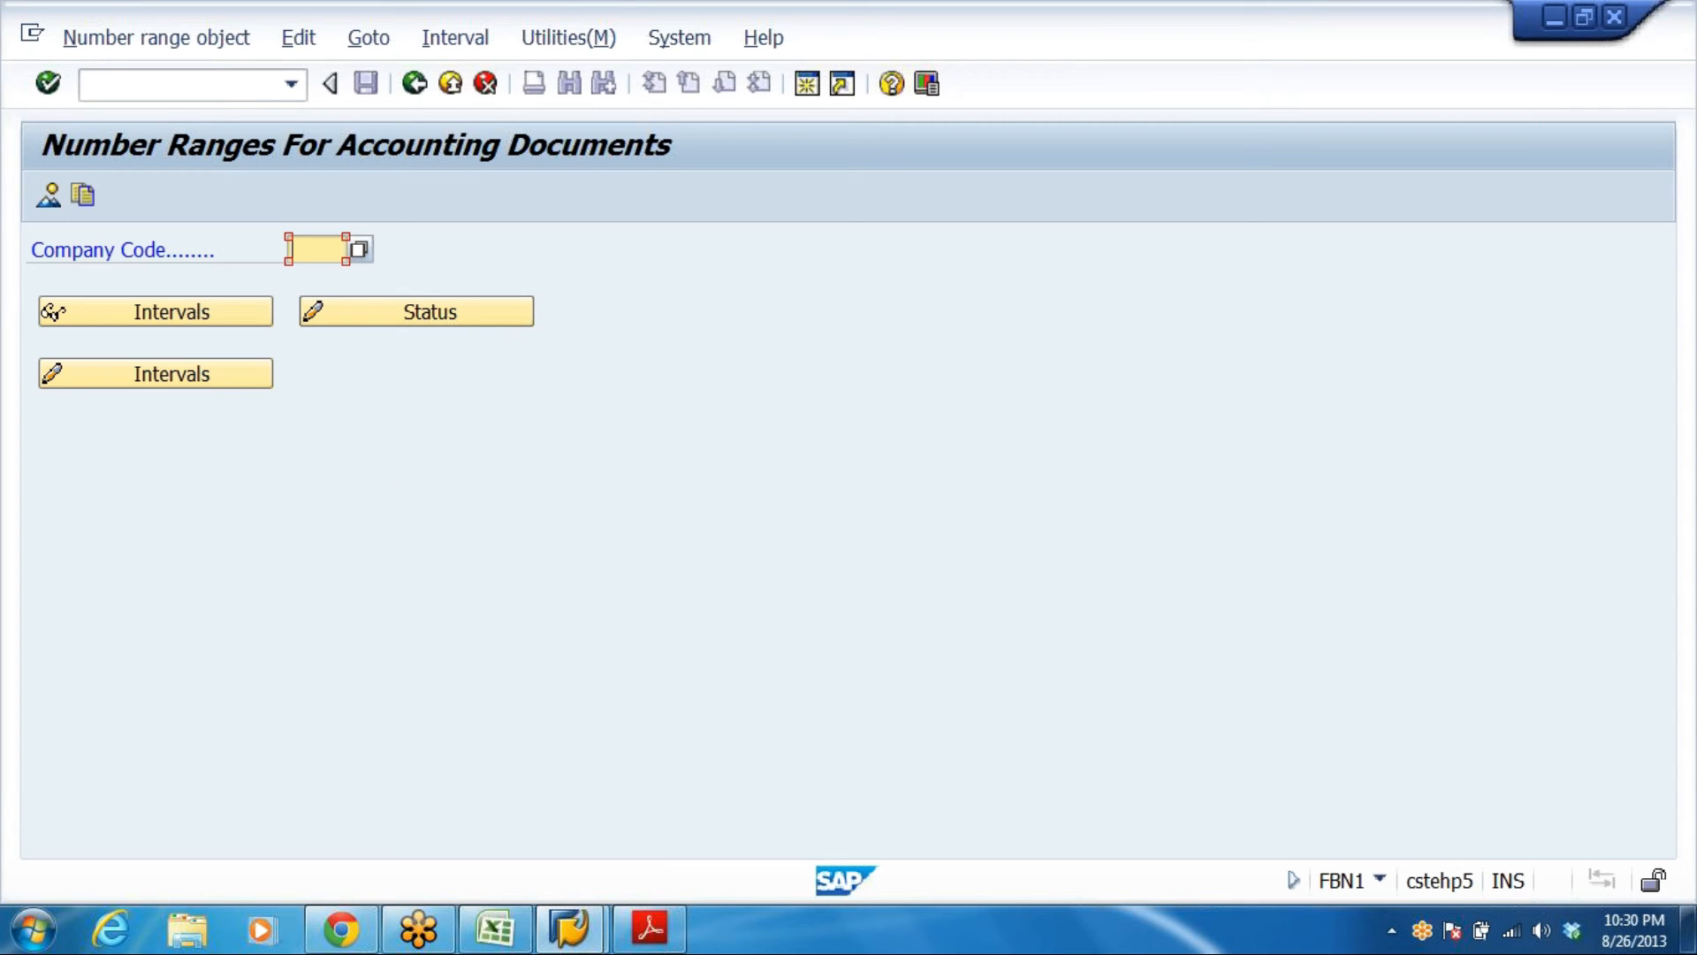
click(316, 277)
text(DRL)
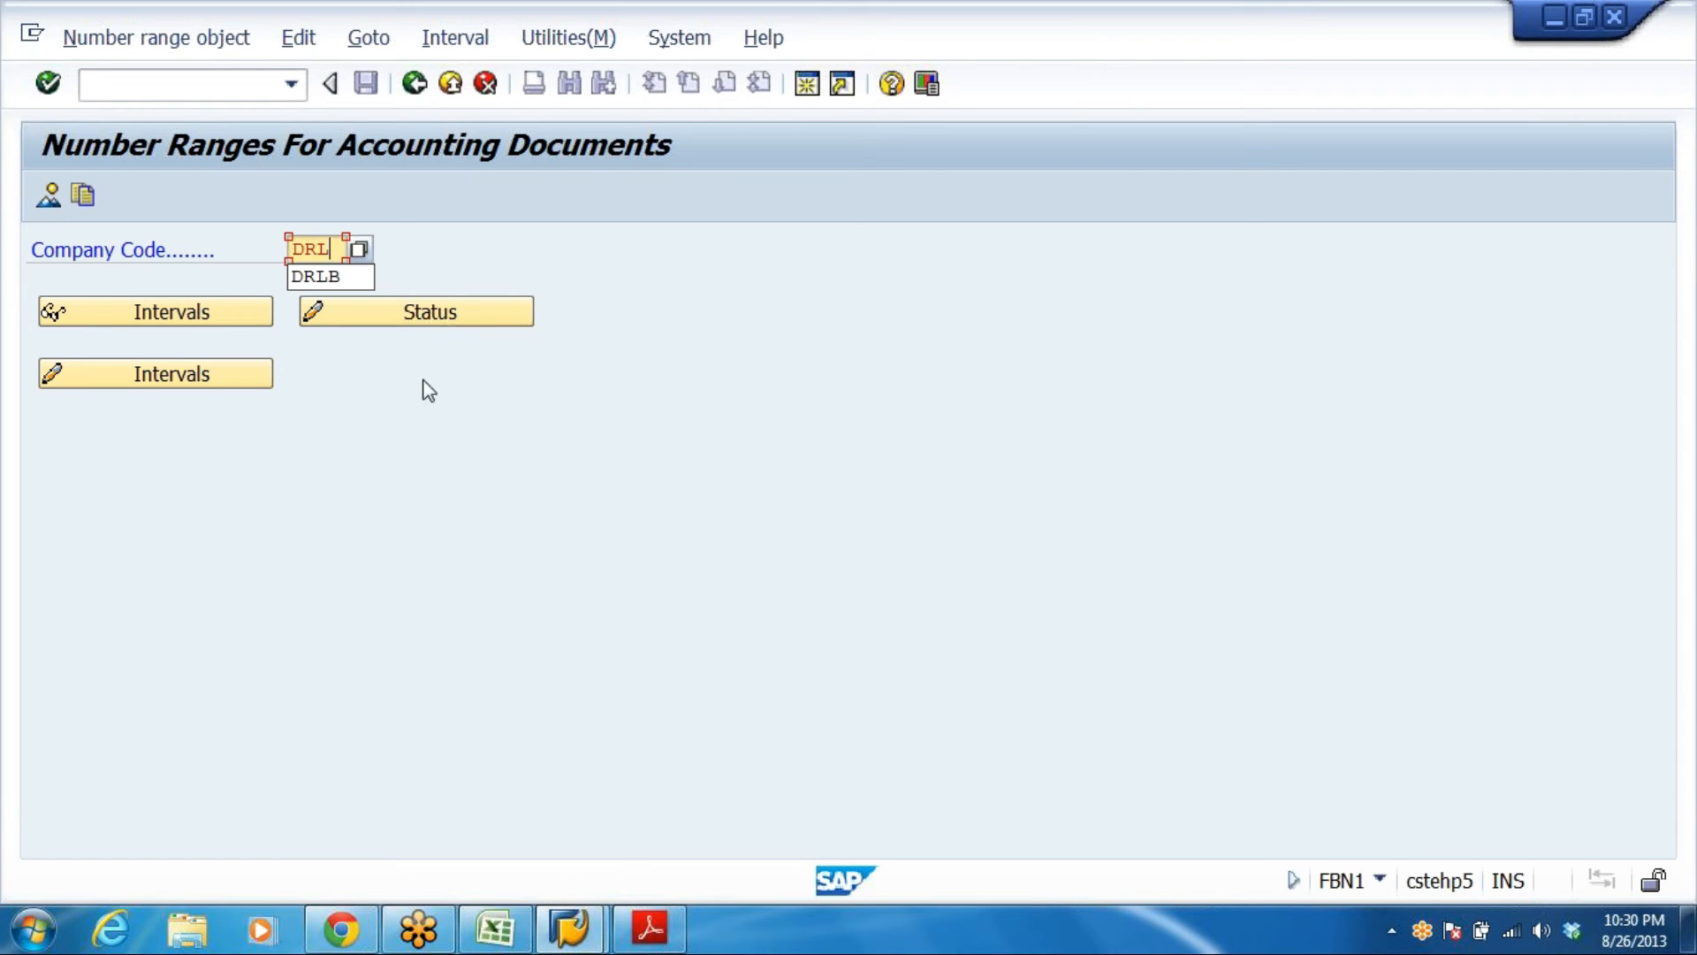
click(153, 375)
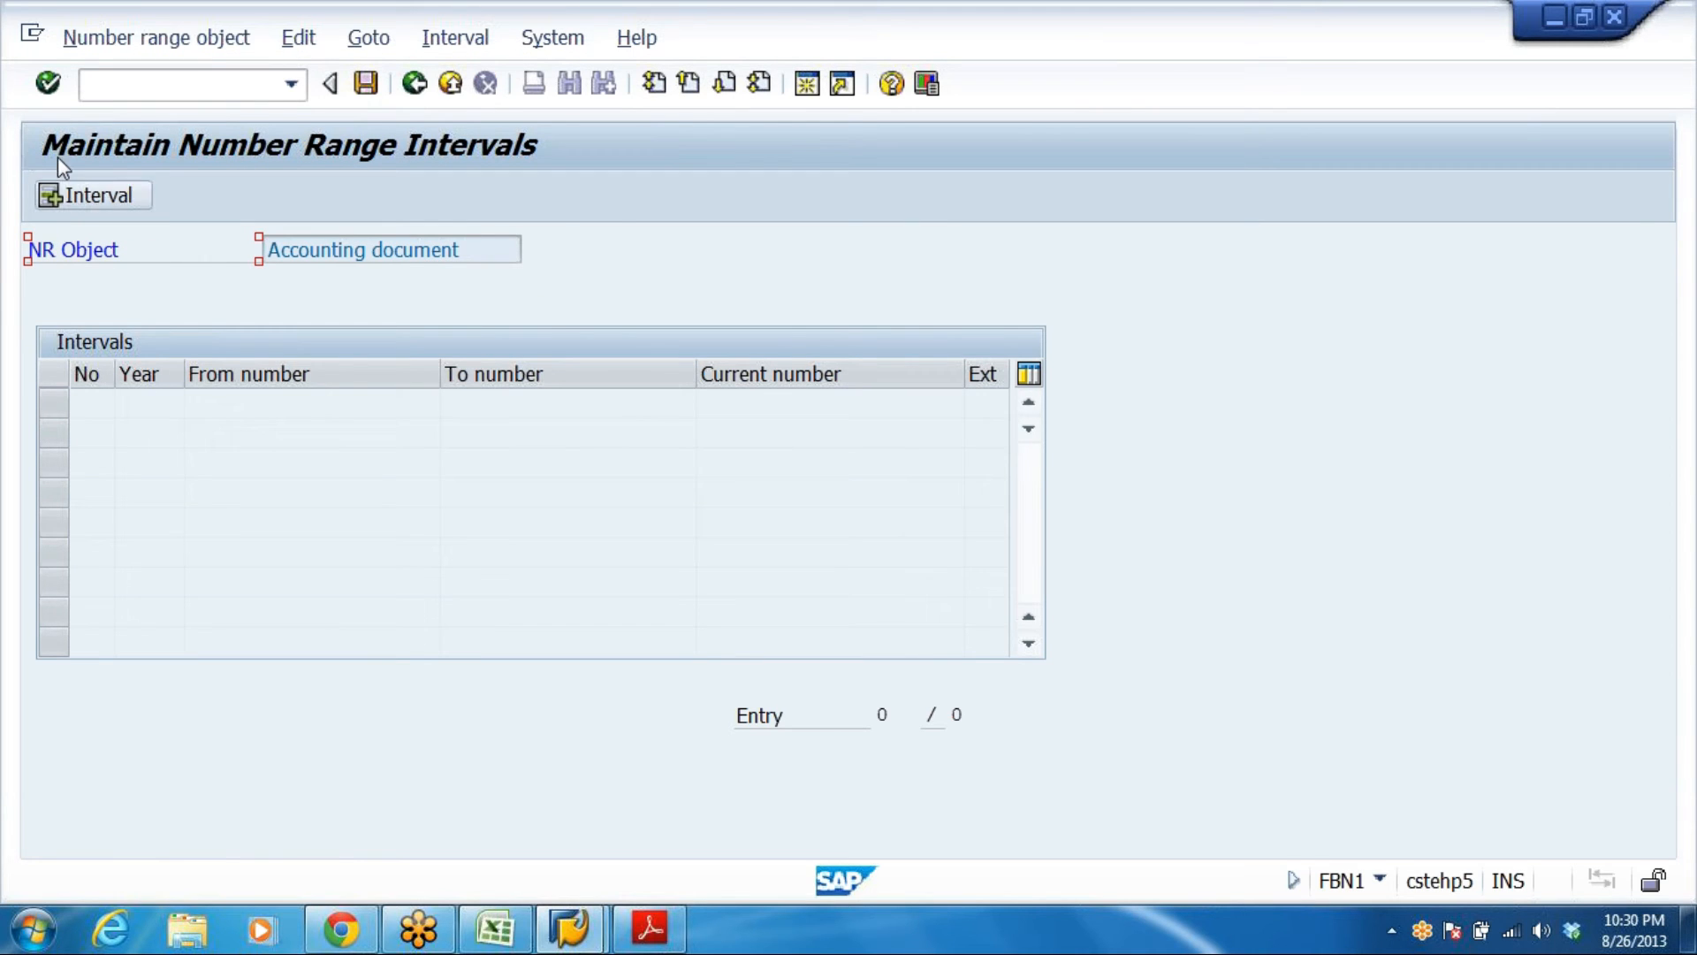
Start a new accounting document interval with number 01 and year 2013
click(117, 200)
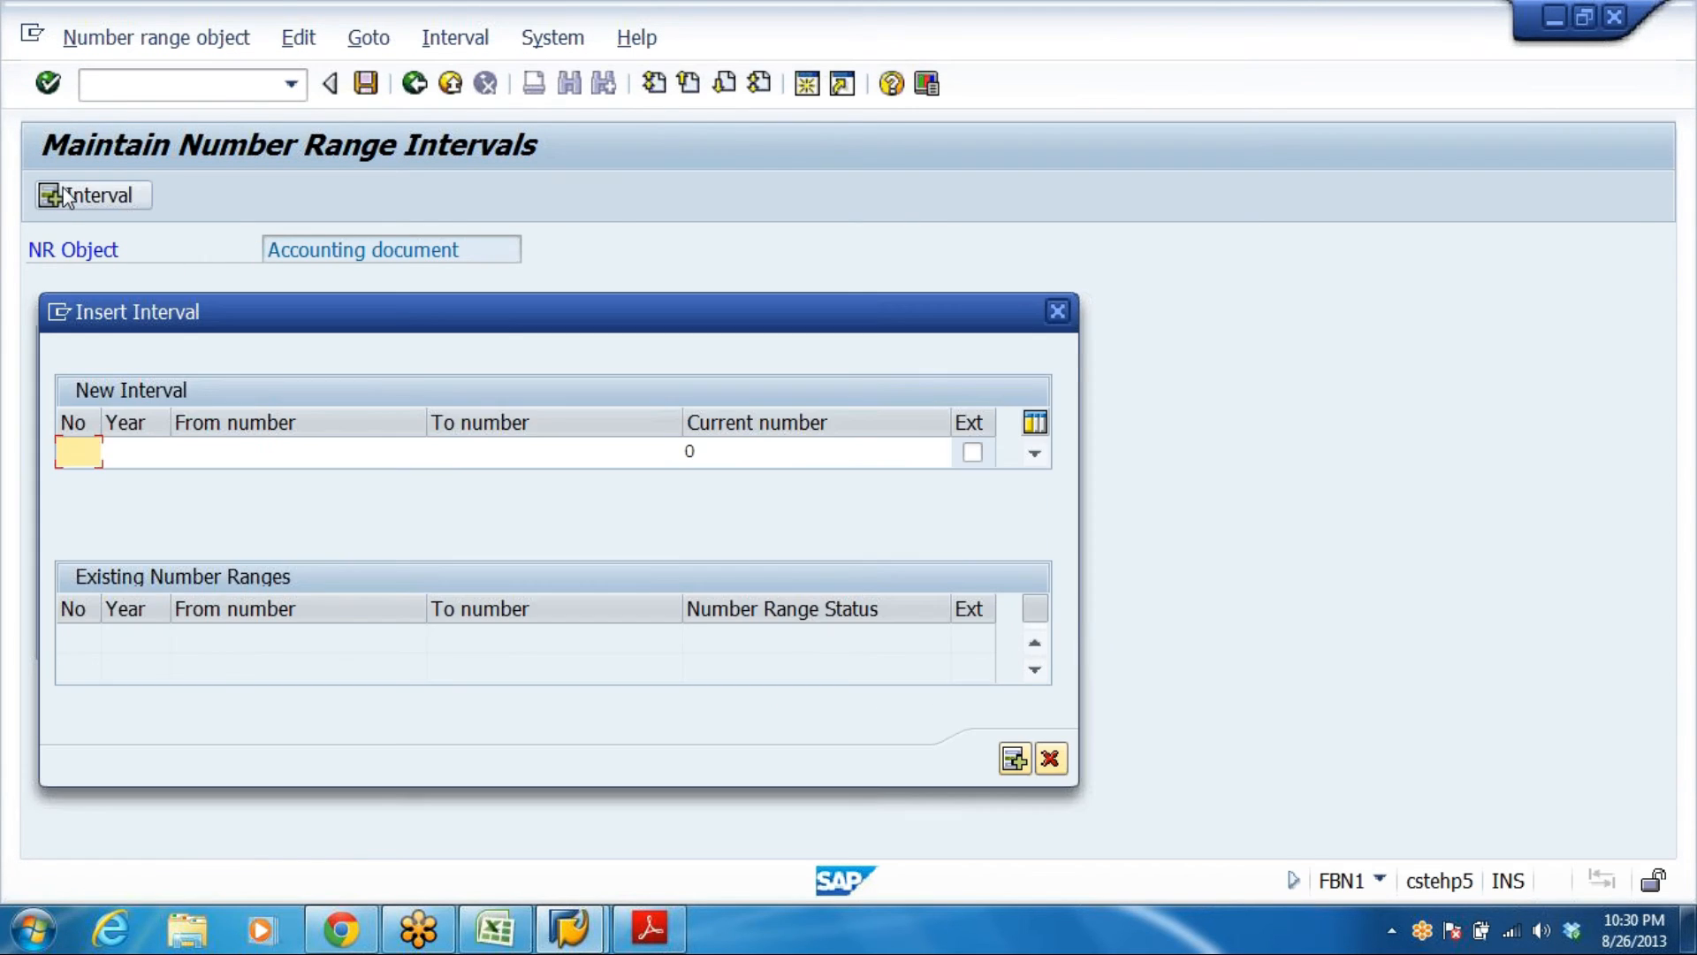
drag(500, 321, 881, 265)
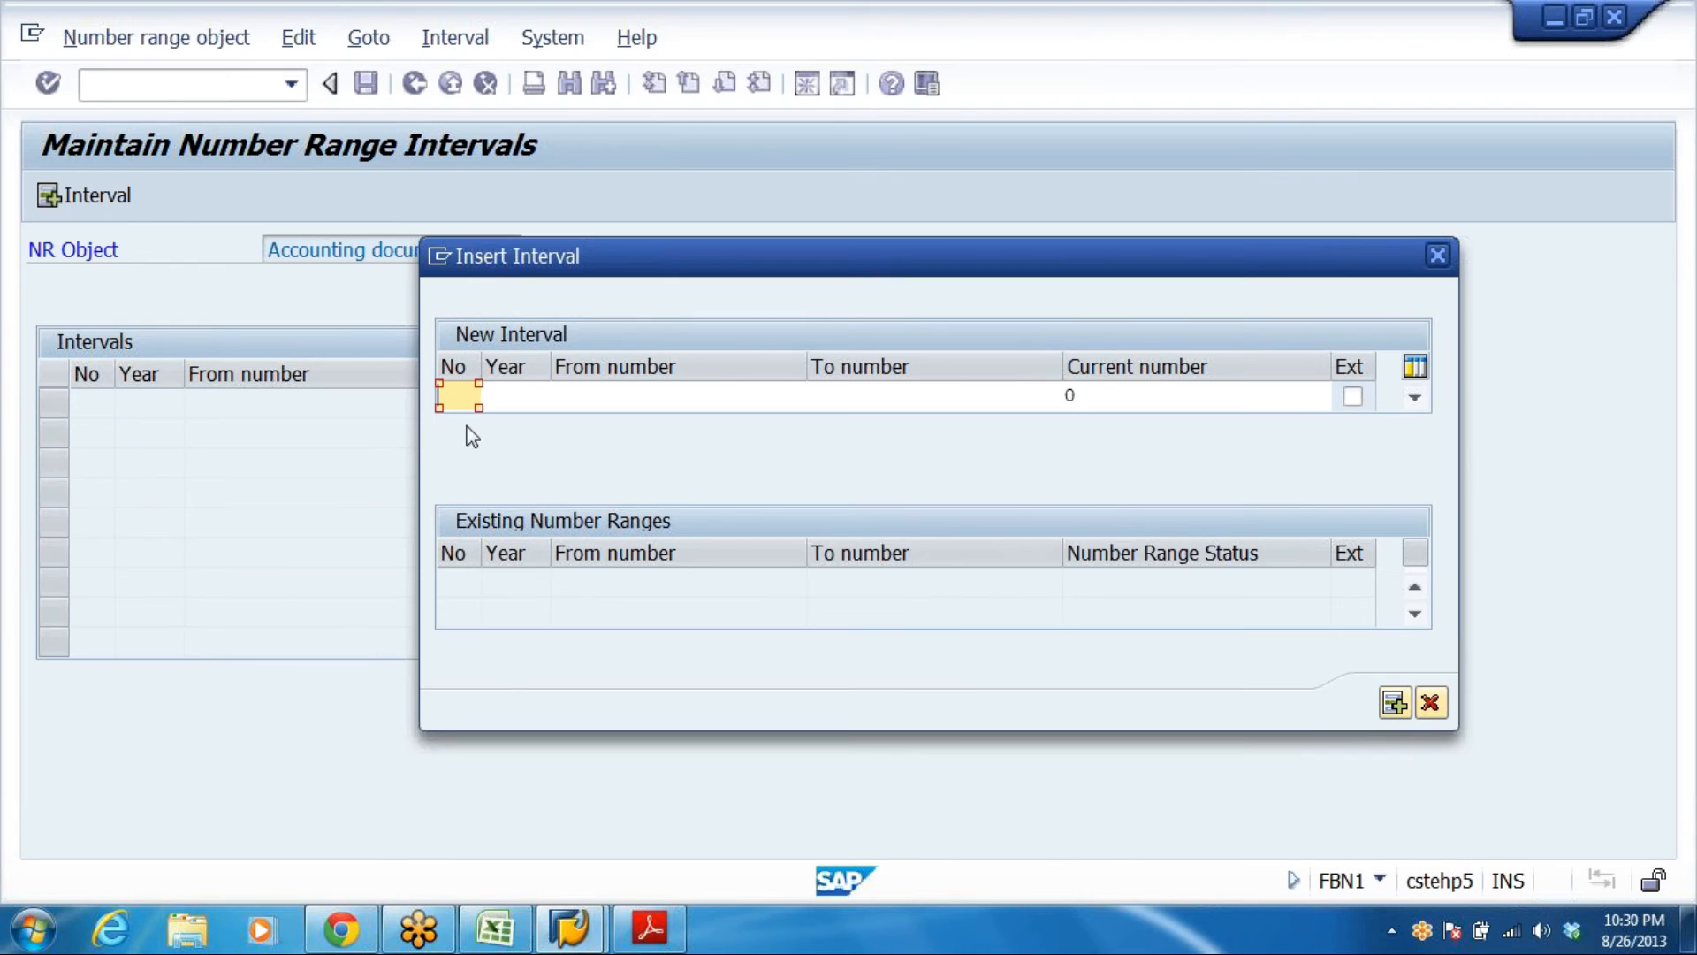
text(01)
key(Tab)
text(2013)
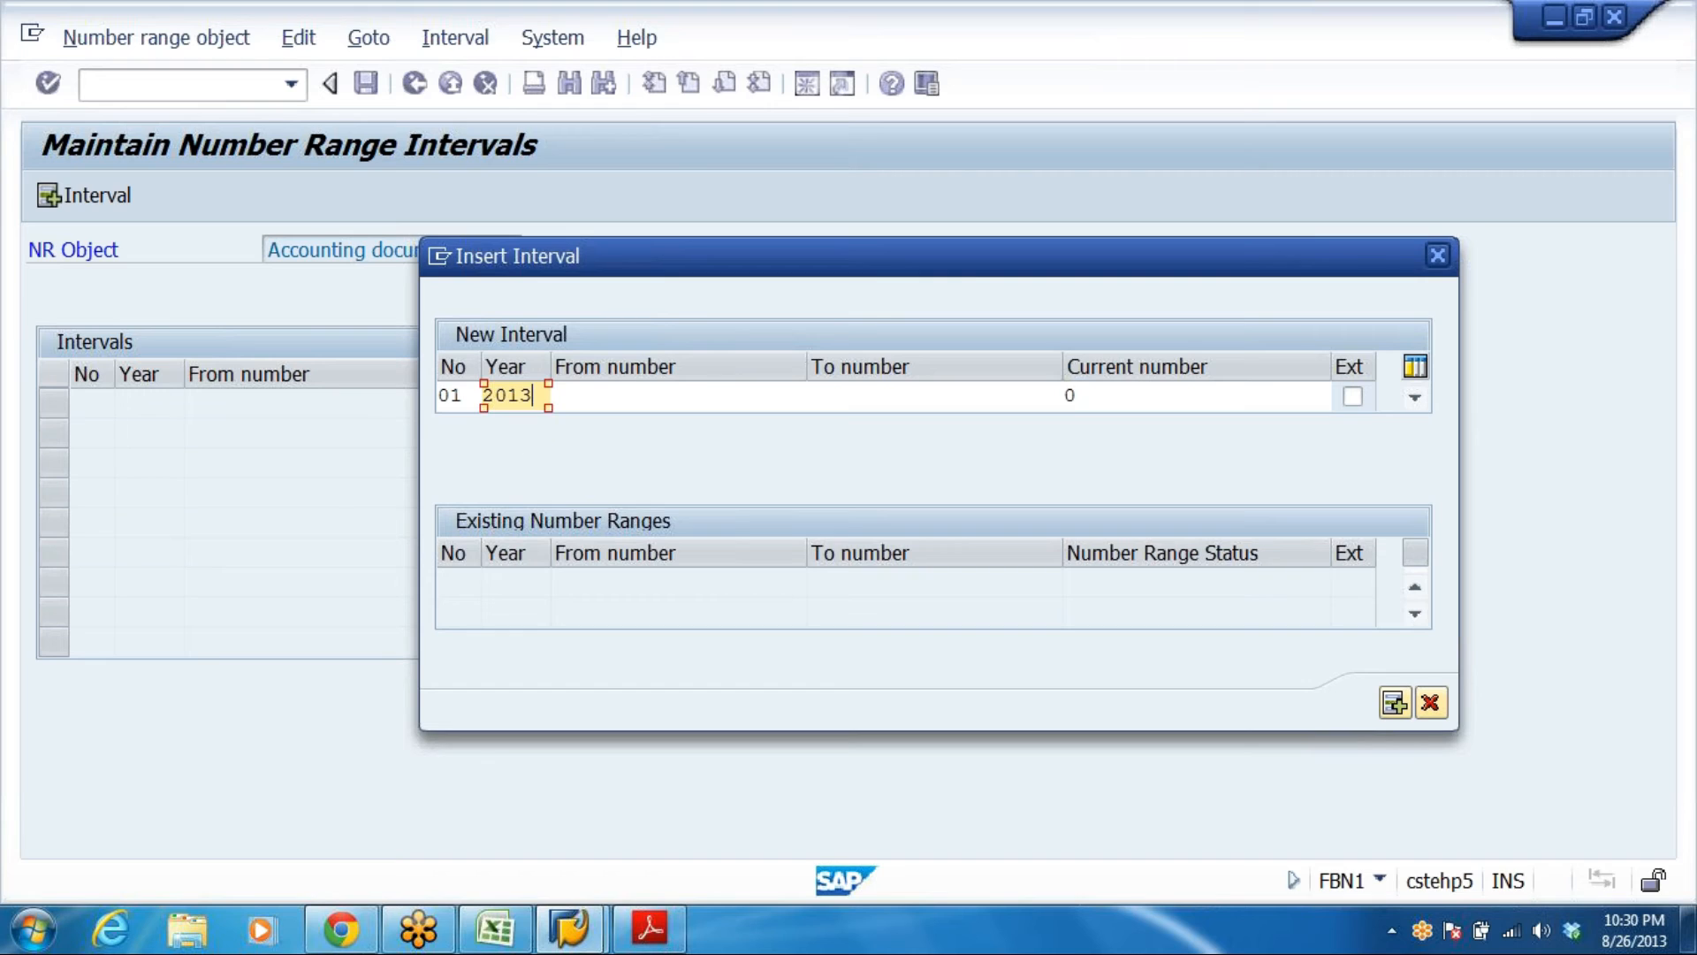
Set the new interval's range from 1 to 100000, leave its current number as is, and insert it for company code DRL
key(Tab)
click(629, 428)
key(Tab)
text(100000)
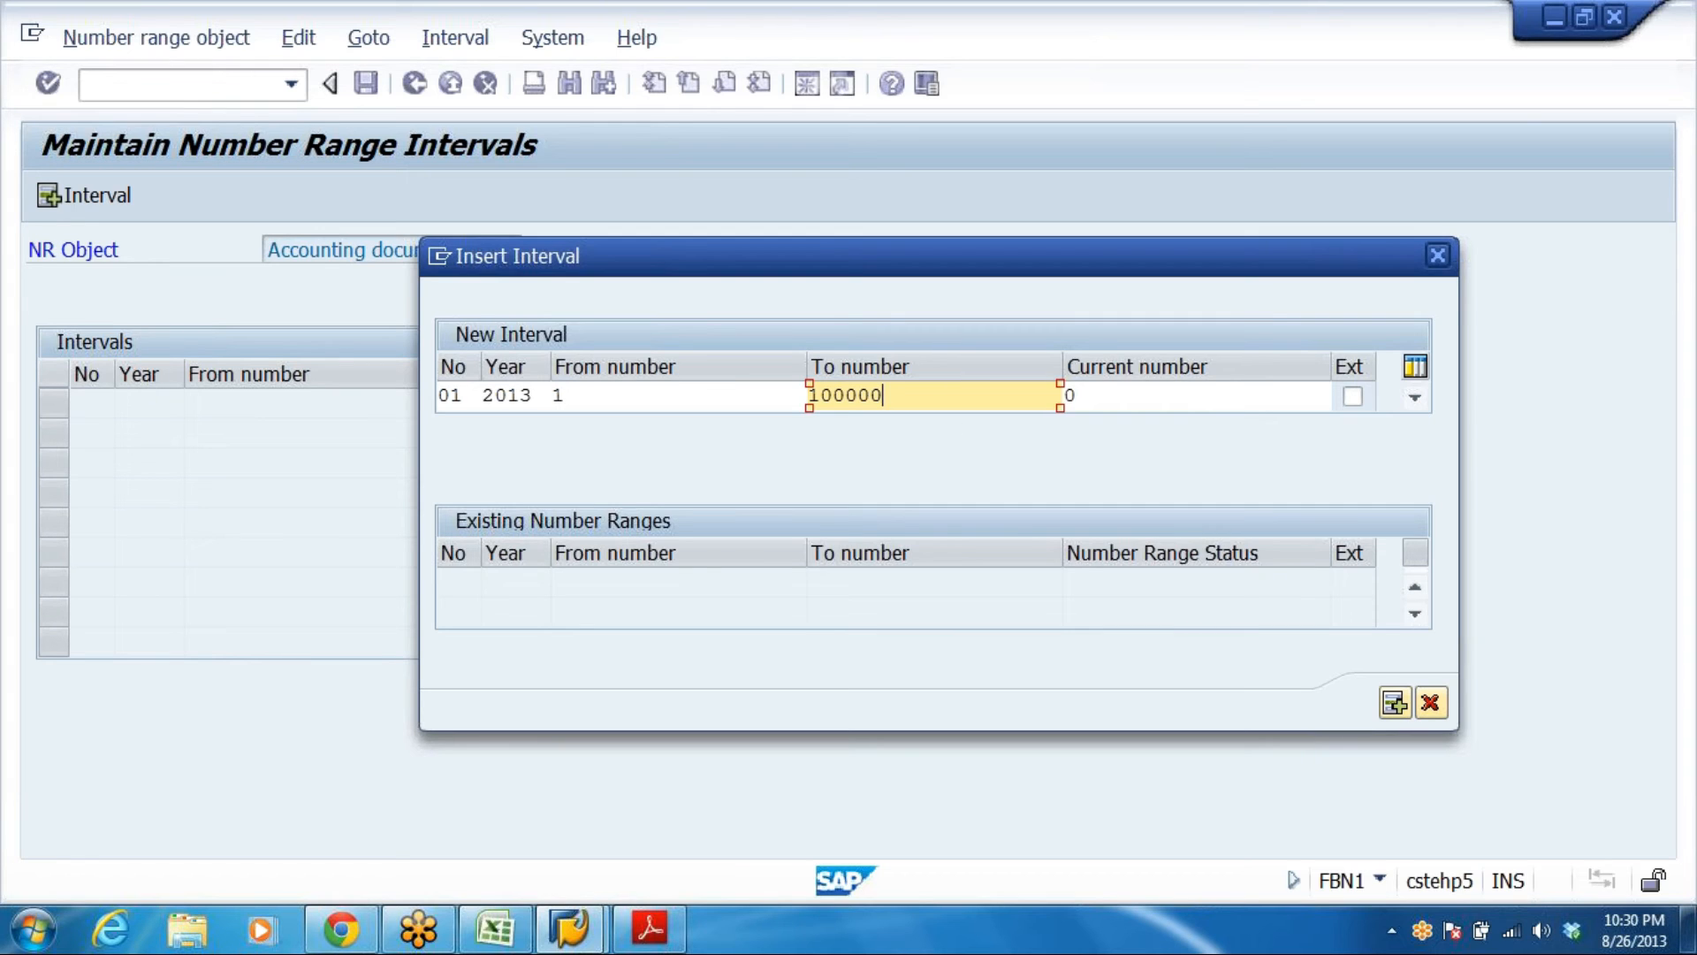
key(Tab)
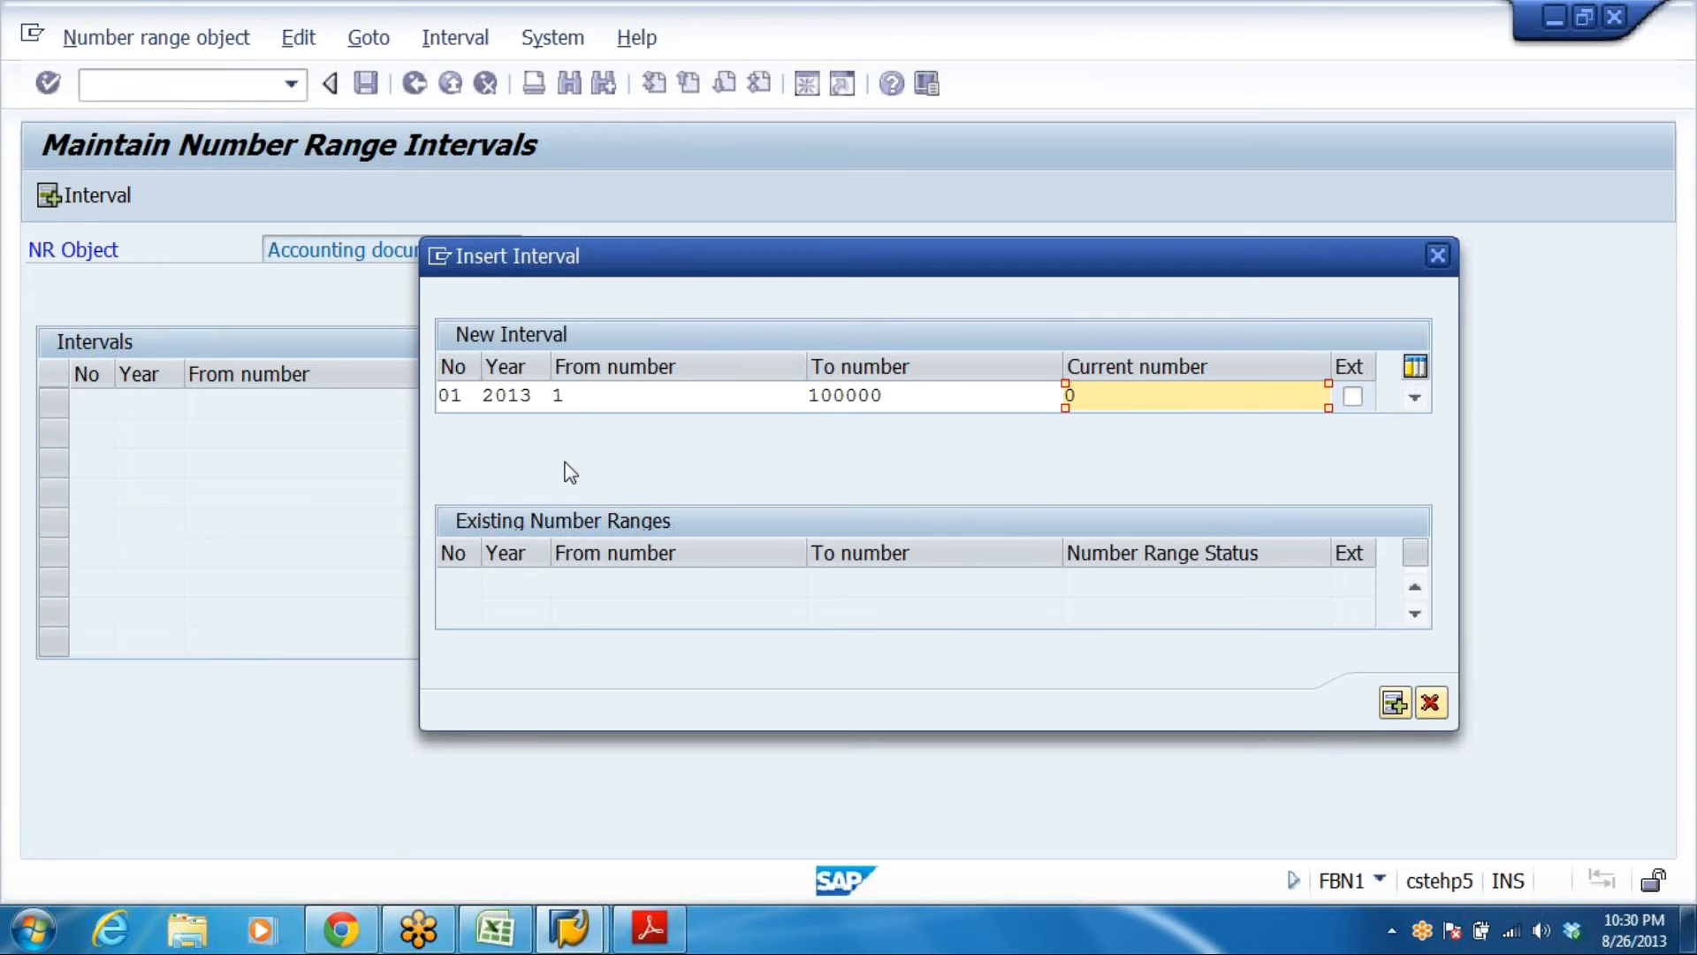
key(shift+Tab)
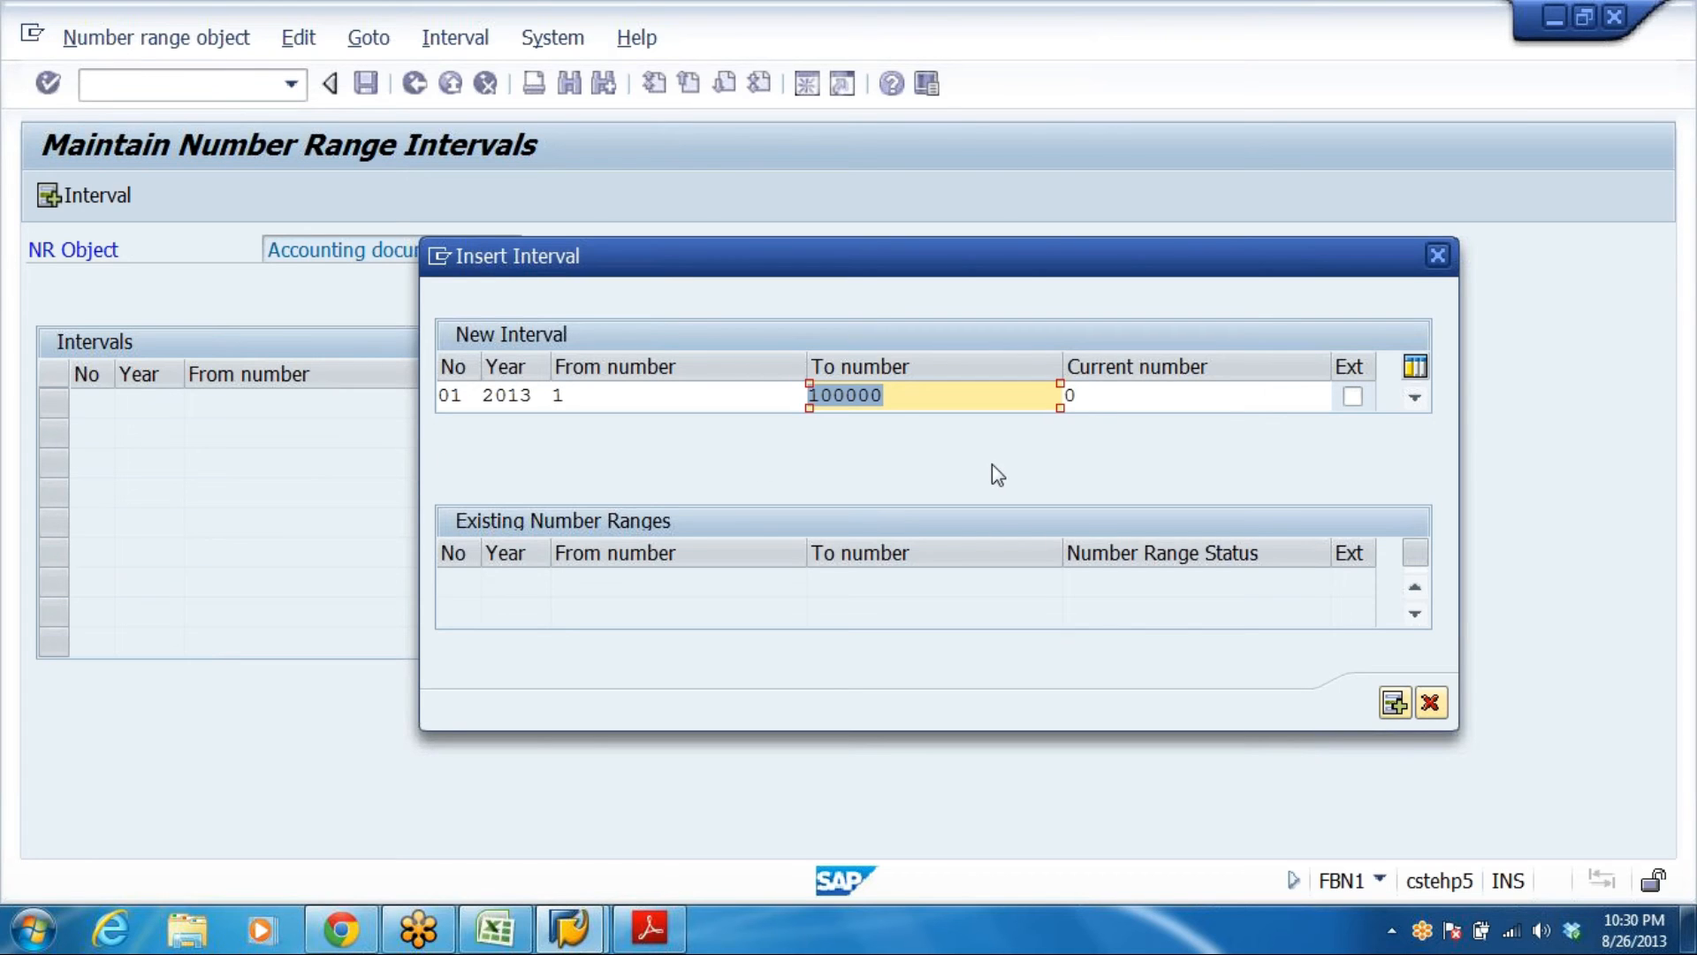
key(Tab)
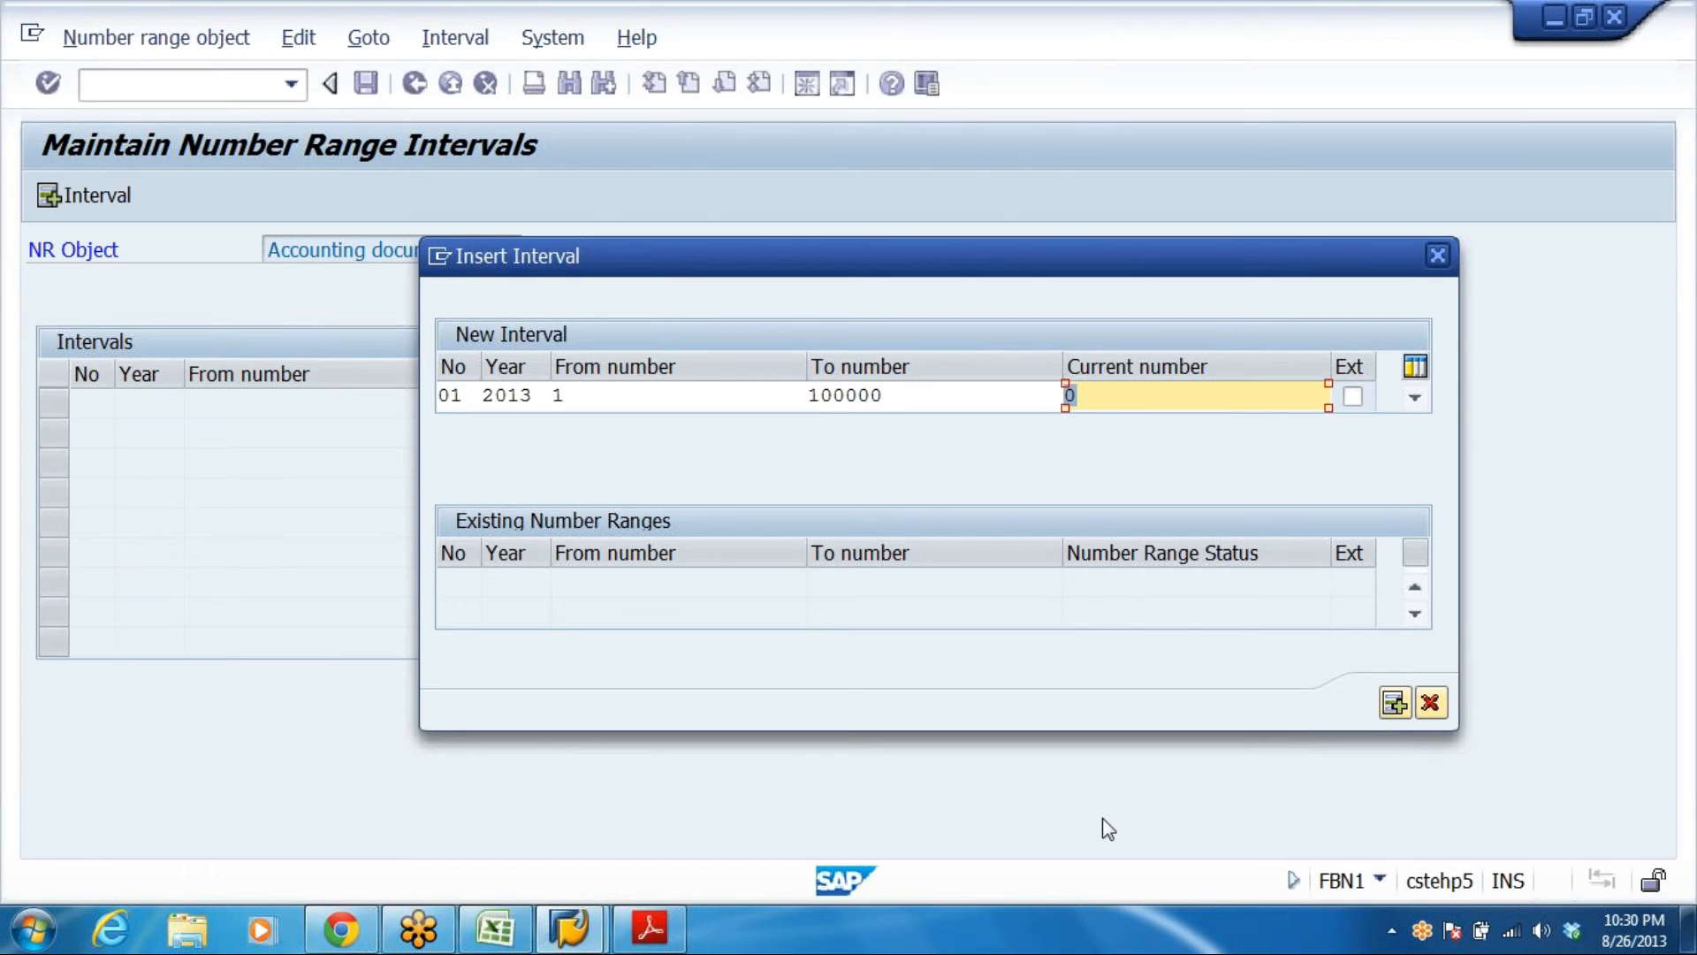
key(Return)
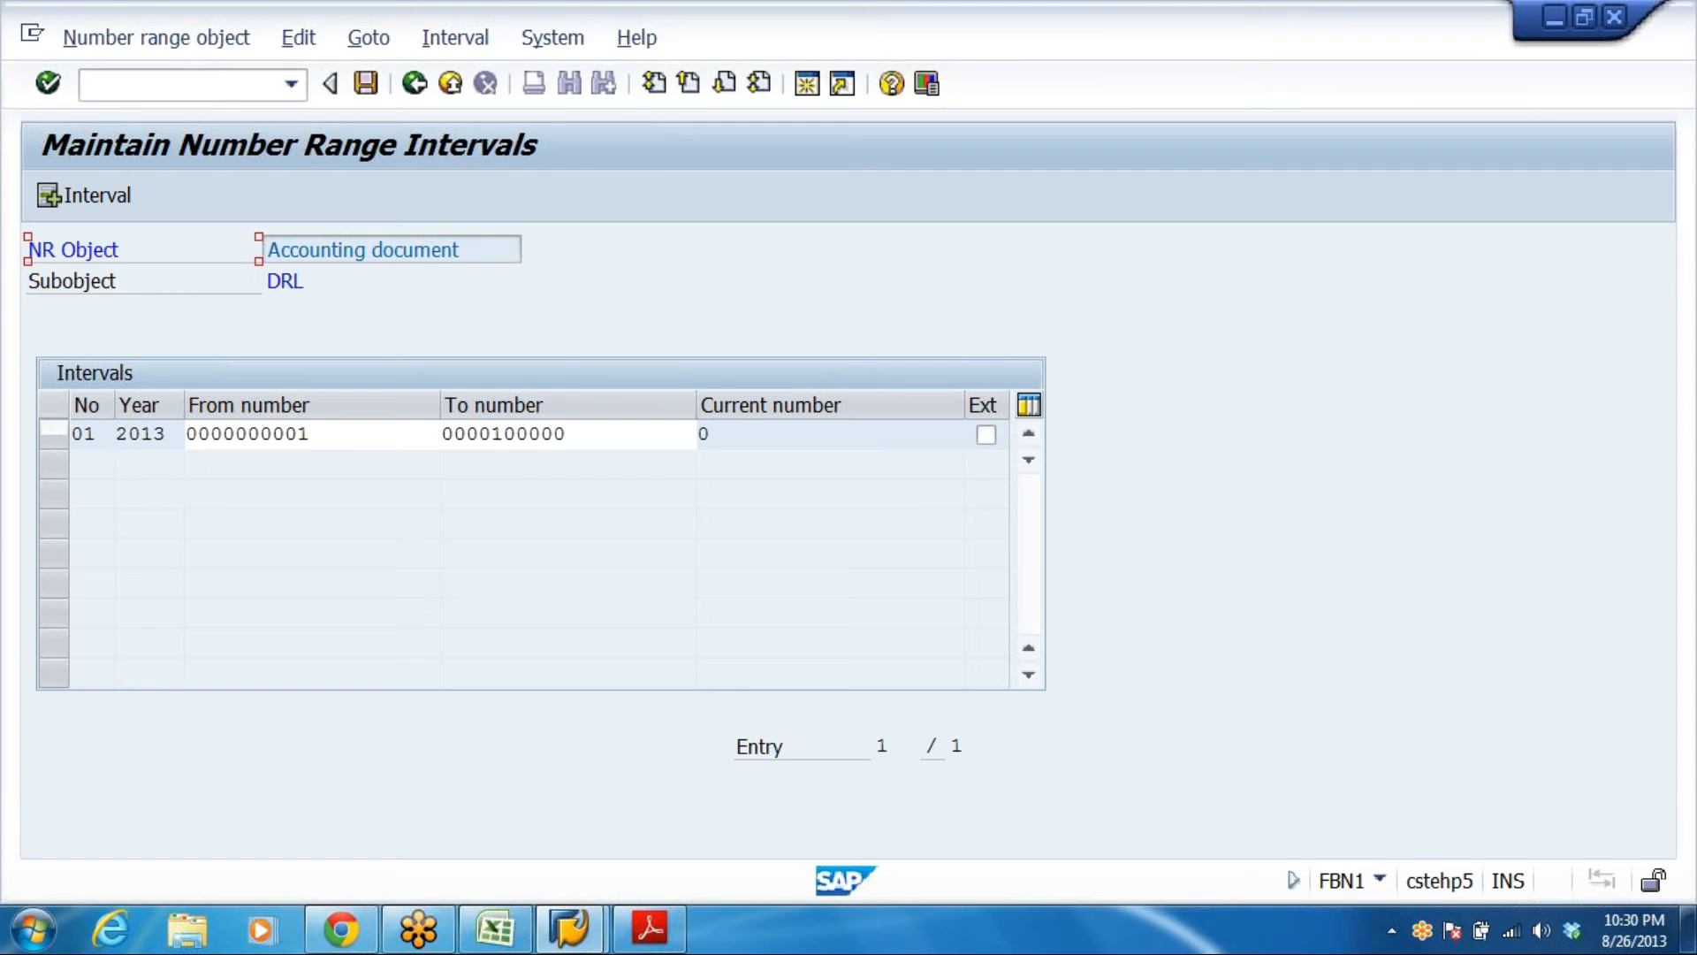
click(113, 438)
key(Tab)
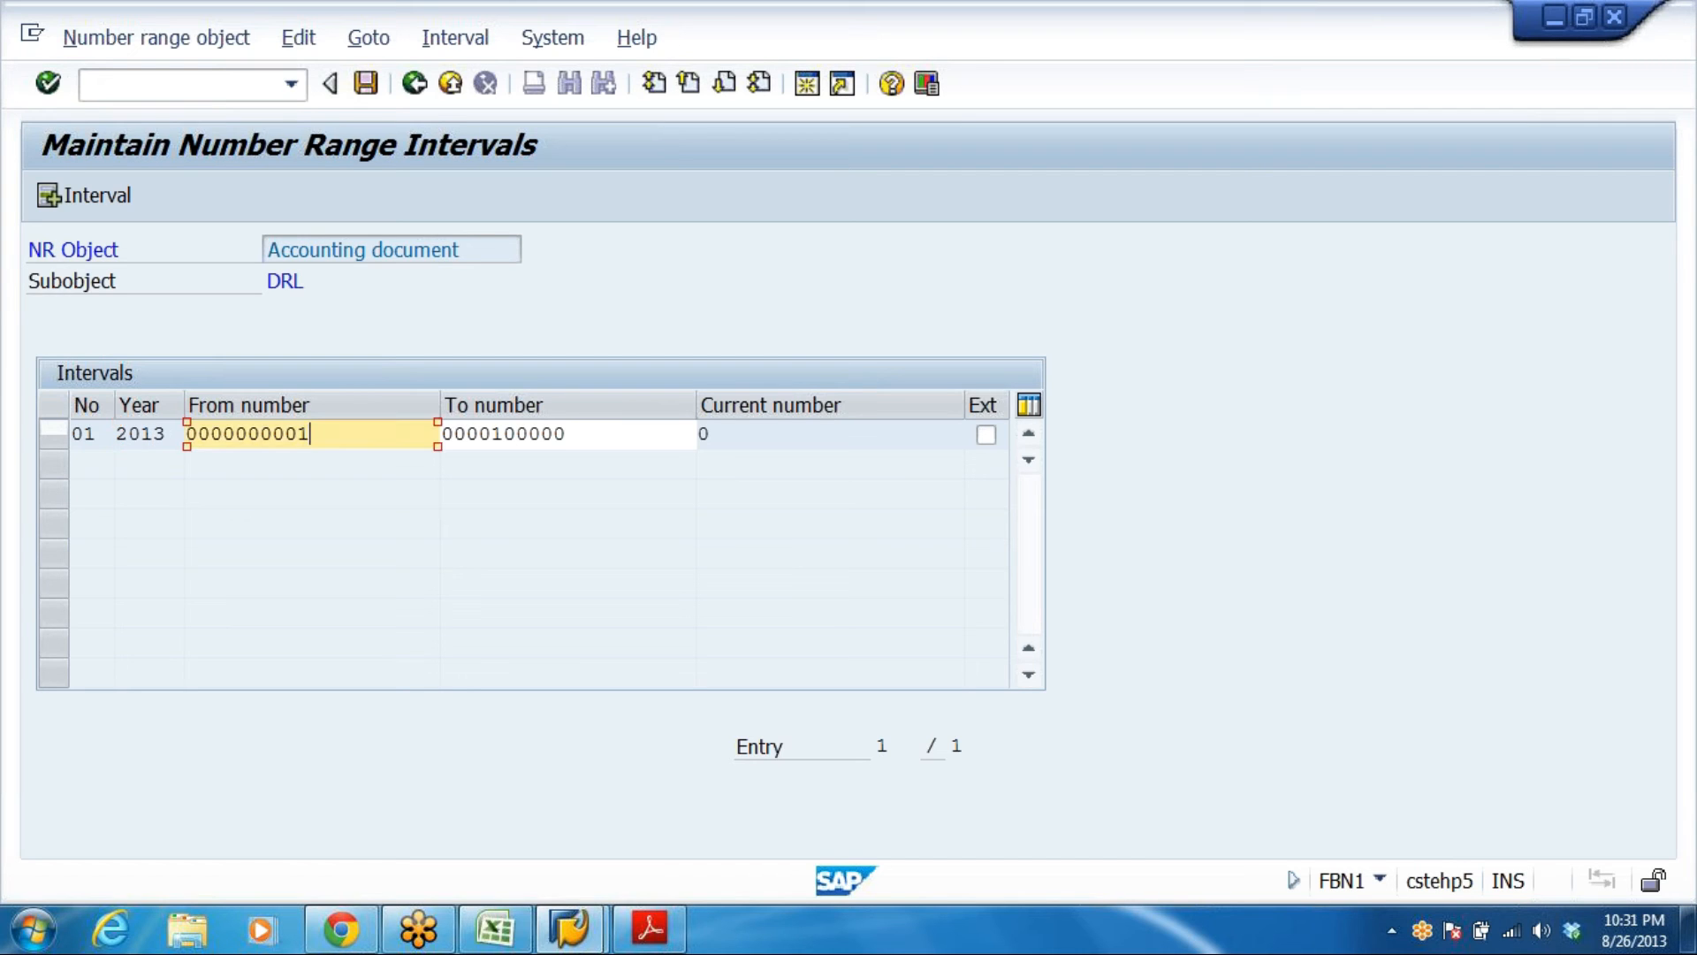
Examine the from and to numbers of interval 01 for year 2013
key(Tab)
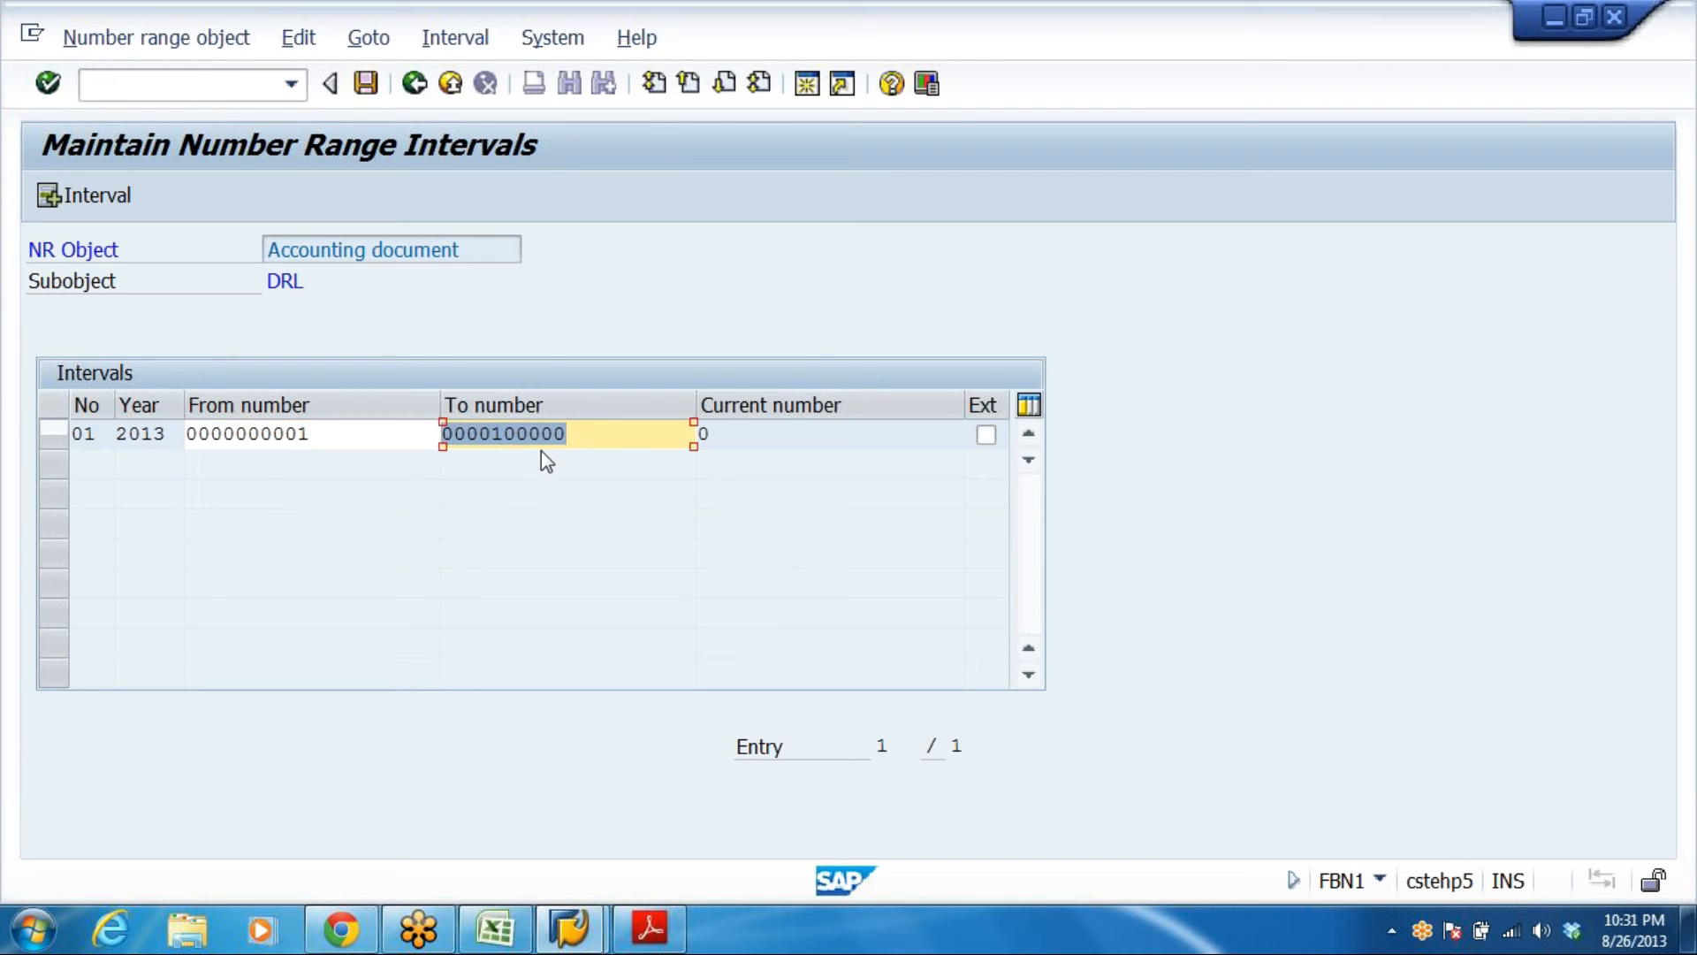
key(End)
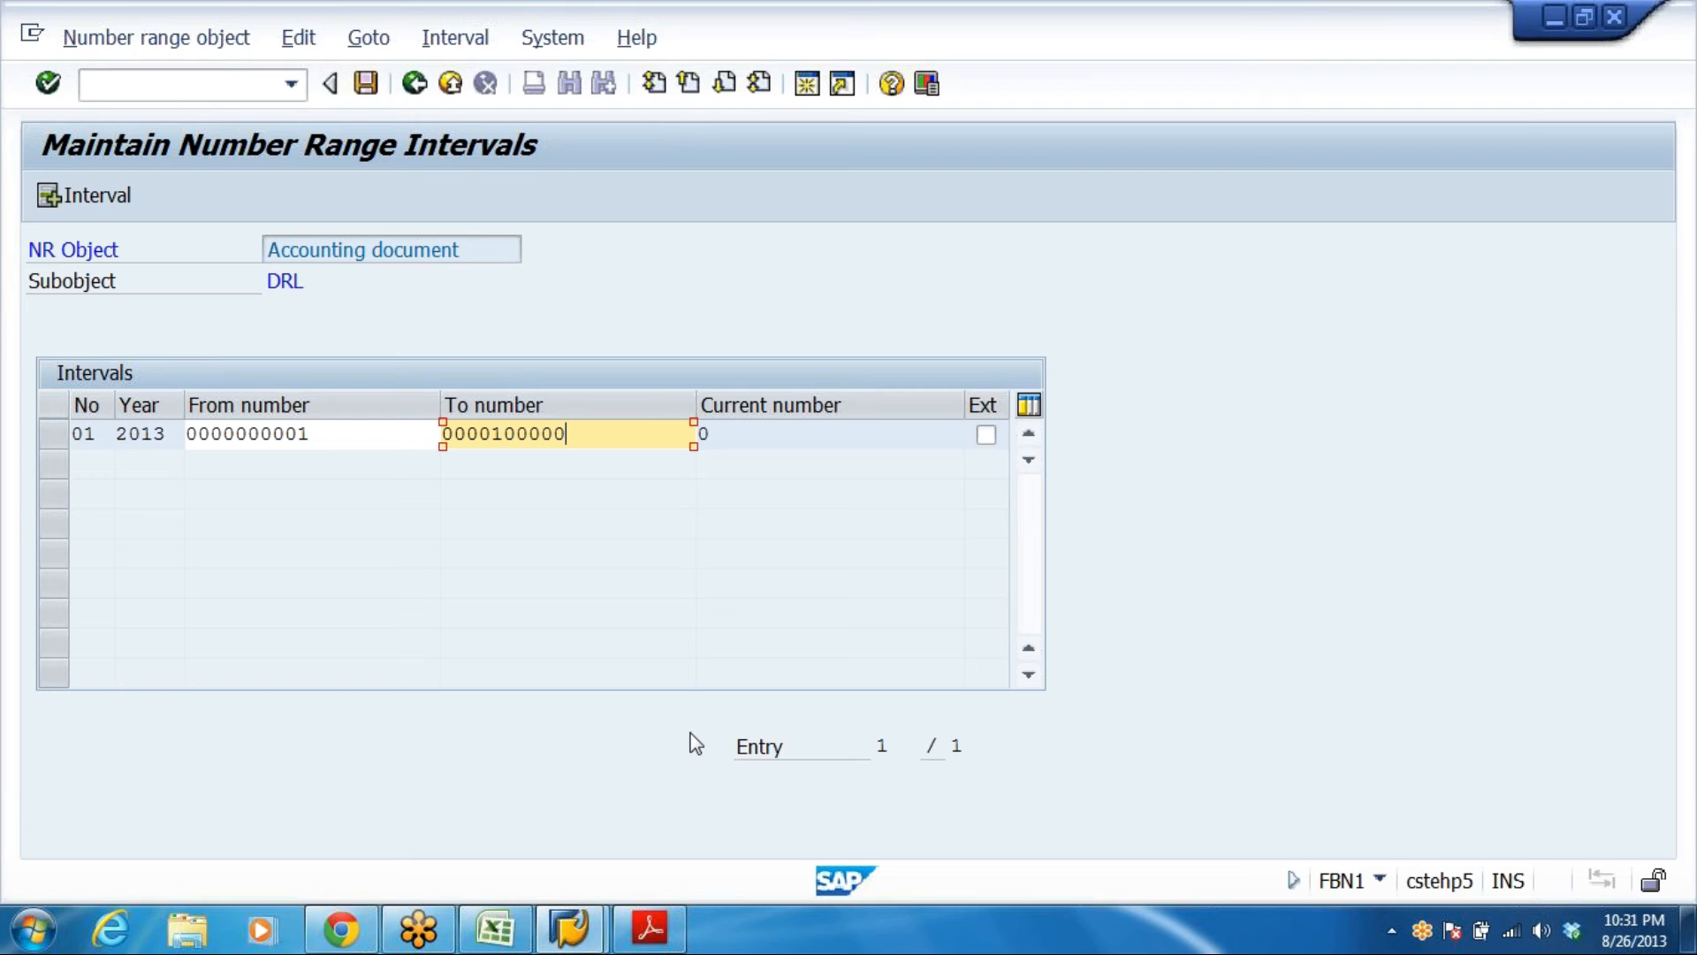
key(Left)
key(Left)
key(Left)
key(Left)
key(Left)
key(Left)
key(Left)
key(Left)
click(358, 435)
click(583, 435)
Save the number range interval for company code DRL and acknowledge the transport notice
click(366, 84)
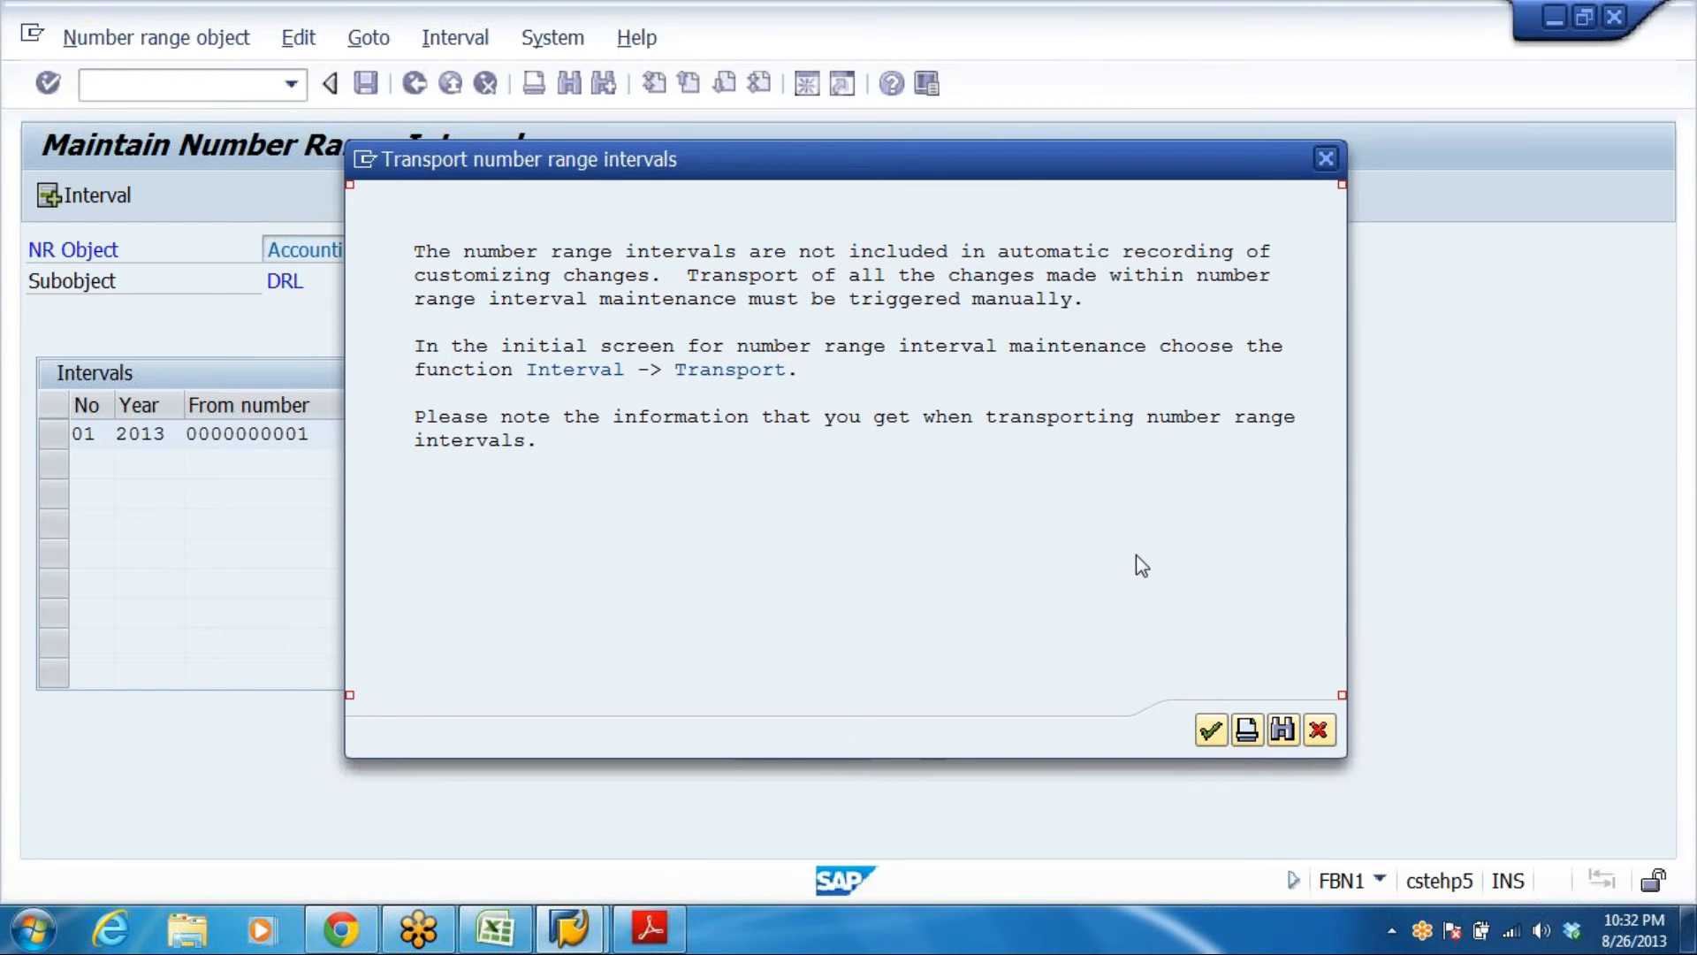
click(1211, 730)
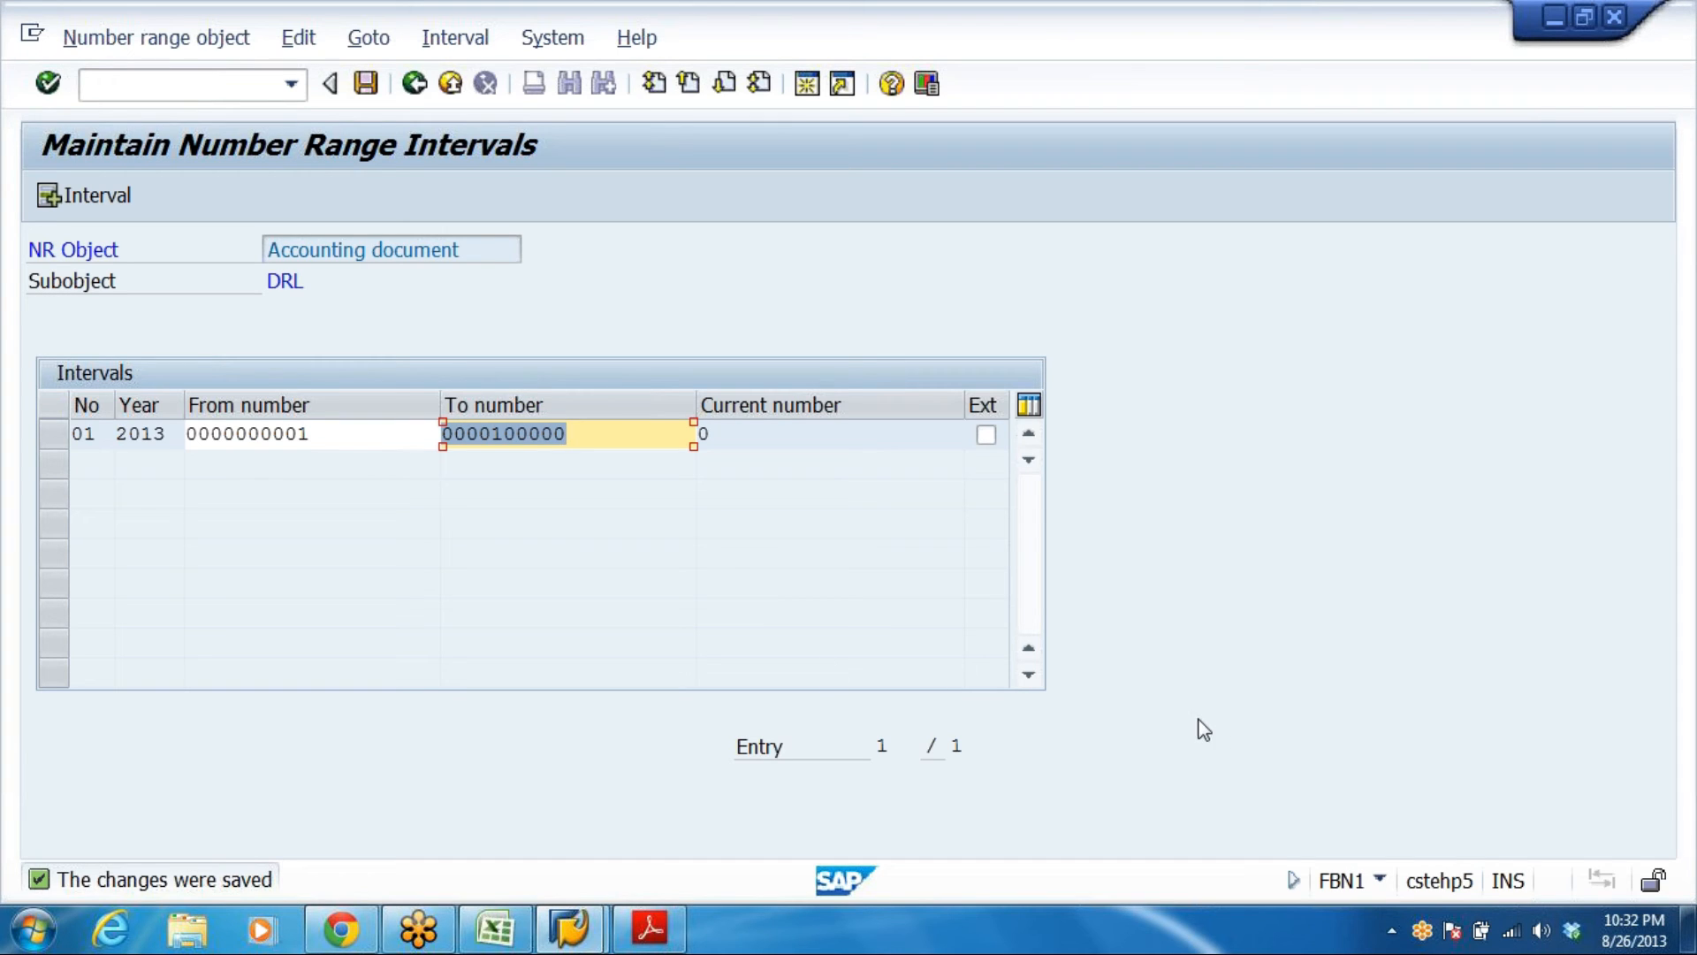
click(566, 434)
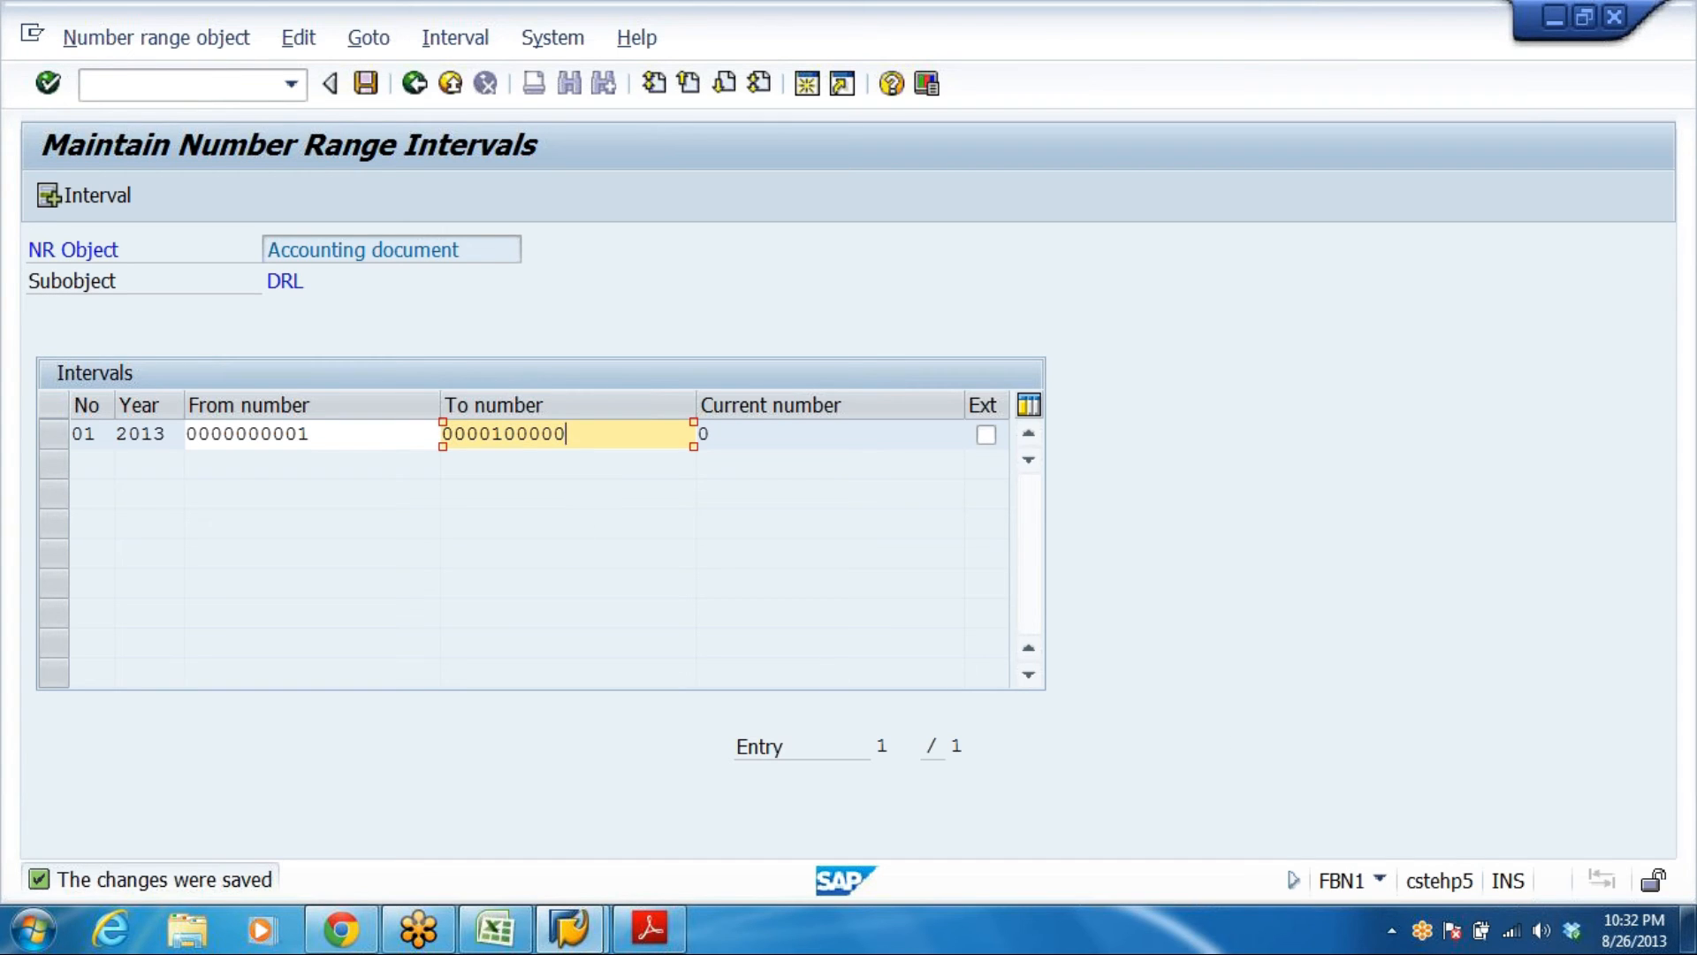
click(365, 83)
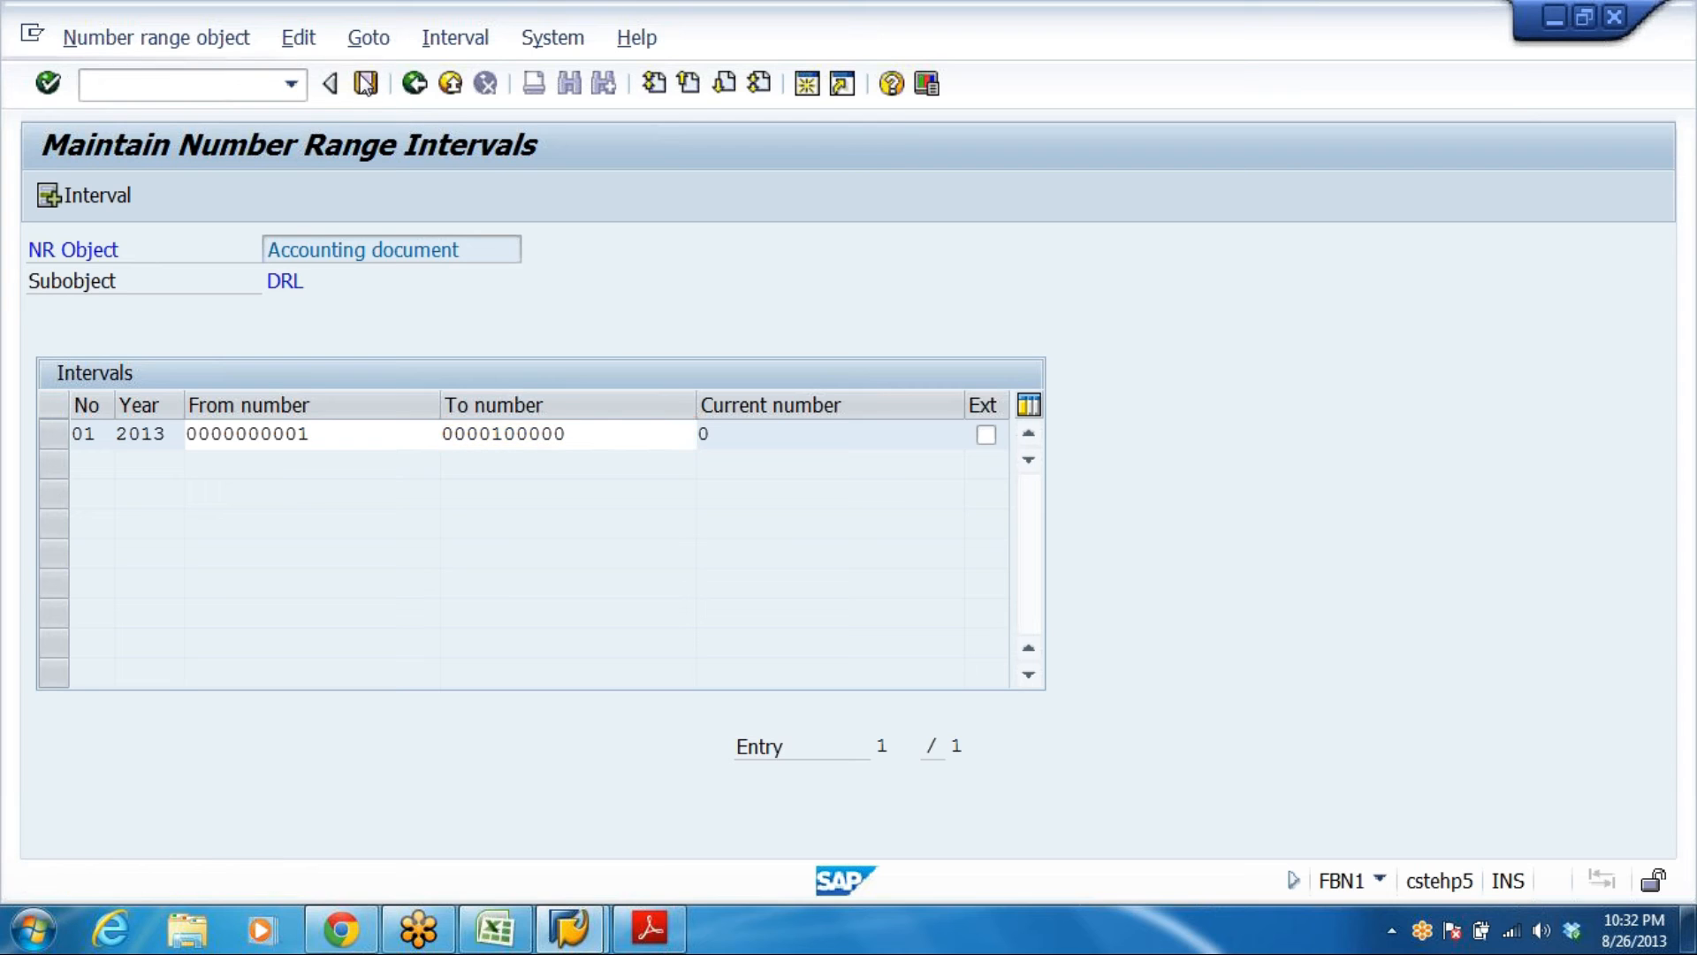
Leave the number range and document type maintenance and return to the implementation guide structure
click(414, 87)
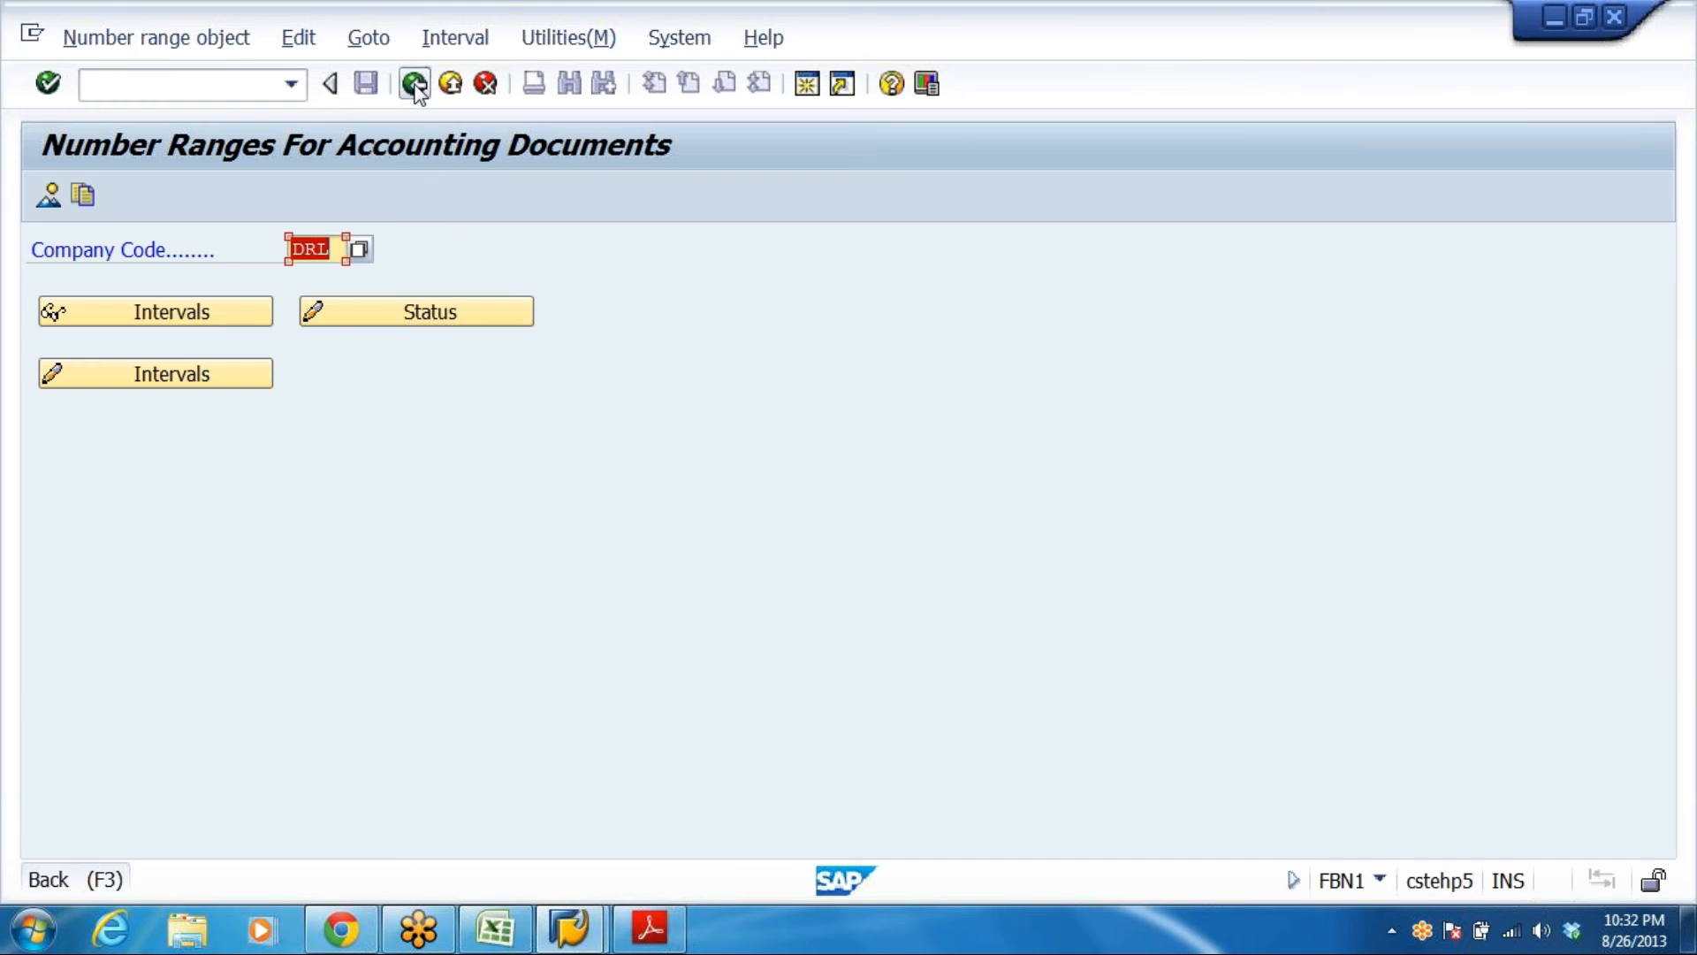
click(414, 85)
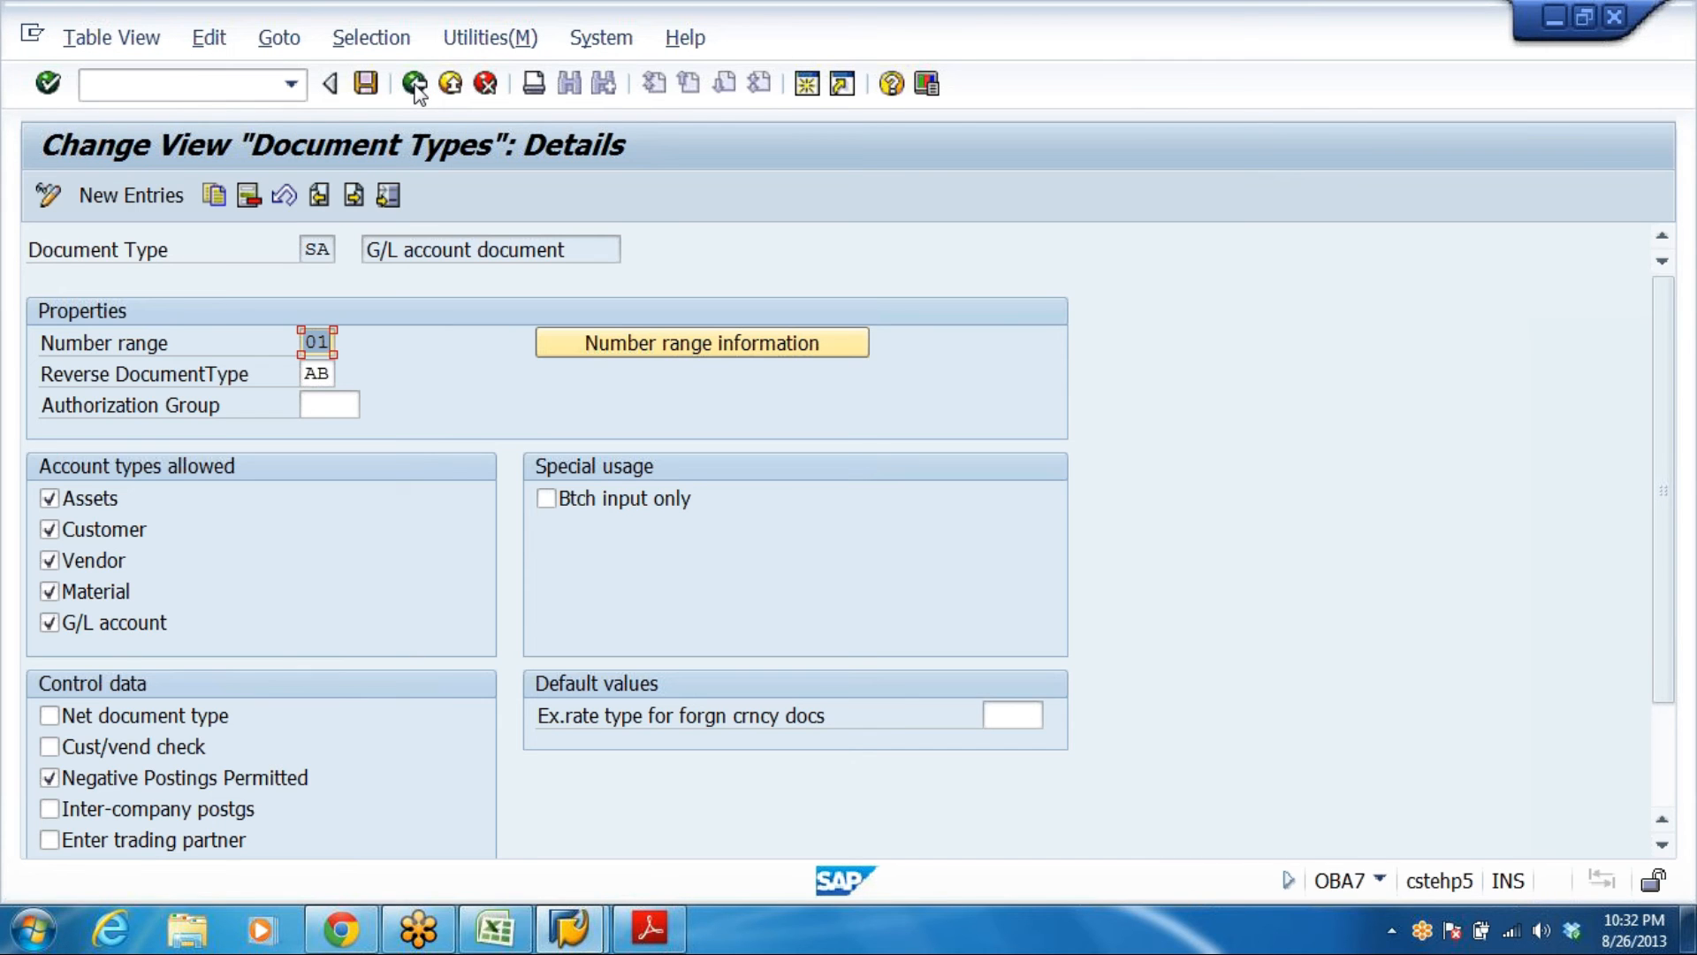
click(414, 85)
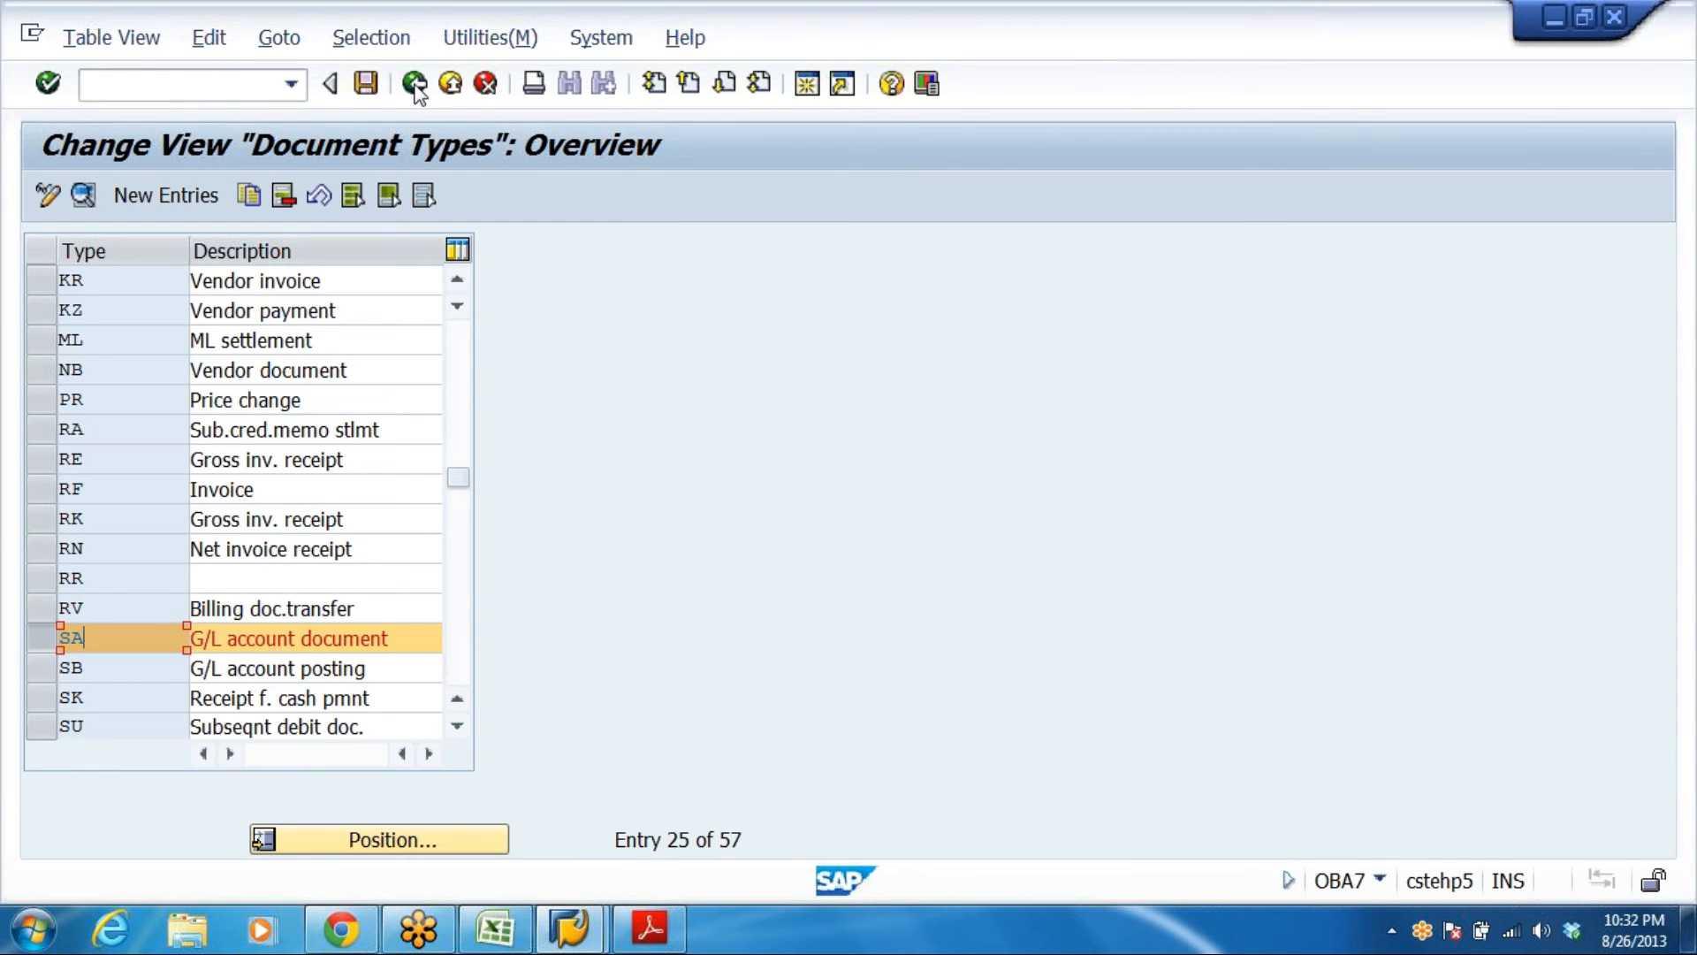
click(413, 85)
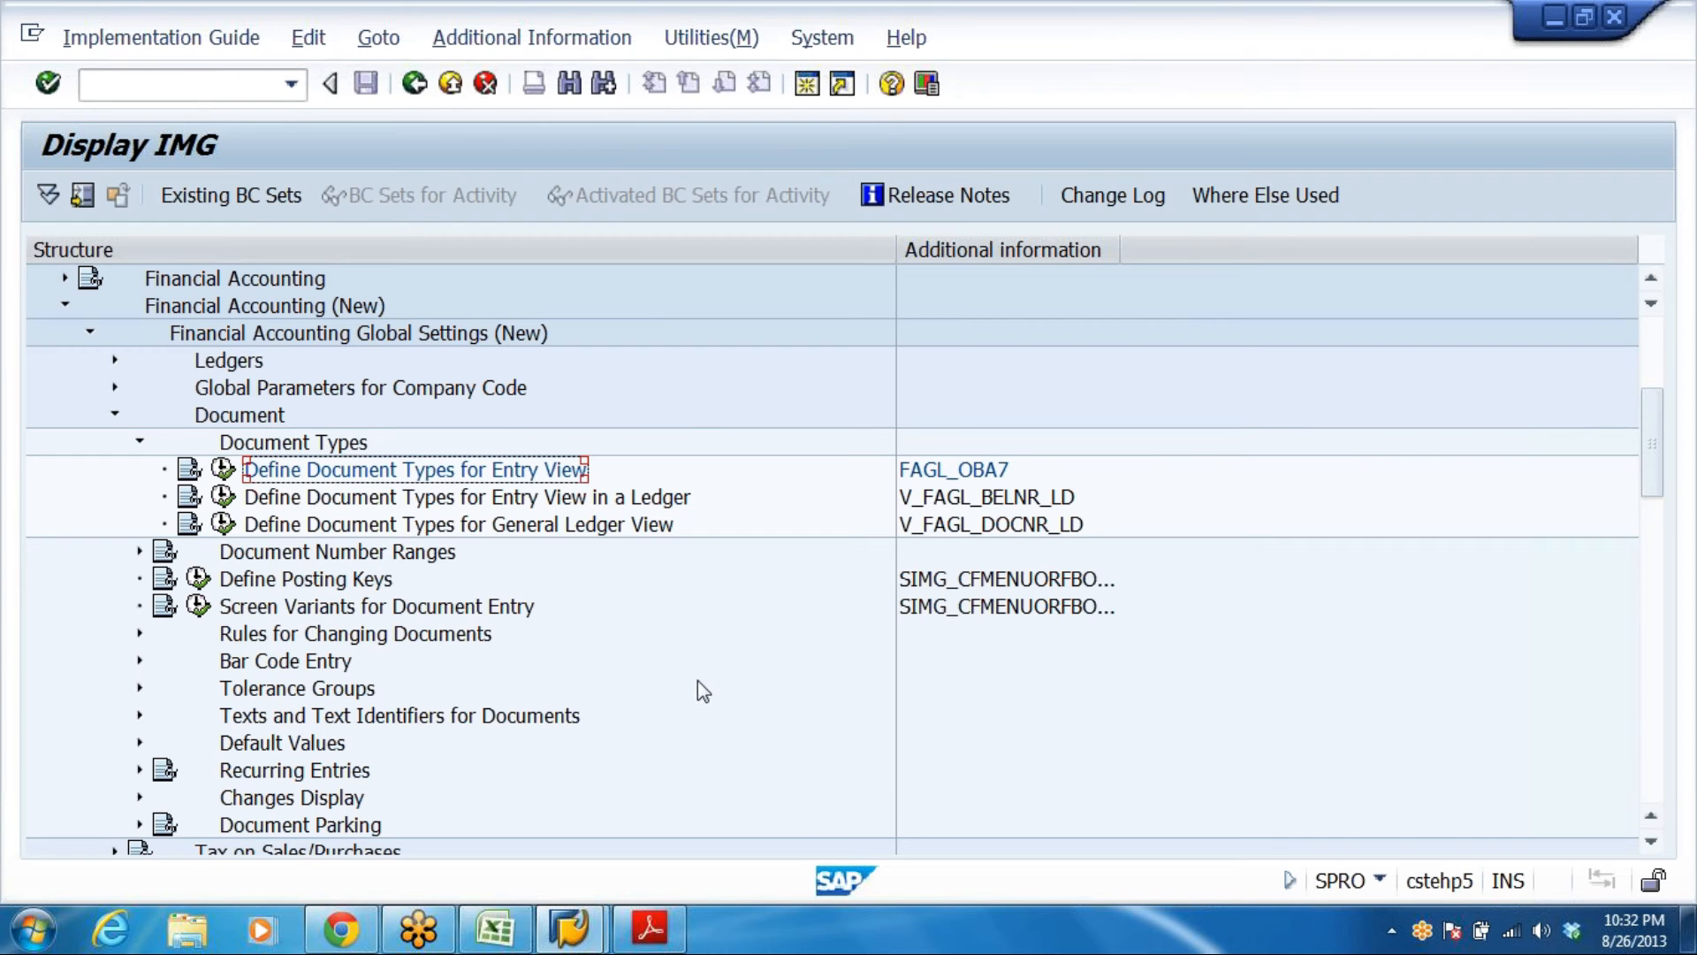
Switch to the DRL_GRP workbook in Excel and review the tolerance group tasks and the AO/AE designation, then return to SAP
mouse_move(648, 930)
click(501, 934)
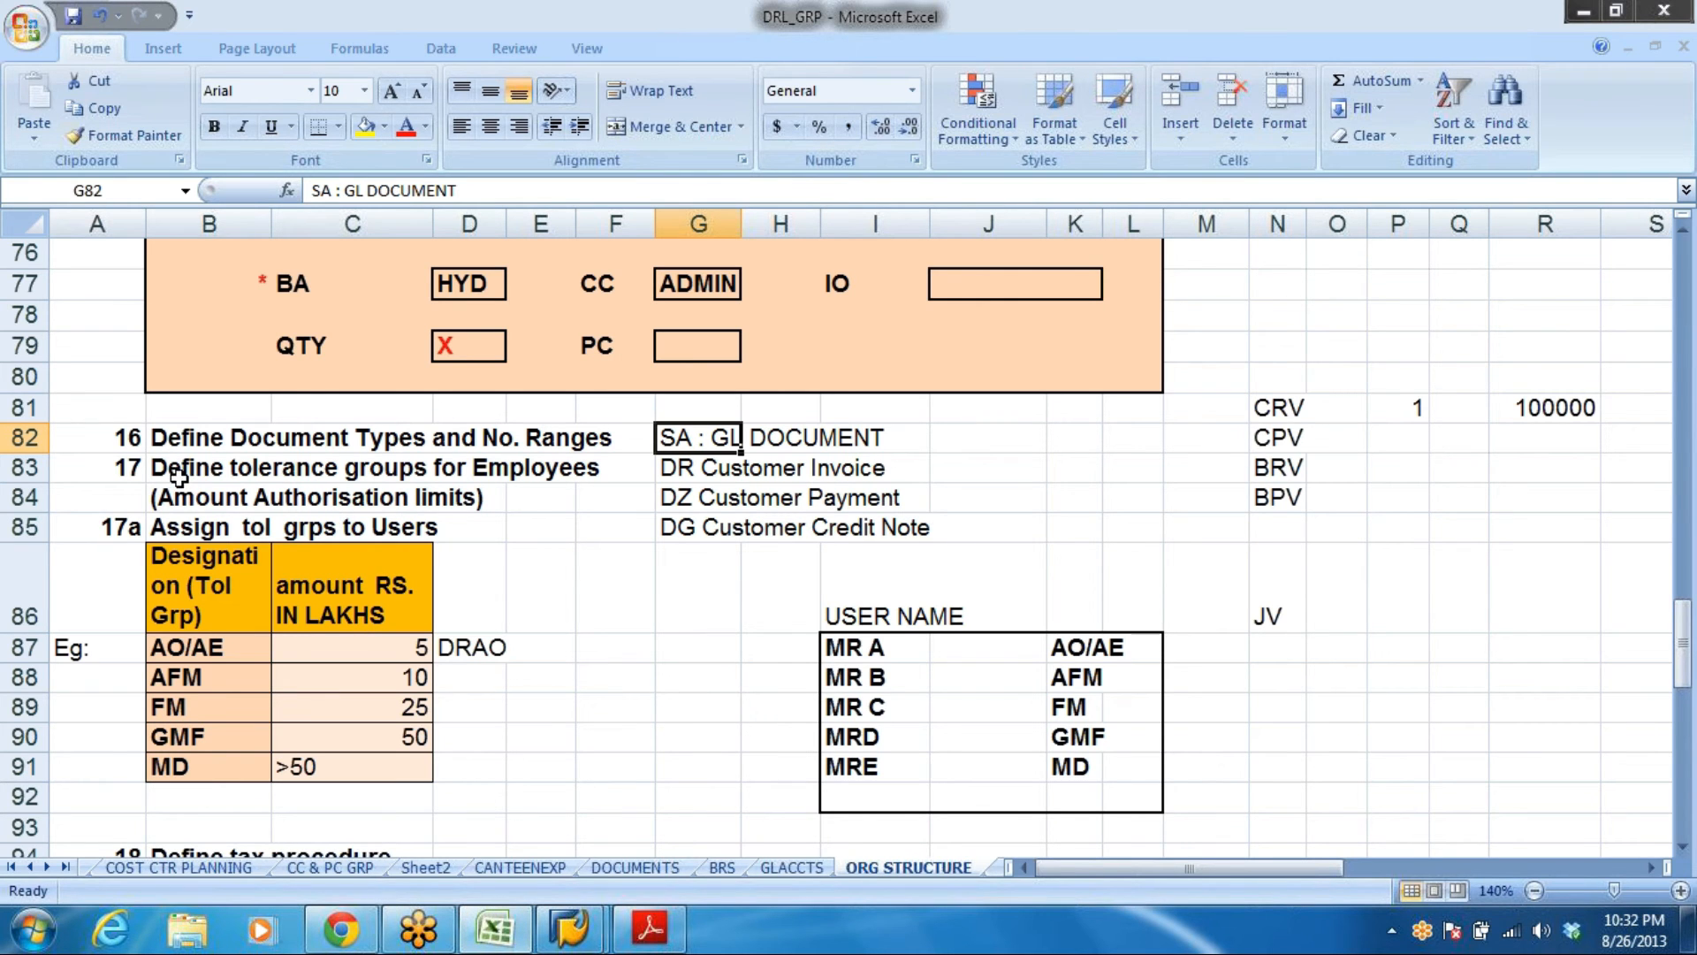
click(238, 535)
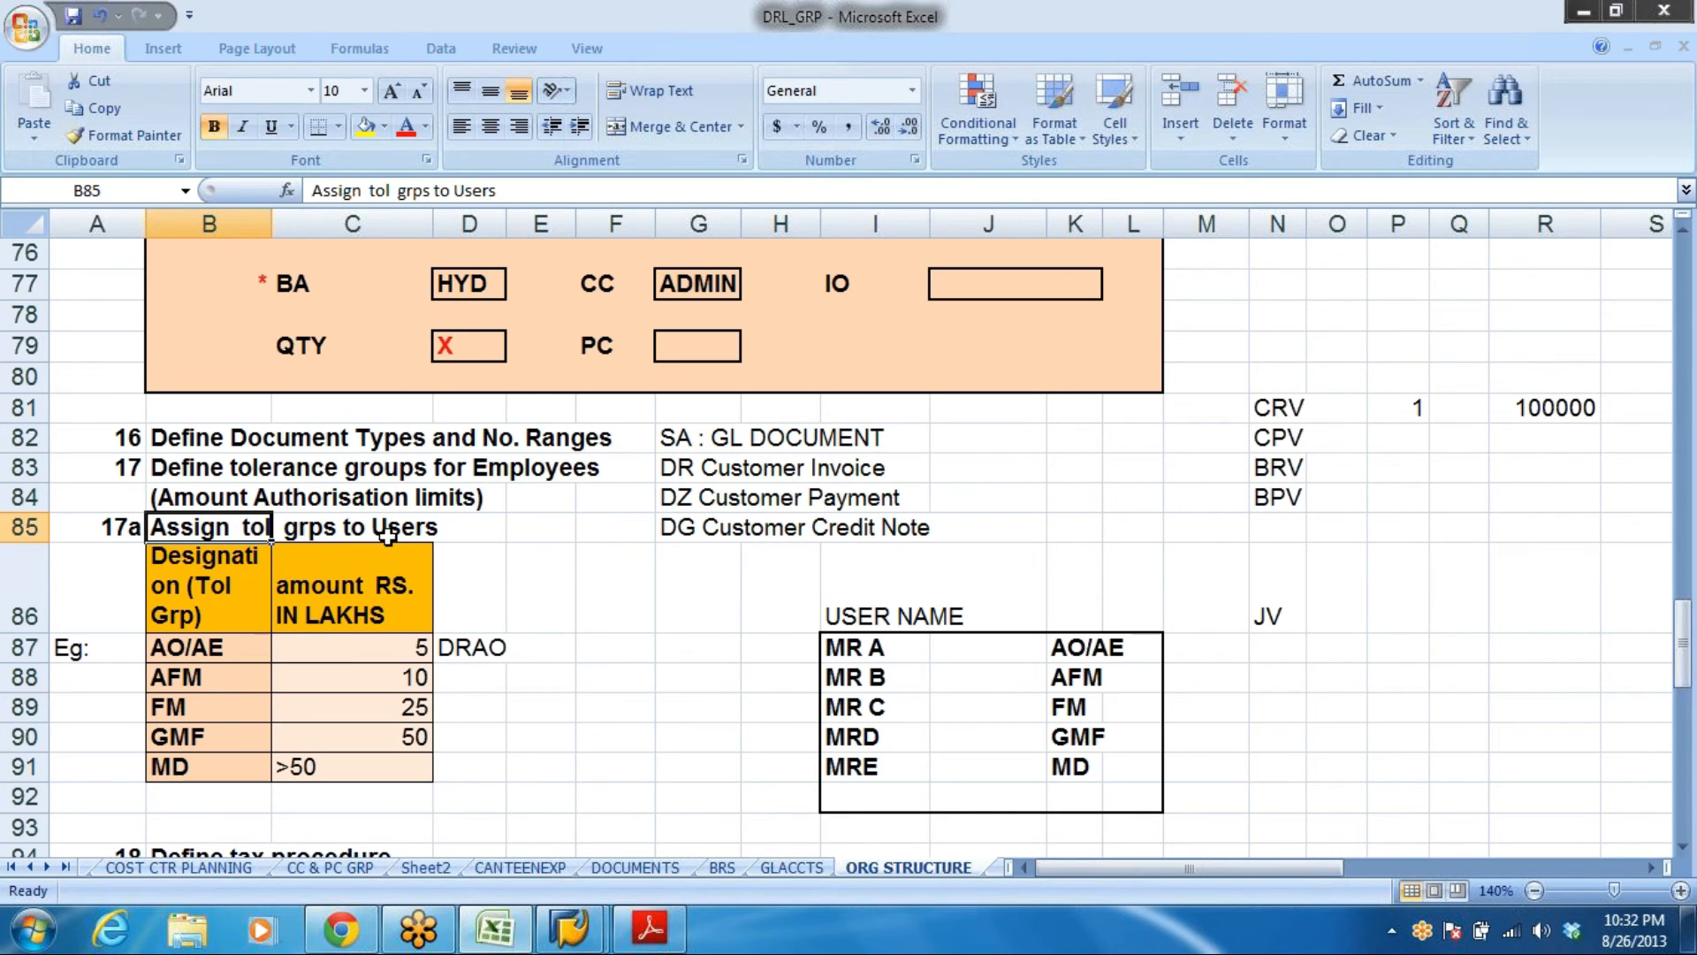
click(161, 478)
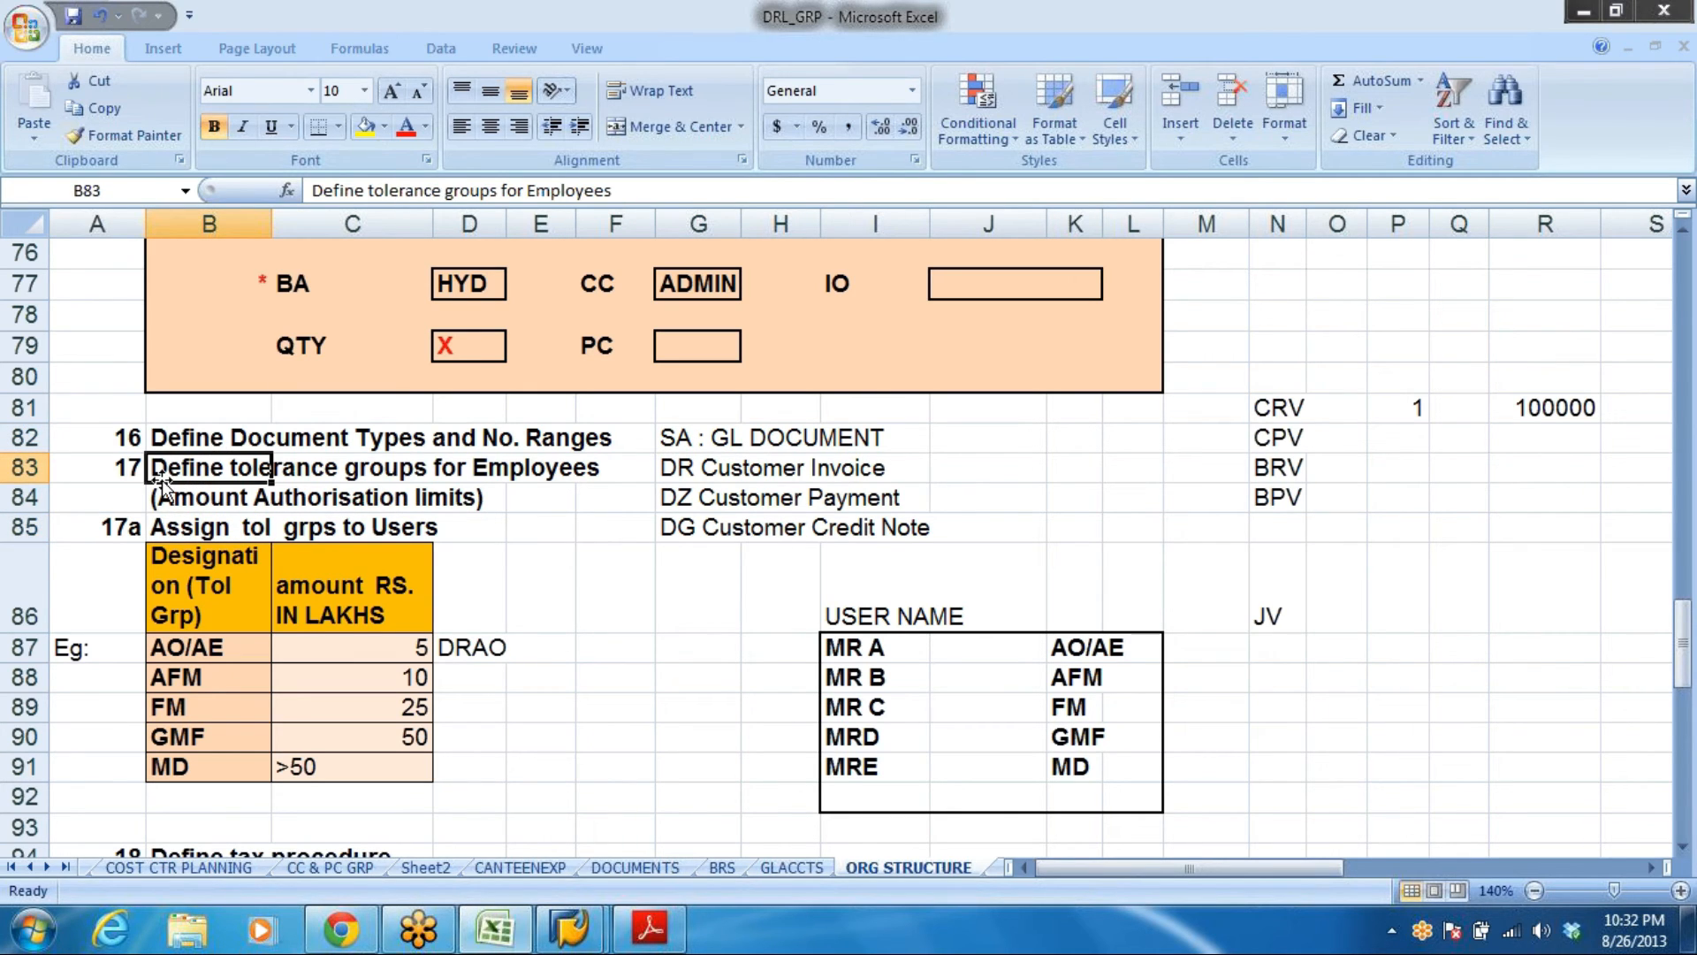
click(219, 650)
key(alt+Tab)
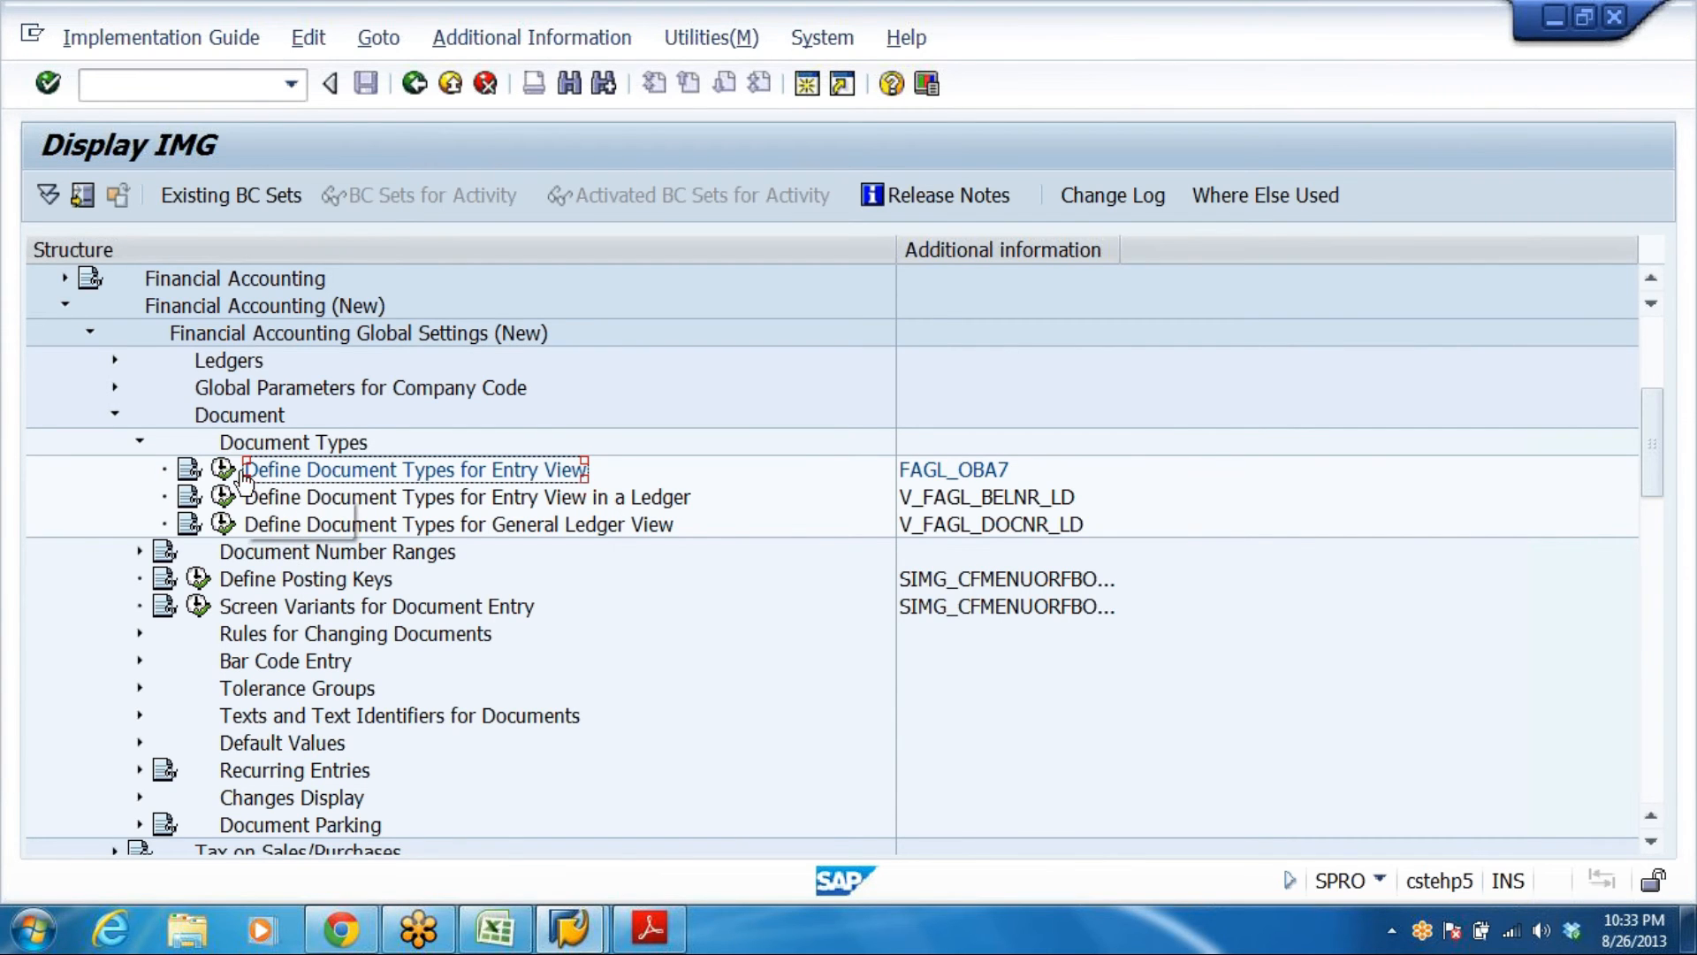
Collapse Document Types, expand Tolerance Groups under Document, and run Define Tolerance Groups for Employees
click(138, 441)
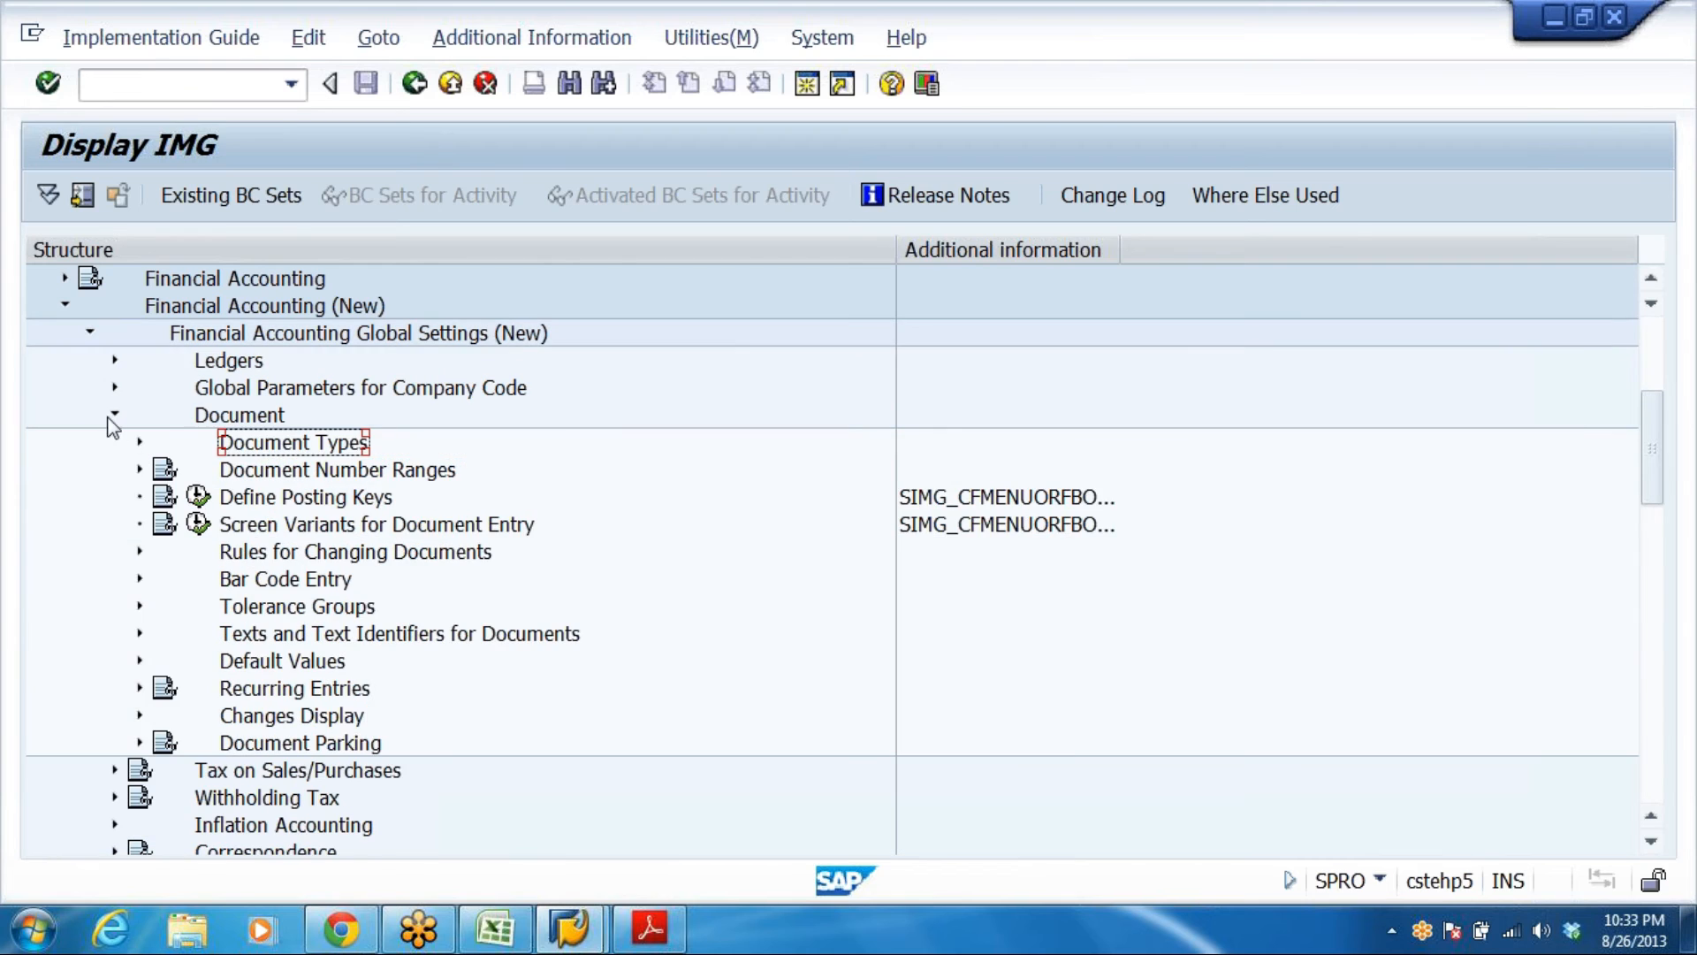
click(113, 415)
click(116, 415)
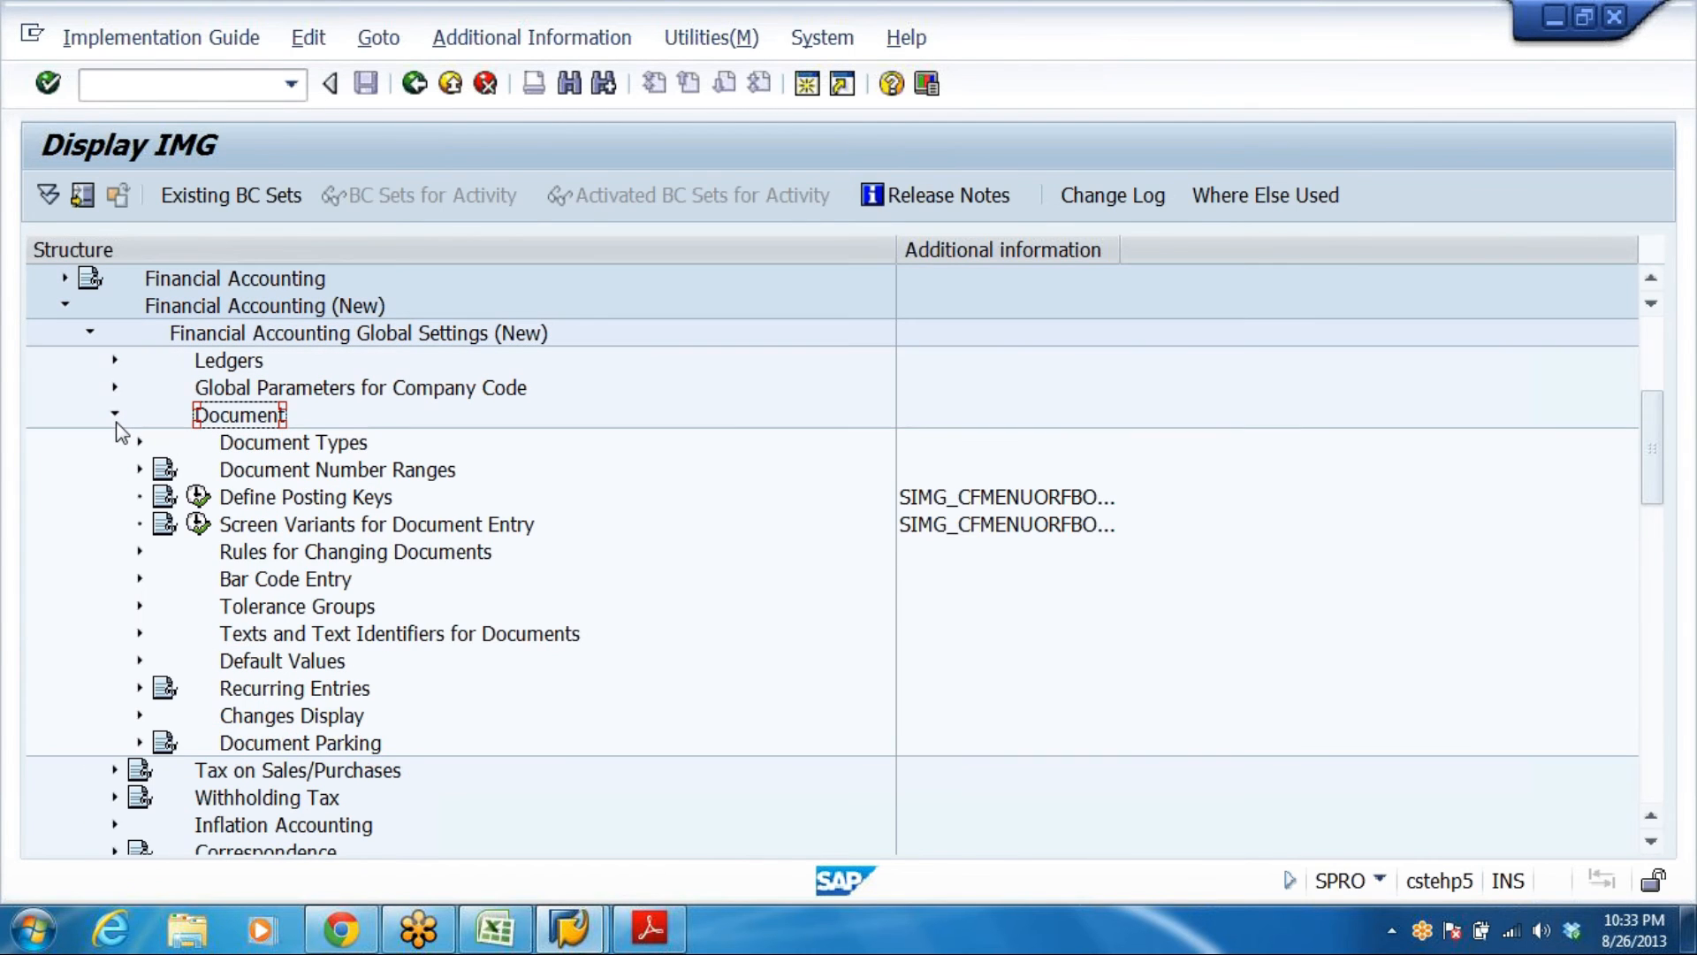
click(301, 606)
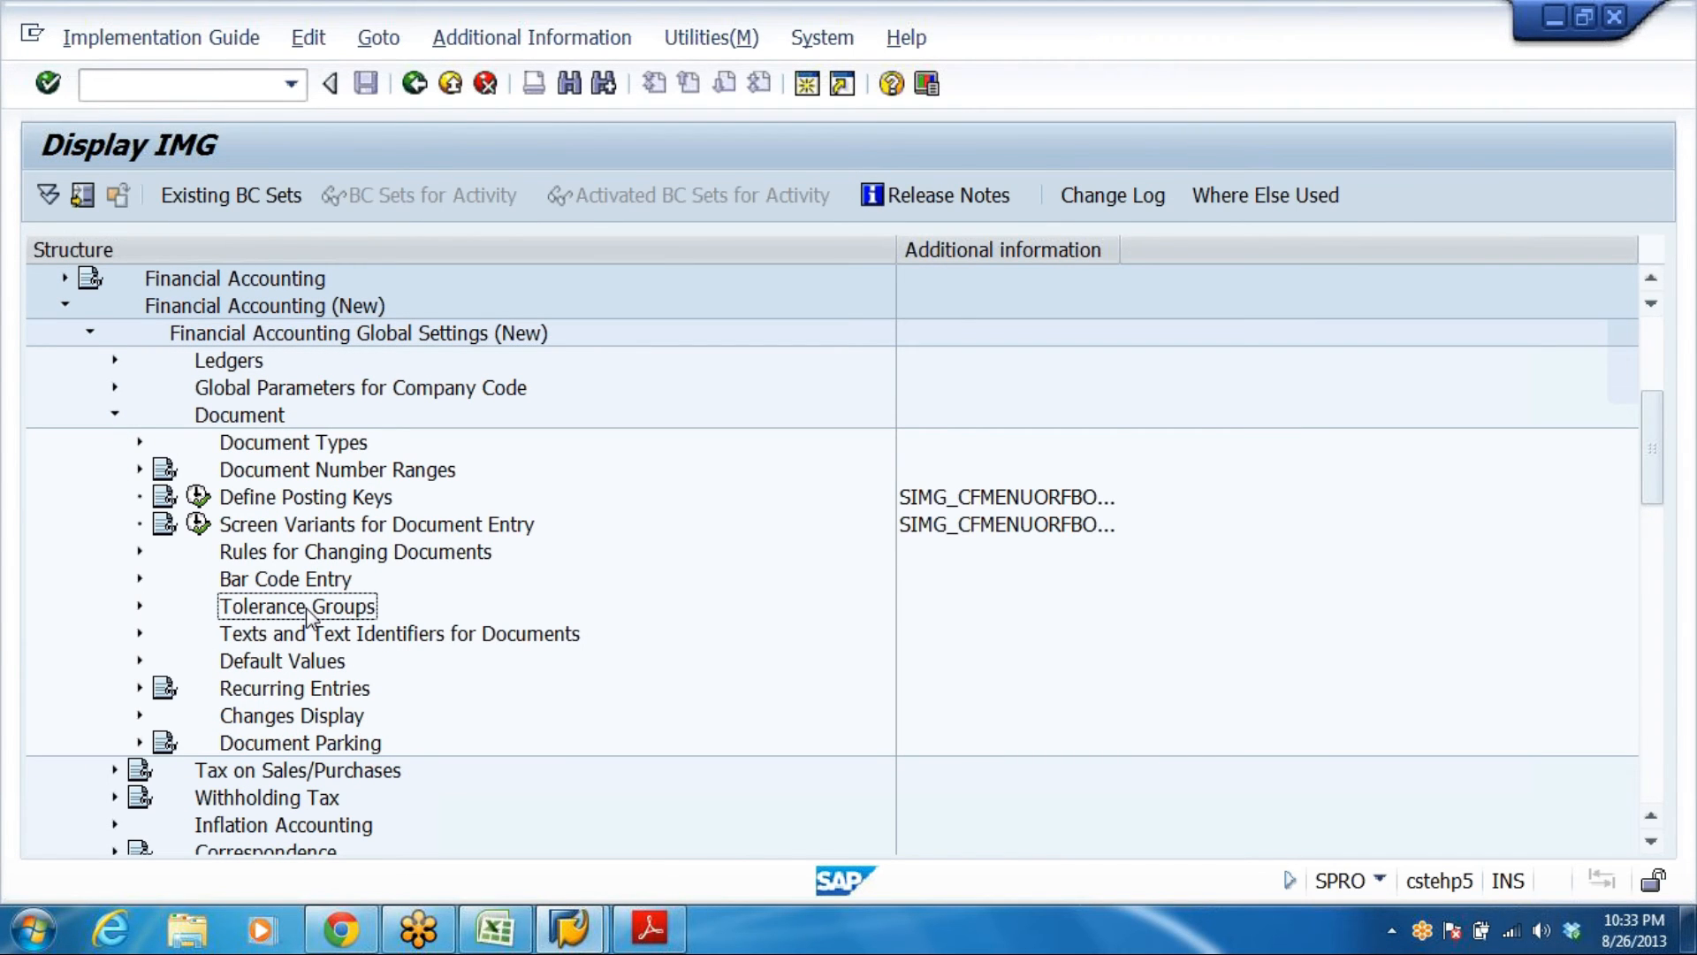
double_click(310, 610)
key(Down)
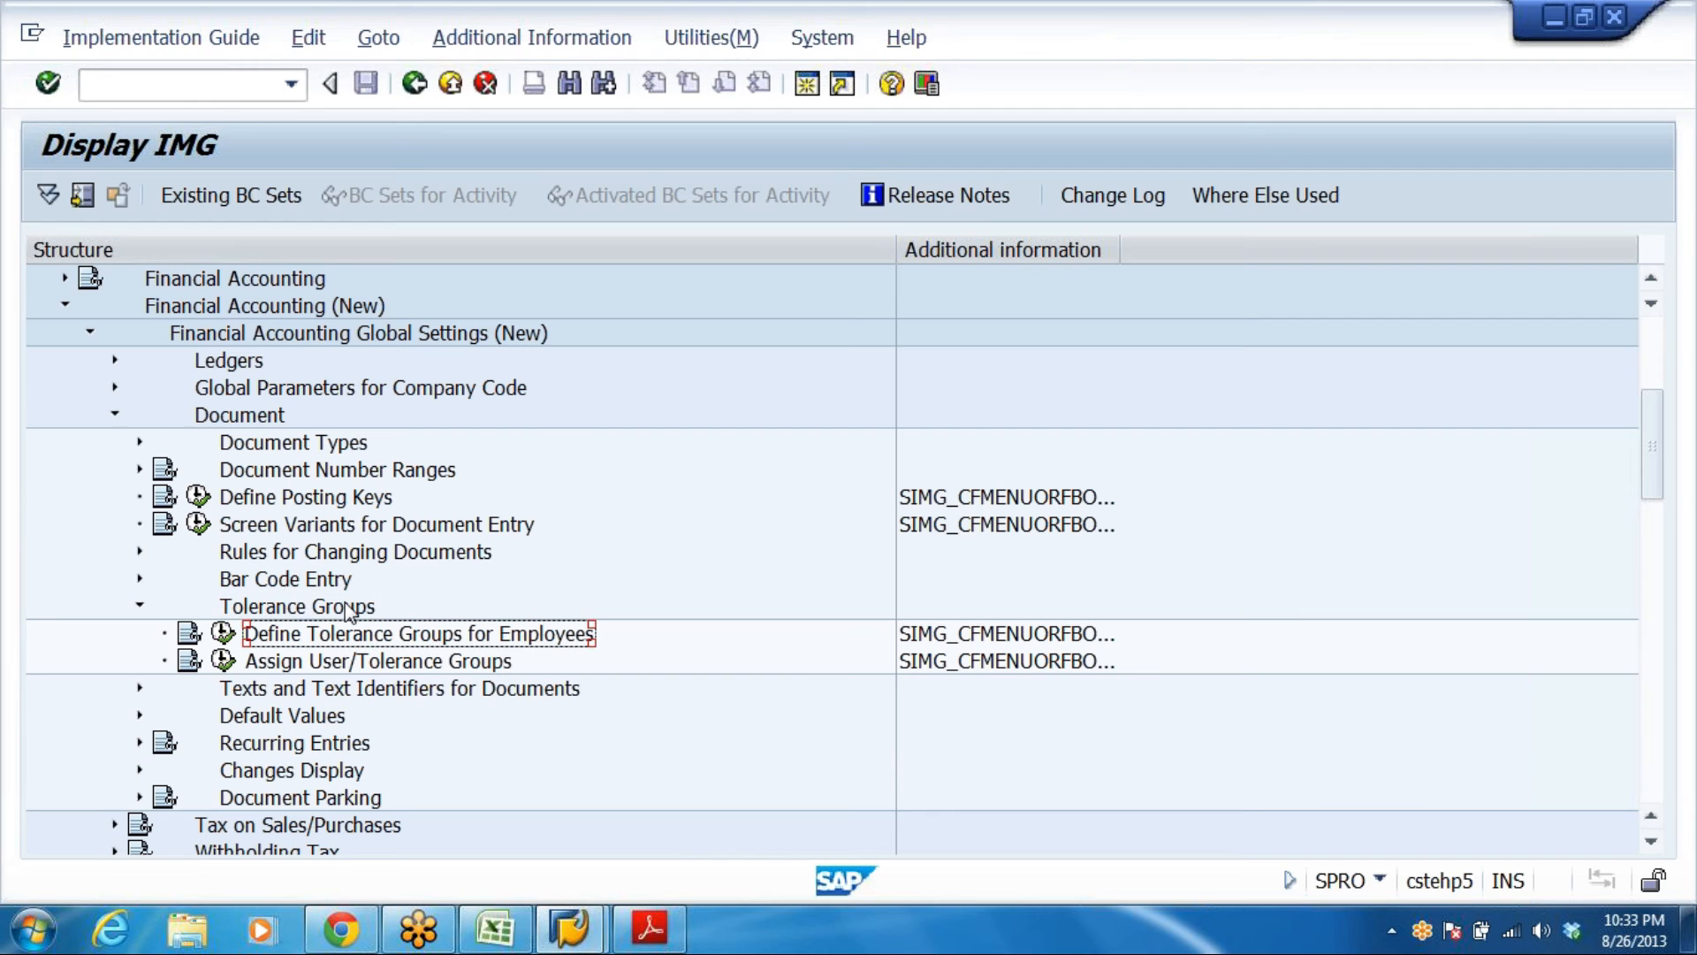
click(223, 634)
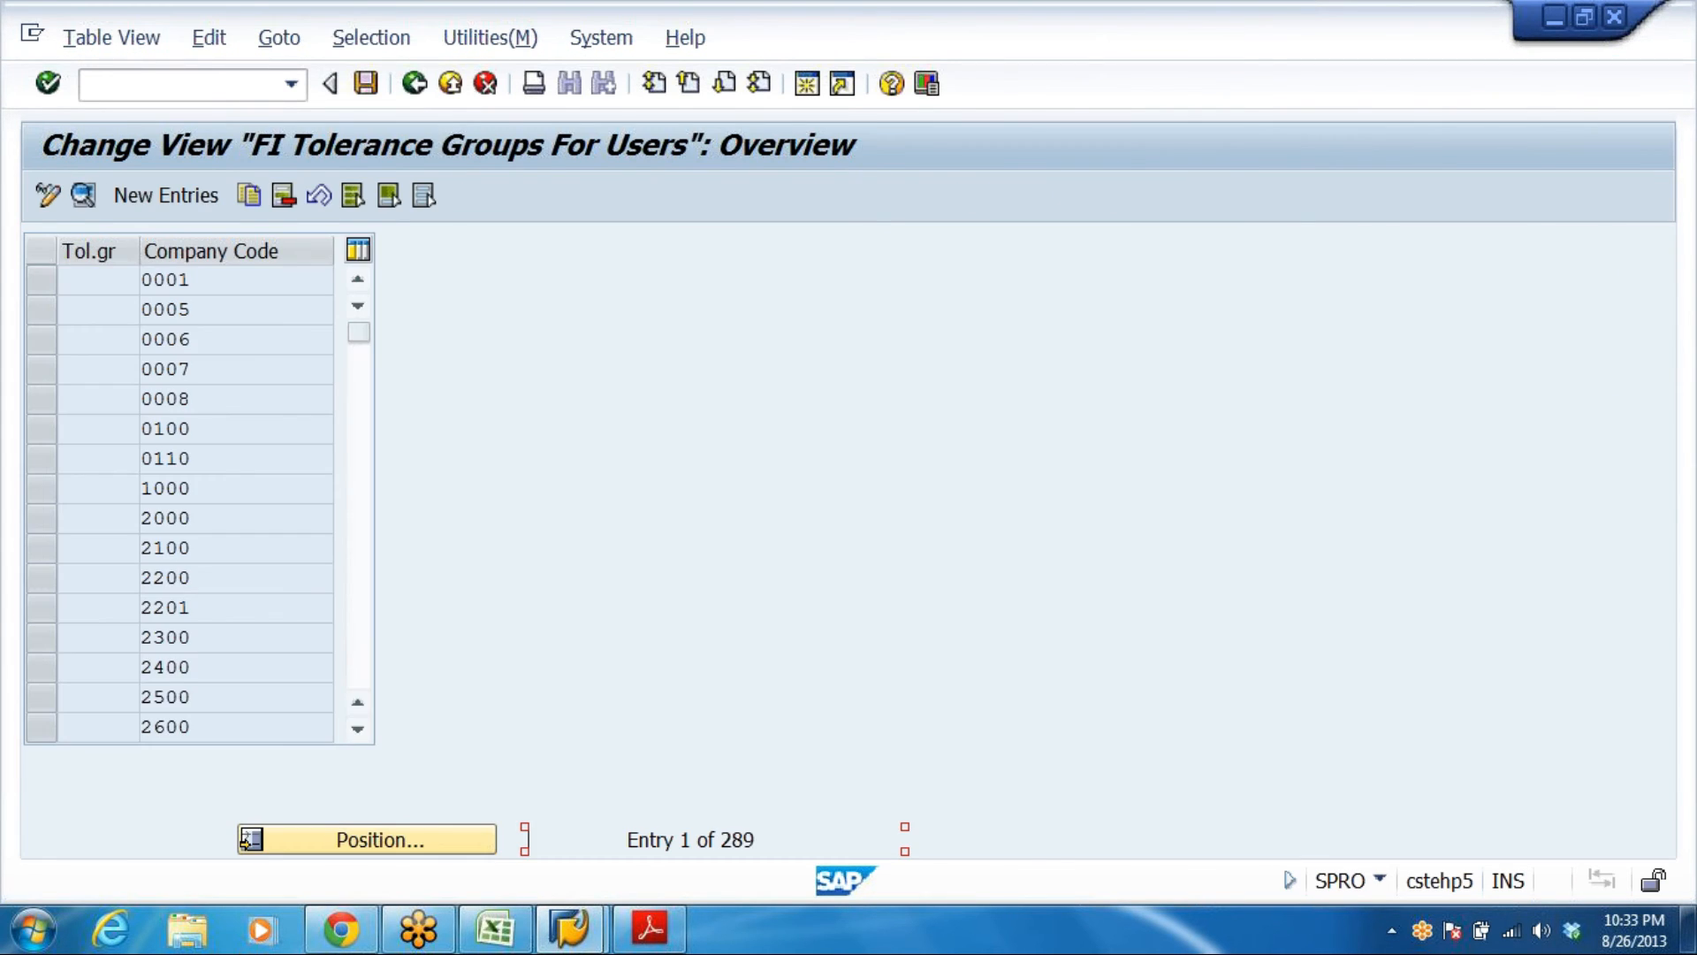
Start a new tolerance group entry with group DRAM, and check the AFM designation in the DRL_GRP workbook in Excel
click(165, 193)
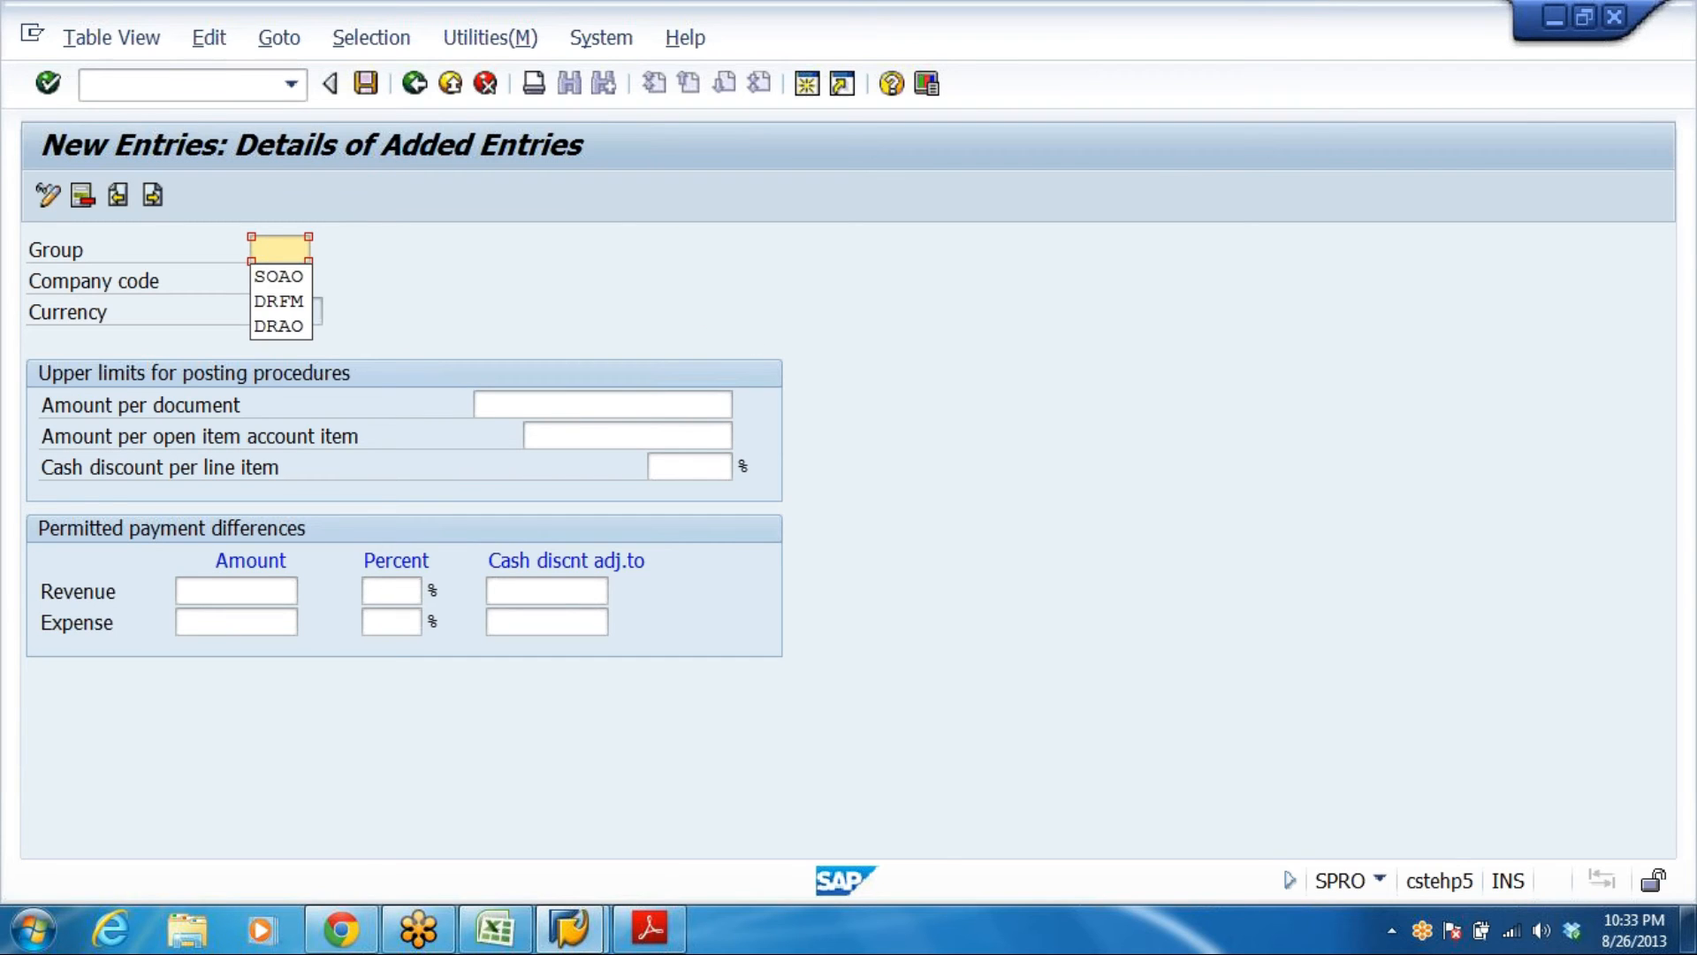
click(267, 250)
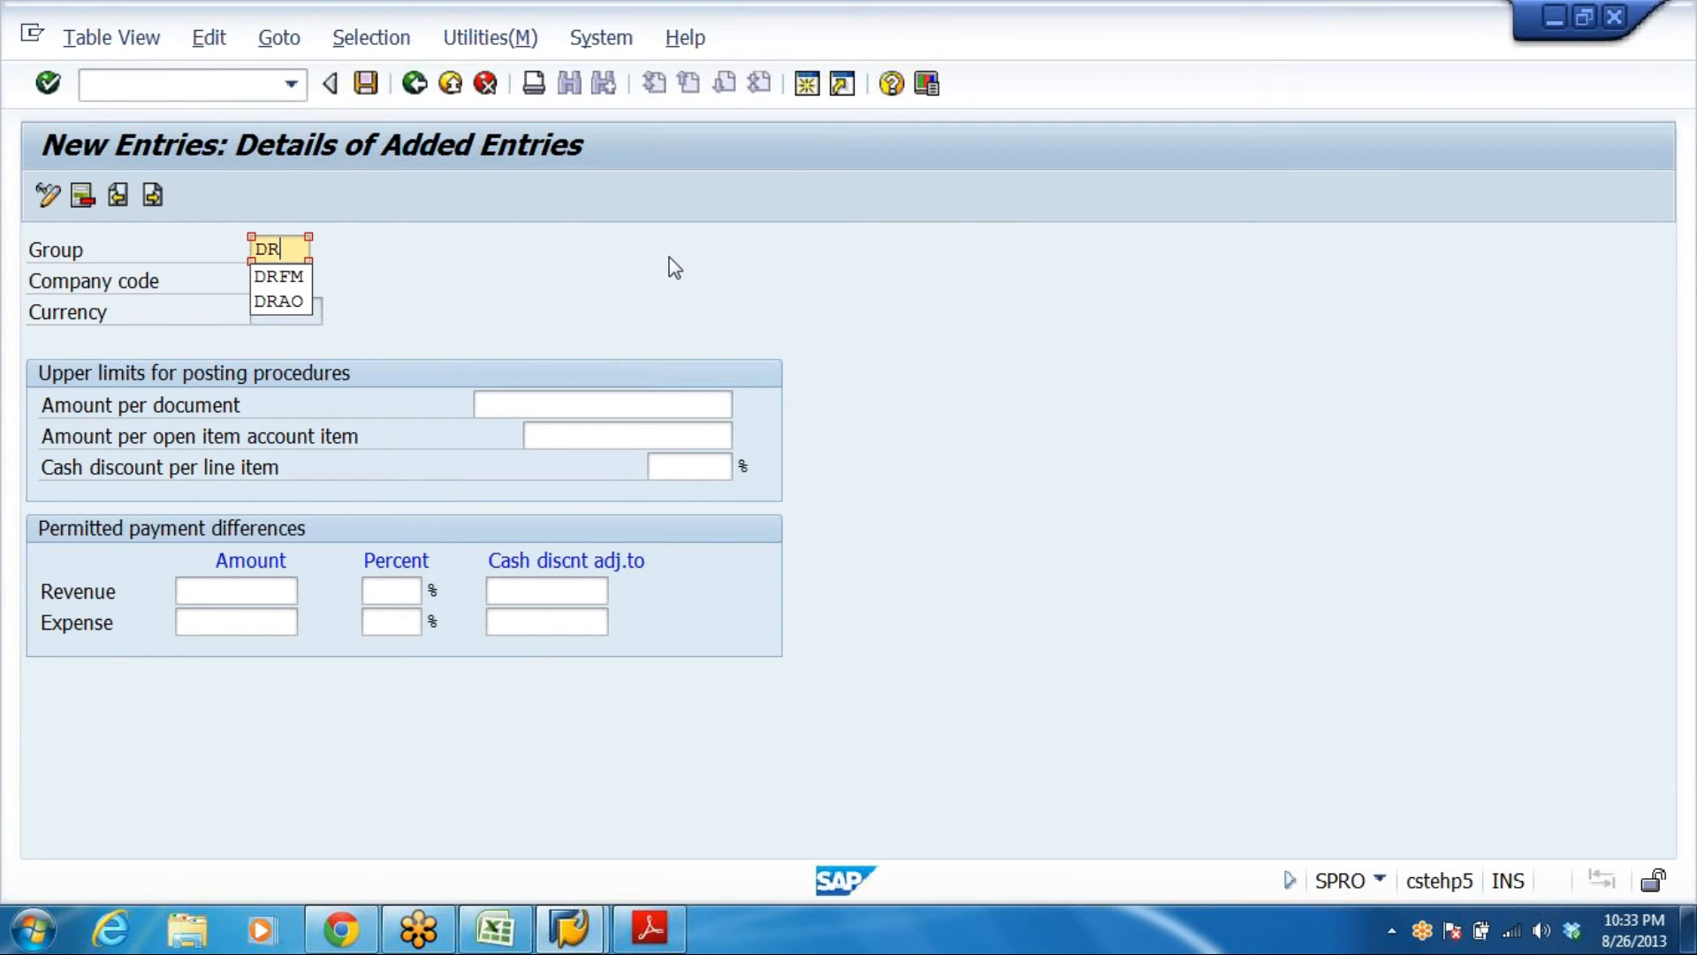
text(AM)
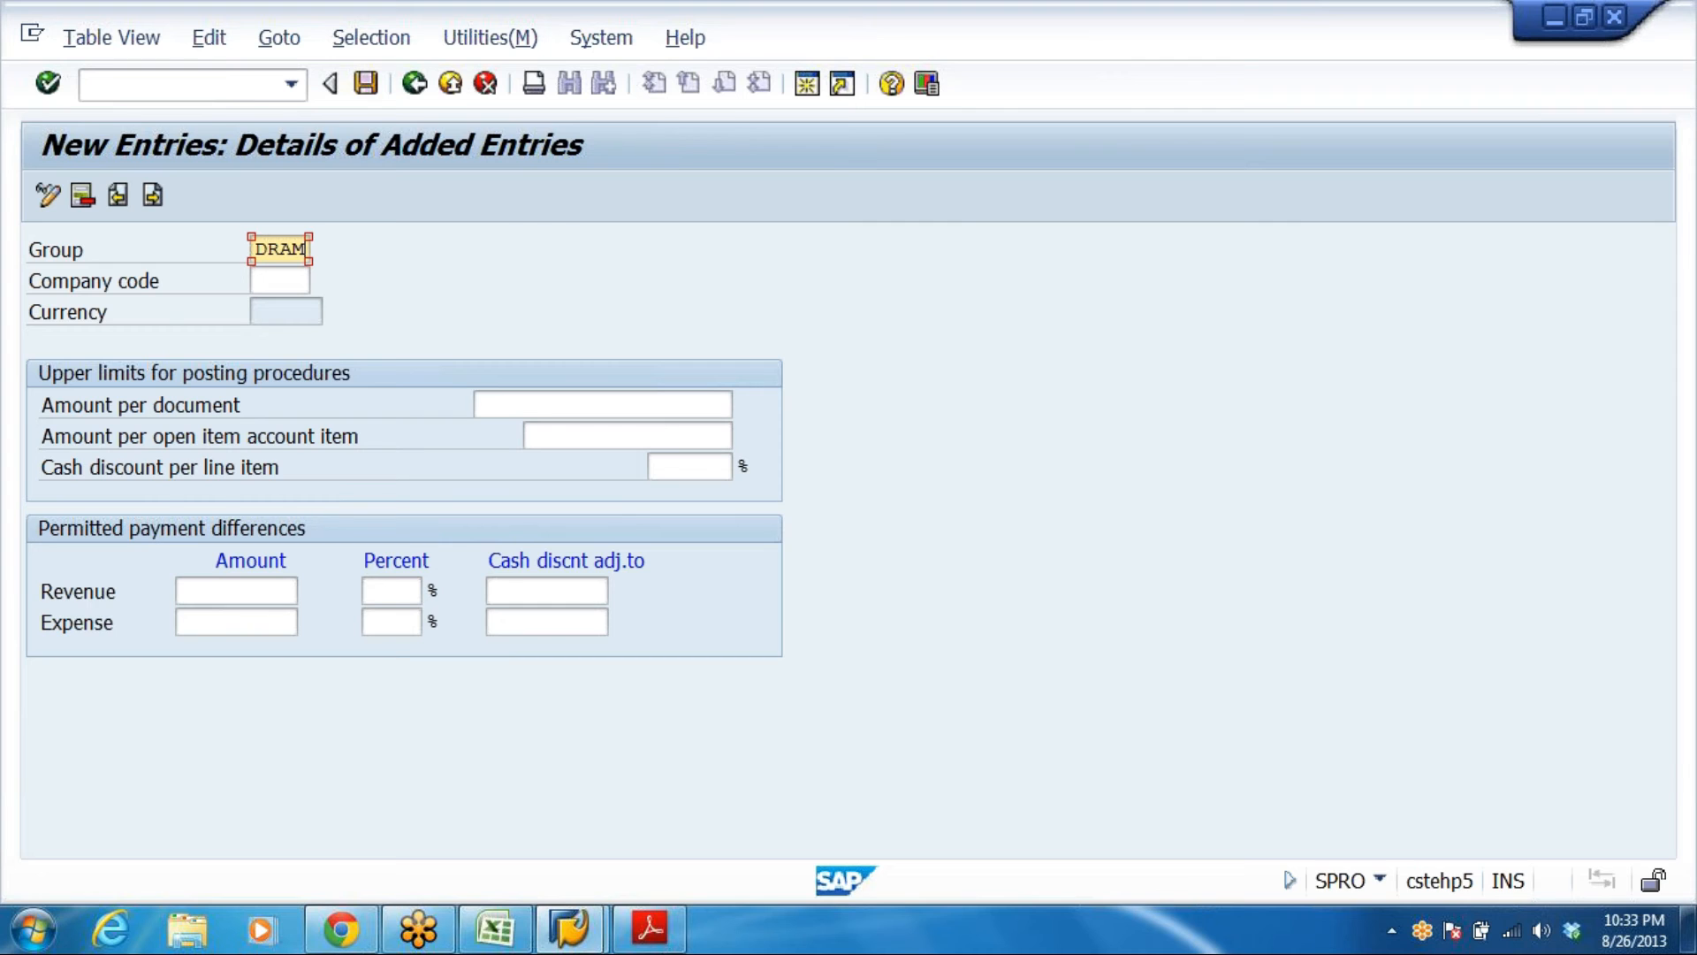
click(495, 928)
click(181, 688)
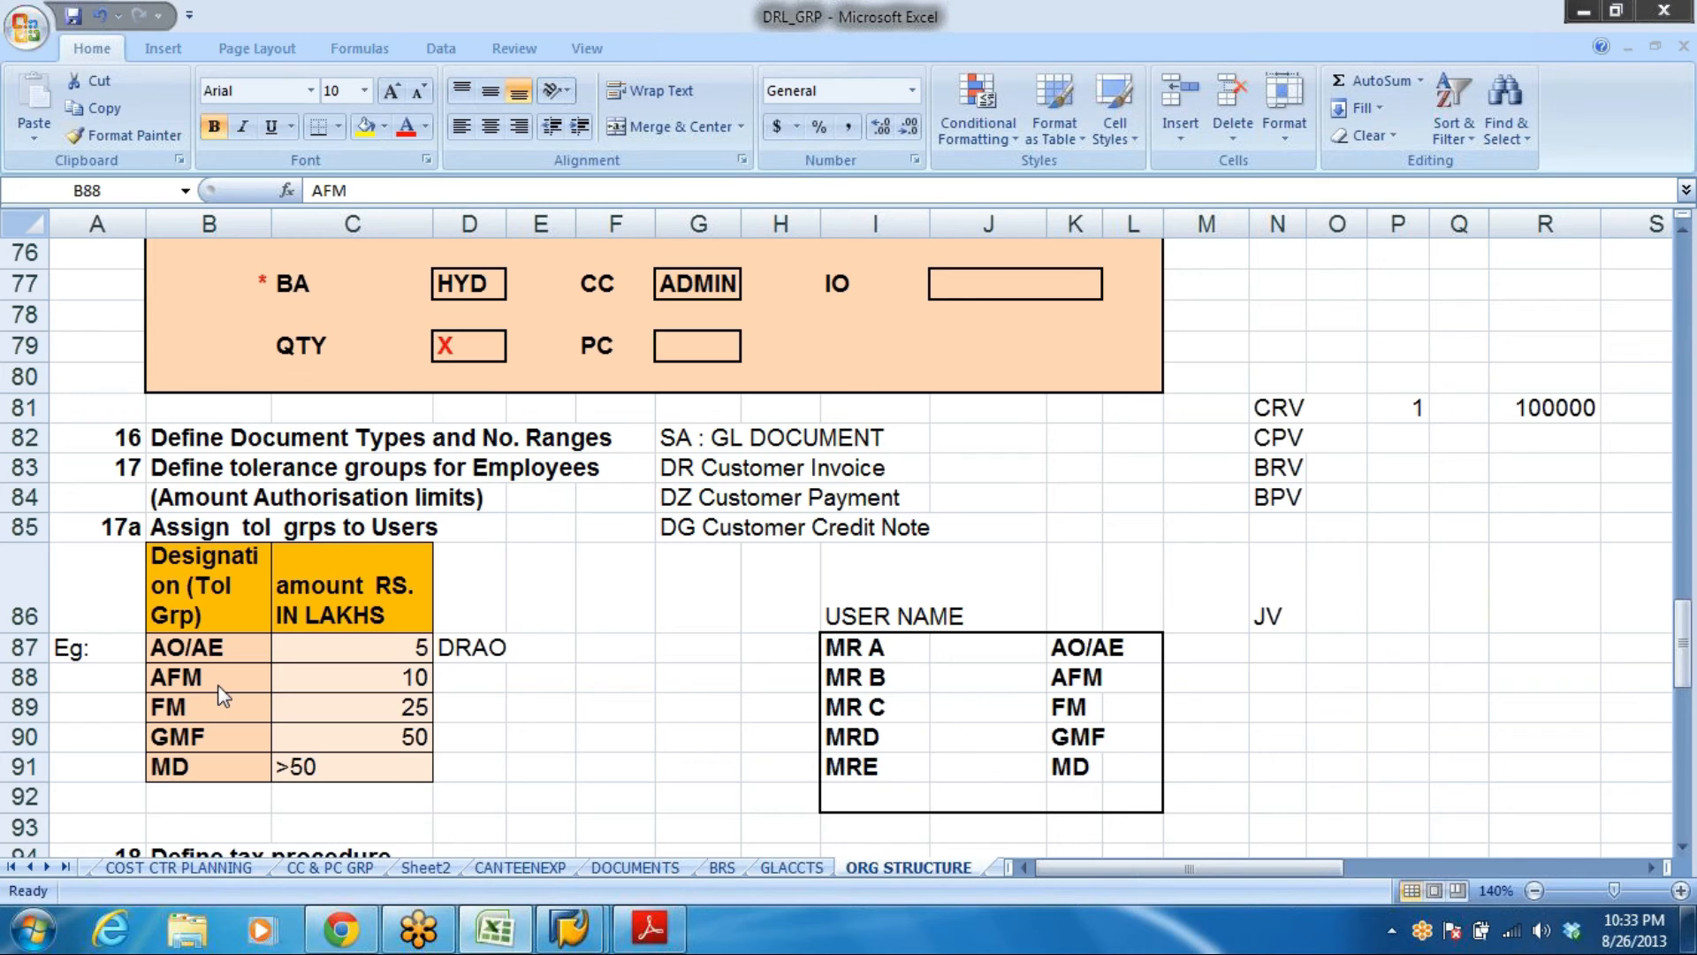
key(alt+Tab)
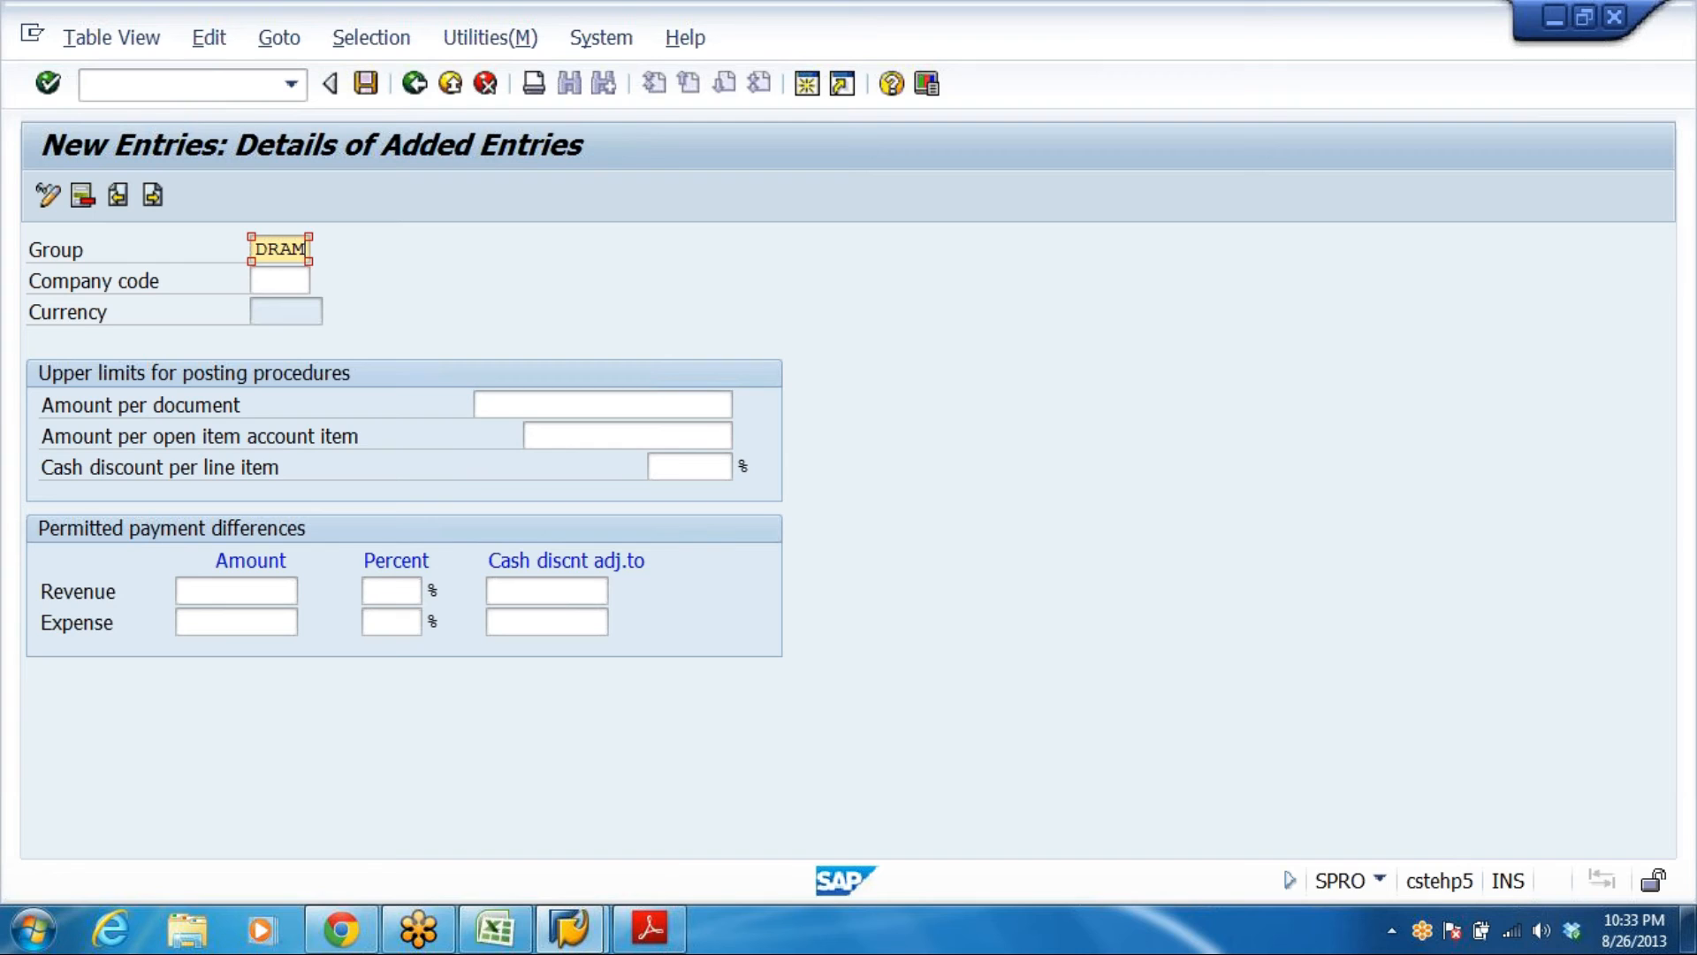
Assign the DRAM tolerance group entry to company code DRL
key(Tab)
key(Down)
key(Escape)
text(DRL)
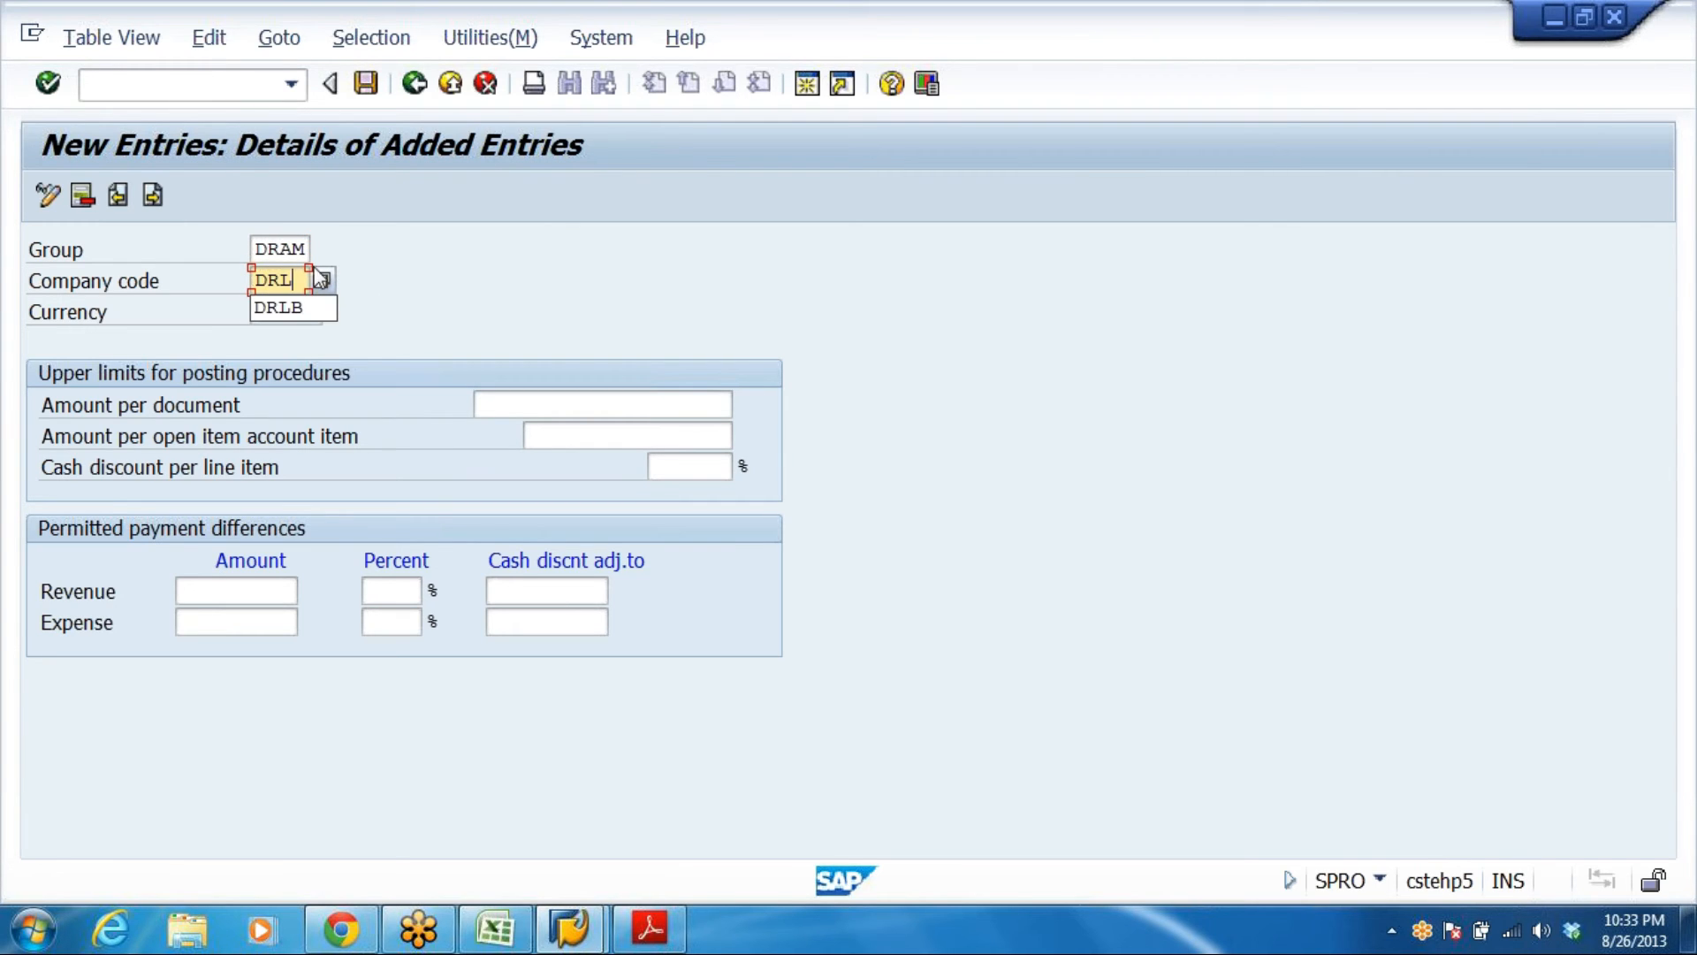
key(Tab)
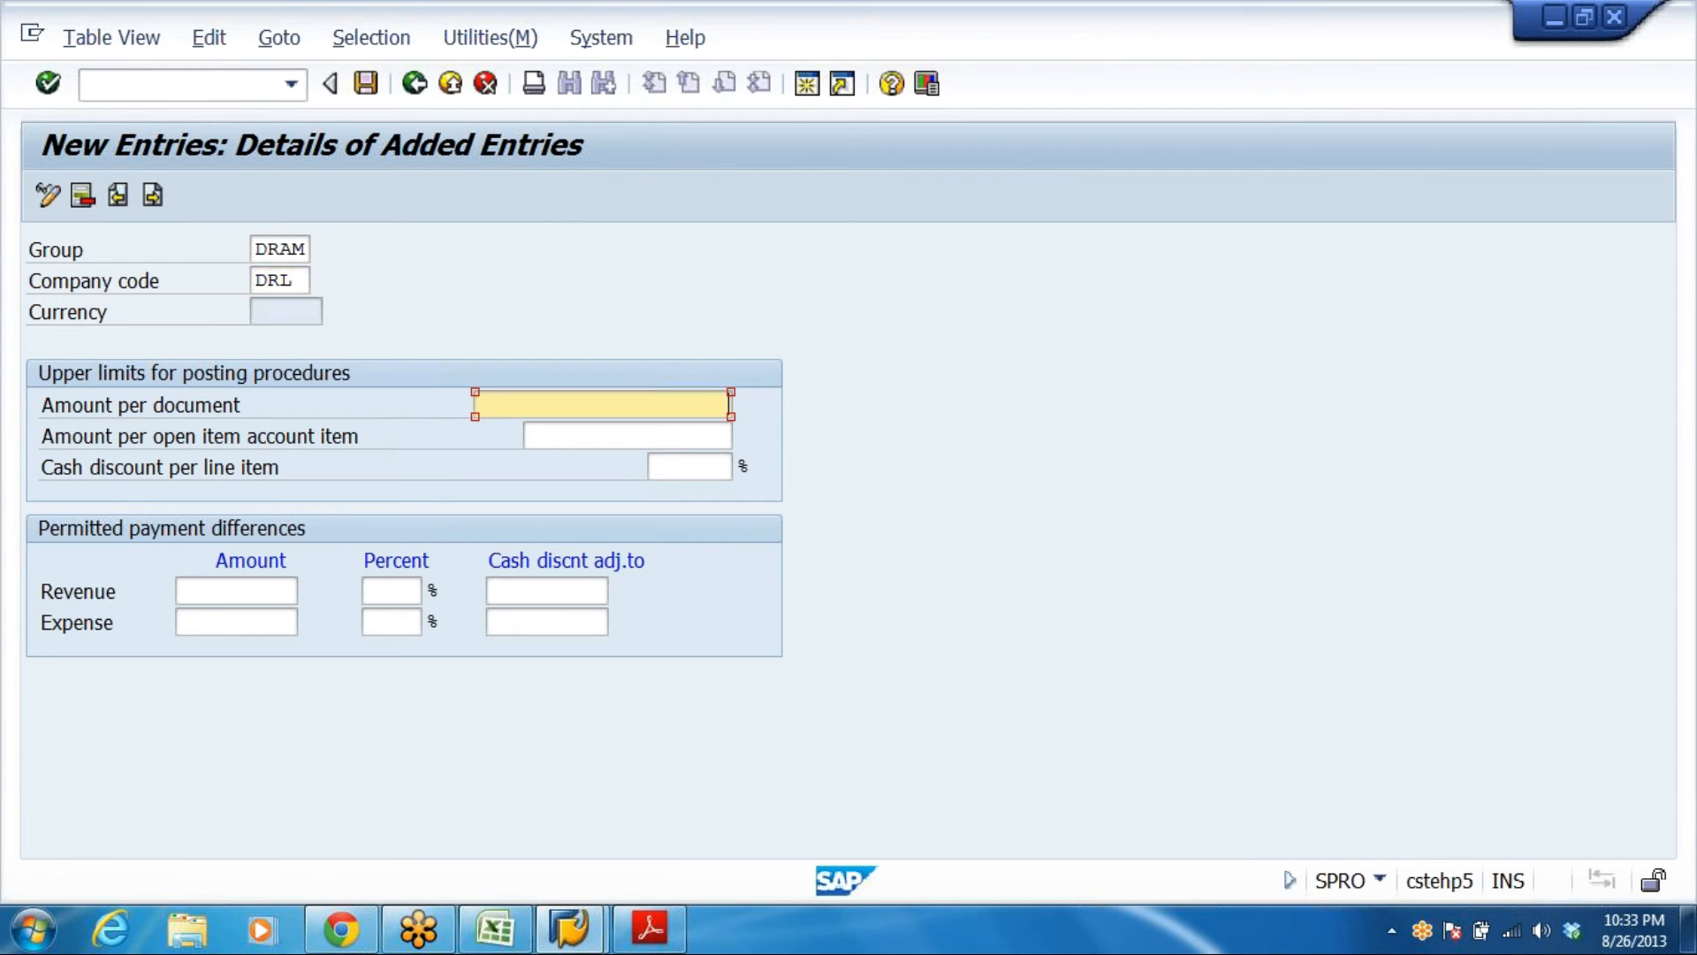
Check the AFM limit in the Excel workbook, set DRAM's amount per document to 1000000, and validate the entry
text(50000)
key(alt+Tab)
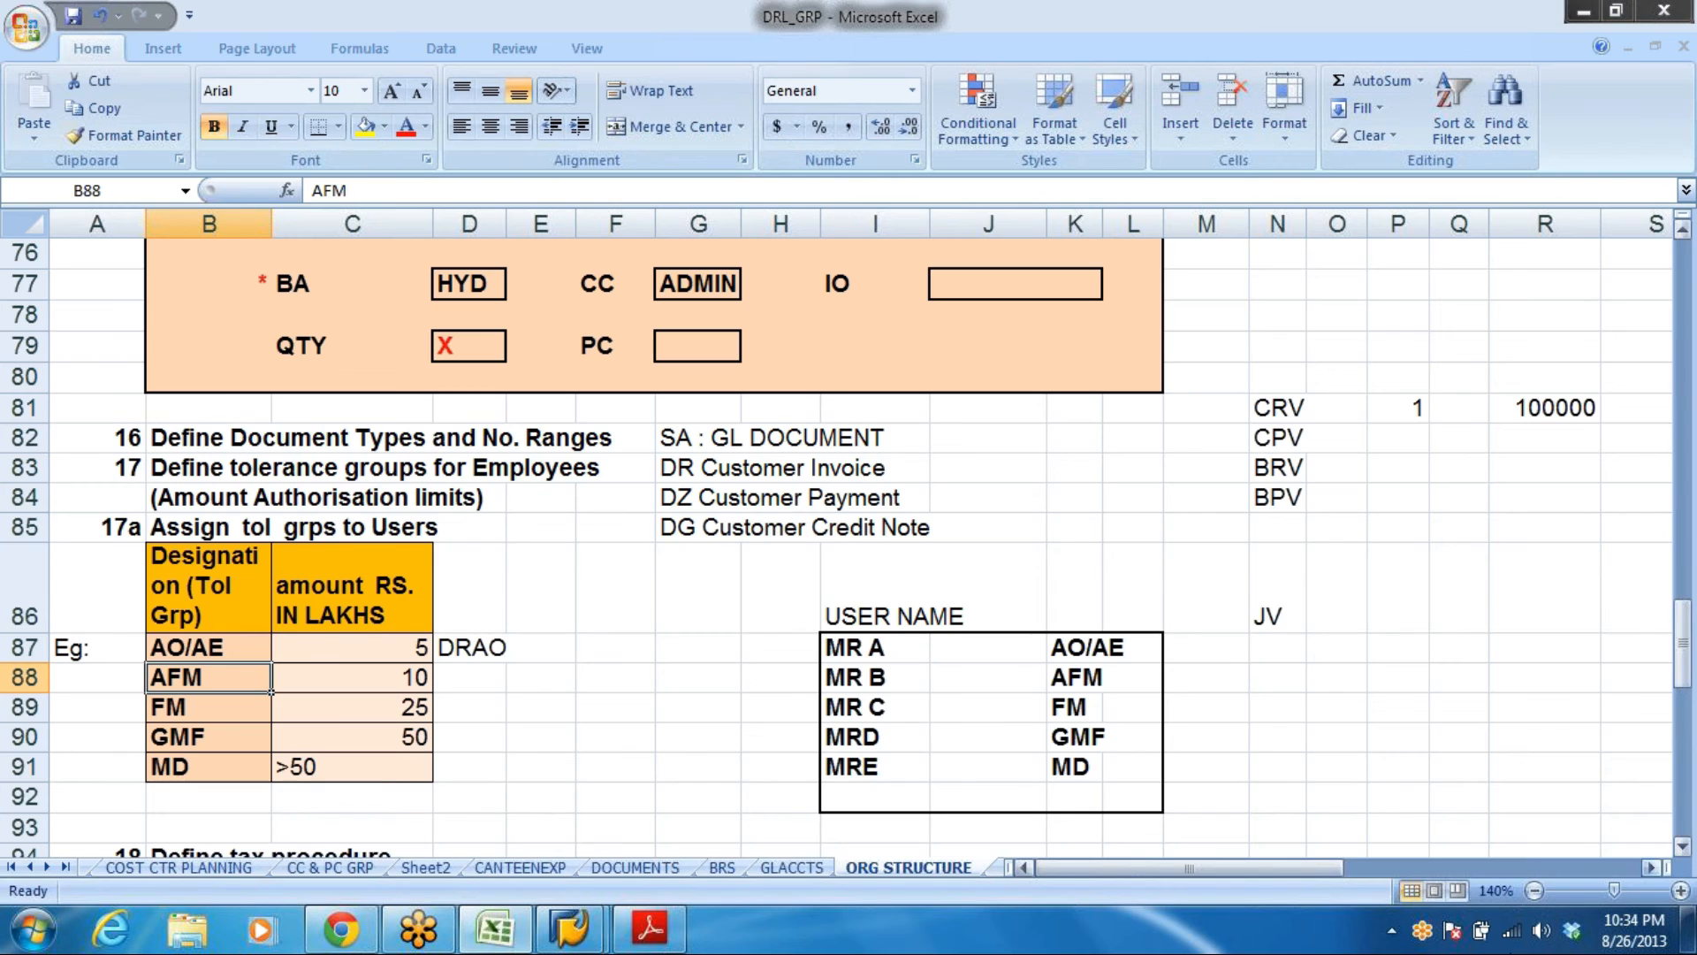
click(395, 672)
key(alt+Tab)
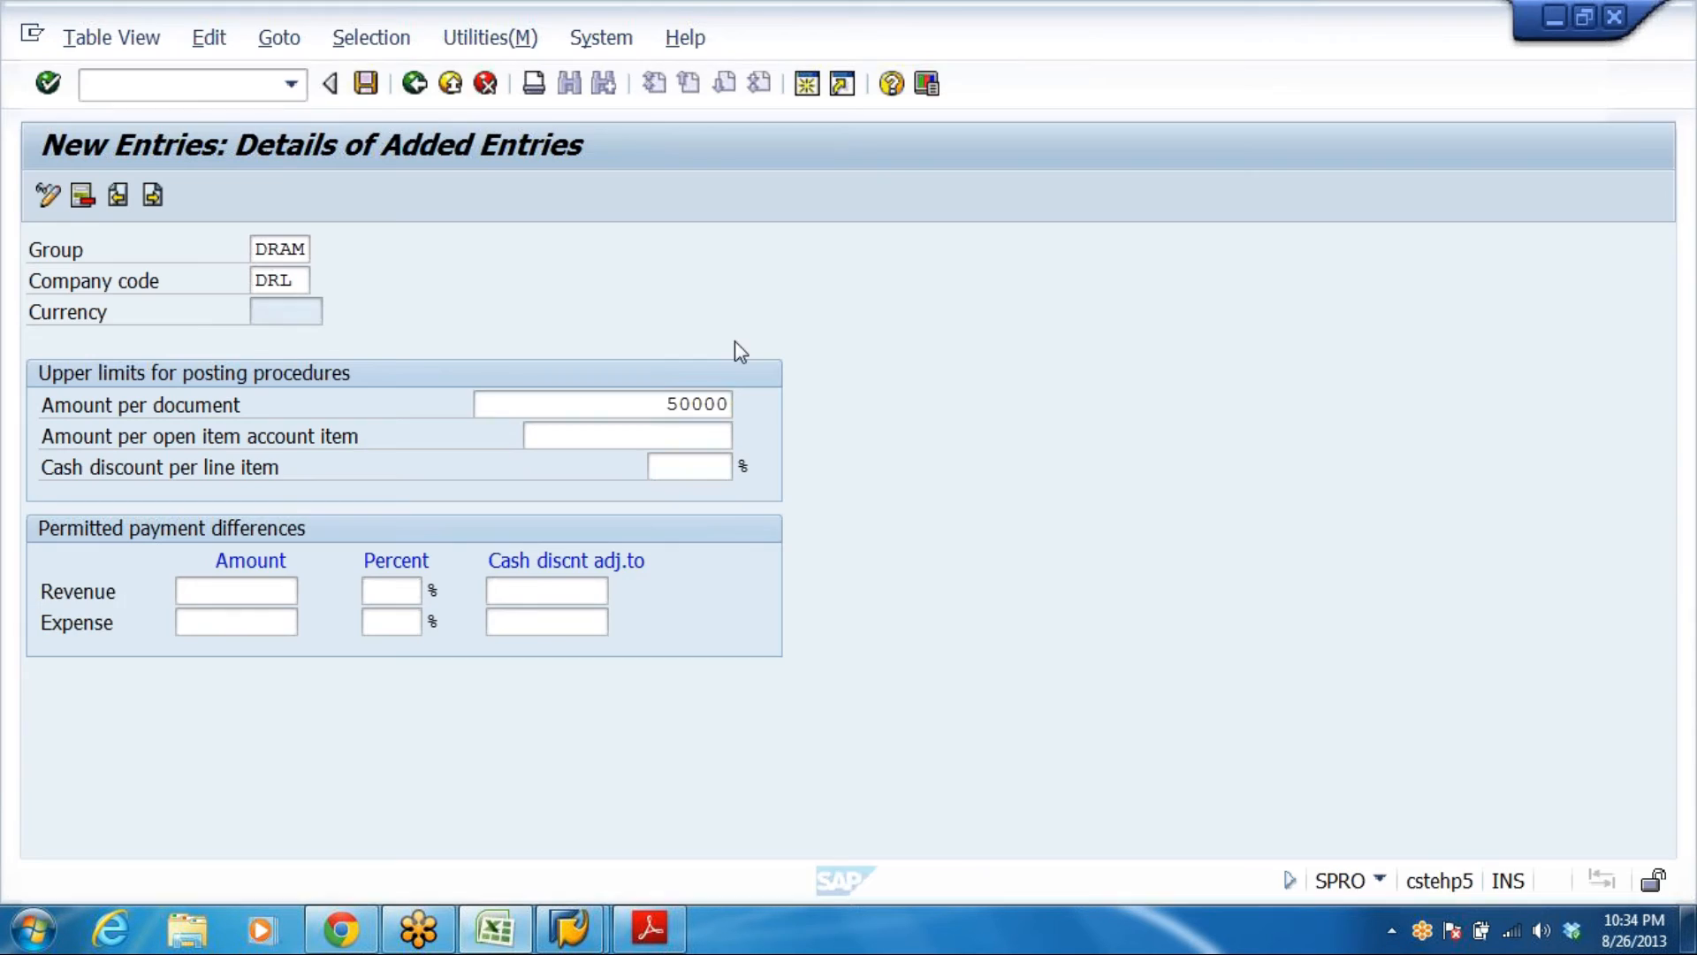
key(Delete)
text(1000000)
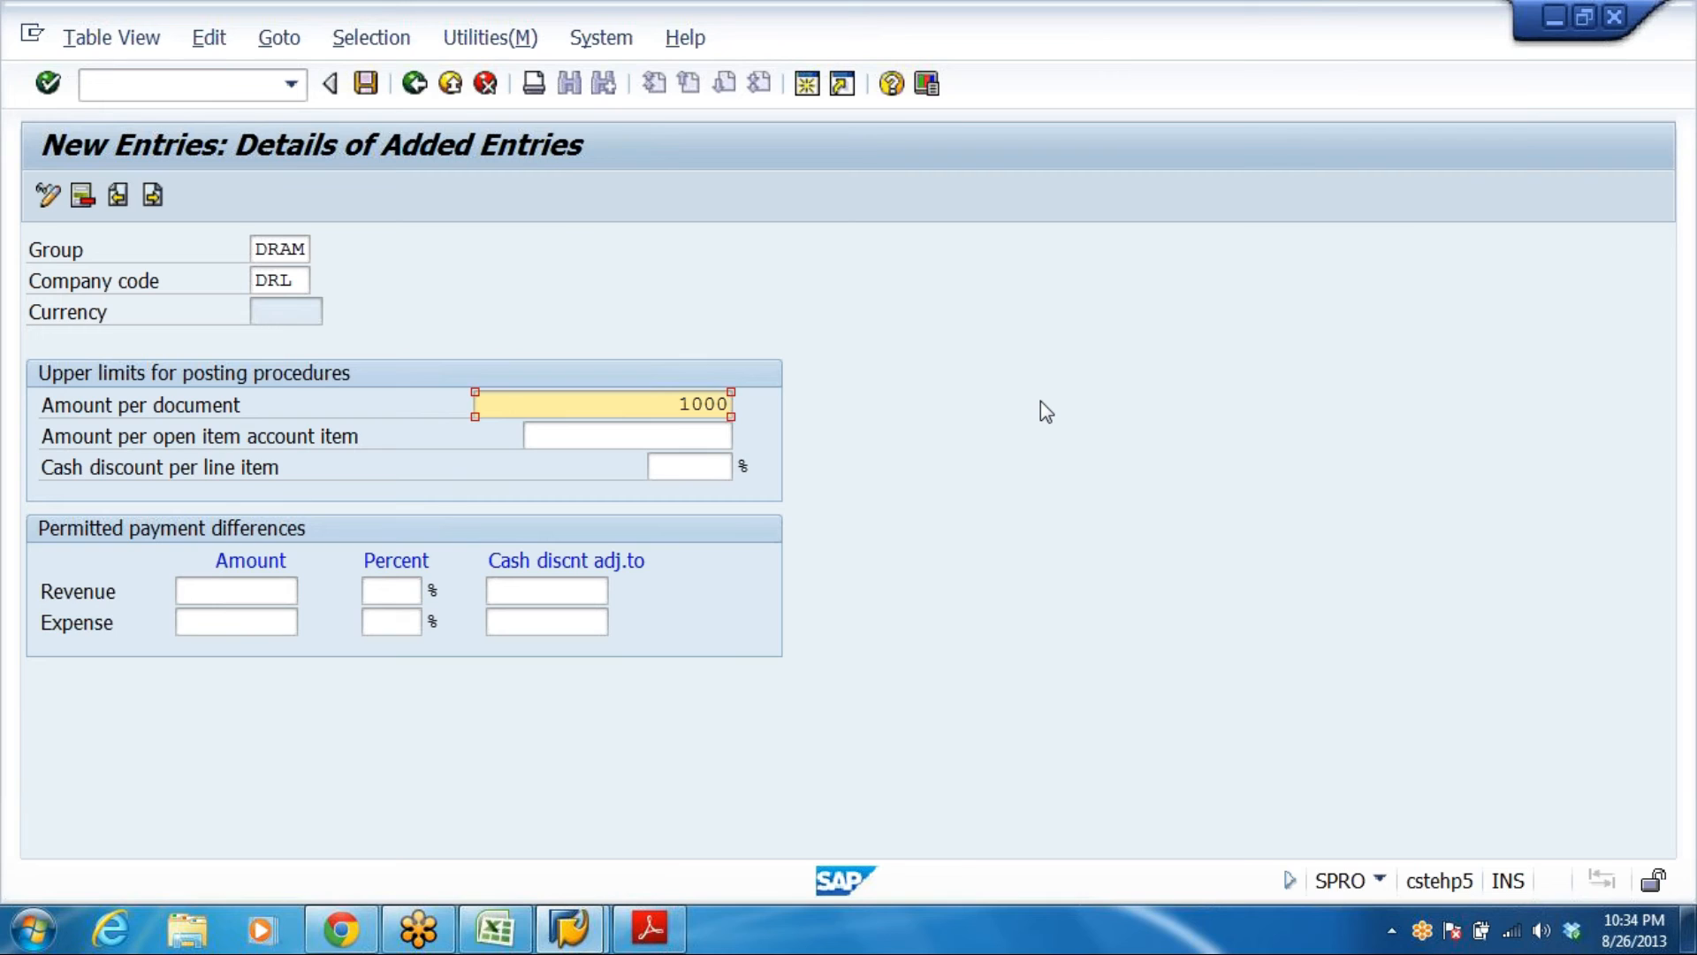
key(Return)
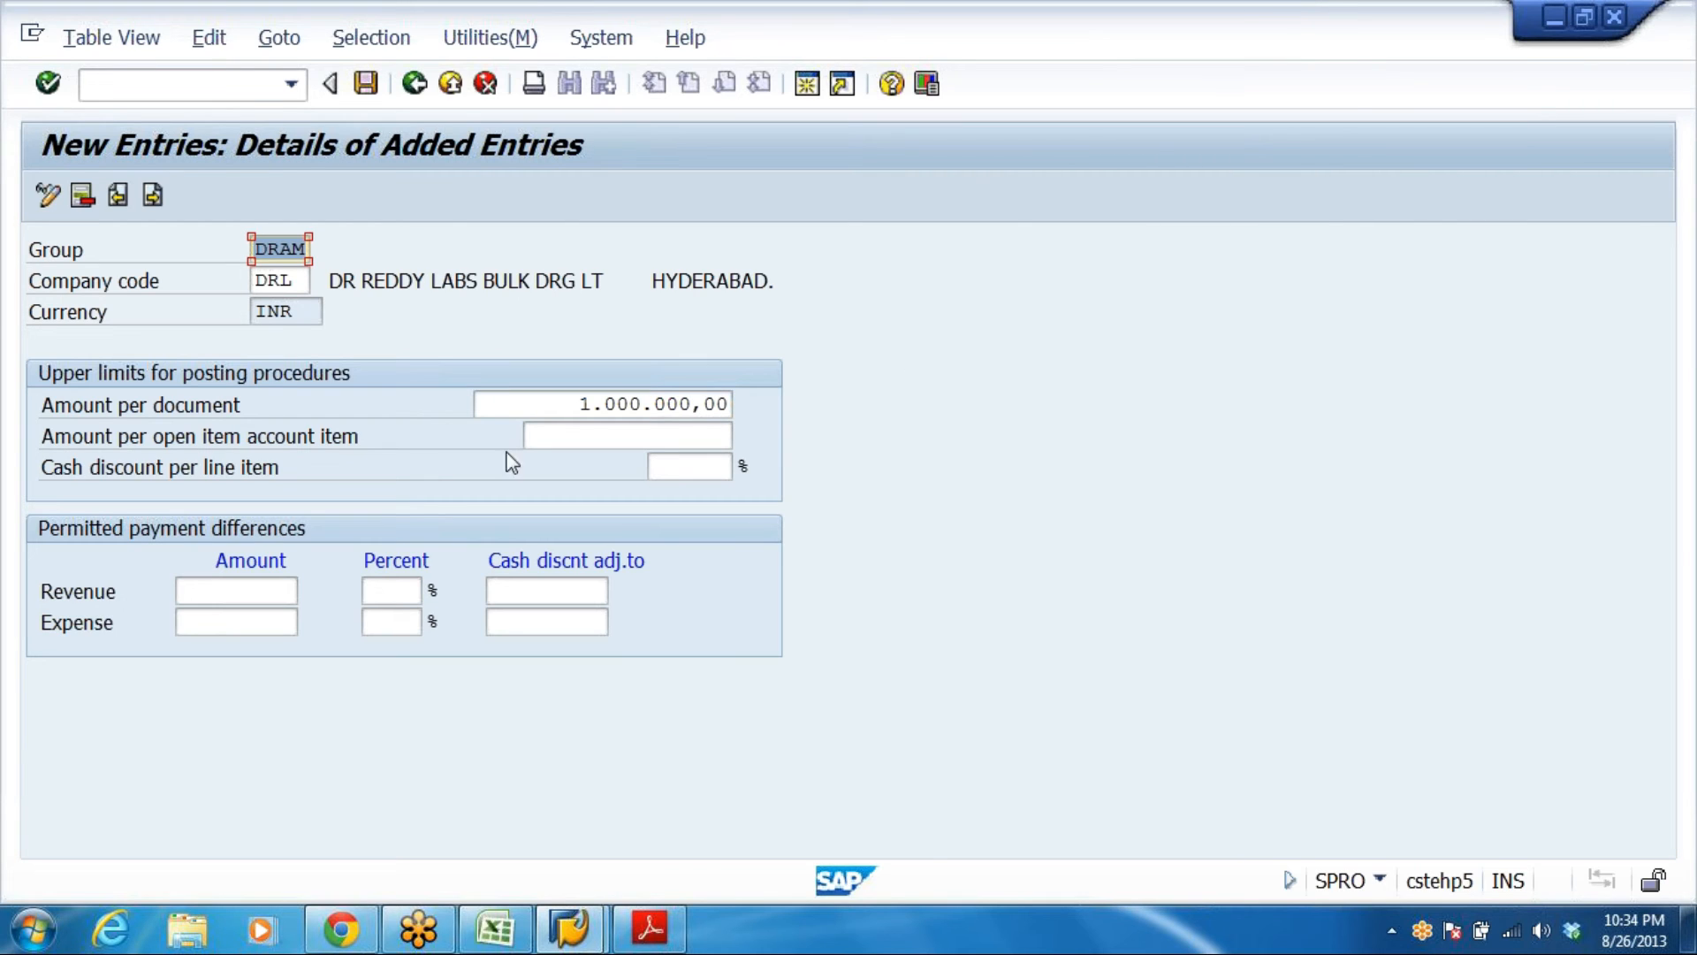
Review the DRAM entry's group, company code, currency, amount per document, open item amount and cash discount fields
click(92, 306)
click(291, 312)
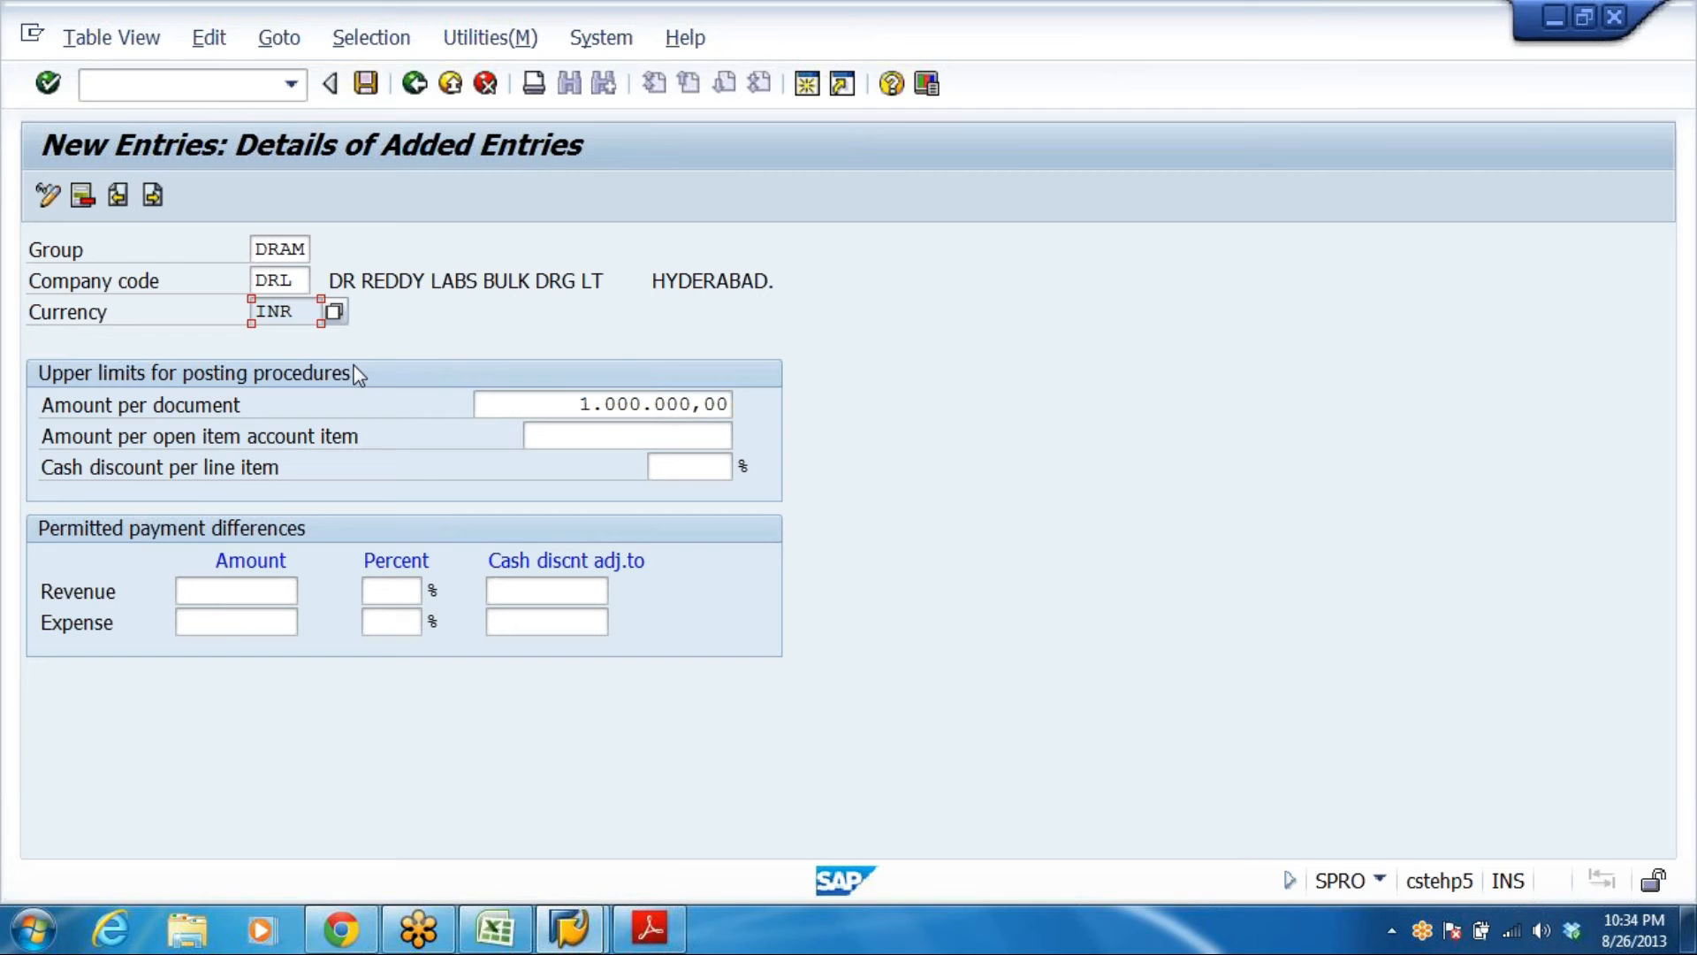
click(297, 281)
key(Return)
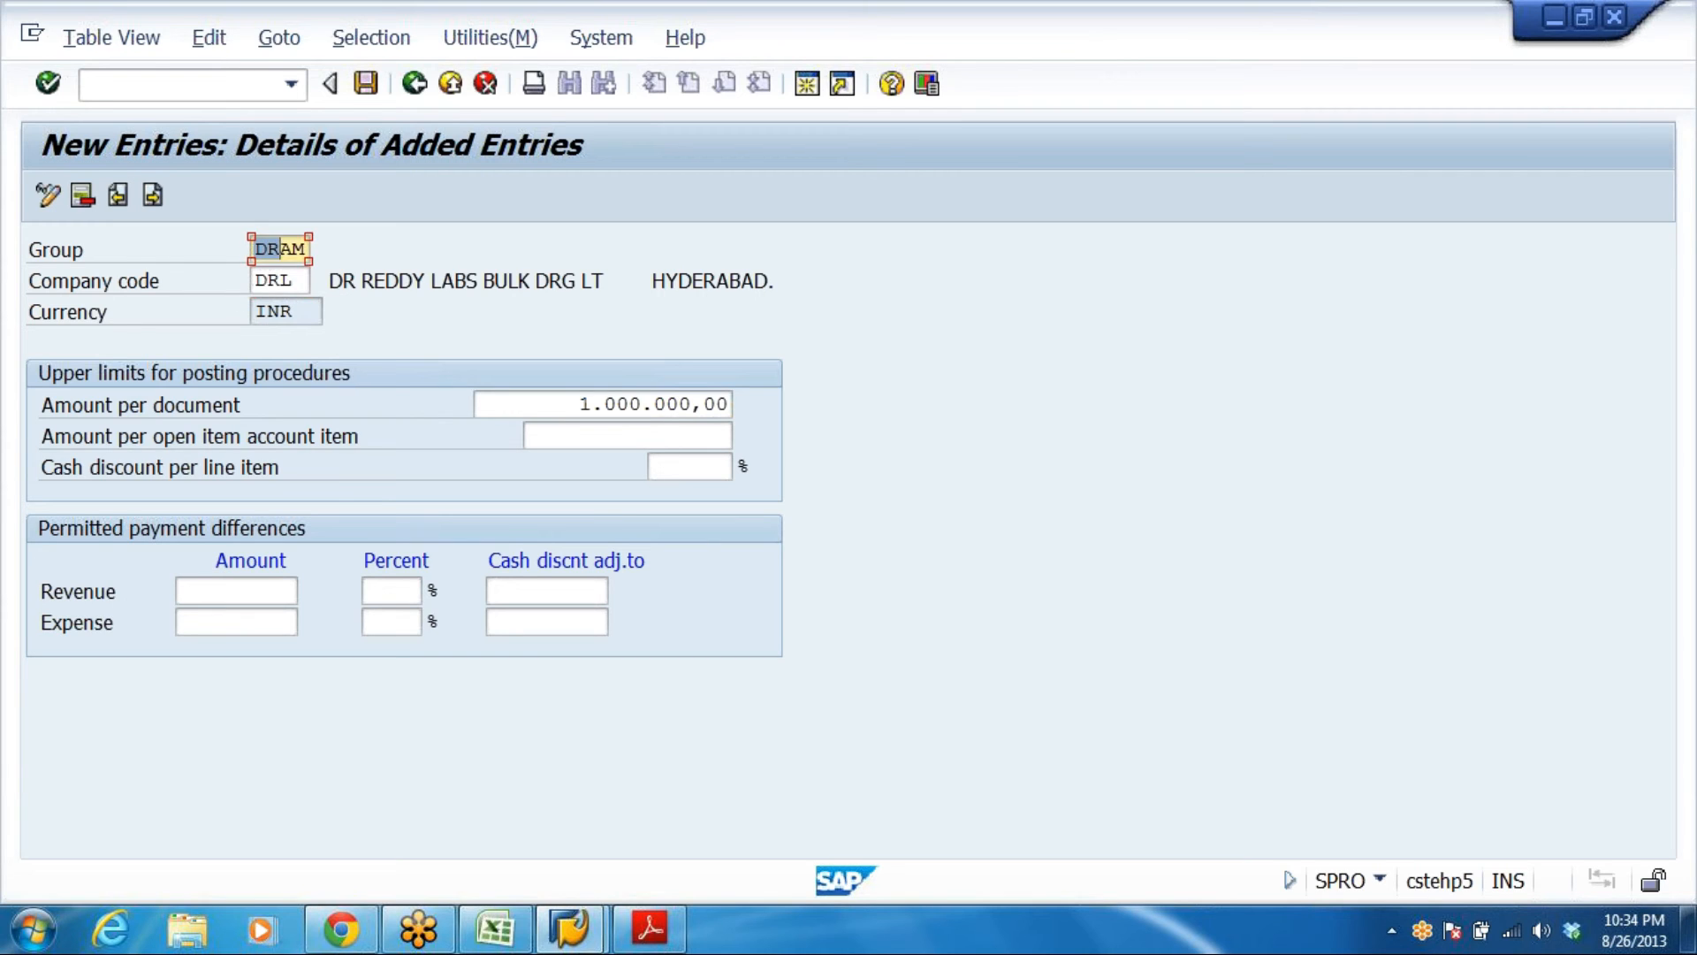
drag(579, 404, 730, 404)
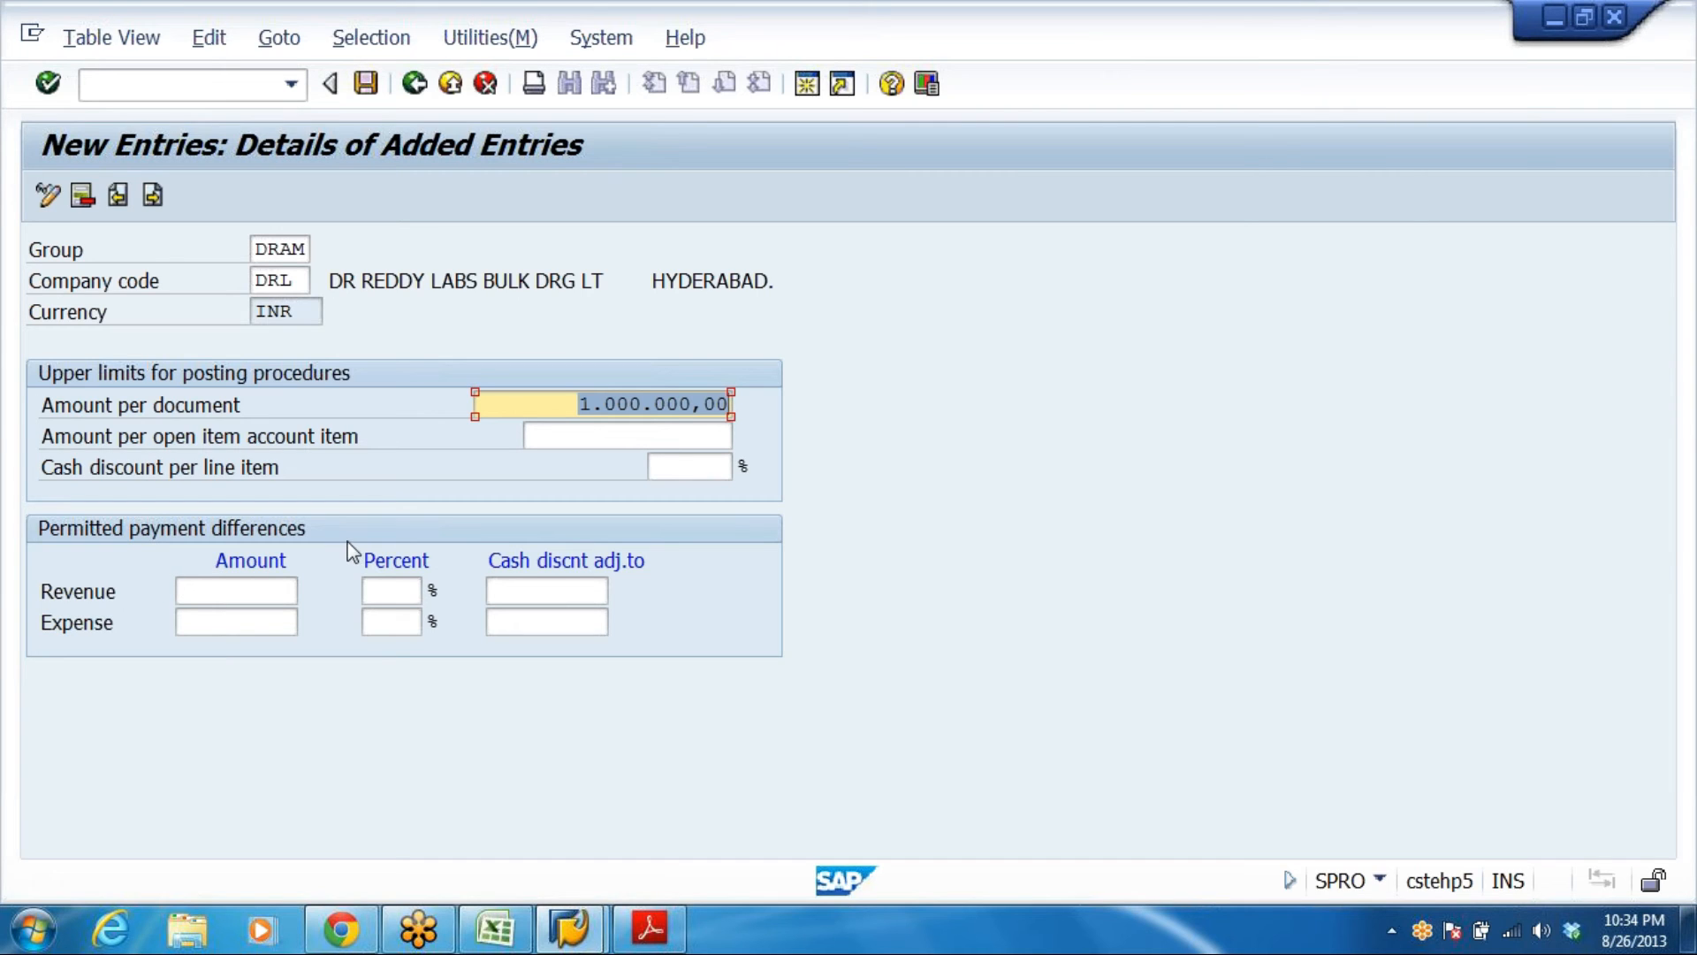
click(190, 436)
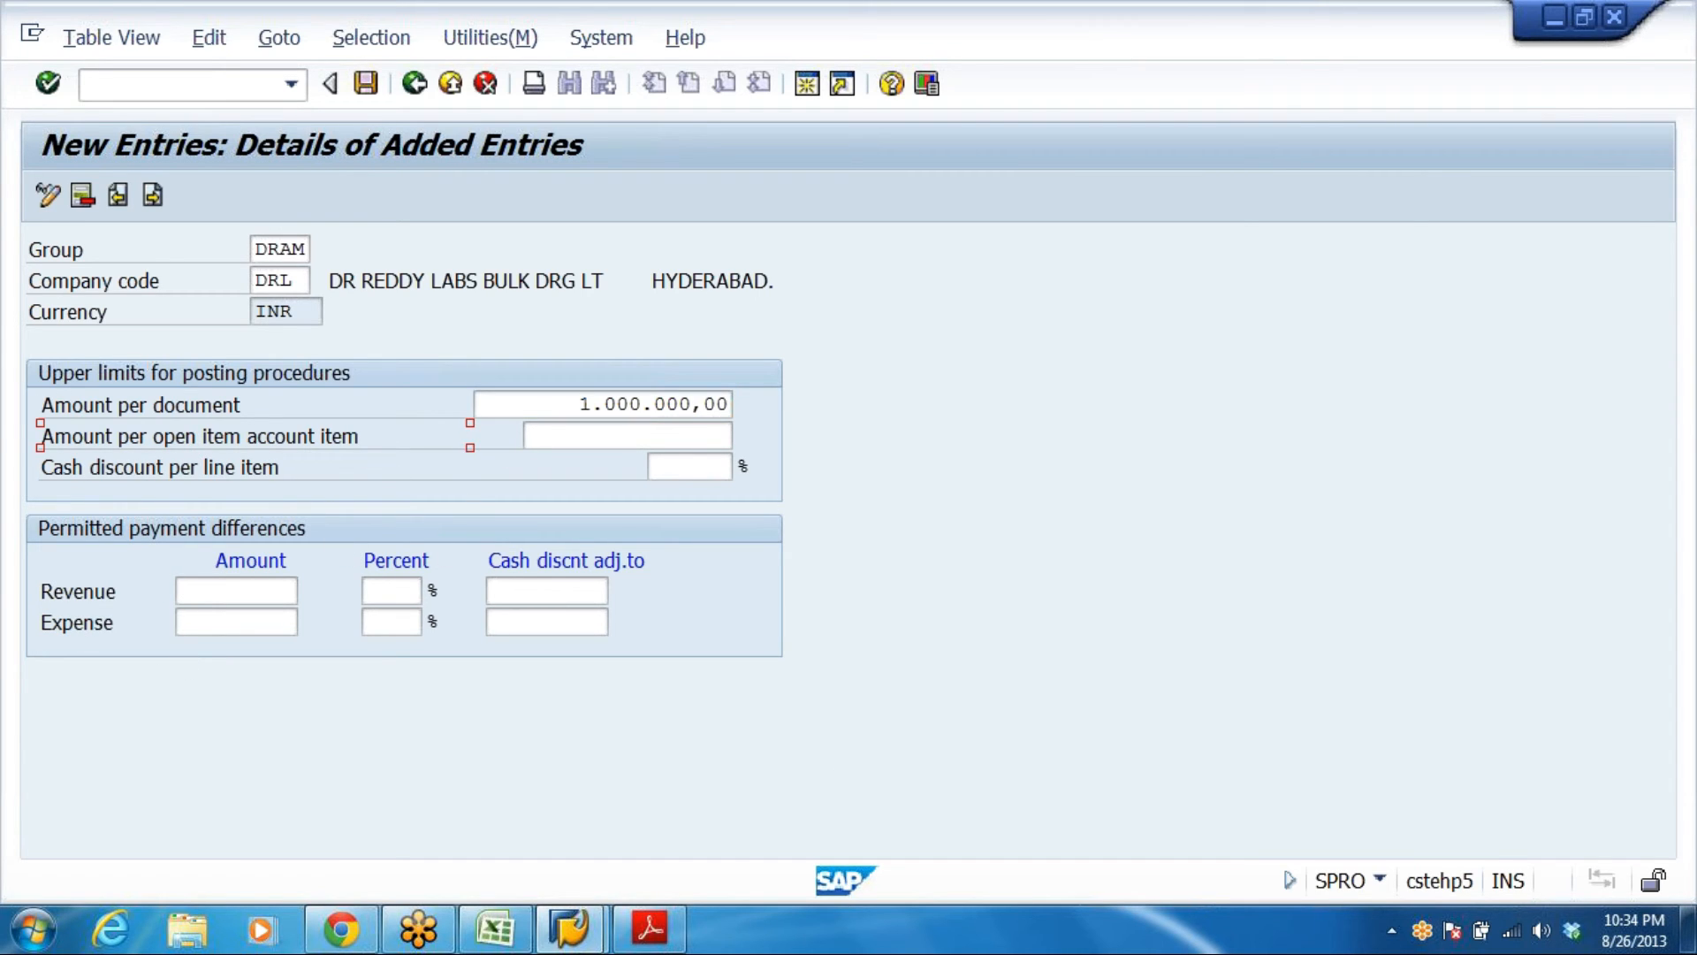
click(627, 436)
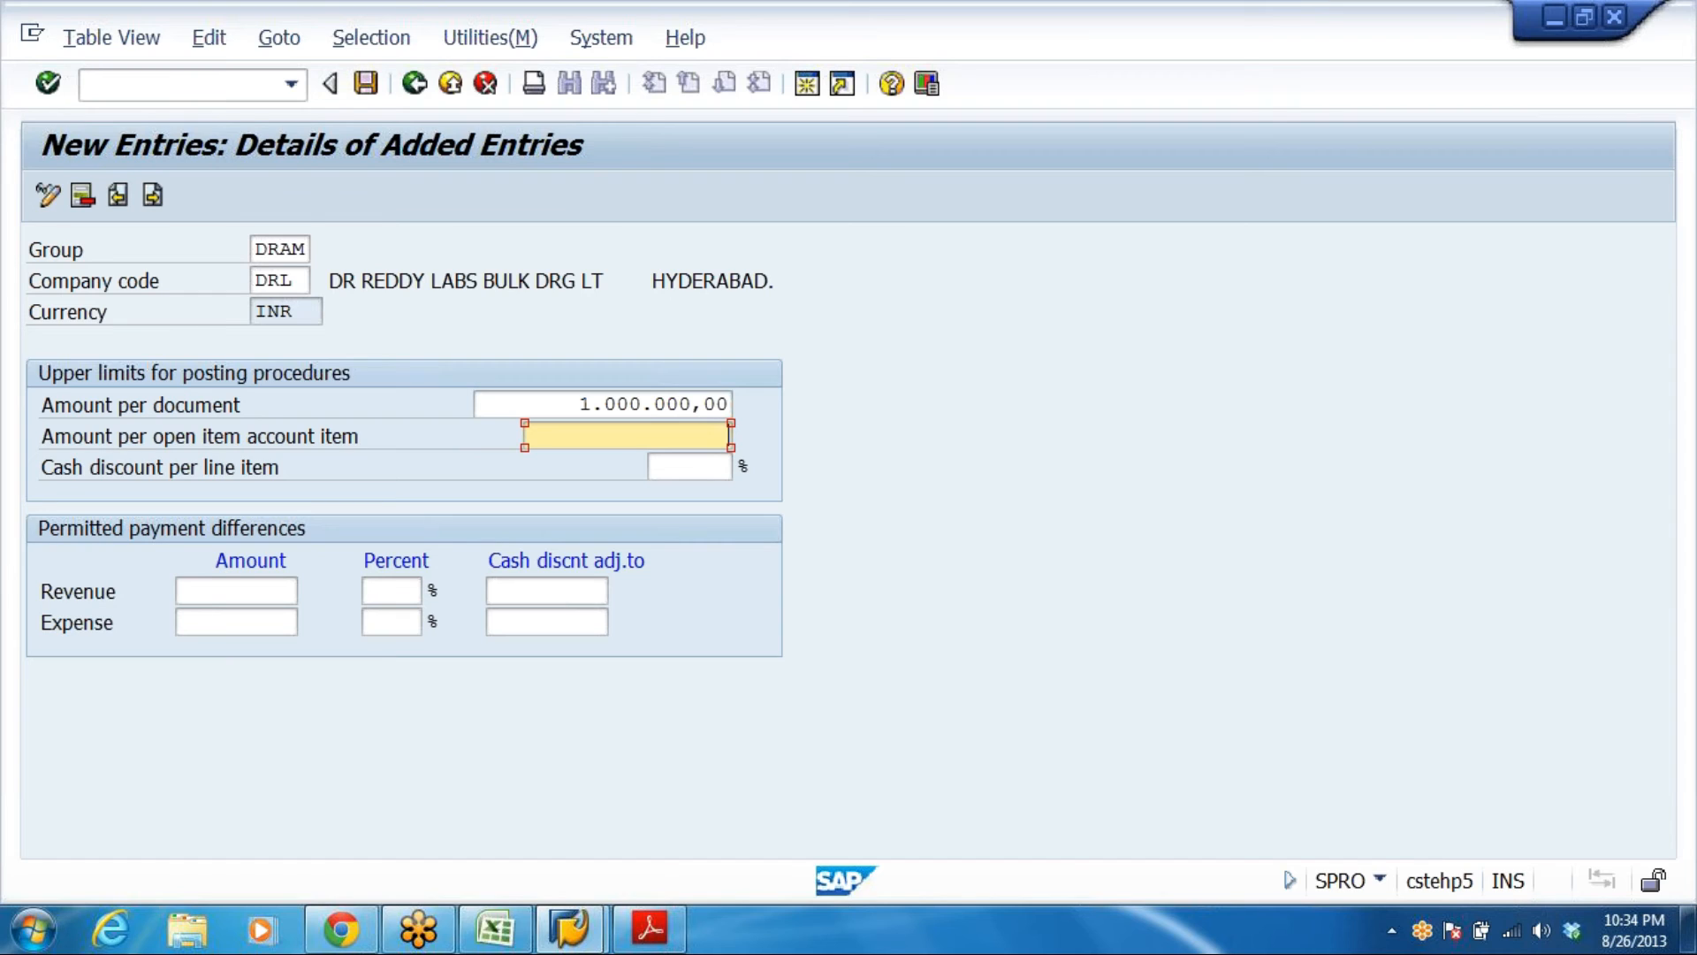
click(581, 404)
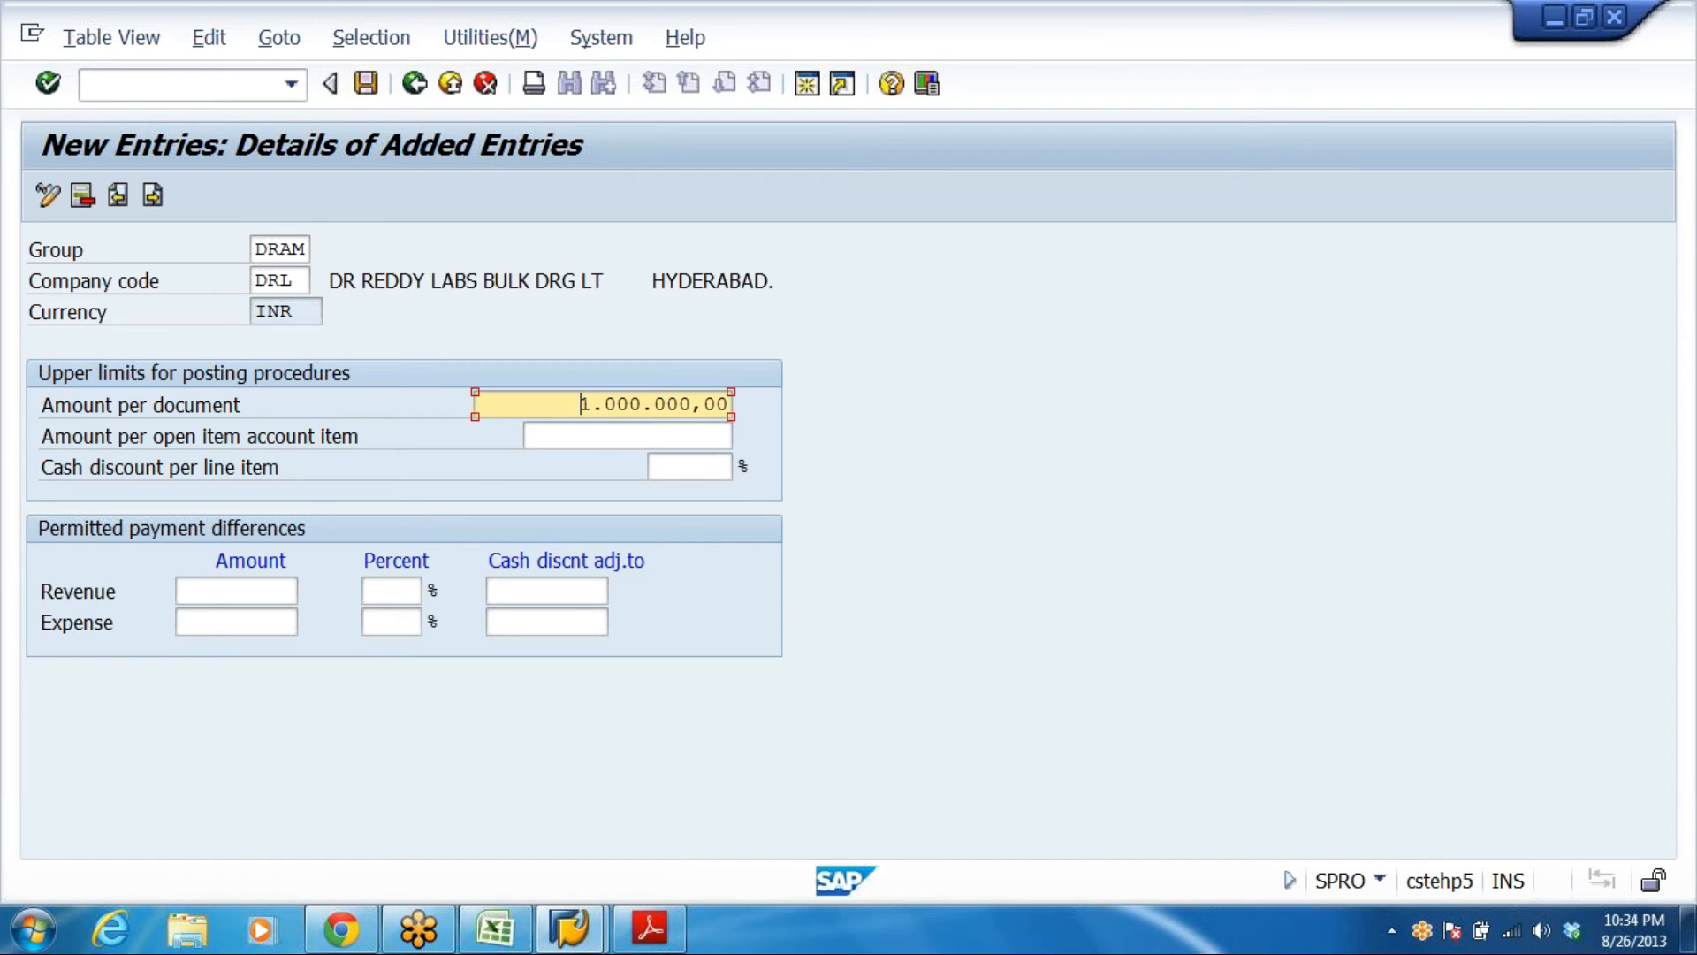
click(729, 466)
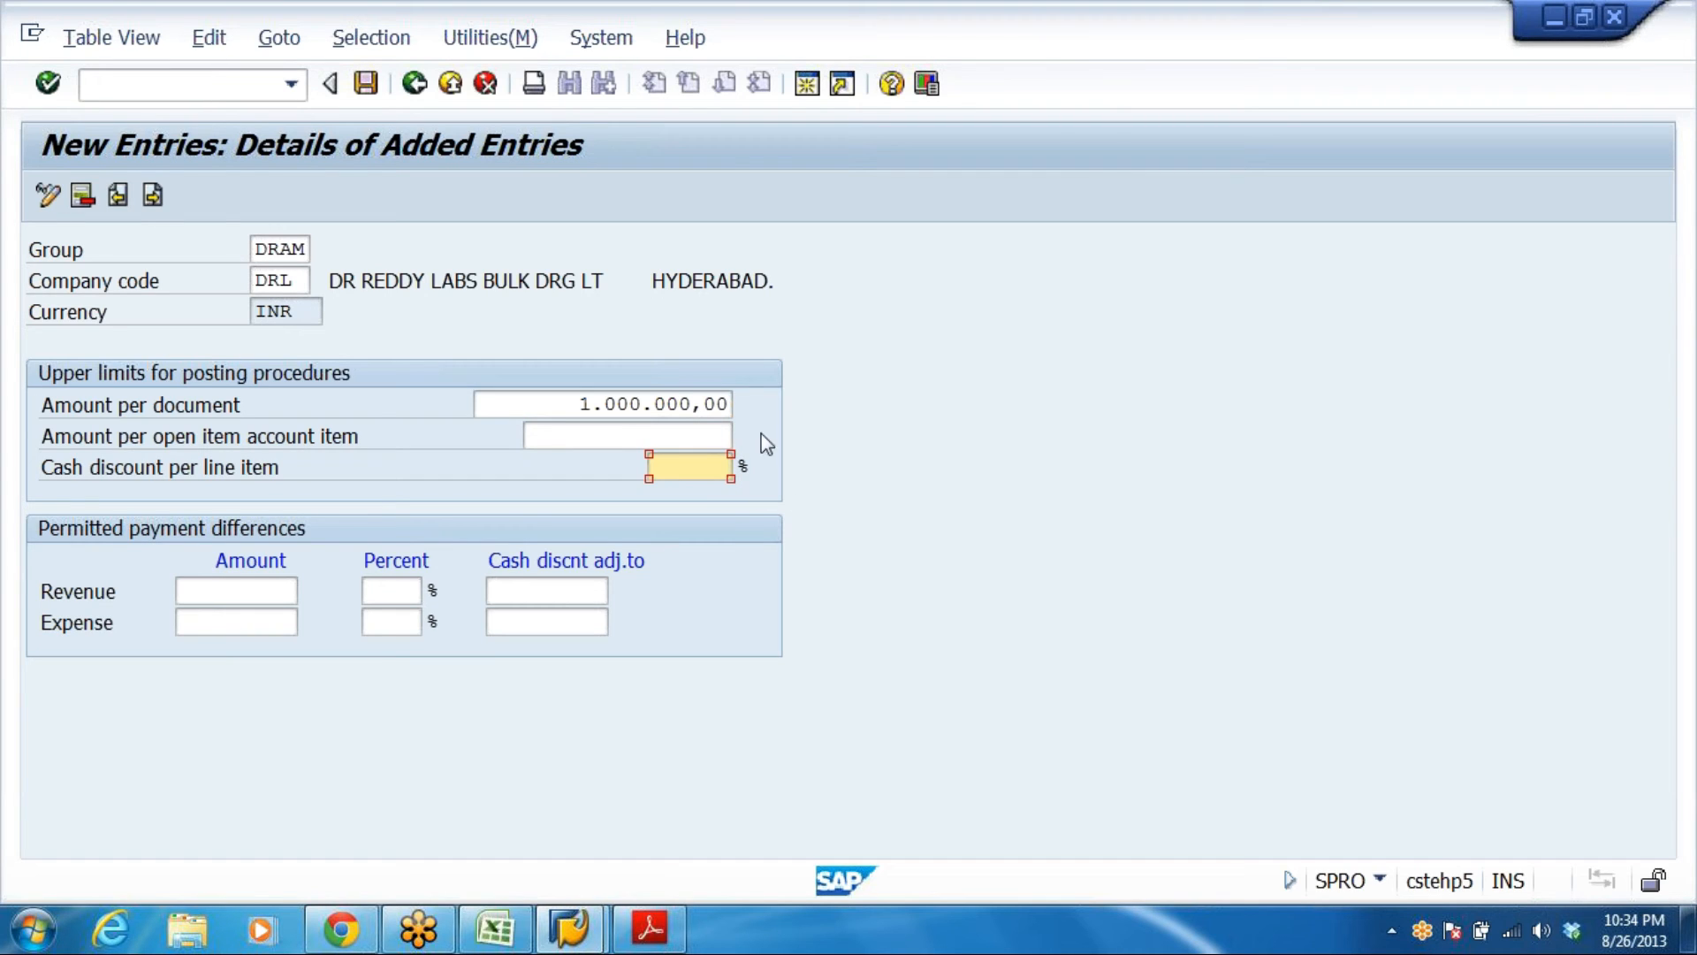
Save the DRAM tolerance group under the DRL COMP CODE SETTINGS request, check it in the overview, and return to the implementation guide
click(366, 84)
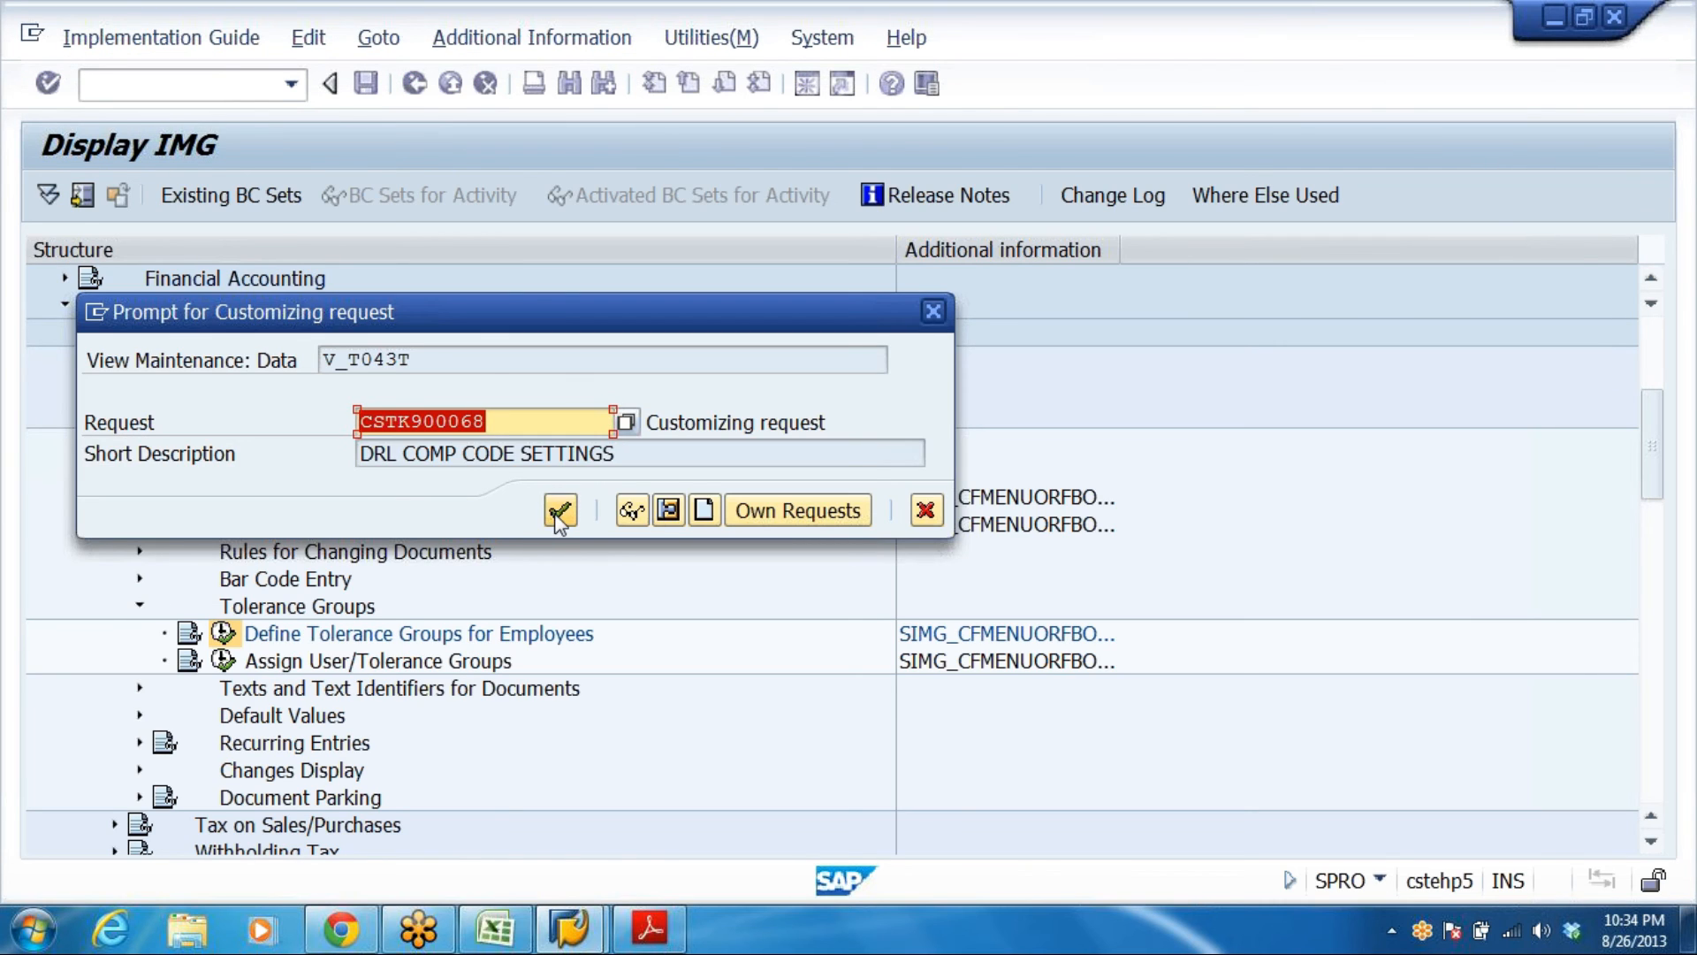
click(559, 511)
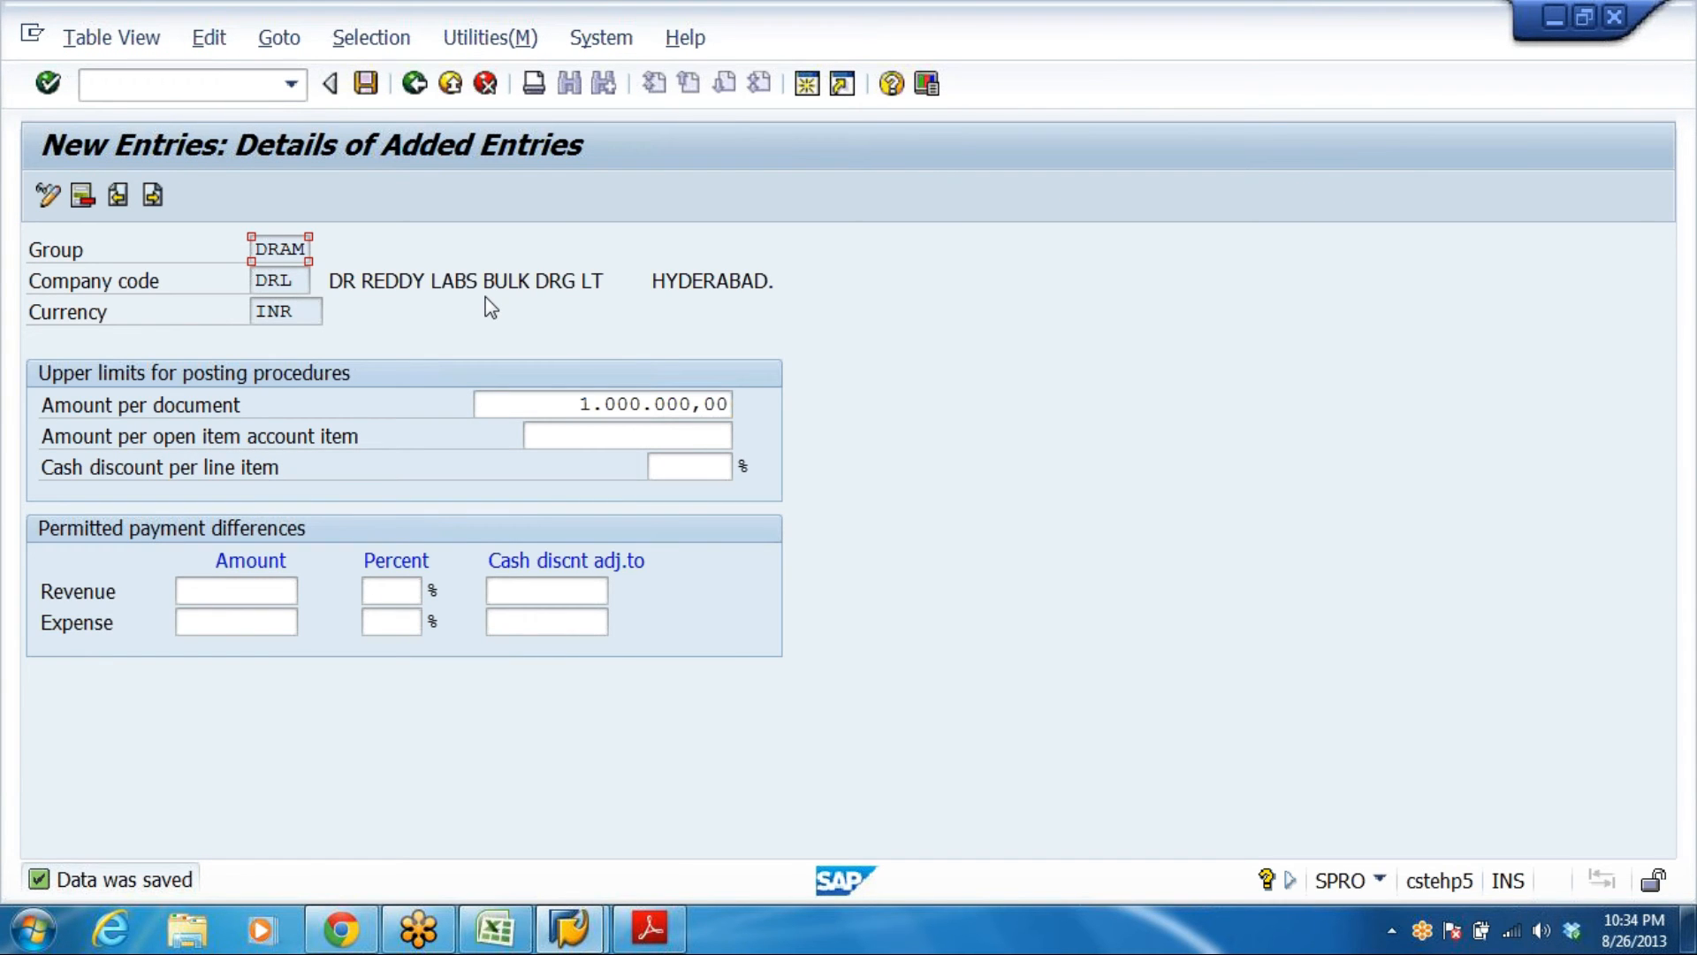
click(415, 84)
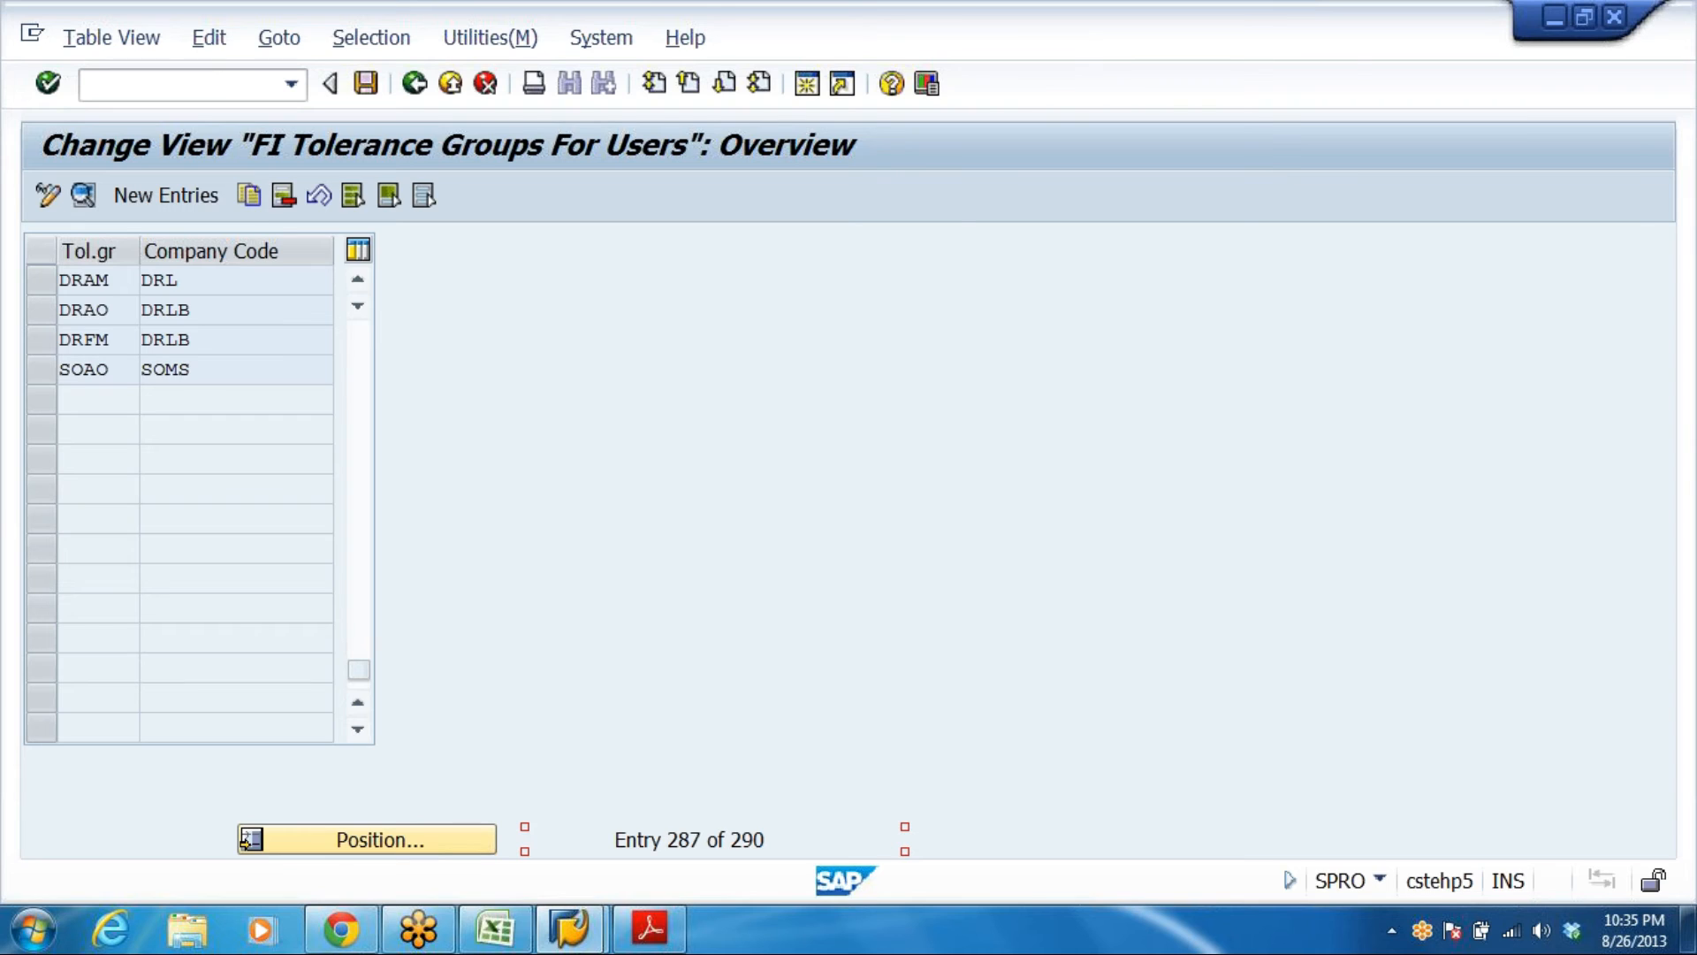
drag(110, 280, 46, 283)
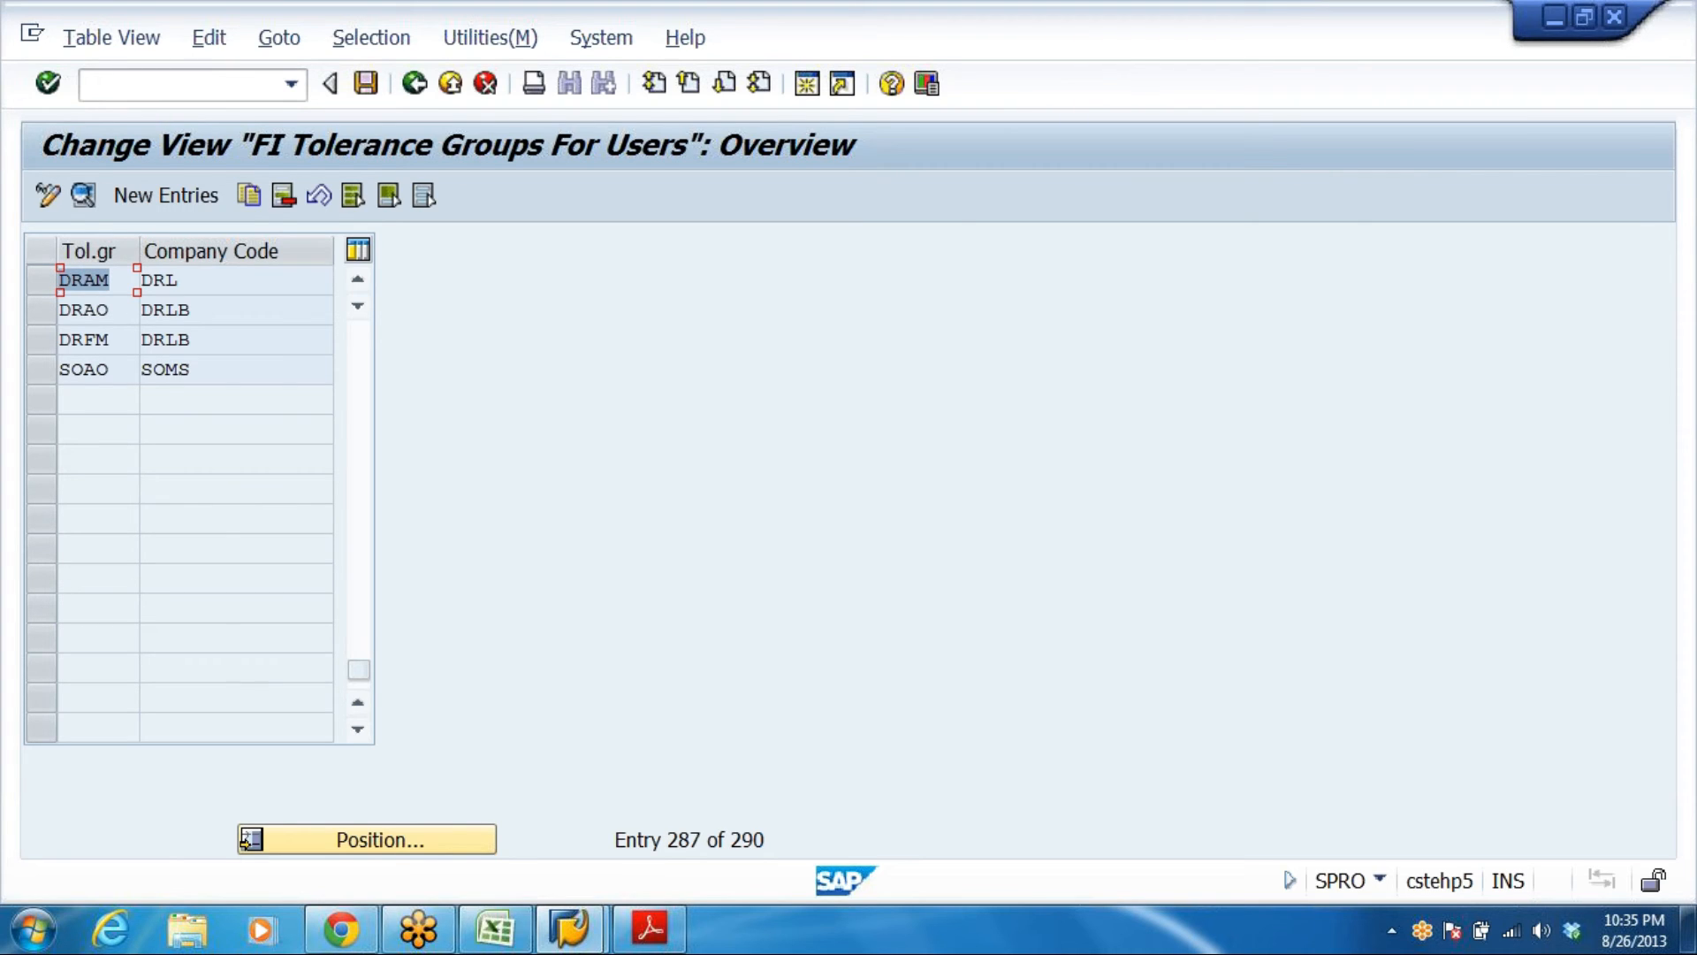
drag(182, 280, 11, 309)
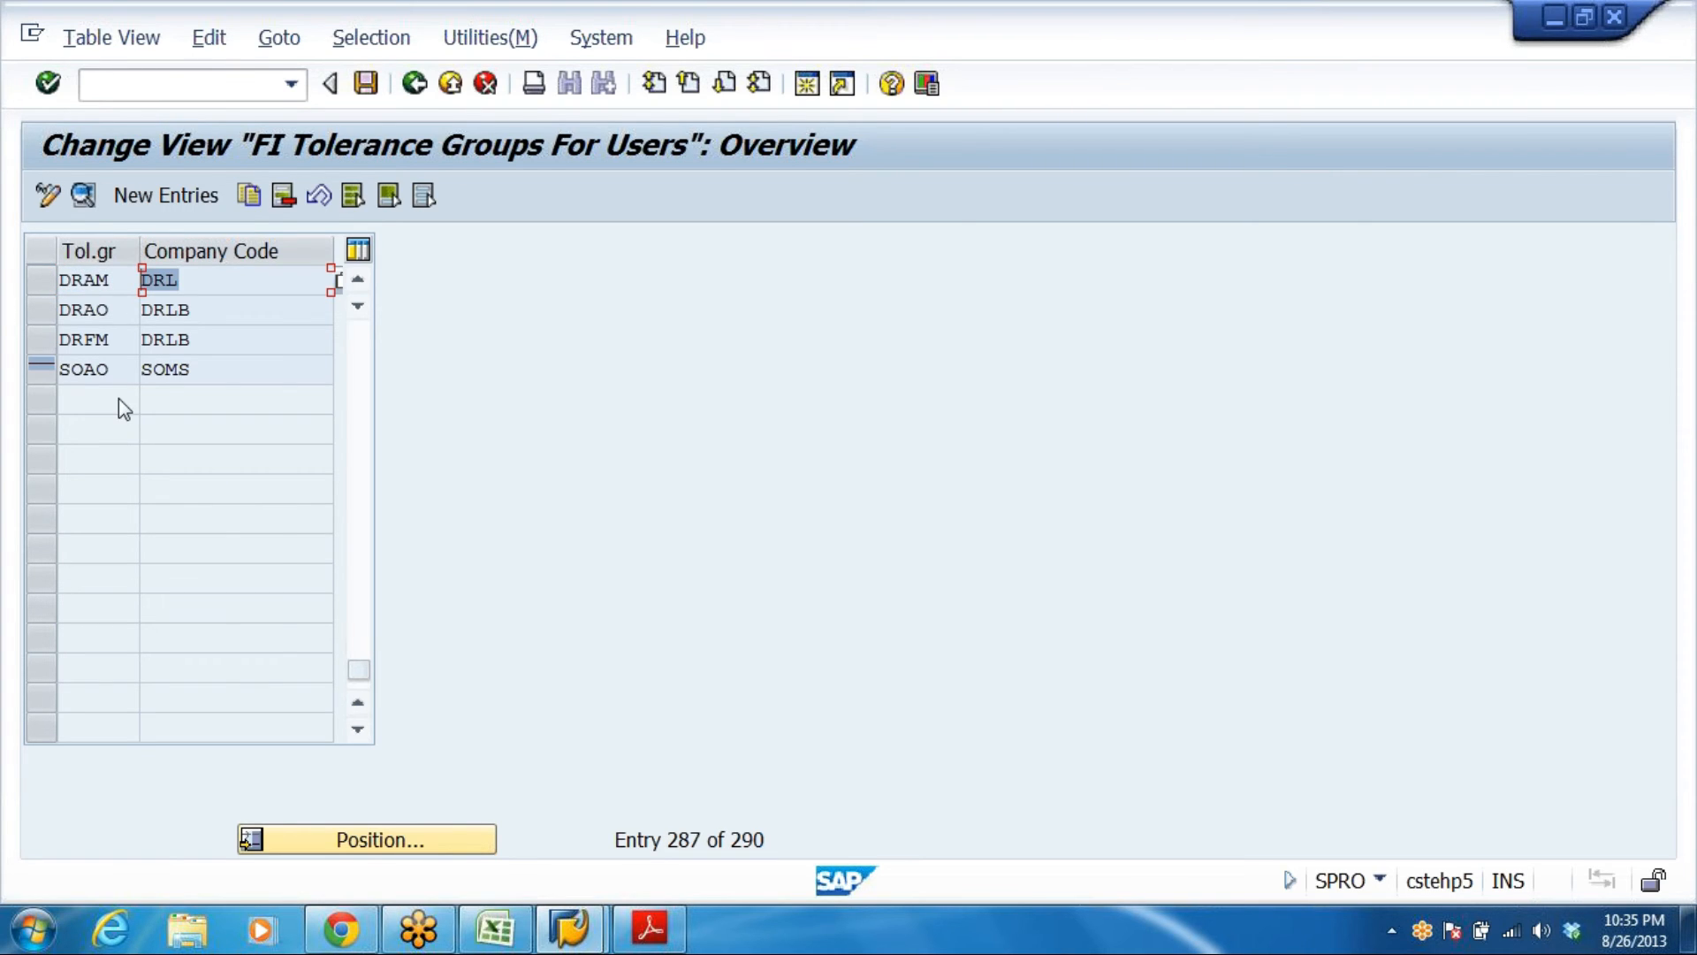
click(452, 85)
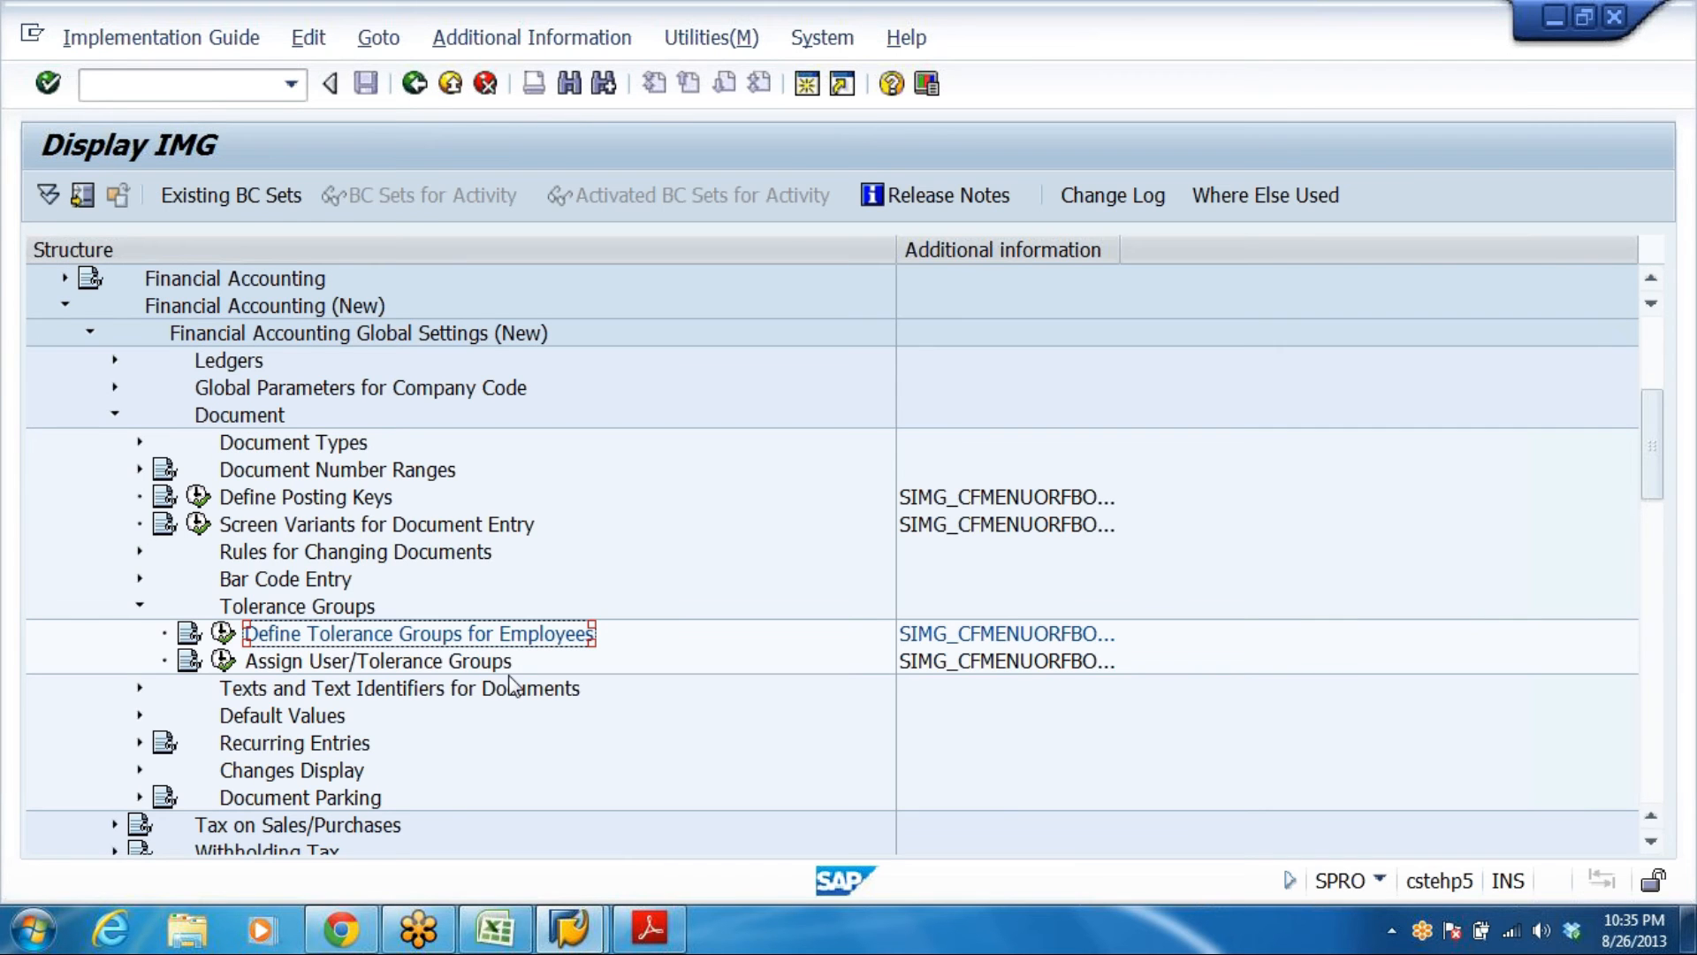
Run Assign User/Tolerance Groups, delete the user assignment to group SOAO, and save it under the DRL COMP CODE SETTINGS request
click(355, 659)
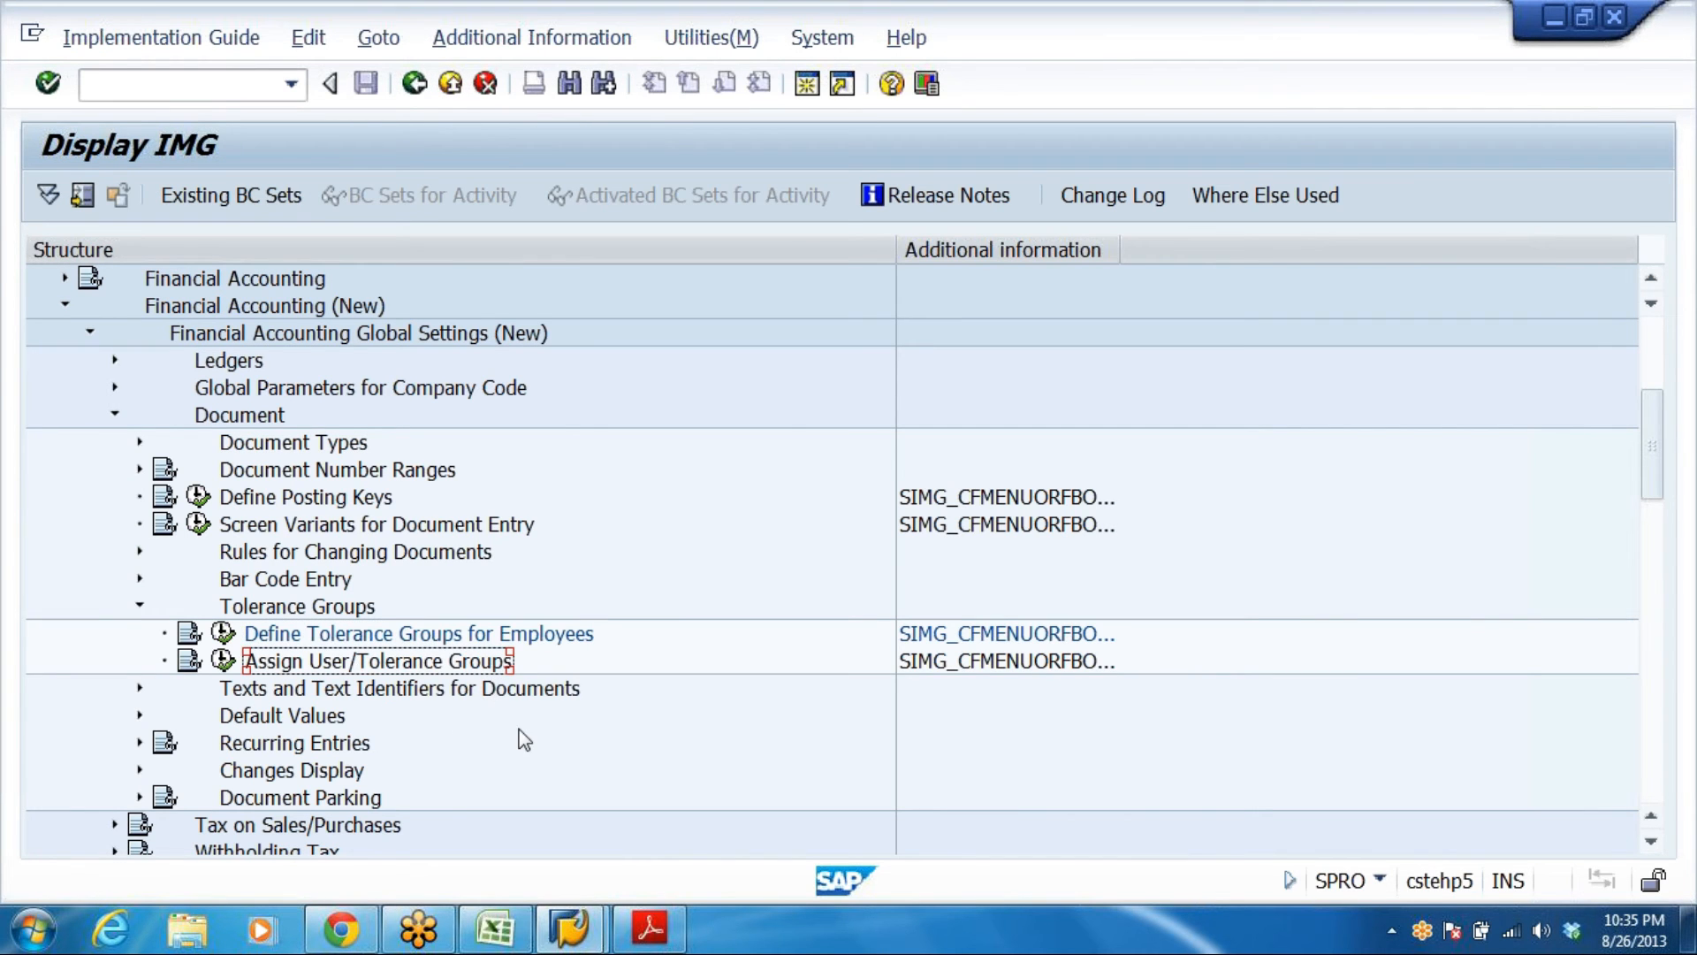
click(224, 661)
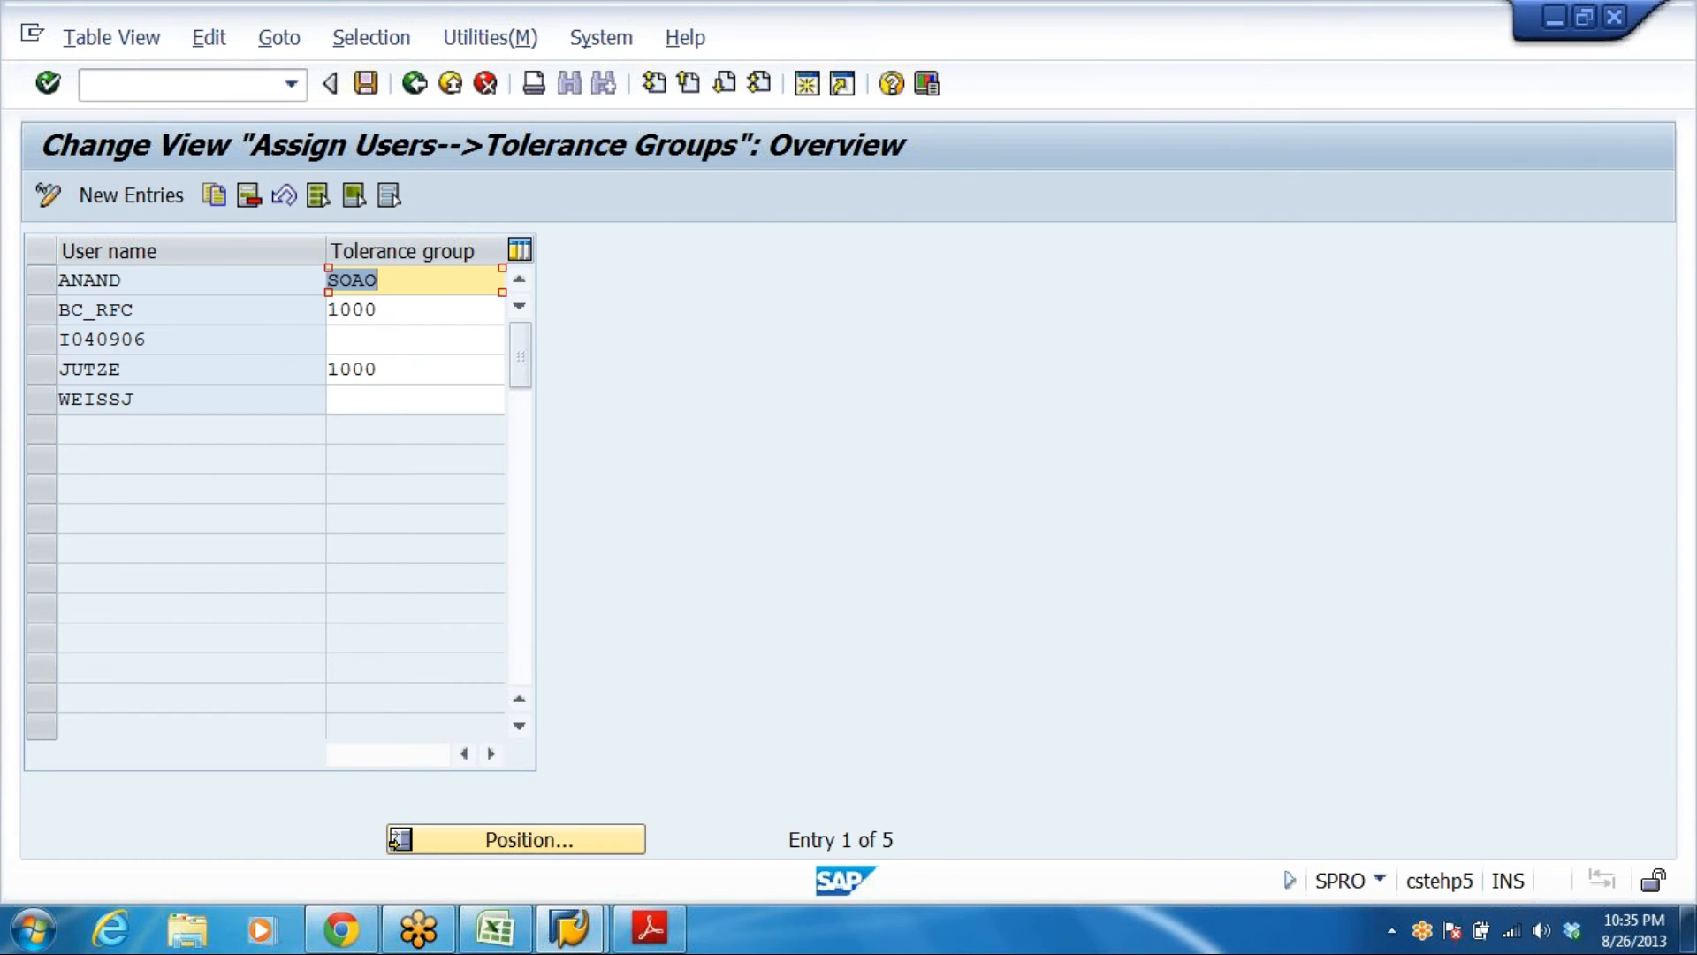
click(46, 280)
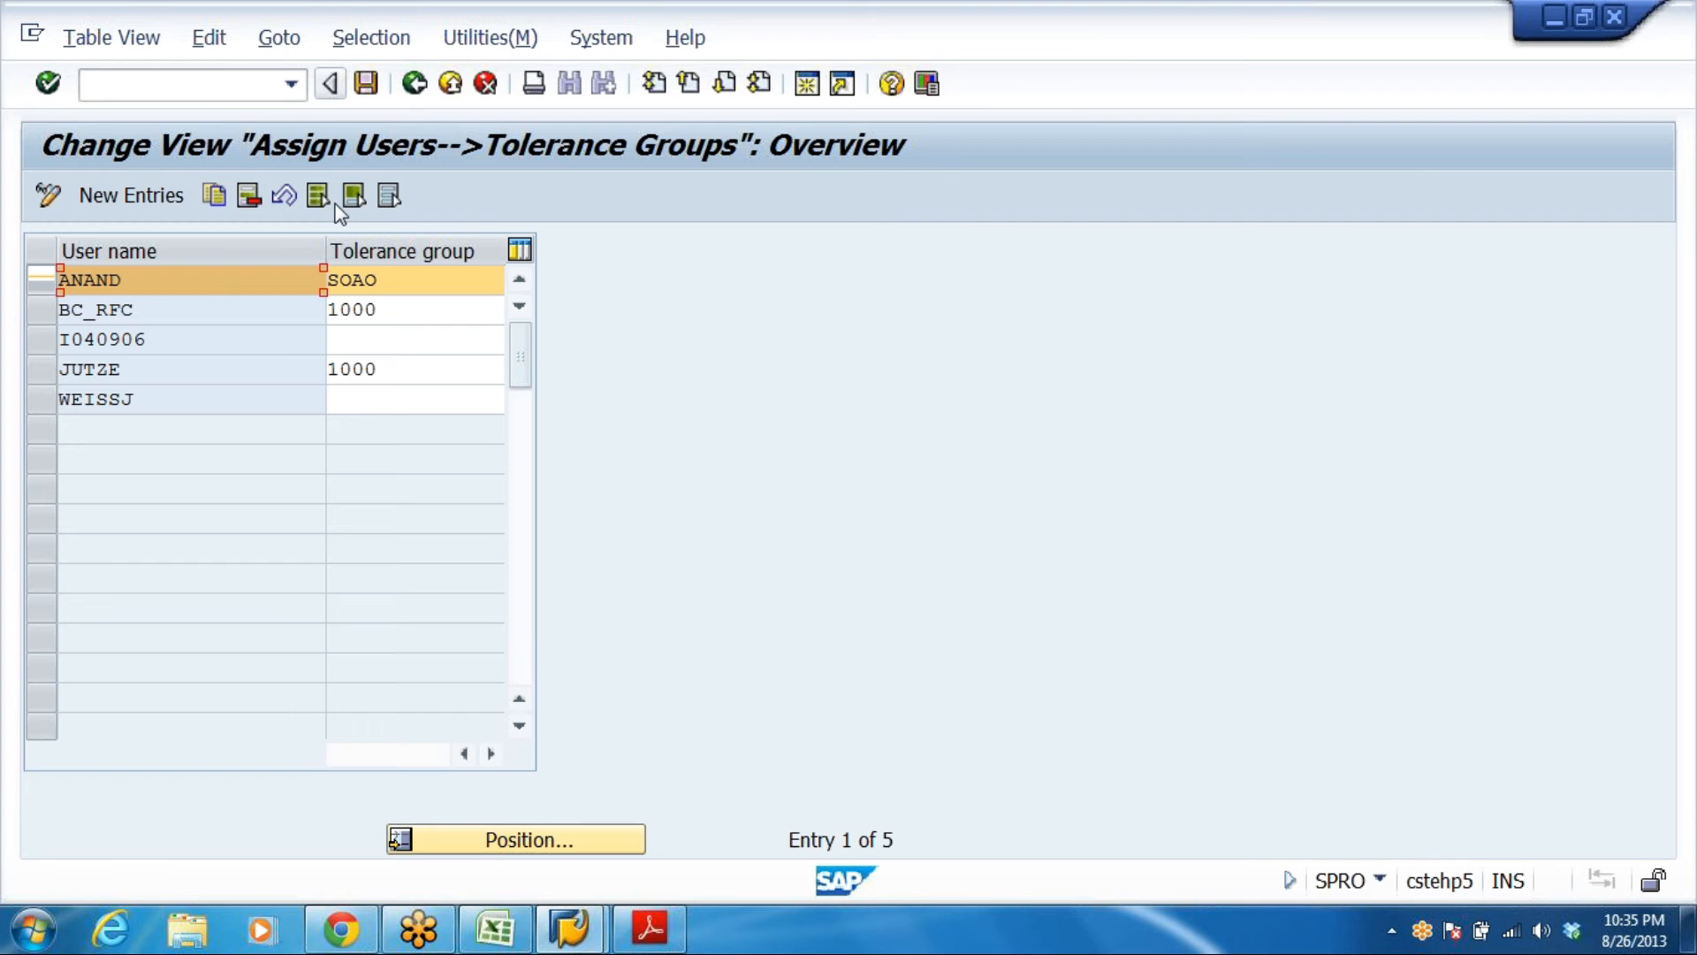
click(250, 196)
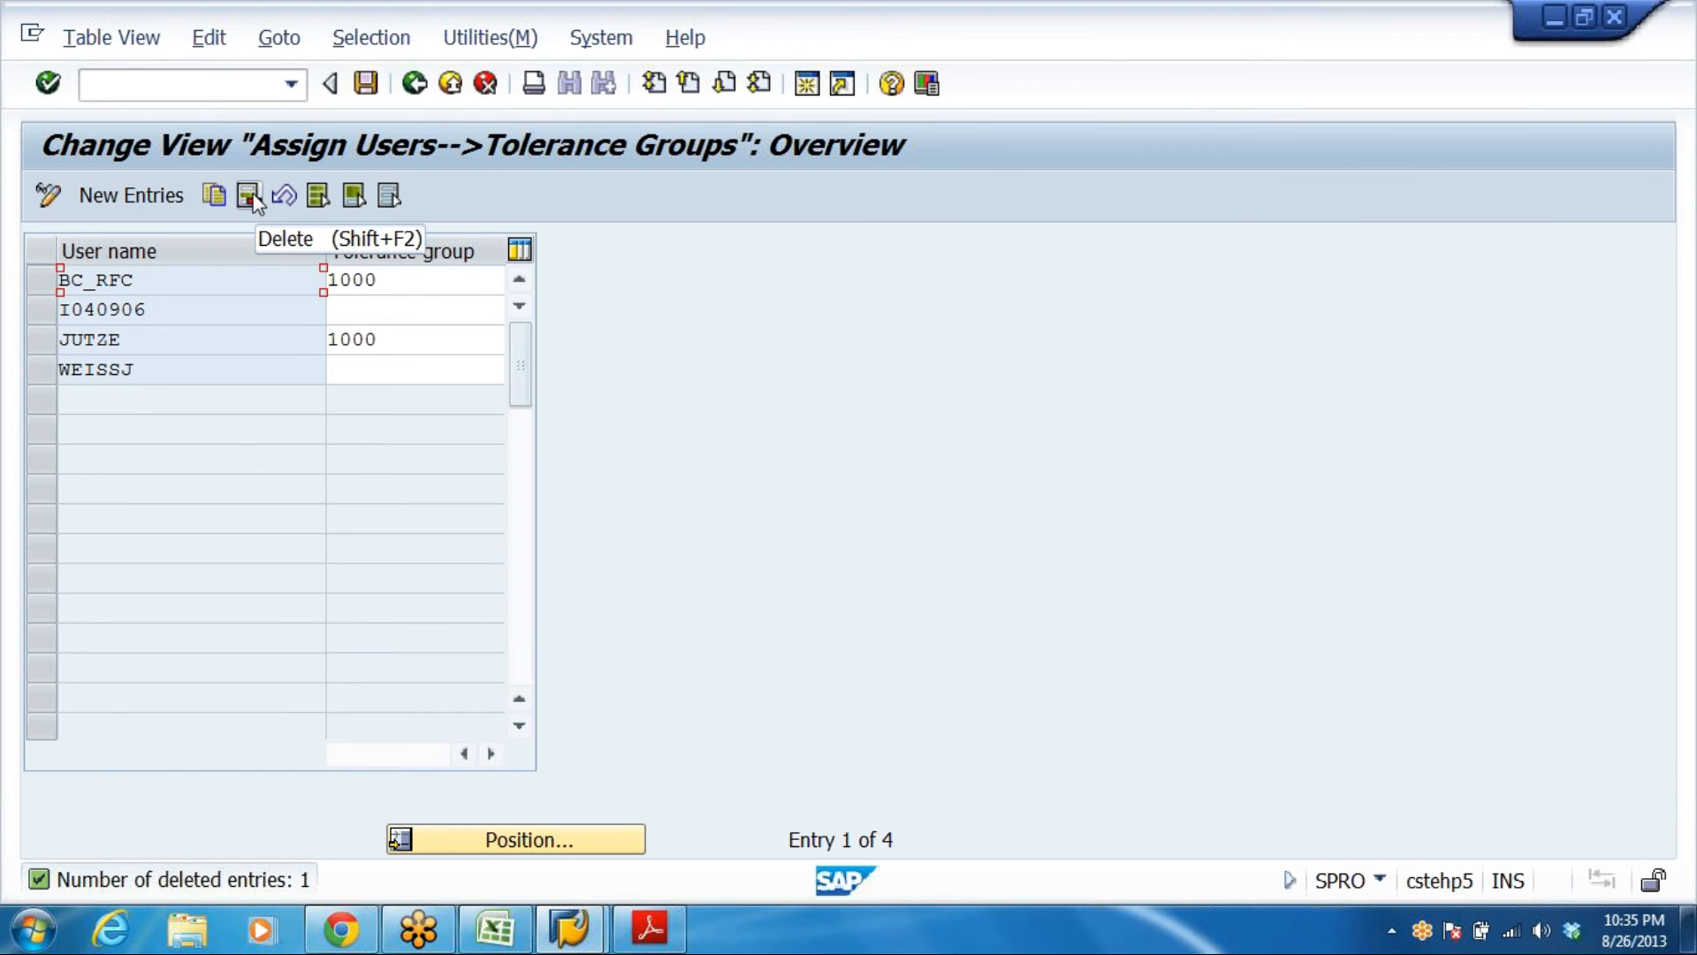
click(365, 84)
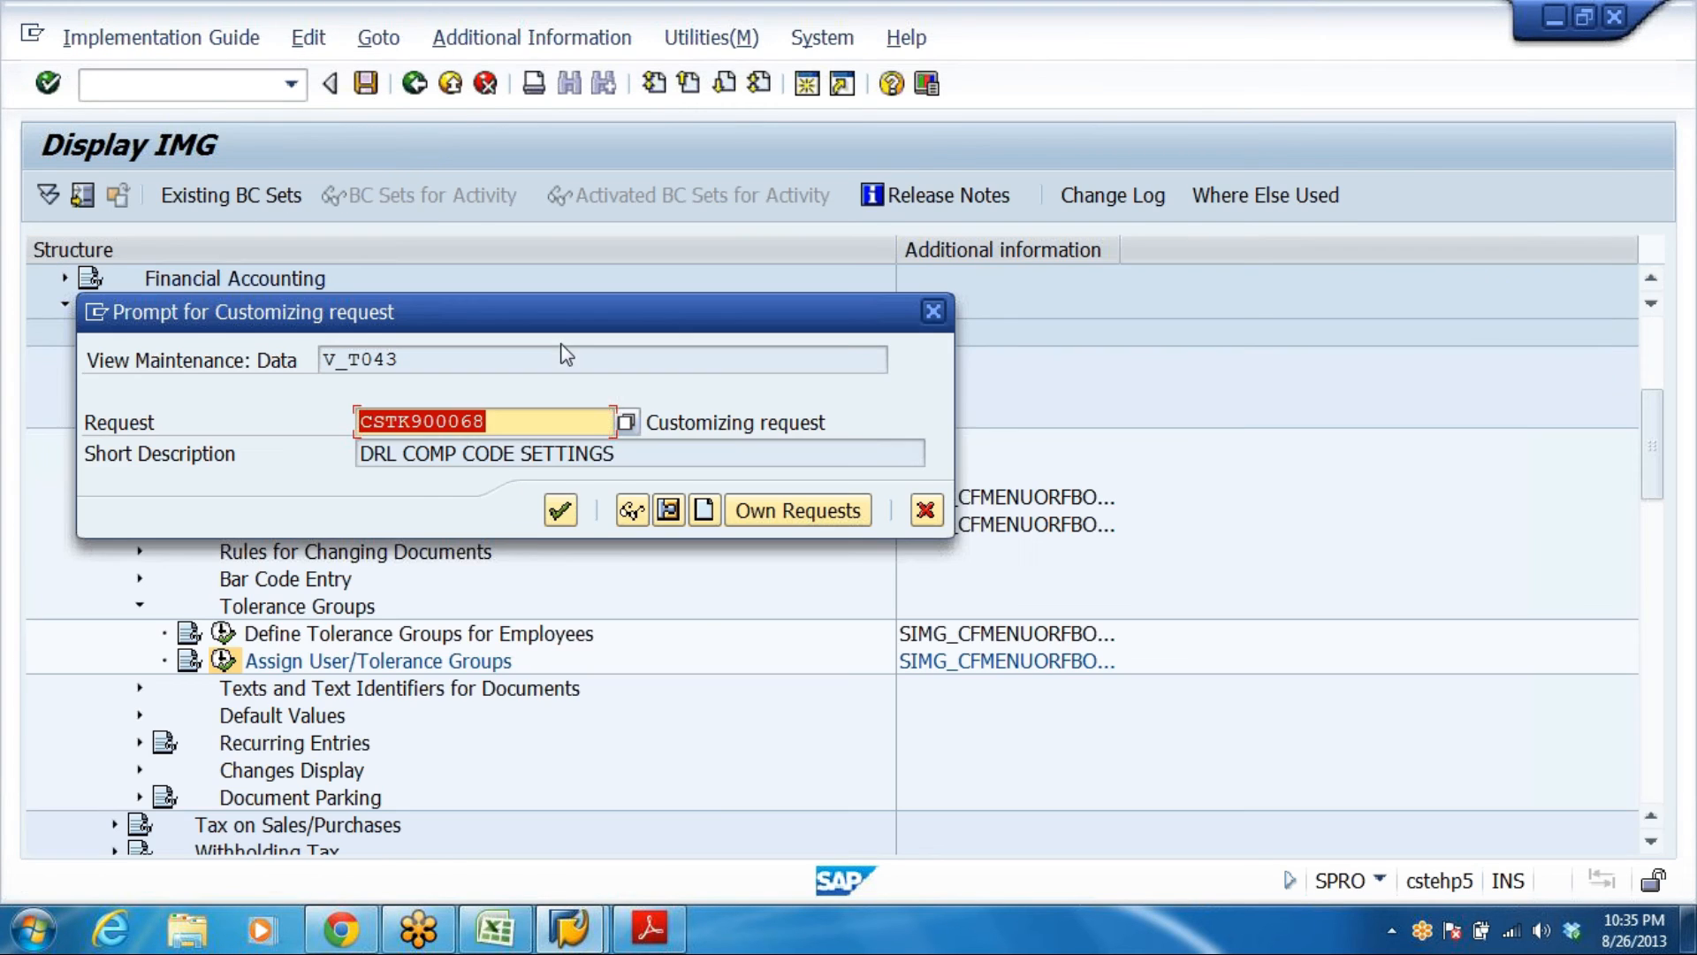
click(562, 513)
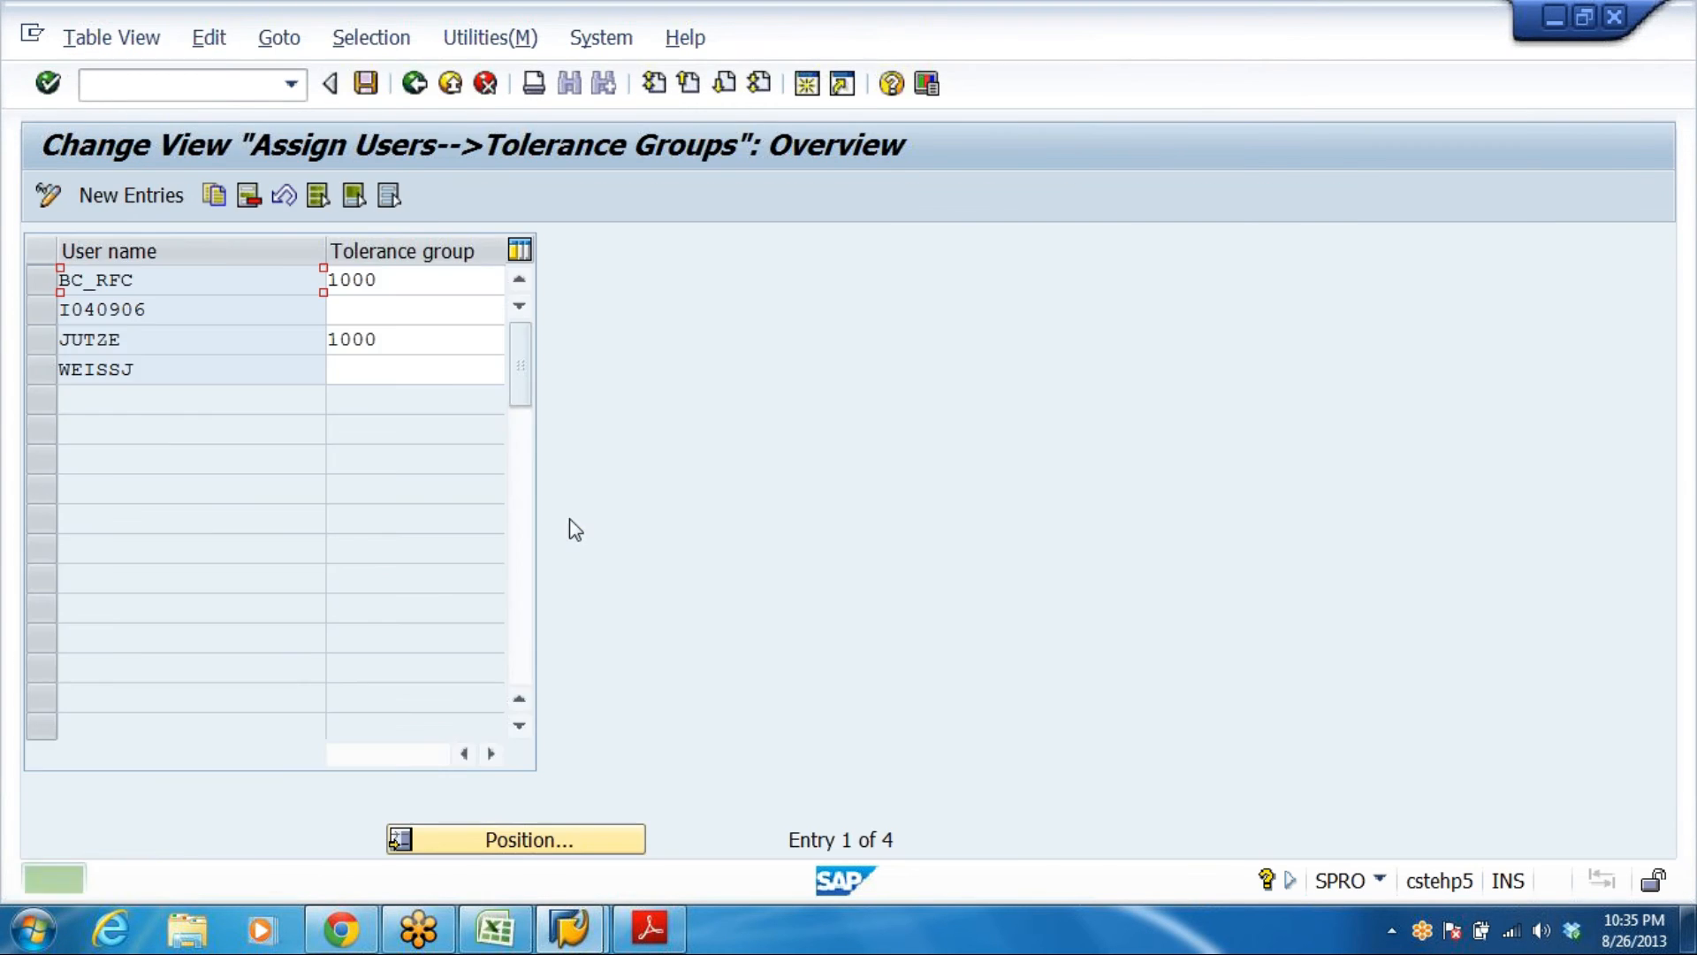
Start a new user assignment entry and fill in the user name of the deleted SOAO assignment
click(131, 196)
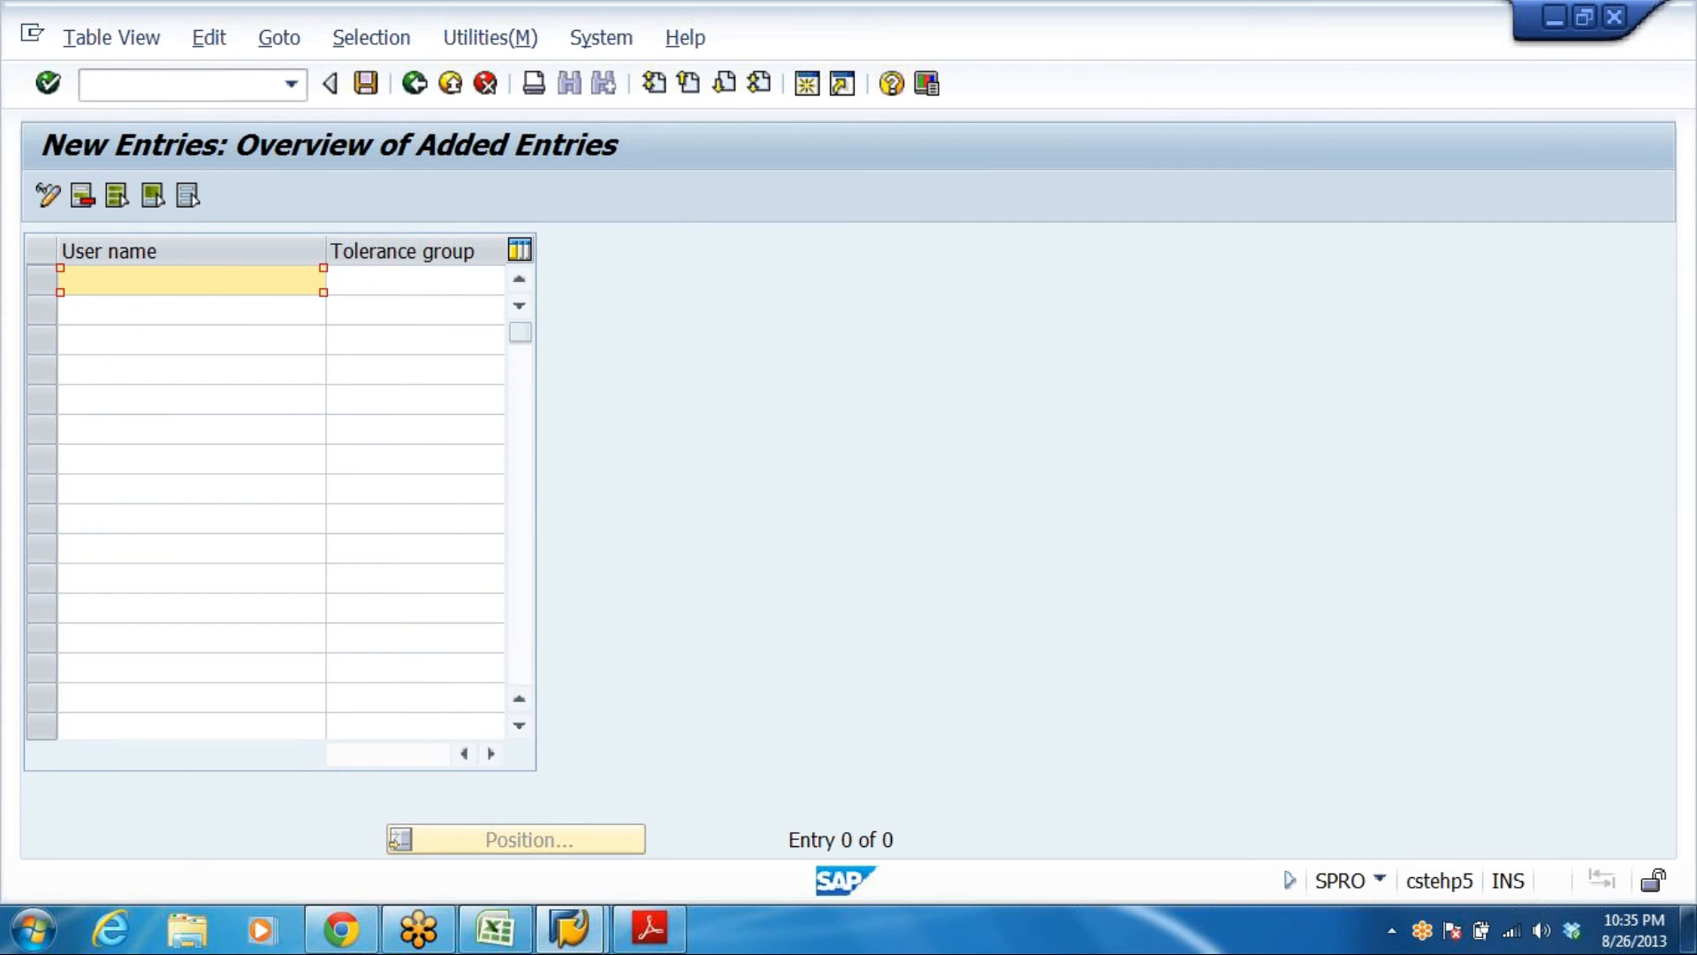
text(A)
key(Down)
key(Return)
Choose tolerance group DRAM of company code DRL from the possible entries for the new user assignment
key(Tab)
text(D)
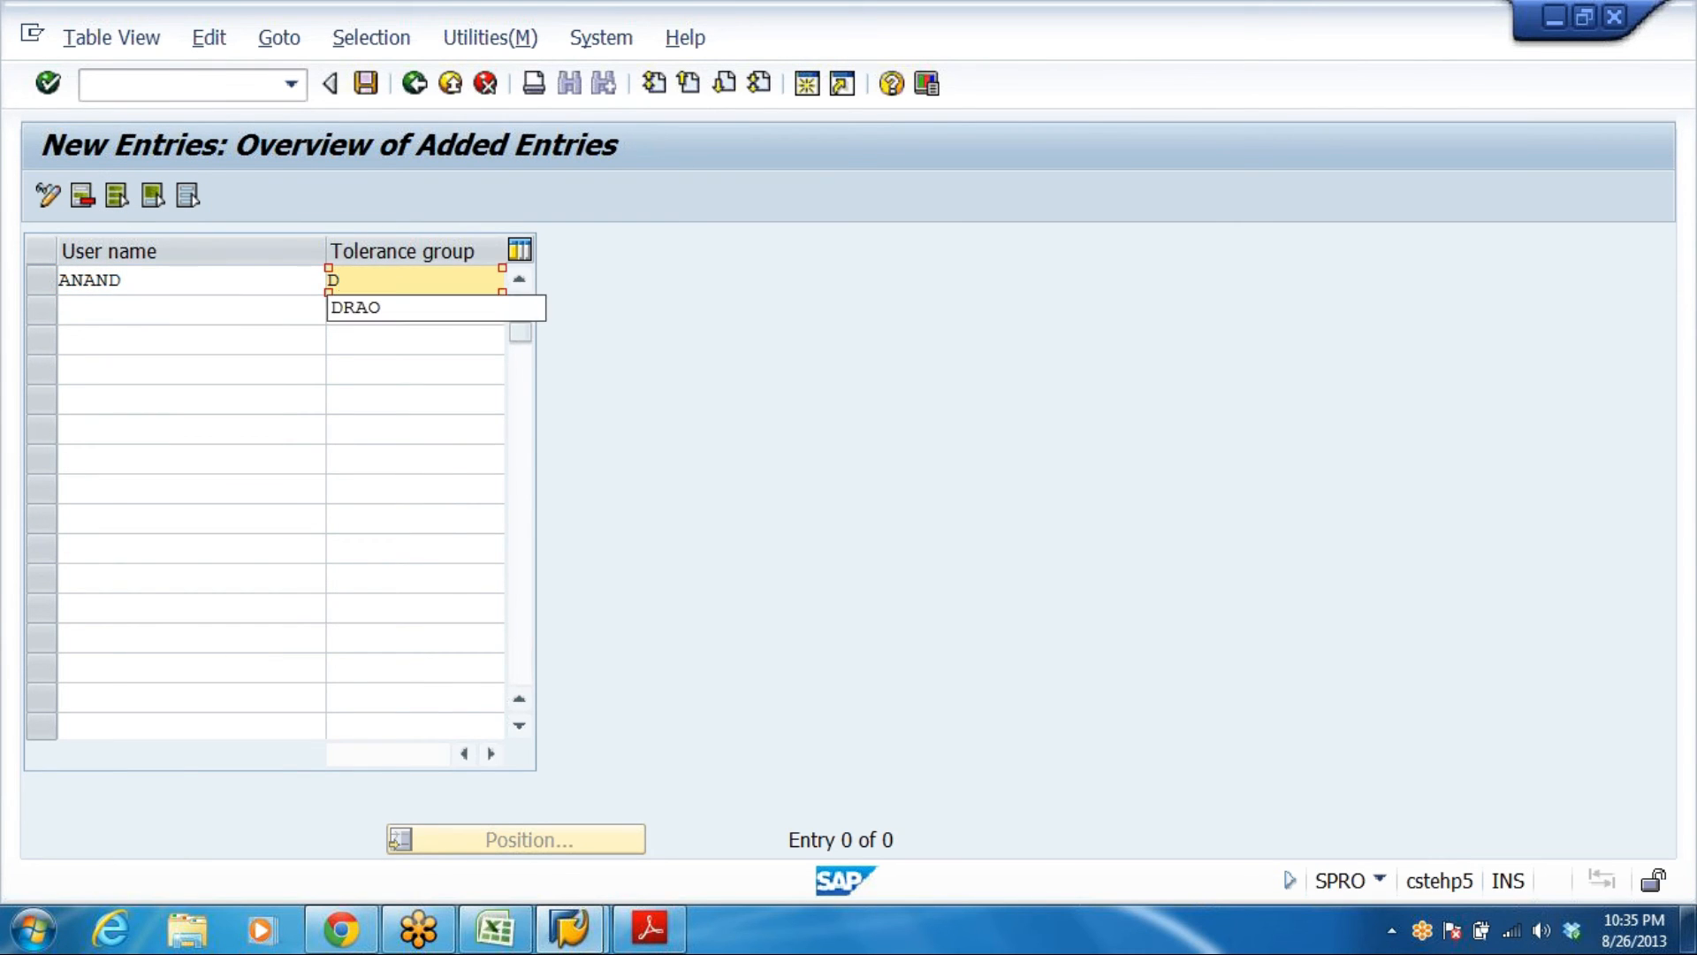
key(BackSpace)
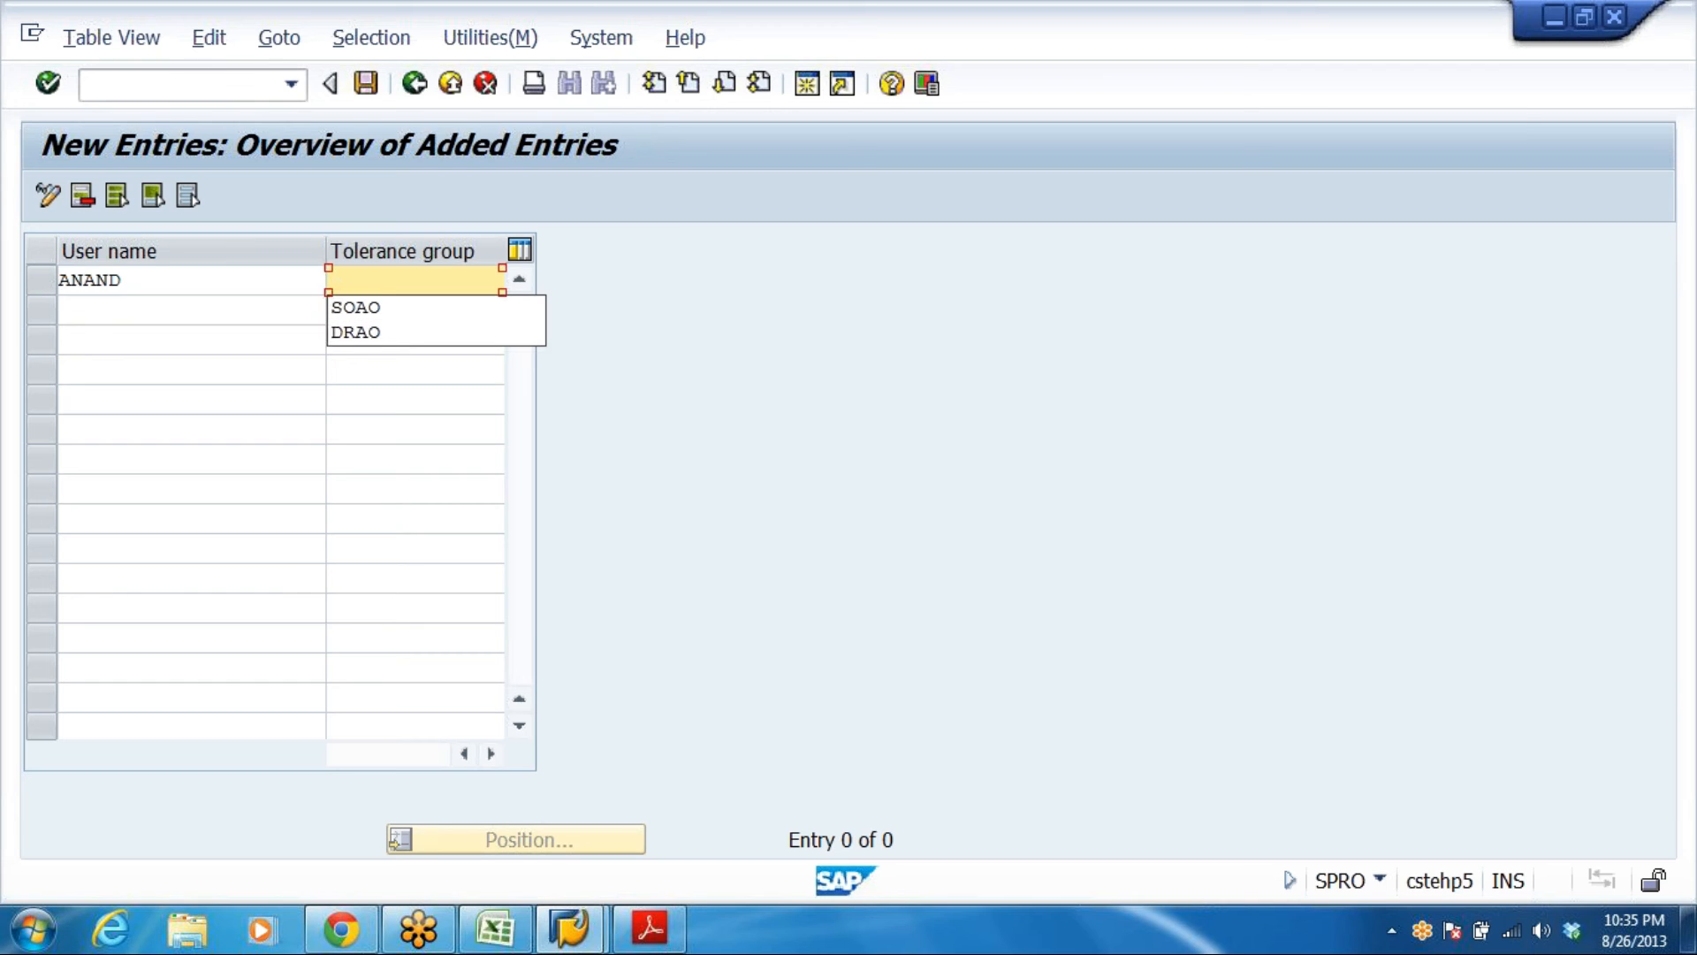
key(Escape)
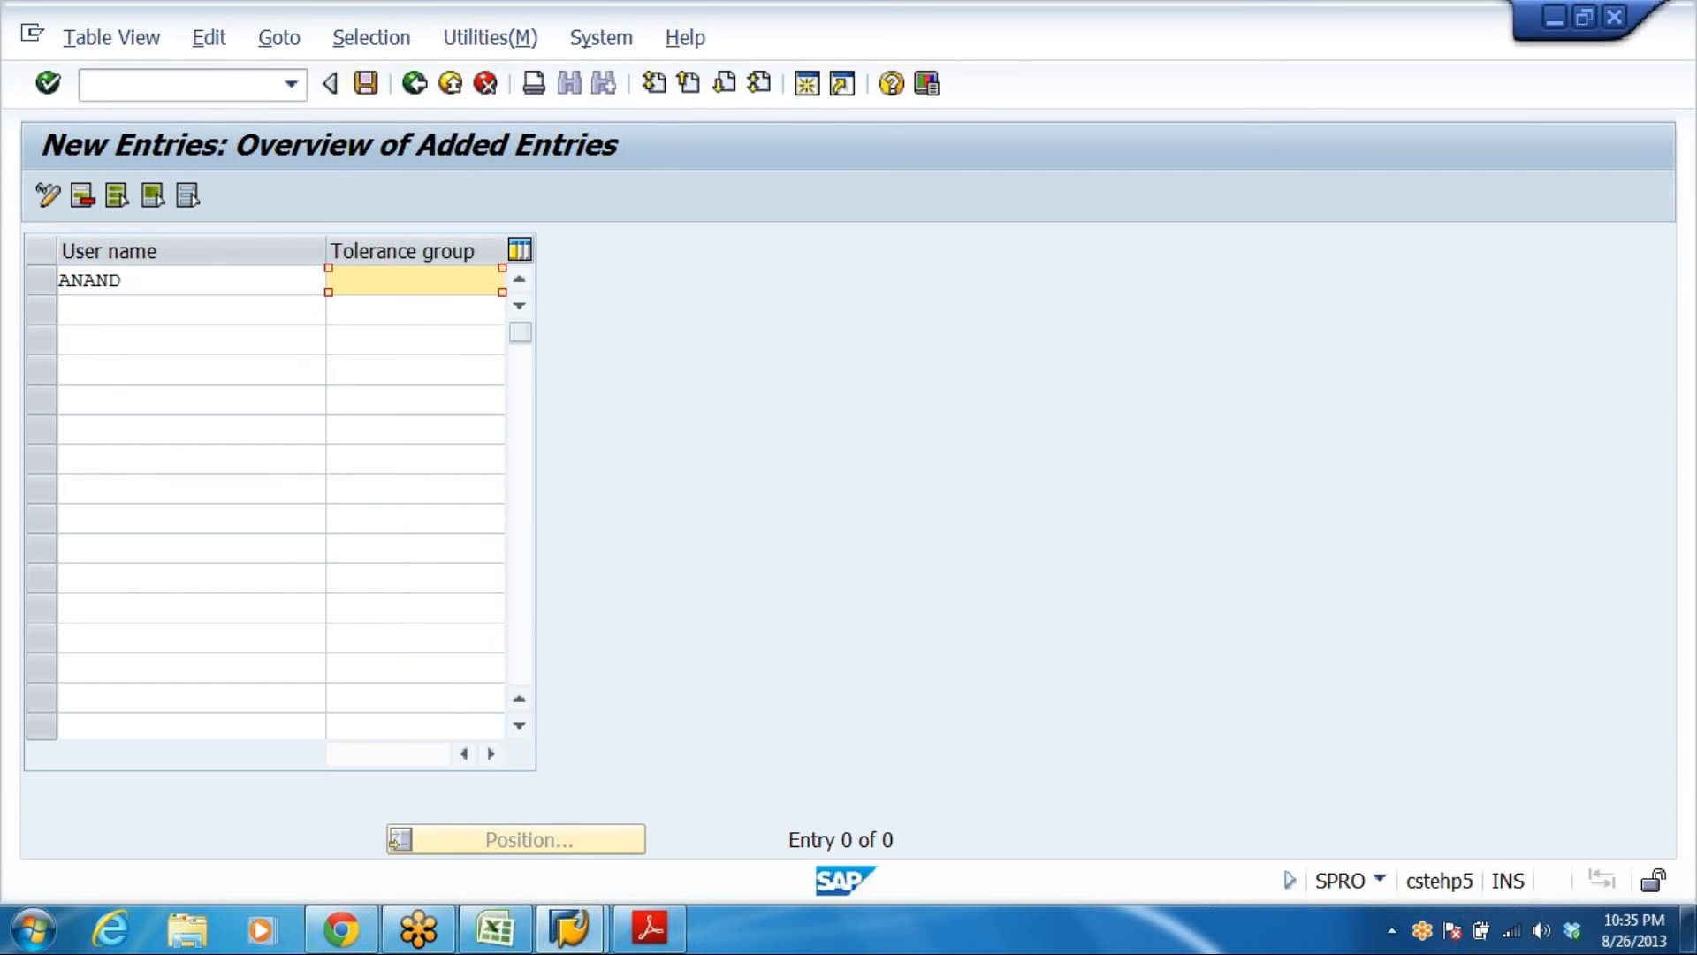
key(F4)
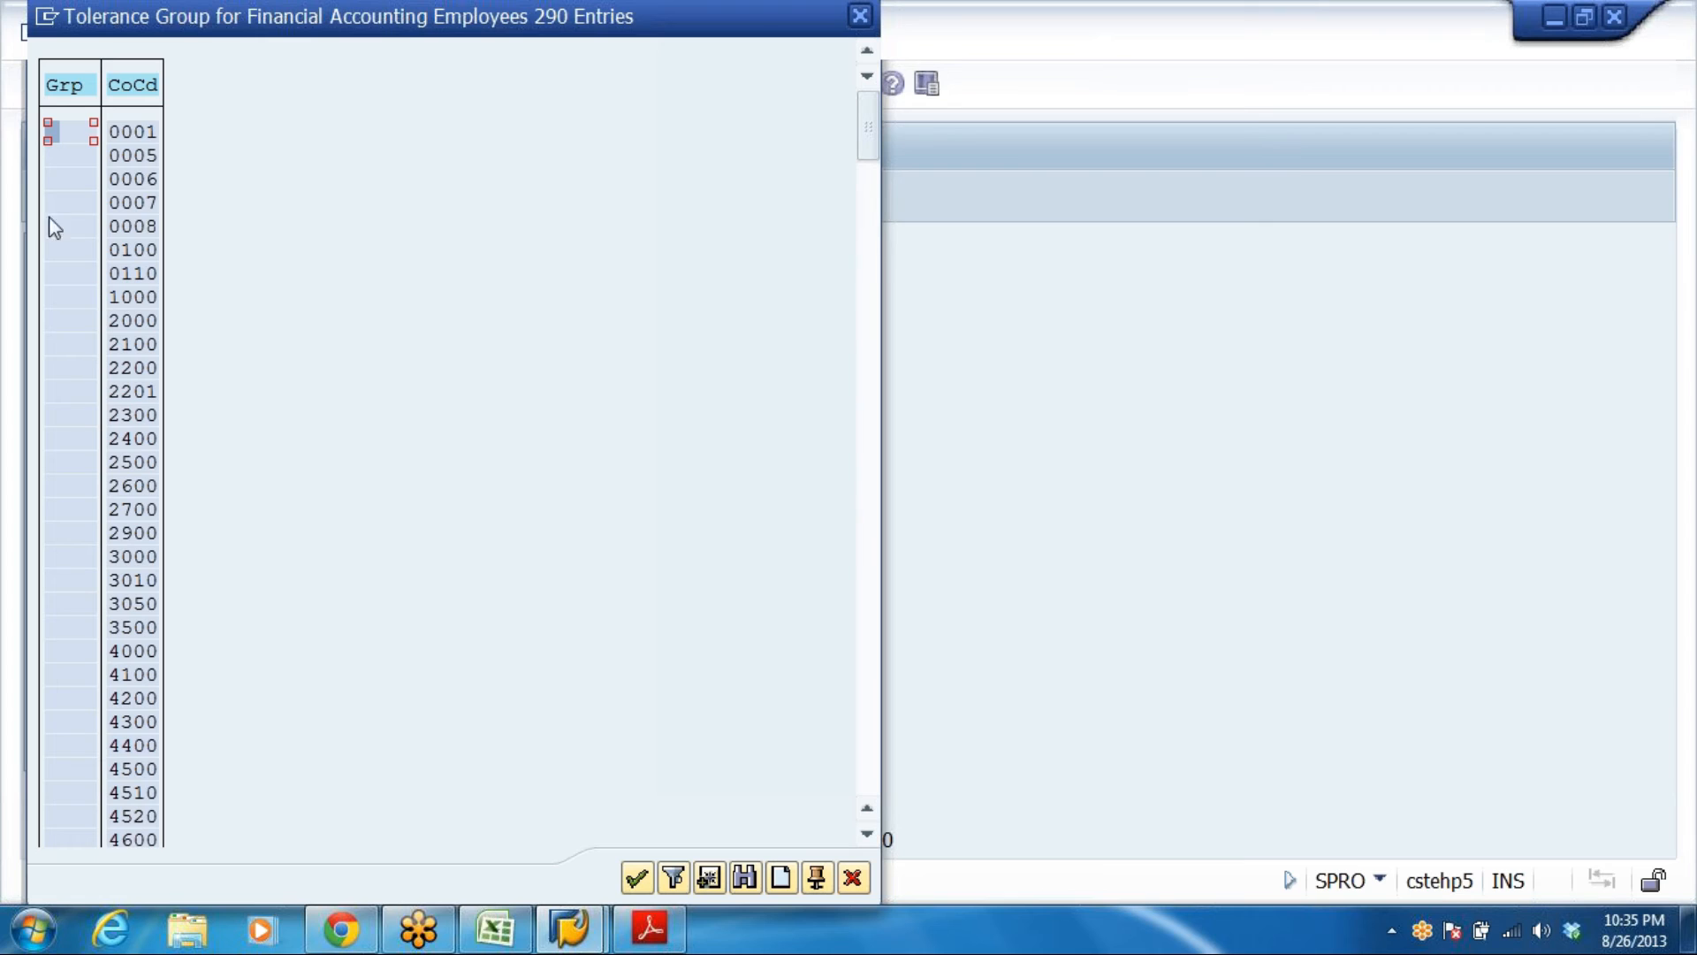
click(128, 184)
drag(870, 124, 867, 769)
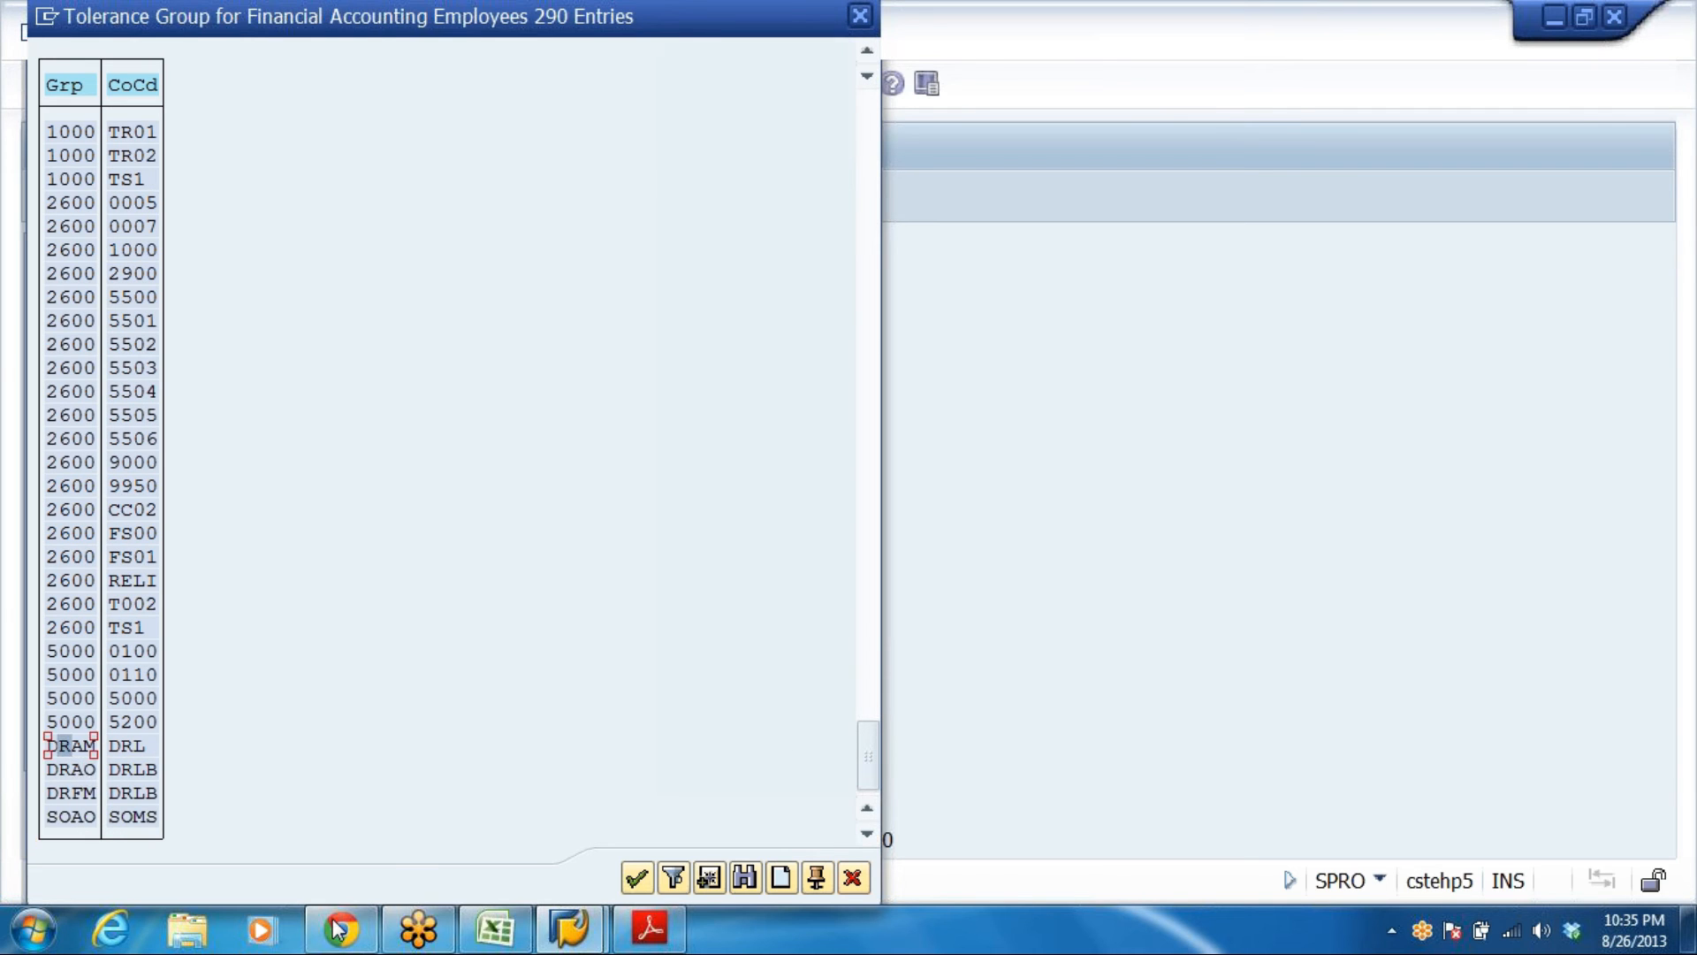
click(128, 747)
double_click(128, 748)
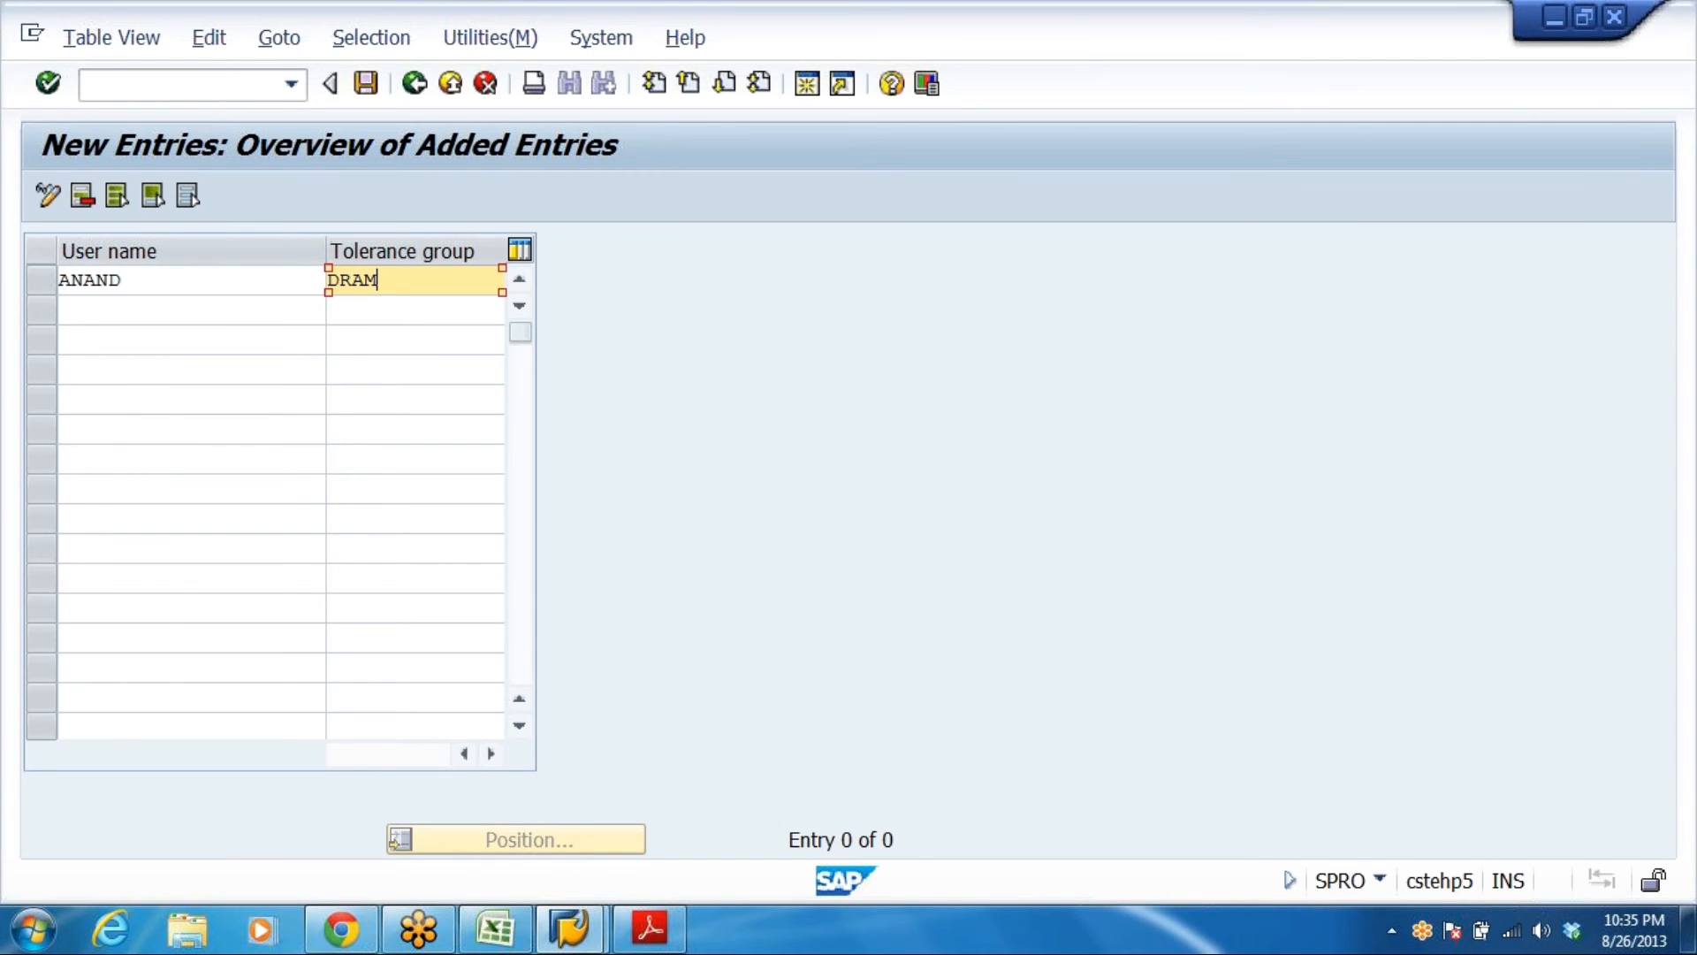
Save the user's DRAM assignment, check it in the assignments overview, and return to the implementation guide
key(shift+Tab)
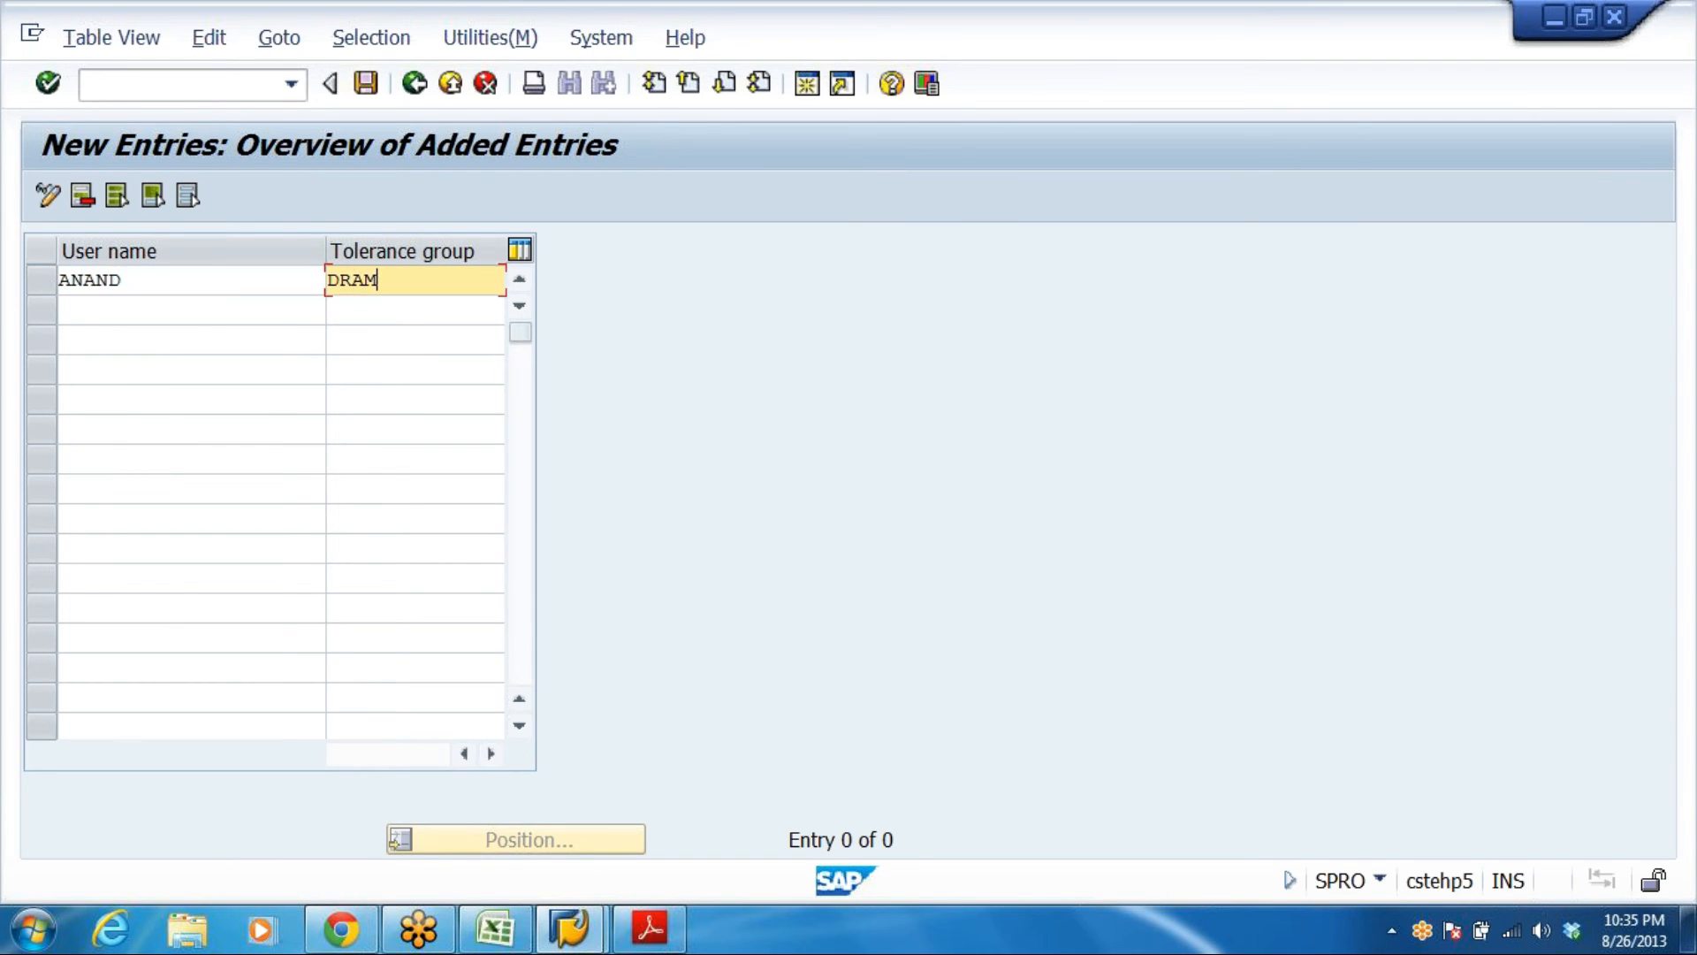
key(Return)
click(366, 83)
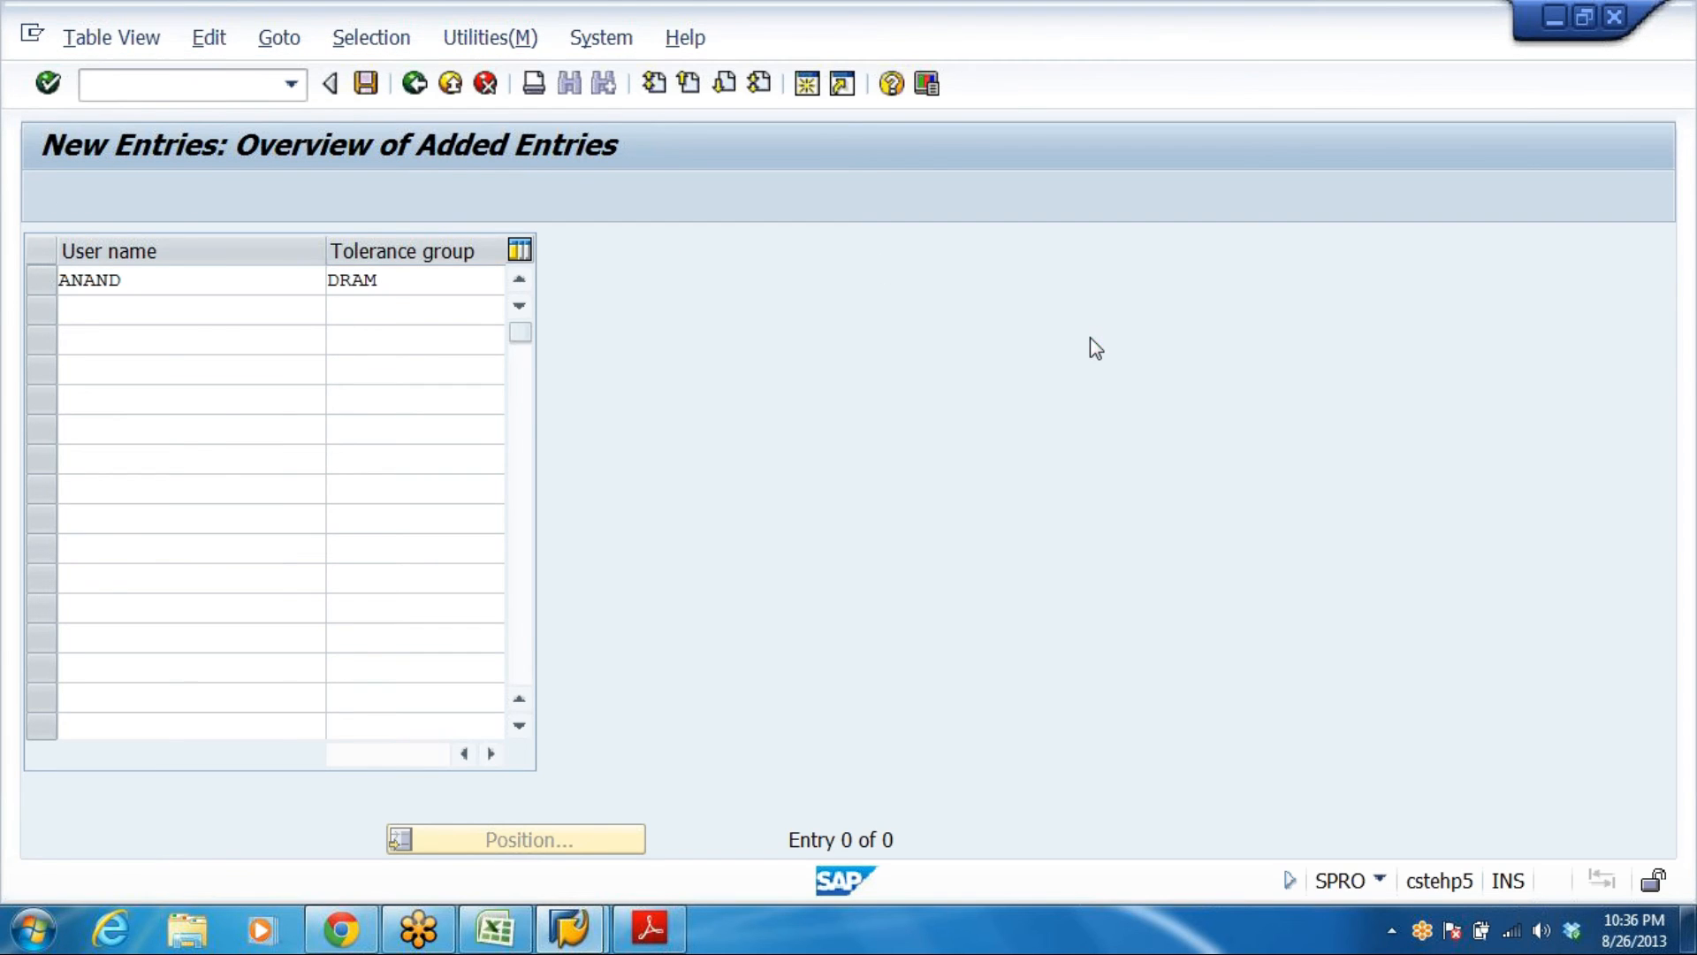
click(415, 84)
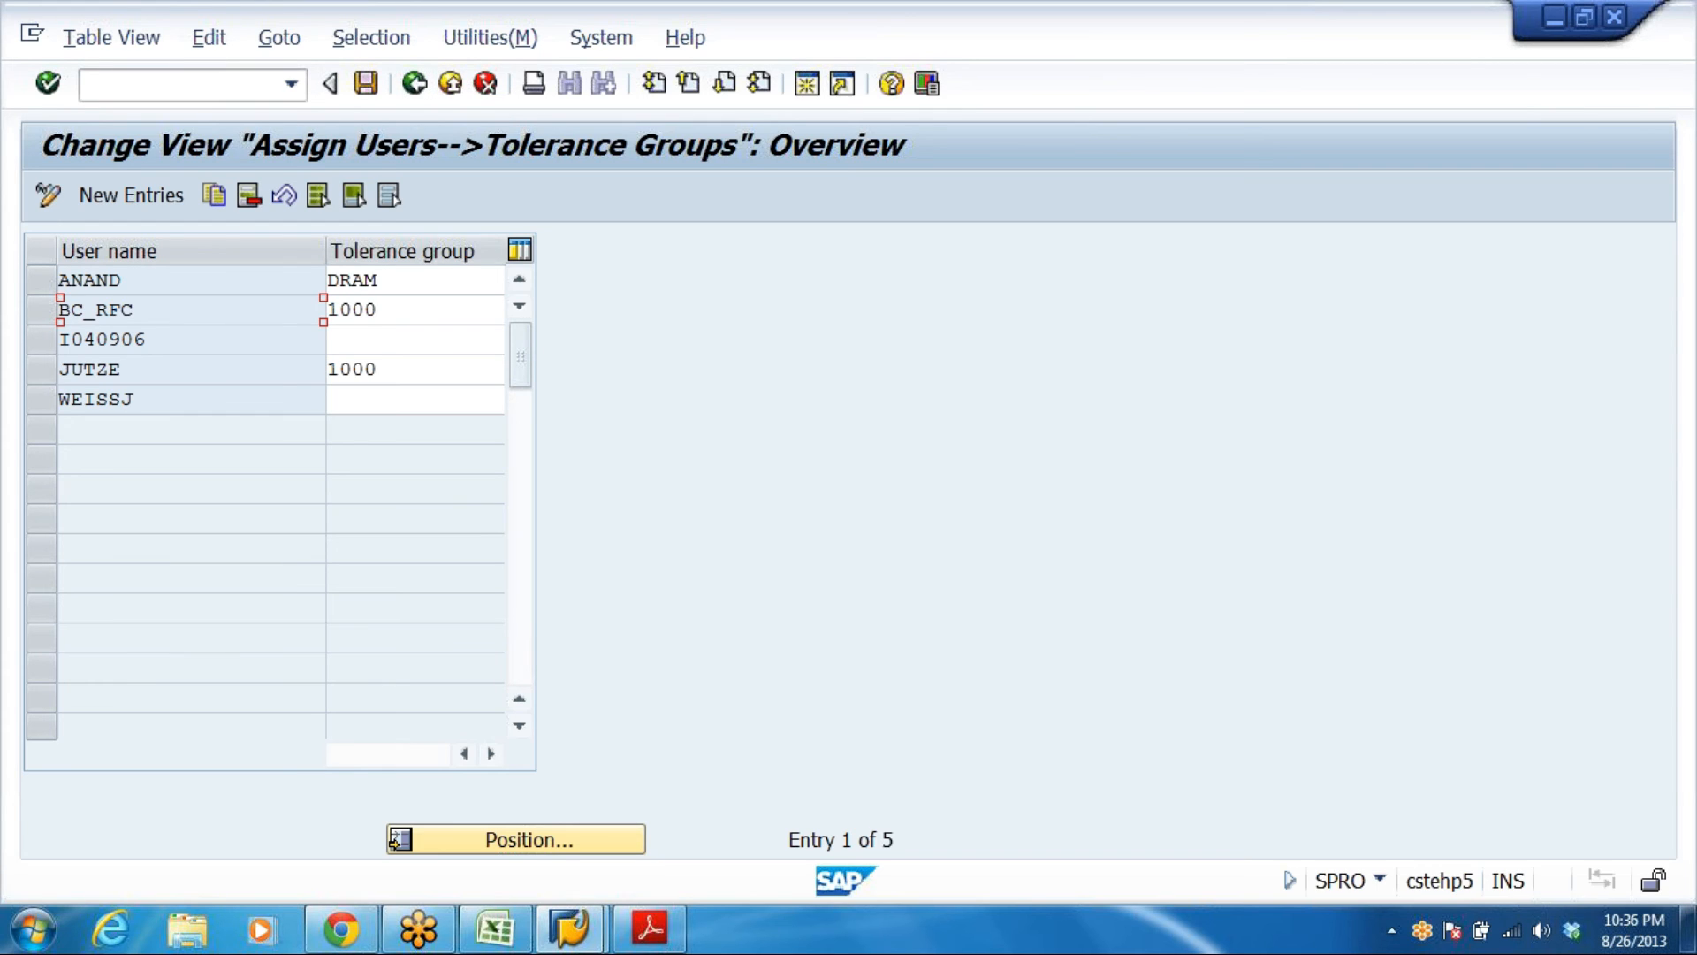
drag(386, 281, 39, 355)
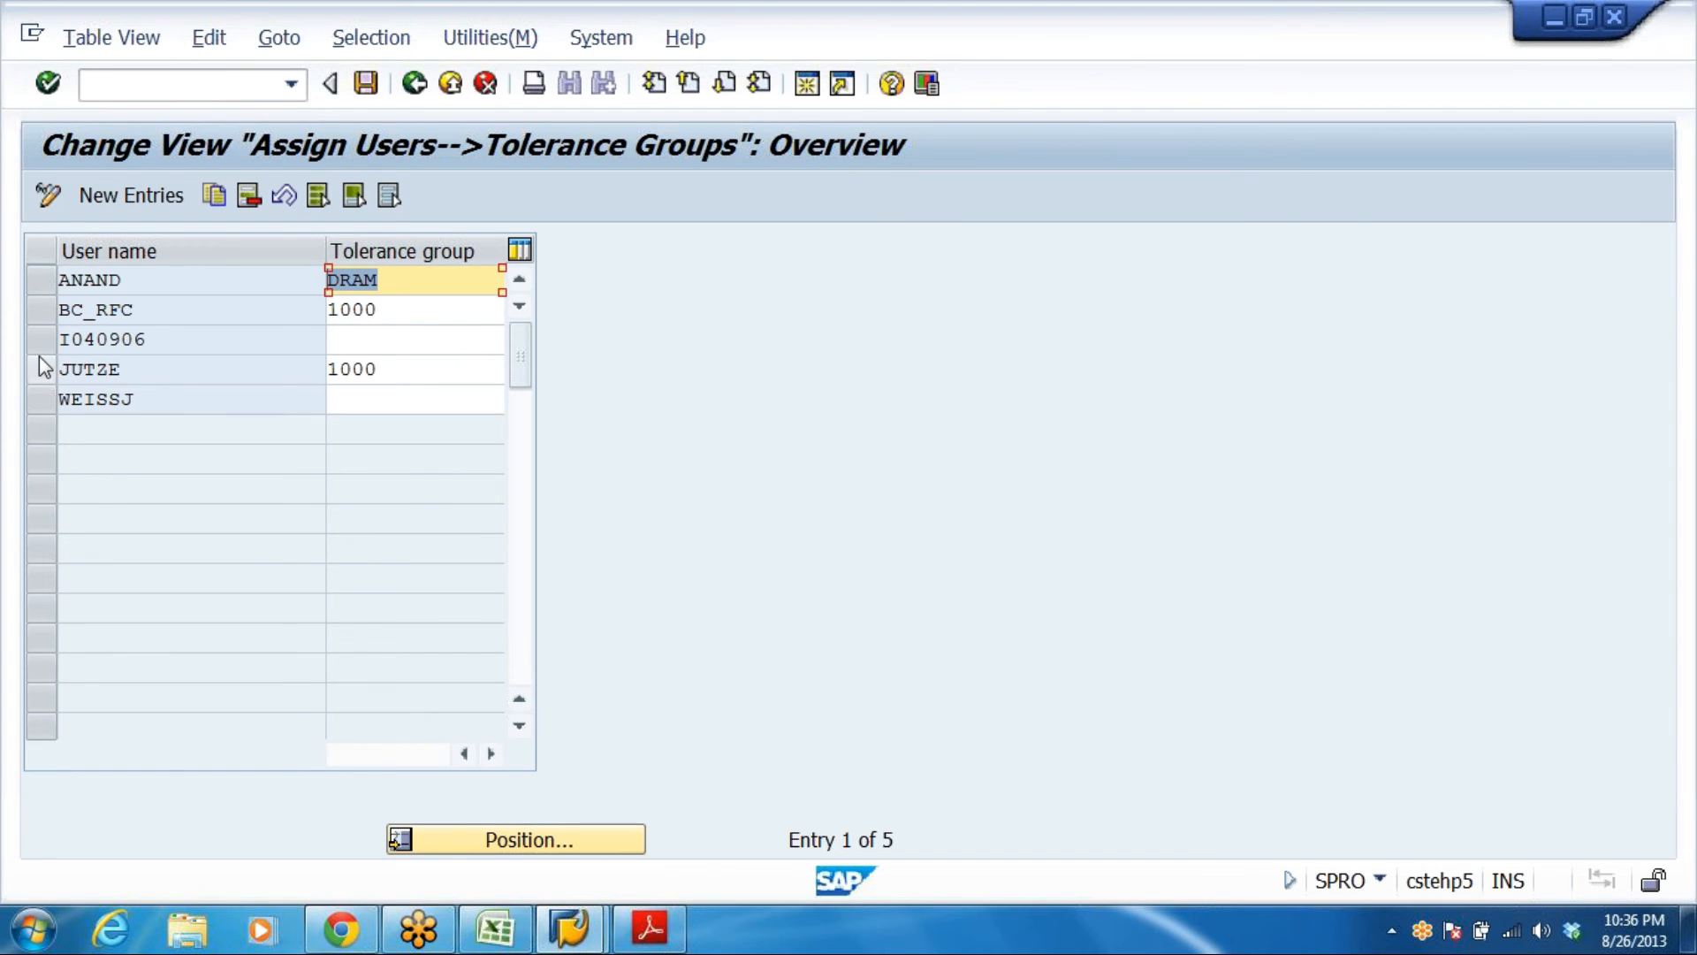
click(415, 86)
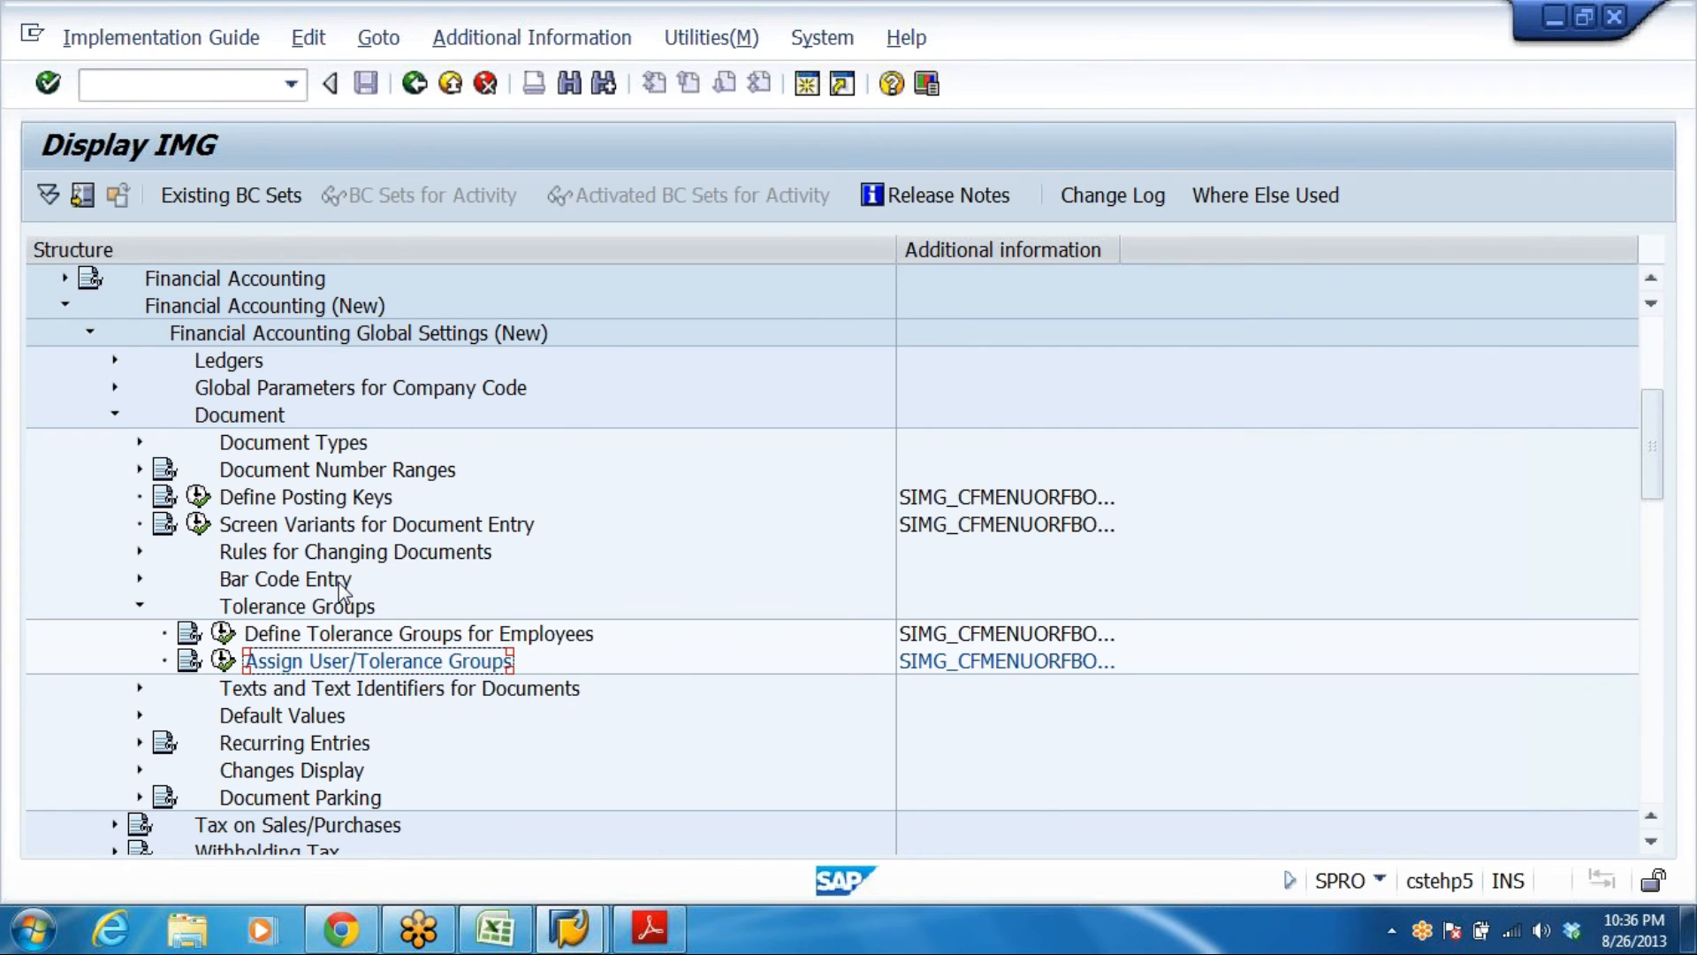
Switch to the DRL_GRP workbook in Excel and check the AO/AE, FM and GMF designations and amount limits
click(495, 928)
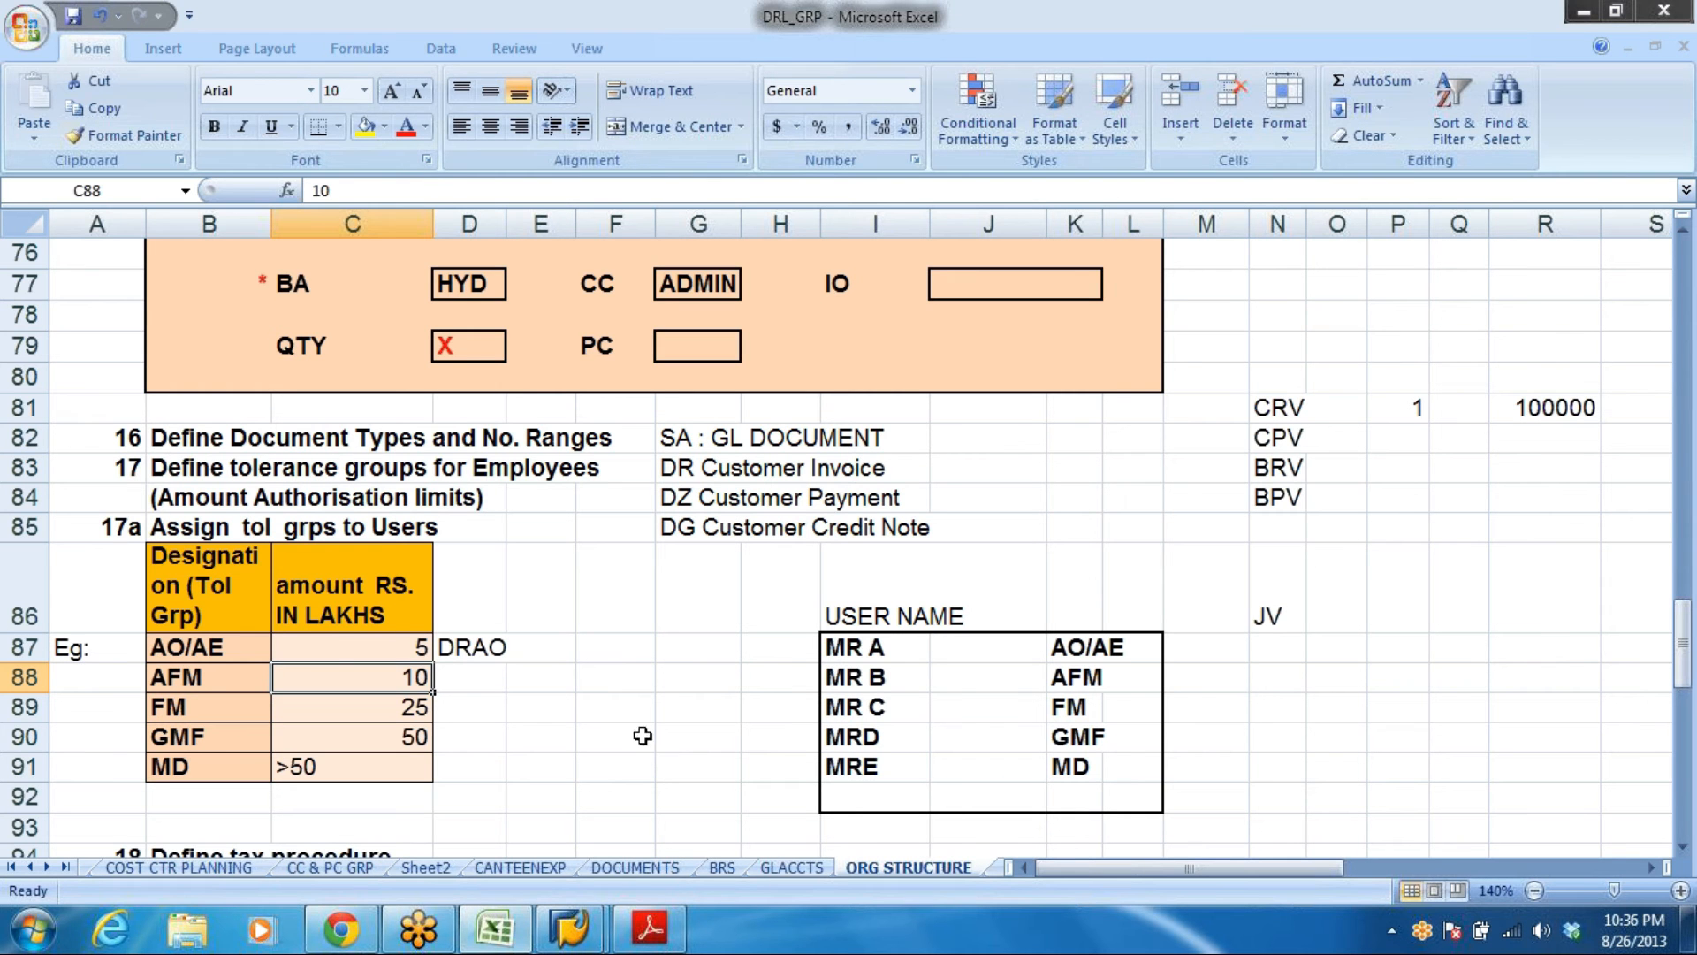
click(210, 650)
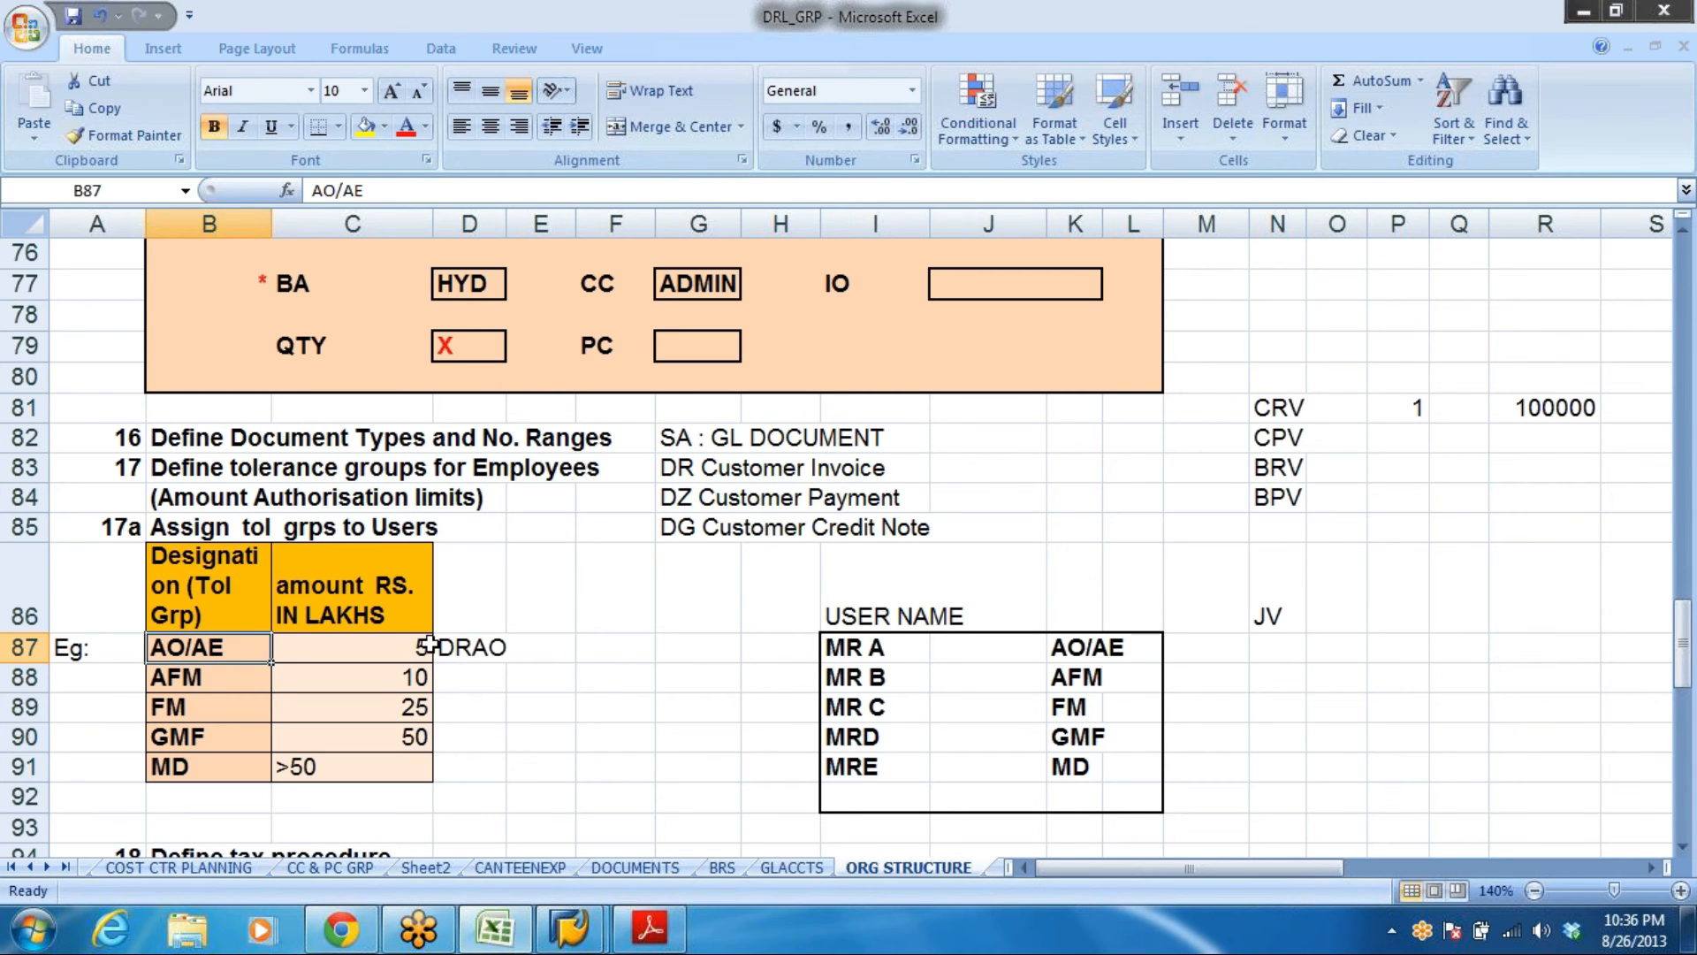
click(189, 705)
click(387, 708)
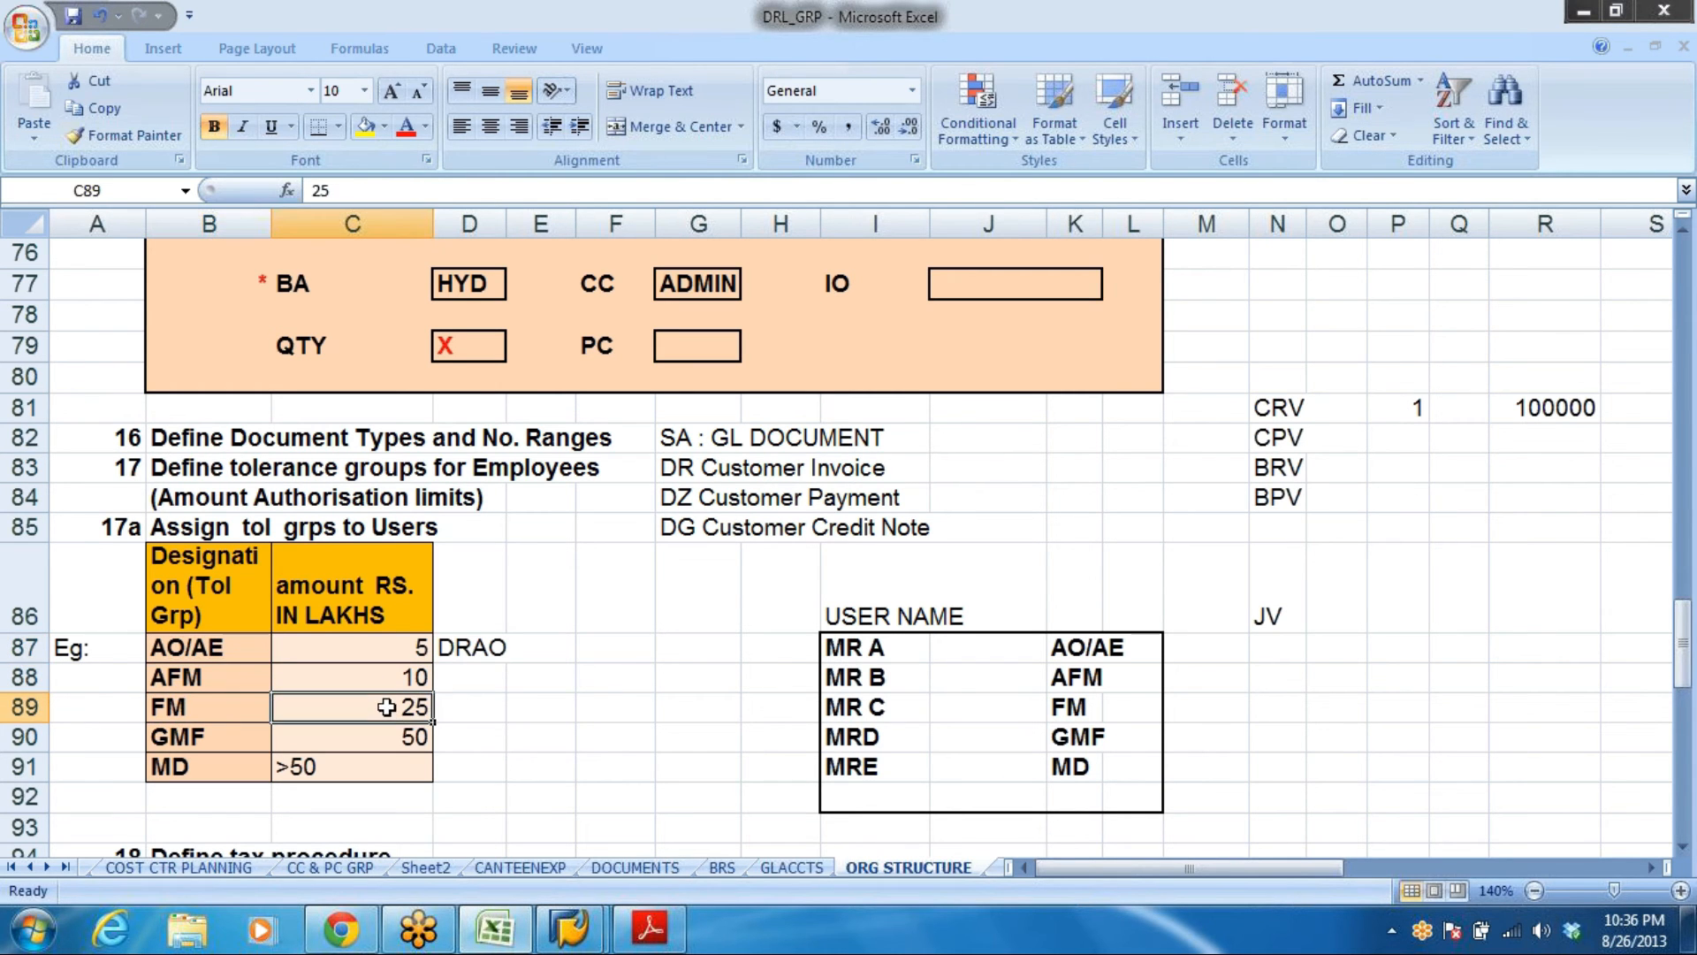
click(181, 736)
click(402, 742)
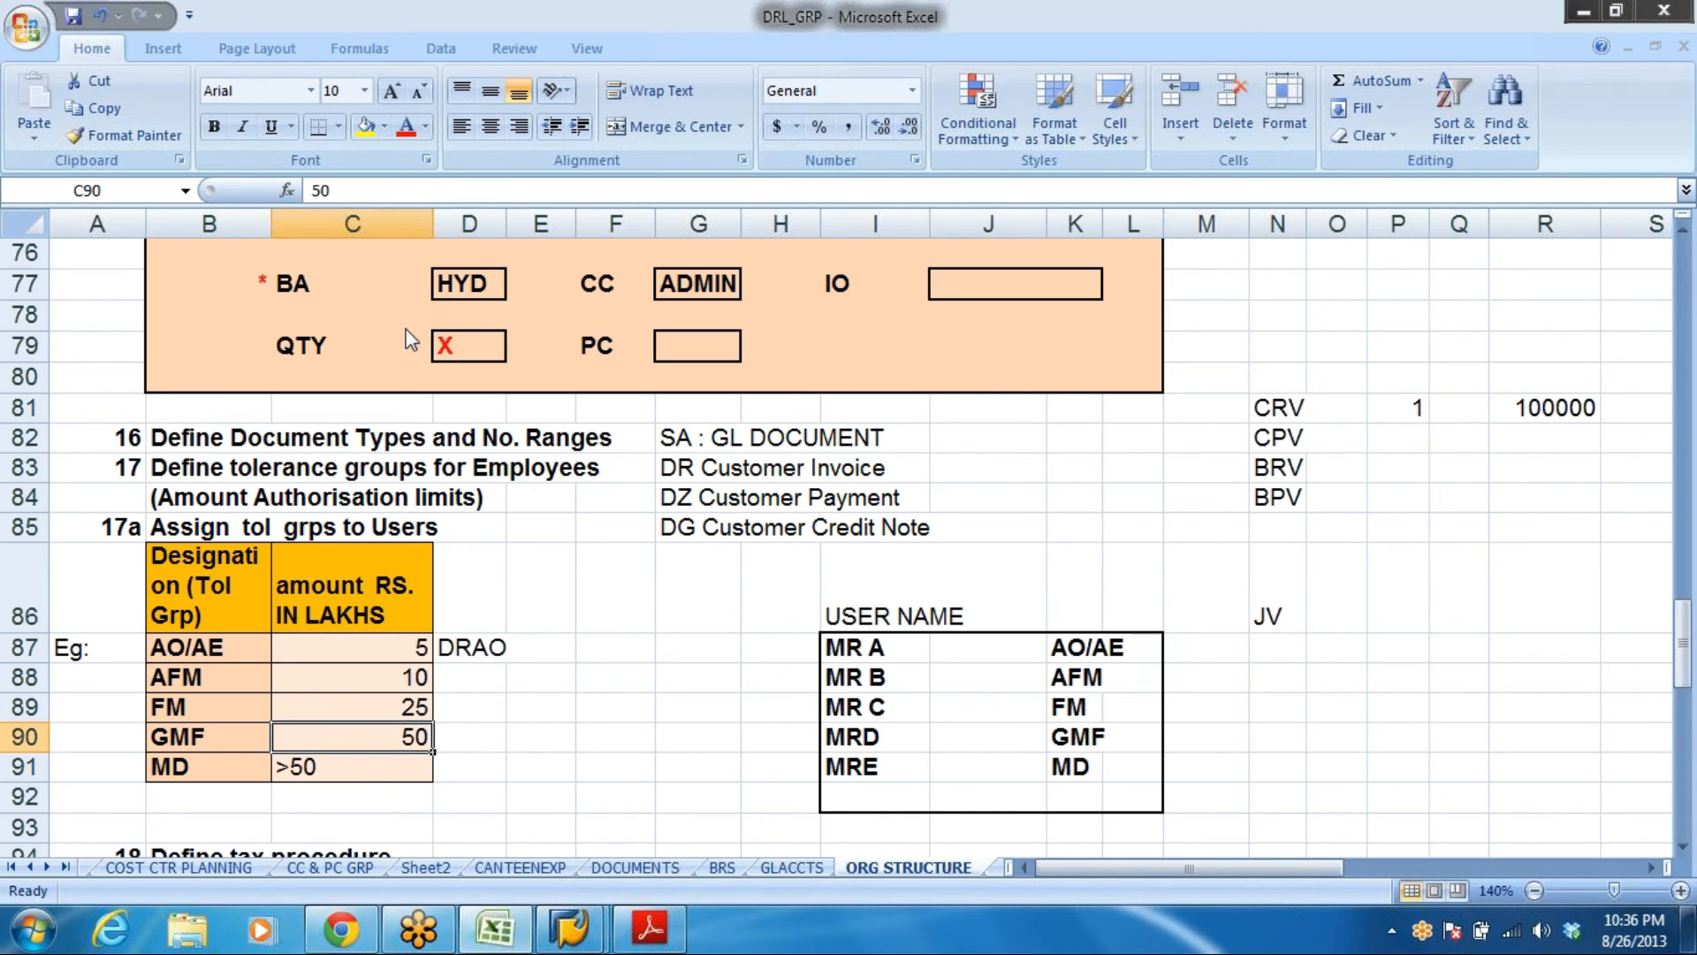
Review the tax tasks in the ORG STRUCTURE sheet of the DRL_GRP workbook: define the tax procedure and assign it to the country
key(alt+Tab)
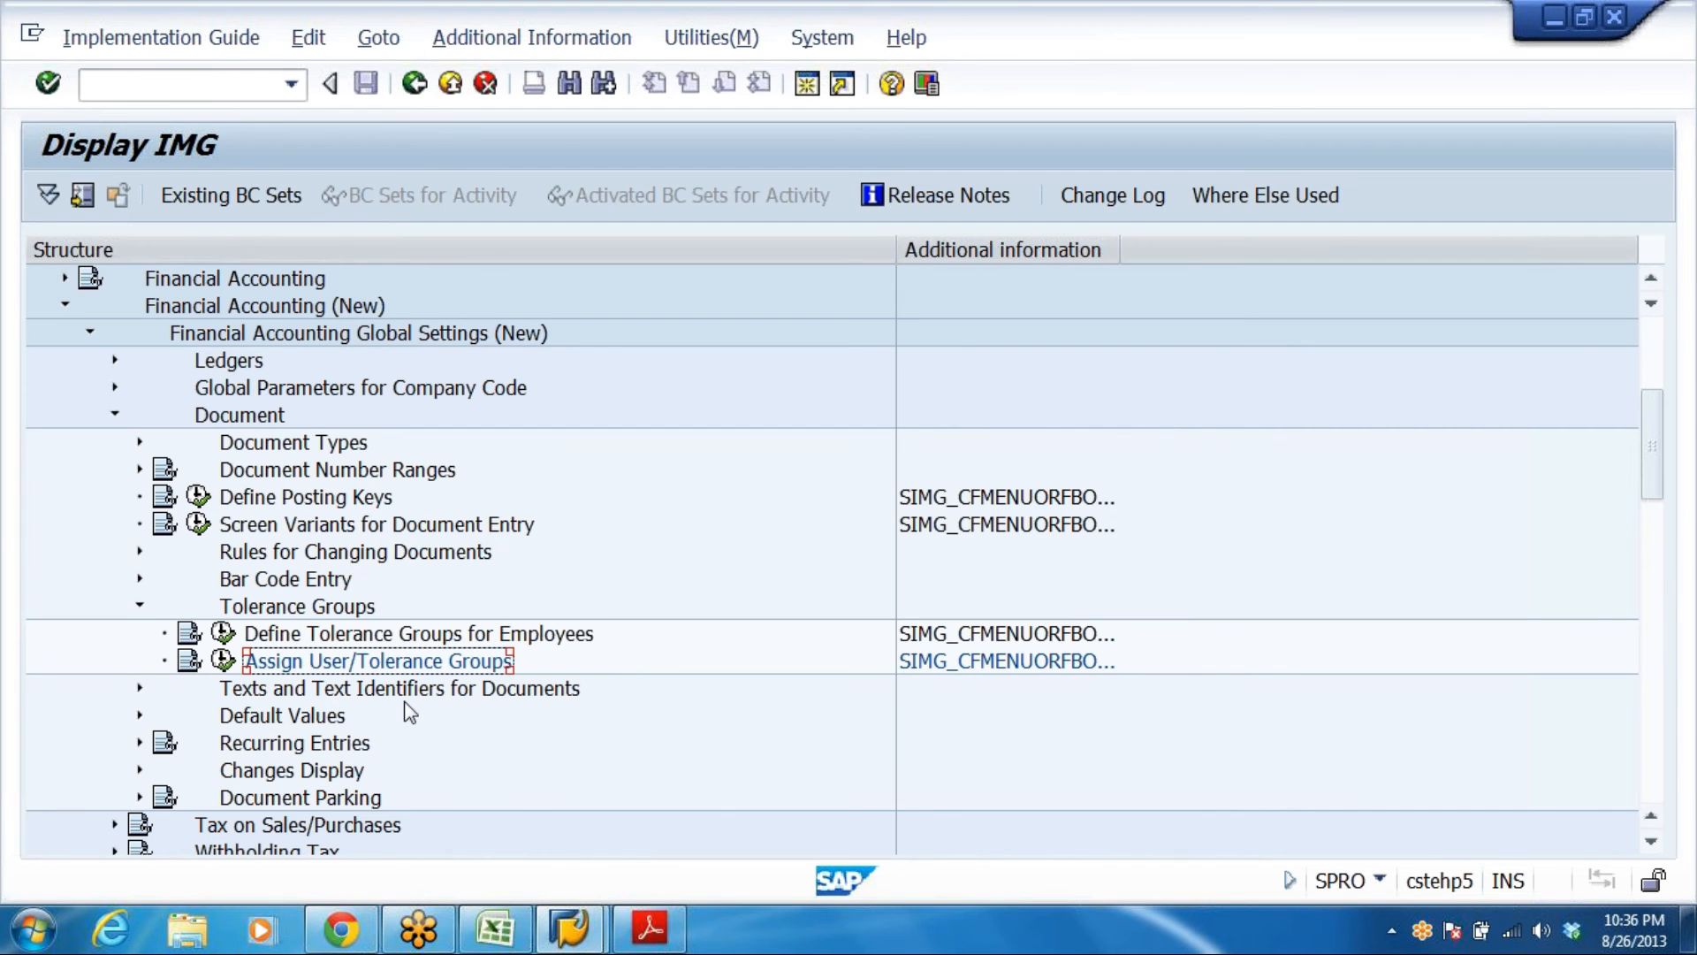
click(553, 930)
scroll(422, 616, down, 1)
scroll(472, 615, up, 2)
drag(152, 468, 151, 504)
scroll(469, 557, down, 1)
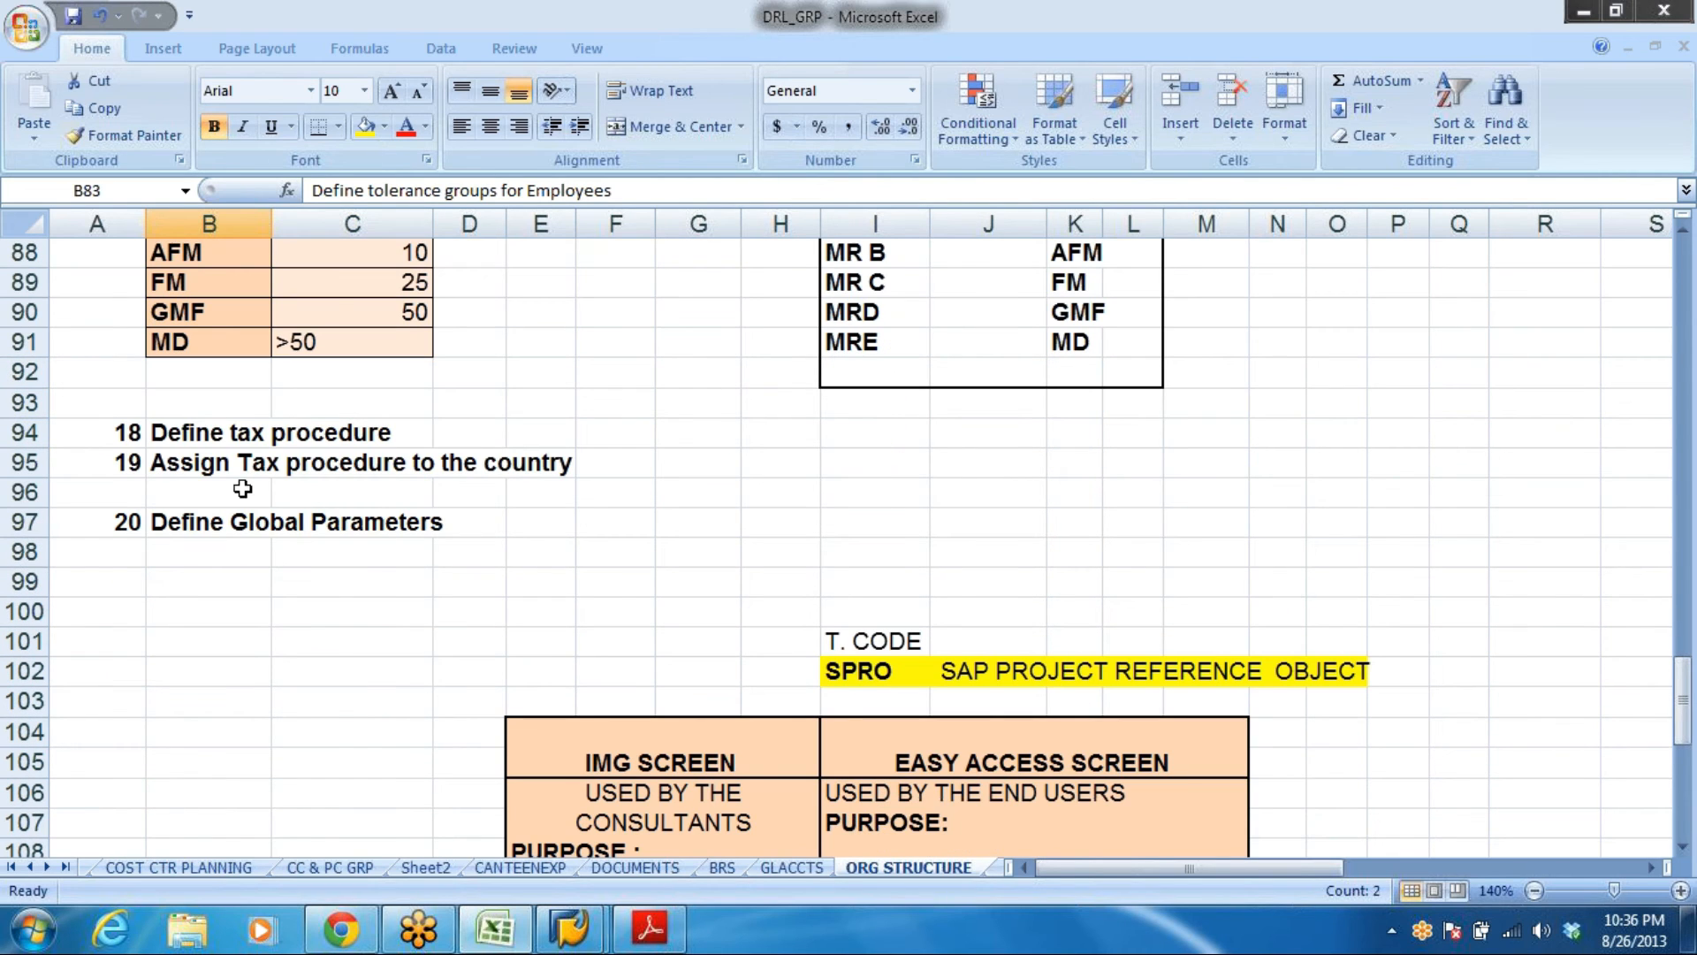
click(199, 438)
click(197, 464)
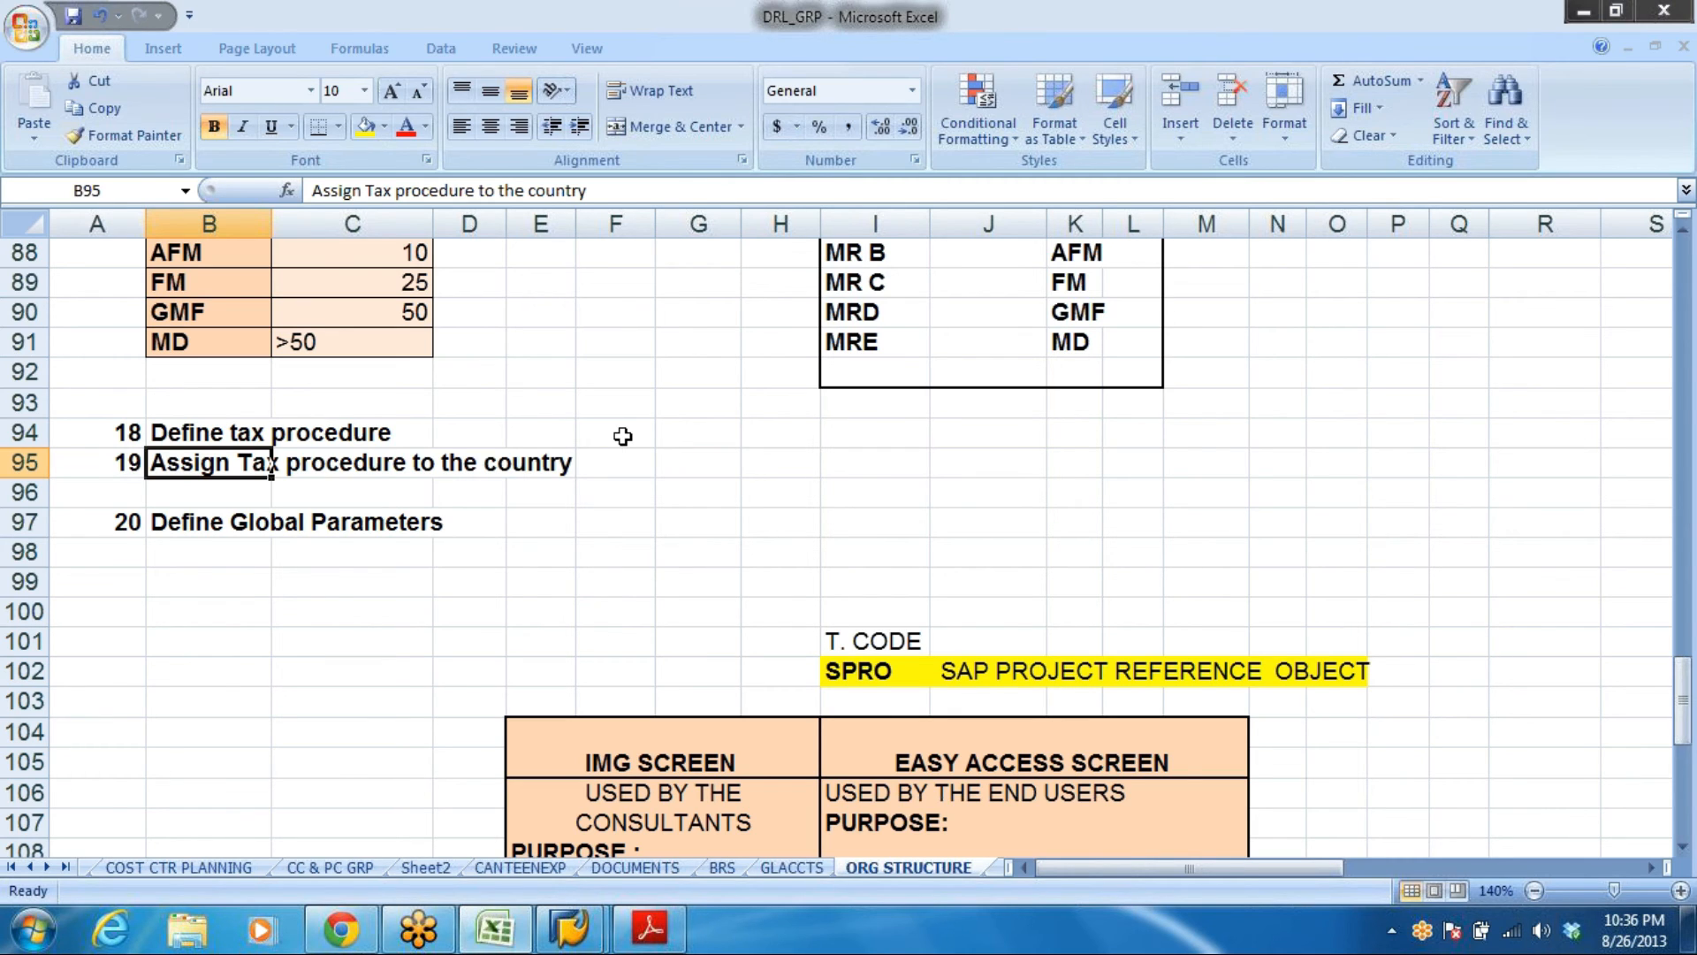
click(161, 429)
drag(160, 429, 523, 470)
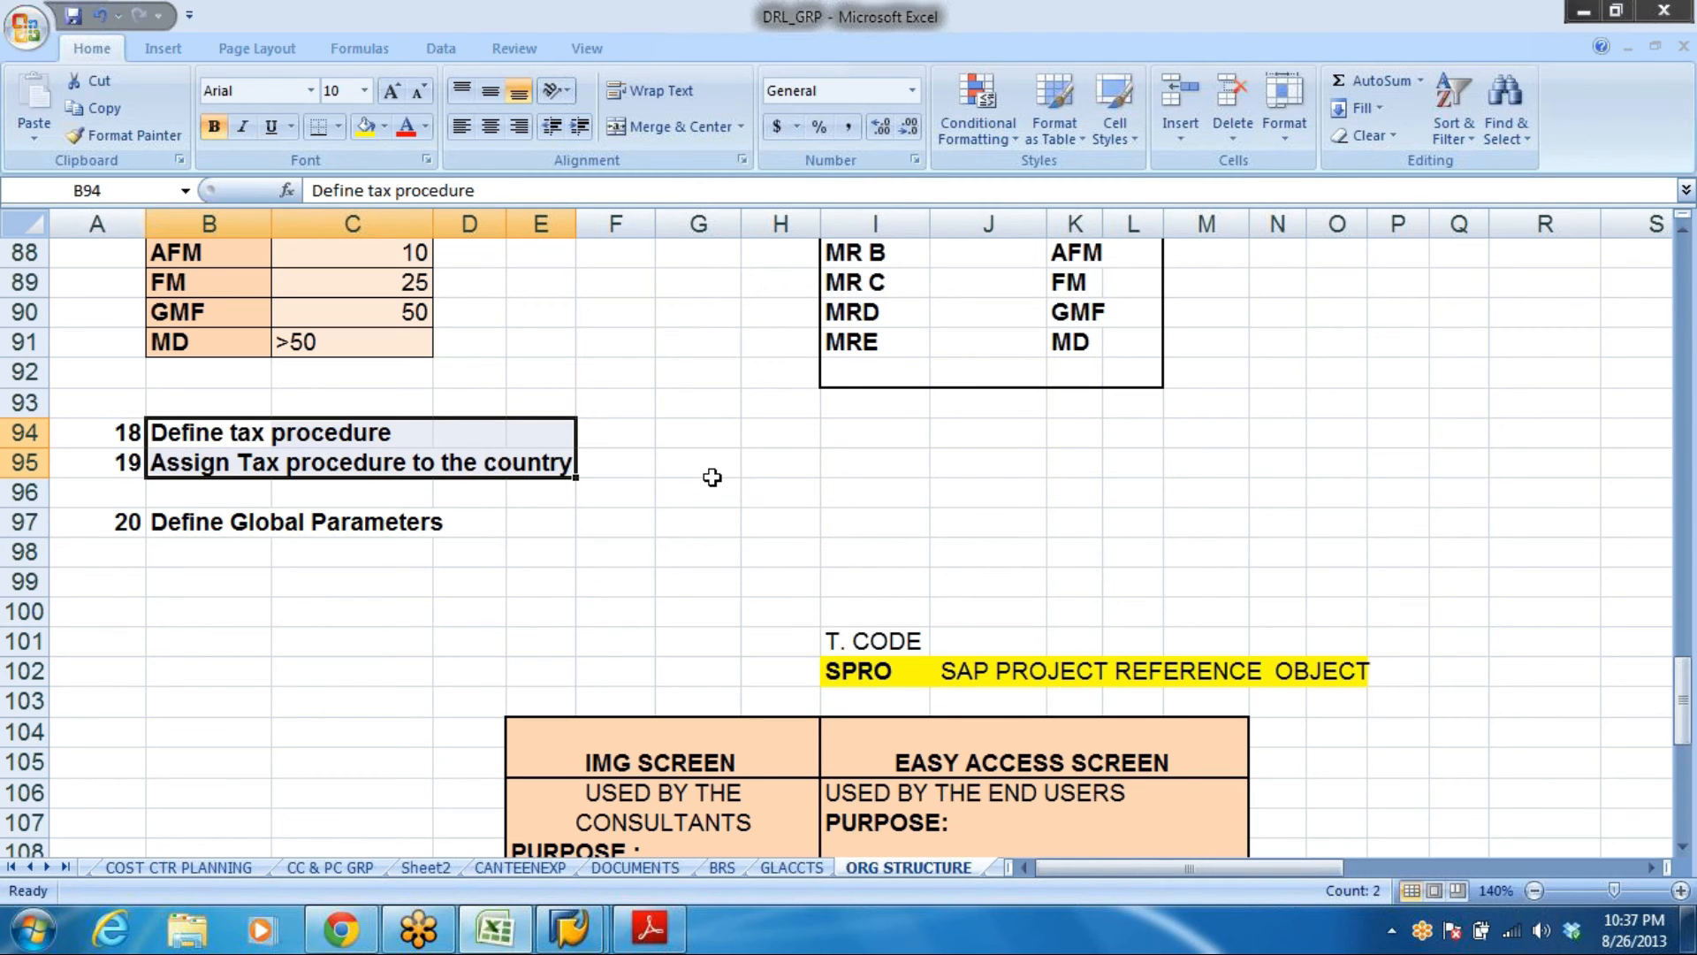
key(alt)
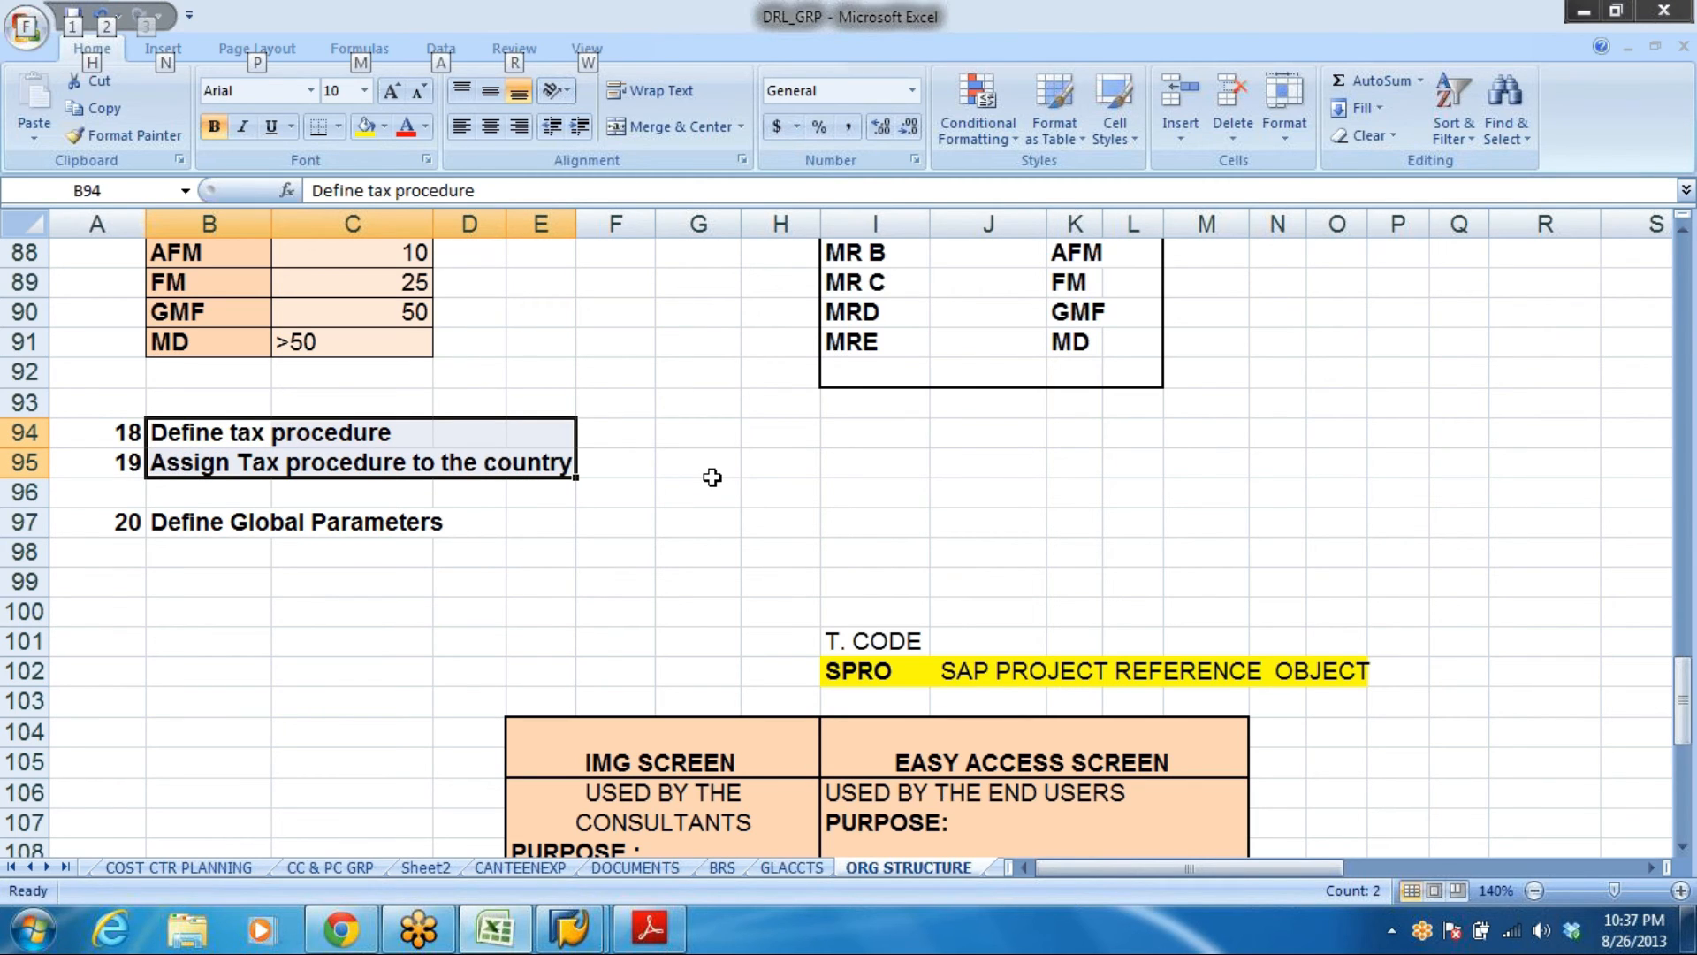
Switch back to SAP, collapse the Tolerance Groups and Document nodes, and expand the Basic Settings of Tax on Sales/Purchases
key(alt+Tab)
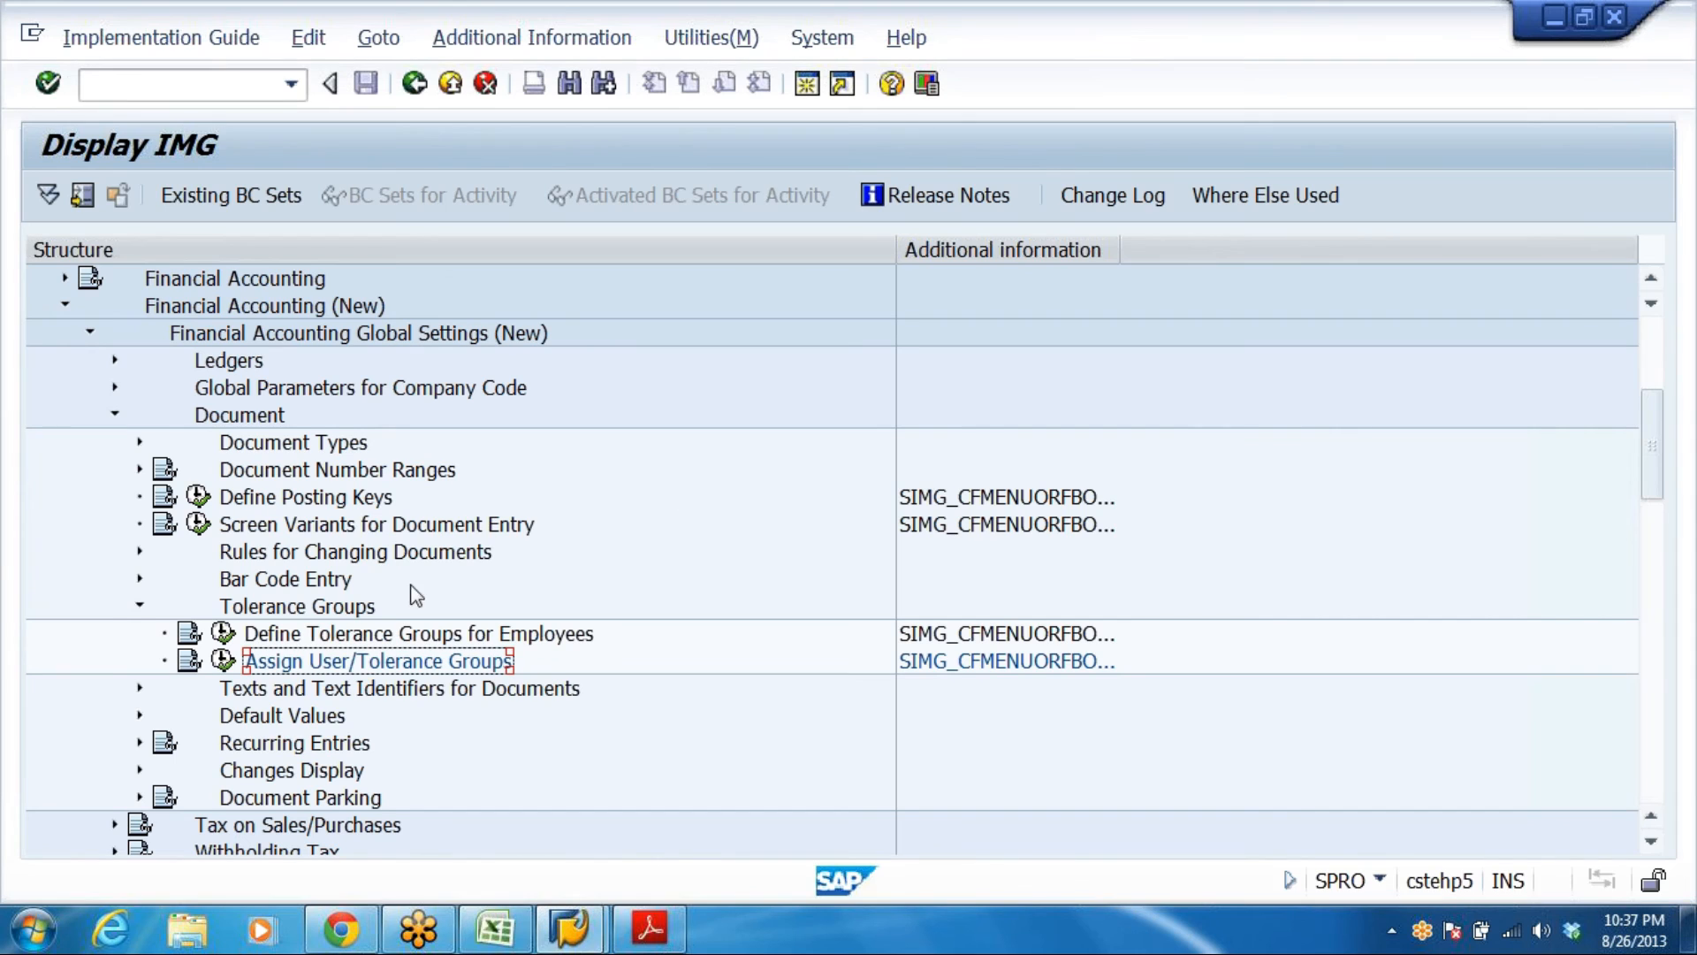
click(137, 606)
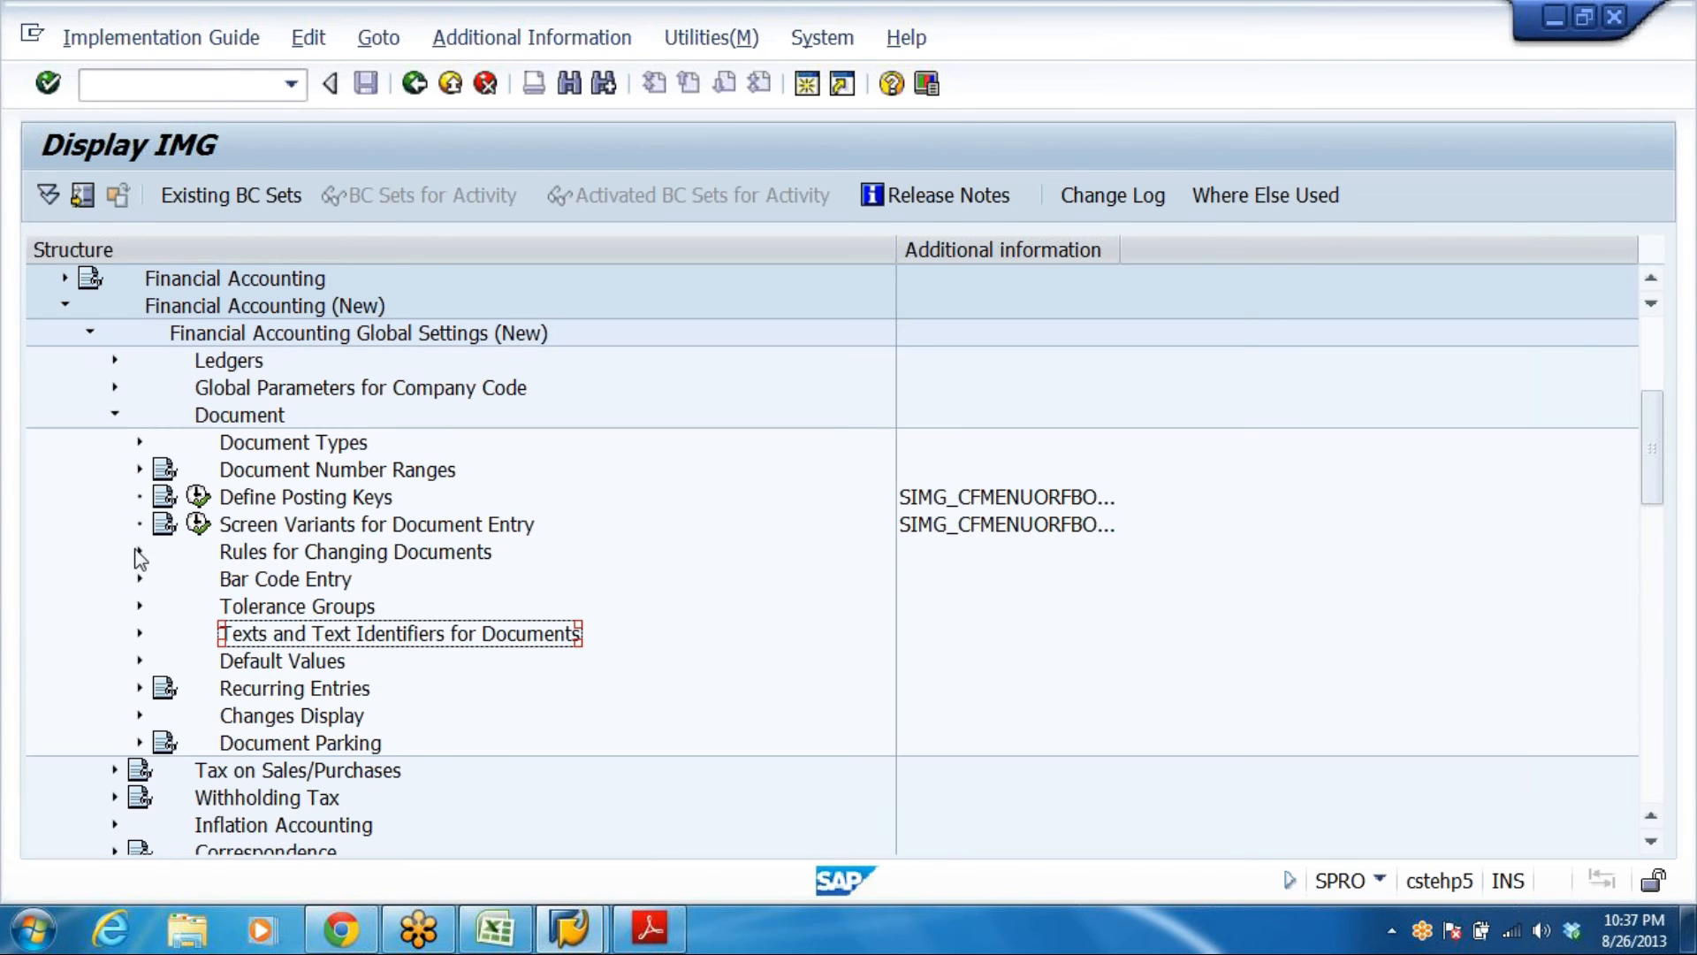
click(119, 414)
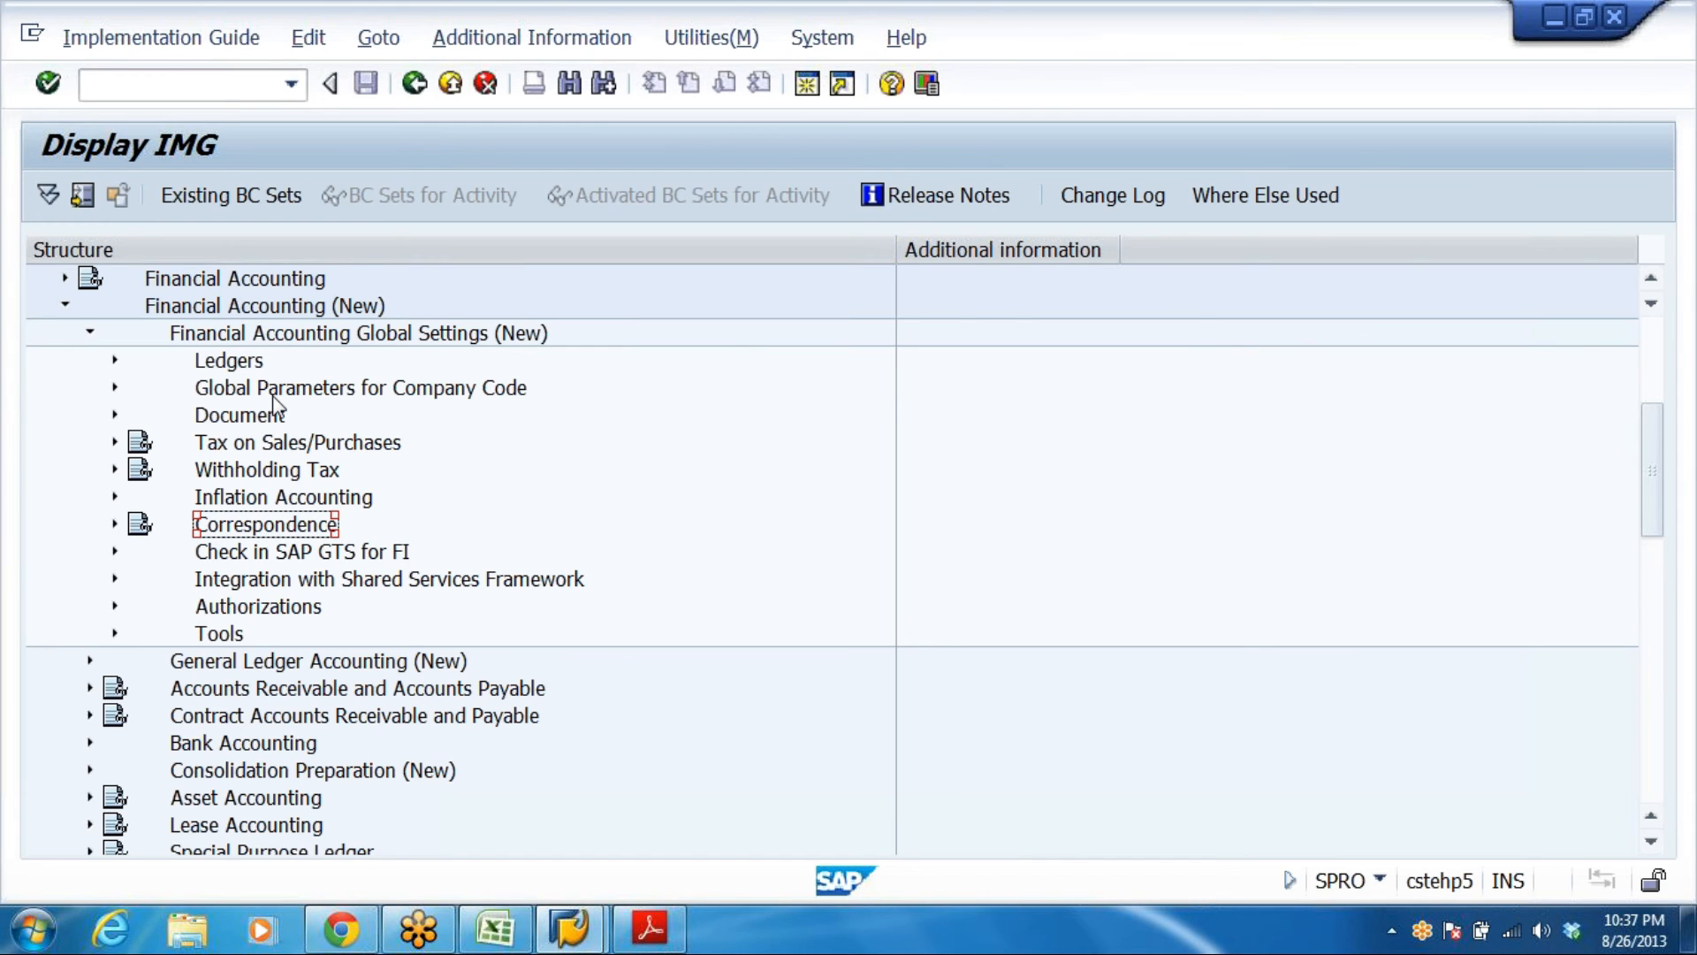
double_click(276, 442)
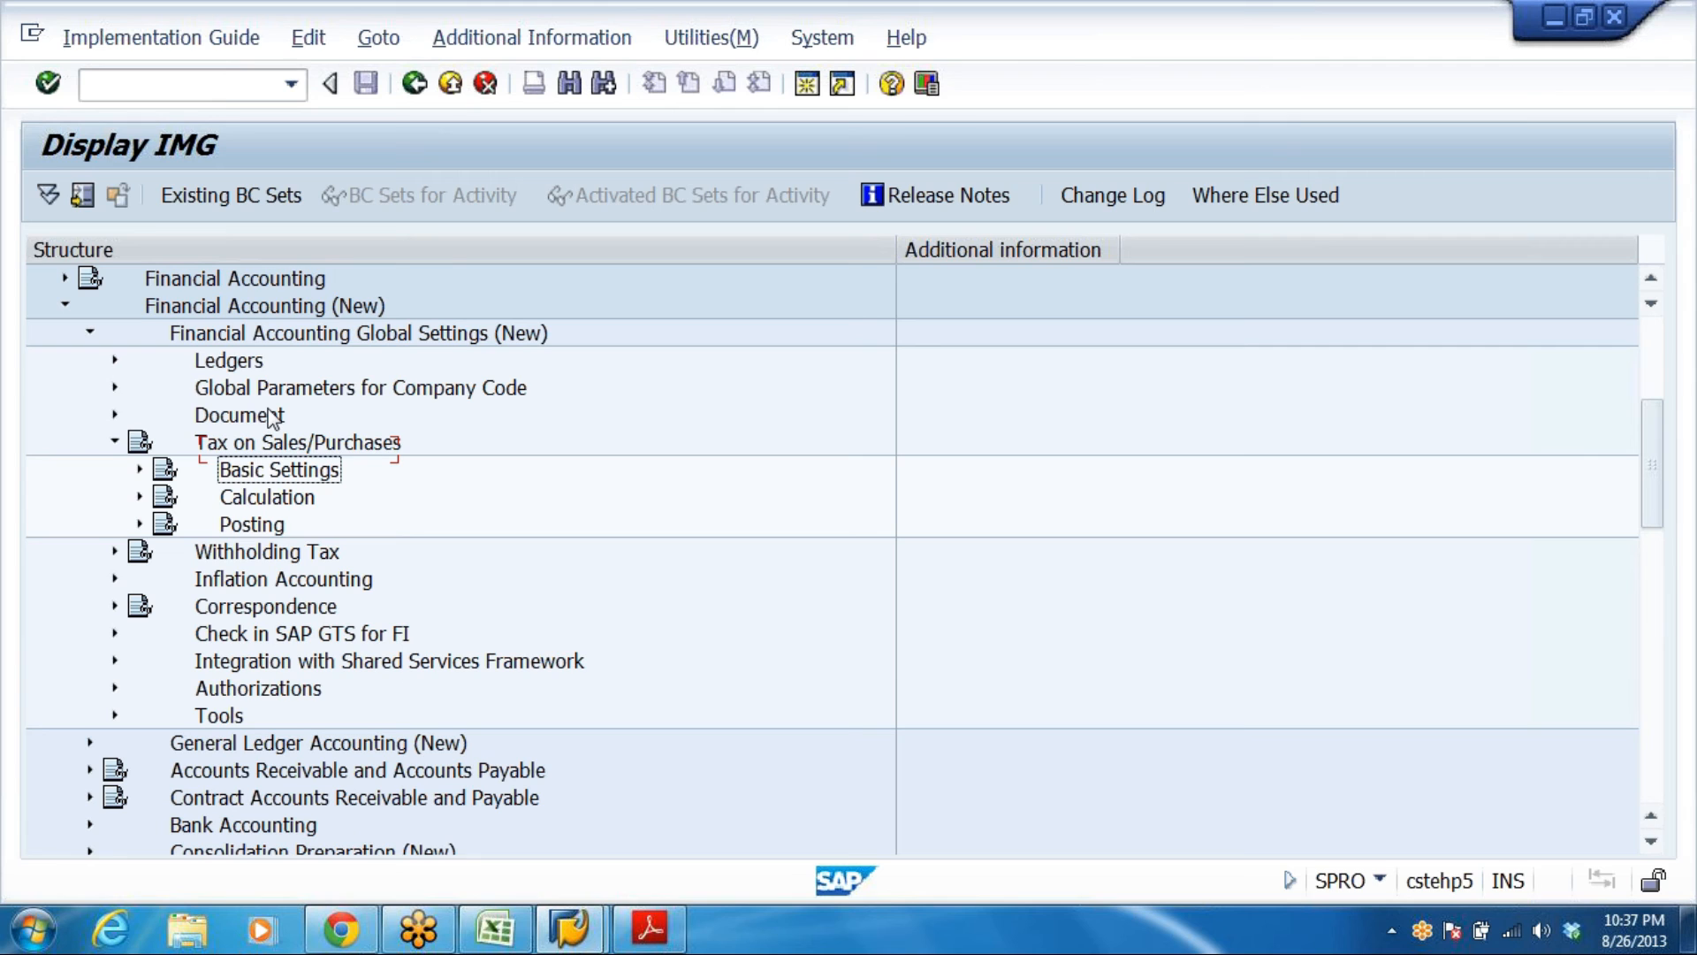
key(Right)
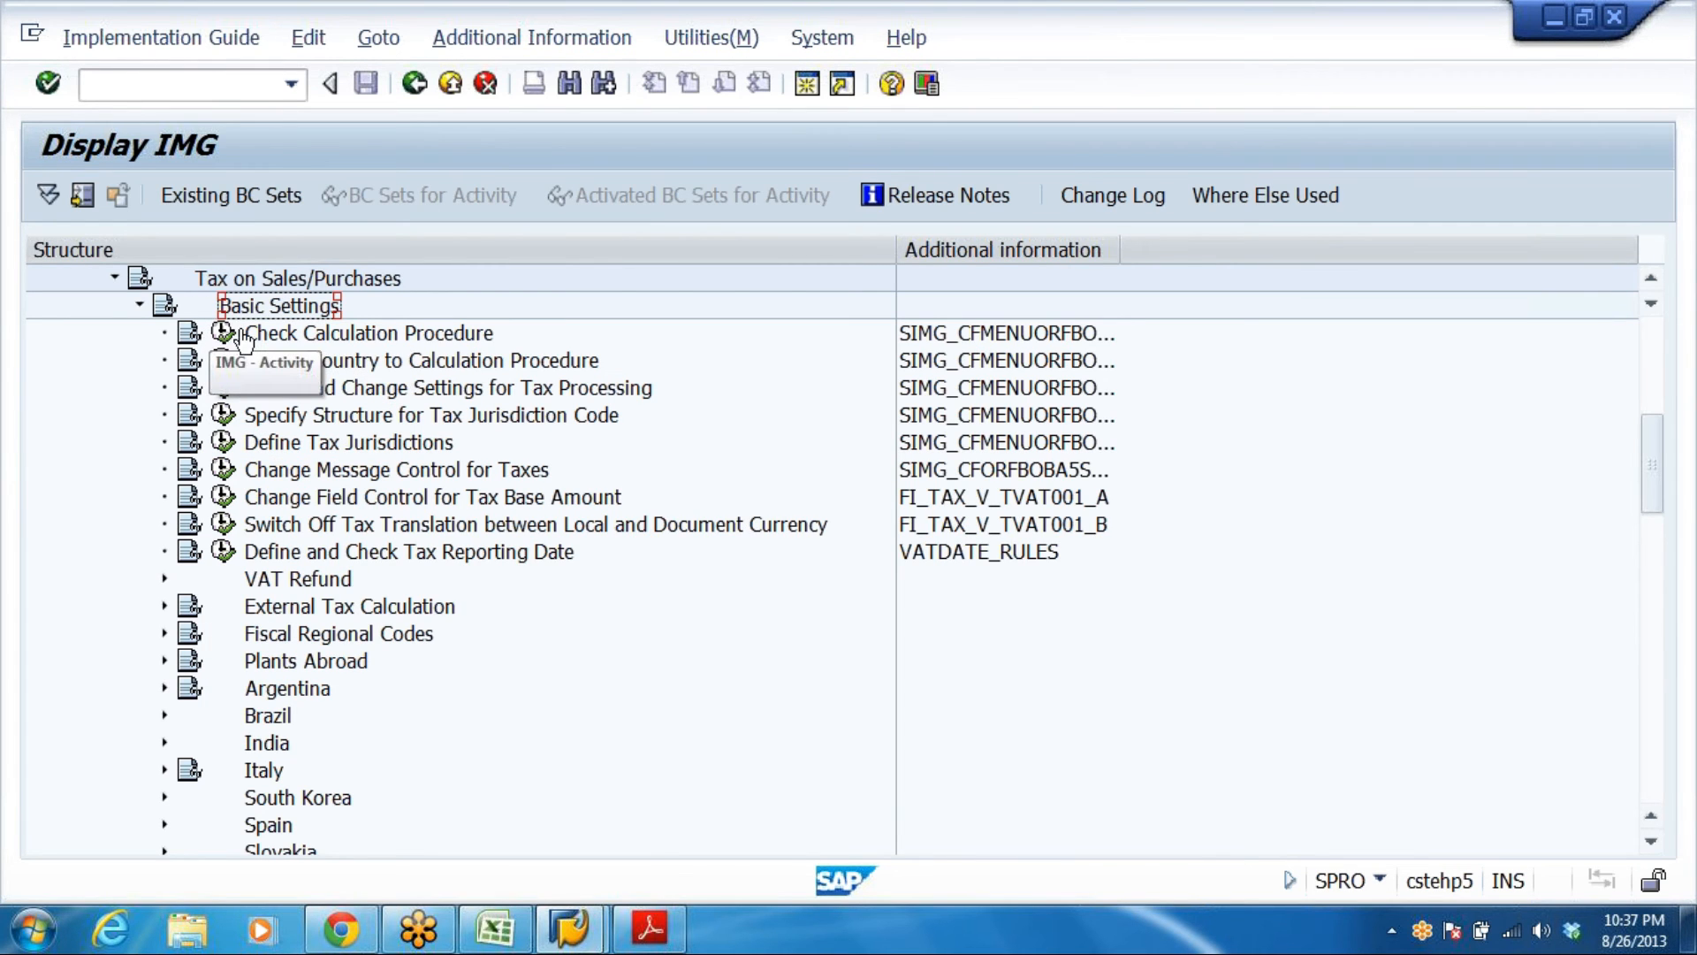
Open Define Procedures under Check Calculation Procedure and locate the existing TAXDRL procedure and its description
click(231, 334)
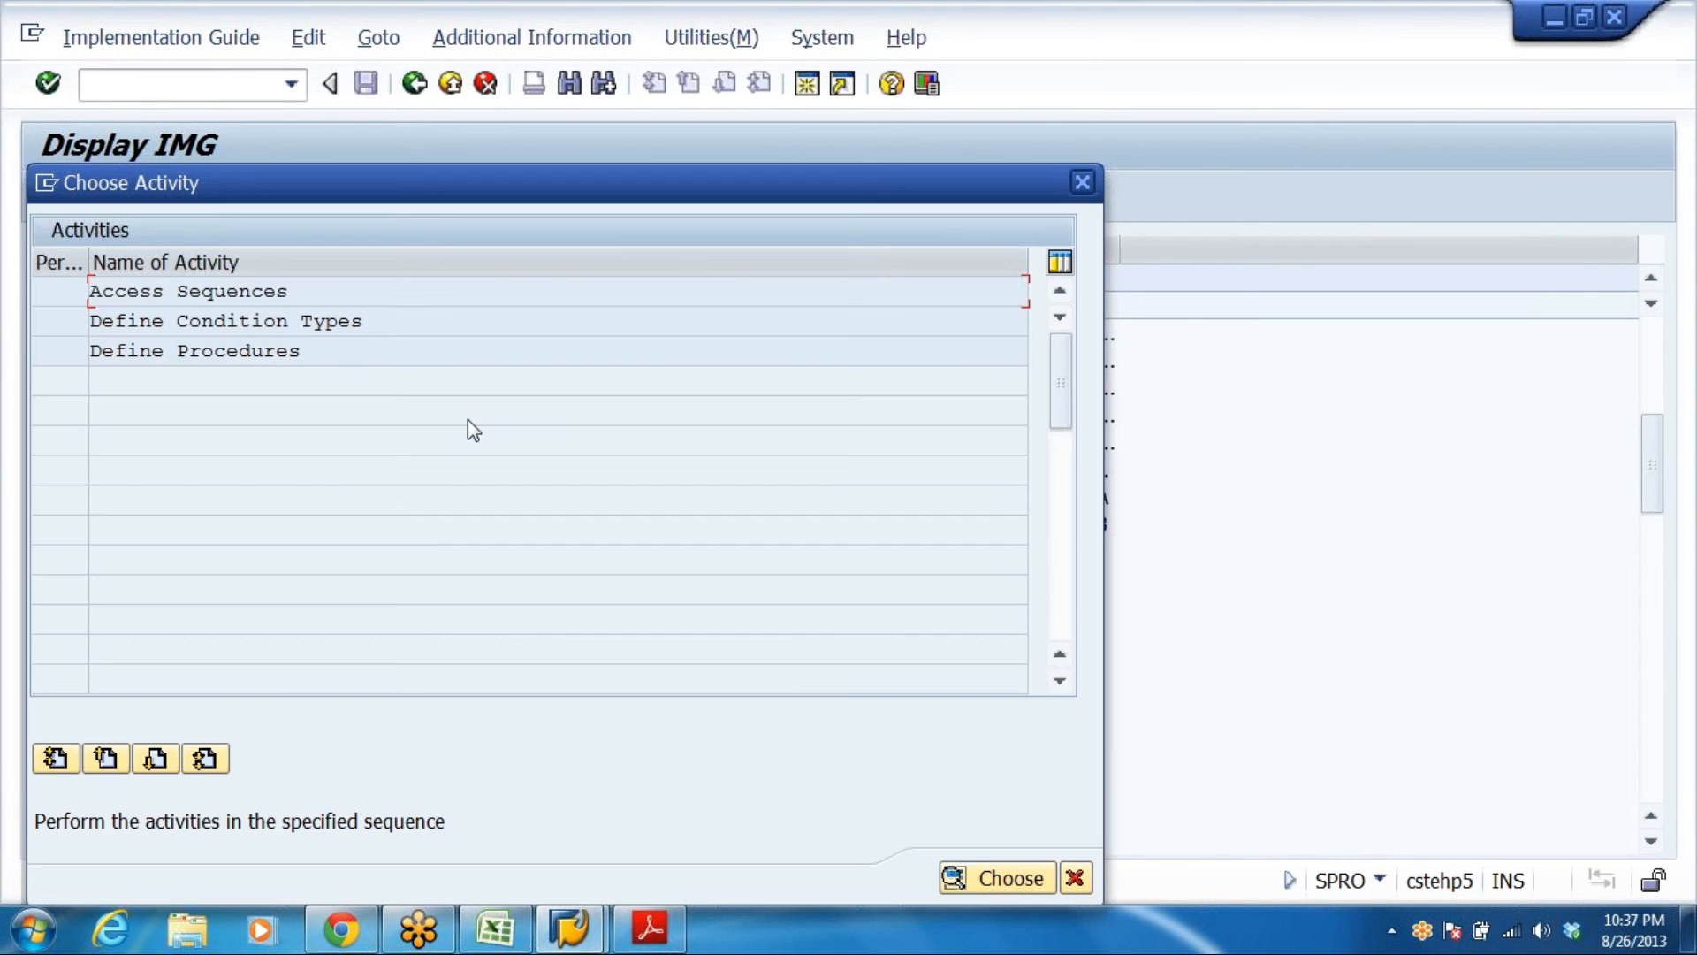
click(179, 351)
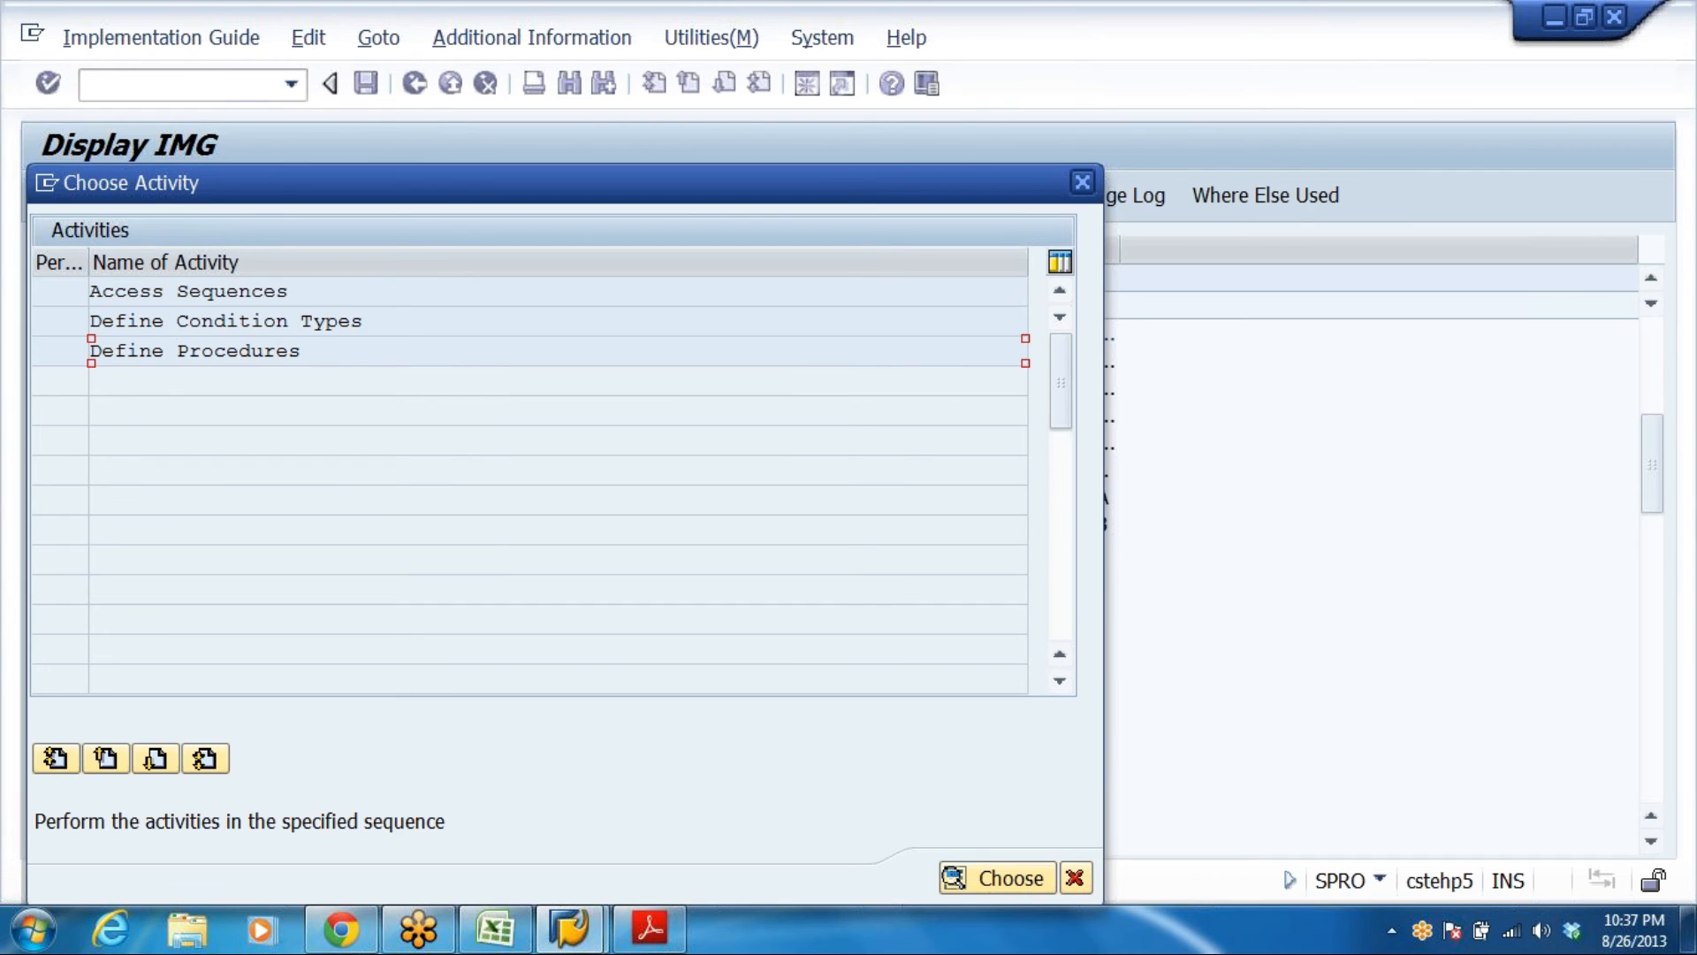
click(275, 351)
double_click(254, 351)
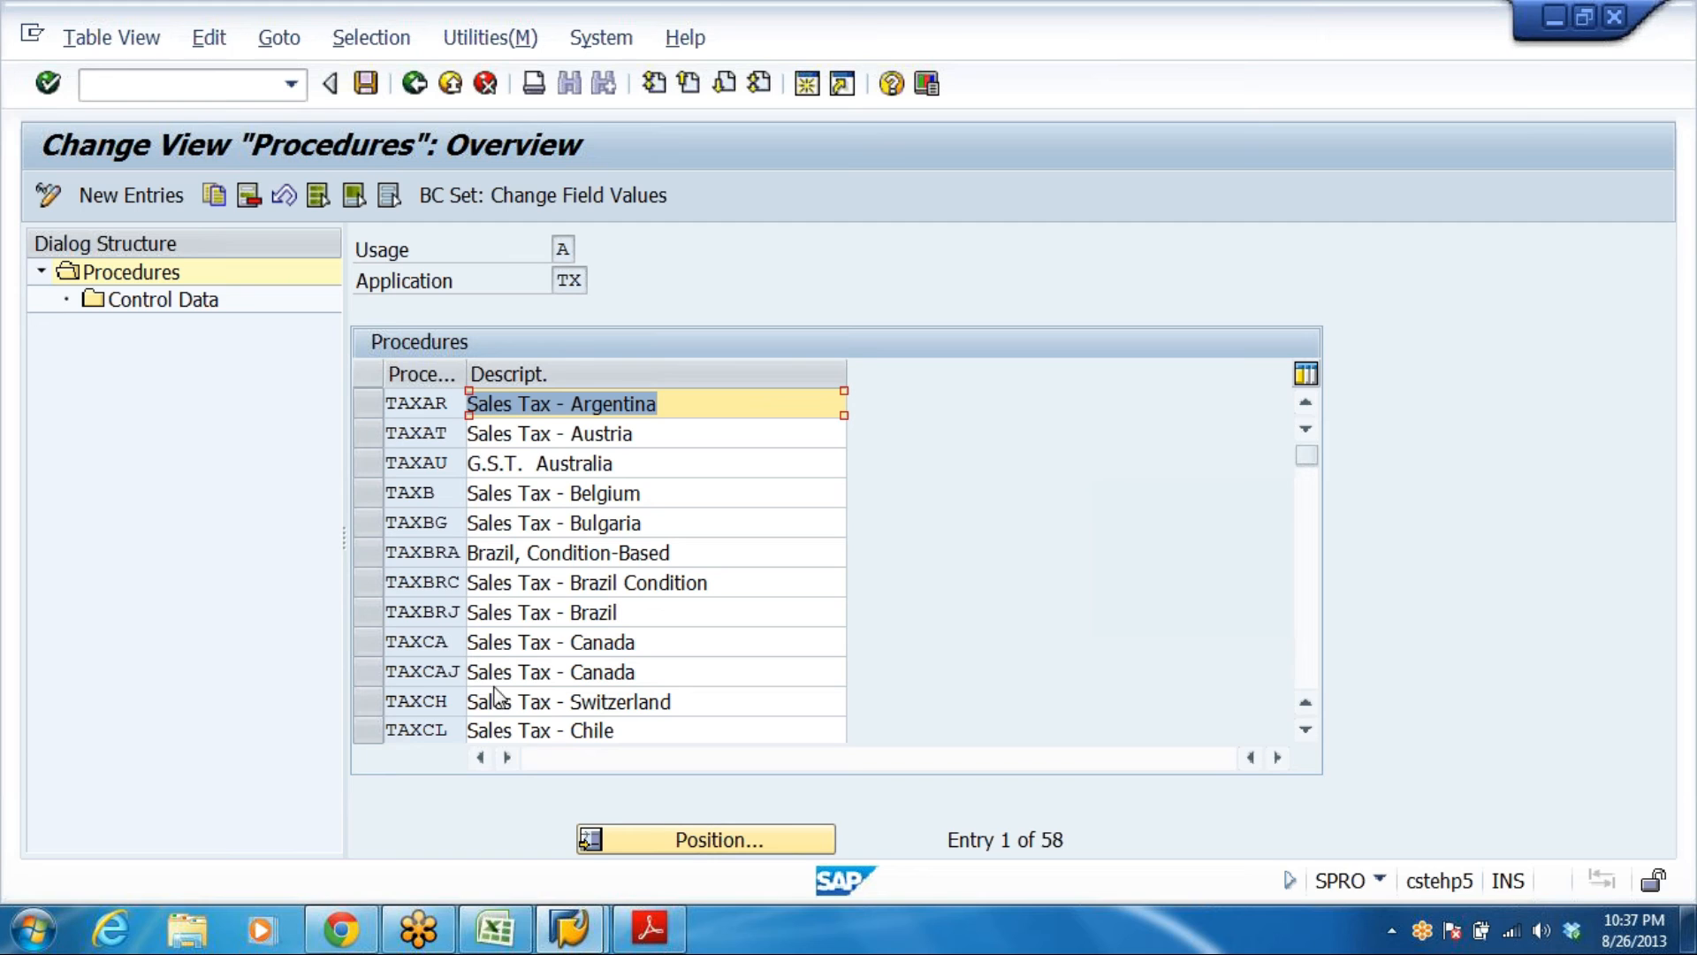
scroll(612, 654, down, 2)
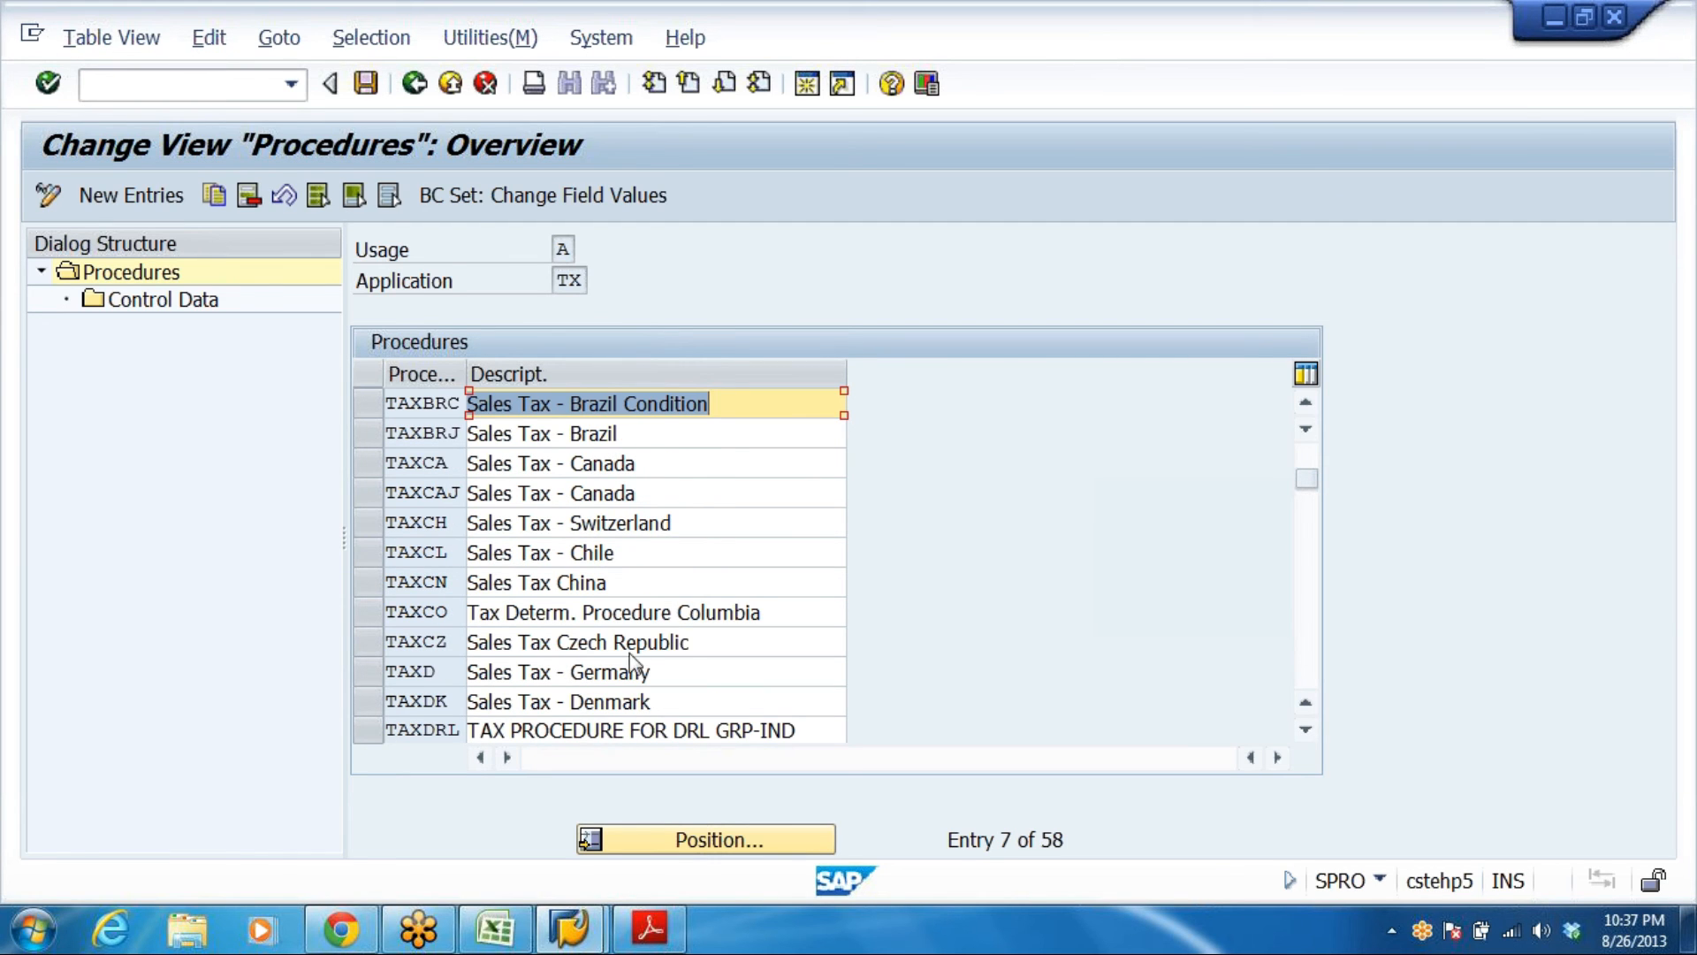
scroll(636, 663, down, 1)
drag(811, 643, 458, 640)
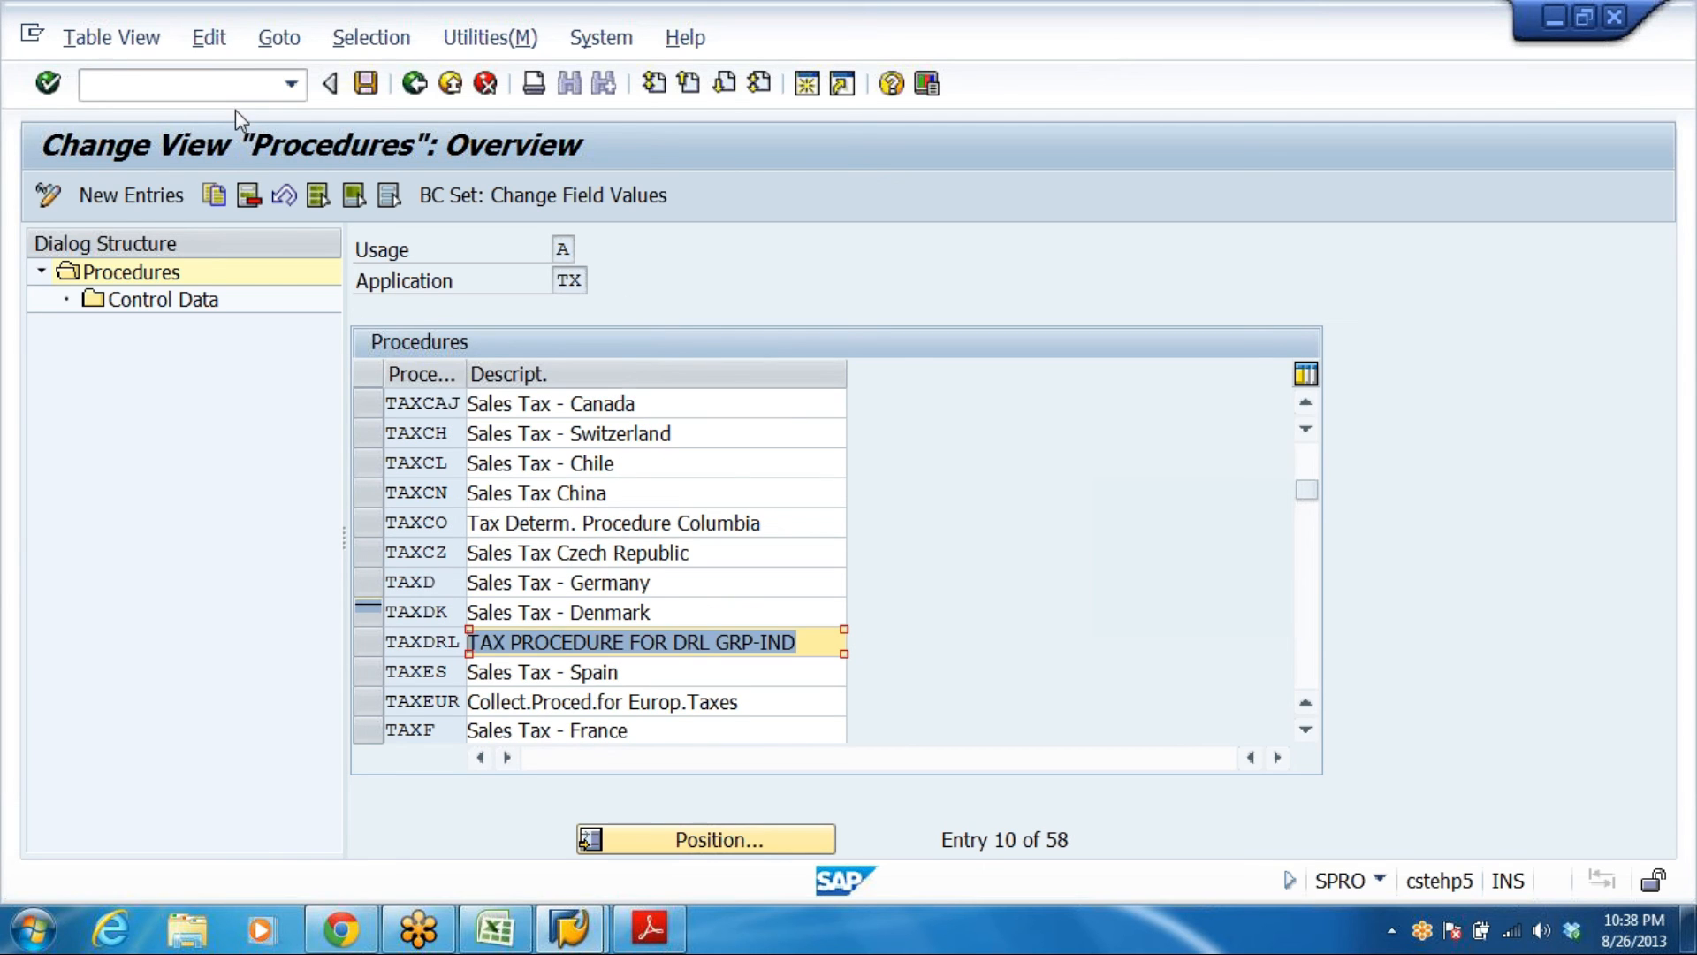
Add a new tax procedure DRLTAX with the description TAX PROCEDURE FOR DRL -IND and widen the Procedure column
click(141, 197)
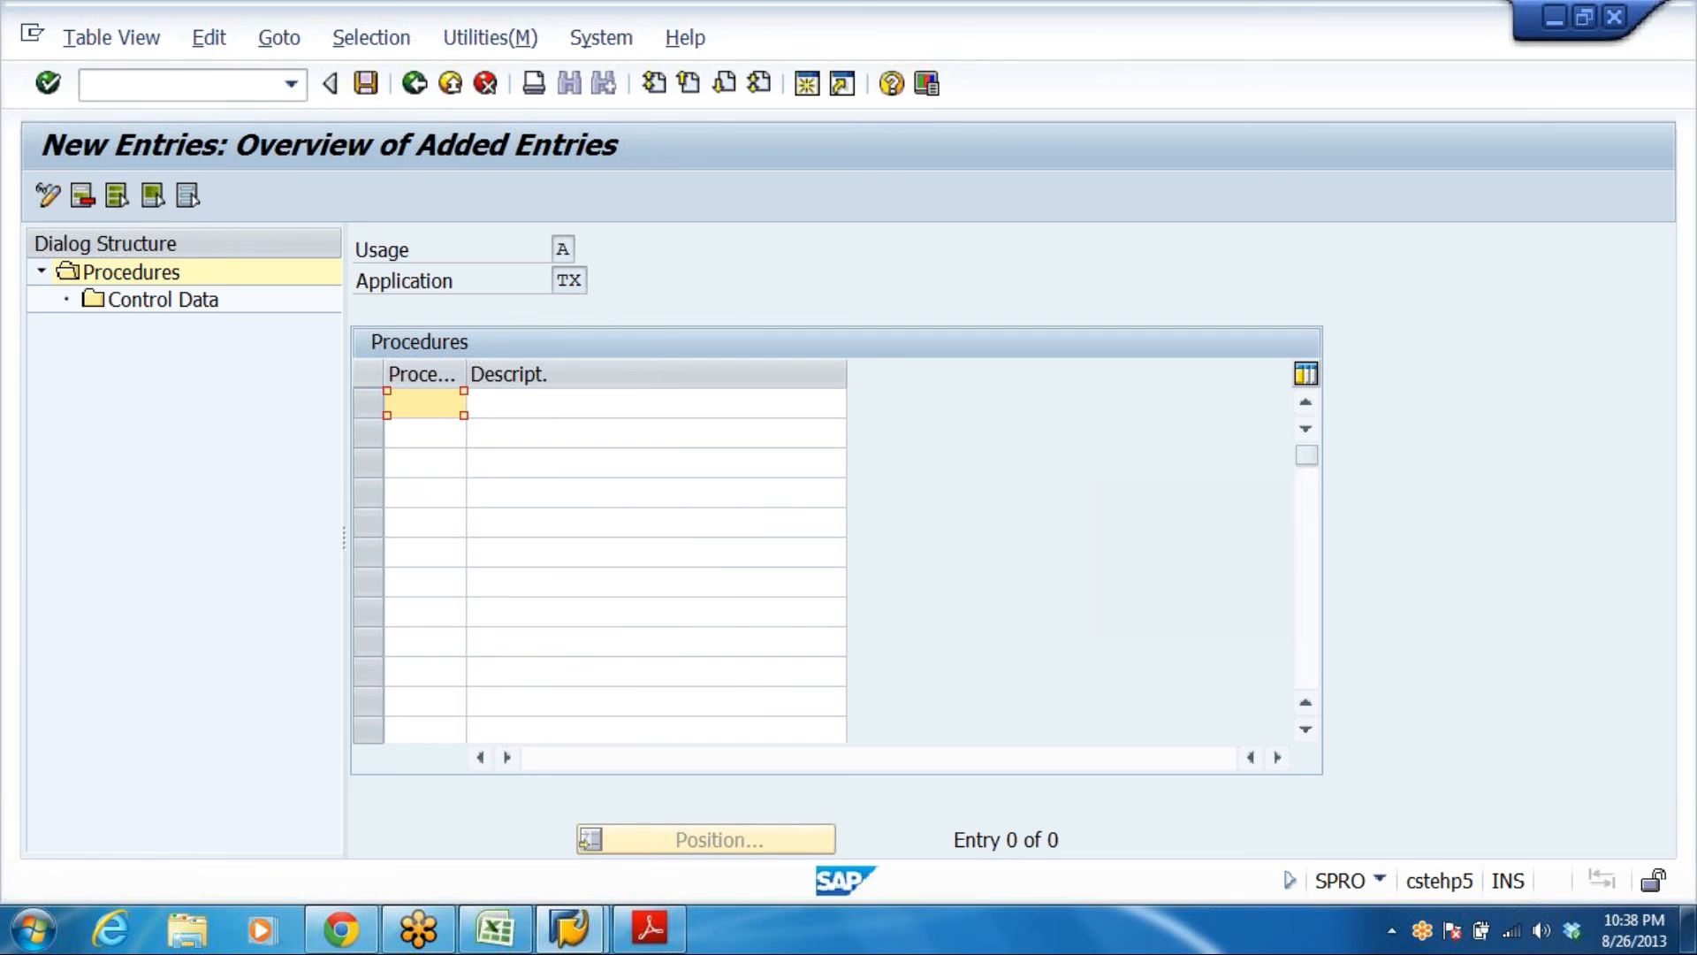
text(DRLTAX)
click(557, 403)
text(T)
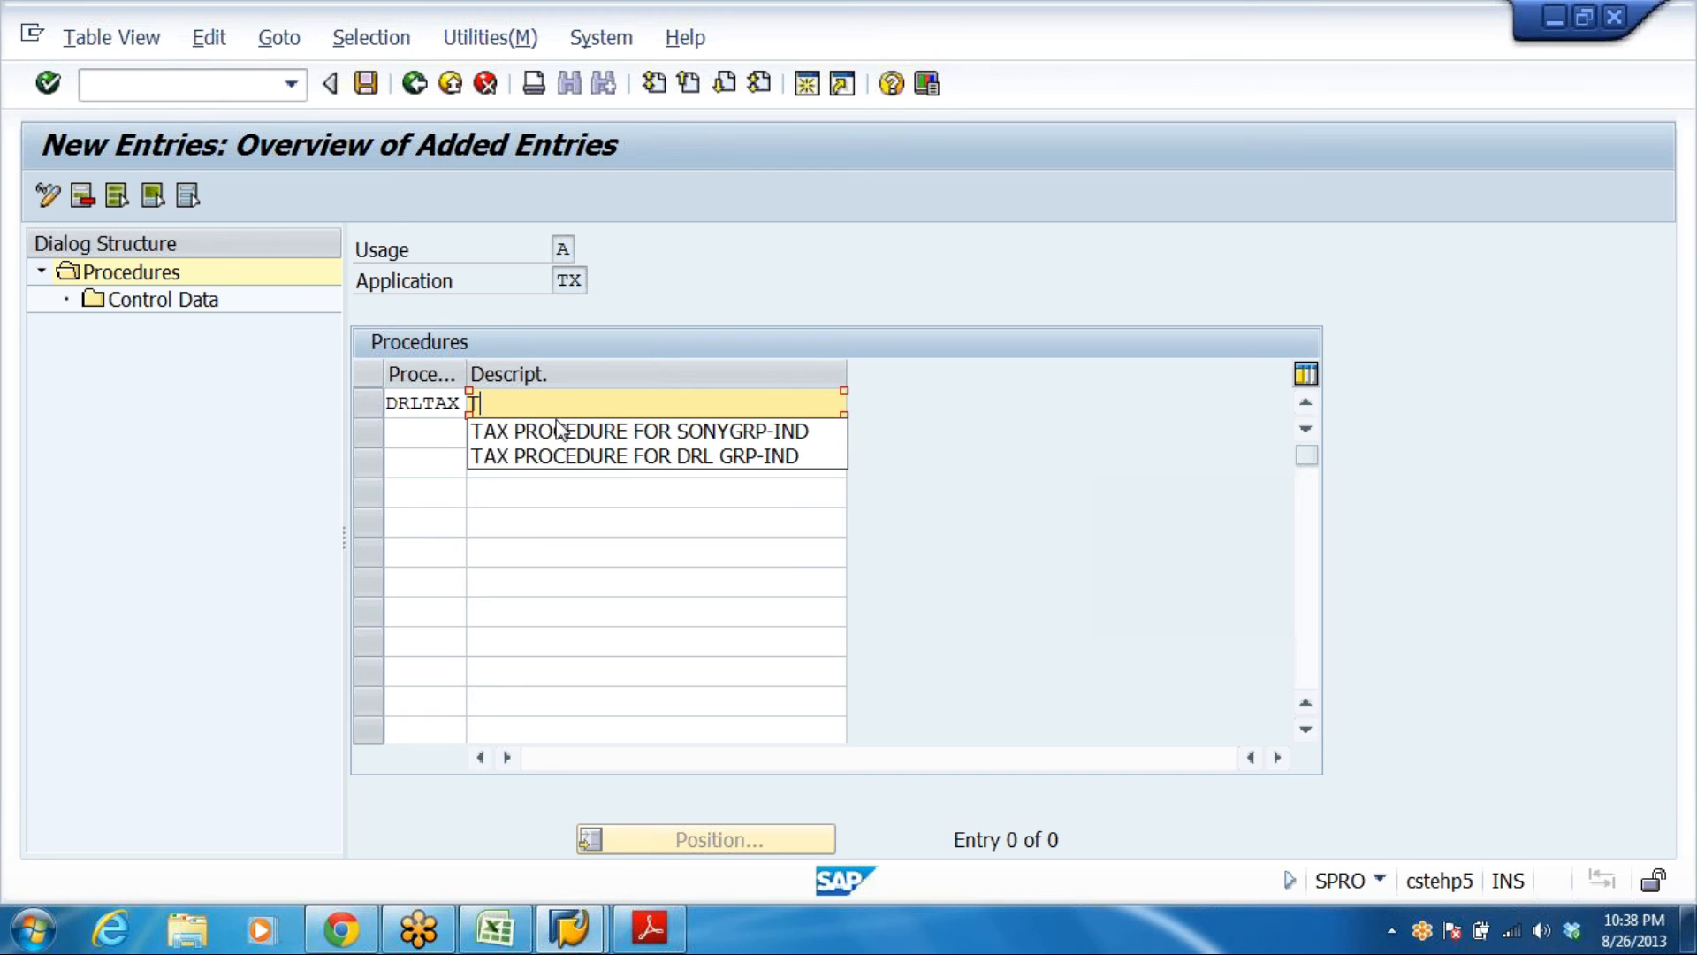
click(562, 456)
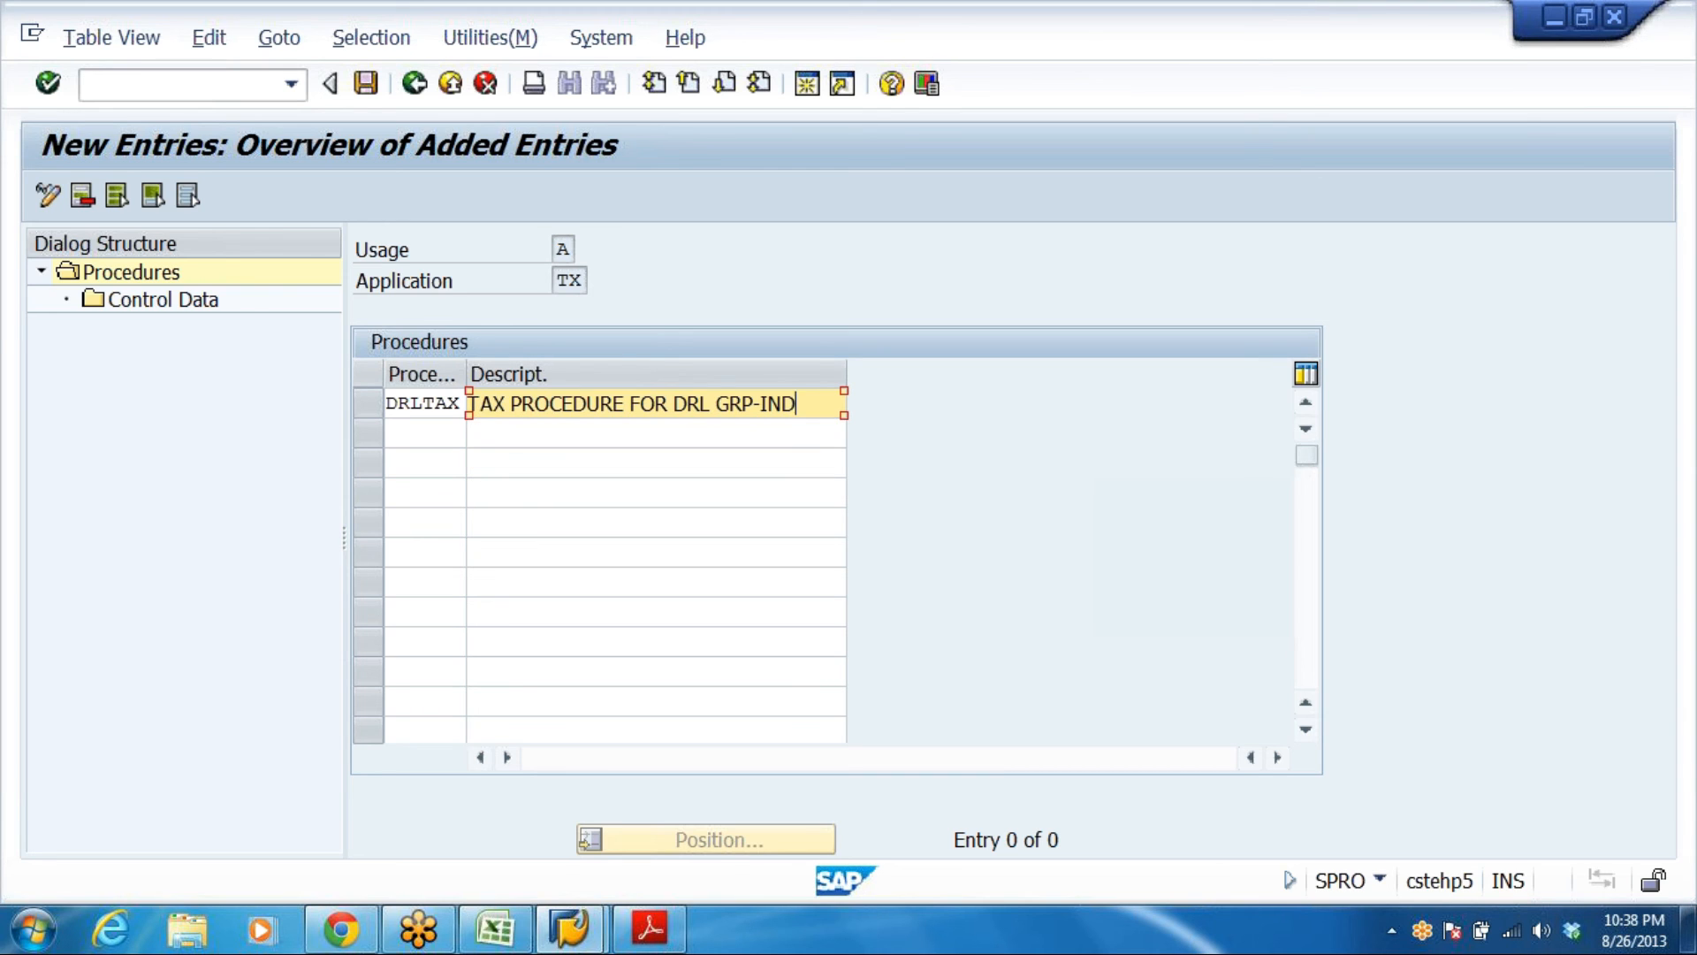
click(754, 404)
key(BackSpace)
key(BackSpace)
key(BackSpace)
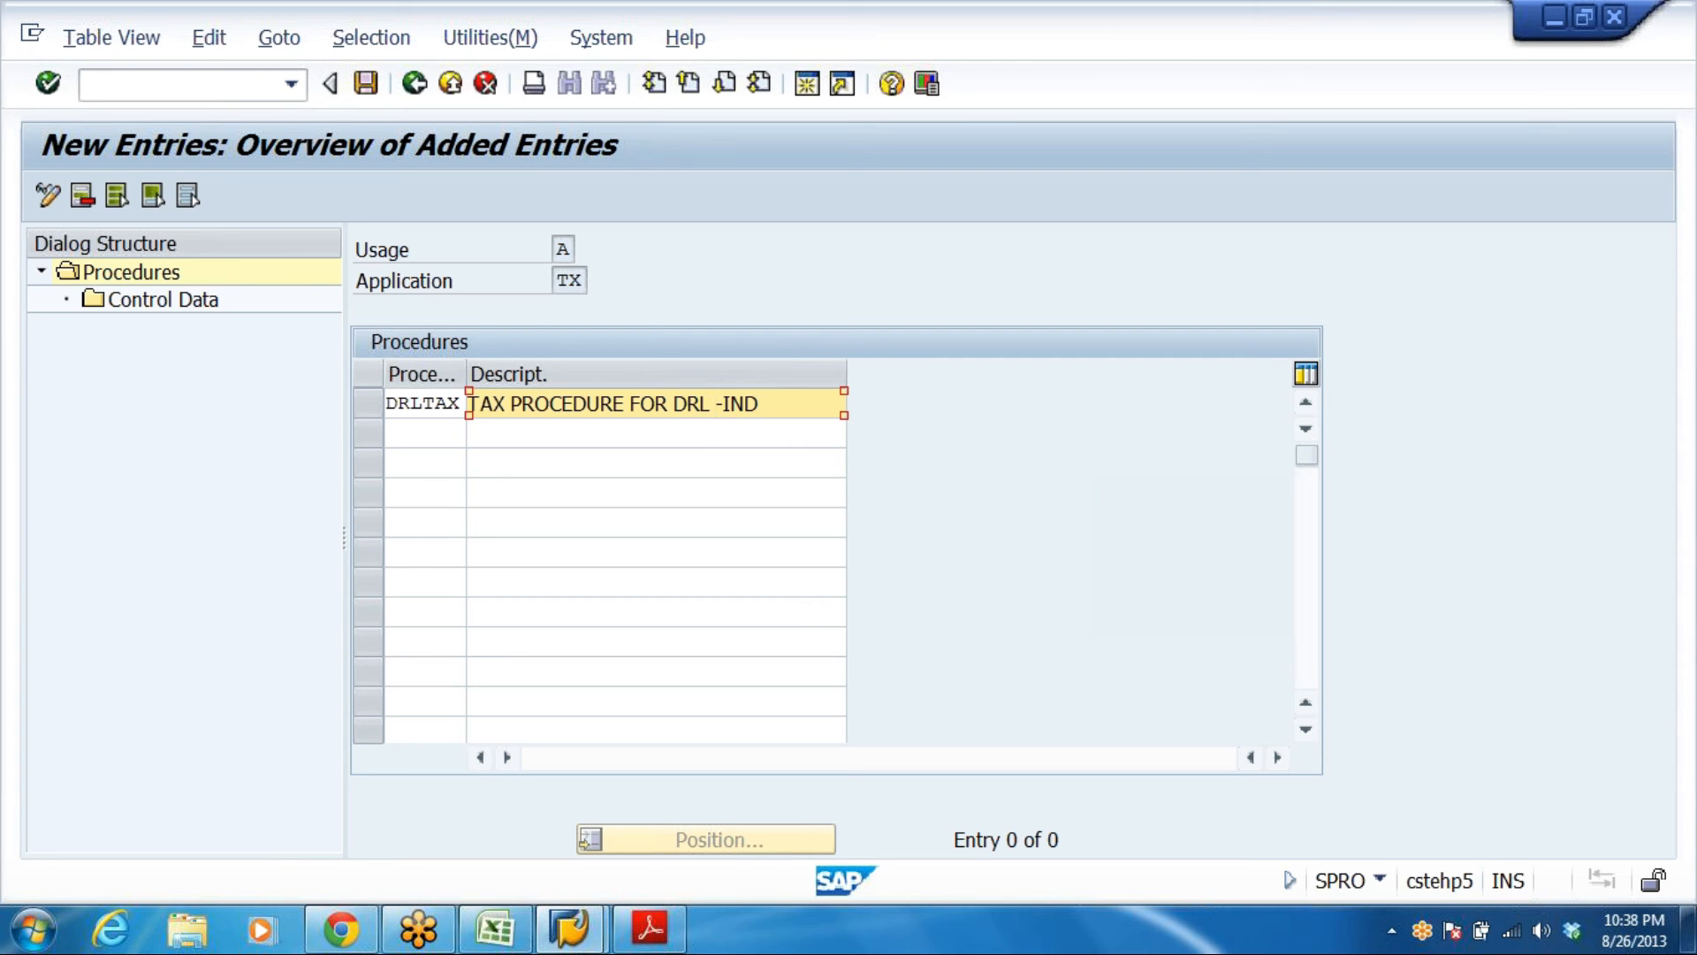
drag(466, 371, 516, 369)
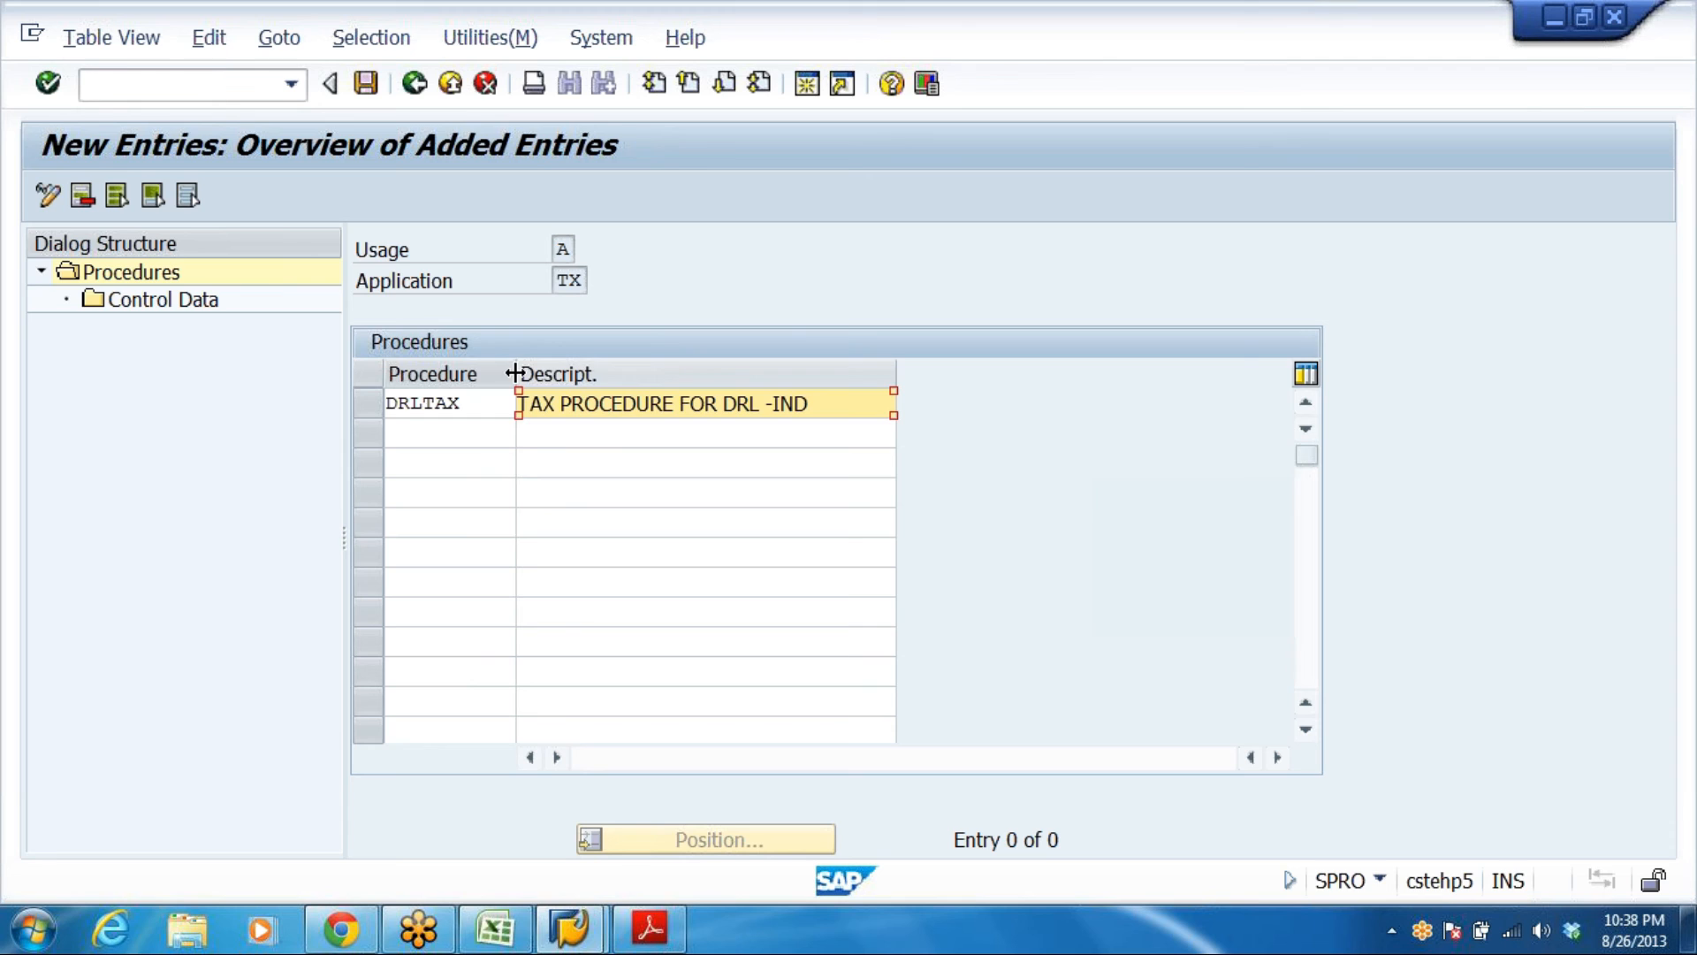
key(shift+Tab)
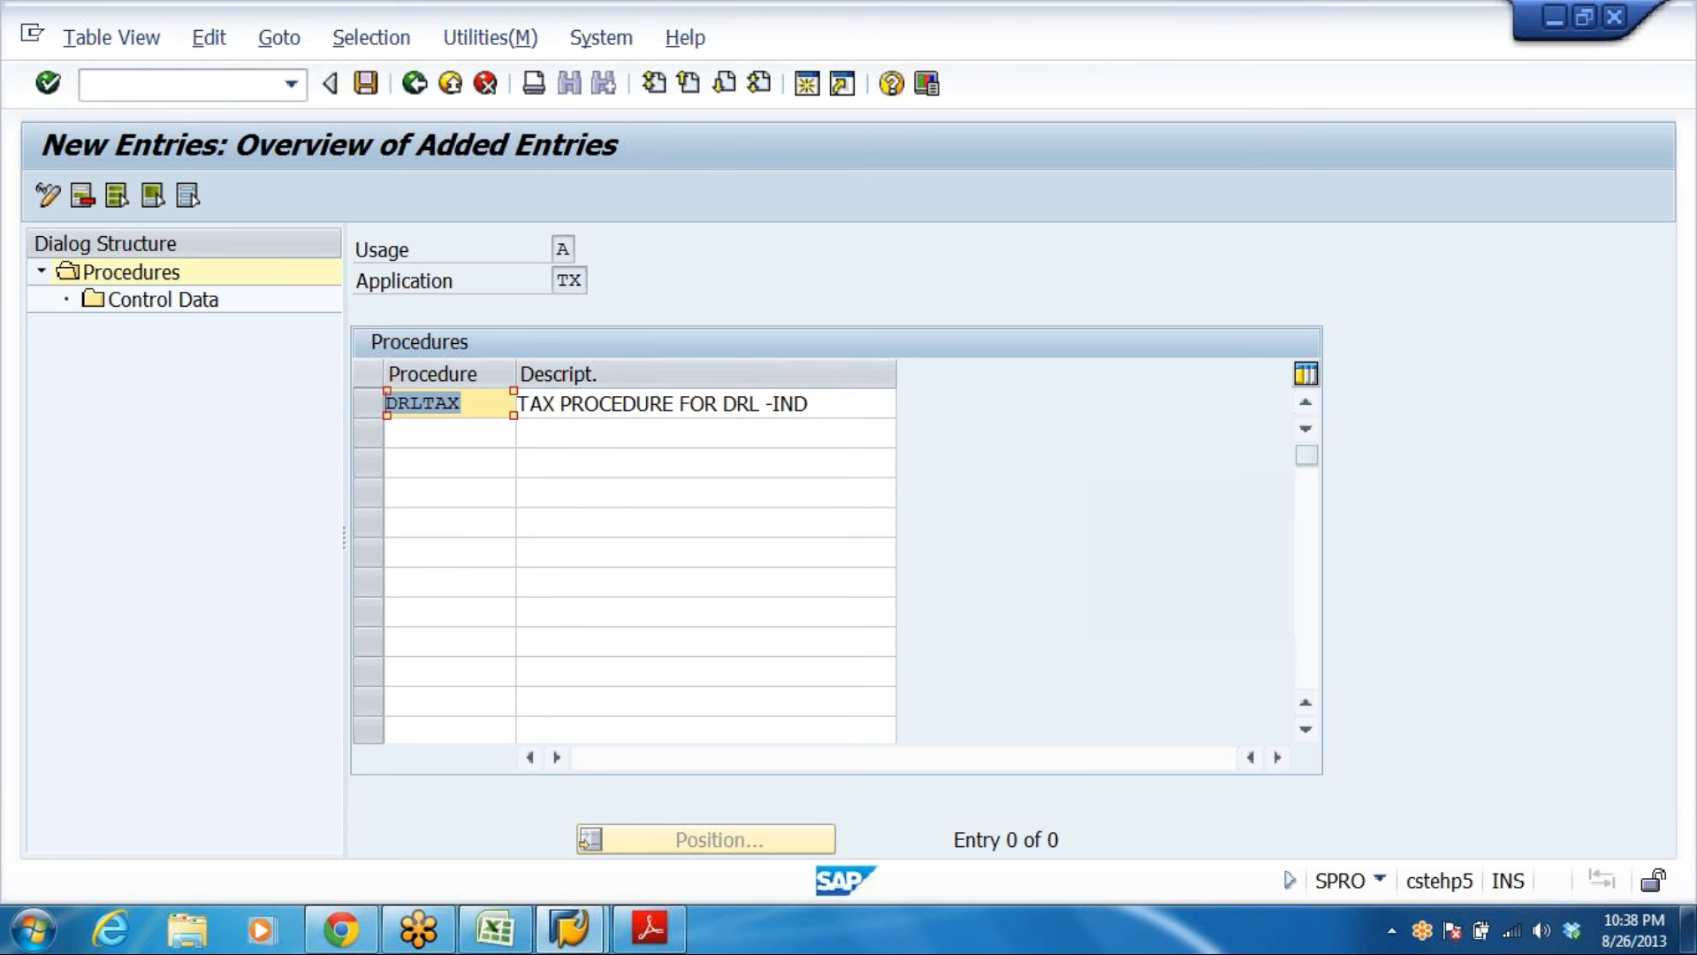
key(Return)
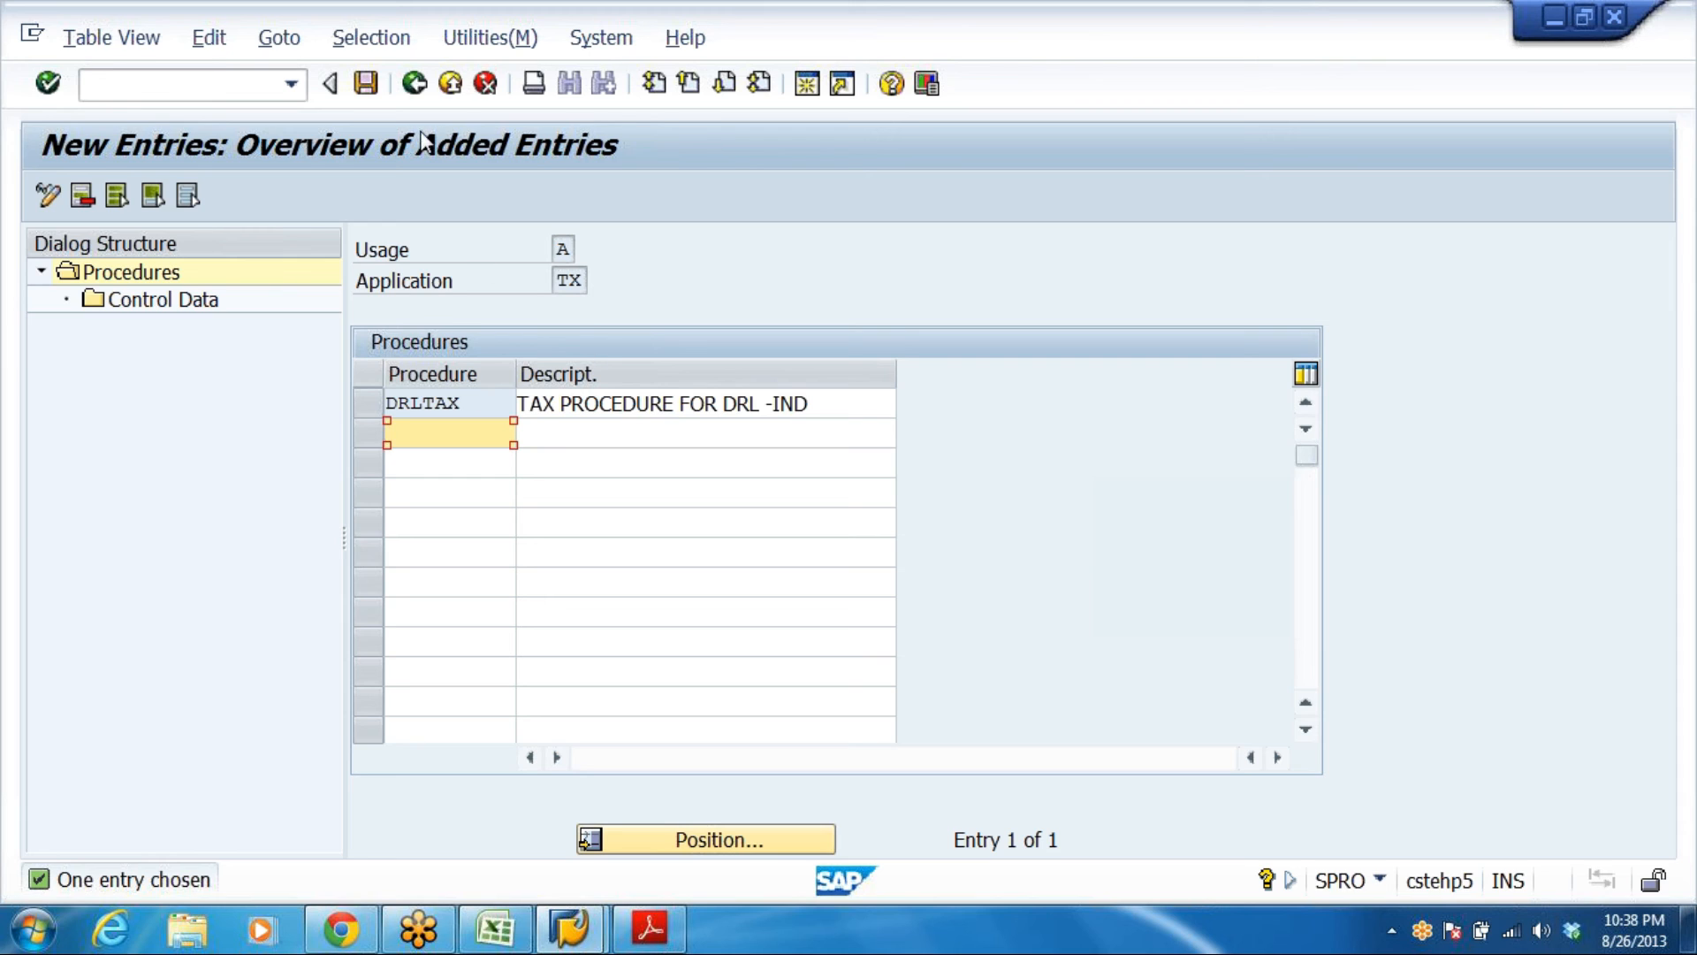
Save the new DRLTAX procedure in the DRL COMP CODE SETTINGS customizing request and return to the procedures overview
drag(815, 405, 214, 428)
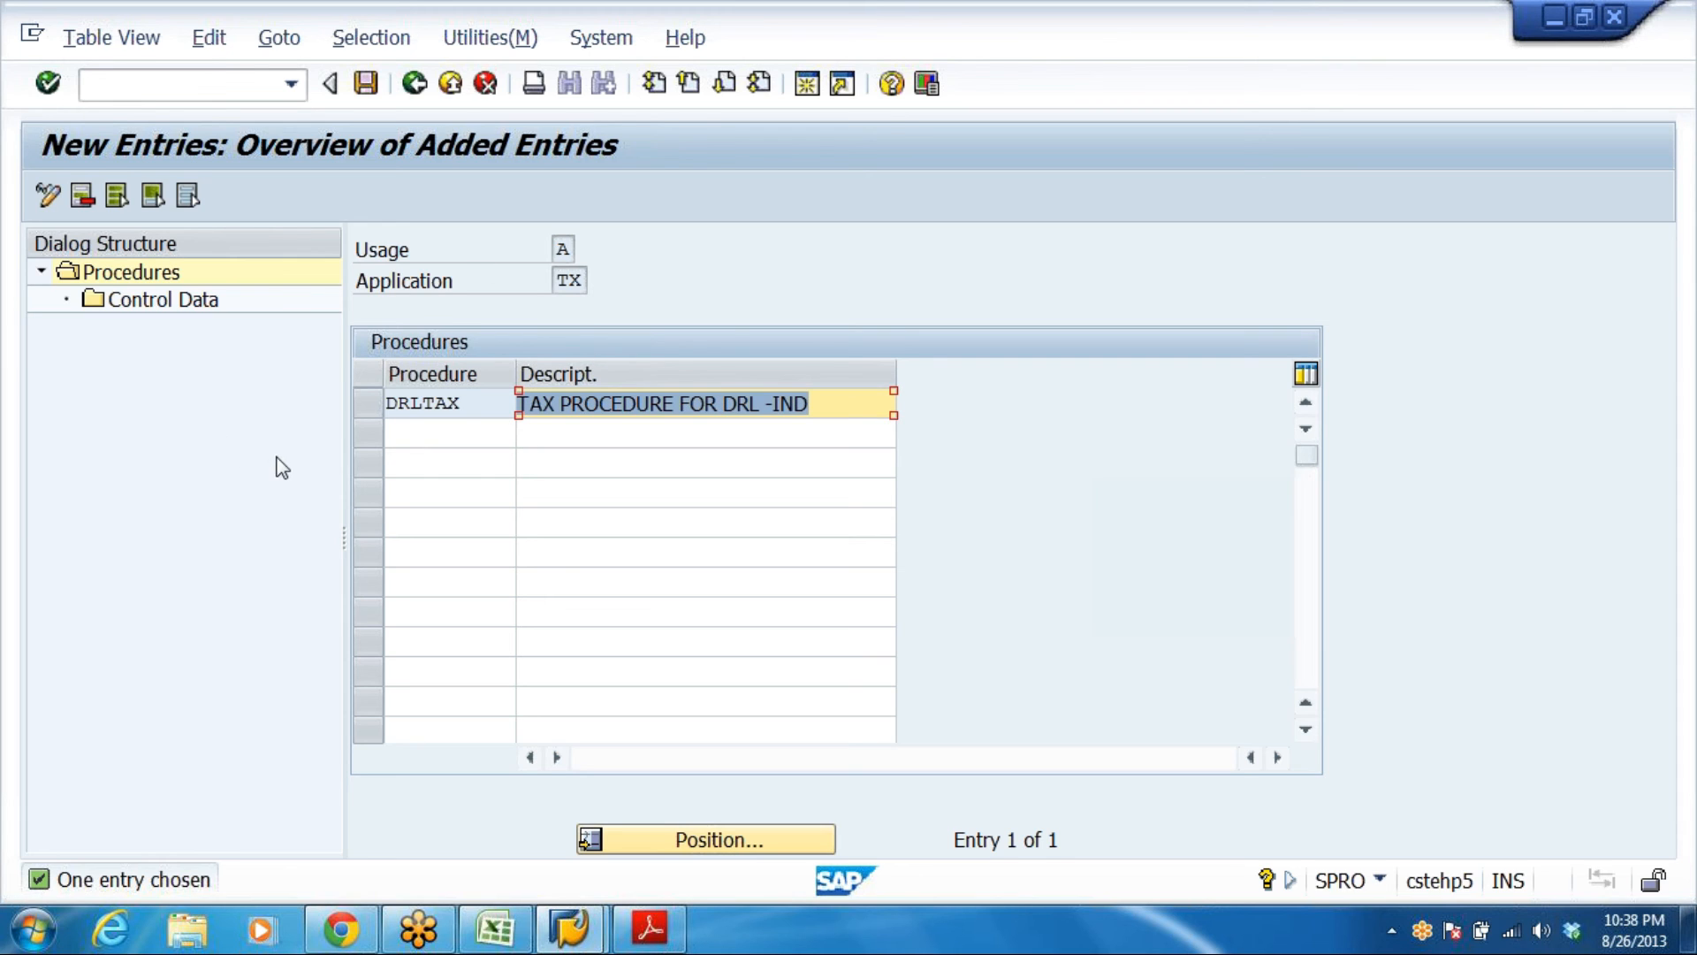
key(shift+Tab)
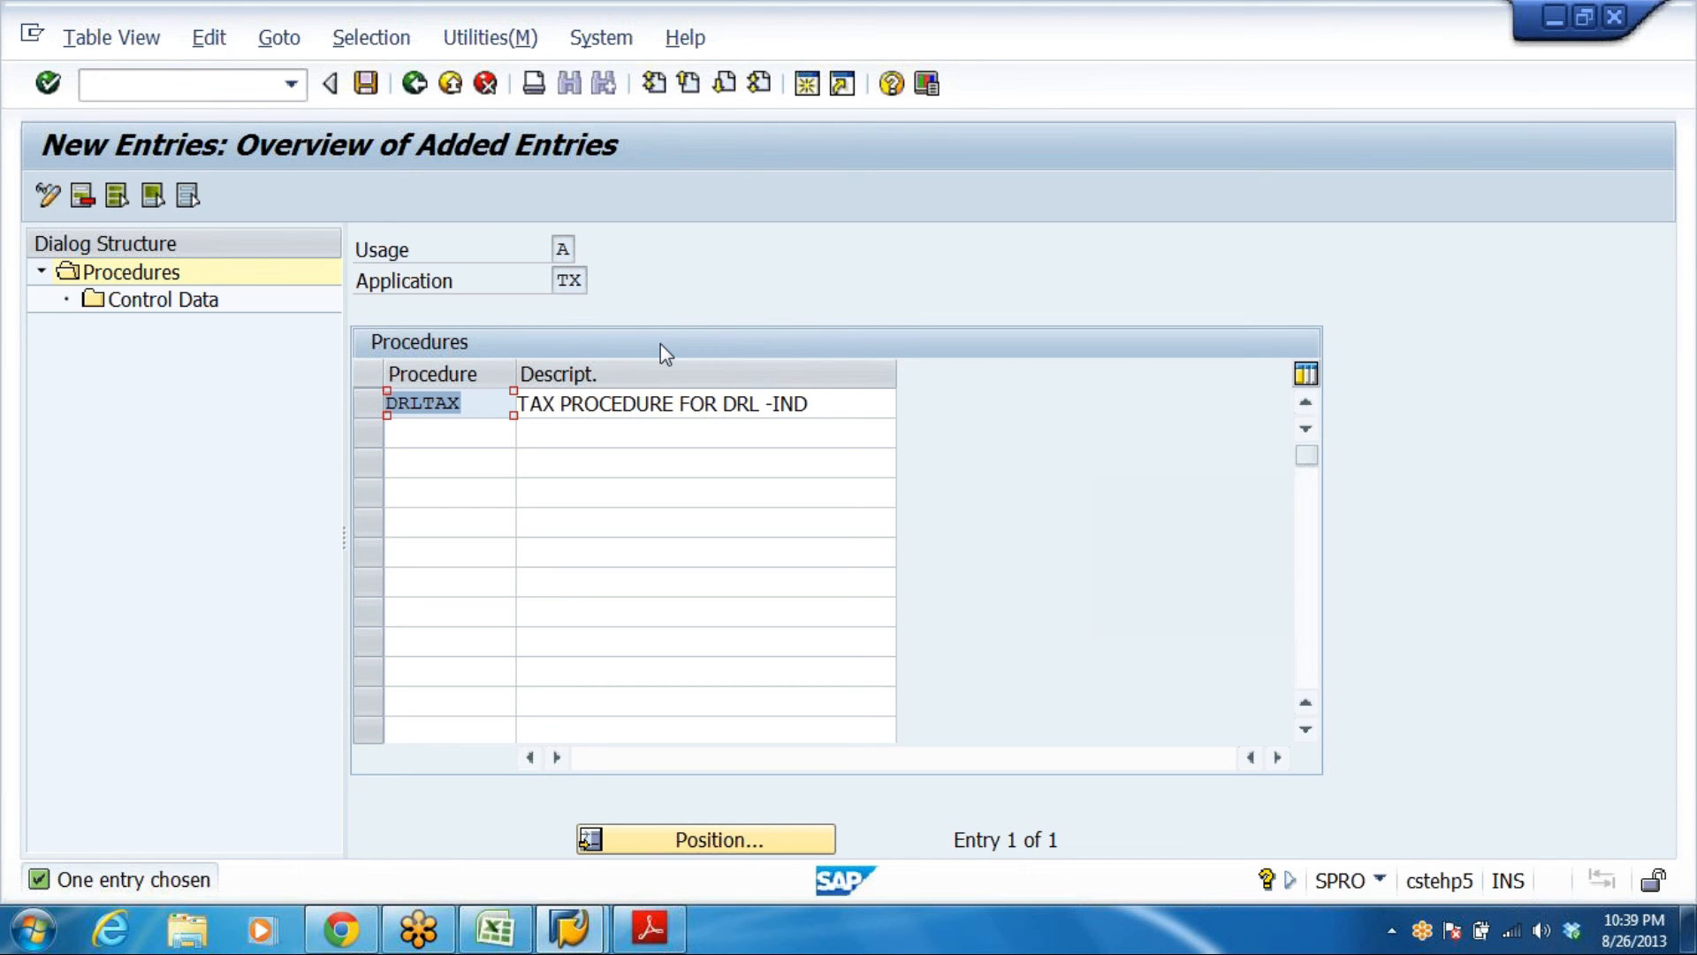
click(380, 404)
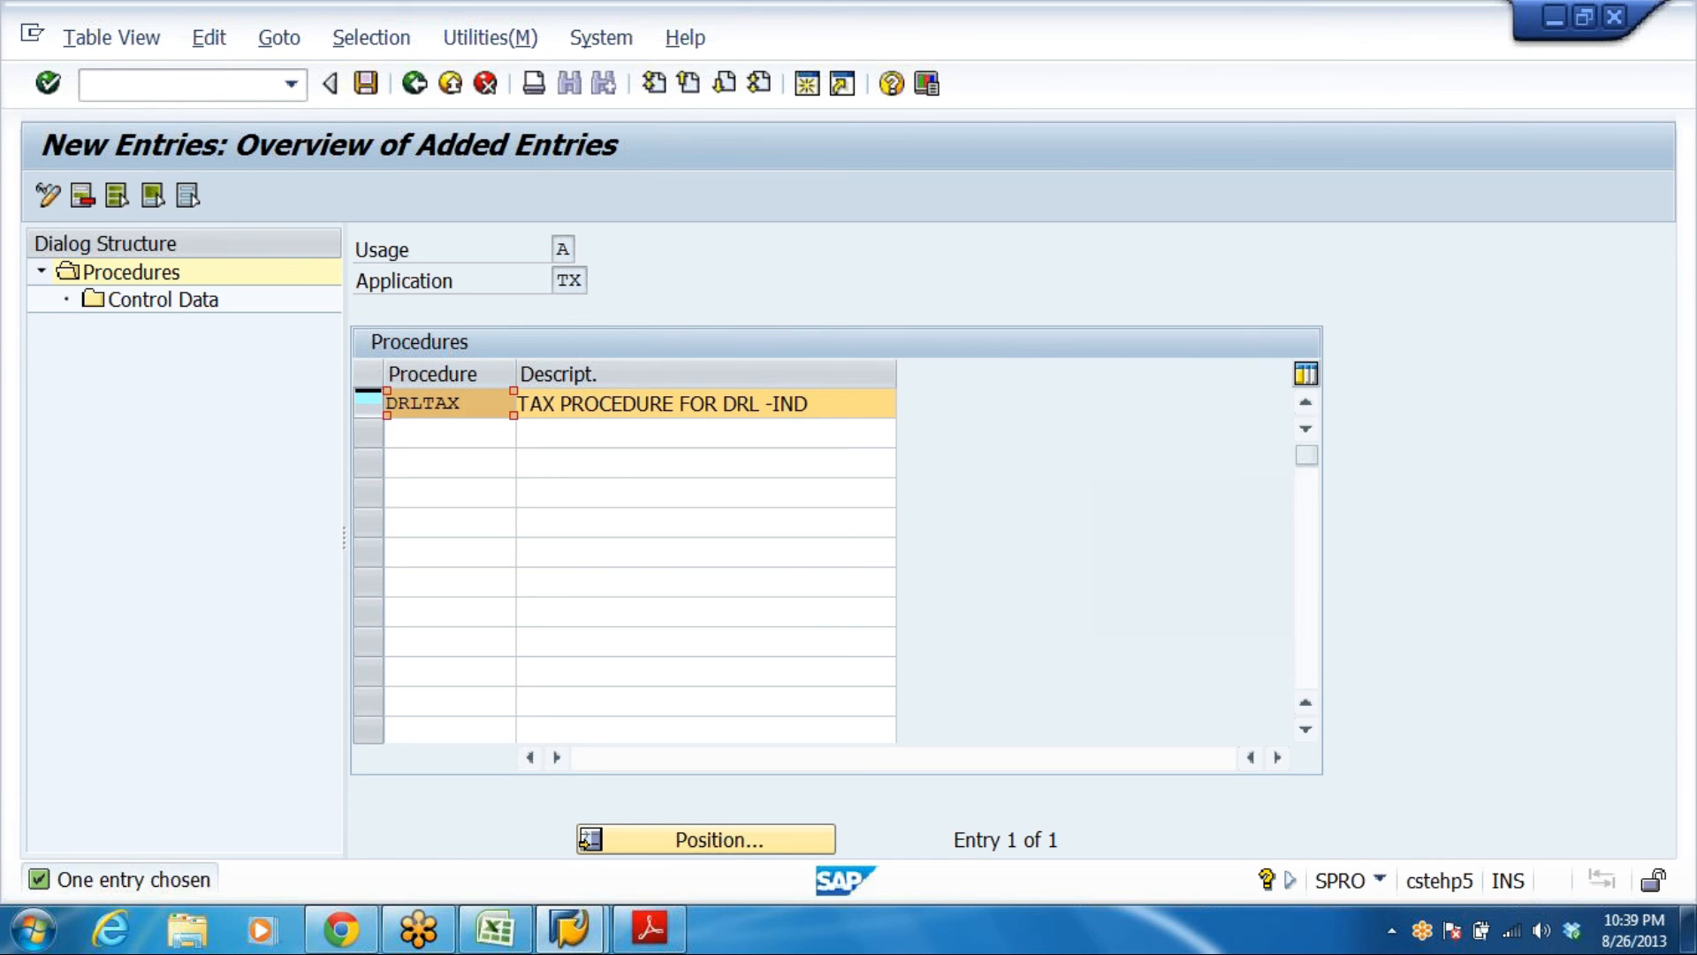
click(366, 83)
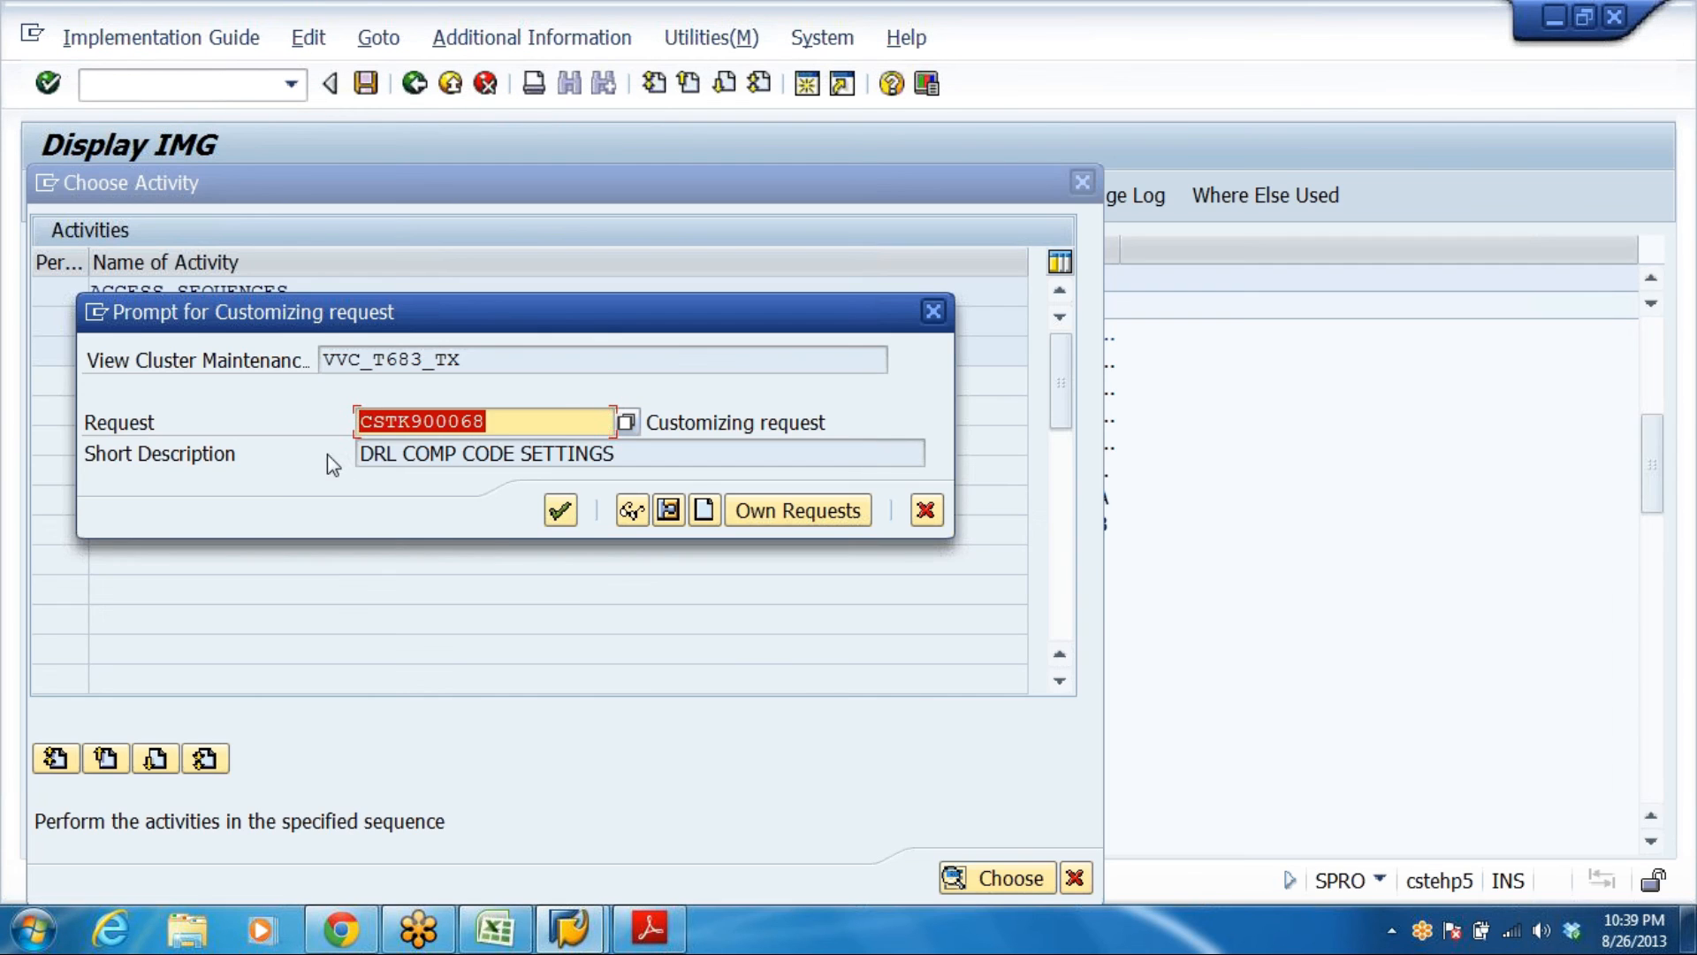
click(560, 510)
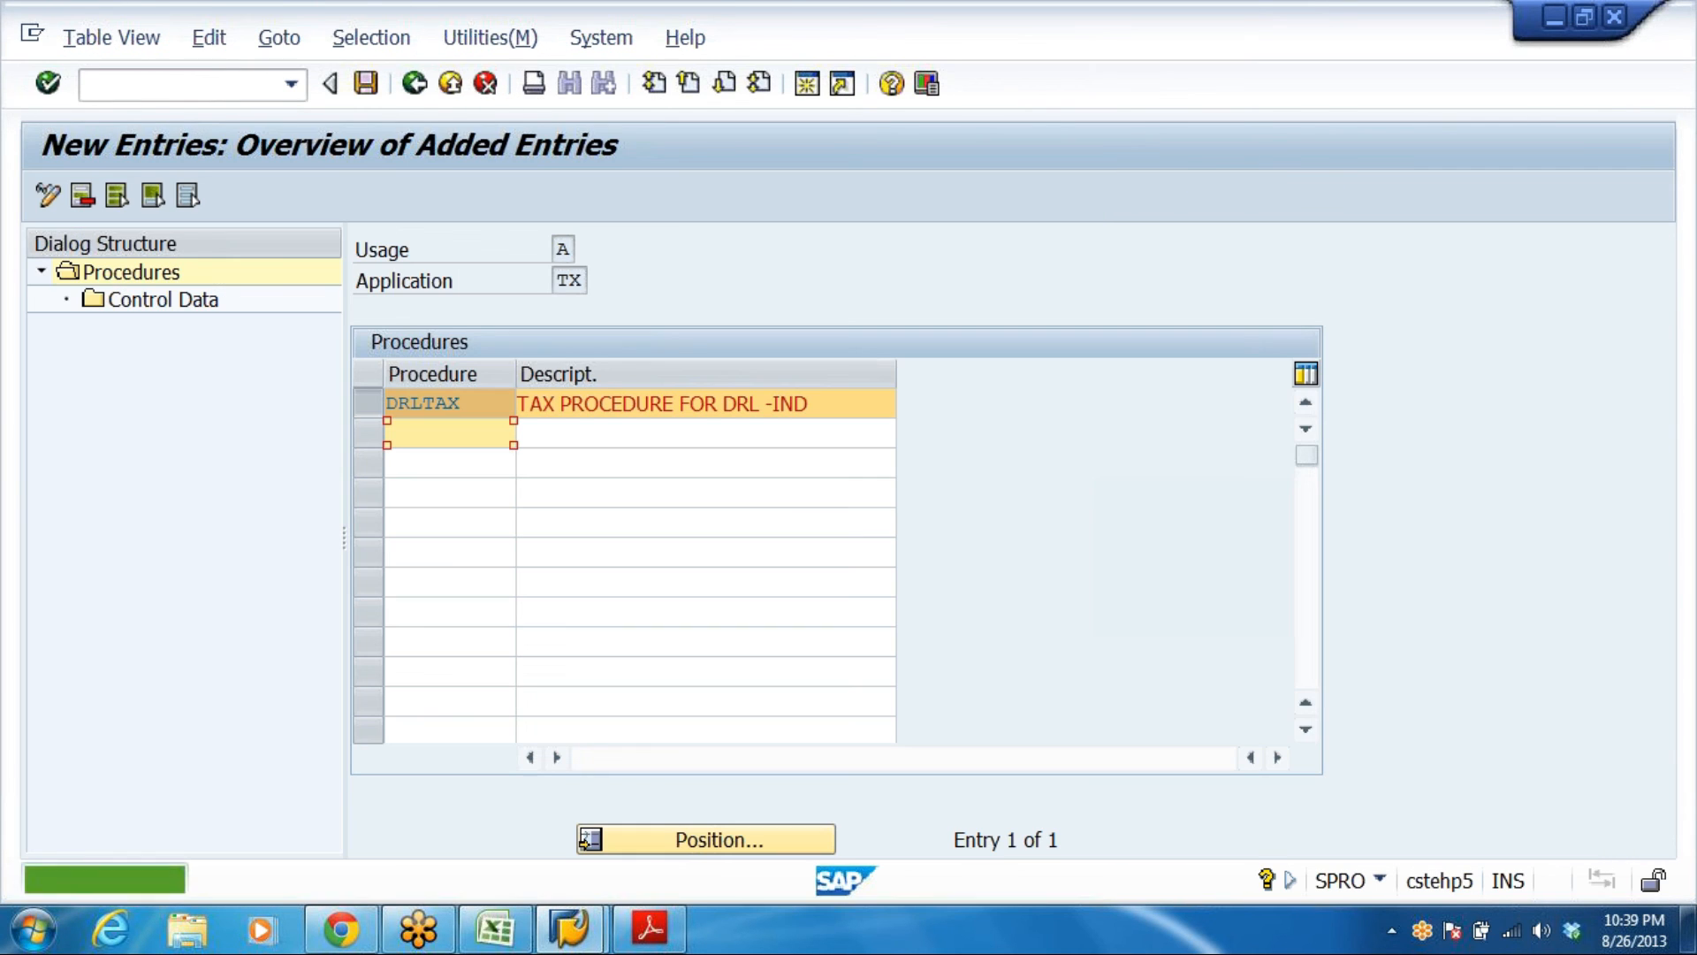
click(415, 83)
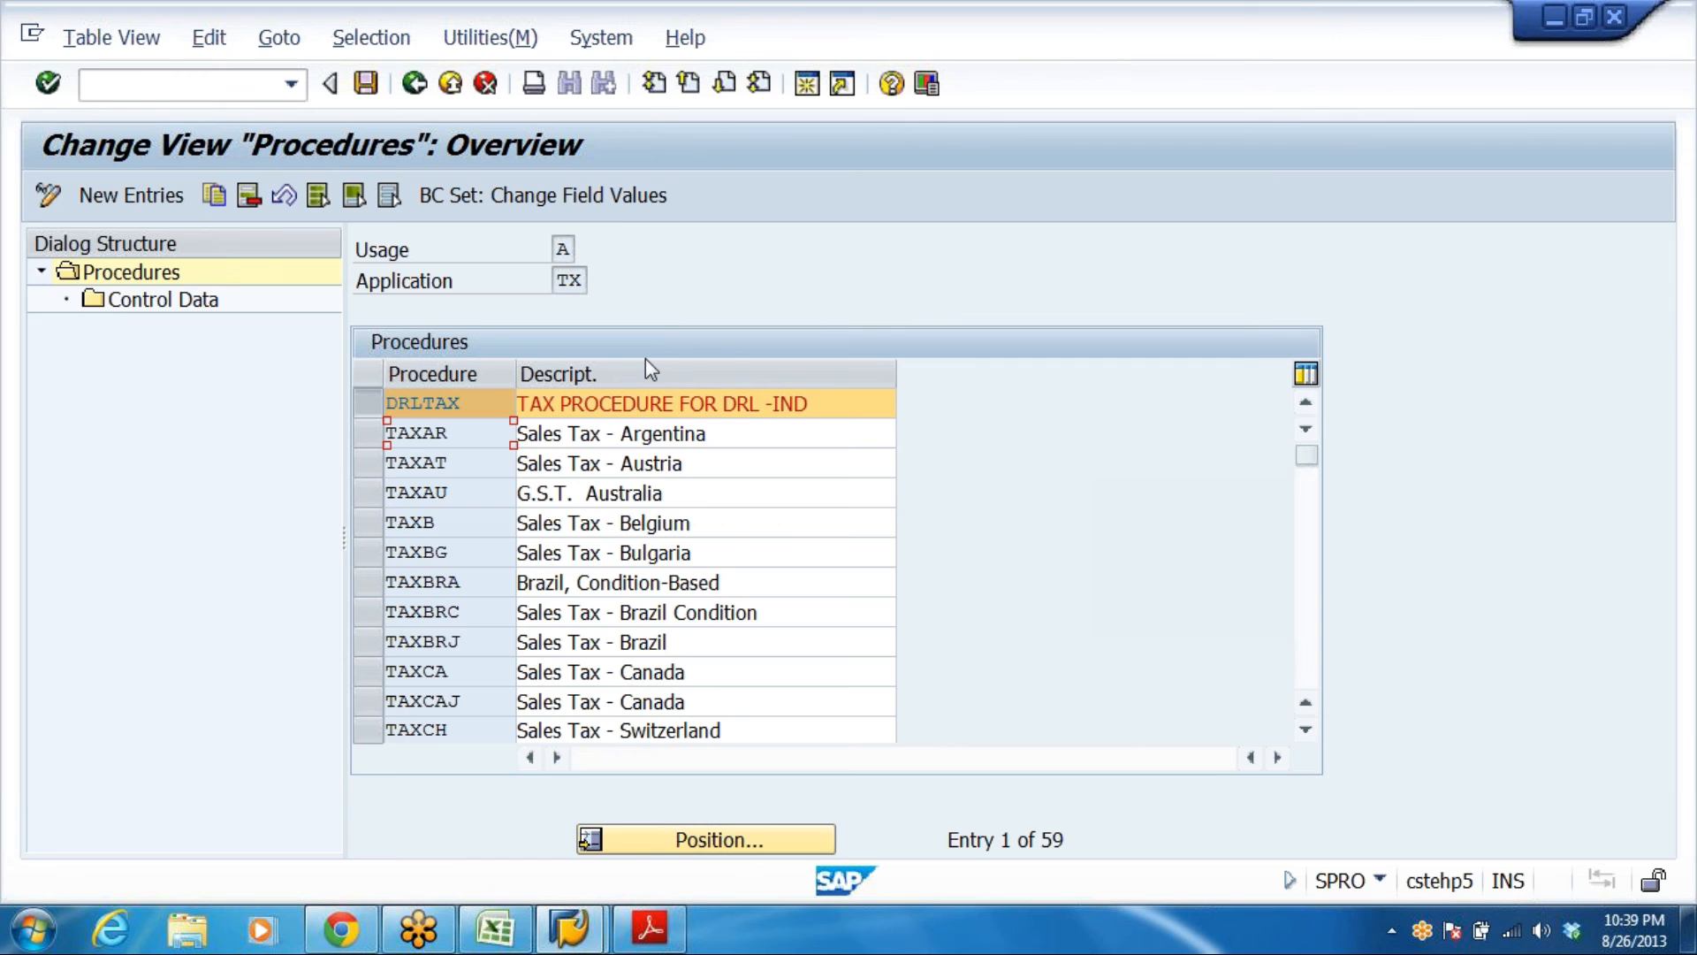
Examine the control data steps of the Argentina sales tax procedure TAXAR and return to the procedures overview
click(370, 435)
double_click(179, 301)
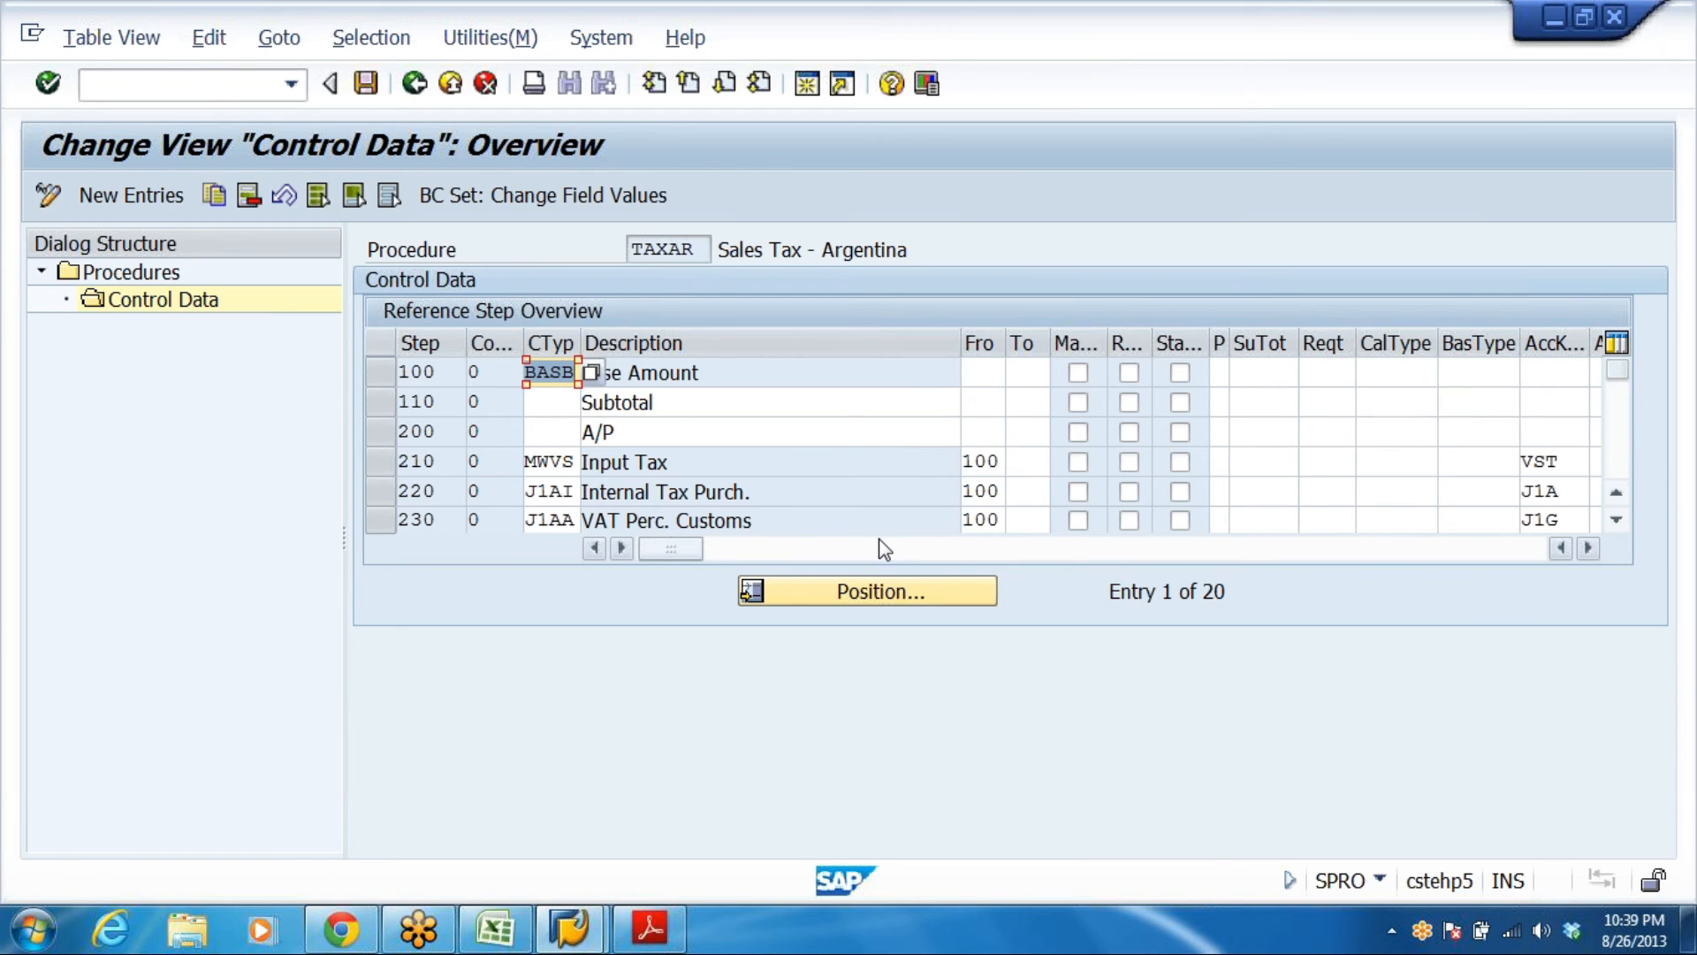
click(778, 462)
click(778, 491)
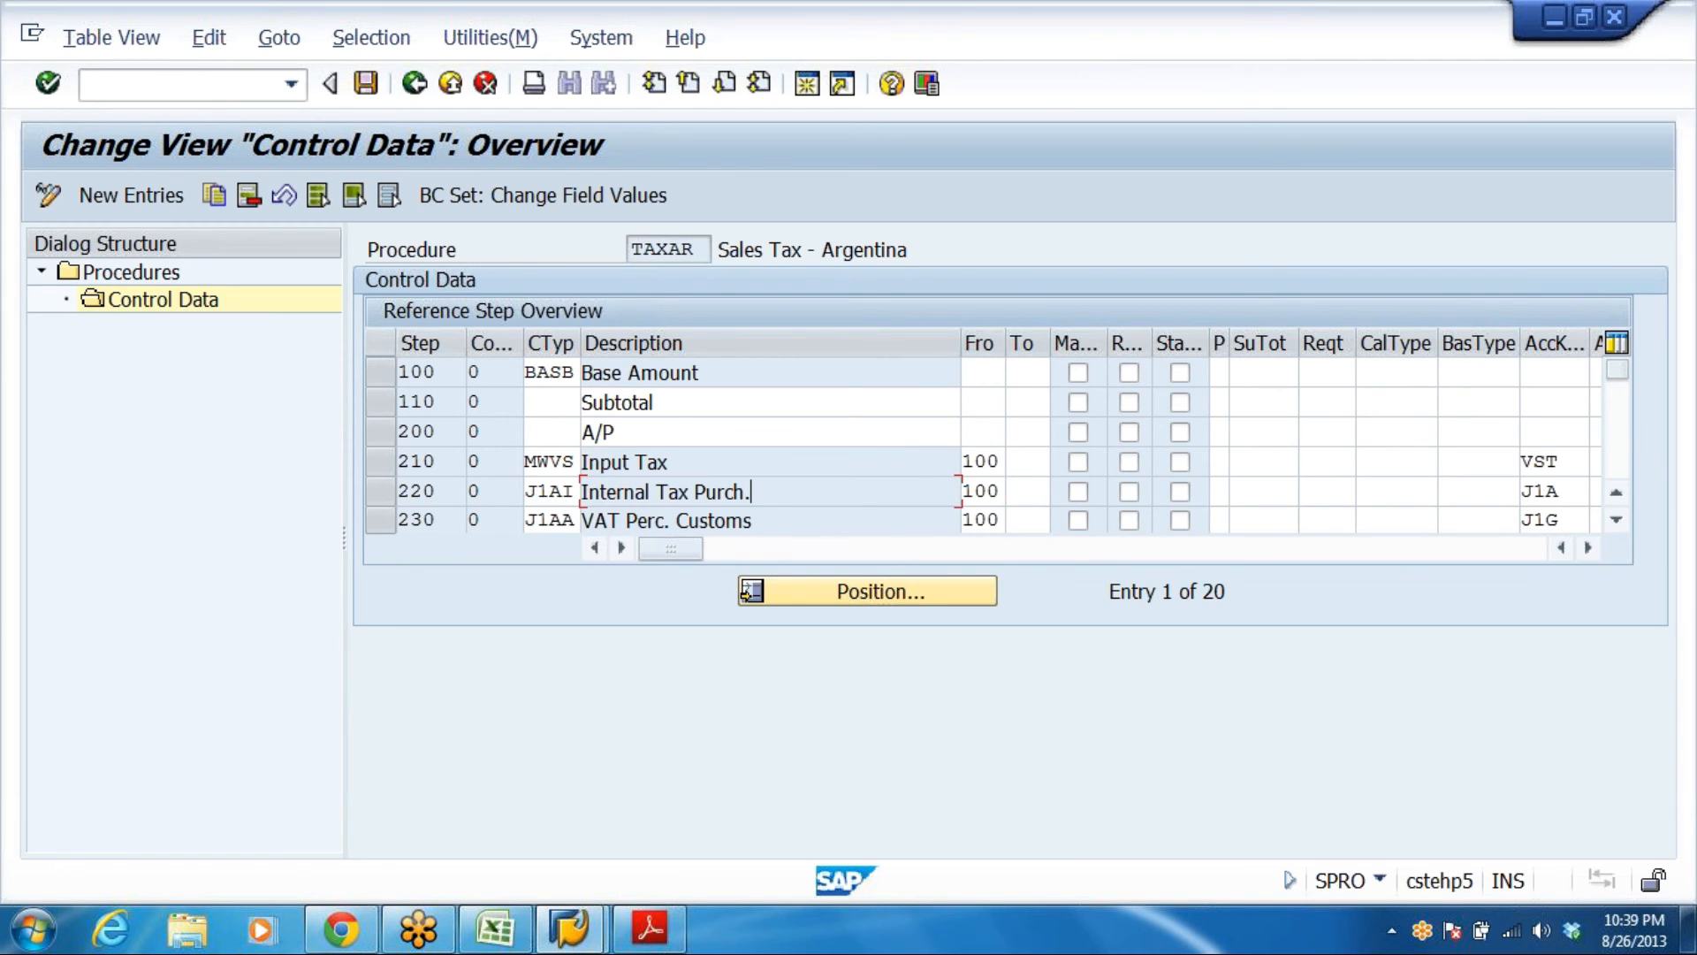
click(778, 519)
scroll(907, 512, down, 1)
scroll(902, 504, down, 7)
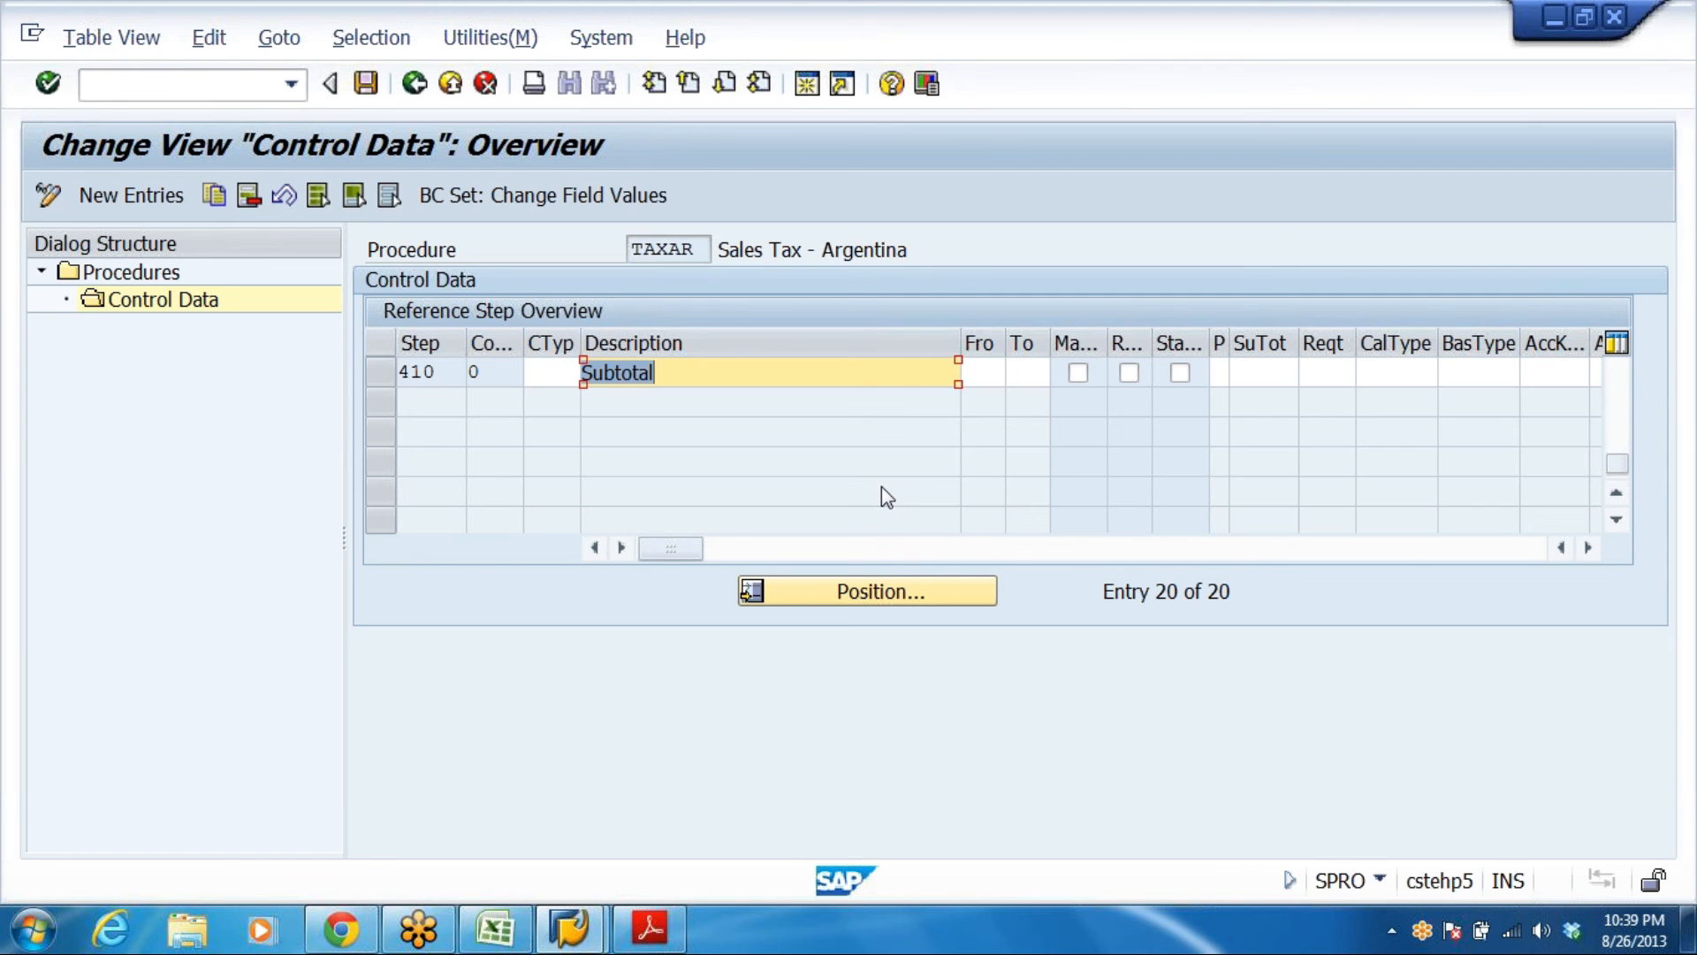
click(417, 86)
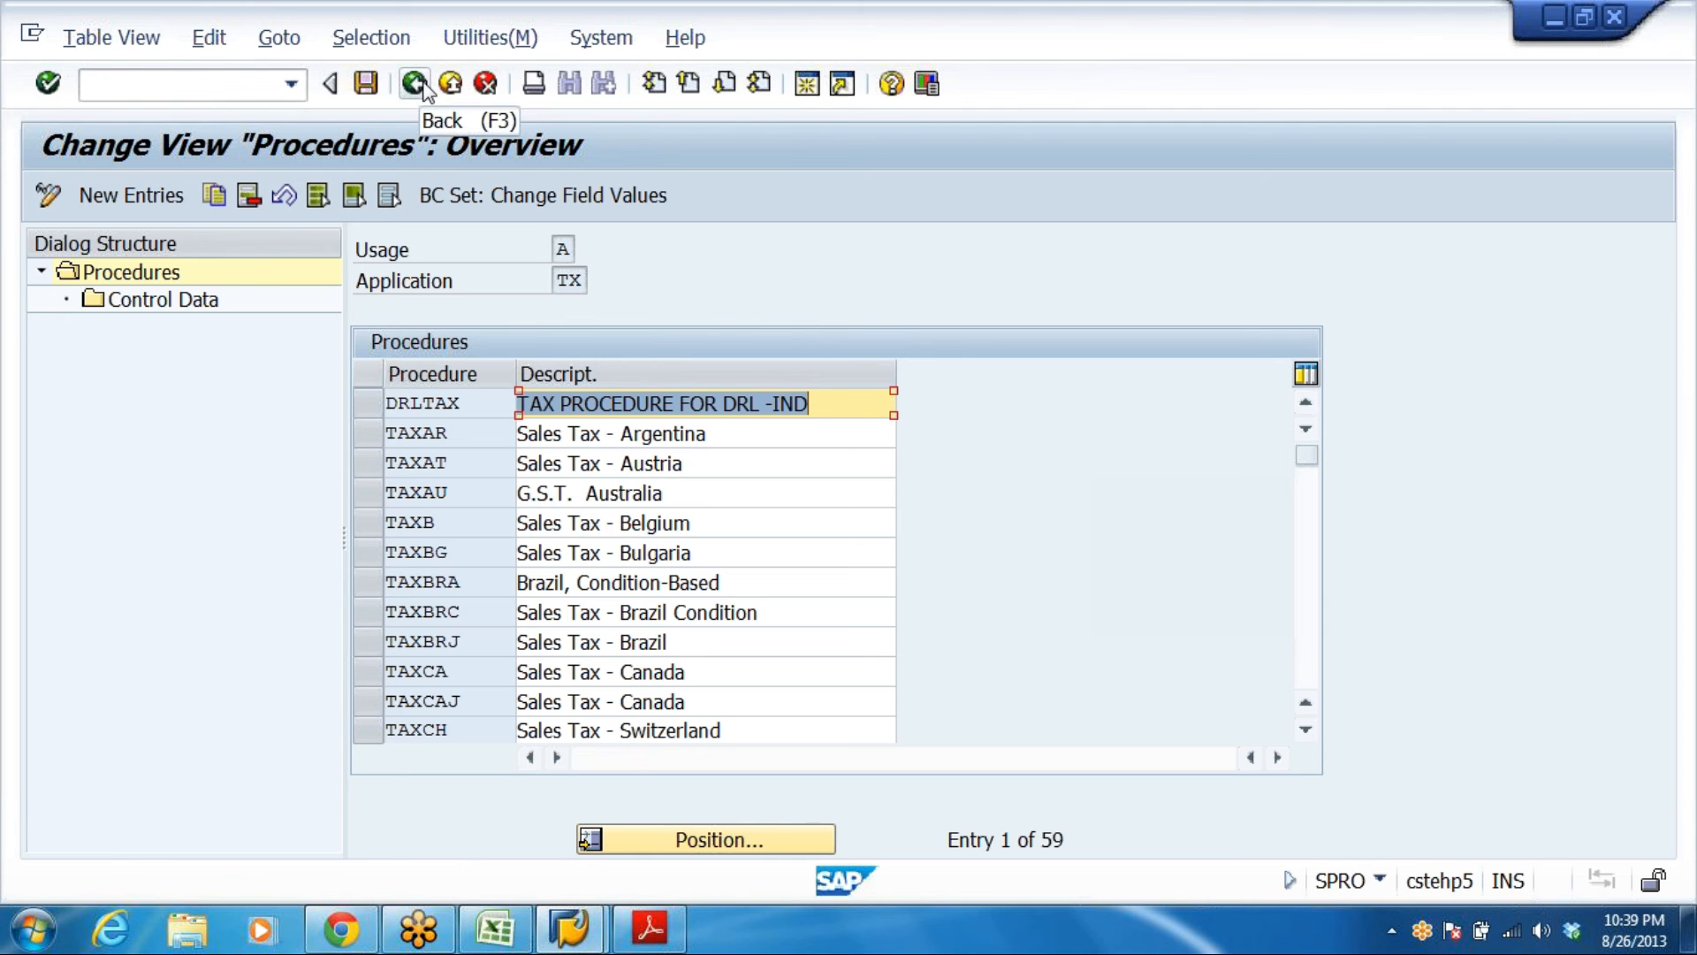
Leave the procedure definition activity and open Assign Country to Calculation Procedure in the tax Basic Settings
click(426, 87)
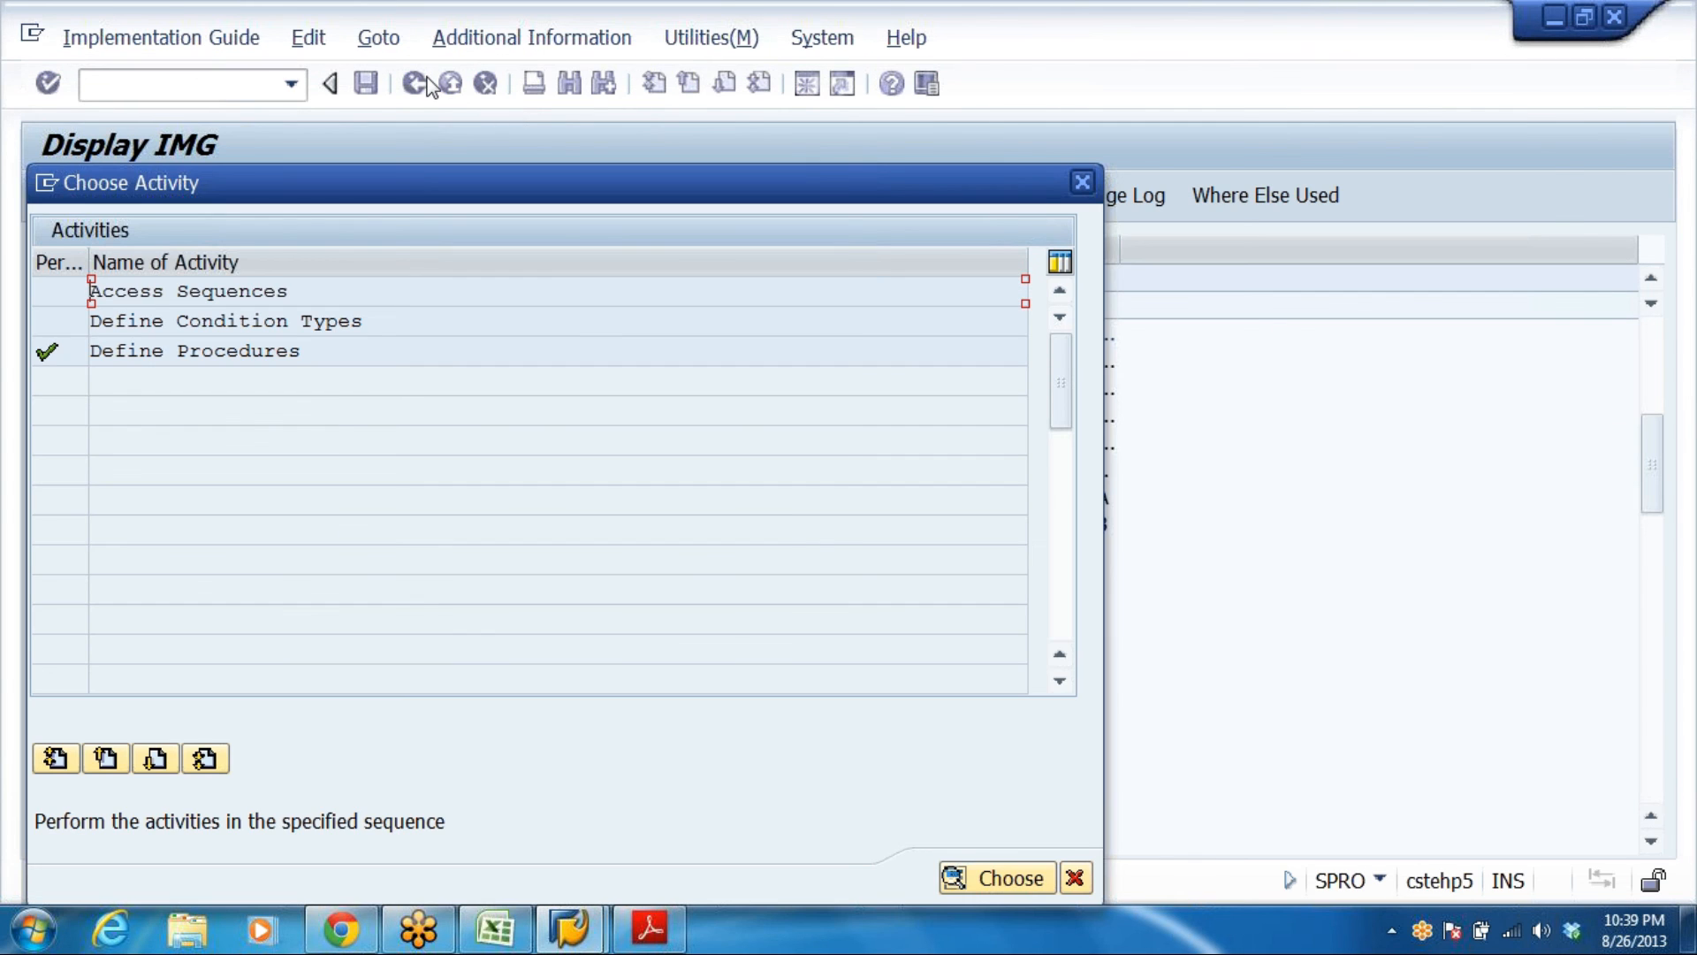
click(1009, 878)
click(376, 362)
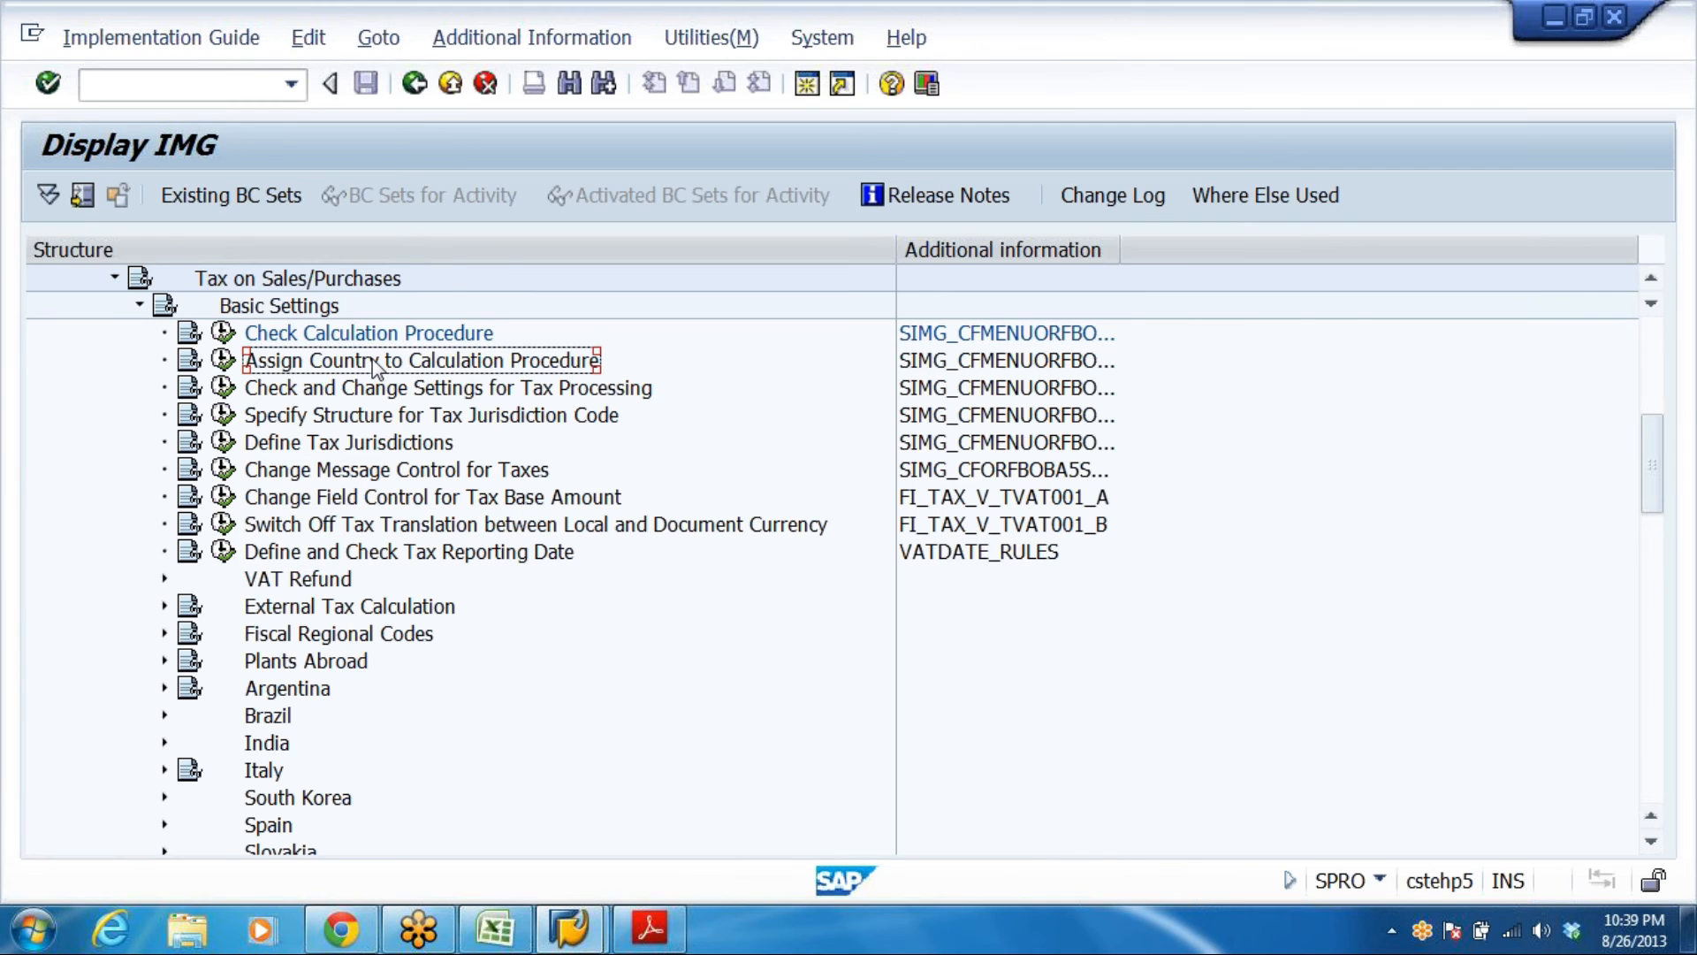
click(221, 360)
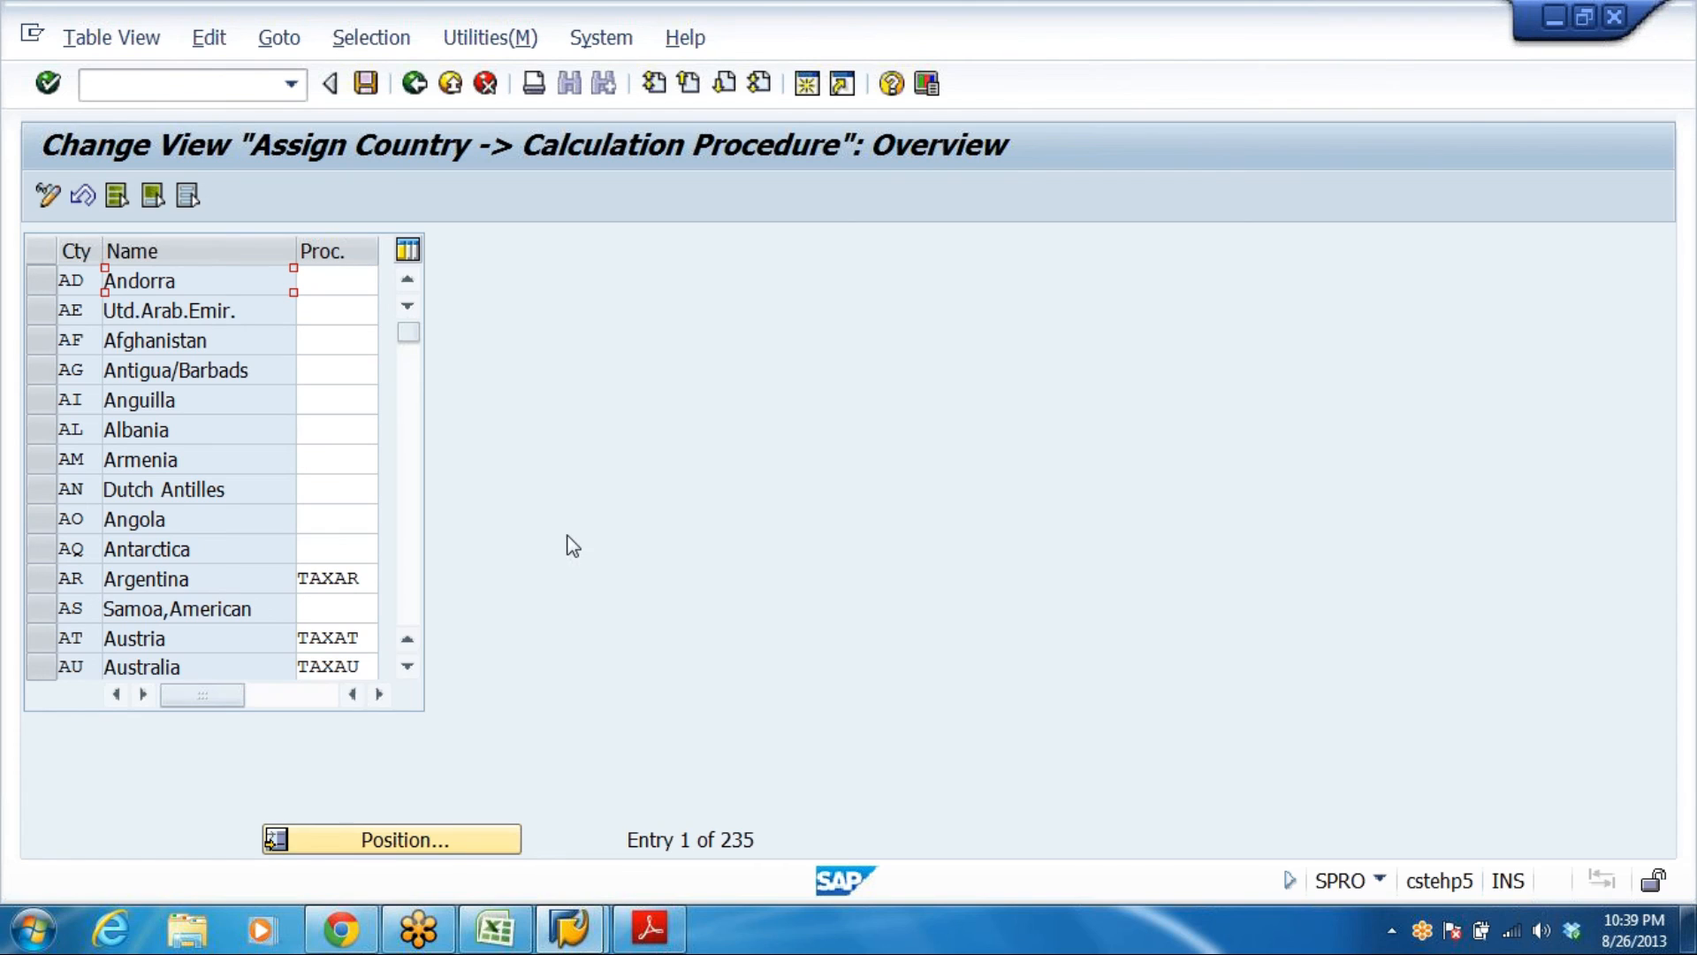
Position the Assign Country to Calculation Procedure overview at country IN
click(445, 850)
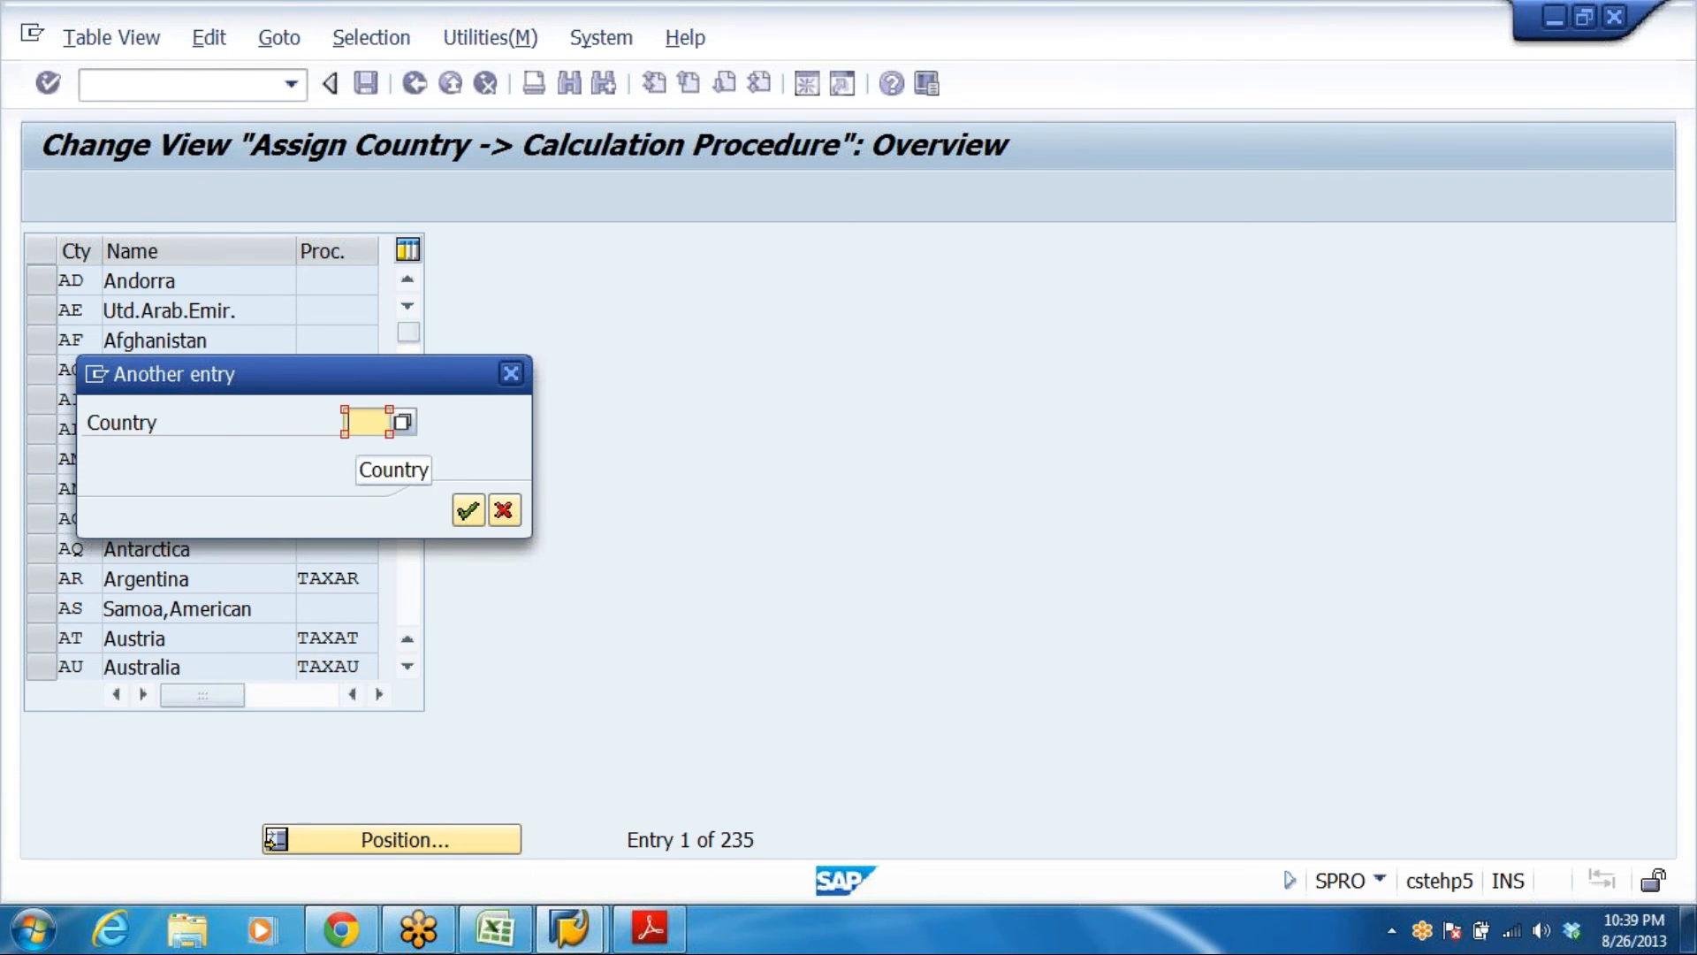
click(367, 422)
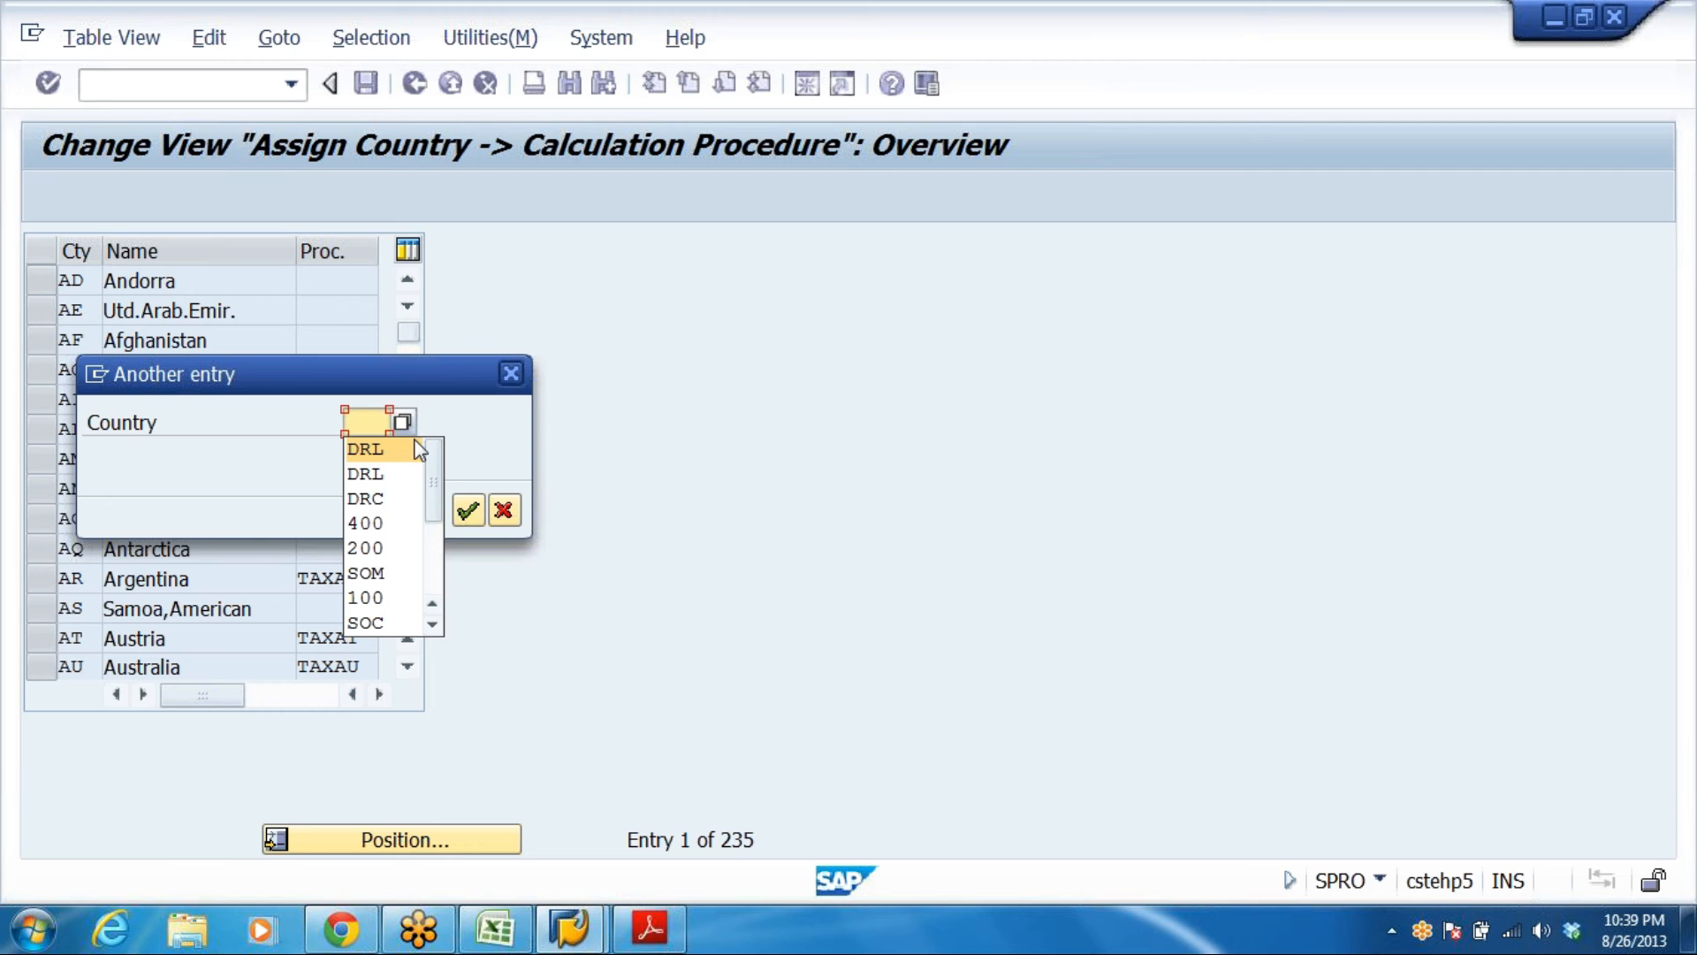
click(357, 426)
text(IN)
key(Return)
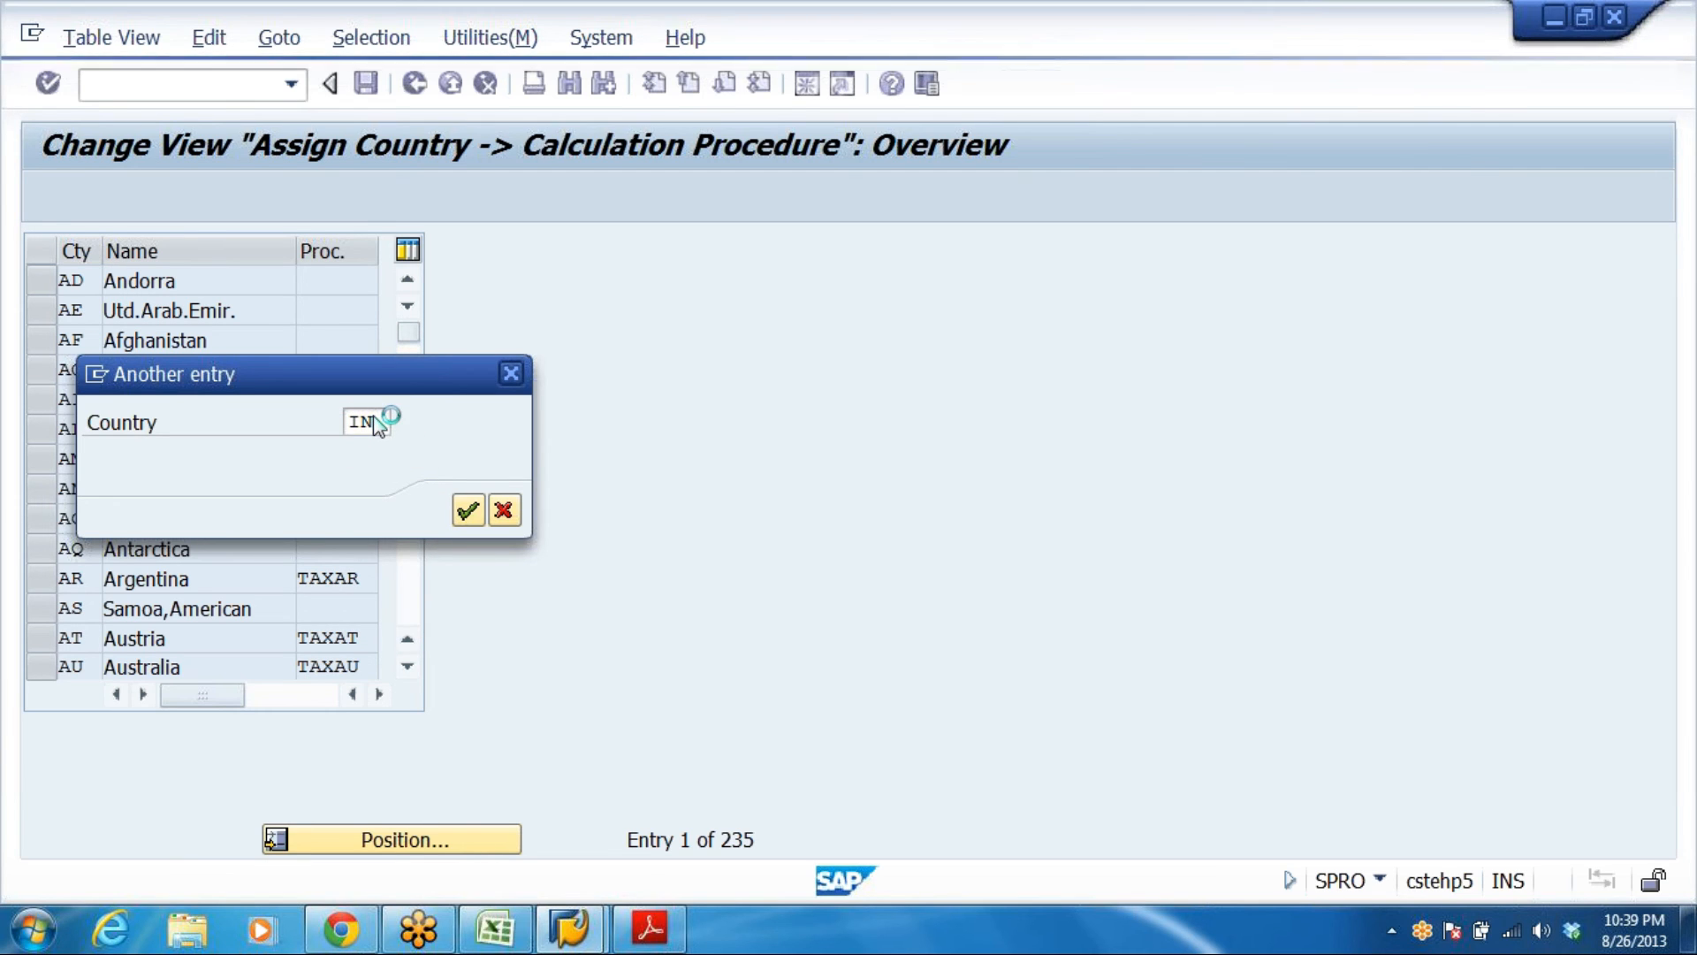
key(Tab)
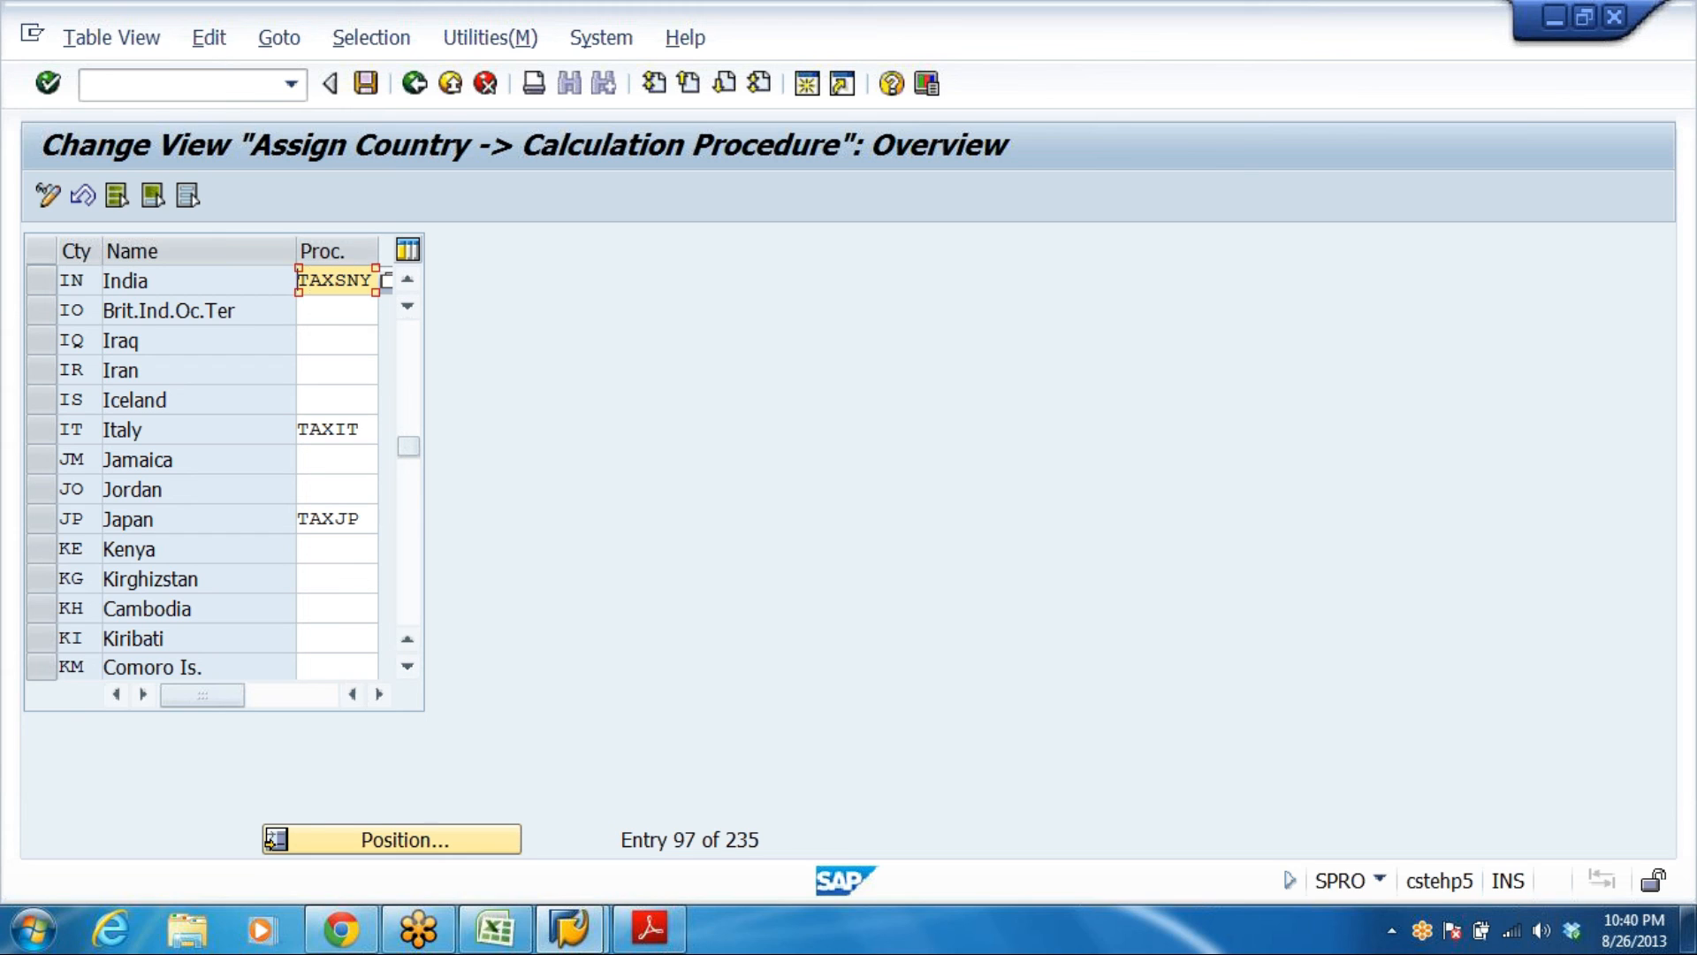
Assign the calculation procedure DRLTAX to India
drag(298, 280, 539, 272)
text(DRLTAX)
key(Return)
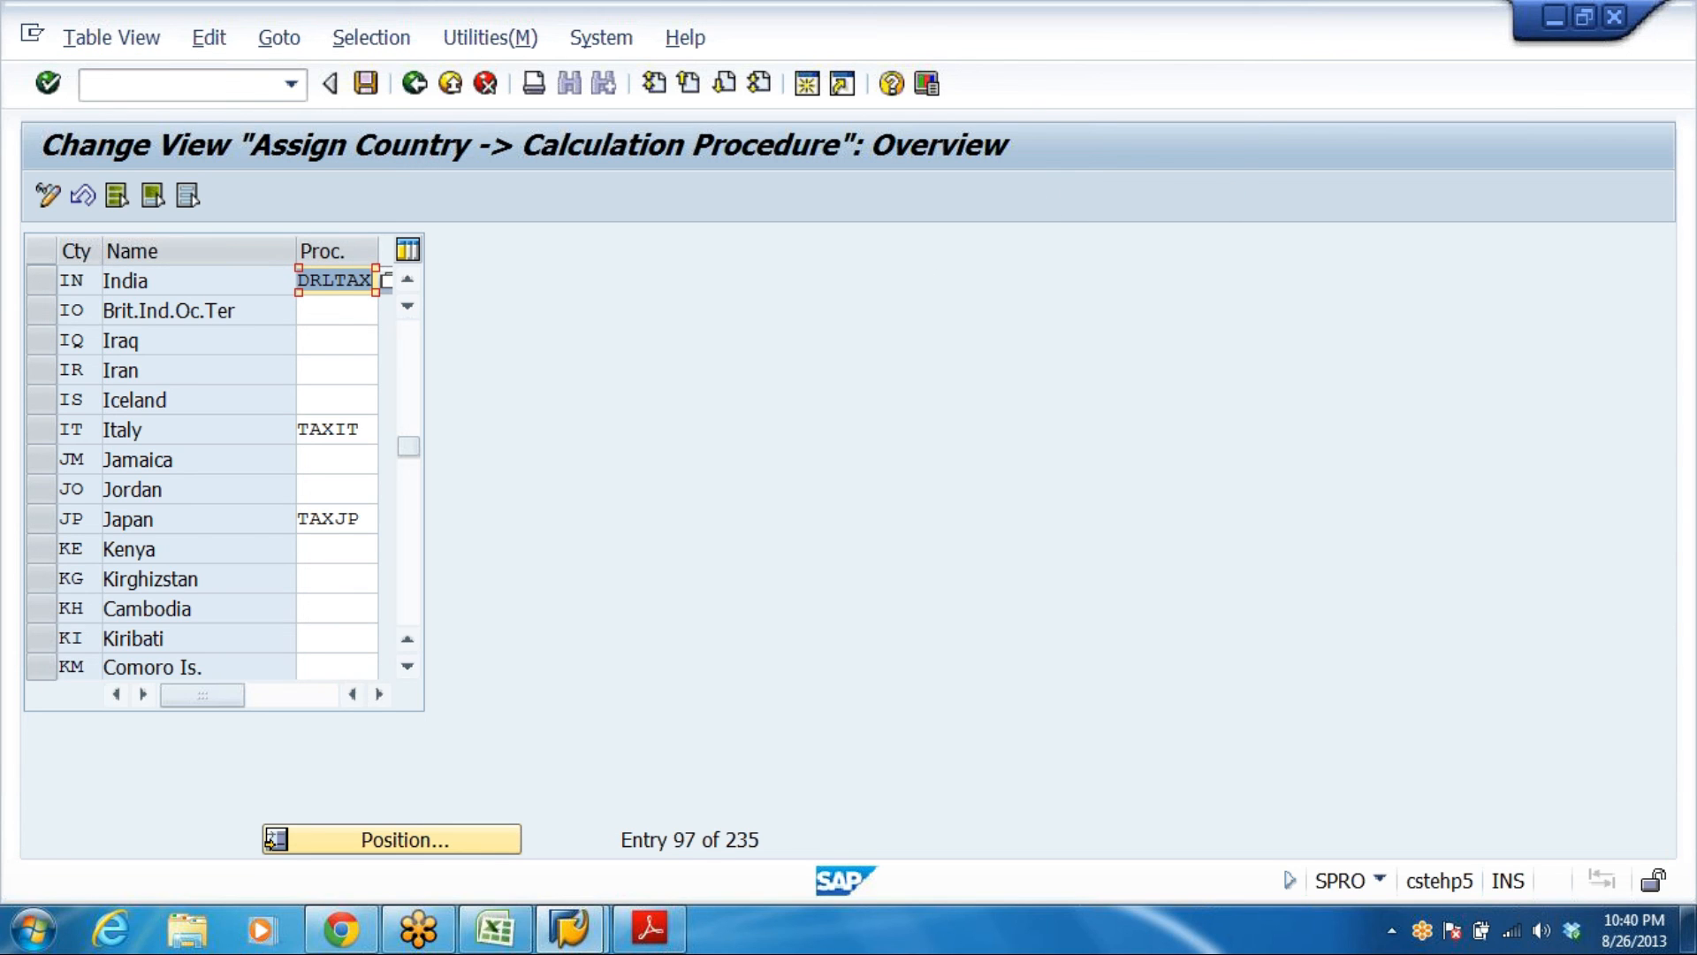
click(347, 279)
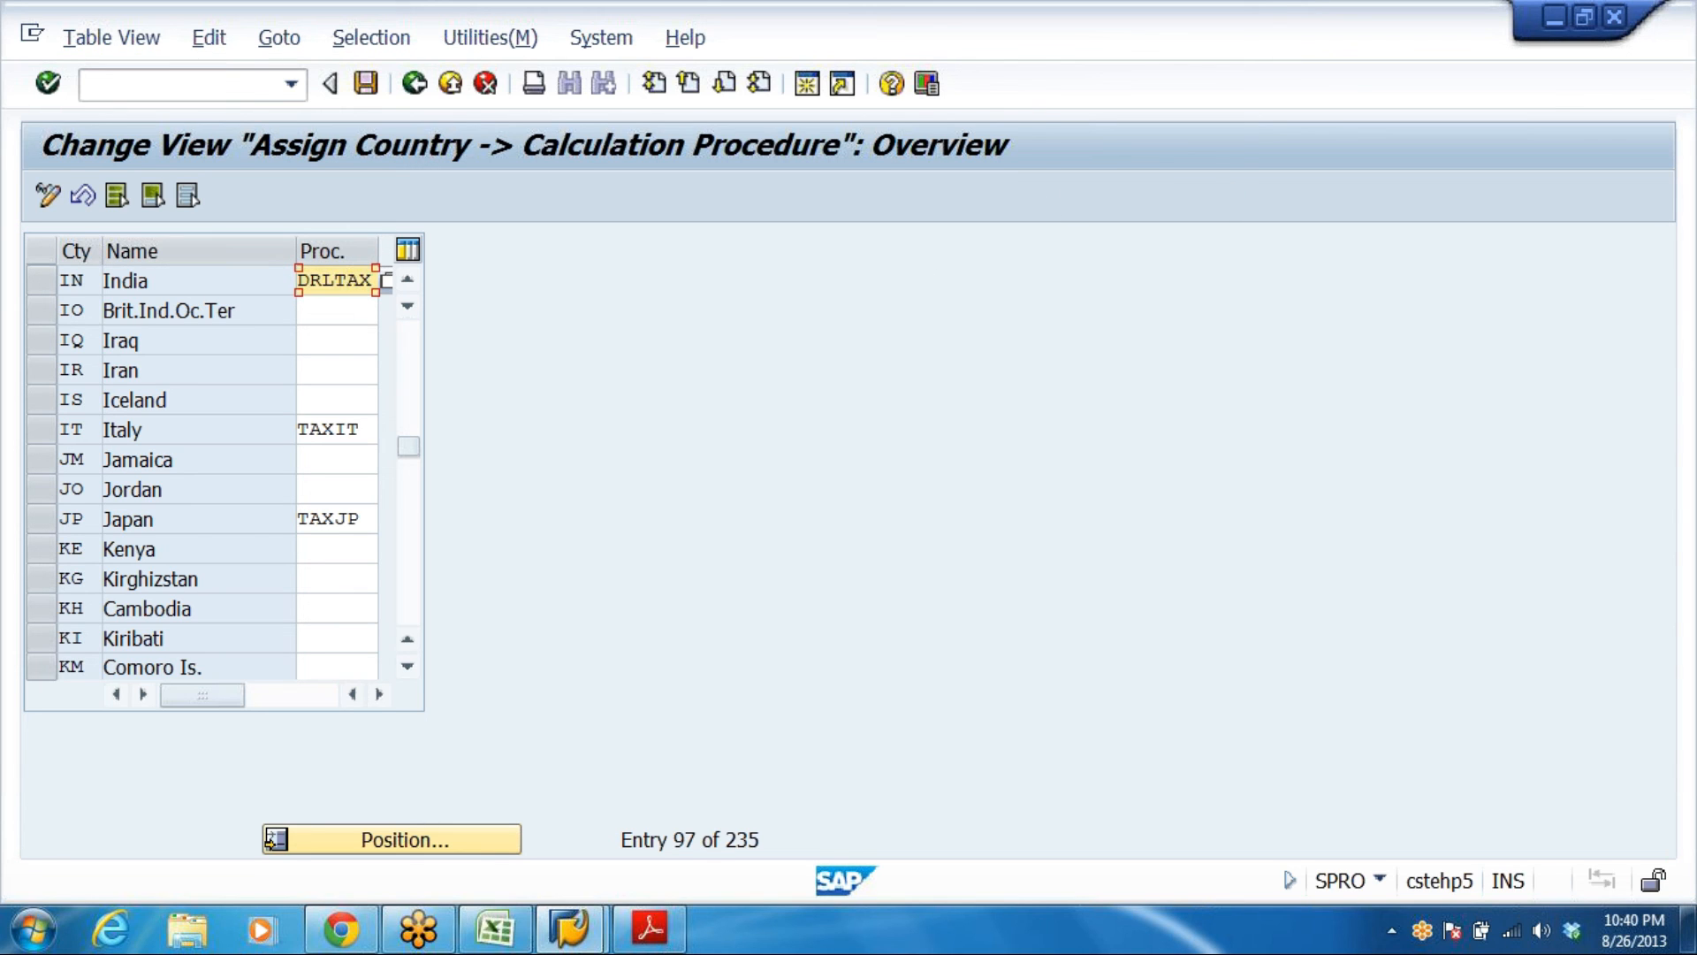
click(89, 278)
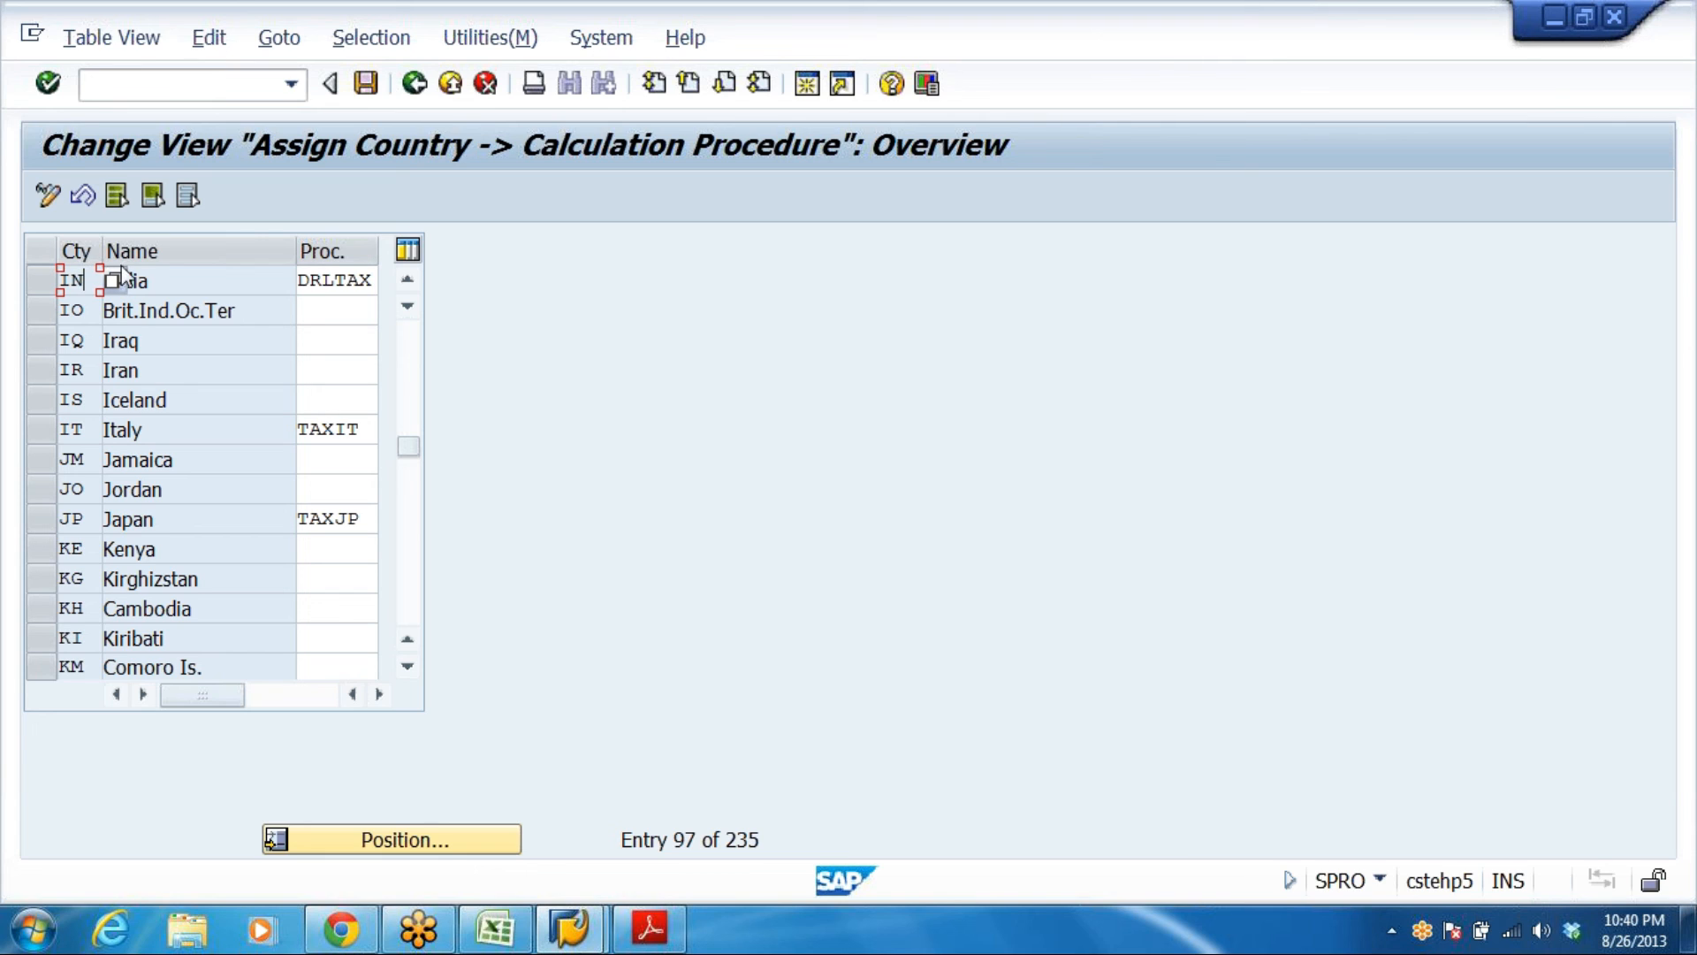
drag(306, 279, 376, 274)
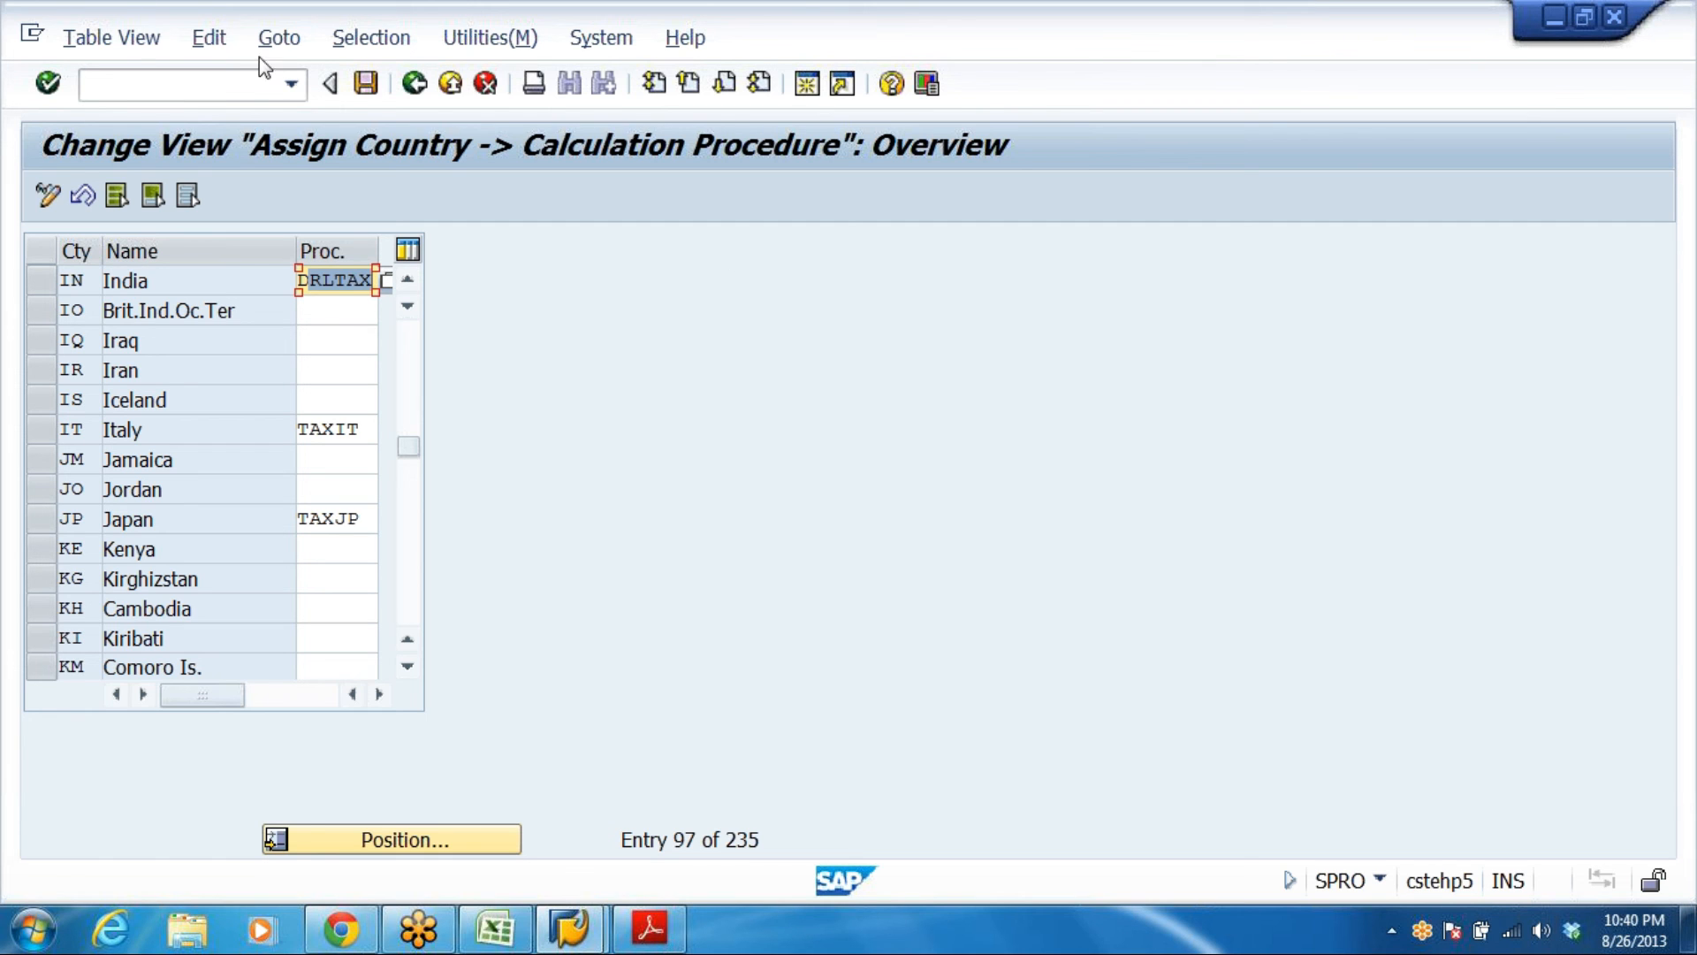
Save India's calculation procedure assignment and return to the implementation guide structure
click(366, 84)
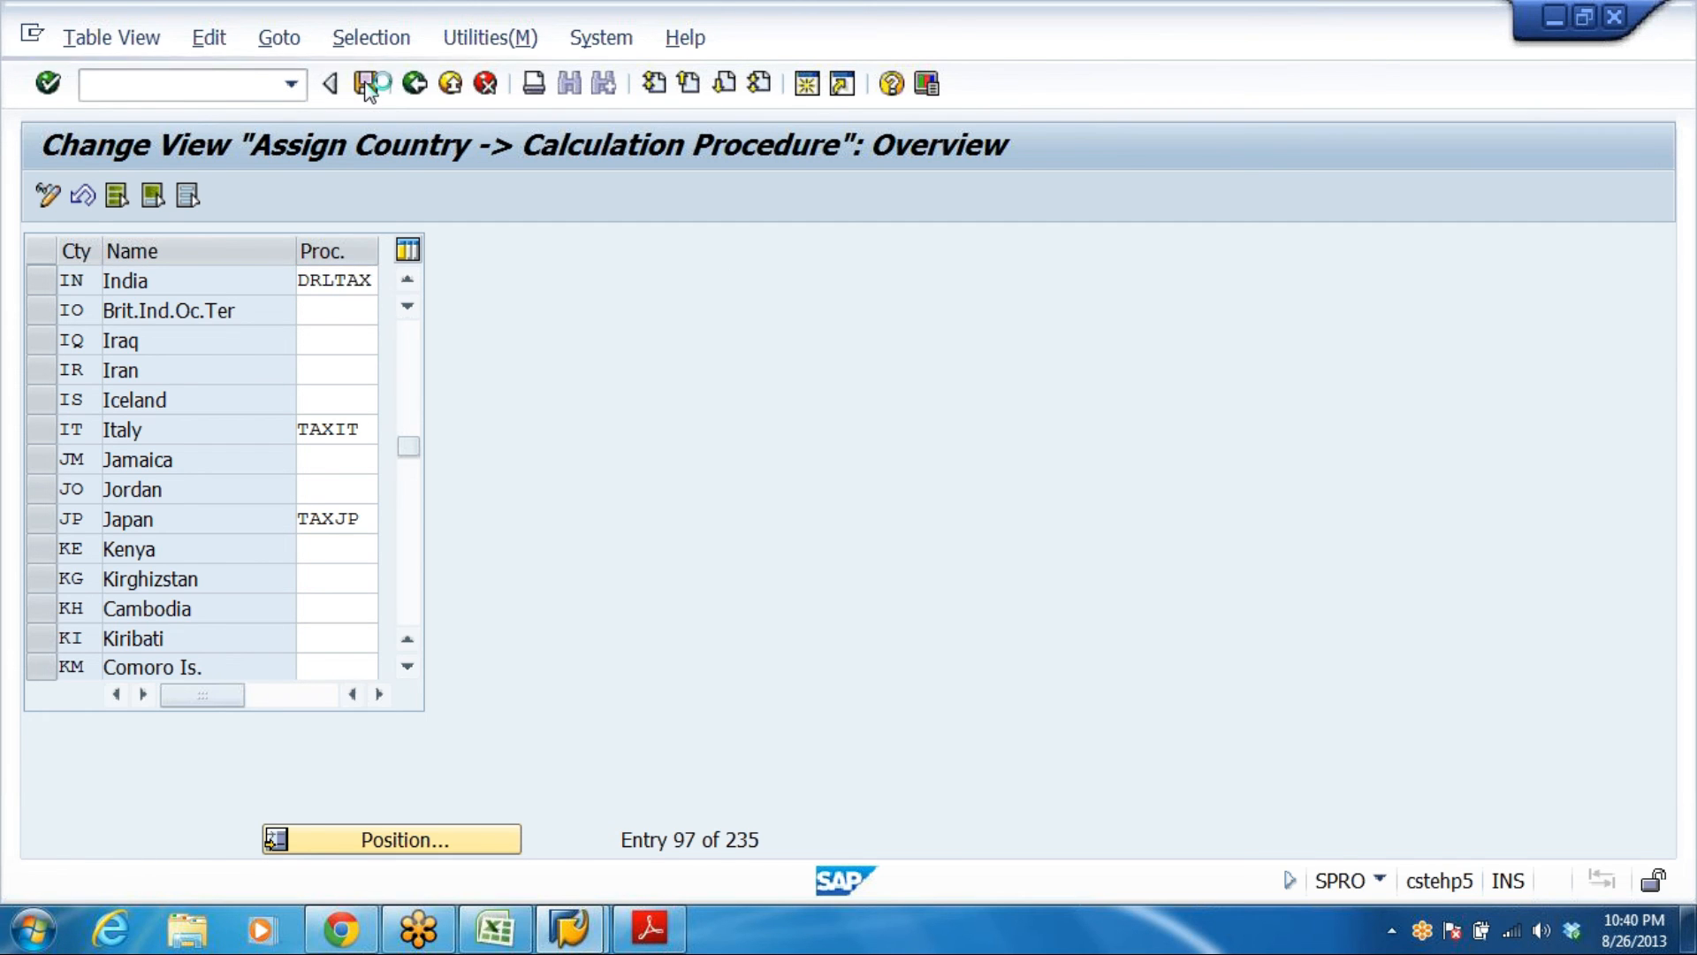
click(561, 511)
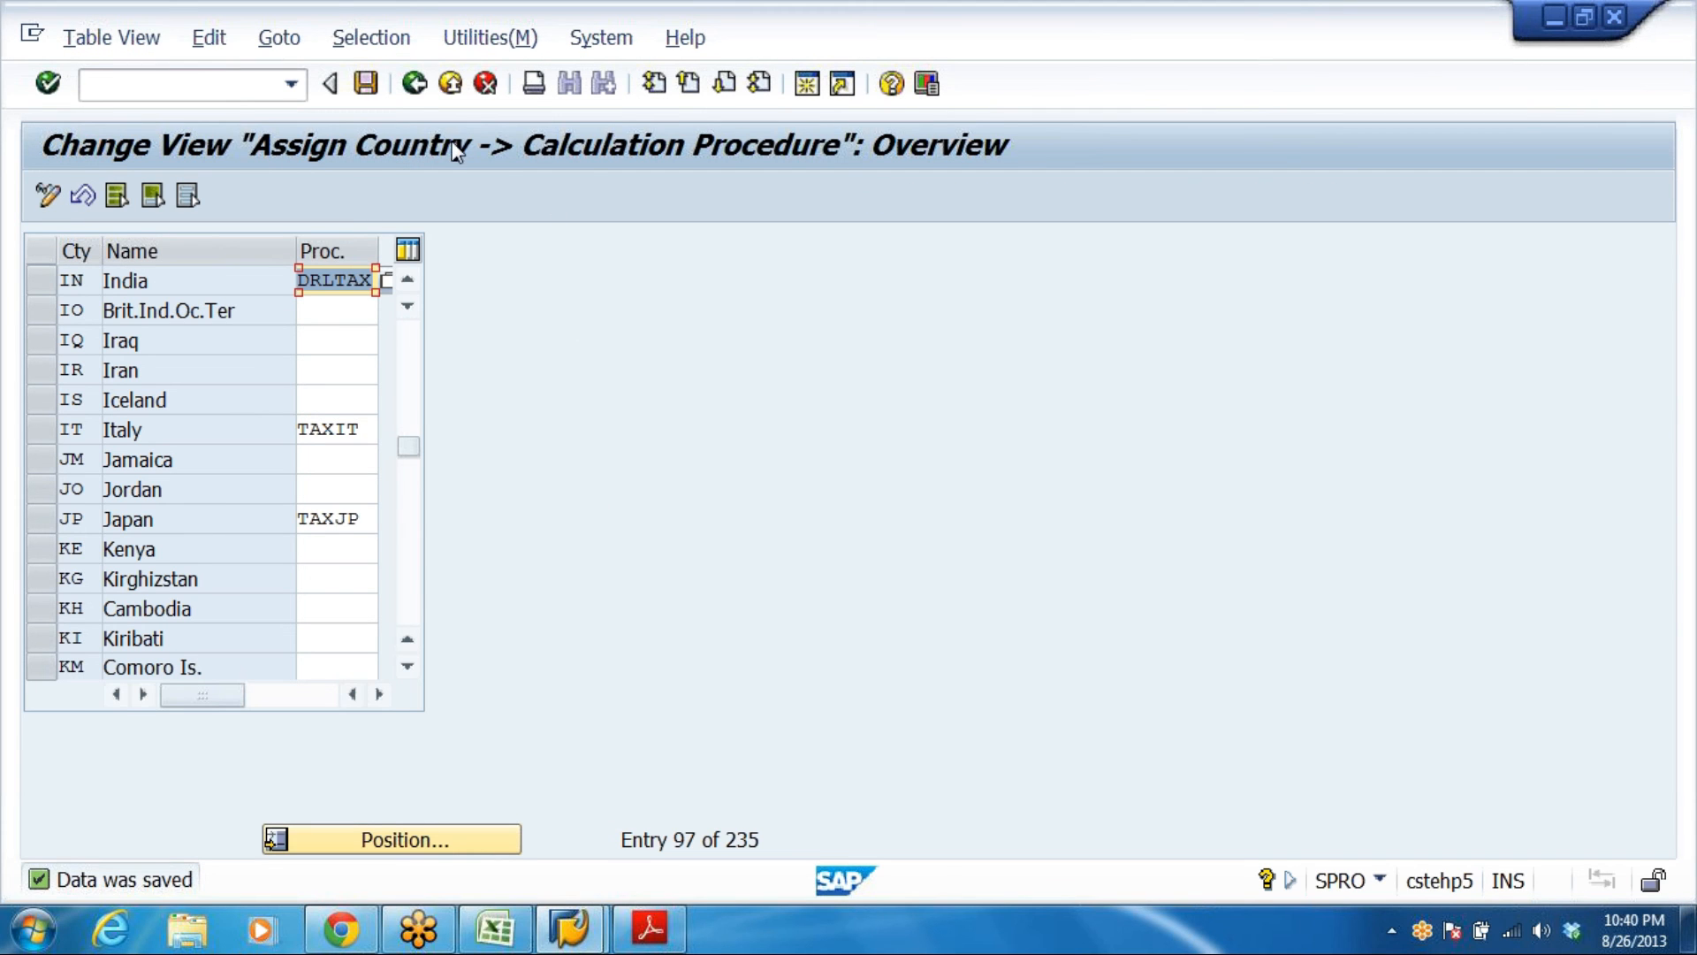
click(414, 83)
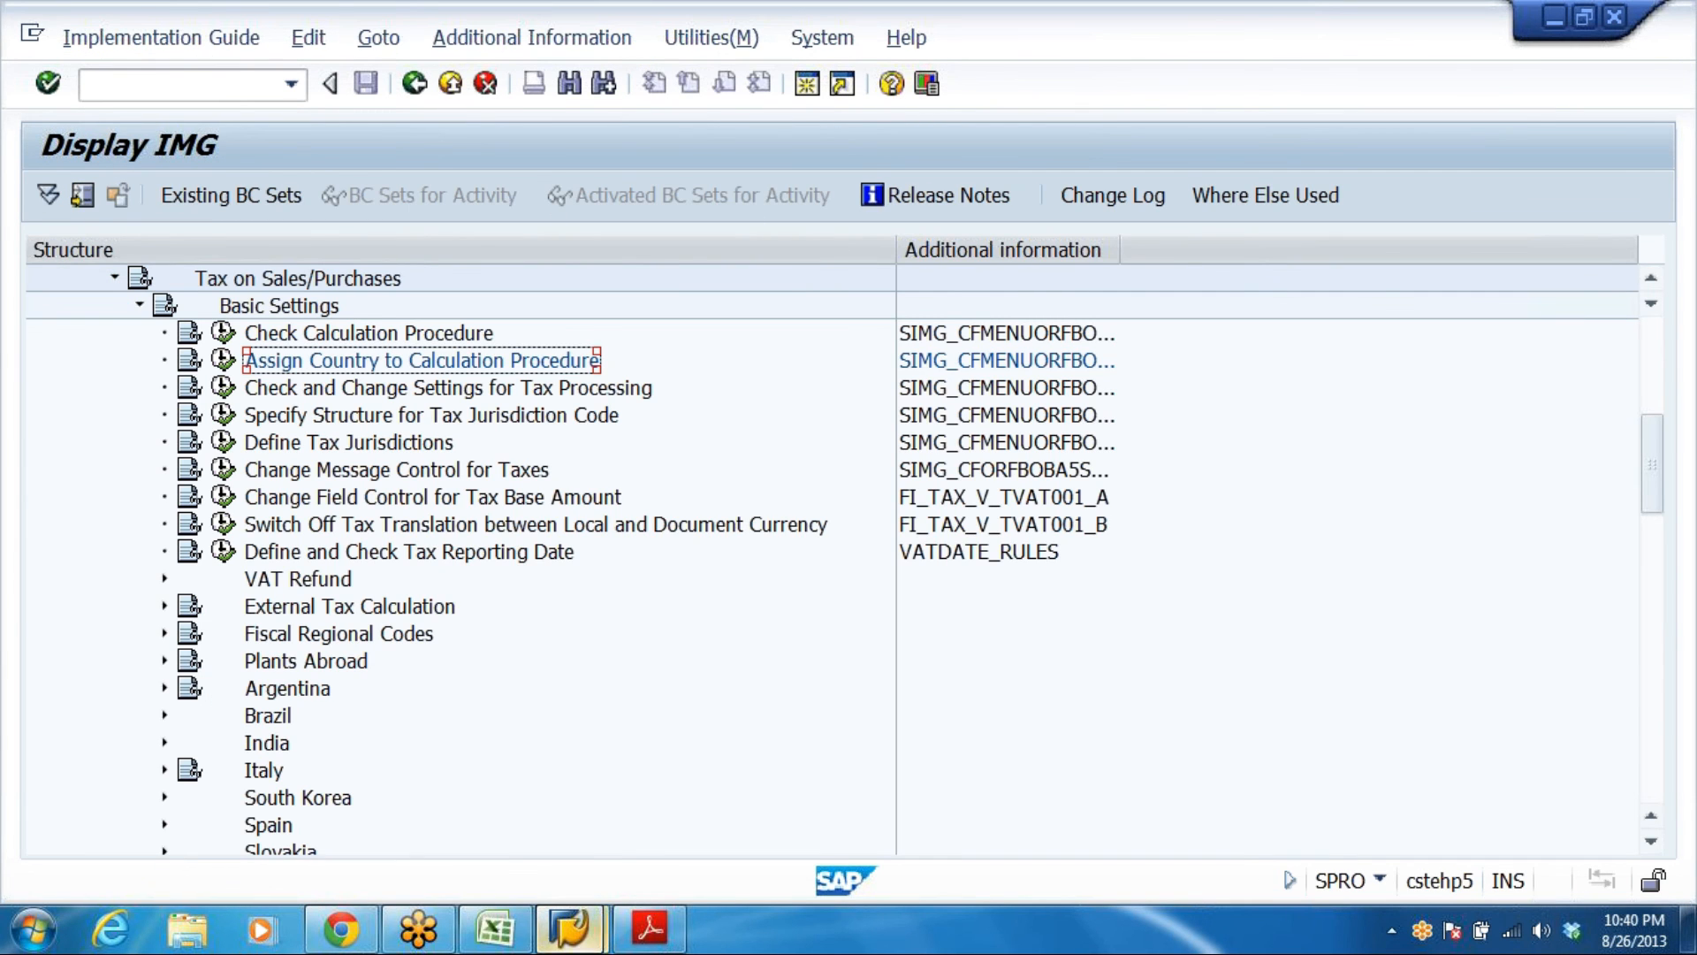
Check the Define Global Parameters task in the DRL_GRP Excel workbook and switch back to the SAP implementation guide
click(494, 929)
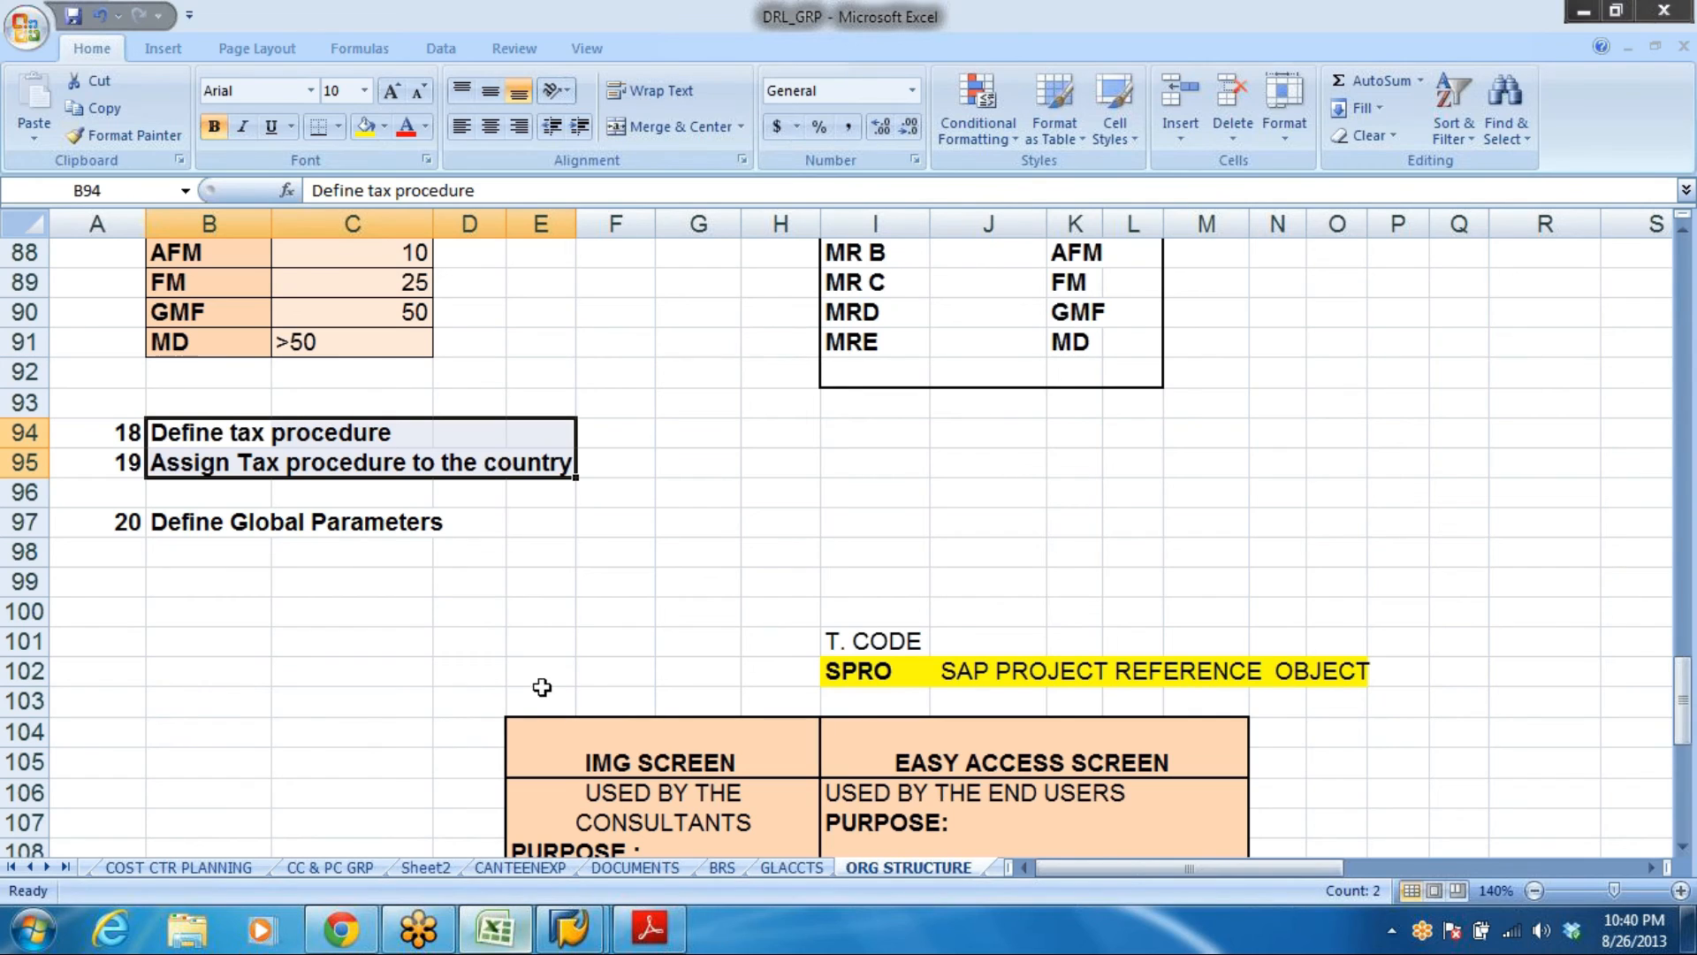
click(228, 522)
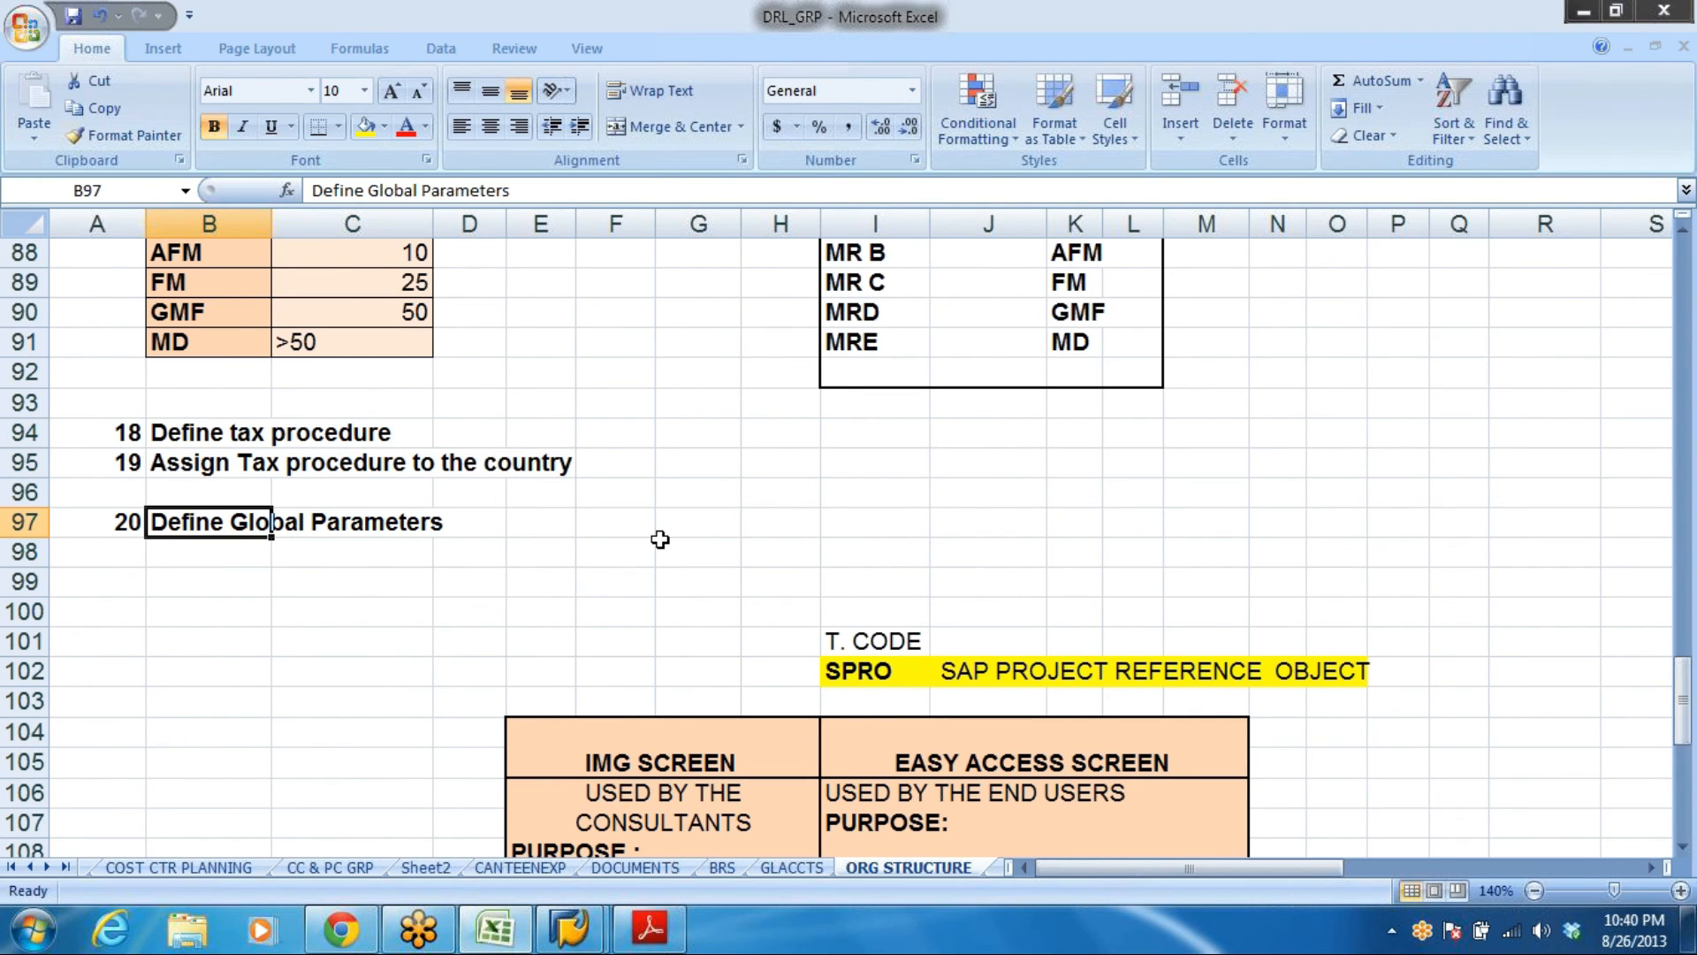
click(226, 672)
drag(163, 522, 568, 522)
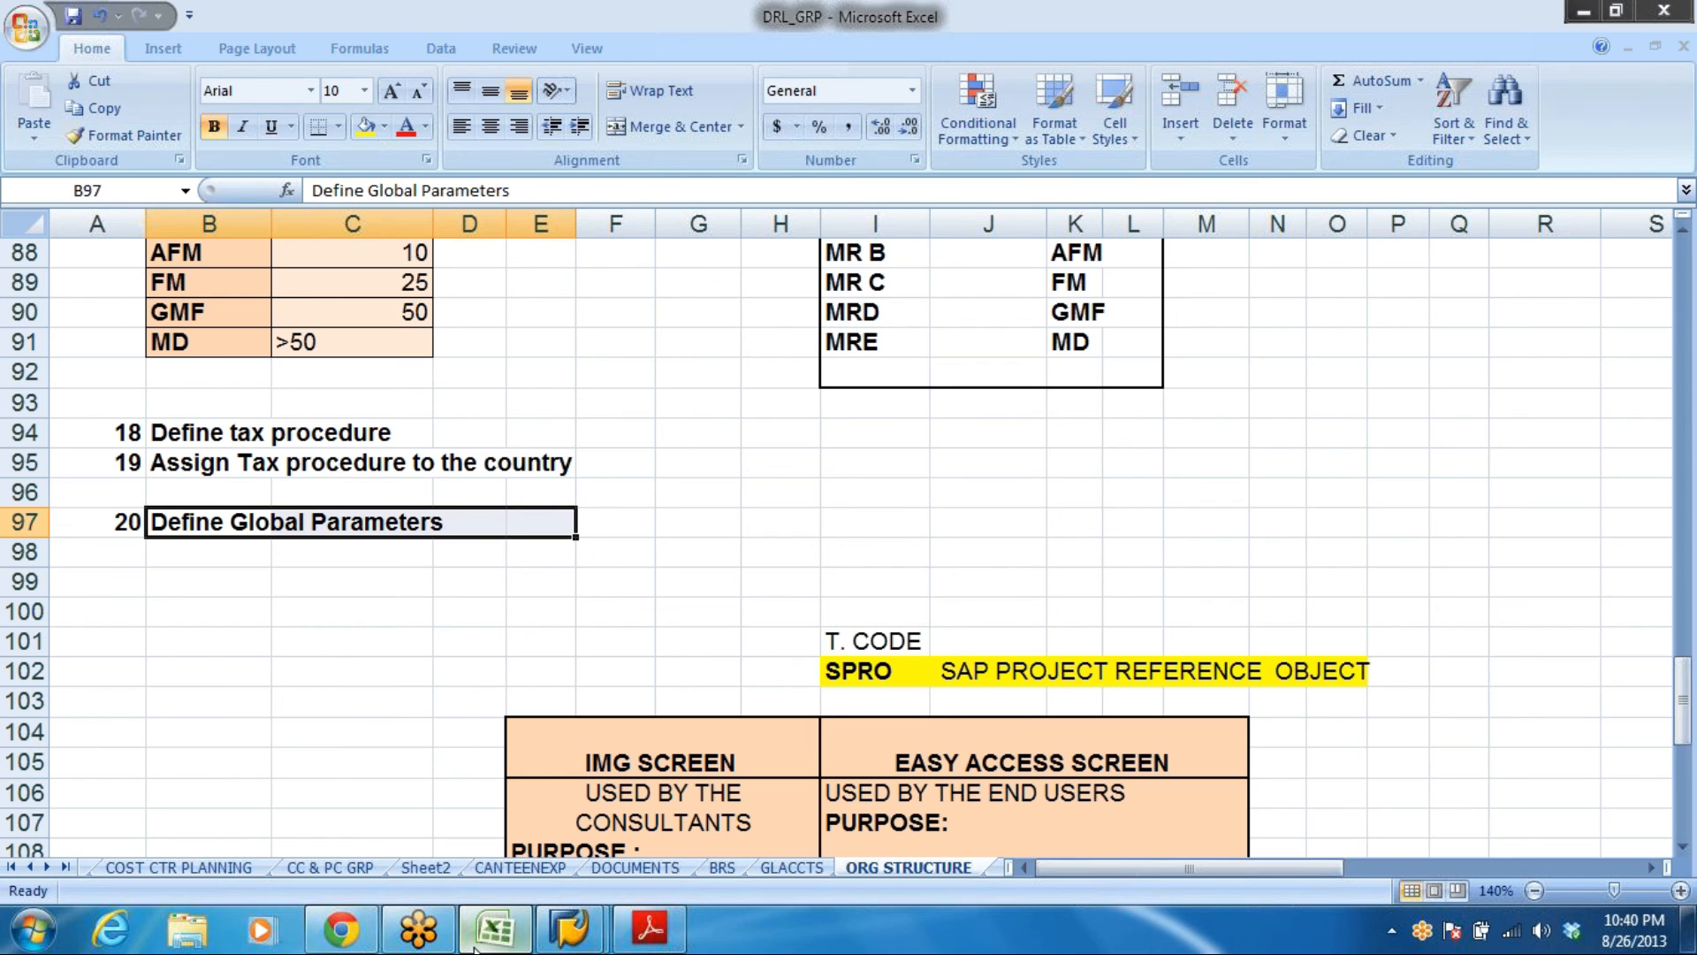
click(573, 930)
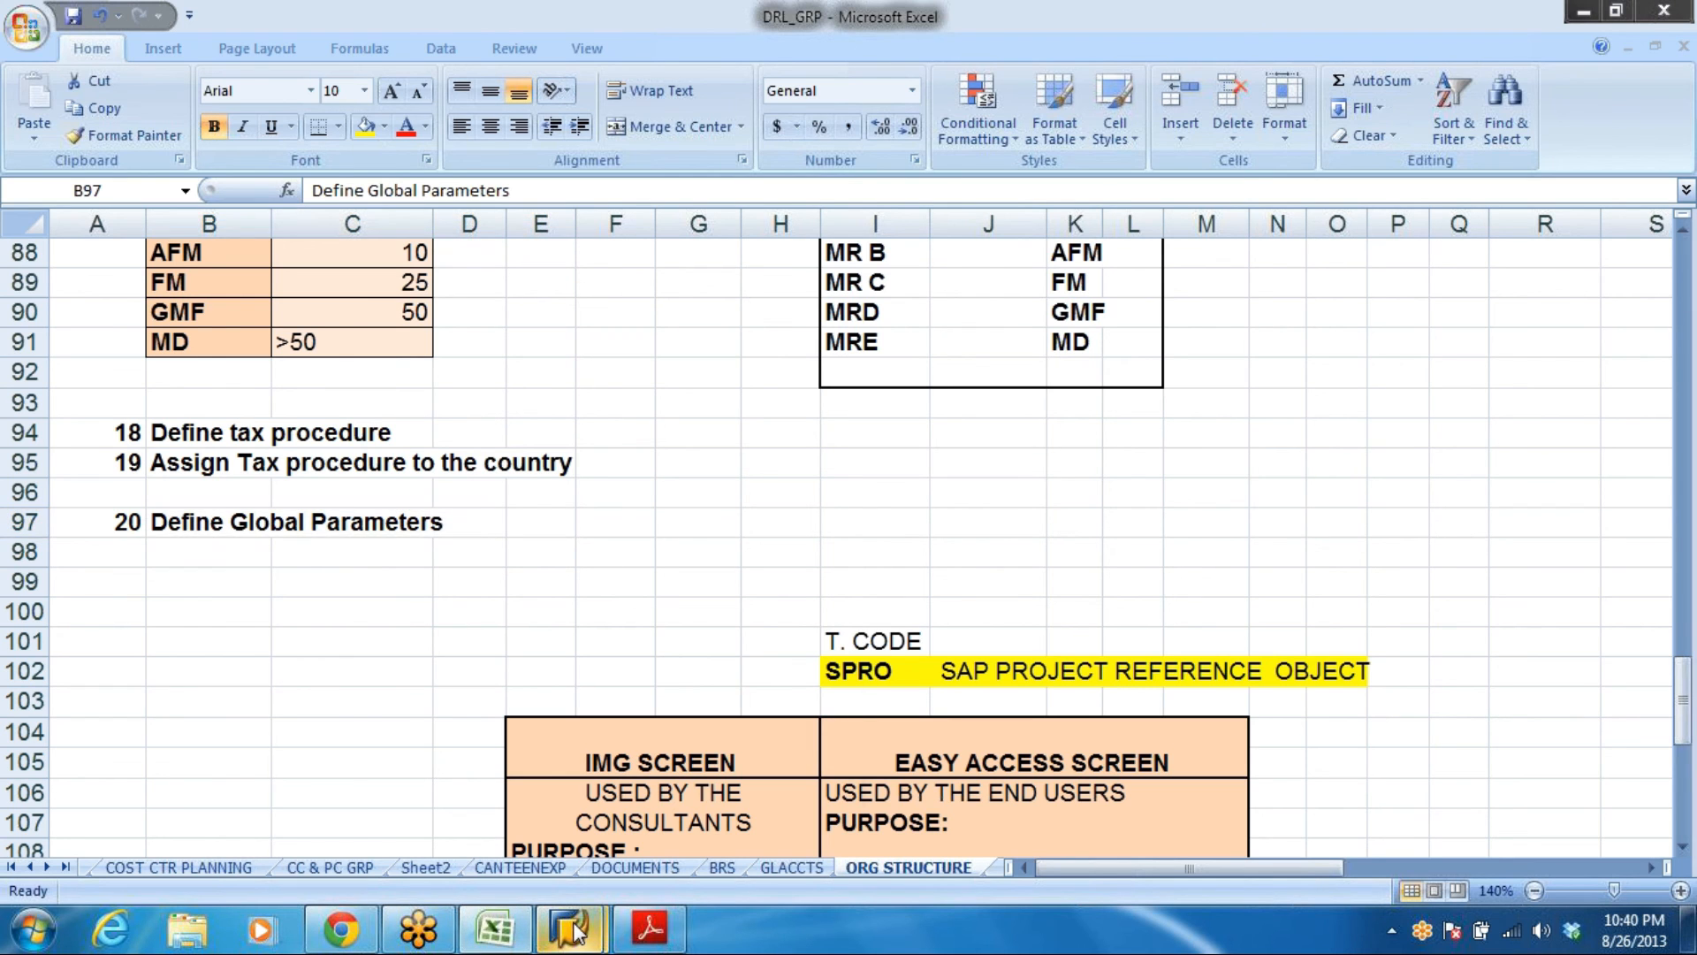
click(511, 824)
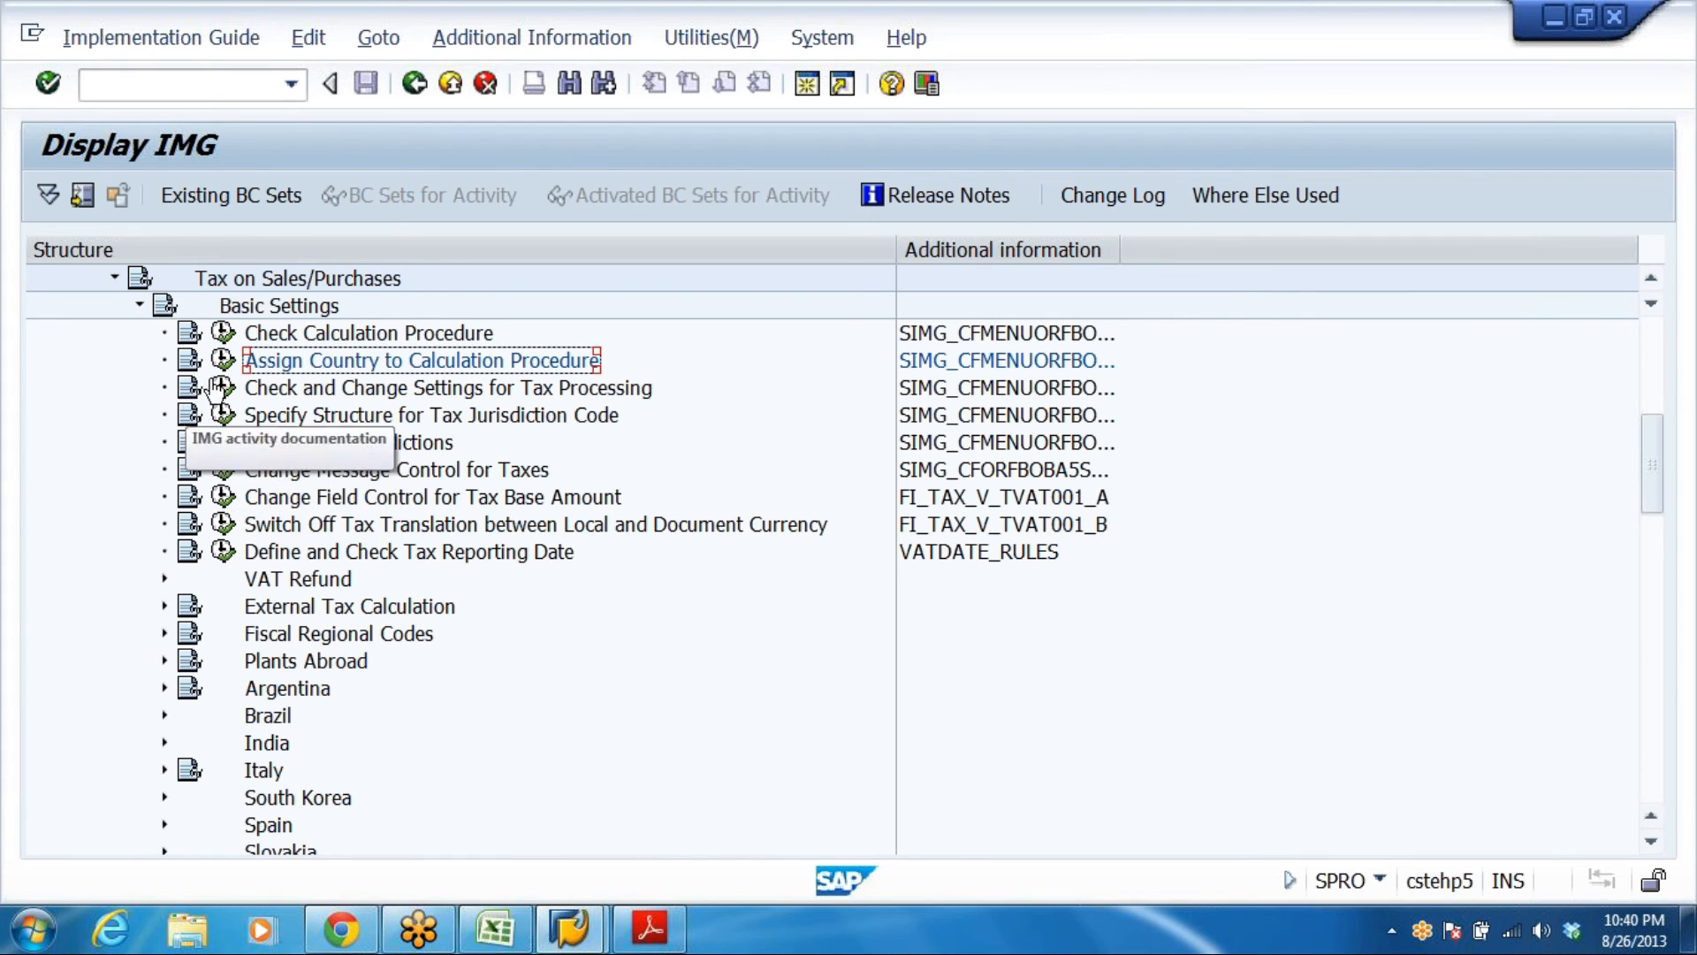
Collapse the Tax on Sales/Purchases node and open Enter Global Parameters under Global Parameters for Company Code
click(137, 305)
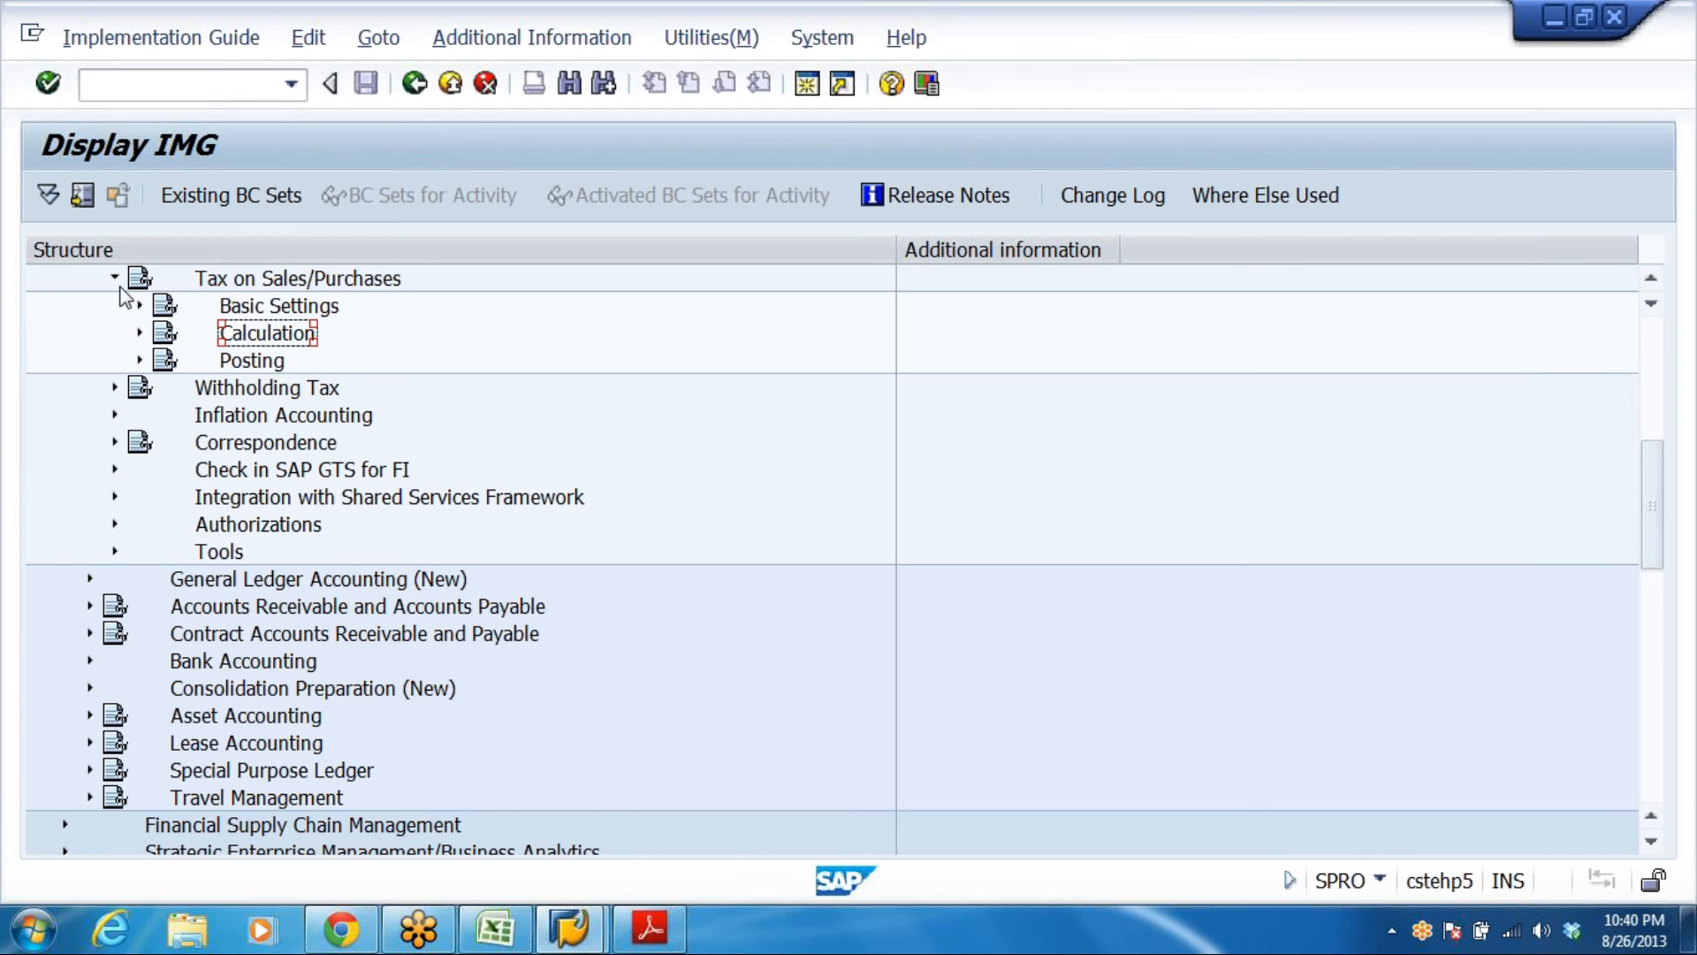
click(115, 278)
scroll(598, 648, up, 3)
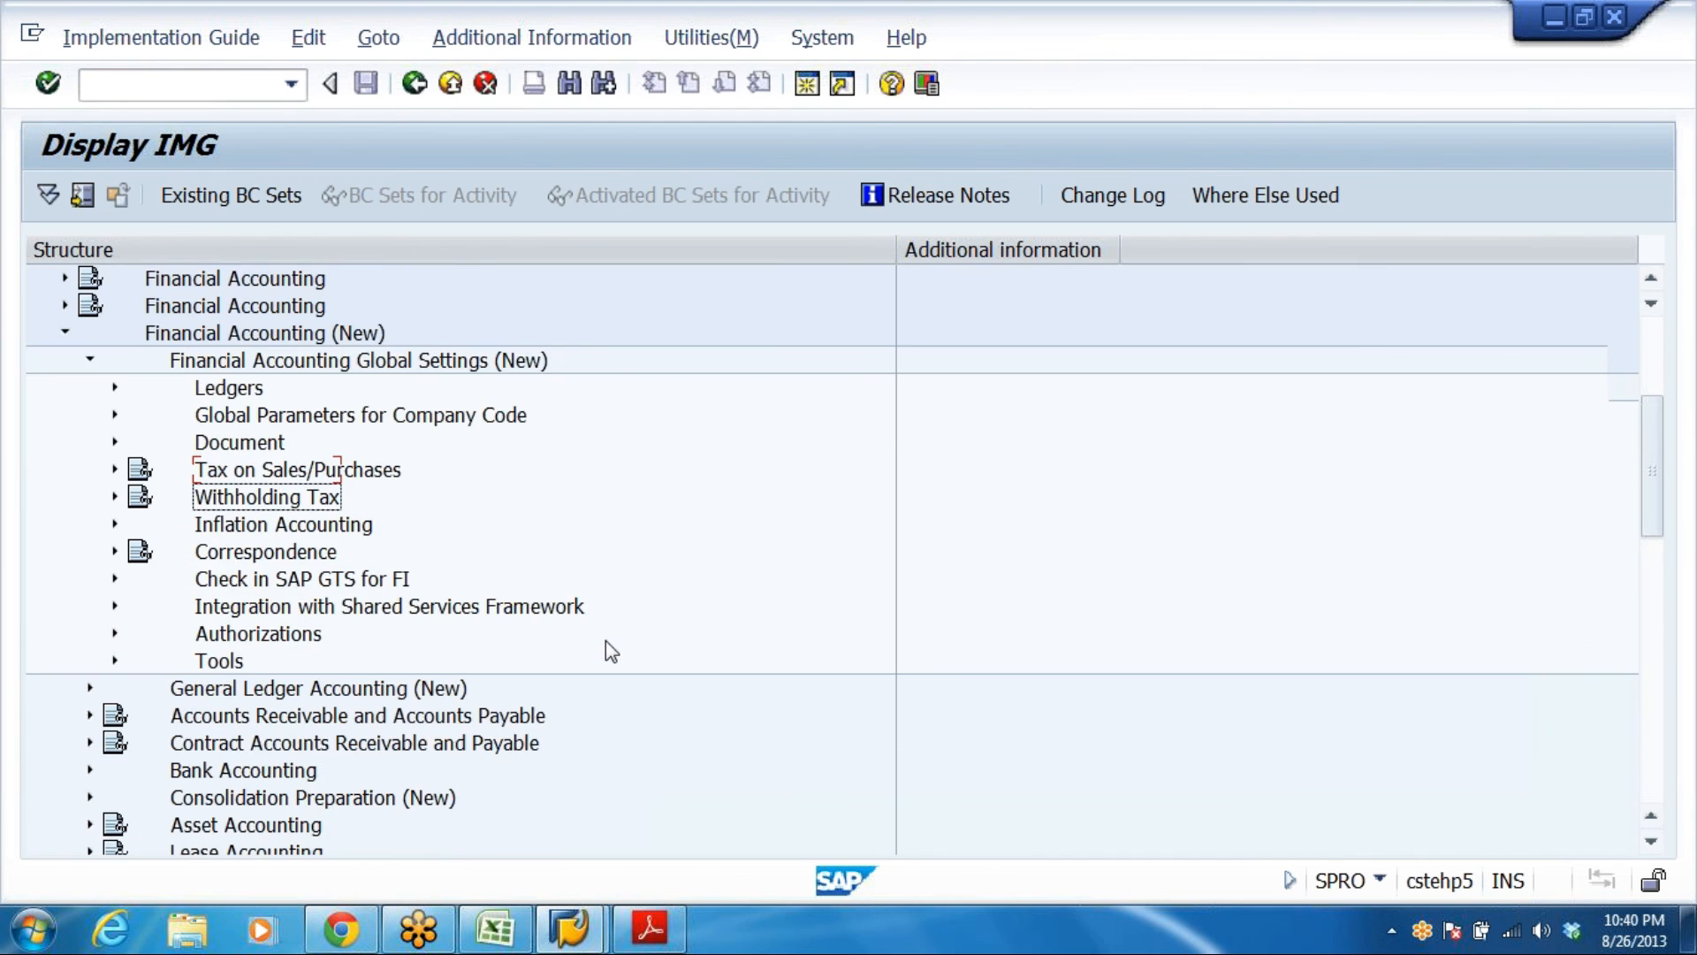
scroll(608, 645, up, 1)
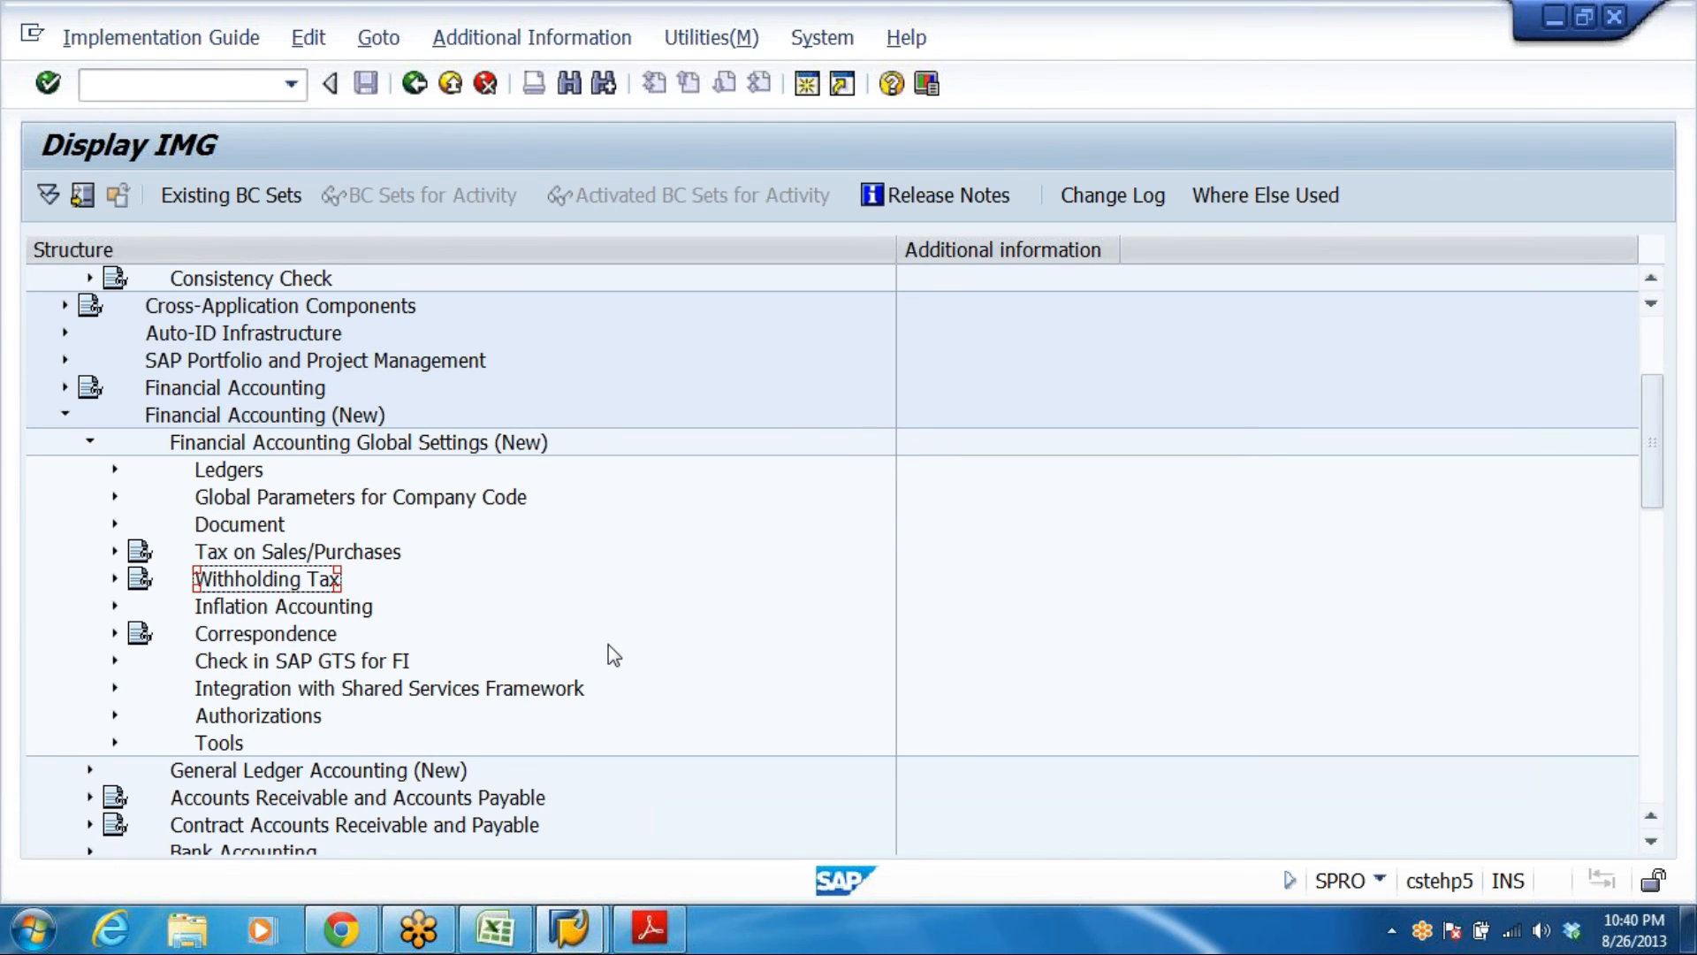
click(261, 493)
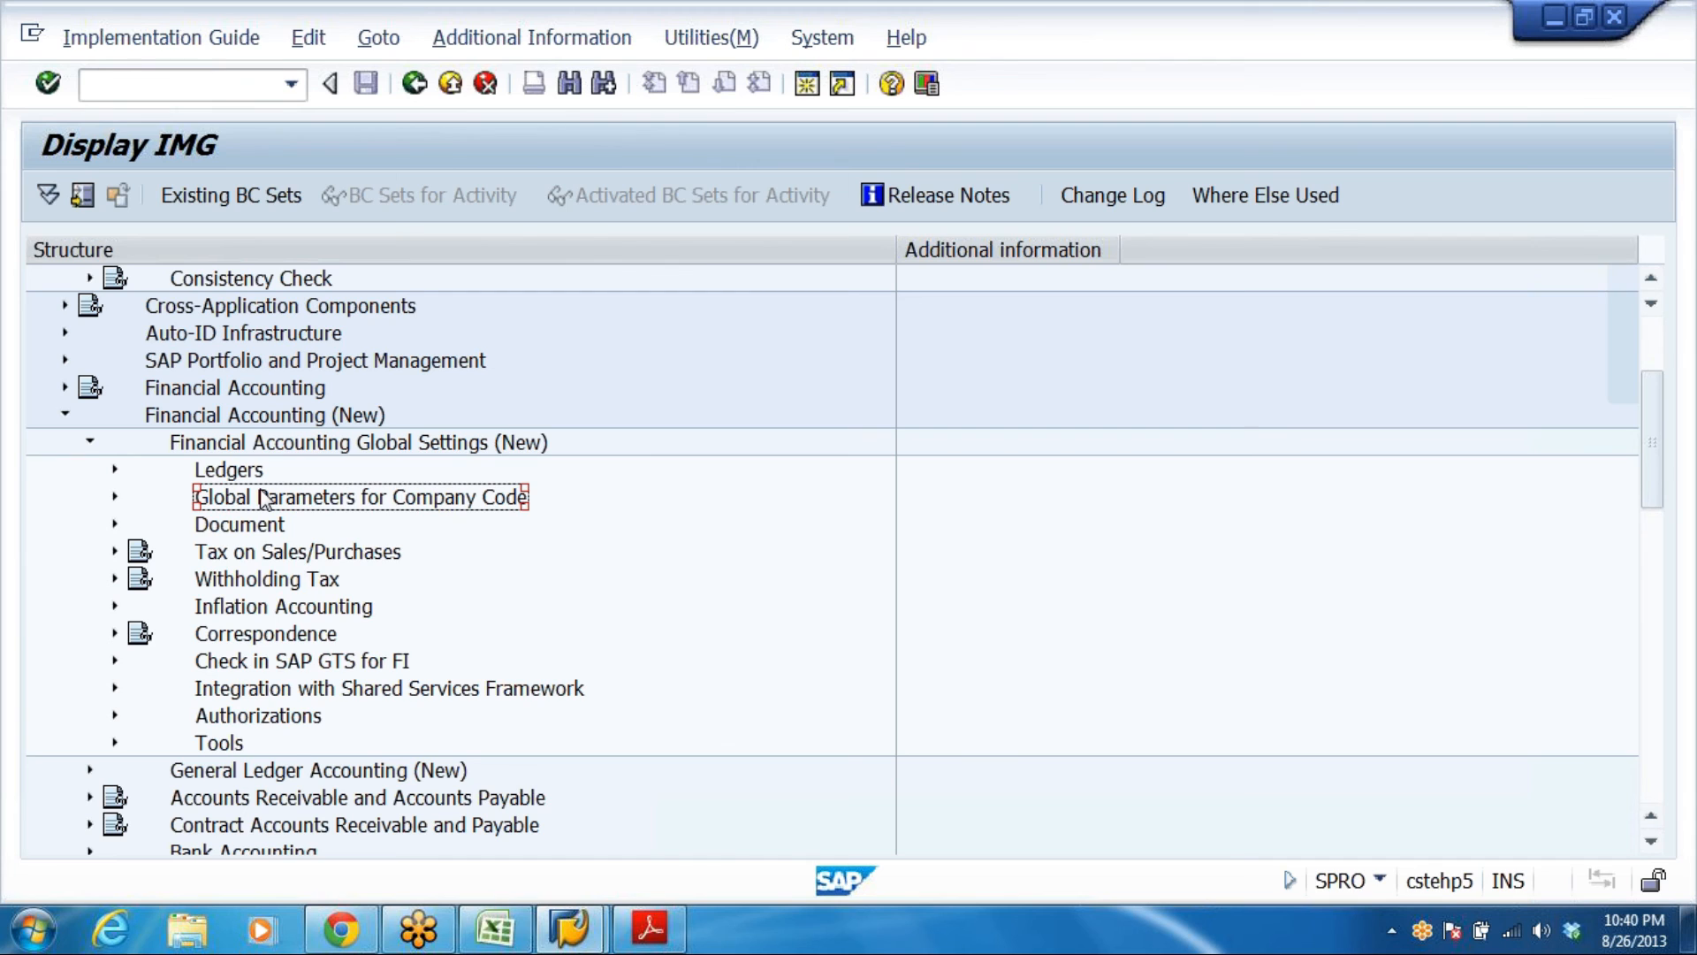
double_click(263, 498)
key(Down)
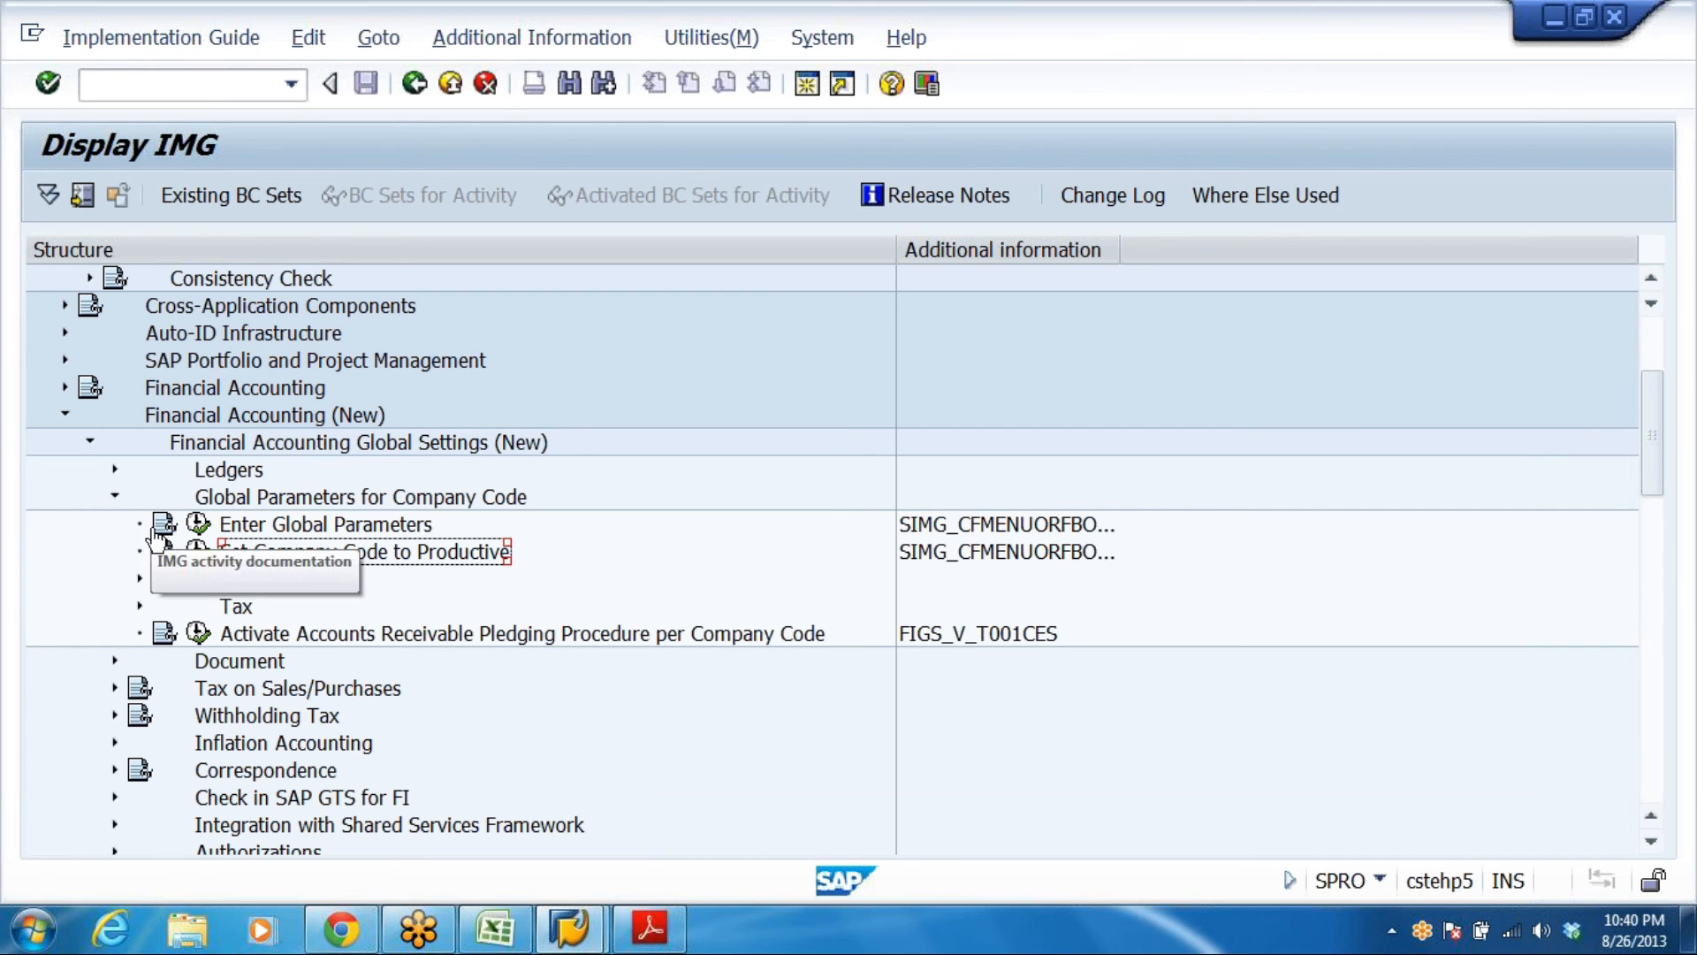
click(256, 530)
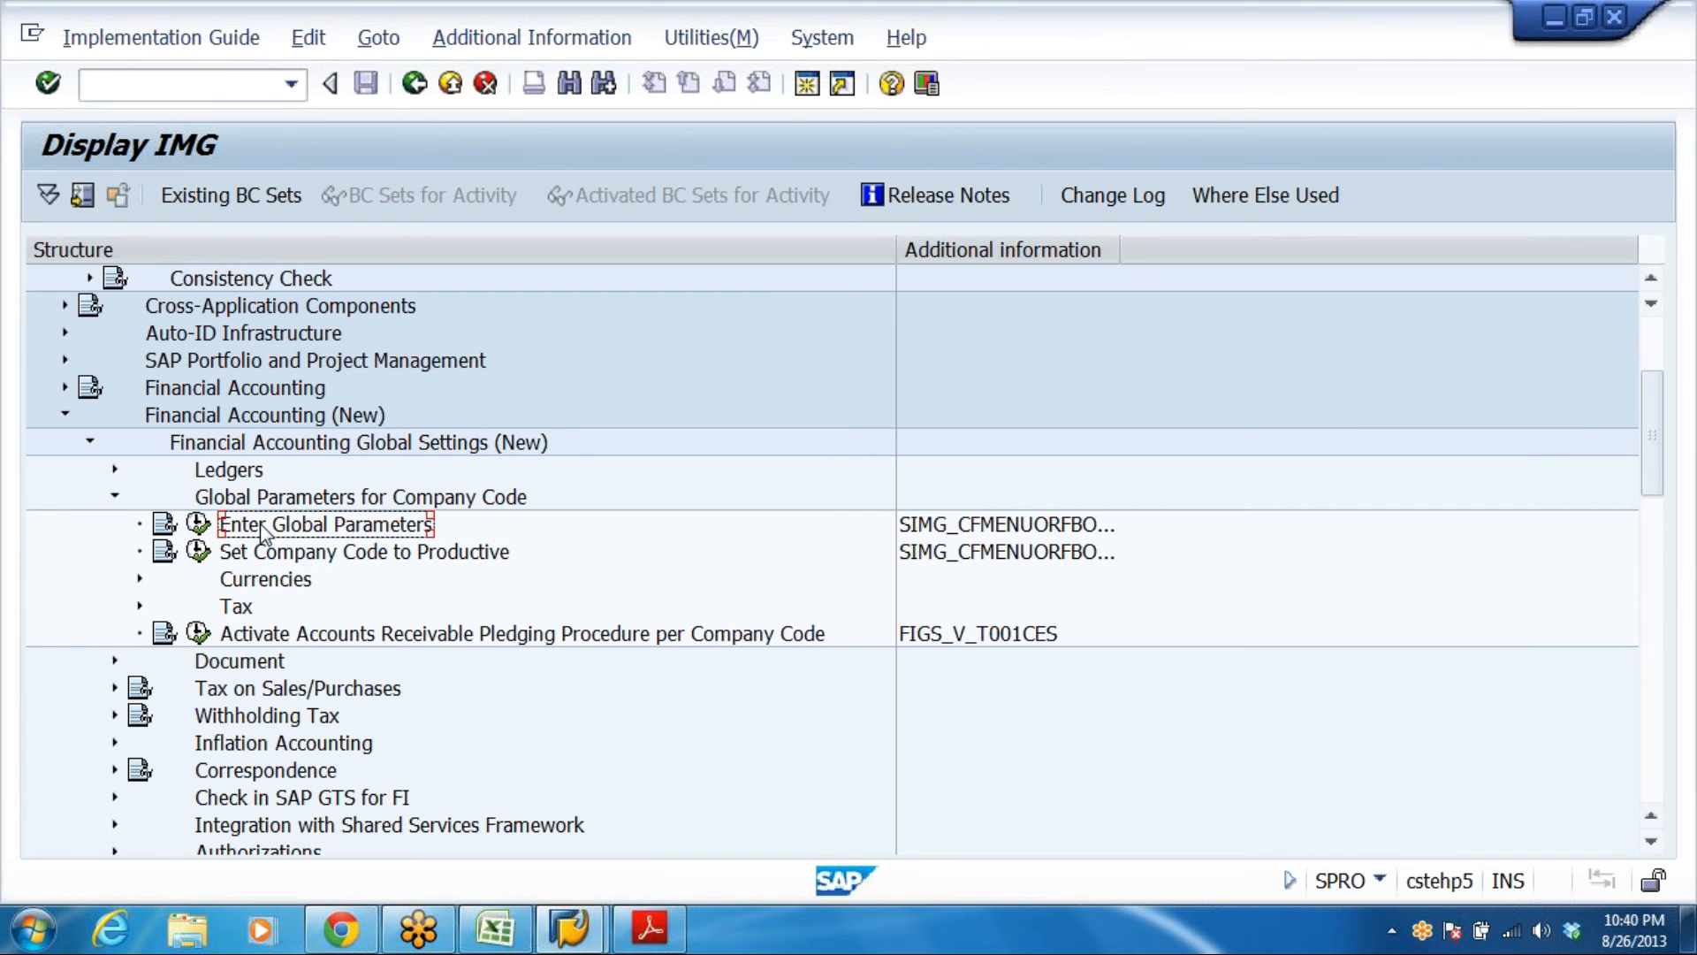
click(199, 526)
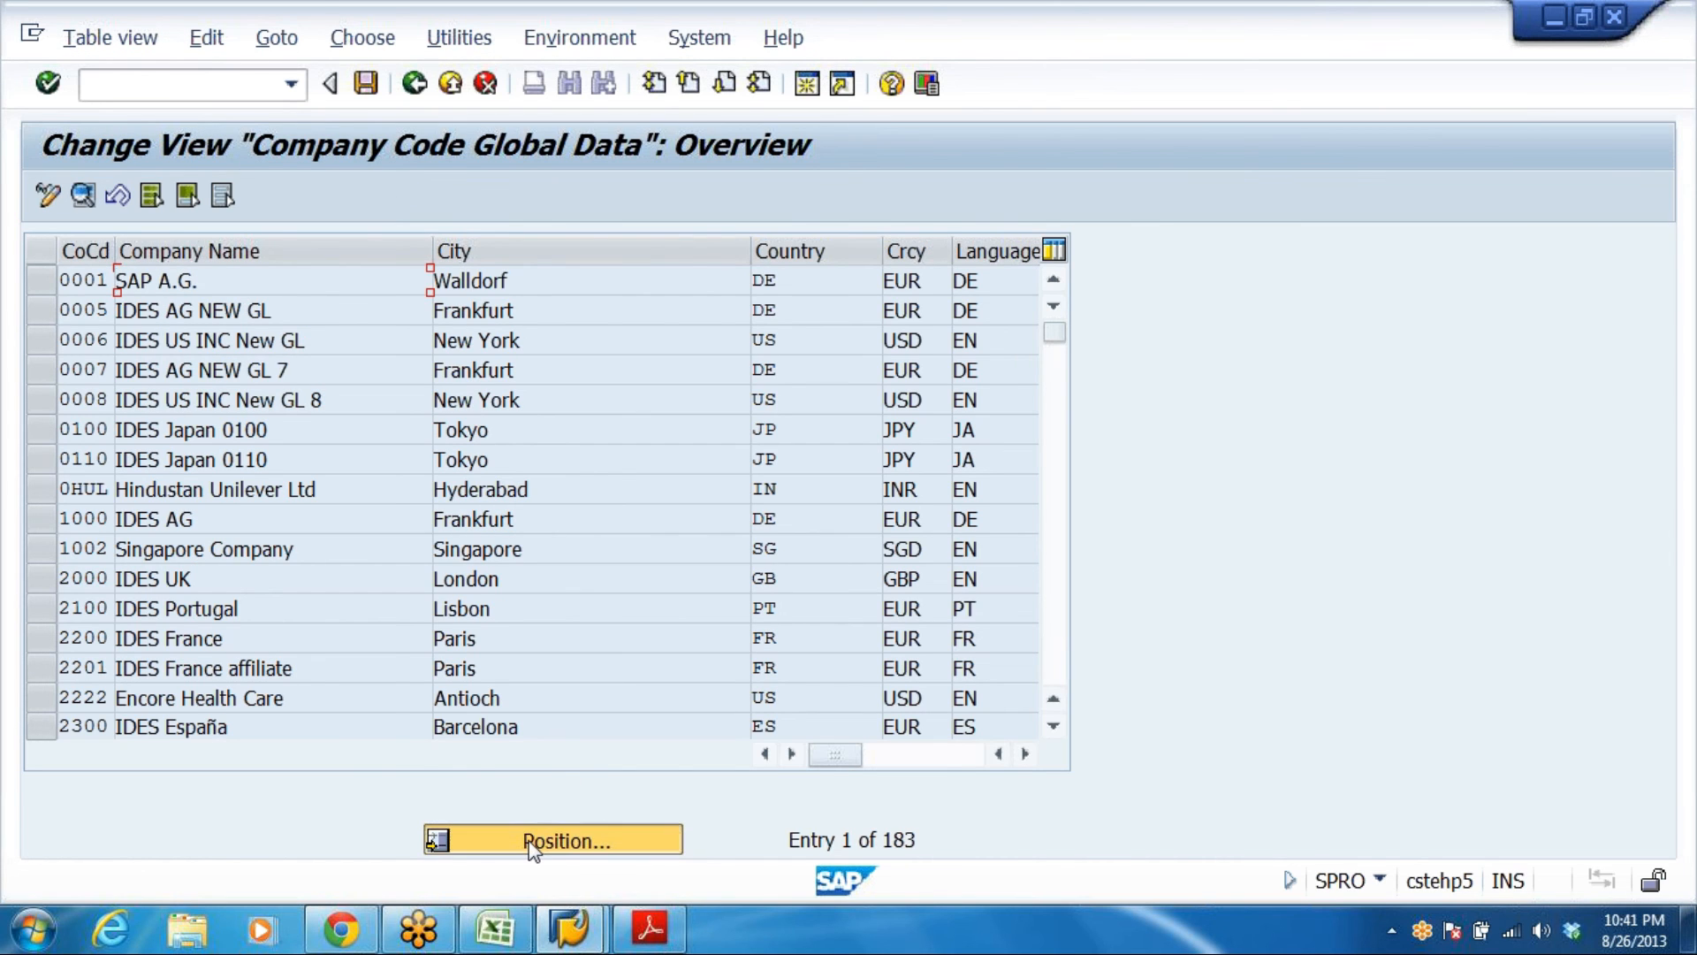
Position the Company Code Global Data overview at company code DRL and open its details
click(529, 840)
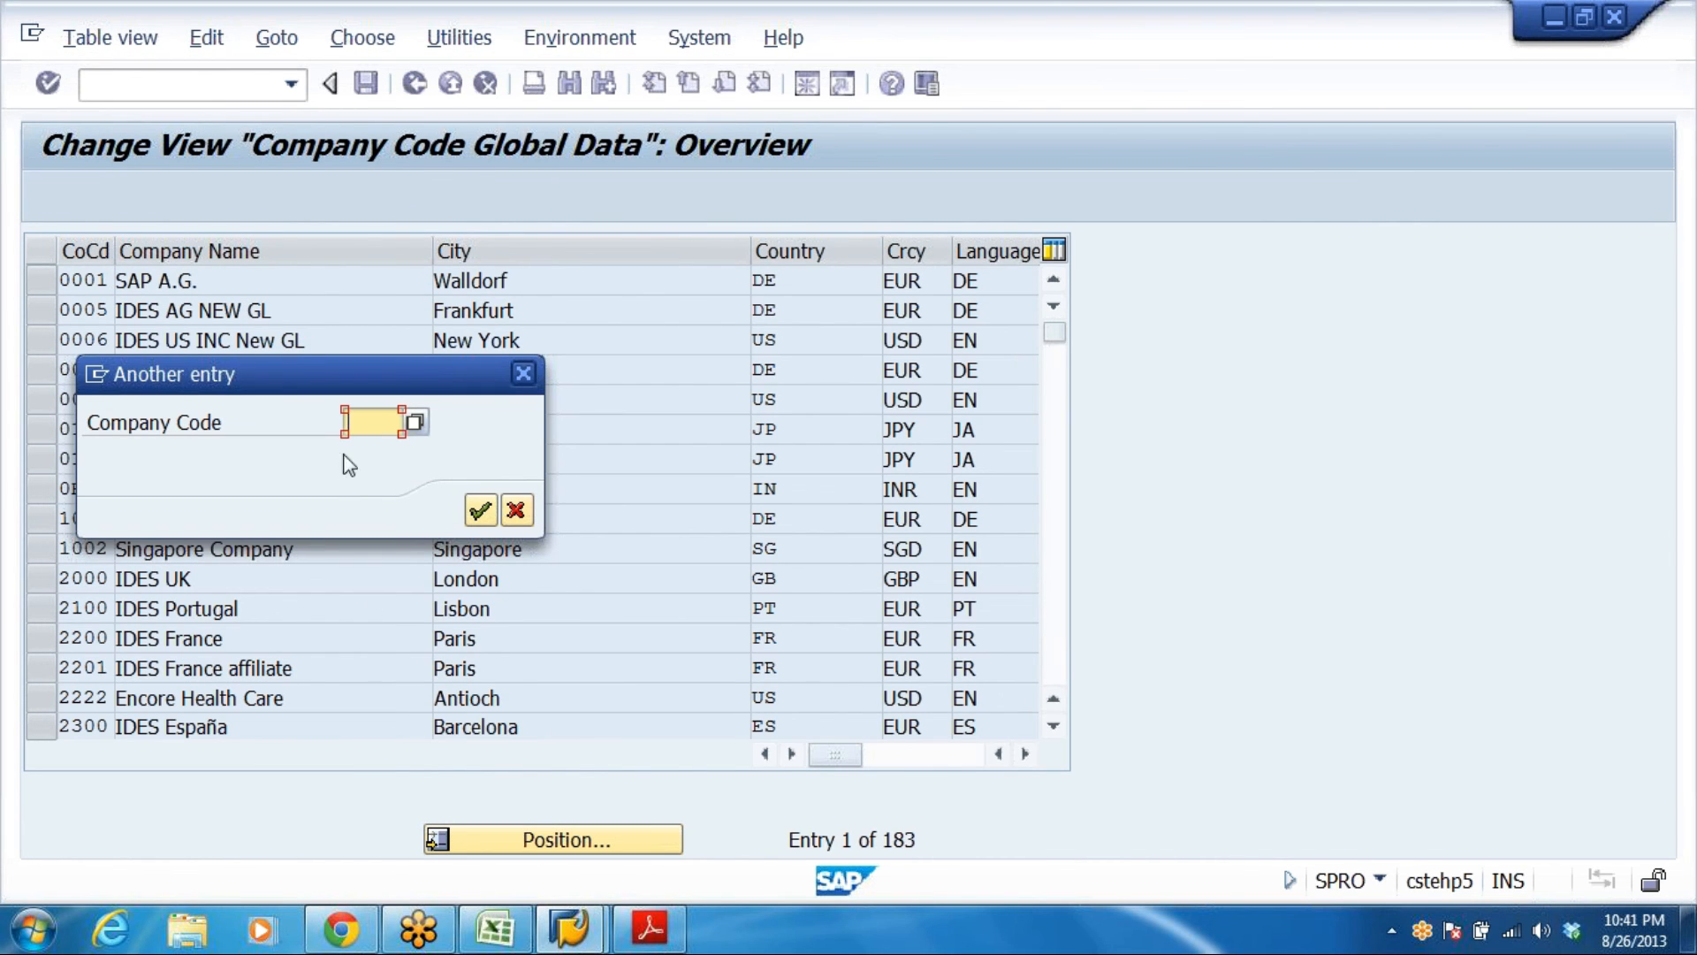
key(BackSpace)
click(382, 477)
click(480, 510)
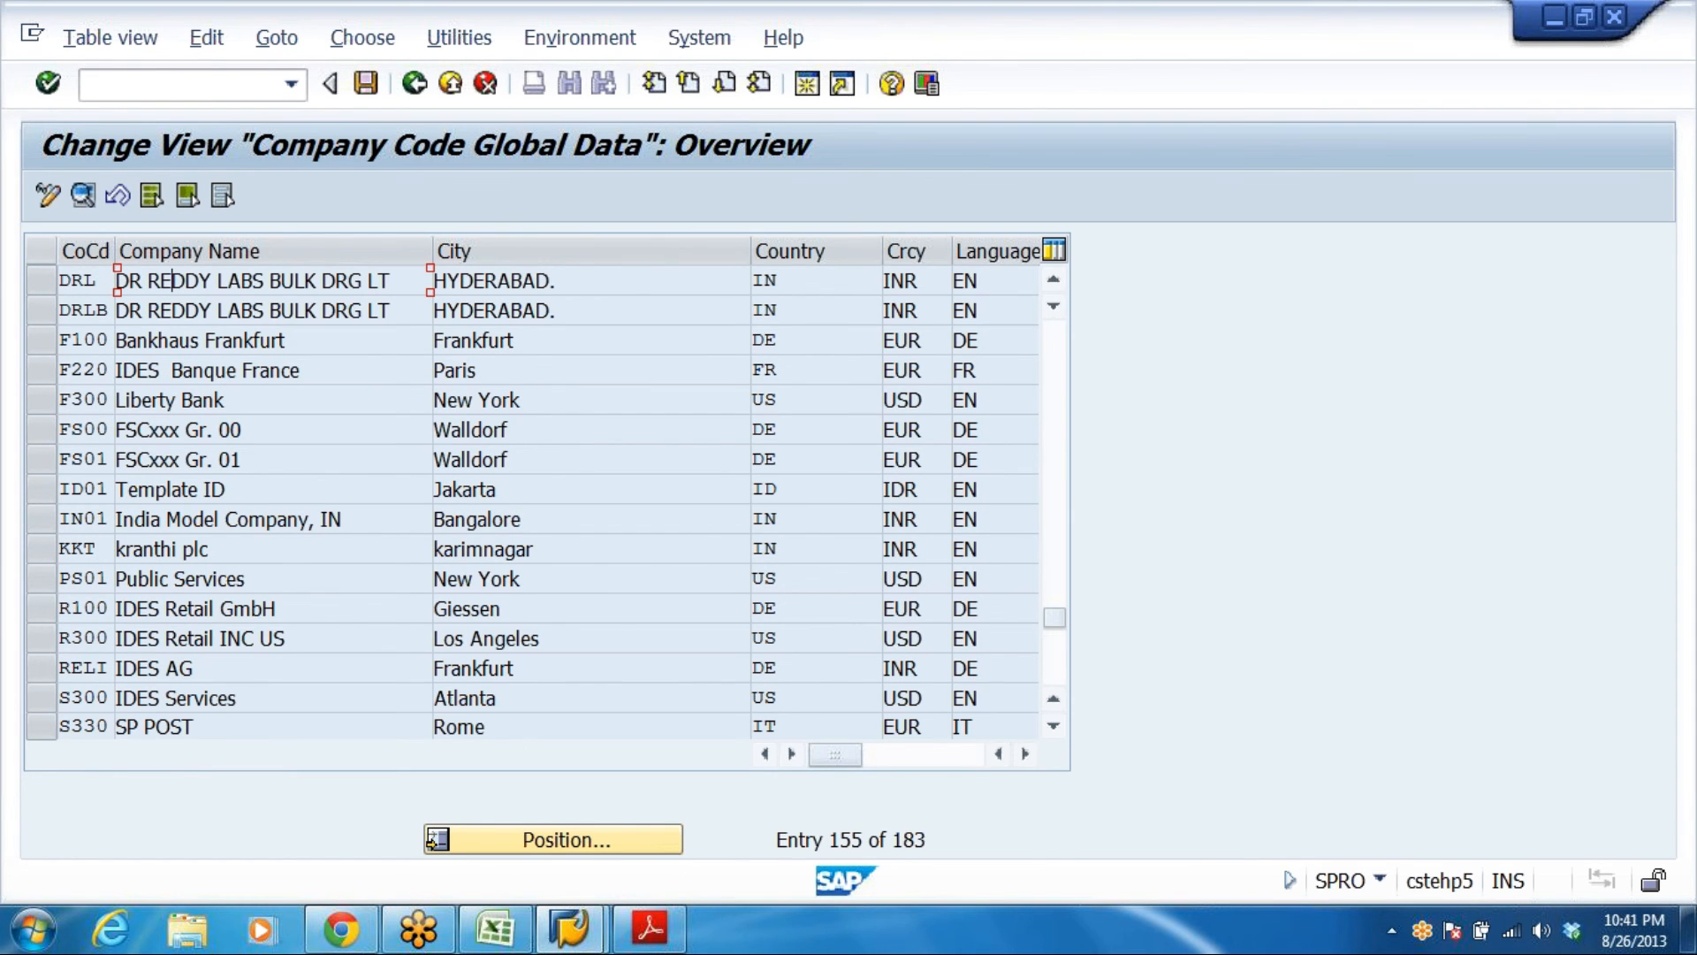
double_click(336, 287)
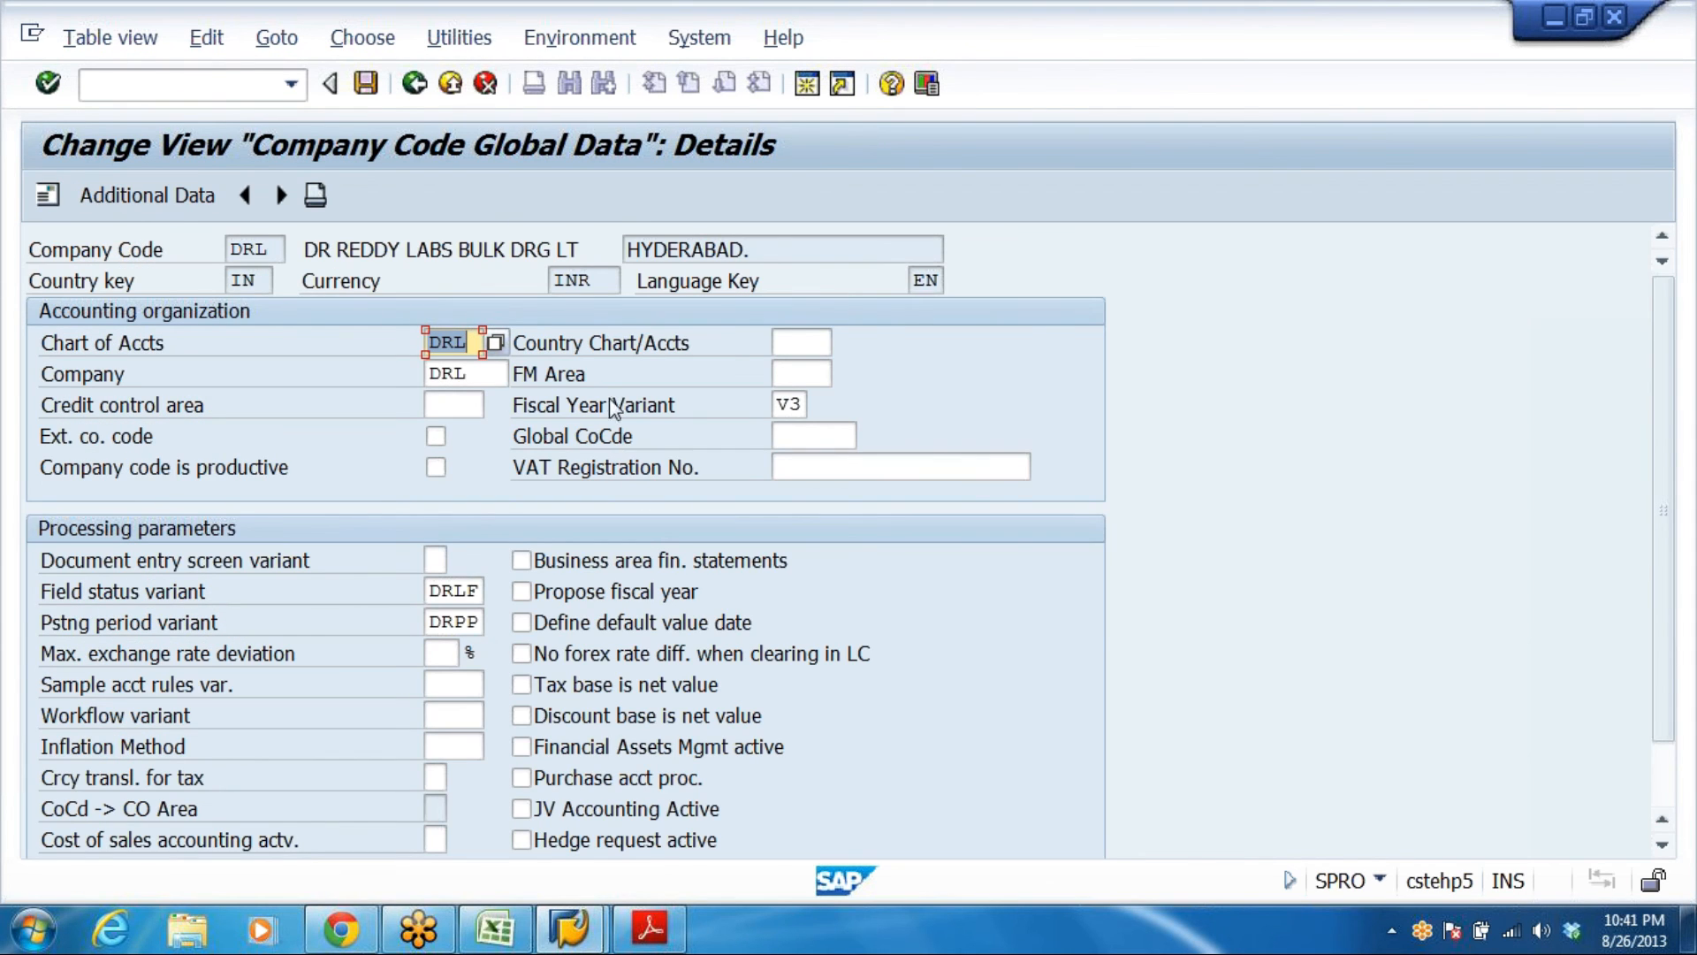
Review DRL's company code, country, city, language, credit control area, fiscal year variant, field status variant and posting period variant fields
key(Tab)
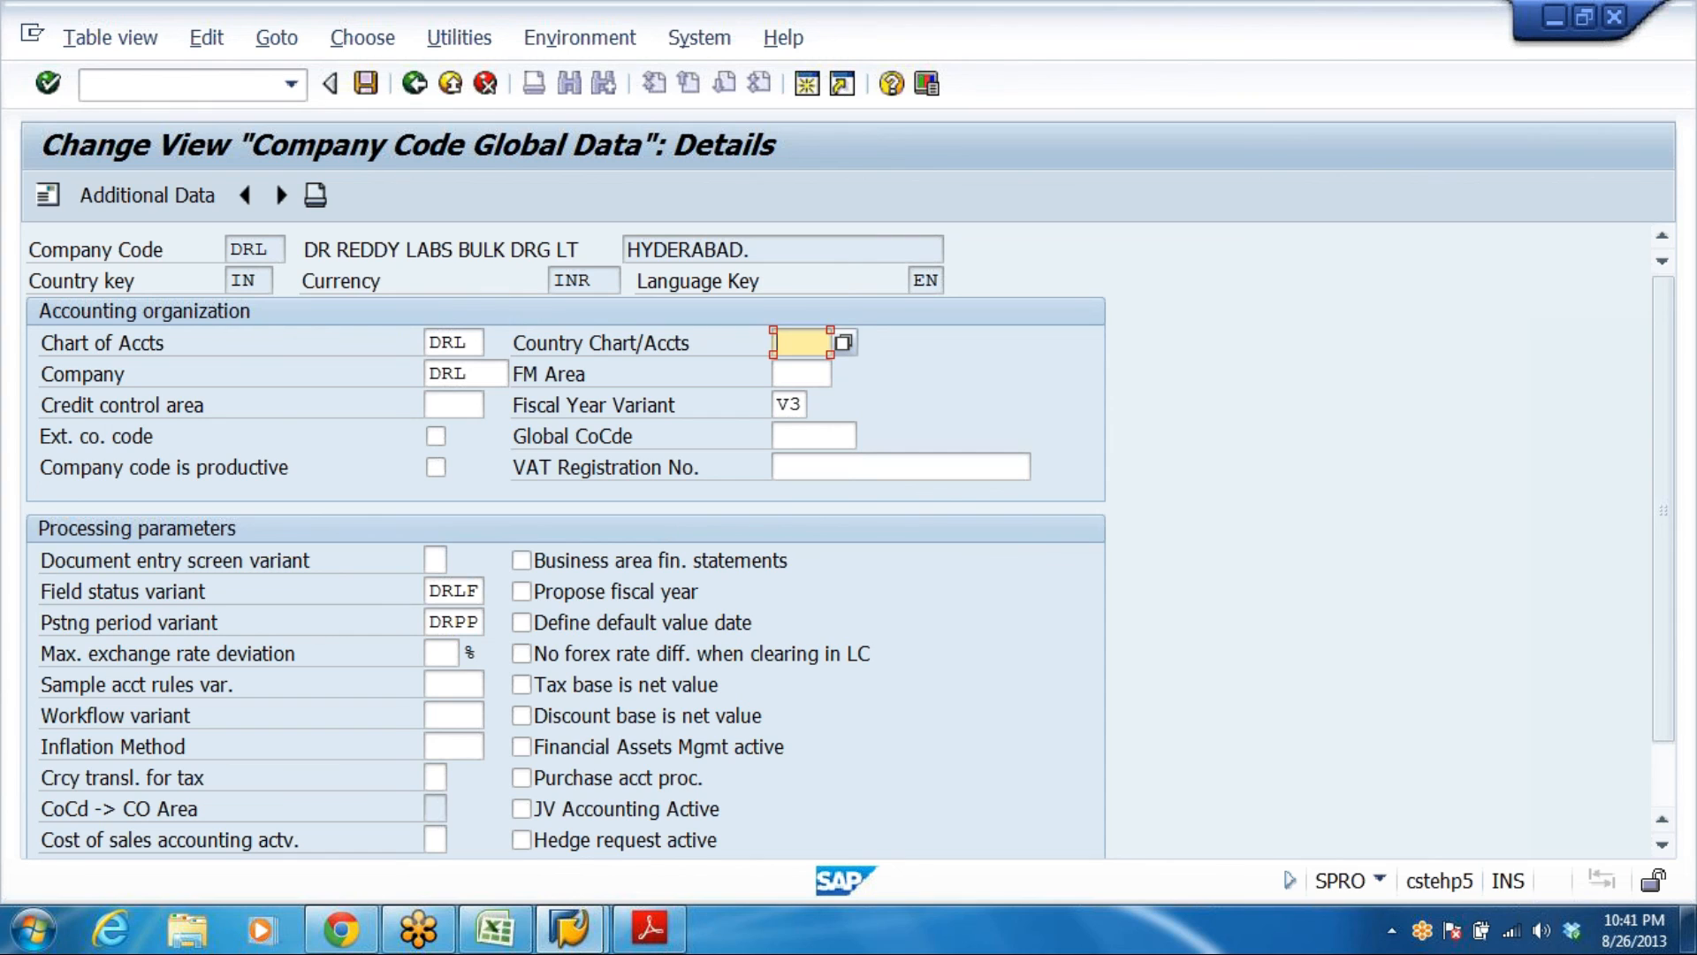
click(257, 249)
click(255, 281)
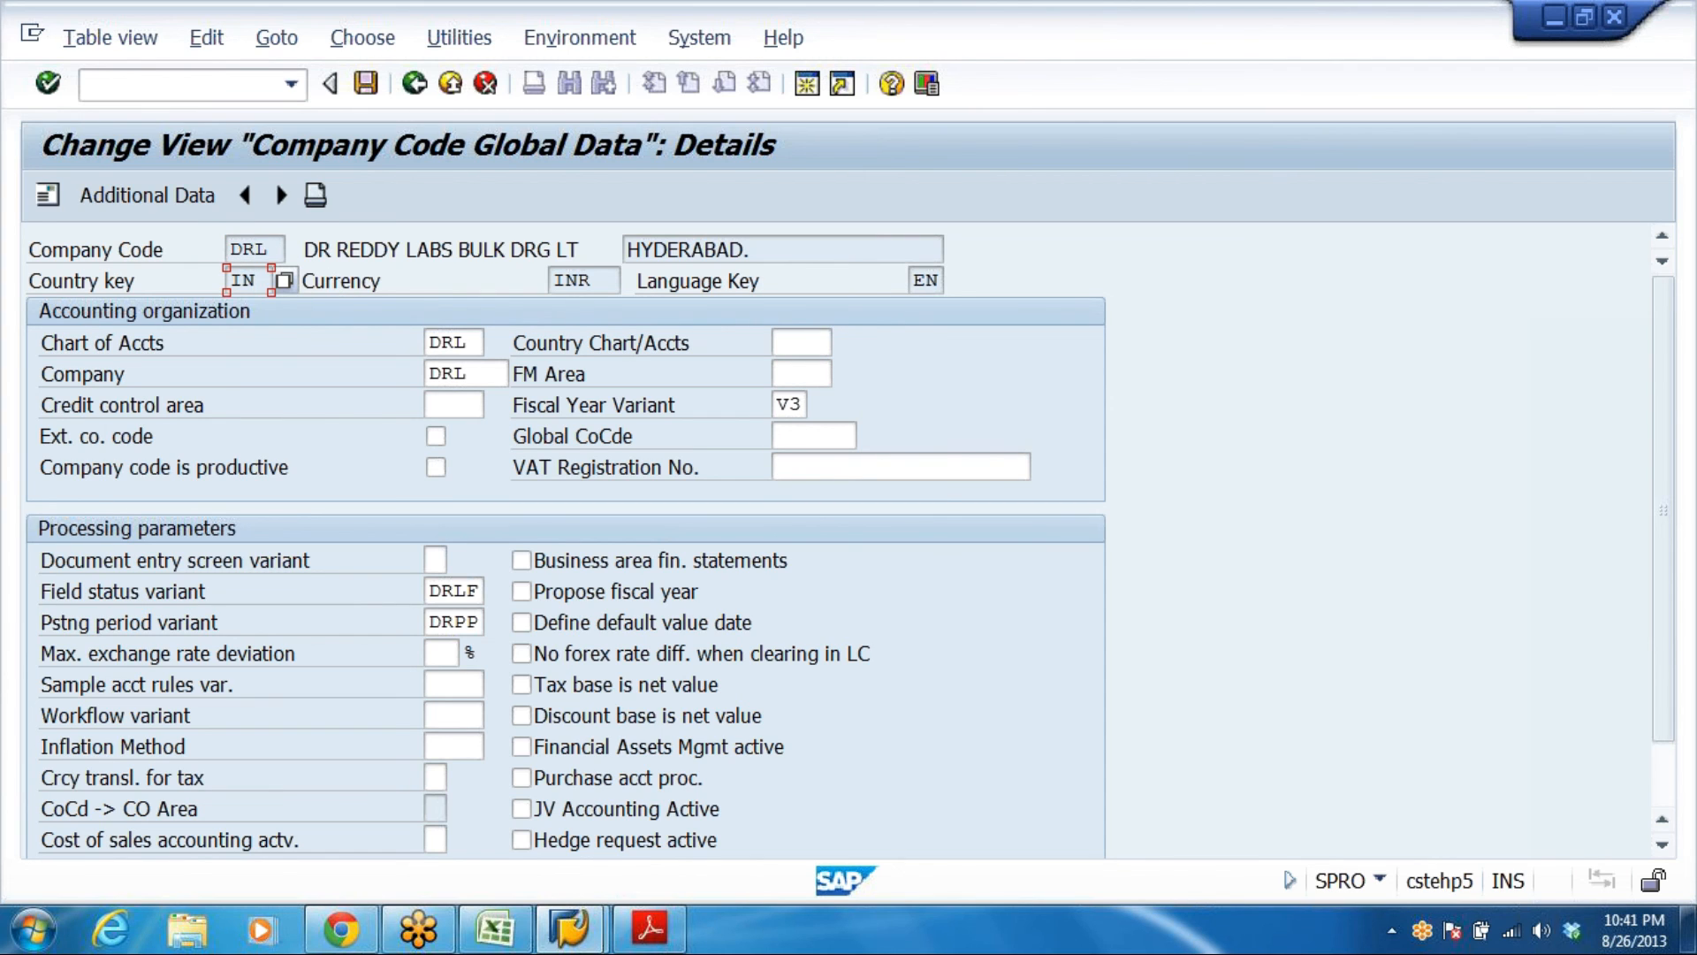
click(793, 251)
click(928, 281)
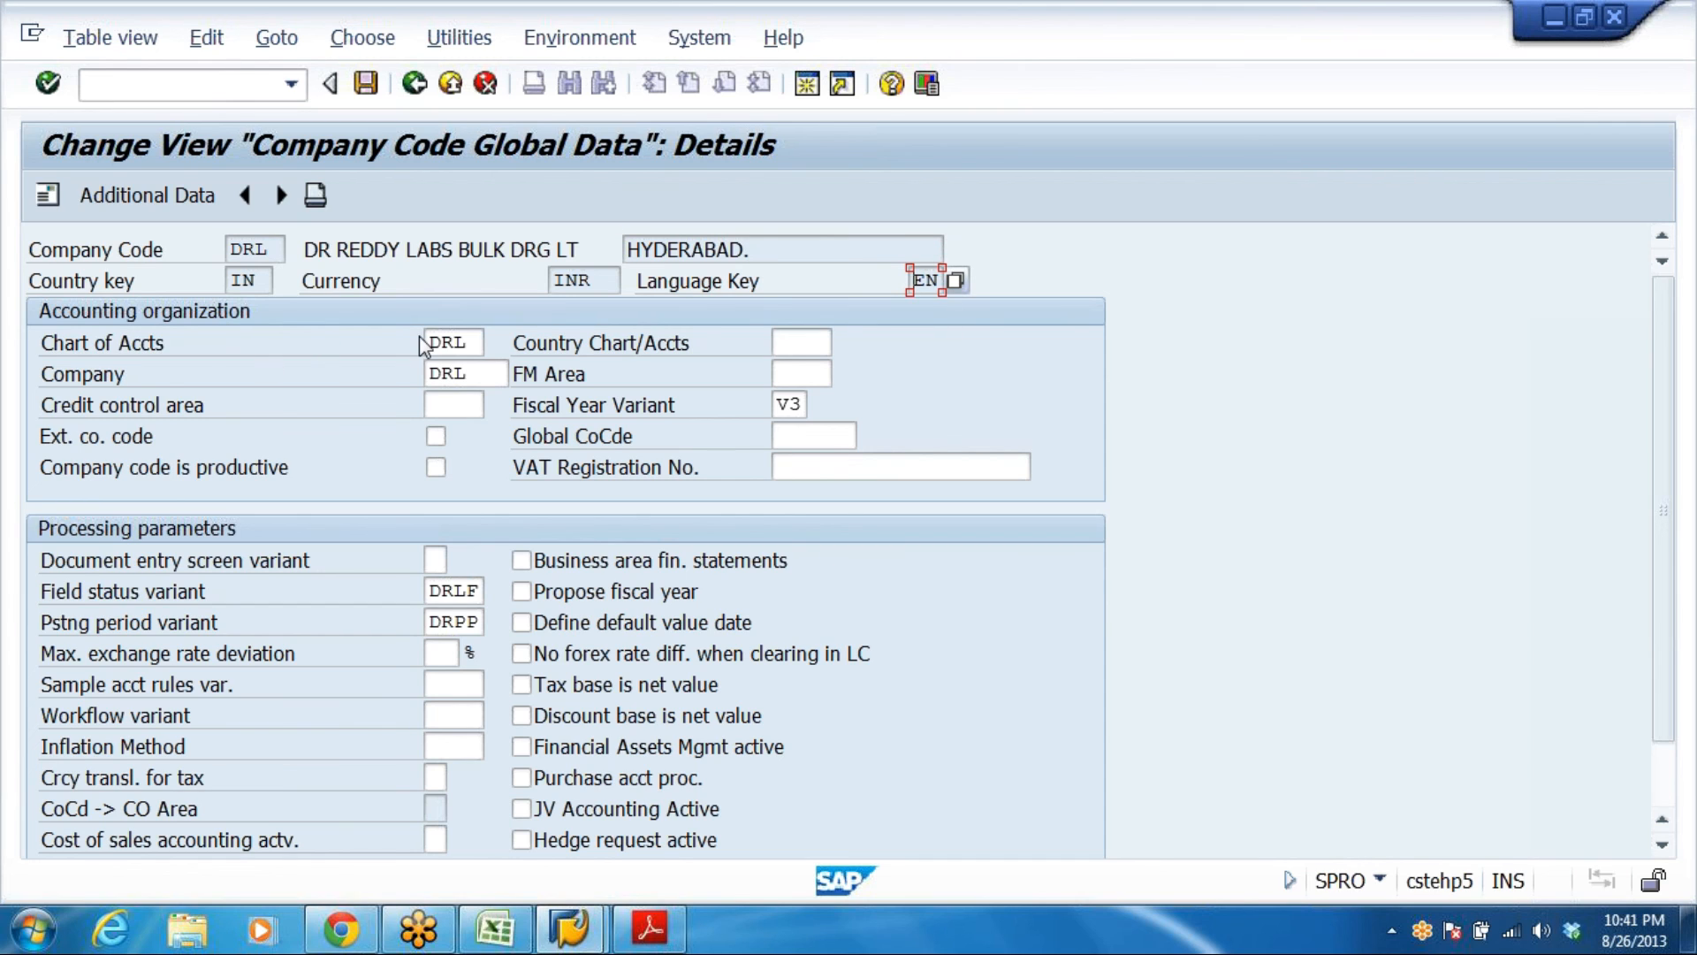
click(434, 404)
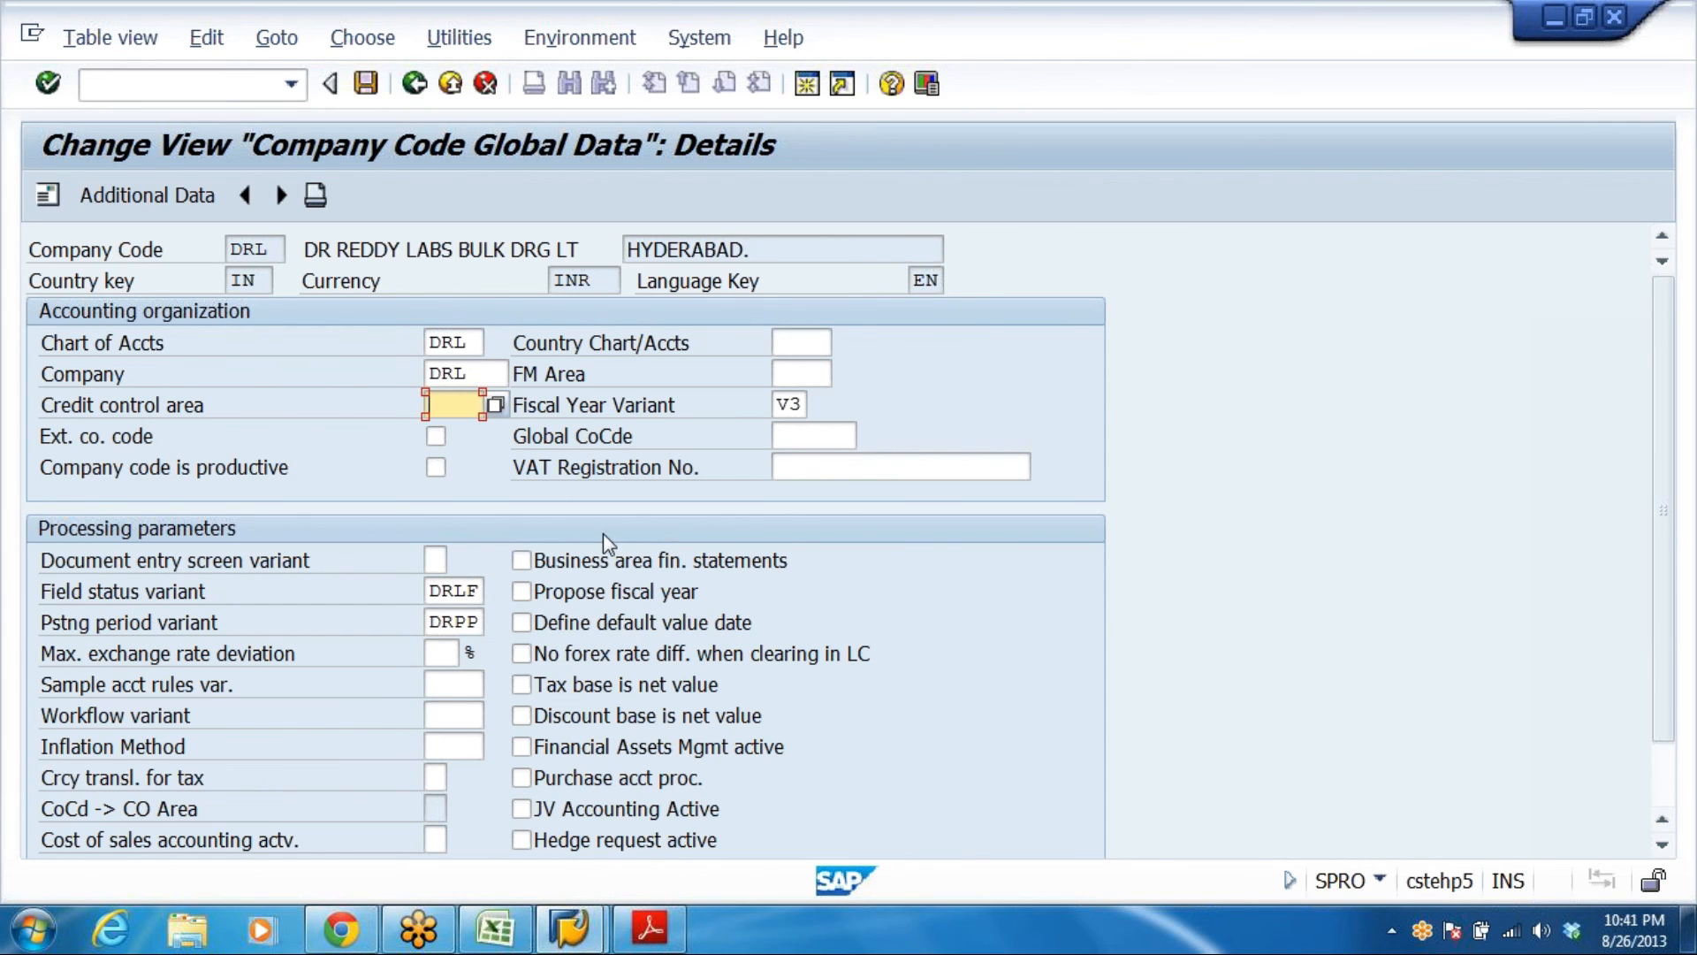
click(781, 404)
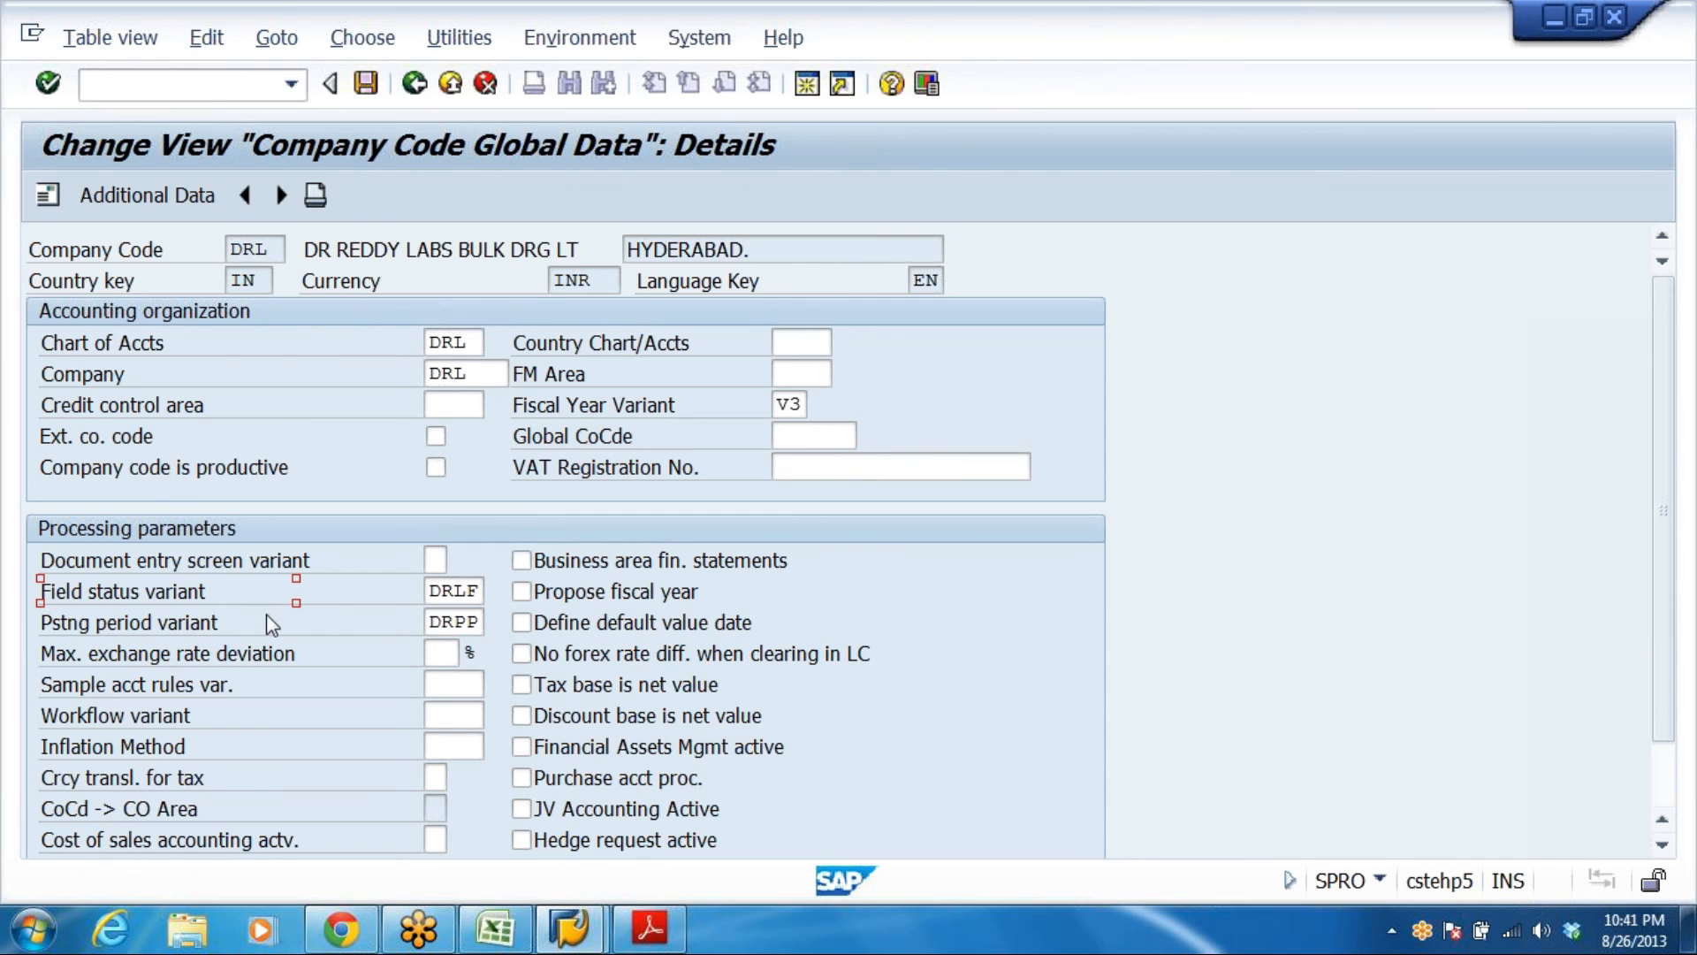
click(452, 621)
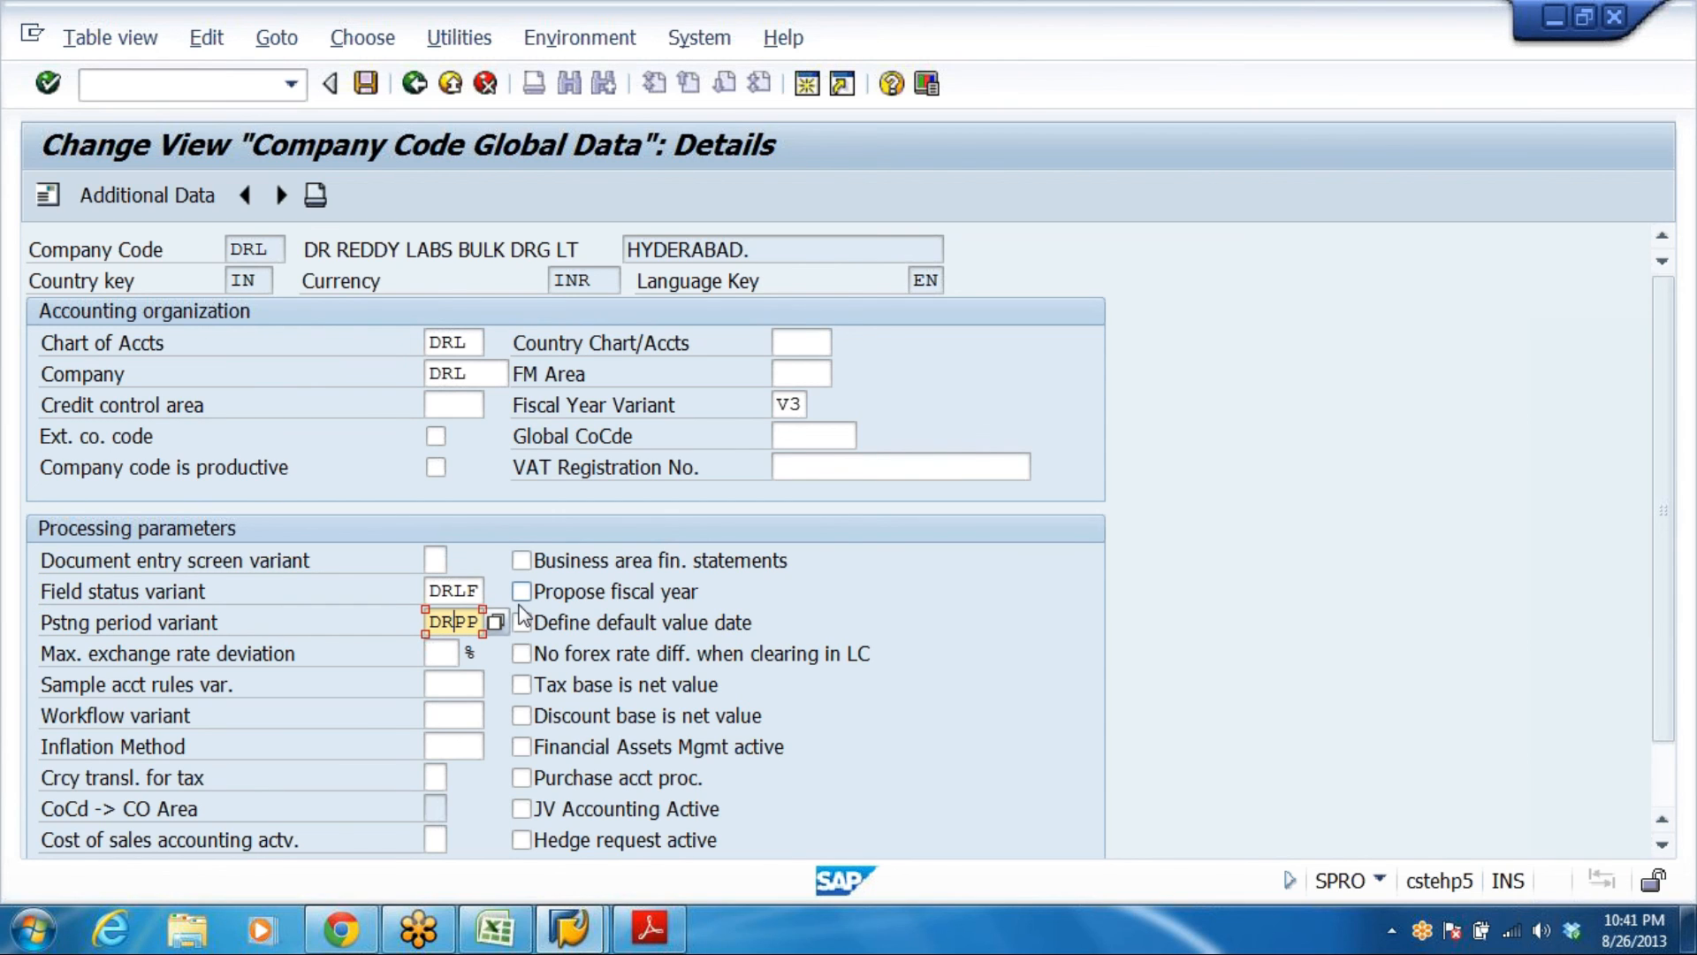
Enable Business area fin. statements, Propose fiscal year and Define default value date for company code DRL
click(569, 560)
click(539, 591)
click(529, 624)
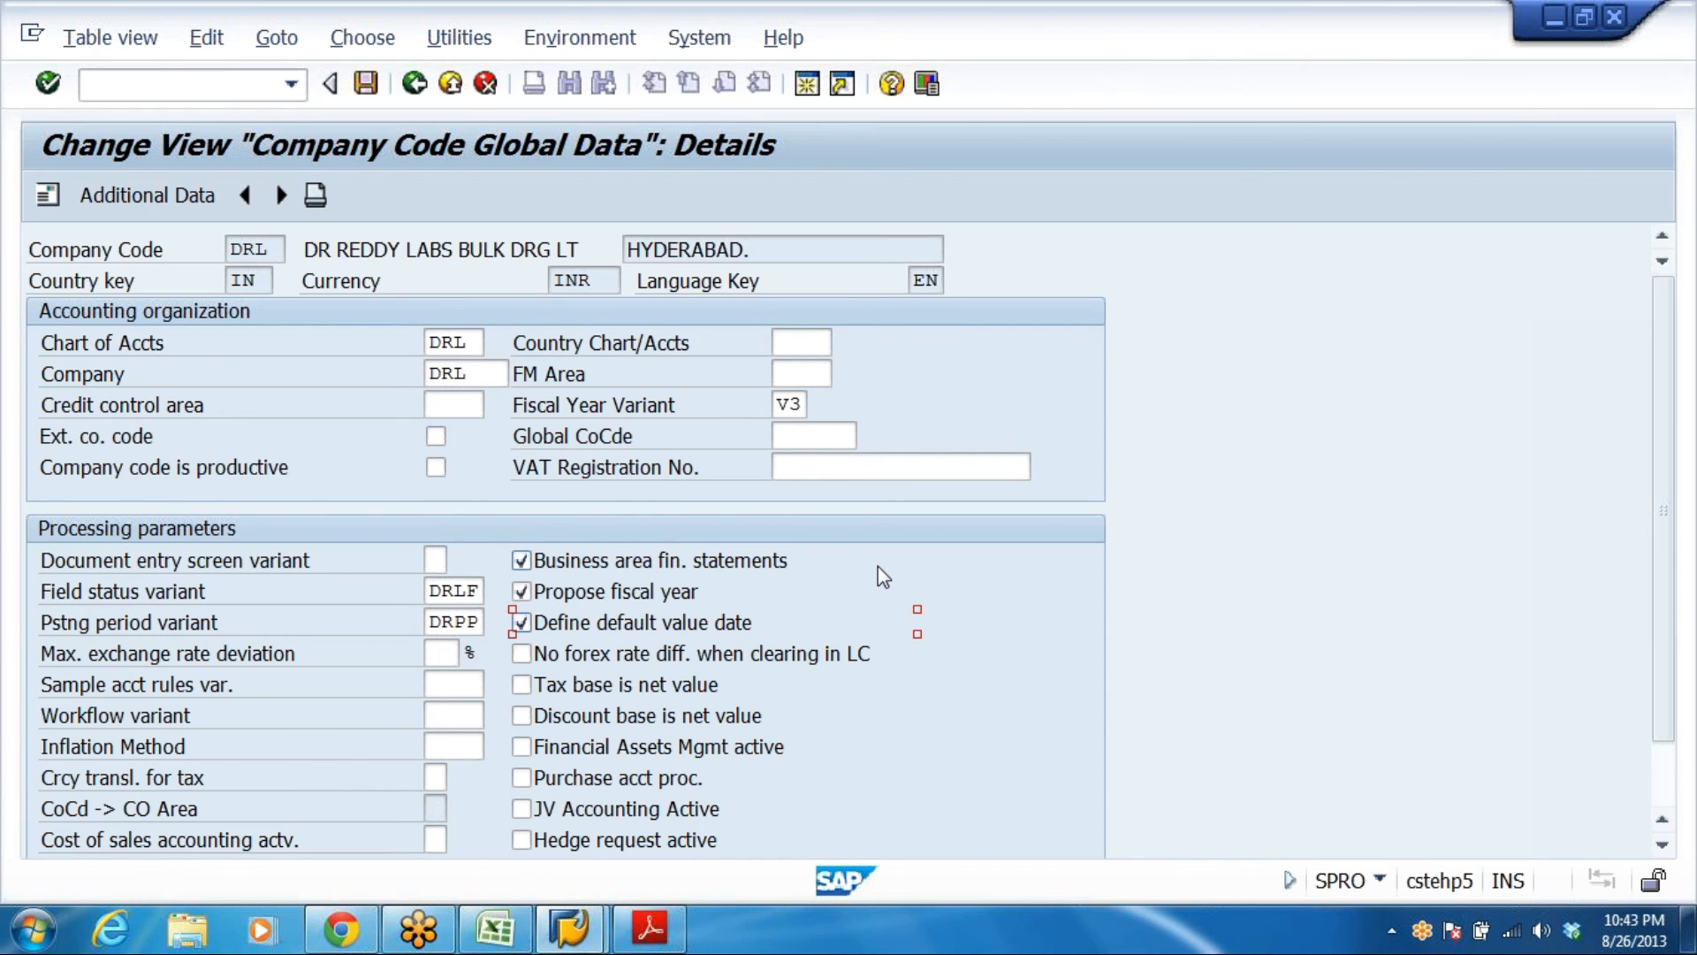
Switch to the SAP Easy Access session, run transaction f-02 and examine the date fields in the G/L posting header
click(570, 928)
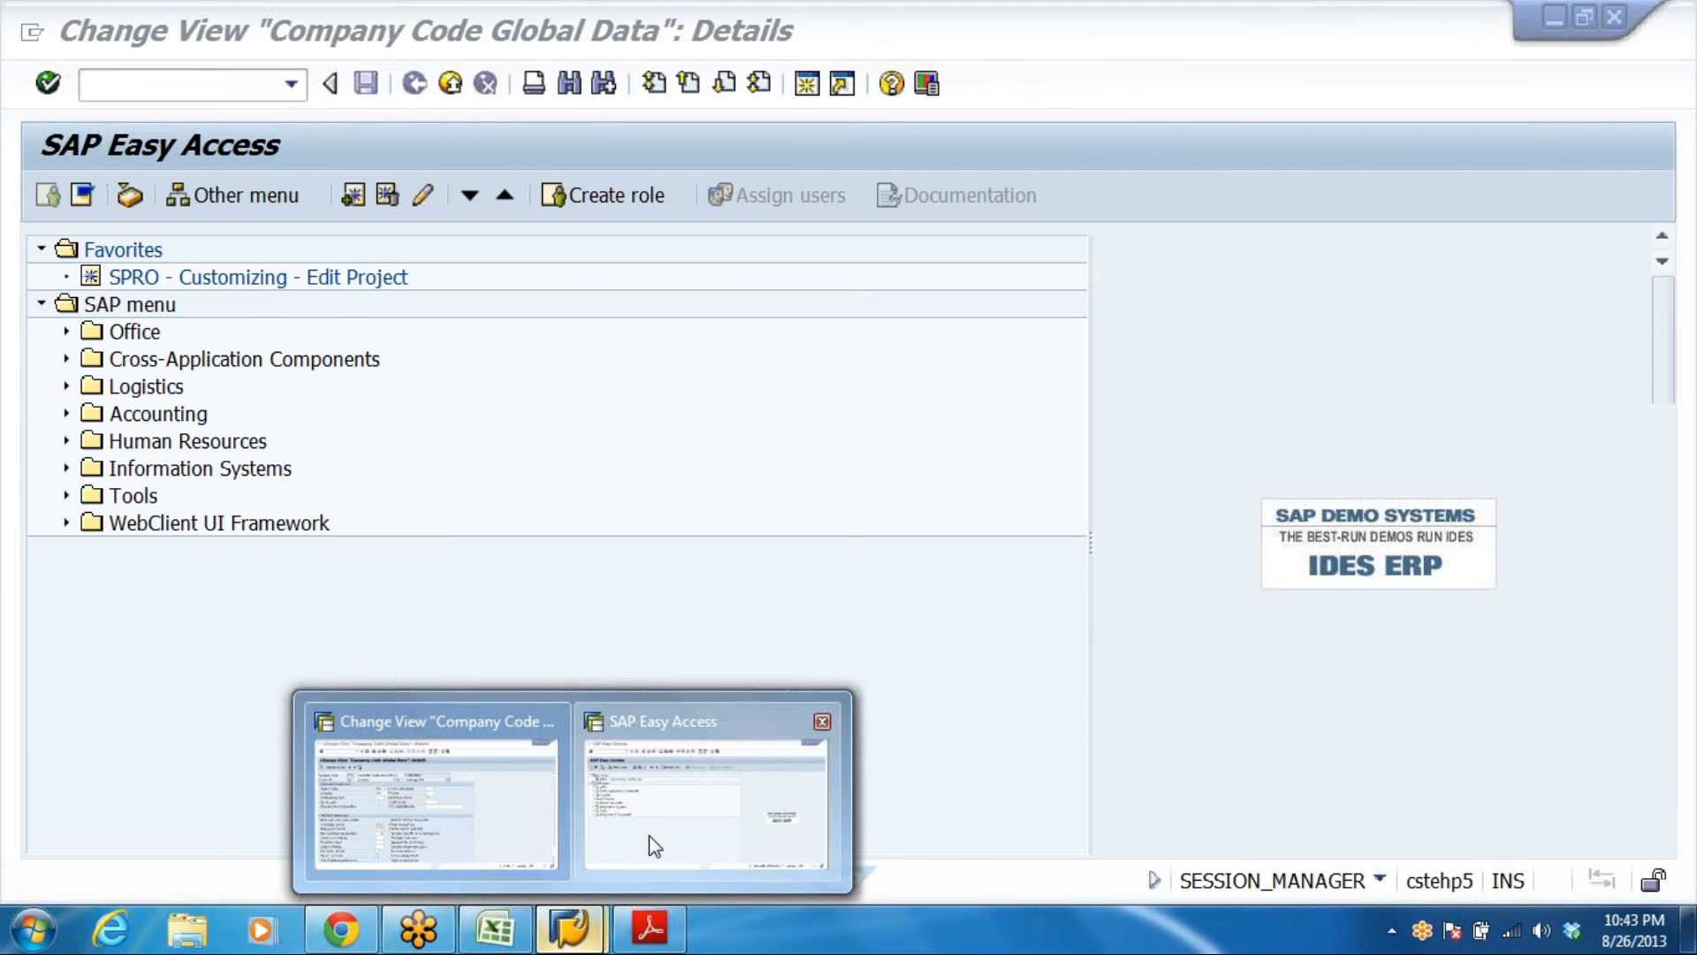
click(649, 835)
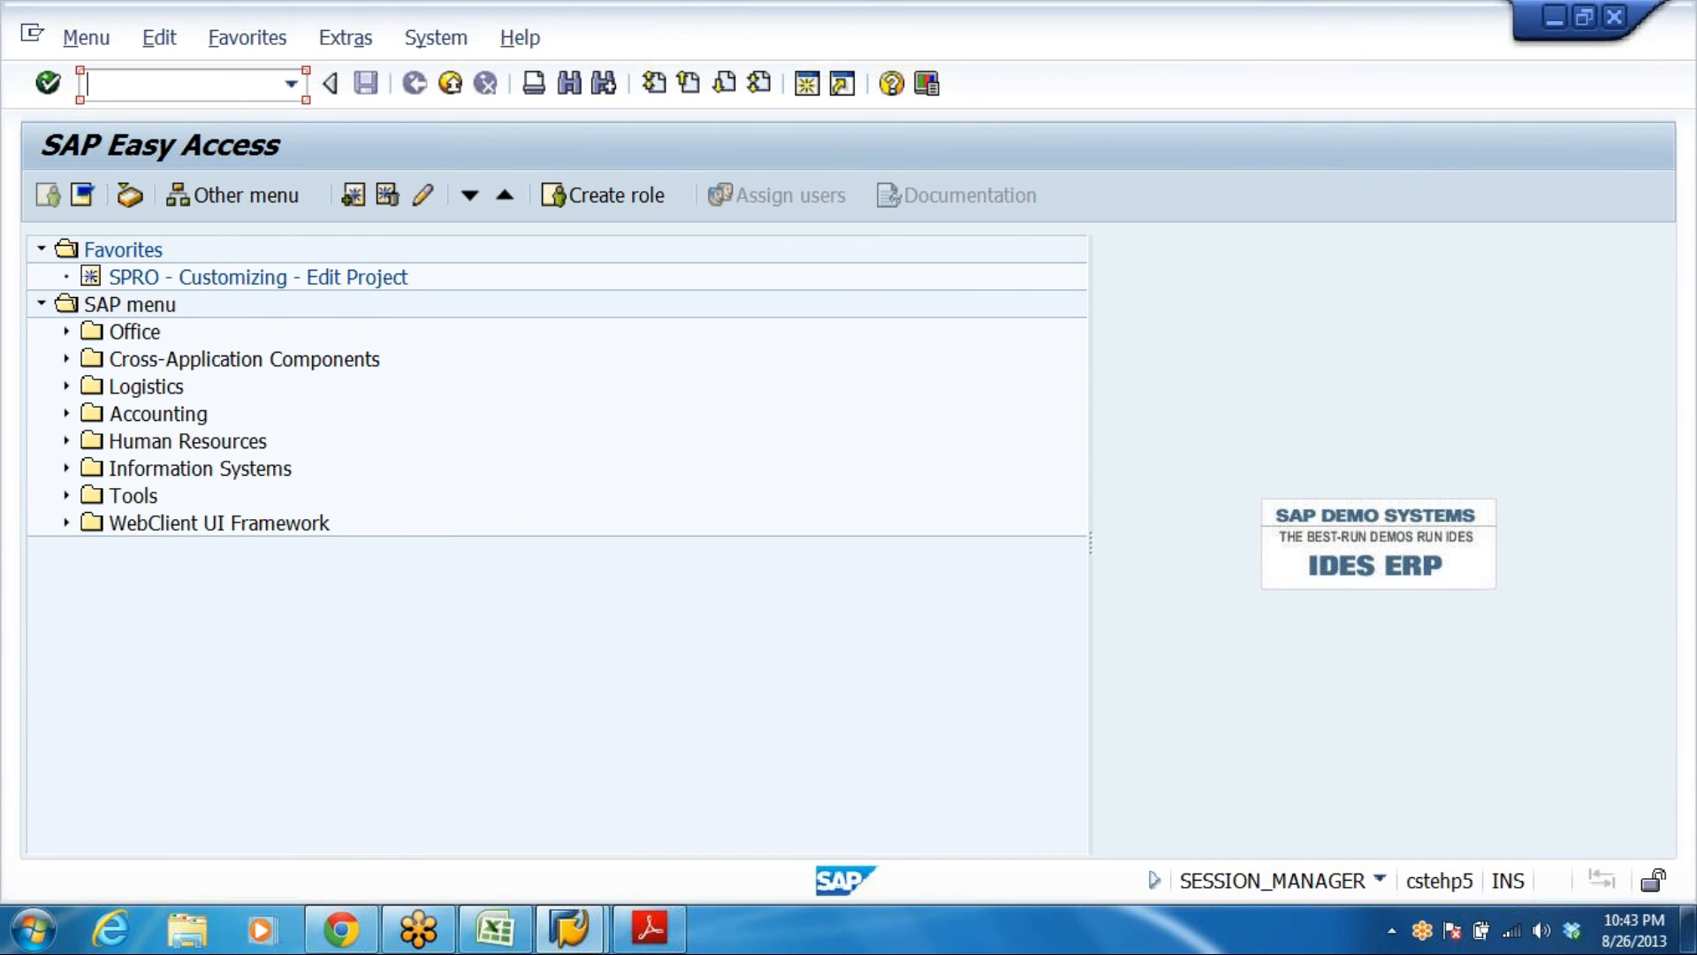
text(f-02)
key(Return)
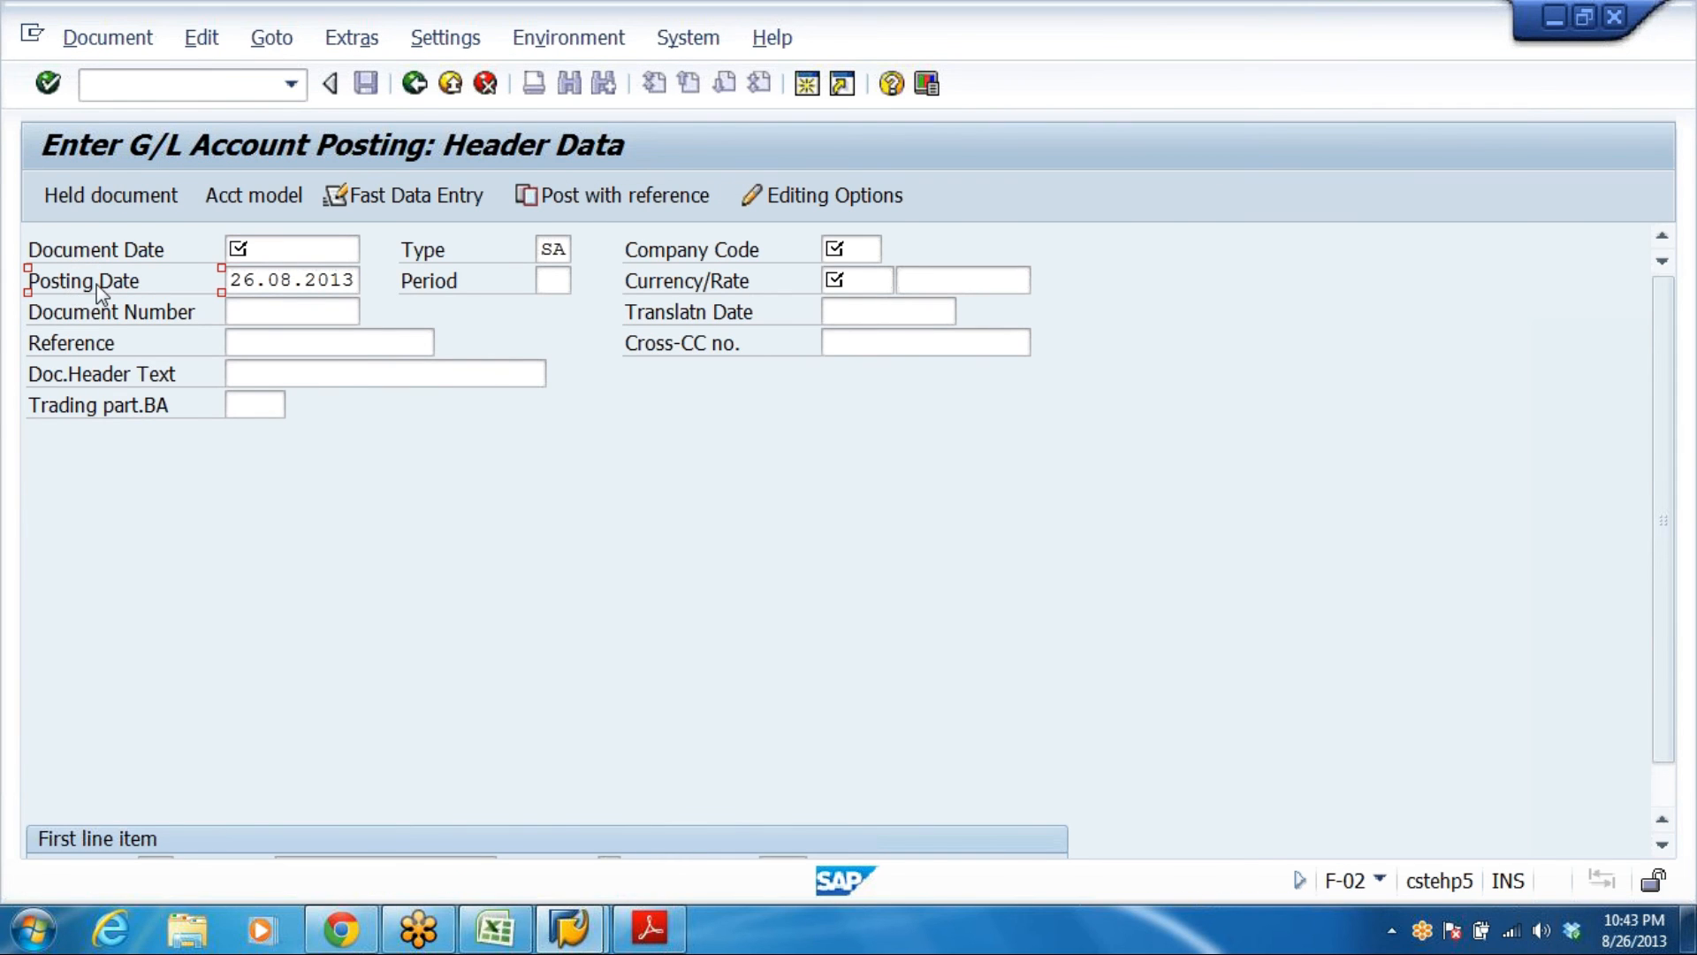
click(292, 248)
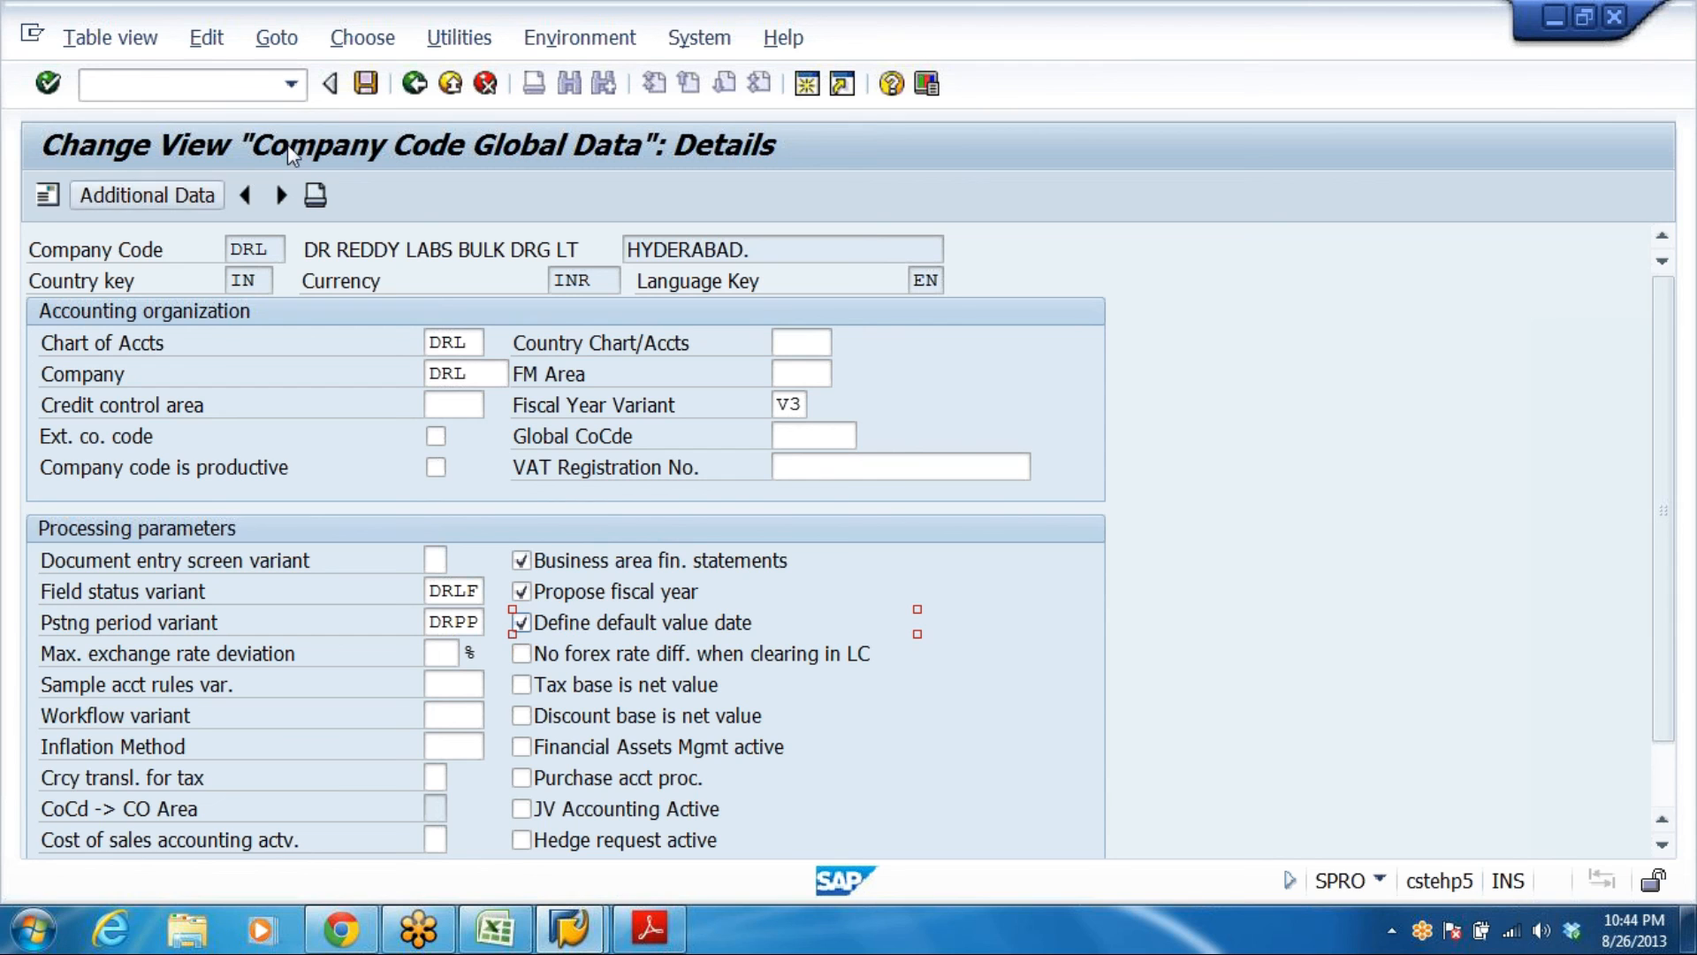
Save DRL's company code global data under the DRL COMP CODE SETTINGS customizing request and return to the IMG structure
click(366, 86)
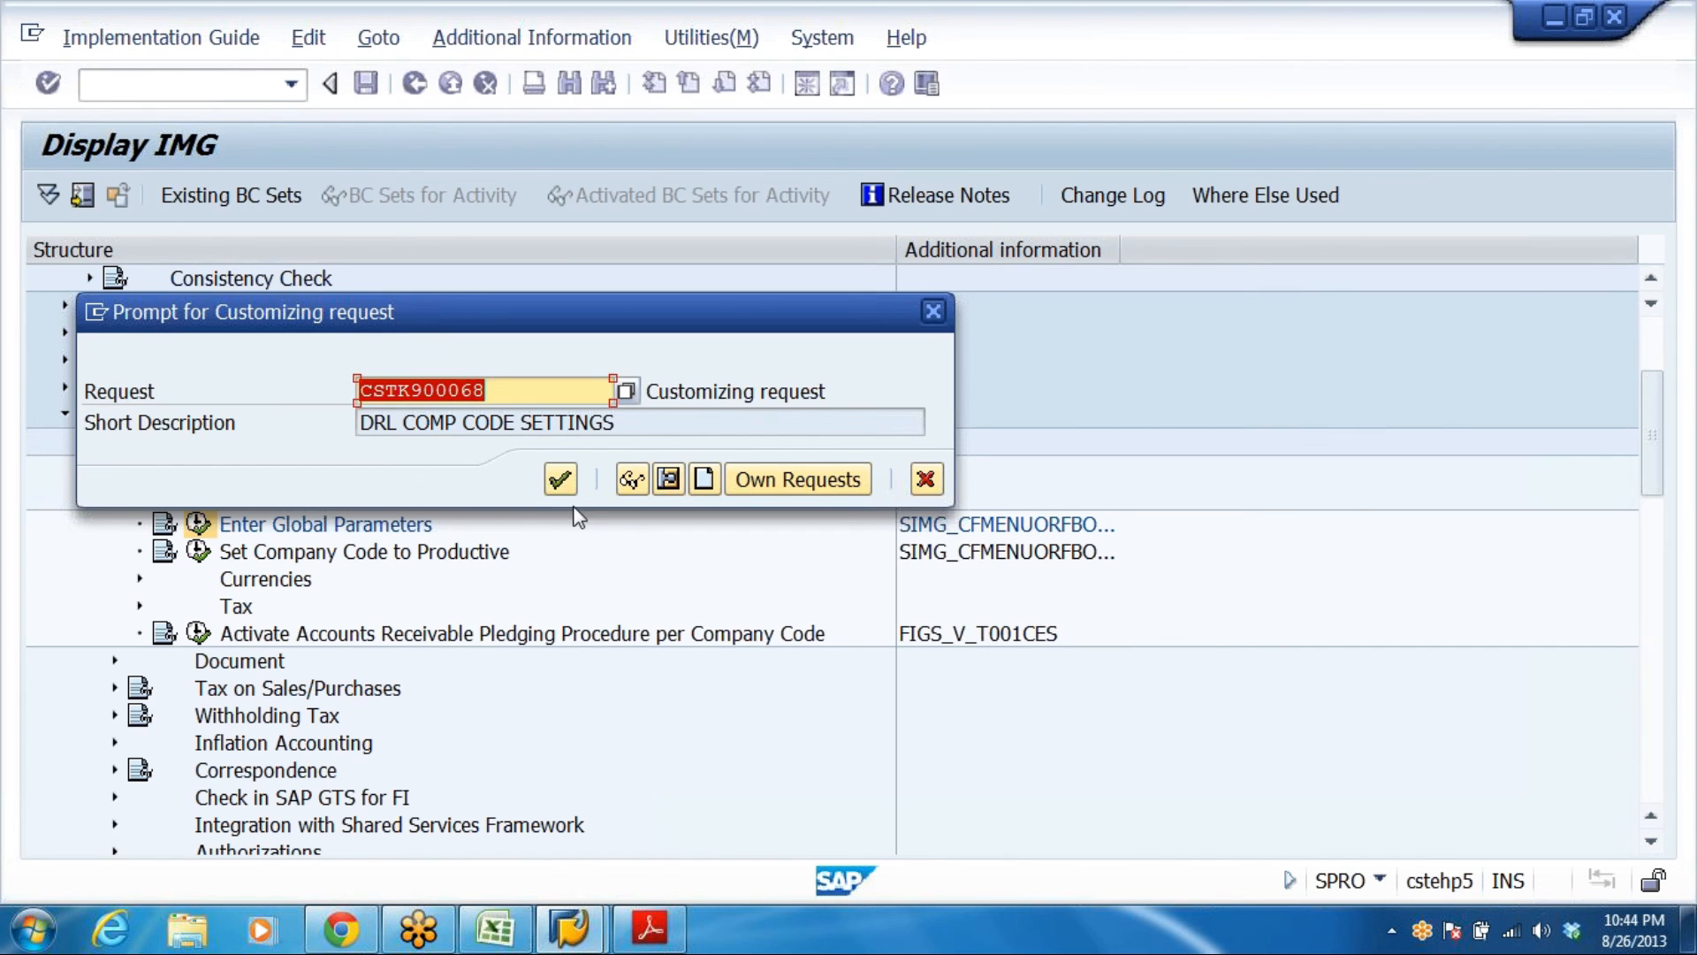
click(561, 479)
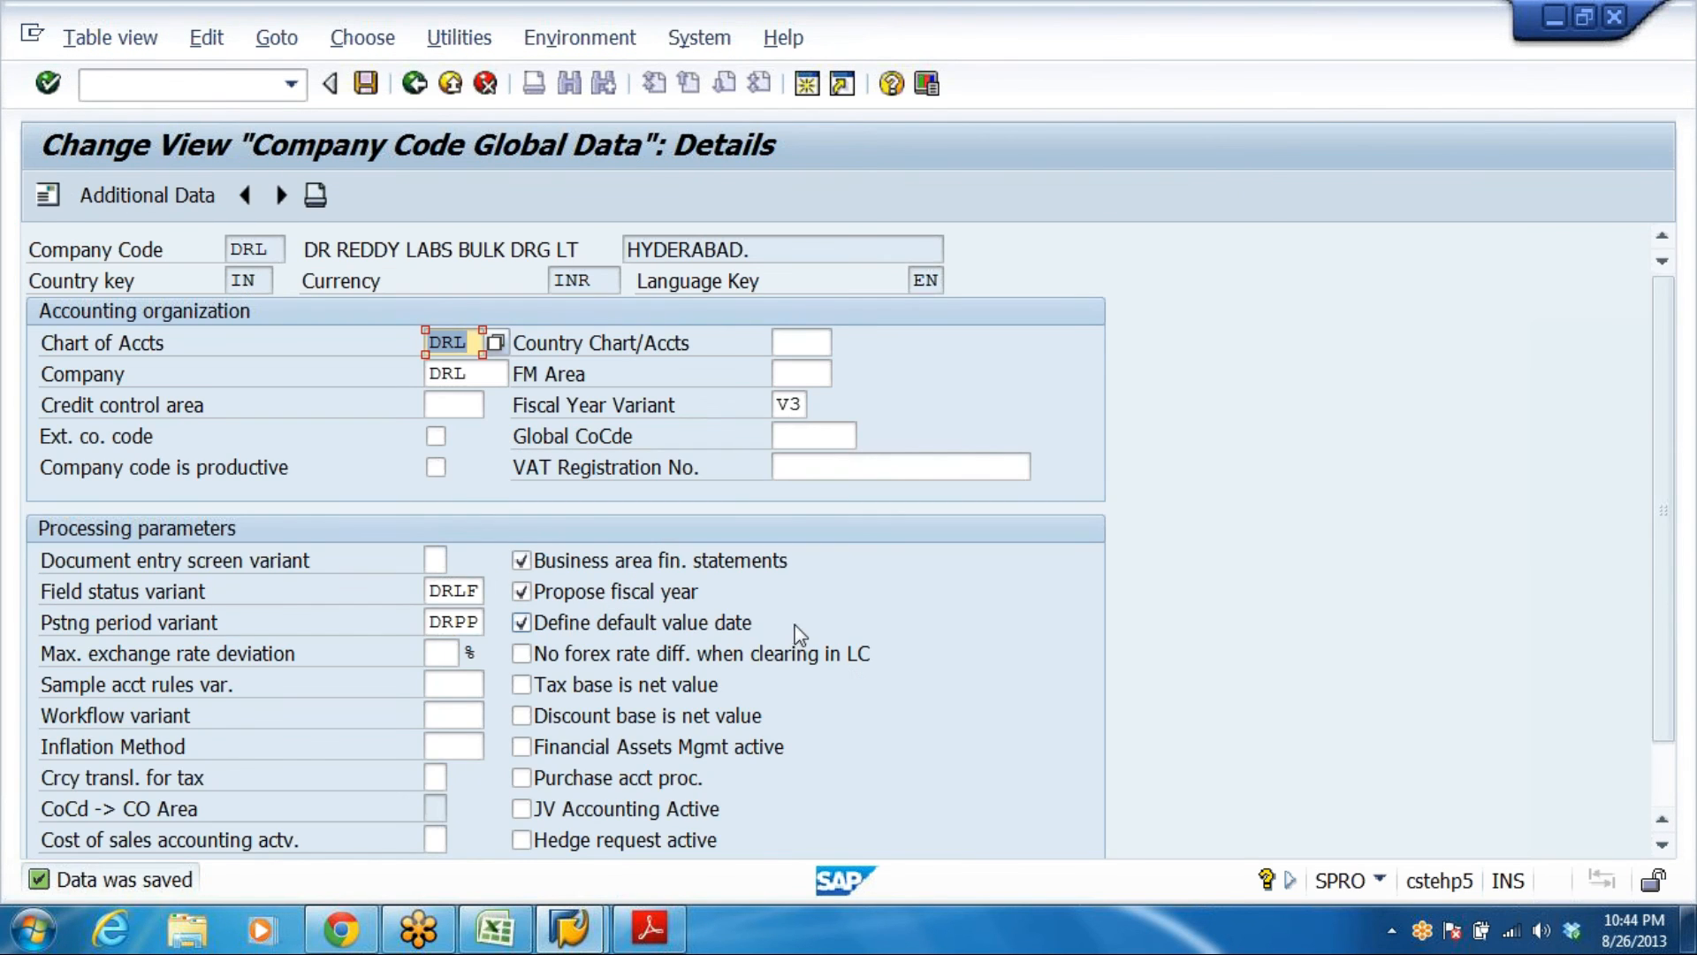
click(451, 84)
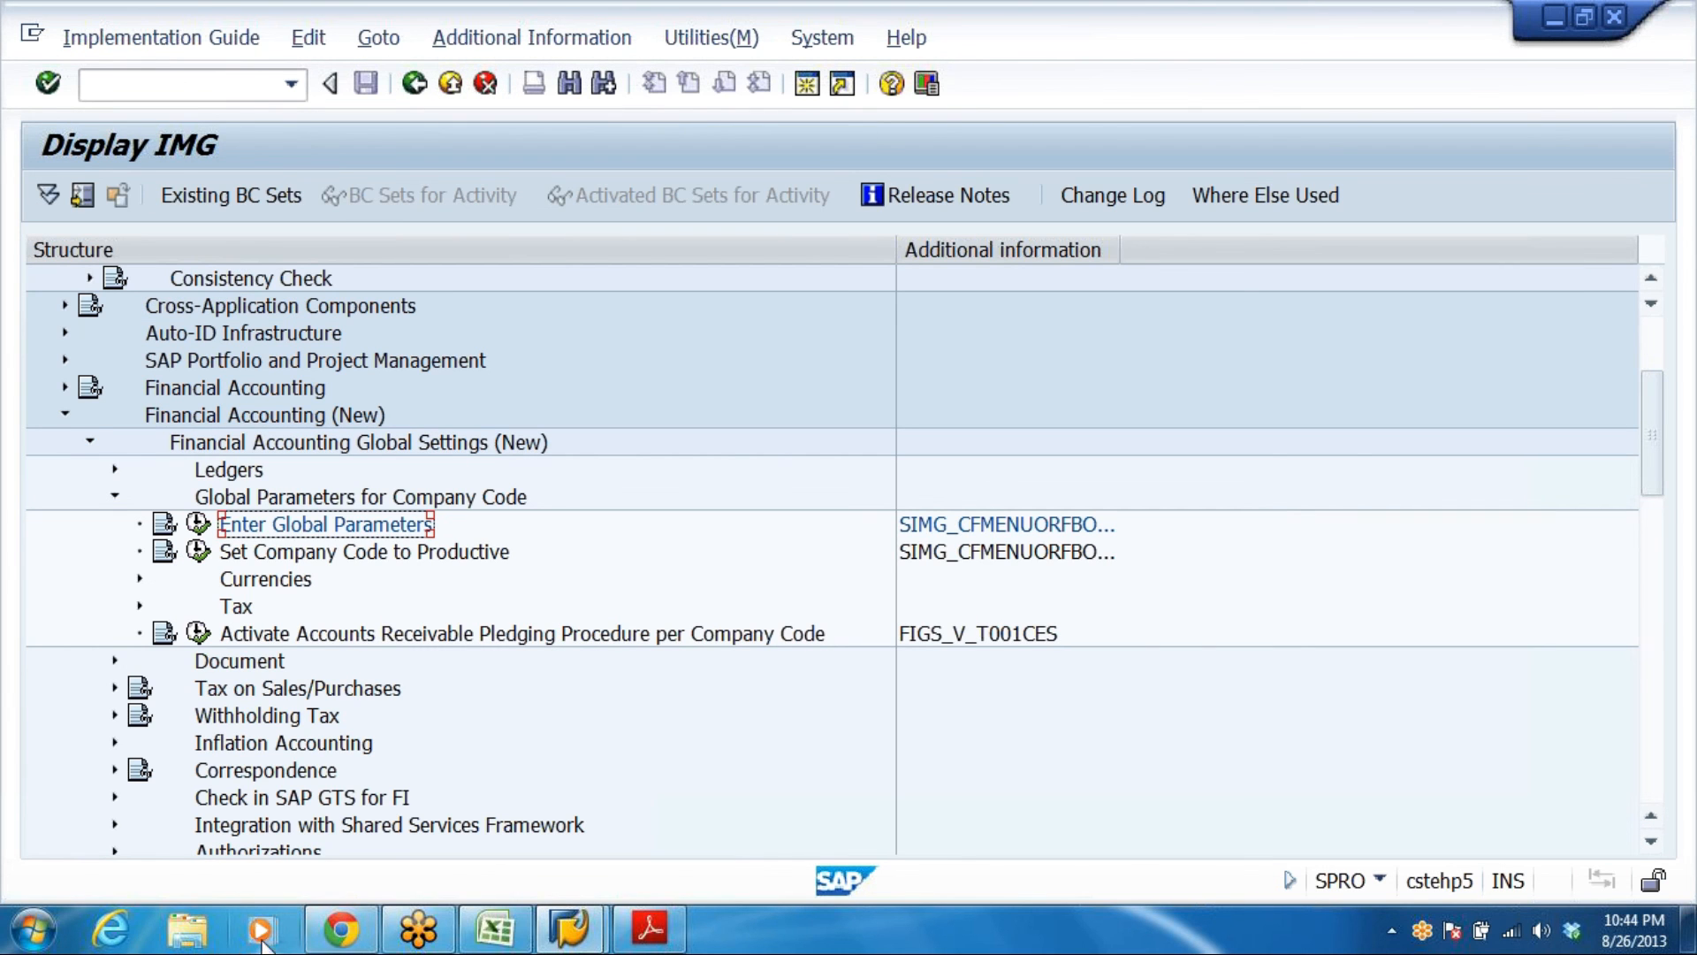
Switch to Adobe Reader and read the configuration notes from defining document number ranges through creating a controlling area
click(644, 943)
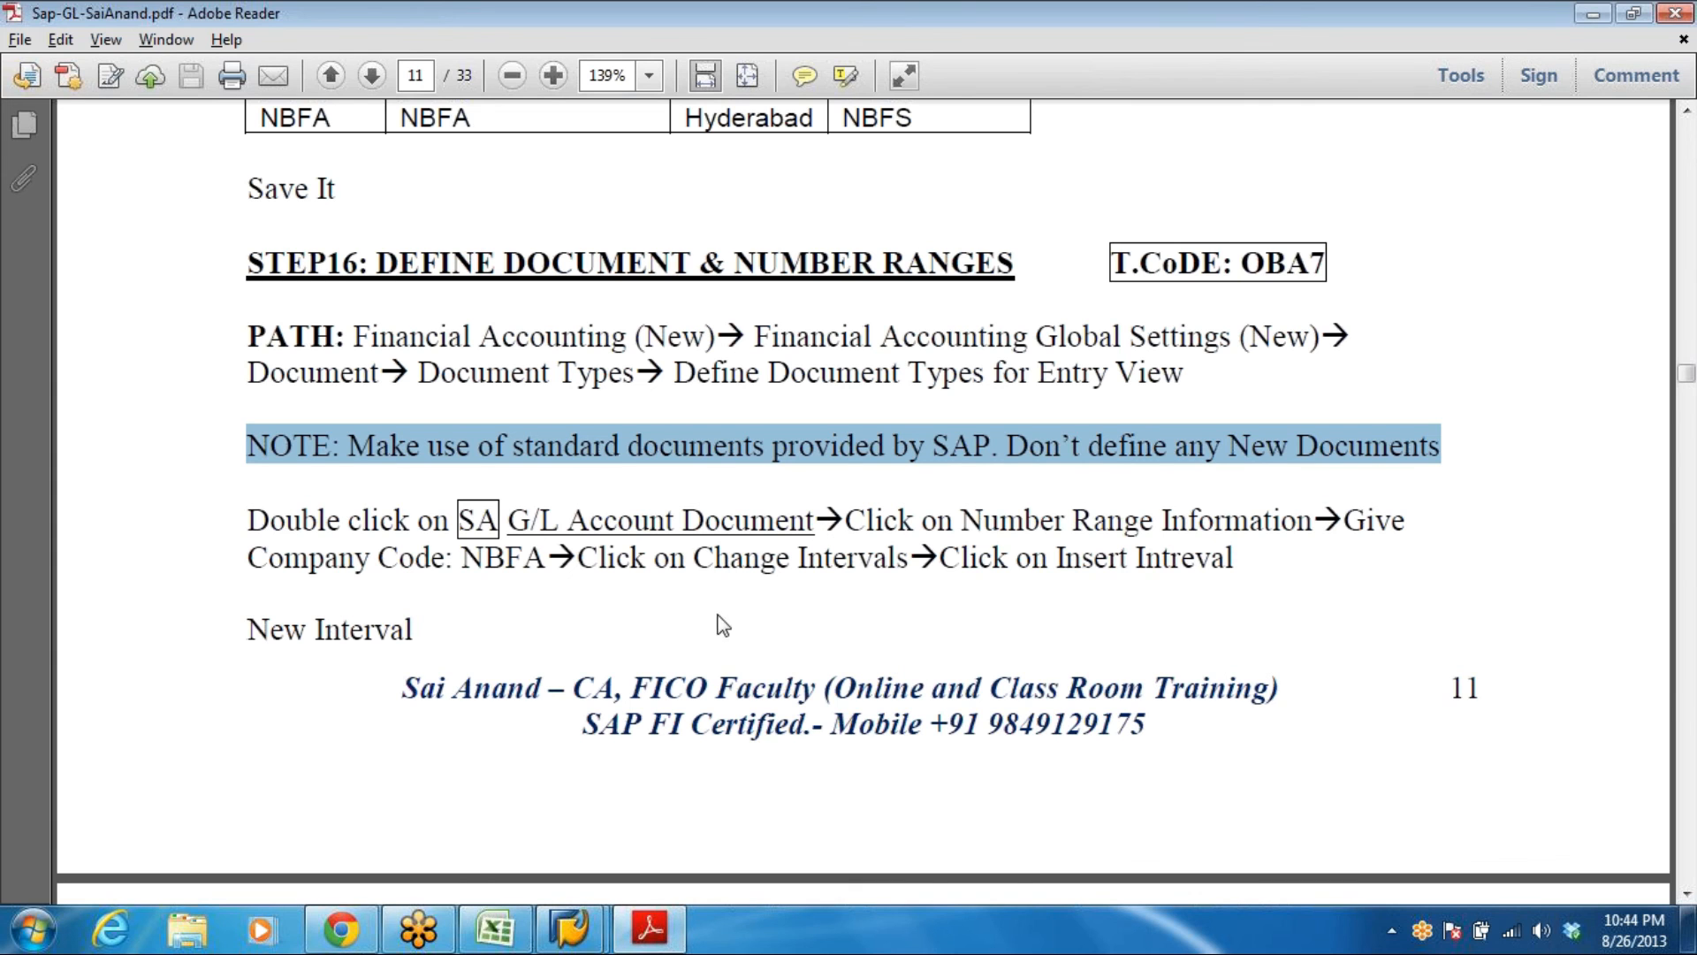
click(870, 455)
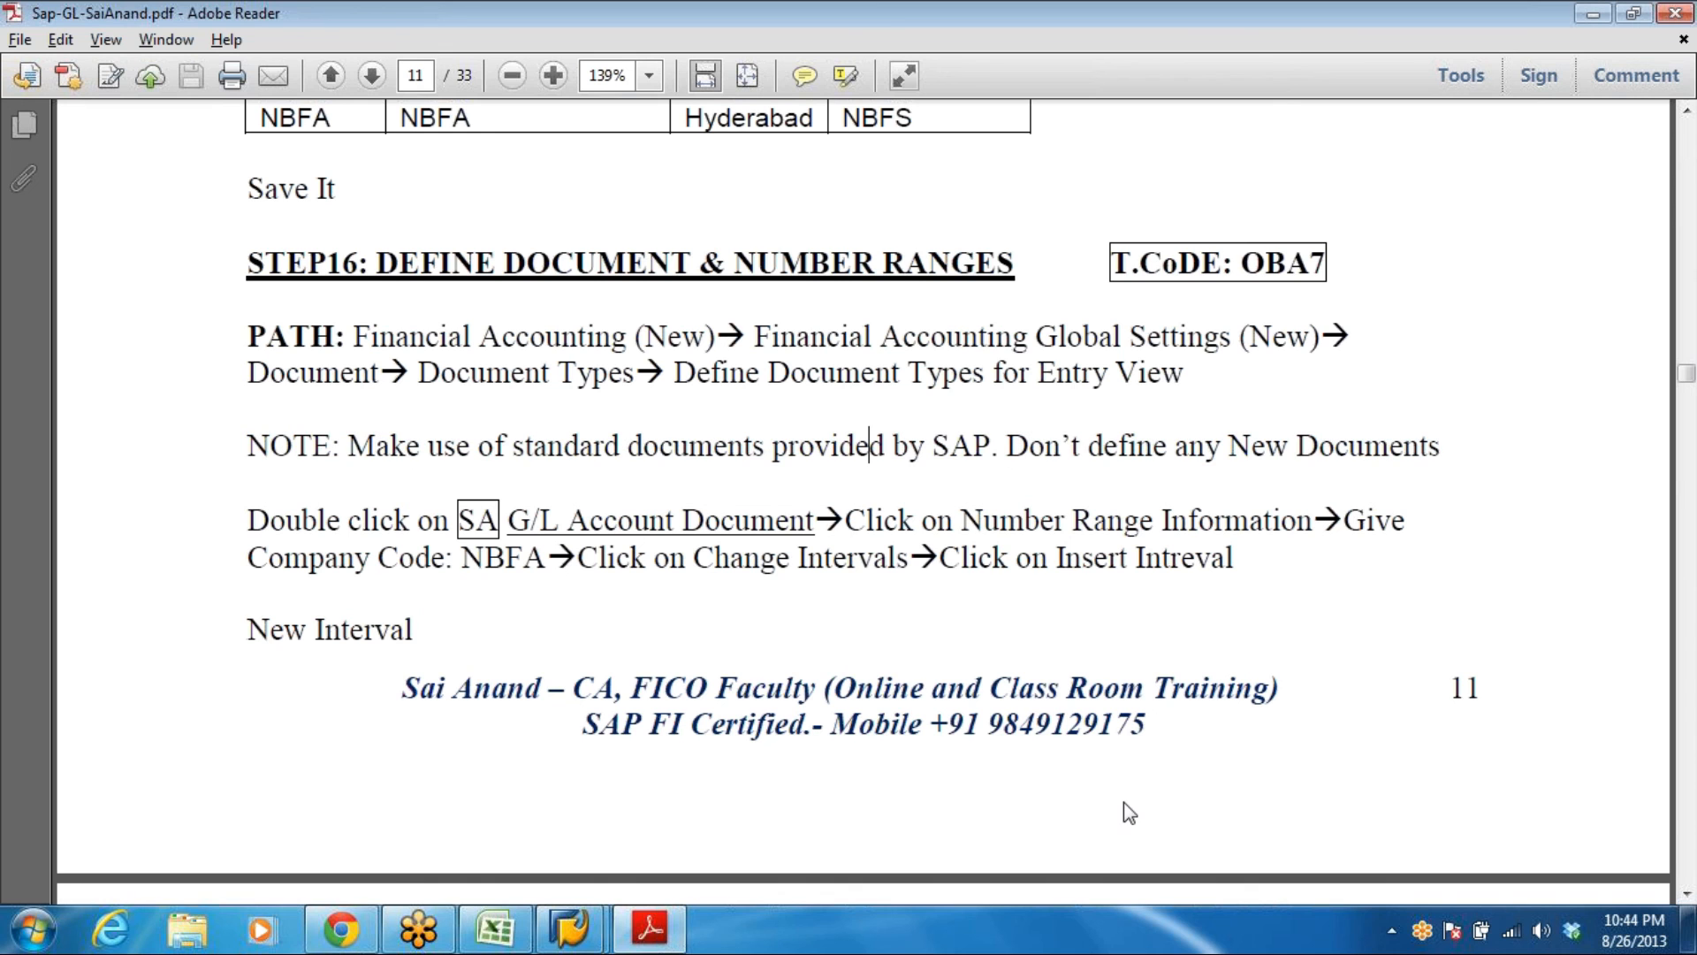
scroll(1017, 570, down, 10)
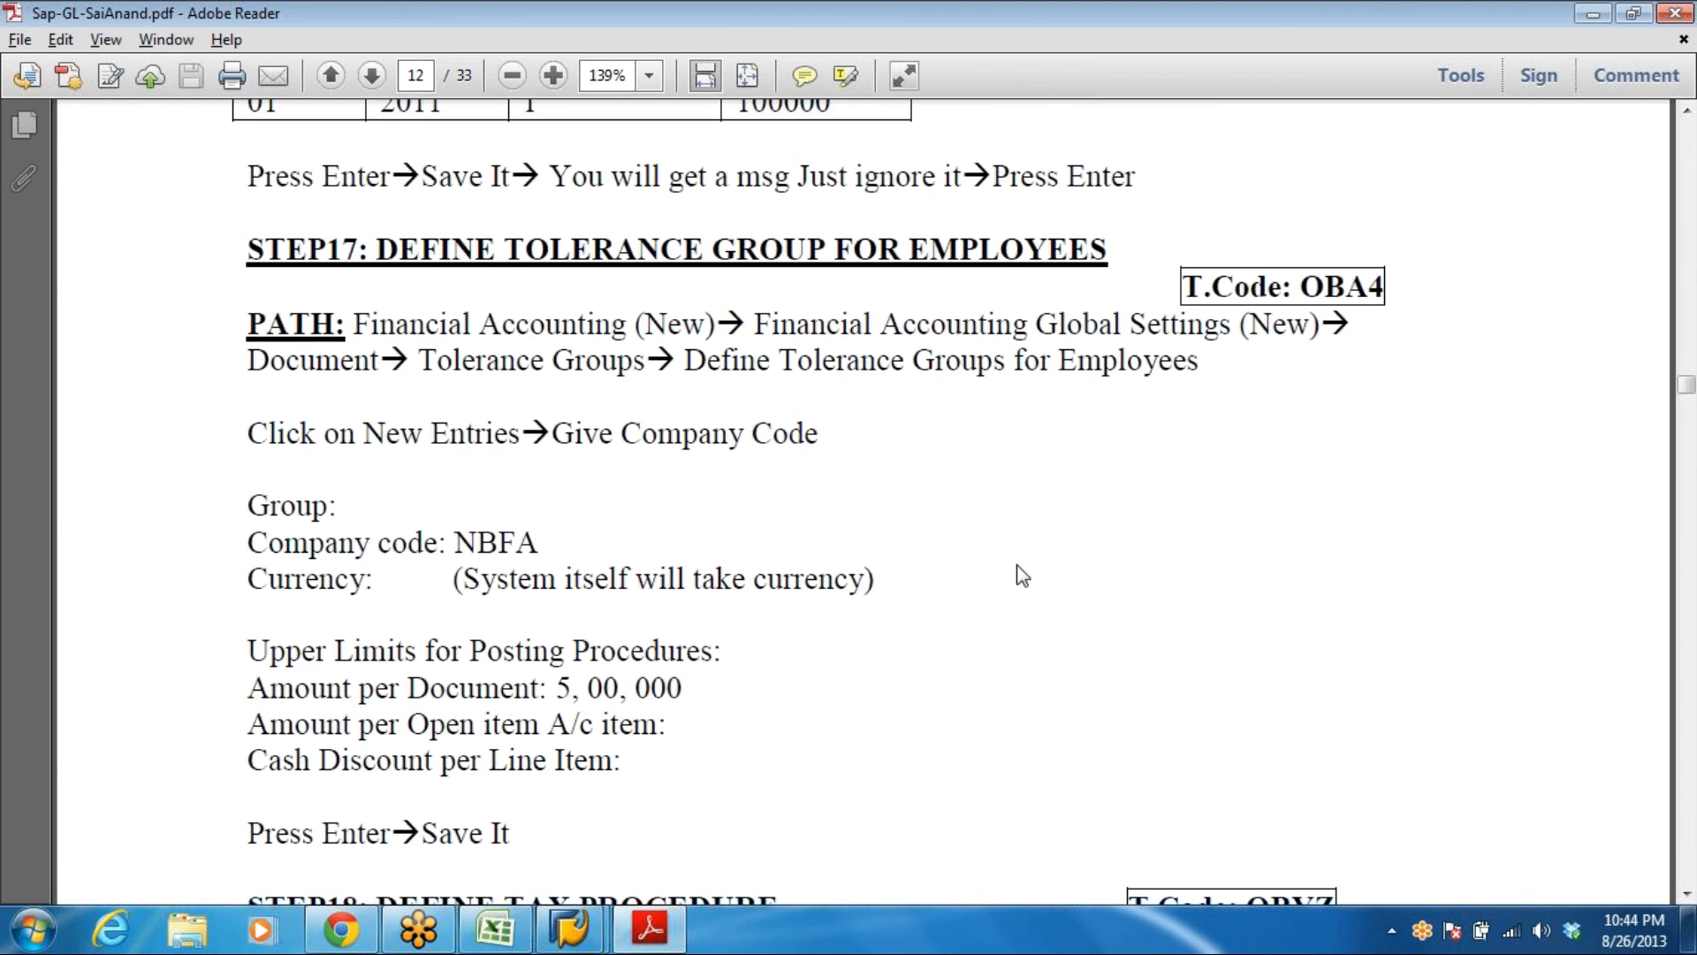
scroll(1016, 575, down, 20)
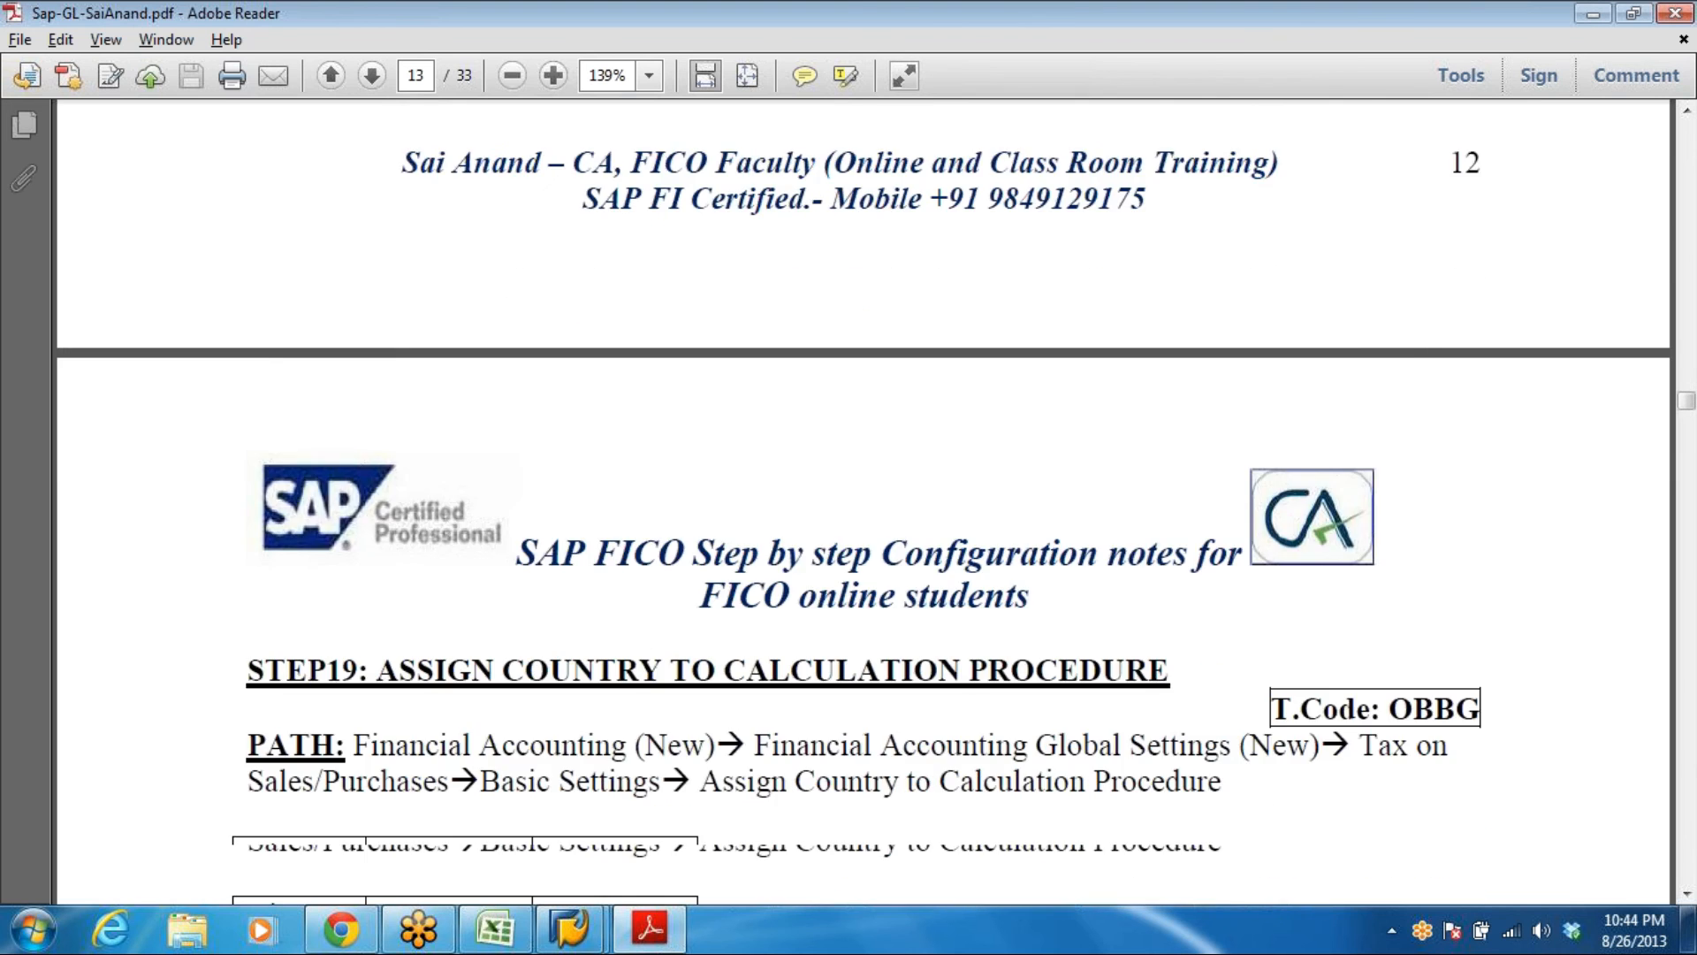
scroll(988, 568, down, 8)
scroll(988, 568, up, 3)
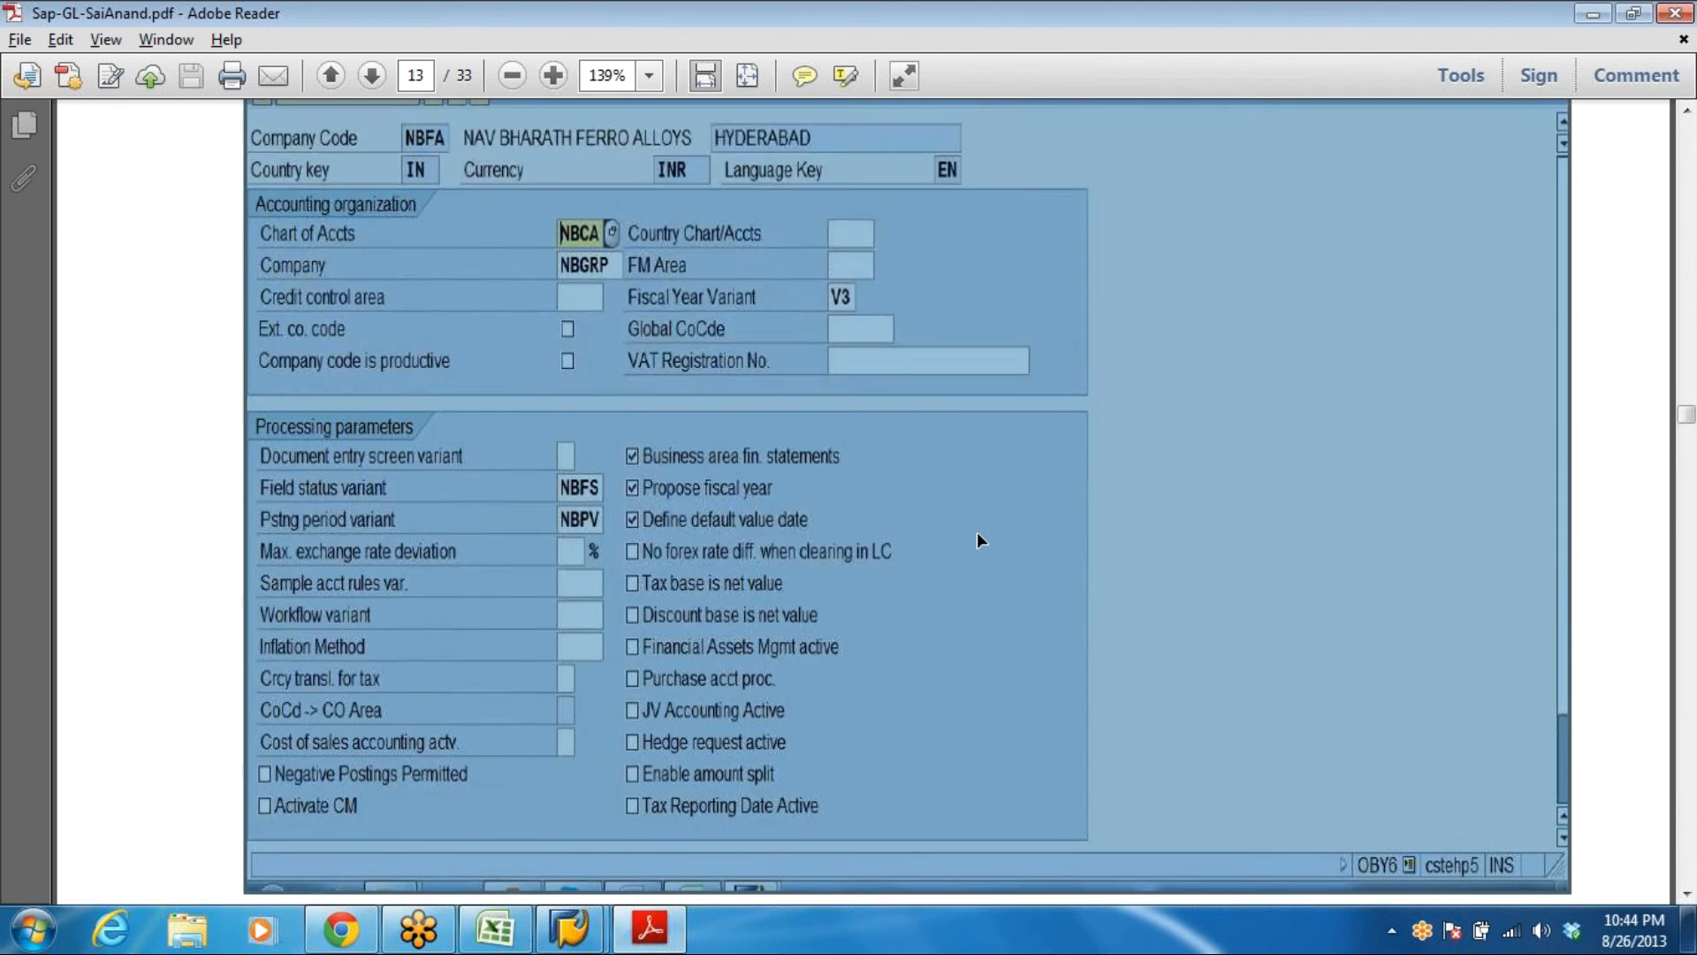
scroll(981, 543, down, 5)
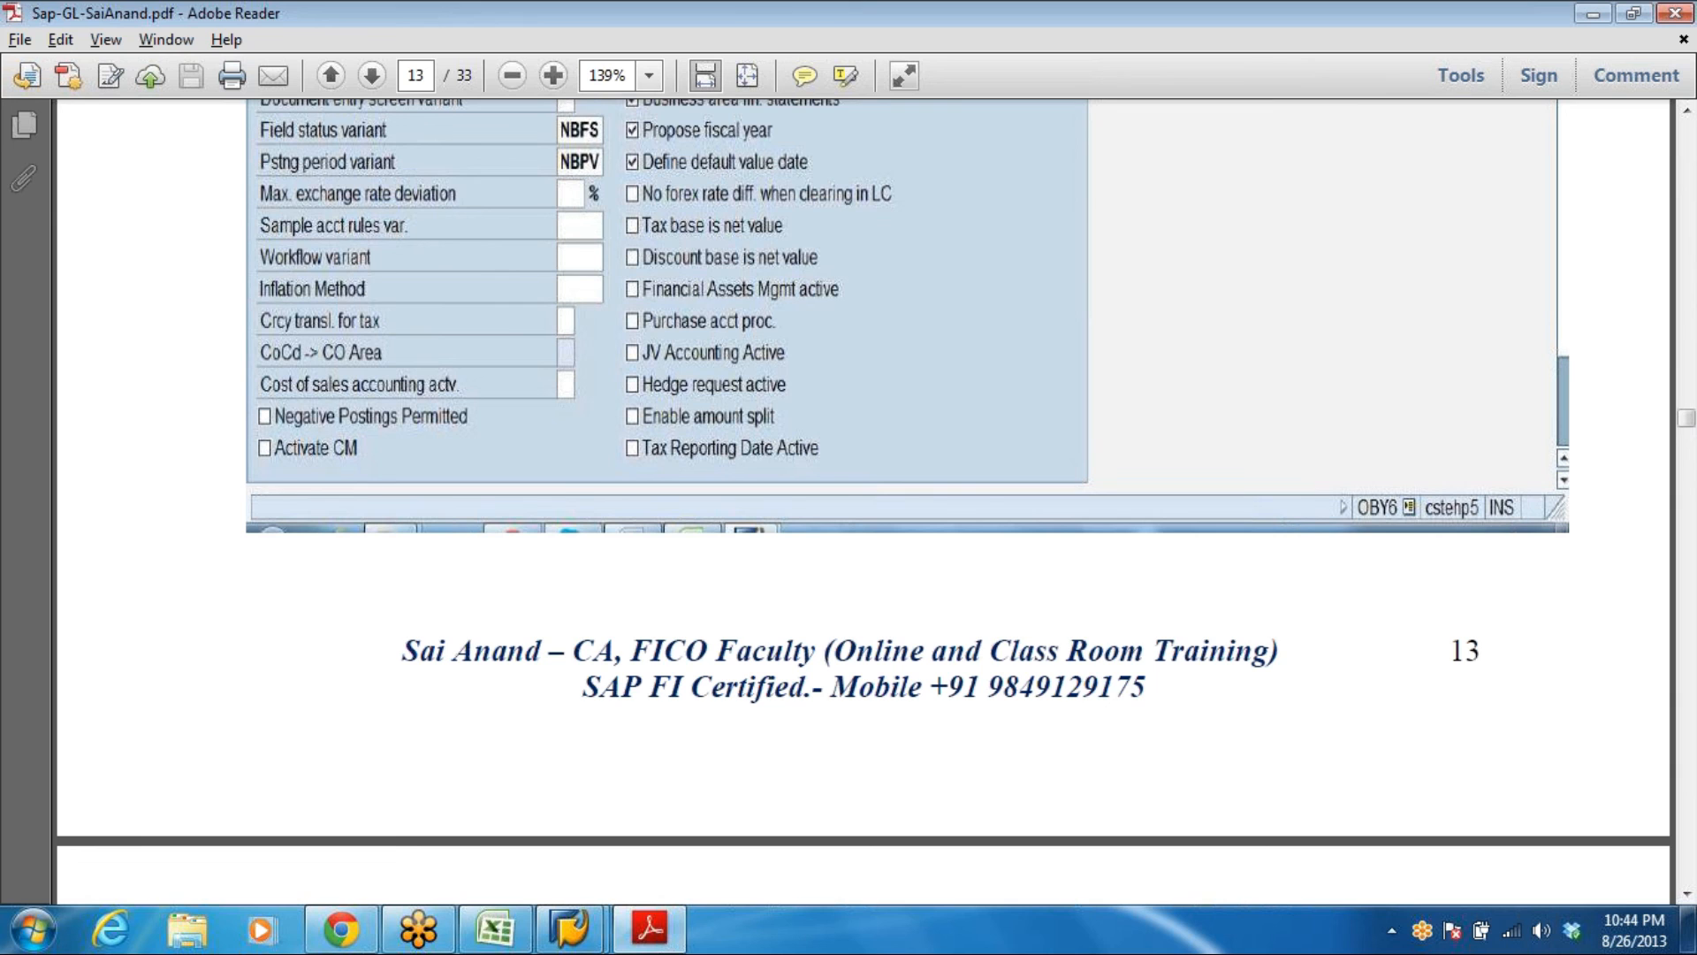
scroll(884, 624, down, 5)
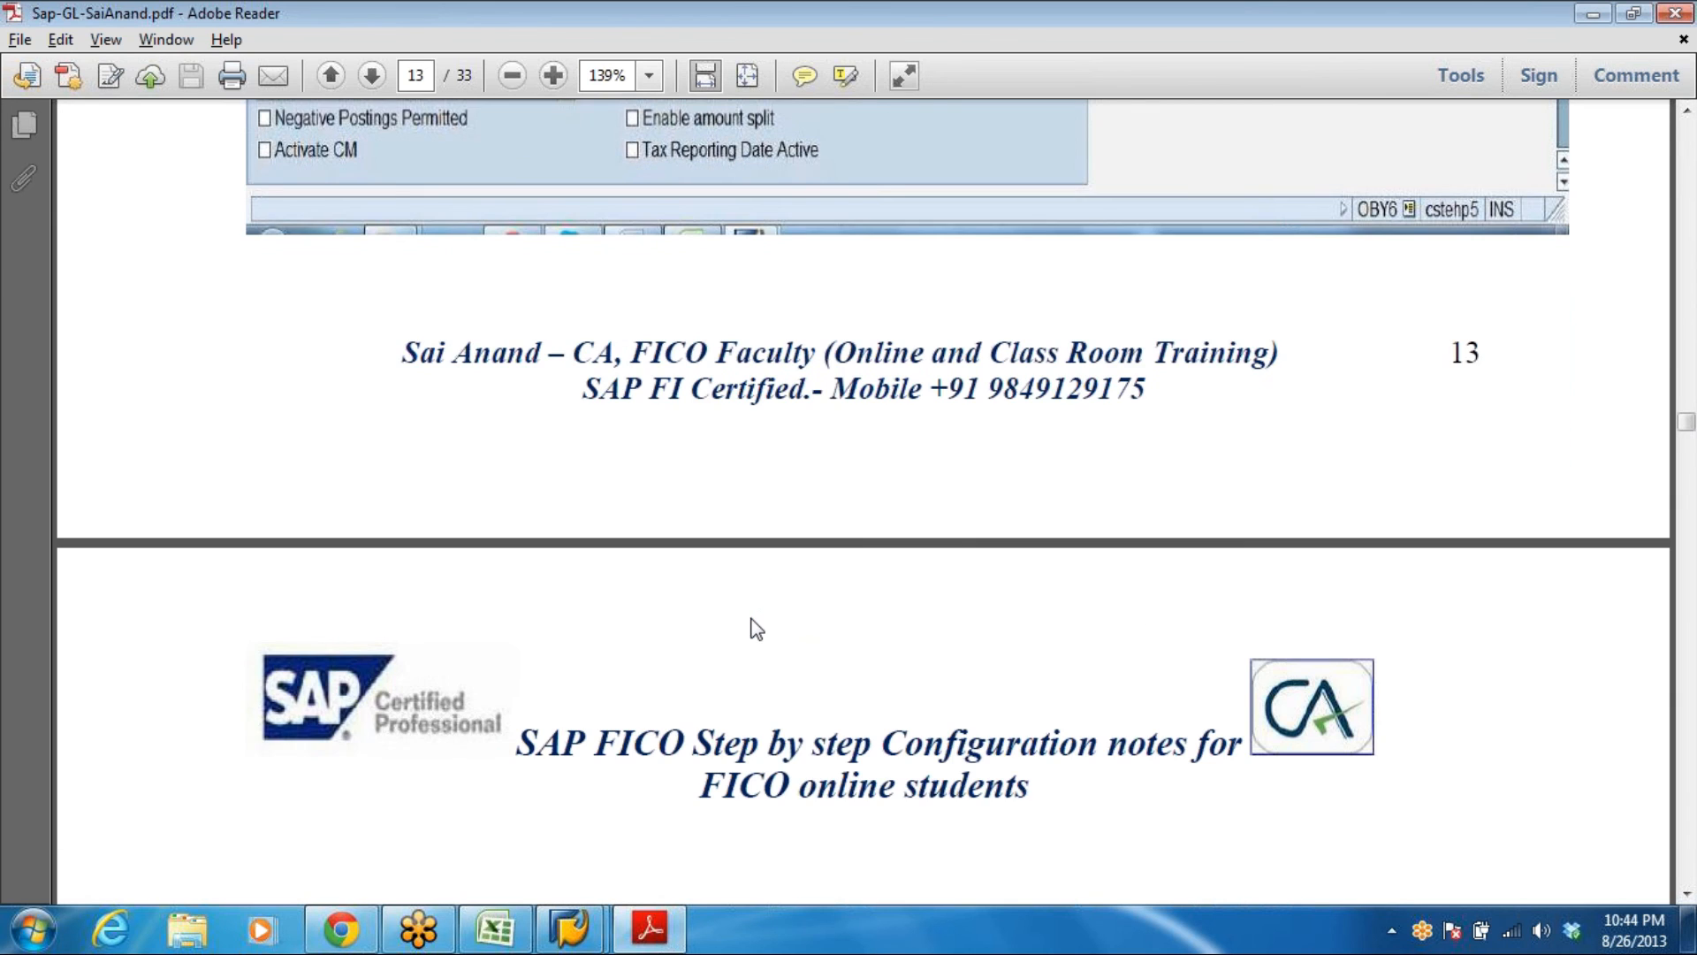
scroll(773, 618, down, 9)
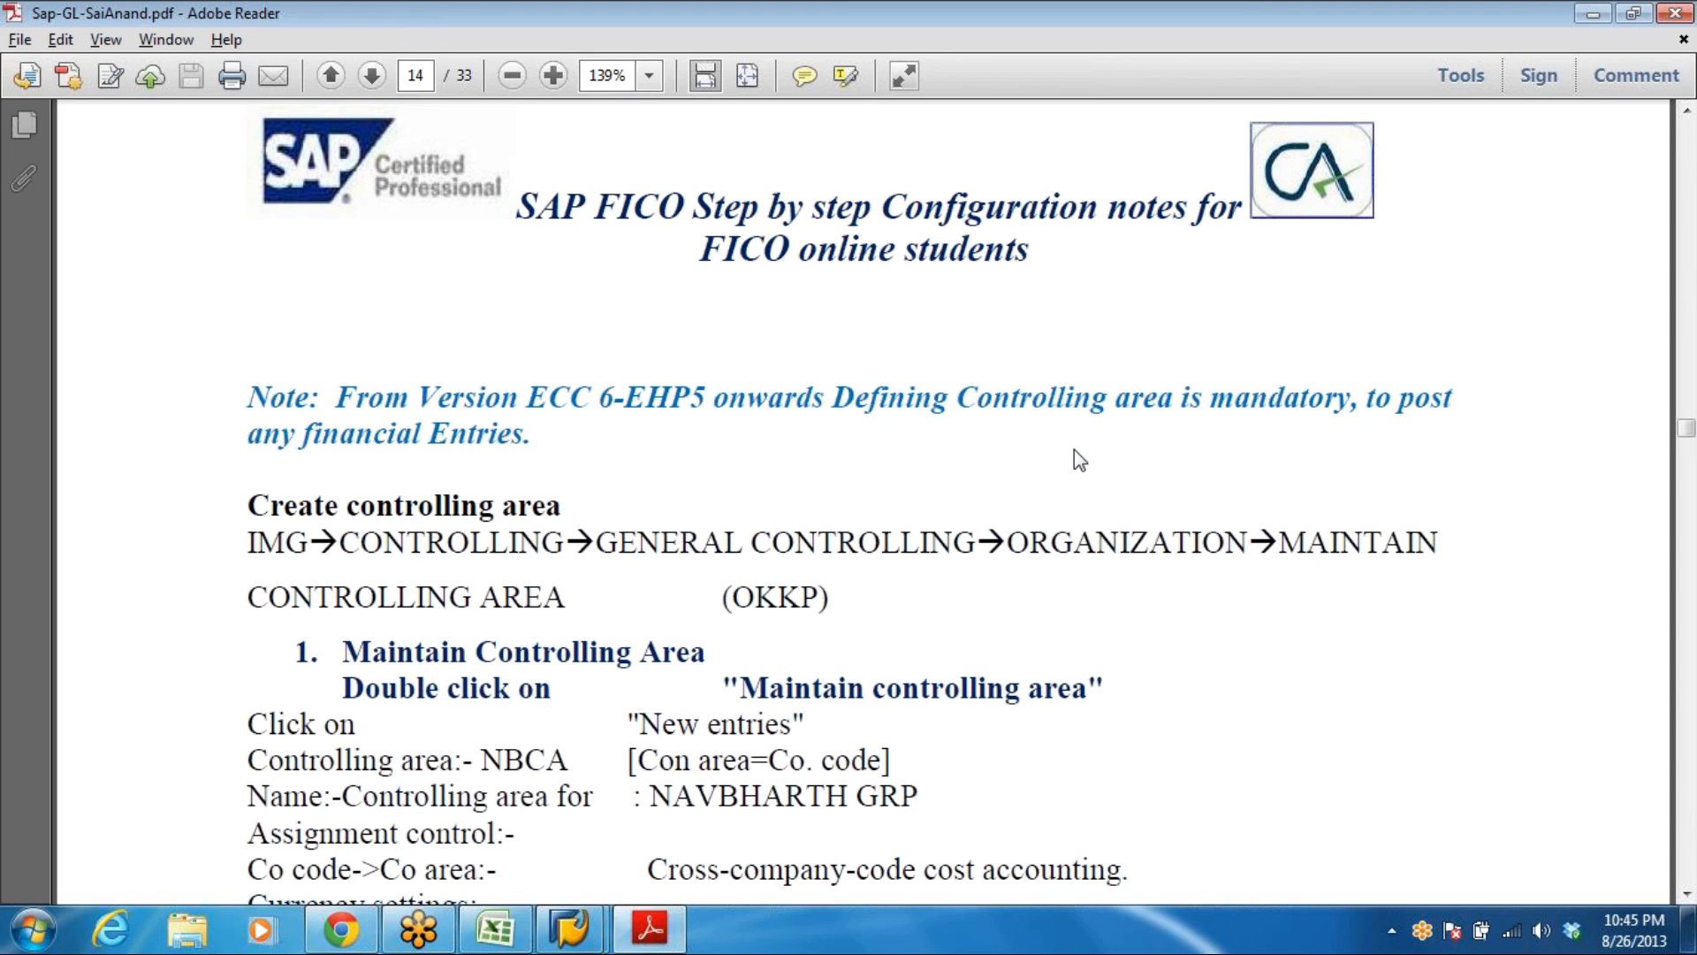
Switch back to SAP and collapse the Global Parameters for Company Code and Financial Accounting Global Settings (New) nodes
key(alt+Tab)
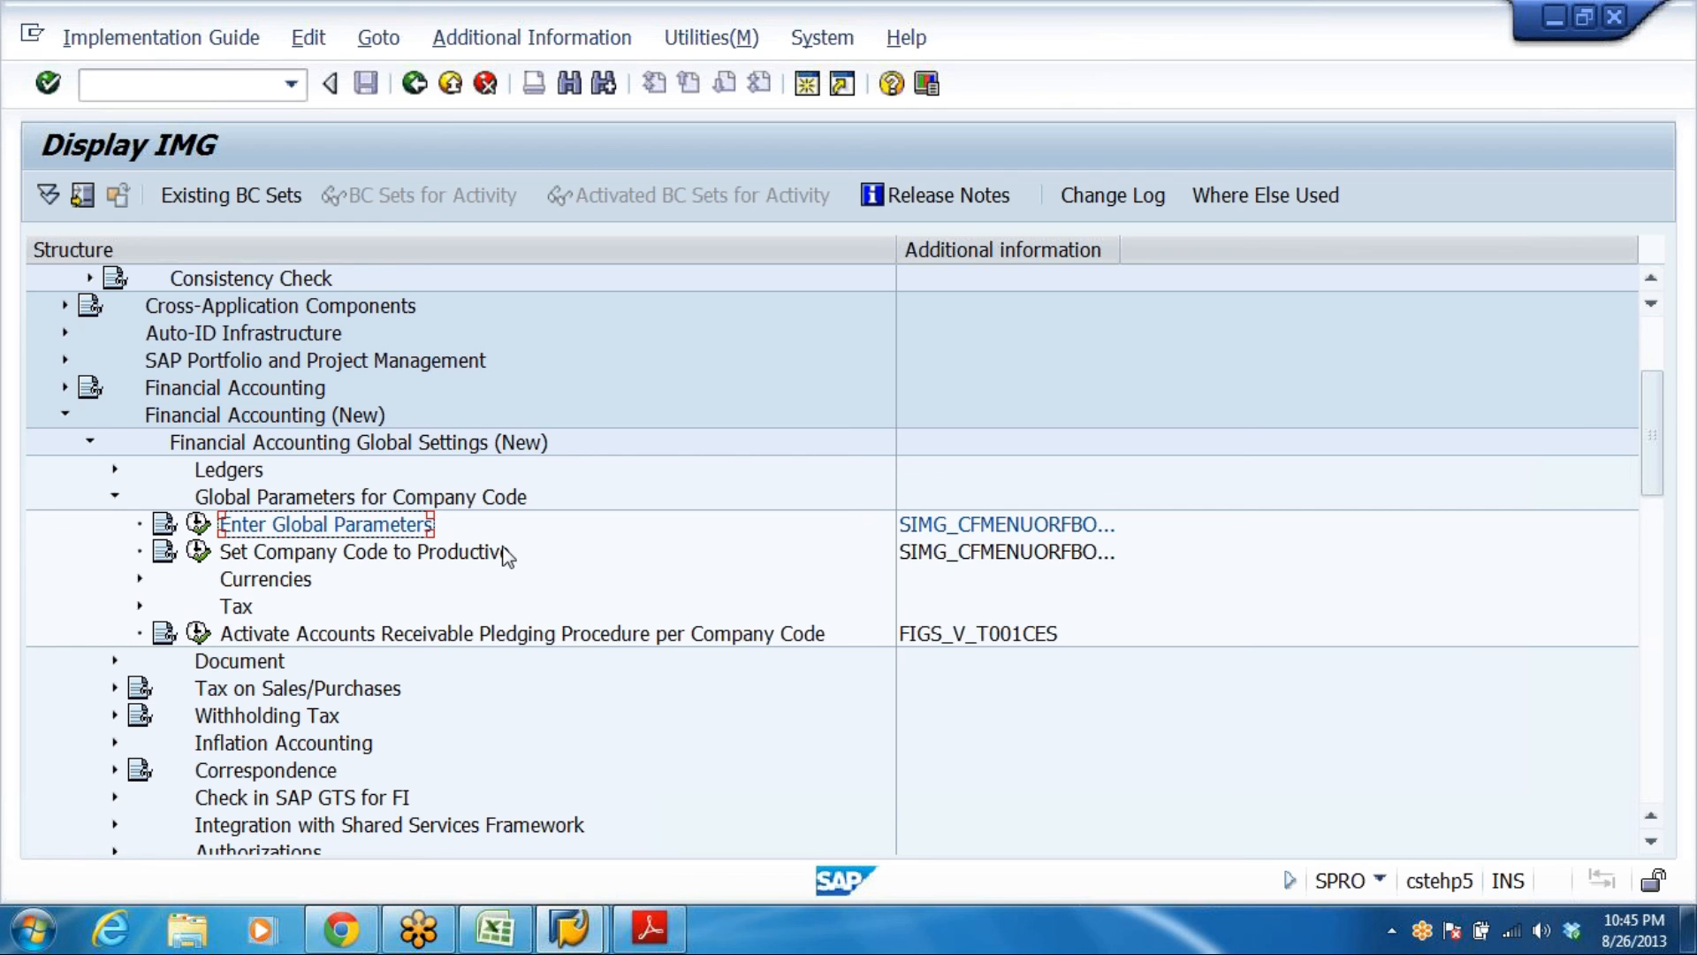
scroll(523, 499, down, 2)
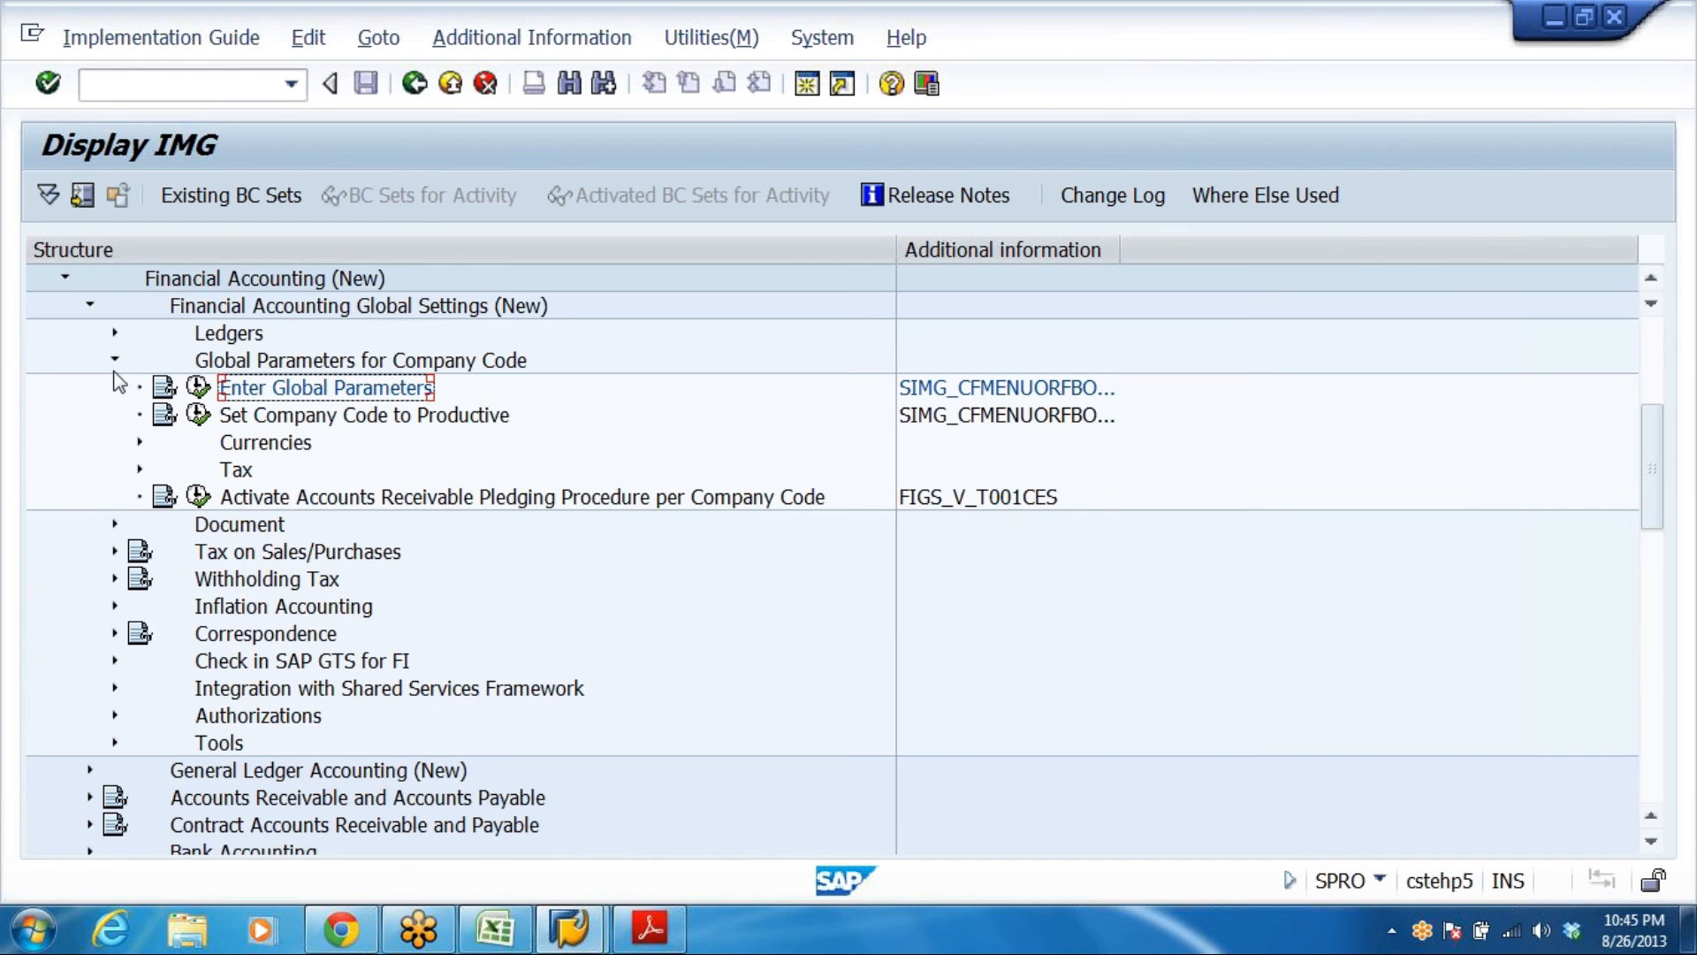
click(115, 361)
click(89, 306)
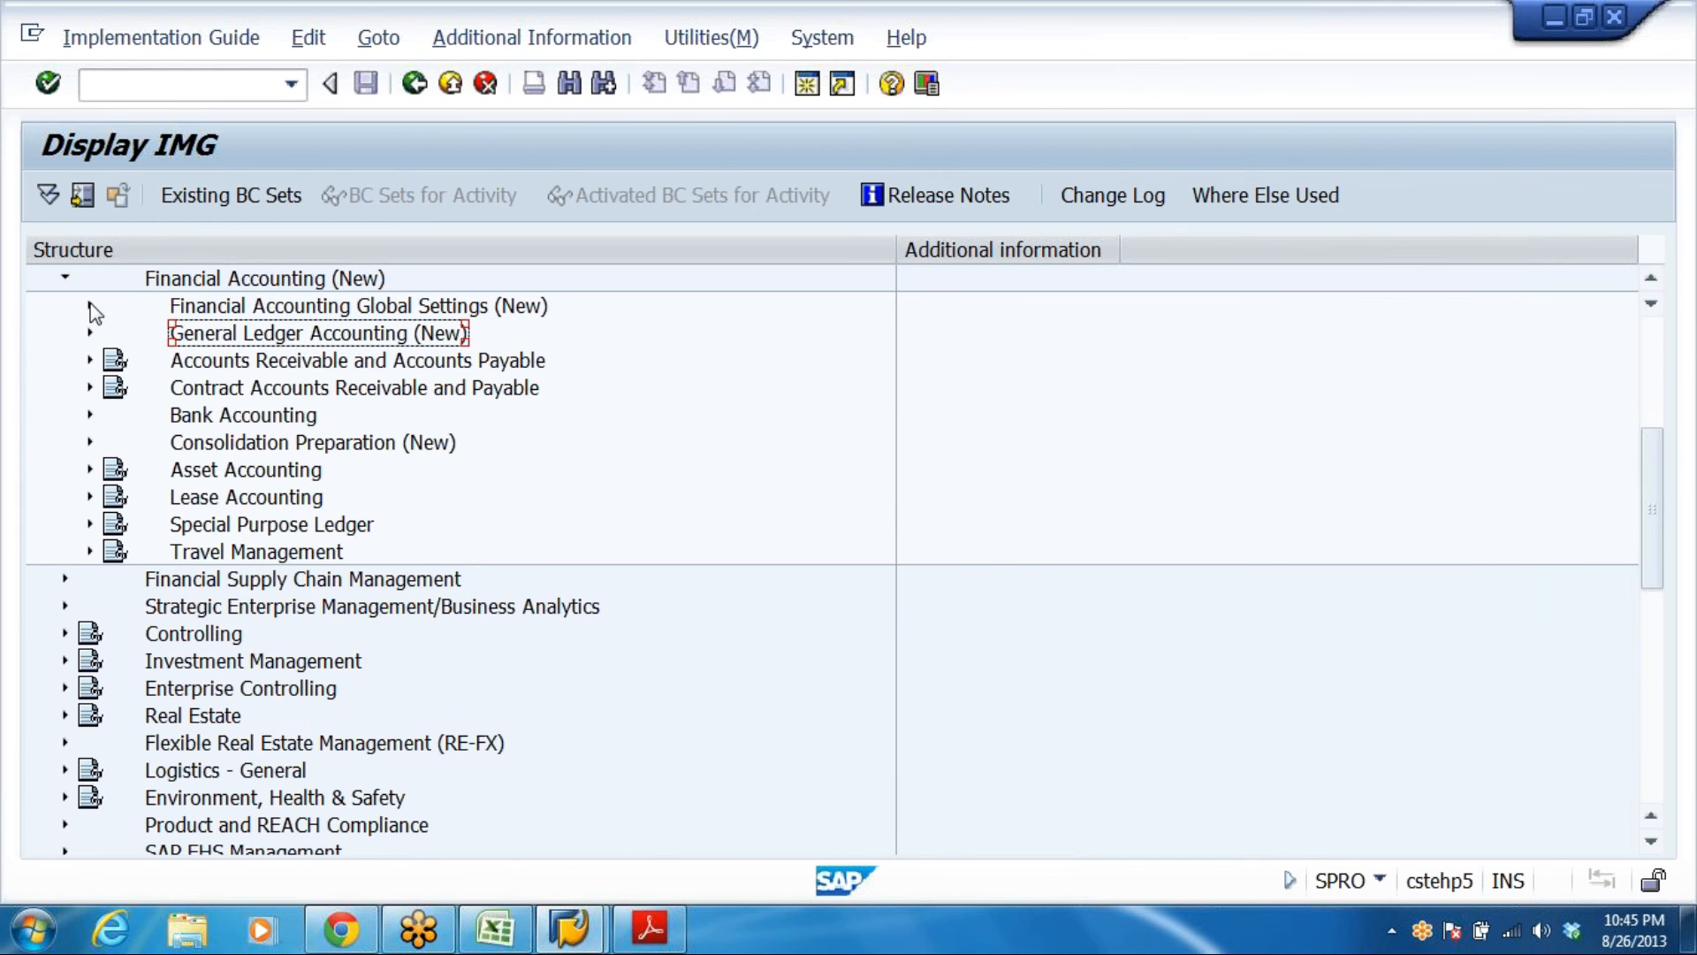
Expand Controlling, General Controlling and Organization in the IMG, and open the Maintain Controlling Area activity's basic data overview
double_click(234, 639)
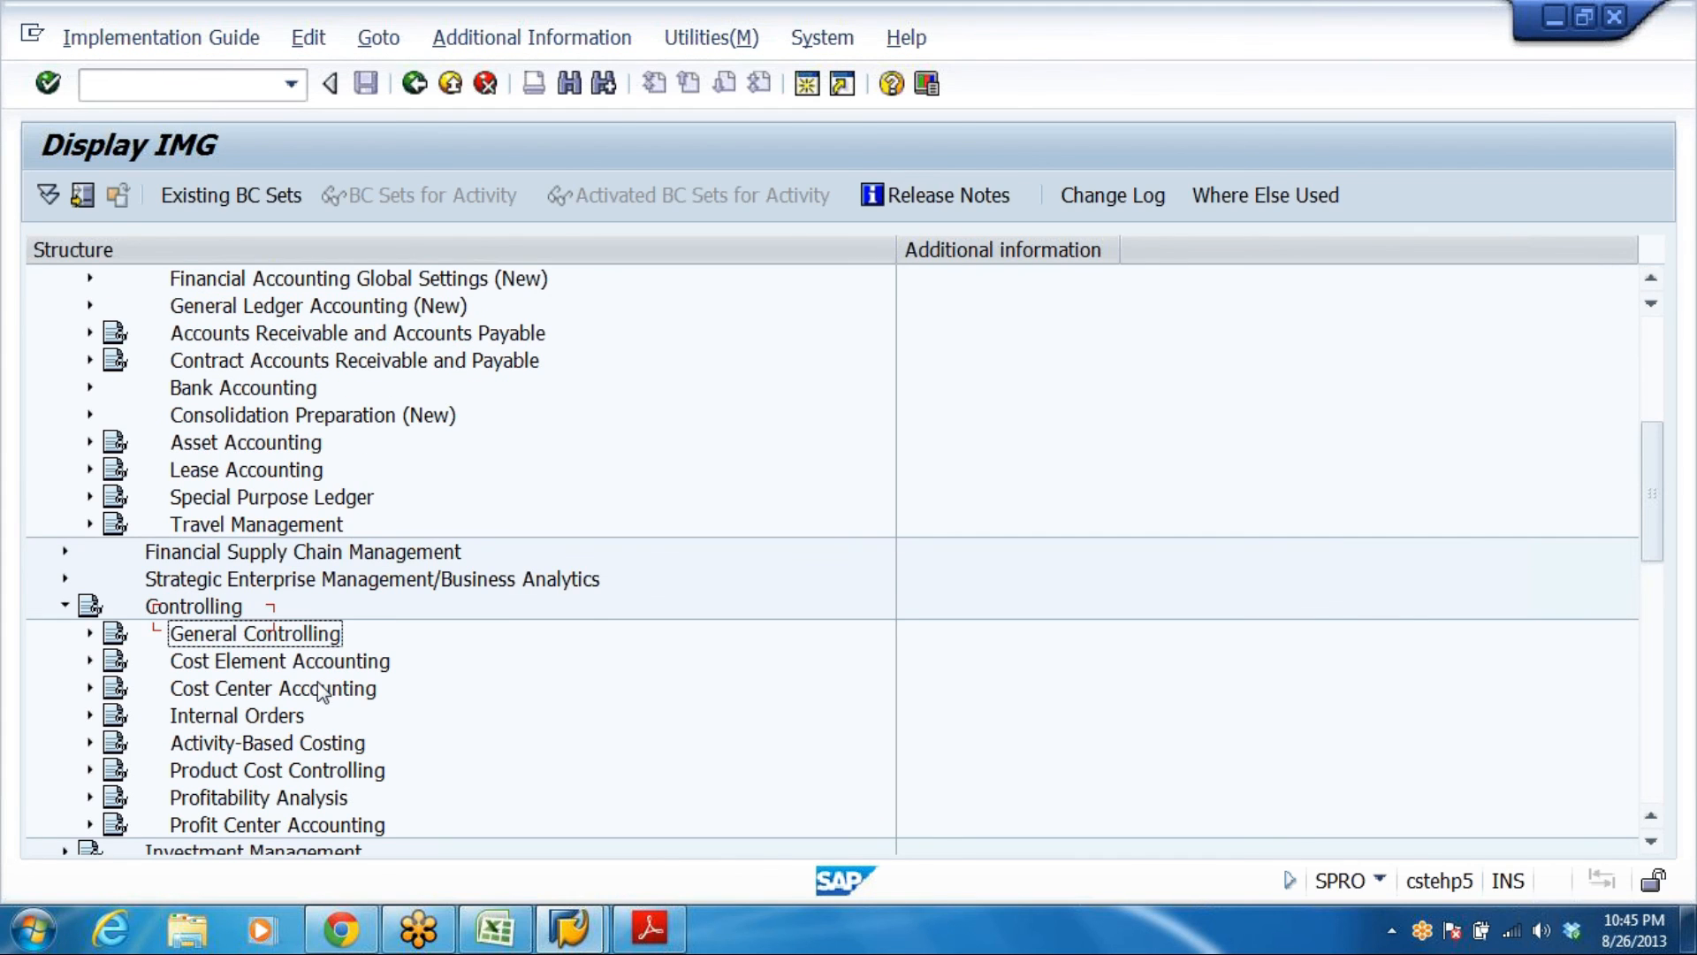
key(Right)
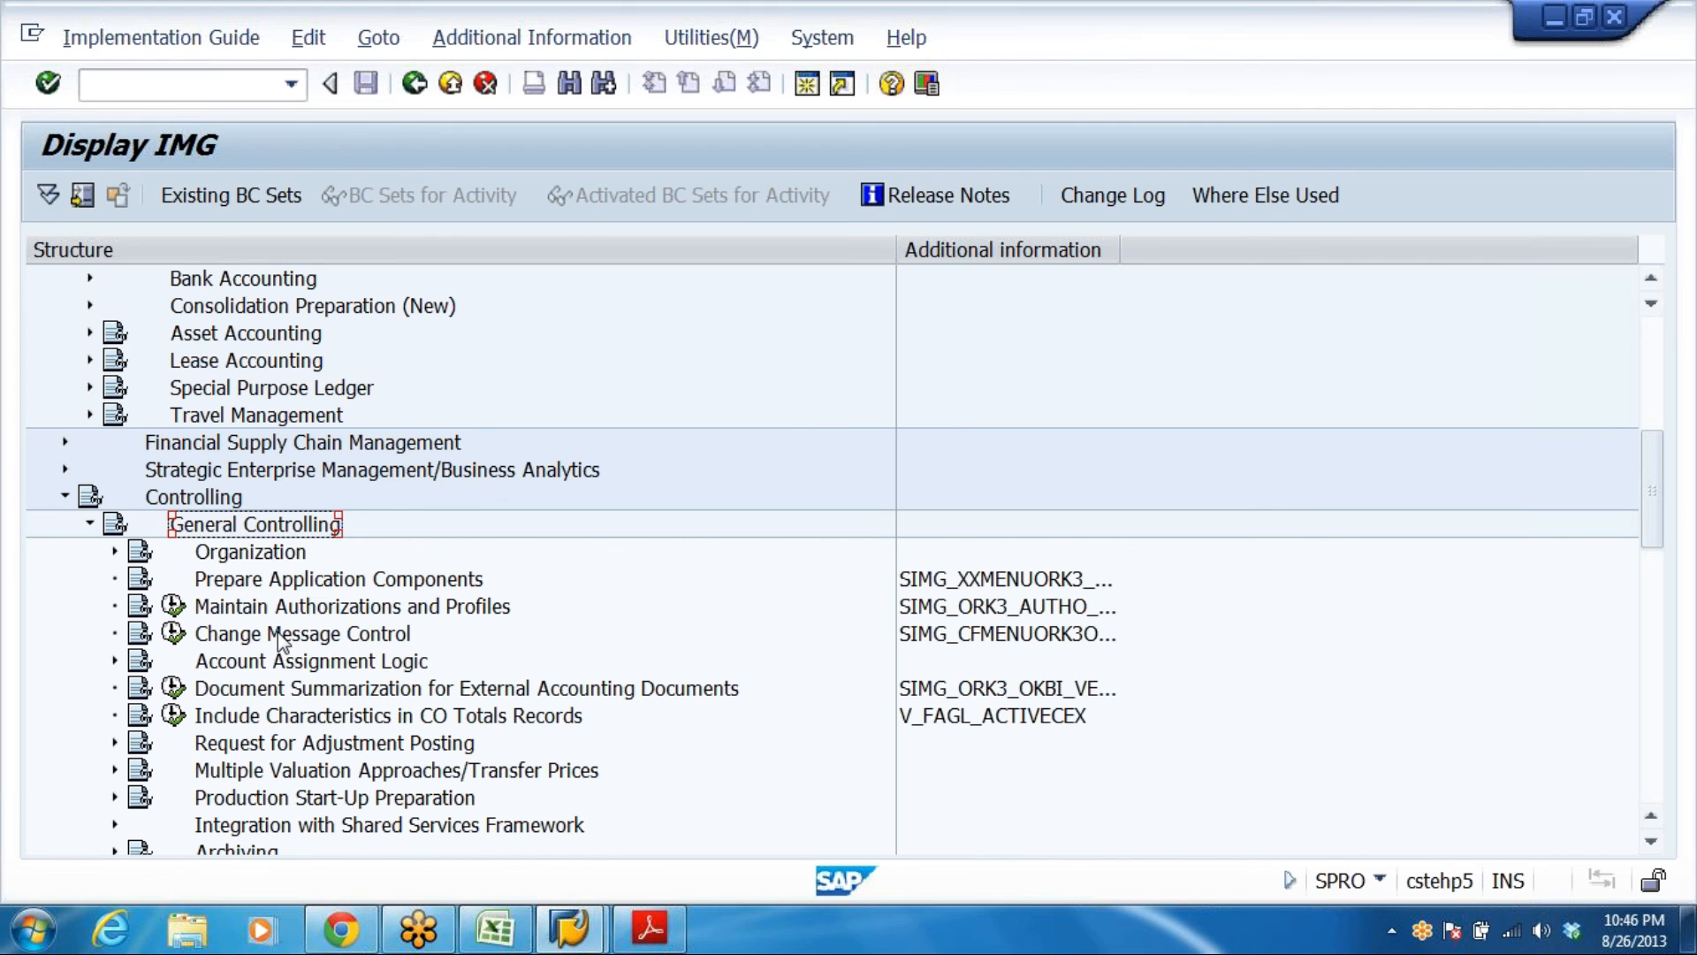
click(235, 559)
double_click(234, 557)
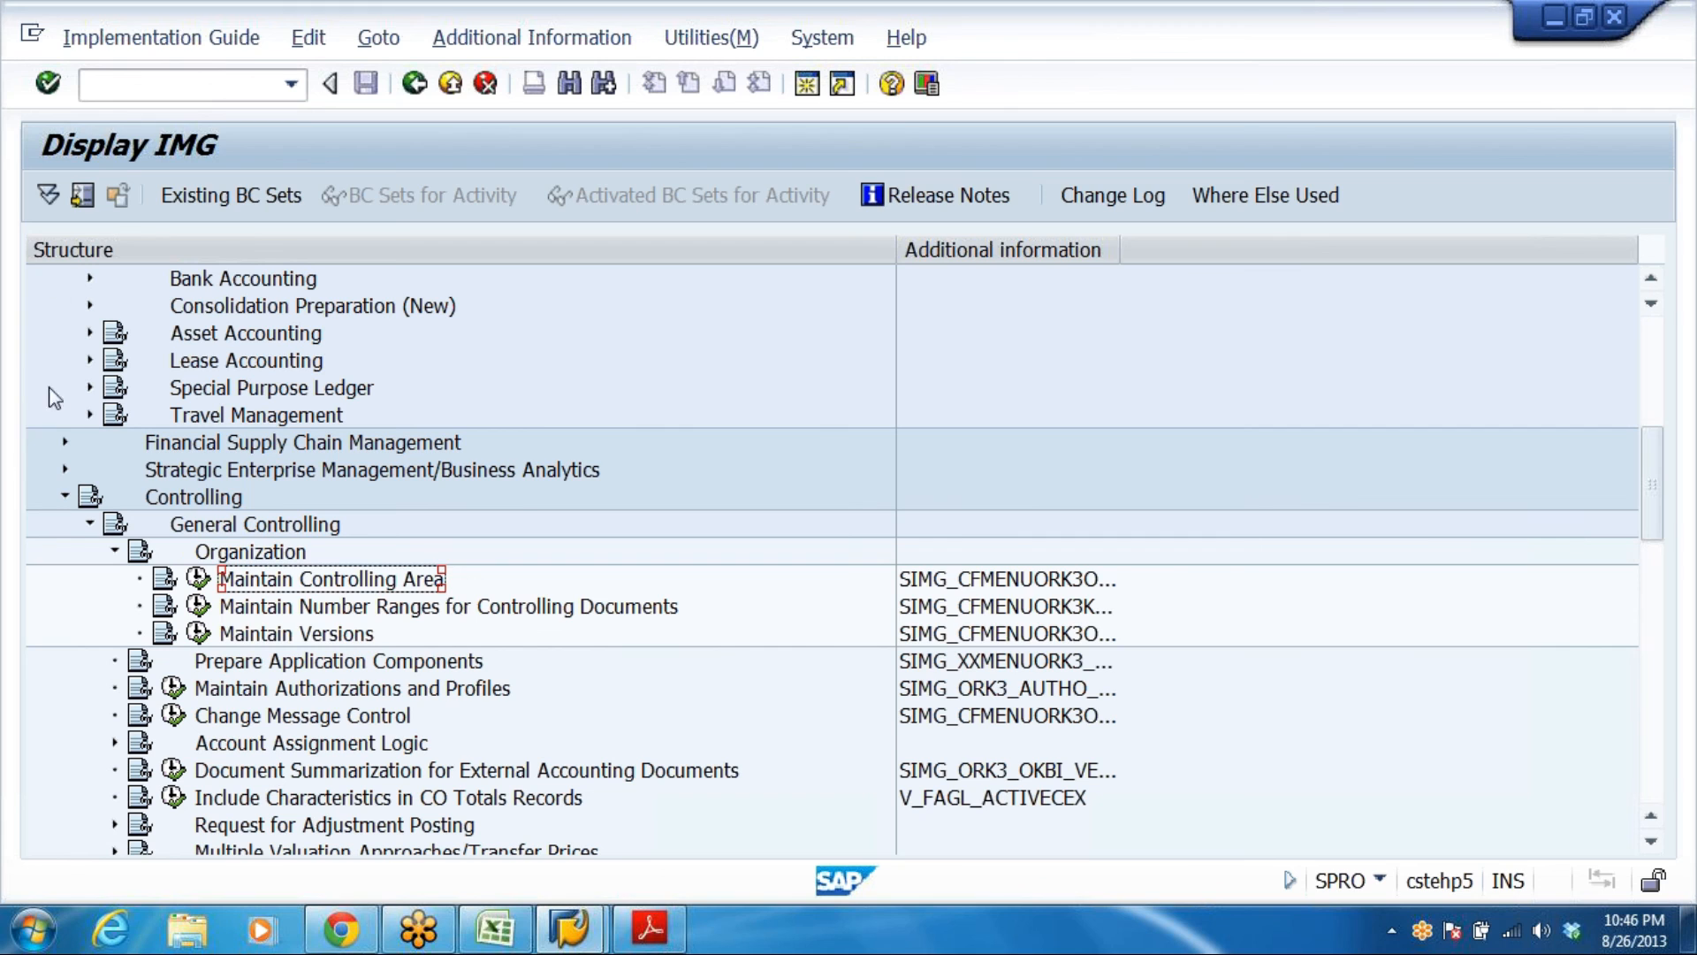
click(199, 579)
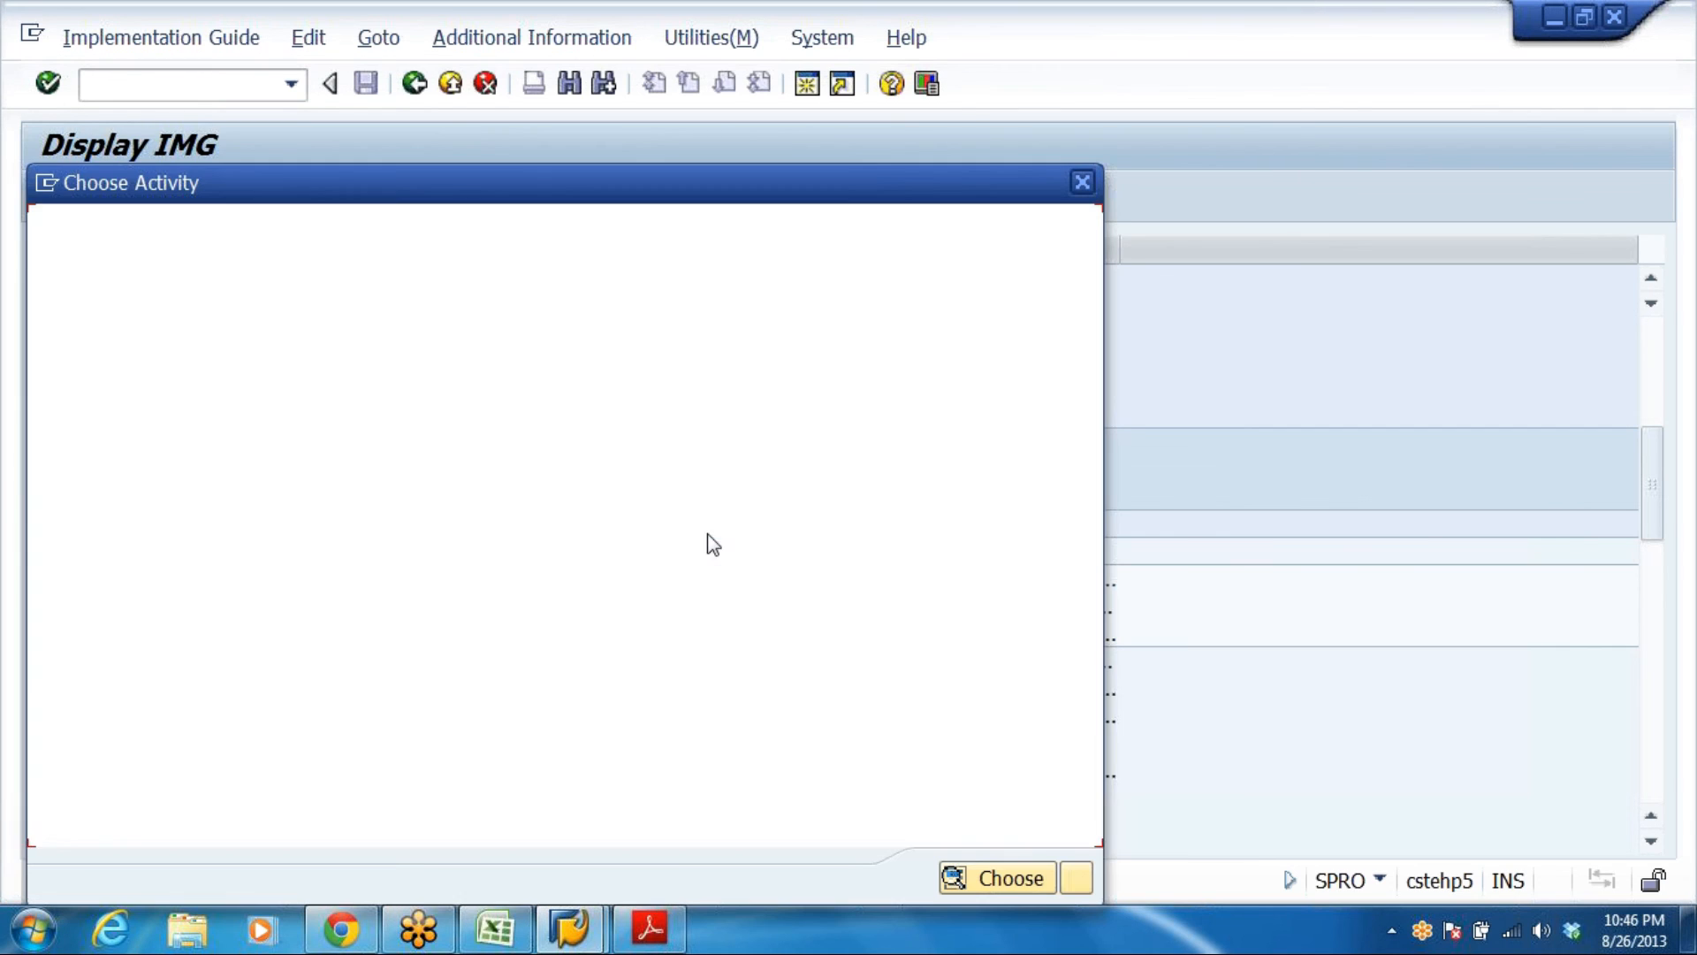
click(227, 321)
double_click(277, 321)
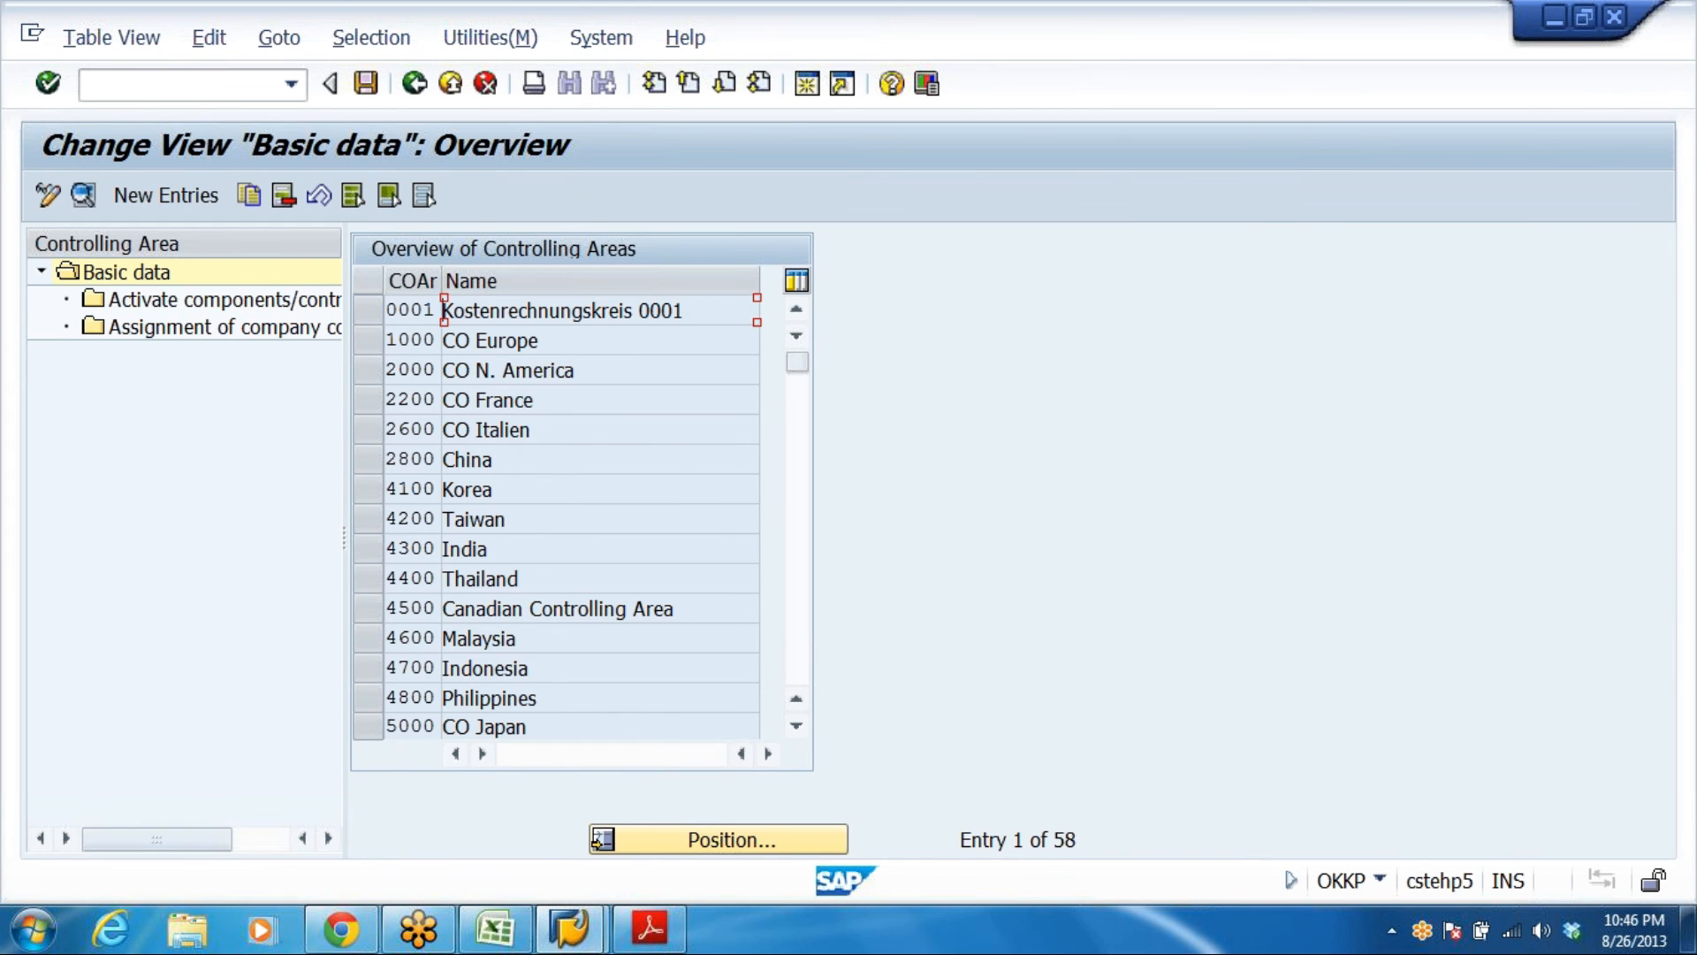
Start a new controlling area entry with the key DRL and the name DRL CO AREA
click(140, 191)
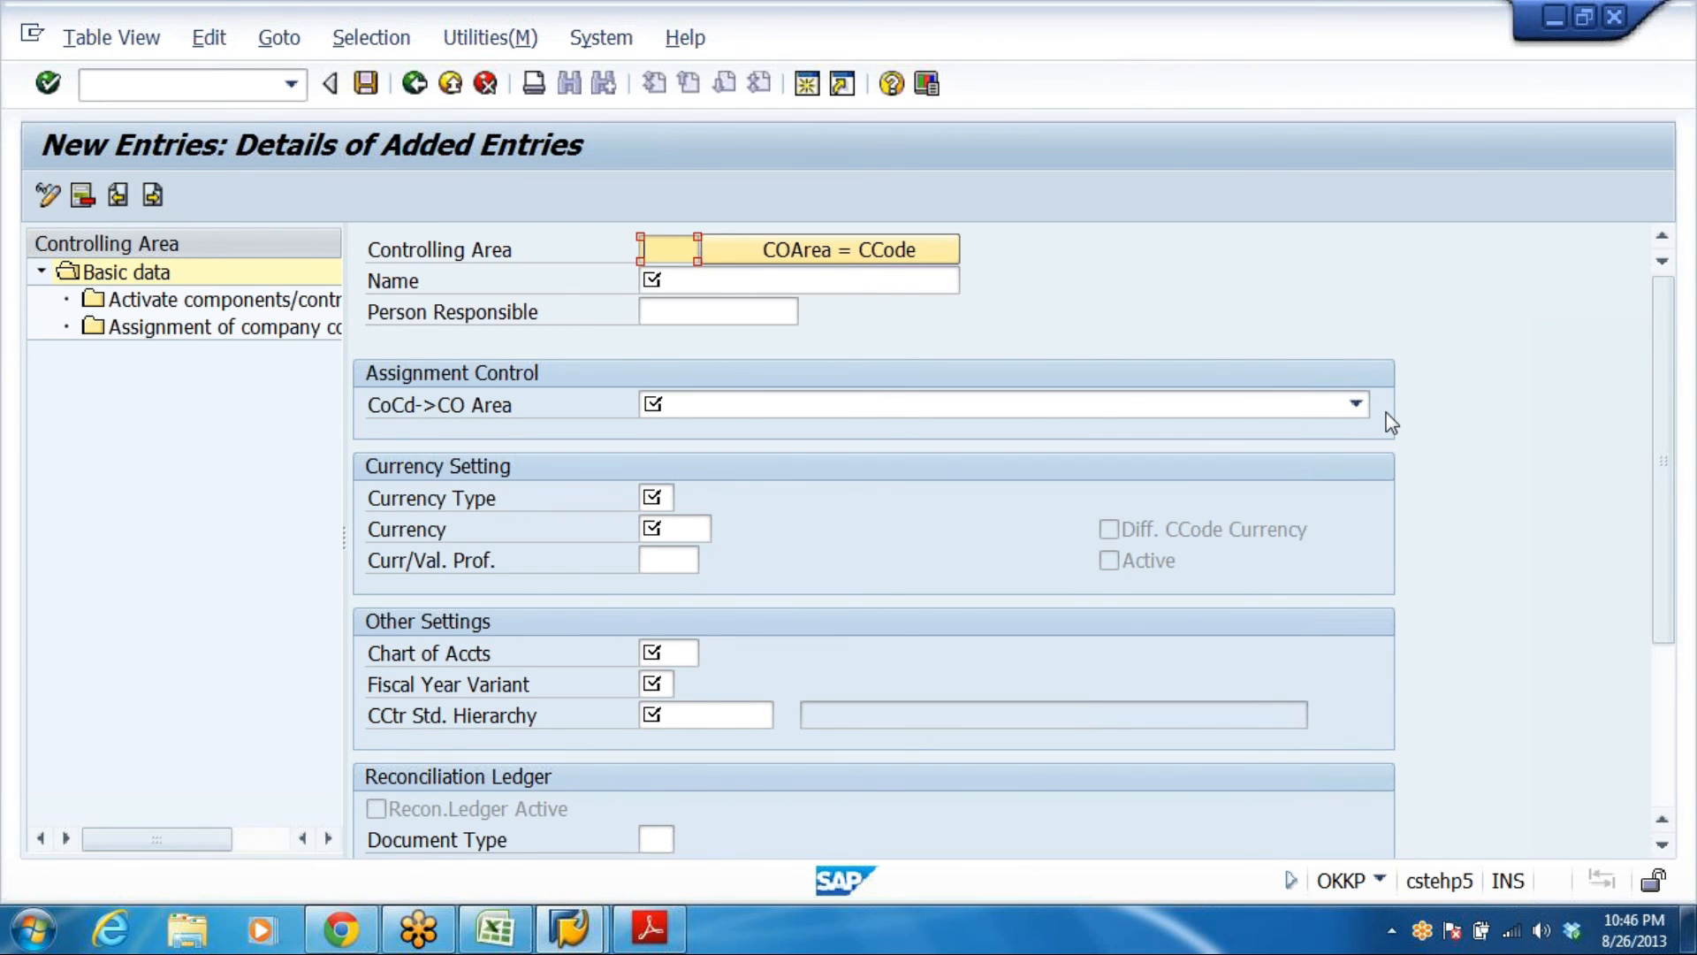
text(DR)
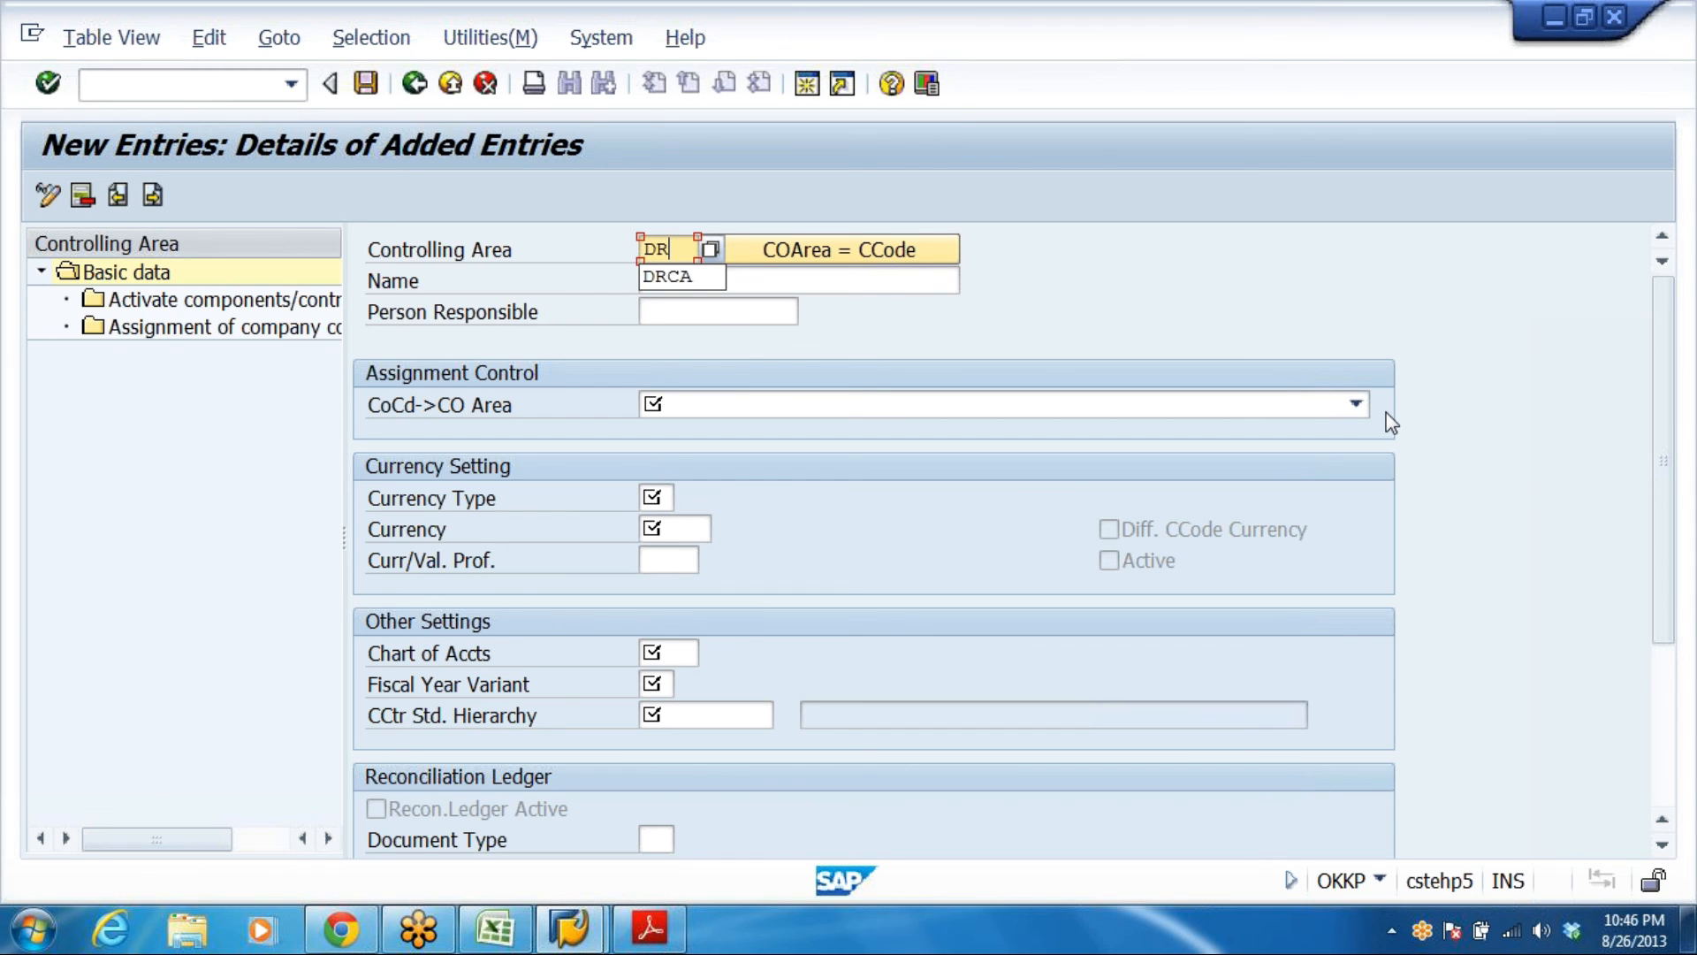
text(L)
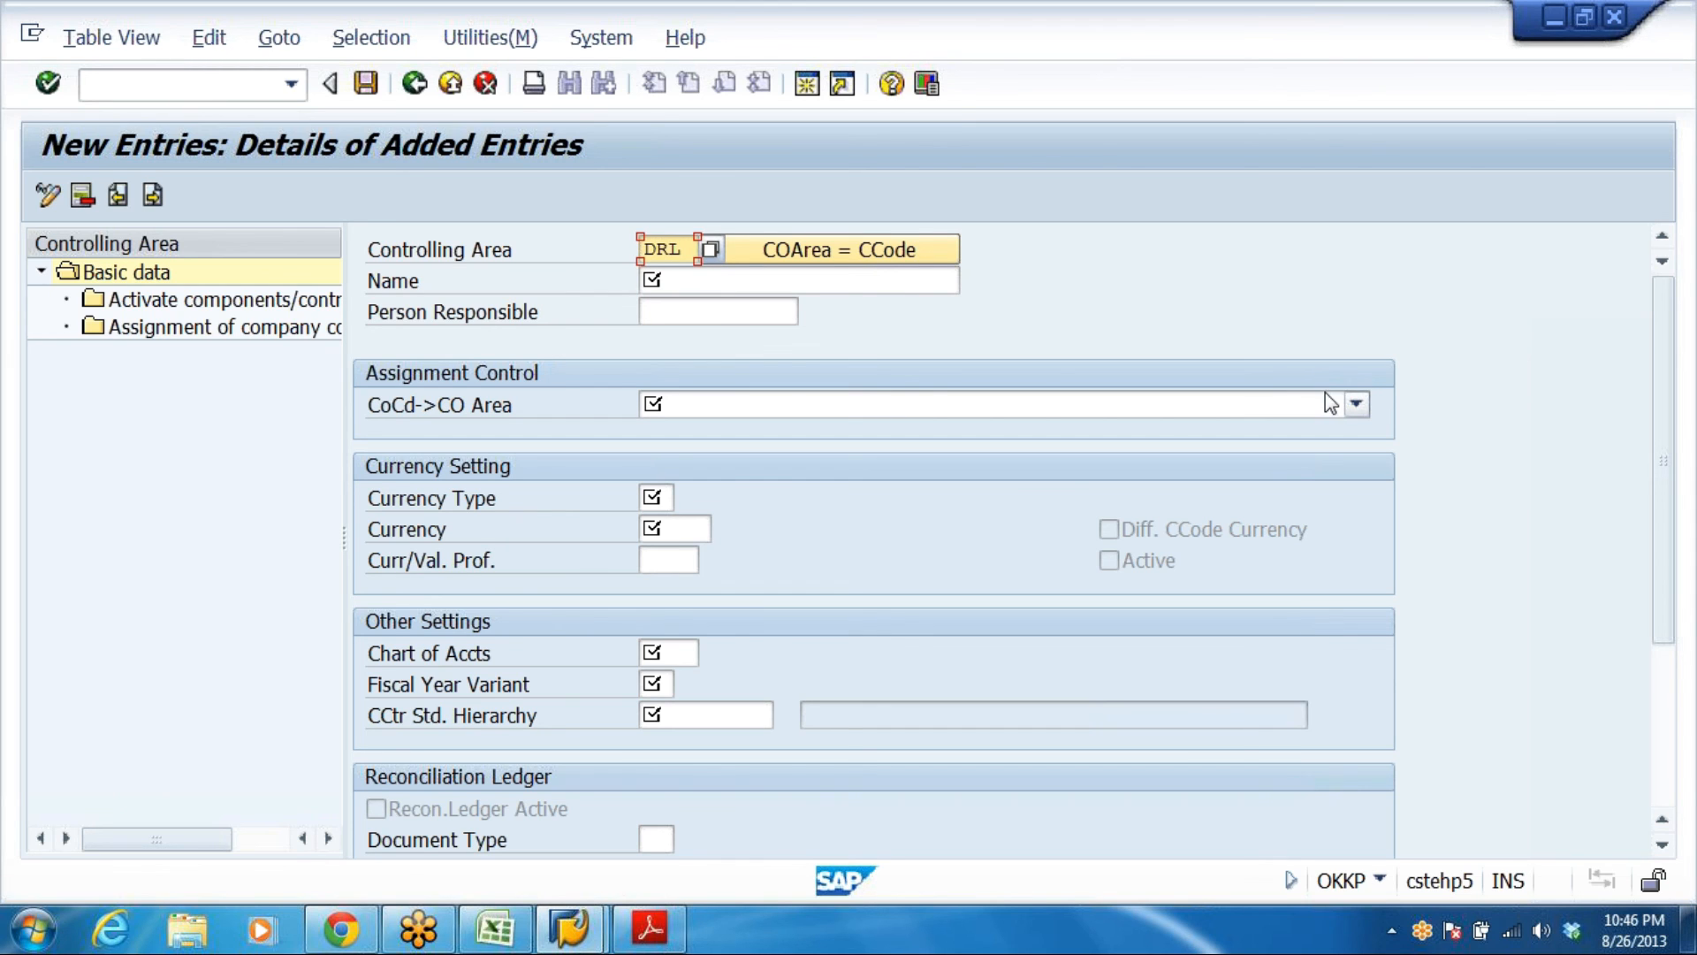
key(Tab)
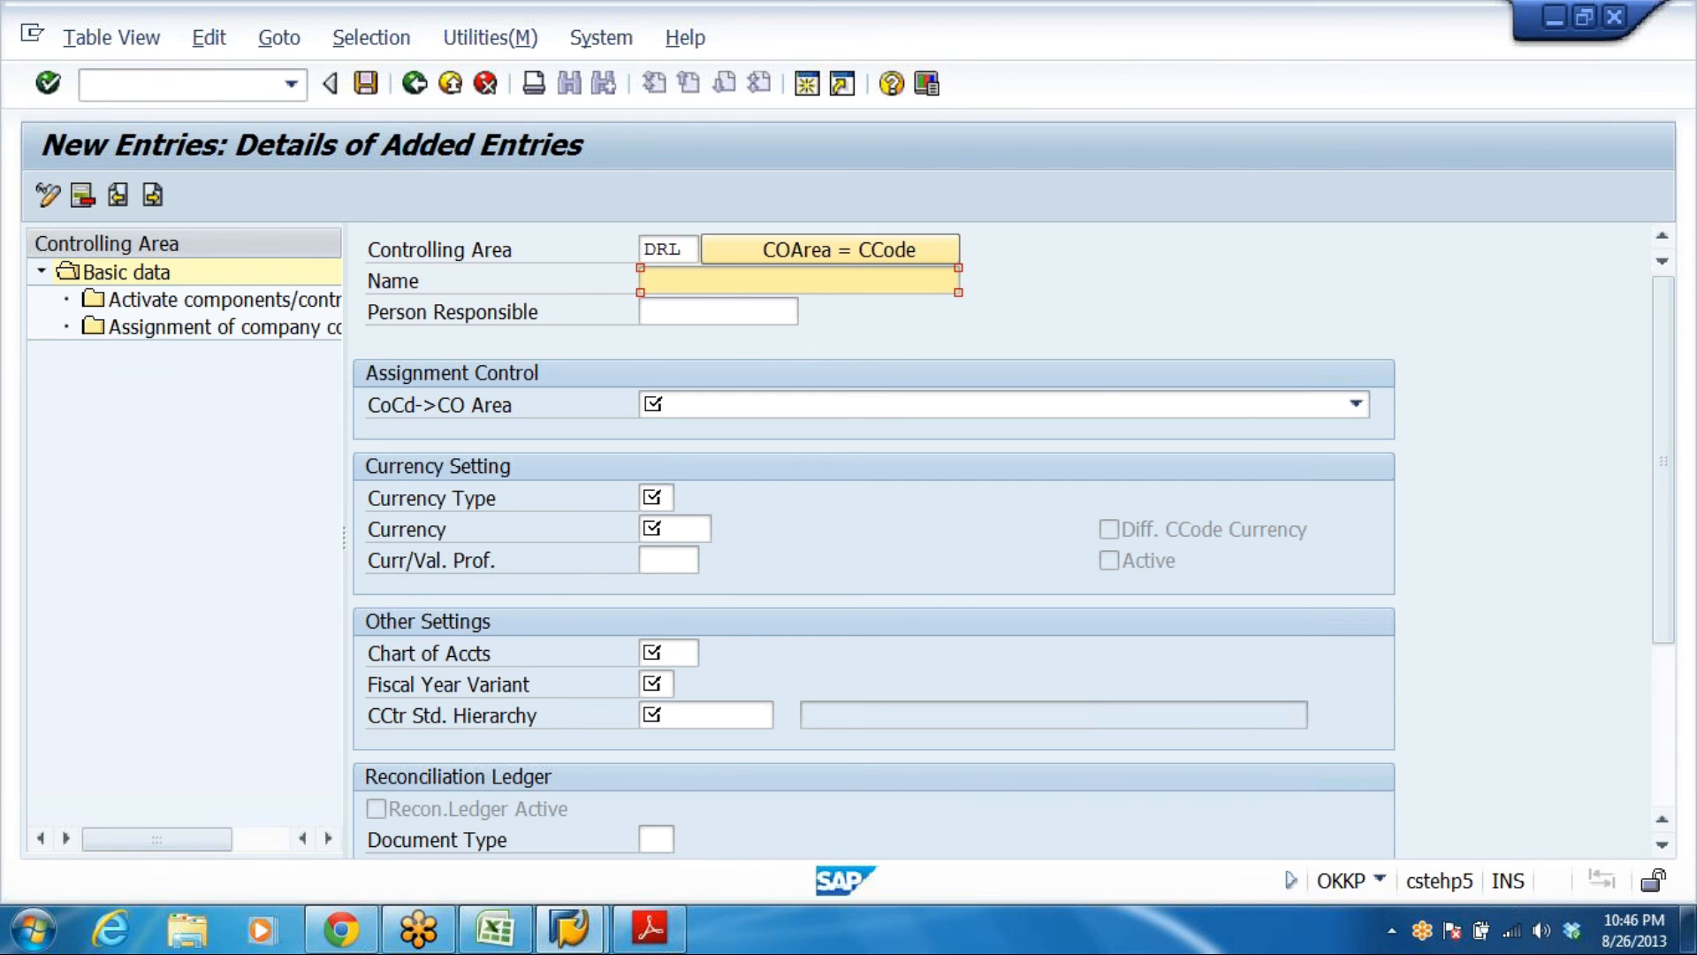
text(D)
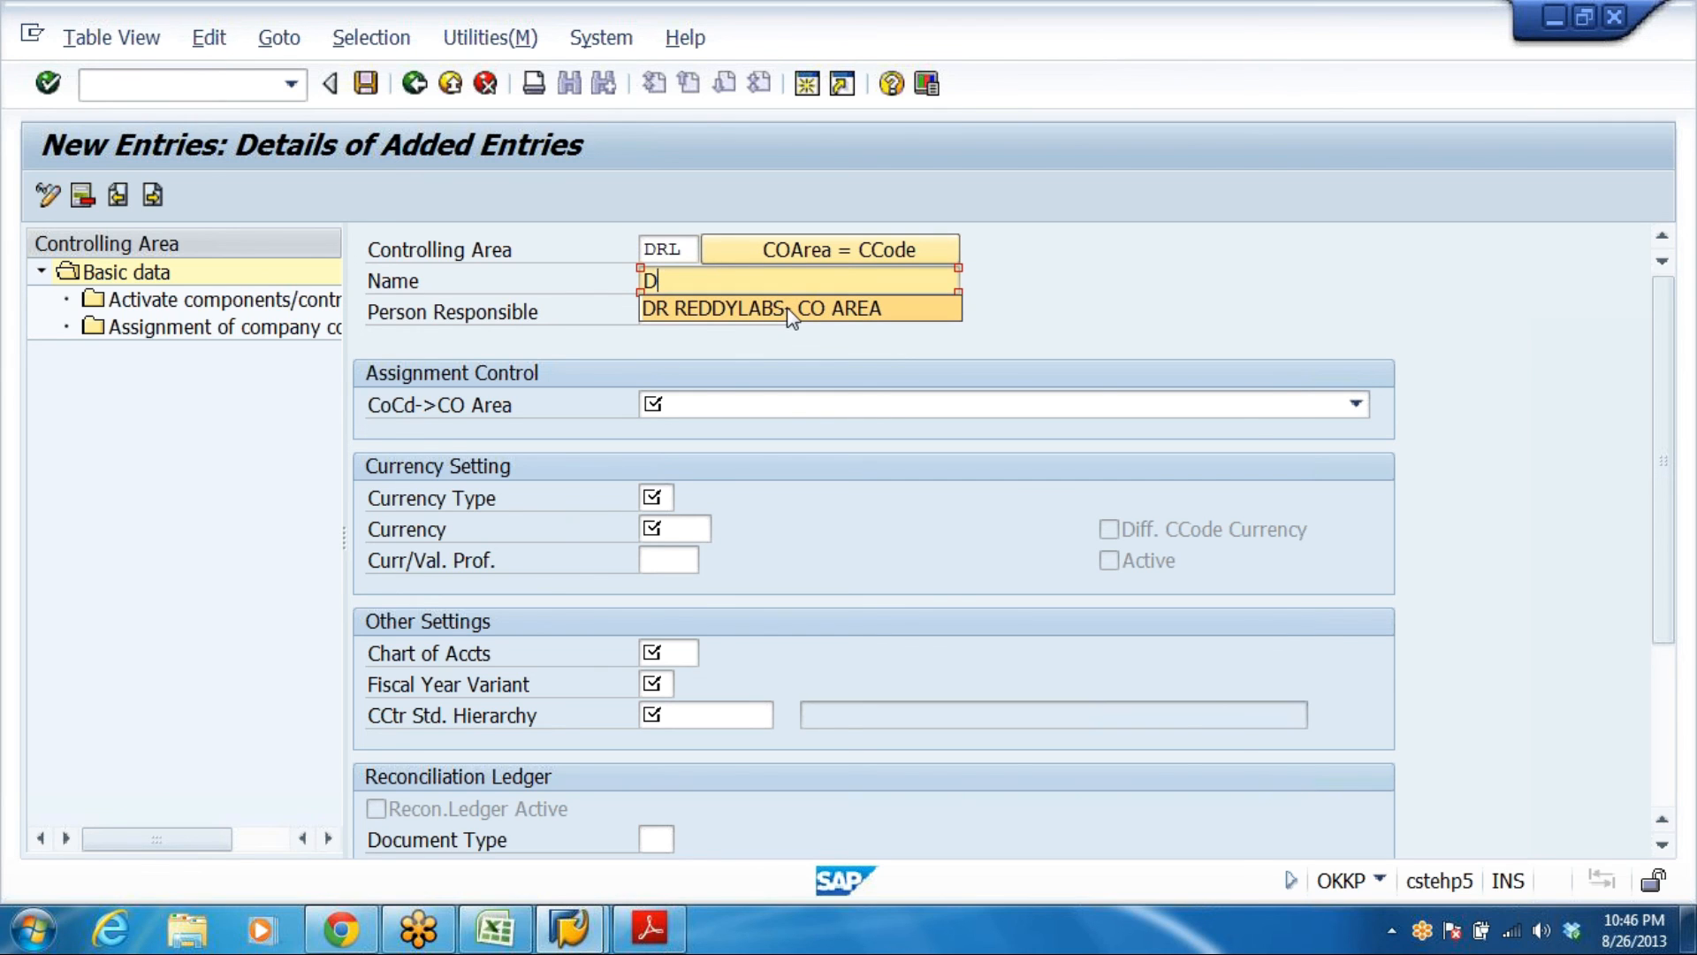
text(R)
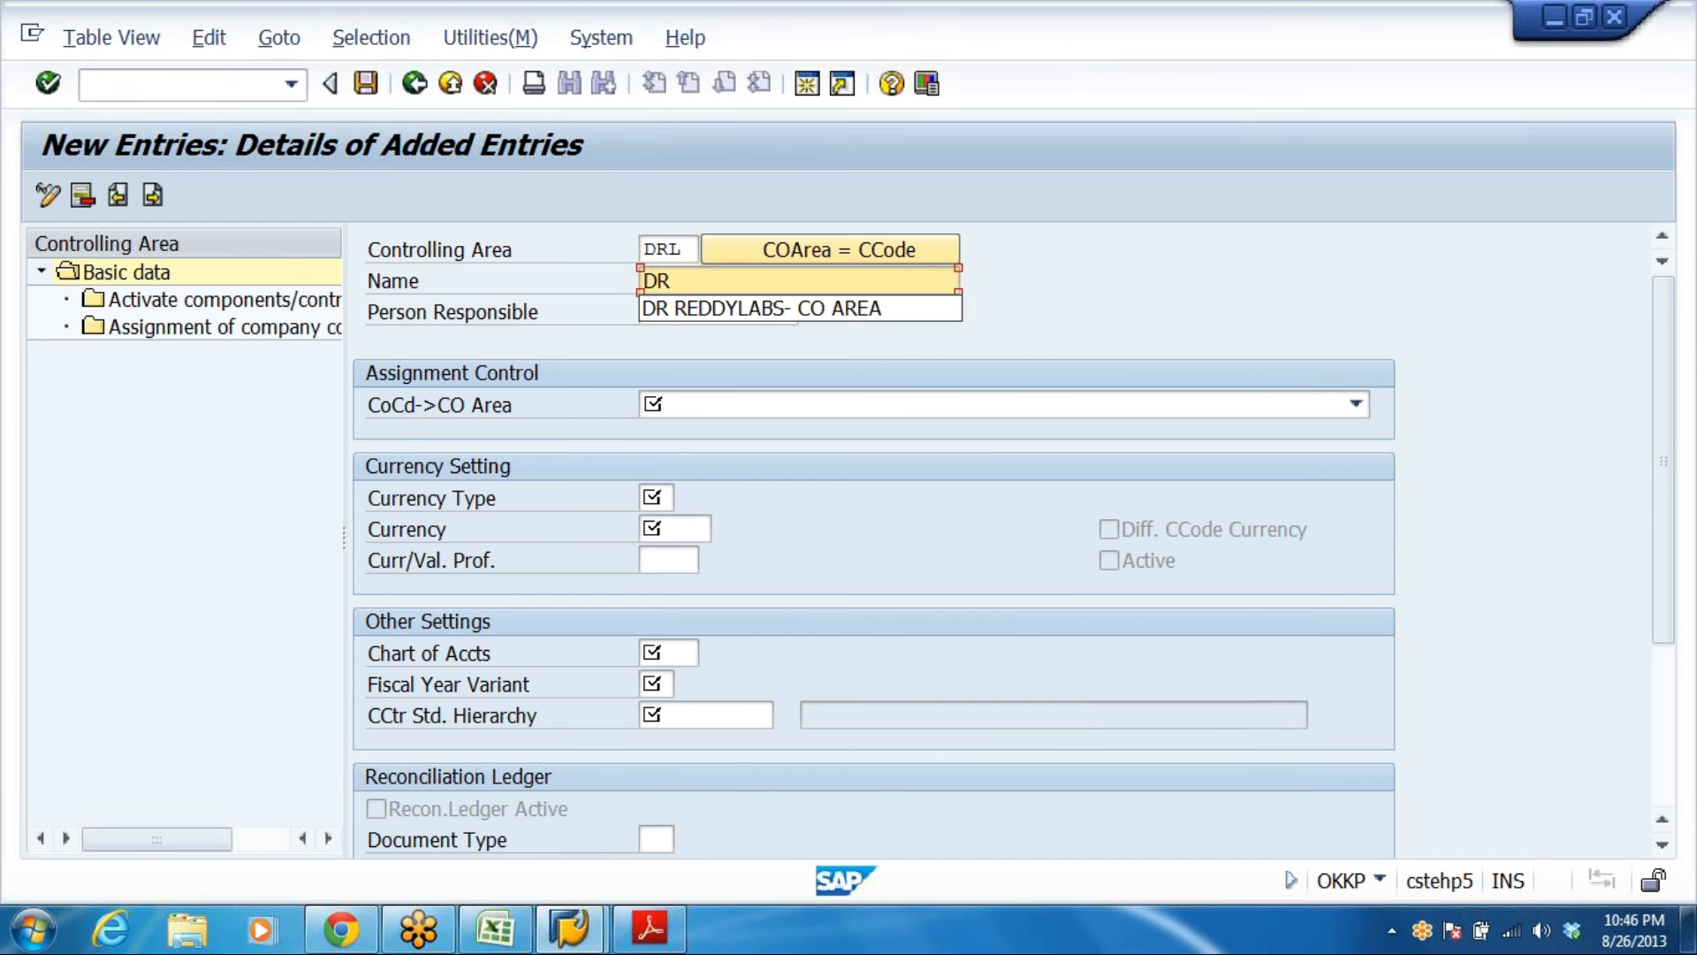
text(L CO AREA)
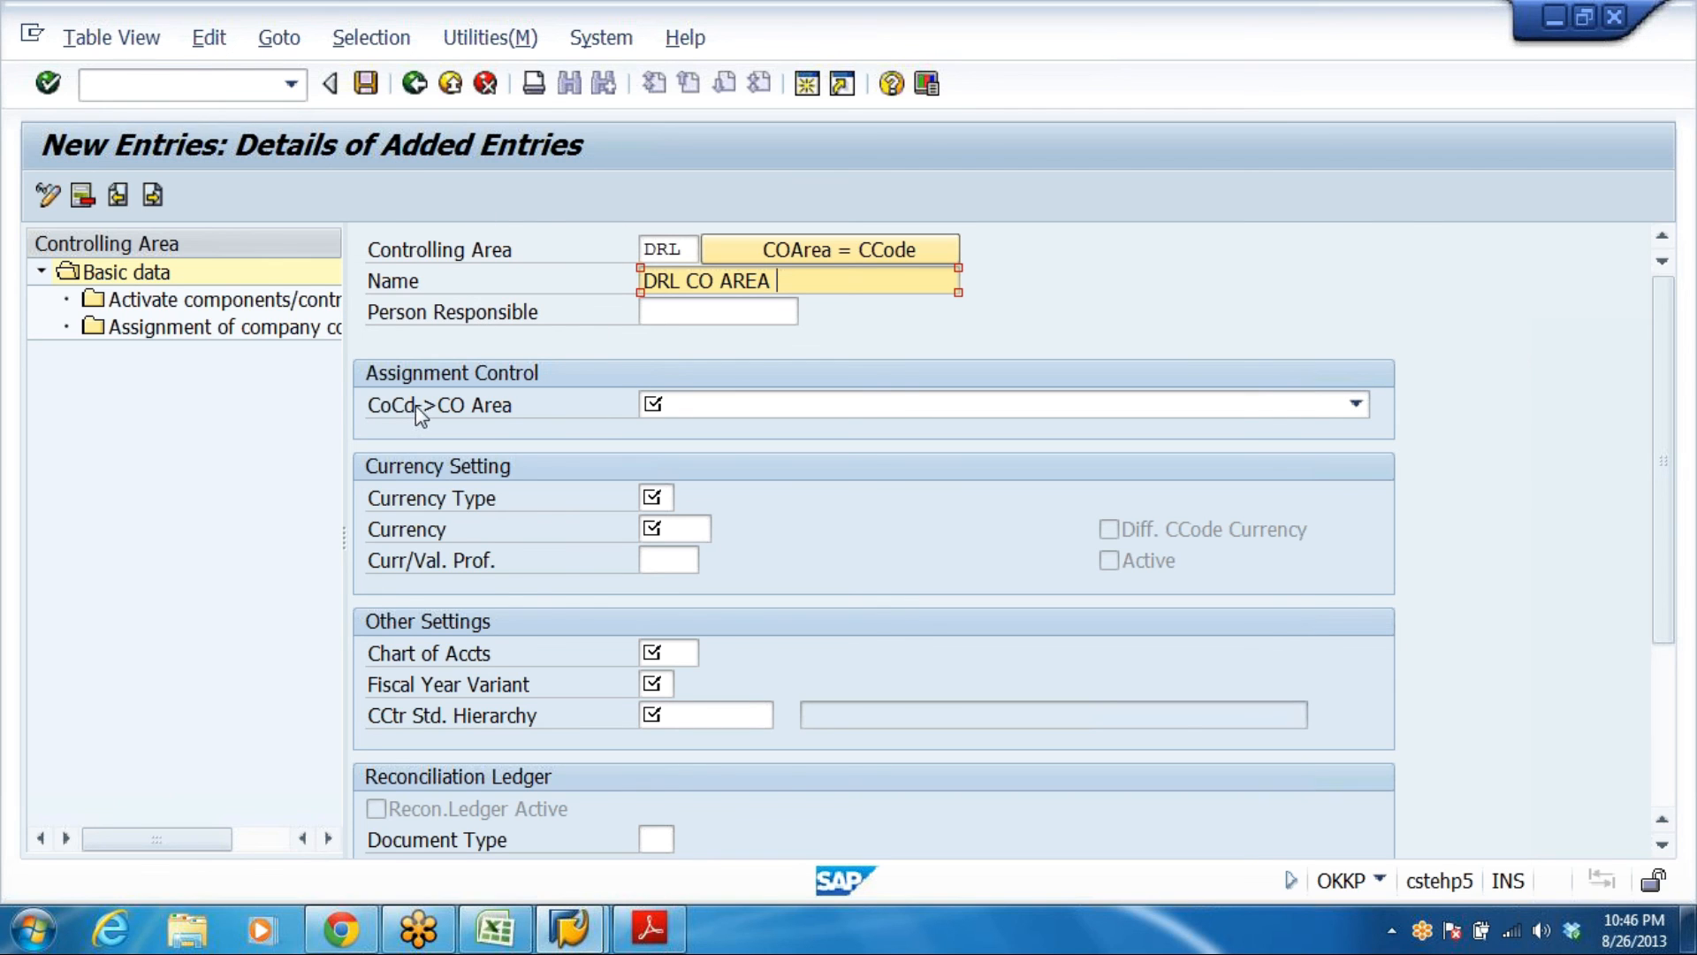
Set the CoCd->CO Area assignment to Cross-company-code cost accounting and the currency type to 10, Company code currency
click(876, 408)
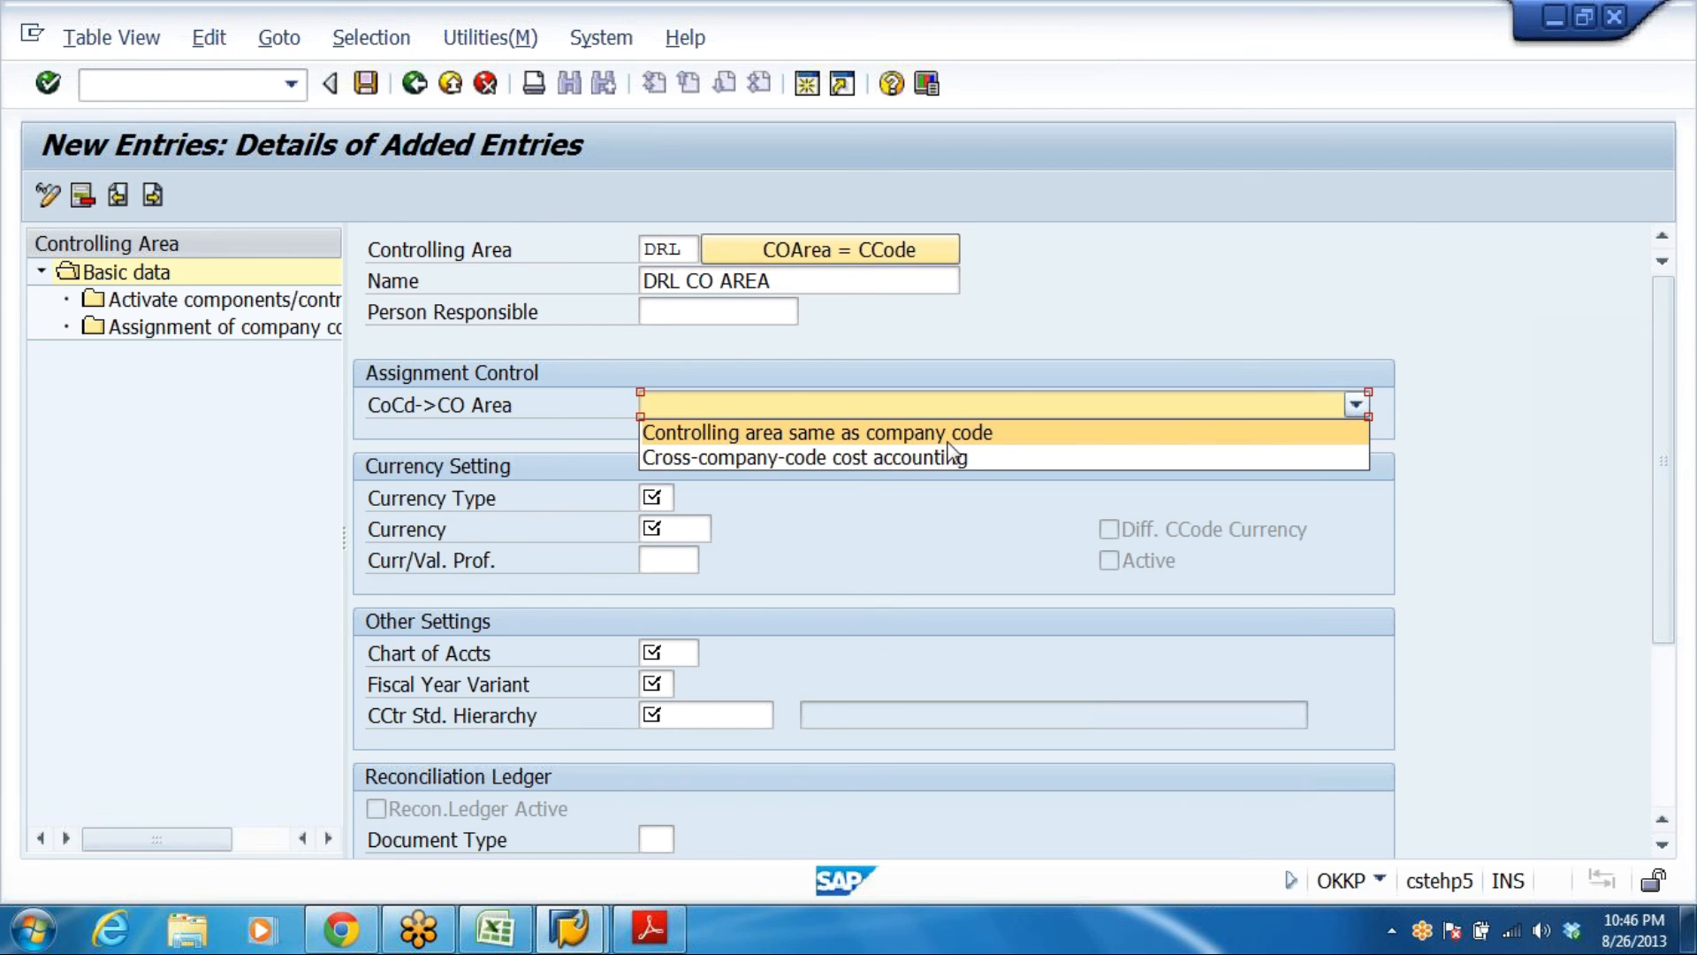
click(927, 464)
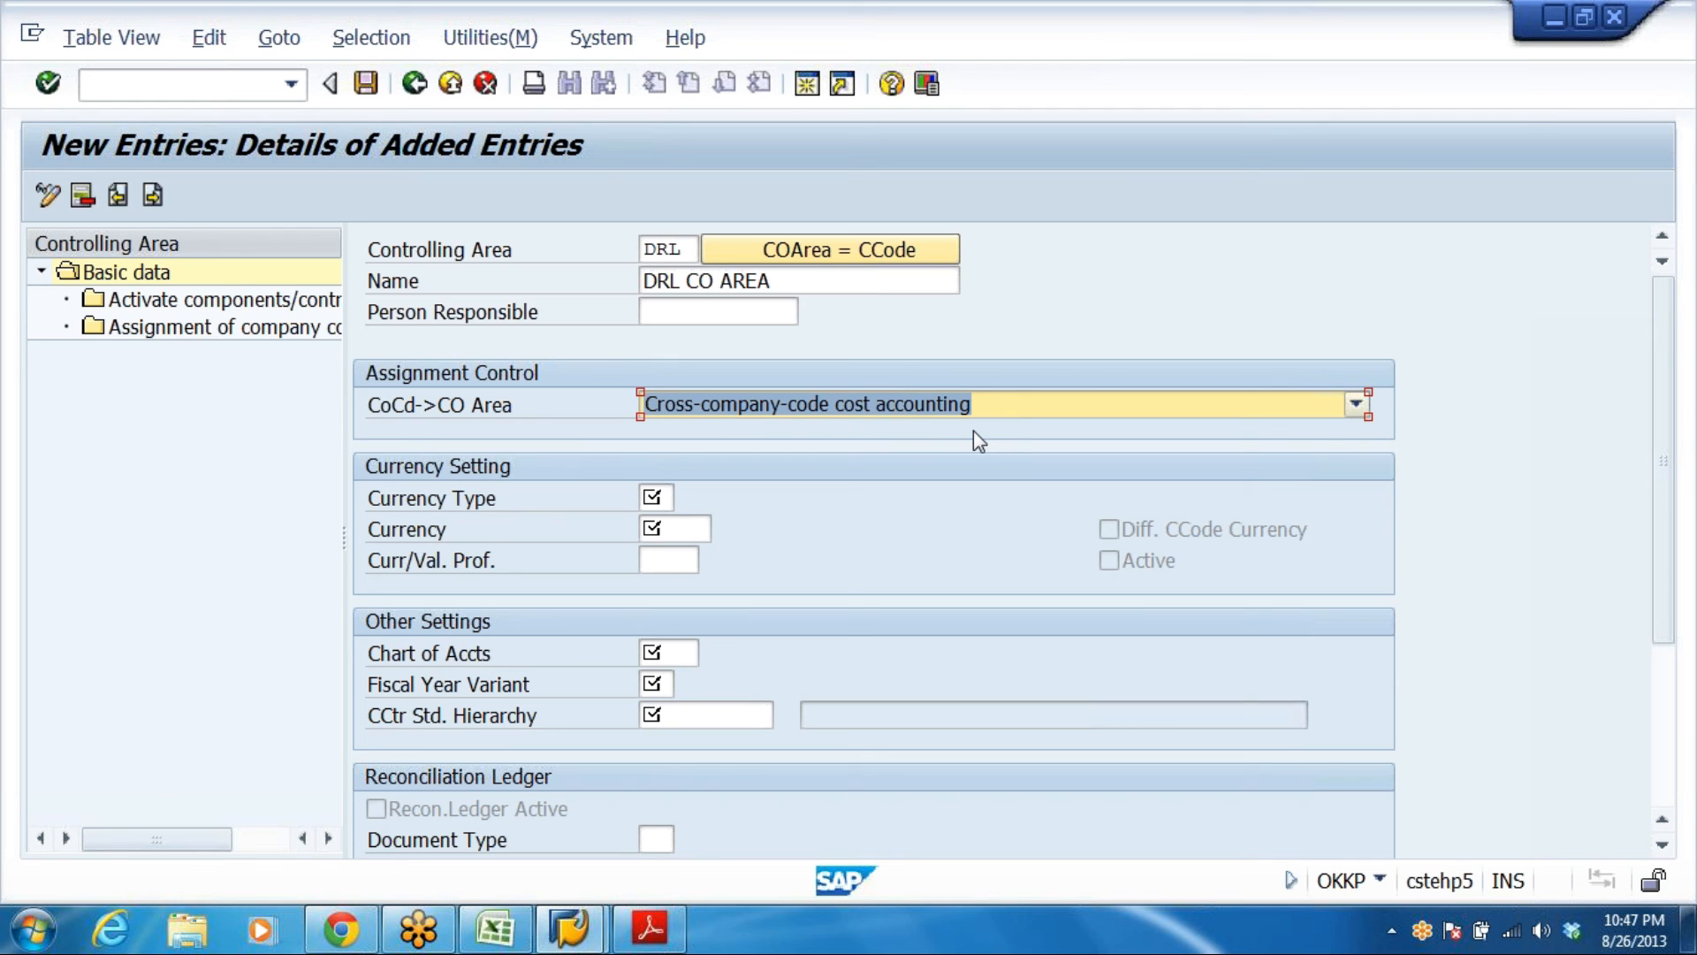
click(654, 497)
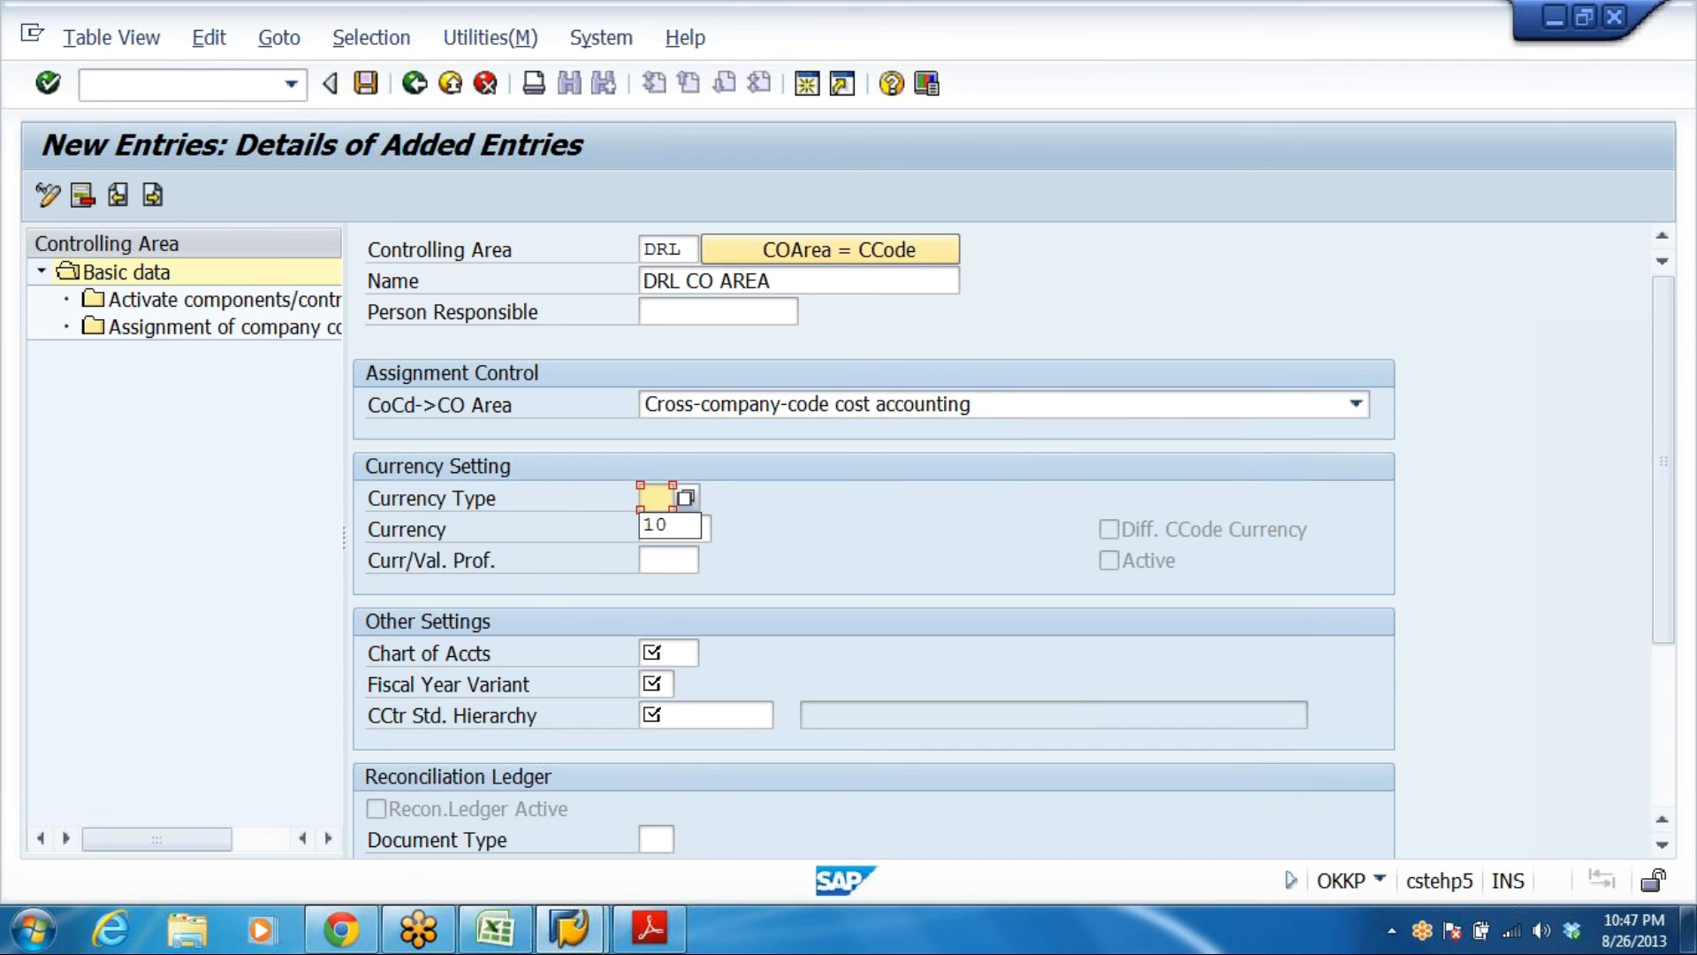
key(BackSpace)
click(687, 499)
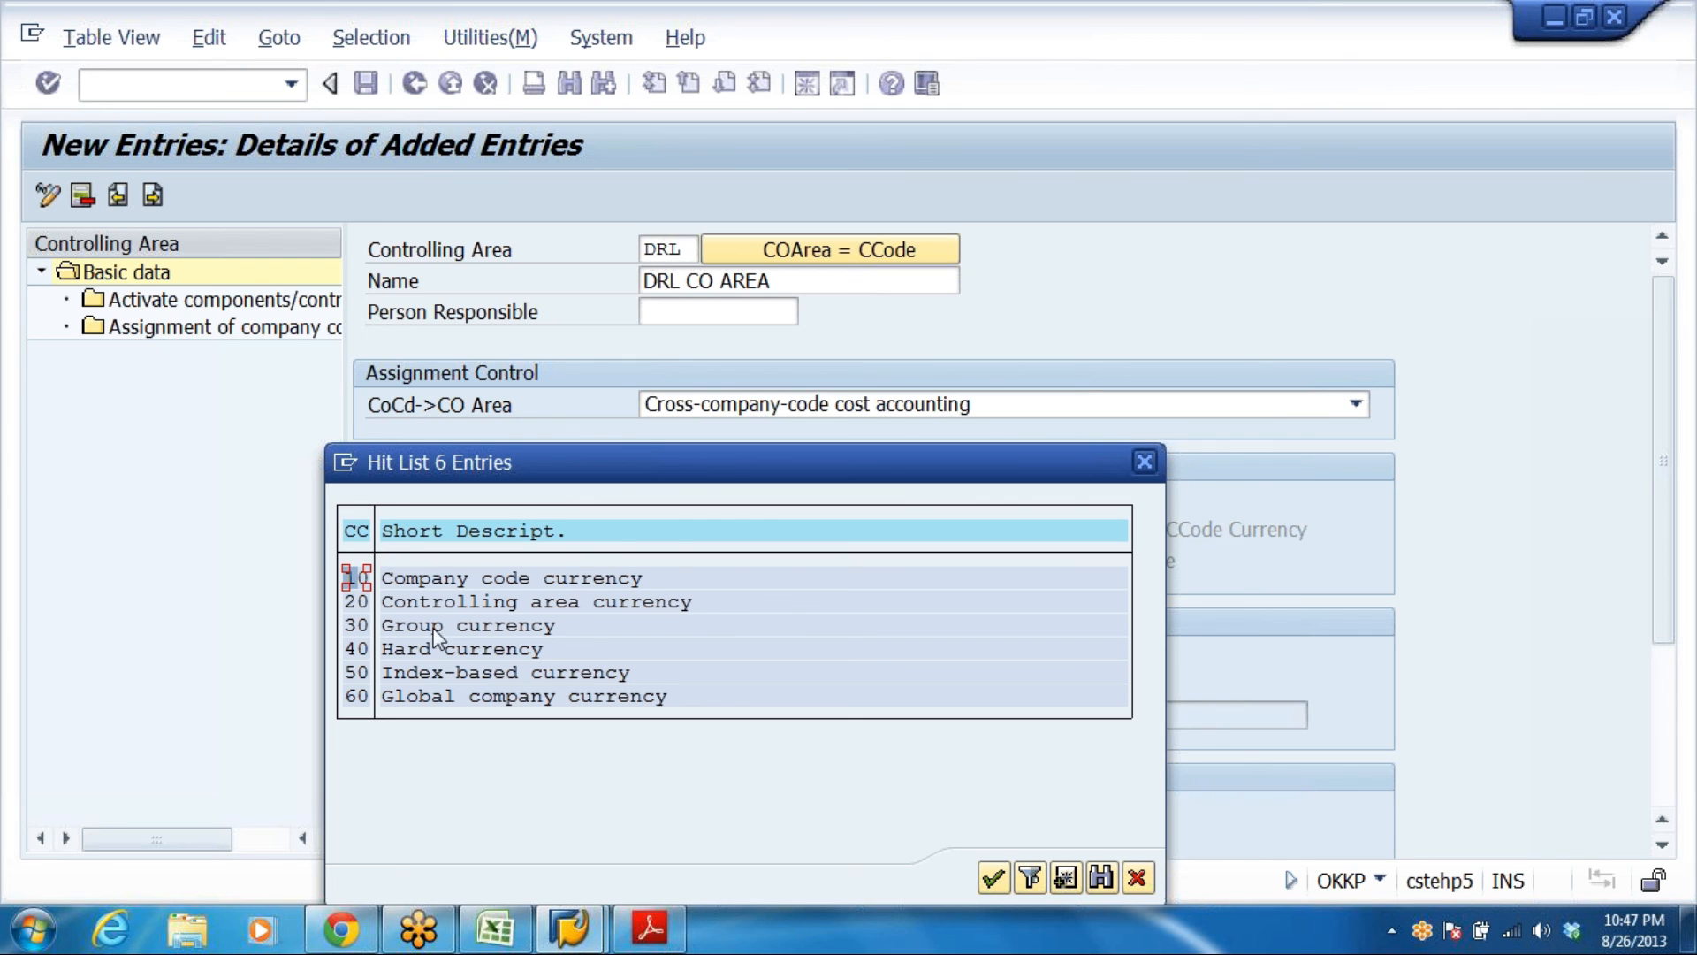
click(435, 579)
double_click(436, 579)
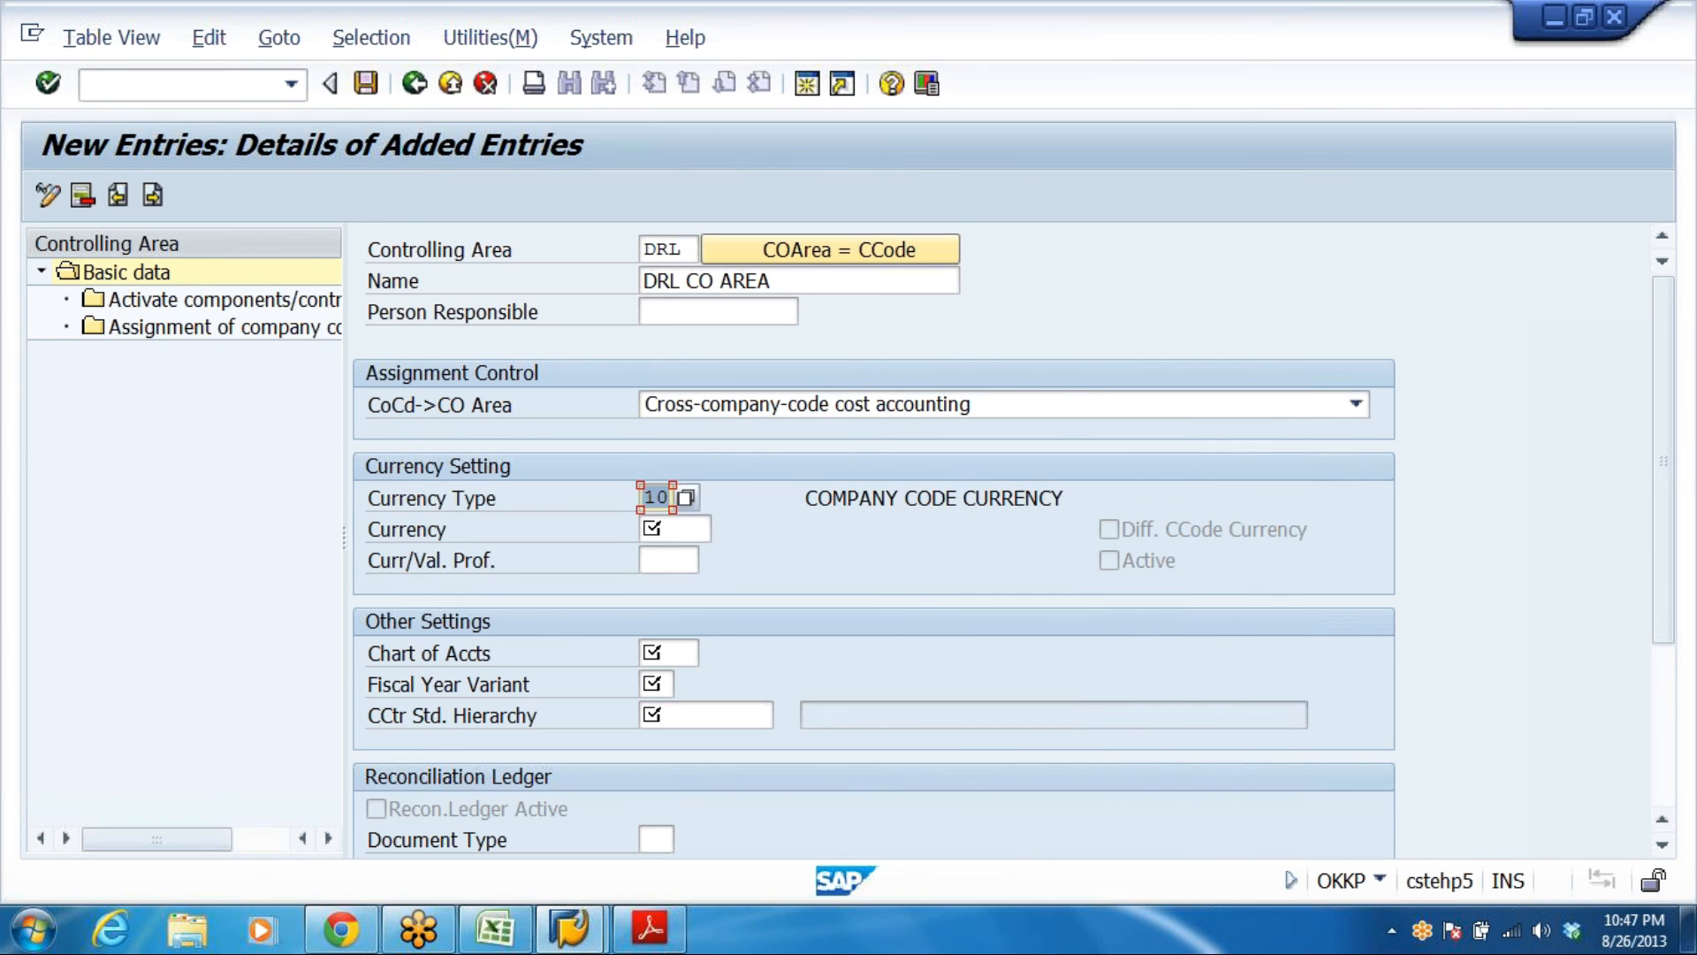
Set the controlling area's currency to INR and its chart of accounts to DRL
key(space)
click(676, 558)
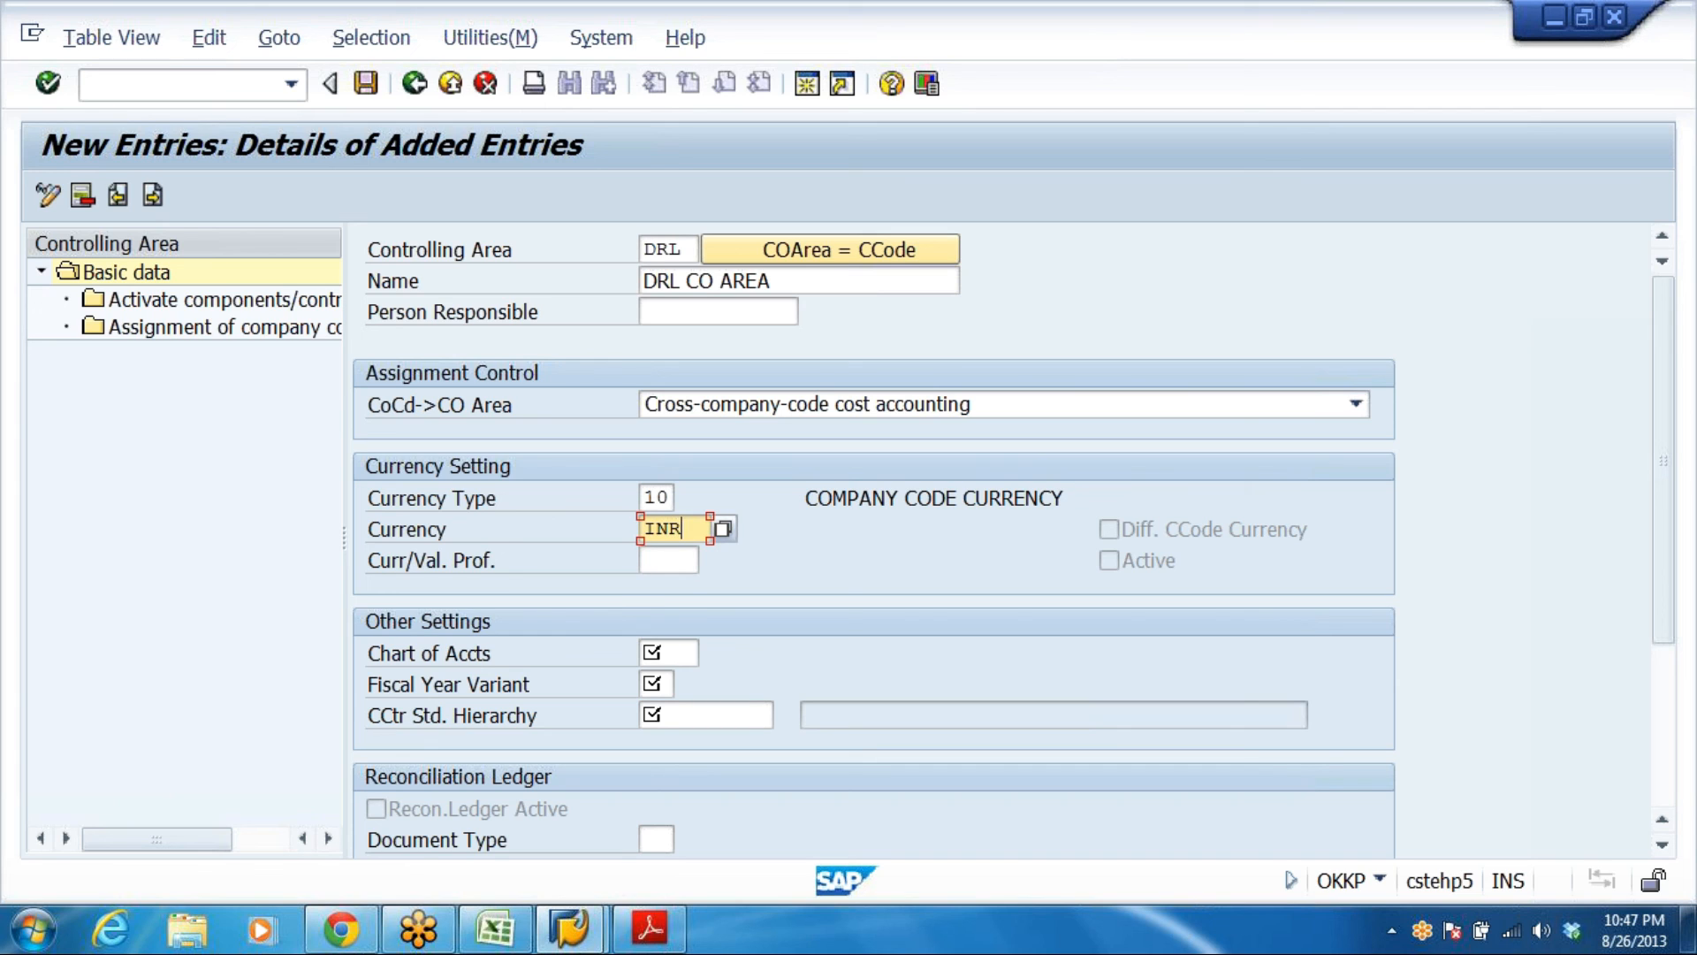
click(484, 656)
click(663, 654)
key(space)
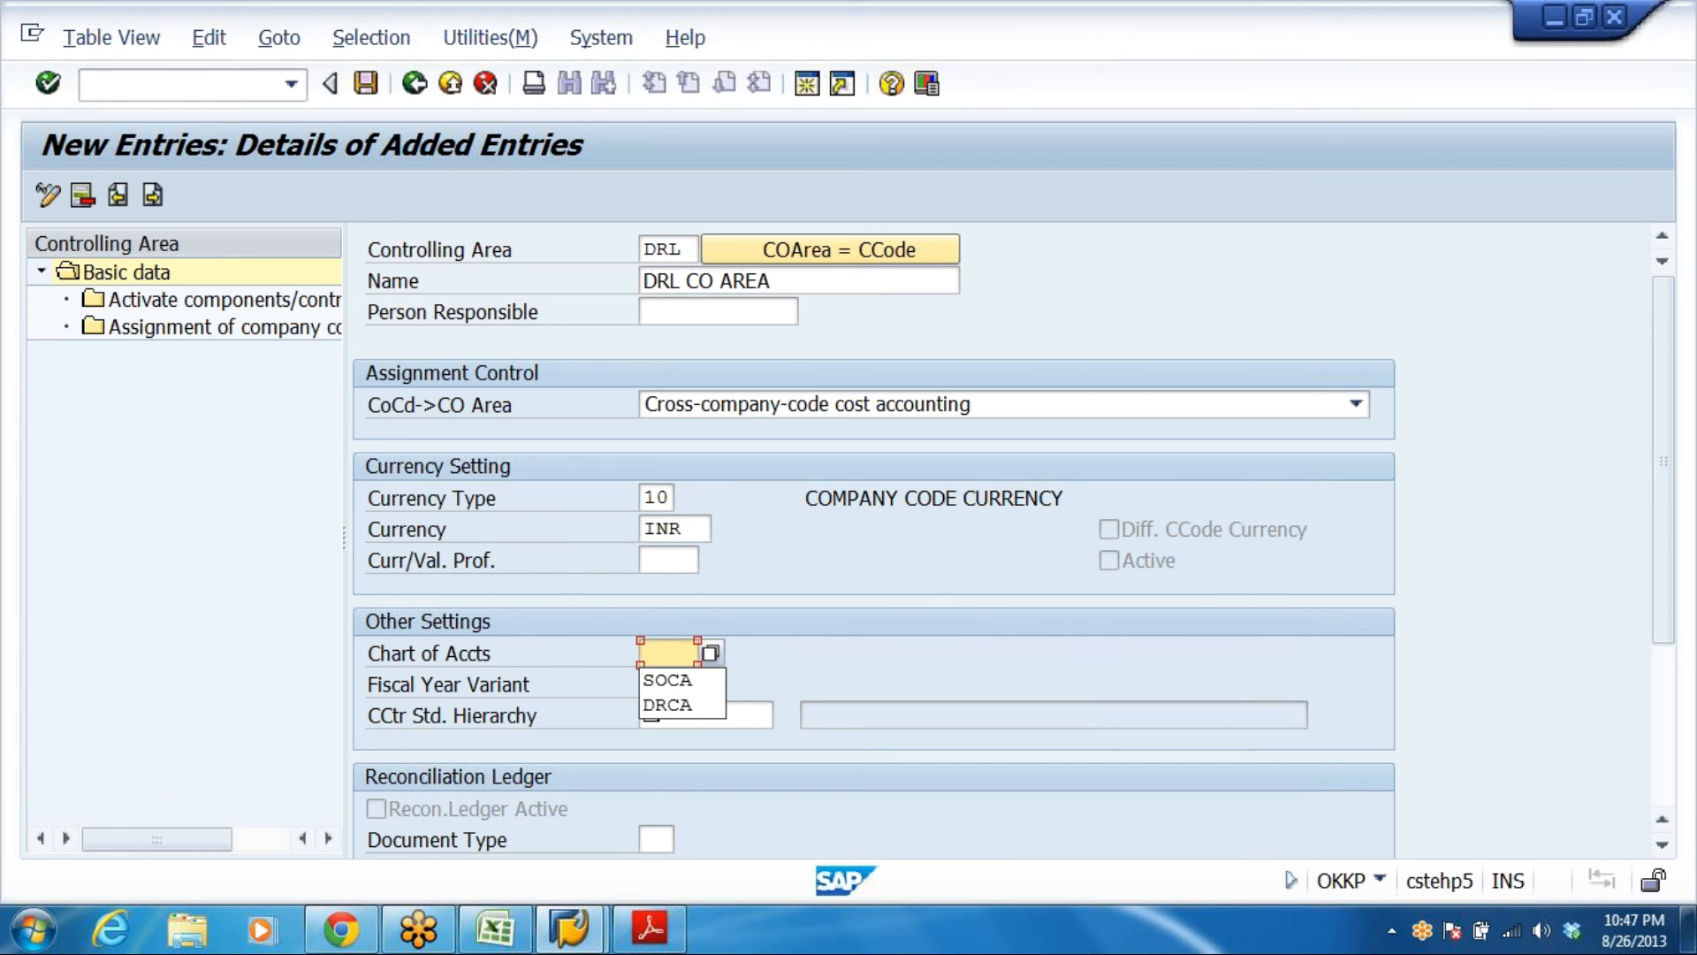
key(Escape)
text(DRL)
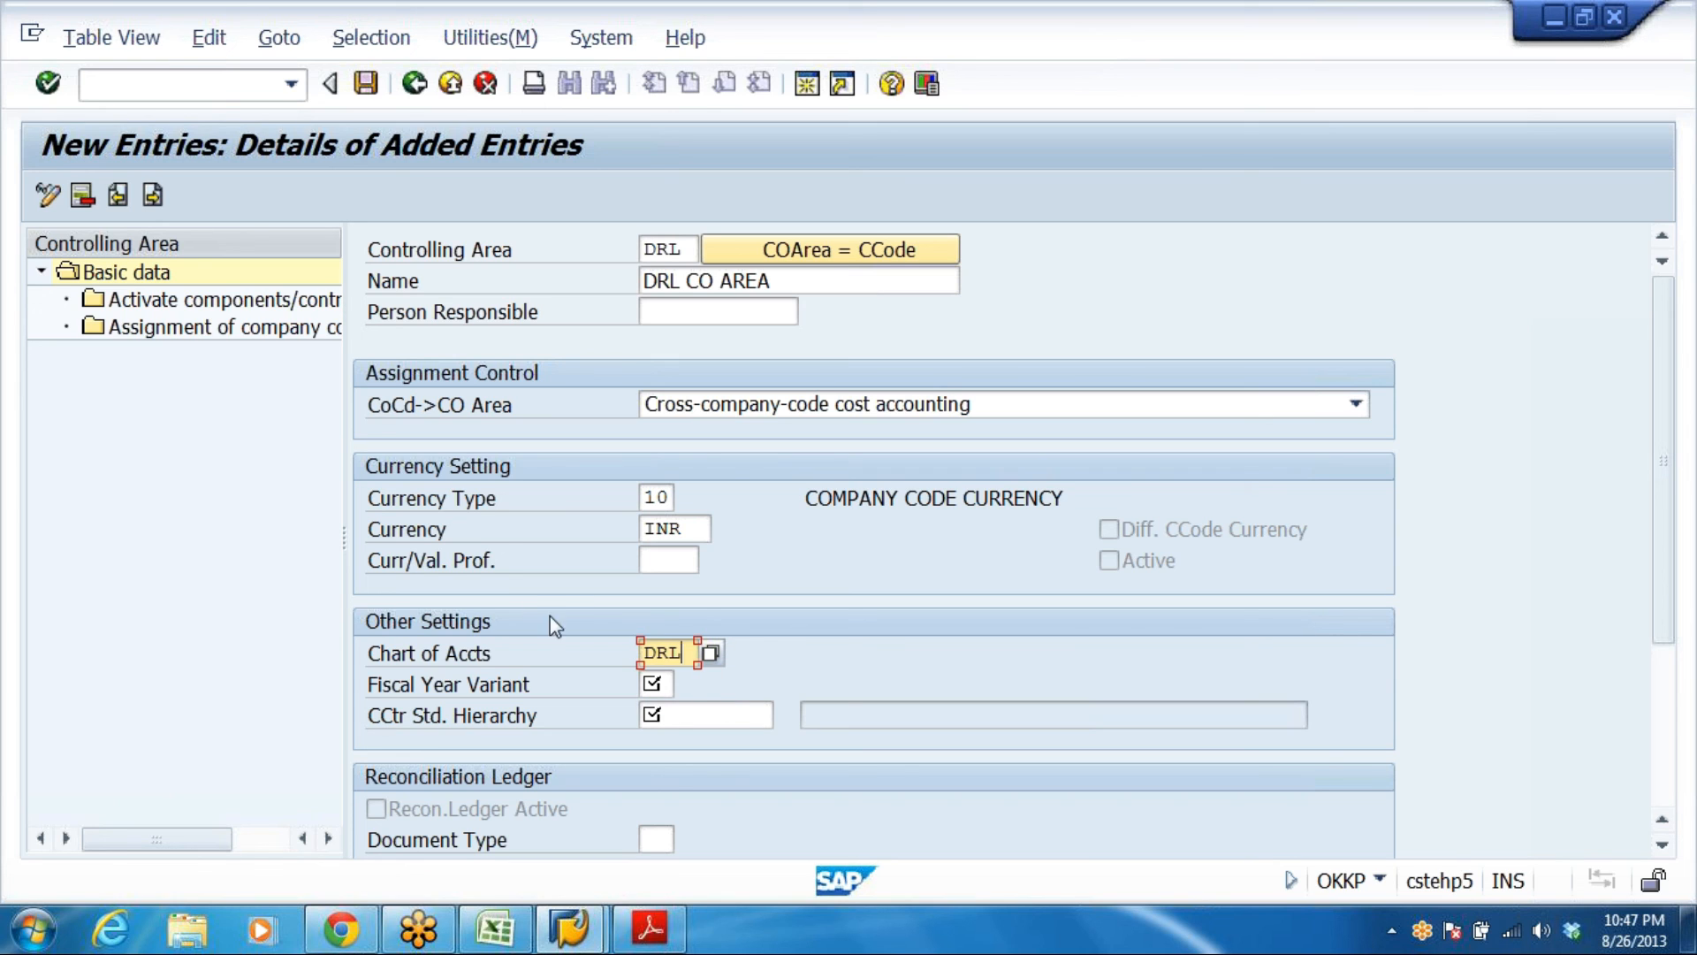
Assign fiscal year variant V3 (Apr.- March, 4 special periods) and enter DRLSTHIER as the cost center standard hierarchy
click(653, 686)
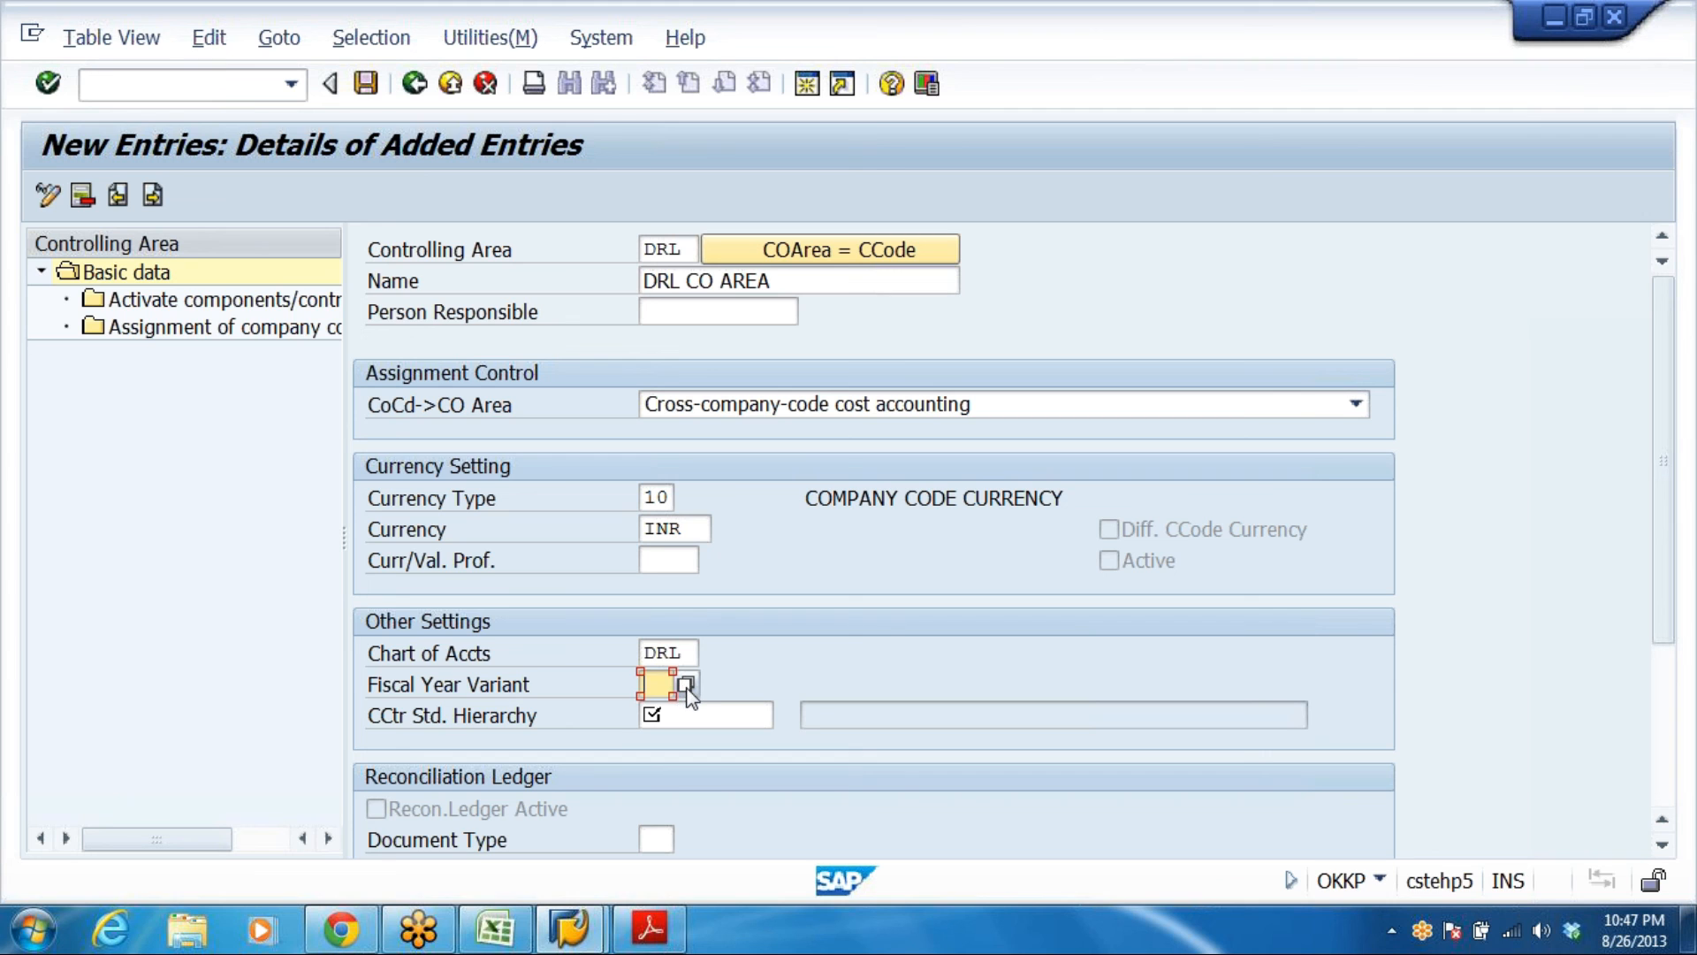
click(686, 684)
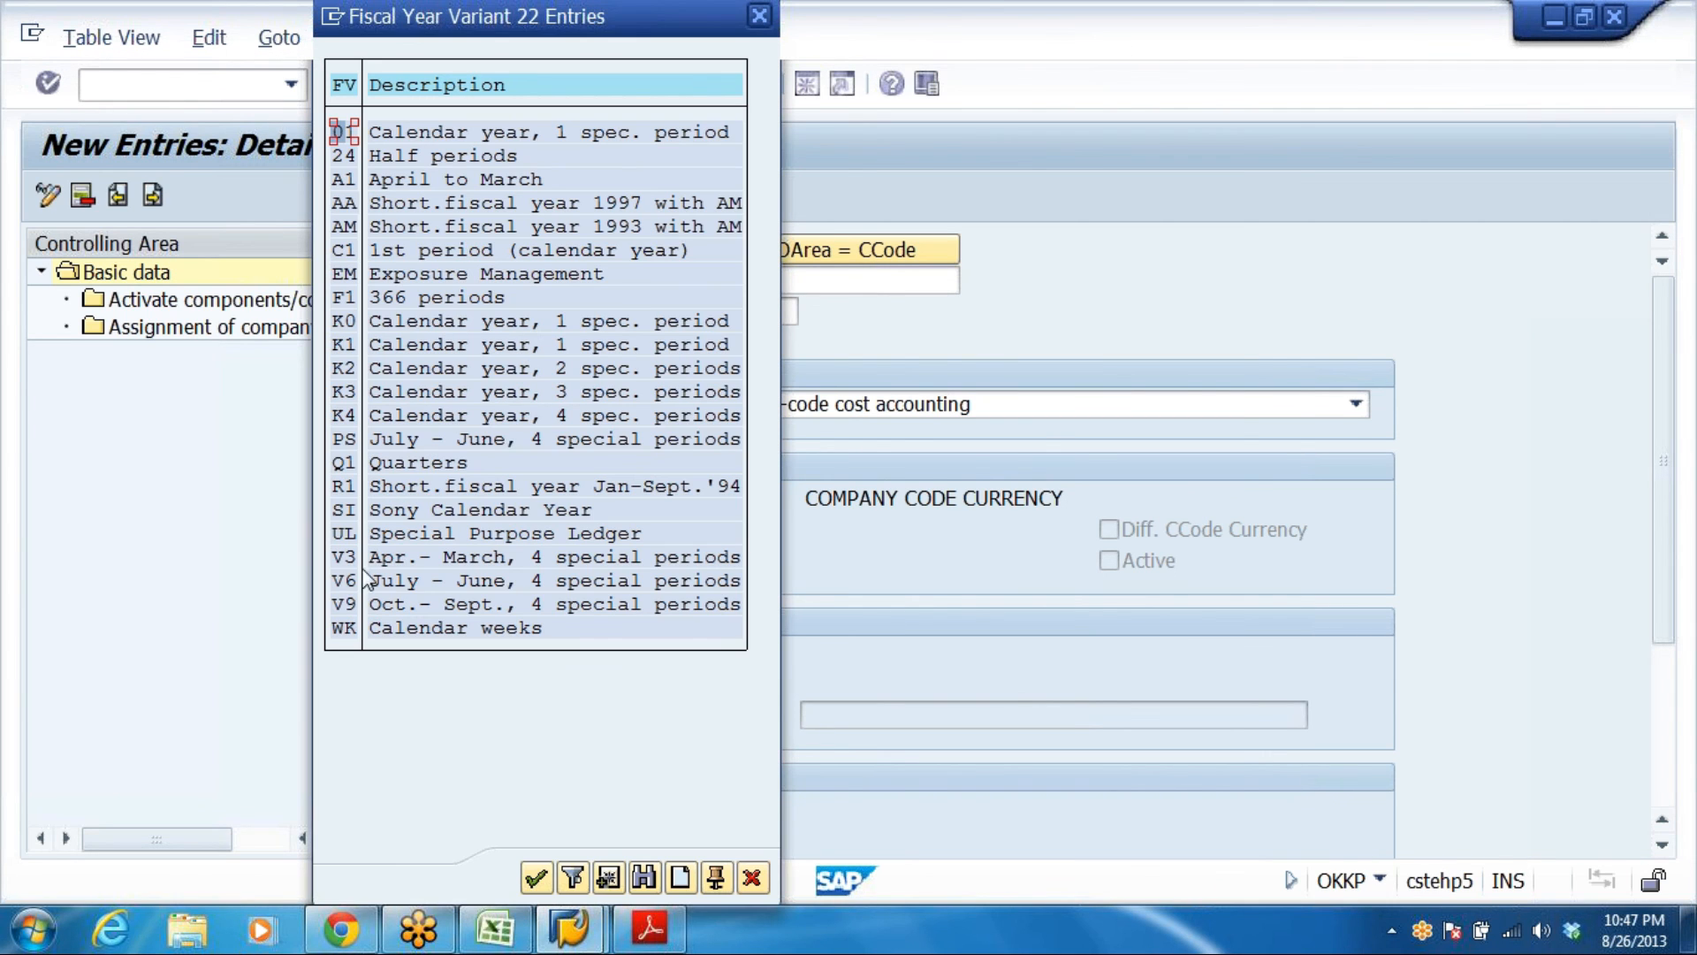
click(351, 558)
double_click(351, 558)
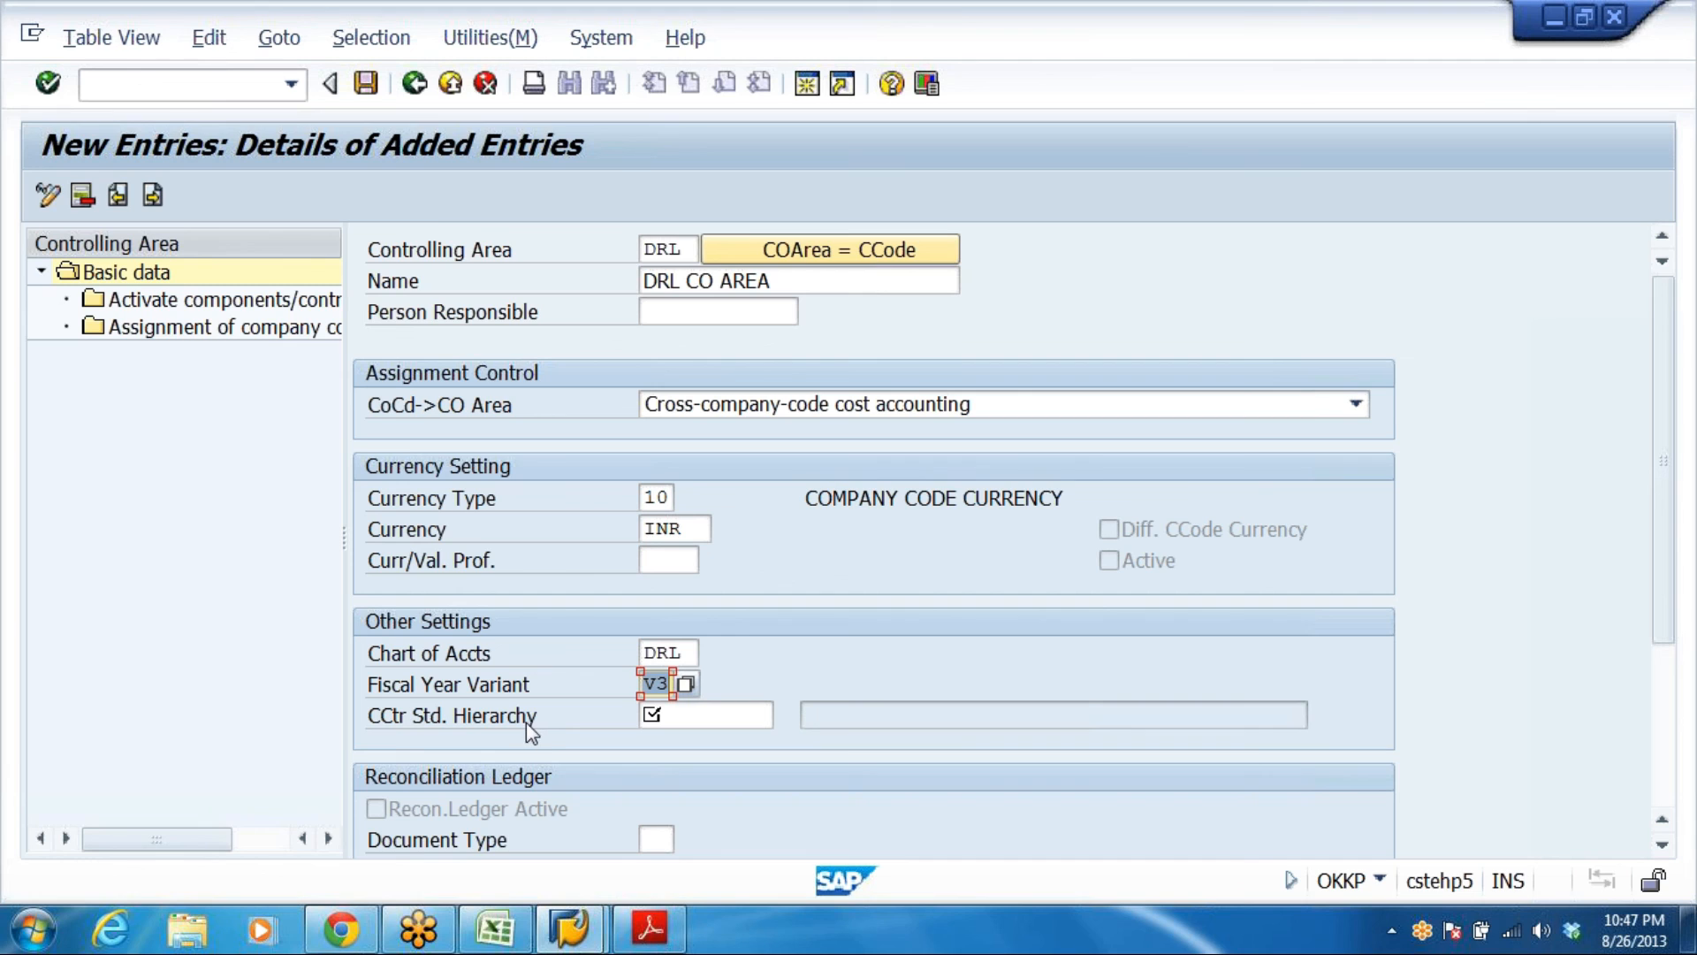
click(658, 716)
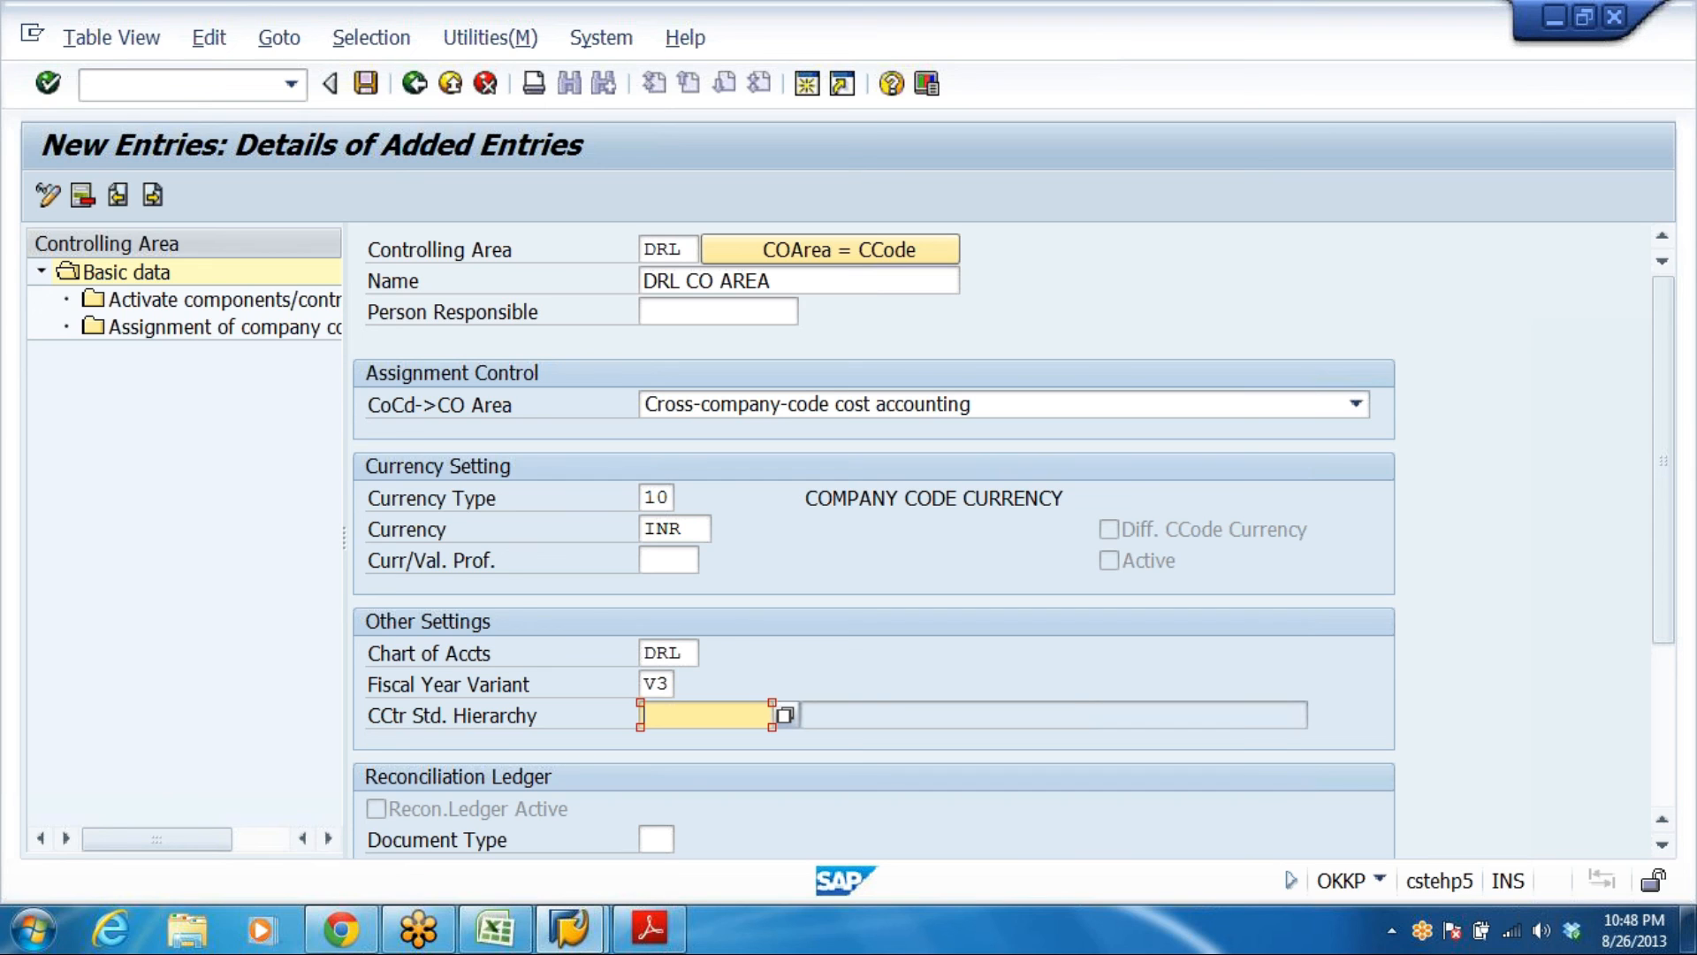
click(1054, 715)
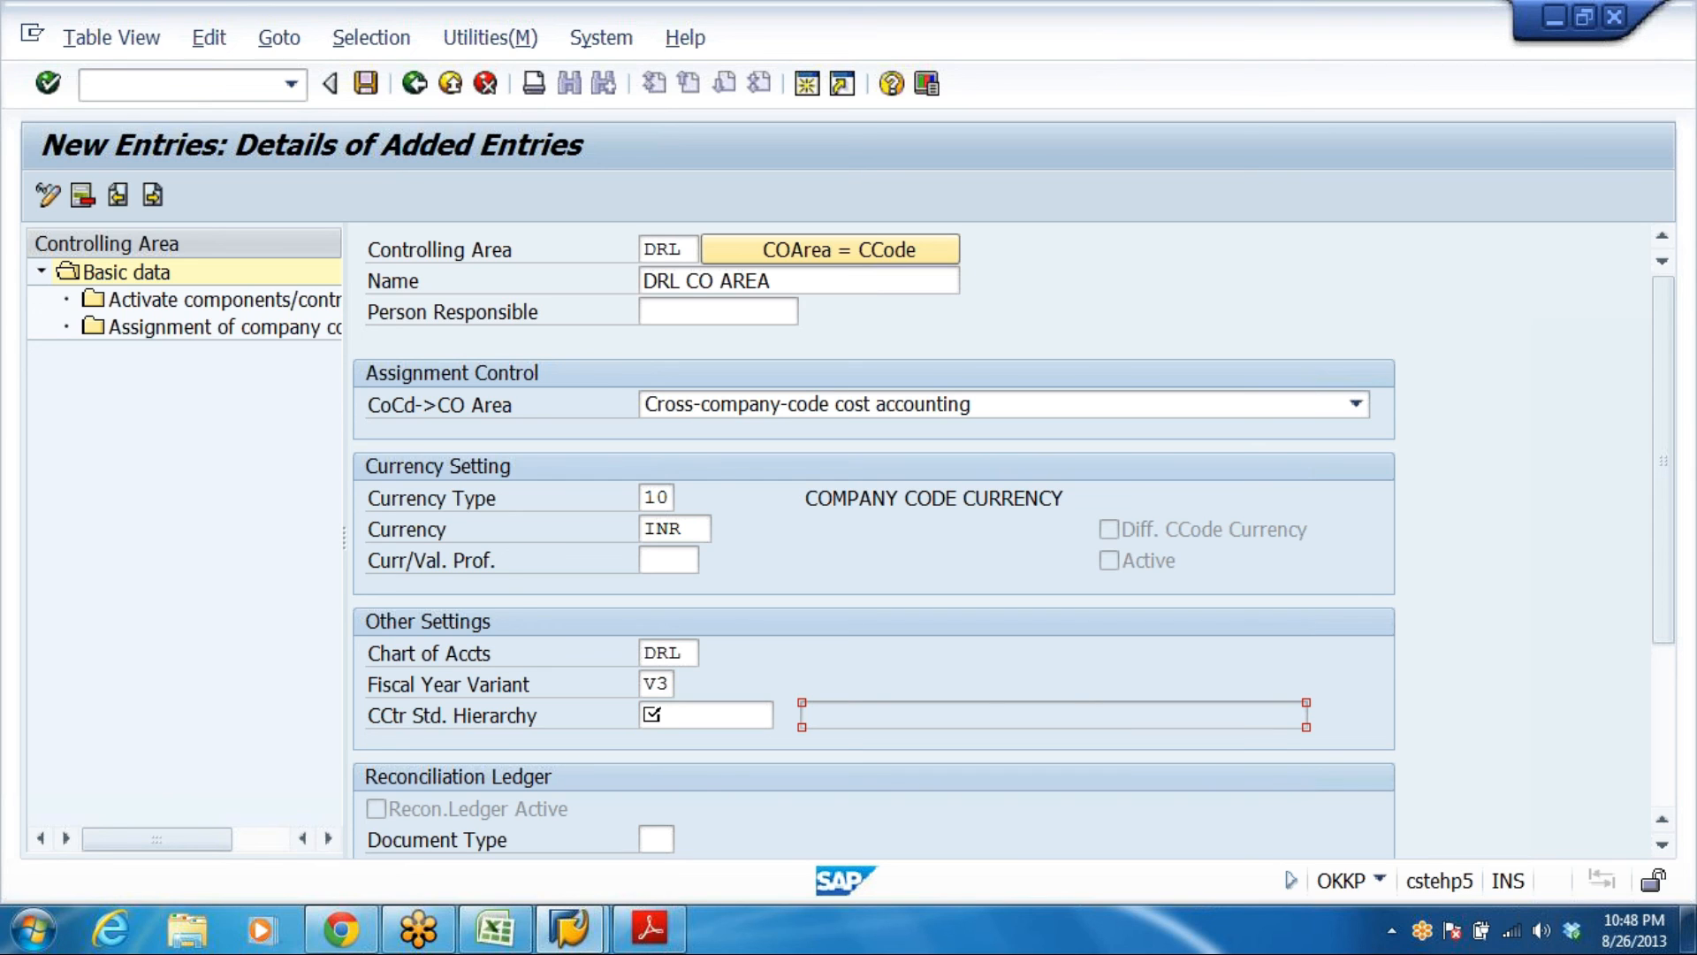
click(705, 715)
text(DR)
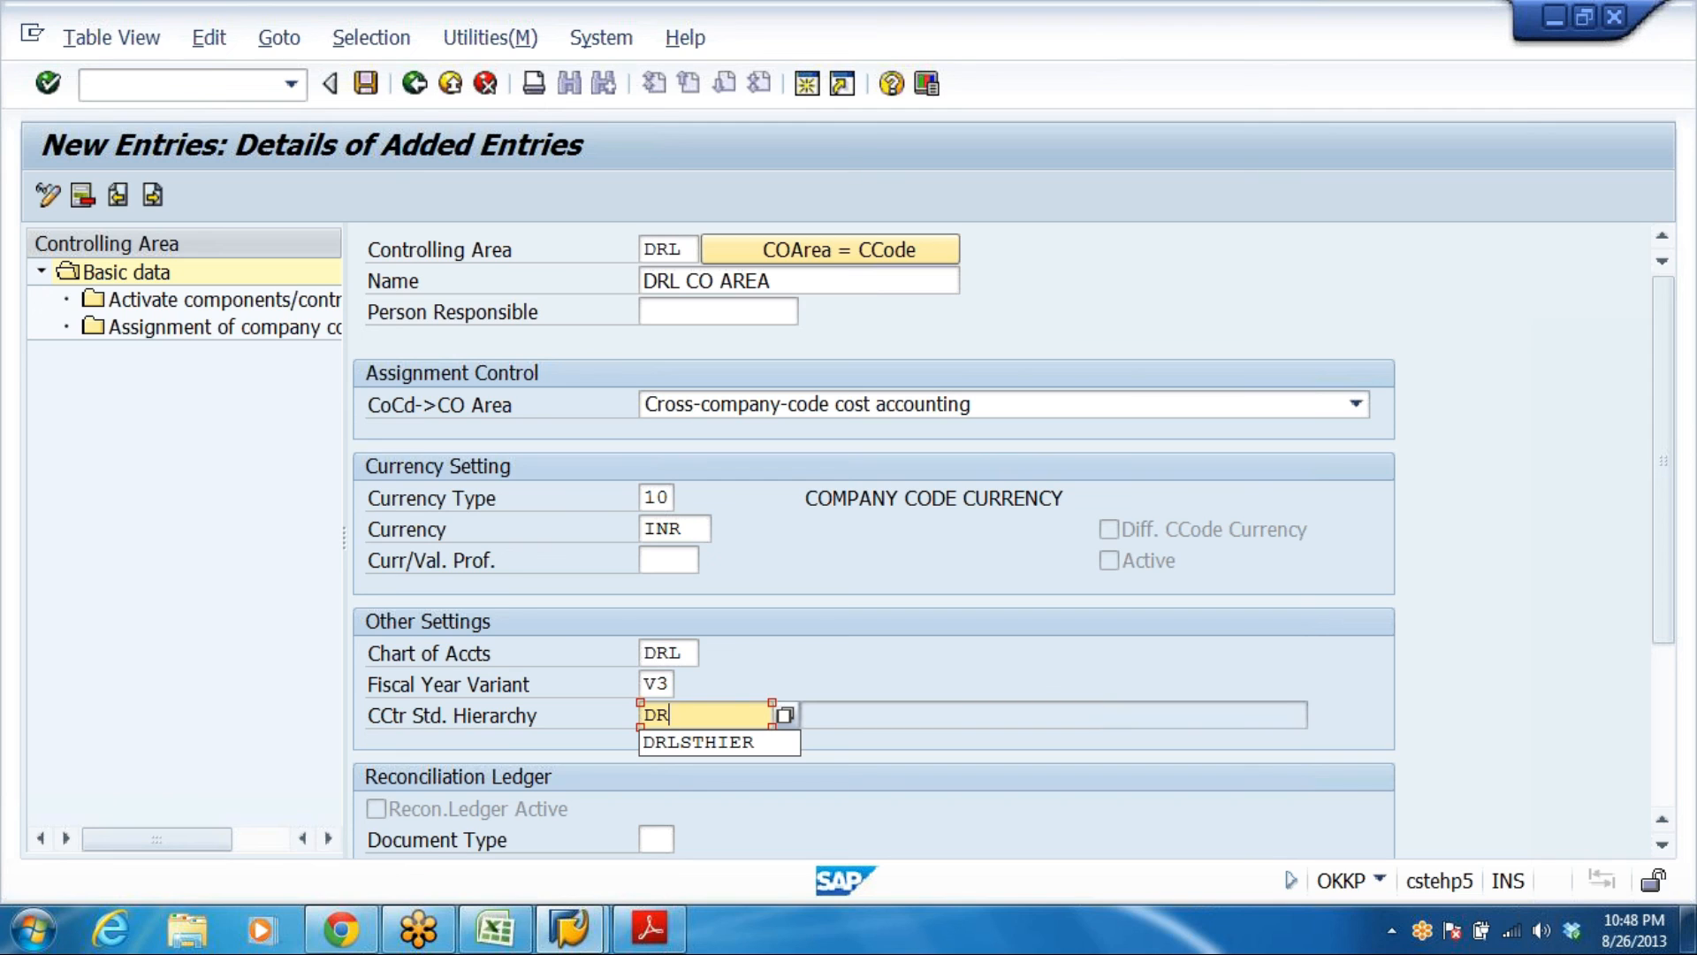
text(LSTHIER)
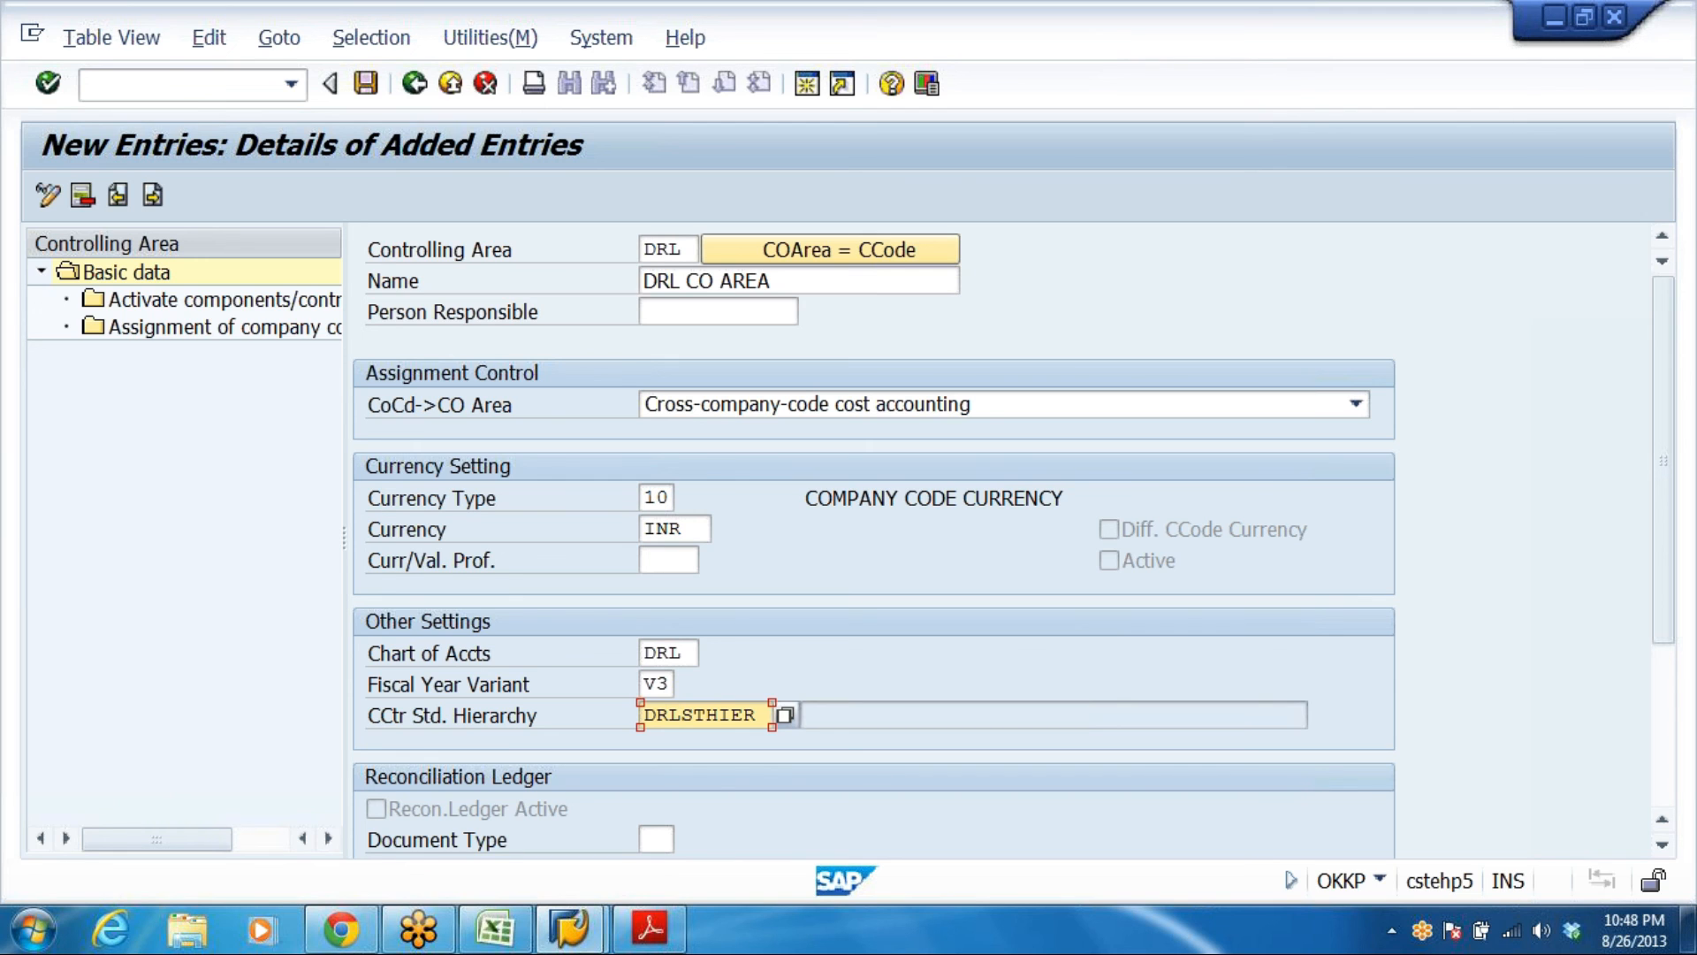
Save the controlling area, agree to create DRLSTHIER as a standard hierarchy, and accept the DRL COMP CODE SETTINGS customizing request
click(362, 85)
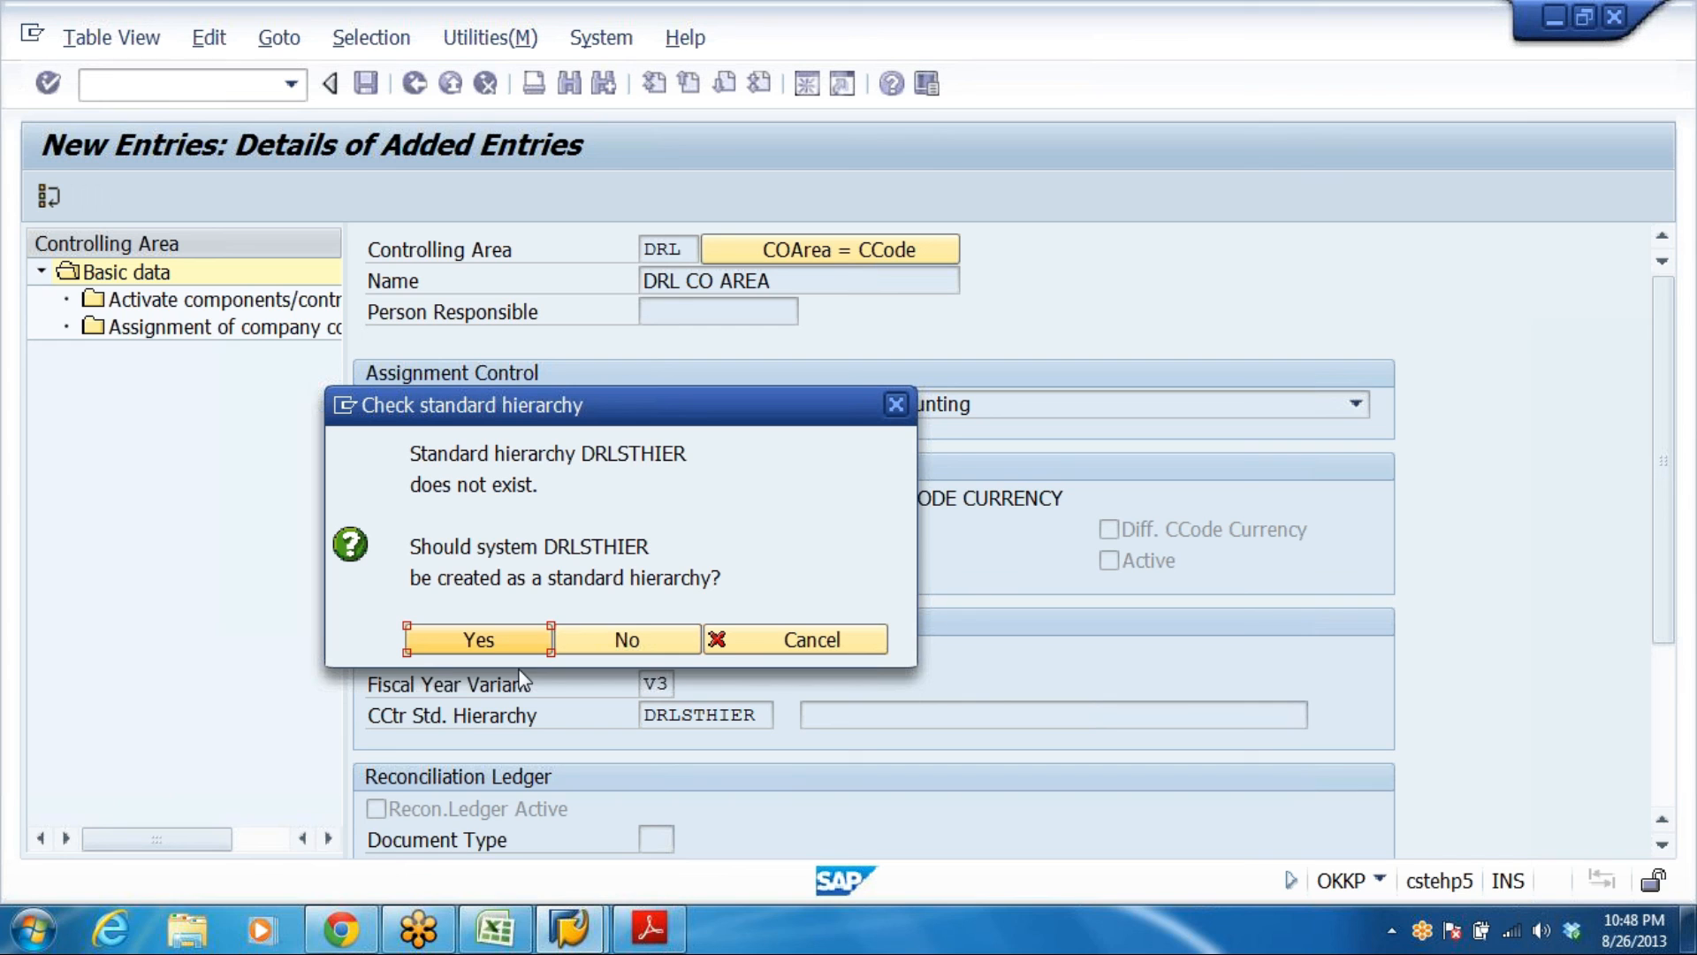
click(490, 616)
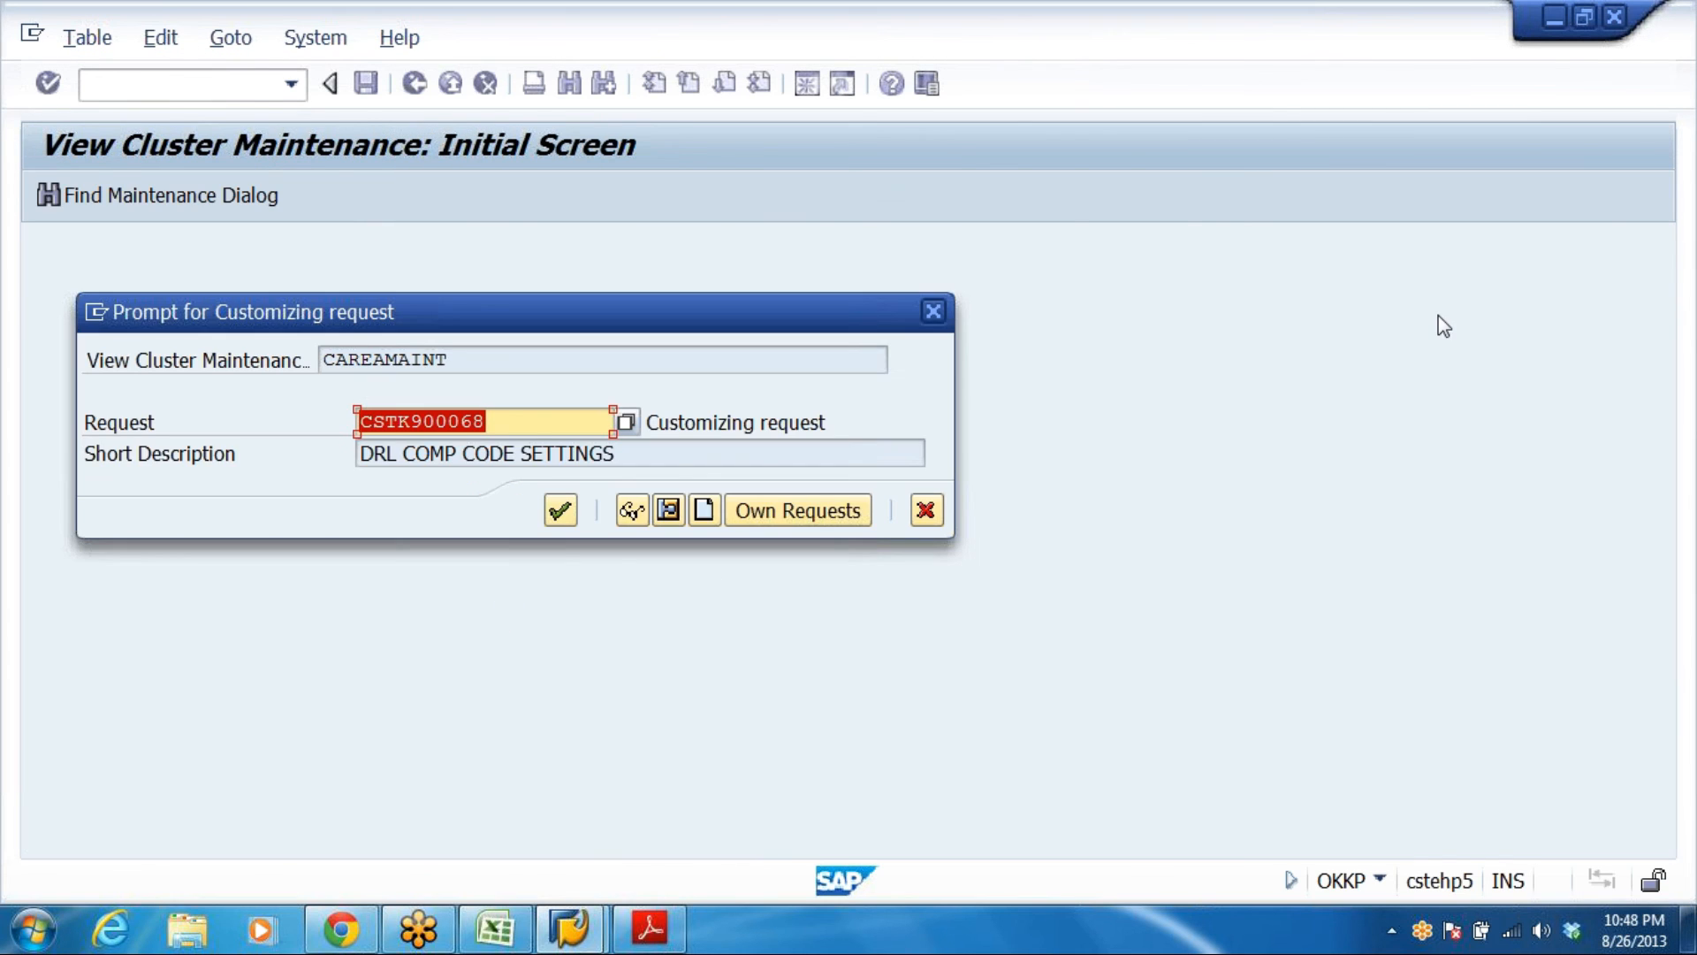
click(561, 511)
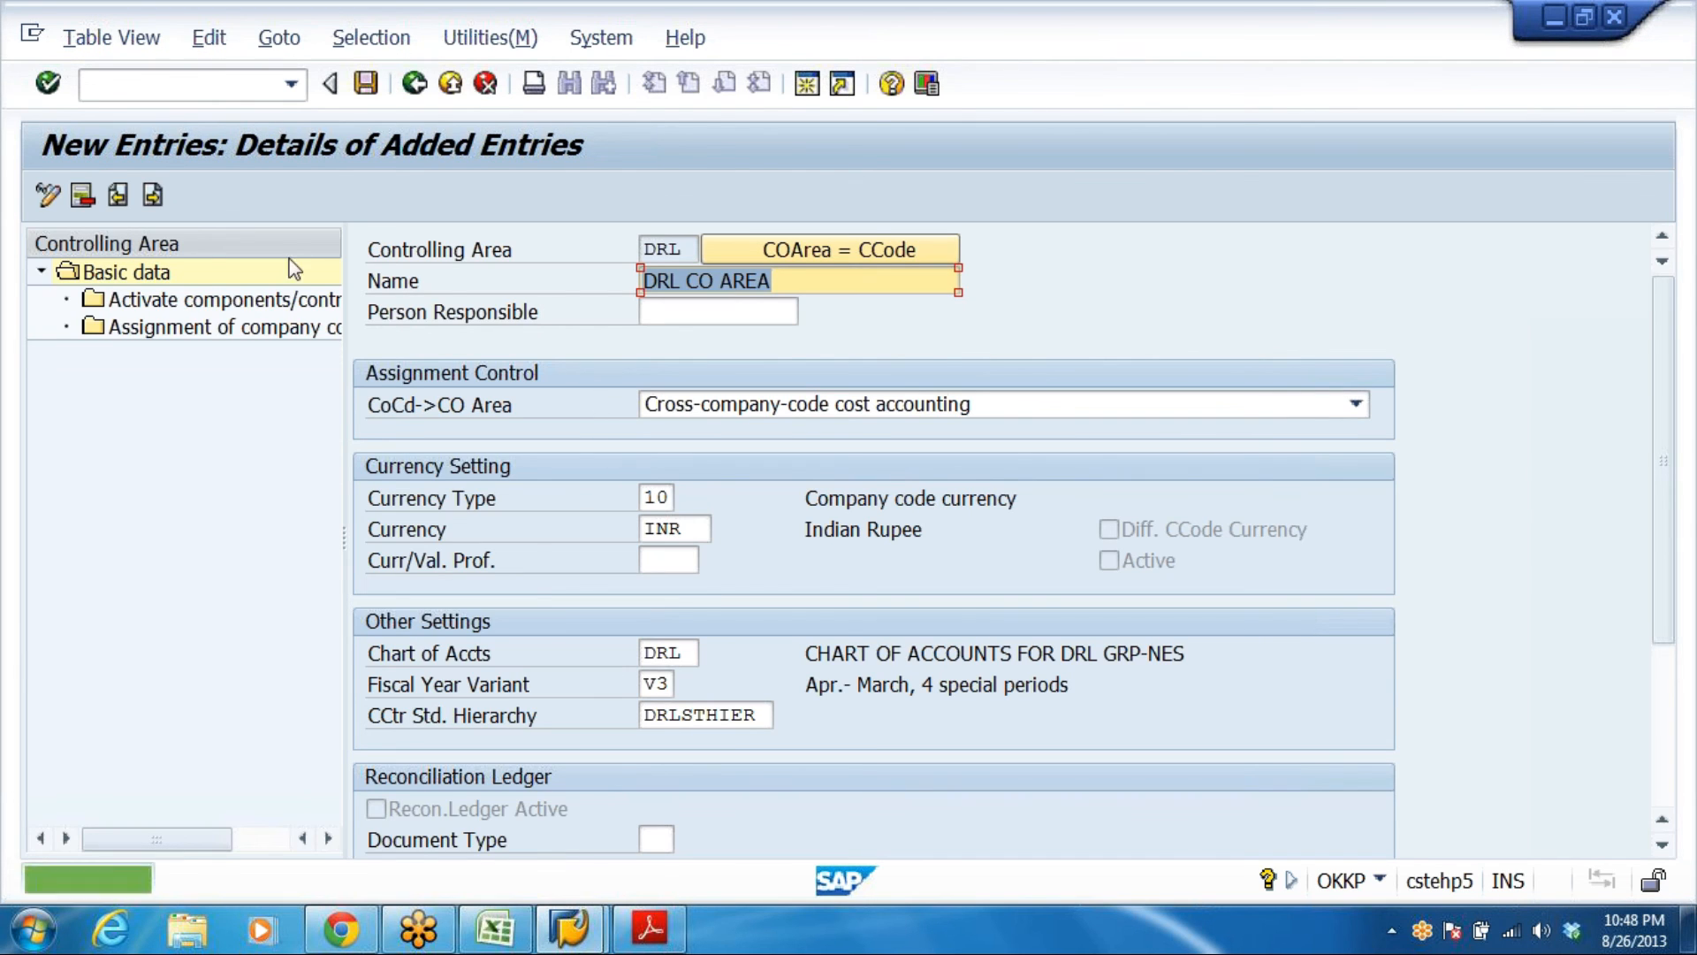
click(140, 305)
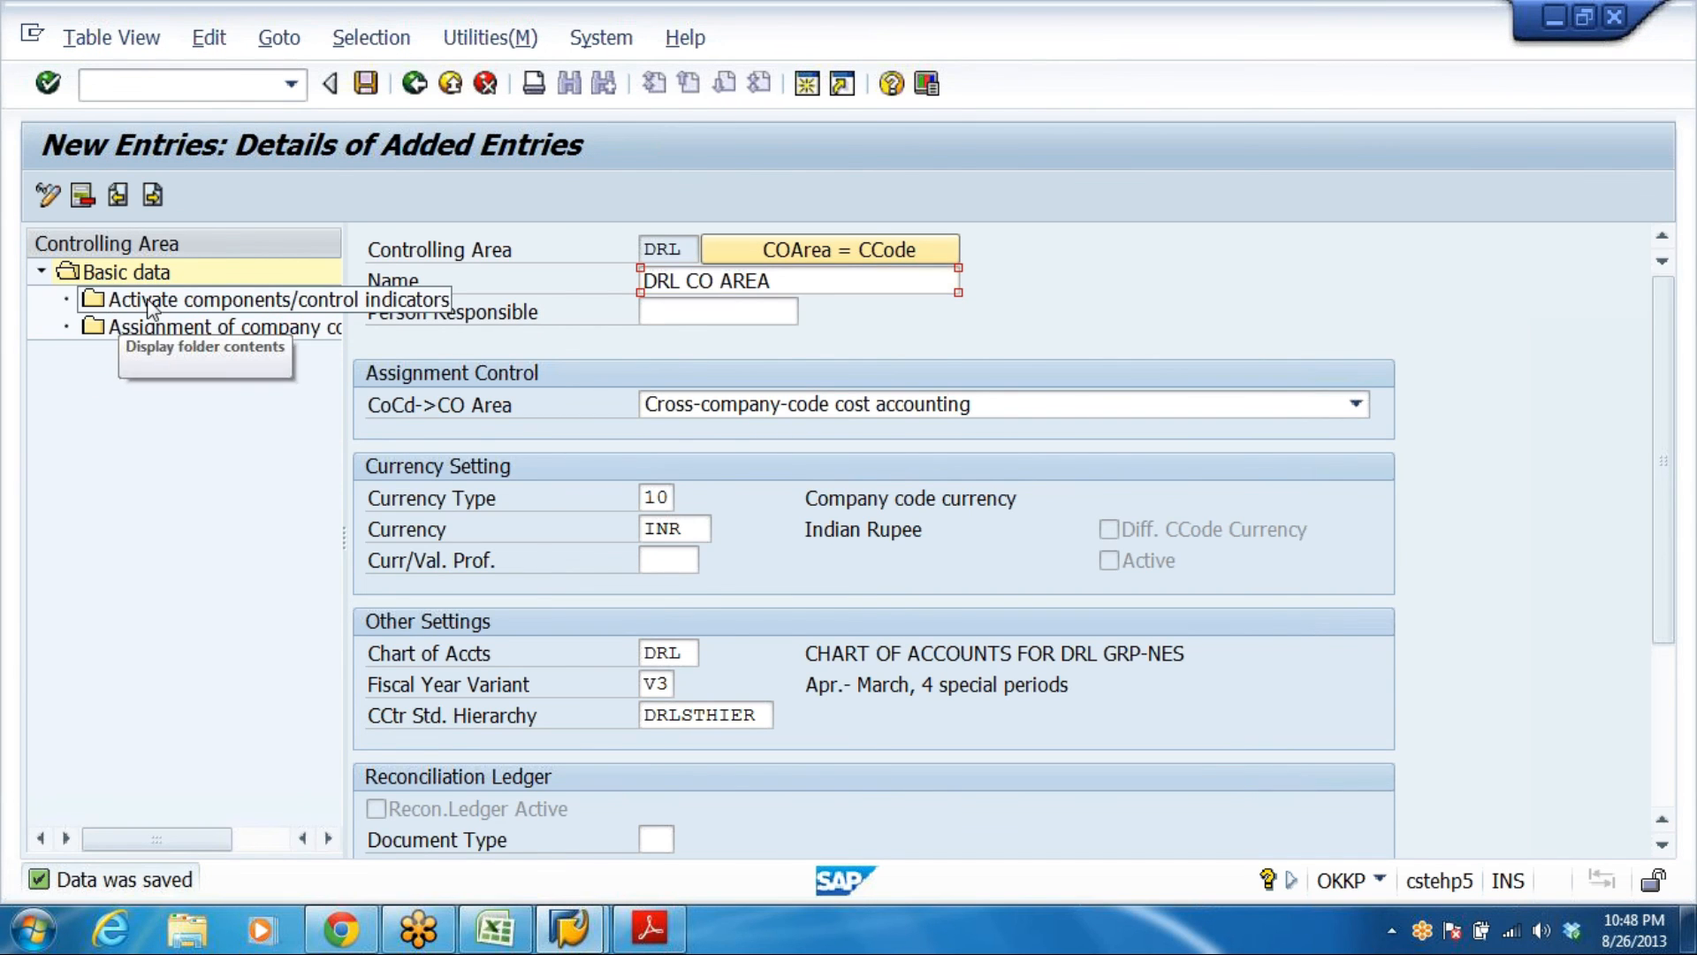
click(199, 329)
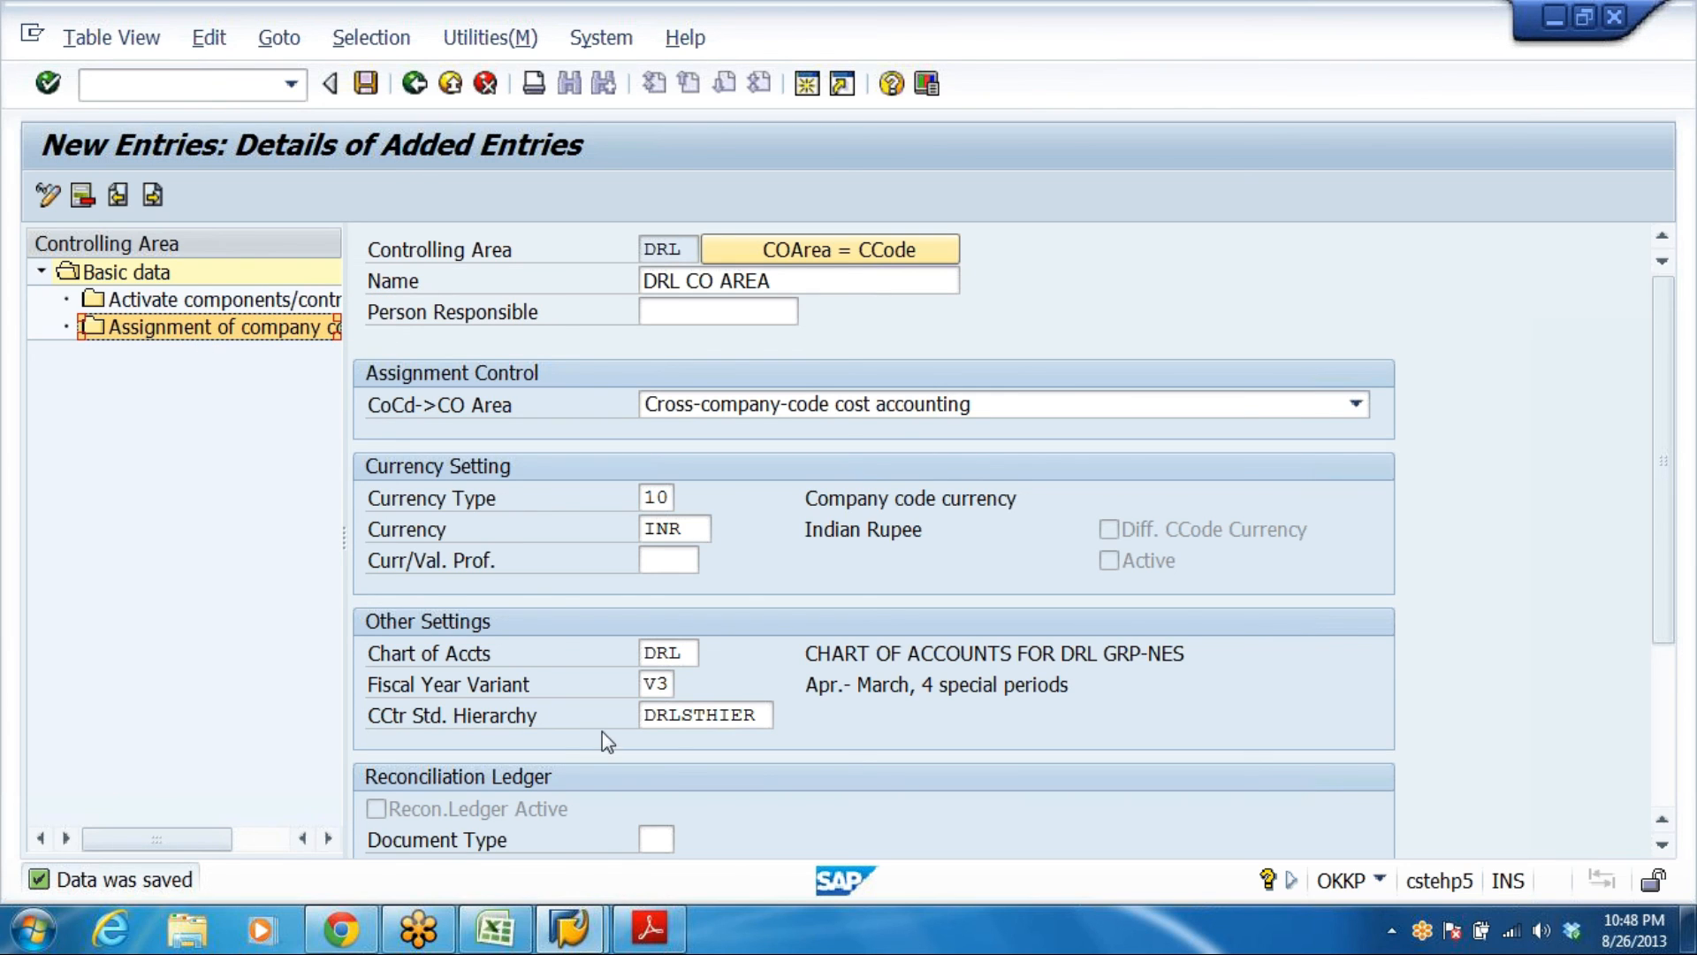
Switch to the DRL_GRP workbook in Excel and examine the cost center hierarchy chart on the CC & PC GRP sheet
click(495, 928)
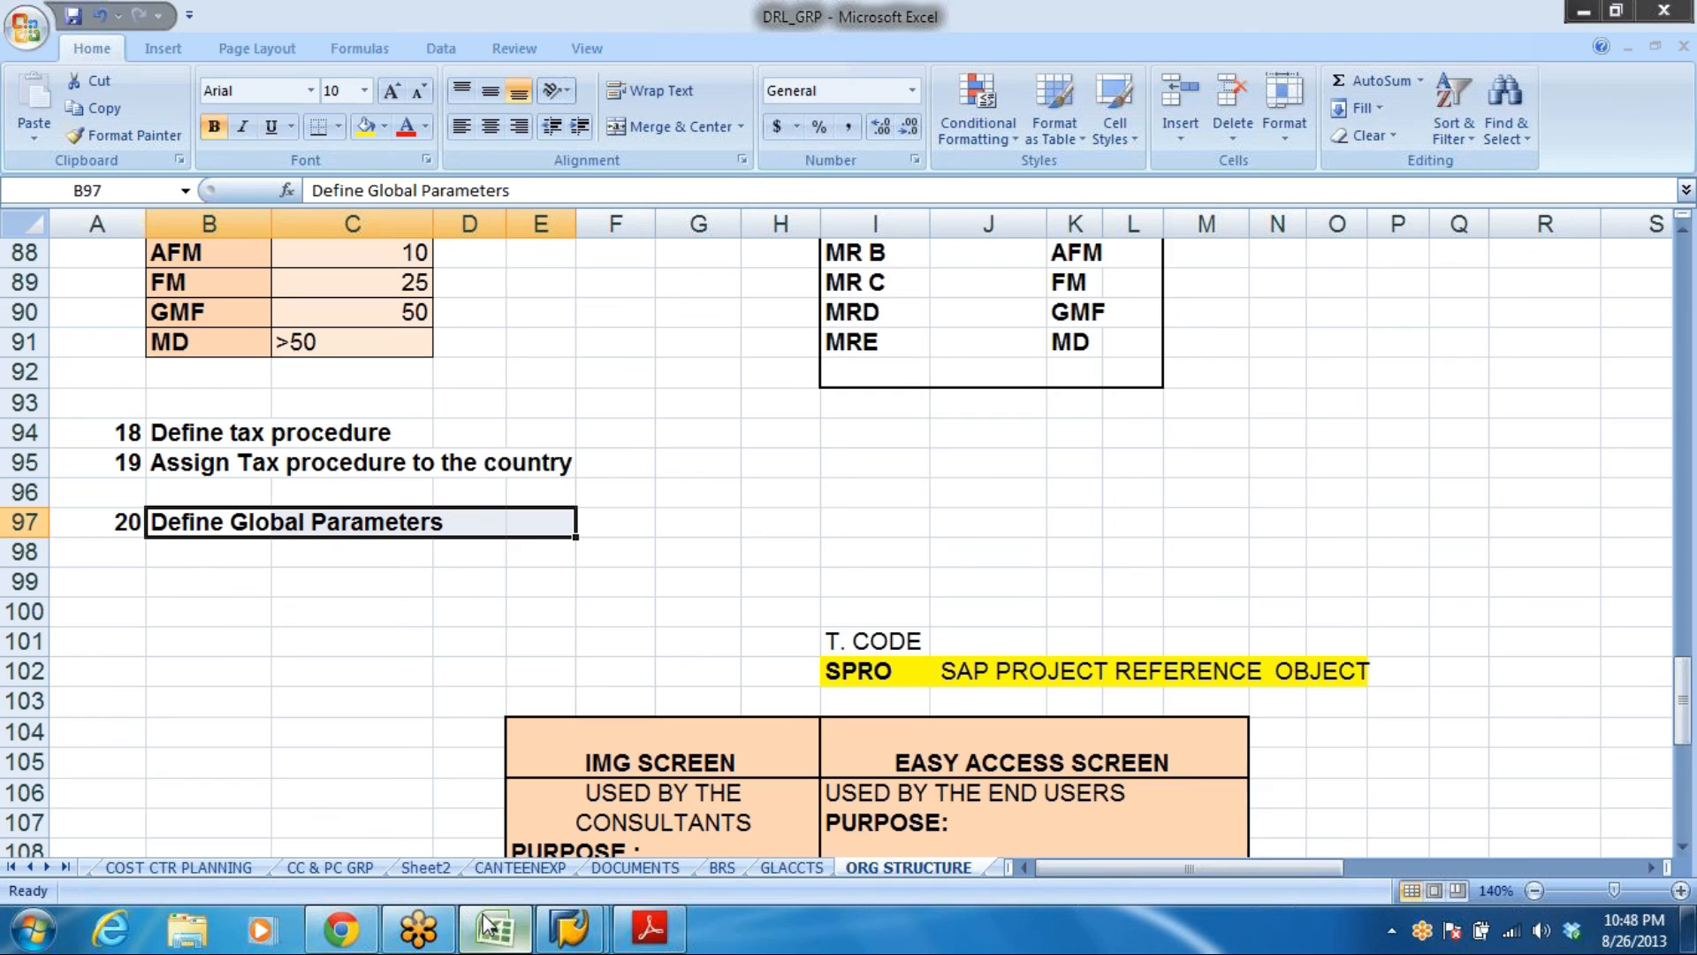
click(29, 867)
click(29, 867)
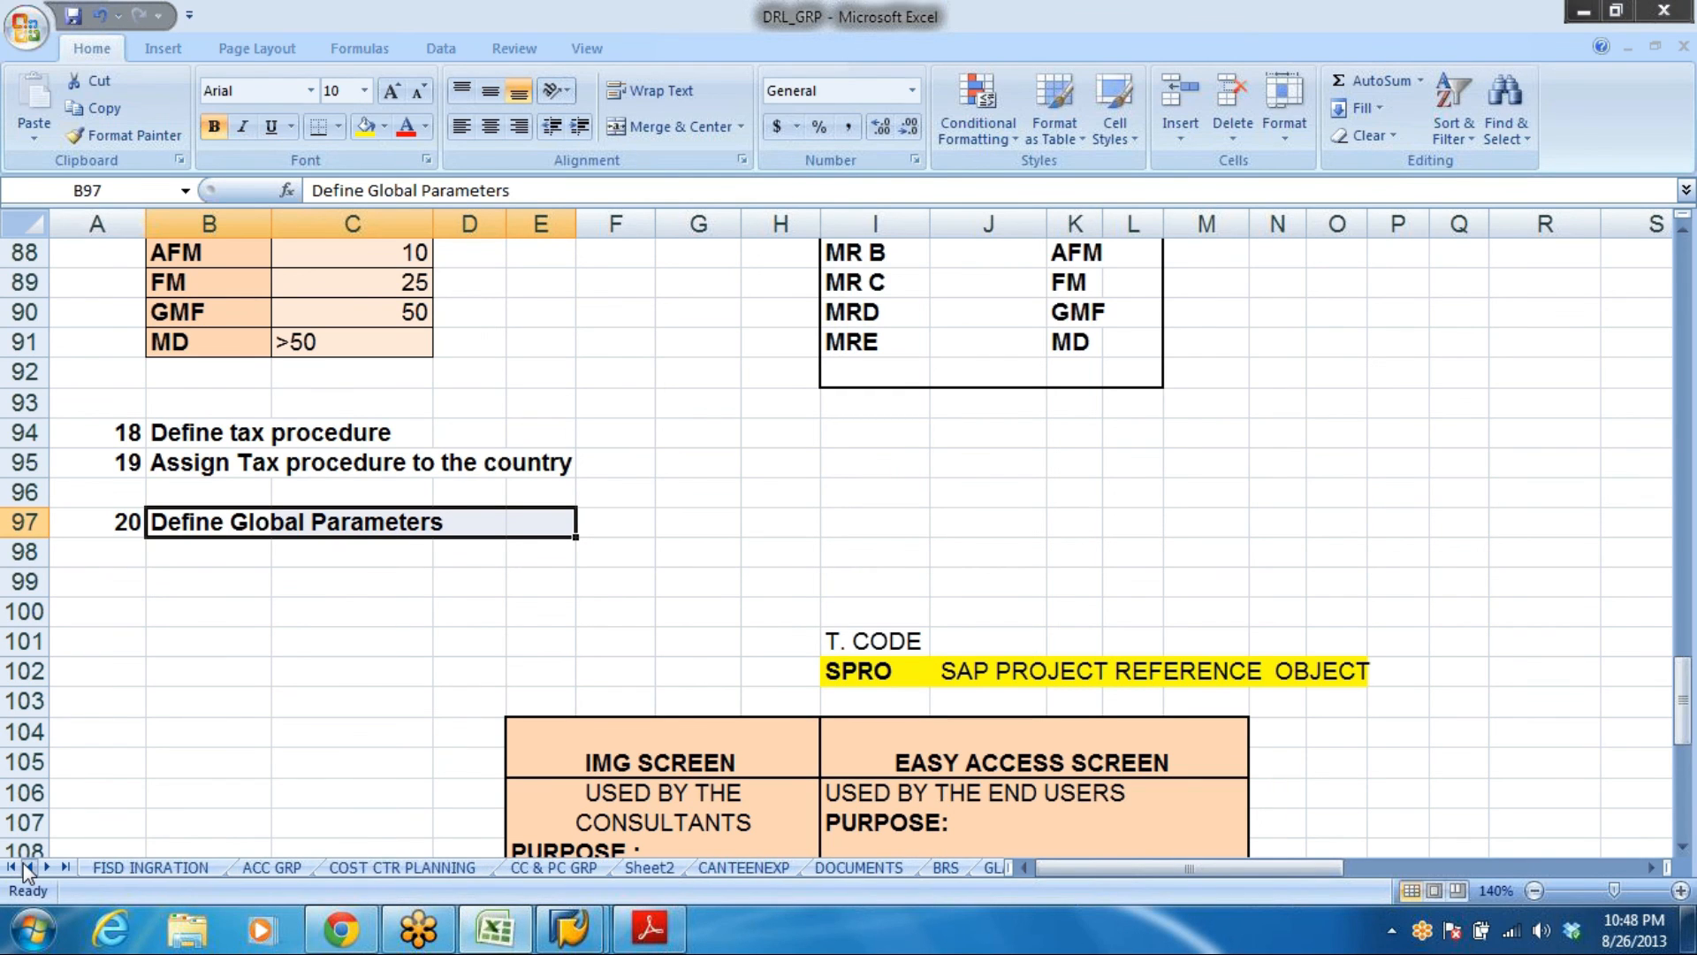
click(579, 870)
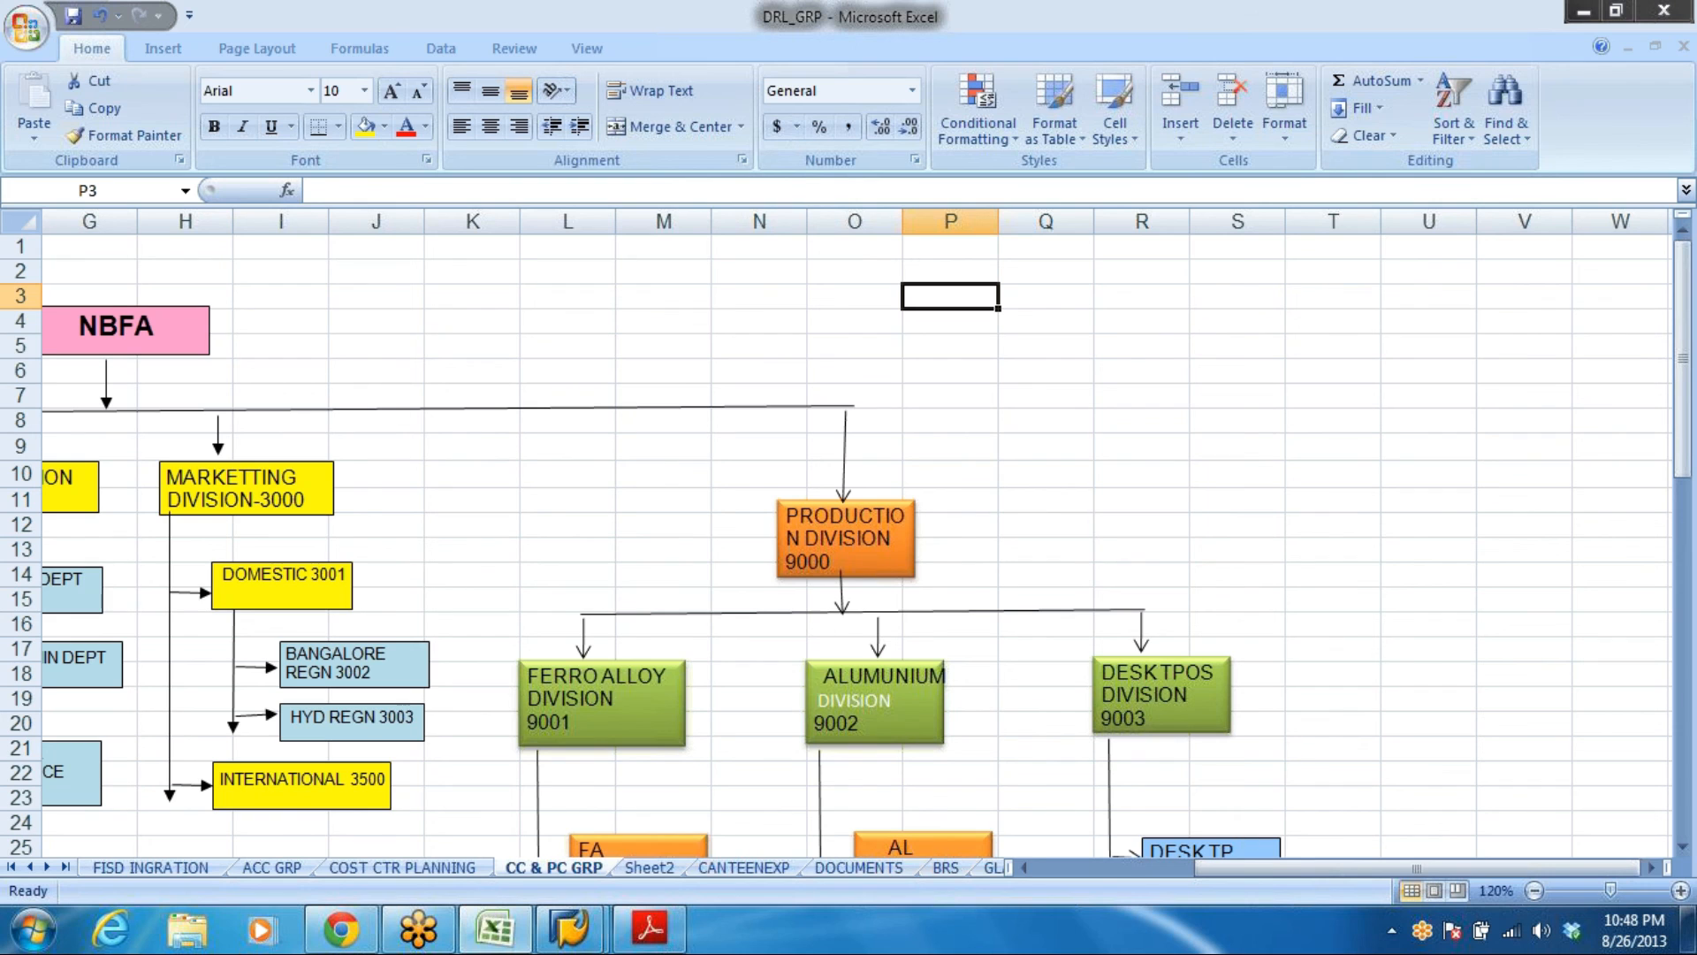
drag(1270, 874, 1064, 879)
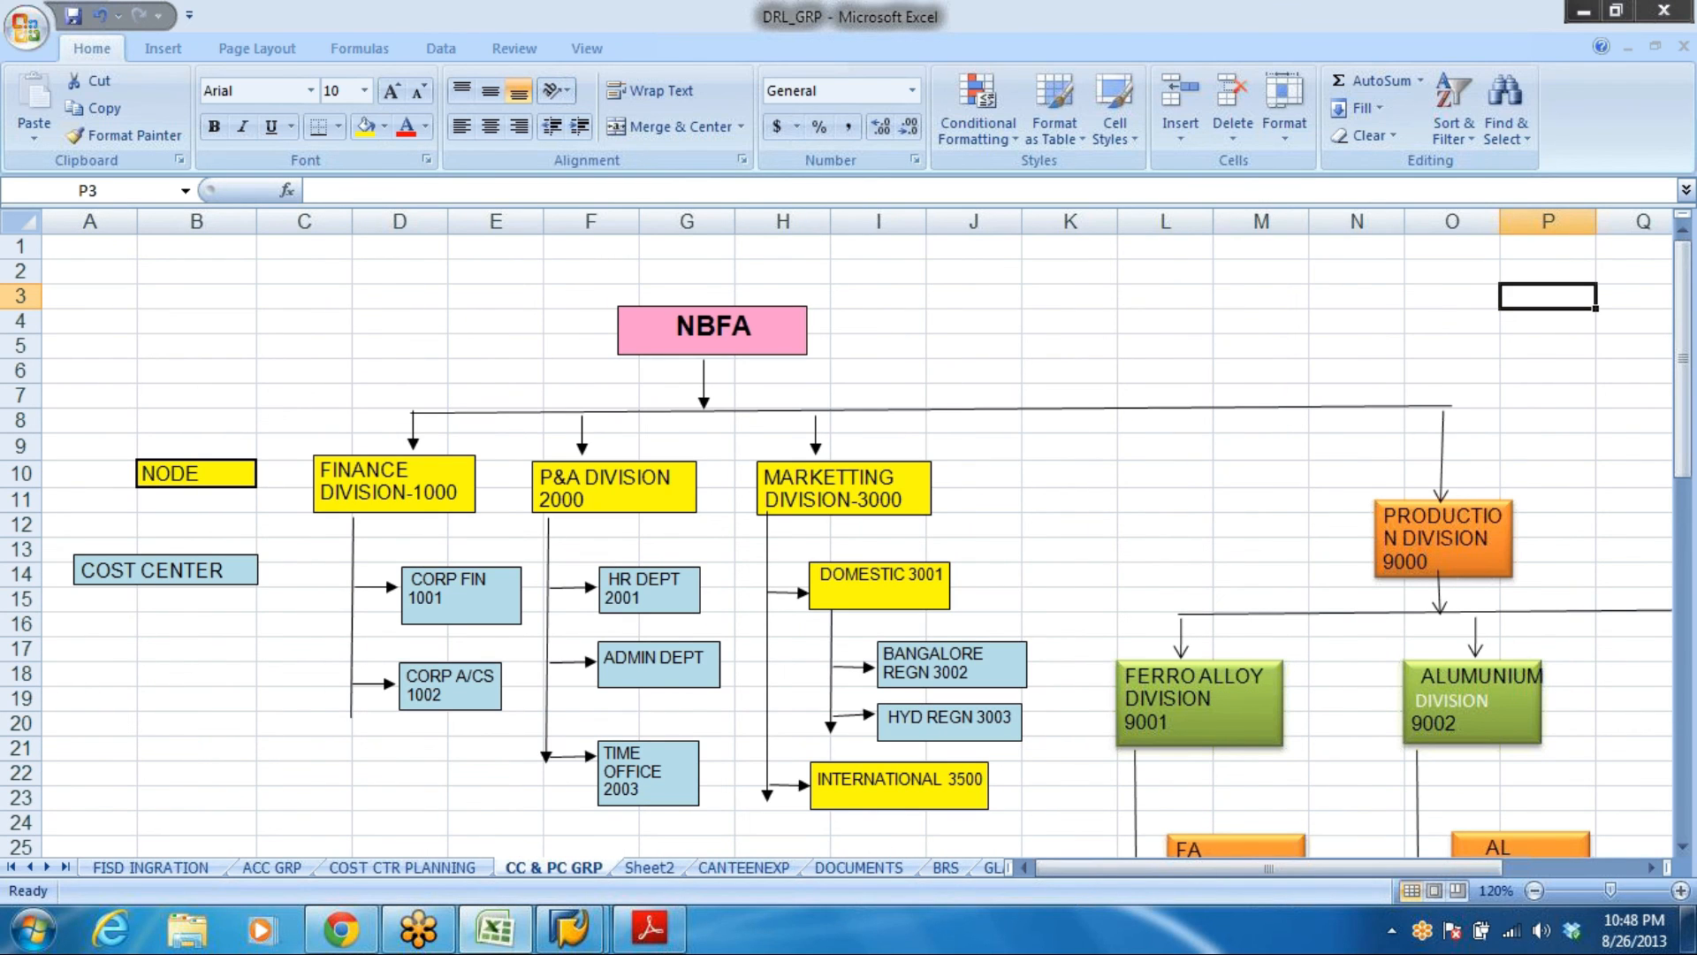
scroll(961, 555, down, 2)
scroll(809, 393, up, 2)
click(792, 329)
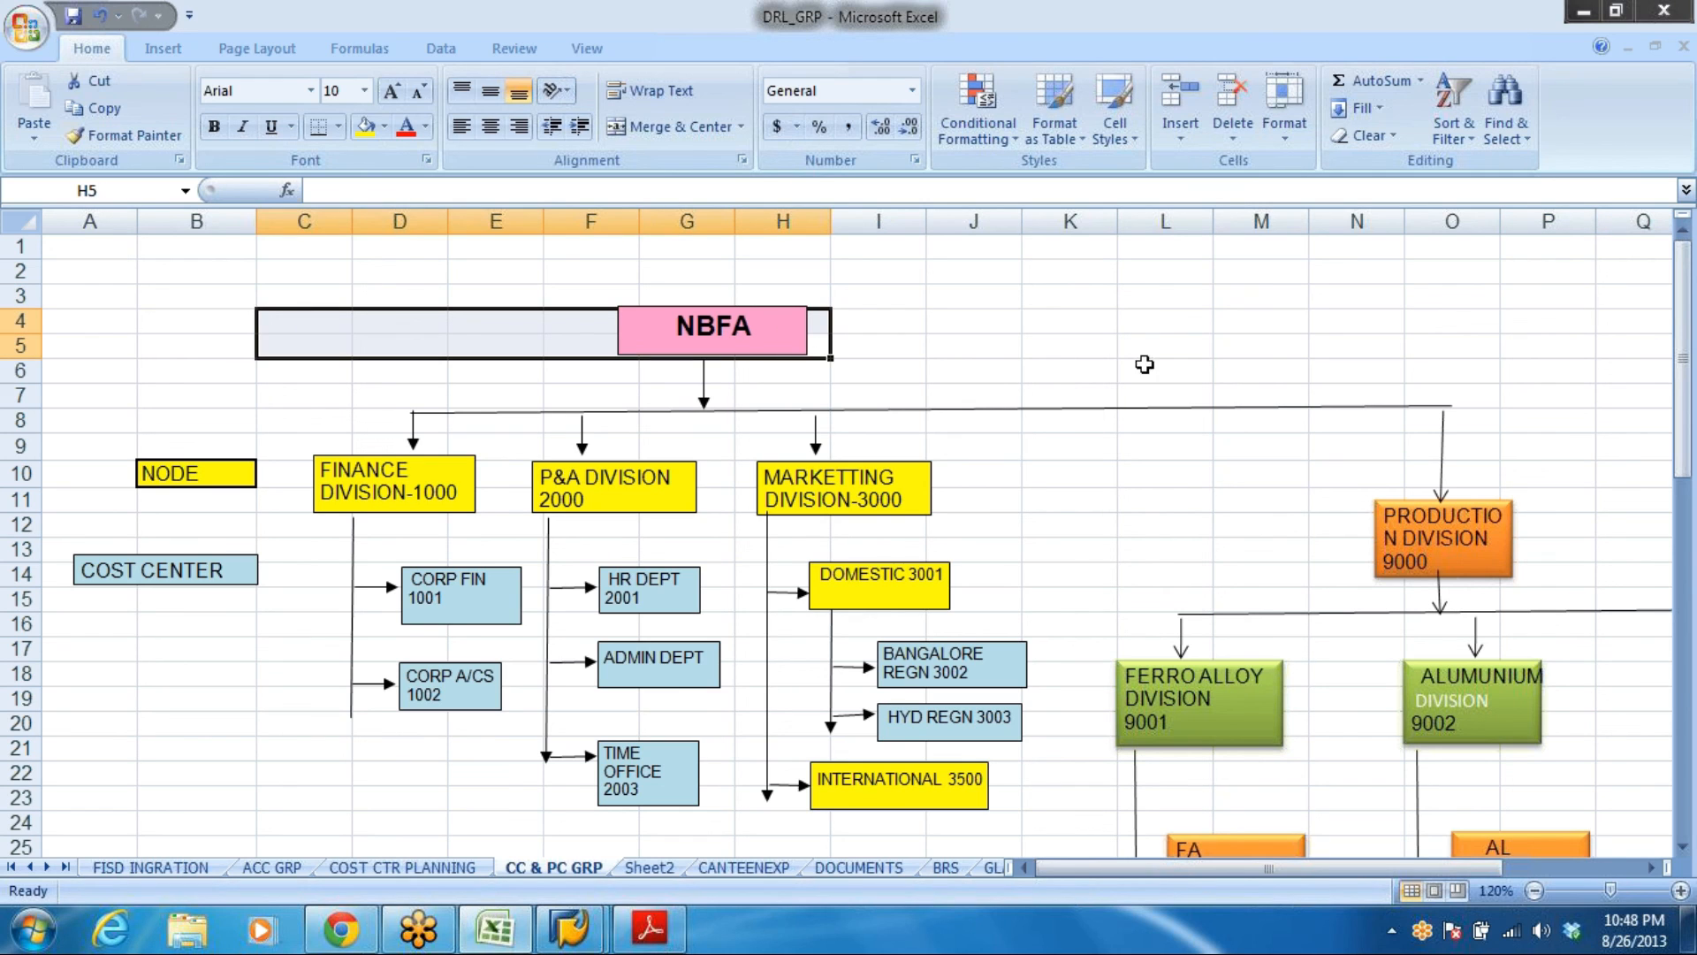
click(1063, 323)
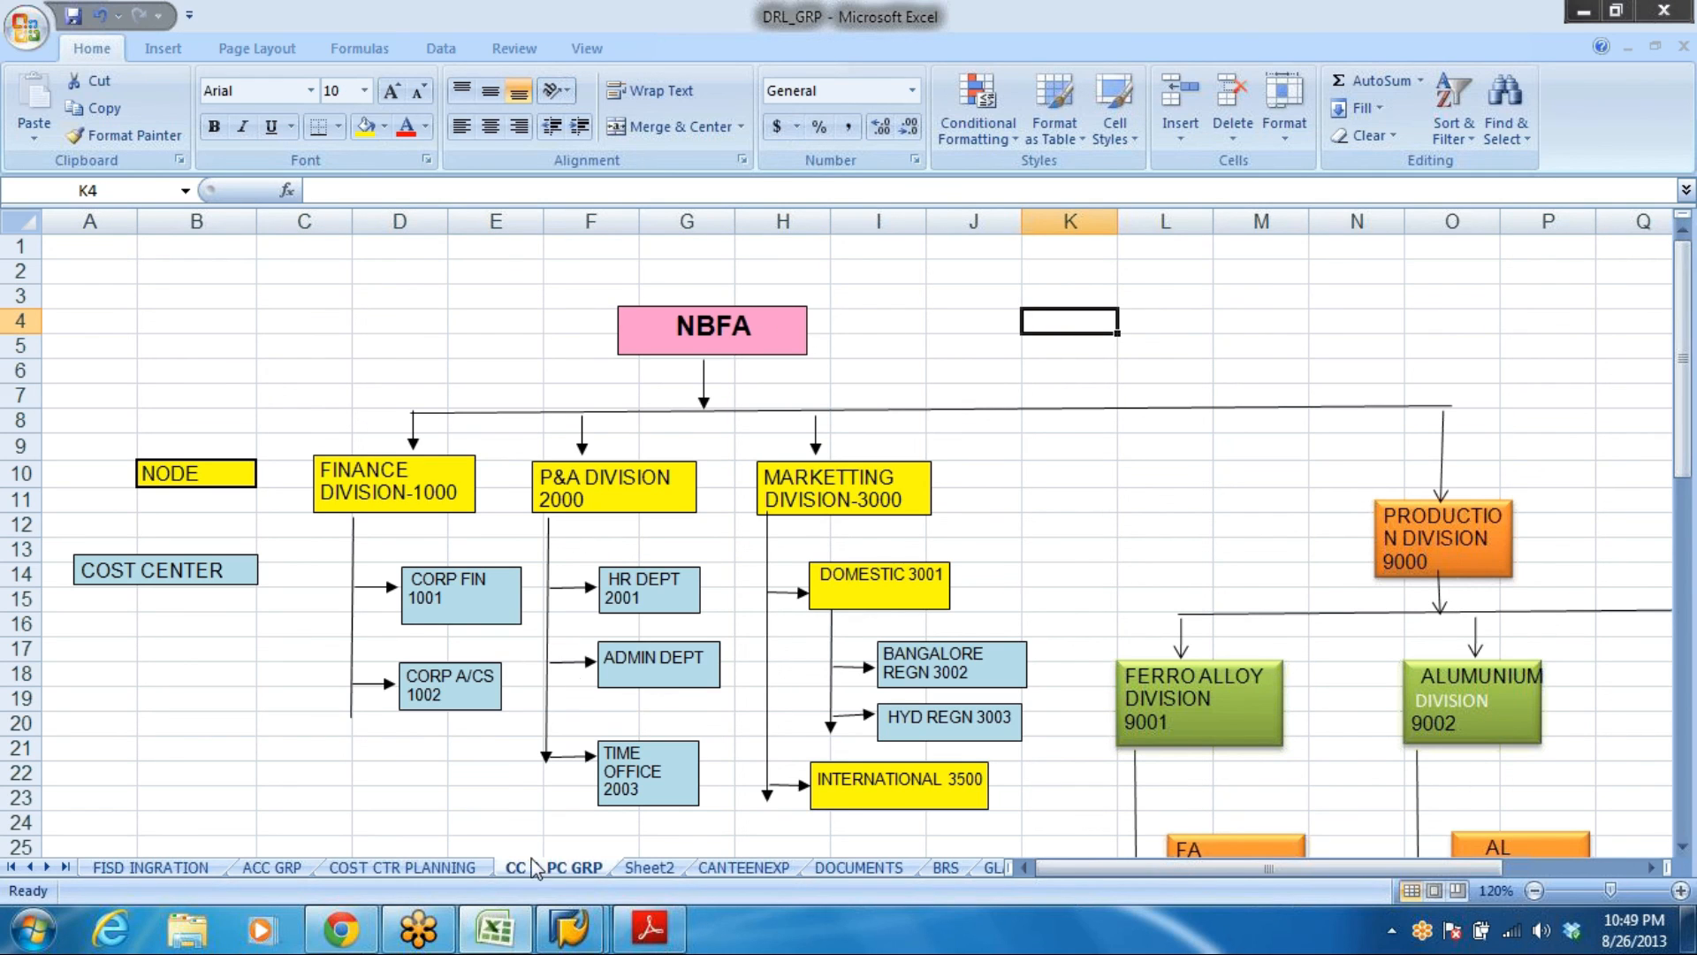
Switch back to the SAP controlling area entry, widen the navigation tree, and display the Assignment of company code(s) overview
mouse_move(568, 928)
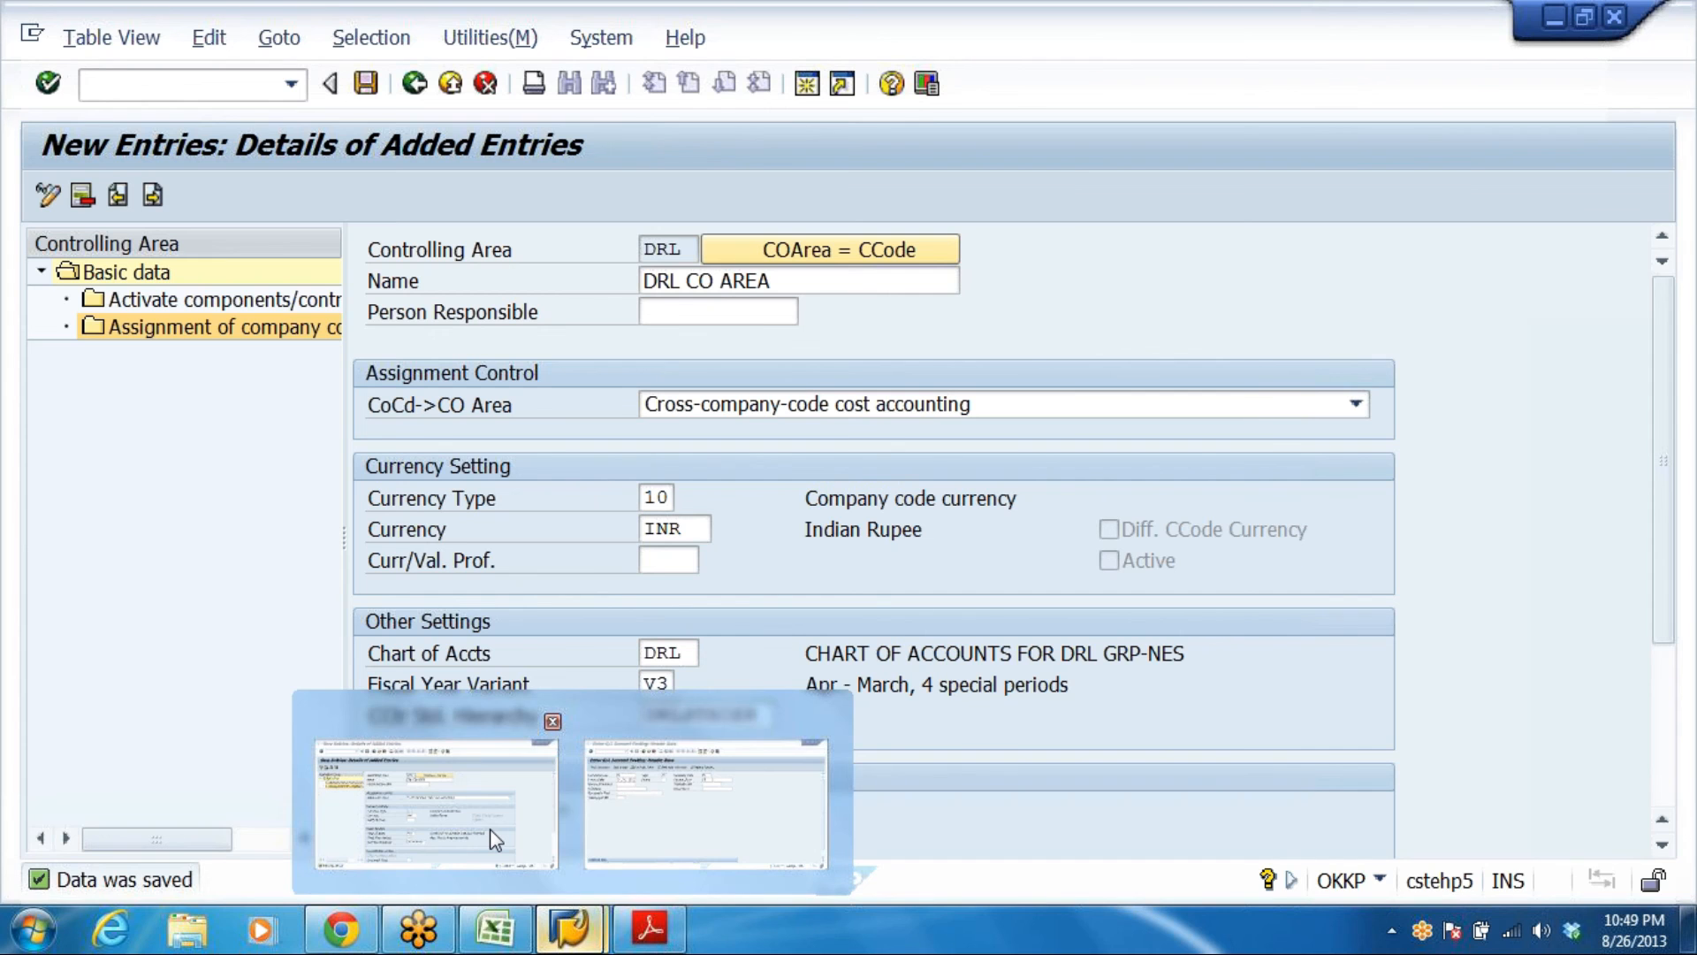
click(490, 829)
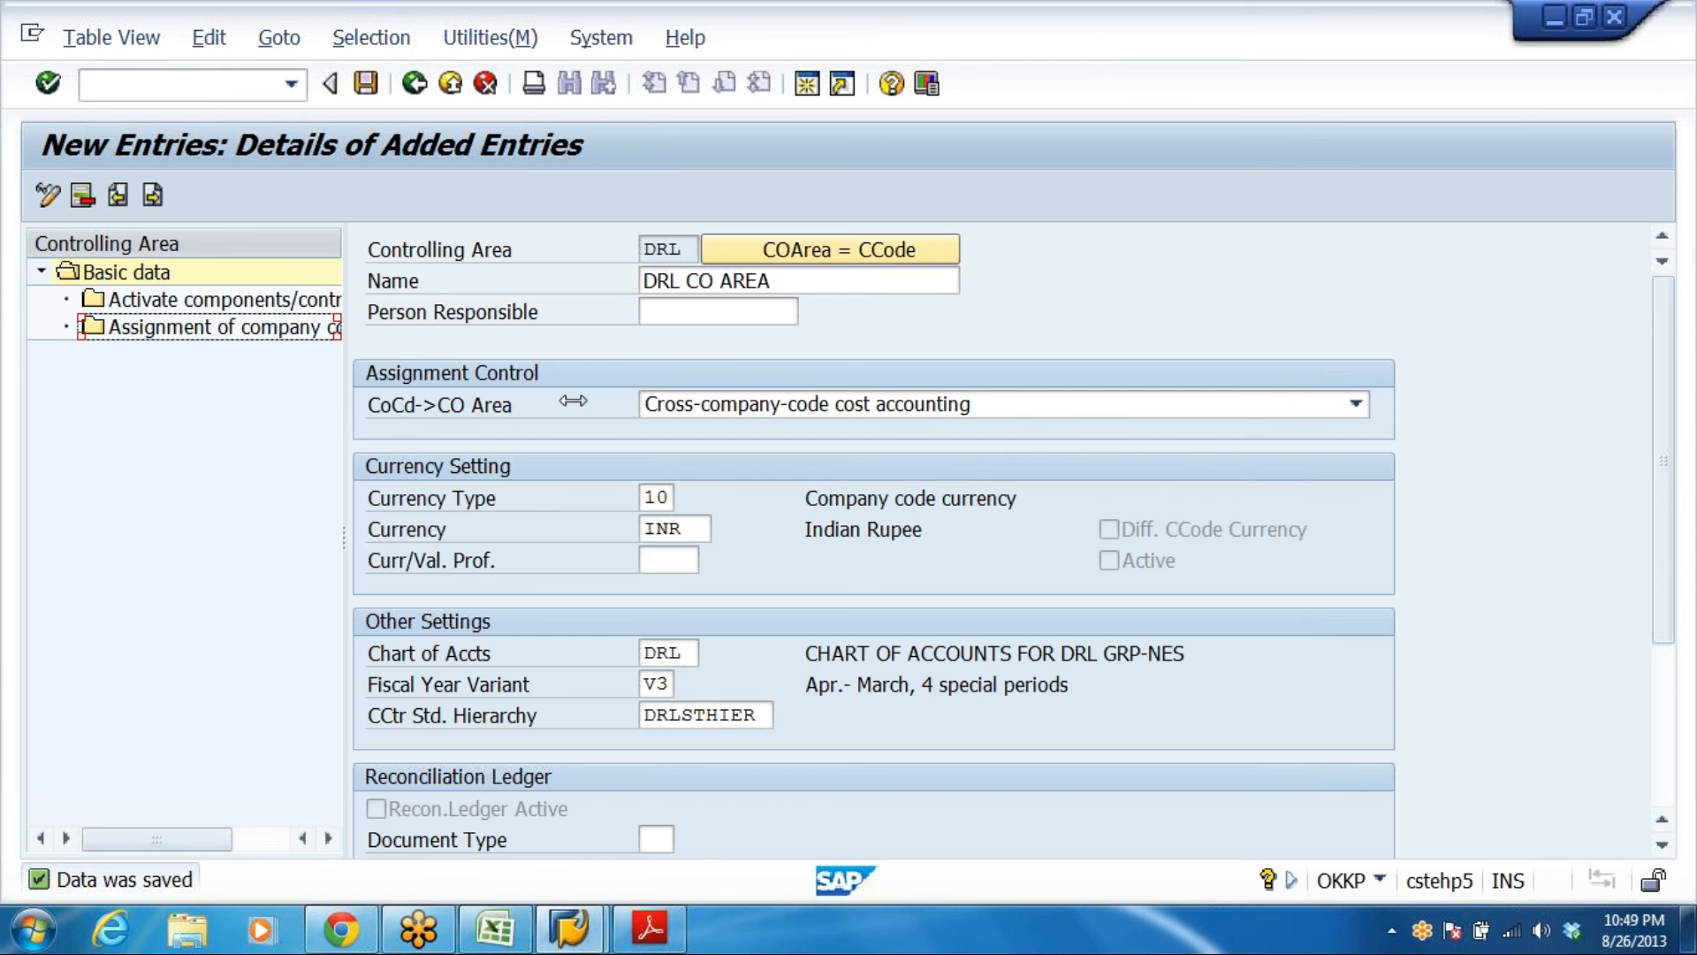
drag(573, 400, 571, 400)
click(214, 325)
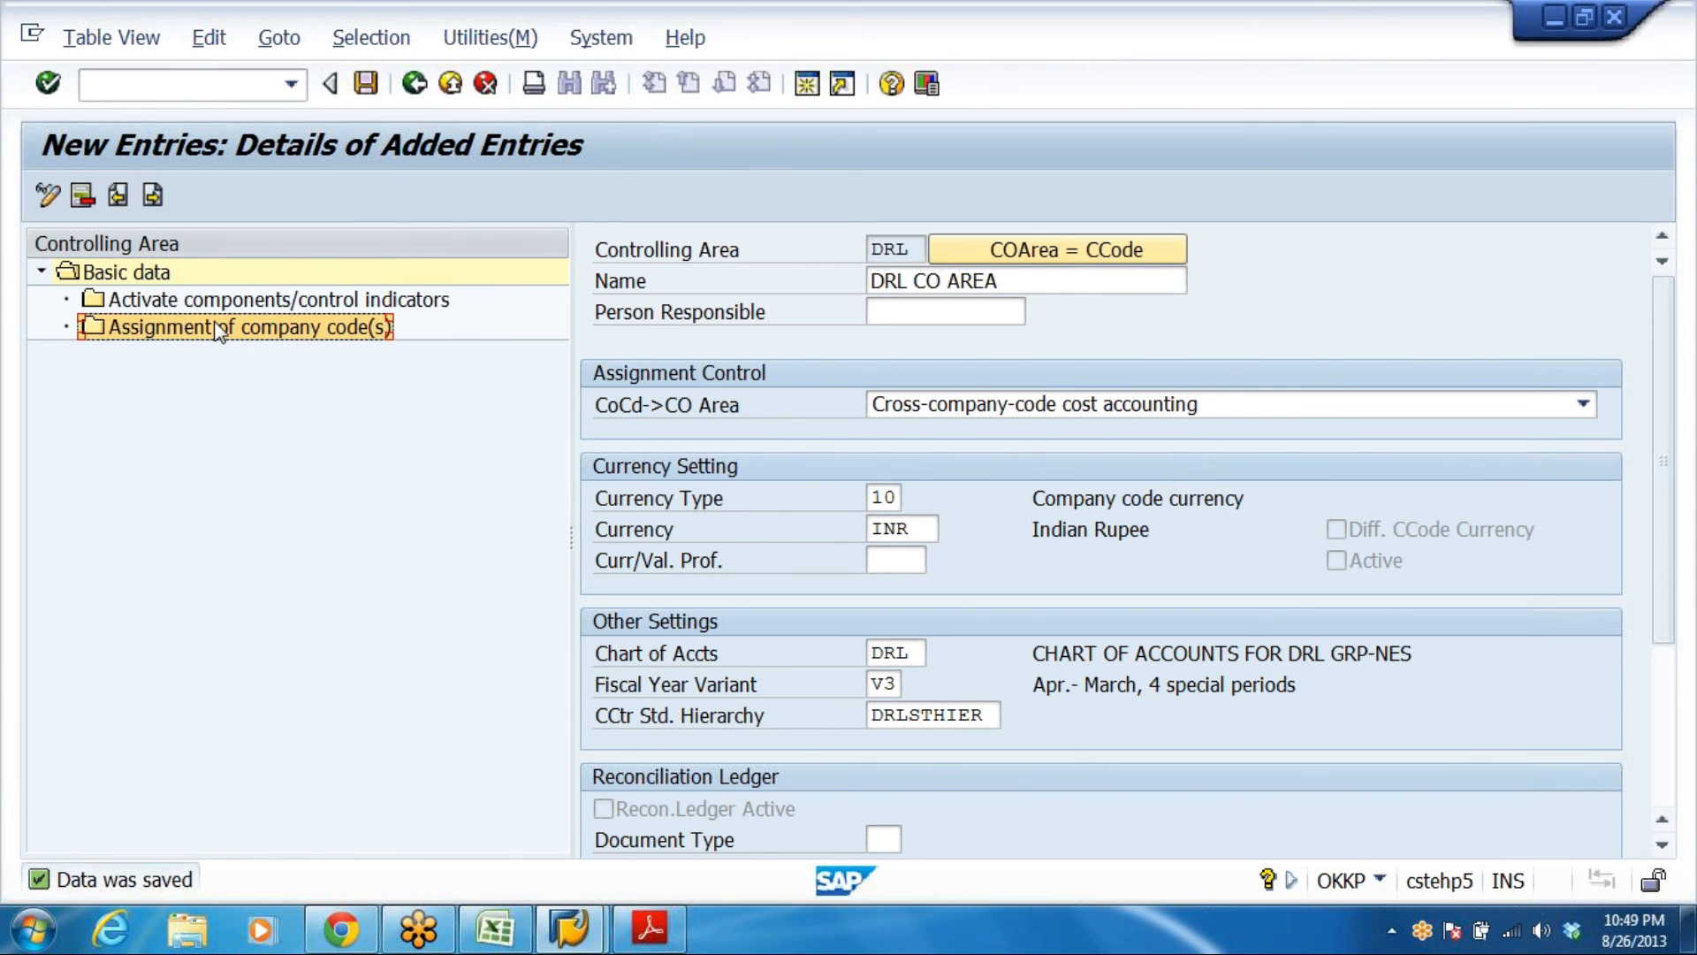
click(229, 303)
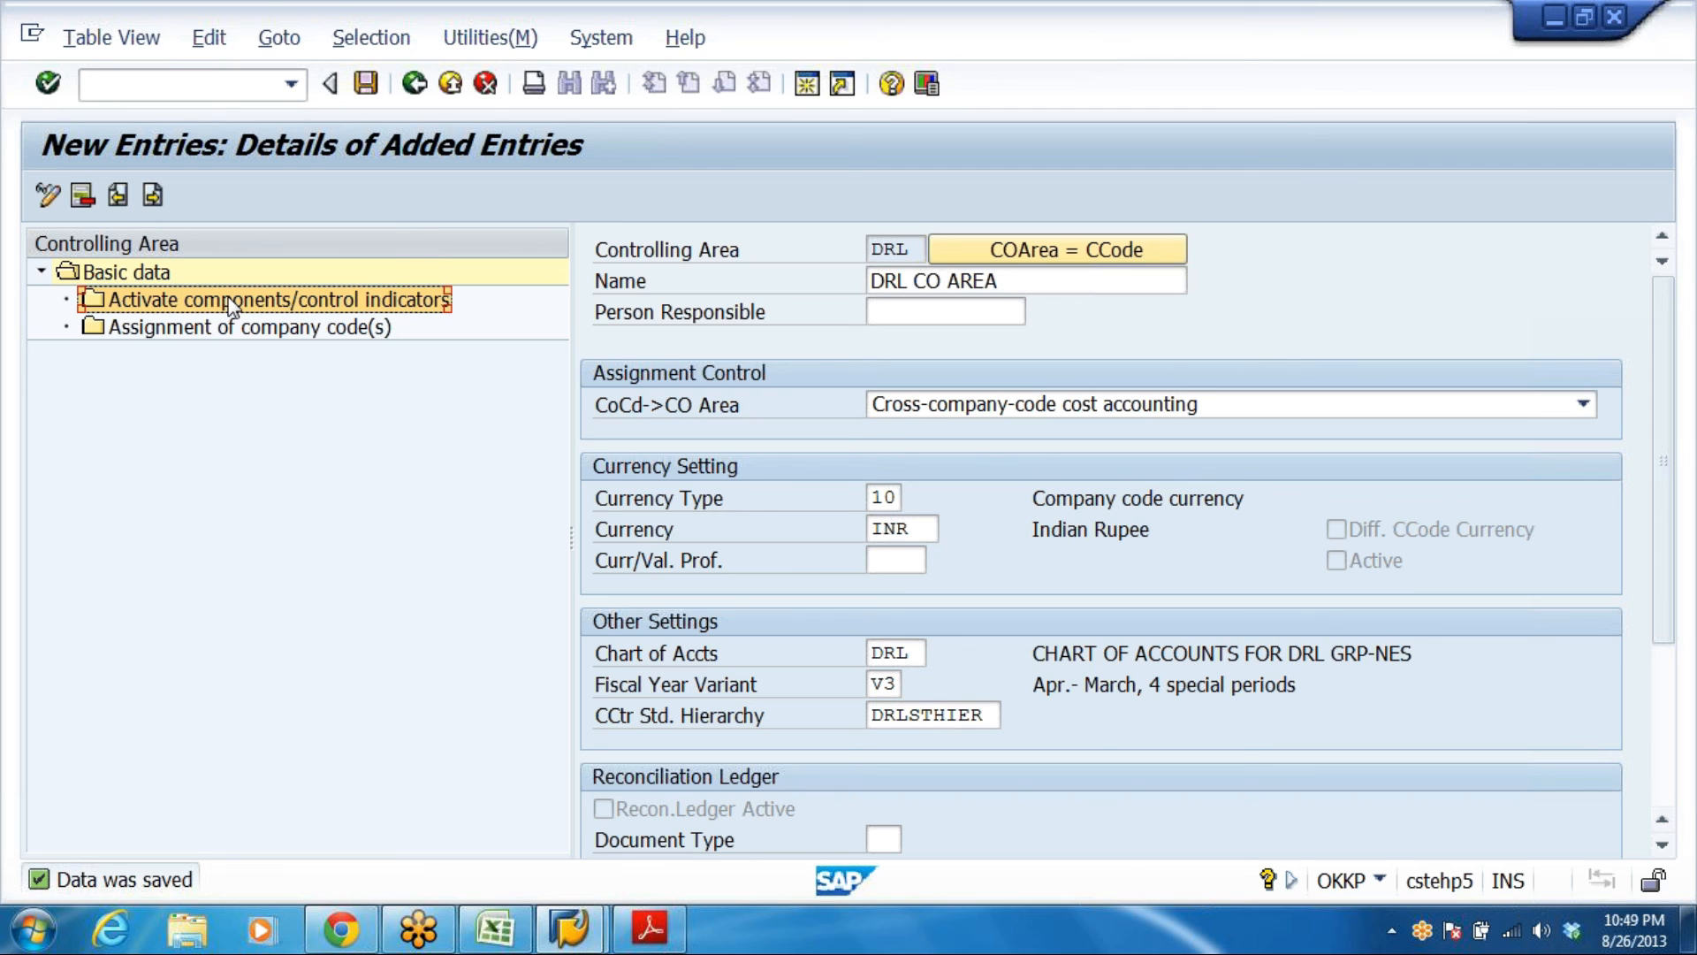
click(204, 329)
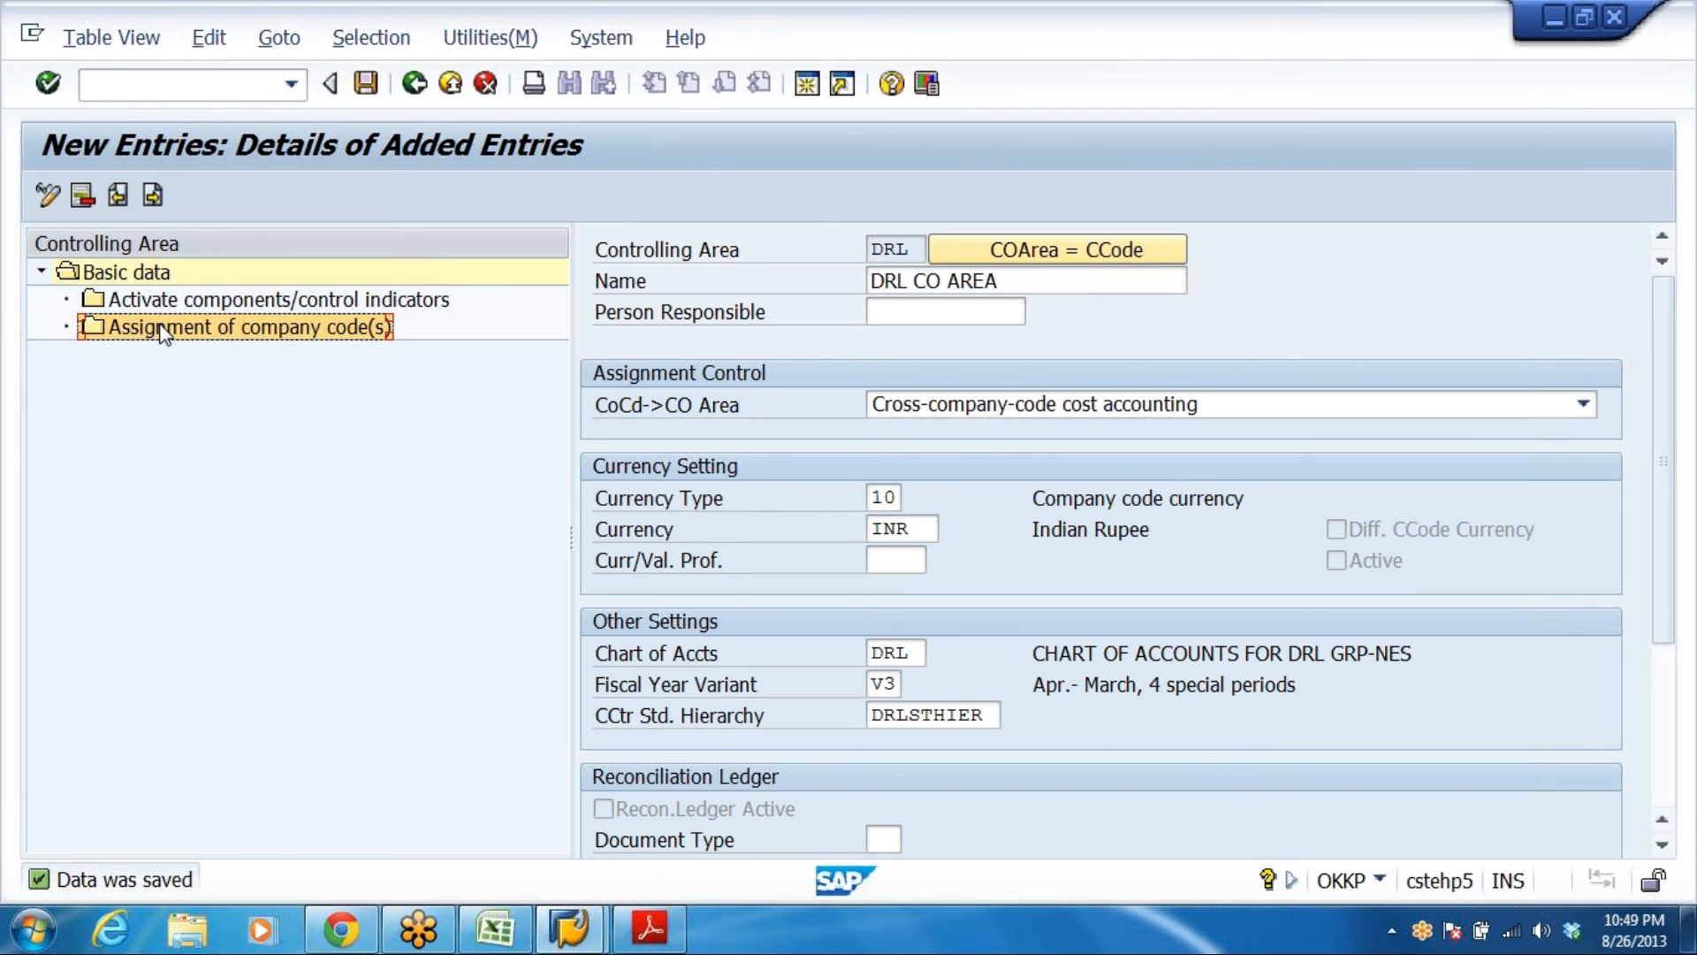
double_click(188, 334)
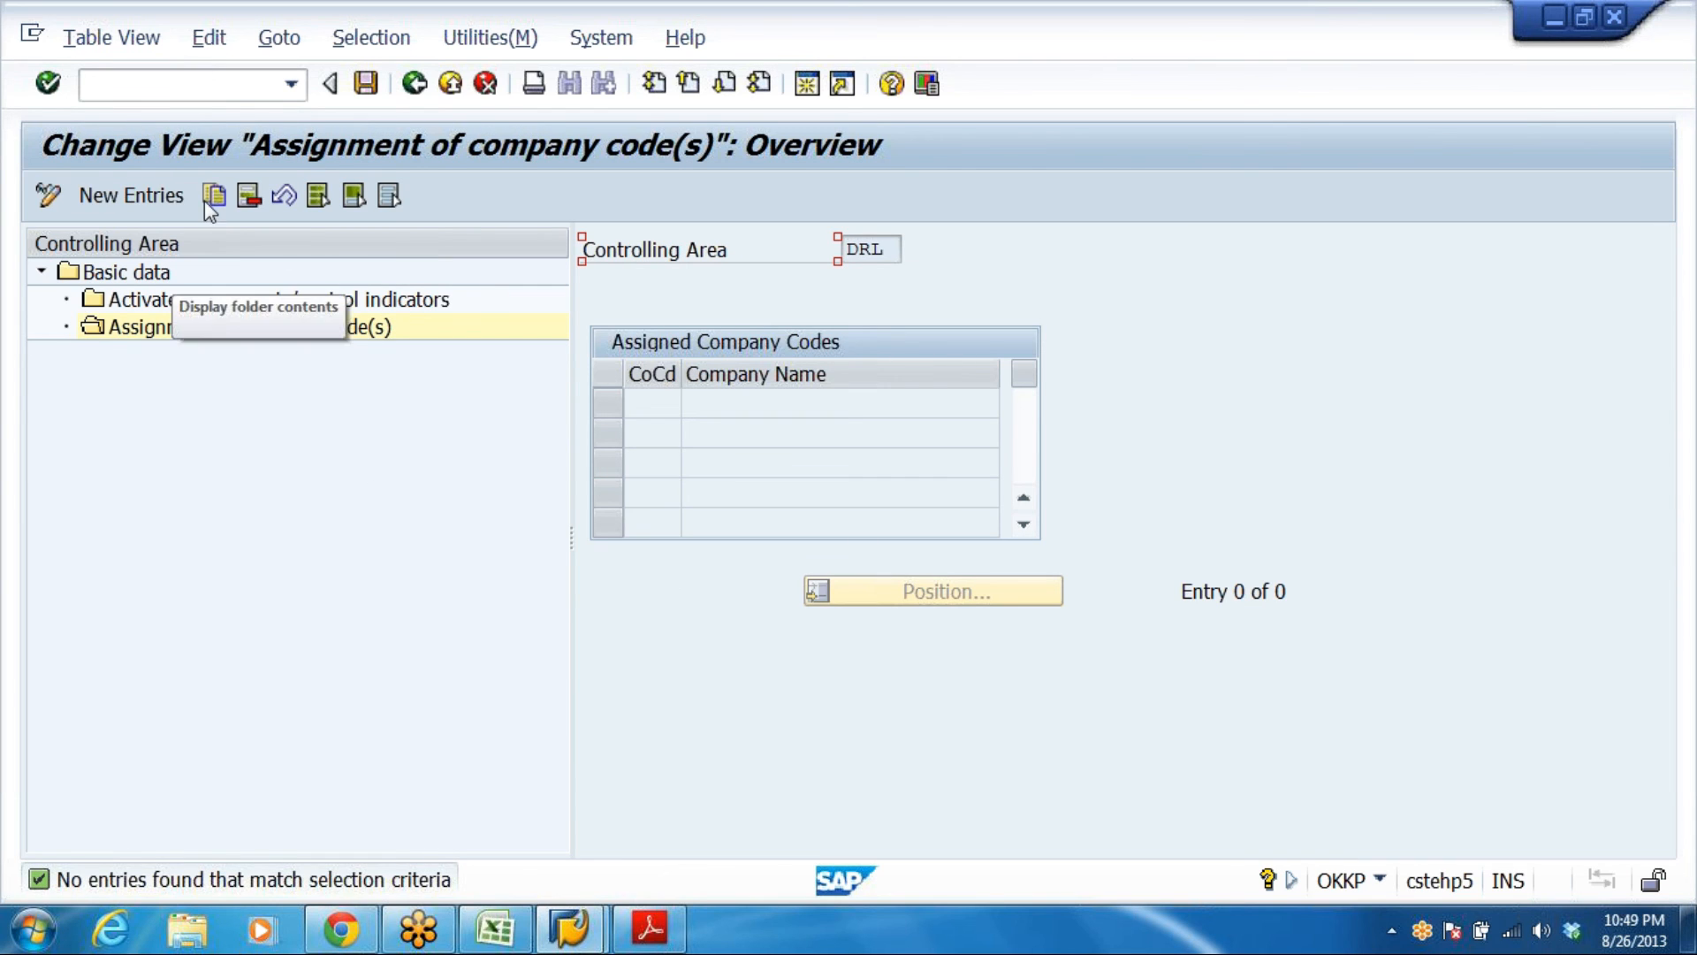
Add company code DRL to the assigned company codes of controlling area DRL and save the assignment
click(168, 195)
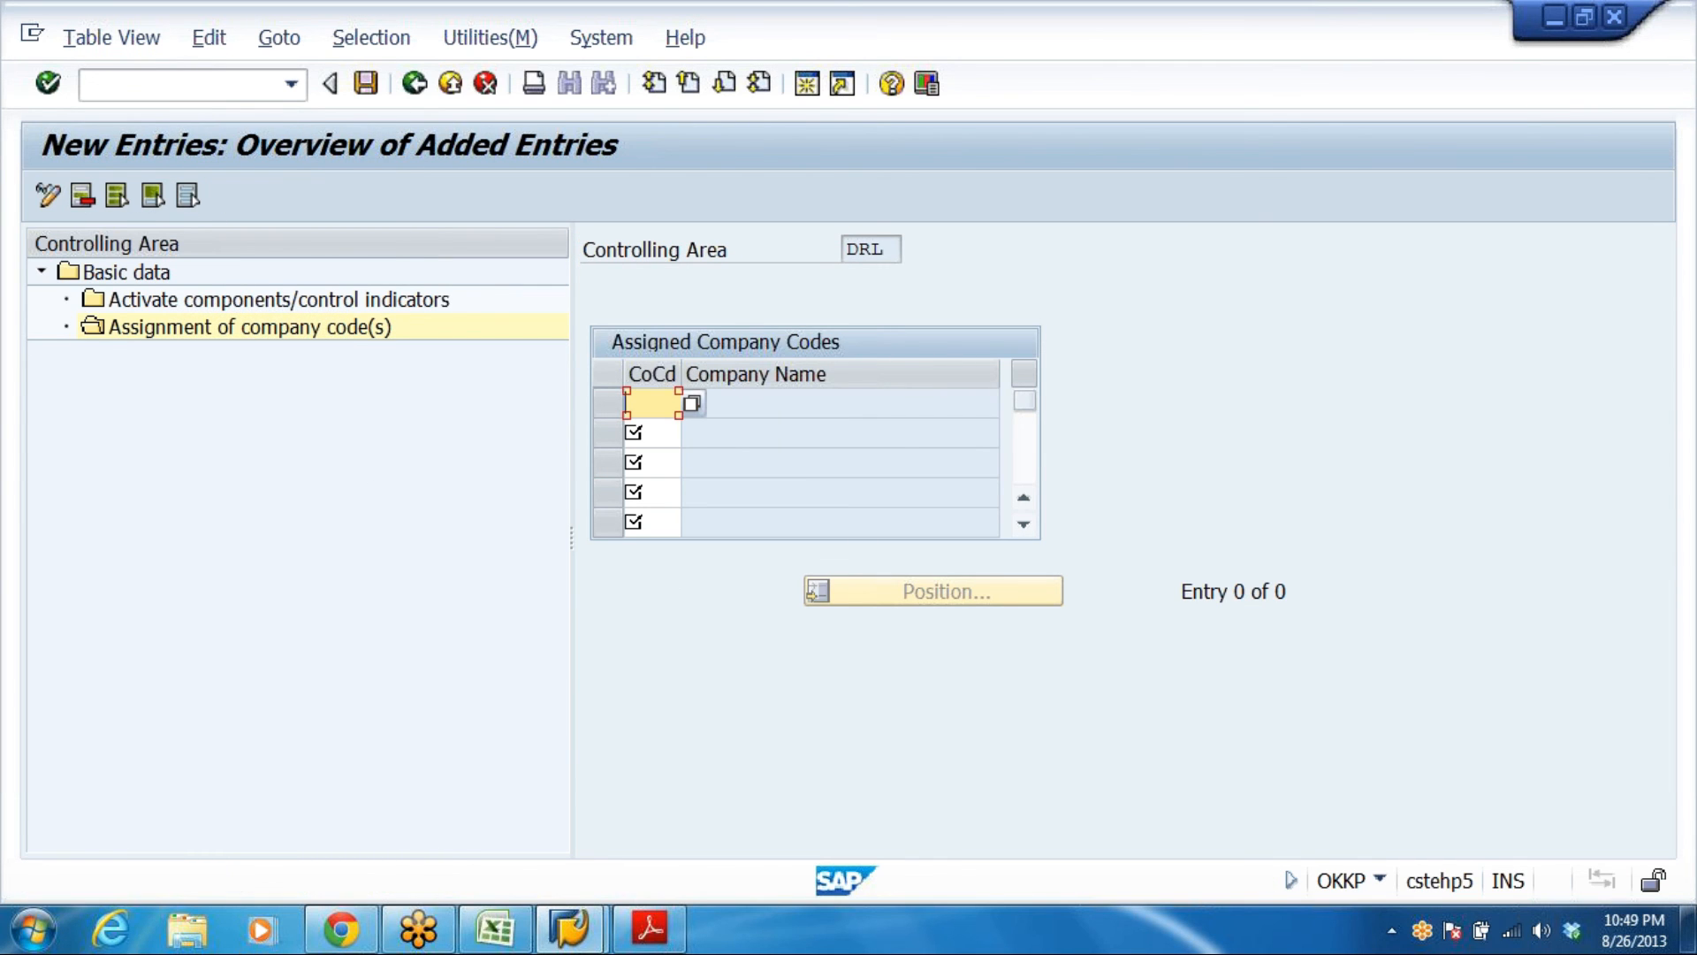
click(694, 404)
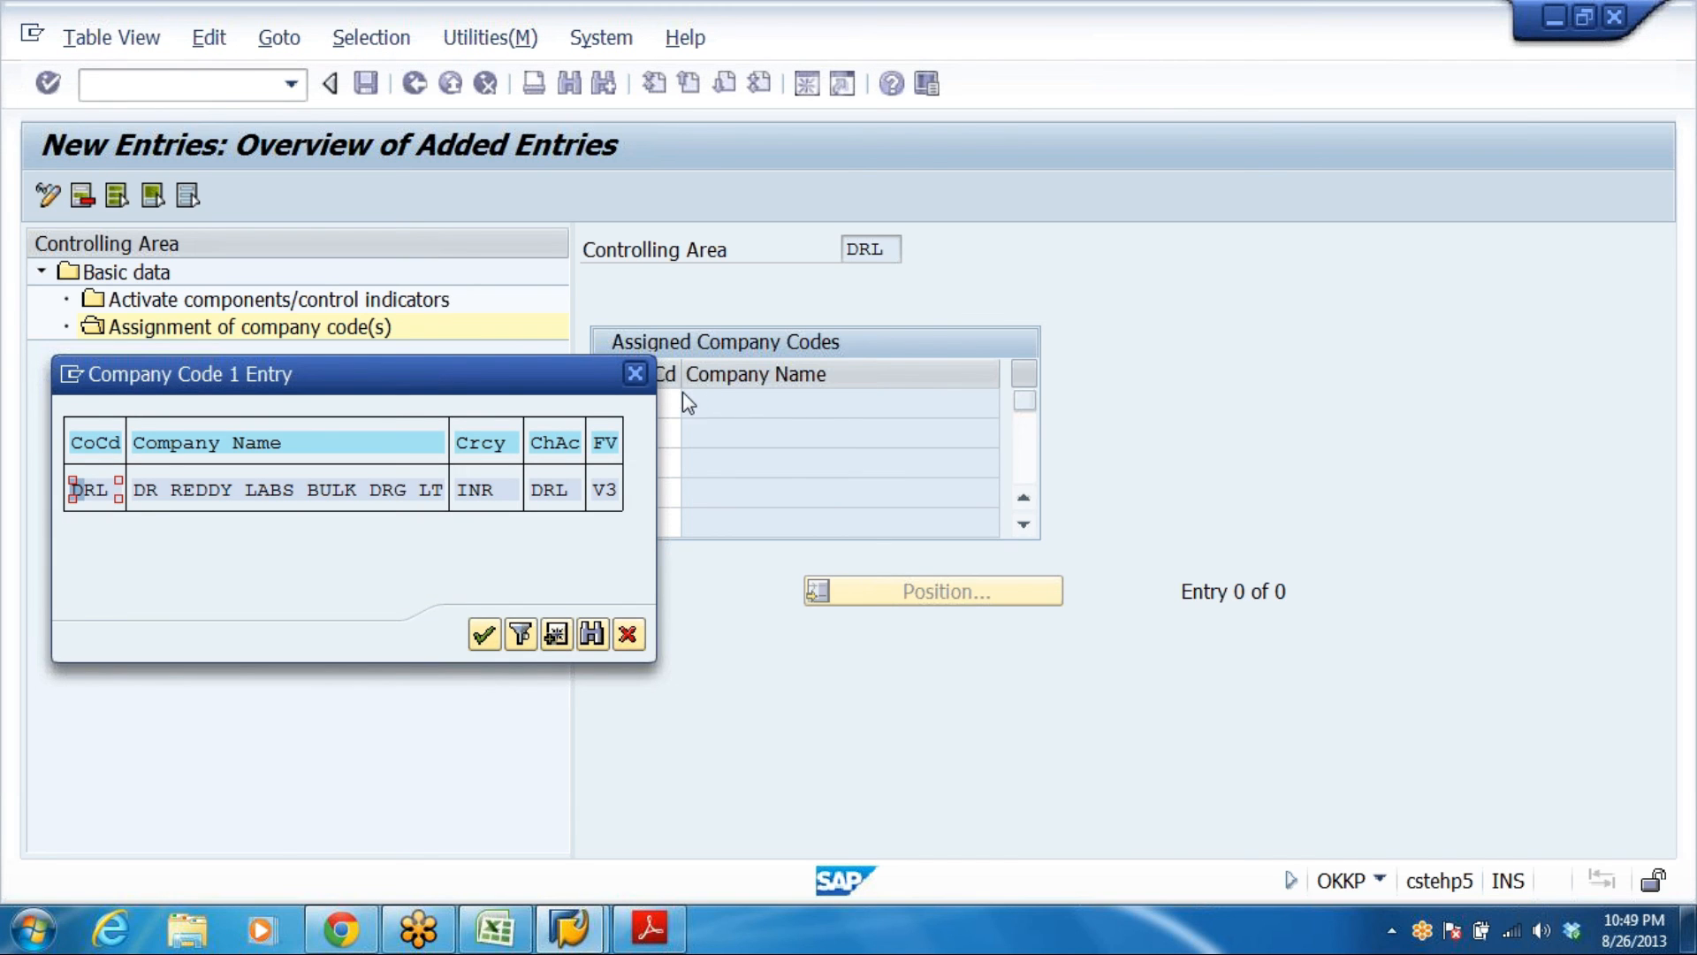
double_click(164, 491)
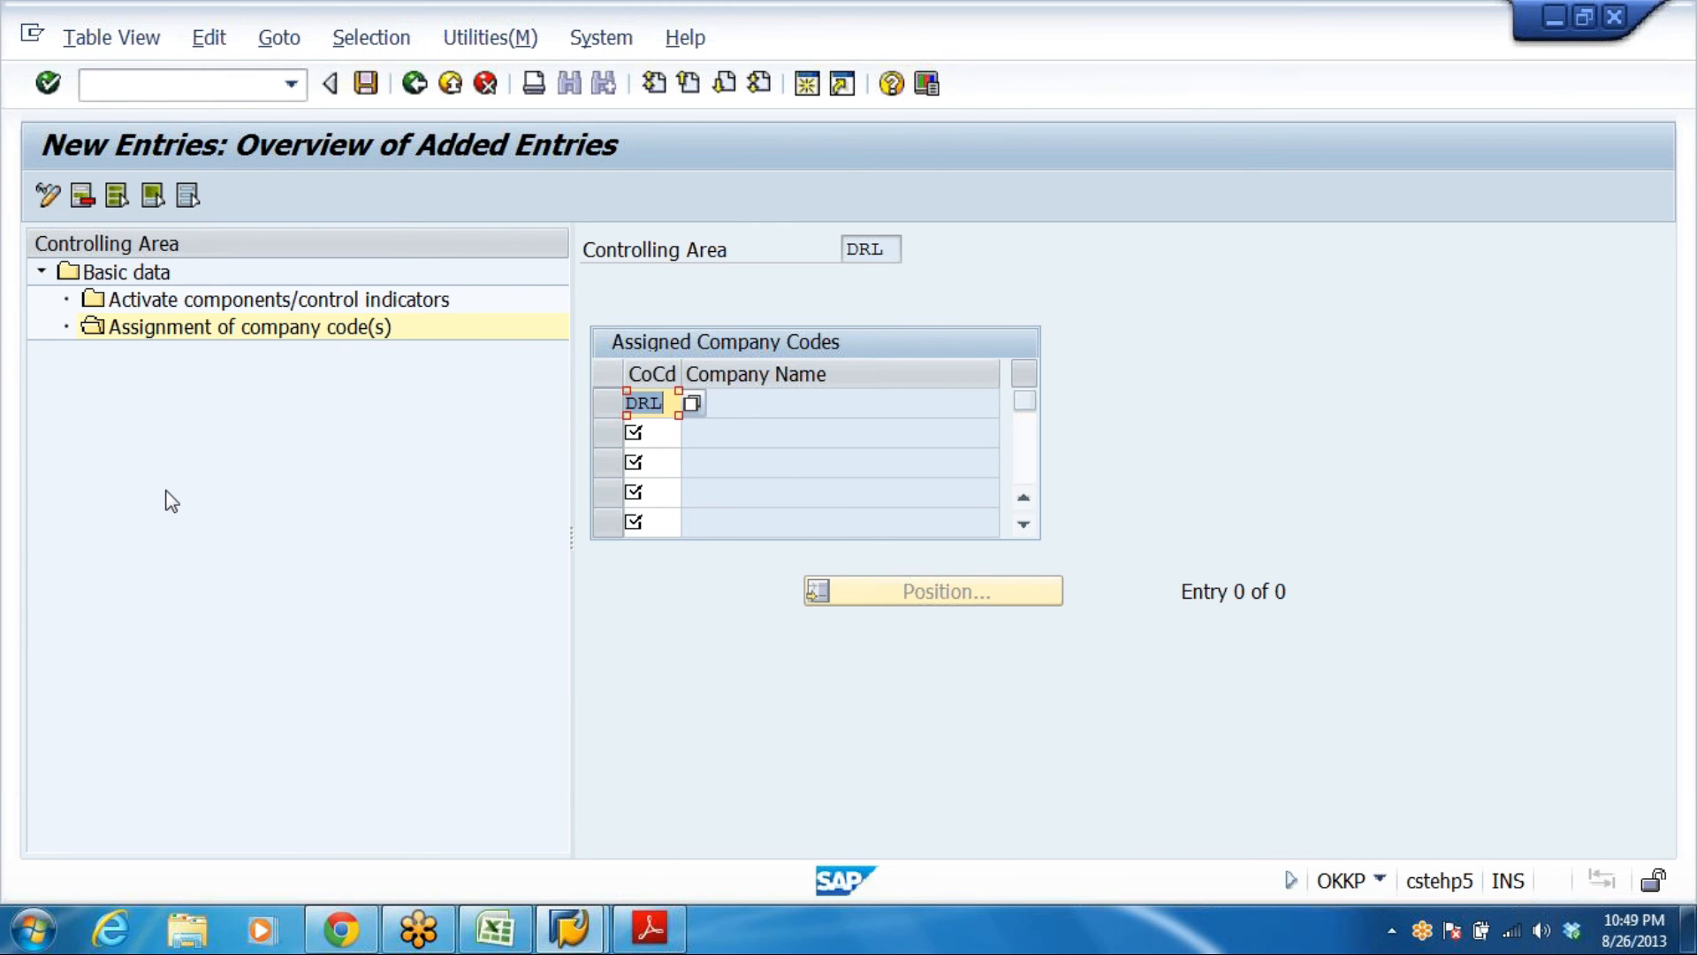
key(Return)
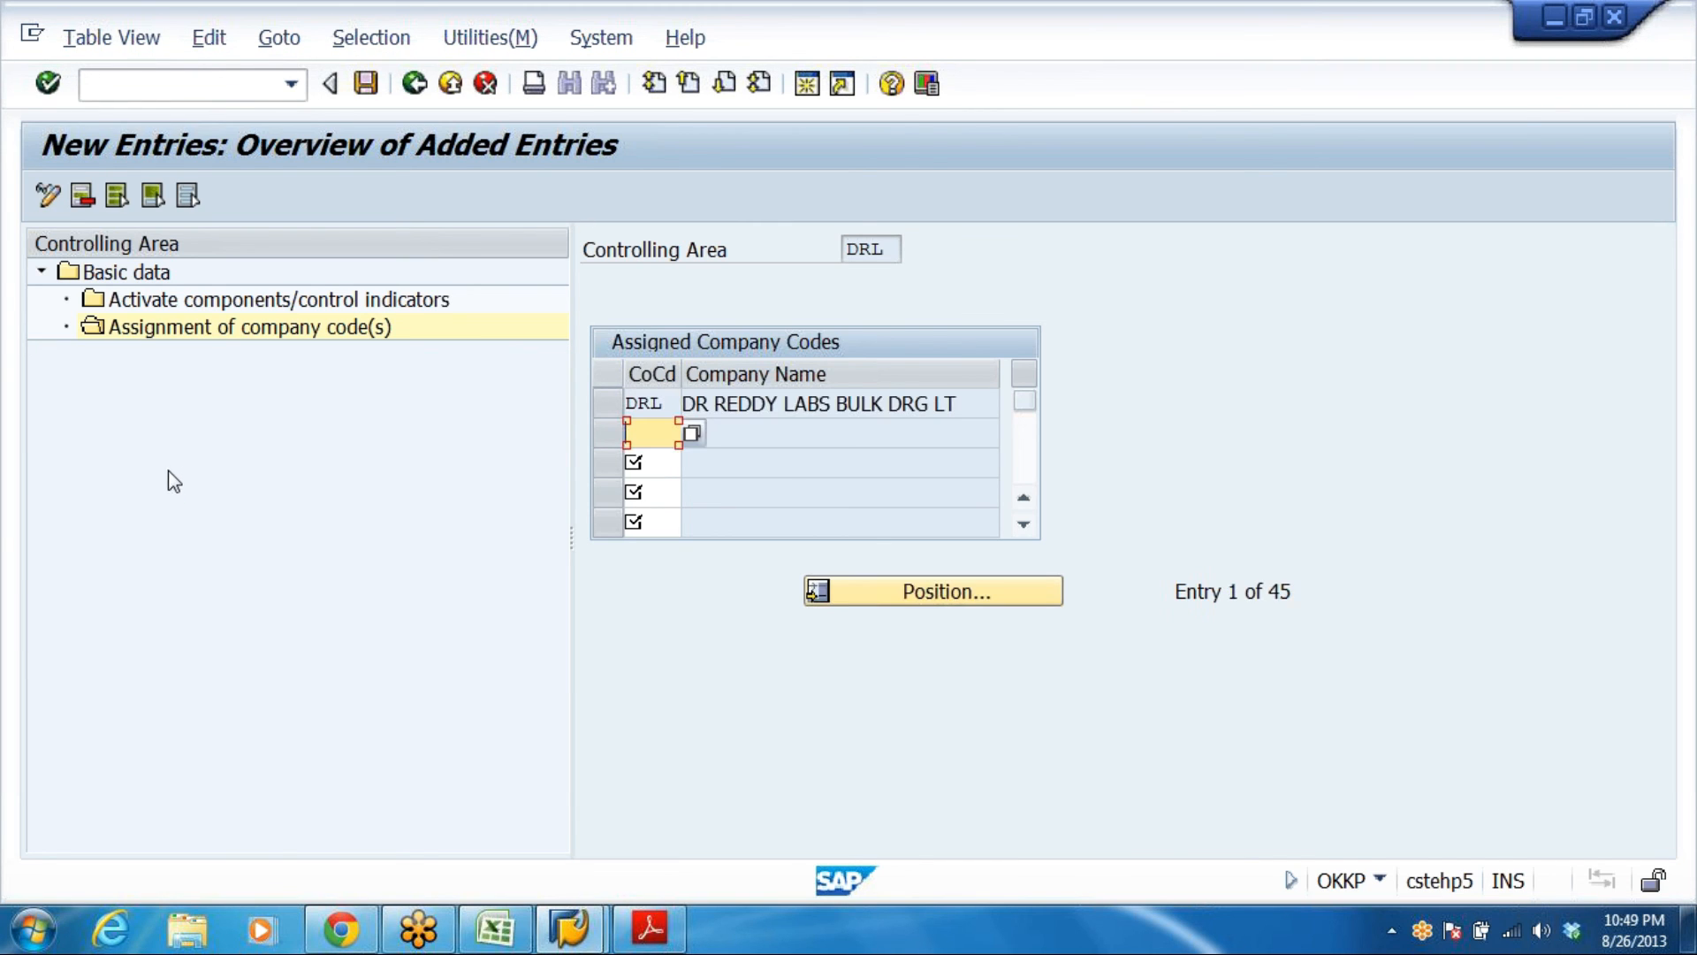
click(366, 83)
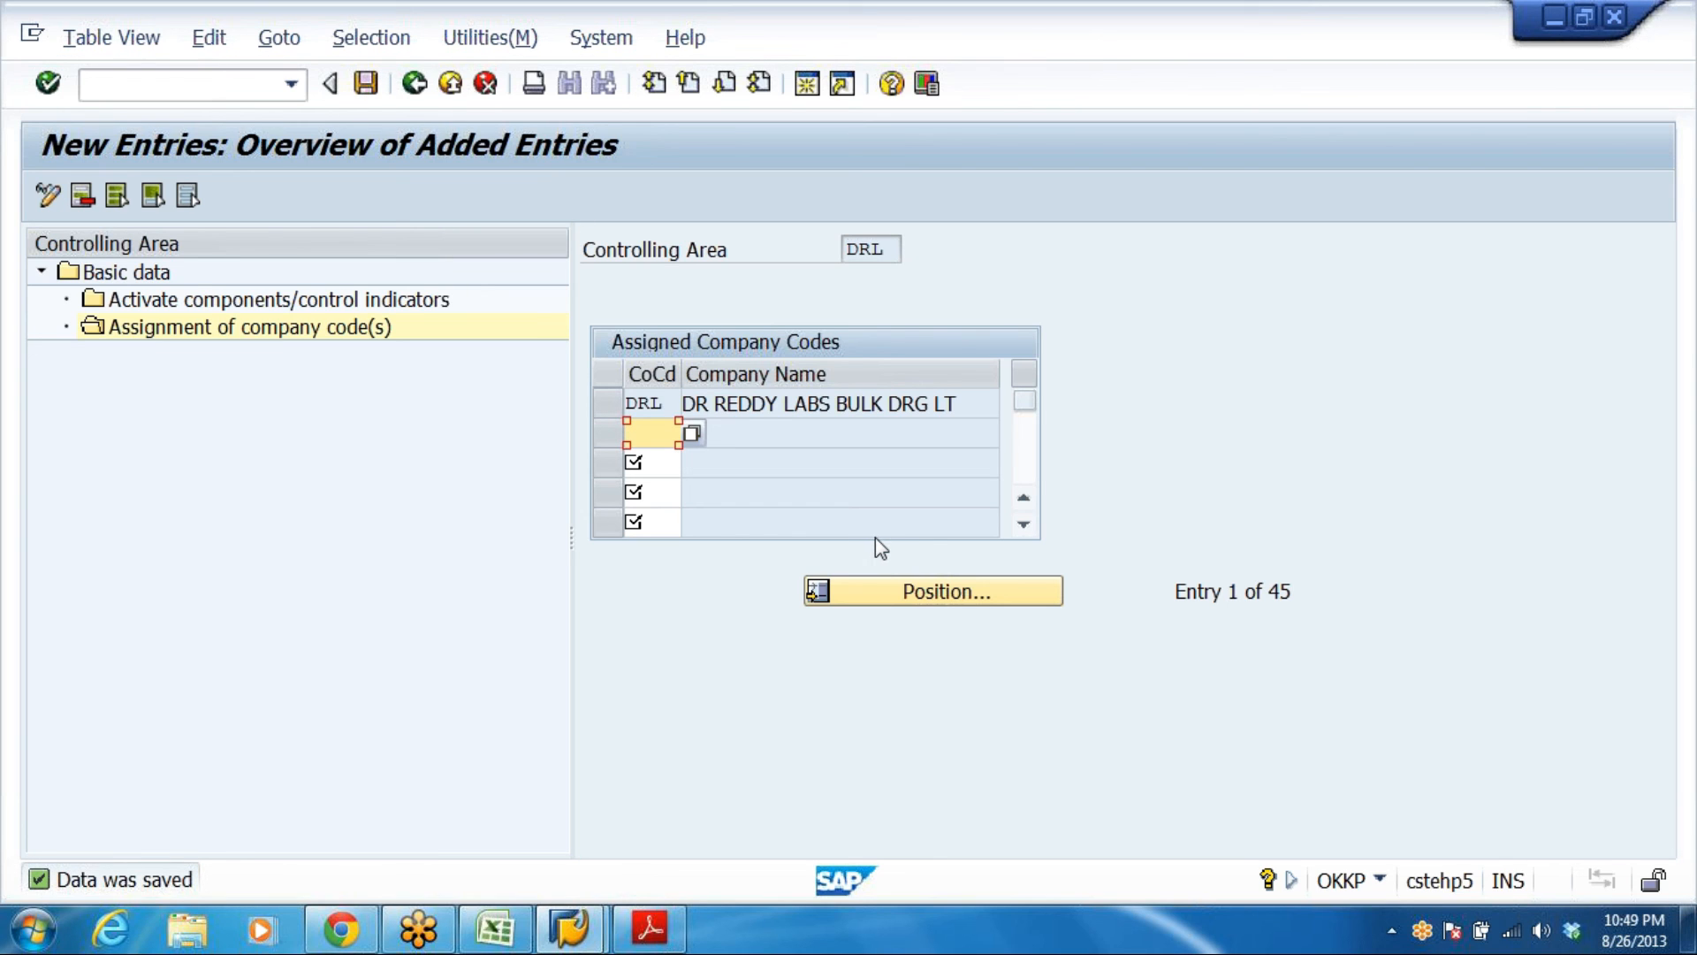
Create an Activate components/control indicators entry for controlling area DRL from fiscal year 2013, and save it
click(213, 304)
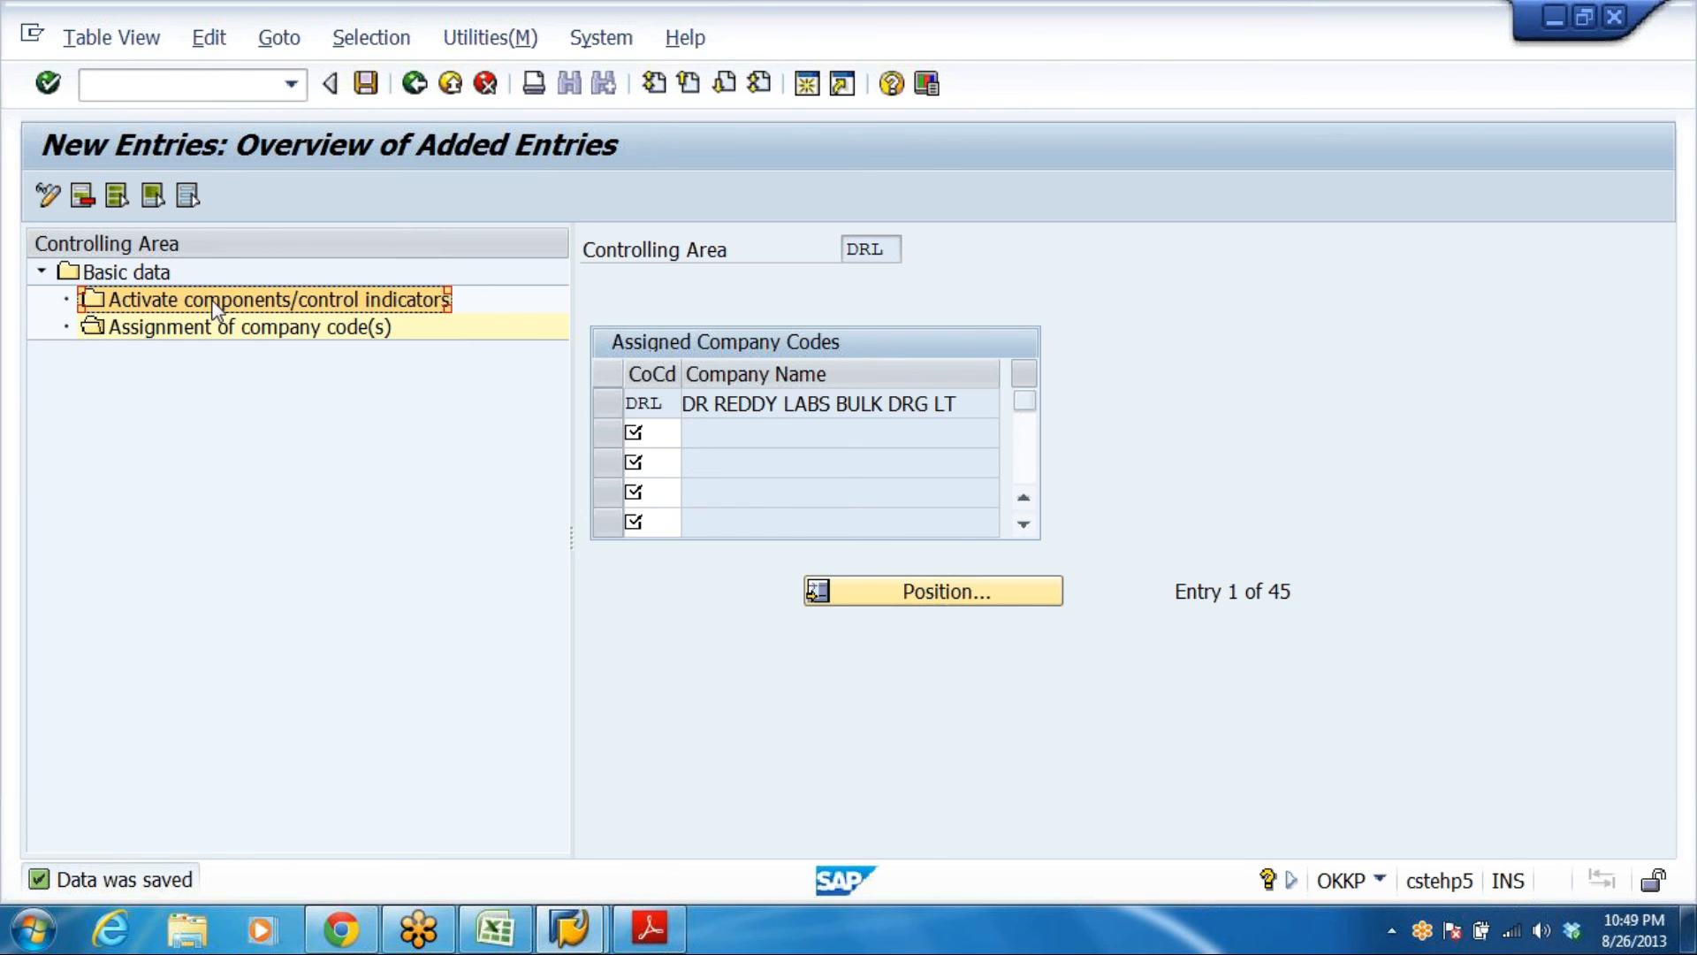
double_click(213, 304)
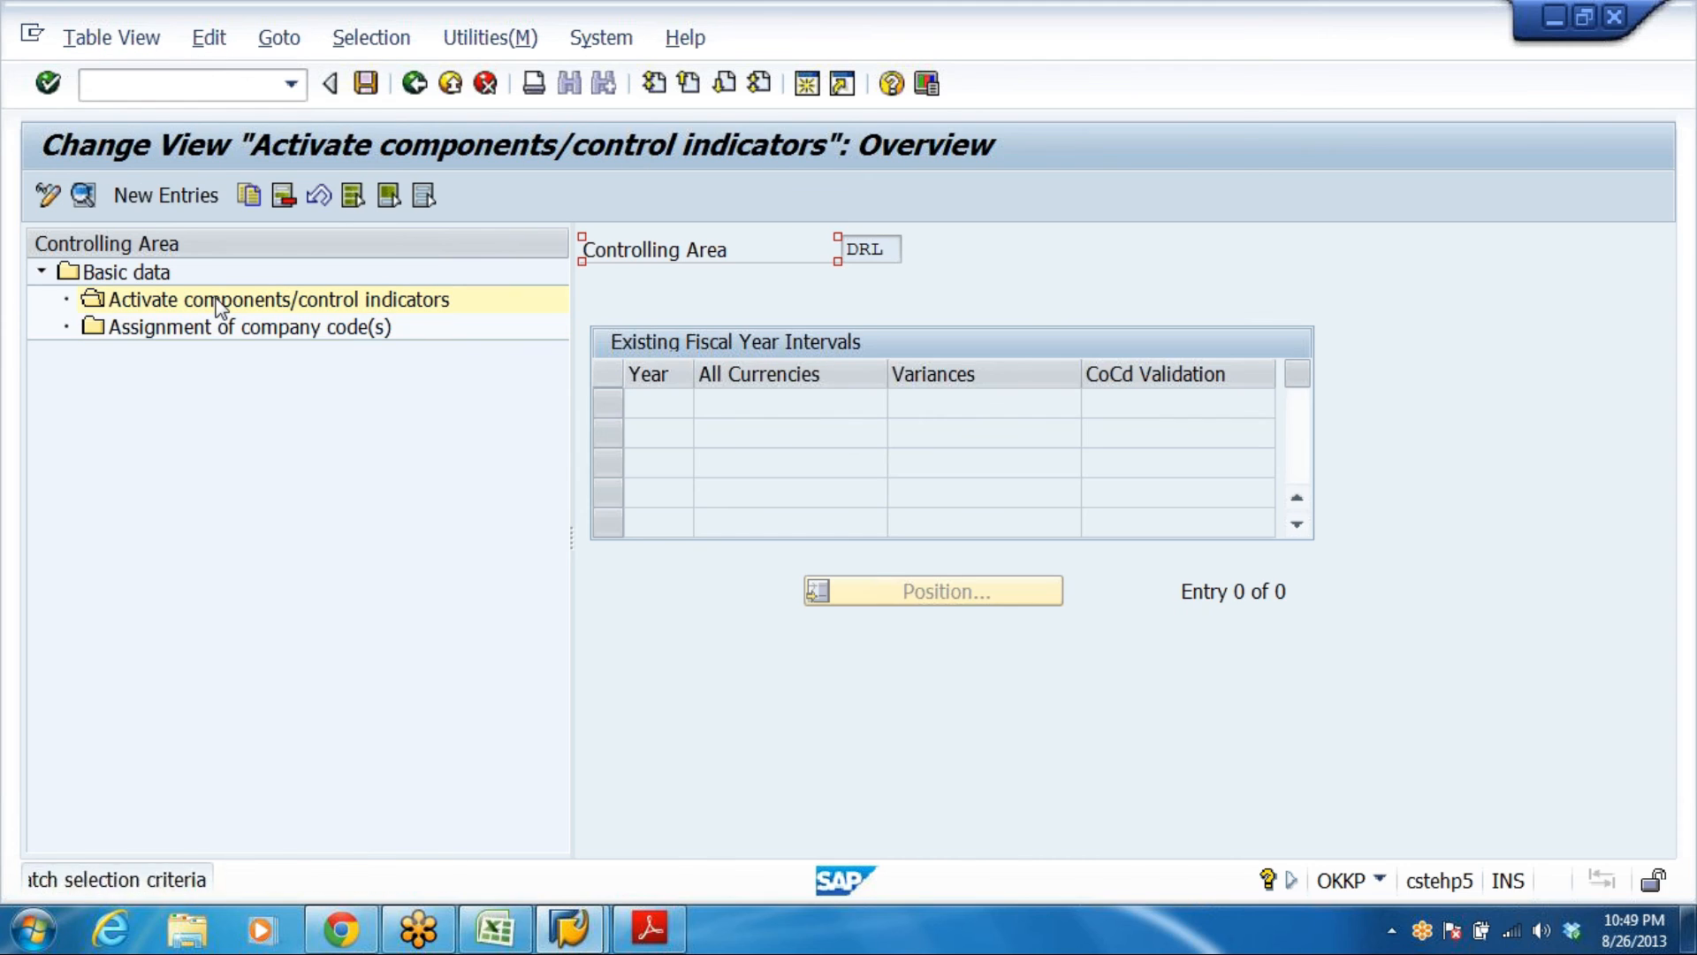
click(133, 194)
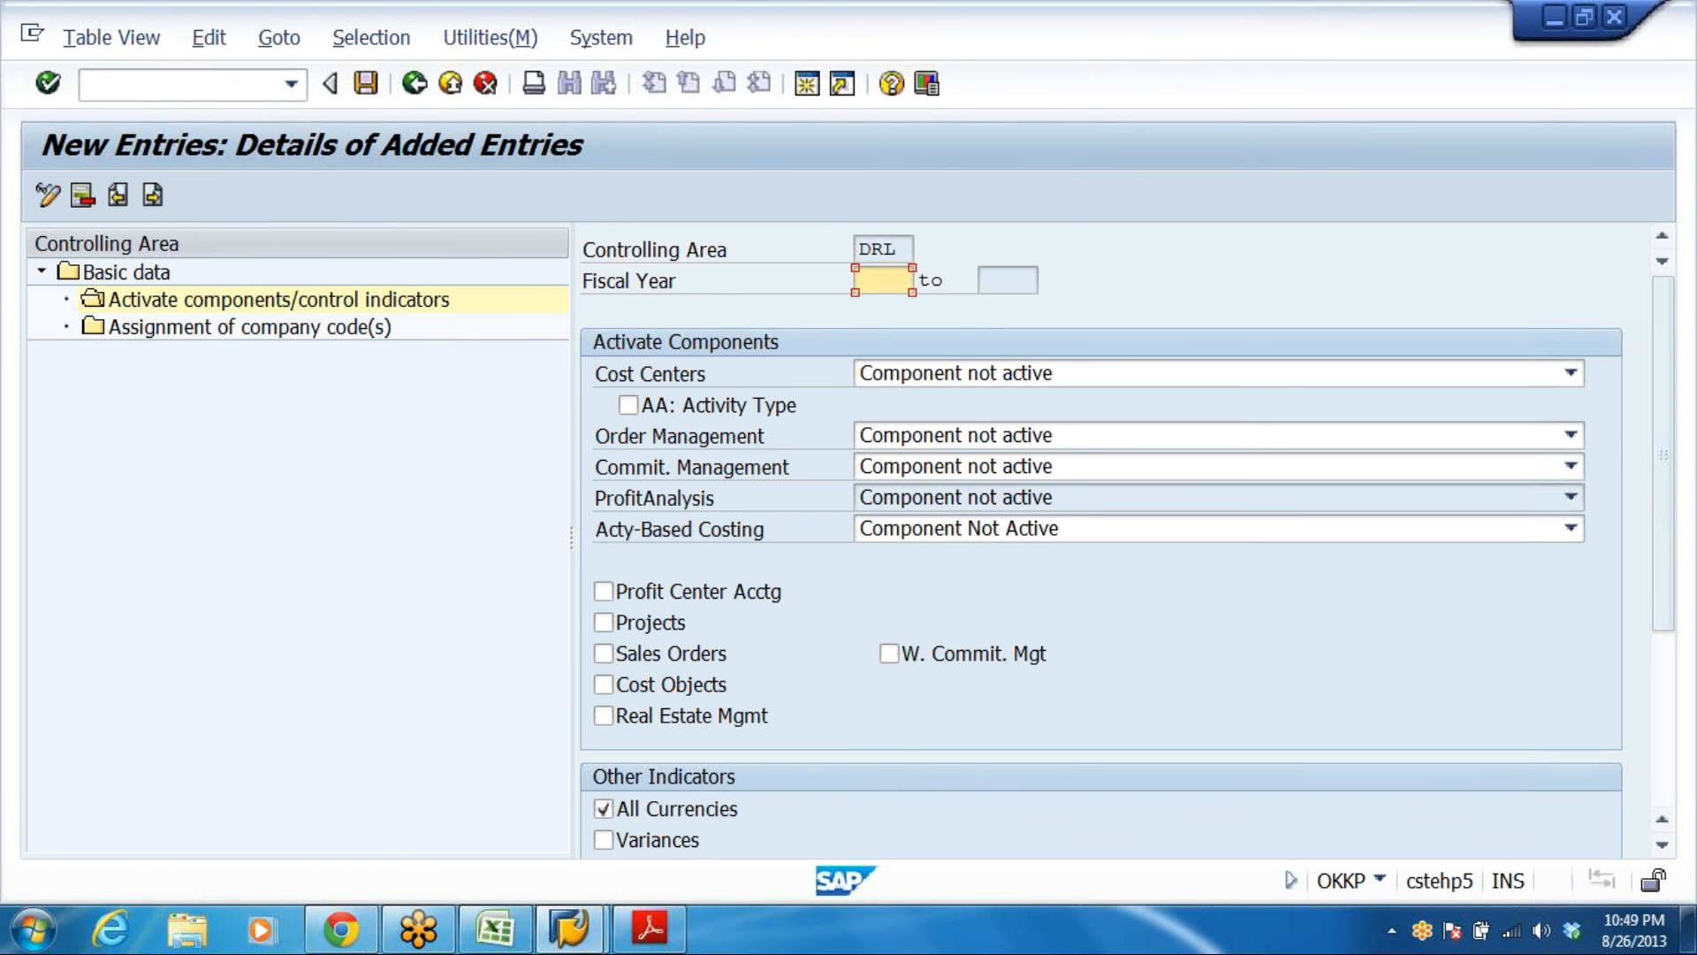
click(872, 280)
click(888, 306)
click(365, 84)
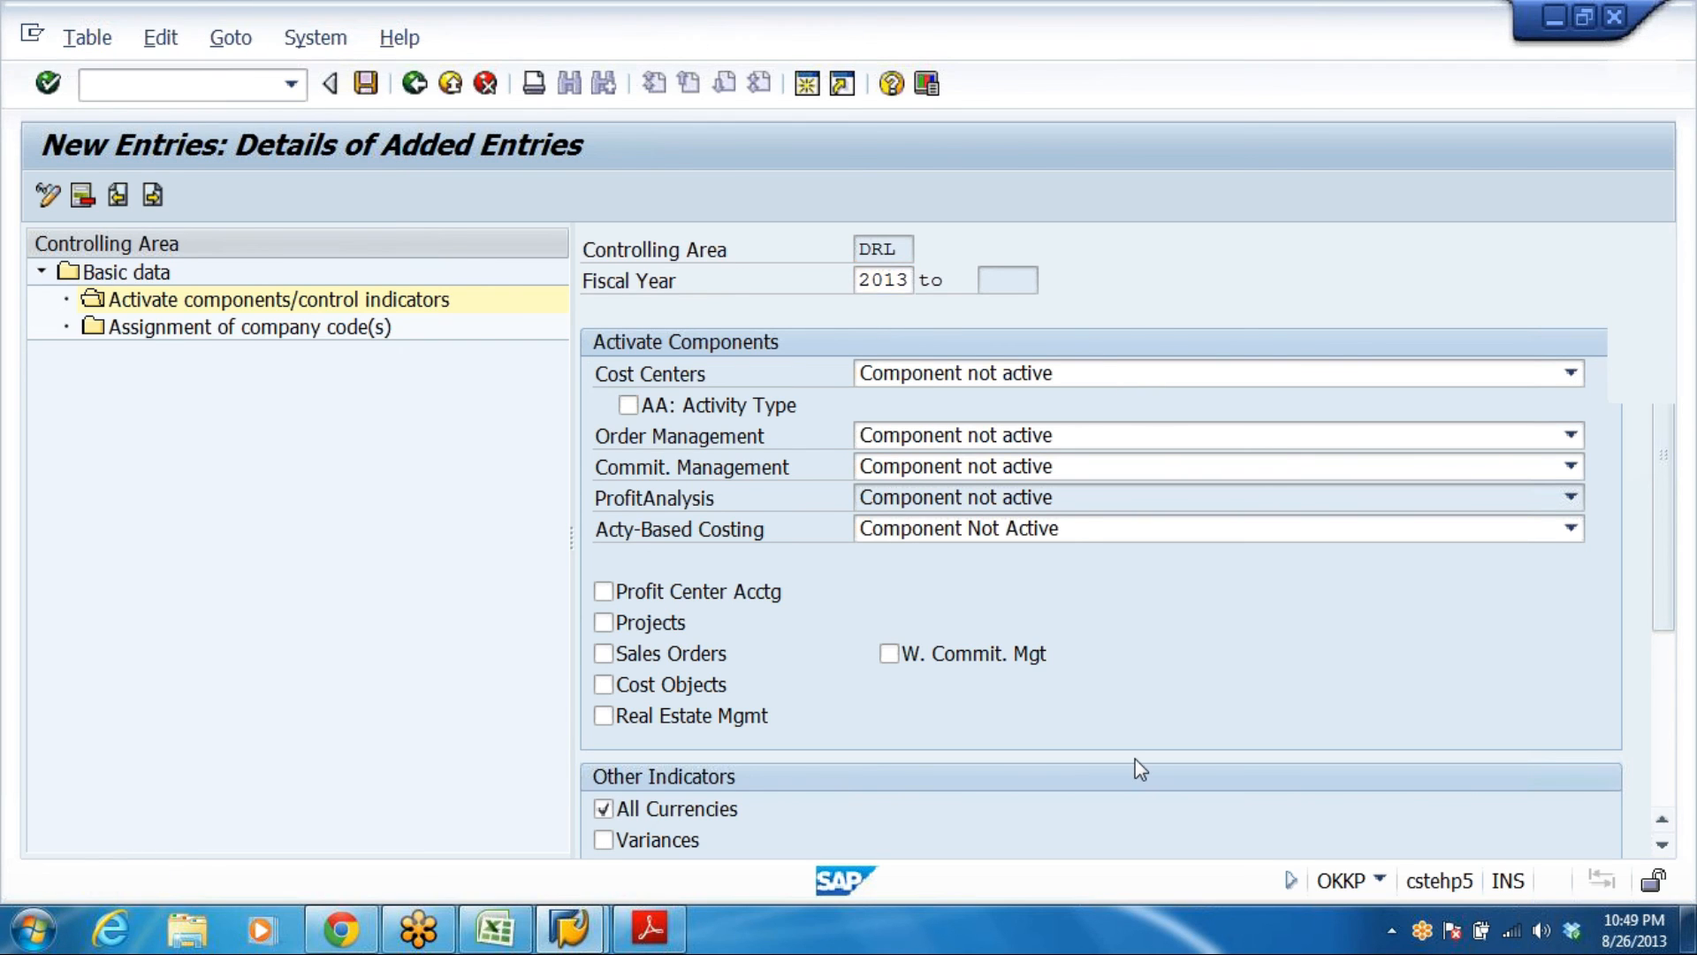
click(851, 853)
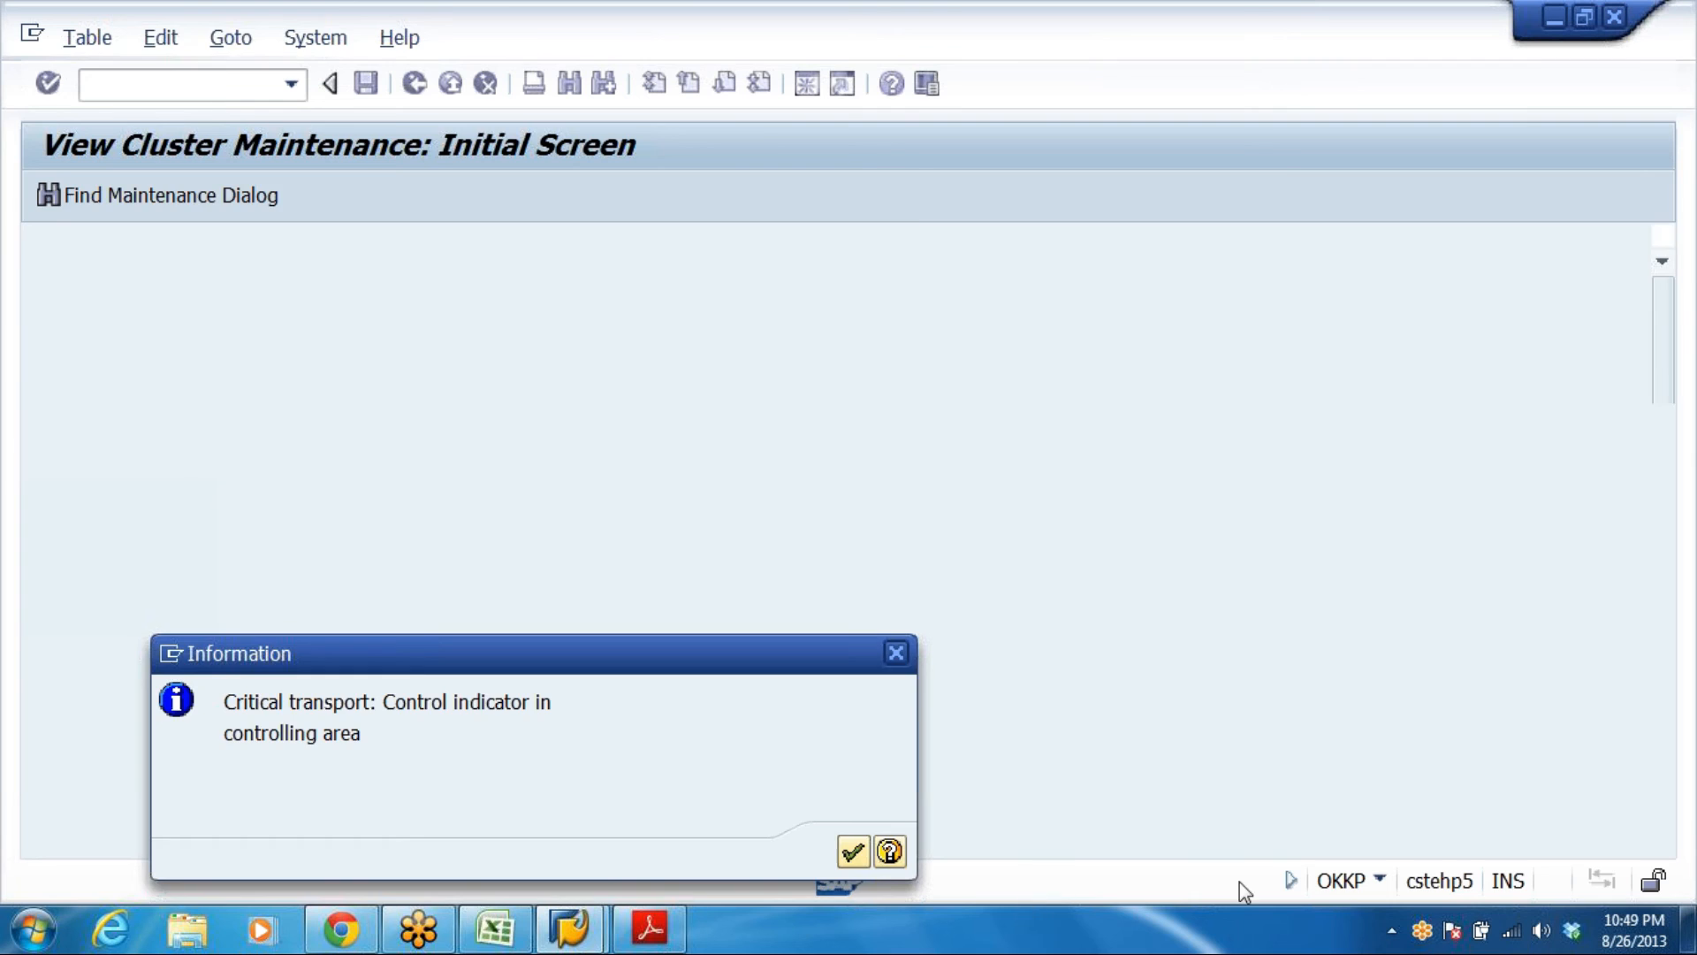
click(365, 85)
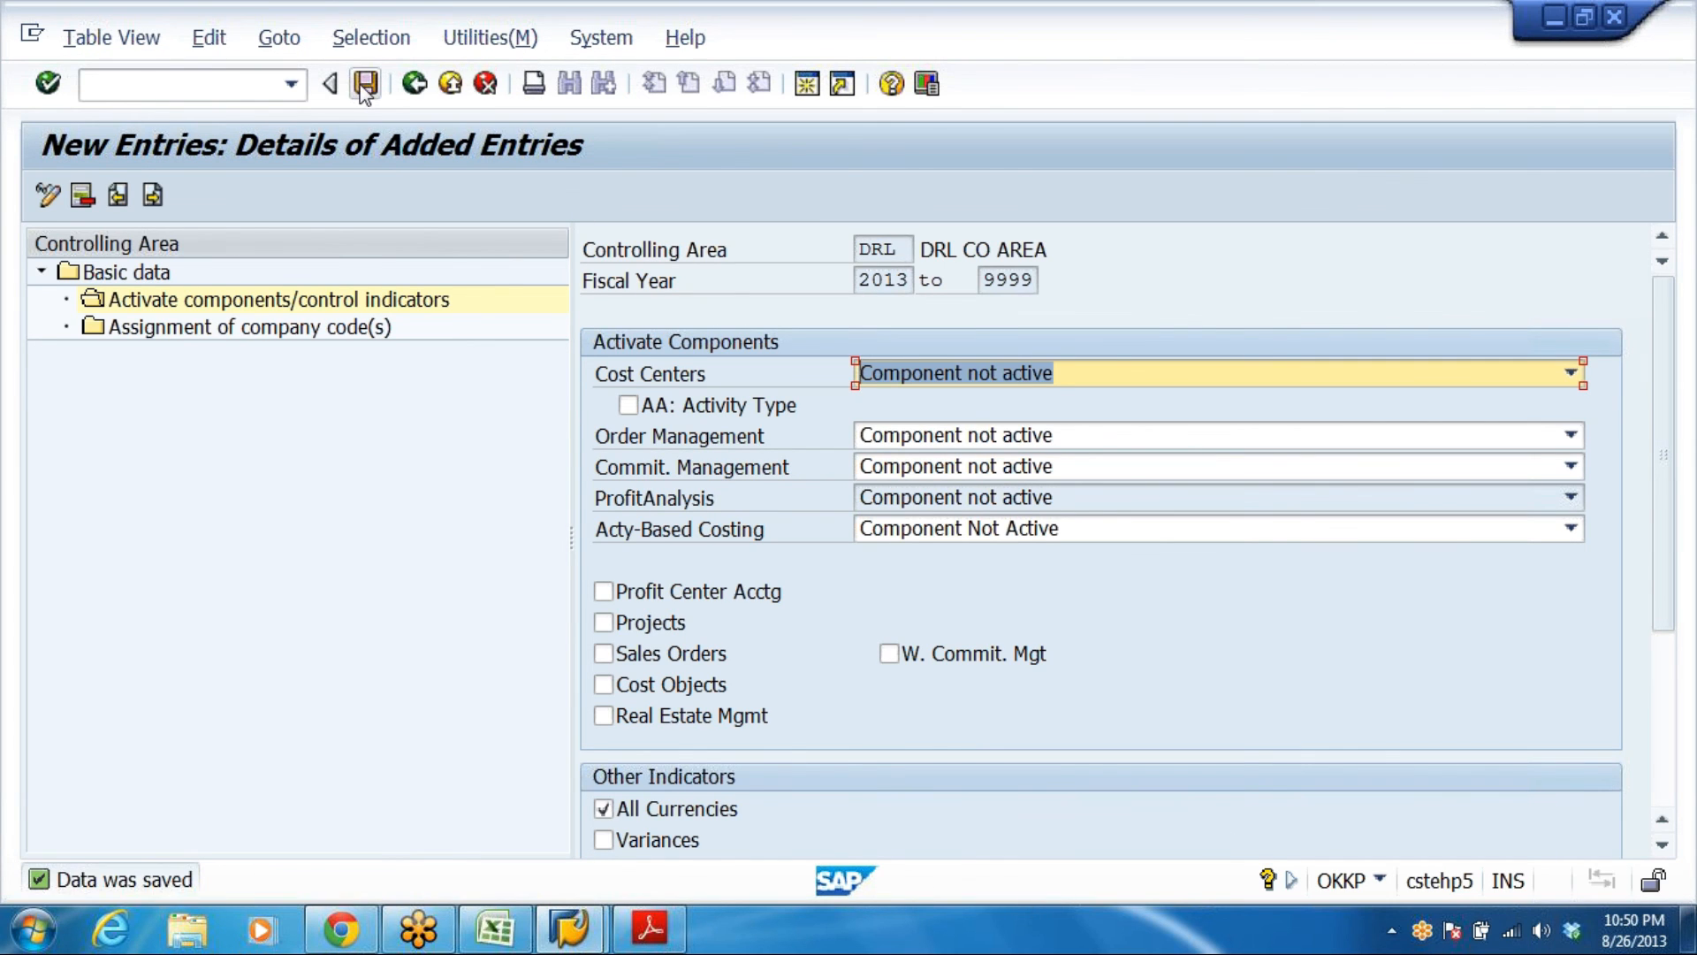
Return to the Activate components/control indicators overview for controlling area DRL
click(415, 84)
click(415, 85)
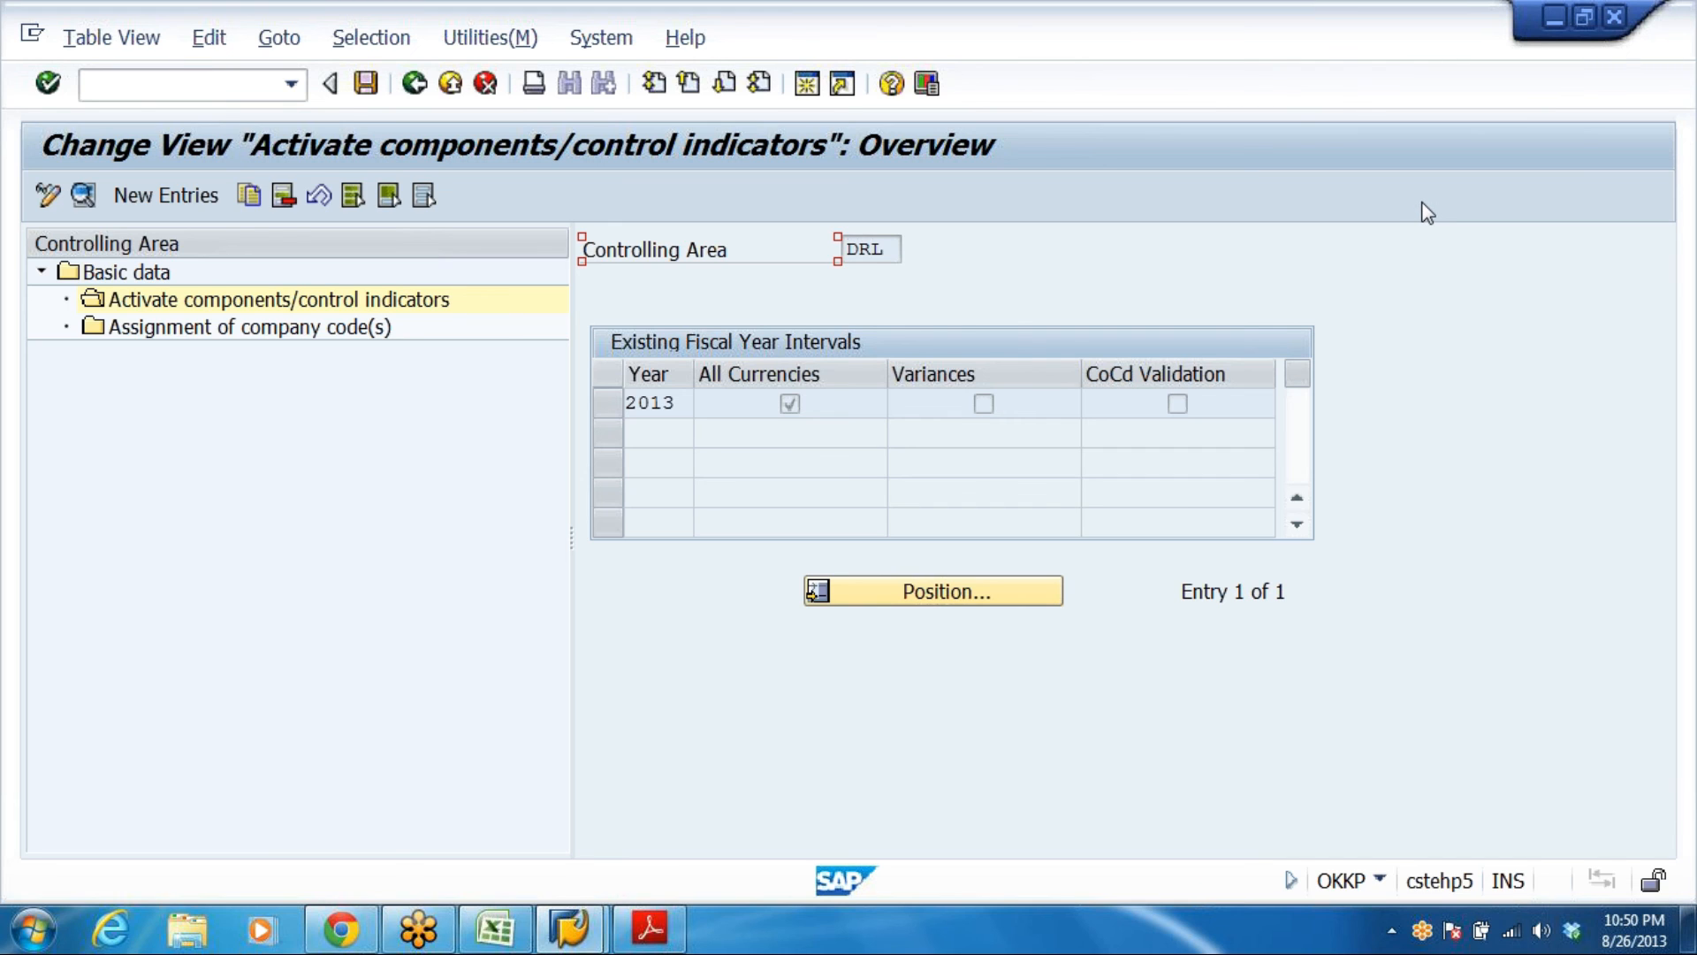
click(1670, 56)
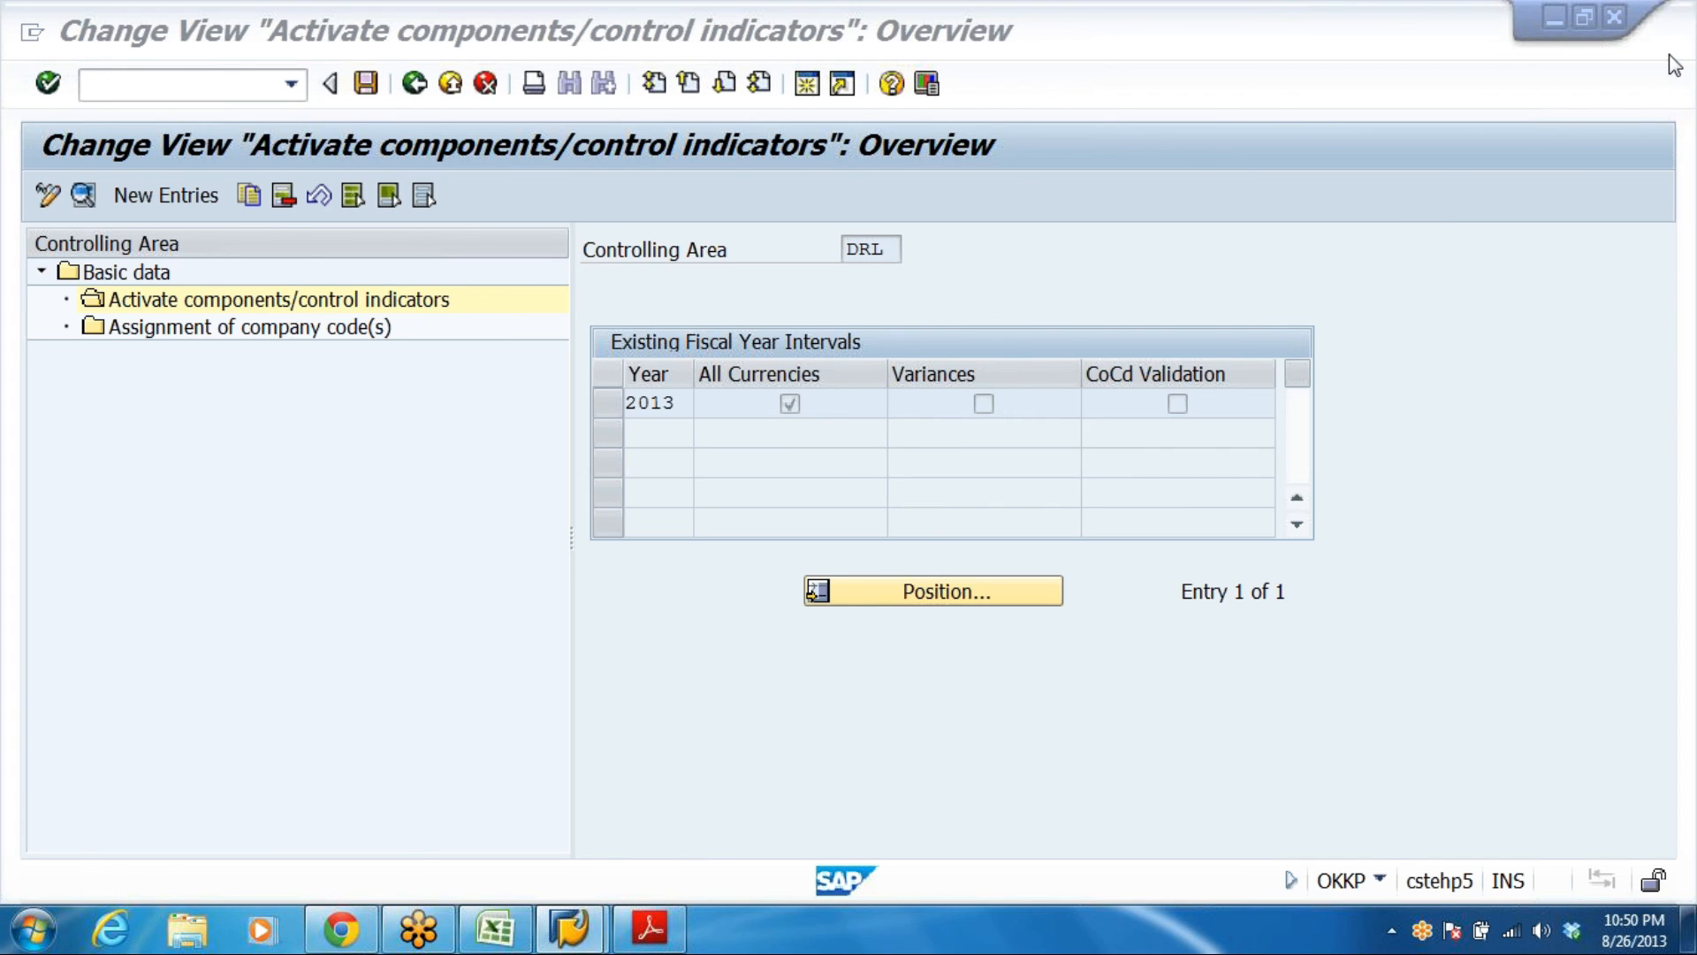